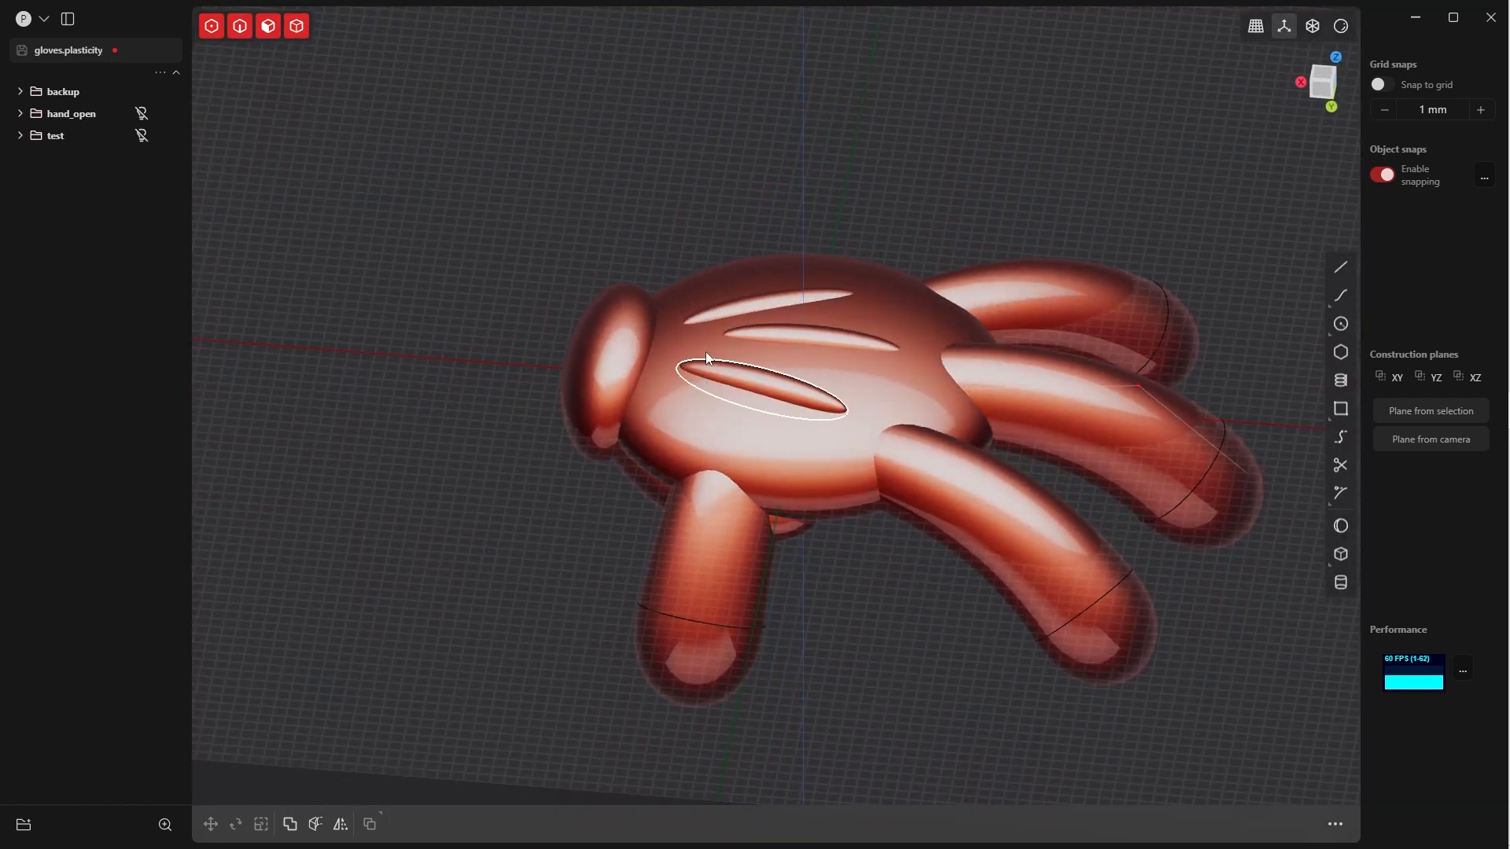
Duplicate the hand's palm ellipsoid in place and expand the backup group to find the copy
left_click(898, 389)
key("grave")
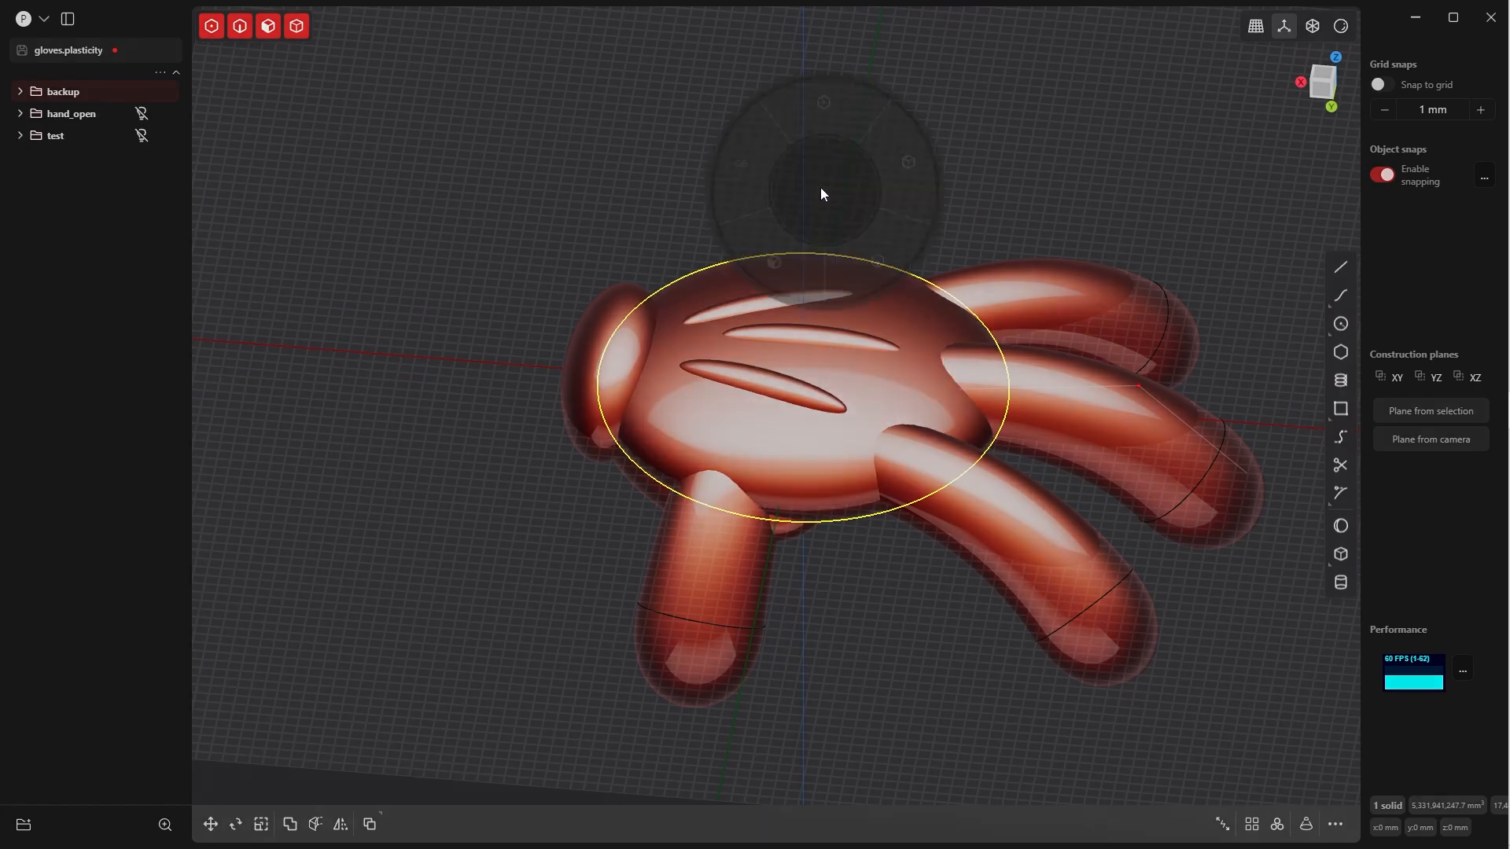
left_click(700, 156)
left_click(784, 276)
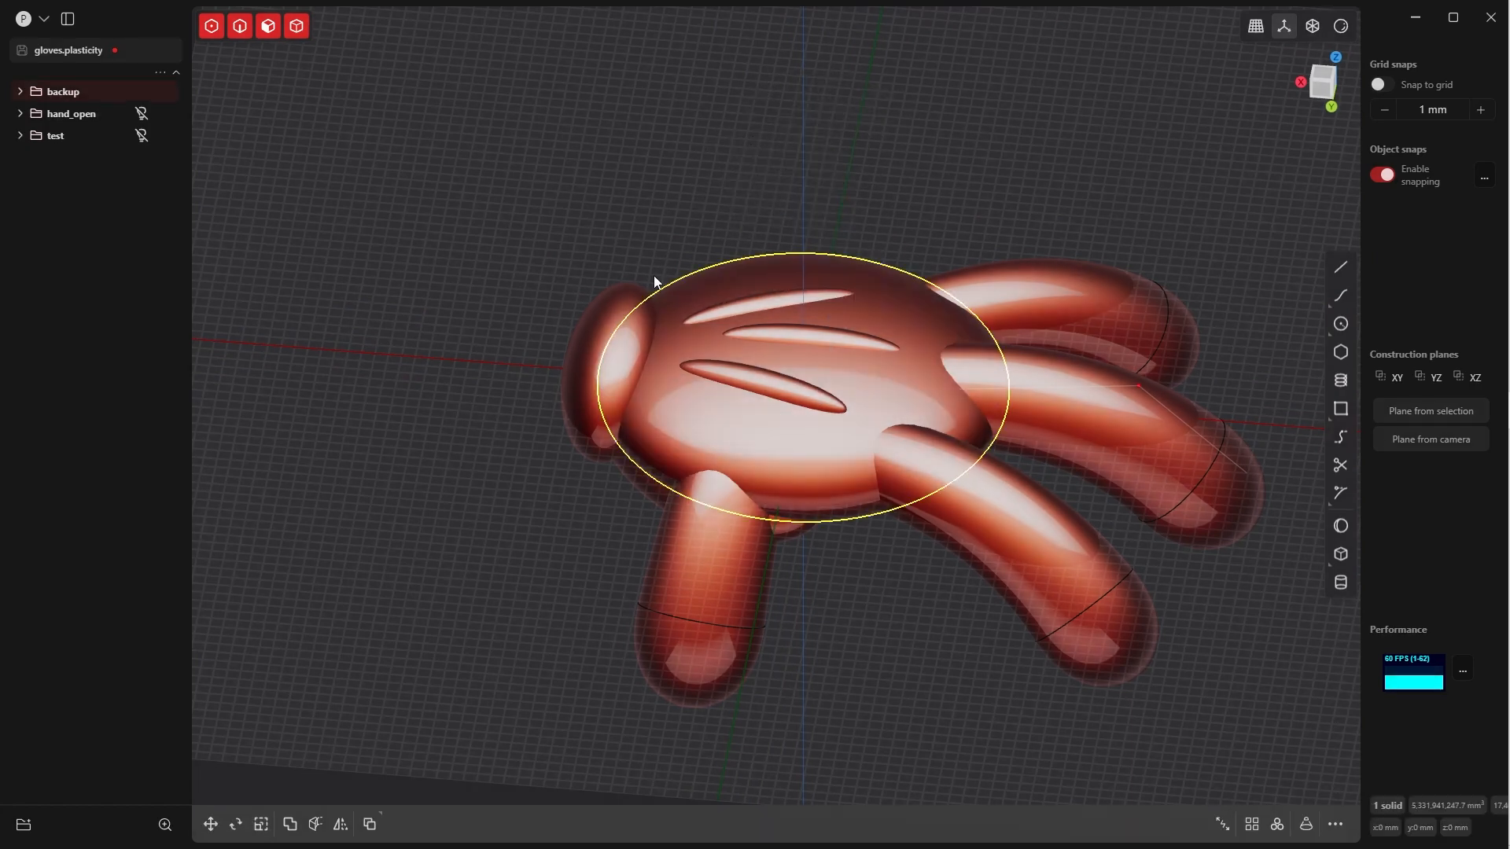
key("g")
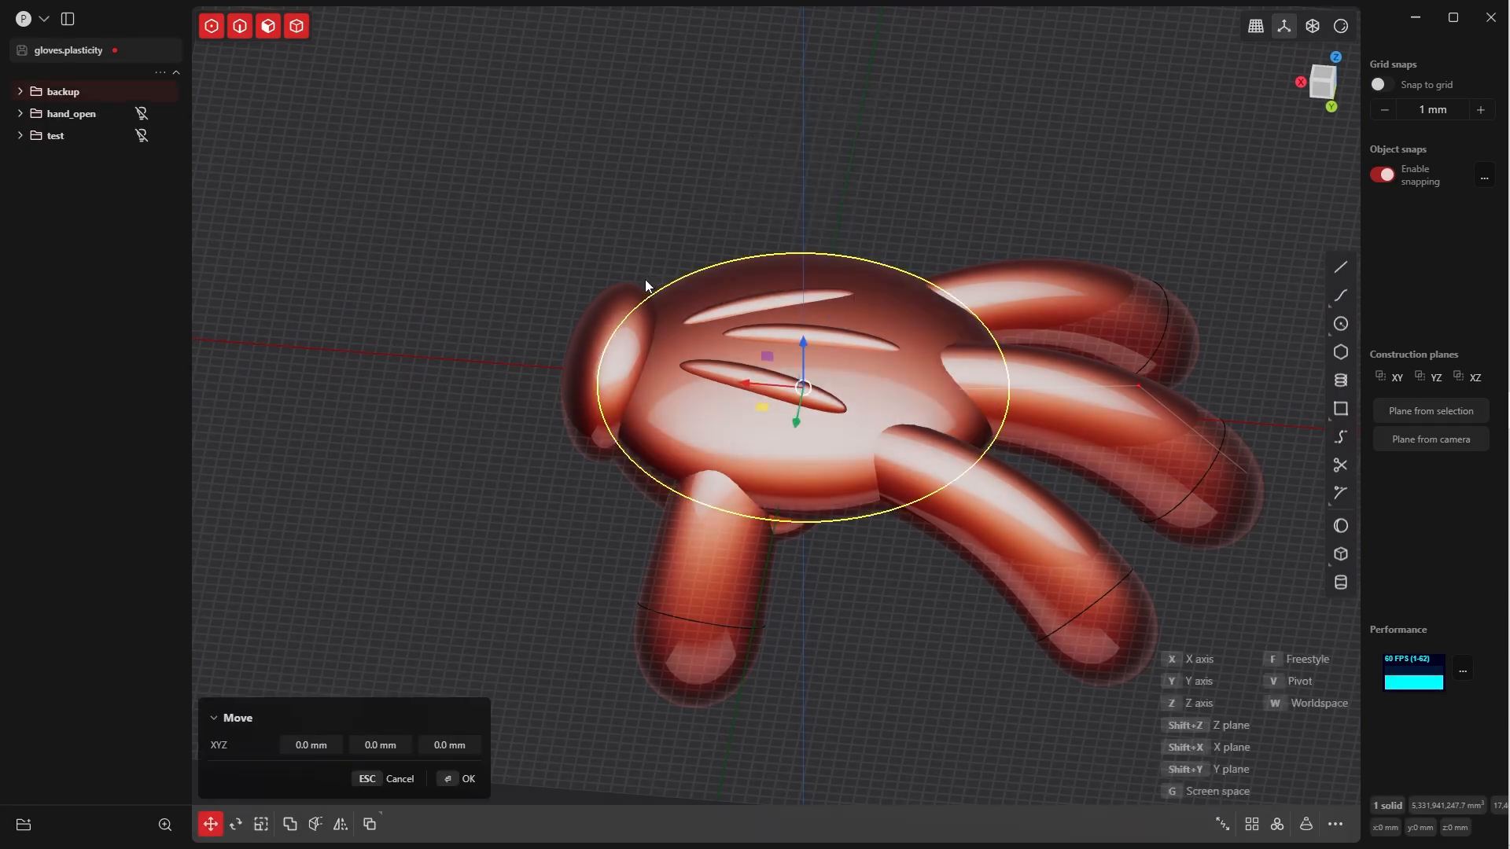
left_click(20, 91)
key("Escape")
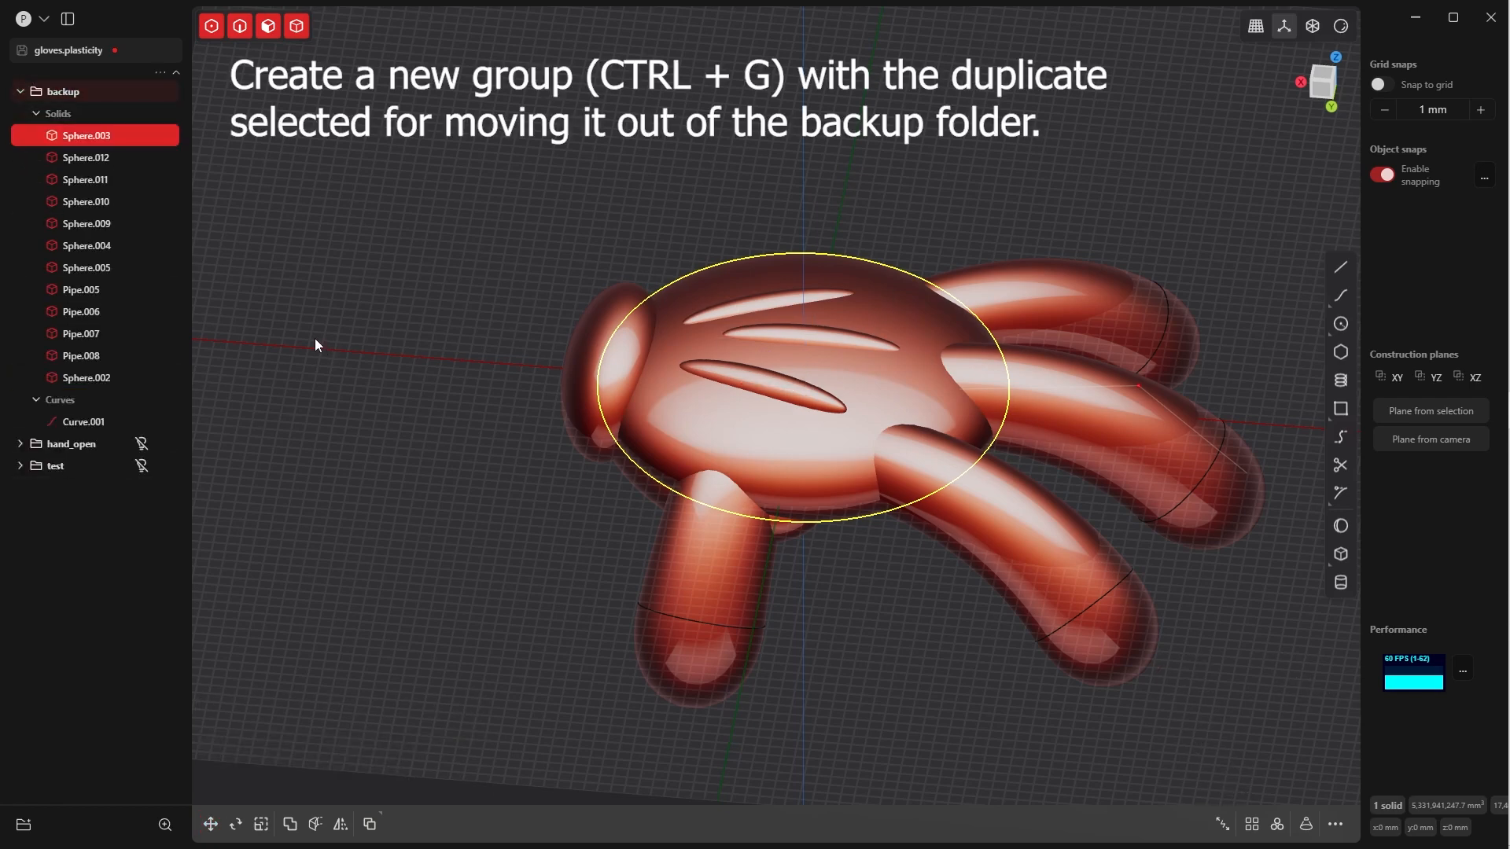
Put the duplicated palm ellipsoid in a new group and hide the backup group
key("ctrl+g")
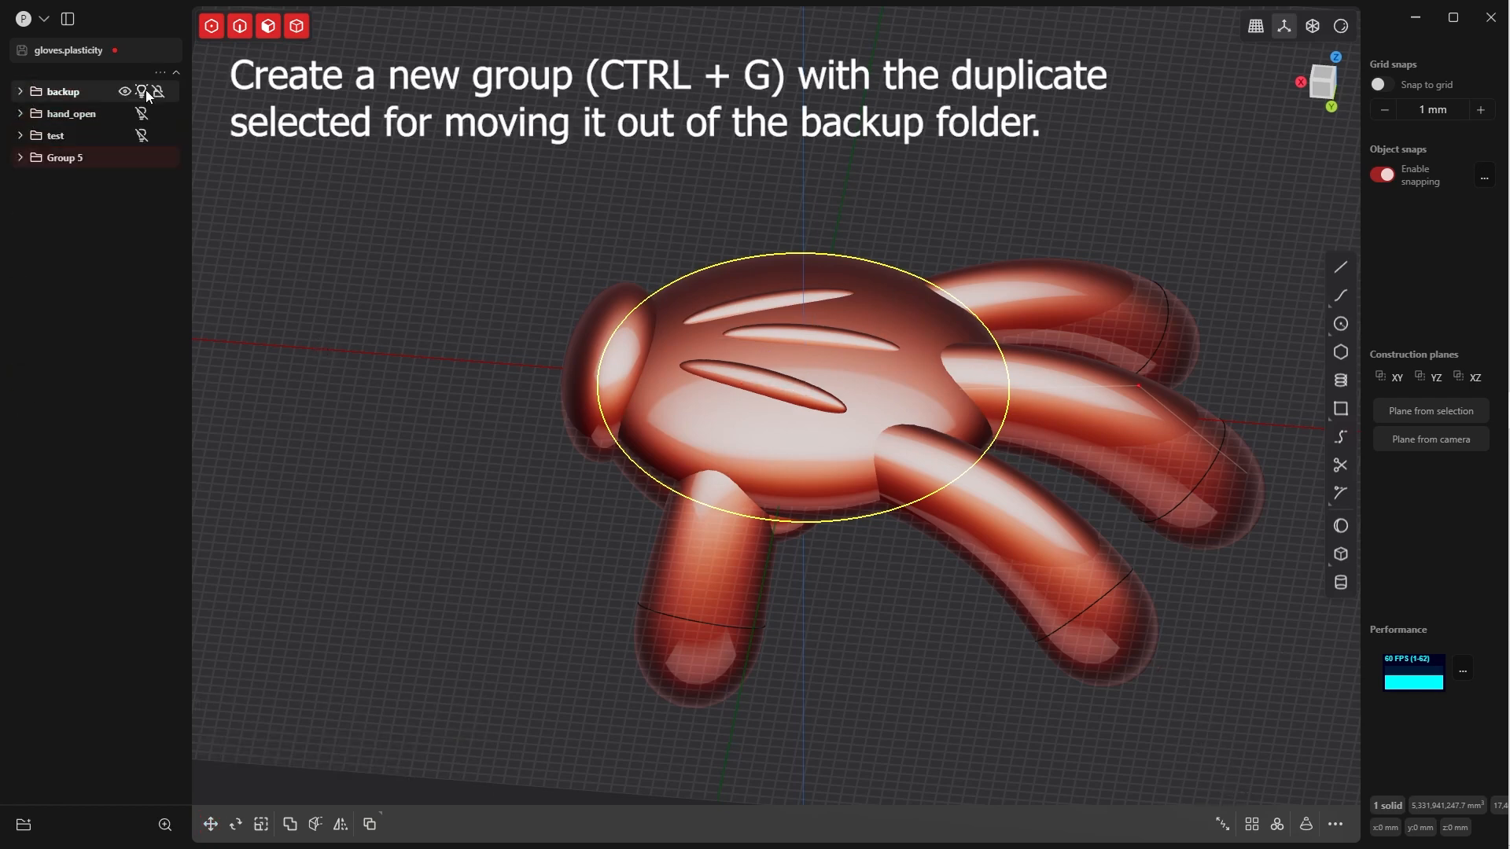
left_click(142, 92)
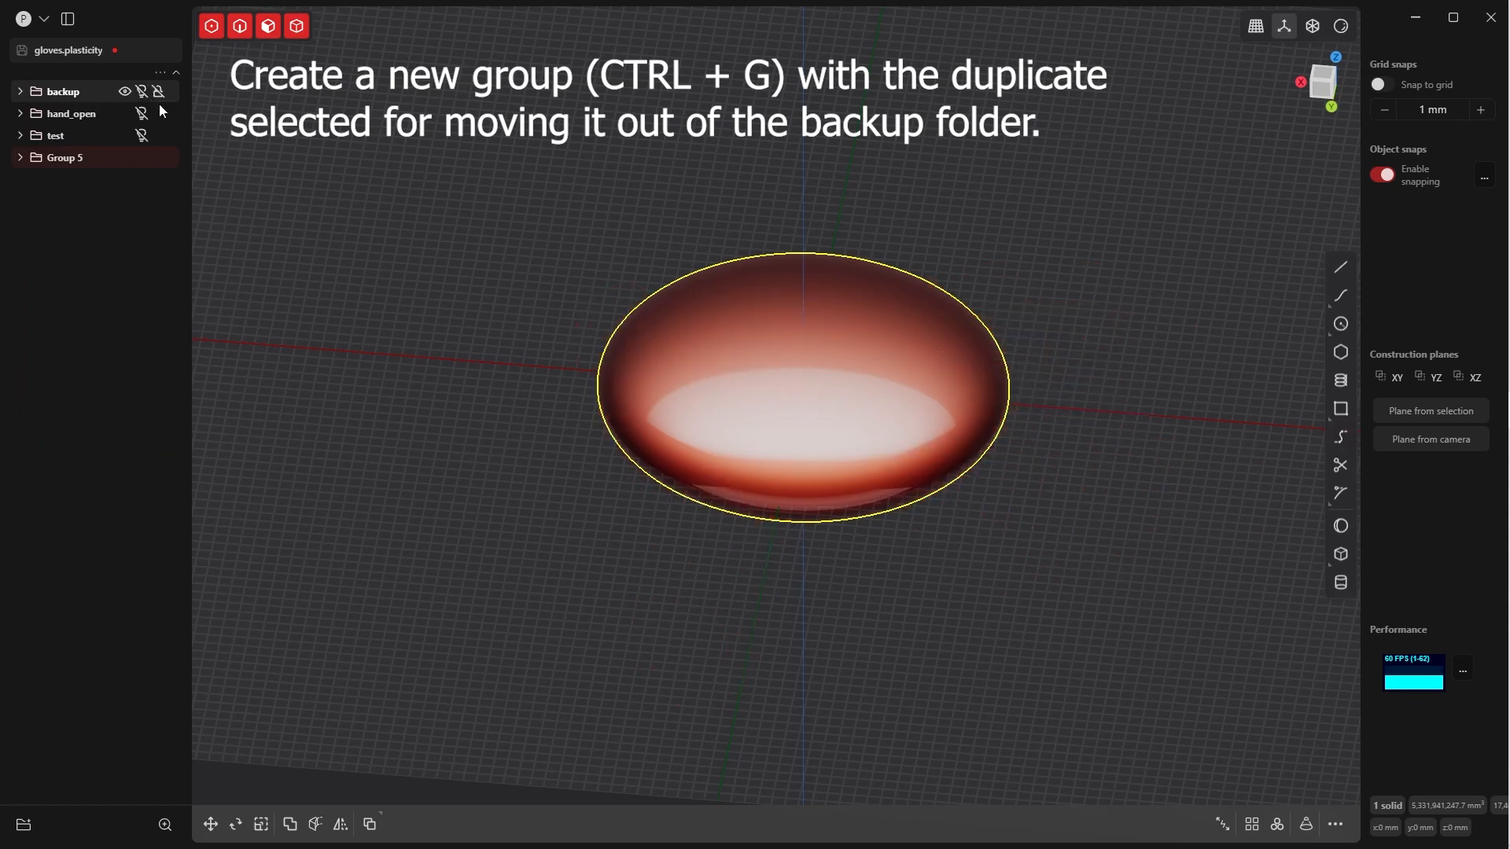
In the top view, draw a straight line about 4213 mm long on the X axis, extending past both sides of the ellipsoid
key("grave")
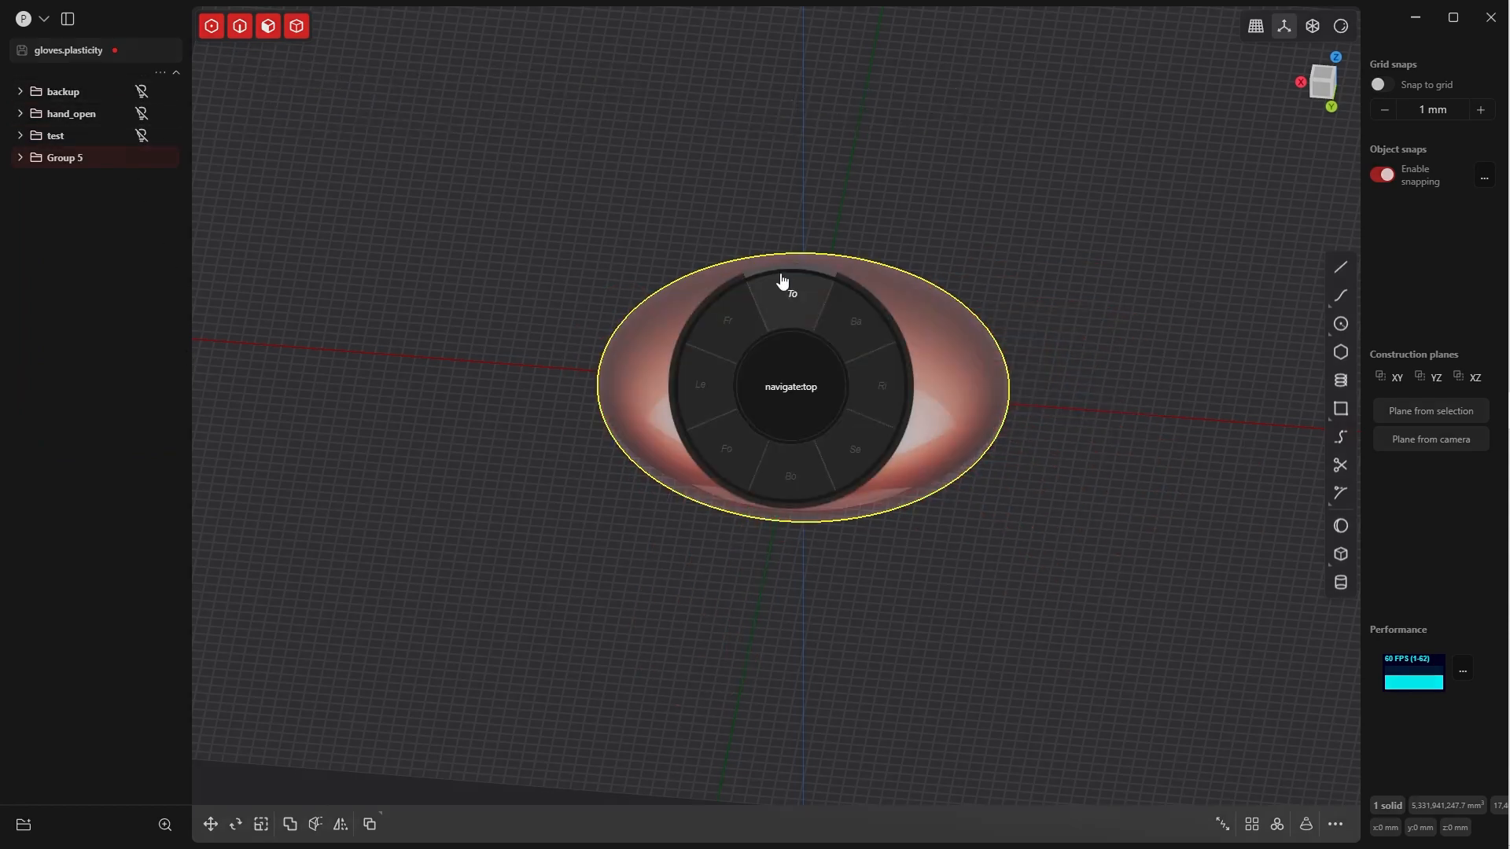
left_click(783, 283)
left_click(983, 398)
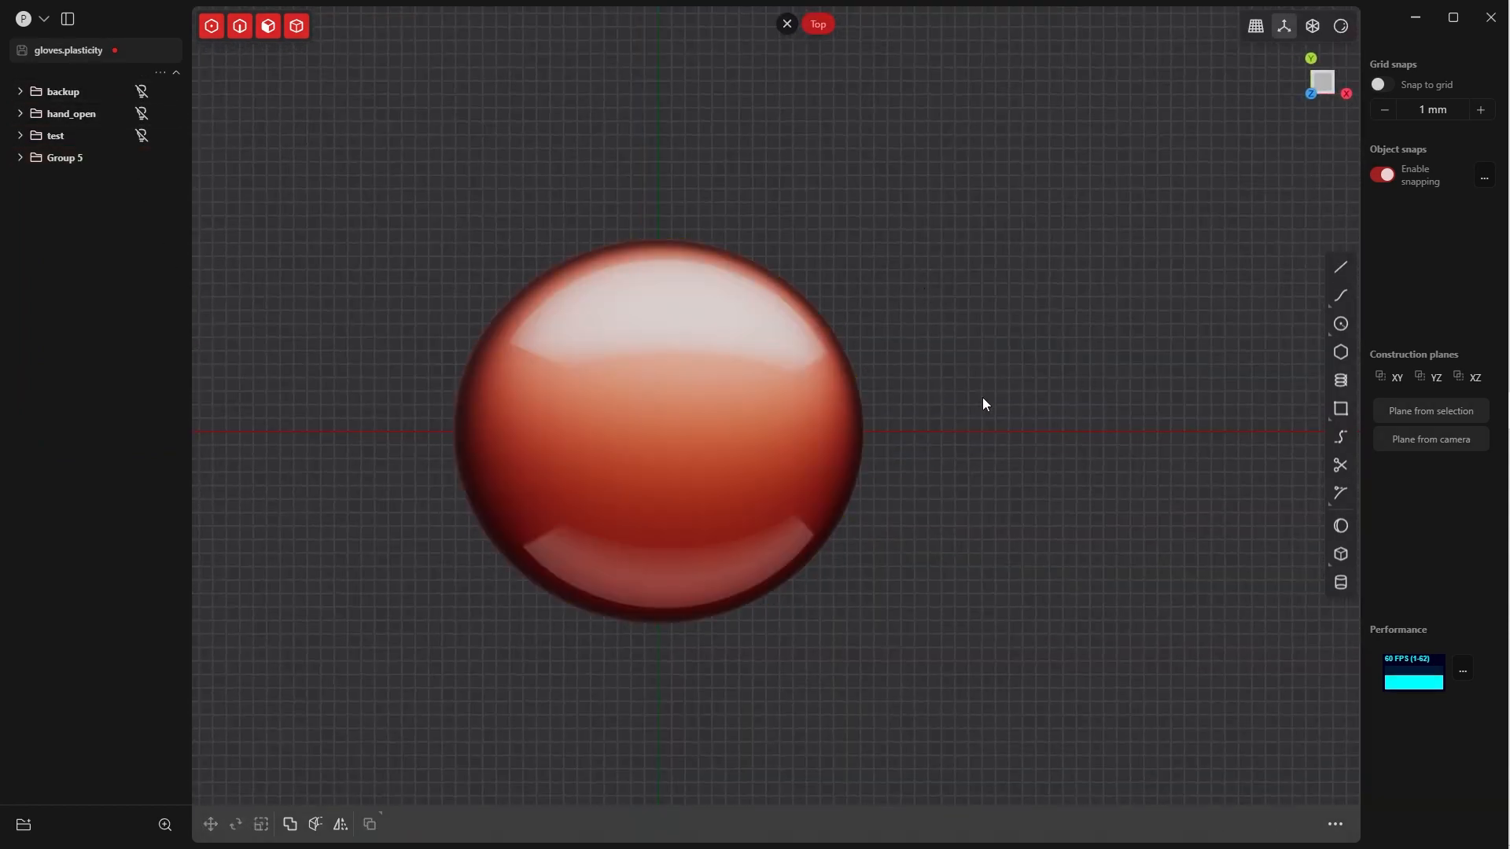
middle_click_drag(851, 337, 959, 236, "shift")
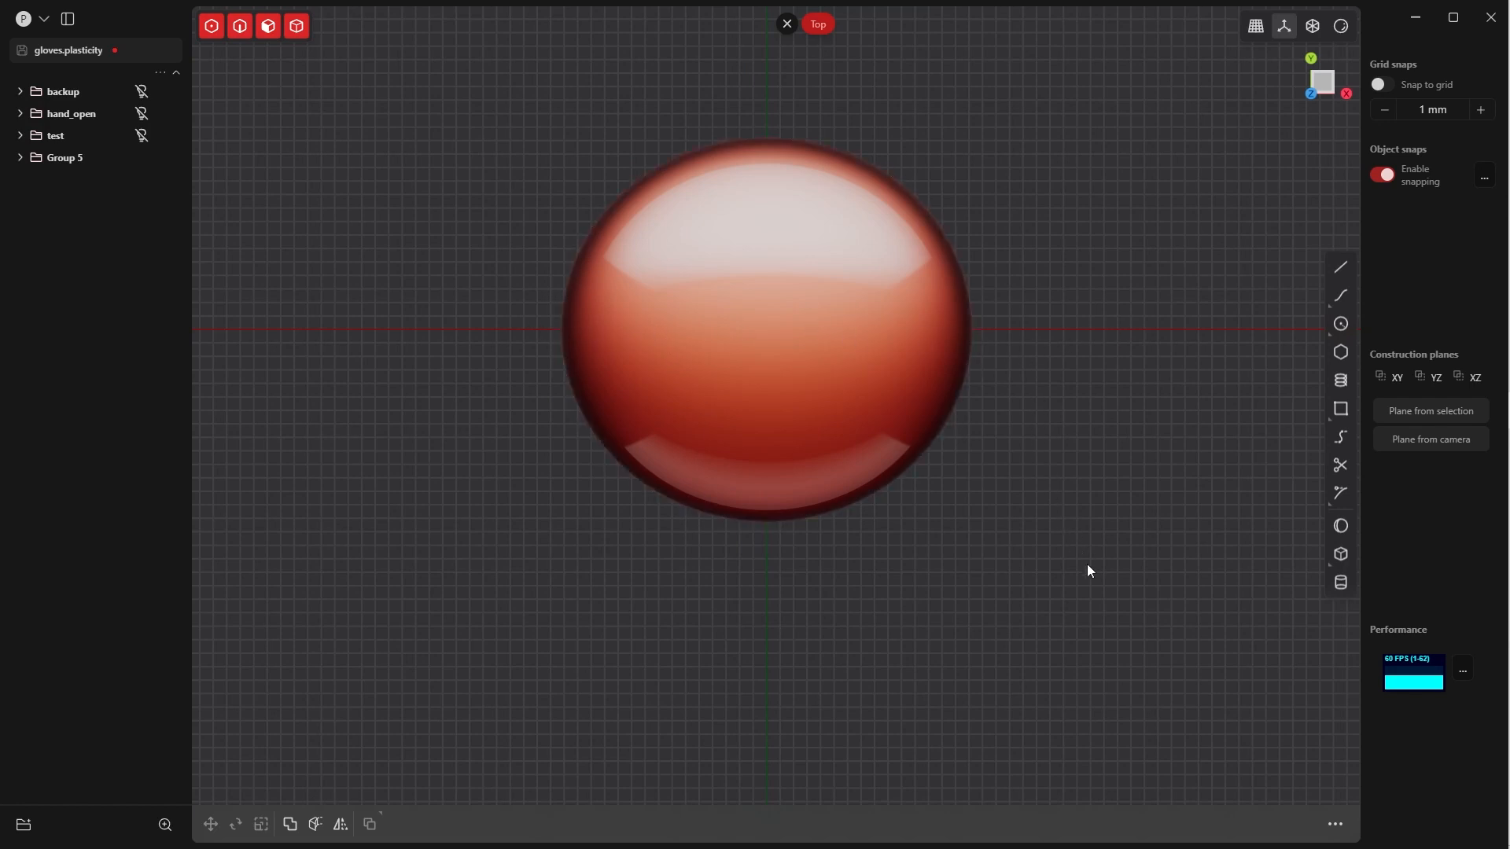
key("l")
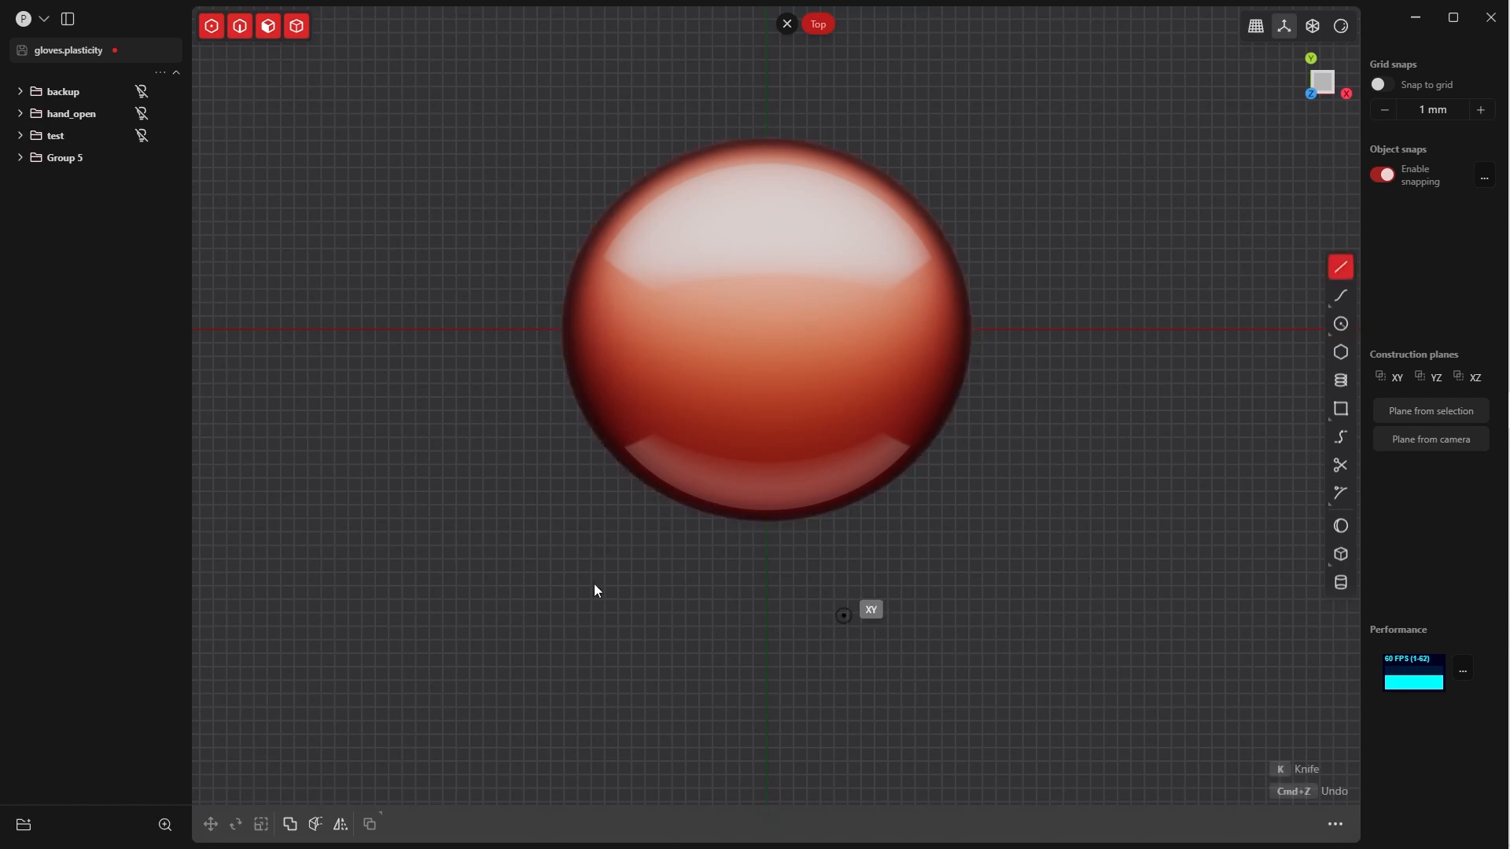
left_click(499, 329)
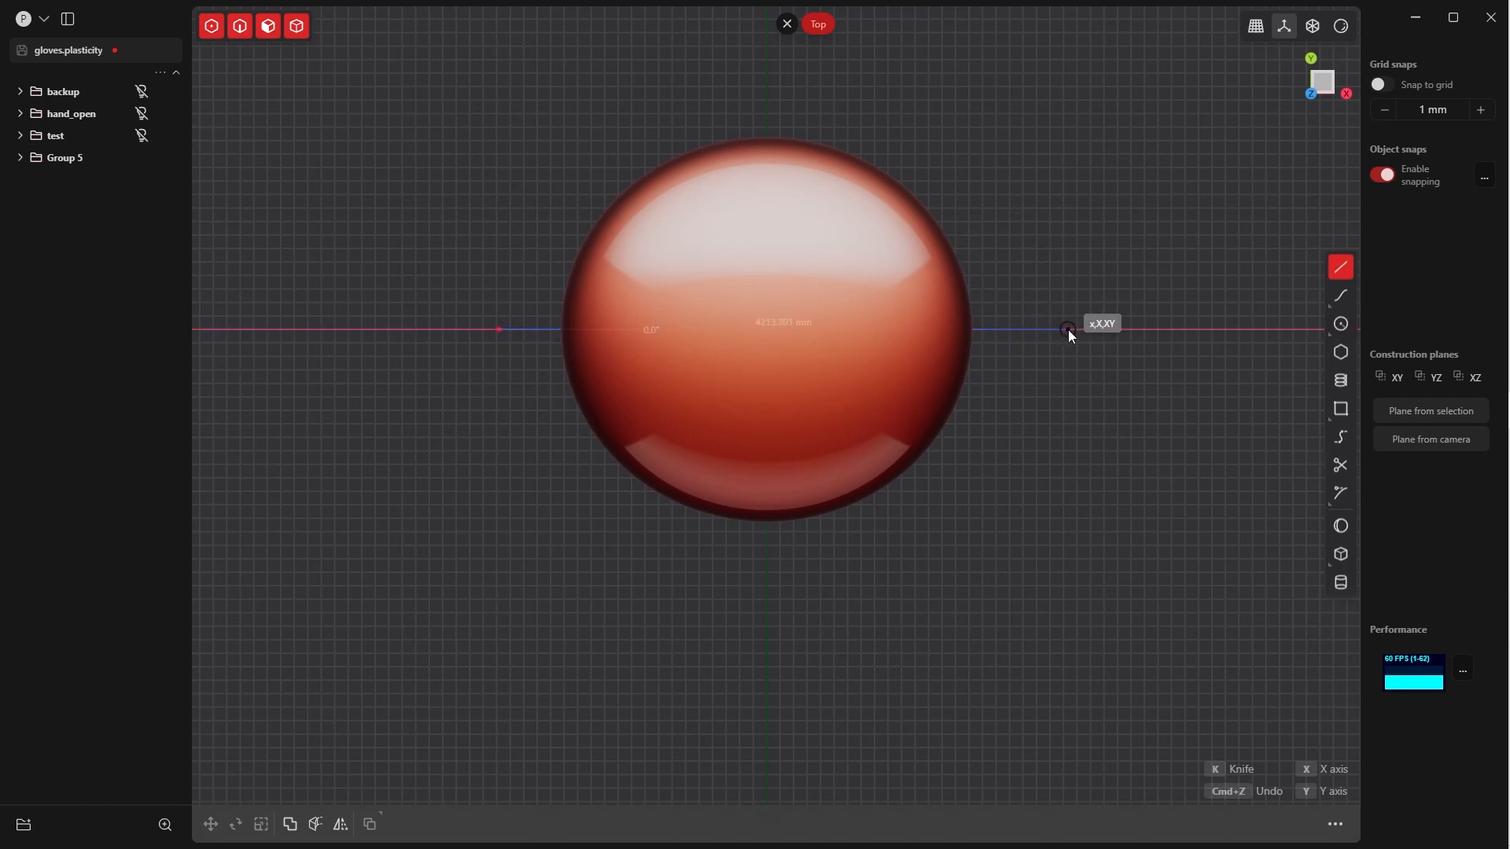
left_click(1070, 330)
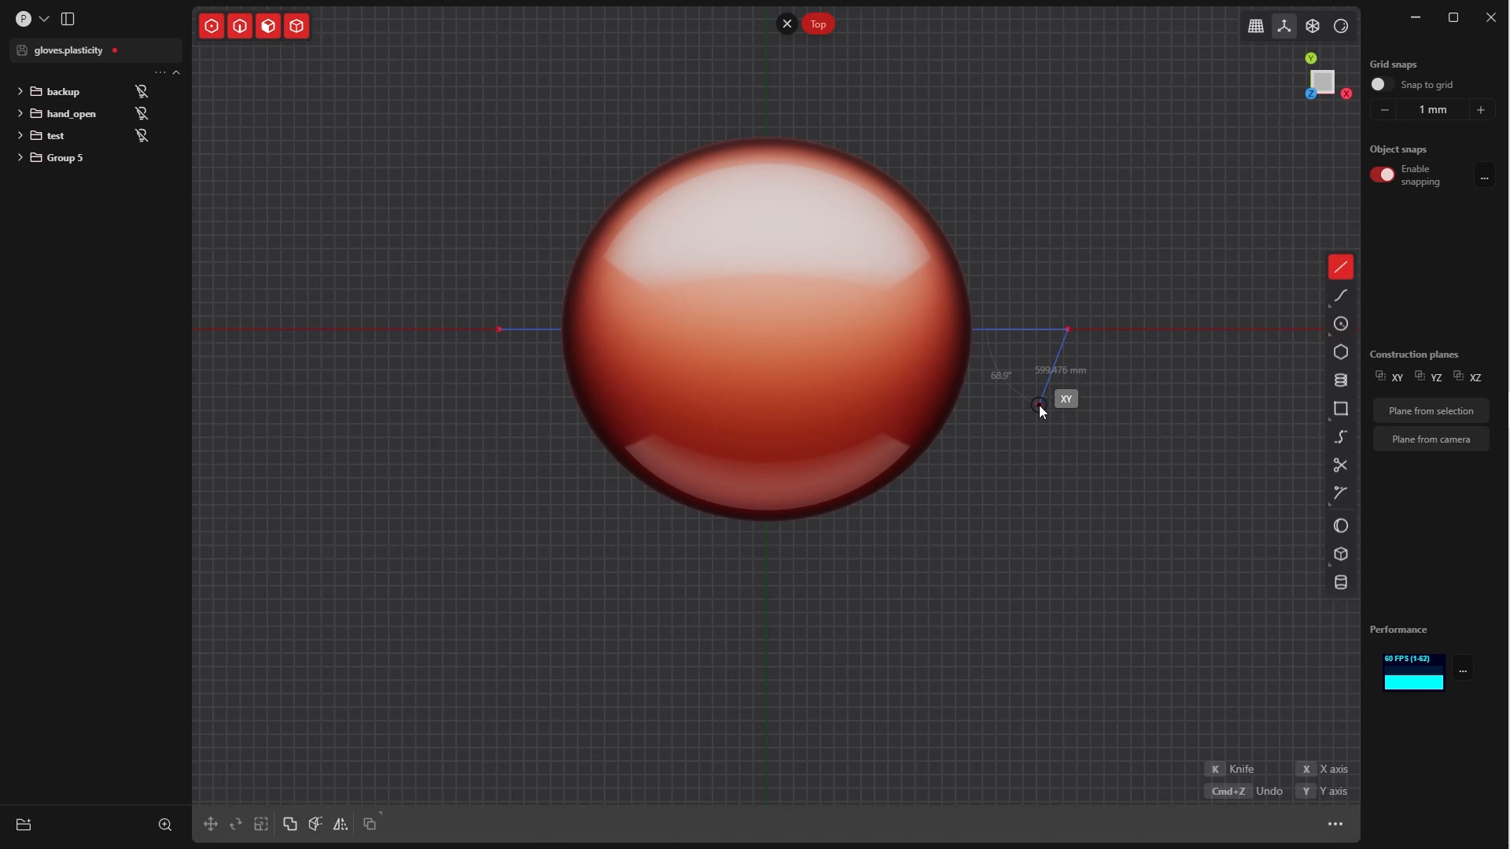
right_click(1040, 405)
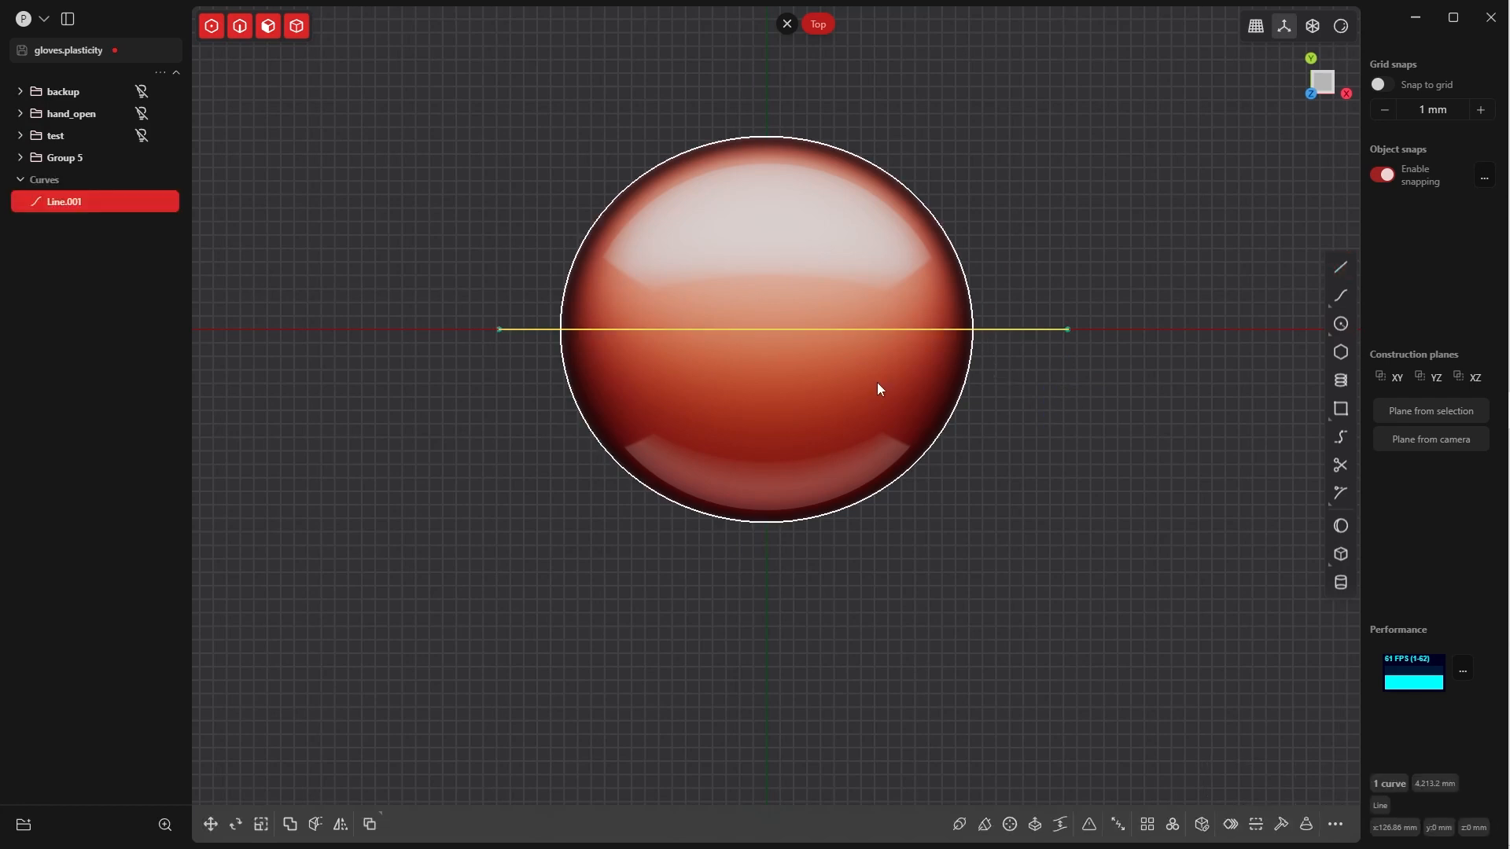
Cut the palm ellipsoid in two, using the line along the X axis as the cutter
left_click(1046, 190)
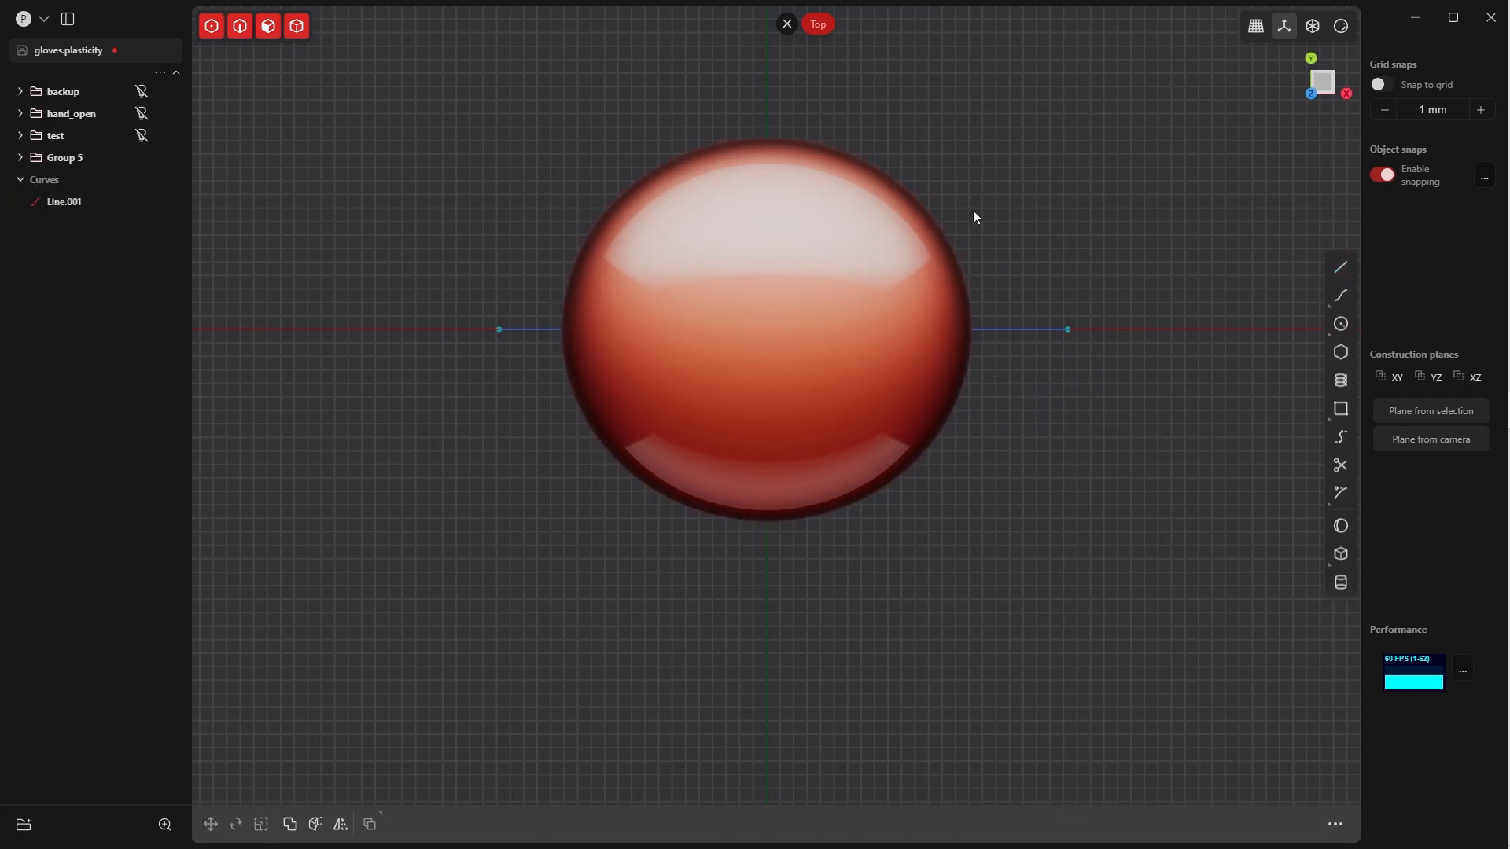
key("c")
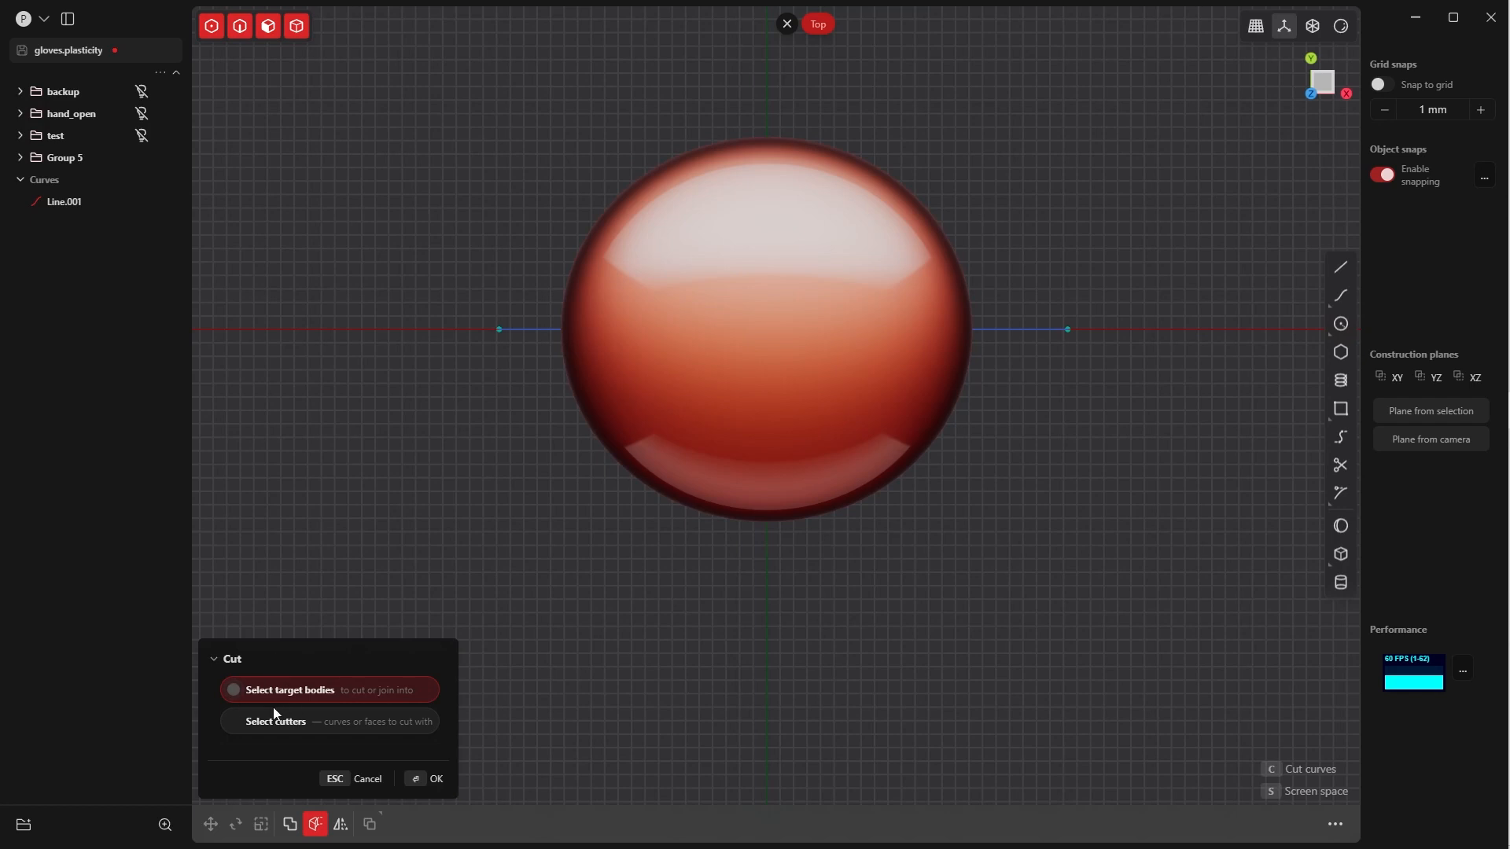
left_click(721, 269)
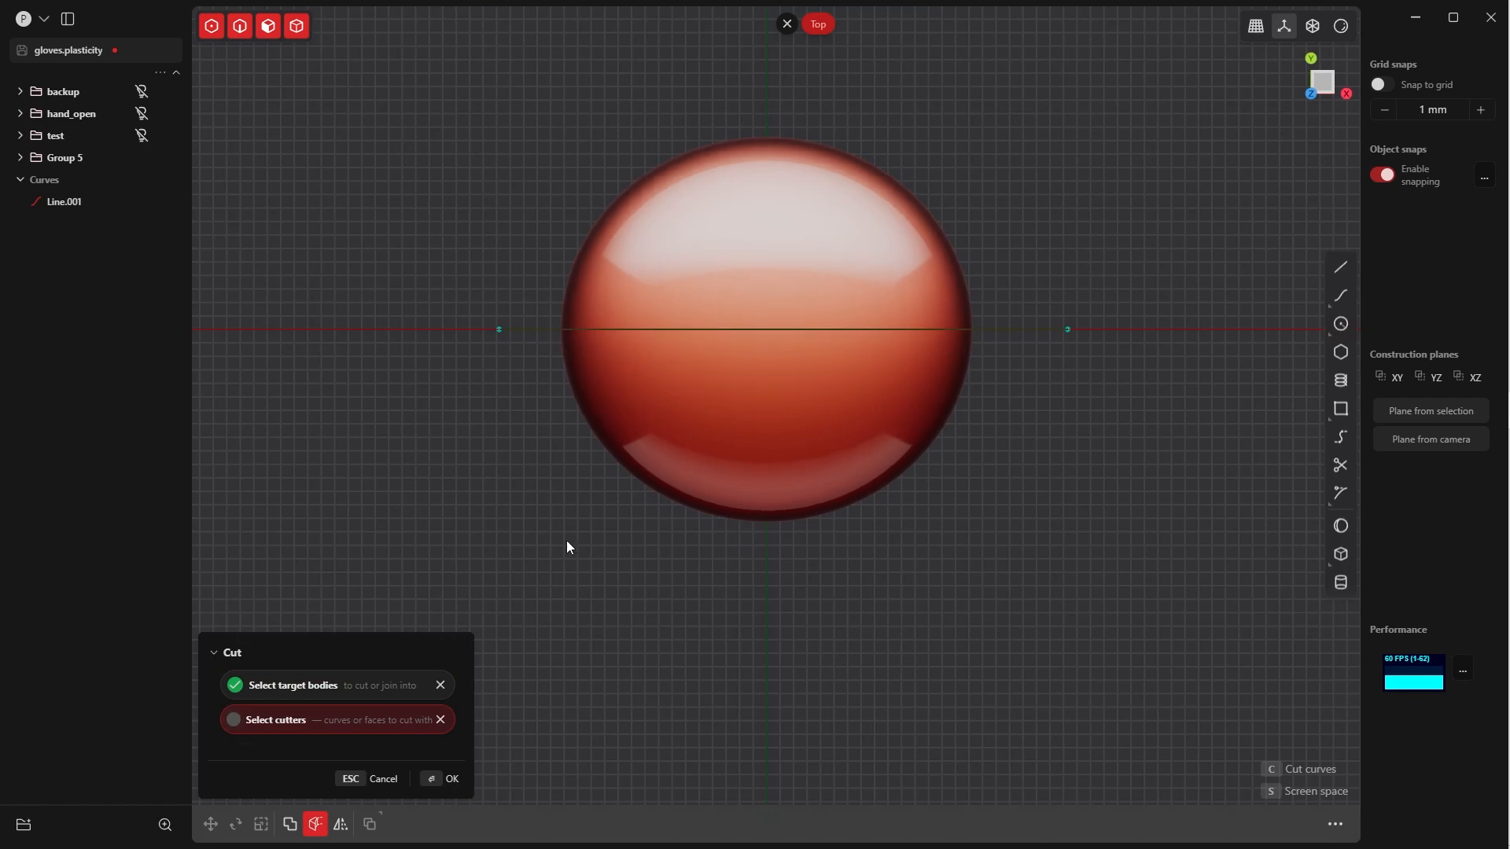
left_click(432, 780)
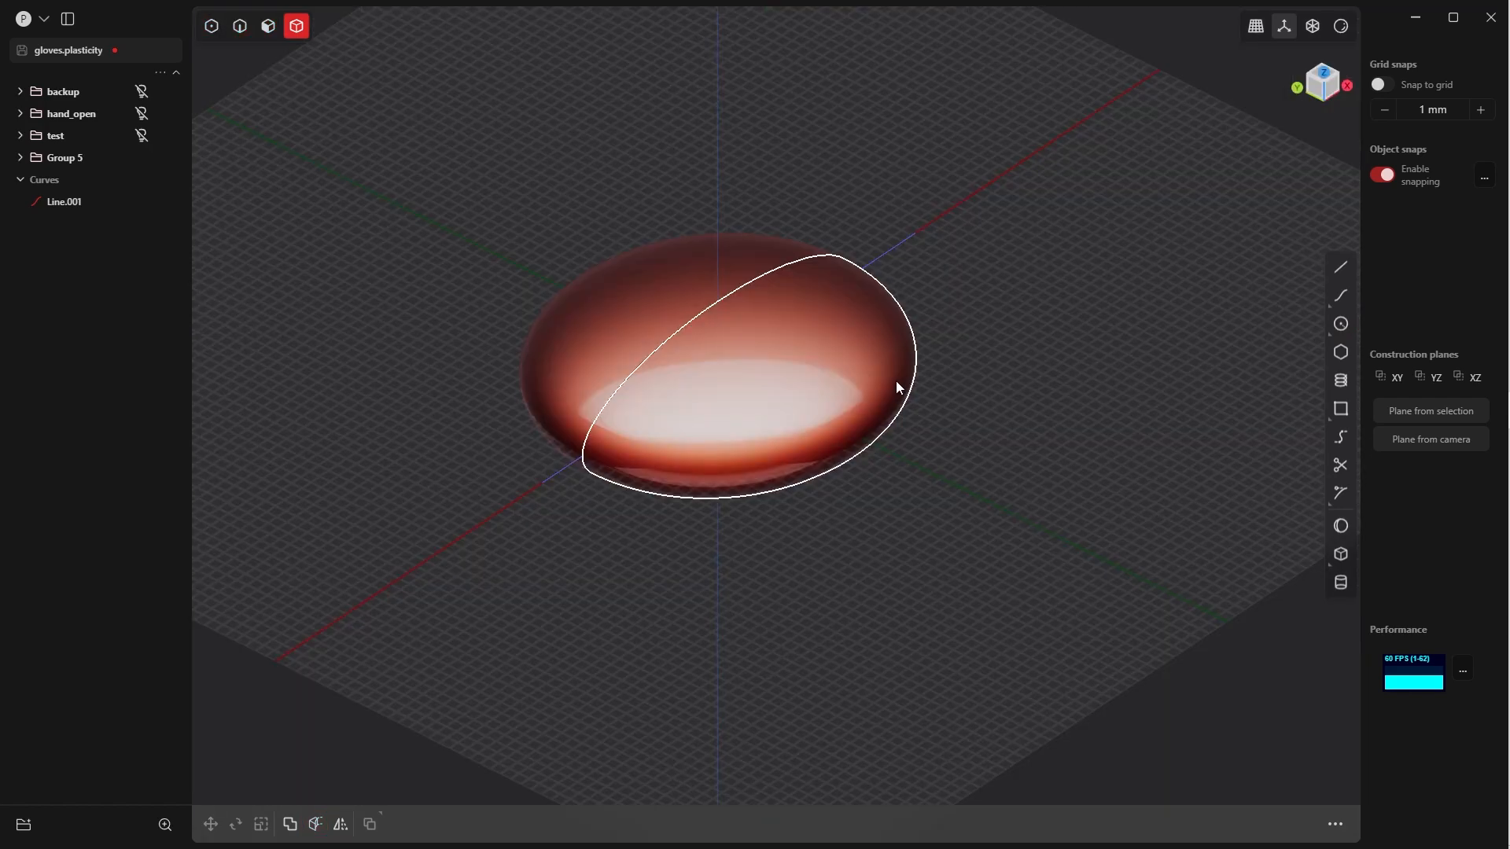
Delete the front half of the cut ellipsoid, on the negative Y side
left_click(895, 381)
middle_click_drag(813, 343, 741, 385)
key("Delete")
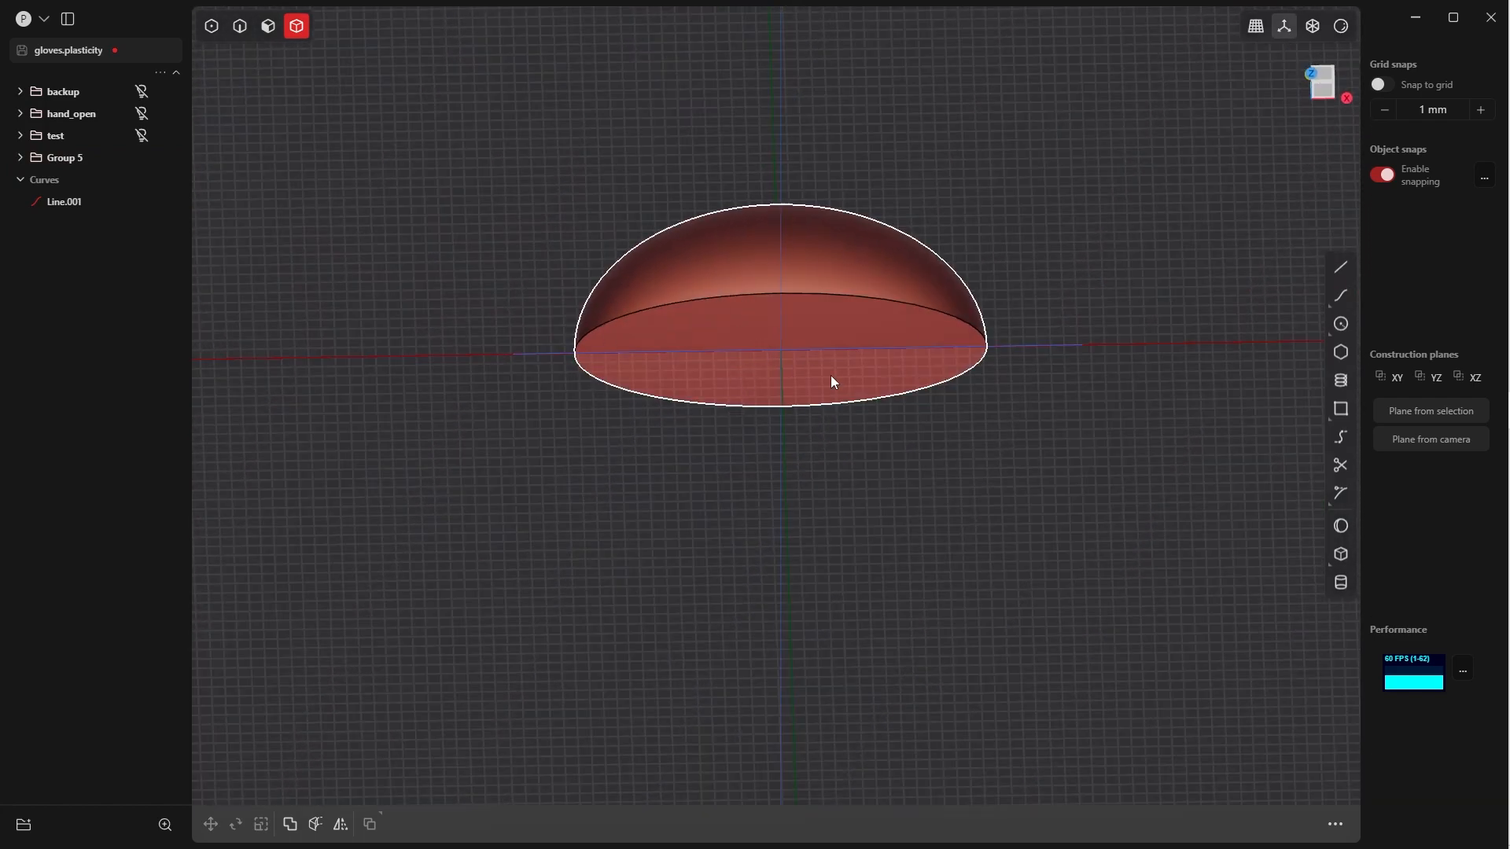
Delete the cutting line that crosses the flat face of the remaining half
middle_click_drag(833, 381, 812, 339)
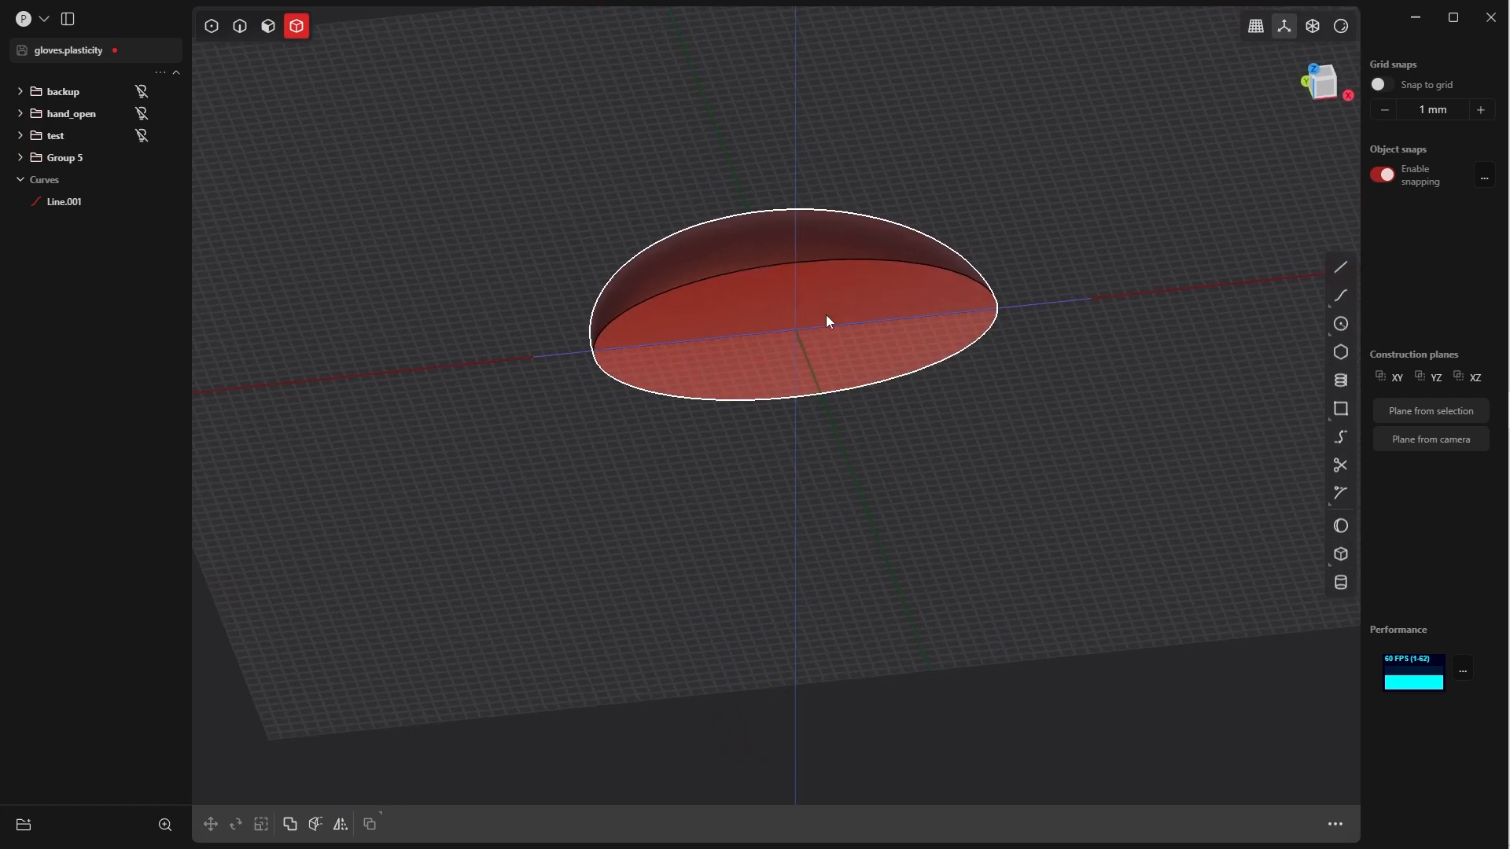
key("2")
left_click(1026, 307)
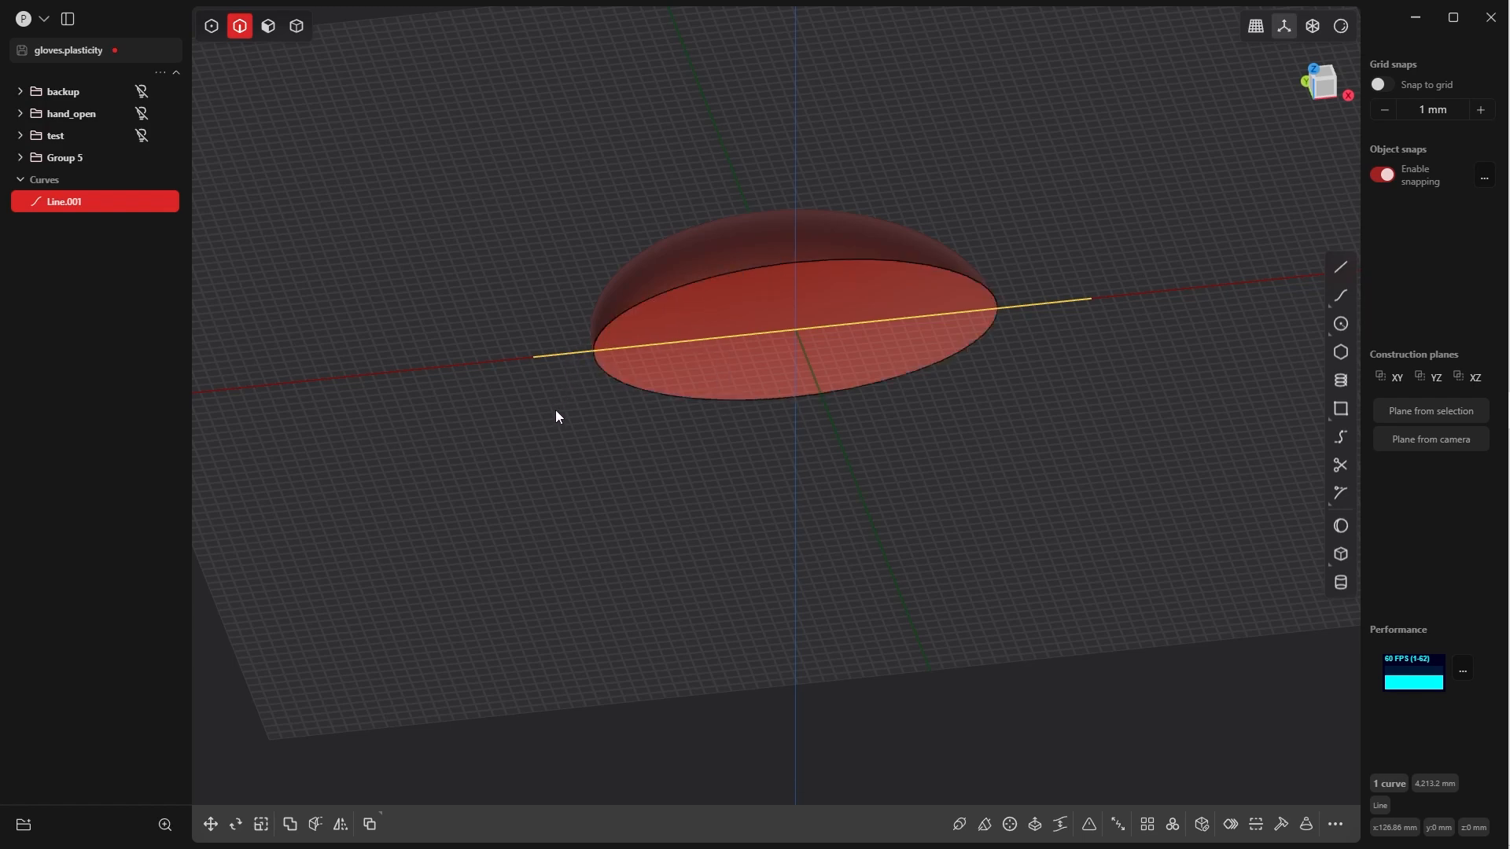
middle_click_drag(602, 409, 577, 421)
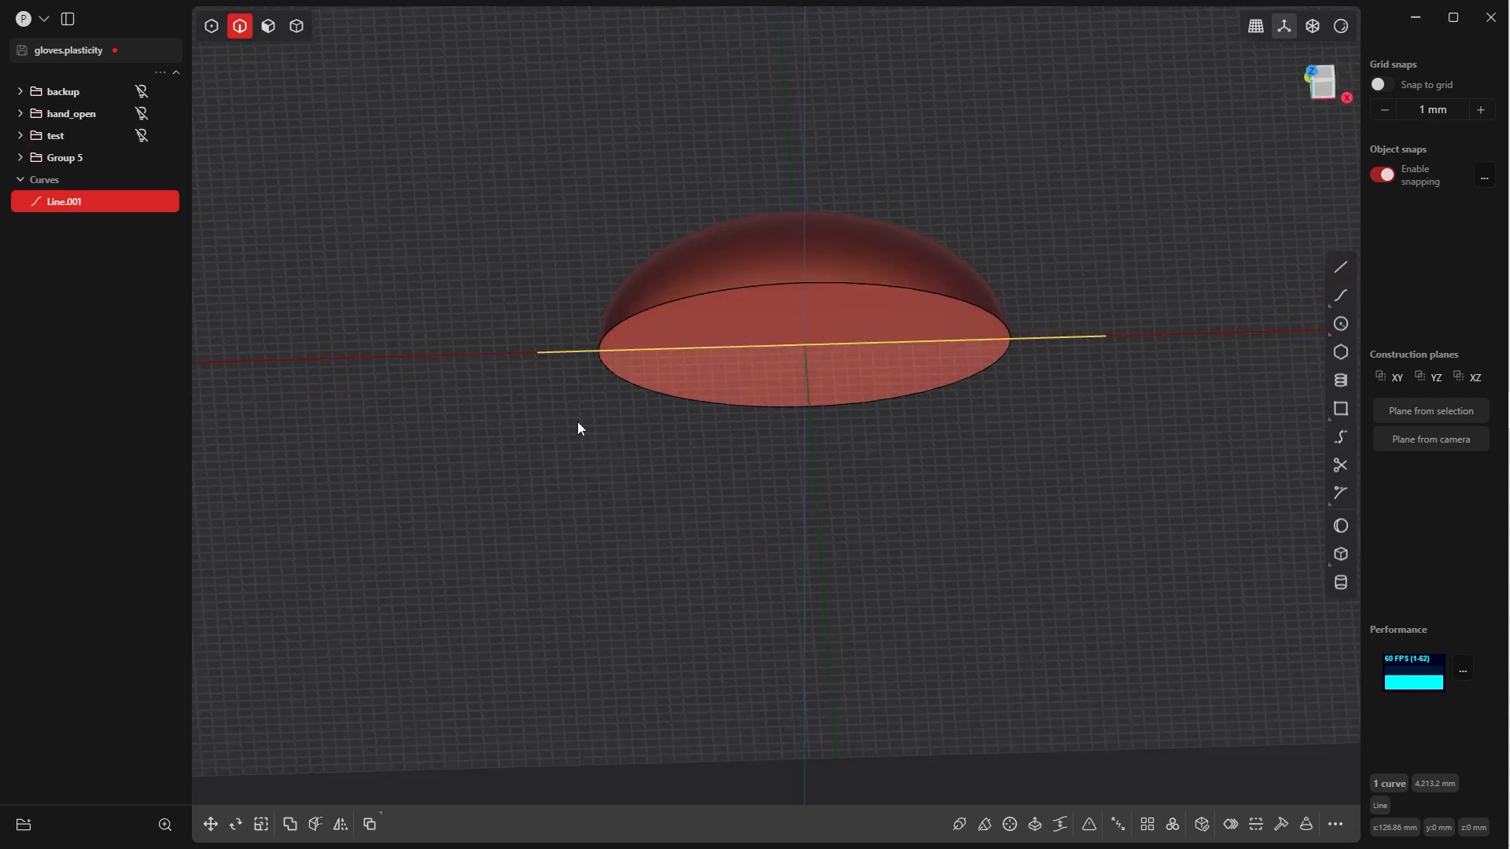
key("Delete")
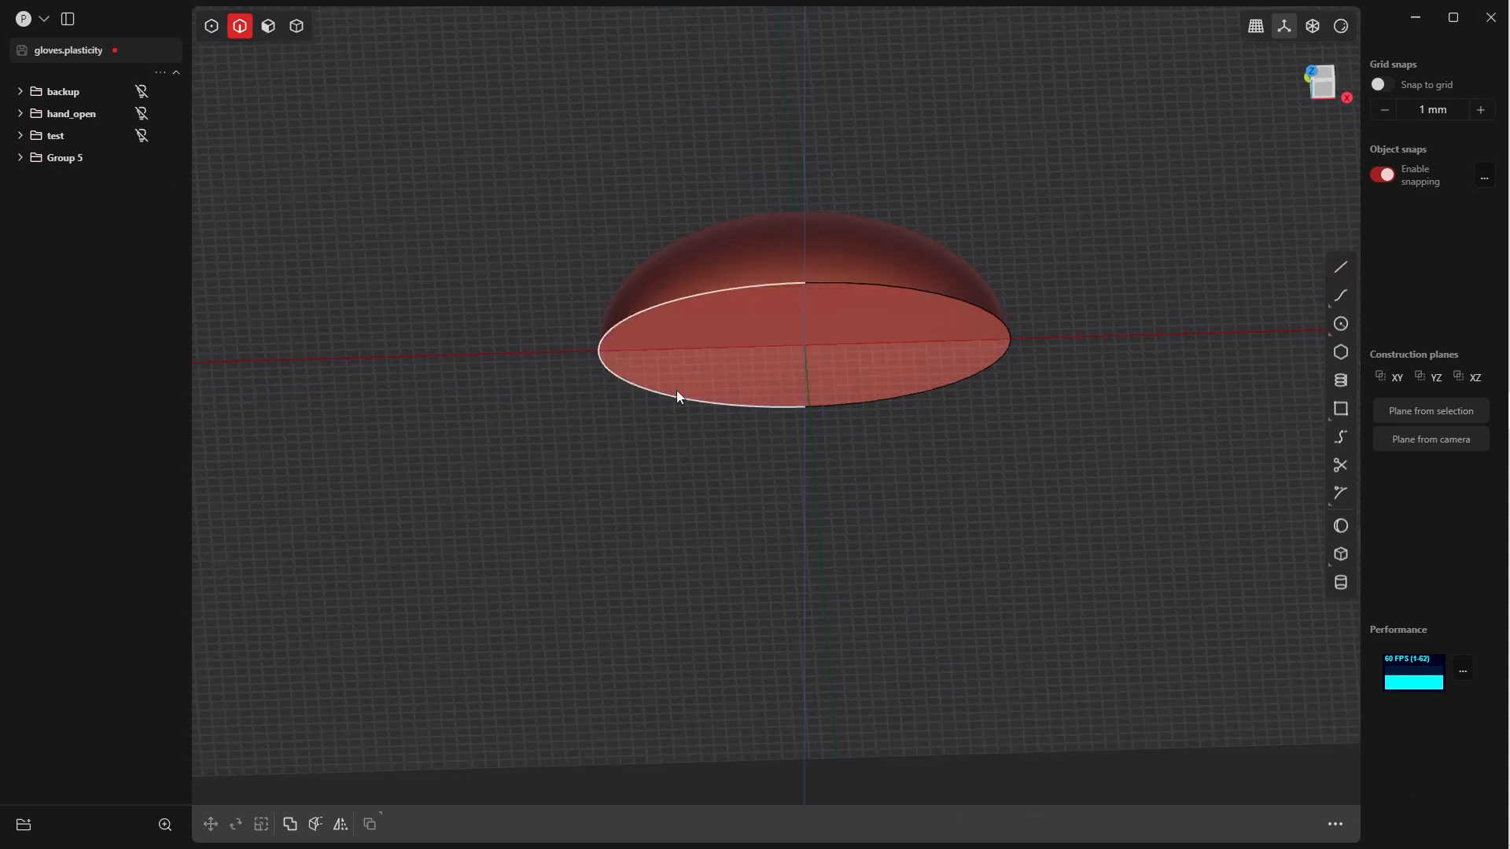
In the front view, draw a circle of about 578 mm radius centred on the origin, spanning the flat face's height
middle_click_drag(677, 394, 732, 406)
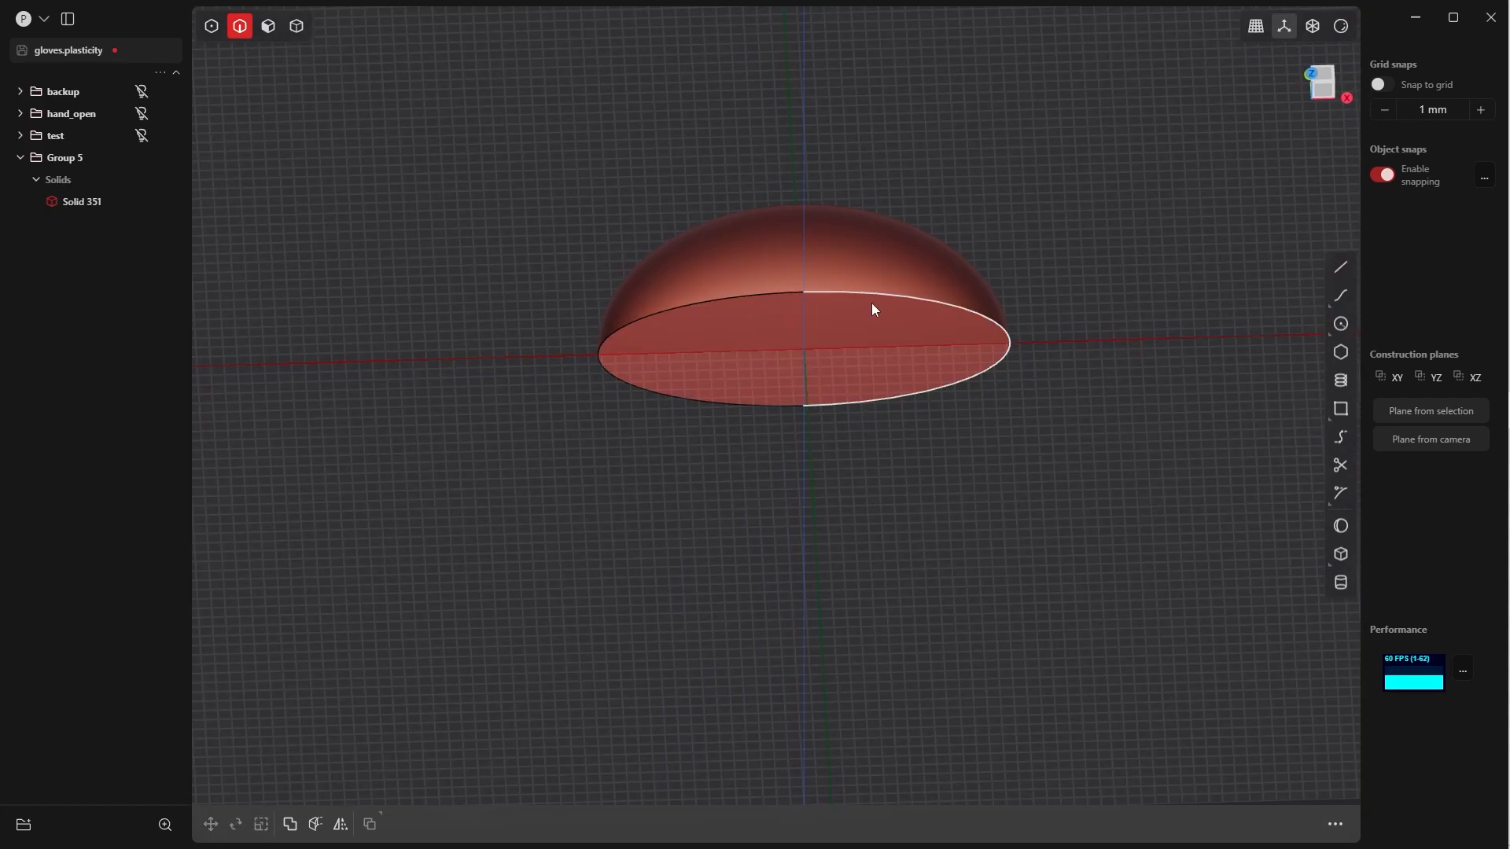
key("grave")
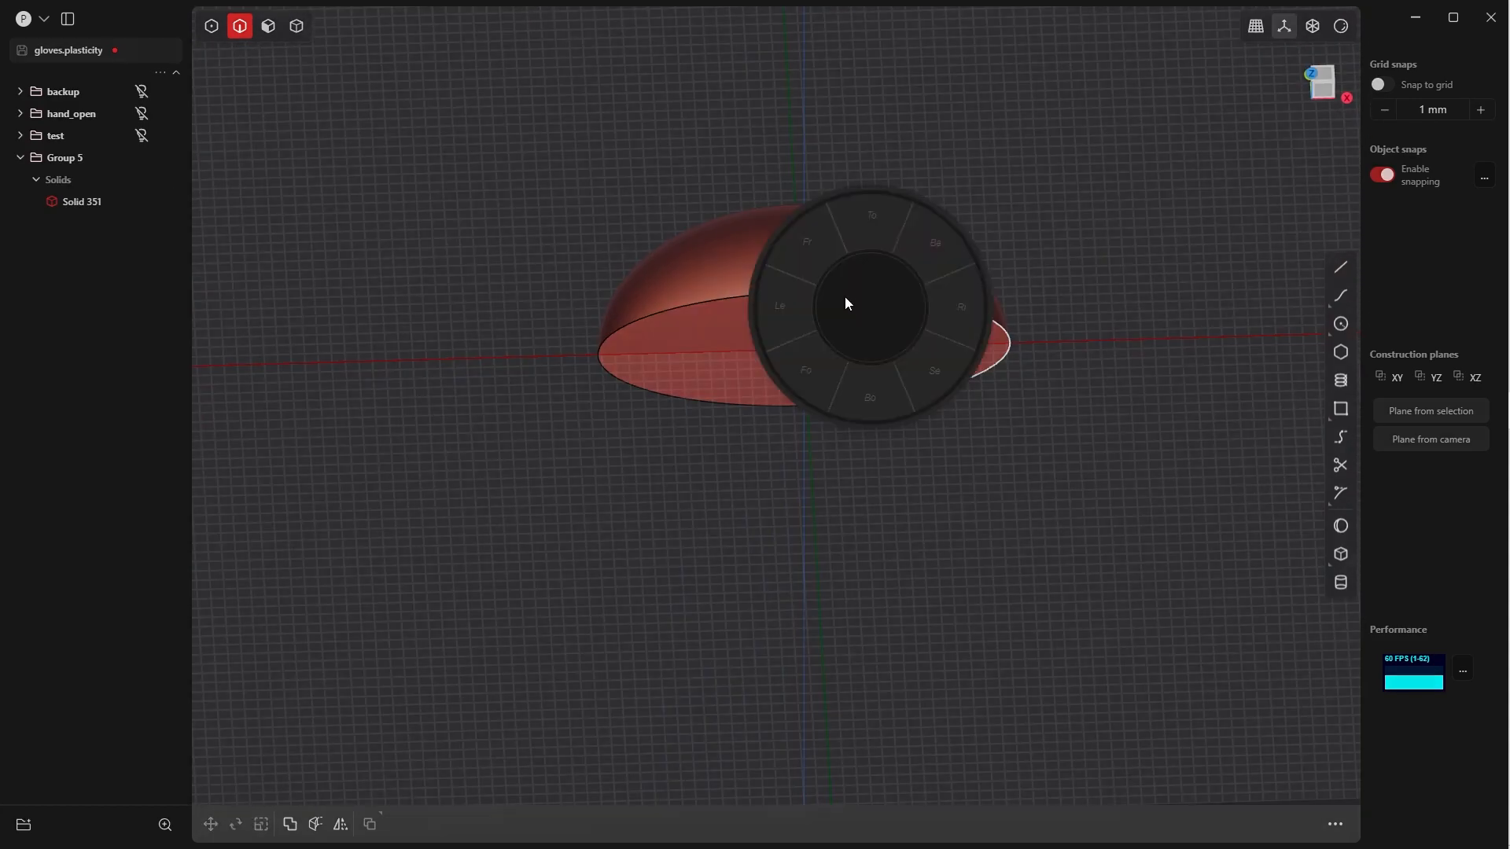
left_click(821, 262)
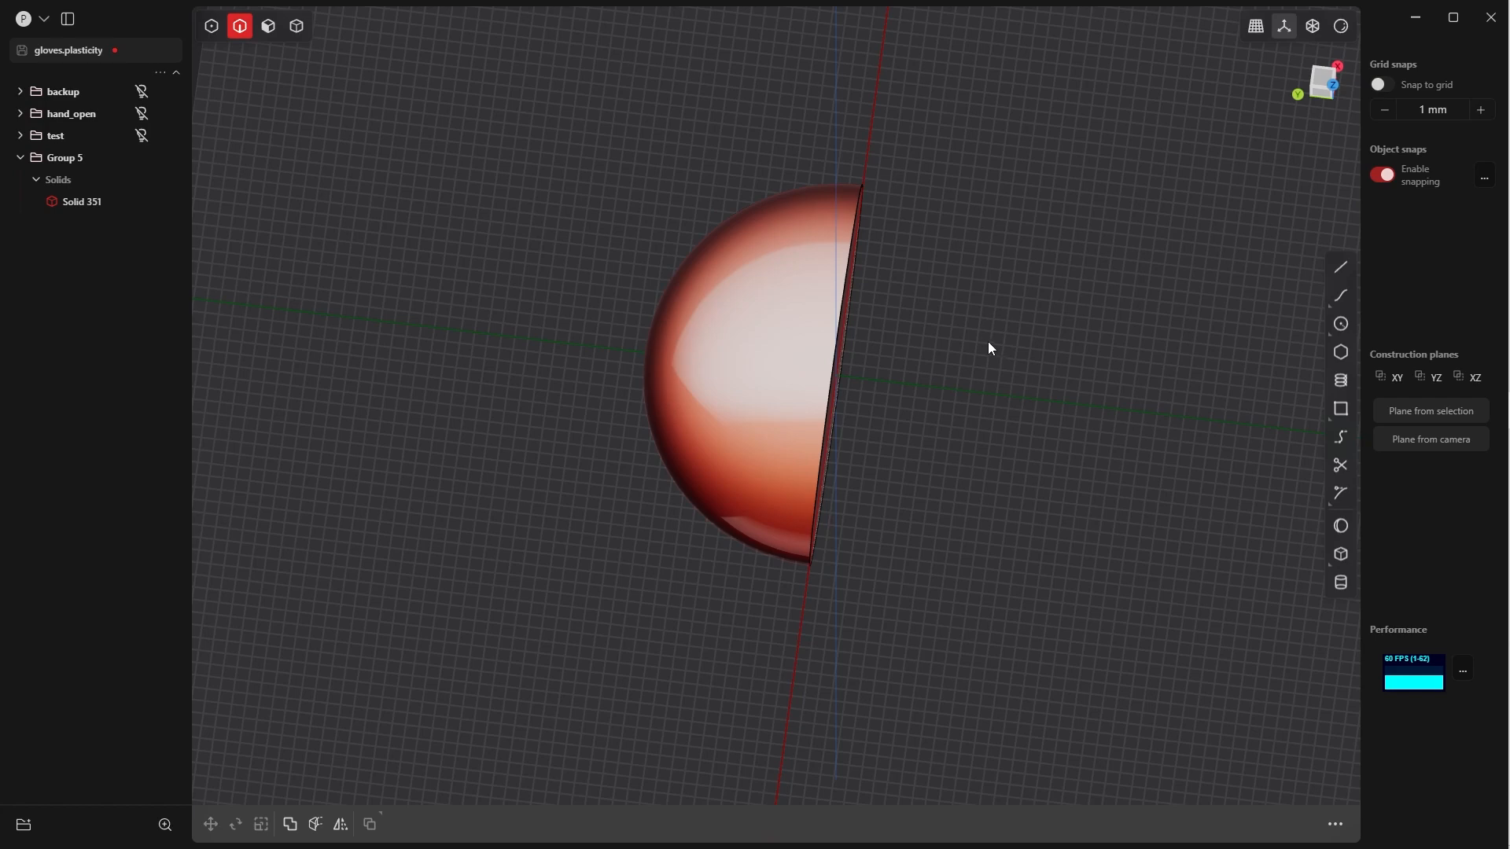
key("grave")
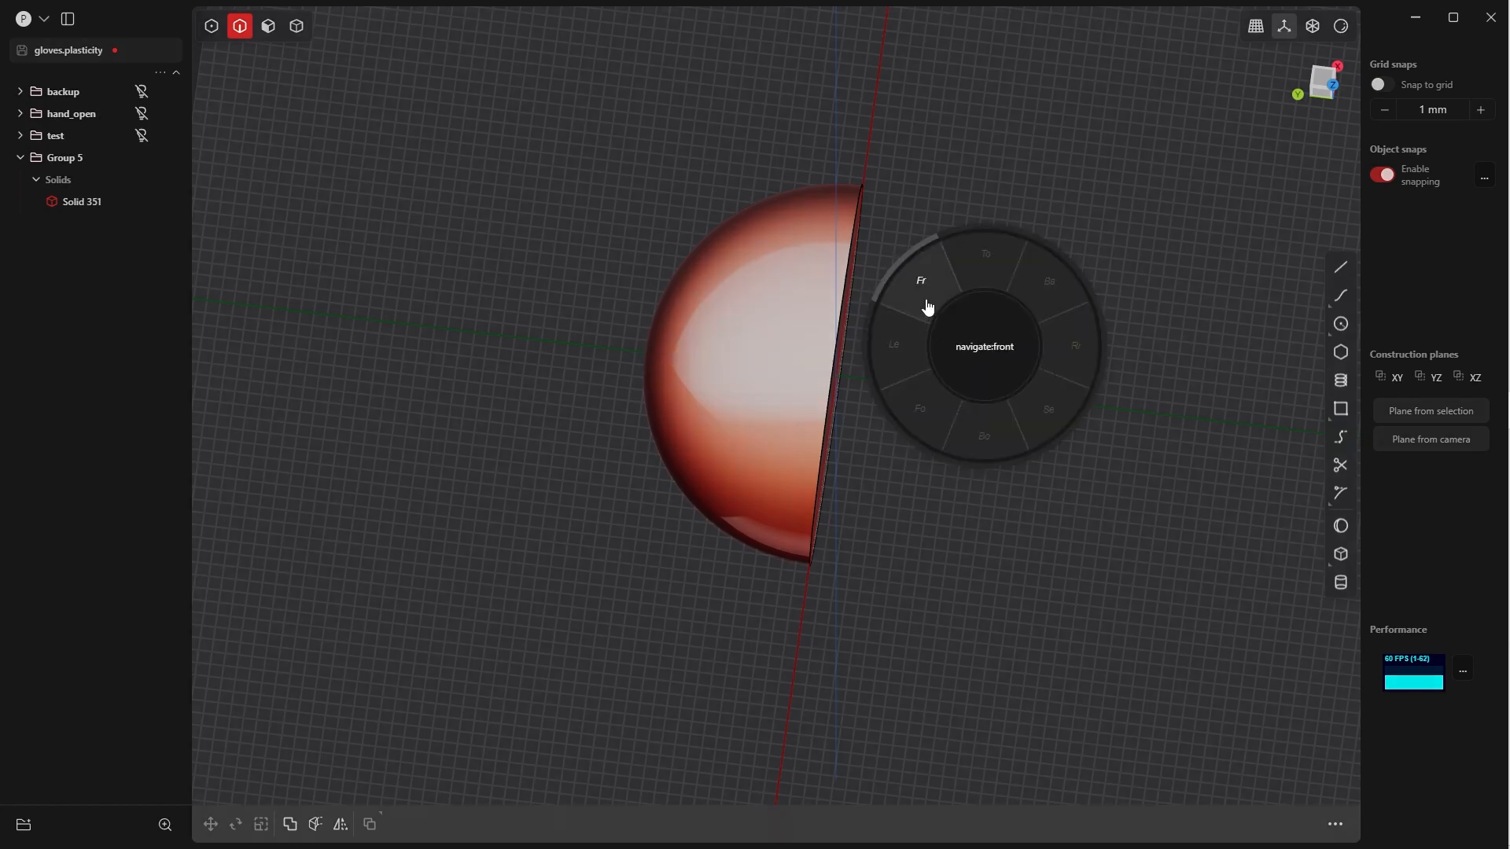
left_click(922, 311)
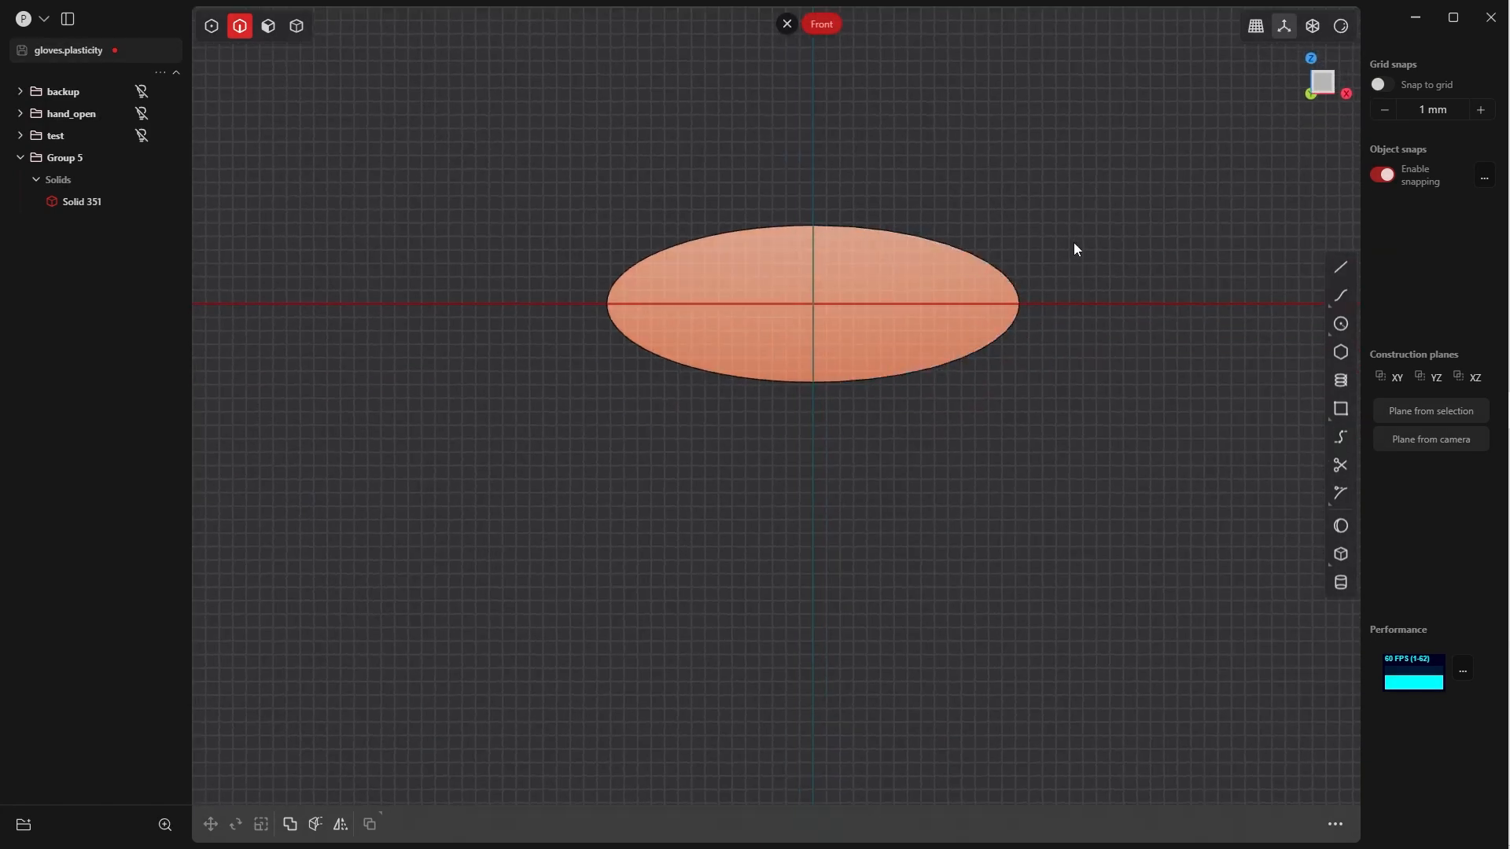
left_click(1341, 324)
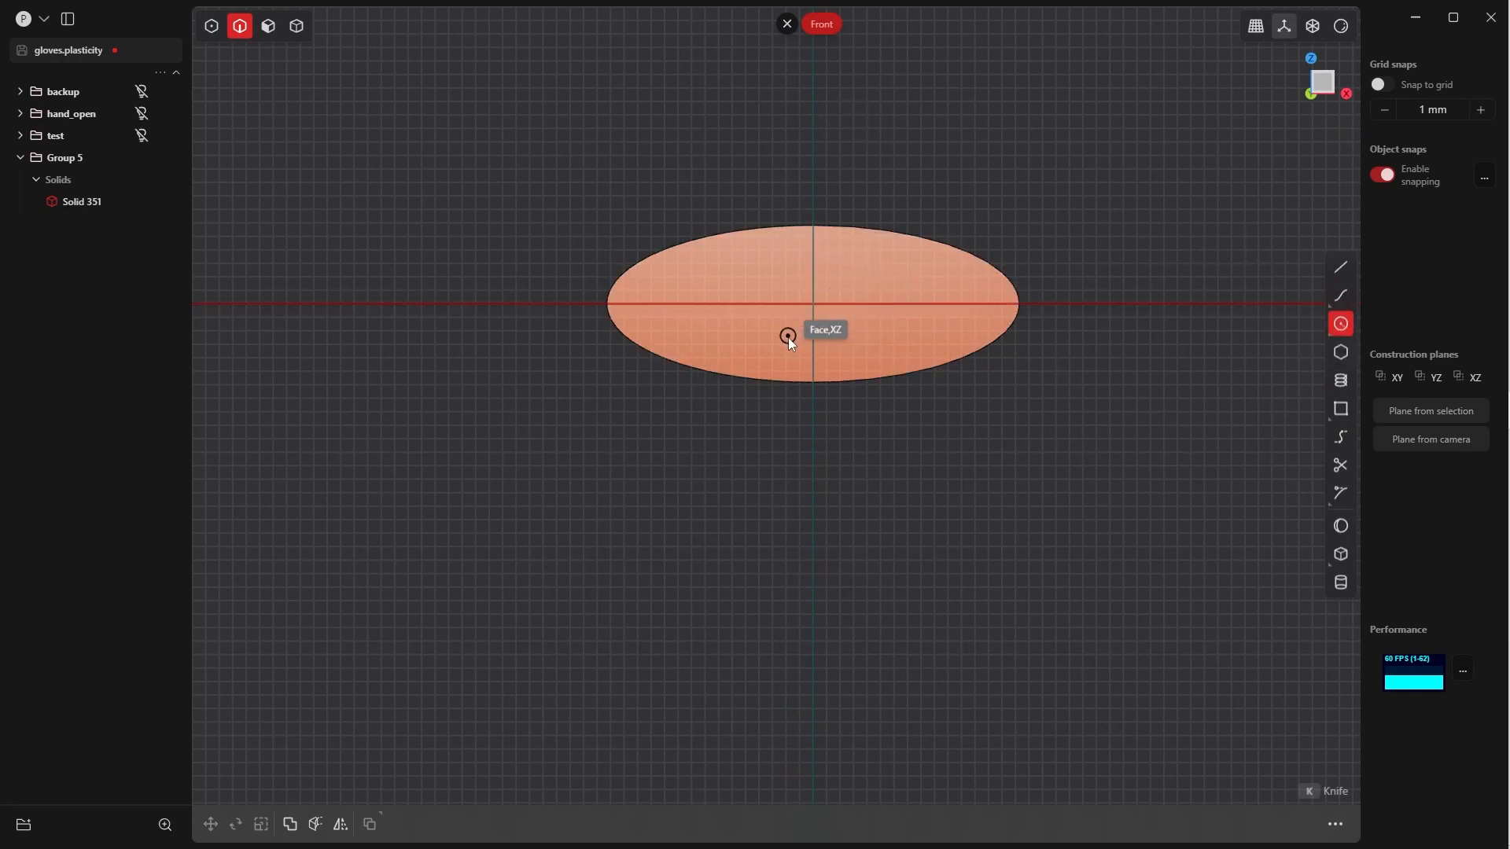
left_click(813, 303)
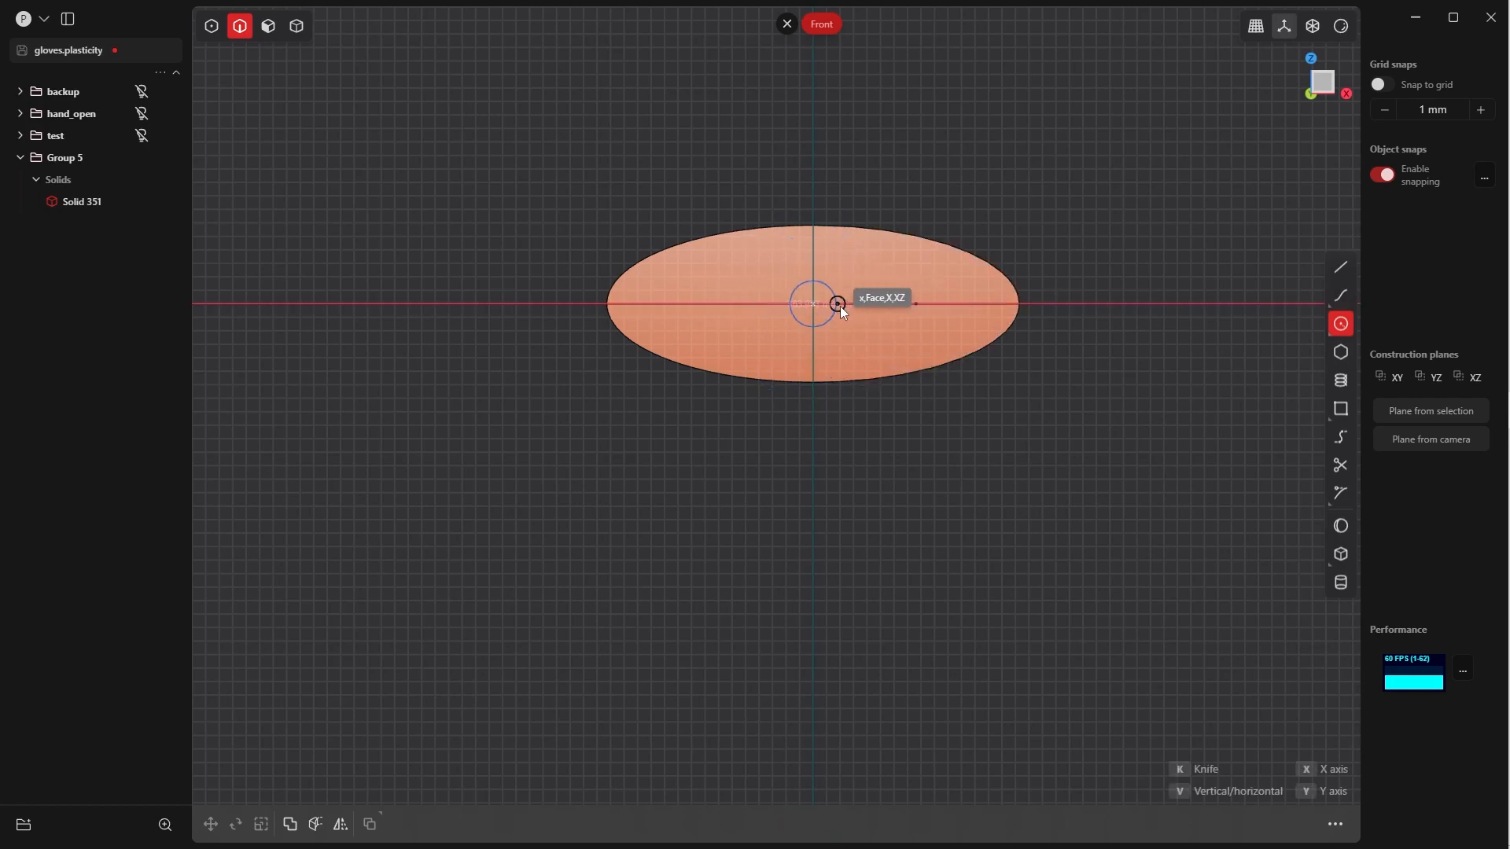
left_click(892, 304)
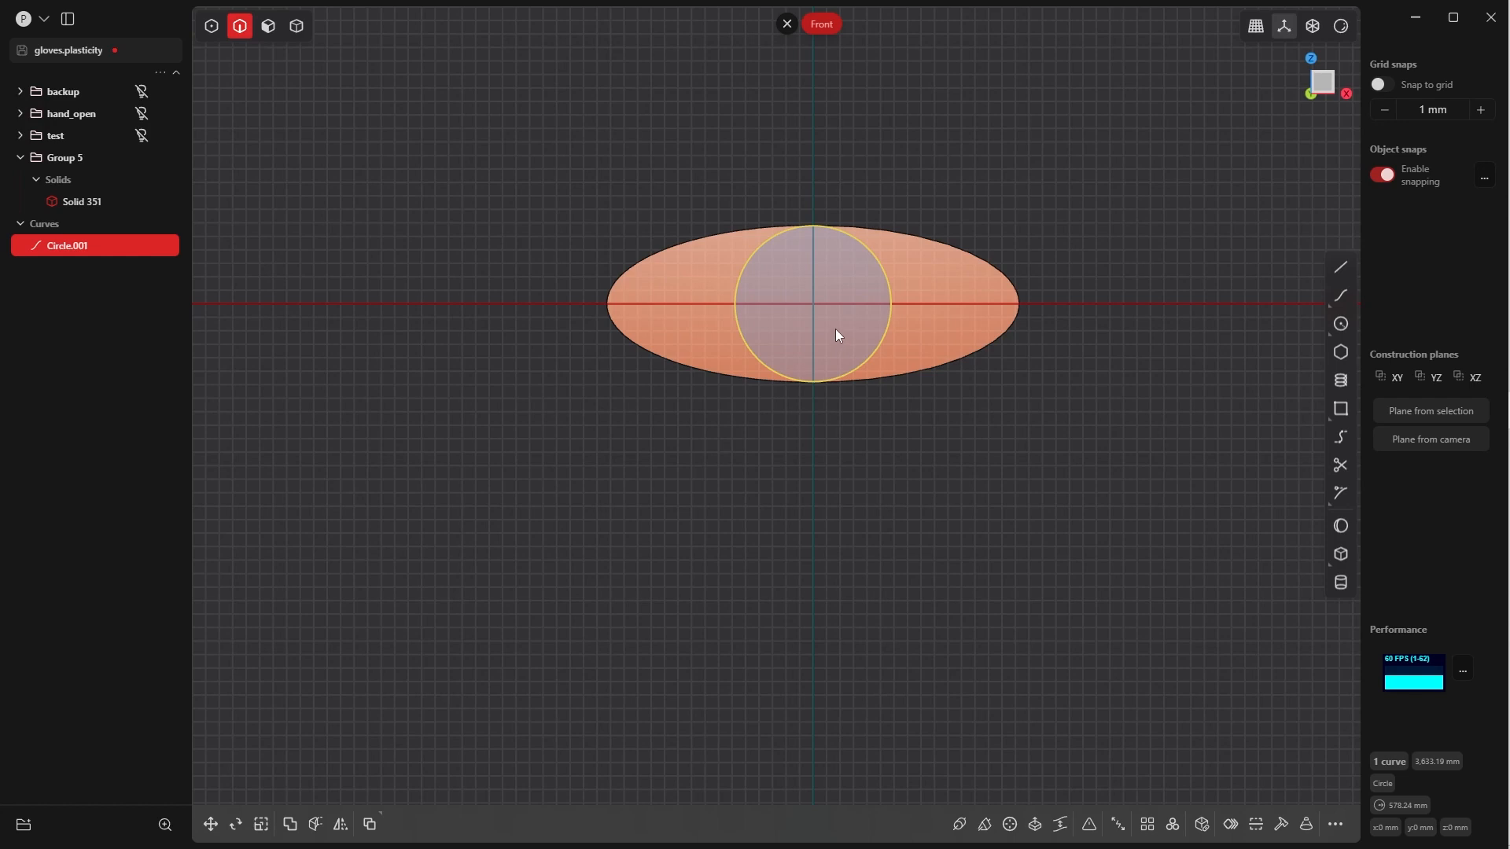
Duplicate the circle and move the copy -938.21 mm along X to the end of the elliptical face
key("ctrl+d")
left_click_drag(873, 304, 744, 314)
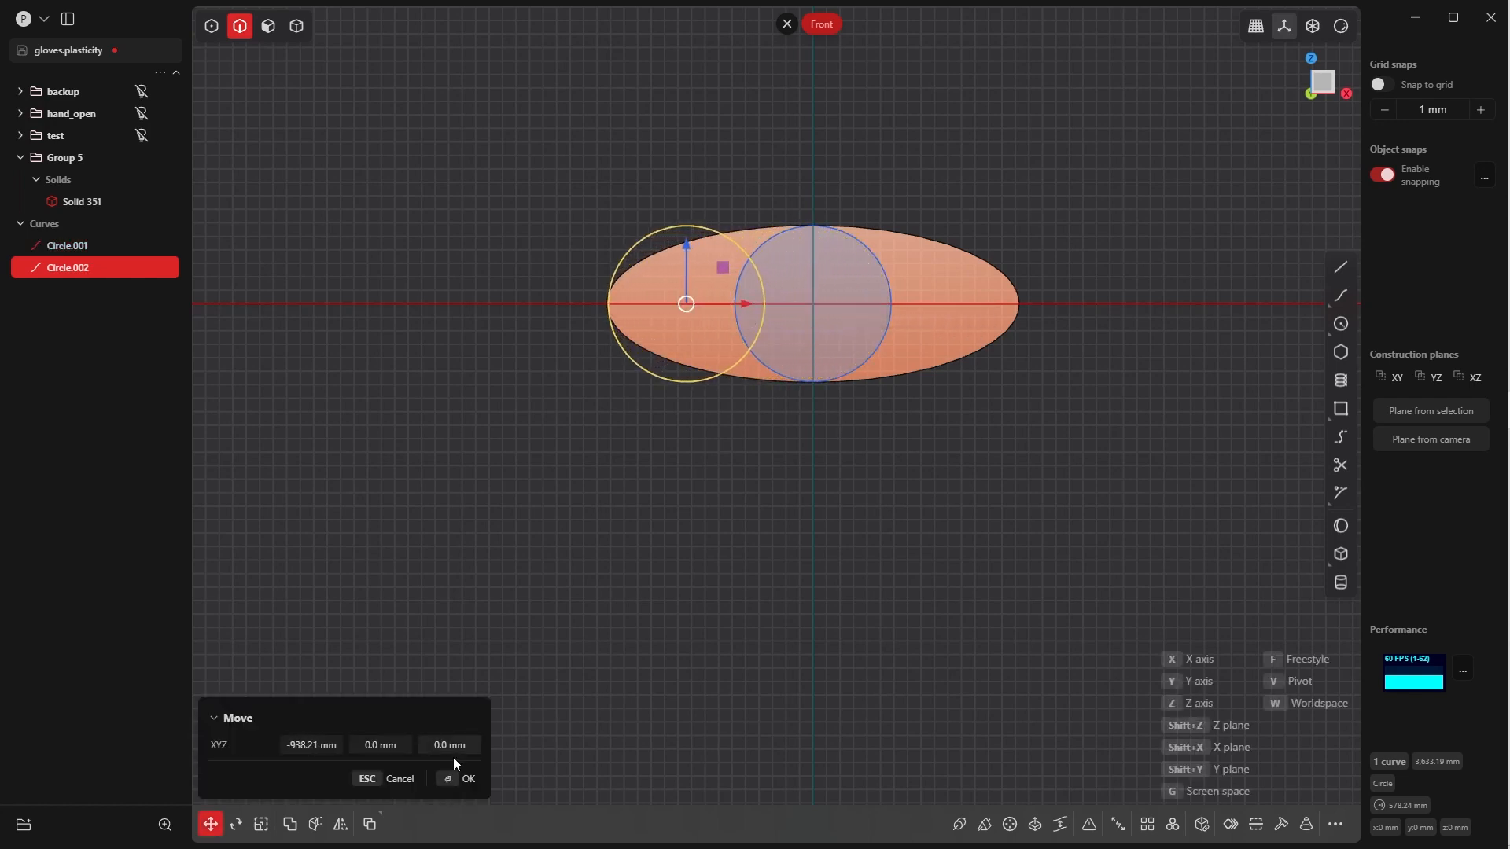
left_click(464, 777)
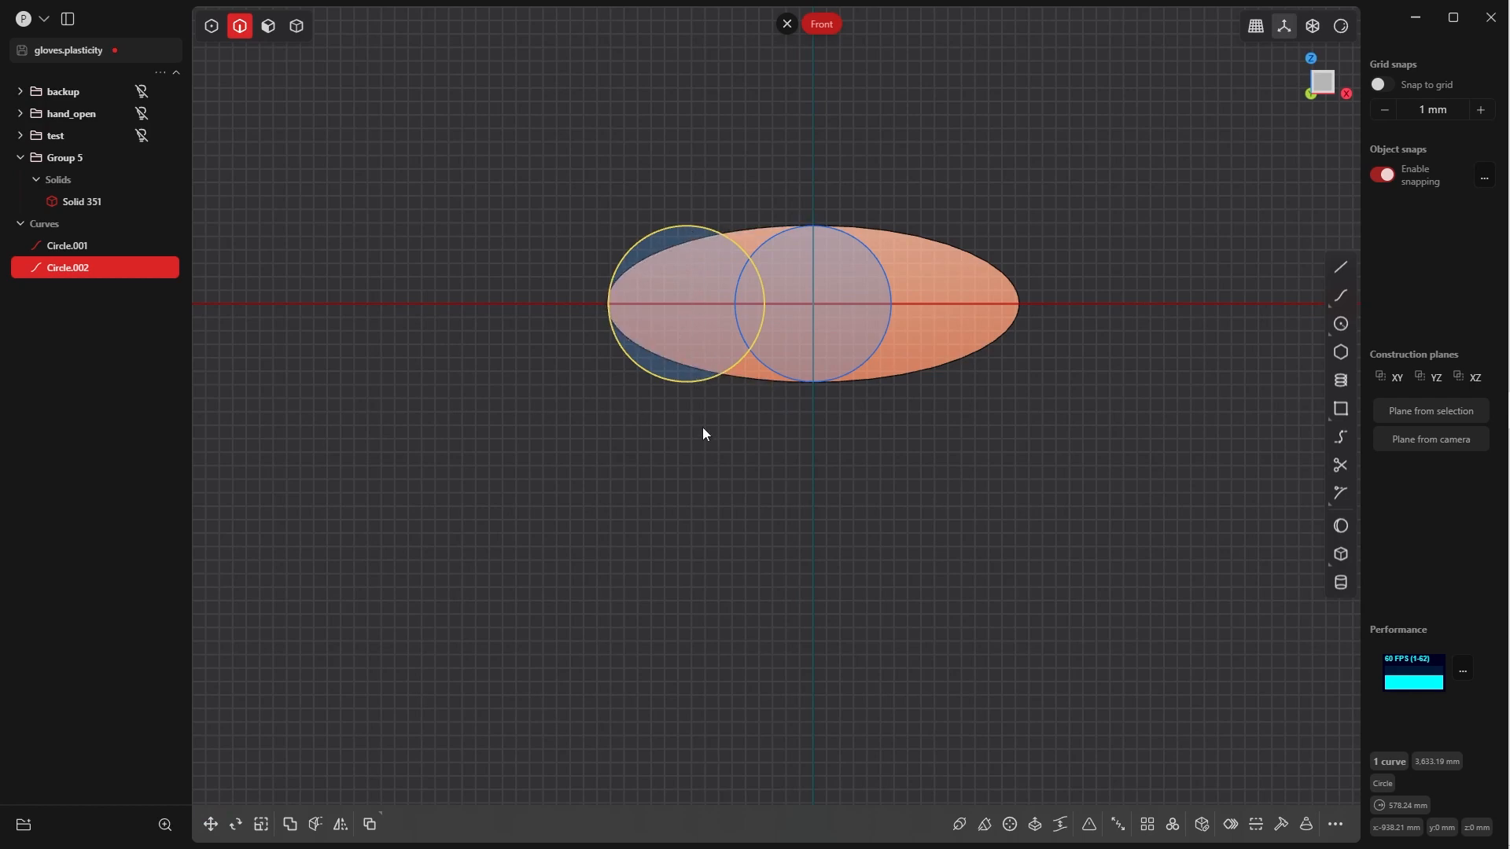
Scale the copied circle along Z by about 0.683 to flatten it into an ellipse
key("s")
key("z")
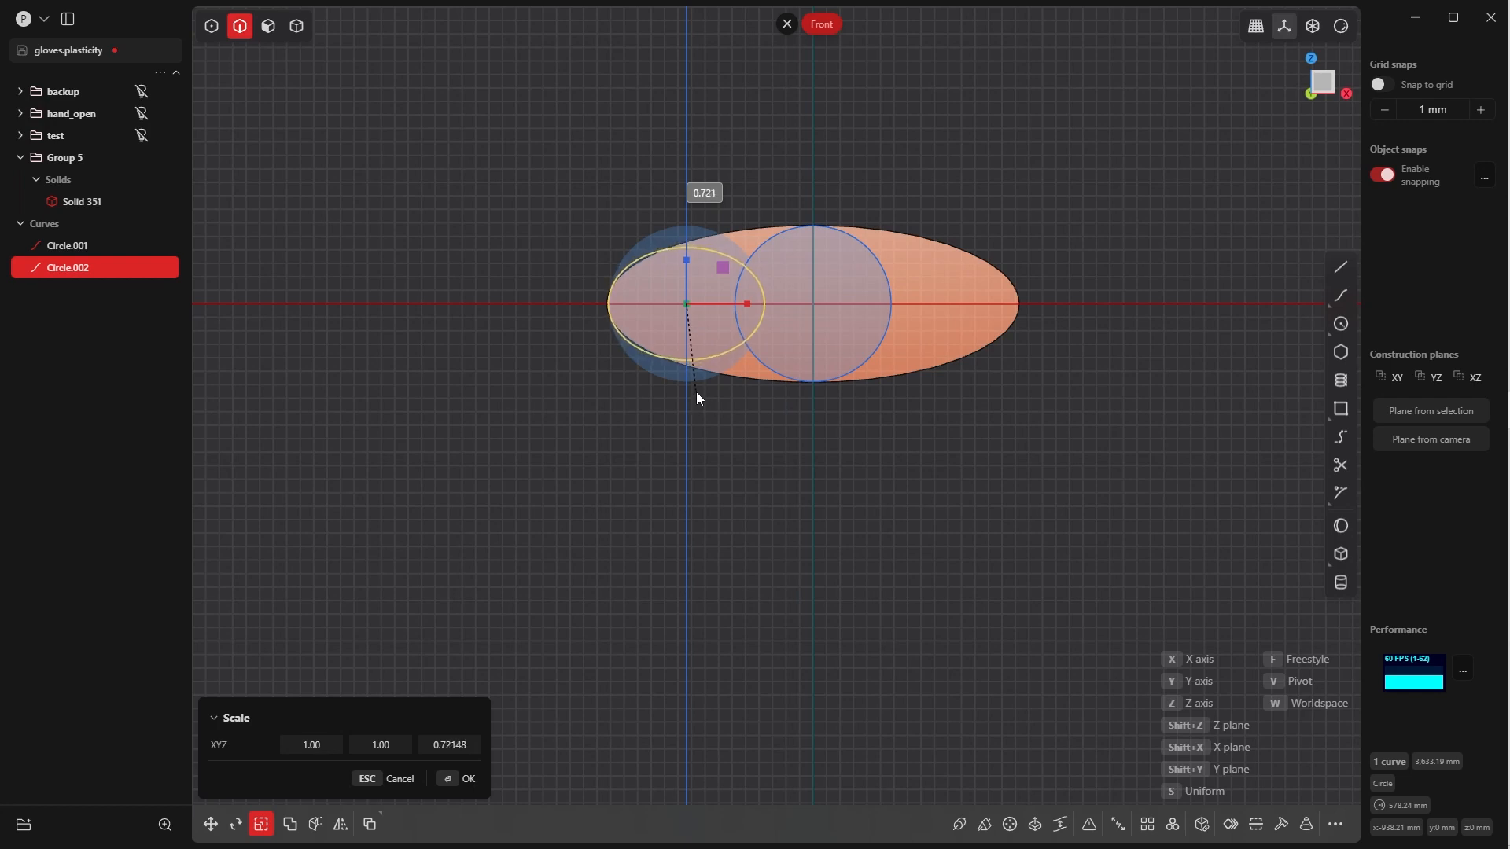
left_click(695, 370)
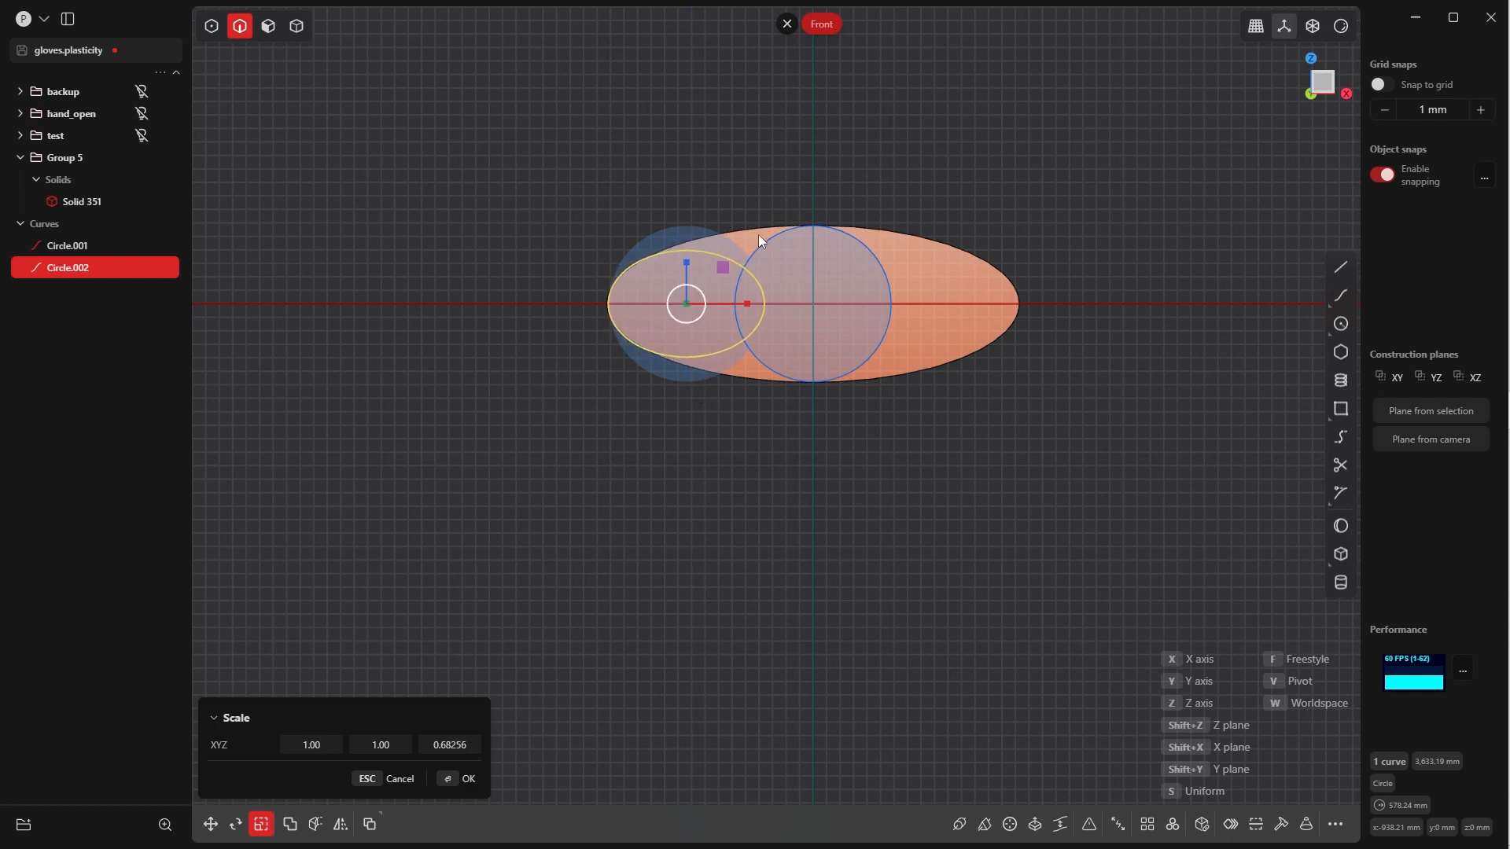
key("Return")
left_click(711, 353)
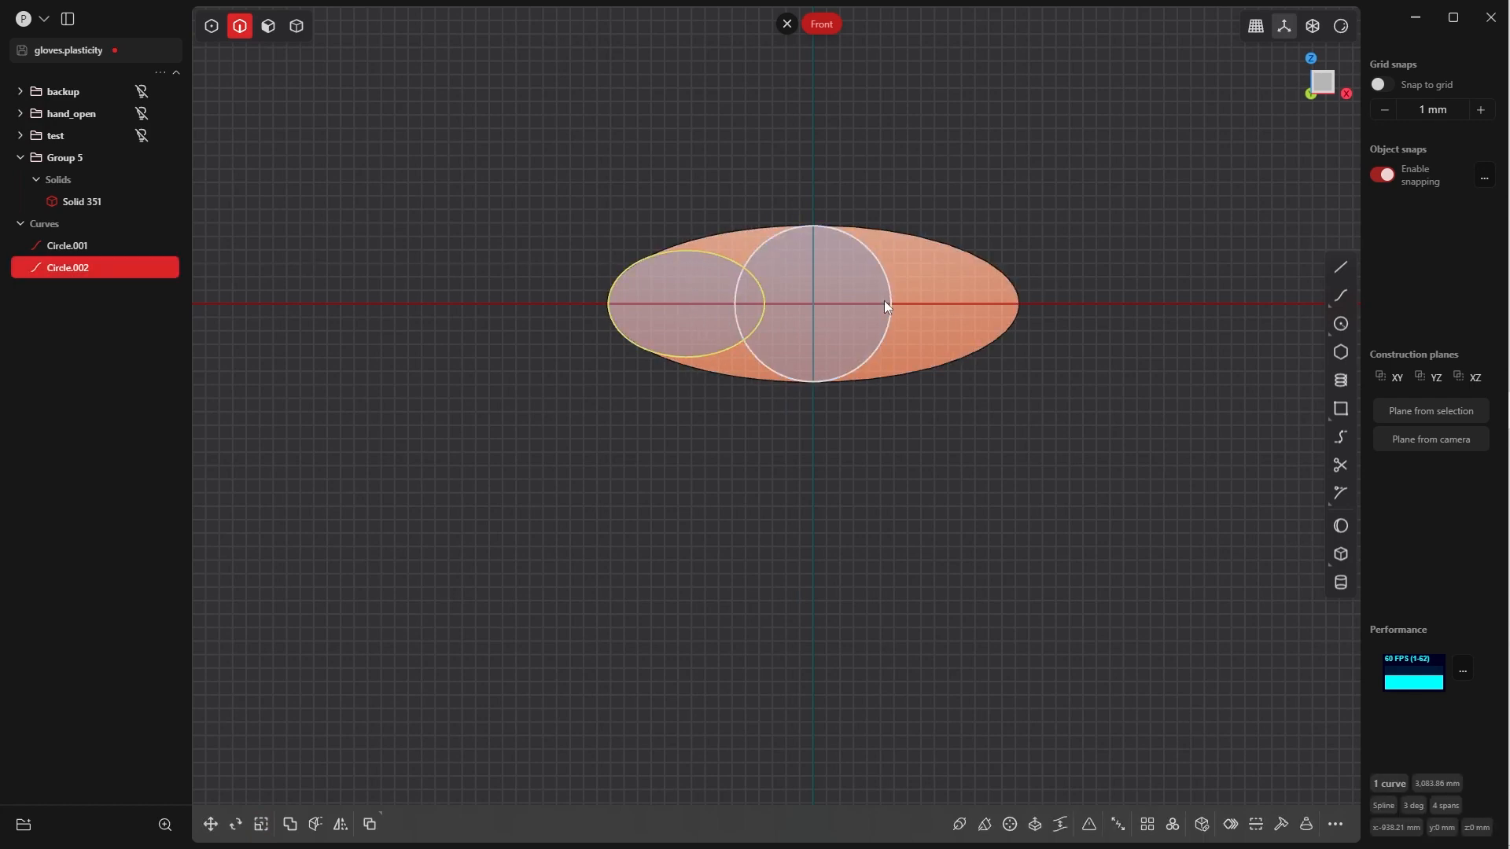
Mirror the flattened ellipse curve across the X axis to the opposite end of the flat face
key("alt+x")
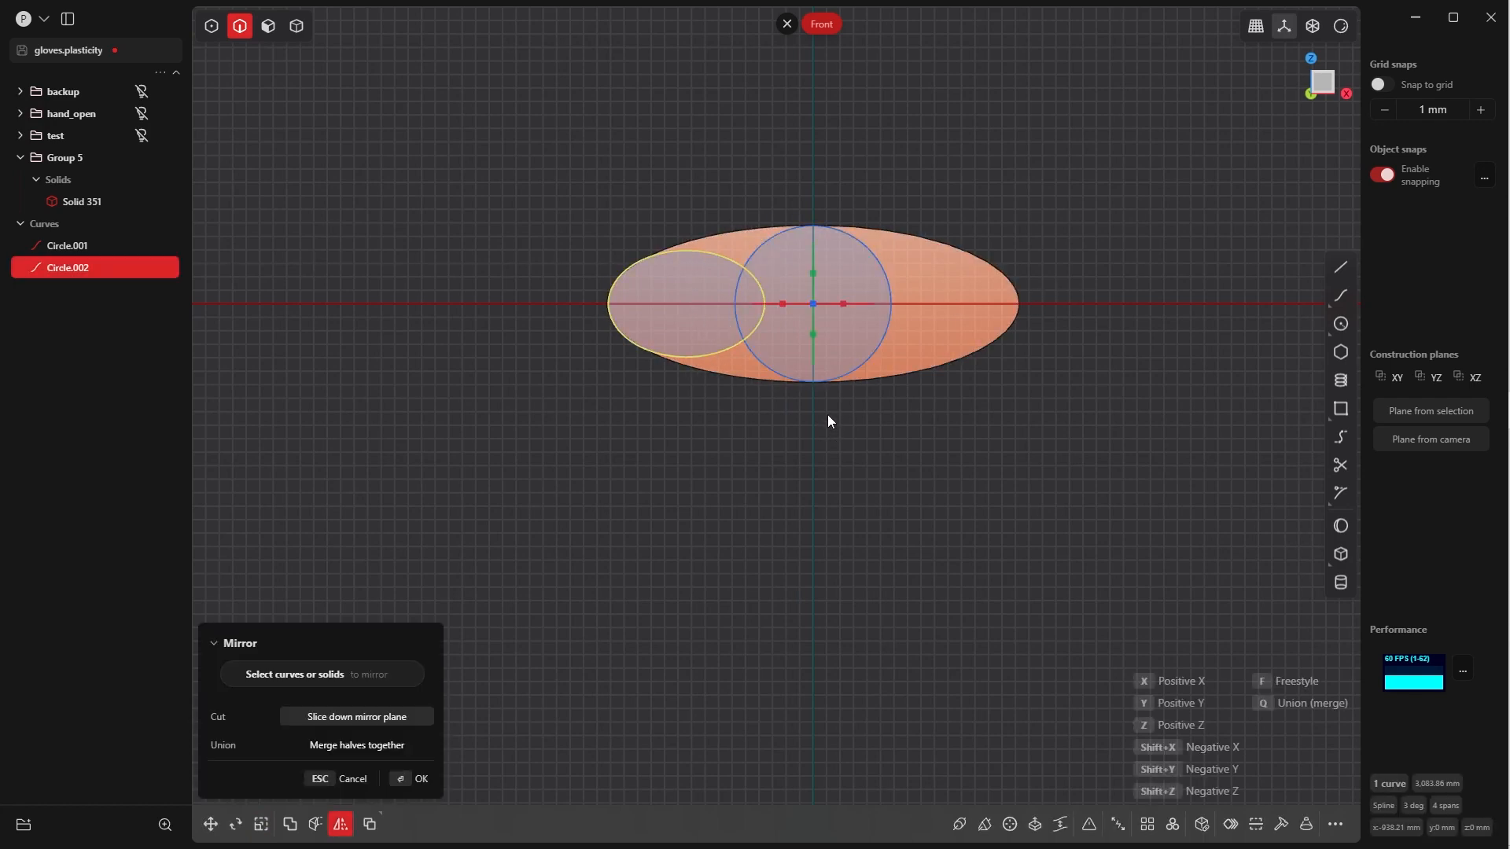
left_click(421, 779)
left_click(652, 444)
Trim away the overlapping inner arcs of the three curves, leaving a single three-lobed outline
middle_click_drag(711, 361, 642, 539)
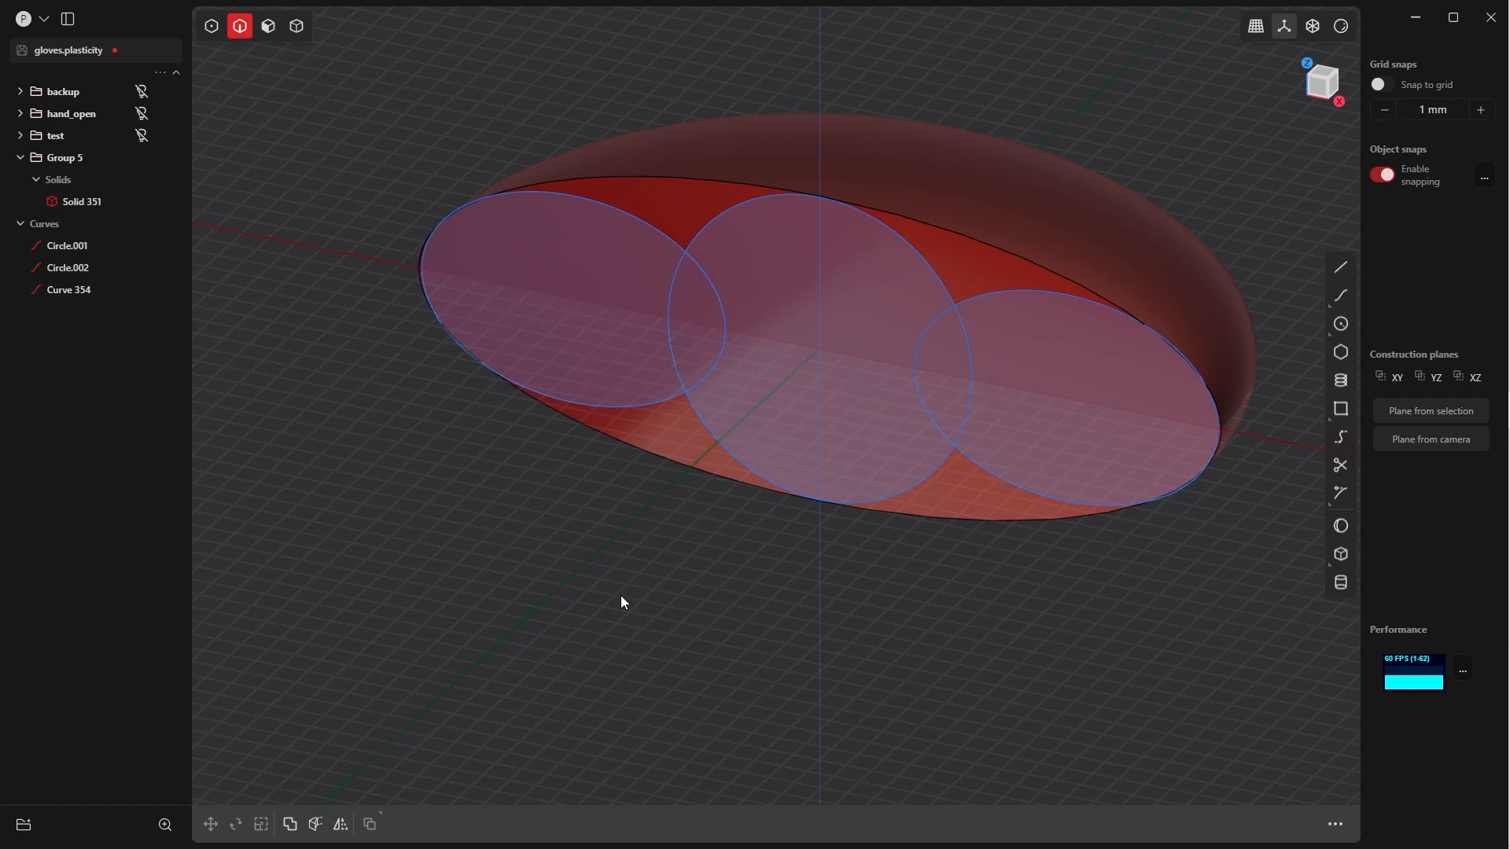
key("t")
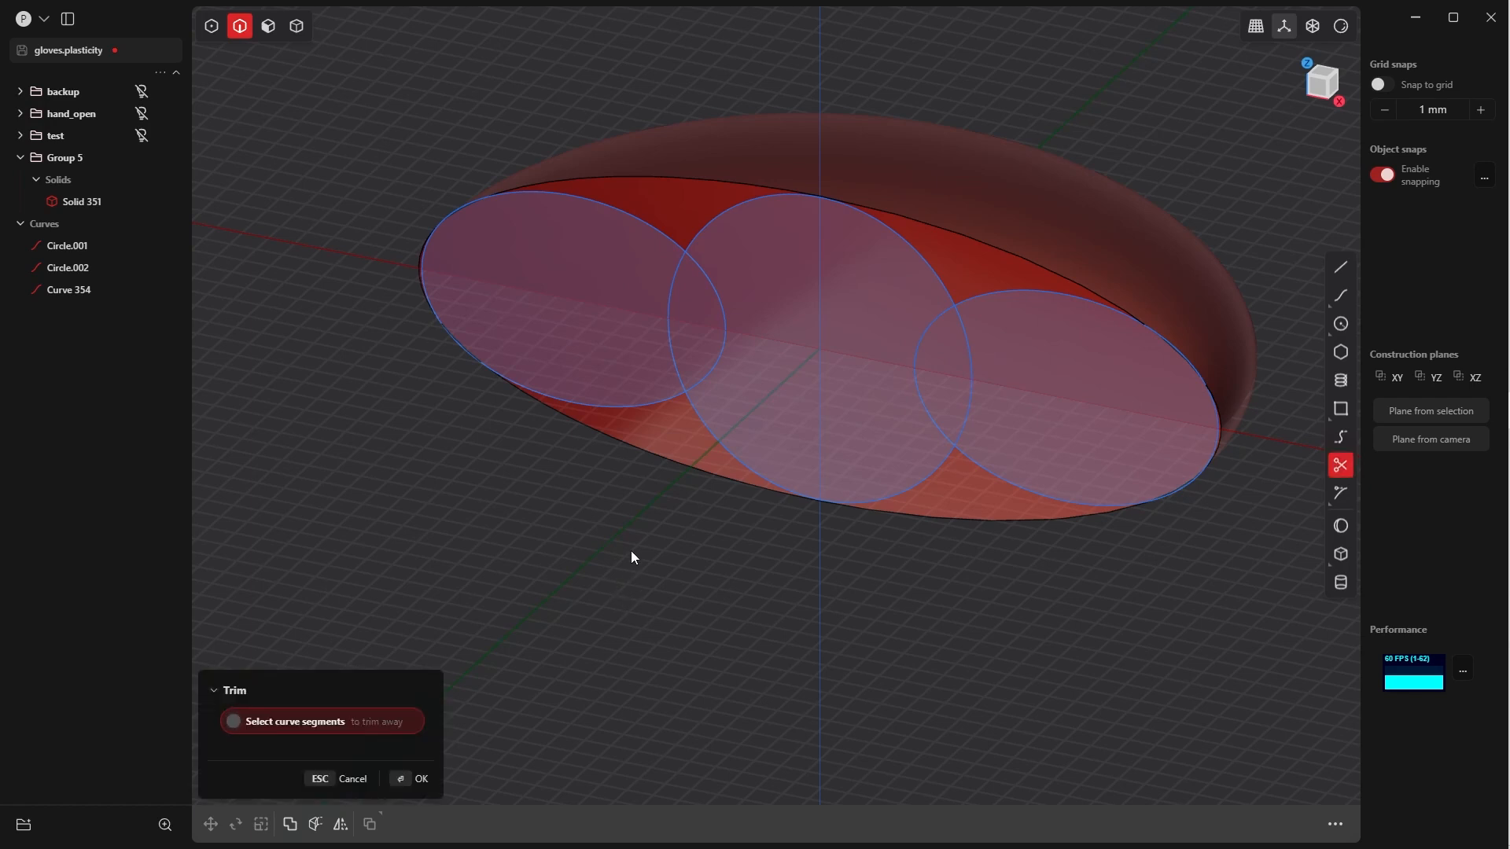
left_click(670, 366)
left_click(719, 356)
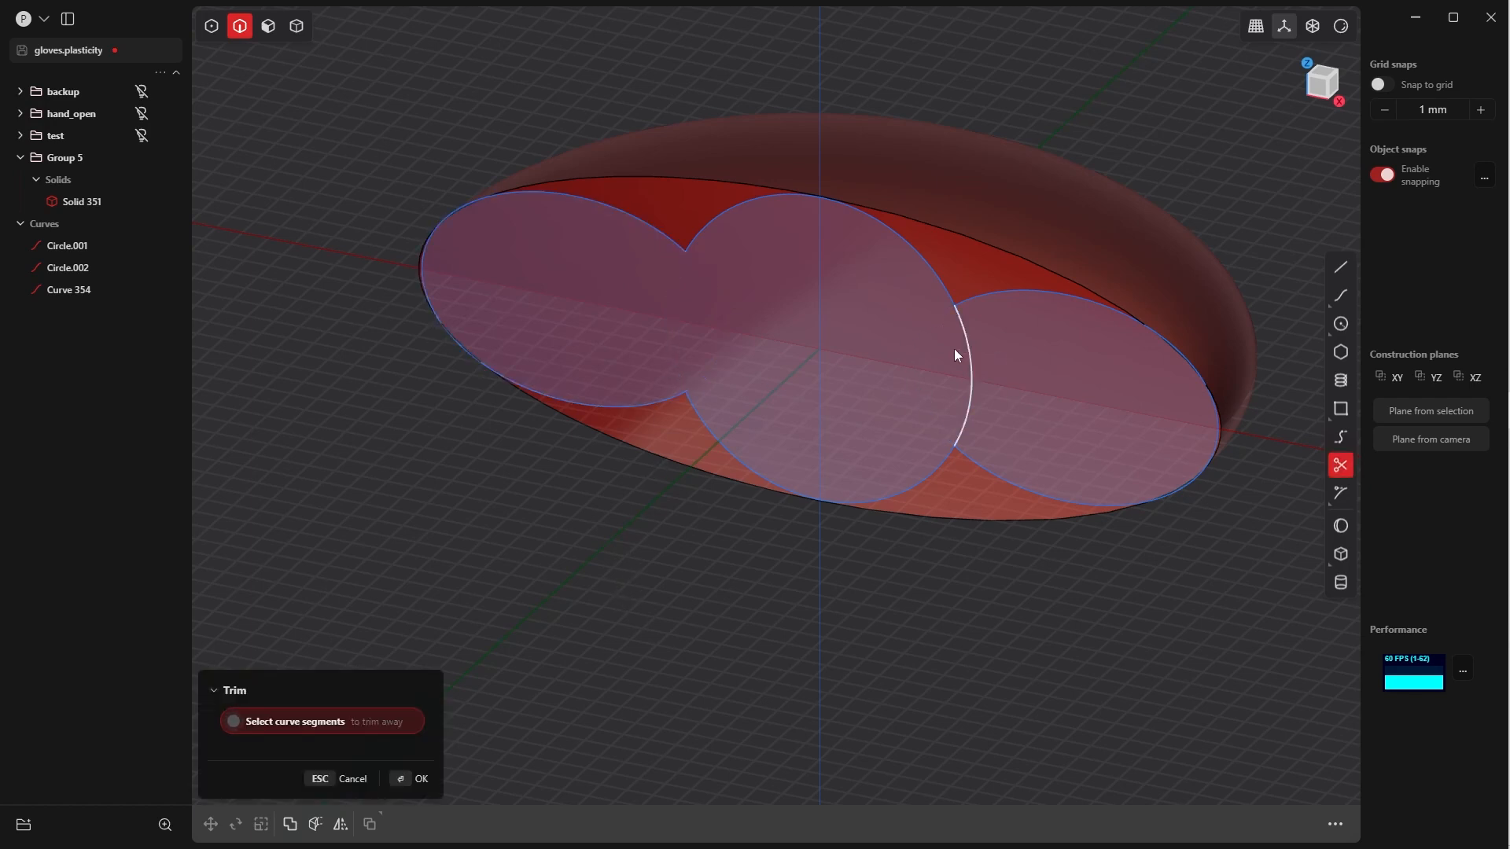
left_click(969, 398)
middle_click_drag(969, 398, 842, 386)
left_click(407, 785)
Join the four curve segments of the three-lobed outline into one closed curve
key("Tab")
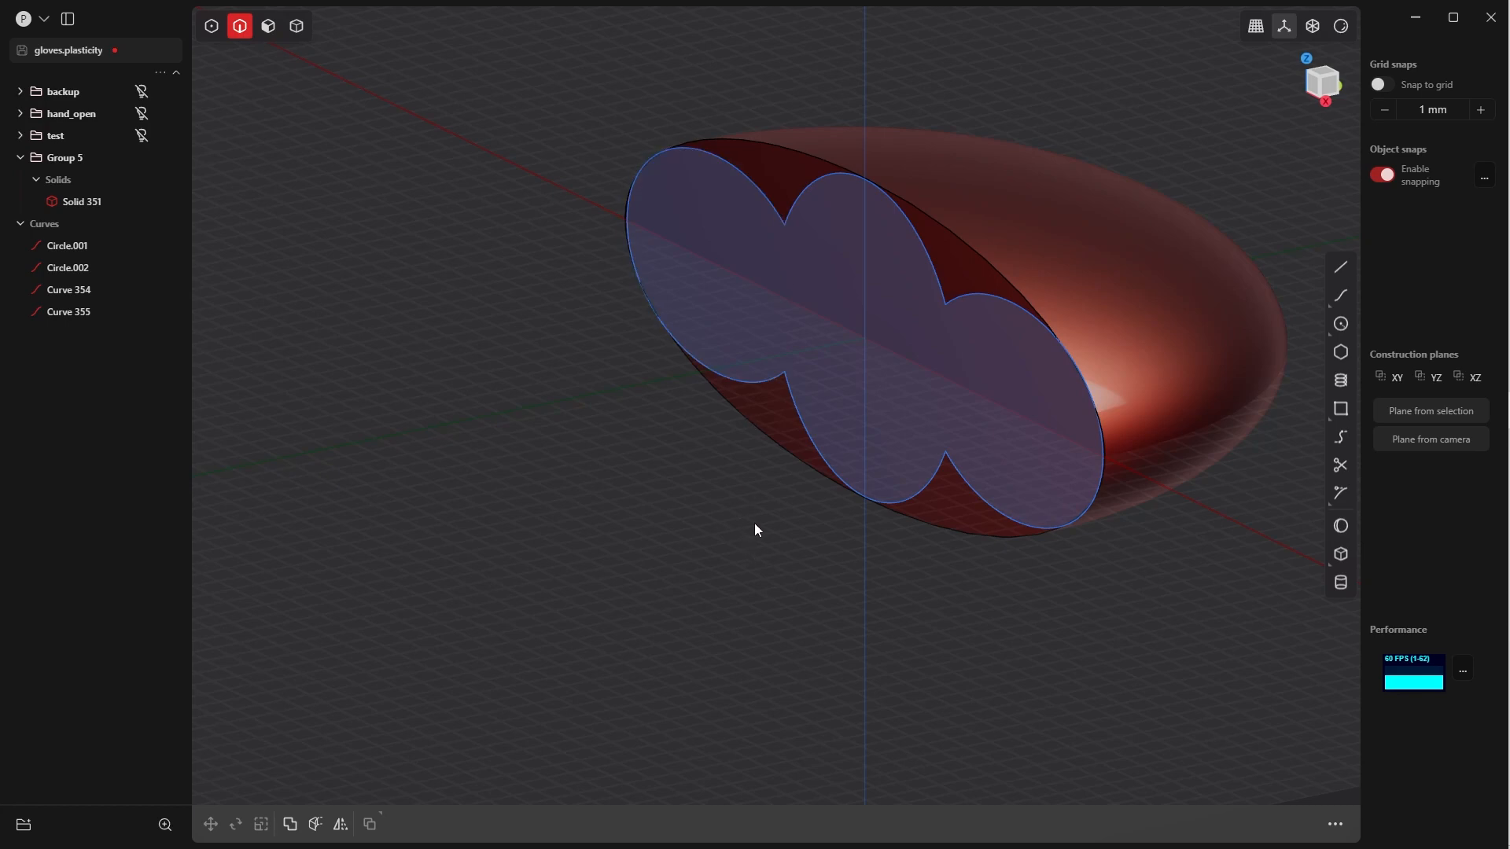
left_click(802, 419)
left_click(775, 553)
left_click(839, 253)
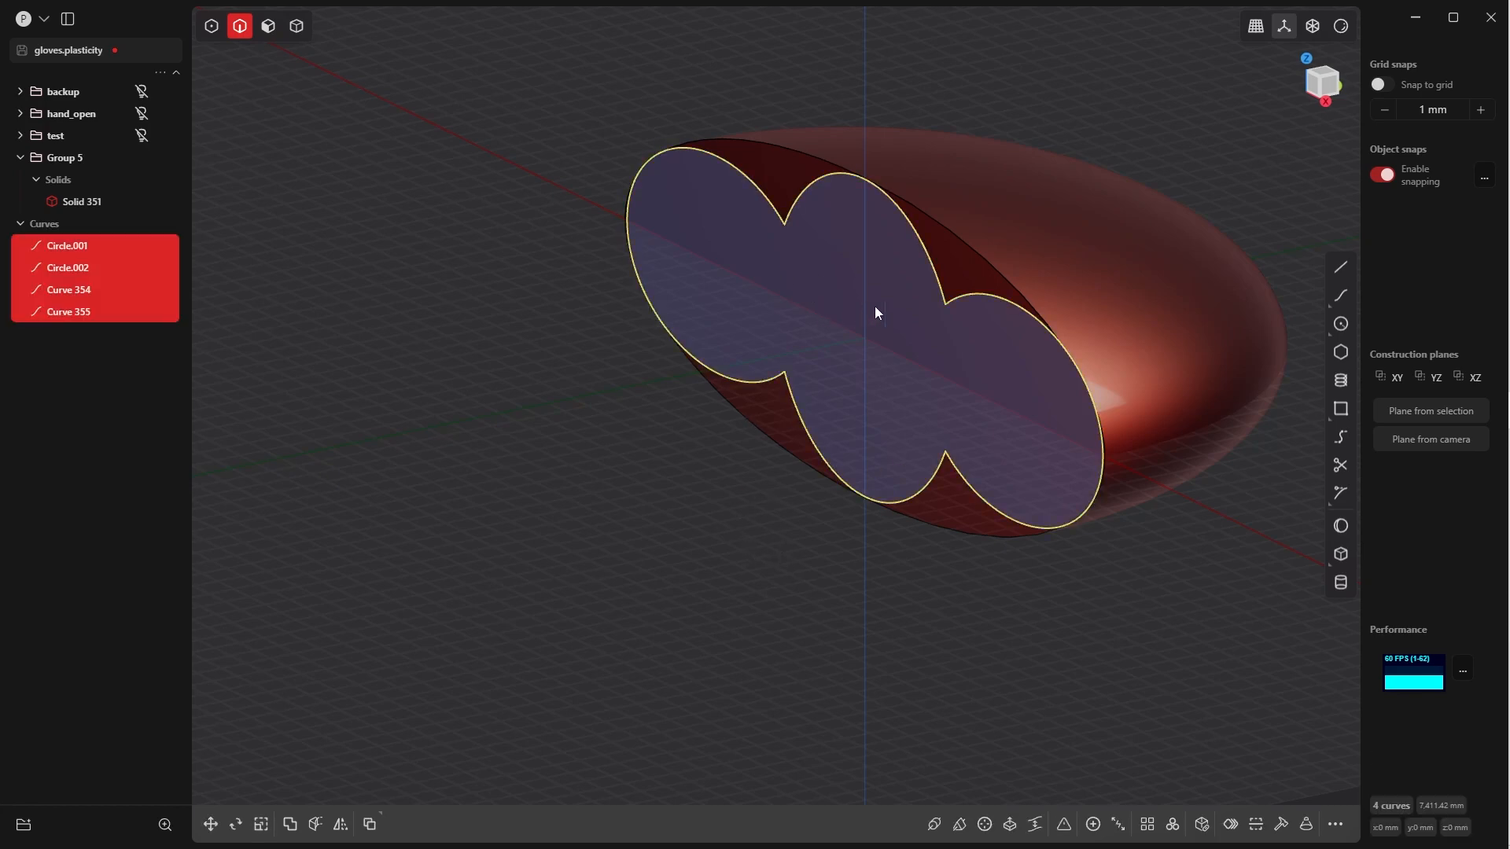
middle_click_drag(877, 312, 938, 341)
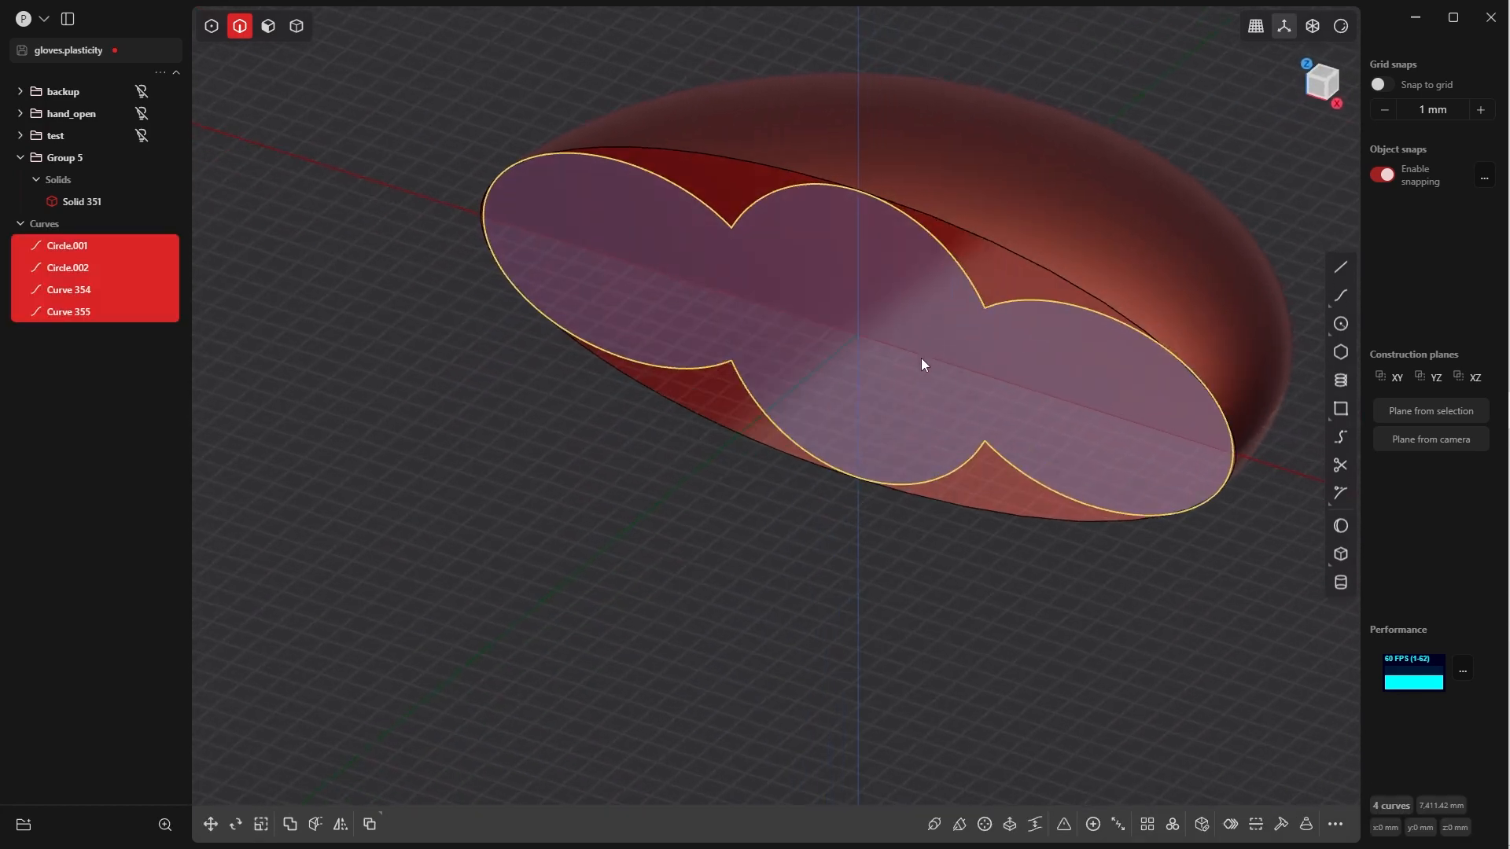
key("j")
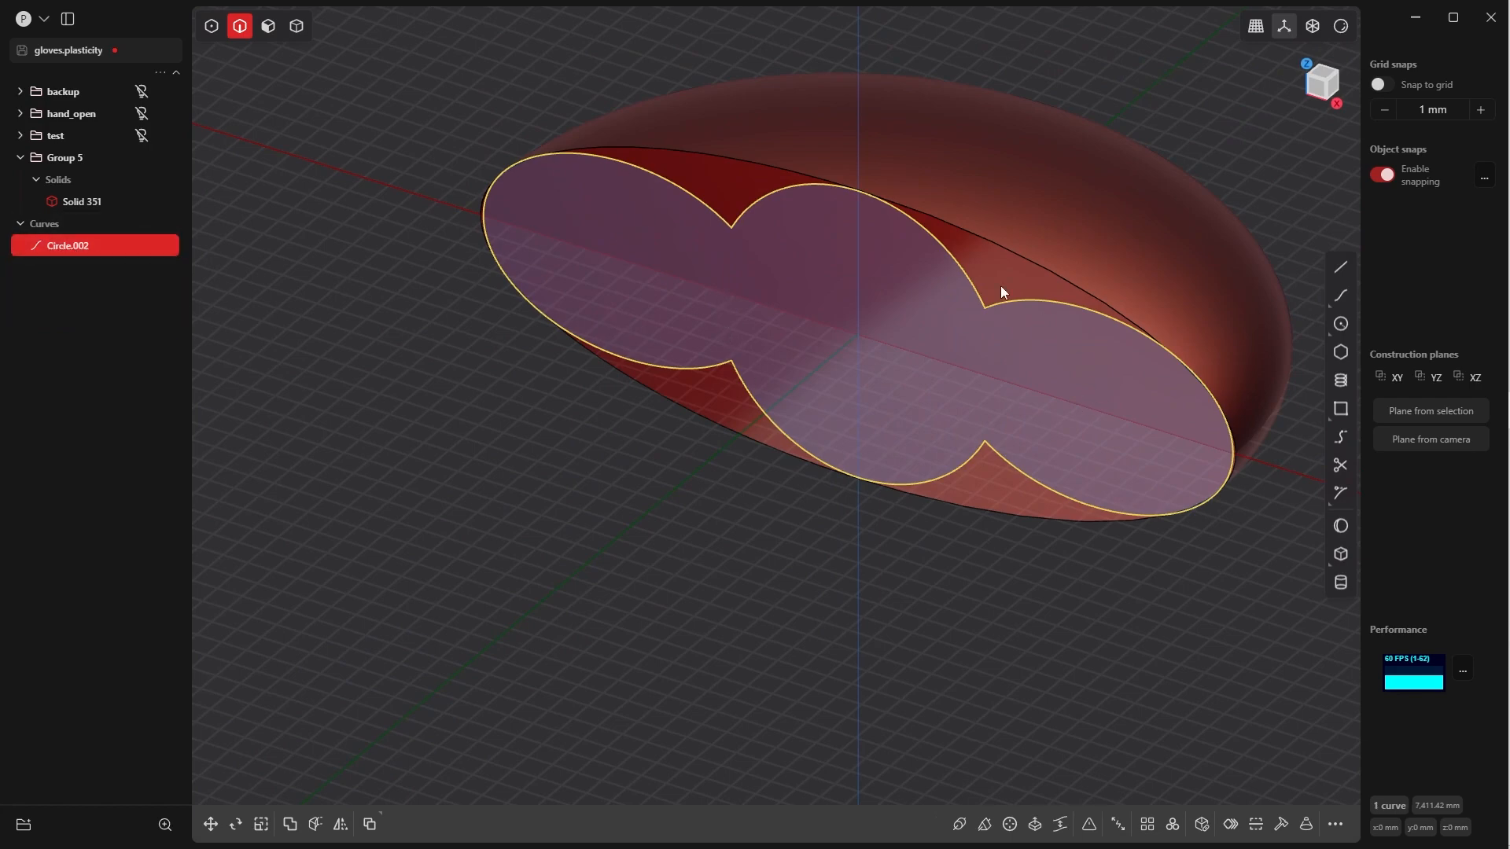
Move the joined outline along negative Y, a short distance in front of the flat face
middle_click_drag(1000, 285, 723, 360)
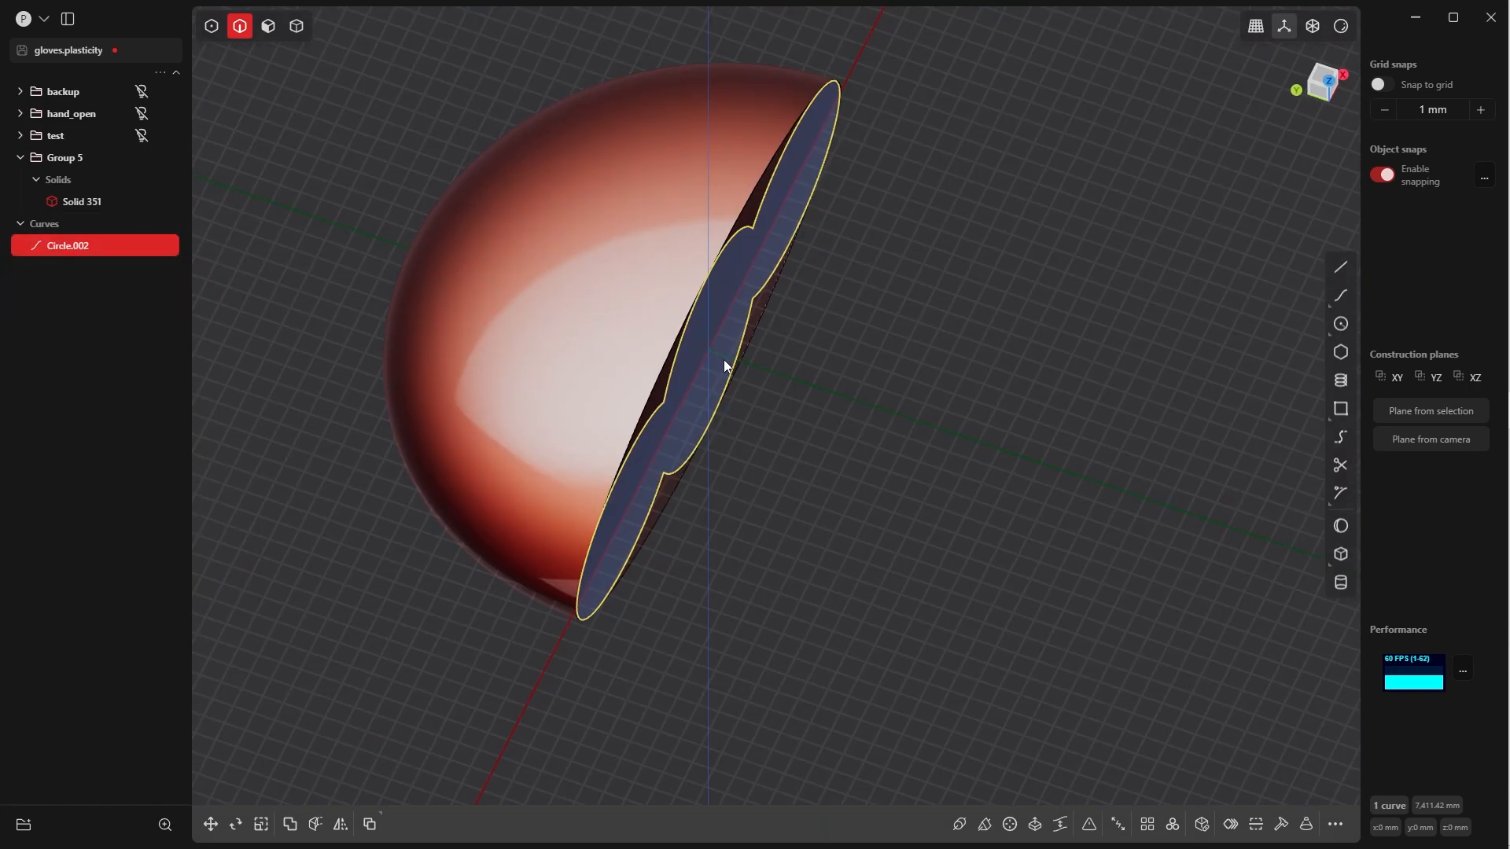
key("g")
left_click_drag(669, 338, 719, 360)
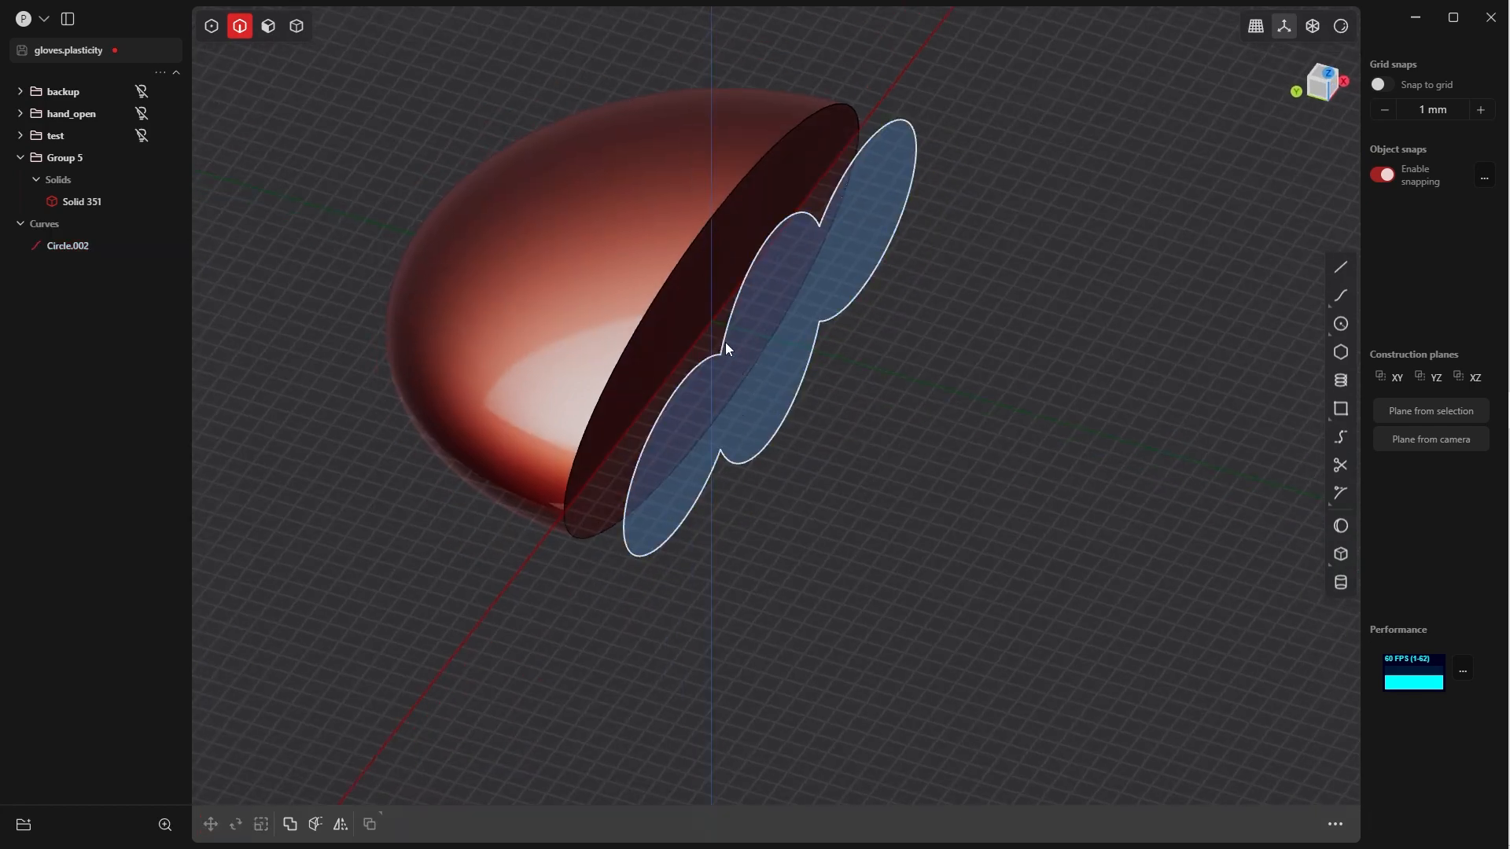
Draw a line about 1008.54 mm long along negative Y from the upper notch between two lobes
middle_click_drag(706, 314, 710, 363)
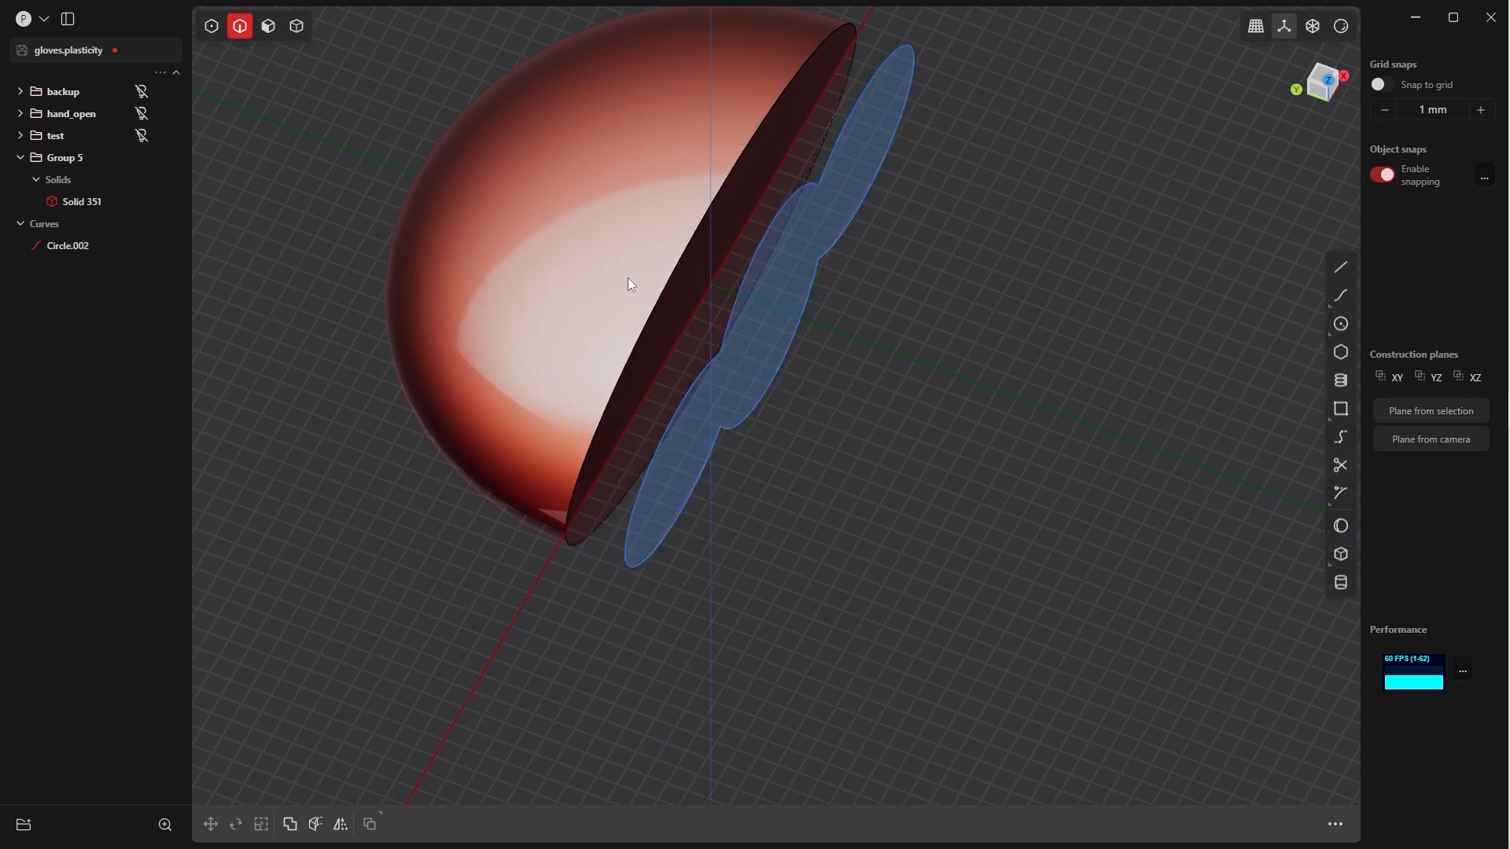
middle_click_drag(629, 279, 902, 481)
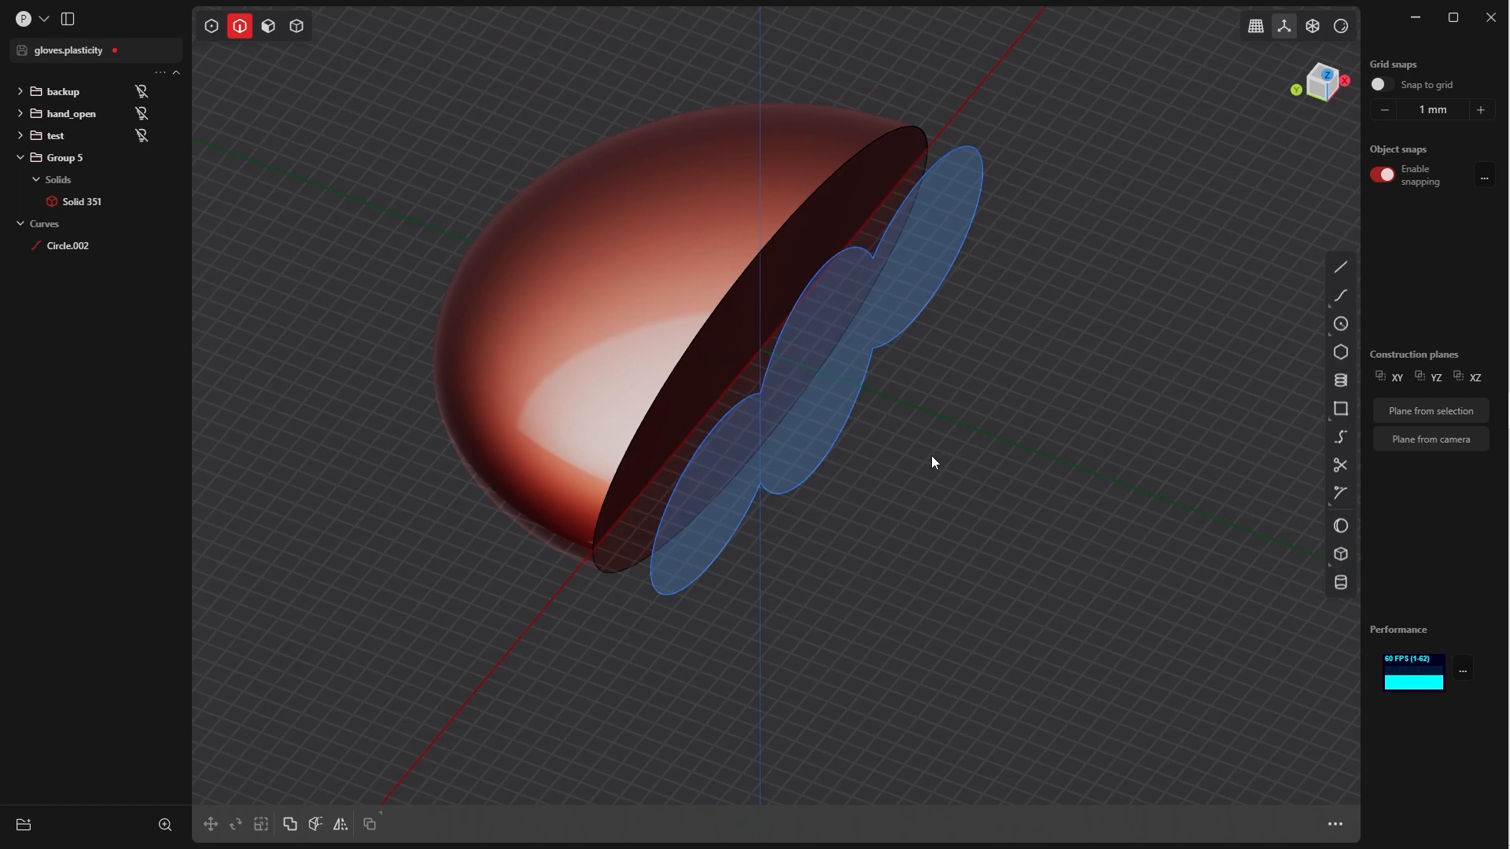
key("l")
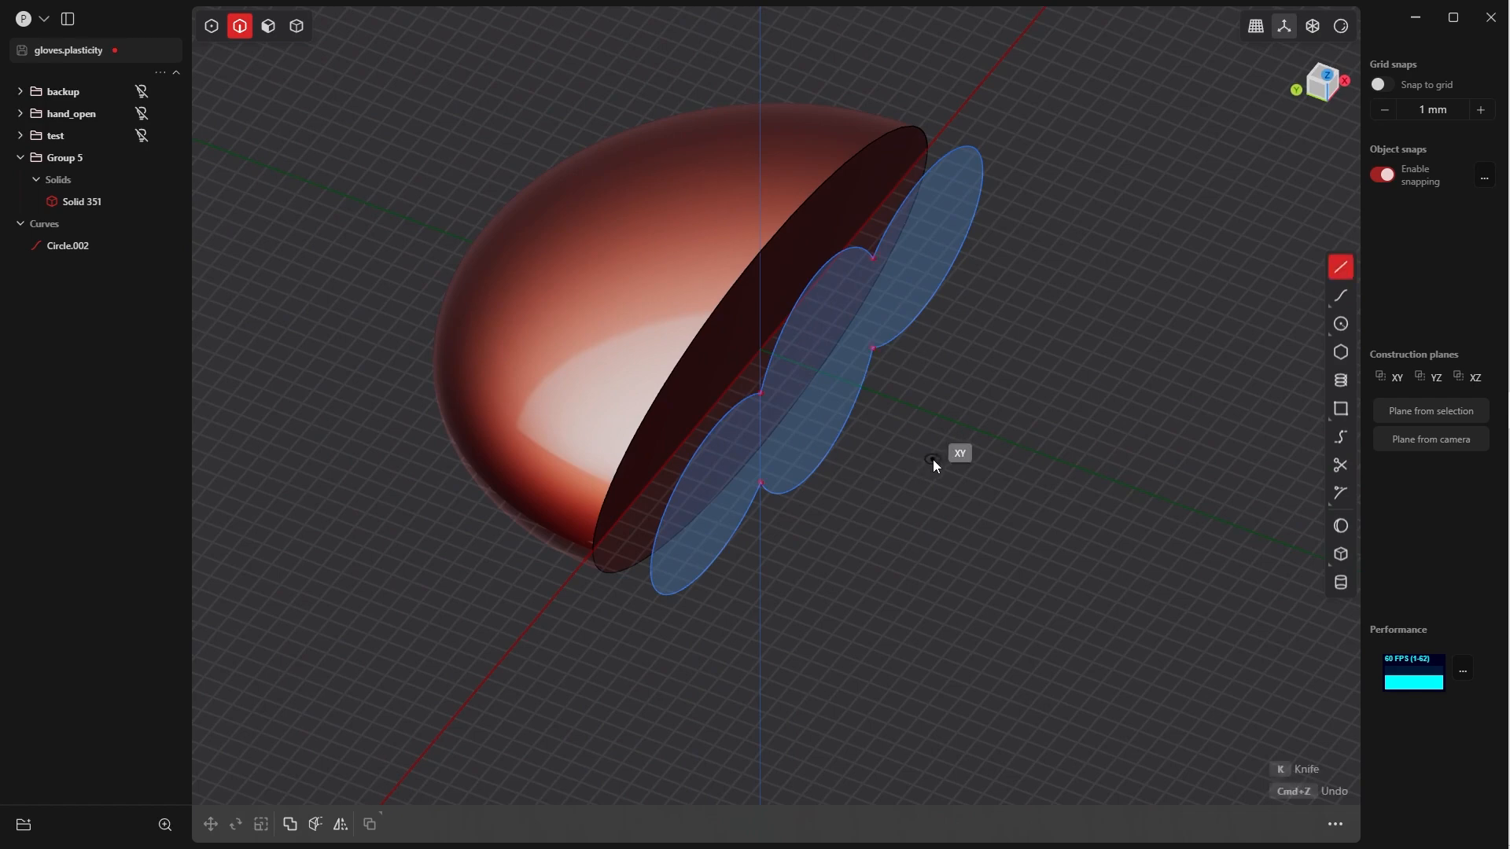
left_click(761, 394)
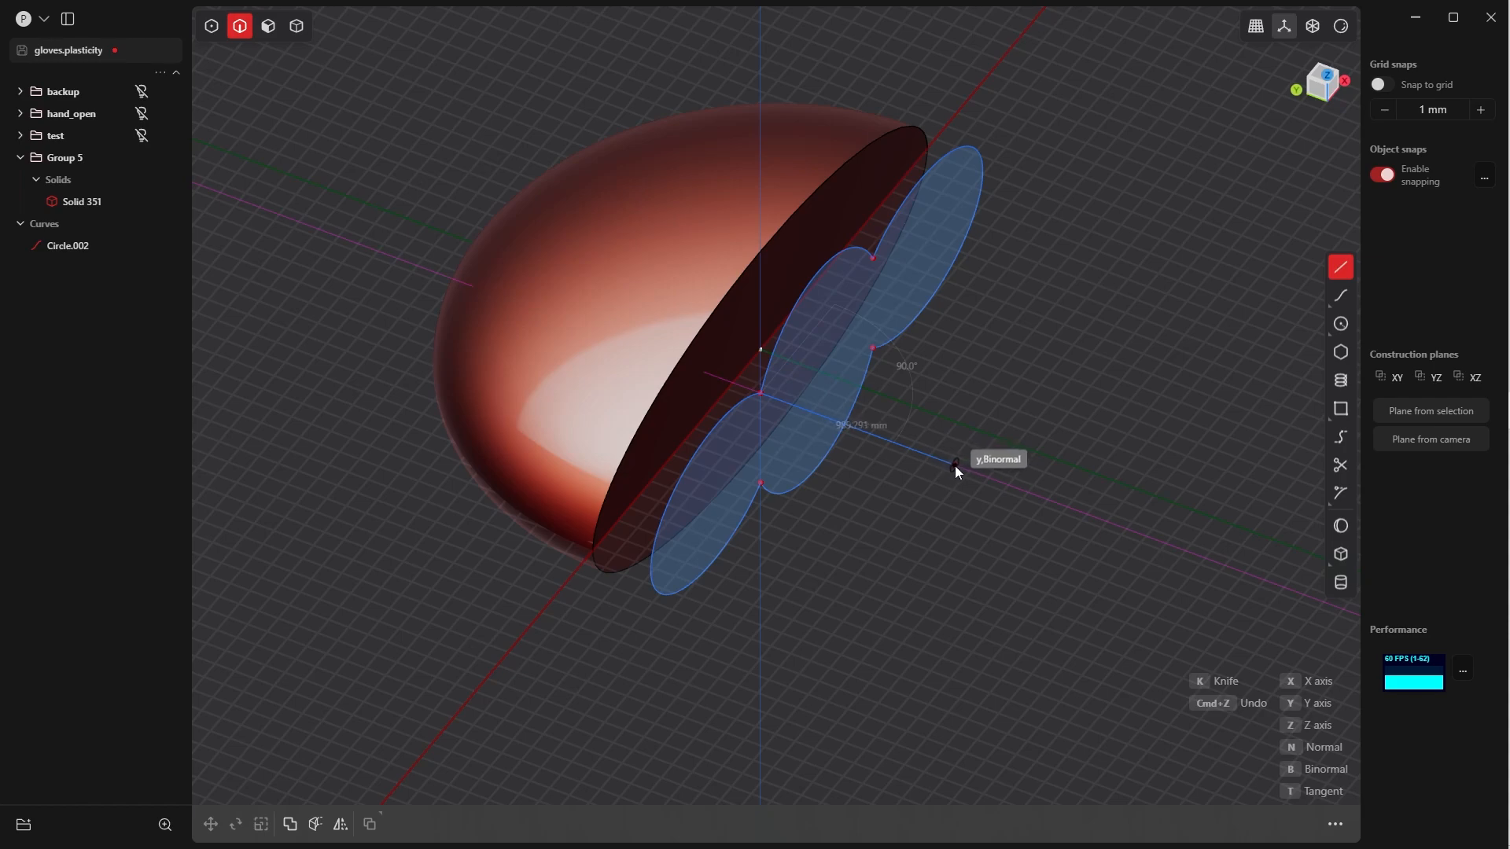
left_click(961, 467)
Mirror the line across the X axis to the upper notch between the other two lobes
middle_click_drag(884, 541, 985, 461)
key("alt+x")
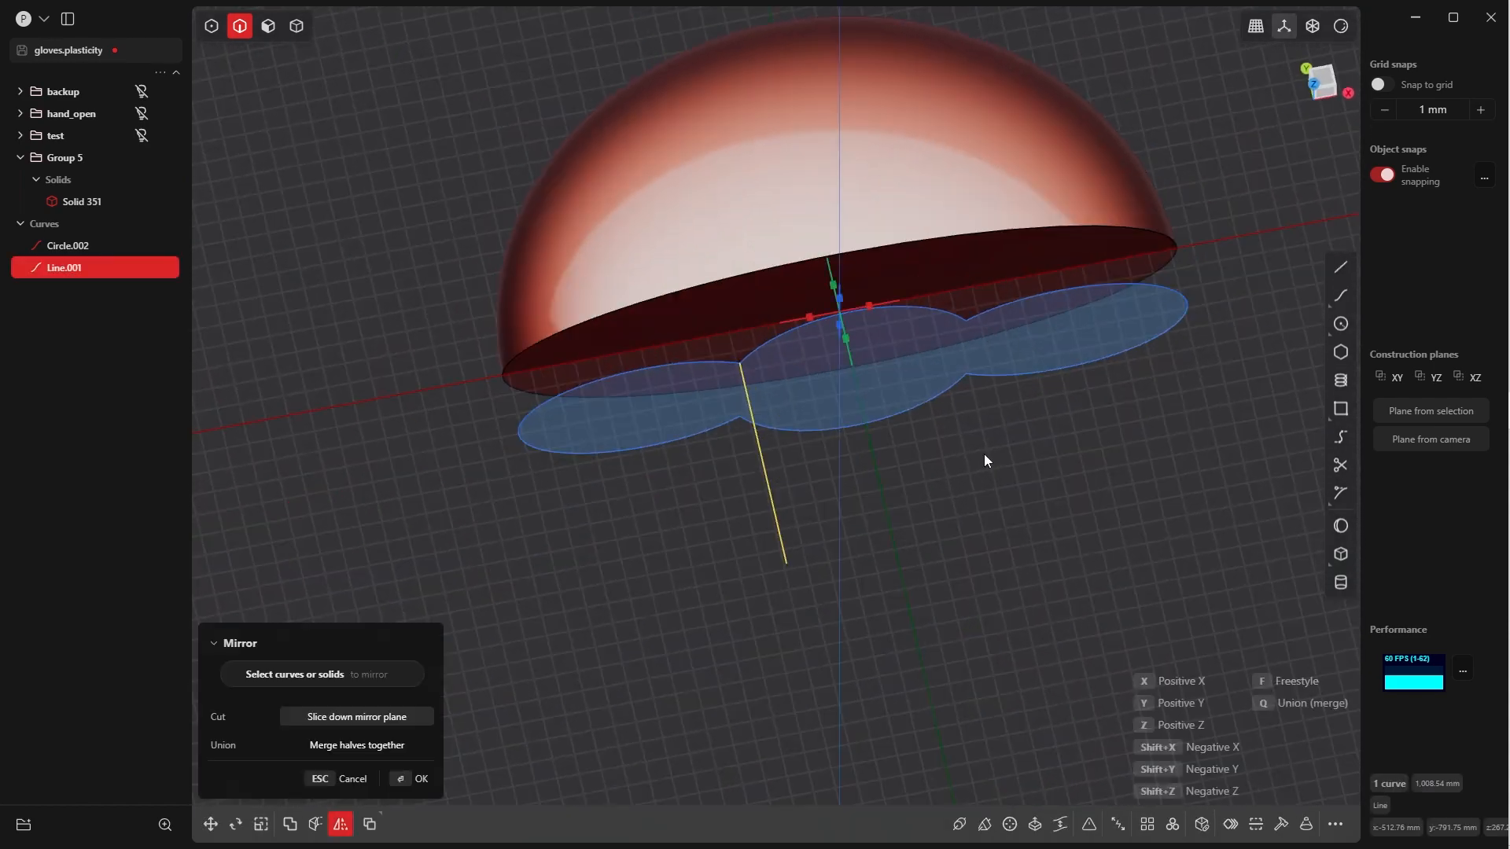
left_click(404, 781)
left_click(946, 399)
key("Tab")
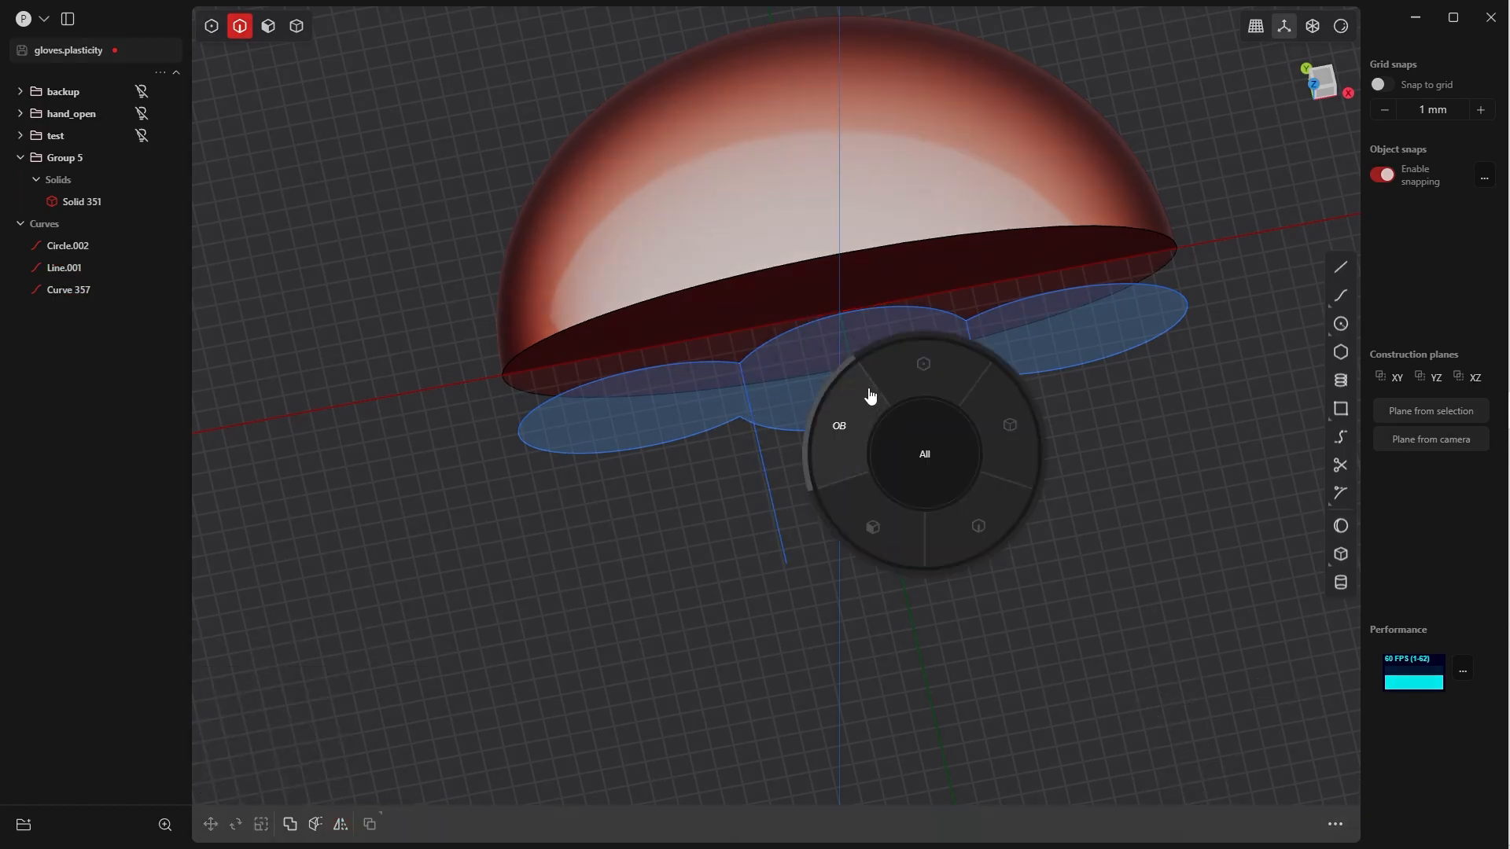
left_click(924, 365)
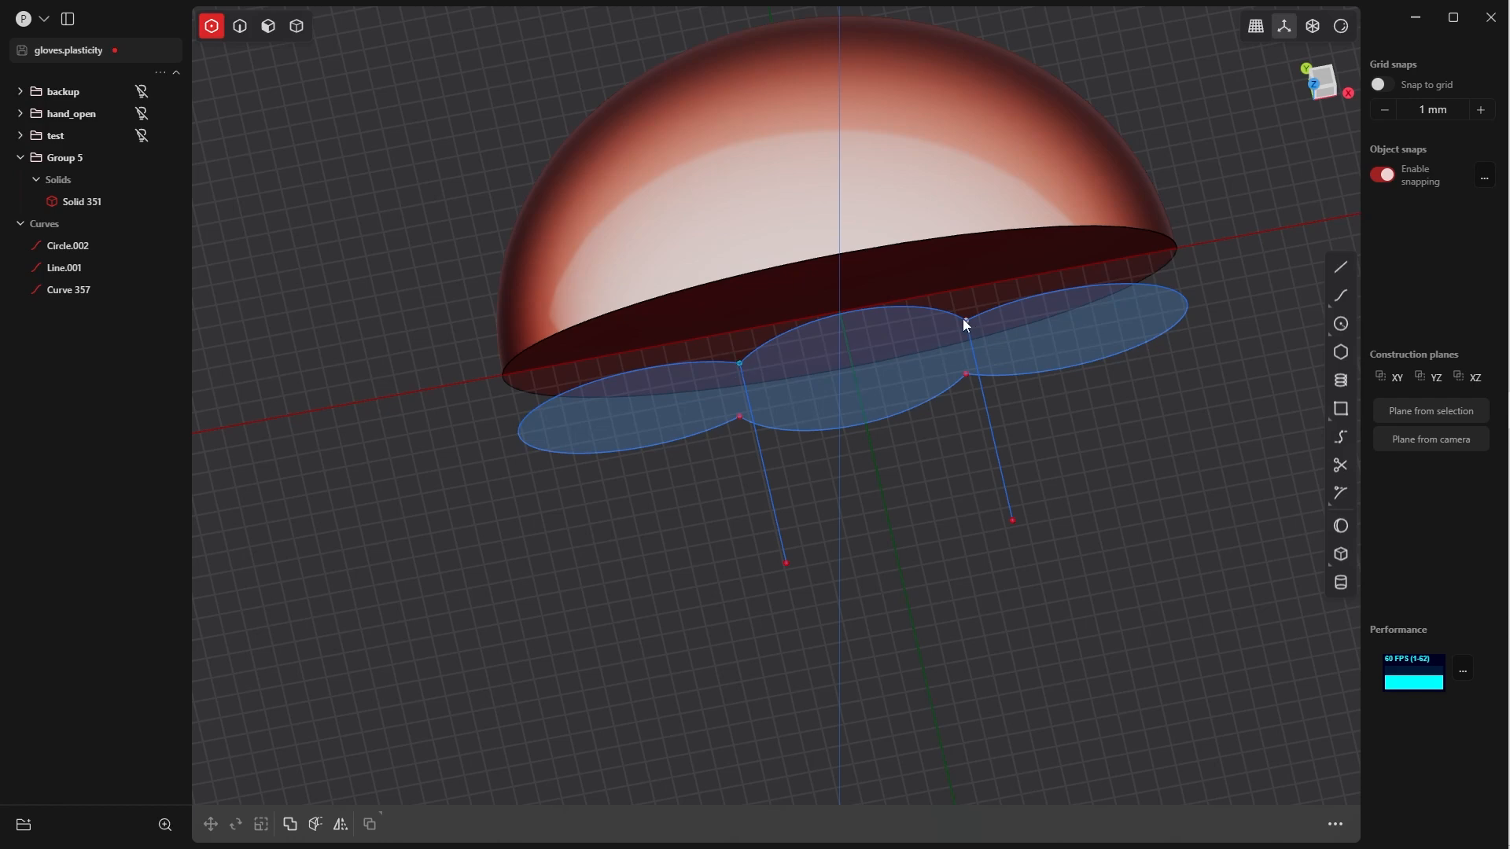
middle_click_drag(924, 397, 1003, 417)
key("2")
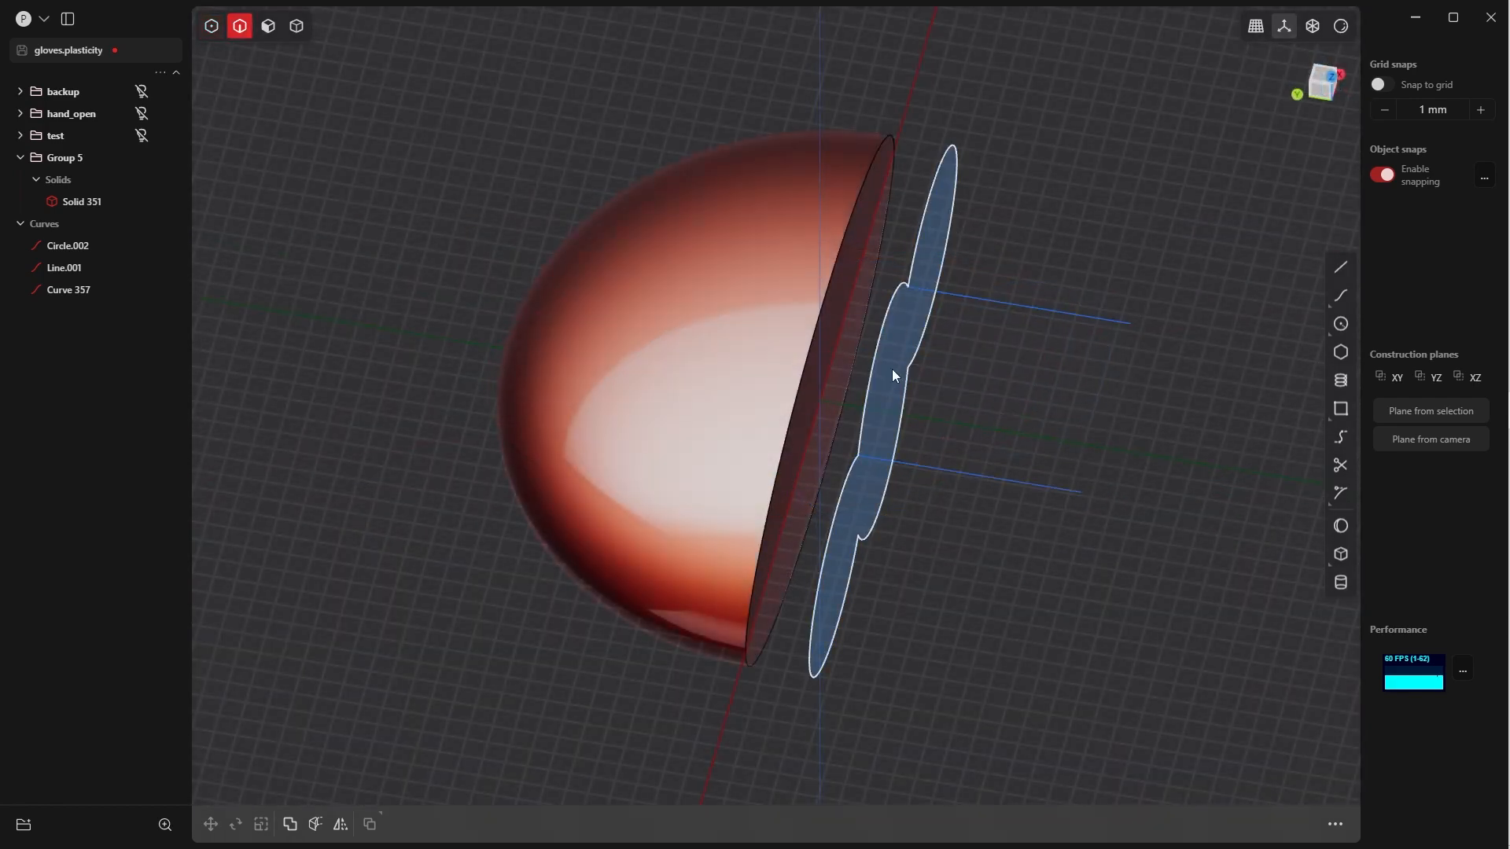
Raise both lines along Z to a height of about 1321 mm, above the half ellipsoid
middle_click_drag(1050, 486, 1139, 499)
left_click_drag(1149, 256, 1001, 547)
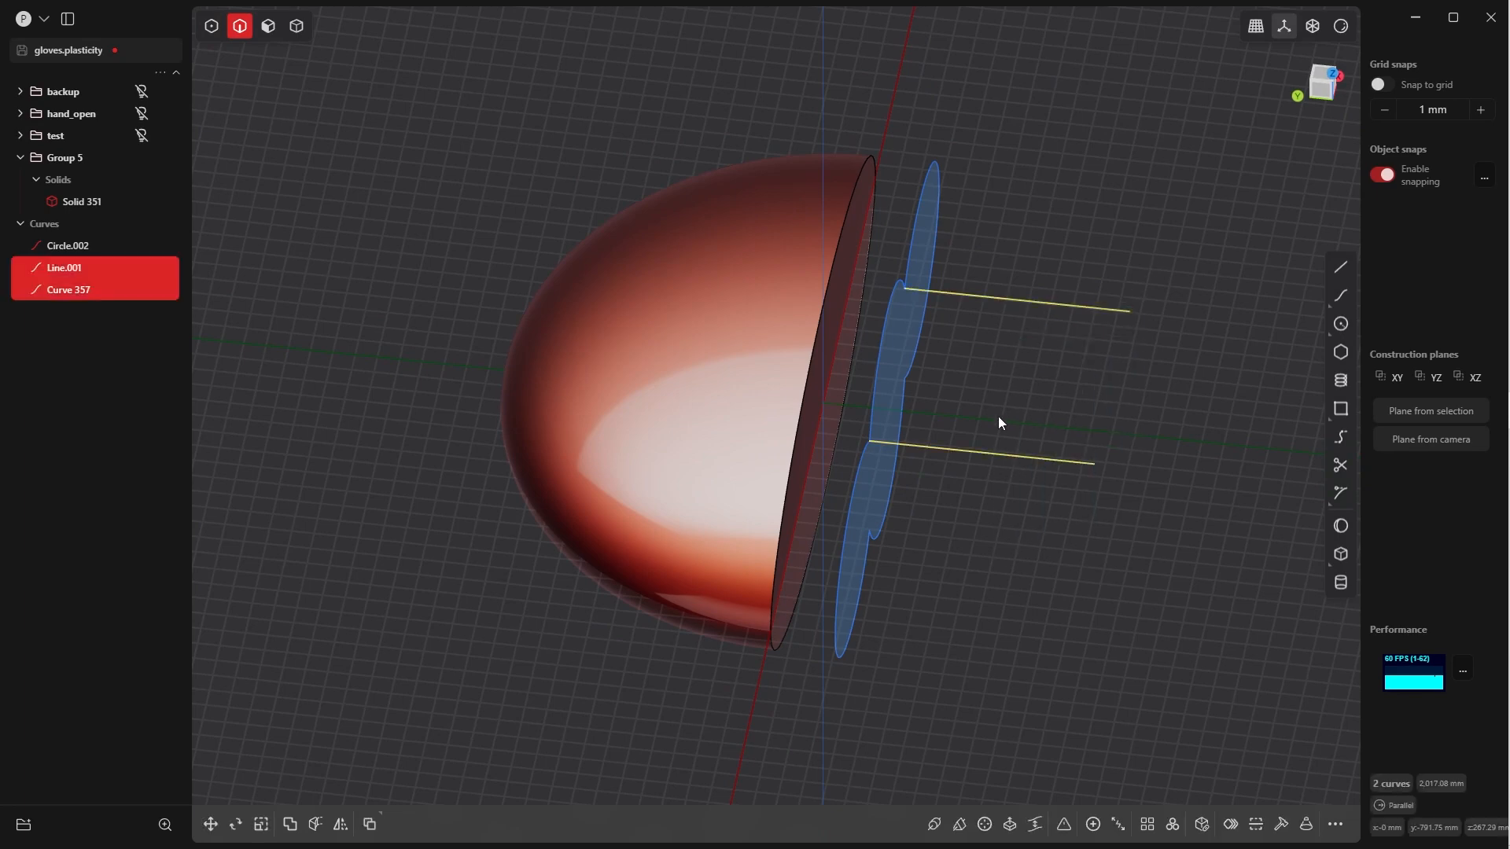
key("g")
left_click_drag(1007, 345, 985, 149)
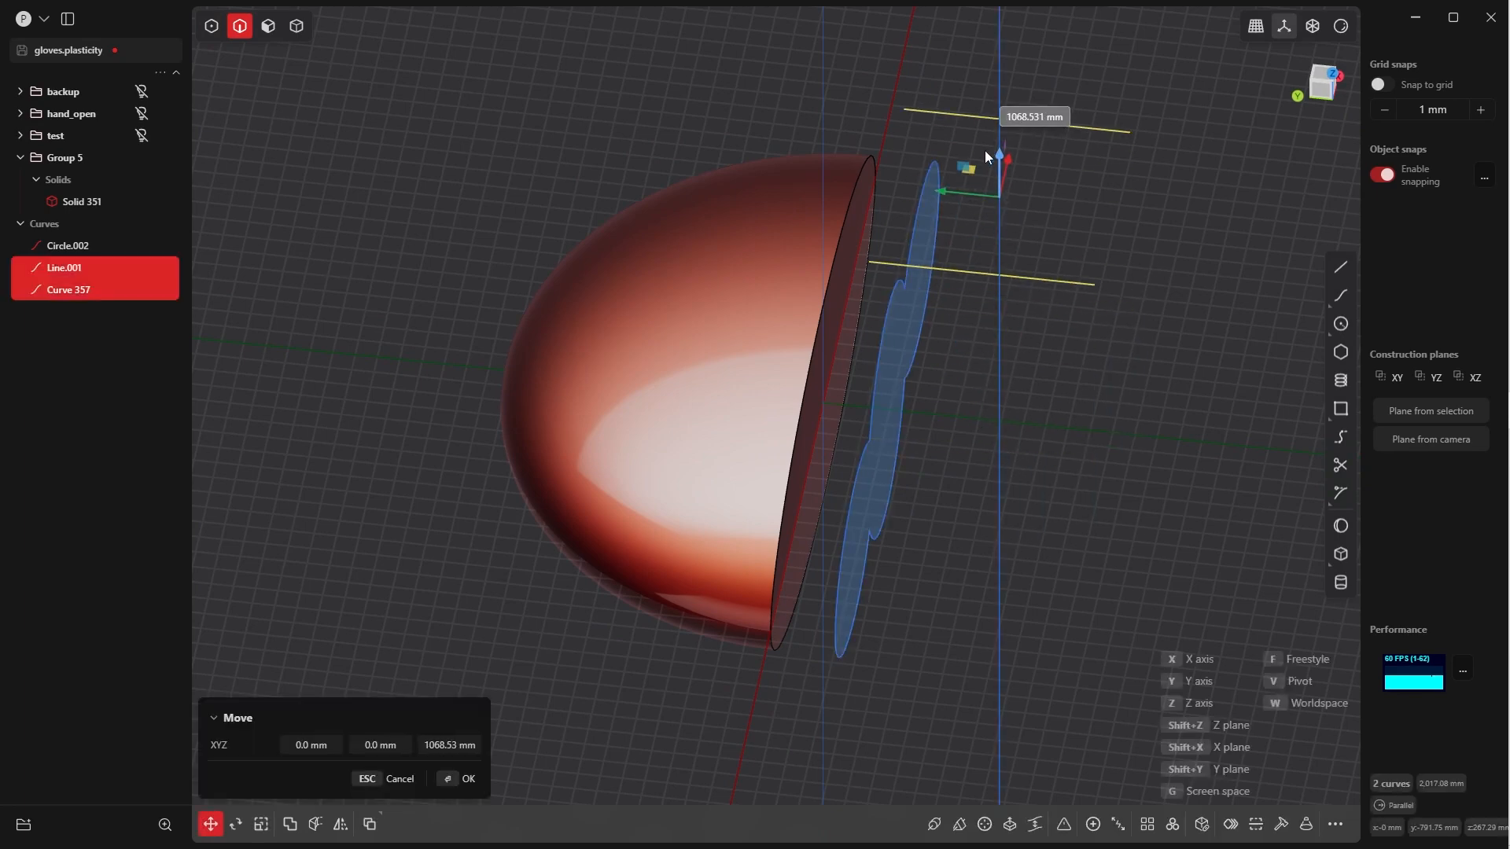
left_click(449, 780)
In the top view, move both lines along Y to about 338.71 mm, over the half ellipsoid
key("grave")
left_click(926, 306)
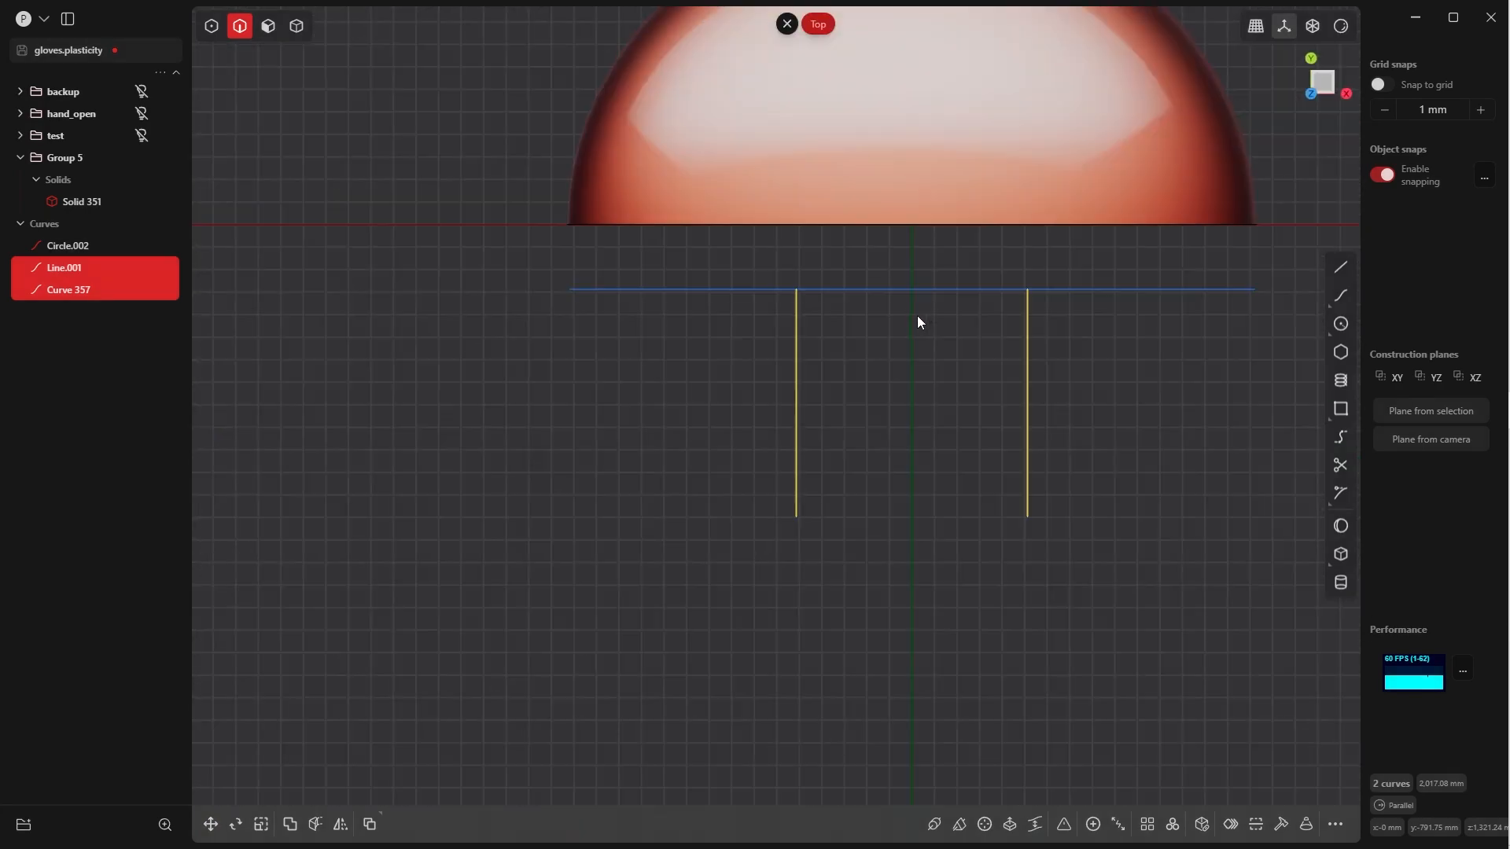
middle_click_drag(912, 304, 775, 502, "shift")
key("g")
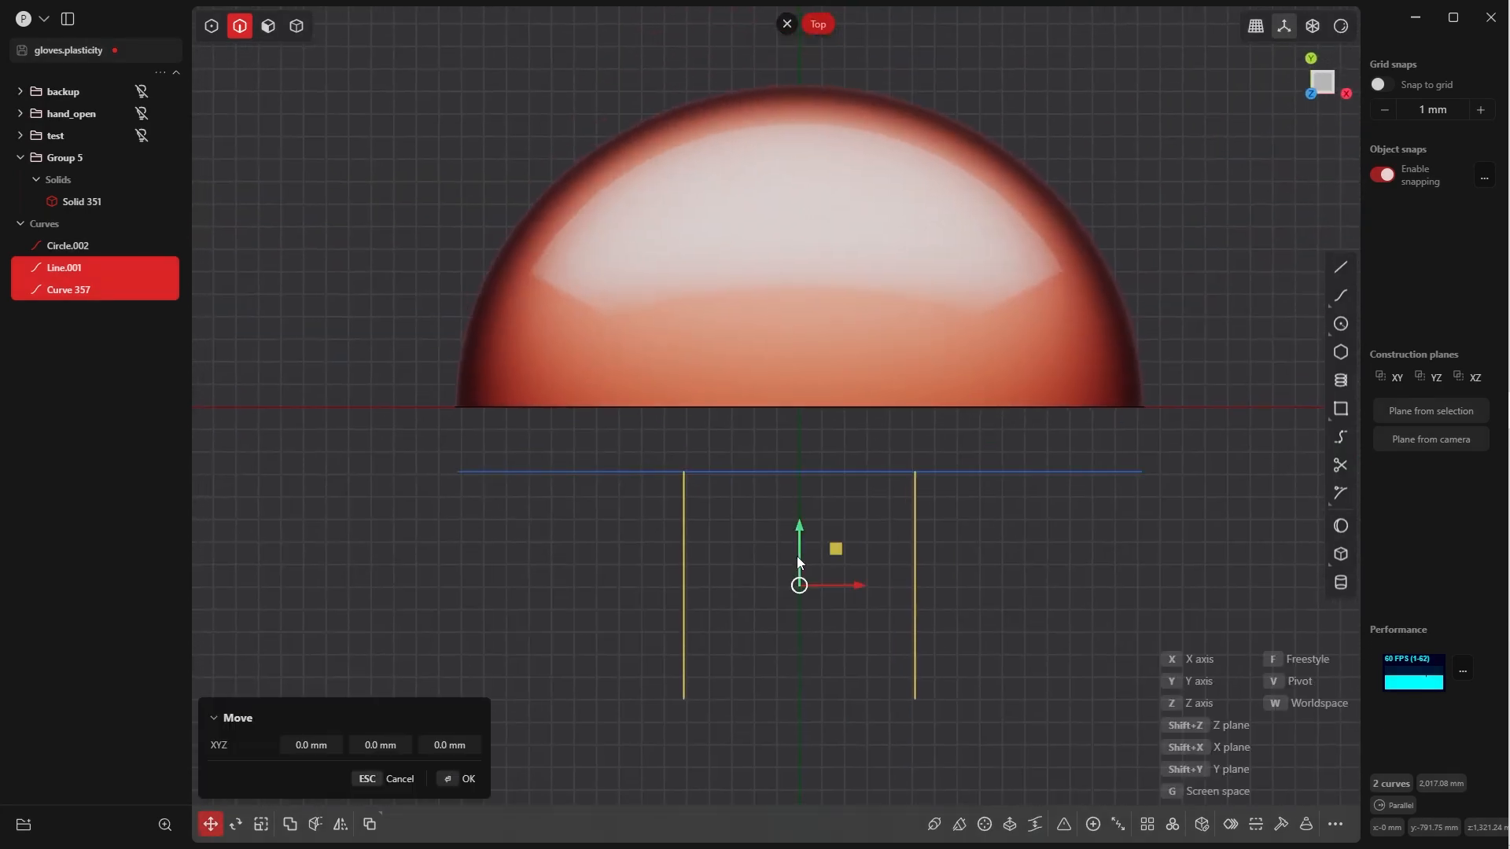
left_click(796, 305)
left_click(468, 775)
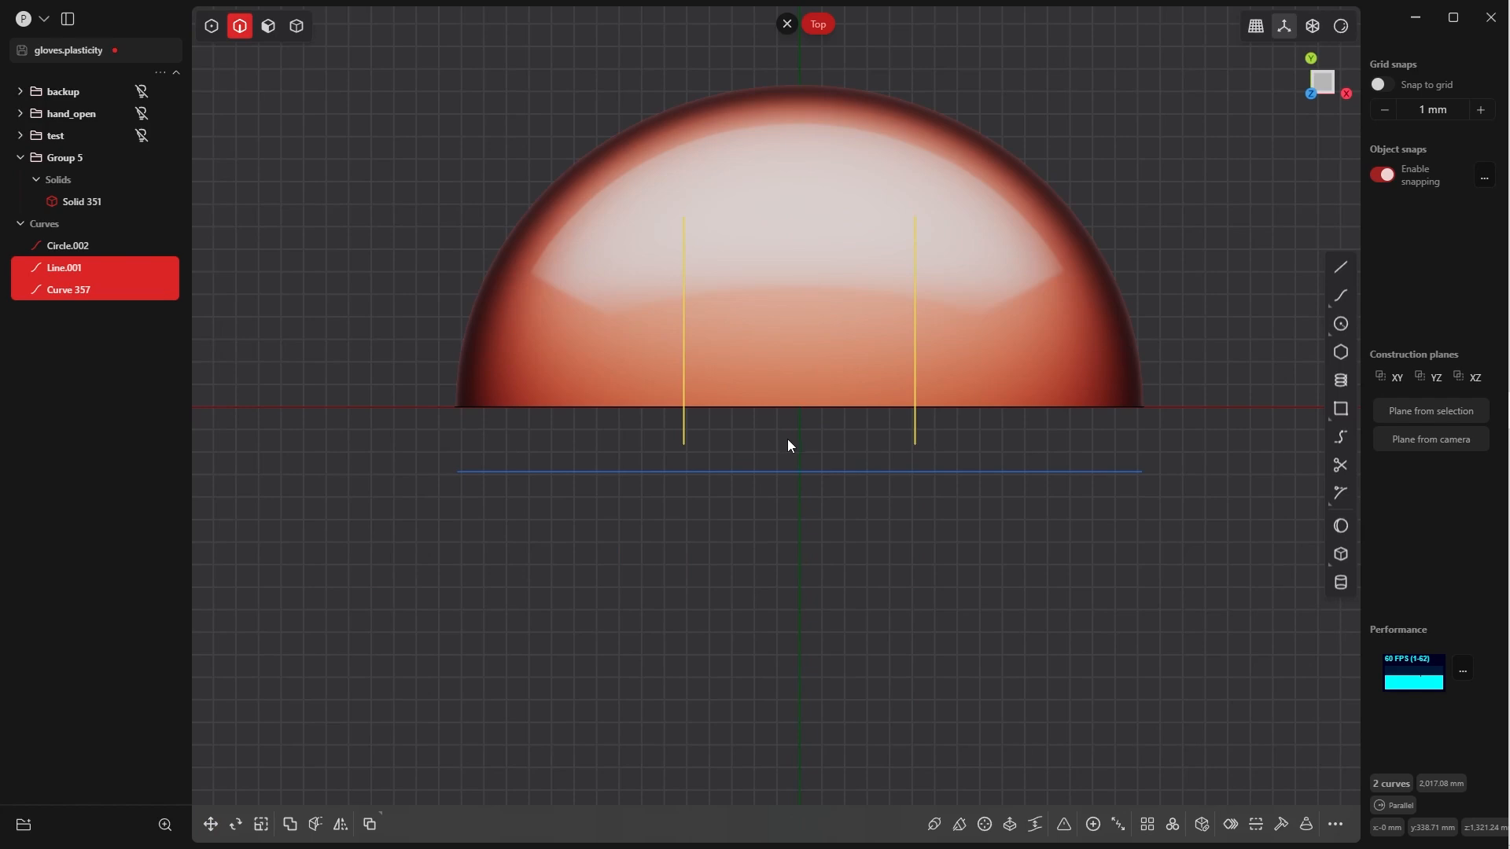
Scale both lines along Y so they extend past the front and back of the half ellipsoid
key("s")
key("y")
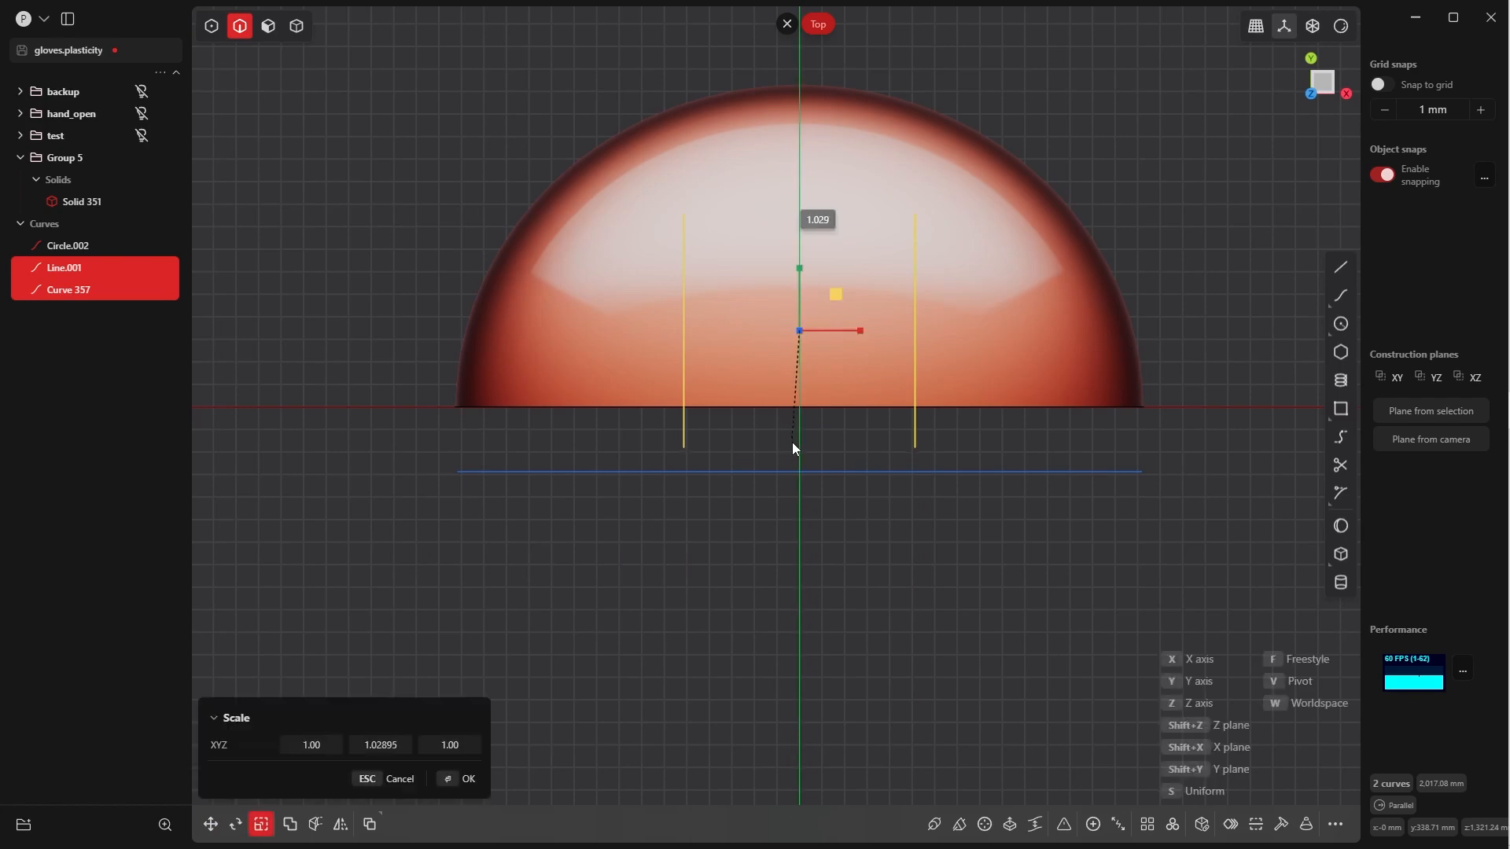
left_click(819, 512)
middle_click_drag(772, 422, 799, 328)
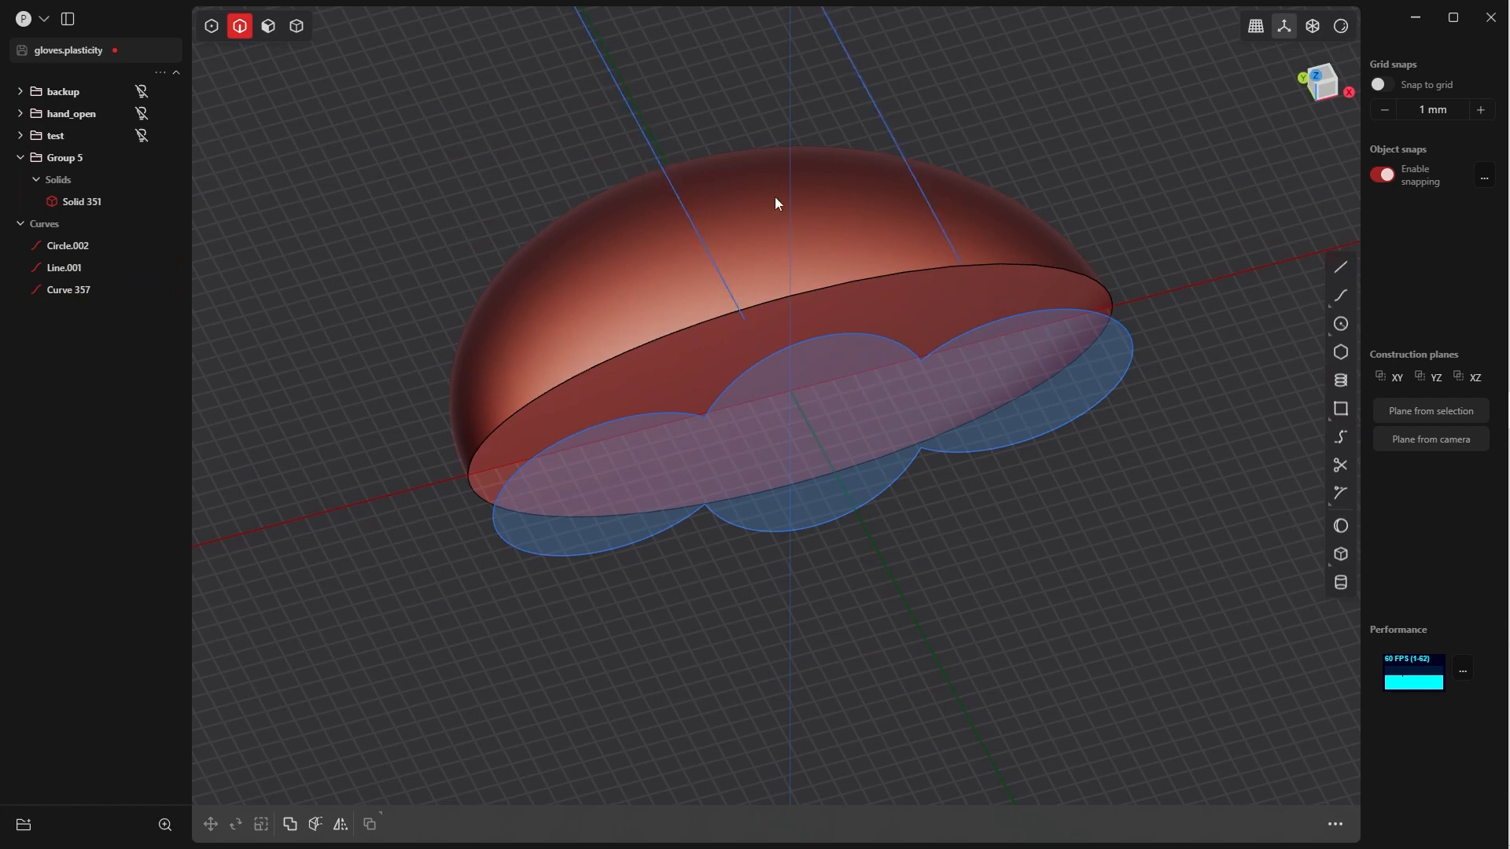
Imprint both lines onto the upper surface of the half ellipsoid, projecting by vector along Z
middle_click_drag(771, 234, 739, 244)
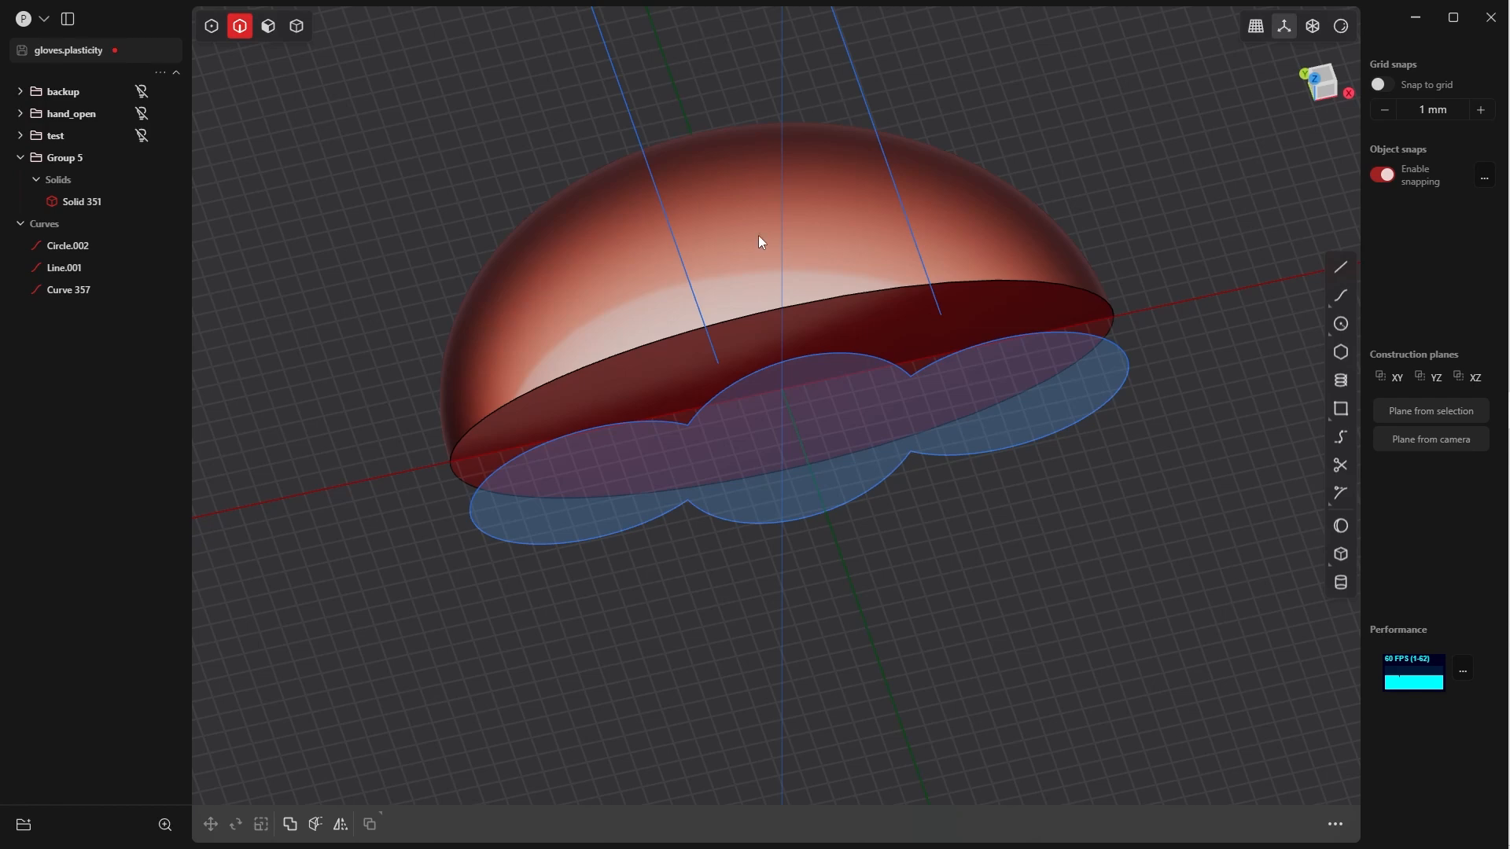
key("shift+i")
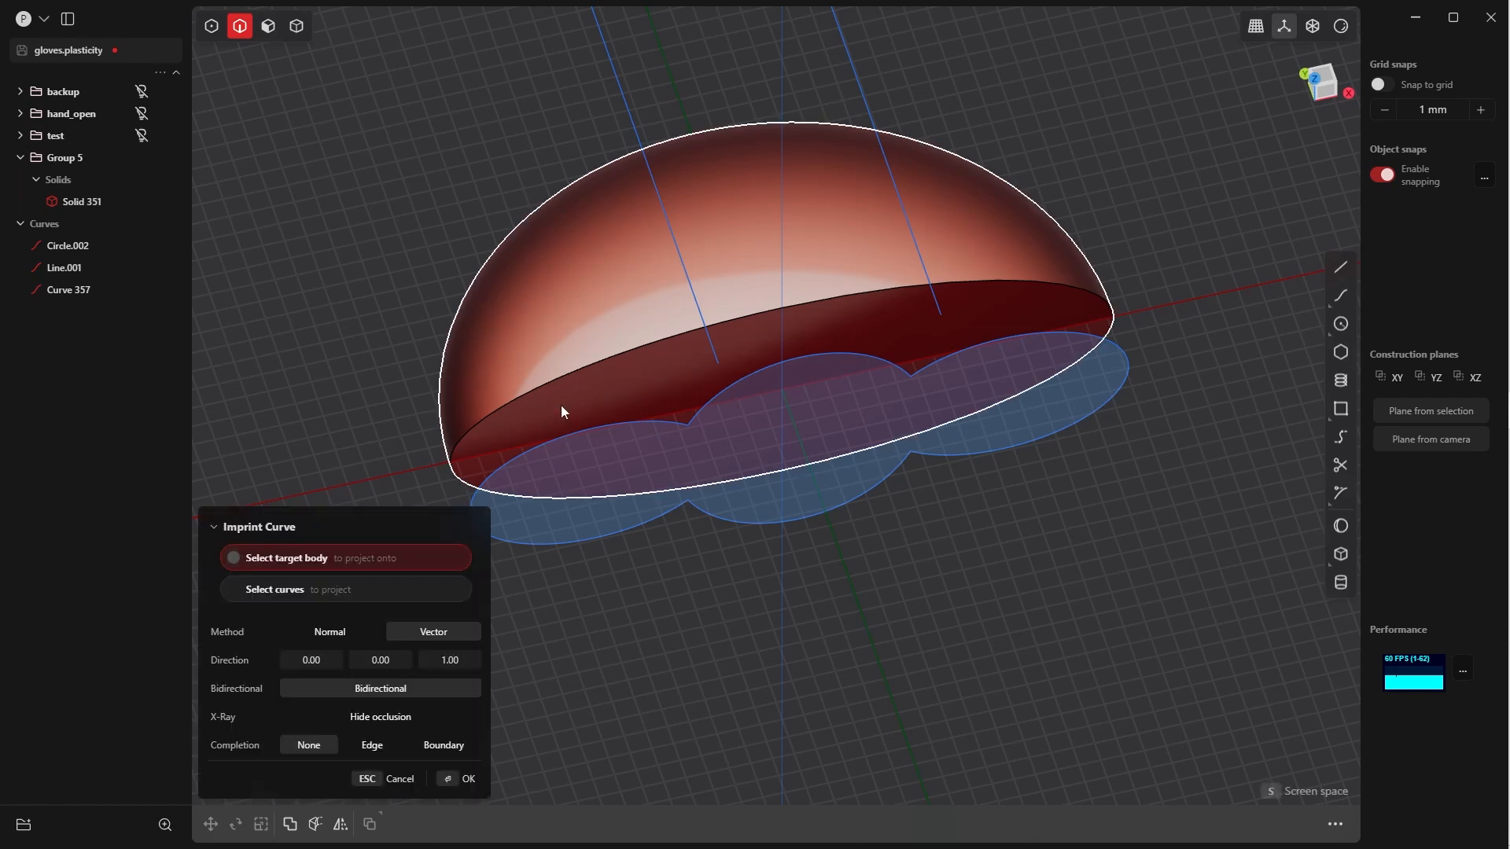
left_click(590, 362)
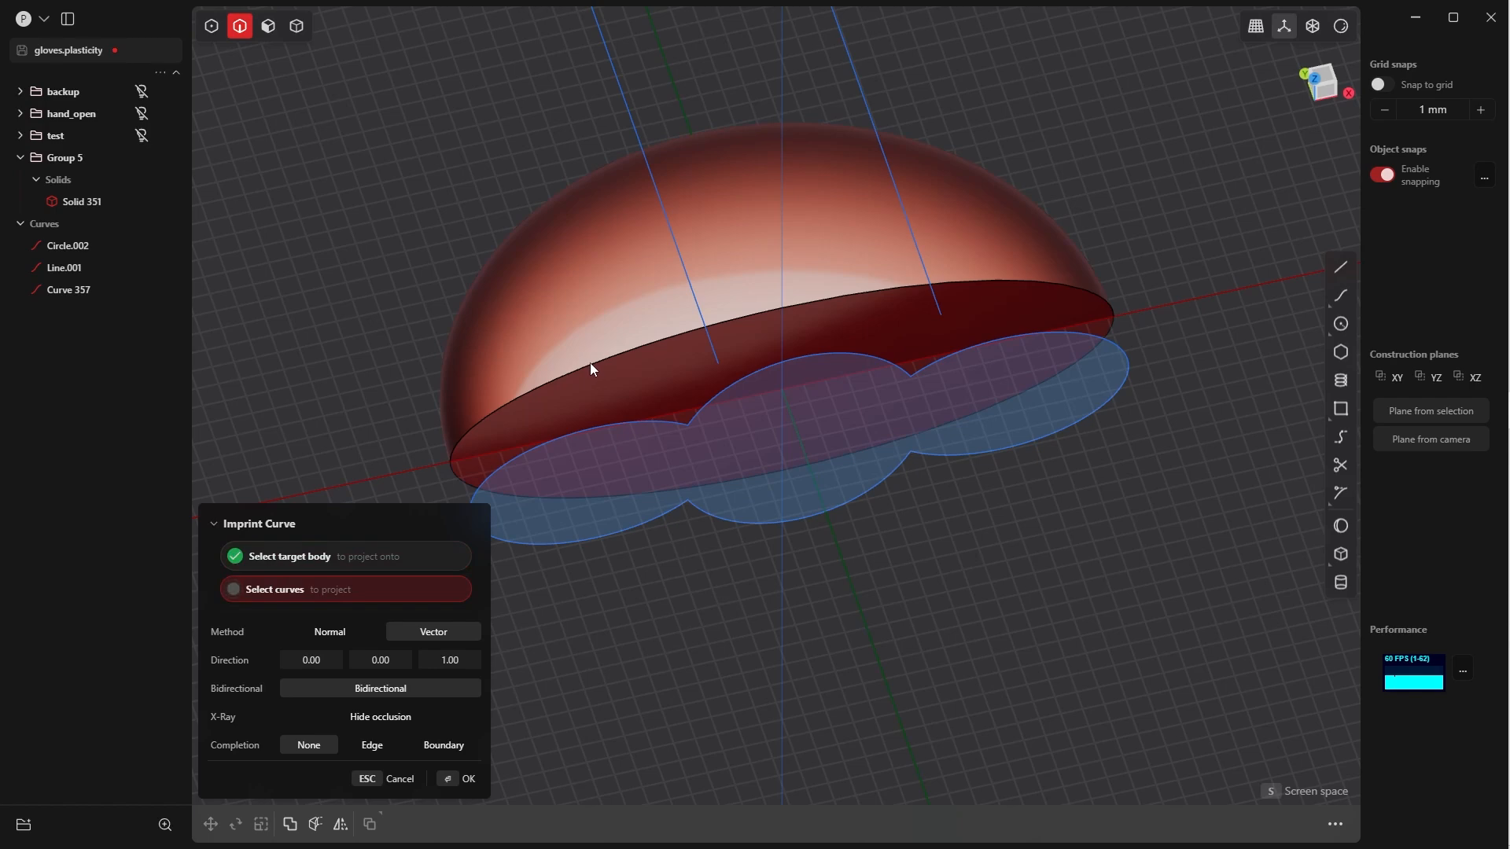
middle_click_drag(526, 291, 822, 398)
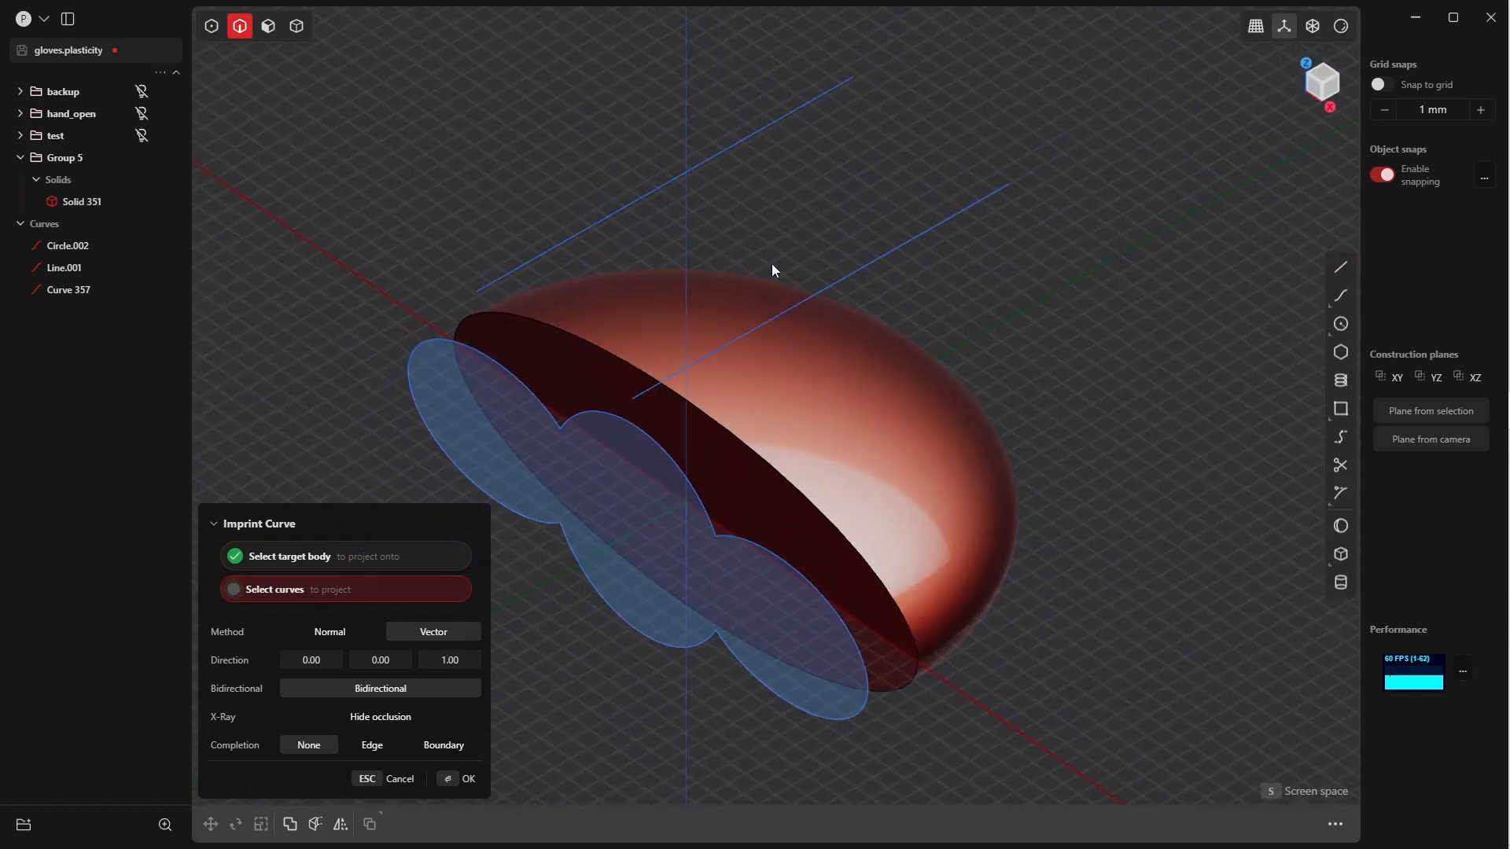
left_click(642, 199)
middle_click_drag(755, 291, 909, 433)
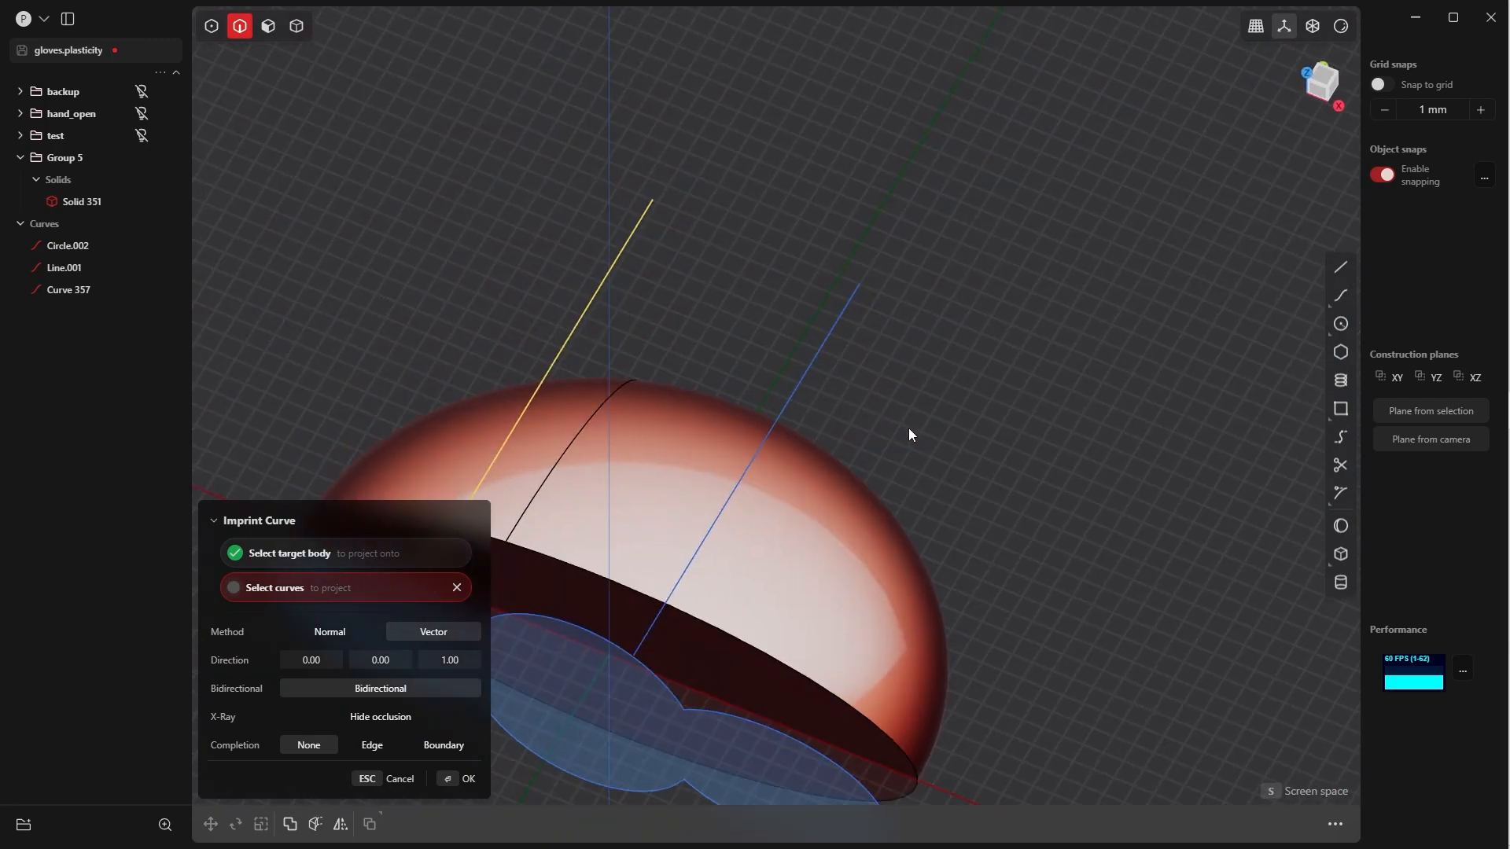
left_click(815, 354)
middle_click_drag(815, 353, 901, 135, "shift")
key("Return")
Move both lines straight down along Z until they lie beneath the half ellipsoid
middle_click_drag(812, 414, 848, 280)
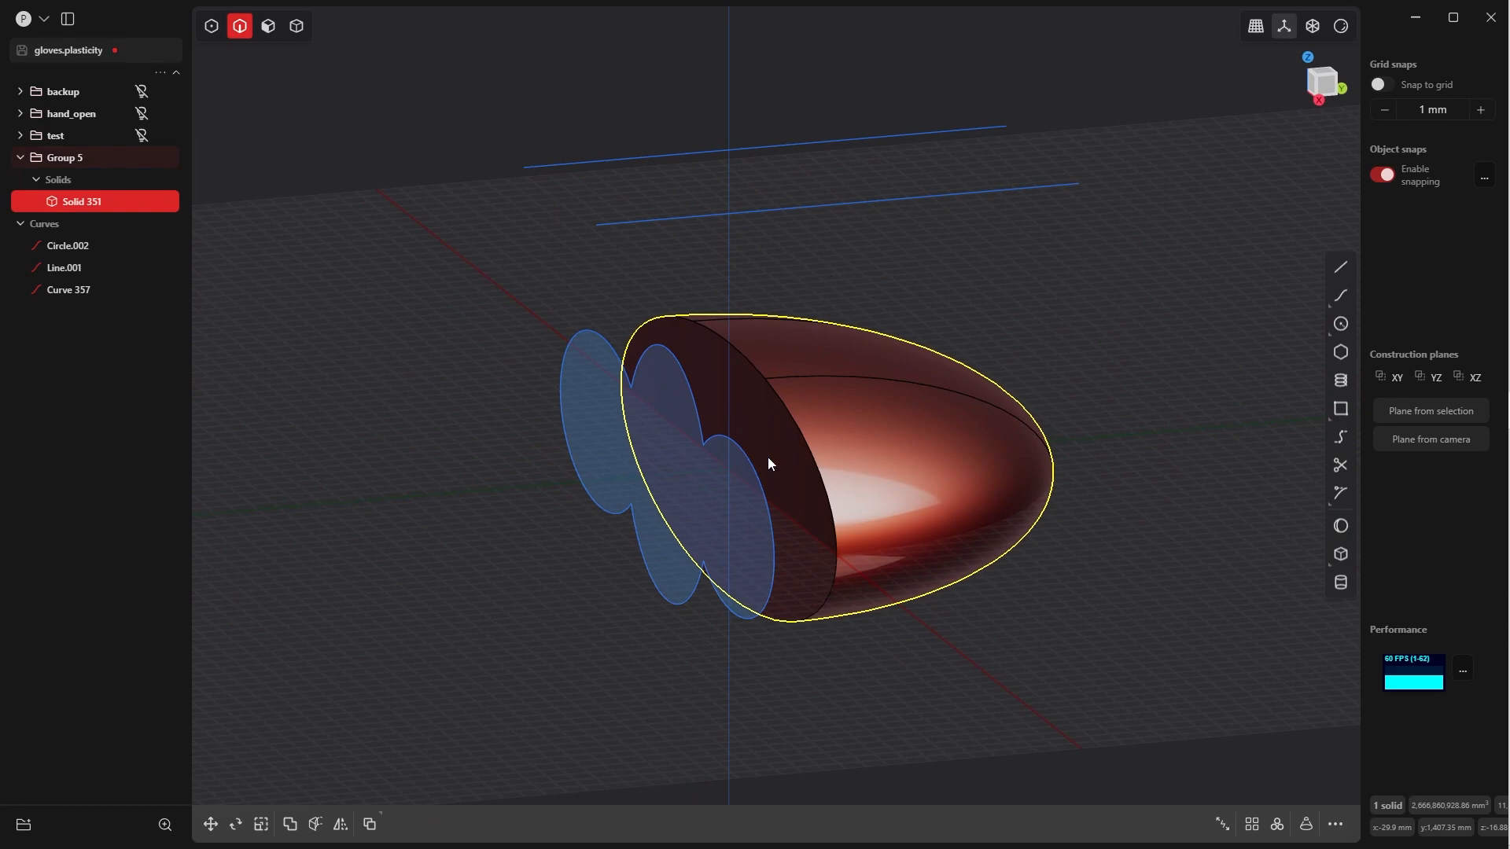
left_click(789, 213)
left_click(778, 149)
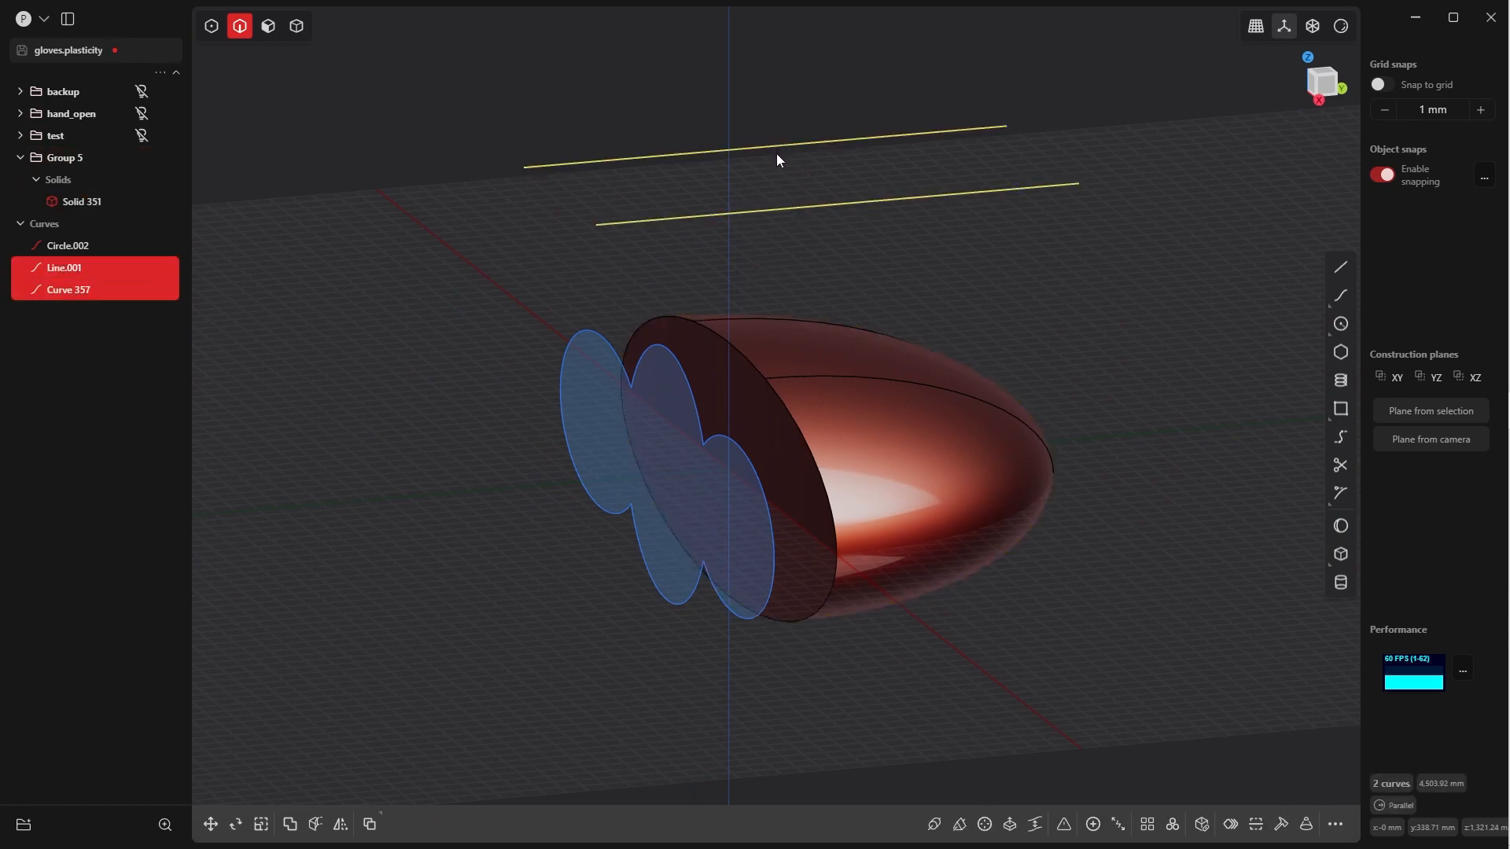
key("g")
key("z")
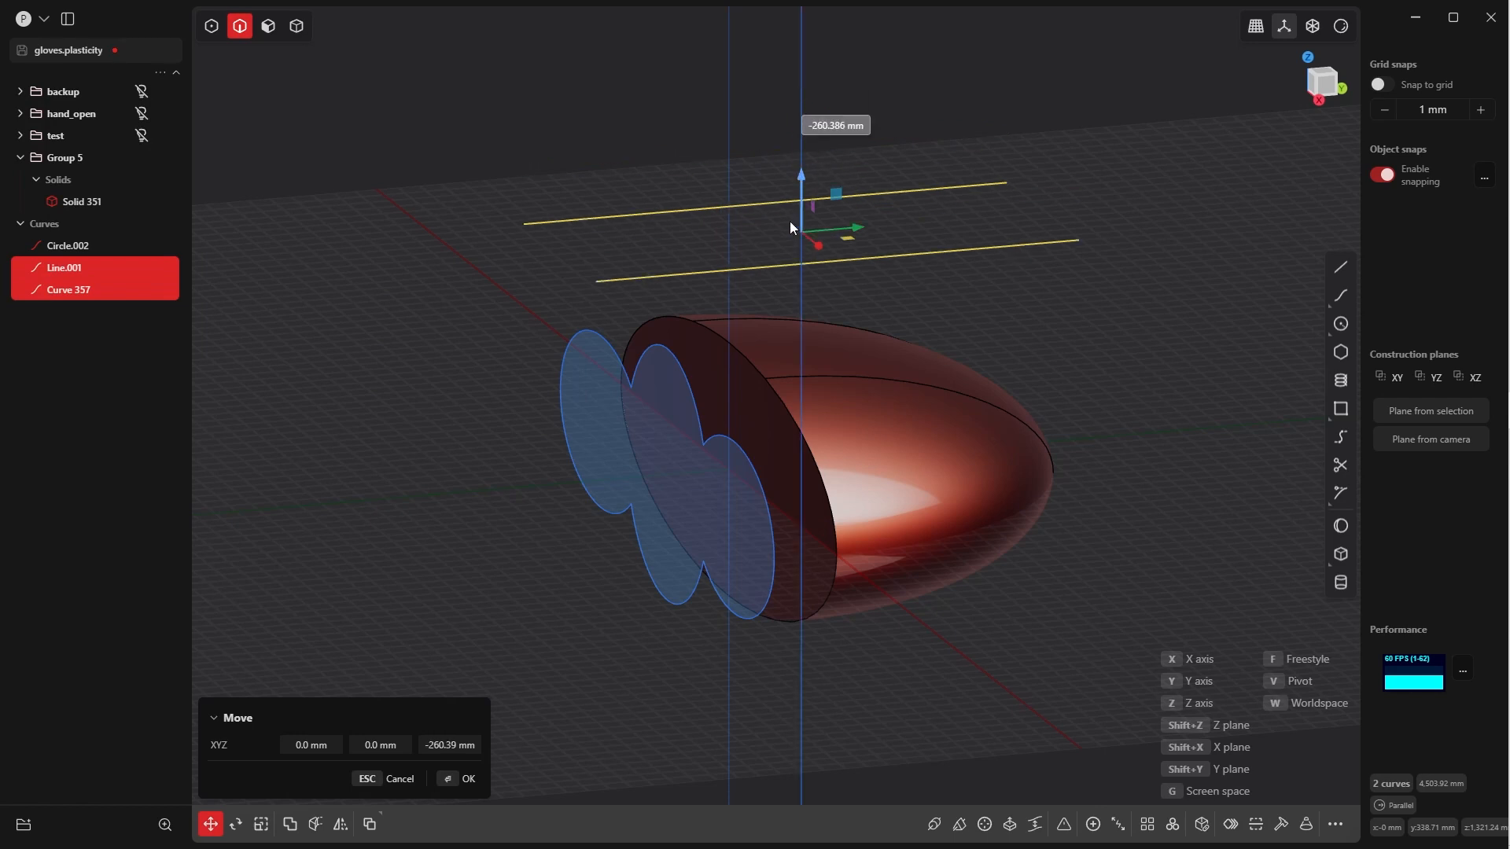
left_click(457, 780)
Imprint both lines onto the underside of the half ellipsoid, projecting by vector along Z
middle_click_drag(755, 535, 692, 442)
left_click(759, 437)
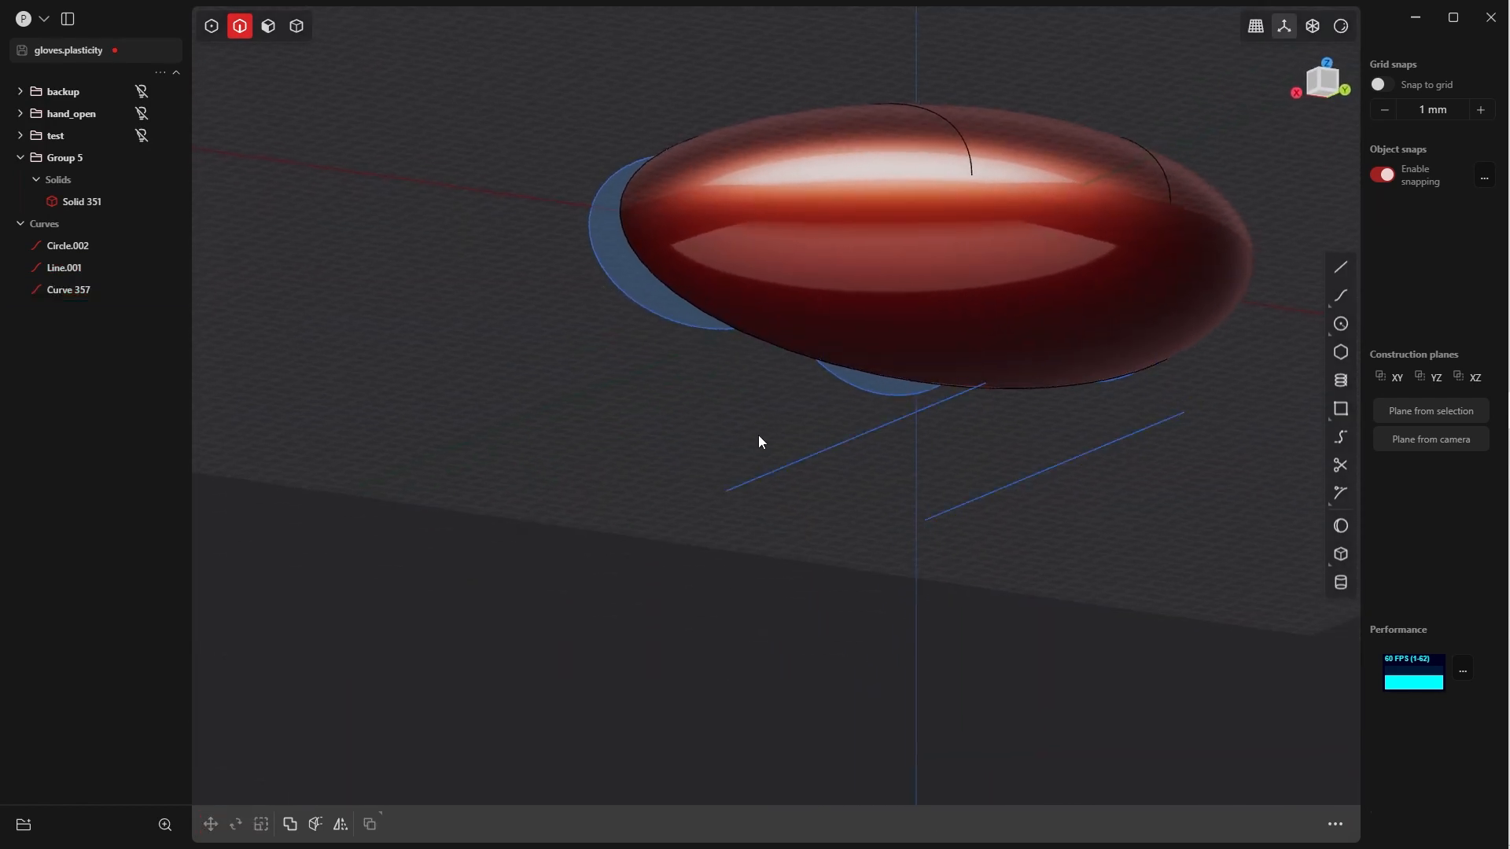
key("i")
left_click(923, 238)
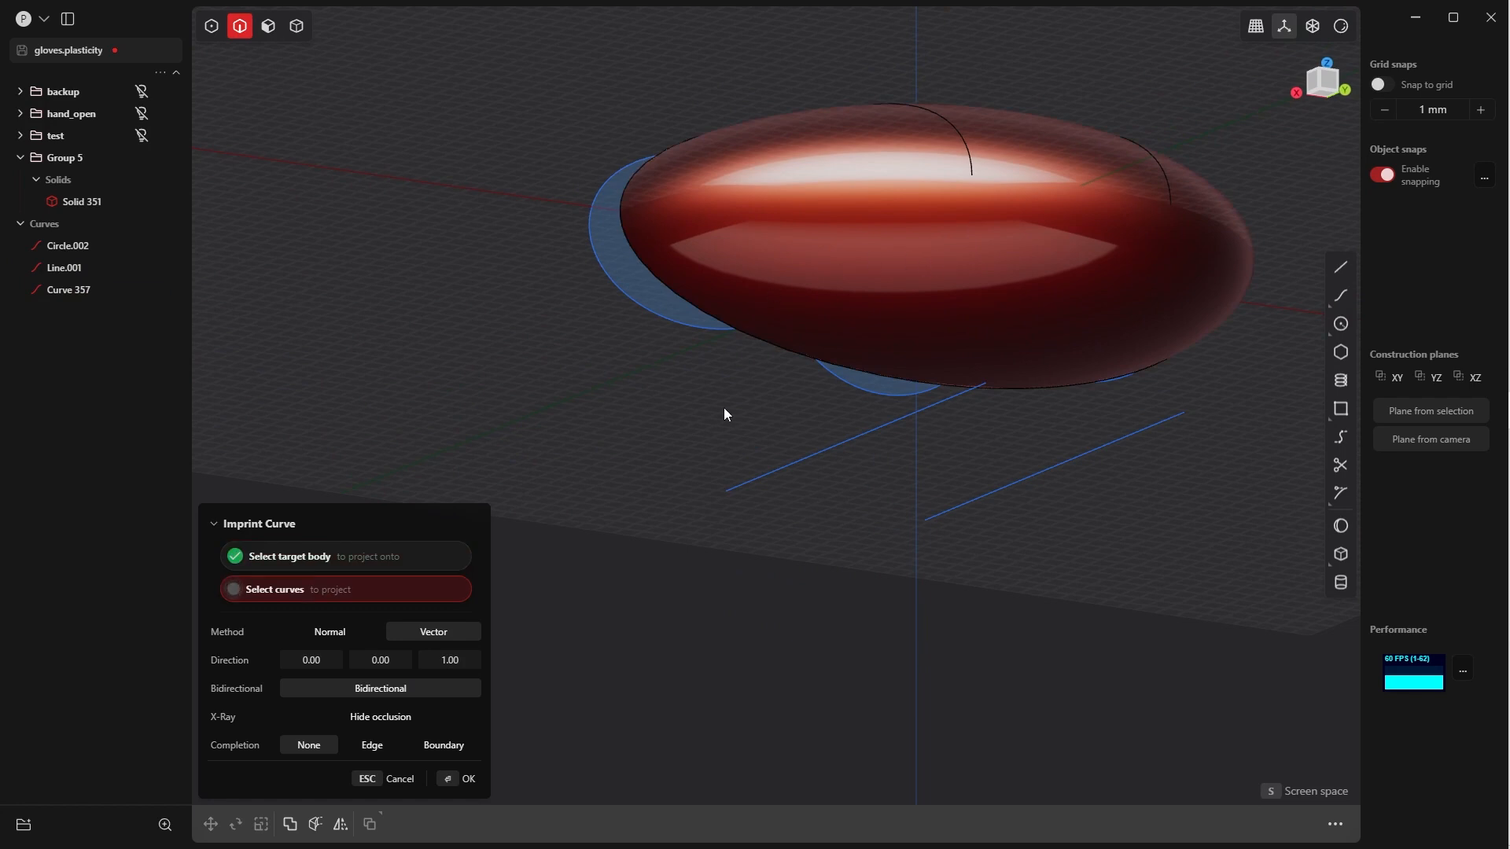
left_click(820, 450)
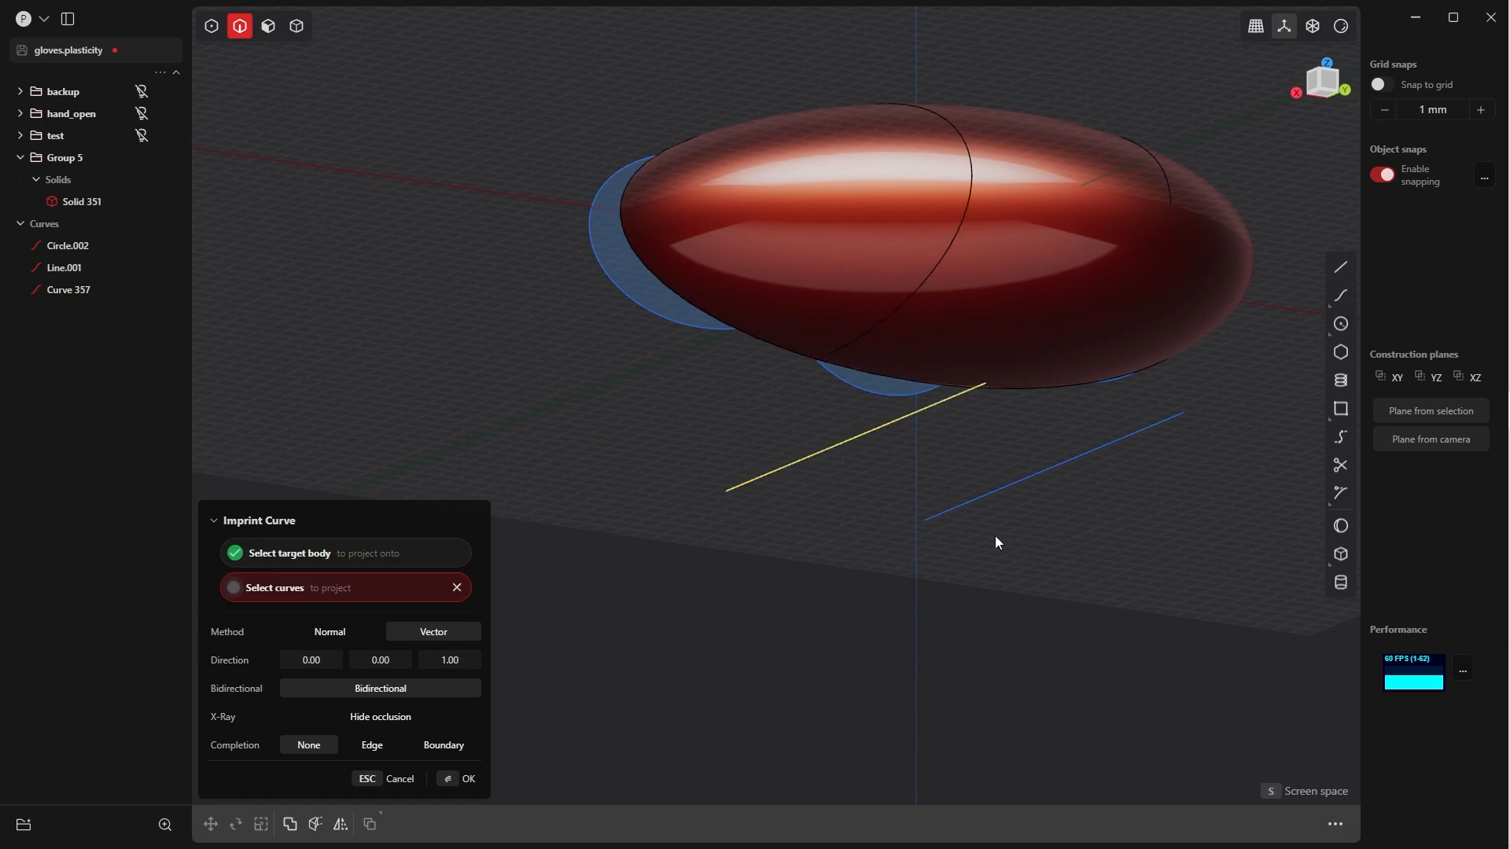
left_click(1071, 459)
left_click(446, 779)
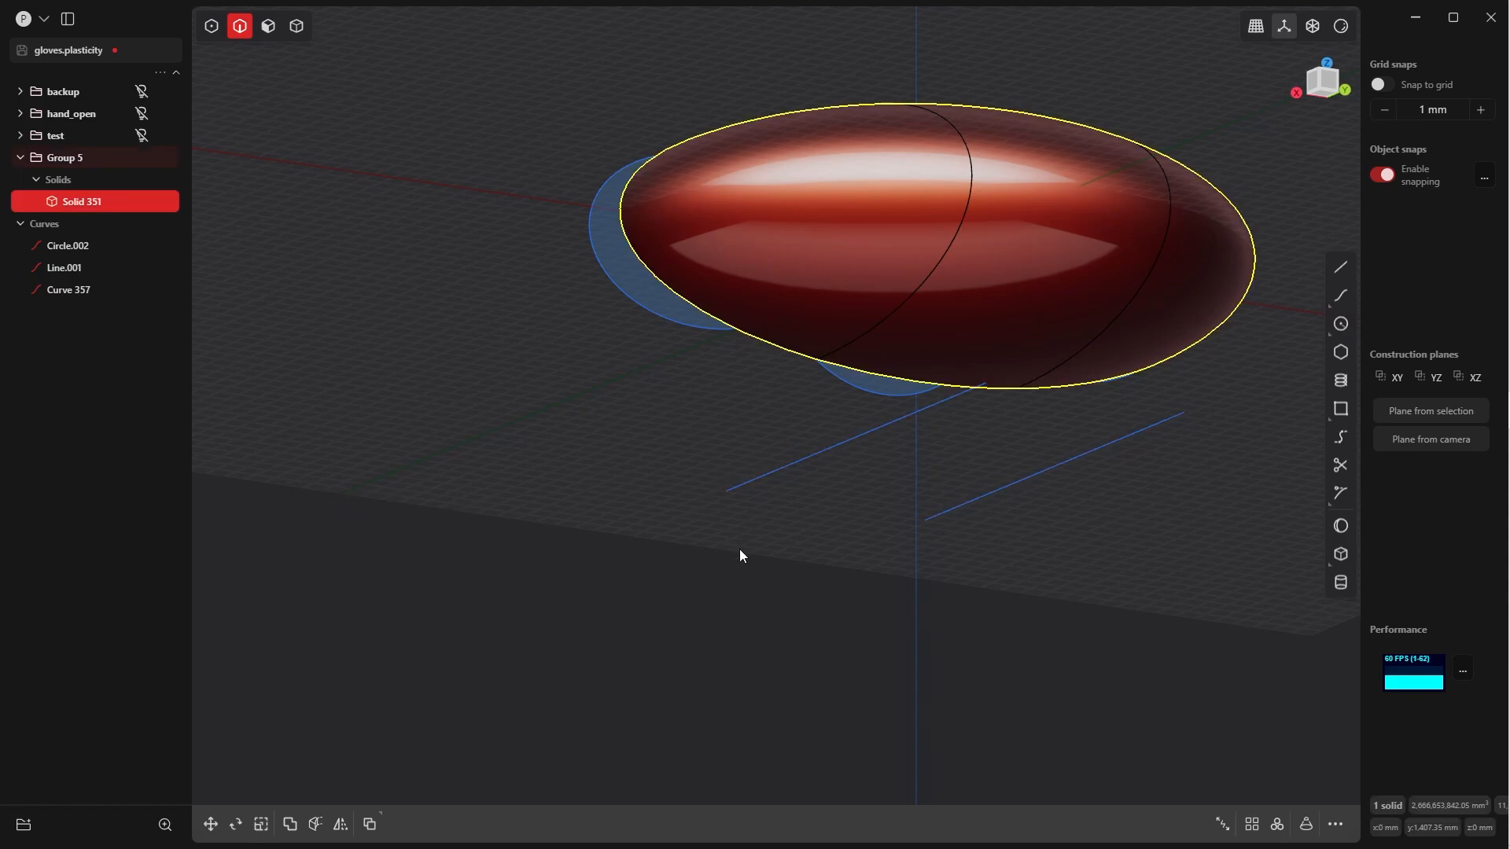
Extrude the three-lobed profile curve about 570 mm away from the half ellipsoid as an open sheet
middle_click_drag(739, 549, 1089, 355)
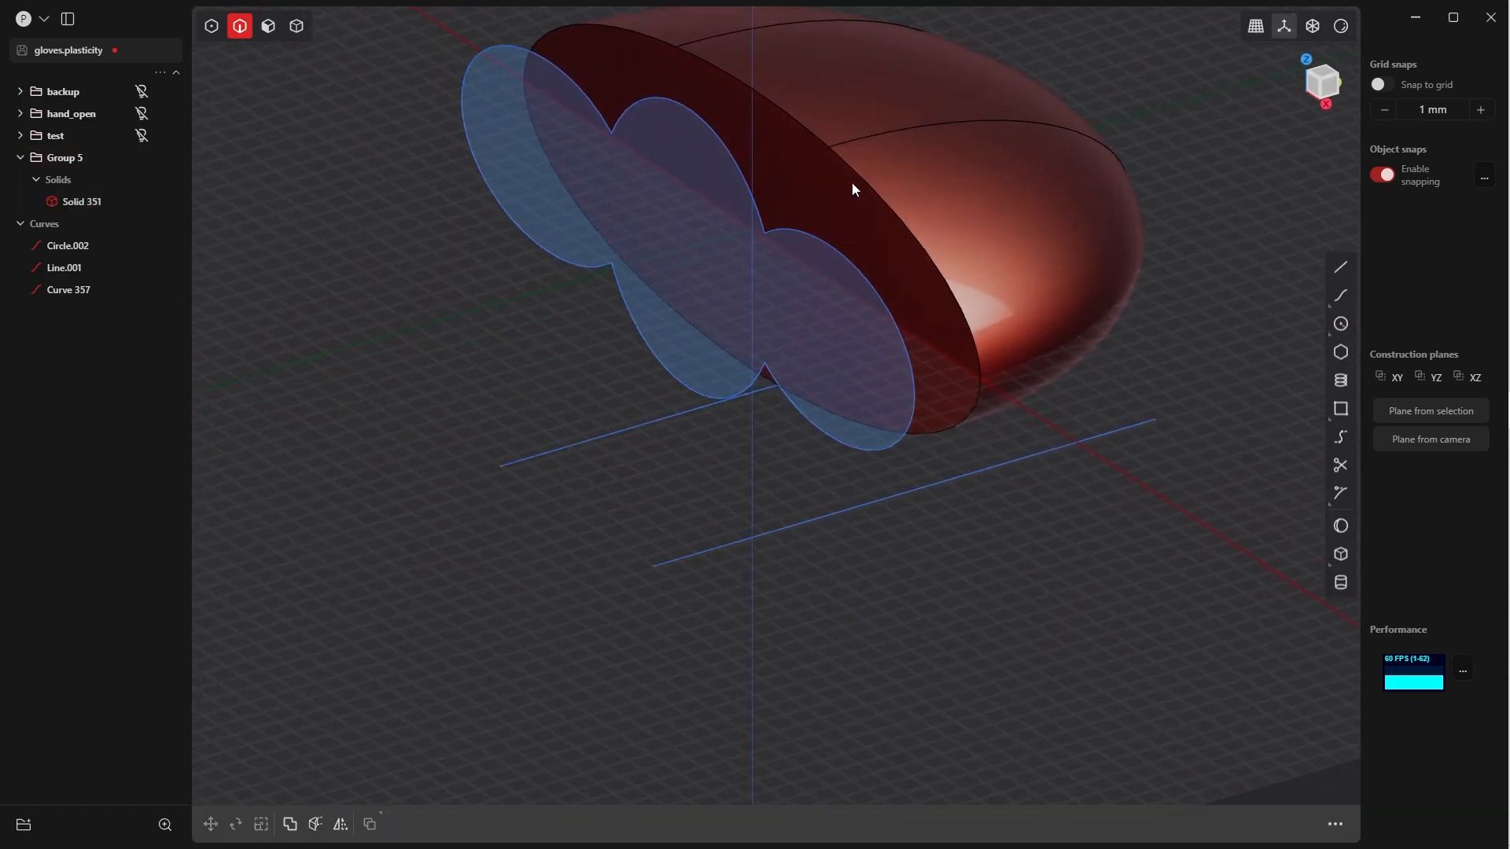
middle_click_drag(1031, 162, 917, 192)
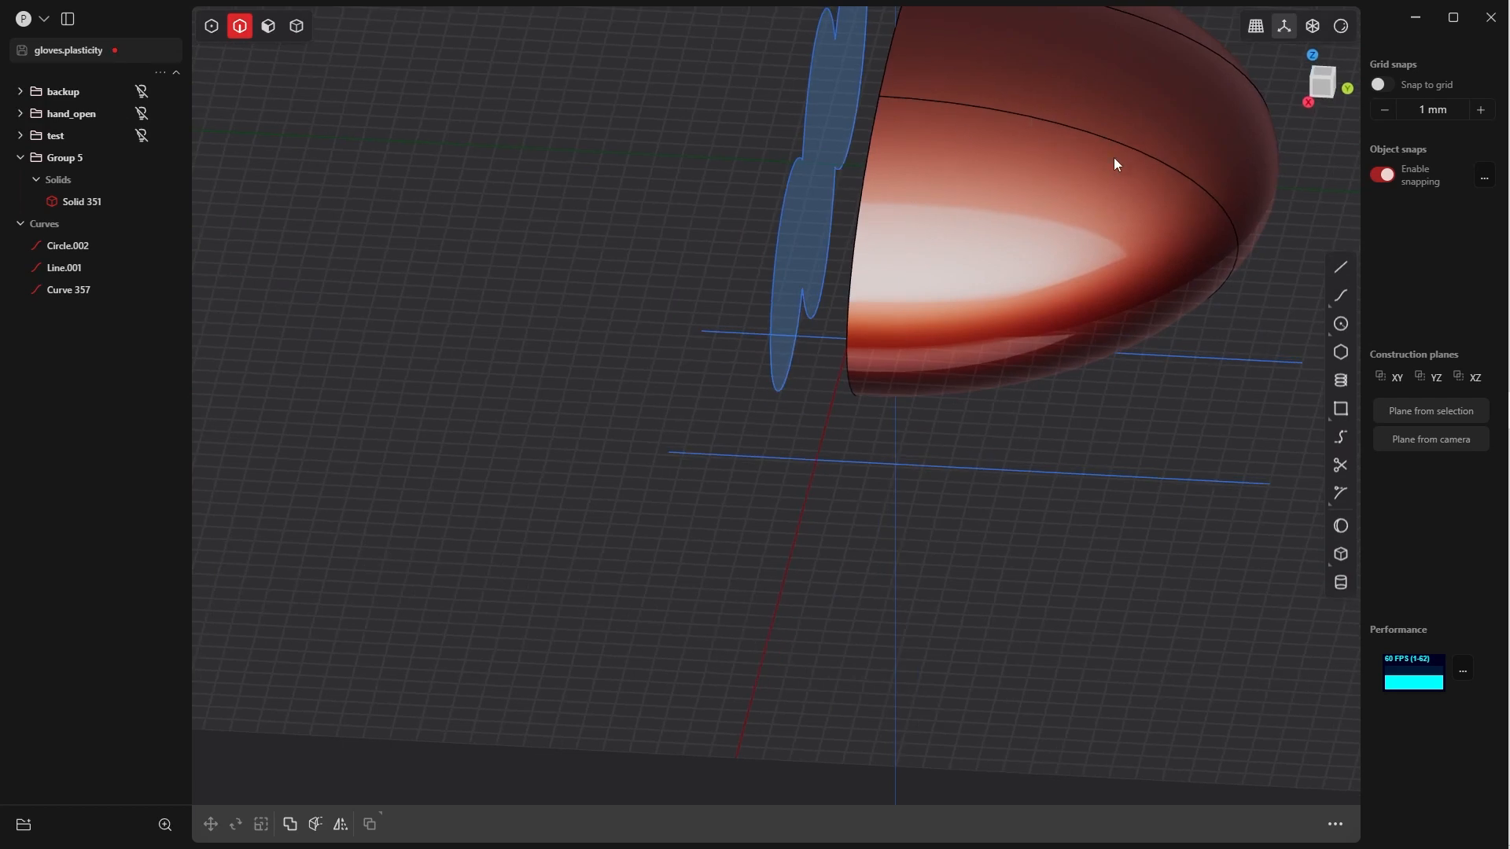
middle_click_drag(1011, 101, 992, 292)
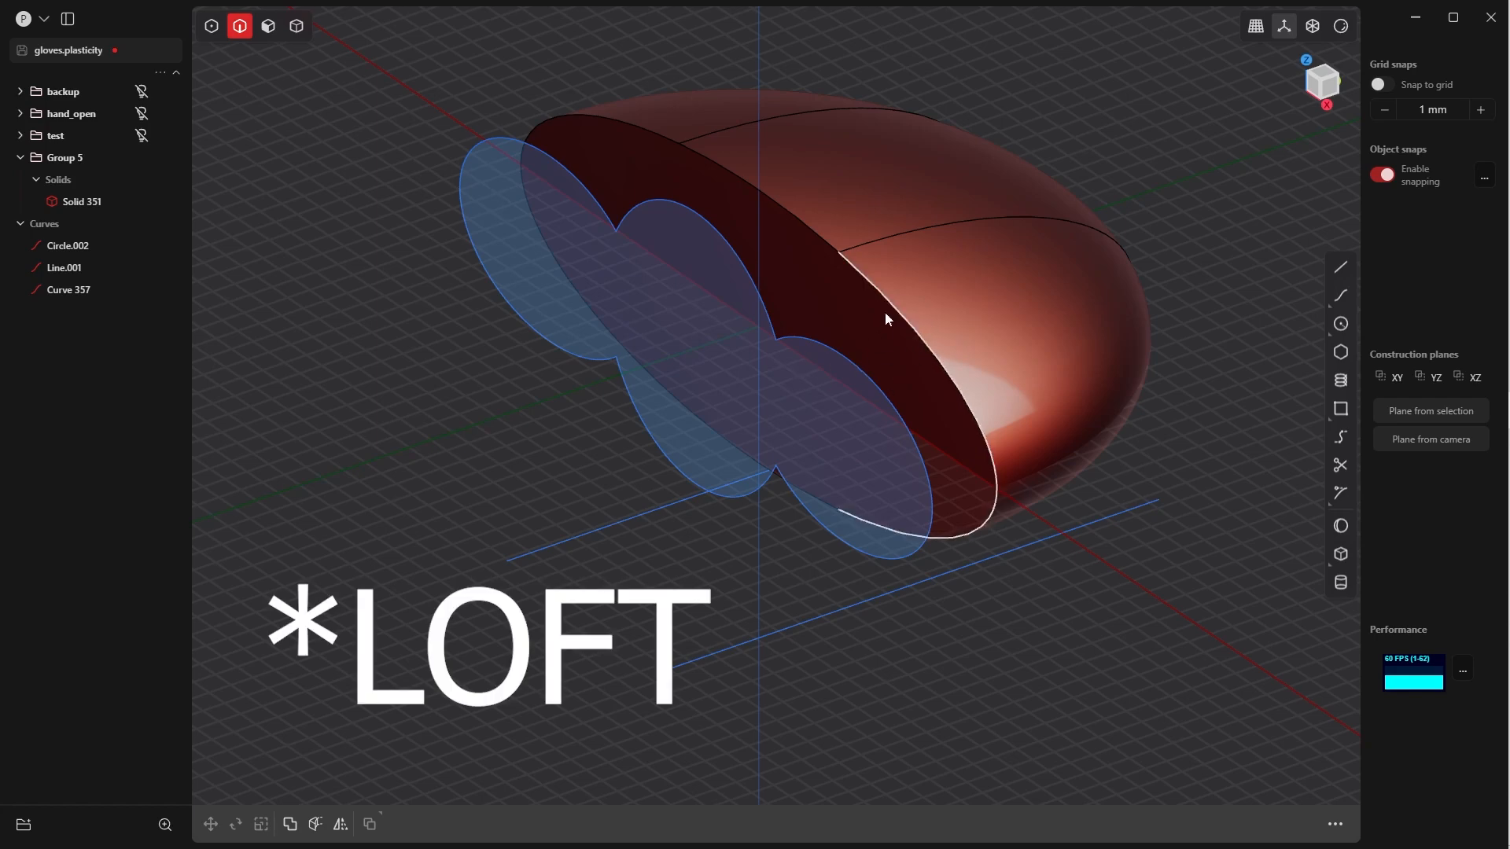
middle_click_drag(884, 312, 832, 329)
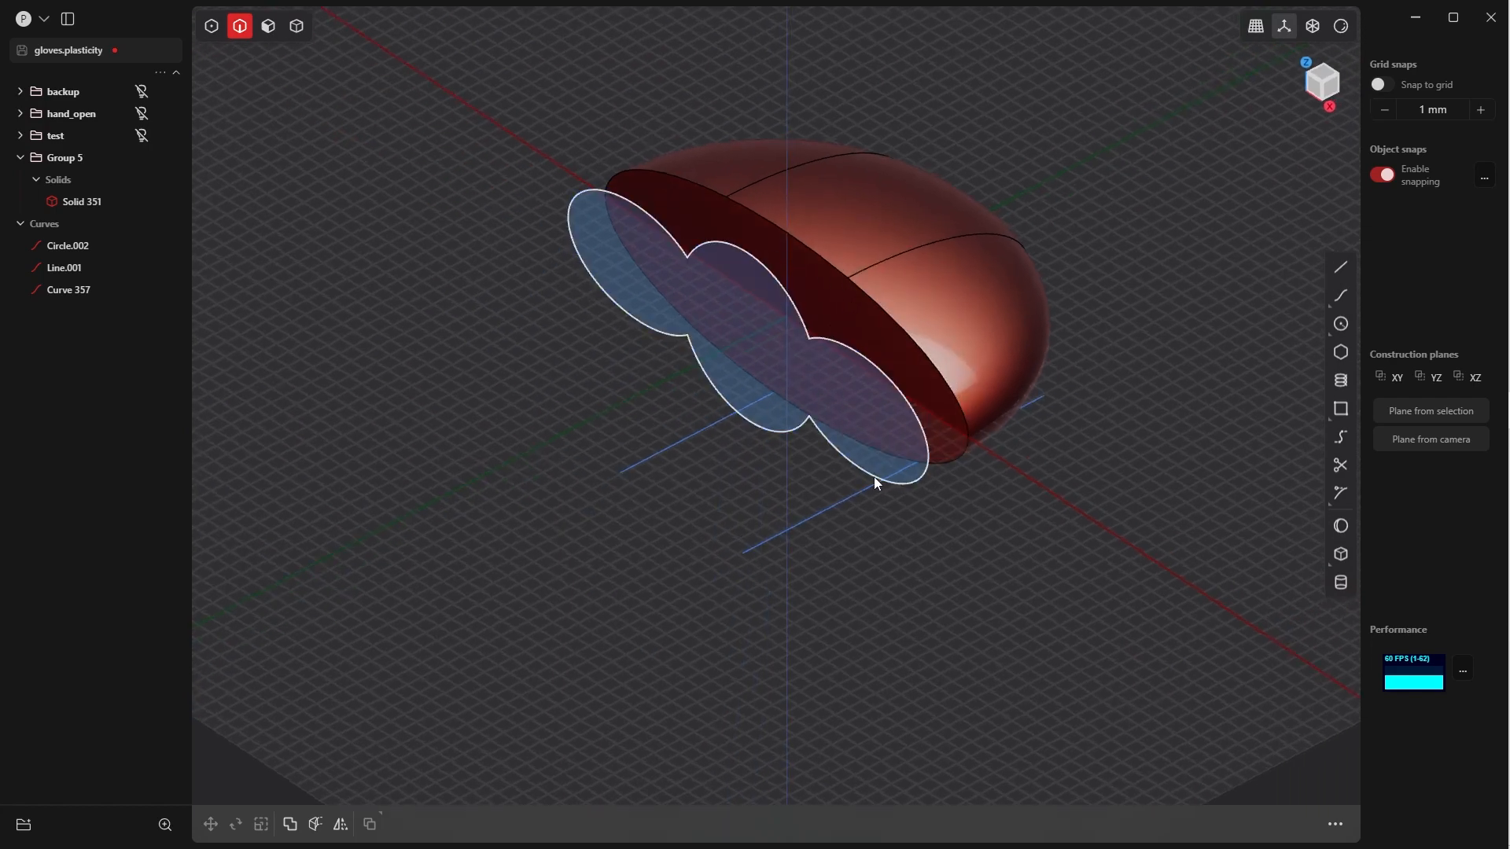
left_click(899, 482)
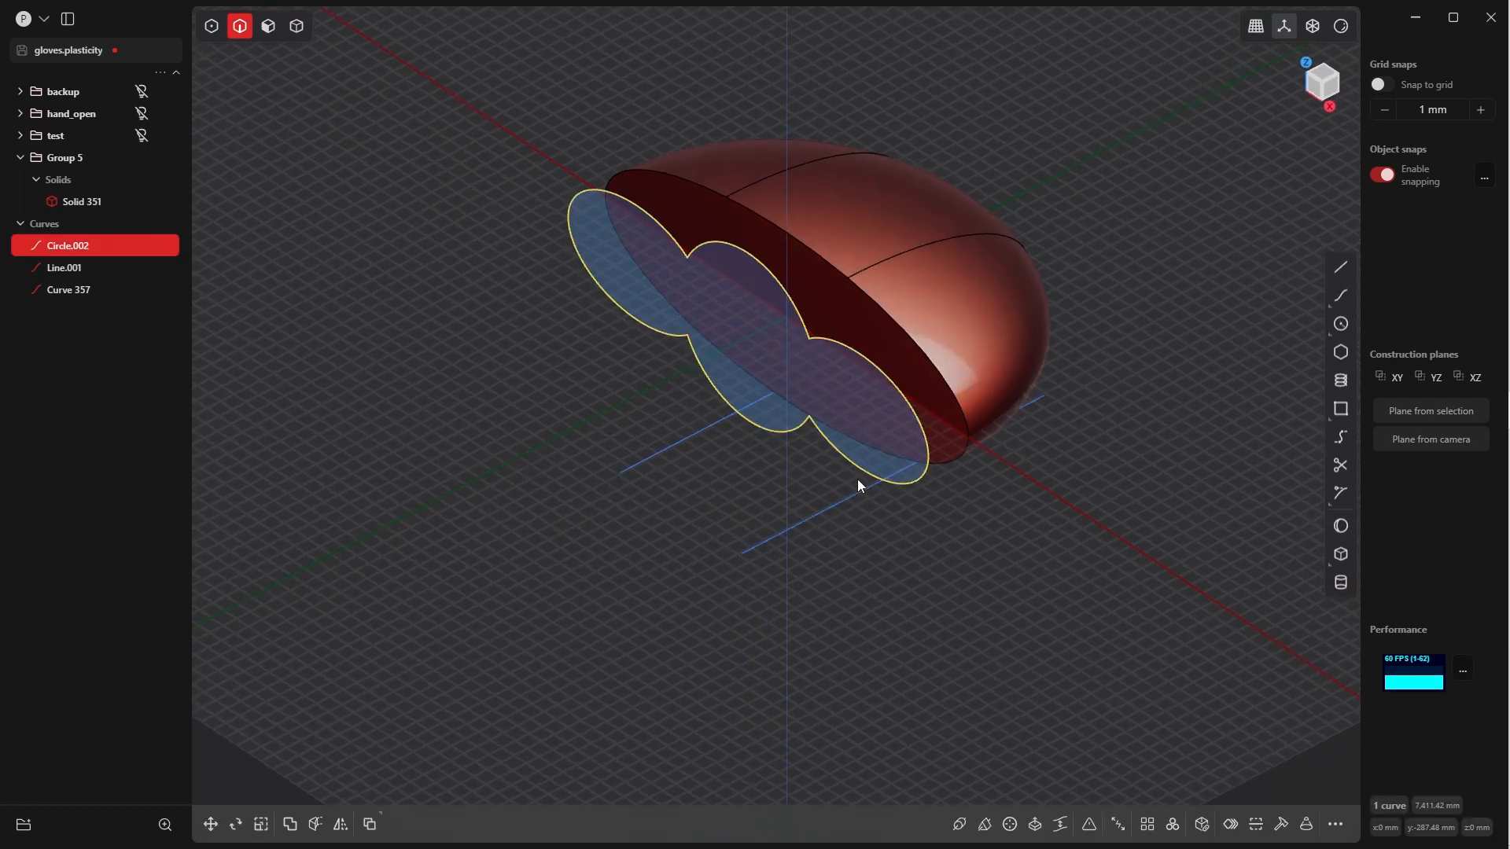
middle_click_drag(859, 481, 763, 429)
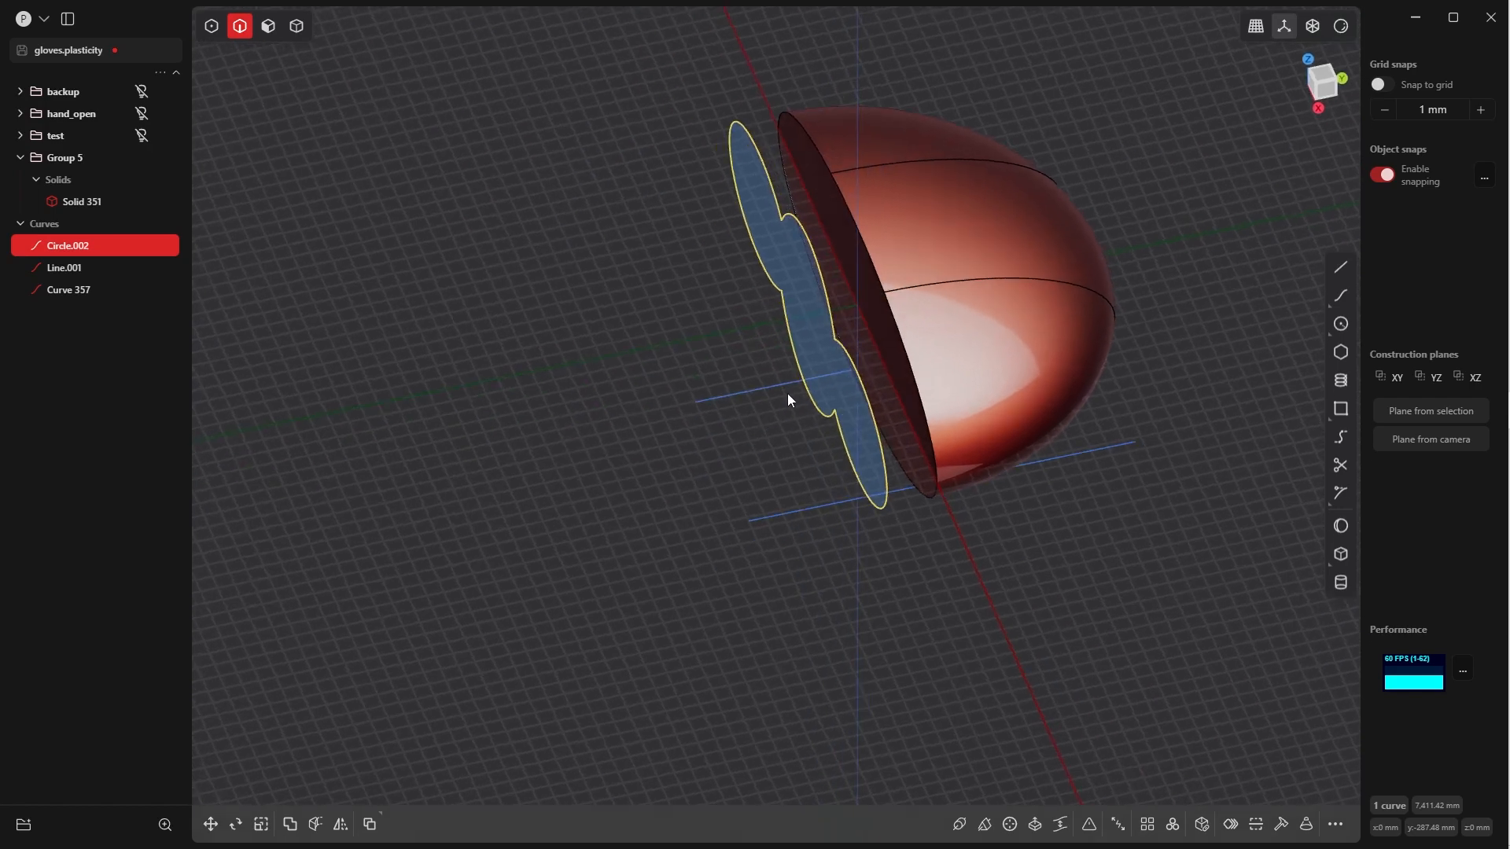
key("e")
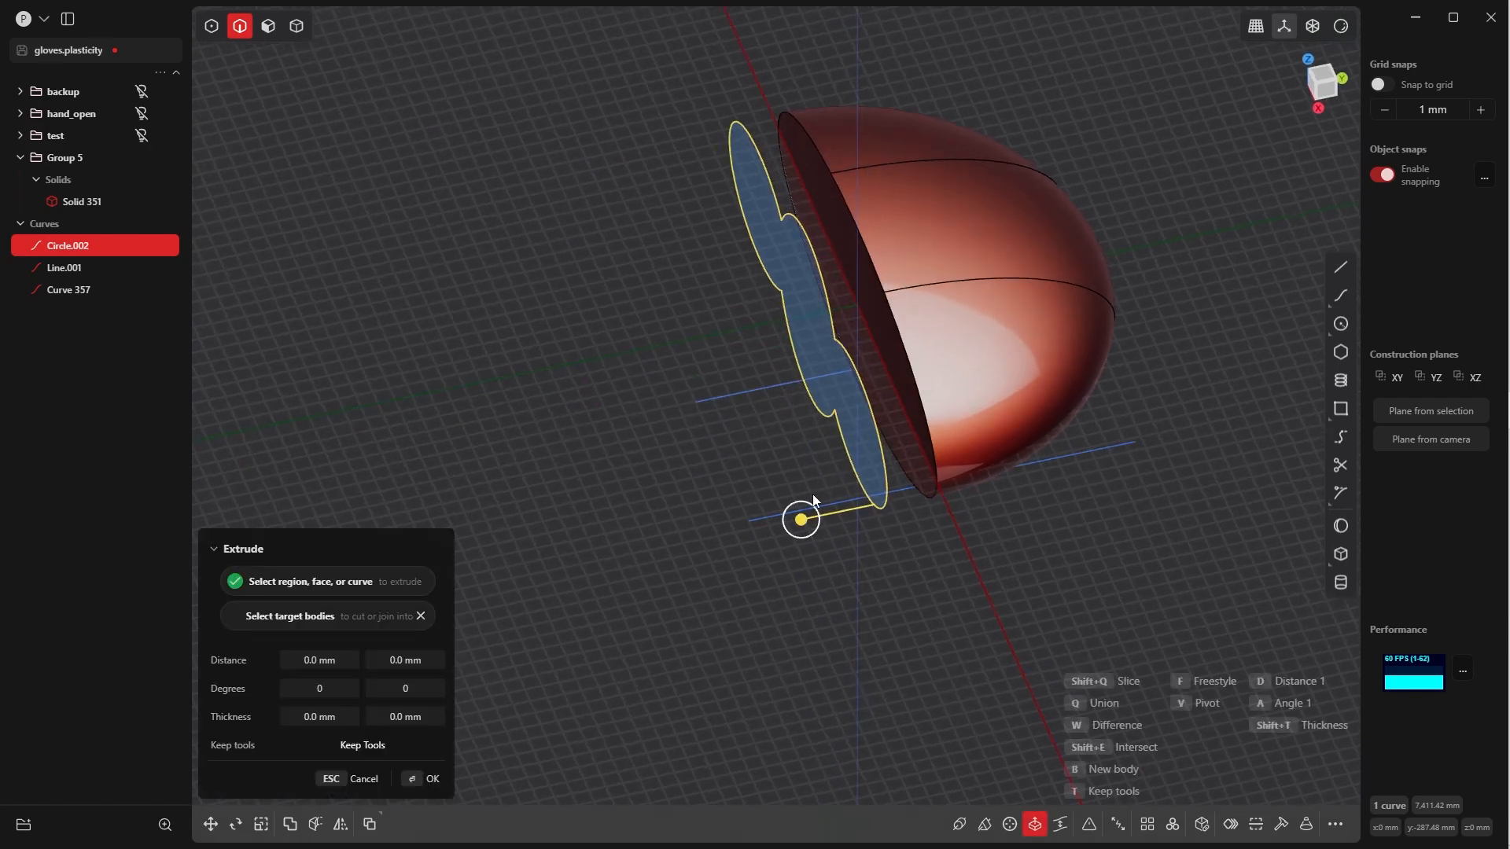
left_click_drag(813, 500, 698, 527)
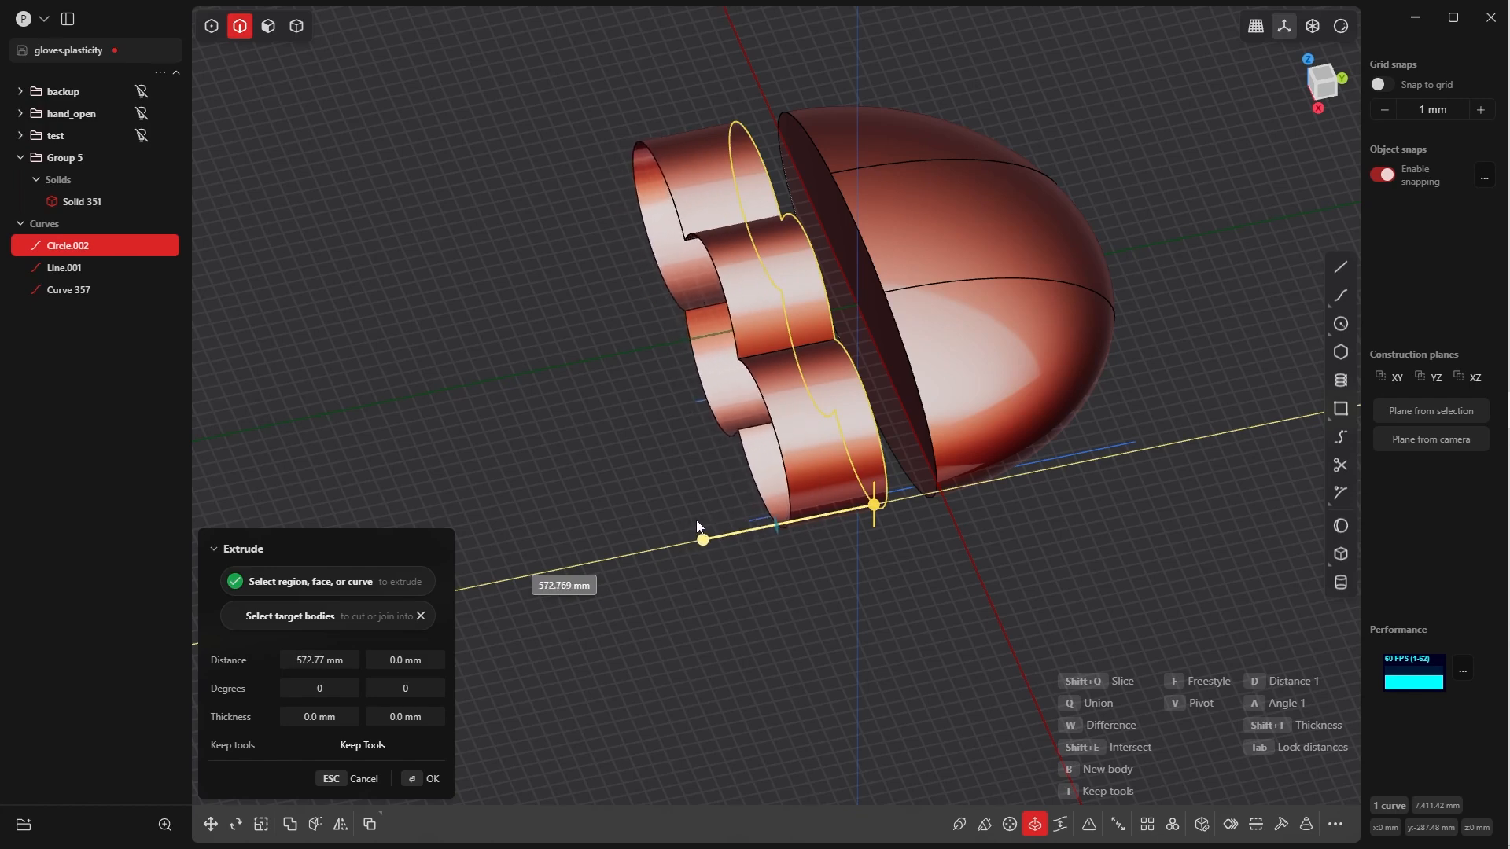
key("Return")
Hide the three-lobed profile curve, leaving the extruded sheet shown
middle_click_drag(563, 701, 862, 312)
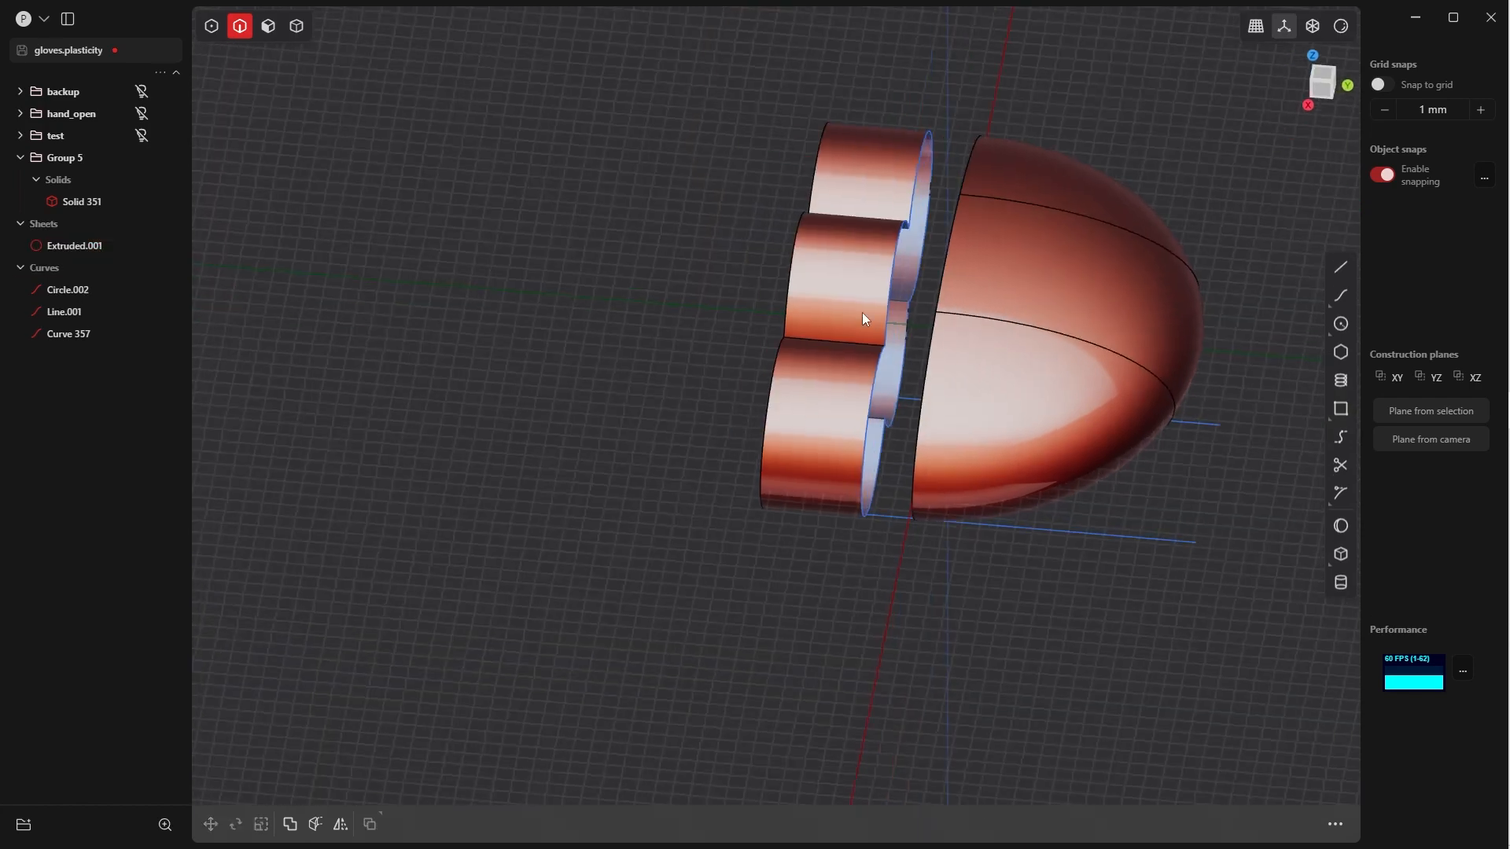
left_click(879, 357)
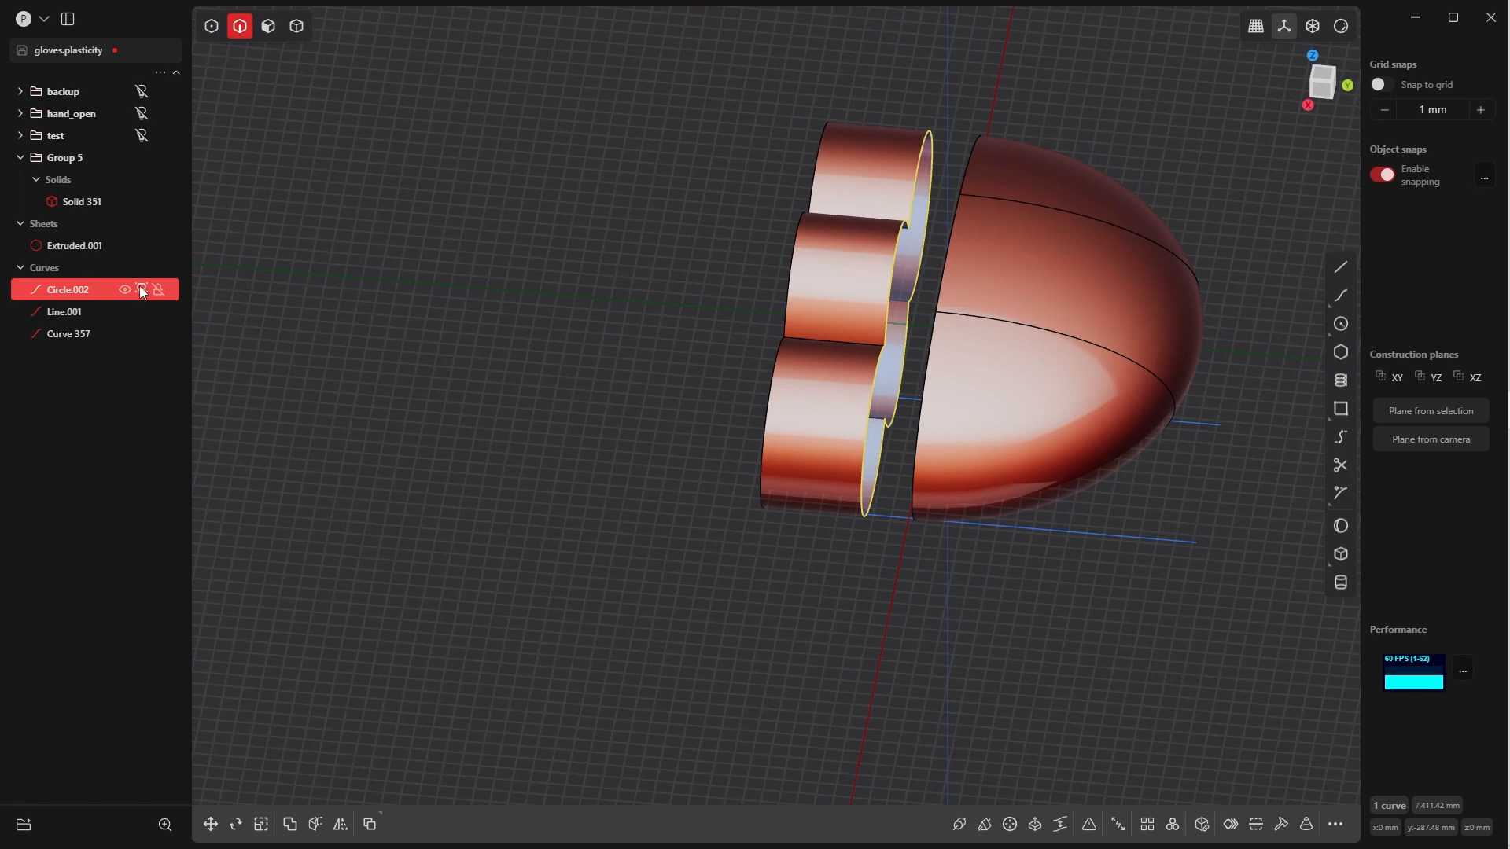
left_click(141, 289)
Move the extruded three-lobed sheet about 171 mm along negative Y, away from the half ellipsoid
middle_click_drag(849, 543, 875, 559)
key("Tab")
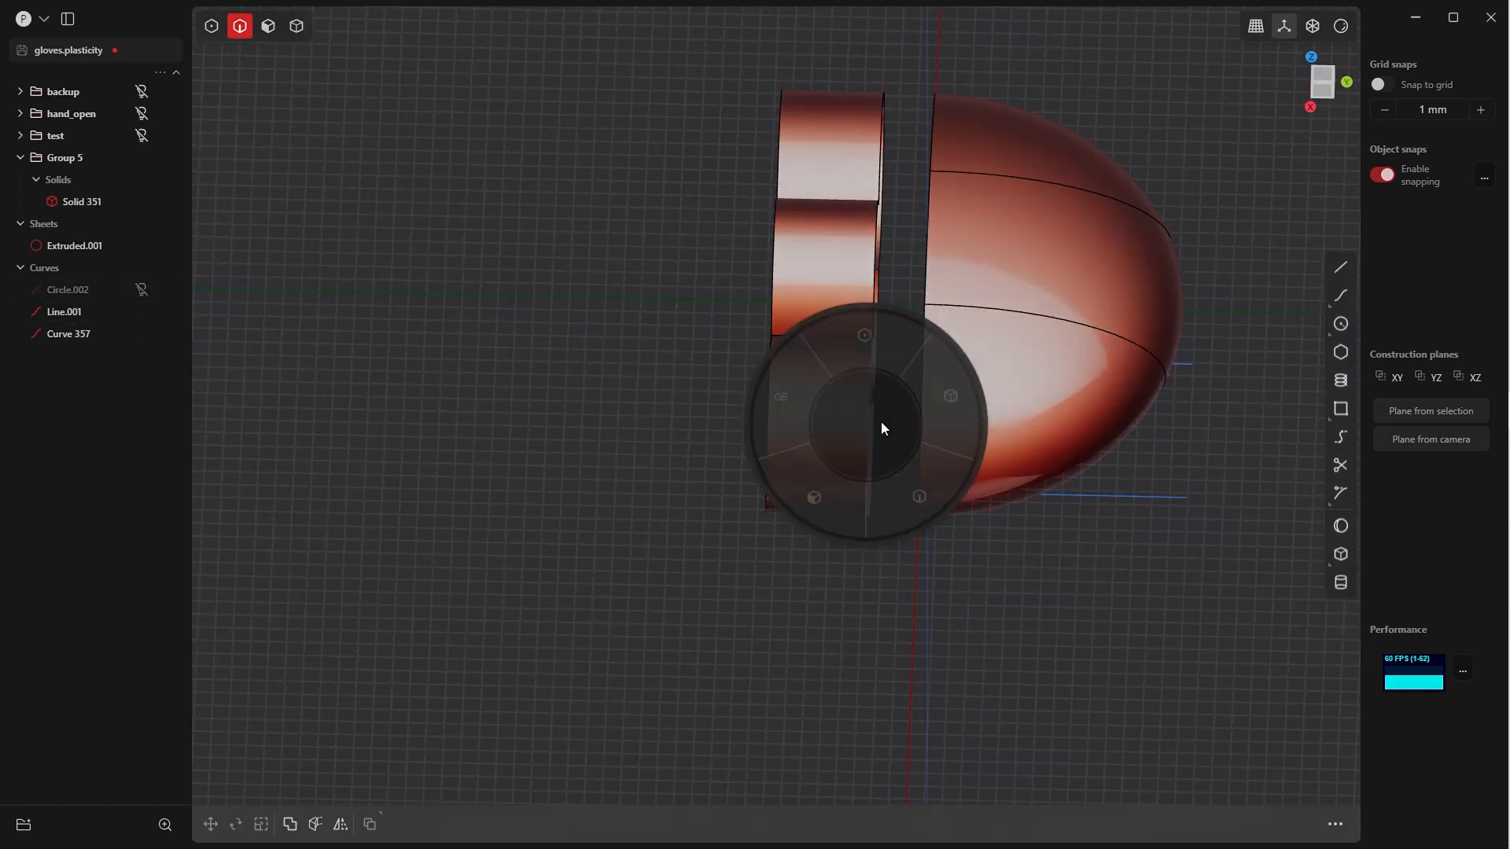
left_click(916, 494)
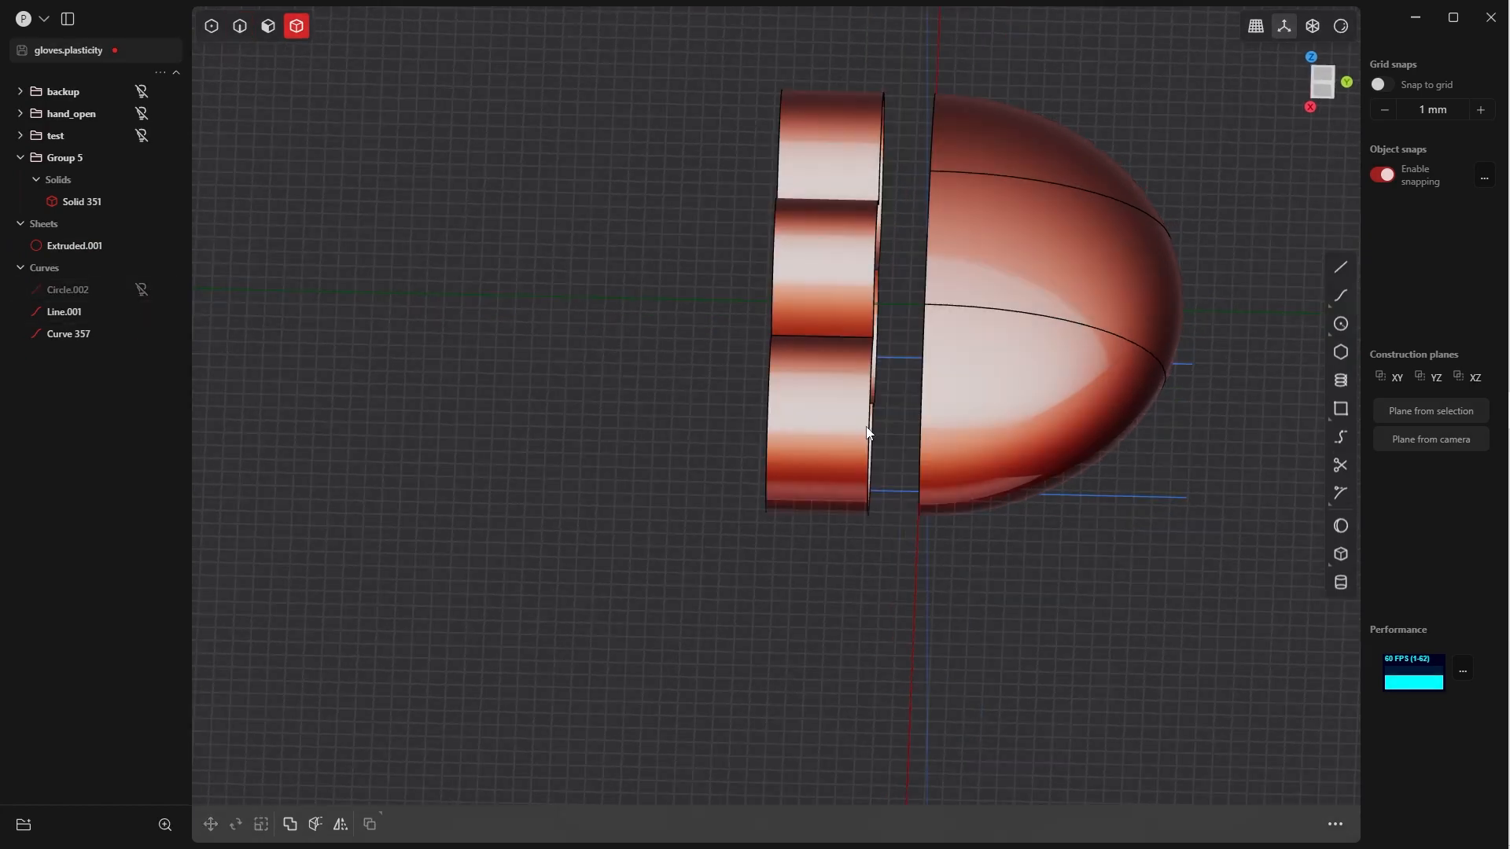
left_click(851, 391)
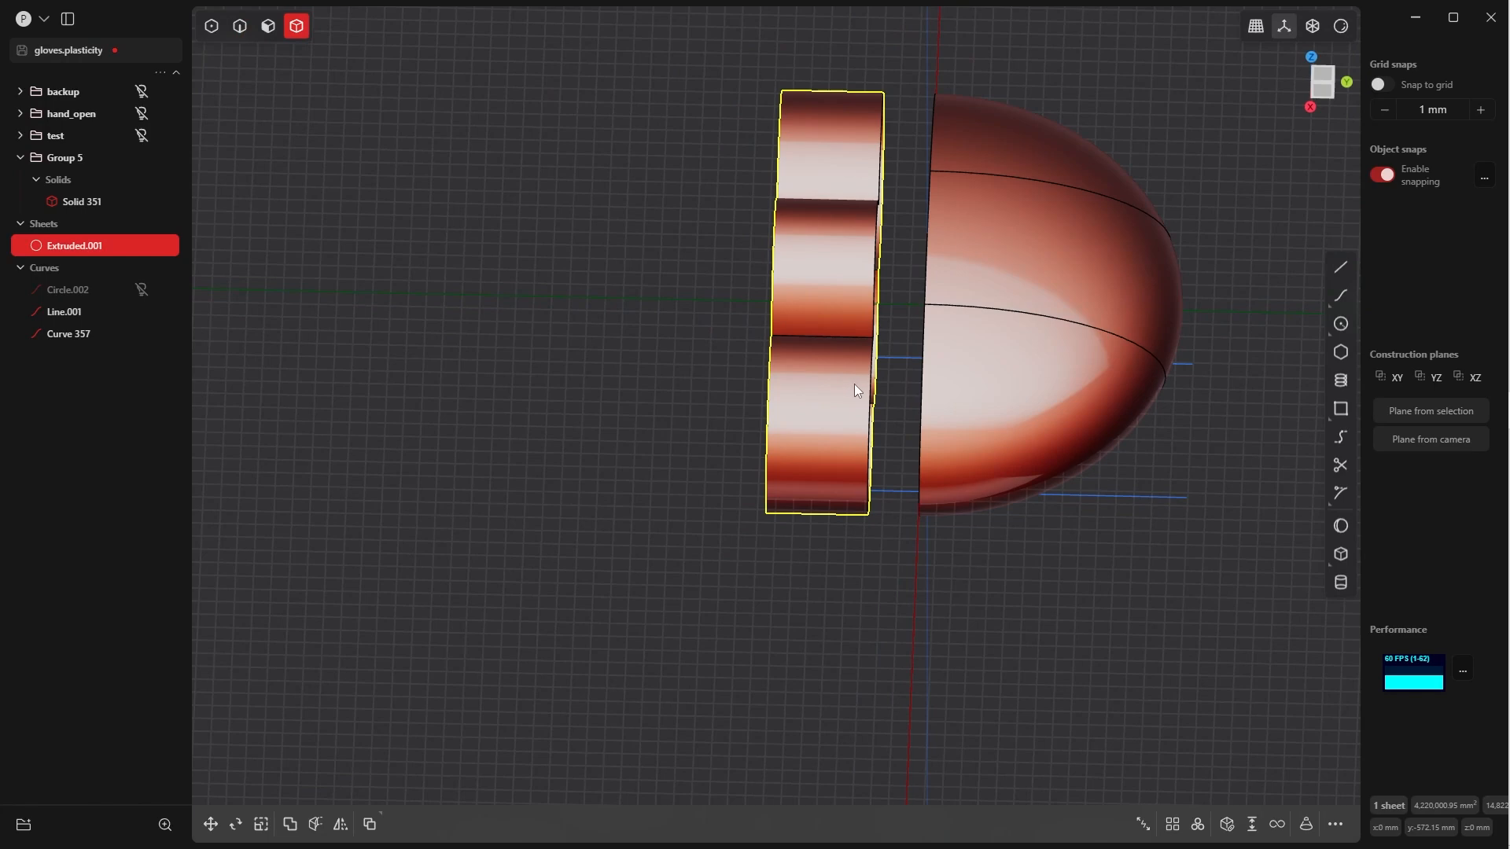
key("g")
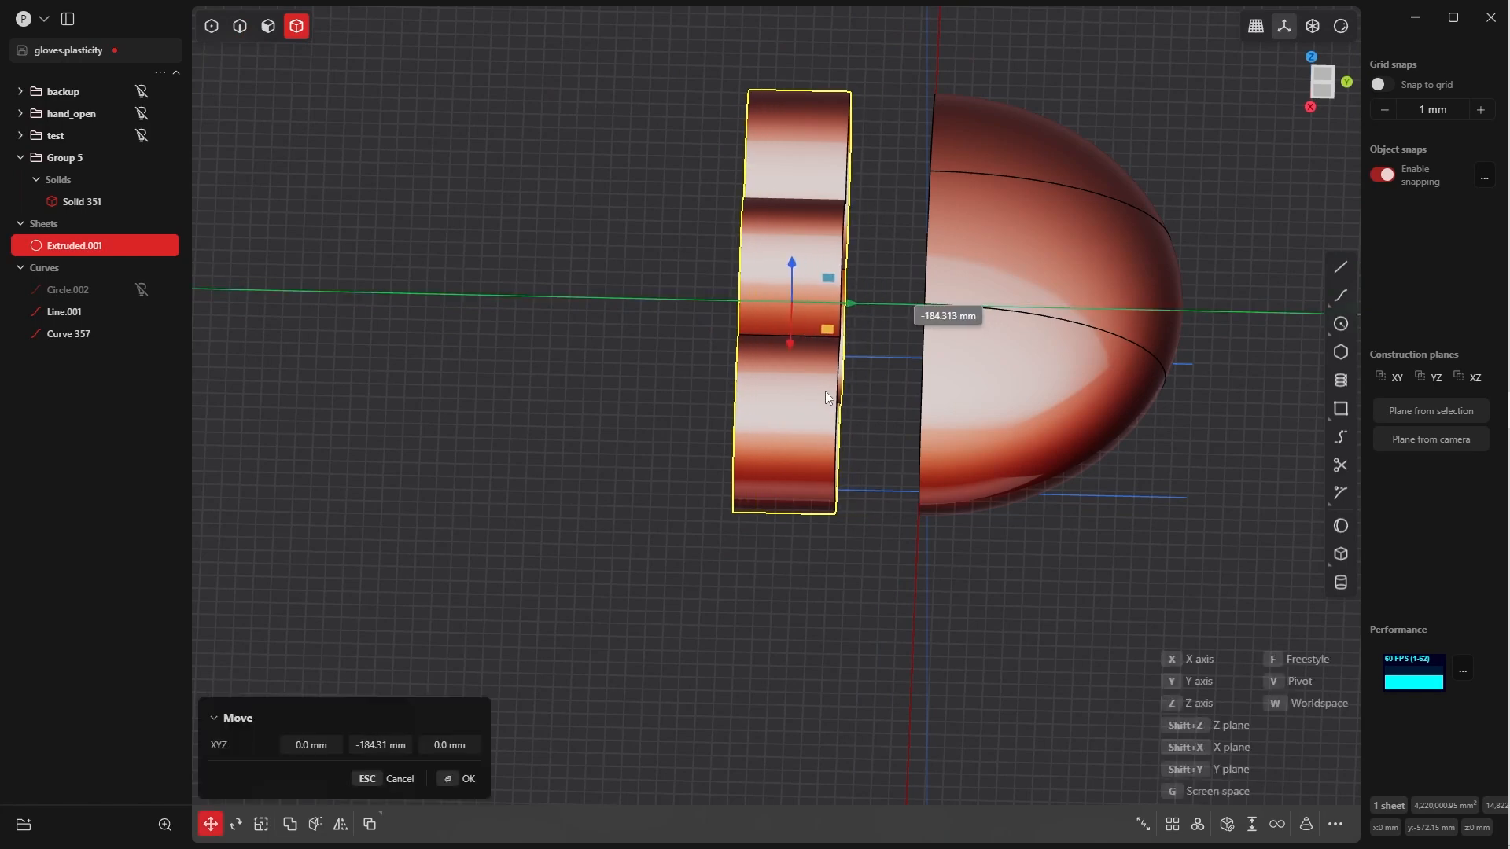
left_click(826, 393)
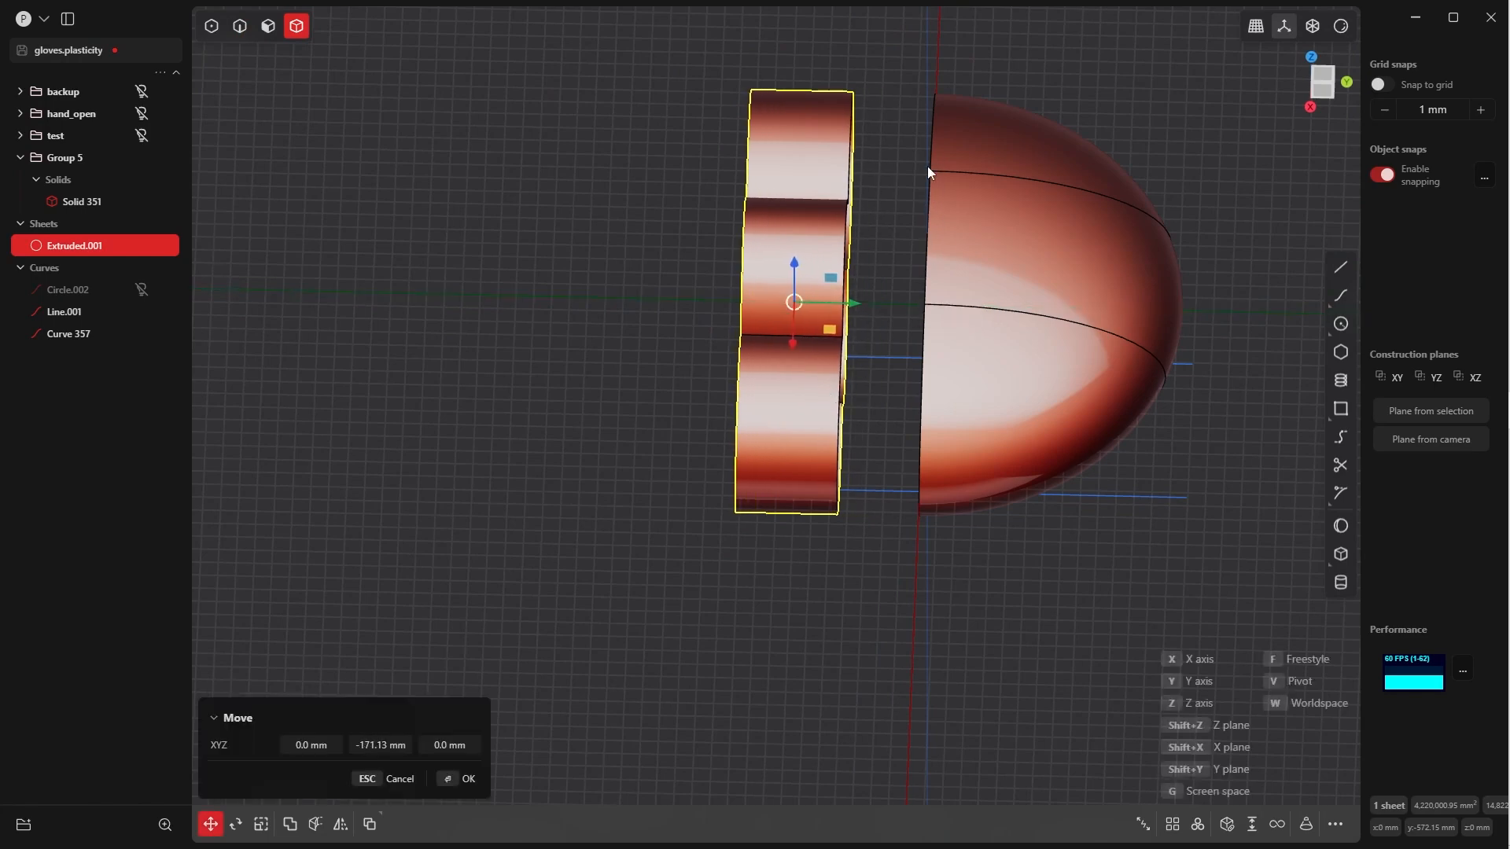
Delete the flat cut face of the half ellipsoid to open it toward the three-lobed sheet
middle_click_drag(1077, 411, 1007, 298)
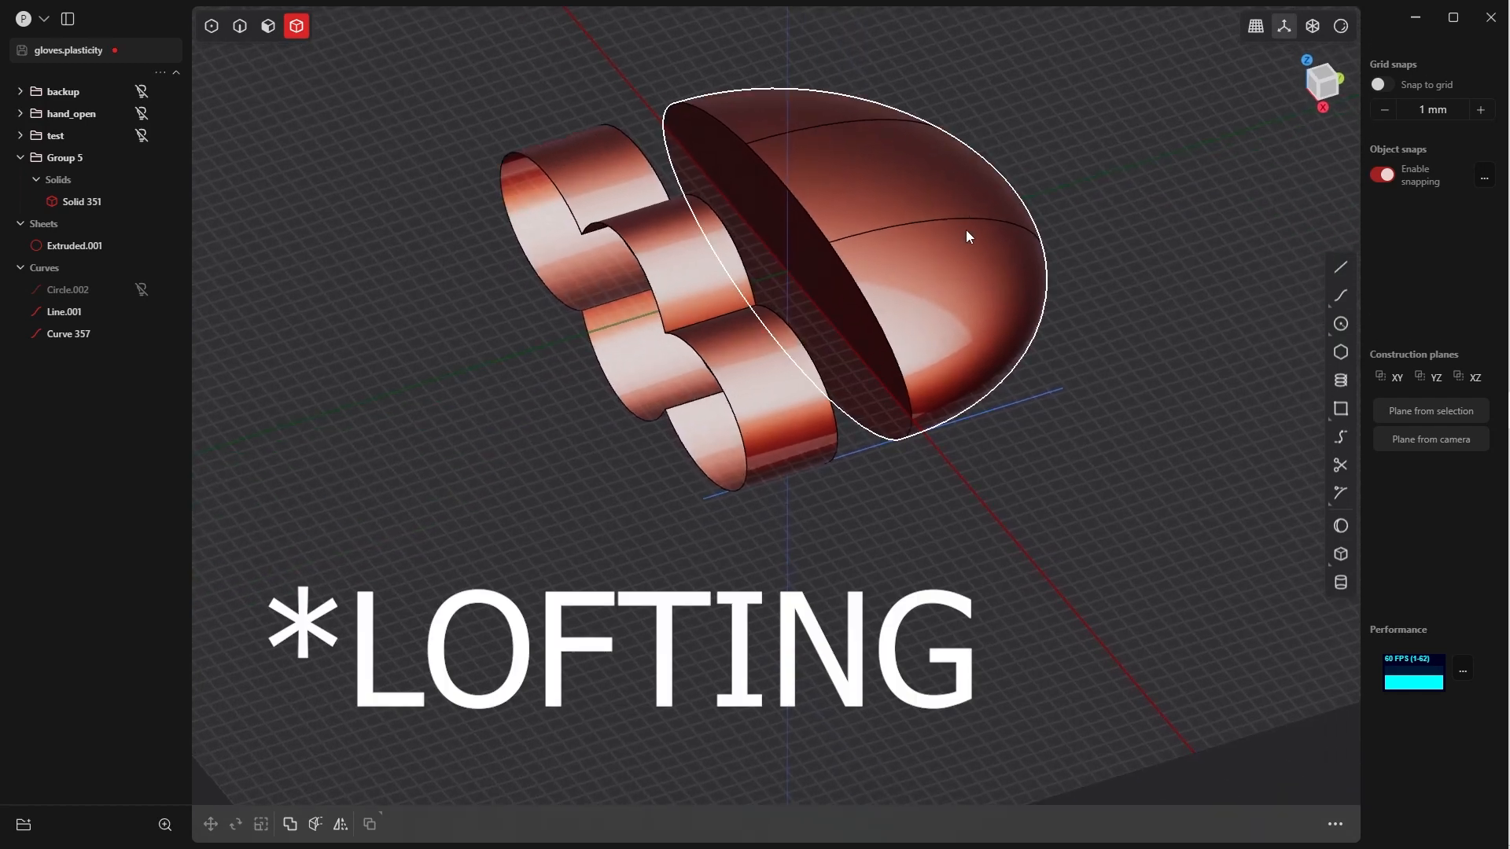
key("Tab")
left_click(915, 322)
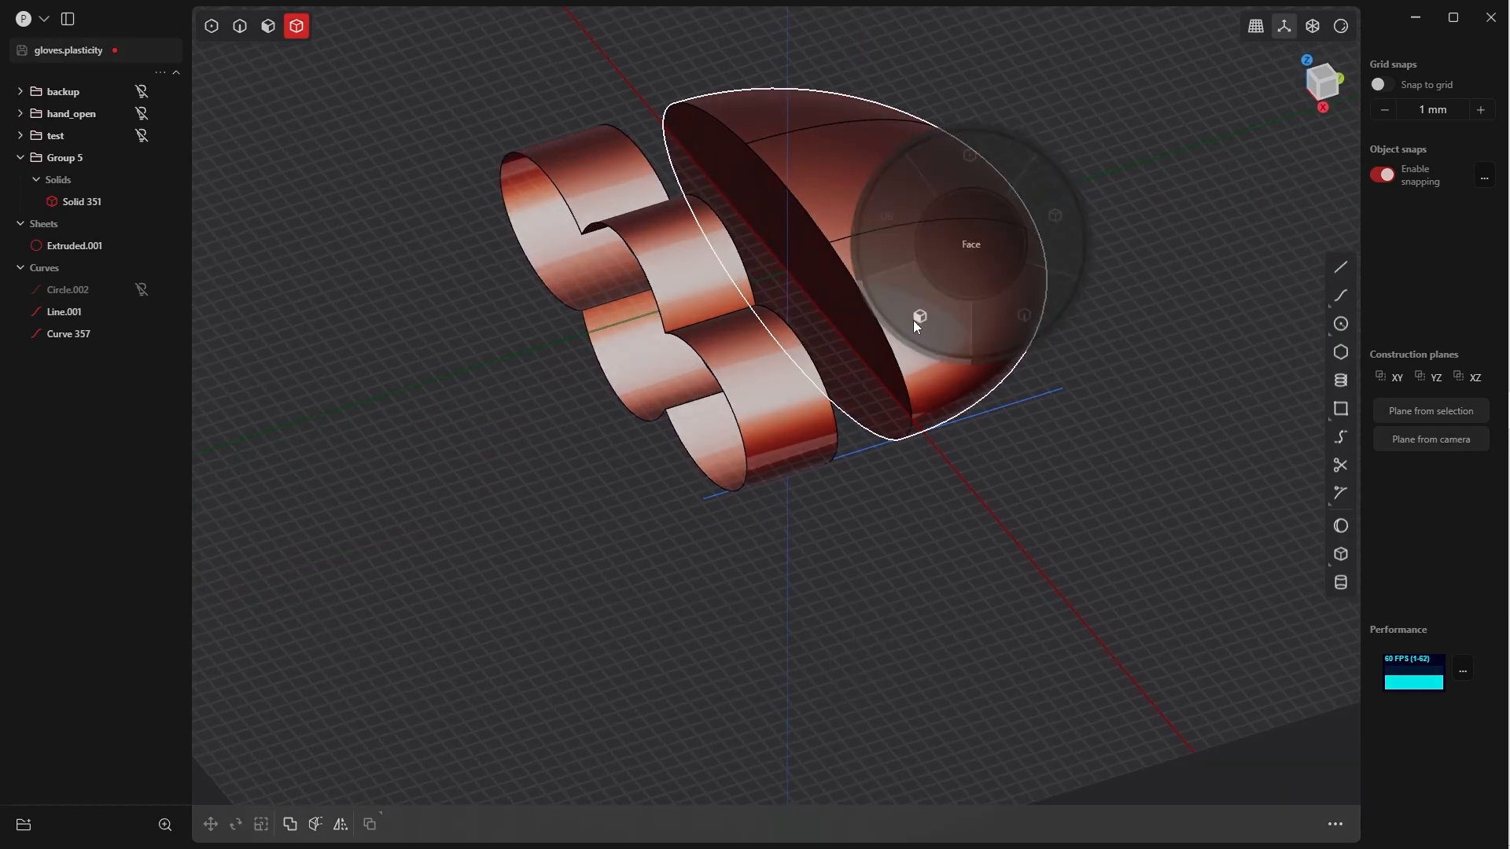
left_click(818, 286)
key("o")
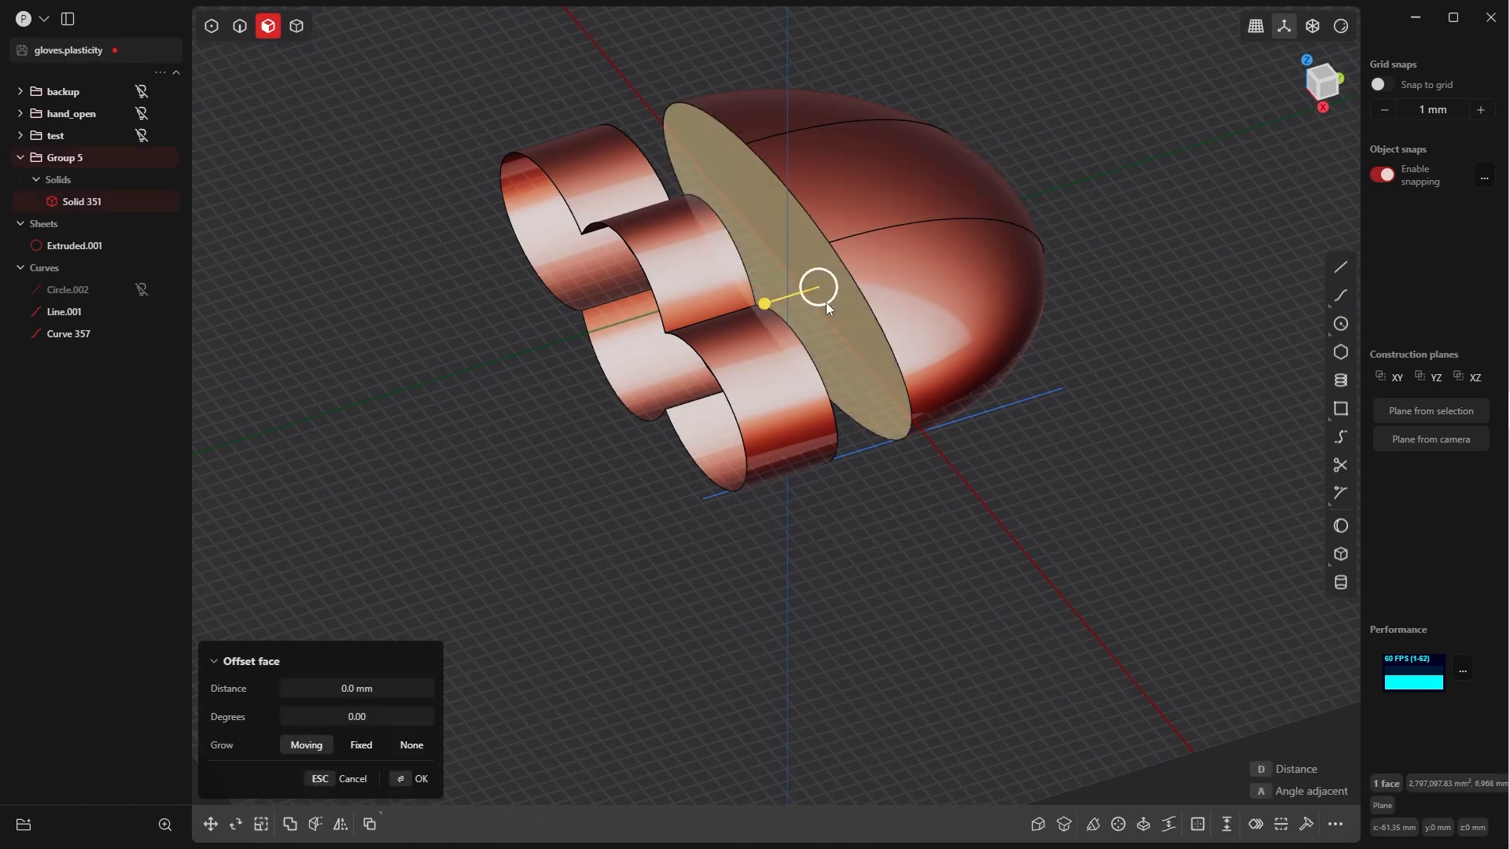
key("Delete")
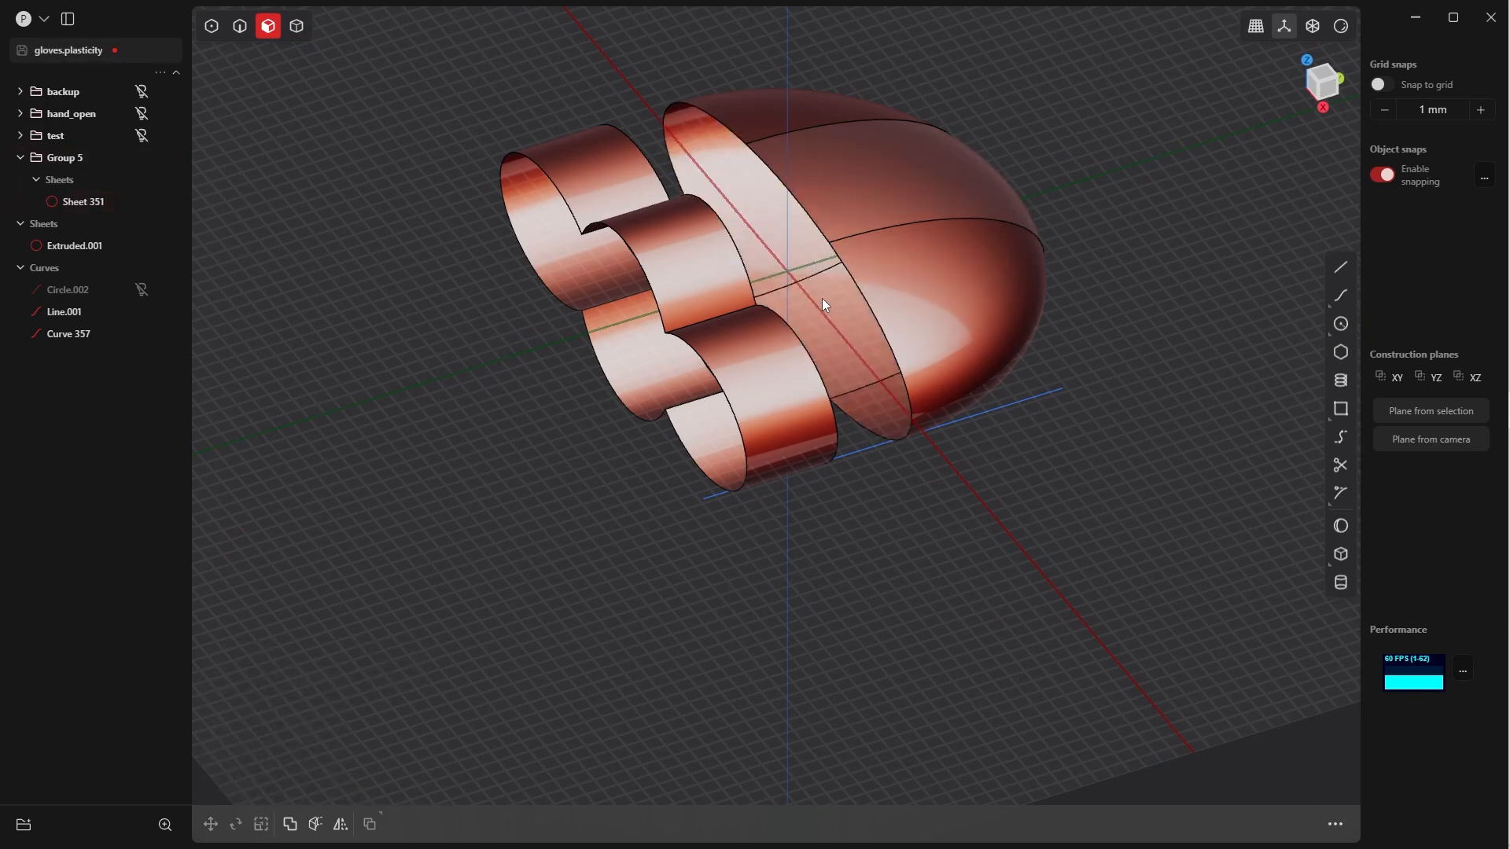
Loft between the half ellipsoid's outer open edge on the +X side and the matching lobe edge, with G1 continuity and tension about 1.02
middle_click_drag(823, 299, 904, 269)
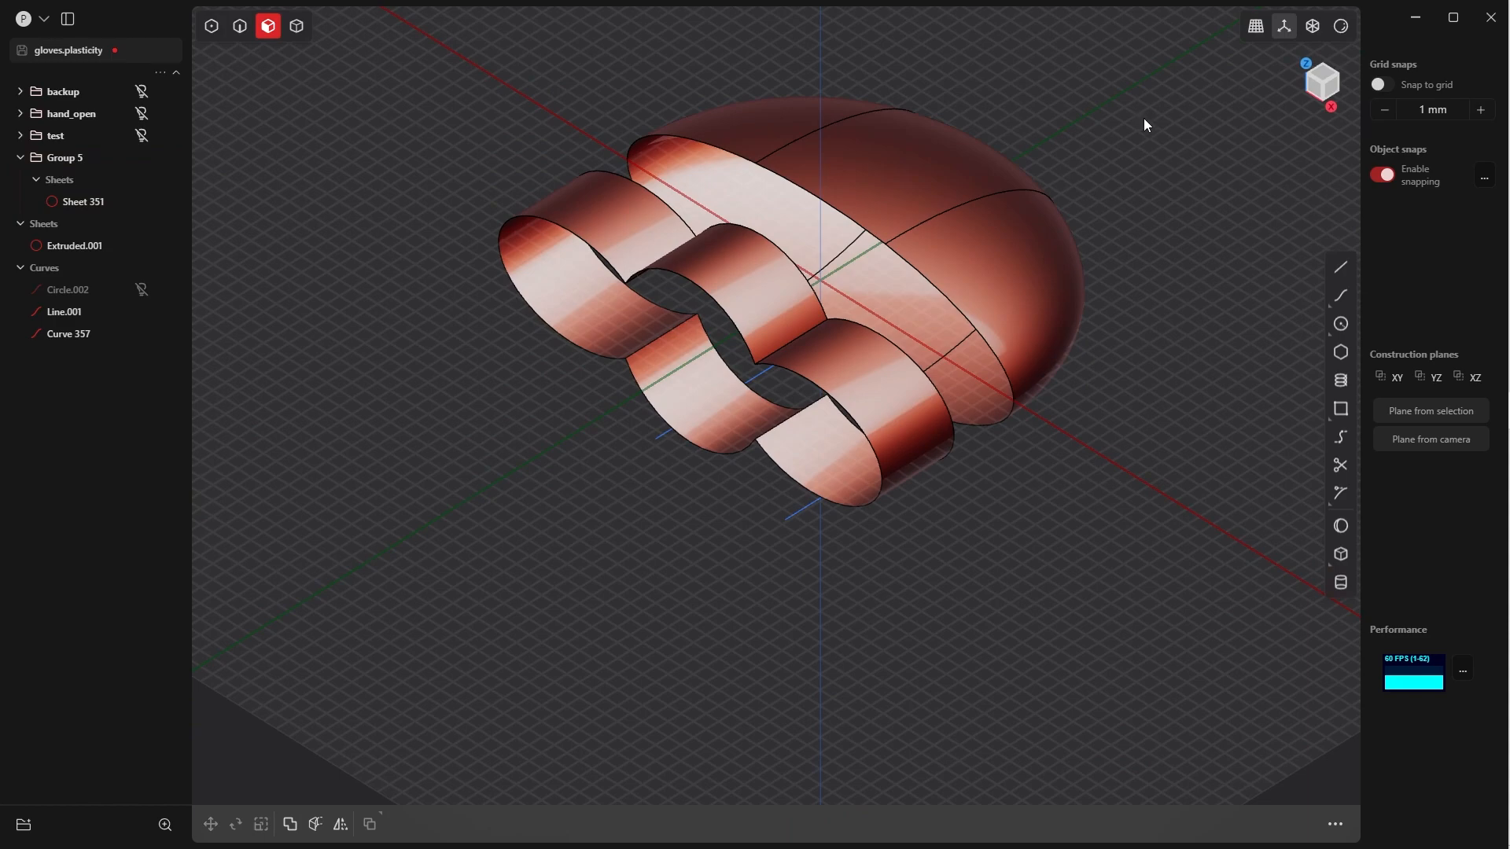
key("Tab")
left_click(1180, 239)
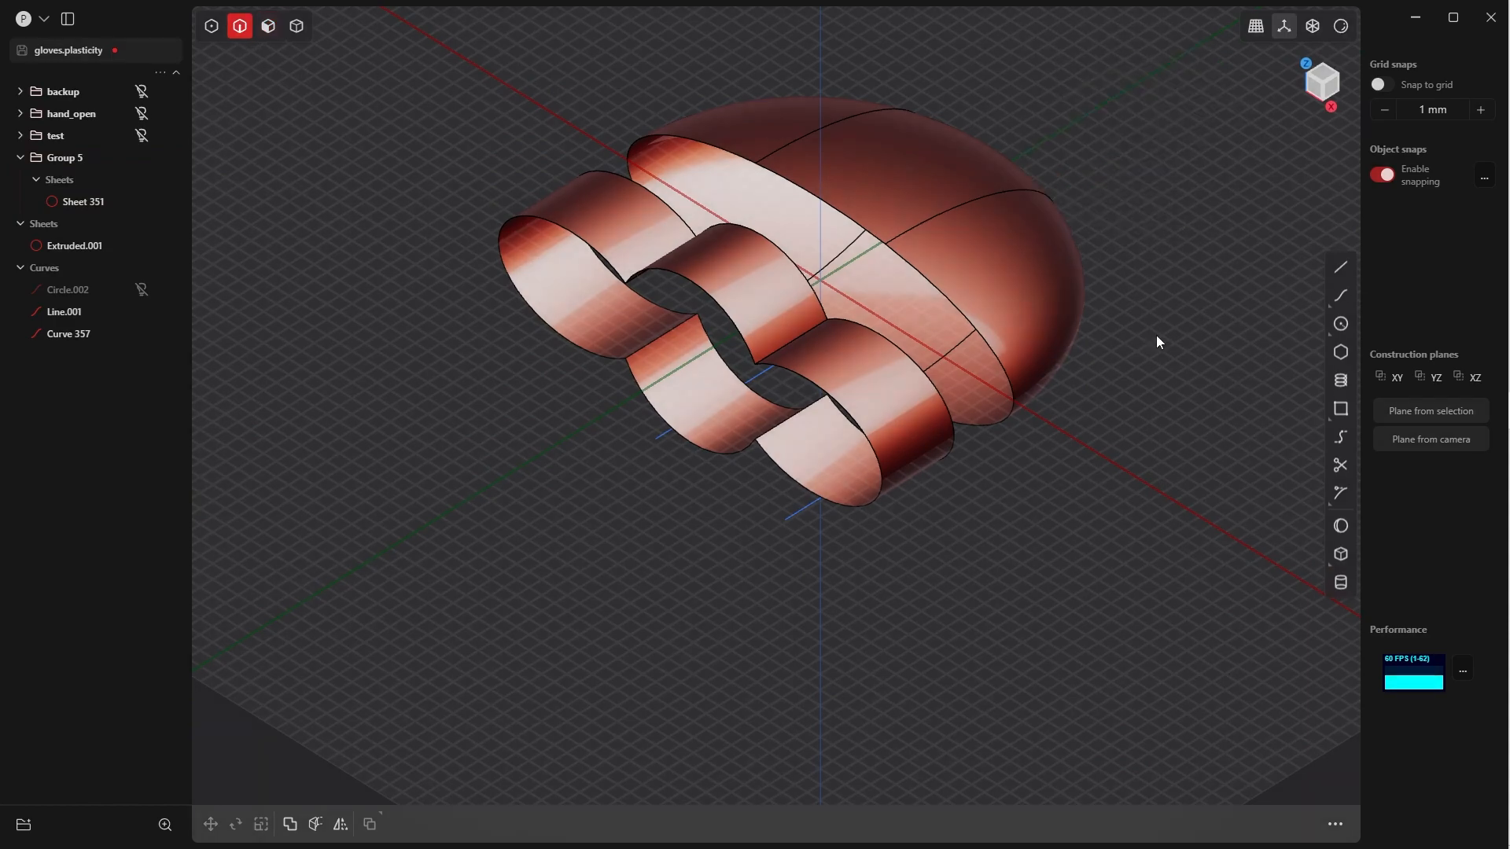
left_click(959, 304)
middle_click_drag(960, 304, 876, 233)
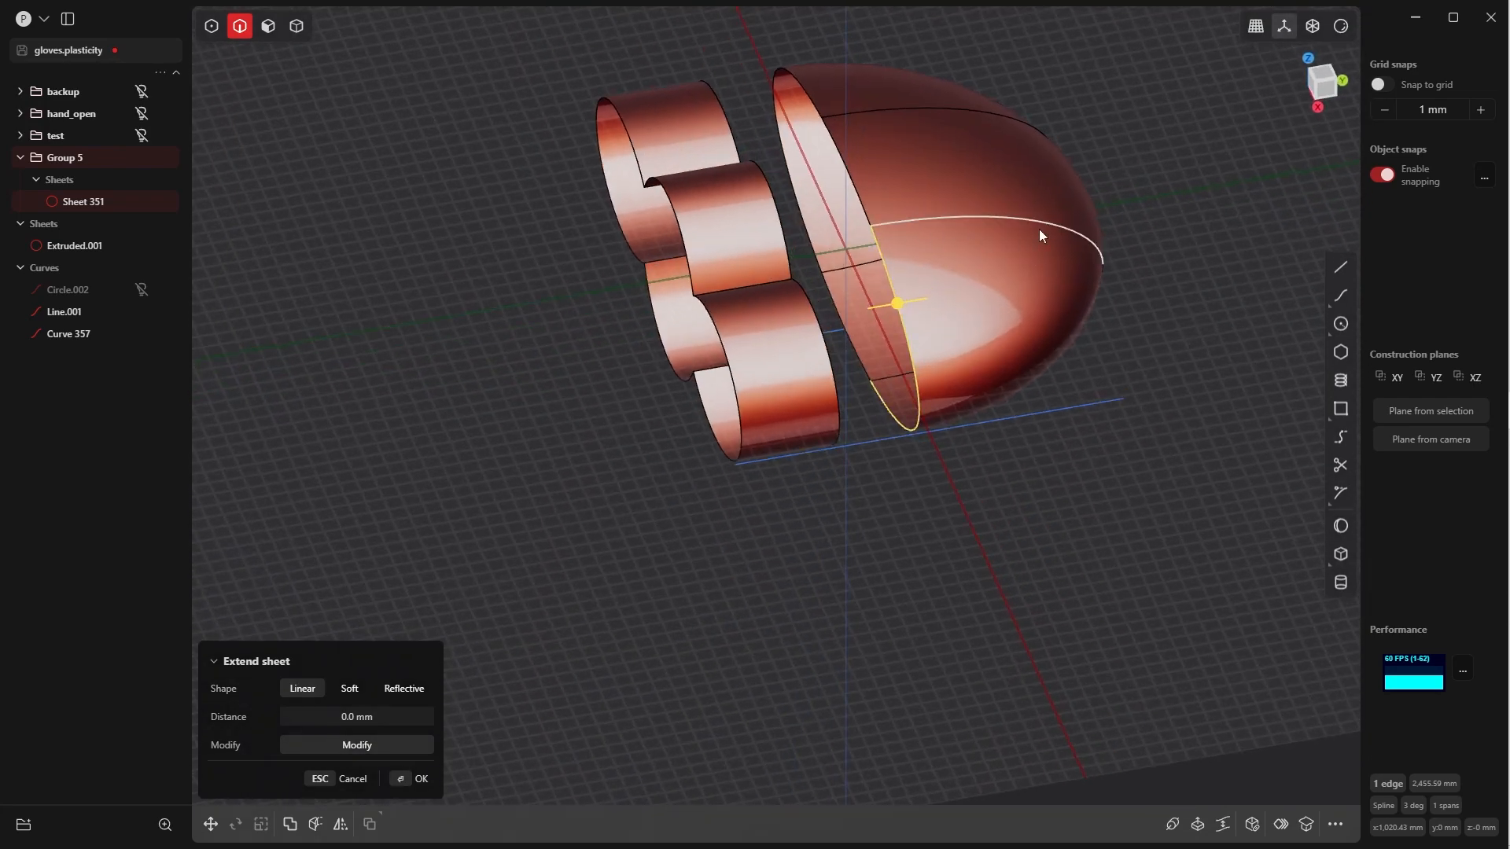
middle_click_drag(998, 252, 923, 300)
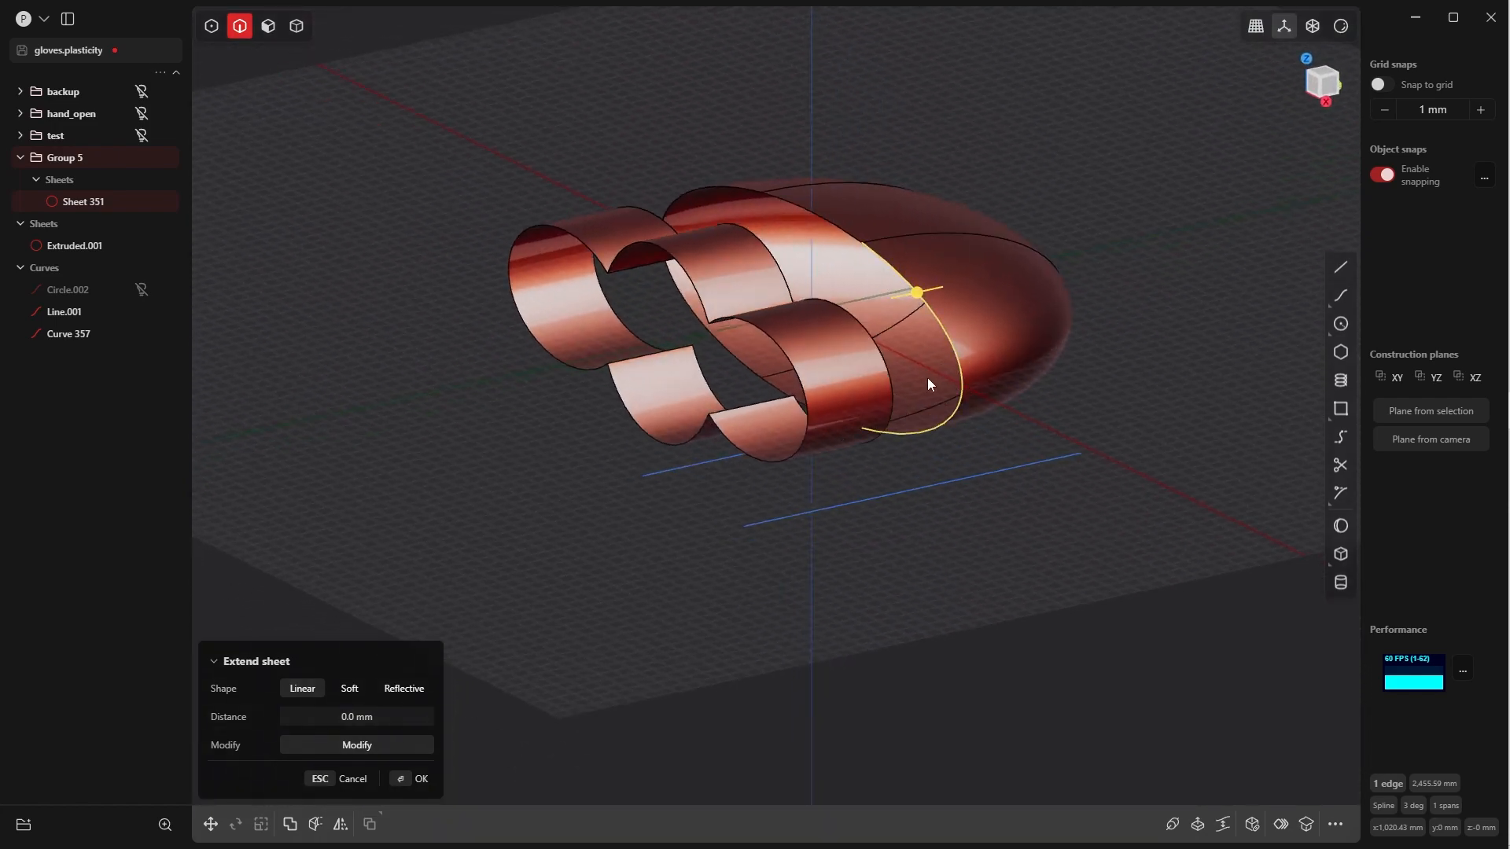
middle_click_drag(928, 377, 828, 390)
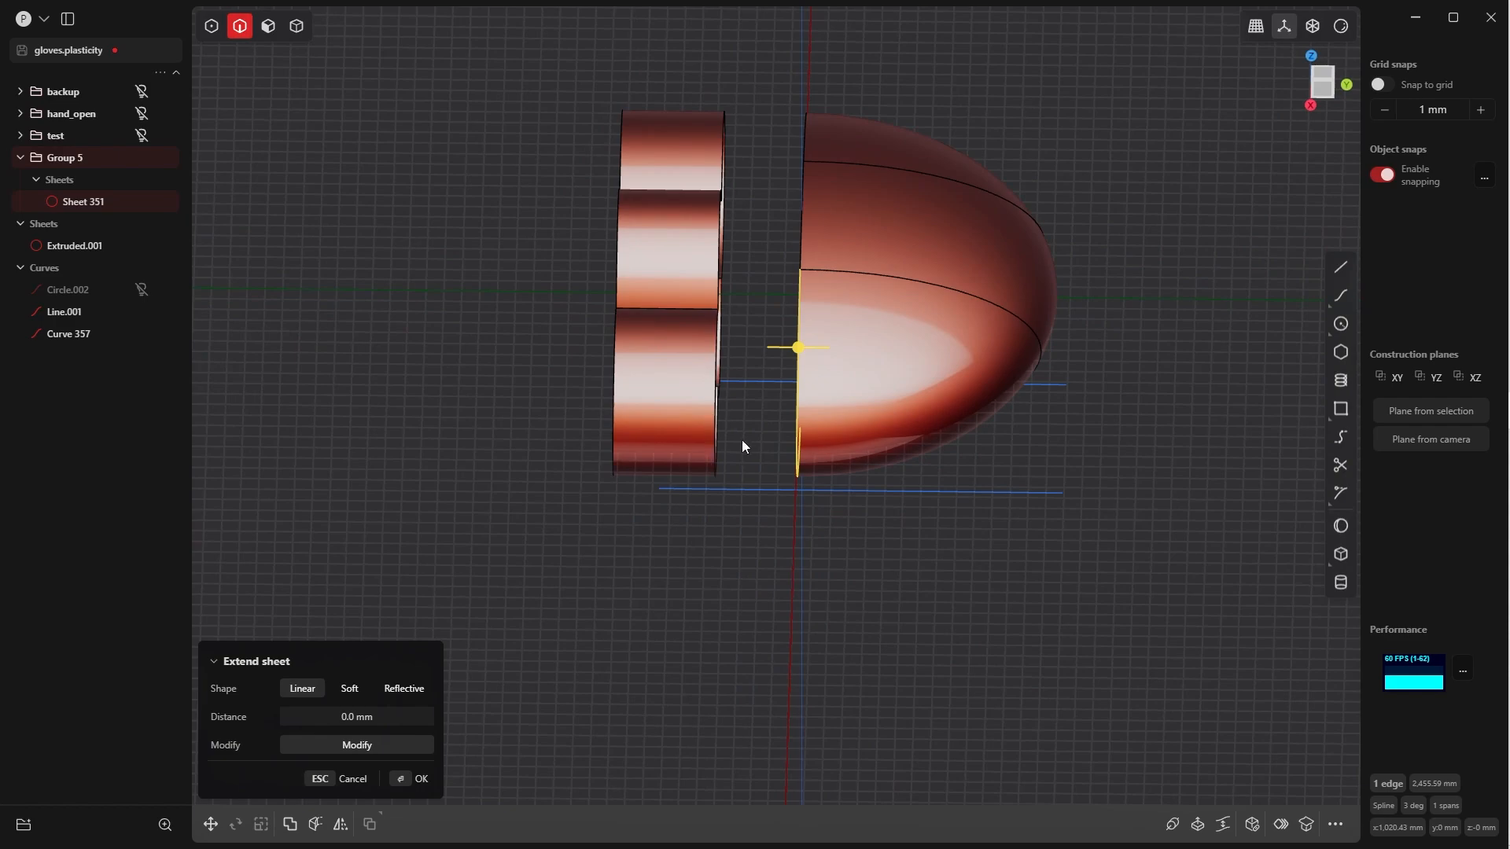
middle_click_drag(742, 440, 810, 489)
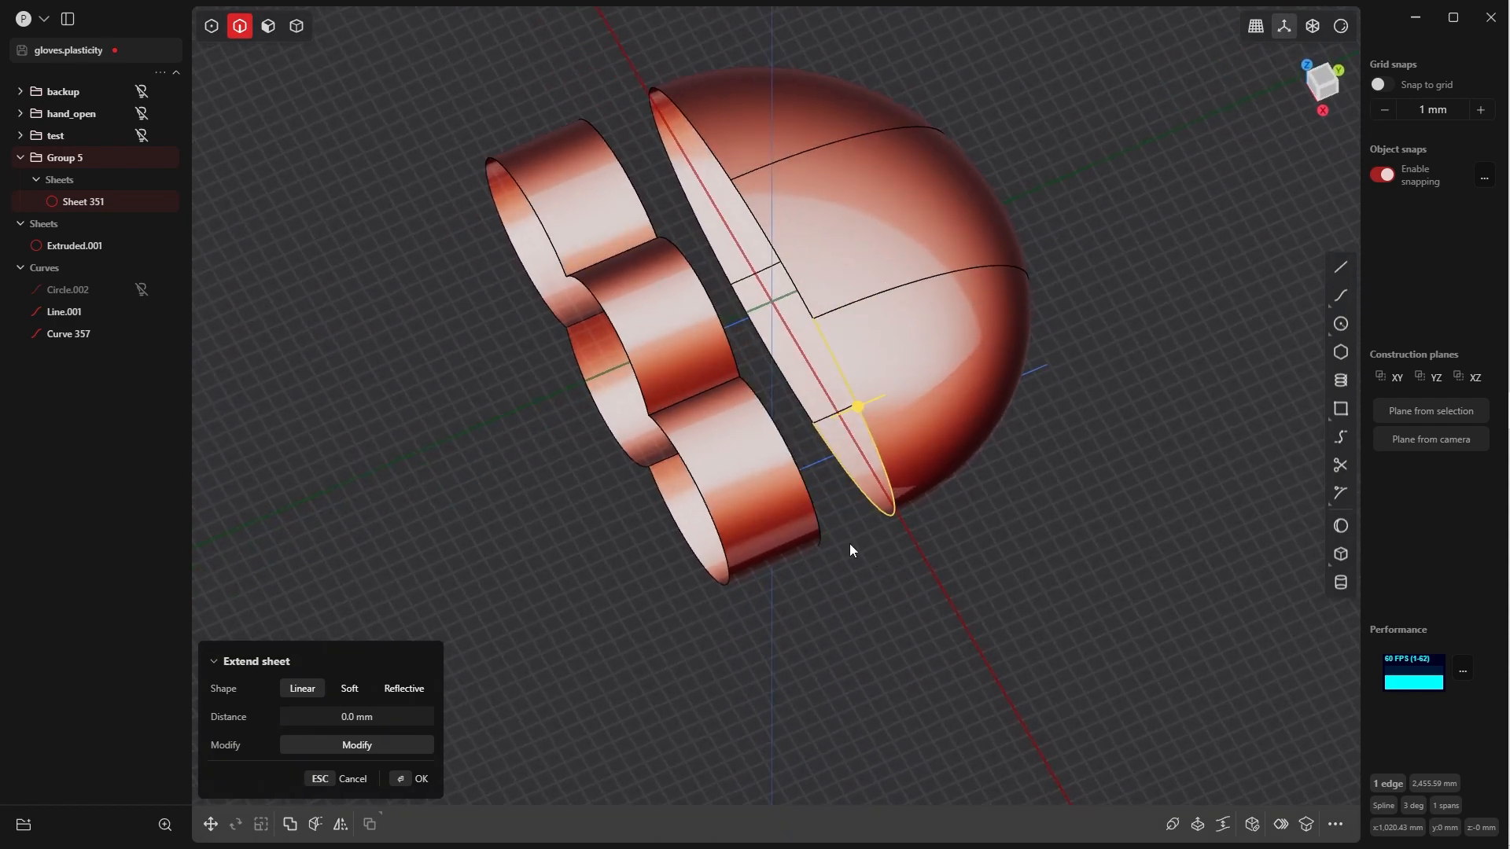
left_click(819, 513)
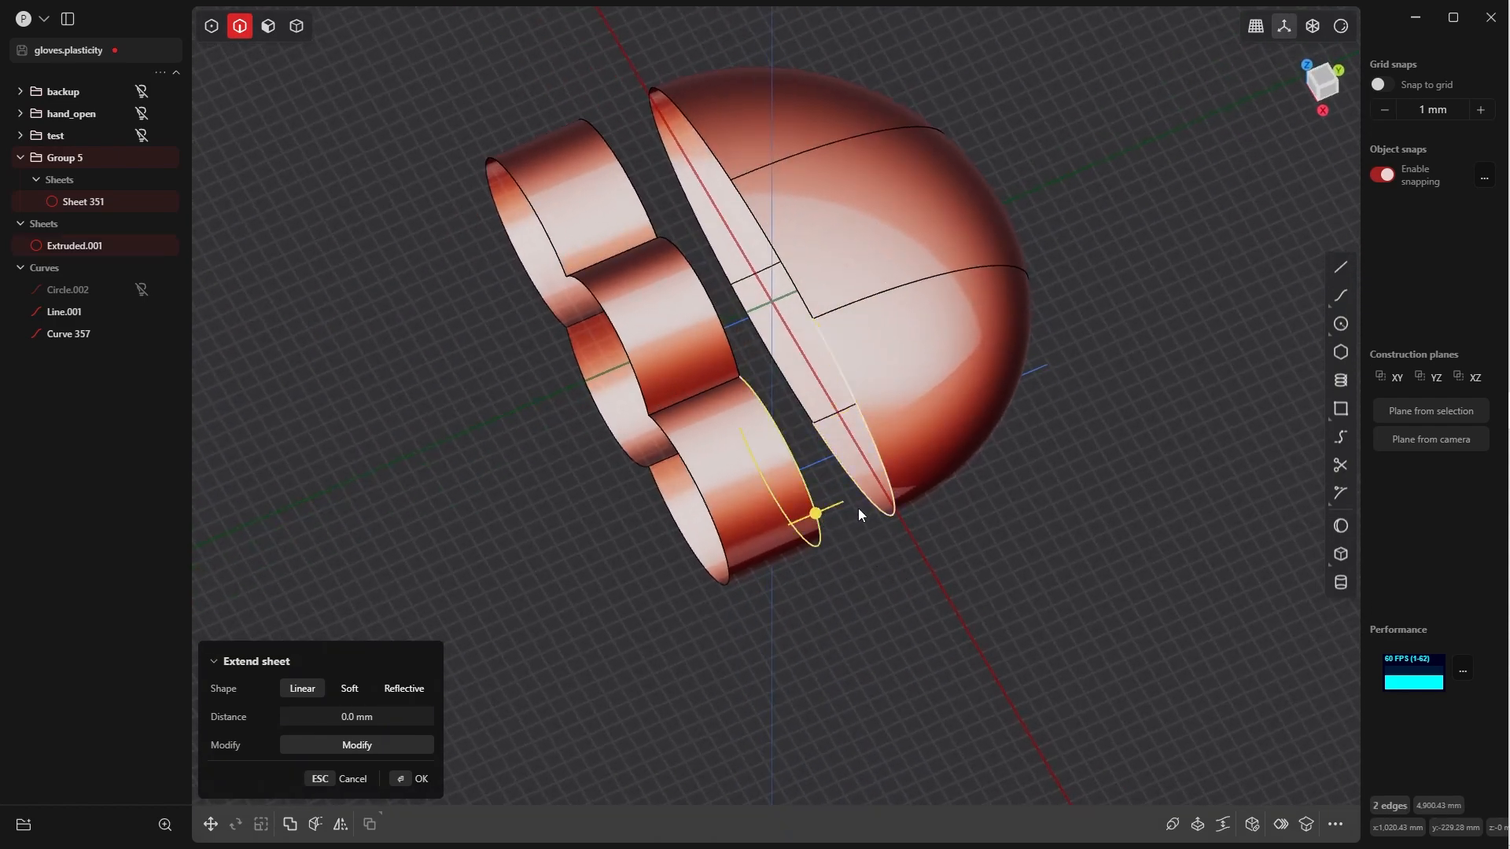
middle_click_drag(859, 515, 816, 384)
key("l")
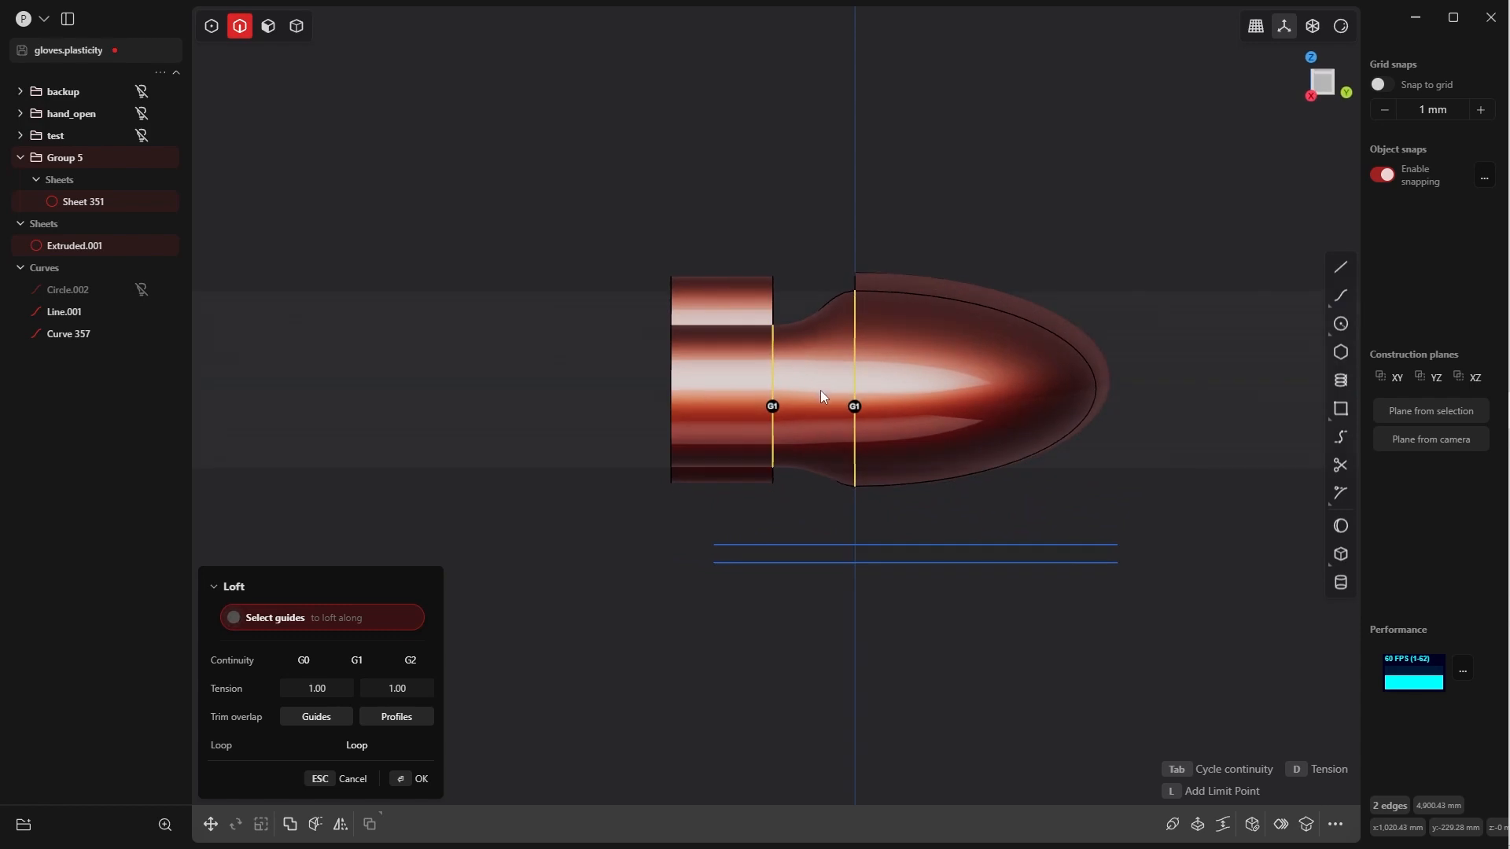
key("d")
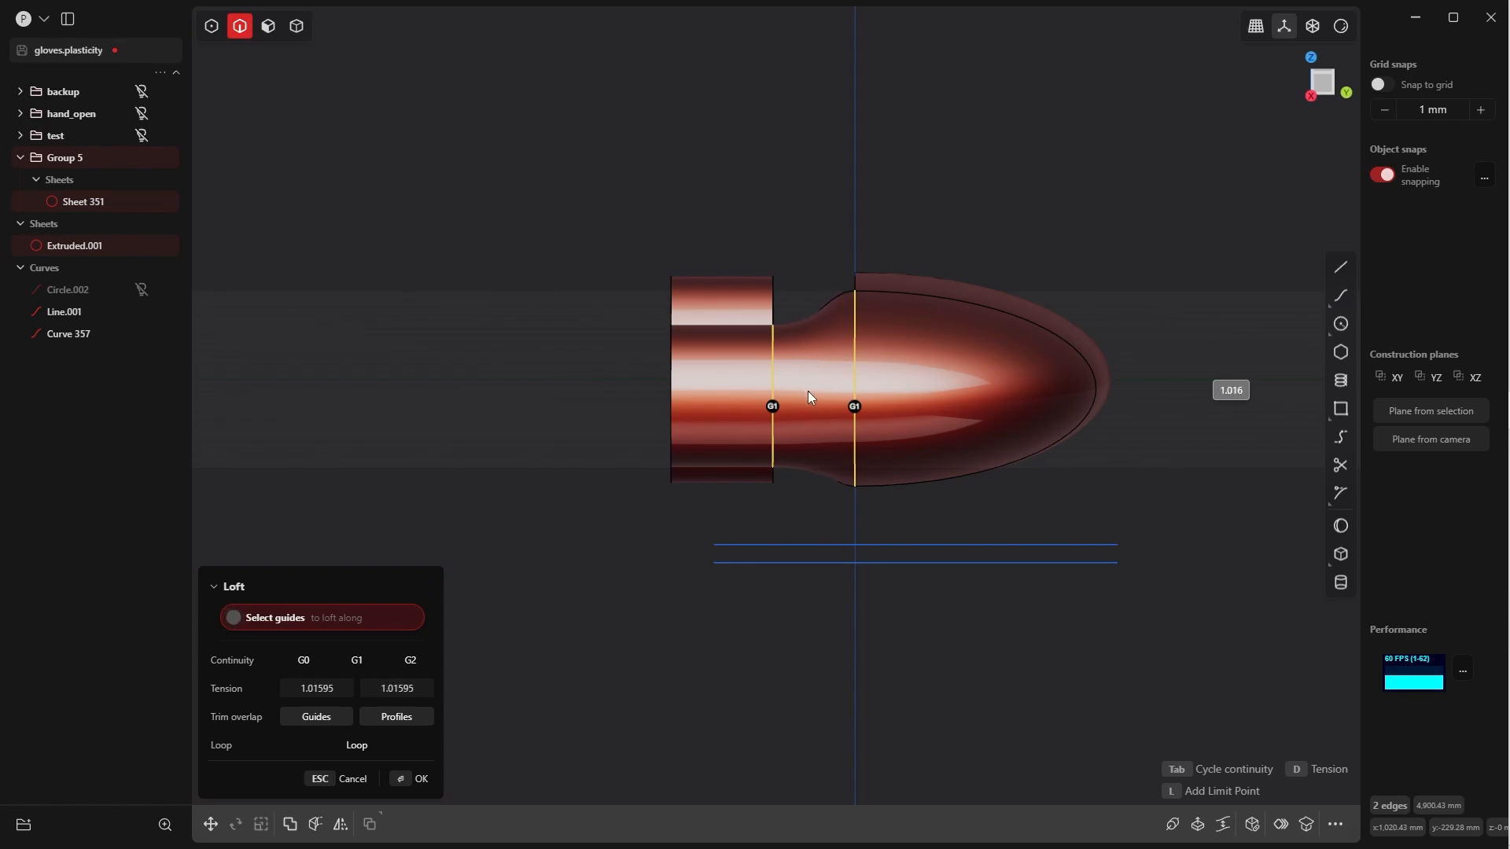
left_click(810, 392)
left_click(401, 779)
Mirror the outer lofted sheet along X to bridge the half ellipsoid and the lobe on the opposite side
middle_click_drag(669, 560, 1103, 570)
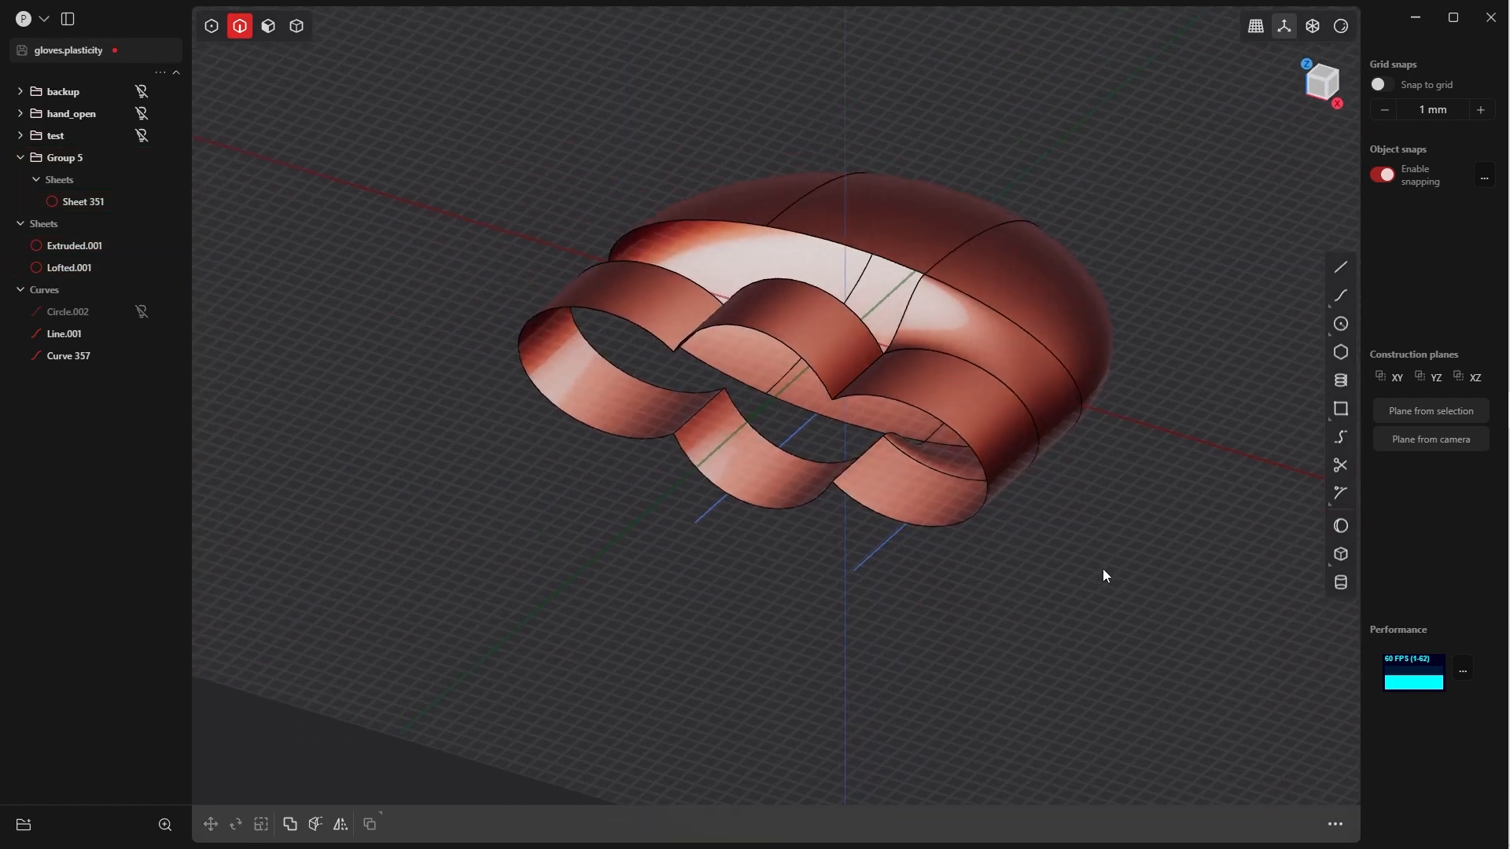
middle_click_drag(965, 330, 782, 262)
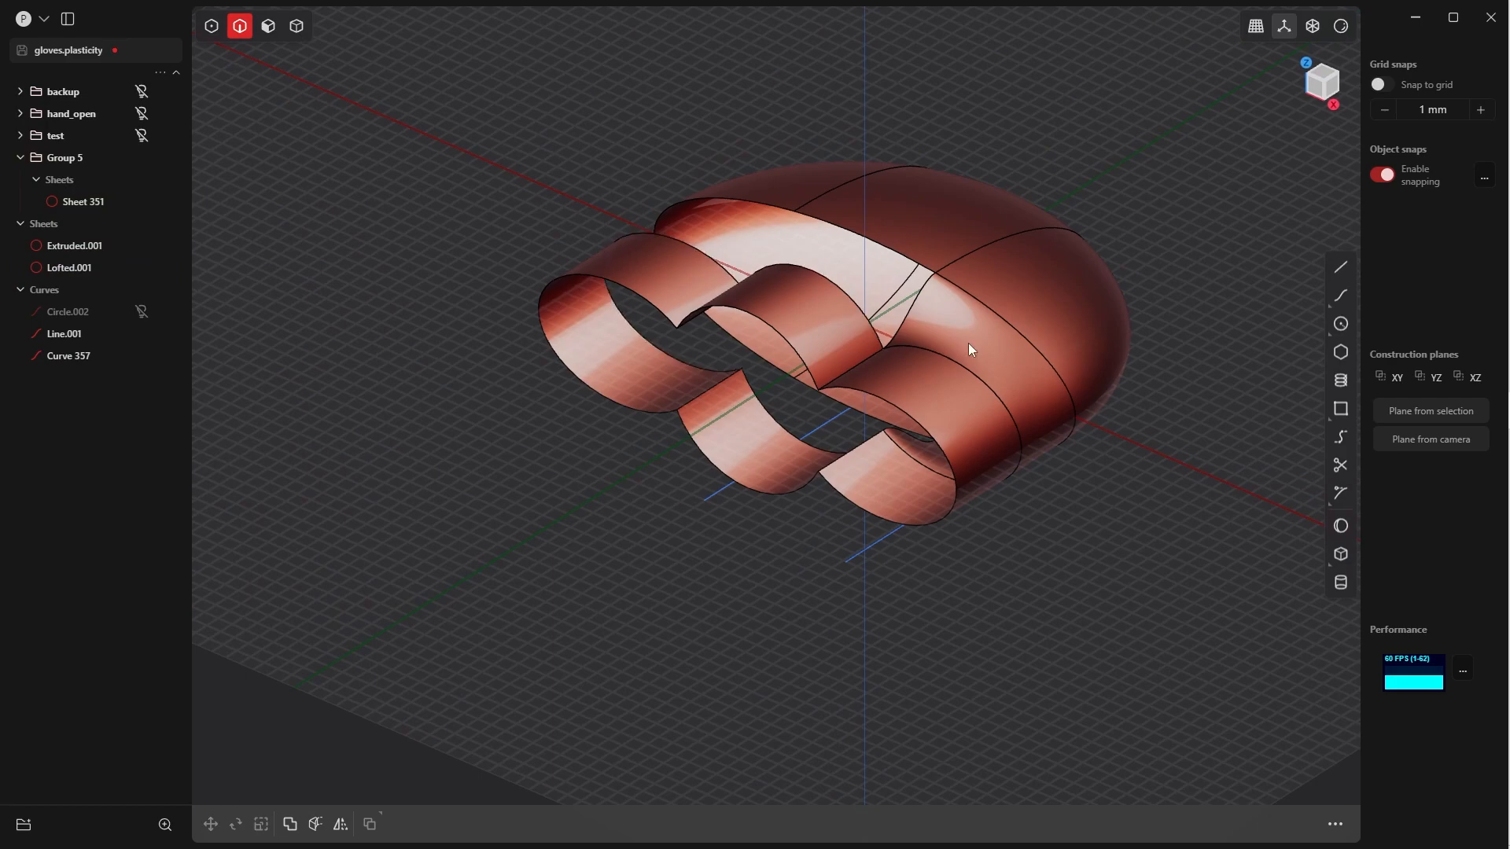
key("Tab")
left_click(1101, 440)
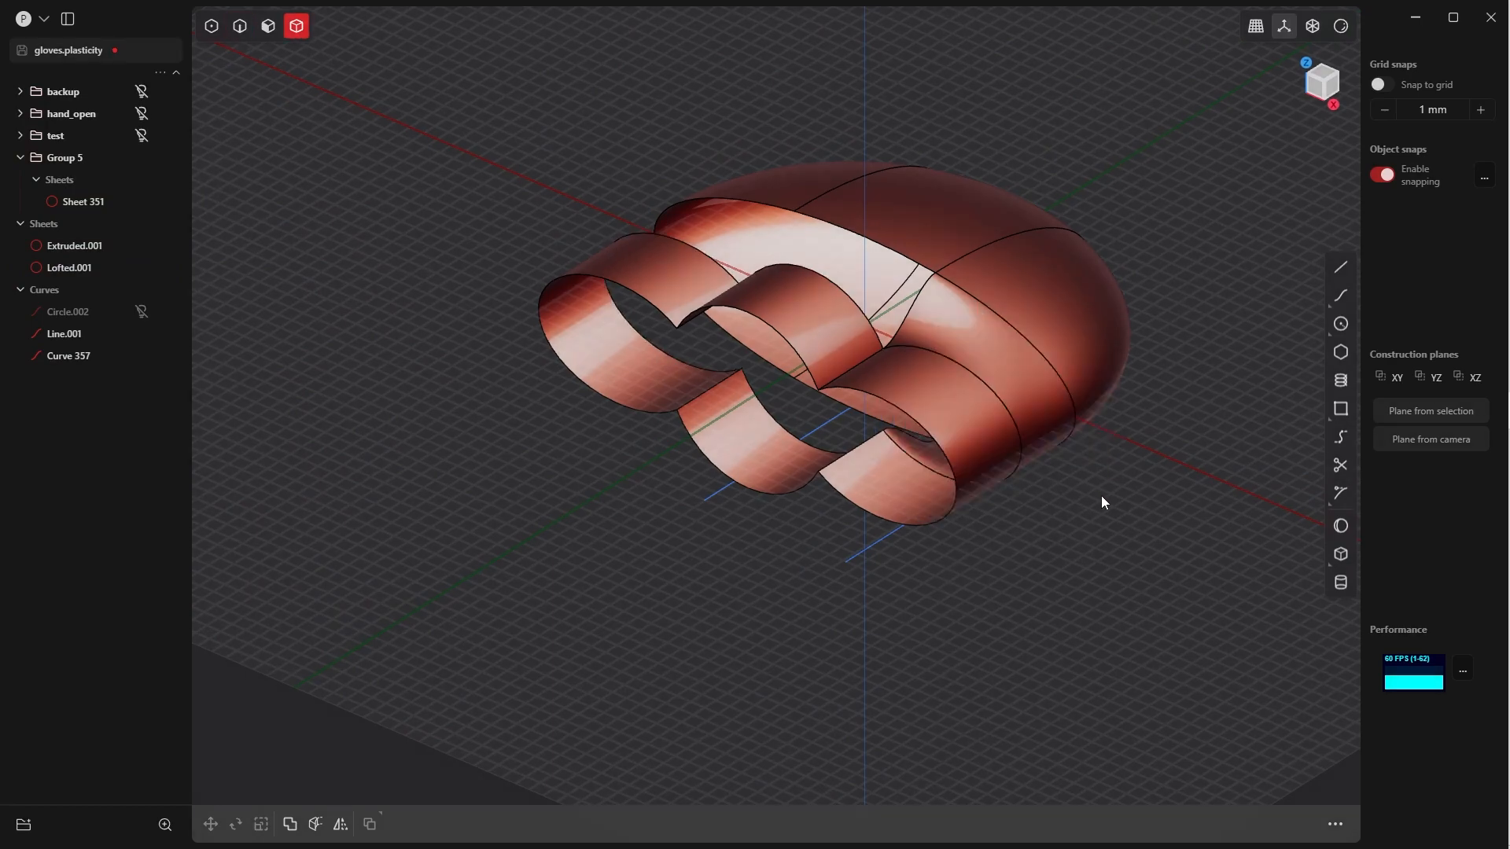
left_click(1043, 402)
key("alt+x")
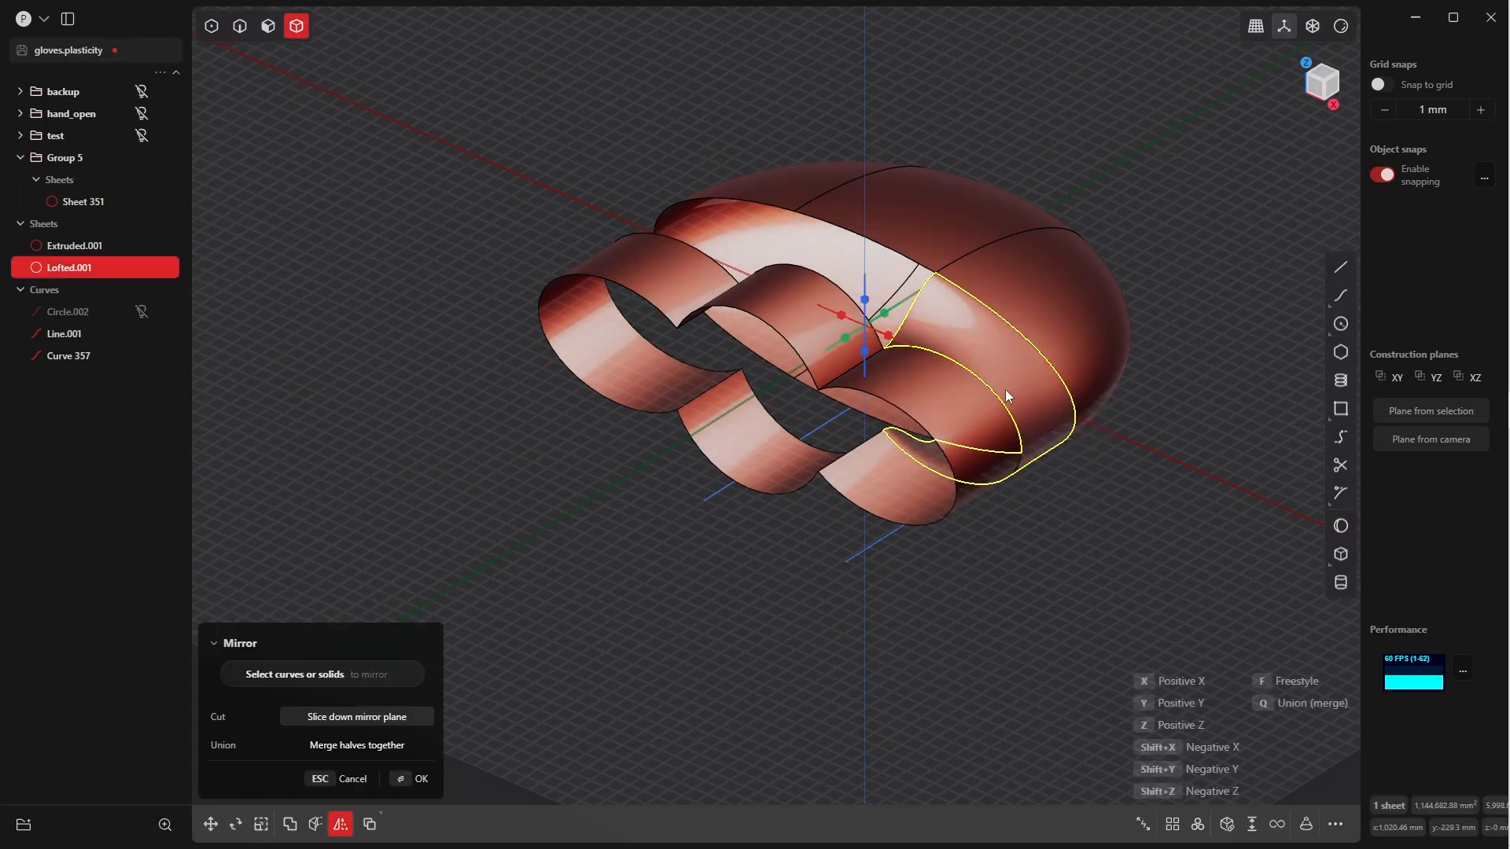
key("x")
middle_click_drag(1005, 389, 1075, 431)
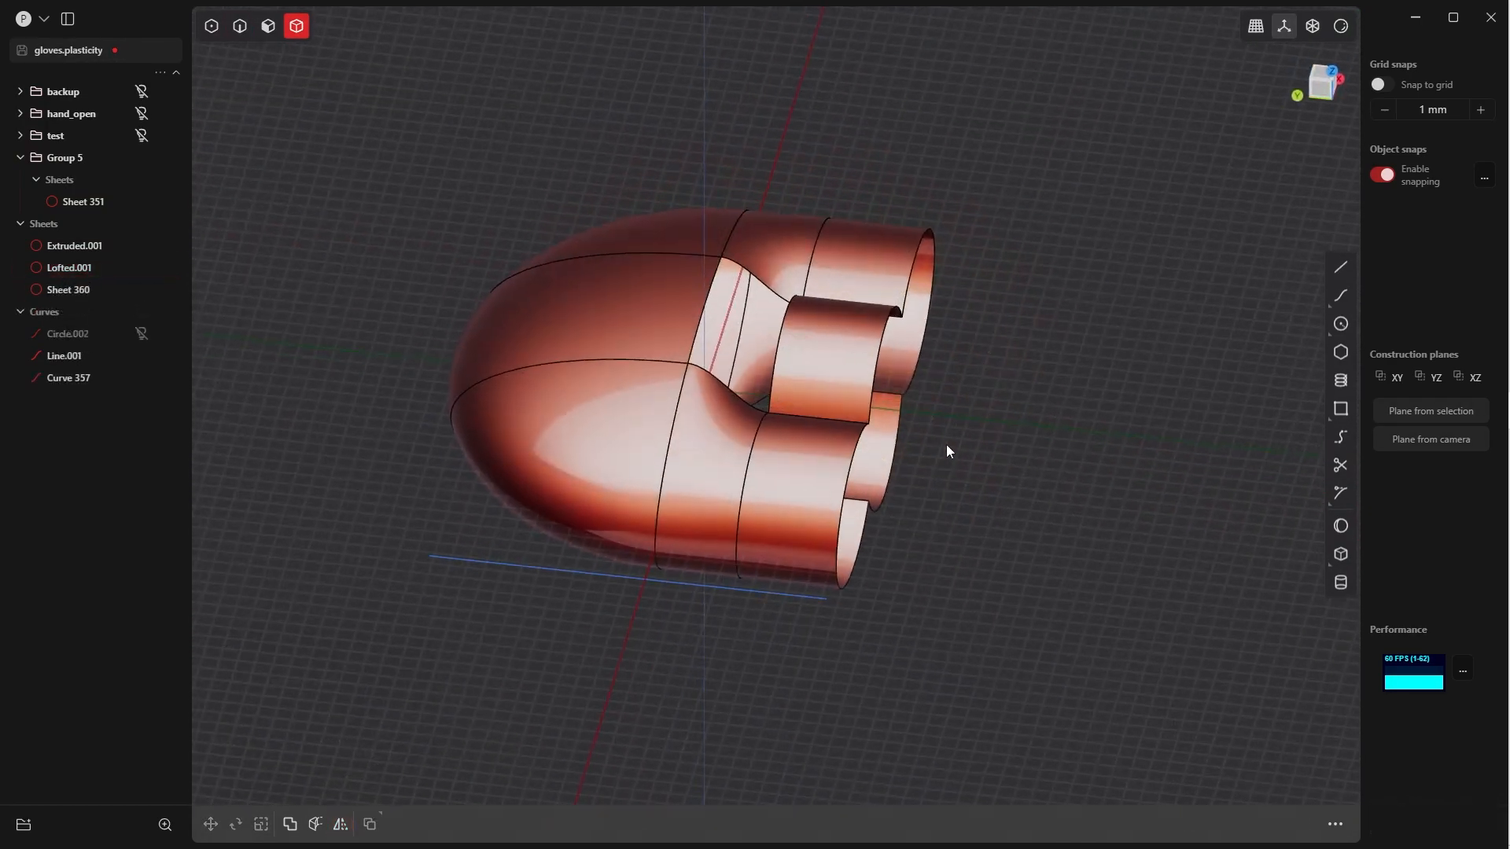
middle_click_drag(946, 445, 848, 428)
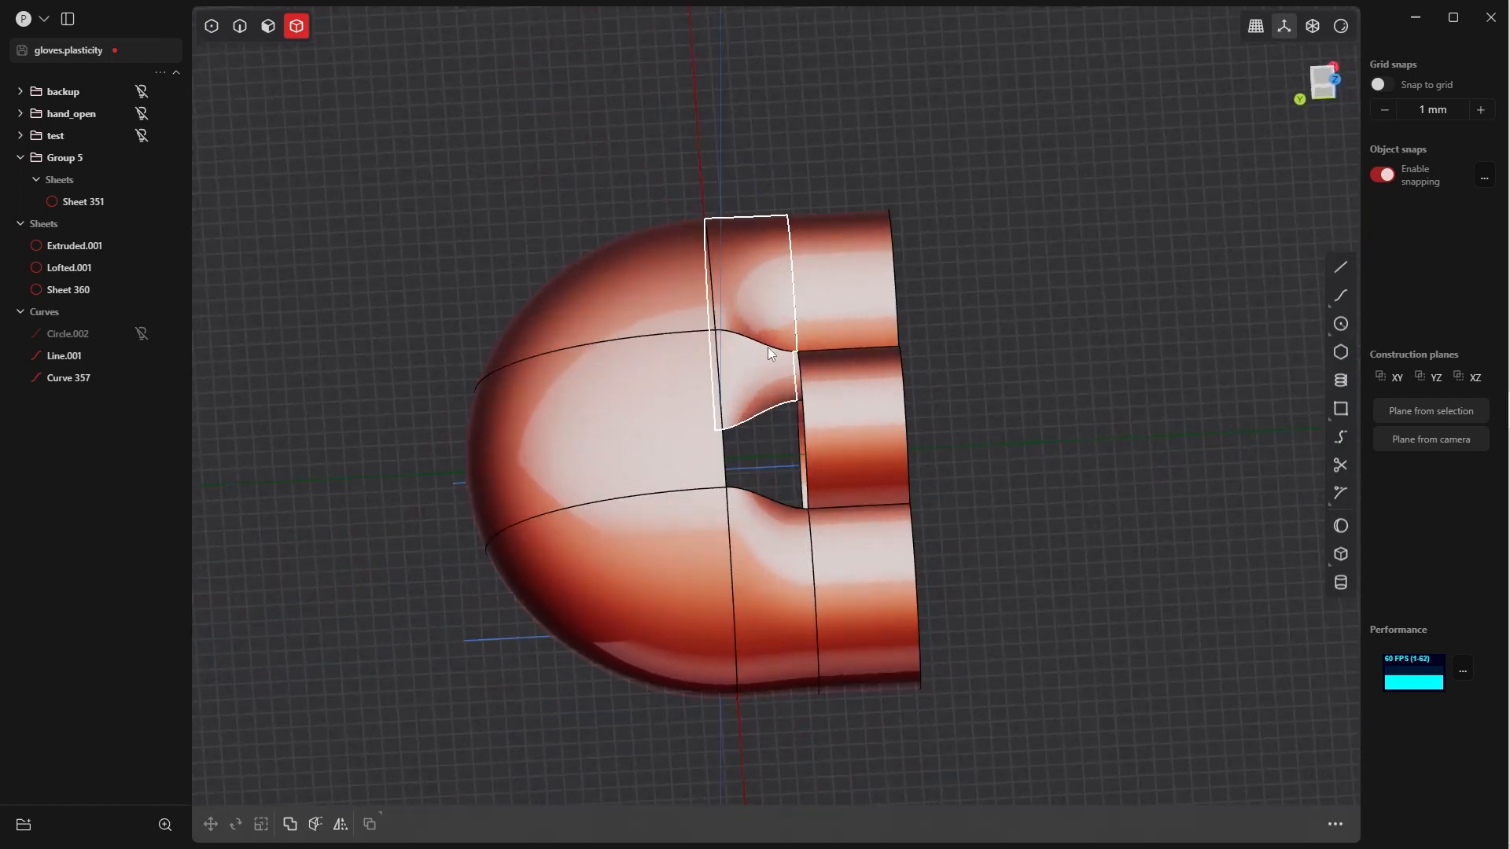
middle_click_drag(768, 347, 645, 260)
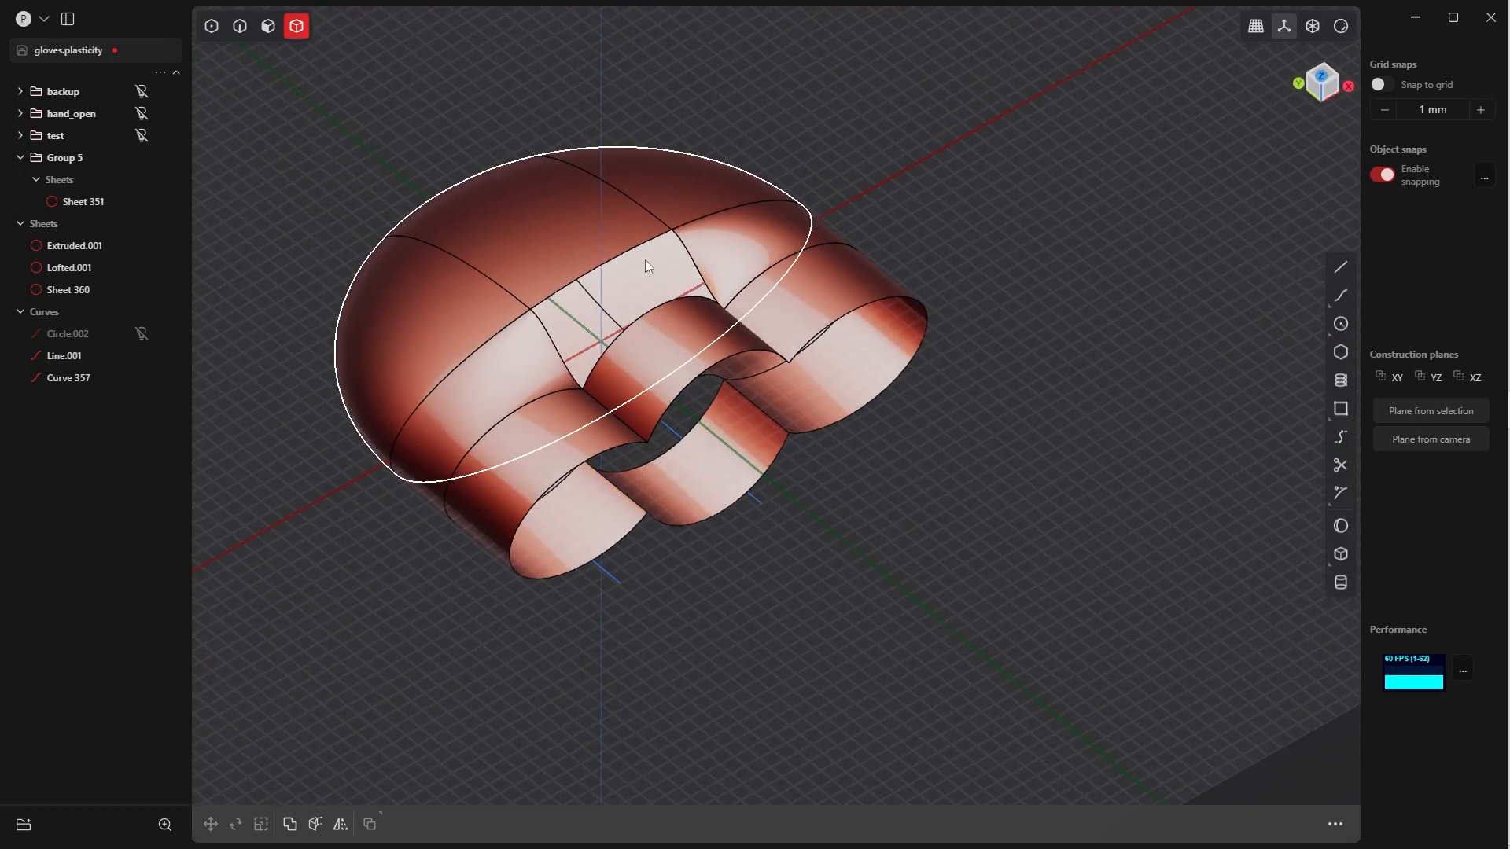
Move the half ellipsoid sheet out of Group 5 and delete the emptied group
middle_click_drag(734, 286, 683, 287)
middle_click_drag(618, 216, 747, 268, "shift")
left_click(749, 274)
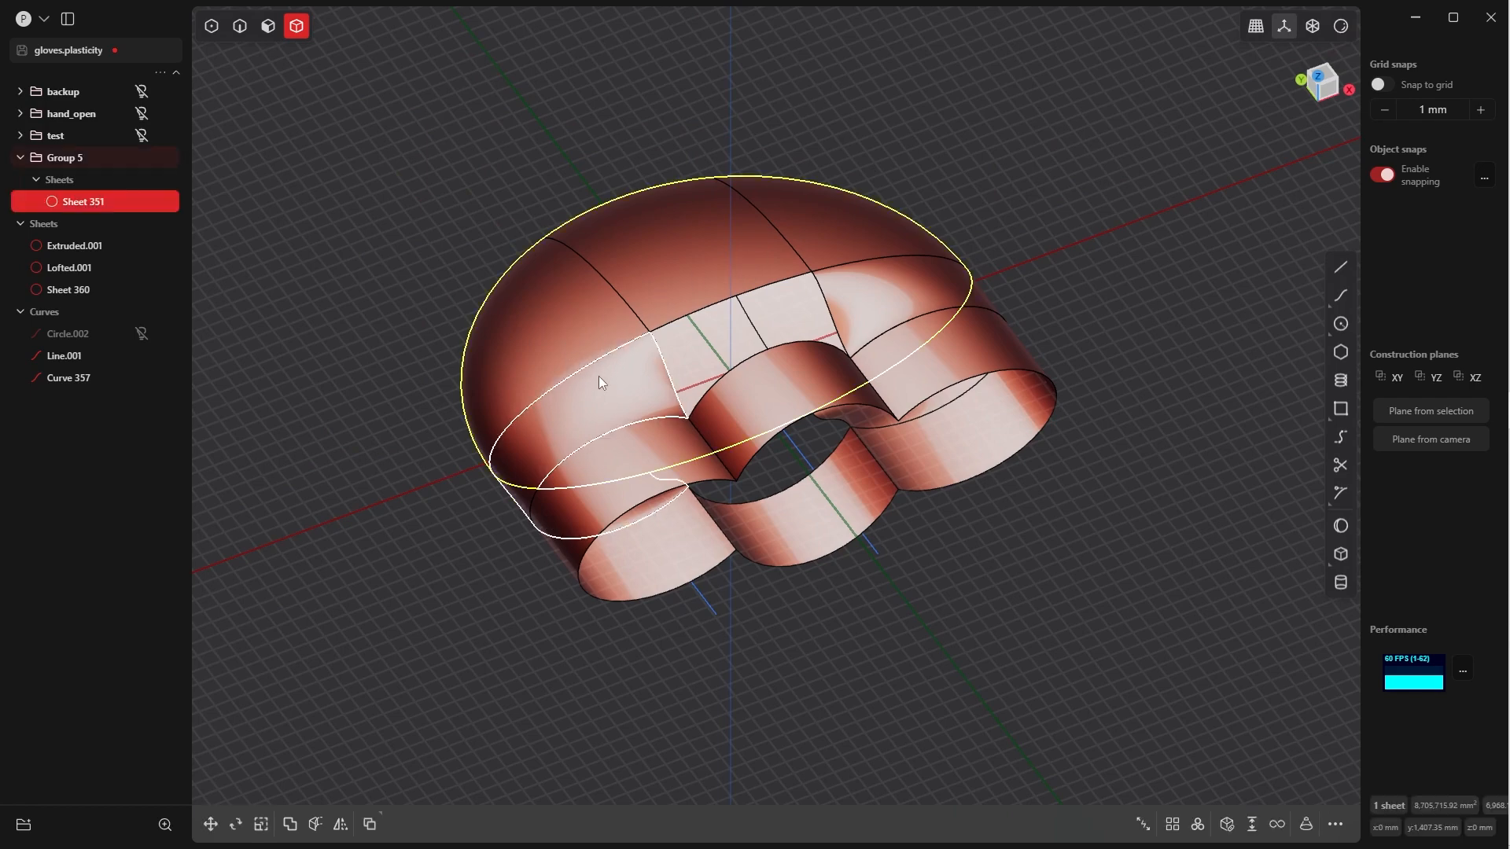
left_click(615, 408)
left_click(663, 283)
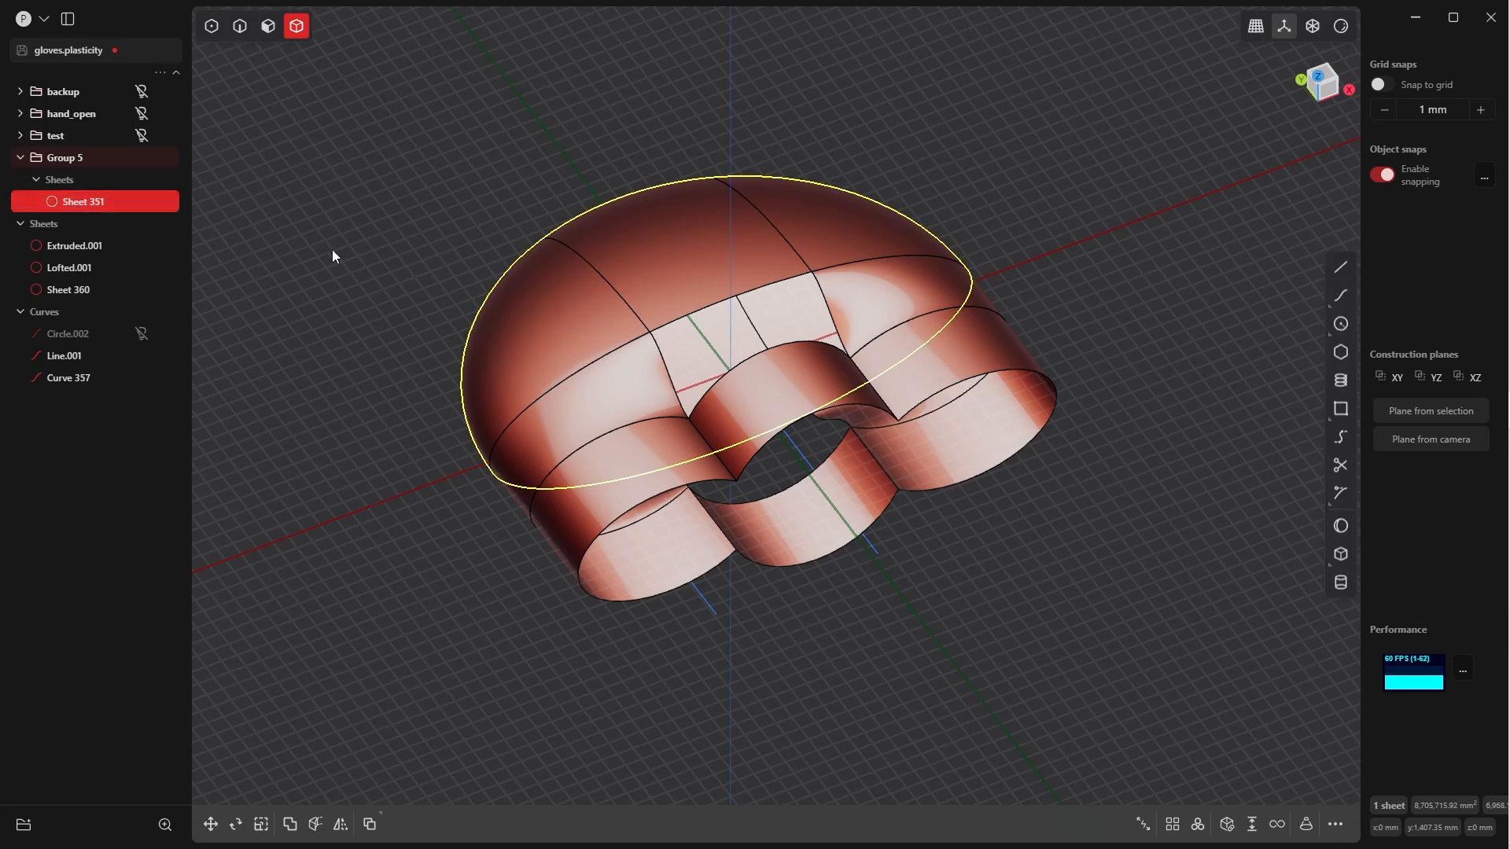
left_click_drag(80, 203, 77, 253)
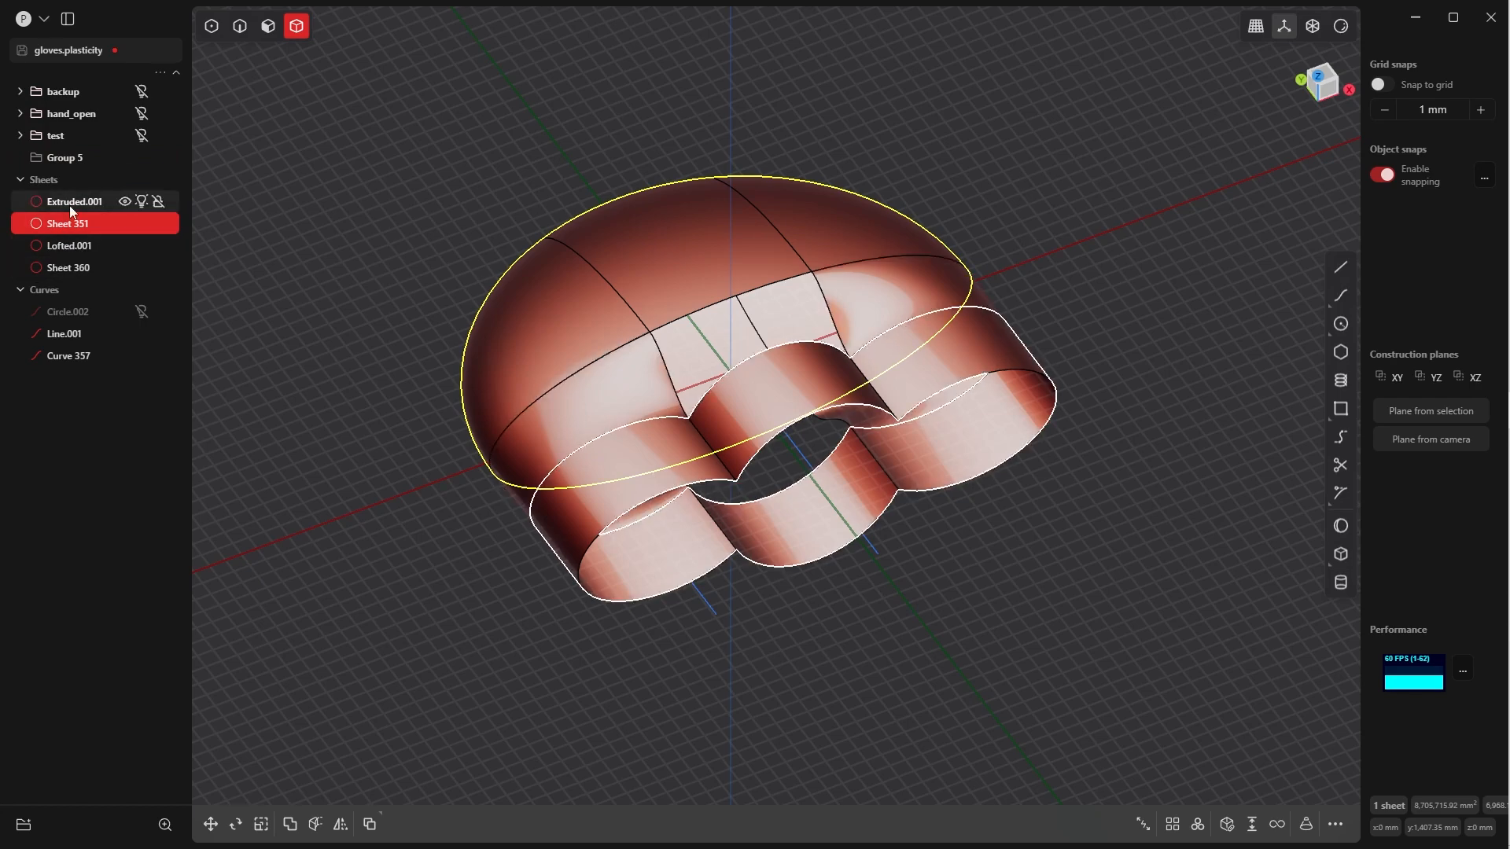
left_click(247, 209)
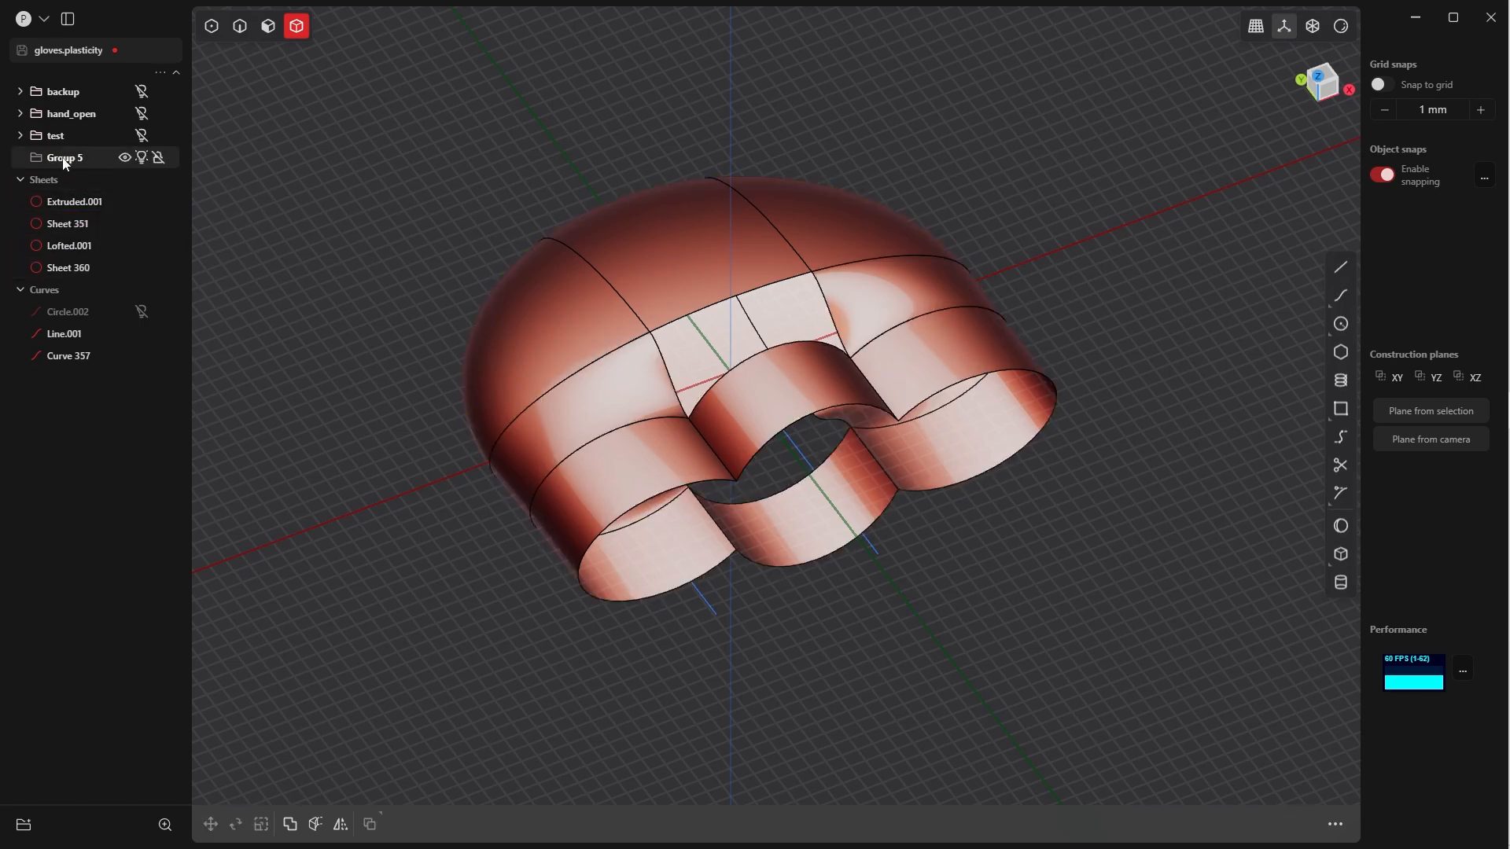
left_click(66, 163)
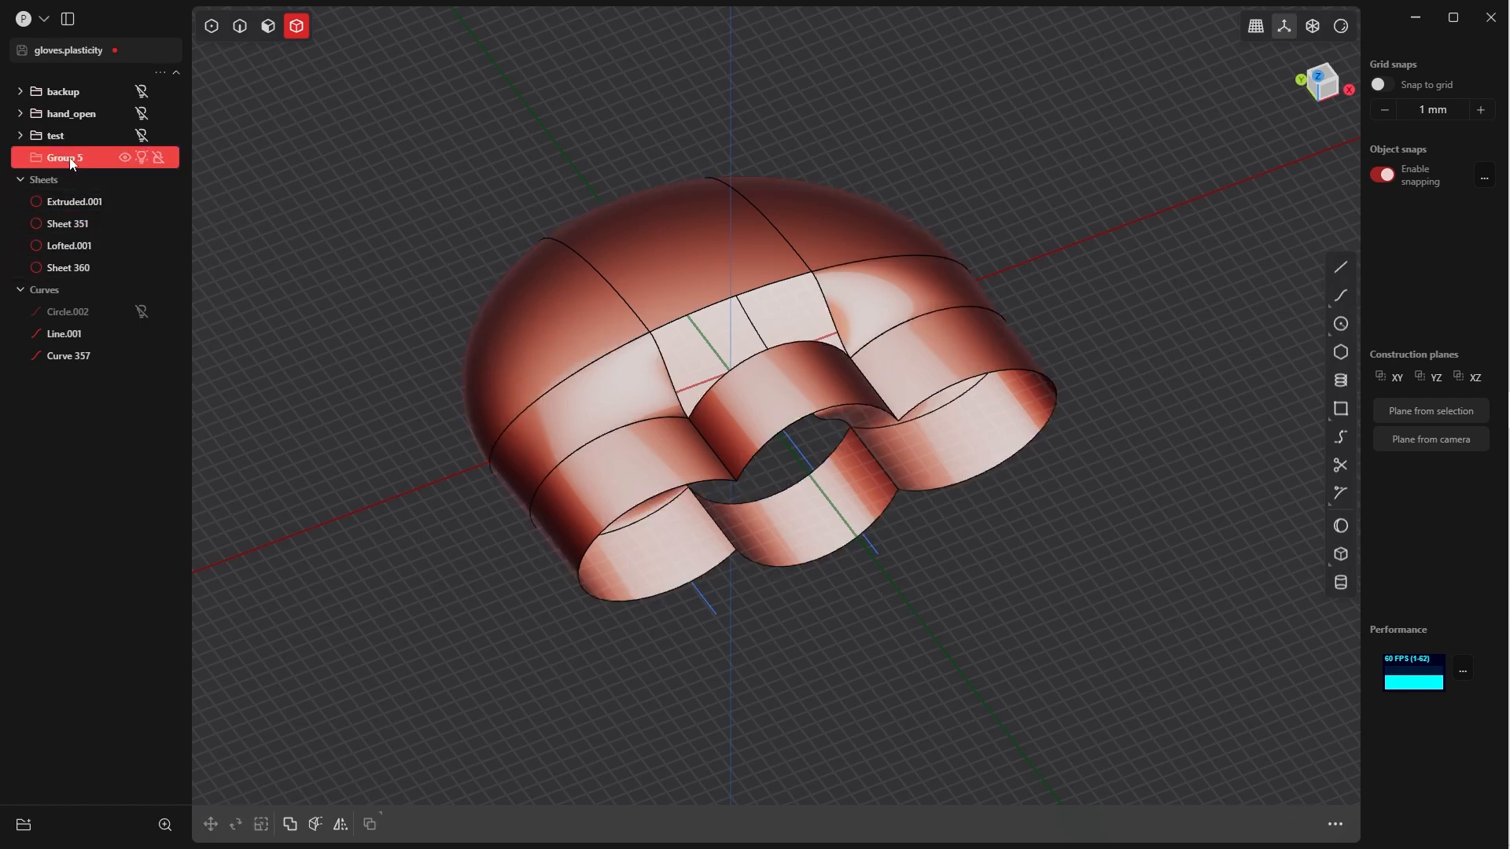
key("Delete")
Join the extruded three-lobed sheet, the half ellipsoid sheet and both outer lofted sheets into one sheet
left_click(77, 181)
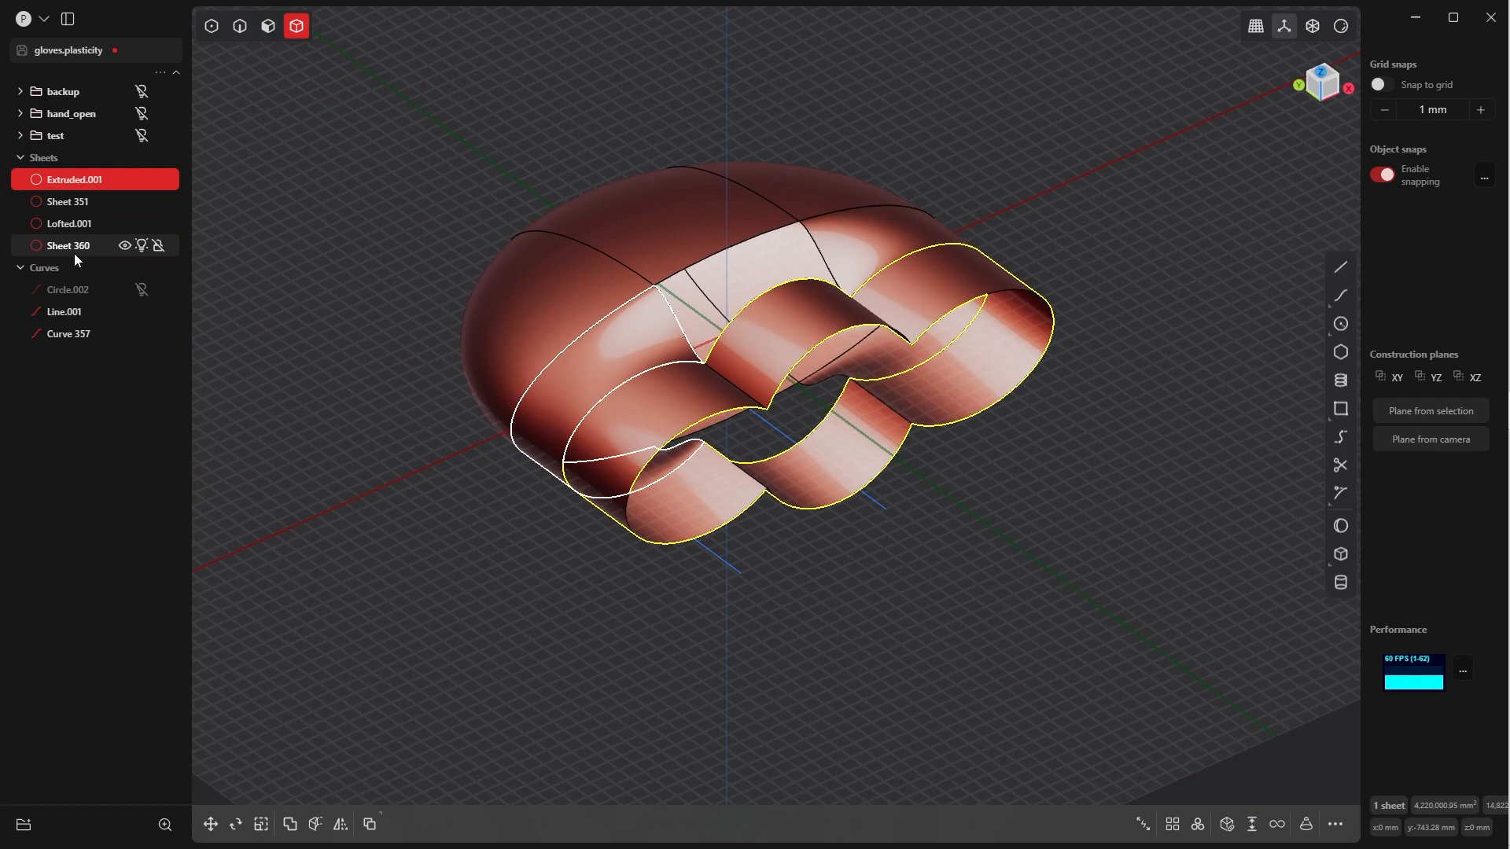
left_click(91, 246, "shift")
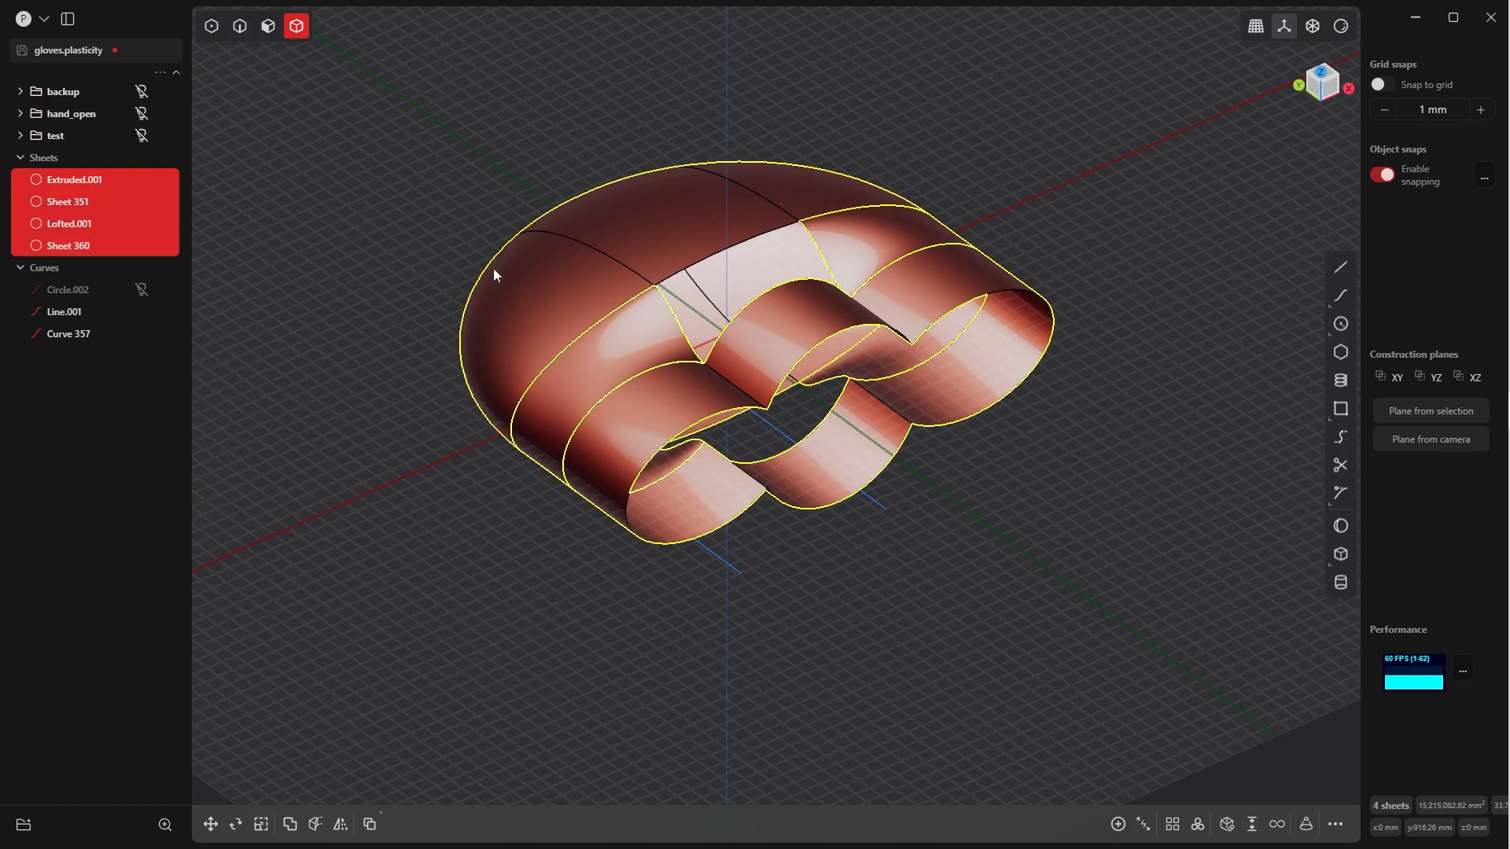
key("j")
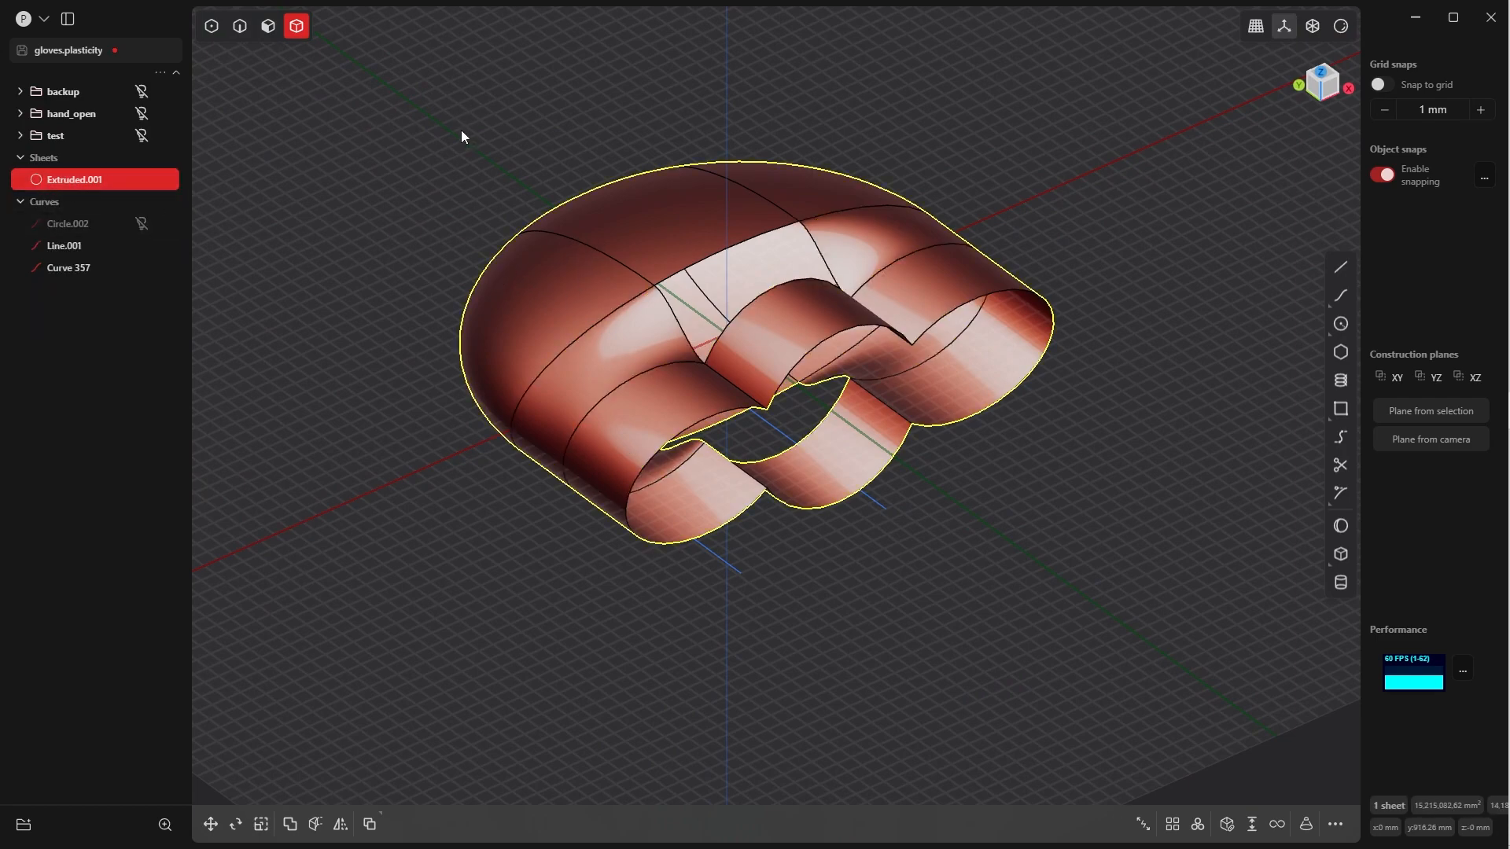
middle_click_drag(586, 123, 852, 122)
left_click(1093, 191)
Start a G1 loft from the half ellipsoid's two upper middle open edges to the middle lobe's upper edge
middle_click_drag(1093, 190, 765, 235)
key("Tab")
left_click(923, 318)
left_click(774, 237)
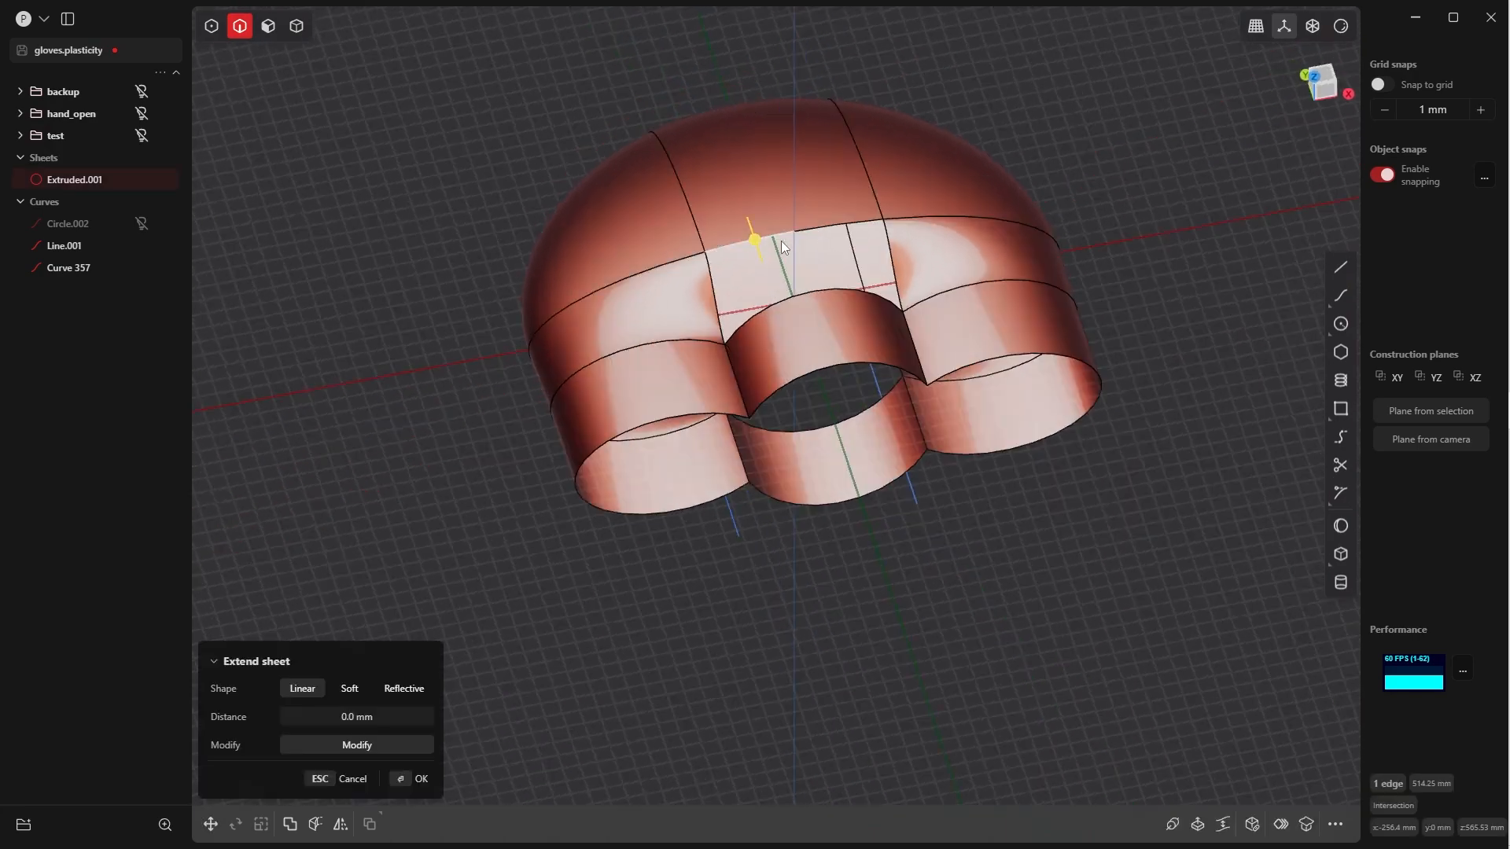
left_click(831, 226)
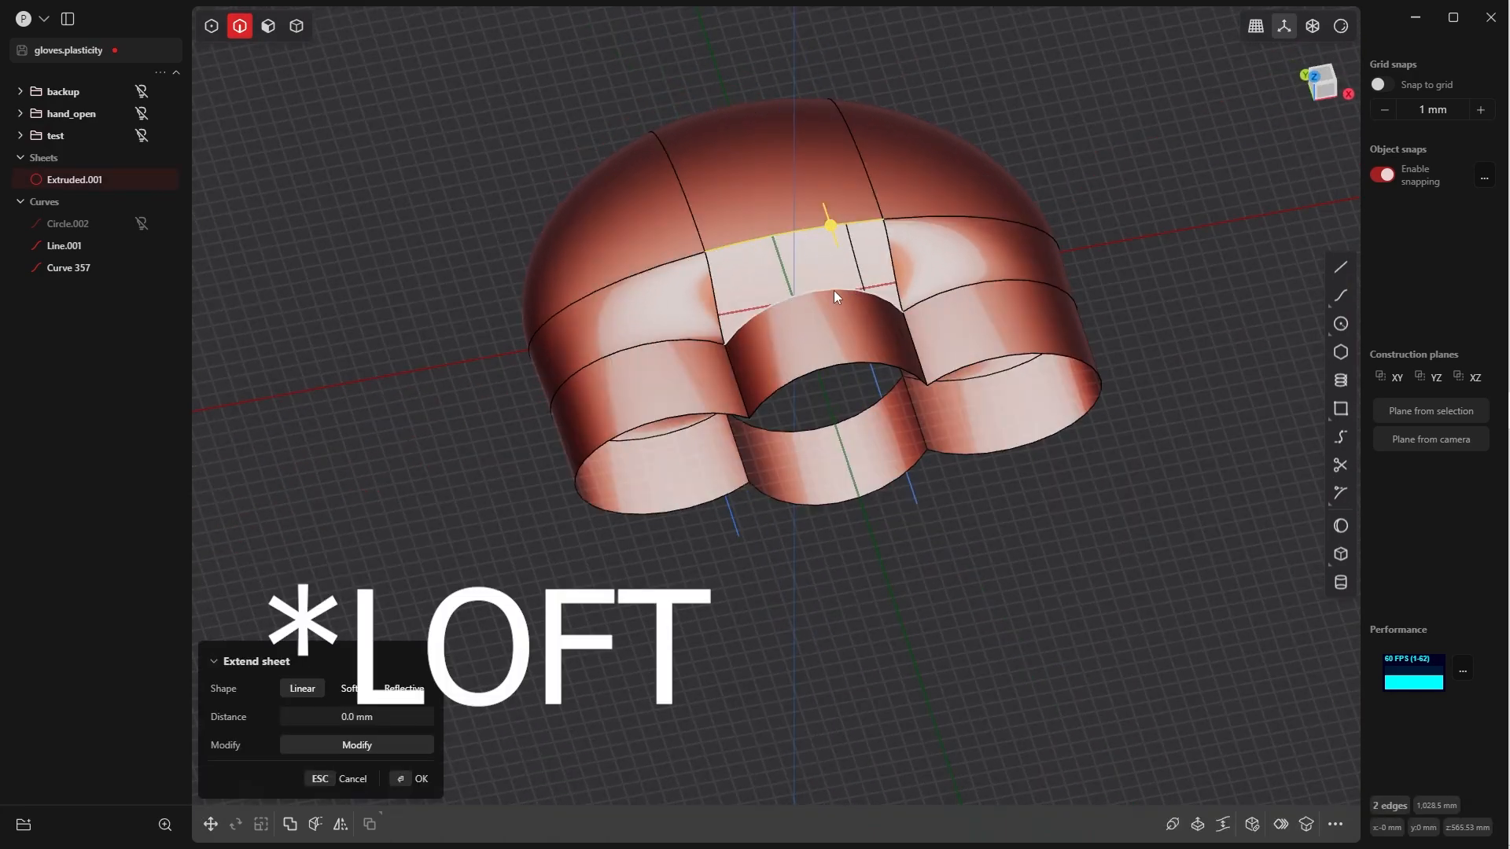
left_click(835, 294)
middle_click_drag(841, 290, 880, 300)
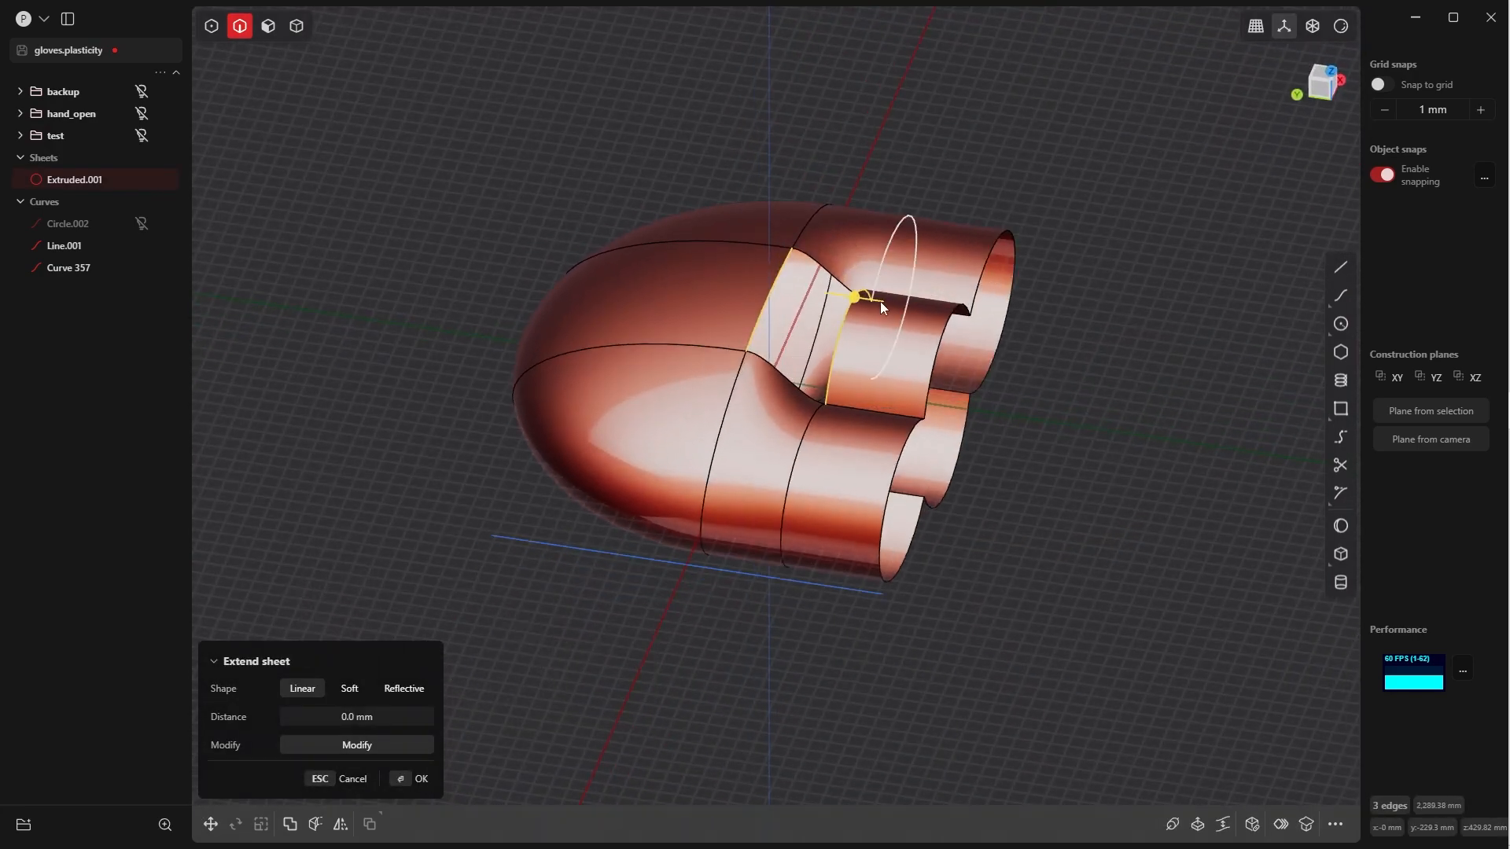
key("l")
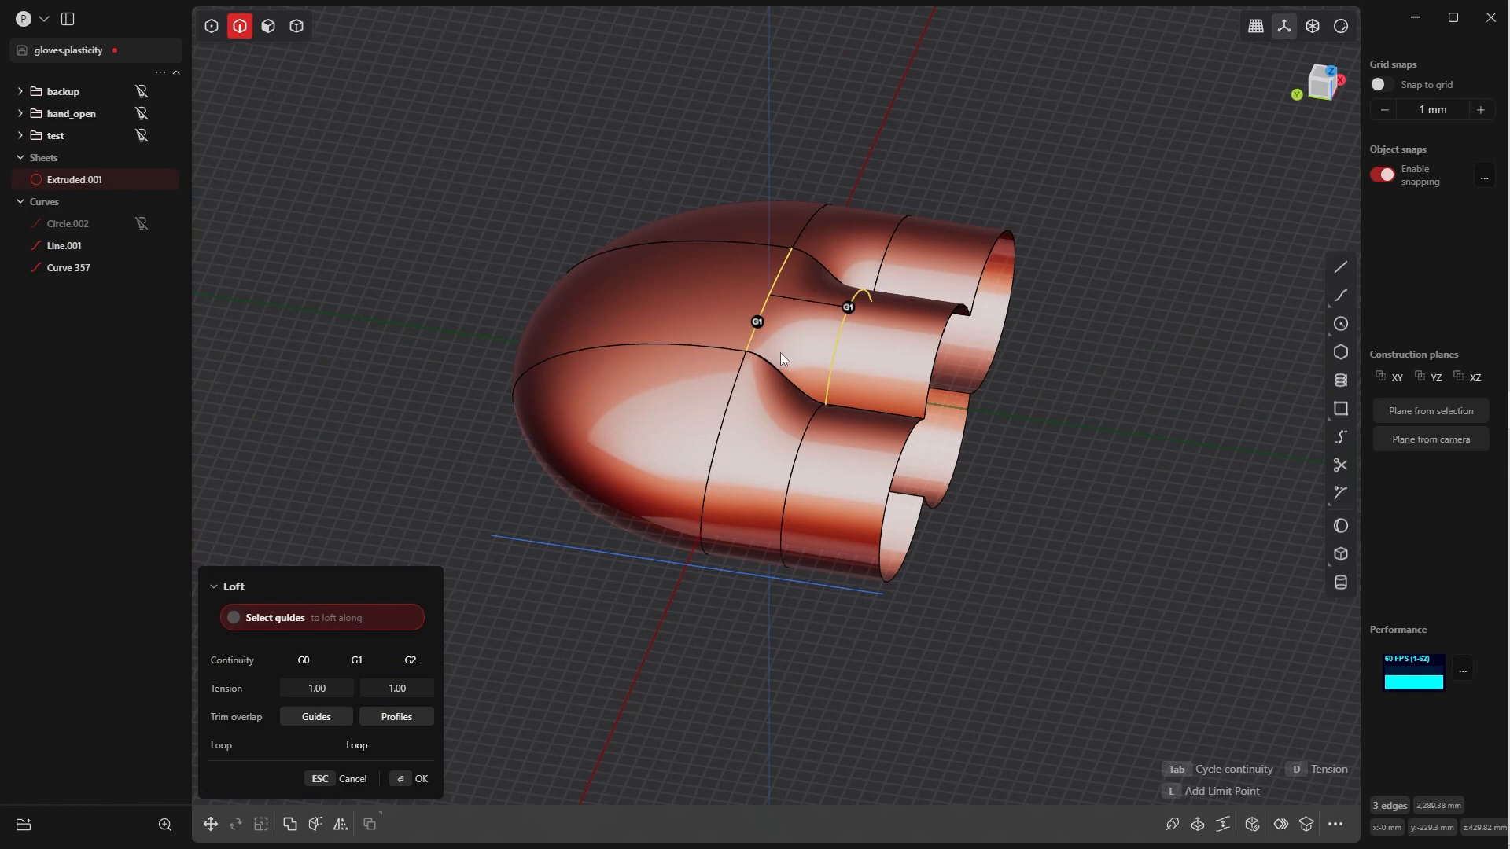
middle_click_drag(775, 324, 822, 244)
scroll(804, 404, "up", 6)
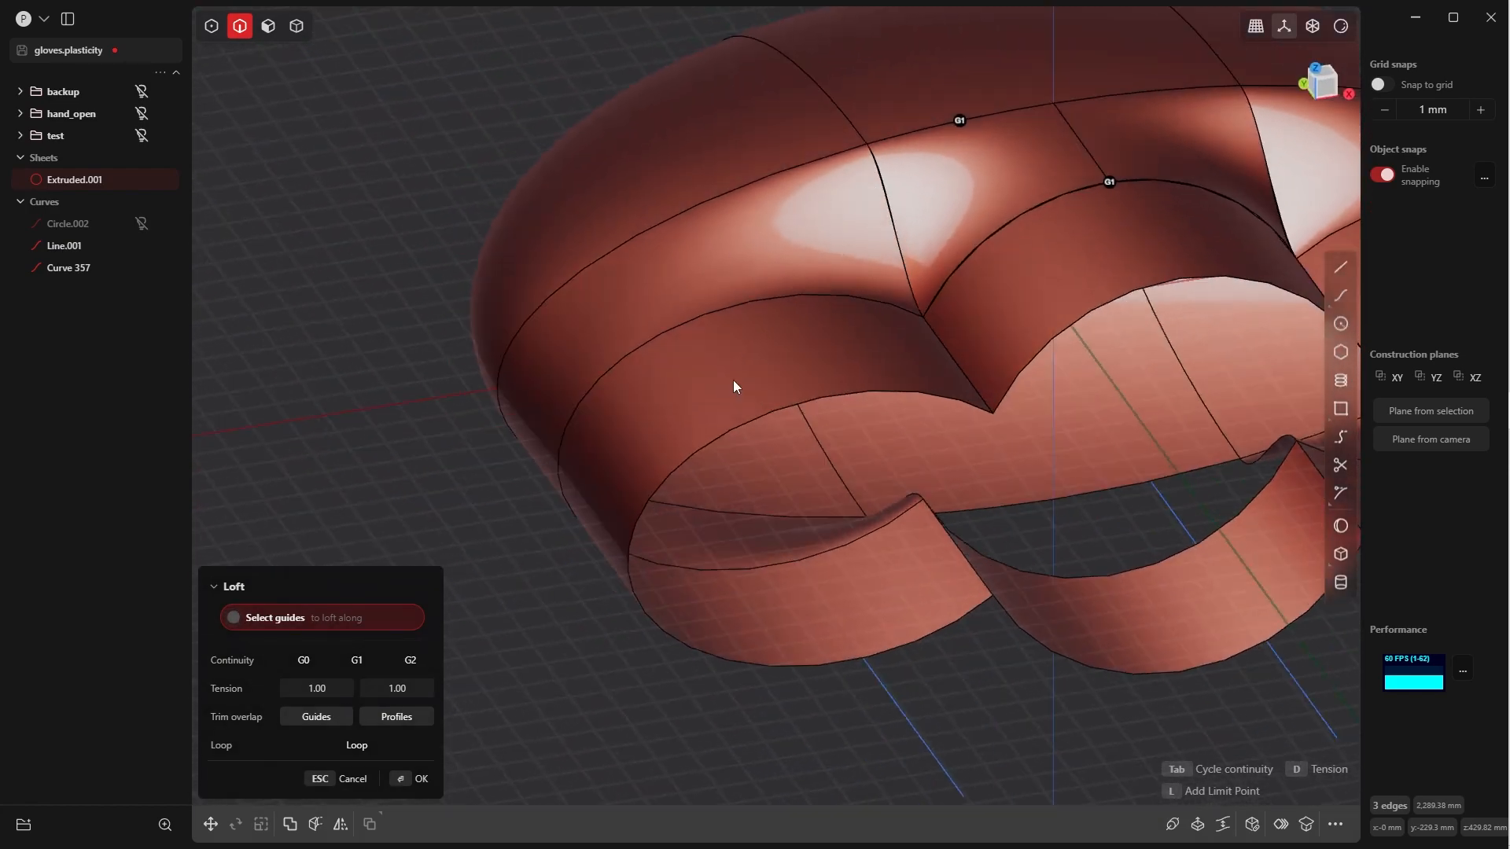
Add the adjoining side edges of both outer lofts as guides with G0 continuity and complete the middle loft
left_click(887, 203)
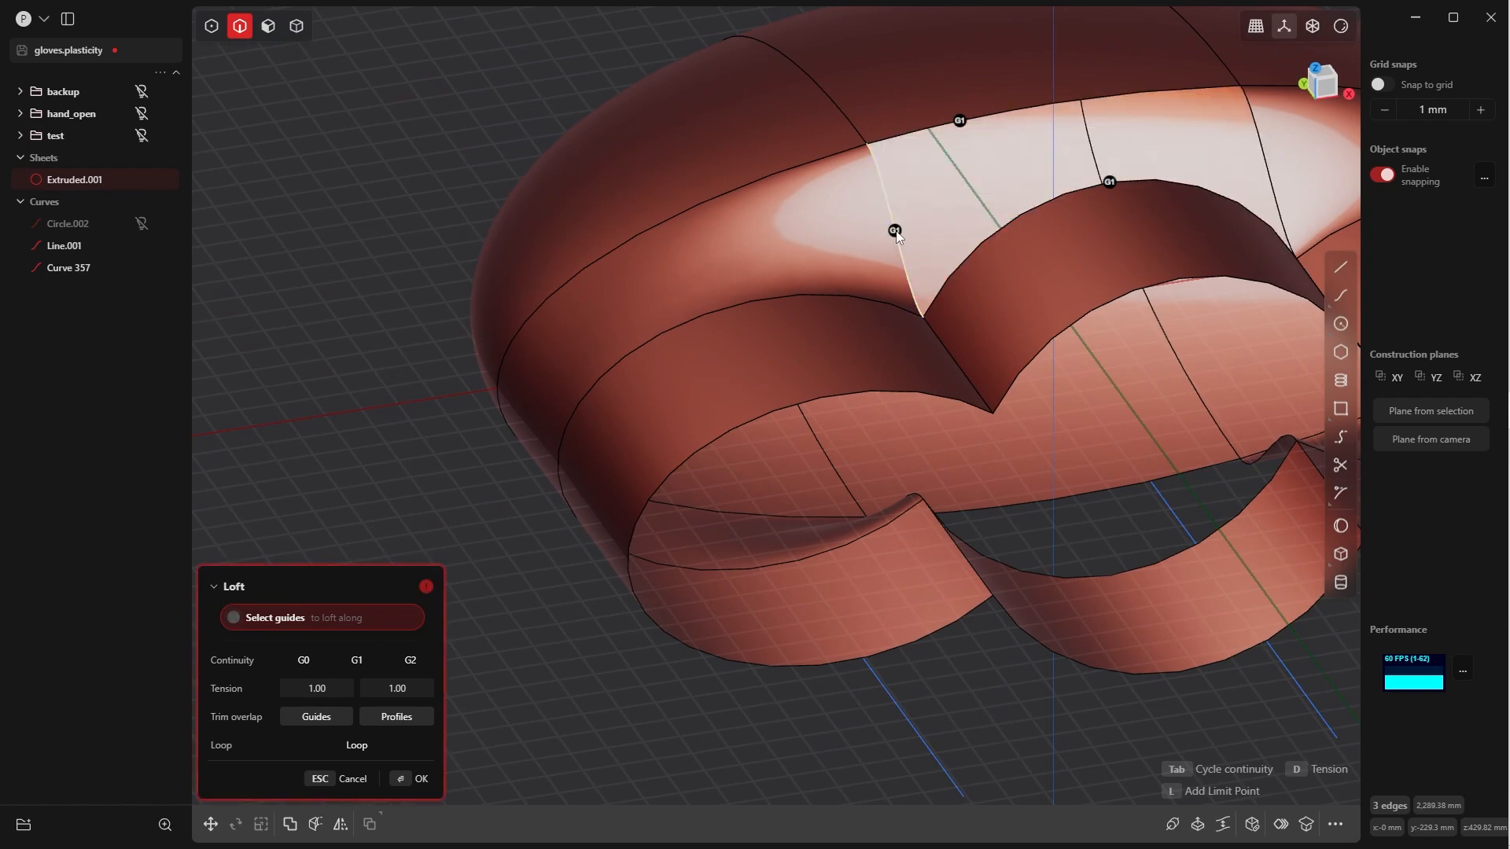
key("Tab")
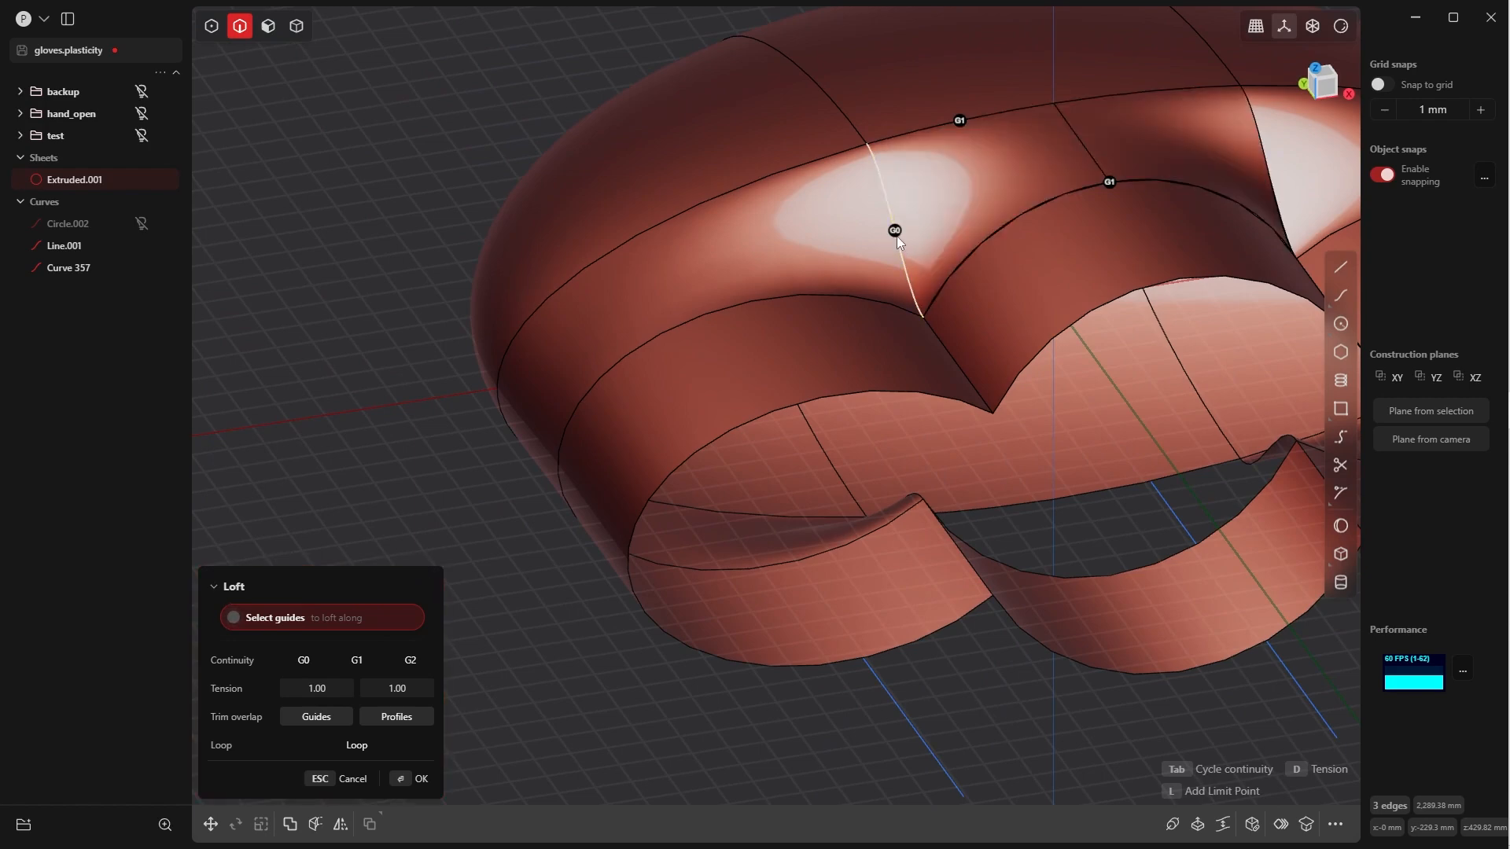
middle_click_drag(1031, 282, 723, 245)
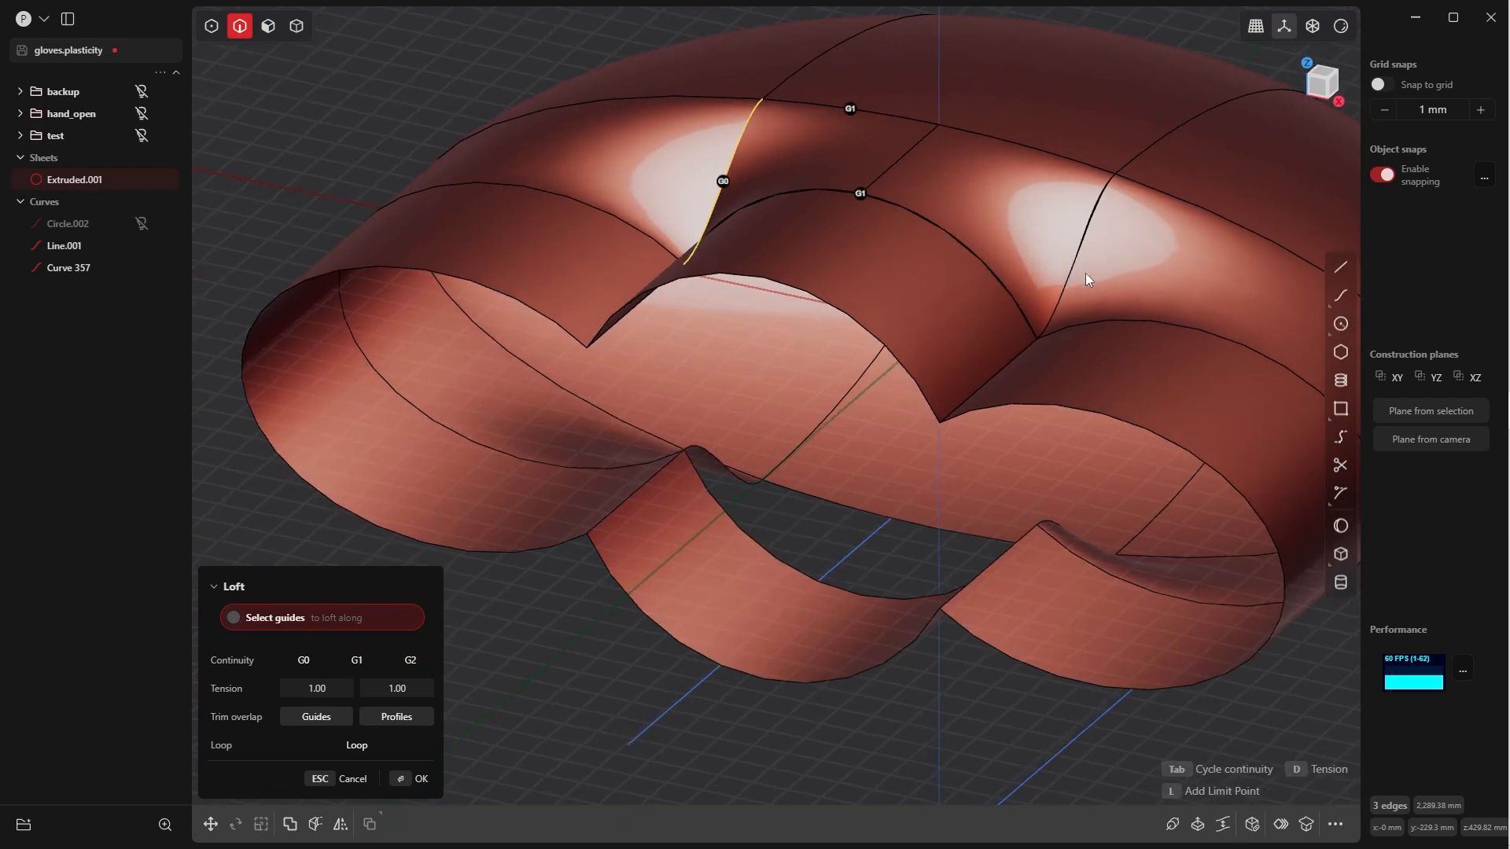
left_click(1078, 258)
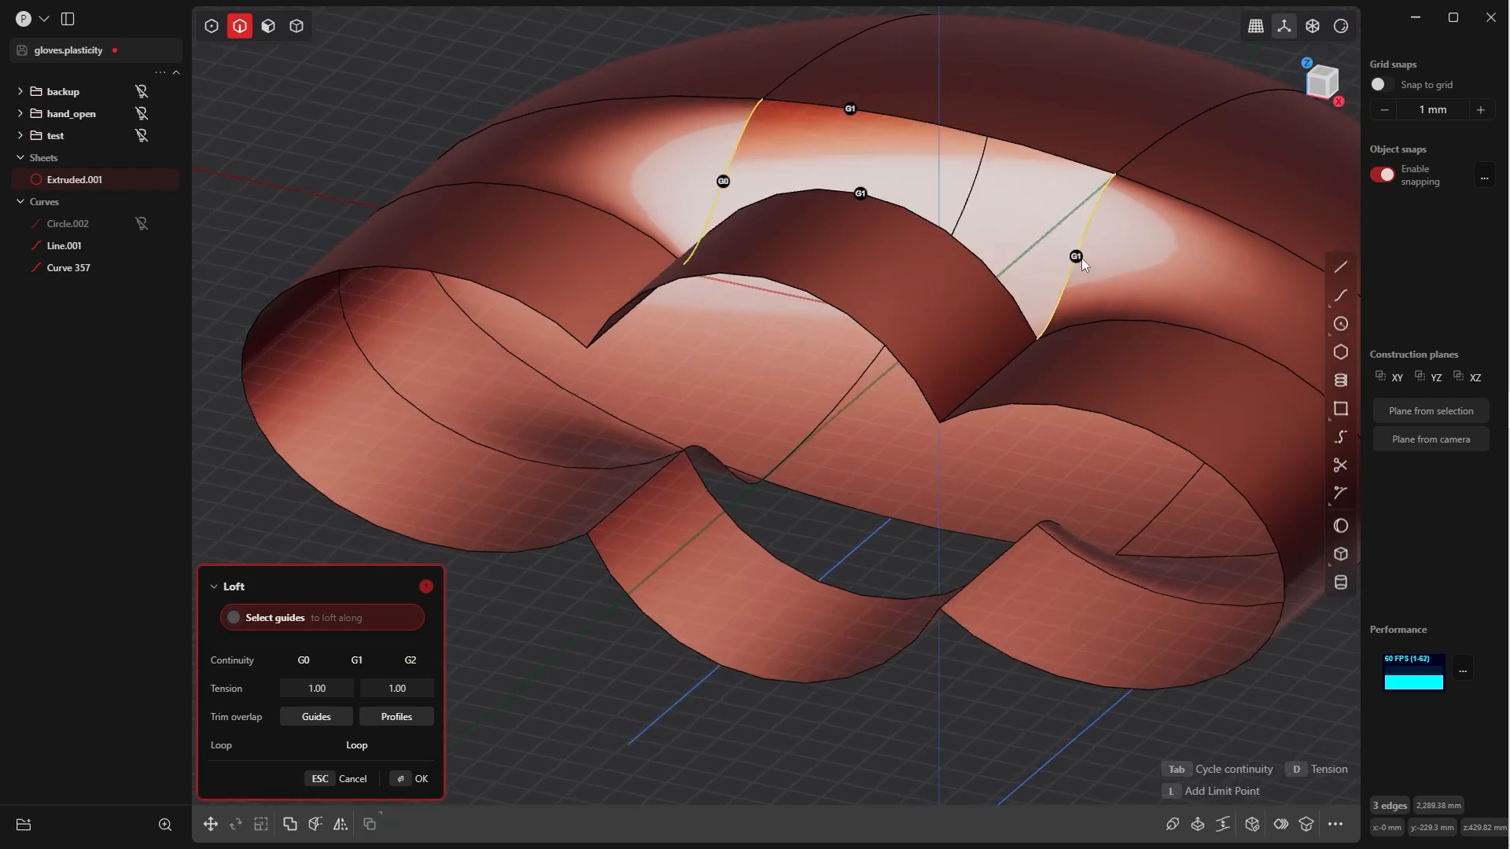
key("Tab")
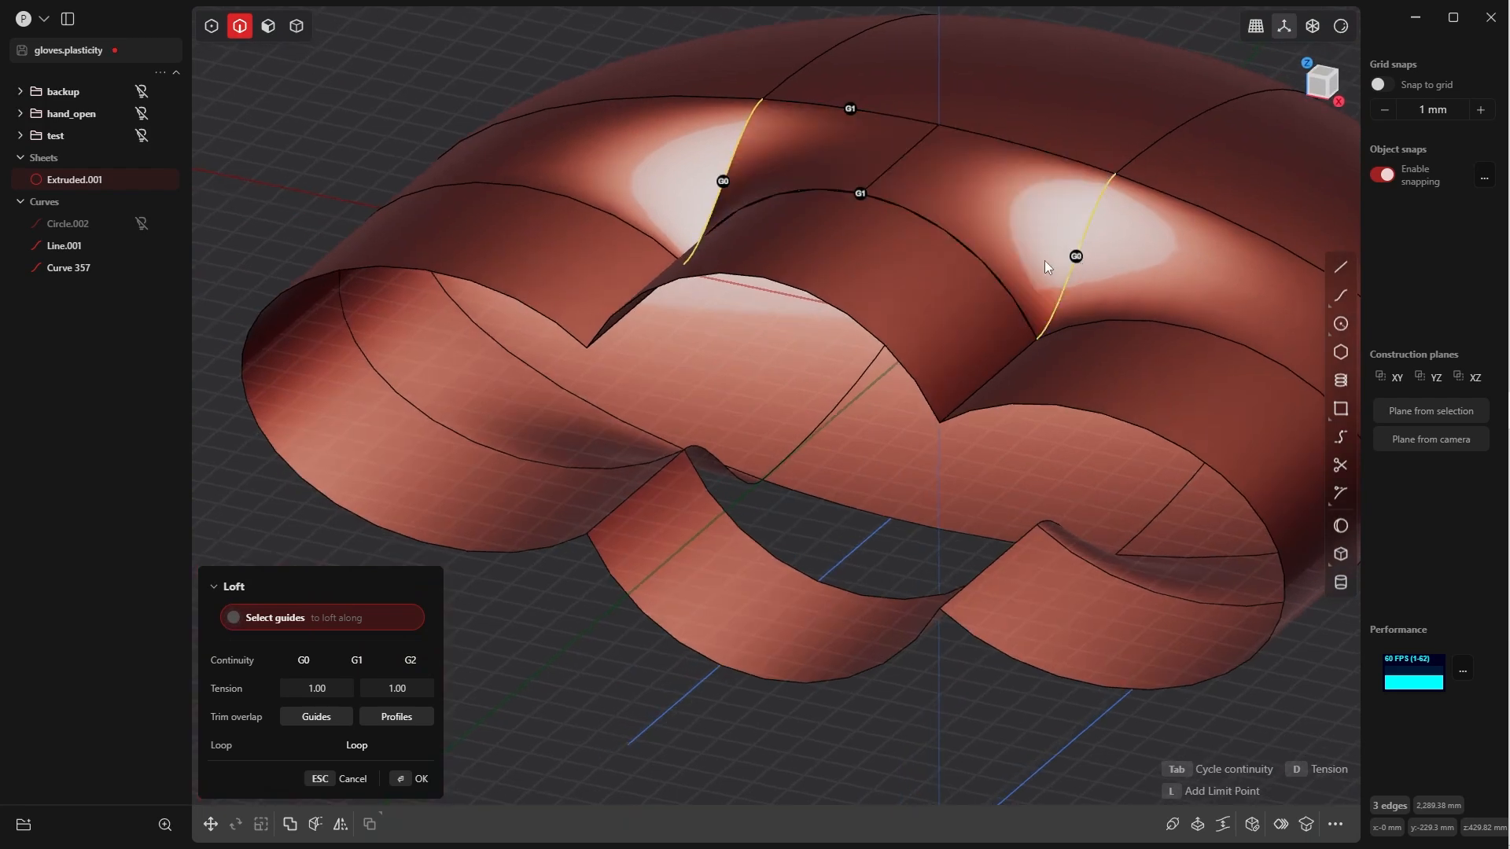
mouse_move(1045, 262)
middle_mouse_down()
mouse_move(1046, 144)
mouse_move(1084, 231)
mouse_move(1170, 294)
mouse_move(504, 324)
mouse_move(782, 340)
middle_mouse_up()
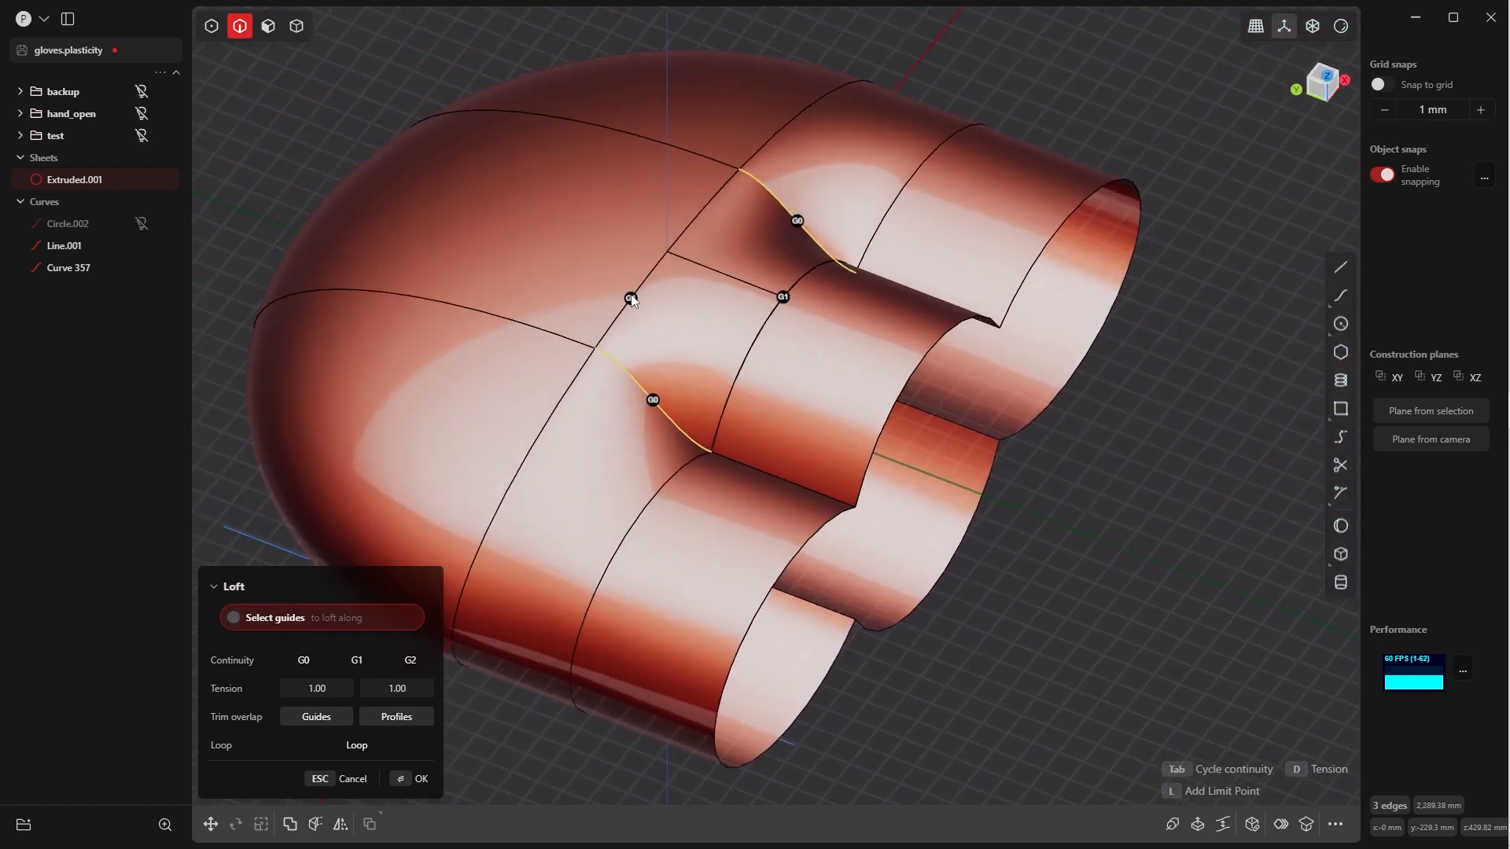
mouse_move(632, 299)
middle_mouse_down()
mouse_move(643, 243)
mouse_move(626, 221)
mouse_move(634, 284)
middle_mouse_up()
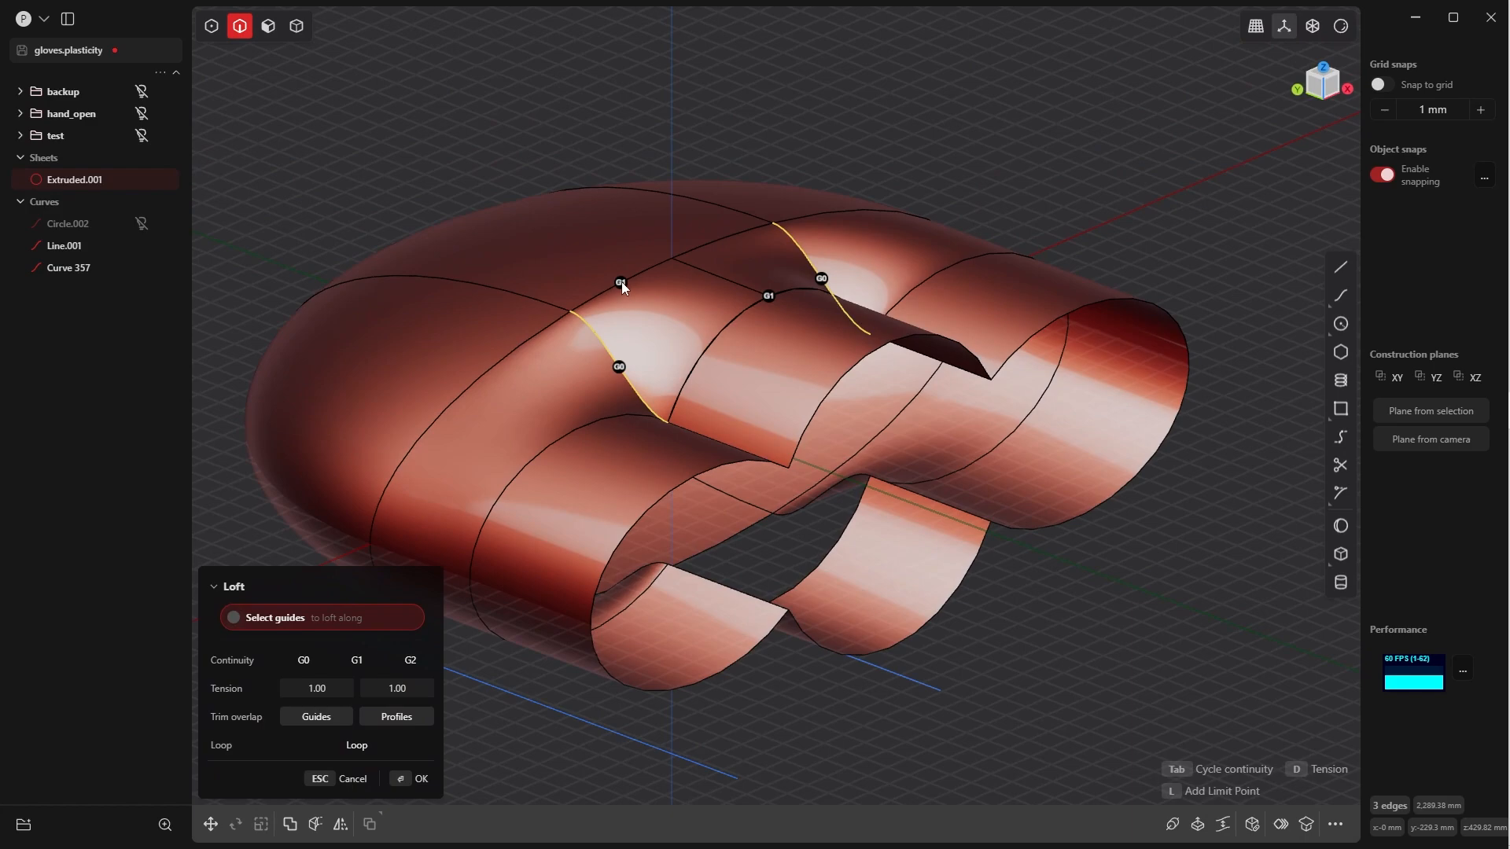
left_click(621, 282)
middle_click_drag(650, 291, 727, 185)
left_click(733, 372)
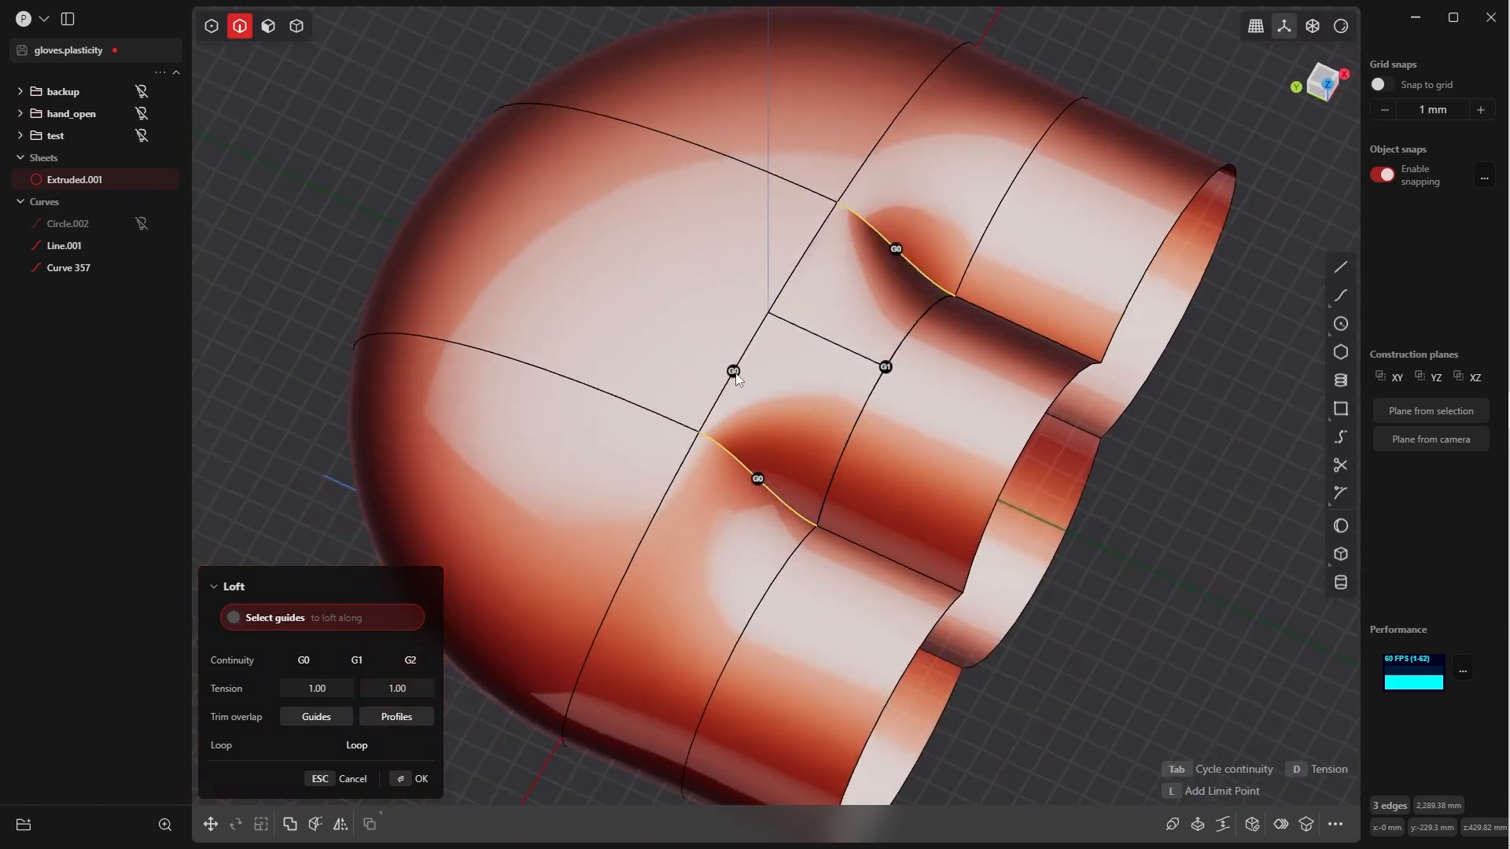
middle_click_drag(744, 381, 719, 360)
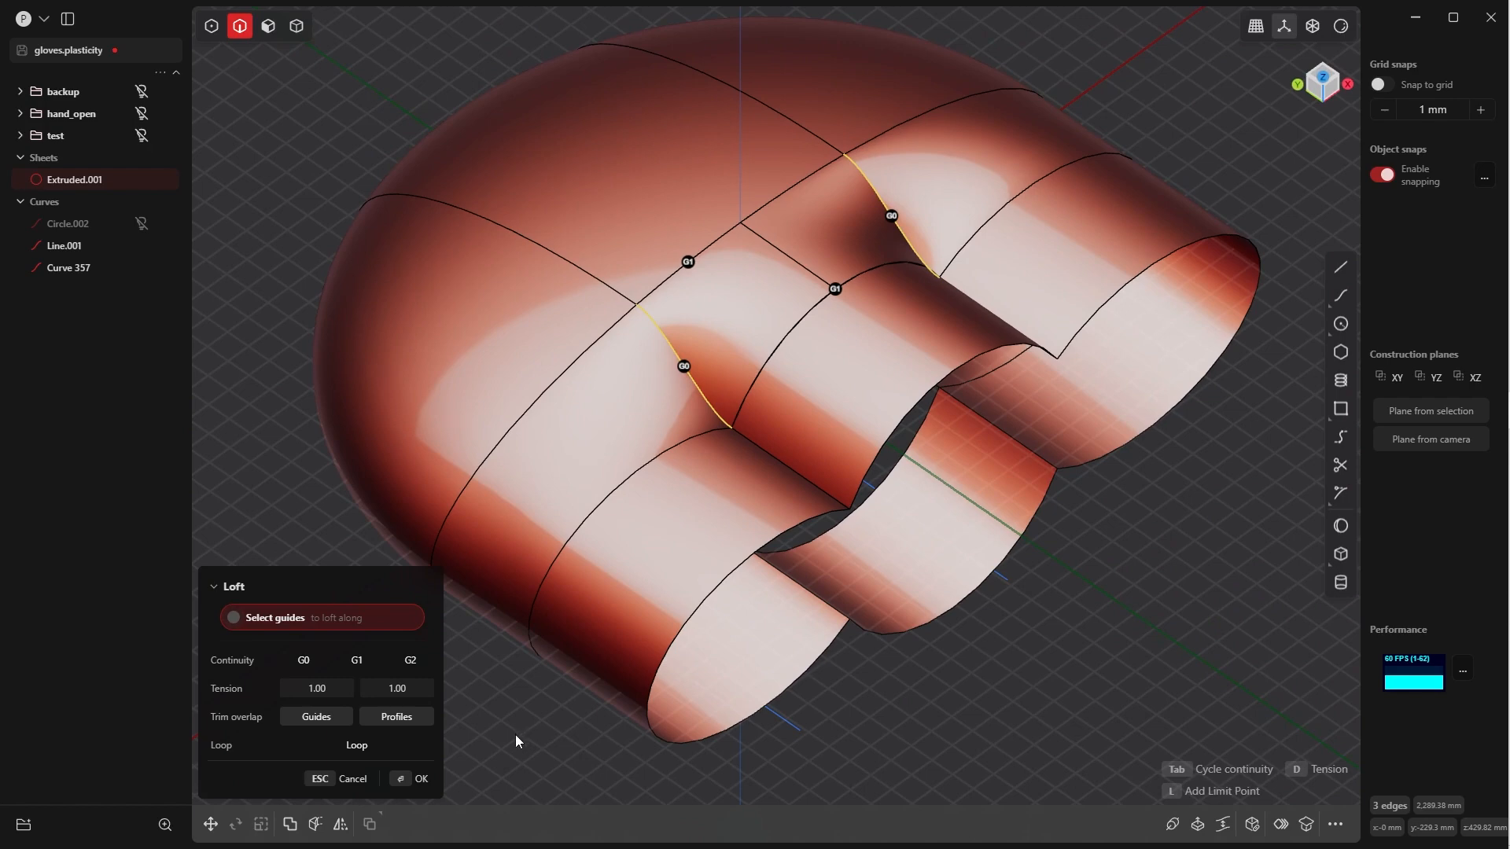
left_click(419, 781)
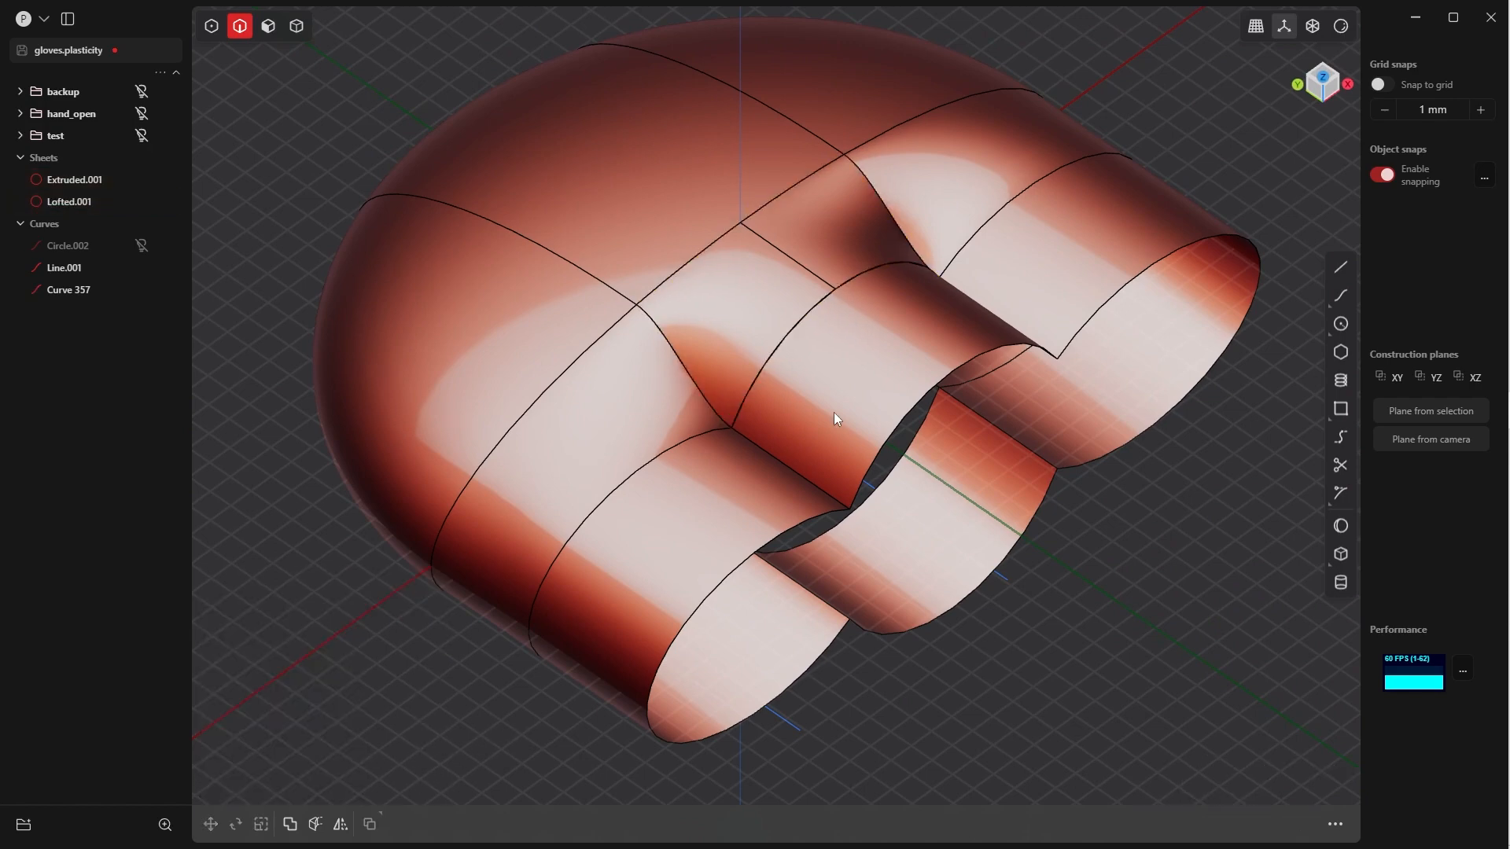
Hide the edge display and examine the surface shading across the palm's lofted transitions
left_click(1341, 28)
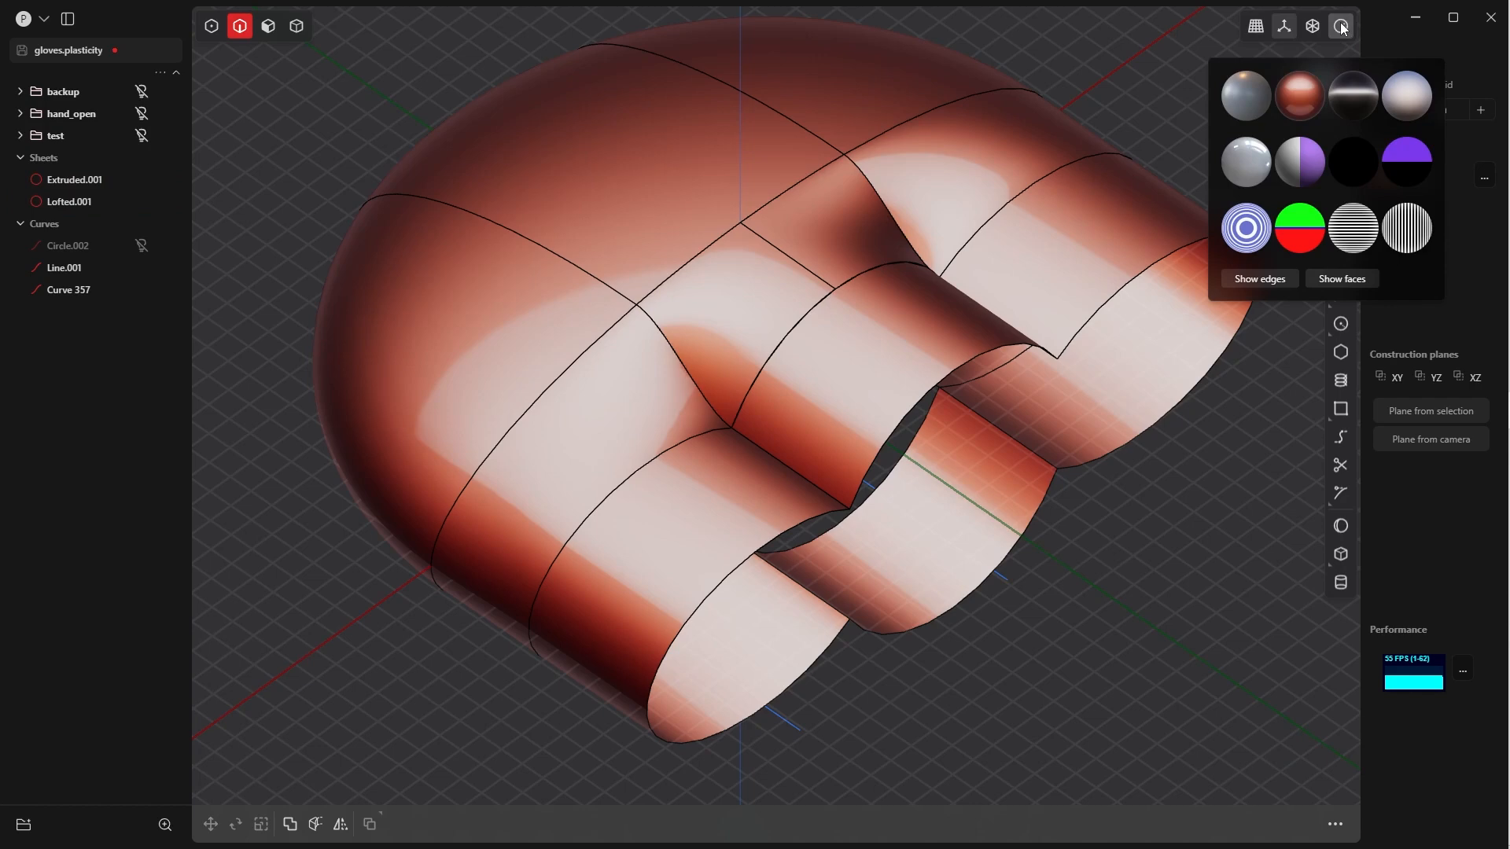
left_click(1261, 280)
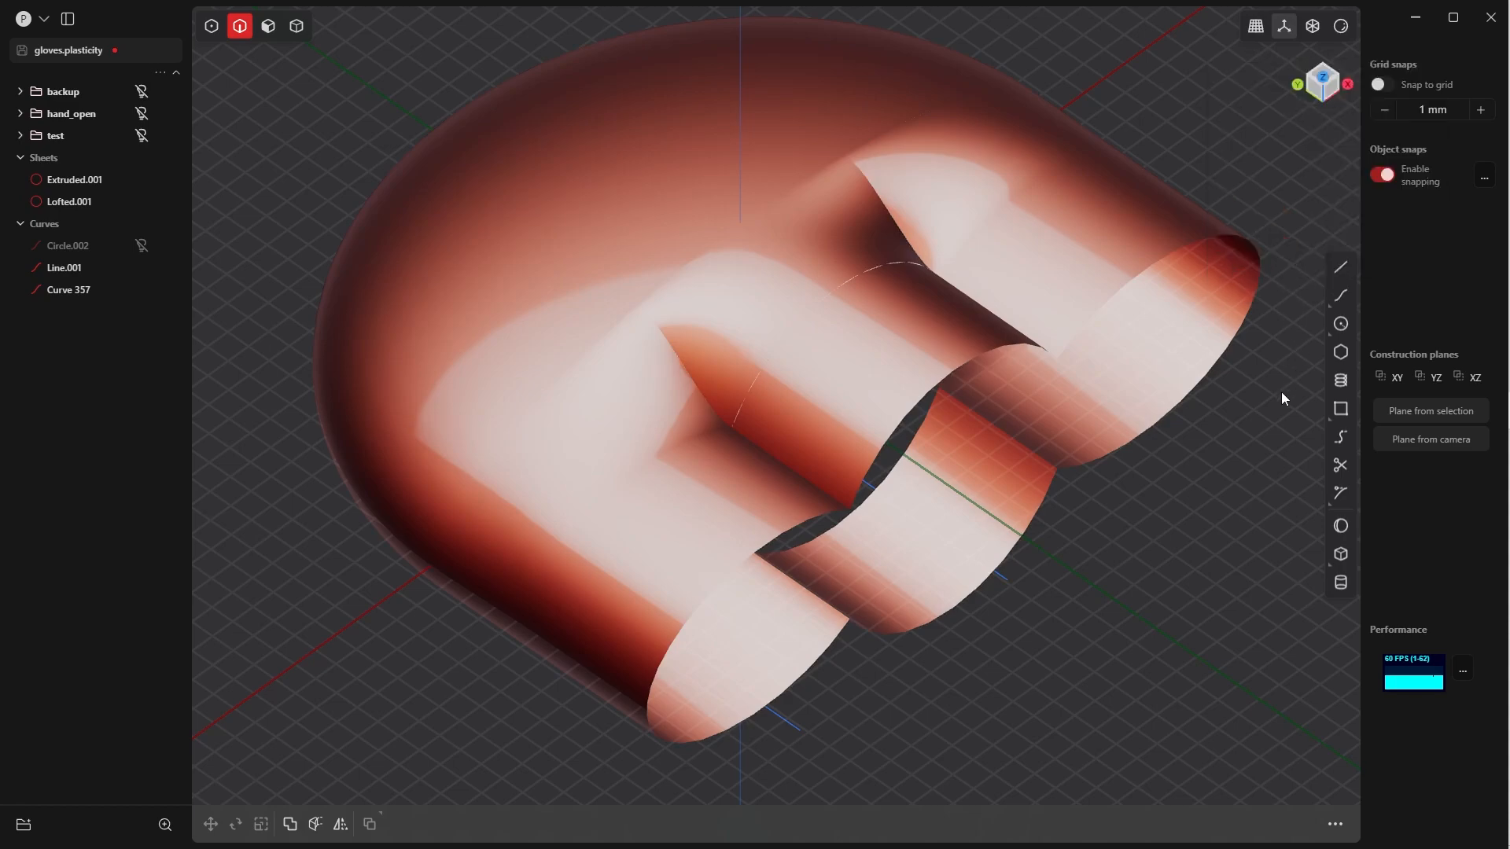
middle_click_drag(1027, 481, 919, 525)
scroll(920, 378, "down", 6)
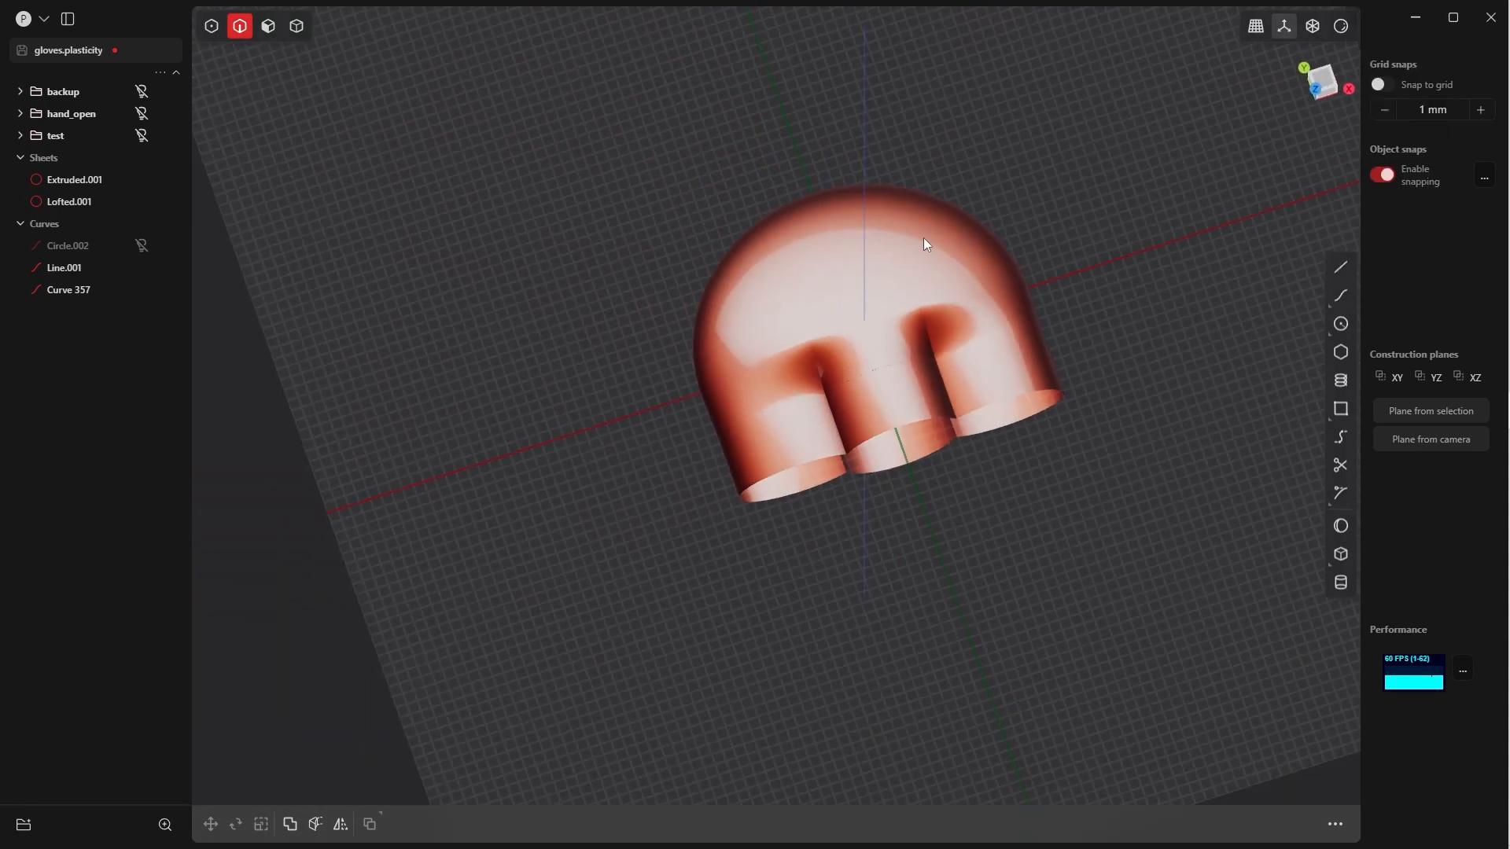
scroll(898, 283, "up", 2)
middle_click_drag(898, 290, 955, 245)
middle_click_drag(955, 238, 904, 175)
middle_click_drag(976, 221, 1092, 96, "shift")
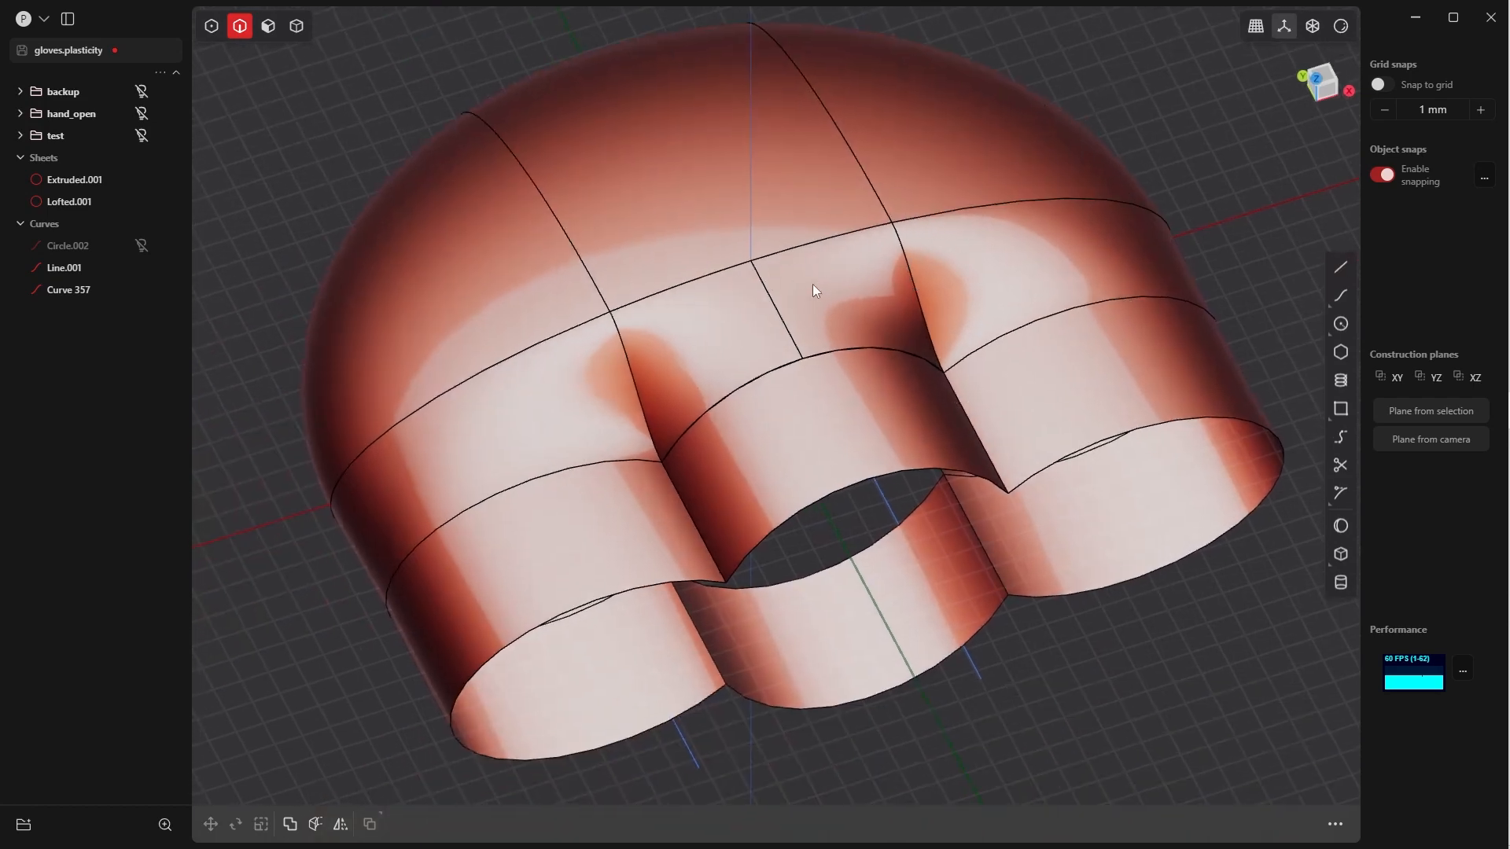
Delete the lofted sheet that bridges the half ellipsoid and the middle lobe
key("4")
left_click(837, 311)
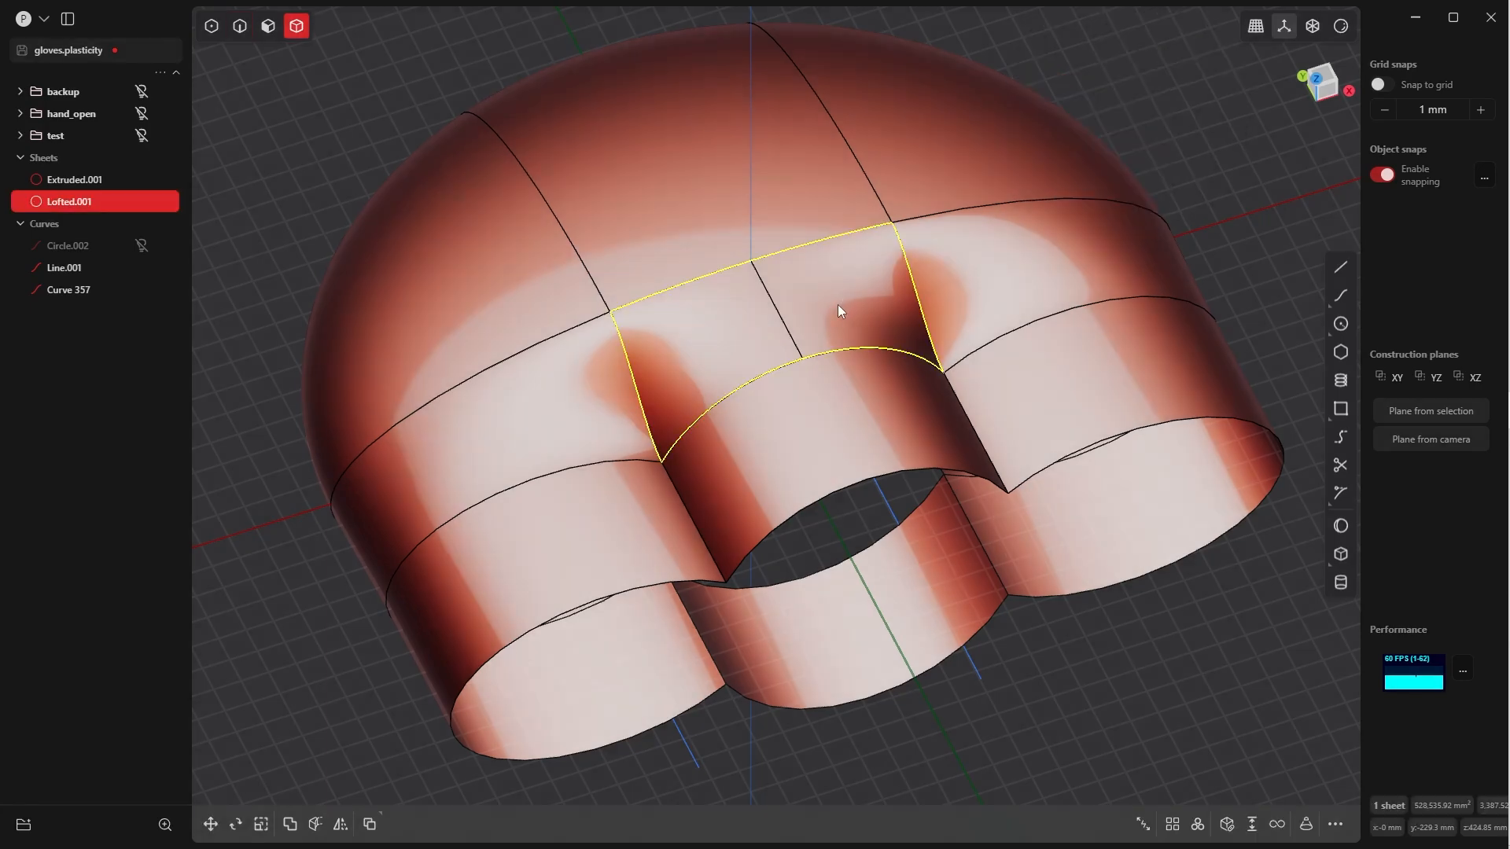
key("x")
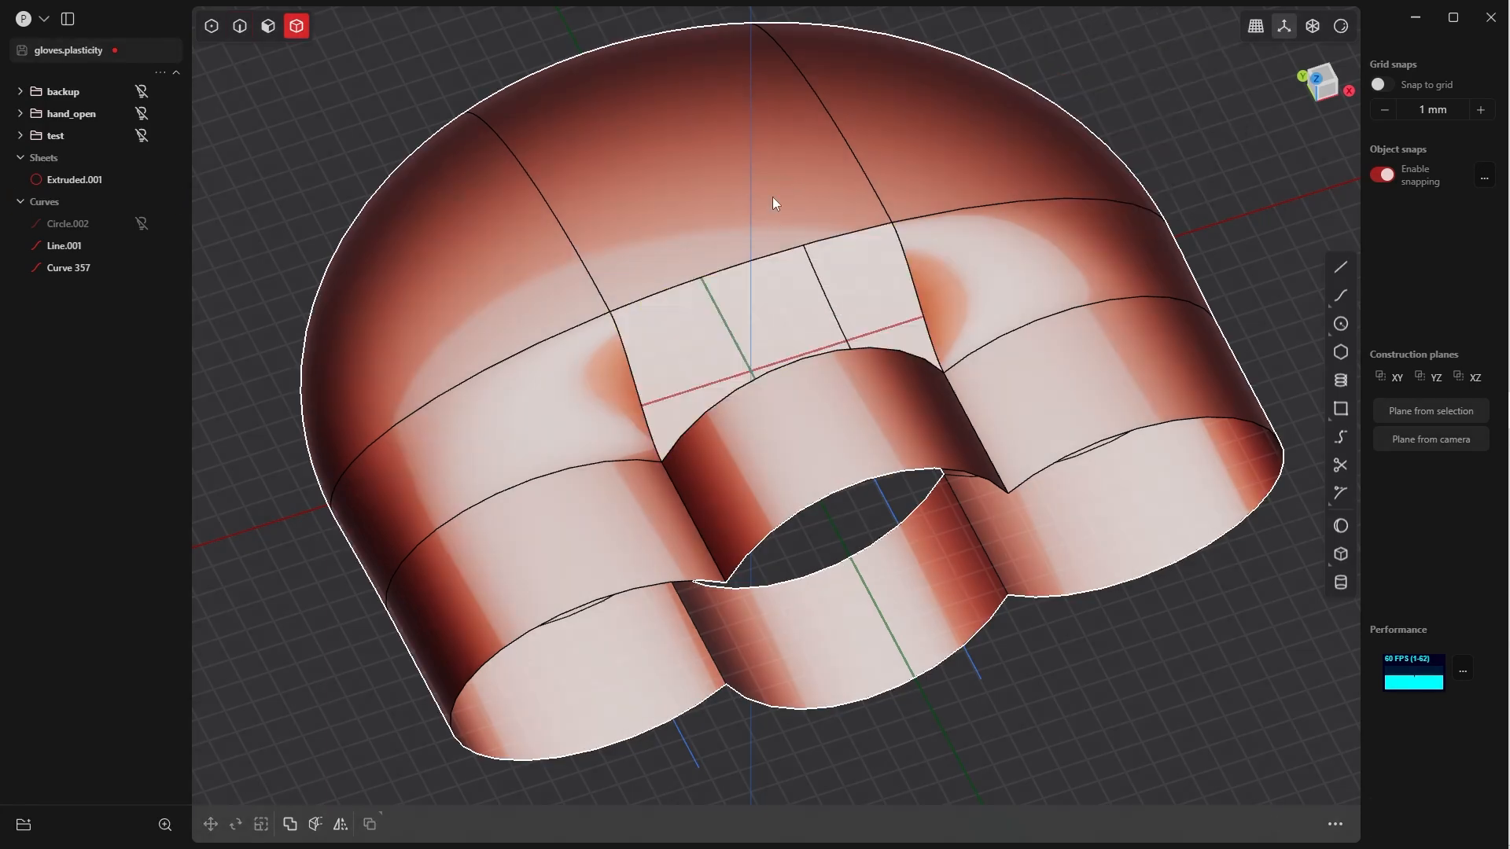
key("Tab")
left_click(798, 270)
left_click(728, 271)
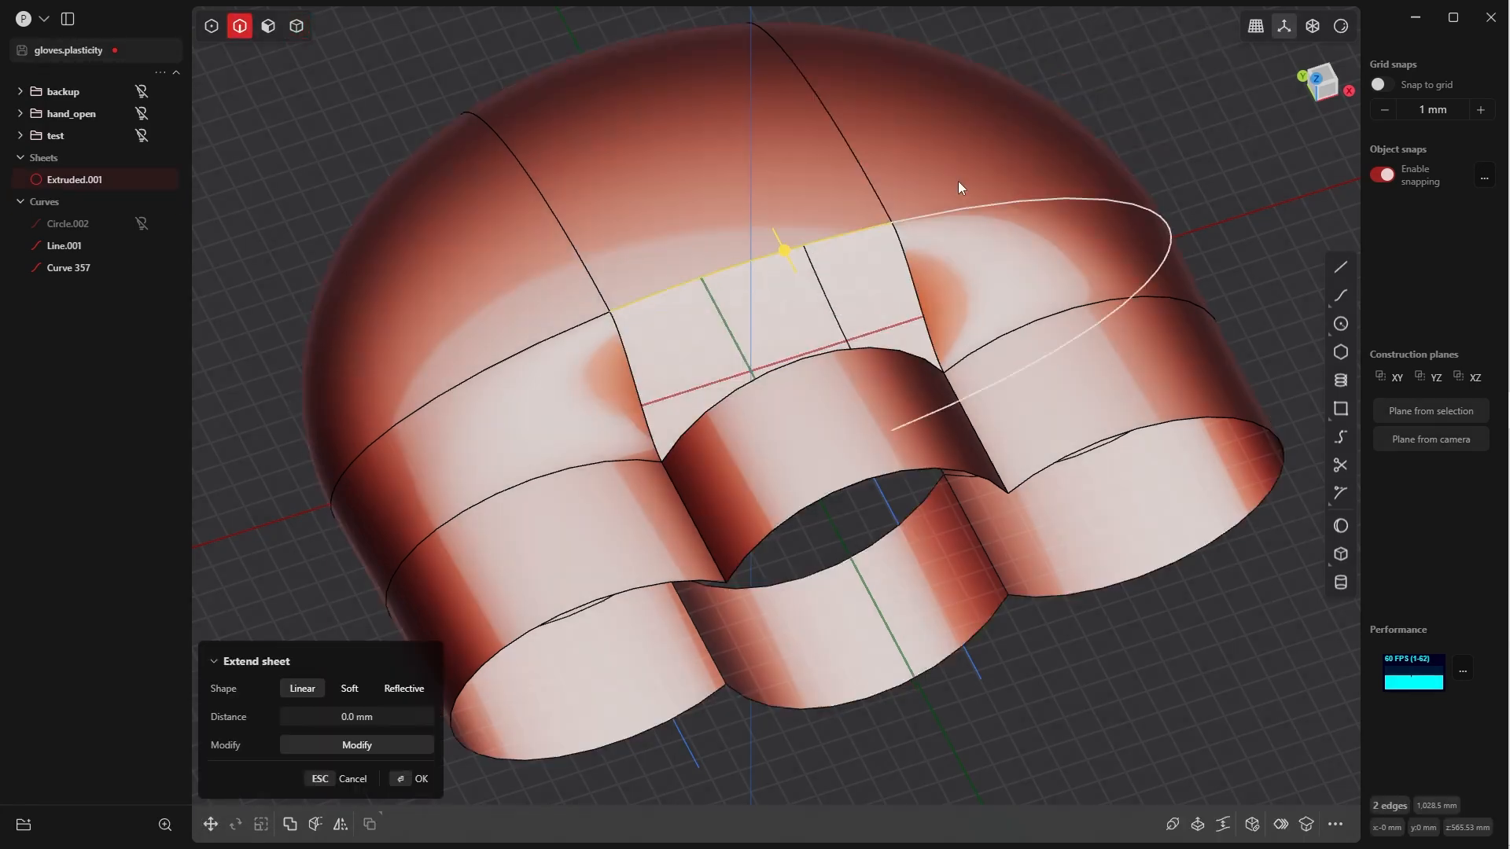
left_click(1126, 83)
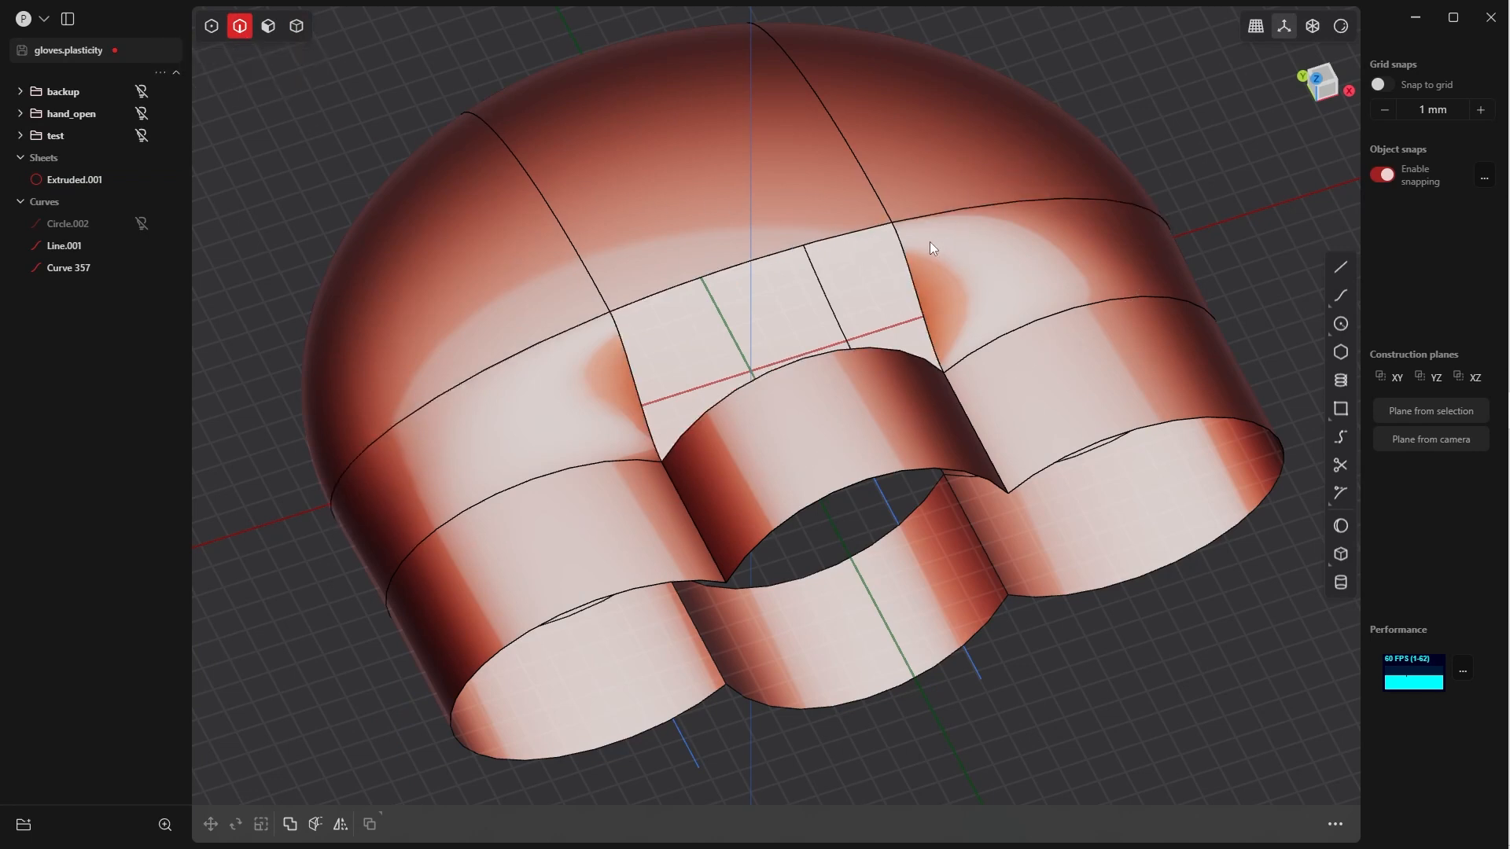
Patch the open hole above the middle lobe, setting G1 continuity on both half ellipsoid edges and the lobe edge
left_click(842, 237, "alt")
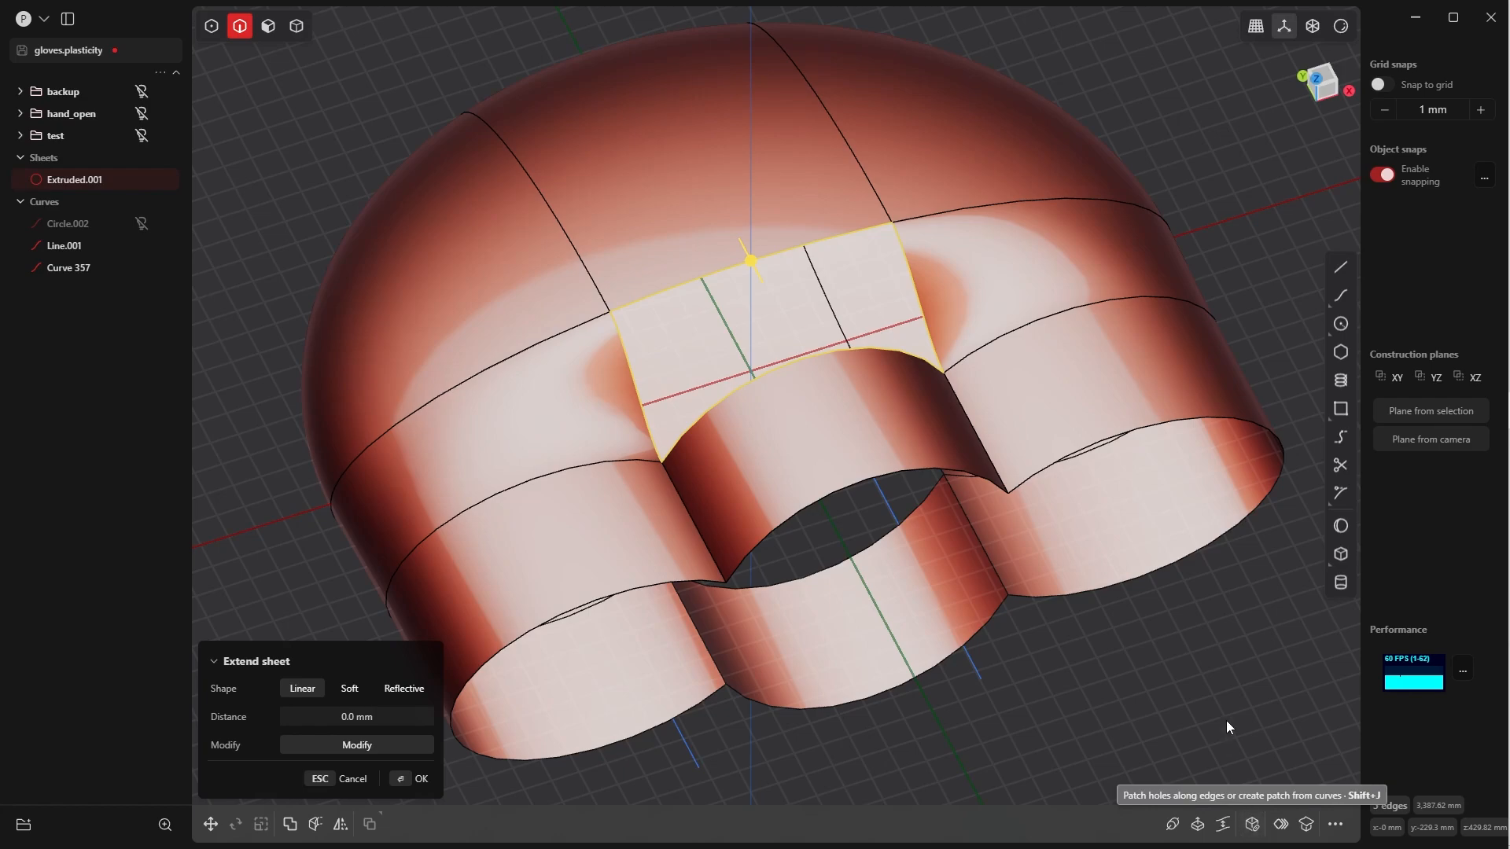
key("shift+p")
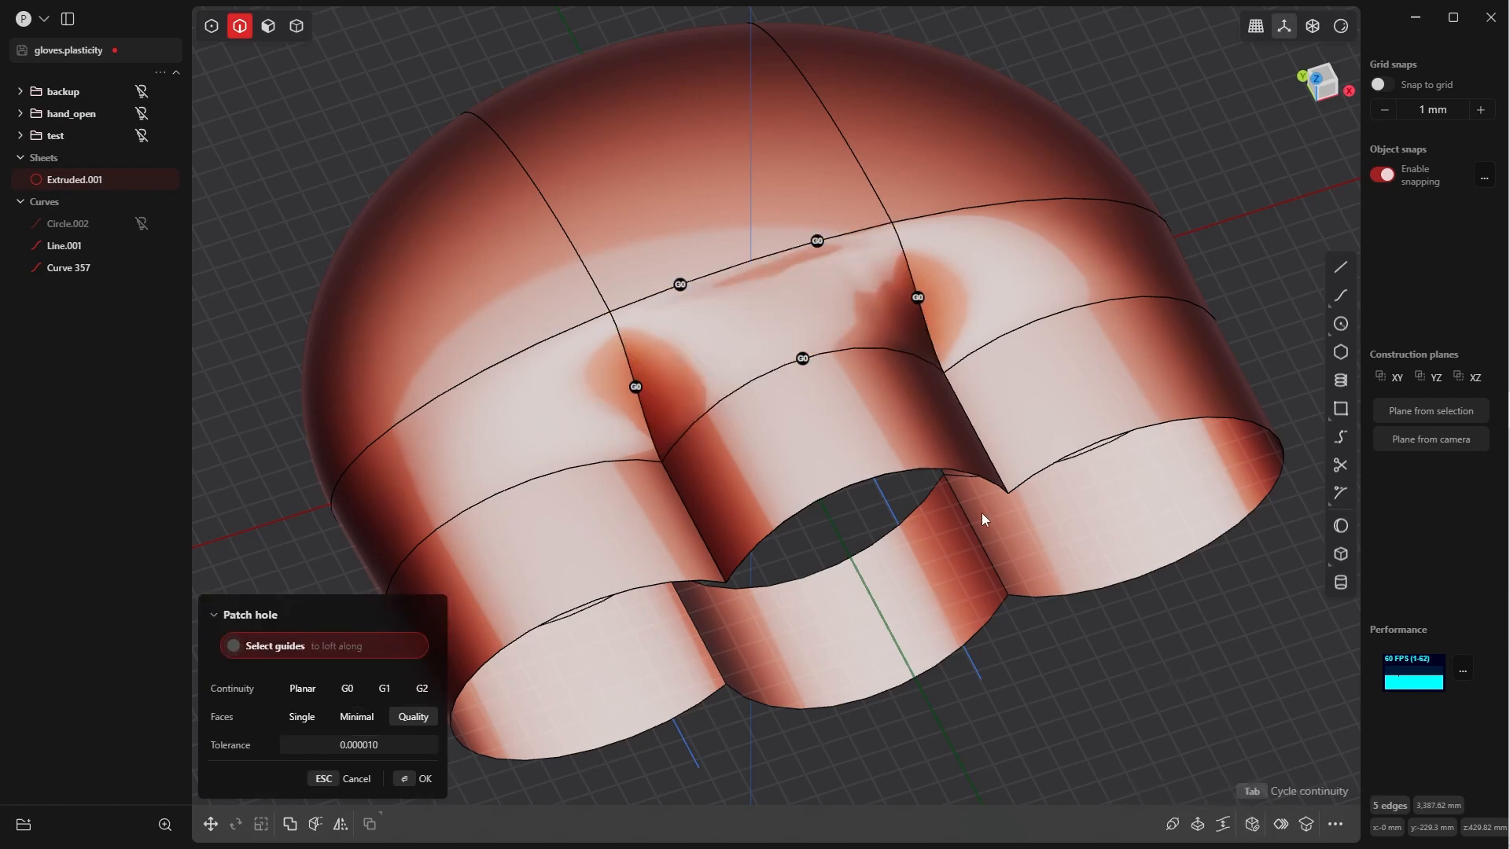
middle_click_drag(913, 425, 709, 318)
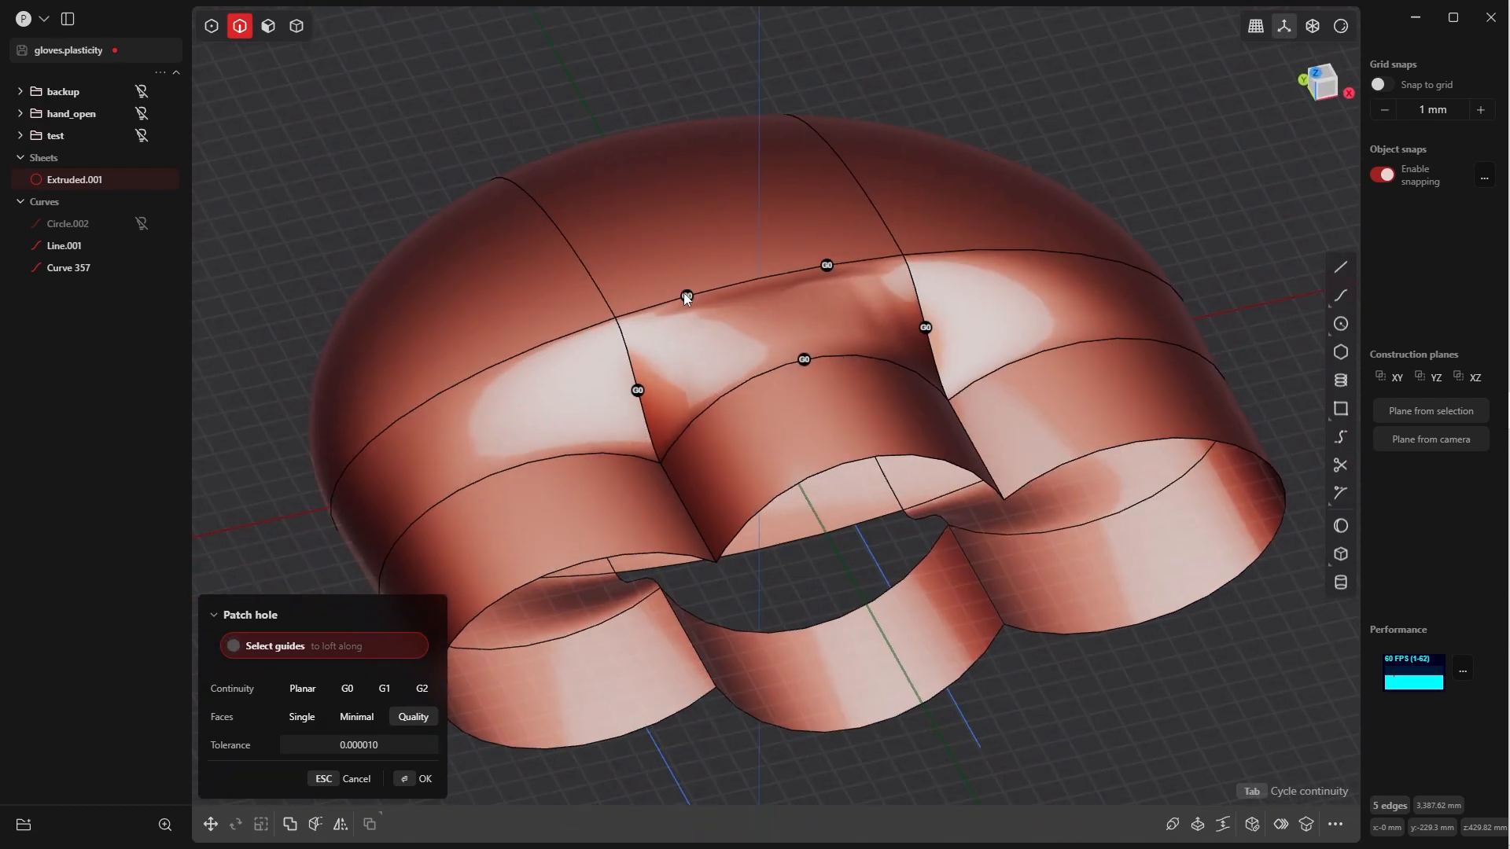
left_click(686, 297)
left_click(830, 266)
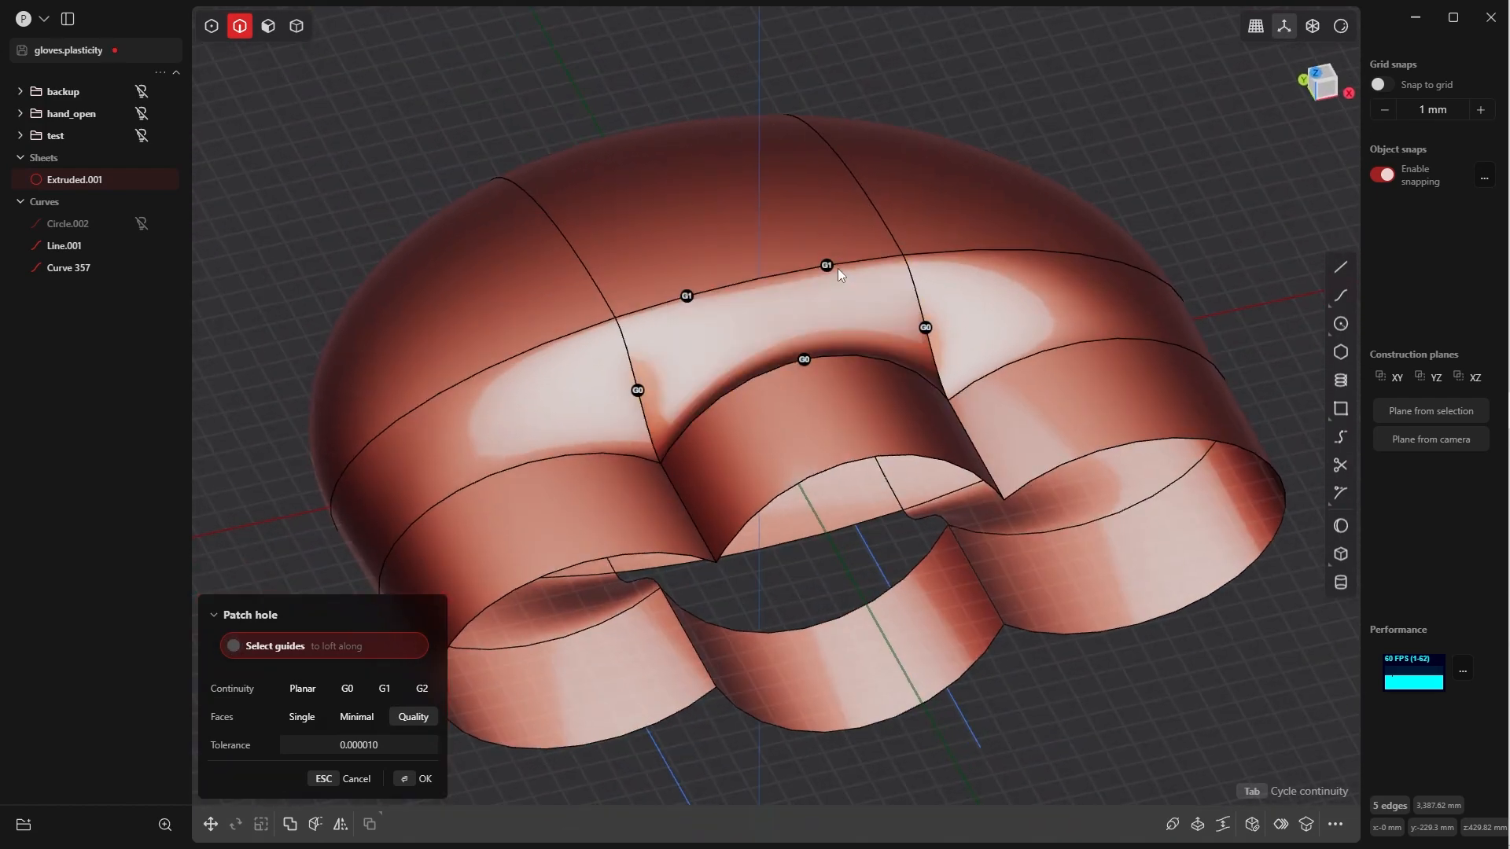
left_click(806, 363)
mouse_move(804, 376)
middle_mouse_down()
mouse_move(928, 313)
mouse_move(778, 393)
mouse_move(640, 357)
mouse_move(663, 358)
middle_mouse_up()
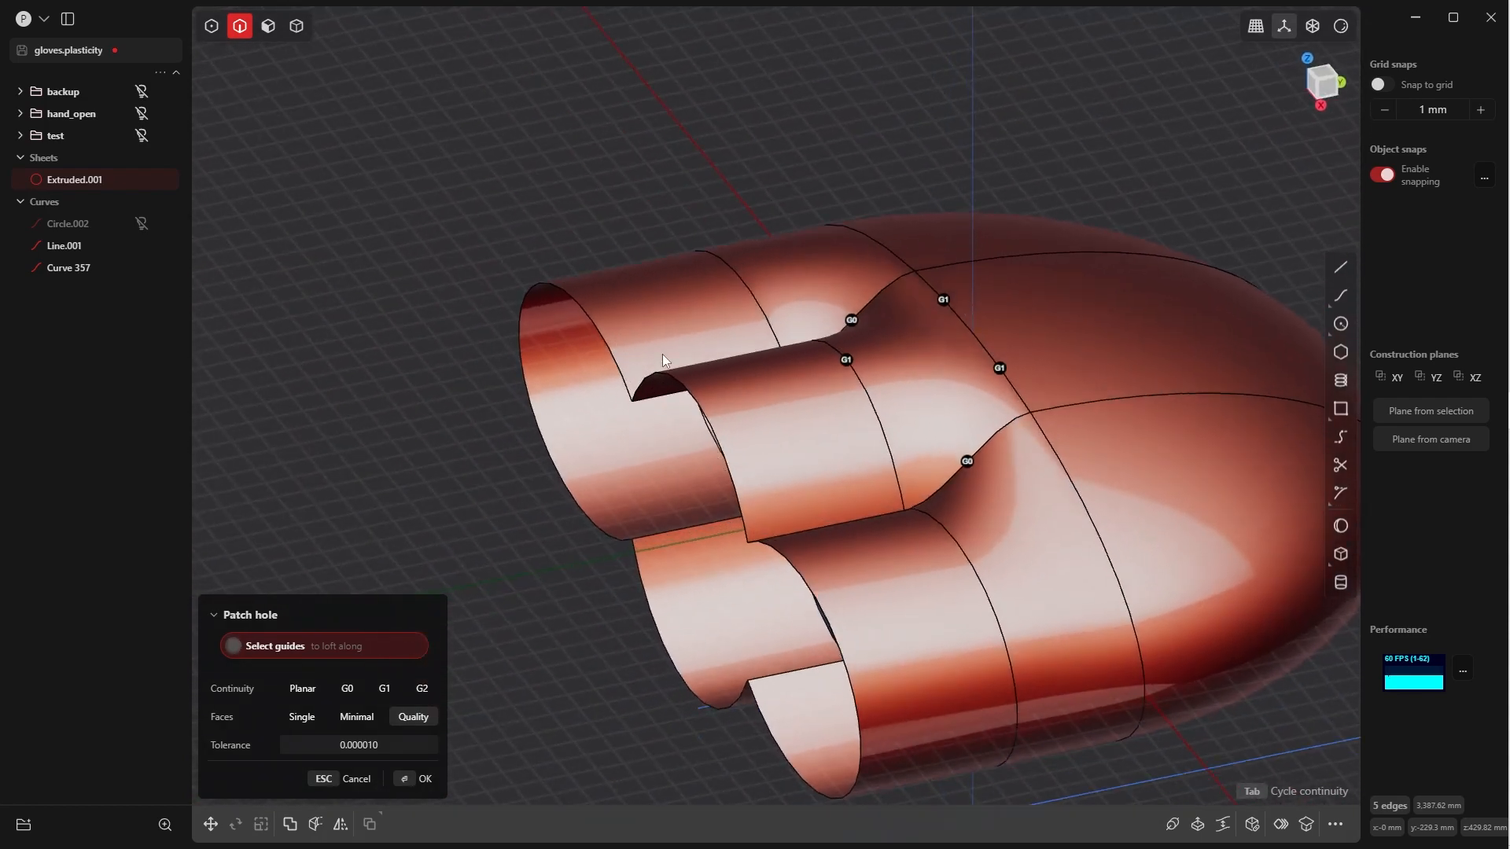
Try a different continuity on one upper edge of the patch and complete the hole patch
left_click(944, 297)
middle_click_drag(934, 333, 548, 340)
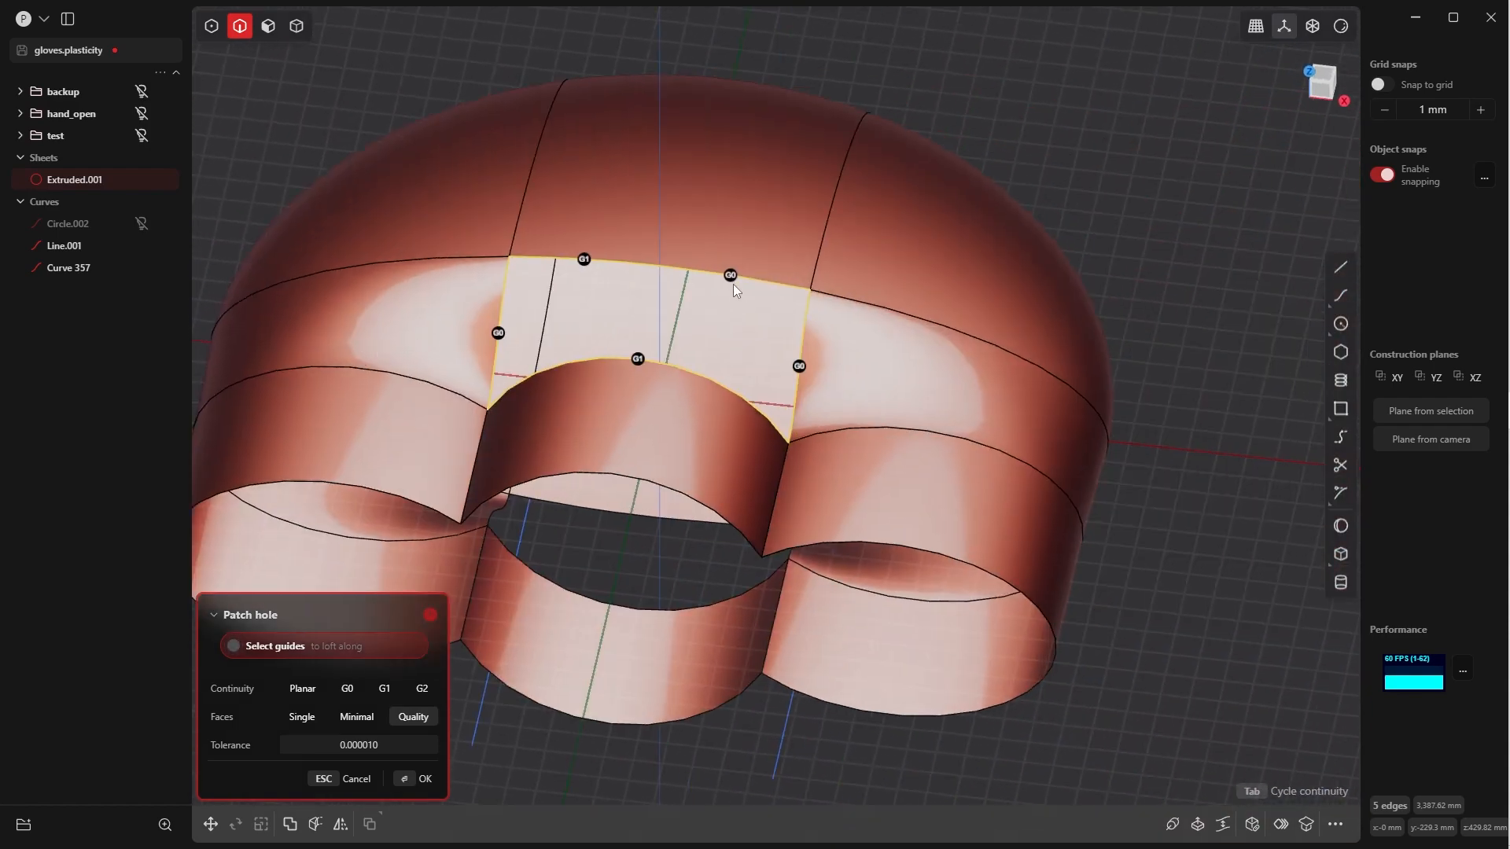
middle_click_drag(674, 365, 718, 521)
key("Return")
left_click(514, 731)
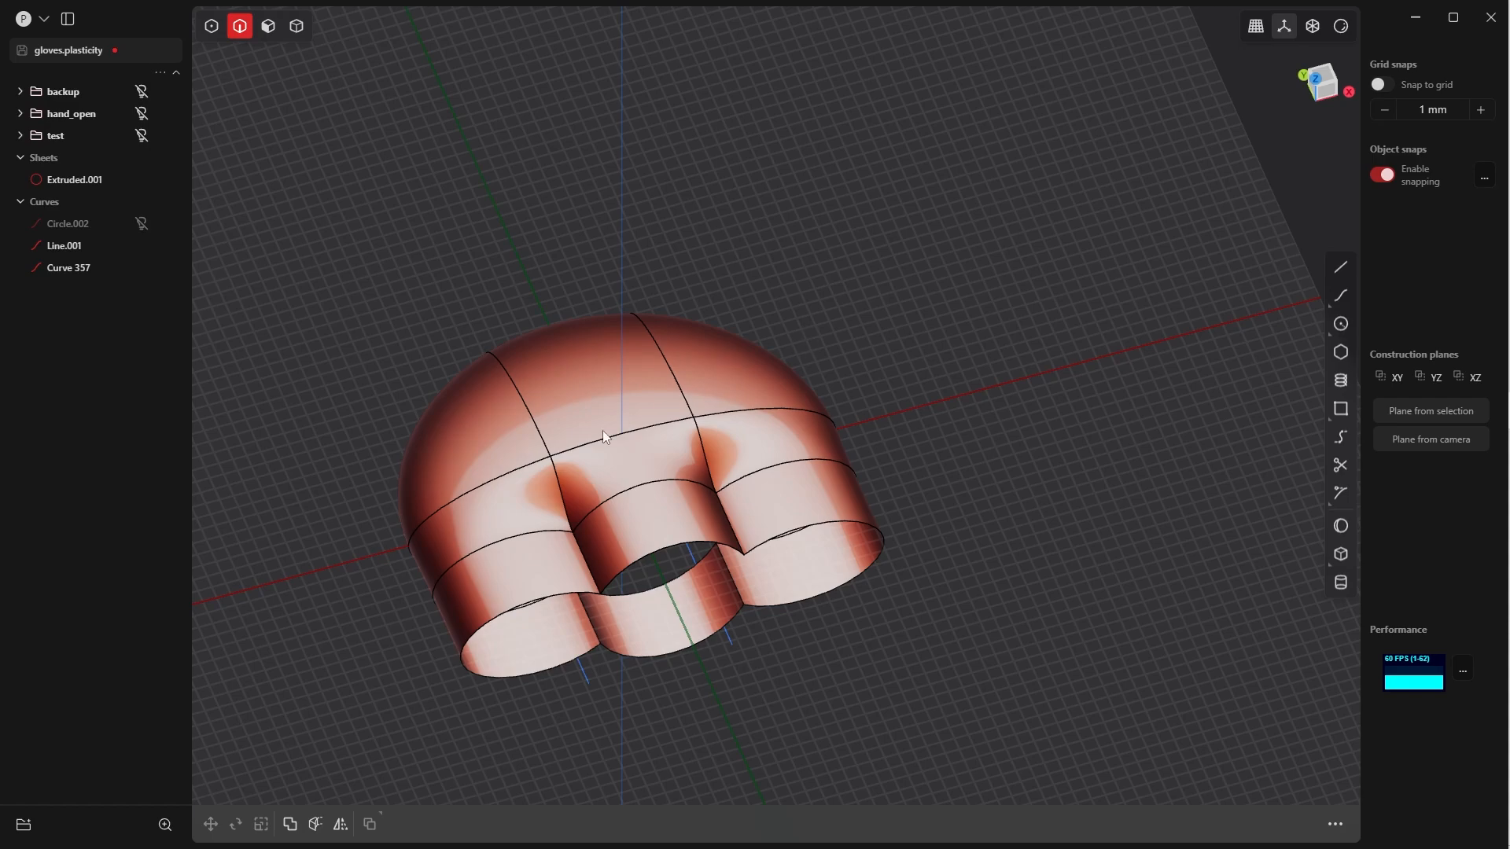
Mirror the palm sheet's upper half across the horizontal XY plane with slicing and merged halves, and remove the extruded three-lobed section
middle_click_drag(602, 431, 787, 402)
key("Tab")
left_click(774, 381)
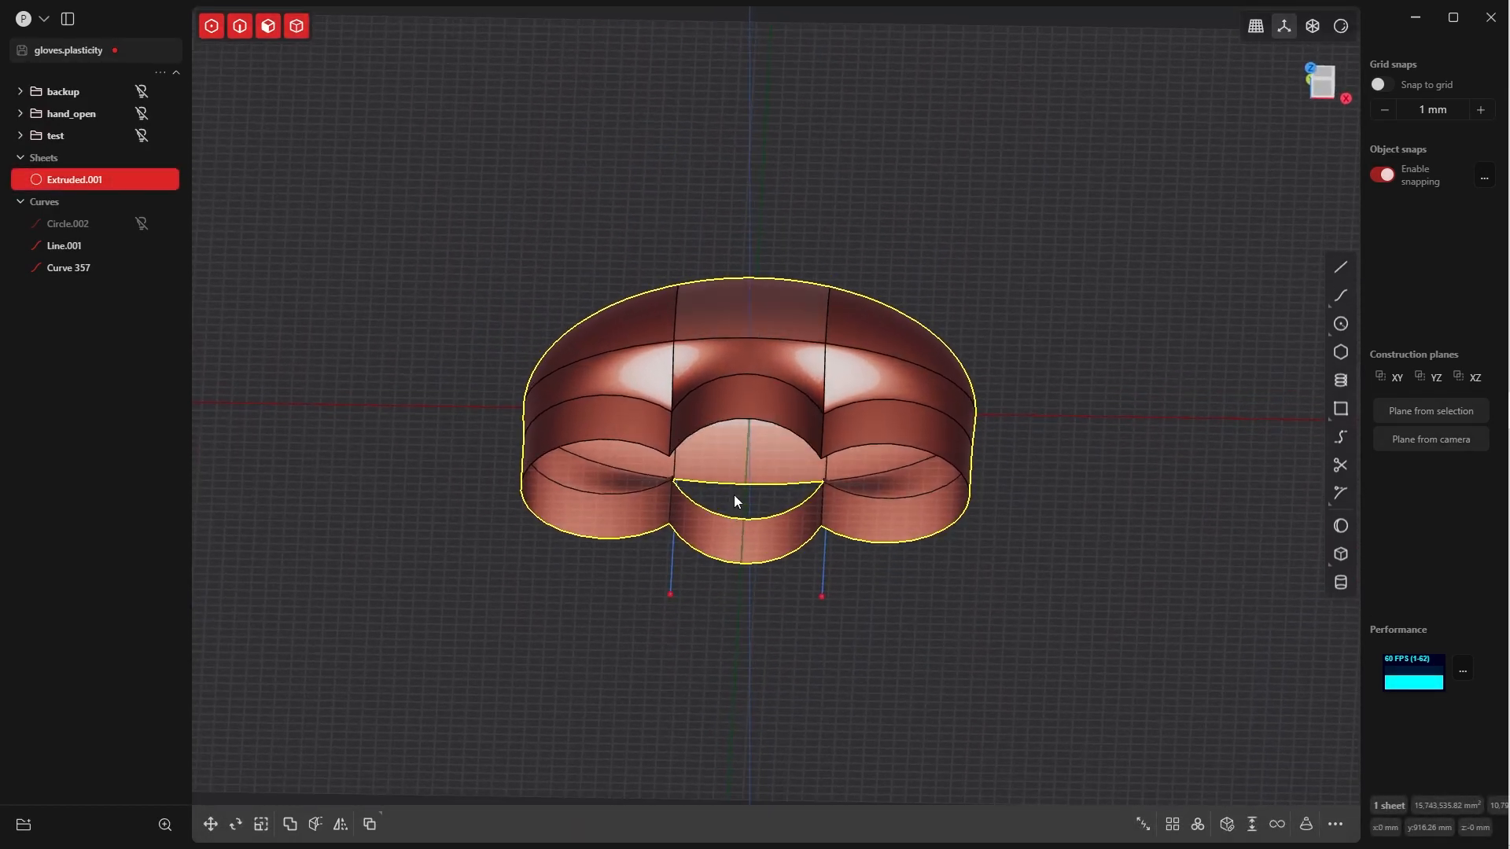
middle_click_drag(733, 450, 729, 394)
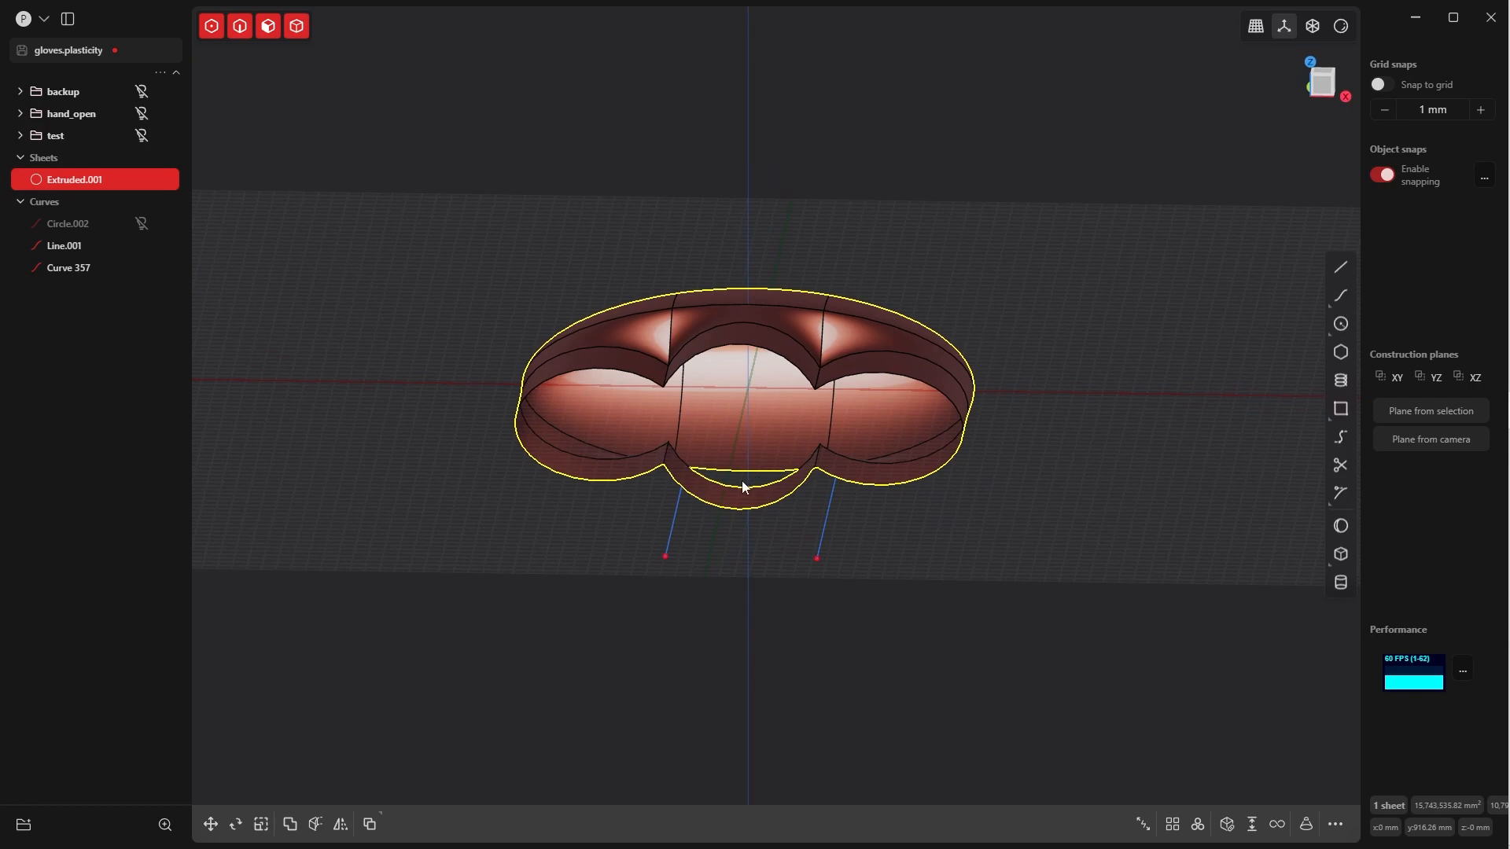
middle_click_drag(734, 475, 621, 410)
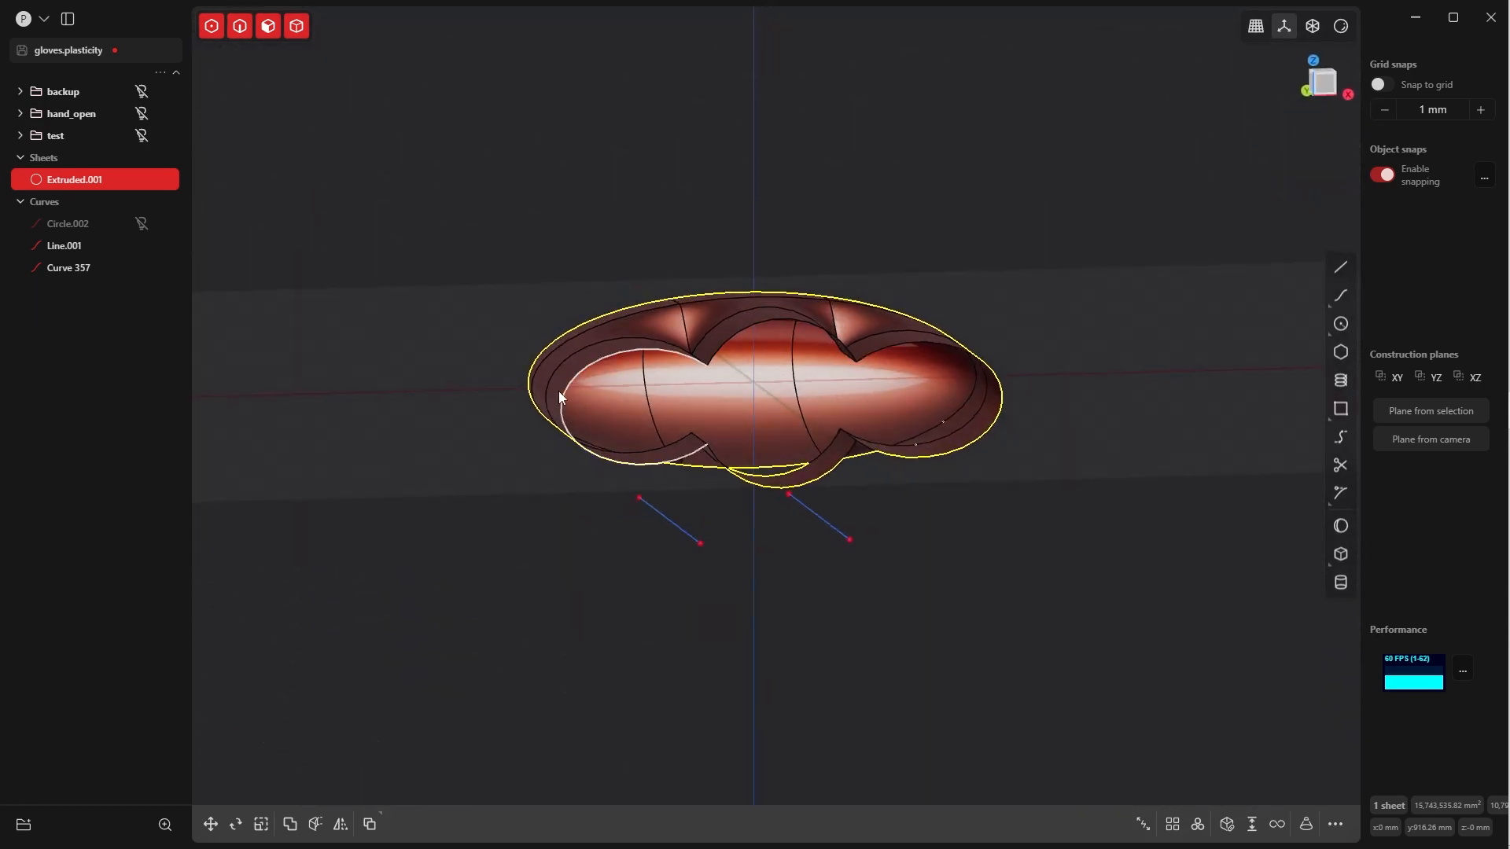
middle_click_drag(999, 397, 789, 313)
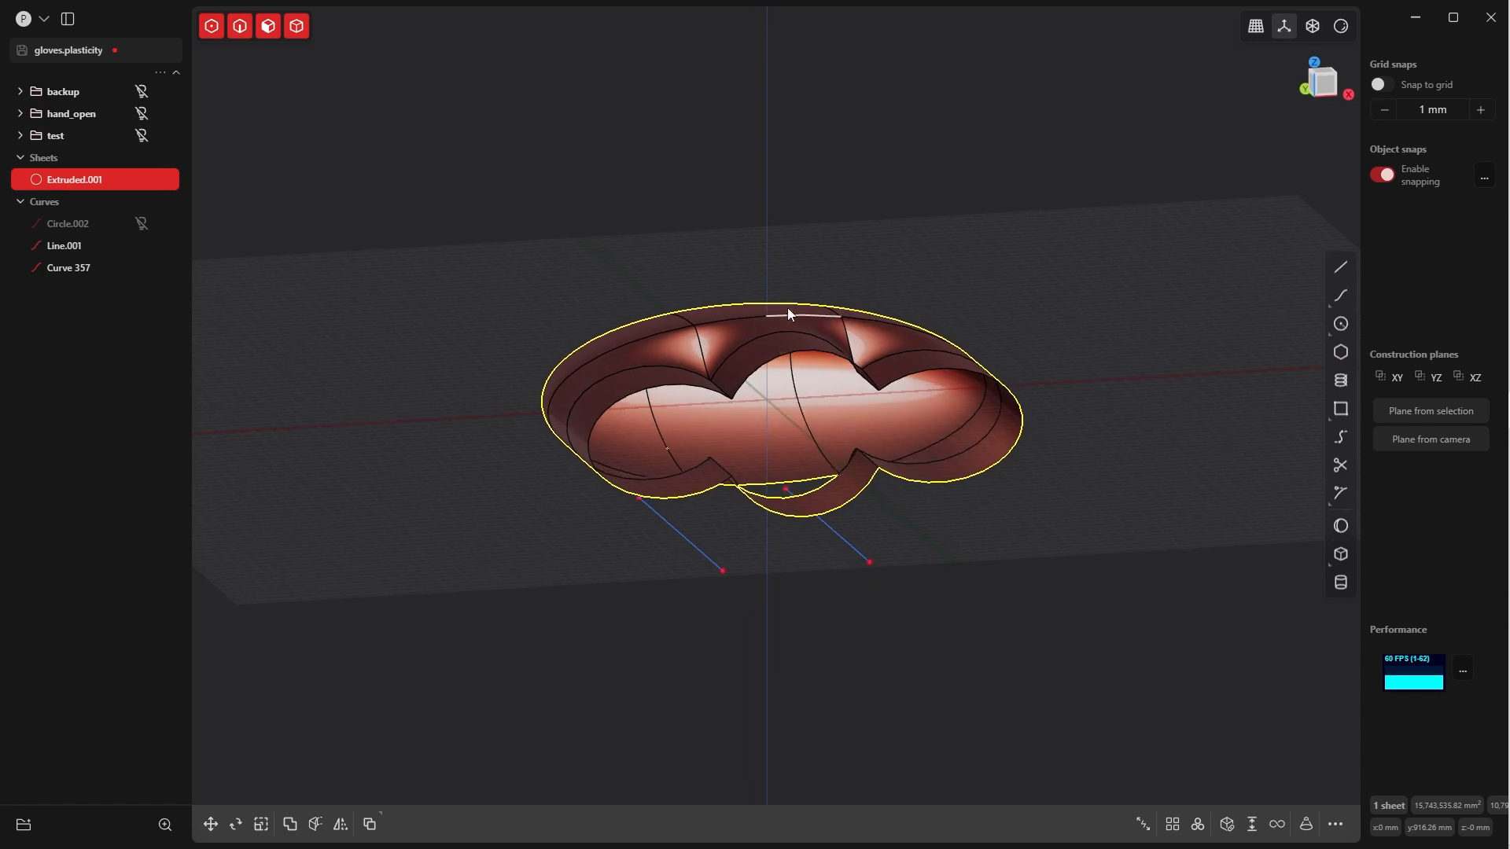
middle_click_drag(811, 560, 747, 411)
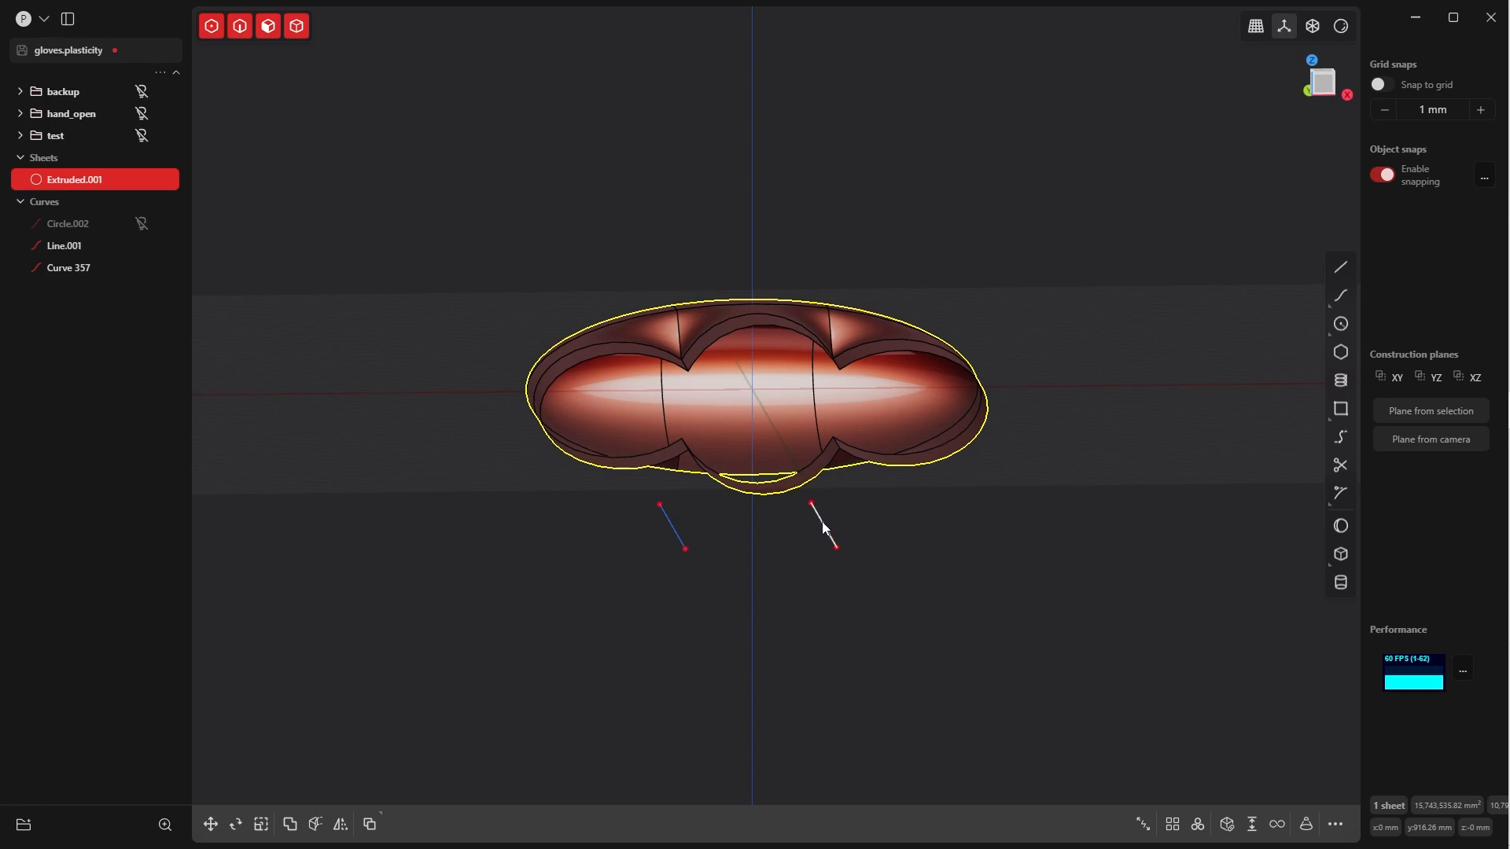
key("alt+x")
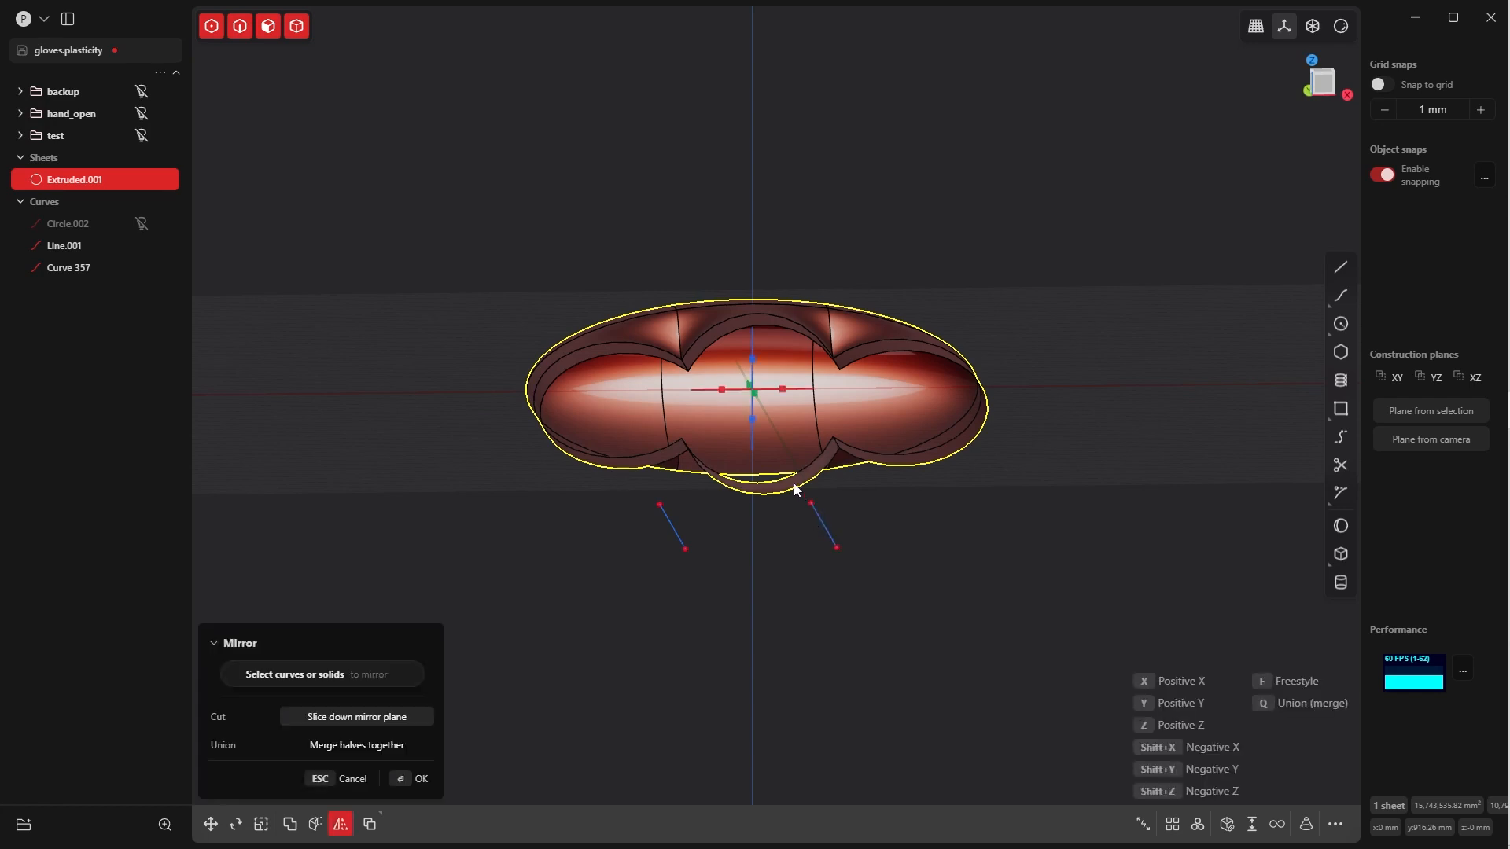
middle_click_drag(794, 483, 879, 493)
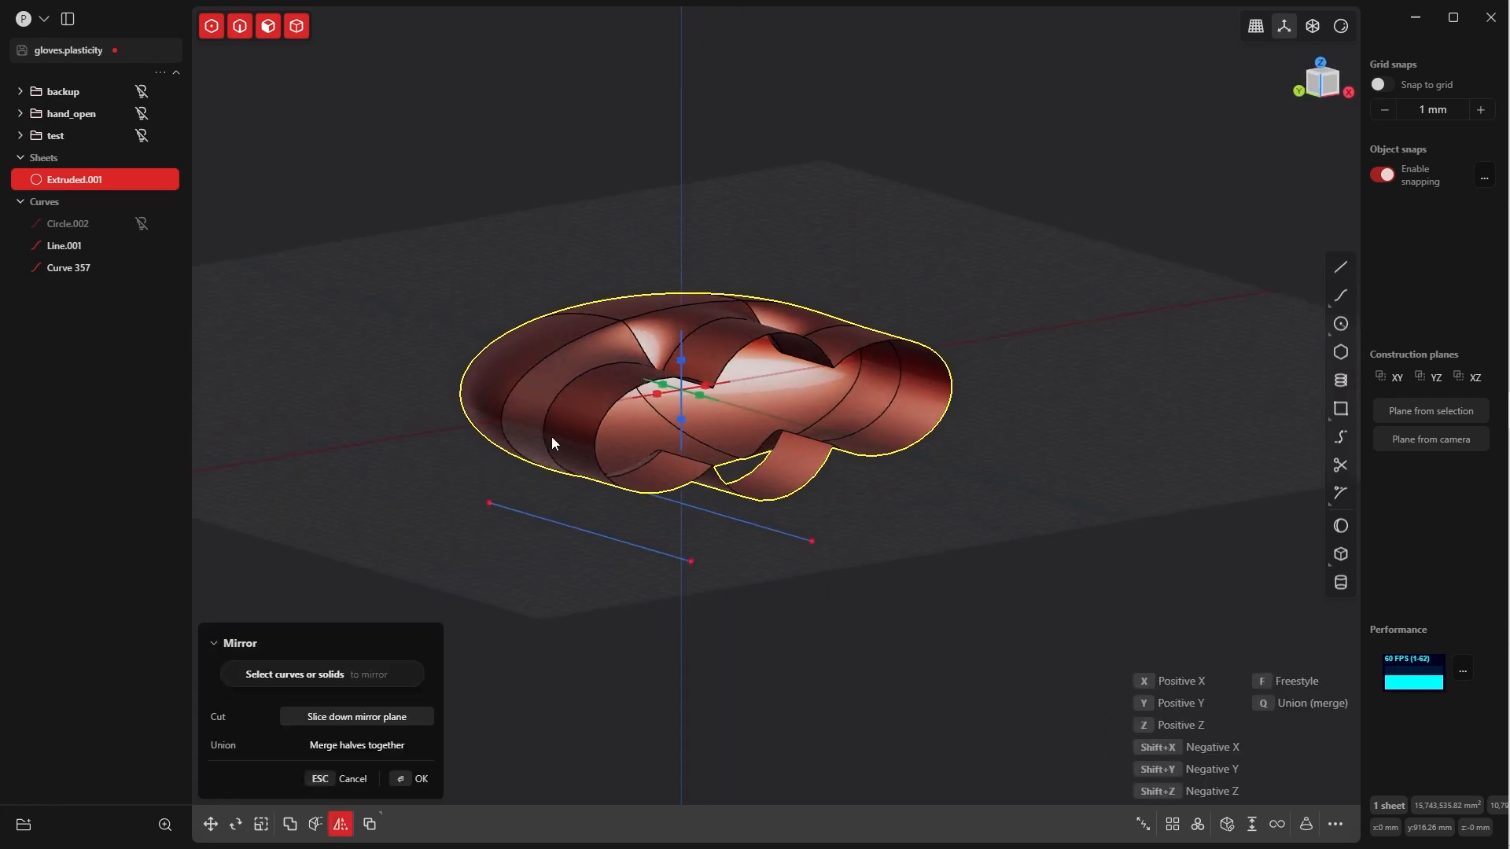
left_click(340, 752)
middle_click_drag(613, 409, 836, 525)
key("2")
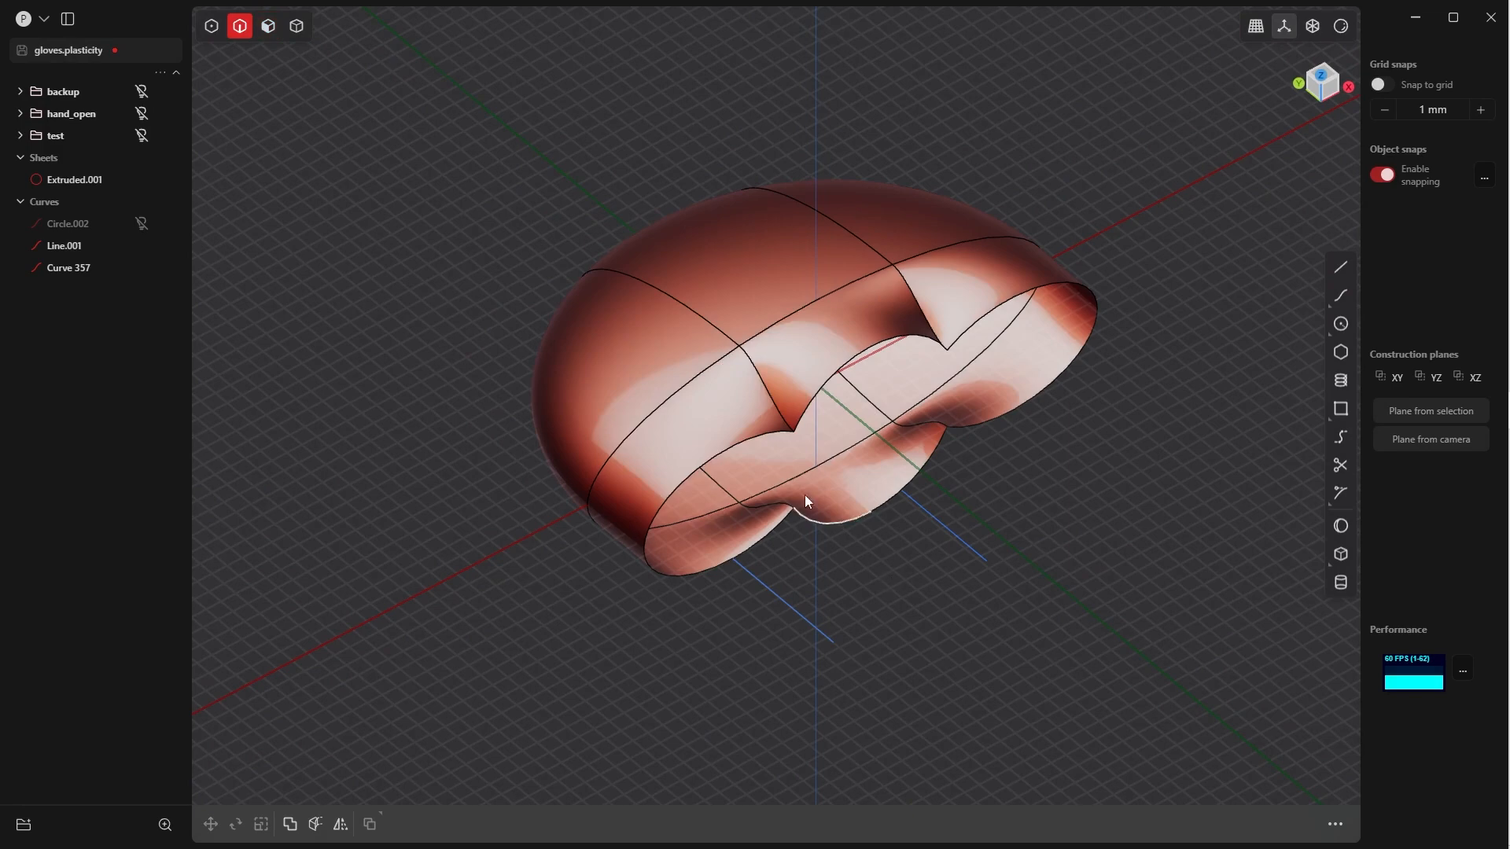
left_click(759, 436)
left_click(736, 557, "shift")
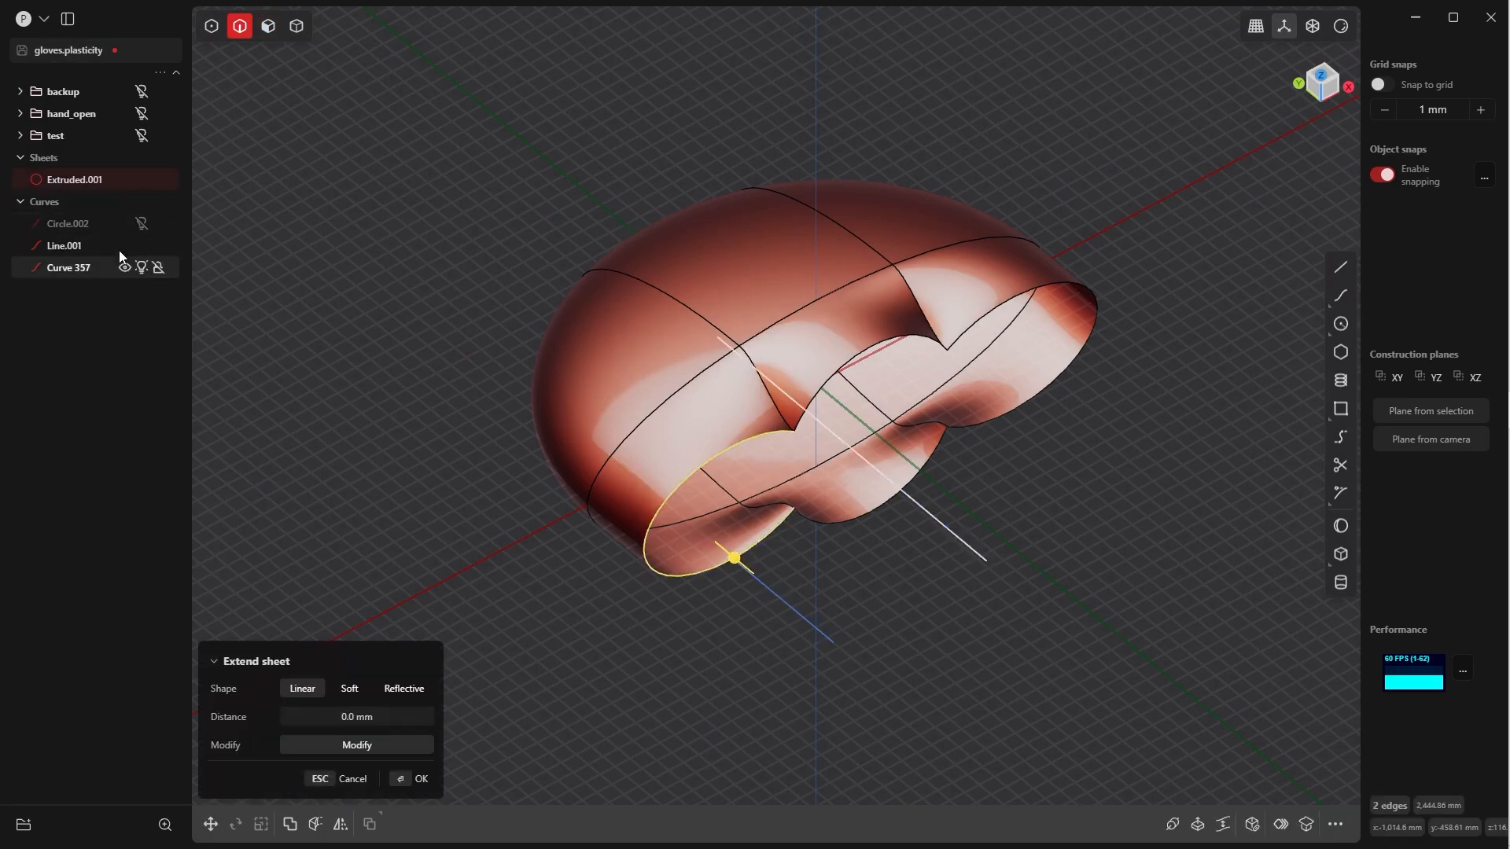
left_click(332, 297)
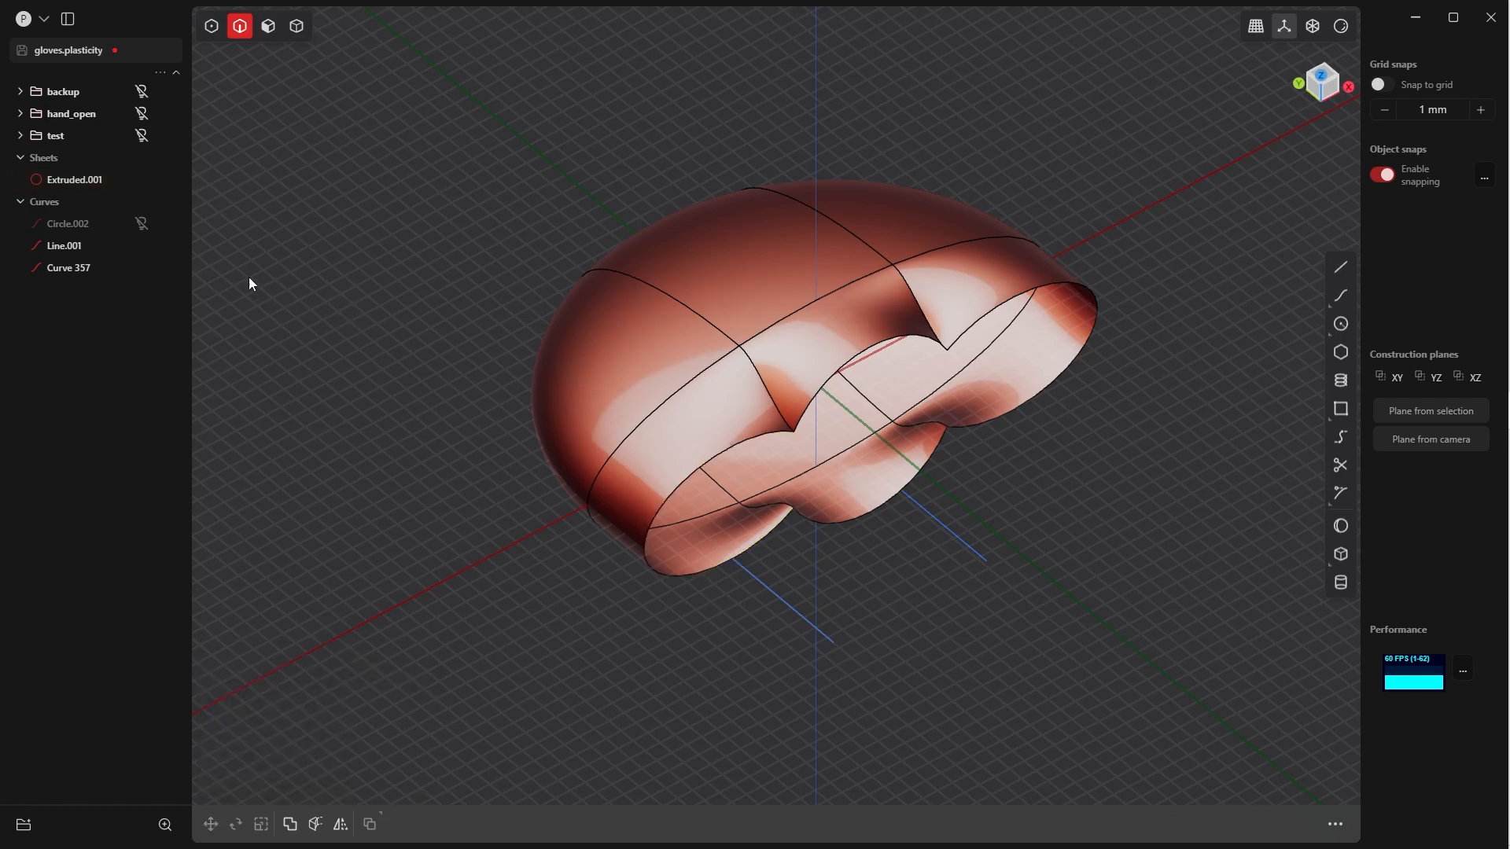
Unhide the three-lobed profile curve Circle.002 near the palm's opening
left_click(141, 225)
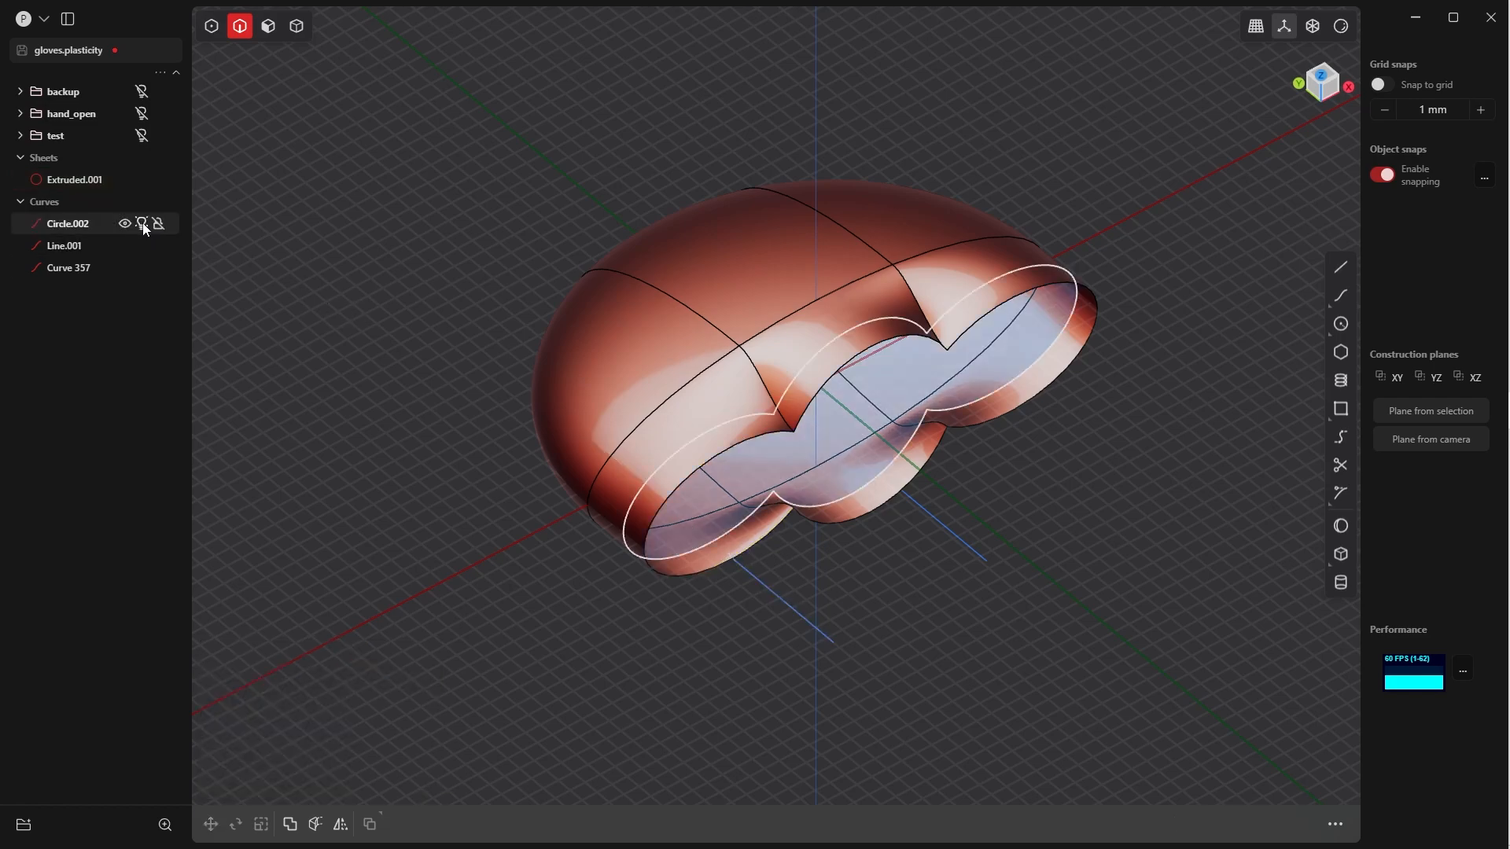
middle_click_drag(597, 358, 730, 407)
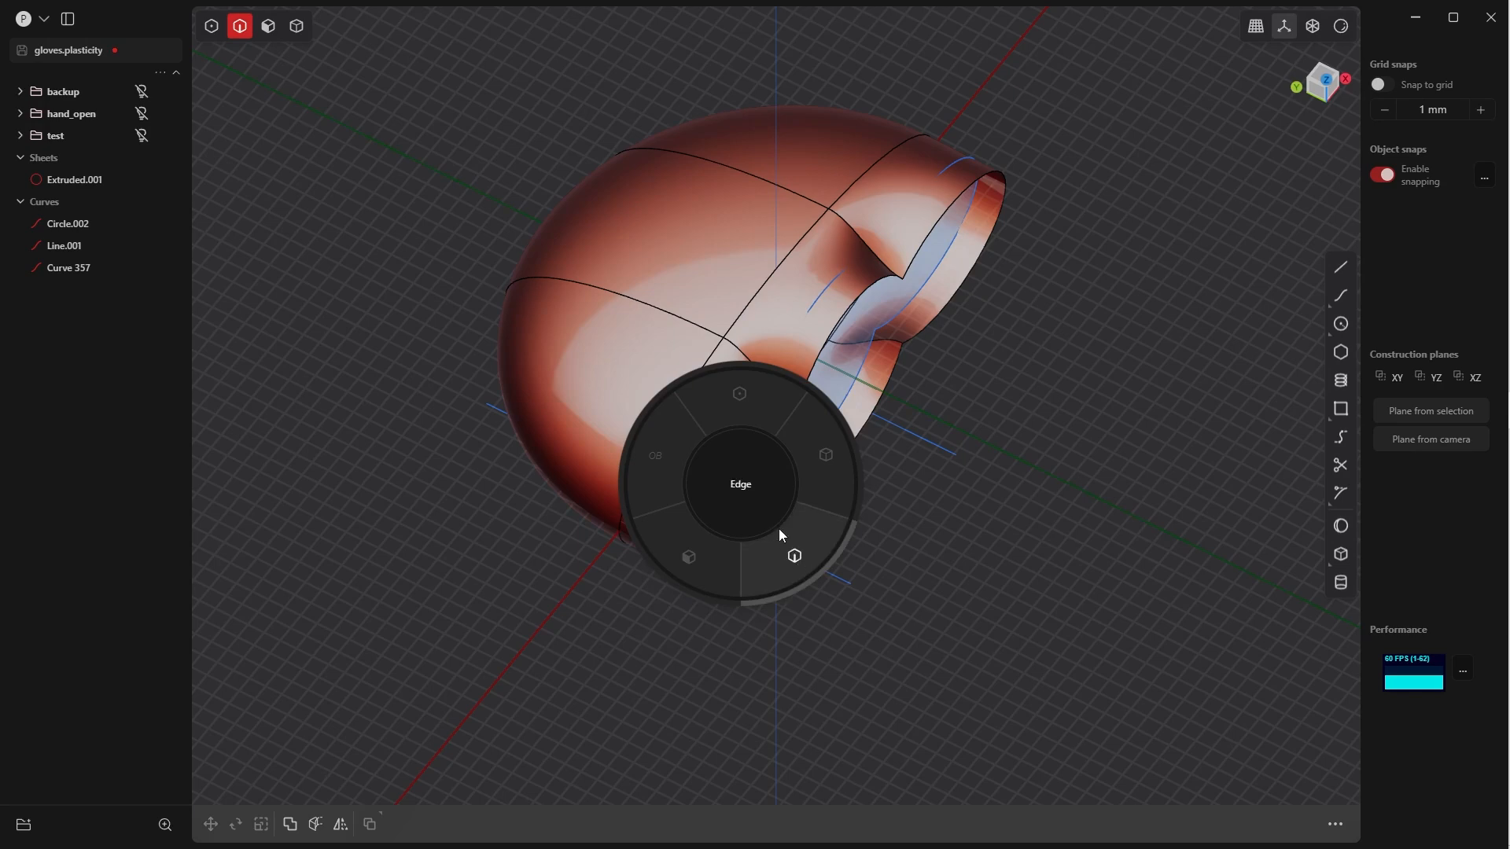
left_click(792, 559)
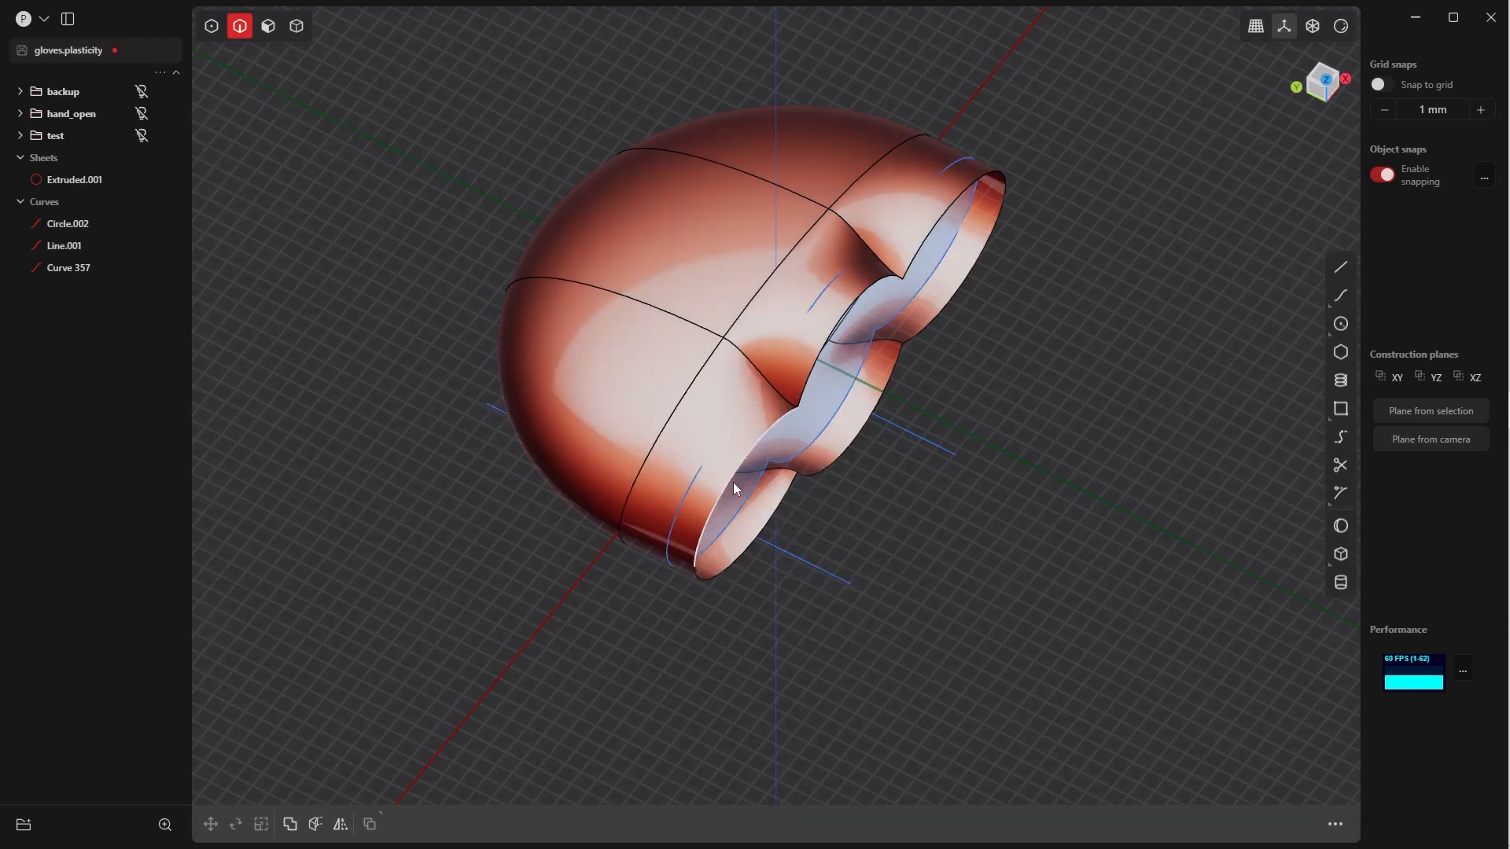
middle_click_drag(753, 454, 707, 545)
Move Circle.002 by -171.13 mm along Y, using its lower cusp as pivot and snapping it to the matching corner of the palm opening
left_click(680, 549)
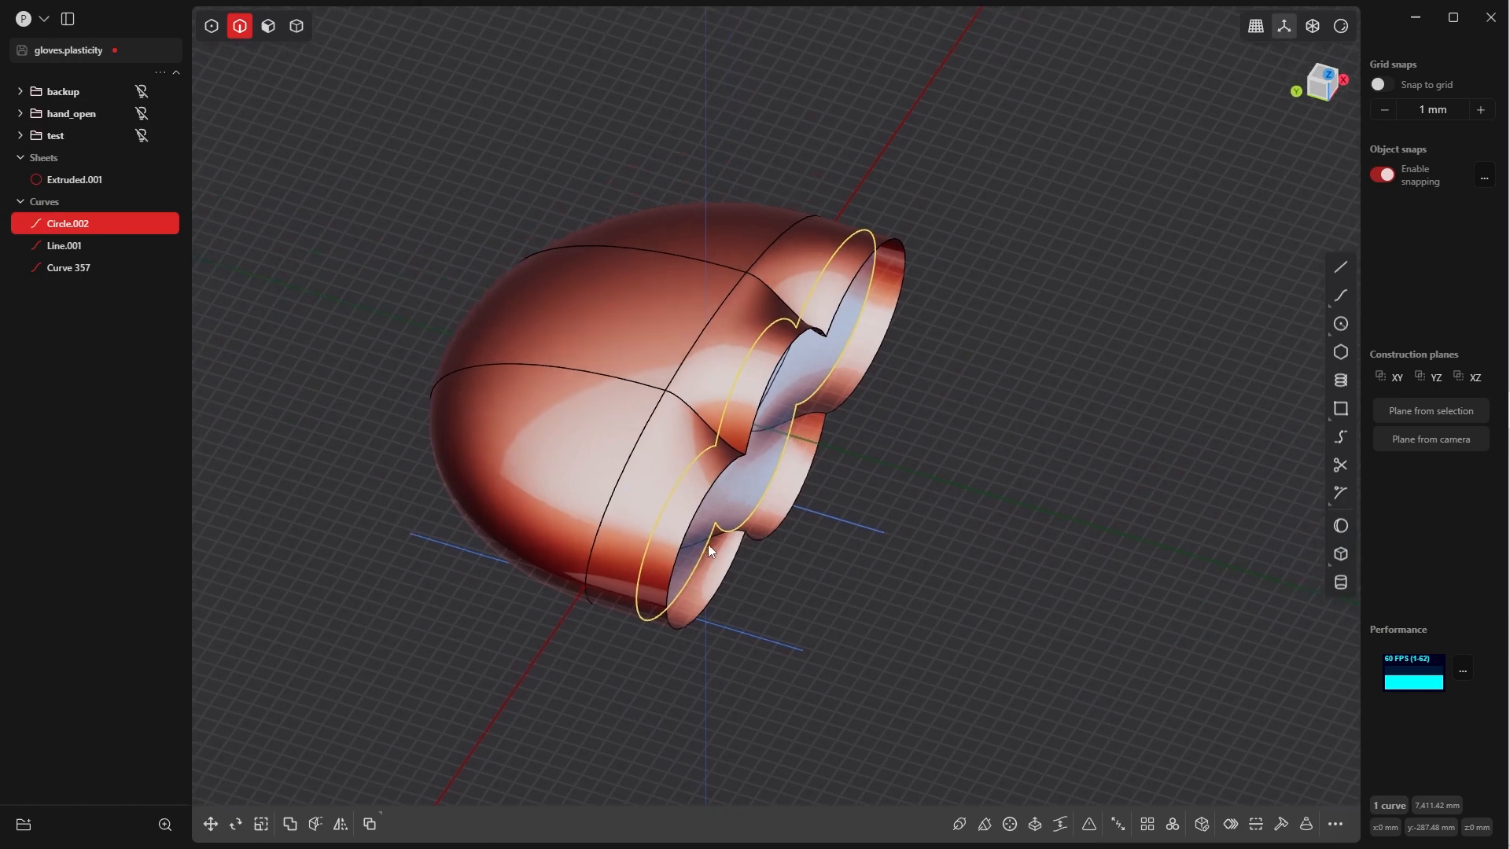
scroll(762, 460, "down", 3)
scroll(767, 503, "up", 5)
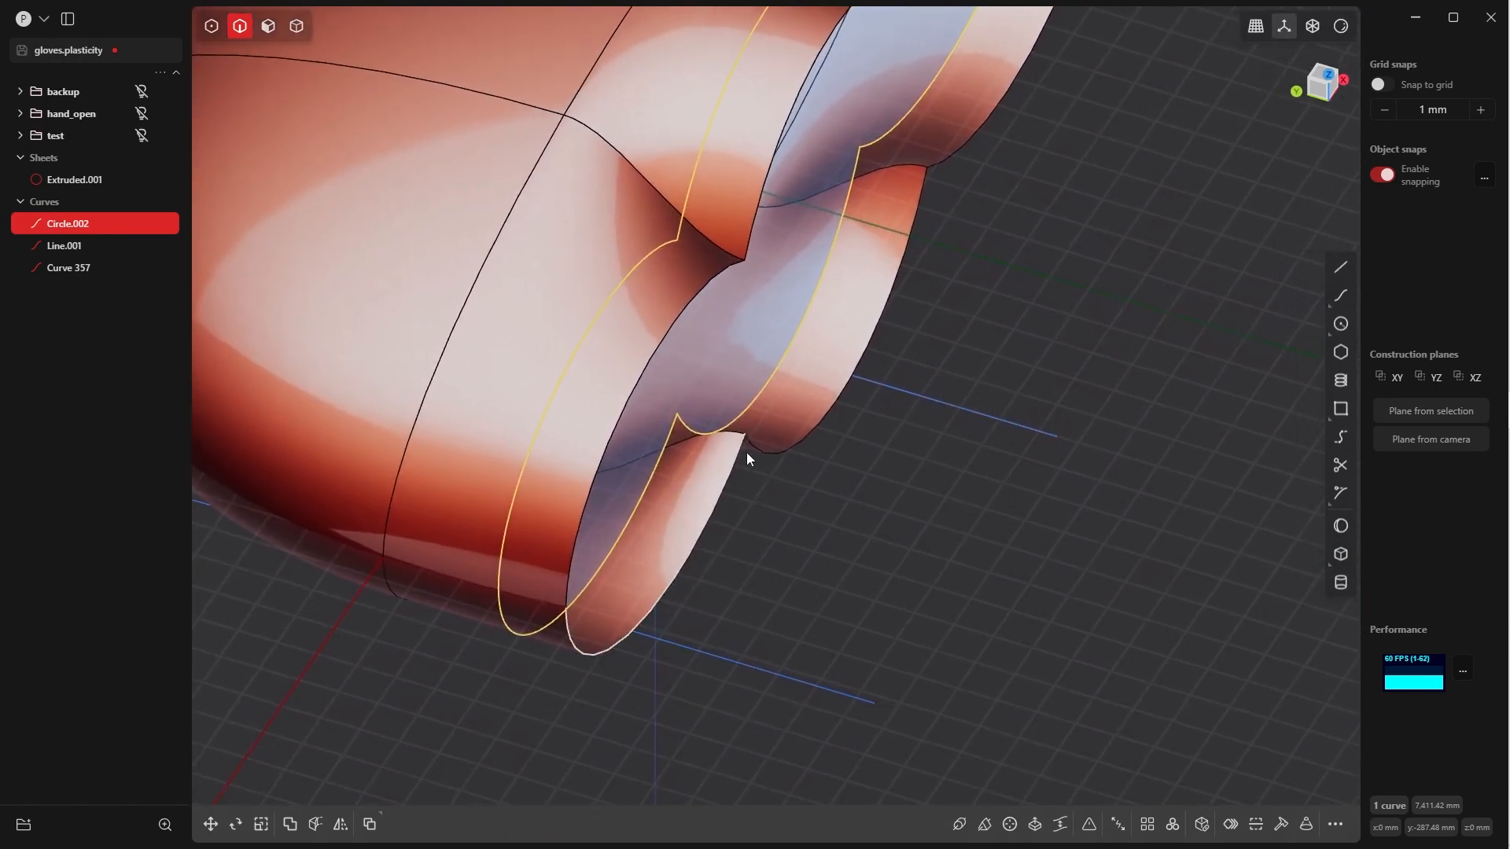
scroll(747, 451, "up", 1)
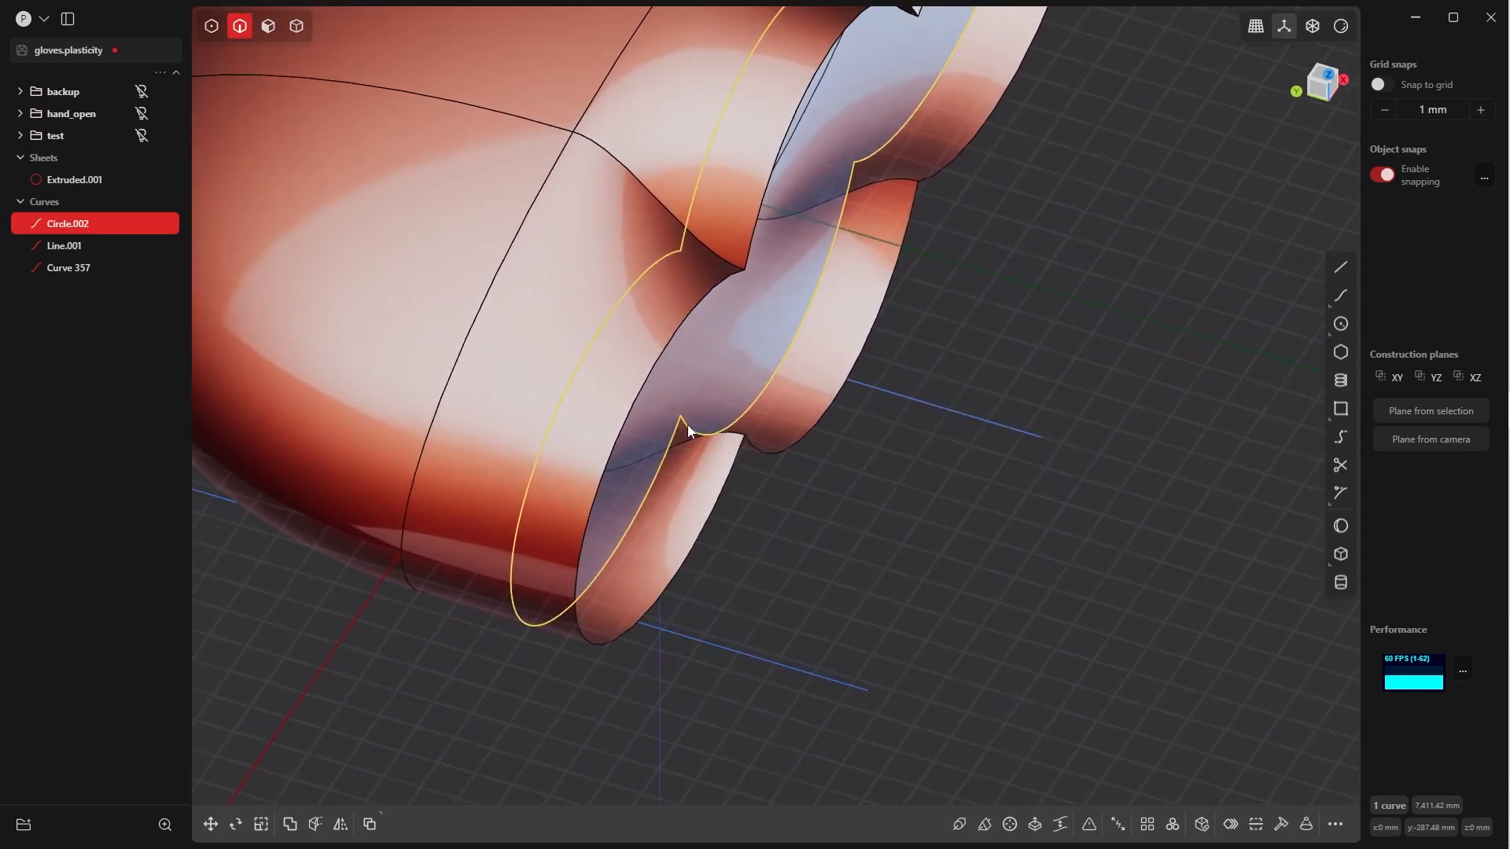
key("g")
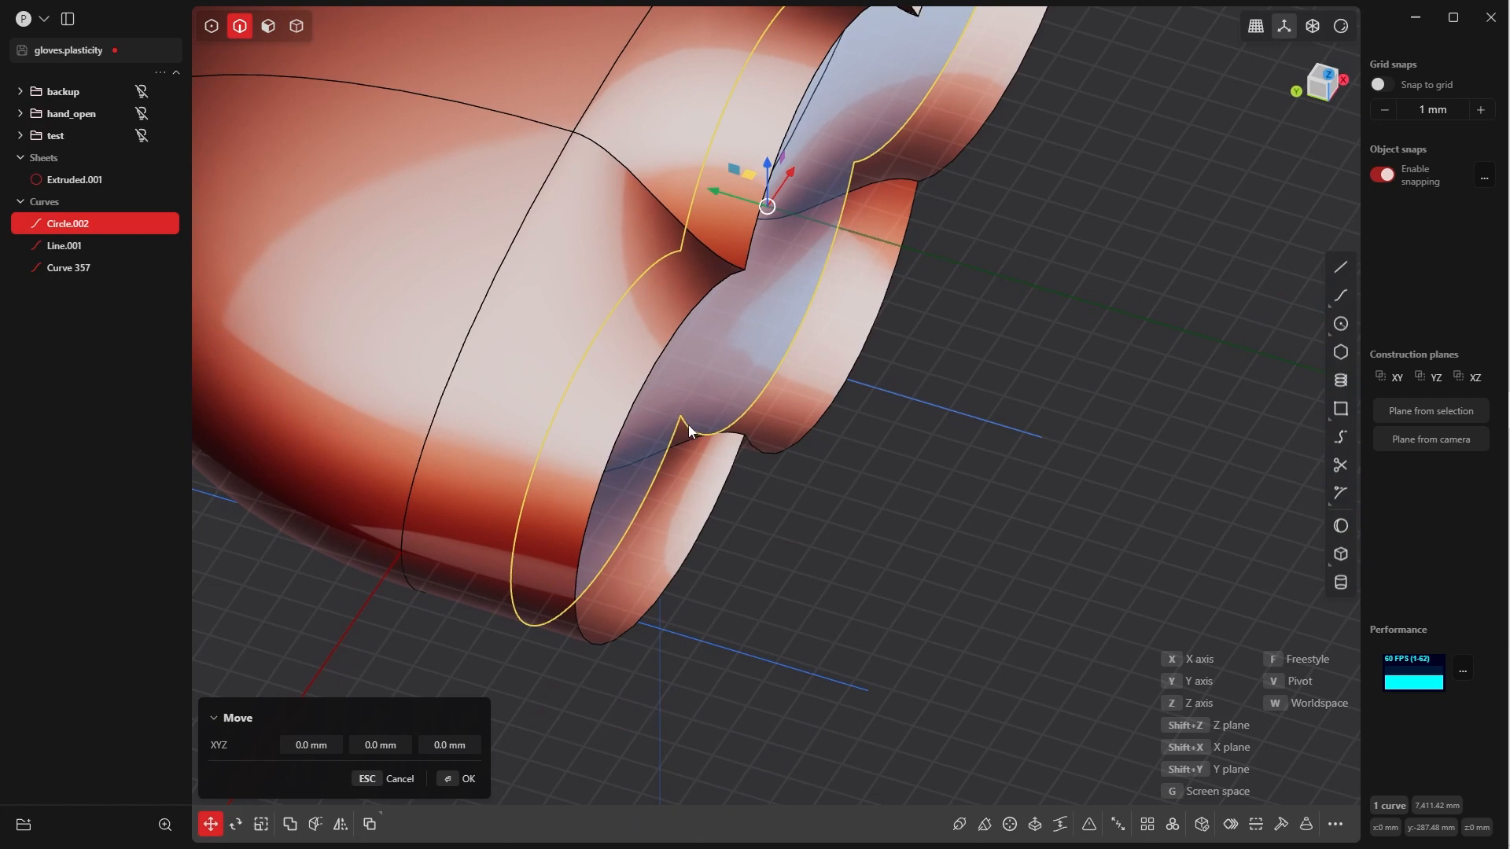
left_click(1274, 681)
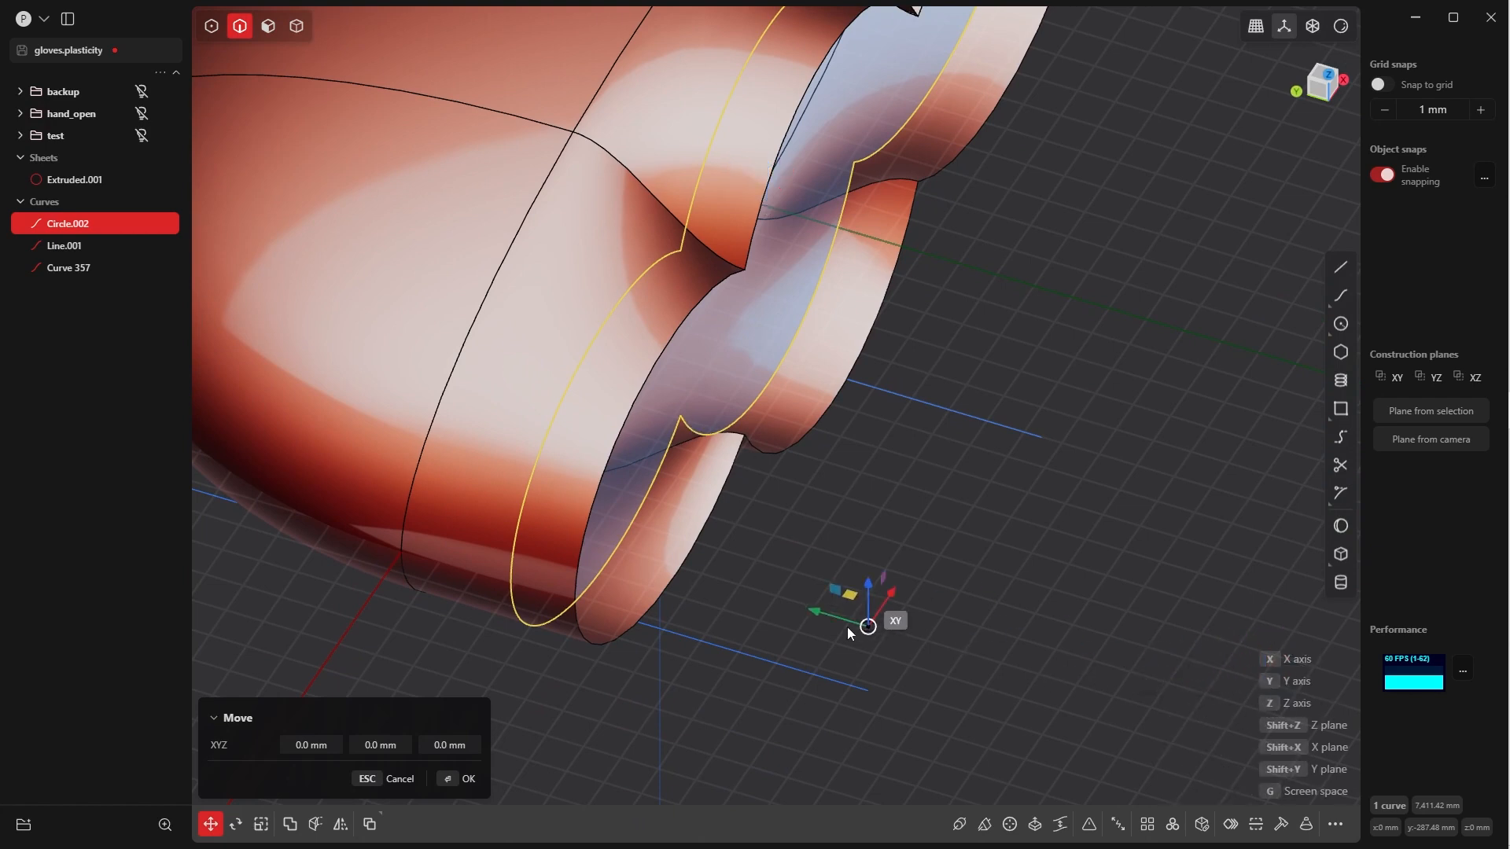
left_click(681, 418)
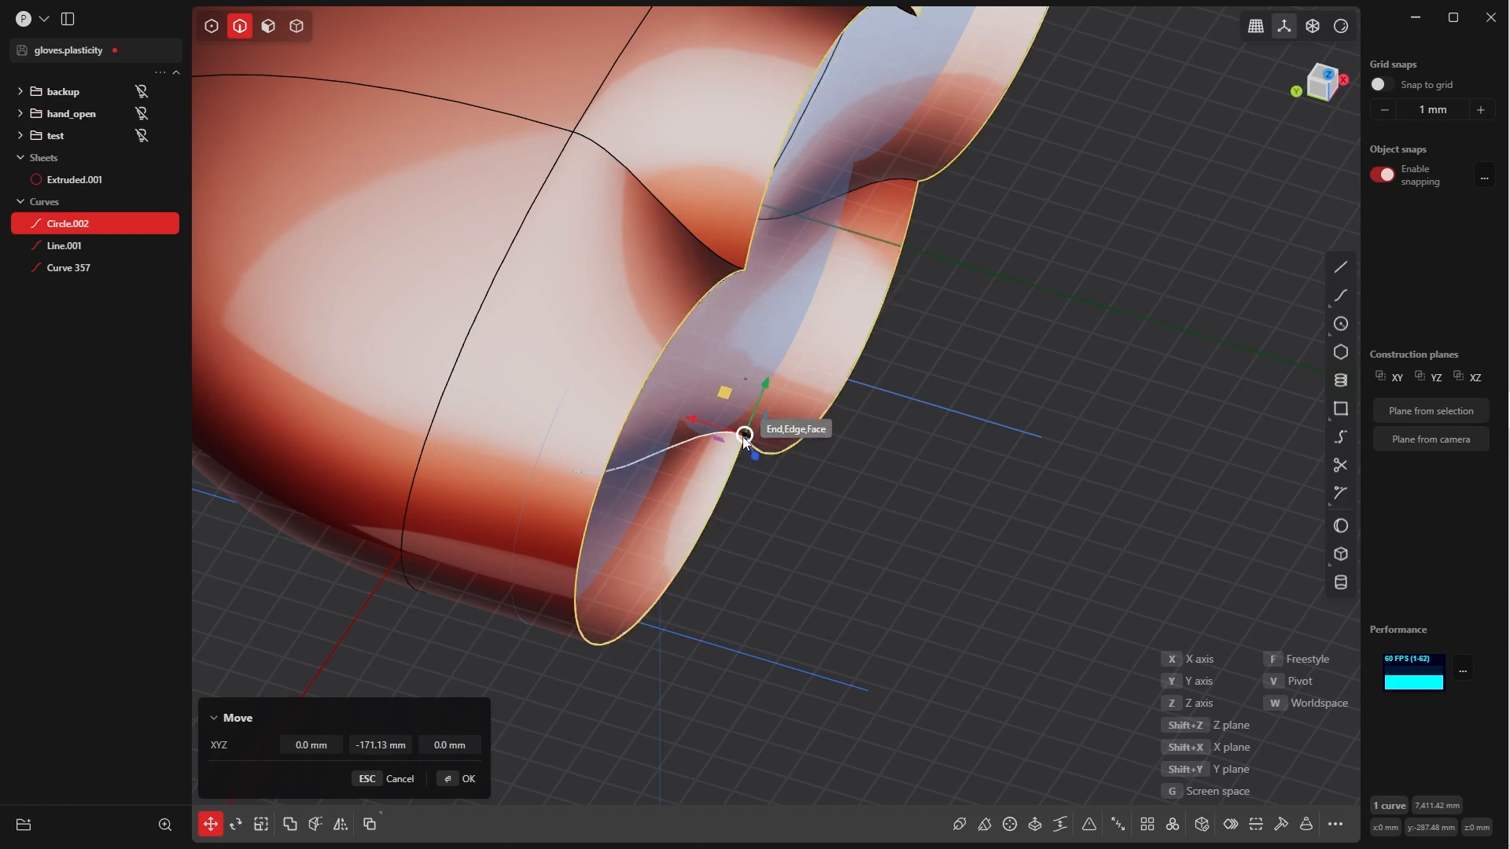
left_click(745, 438)
left_click(453, 783)
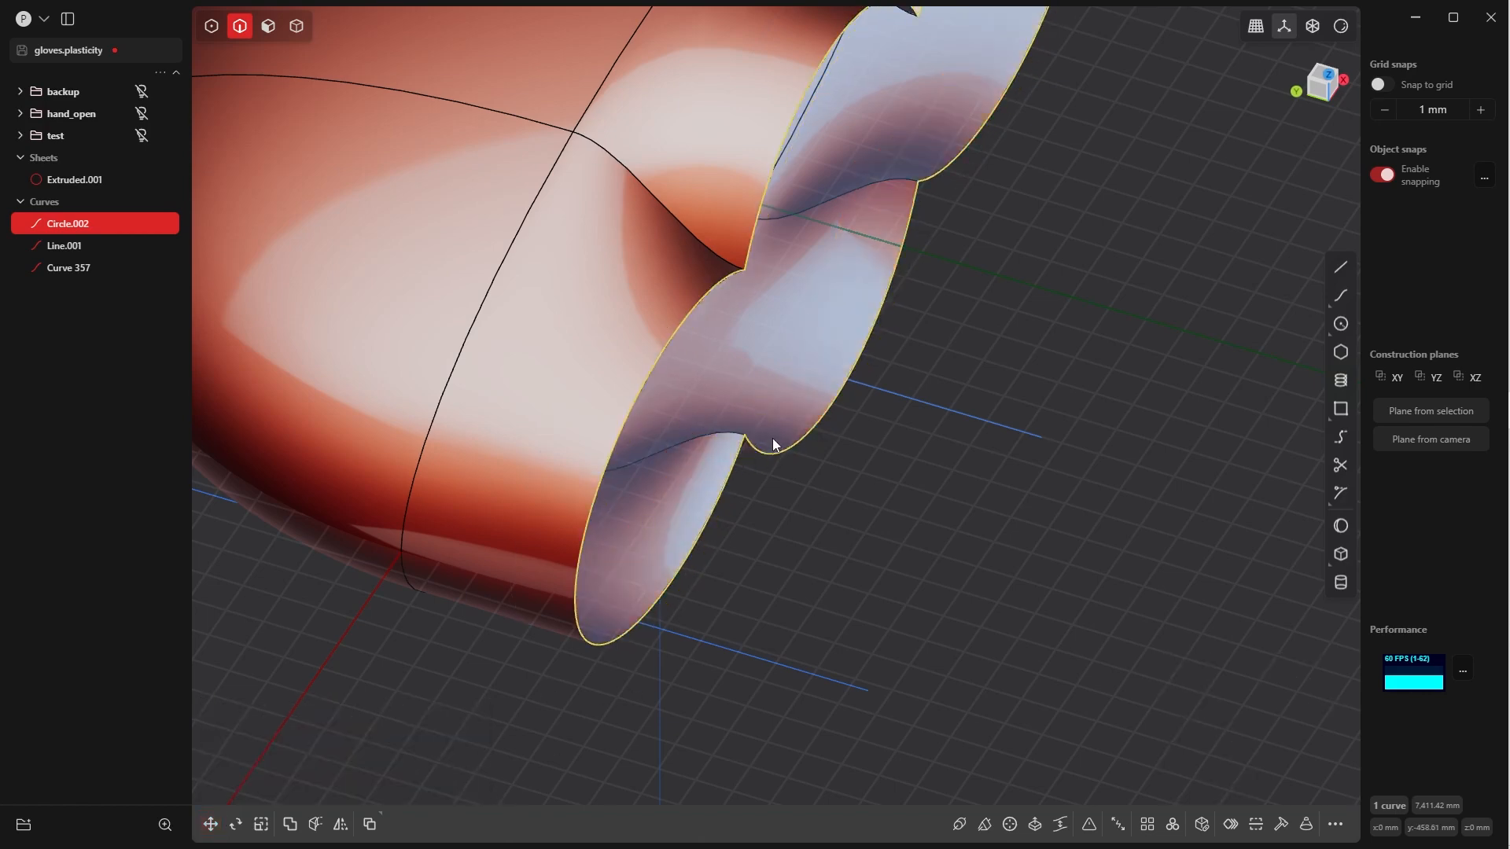
scroll(795, 326, "down", 3)
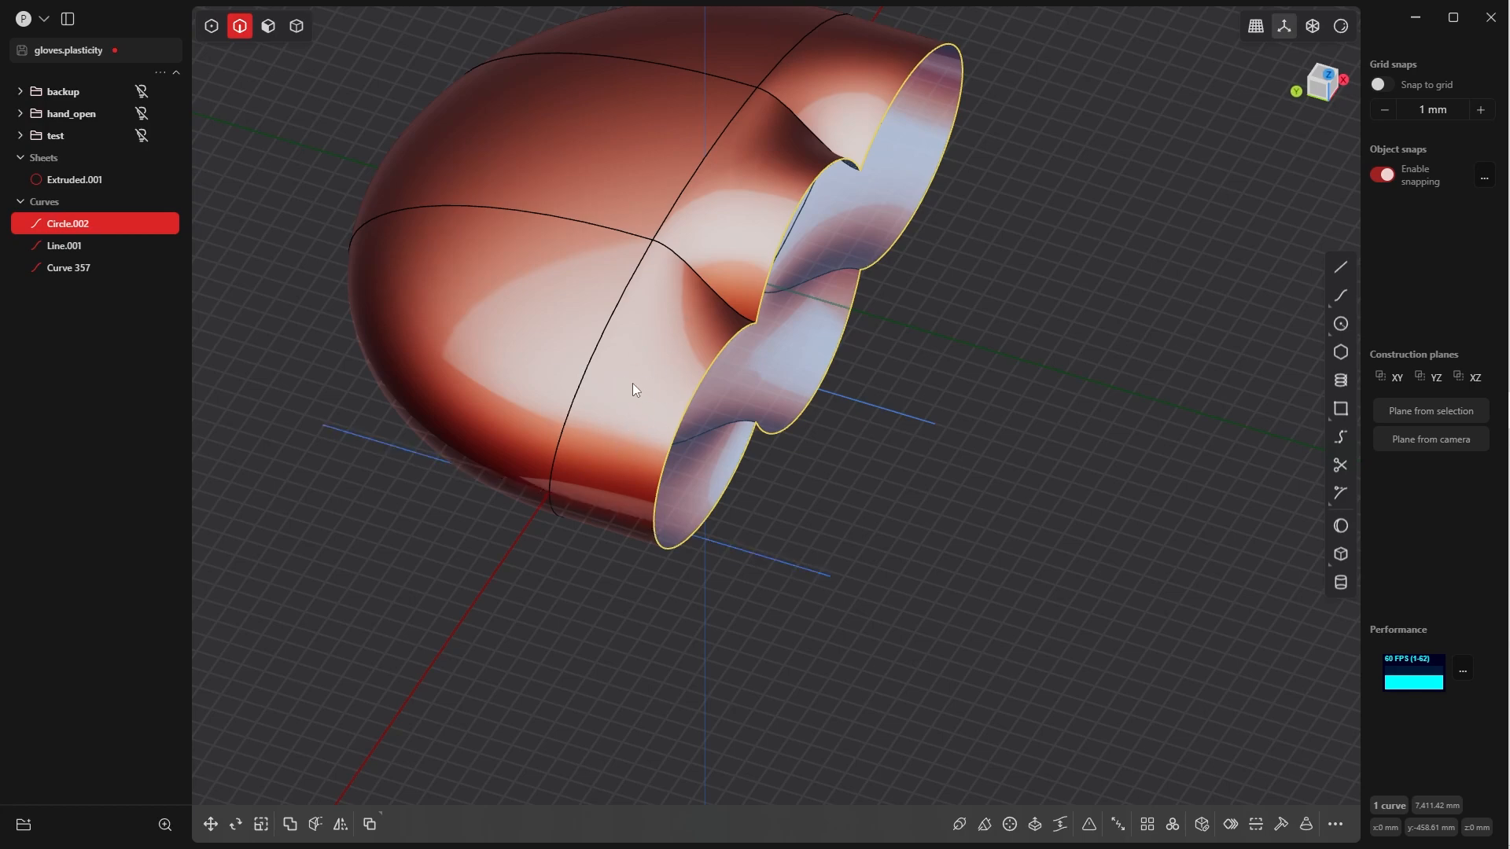
middle_click_drag(686, 425, 713, 387)
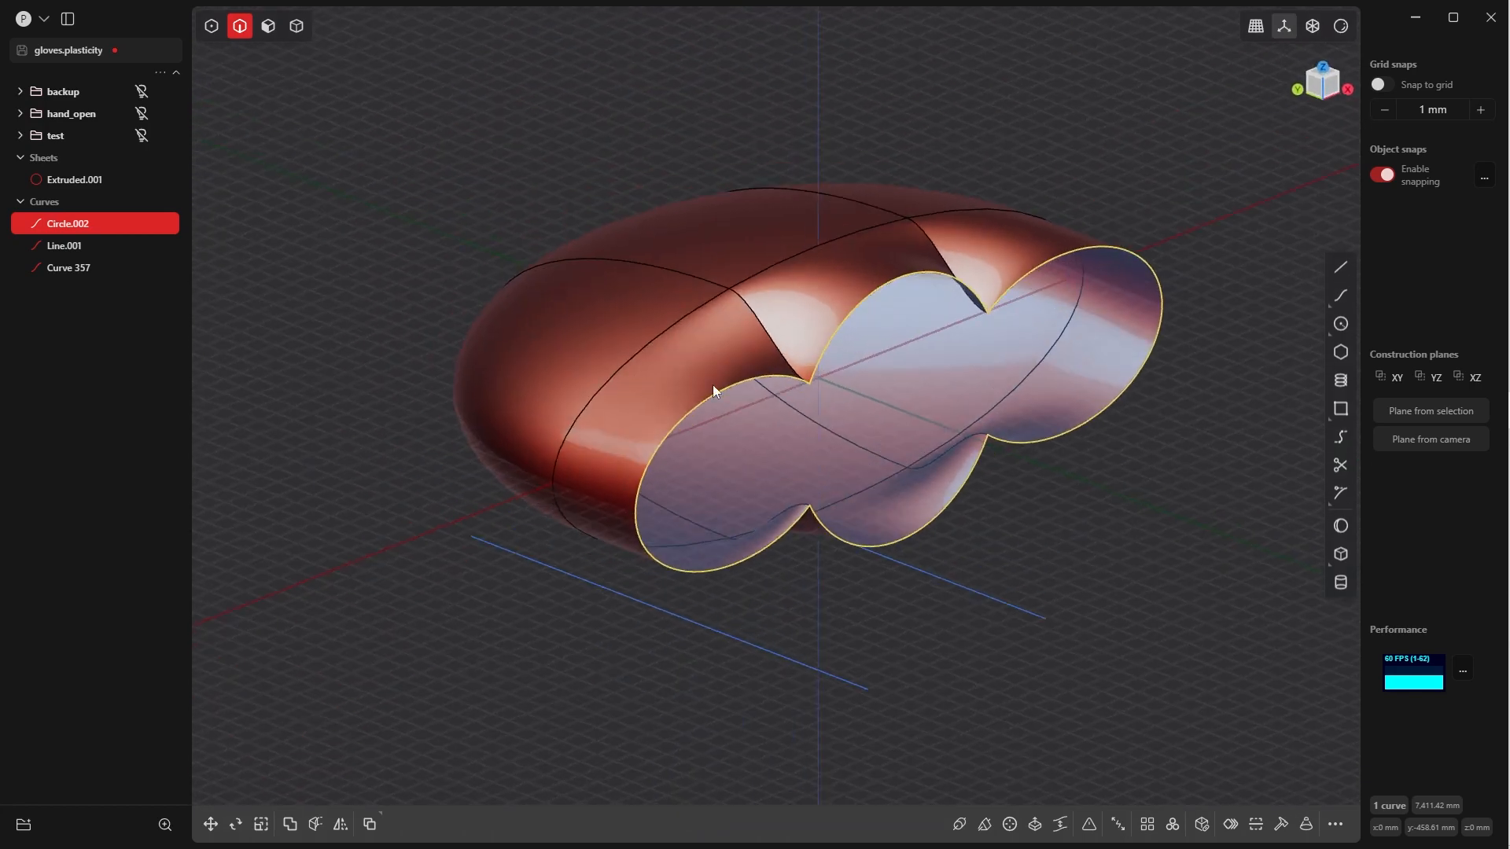
left_click(673, 724)
middle_click_drag(769, 554, 716, 447, "shift")
scroll(666, 546, "up", 2)
scroll(681, 503, "down", 2)
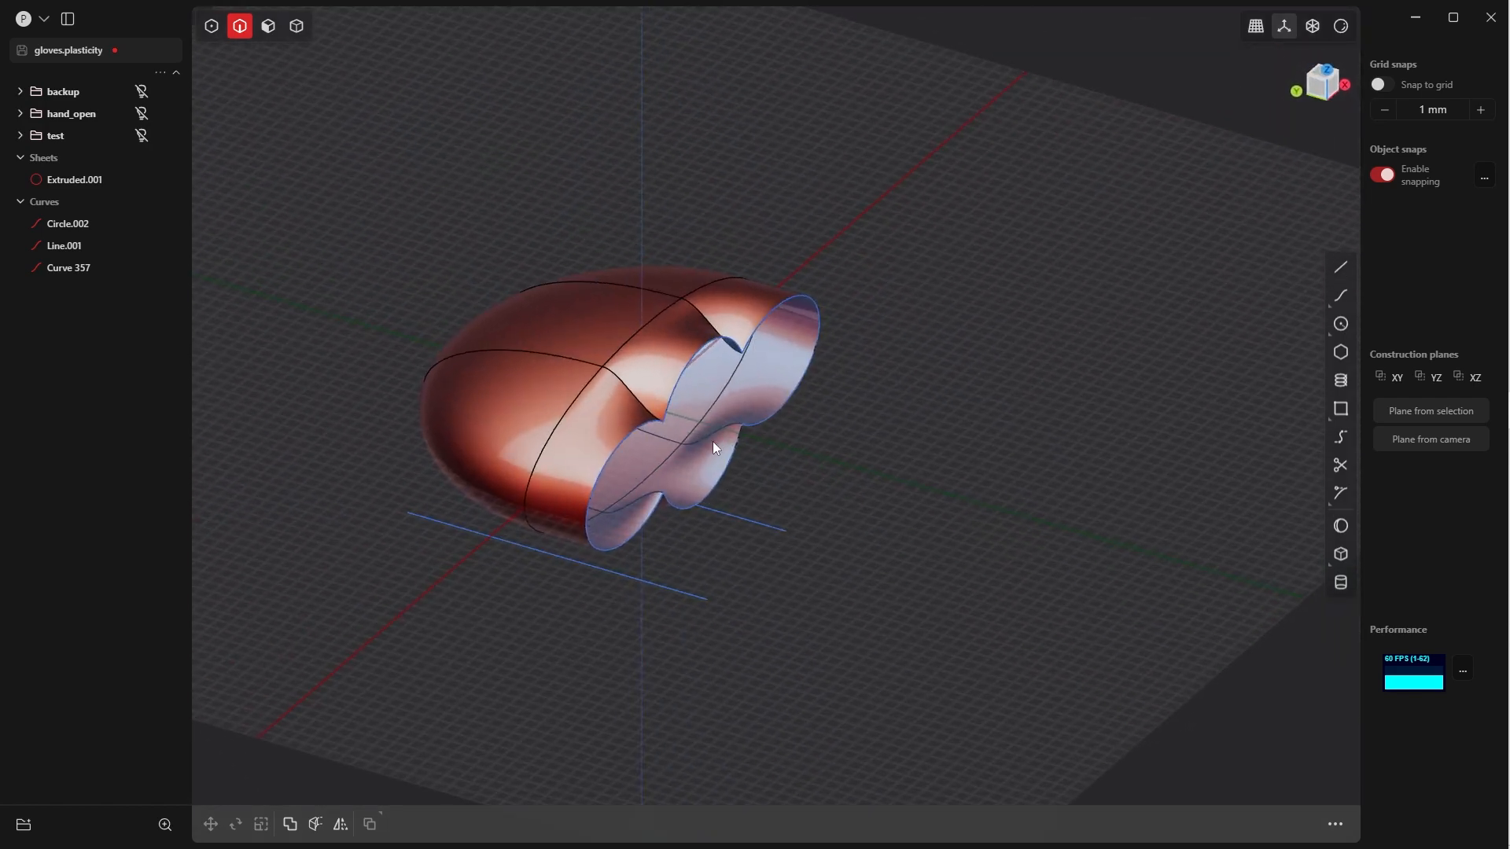
middle_click_drag(724, 512, 682, 488)
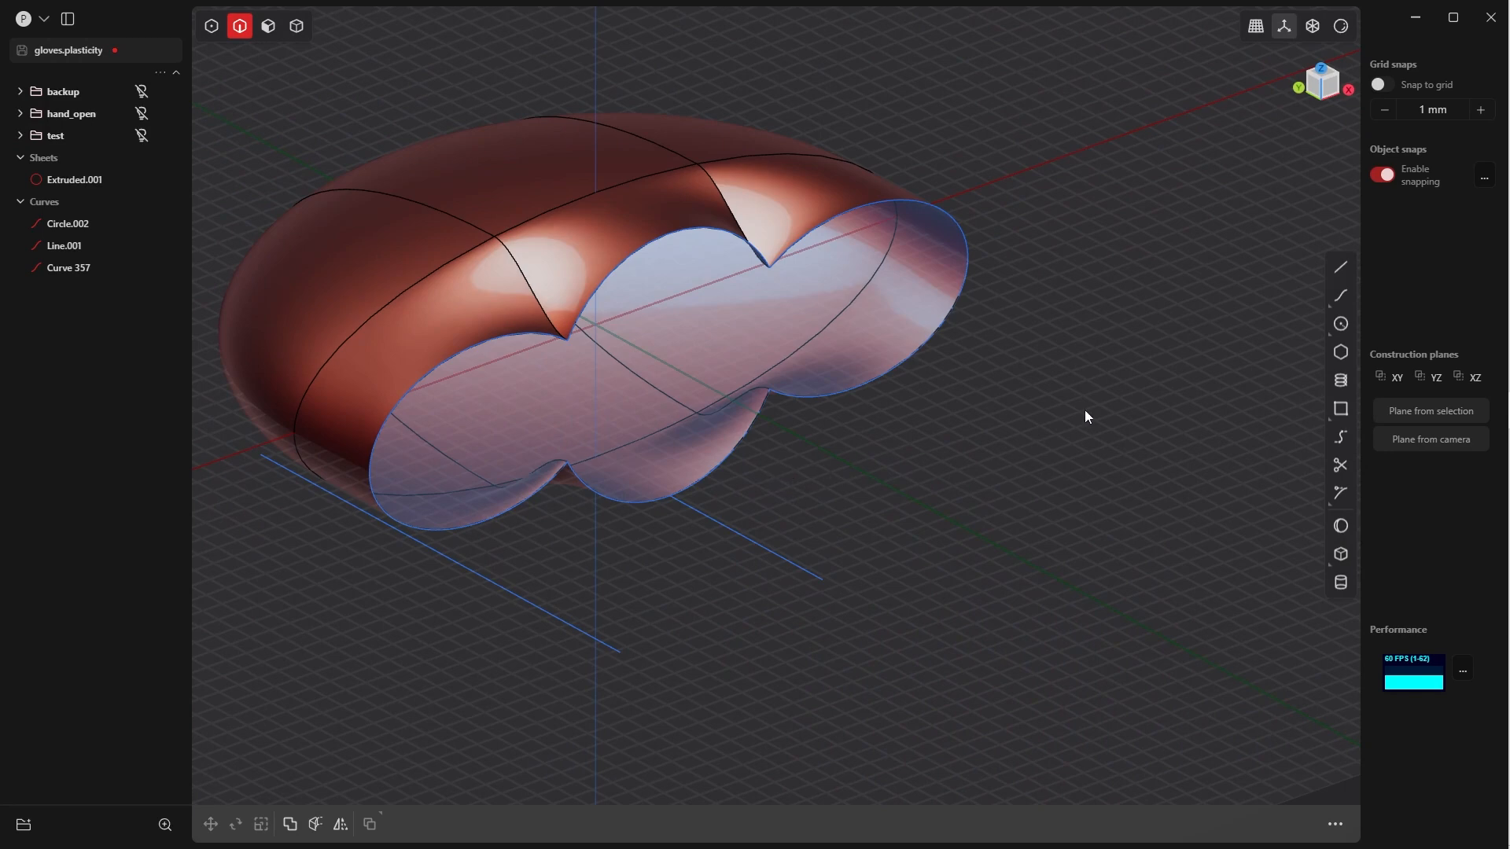
Hide the palm sheet Extruded.001, leaving the three-lobed profile curve and guide lines for drawing a two-point circle
middle_click_drag(897, 492, 789, 506)
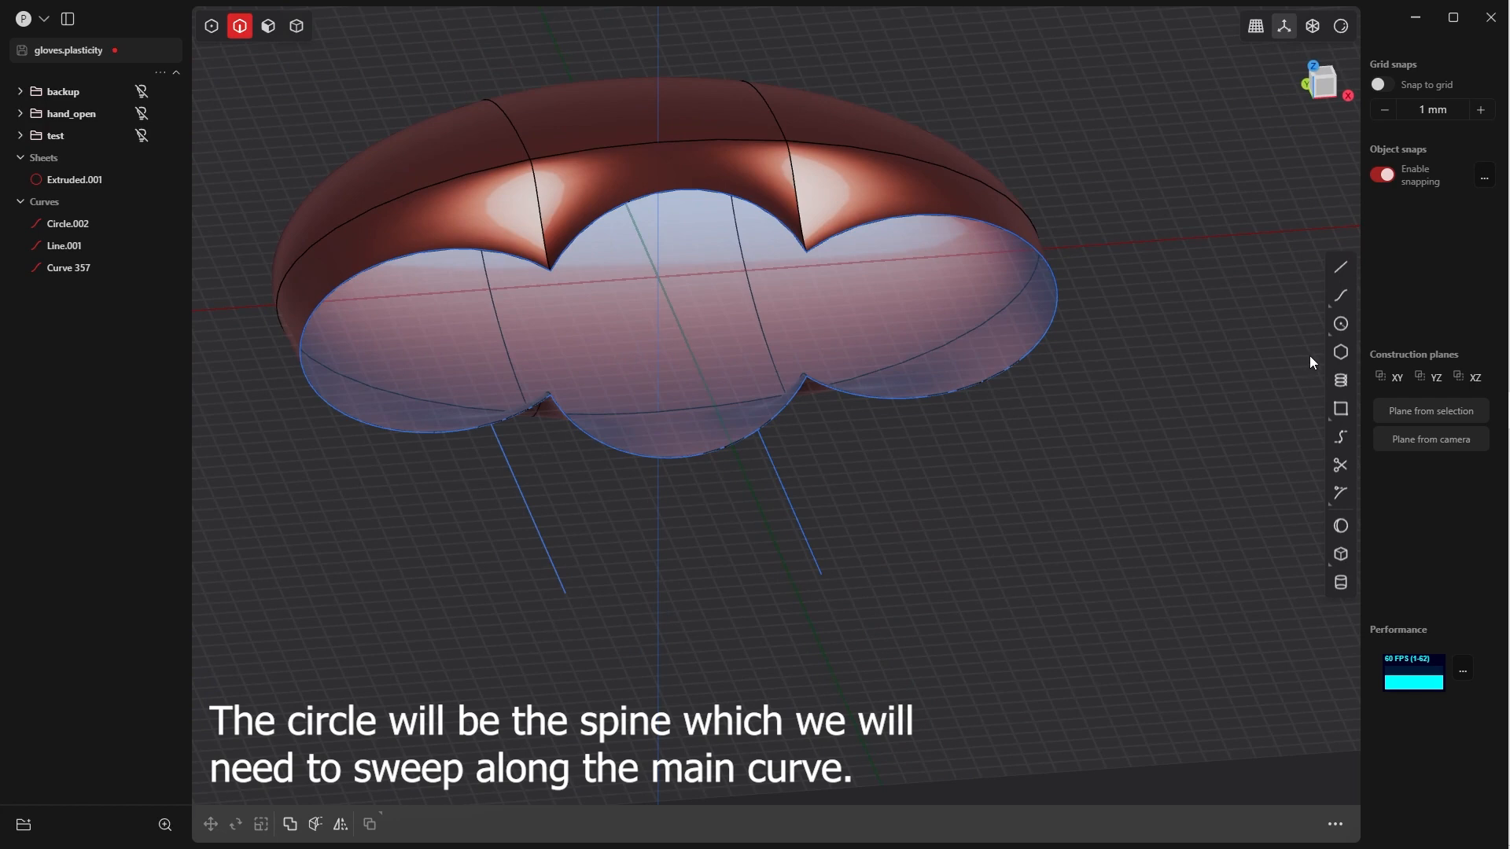
mouse_move(1340, 324)
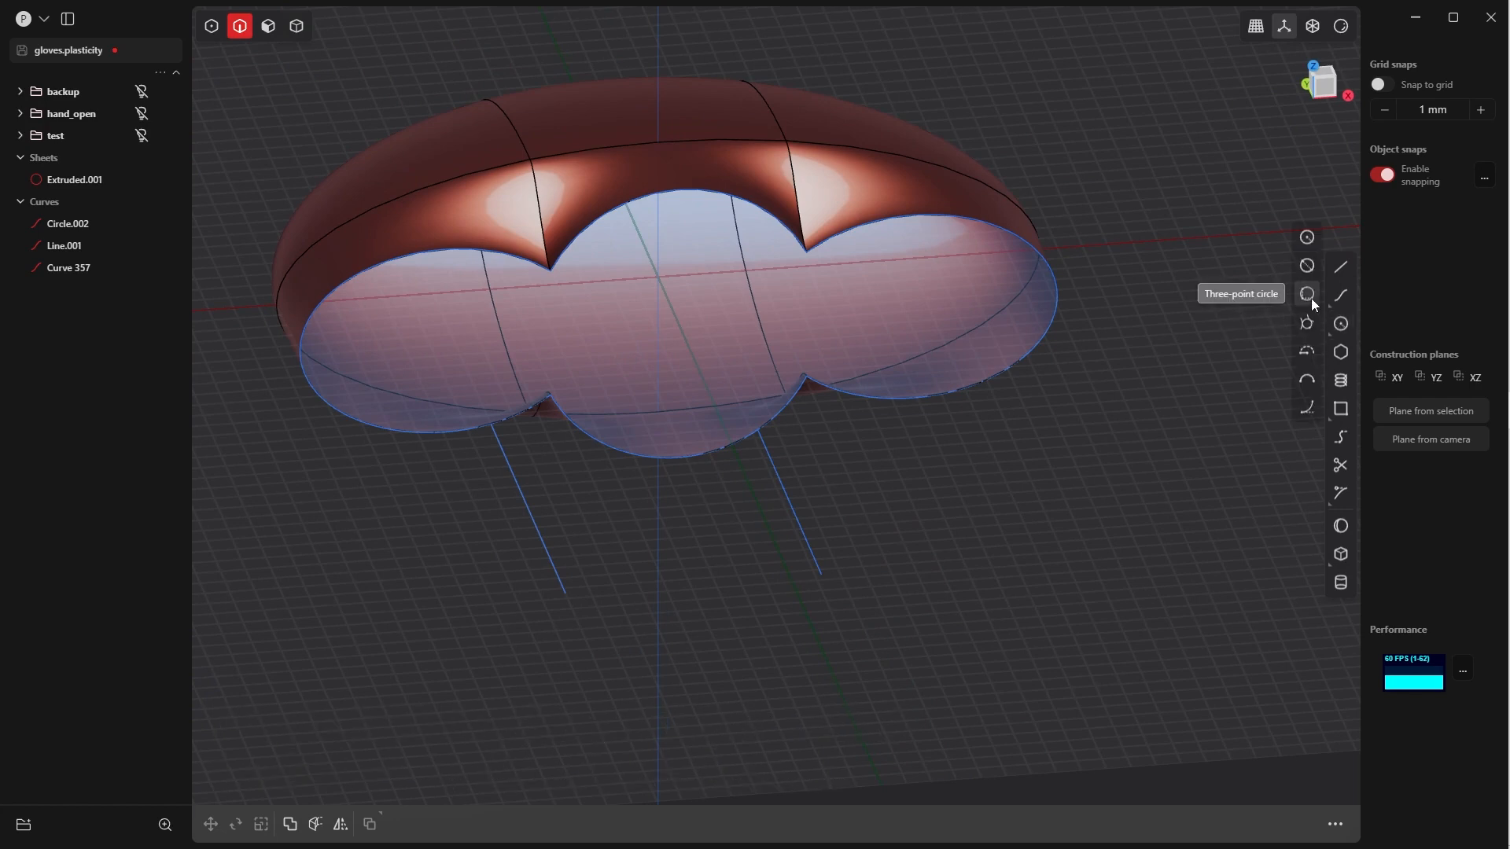
left_click(1308, 266)
scroll(766, 578, "up", 5)
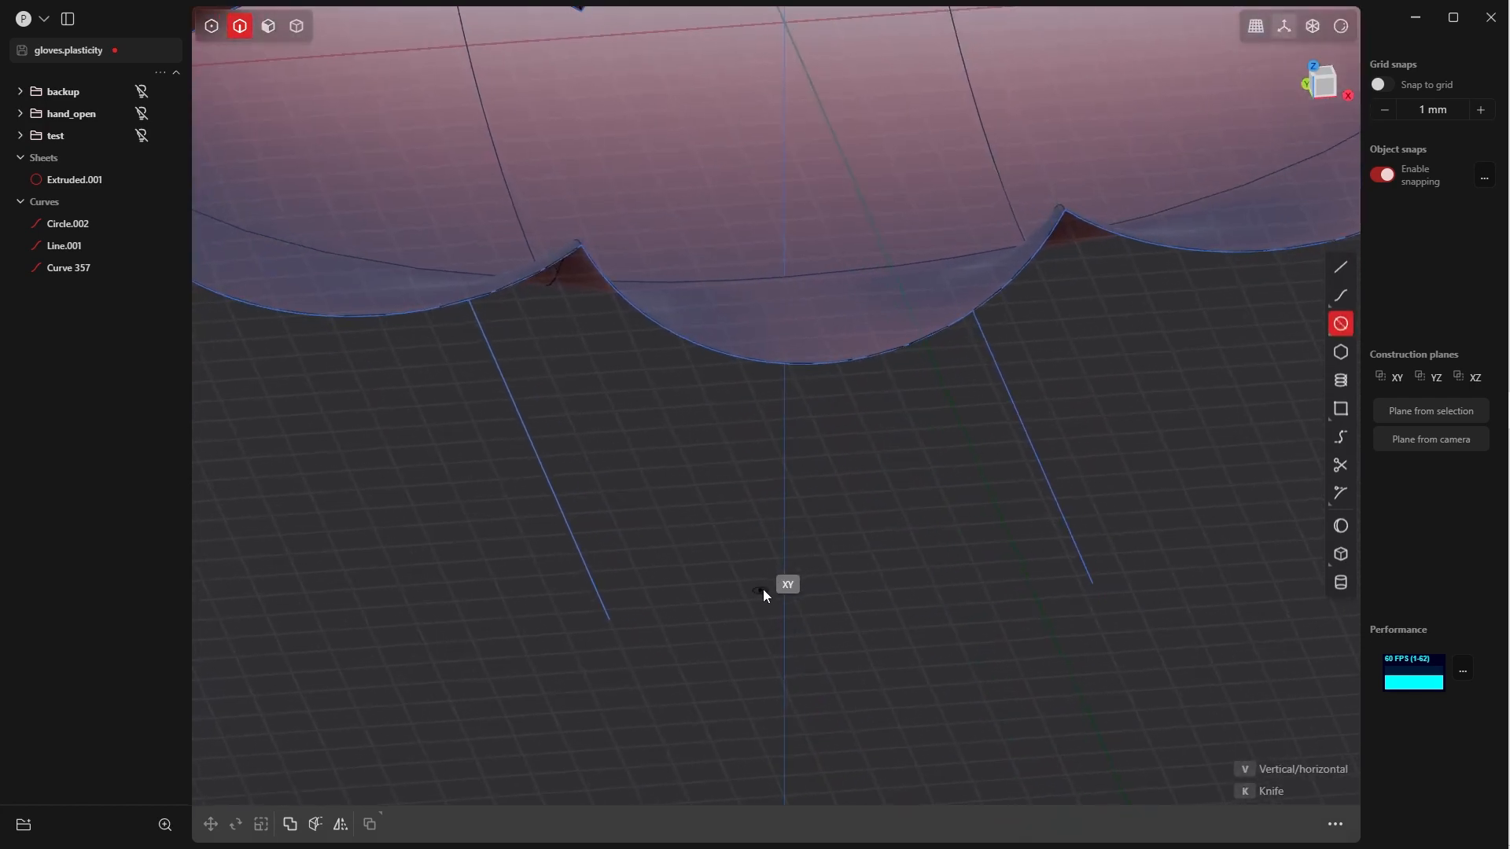
middle_click_drag(763, 590, 728, 617, "shift")
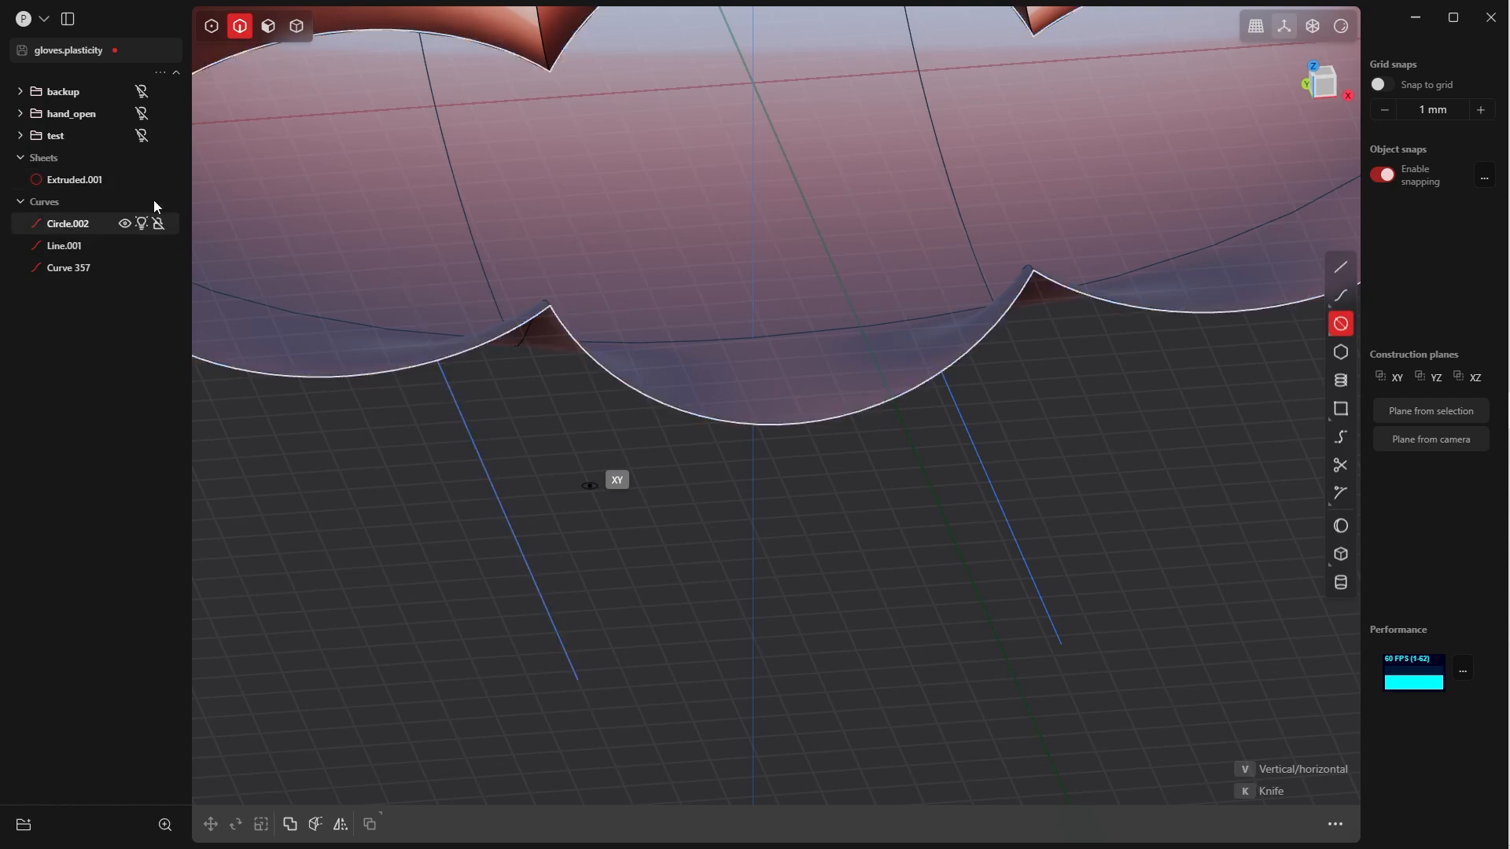
left_click(143, 180)
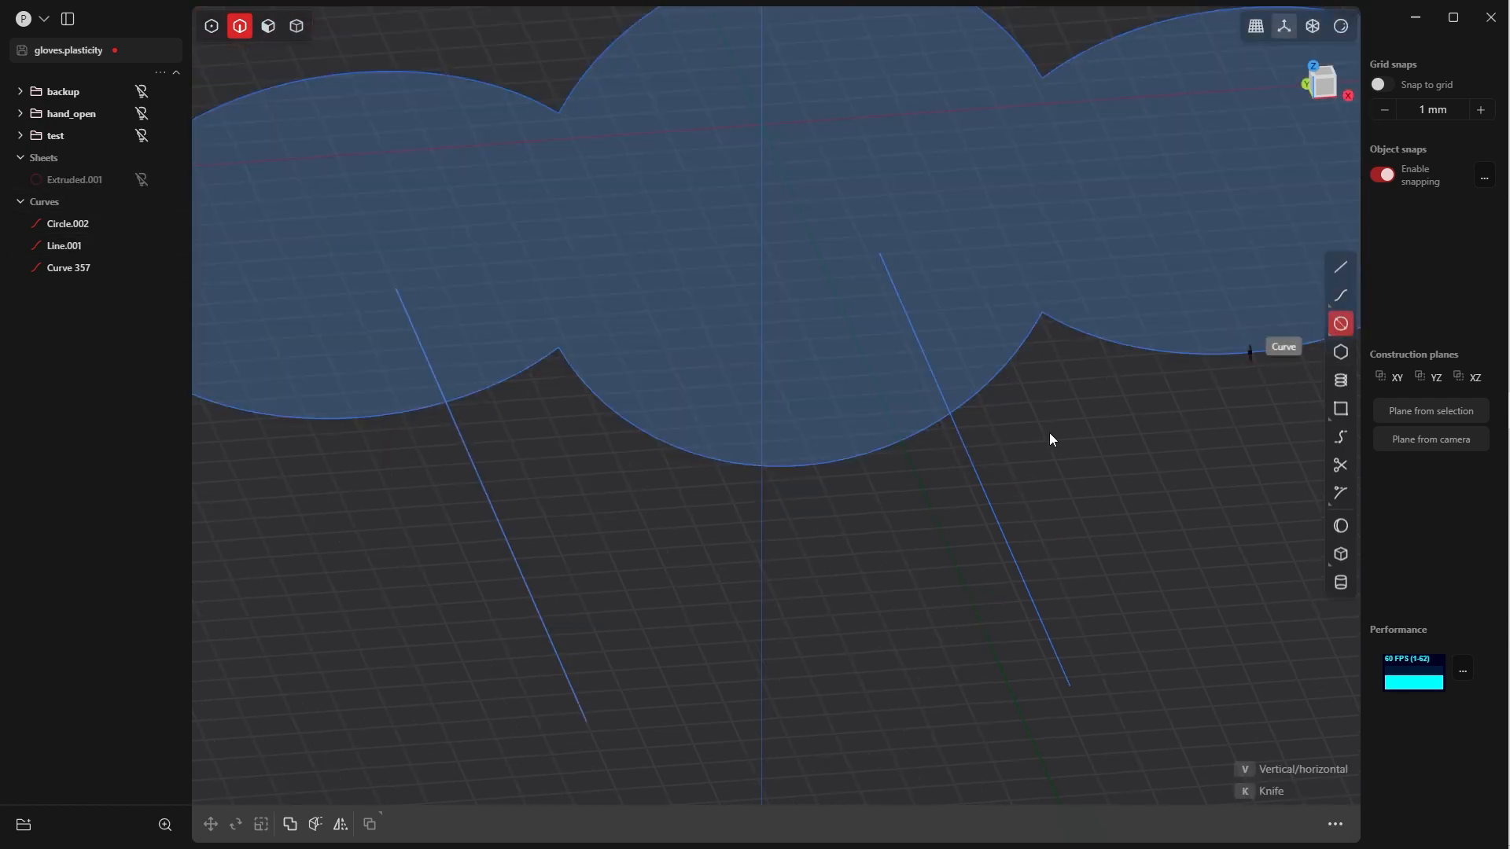
Try a vertical two-point circle of about 32 mm radius below the middle lobe's lower midpoint, and delete it
left_click(800, 464)
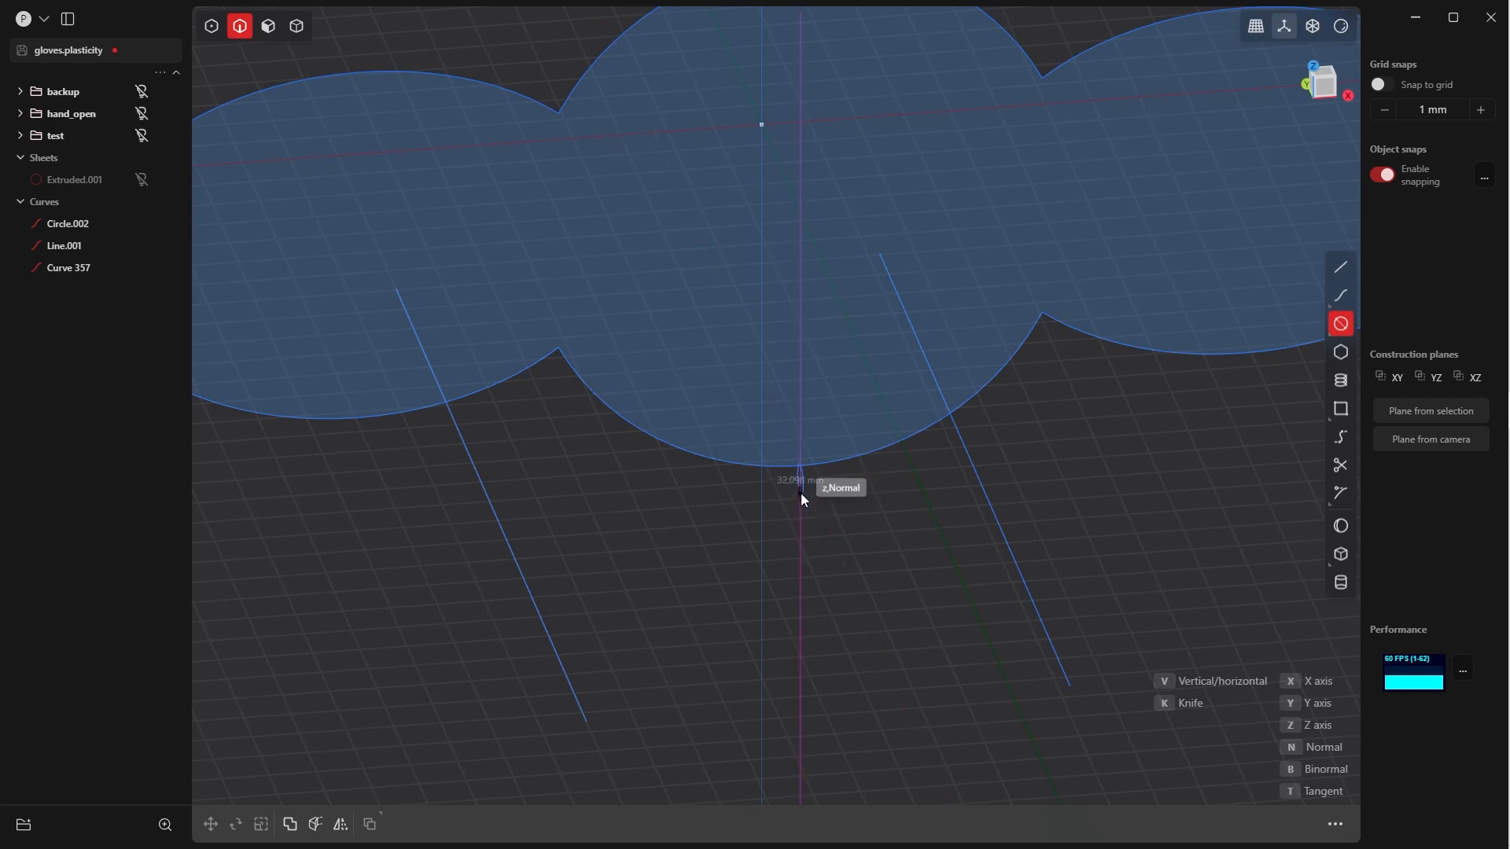
left_click(800, 493)
mouse_move(799, 496)
middle_mouse_down()
mouse_move(748, 517)
mouse_move(799, 507)
middle_mouse_up()
scroll(800, 513, "up", 3)
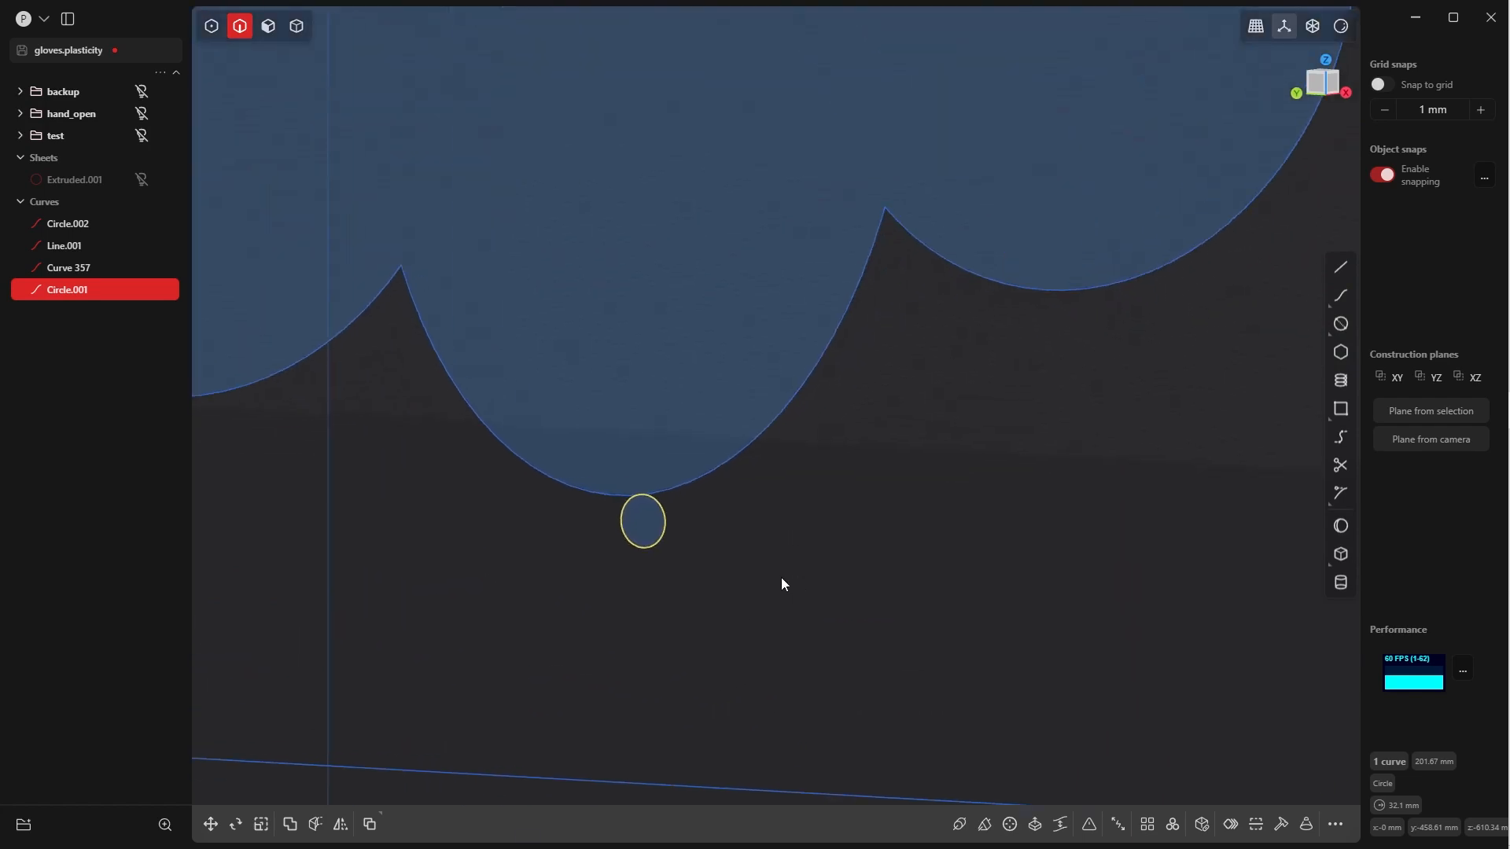
middle_click_drag(782, 582, 812, 507, "shift")
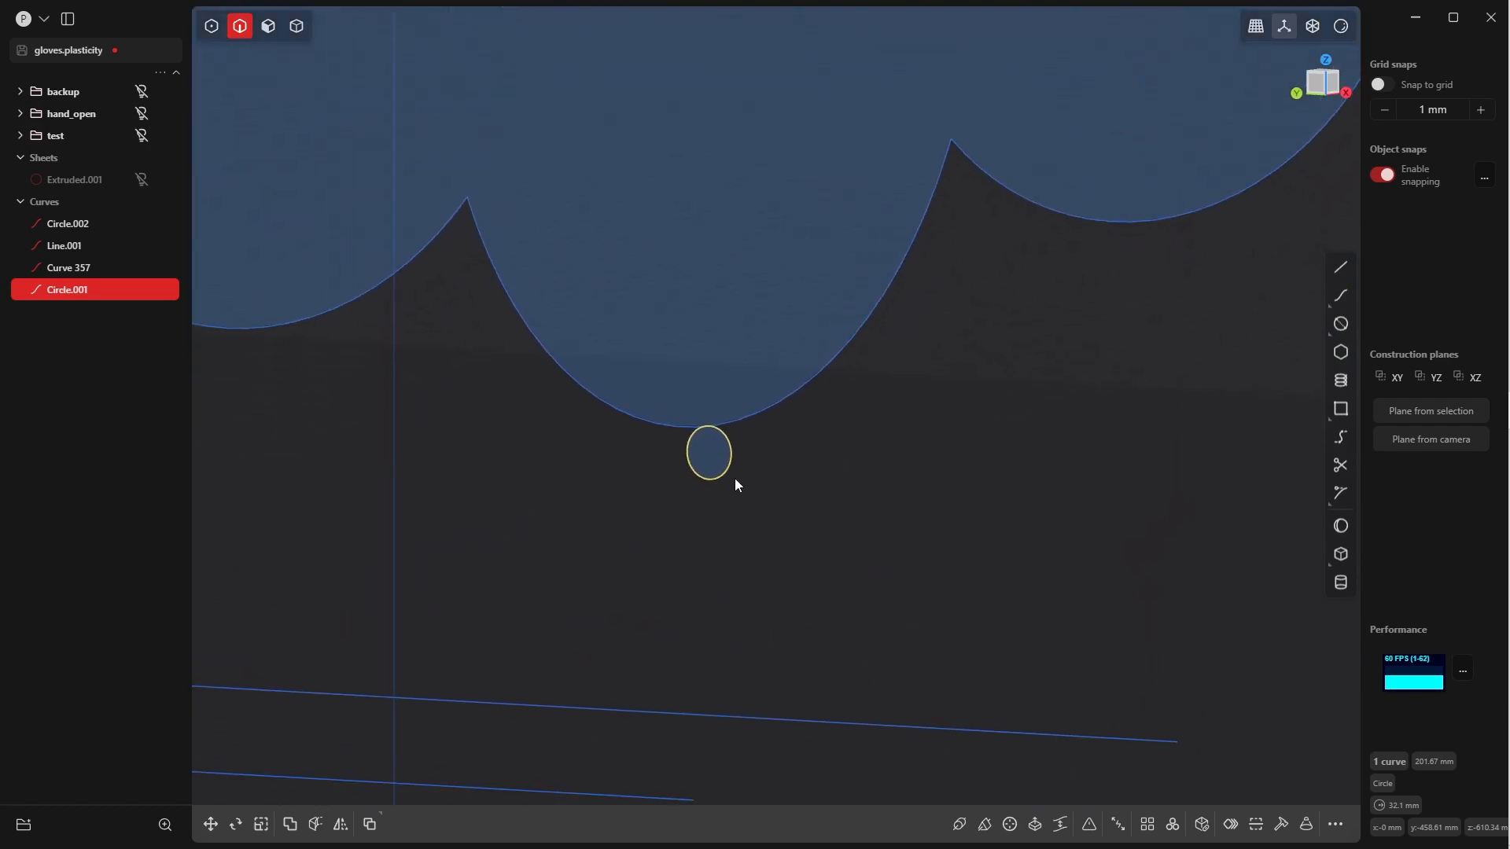
key("Delete")
Draw a vertical two-point circle of about 10 mm radius hanging from the middle lobe's lower midpoint
left_click(1338, 328)
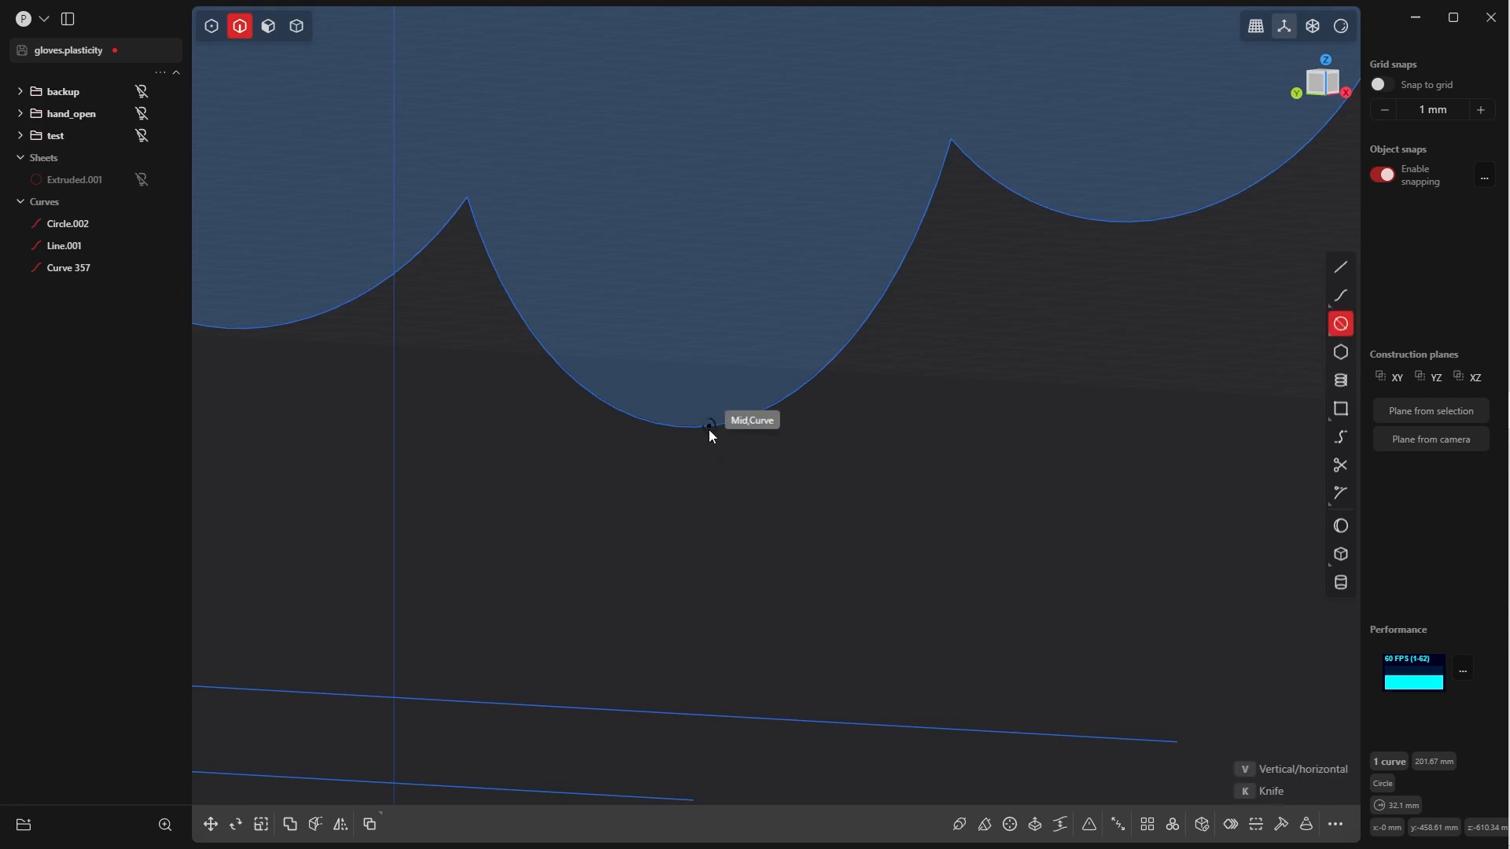
left_click(709, 427)
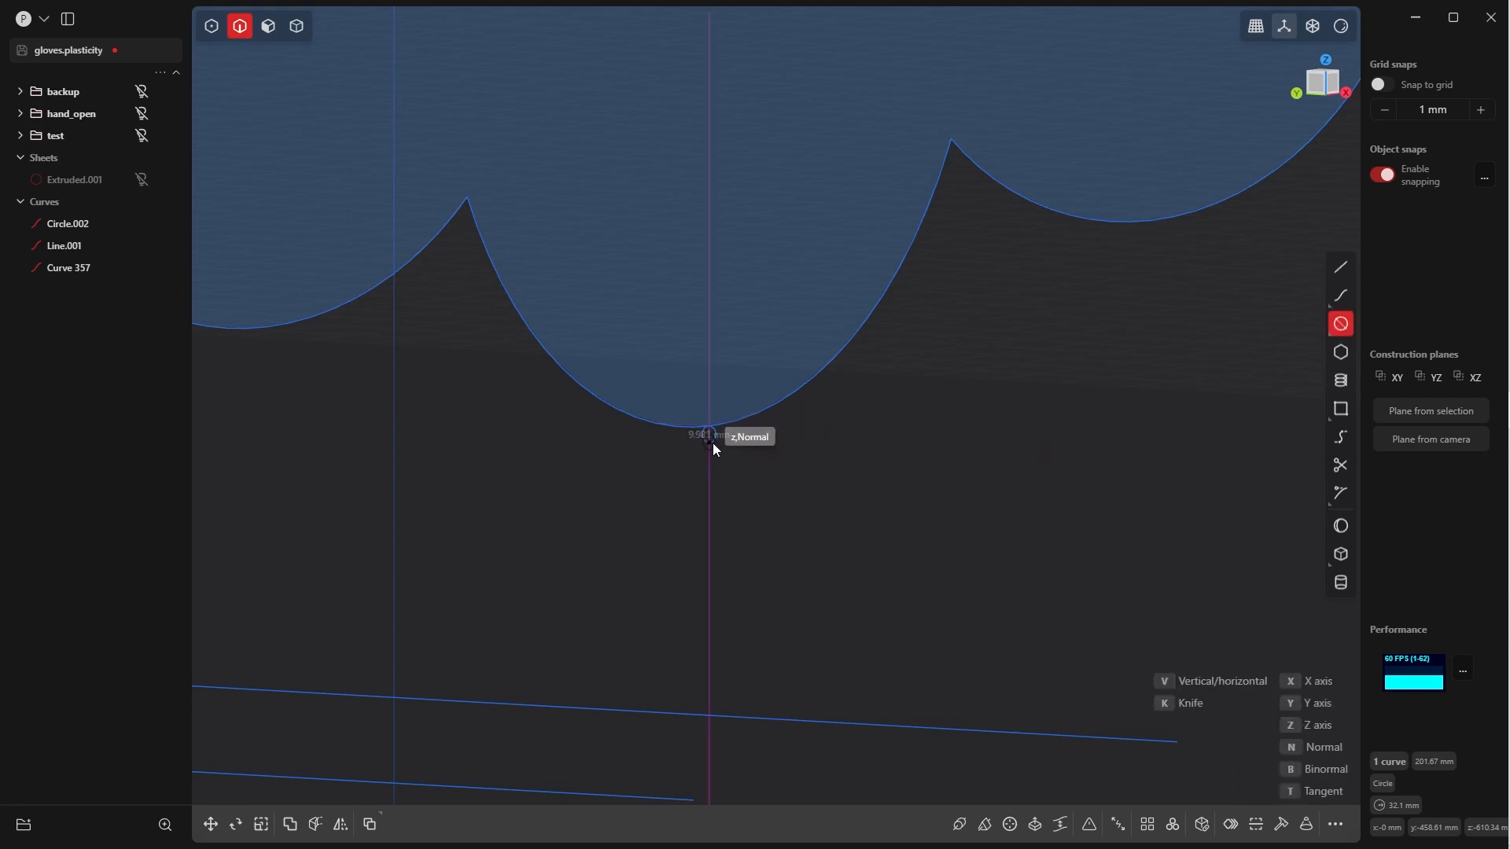
left_click(715, 444)
scroll(718, 343, "up", 3)
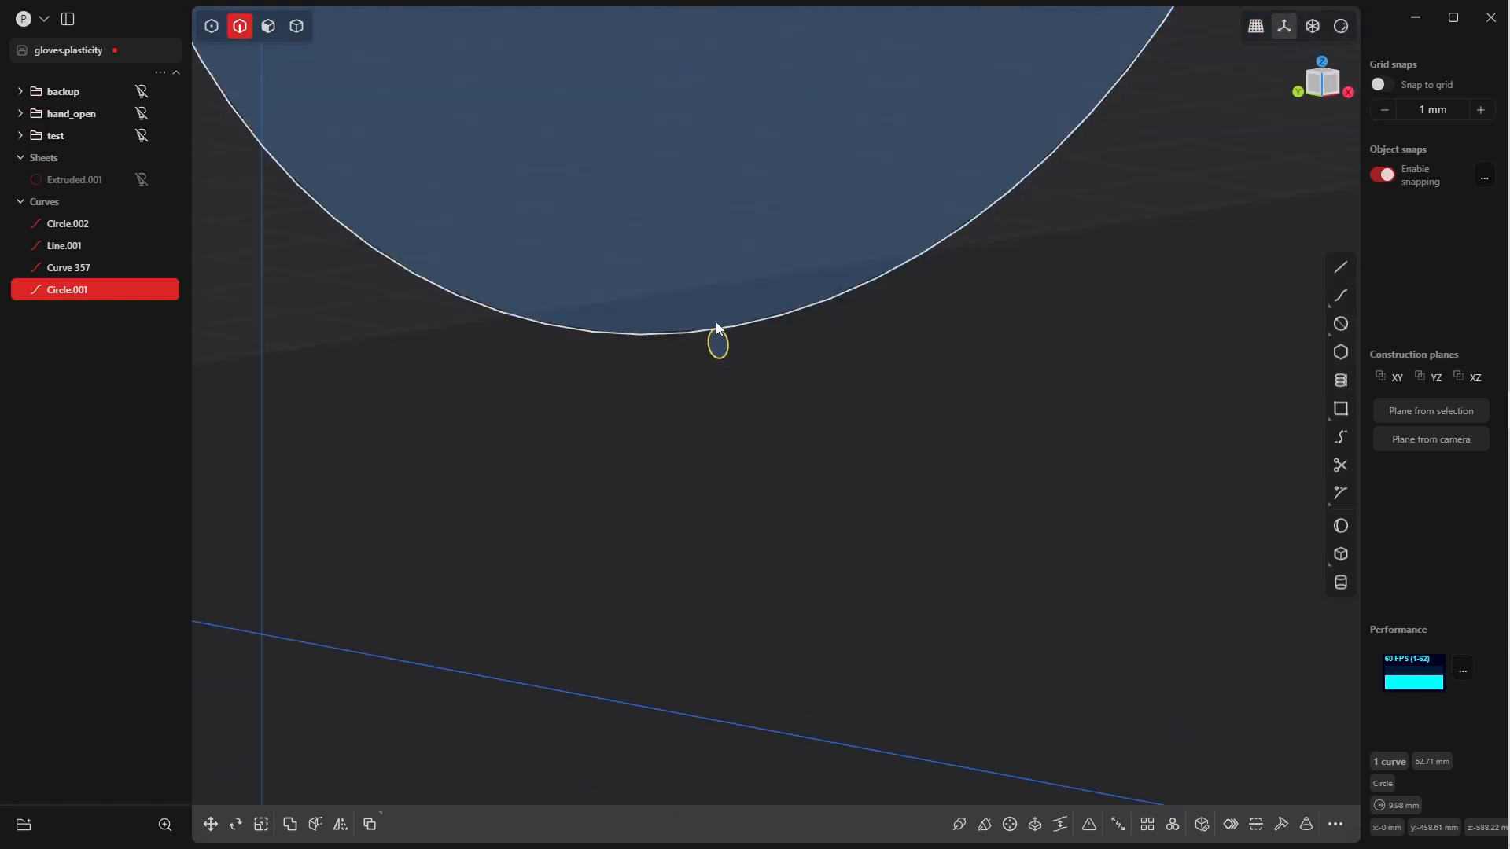
In the Left view, draw a vertical line from the small circle's uppermost point down through it and beyond its lower edge
key("shift+a")
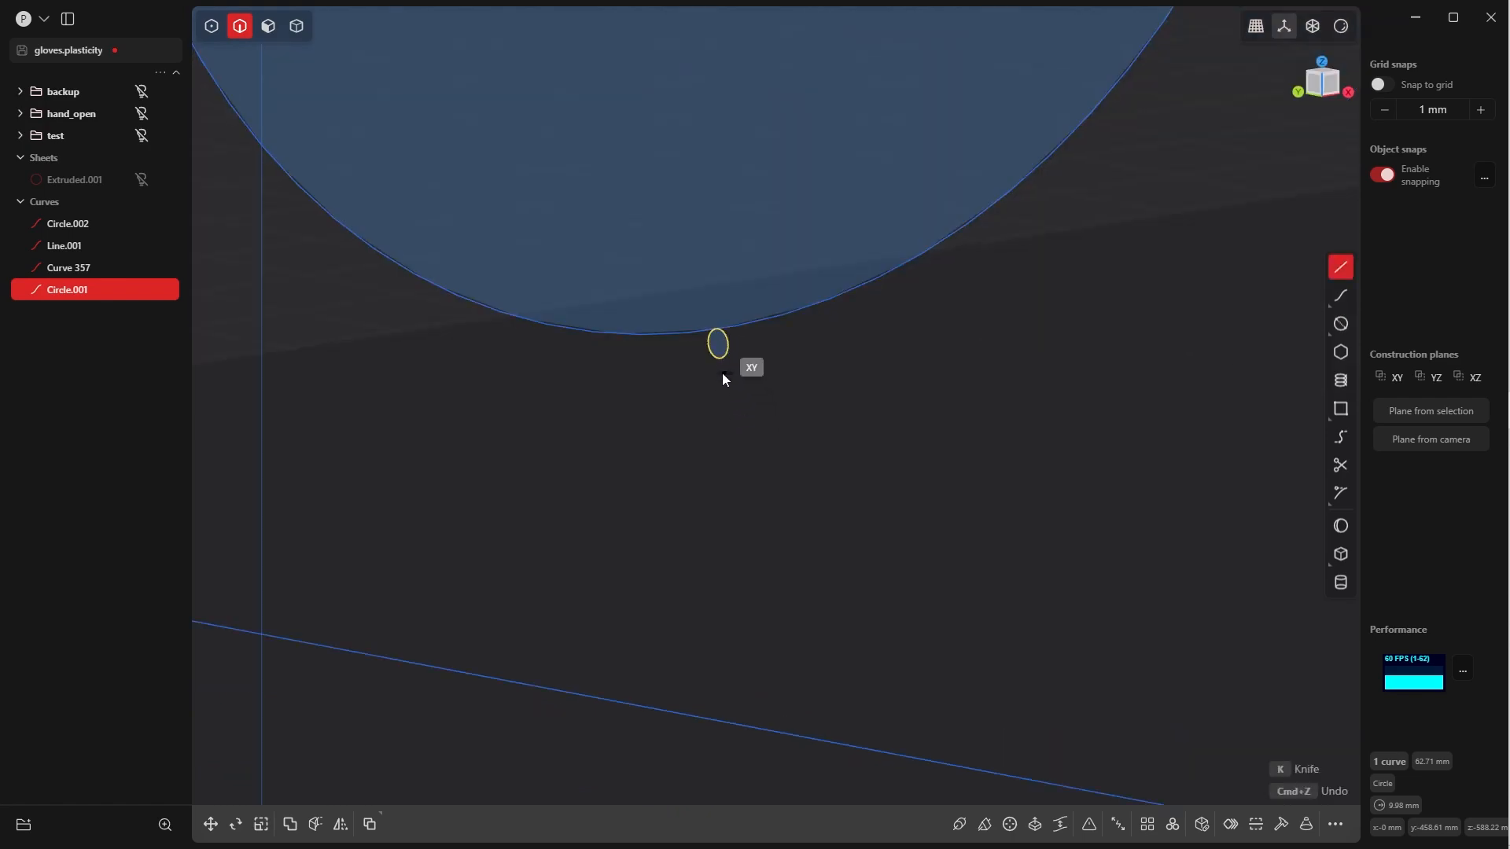
key("Escape")
scroll(724, 379, "up", 2)
key("v")
left_click(685, 387)
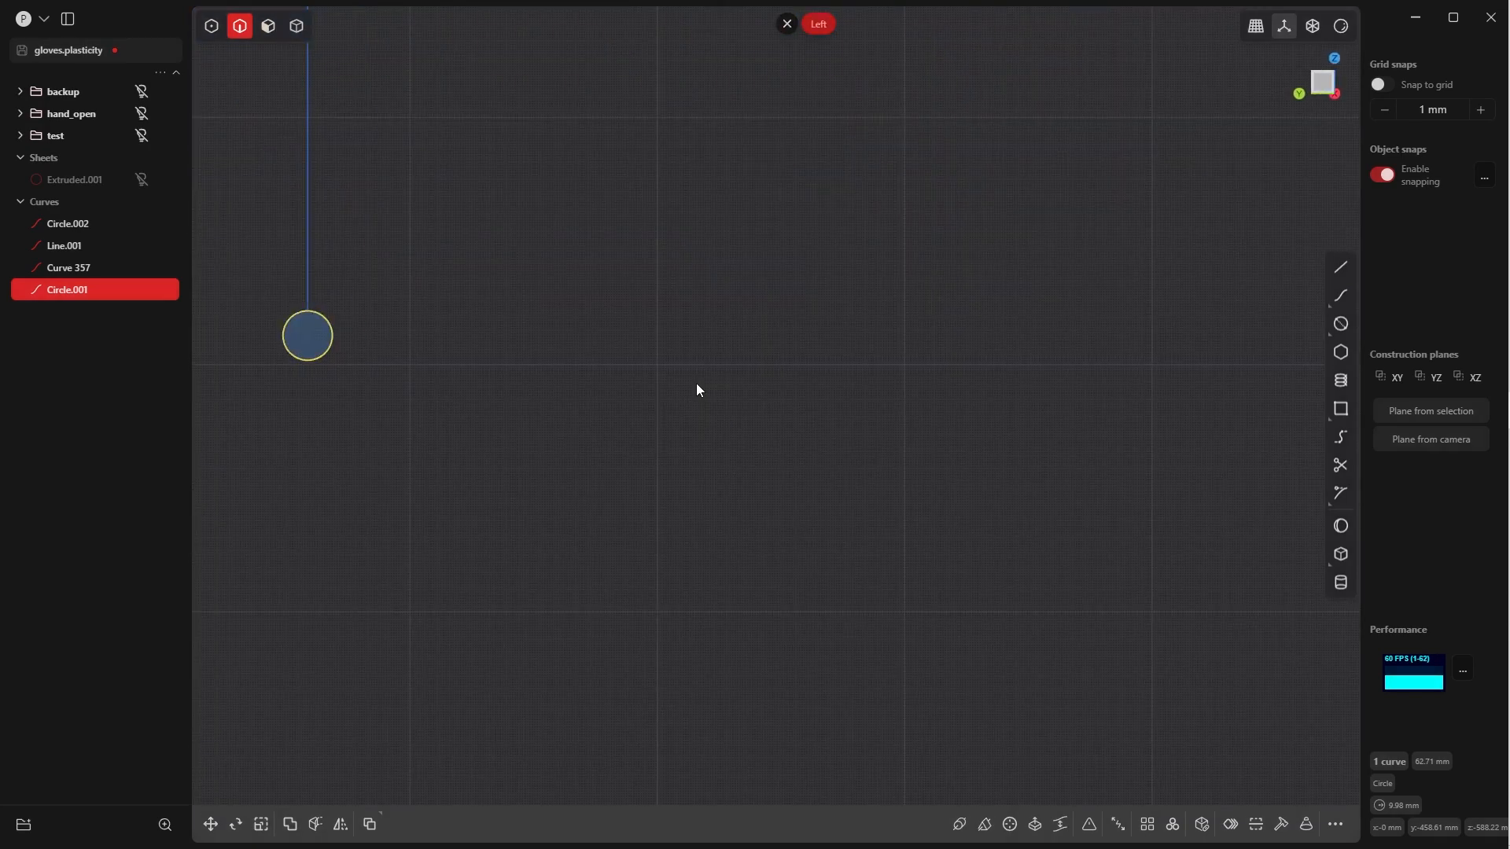
scroll(904, 417, "up", 3)
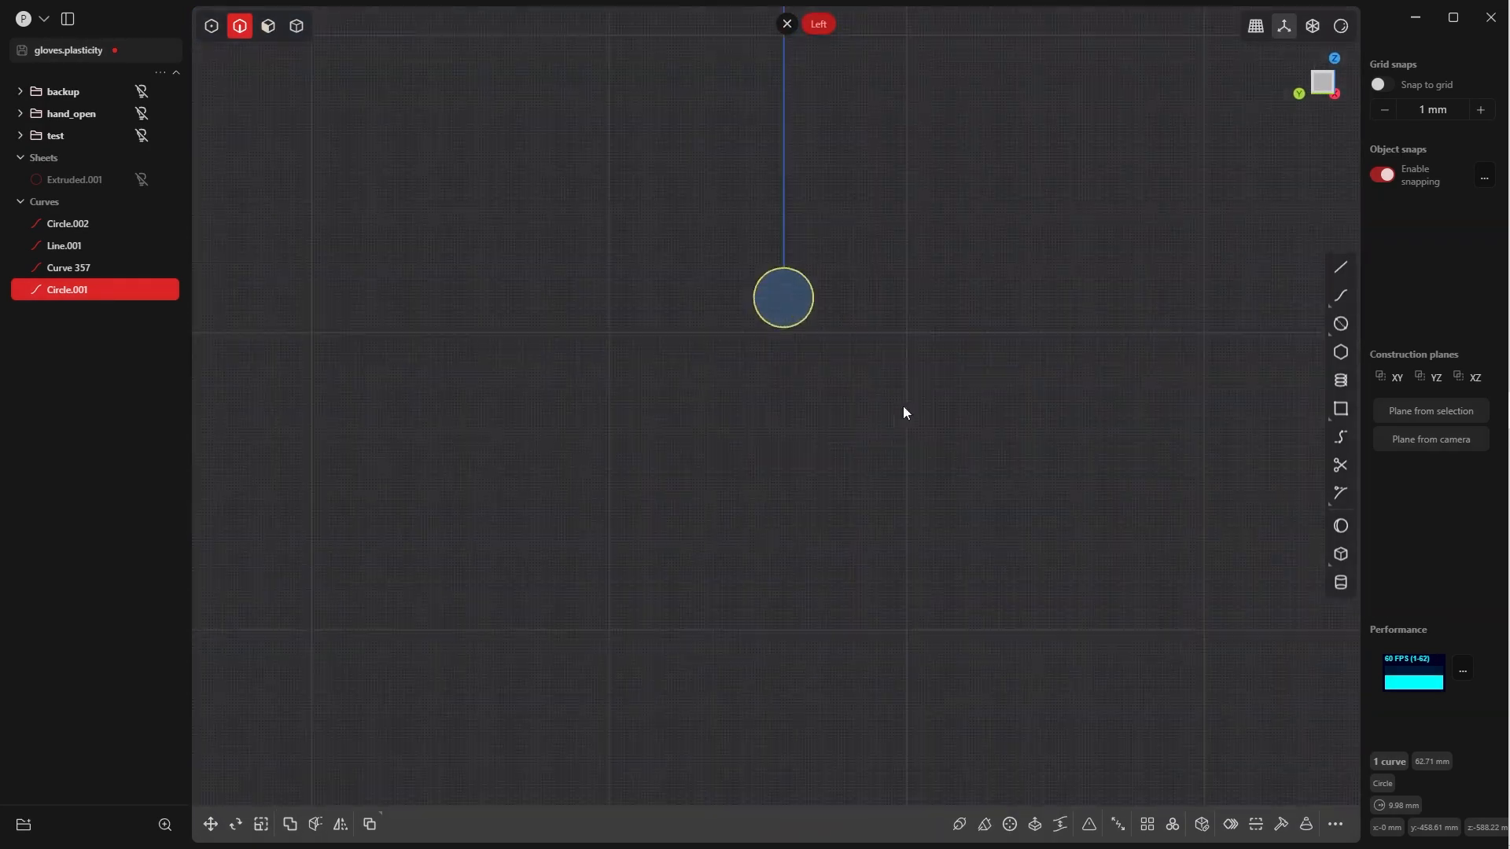
key("l")
scroll(786, 425, "up", 2)
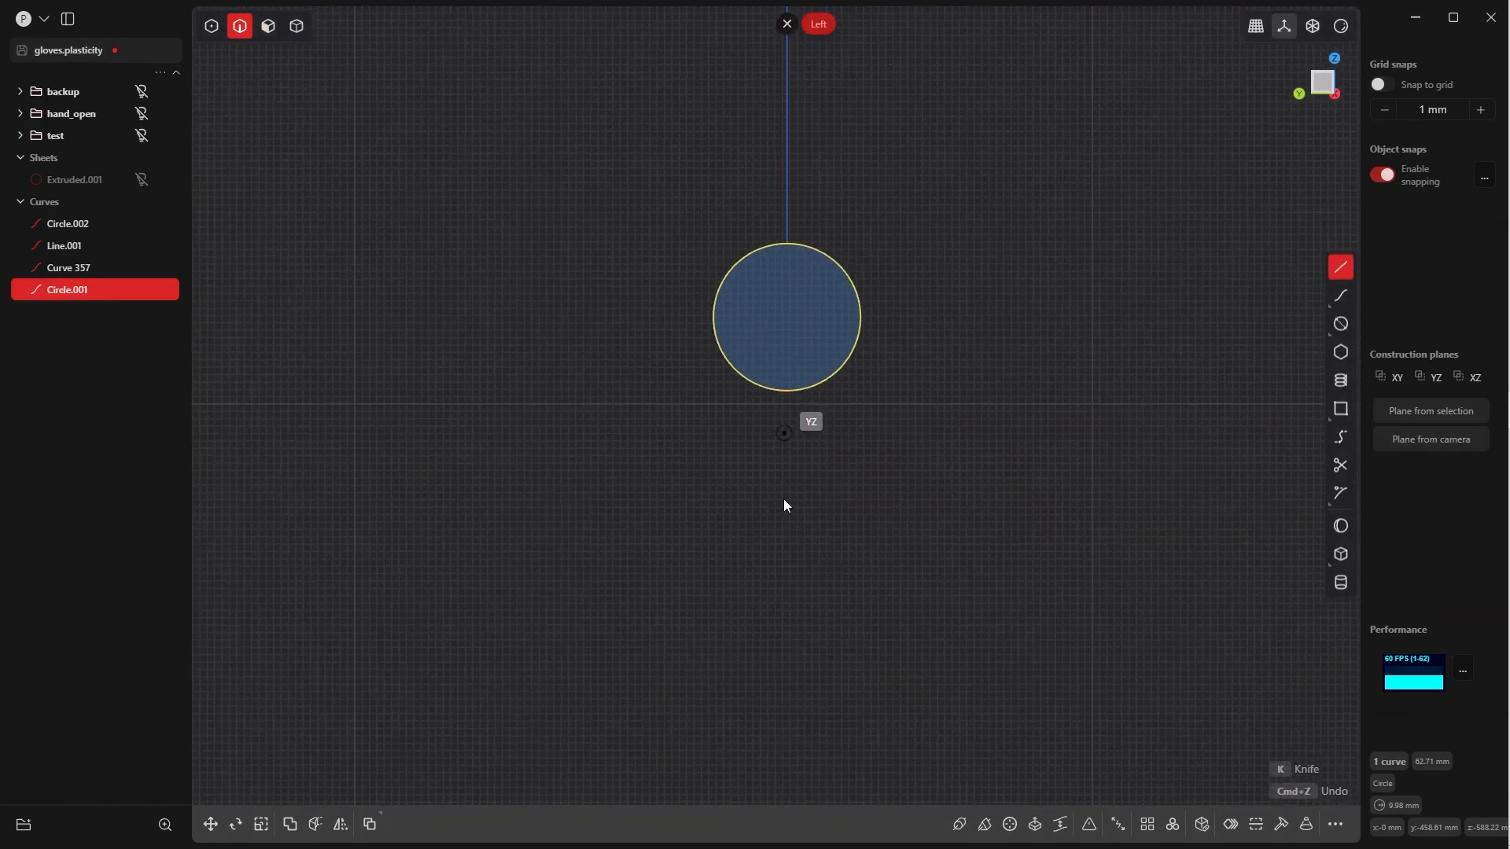
left_click(788, 245)
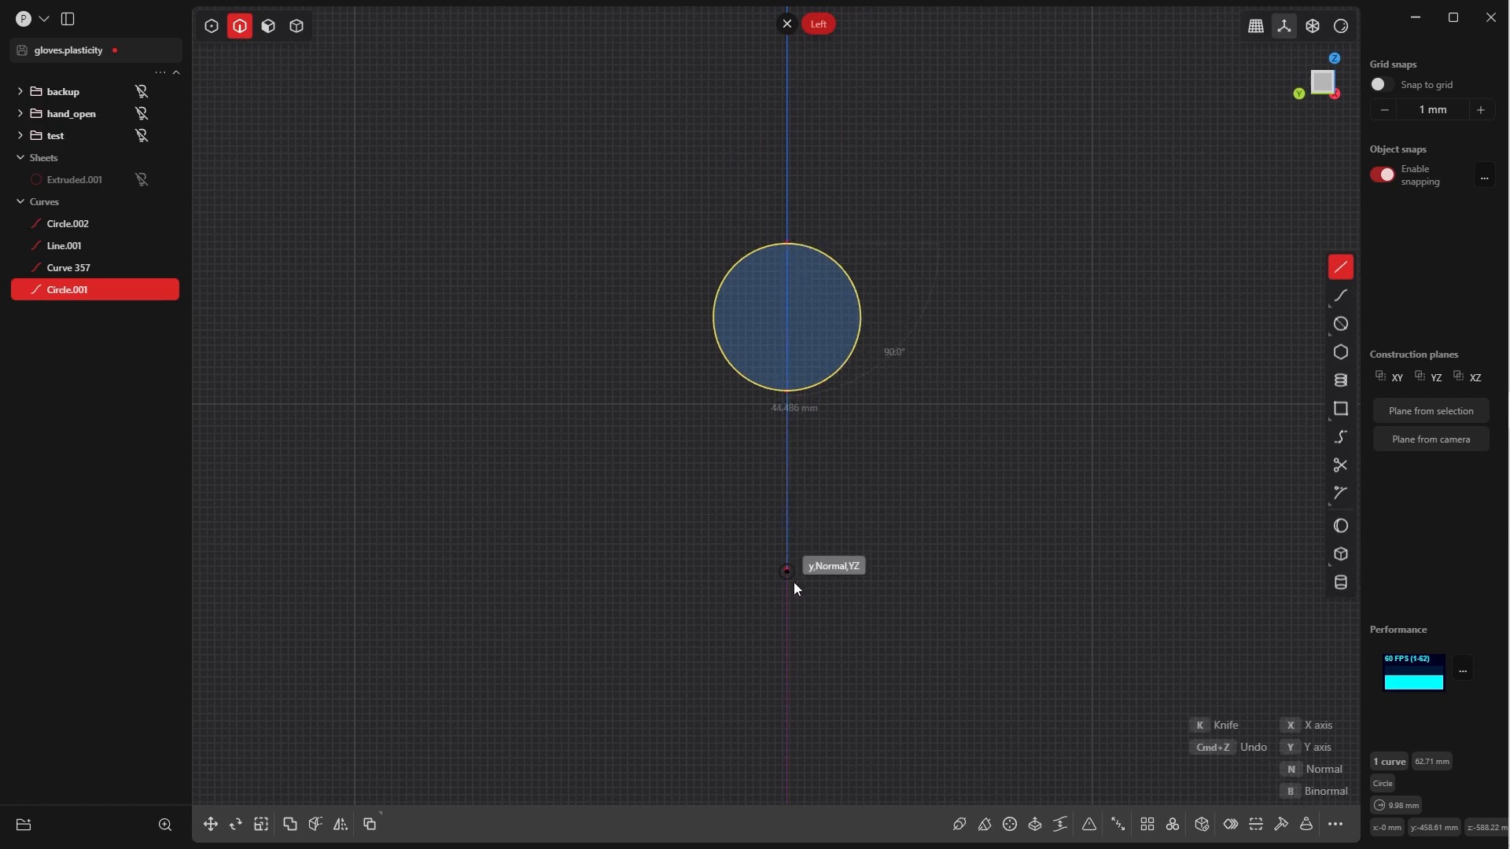
left_click(795, 603)
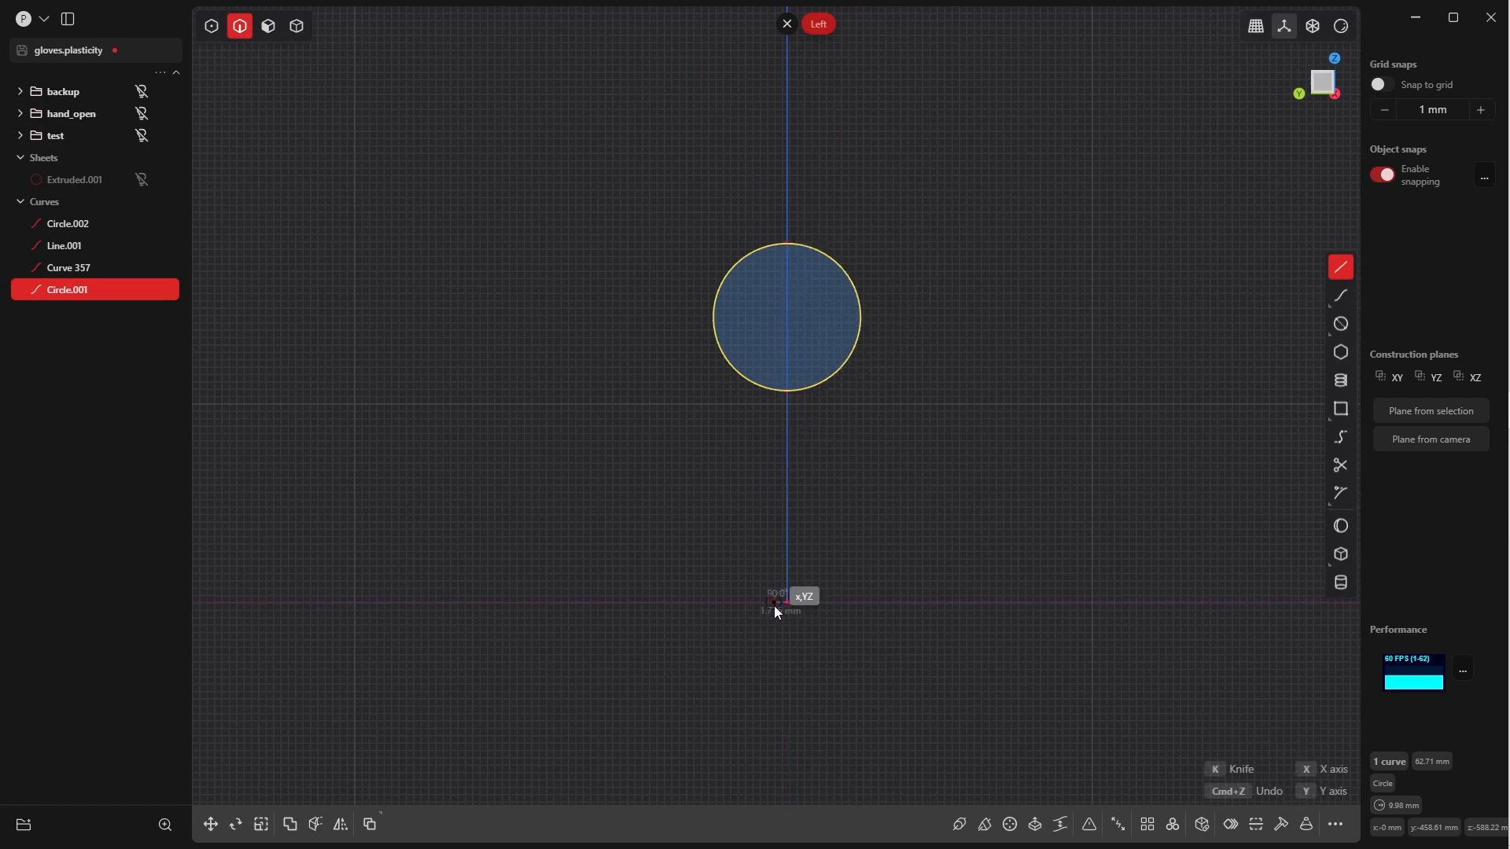
right_click(773, 606)
left_click(894, 435)
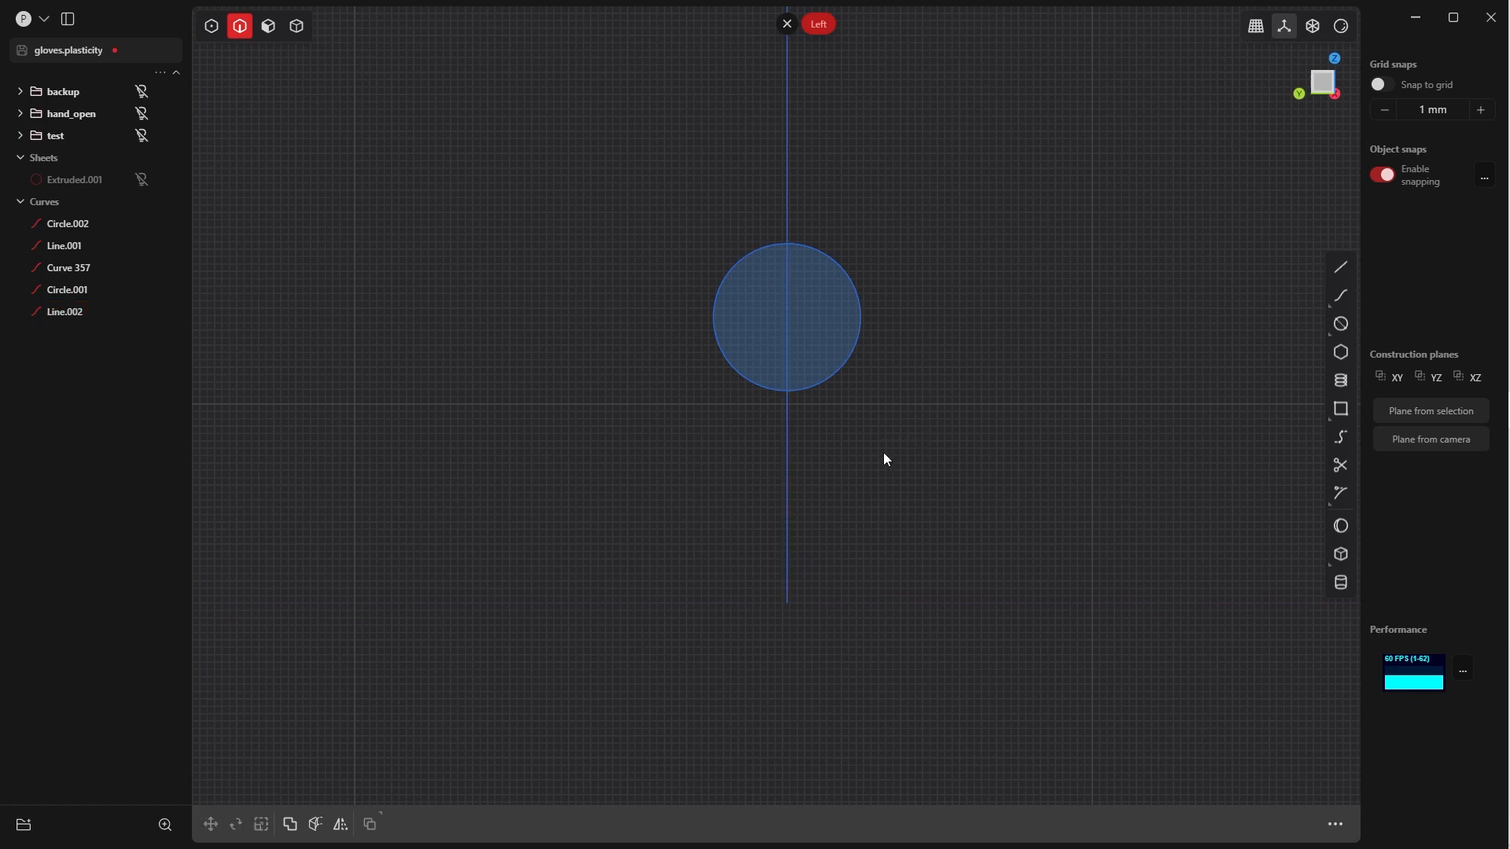
Trim away the small circle's left half and the vertical line's segments, leaving only the right semicircle
key("t")
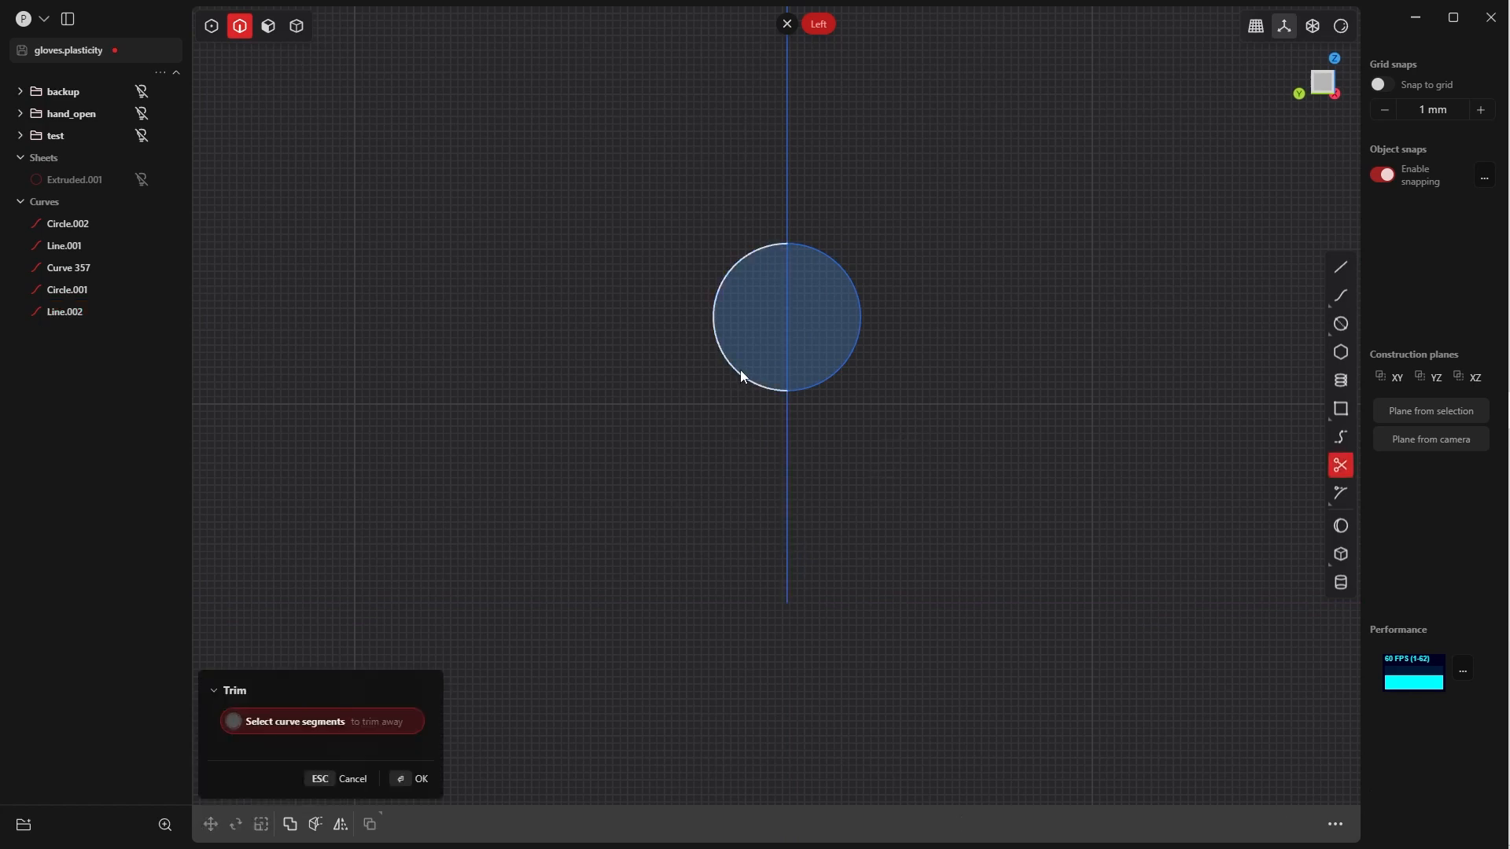
left_click(742, 372)
left_click(787, 486)
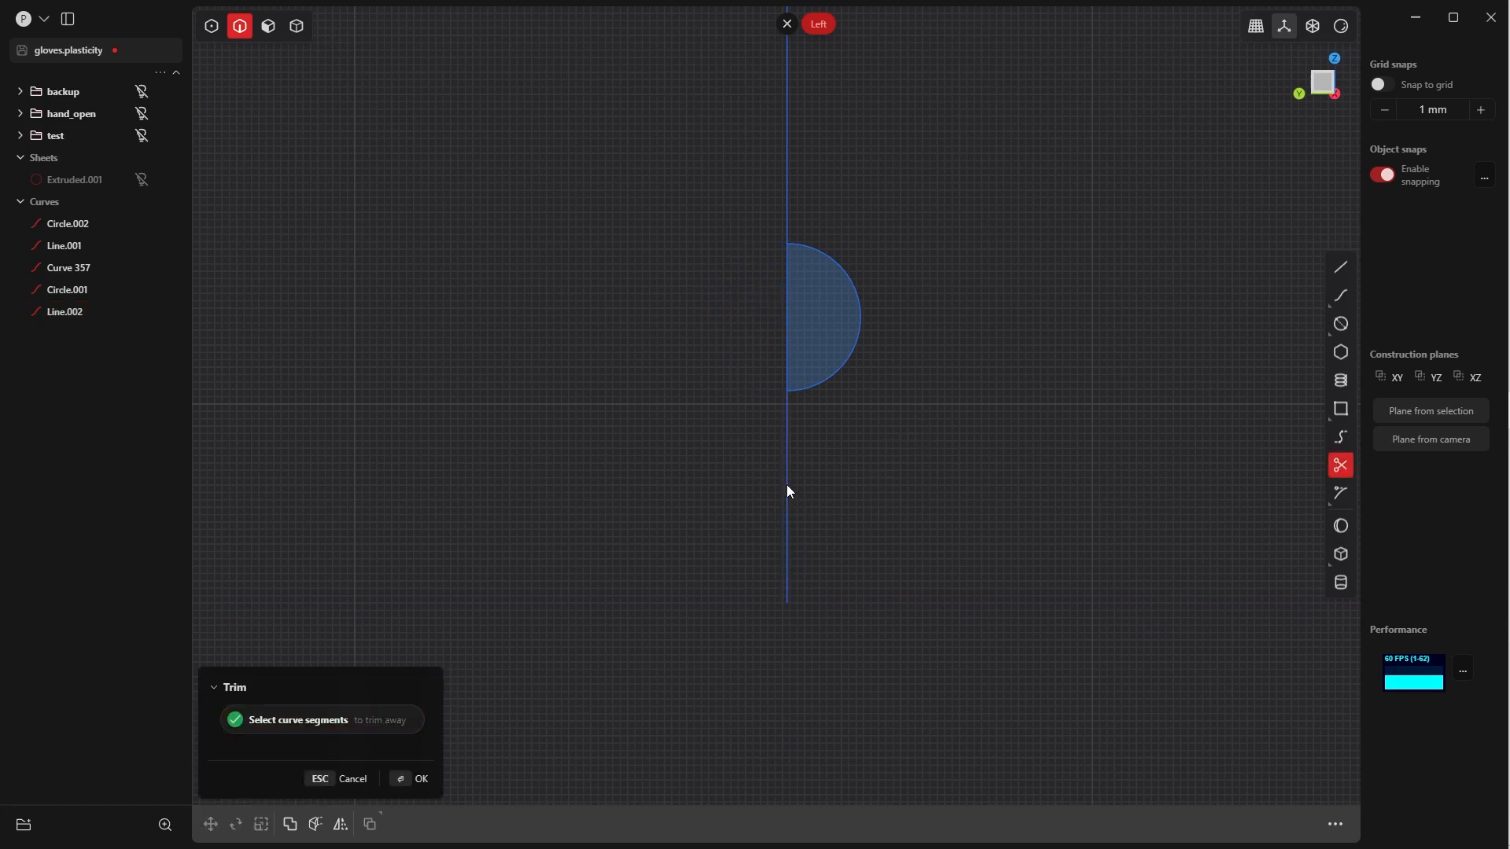
left_click(790, 350)
left_click(405, 778)
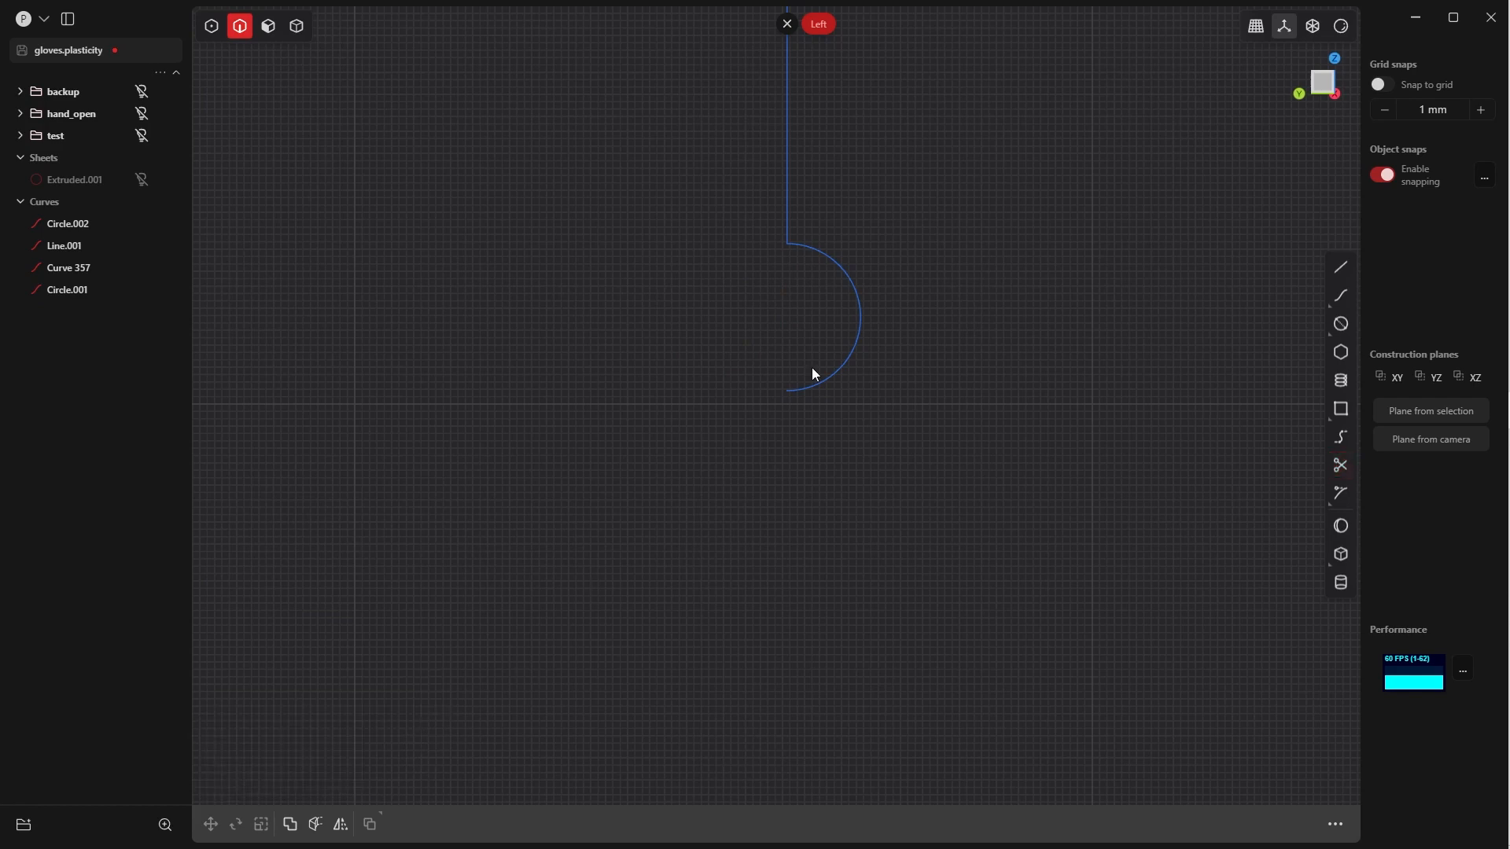
In the Front view, draw a two-point circle of about 531 mm radius straight down from the semicircle's lower endpoint
scroll(904, 236, "down", 3)
middle_click_drag(944, 110, 762, 419)
scroll(762, 418, "down", 5)
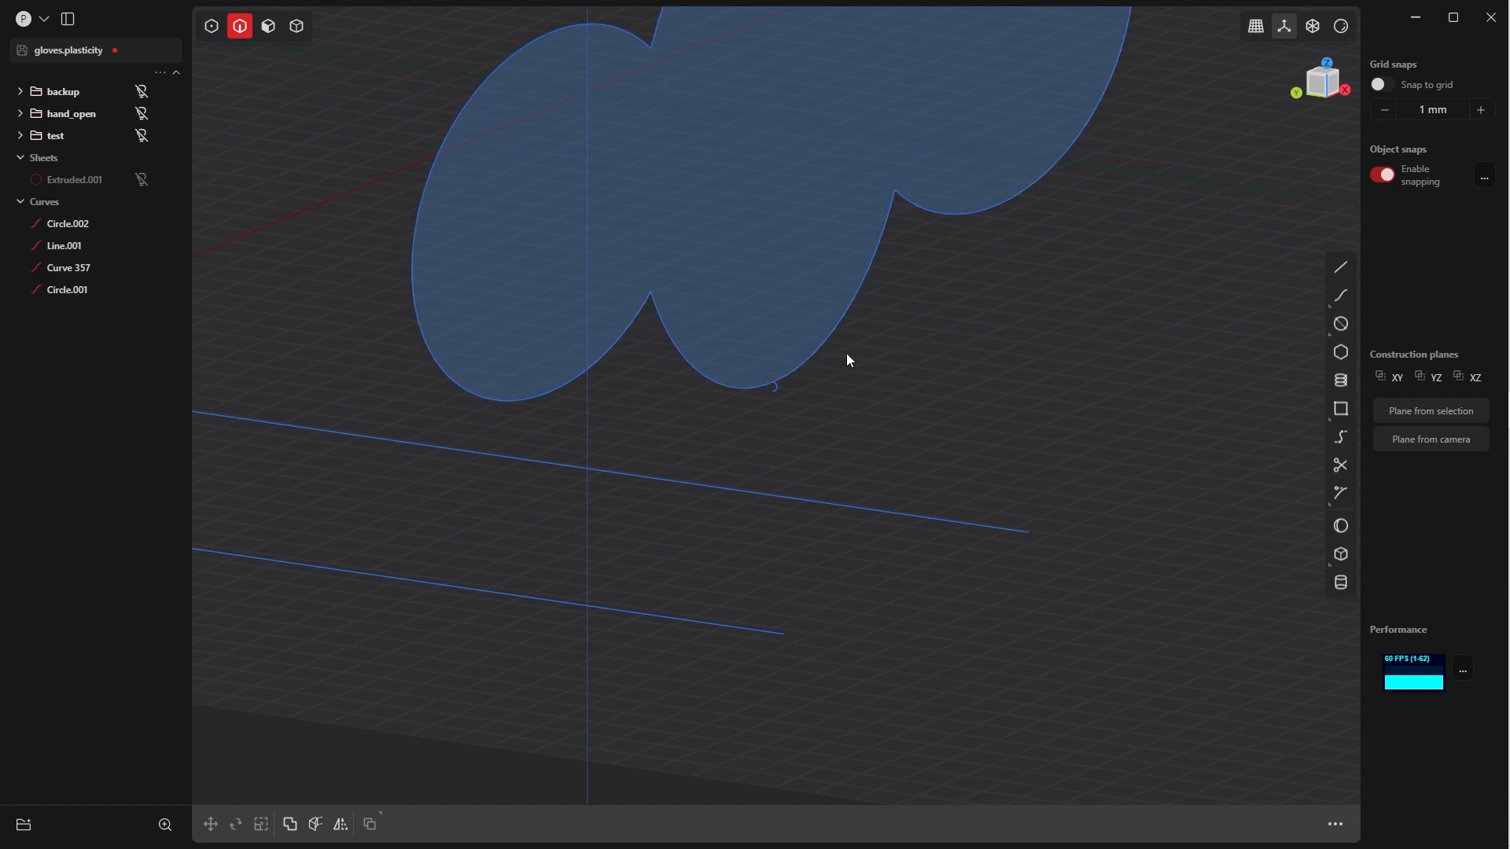
left_click(1341, 324)
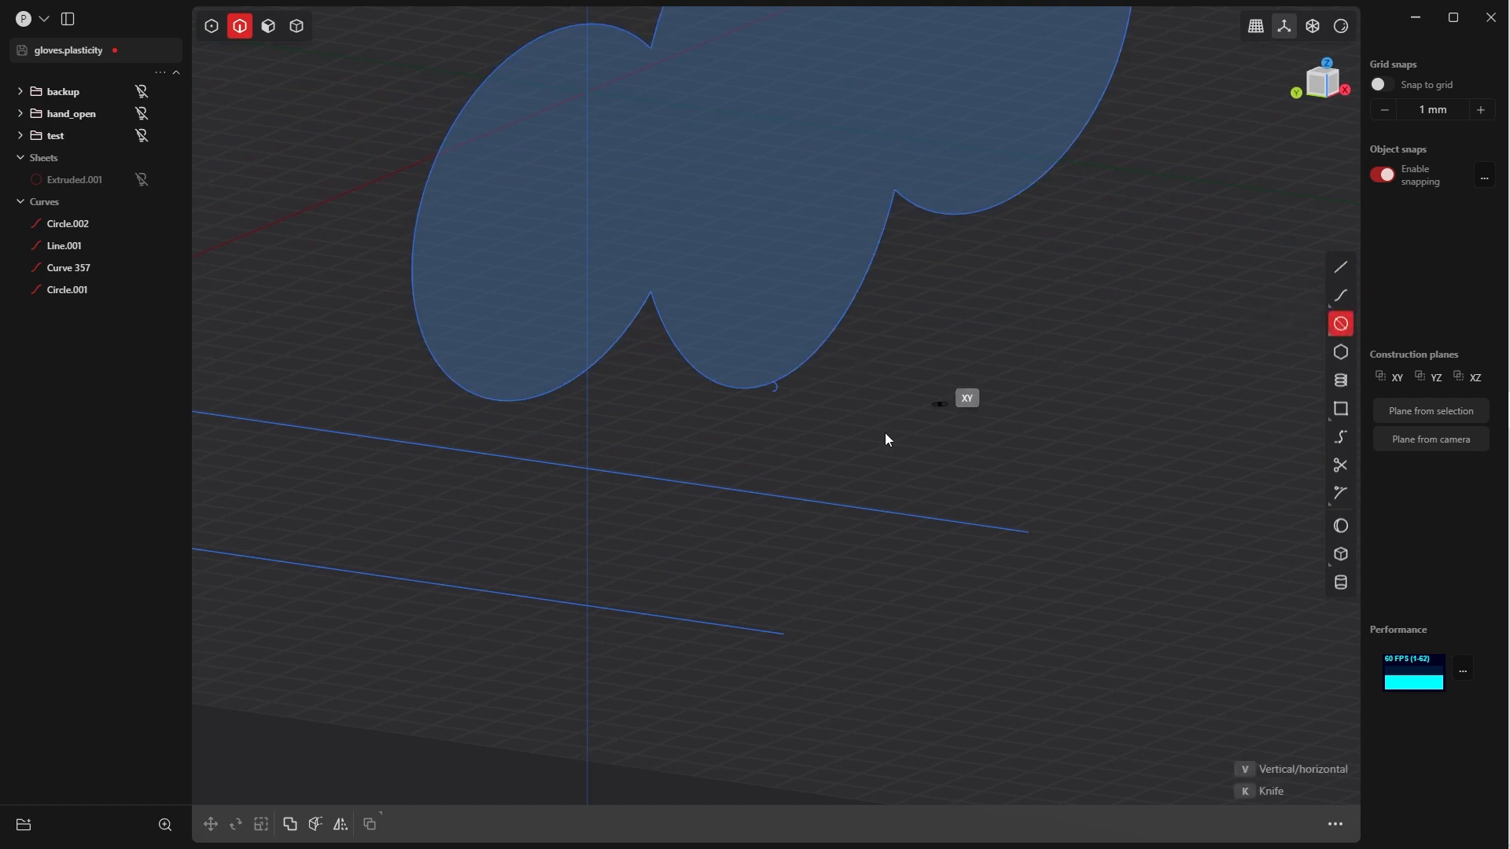
scroll(783, 432, "up", 2)
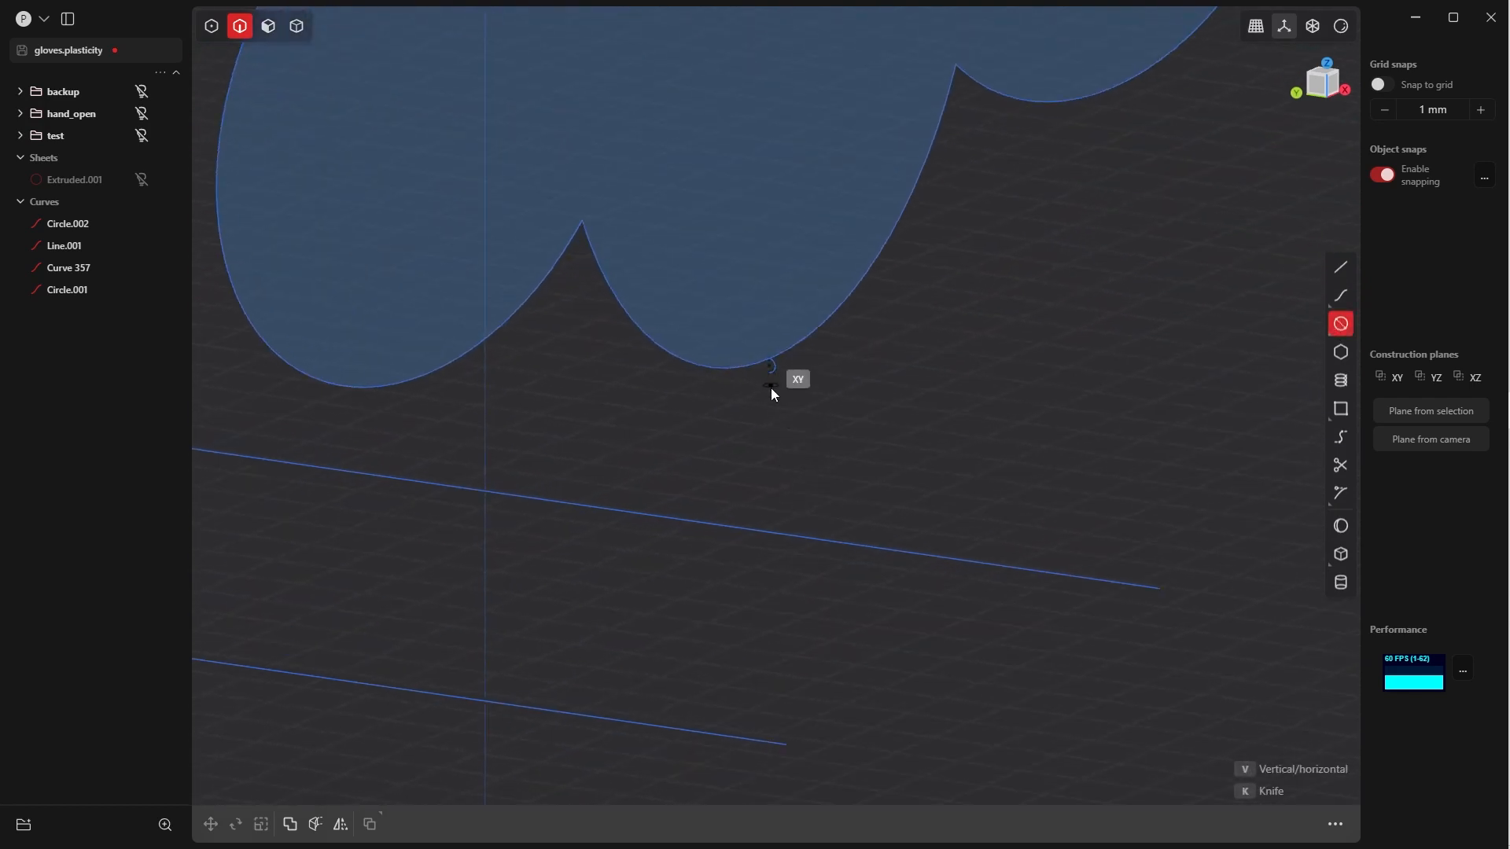
scroll(772, 391, "up", 3)
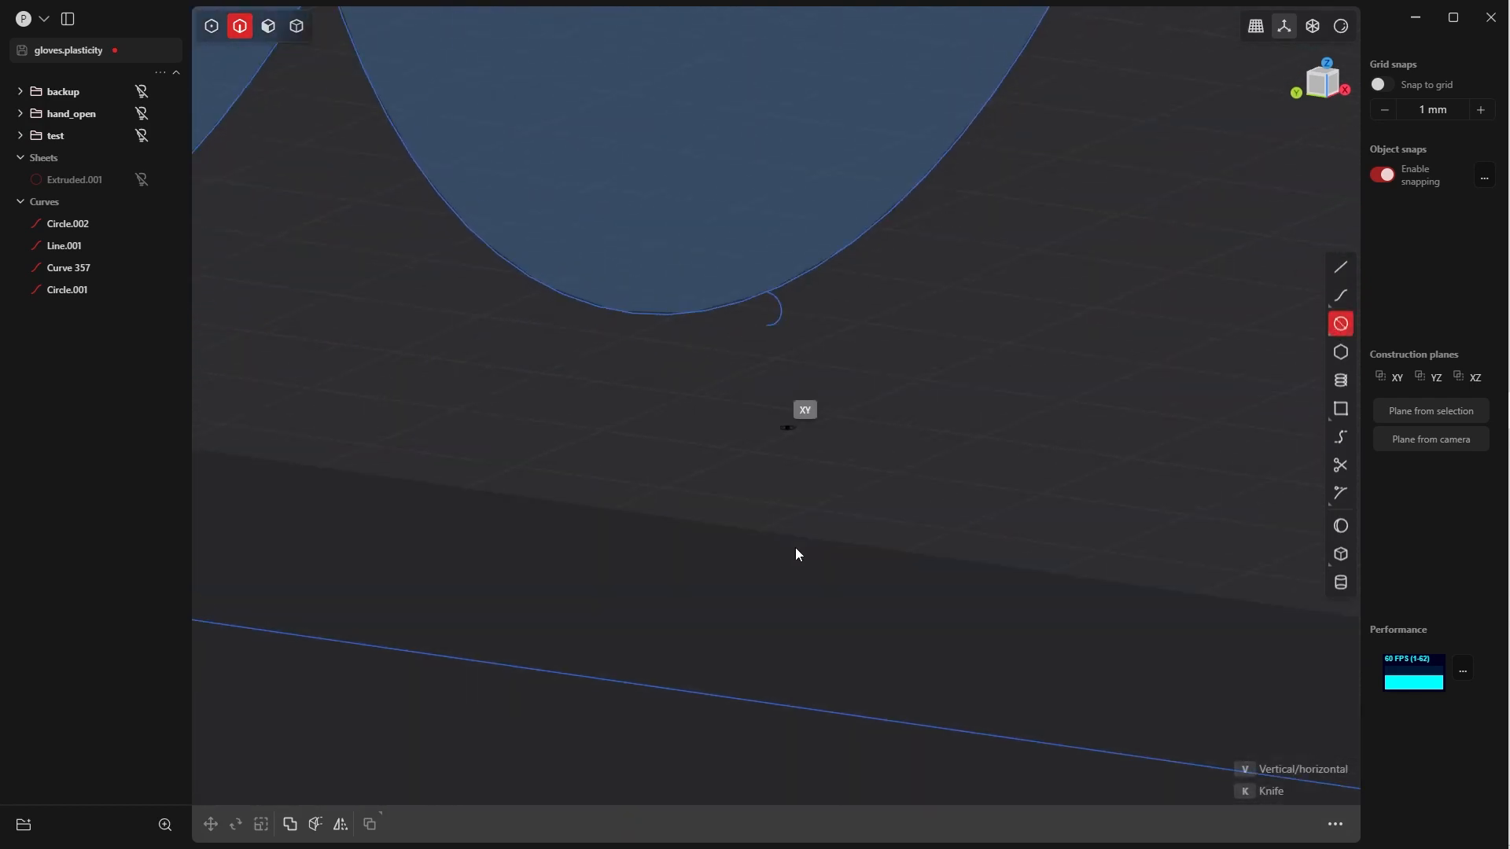
left_click(767, 319)
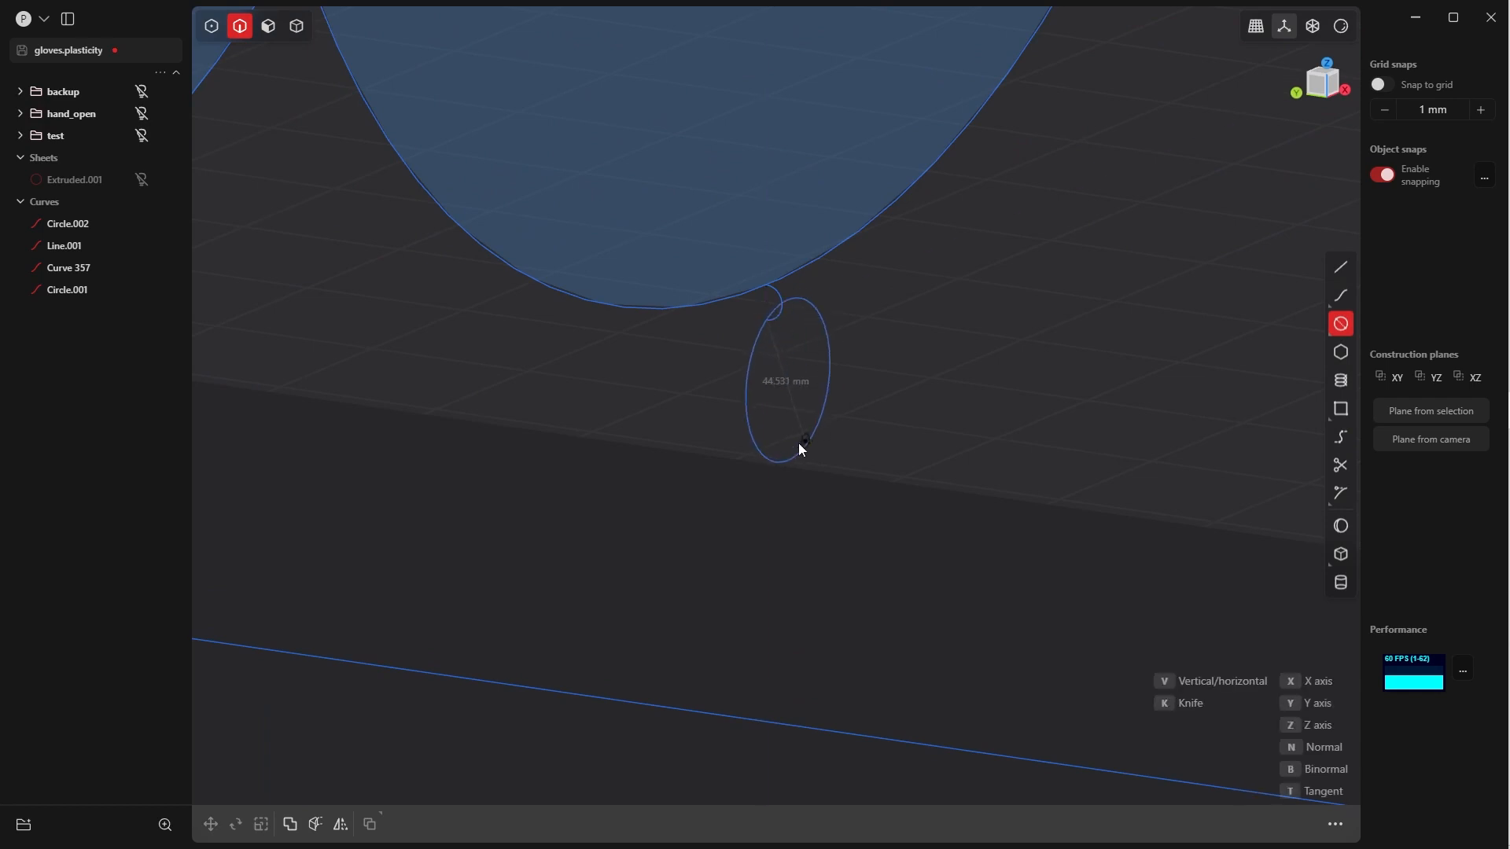
scroll(804, 284, "down", 3)
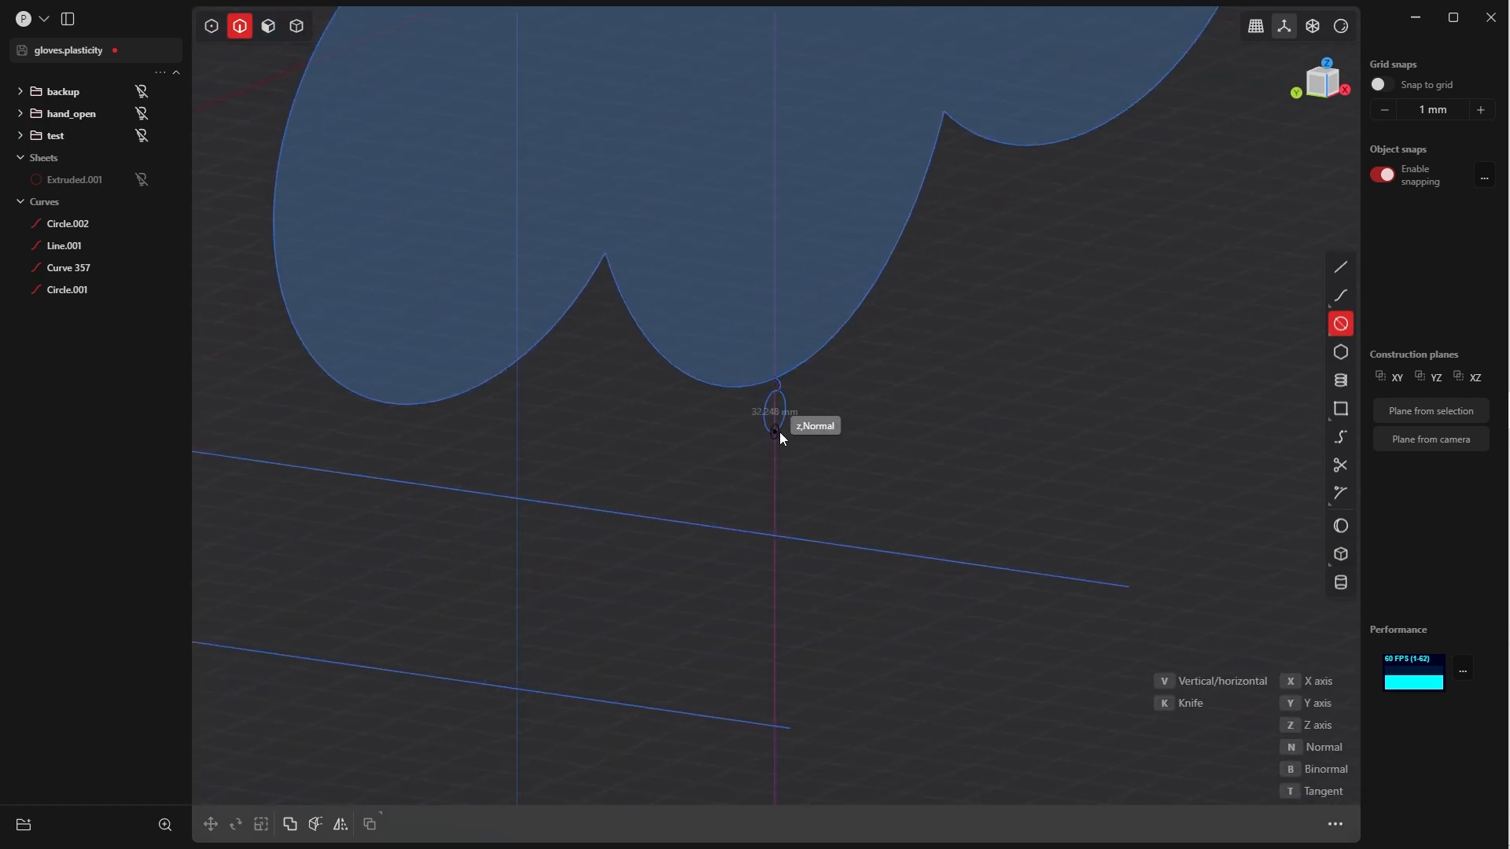
key("KP_1")
scroll(940, 273, "down", 5)
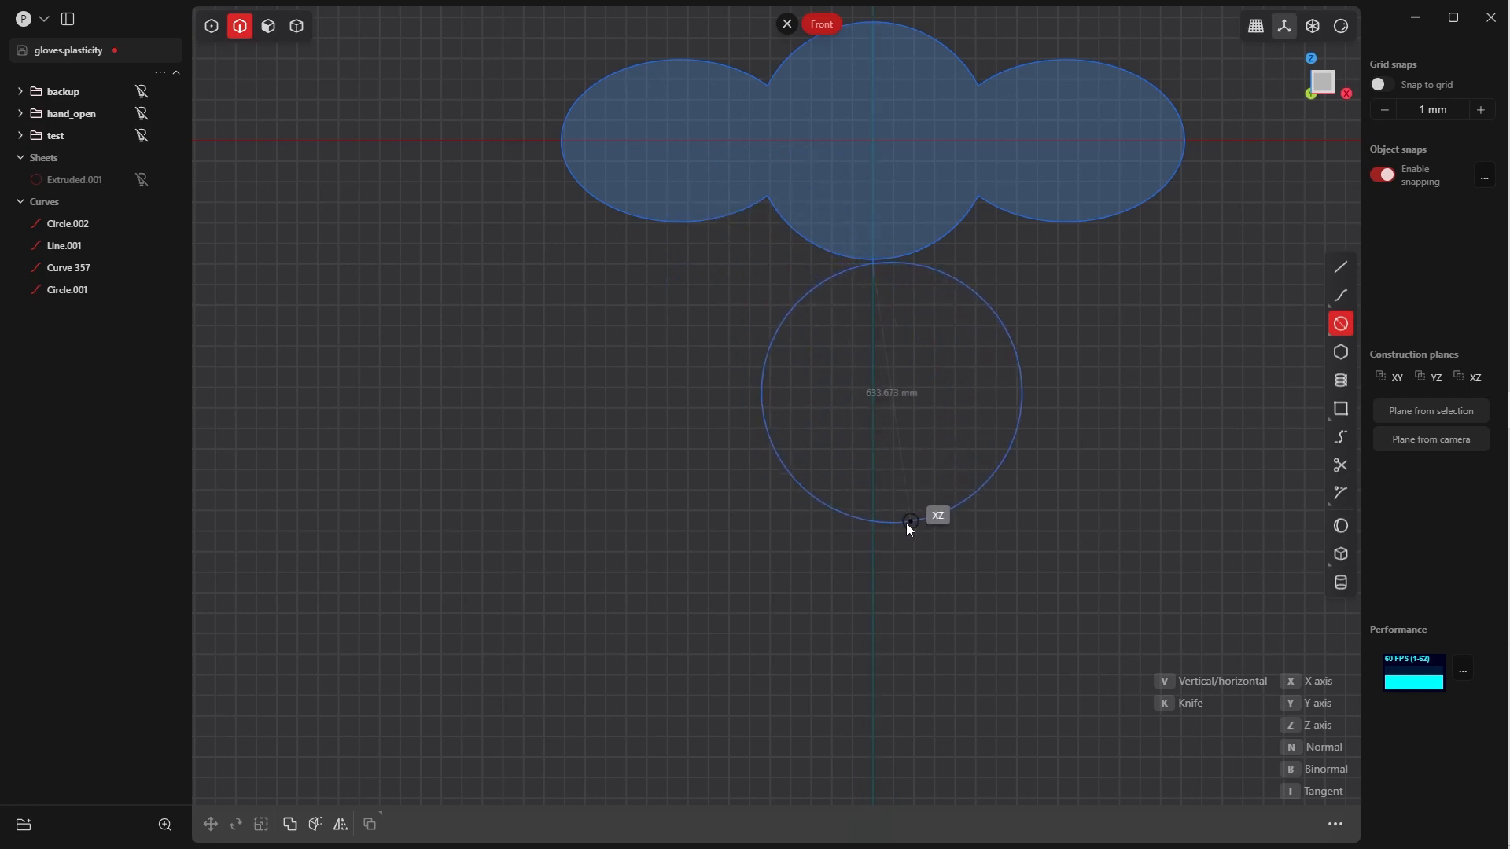
key("KP_1")
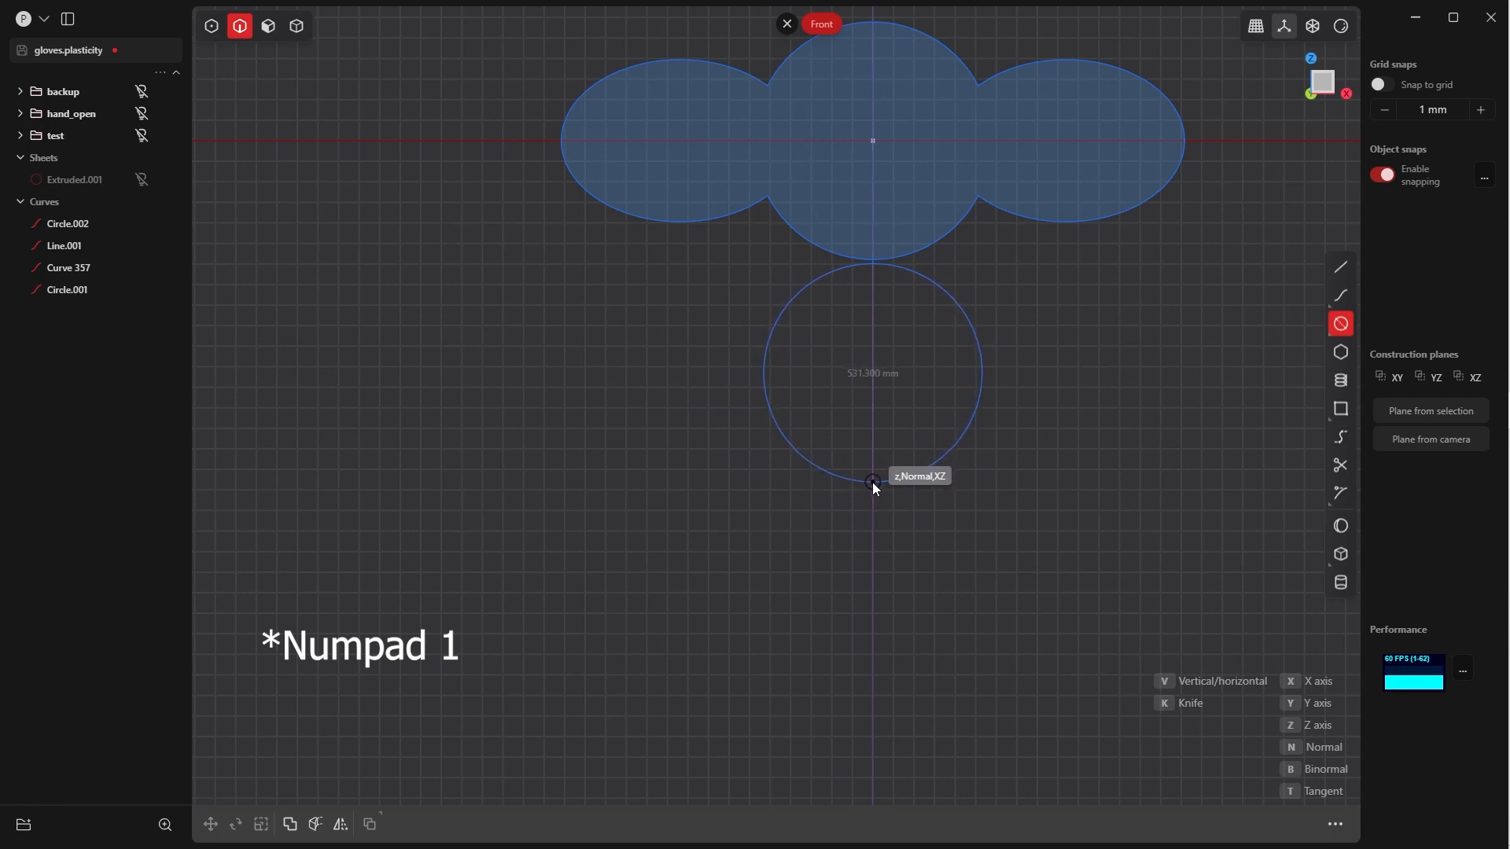
left_click(872, 482)
Duplicate the large circle and move the copy about 911 mm along negative X and slightly up along Z
left_click(795, 293)
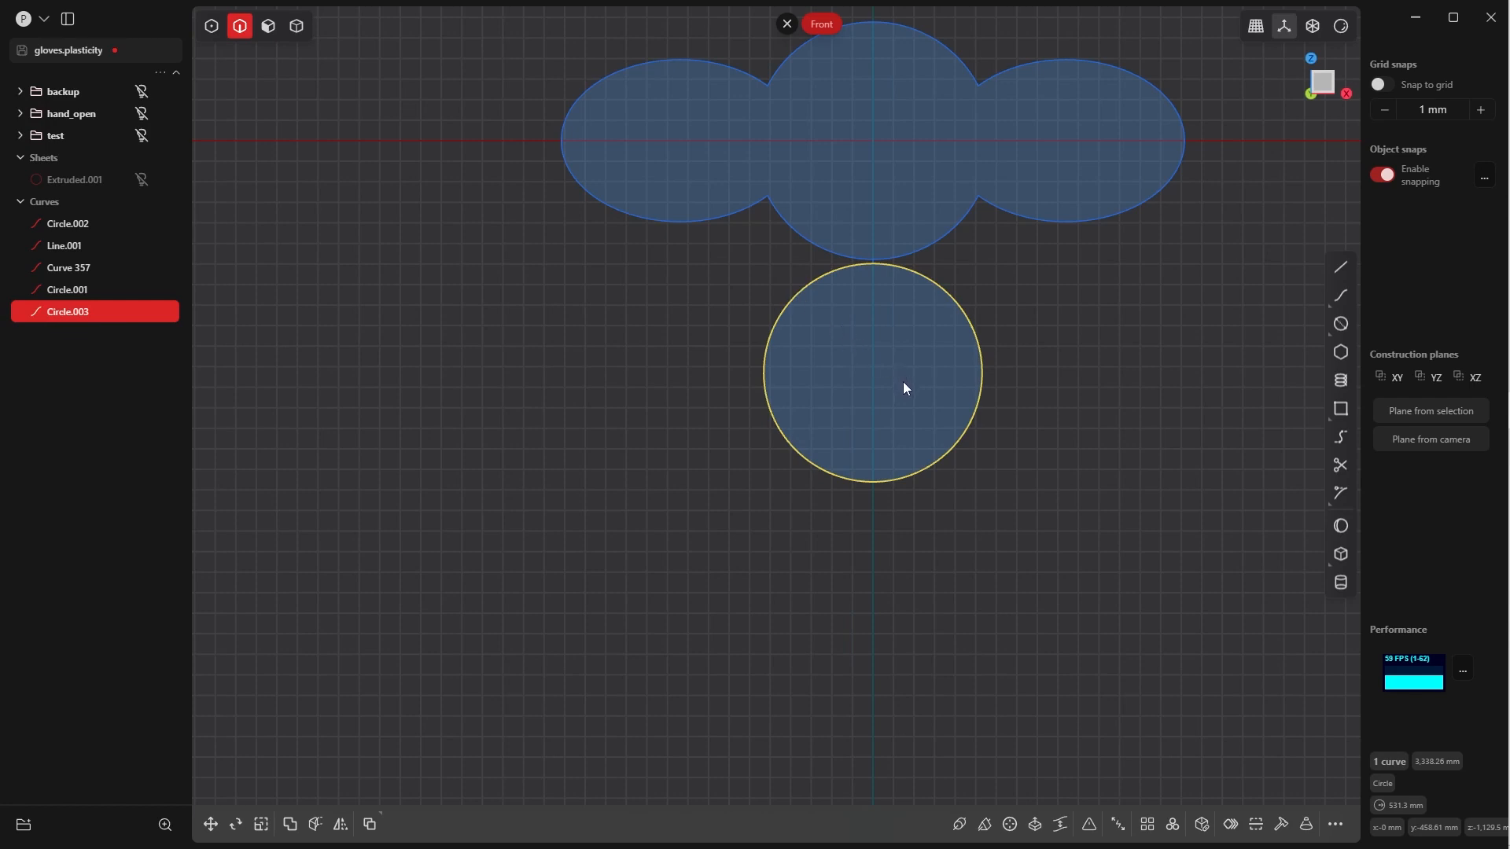
key("ctrl+d")
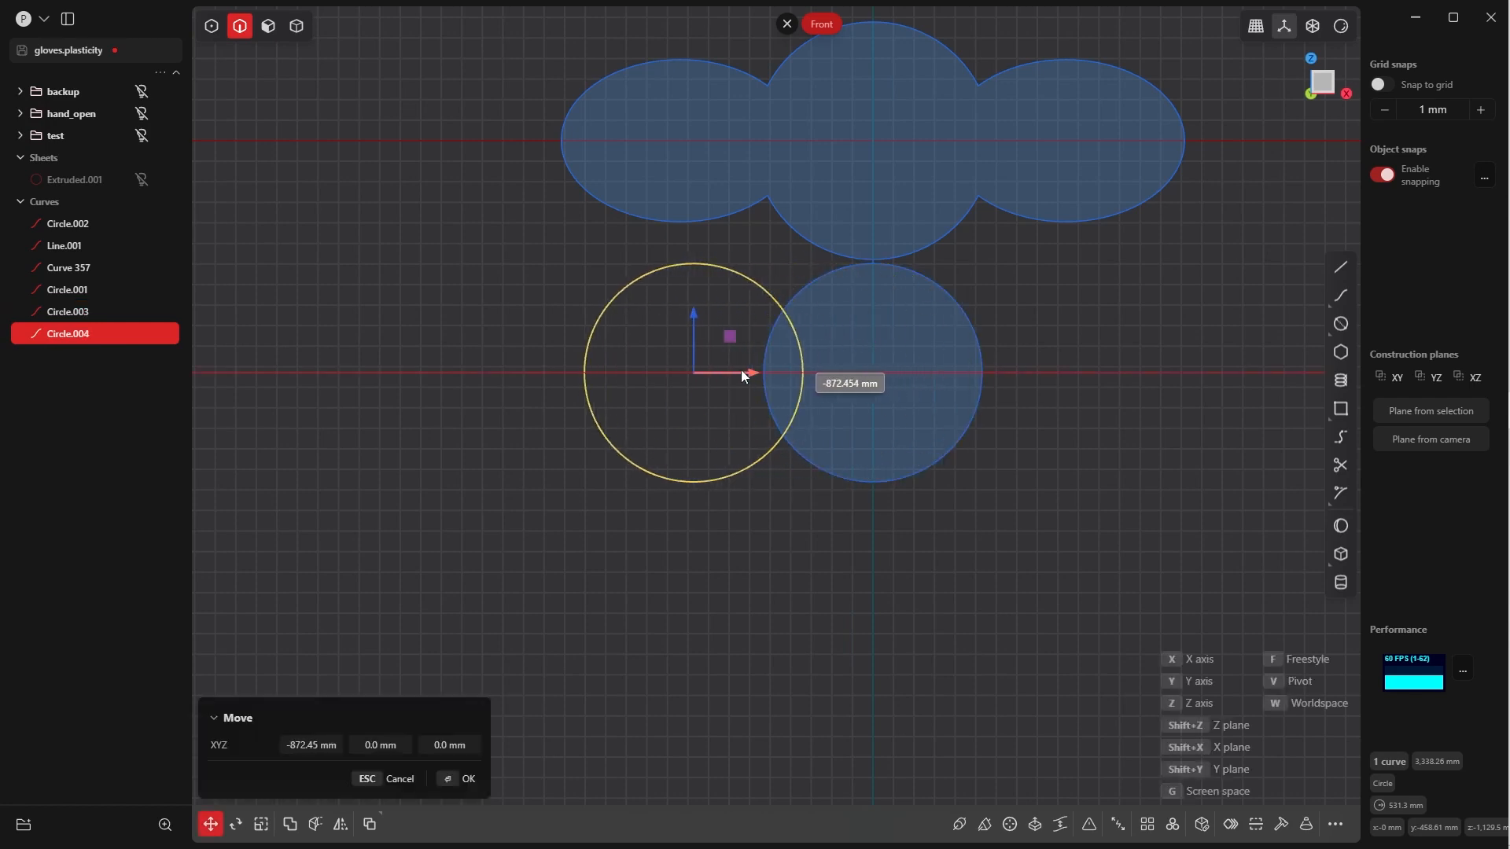
left_click(462, 780)
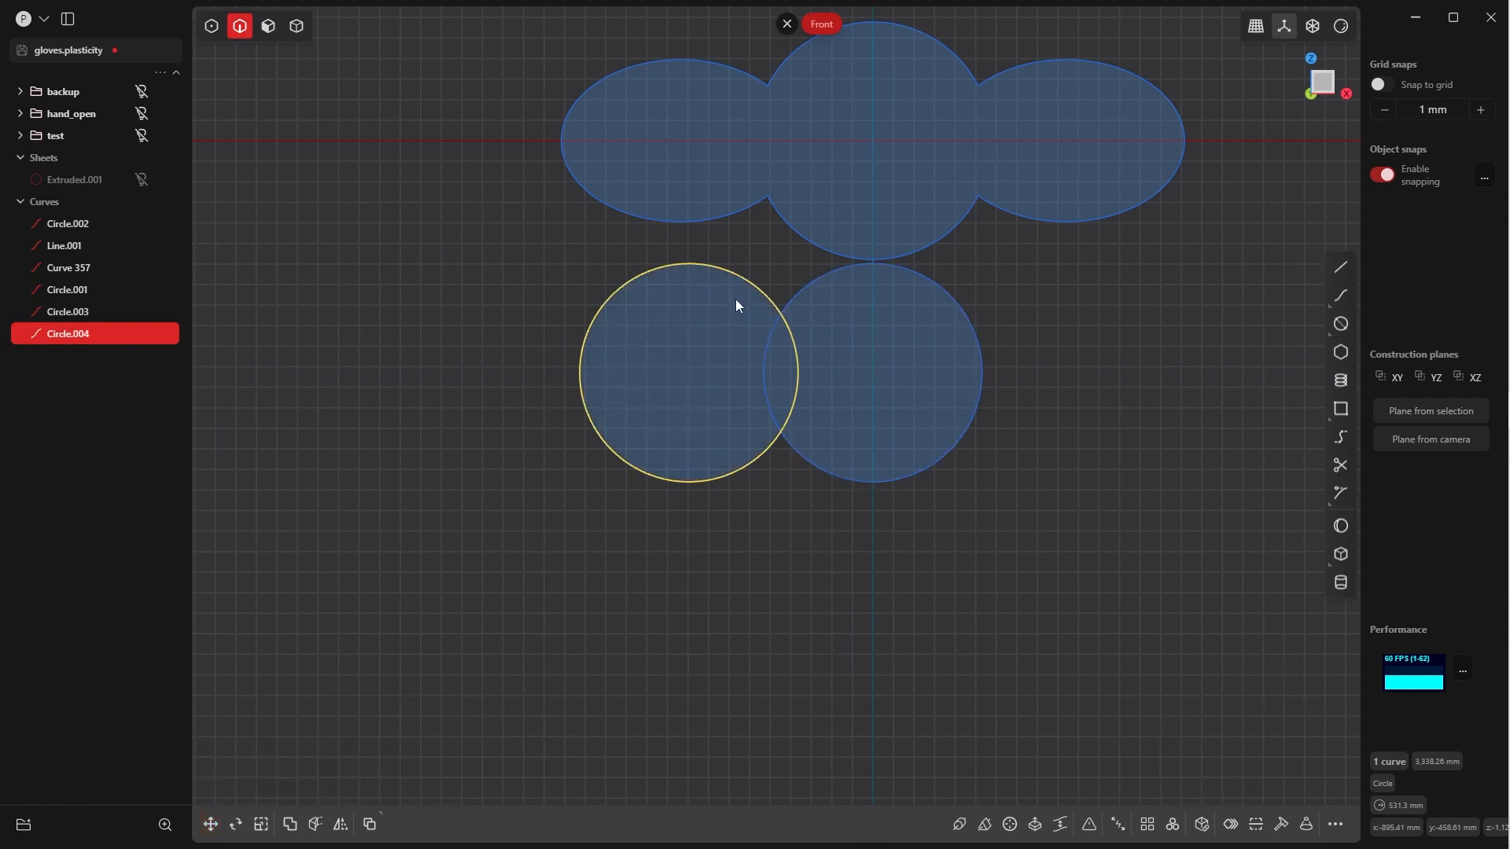
key("g")
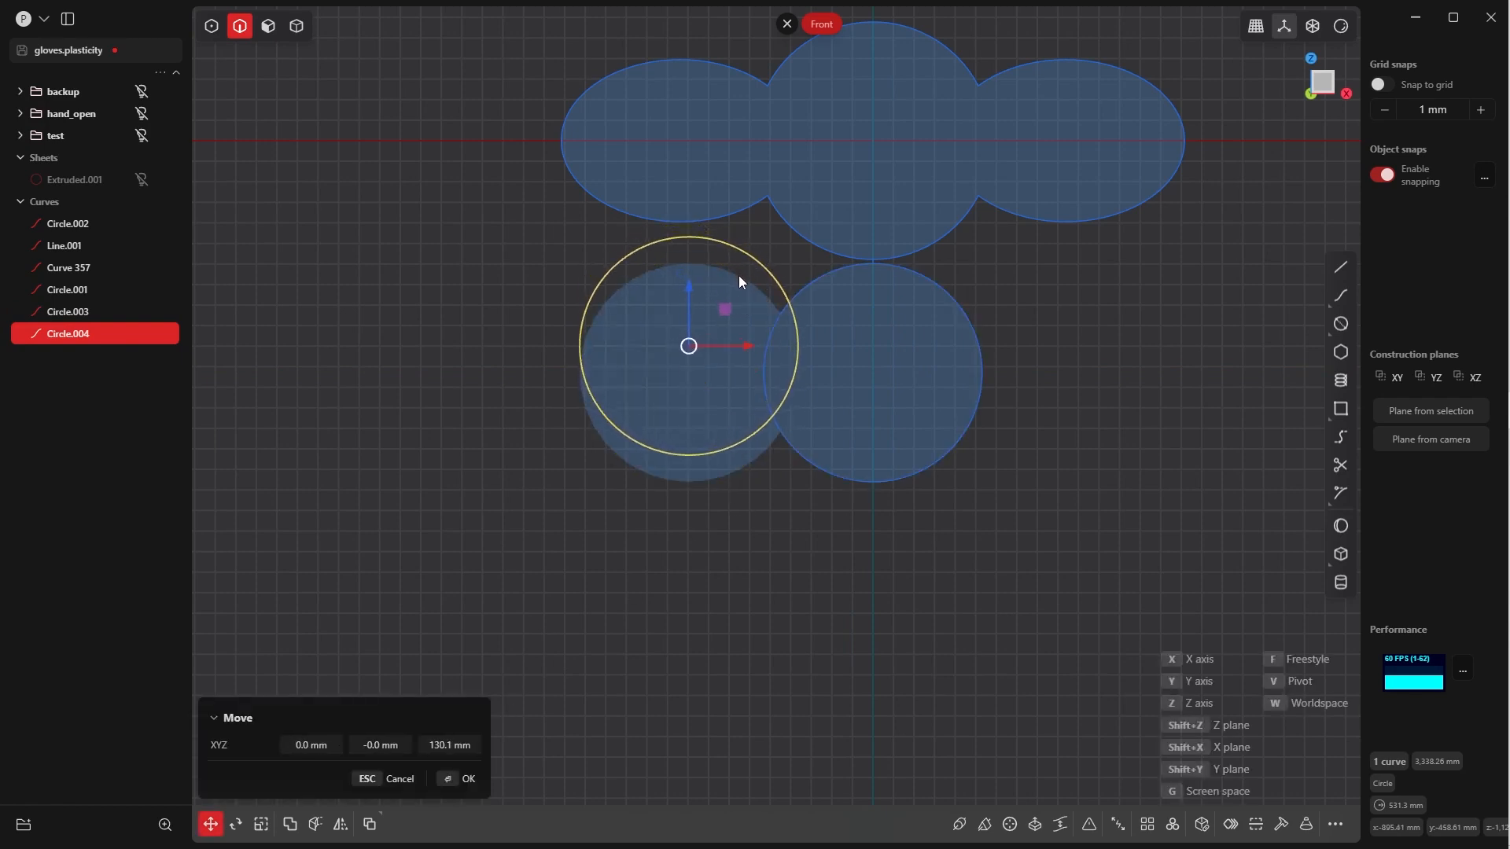
left_click(739, 277)
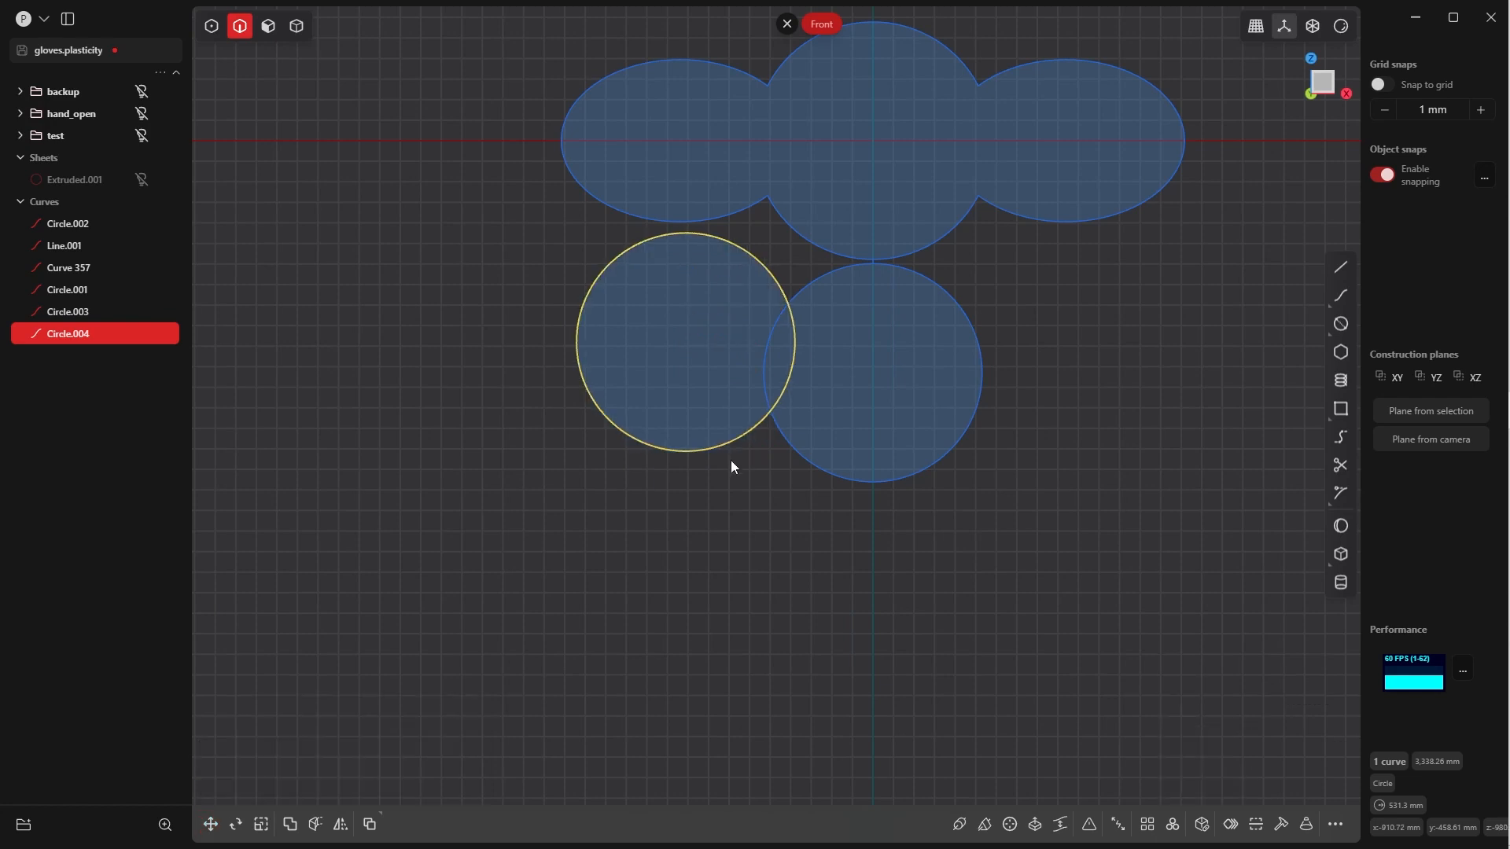
Mirror the copied large circle across the X axis centre plane to create its counterpart on the positive X side
key("alt+x")
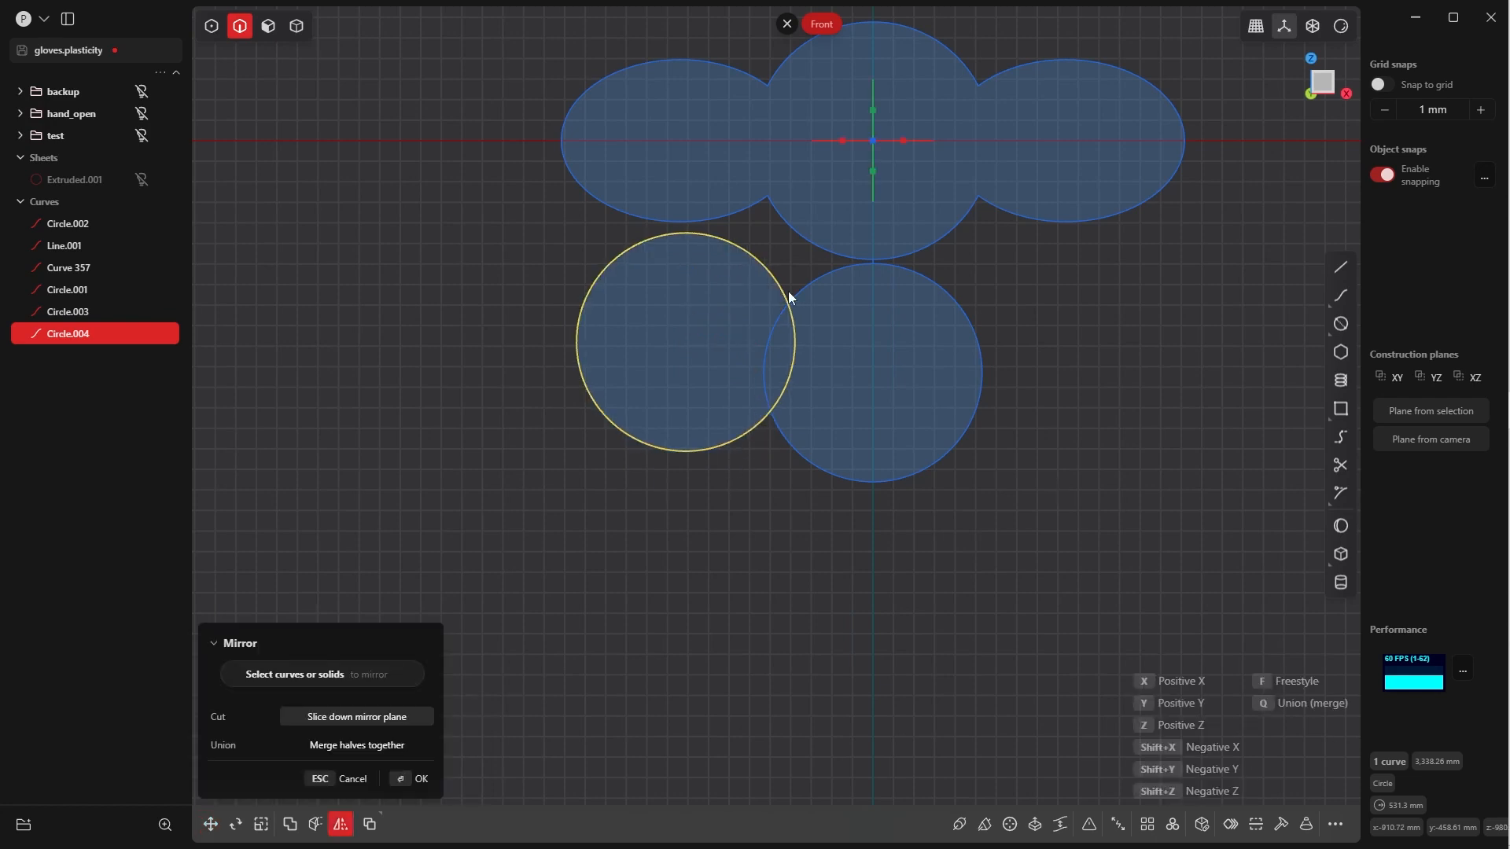
key("Return")
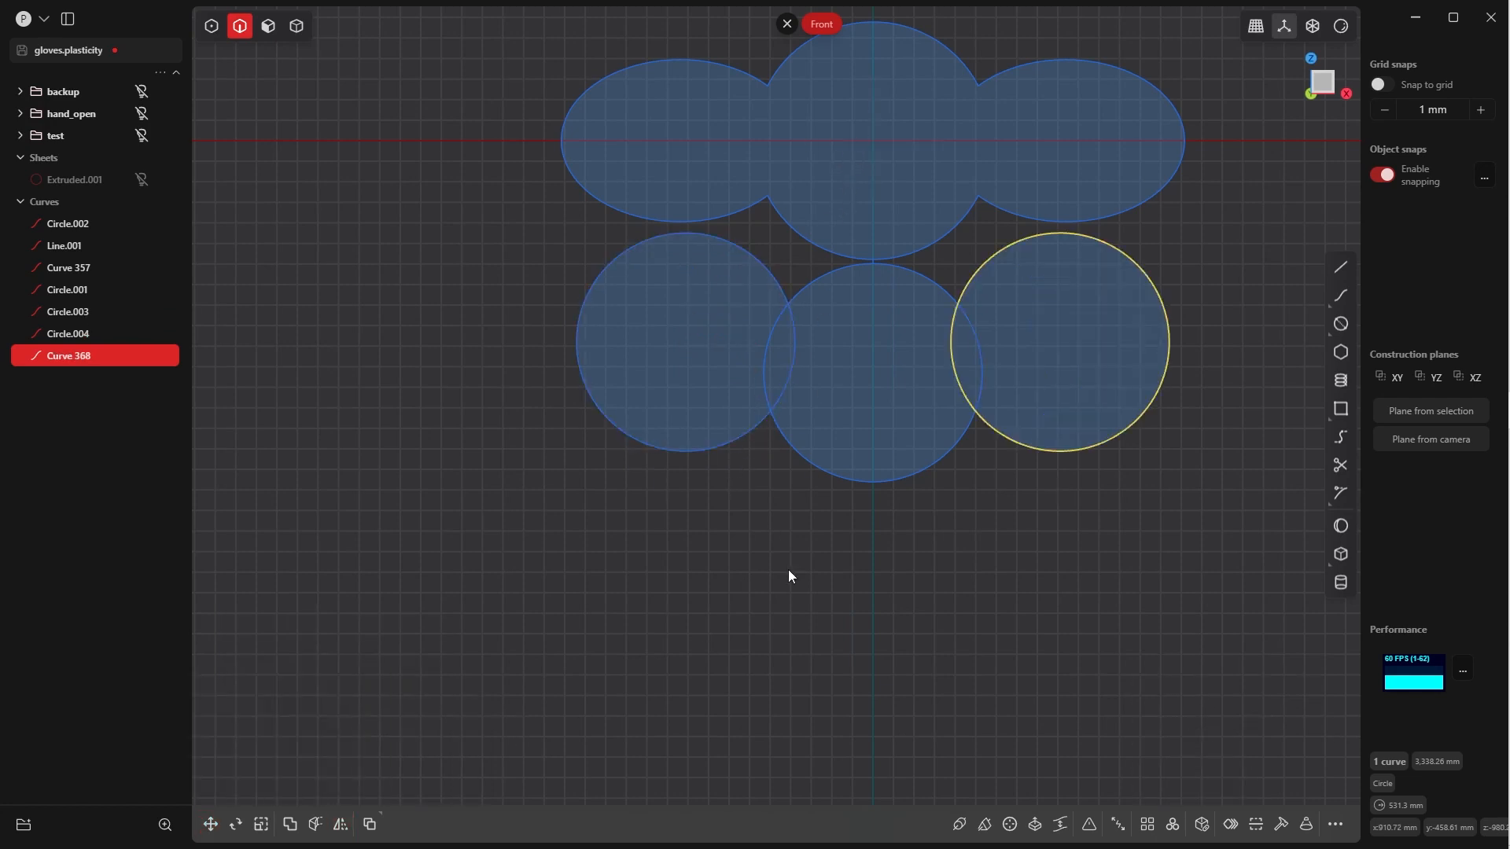
middle_click_drag(788, 569, 663, 478)
left_click(821, 562)
Trim away the overlapping arcs inside the three lower circles, leaving a single three-lobed outline
middle_click_drag(726, 561, 766, 643)
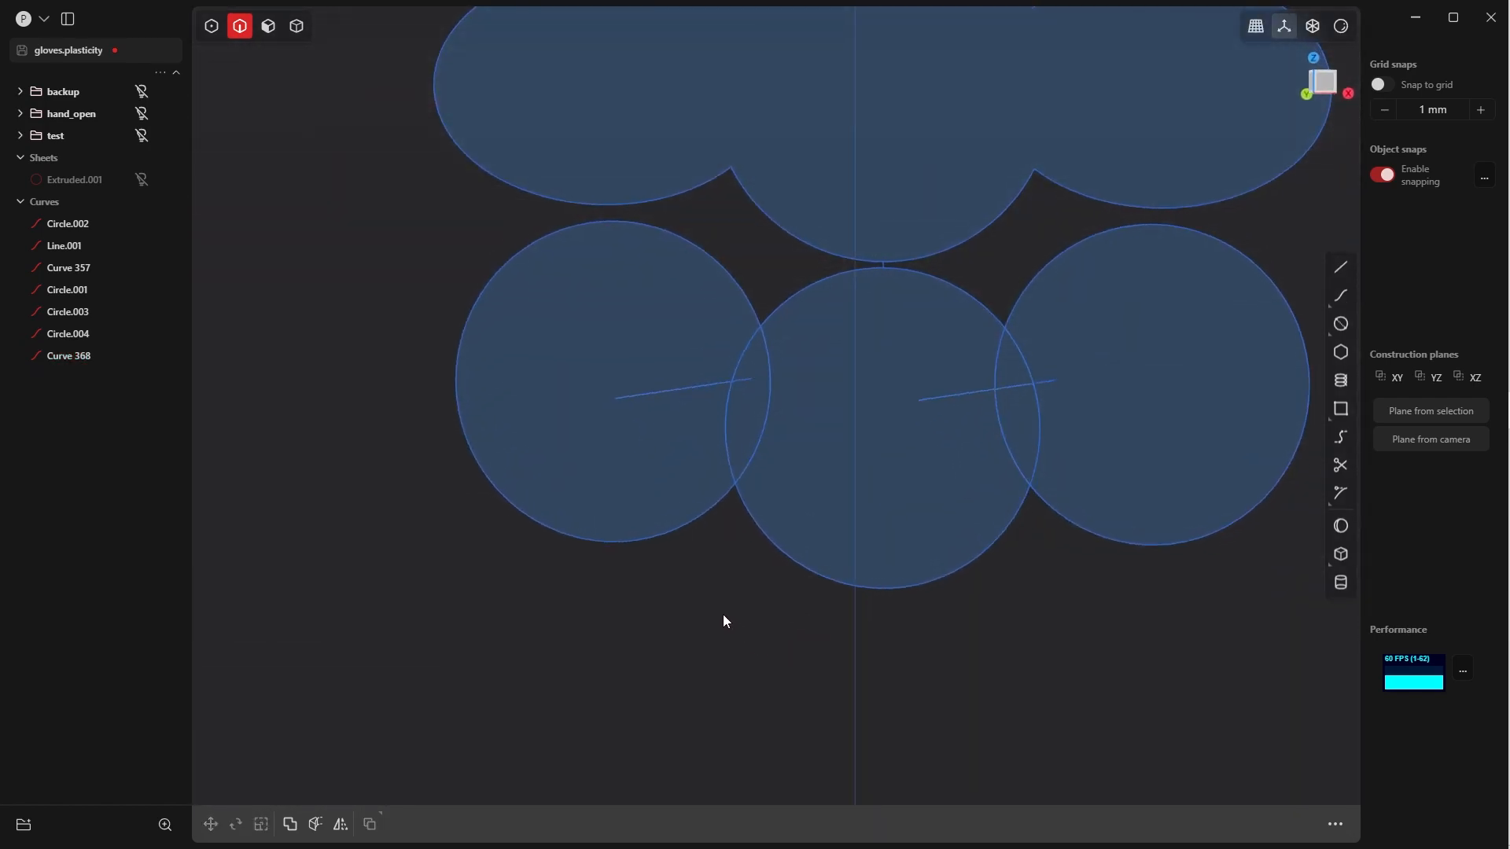
key("t")
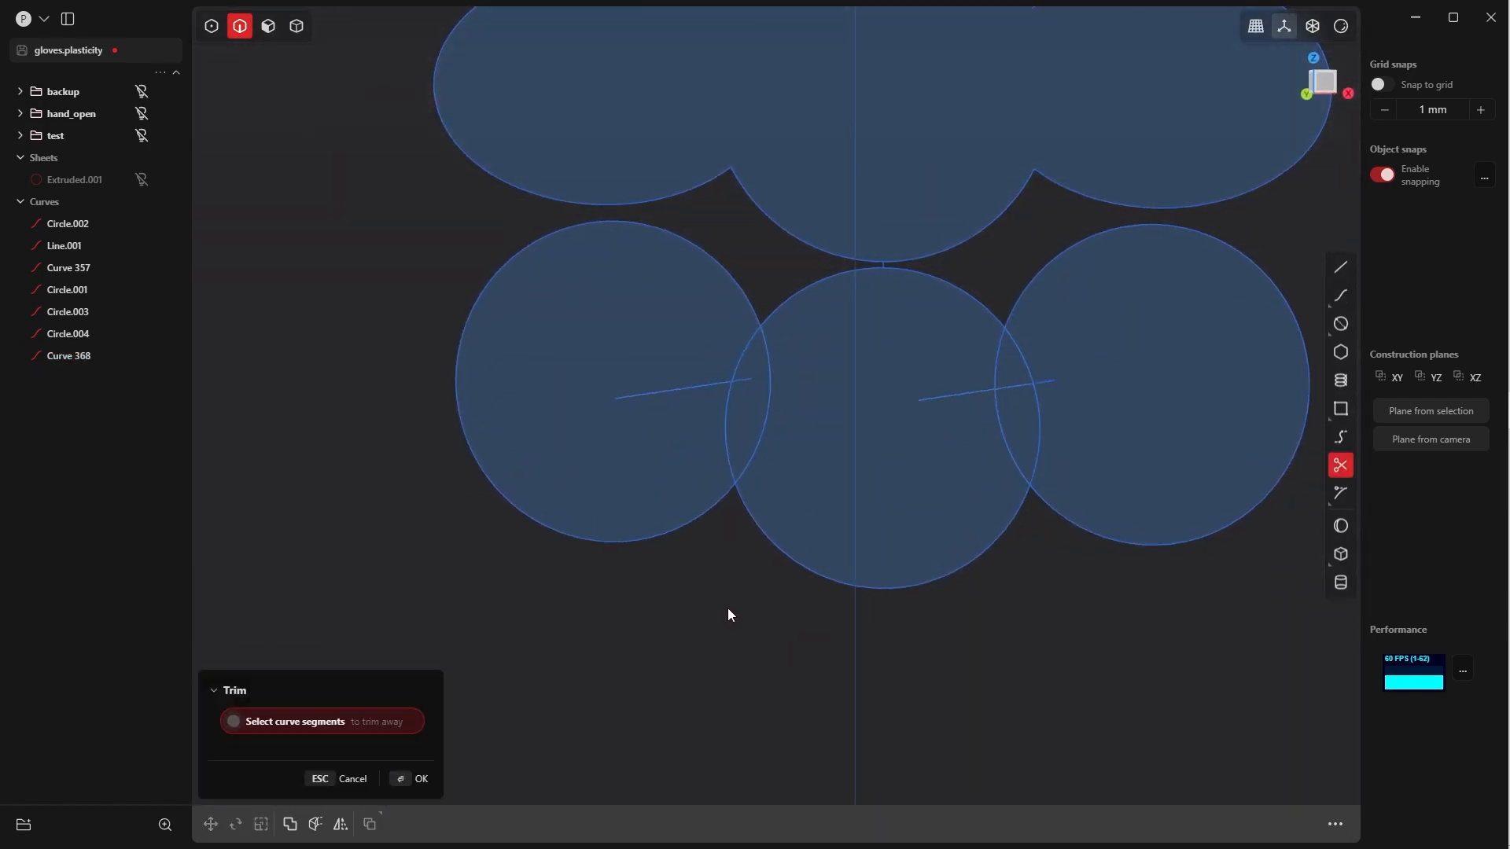
left_click(760, 454)
left_click(1010, 456)
left_click(1045, 452)
left_click(404, 782)
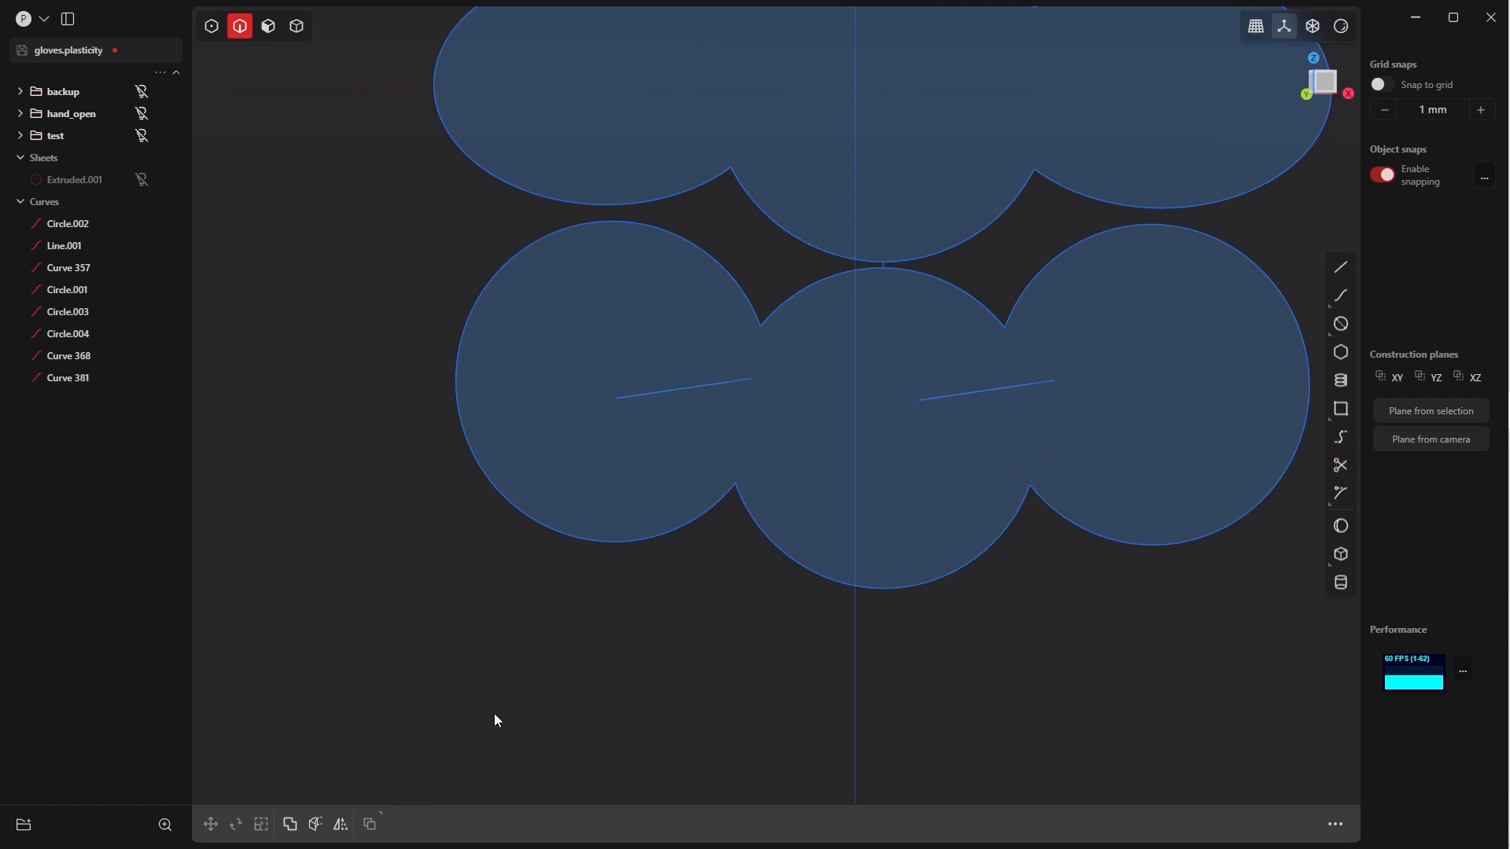
Join the lower outline's two side arcs and its upper and lower middle arcs into one closed curve
scroll(761, 247, "down", 2)
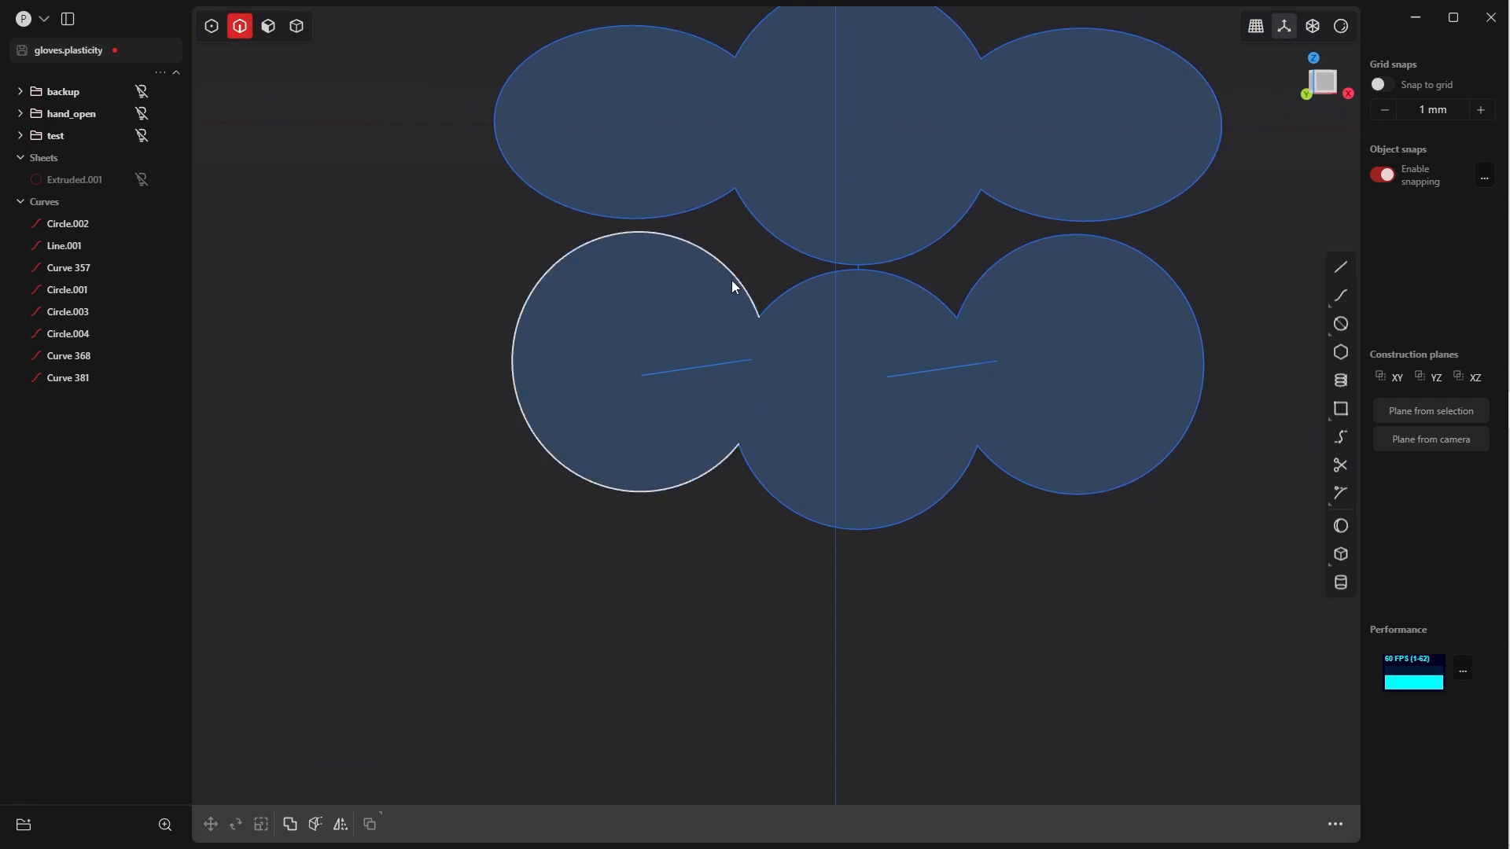
left_click(561, 267)
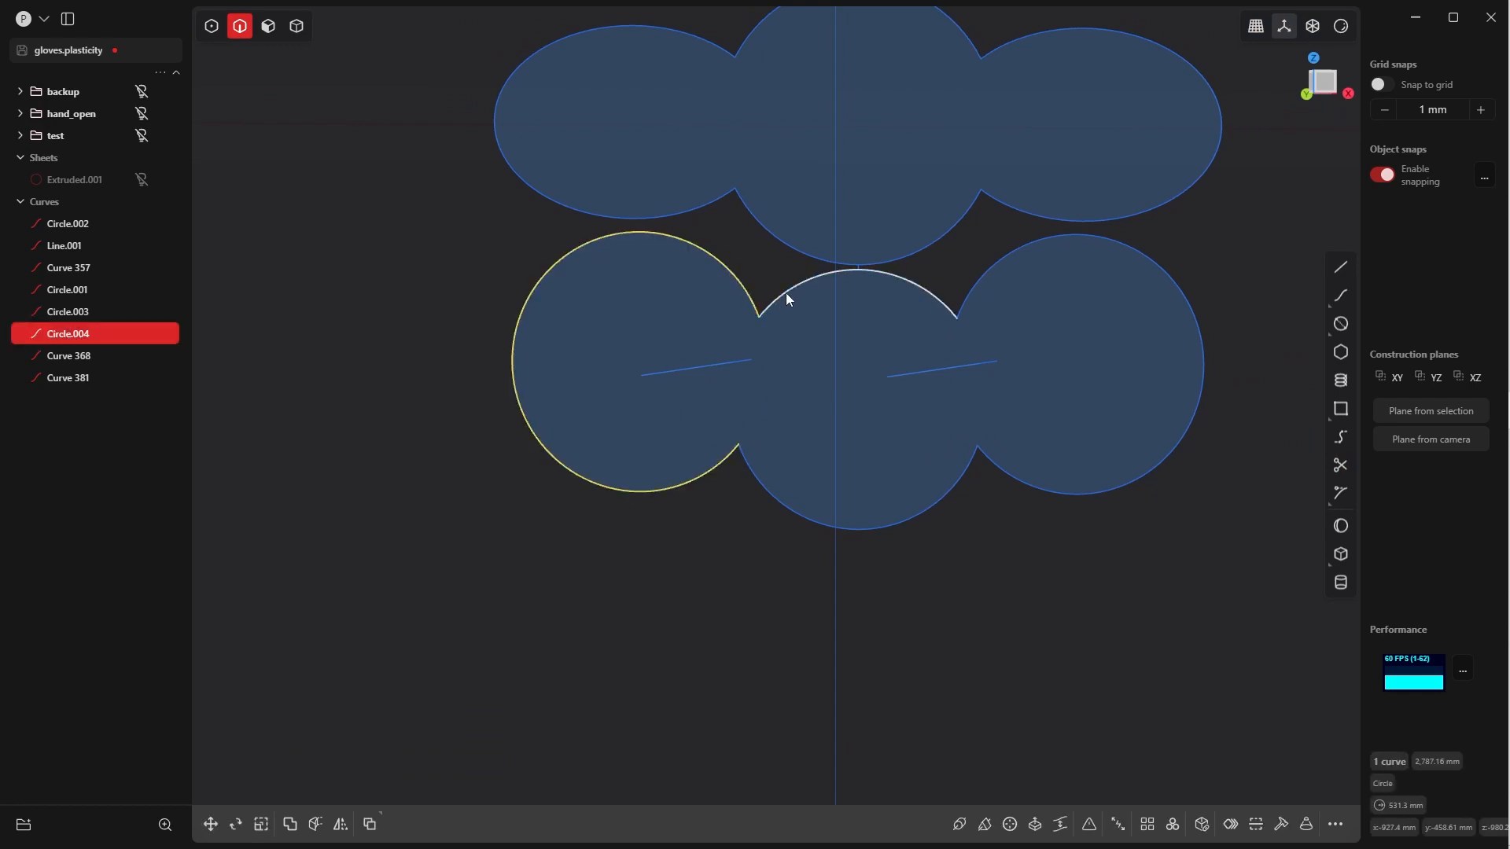
left_click(787, 294)
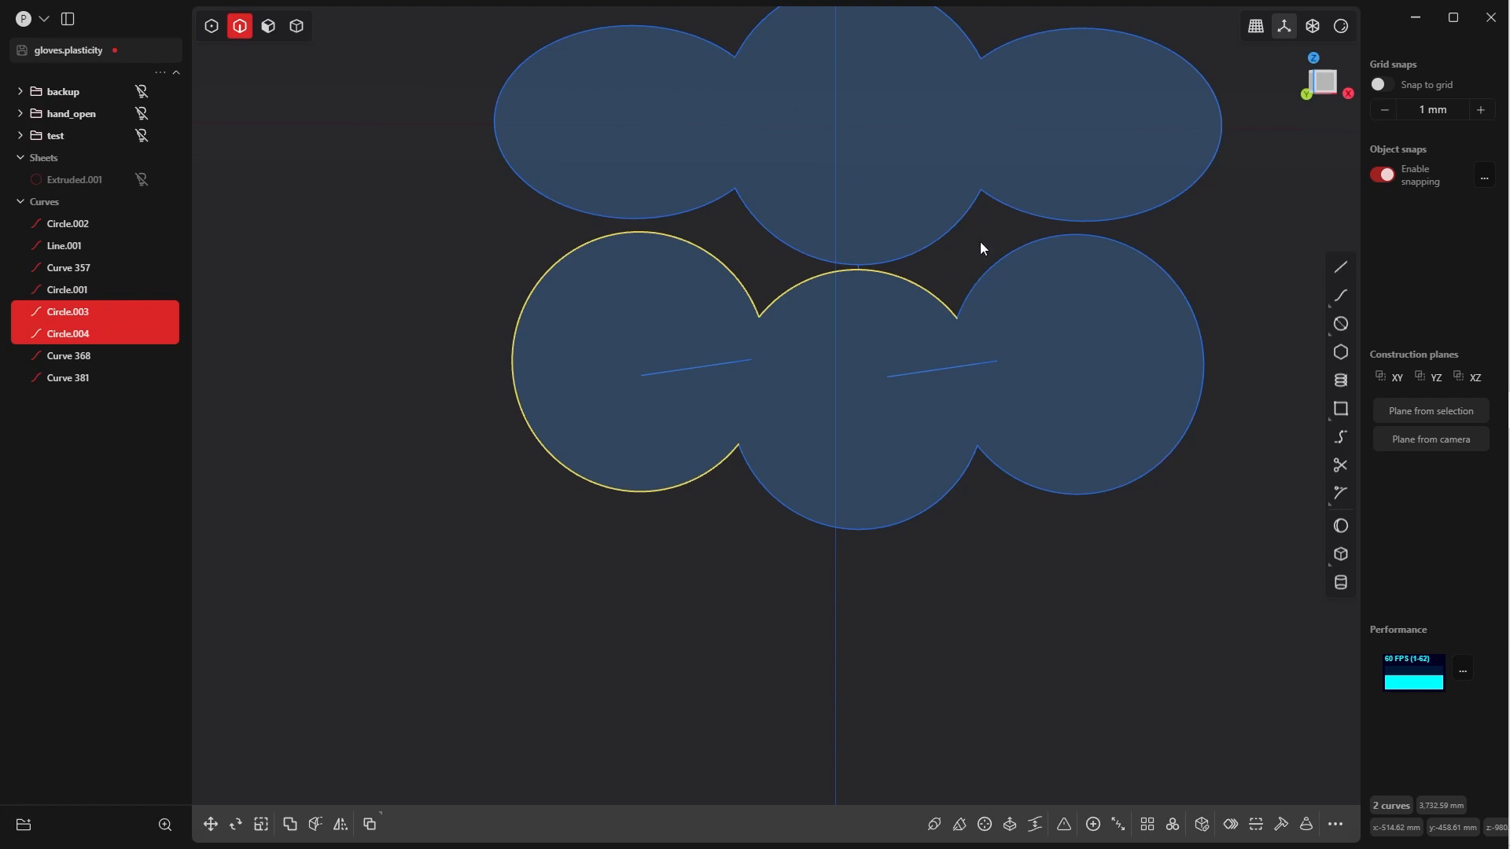
left_click(1020, 258)
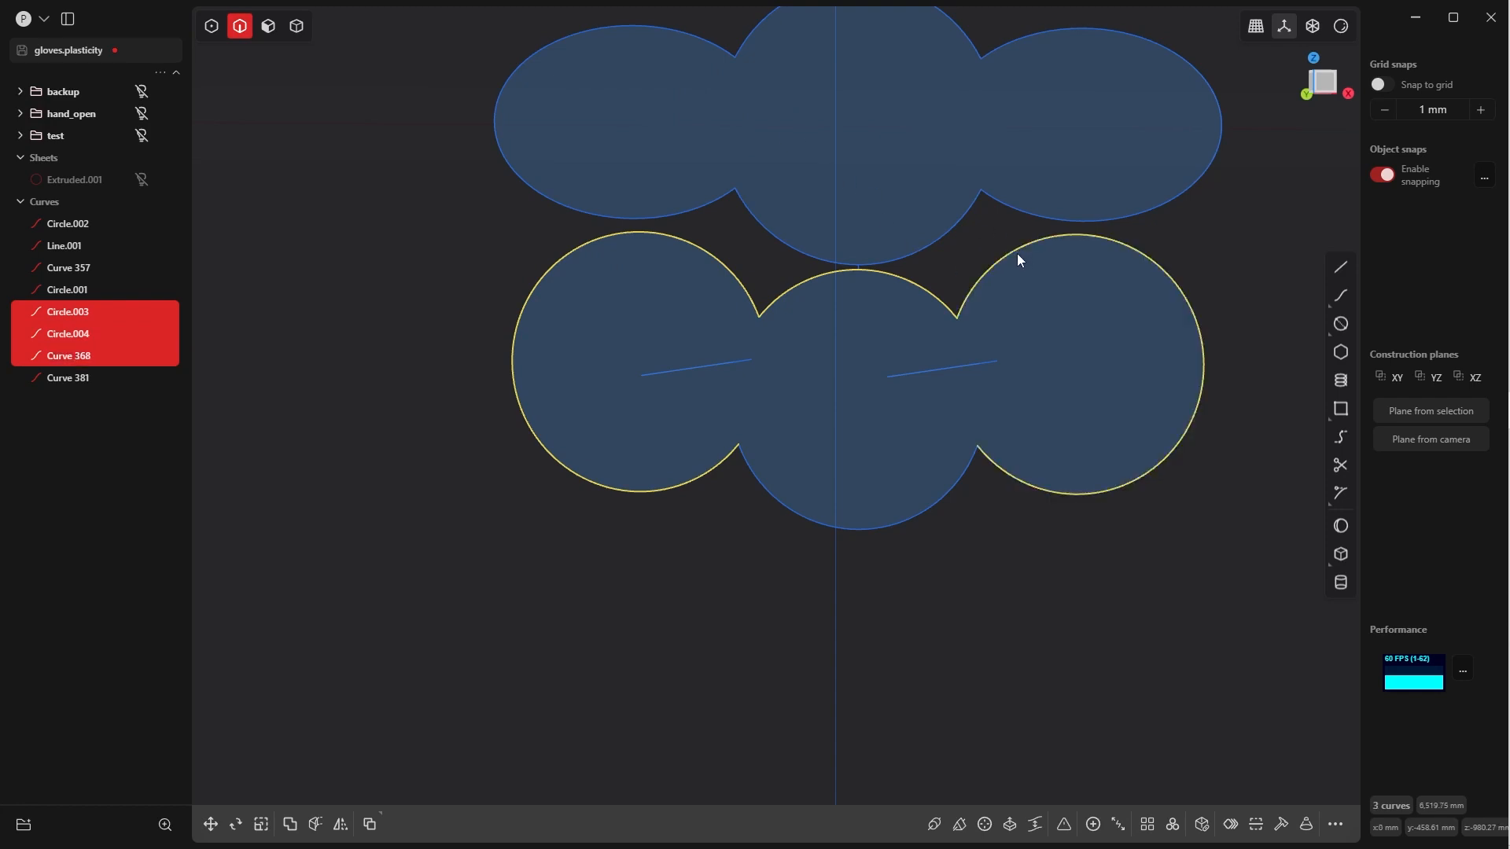
left_click(903, 527)
key("j")
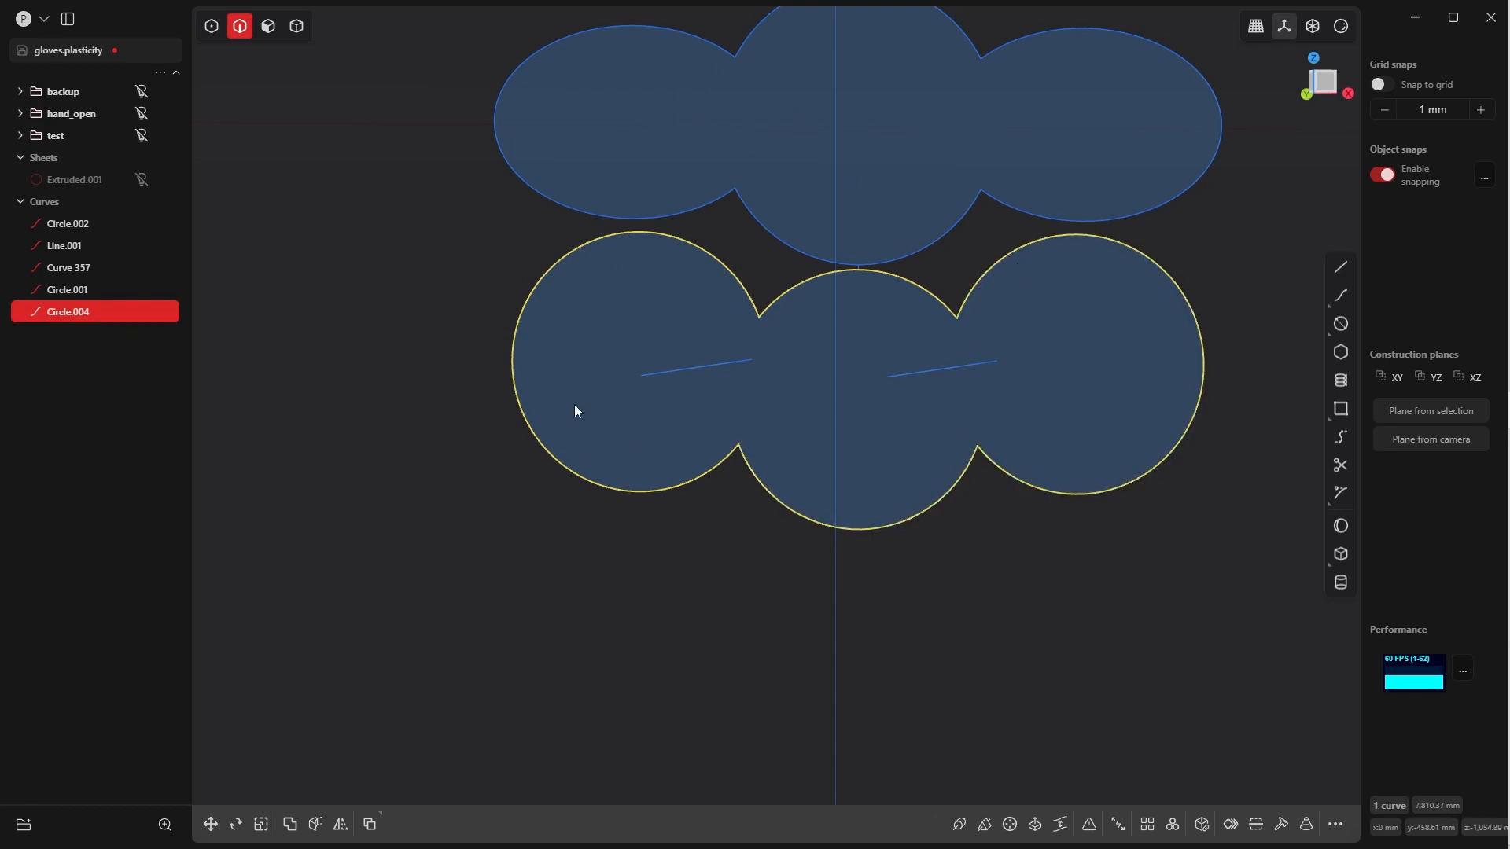
In the Left view, rotate the lower three-lobed curve about the small semicircle's lower endpoint, swinging its lower end toward negative Y
middle_click_drag(684, 340, 574, 412)
scroll(734, 519, "up", 6)
scroll(503, 365, "down", 4)
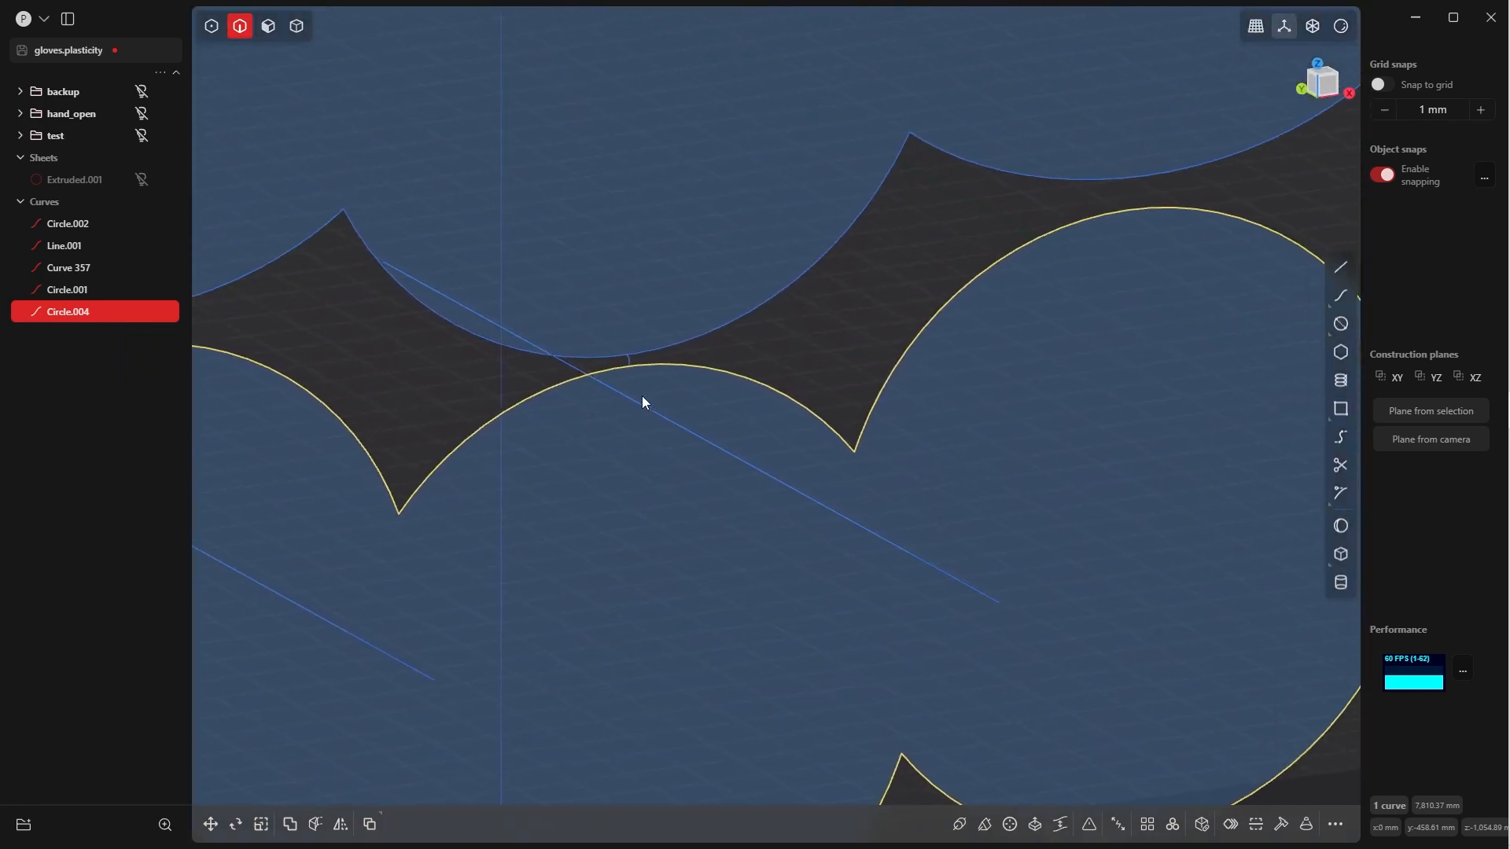
key("grave")
left_click(664, 381)
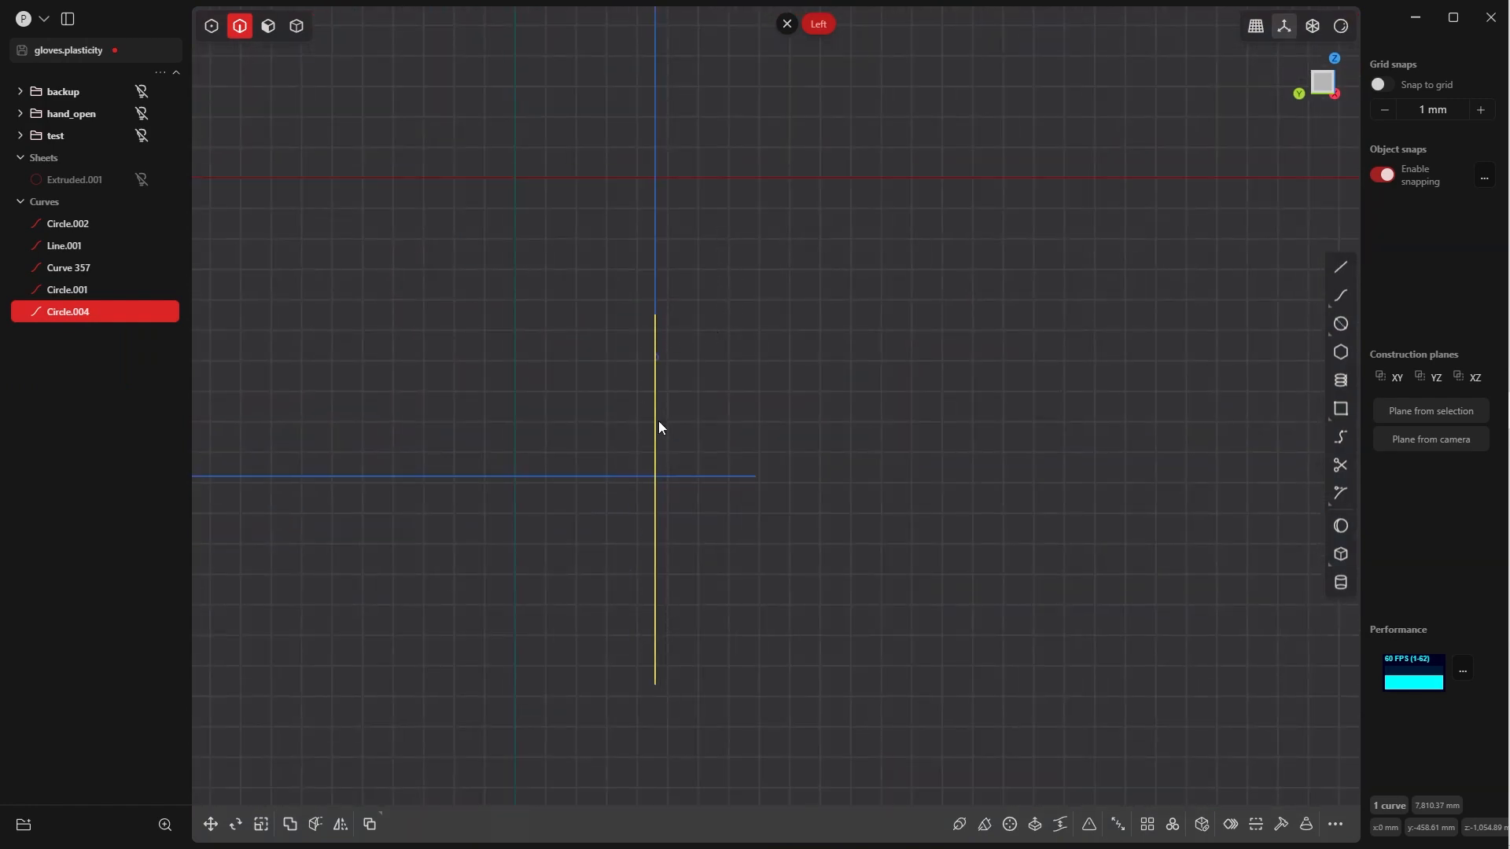
middle_click_drag(679, 377, 713, 469)
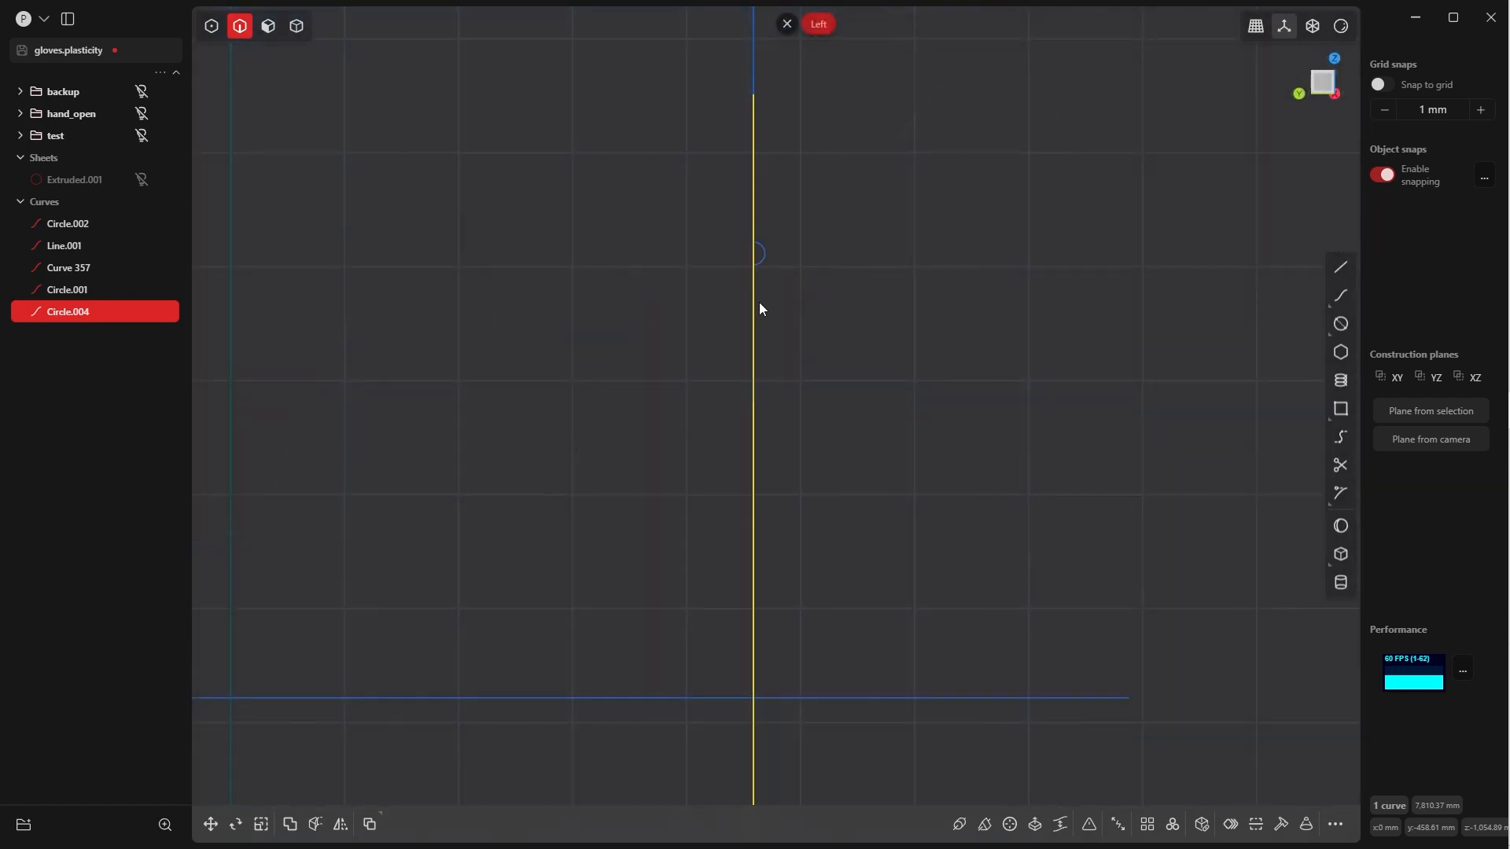
middle_click_drag(775, 318, 620, 253)
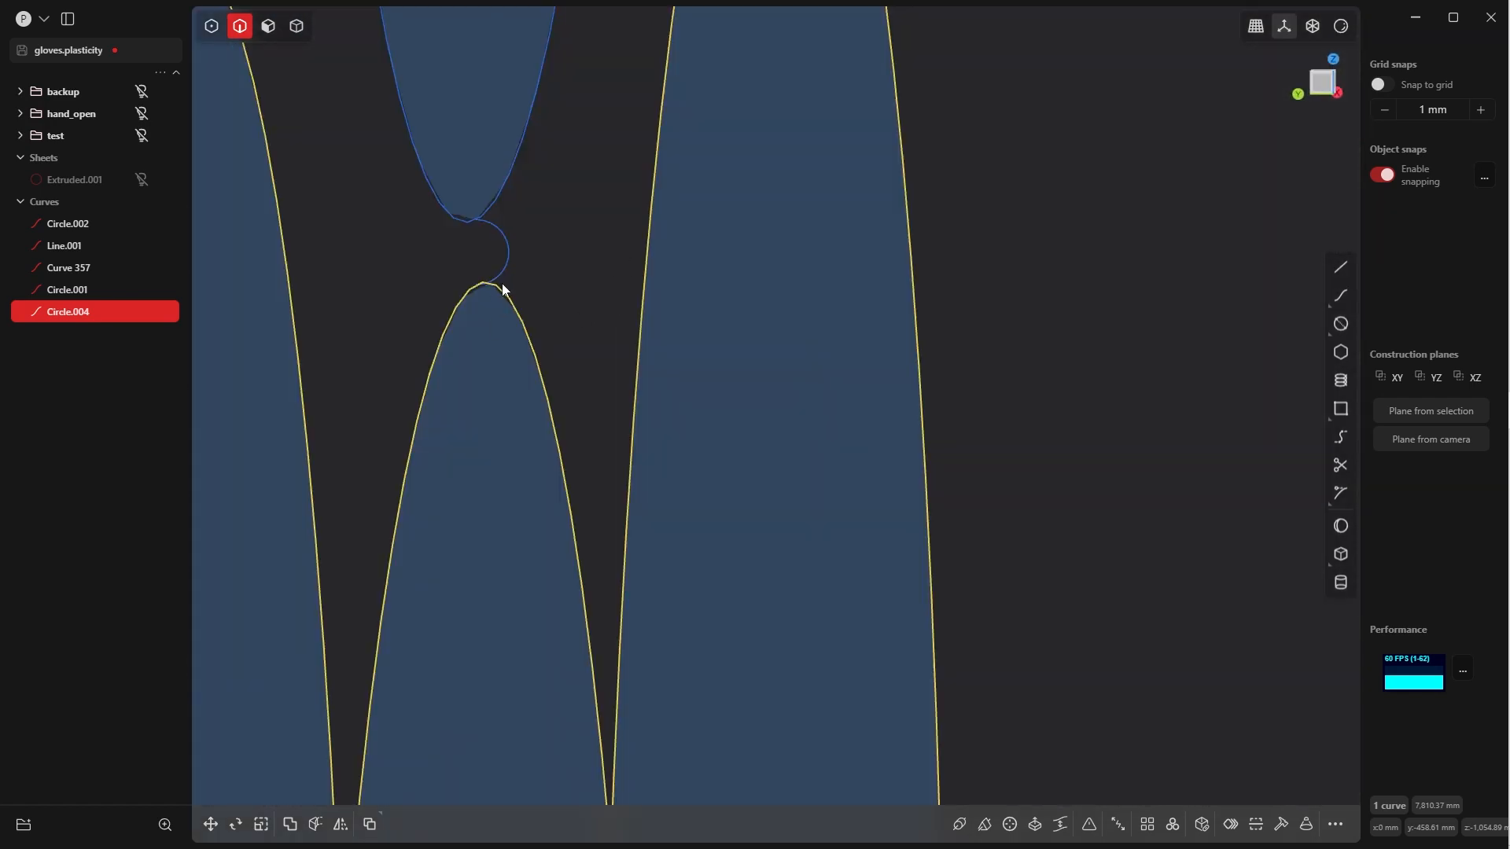
scroll(501, 290, "up", 3)
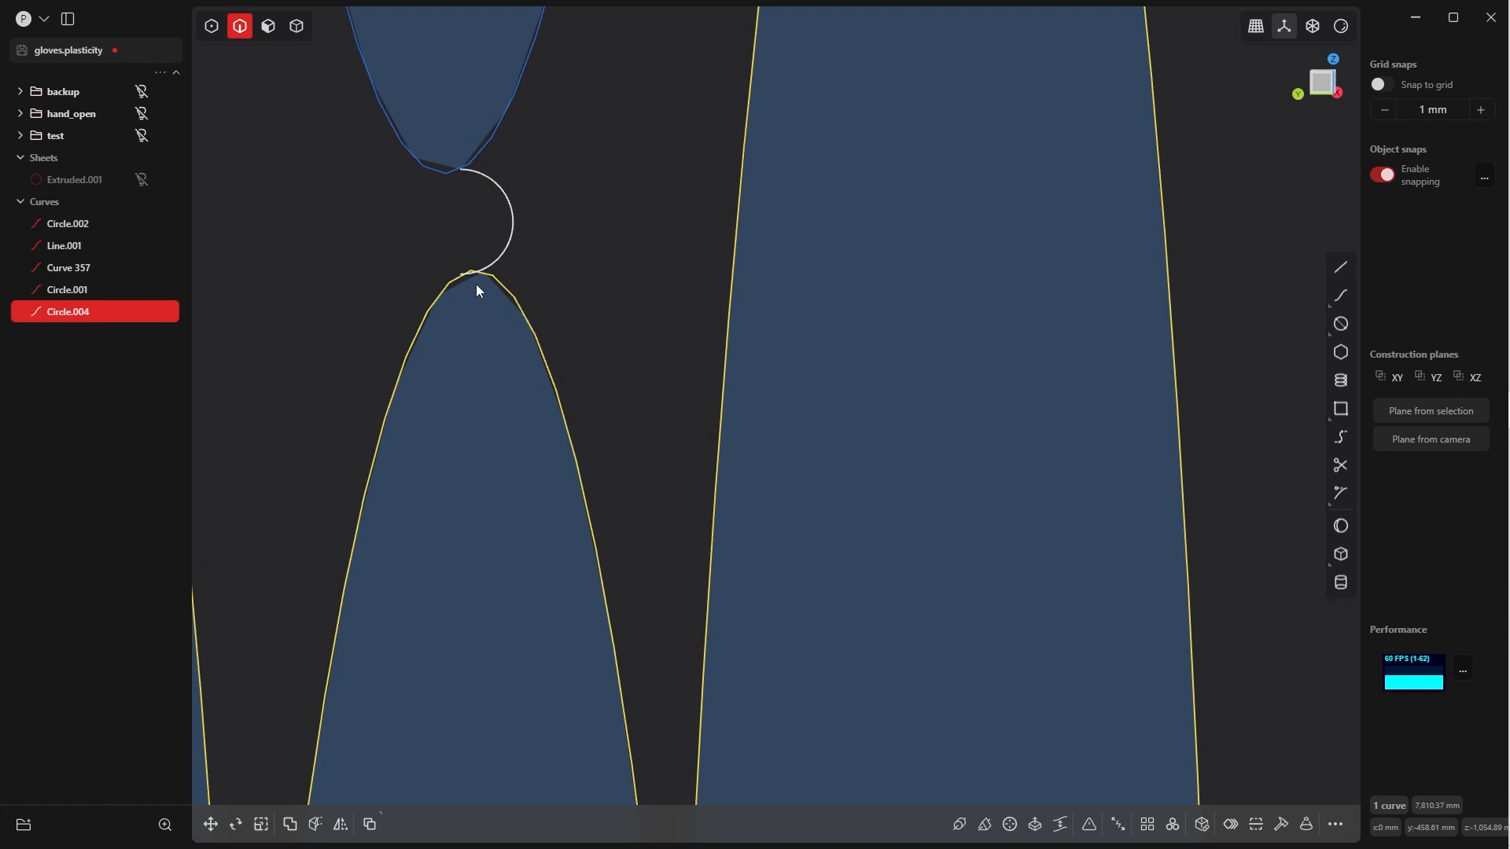
middle_click_drag(475, 285, 572, 281)
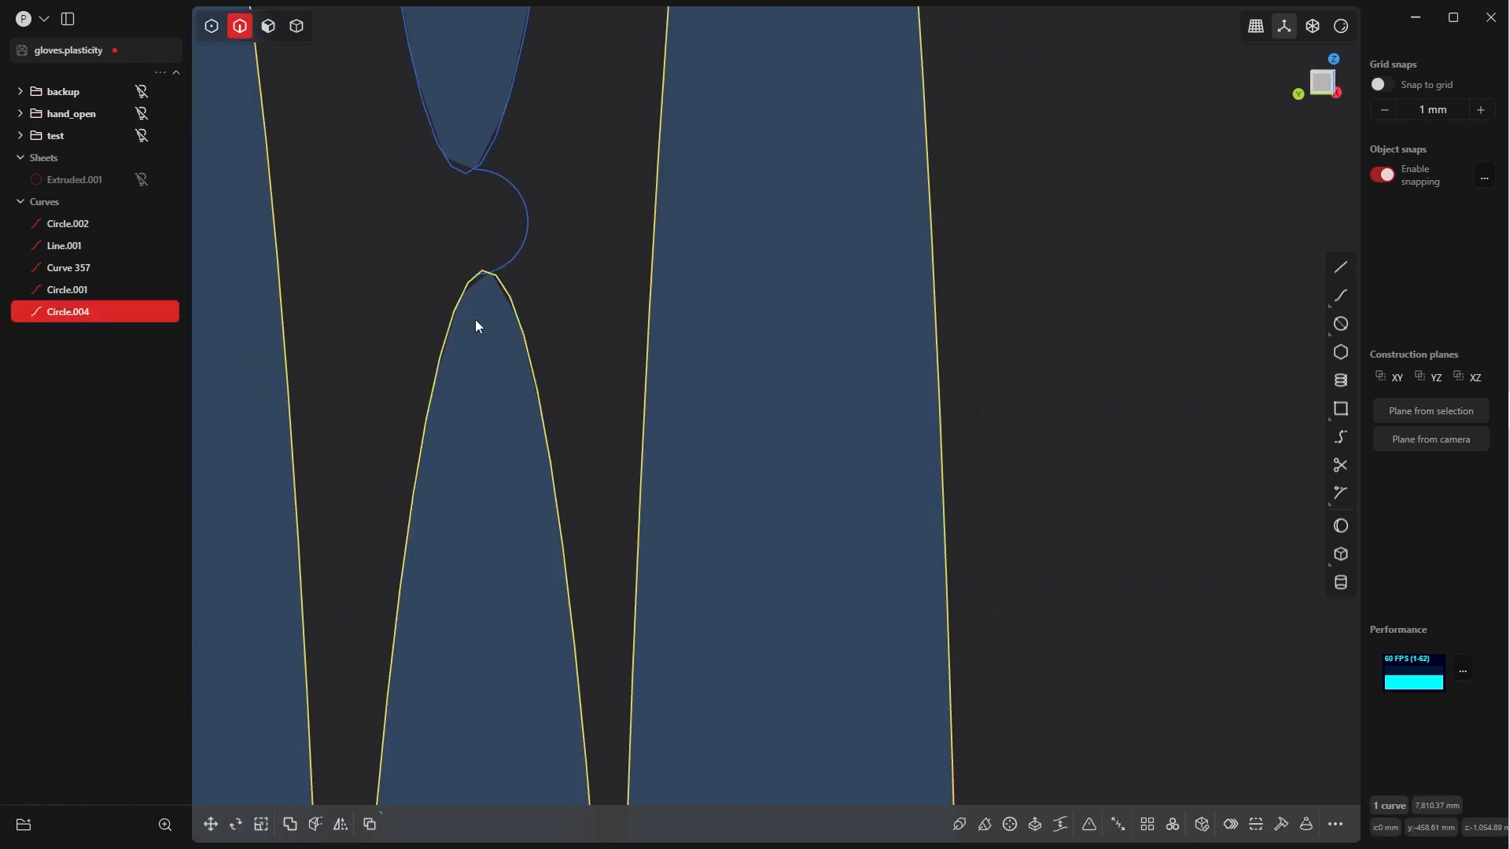
key("r")
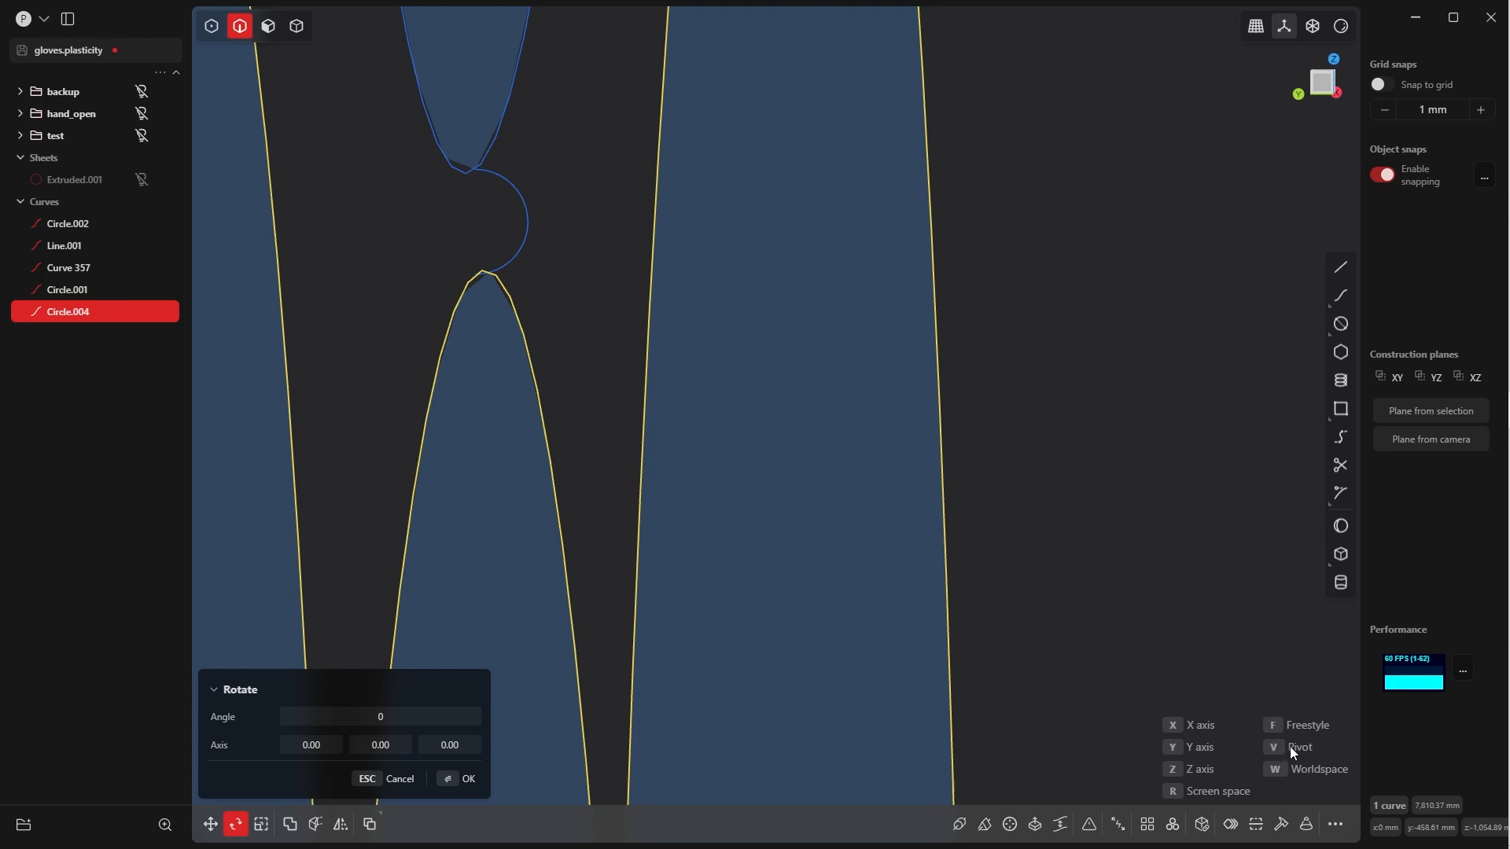
key("v")
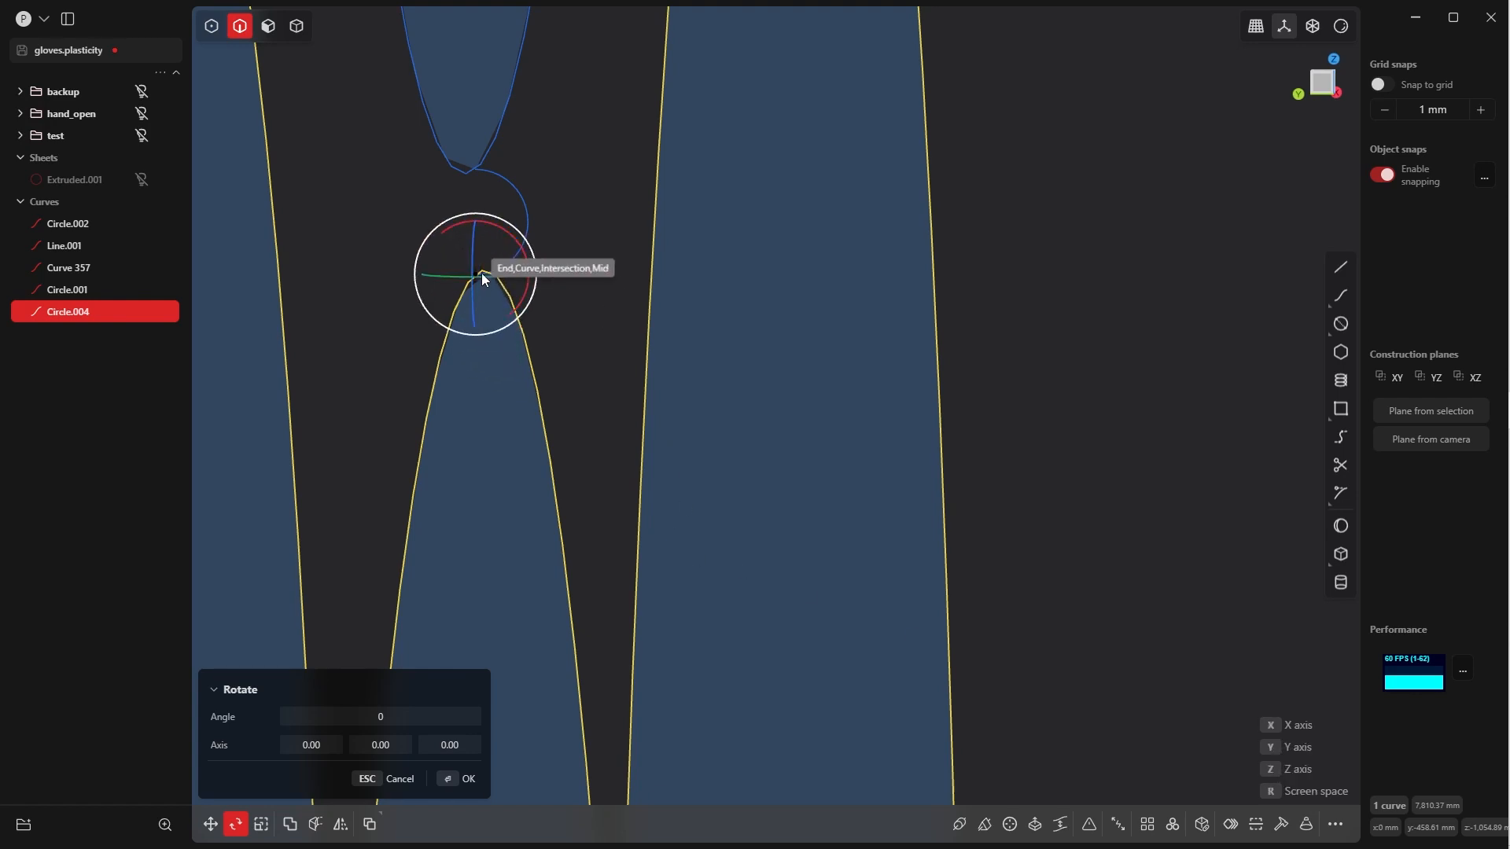
scroll(495, 275, "up", 4)
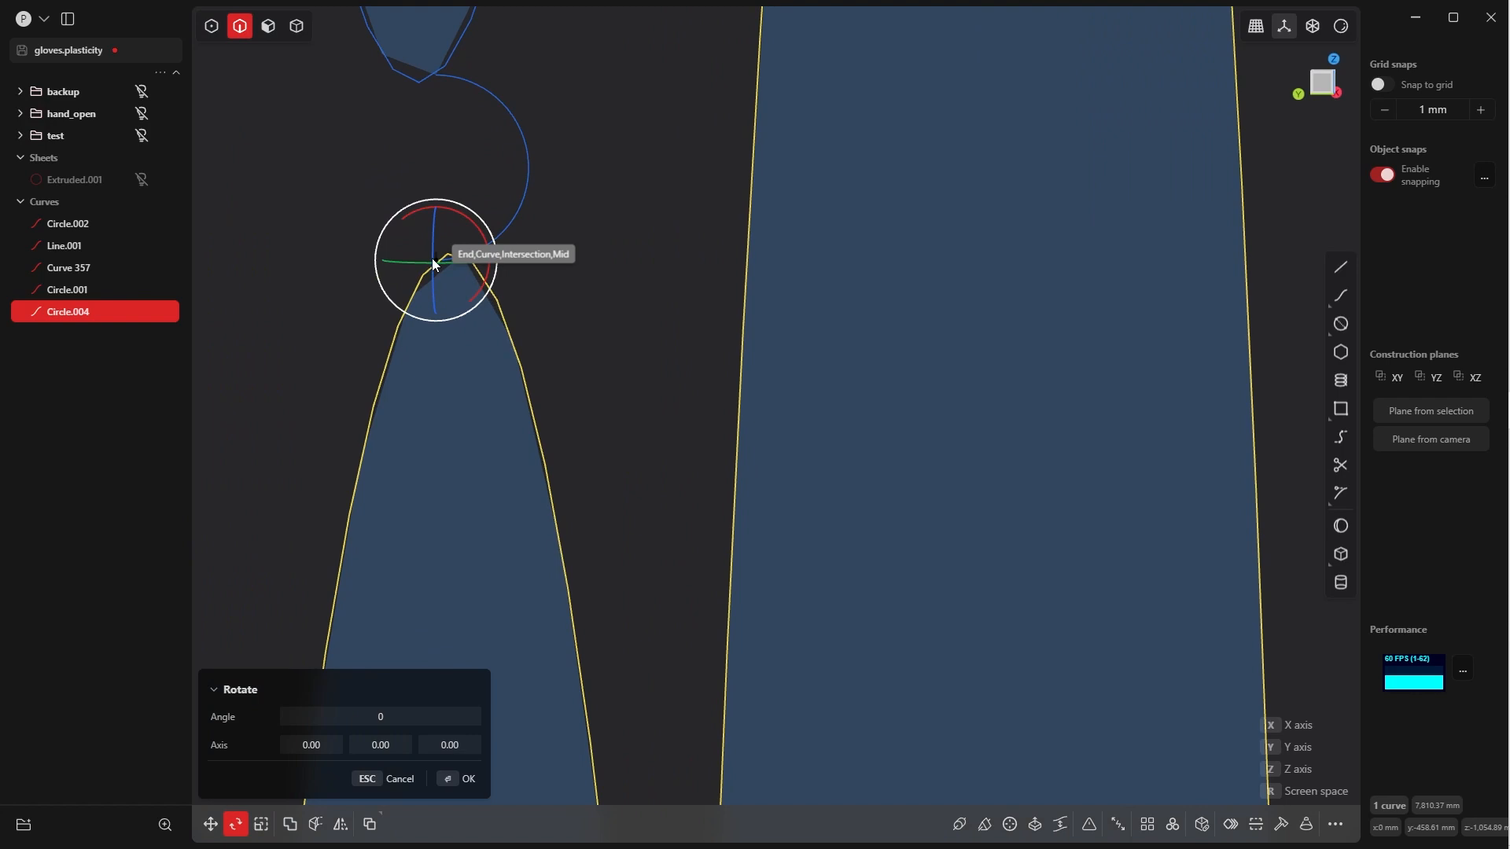
left_click(432, 258)
key("grave")
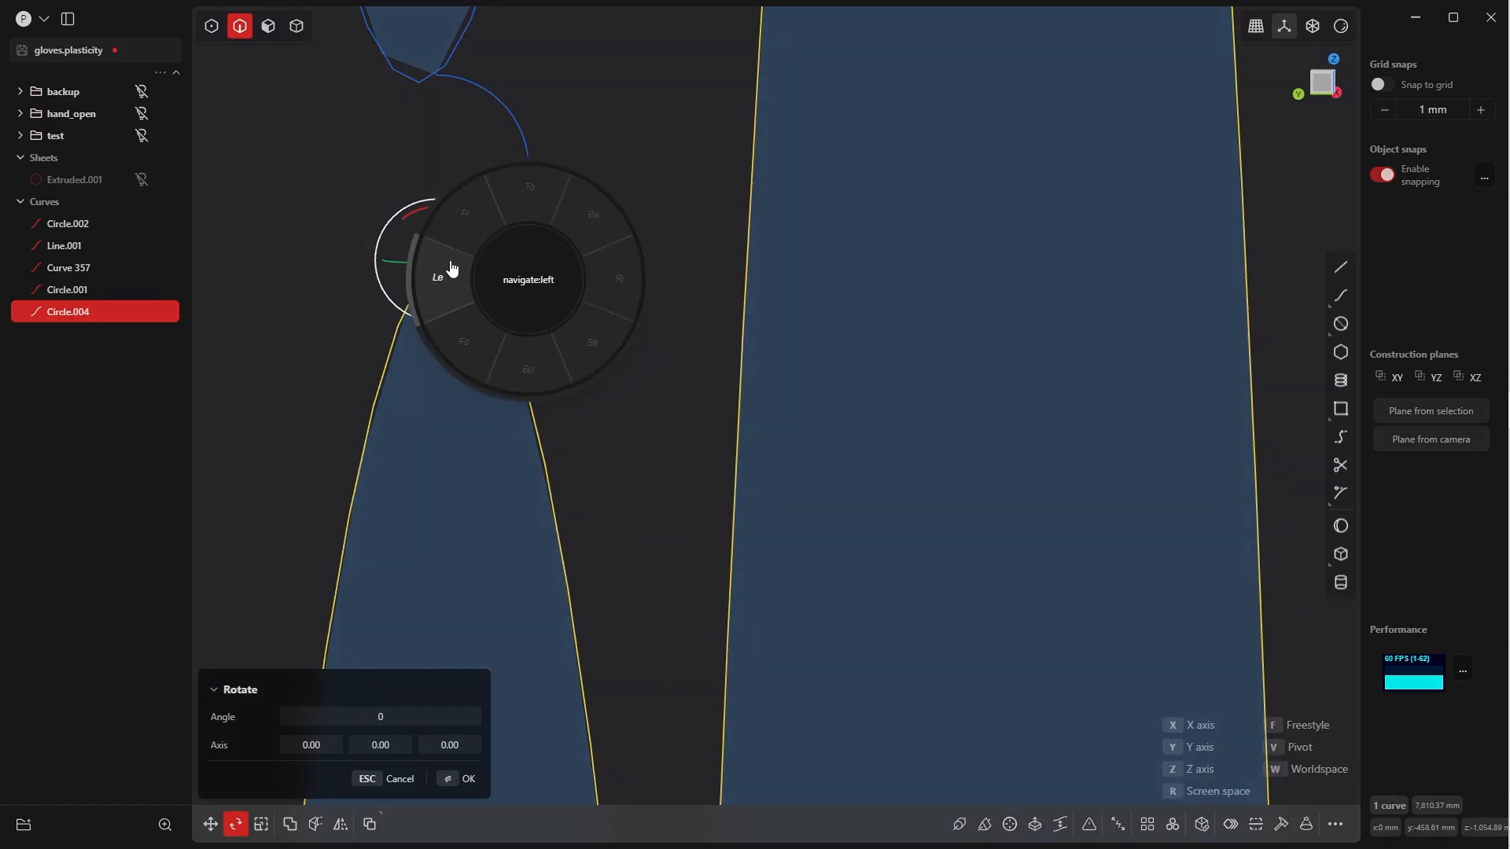
left_click(451, 270)
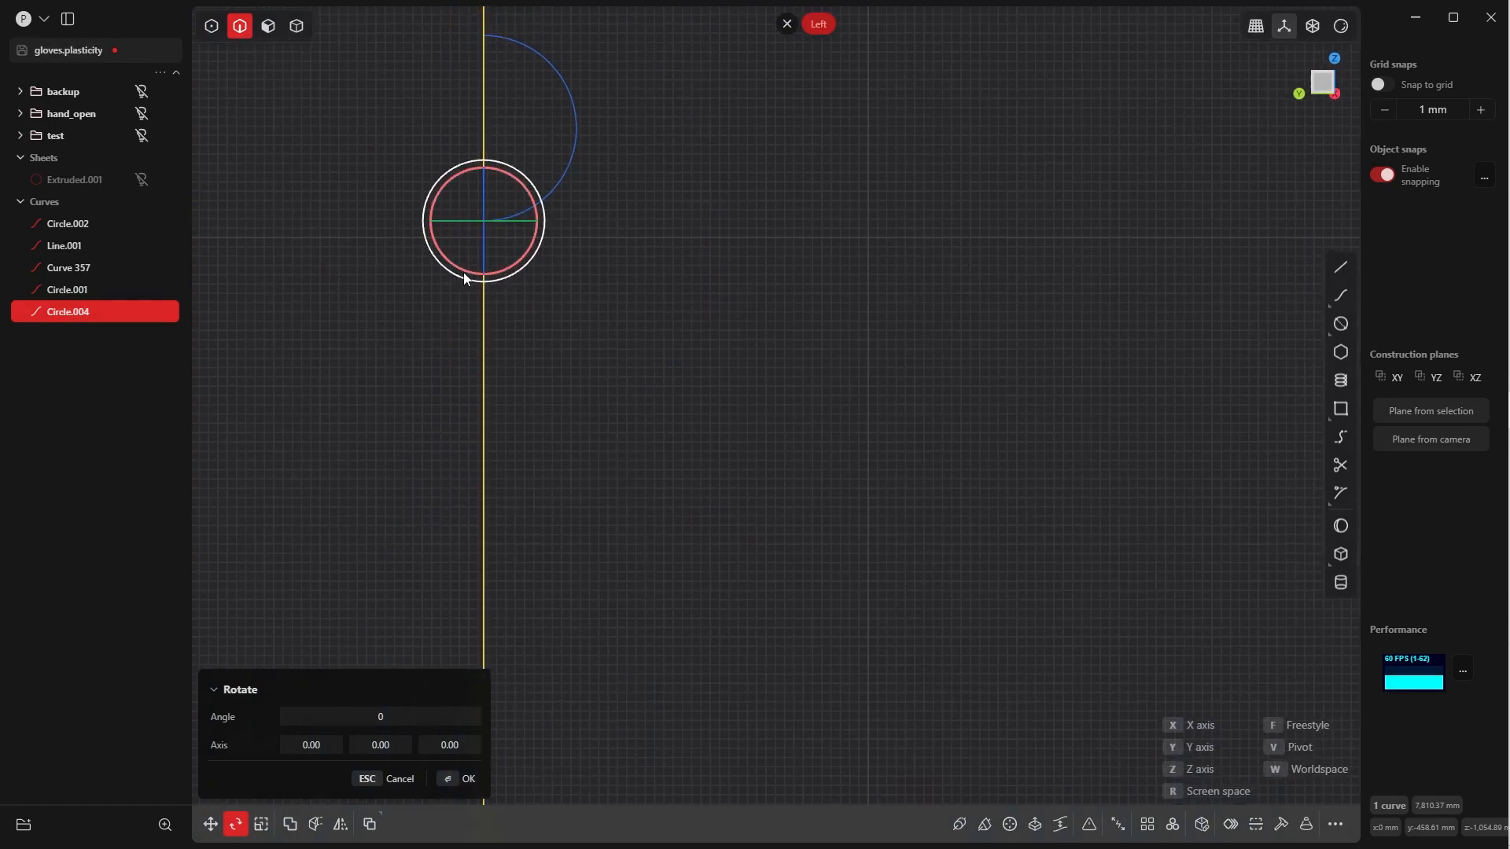
left_click(525, 258)
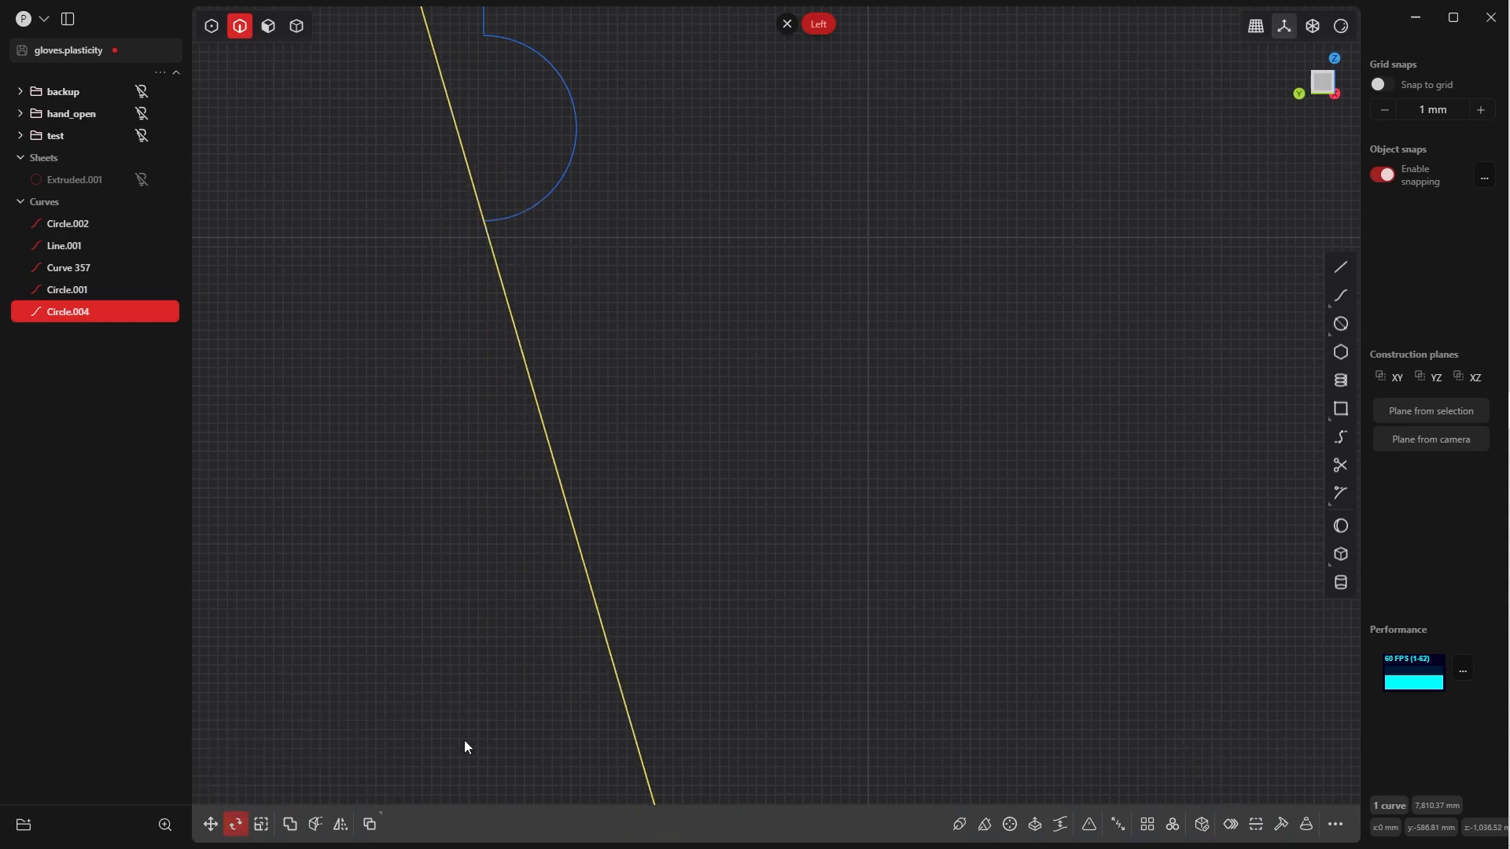
Examine, with vertices shown, how the small semicircle's endpoints meet the upper outline and the tilted lower outline
scroll(714, 253, "down", 8)
middle_click_drag(751, 225, 700, 253)
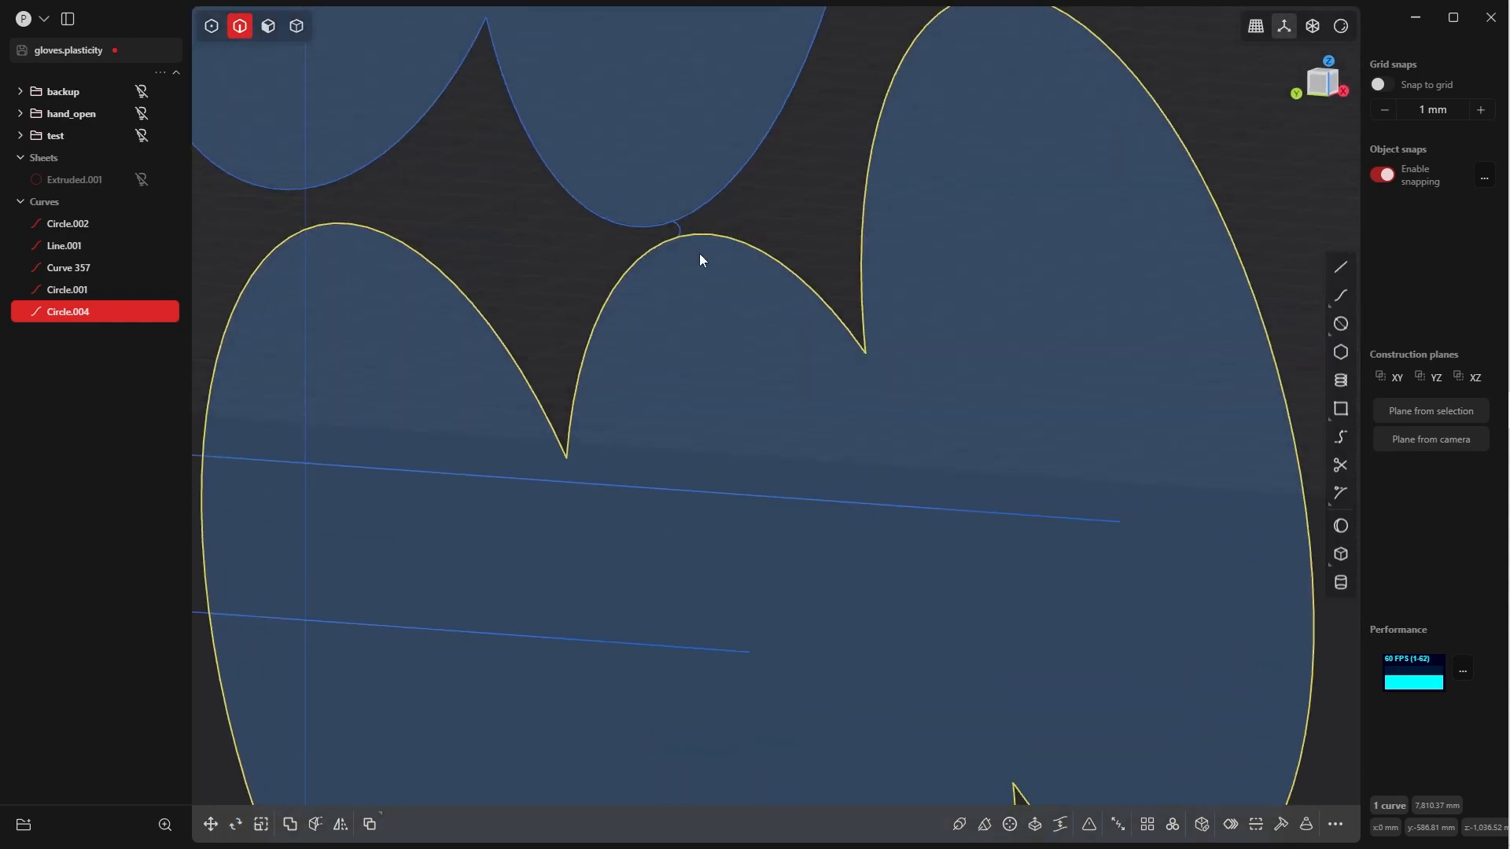
scroll(700, 250, "down", 5)
key("Tab")
left_click(1000, 110)
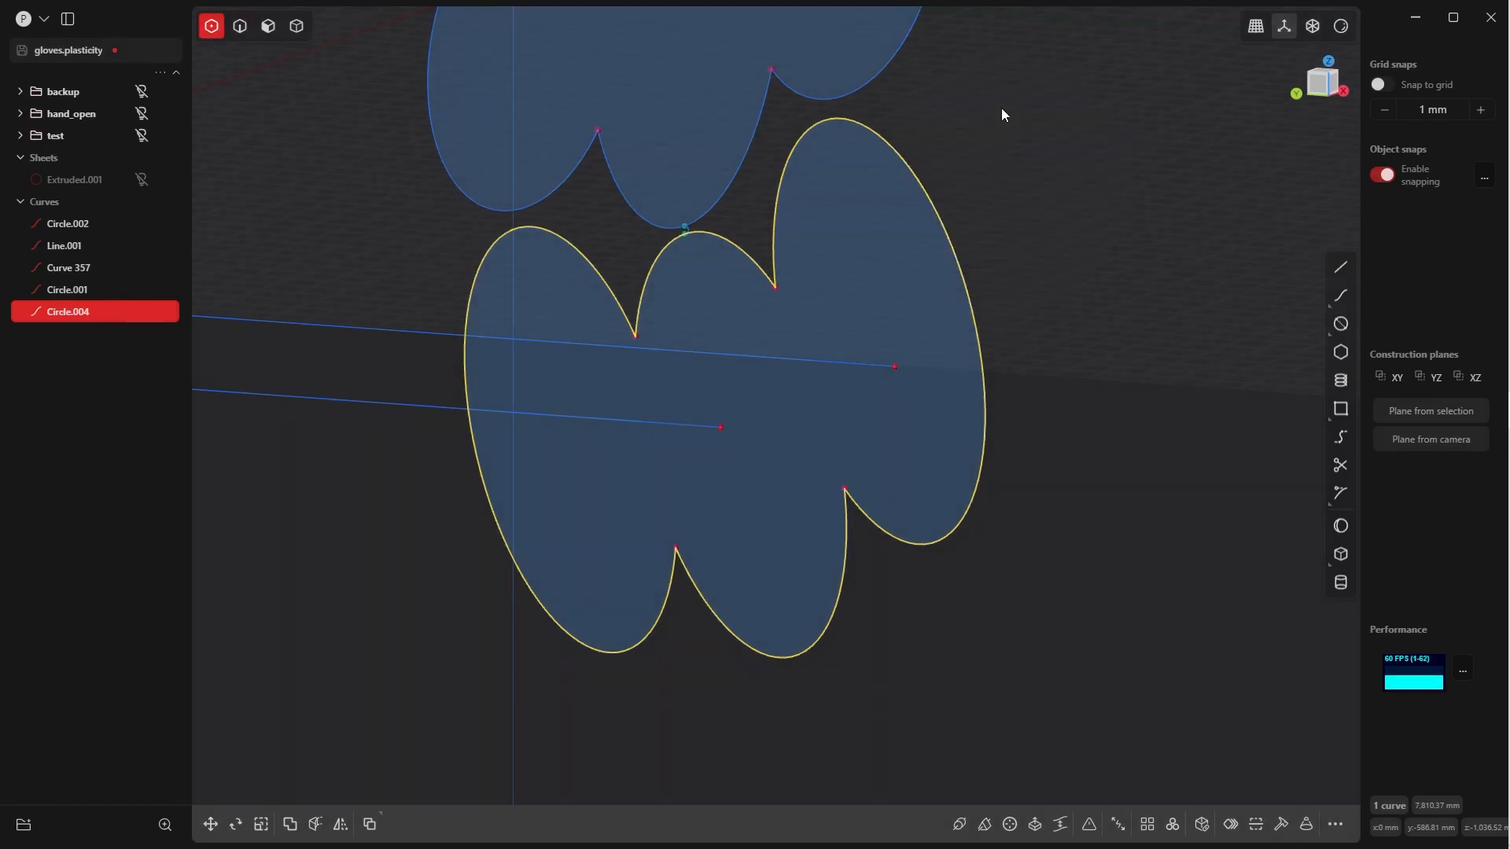
scroll(865, 300, "up", 6)
scroll(843, 467, "up", 4)
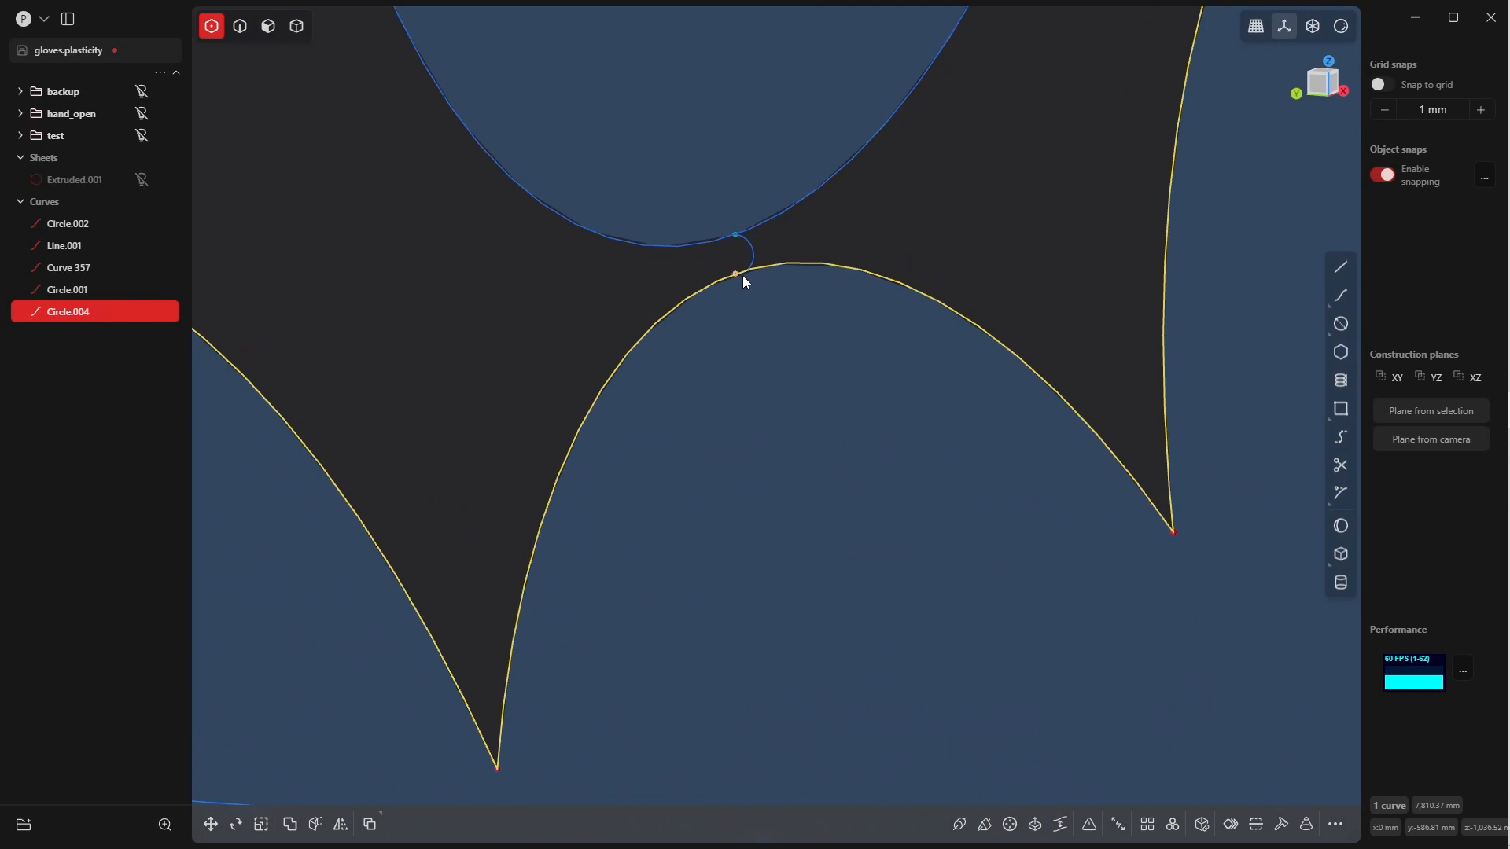
scroll(744, 272, "down", 6)
scroll(751, 255, "down", 3)
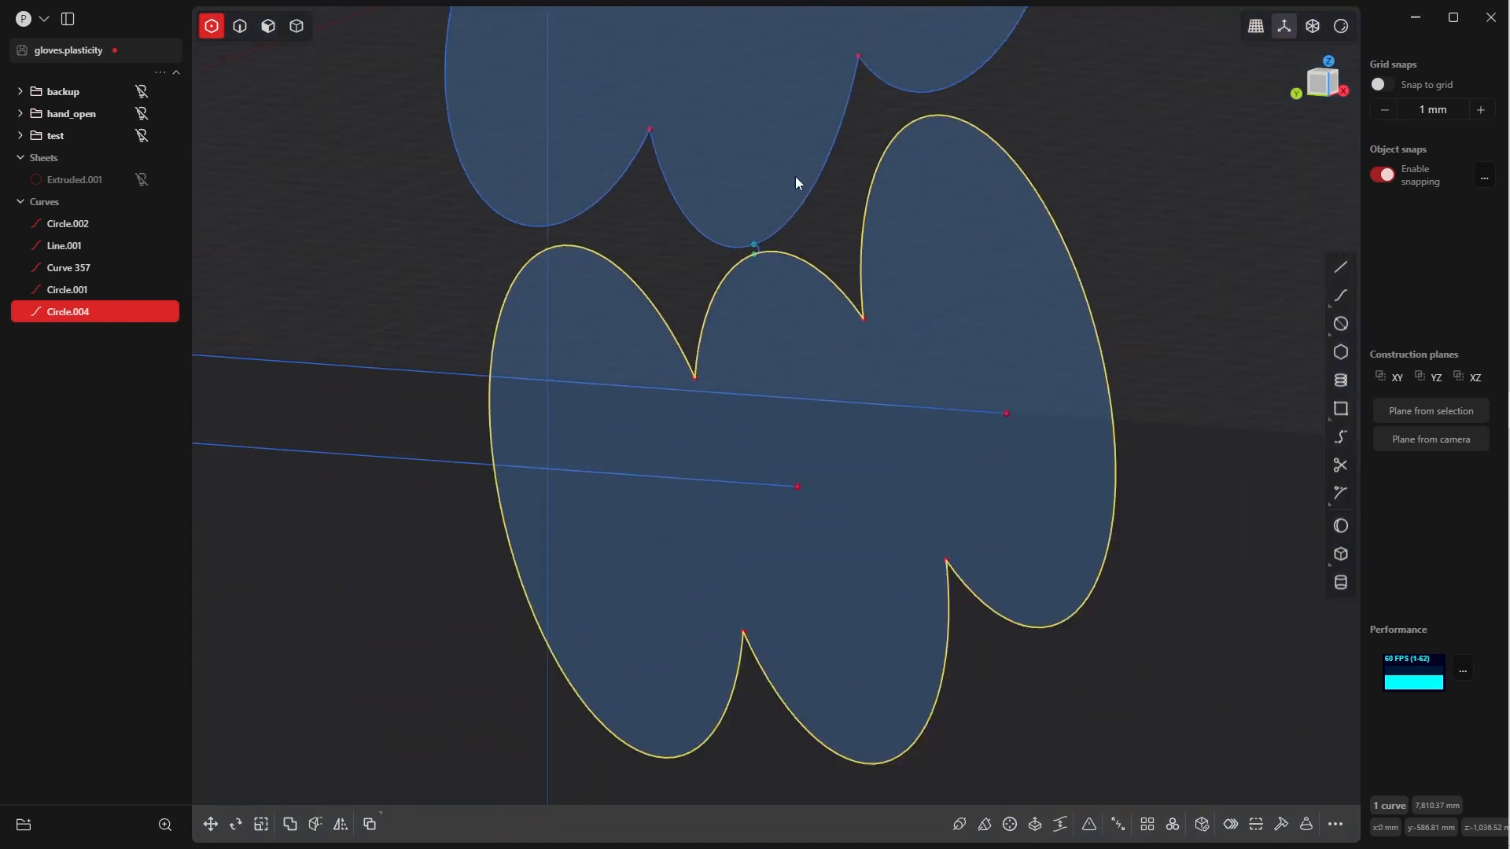
middle_click_drag(796, 177, 775, 217)
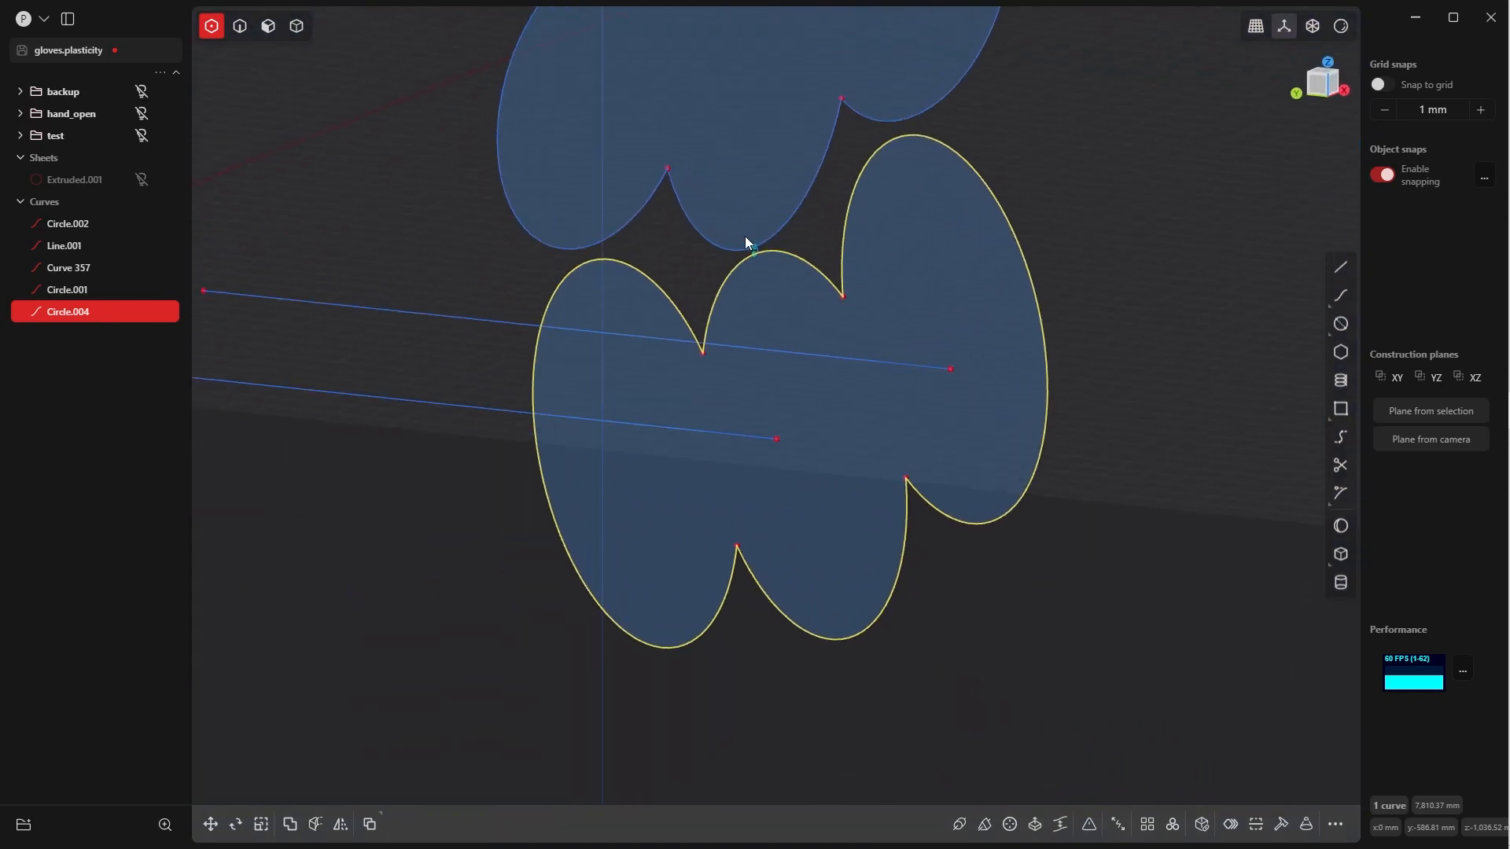
scroll(775, 255, "down", 2)
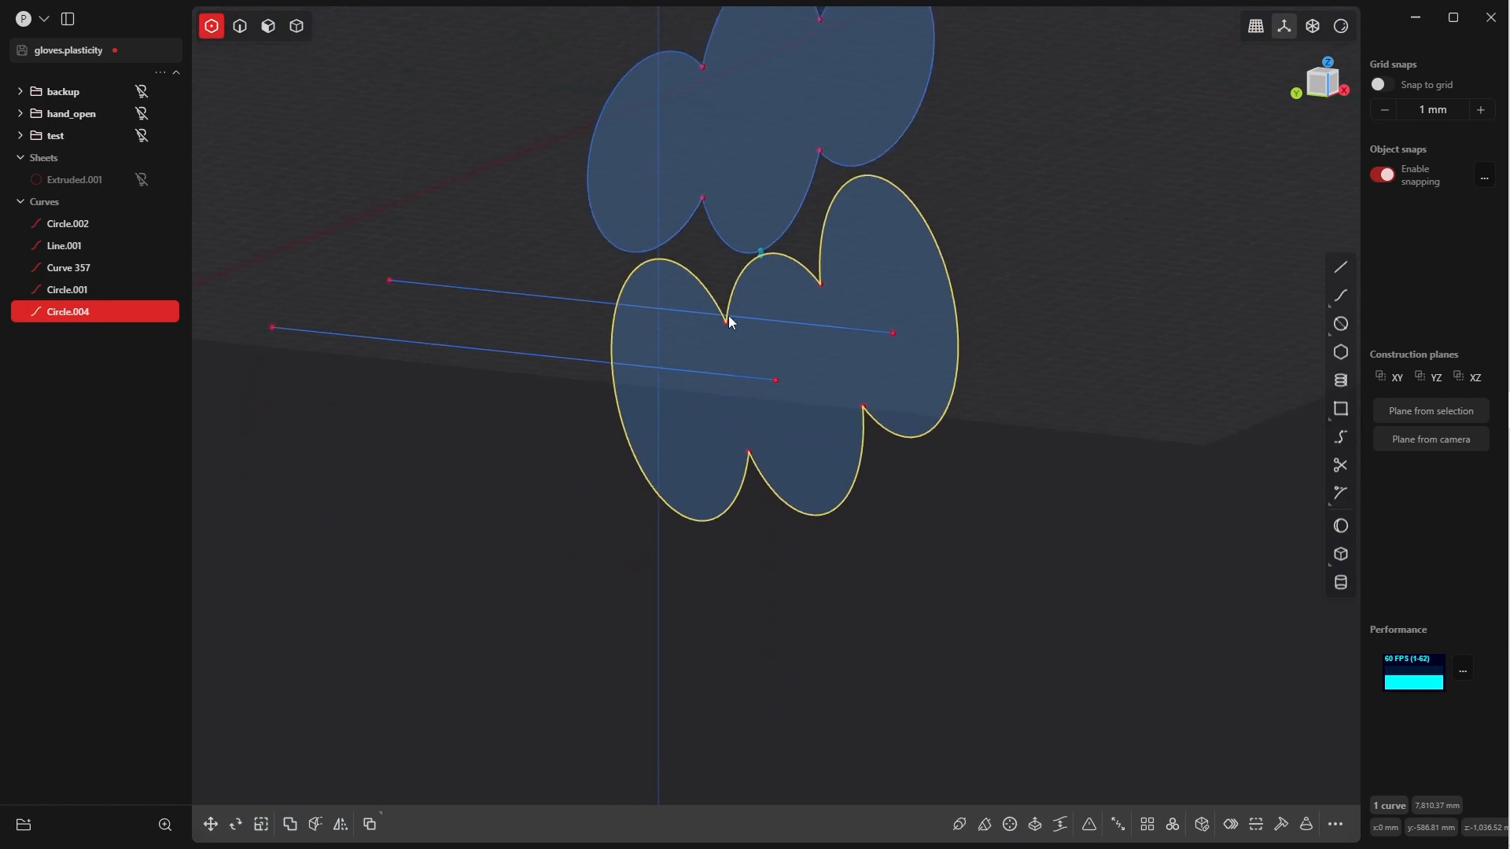
left_click(1037, 241)
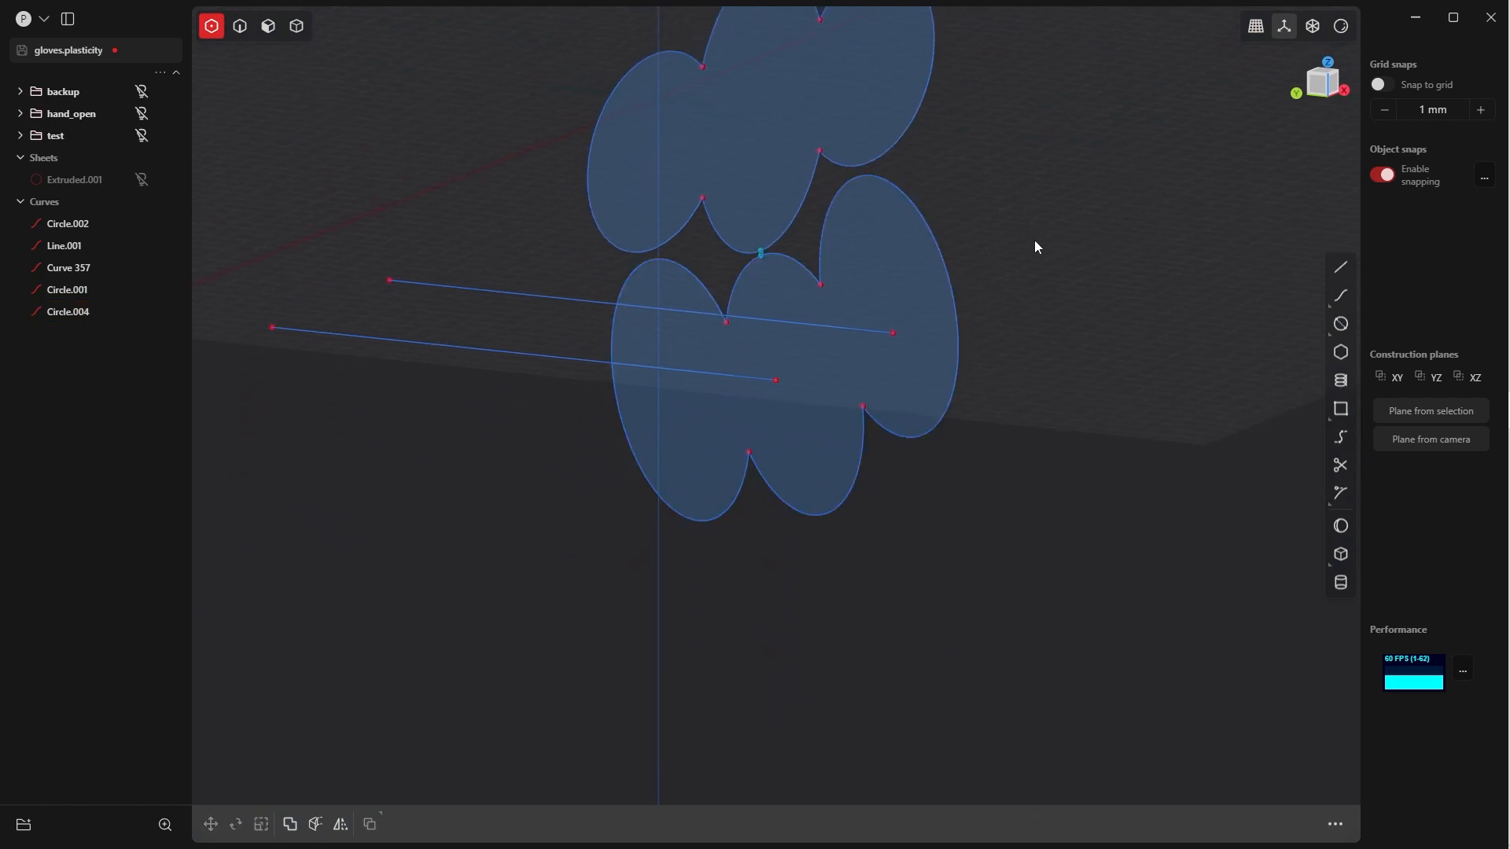
Sweep the upper three-lobed outline along the small semicircle as the spine, with Normal alignment and zero twist
key("2")
scroll(1065, 206, "up", 3)
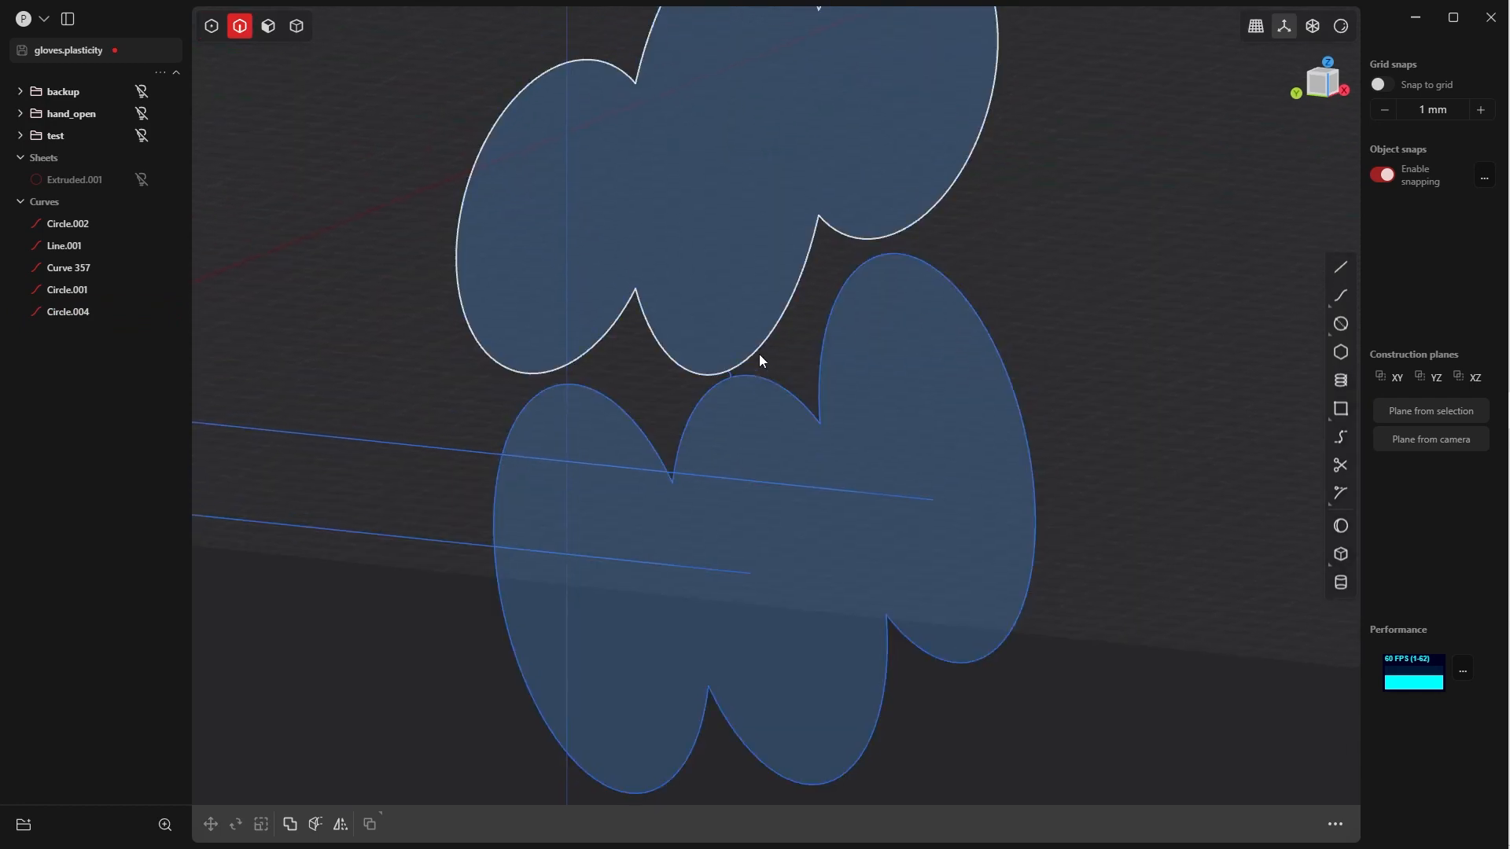
left_click(754, 359)
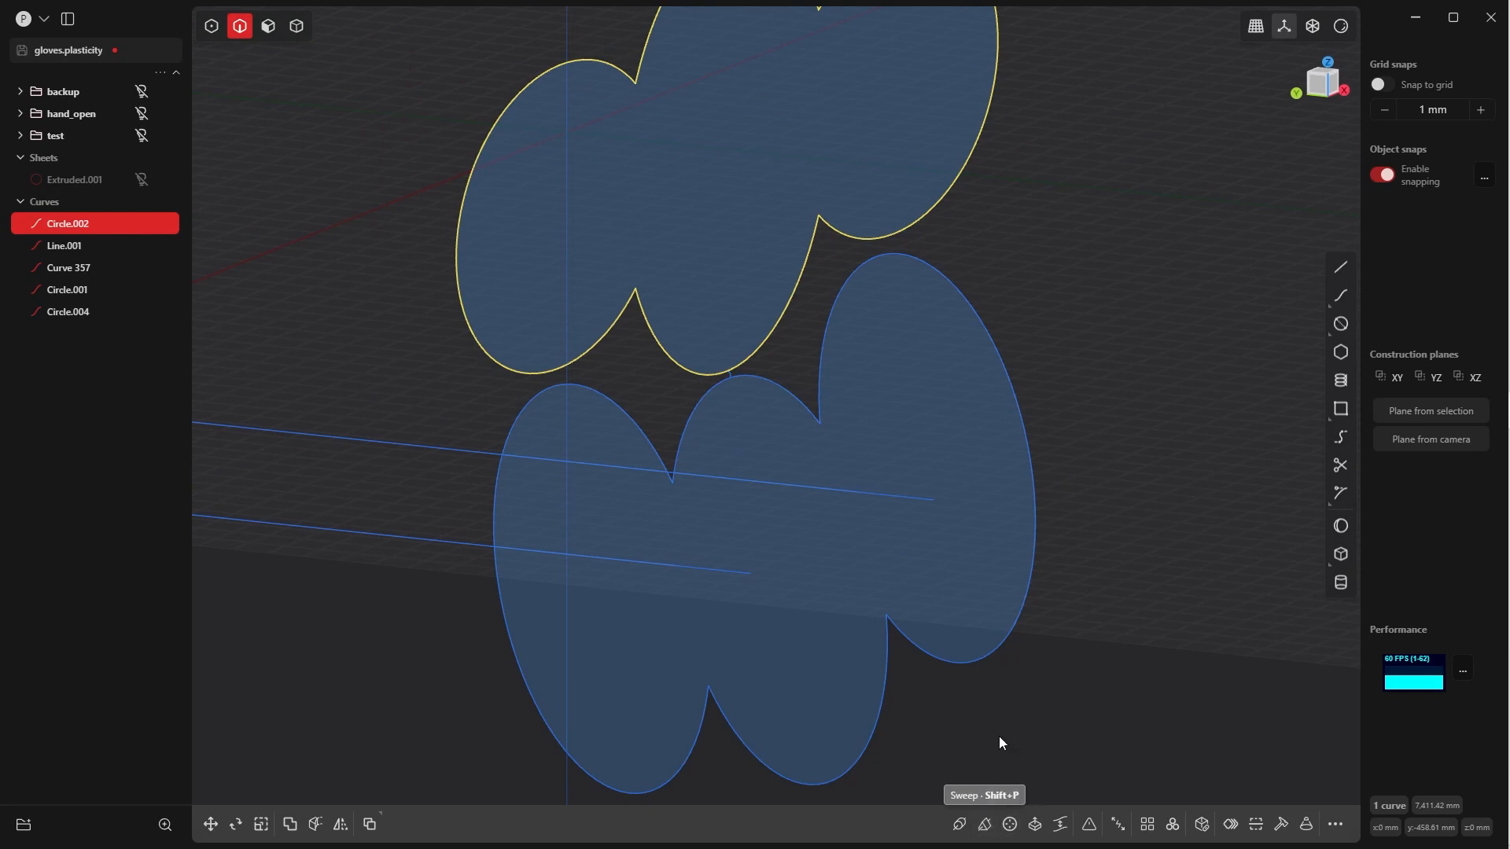
left_click(985, 825)
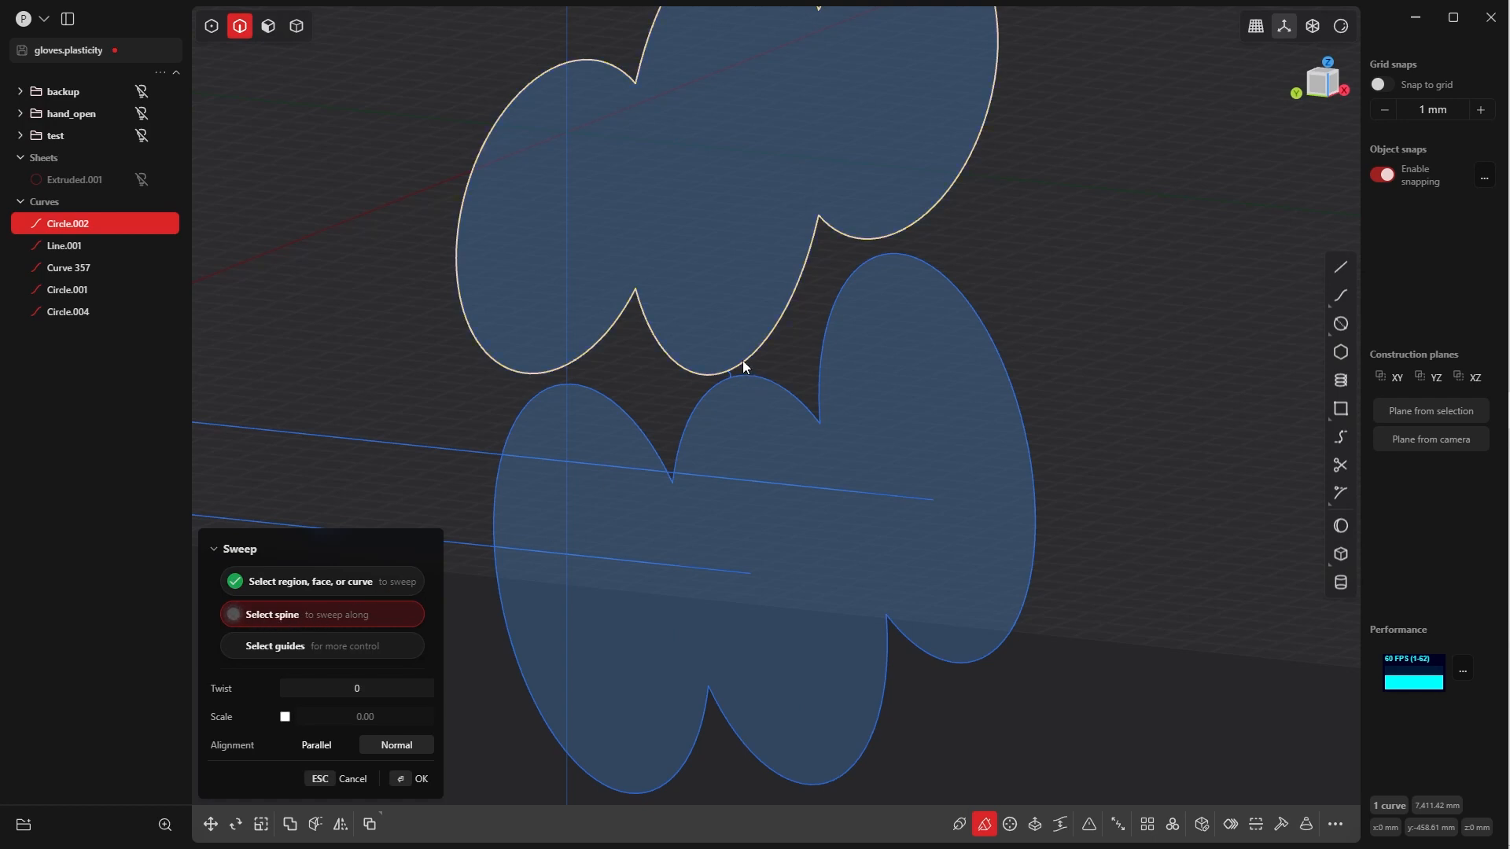
scroll(747, 426, "up", 8)
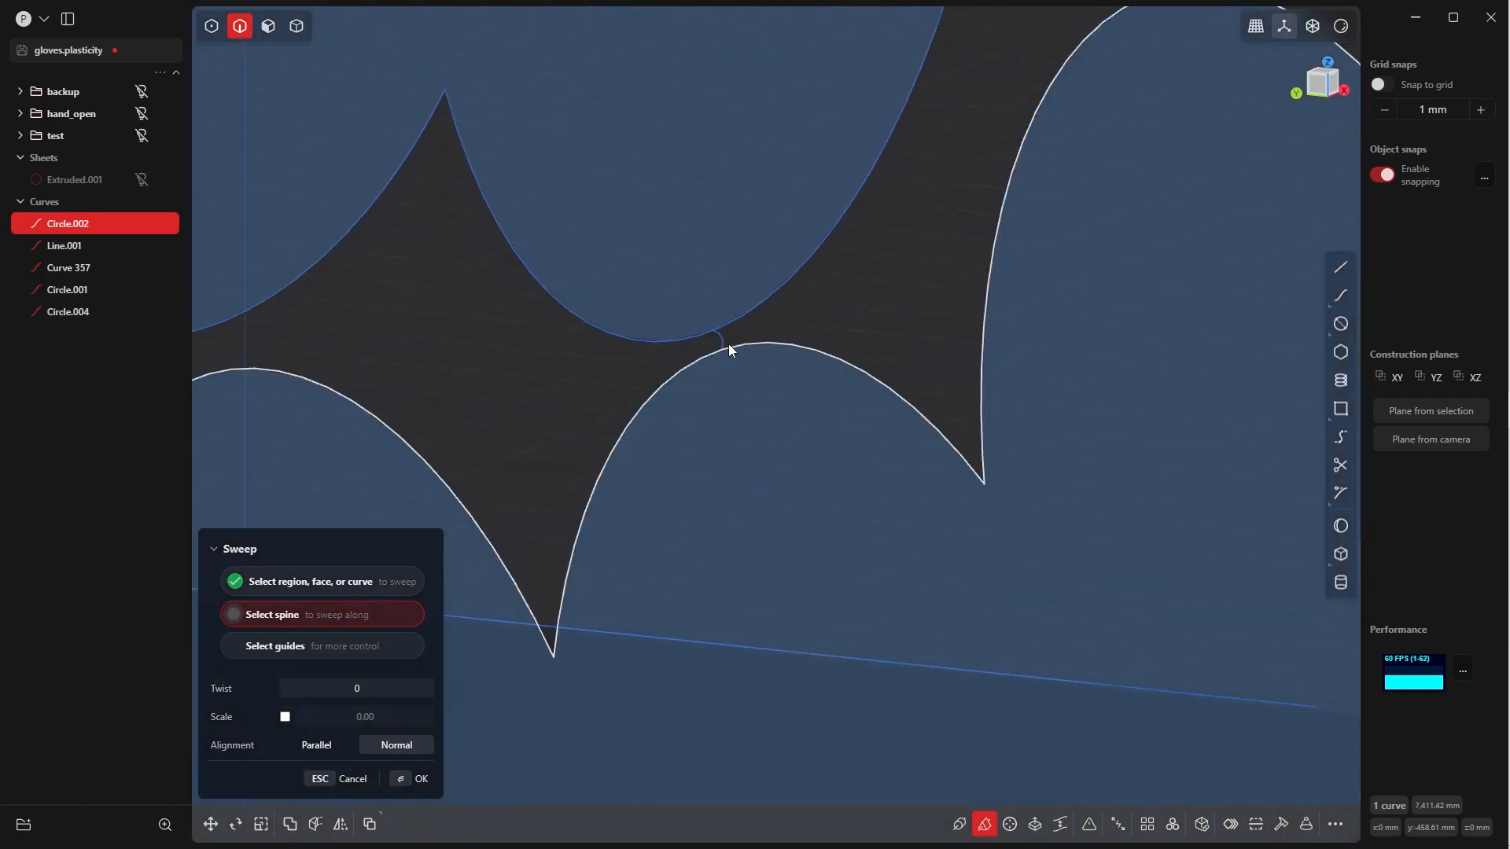
left_click(721, 340)
scroll(745, 227, "down", 10)
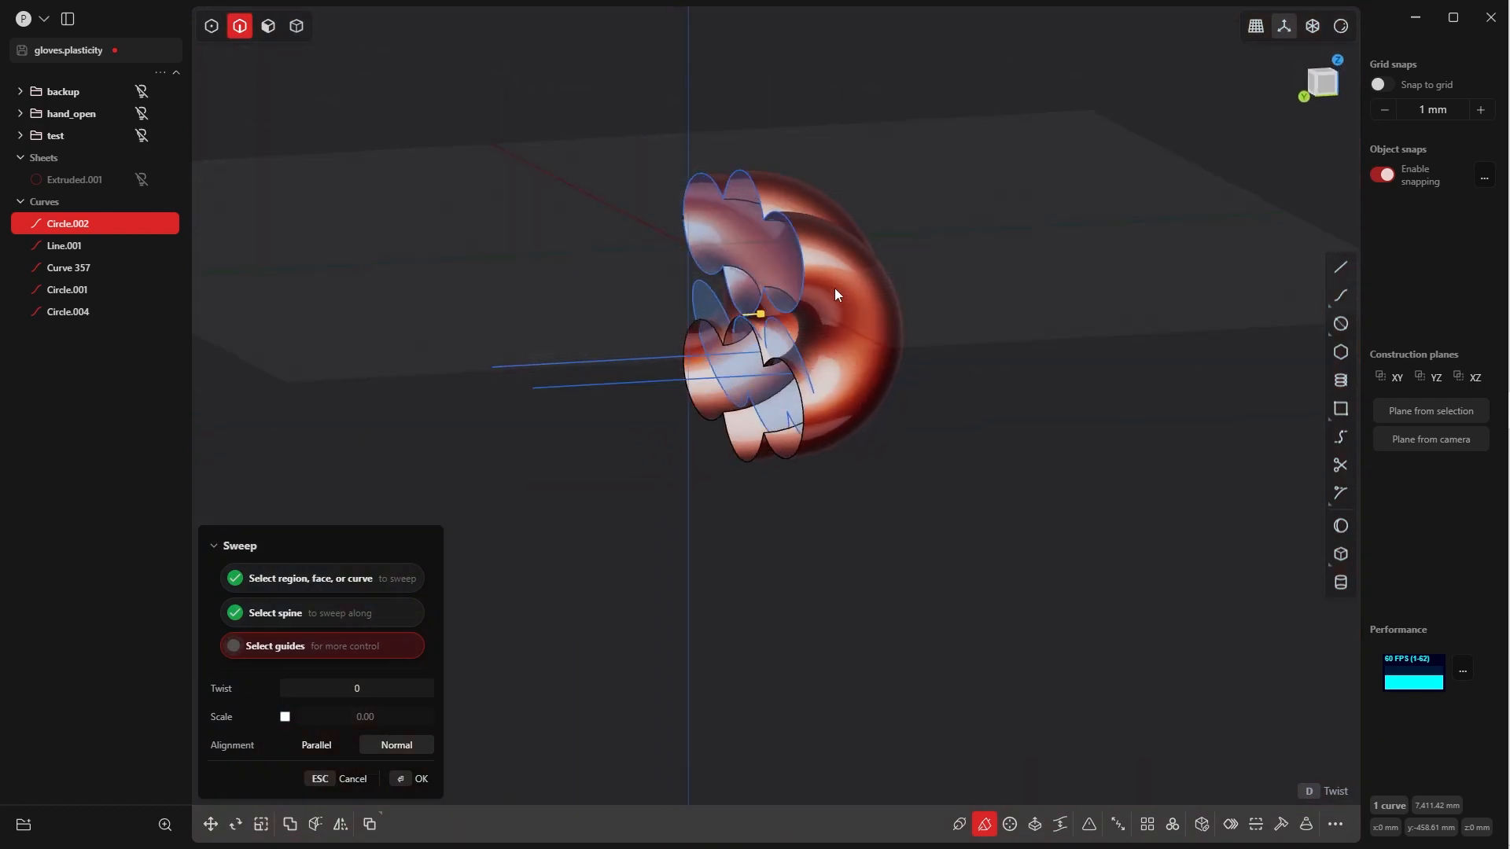
middle_click_drag(834, 291, 880, 299)
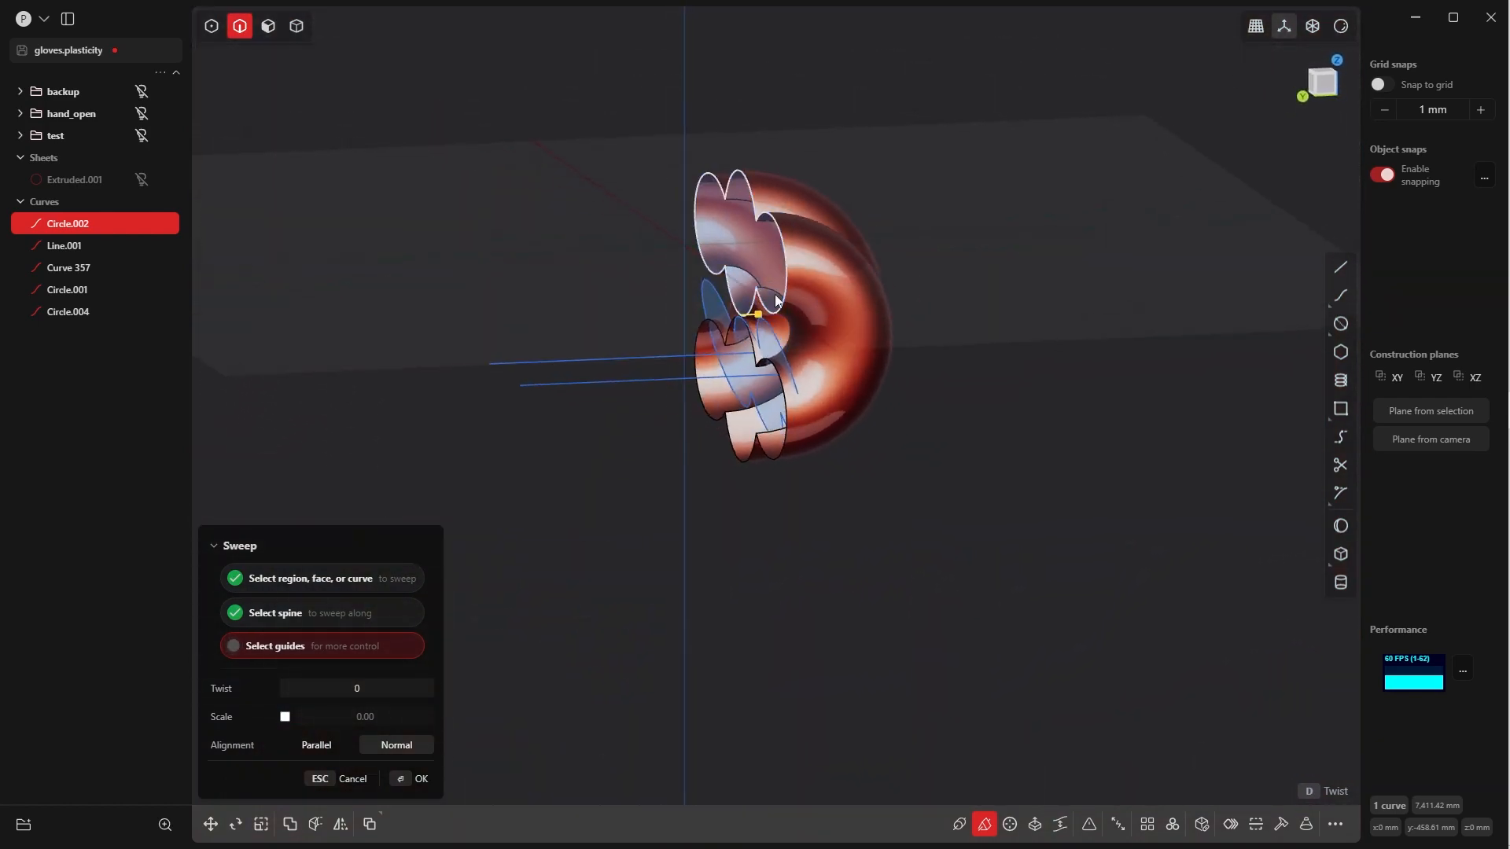
left_click(405, 784)
Examine the swept sheet from the Left view and from several angles, comparing its lower end with the tilted lower outline
key("grave")
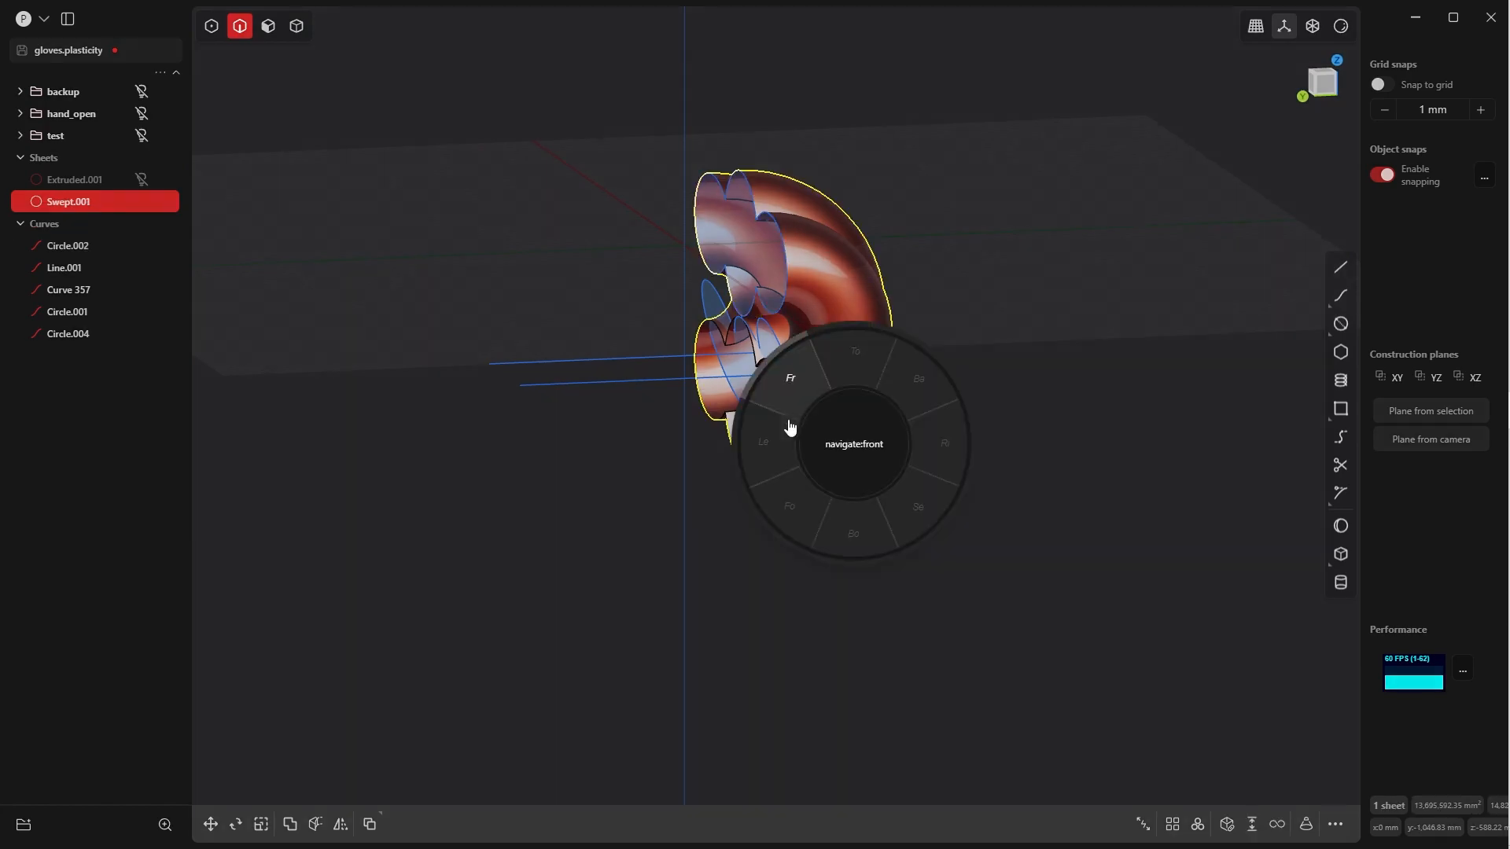
left_click(773, 430)
scroll(776, 206, "up", 3)
middle_click_drag(775, 206, 764, 313)
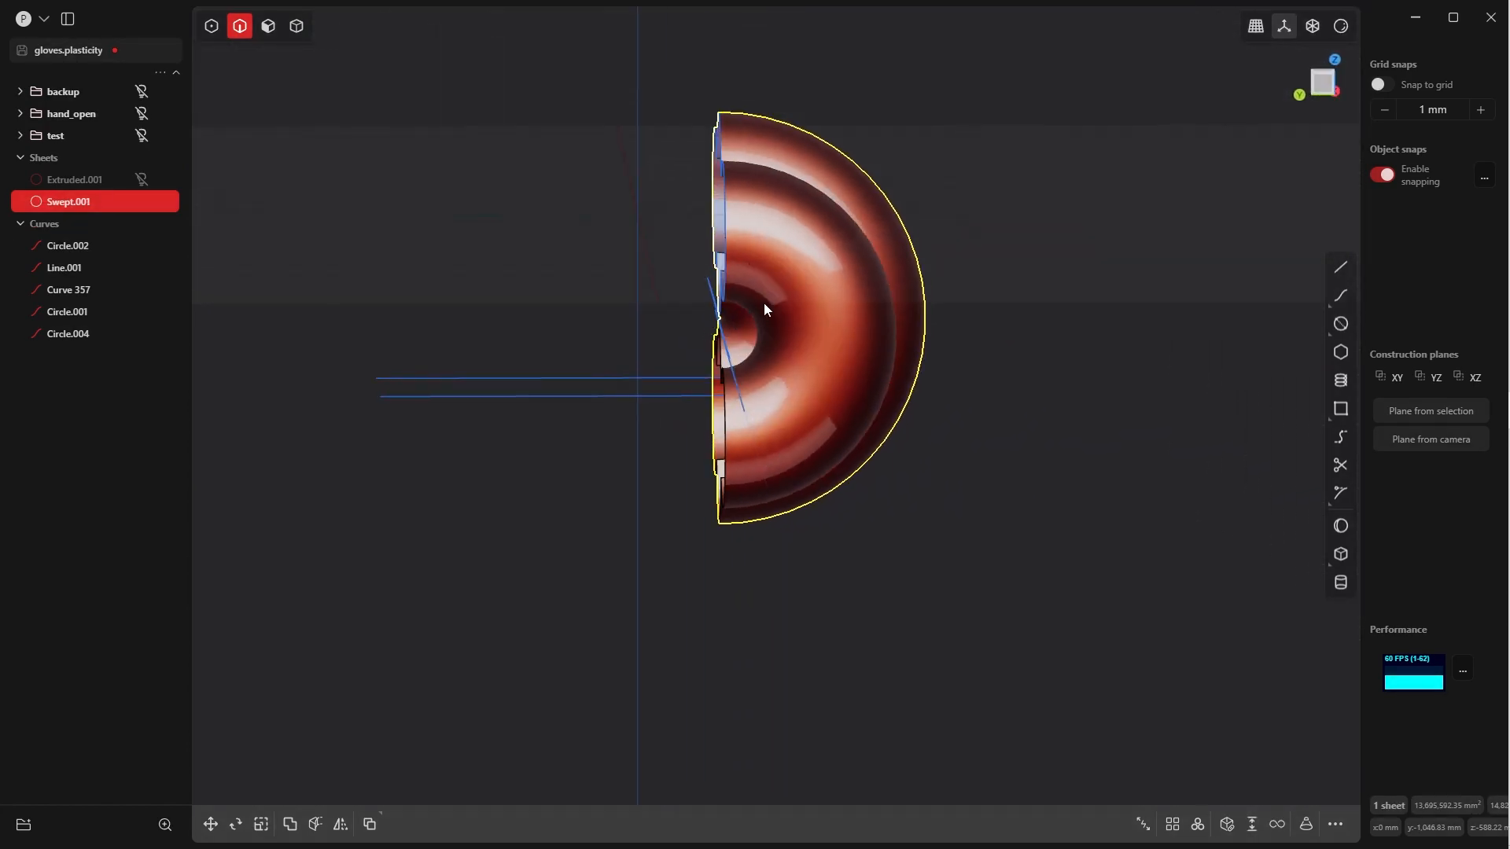
key("grave")
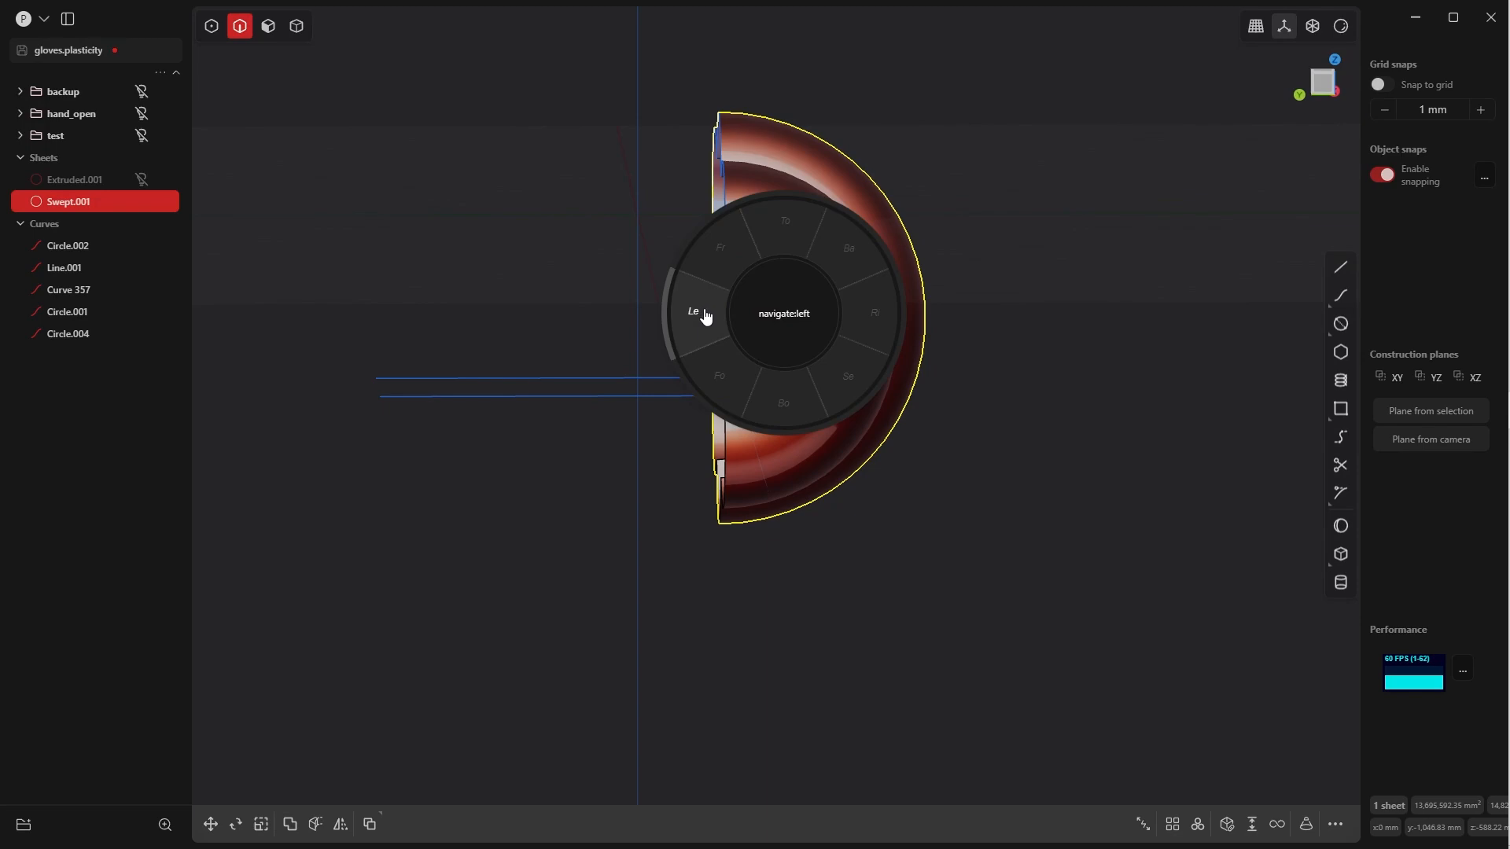
left_click(703, 309)
scroll(770, 352, "up", 5)
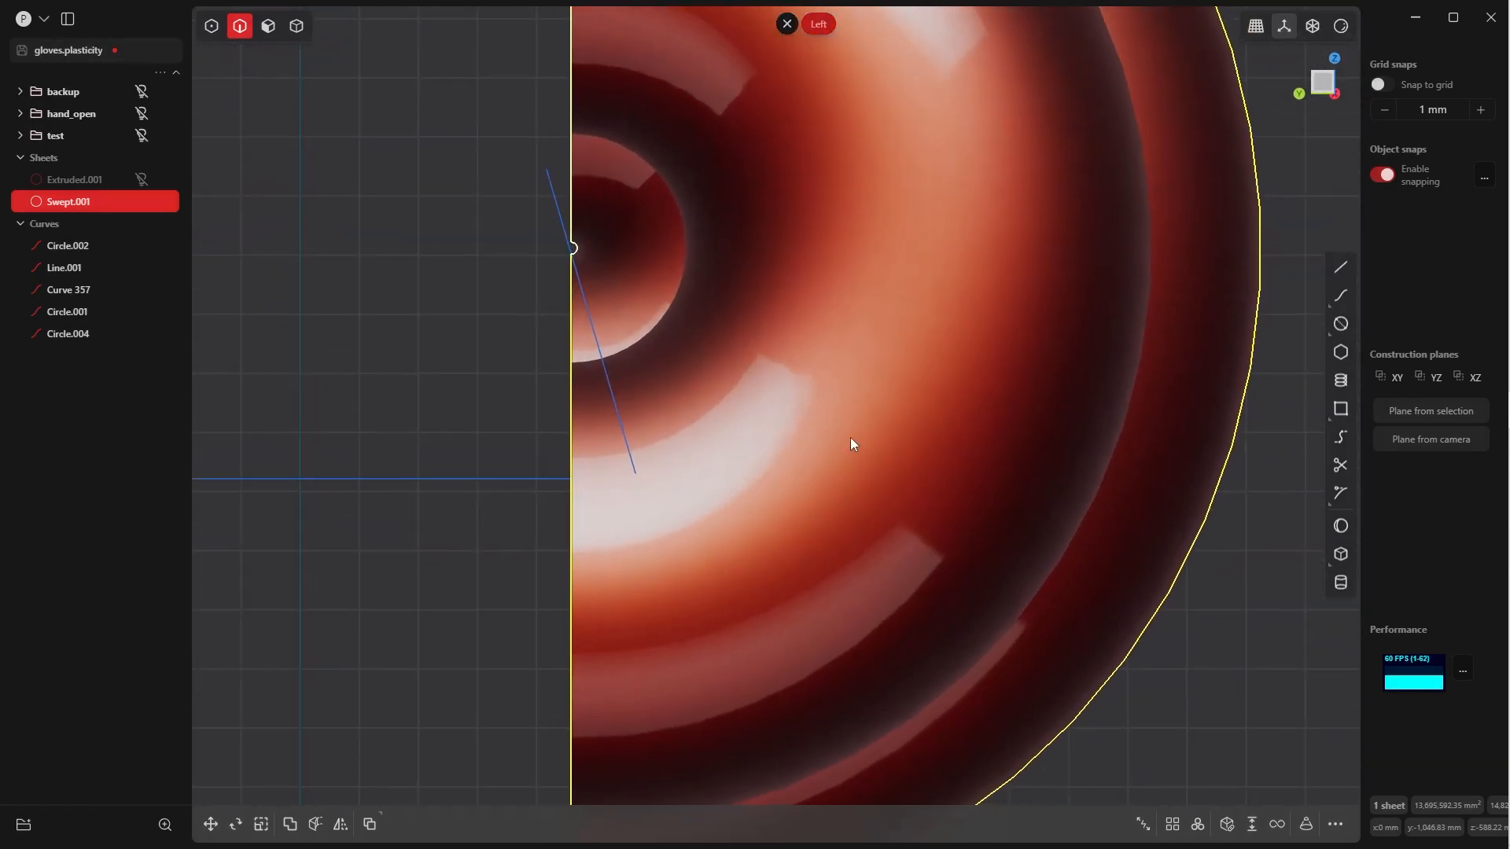
scroll(659, 284, "down", 3)
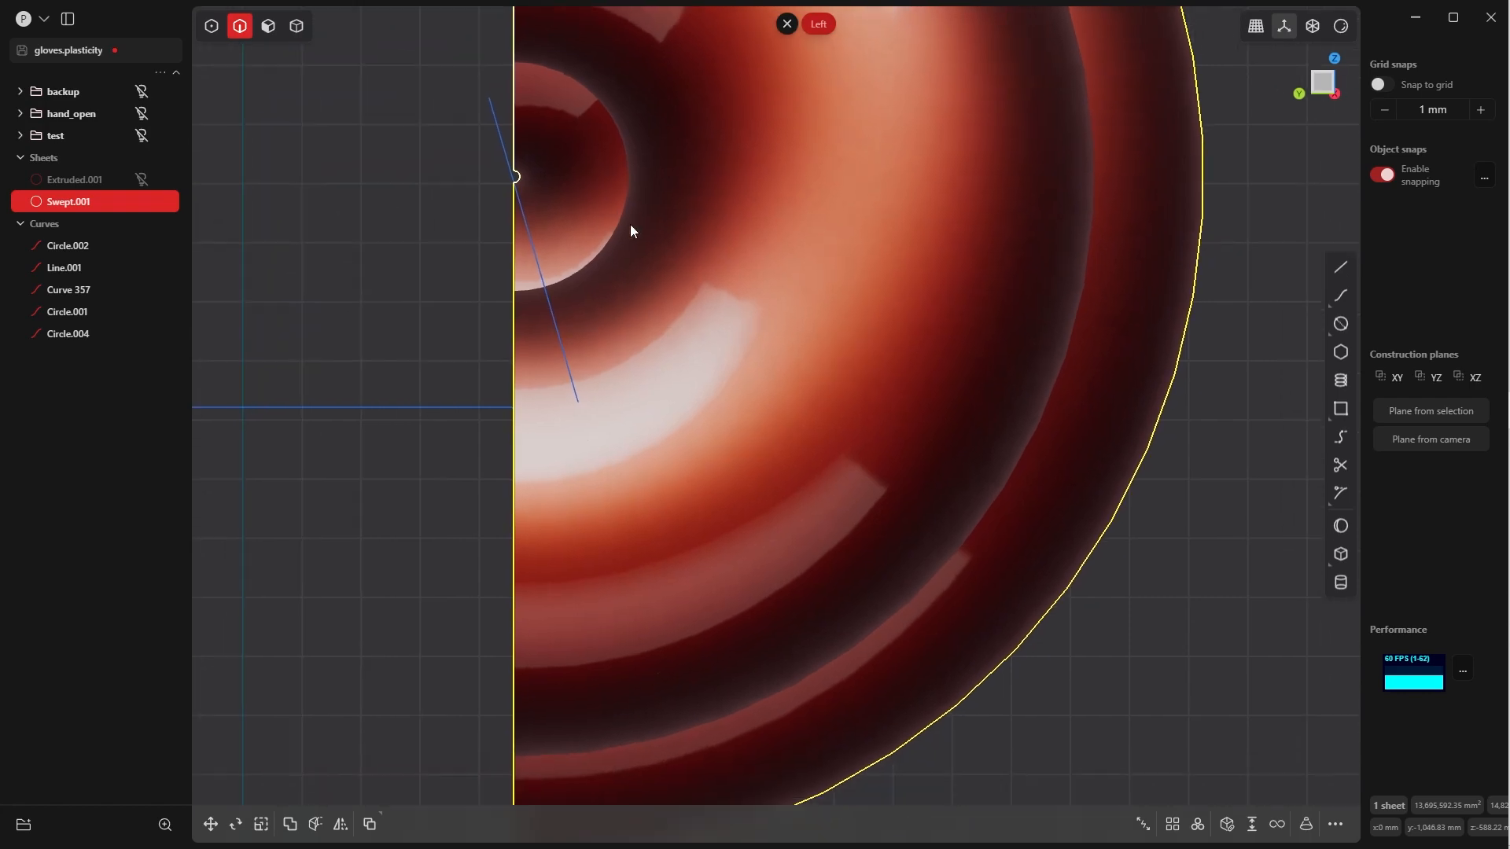
scroll(625, 189, "down", 5)
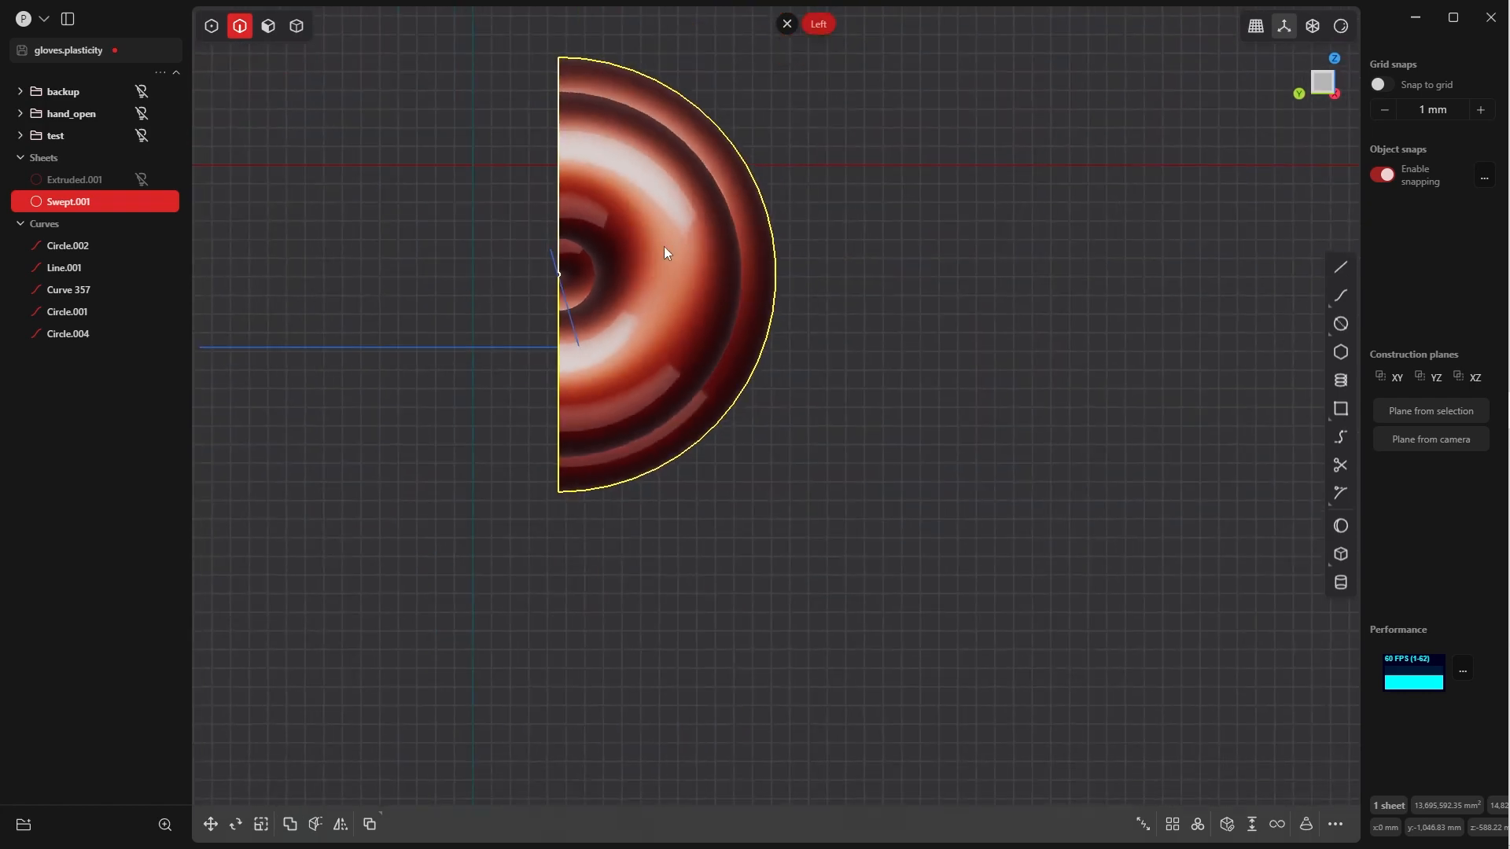
scroll(719, 263, "up", 5)
scroll(683, 393, "down", 5)
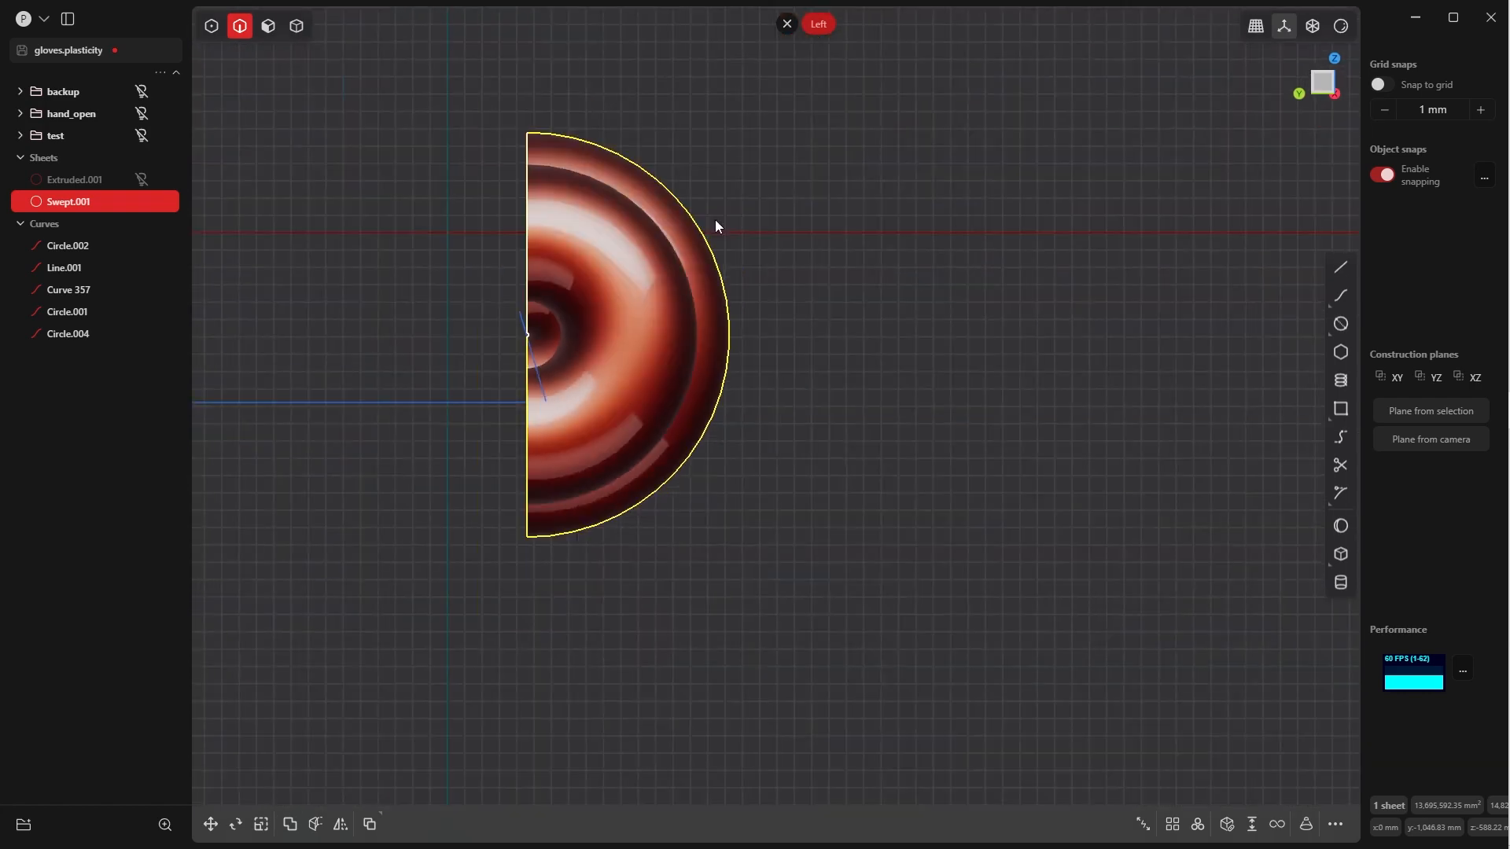
middle_click_drag(714, 219, 754, 338)
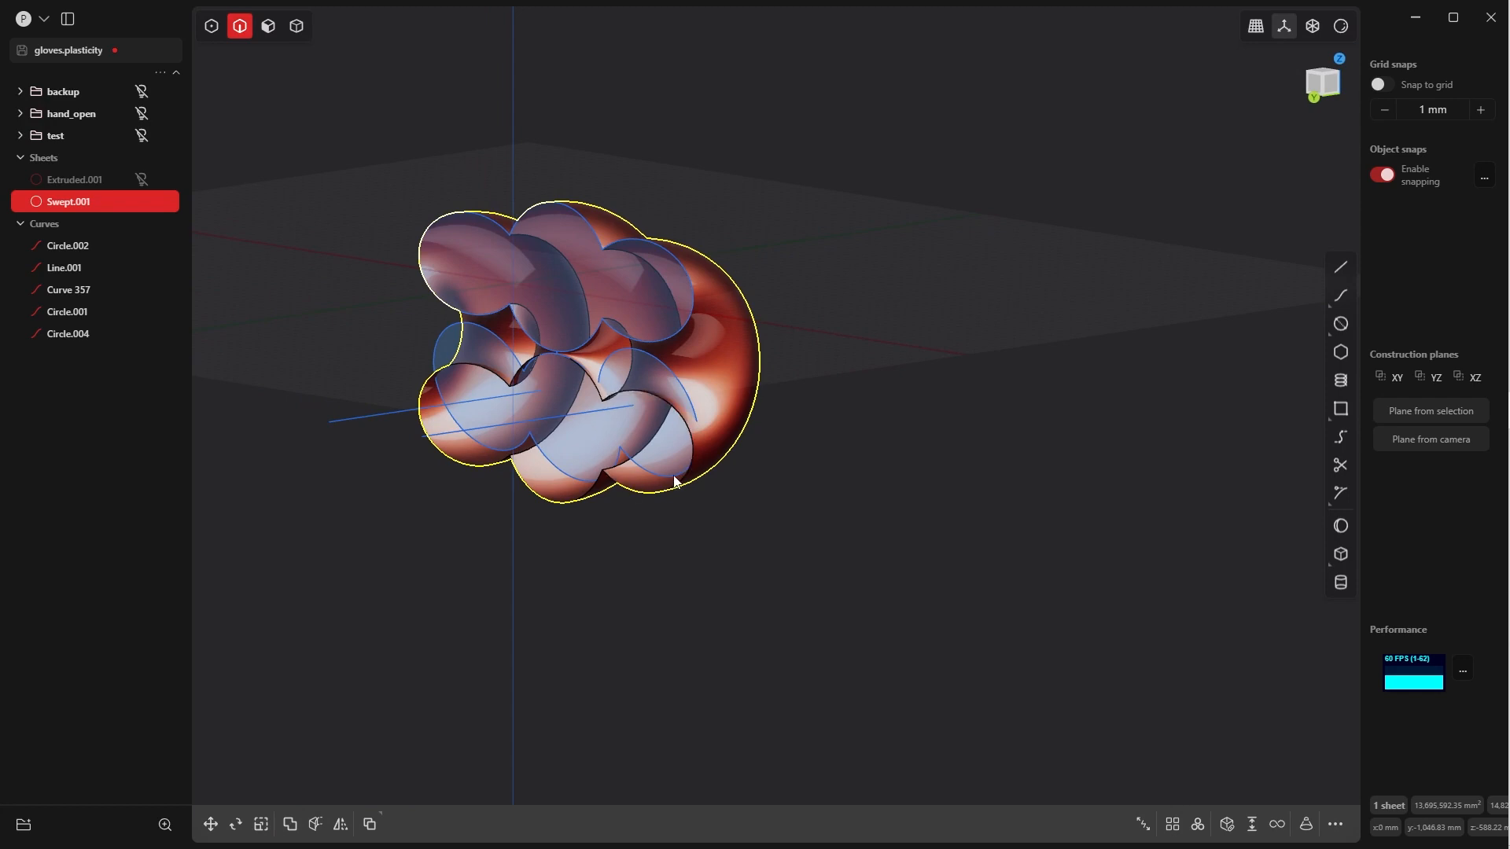
middle_click_drag(627, 393, 819, 451)
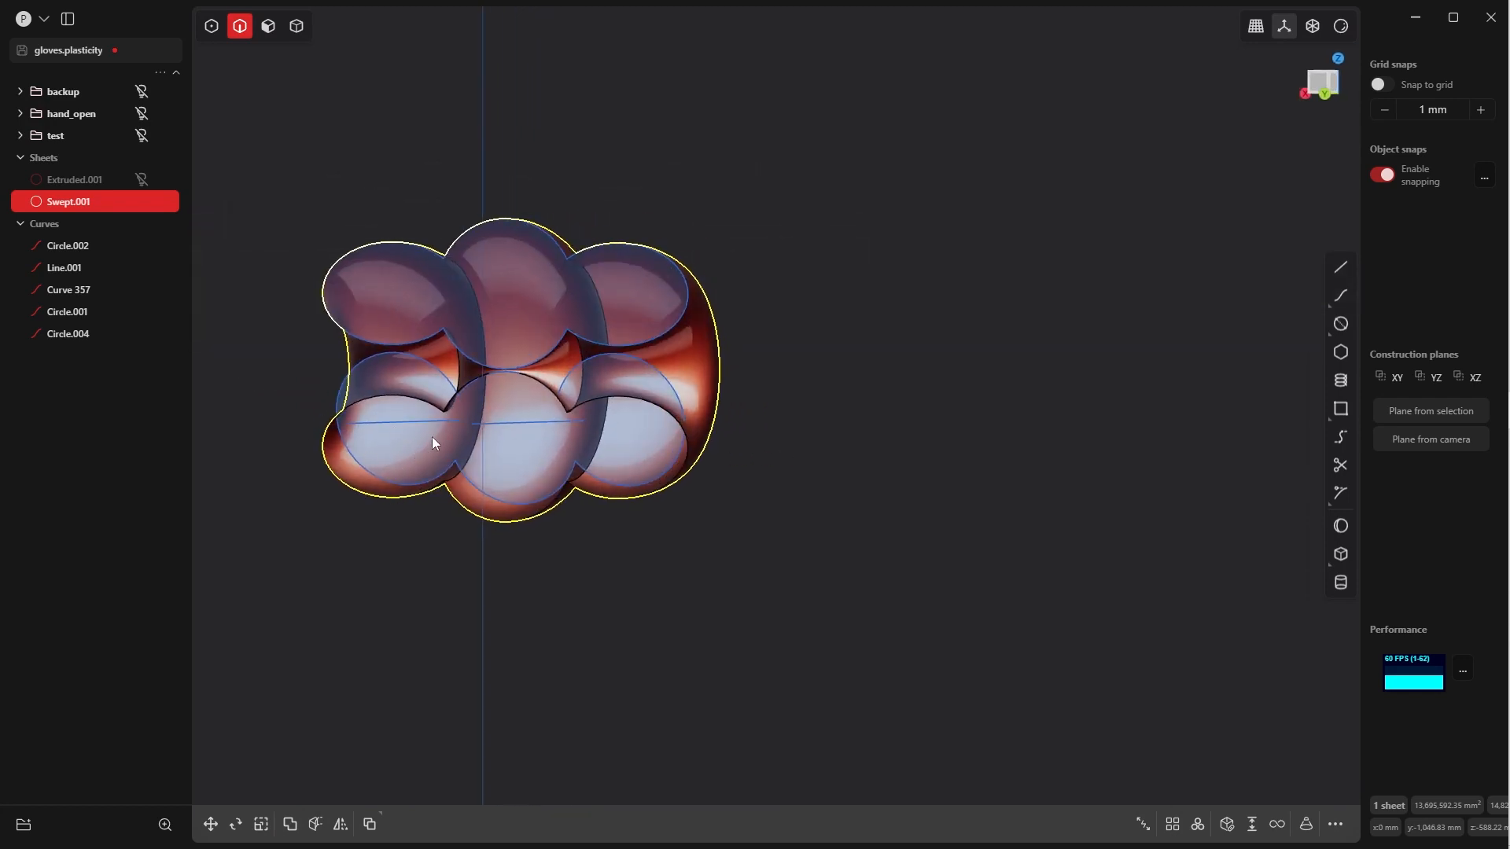
middle_click_drag(431, 436, 596, 456)
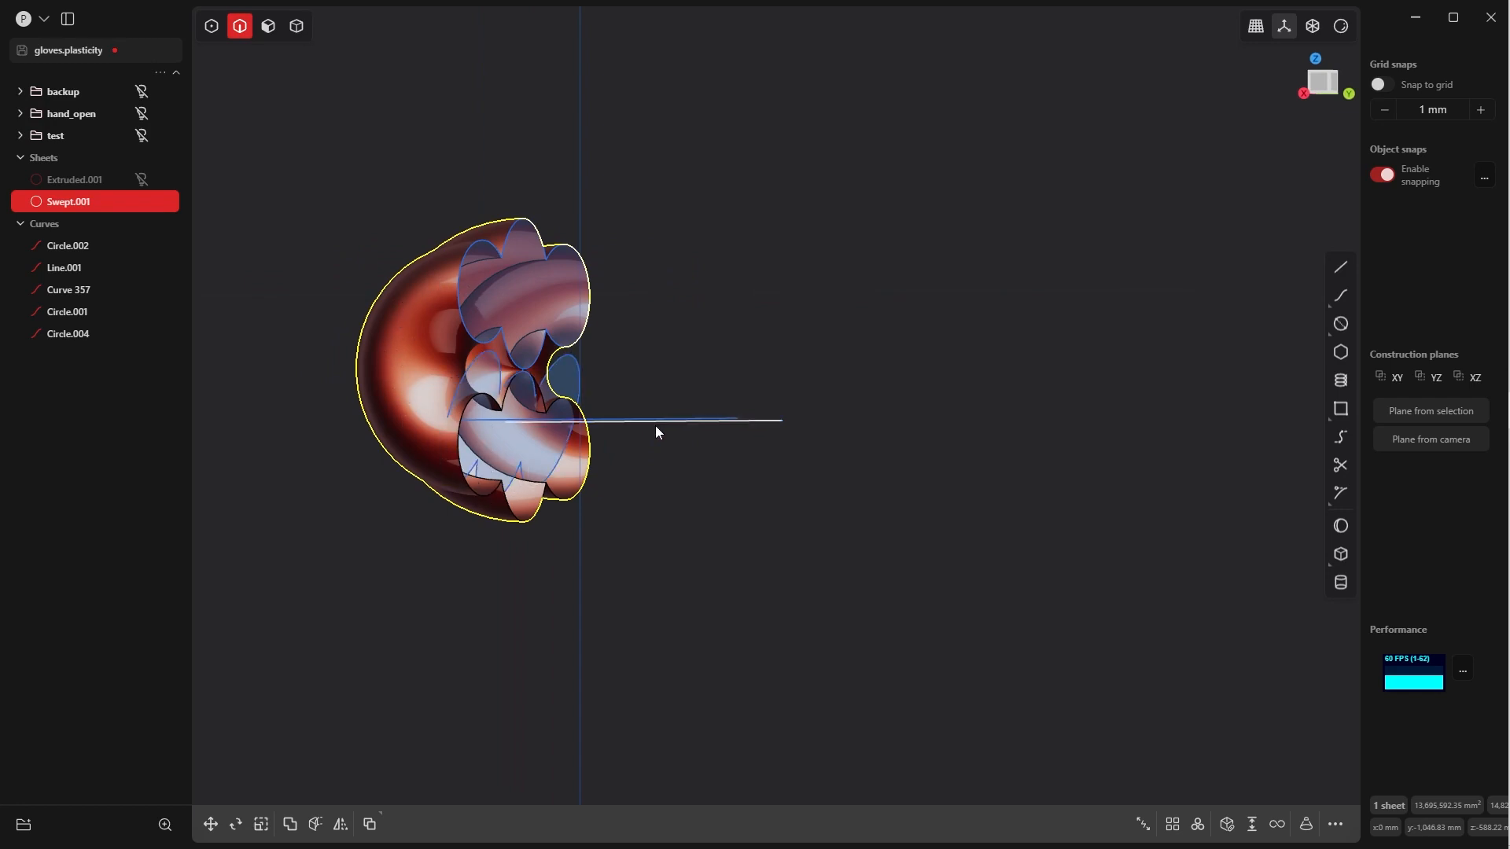
middle_click_drag(654, 426, 699, 431)
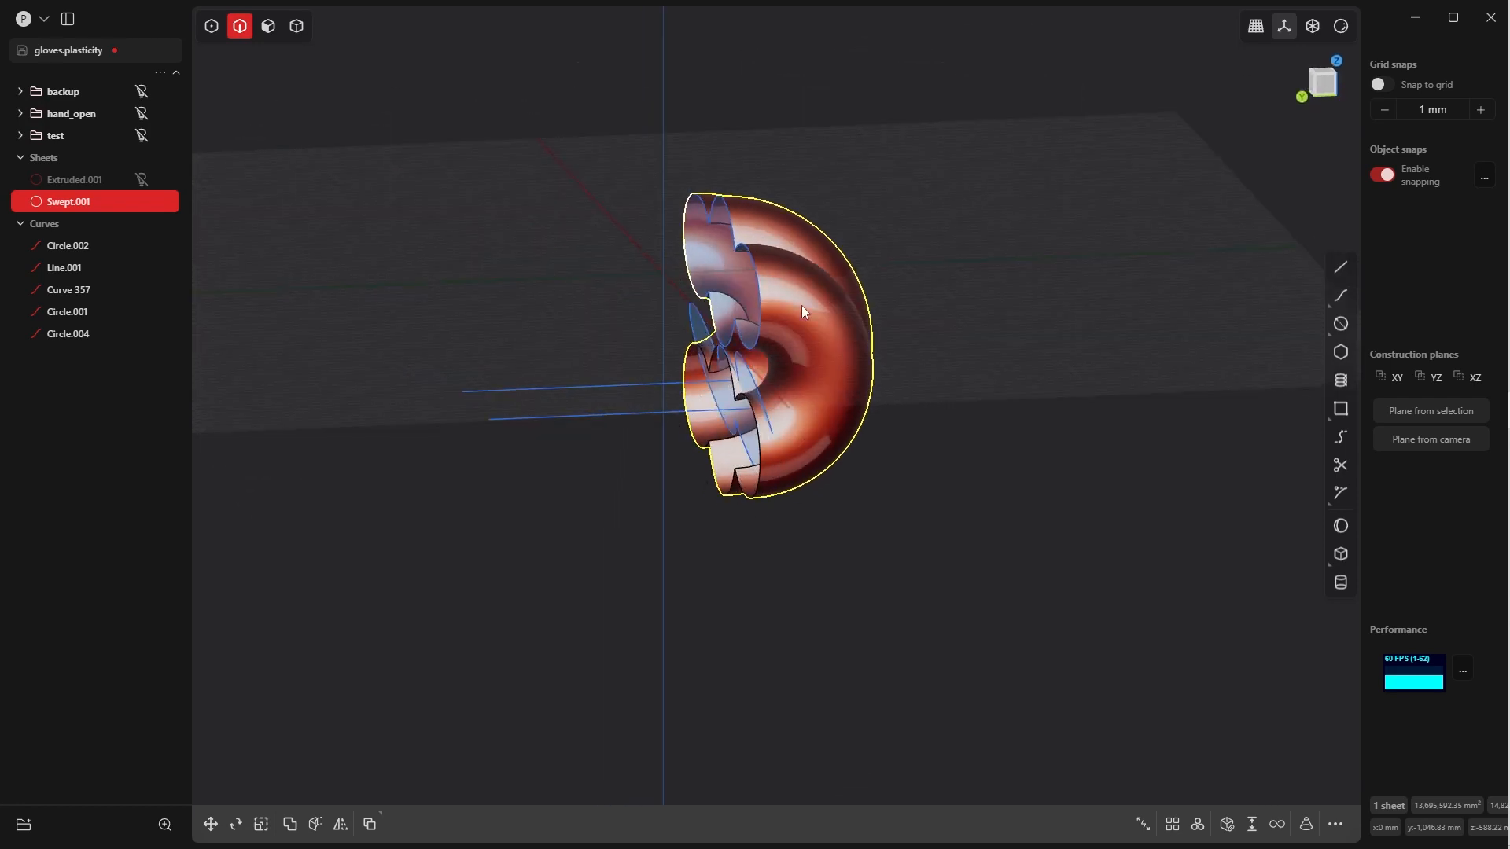
In the Left view, draw a line about 1,490 mm long from the small semicircle's center, slanting upward past the swept sheet's outer edge
key("grave")
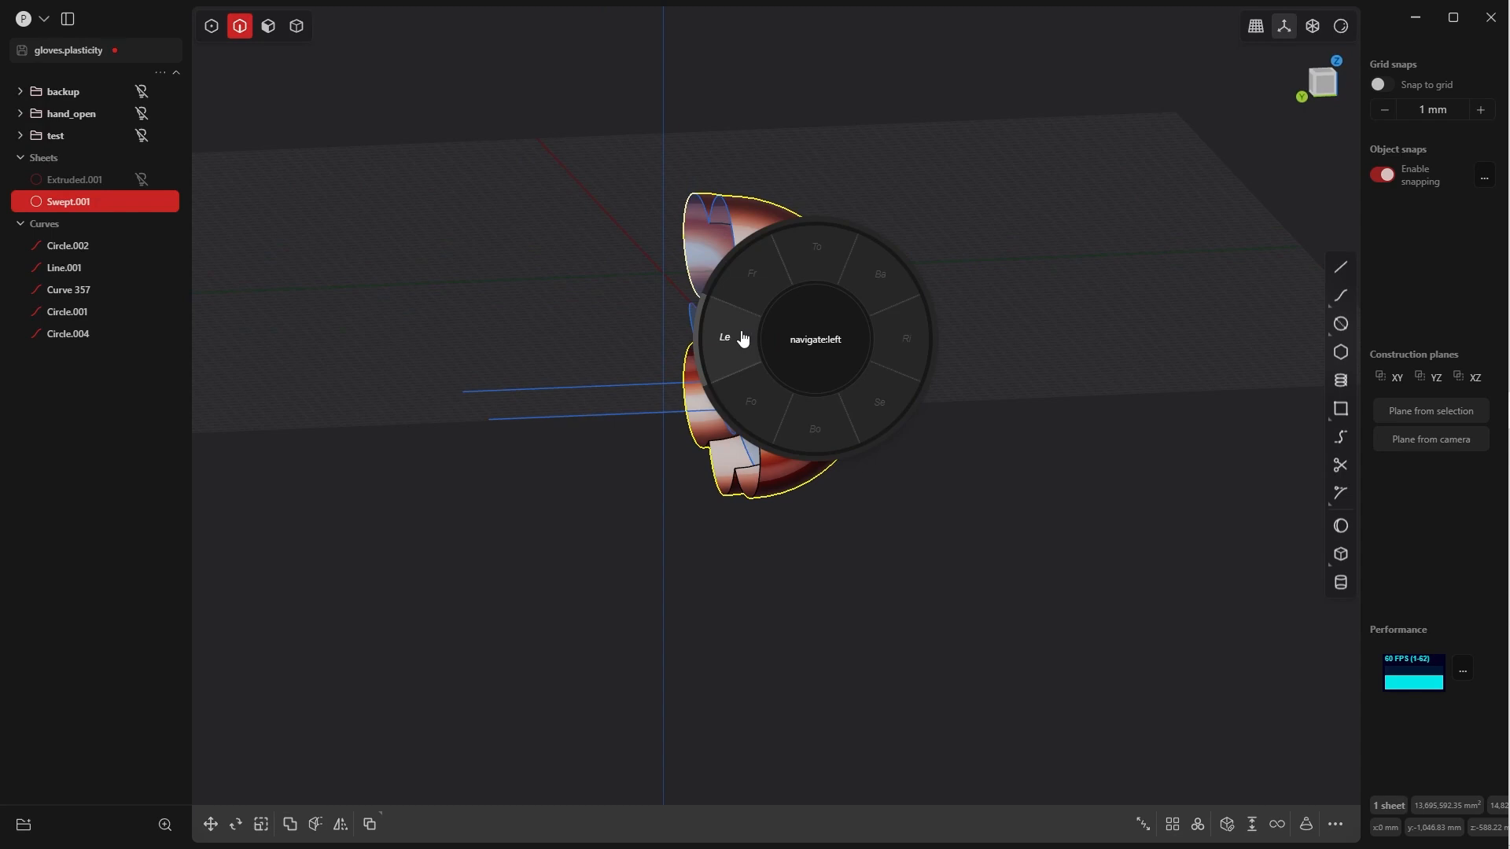
left_click(744, 338)
scroll(742, 337, "up", 5)
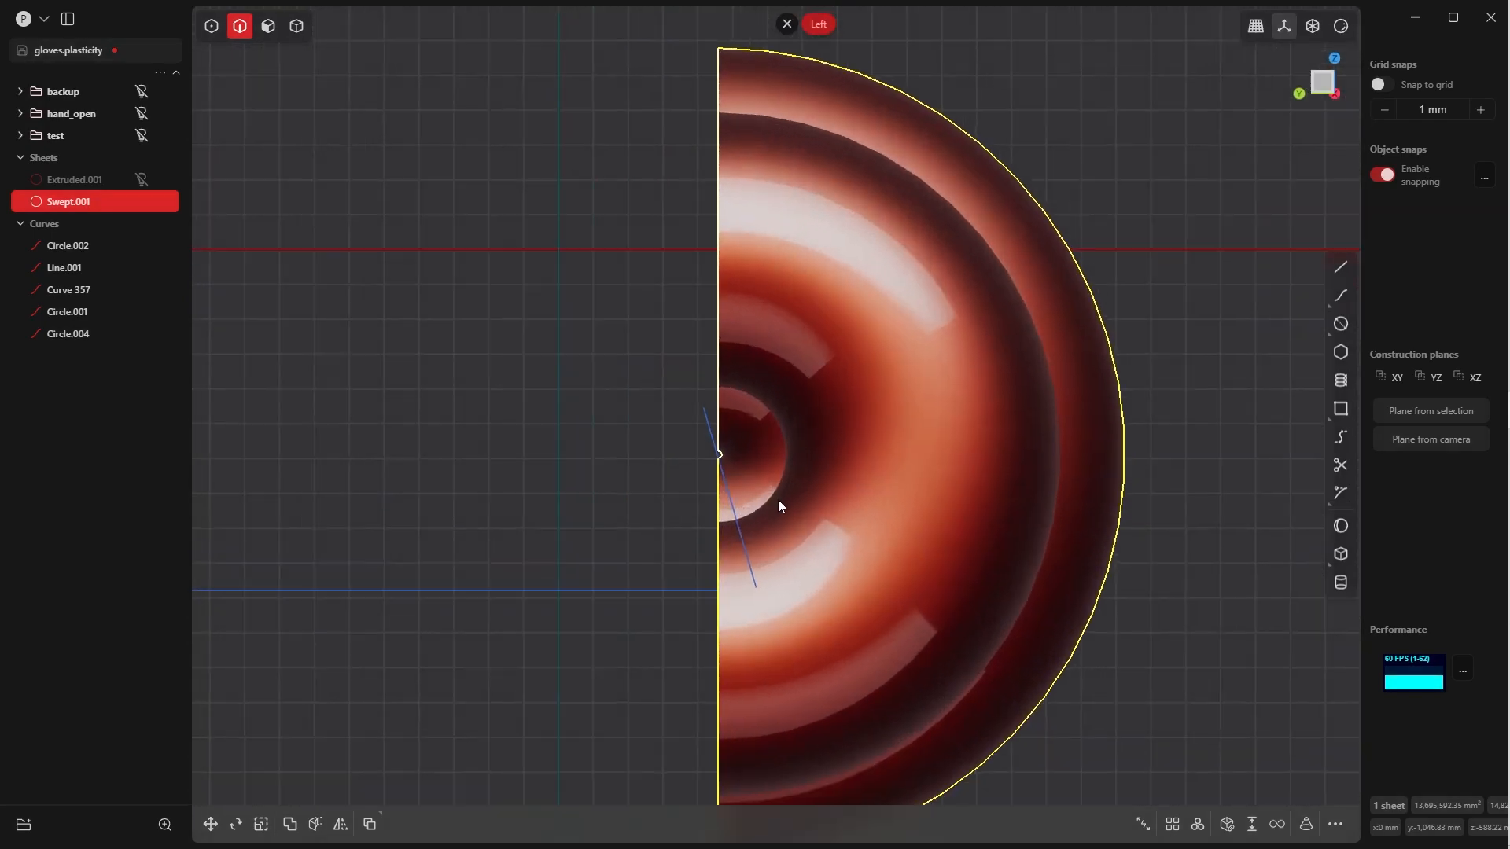
middle_click_drag(709, 323, 666, 276, "shift")
left_click(1111, 190)
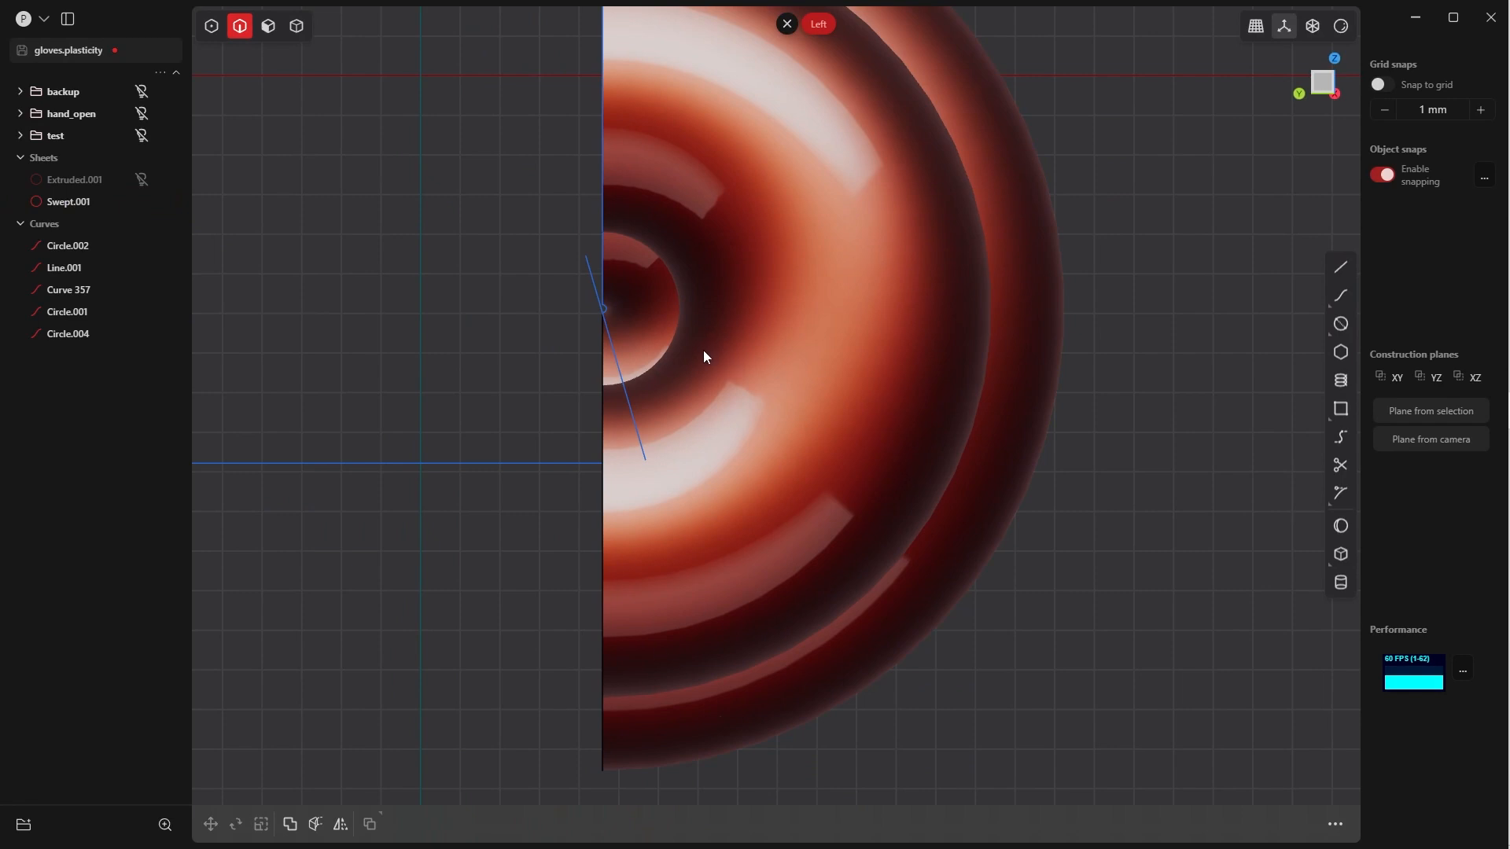
key("l")
scroll(692, 346, "up", 5)
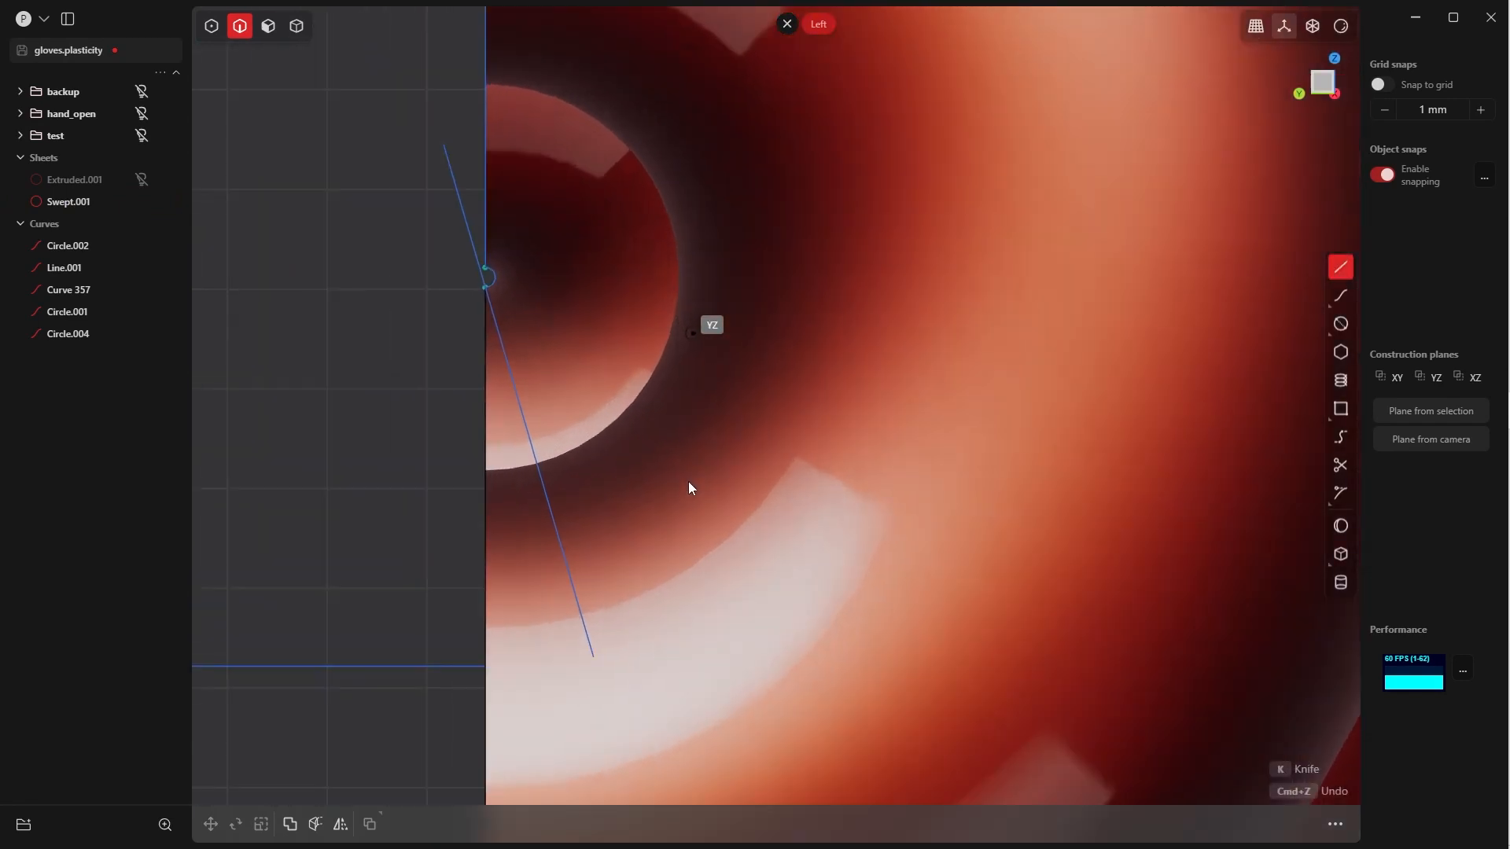
scroll(475, 256, "up", 4)
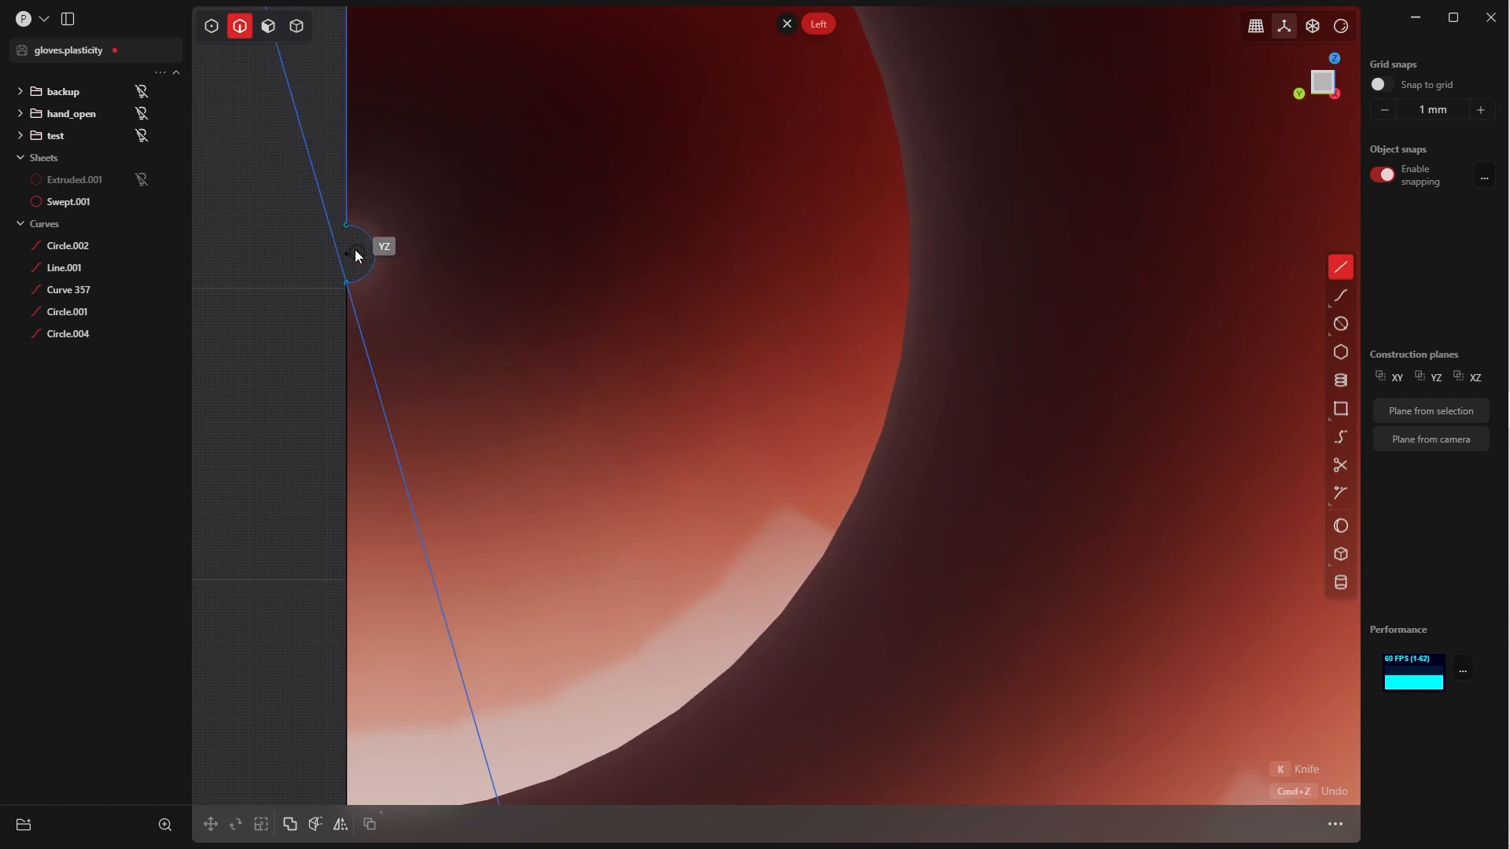
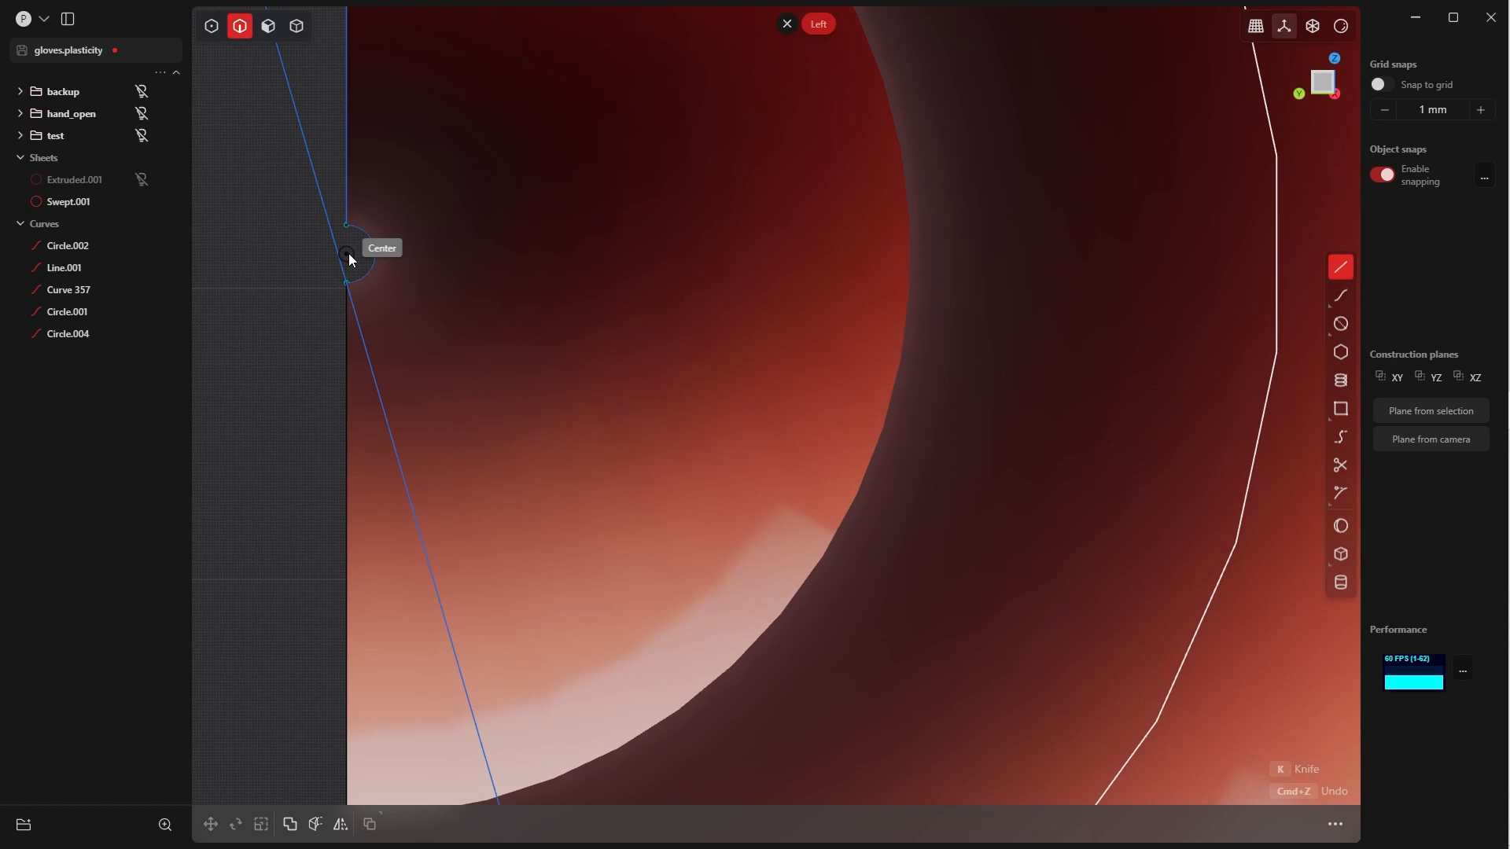
left_click(347, 253)
scroll(892, 308, "down", 5)
scroll(921, 357, "down", 6)
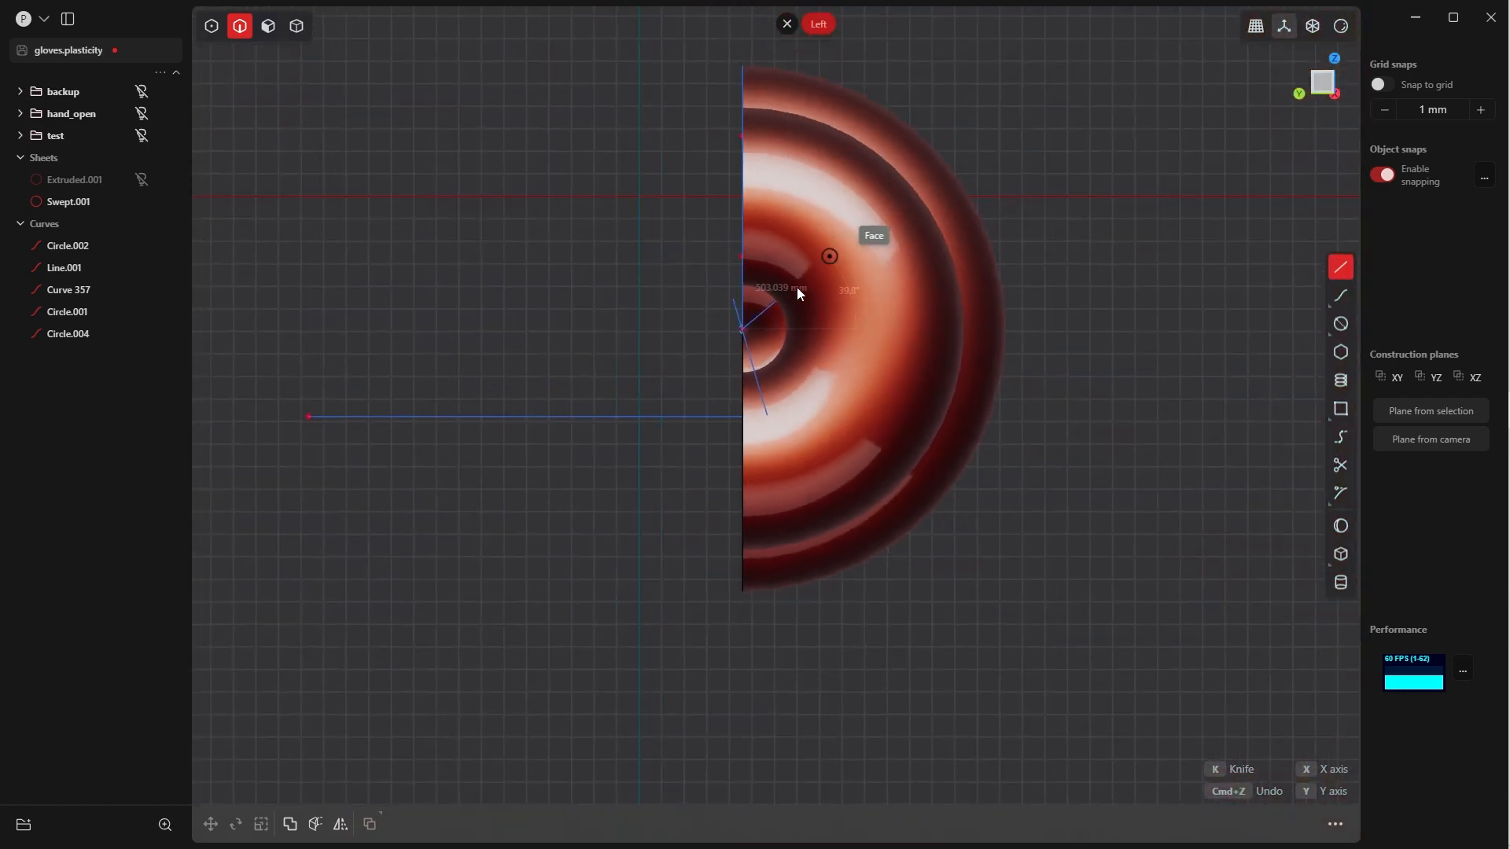
middle_click_drag(797, 288, 722, 380, "shift")
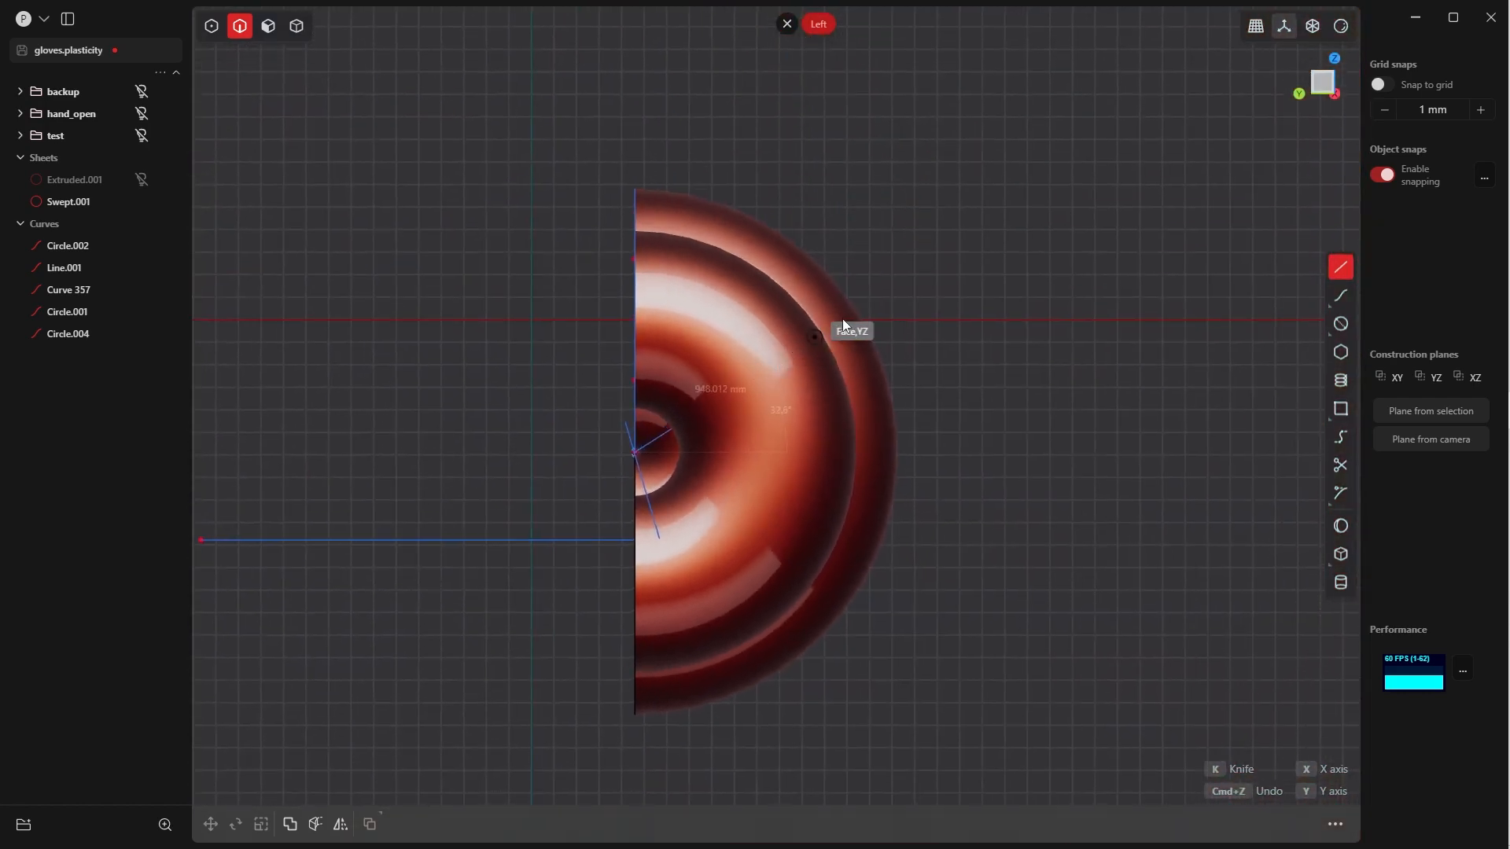
left_click(926, 284)
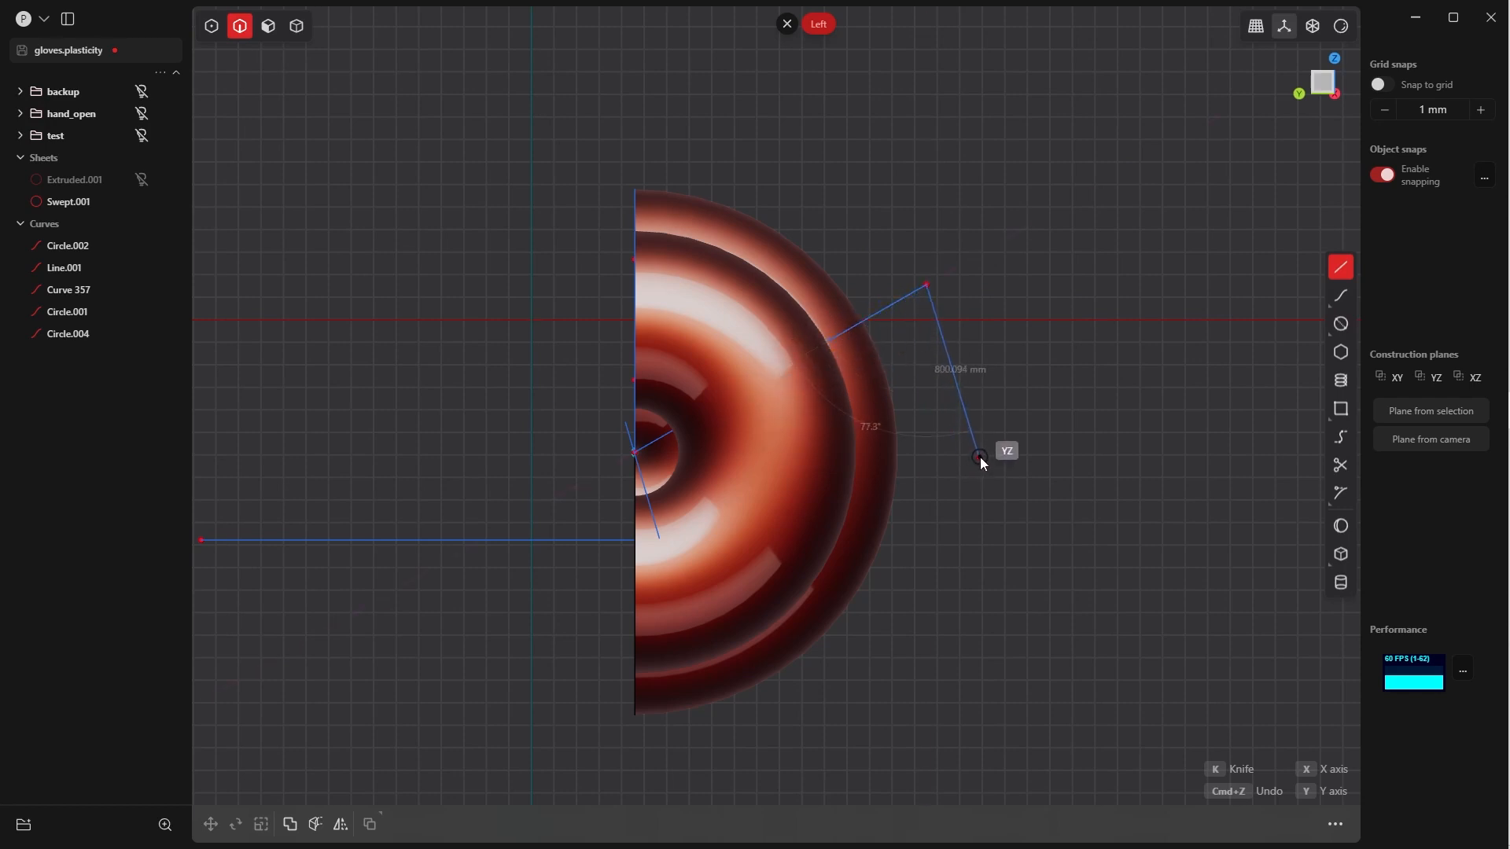
right_click(998, 445)
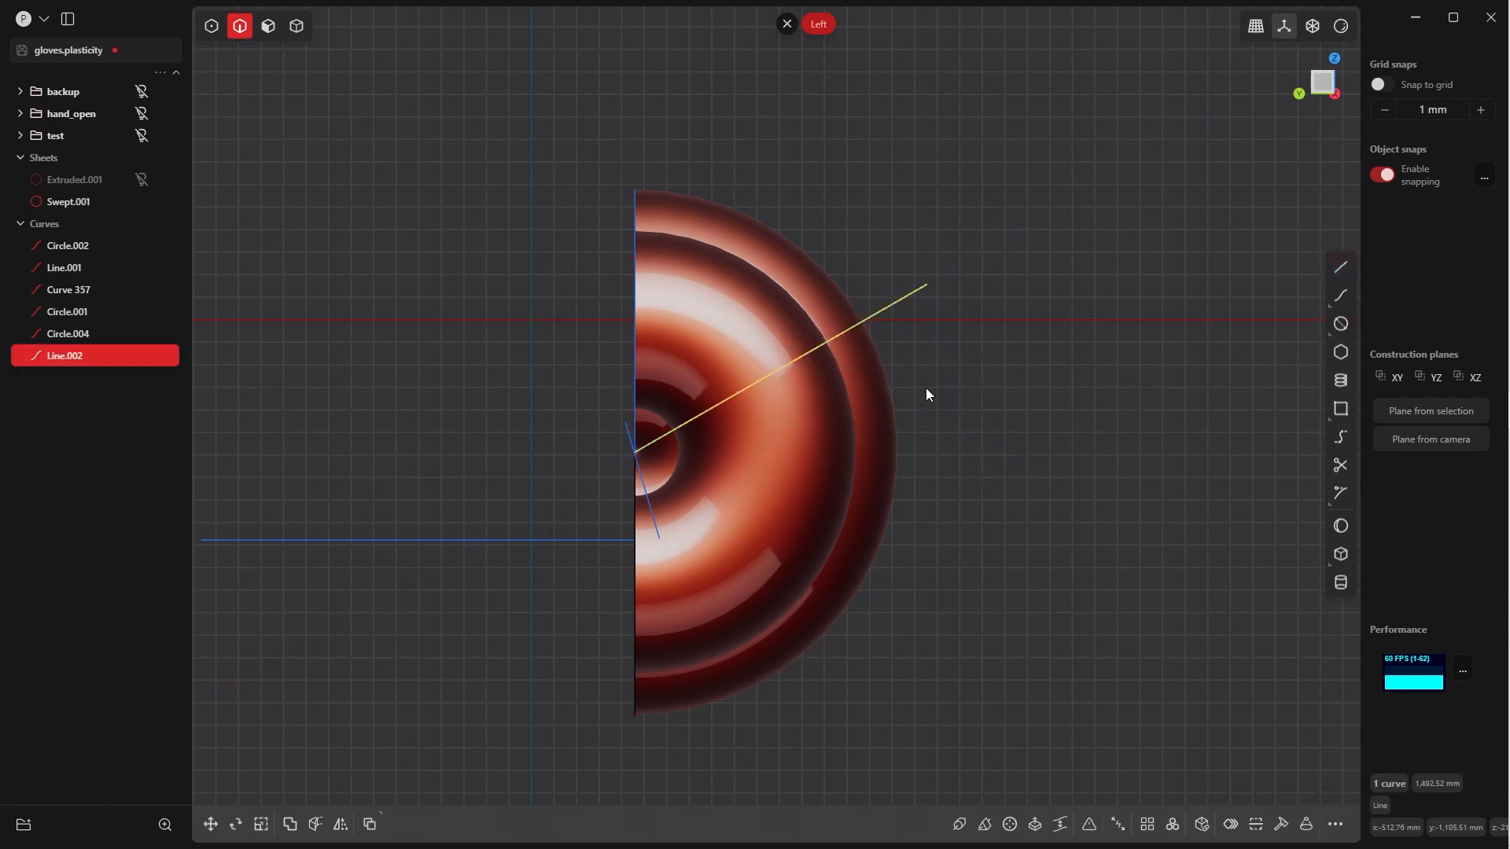
left_click(1016, 450)
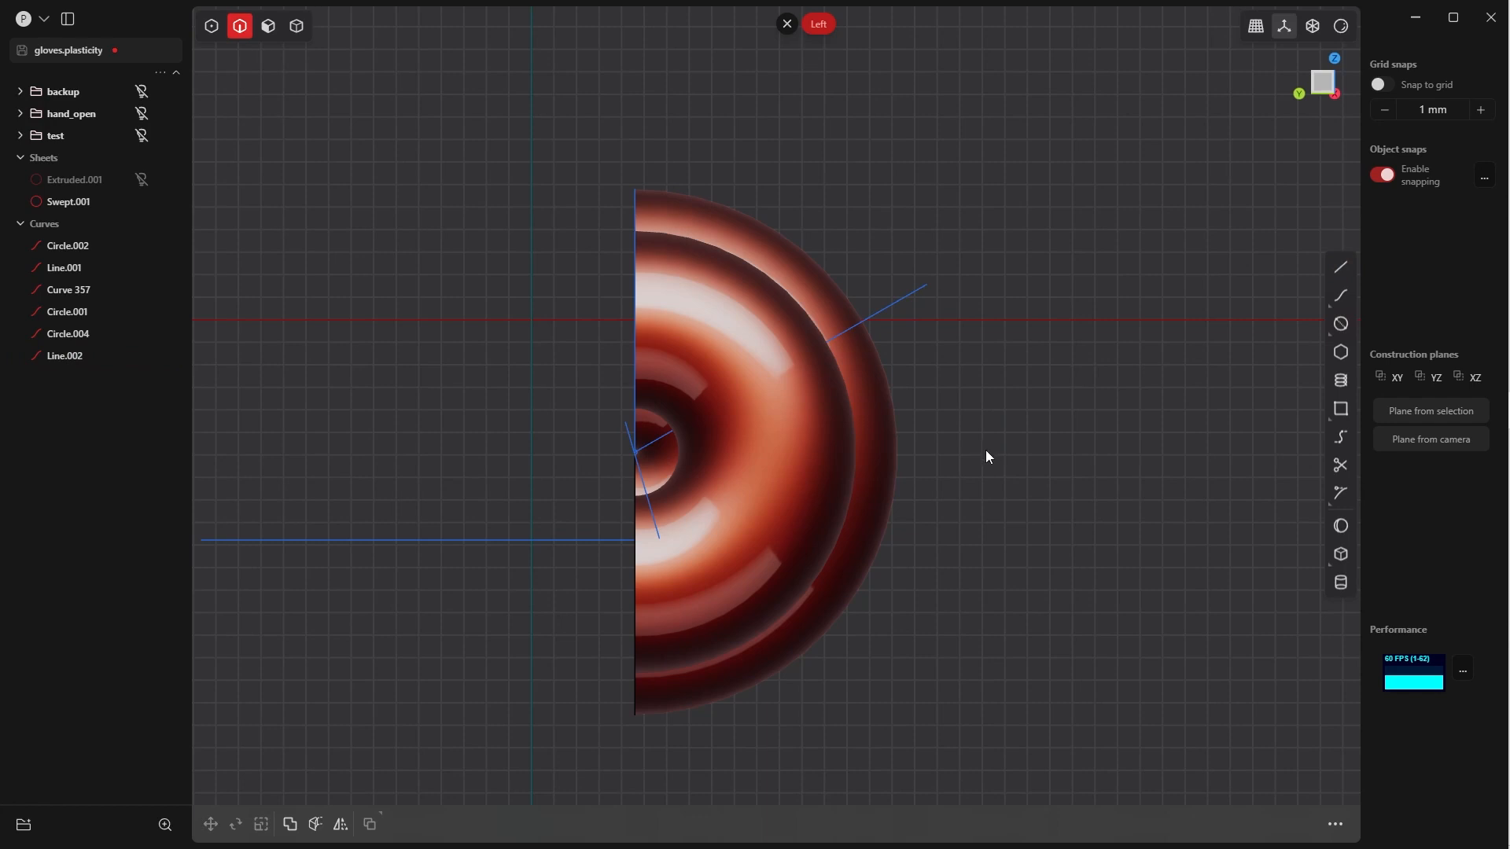
Cut the swept sheet into two pieces using the slanted line as the cutter
key("c")
left_click(880, 401)
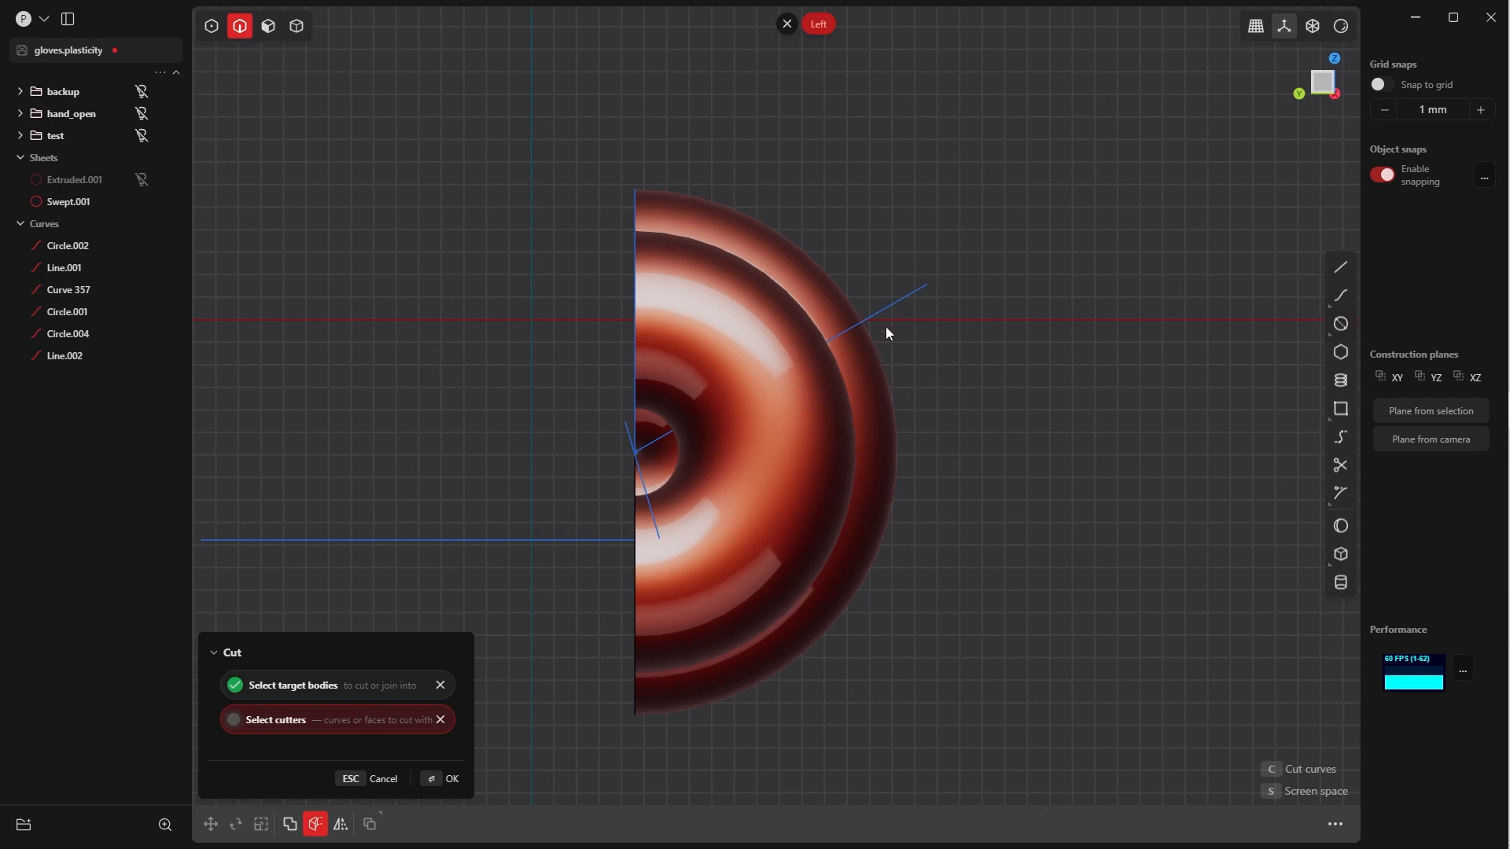
left_click(893, 307)
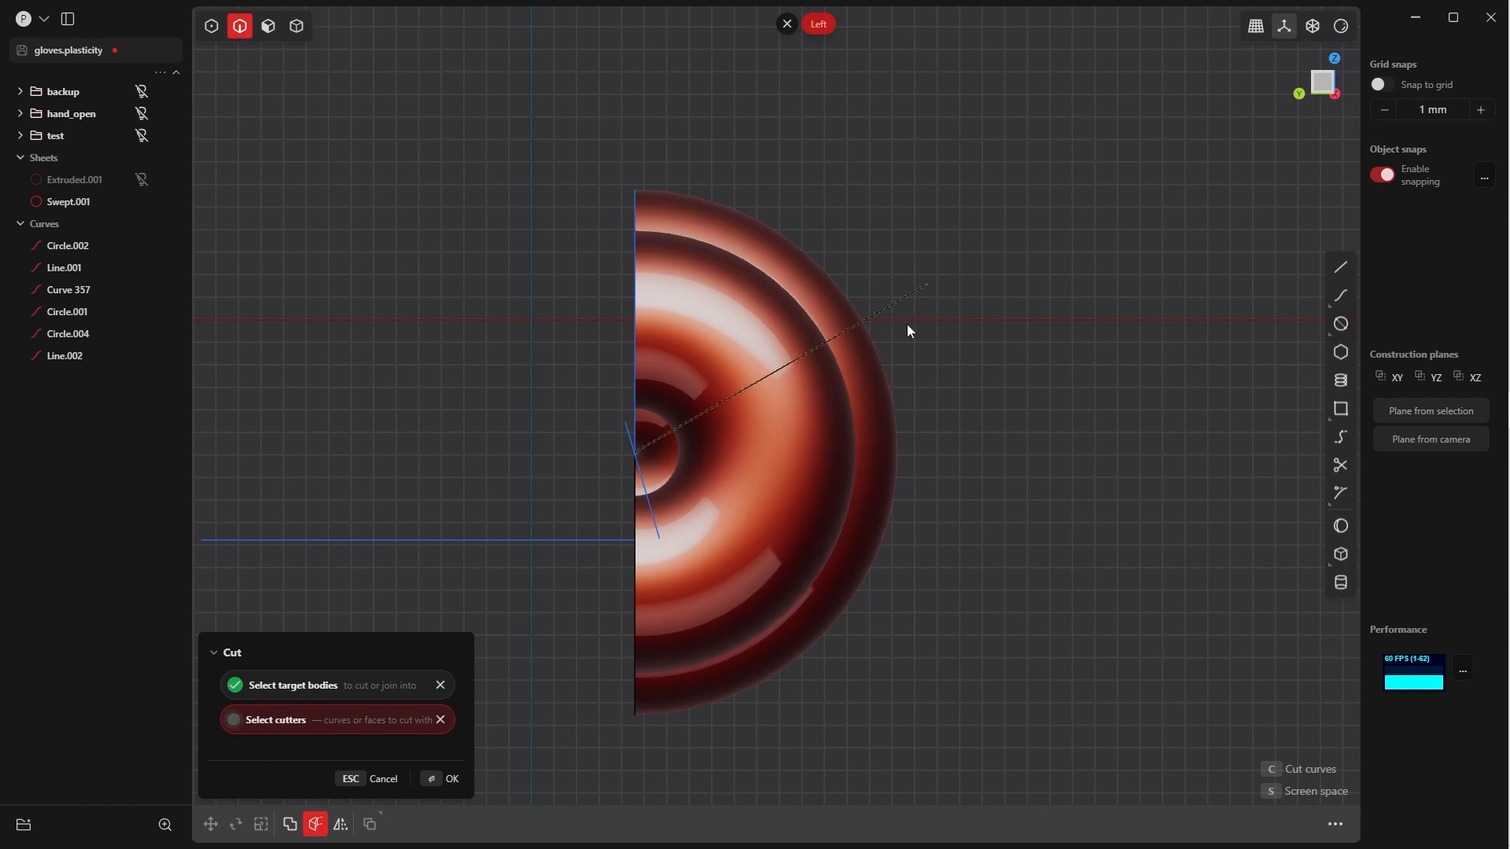
left_click(442, 779)
Delete the swept sheet's larger lower piece, keeping only the section between the upper outline and the slanted cut
key("4")
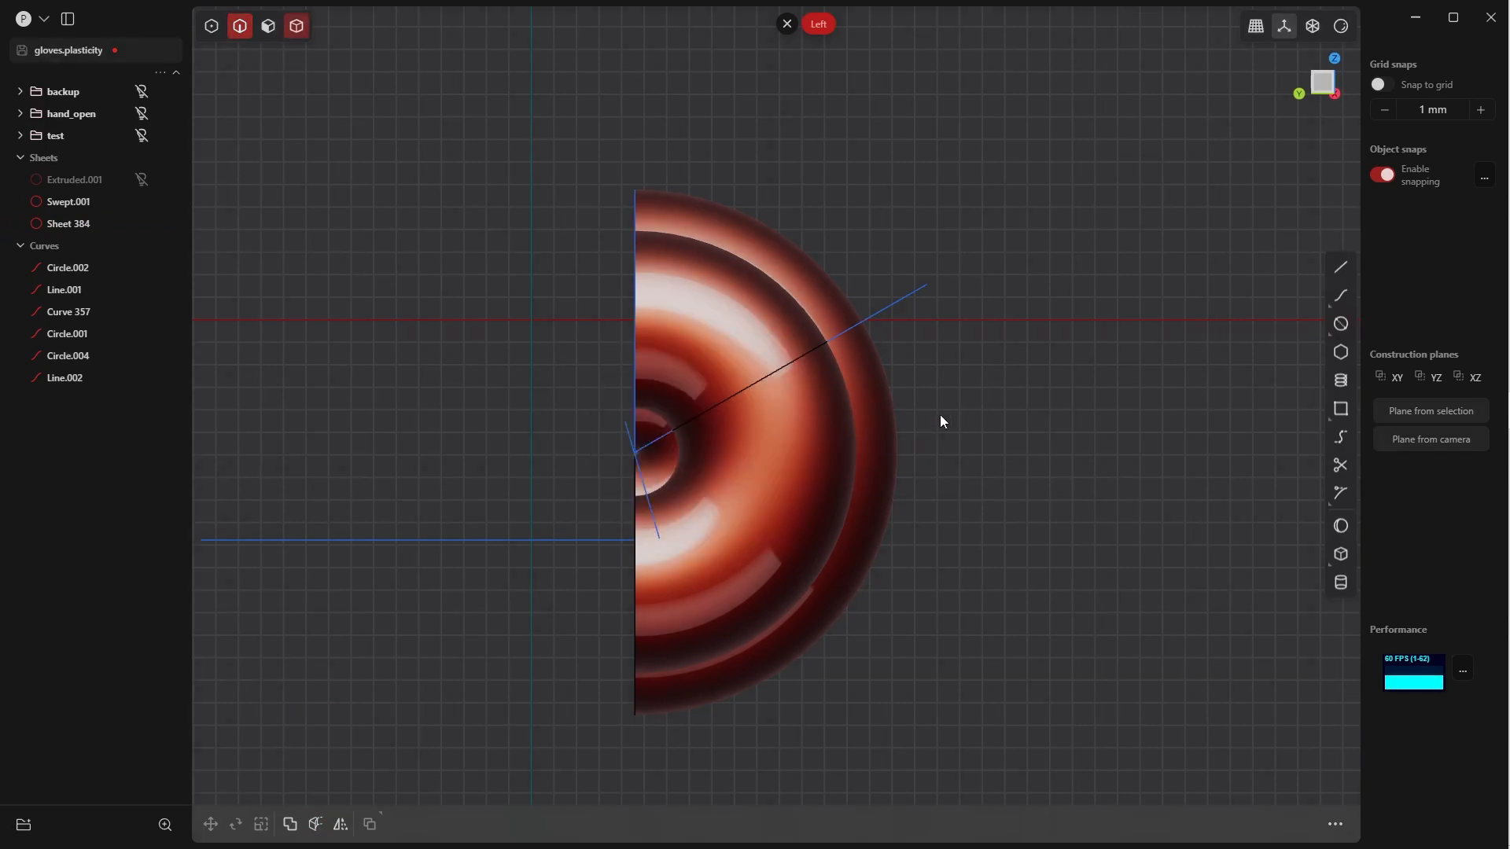
left_click(862, 471)
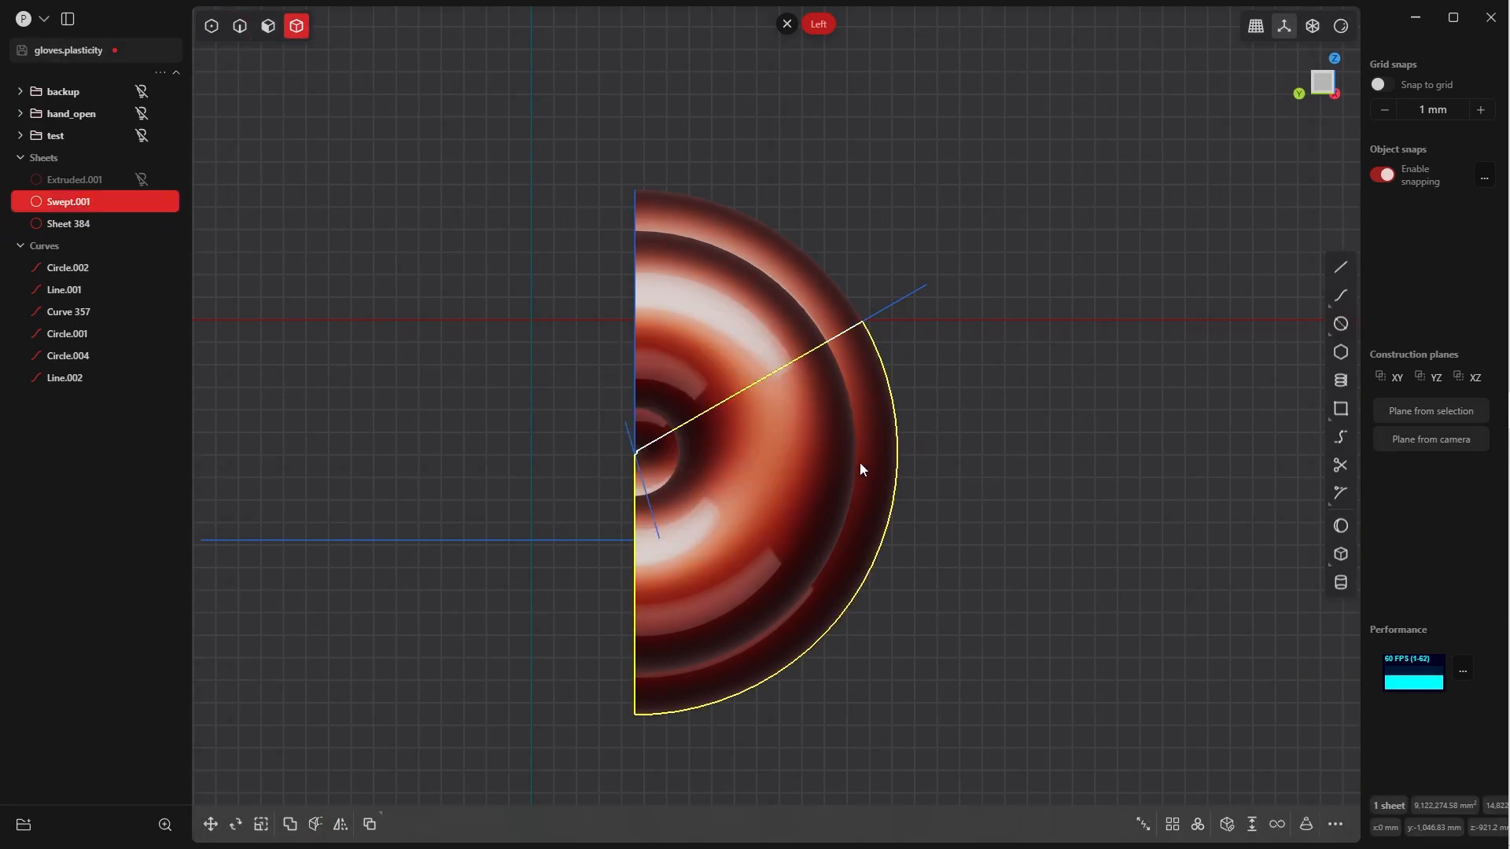
key("Delete")
middle_click_drag(856, 437, 873, 341)
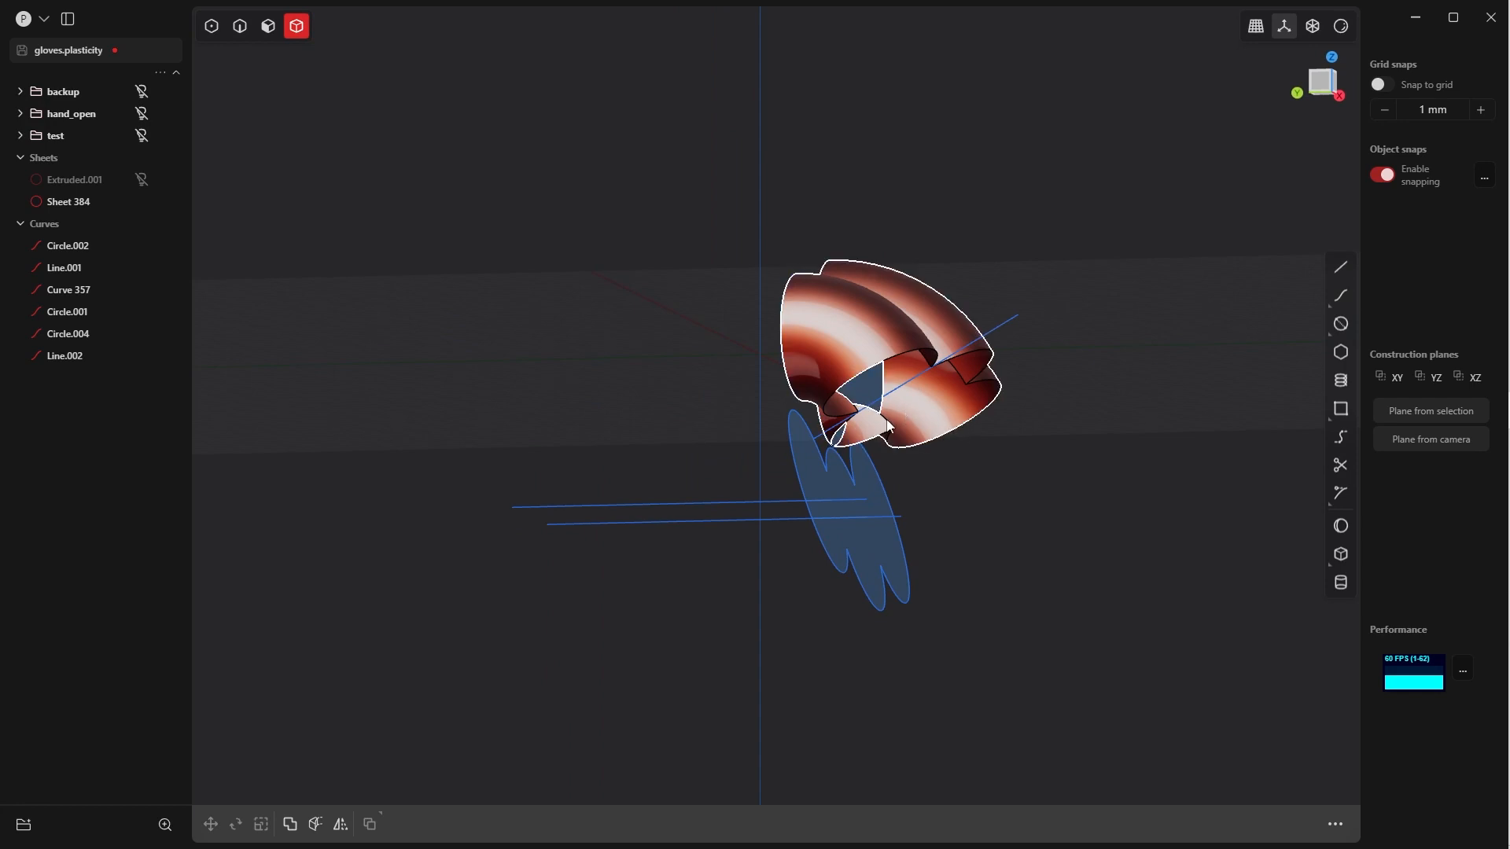
middle_click_drag(919, 388, 795, 535)
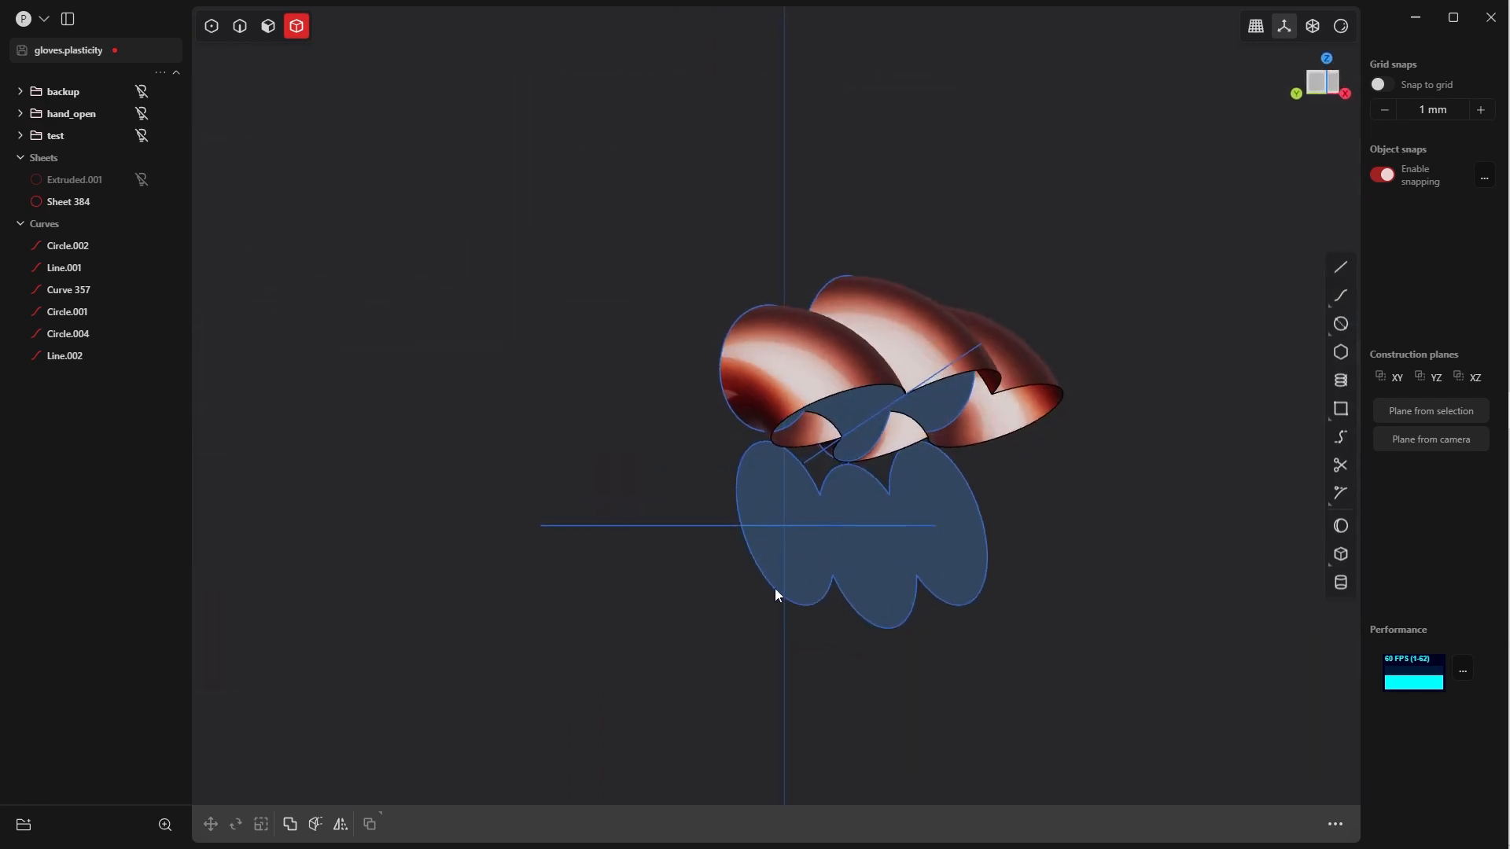
middle_click_drag(857, 467, 880, 526)
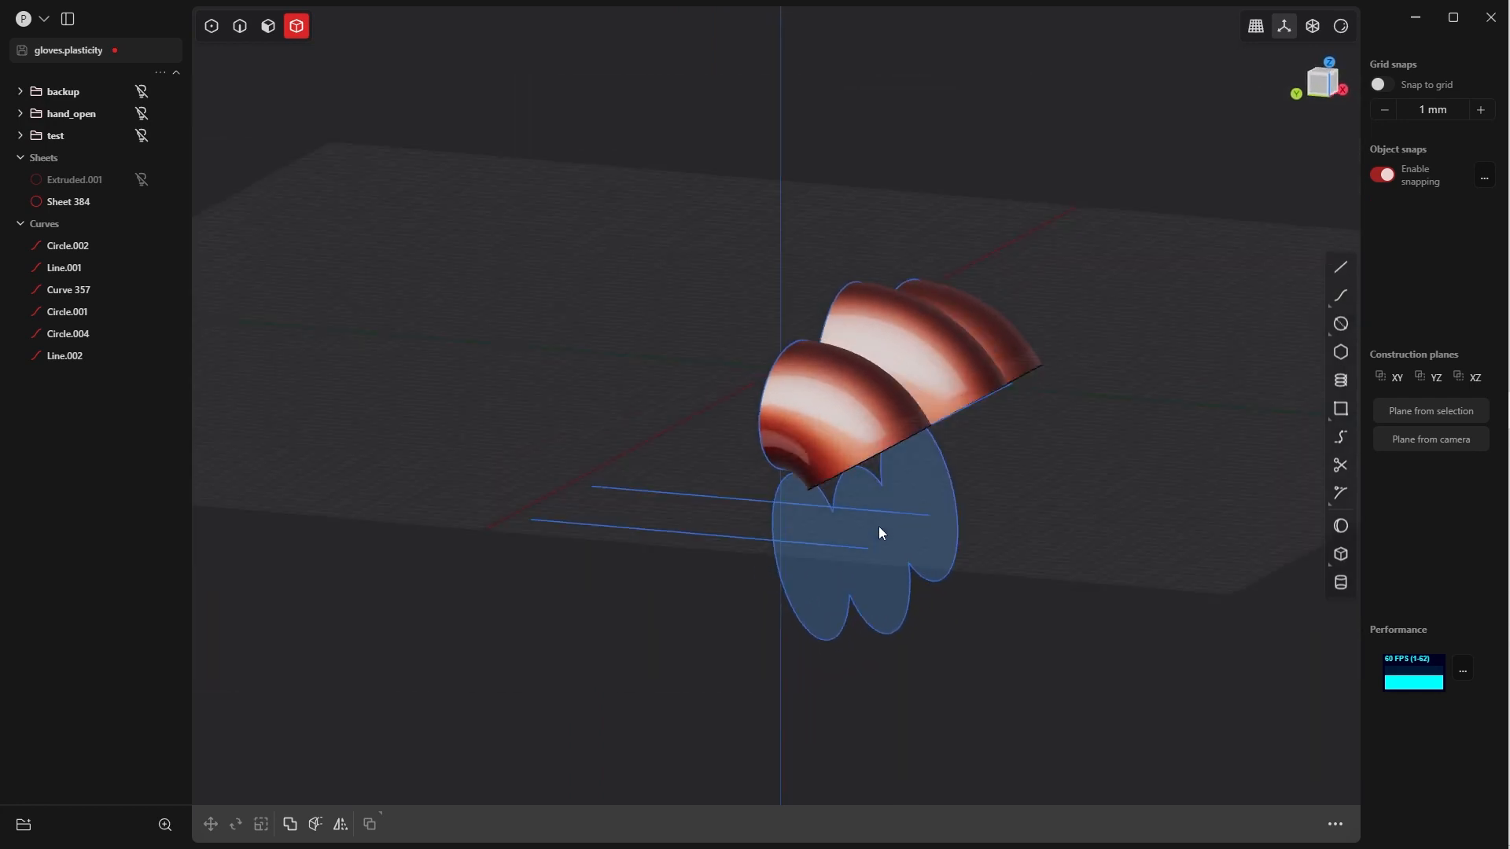
Extrude the tilted three-lobed lower outline 235.39 mm away from the swept sheet's cut end to form a short band
scroll(880, 523, "down", 2)
scroll(891, 503, "up", 5)
middle_click_drag(890, 590, 735, 333, "shift")
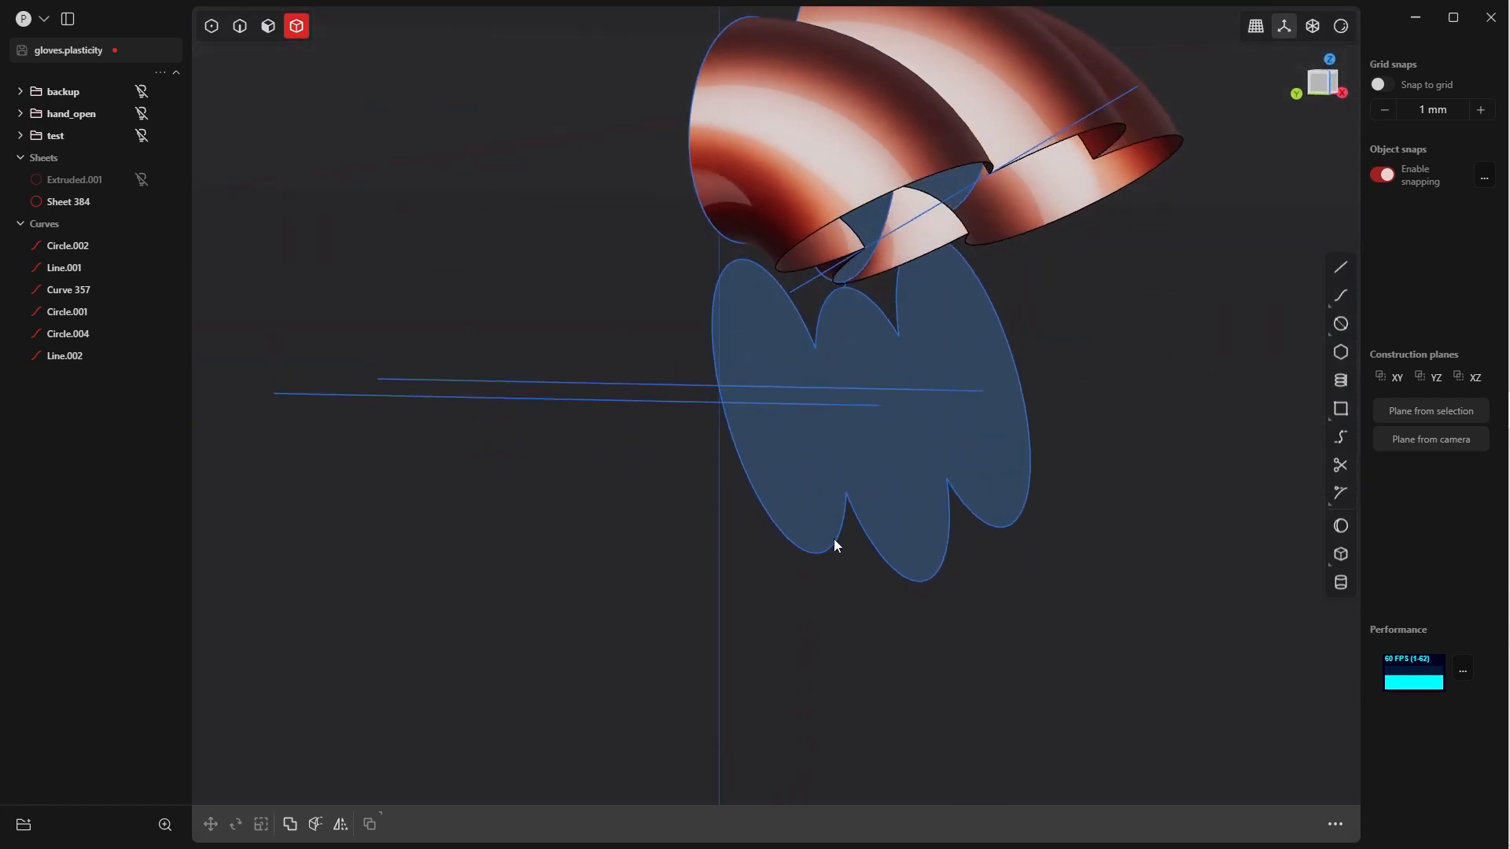
key("Tab")
left_click(879, 606)
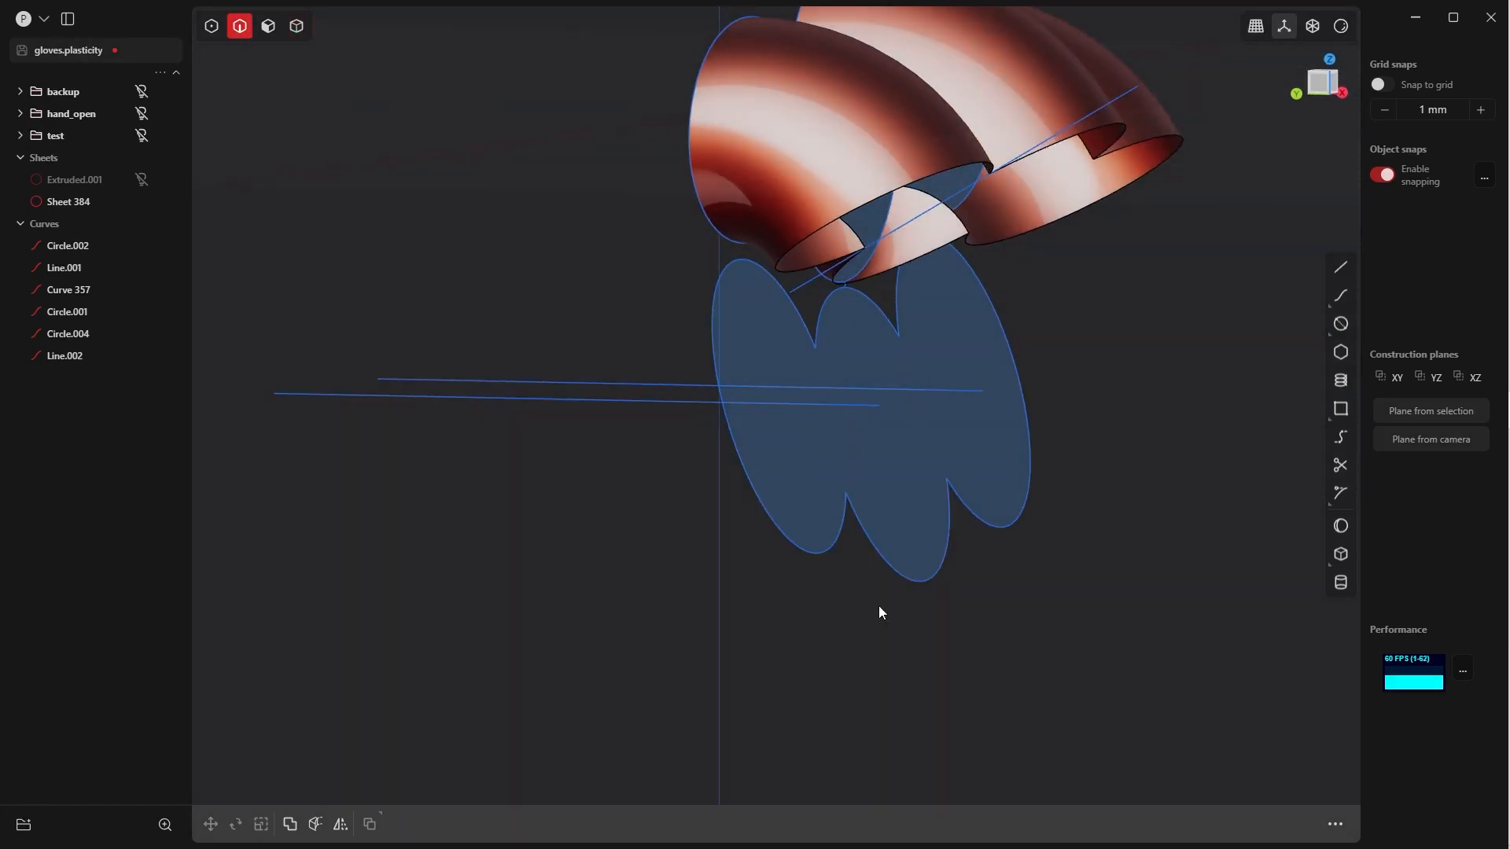
left_click(829, 544)
middle_click_drag(829, 544, 880, 428)
mouse_move(891, 494)
middle_mouse_down("shift")
mouse_move(917, 451)
mouse_move(907, 470)
middle_mouse_up("shift")
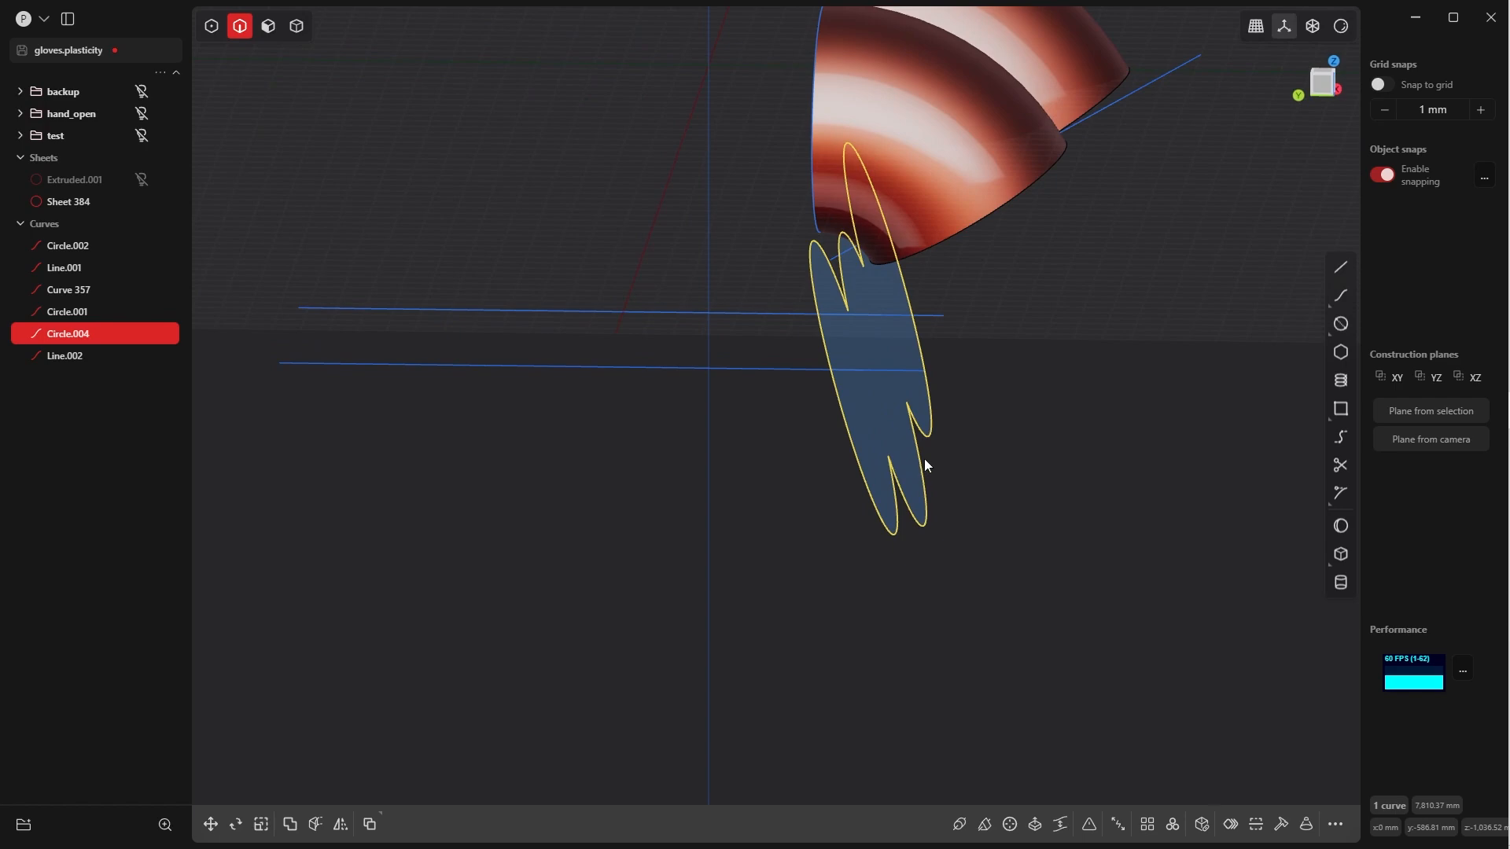
key("e")
middle_click_drag(920, 471, 878, 430)
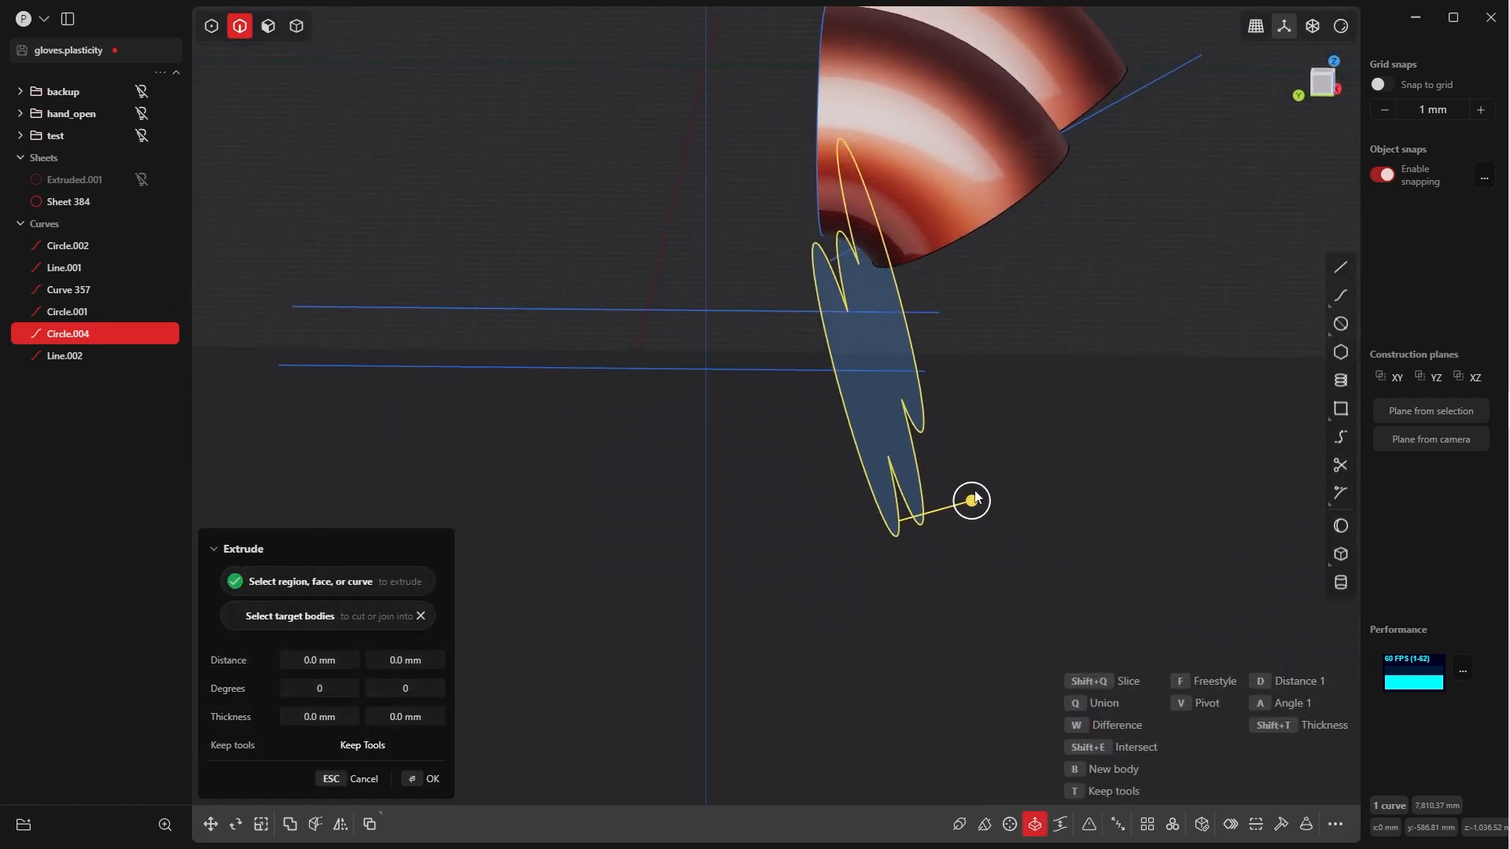
left_click_drag(966, 497, 511, 694)
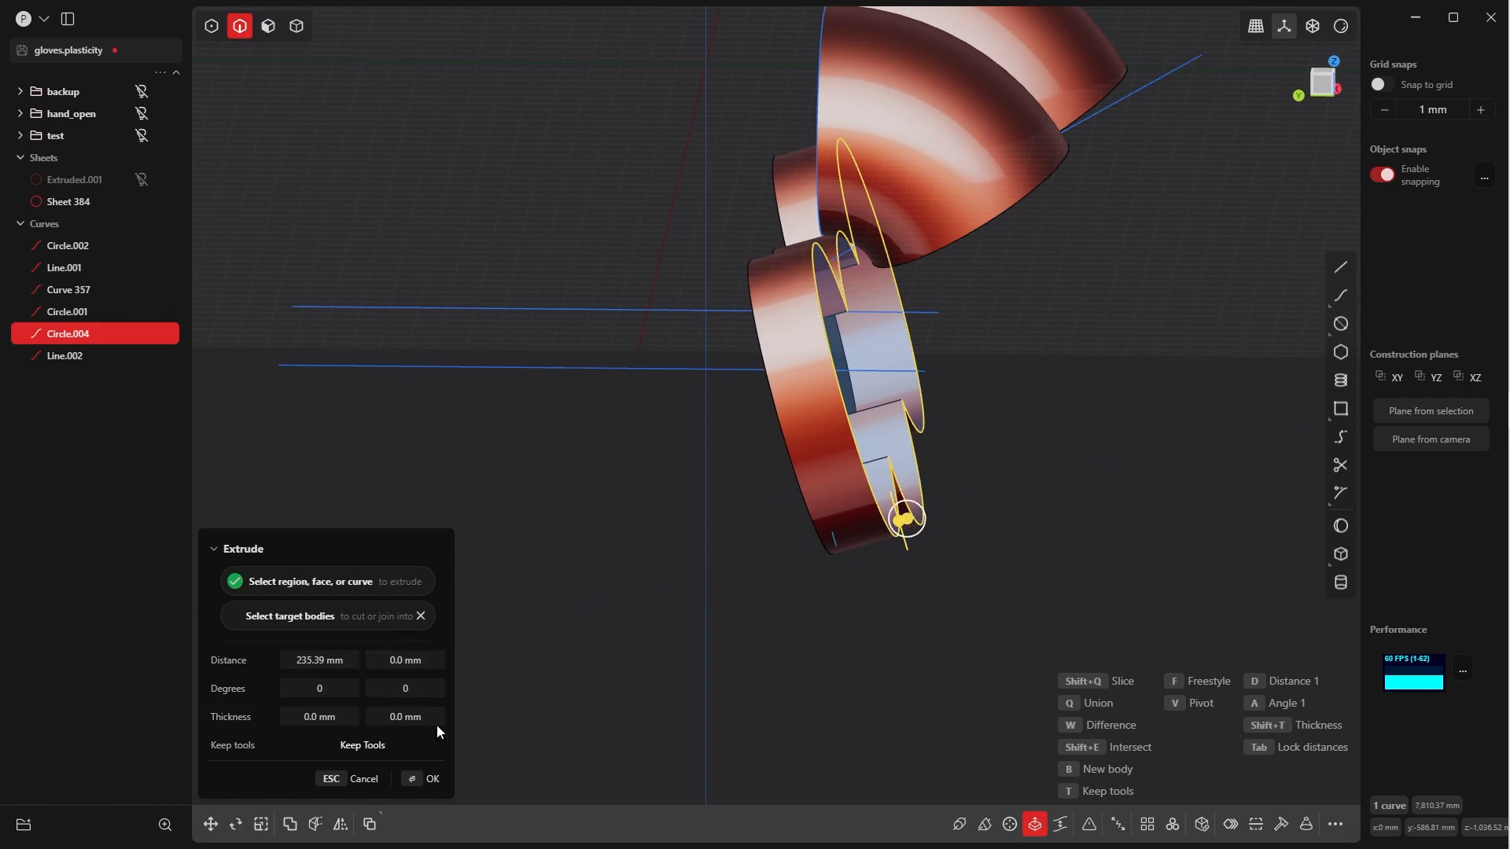
left_click(417, 780)
Hide the tilted lower outline curve that the band was extruded from
middle_click_drag(691, 624, 909, 488)
left_click(886, 506)
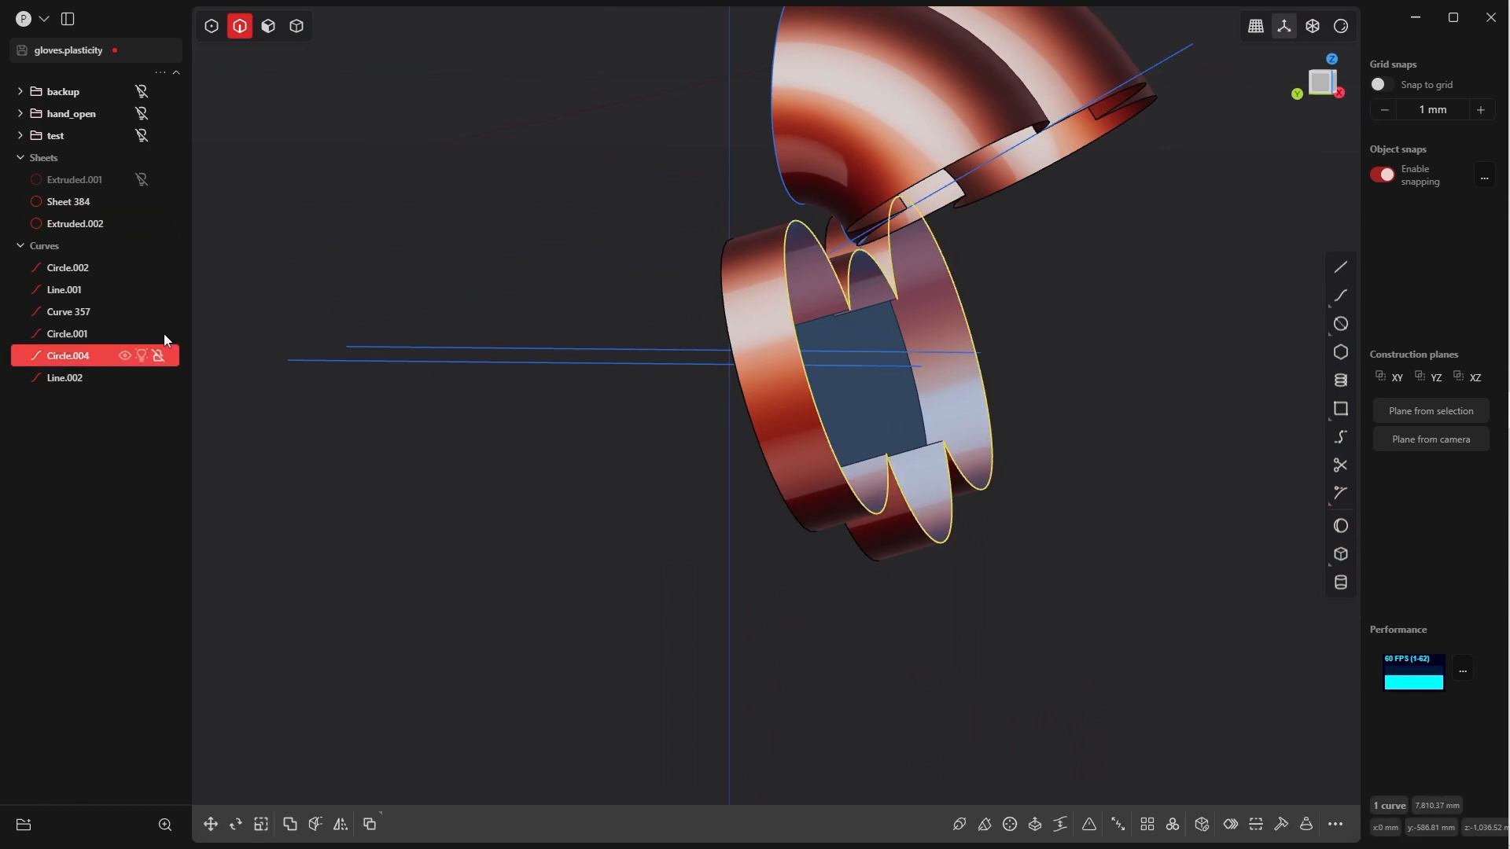
left_click(144, 358)
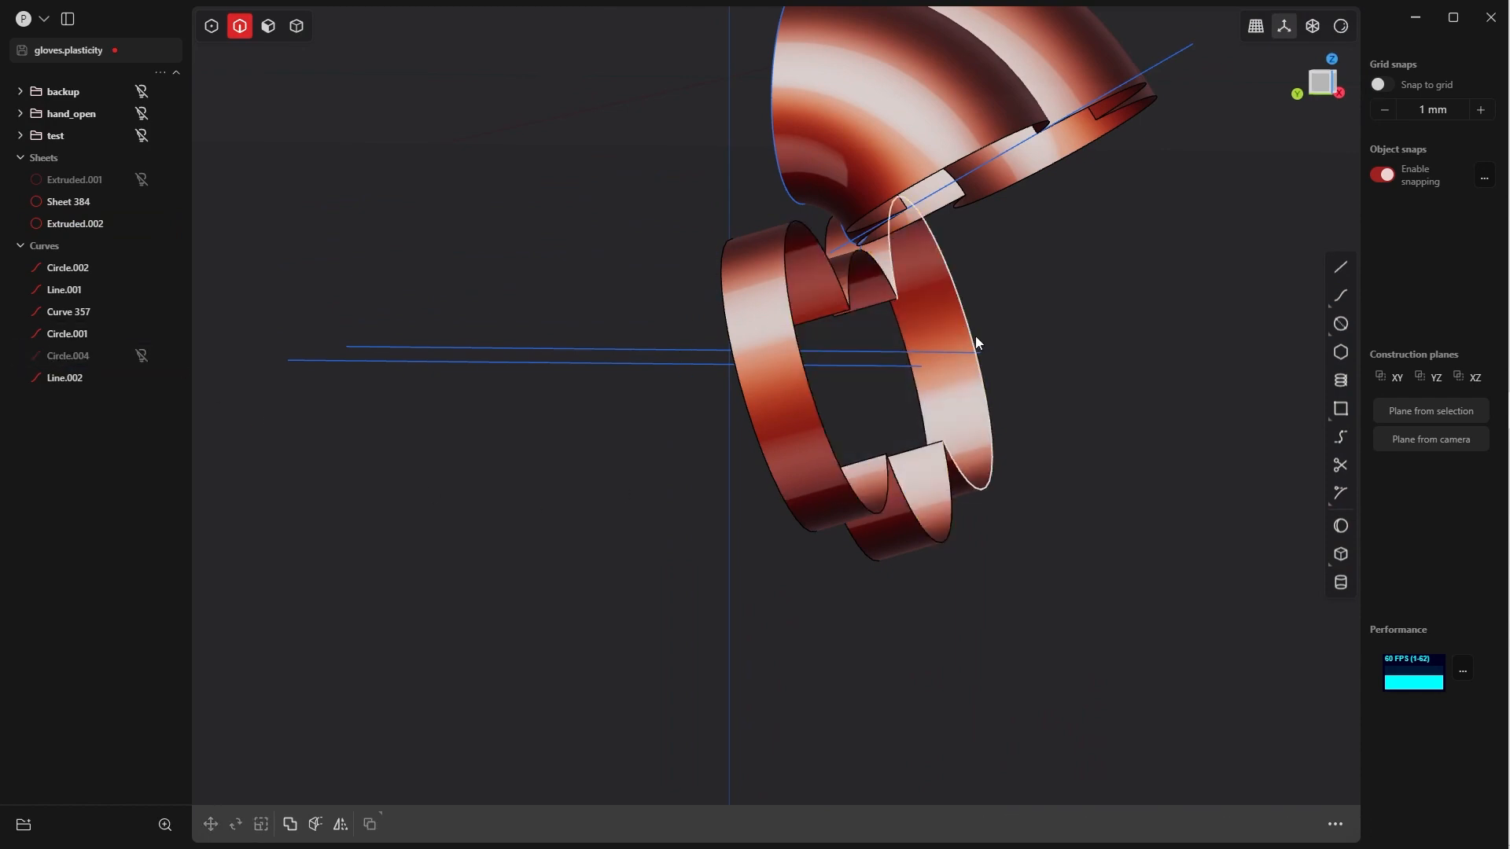
Loft between one outer lobe's near edge on the extruded band and the matching cut edge of the swept sheet
middle_click_drag(975, 337, 994, 352)
key("Tab")
left_click(1049, 429)
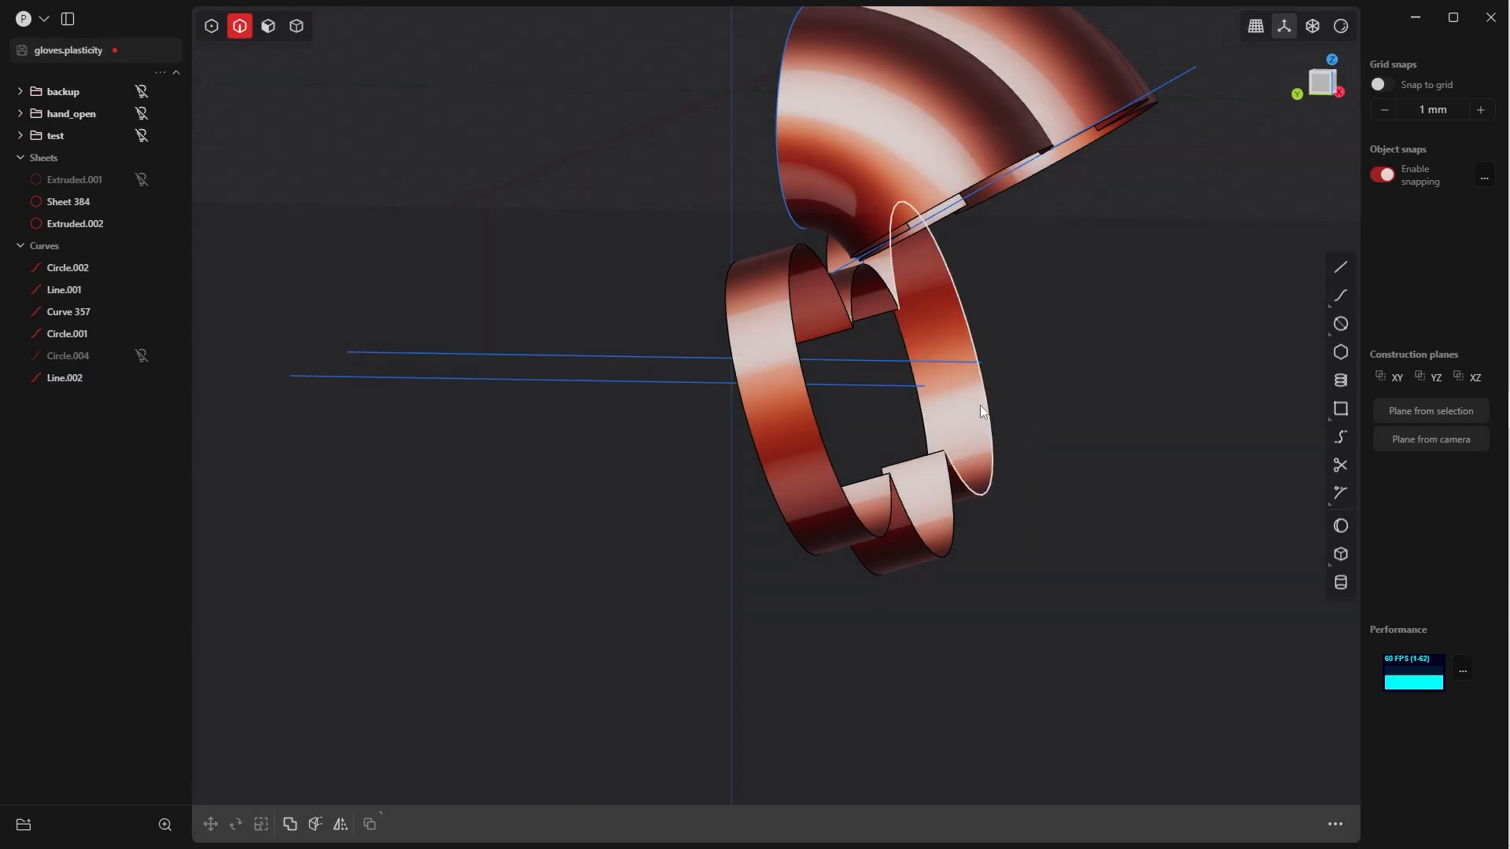
left_click(789, 270)
key("e")
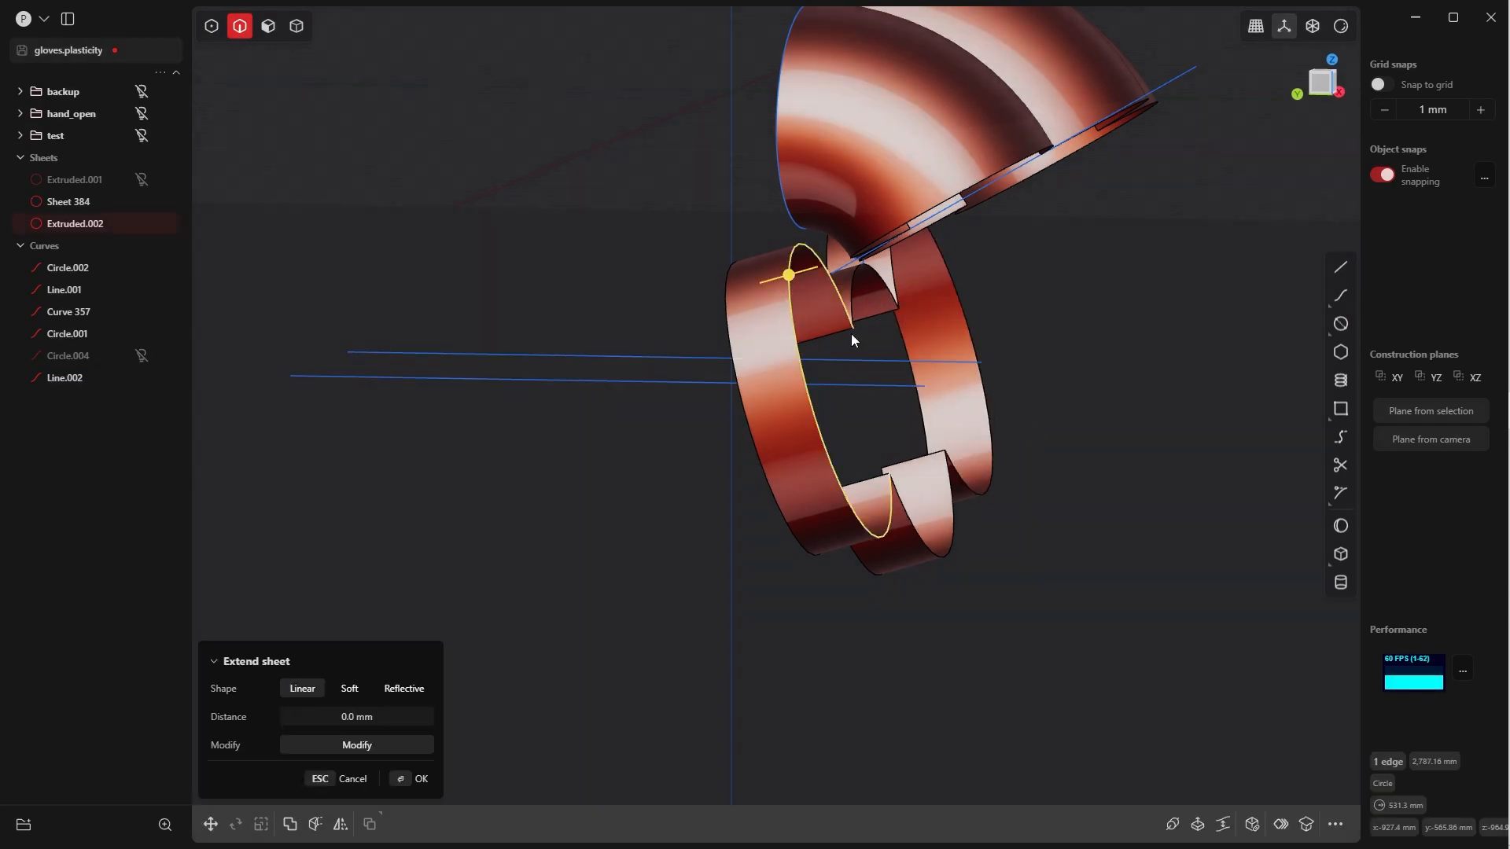
mouse_move(800, 328)
middle_mouse_down()
mouse_move(760, 282)
mouse_move(716, 286)
mouse_move(809, 319)
middle_mouse_up()
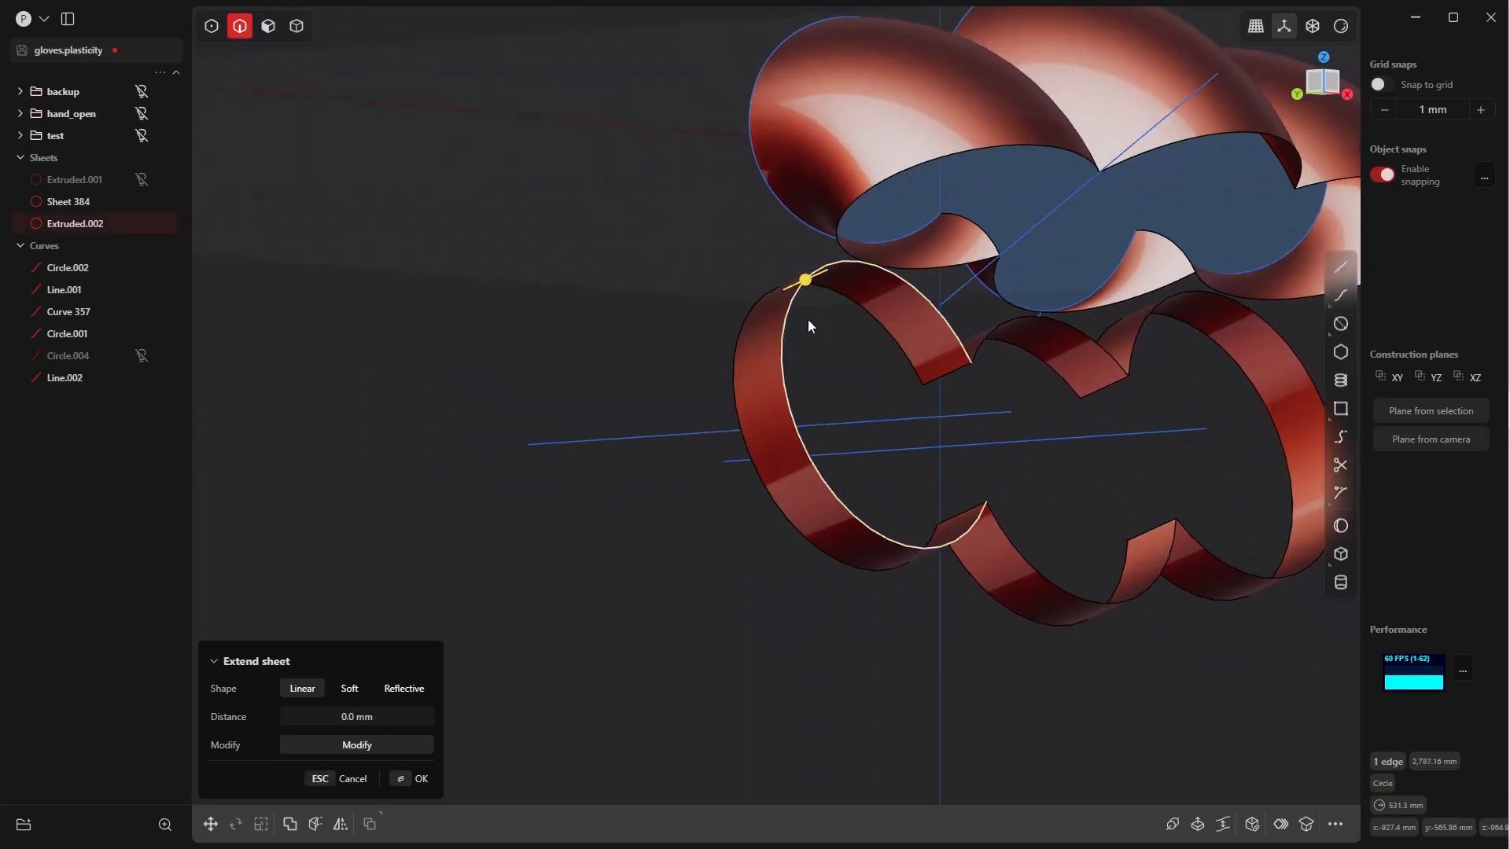
left_click(885, 180)
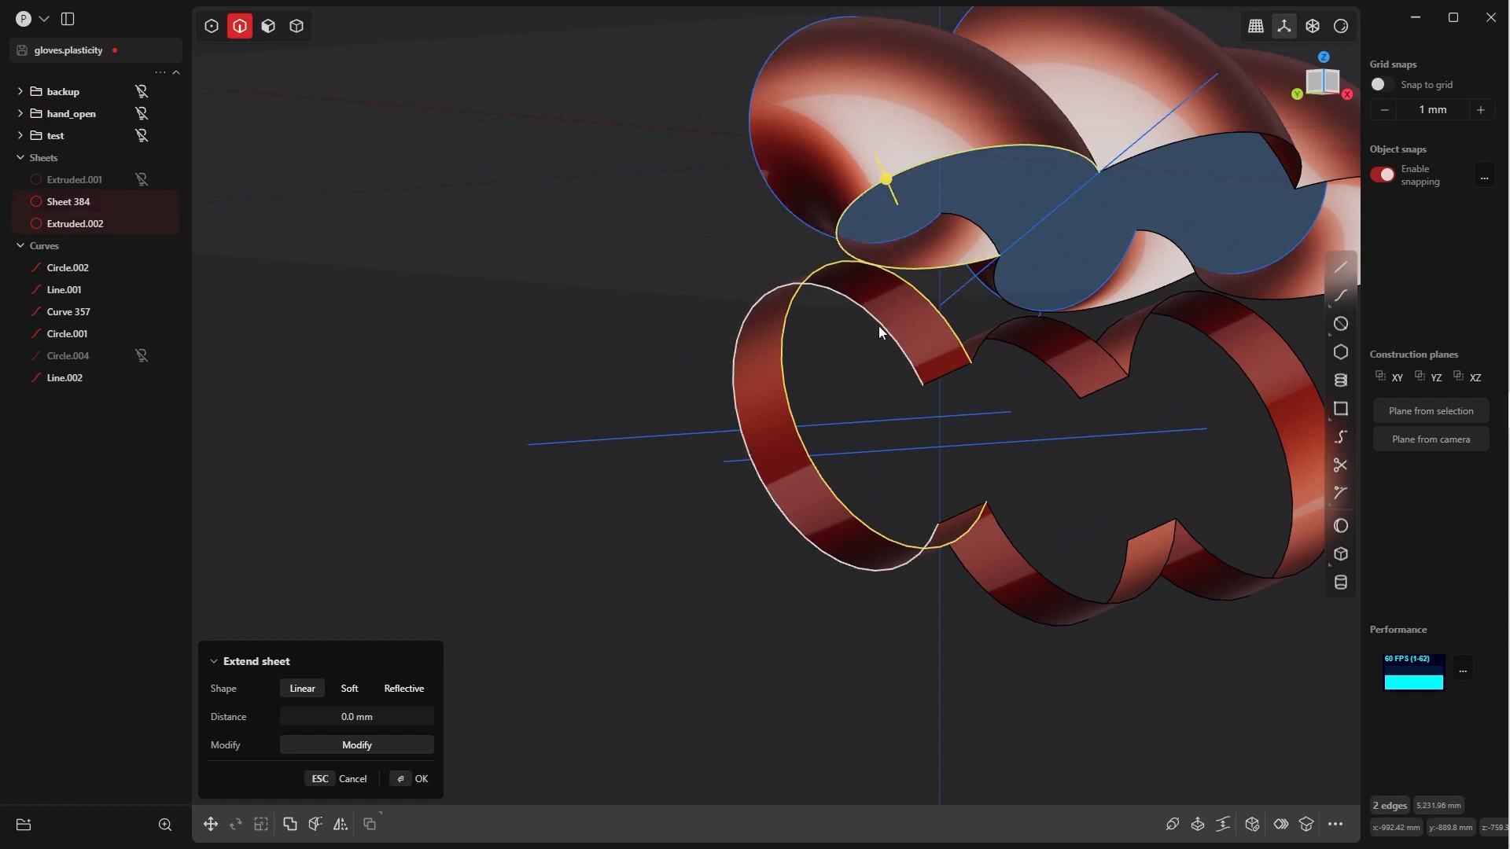
key("l")
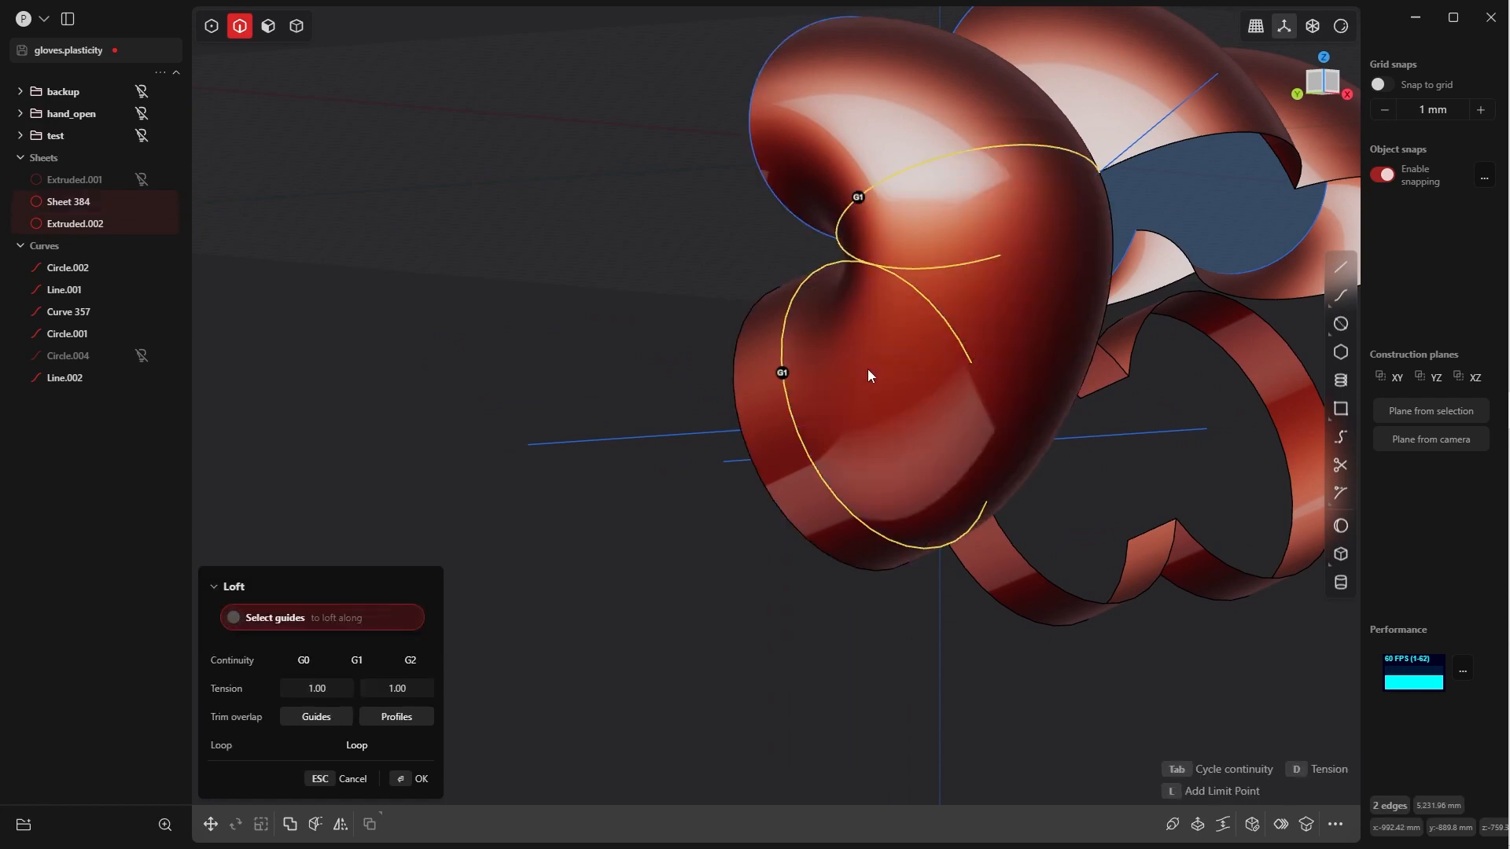
Set the loft's continuity to G2 at both profile edges and finish the loft
middle_click_drag(867, 370, 875, 281)
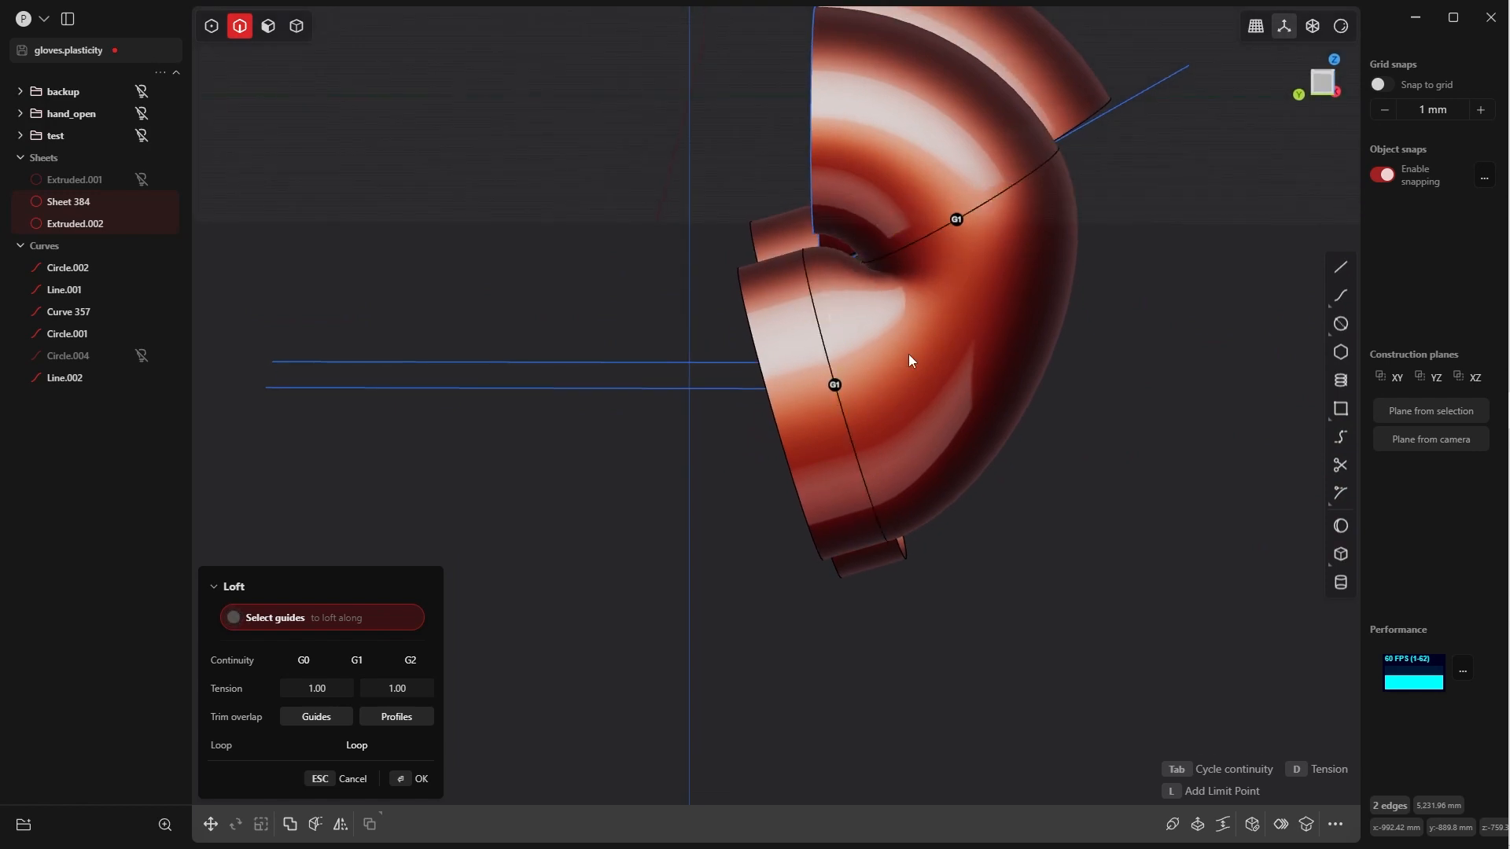
middle_click_drag(888, 326, 864, 295)
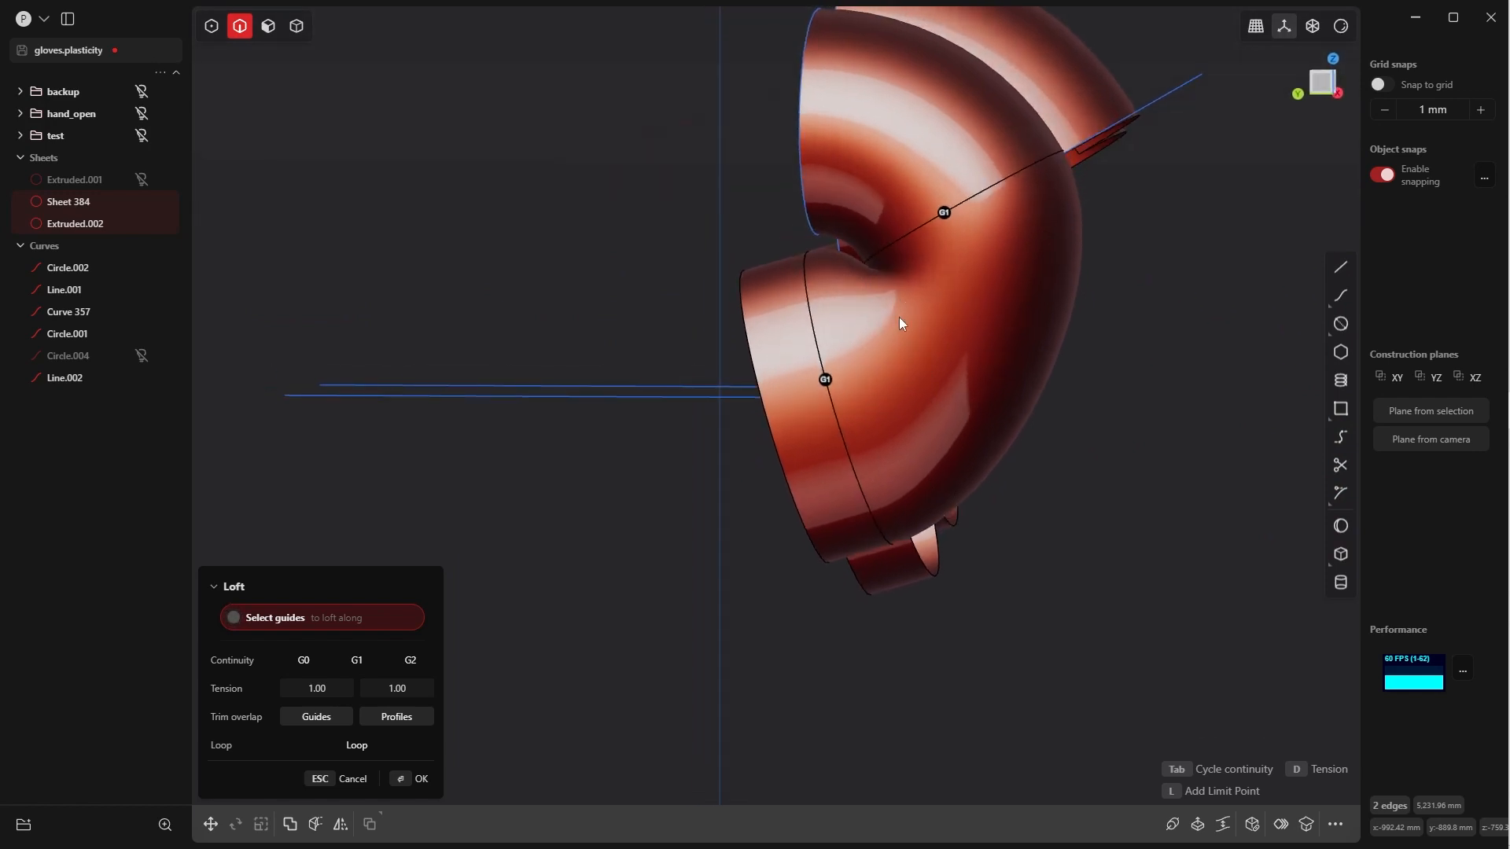
key("Tab")
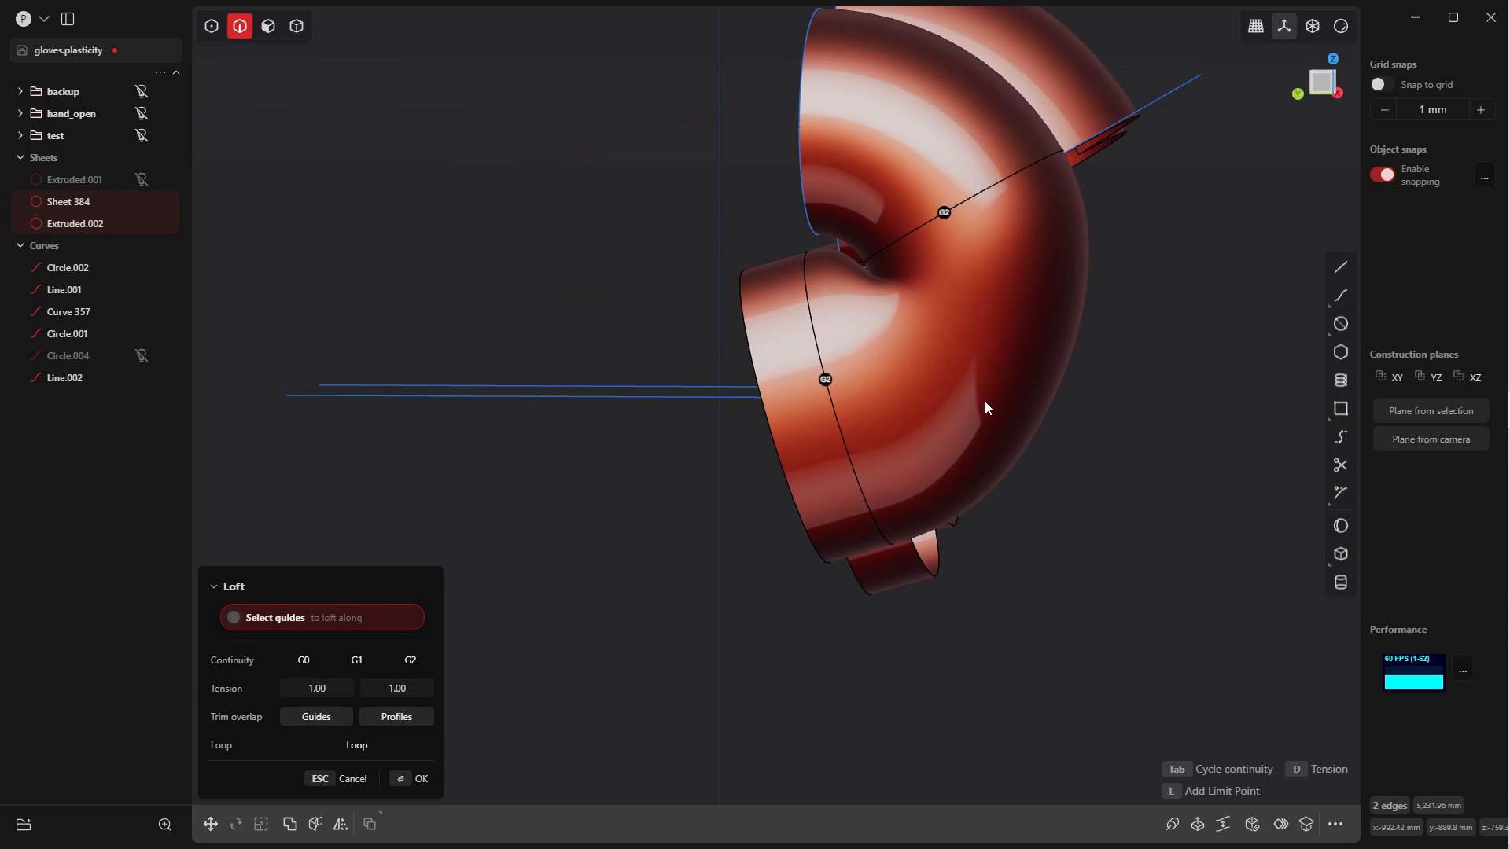
middle_click_drag(958, 365, 930, 296)
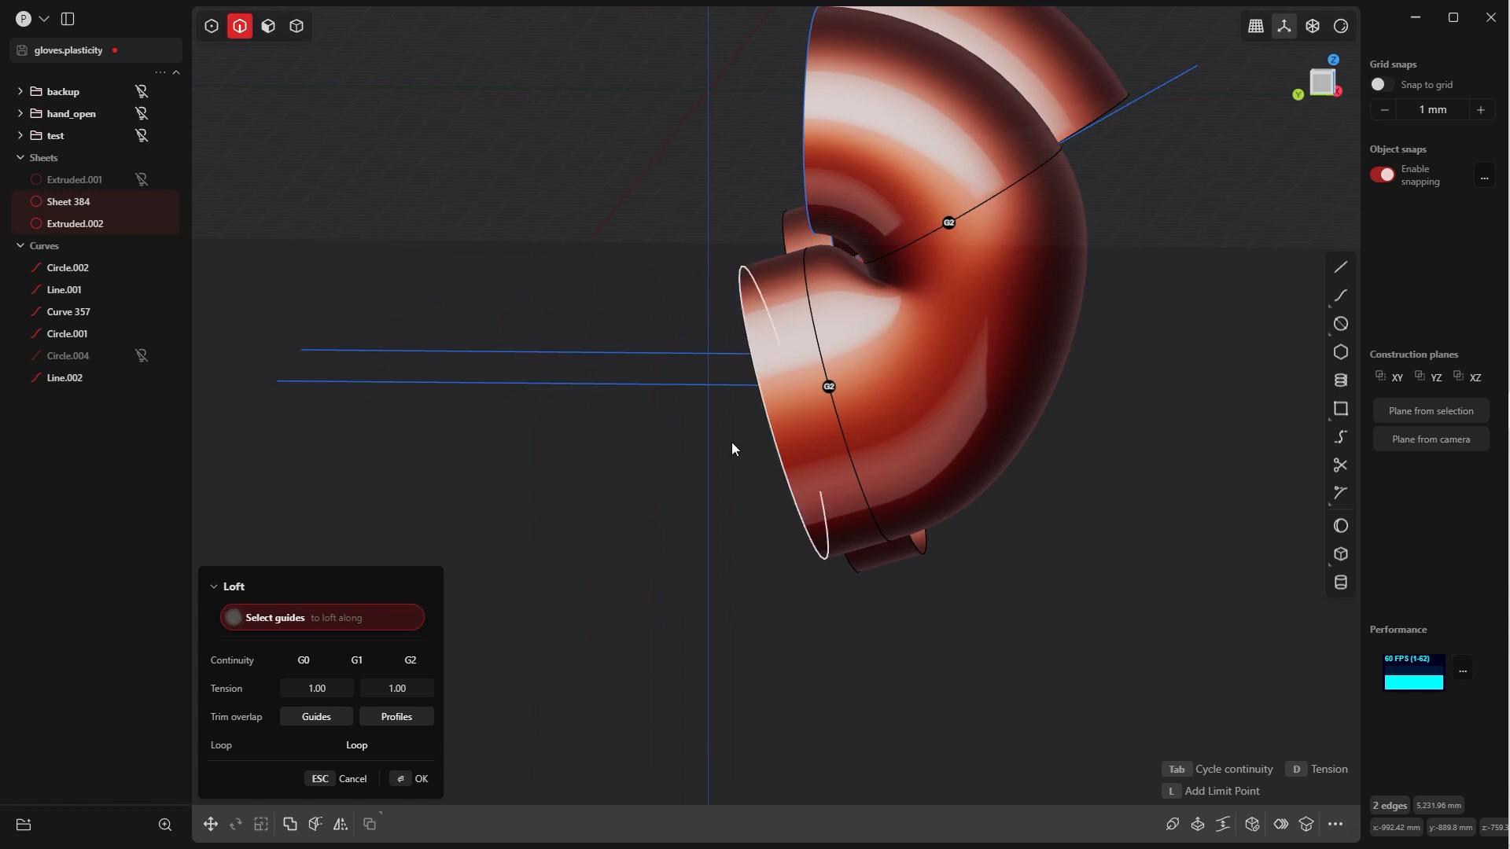
left_click(404, 780)
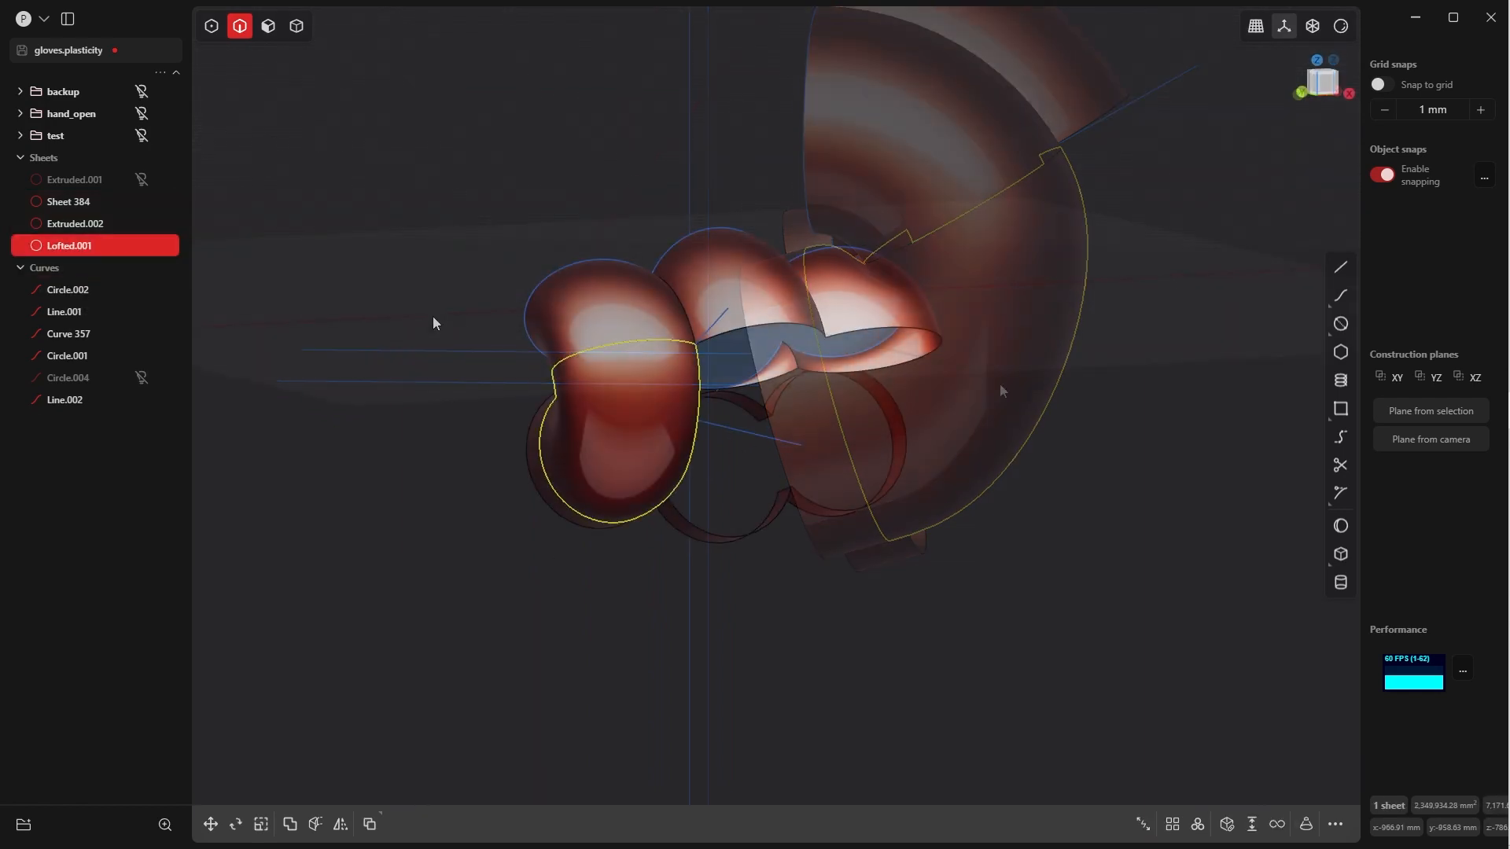
Mirror the lofted sheet across the model's center plane onto the opposite outer lobe
key("q")
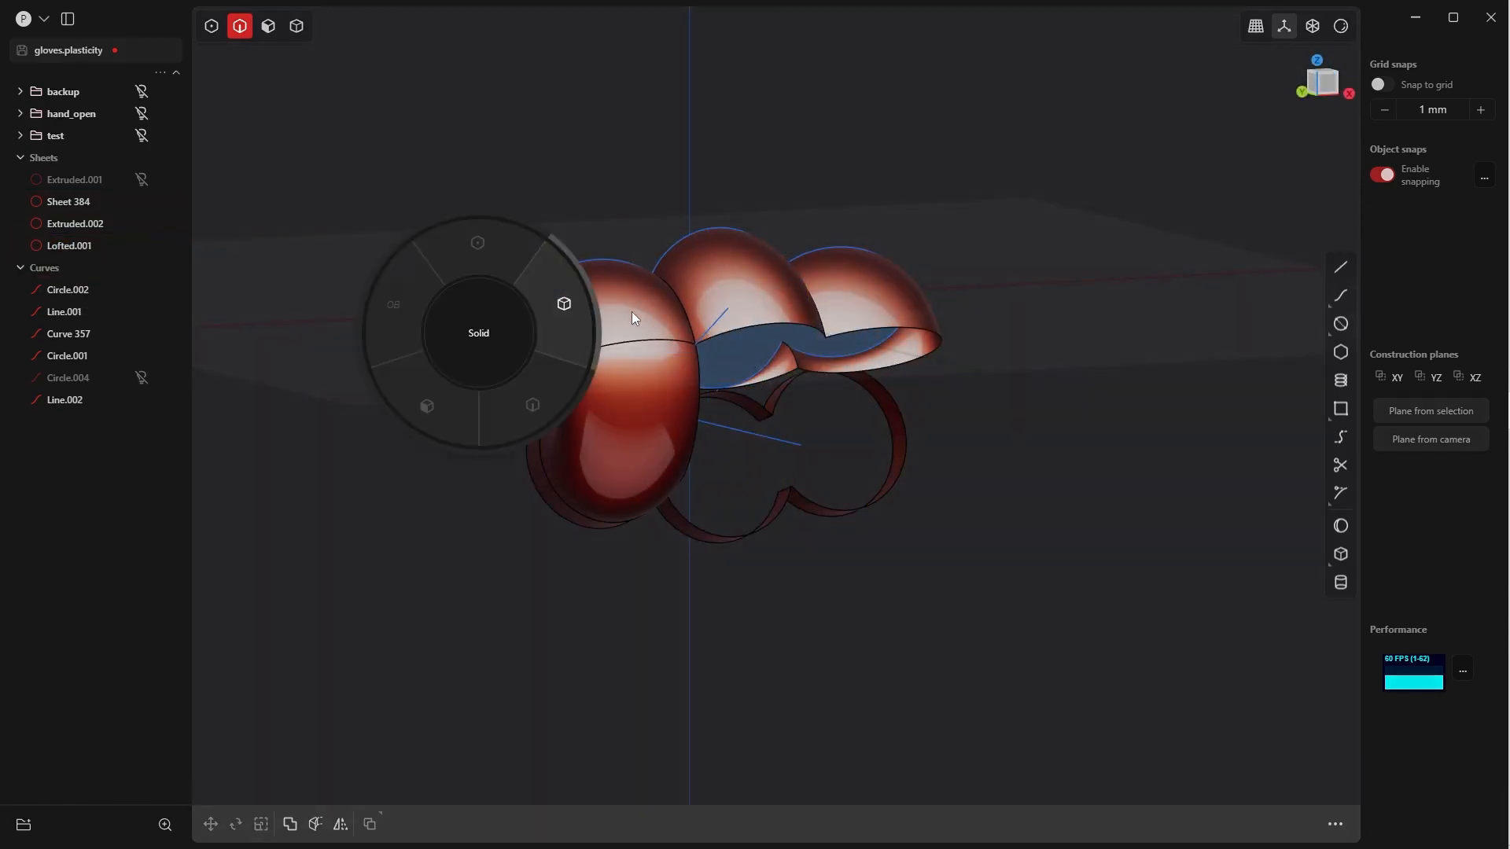
left_click(563, 313)
left_click(615, 414)
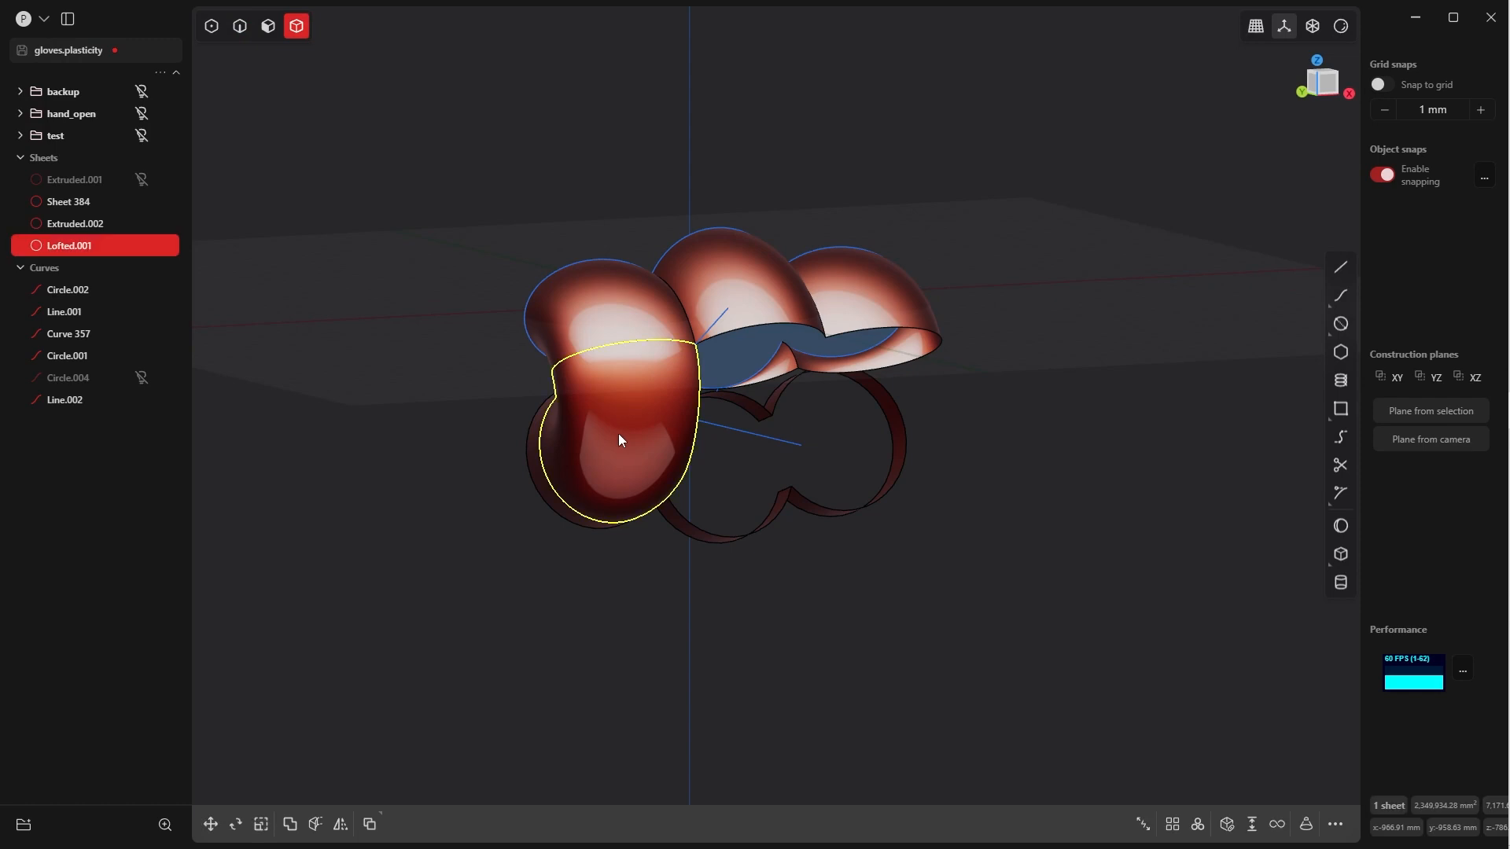
key("alt+x")
middle_click_drag(706, 445, 664, 417)
left_click(730, 281)
middle_click_drag(786, 385, 707, 464)
right_click(672, 538)
middle_click_drag(672, 538, 913, 456)
scroll(884, 493, "up", 4)
scroll(884, 493, "down", 5)
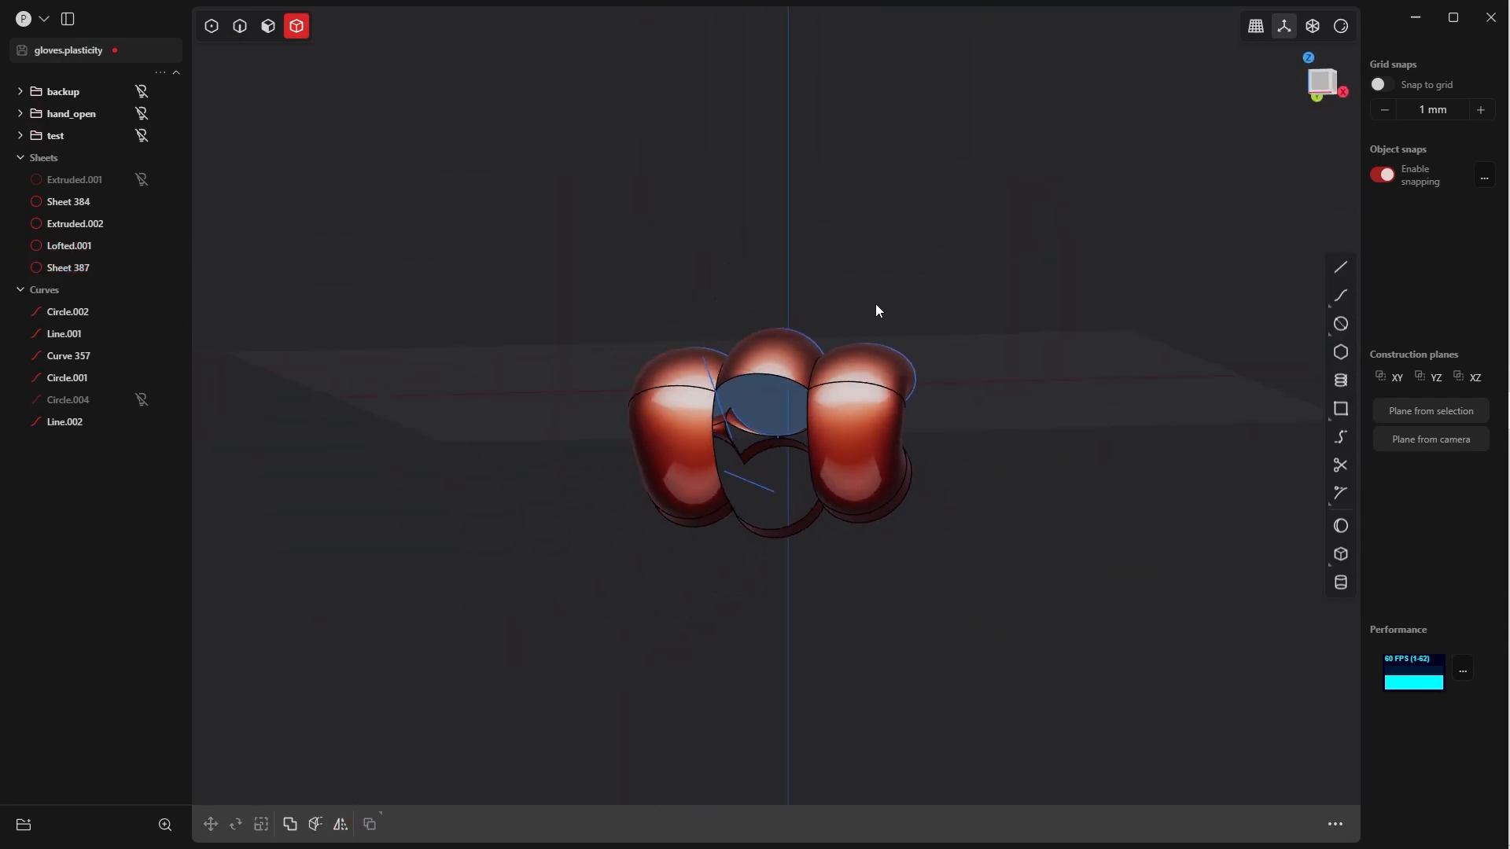
Join the two lofted sheets, the swept sheet and the extruded band into a single sheet
middle_click_drag(876, 303, 861, 352)
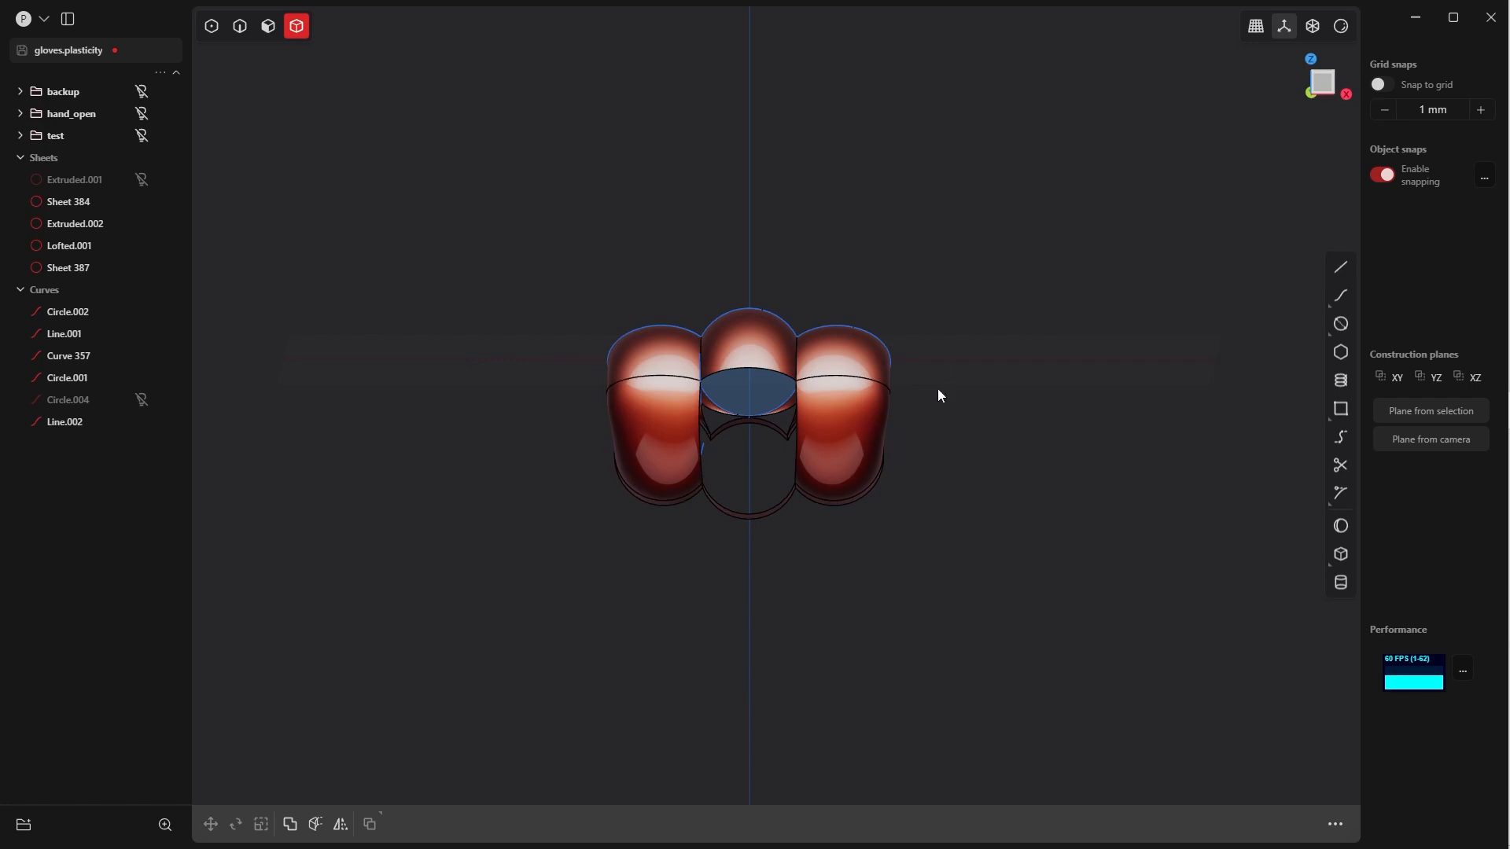
key("Tab")
left_click(1025, 397)
left_click(843, 437)
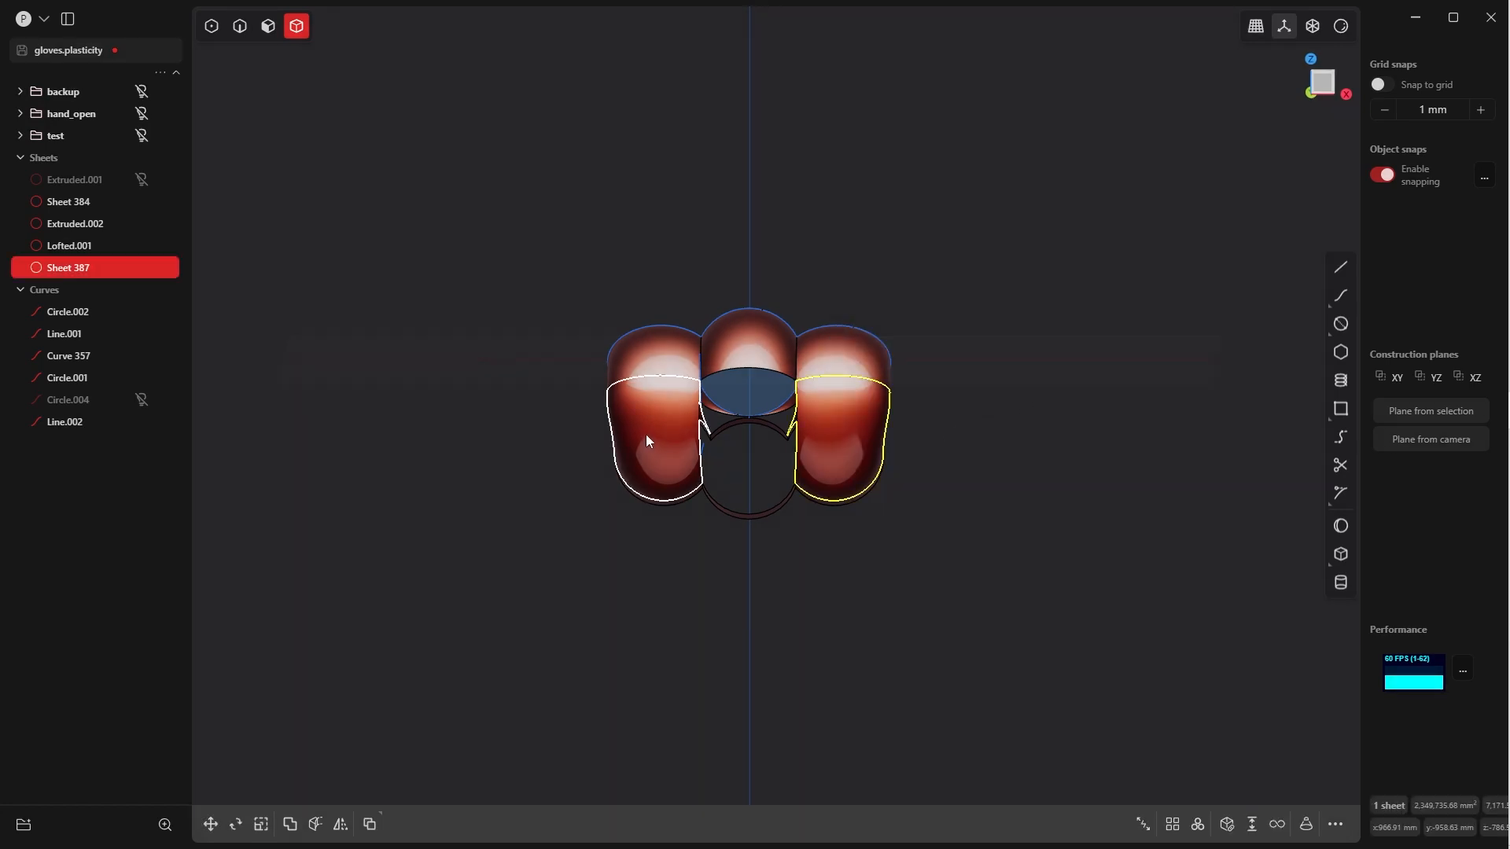
left_click(645, 436, "shift")
middle_click_drag(638, 433, 781, 563)
left_click(659, 346, "shift")
scroll(718, 465, "up", 5)
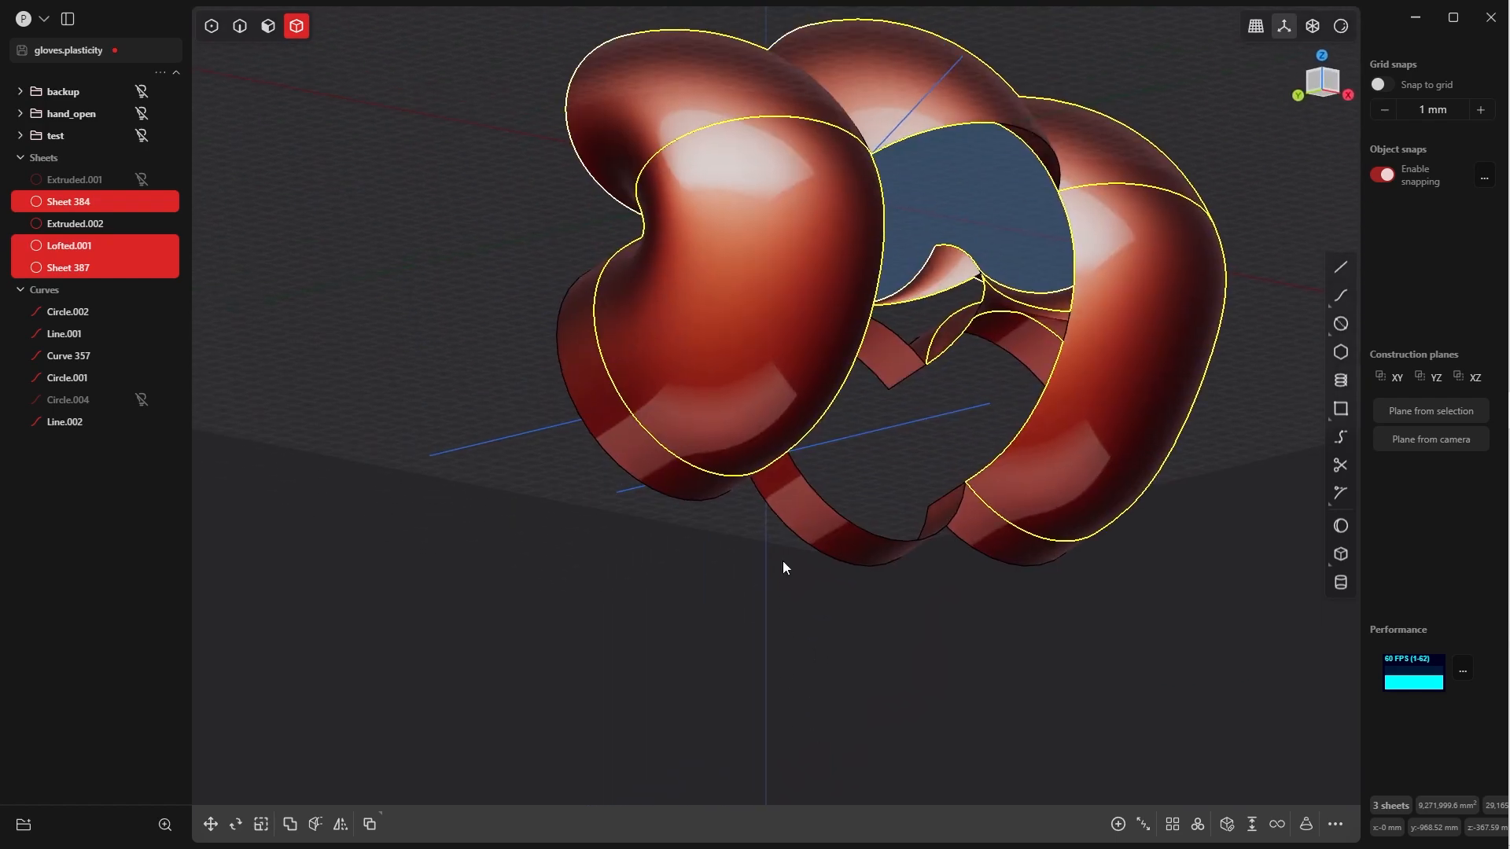
left_click(822, 529, "shift")
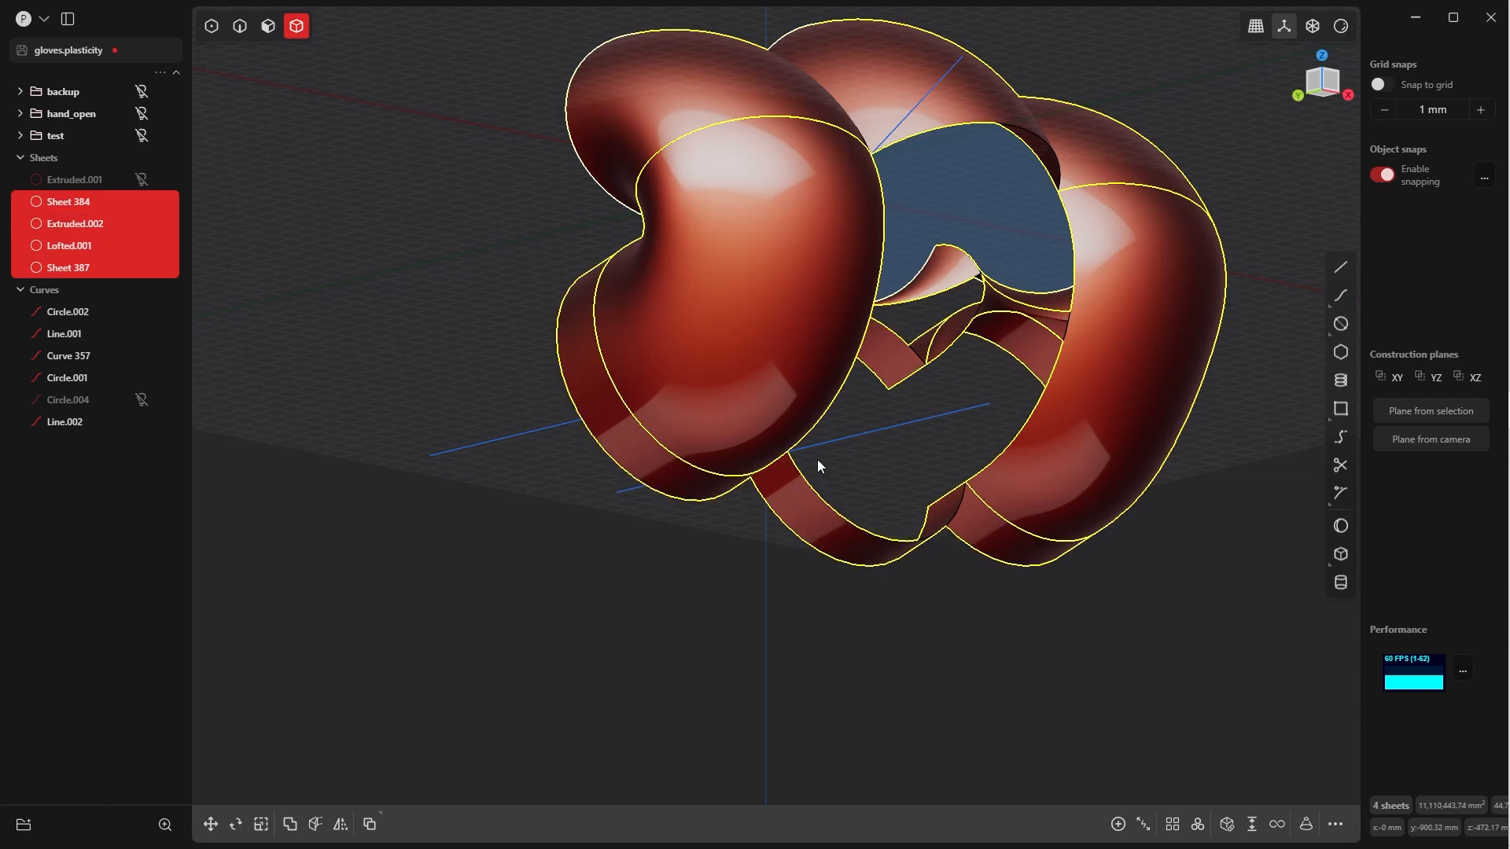
scroll(799, 332, "down", 5)
middle_click_drag(799, 332, 813, 405)
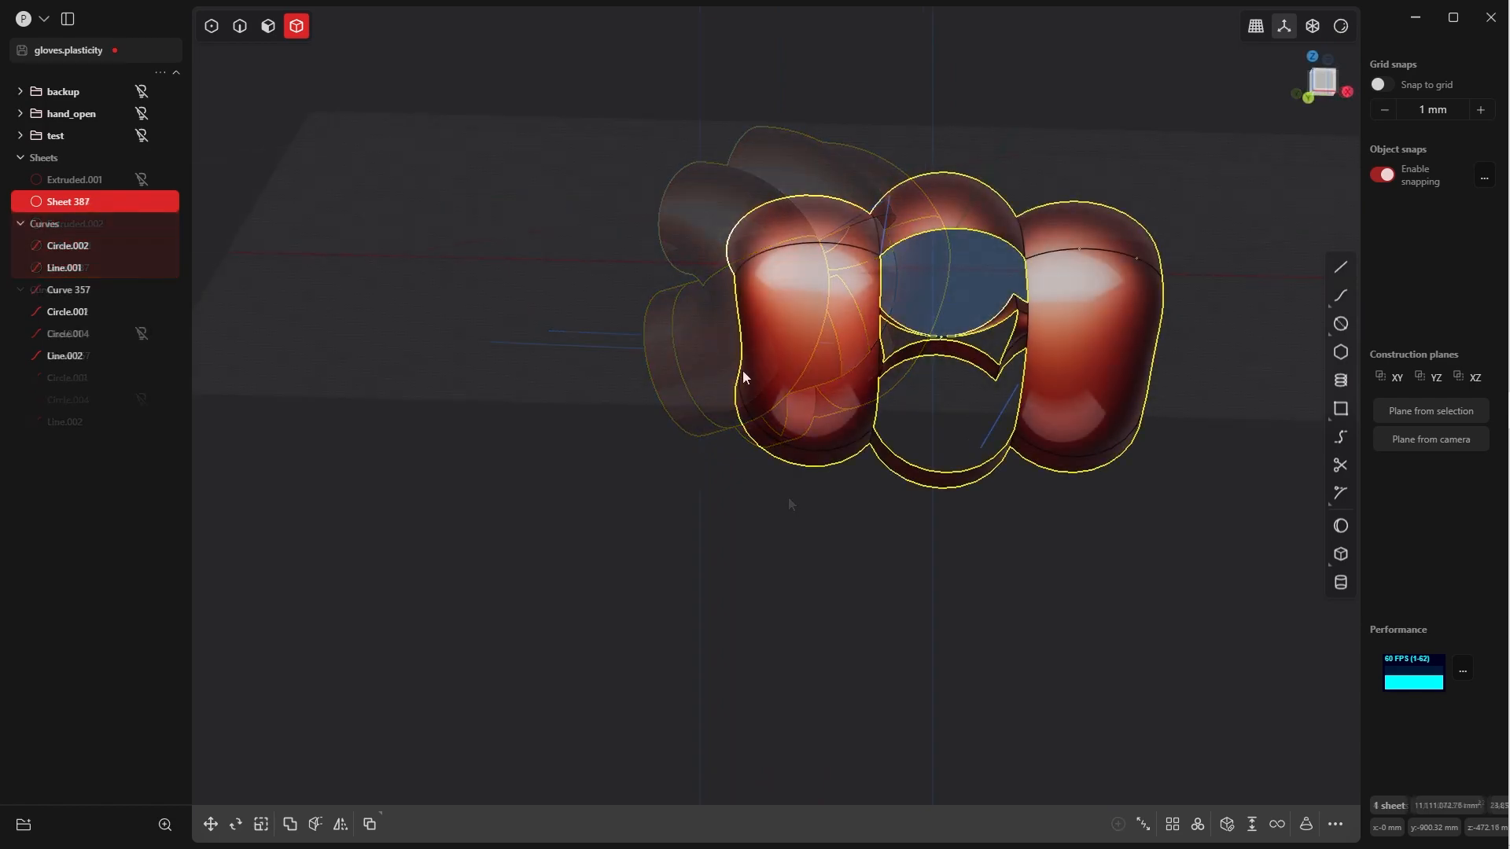
Start a Patch hole on the four-edged opening at the inner side of the middle lobe, between the two lofts
middle_click_drag(742, 376, 586, 492)
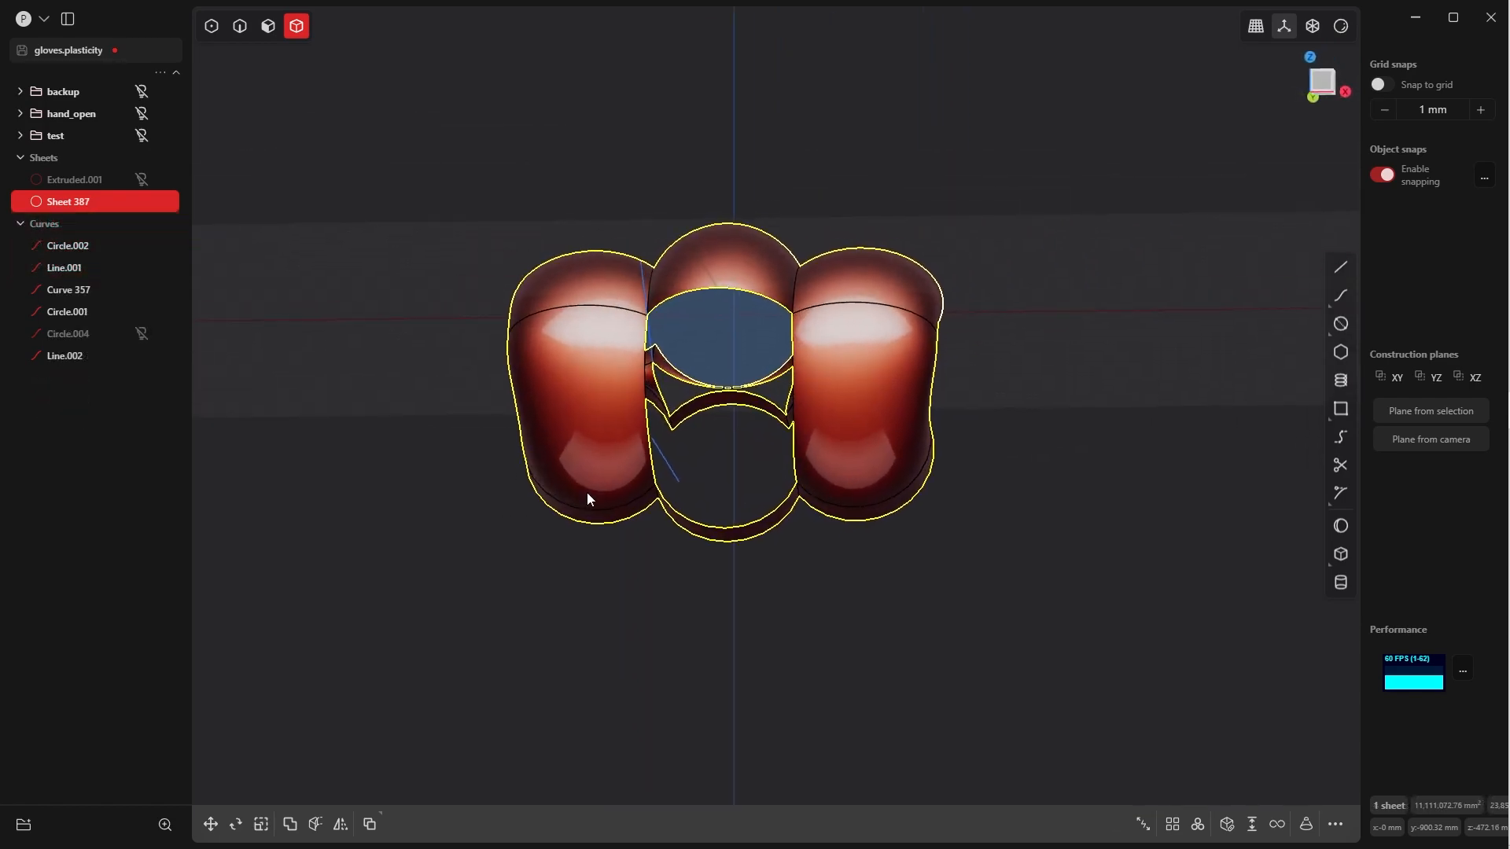
scroll(656, 468, "up", 10)
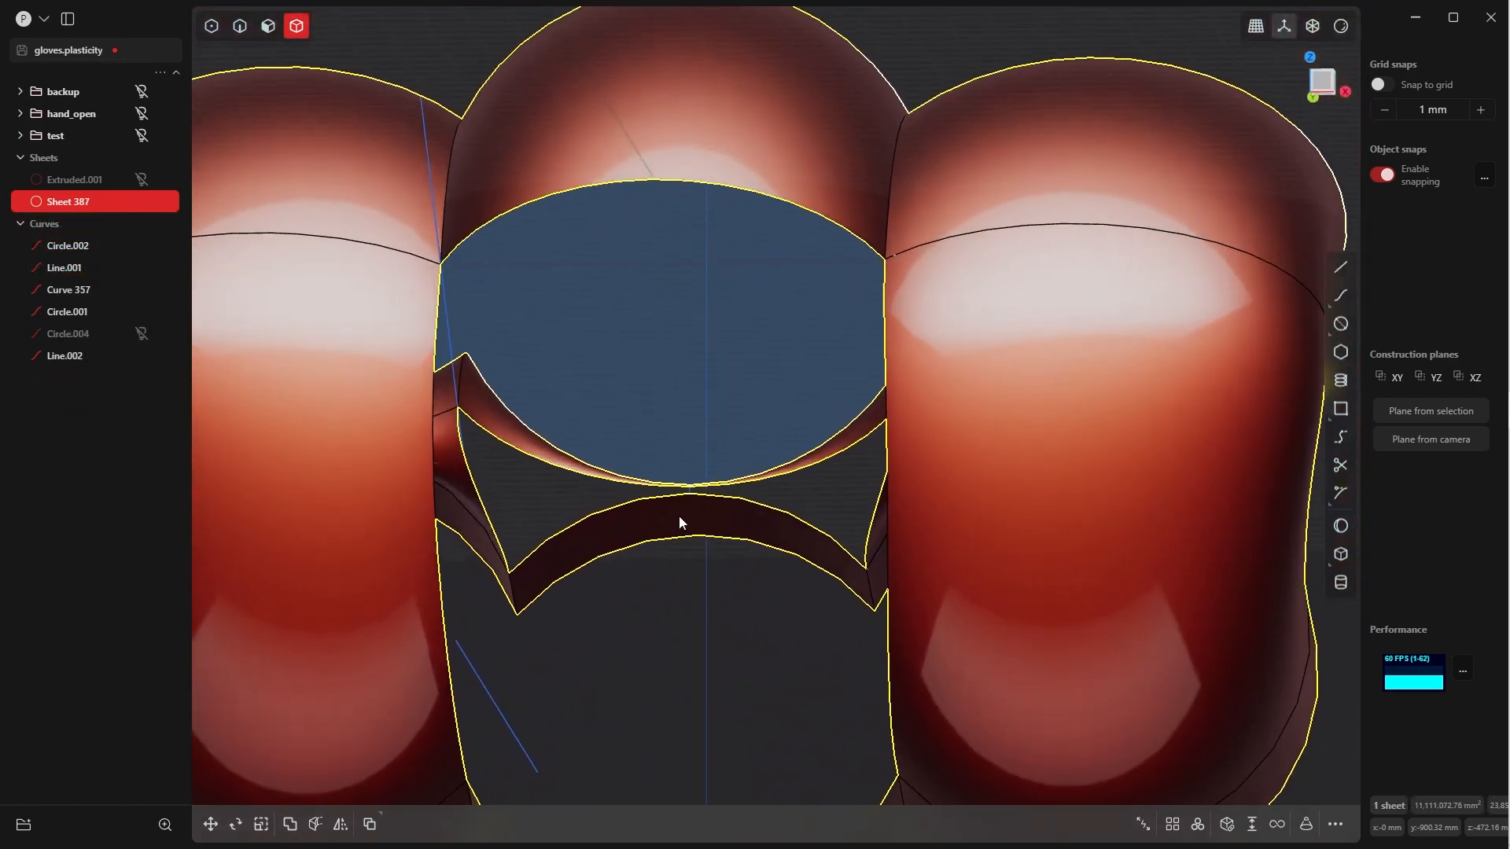
scroll(679, 522, "up", 3)
left_click(684, 625)
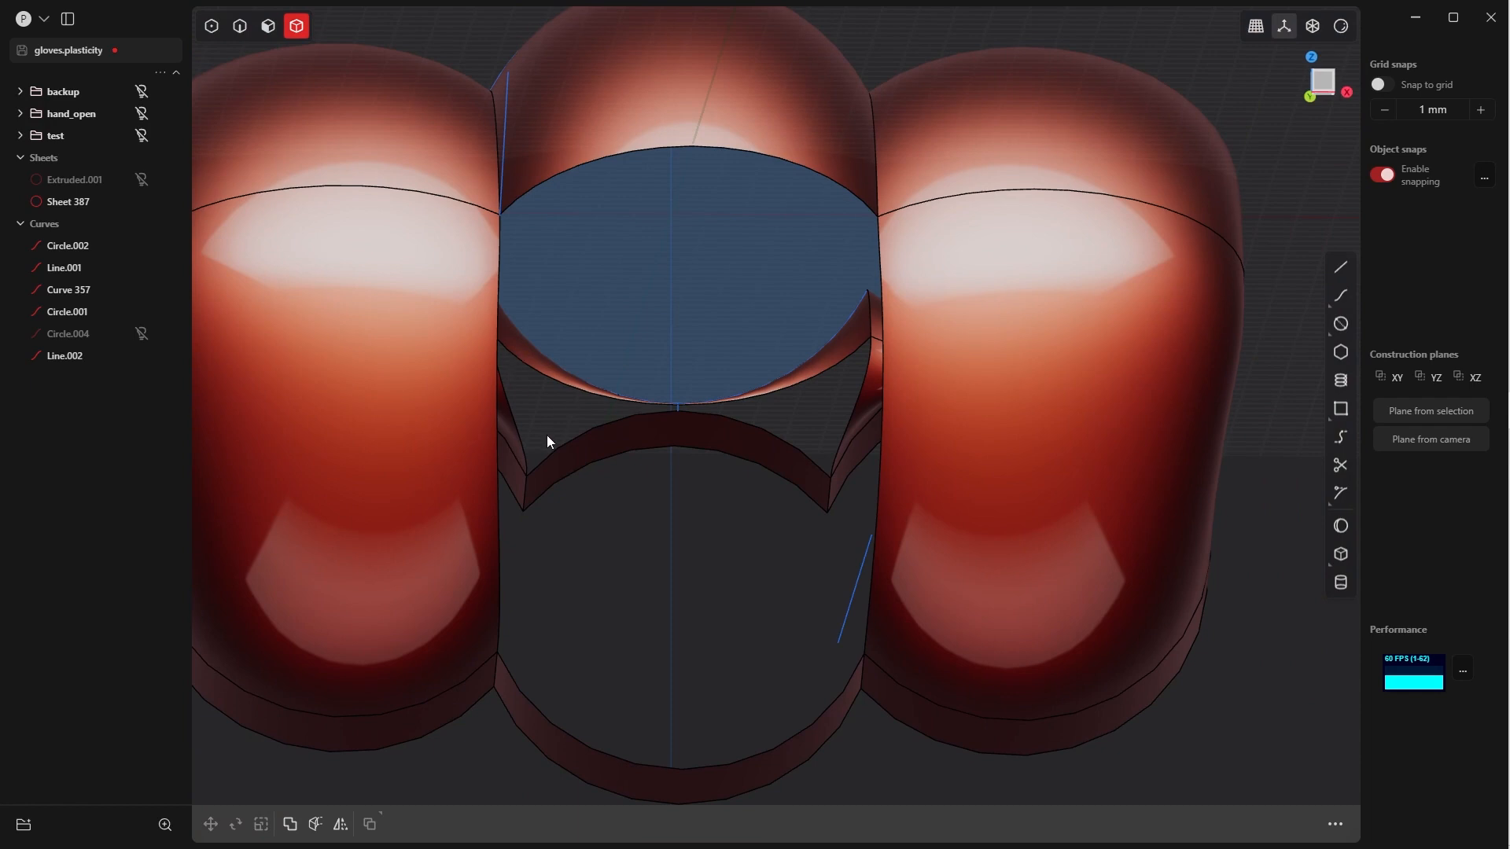
key("Tab")
left_click(673, 600)
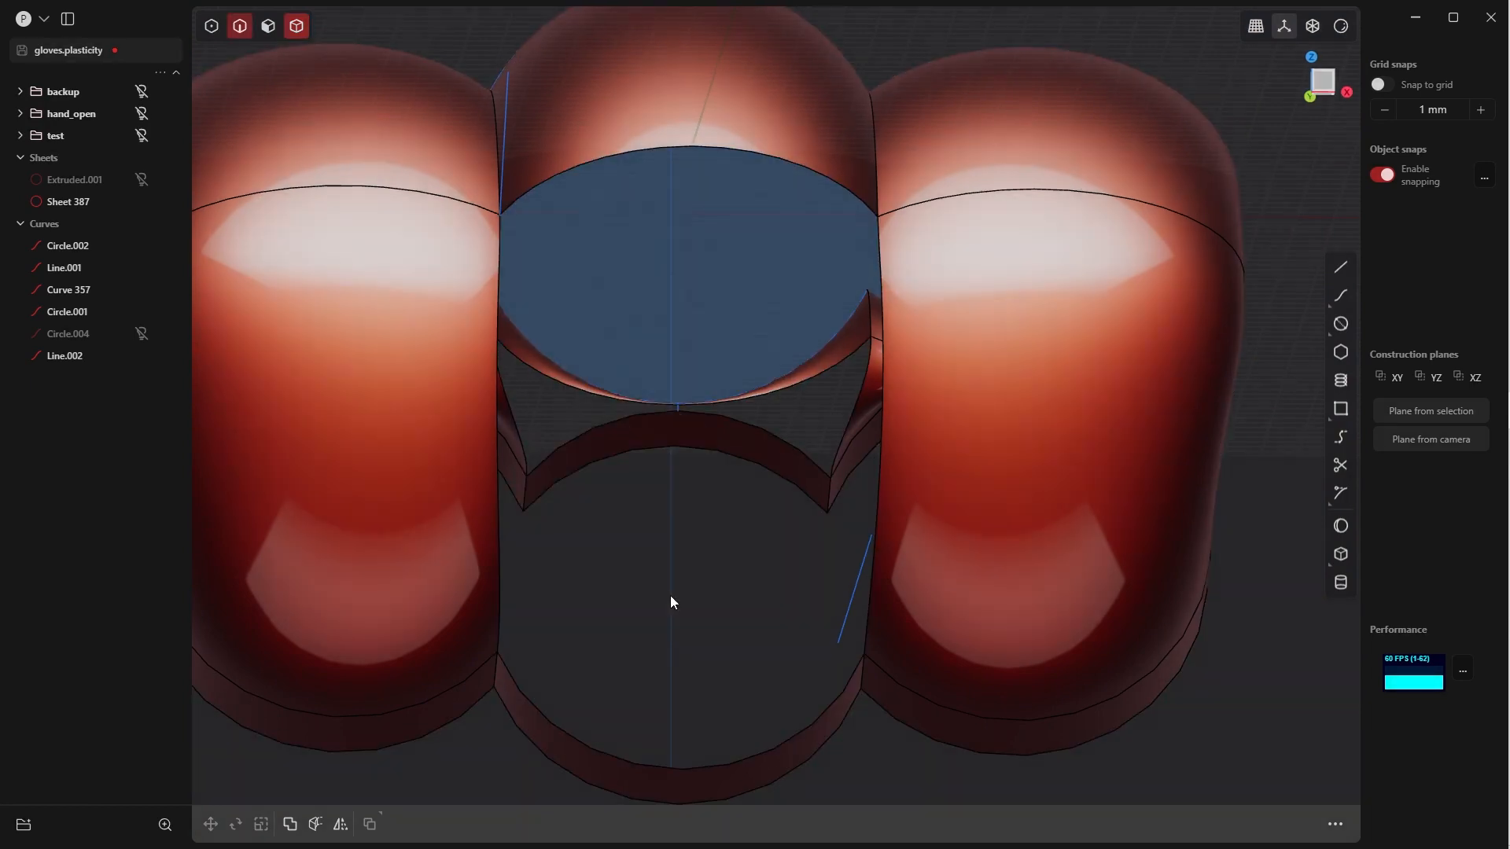
left_click(554, 455, "alt")
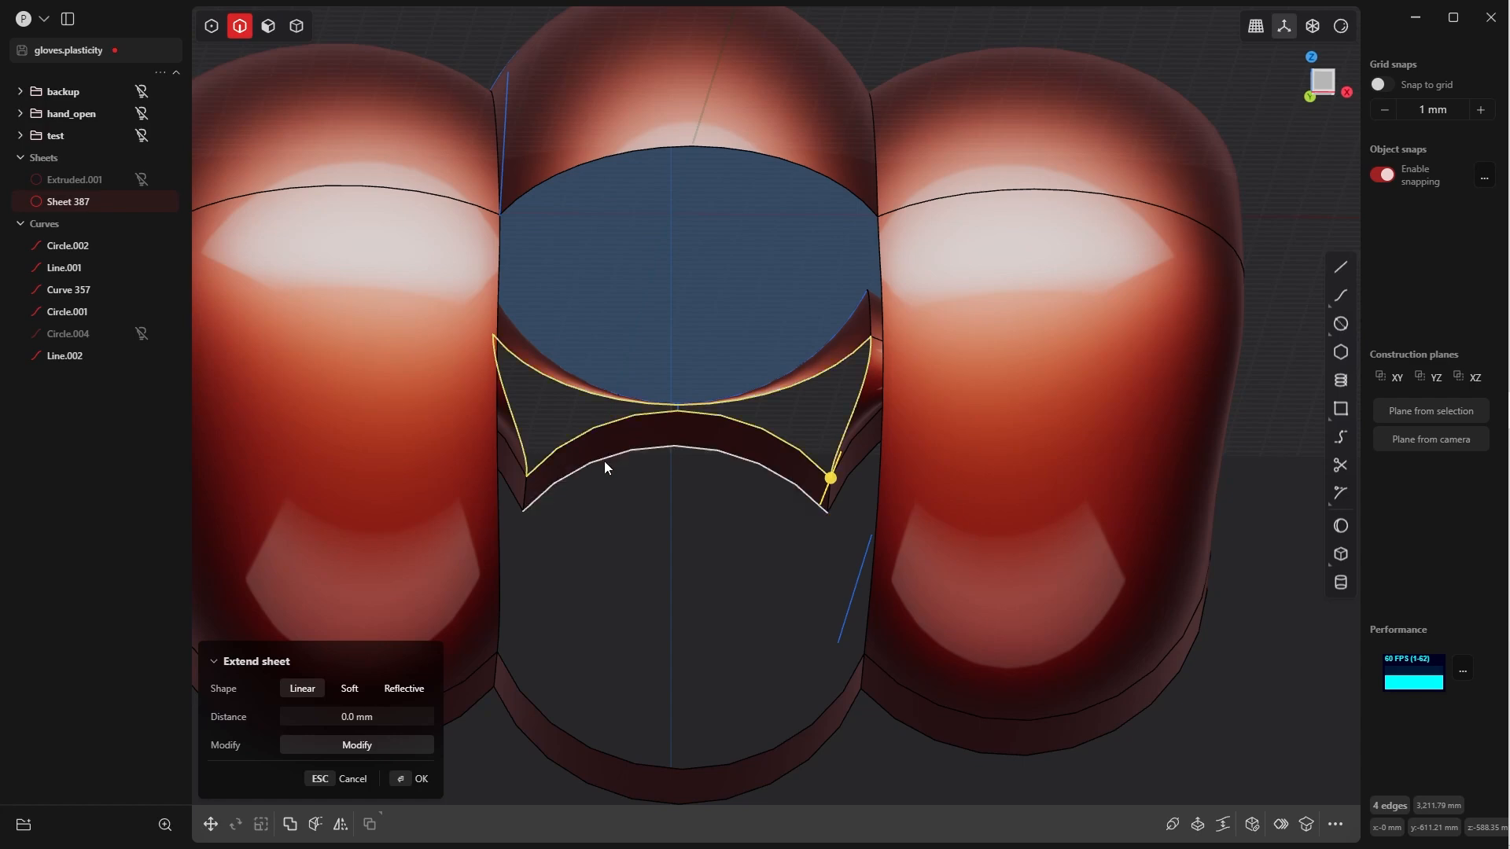
scroll(604, 461, "down", 5)
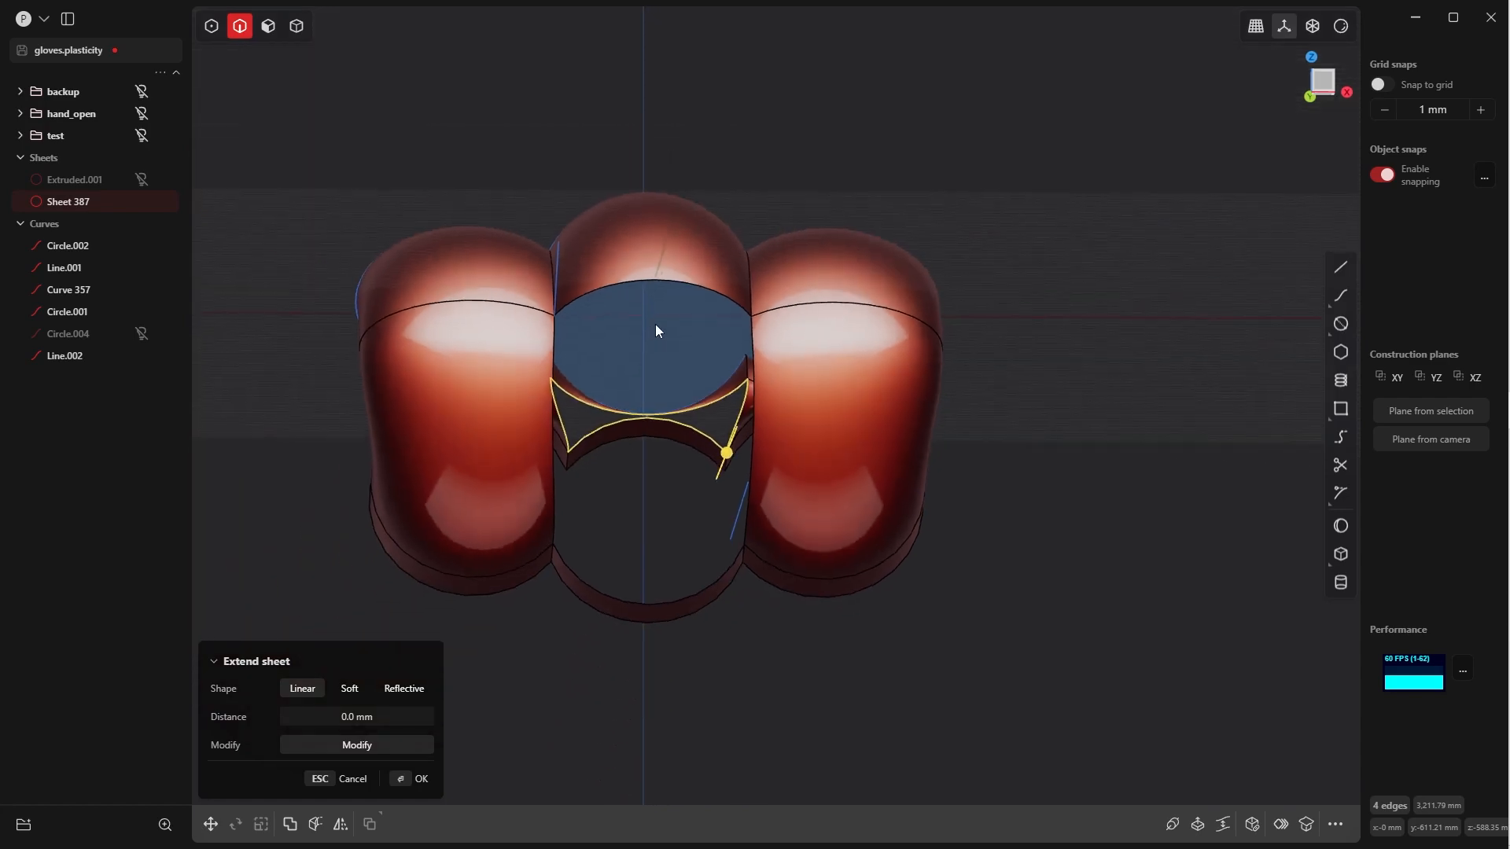
left_click(1259, 827)
Set the inner patch's two long edges to G1 continuity, leave its short side edges at G0, and finish the patch
scroll(721, 481, "up", 8)
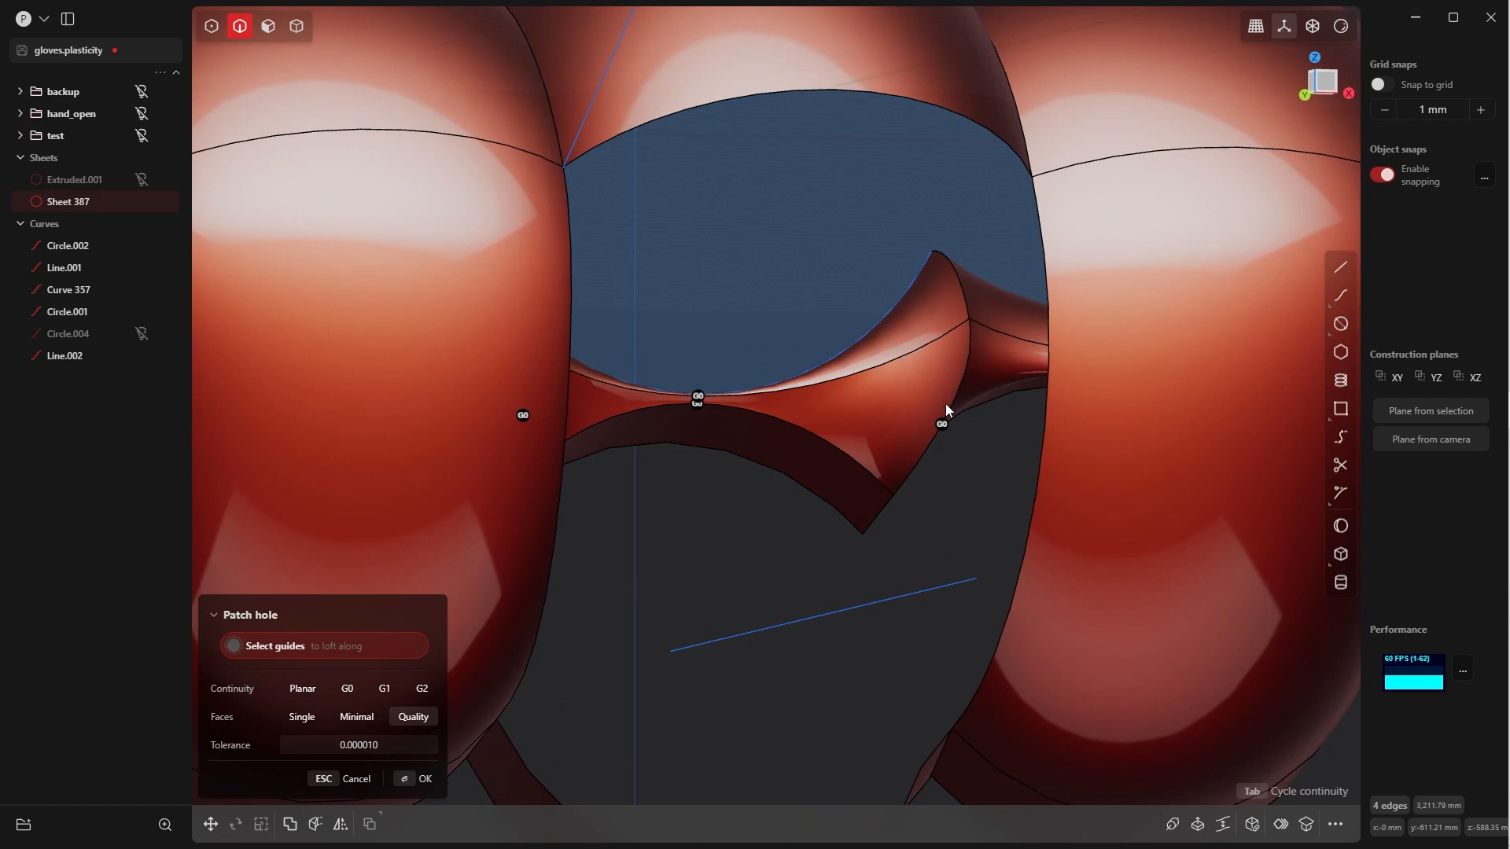
middle_click_drag(868, 441, 471, 376)
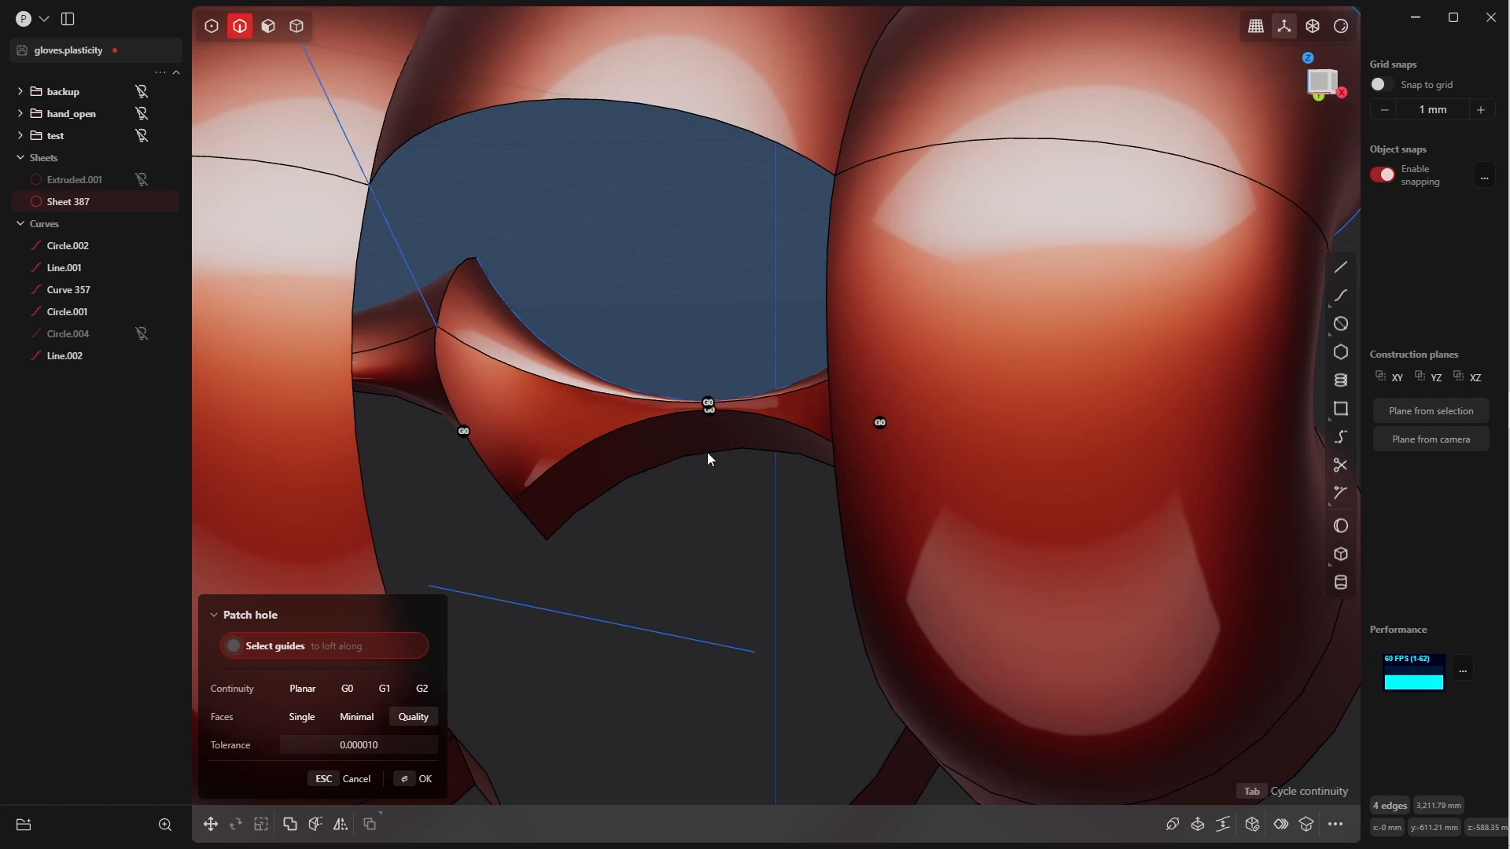
middle_click_drag(706, 451, 712, 405)
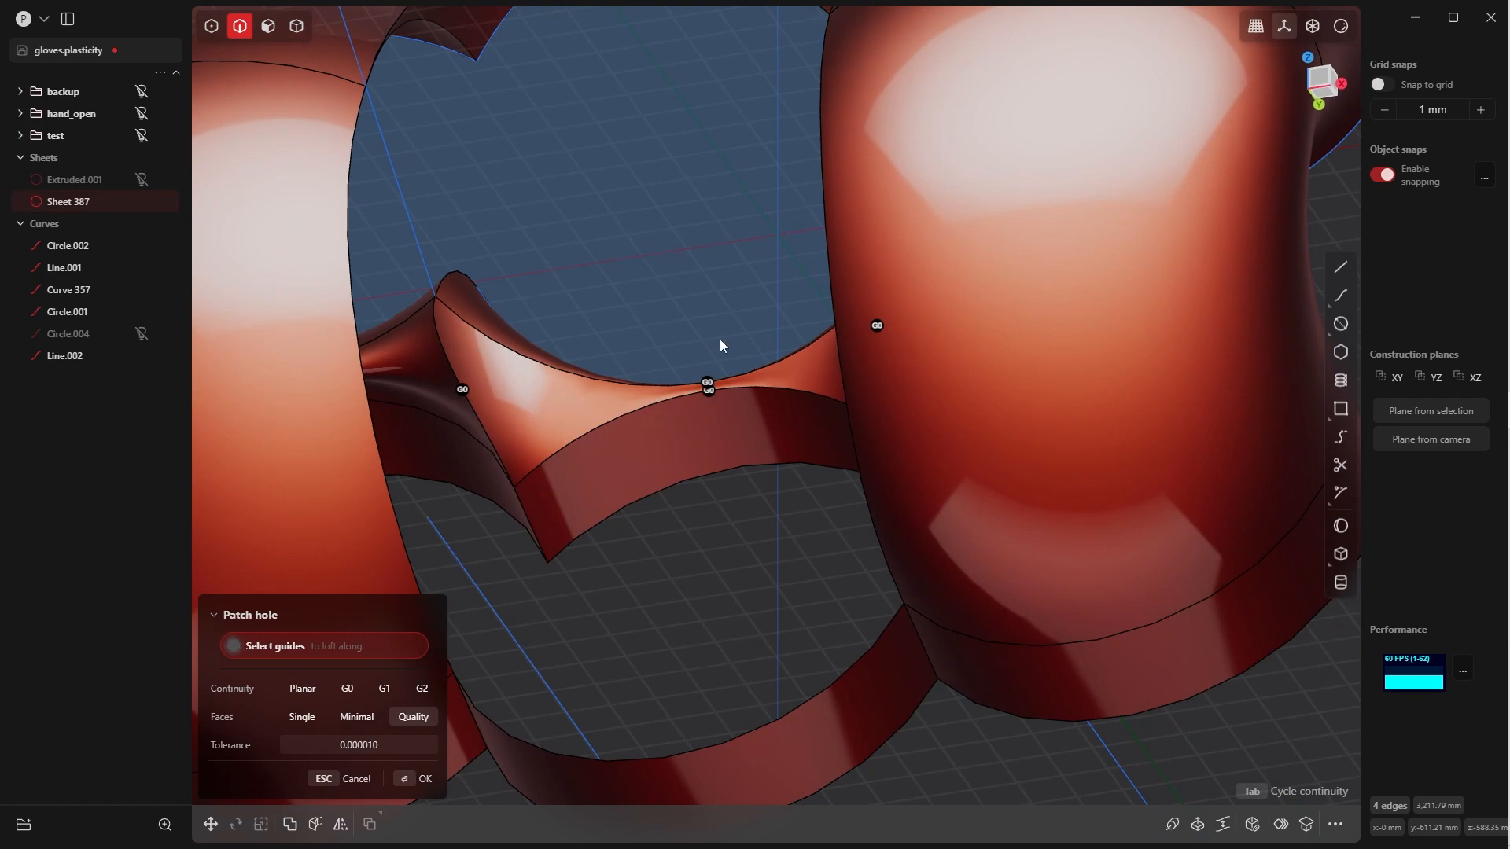
middle_click_drag(691, 399, 905, 429)
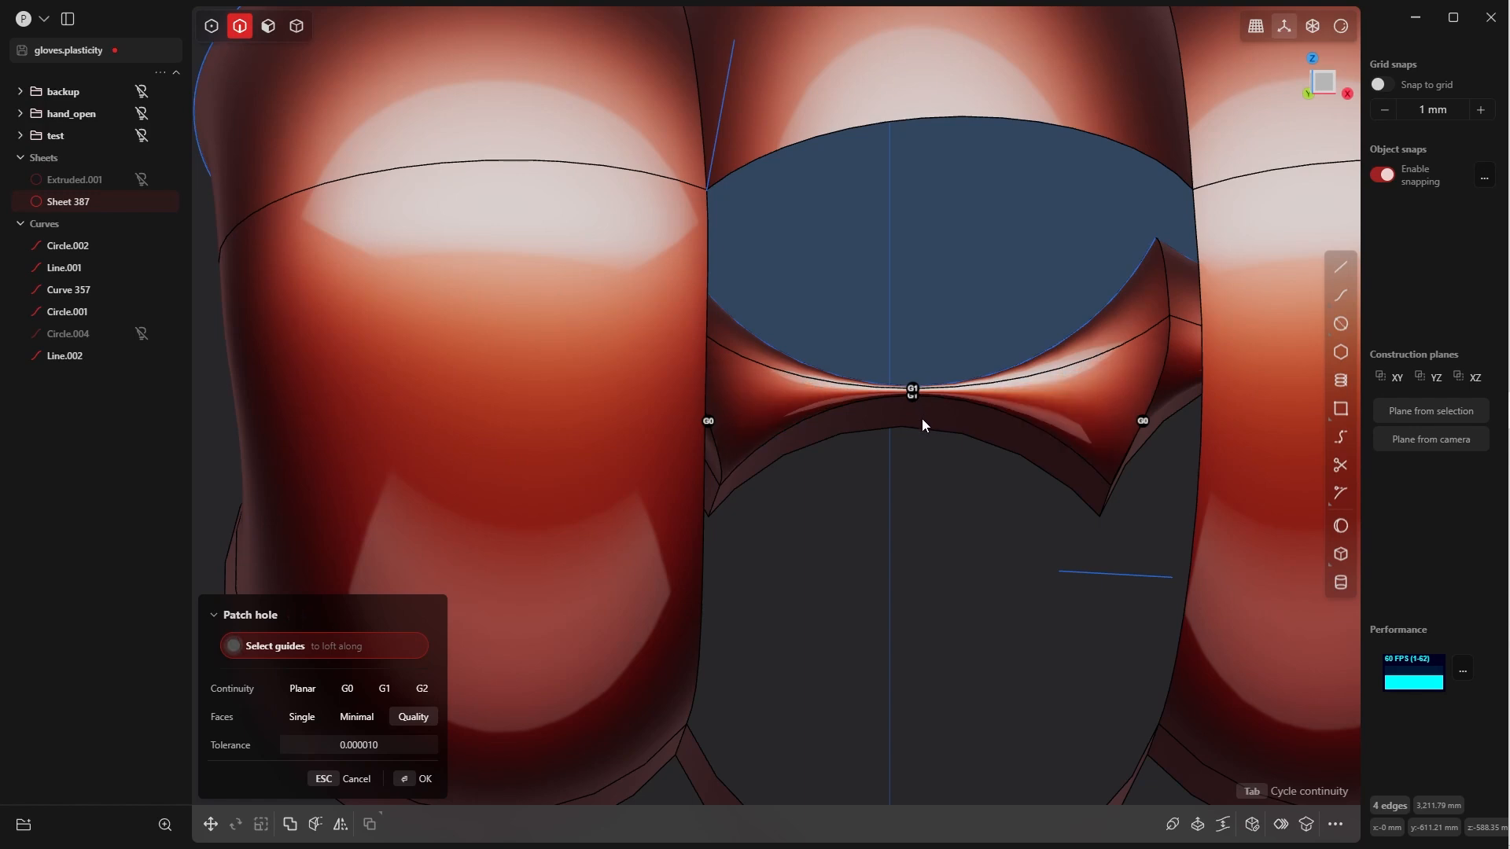
middle_click_drag(927, 424, 881, 417)
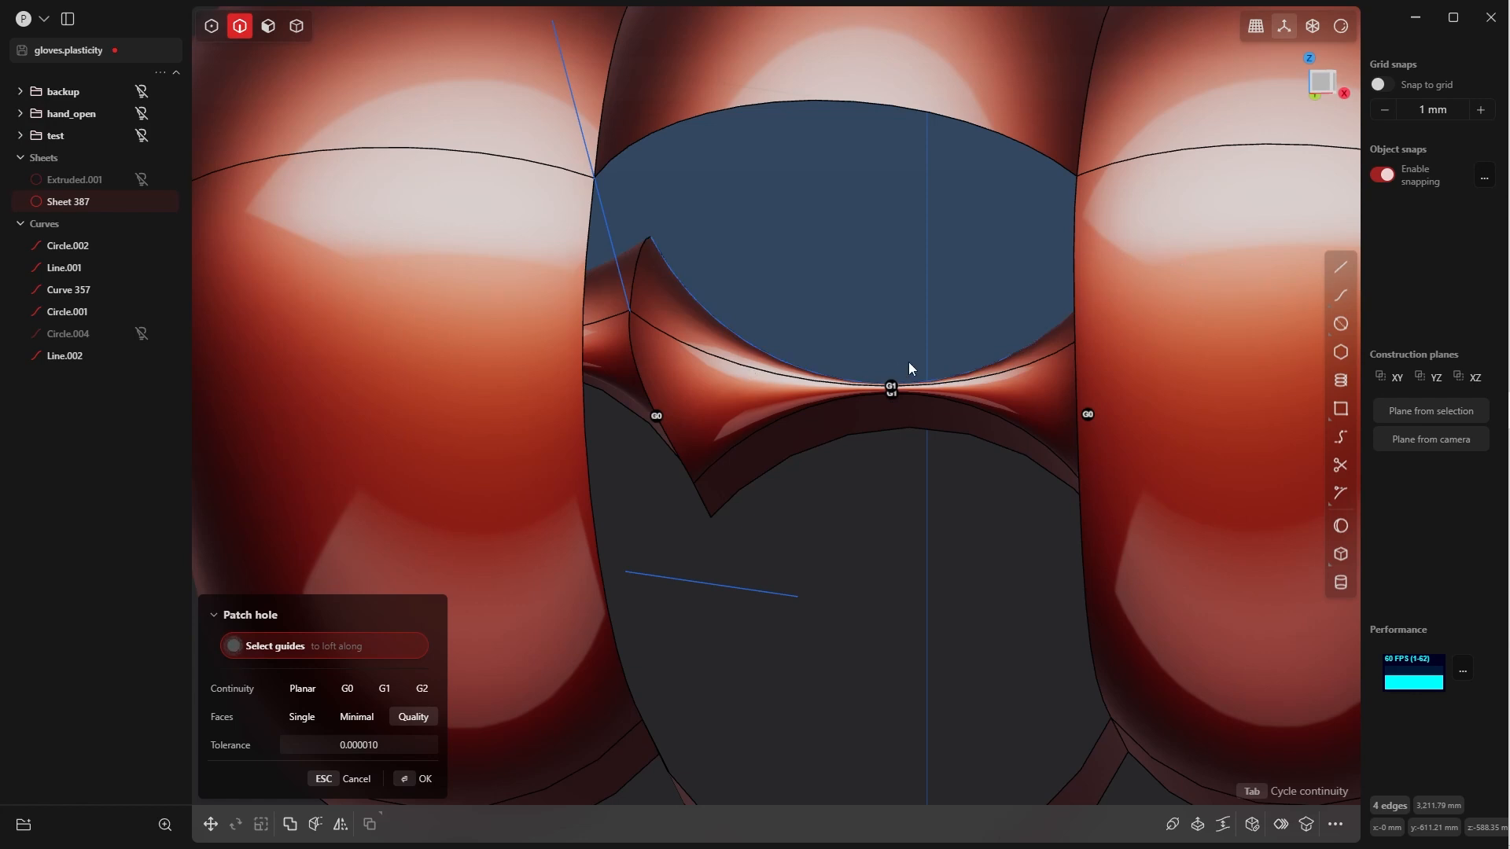
middle_click_drag(818, 408, 838, 376)
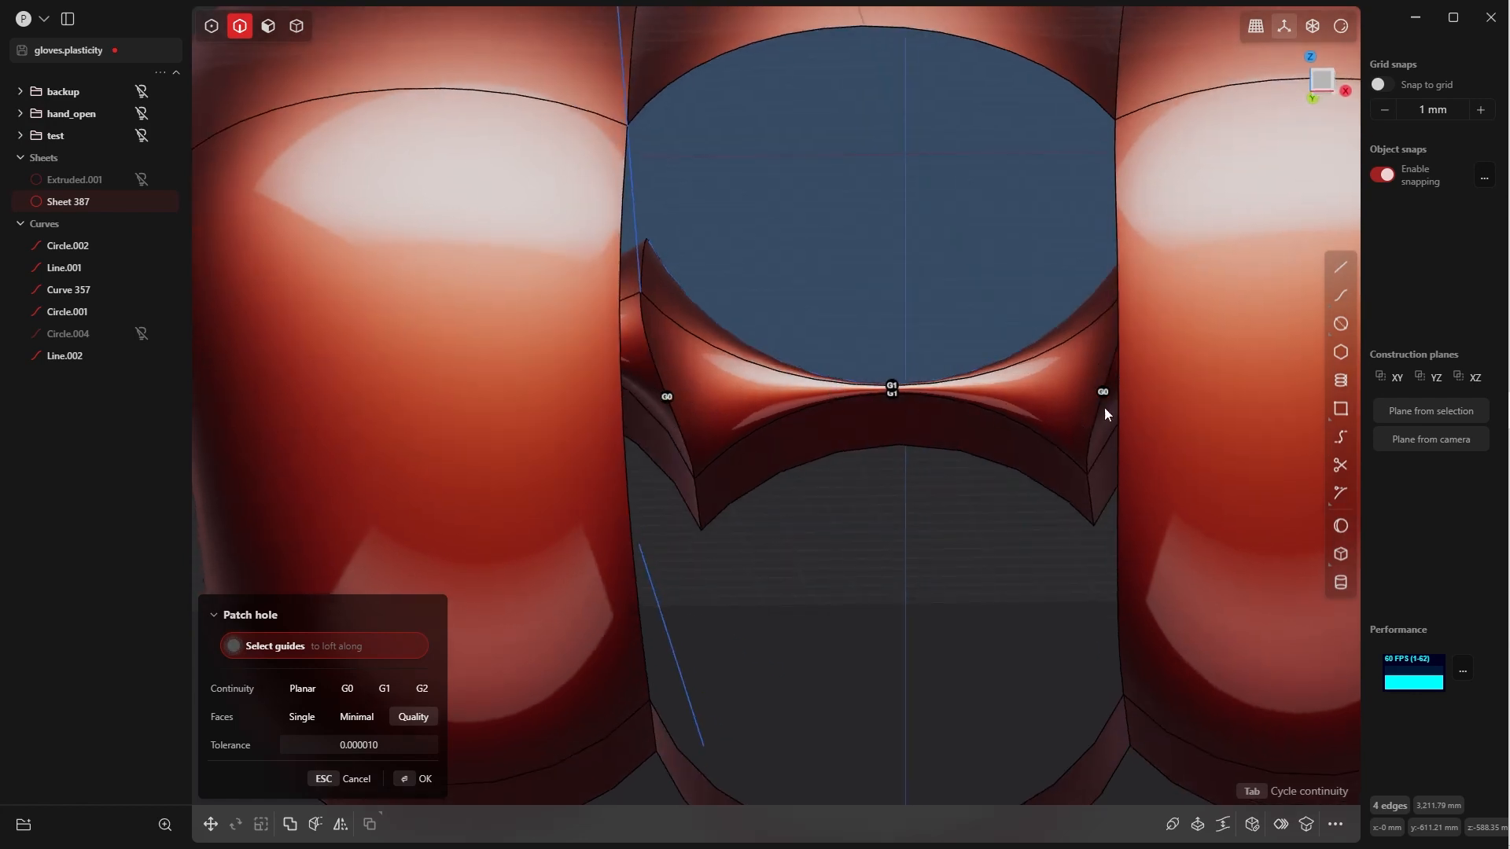
middle_click_drag(942, 387, 971, 406)
left_click(423, 778)
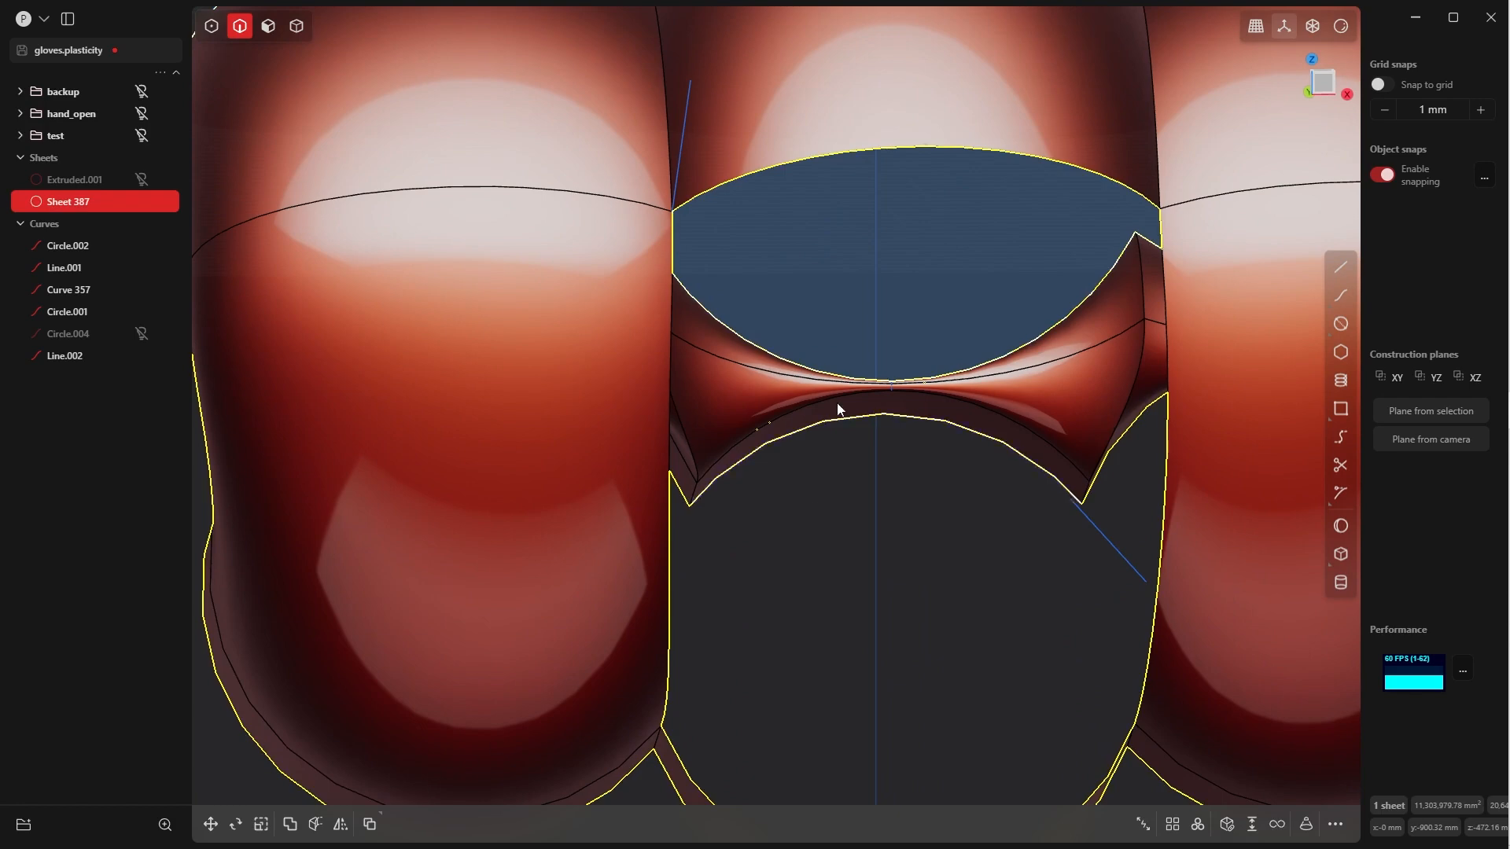
Start a Patch hole on the large four-edged opening across the outer side of the middle lobe
scroll(819, 451, "down", 8)
key("slash")
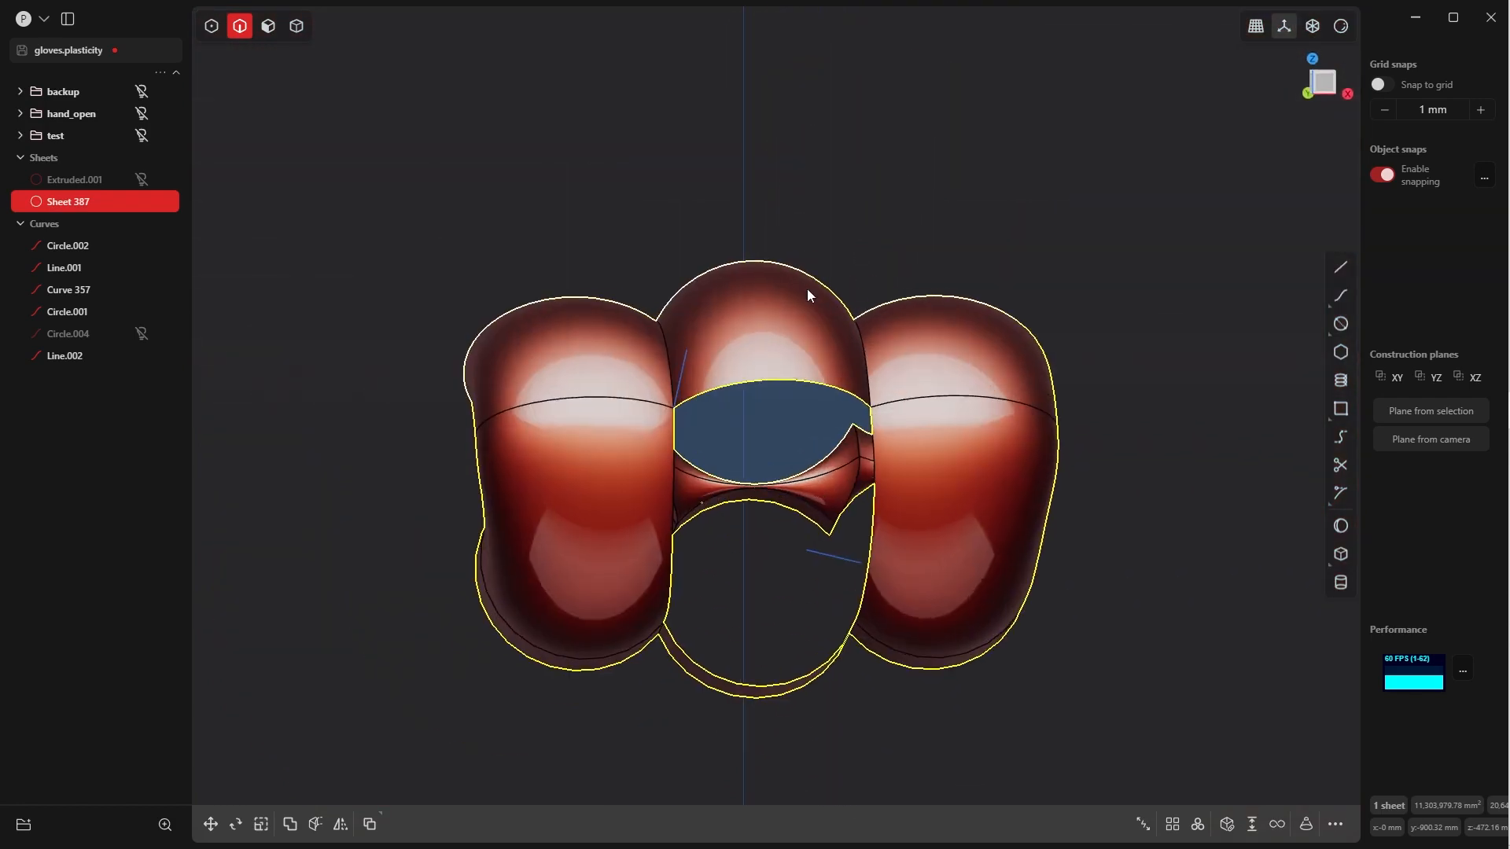
left_click(847, 222)
middle_click_drag(840, 234, 821, 97, "shift")
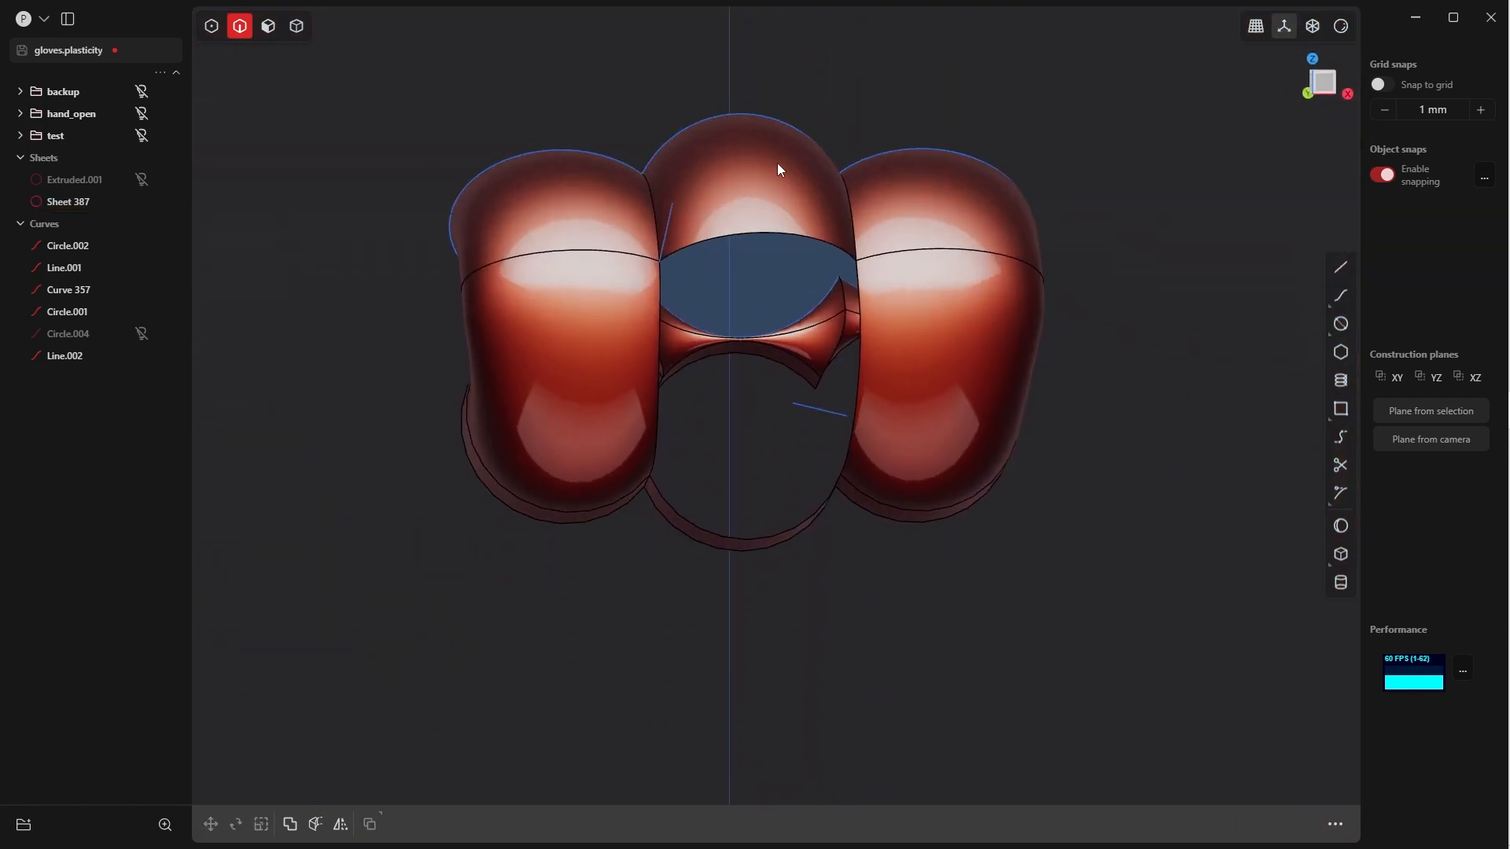
left_click(768, 233, "alt")
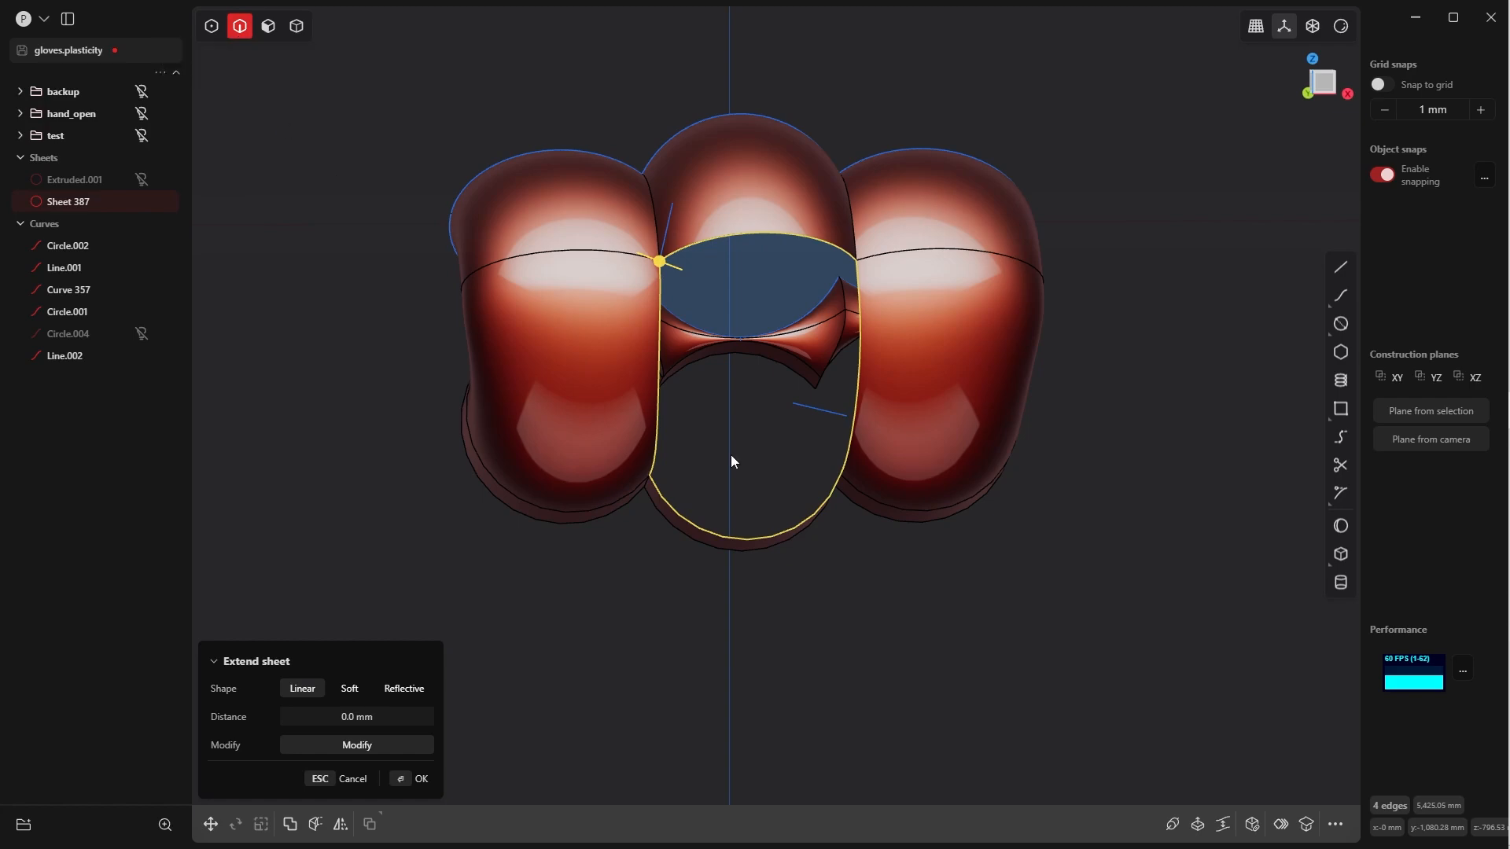
left_click(1253, 824)
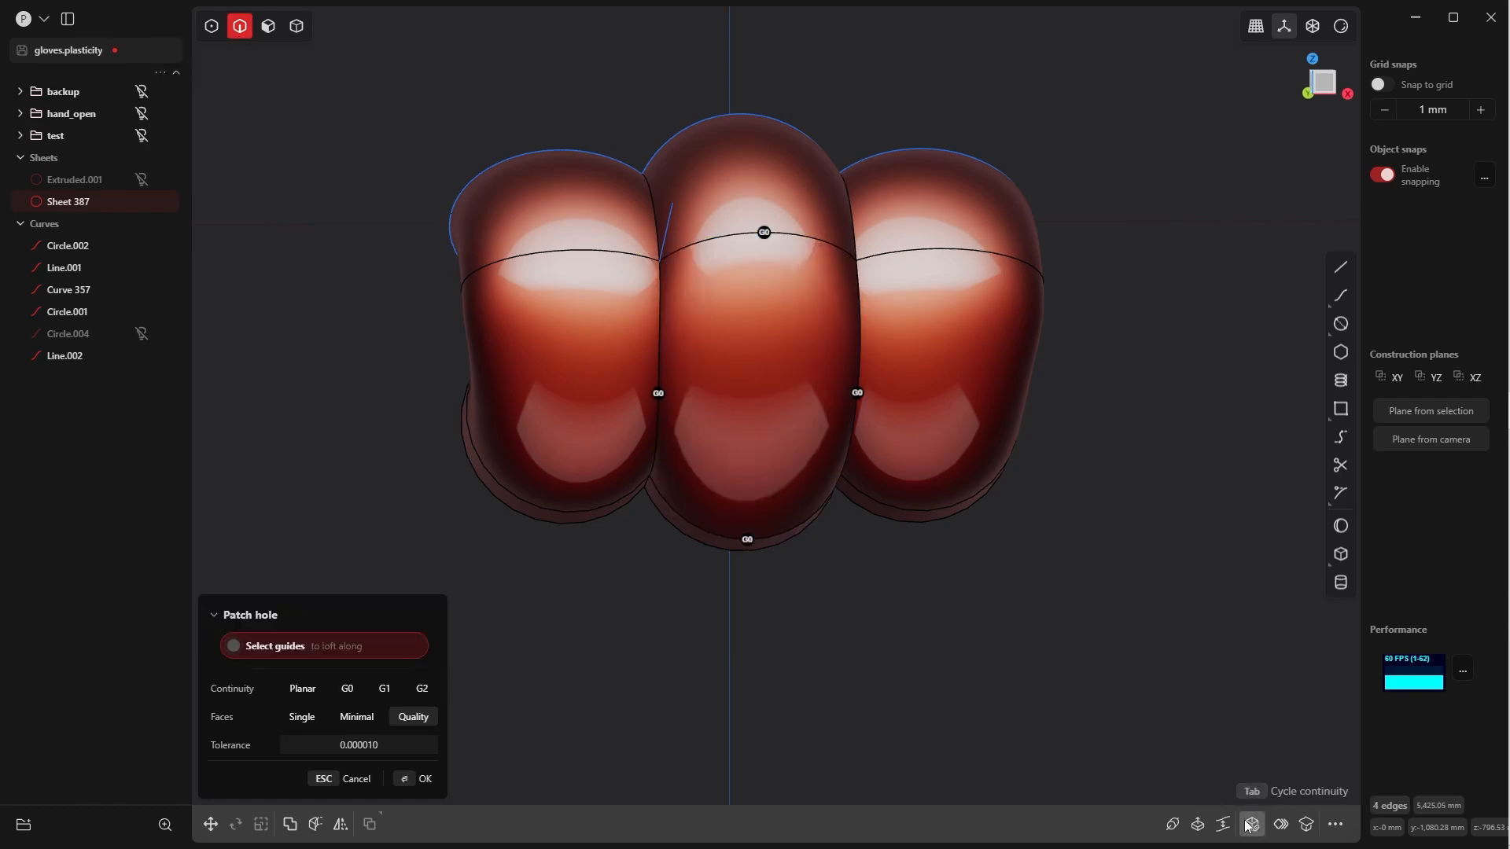
Set G2 continuity at the upper and lower edges of the middle lobe's outer patch and finish it
middle_click_drag(835, 597, 870, 411)
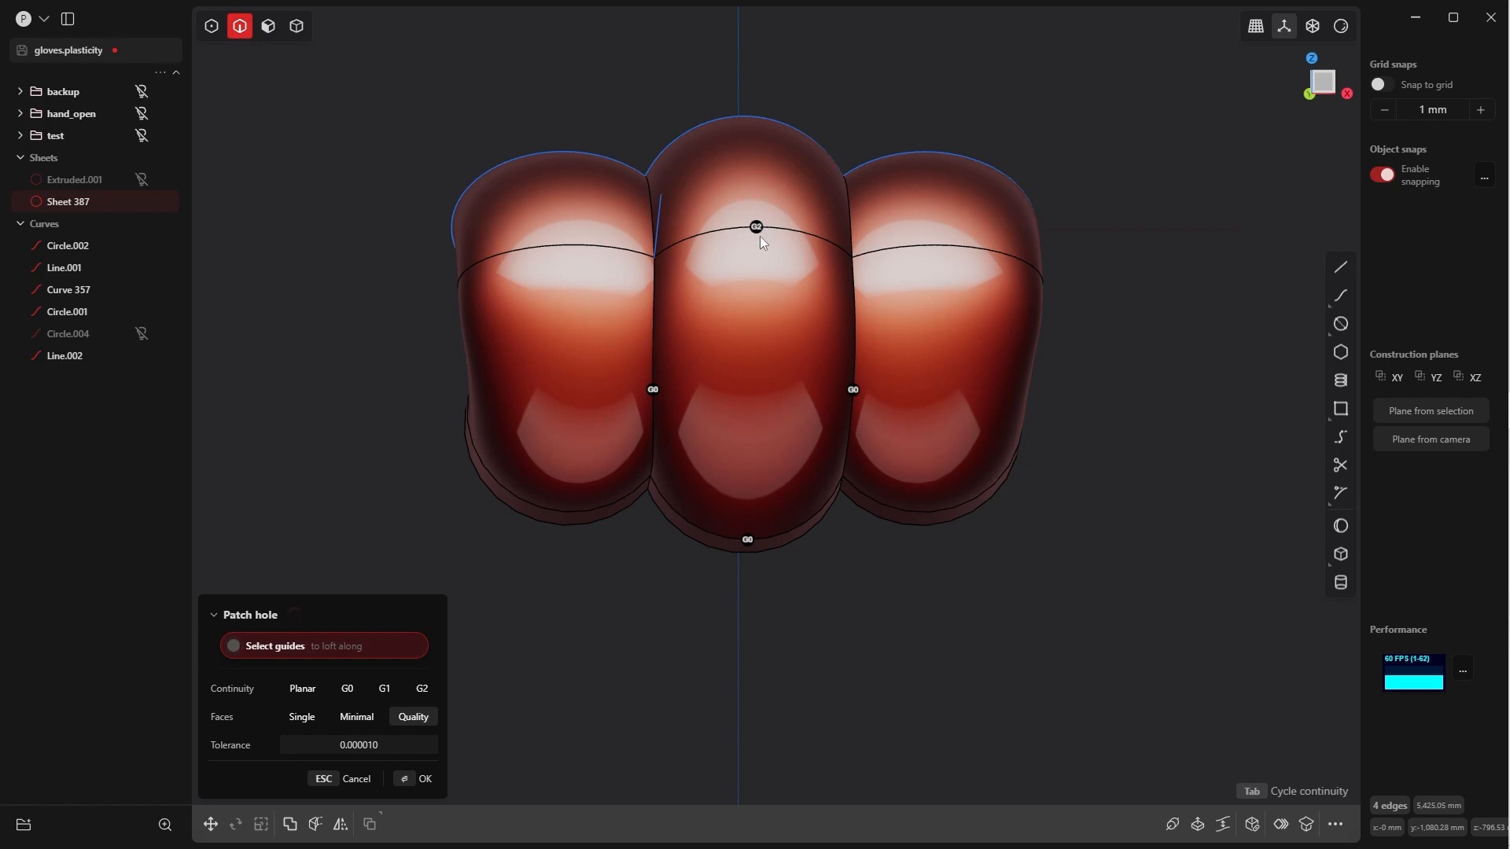
left_click(749, 545)
middle_click_drag(744, 586, 927, 592)
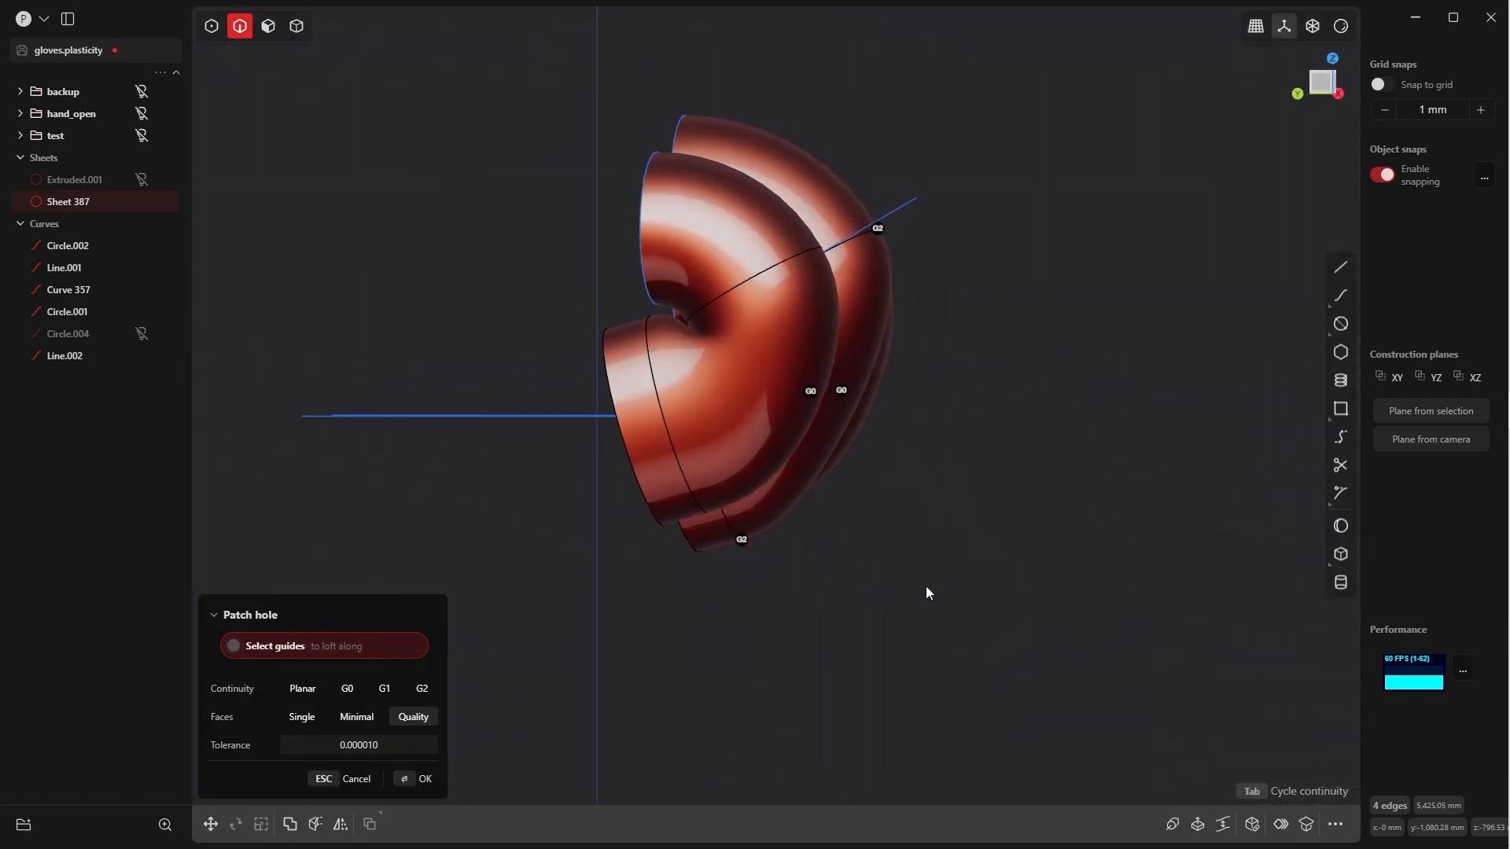
left_click(411, 780)
Delete the four faces of the extruded band along the sheet's lower opening
middle_click_drag(889, 314, 964, 366)
left_click(964, 366)
key("Tab")
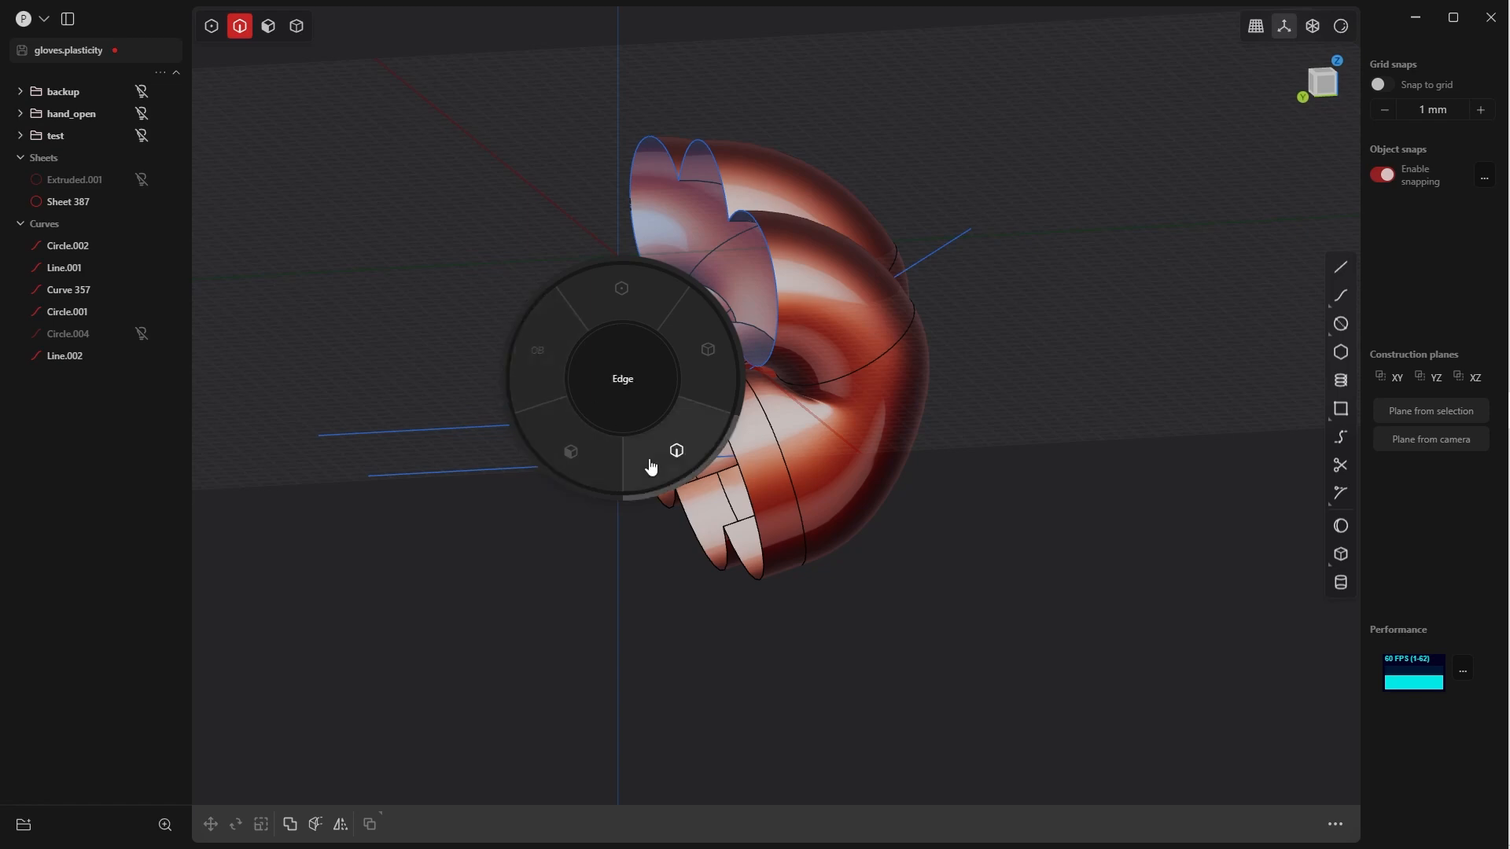
left_click(573, 450)
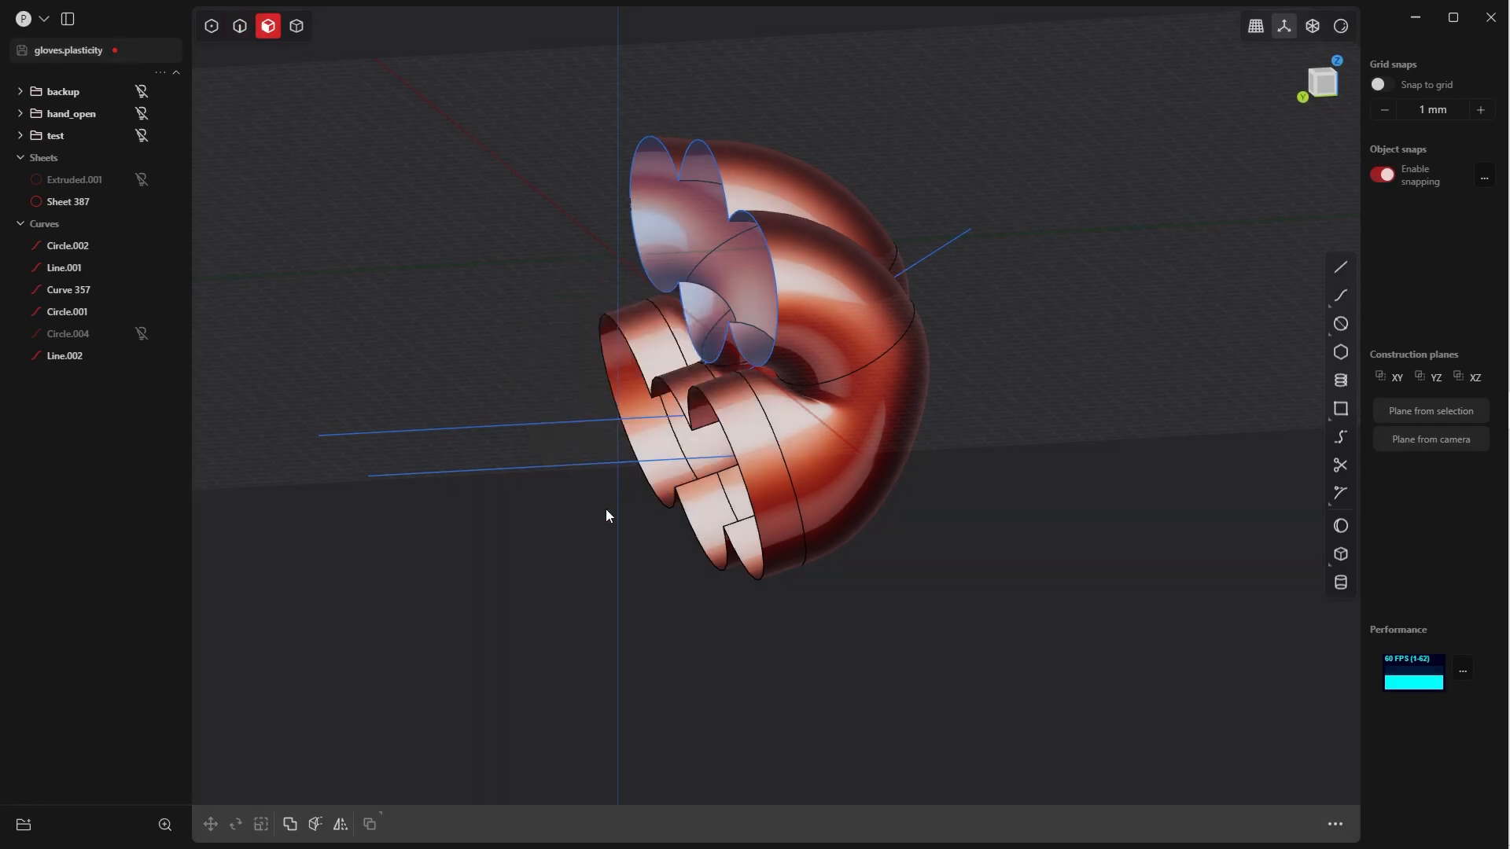
left_click(752, 469)
left_click(678, 391, "shift")
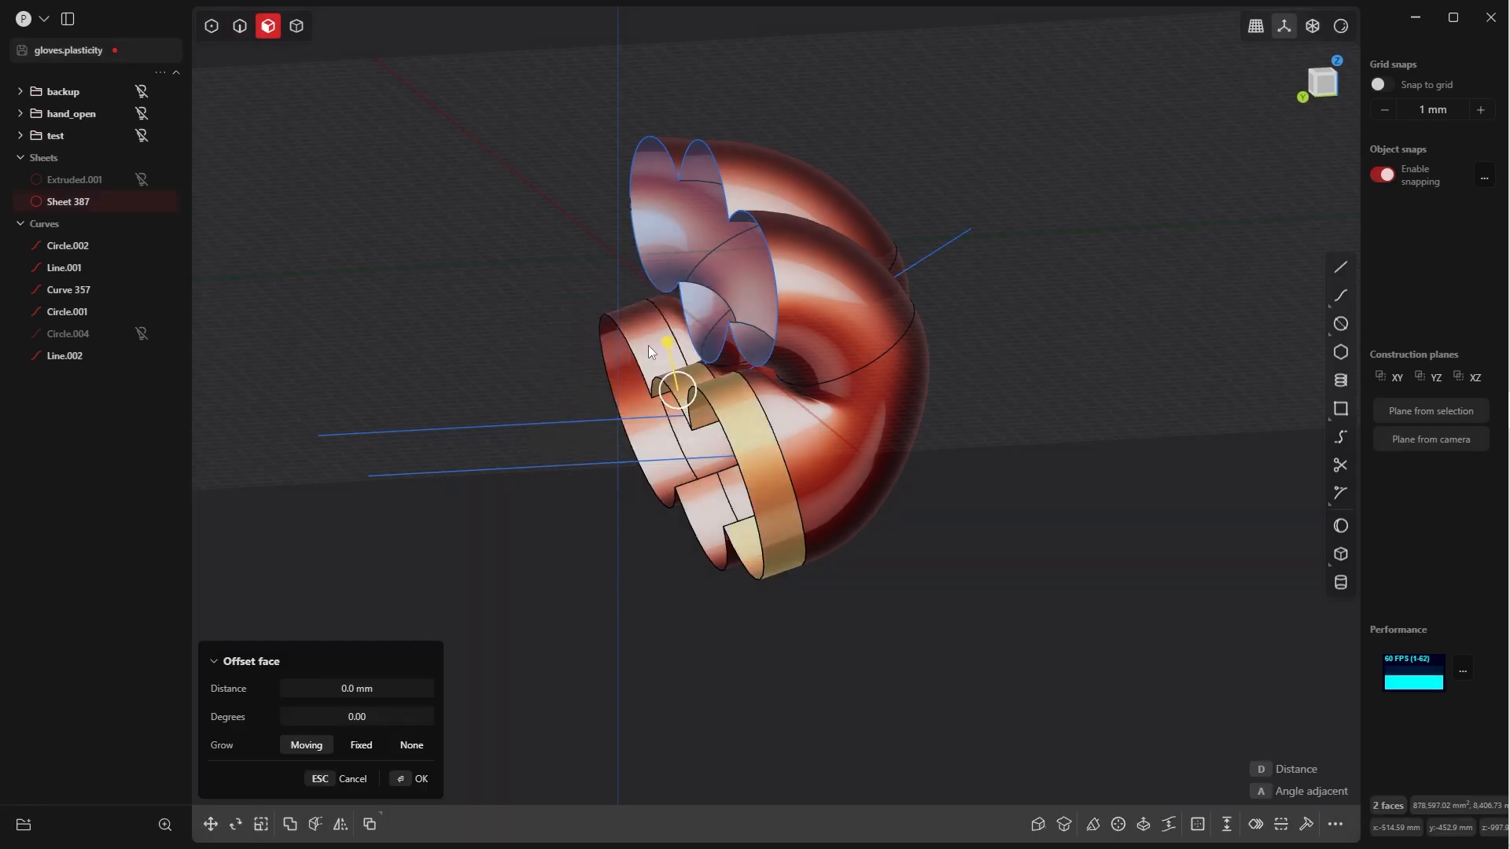
left_click(648, 346, "shift")
left_click(701, 514, "shift")
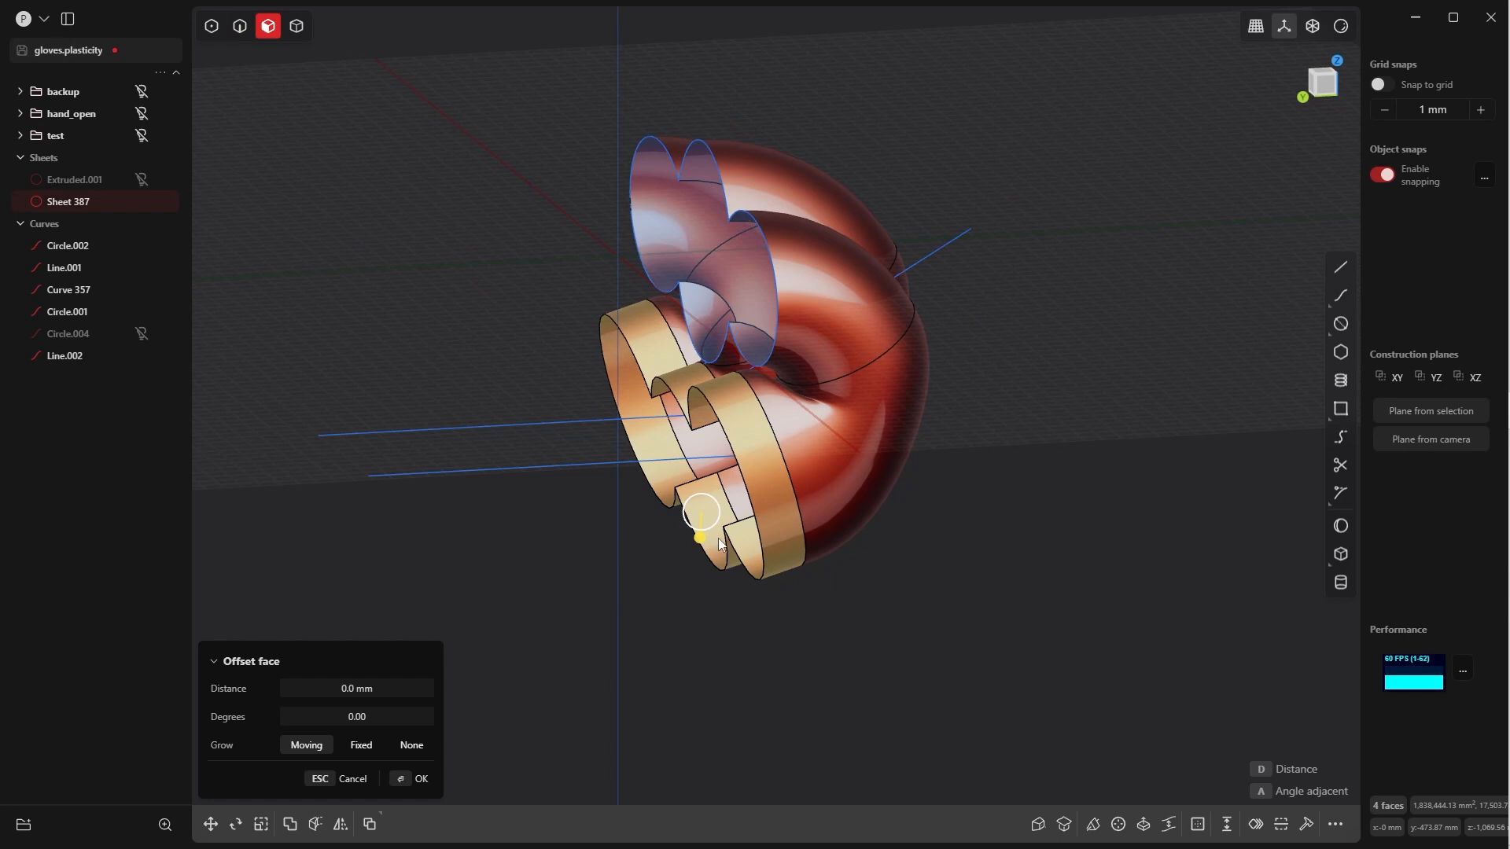
key("Delete")
Select the whole four-edge loop around the sheet's lower opening
middle_click_drag(720, 534, 808, 422)
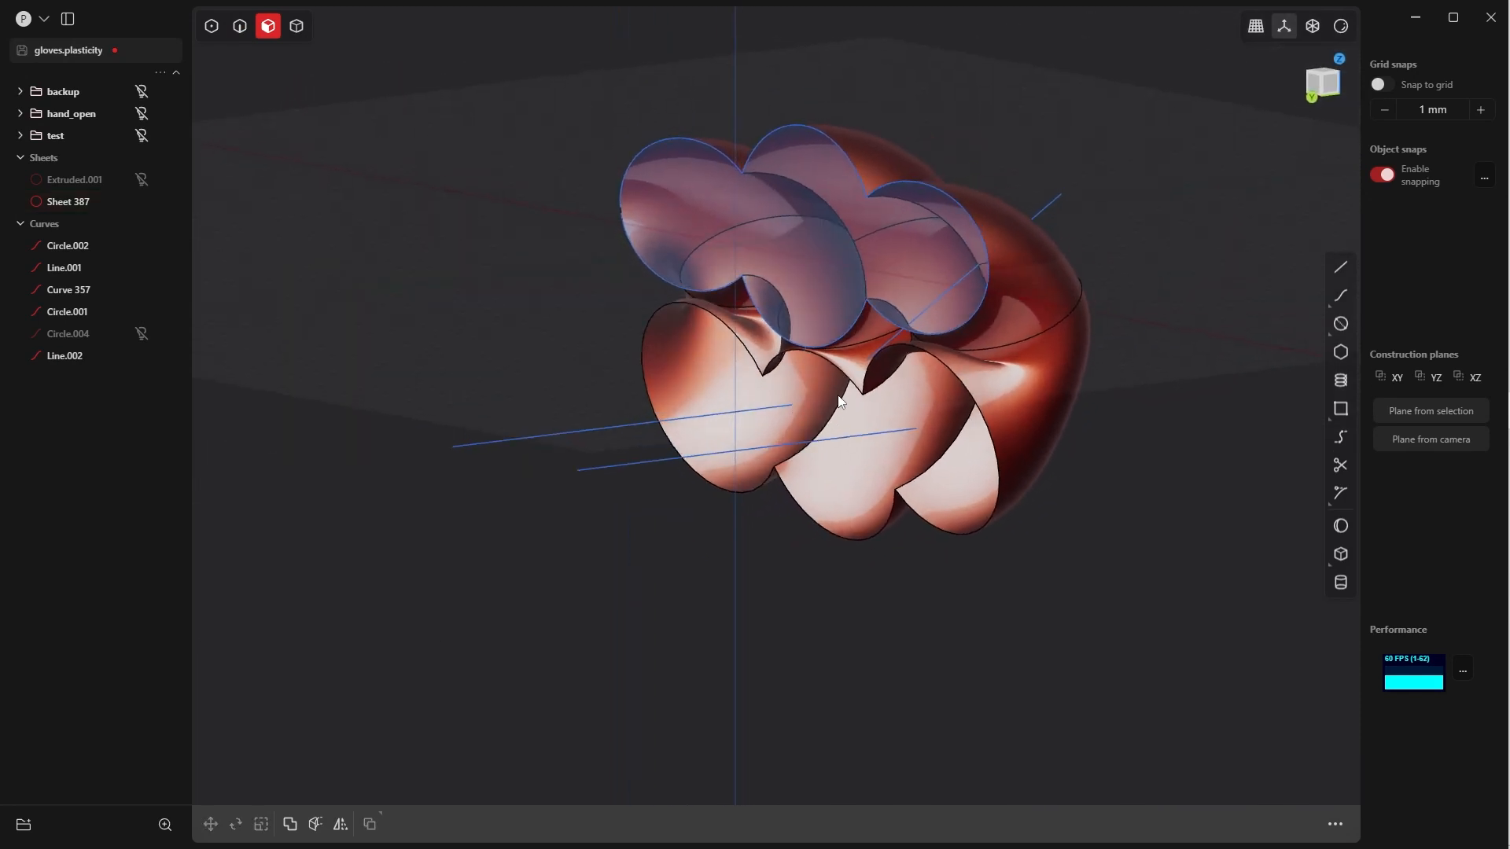
middle_click_drag(895, 384, 826, 424, "shift")
key("Tab")
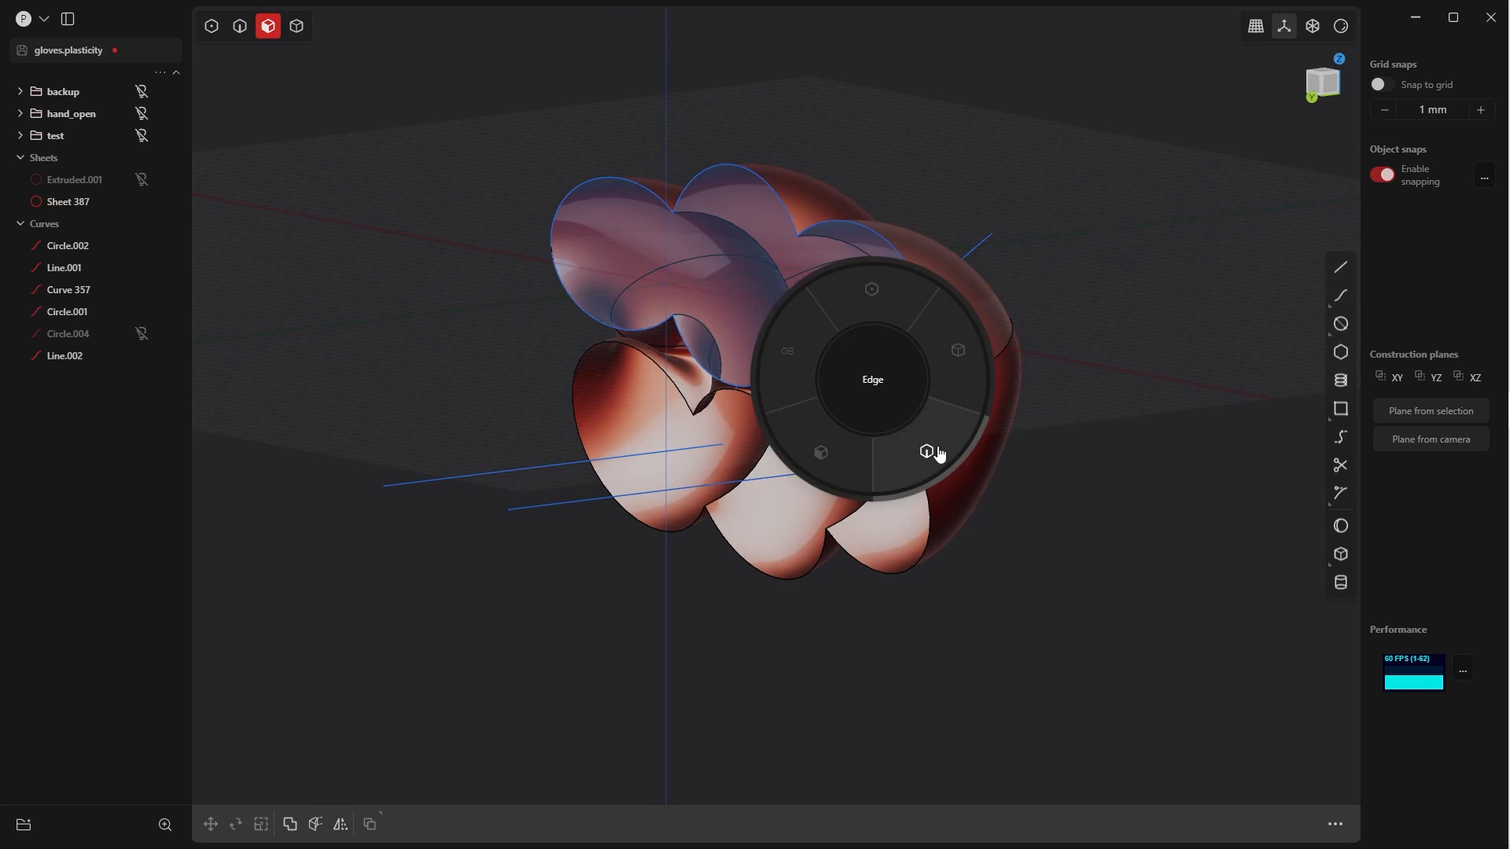
left_click(938, 454)
scroll(906, 441, "up", 3)
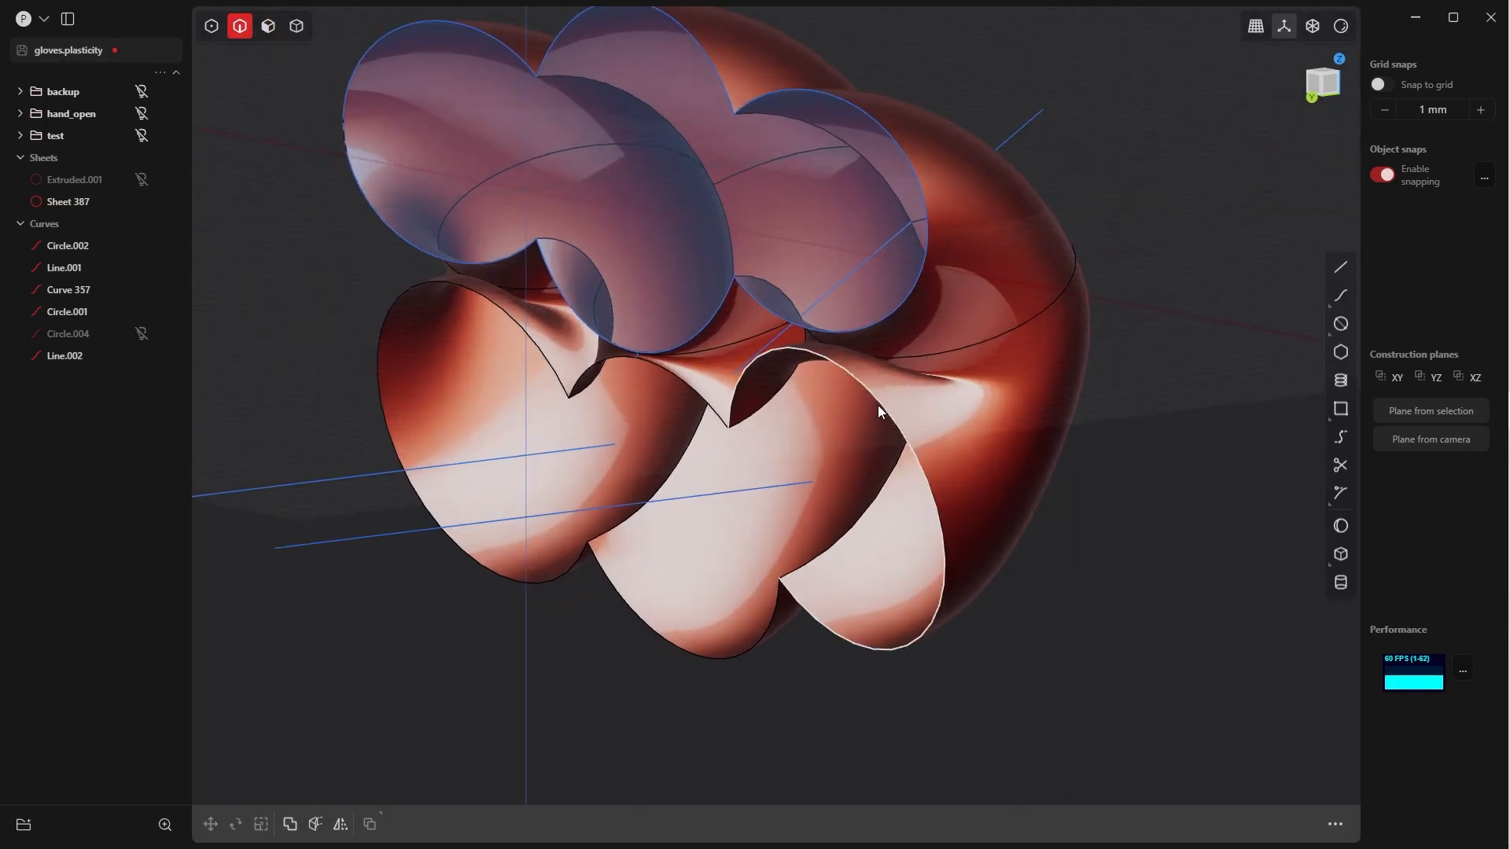
key("alt")
left_click(880, 405, "alt")
key("e")
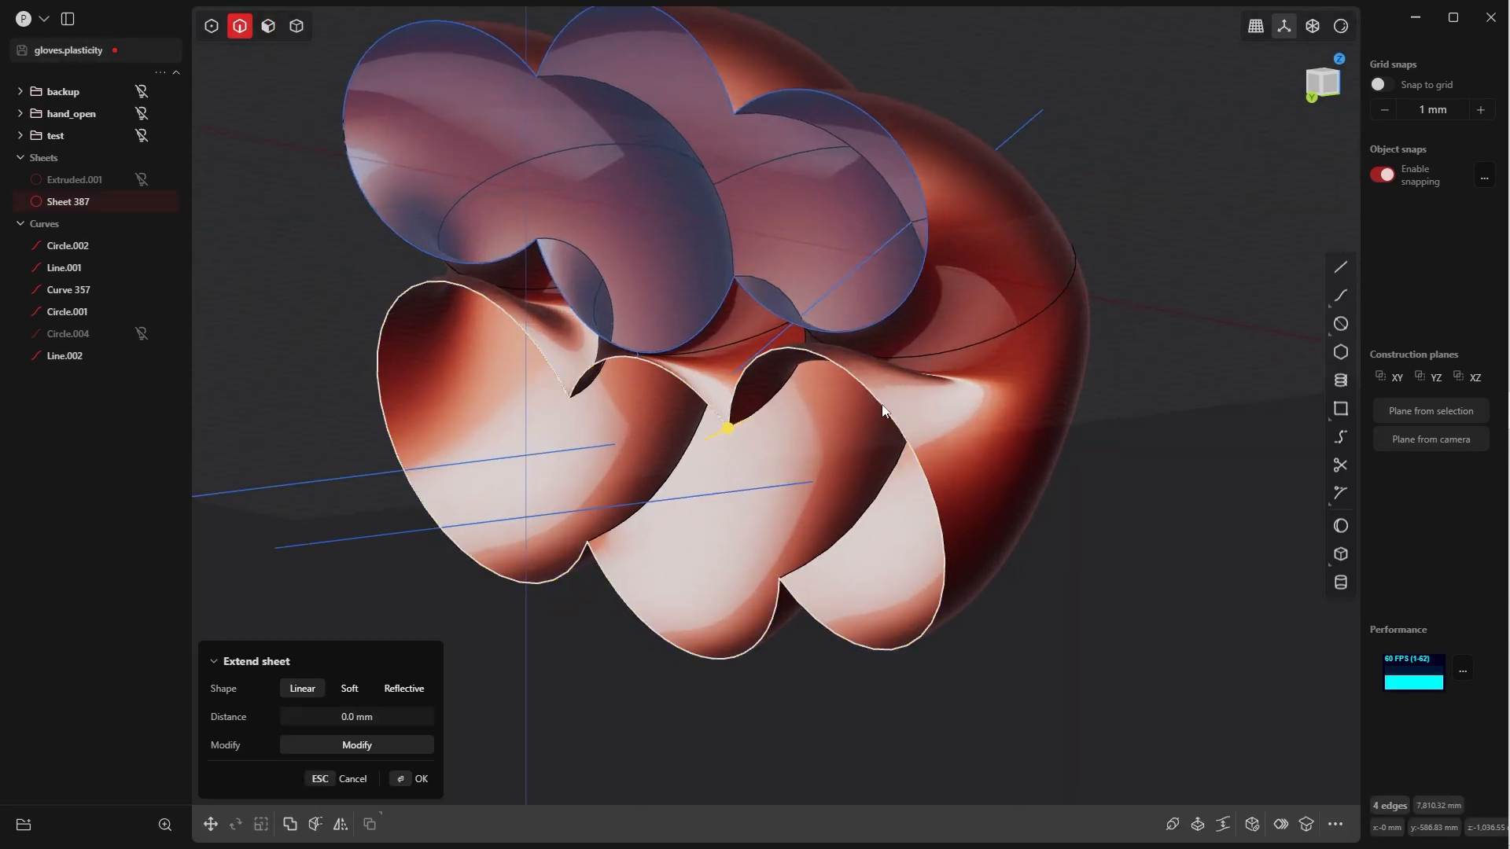
Examine the slant of the selected lower edge loop in the left and right side views
scroll(869, 301, "down", 5)
middle_click_drag(852, 341, 811, 338)
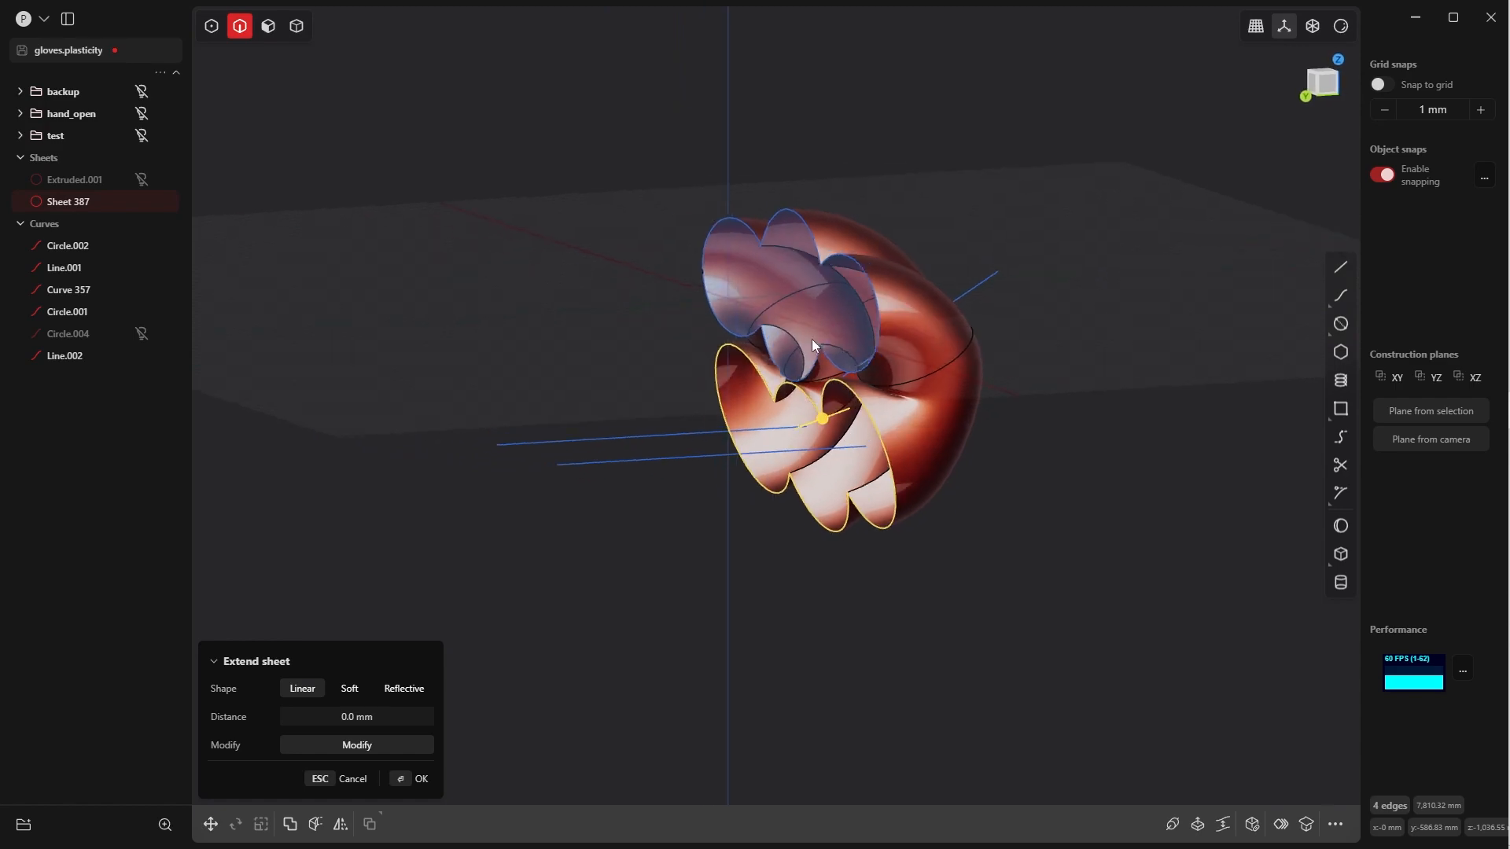
key("grave")
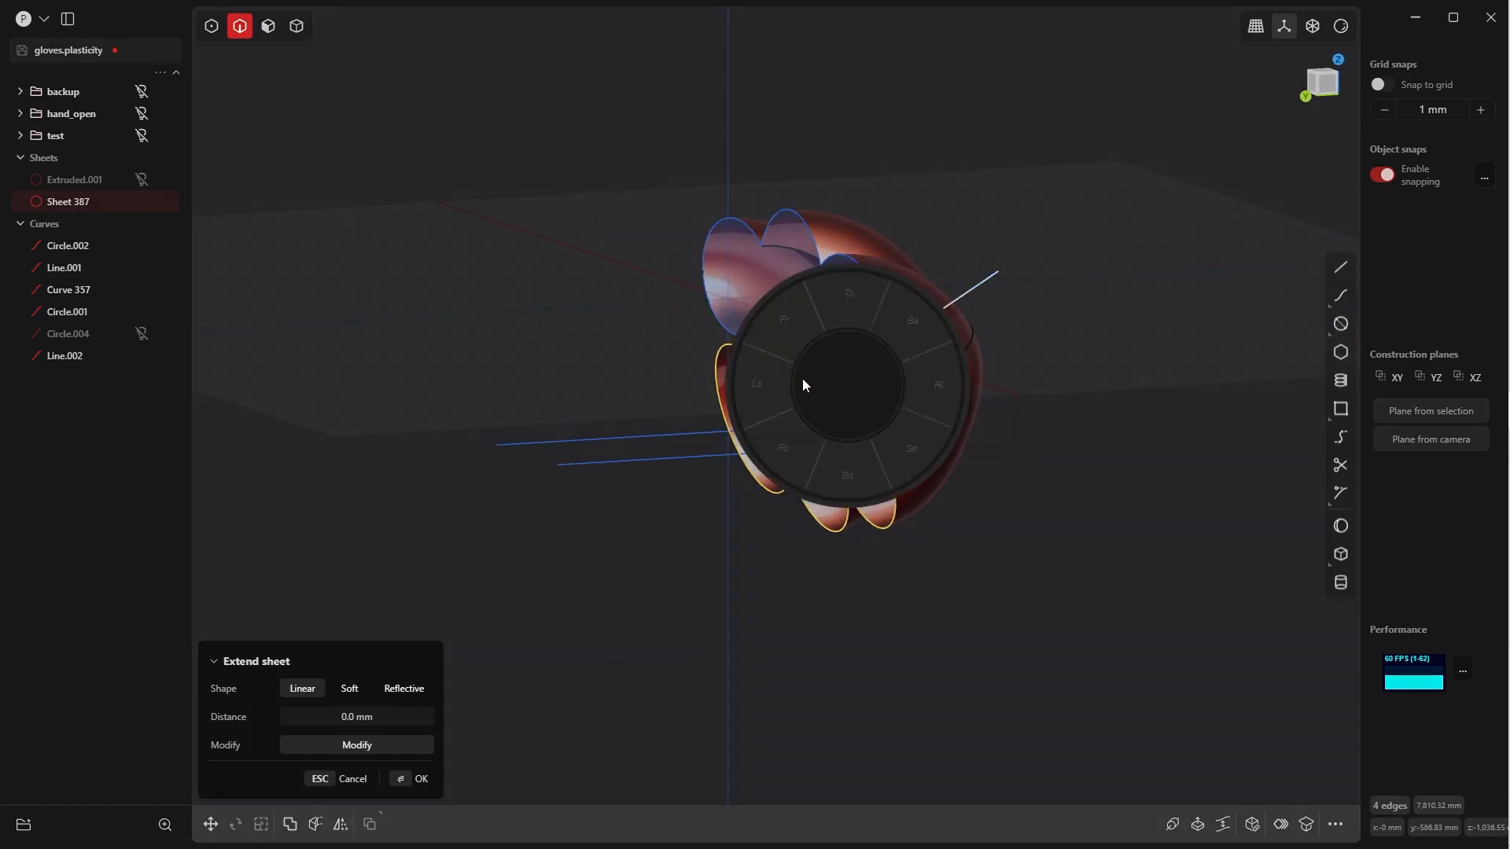
left_click(768, 381)
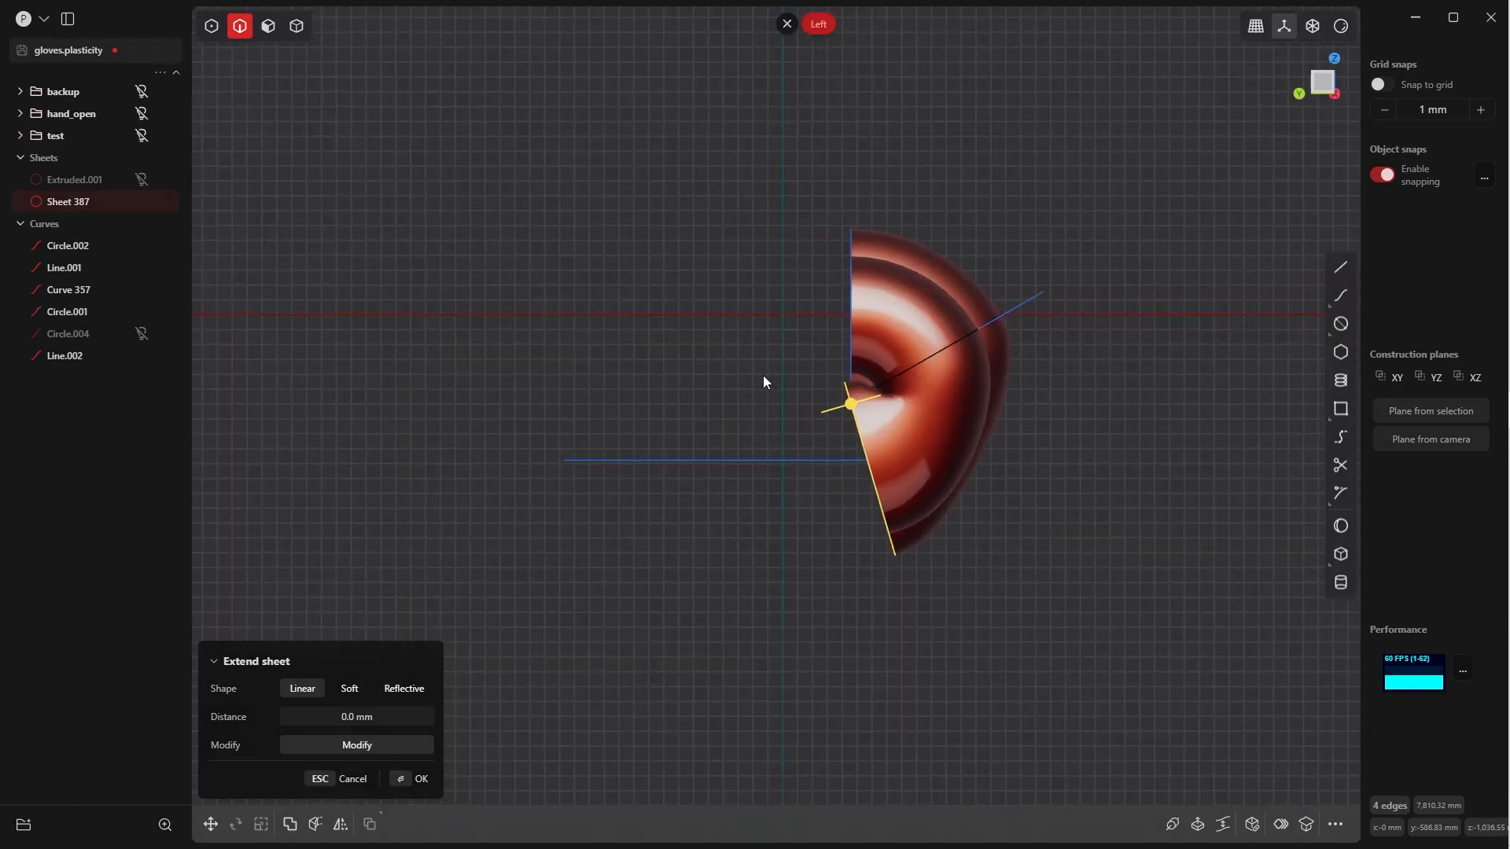
key("grave")
left_click(849, 381)
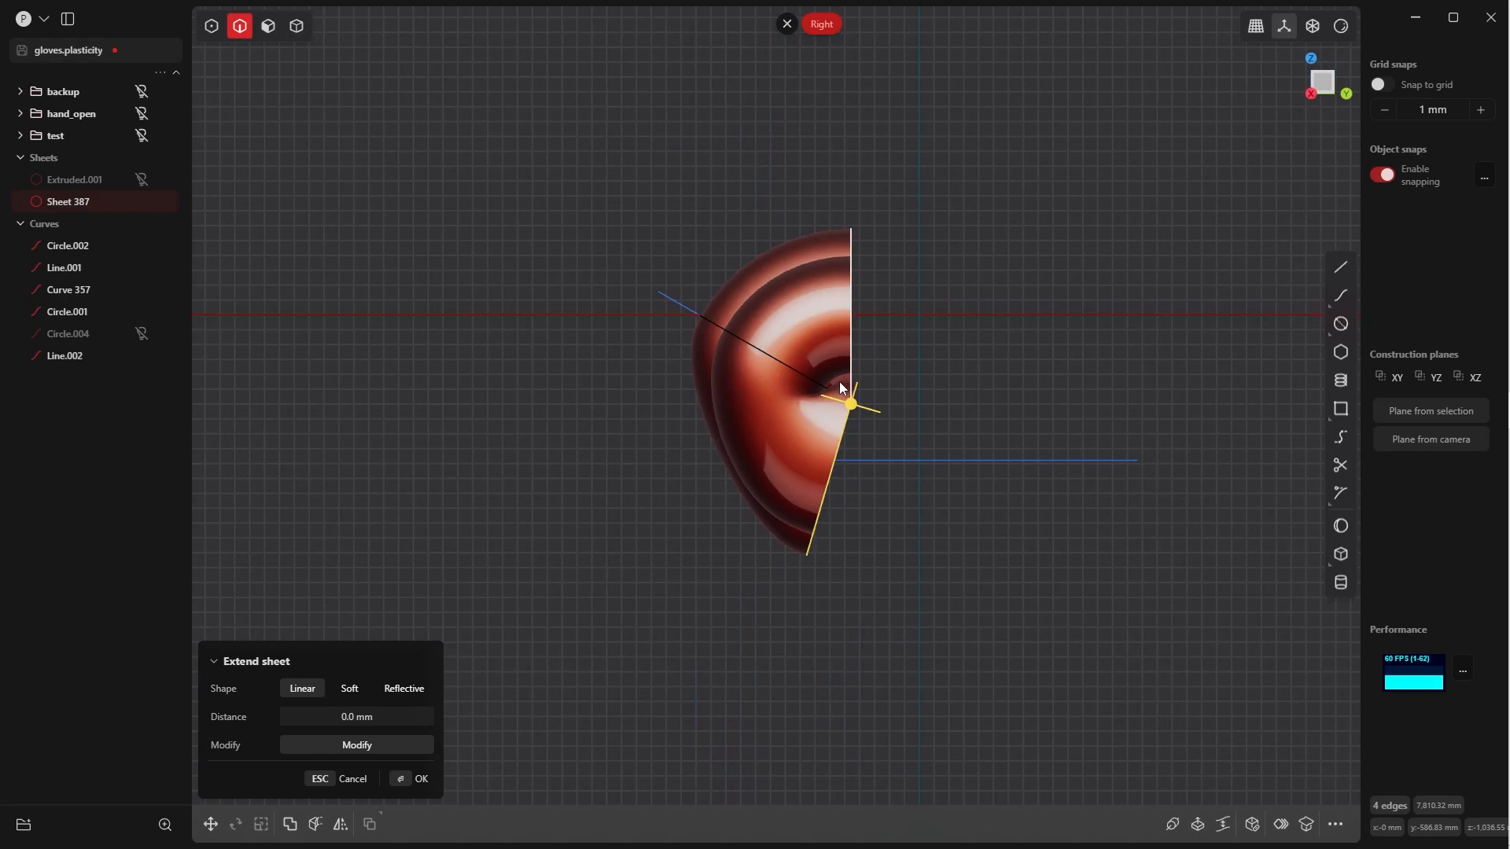
scroll(846, 472, "up", 5)
middle_click_drag(744, 356, 727, 343, "shift")
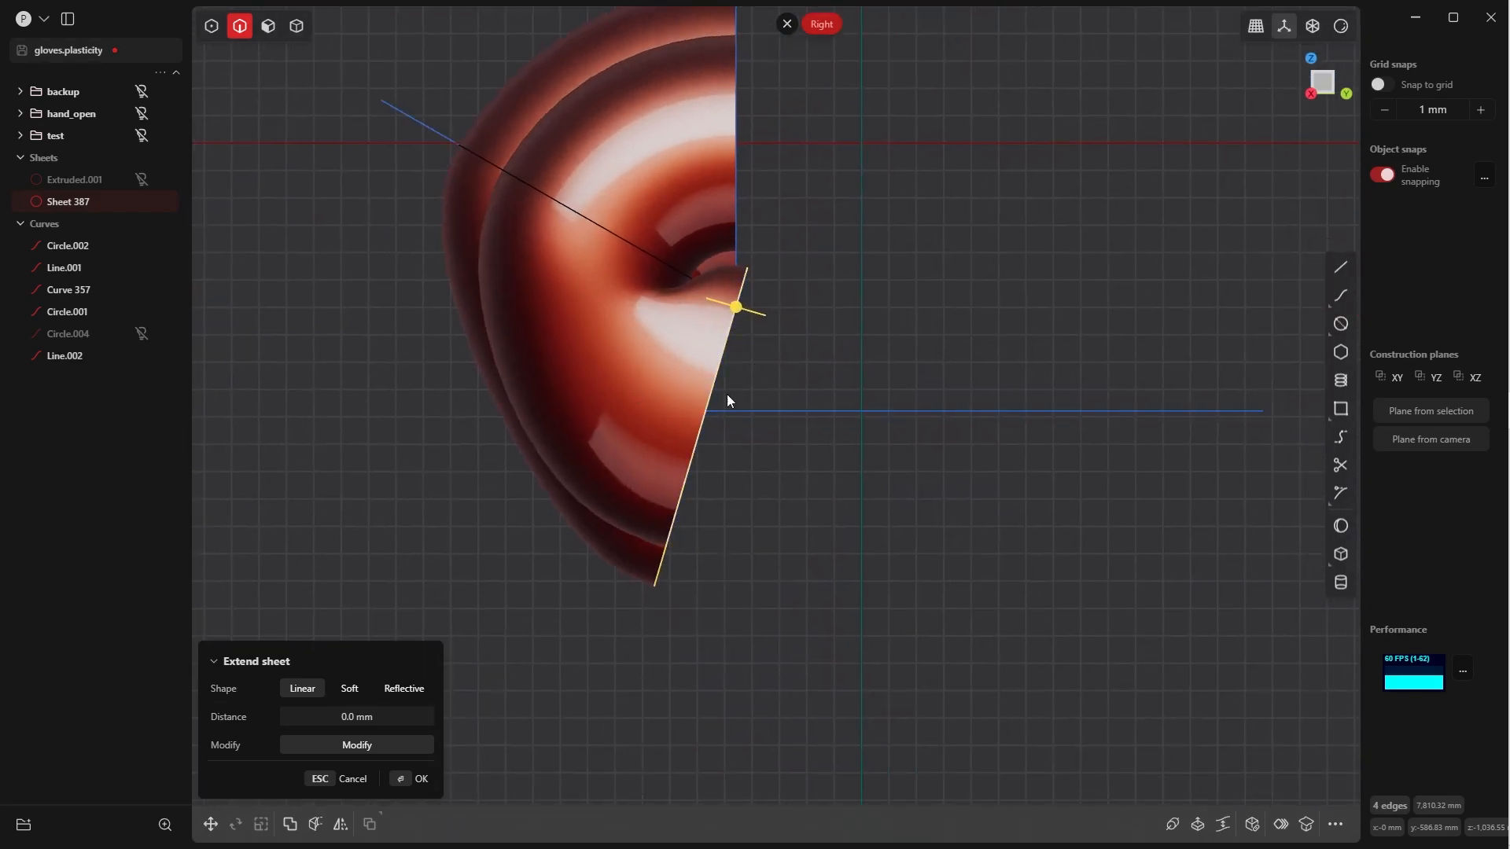
scroll(772, 223, "down", 6)
middle_click_drag(742, 341, 993, 528)
middle_click_drag(956, 493, 911, 475)
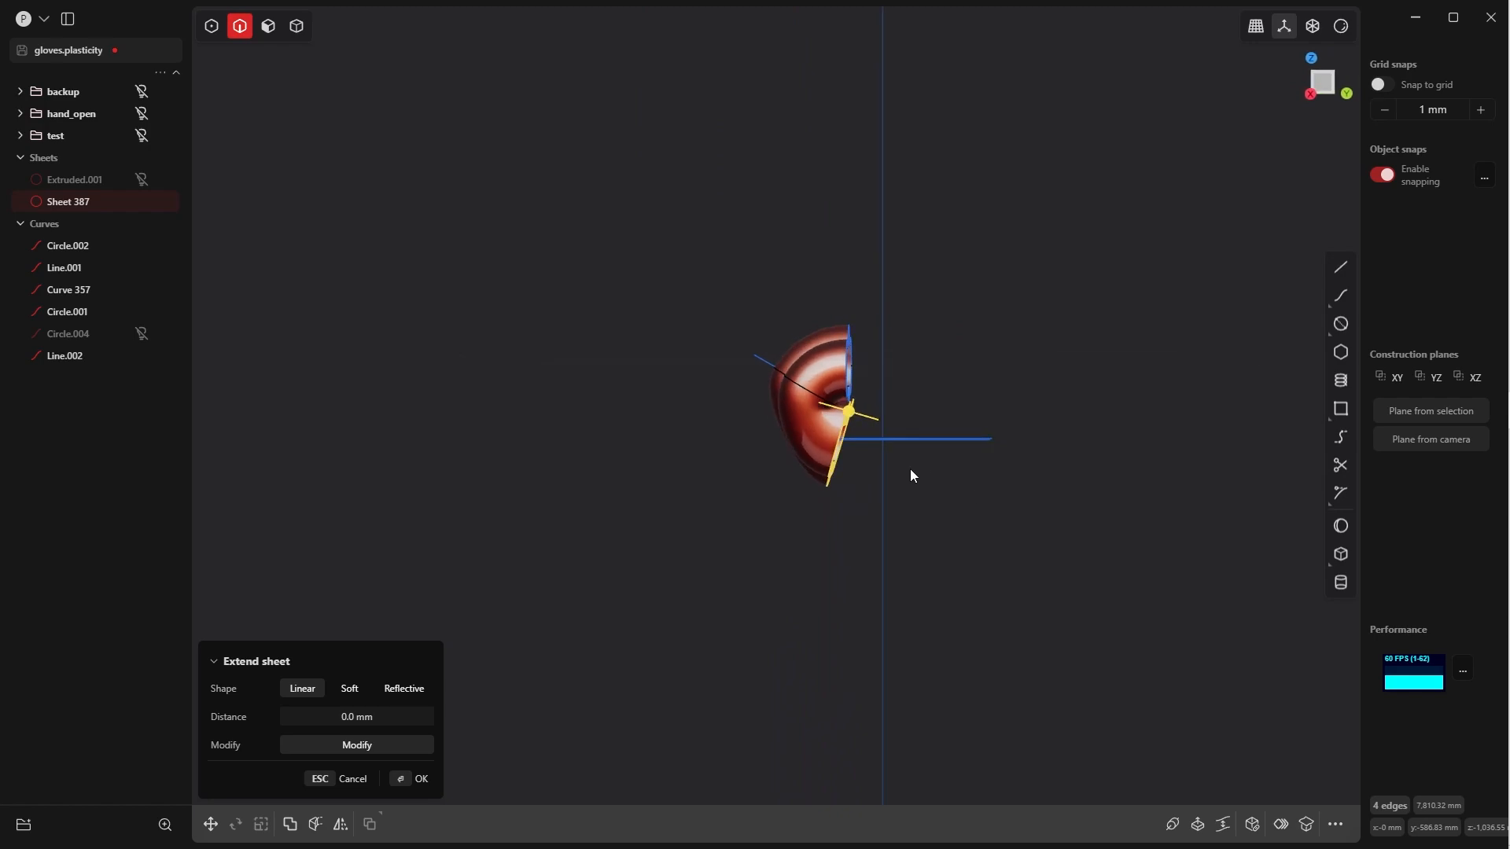
In the right side view, duplicate the lower edge loop as a curve and move the copy along Y, away from the sheet
key("grave")
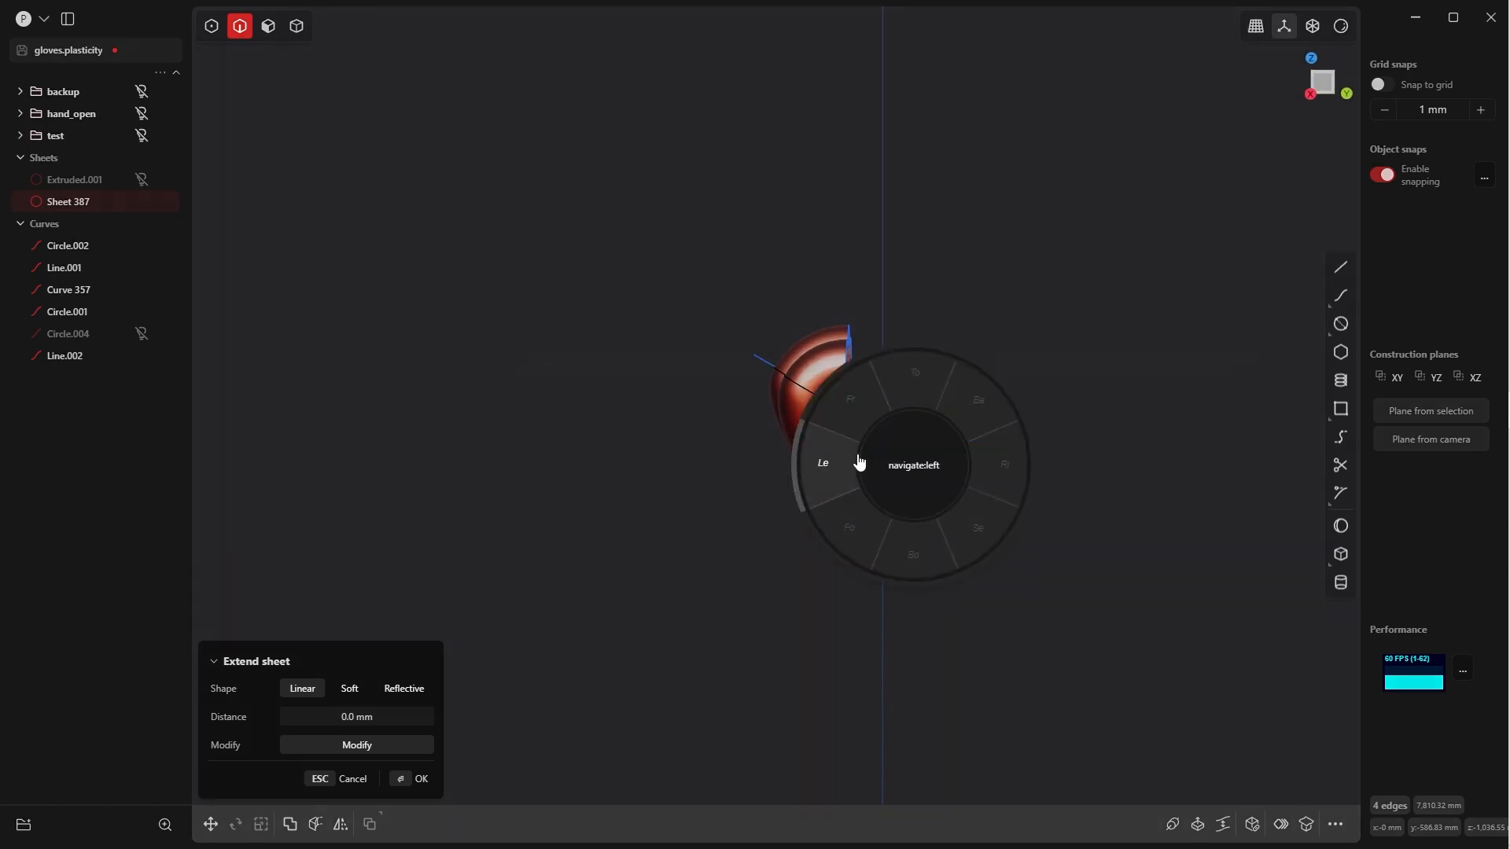
left_click(1009, 462)
scroll(747, 440, "up", 10)
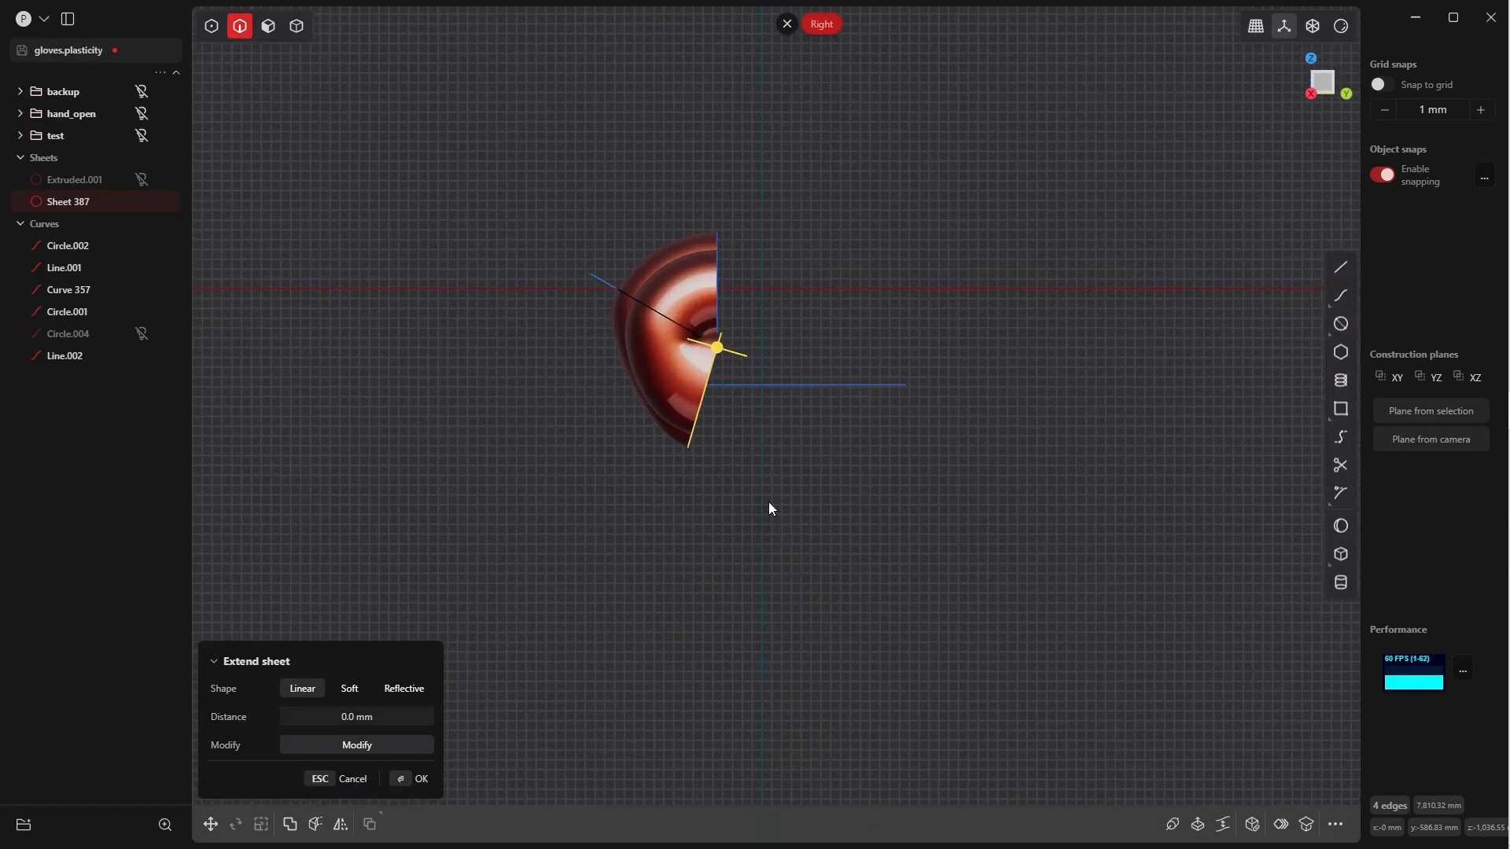
middle_click_drag(757, 557, 816, 613, "shift")
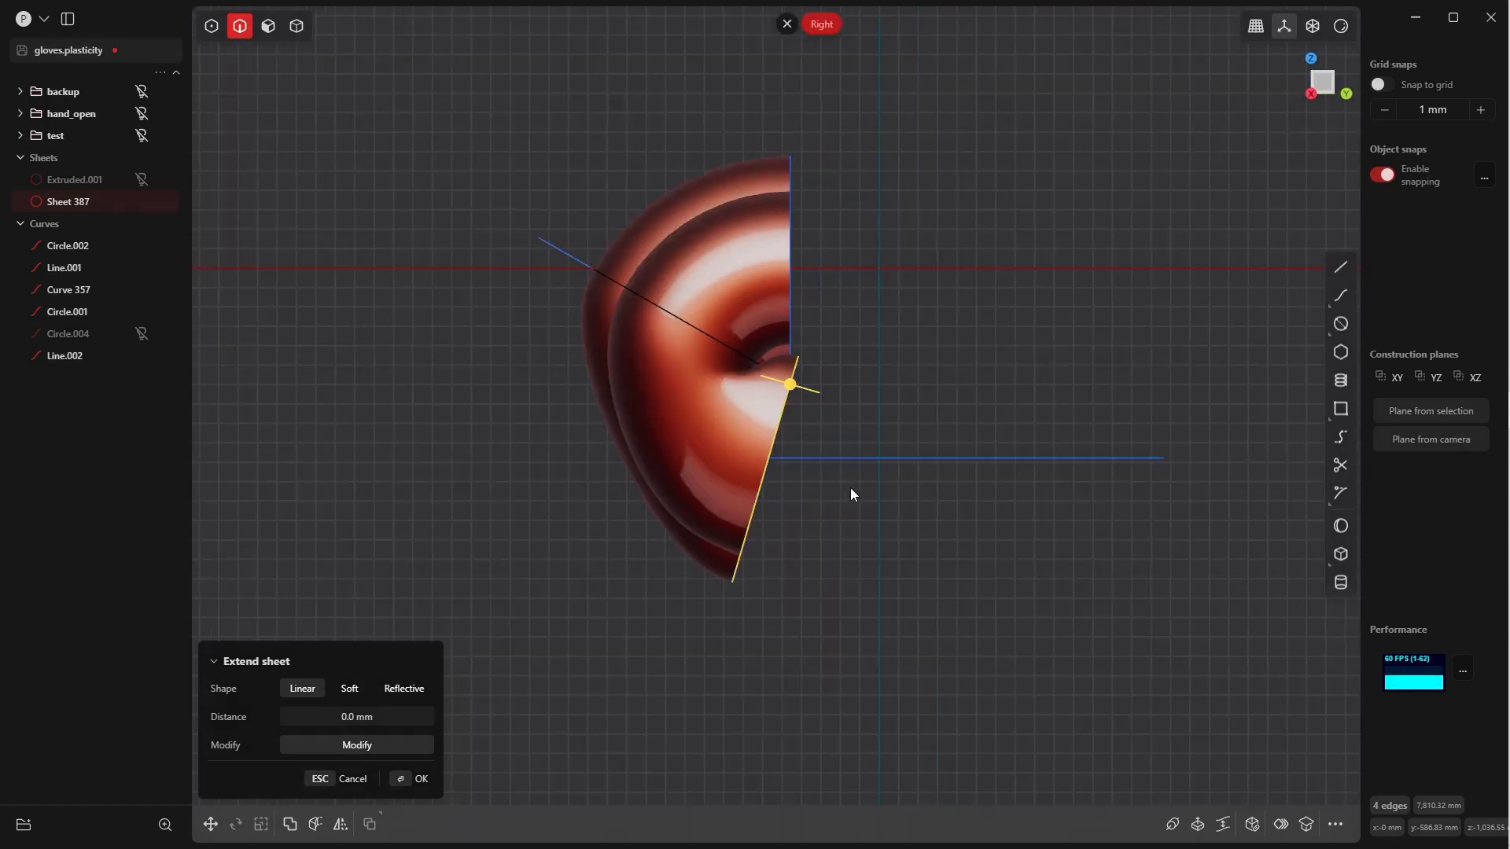
key("shift+d")
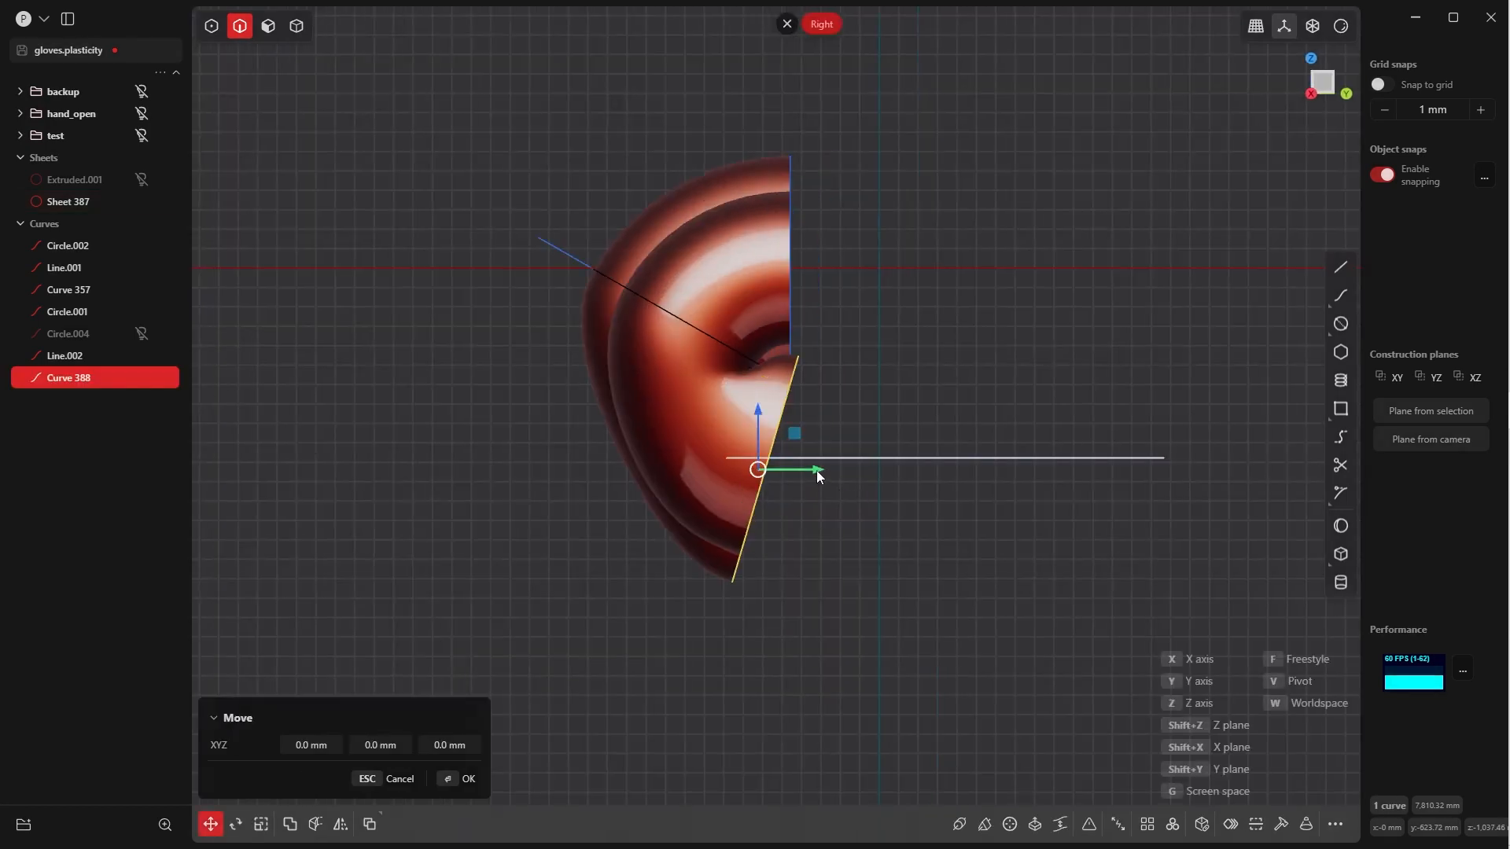
left_click_drag(819, 470, 888, 469)
left_click(448, 778)
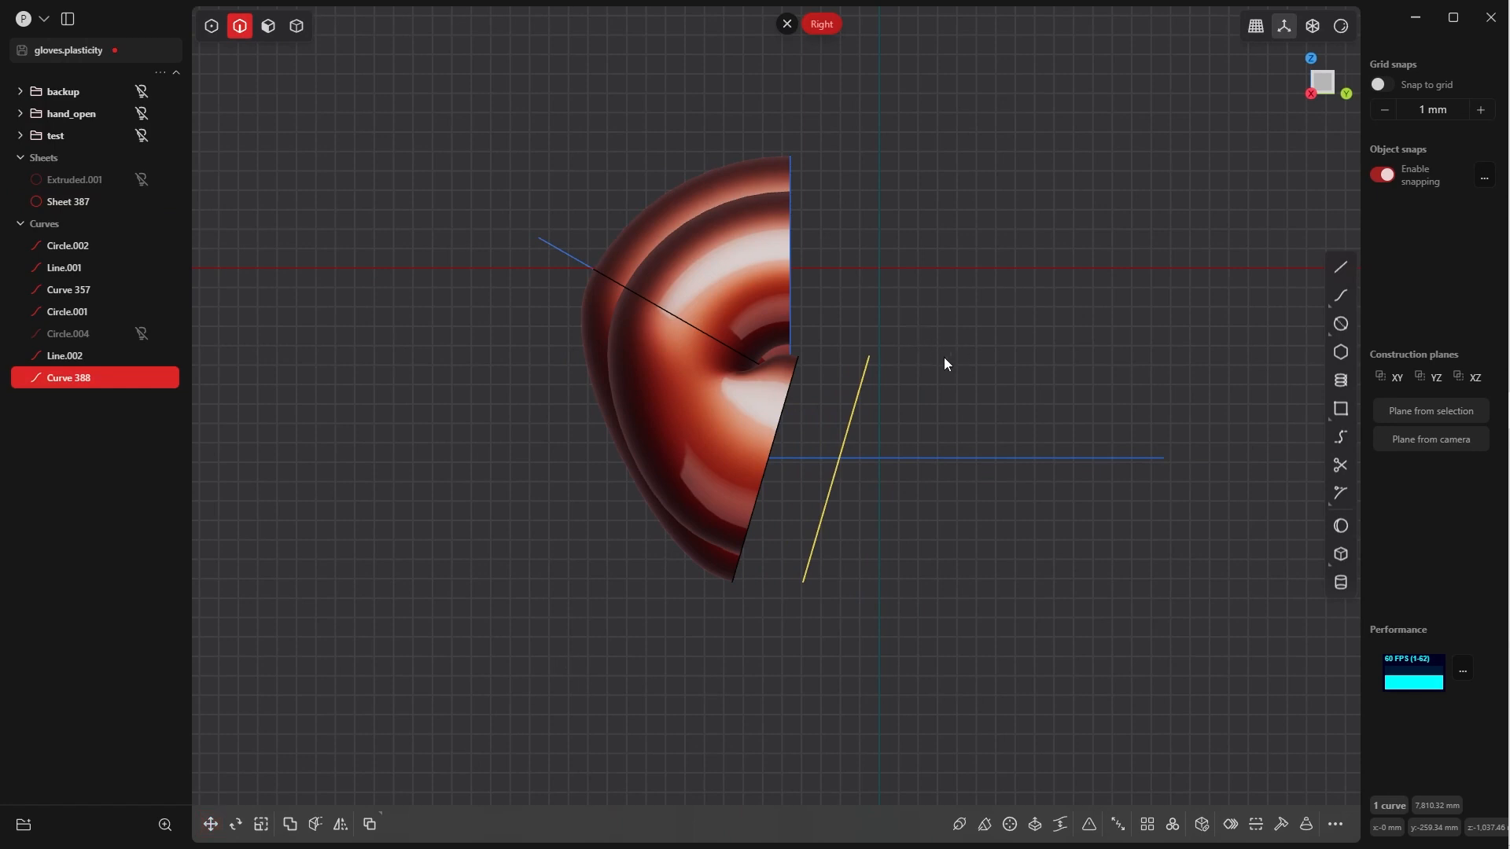
Rotate the copied curve in the side view so it slants the opposite way, and shift it slightly downward
key("r")
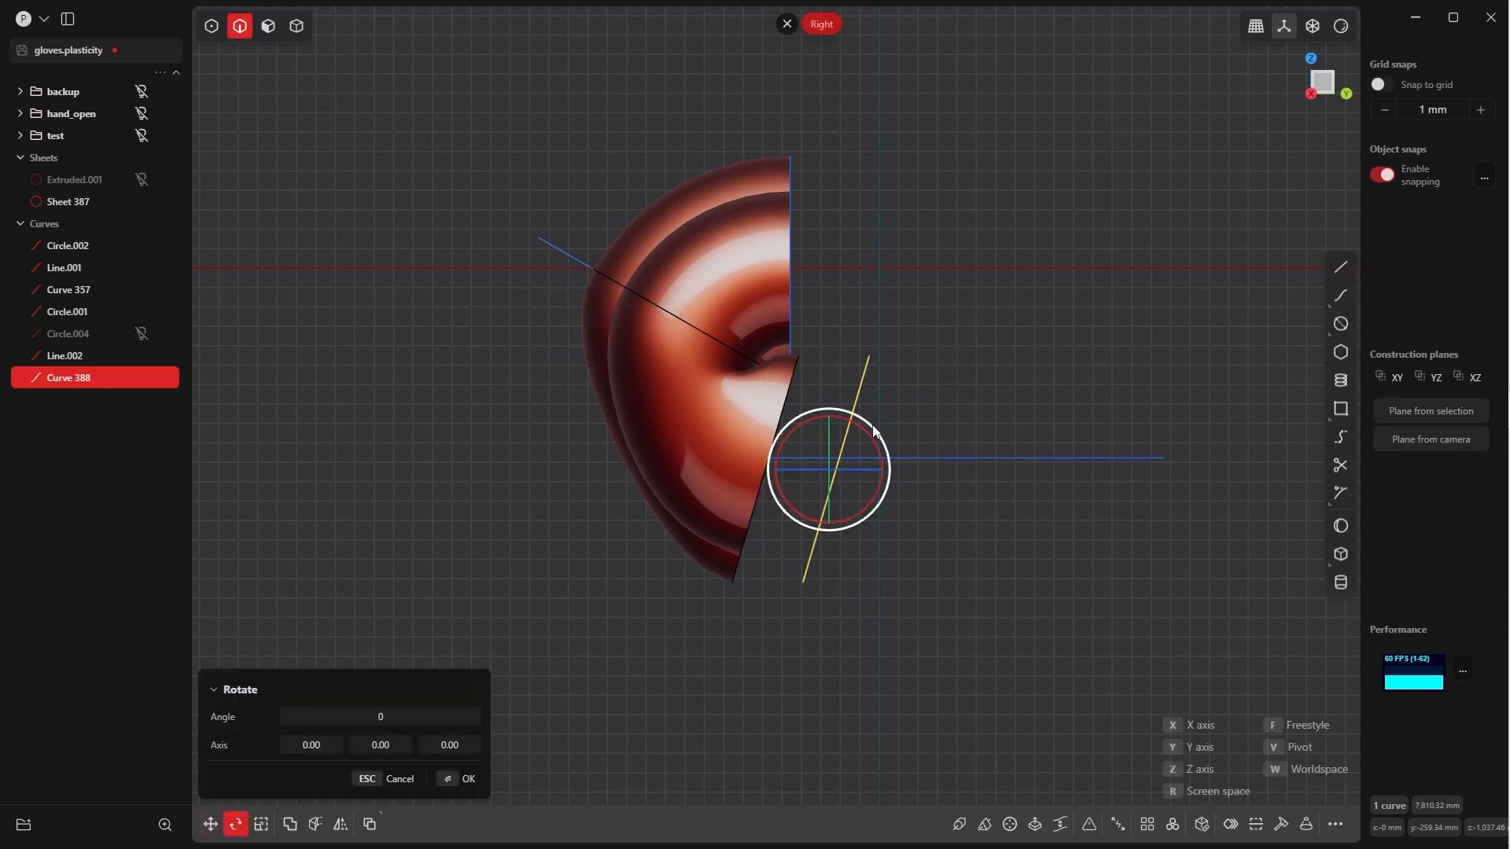
left_click(848, 475)
key("g")
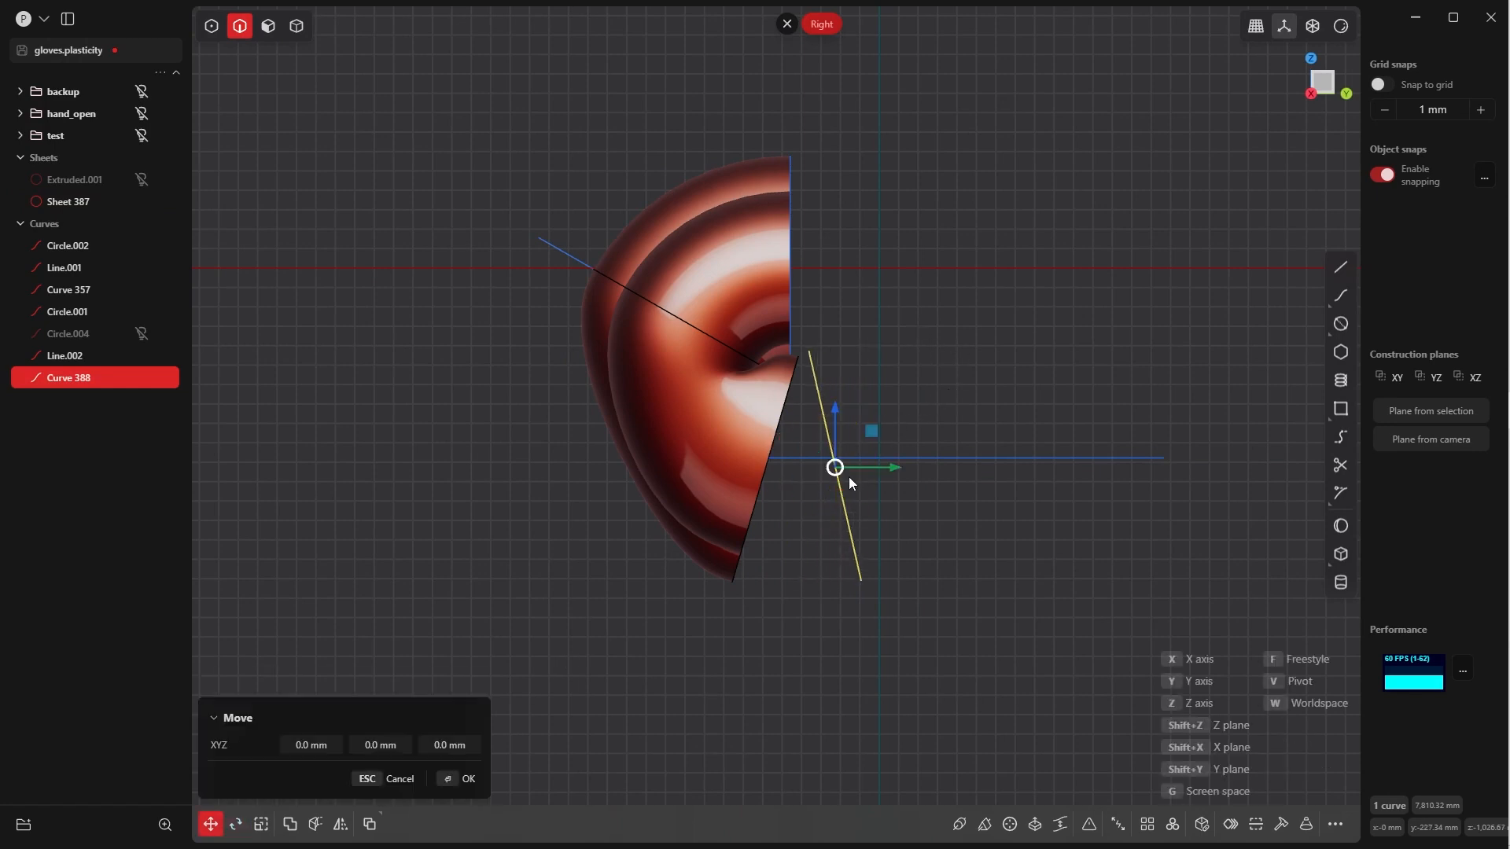
left_click(848, 482)
left_click(448, 779)
middle_click_drag(865, 464, 899, 482)
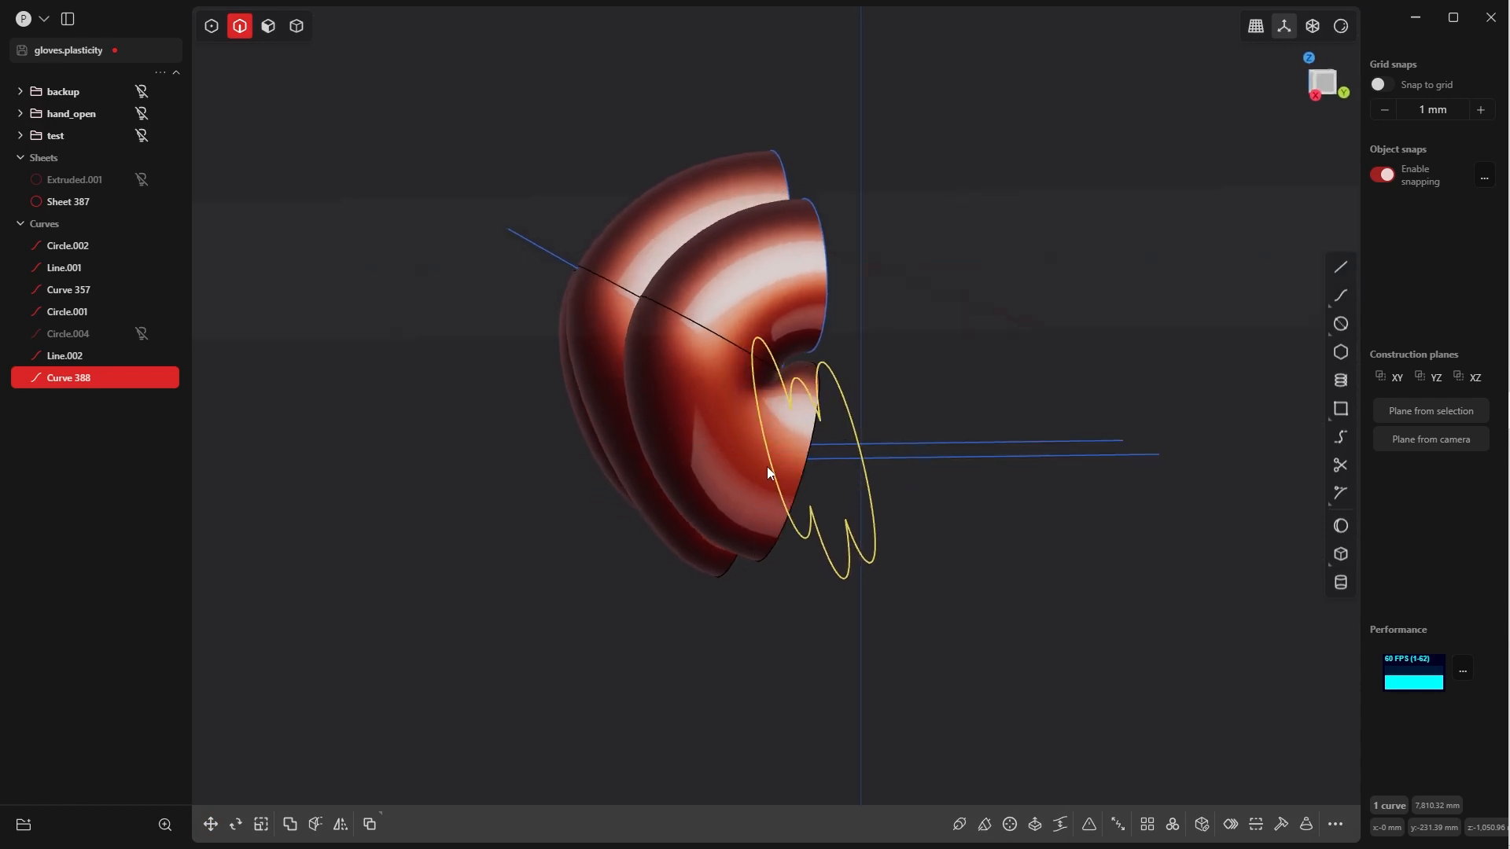
Extrude the slanted copied rim curve about 523 mm along its binormal, away from the finger sheet
middle_click_drag(769, 466, 884, 464)
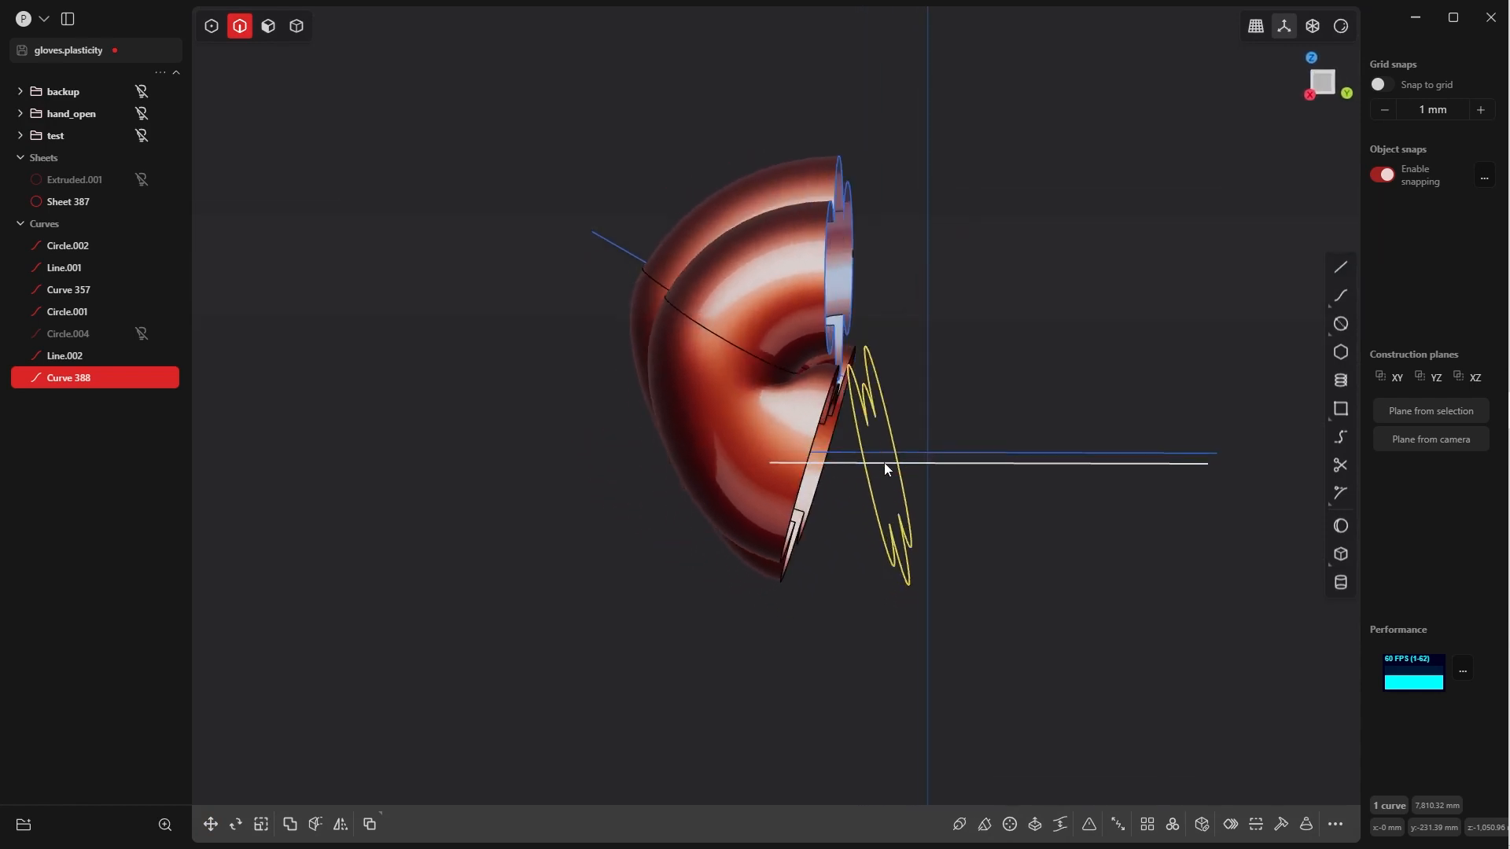
middle_click_drag(913, 522, 833, 422, "shift")
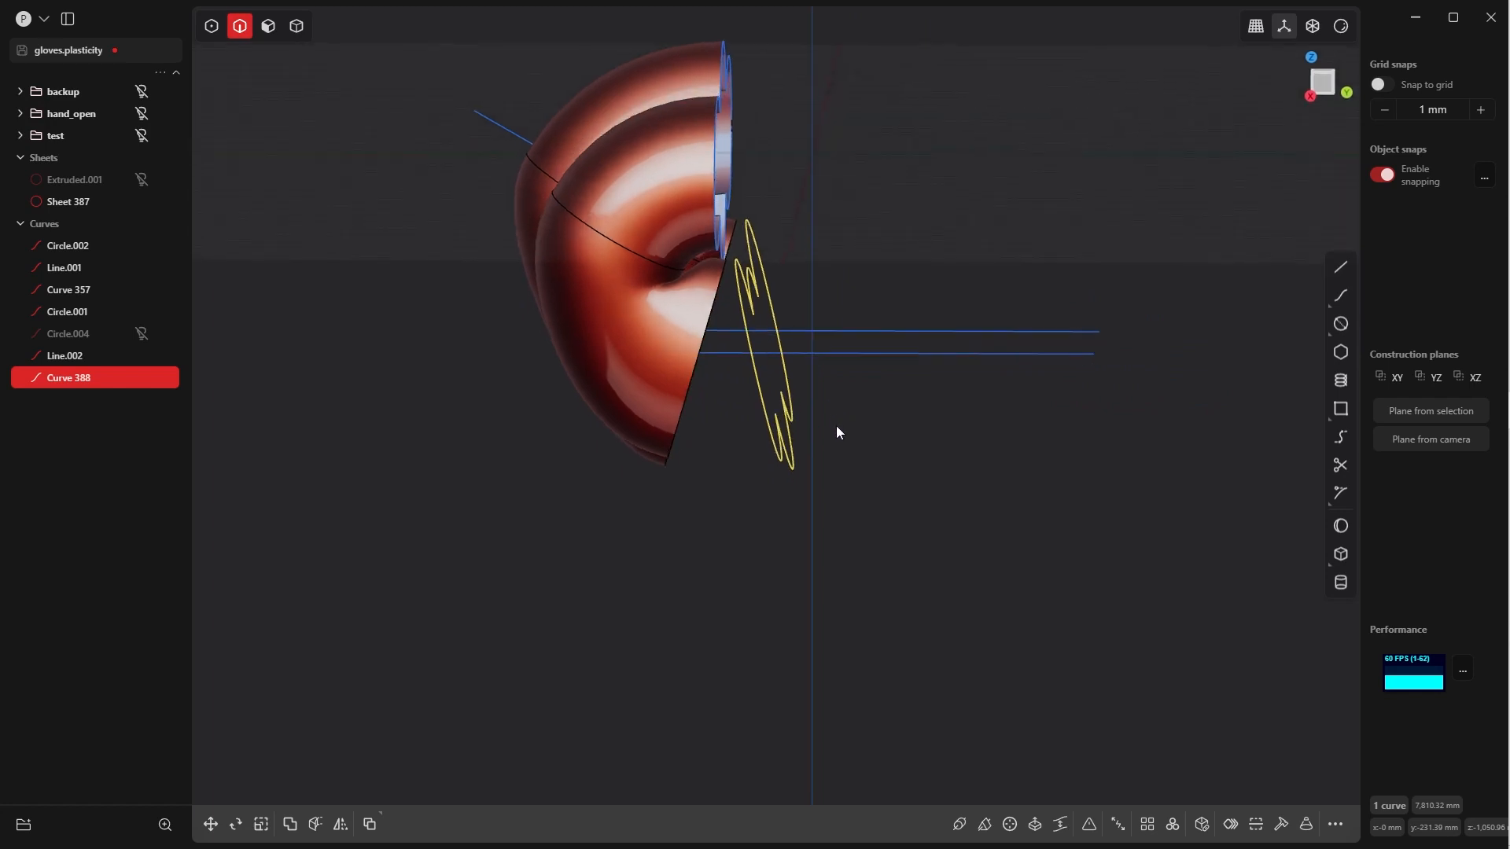
key("e")
key("KP_3")
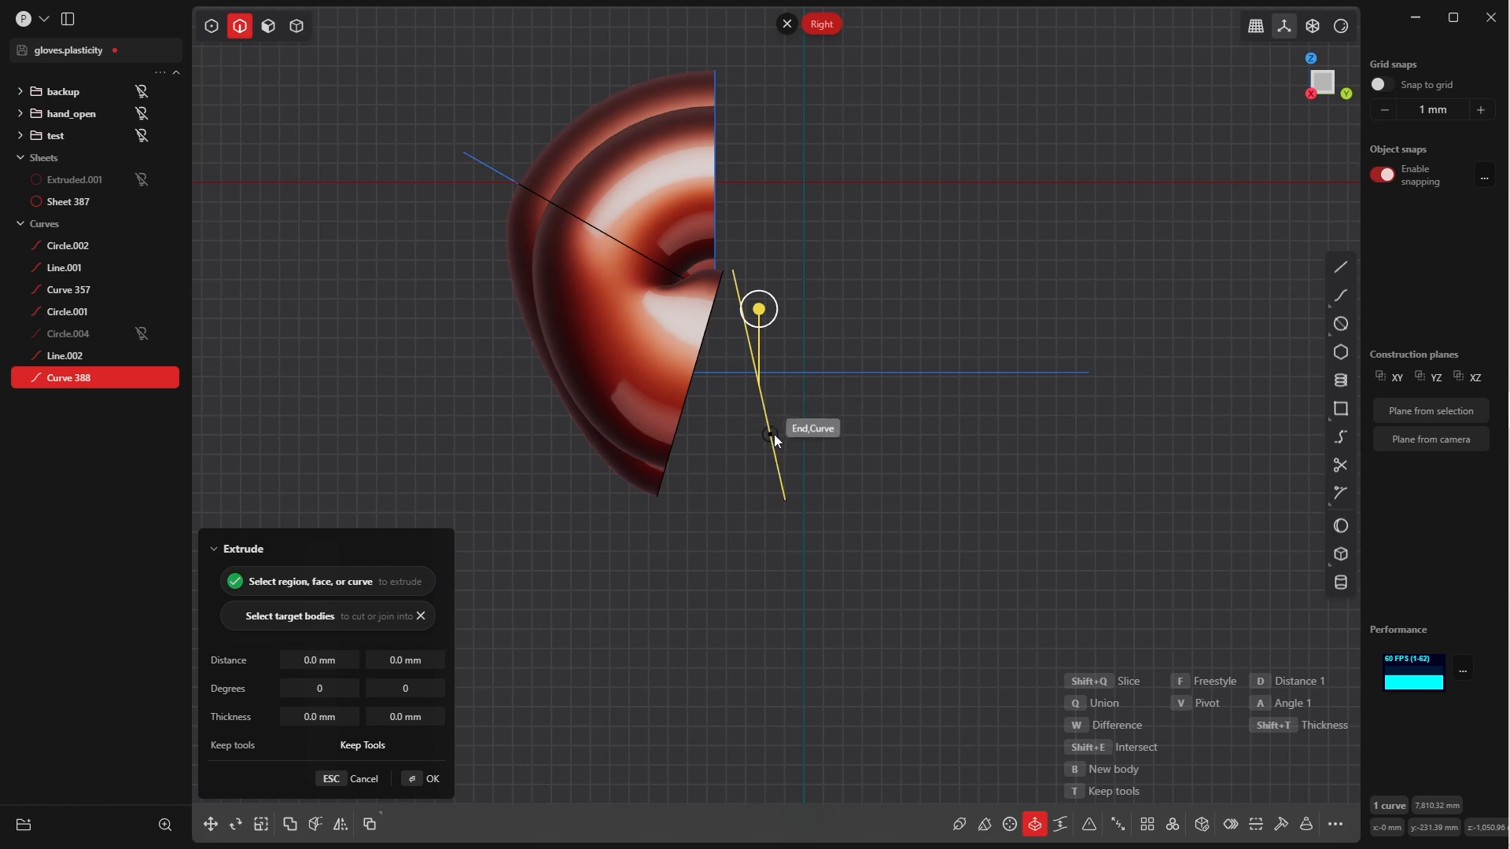
left_click_drag(772, 433, 869, 413)
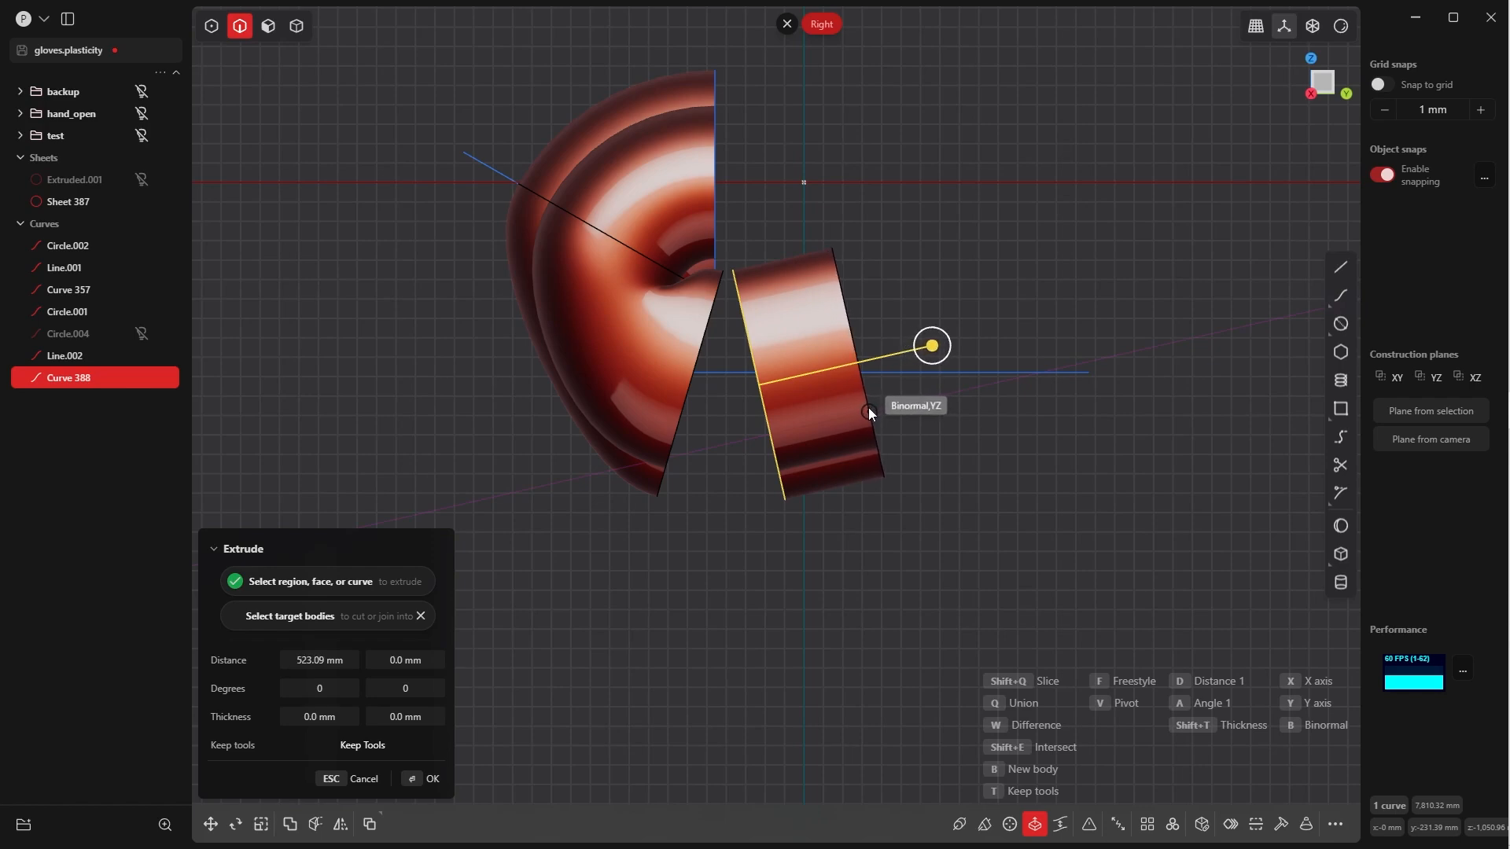
left_click(430, 780)
Select the copied rim curve at the start of the extruded band and hide it
middle_click_drag(863, 291, 761, 486)
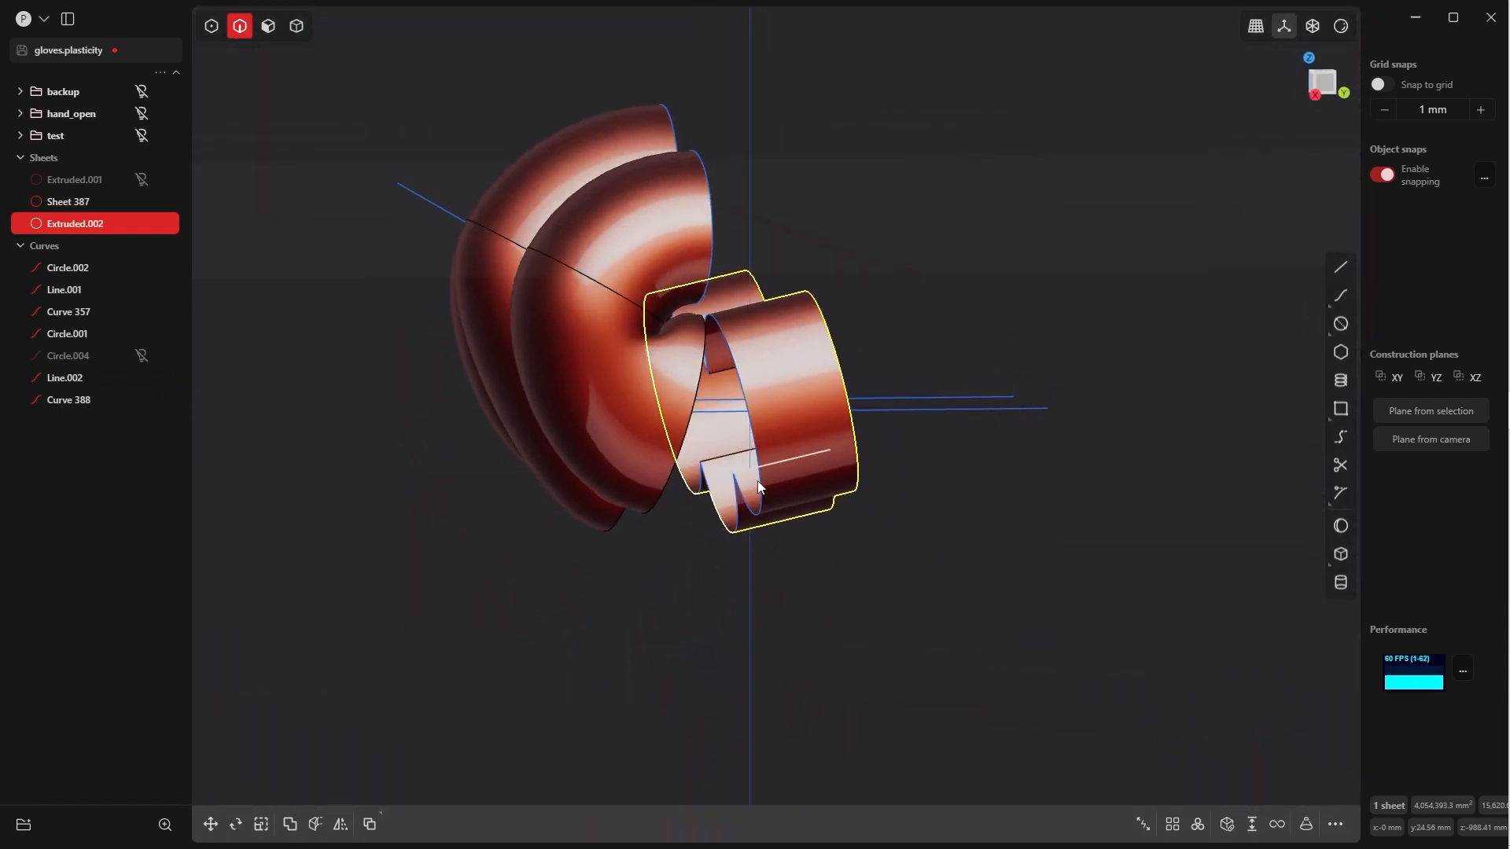
left_click(763, 484)
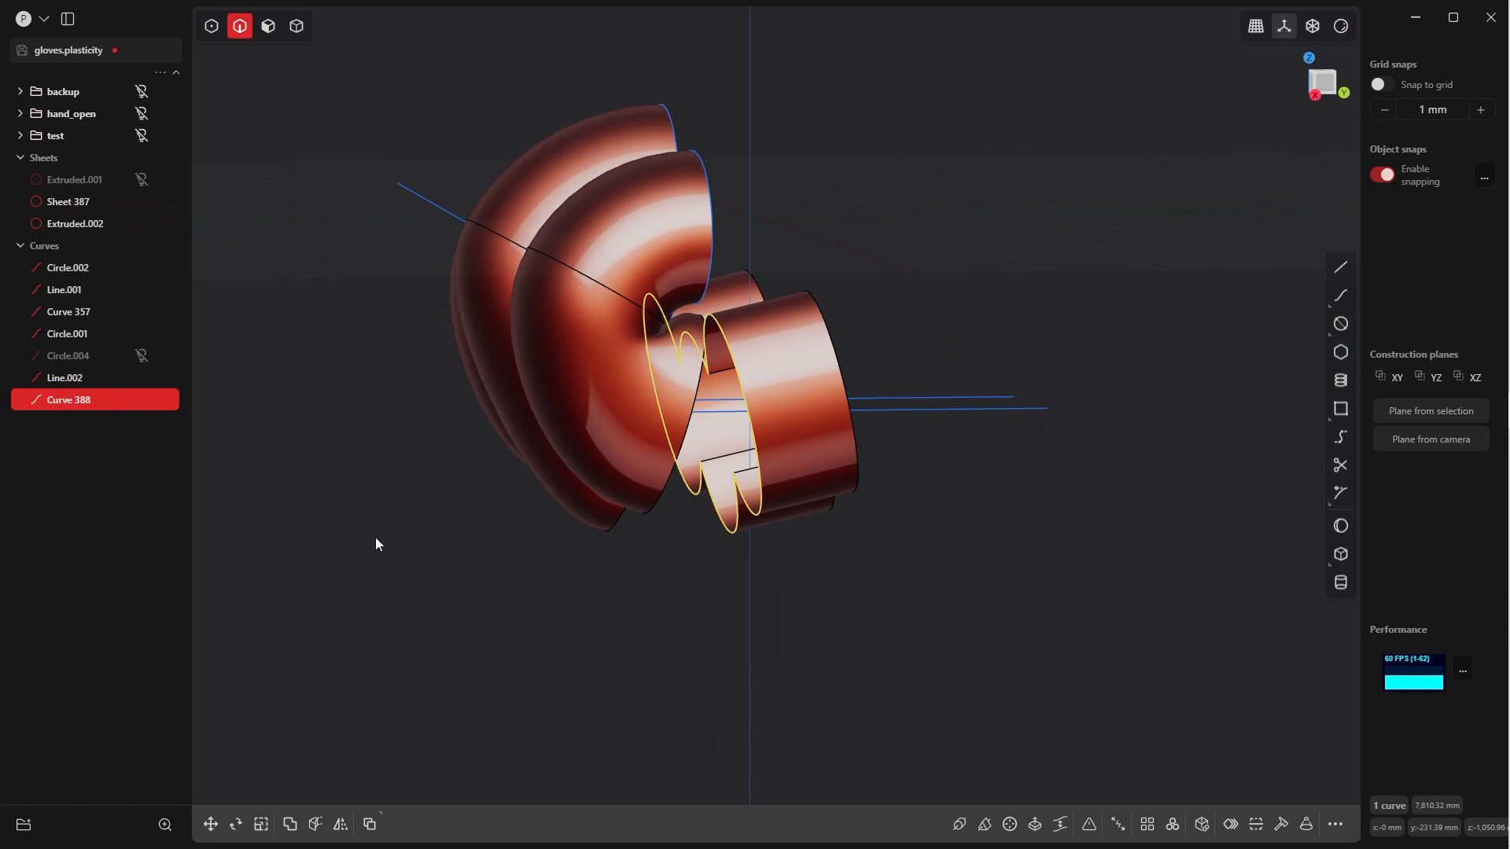
left_click(375, 536)
middle_click_drag(831, 480, 757, 361)
left_click(762, 465)
left_click(141, 399)
scroll(757, 360, "down", 3)
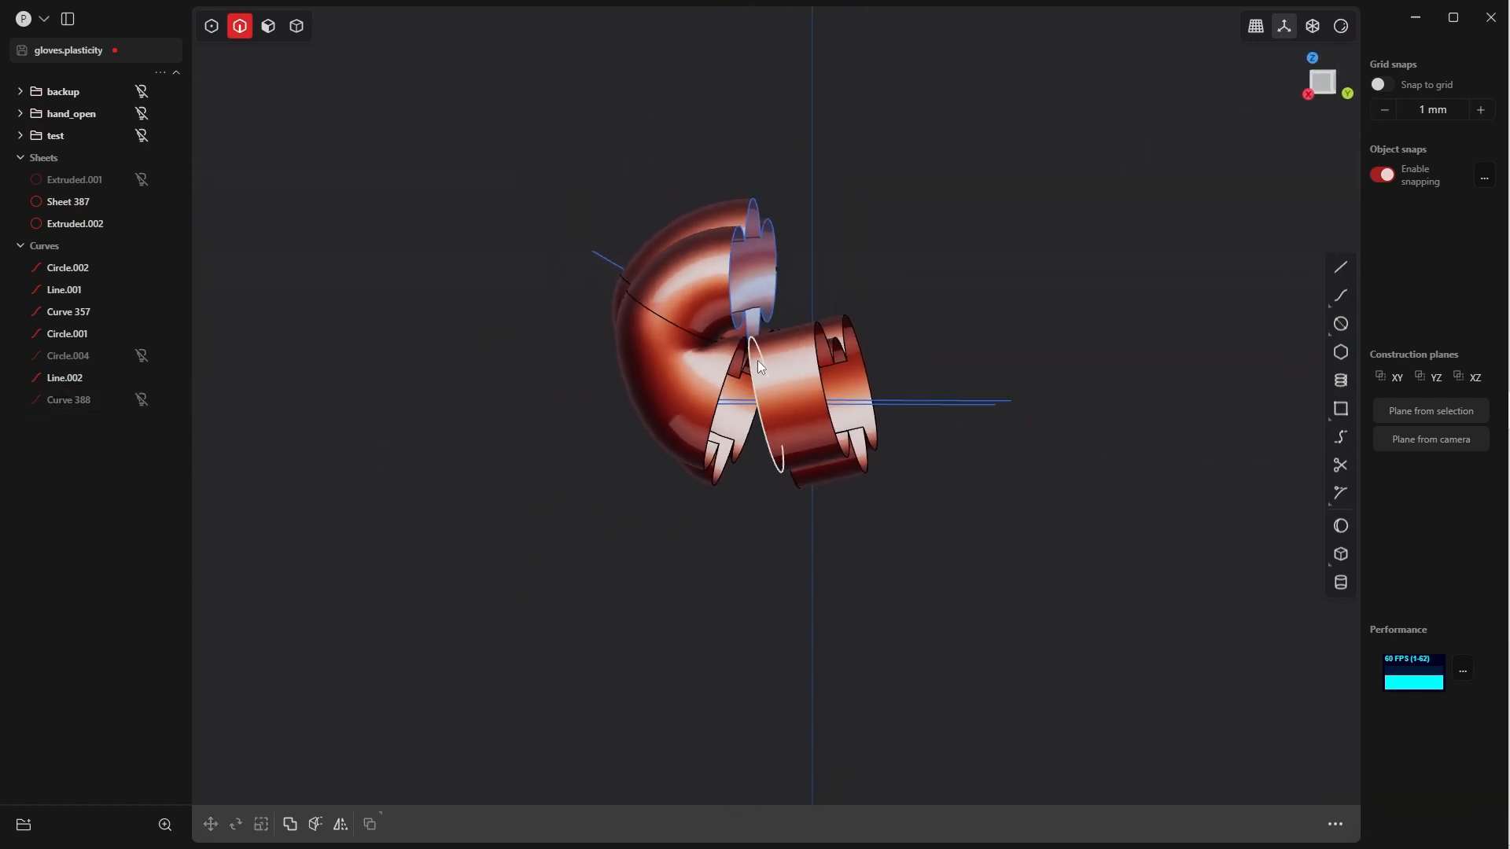
Loft a G1-continuous sheet between one outer finger's lower edge and the matching edge of the extruded band
scroll(757, 361, "up", 5)
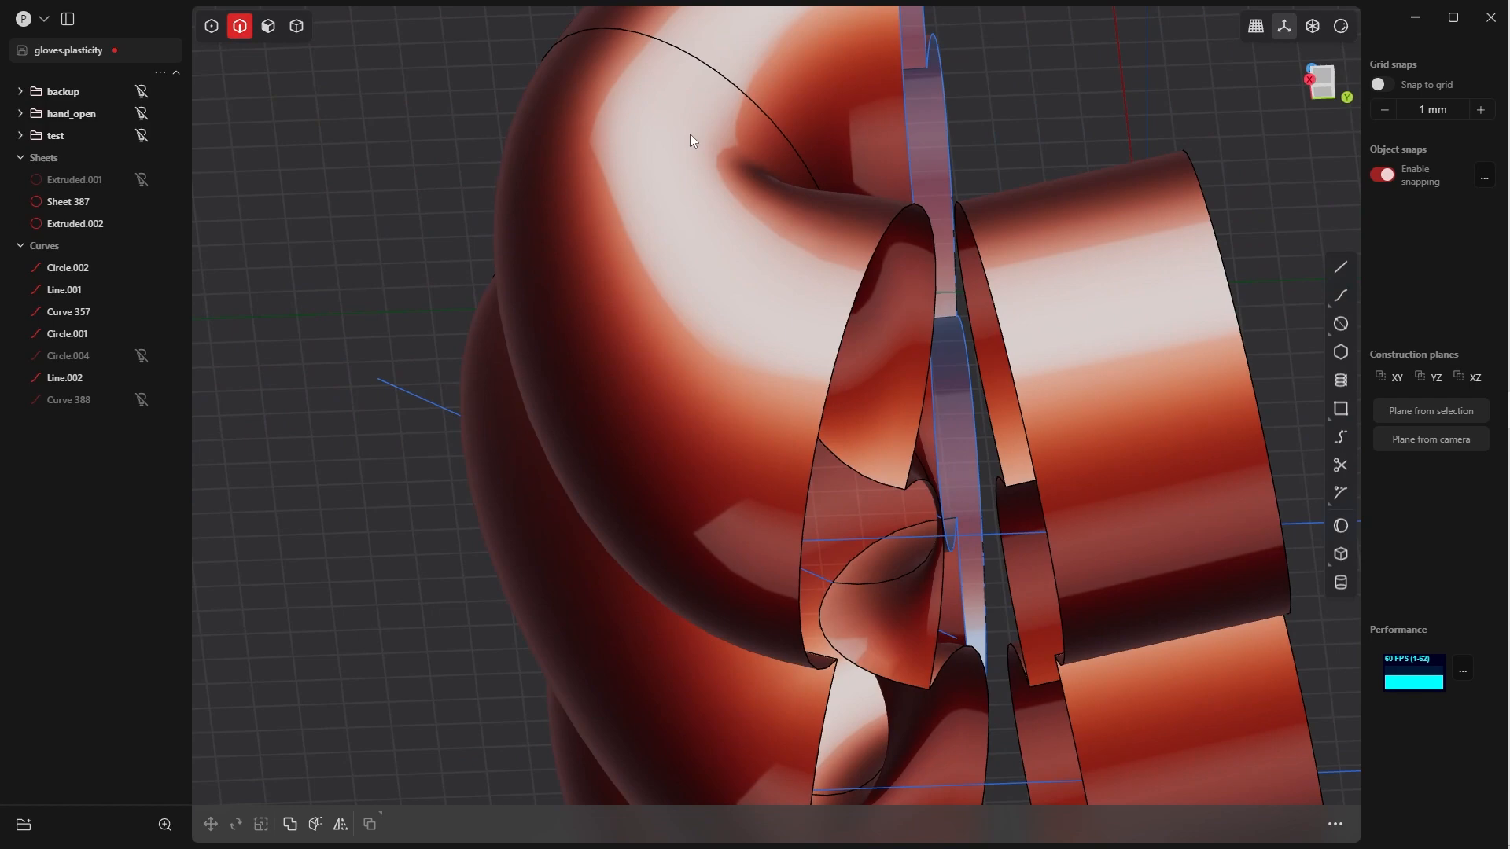
middle_click_drag(690, 140, 794, 324)
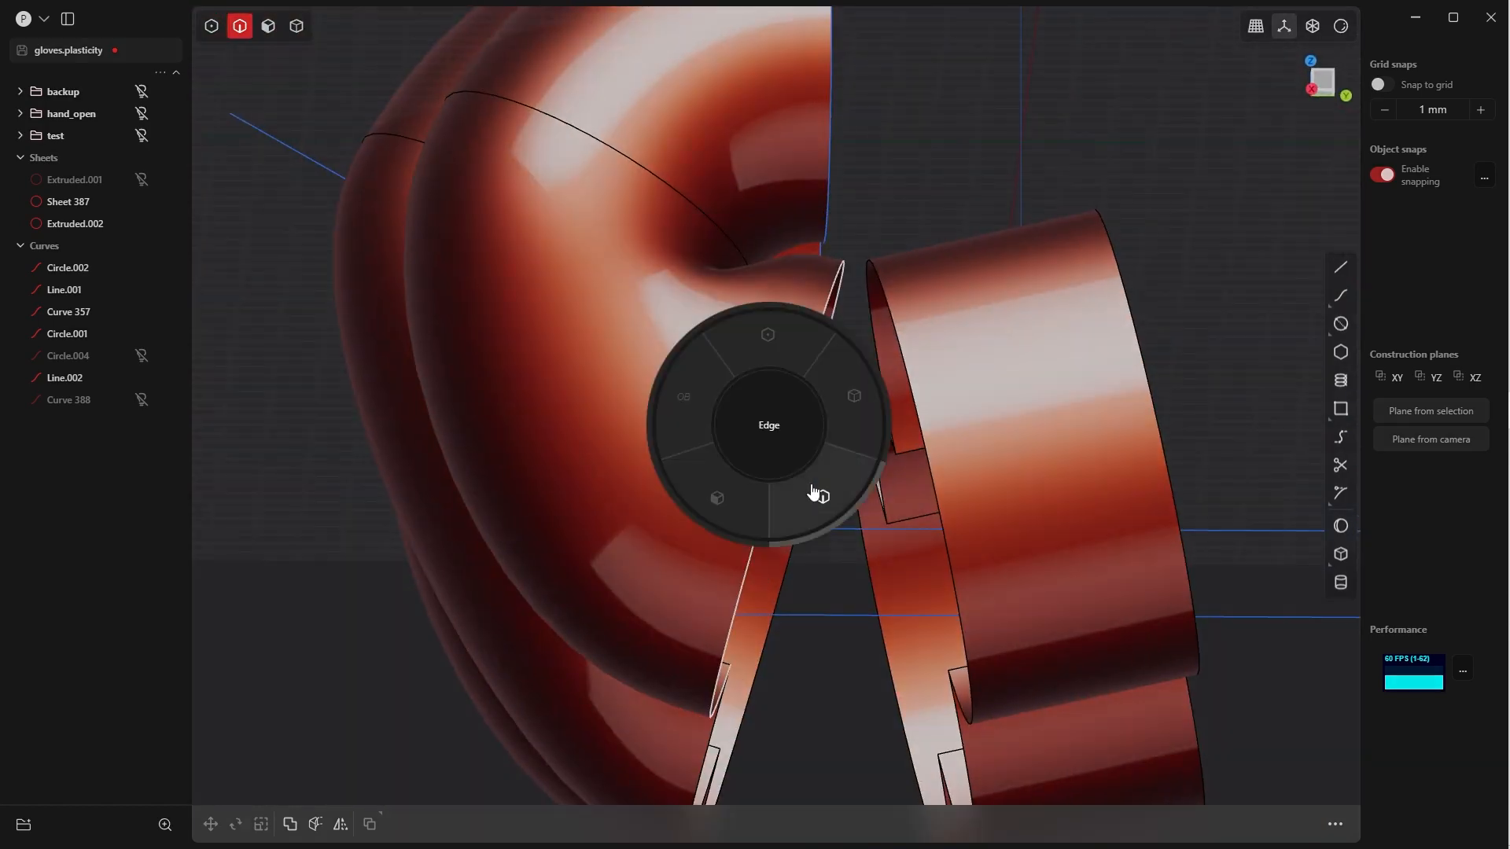
left_click(816, 496)
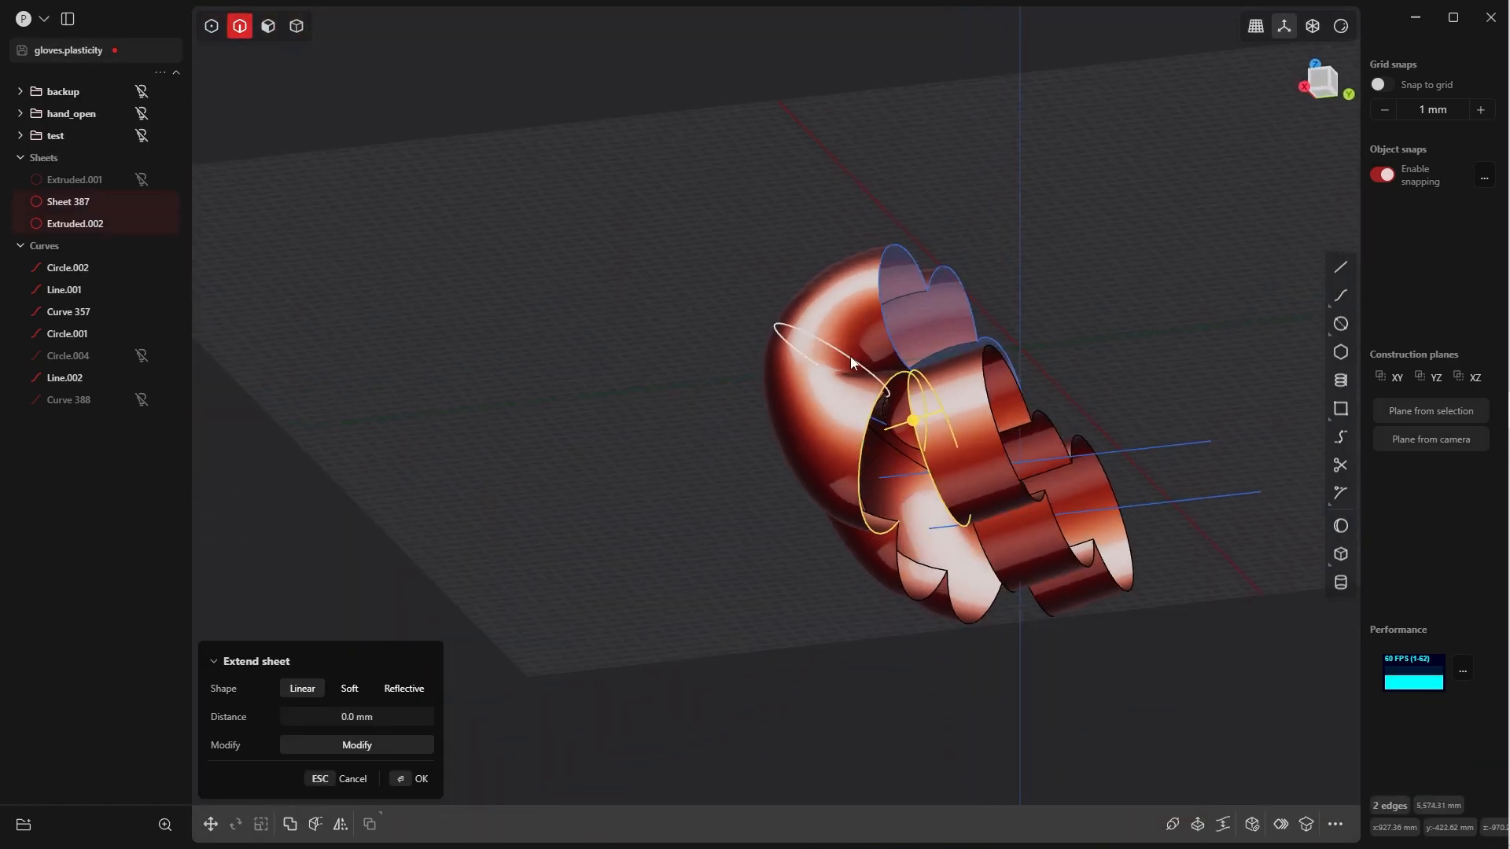
key("shift+l")
middle_click_drag(844, 370, 398, 782)
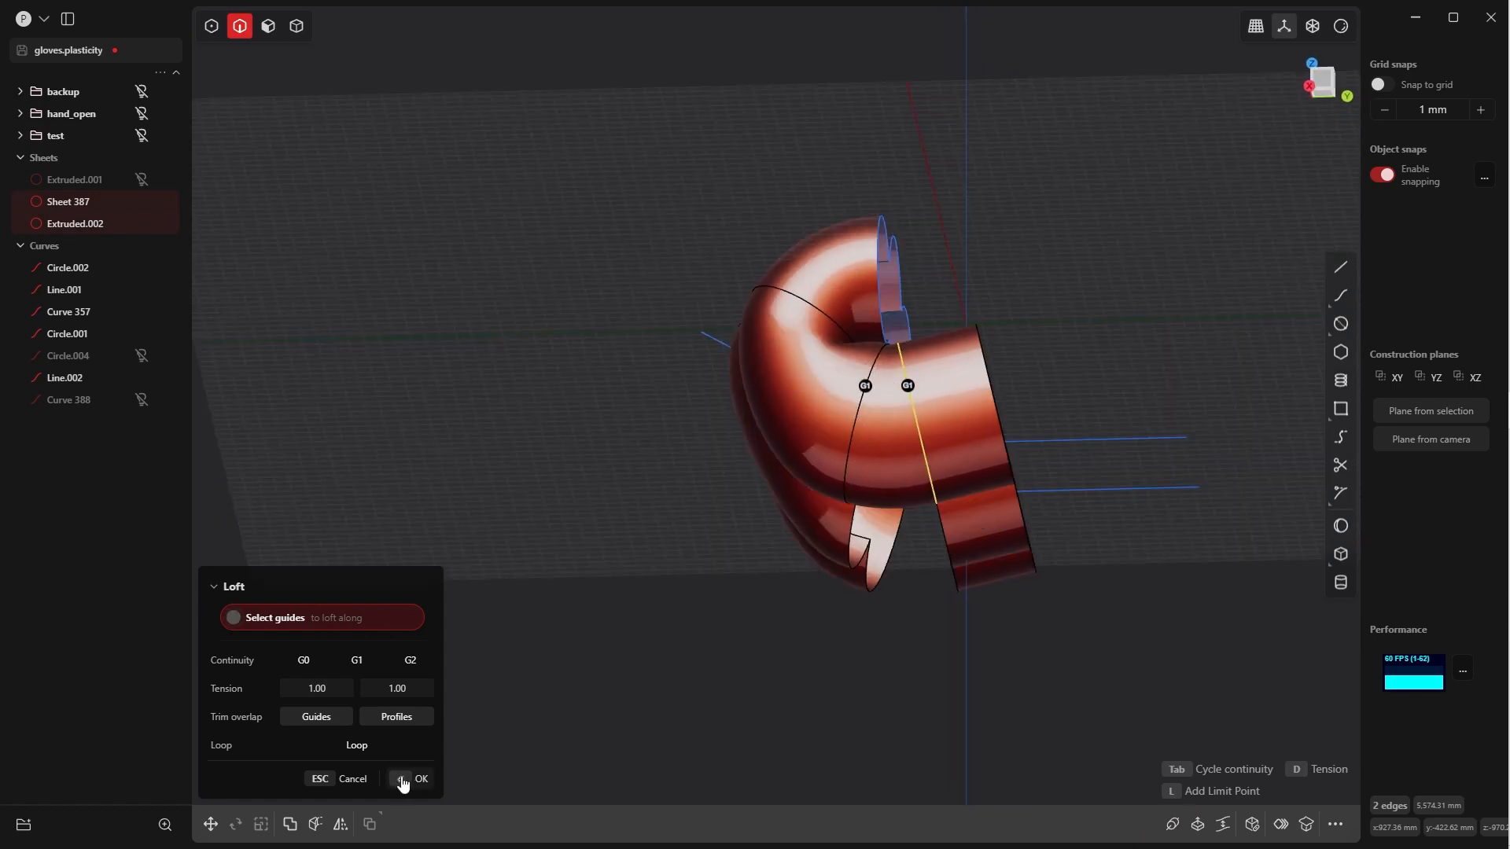
left_click(399, 780)
Mirror the lofted bridge sheet across the X axis onto the opposite outer finger
left_click(701, 714)
middle_click_drag(810, 621, 1028, 342)
key("4")
left_click(961, 439)
key("alt+x")
scroll(1027, 342, "down", 3)
left_click(899, 307)
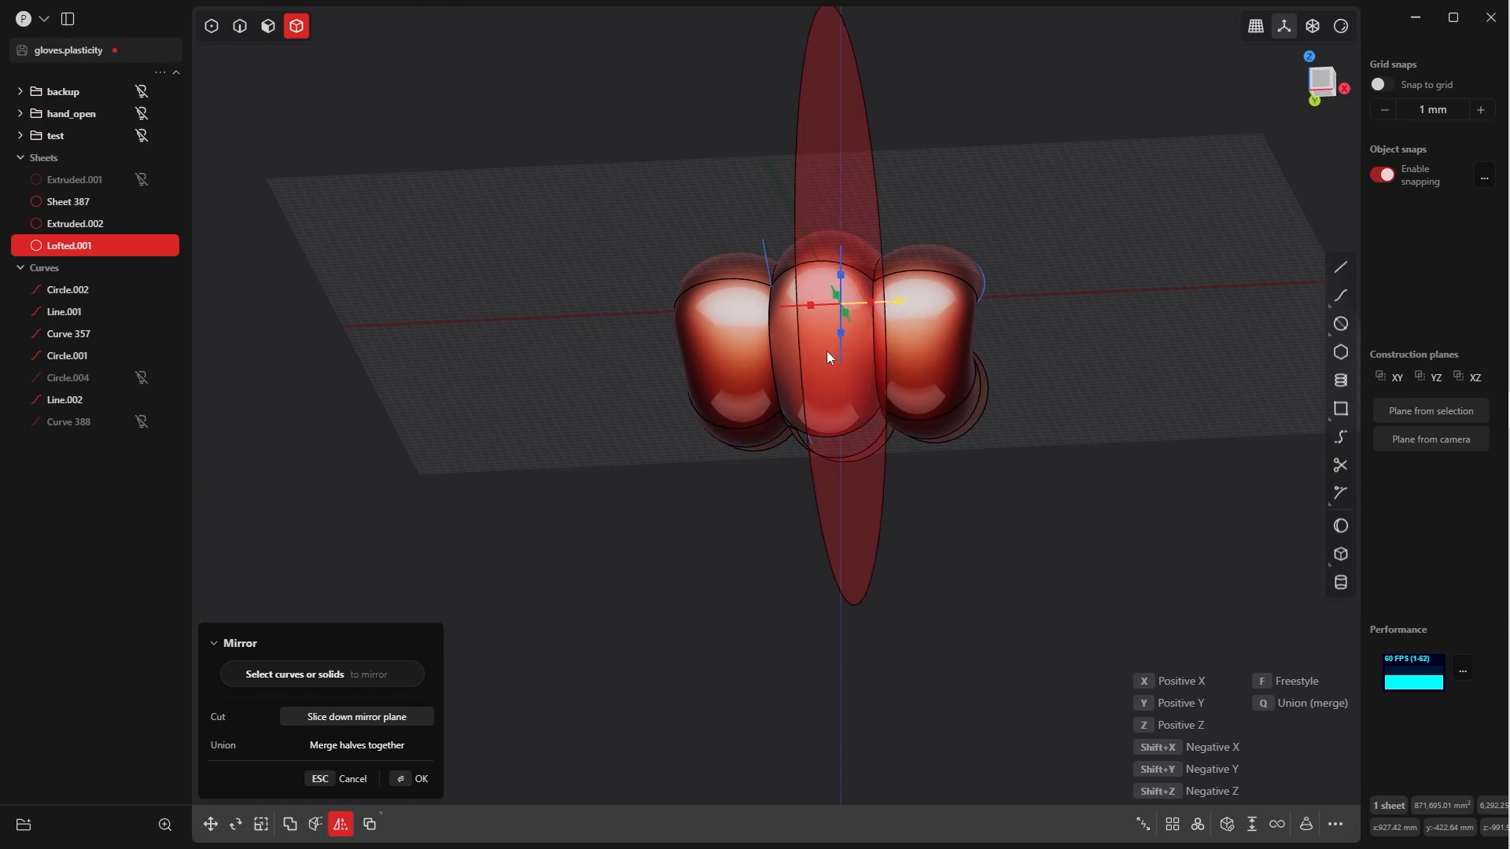
left_click(409, 779)
middle_click_drag(787, 554, 653, 439)
scroll(866, 359, "up", 5)
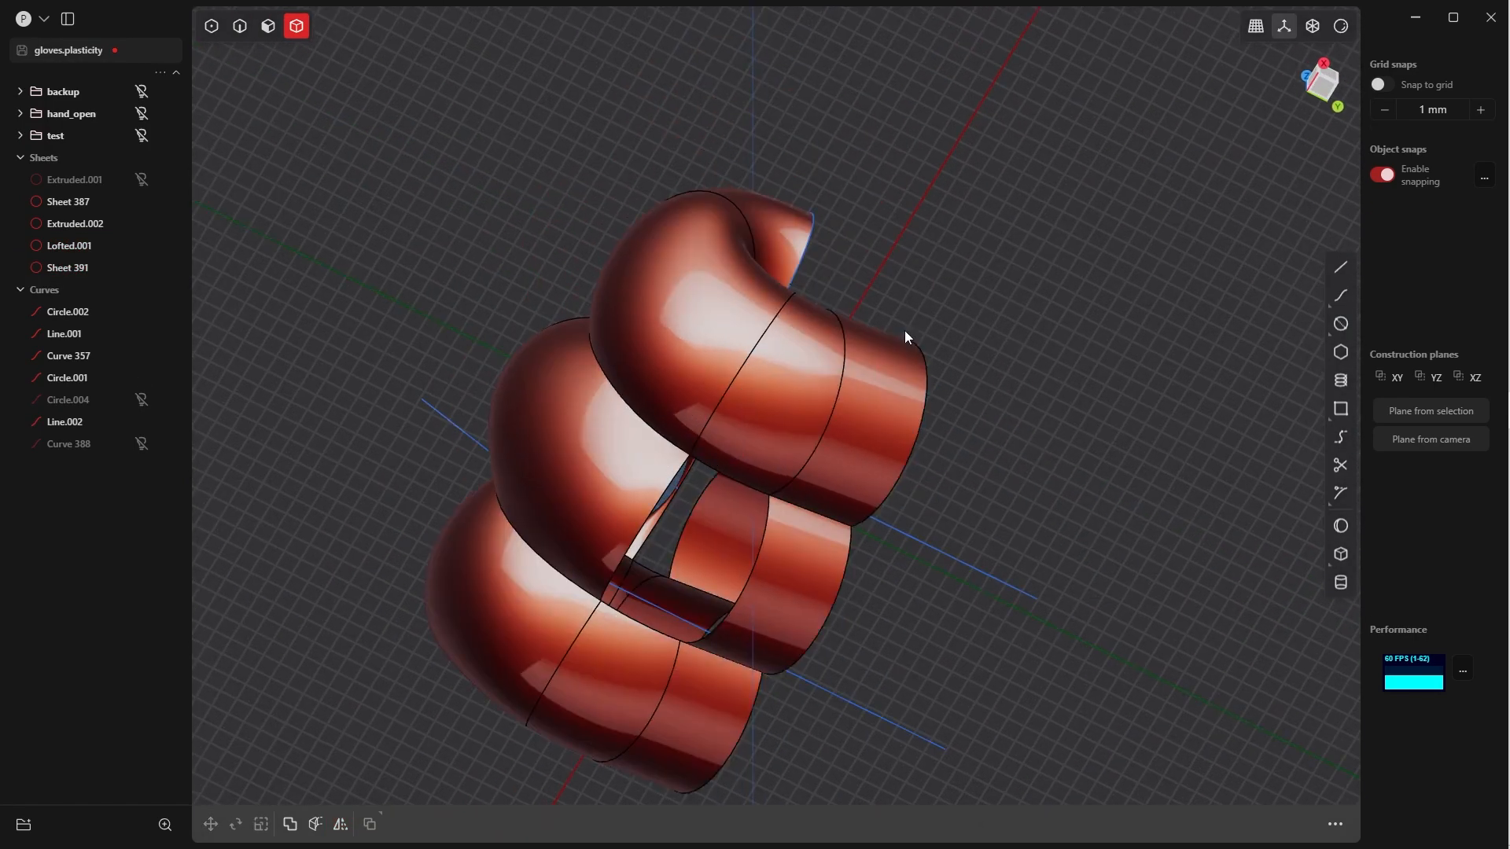
left_click(868, 417)
left_click(863, 420, "shift")
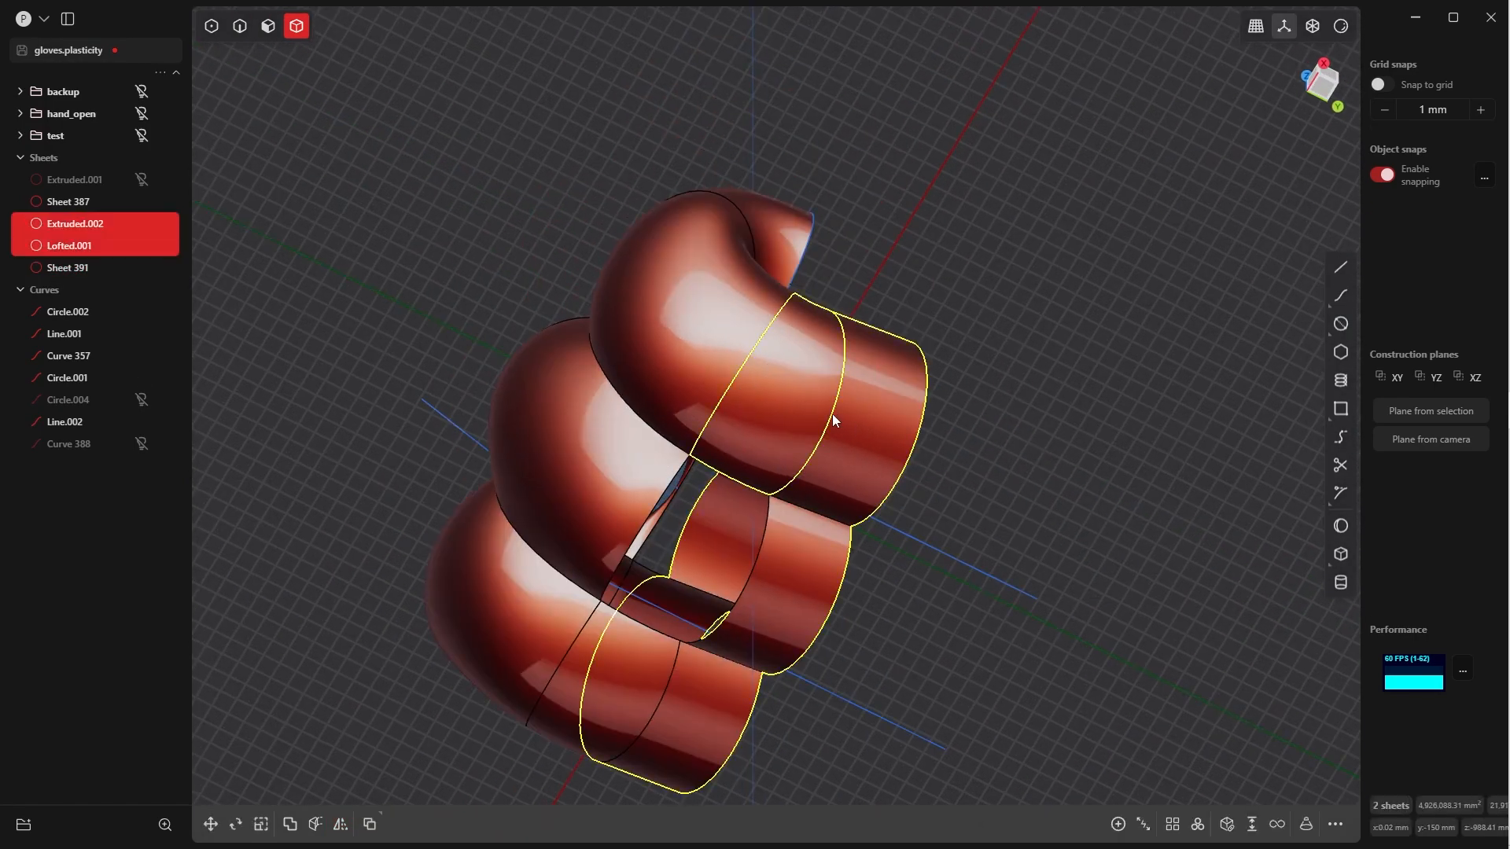
middle_click_drag(833, 413, 867, 346)
left_click(917, 282)
Select the middle finger's inner arched opening edge, in the gap between the two lofted bridges
middle_click_drag(912, 282, 905, 490)
scroll(917, 532, "up", 4)
key("2")
left_click(808, 498)
key("shift+e")
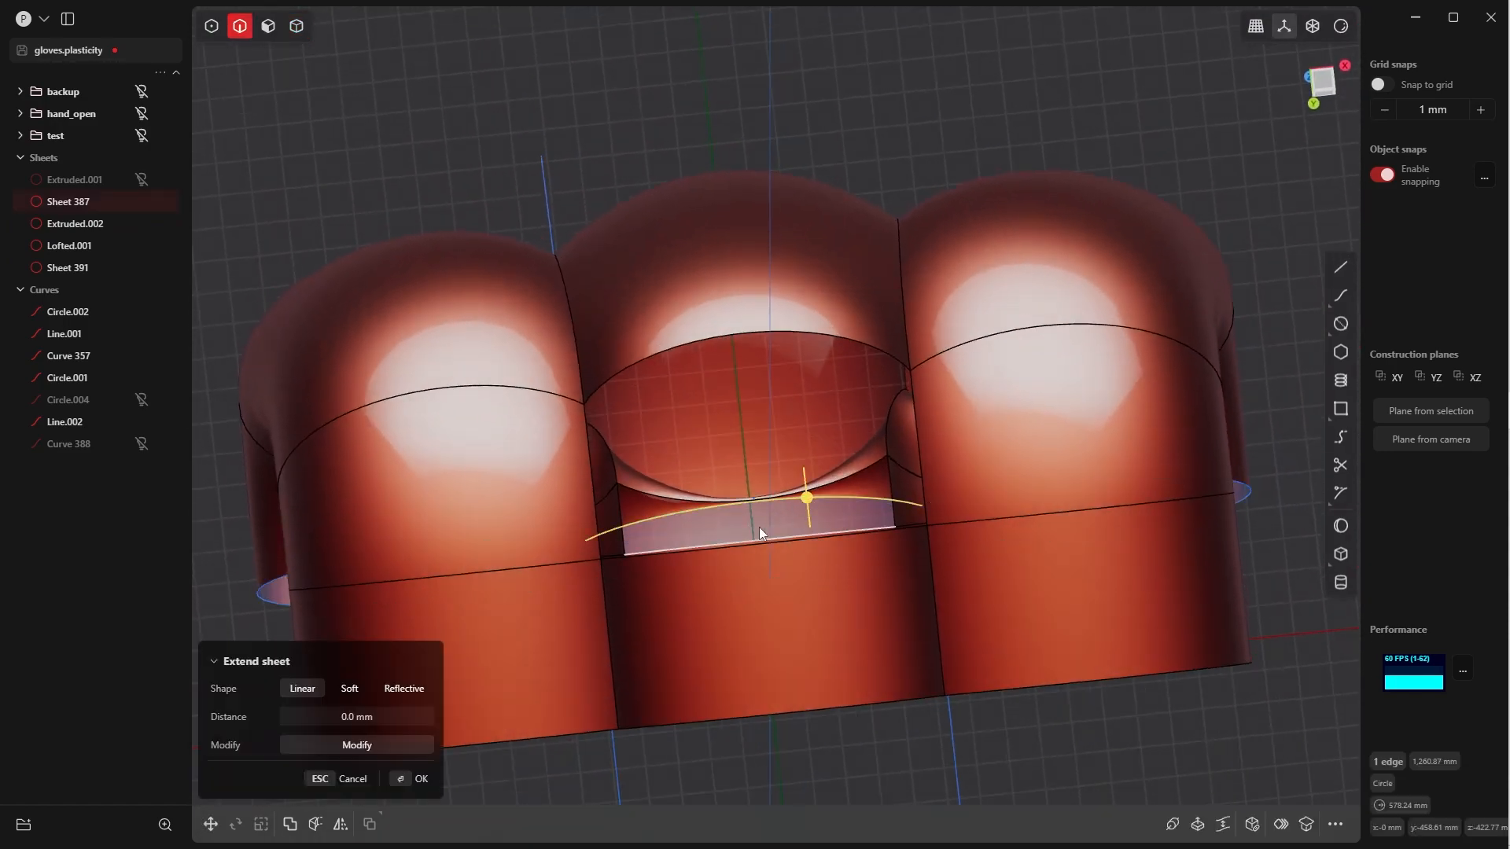
middle_click_drag(706, 621, 841, 464)
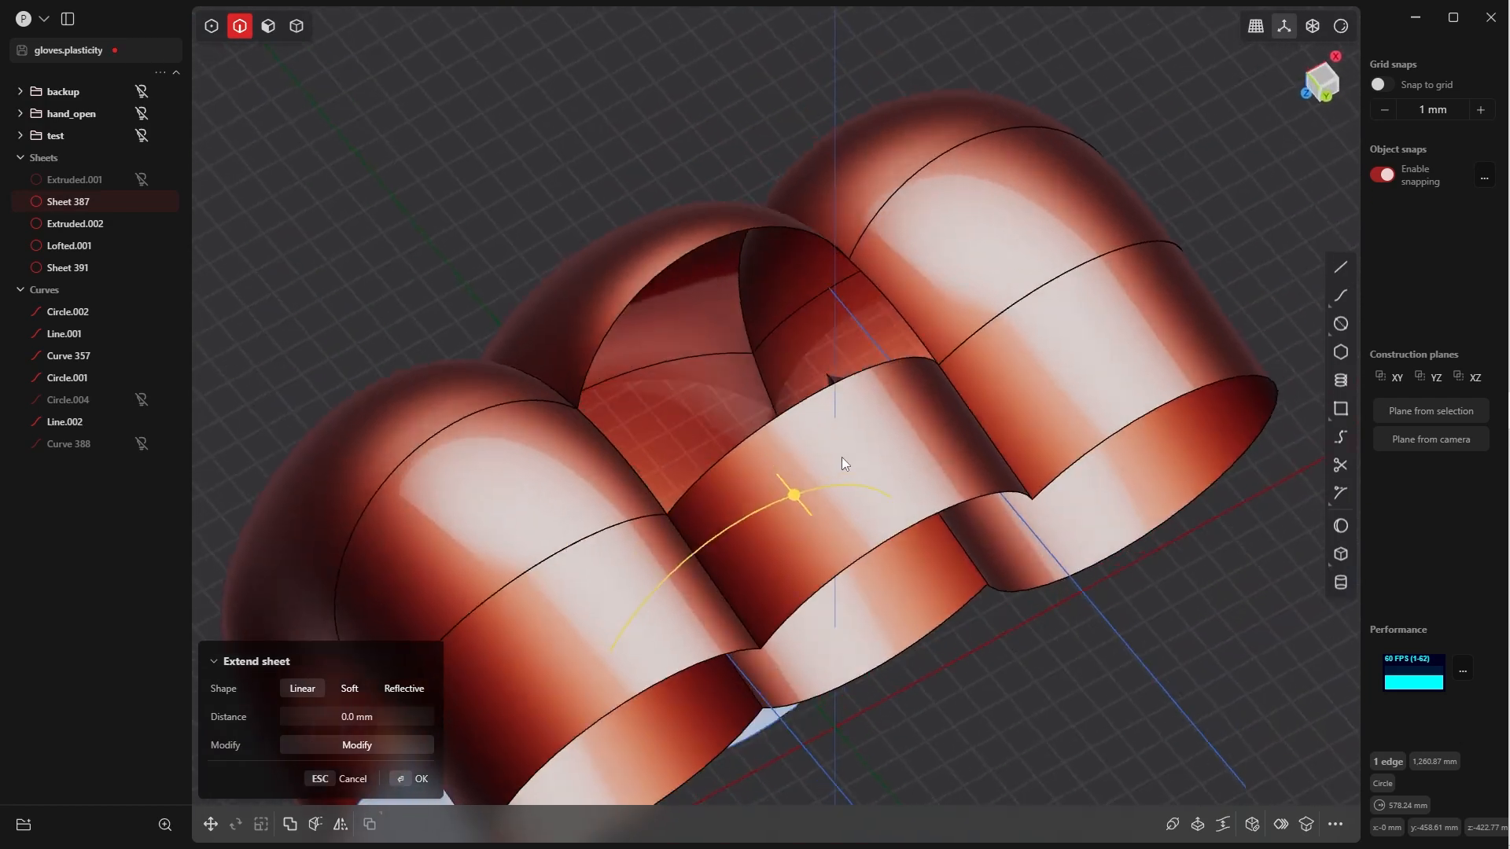
Hide the Circle.002 curve that outlines the opening across the three fingers
scroll(841, 459, "down", 8)
middle_click_drag(814, 184, 823, 543)
scroll(823, 543, "up", 6)
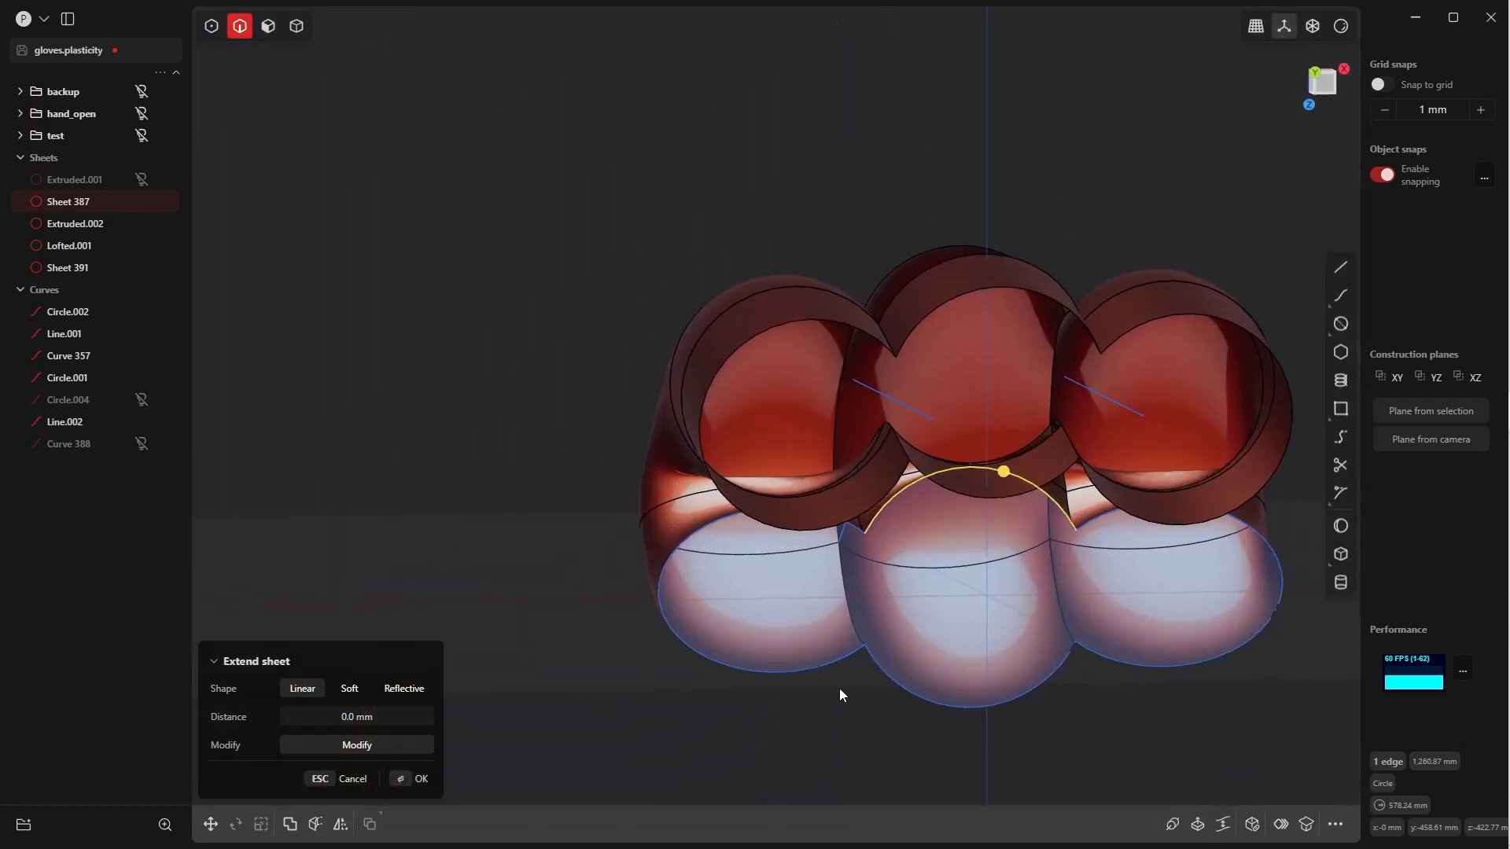
left_click(817, 518)
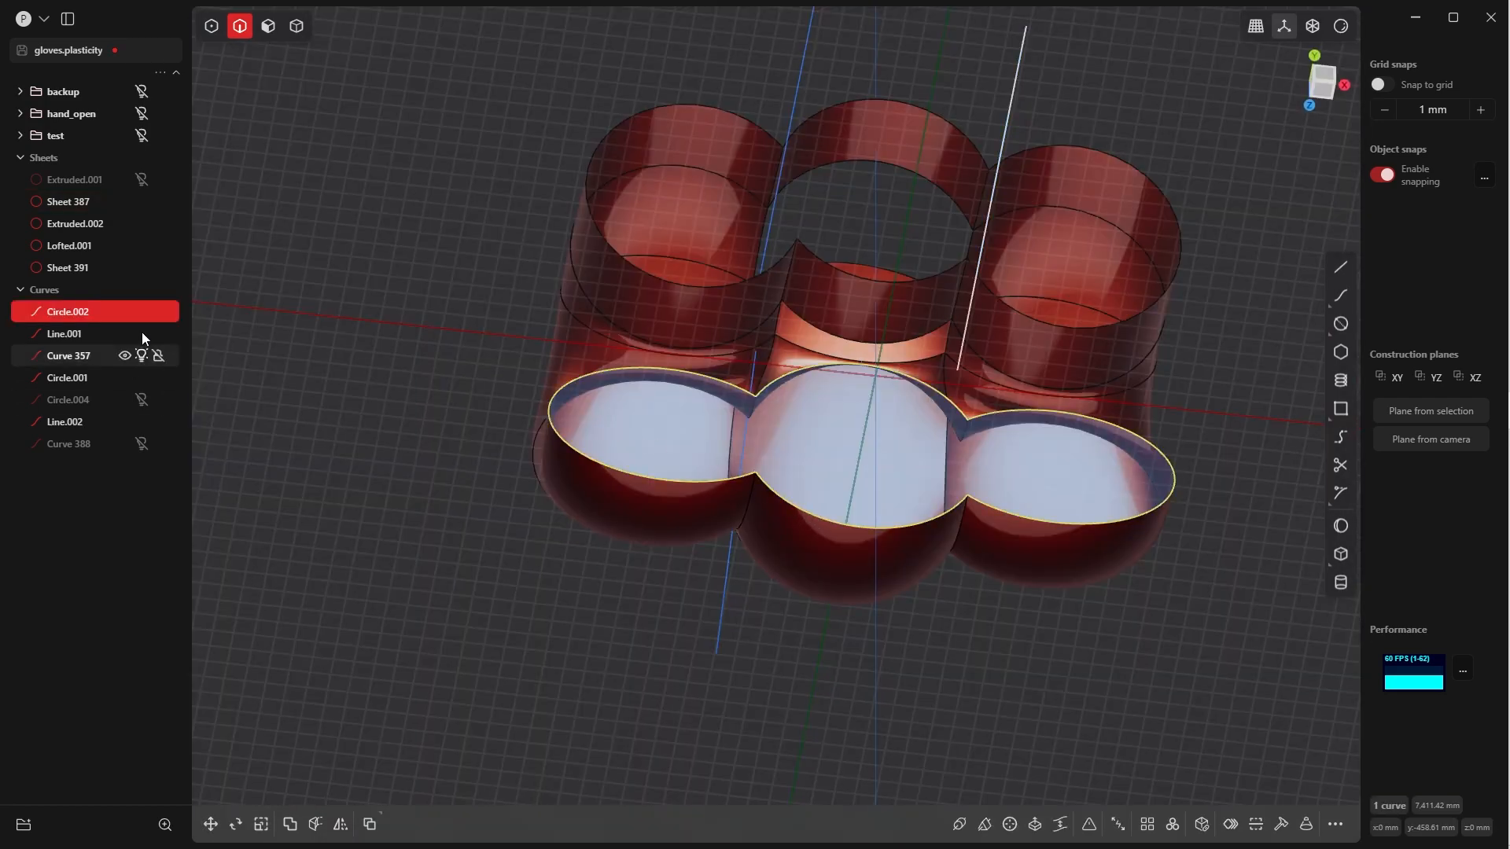
left_click(142, 311)
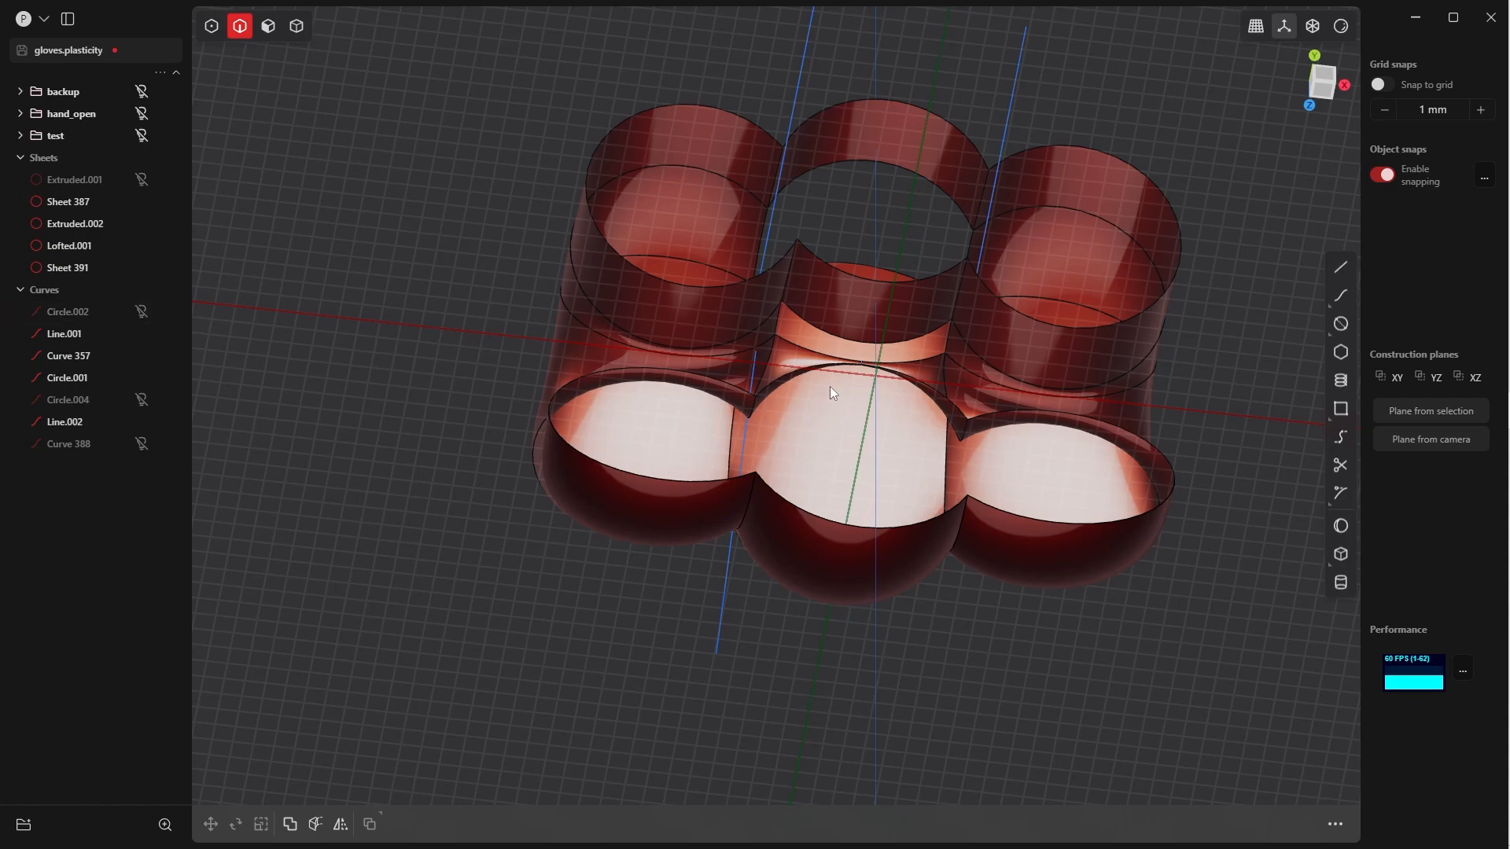
key("grave")
left_click(842, 401)
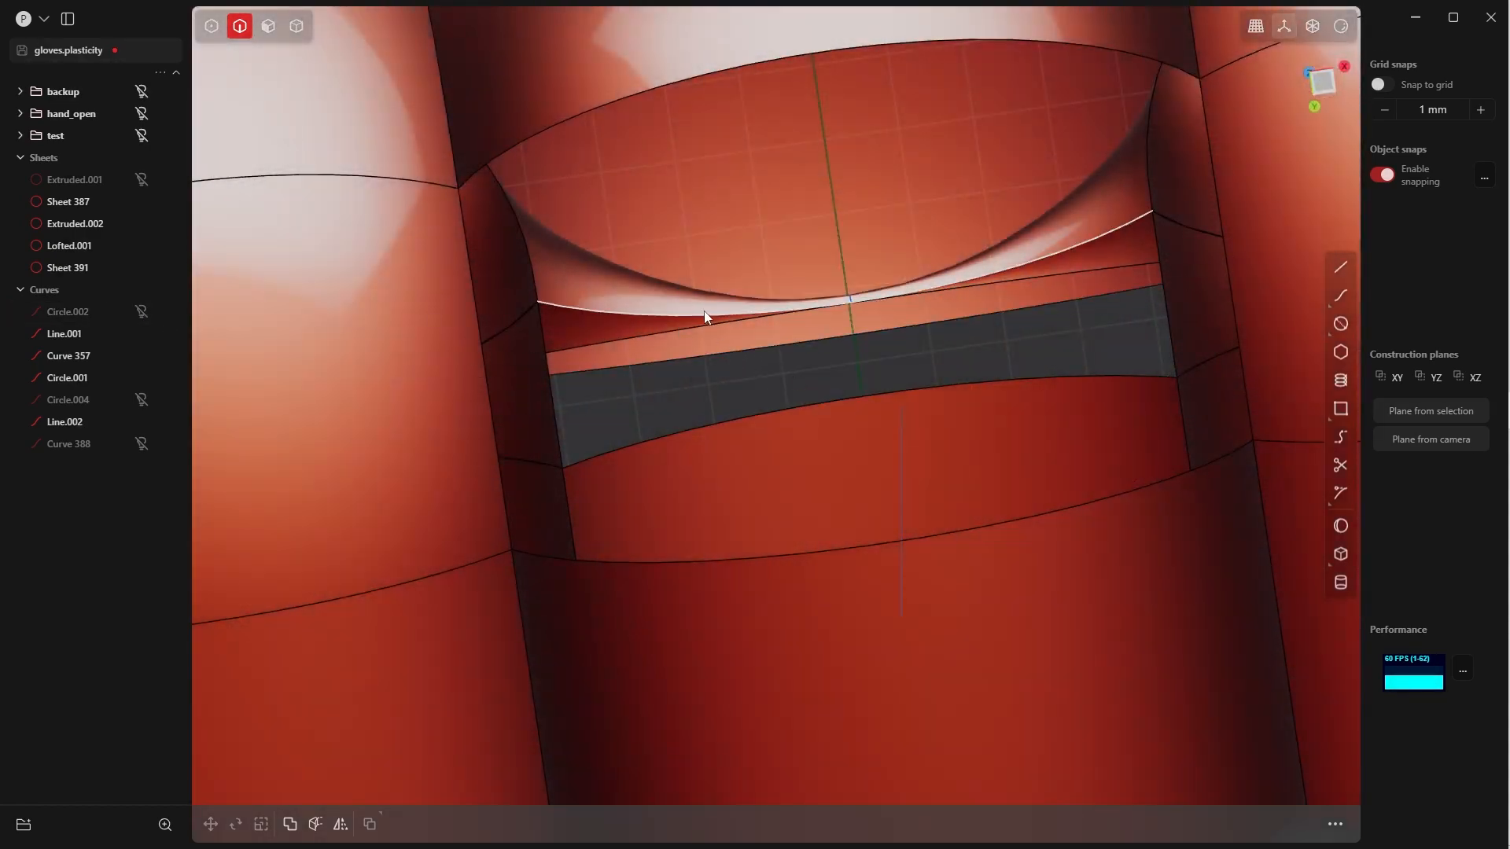
left_click(705, 316)
middle_click_drag(786, 339, 863, 397)
scroll(828, 397, "down", 6)
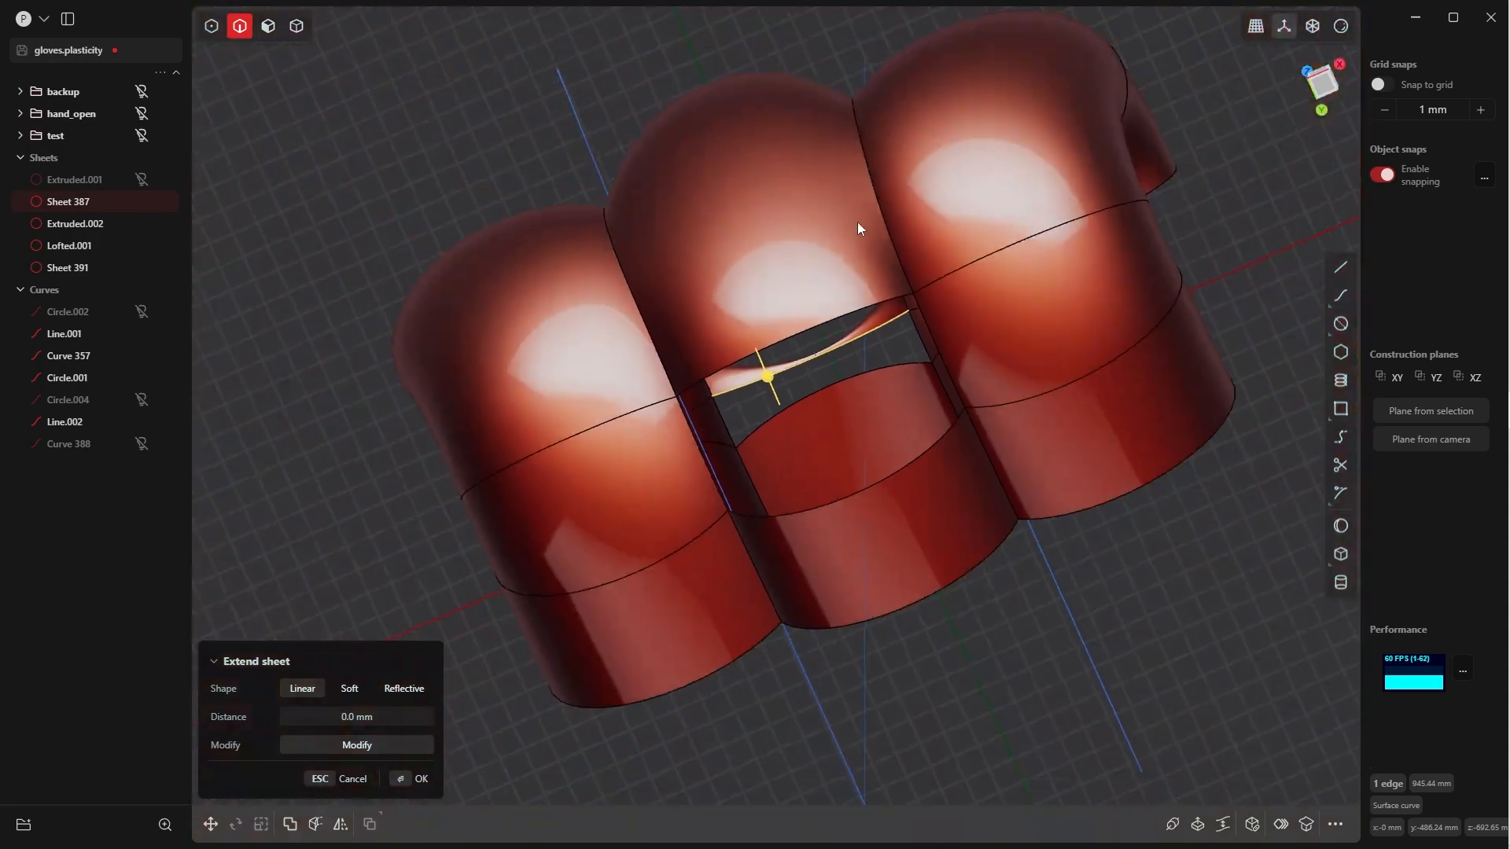
middle_click_drag(857, 228, 875, 673)
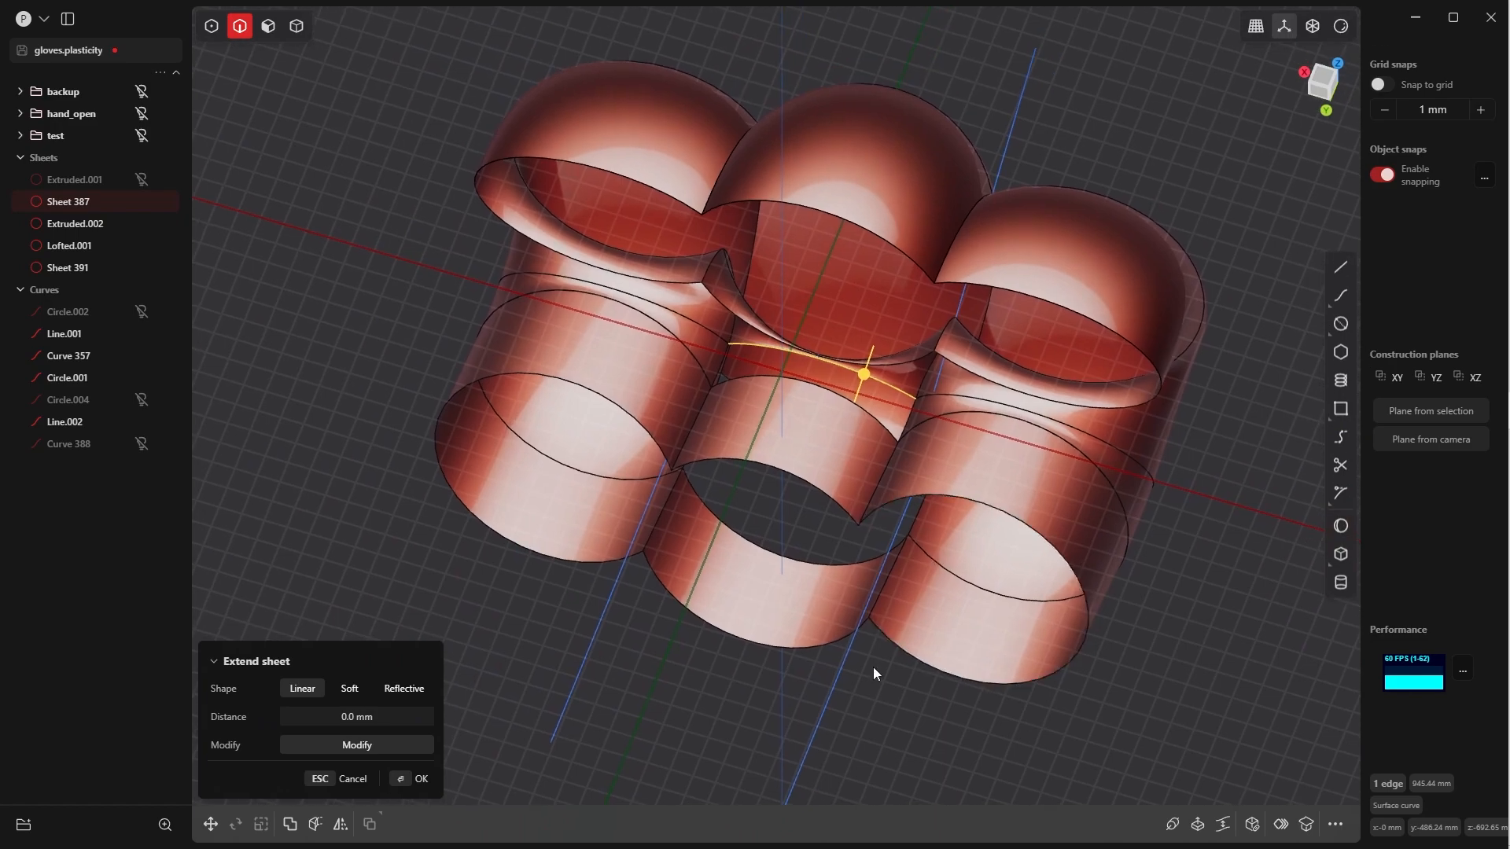
key("Escape")
Loft a surface with G1 continuity between the two facing curved edges of the gap on the middle finger's inner side
middle_click_drag(631, 709, 793, 621)
left_click(793, 621)
scroll(895, 392, "down", 10)
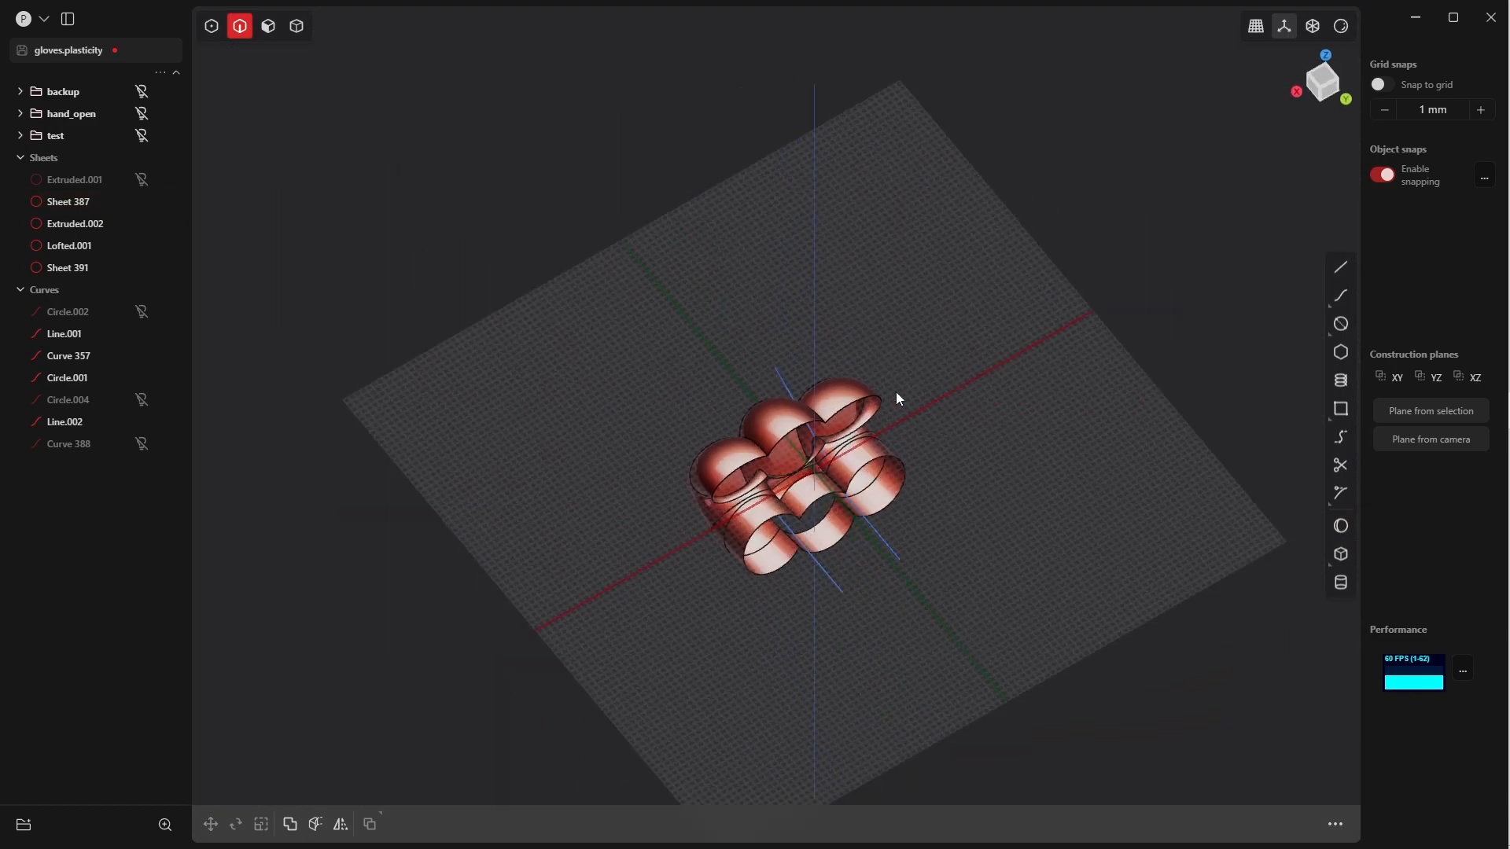
middle_click_drag(895, 392, 795, 375)
scroll(802, 451, "up", 10)
scroll(889, 598, "down", 2)
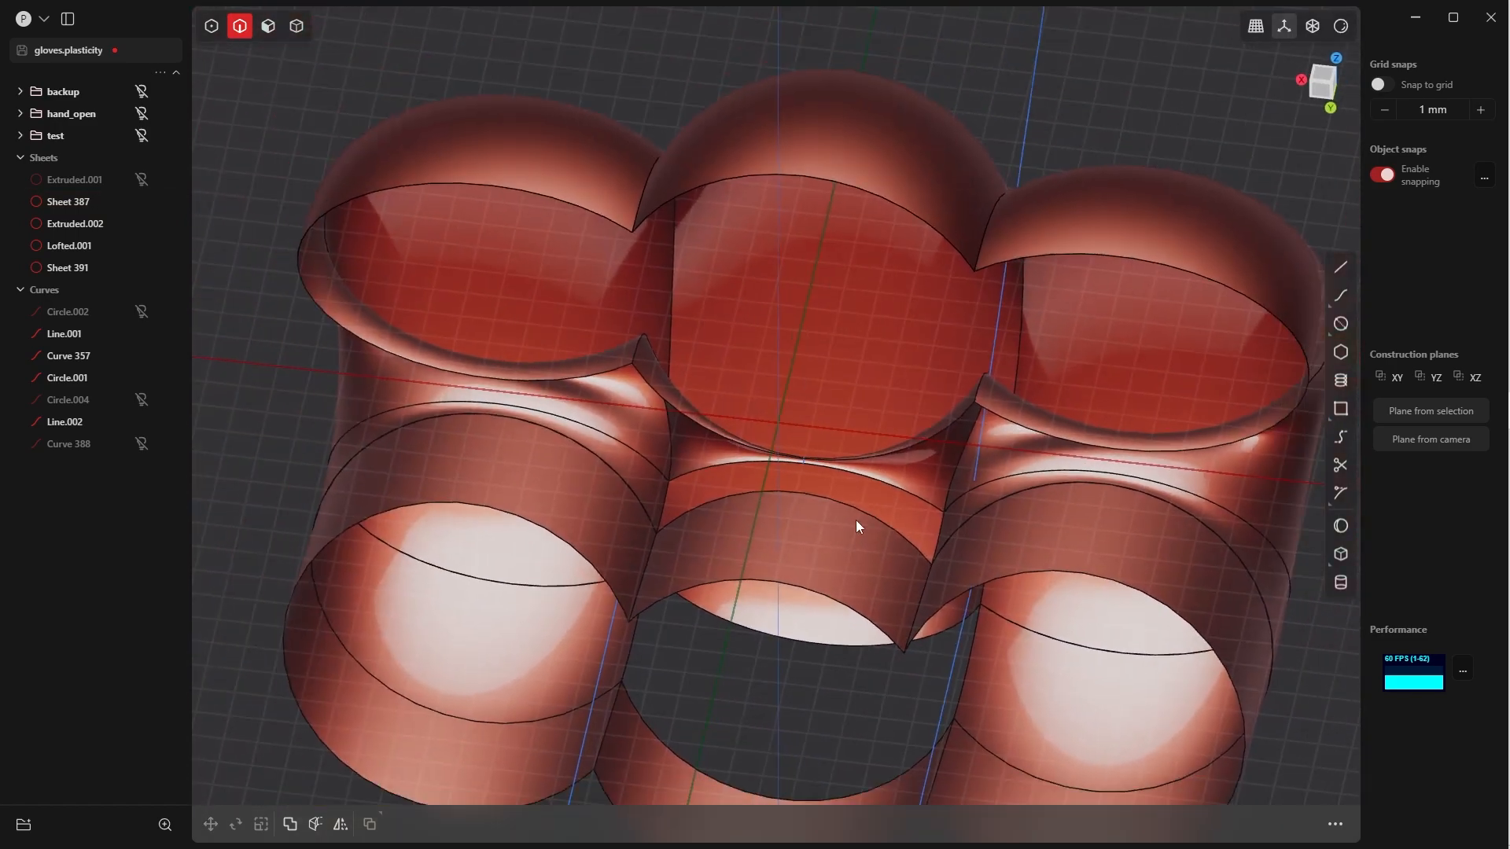
scroll(858, 525, "up", 4)
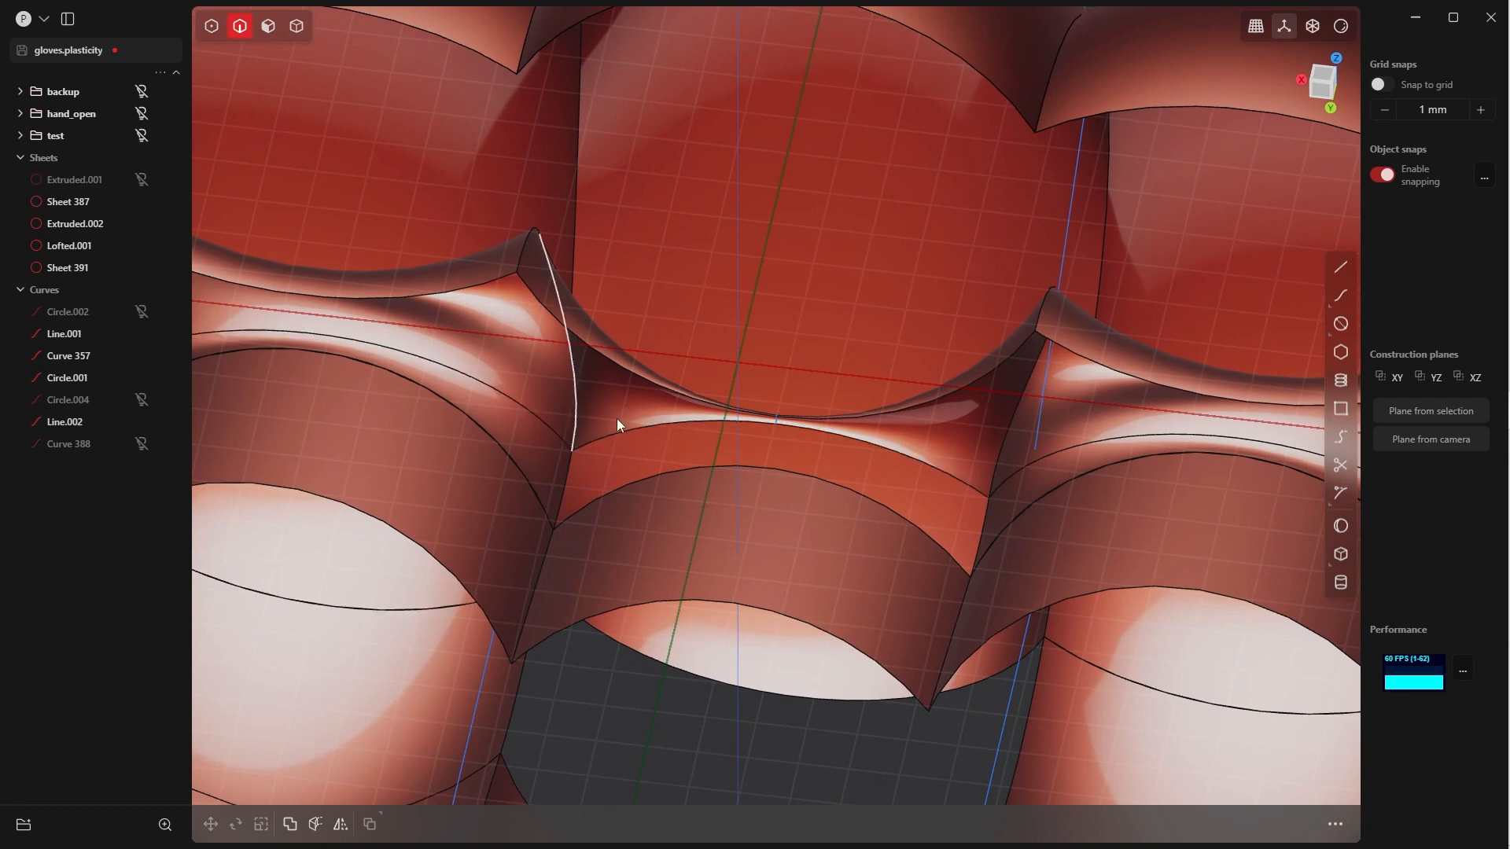
left_click(840, 435)
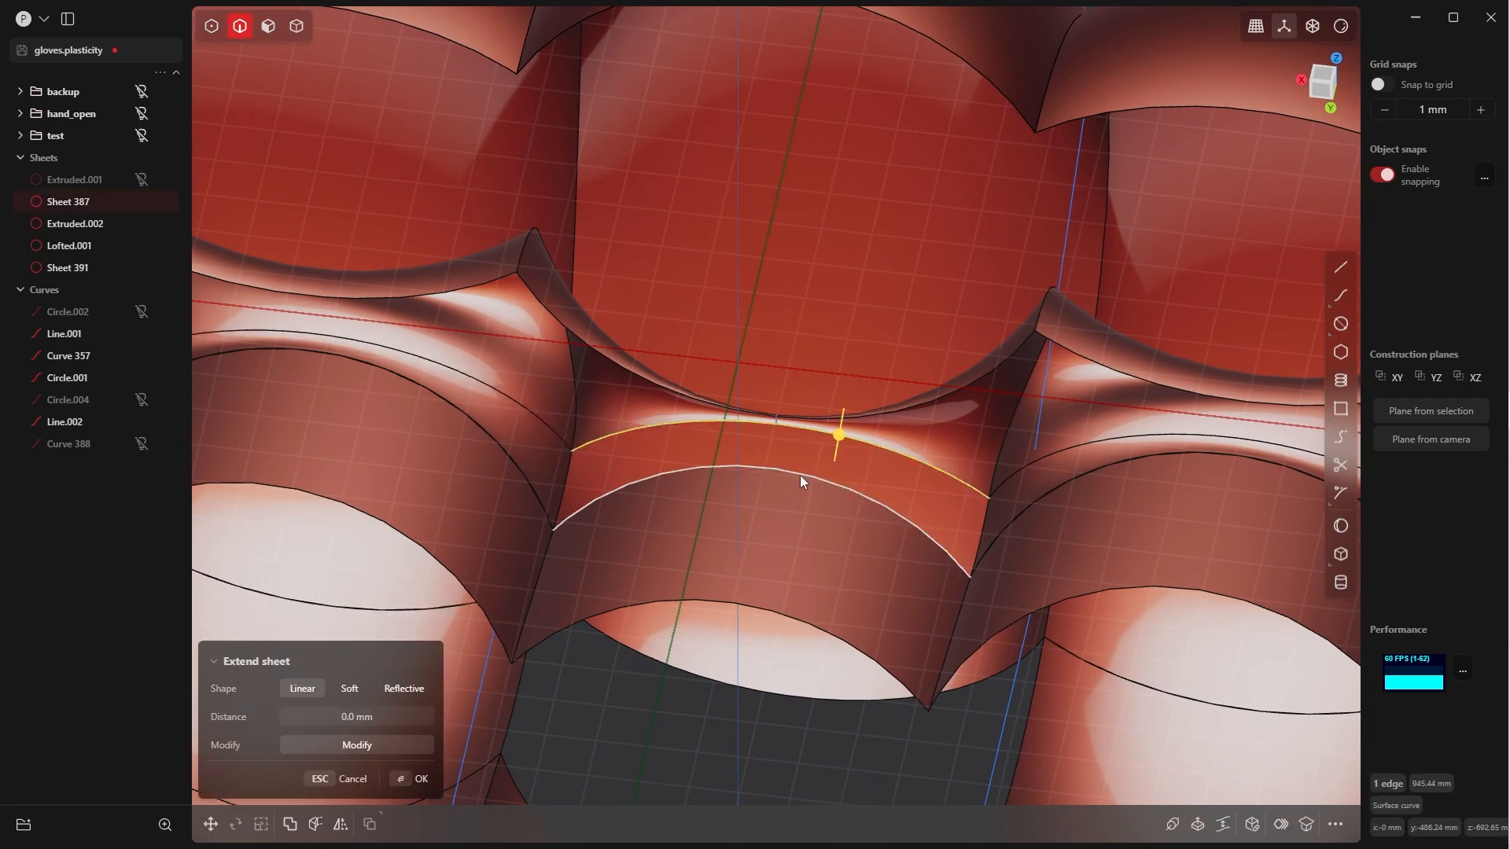
left_click(801, 476)
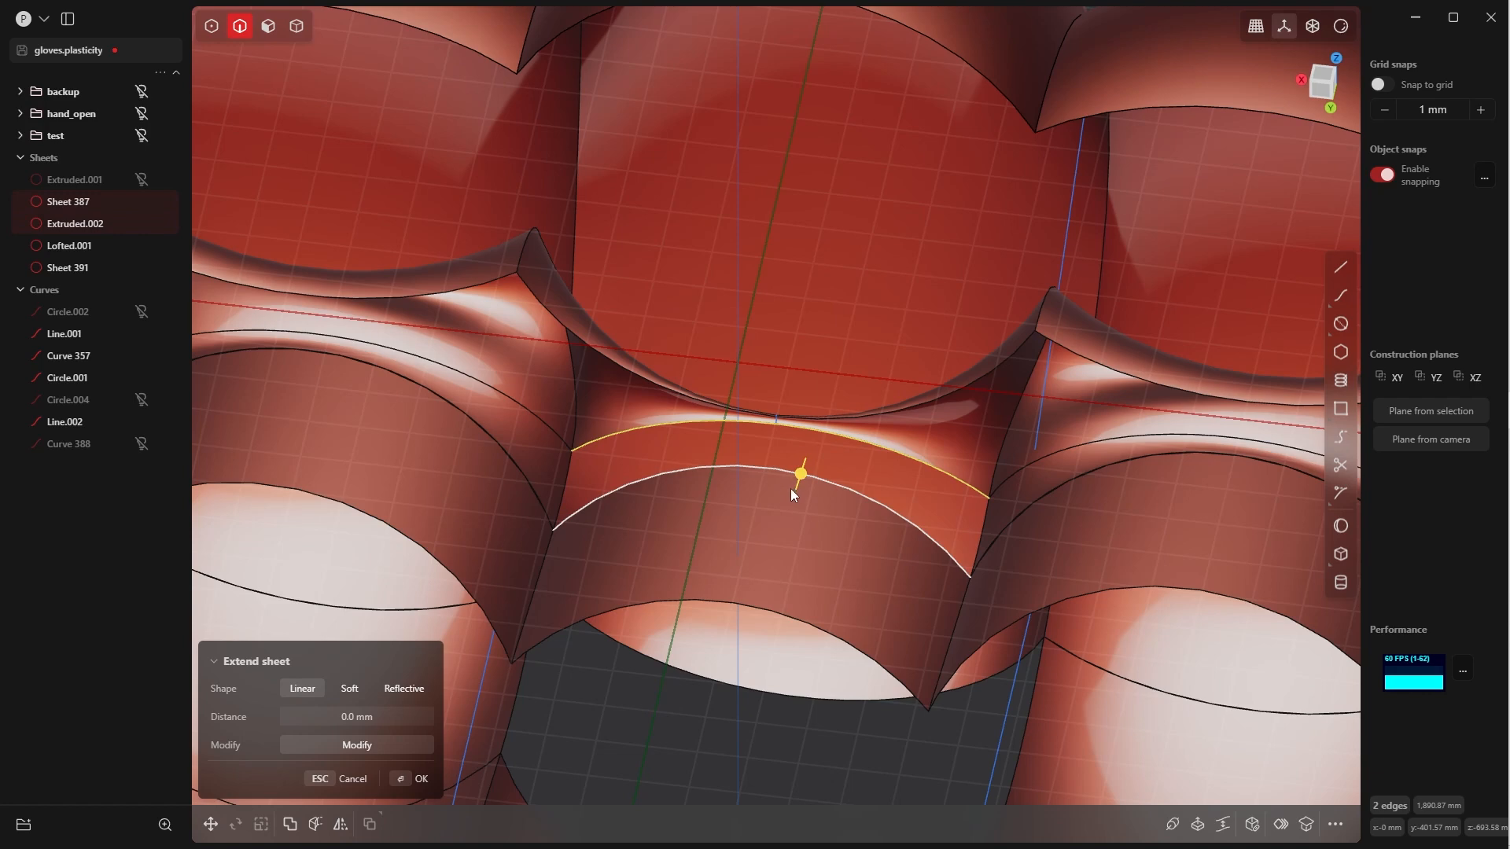
key("l")
middle_click_drag(804, 484, 696, 489)
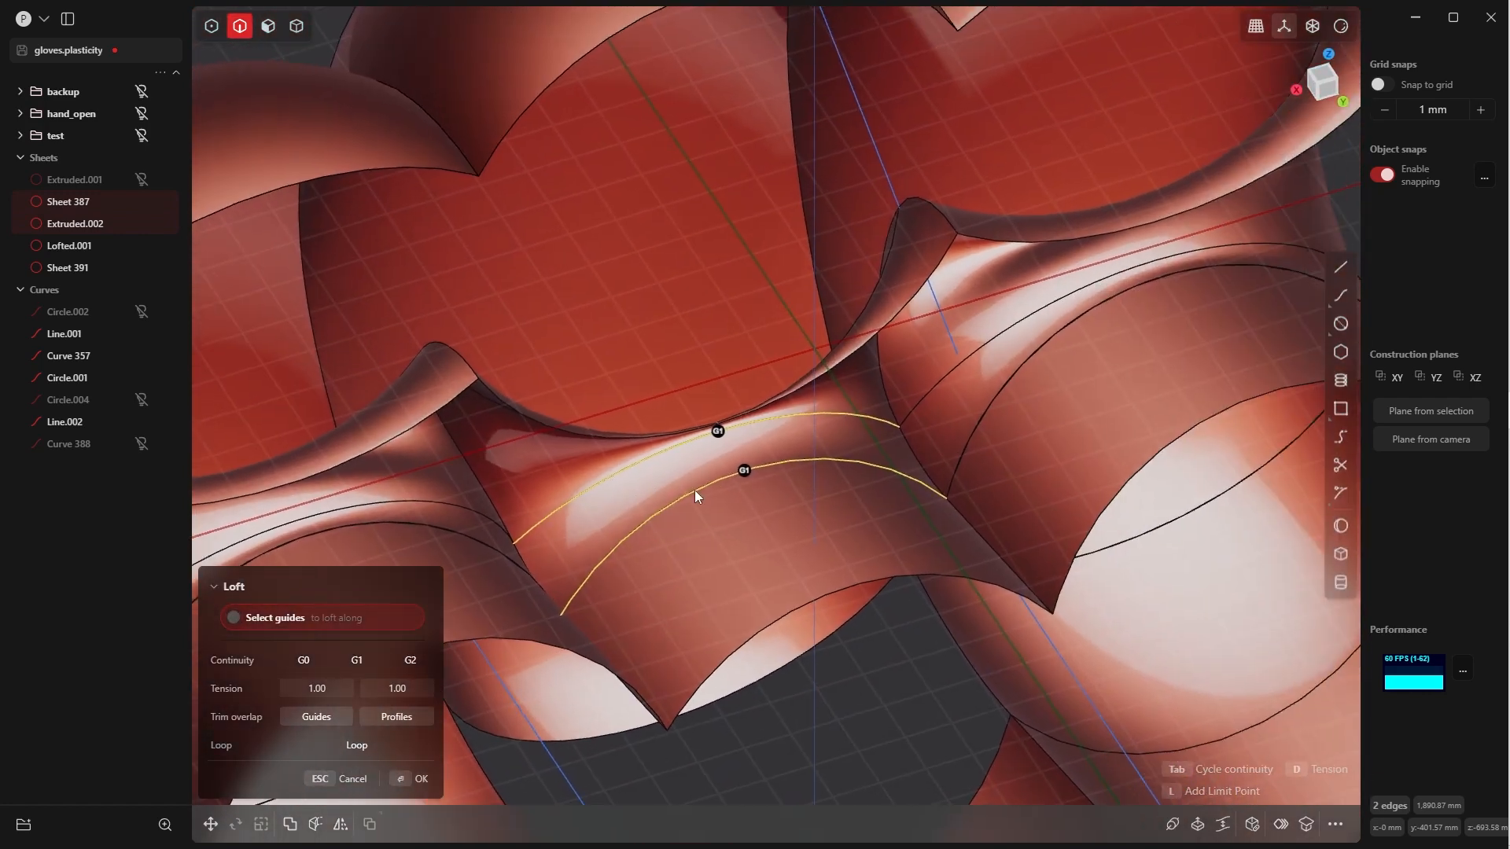
Add the gap's two side edges as loft guides with G0 continuity and complete the loft
left_click(919, 457)
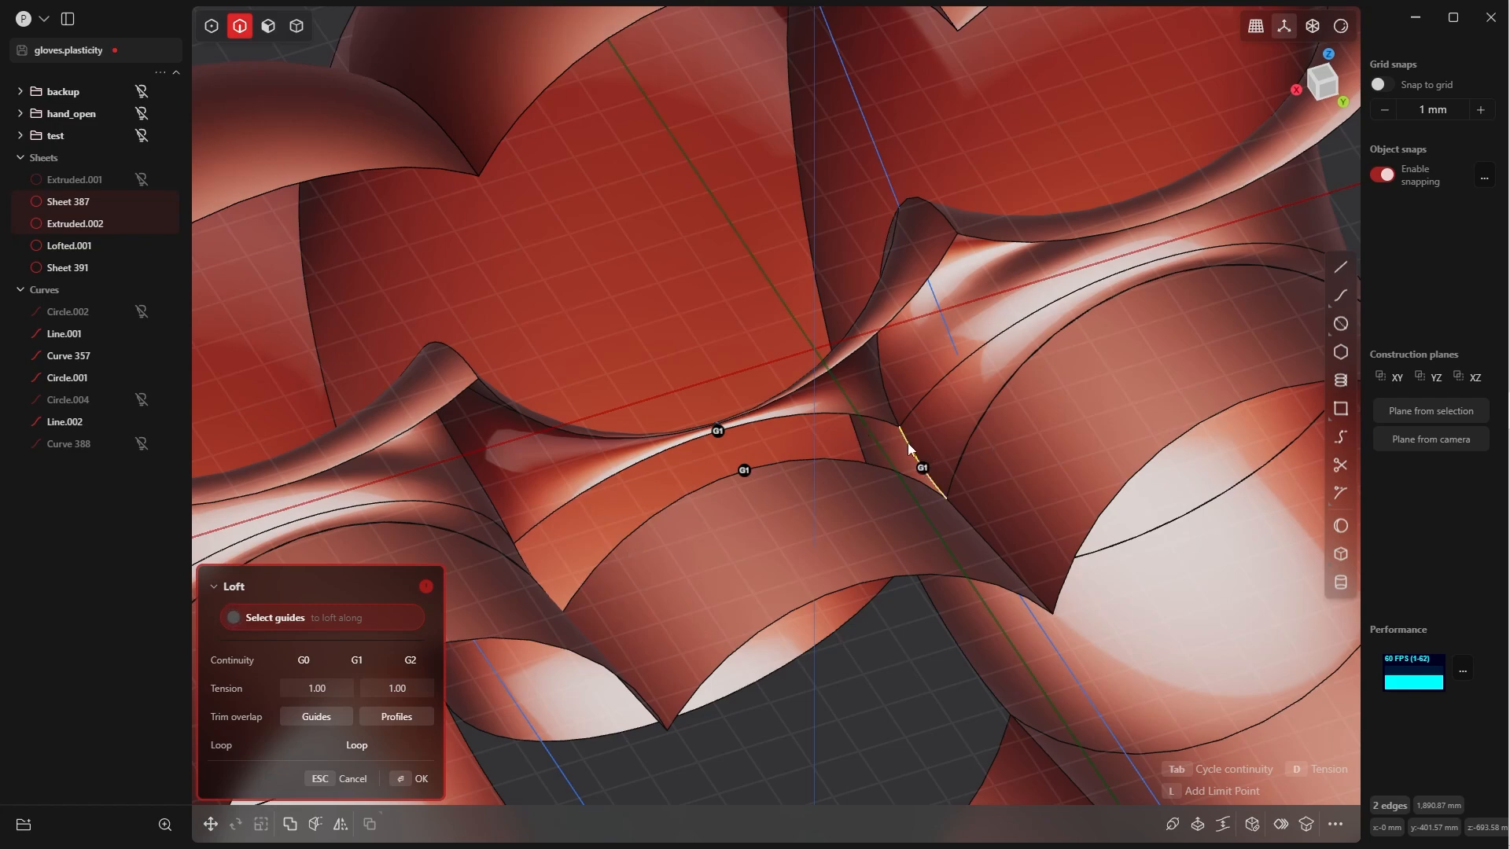
middle_click_drag(668, 492, 917, 354)
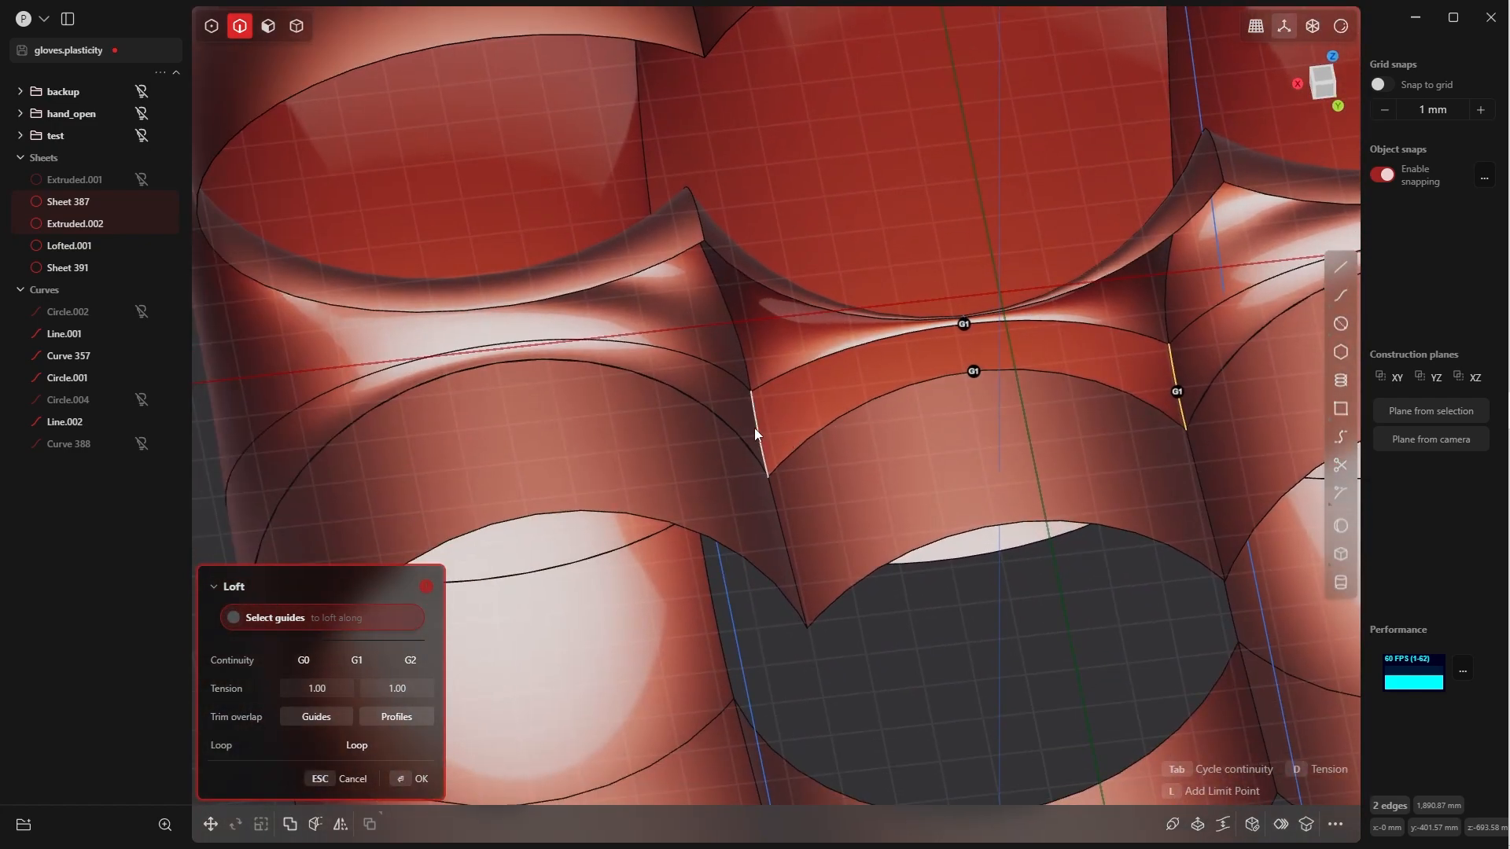
mouse_move(753, 432)
middle_mouse_down()
mouse_move(721, 441)
mouse_move(774, 432)
middle_mouse_up()
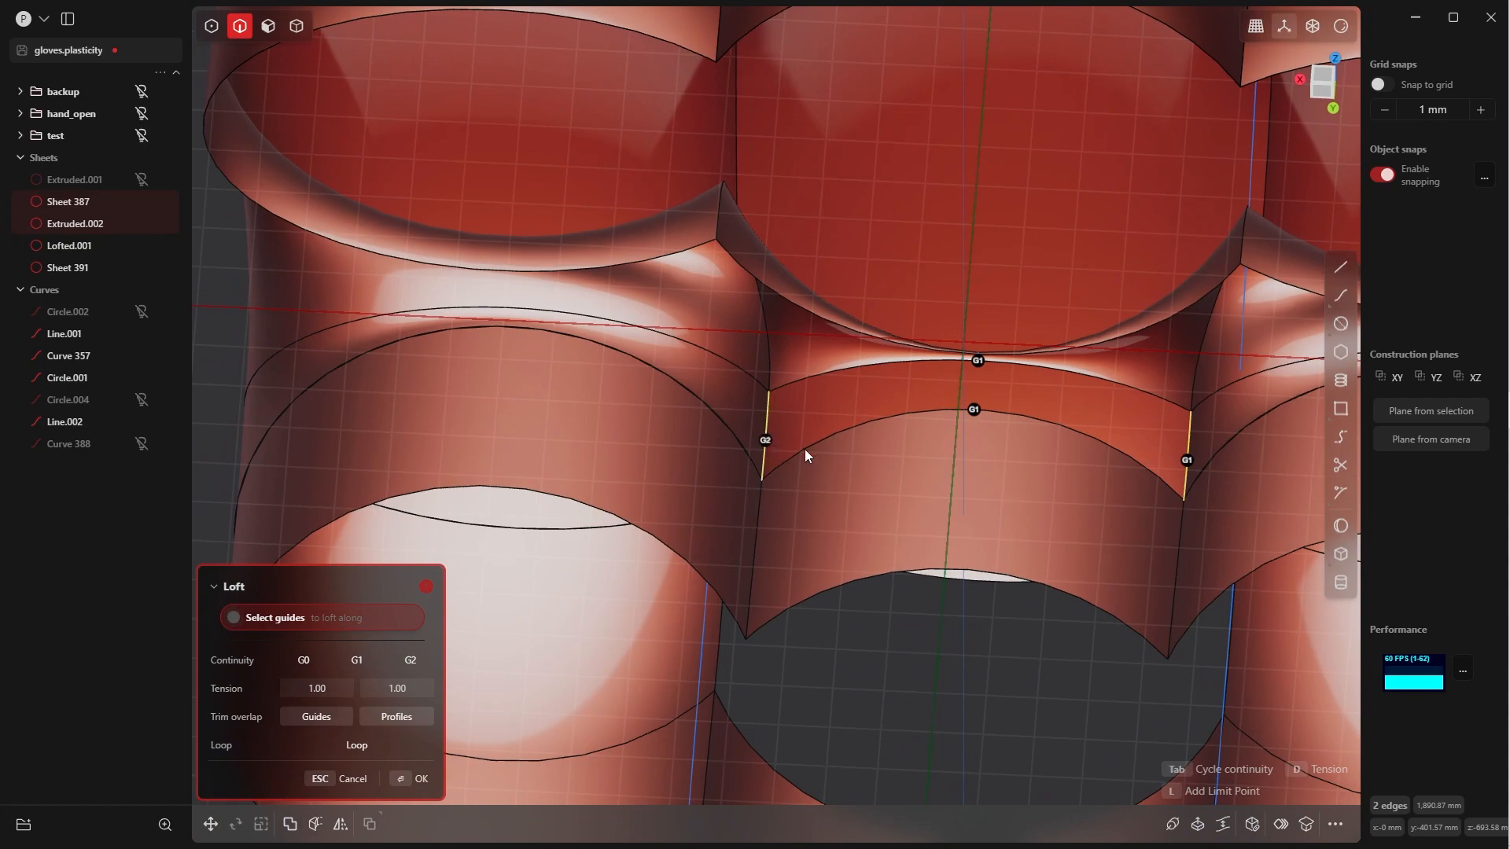
left_click(764, 439)
left_click(1188, 457)
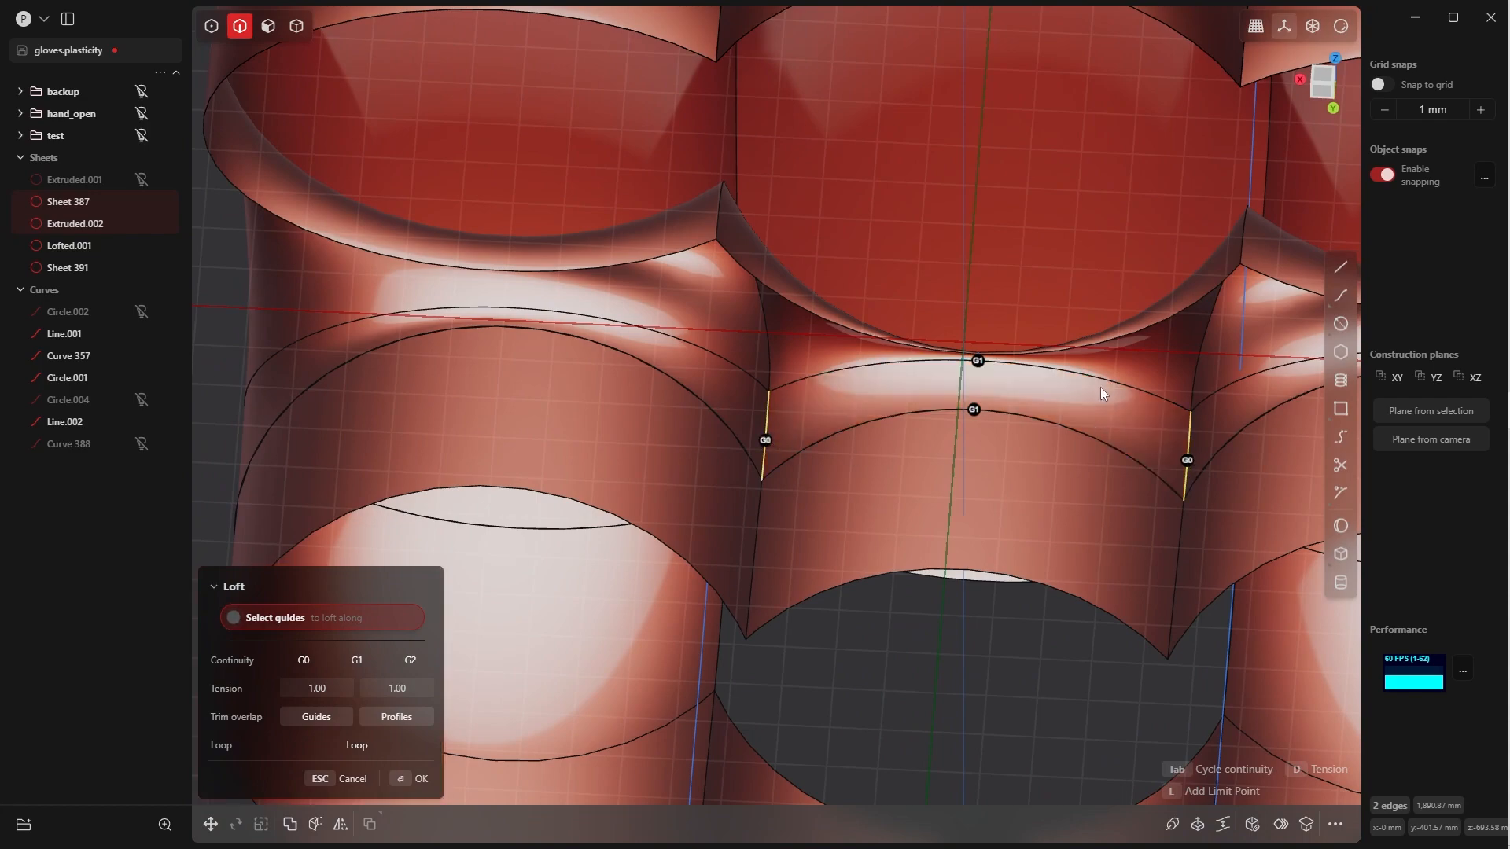
scroll(1101, 387, "down", 5)
middle_click_drag(1101, 387, 979, 291)
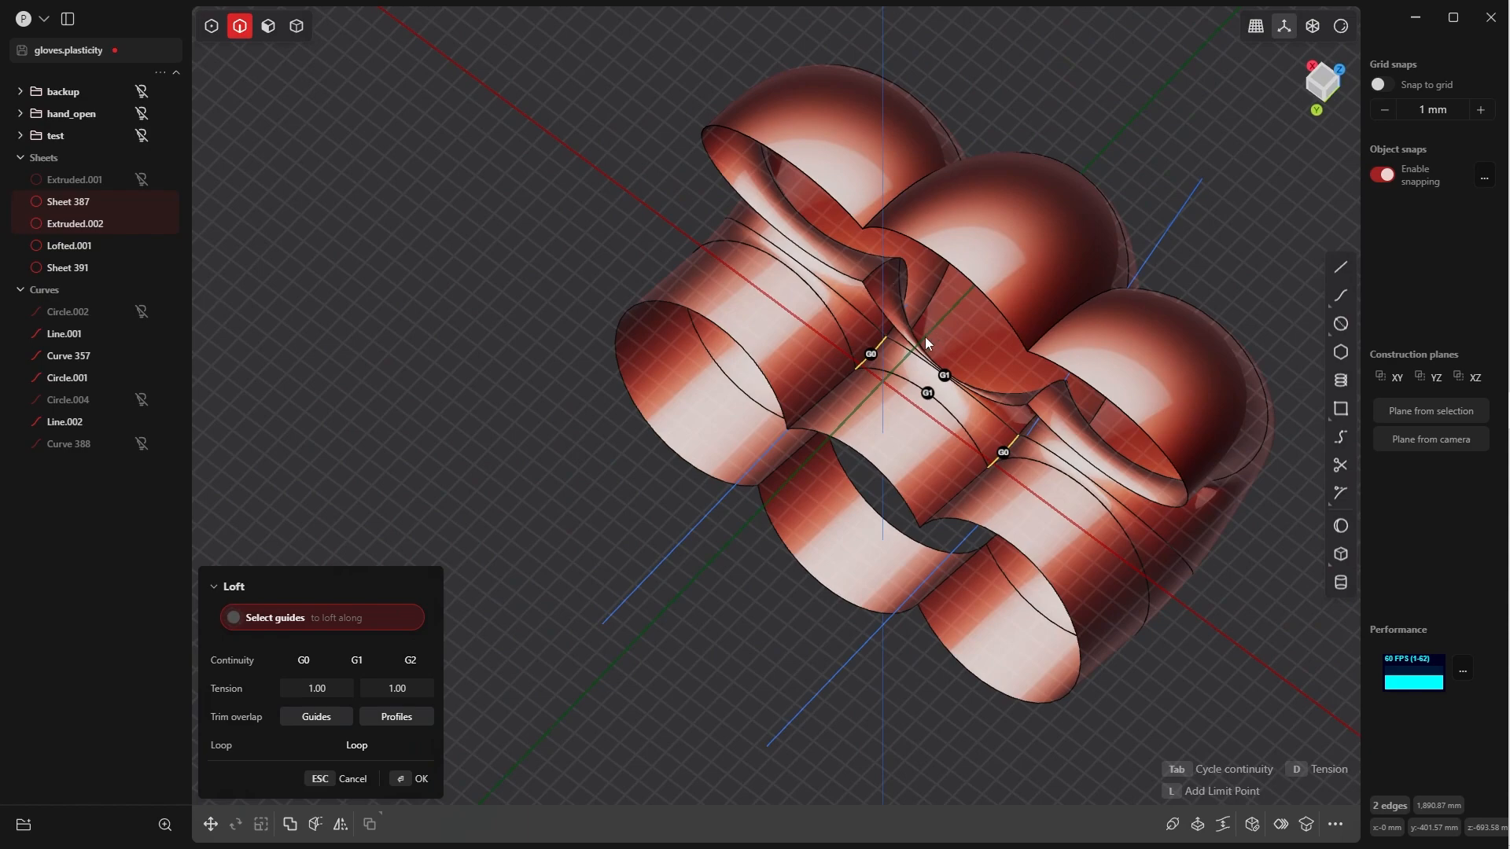
middle_click_drag(926, 343, 955, 272)
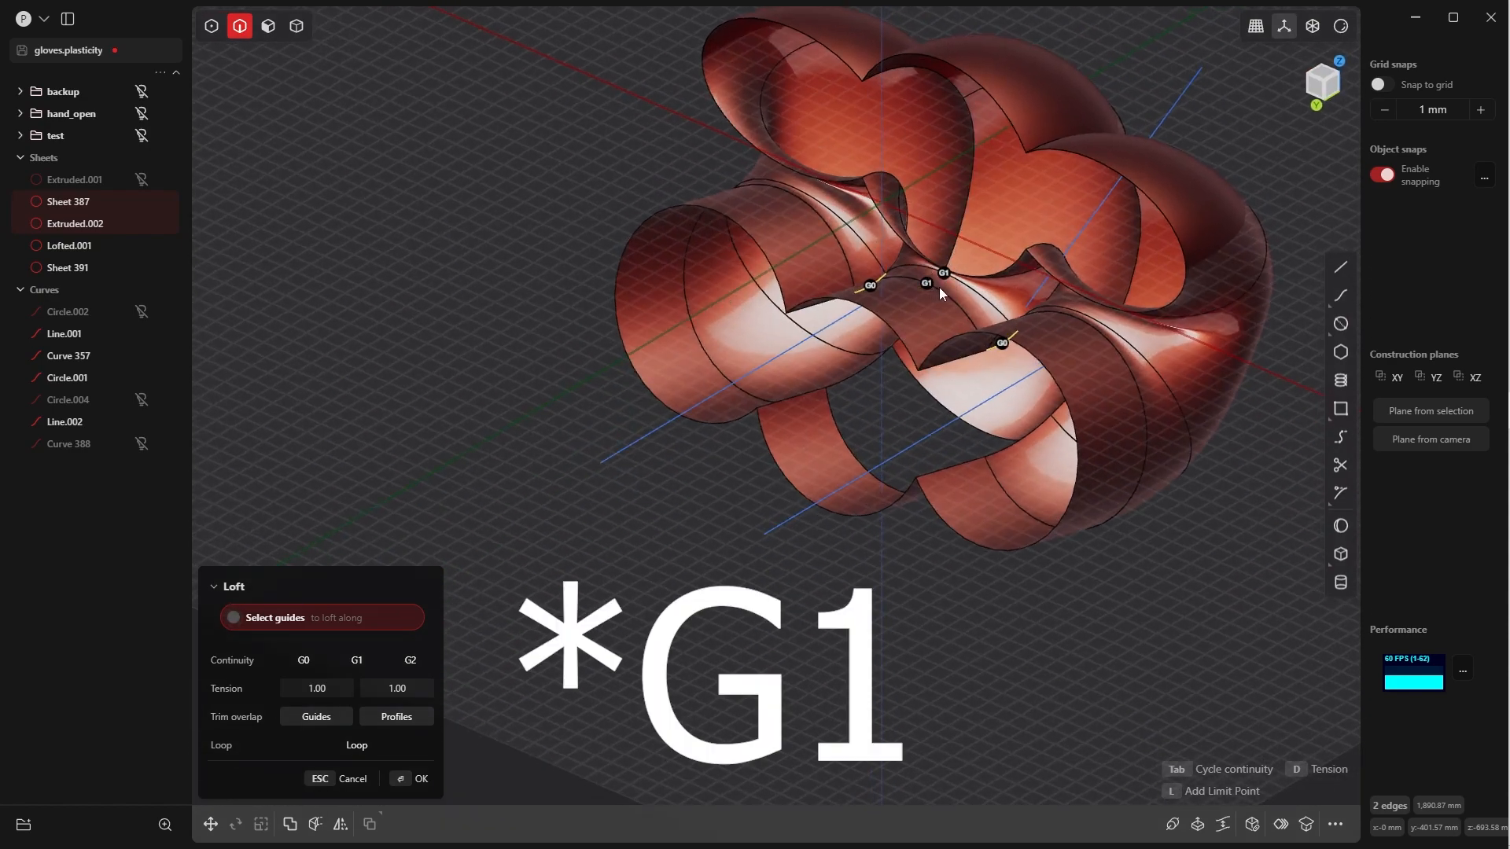
middle_click_drag(941, 270, 1008, 327)
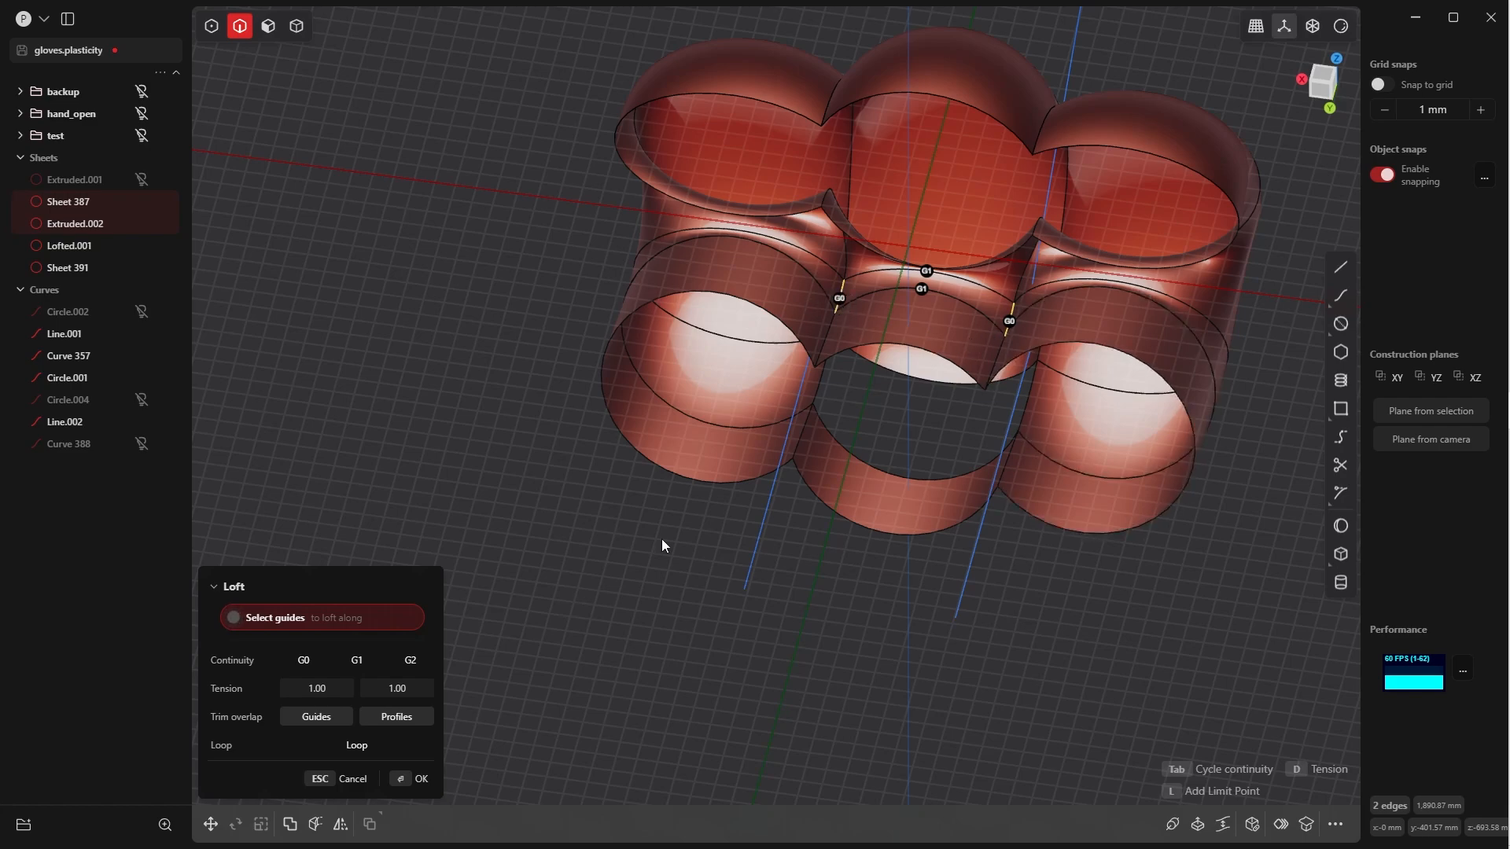
left_click(405, 779)
Join Sheet 387, Extruded.002, Lofted.001, Sheet 391 and Lofted.002 into a single sheet
middle_click_drag(441, 747, 782, 363)
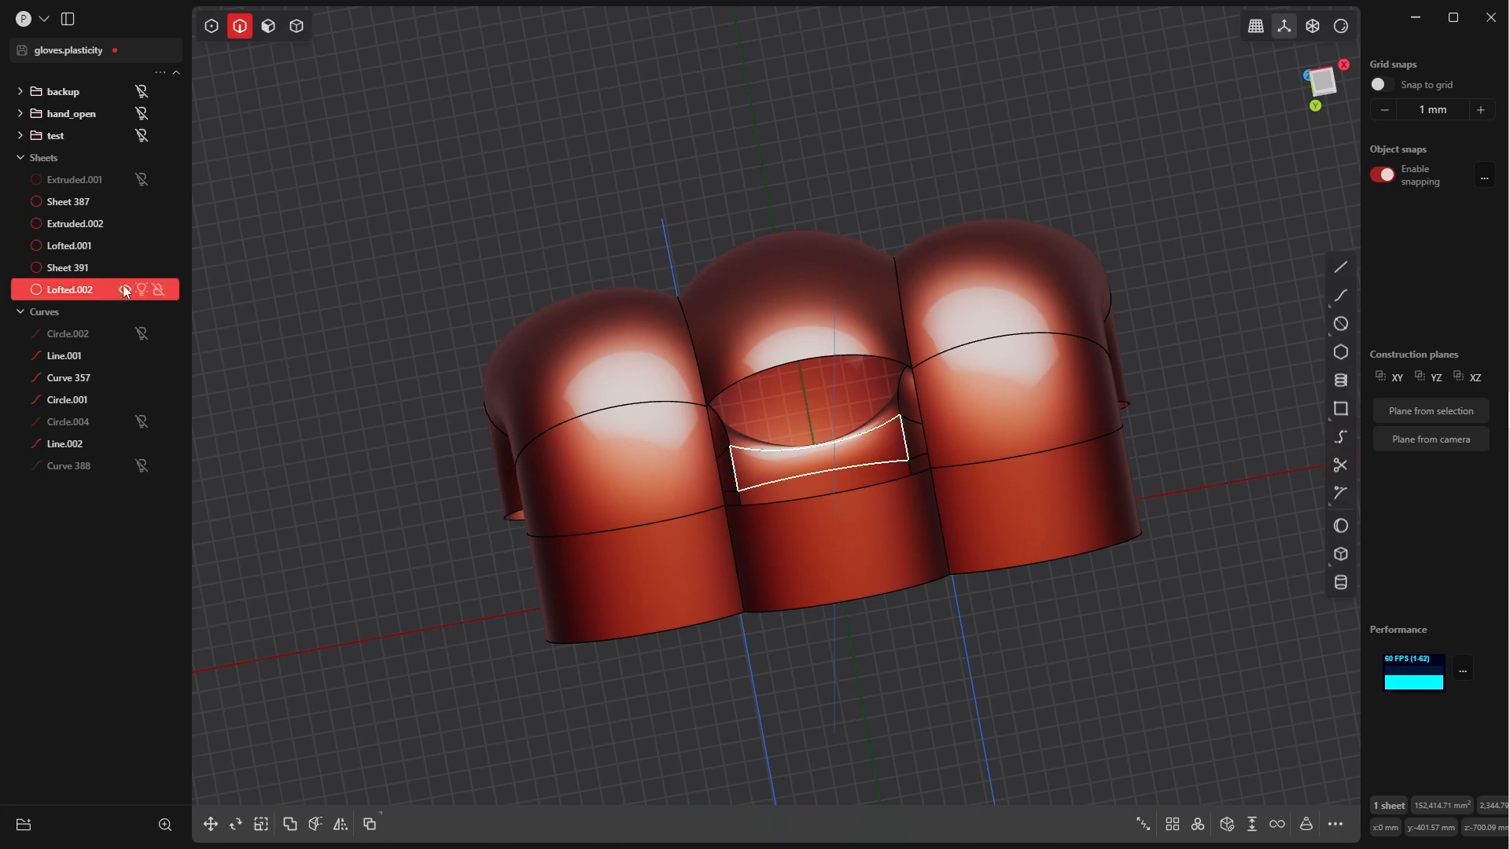
left_click(70, 202)
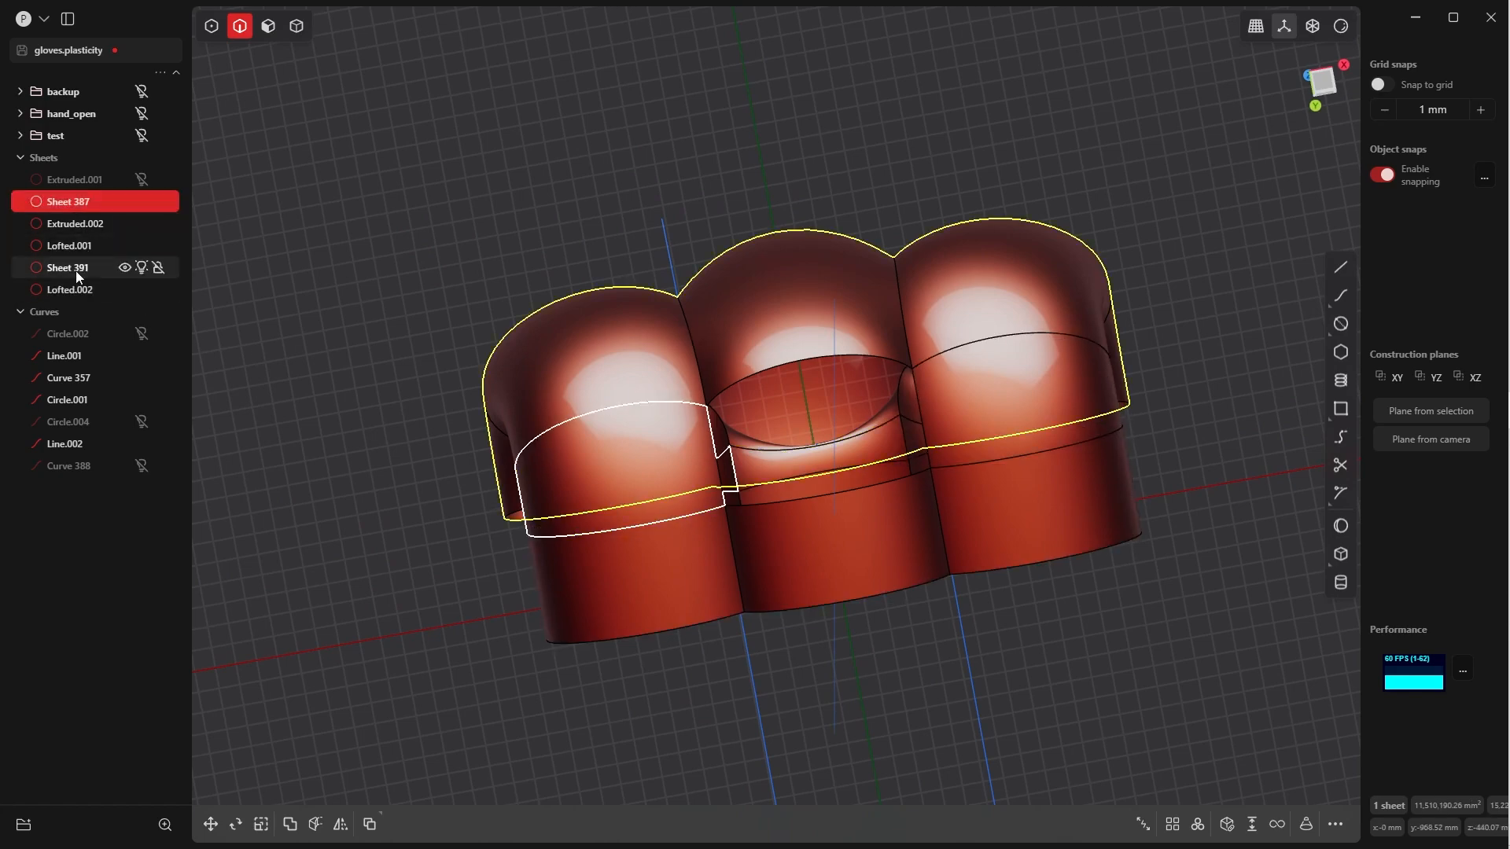
left_click(76, 224, "shift")
left_click(77, 247, "shift")
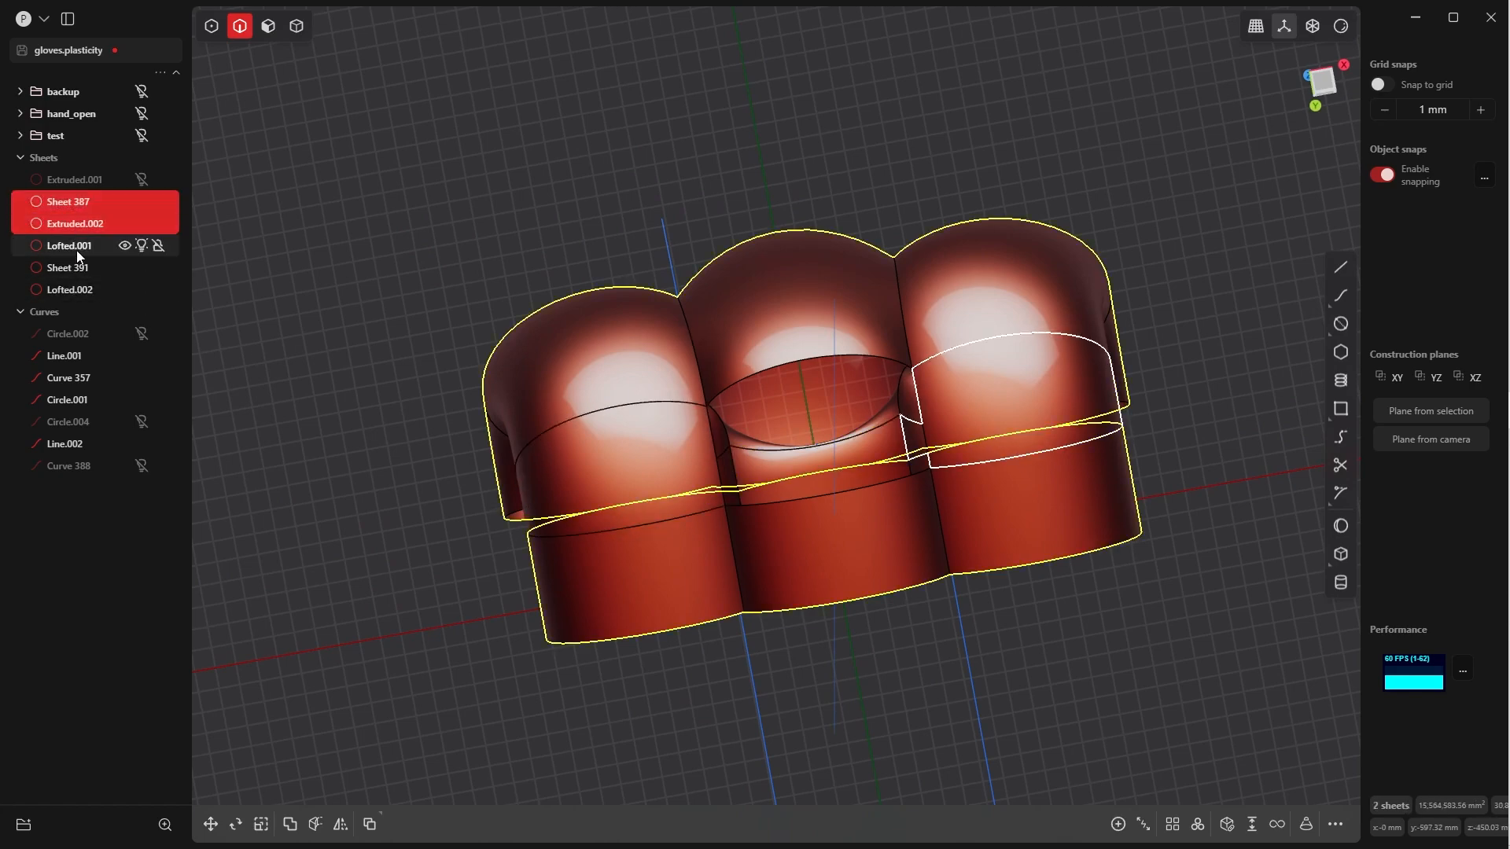
left_click(77, 268, "shift")
left_click(77, 290, "shift")
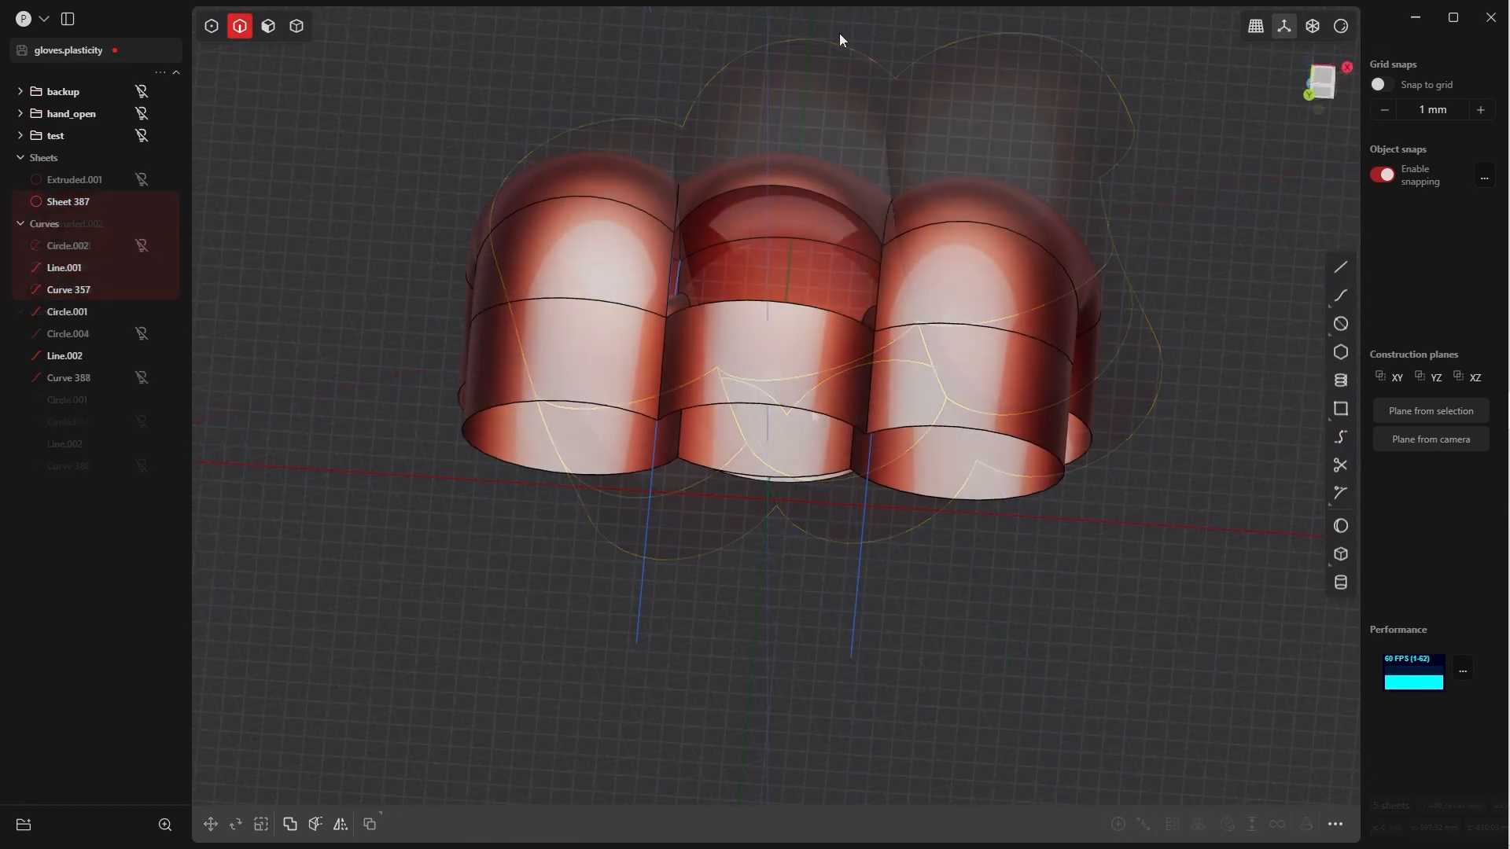
key("q")
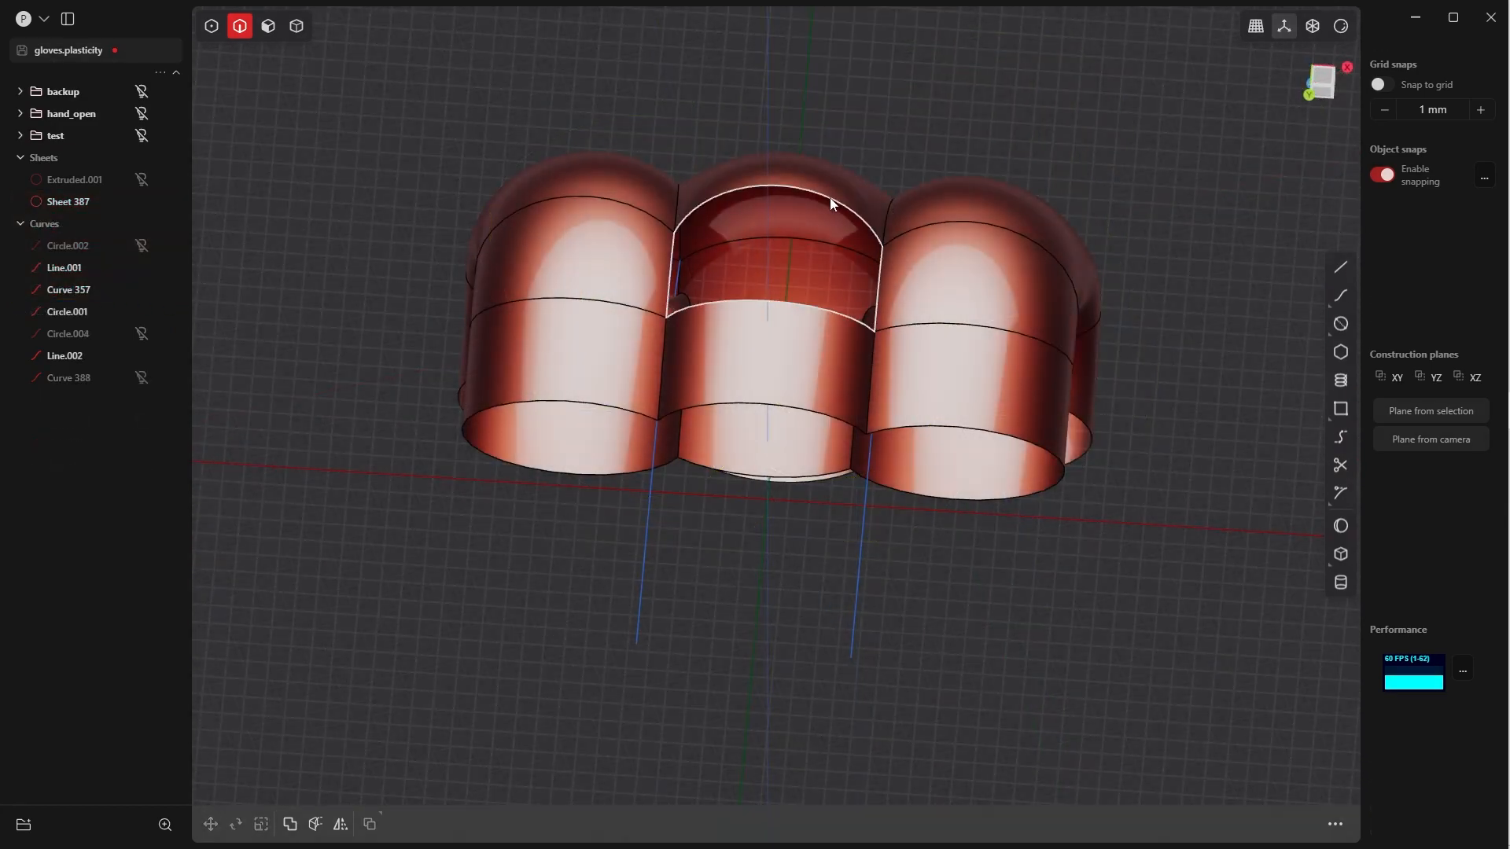
Patch the four-edged hole on the middle finger's outer side, with G2 continuity on its two curved edges and G0 on the sides
left_click(829, 198)
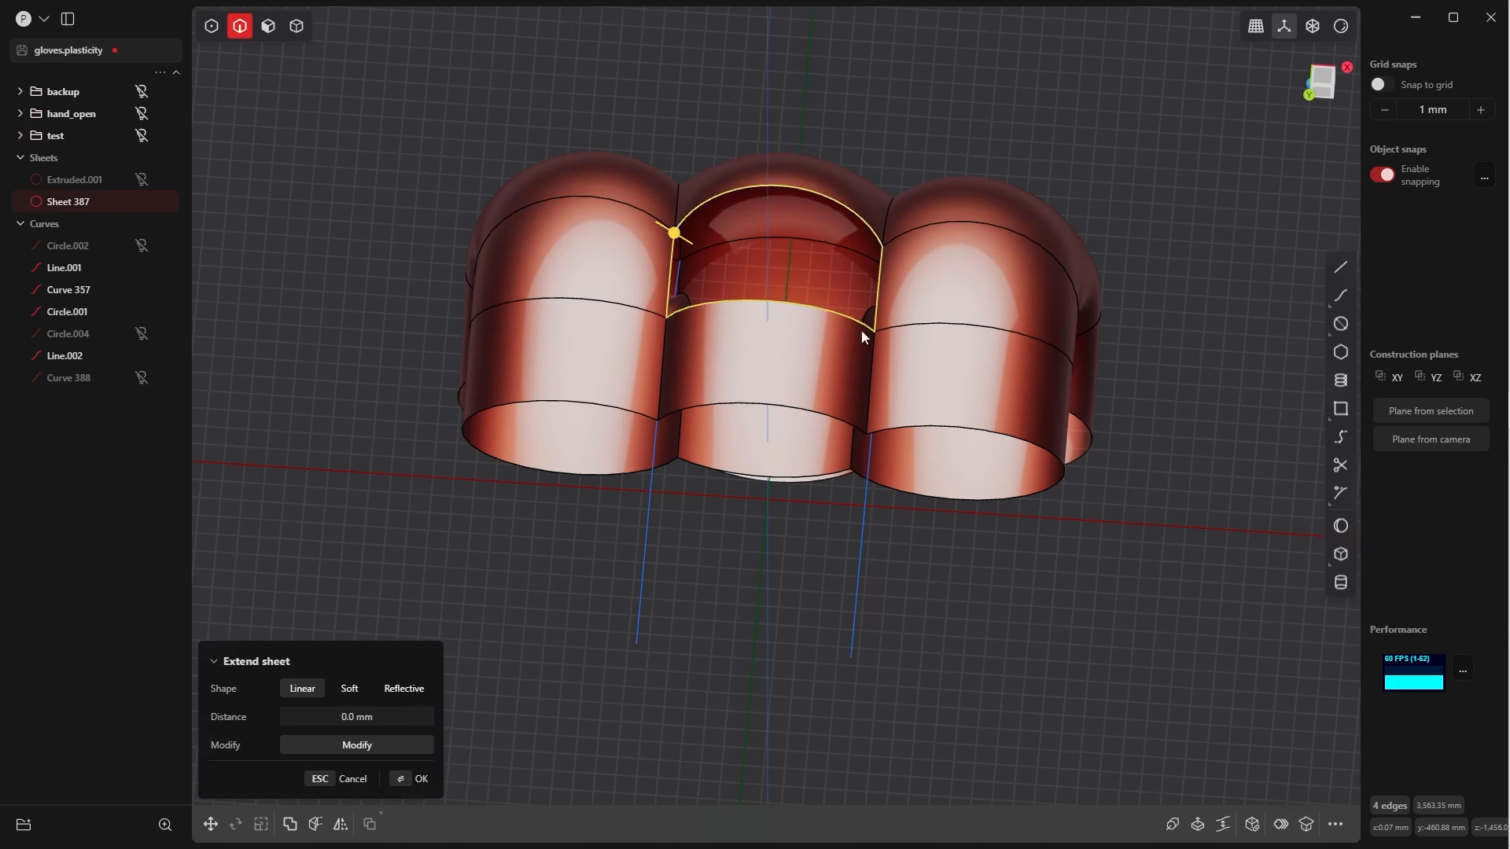
left_click(1252, 824)
middle_click_drag(883, 305, 789, 277)
double_click(784, 276)
double_click(785, 416)
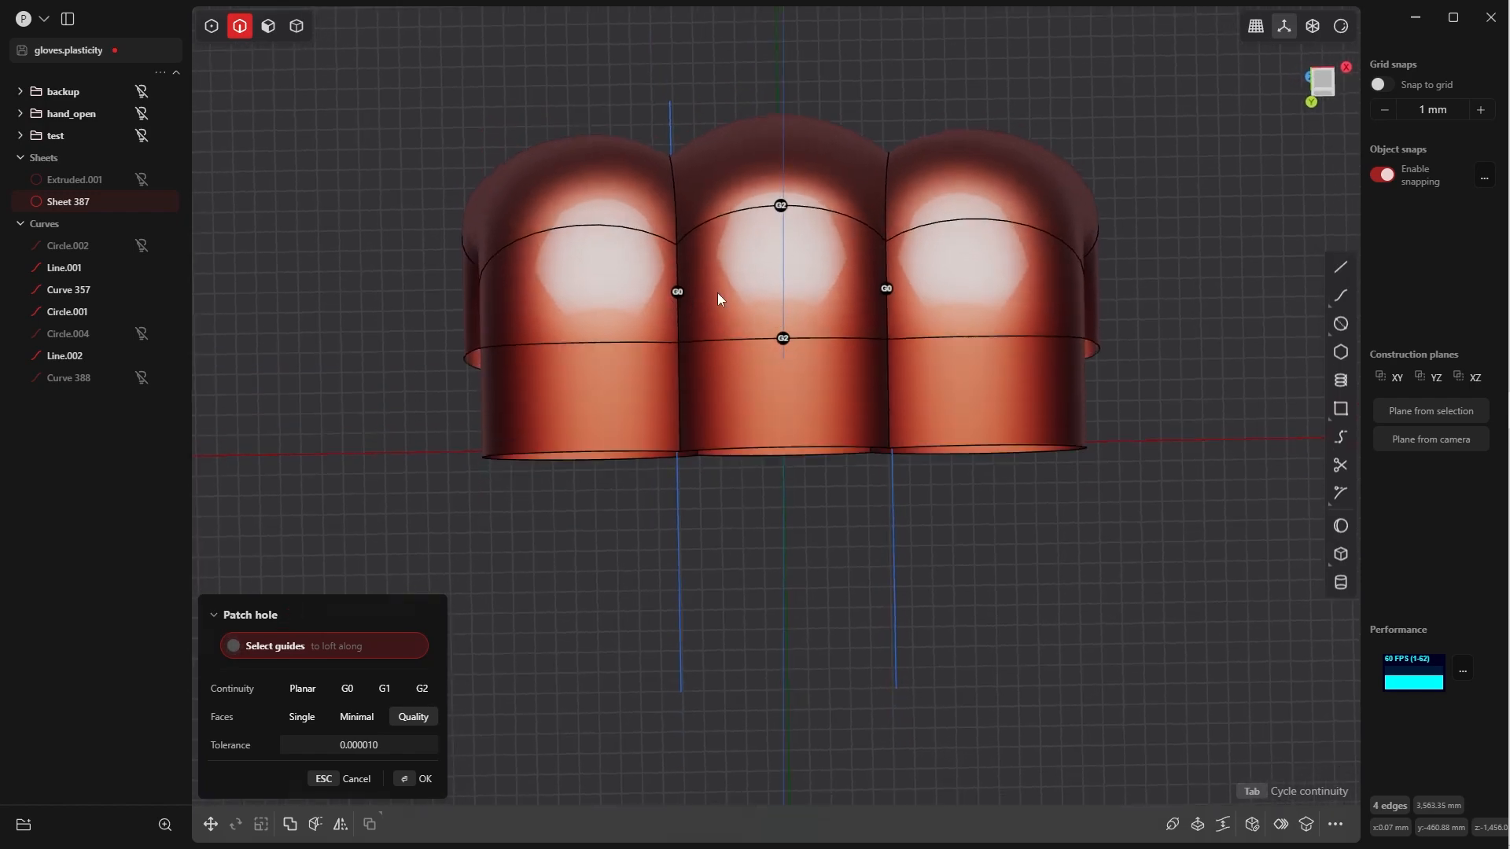
Delete the four cylindrical end faces at the open ends of the finger tubes
middle_click_drag(775, 373, 773, 268)
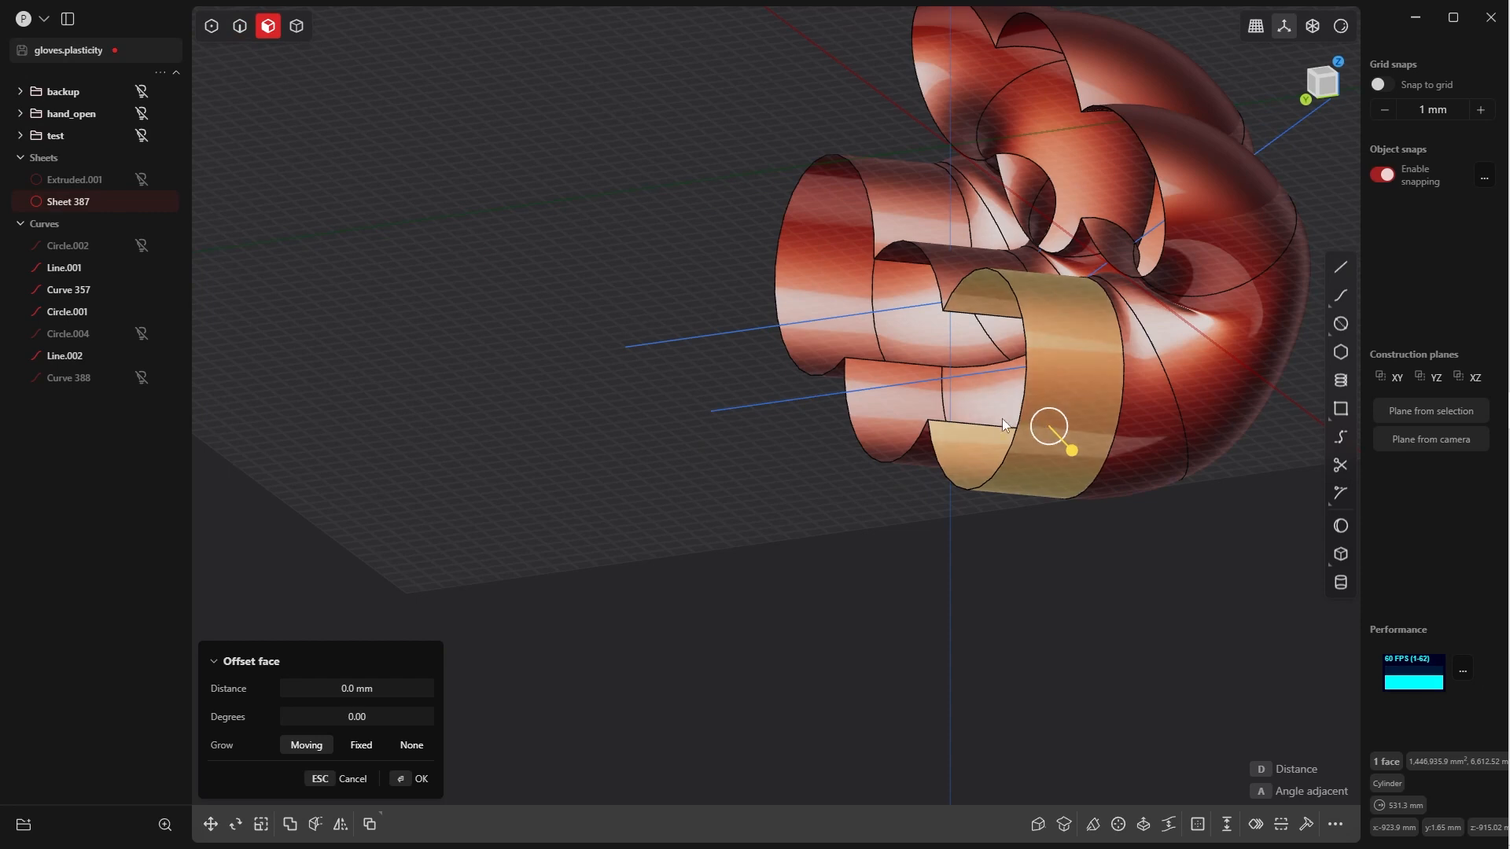
left_click(951, 266, "shift")
left_click(910, 202, "shift")
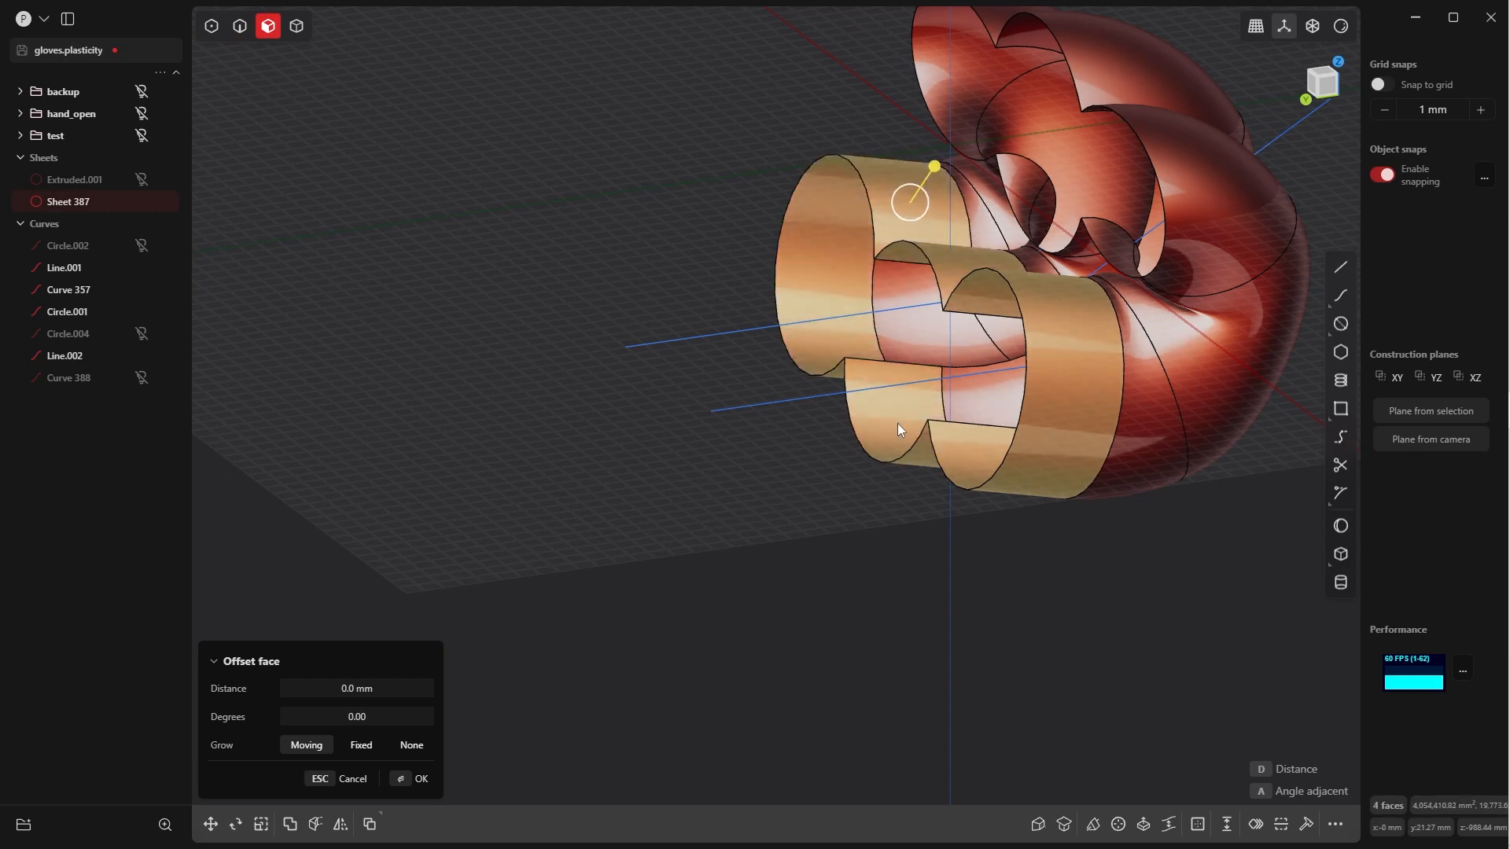
key("Escape")
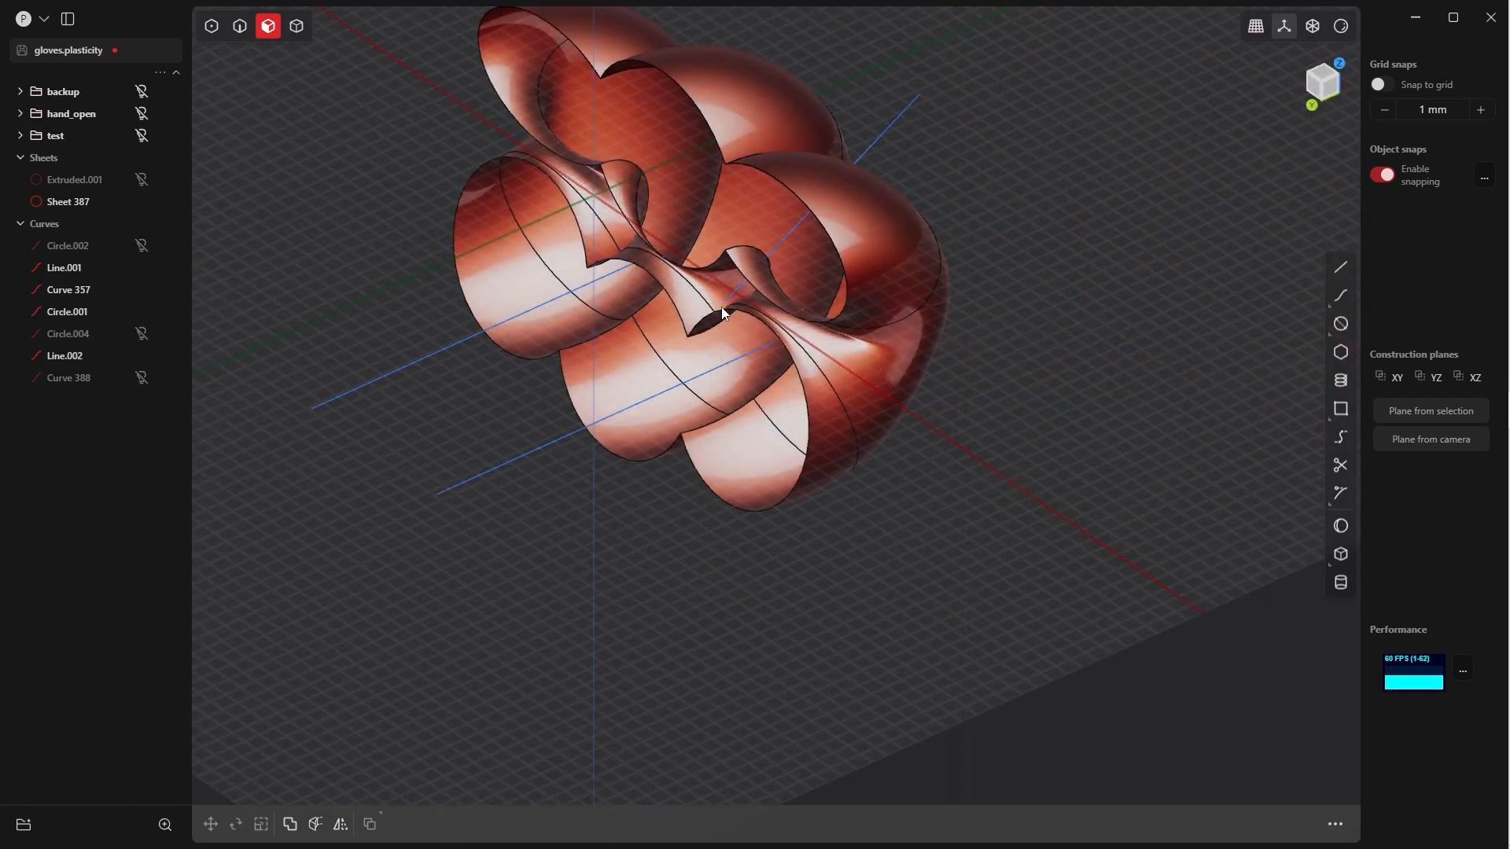
Try to patch the open edge loop at the ends of the three finger tubes with G1 continuity
key("Tab")
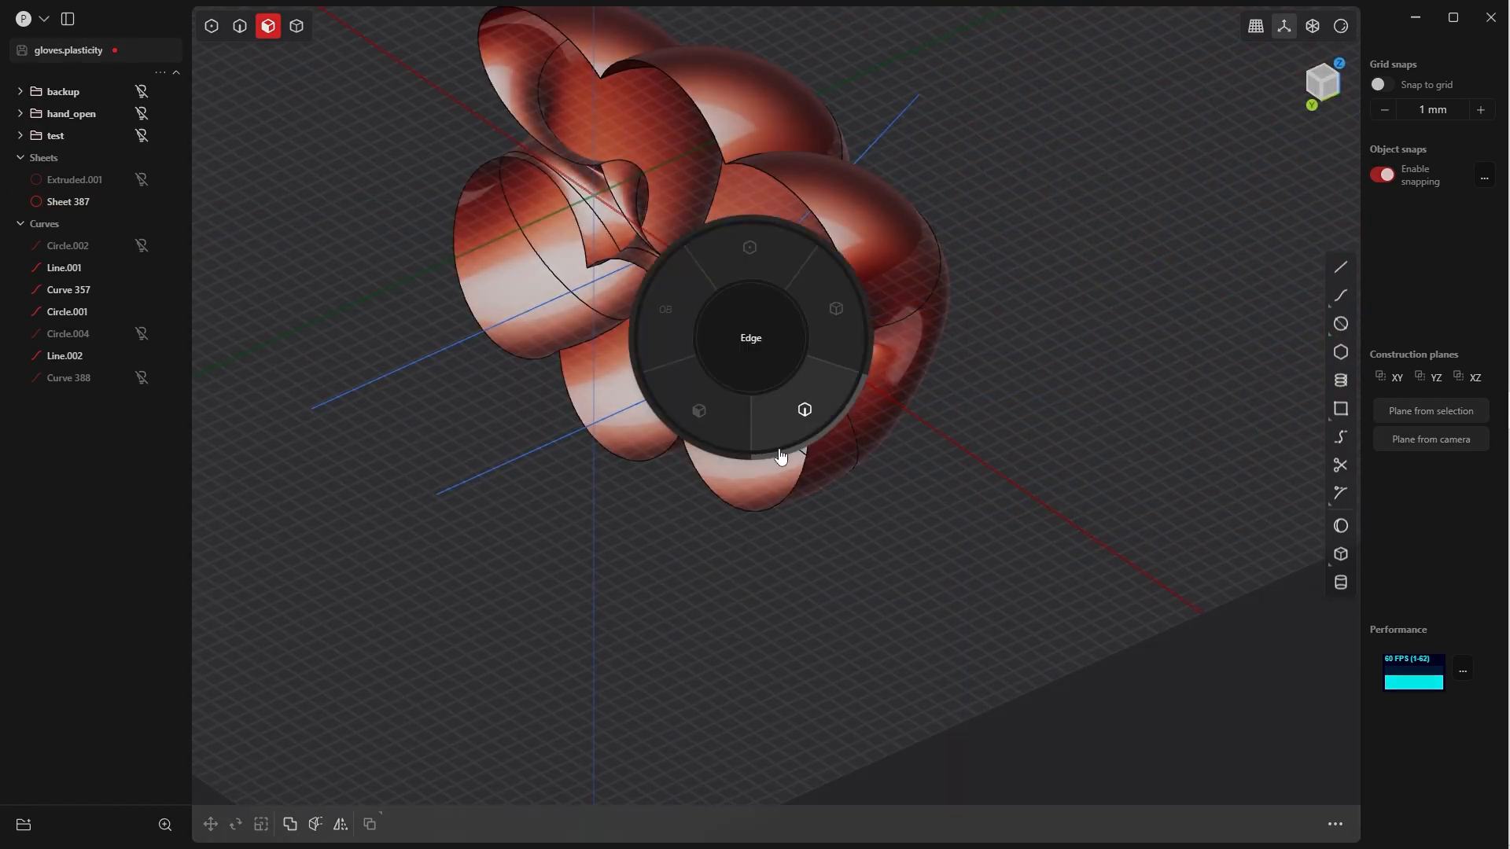
left_click(780, 455)
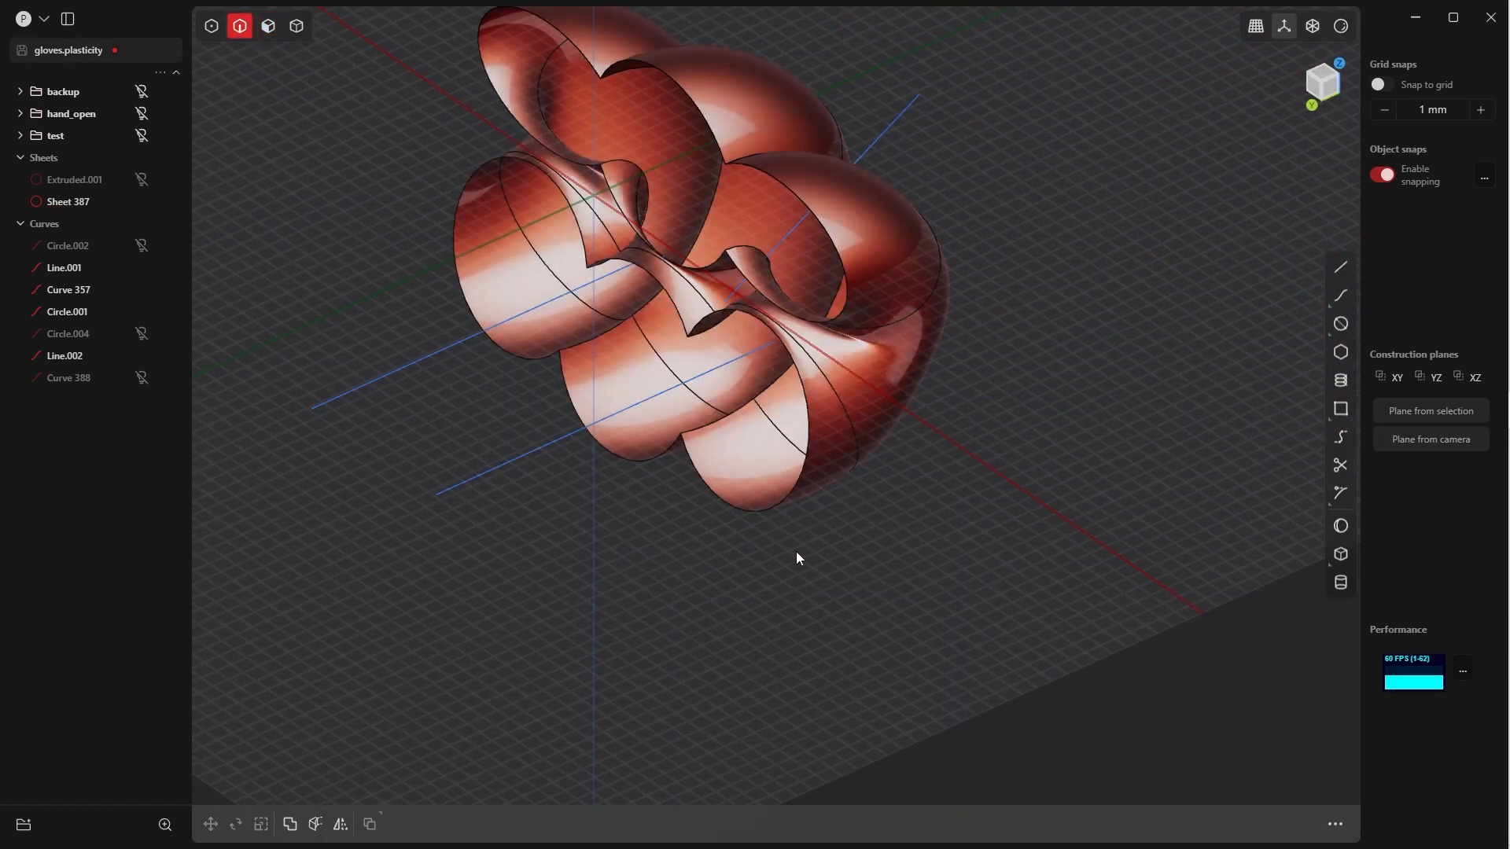
left_click(781, 502)
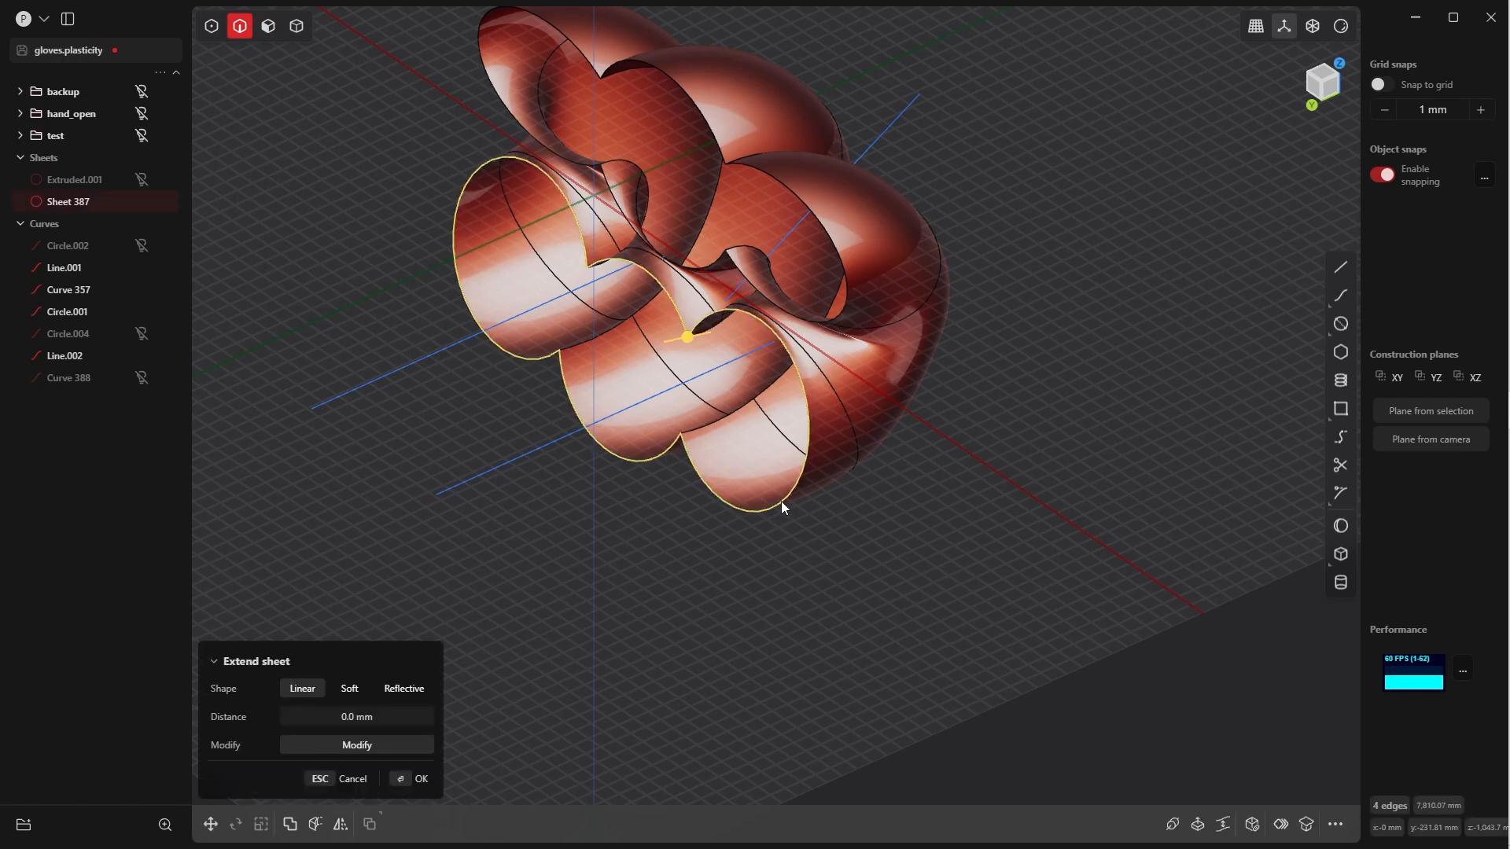
left_click(1253, 825)
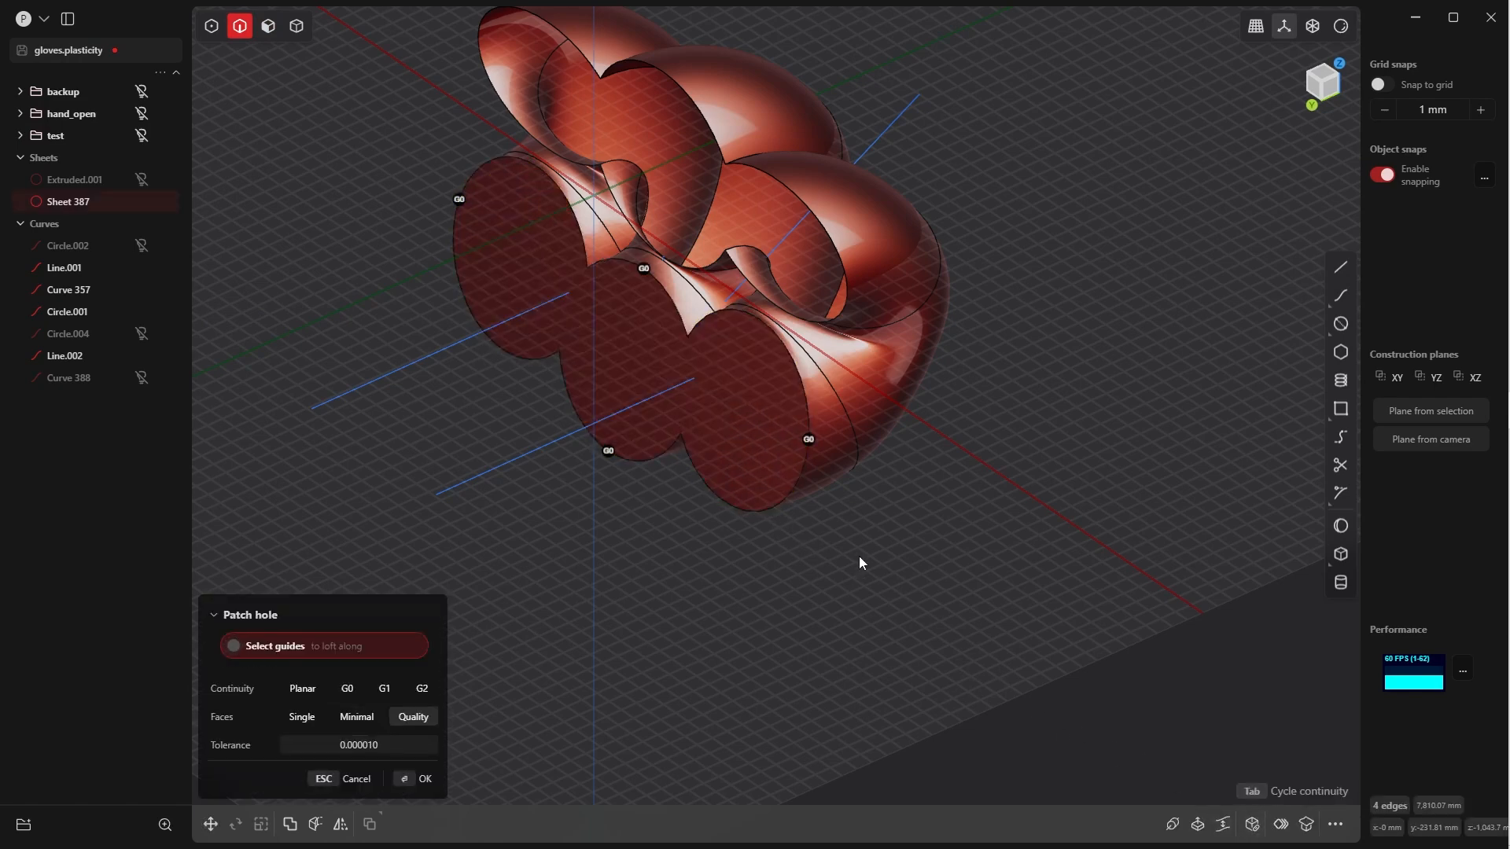
left_click(384, 692)
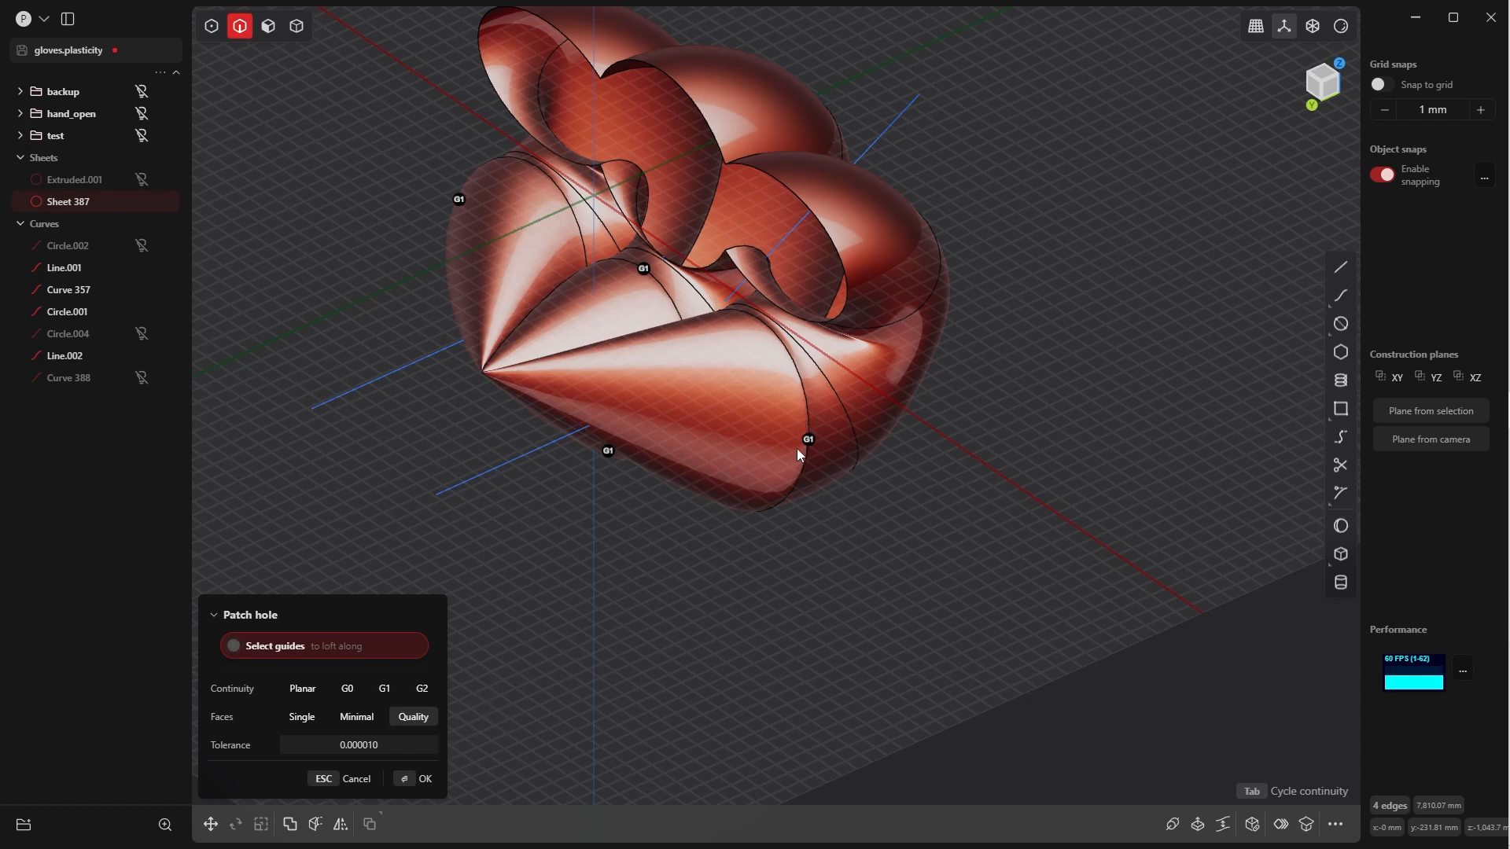
key("Escape")
key("Escape")
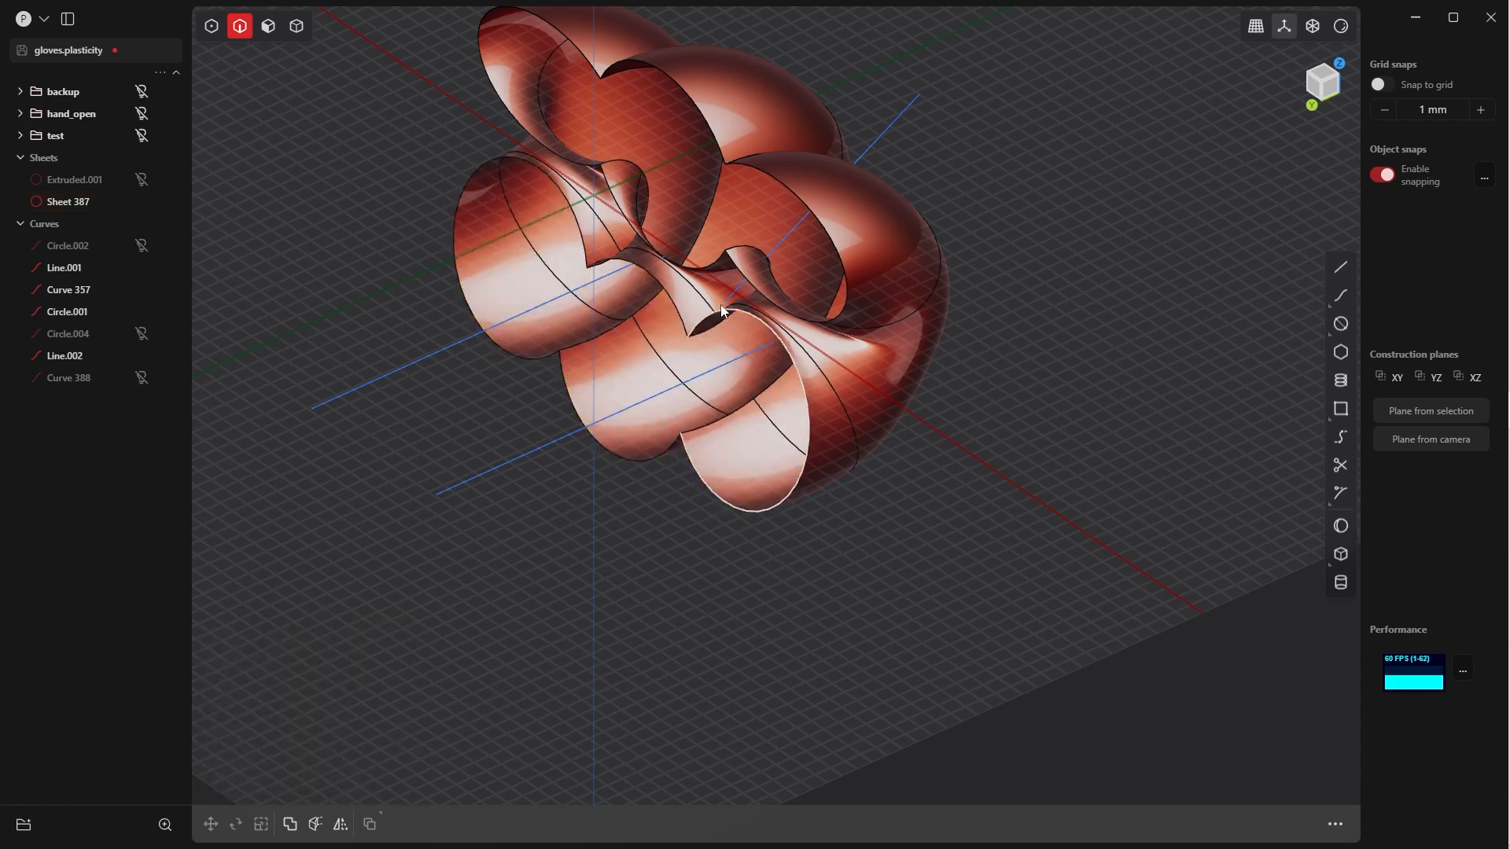
Duplicate the open end edge of the outer finger tube as a separate curve, leaving it in place
scroll(731, 394, "up", 5)
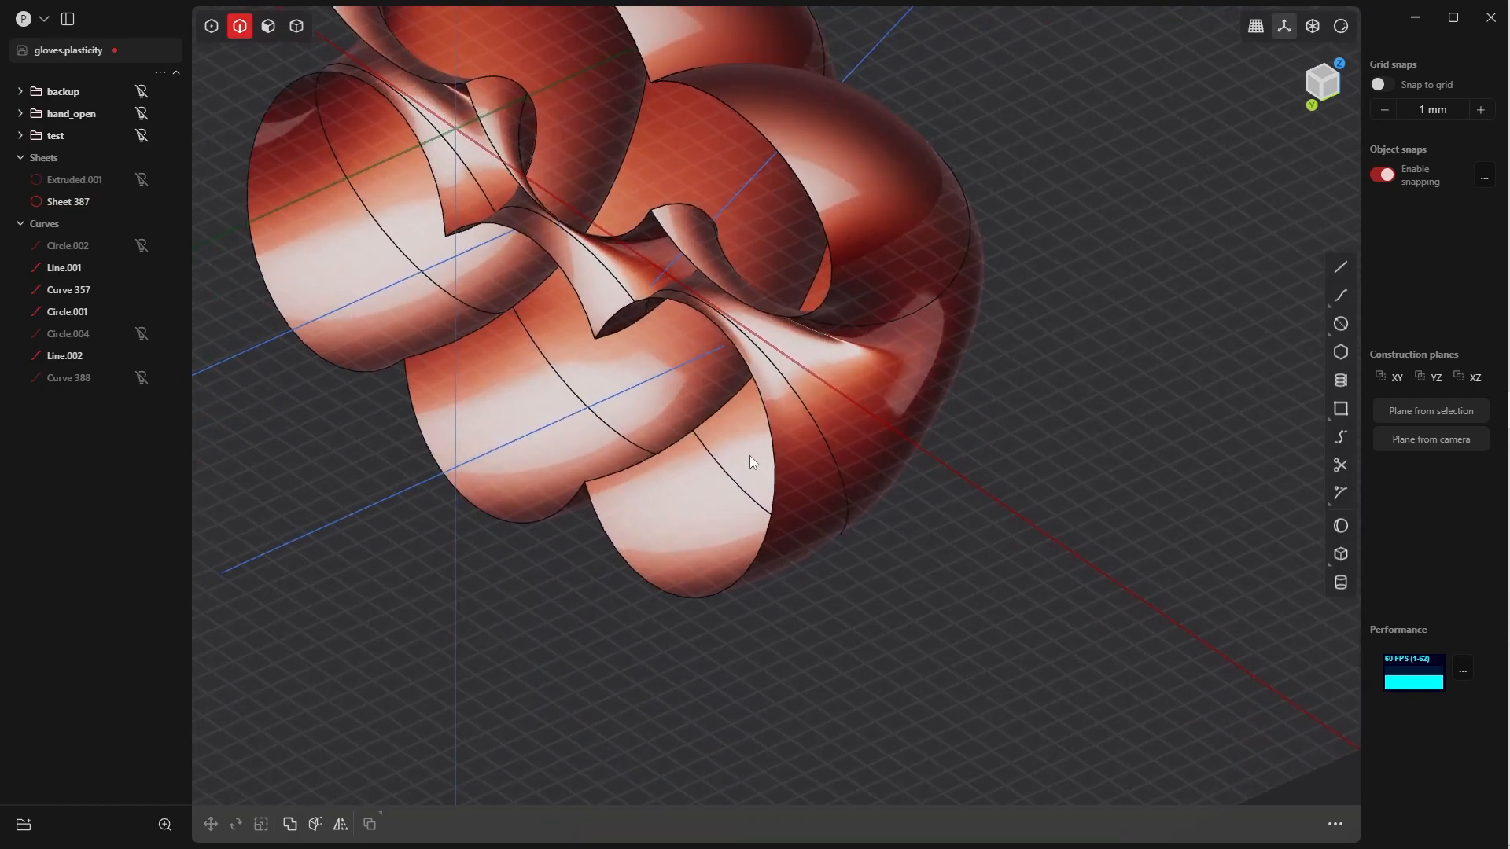
middle_click_drag(748, 455, 833, 256)
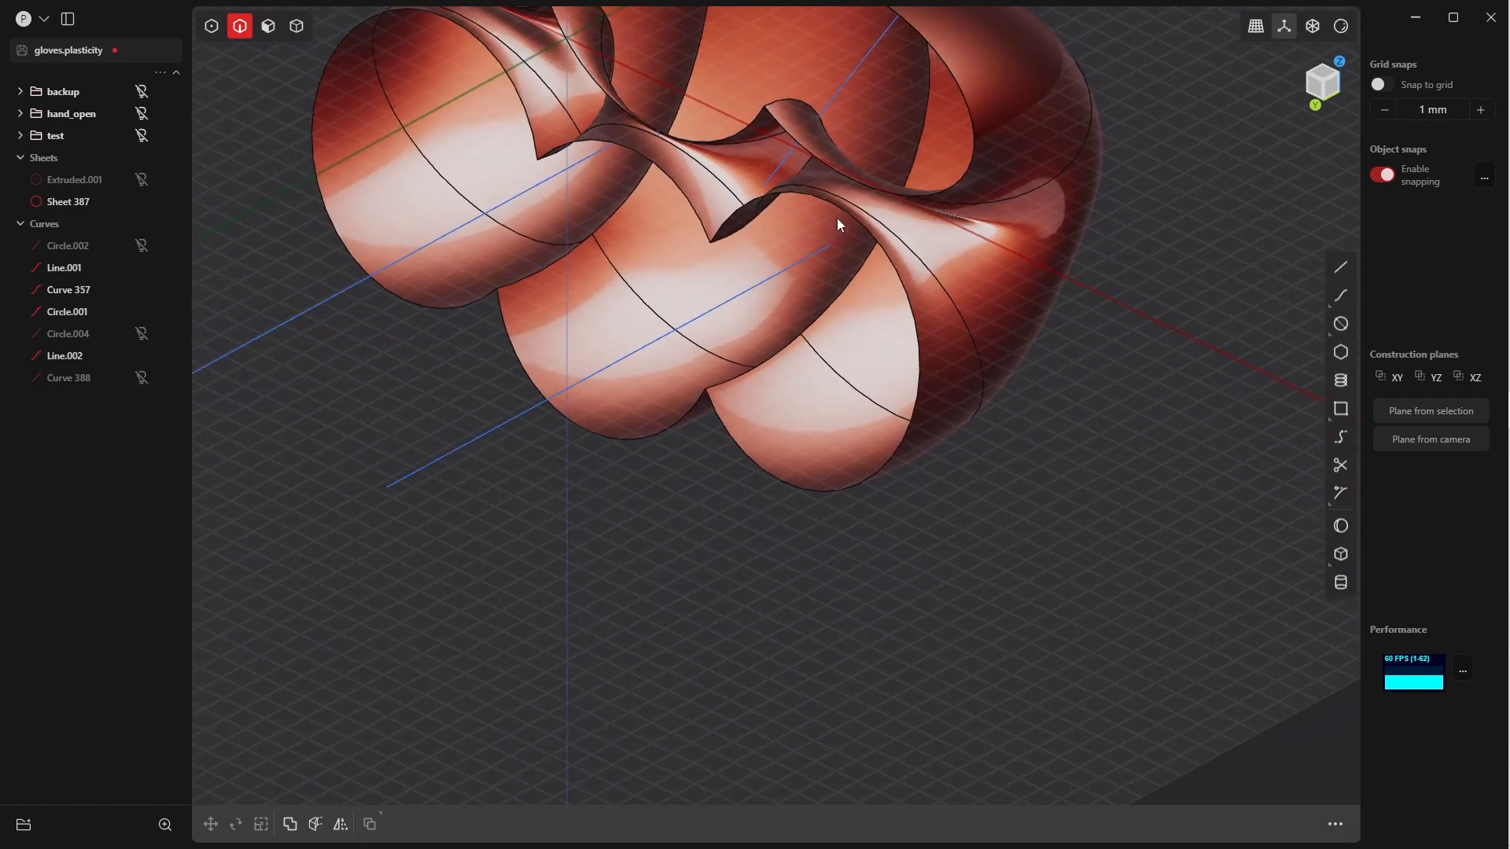
key("Tab")
left_click(885, 297)
left_click(871, 469)
key("e")
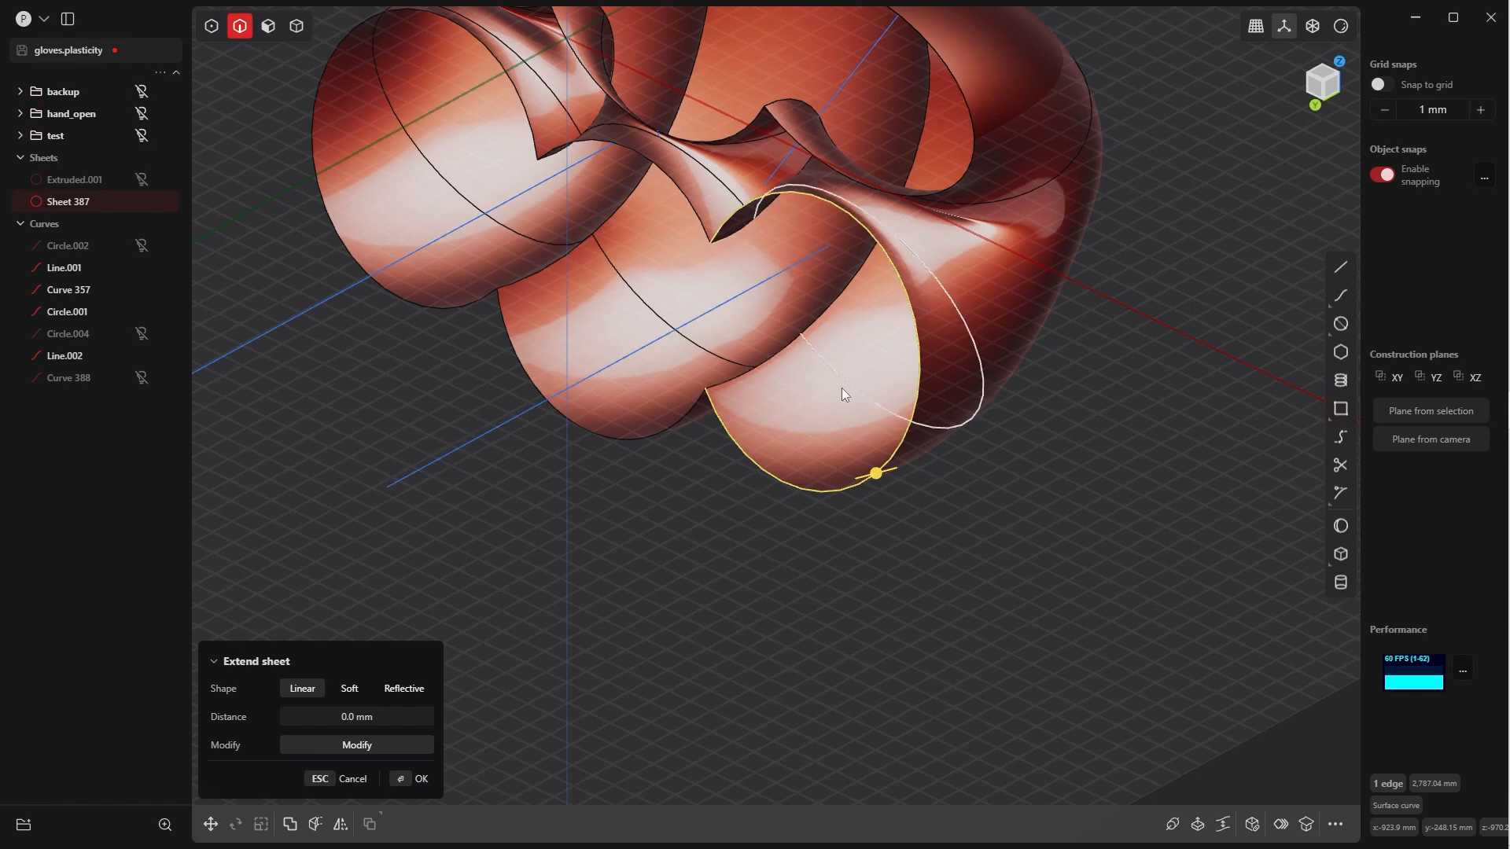
key("shift+d")
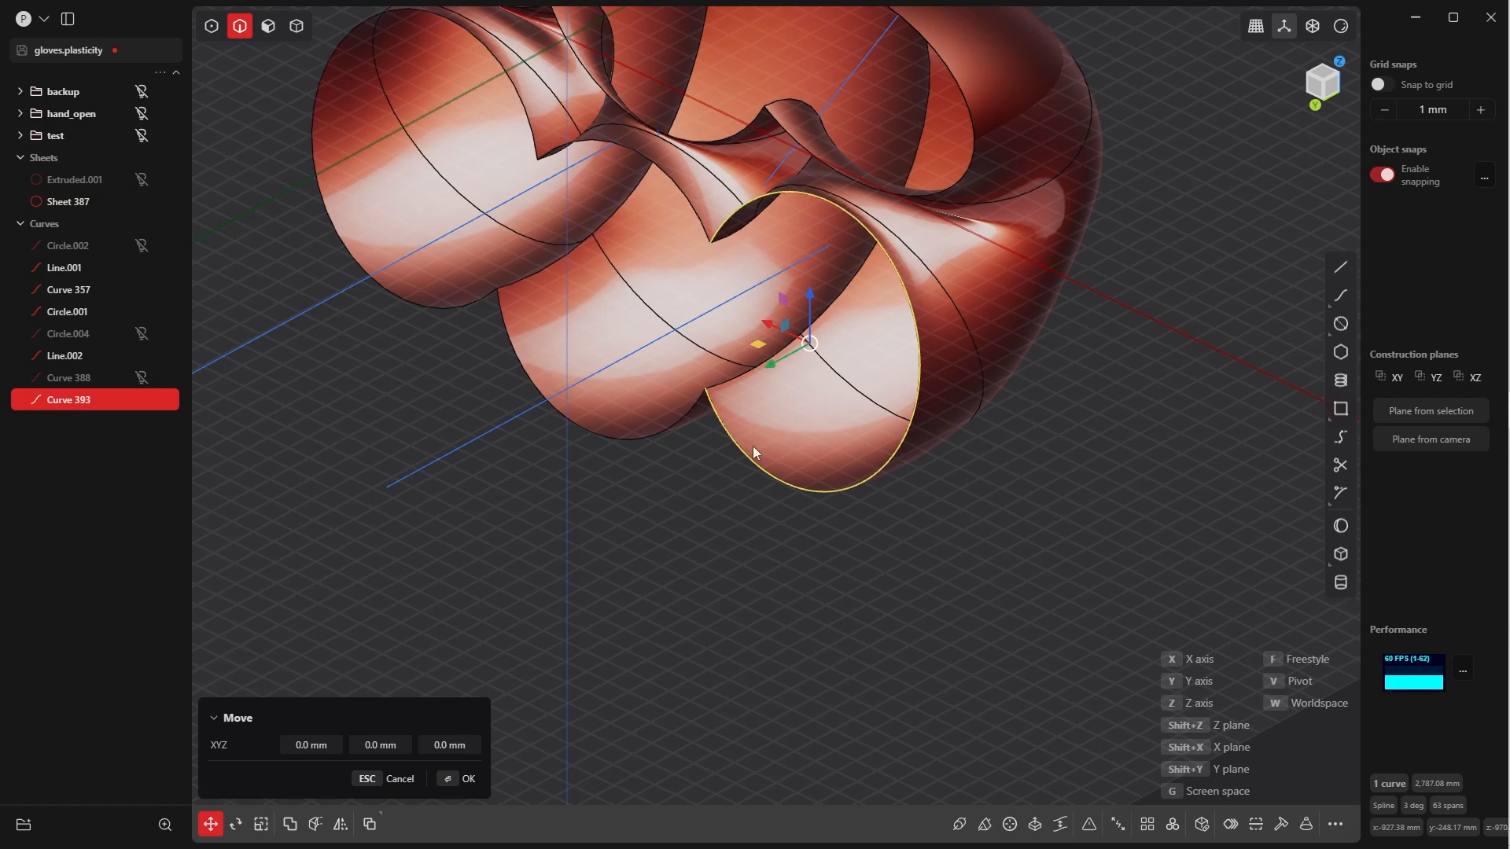
left_click(443, 783)
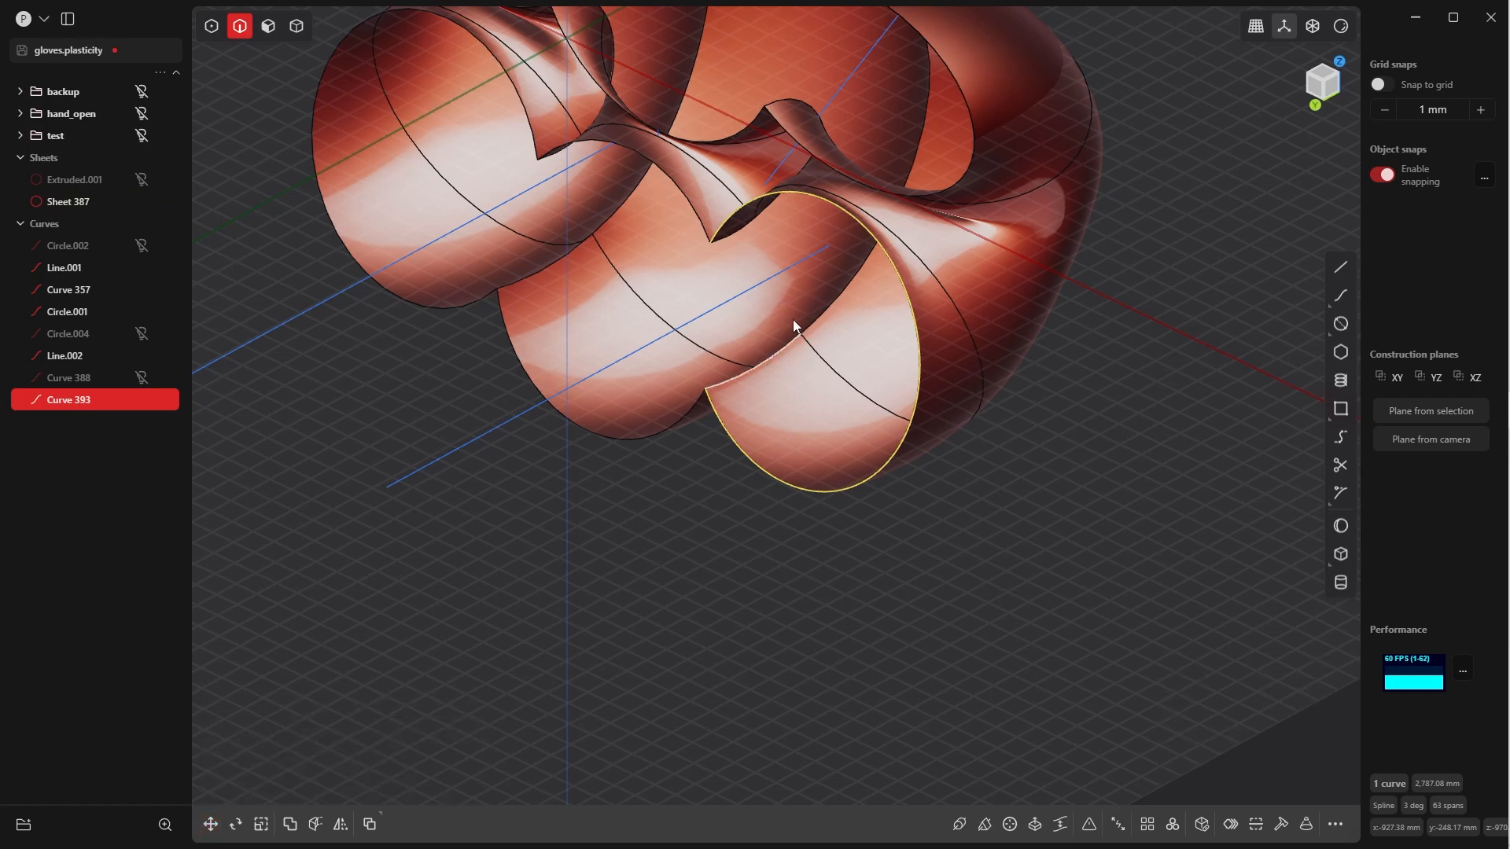
Bridge the two open endpoints of the duplicated edge curve with G1 curvature at both start and end
middle_click_drag(792, 327, 866, 300)
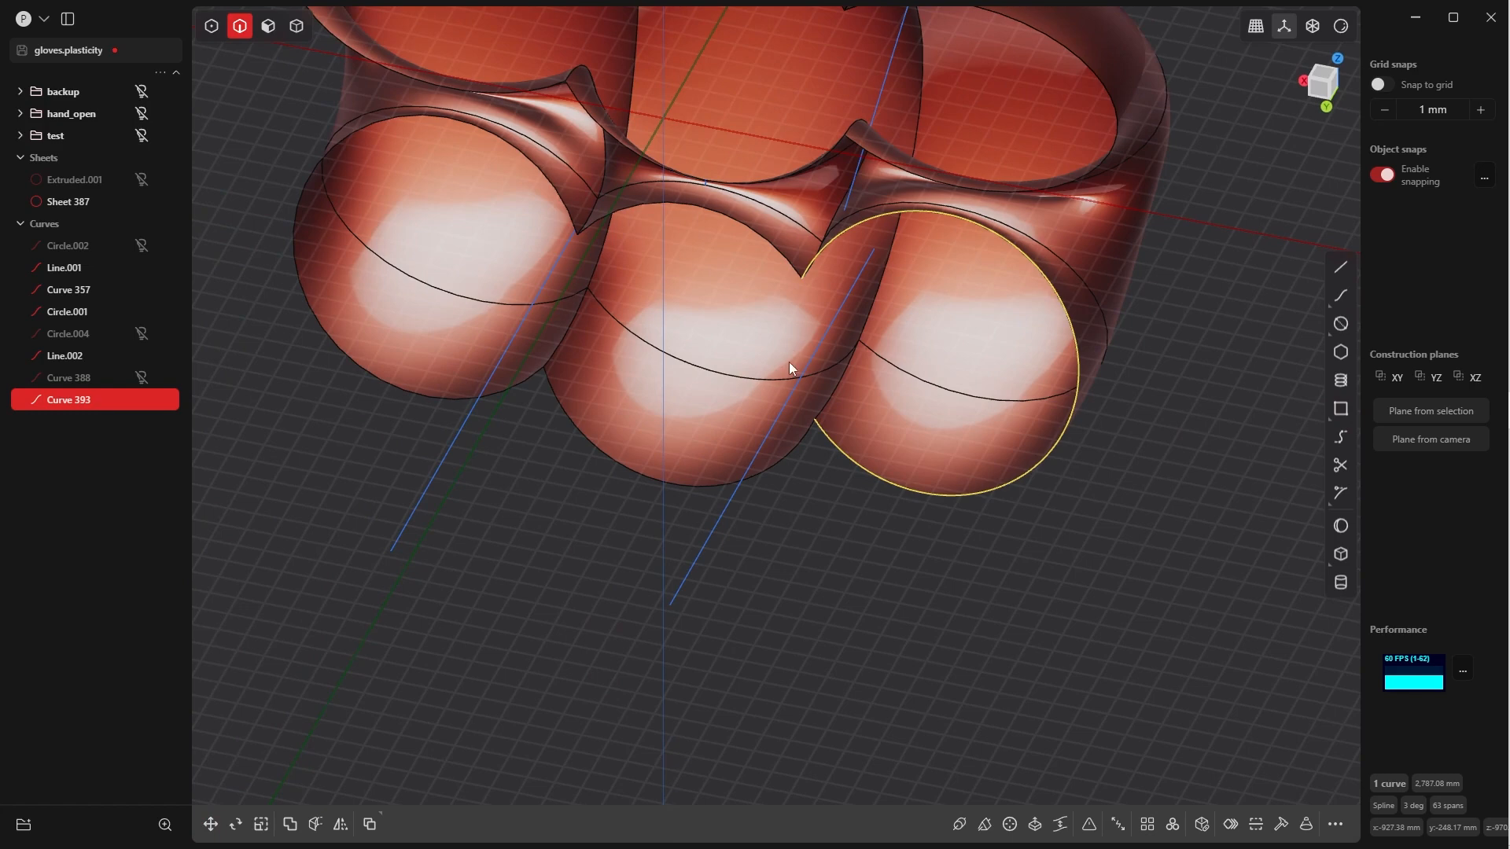
key("Tab")
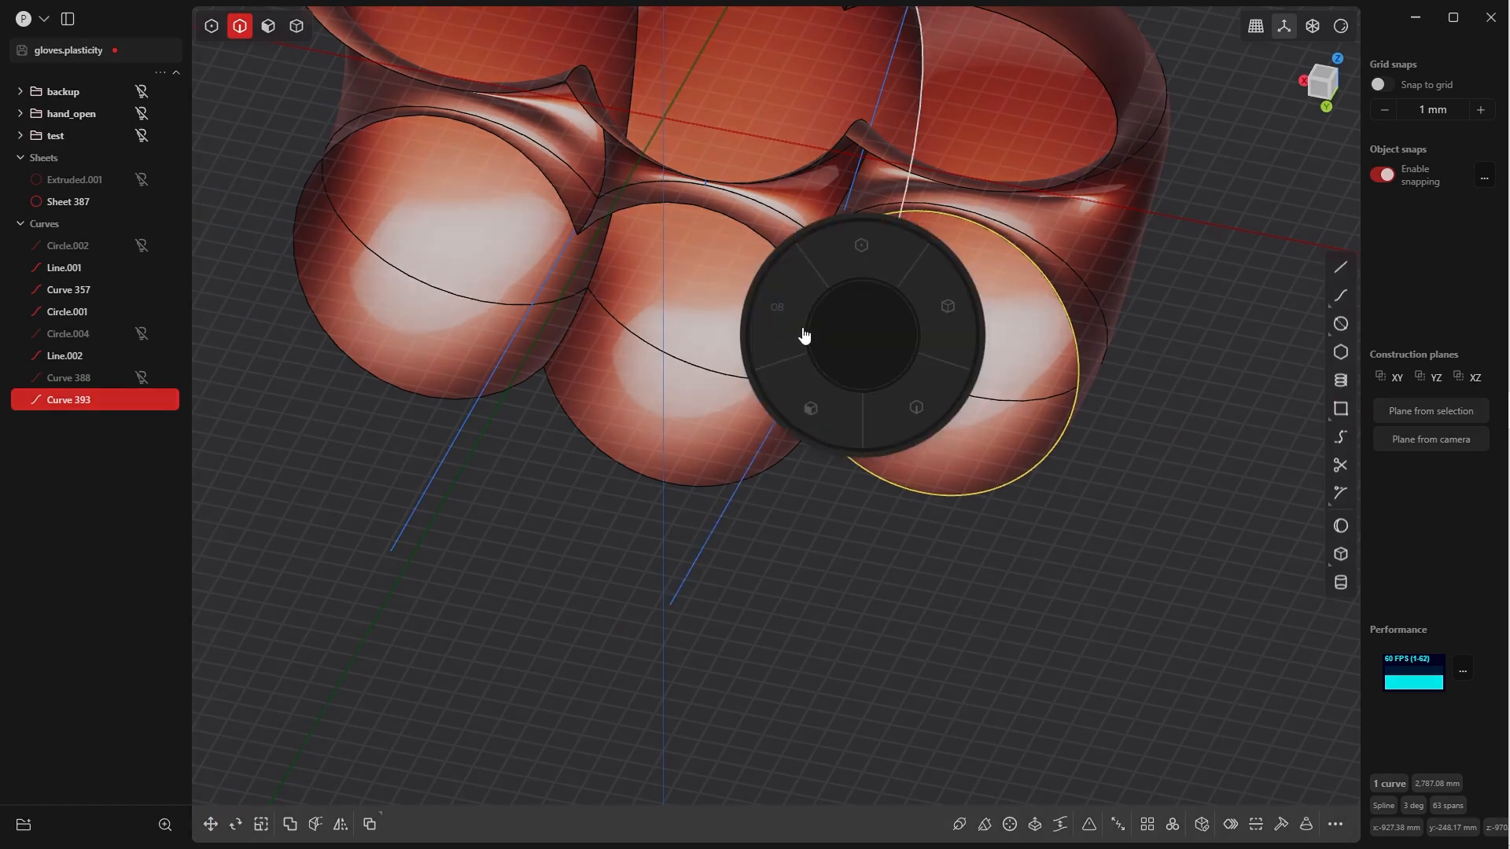
left_click(840, 250)
left_click(843, 538)
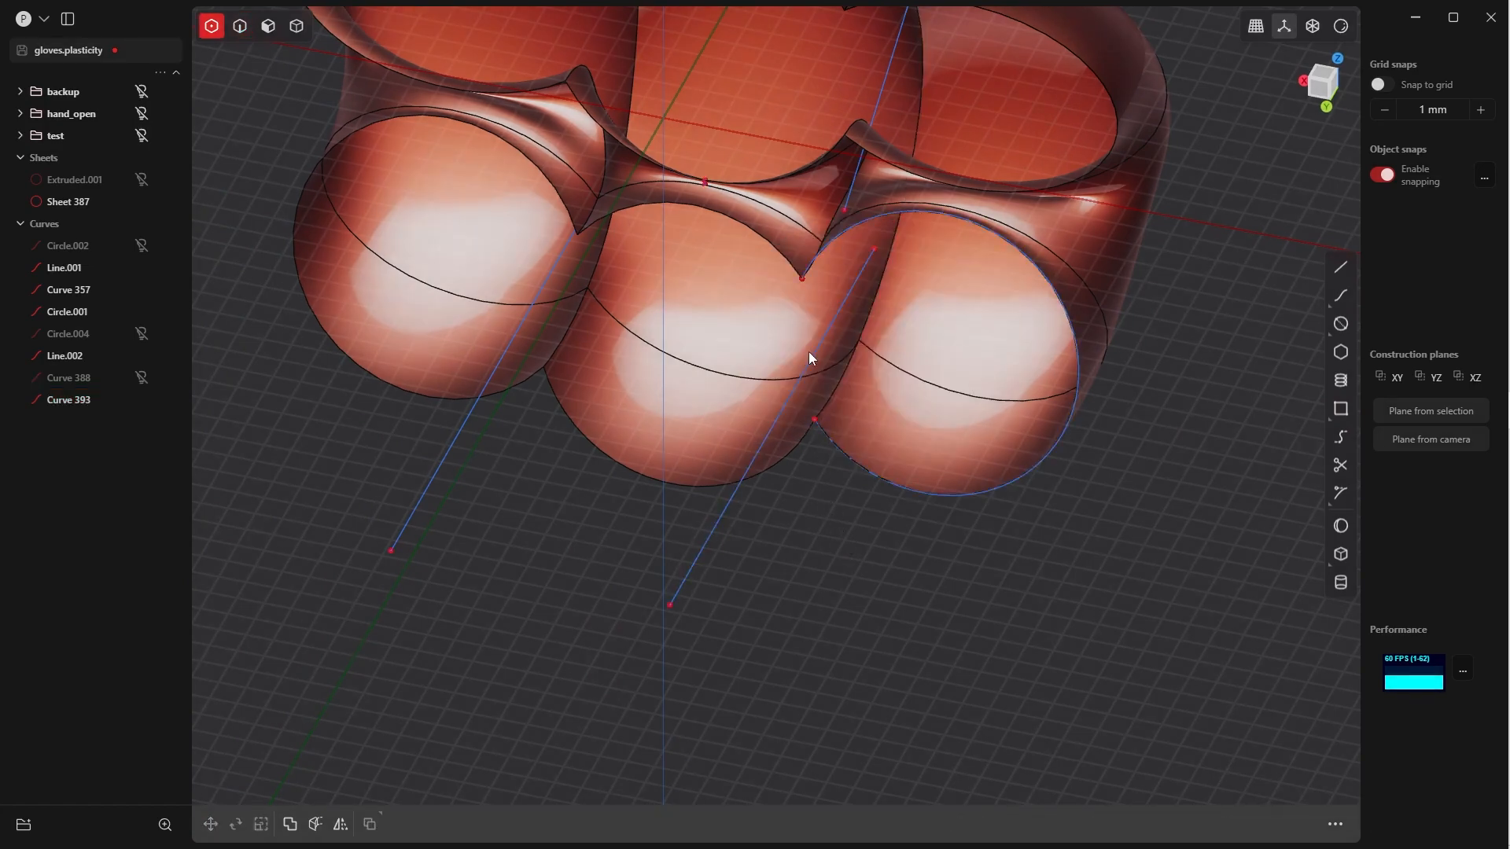
left_click(802, 277)
left_click(815, 420, "shift")
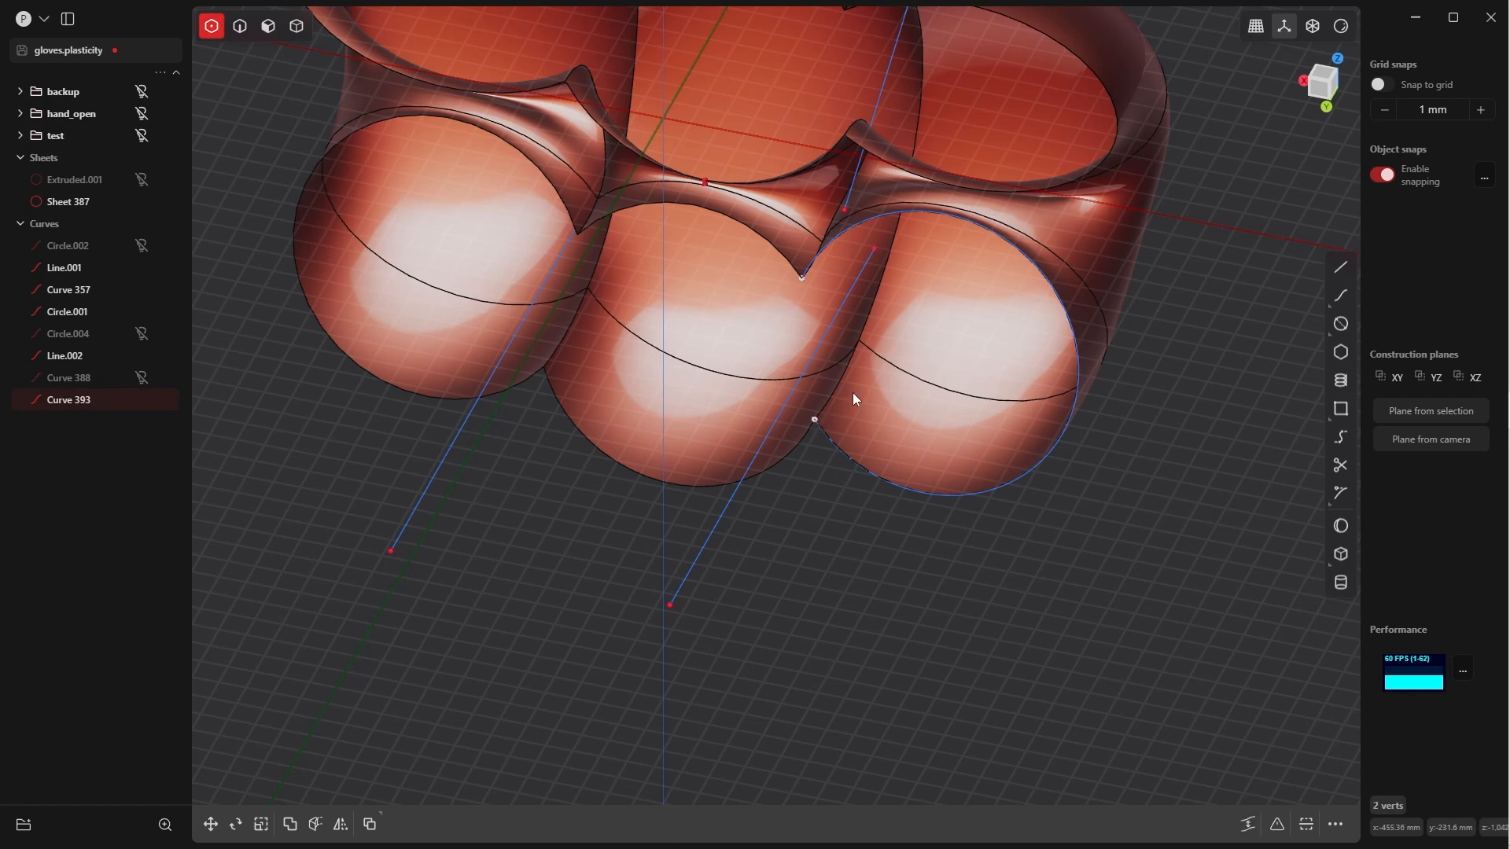
key("b")
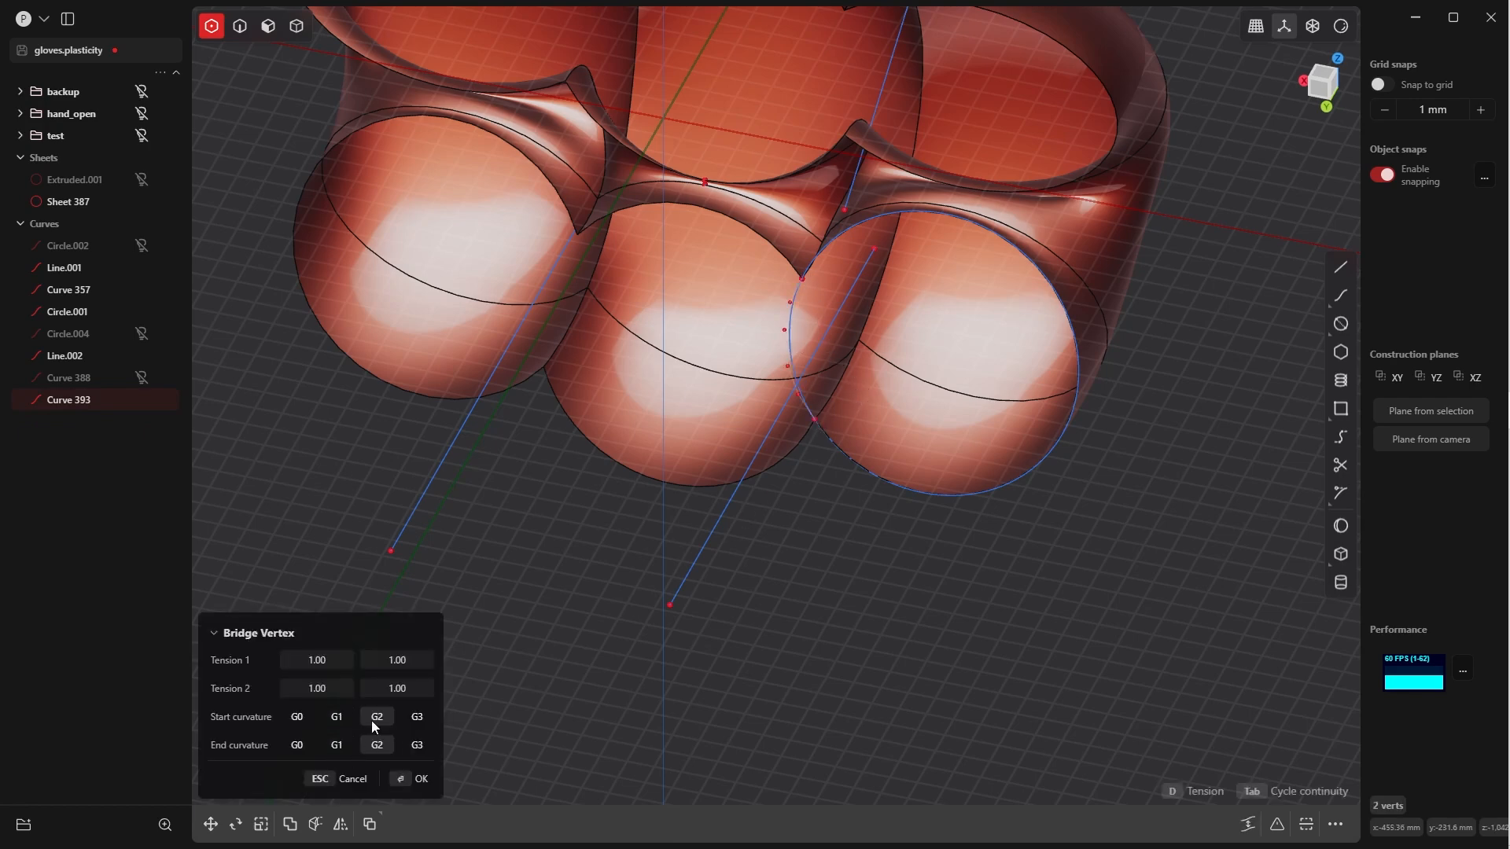
key("Tab")
key("Tab")
key("Tab")
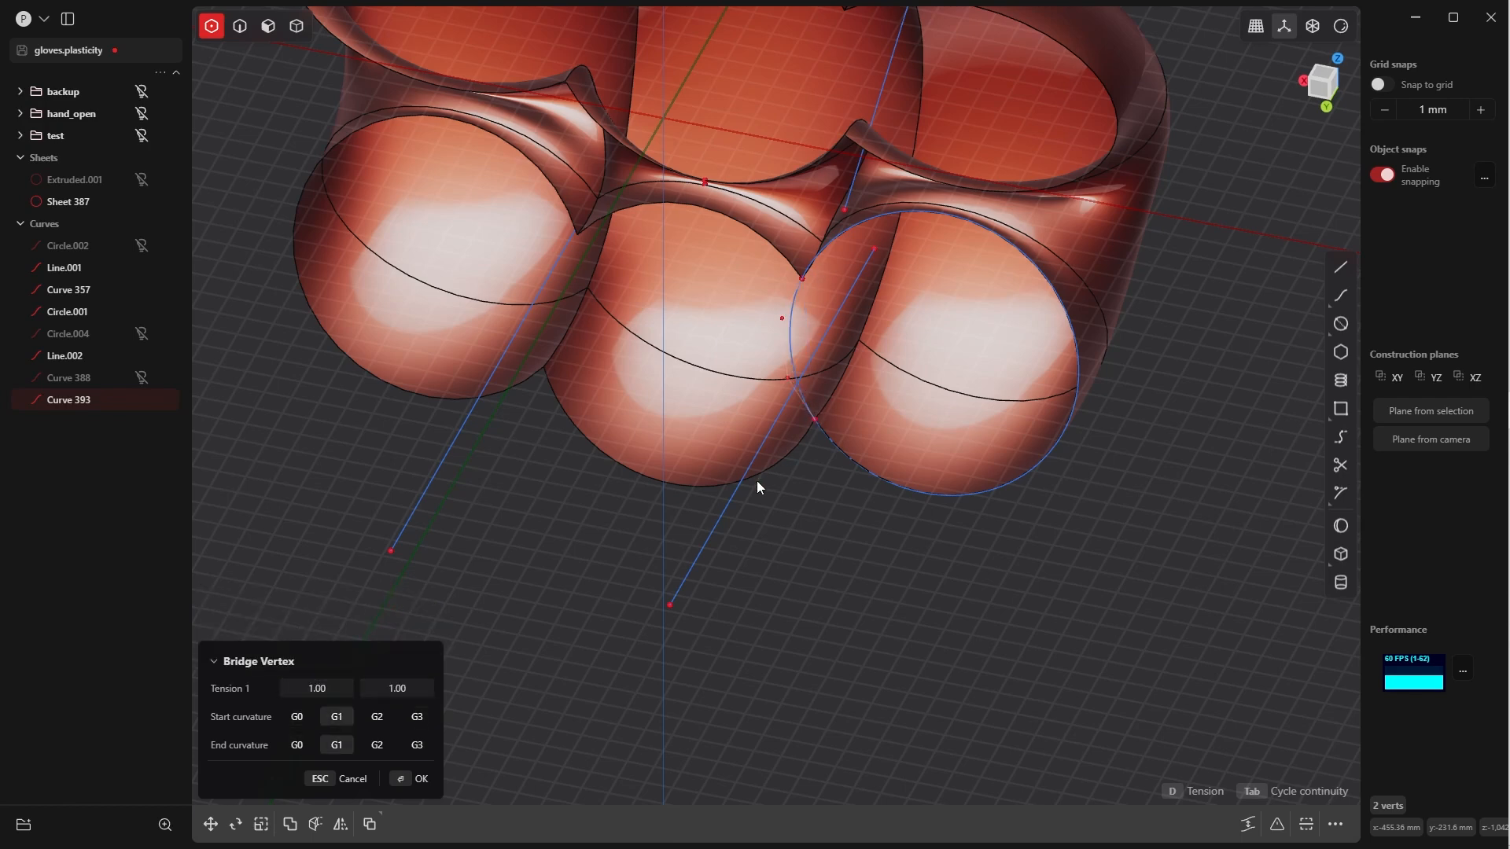
left_click(399, 783)
left_click(847, 532)
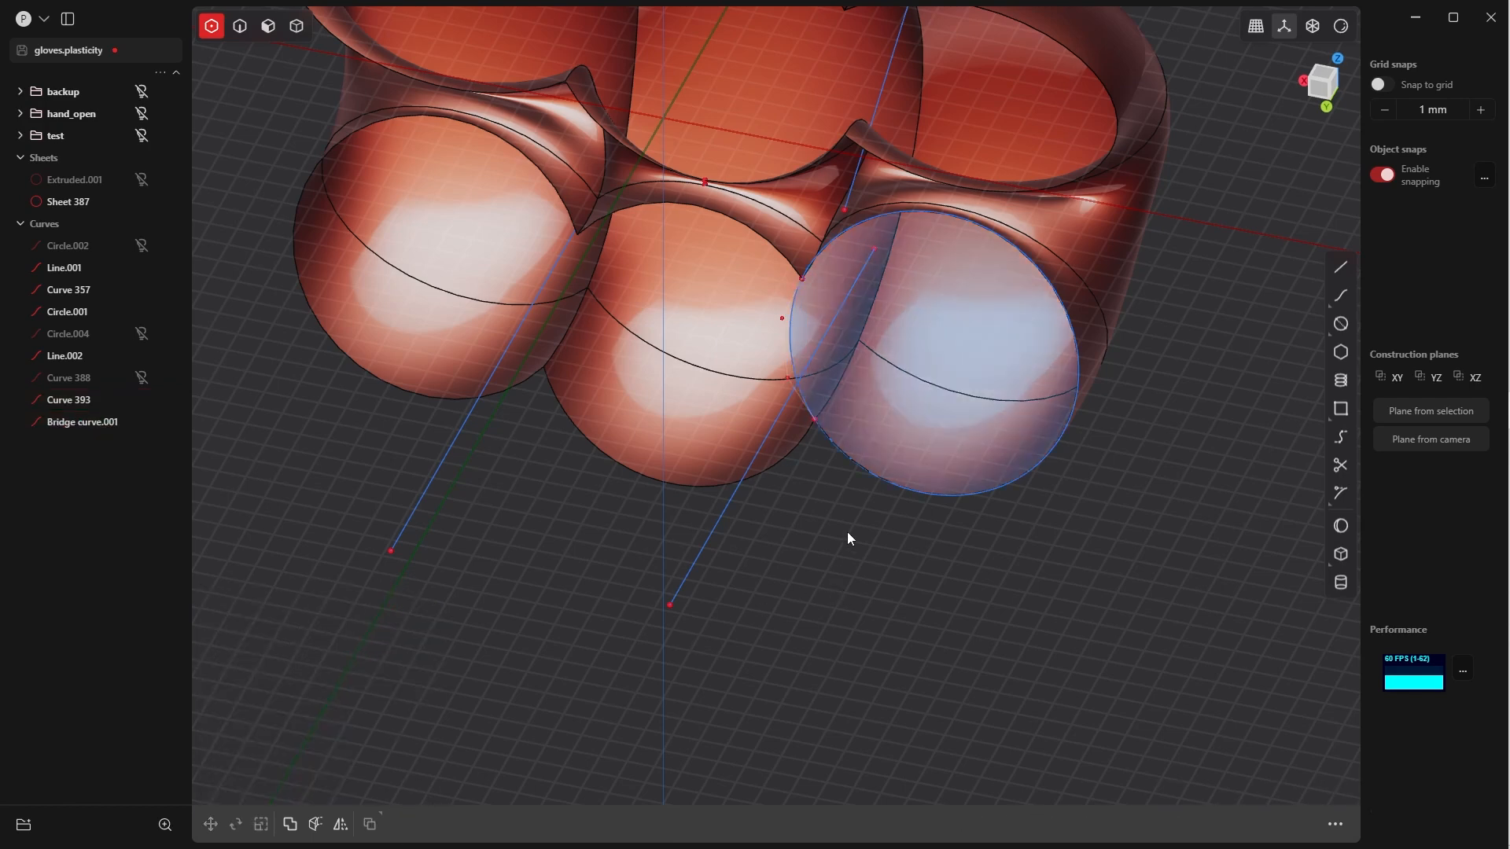
Join the duplicated edge curve and the bridge curve into one closed curve
key("Tab")
left_click(889, 445)
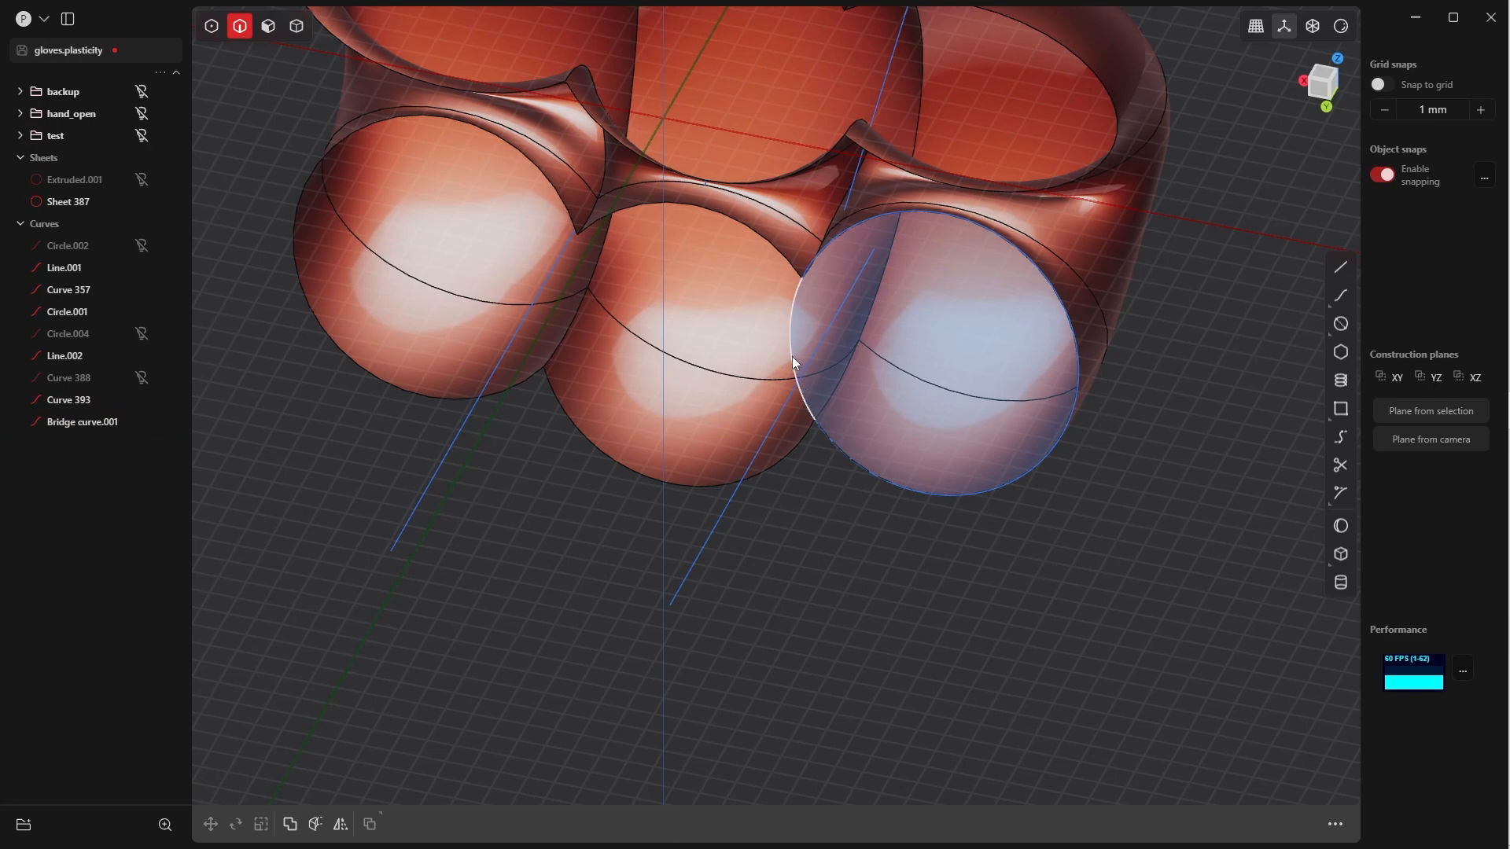
left_click(819, 323)
left_click(956, 493)
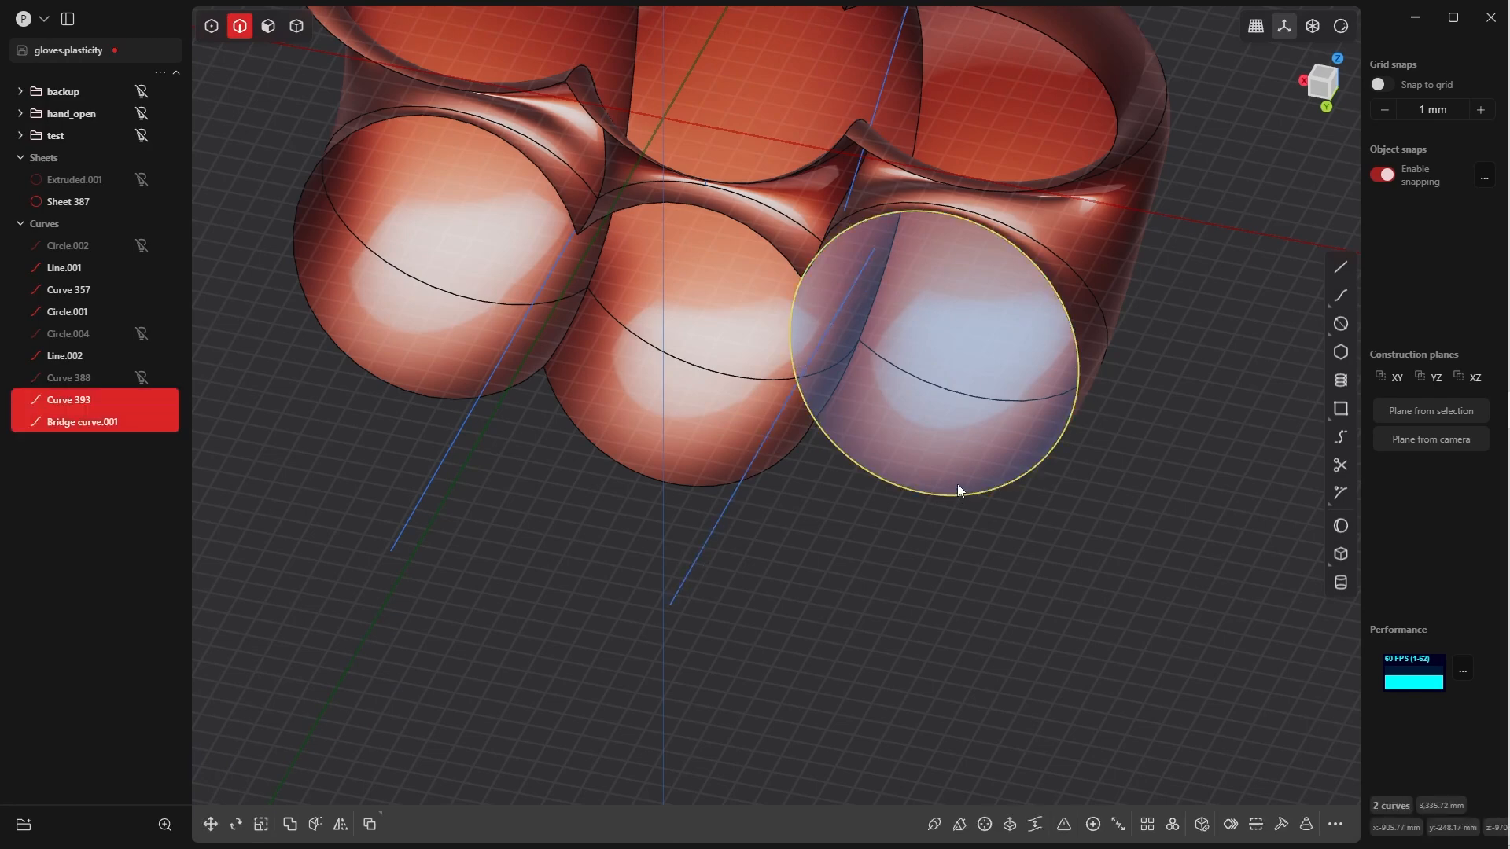
key("j")
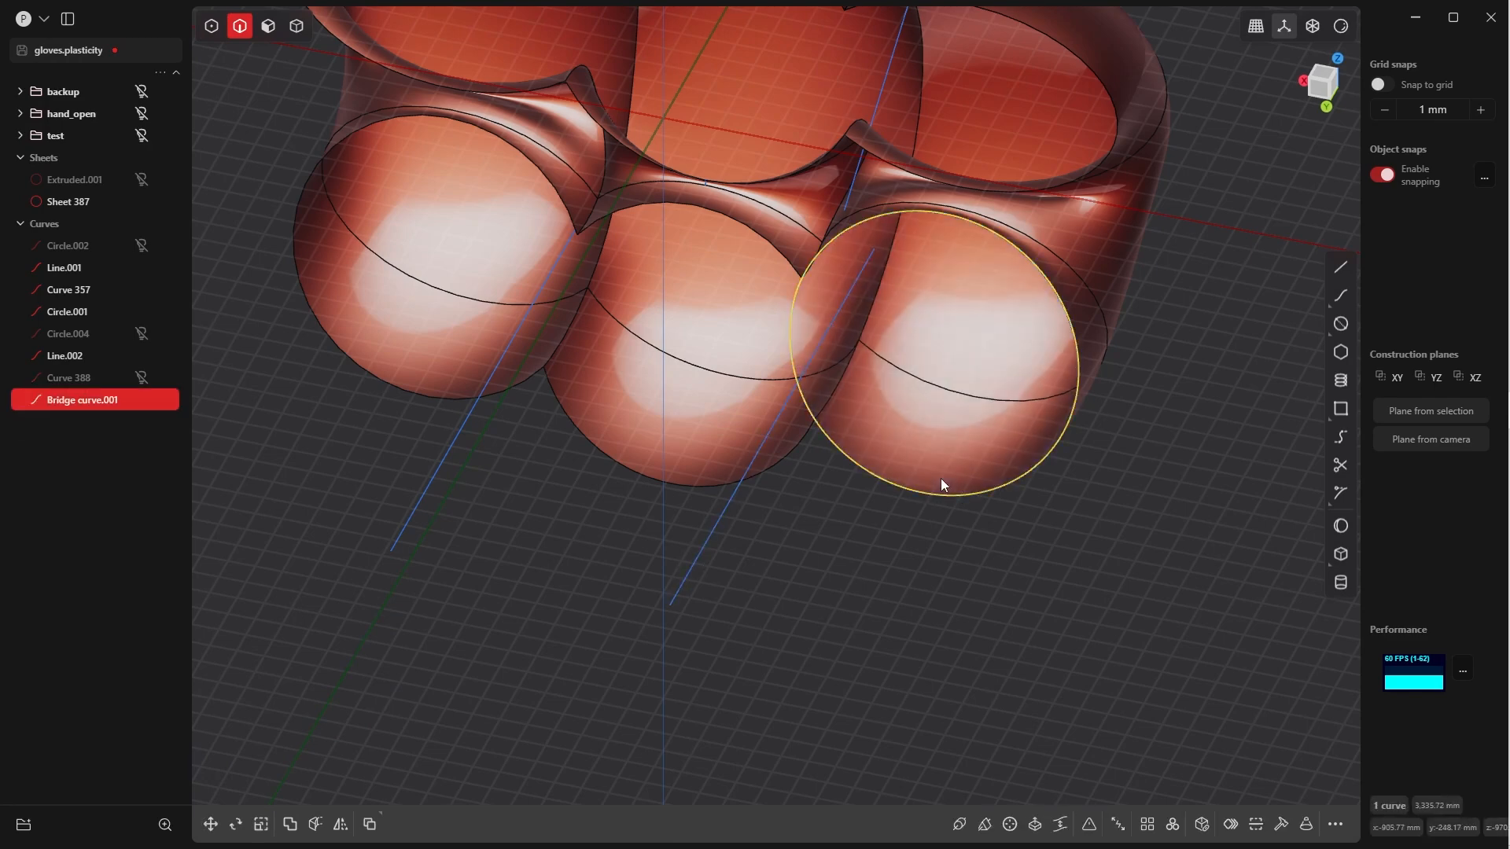
key("e")
middle_click_drag(879, 430, 841, 414)
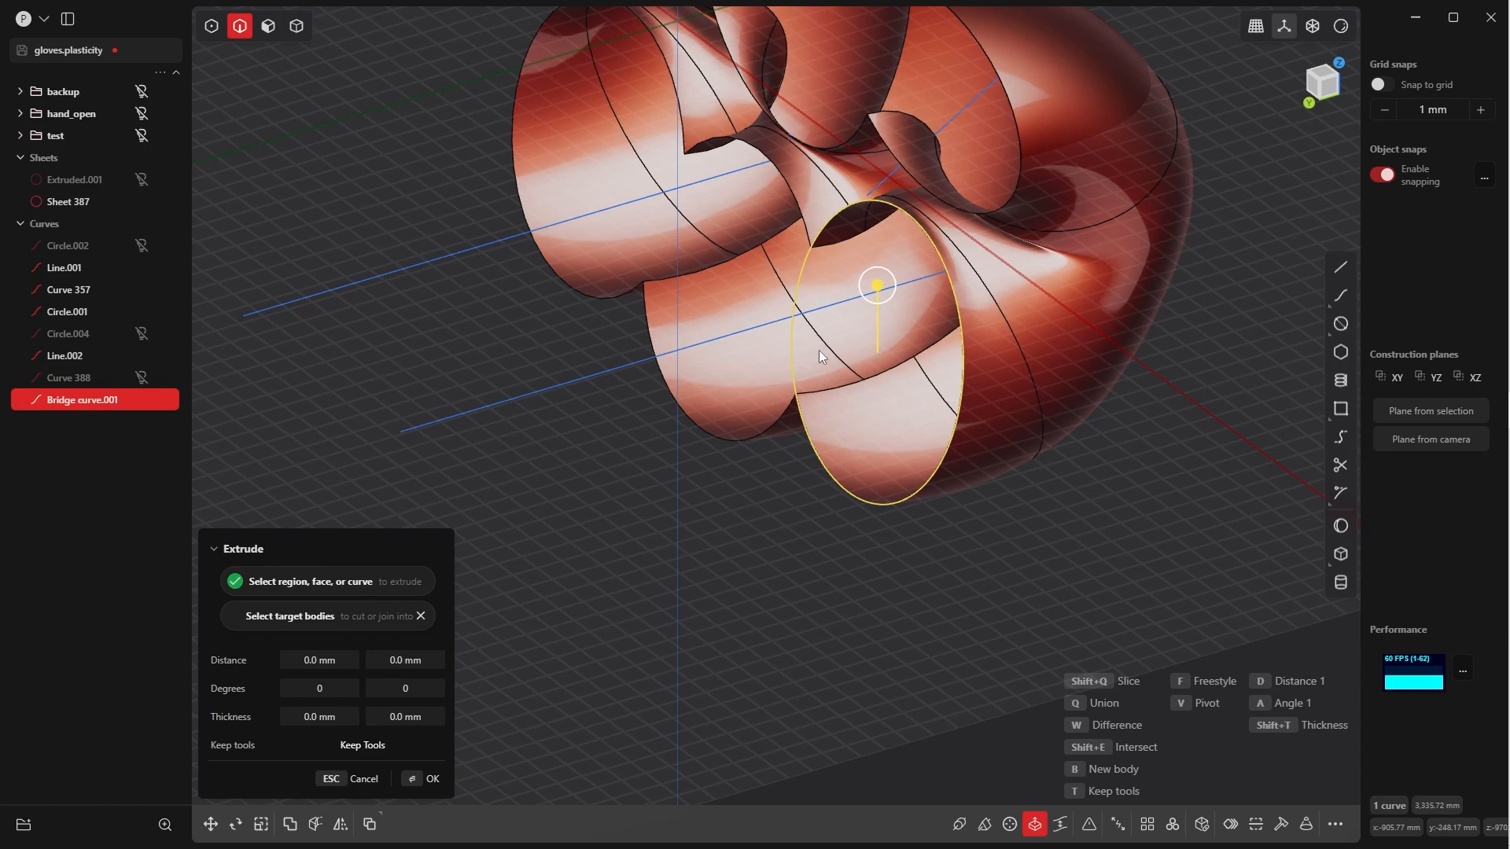
key("Escape")
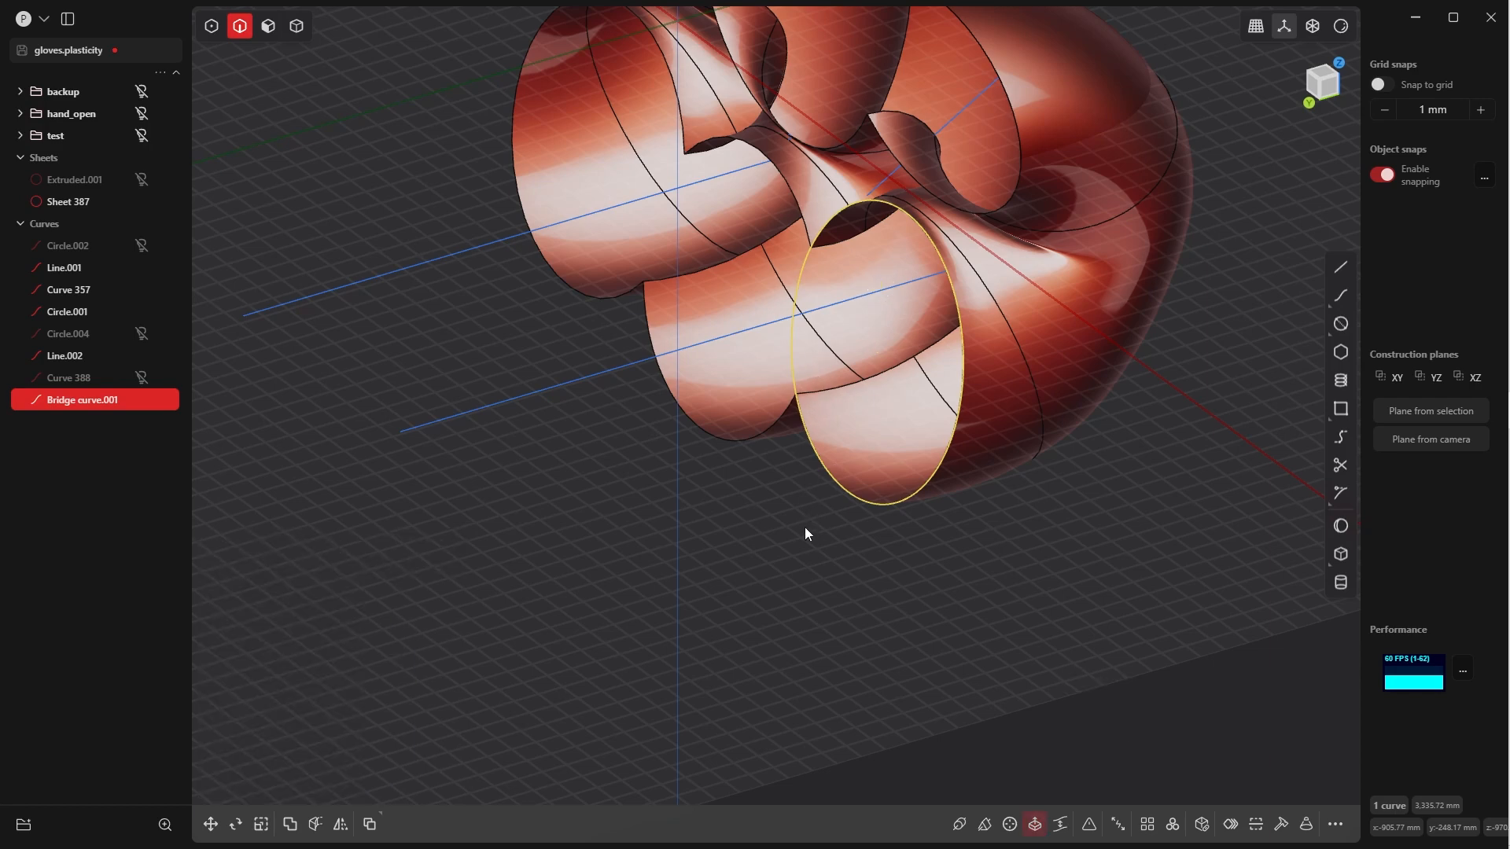
left_click(843, 615)
key("Tab")
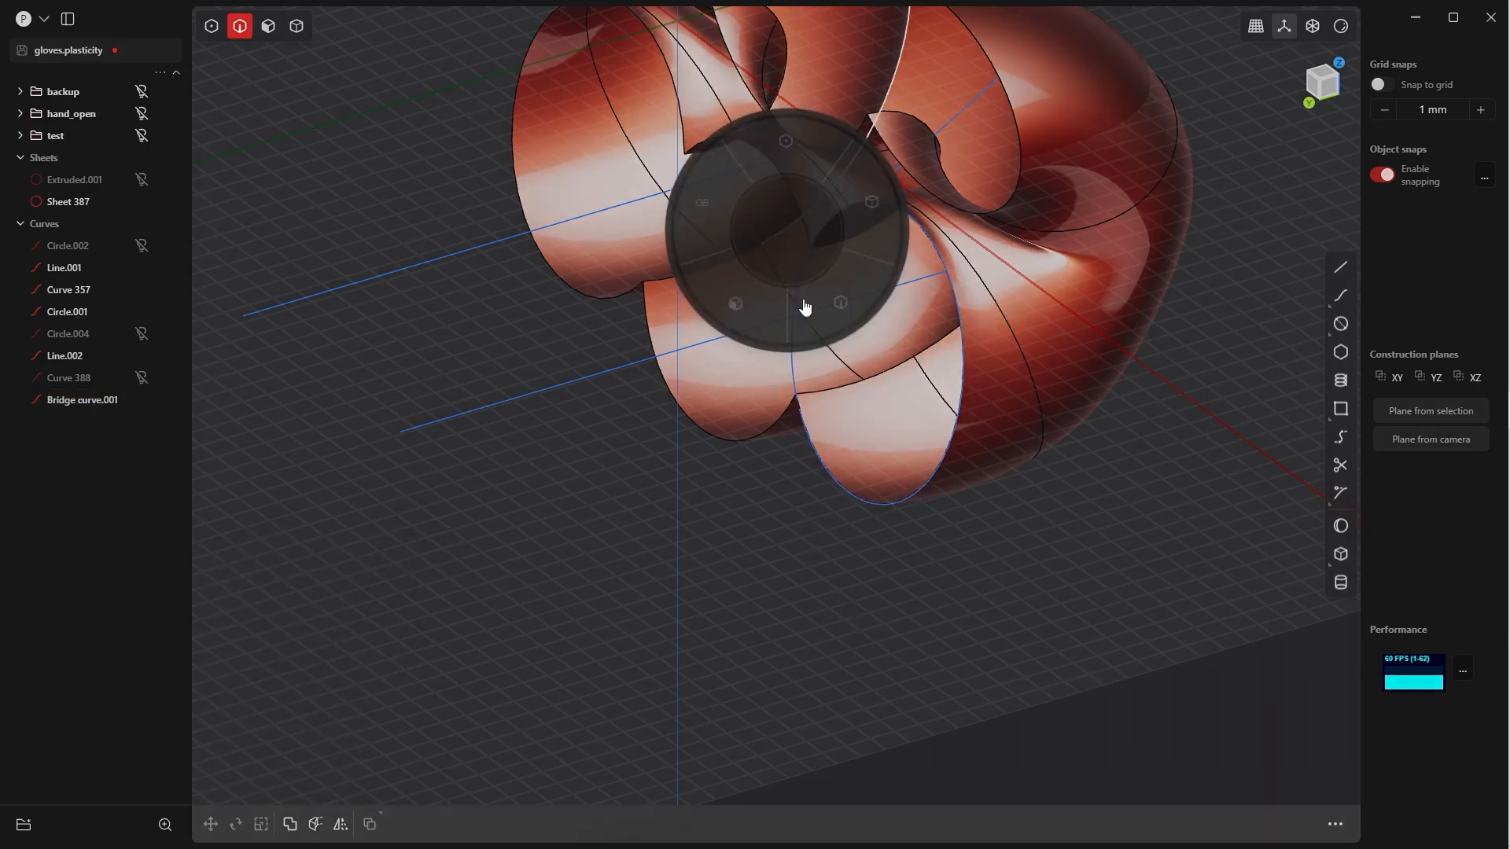
left_click(836, 351)
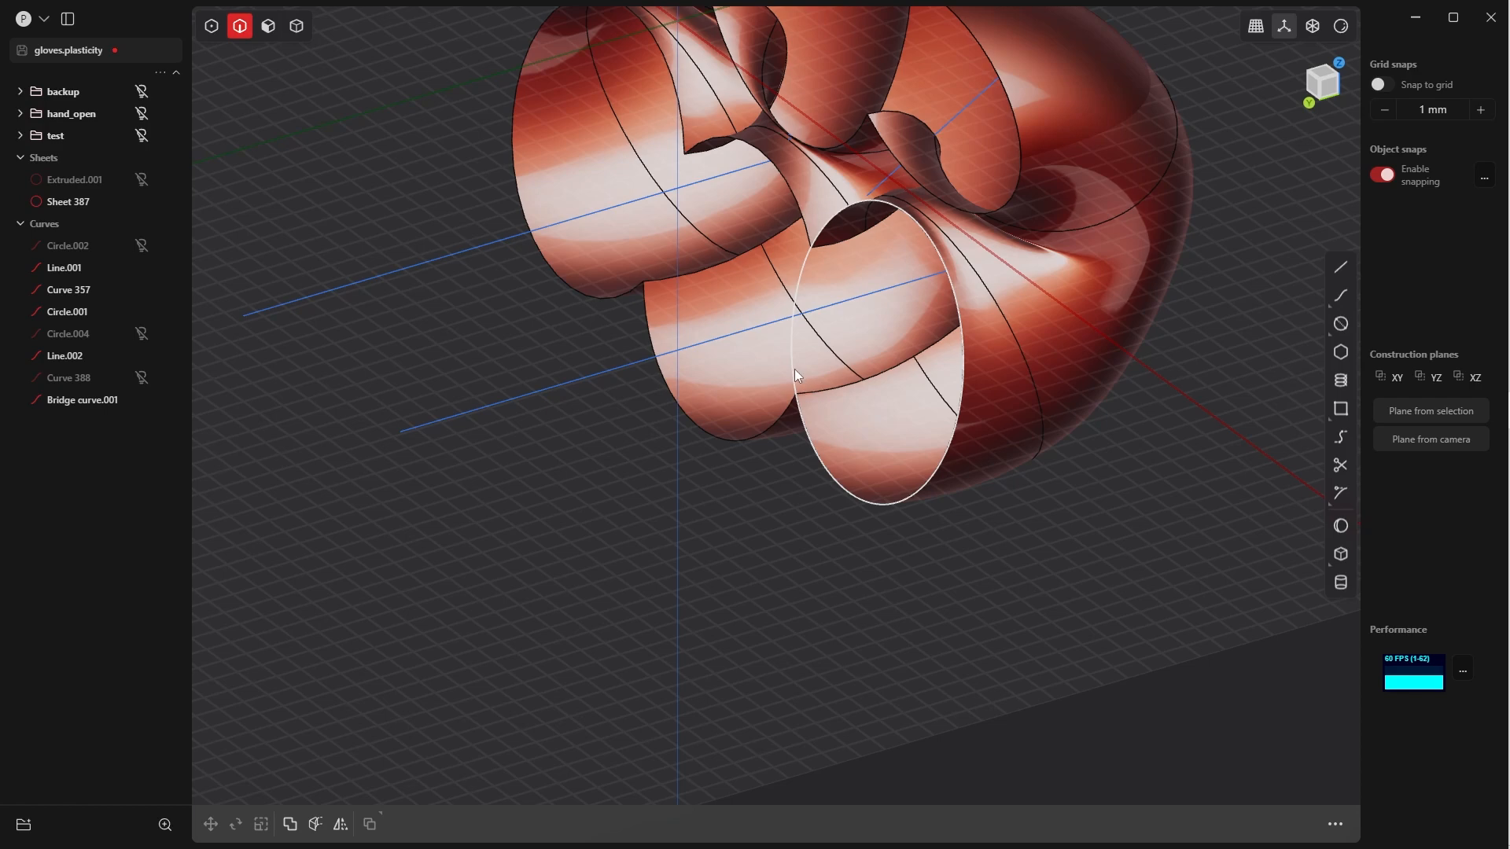
Isolate the closed bridge curve by hiding all other sheets and curves
left_click(794, 369)
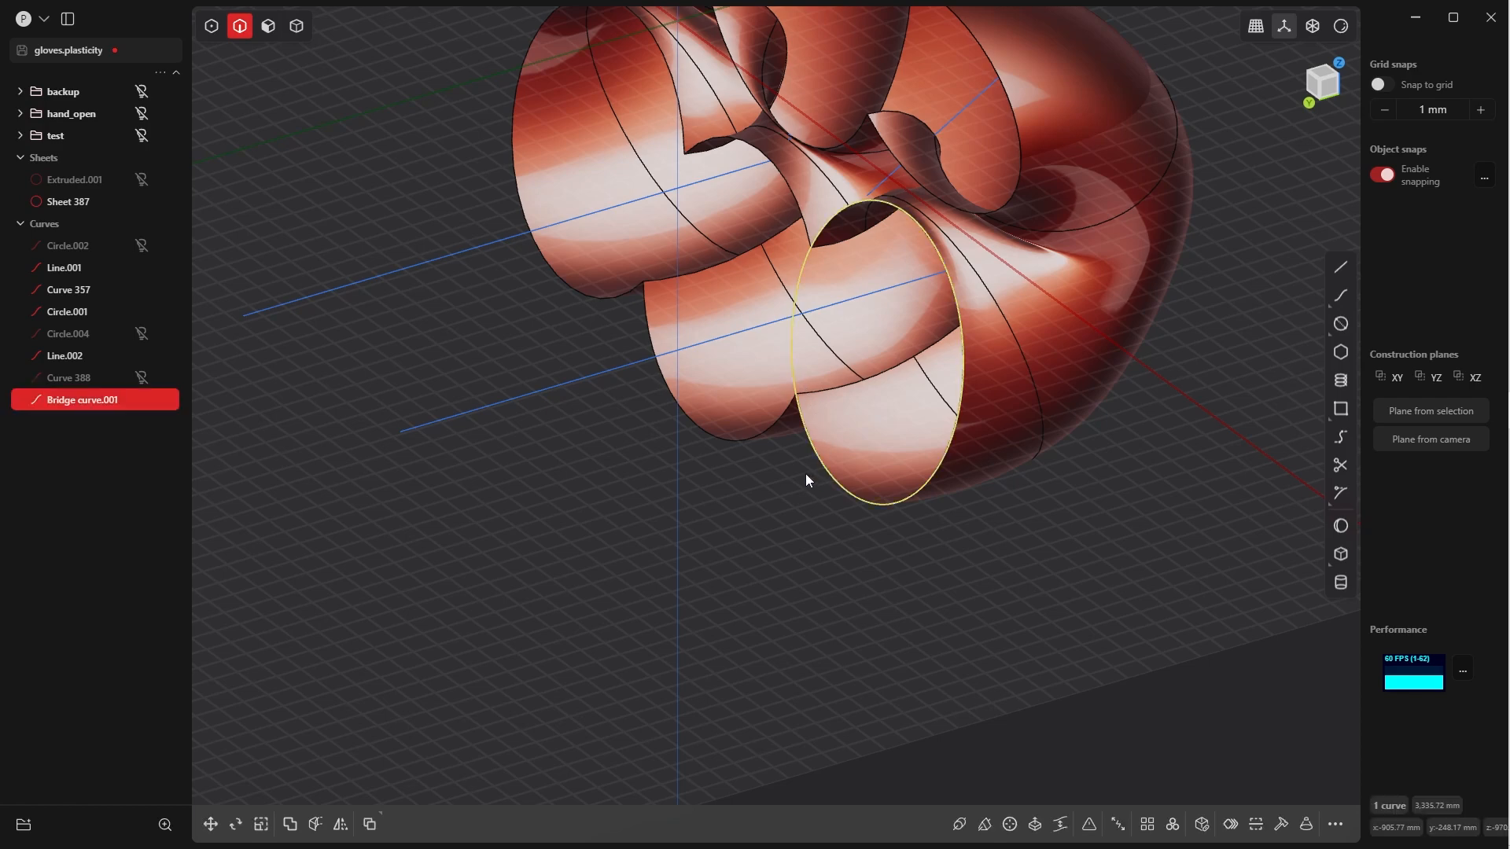
key("shift+h")
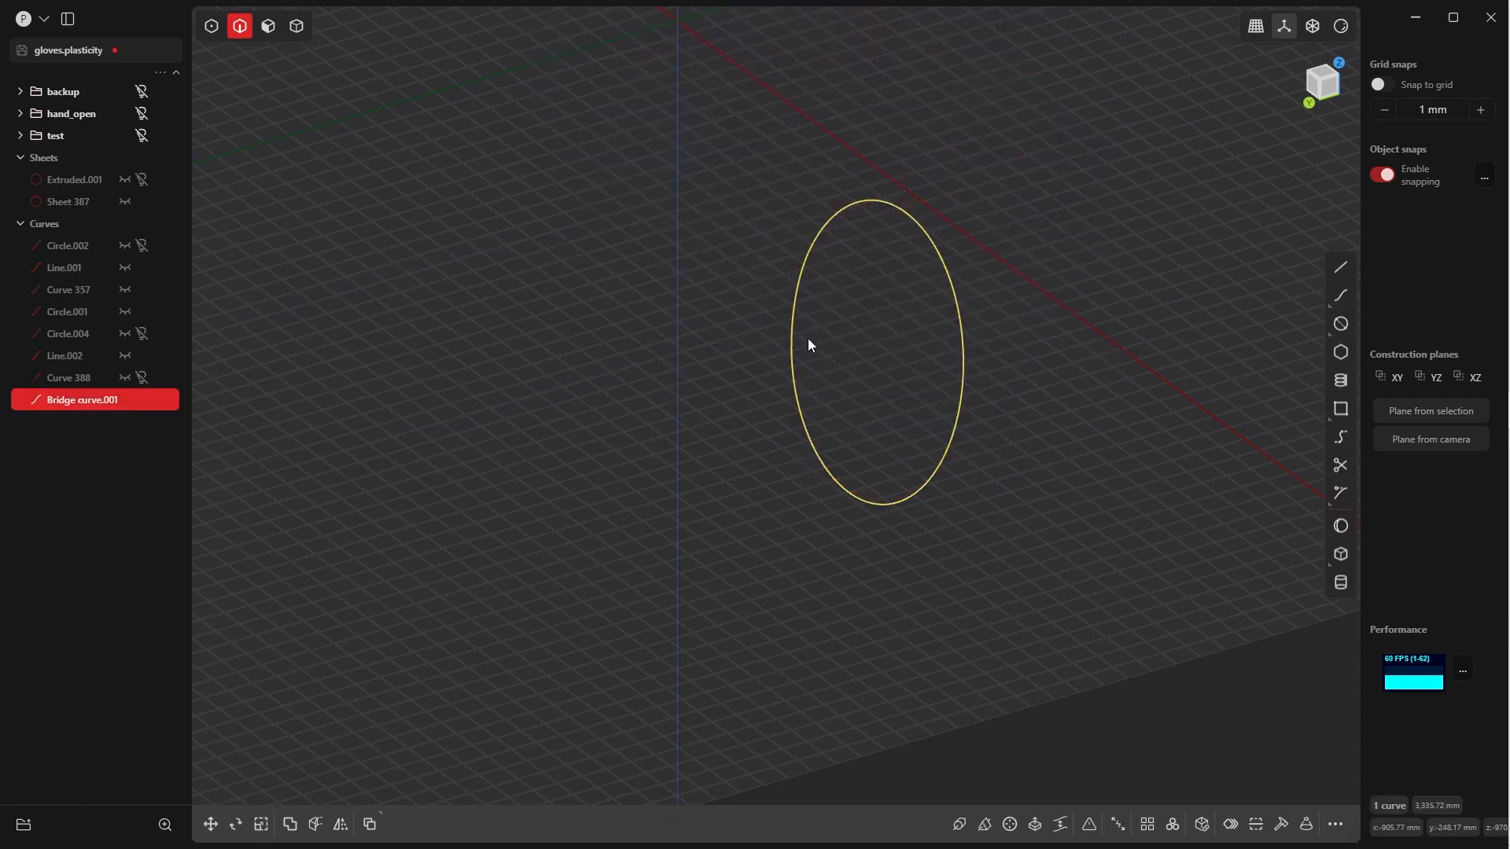
middle_click_drag(846, 388, 781, 390)
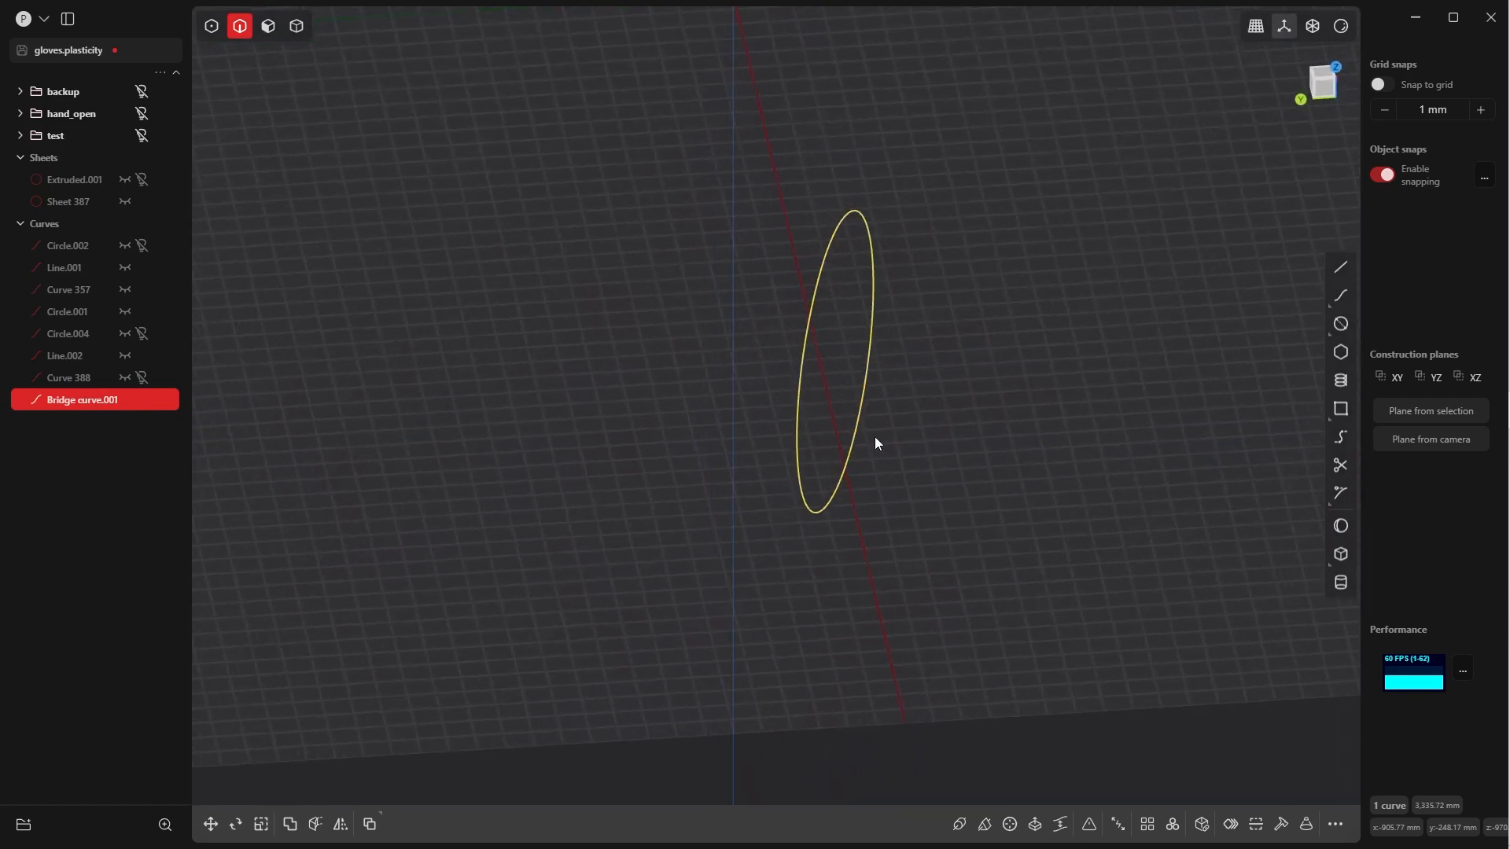
Extrude the closed curve about 273 mm along its binormal into a ring-shaped sheet
key("e")
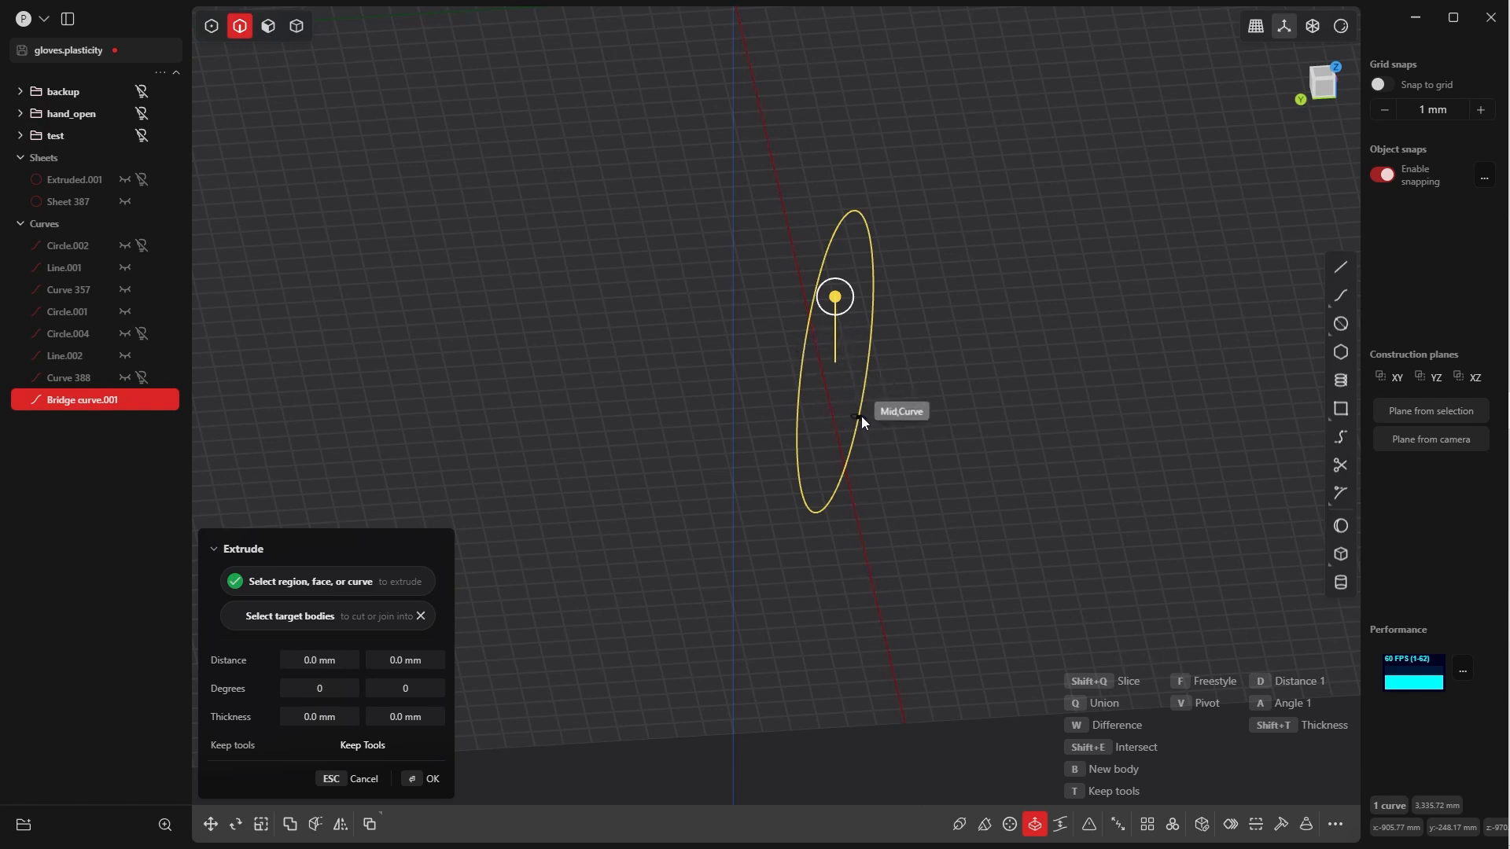
left_click_drag(859, 417, 923, 436)
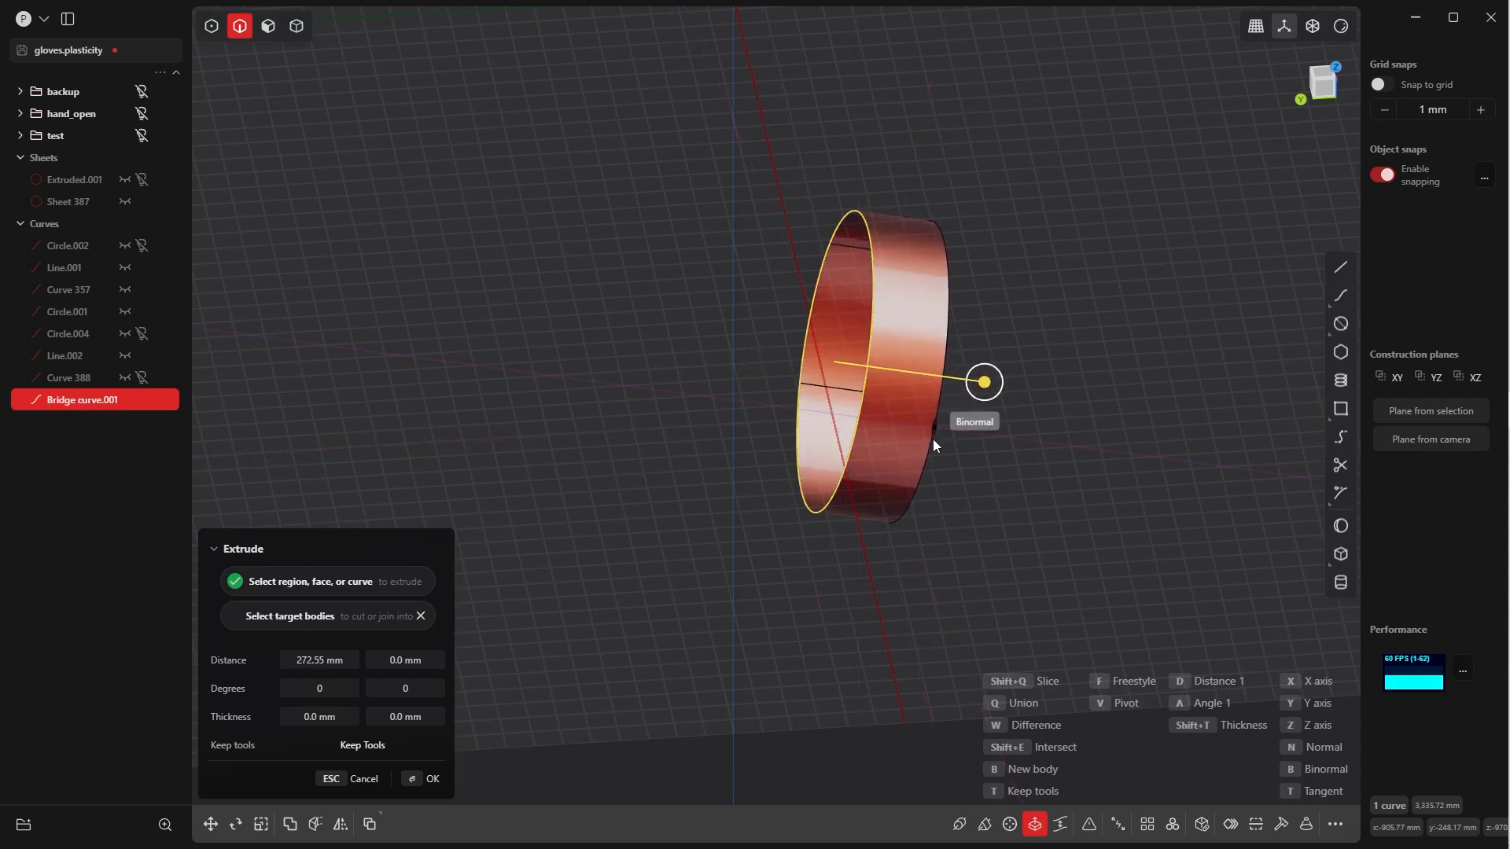
left_click(933, 438)
middle_click_drag(923, 427, 955, 472)
left_click(424, 779)
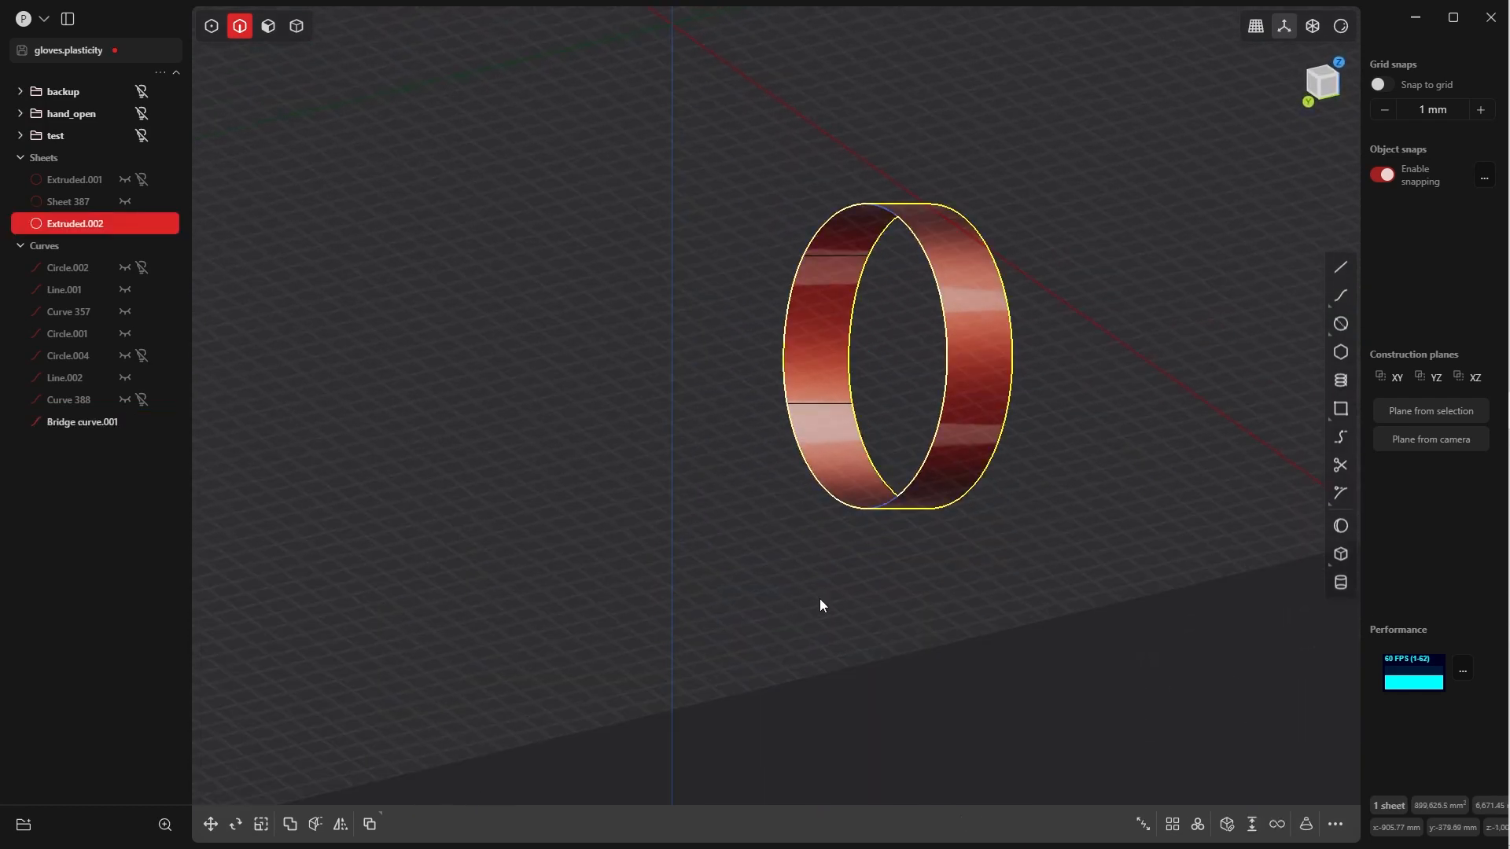
Delete the closed bridge curve lying on the ring sheet's front edge
key("Tab")
left_click(946, 422)
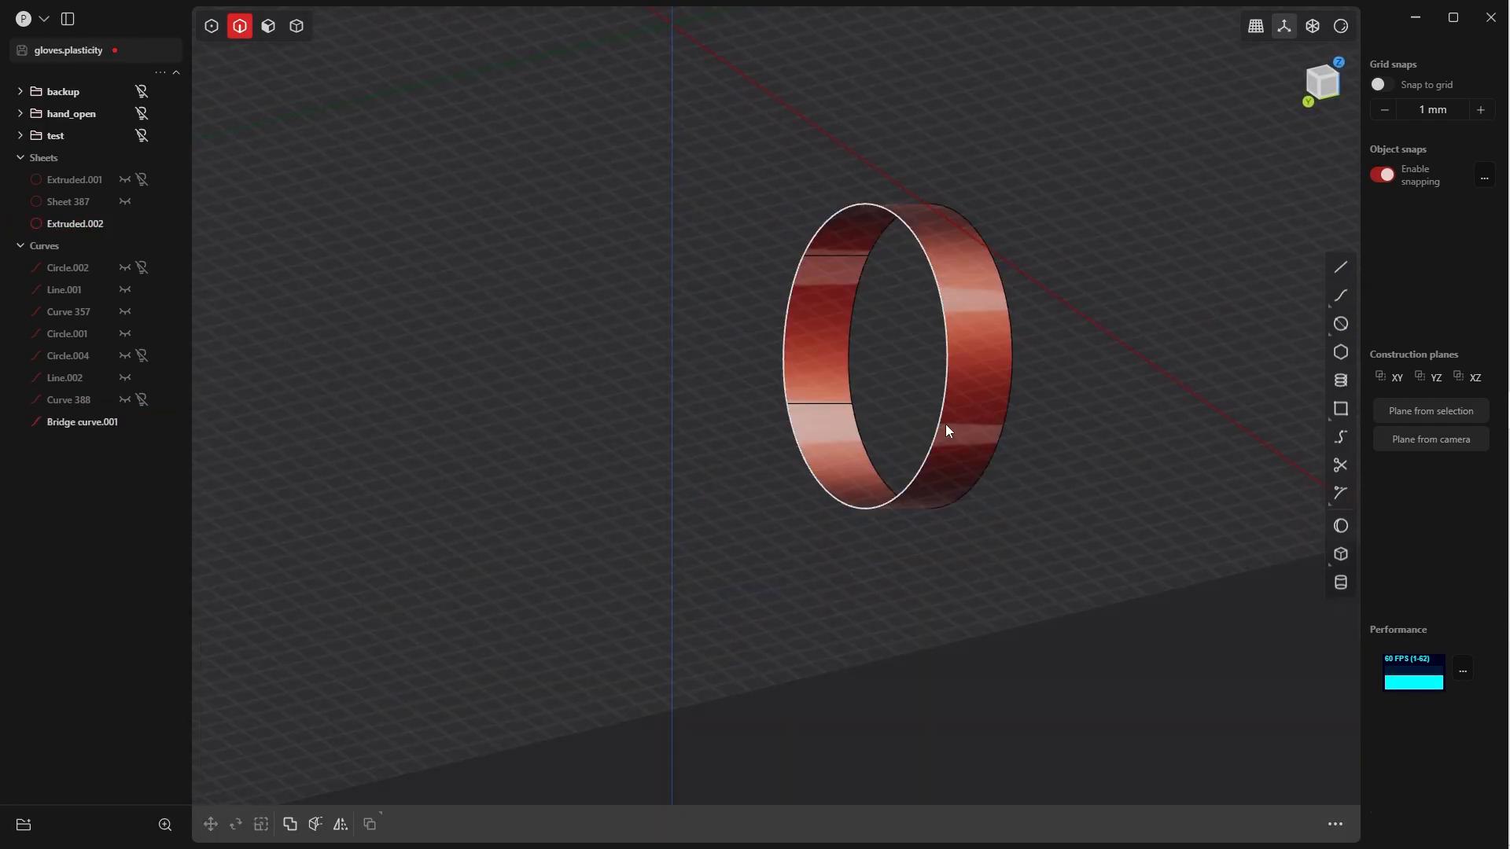
left_click(933, 442)
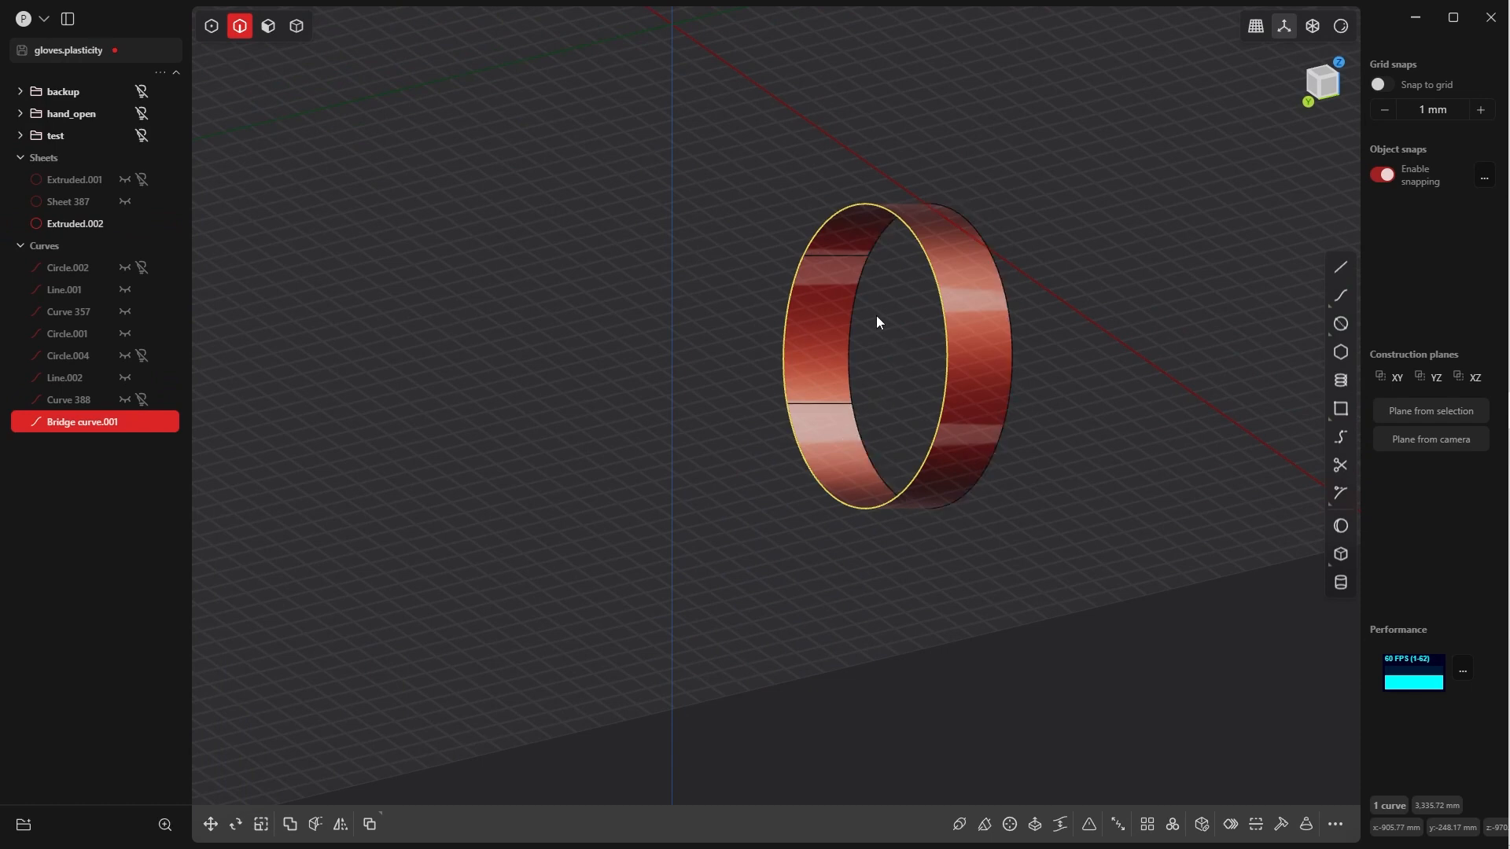
key("Delete")
Patch the open front edge loop of the ring sheet
key("Tab")
left_click(870, 487)
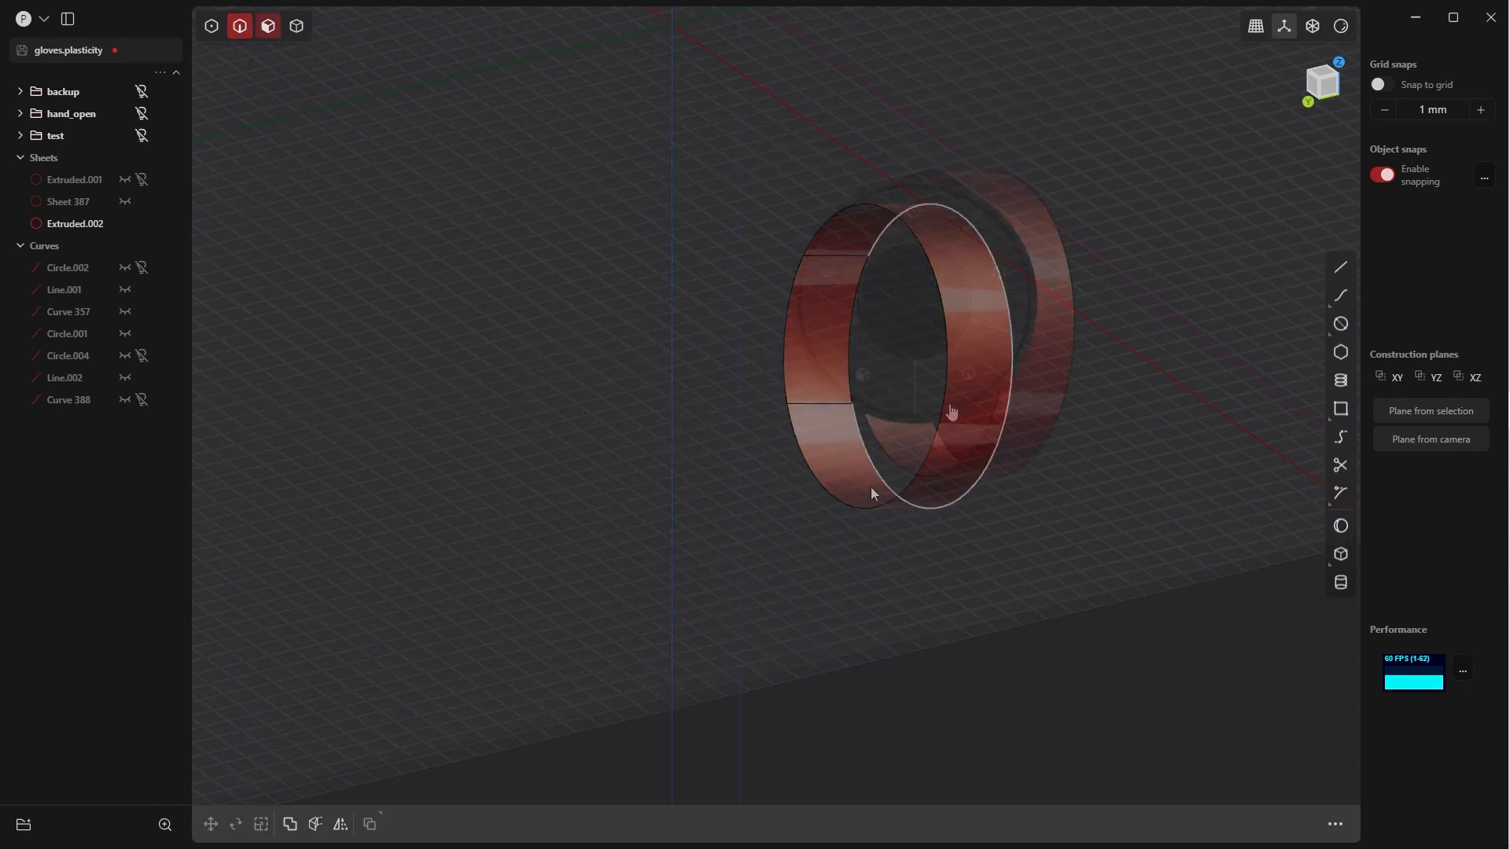
key("Tab")
left_click(966, 420)
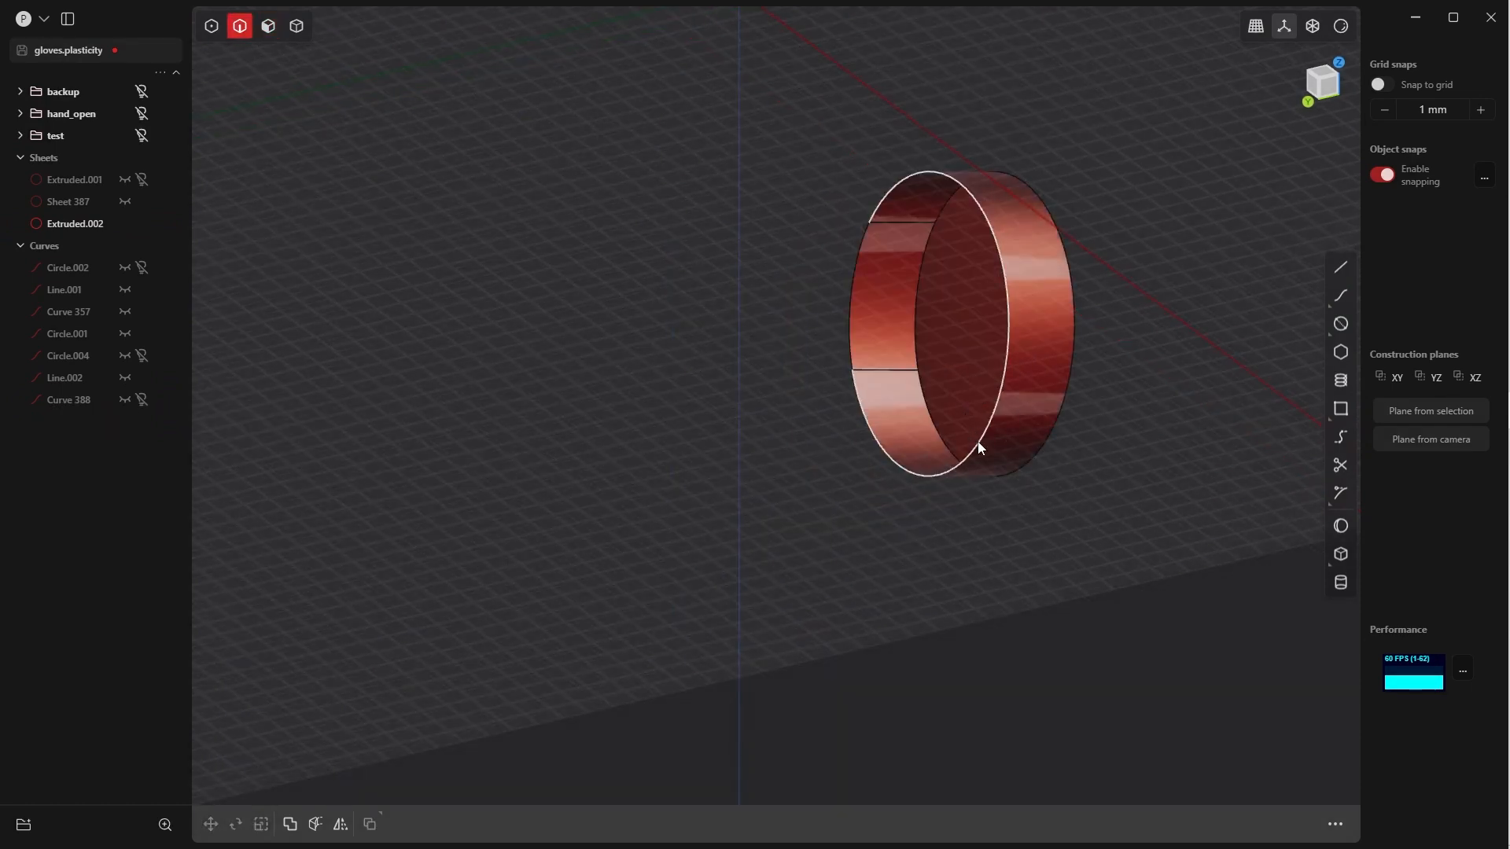
left_click(980, 441)
key("e")
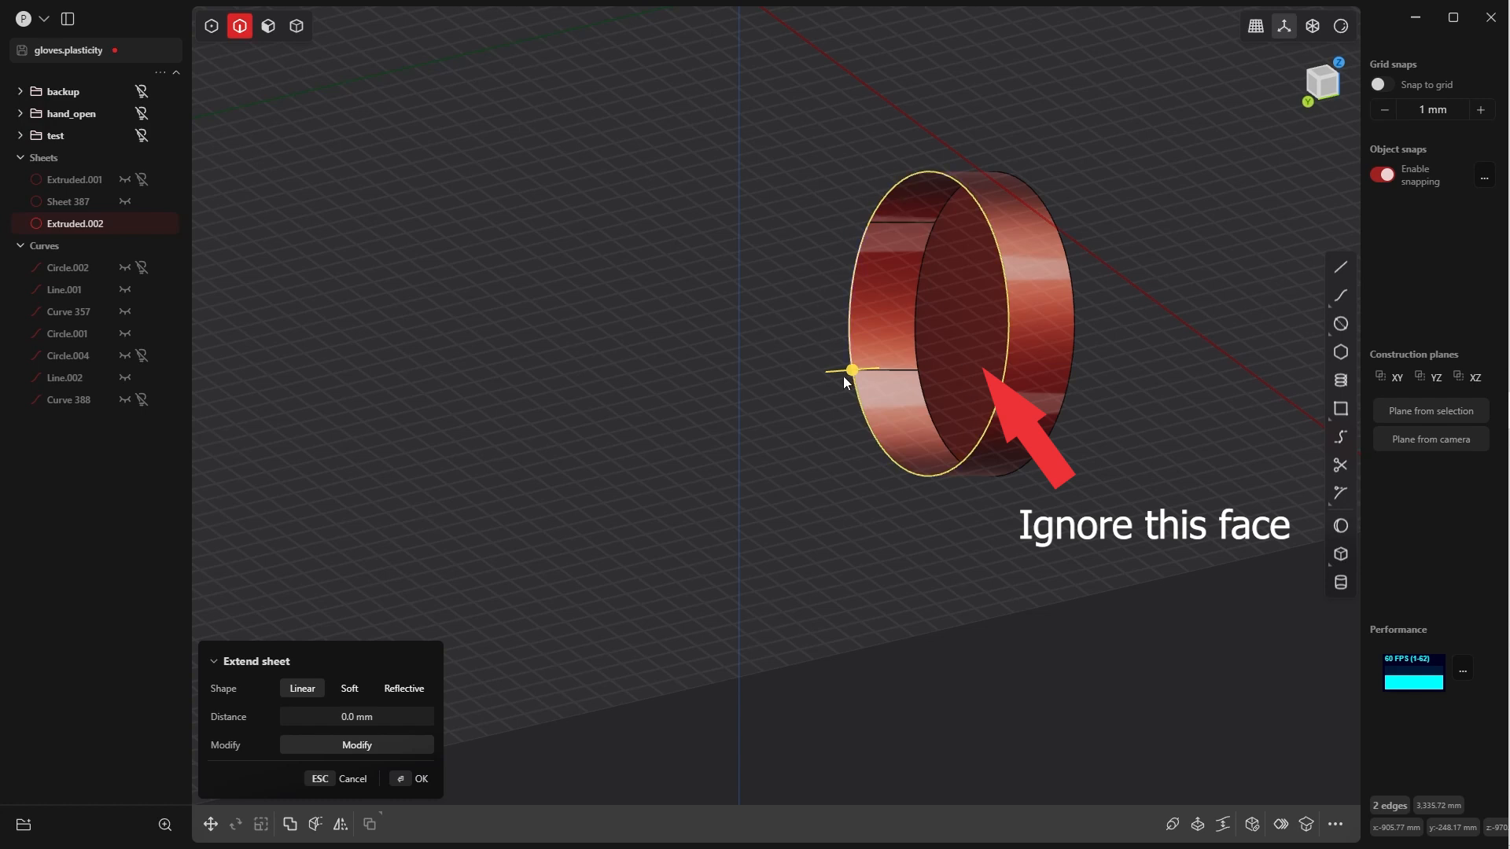
middle_click_drag(928, 432, 824, 517, "shift")
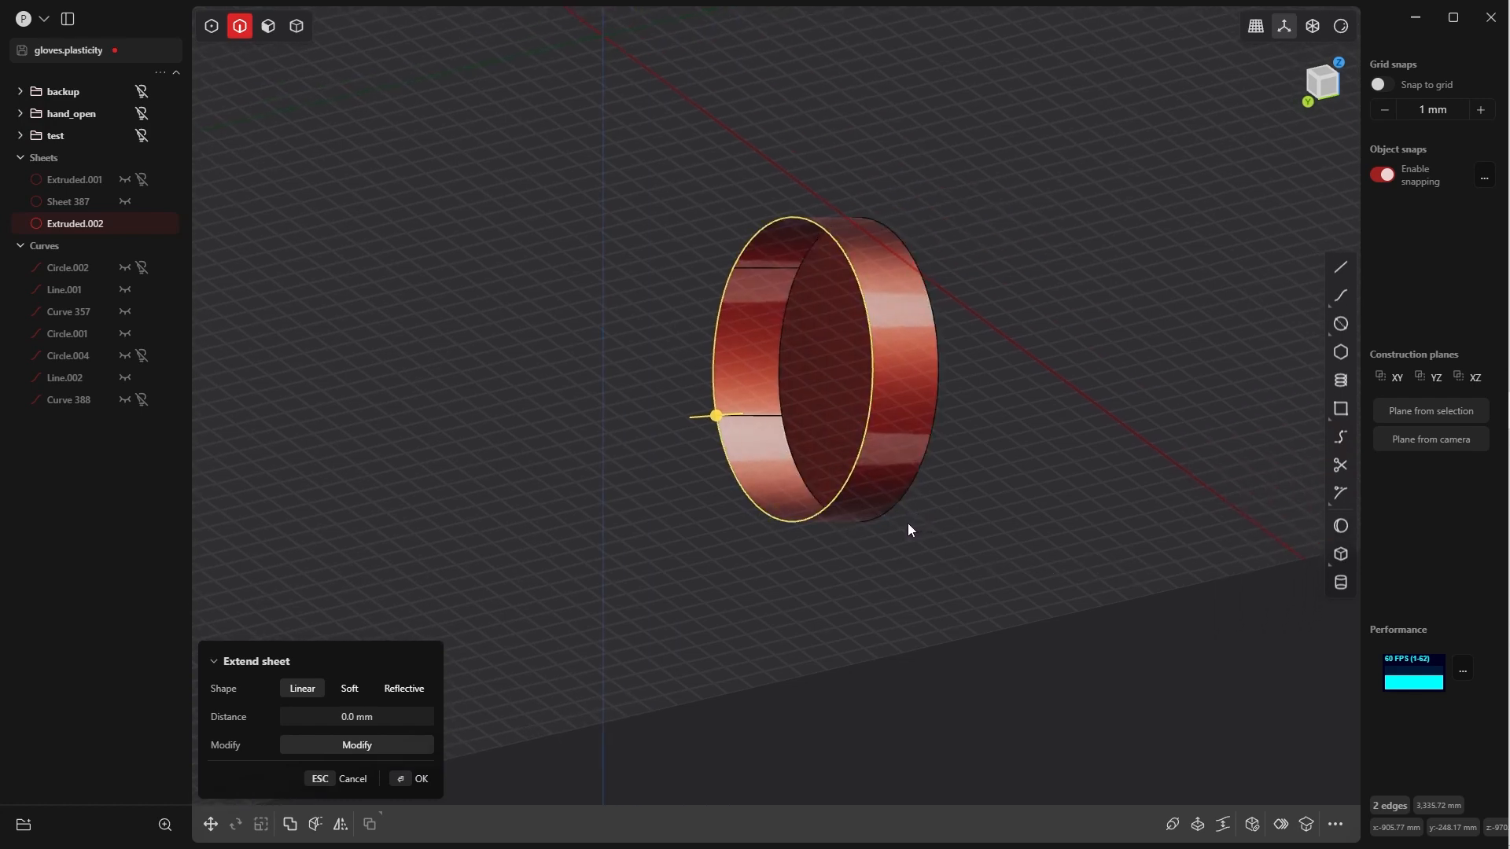
key("shift+p")
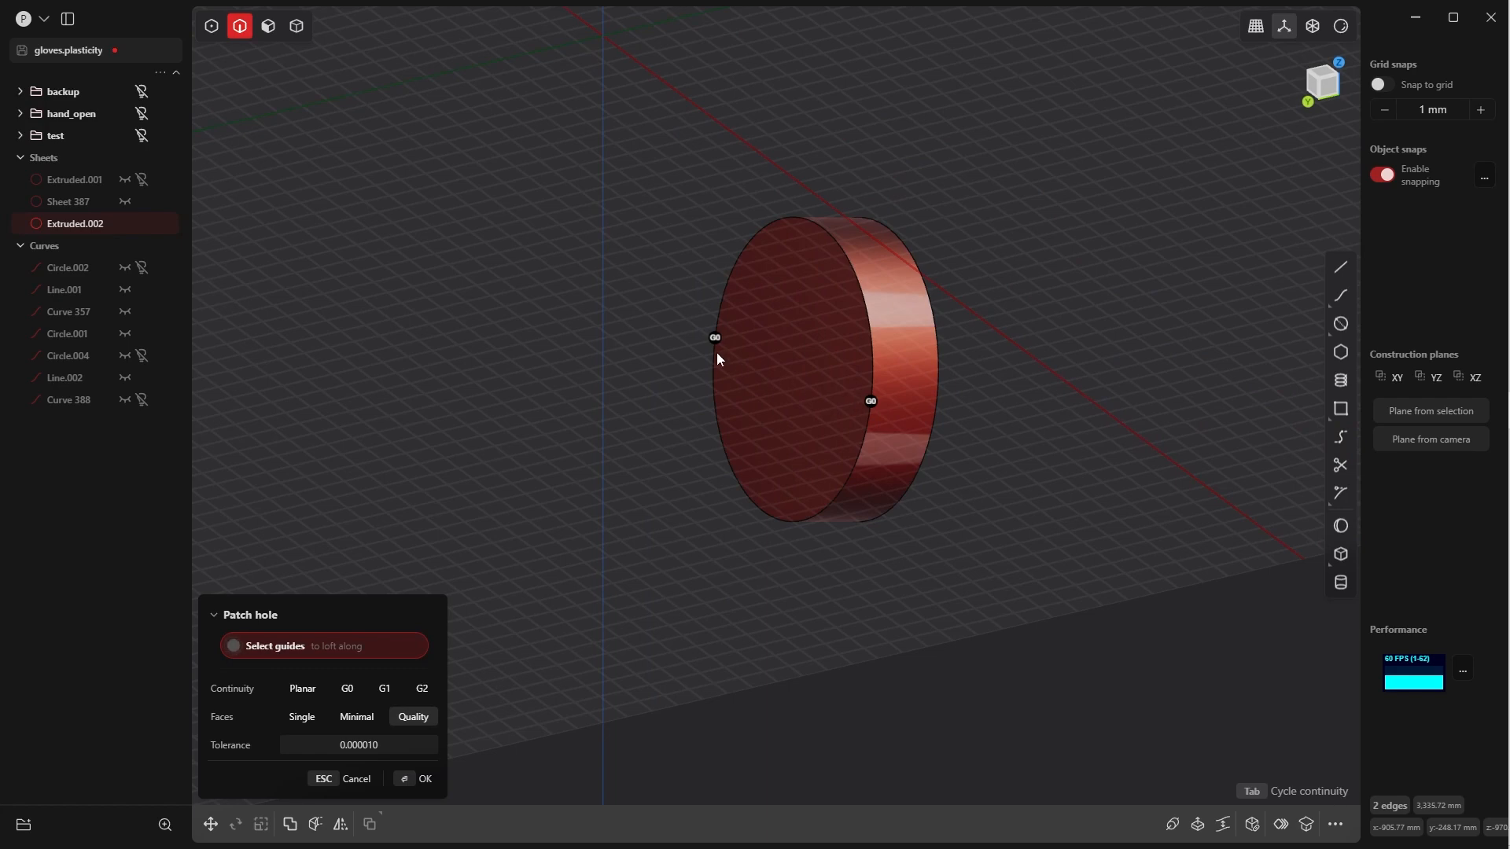
Compare the G1, G2 and G0 continuity of the patch and apply it with G1 as a rounded cap
key("Tab")
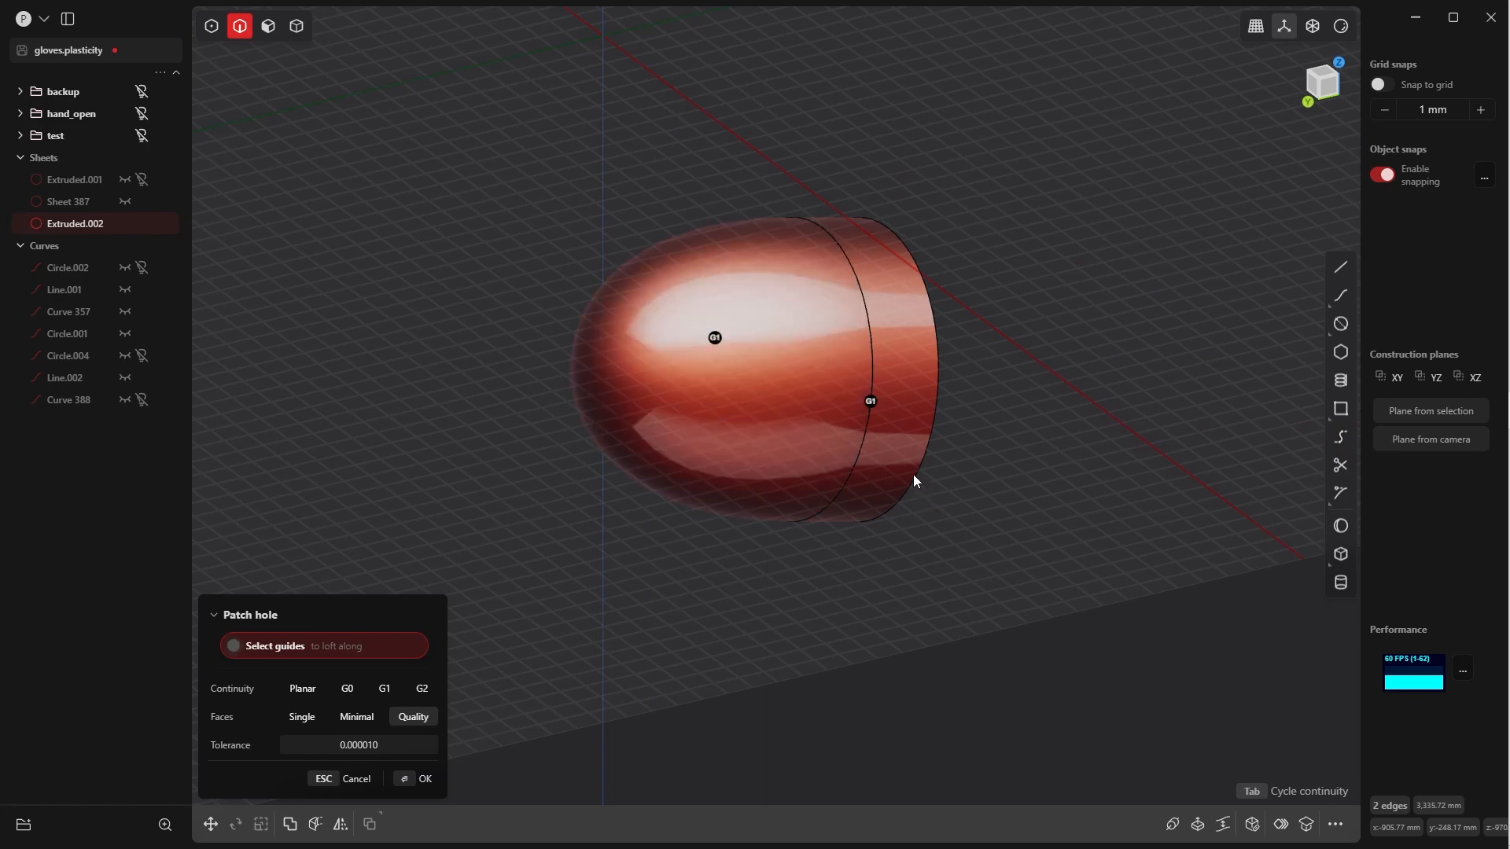
middle_click_drag(913, 479, 755, 409)
key("Tab")
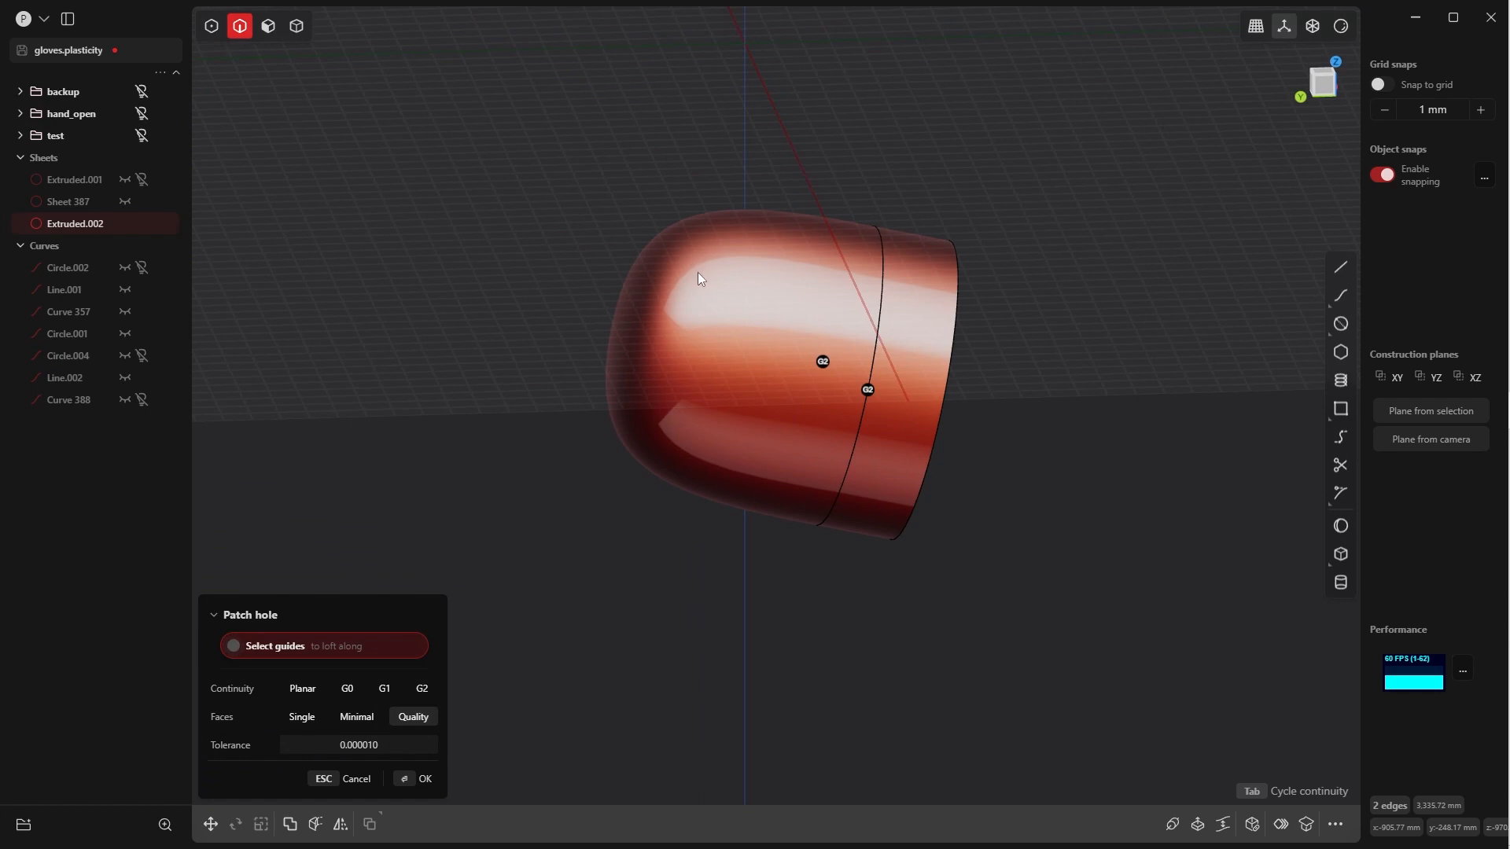
key("Tab")
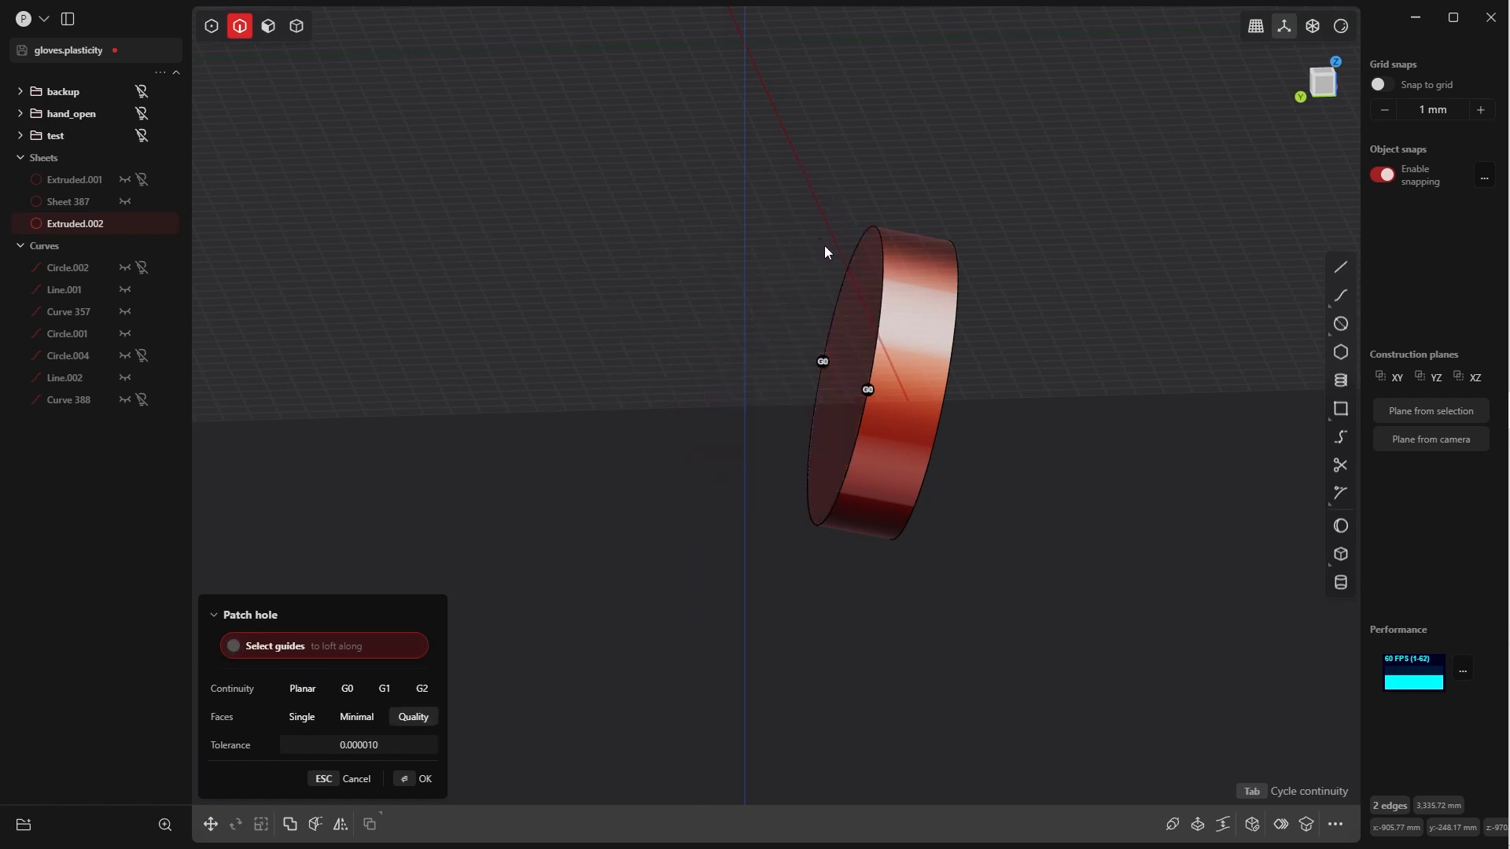
key("Tab")
middle_click_drag(828, 278, 846, 374)
left_click(416, 780)
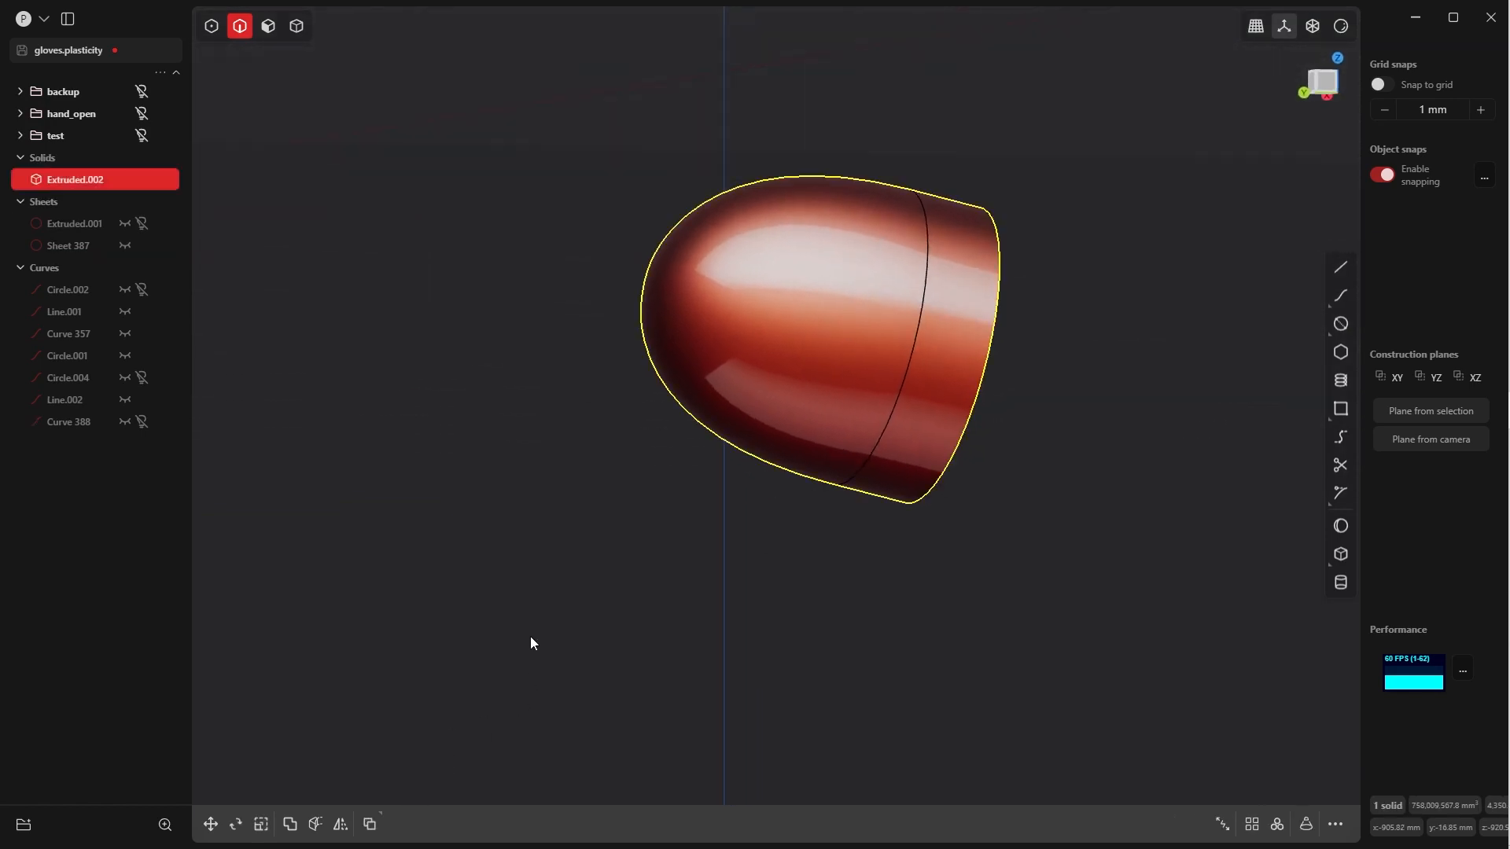
Delete the ring's side wall faces and its flat back face, keeping only the rounded cap
key("Tab")
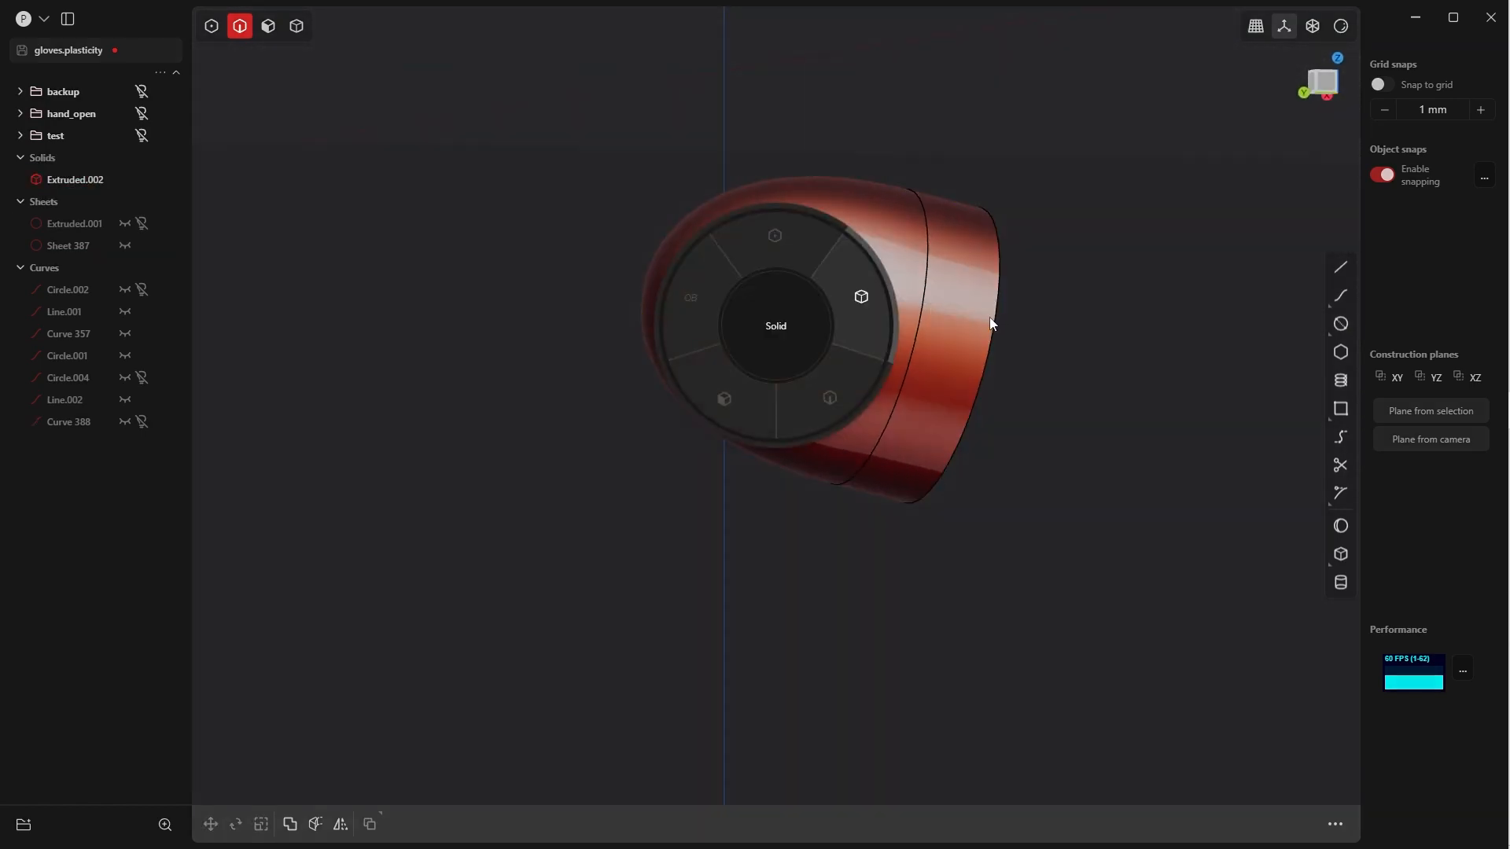
left_click(745, 412)
left_click(961, 346)
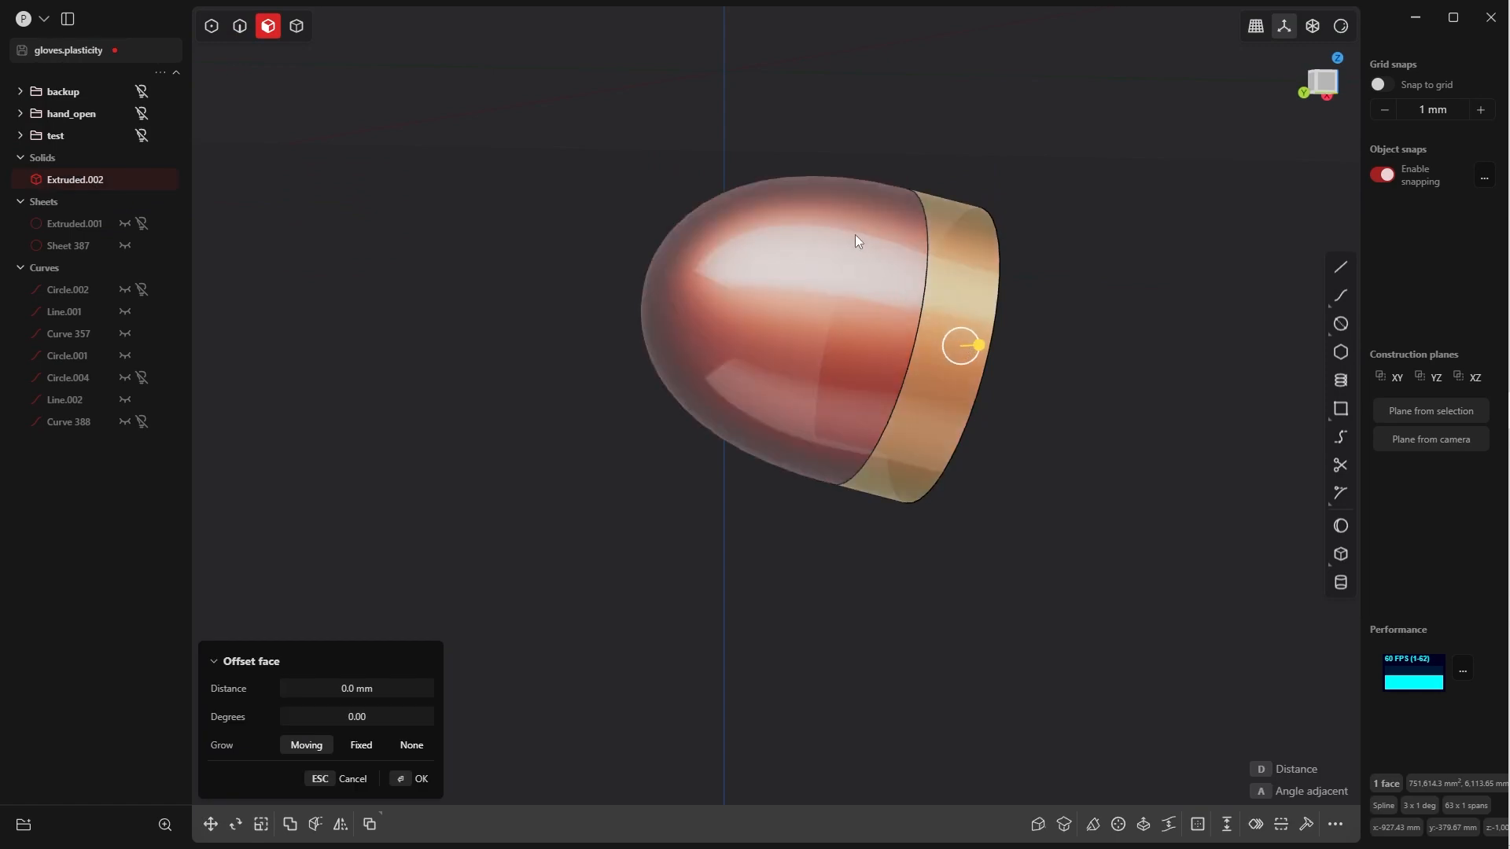
middle_click_drag(745, 352, 805, 408)
key("Delete")
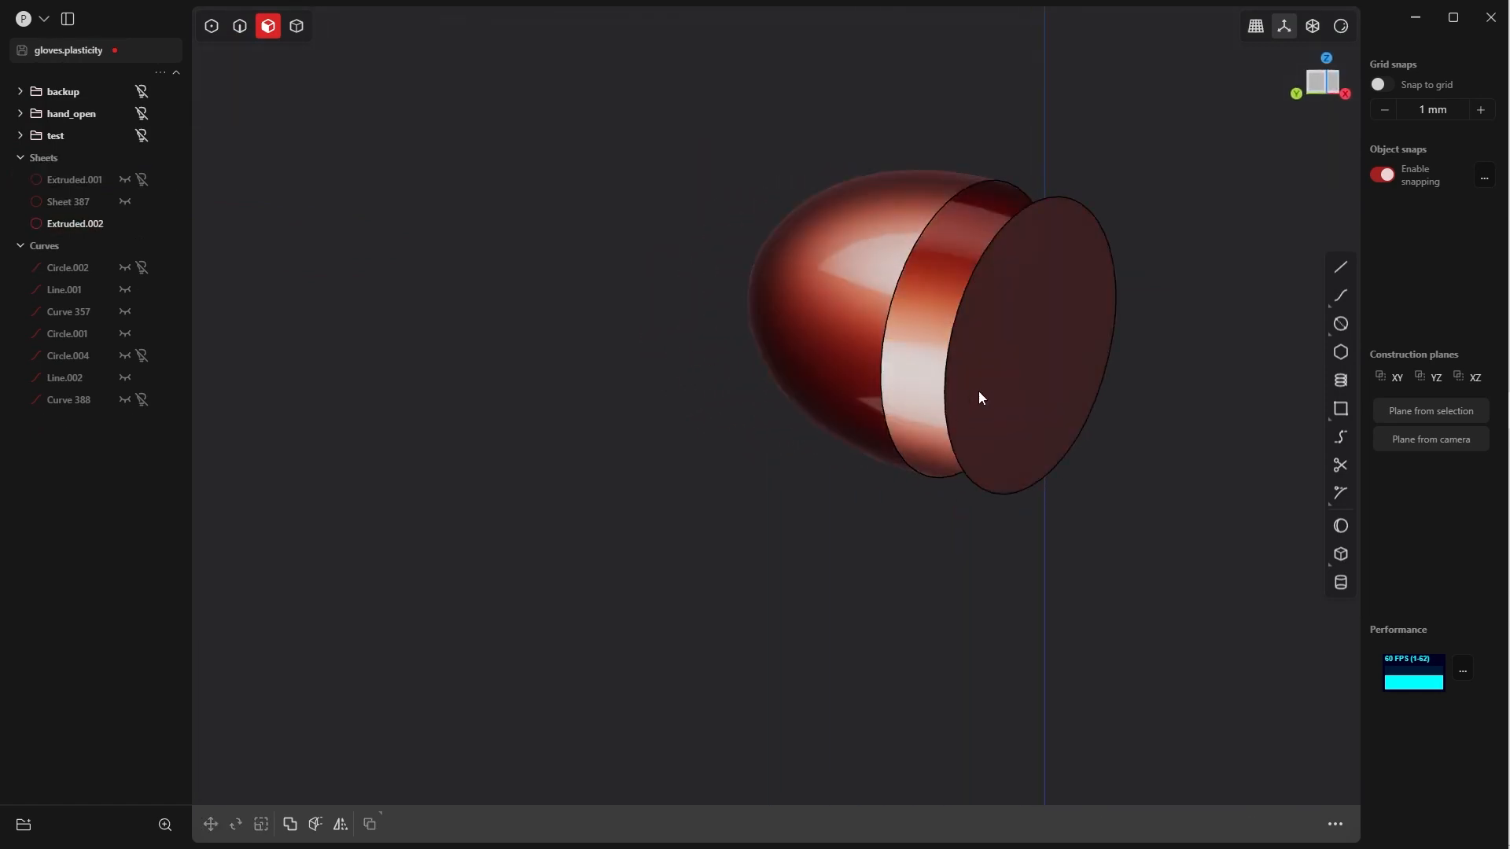
left_click(1018, 370)
key("Delete")
left_click(1055, 394)
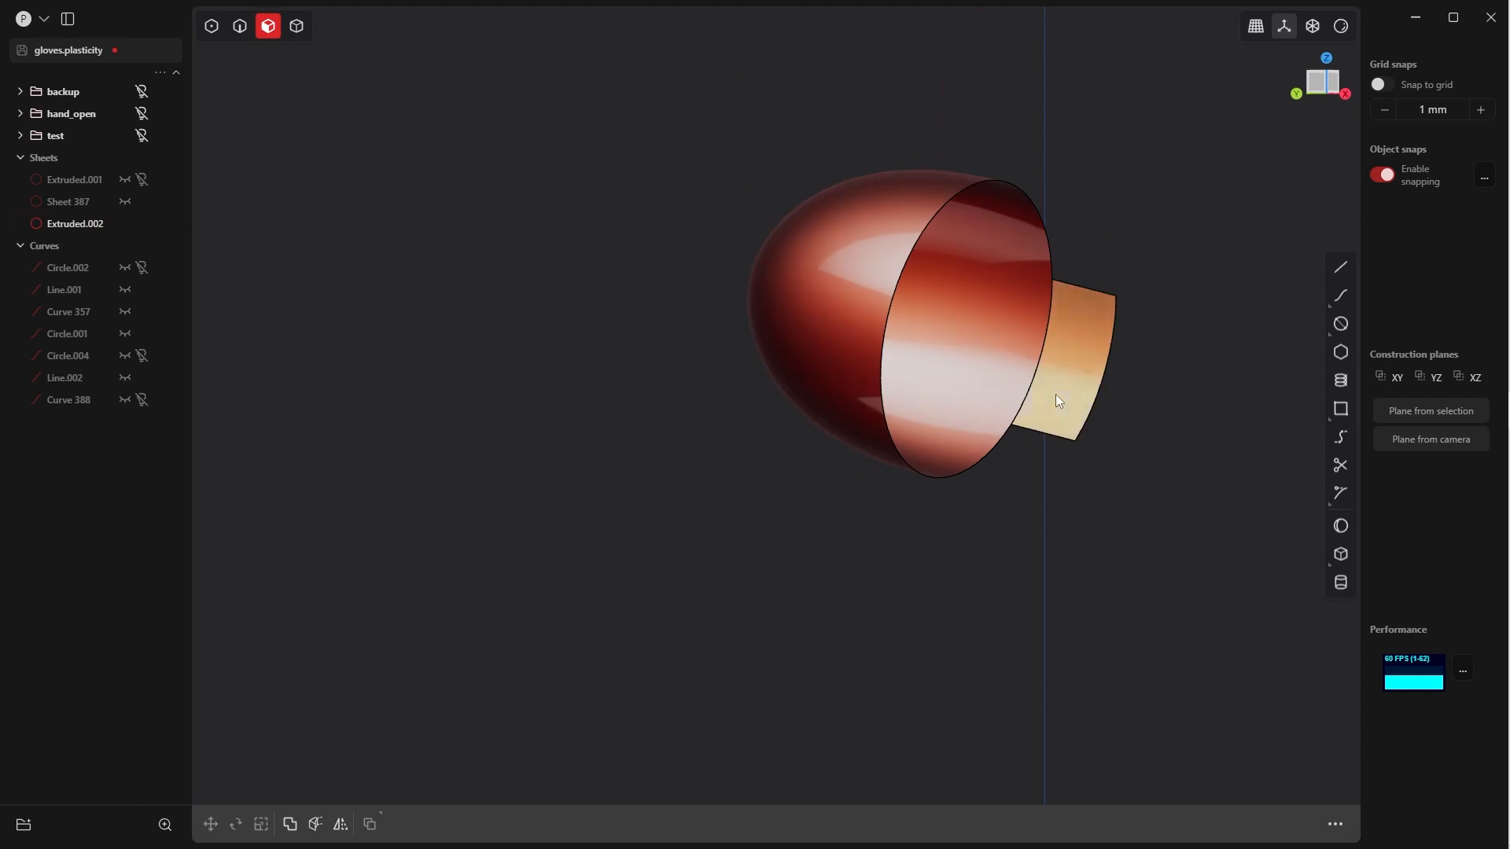
key("Delete")
middle_click_drag(1009, 357, 1043, 332)
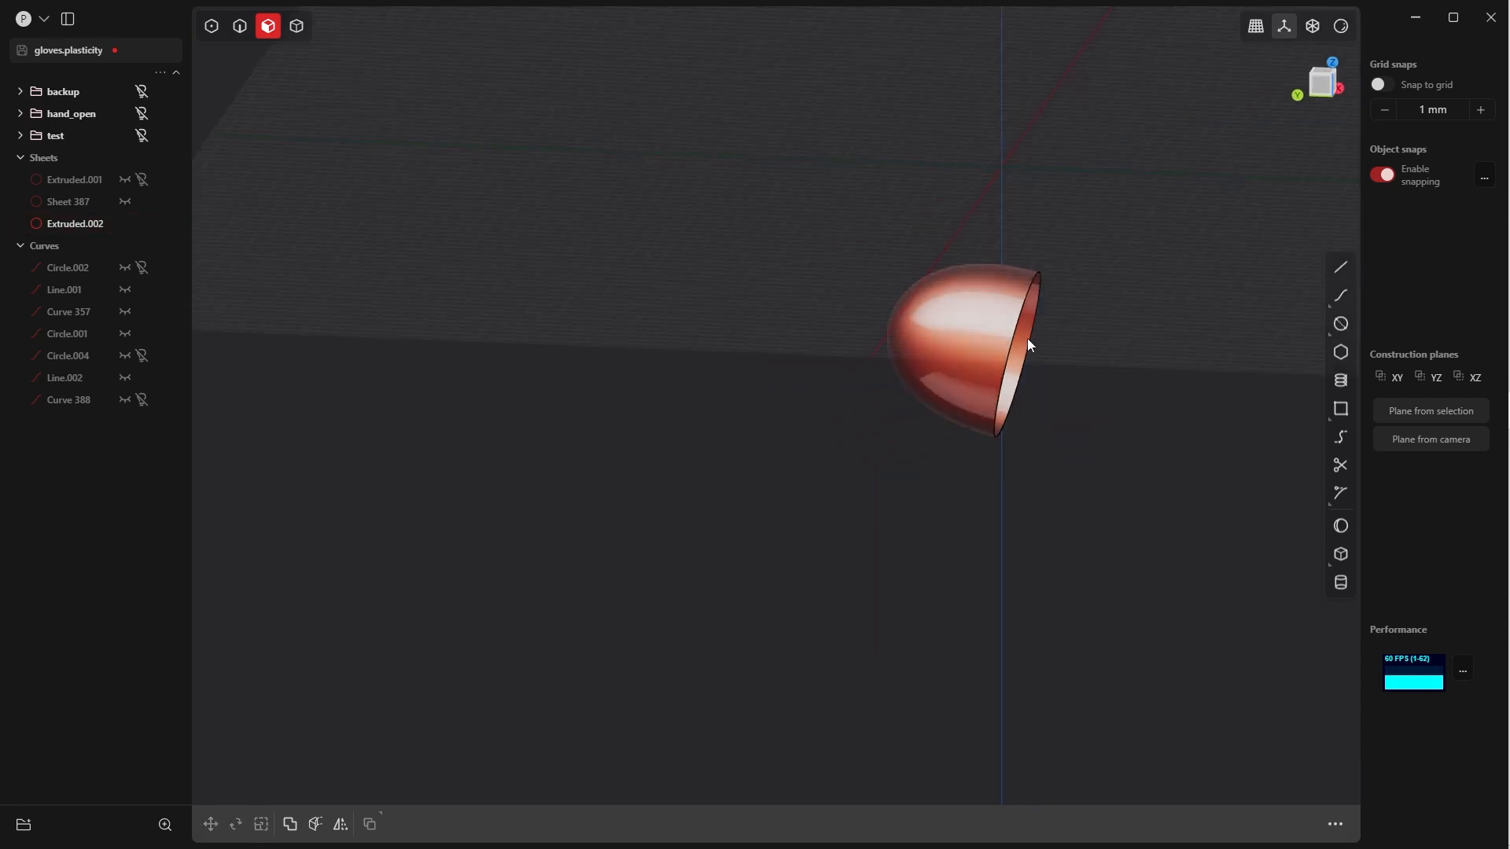
Unhide the glove sheet and the hidden curves around the rounded cap
key("alt+h")
middle_click_drag(1029, 338, 1220, 441)
middle_click_drag(952, 497, 1005, 447, "shift")
scroll(1001, 399, "down", 3)
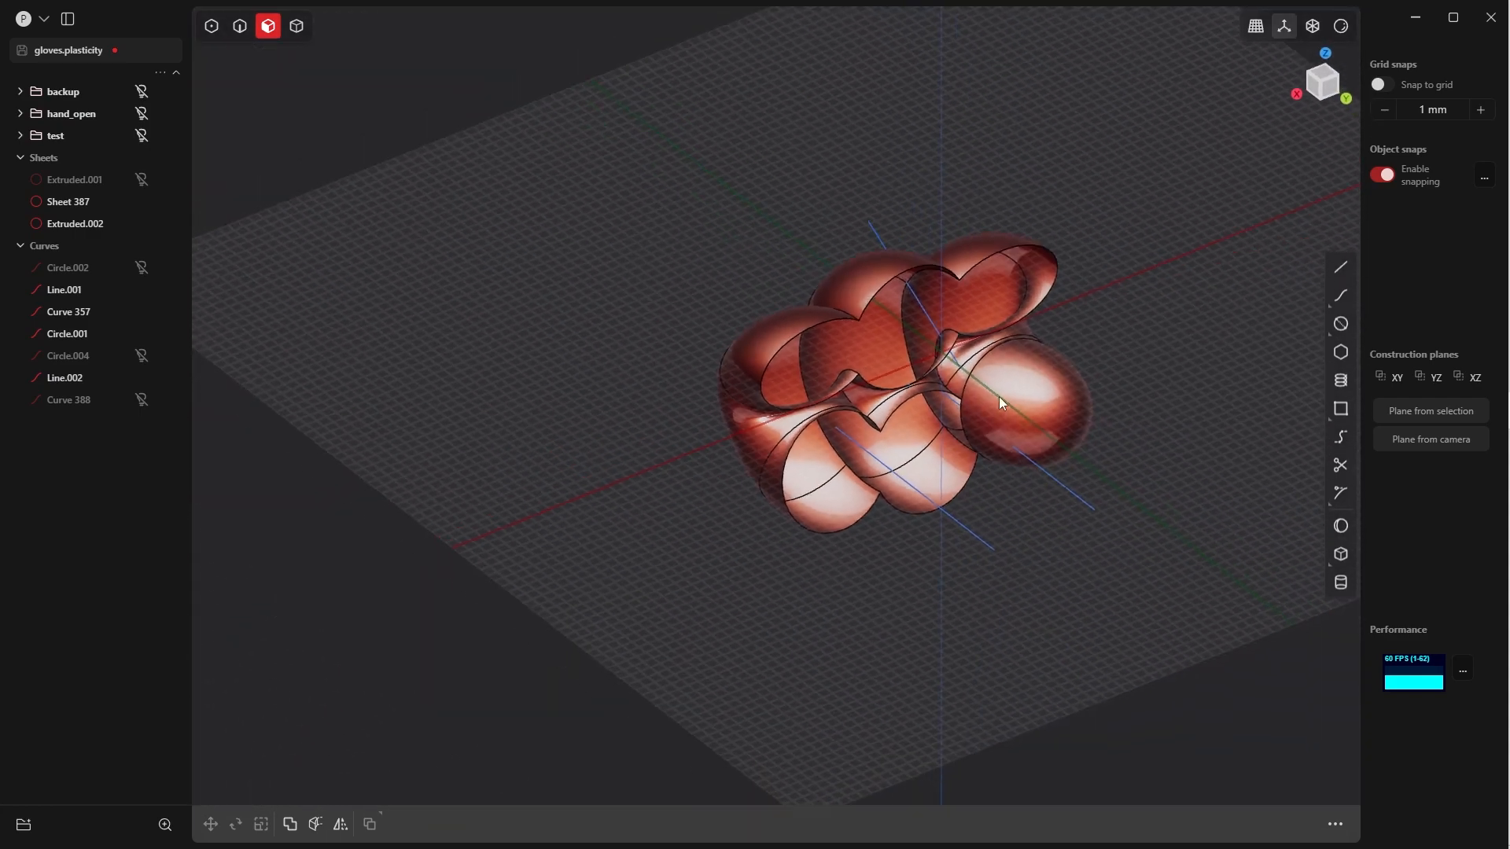
scroll(1001, 409, "up", 5)
Mirror the rounded cap across the X axis onto the opposite outer finger
key("4")
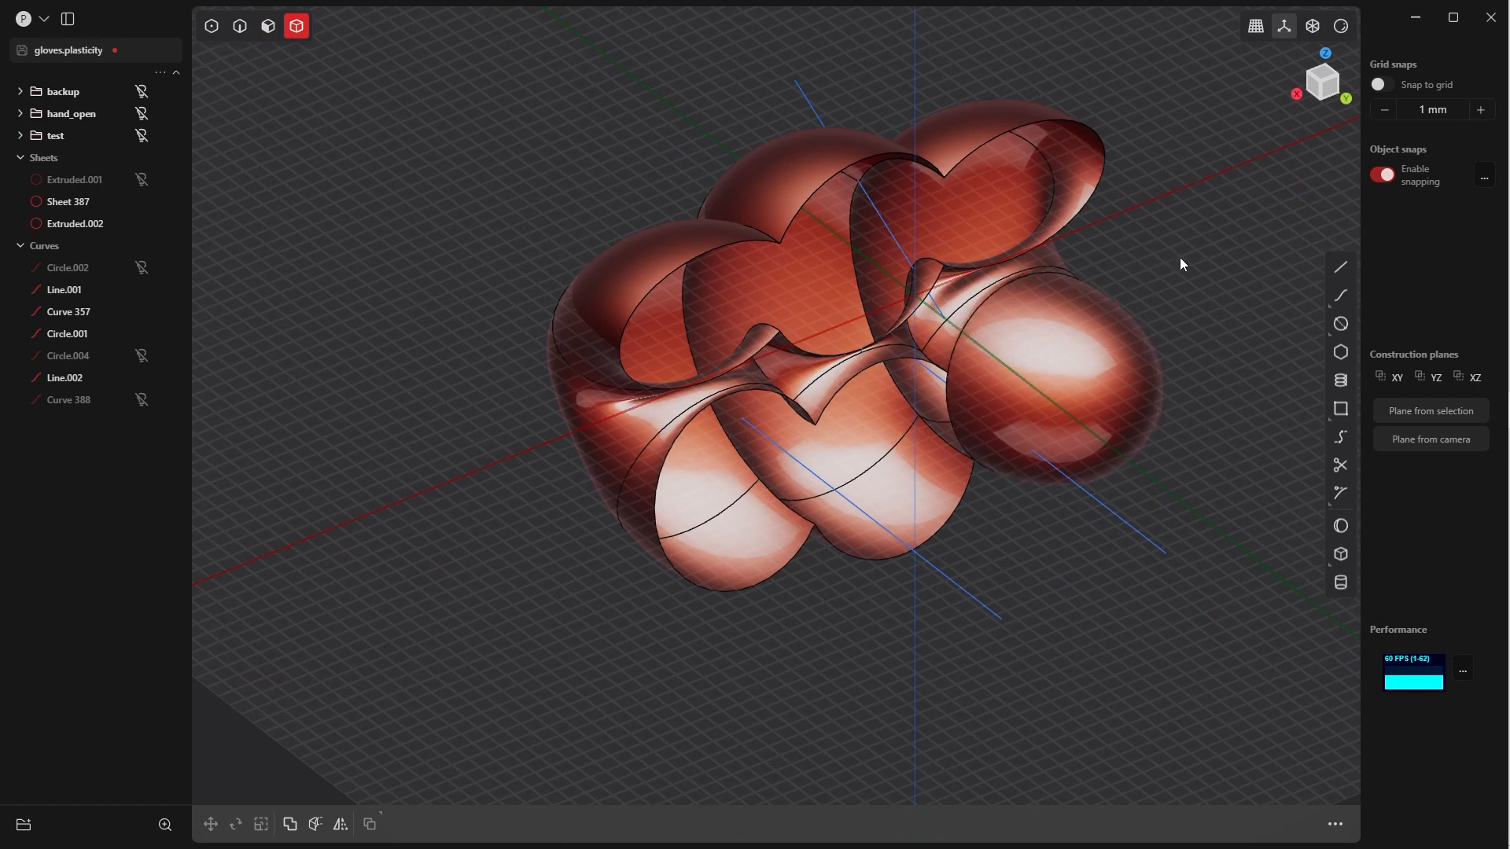
left_click(1128, 354)
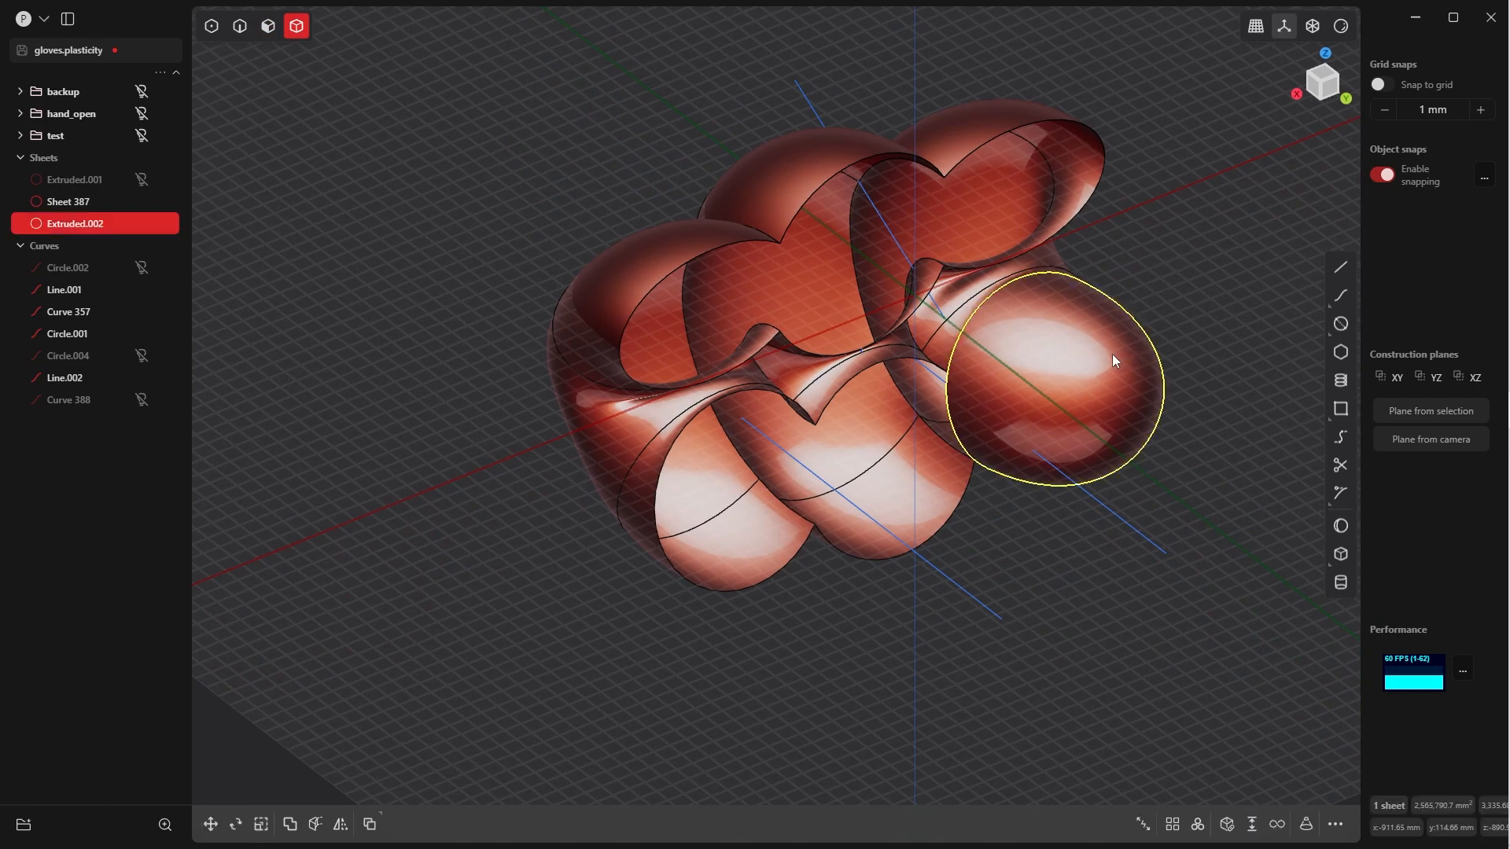
middle_click_drag(1107, 354, 1014, 341)
key("alt+x")
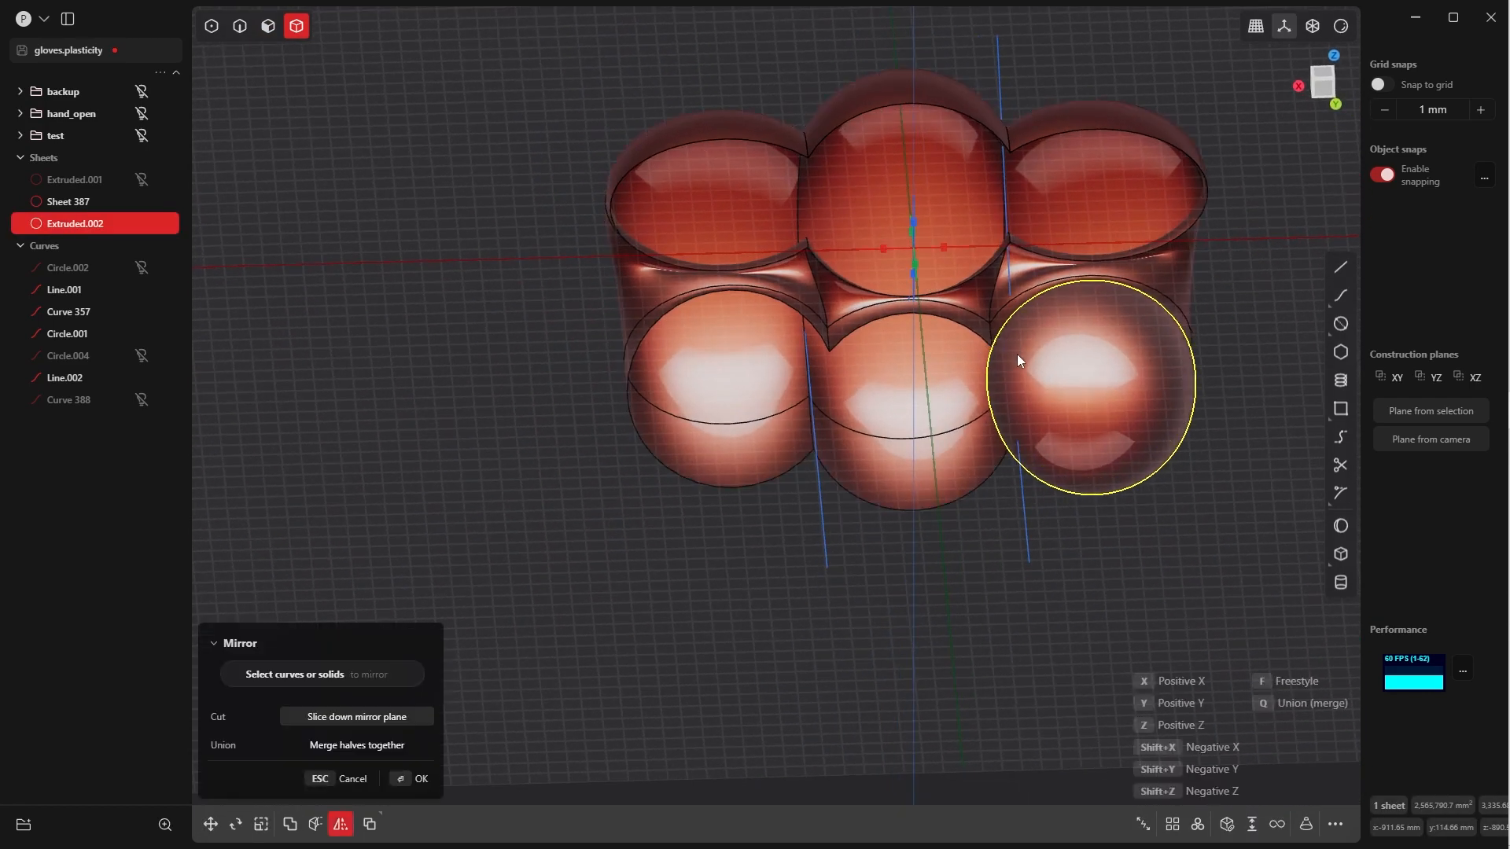
left_click(942, 247)
right_click(521, 654)
left_click(521, 659)
Isolate the glove sheet by hiding both caps and all curves
middle_click_drag(521, 659, 825, 474)
left_click(879, 335)
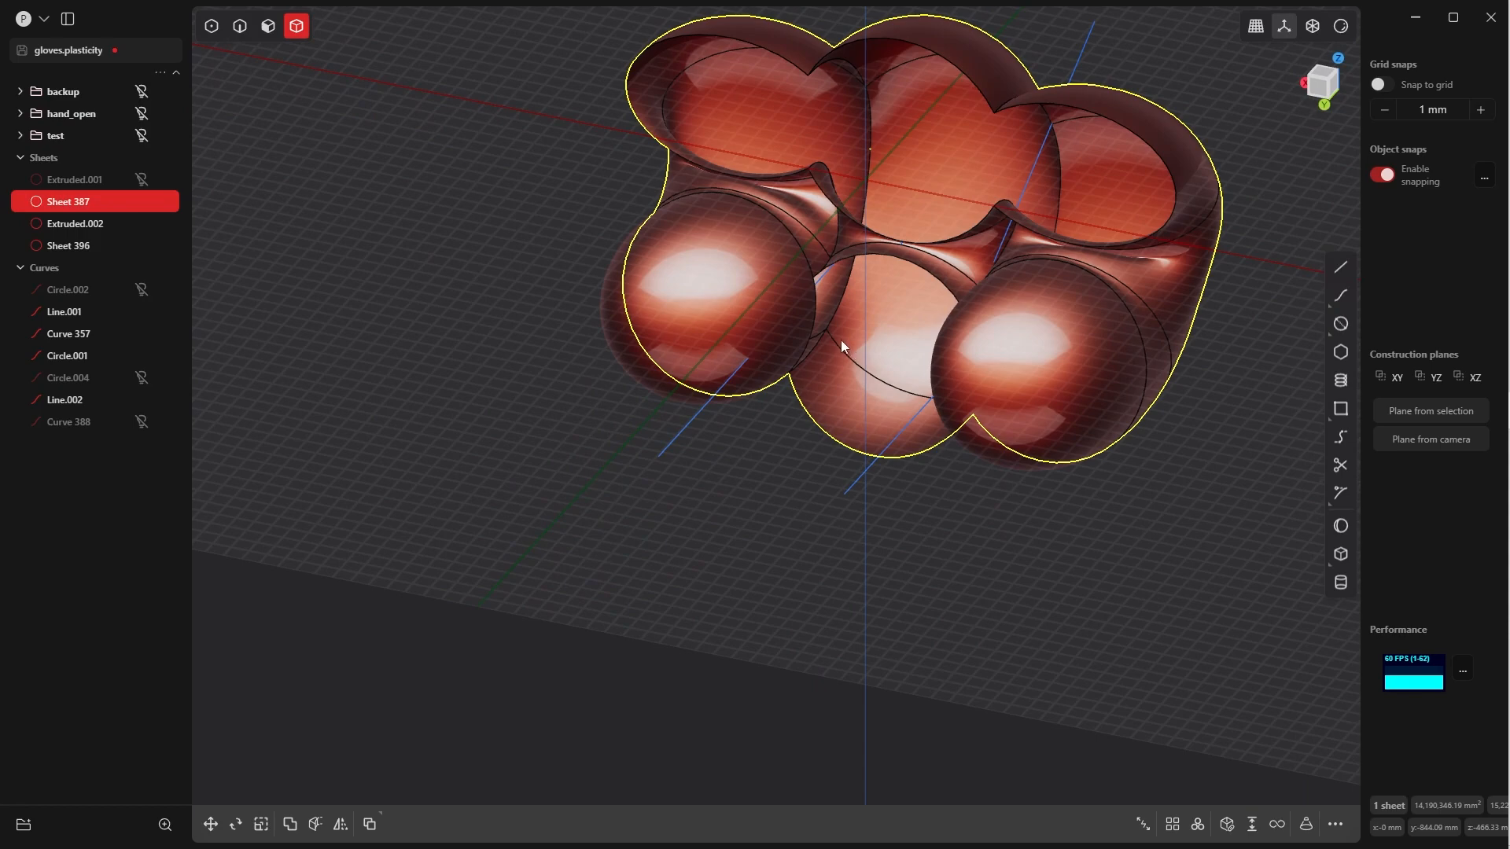
middle_click_drag(841, 339, 902, 356)
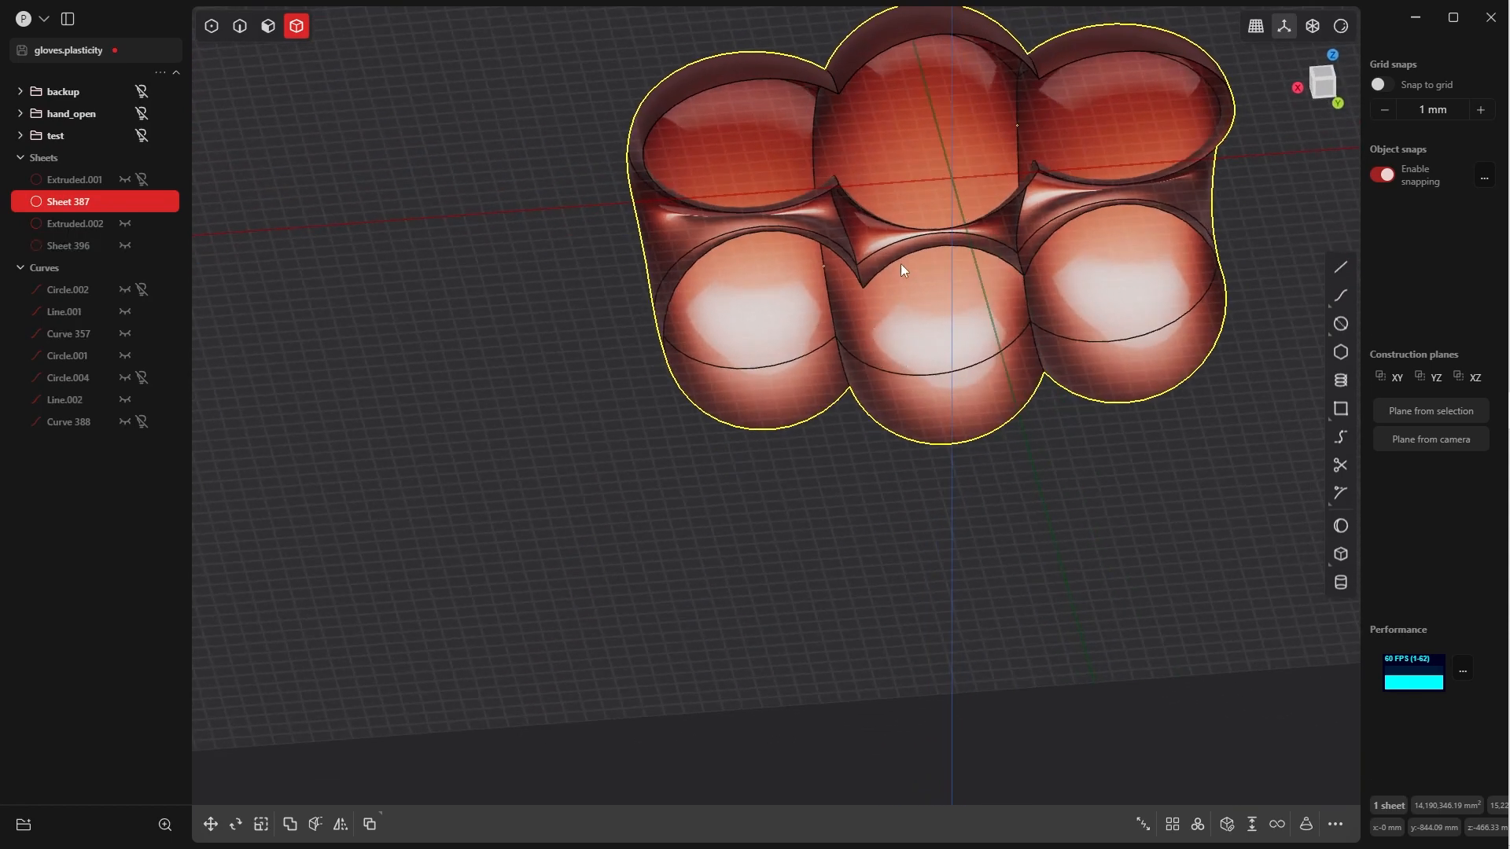
Duplicate the upper and lower open edges of the middle finger in place as separate curves
key("Tab")
left_click(939, 325)
scroll(922, 311, "up", 3)
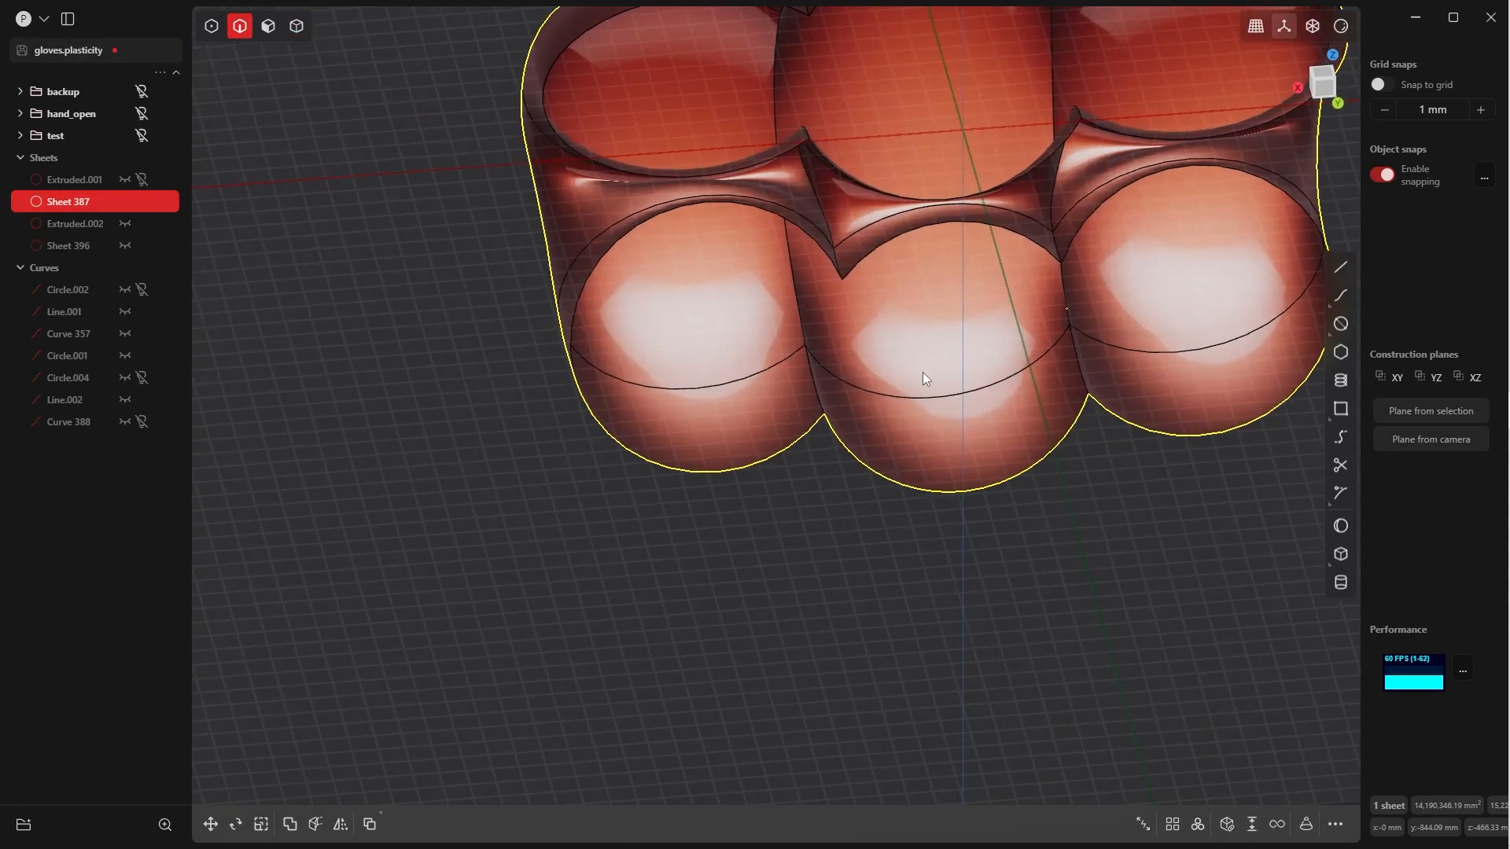
scroll(924, 379, "up", 3)
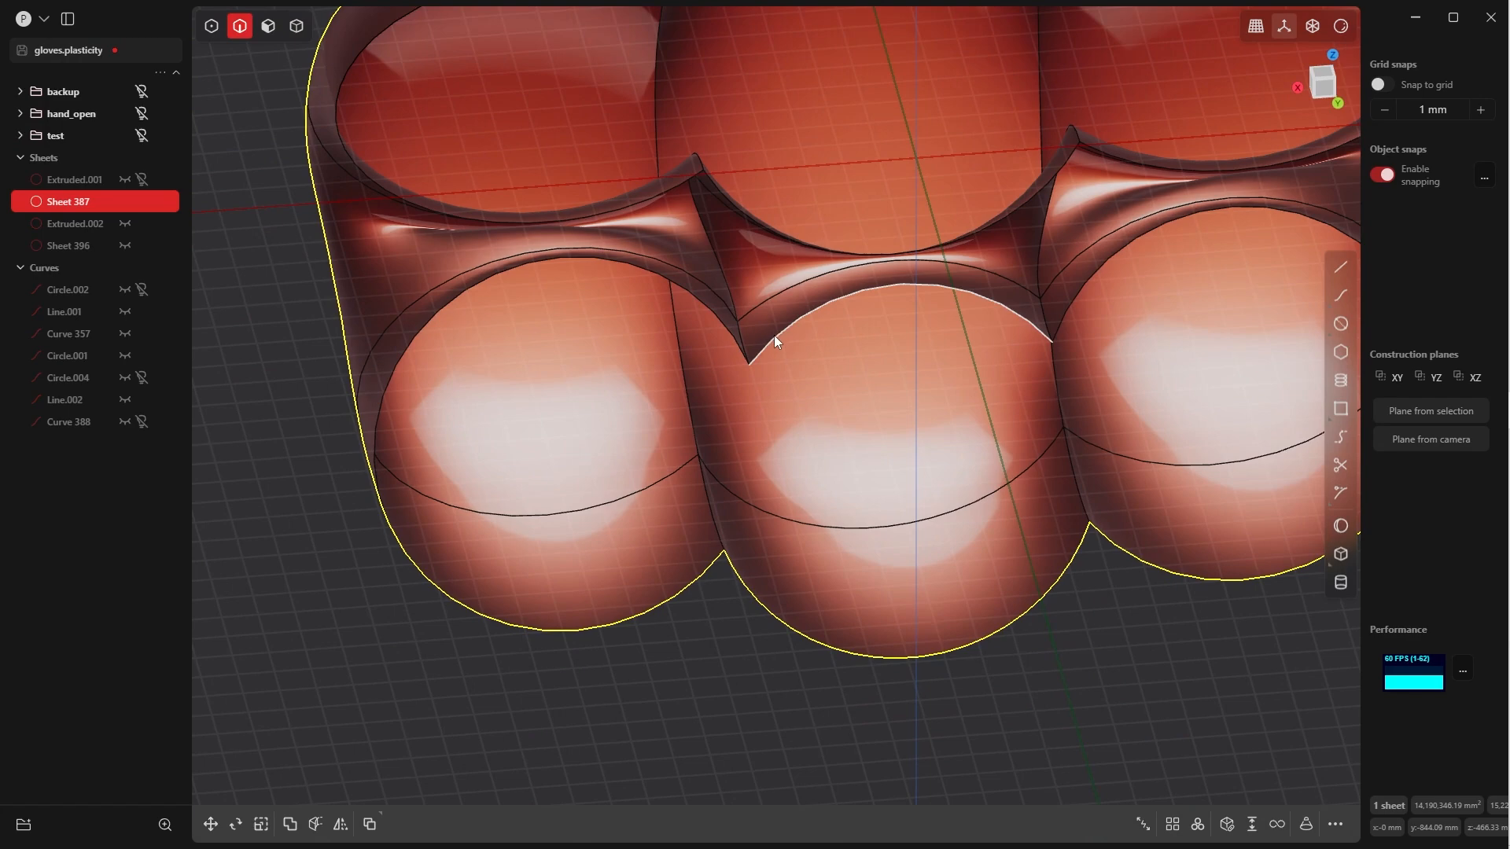
left_click(772, 333)
key("e")
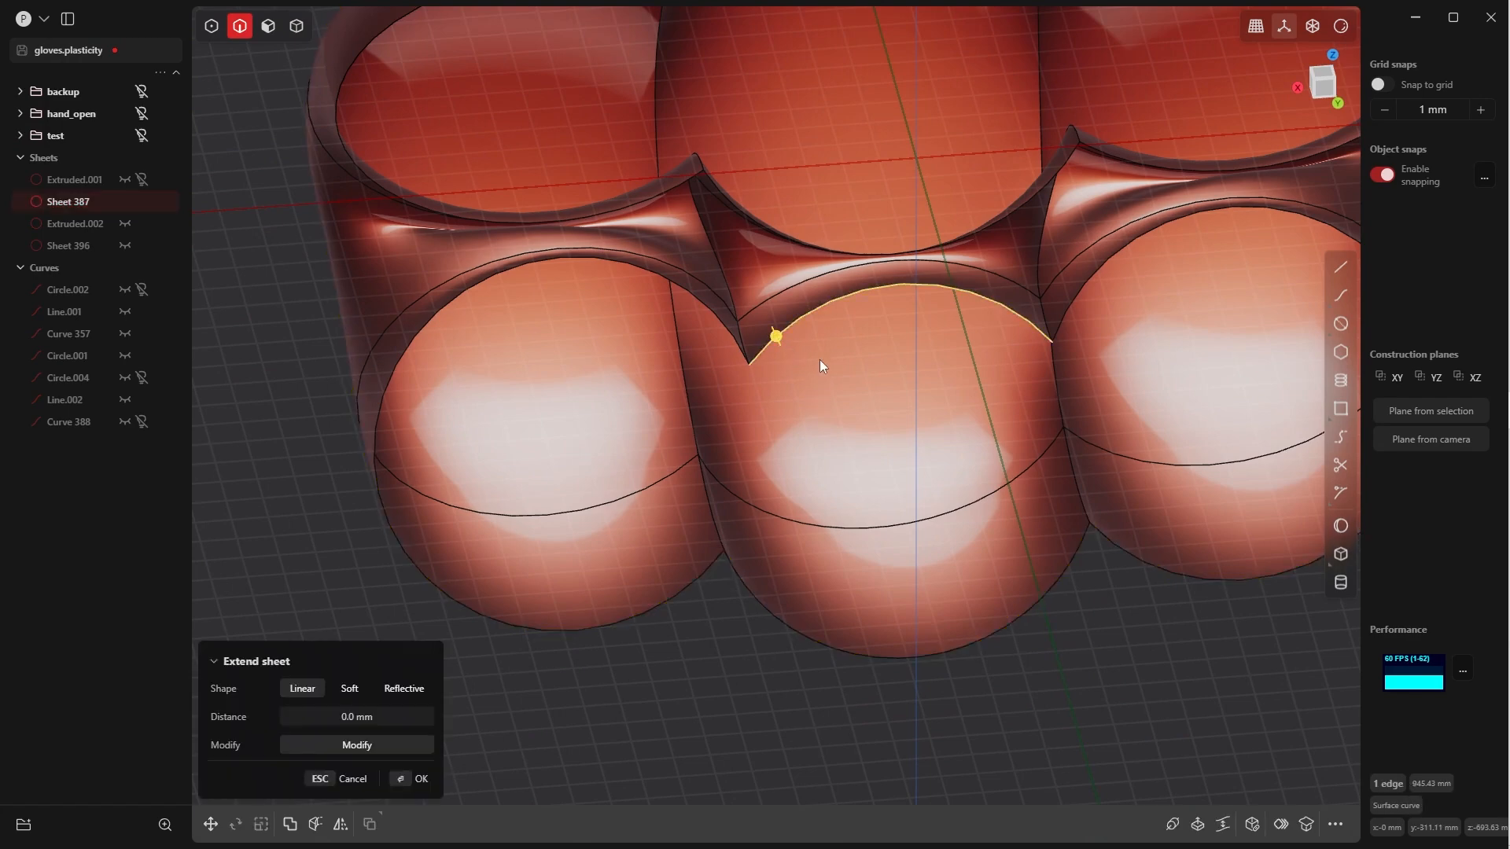
scroll(820, 365, "down", 5)
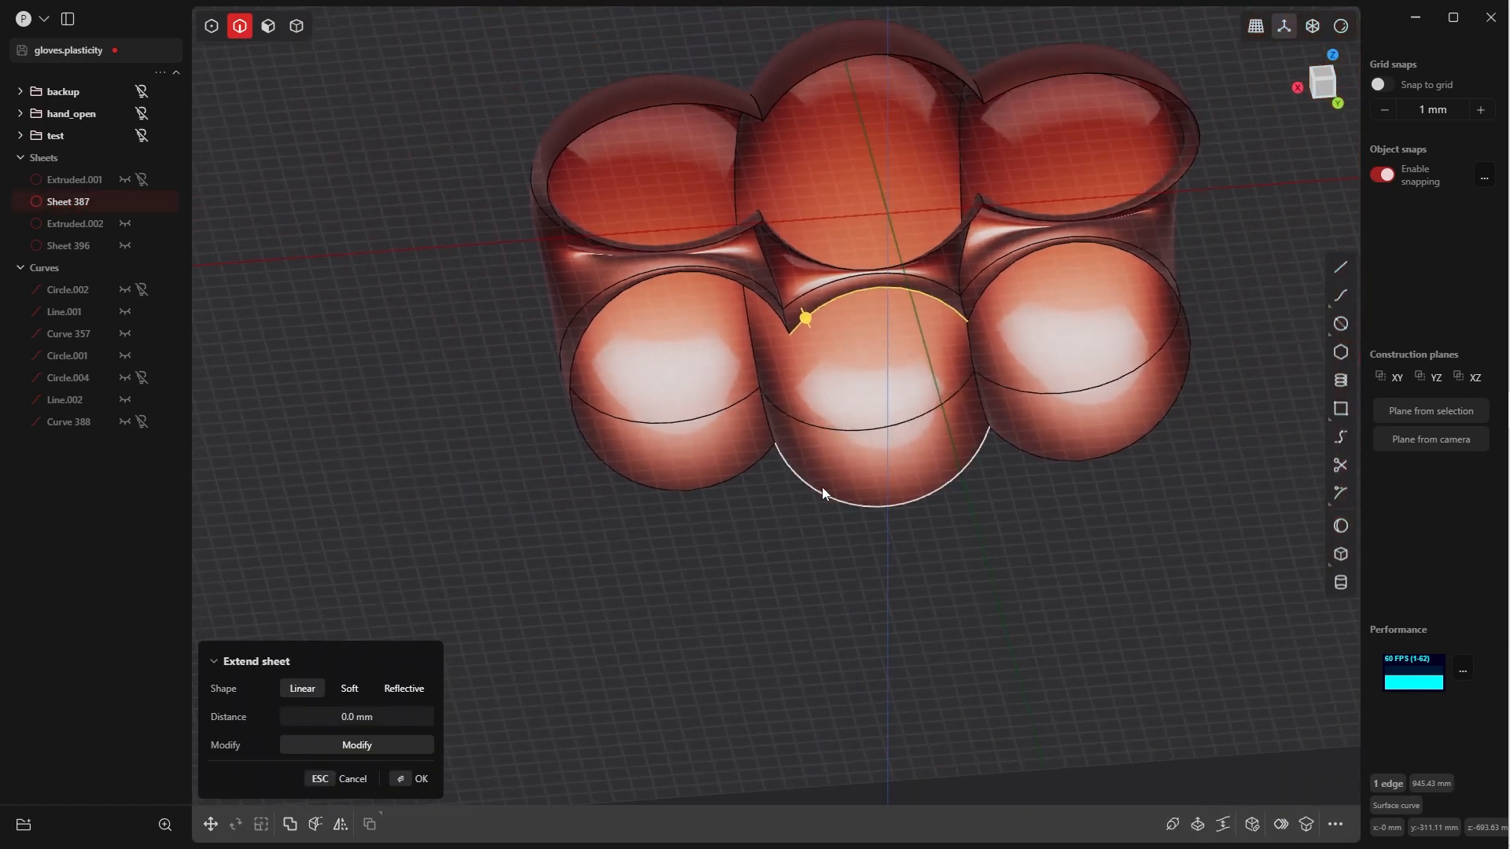
left_click(823, 486, "shift")
middle_click_drag(838, 455, 972, 450)
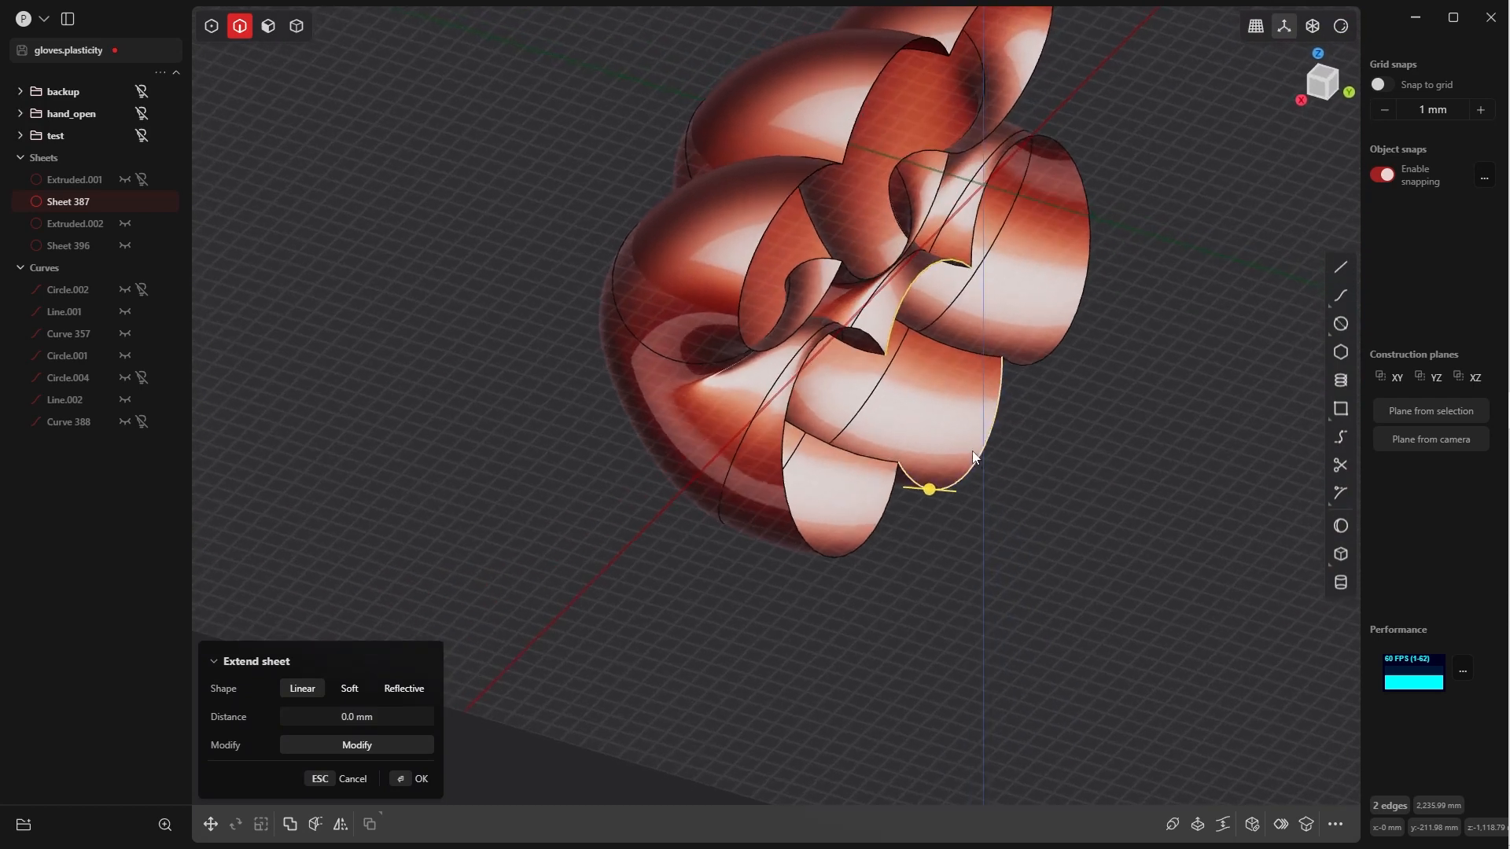
key("shift+d")
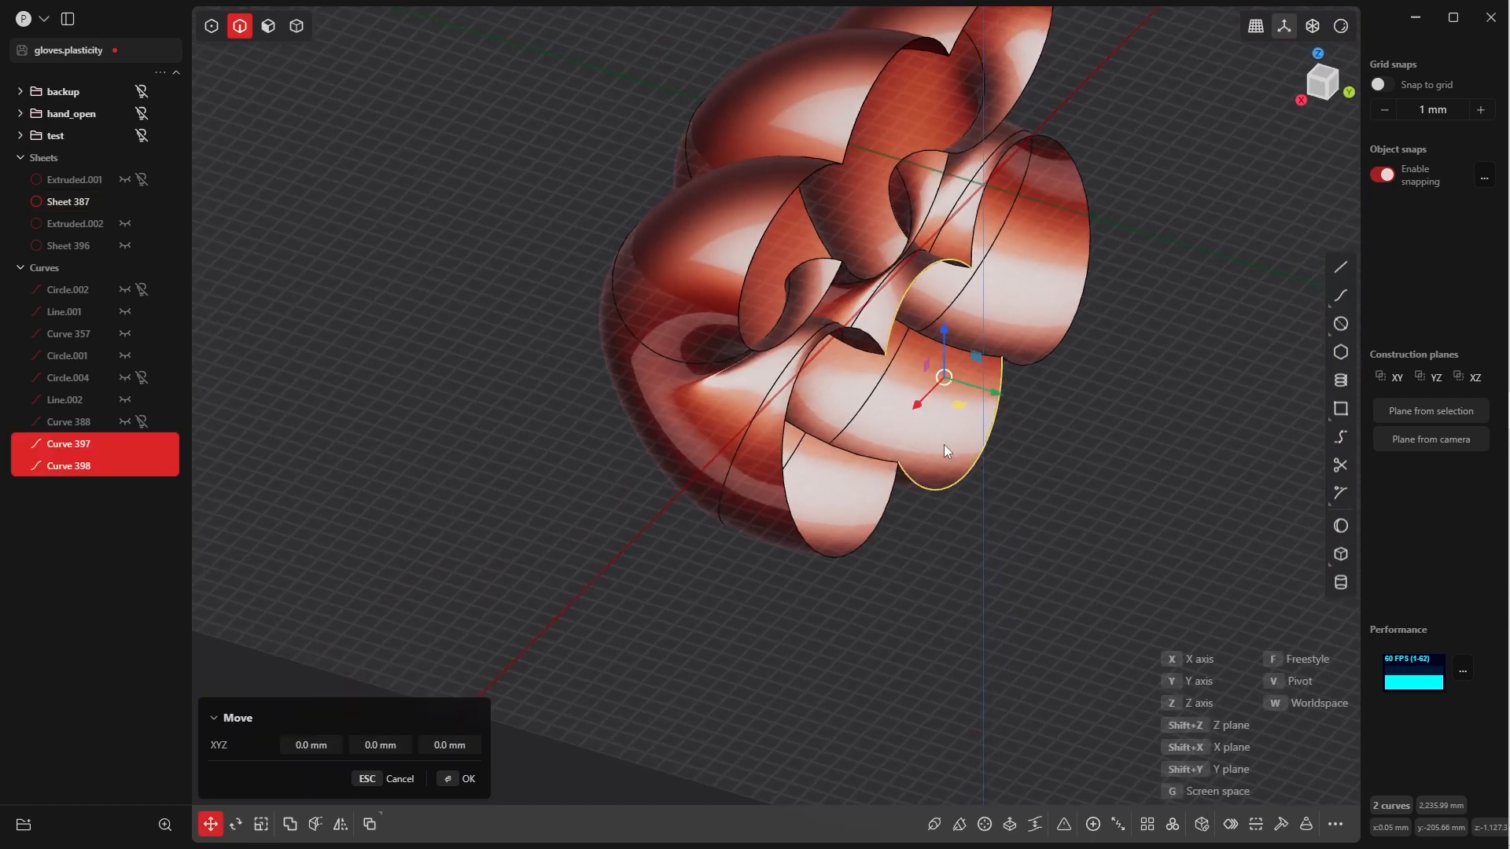
left_click(721, 648)
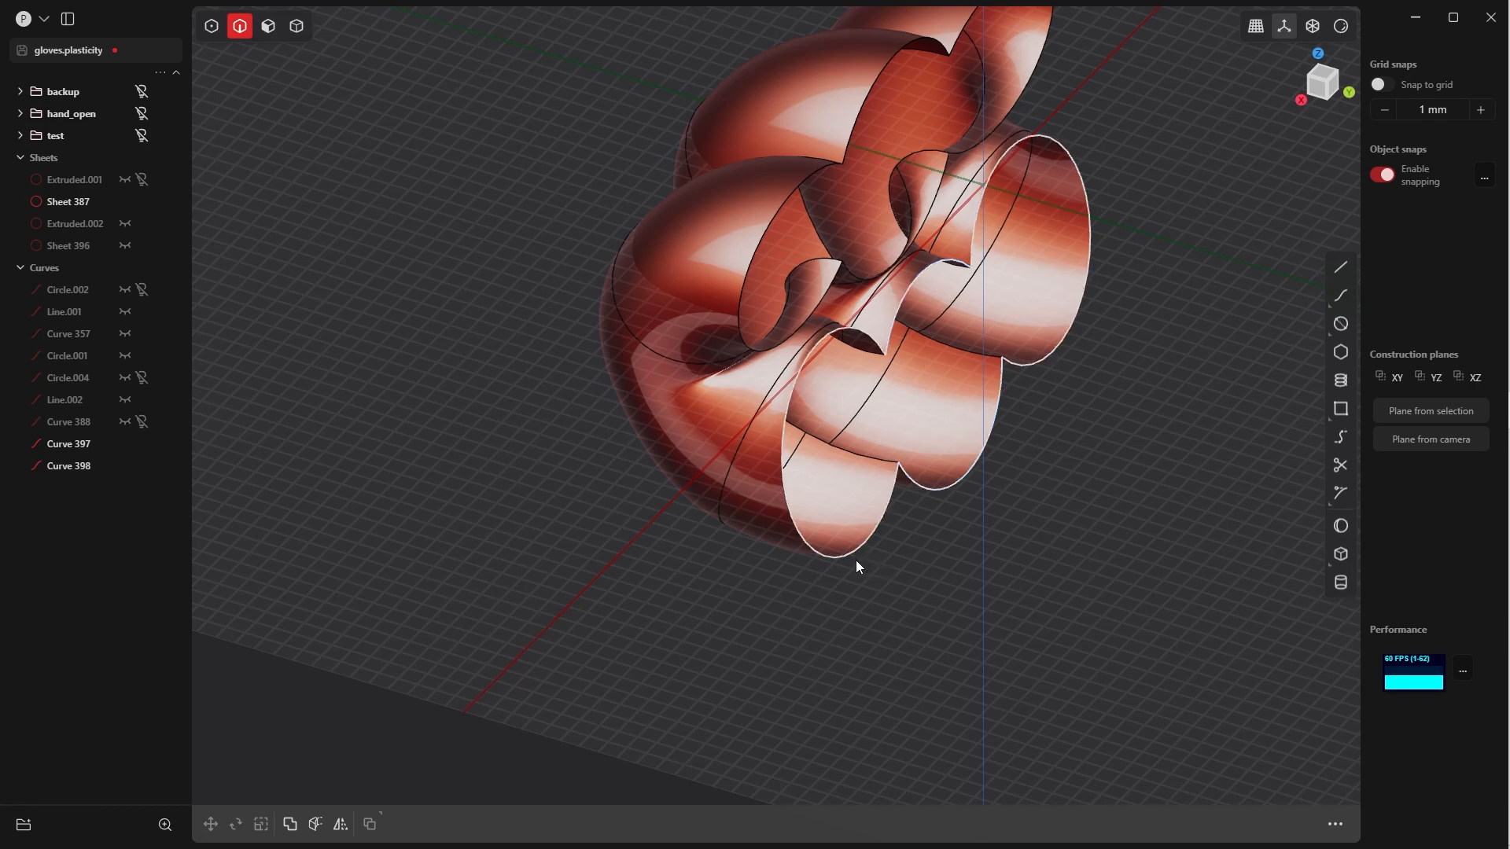
Unhide all objects and isolate the two duplicated middle-finger edge curves
key("alt+h")
middle_click_drag(917, 571, 894, 484)
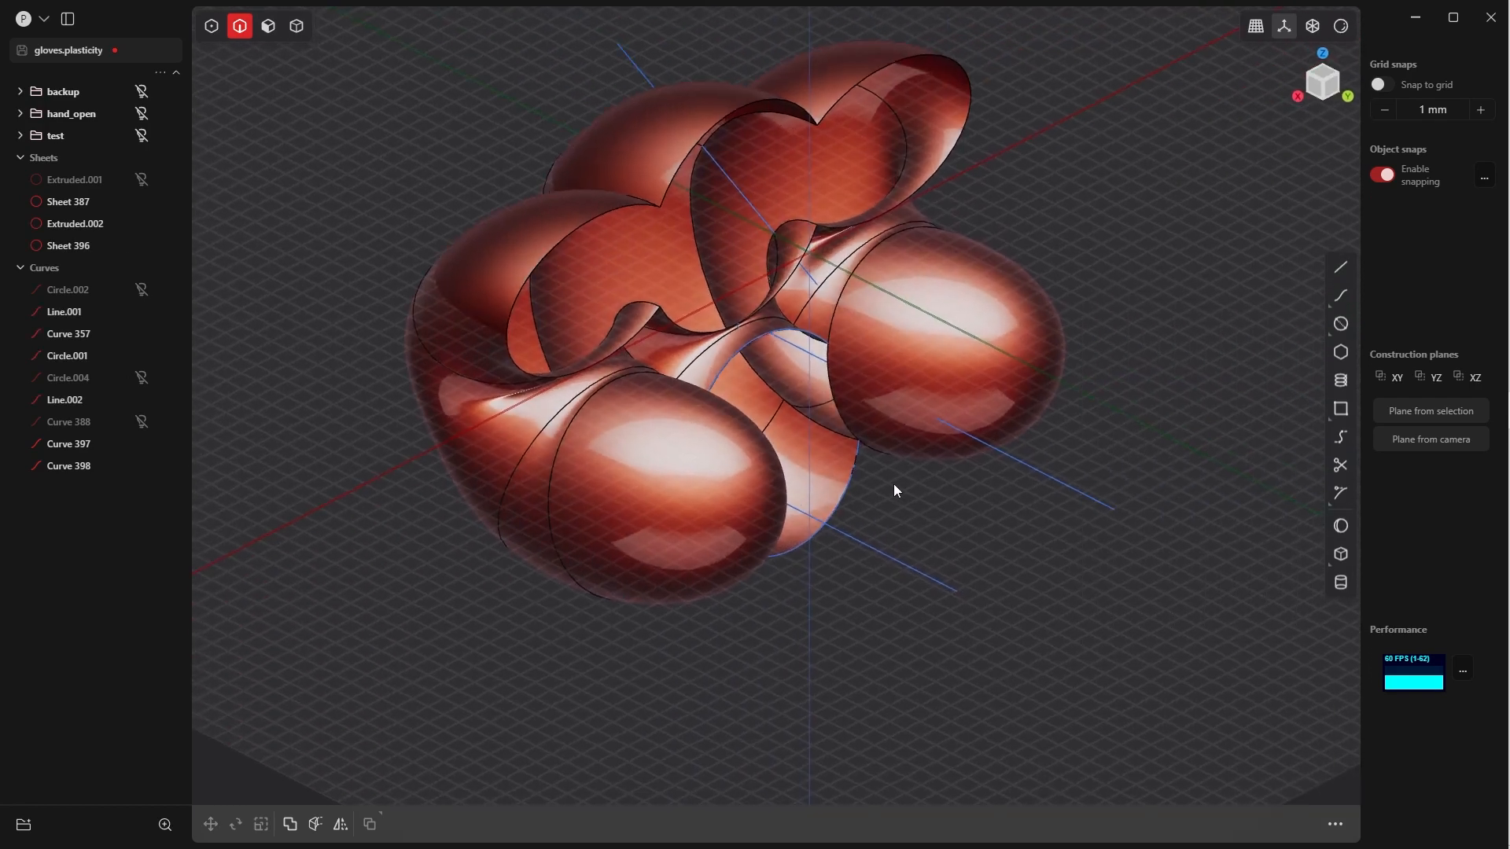
key("Tab")
left_click(1009, 584)
left_click(841, 506)
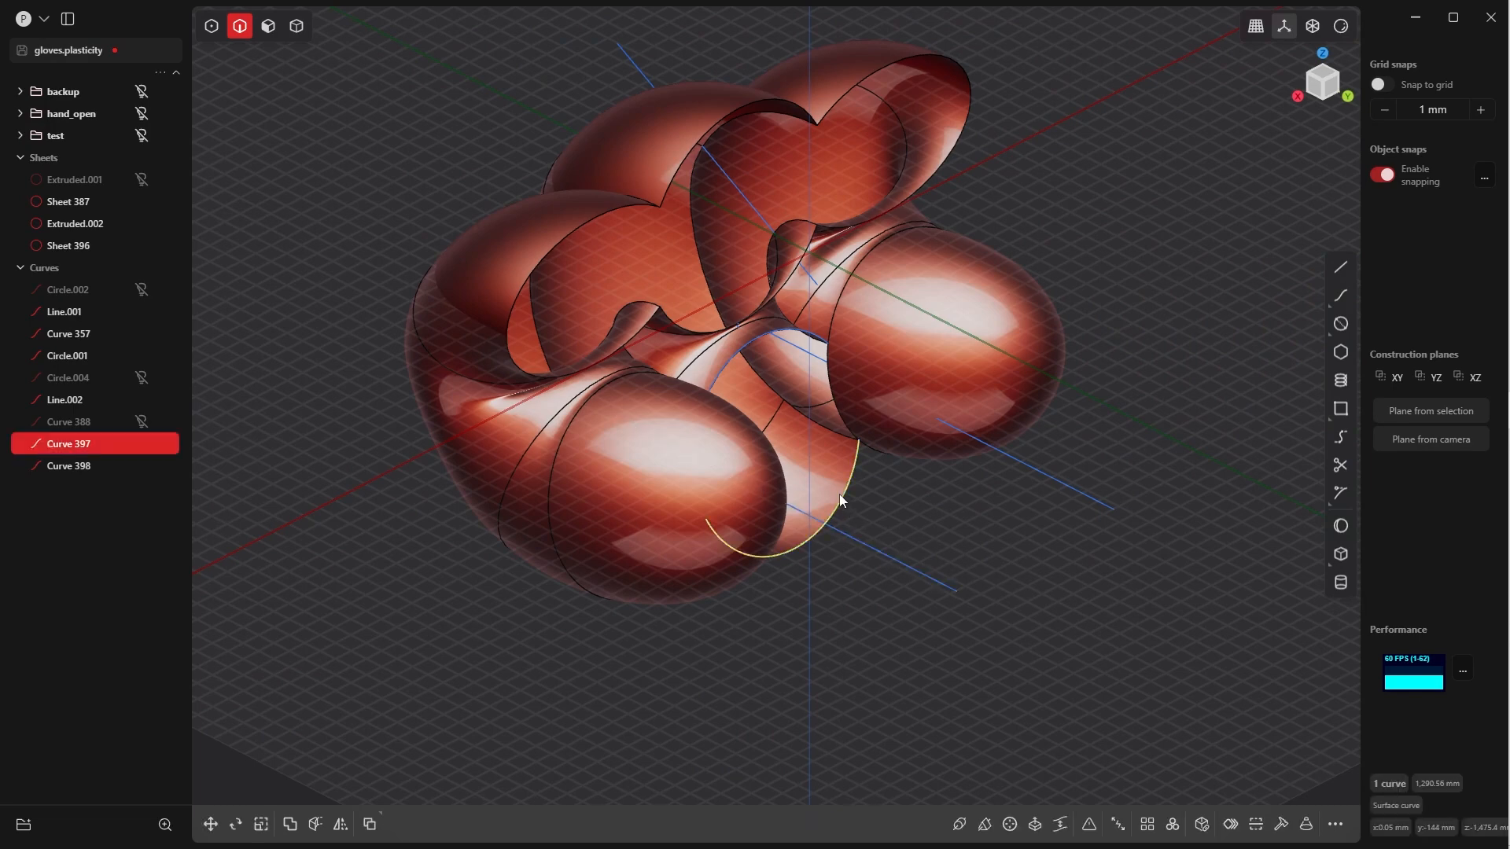
left_click(730, 360)
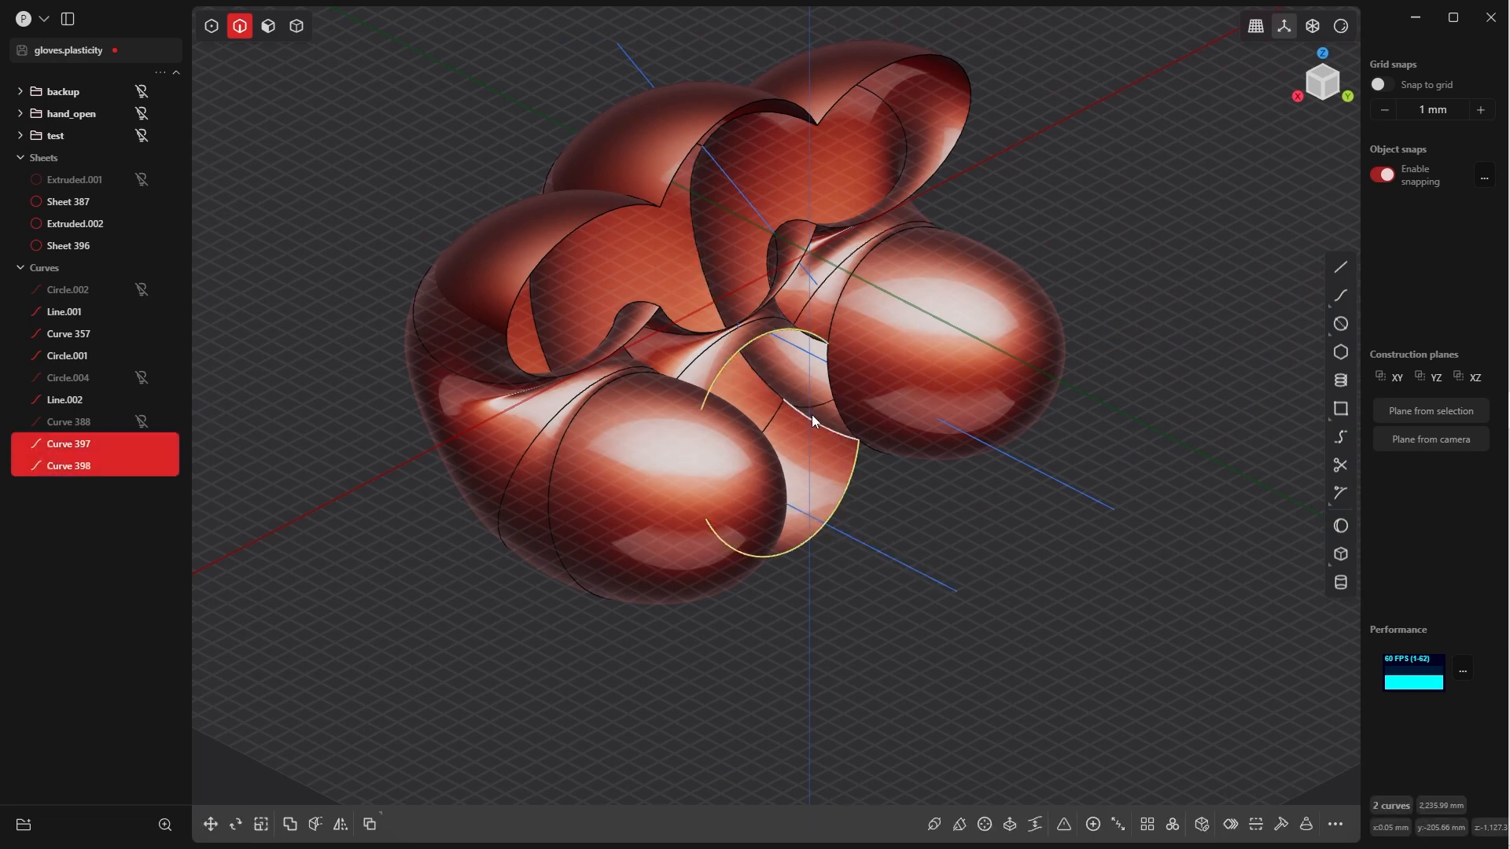
key("shift+h")
middle_click_drag(806, 422, 785, 419)
Bridge the first pair of facing endpoints of the two middle-finger edge curves with G1 curvature at both ends
key("Tab")
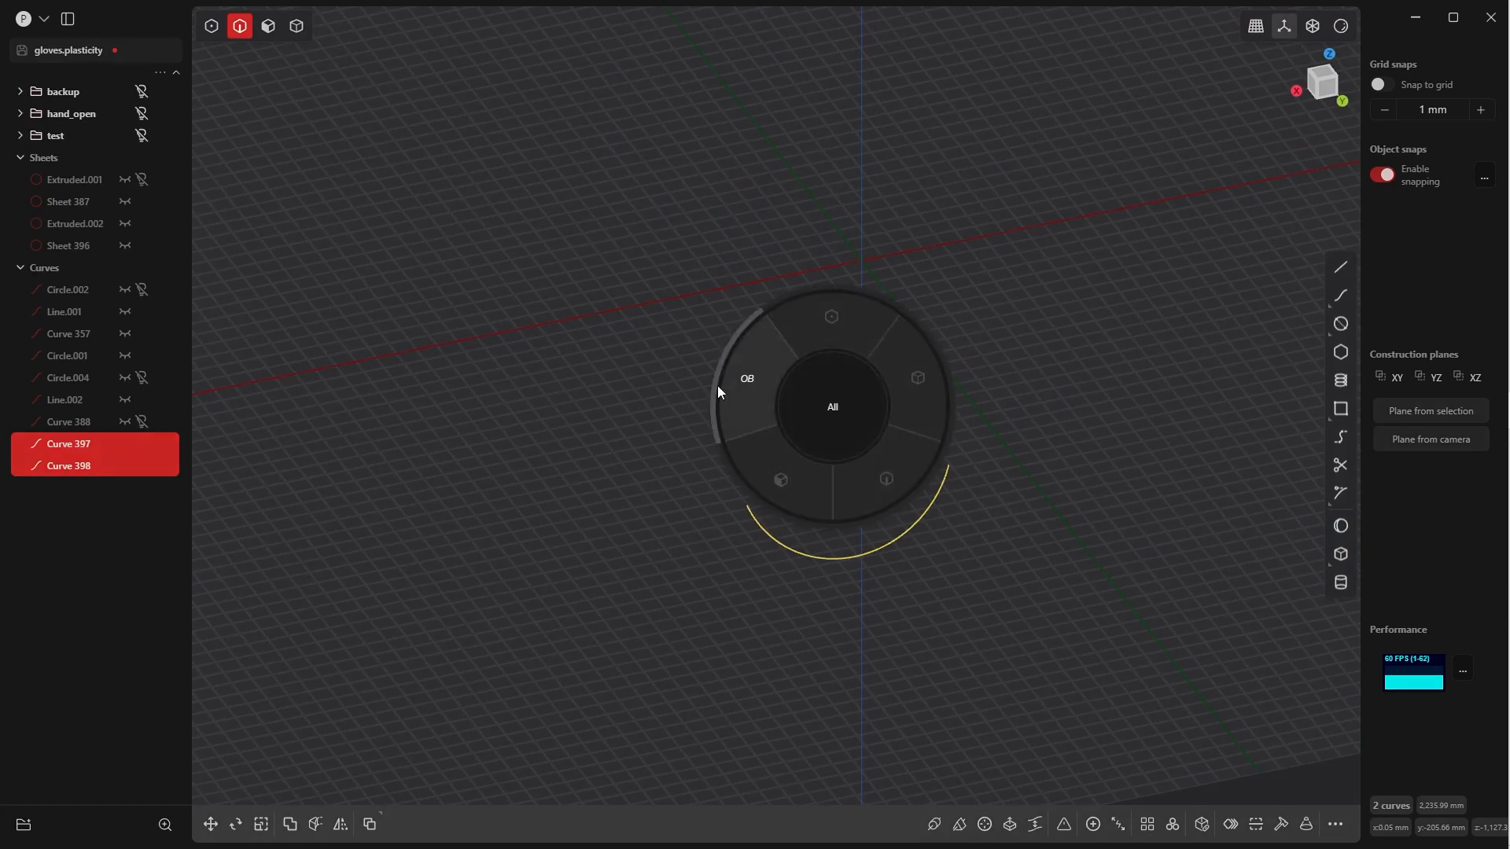
left_click(822, 322)
left_click(697, 359)
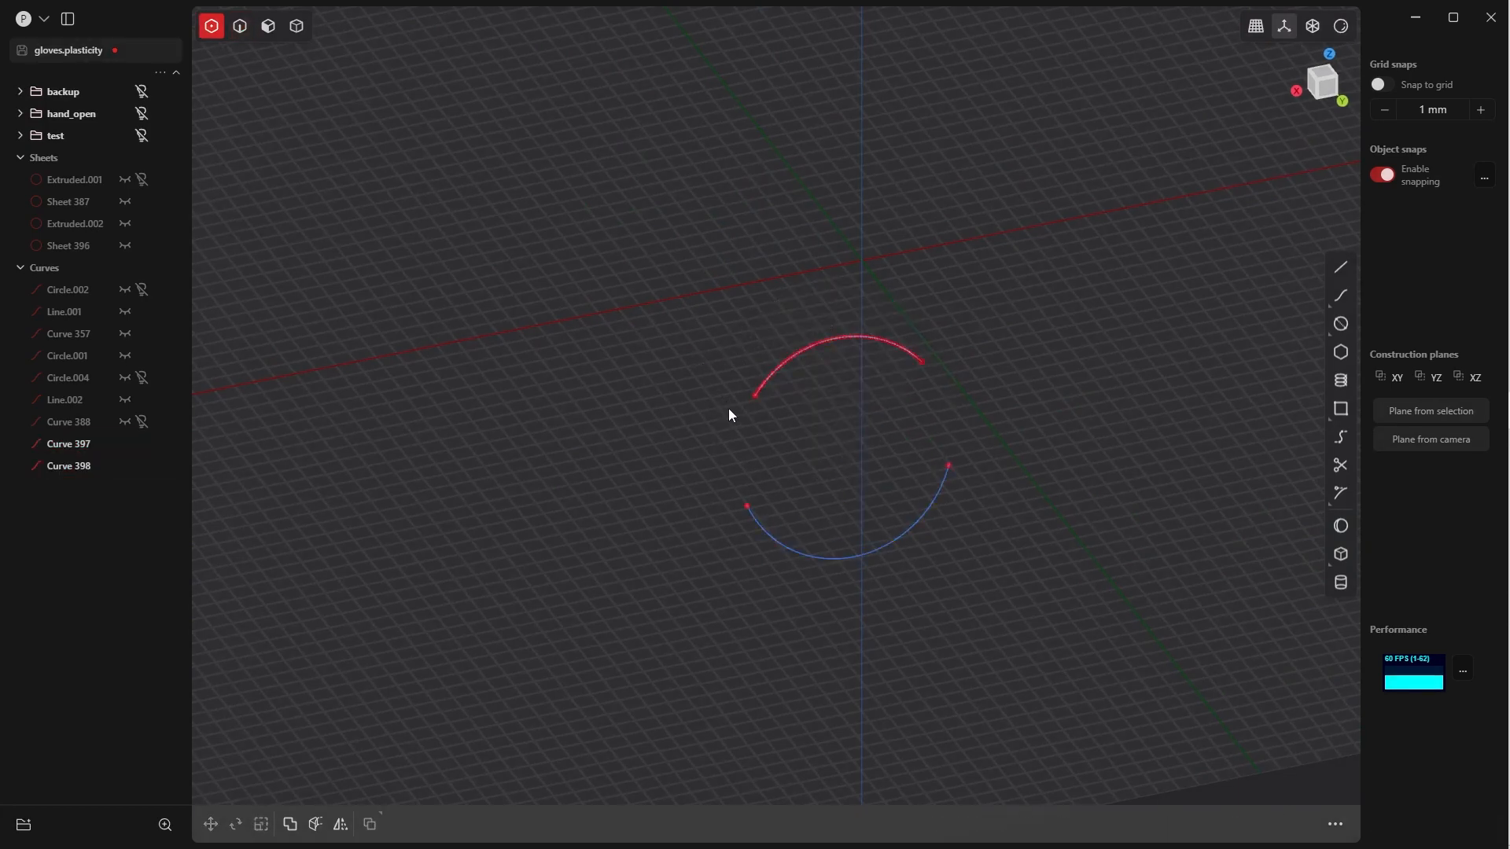
scroll(758, 449, "up", 5)
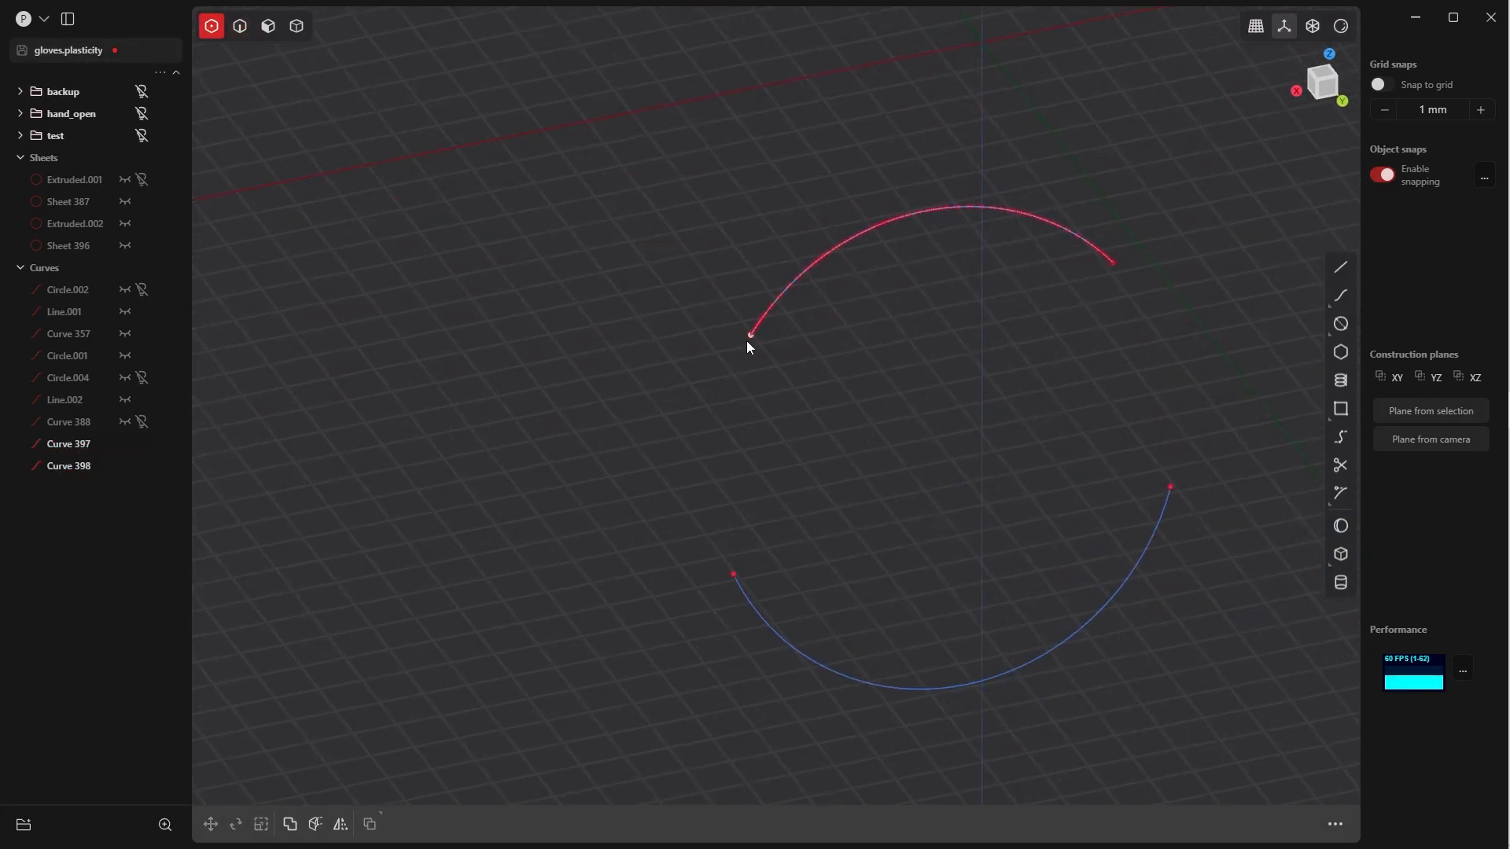
left_click(748, 343)
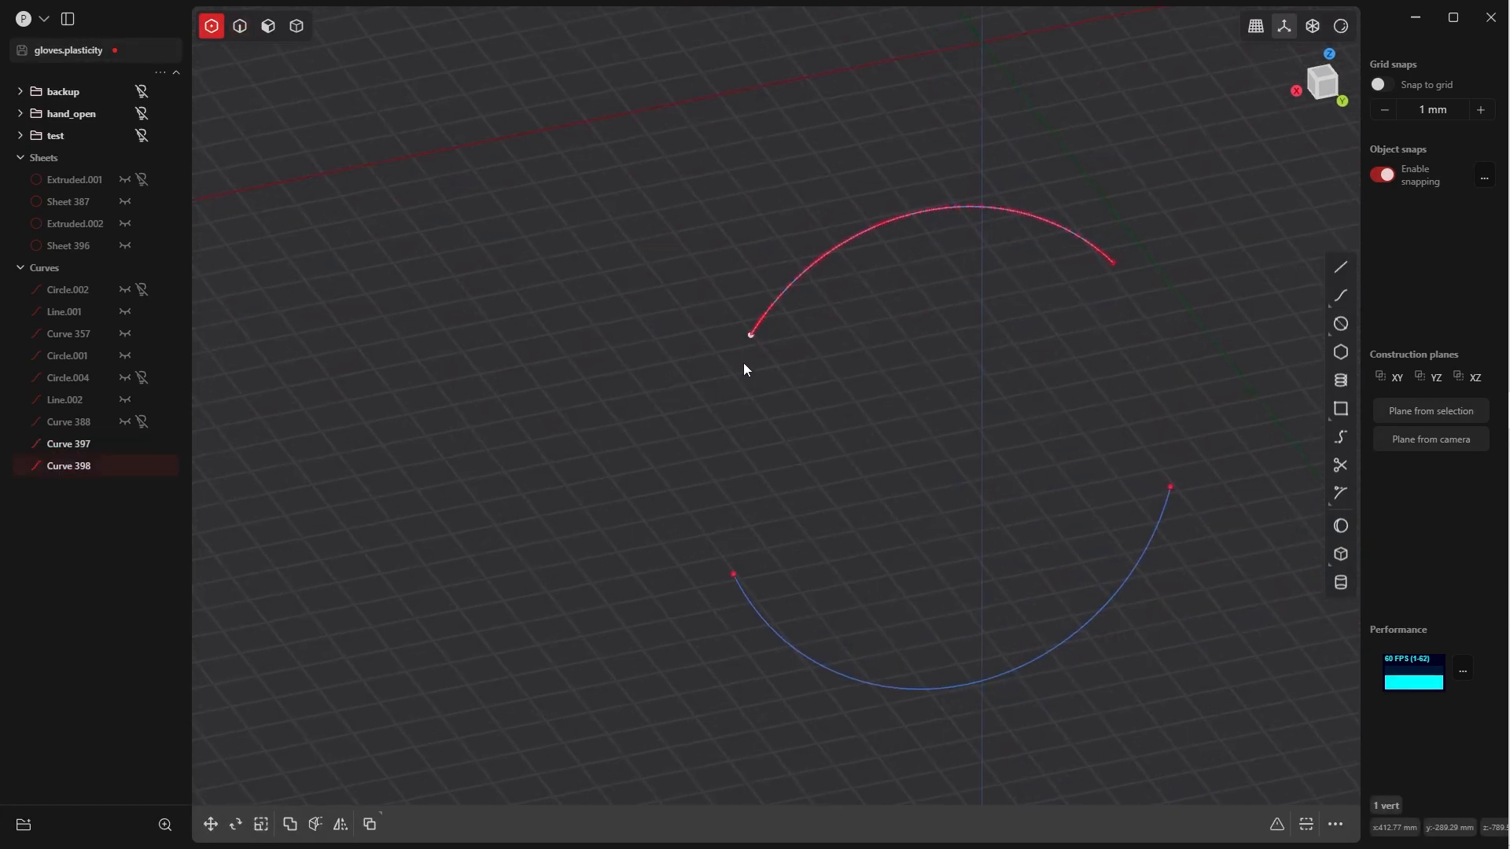
left_click(733, 574, "shift")
key("b")
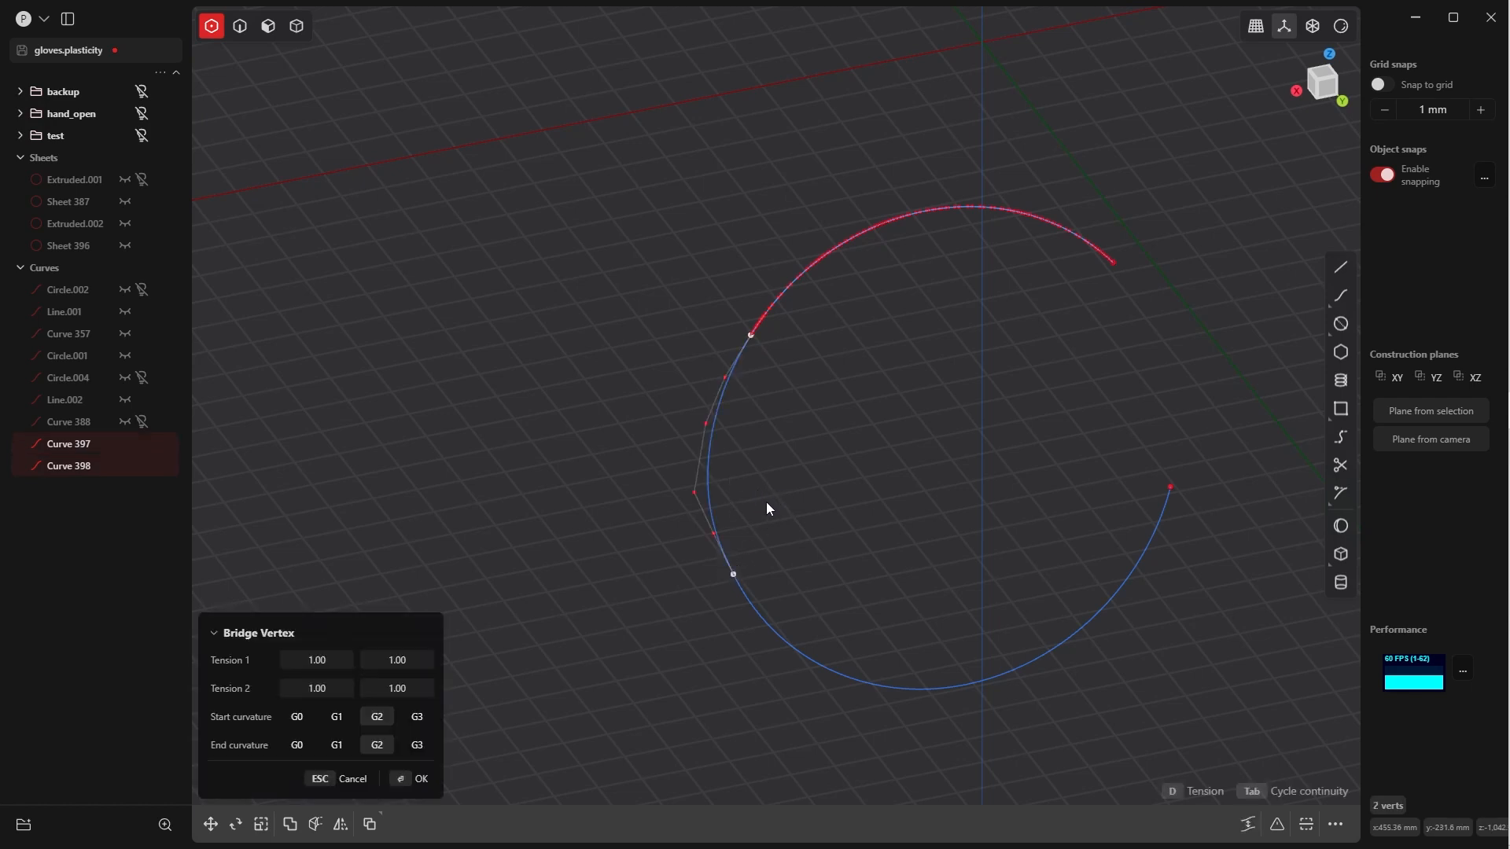
key("Tab")
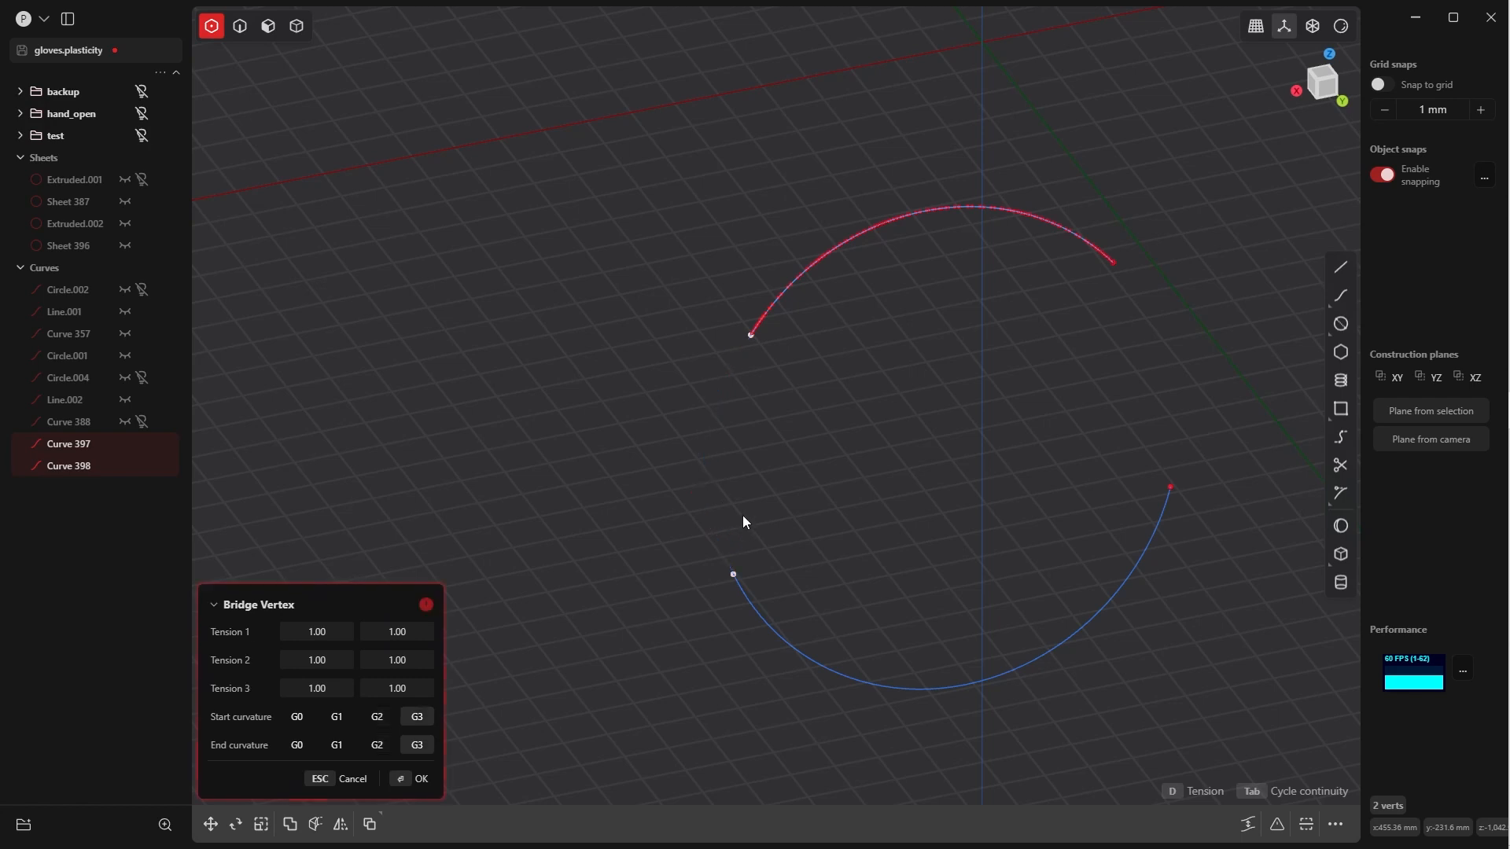
key("Tab")
key("Tab")
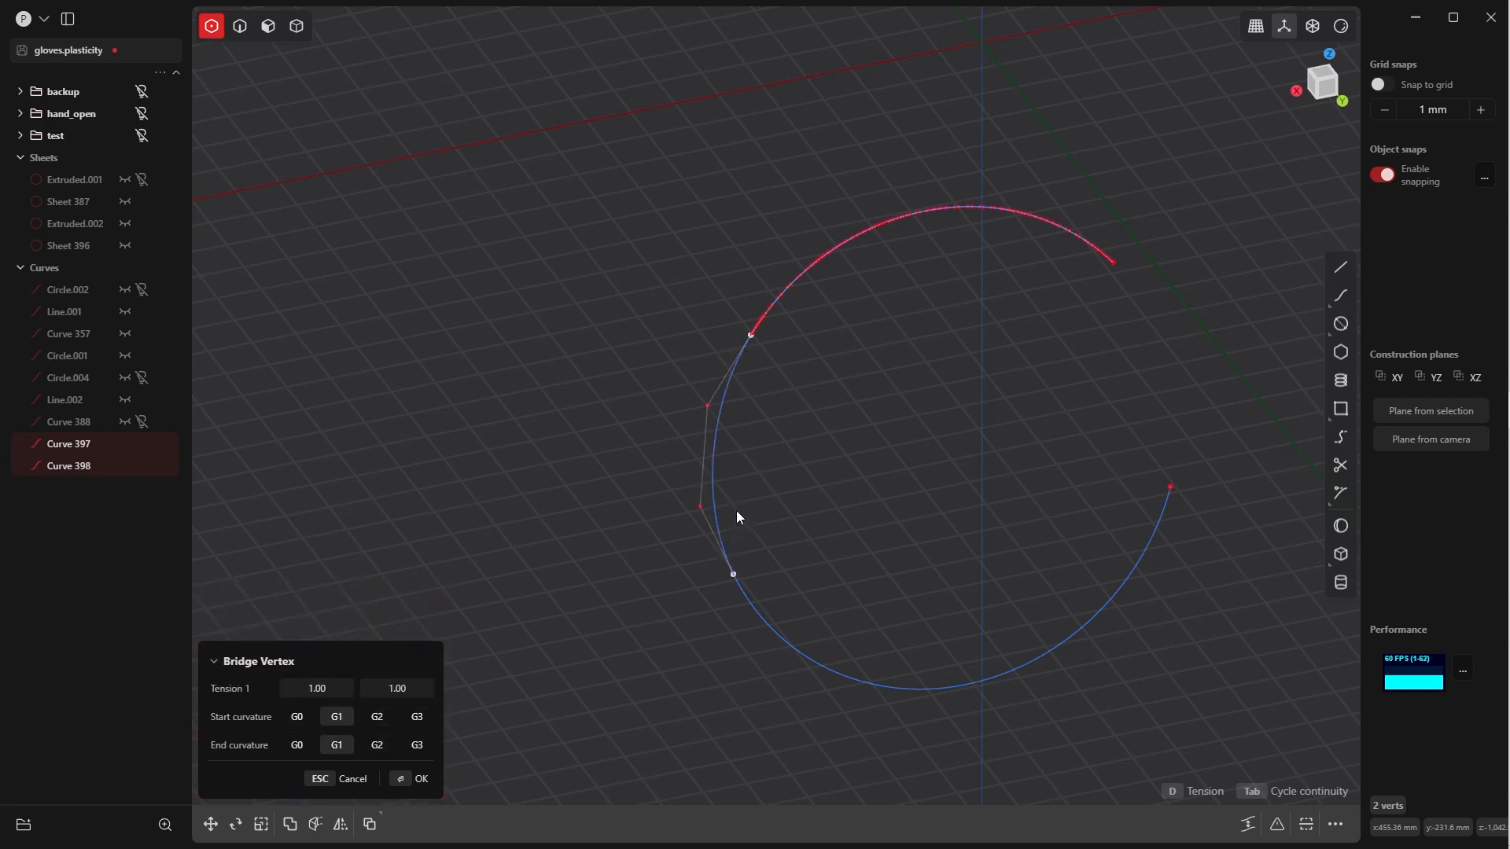
left_click(406, 778)
Bridge the remaining pair of open endpoints between the upper and lower middle-finger curves
left_click(1117, 267)
middle_click_drag(1178, 485, 1025, 474, "shift")
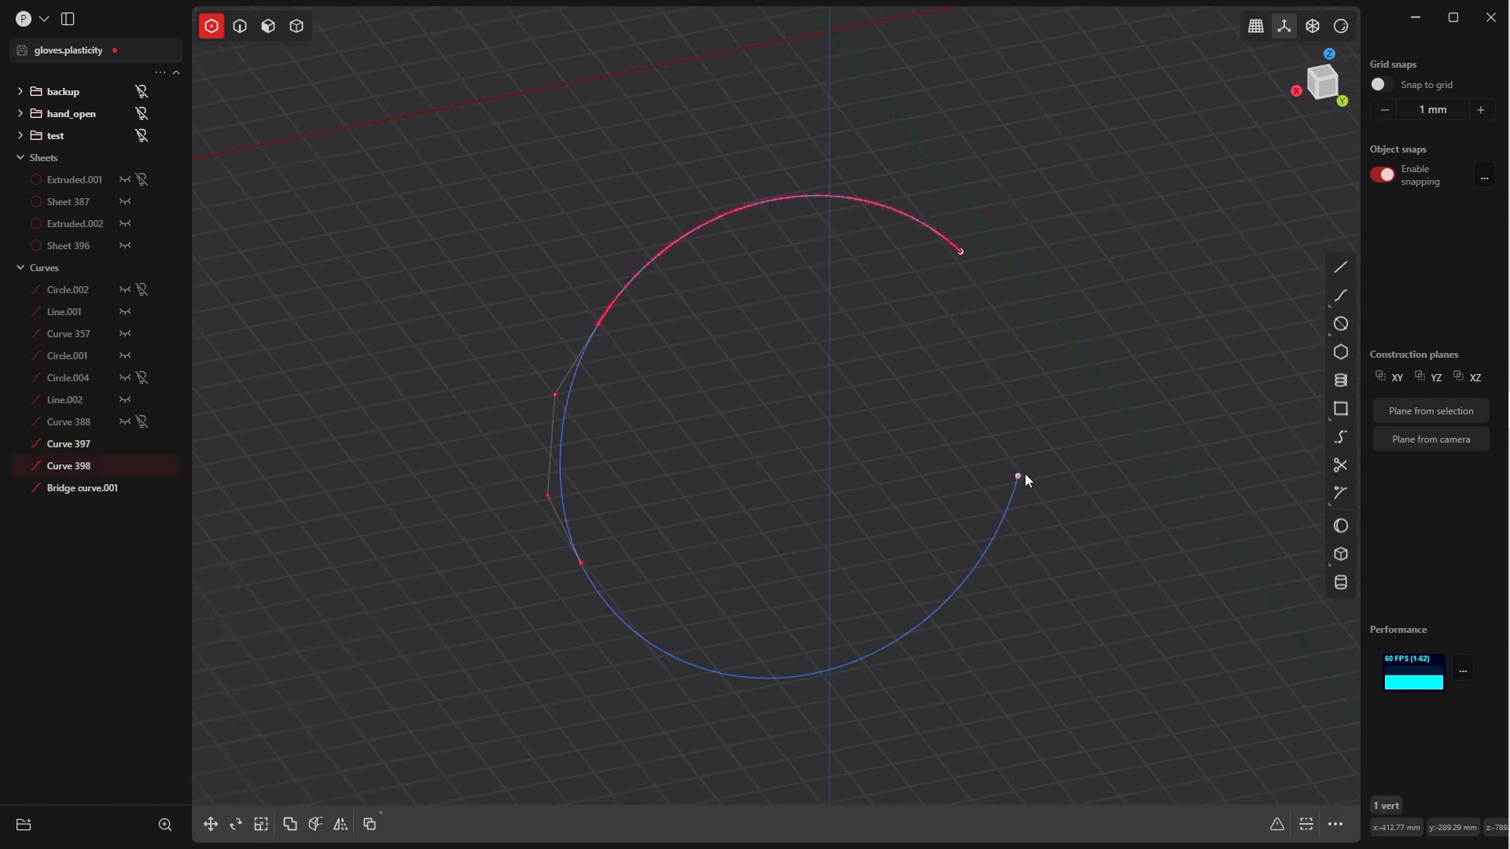
left_click(1026, 474, "shift")
key("b")
left_click(410, 780)
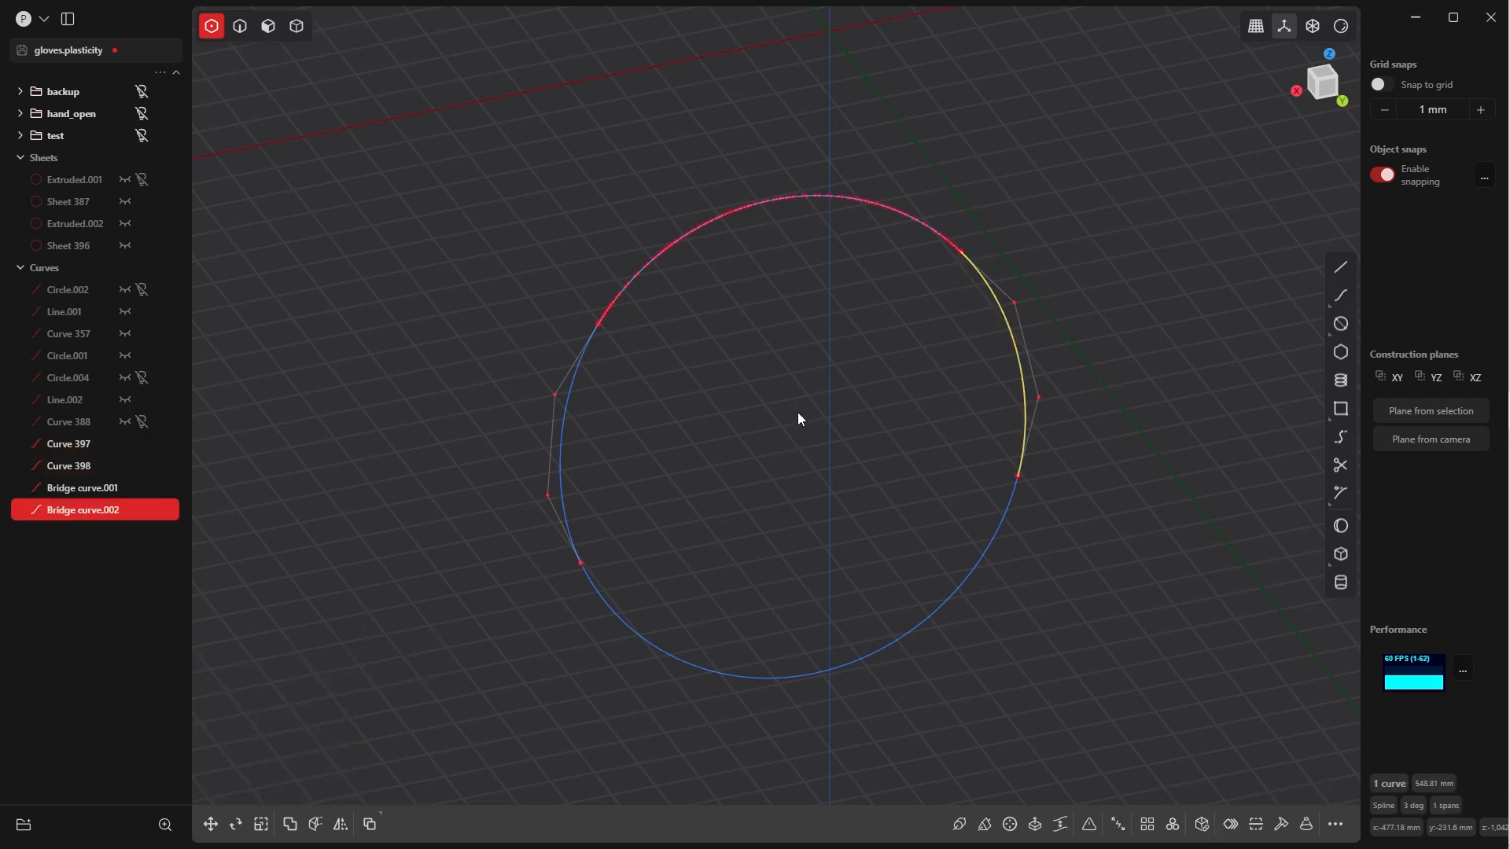
Join the two edge curves and both bridge curves into one closed loop
key("2")
left_click(635, 285)
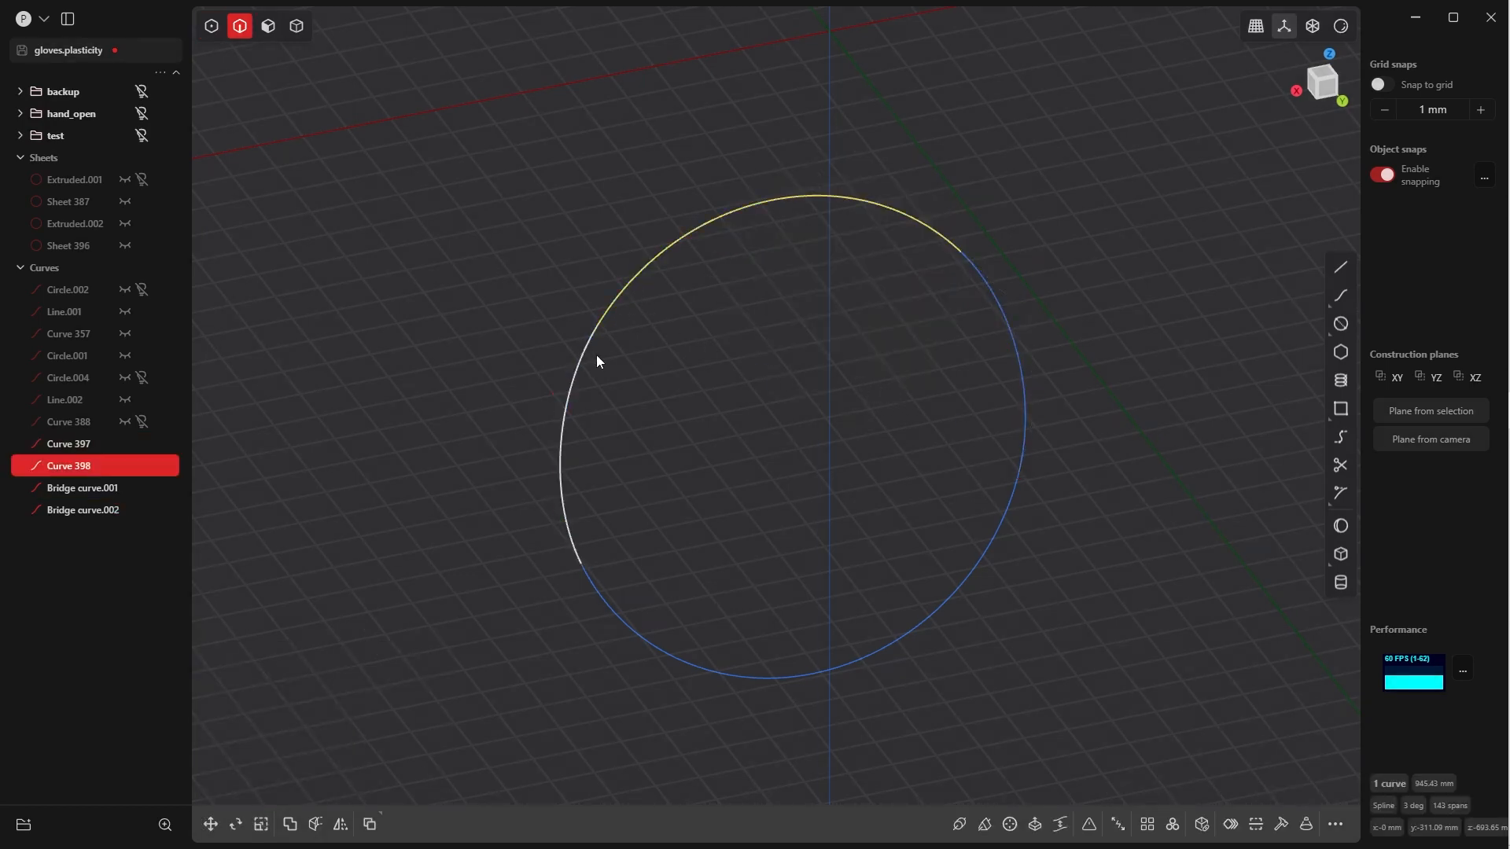
left_click(575, 393, "shift")
left_click(665, 652, "shift")
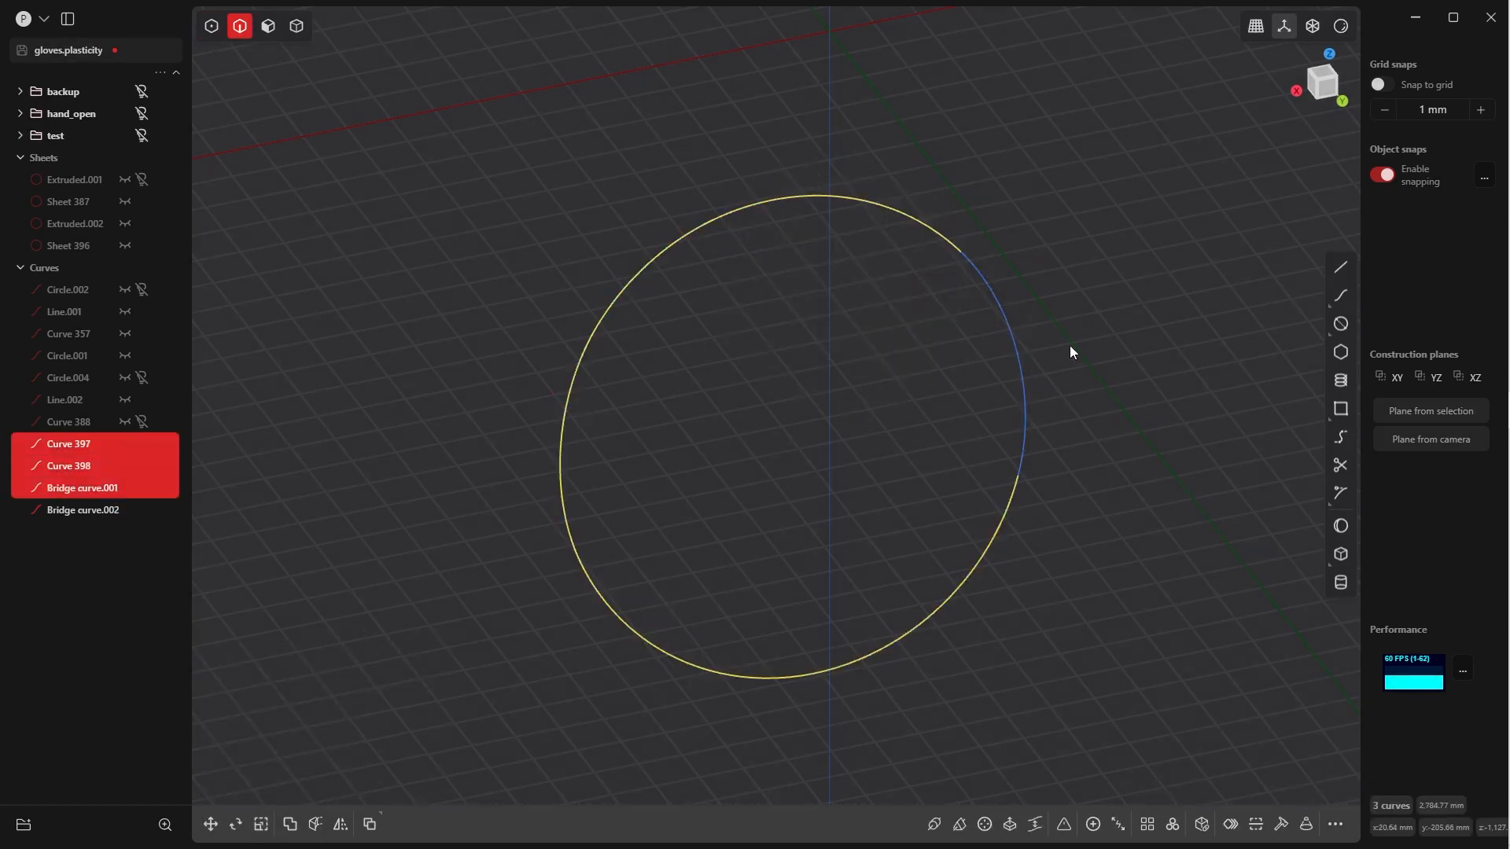
left_click(1024, 364, "shift")
key("j")
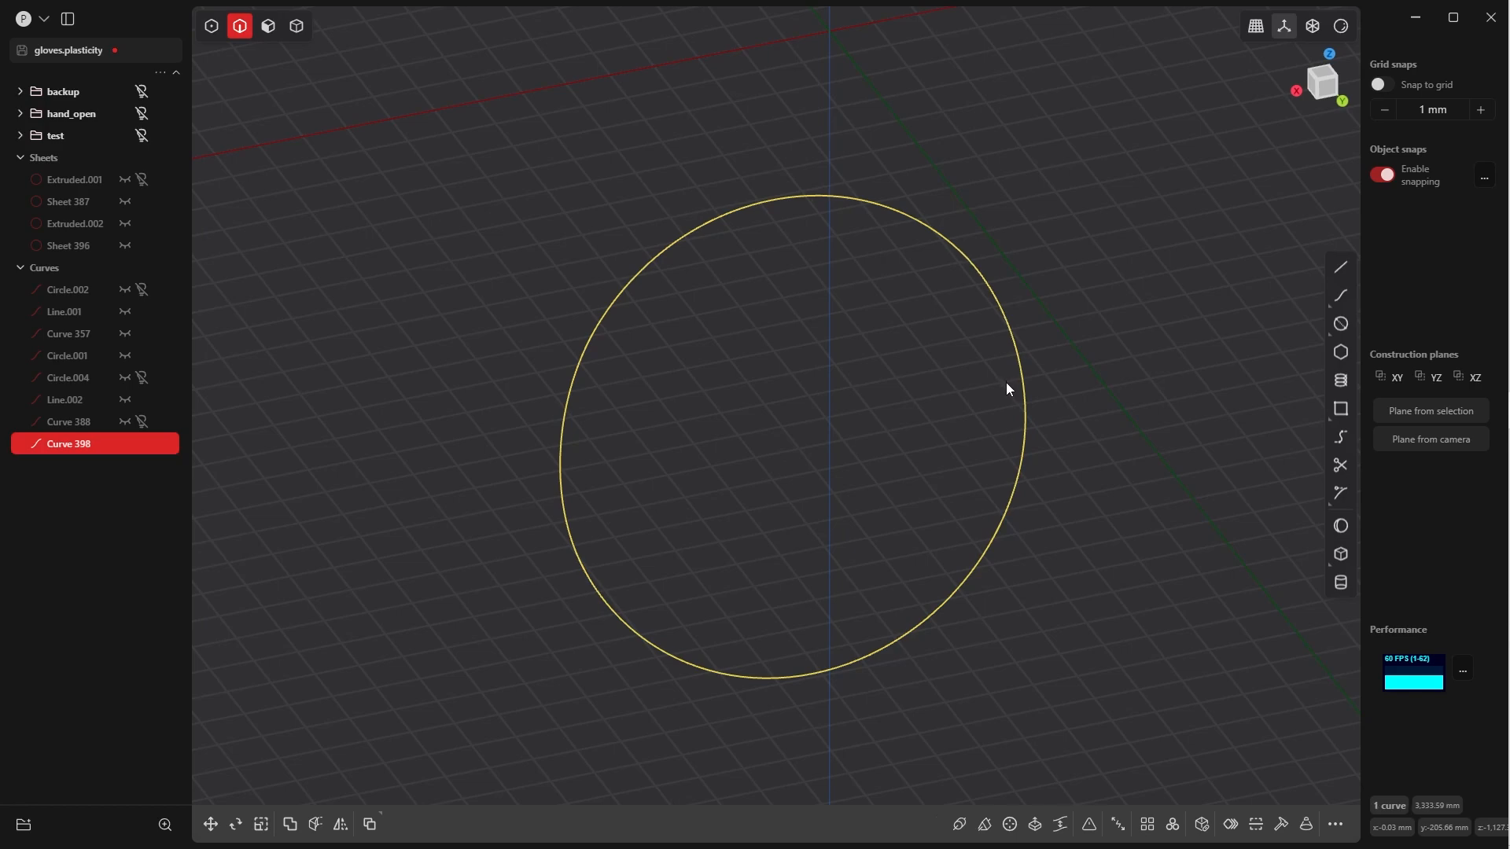
Extrude the closed middle-finger loop about 323 mm along its binormal direction as a ring sheet
middle_click_drag(975, 377, 1016, 363)
key("e")
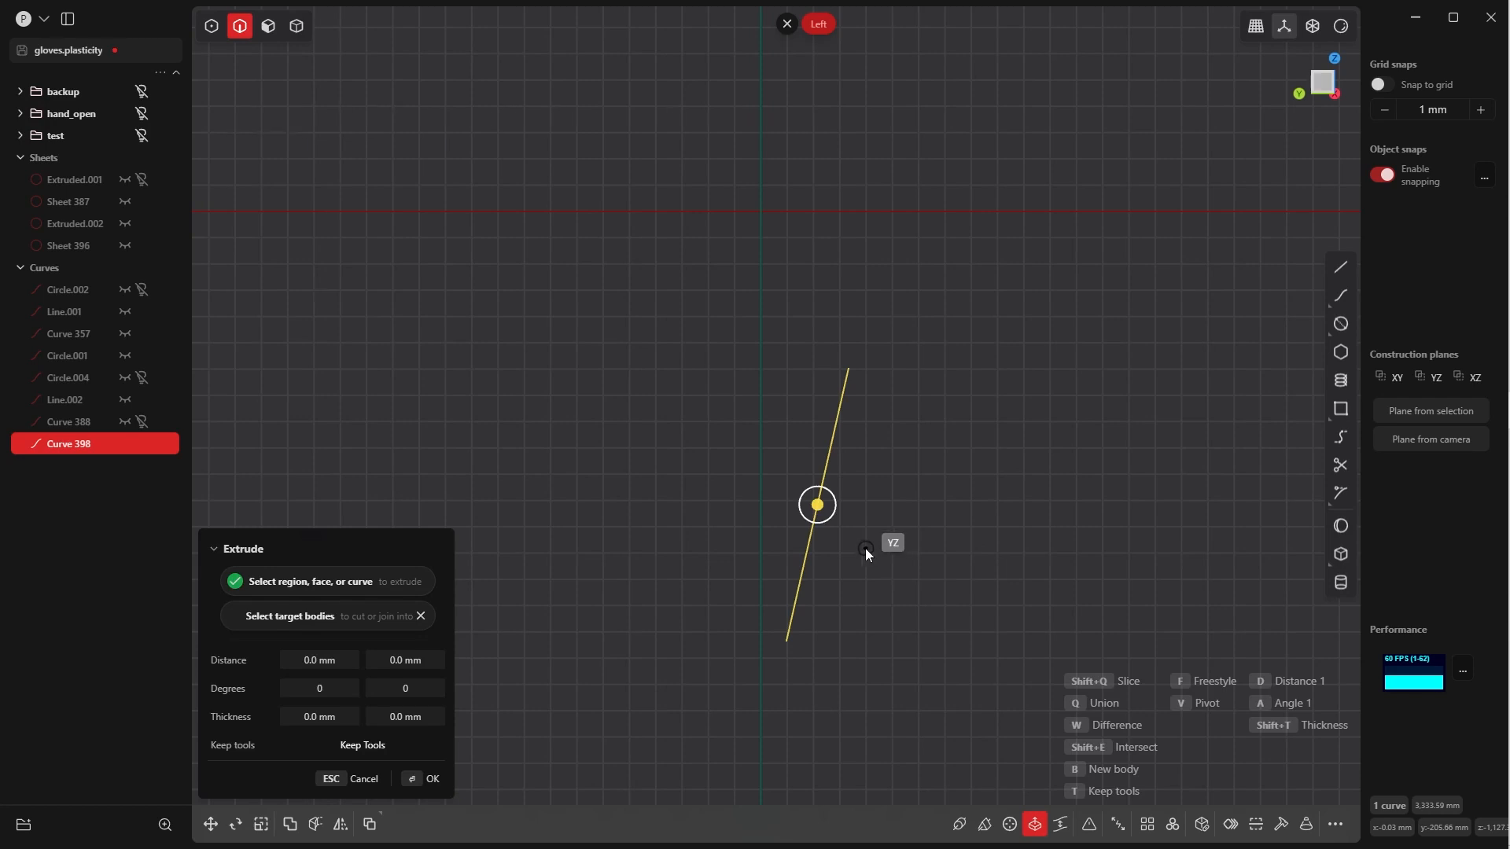
middle_click_drag(810, 567, 731, 625)
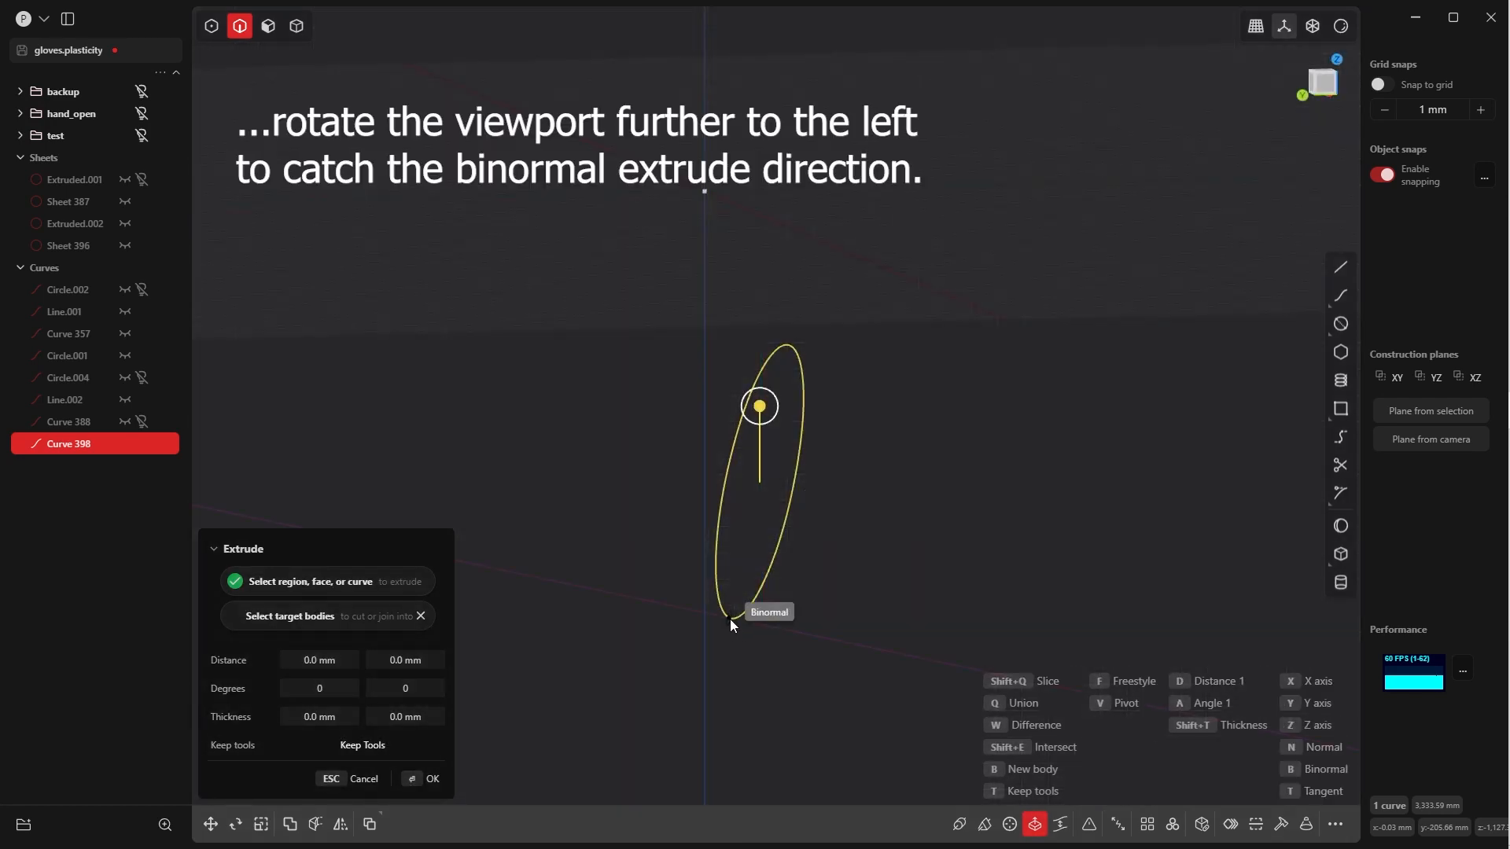
left_click_drag(730, 619, 810, 637)
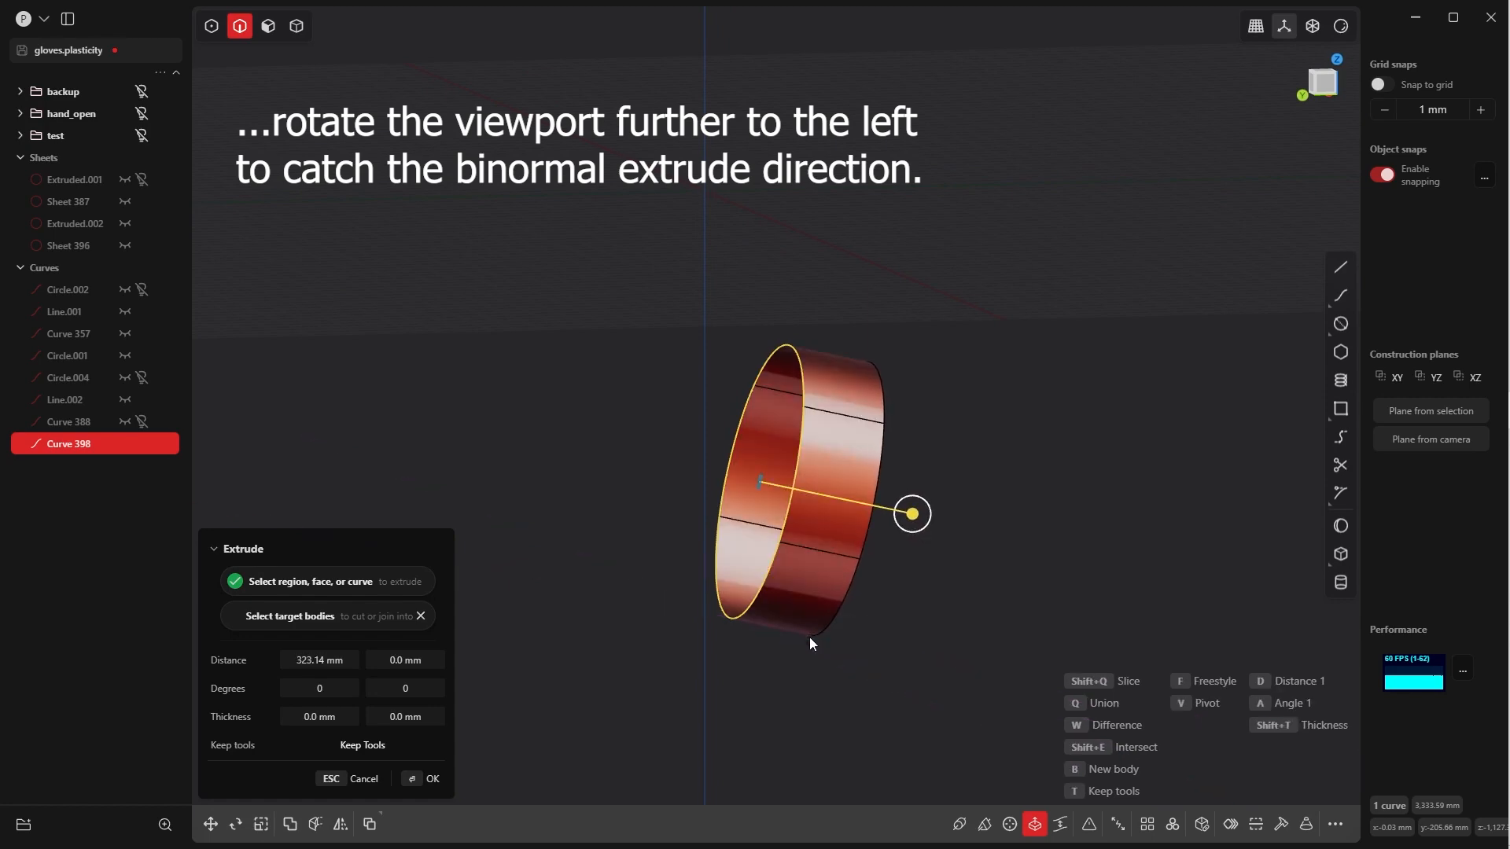
middle_click_drag(809, 637, 502, 794)
left_click(425, 789)
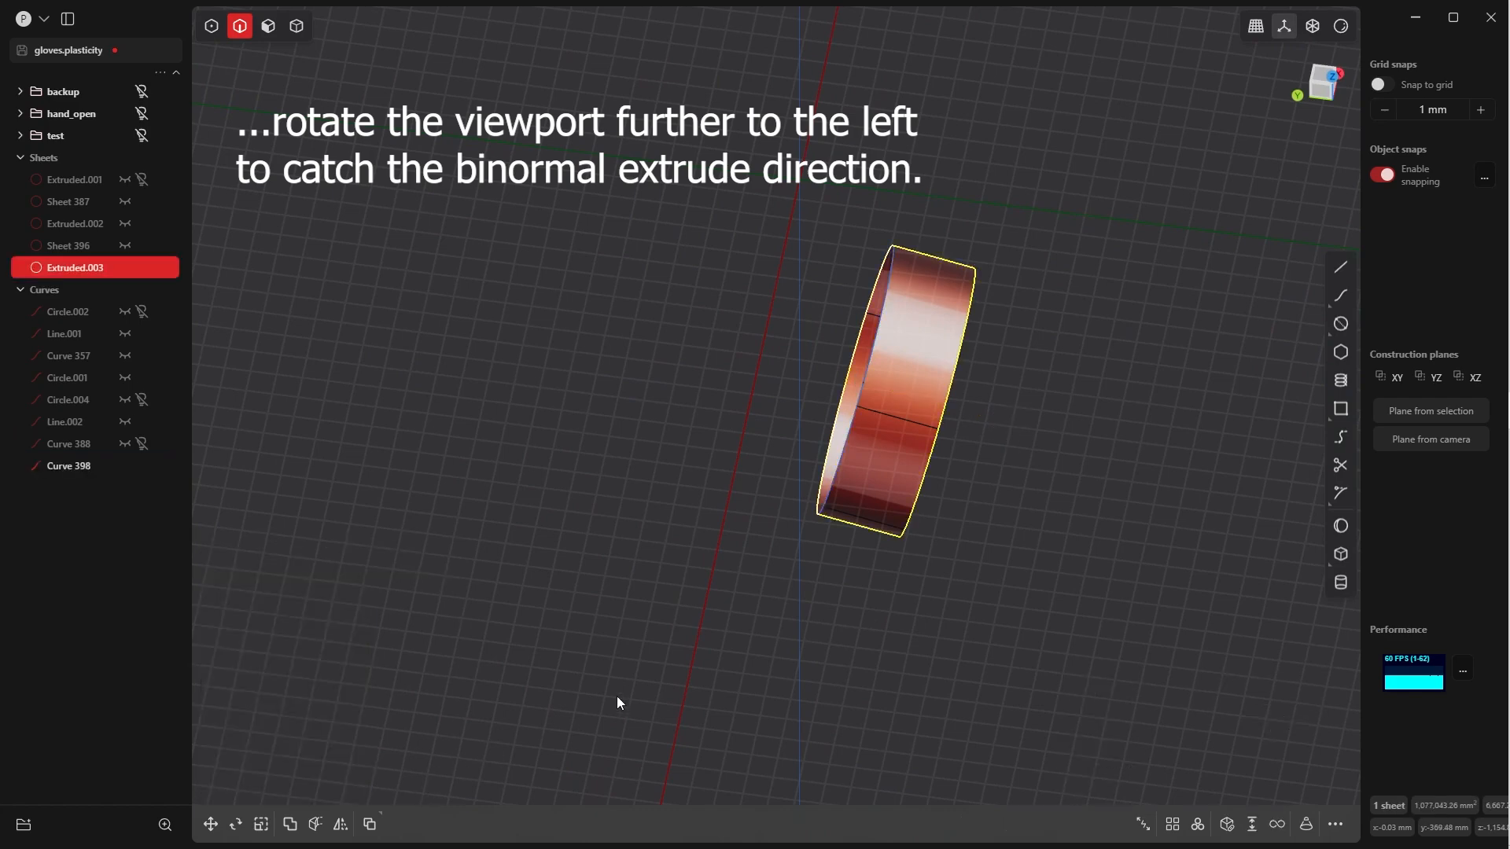
Unhide all objects to check the extruded ring against the glove, and isolate the ring again
middle_click_drag(617, 698, 926, 411)
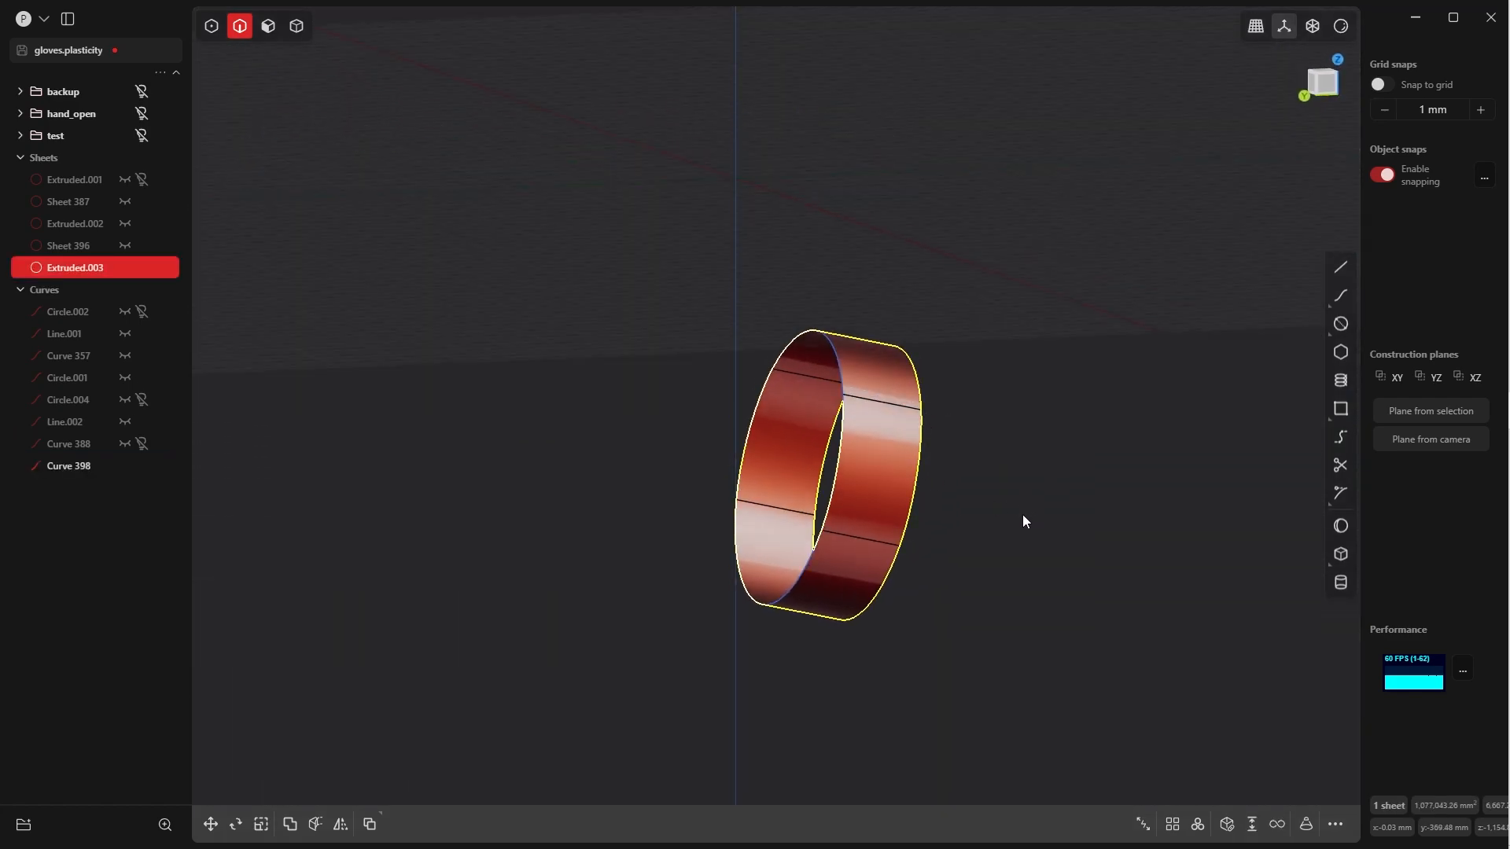
key("alt+h")
middle_click_drag(1008, 531, 1036, 490)
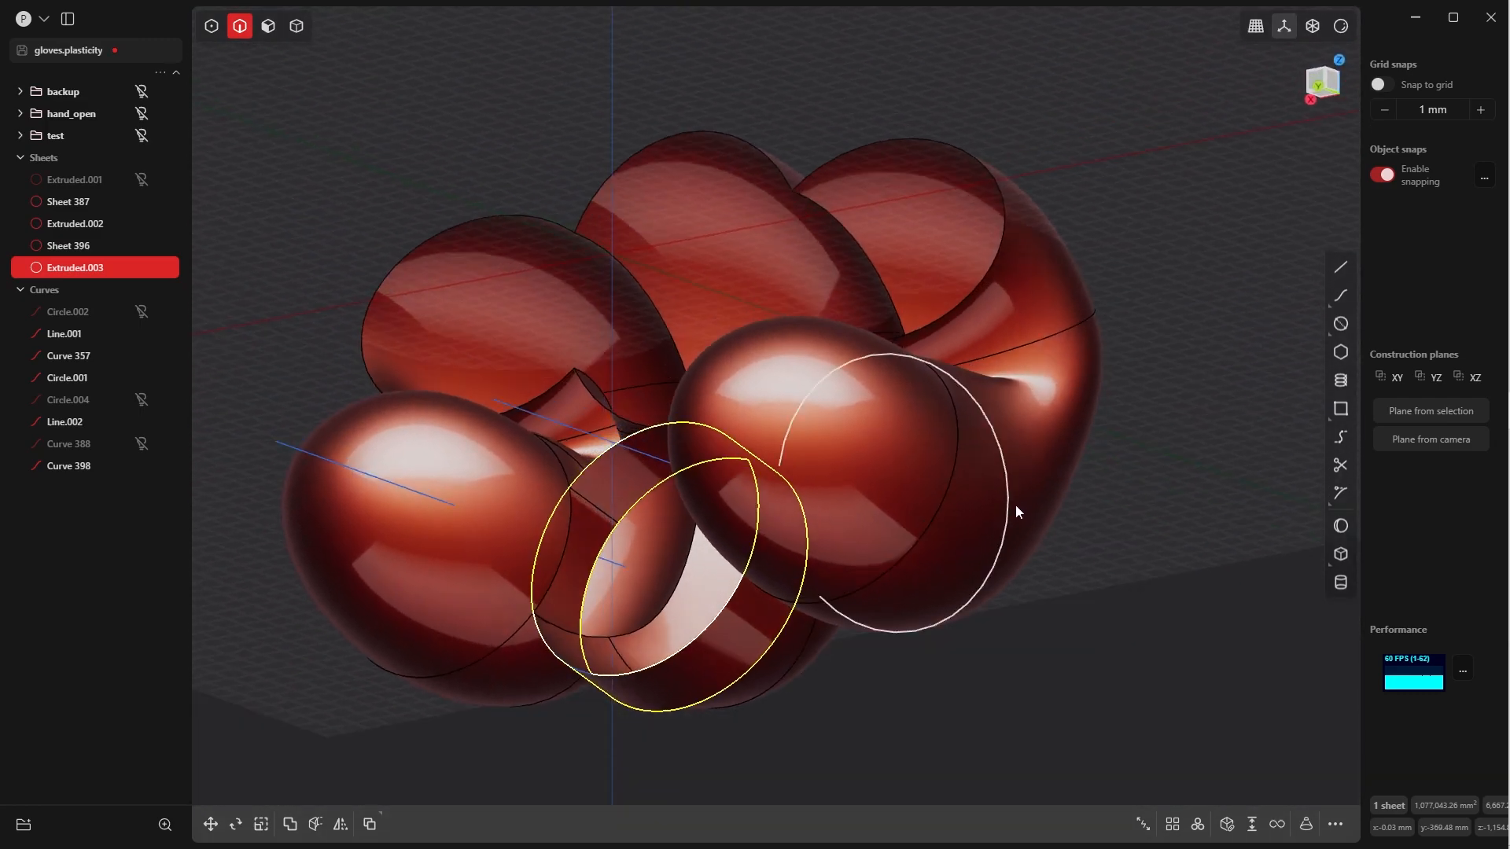
key("shift+h")
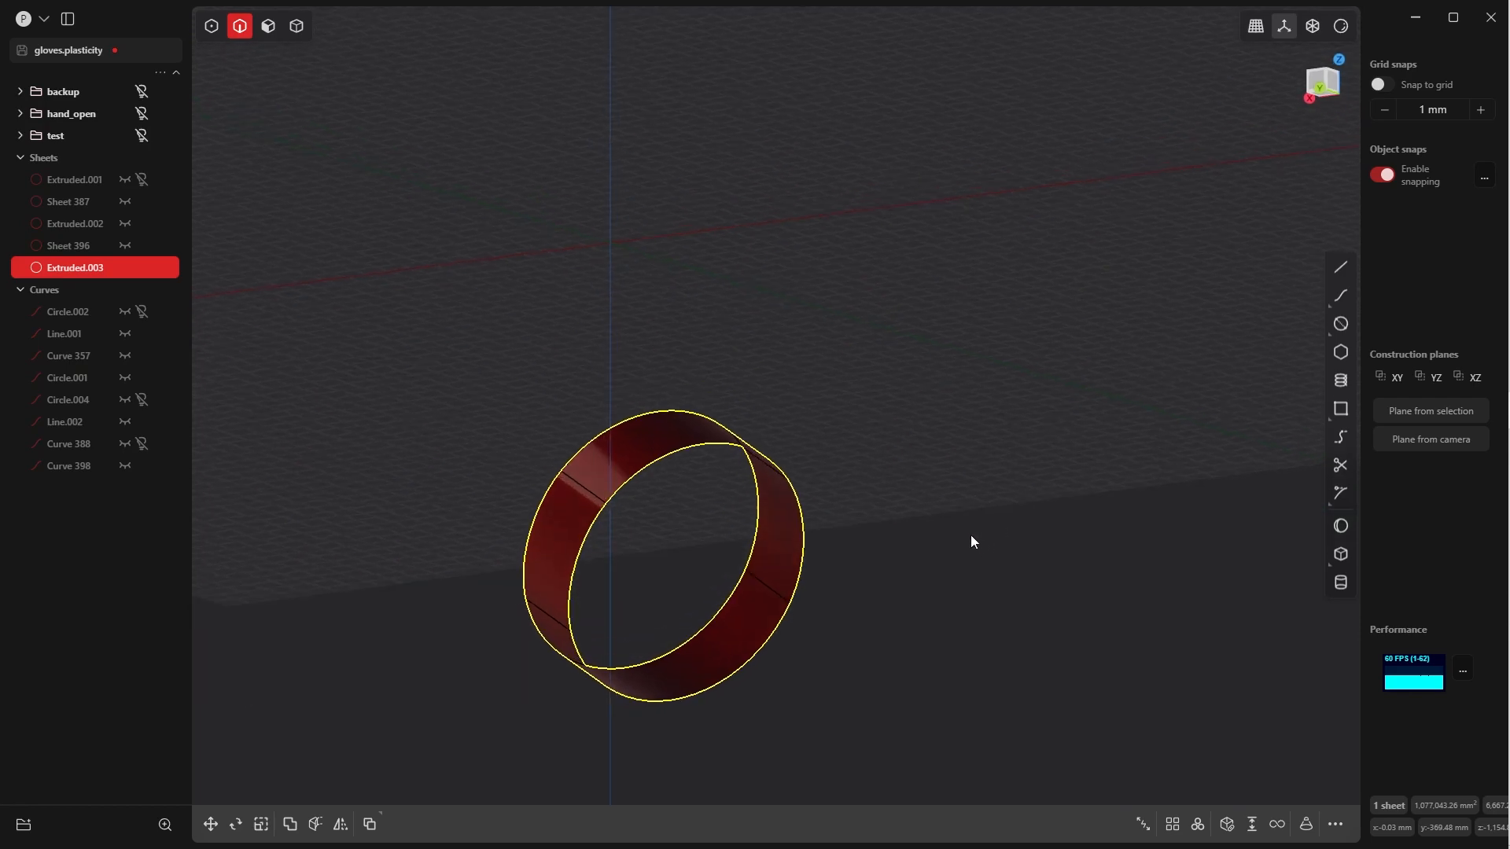
left_click(970, 536)
Patch the ring's open edge loop on the fingertip side with G1 continuity and Quality faces to form a rounded cap
middle_click_drag(899, 494, 1012, 468, "shift")
key("Tab")
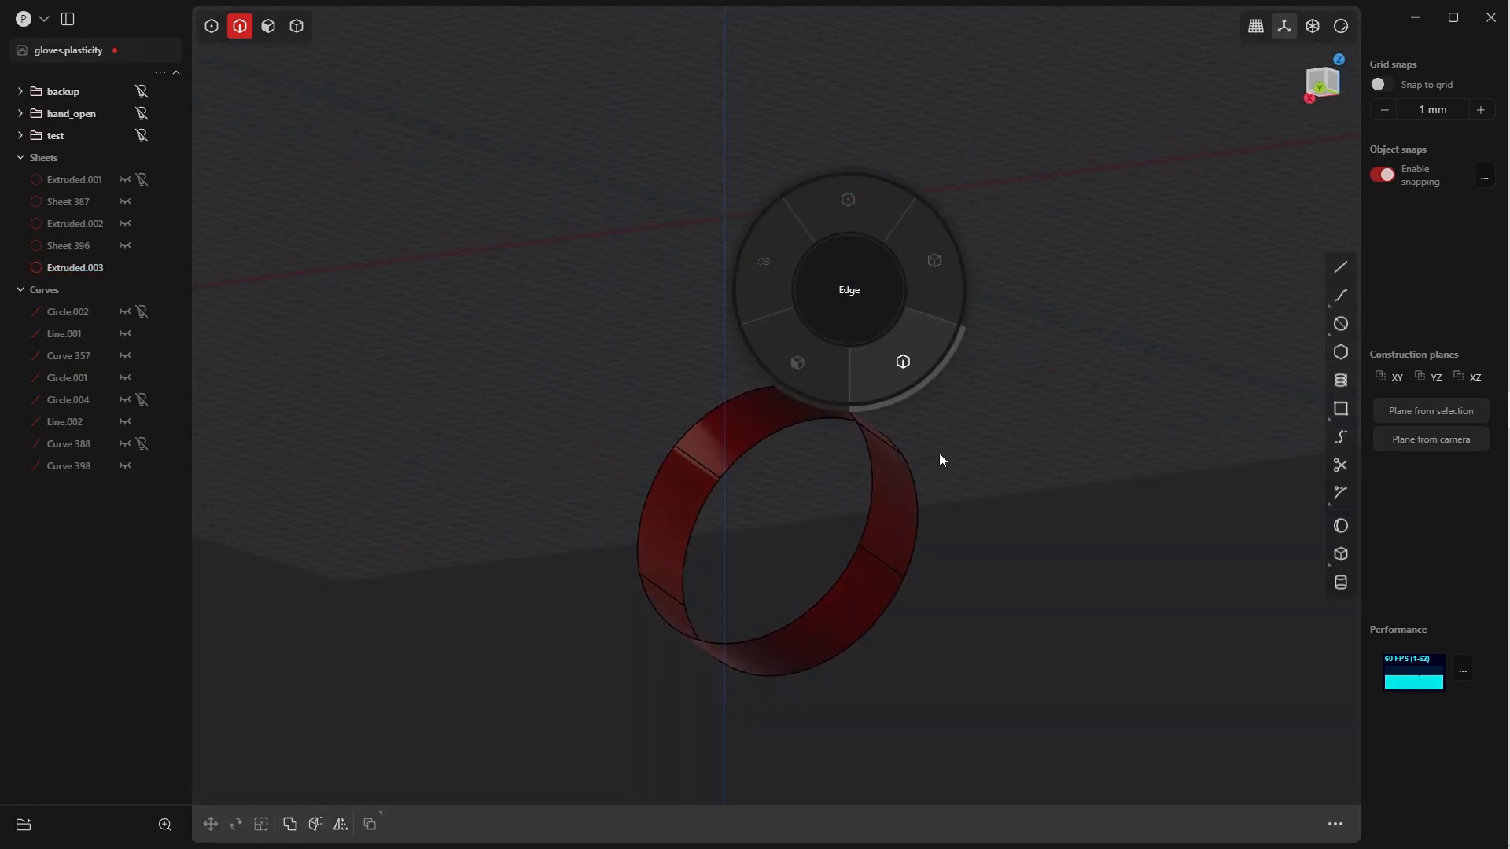
left_click(796, 613, "alt")
key("shift+e")
middle_click_drag(800, 629, 869, 527)
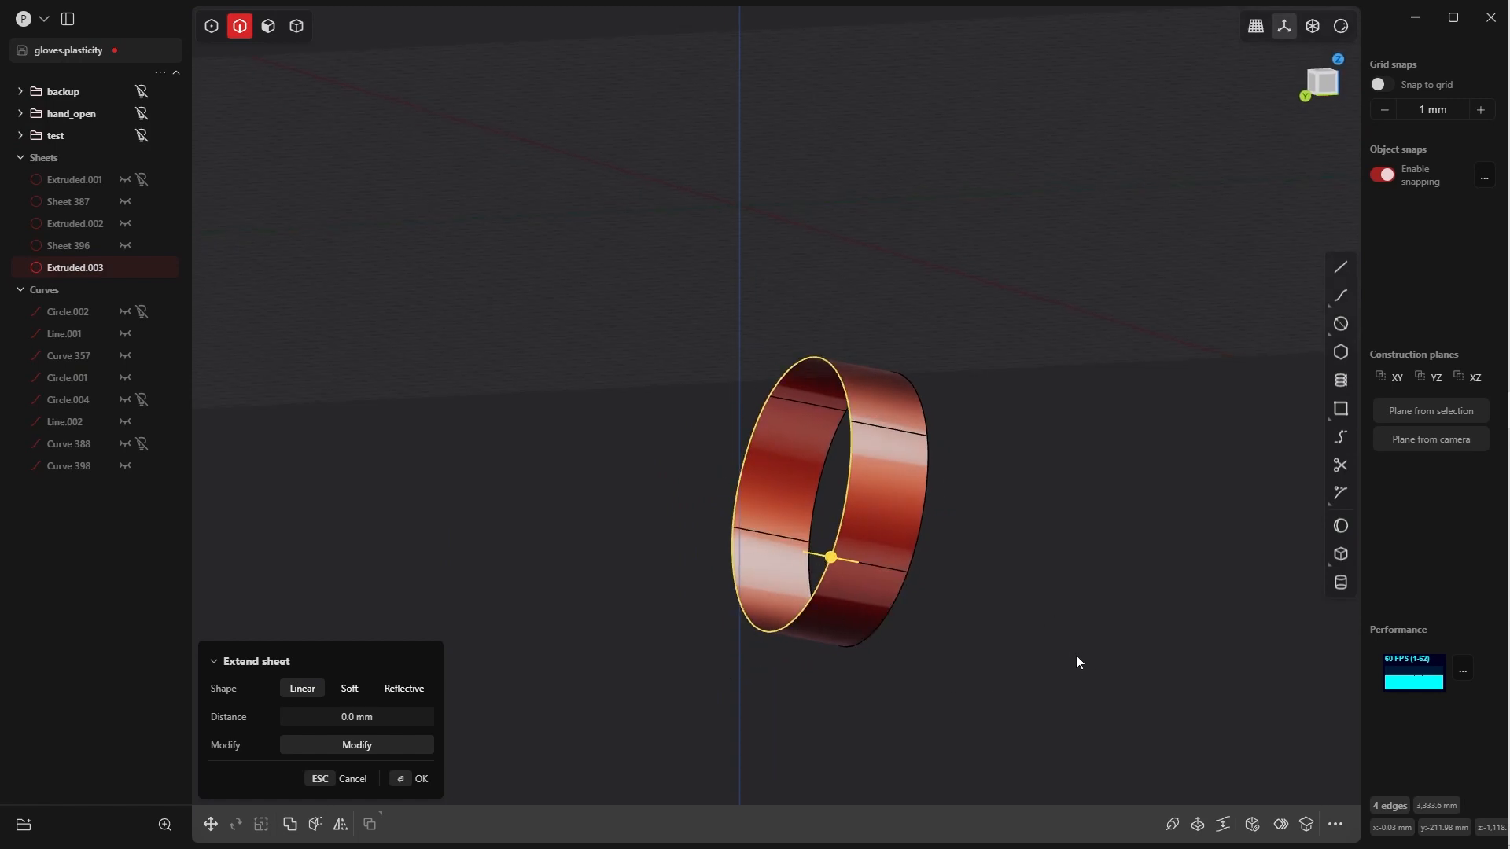
key("shift+p")
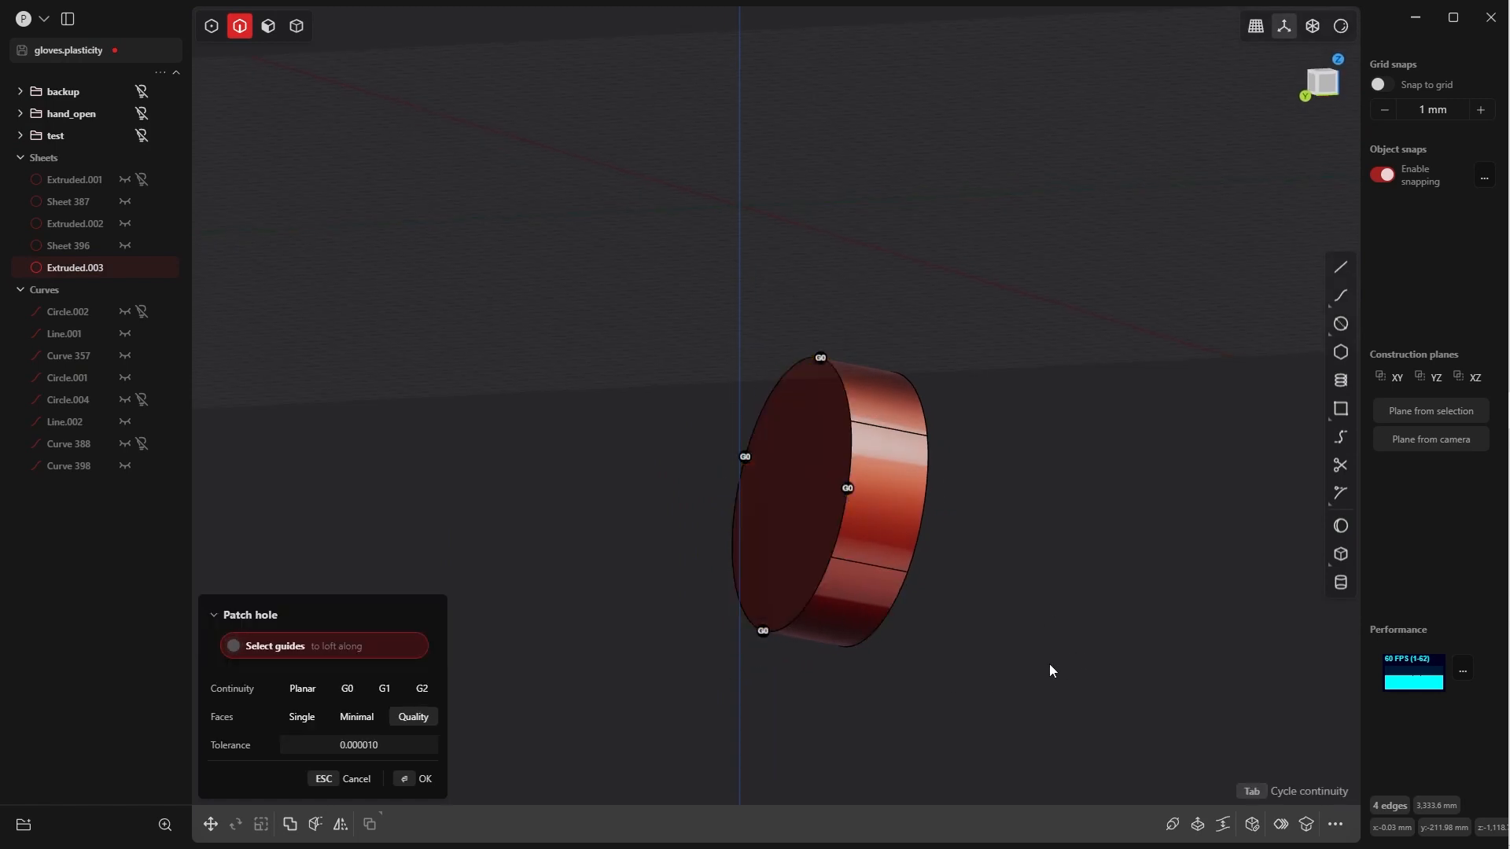
key("Tab")
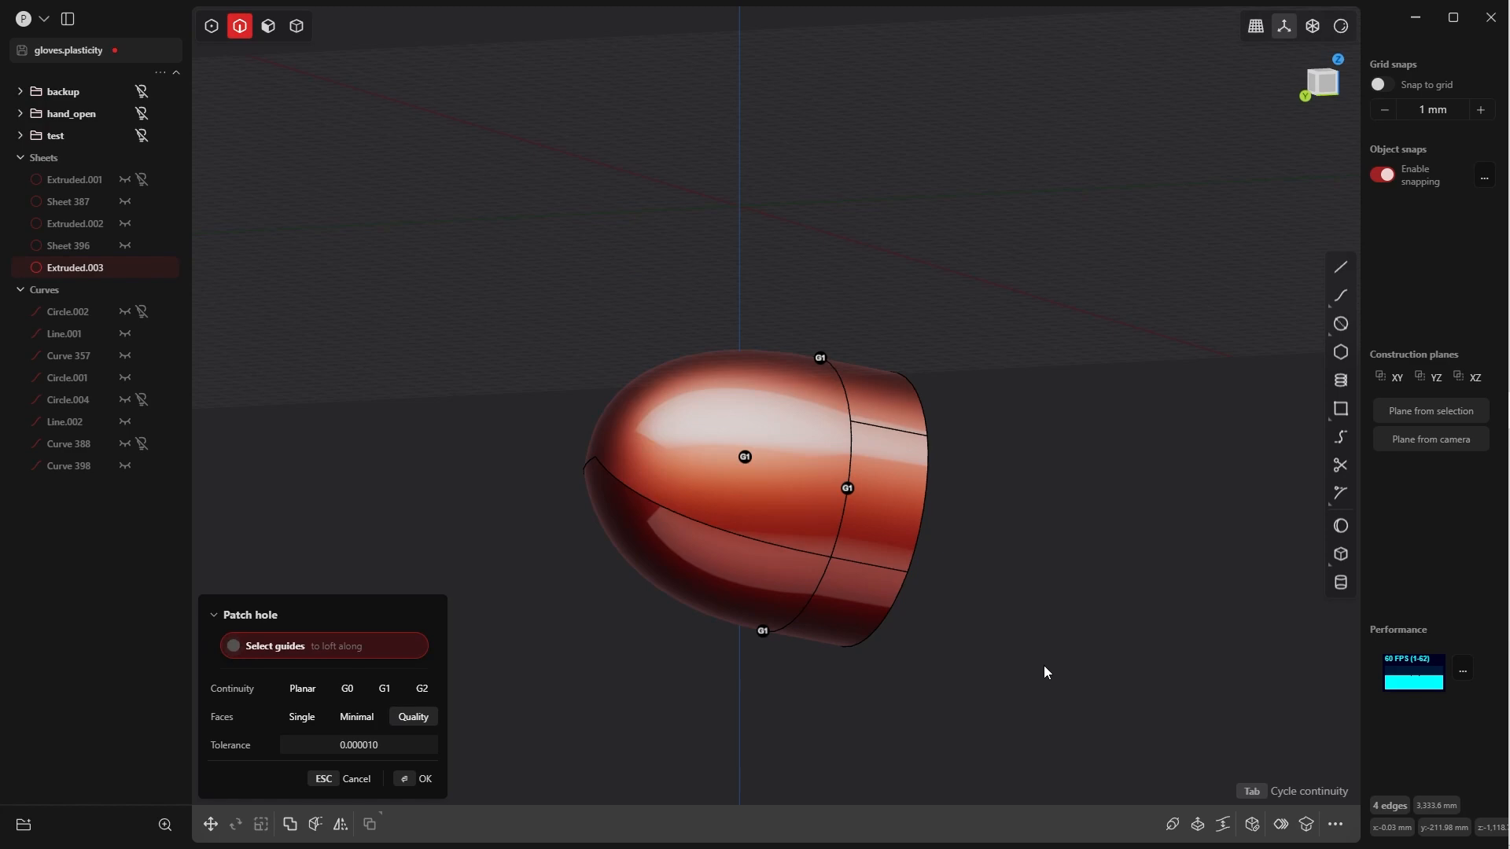
middle_click_drag(1017, 610, 931, 529)
middle_click_drag(836, 449, 632, 439)
key("Return")
Delete the four extruded ring faces behind the rounded cap and unhide all objects
key("Tab")
left_click(843, 591)
left_click(892, 523)
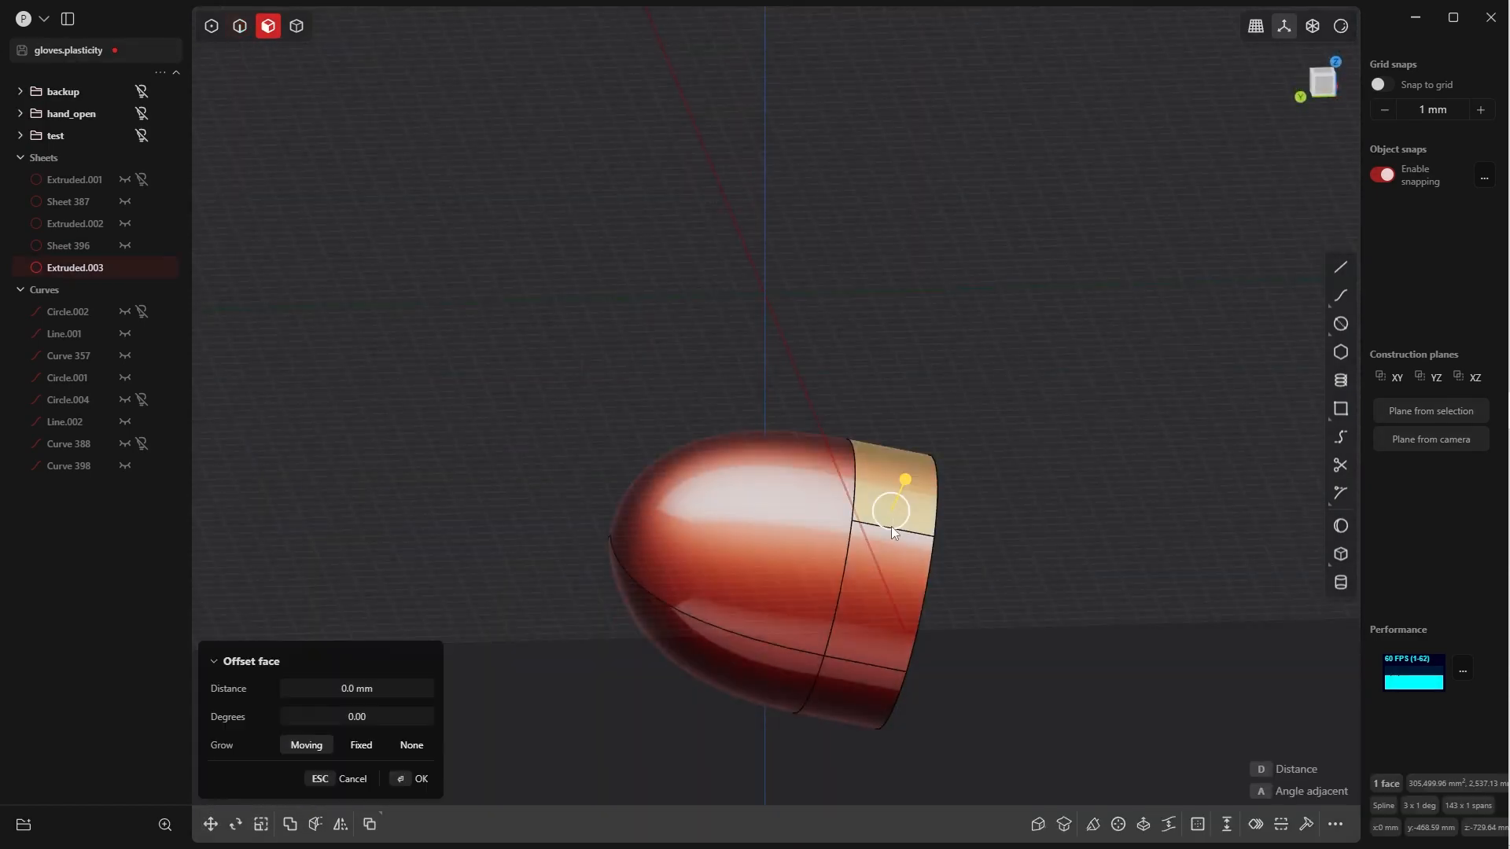
left_click(884, 586, "shift")
left_click(865, 673, "shift")
middle_click_drag(832, 651, 886, 403)
middle_click_drag(840, 472, 763, 423, "shift")
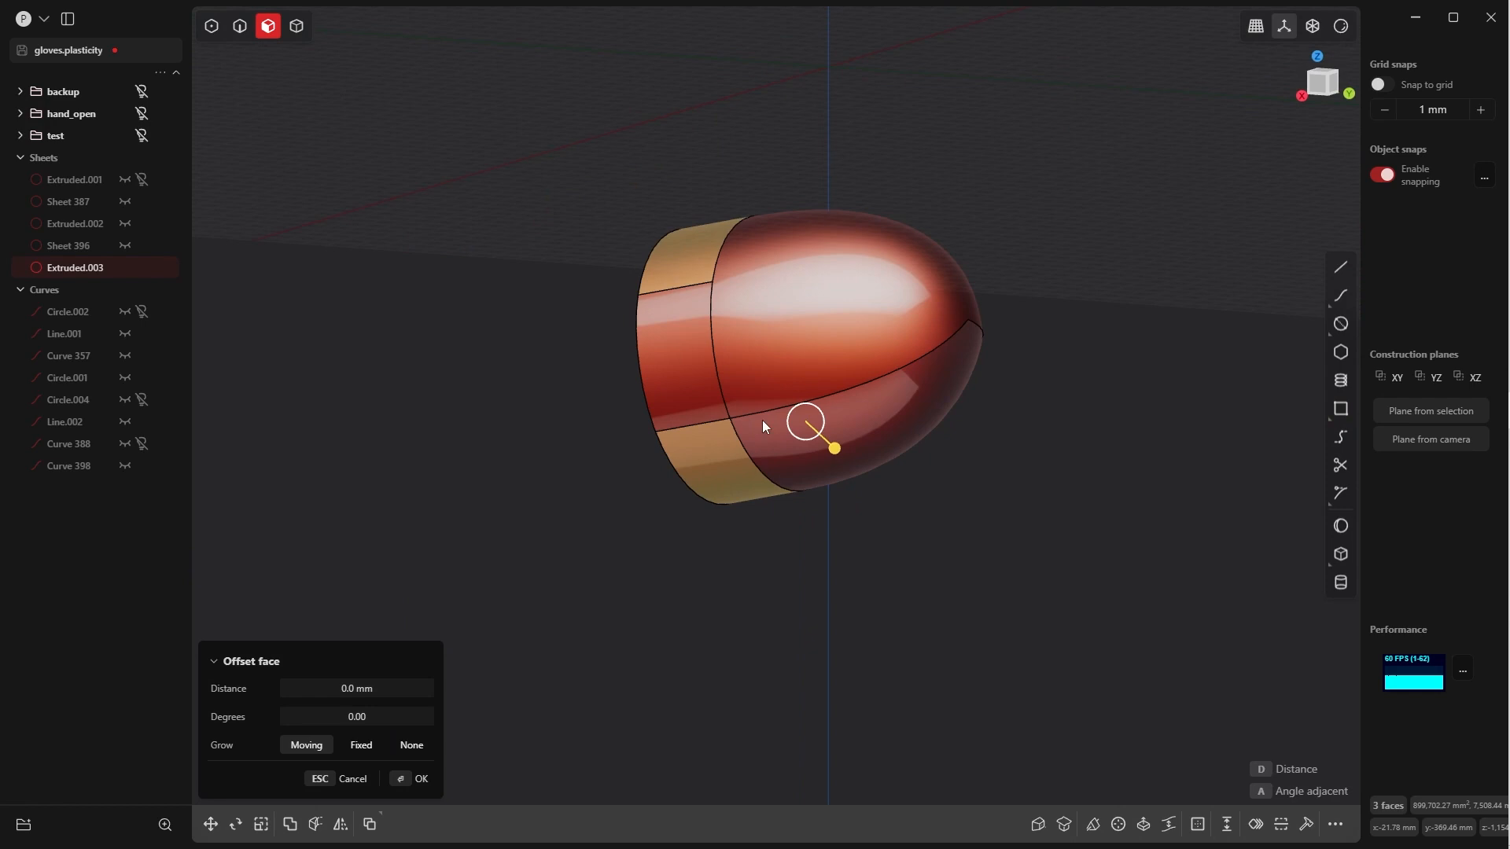
left_click(676, 379, "shift")
key("Delete")
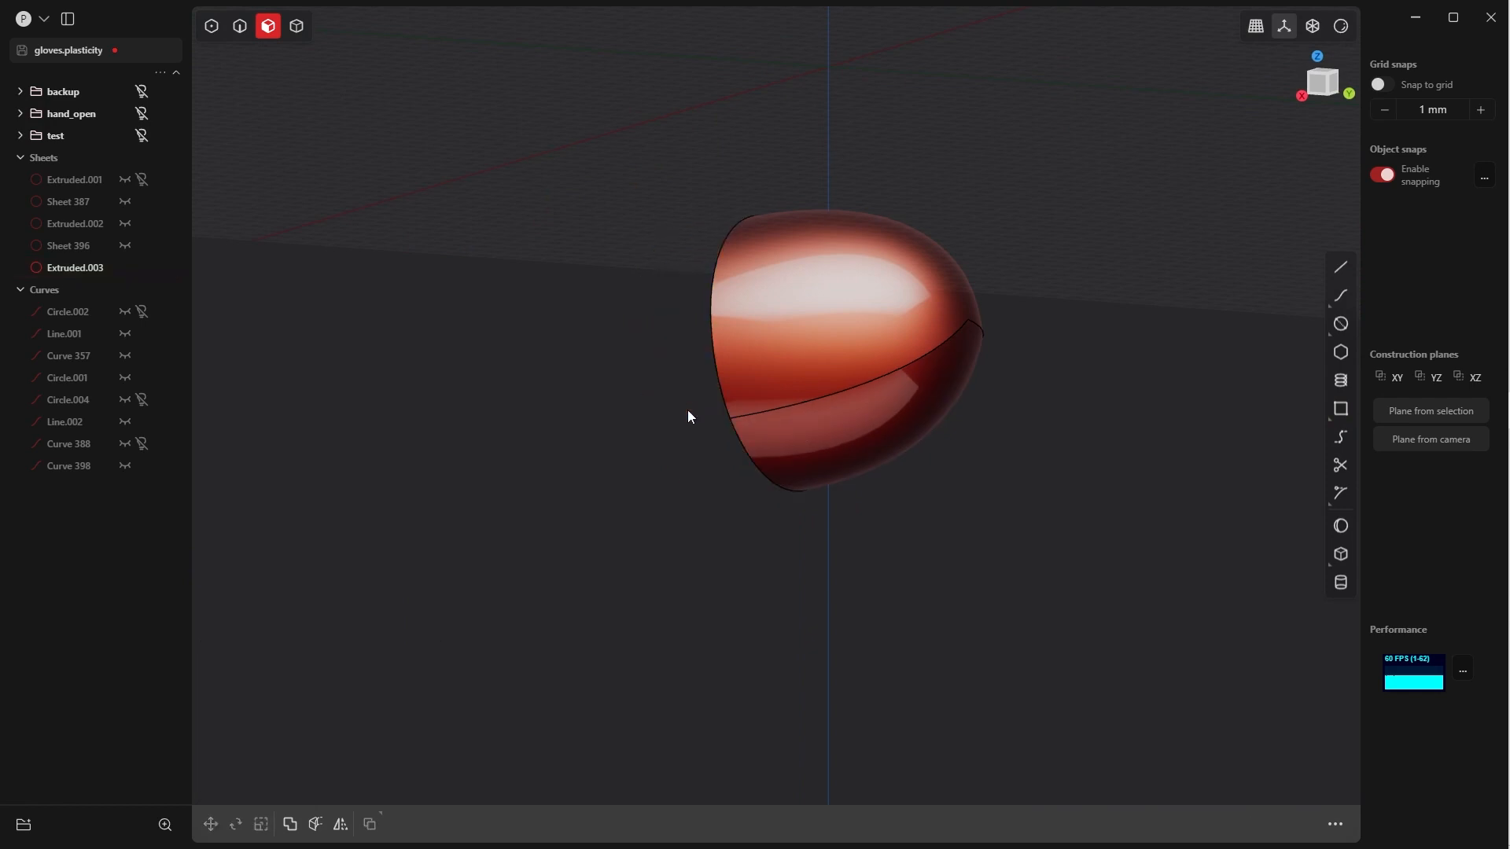
key("slash")
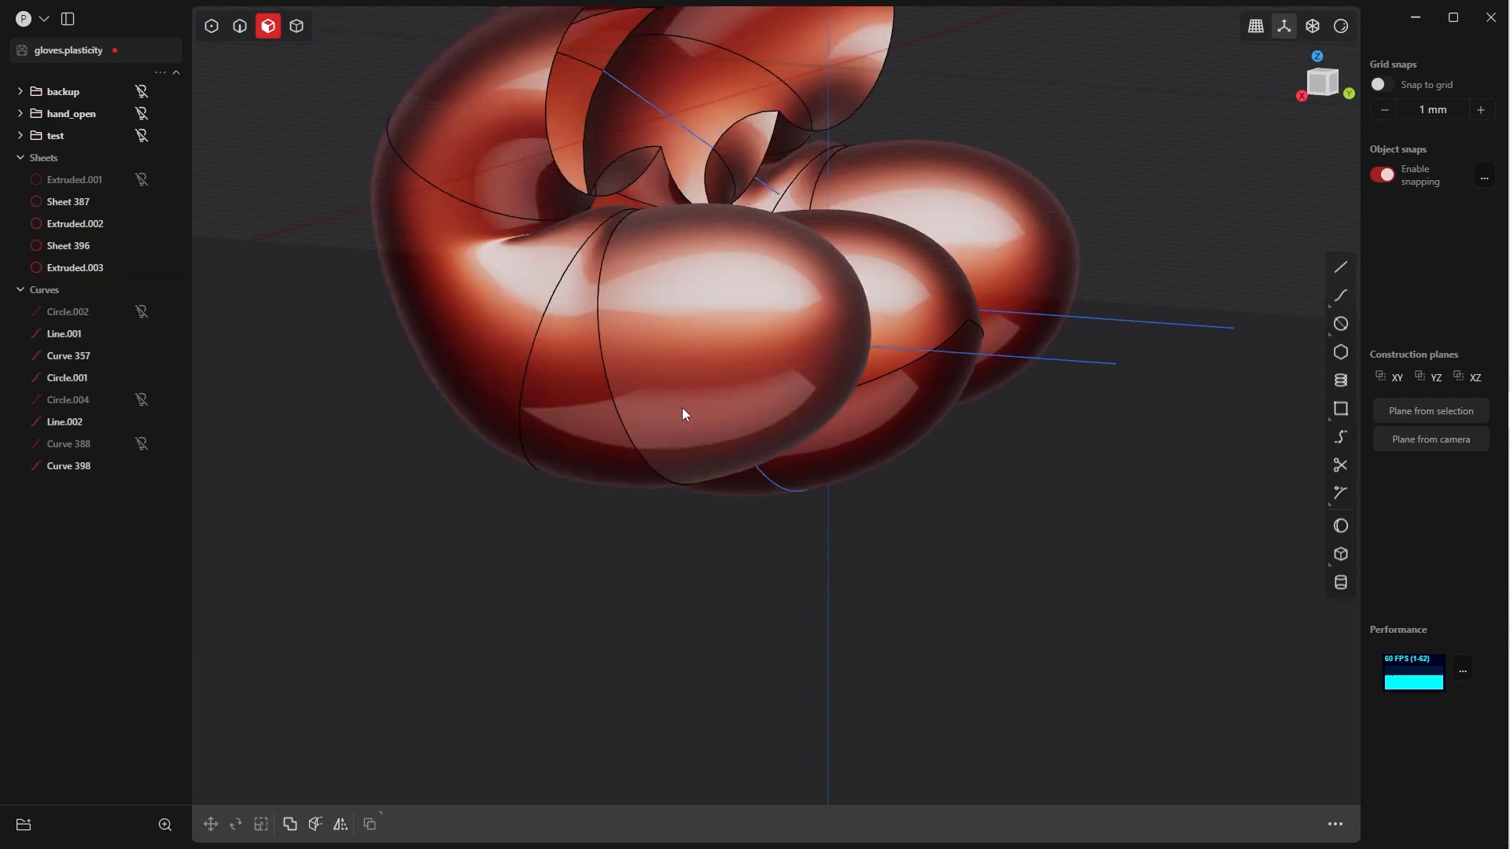
Join the glove sheet and the three fingertip caps into a single sheet, and undo the join
key("Tab")
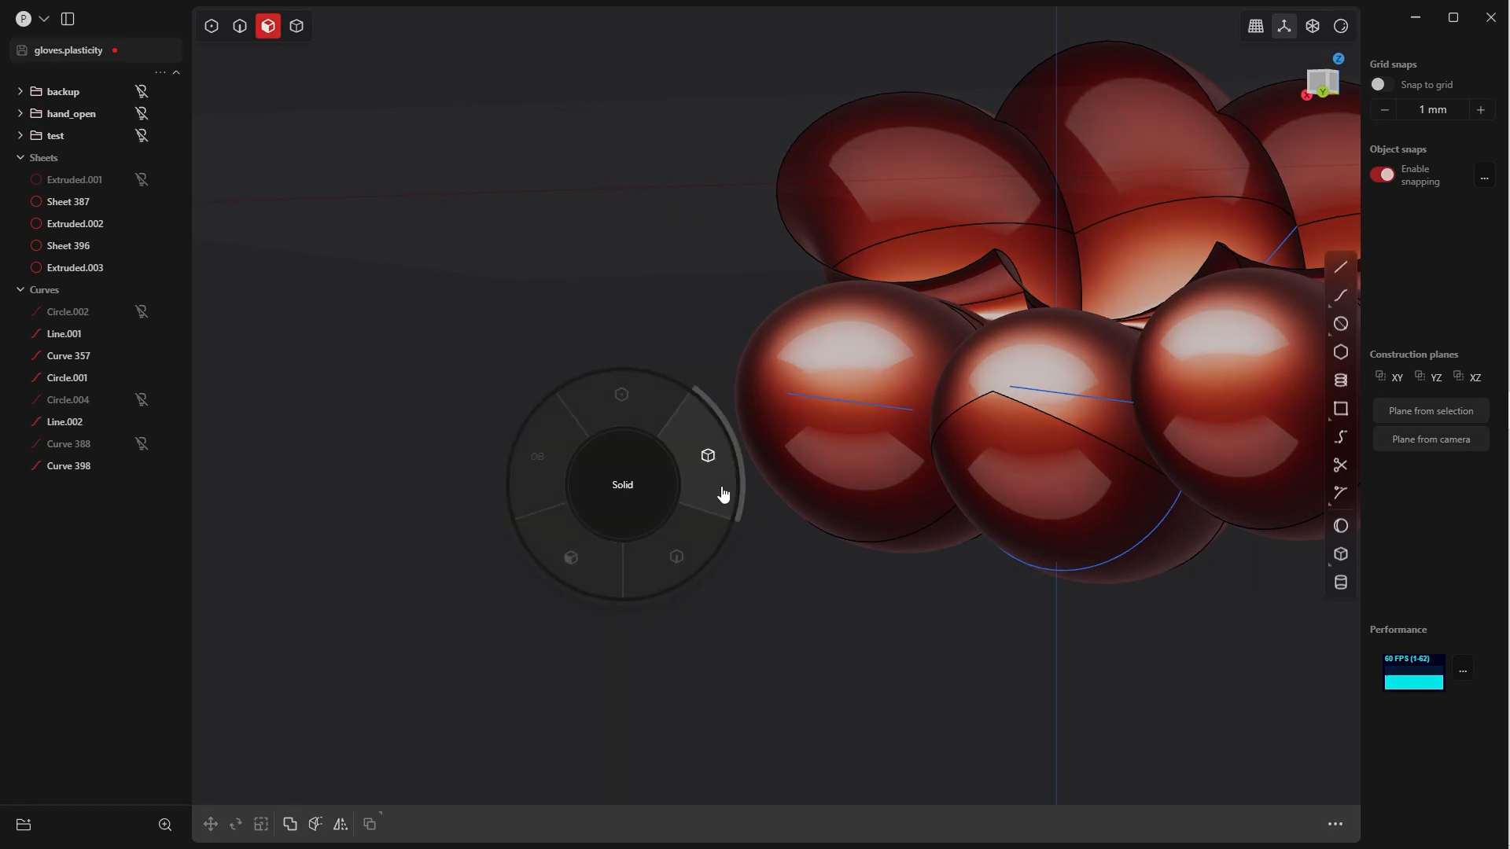
left_click(714, 488)
middle_click_drag(792, 519, 588, 538, "shift")
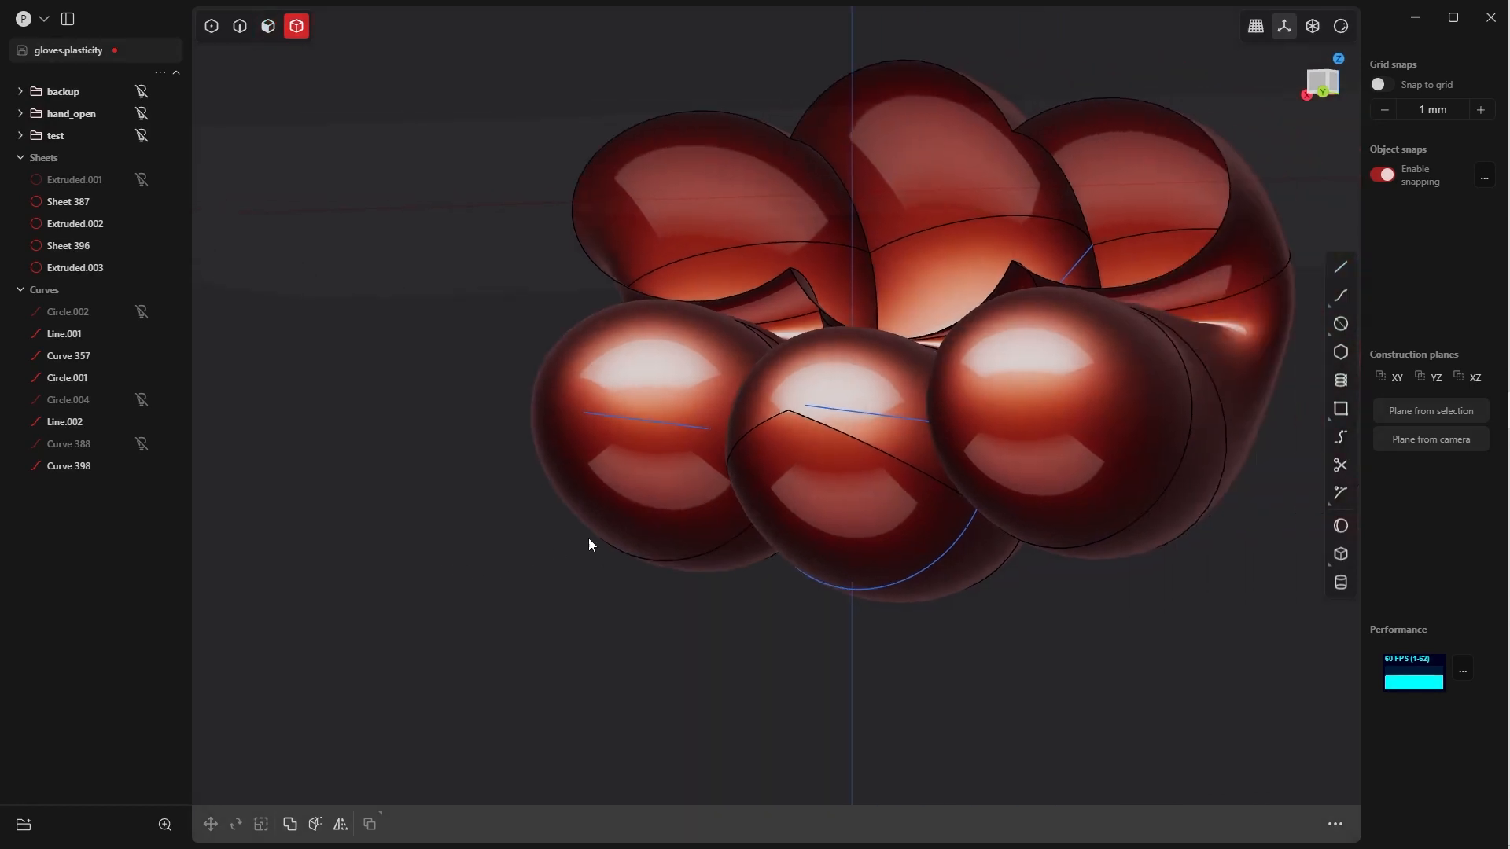
left_click(635, 501)
left_click(828, 522, "shift")
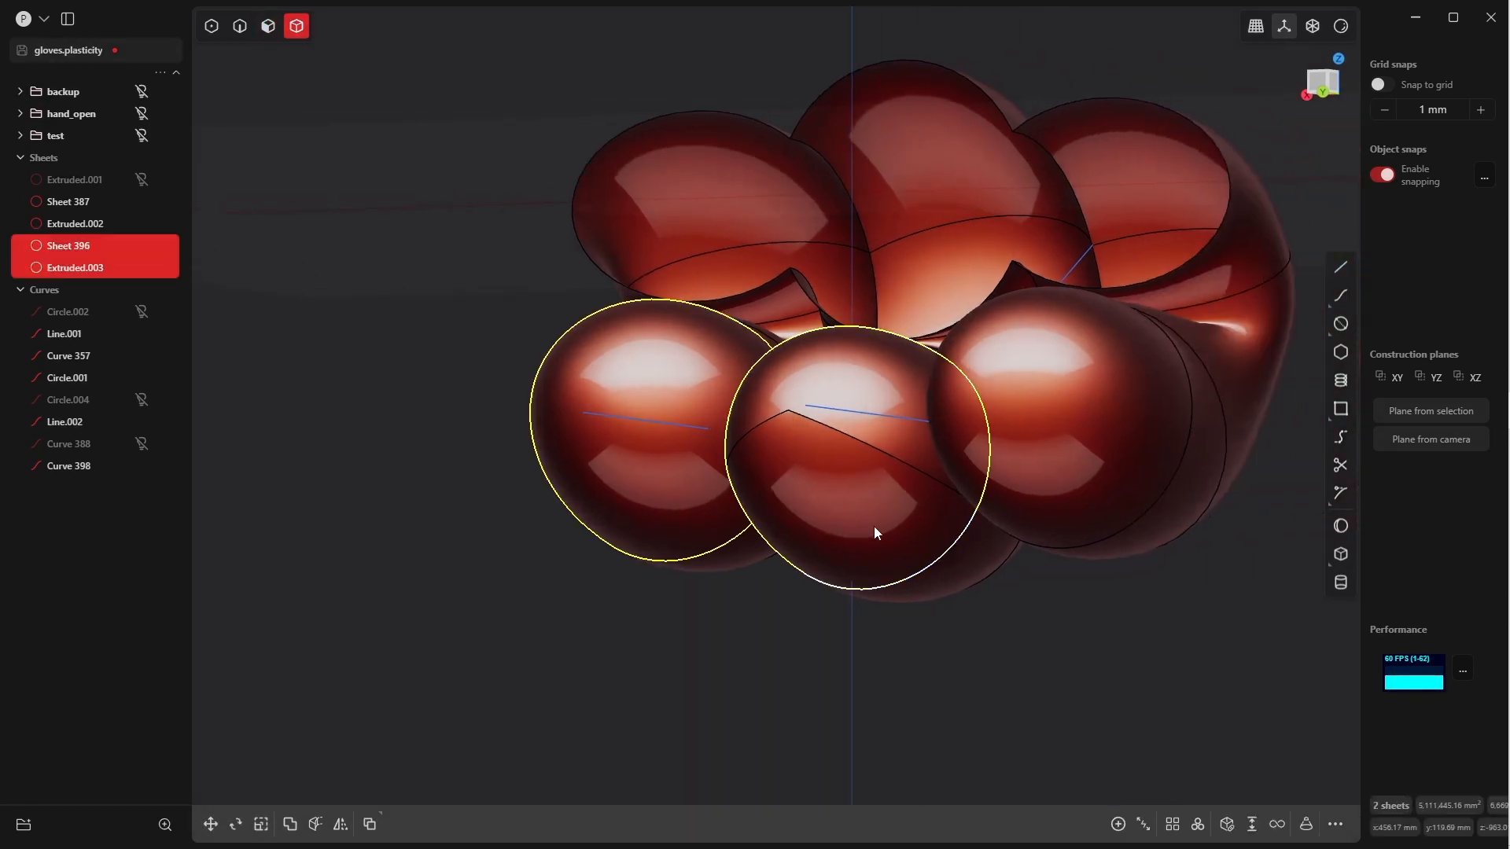
left_click(1082, 449, "shift")
middle_click_drag(1082, 449, 903, 472)
left_click(1082, 510, "shift")
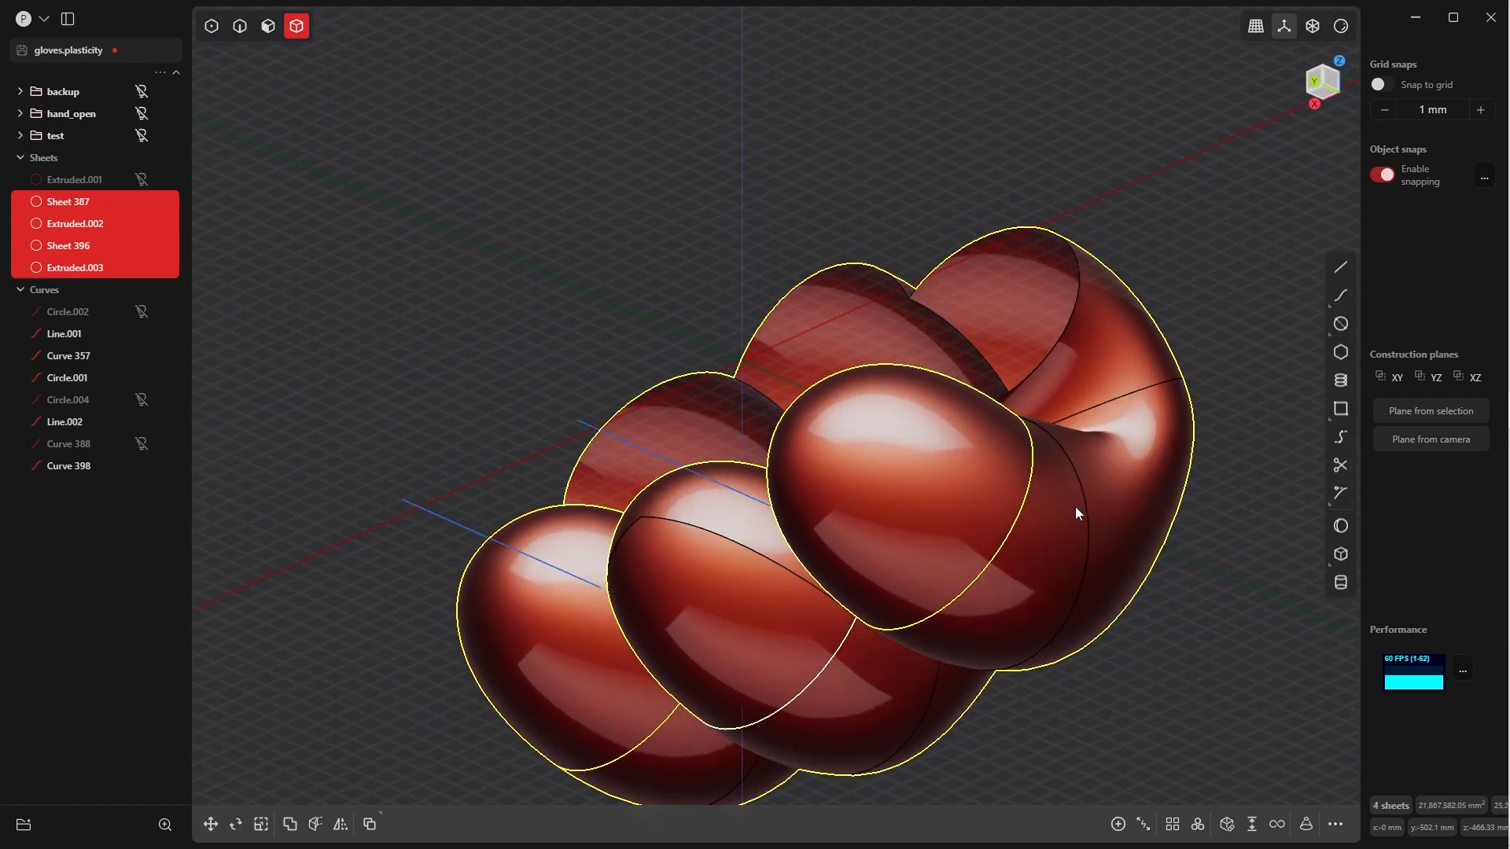
scroll(1036, 388, "down", 6)
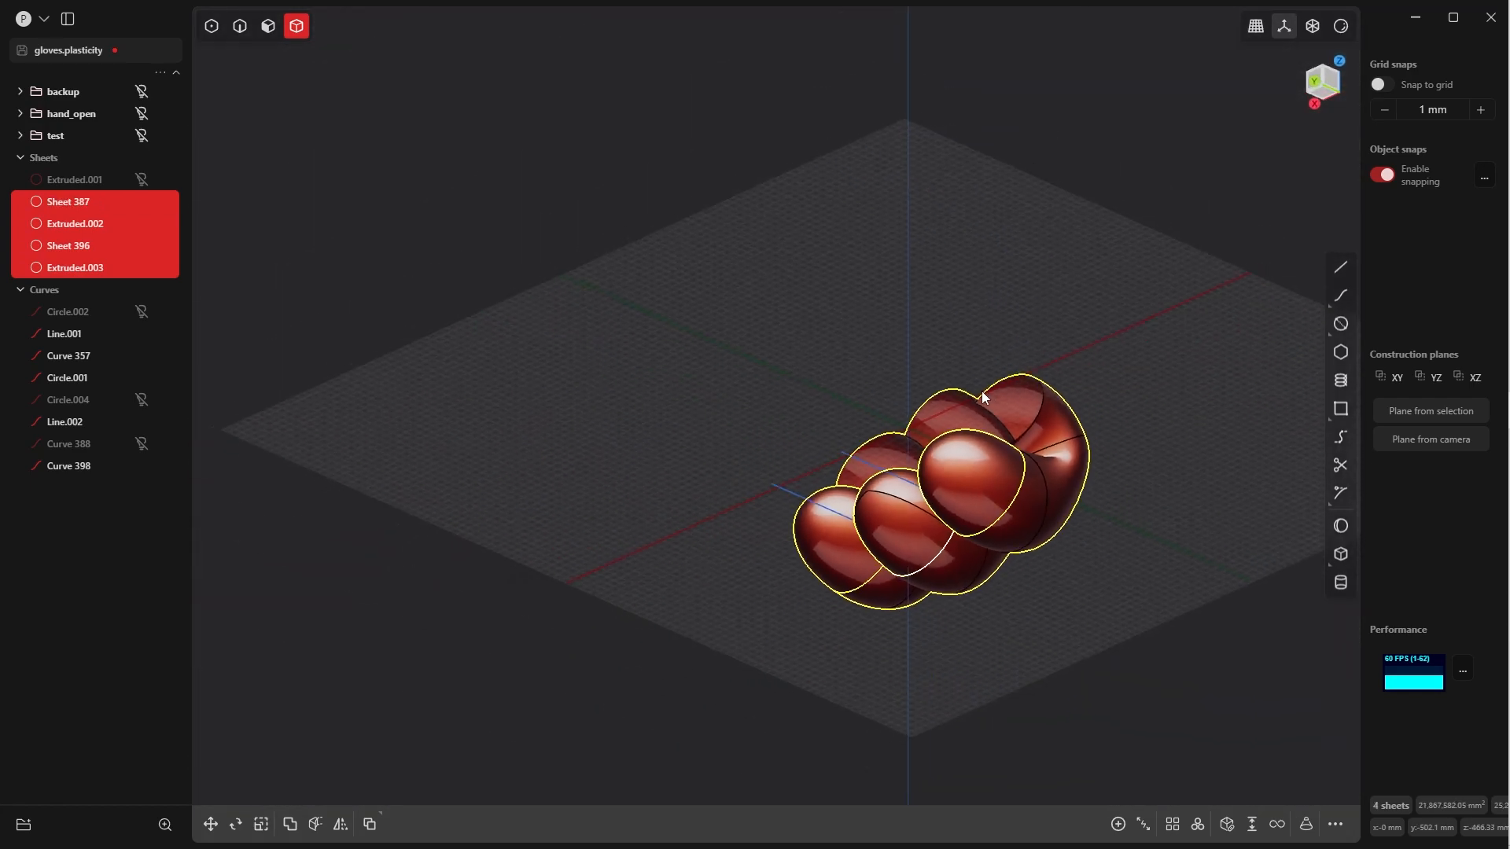
key("j")
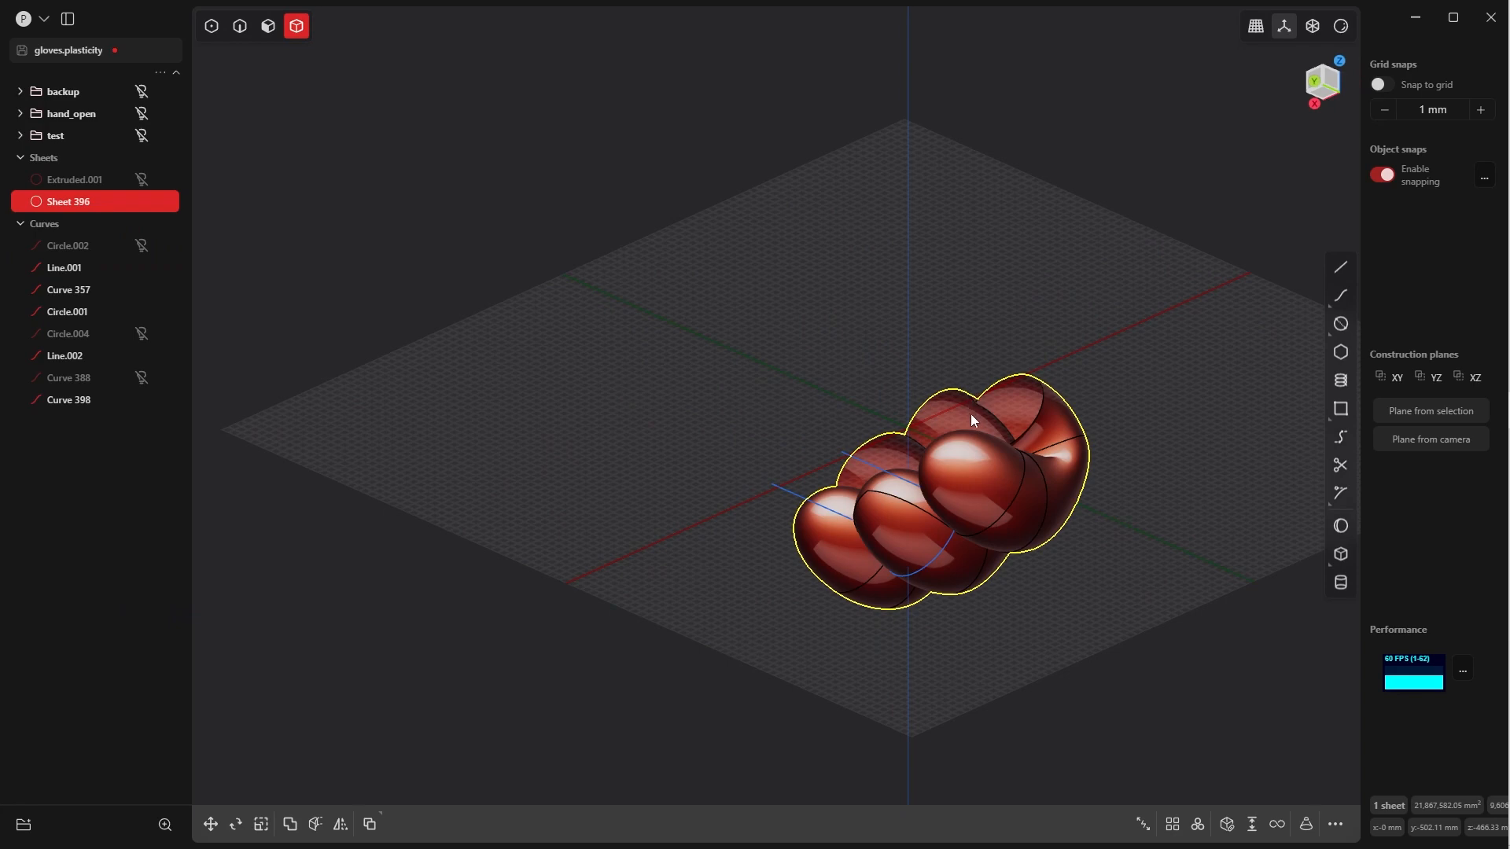
middle_click_drag(974, 420, 925, 380)
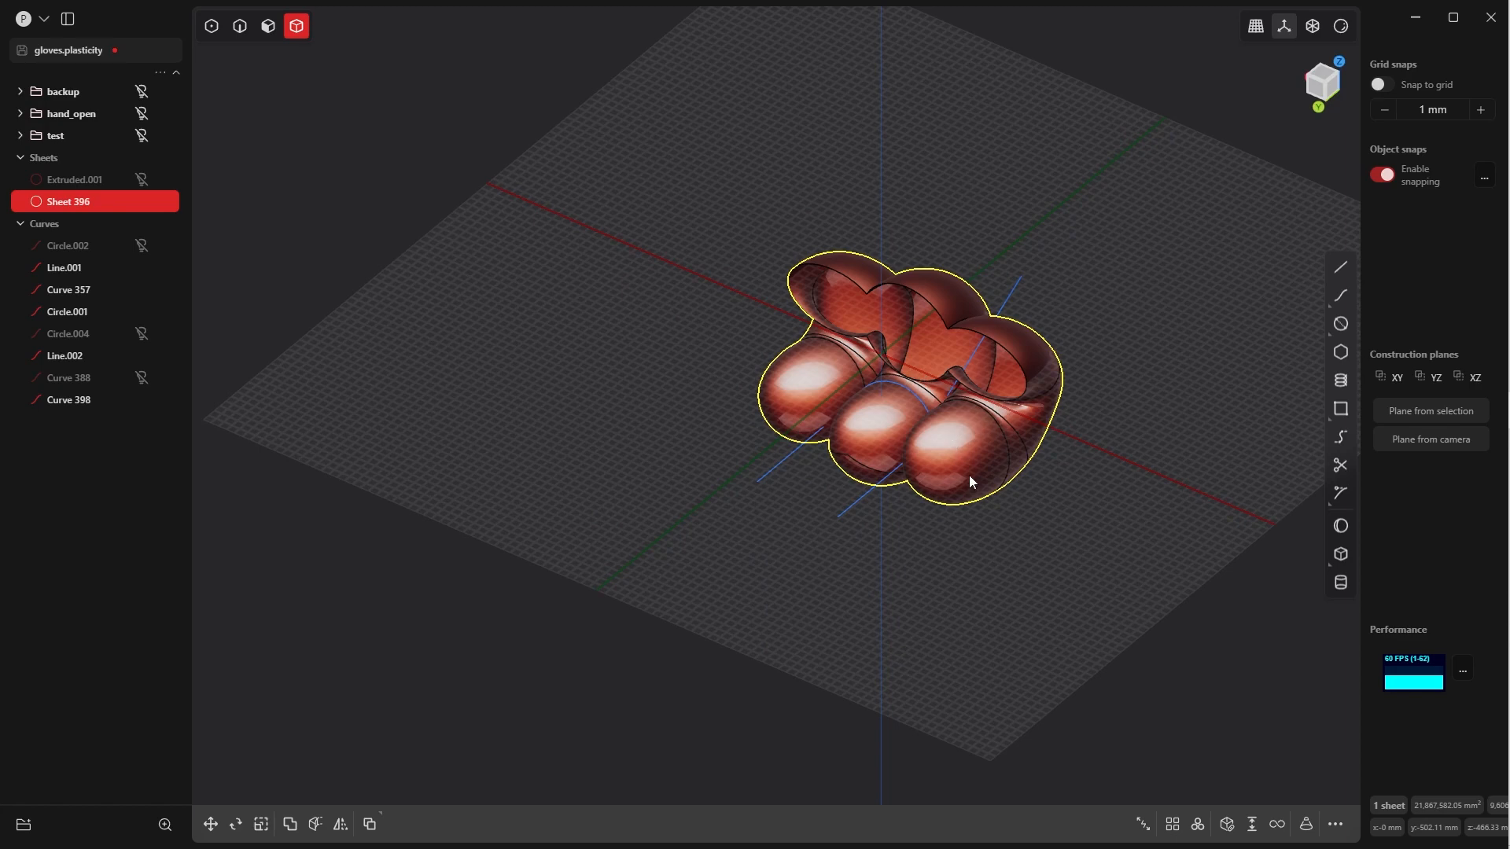
key("ctrl+z")
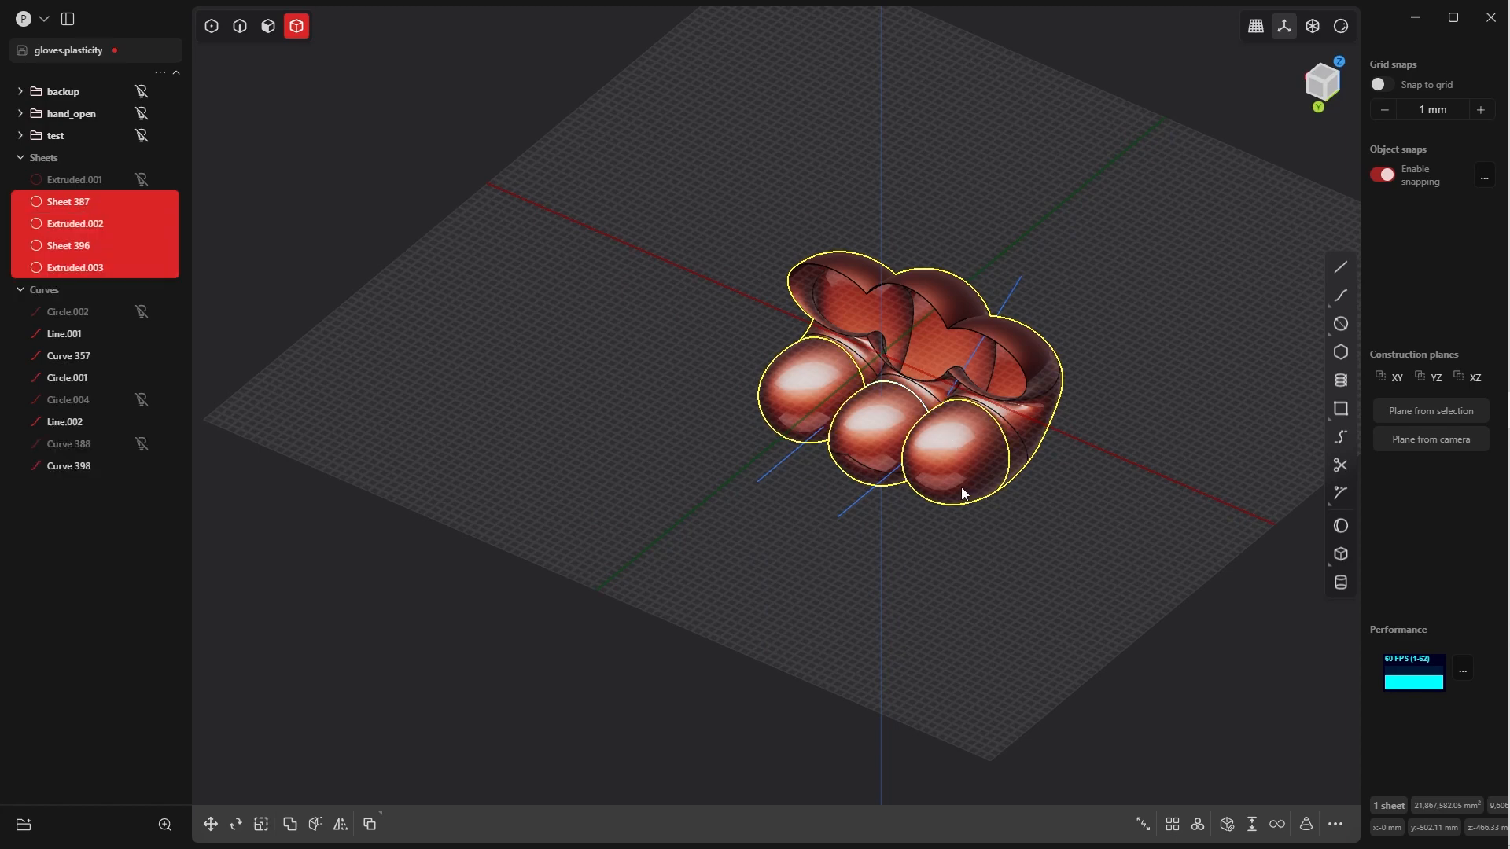
Isolate the three rounded fingertip caps by hiding everything else
left_click(1027, 597)
middle_click_drag(1027, 596, 968, 427)
left_click(975, 462)
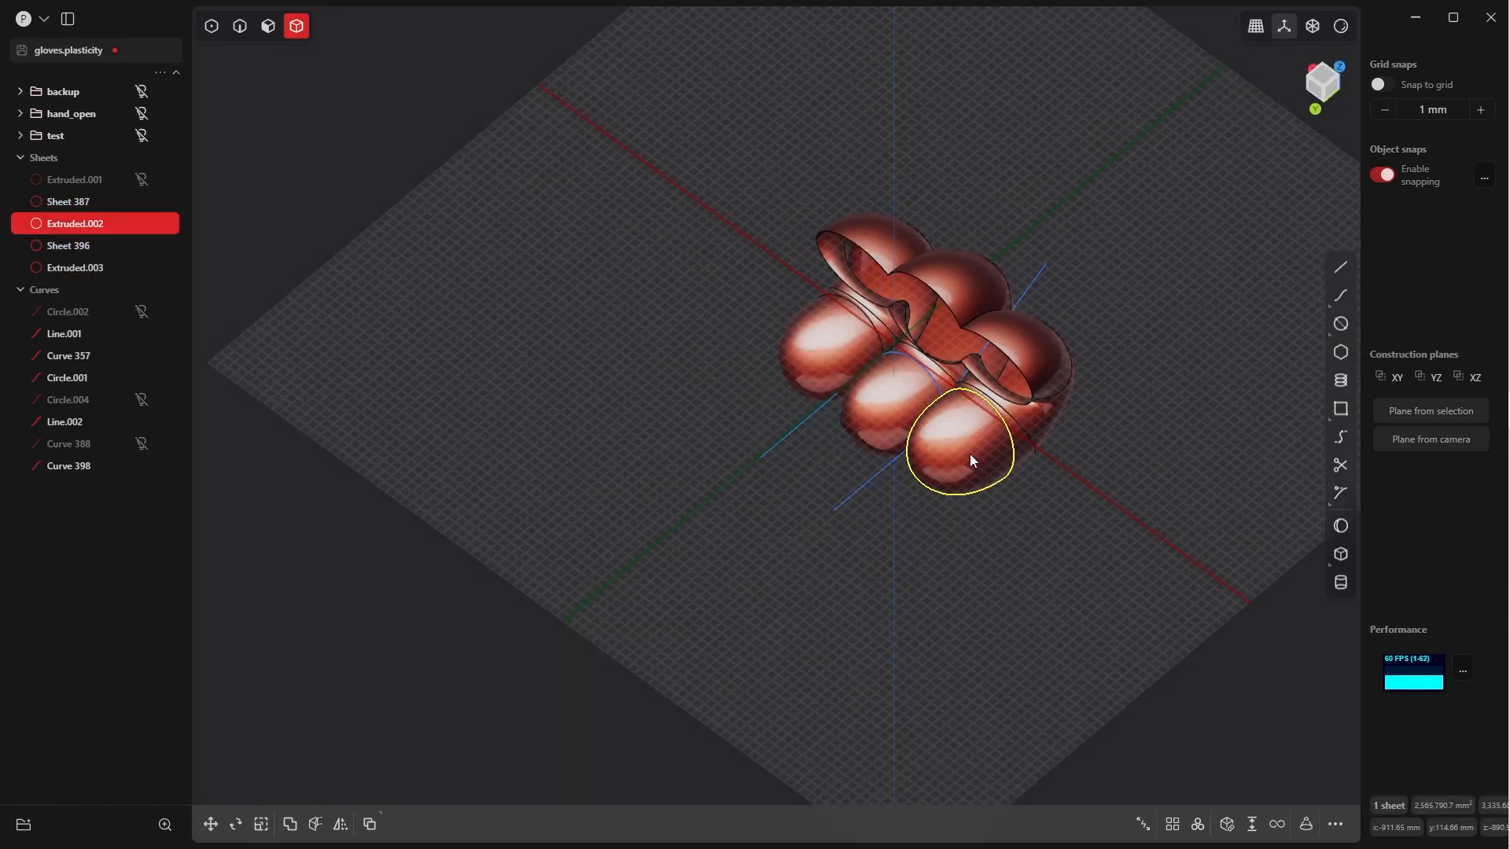
left_click(893, 398, "shift")
left_click(847, 358, "shift")
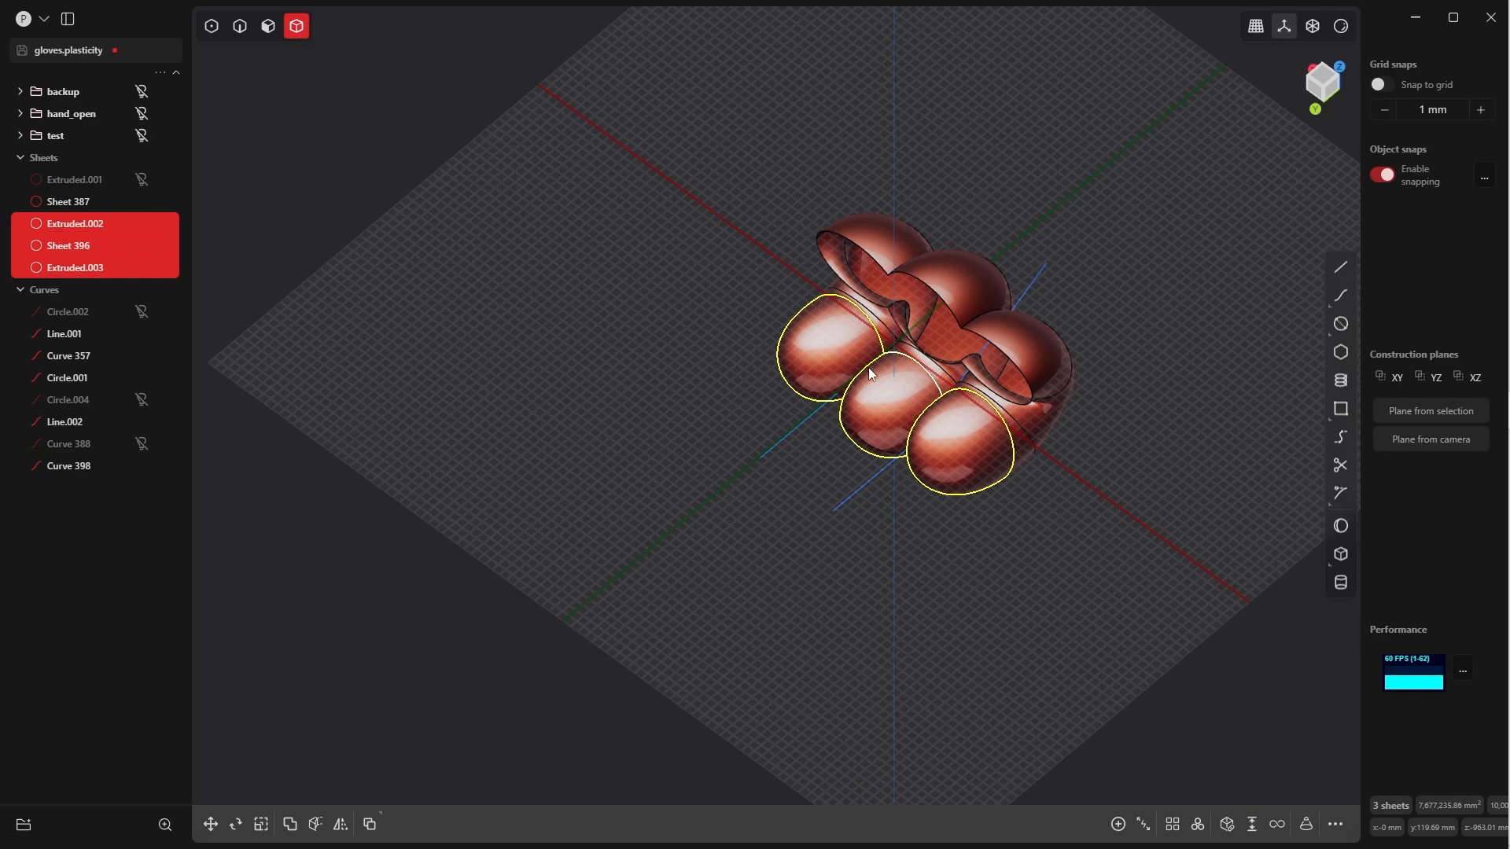
key("shift+h")
middle_click_drag(862, 368, 753, 485)
scroll(941, 489, "up", 5)
left_click(914, 495)
middle_click_drag(914, 496, 686, 448)
Patch the open end of each of the three fingertip caps with a flat face to turn them into closed solids
key("Tab")
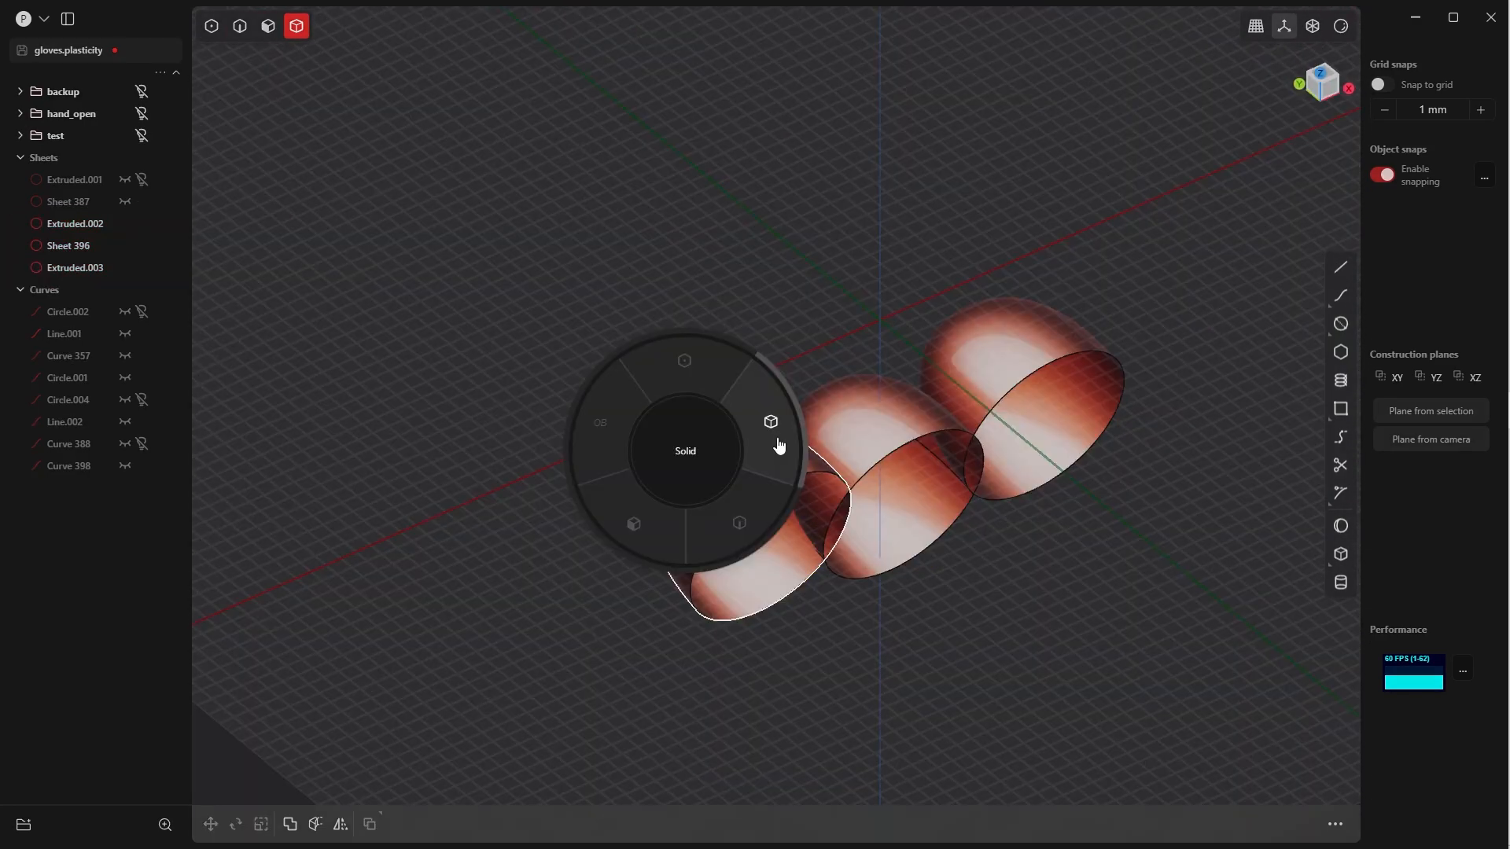
left_click(770, 487)
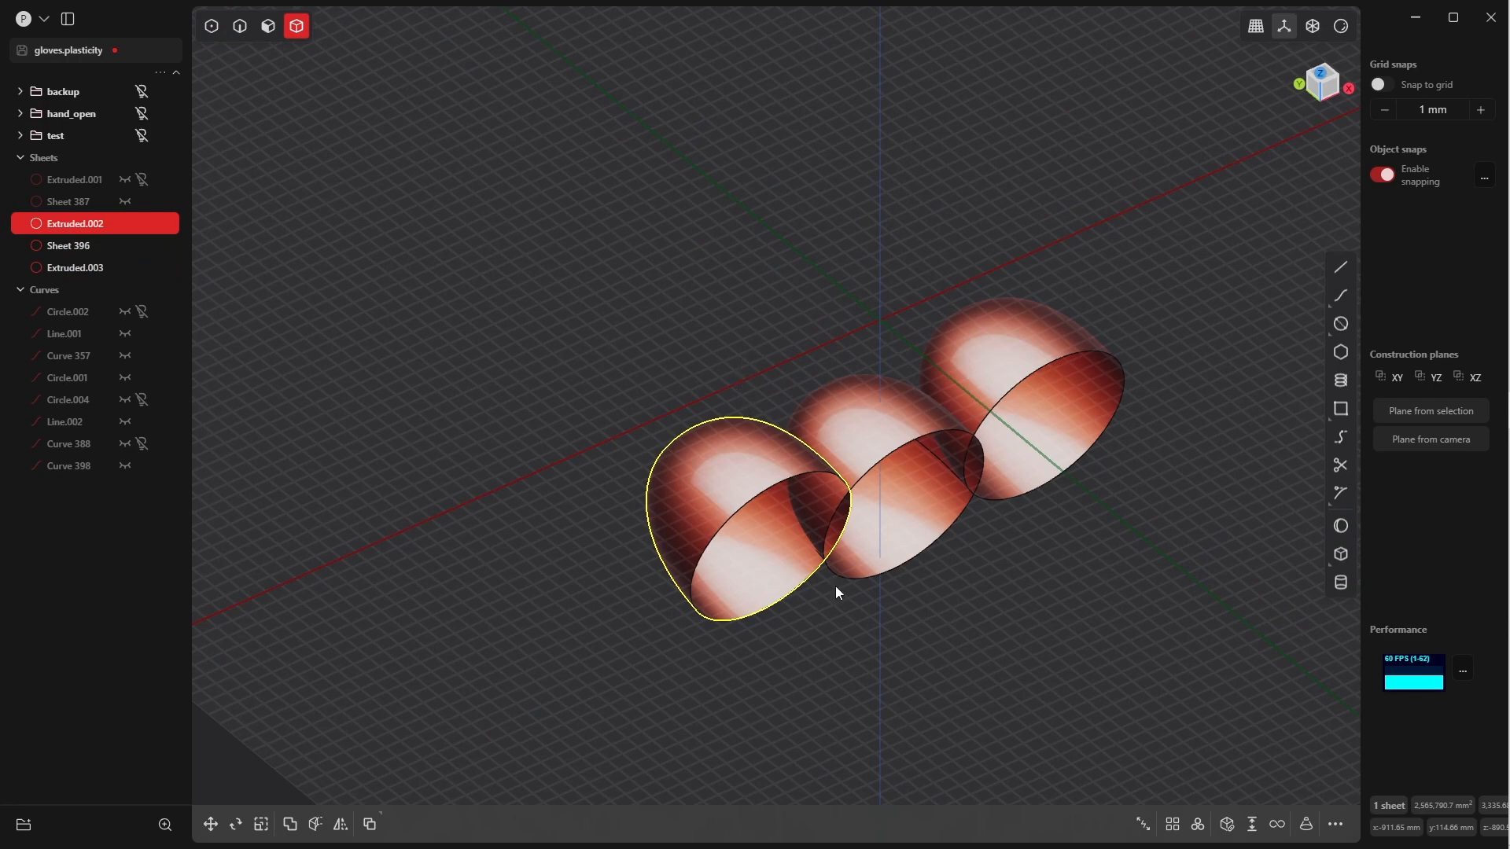
key("shift+p")
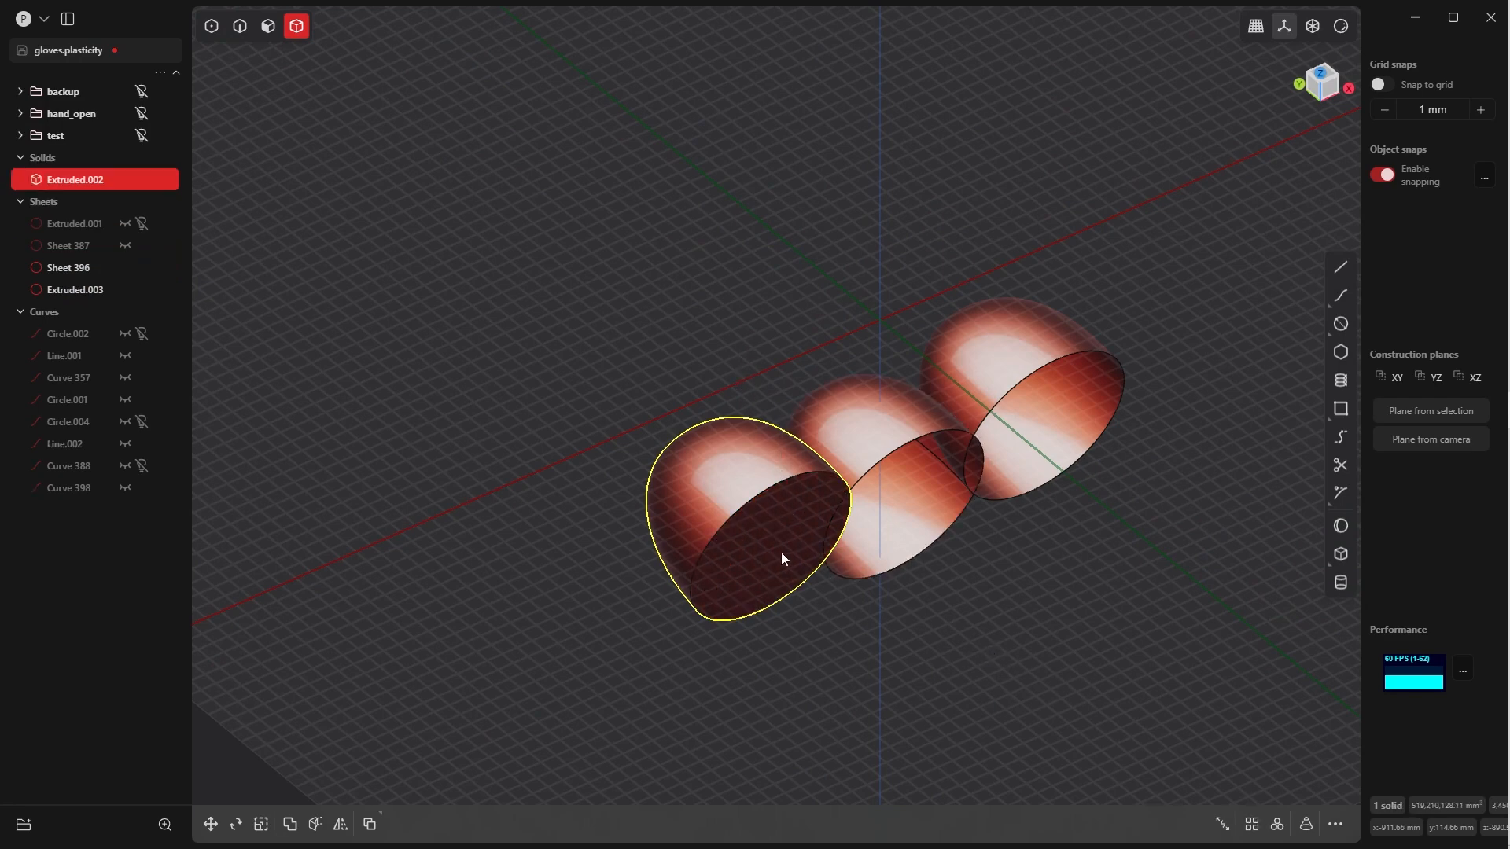
left_click(526, 373)
left_click(954, 489)
key("shift+p")
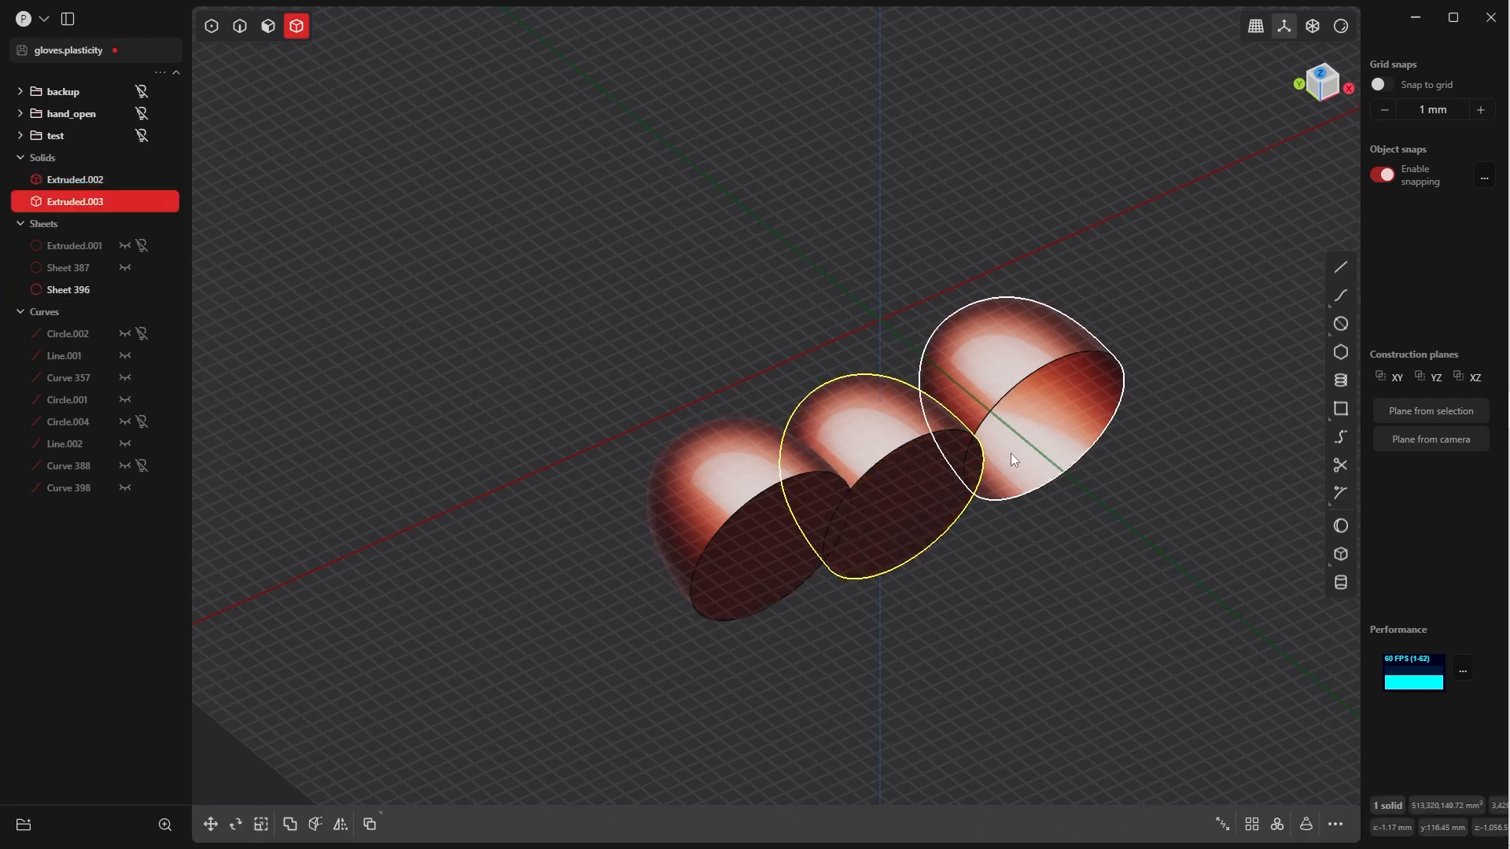
left_click(1053, 277)
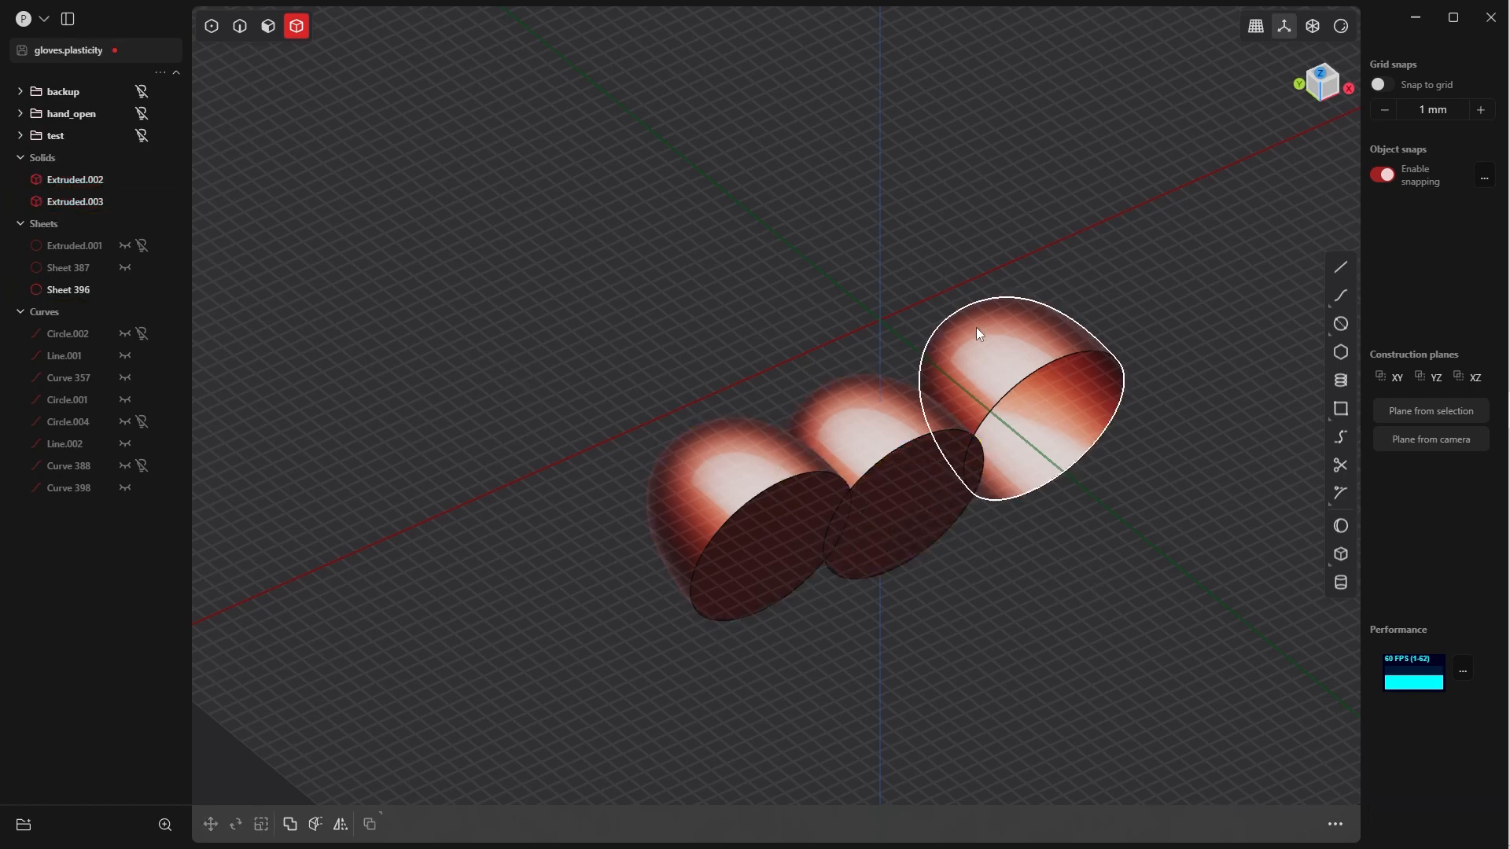
left_click(1046, 368)
key("shift+p")
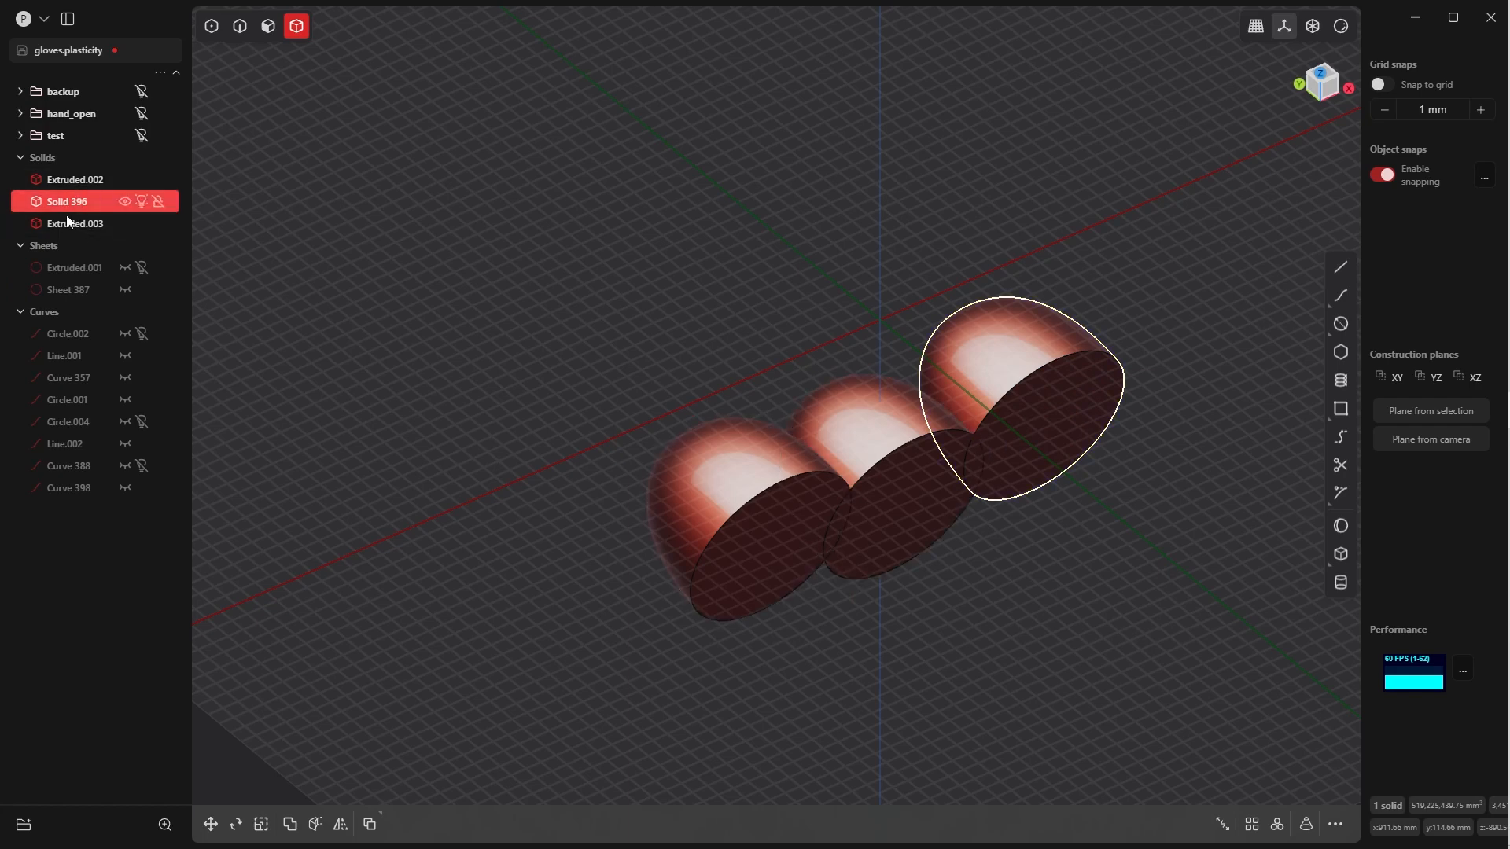
left_click(455, 258)
Unite the three overlapping fingertip solids with a Boolean Union, using one outer cap as target and the other two as tools
middle_click_drag(454, 258, 569, 304)
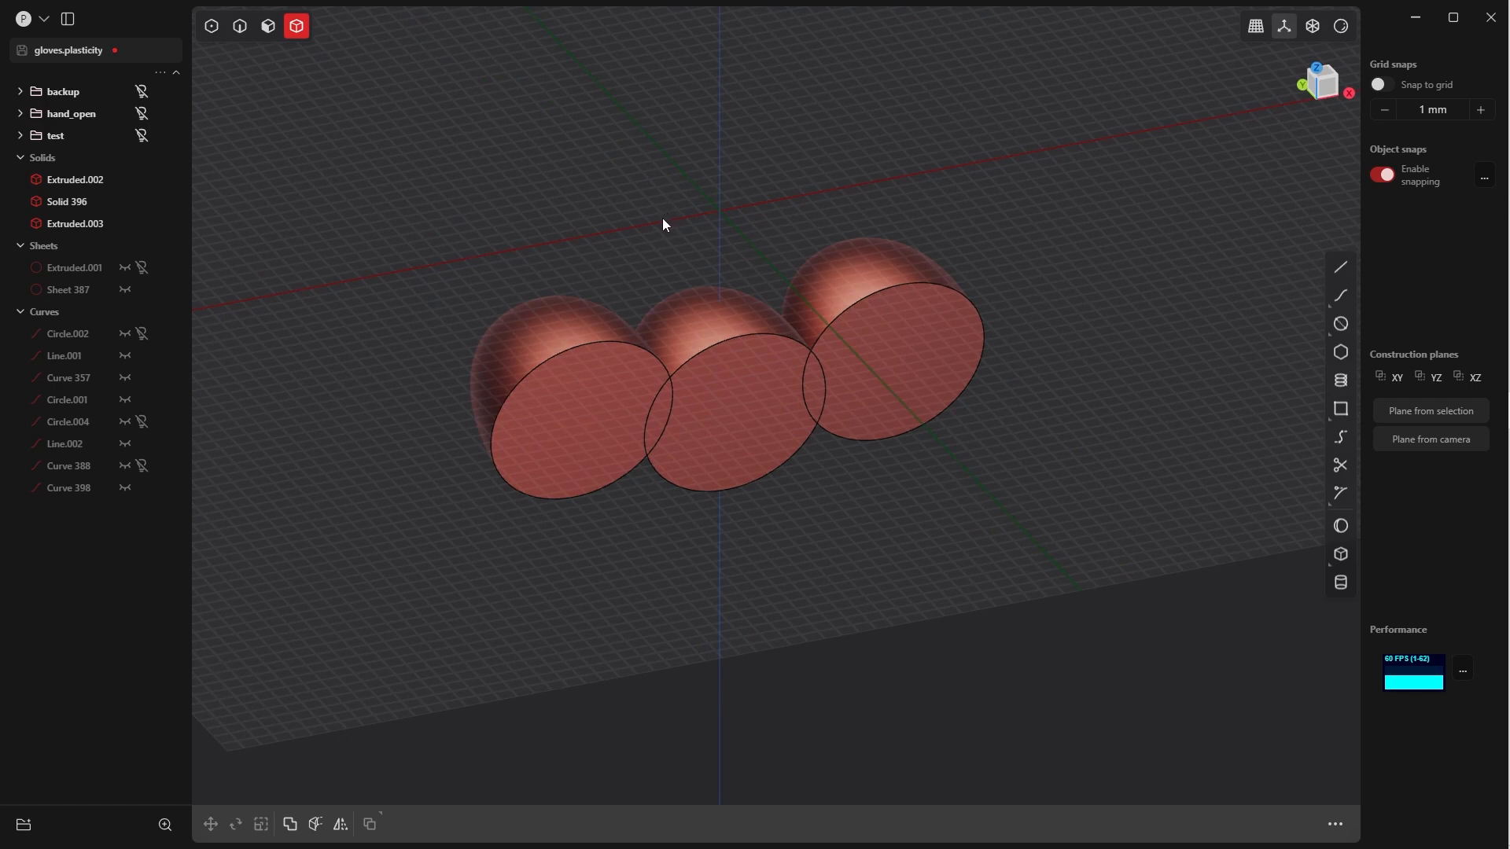
key("shift+d")
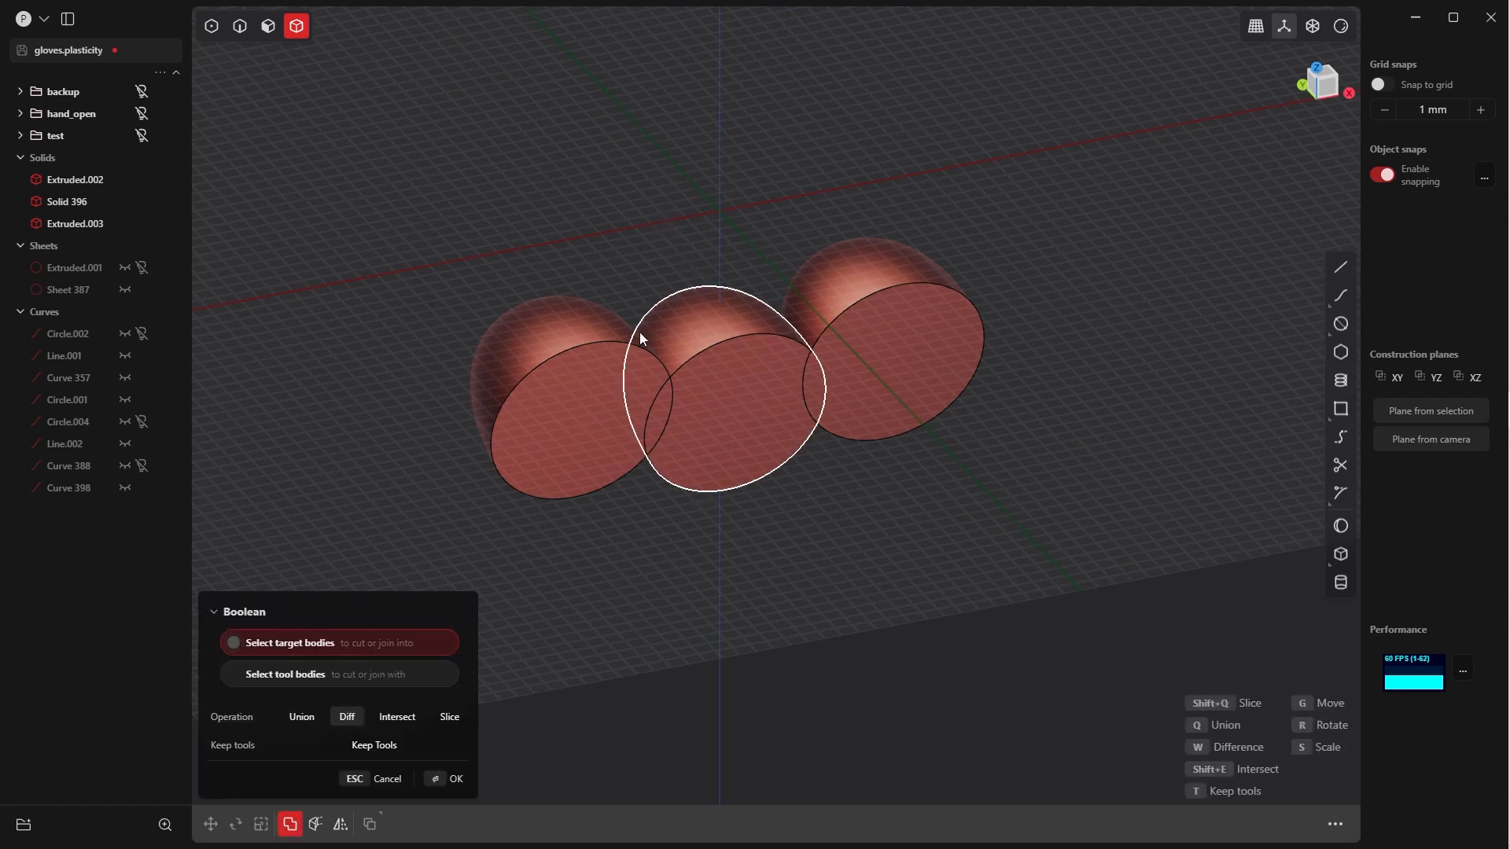
left_click(617, 350)
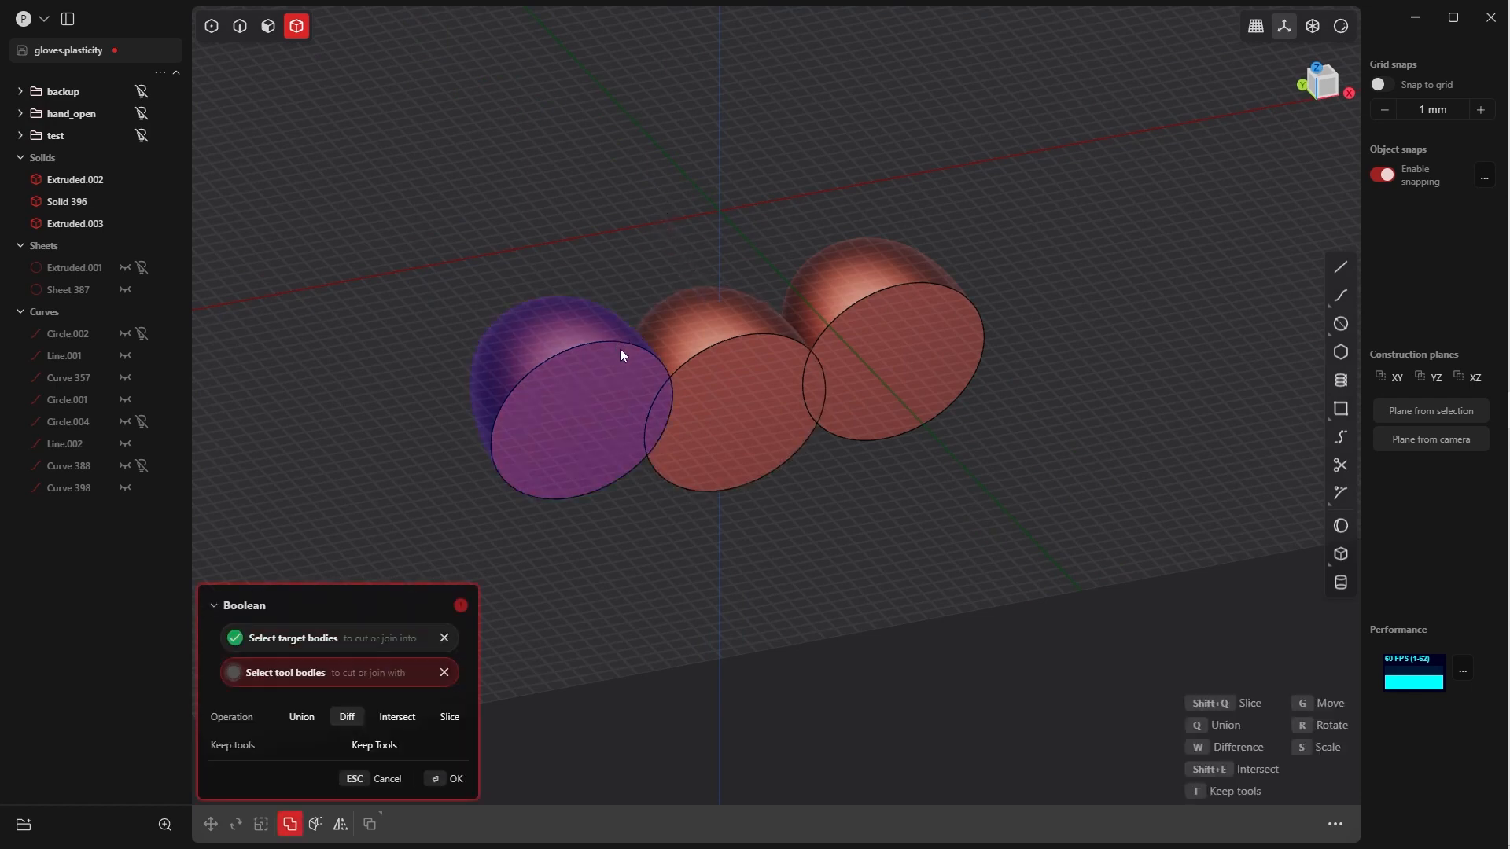
left_click(704, 352)
left_click(848, 305)
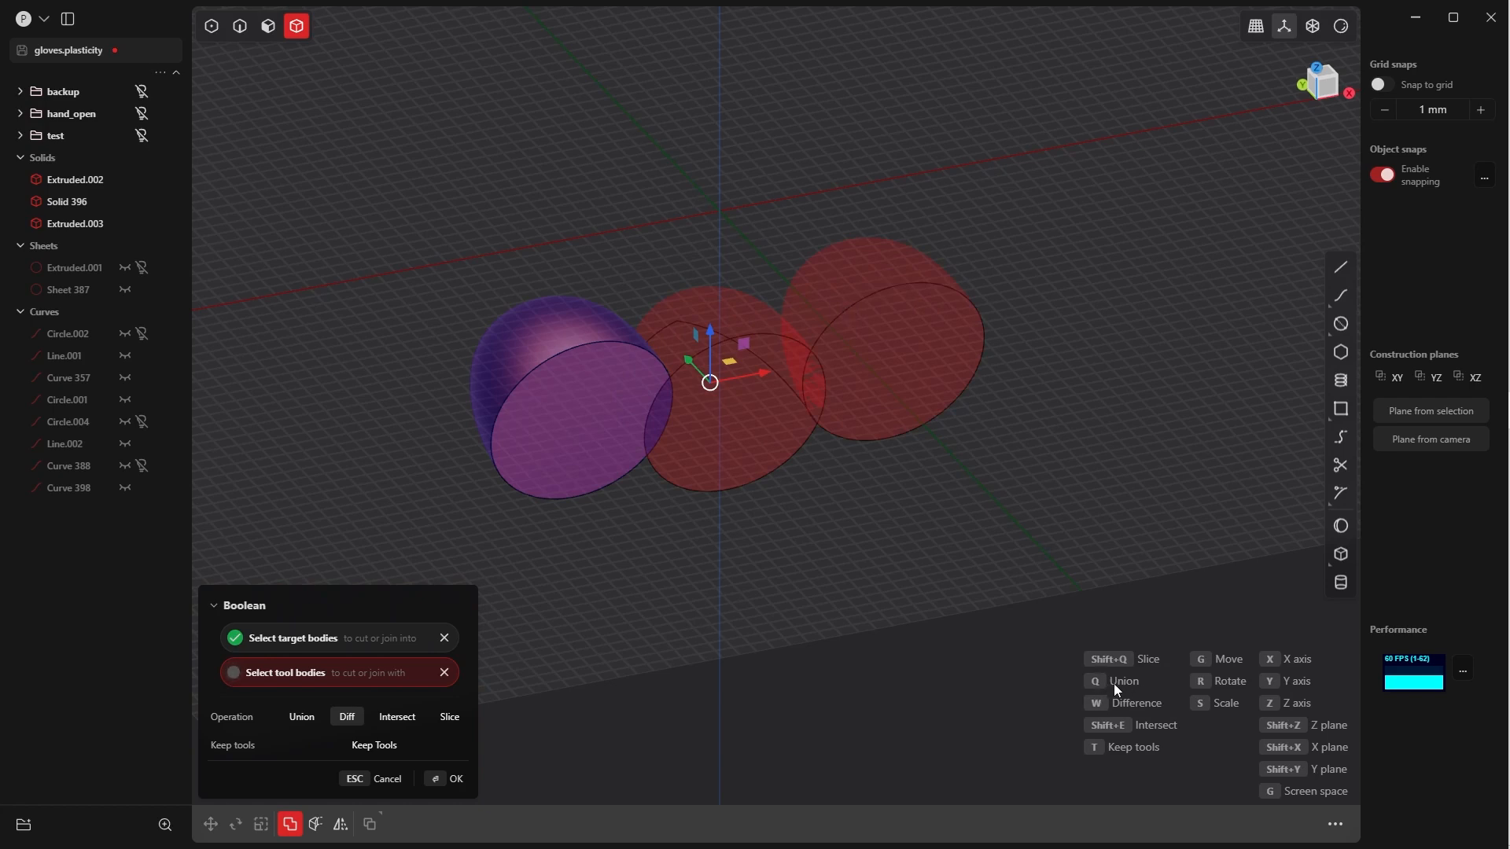
key("q")
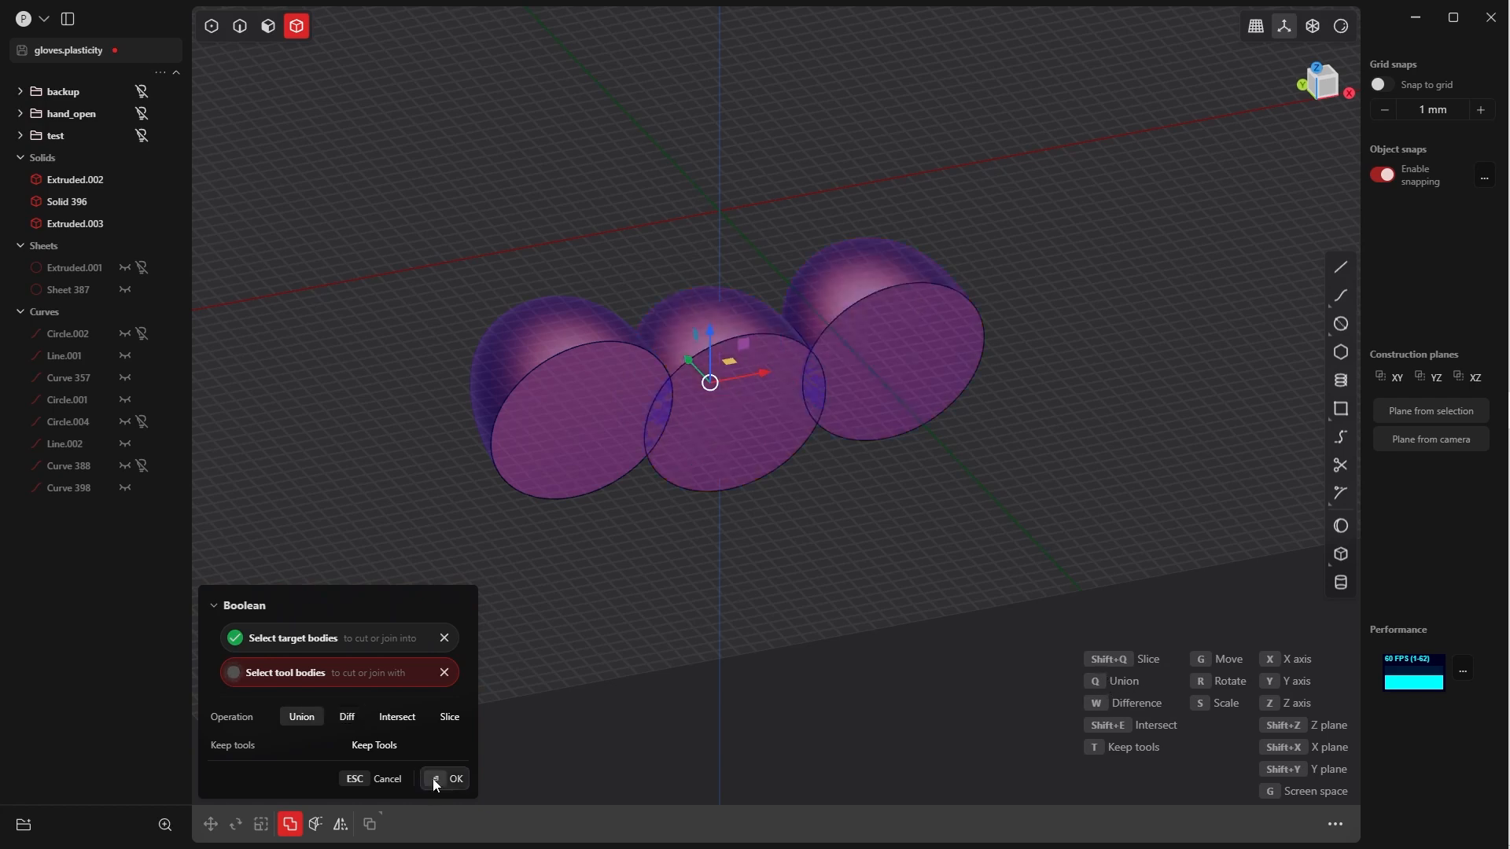
left_click(444, 779)
left_click(466, 641)
middle_click_drag(465, 642, 291, 338)
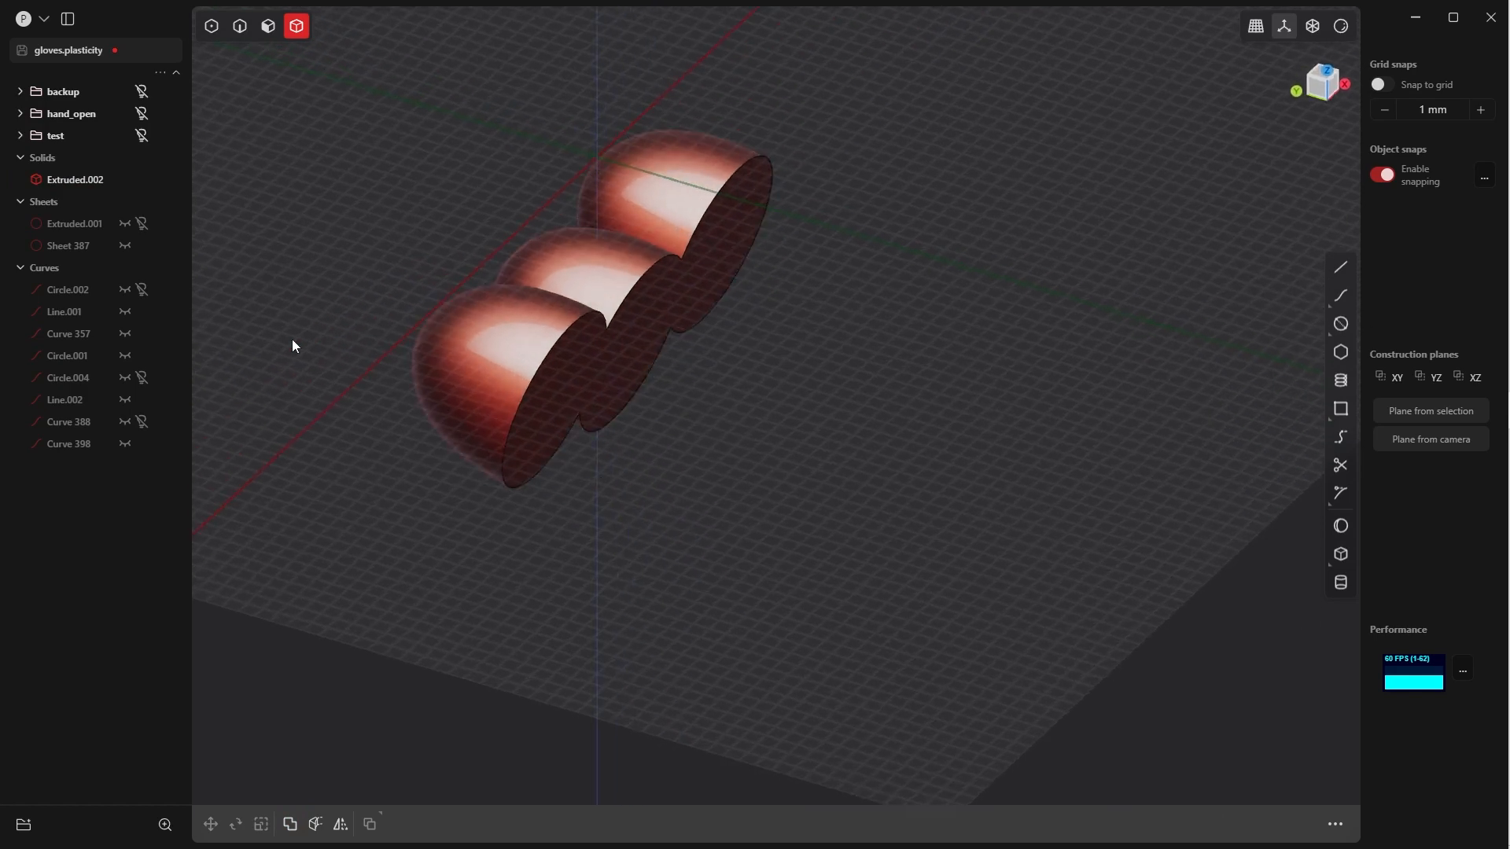
middle_click_drag(354, 270, 418, 222)
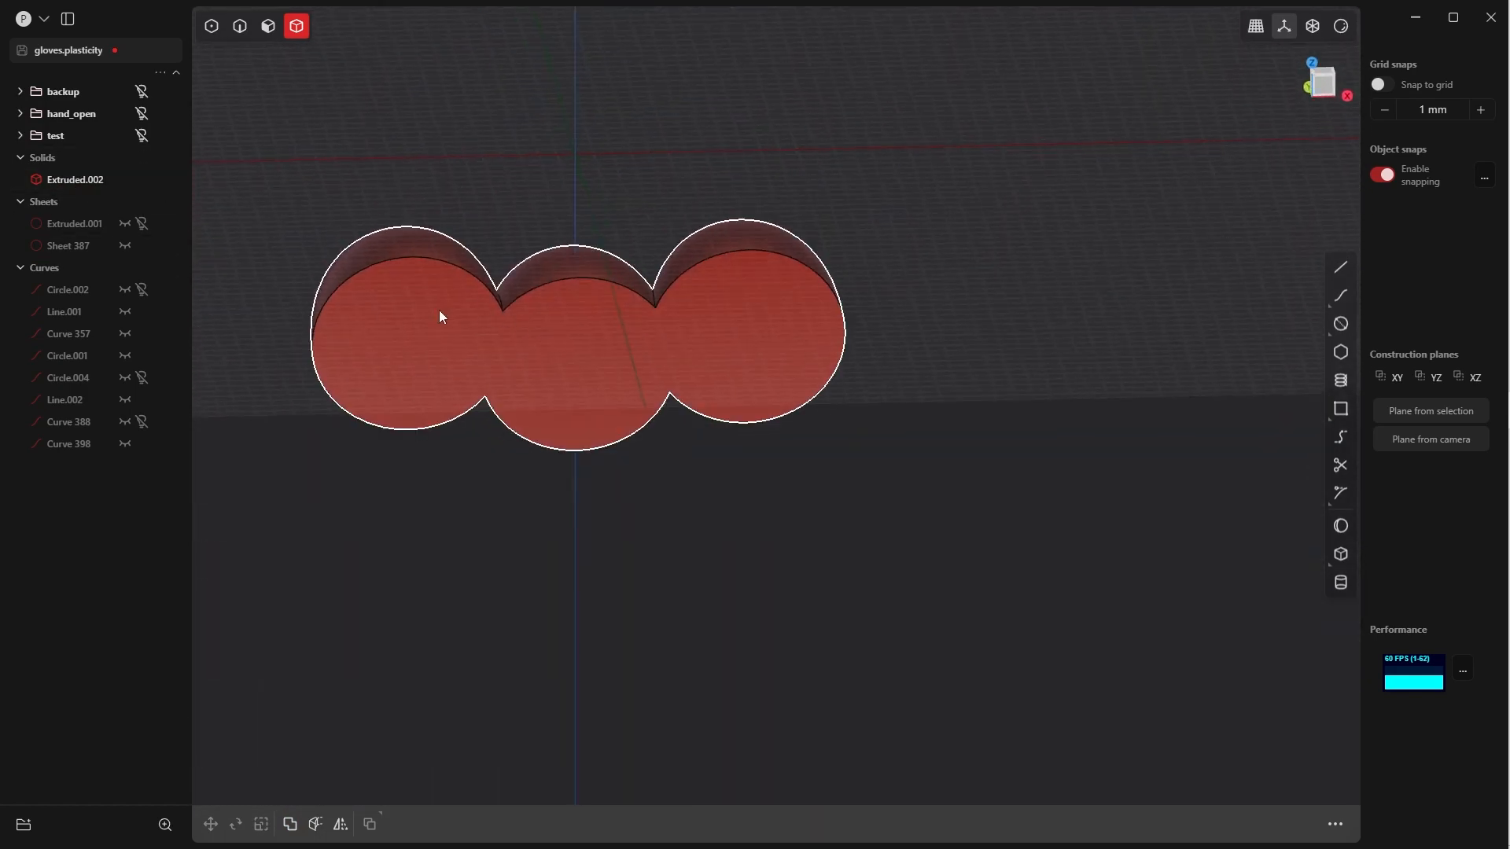
middle_click_drag(524, 356, 519, 321)
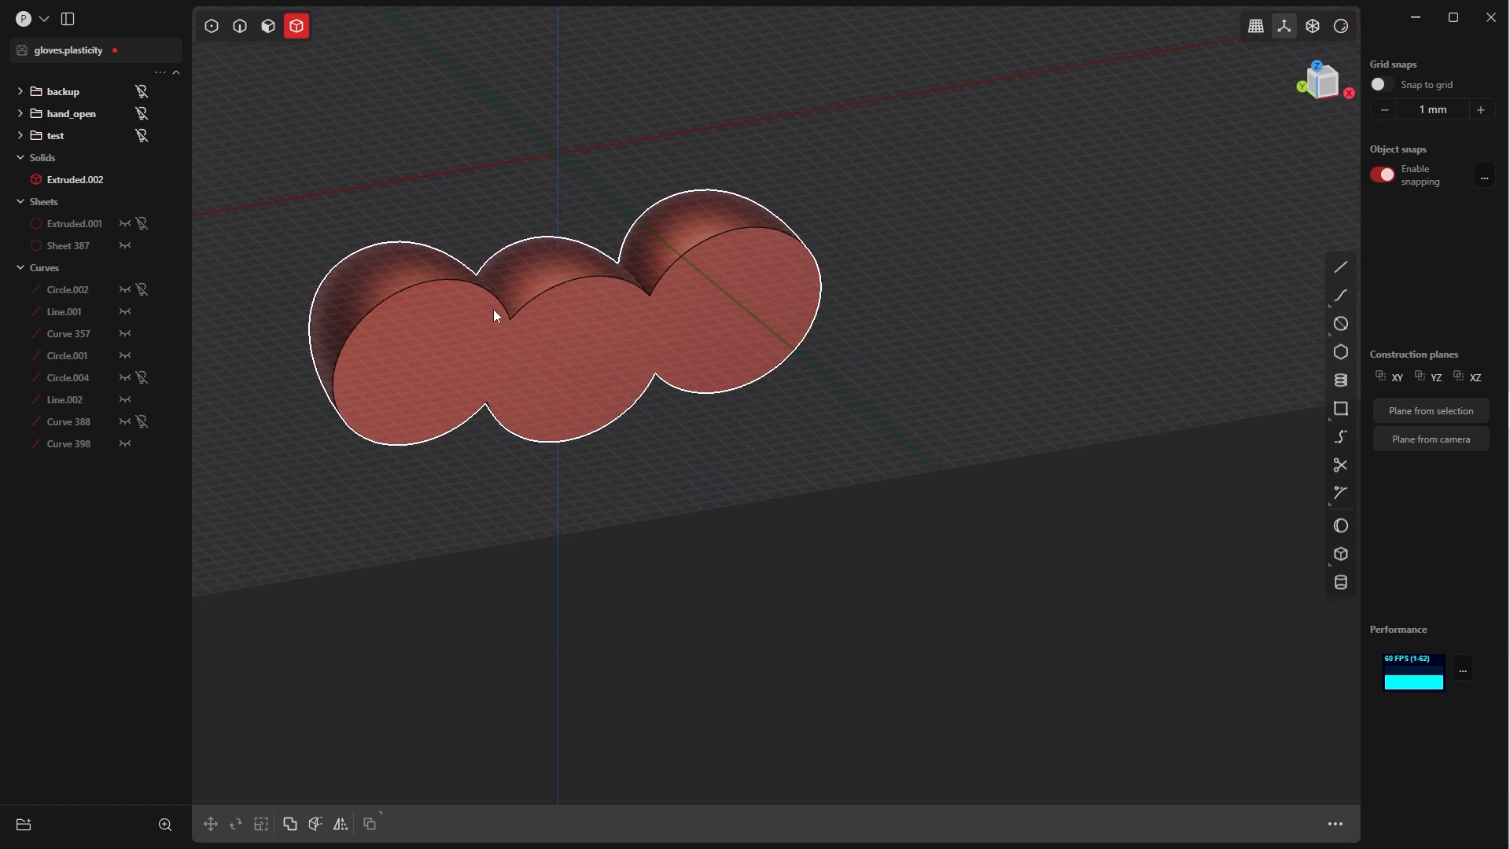
middle_click_drag(516, 246, 626, 215, "shift")
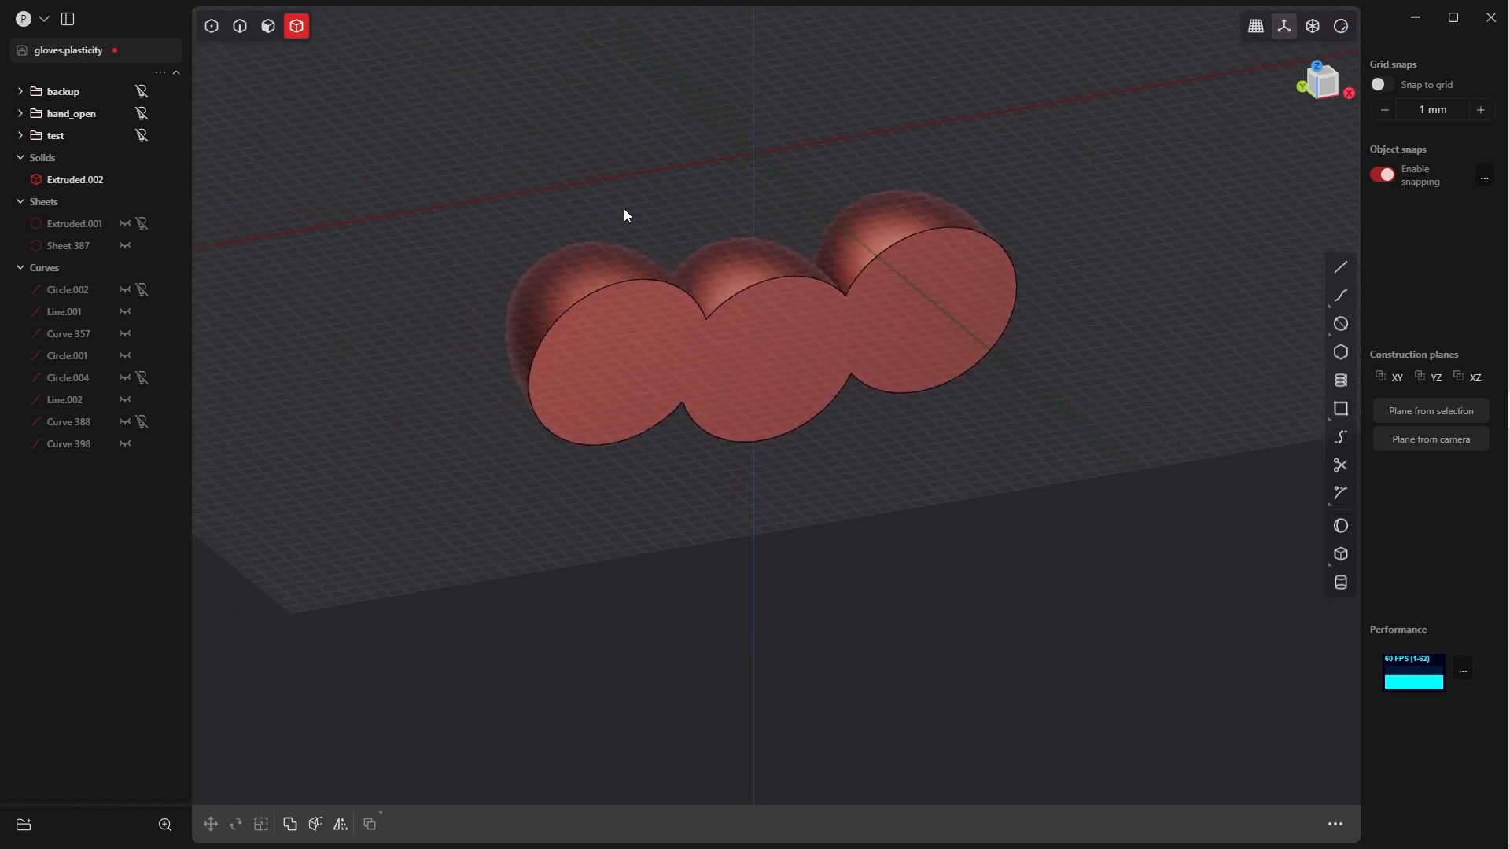
Undo the Boolean union and examine where the three separate fingertip solids overlap
key("ctrl+z")
key("ctrl+z")
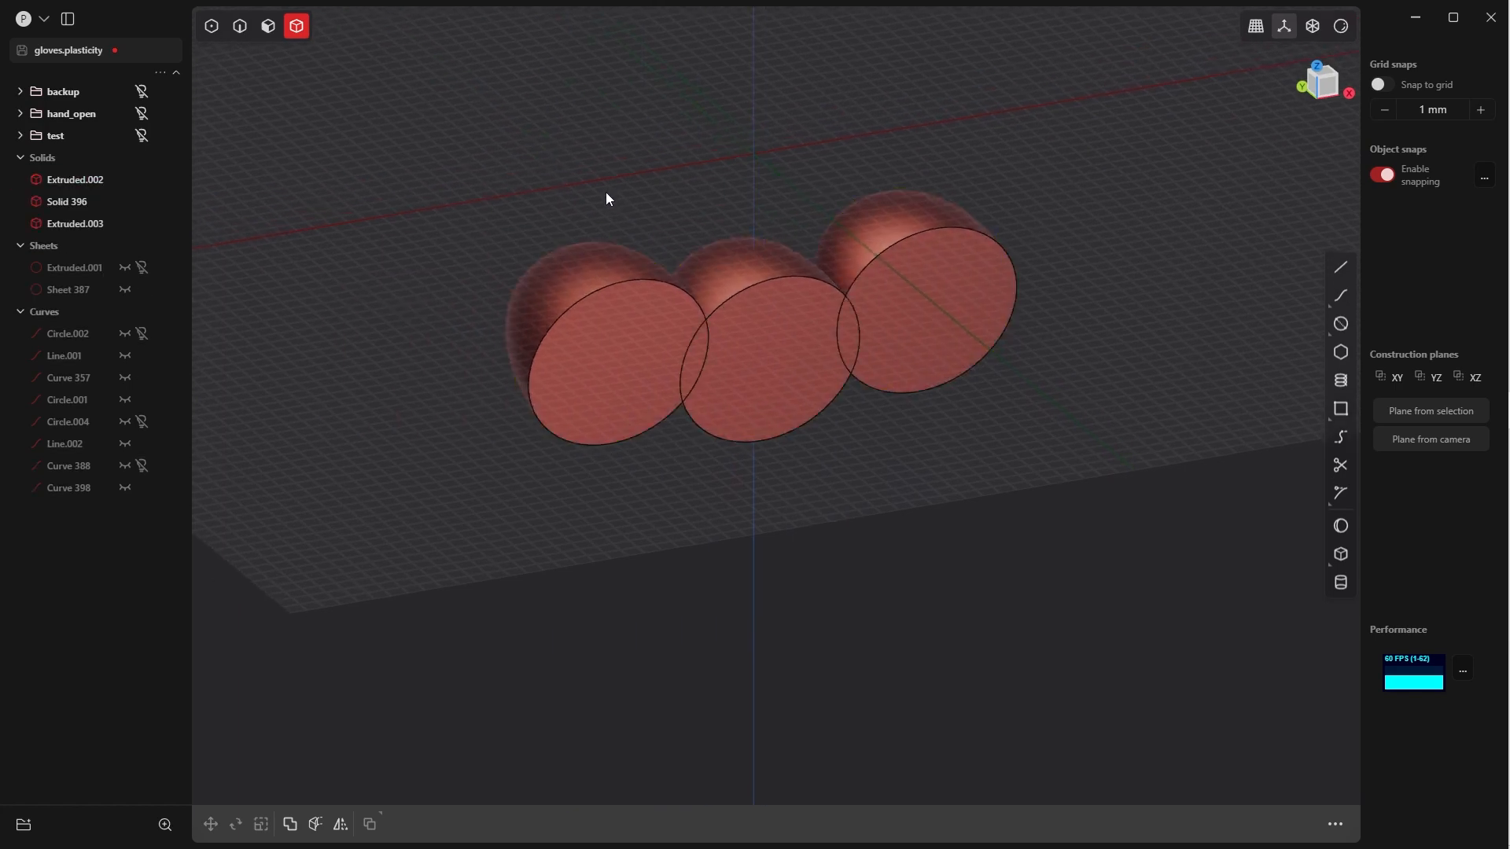
middle_click_drag(606, 192, 562, 268)
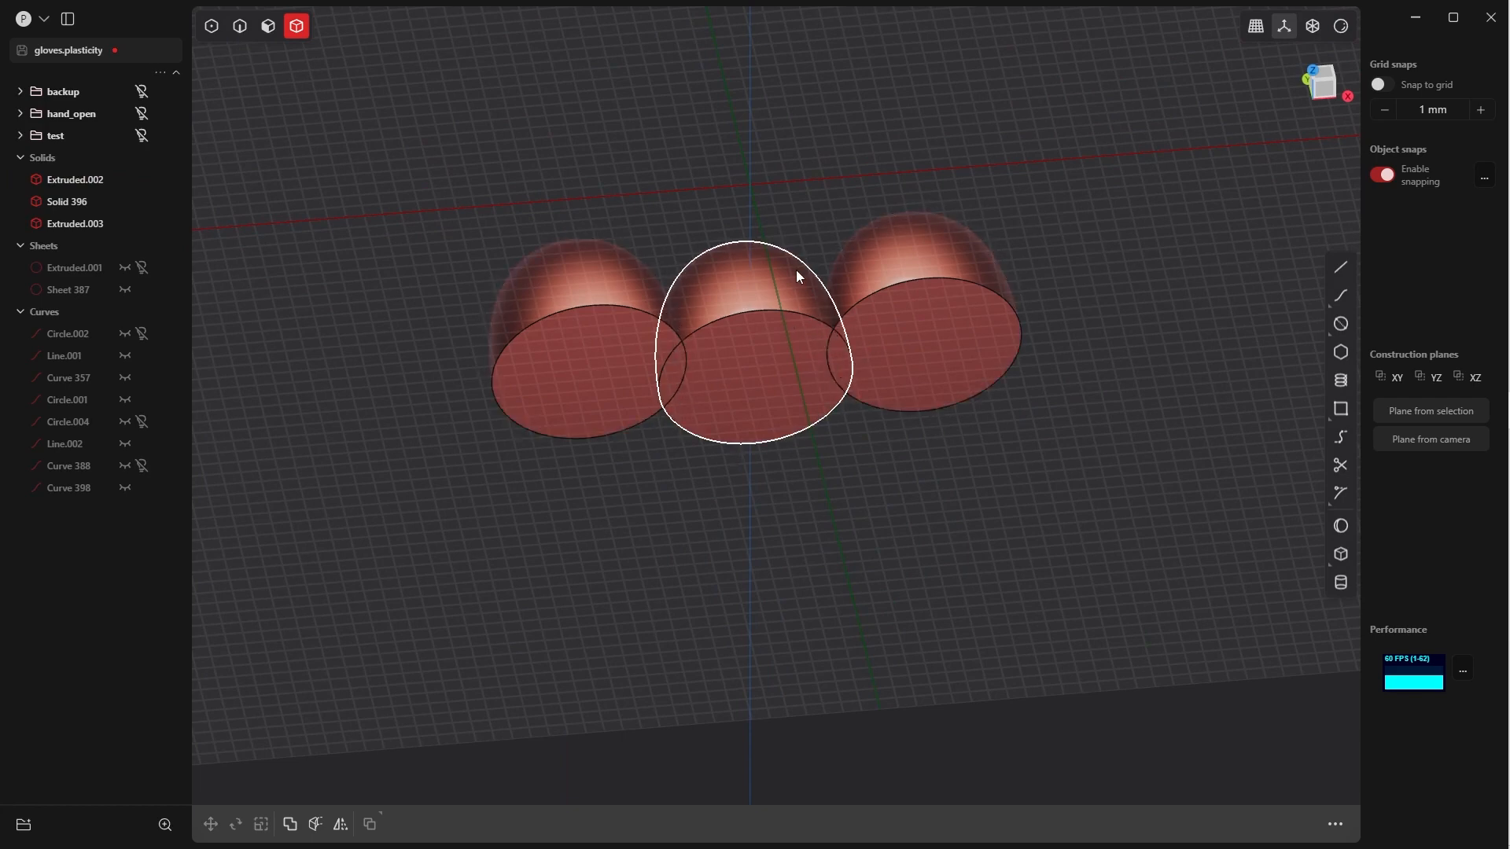
mouse_move(752, 214)
middle_mouse_down()
mouse_move(724, 236)
mouse_move(776, 223)
middle_mouse_up()
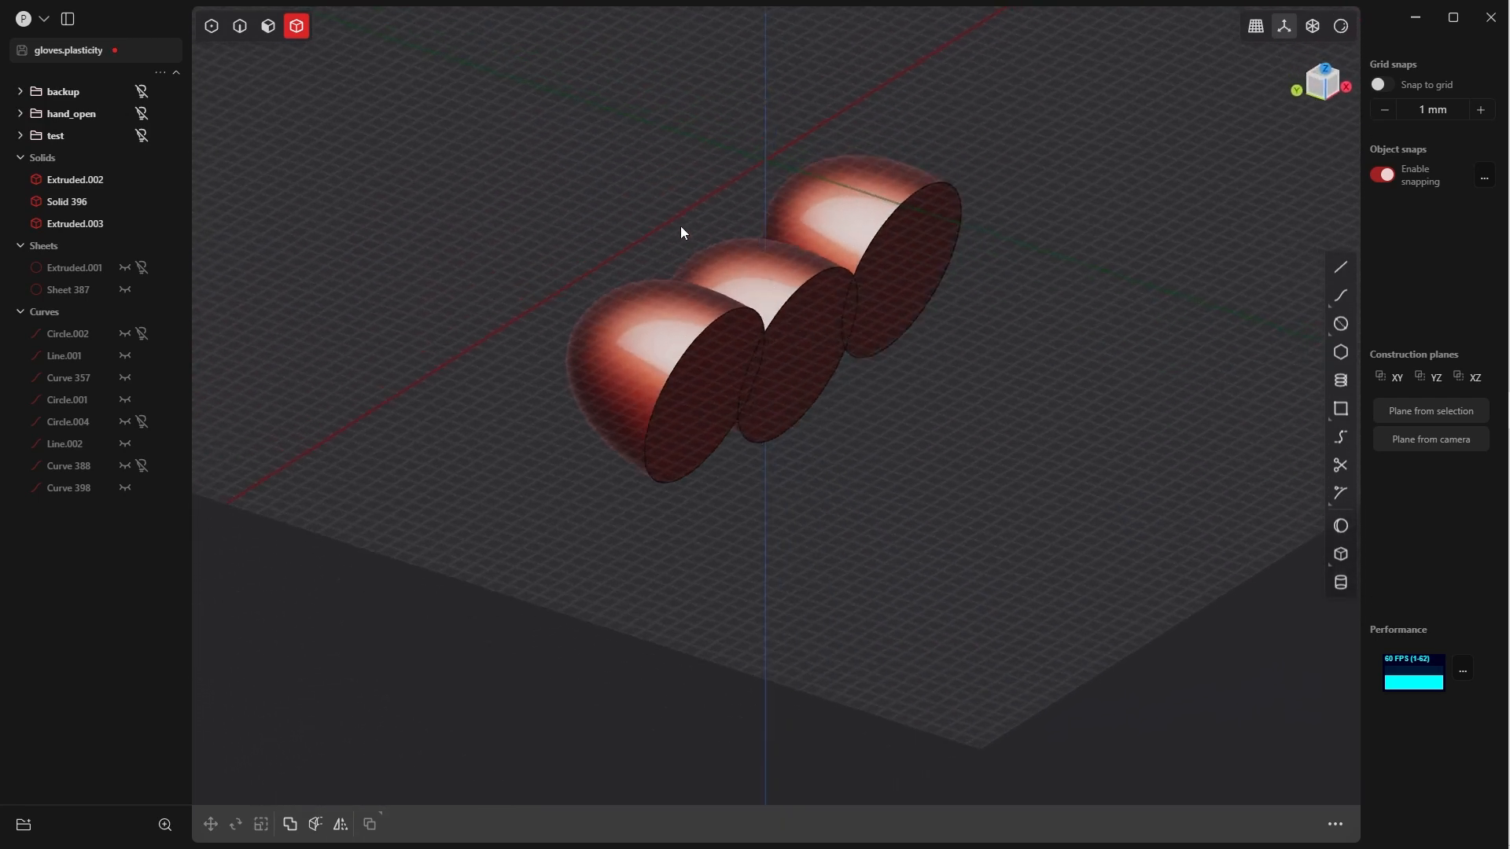
middle_click_drag(681, 225, 598, 201)
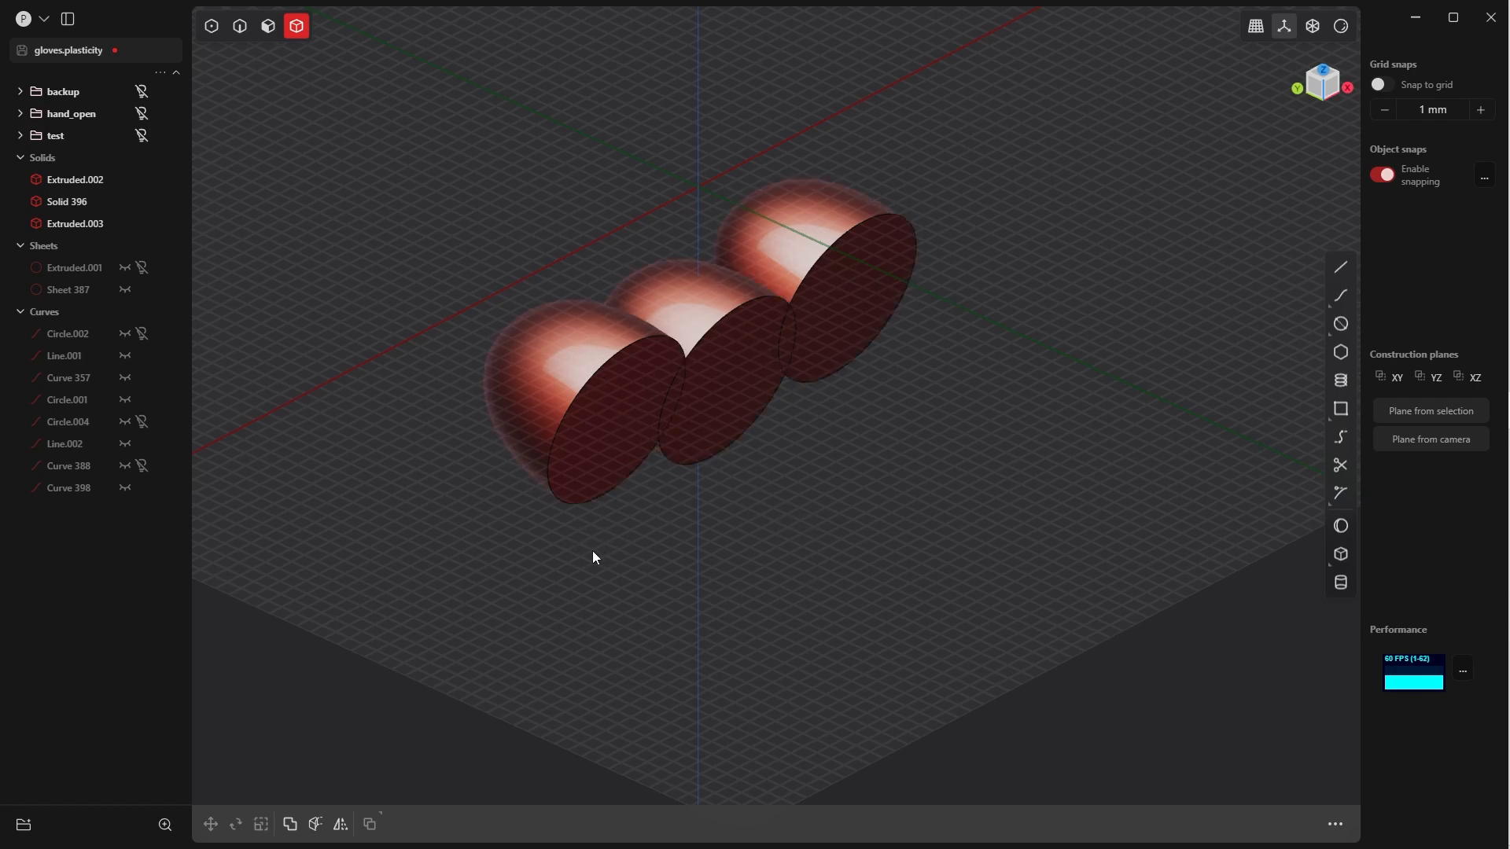
Merge the outer fingertip solid with the other two into one body using the Boolean Union operation
left_click(628, 473)
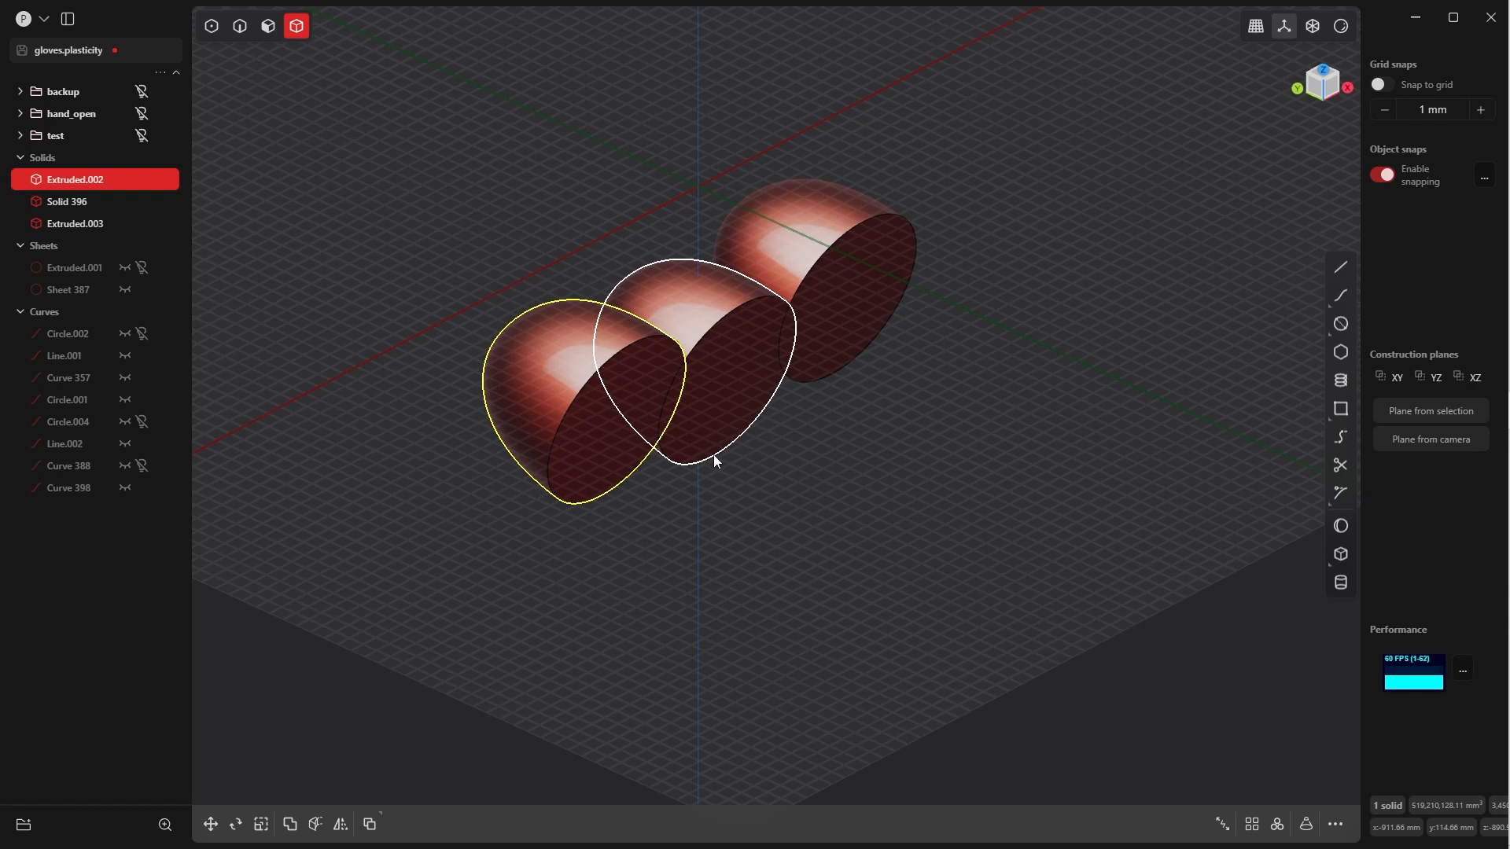
key("q")
left_click(723, 433)
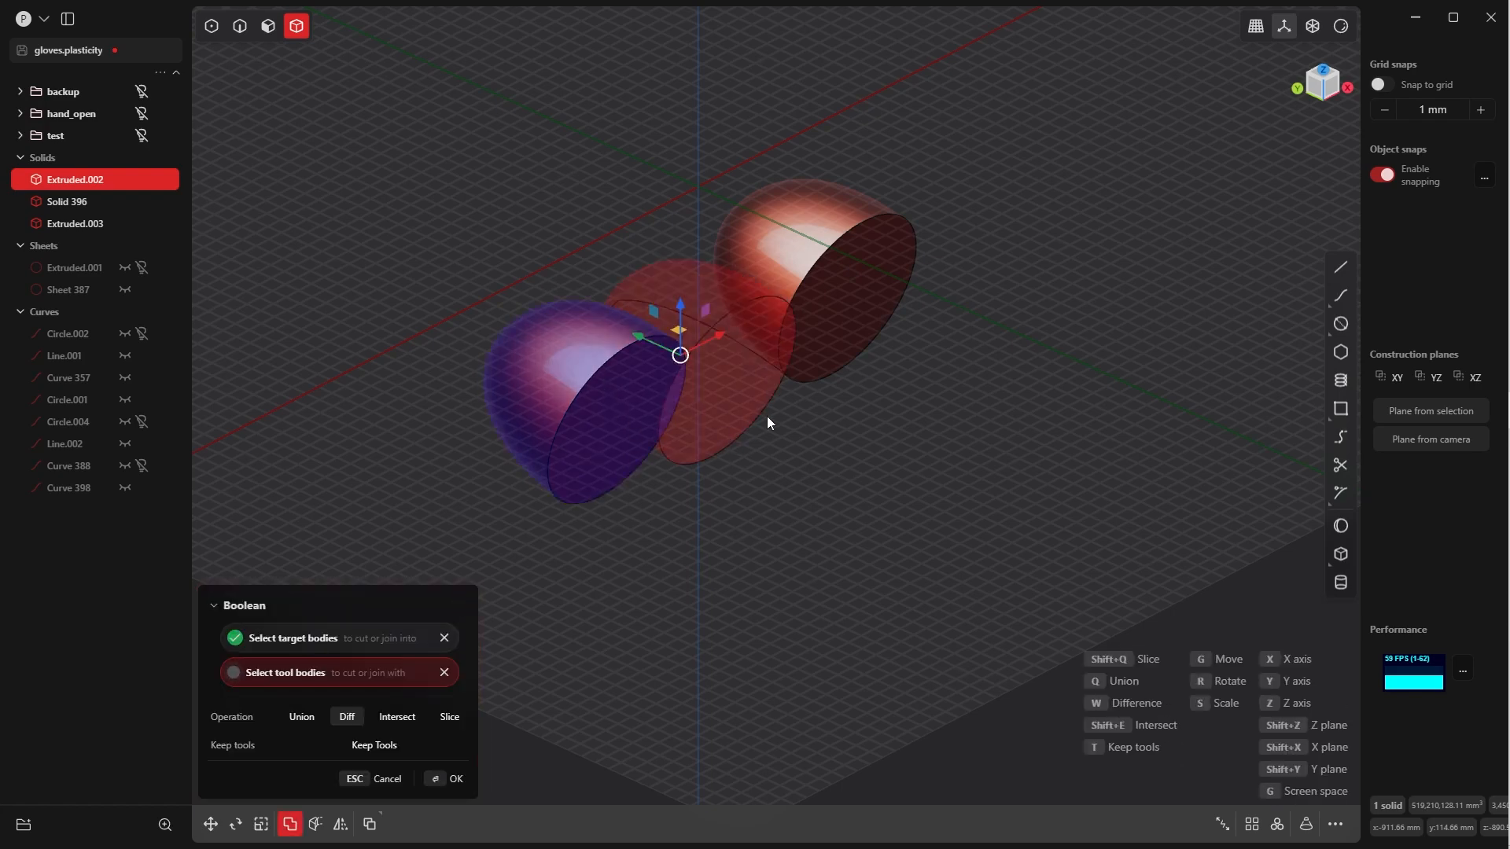
left_click(846, 327)
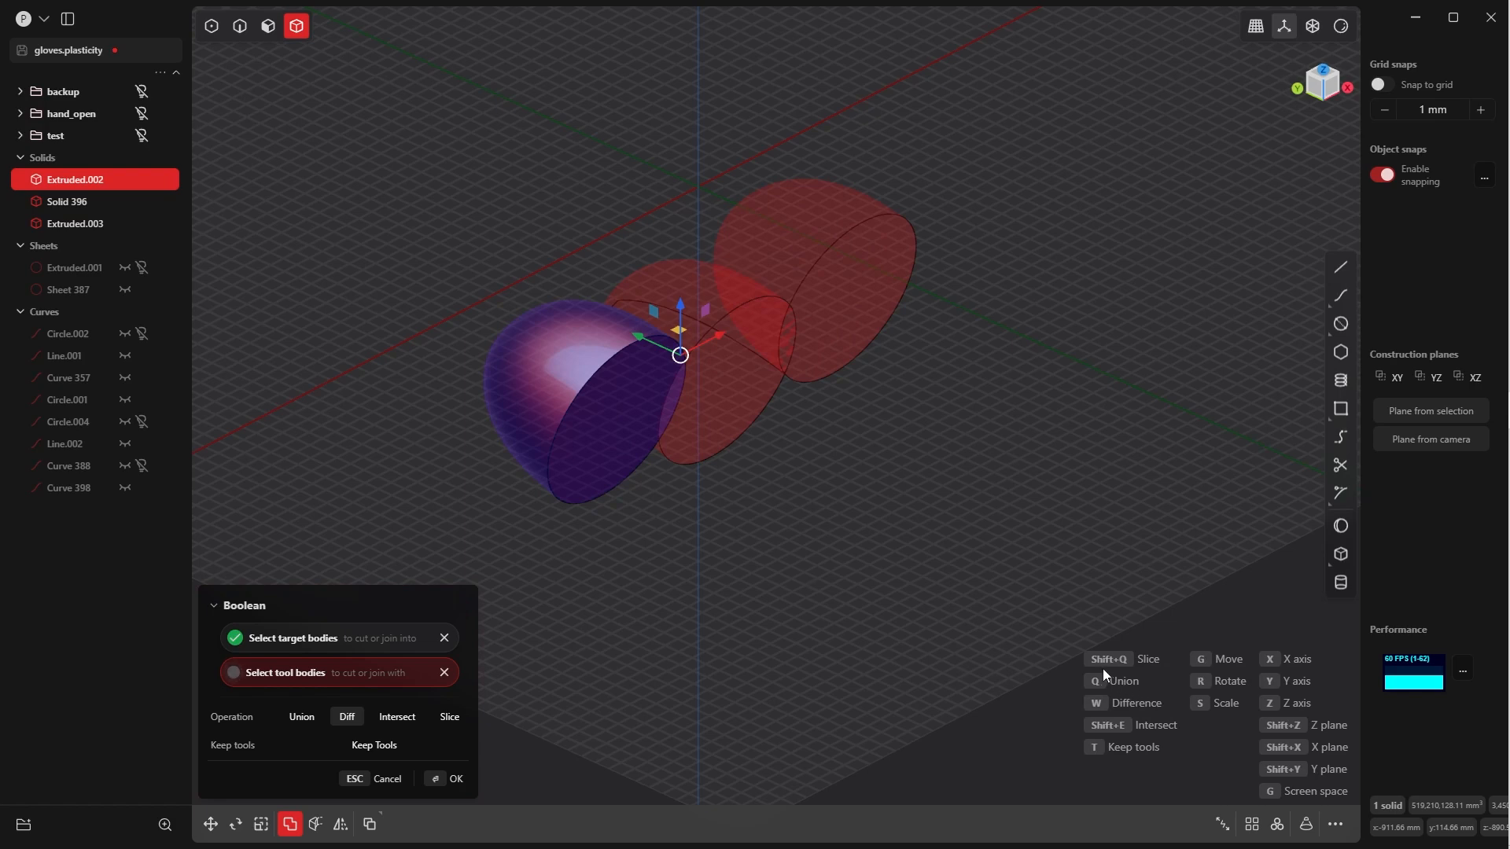
key("q")
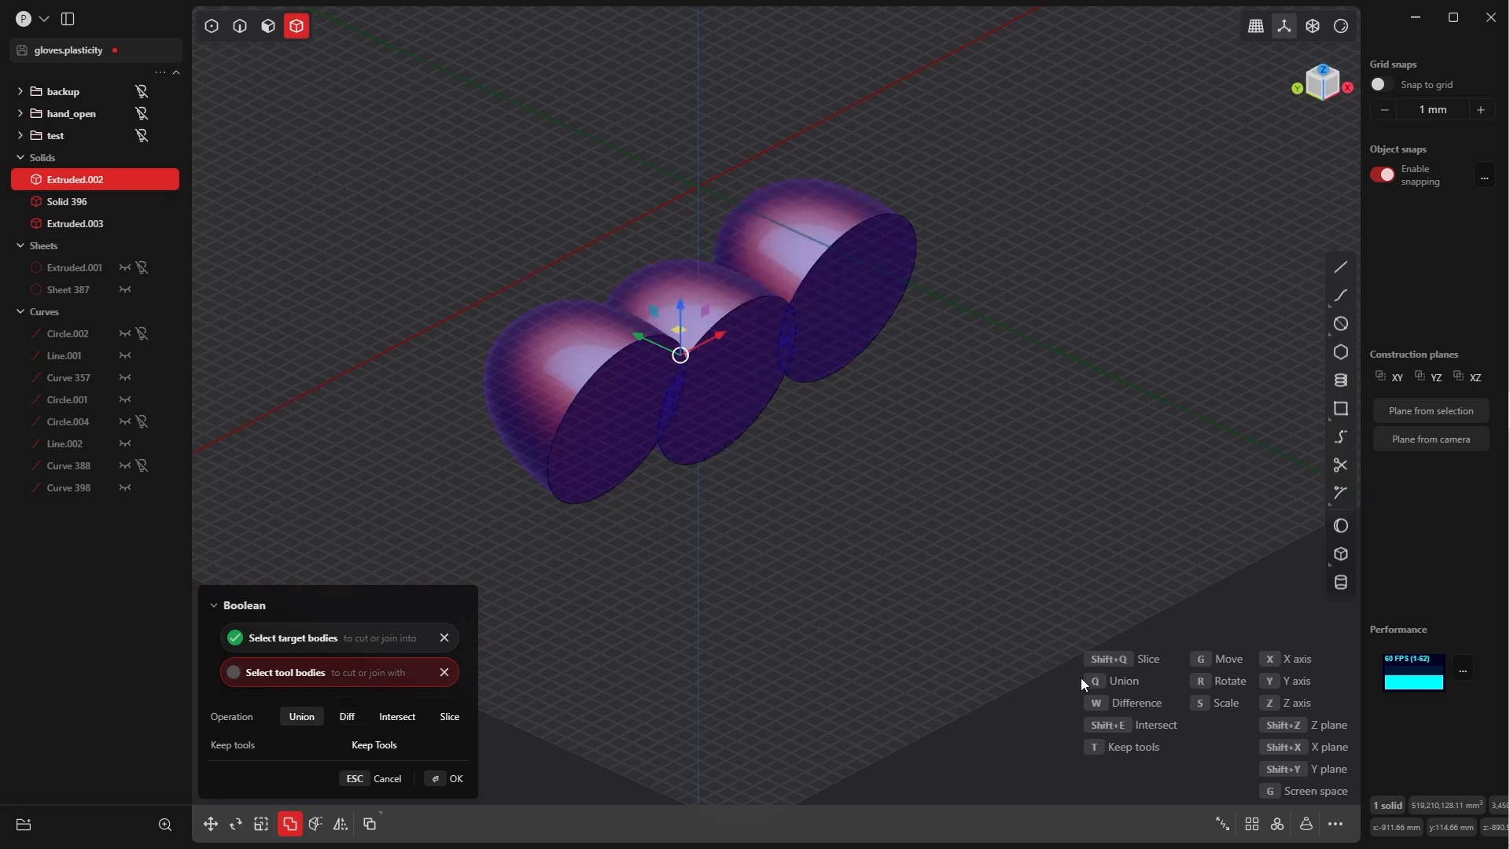
left_click(446, 778)
left_click(540, 602)
mouse_move(663, 369)
middle_mouse_down()
mouse_move(714, 486)
mouse_move(619, 360)
mouse_move(575, 338)
mouse_move(643, 346)
mouse_move(675, 380)
middle_mouse_up()
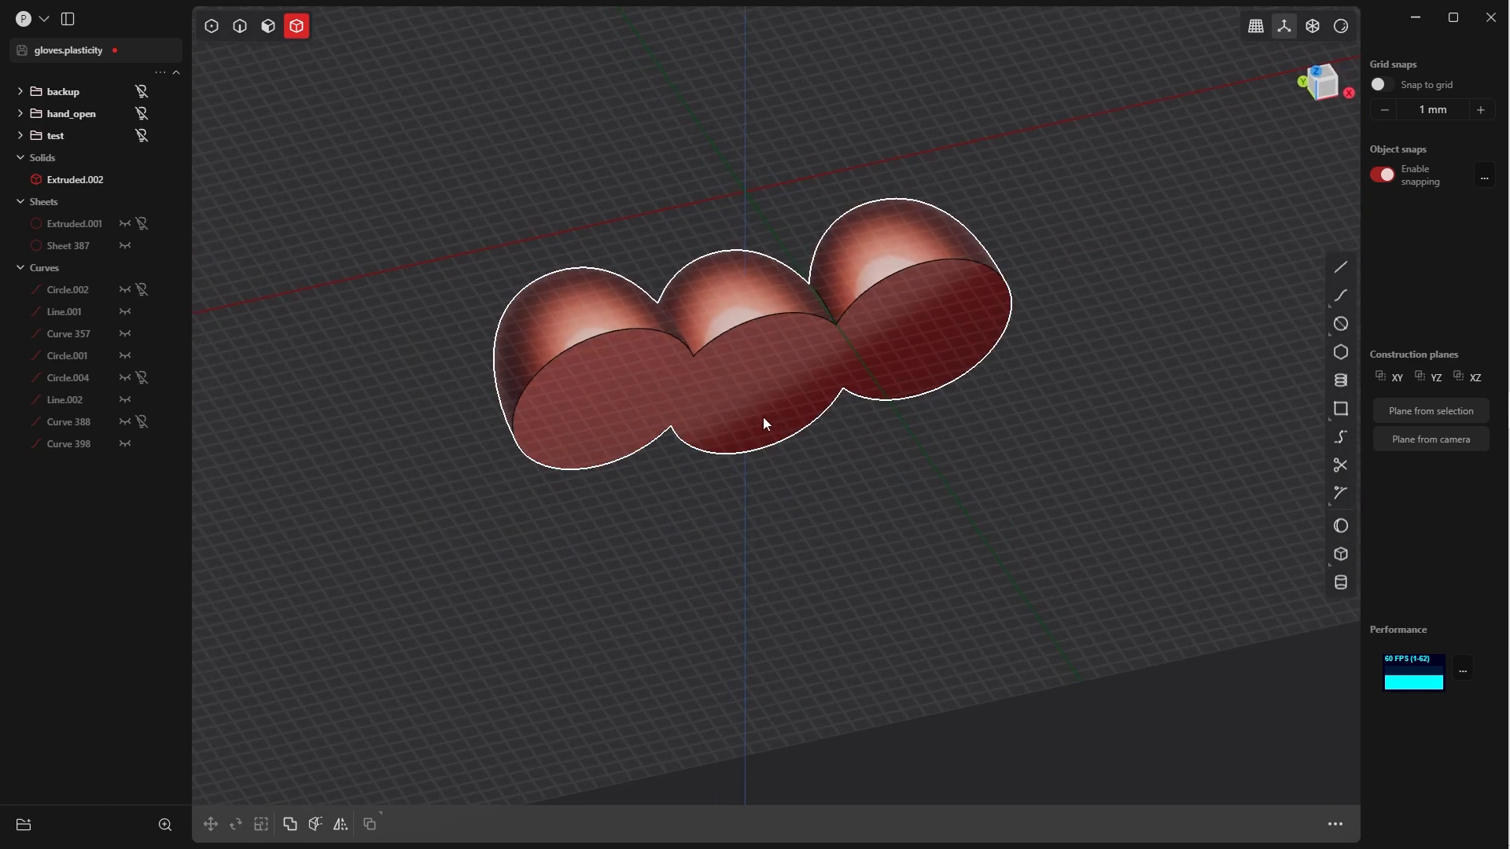
Delete the flat end face of the merged fingertip solid to leave an open sheet, and unhide all objects
key("Tab")
left_click(698, 488)
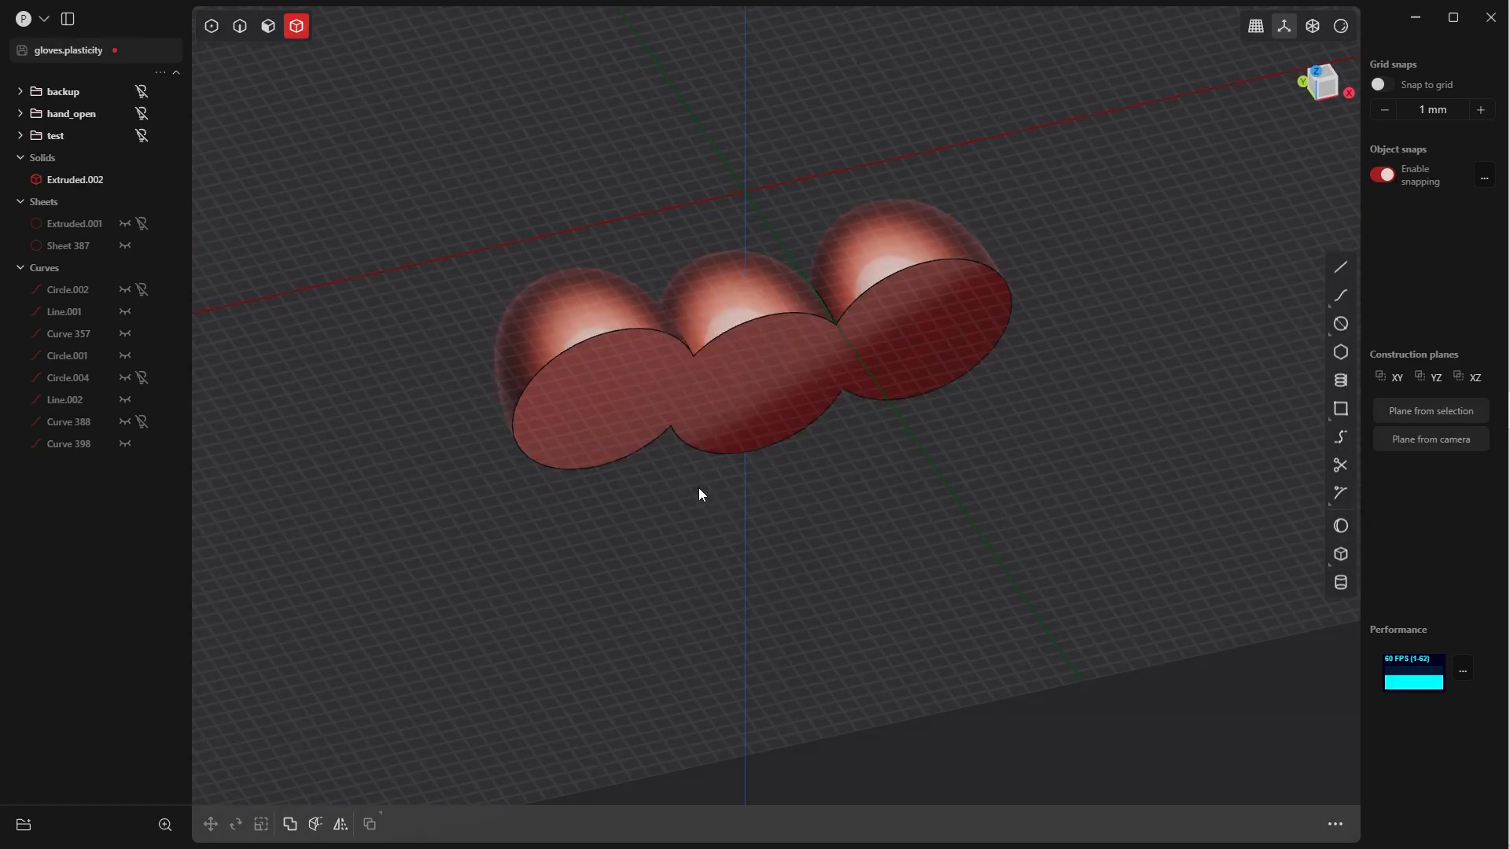
key("3")
left_click(629, 412)
key("o")
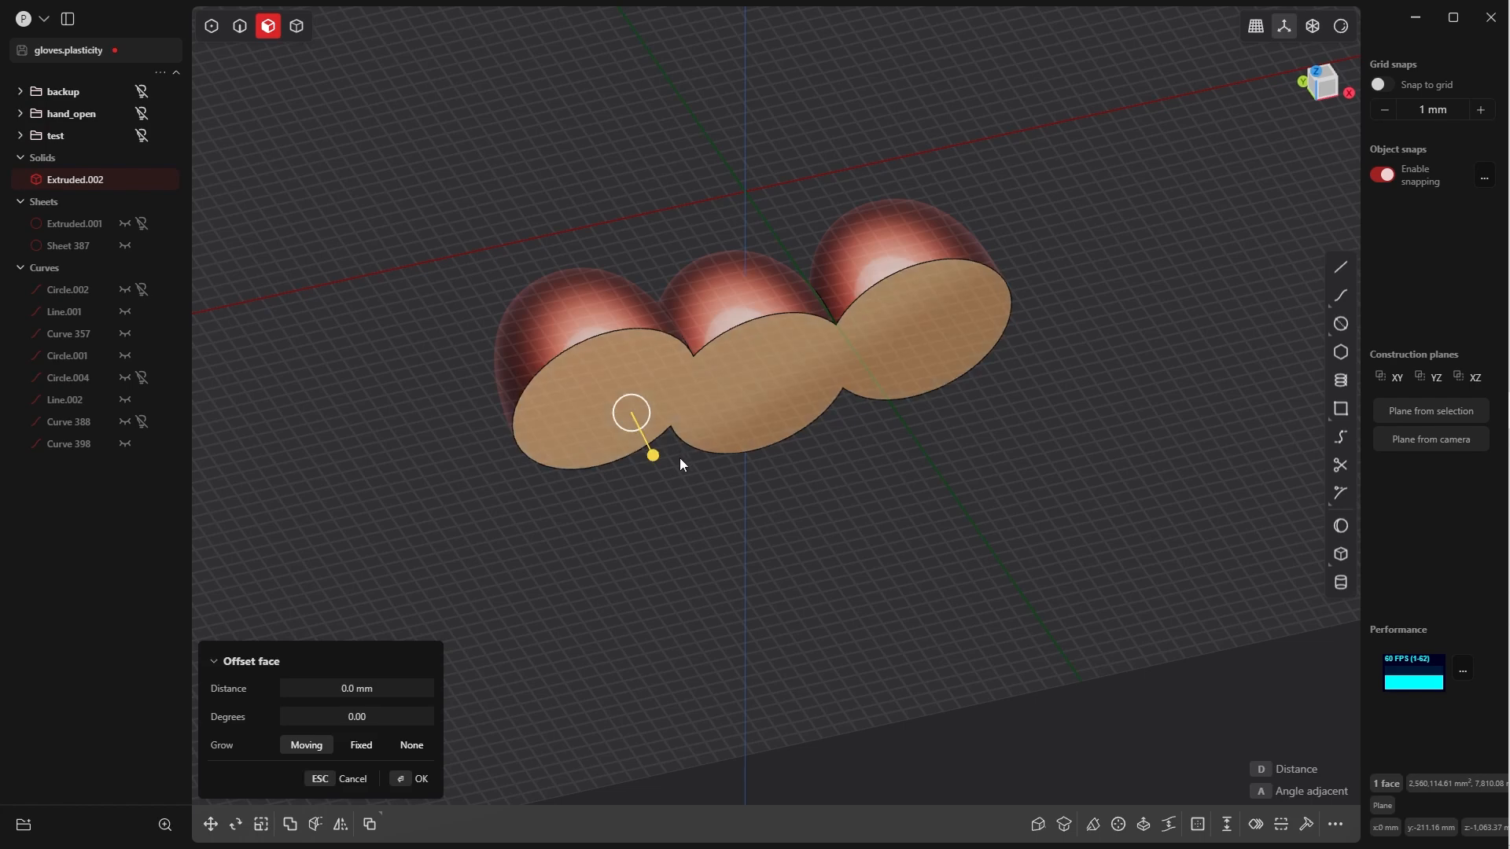
key("Delete")
middle_click_drag(676, 455, 800, 429)
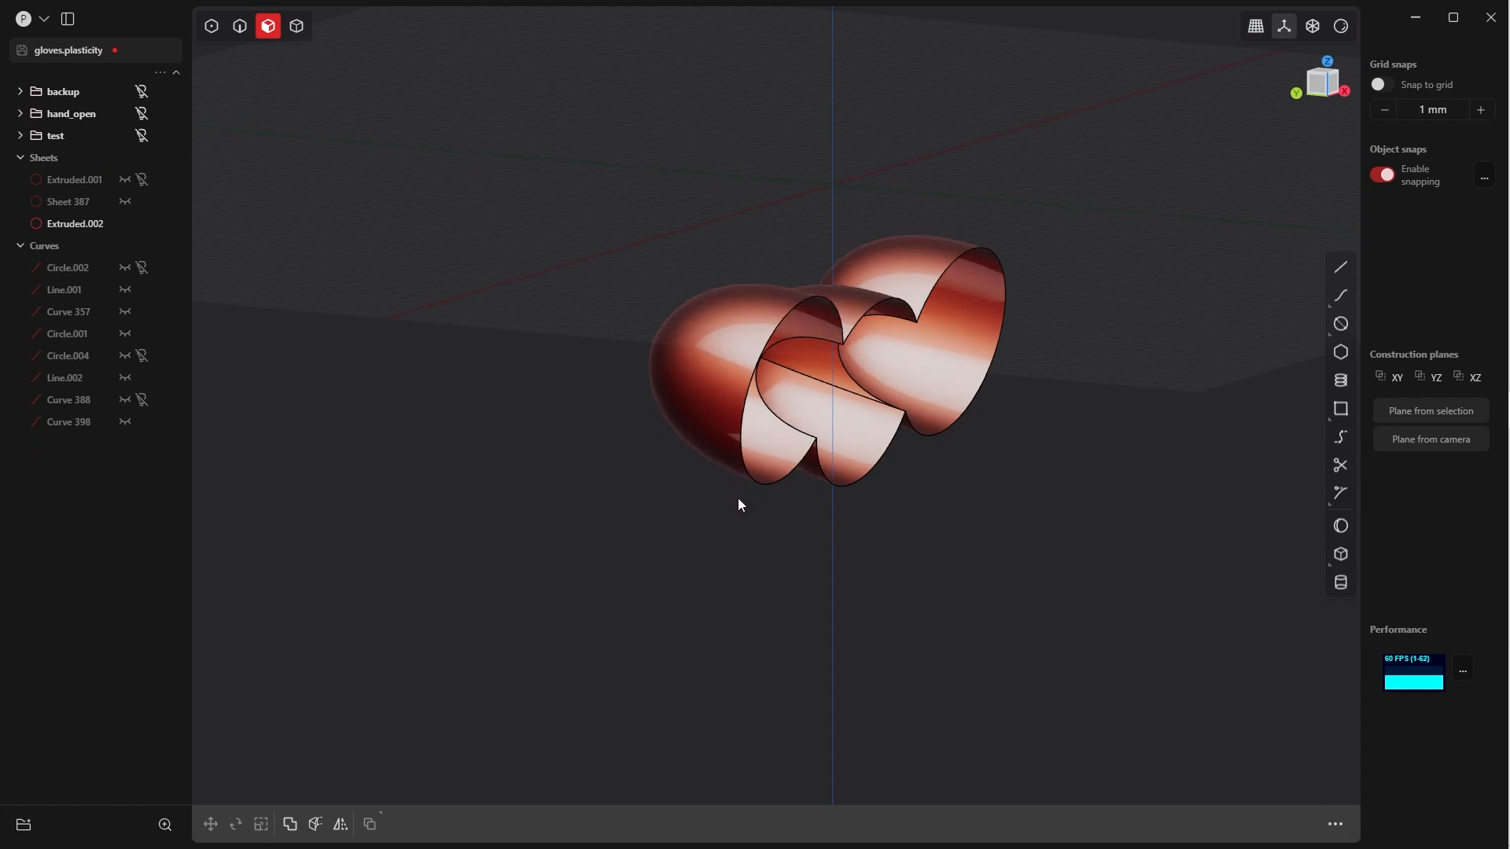
key("ctrl+z")
middle_click_drag(766, 564, 910, 610)
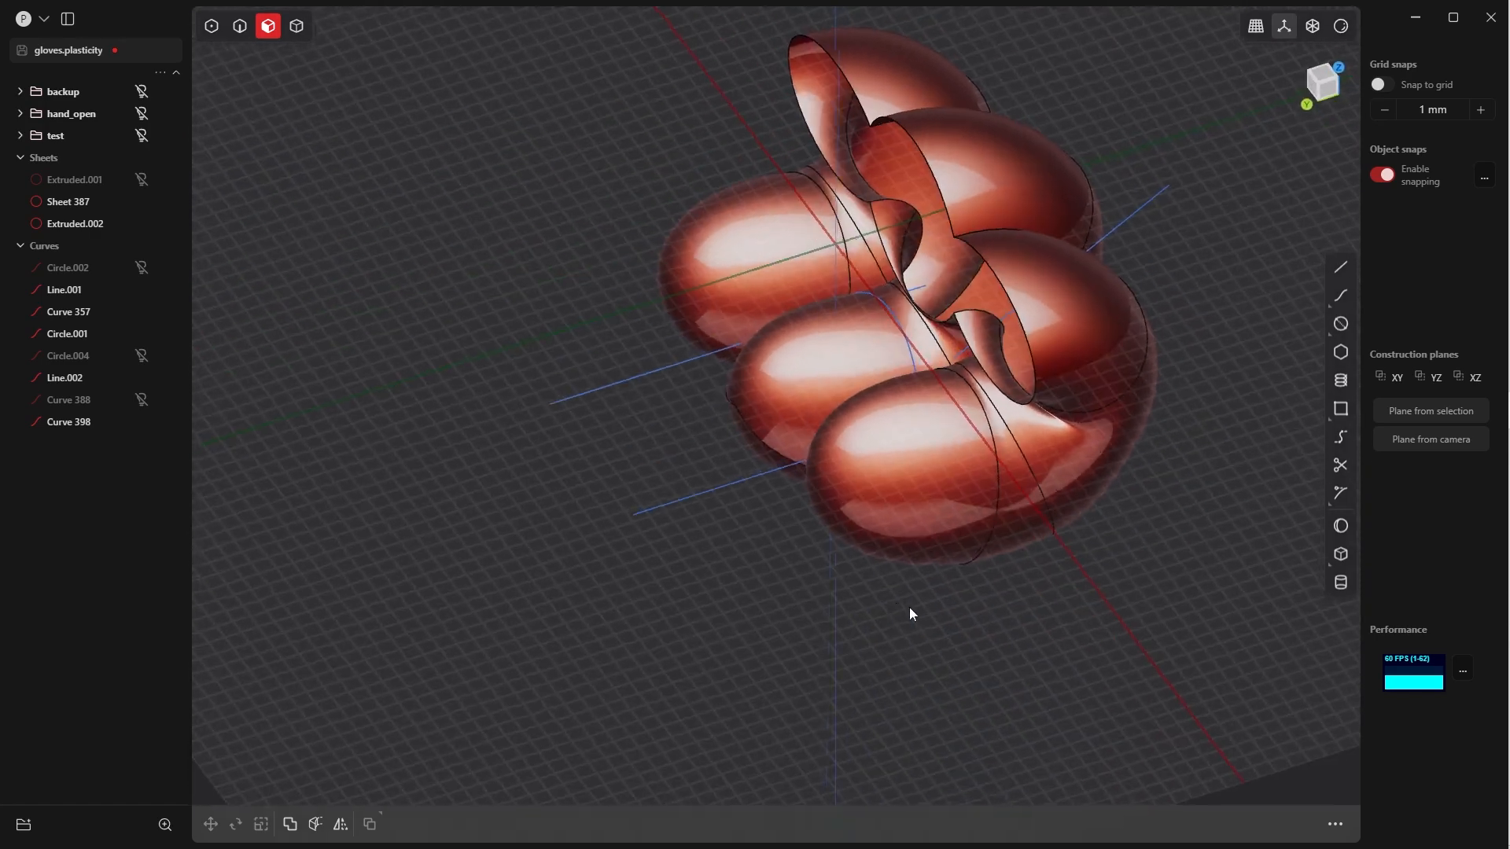
Join the glove sheet and the merged fingertip sheet into a single sheet
key("4")
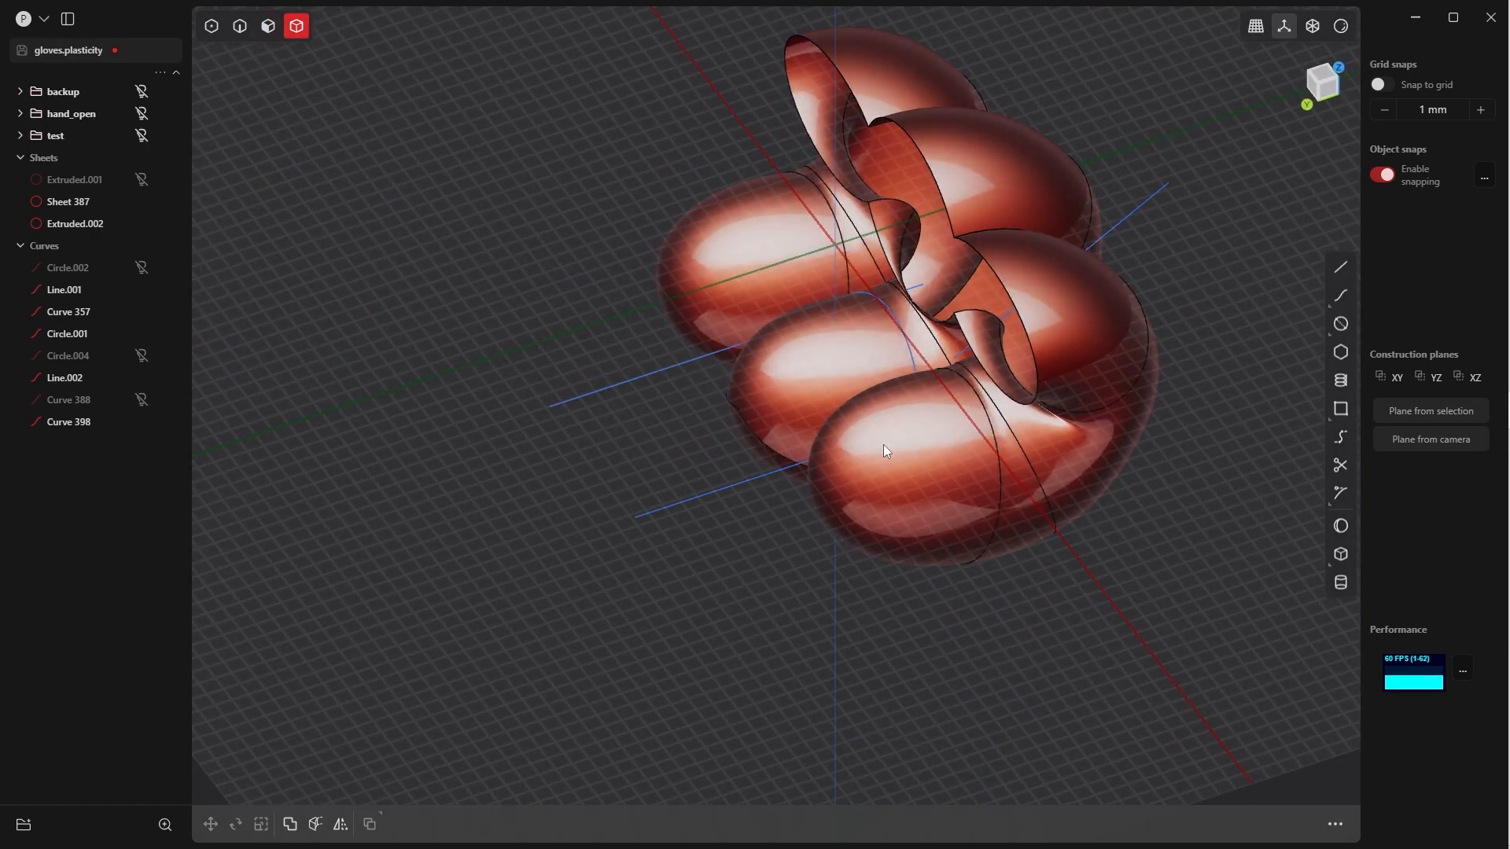
left_click(884, 446)
left_click(1057, 489, "shift")
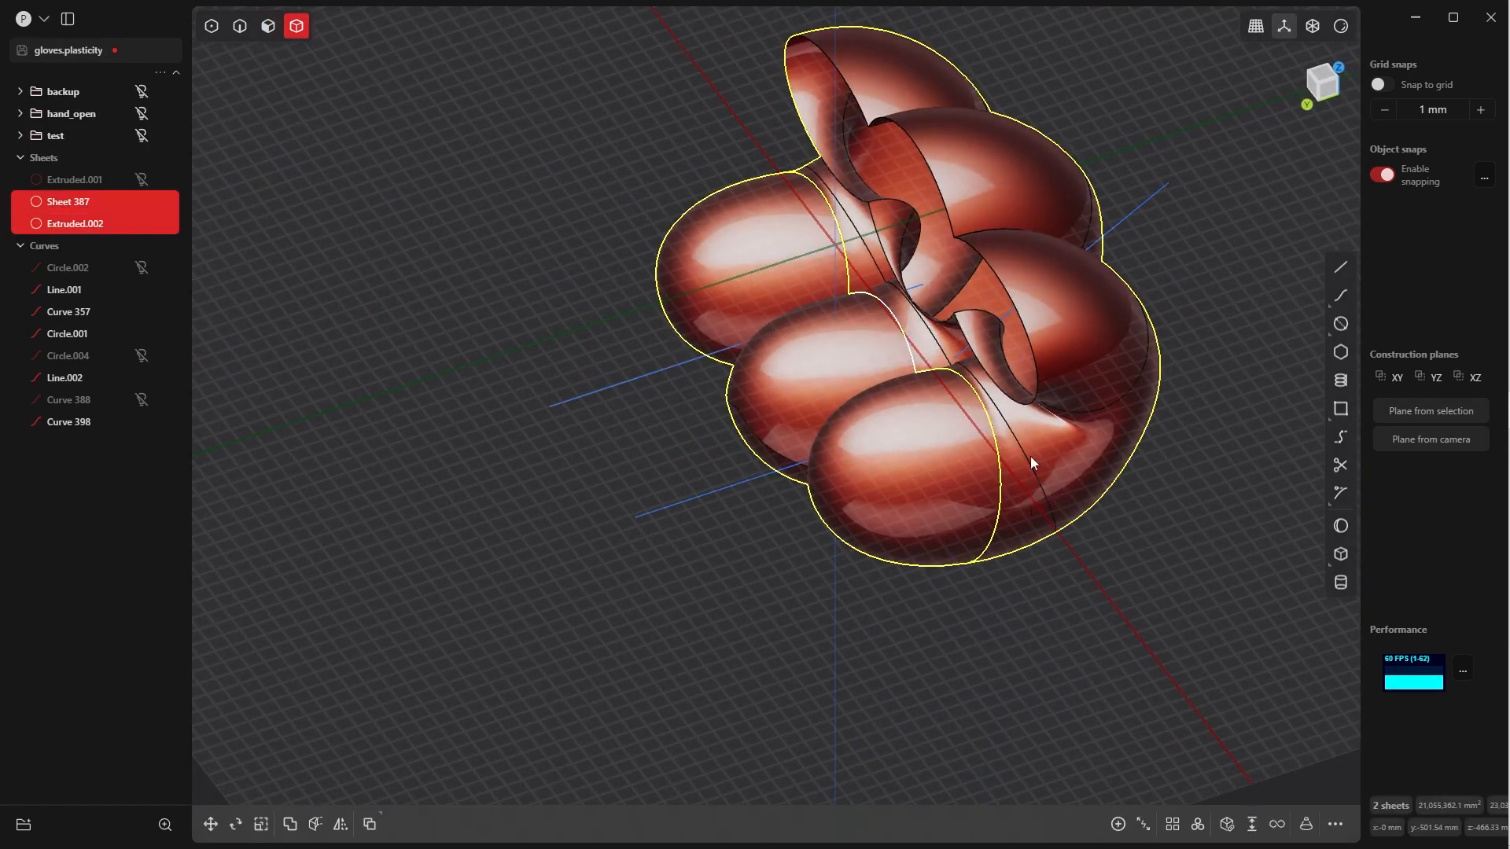
middle_click_drag(1032, 463, 989, 409)
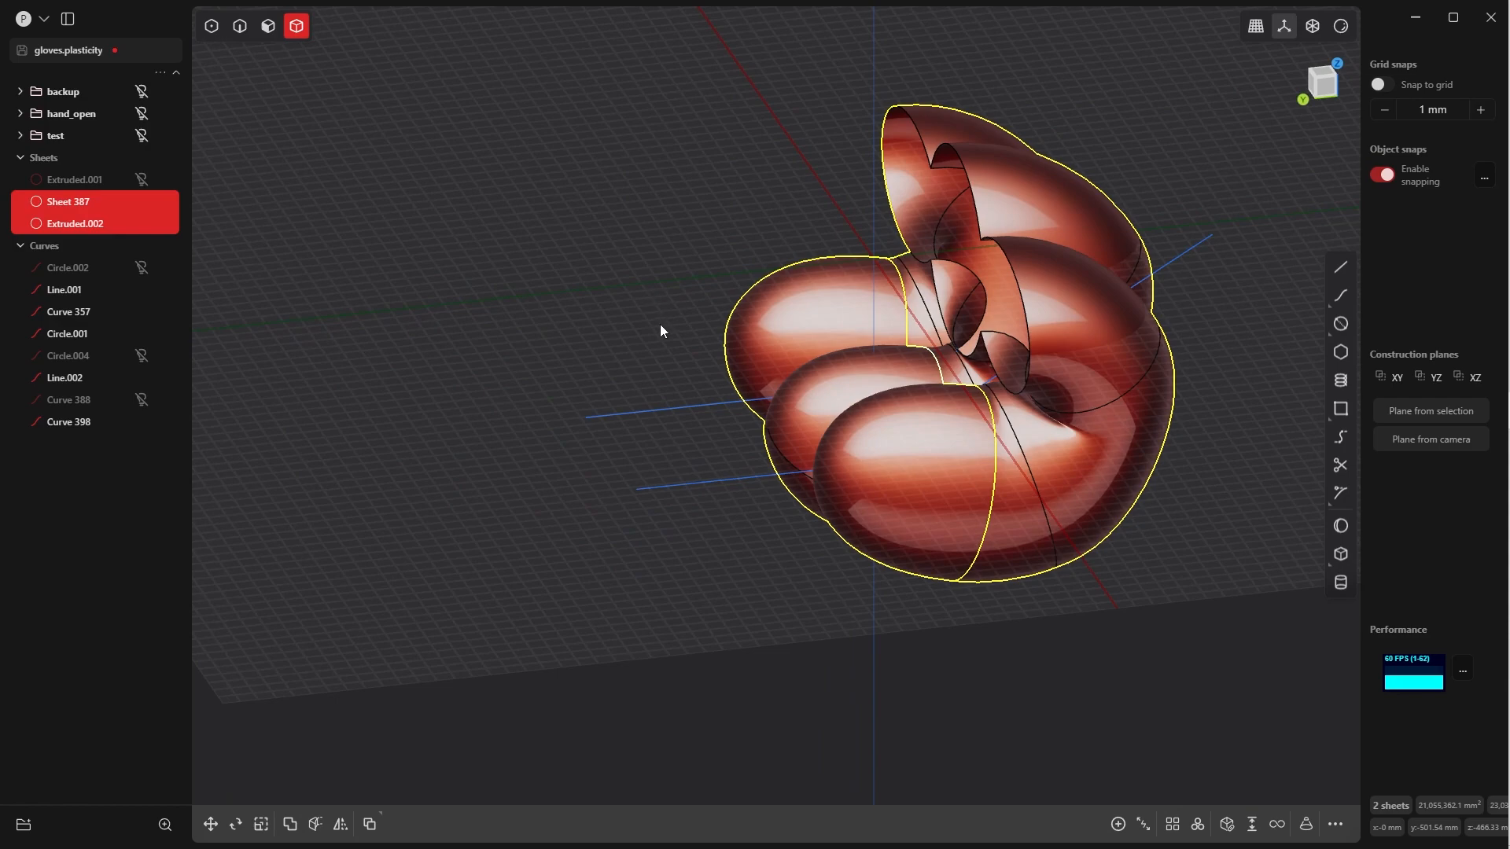
key("j")
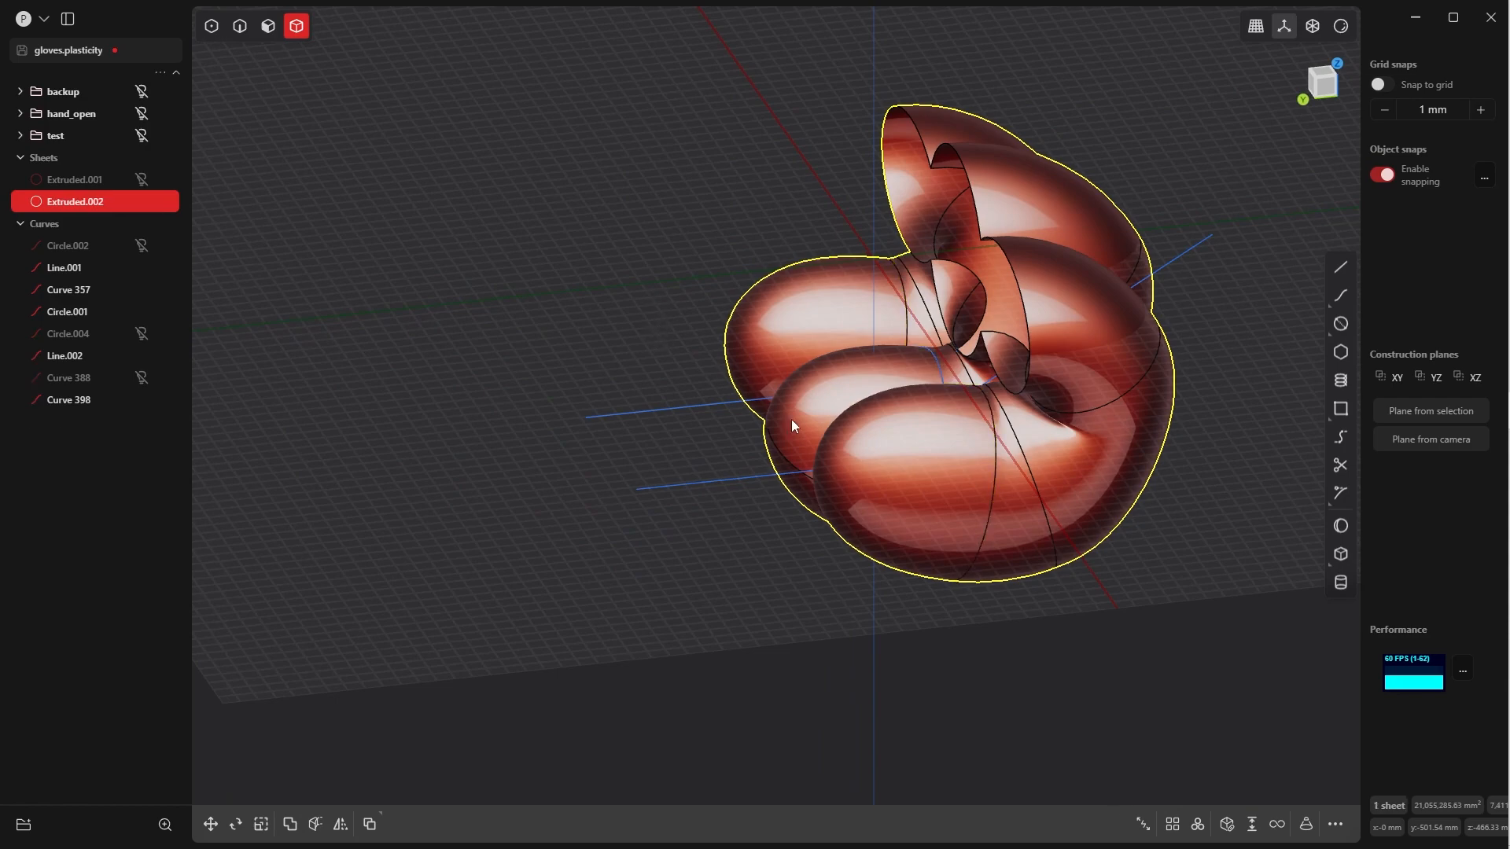
mouse_move(791, 419)
middle_mouse_down()
mouse_move(856, 267)
mouse_move(786, 380)
mouse_move(772, 432)
mouse_move(805, 459)
mouse_move(785, 454)
mouse_move(724, 228)
mouse_move(748, 135)
mouse_move(795, 320)
mouse_move(814, 326)
mouse_move(846, 580)
mouse_move(805, 616)
mouse_move(782, 438)
middle_mouse_up()
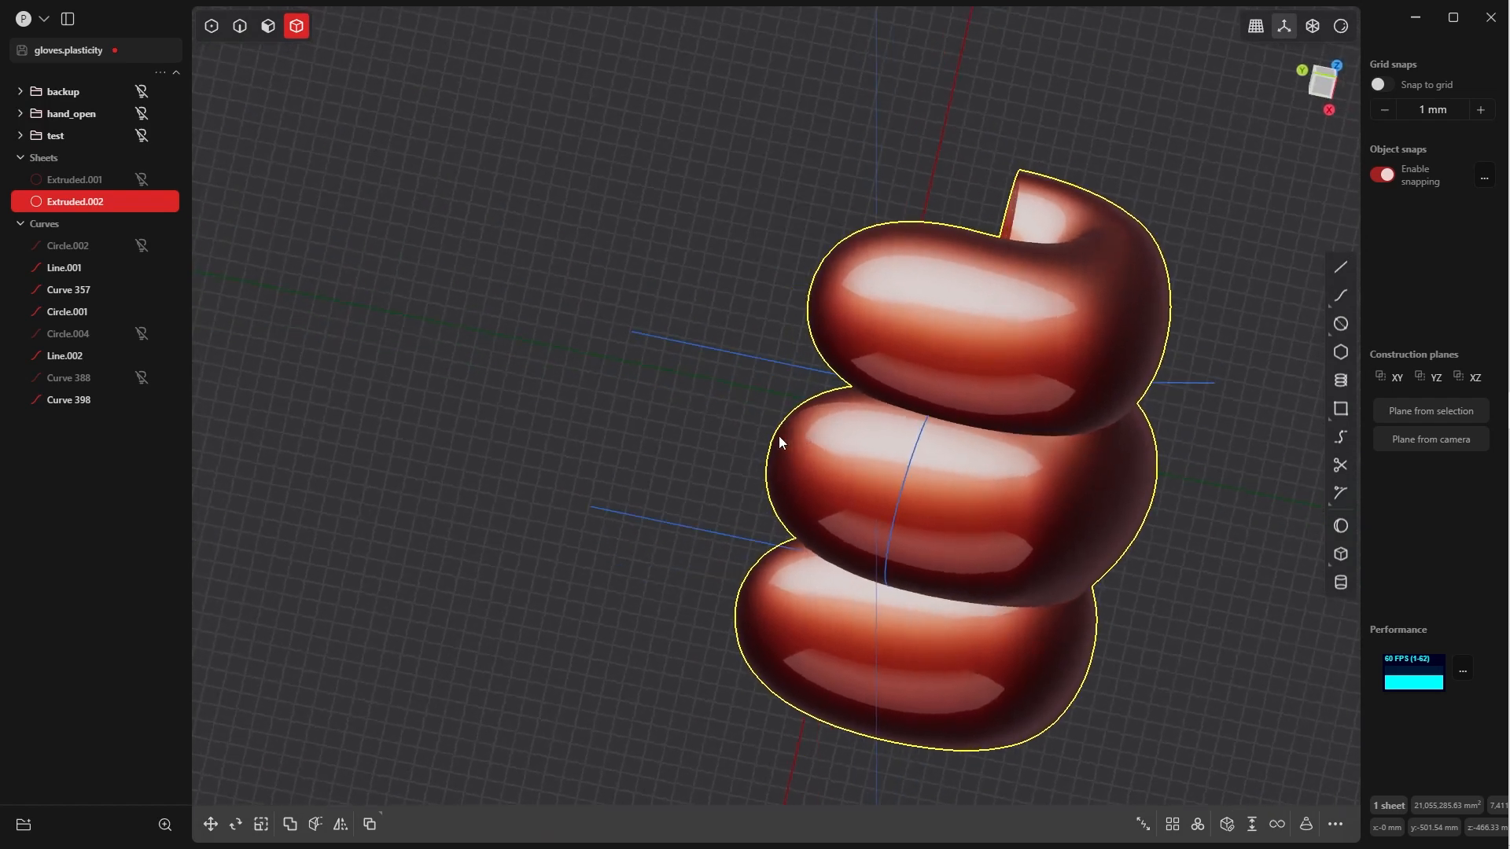
Hide the closed curve around the middle finger and unhide the Extruded.001 glove sheet
key("Tab")
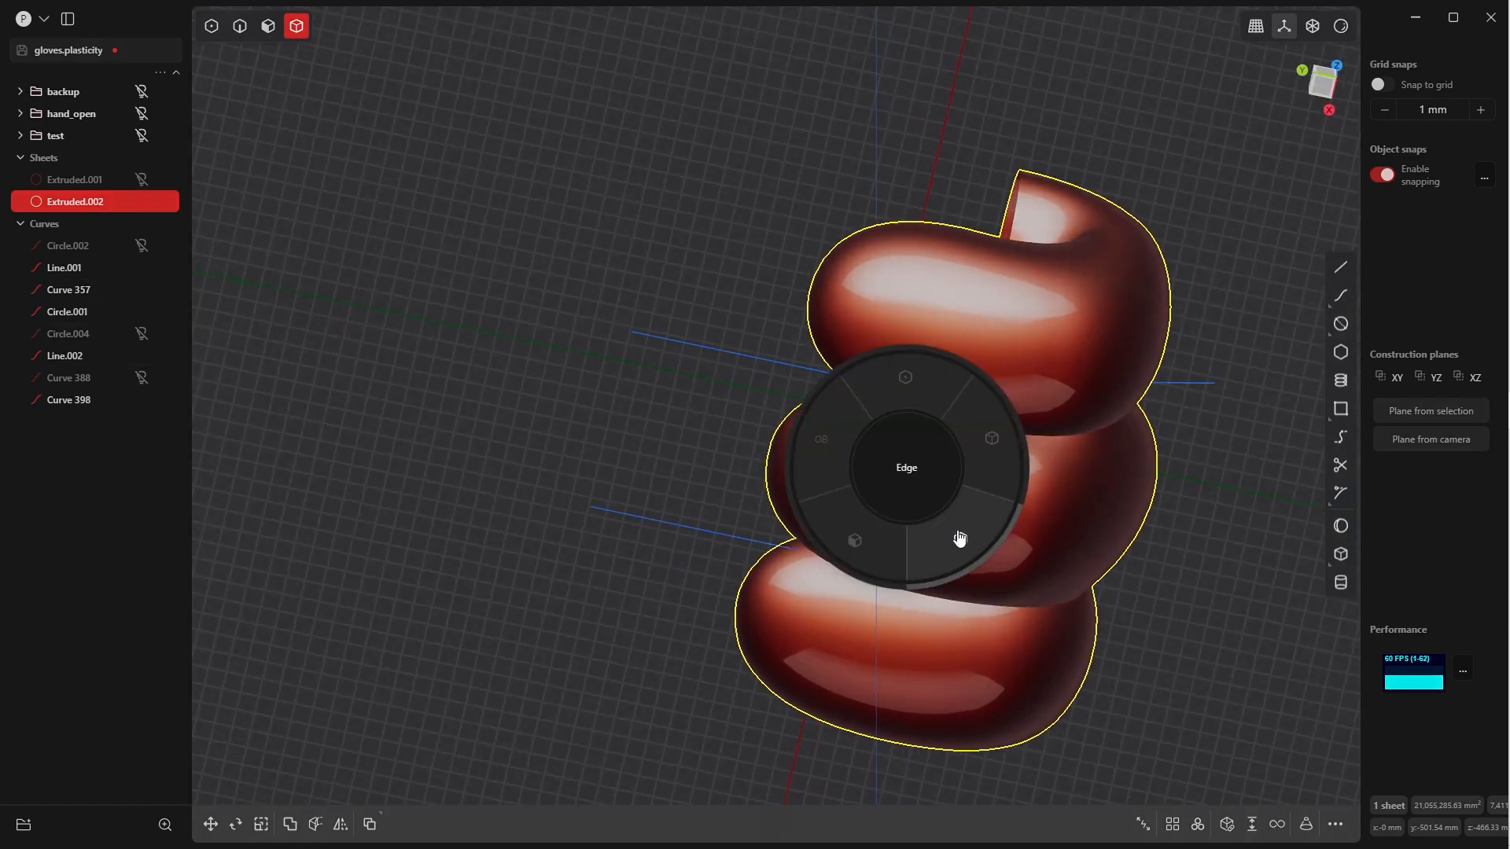
left_click(959, 535)
left_click(905, 493)
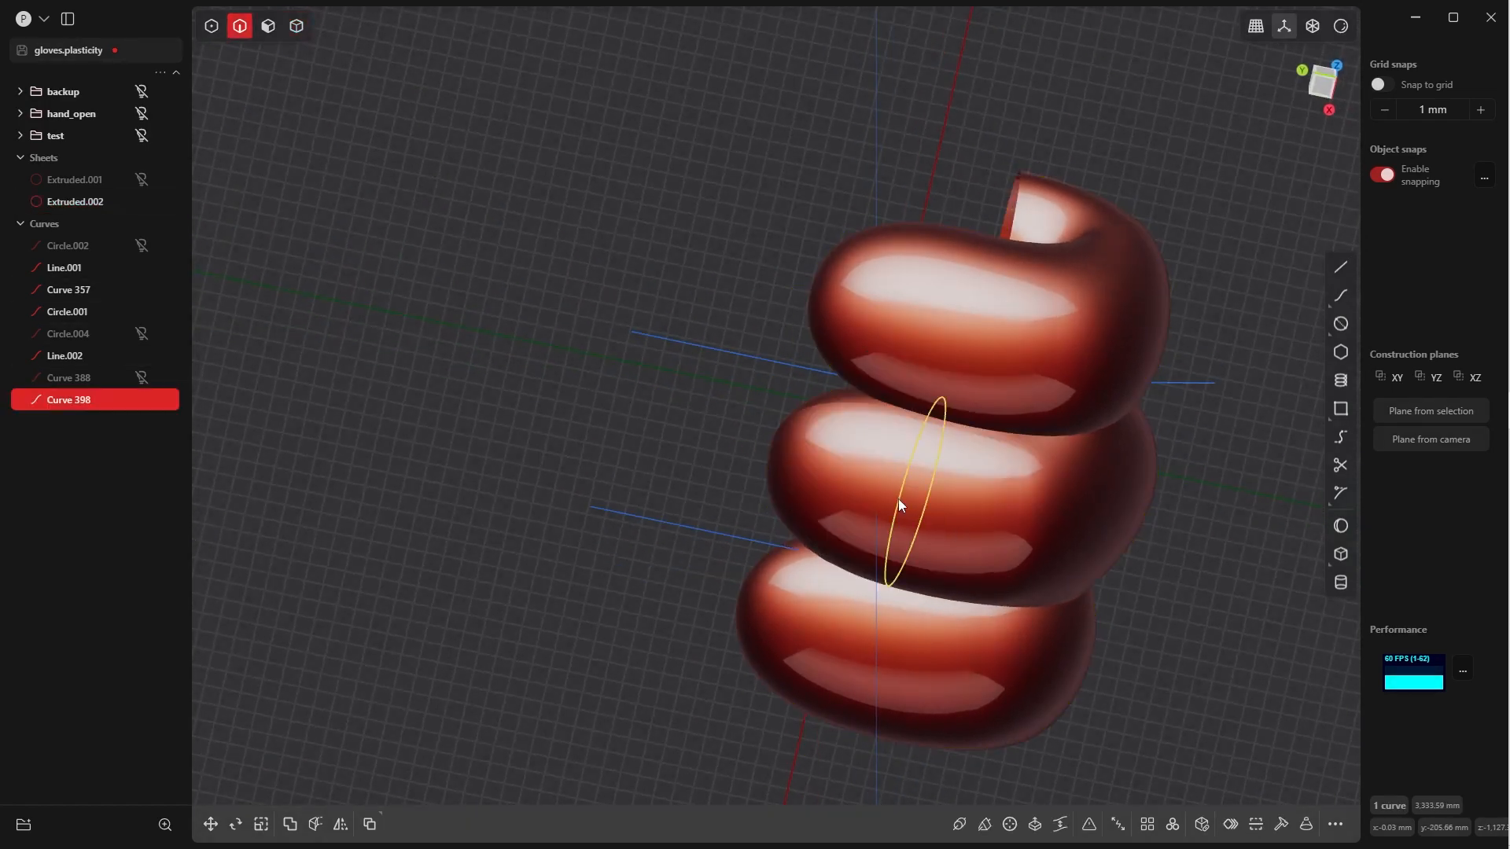
left_click(142, 400)
middle_click_drag(642, 352, 747, 522)
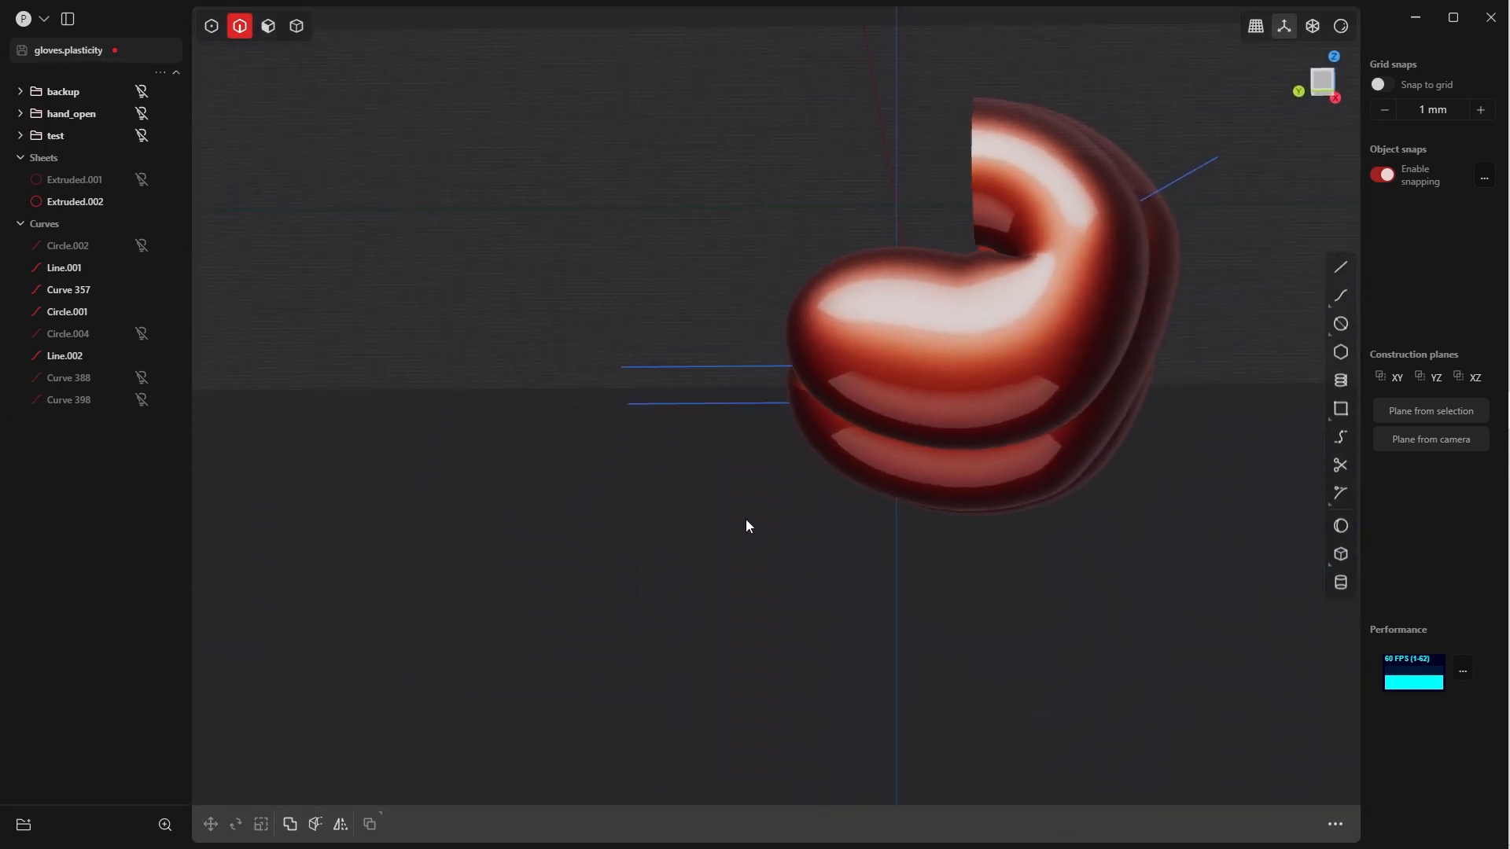
left_click(141, 180)
mouse_move(620, 310)
middle_mouse_down()
mouse_move(768, 438)
mouse_move(747, 378)
mouse_move(734, 152)
mouse_move(835, 302)
mouse_move(994, 202)
mouse_move(1082, 178)
mouse_move(768, 411)
mouse_move(802, 262)
mouse_move(779, 280)
mouse_move(765, 364)
mouse_move(784, 404)
mouse_move(699, 476)
mouse_move(800, 341)
mouse_move(786, 345)
middle_mouse_up()
key("grave")
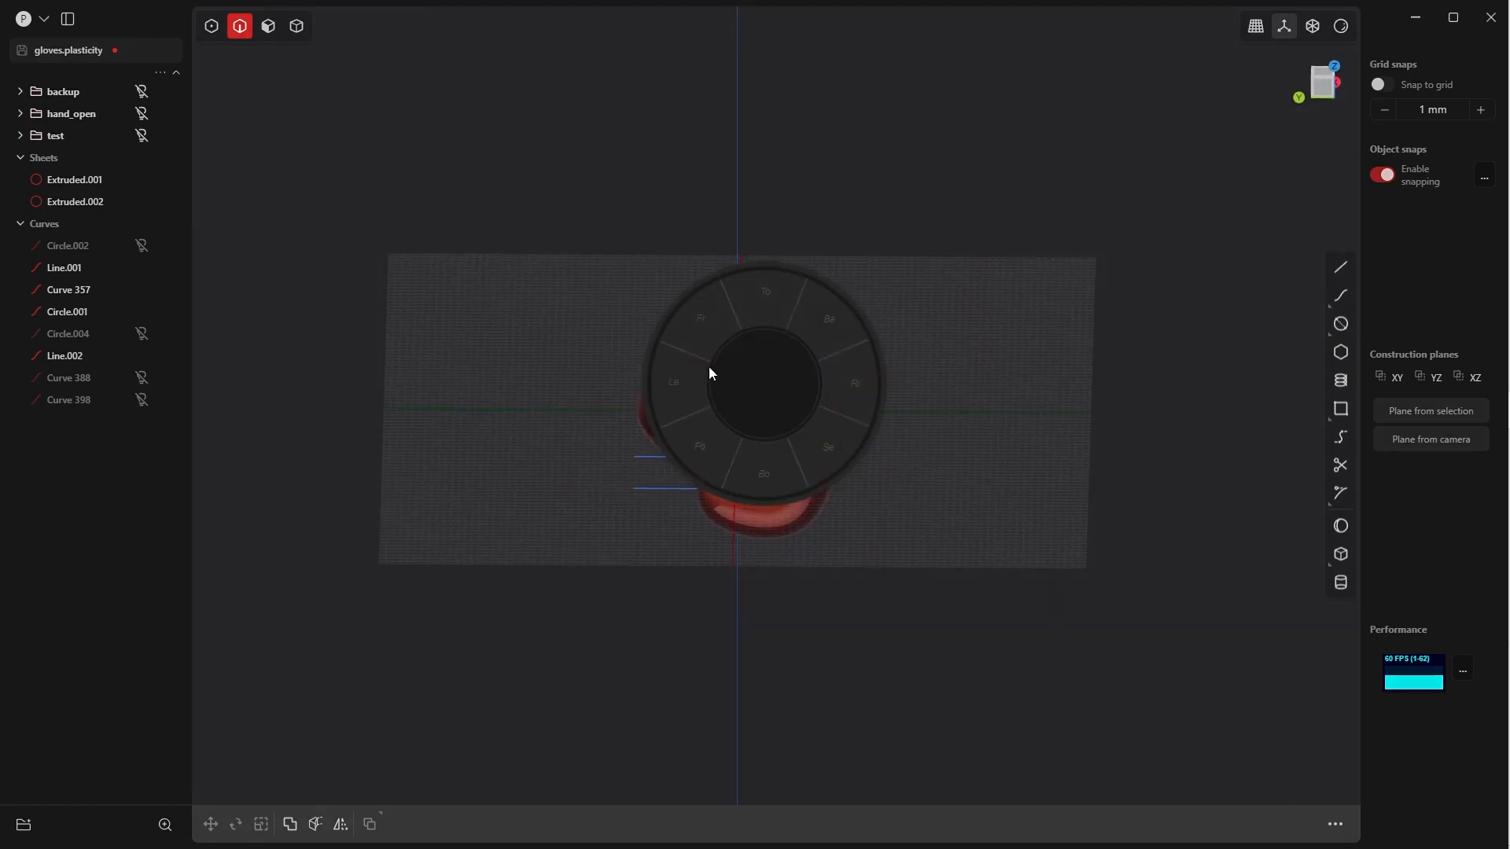
left_click(684, 372)
scroll(865, 377, "up", 5)
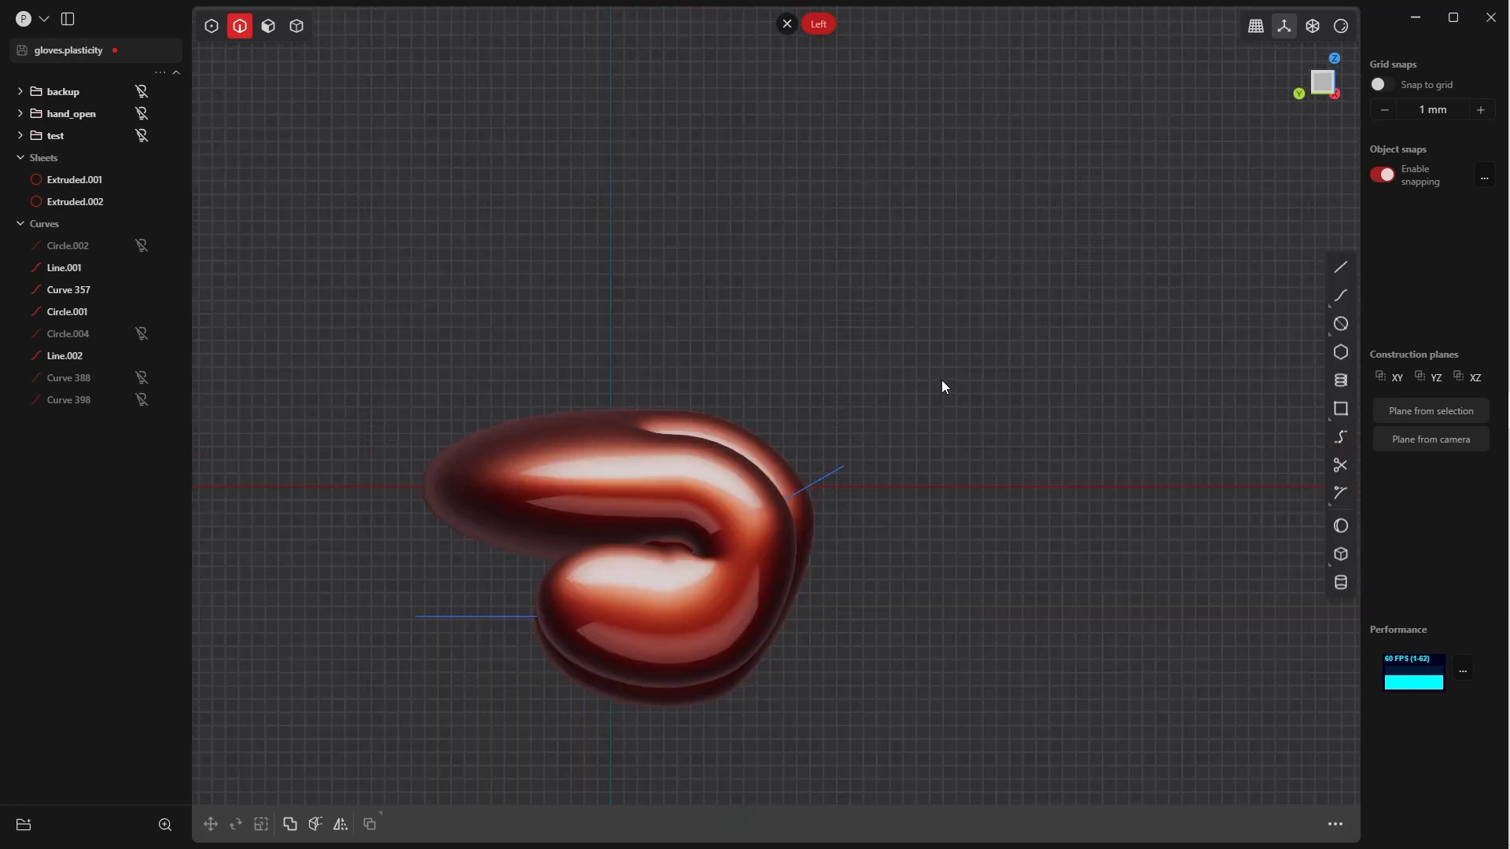
middle_click_drag(937, 401, 1065, 381, "ctrl")
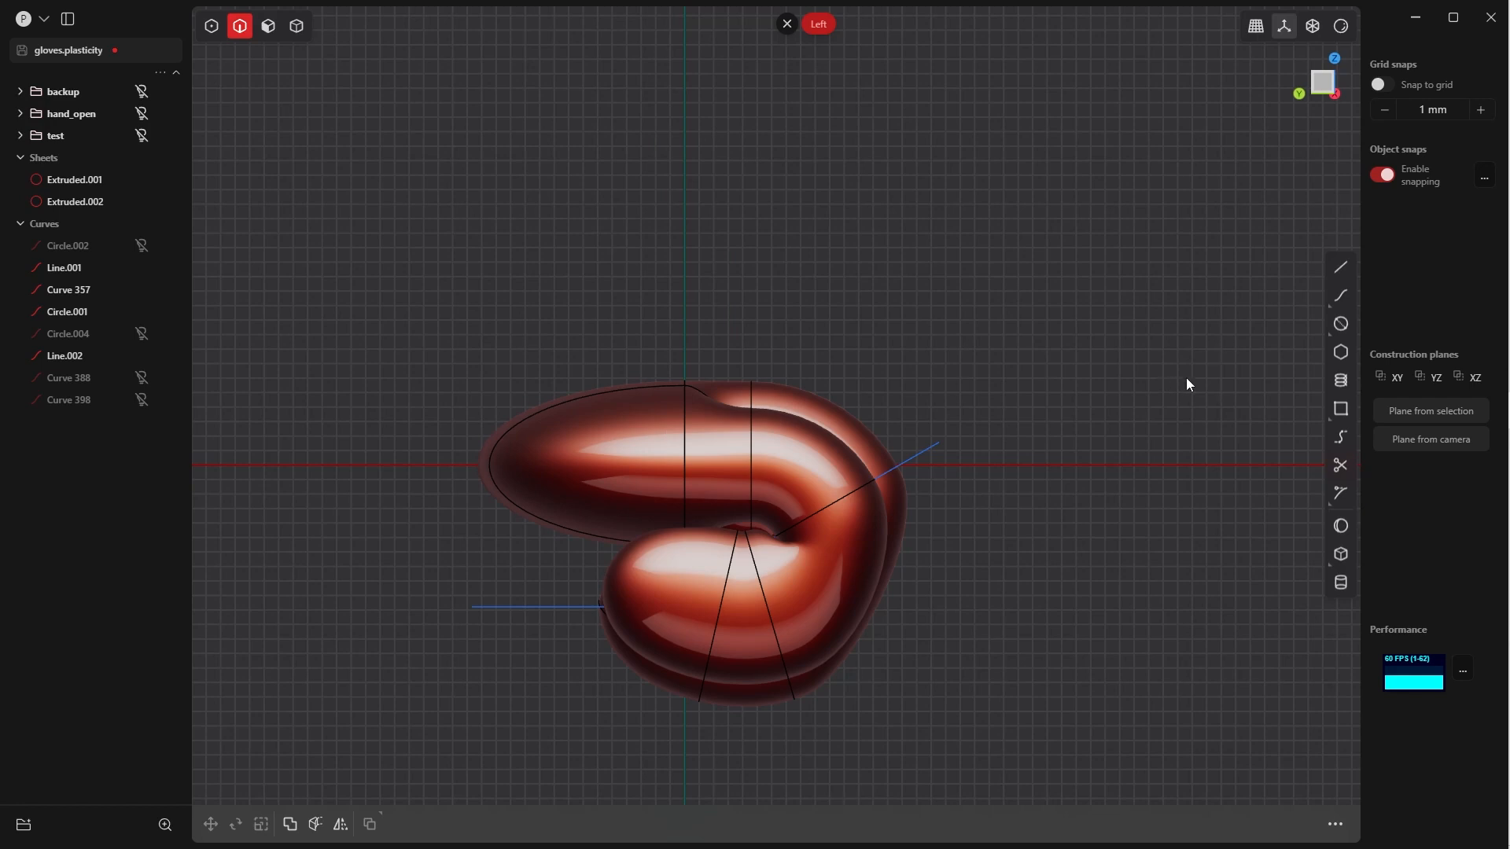
left_click(1340, 324)
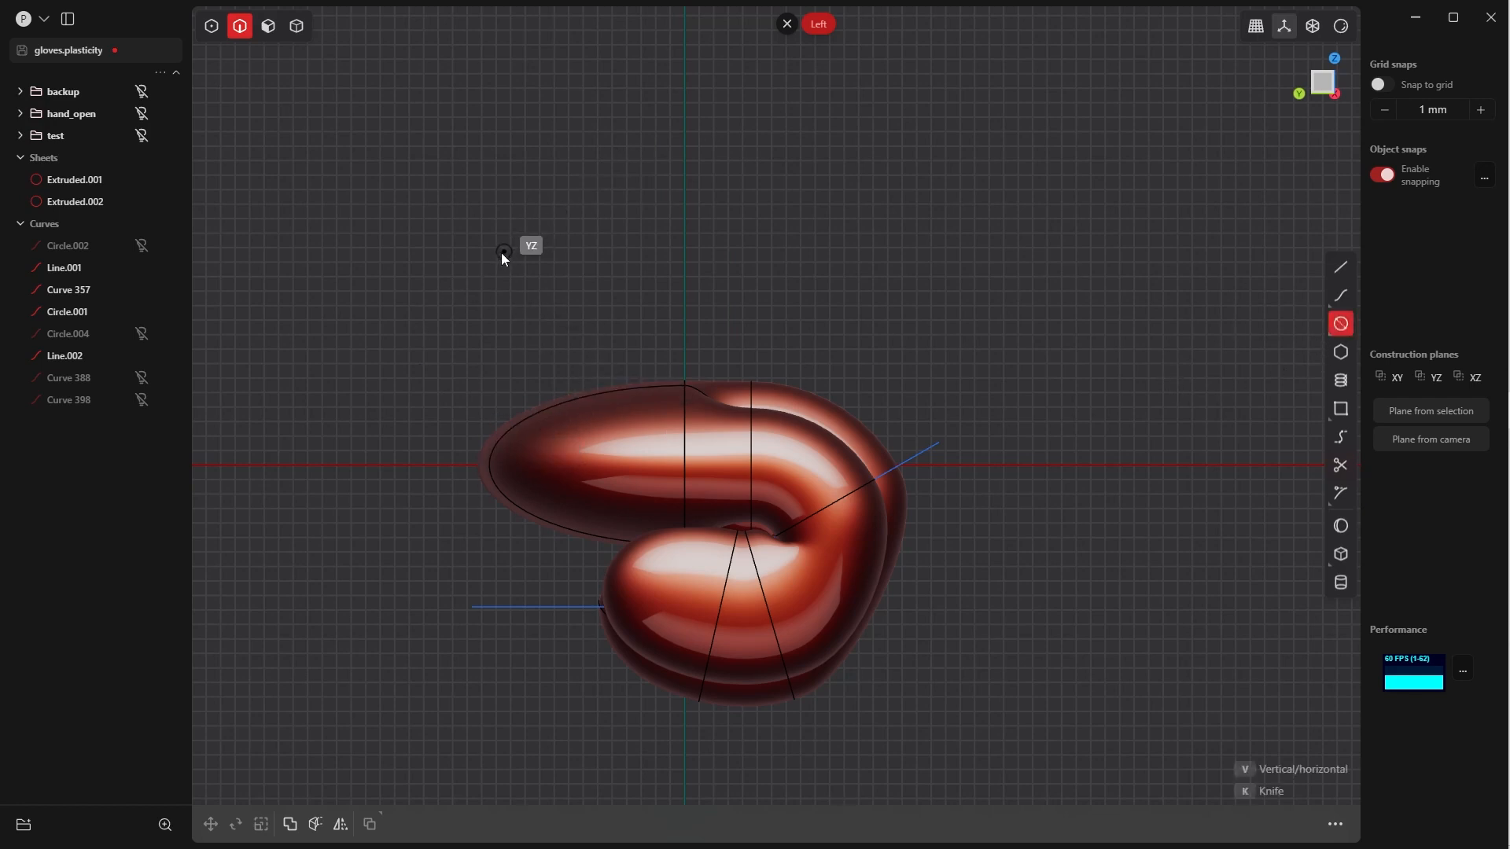
left_click(504, 252)
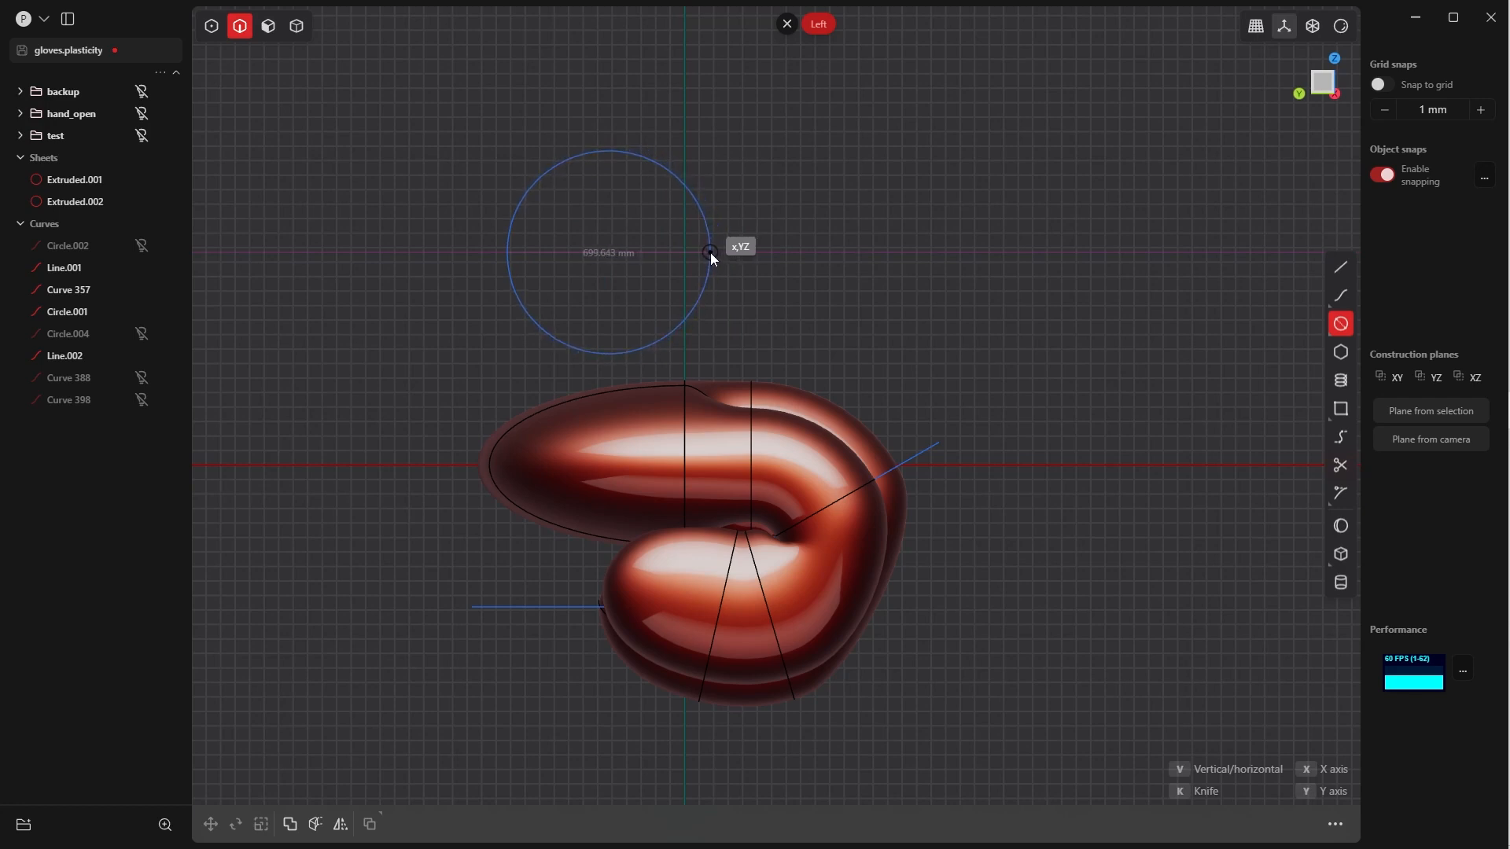
key("Escape")
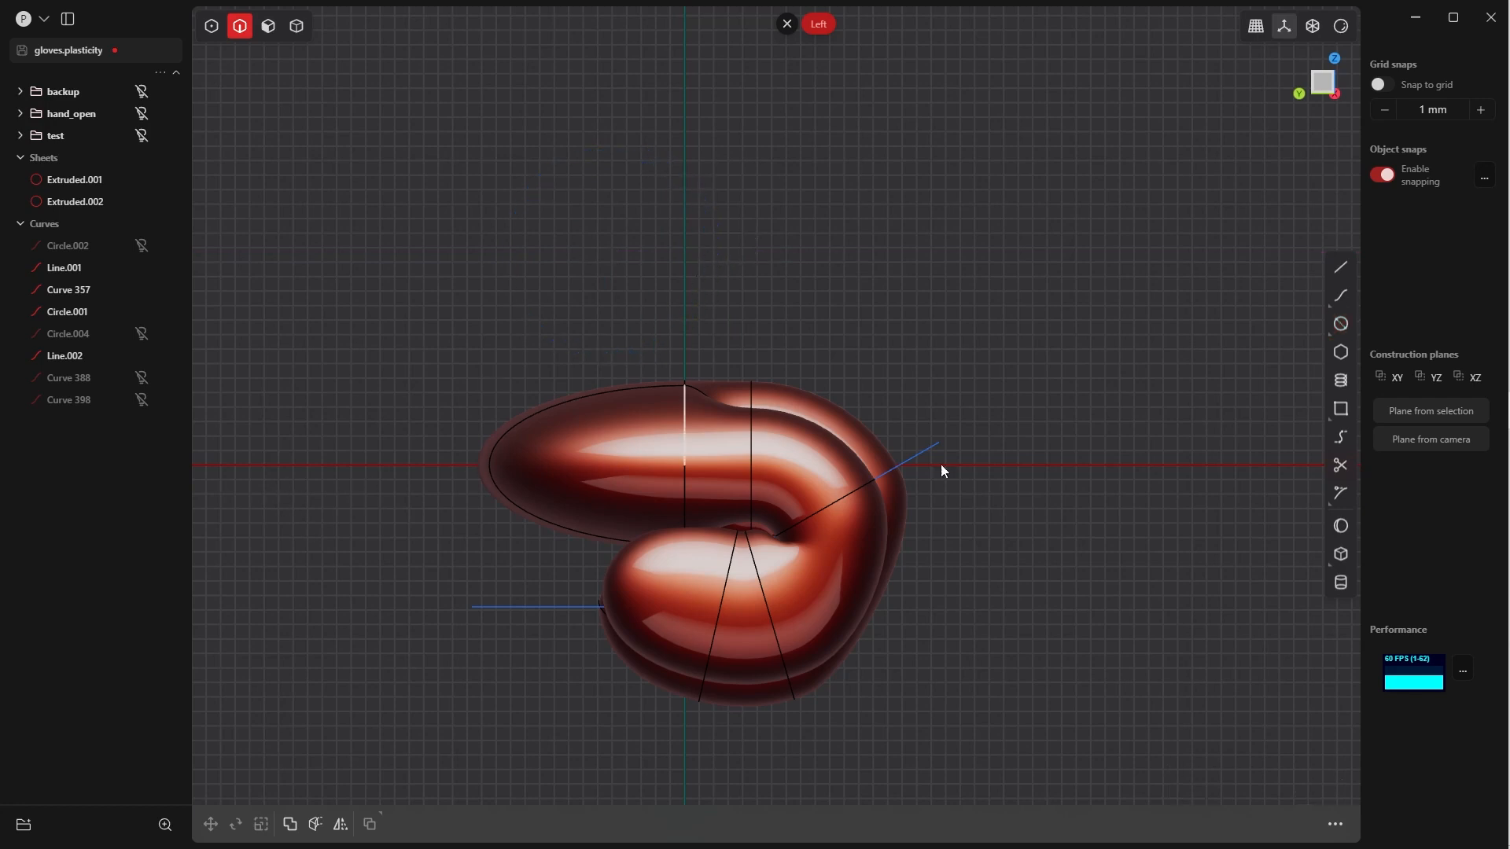
Draw a two-point circle of about 694 mm radius on the YZ plane, centred on the Y axis in front of the fingers
left_click(1338, 329)
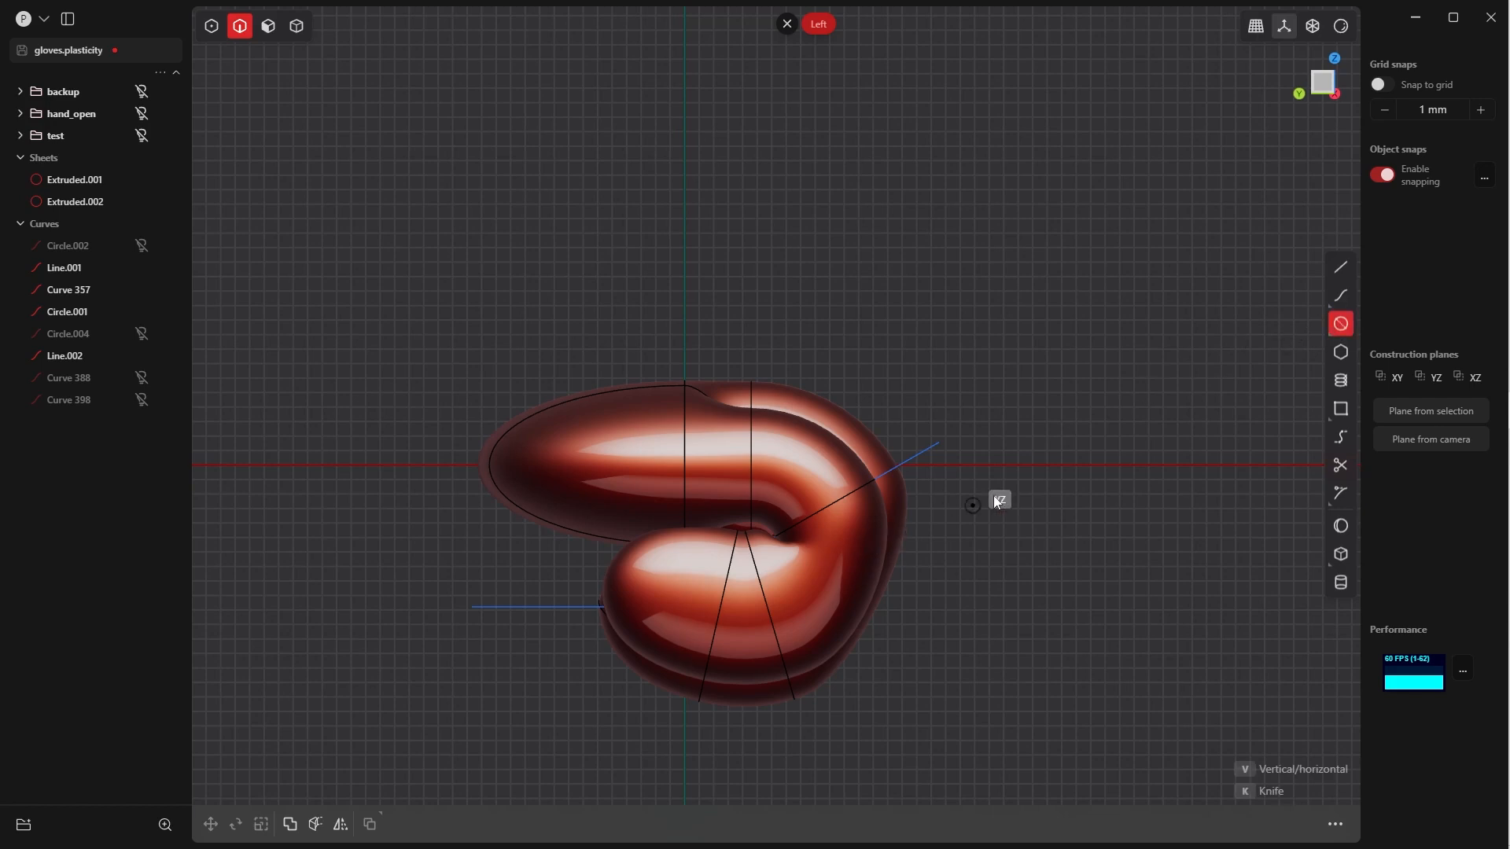
left_click(988, 465)
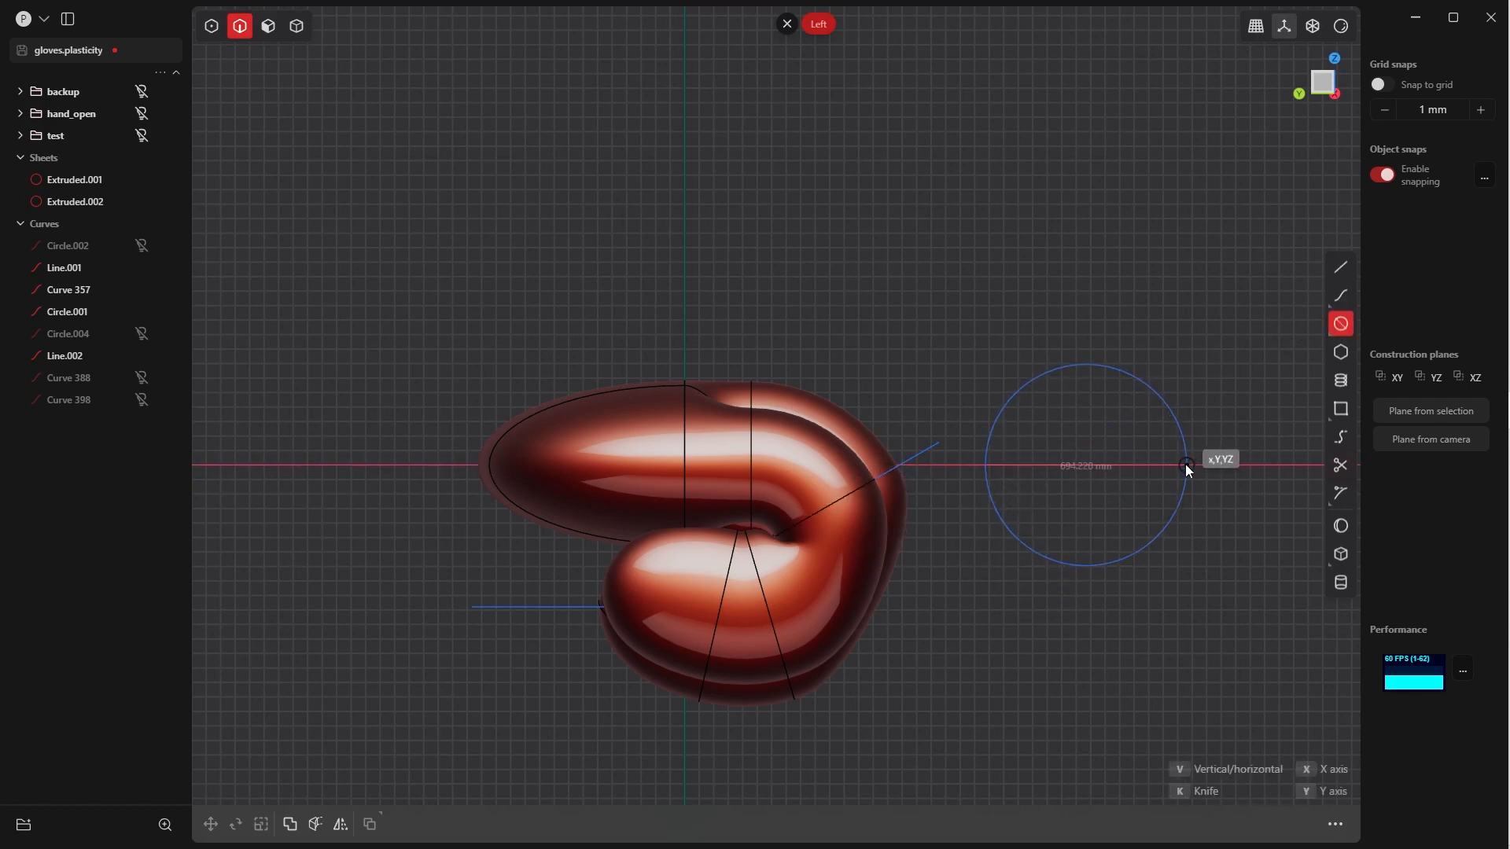
left_click(1188, 466)
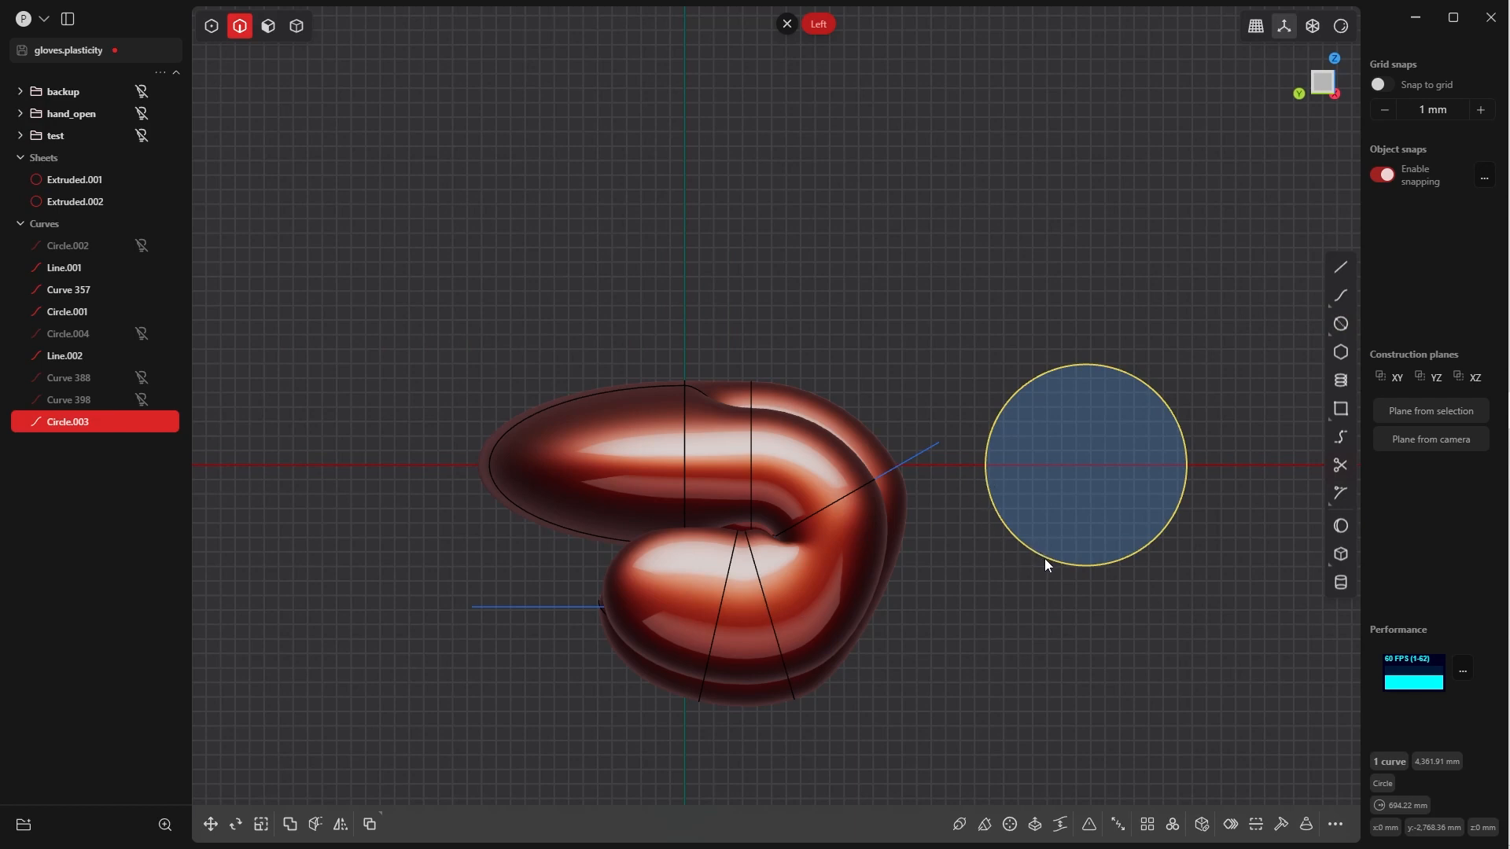
Flatten the new circle into an ellipse by scaling it along Z by about 0.567
key("s")
key("z")
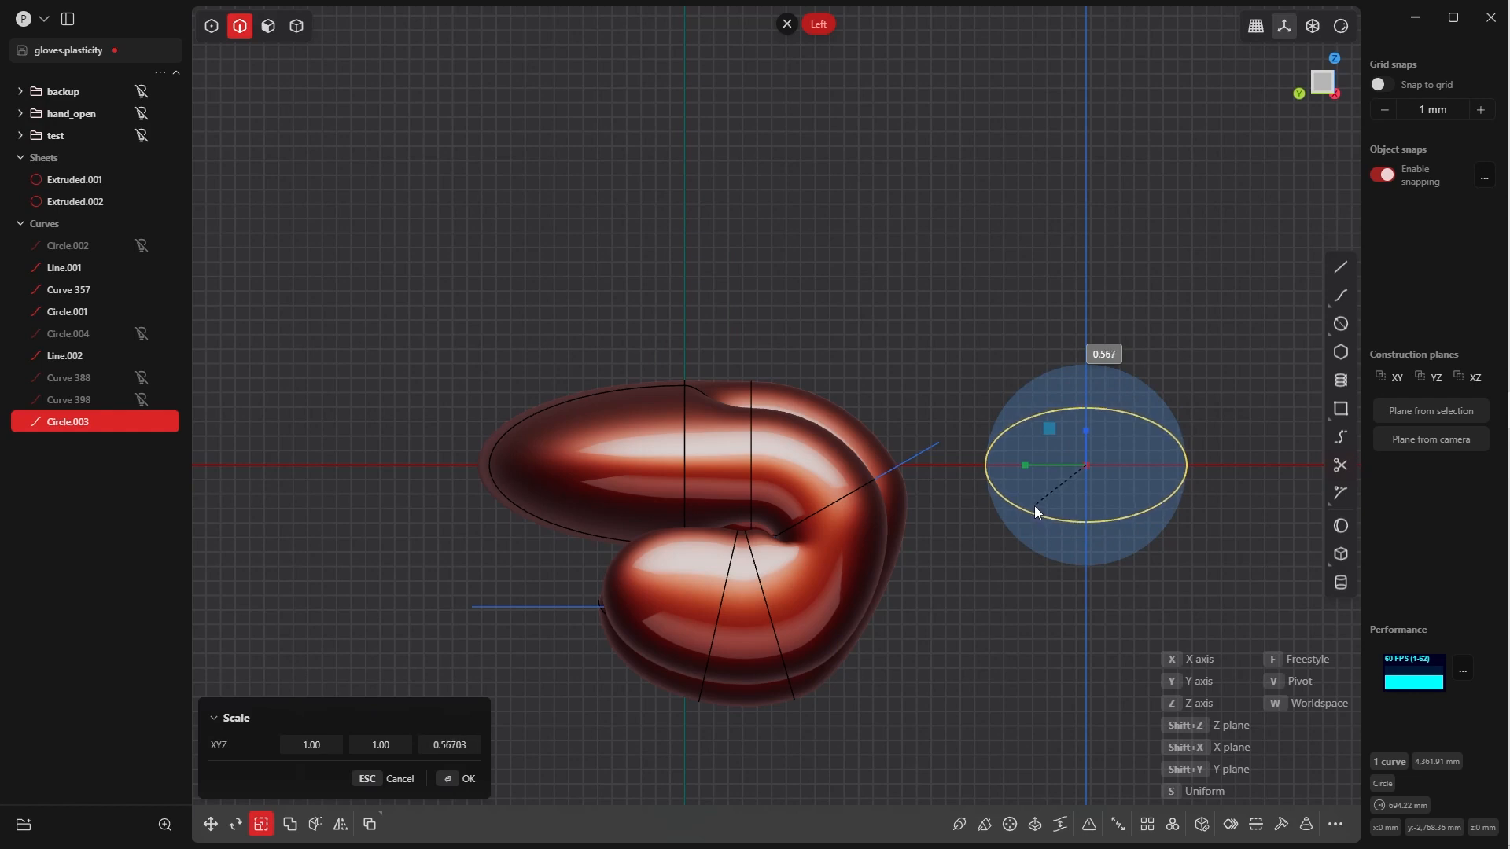
left_click(1022, 508)
left_click(464, 780)
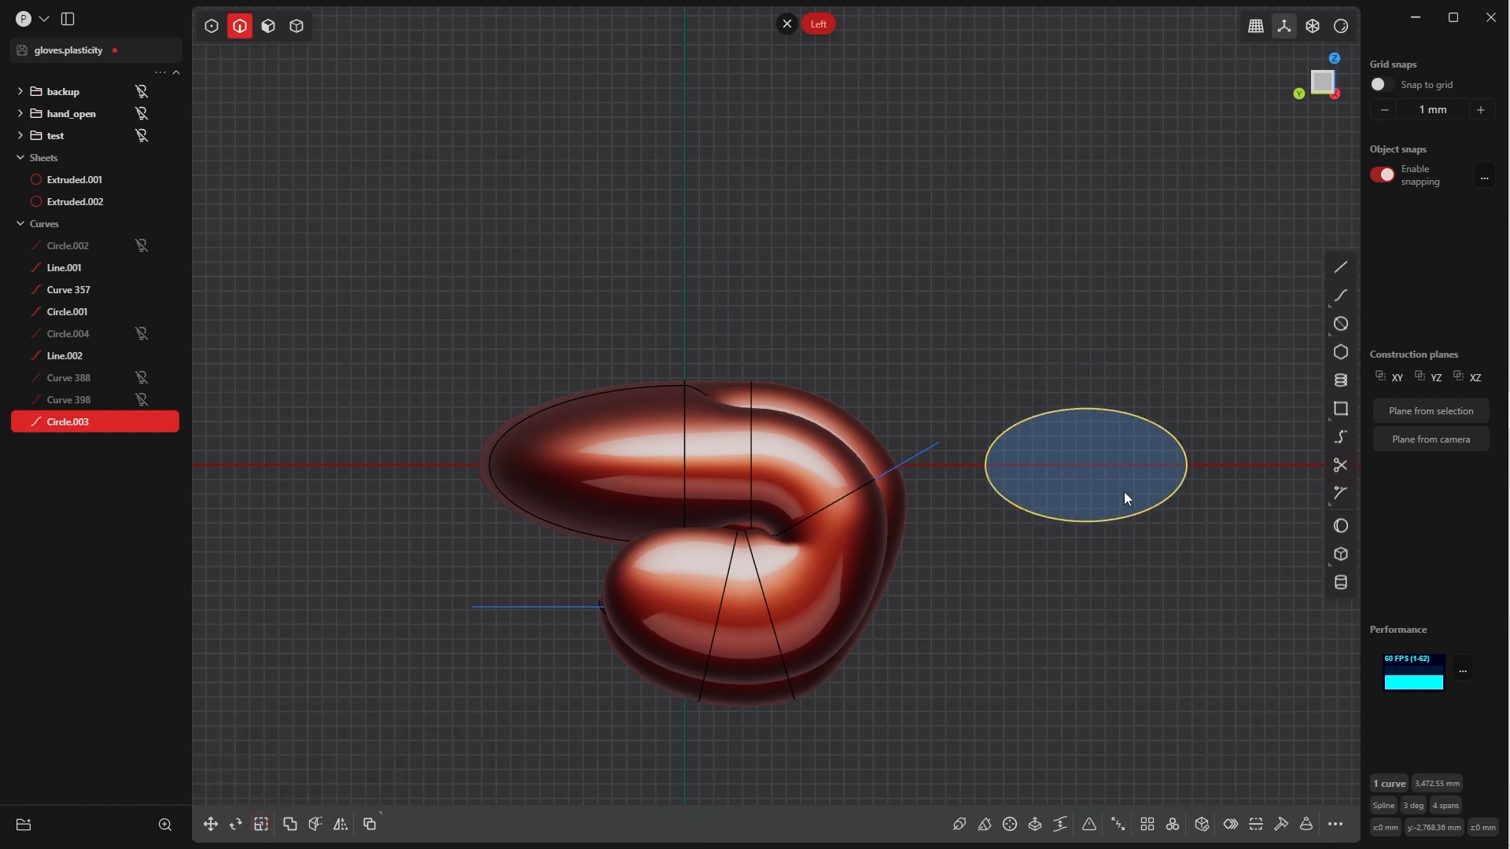
Move the ellipse along Y onto the rounded palm end of the glove, centred at about Y 540 mm
key("g")
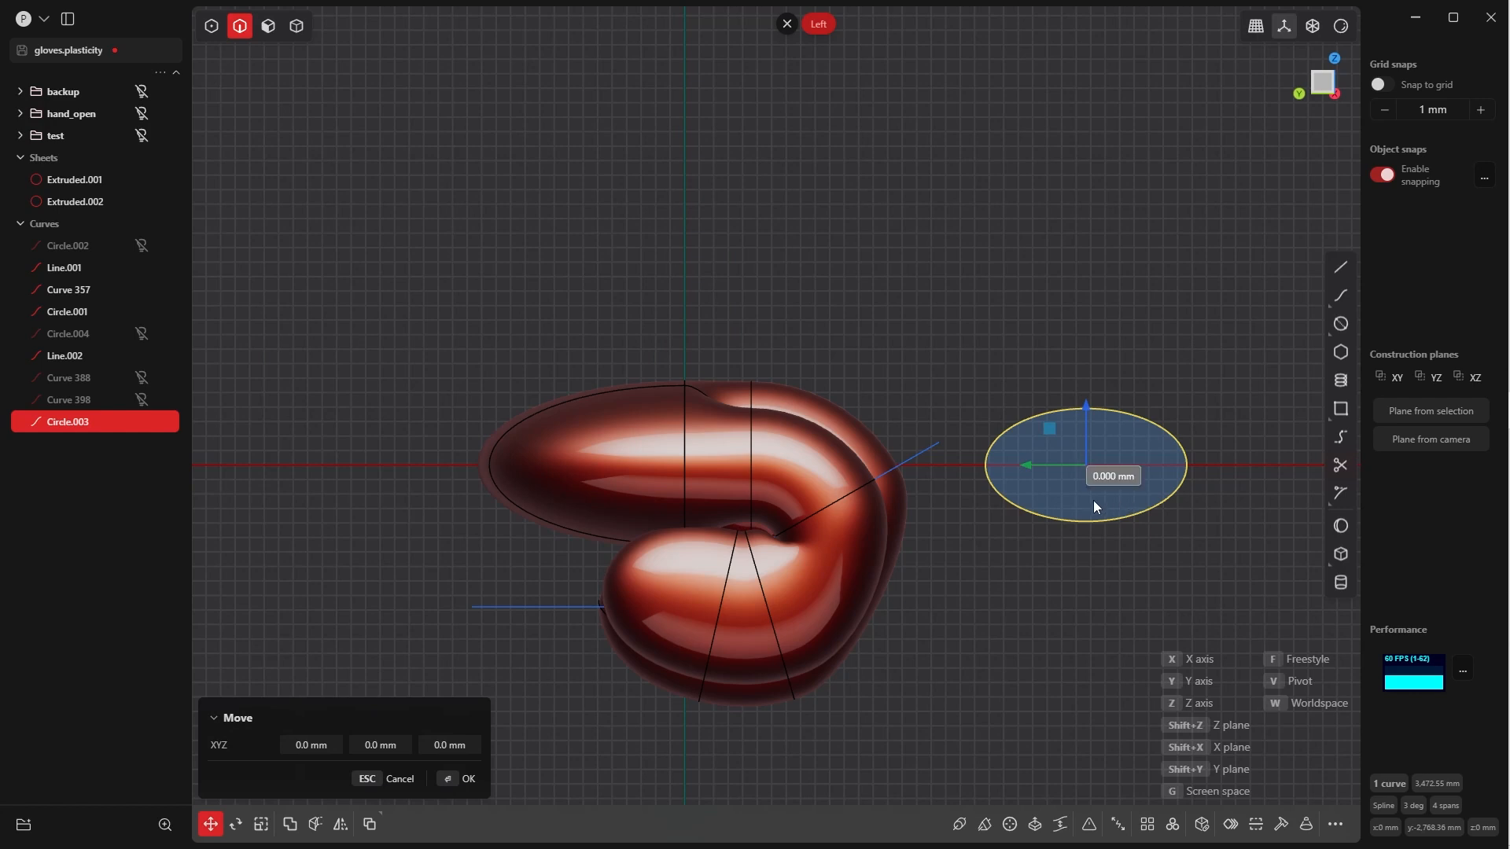
key("Escape")
key("Escape")
key("g")
left_click_drag(1059, 451, 658, 460)
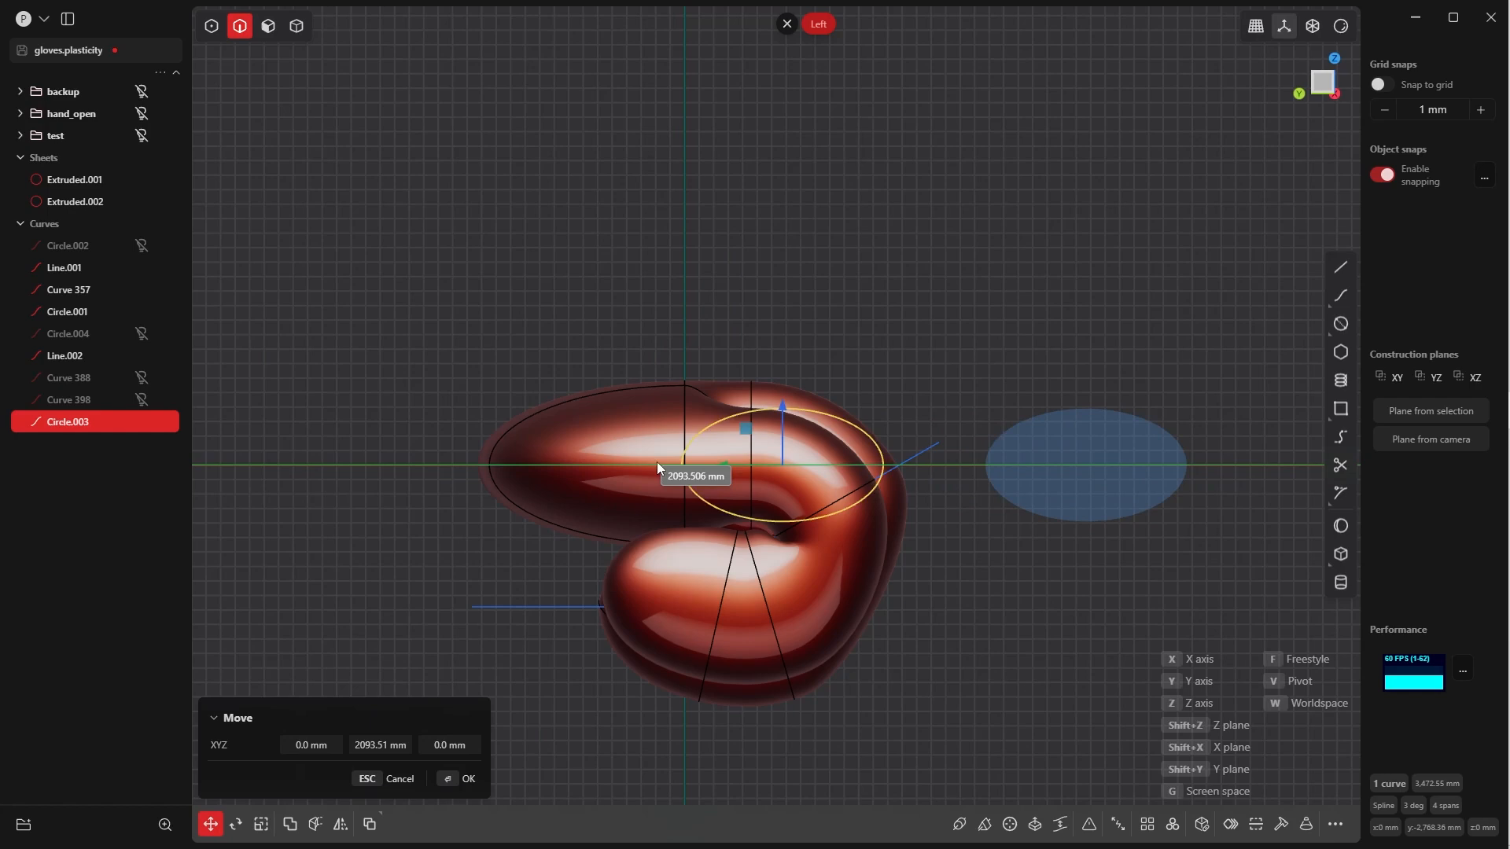
left_click(579, 456)
Move the ellipse about -1822 mm along X so it sits outside the side of the glove
middle_click_drag(756, 384, 773, 561)
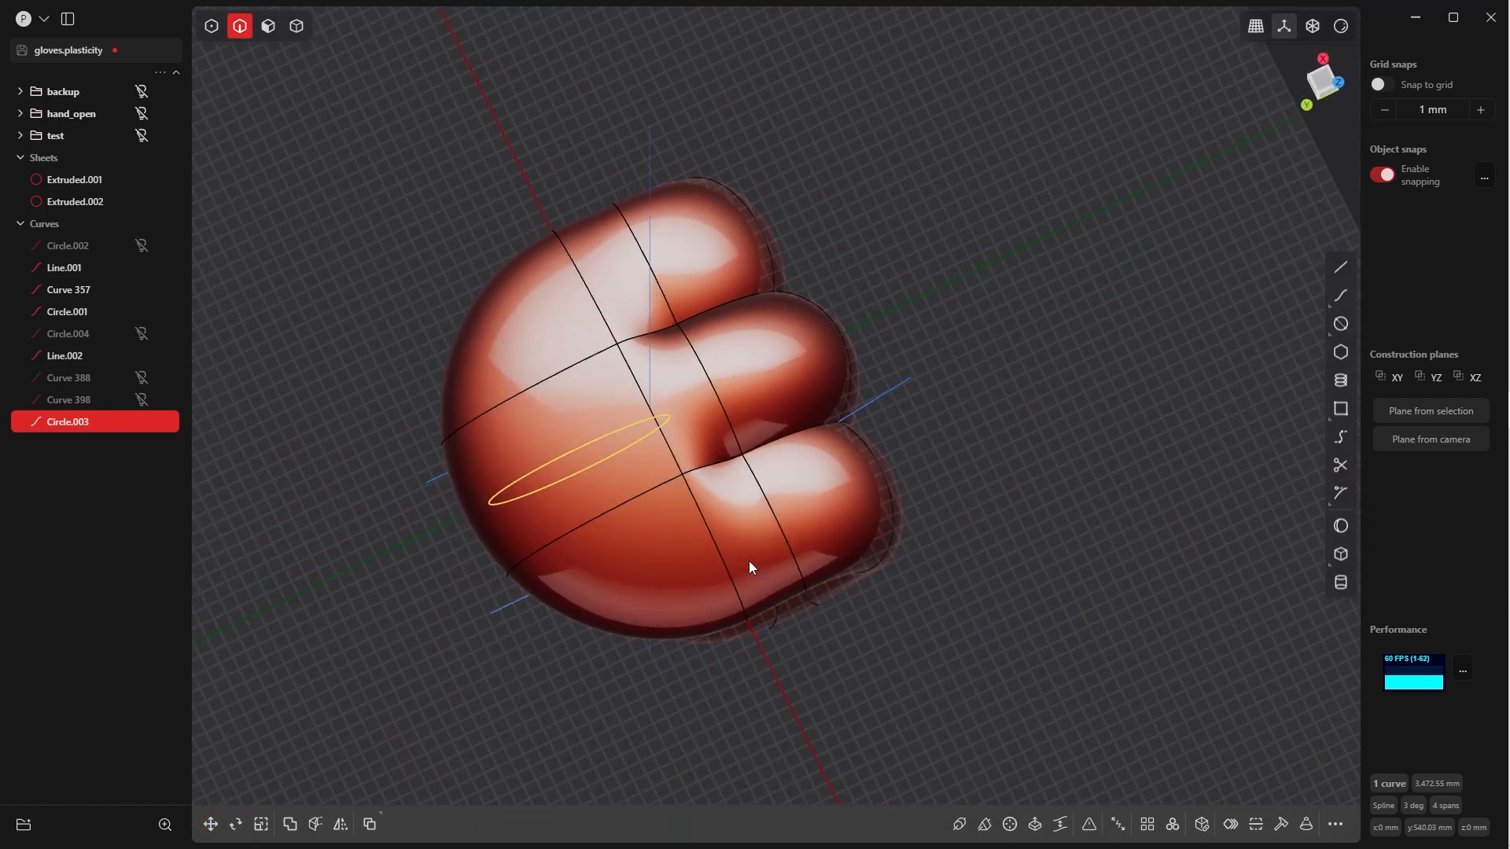
key("grave")
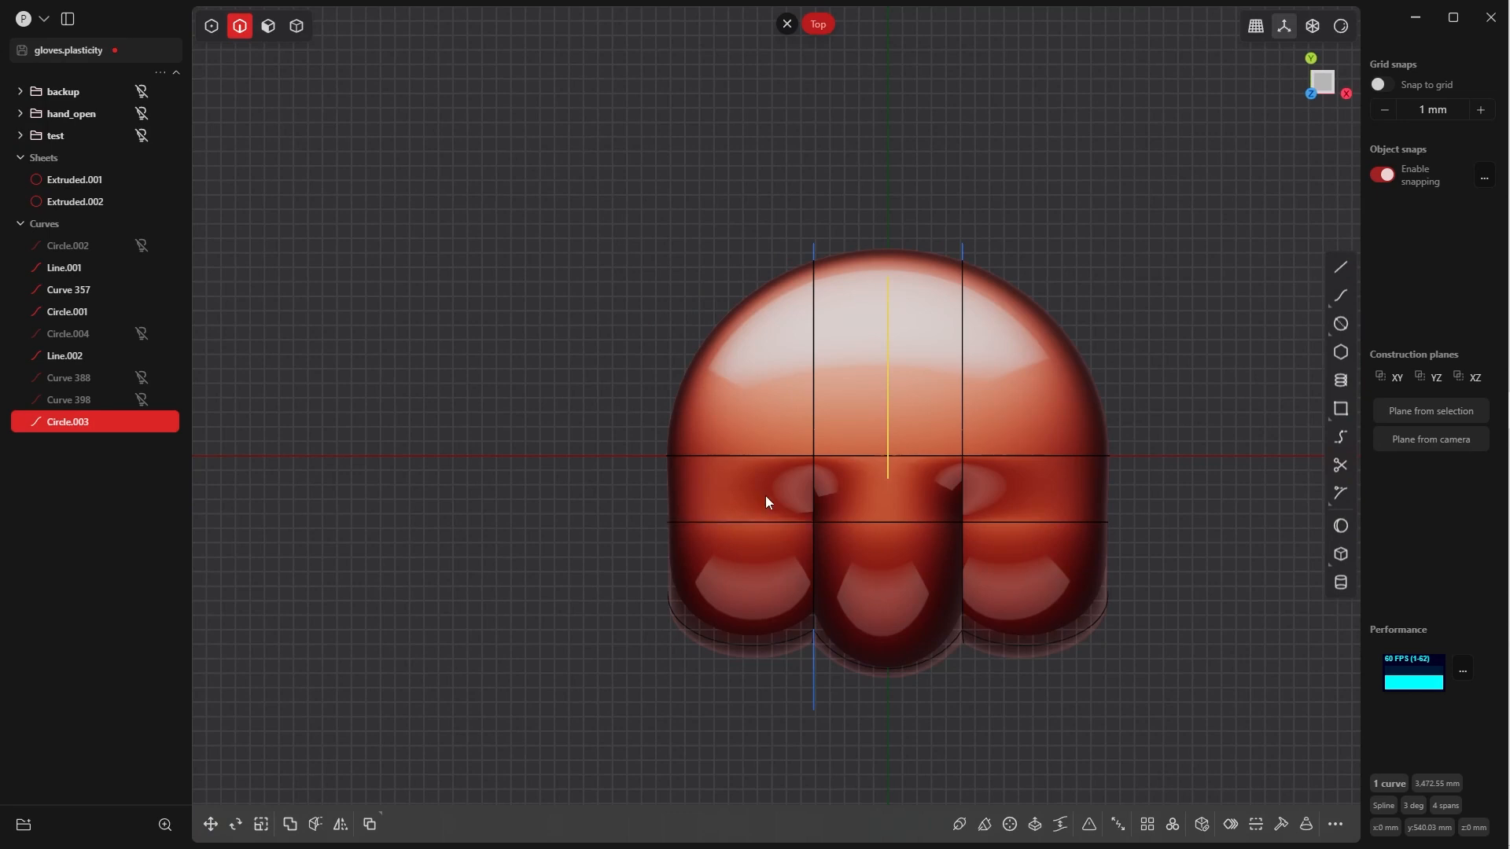
key("g")
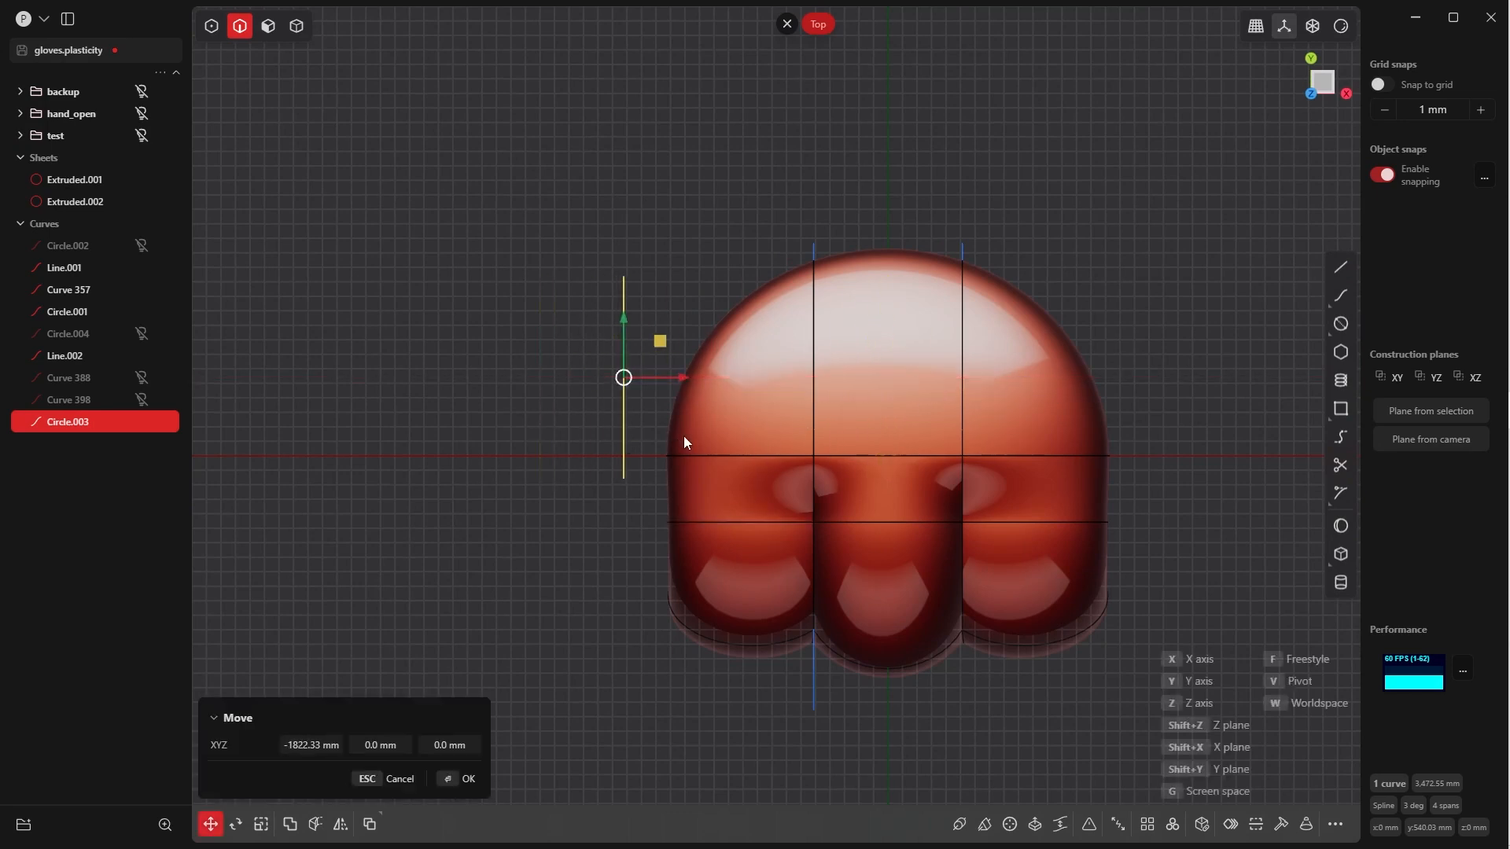
left_click(446, 809)
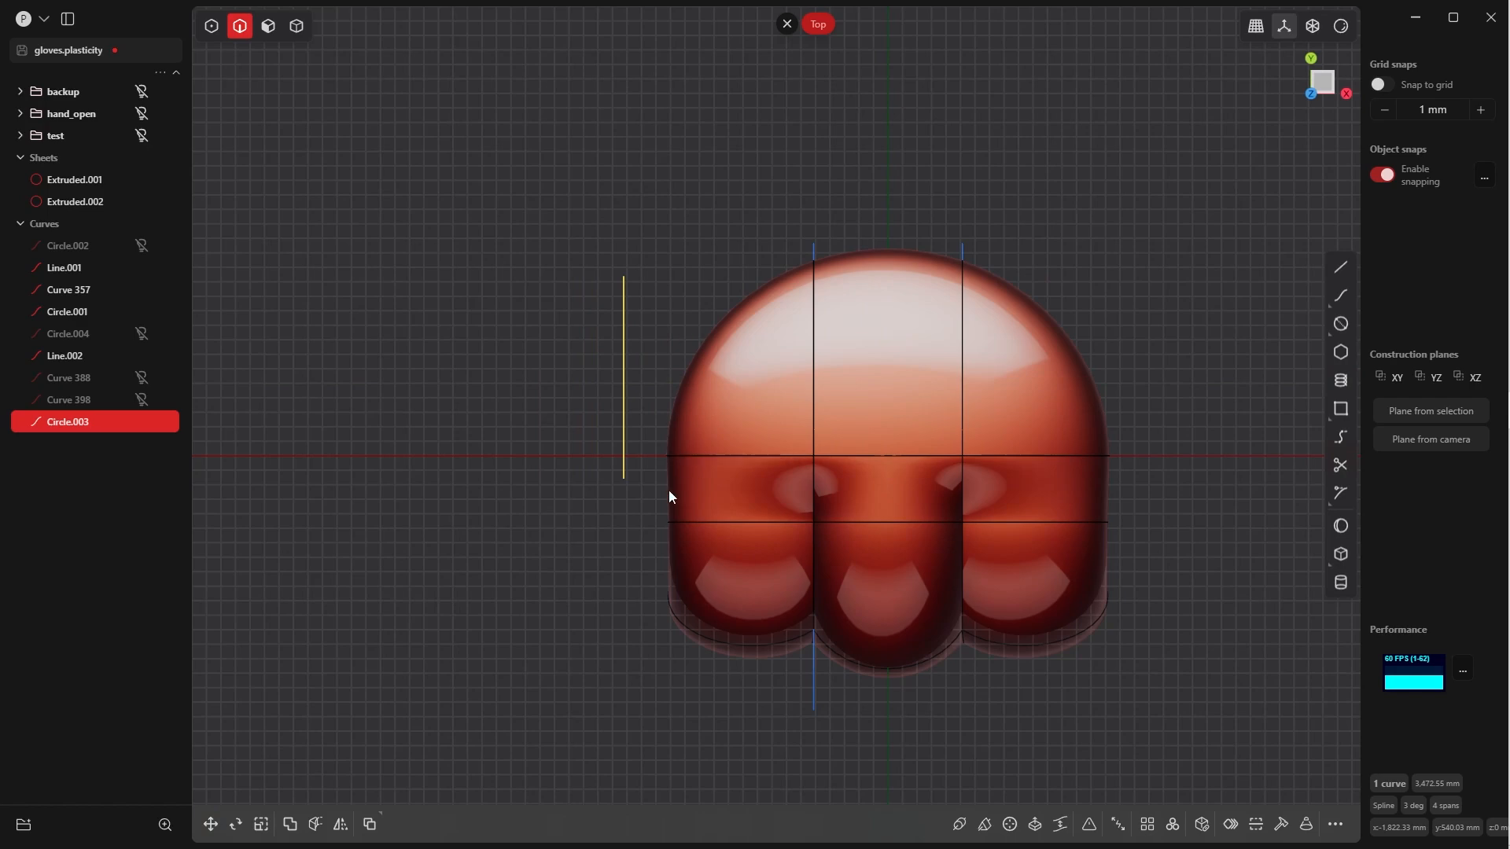
Join the Extruded.001 and Extruded.002 sheets into one body
middle_click_drag(671, 496, 819, 357)
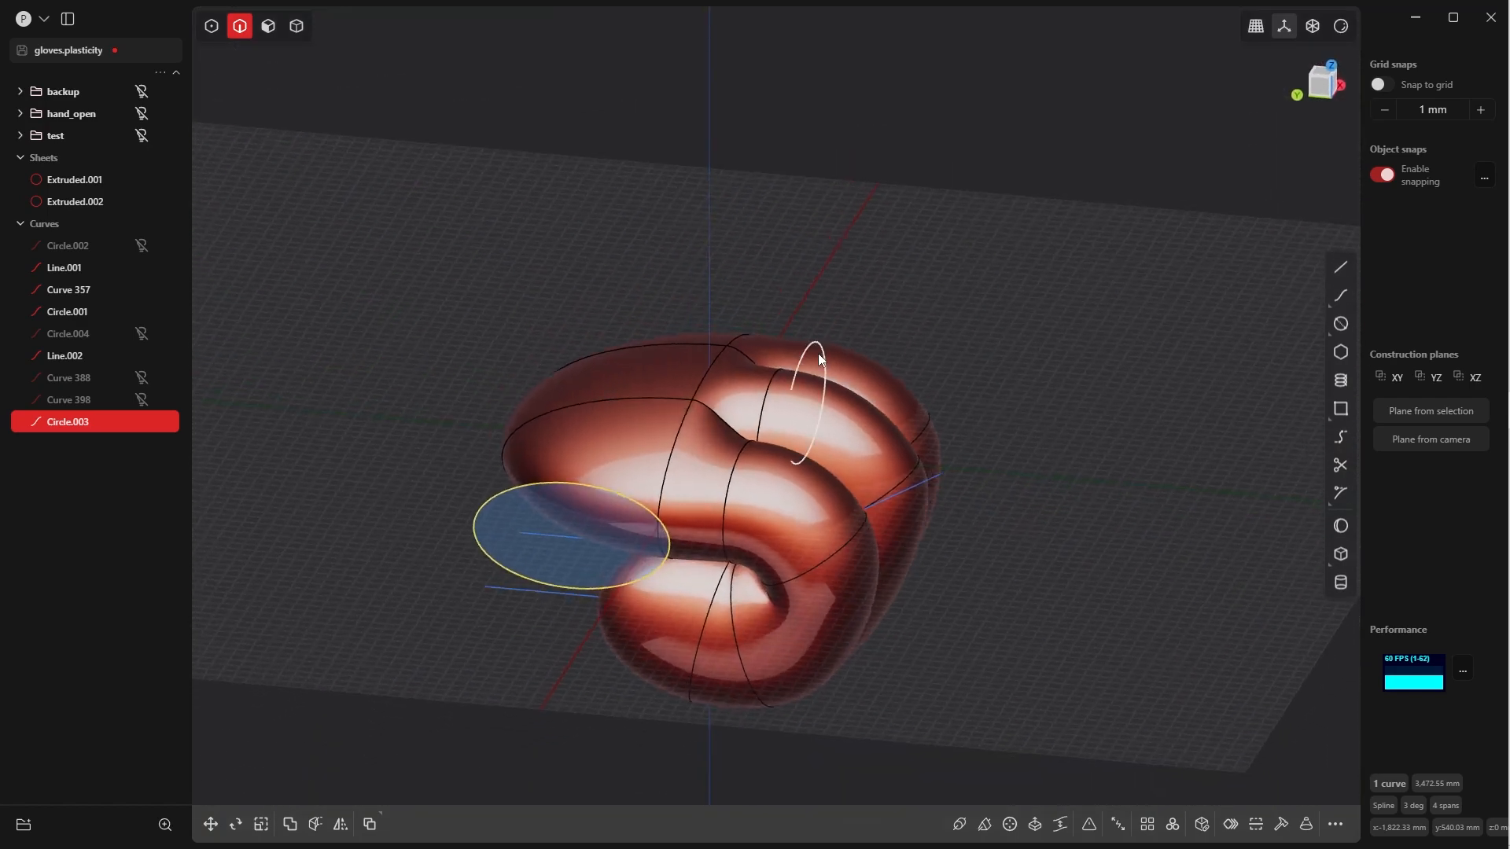
left_click(834, 283)
key("Tab")
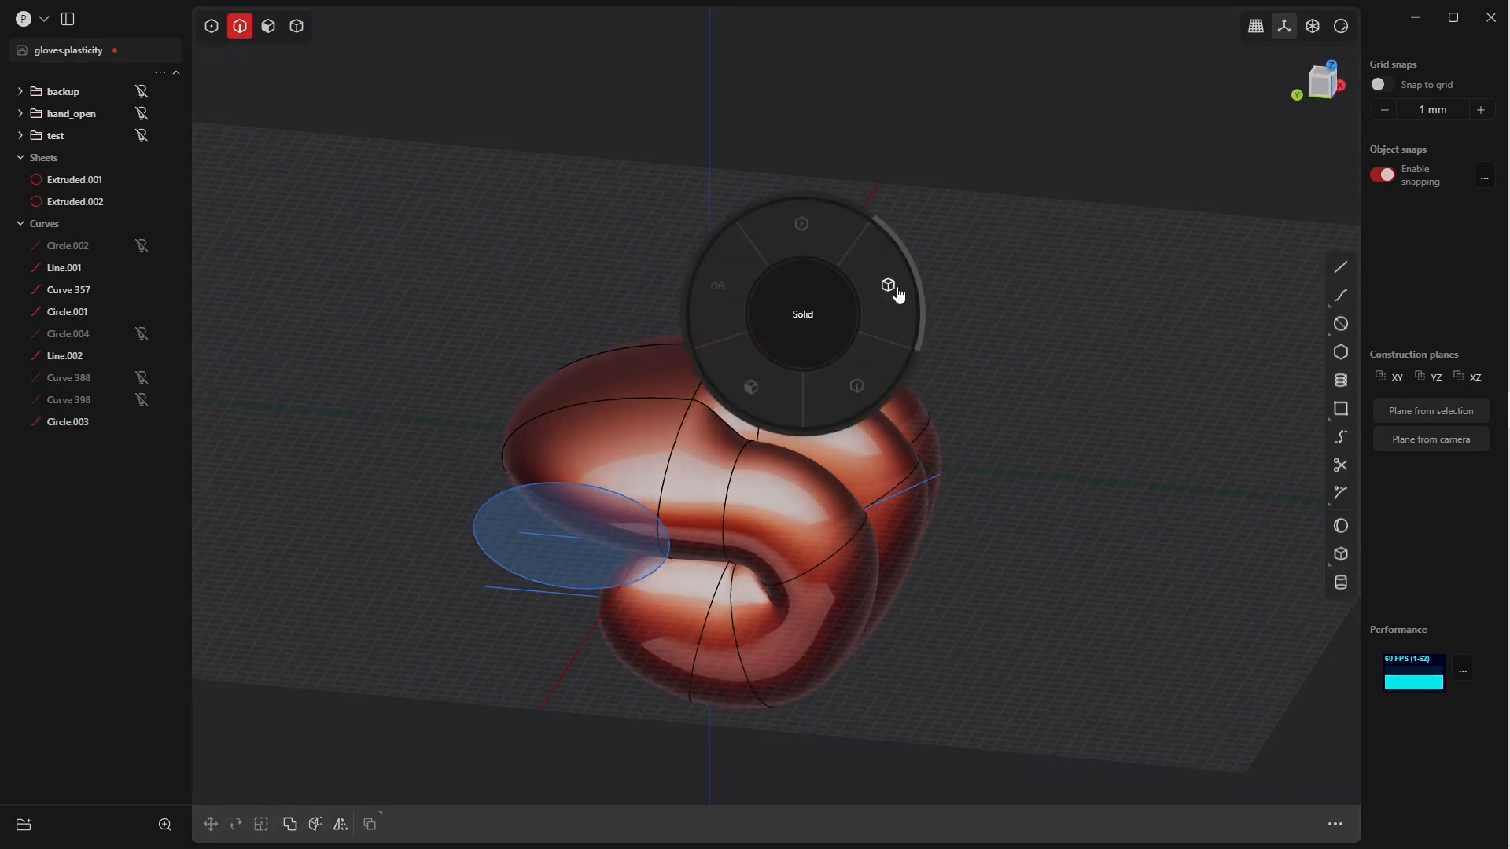
left_click(905, 285)
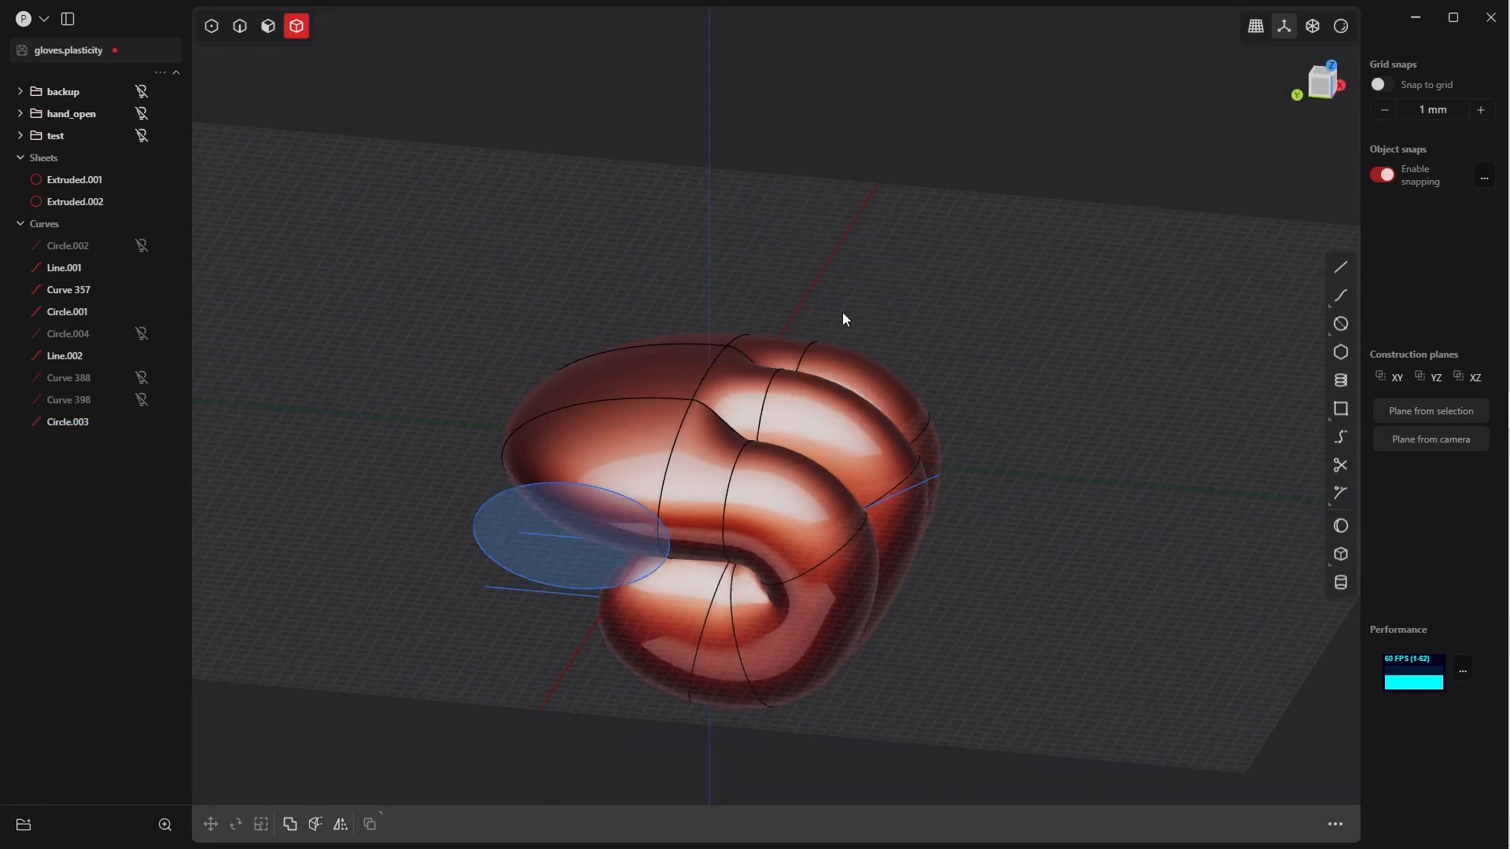
left_click(835, 352)
left_click(846, 354)
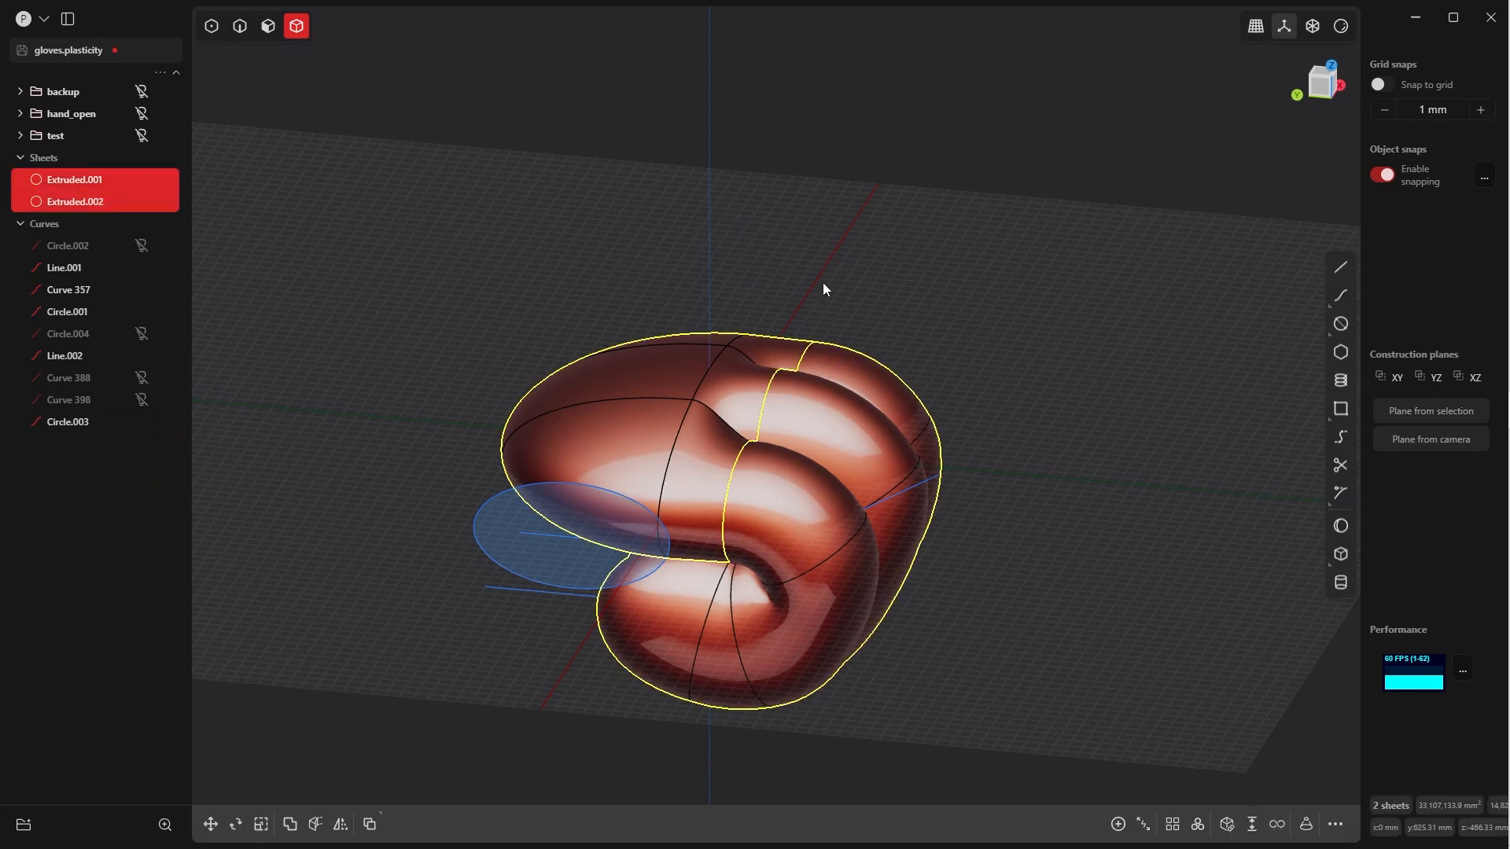
key("j")
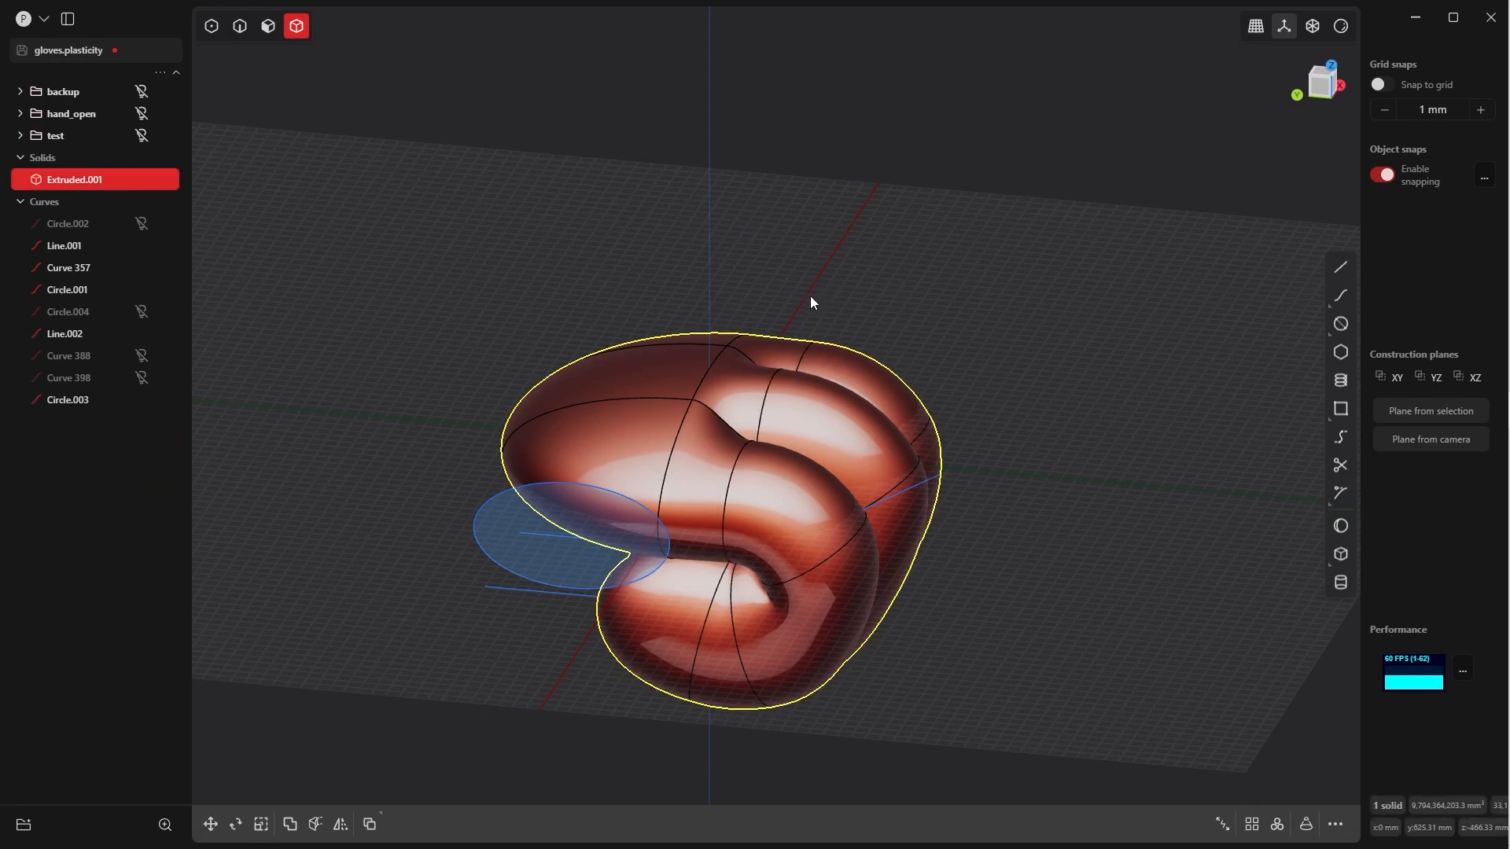
Remove the joined glove's unneeded edges with Delete Redundant Topology
middle_click_drag(802, 344, 769, 336)
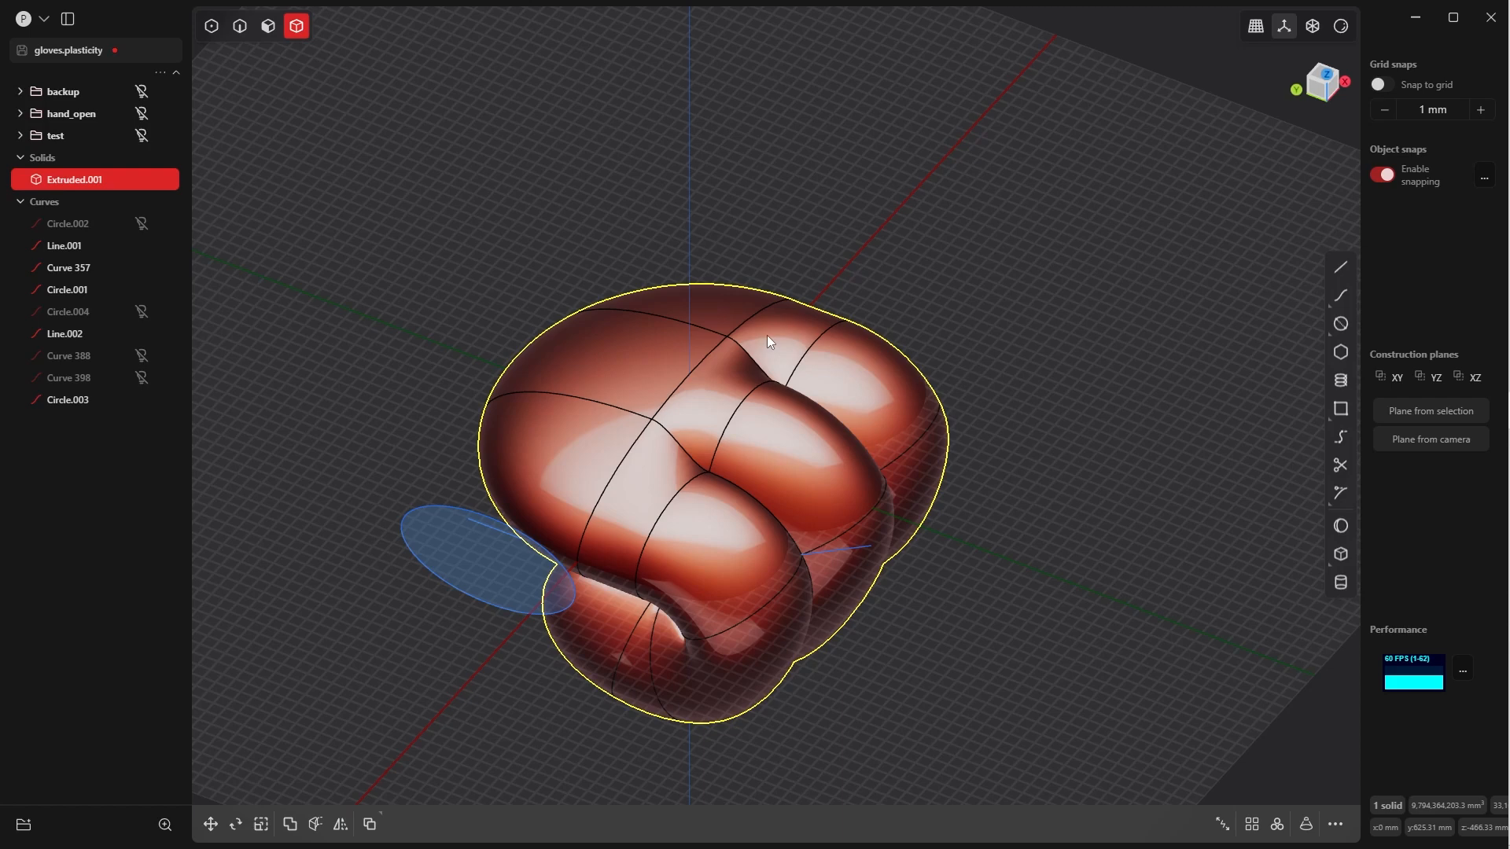
right_click(734, 394)
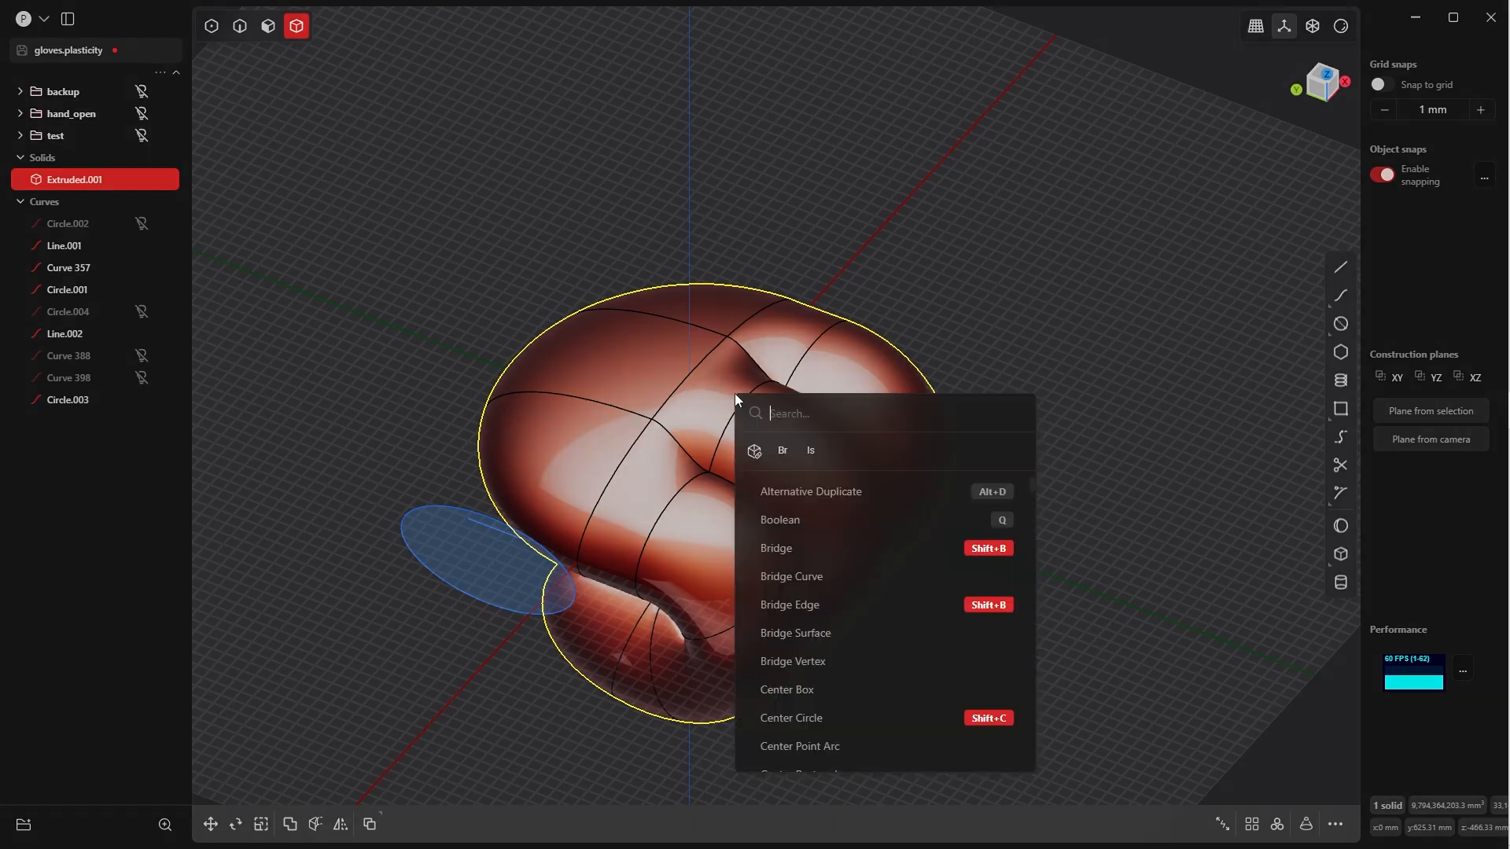
type("red")
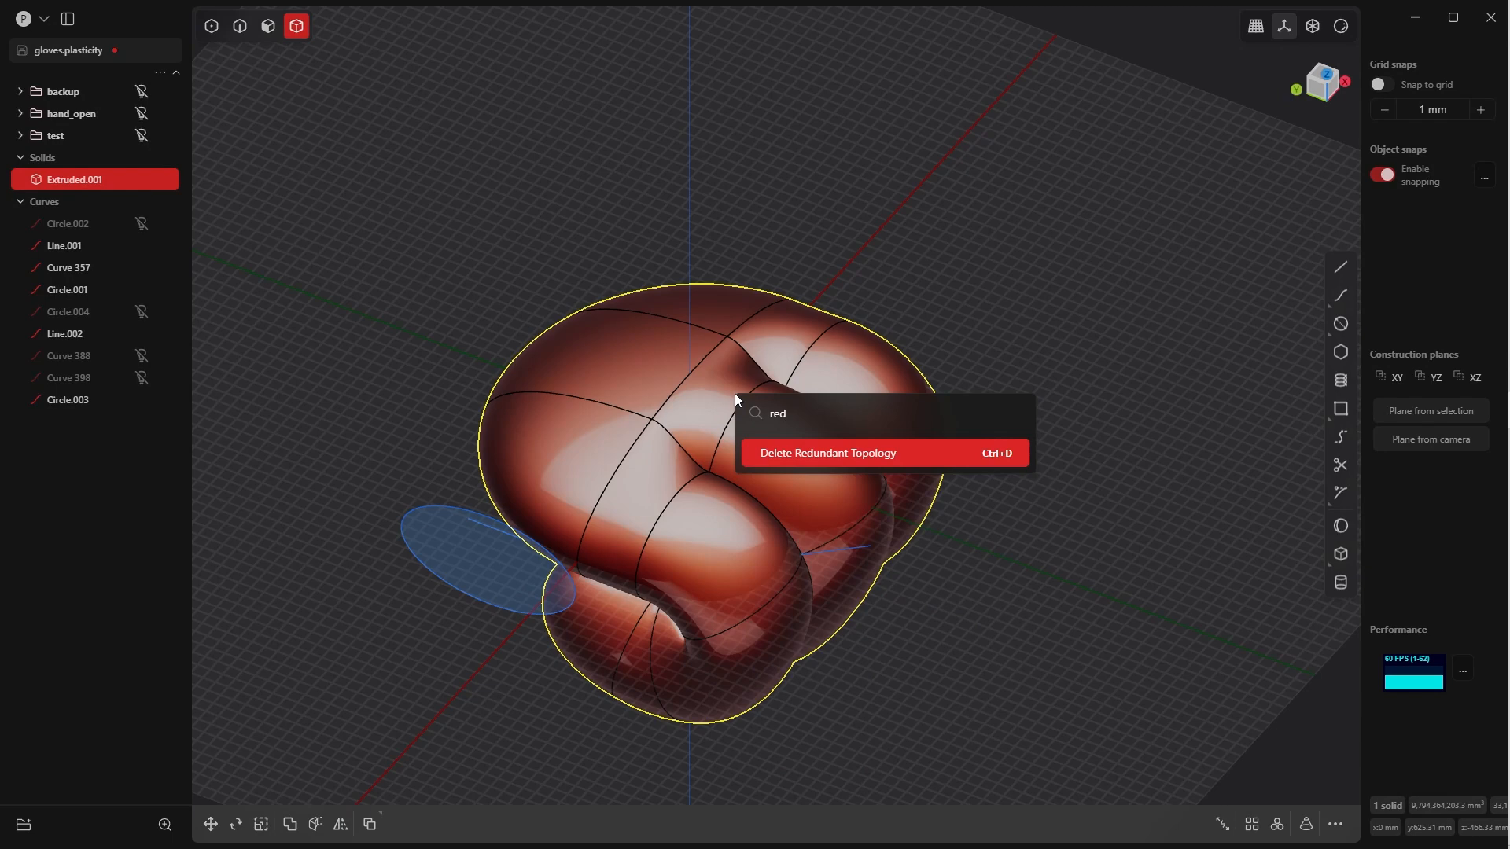
left_click(855, 456)
middle_click_drag(855, 456, 591, 478)
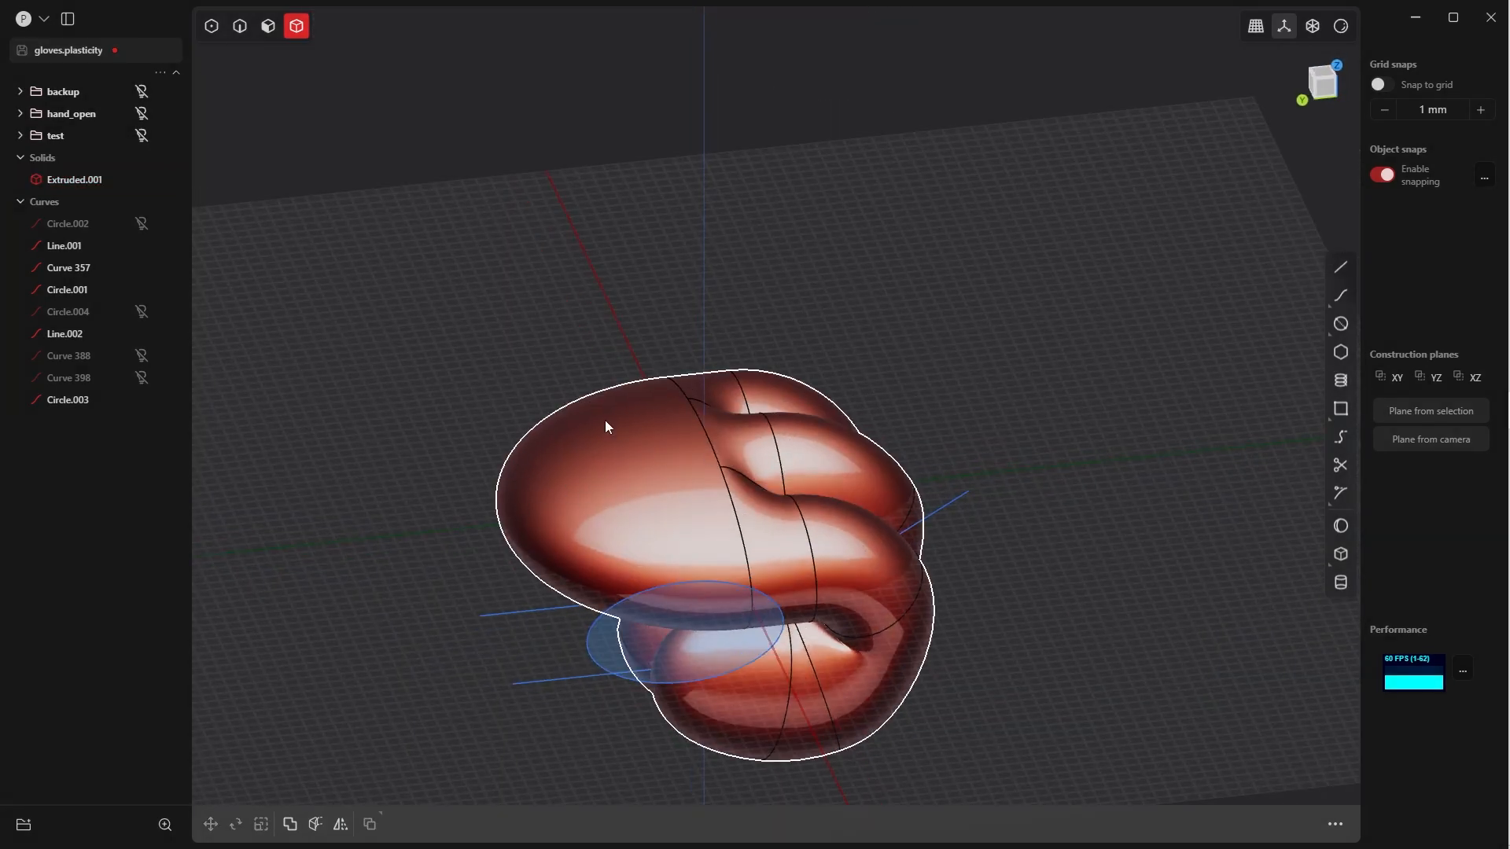
Scale the ellipse beside the glove uniformly by about 1.094
middle_click_drag(549, 489, 629, 480, "alt")
key("2")
left_click(719, 470)
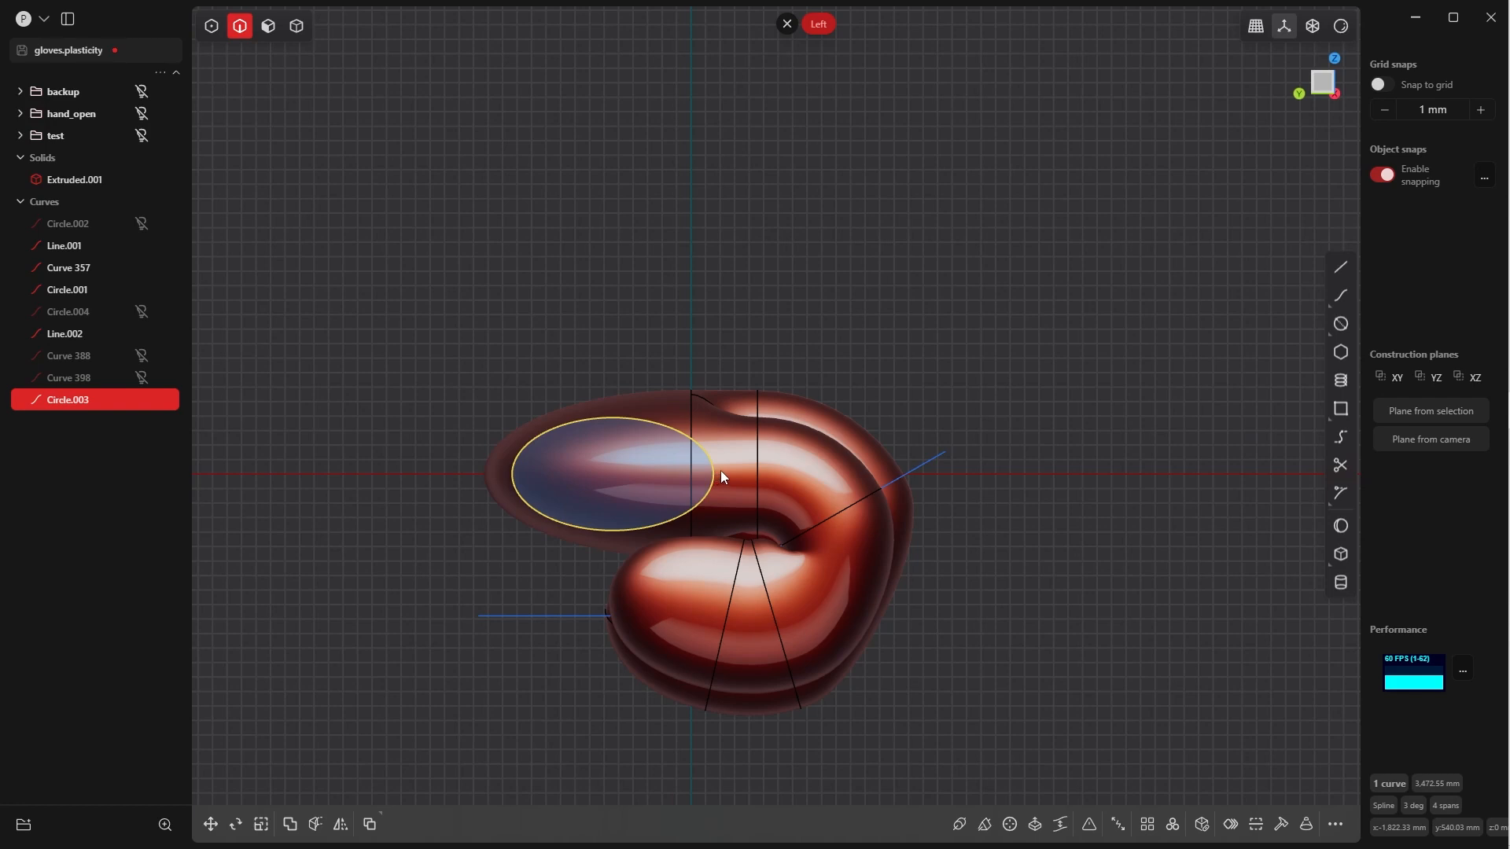
key("s")
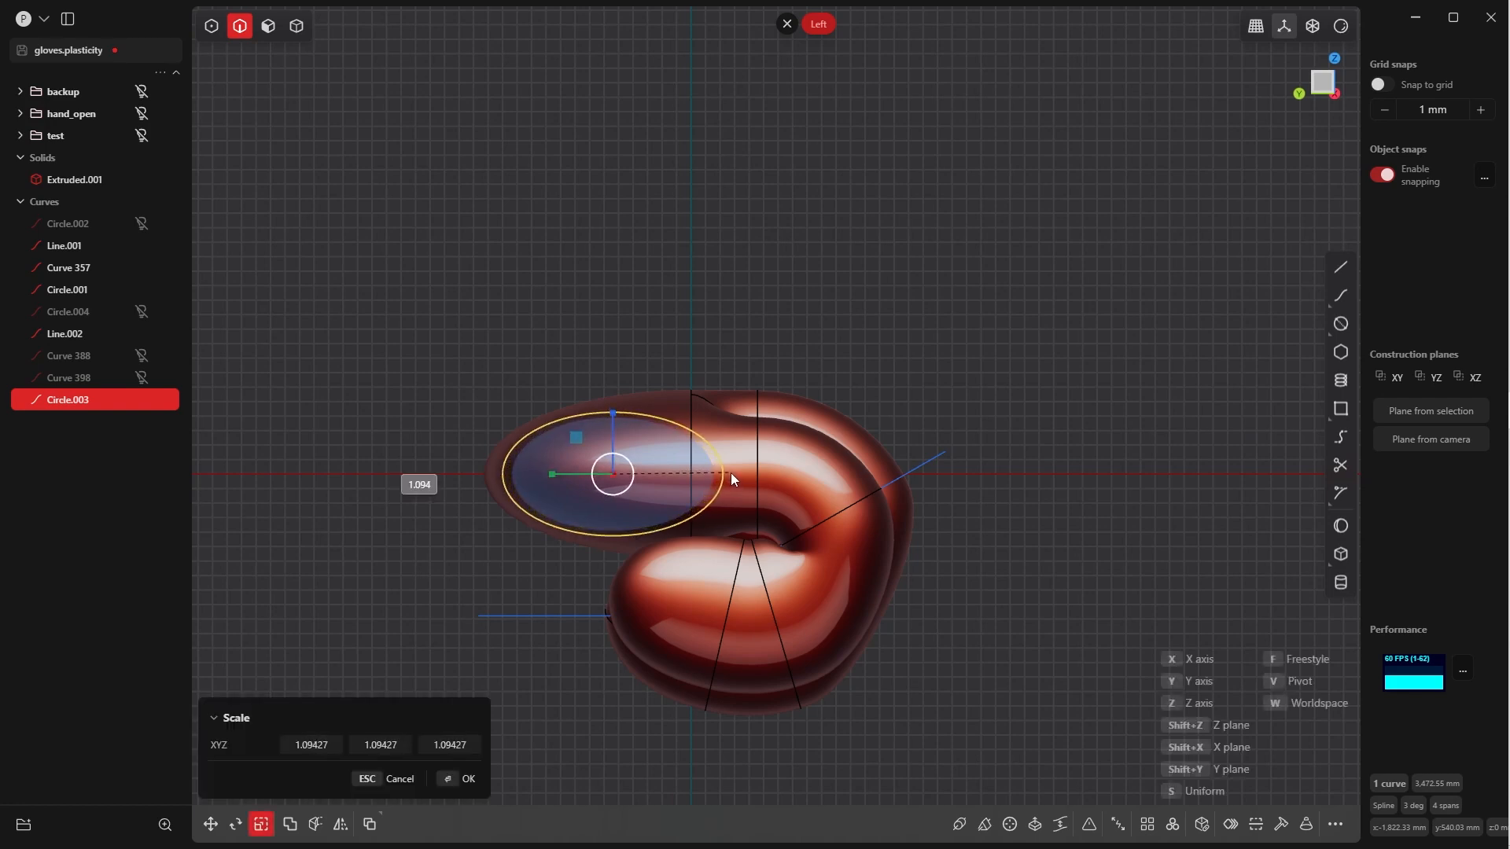
left_click(462, 780)
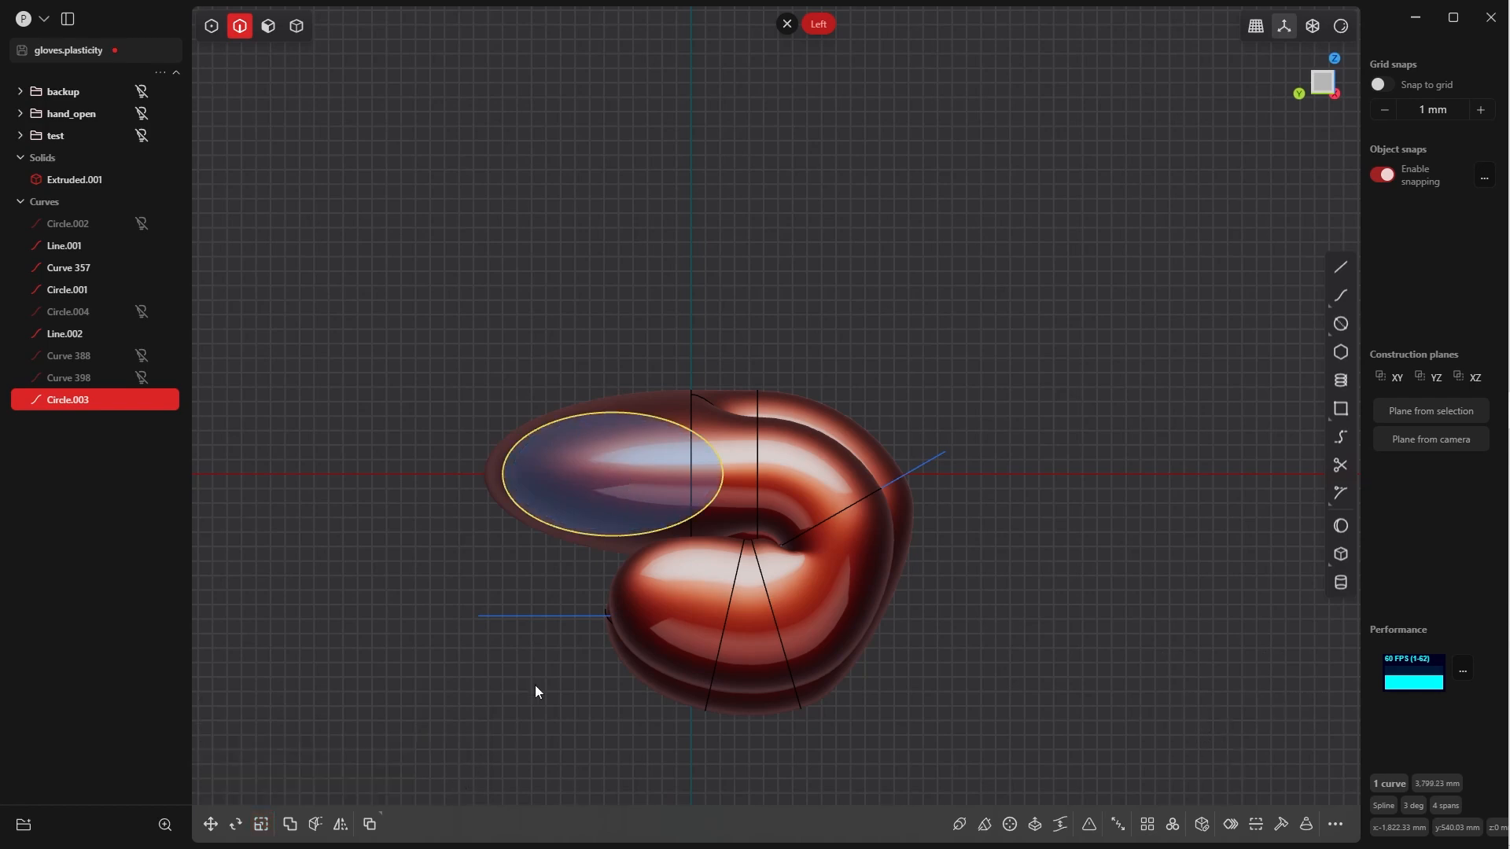
middle_click_drag(681, 425, 870, 520)
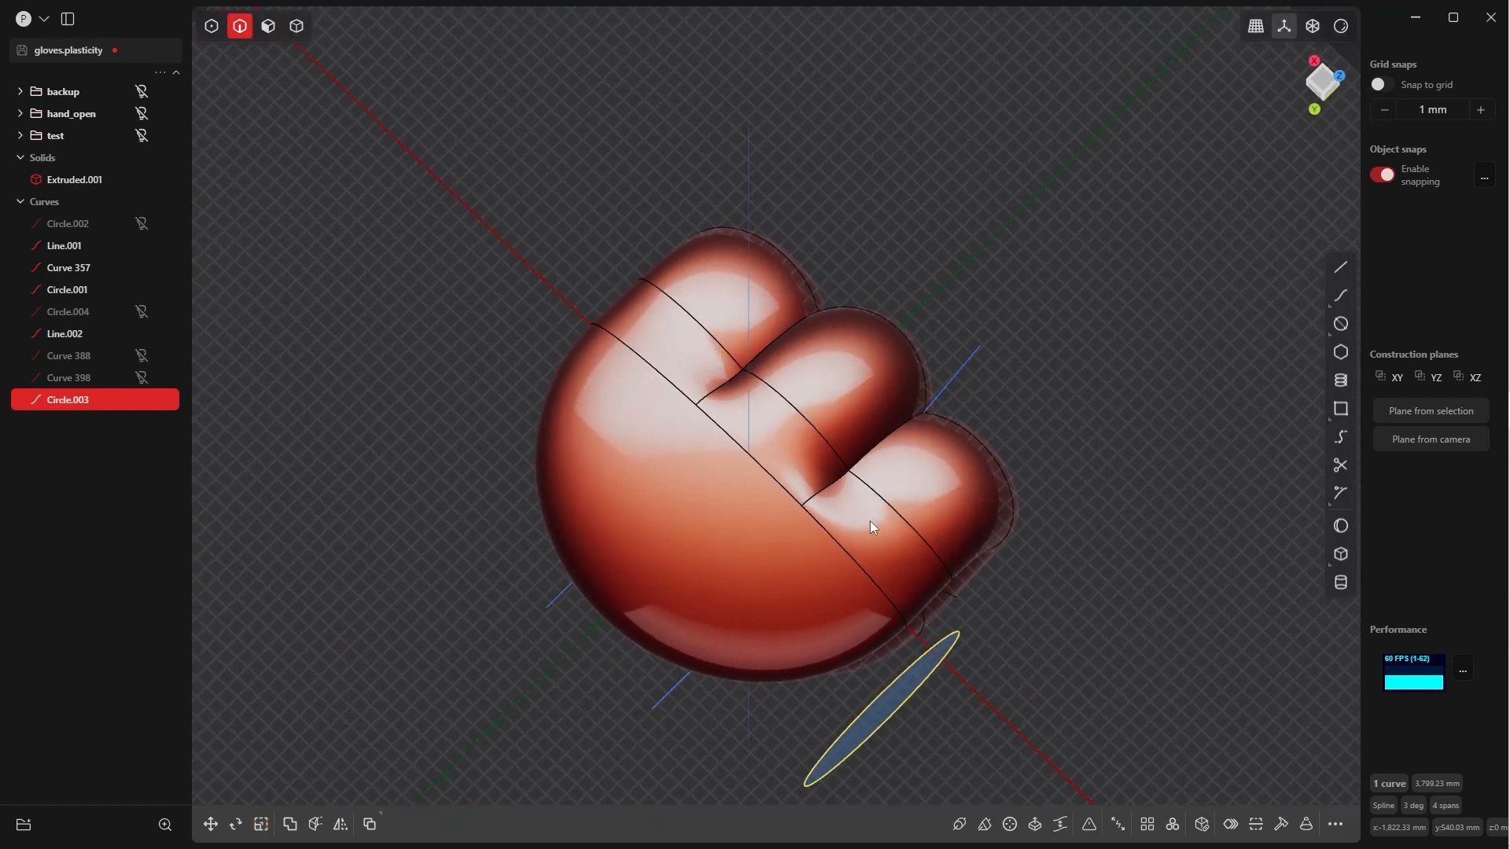
key("grave")
left_click(718, 535)
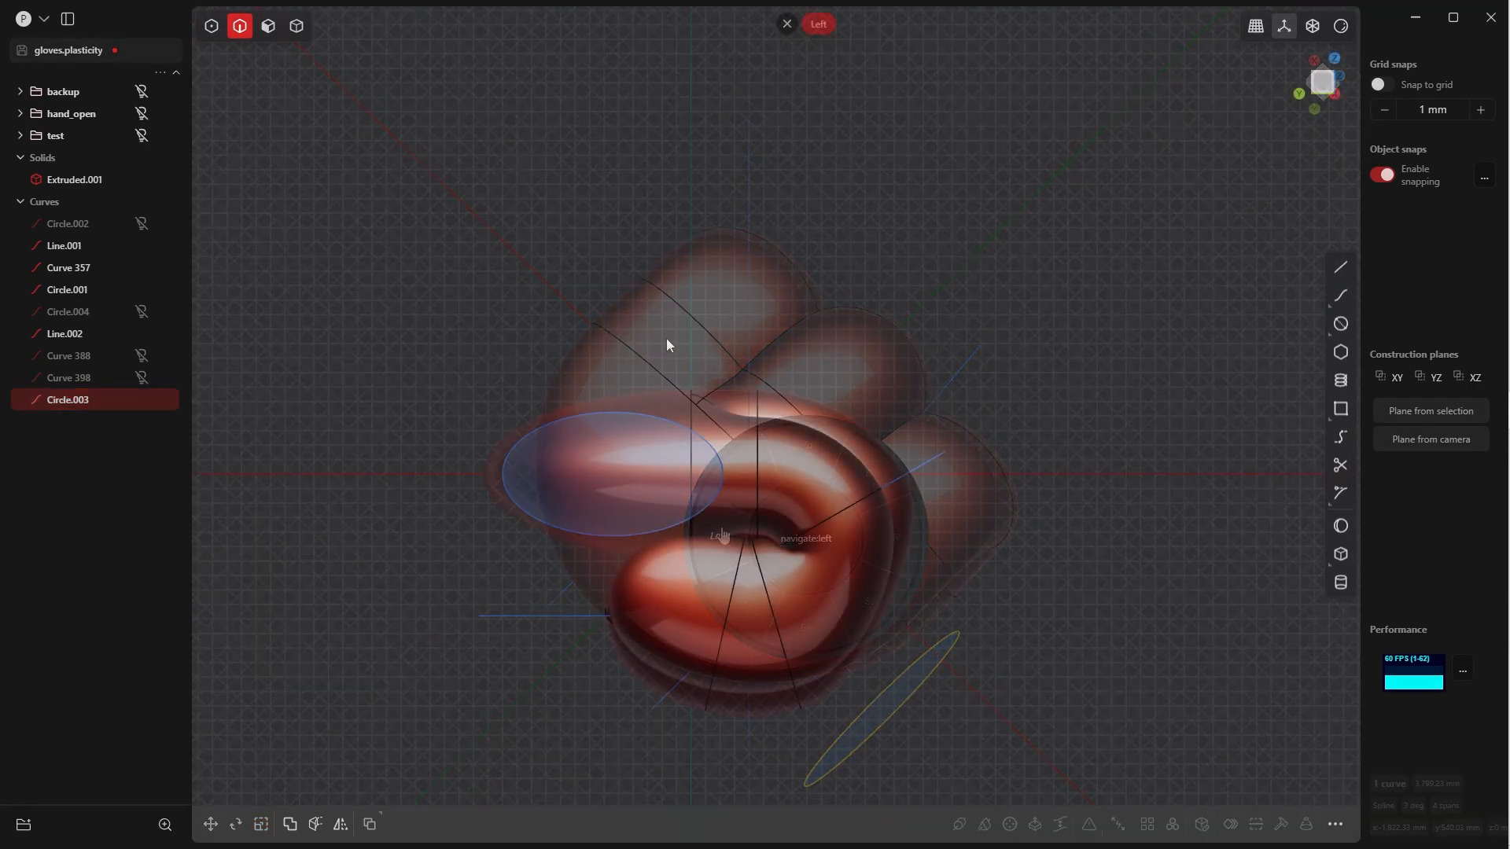
key("5")
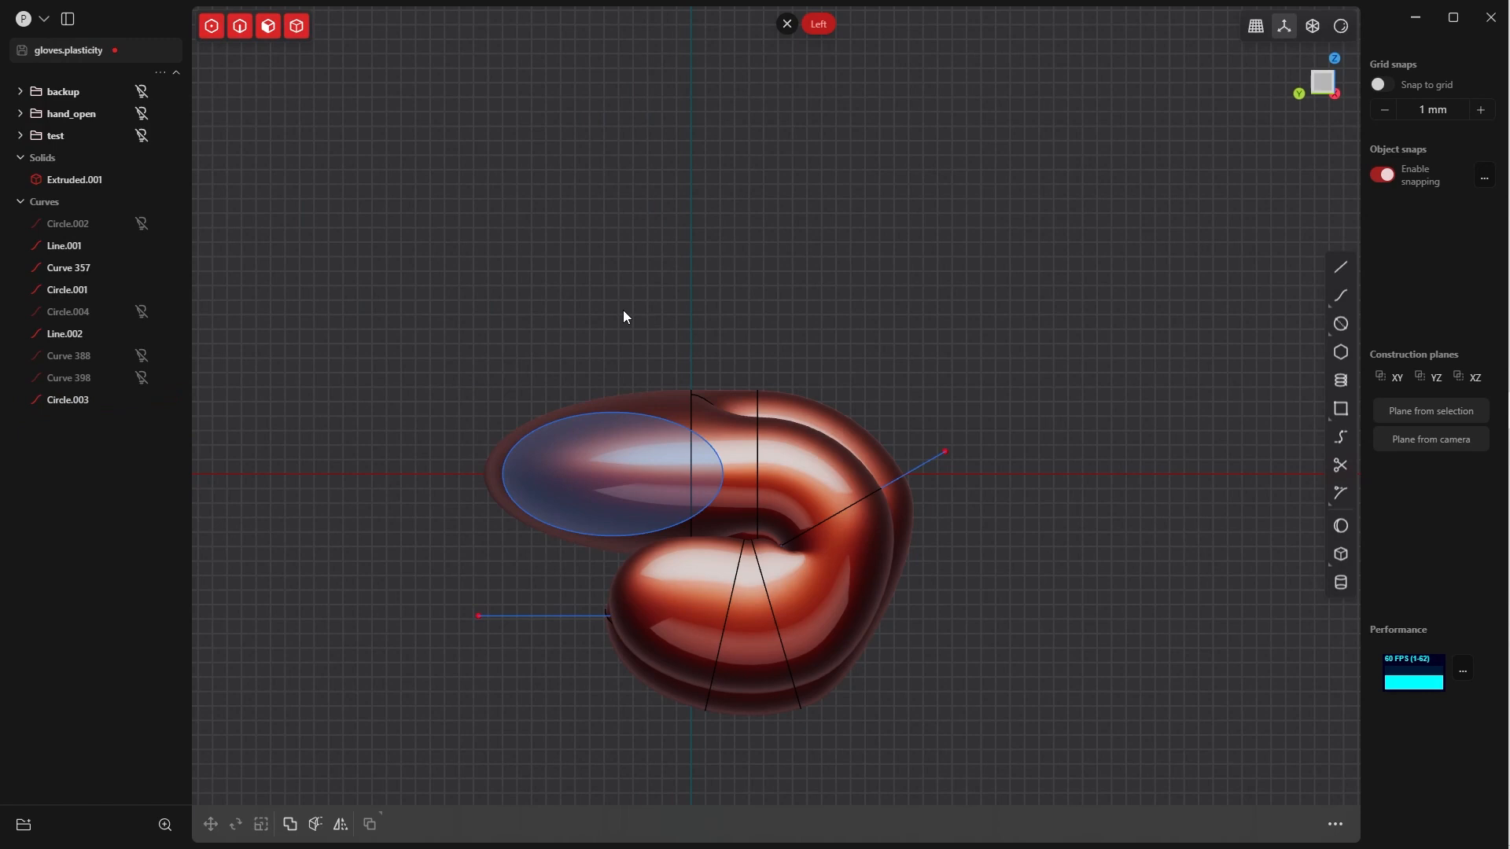
key("shift+i")
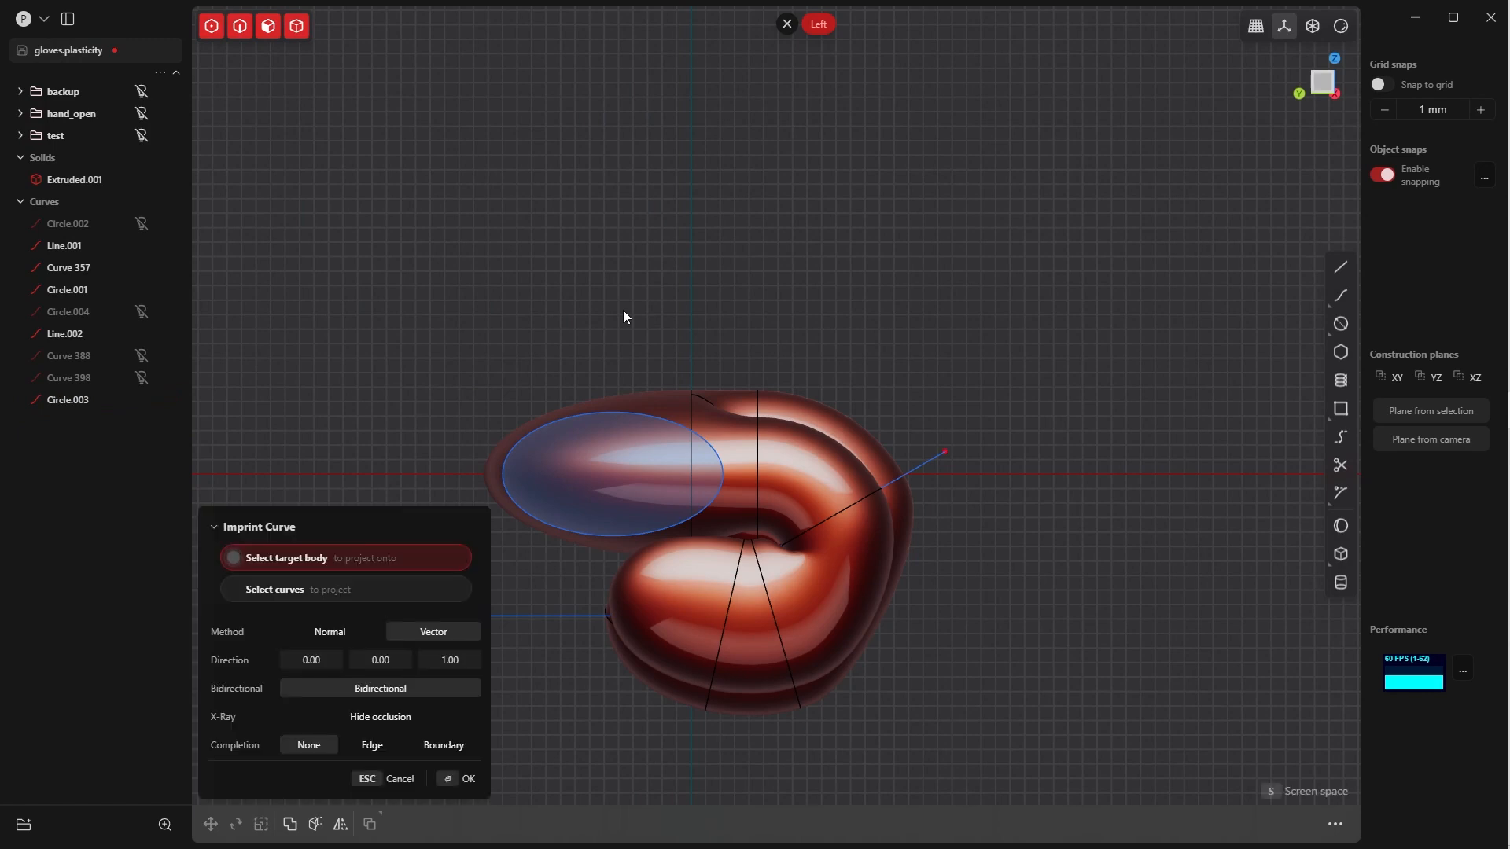
left_click(682, 400)
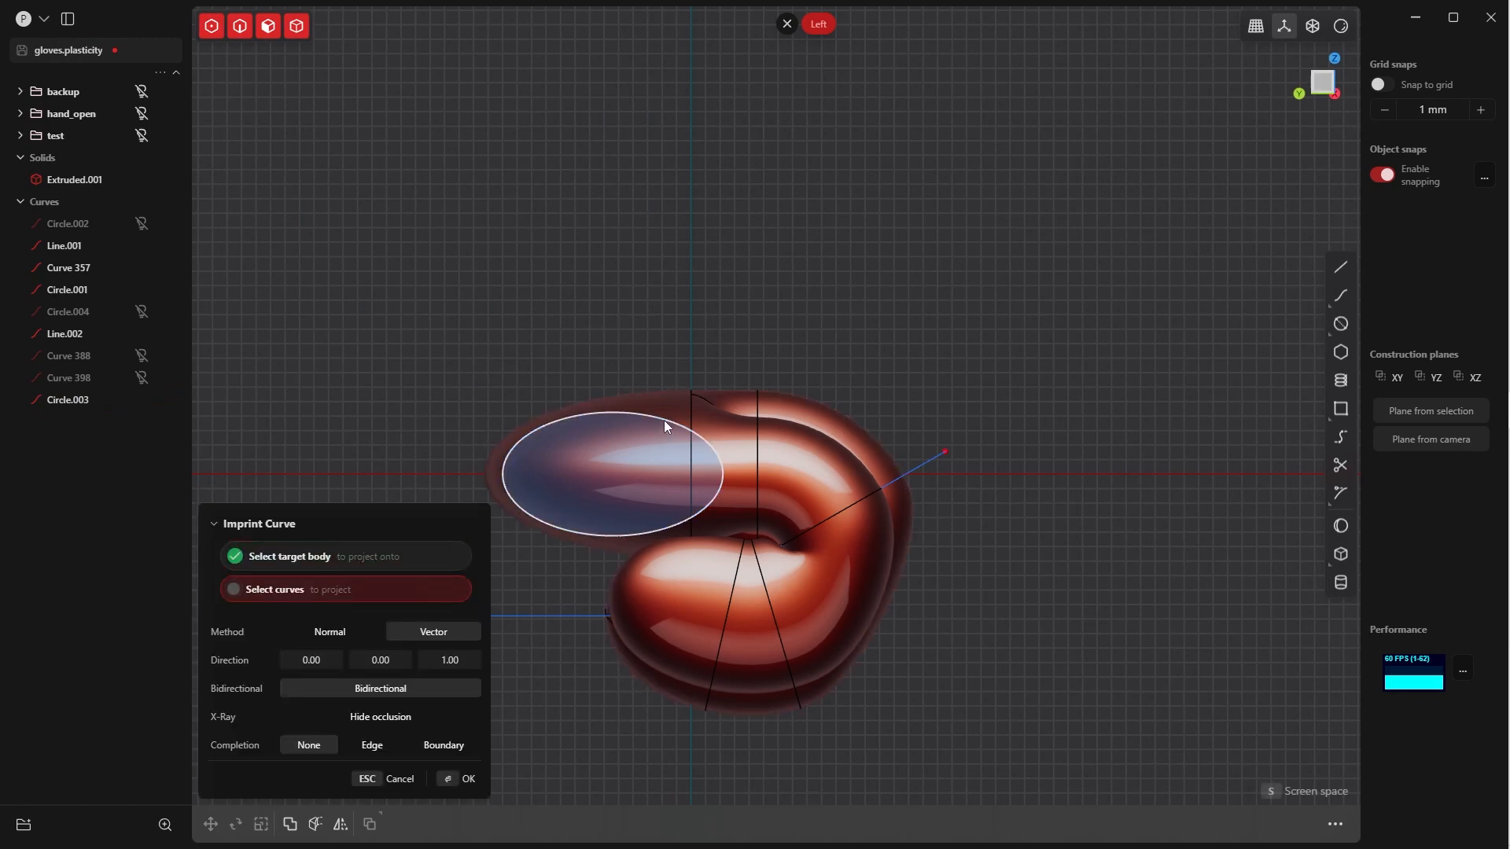
left_click(664, 420)
middle_click_drag(655, 441, 733, 448)
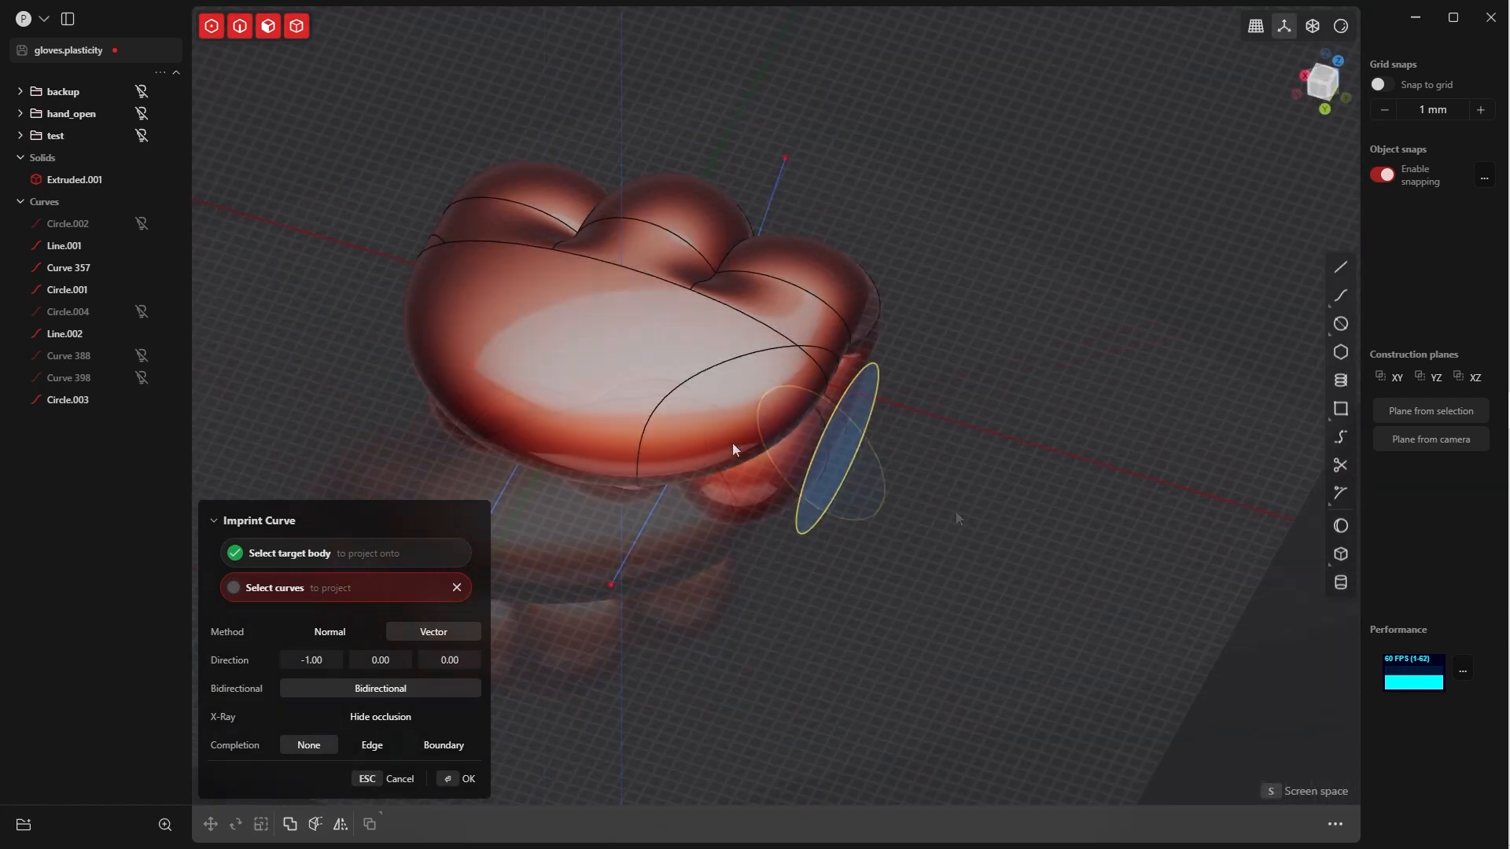
key("grave")
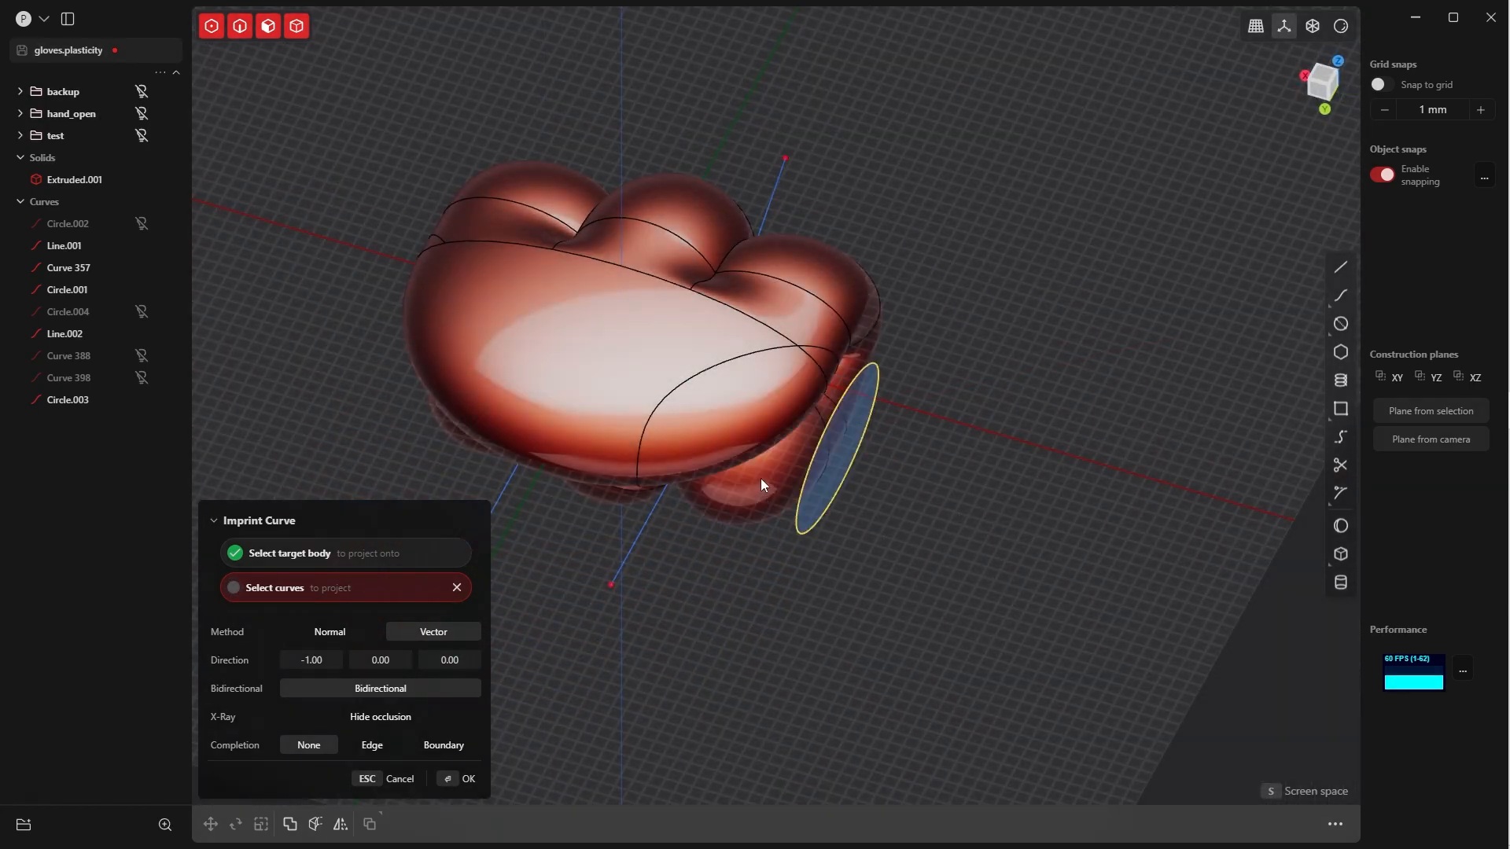
key("Escape")
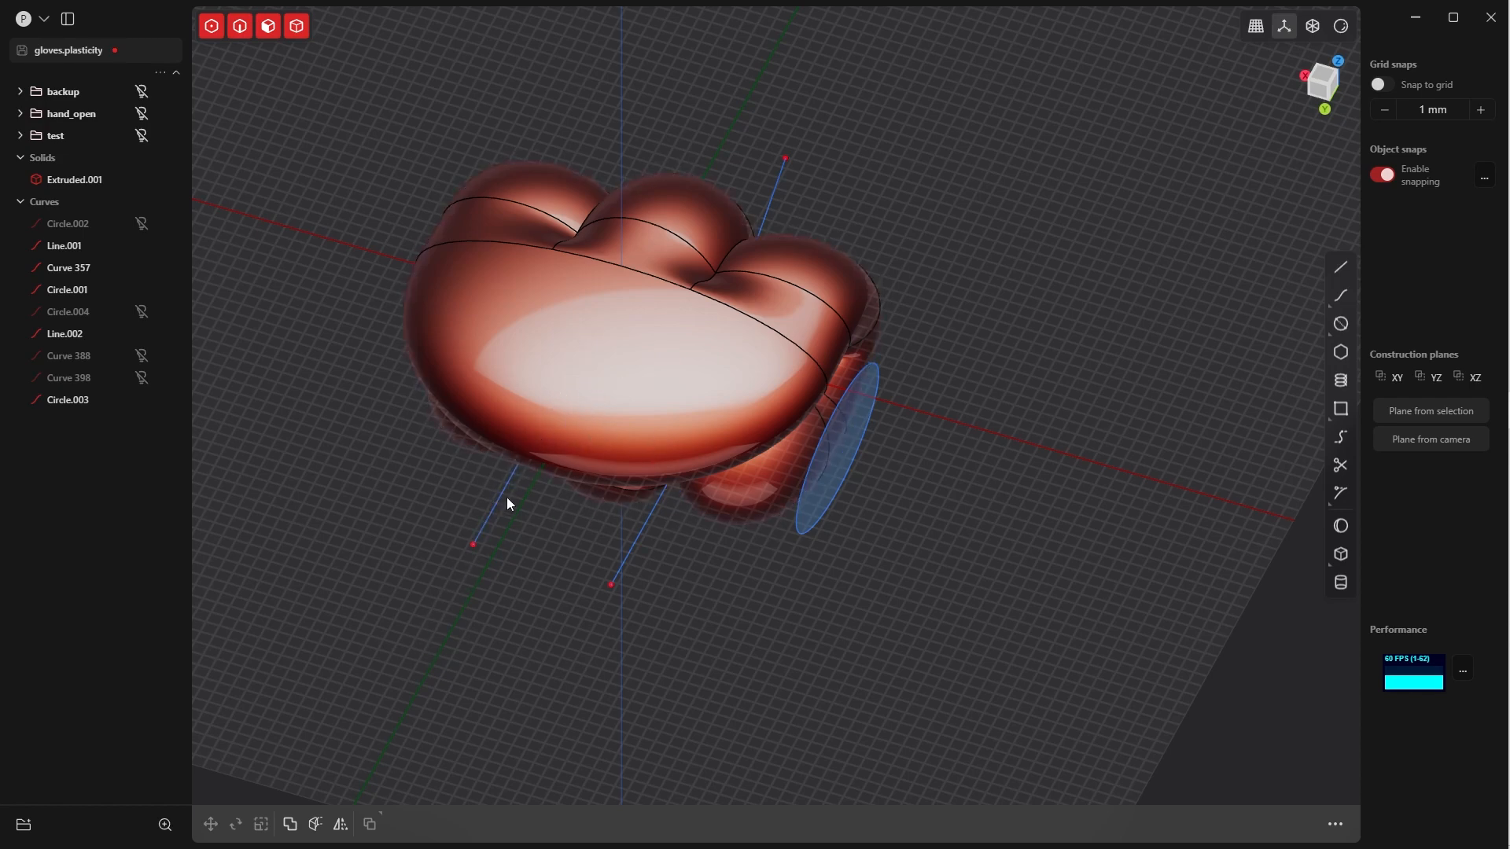
In the back view, draw a centre-point circle of about 523 mm radius centred on the rear end of the glove
key("grave")
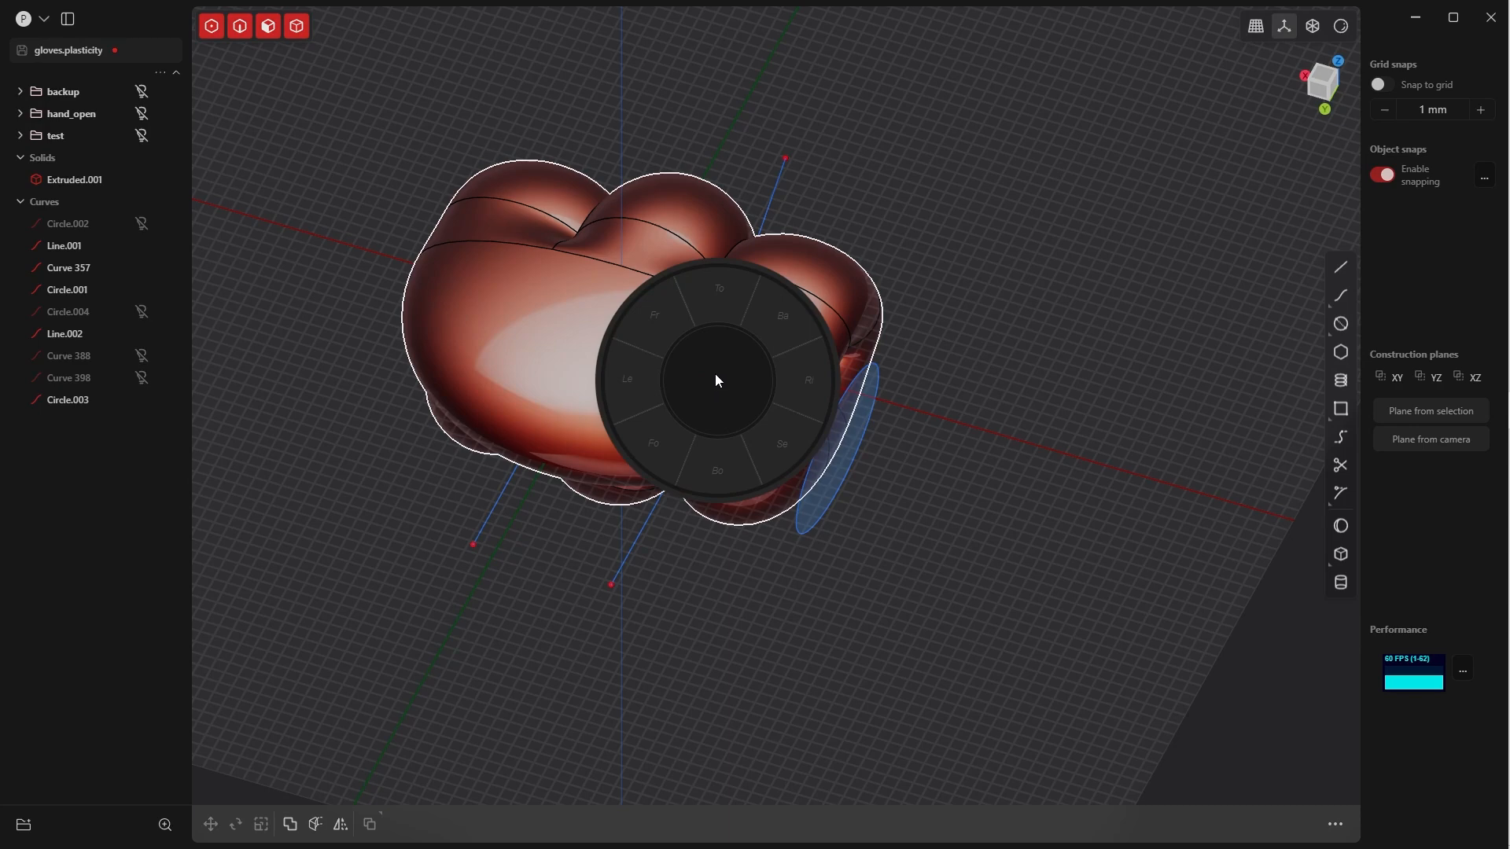
left_click(783, 317)
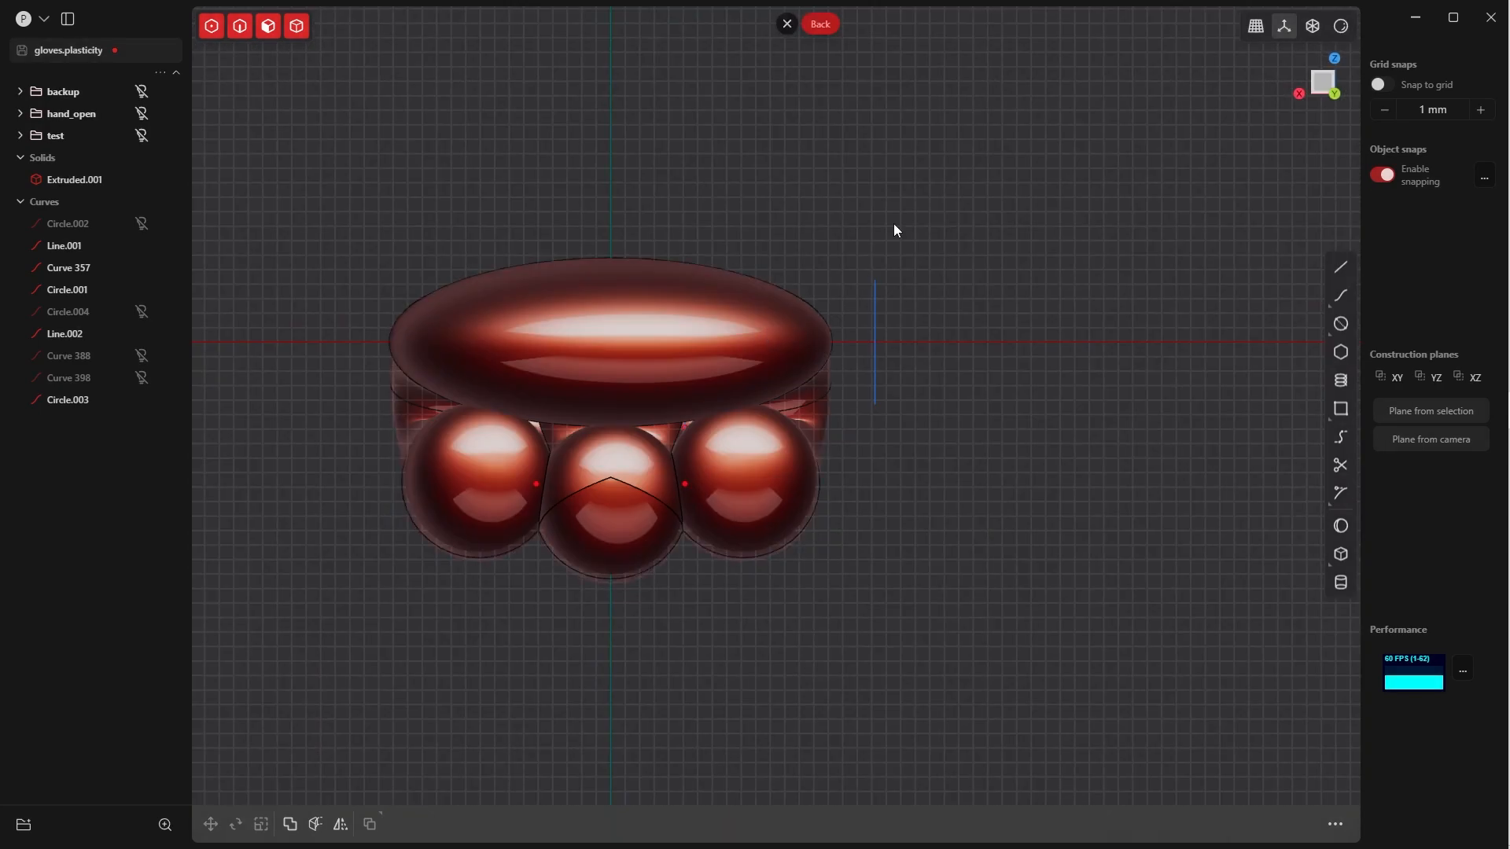
left_click(1340, 324)
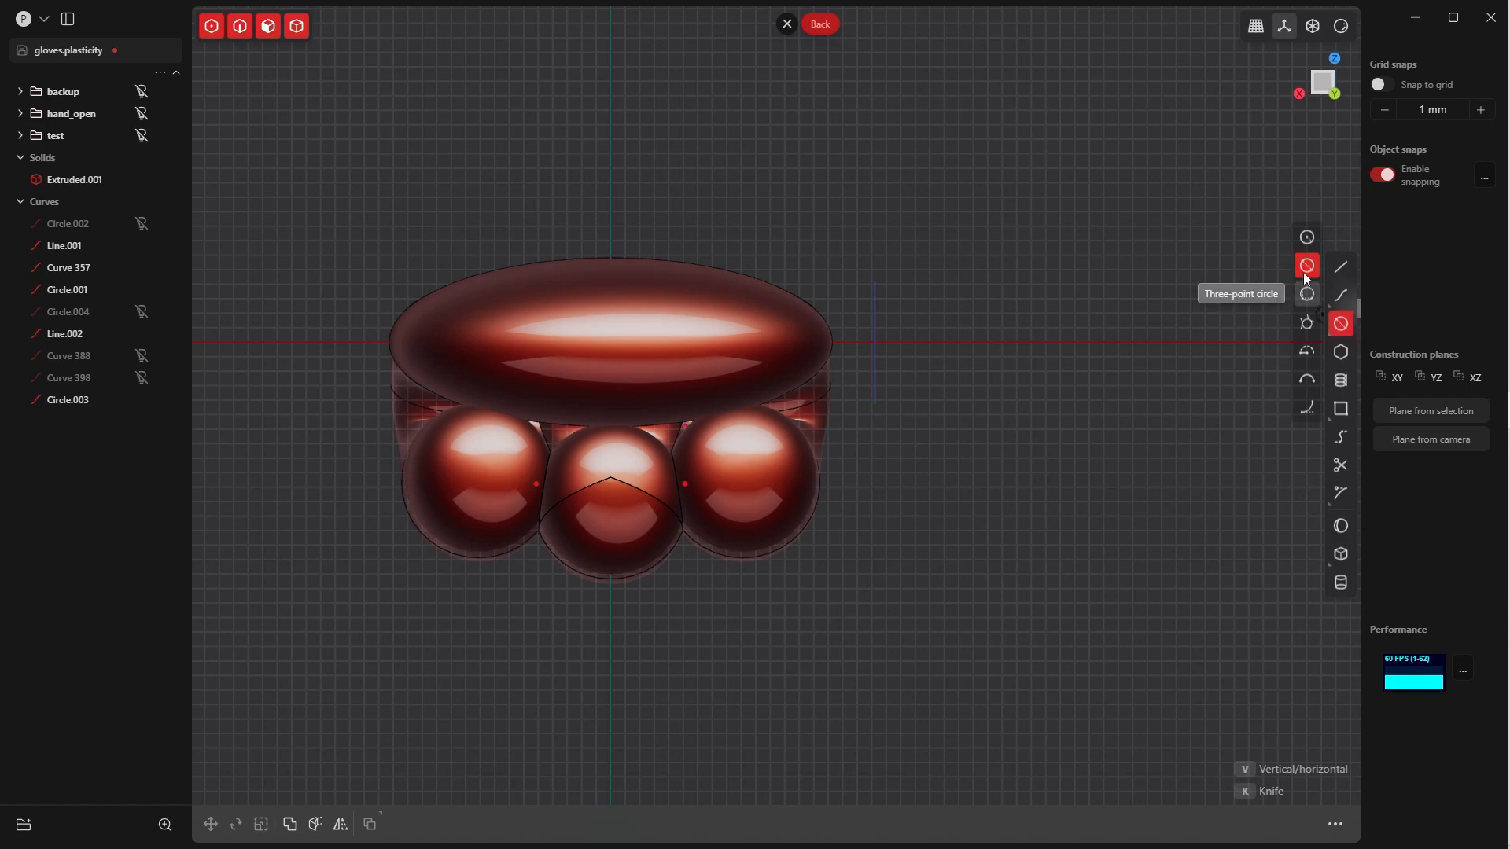
left_click(1307, 238)
left_click(611, 343)
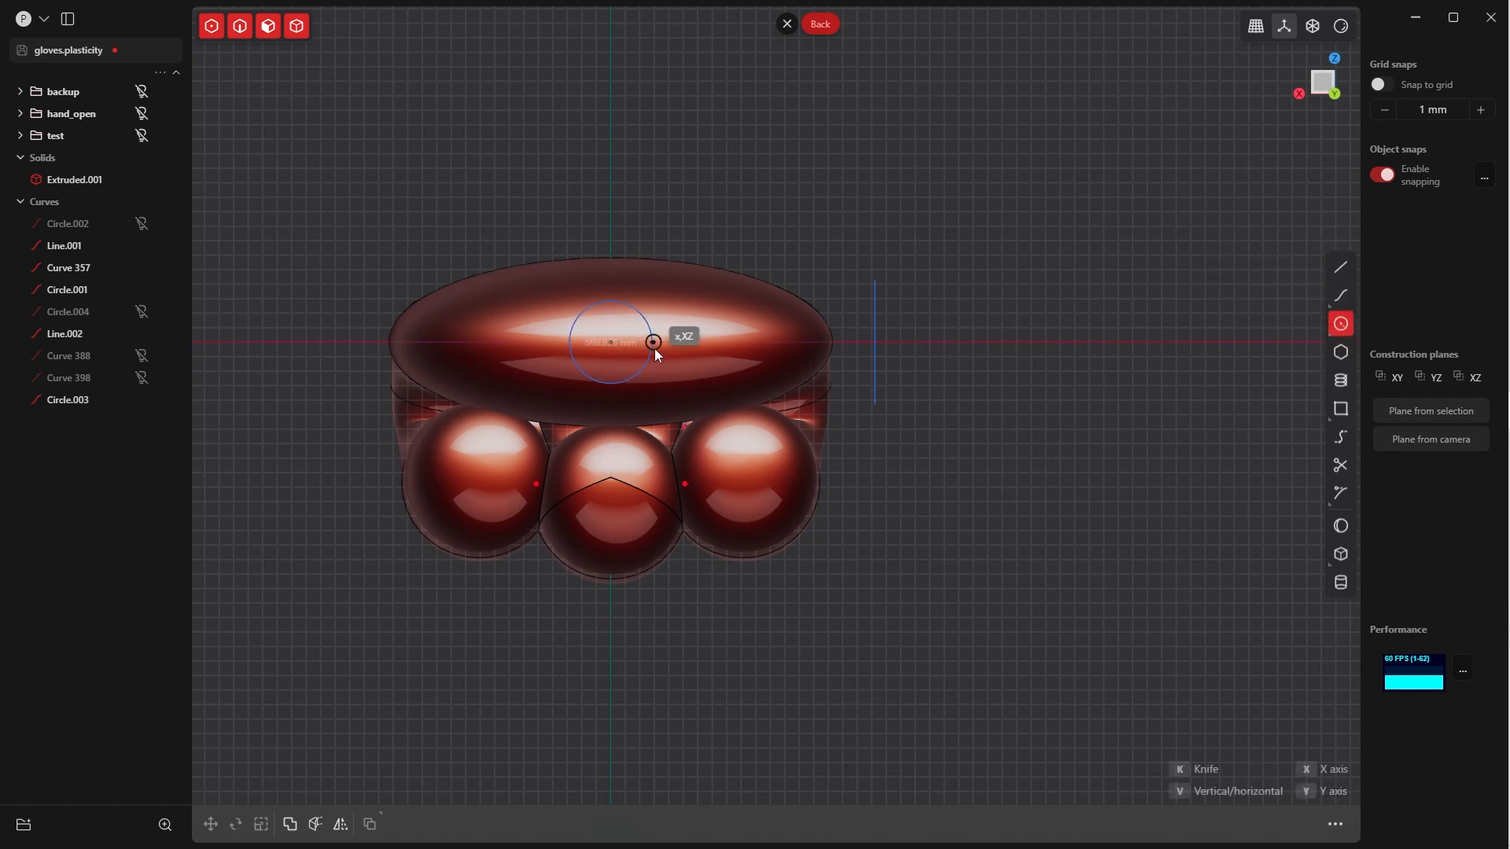
left_click(686, 344)
Move the new circle along Y, clear of the glove's rear end, to about Y 1970 mm
right_click_drag(725, 433, 606, 431)
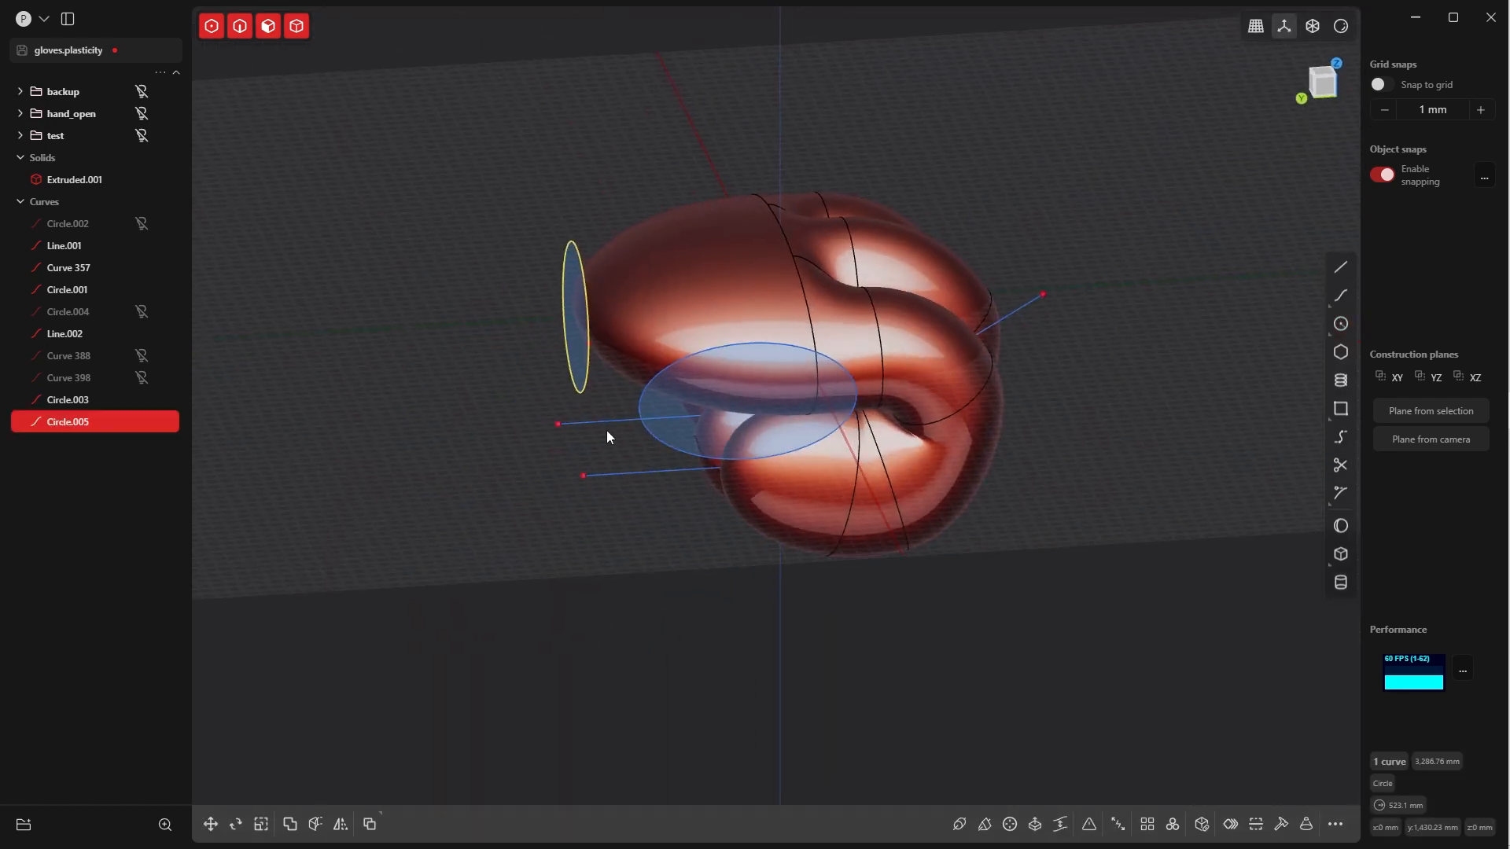
key("g")
left_click_drag(517, 323, 437, 356)
left_click(464, 776)
left_click(634, 635)
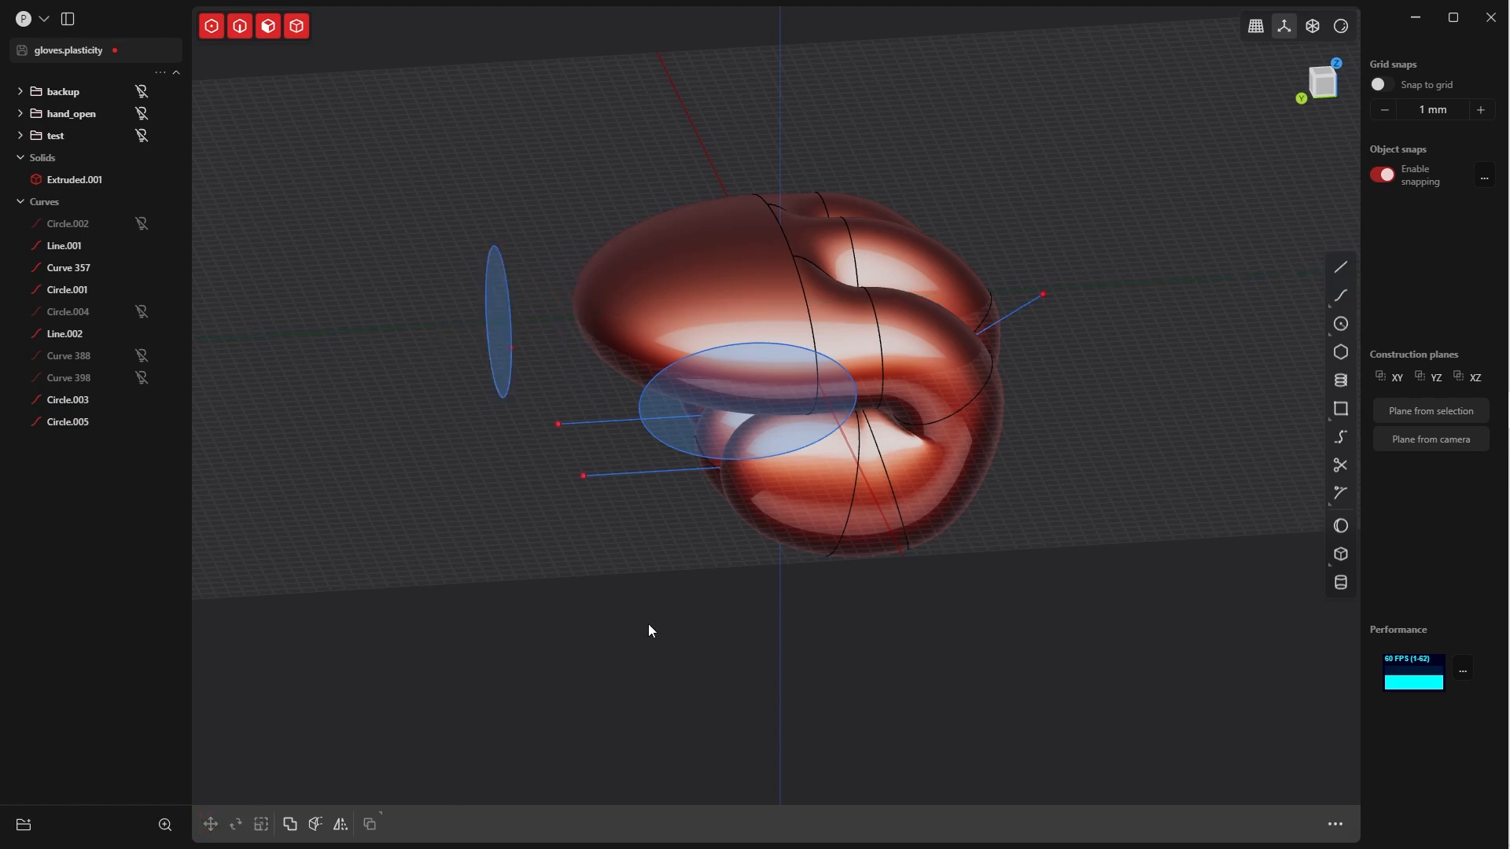
key("ctrl+KP_1")
middle_click_drag(846, 385, 931, 438)
scroll(855, 408, "up", 5)
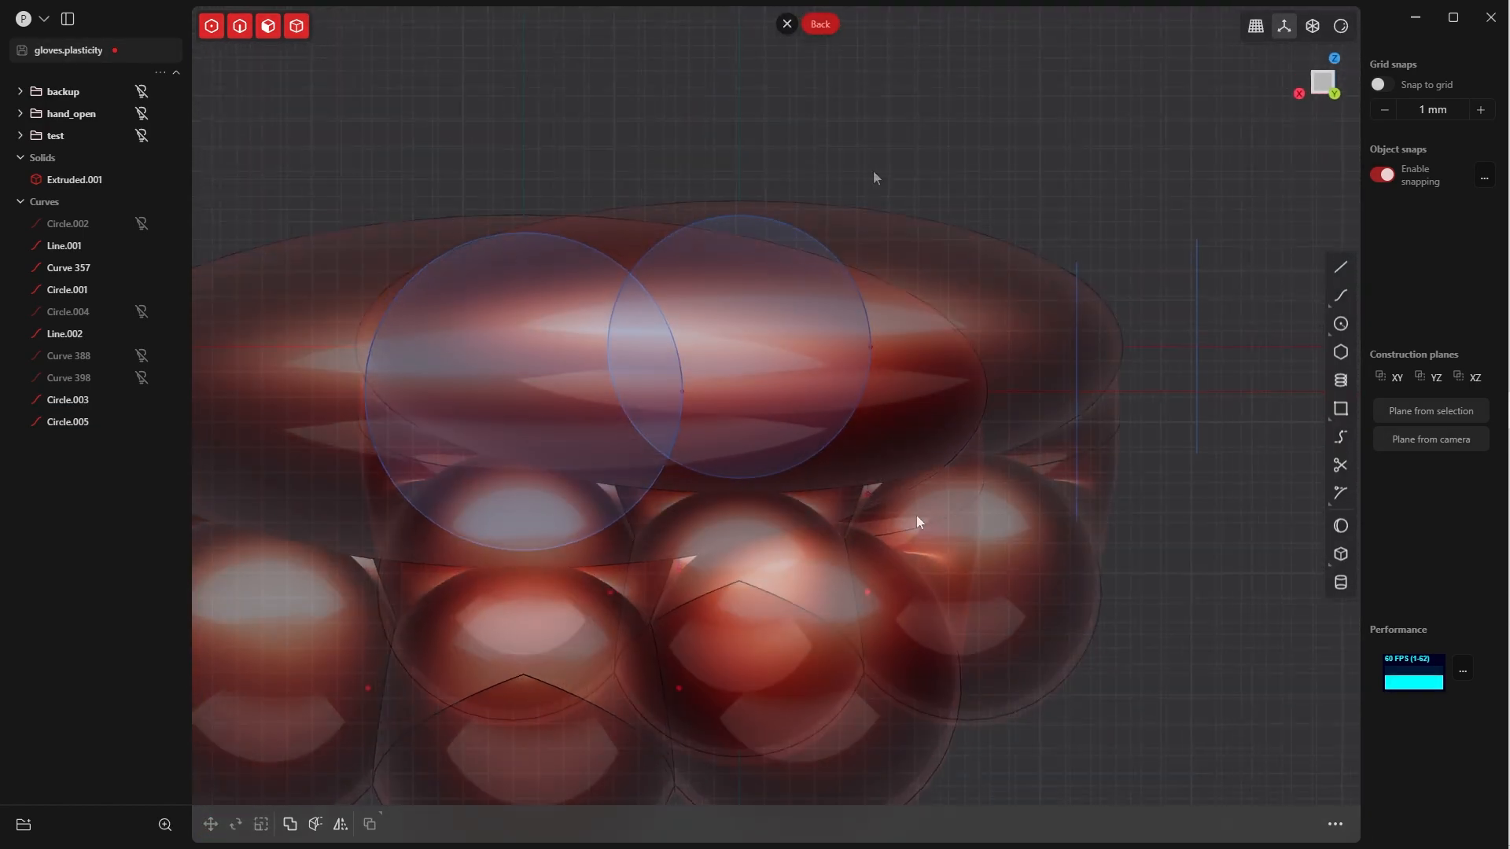
key("i")
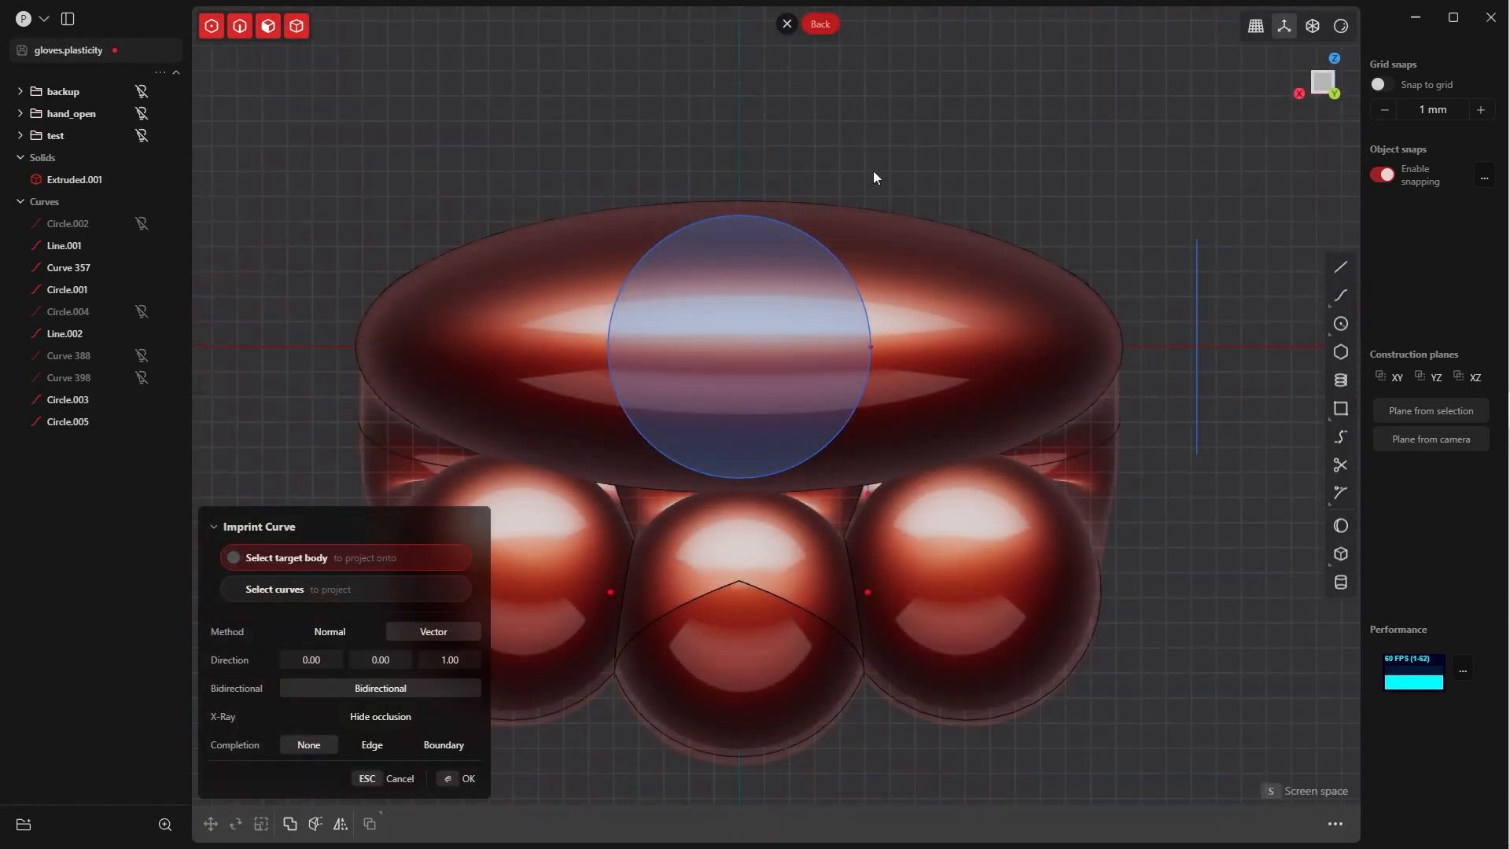
left_click(926, 347)
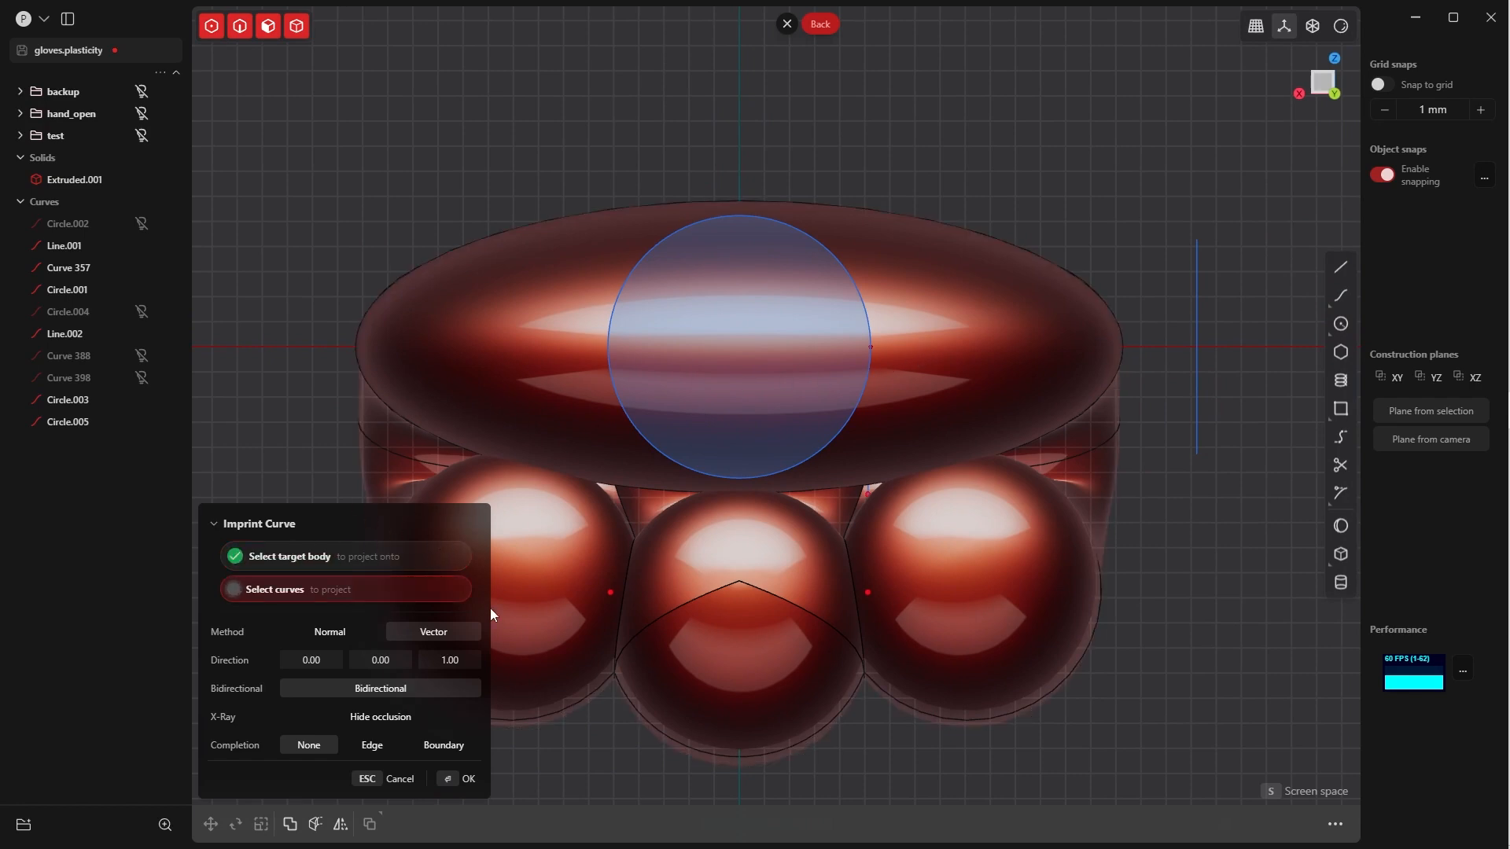
left_click(702, 464)
middle_click_drag(702, 464, 772, 469)
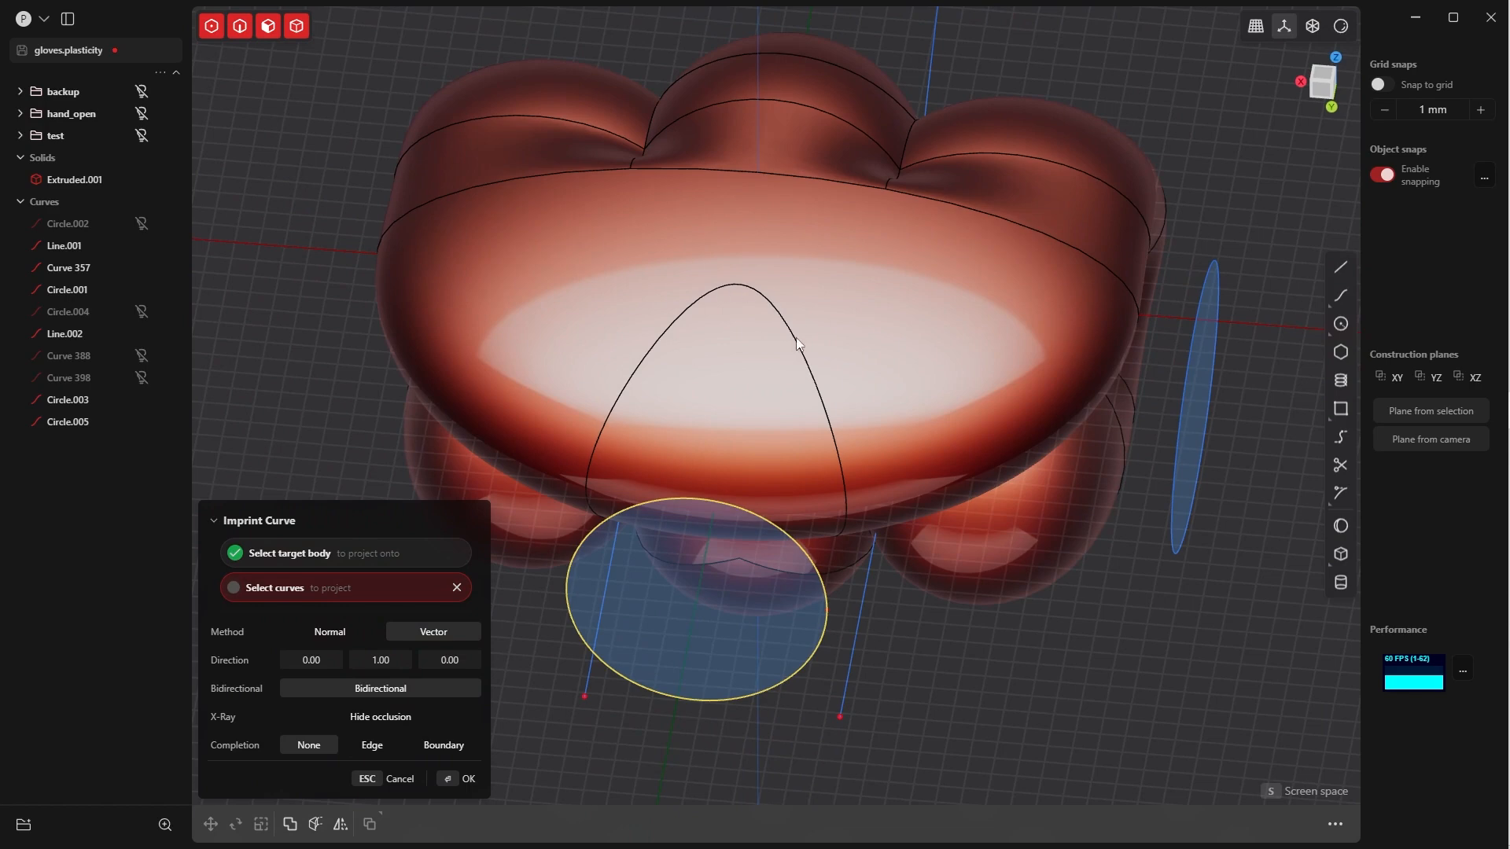
key("Escape")
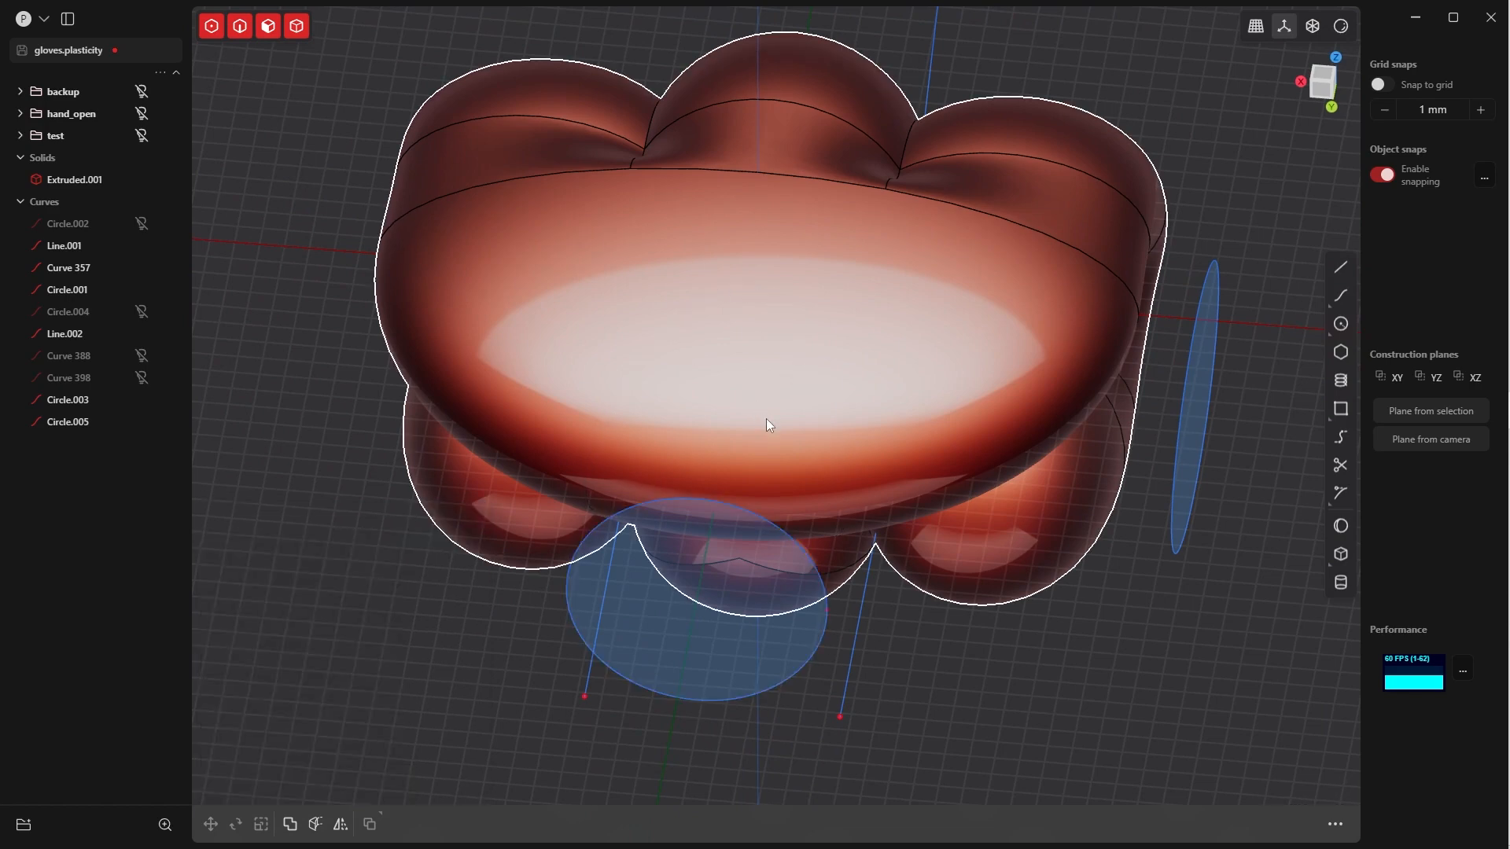
Scale the circle behind the glove along Z by about 0.818 to flatten it into an ellipse
key("grave")
left_click(900, 391)
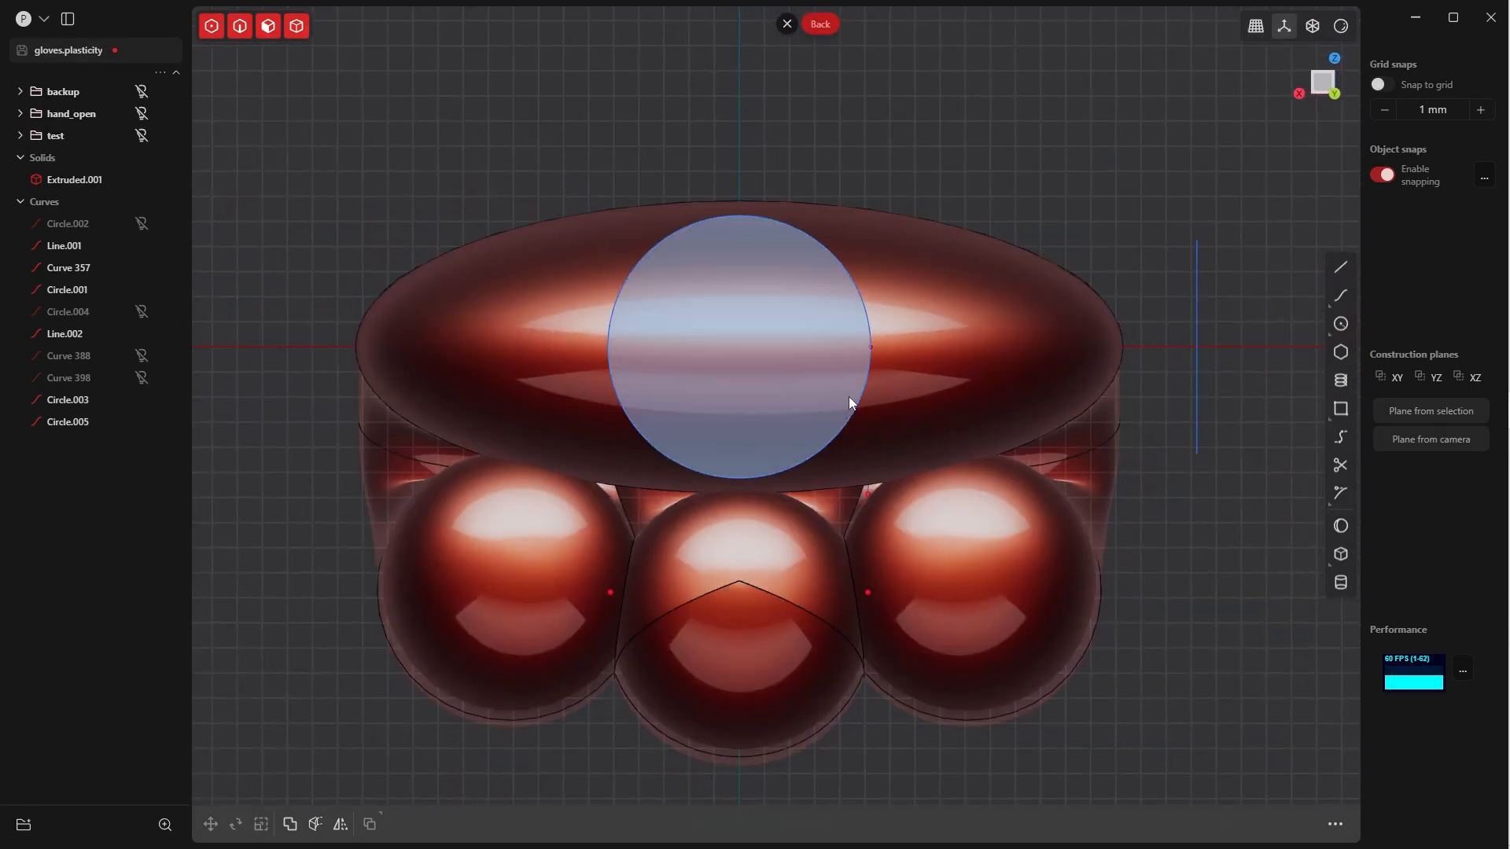
key("Tab")
left_click(917, 336)
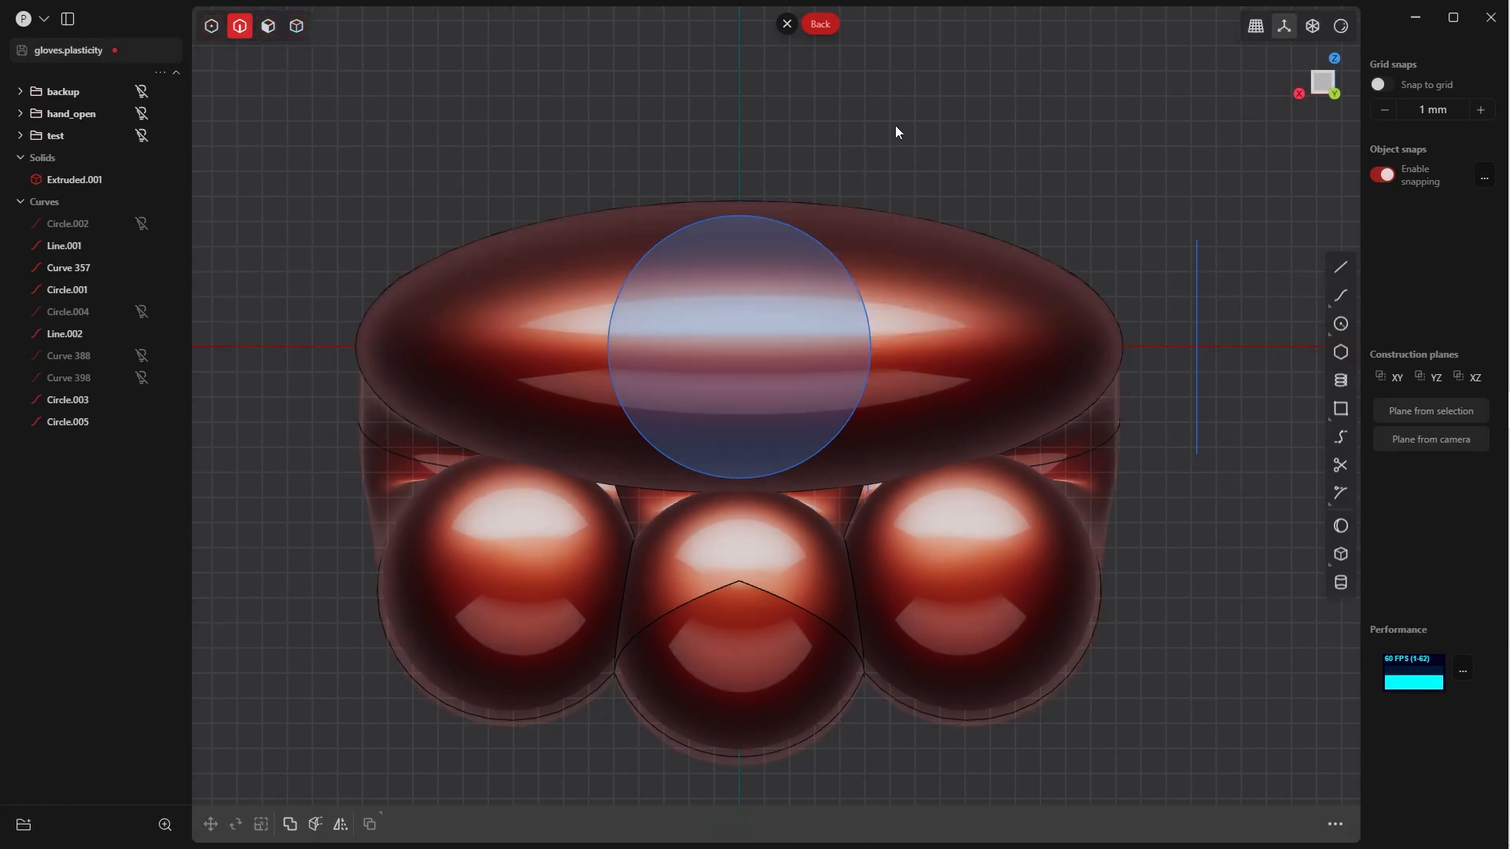
left_click(809, 240)
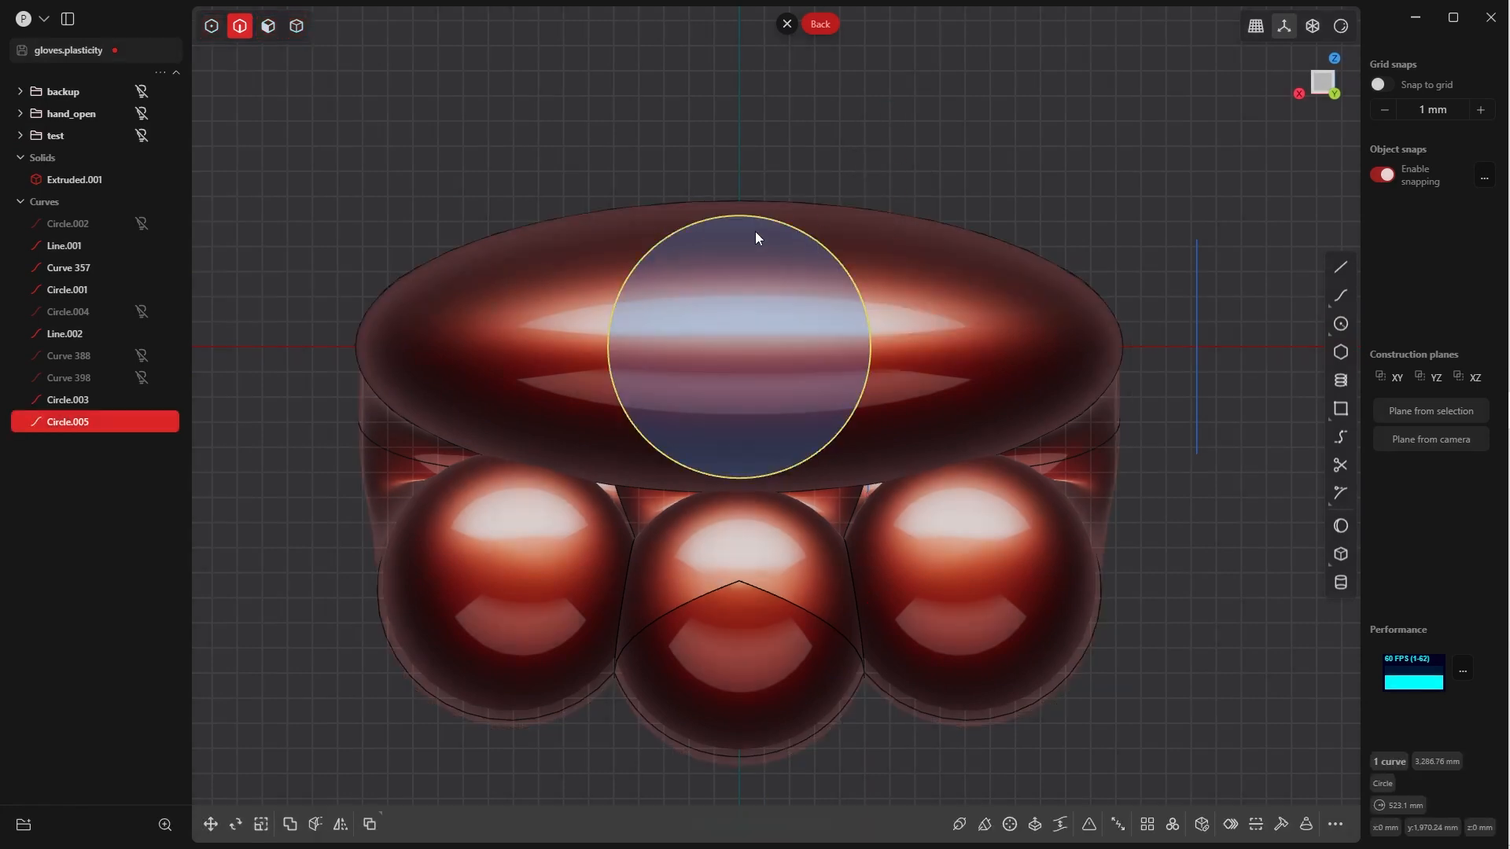
key("s")
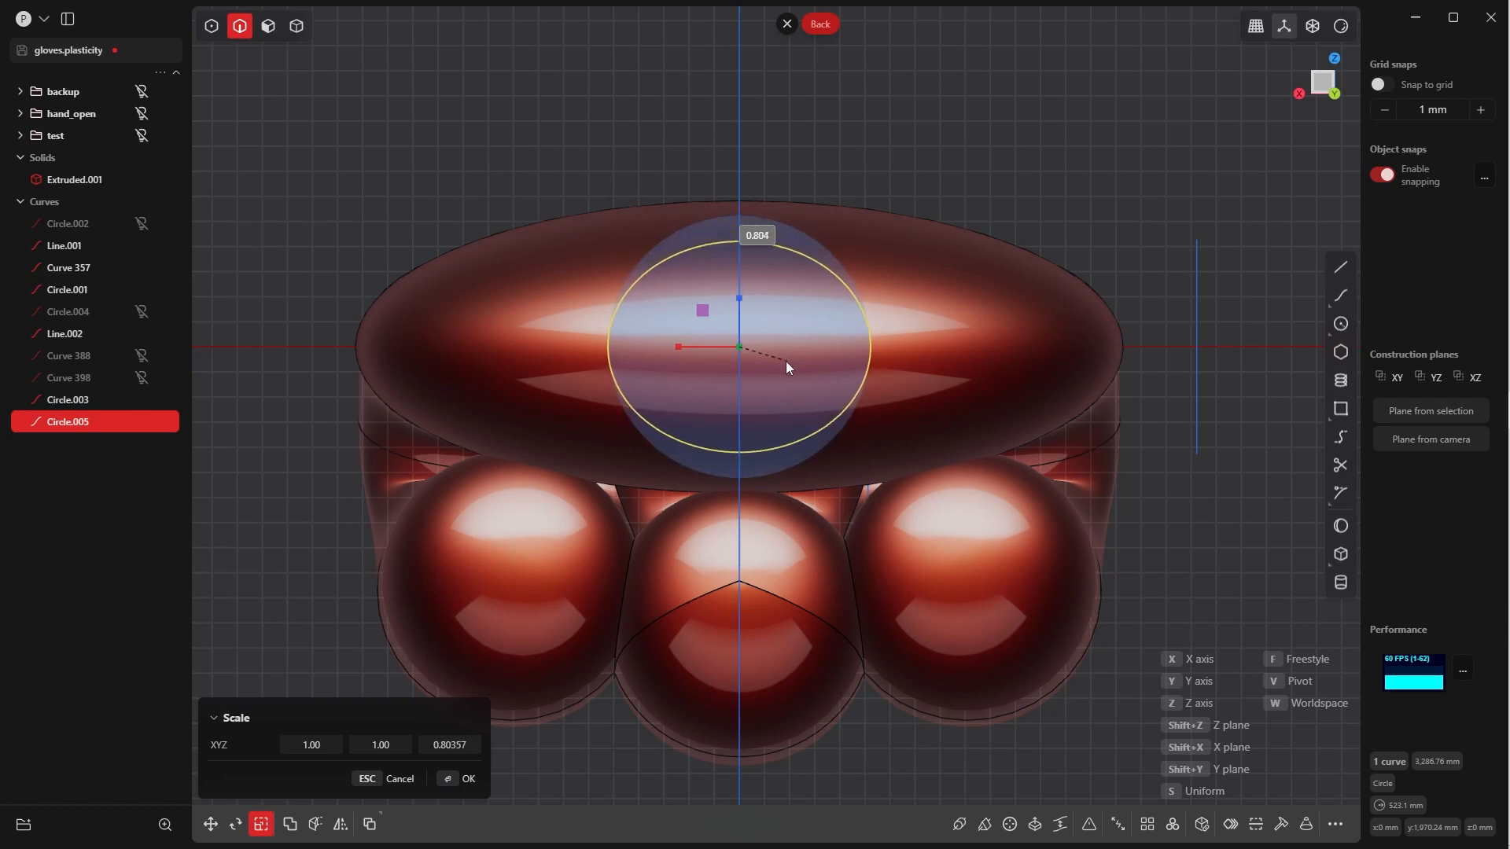
left_click(791, 346)
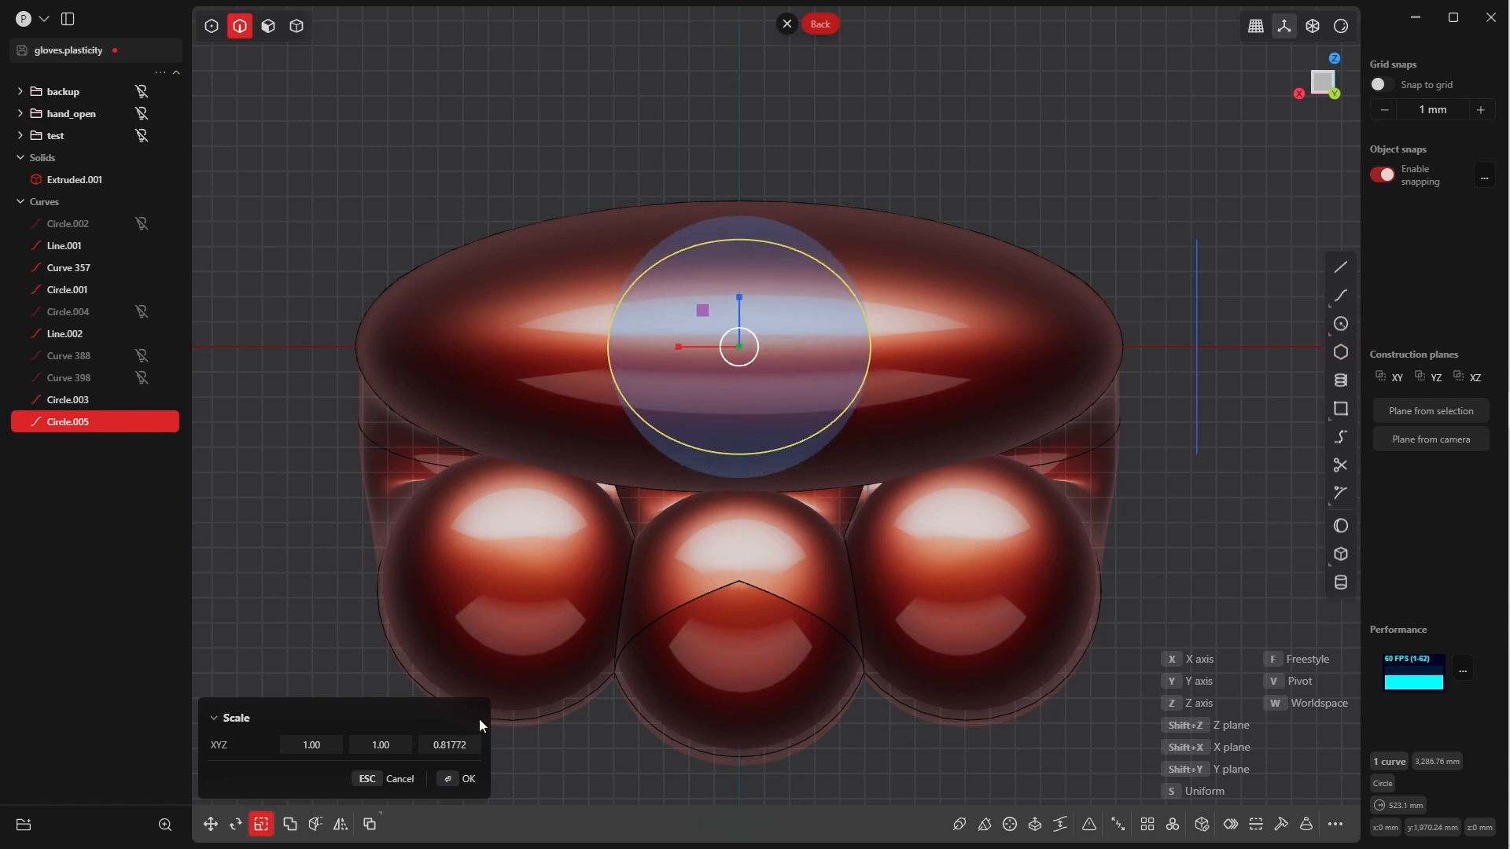
left_click(457, 780)
left_click(909, 151)
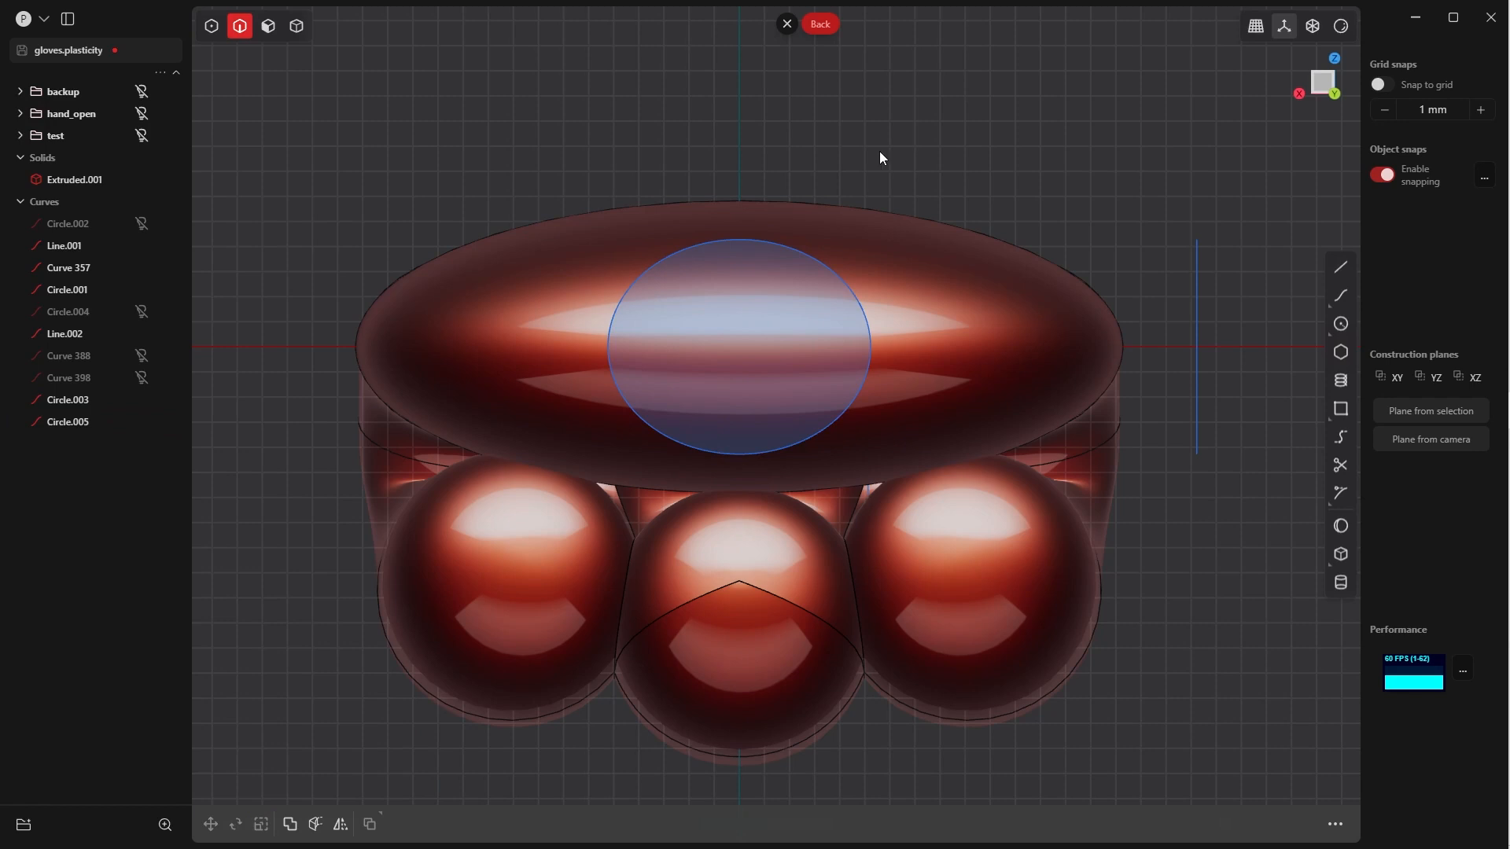
Imprint the flattened circle onto the rear of the glove body using the Vector method along Y
key("i")
left_click(915, 367)
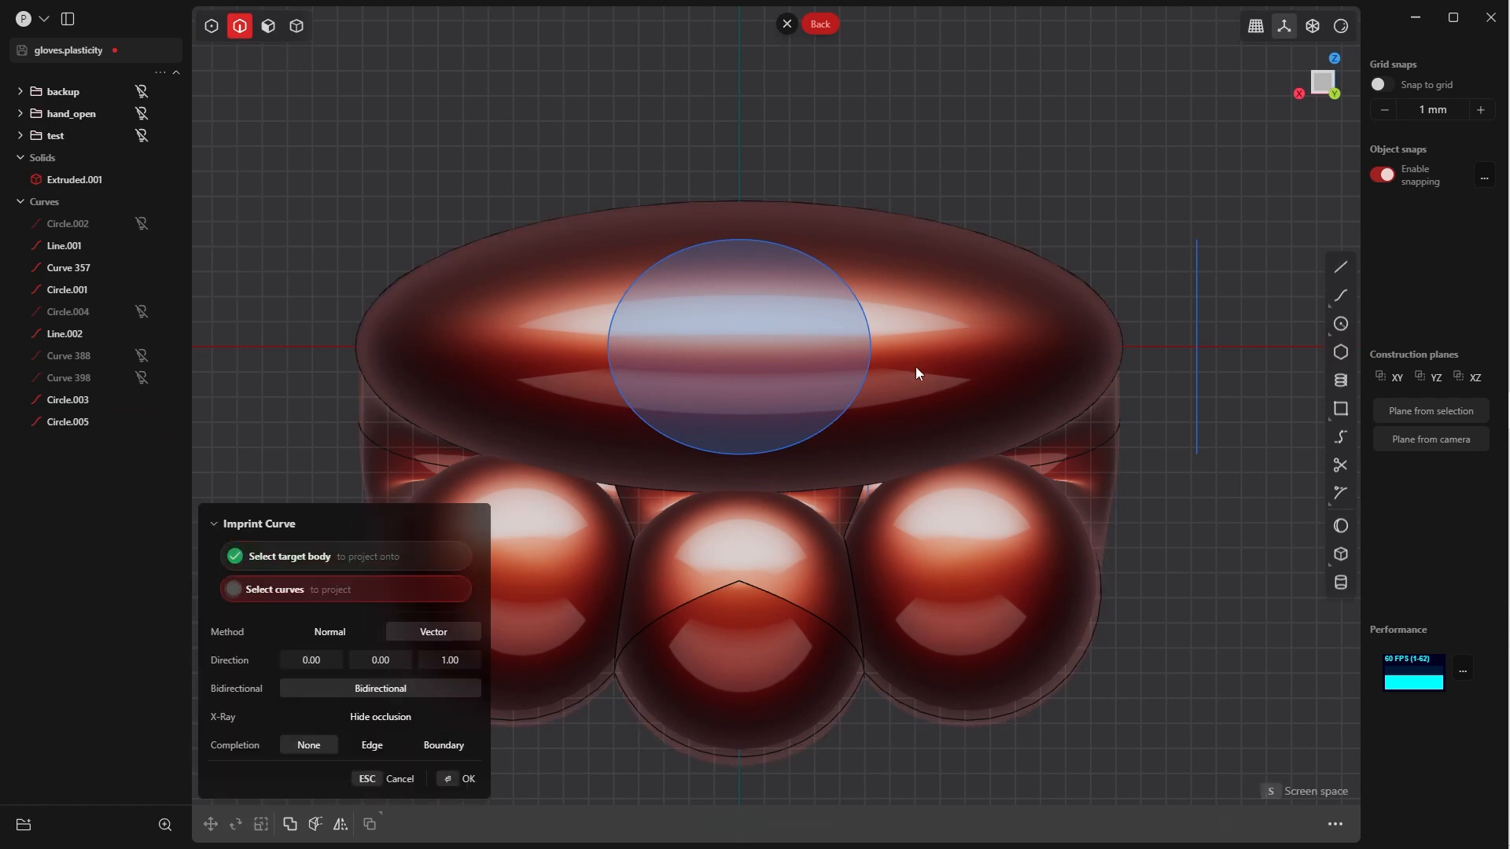
left_click(785, 421)
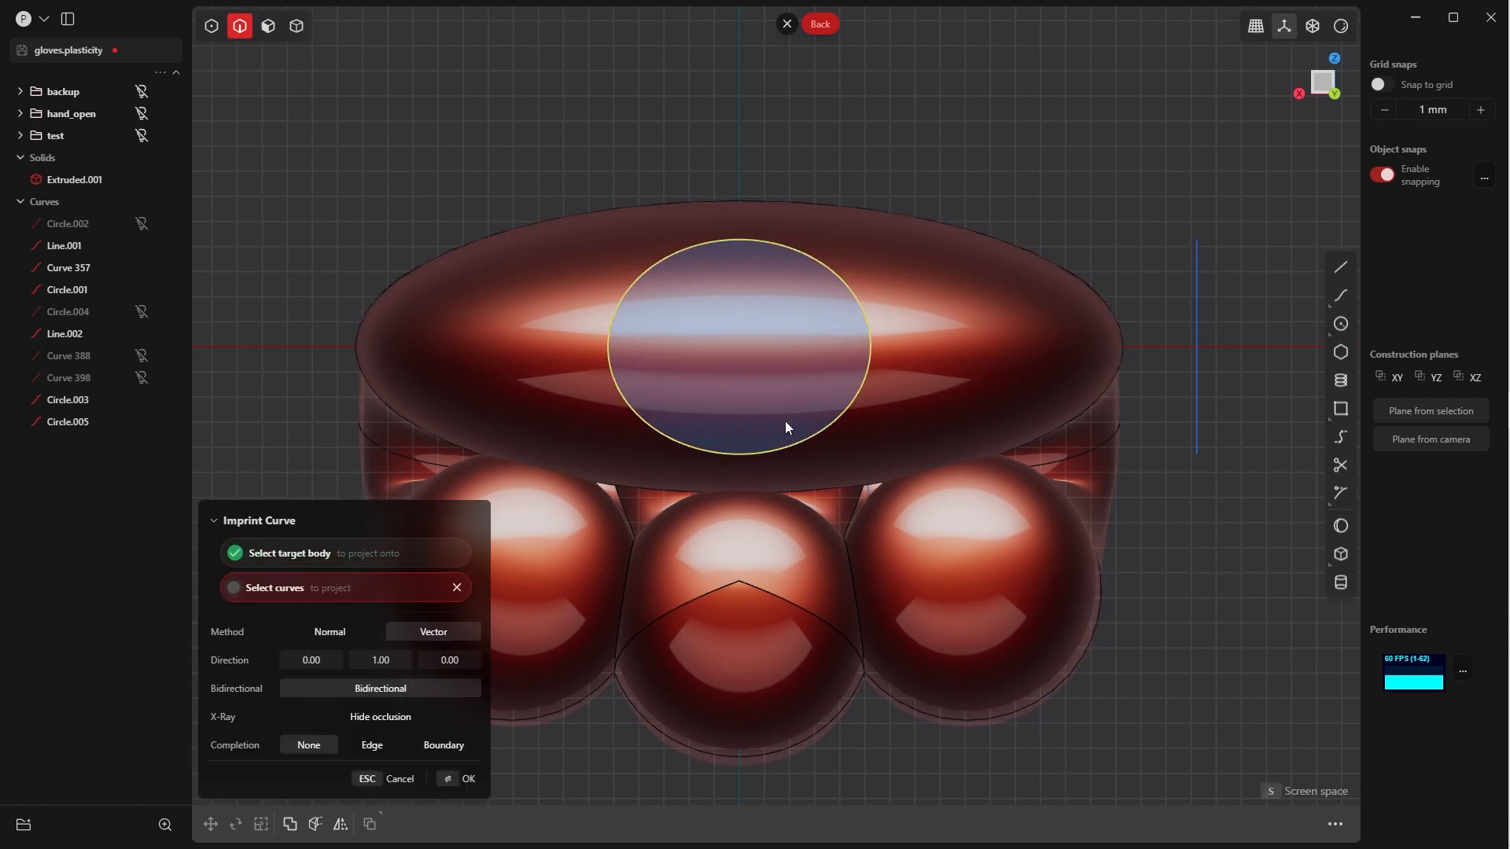
left_click(464, 779)
middle_click_drag(609, 536, 752, 535)
scroll(774, 370, "down", 4)
middle_click_drag(776, 368, 733, 451, "shift")
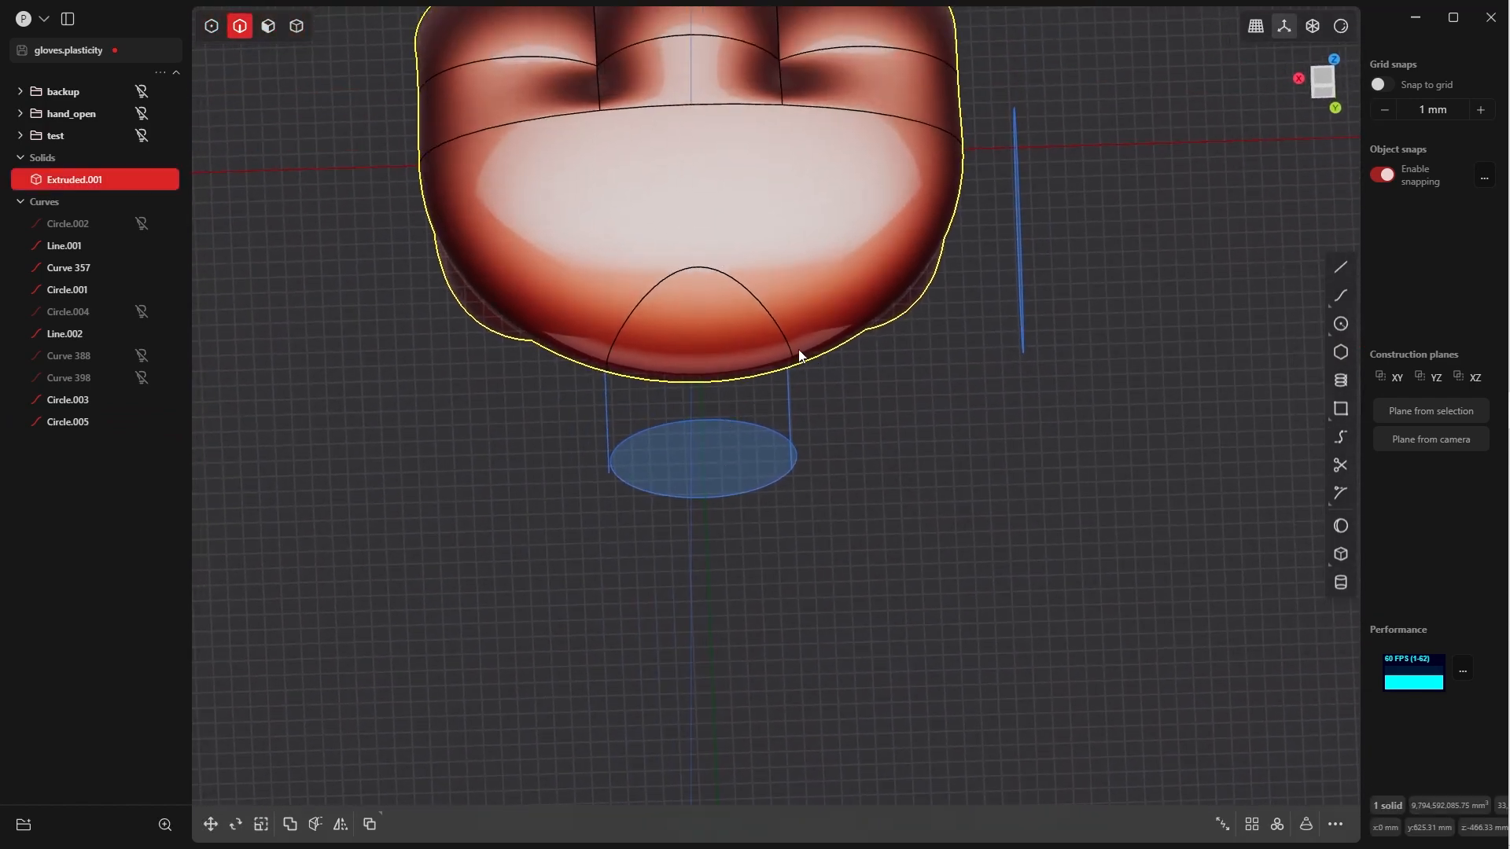
Delete the imprinted face at the rear of the glove to cut a wrist opening
key("Tab")
left_click(747, 417)
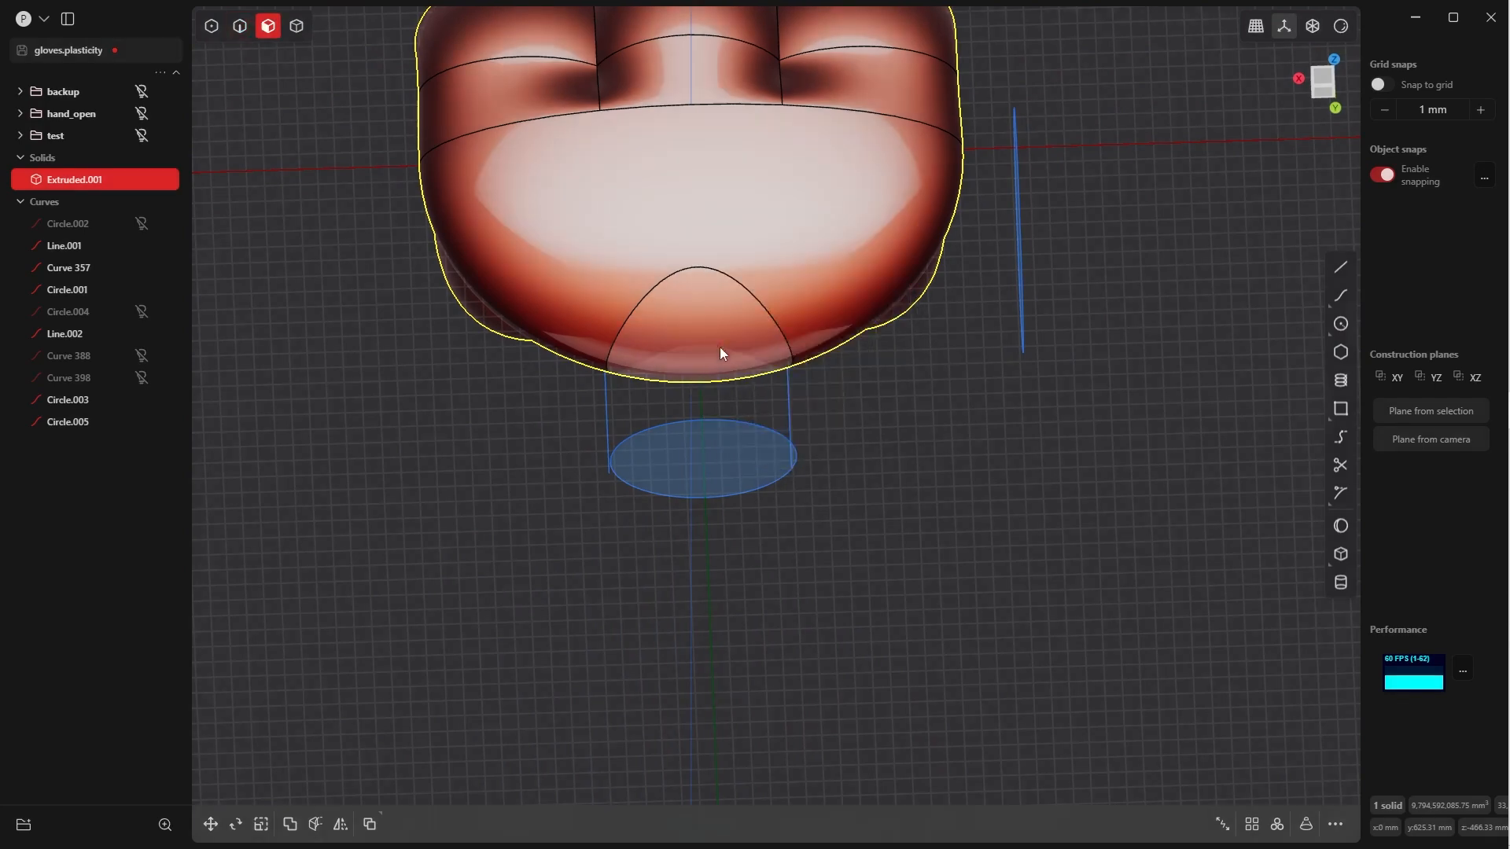
left_click(707, 345)
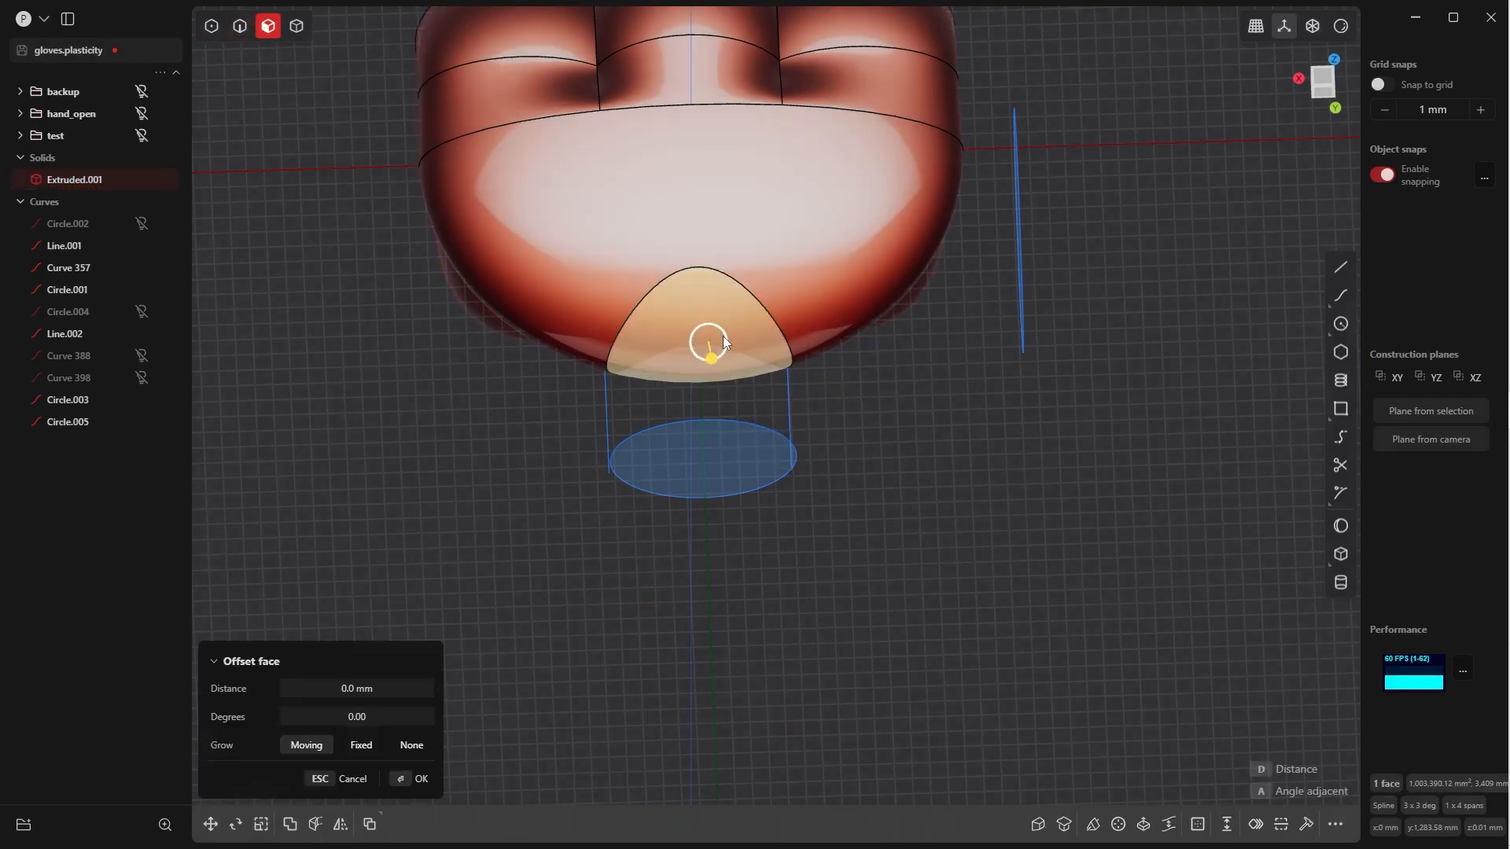
key("Delete")
middle_click_drag(788, 392, 573, 265)
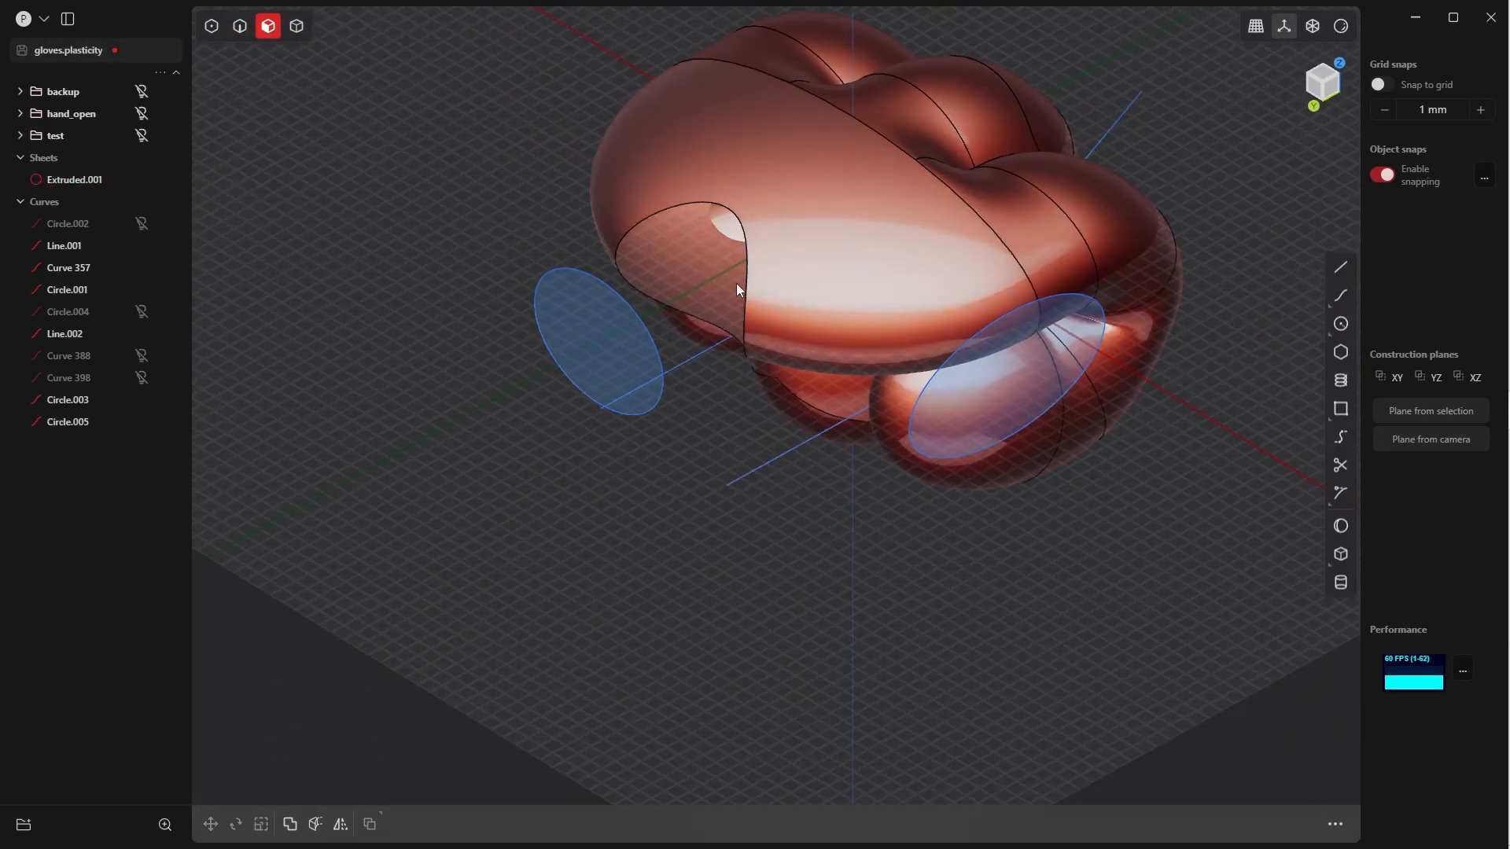
key("grave")
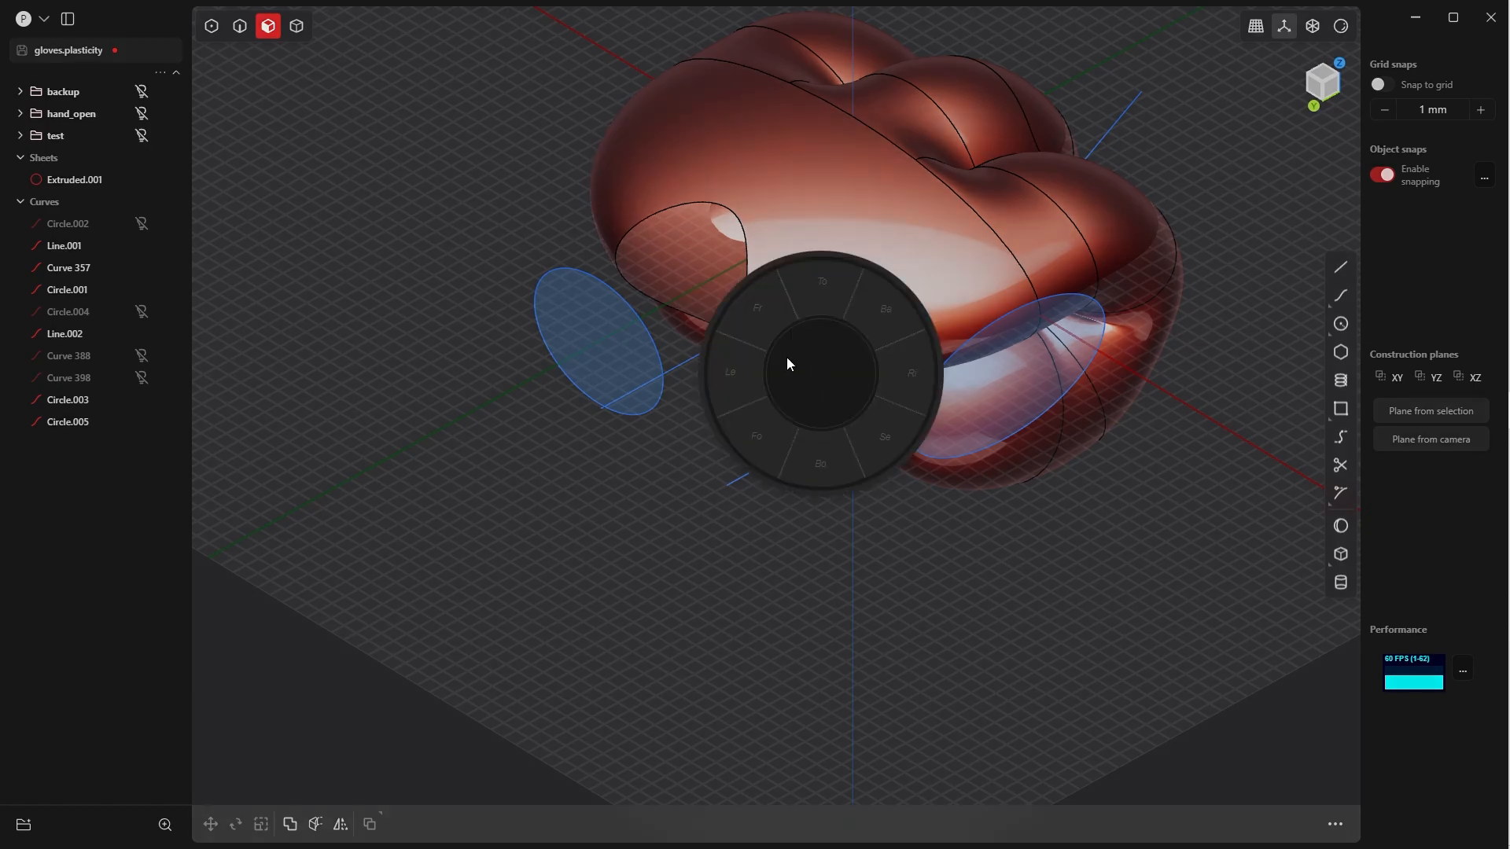
left_click(735, 372)
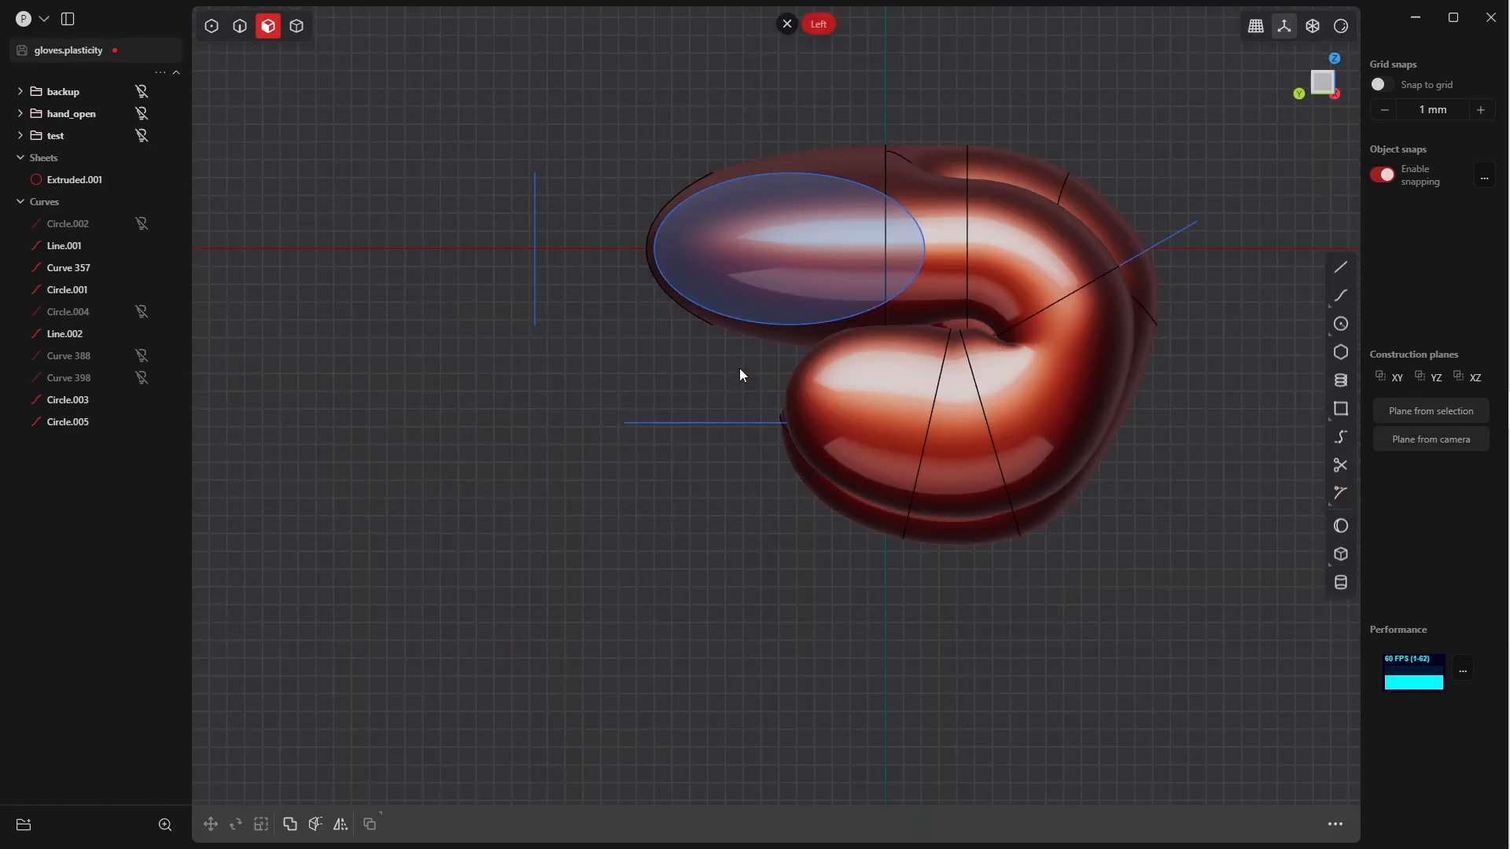
key("Tab")
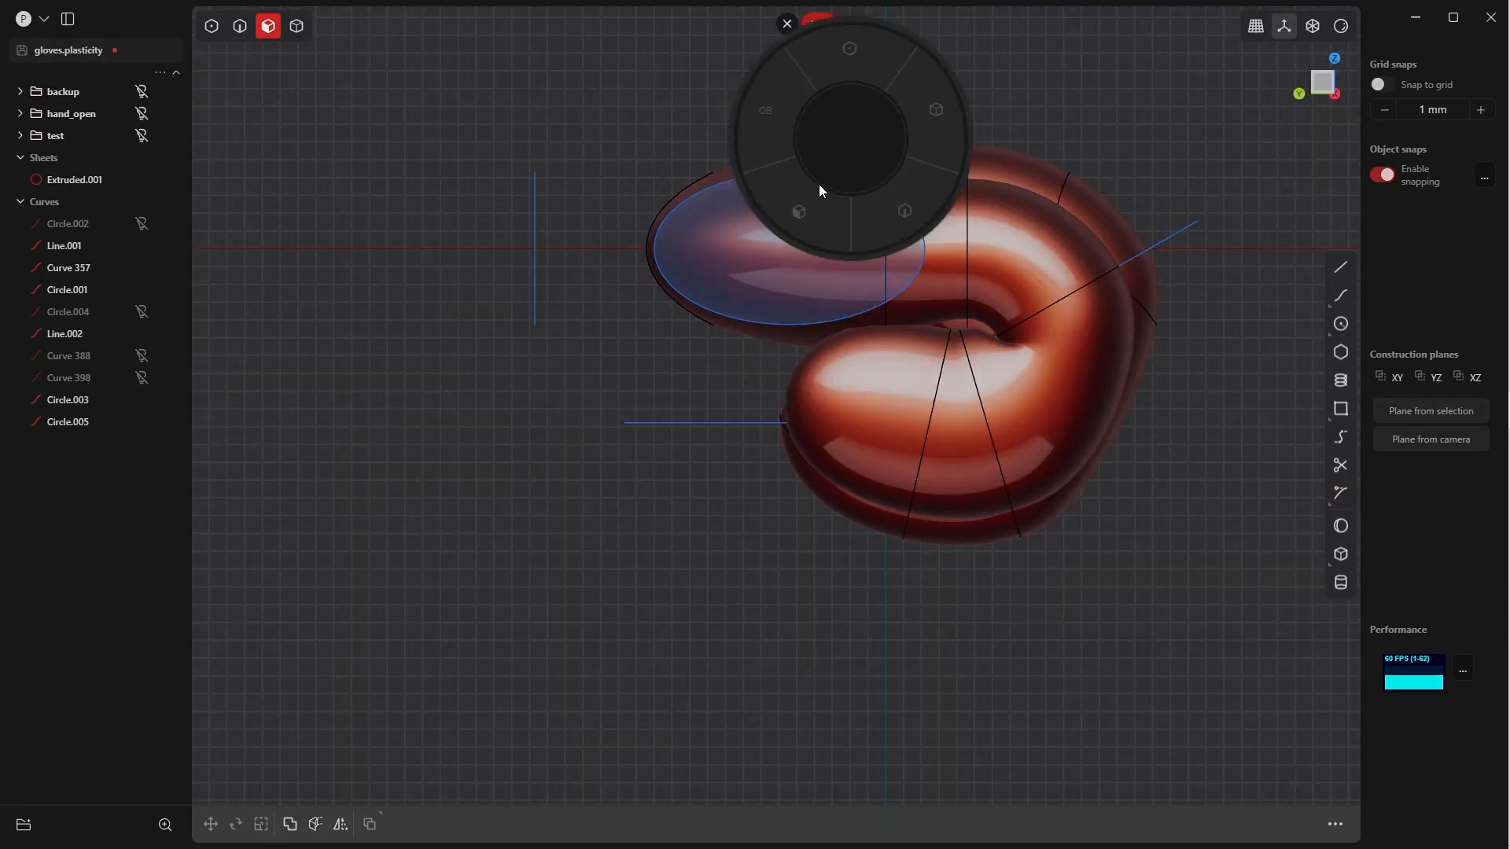
left_click(819, 185)
left_click(876, 157)
key("i")
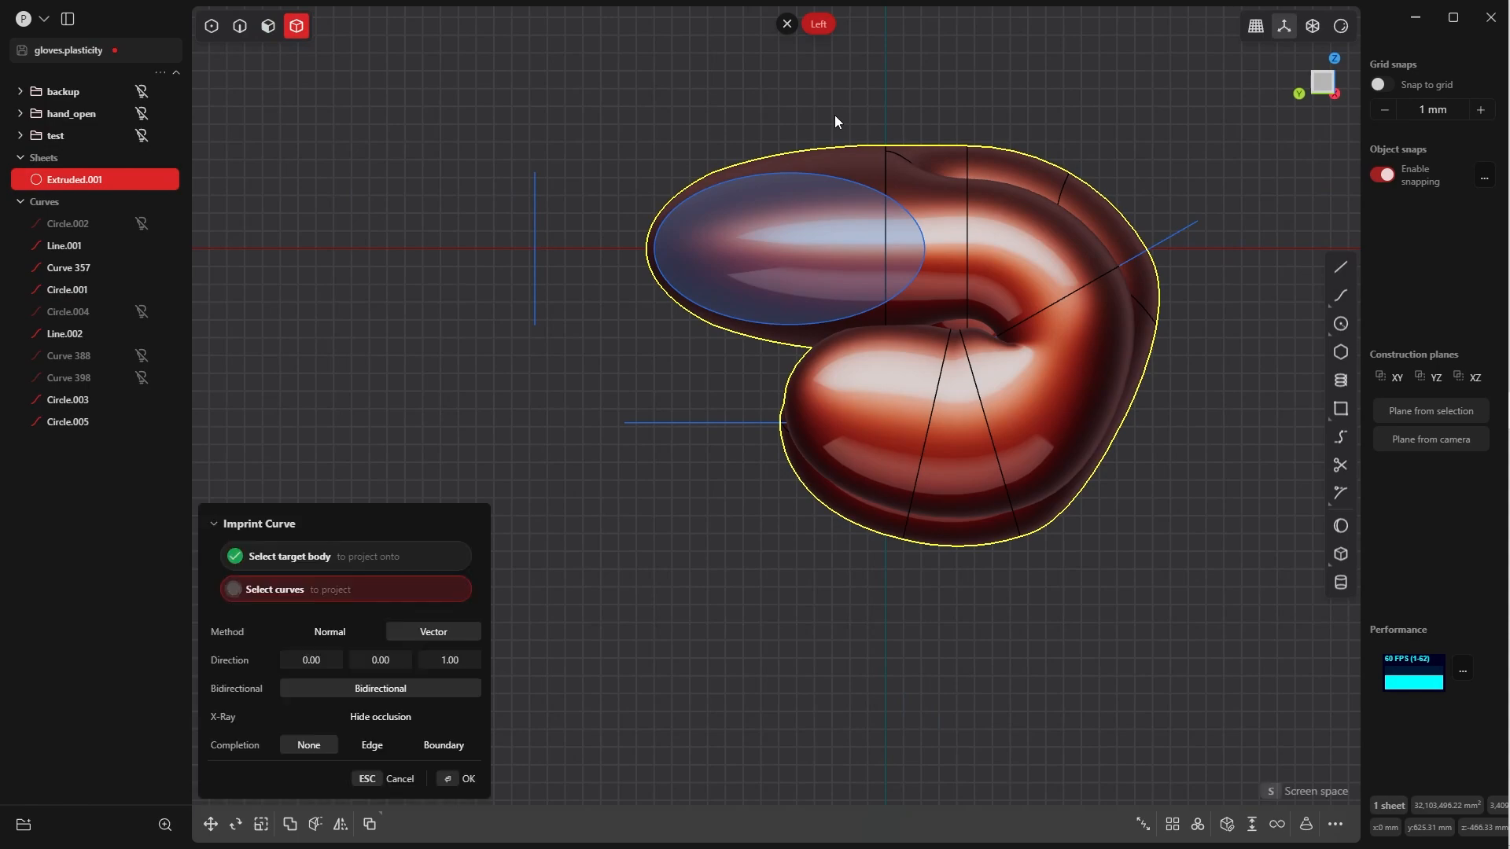
left_click(815, 324)
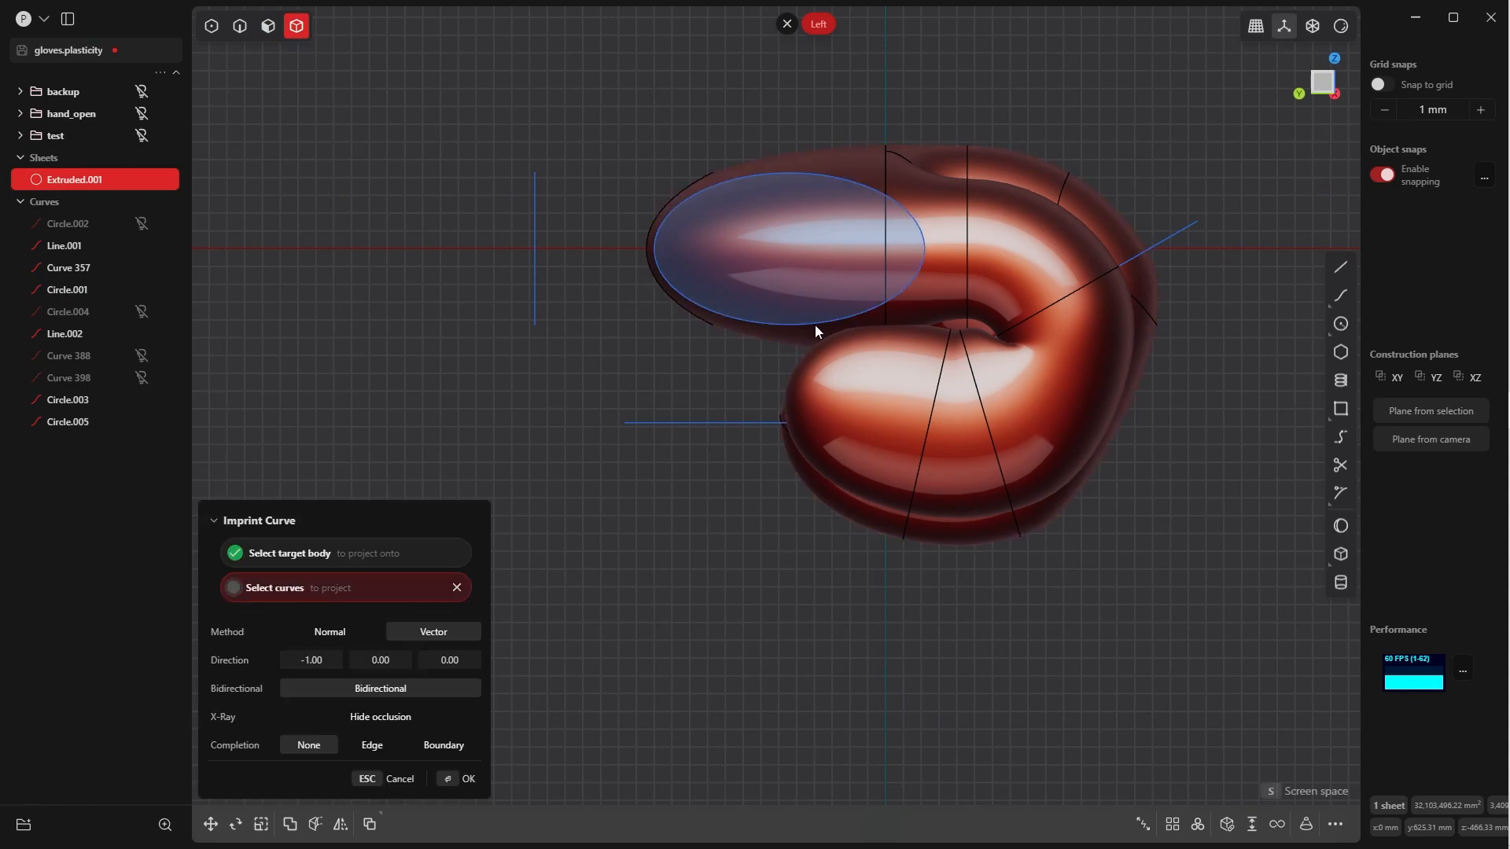
middle_click_drag(782, 323, 922, 399)
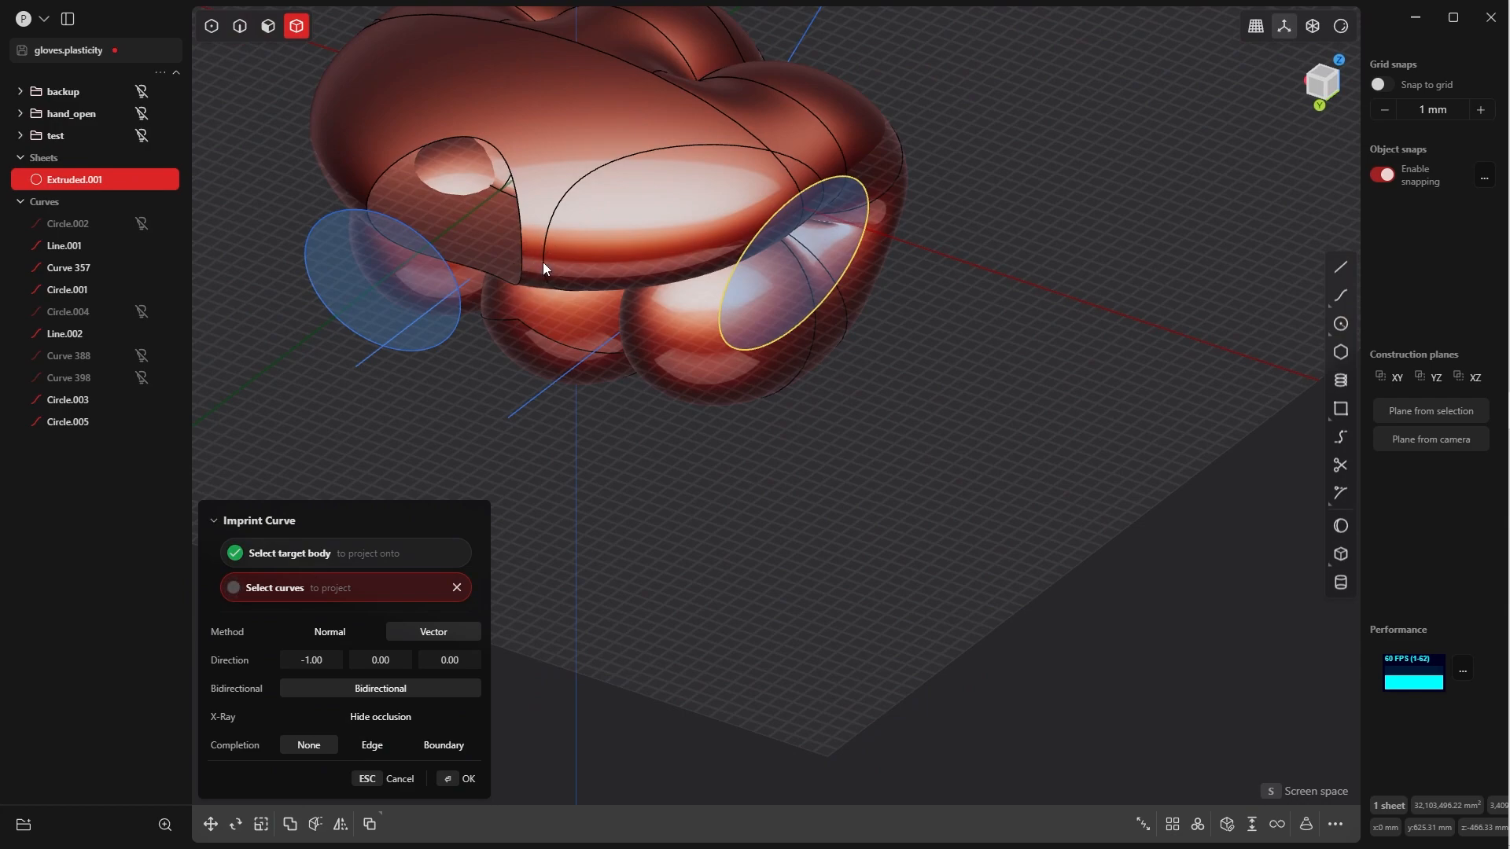
middle_click_drag(563, 268, 522, 286)
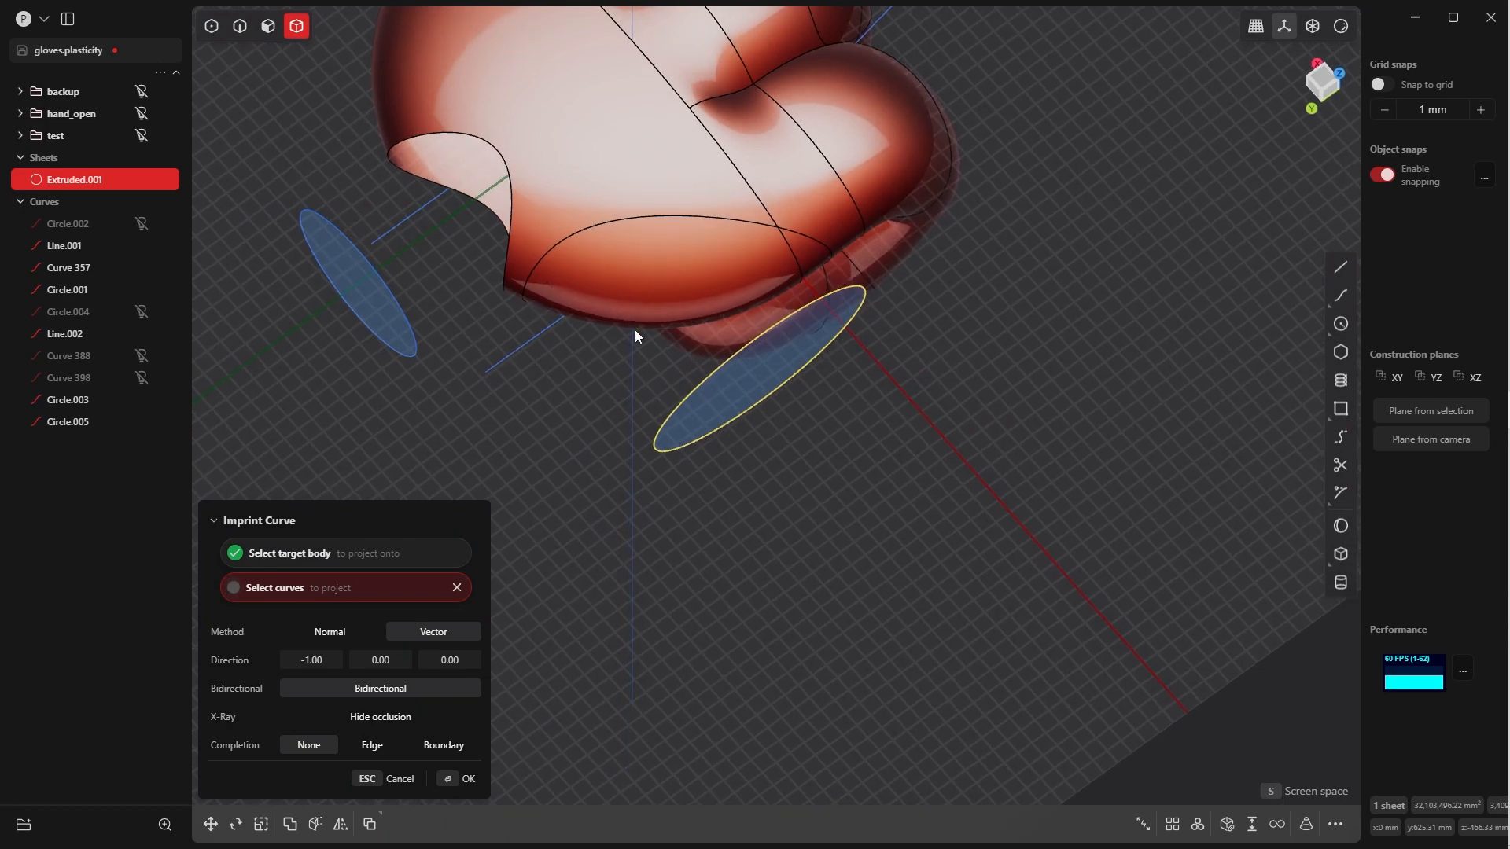
left_click(689, 409)
Shrink the side ellipse slightly along its length, scaling from a pivot at its finger-side end
key("grave")
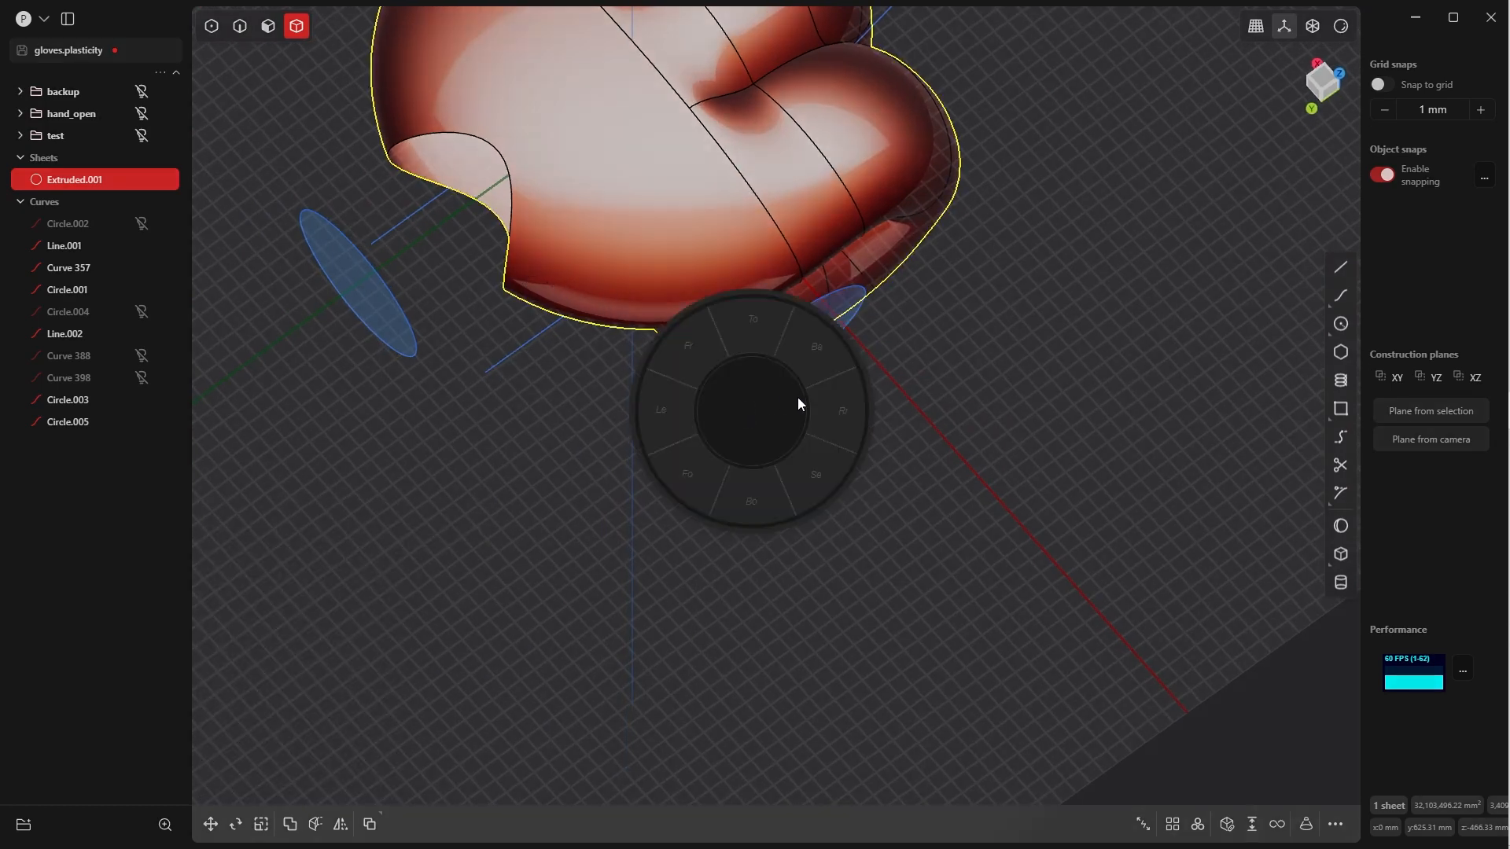
left_click(689, 417)
left_click(737, 606)
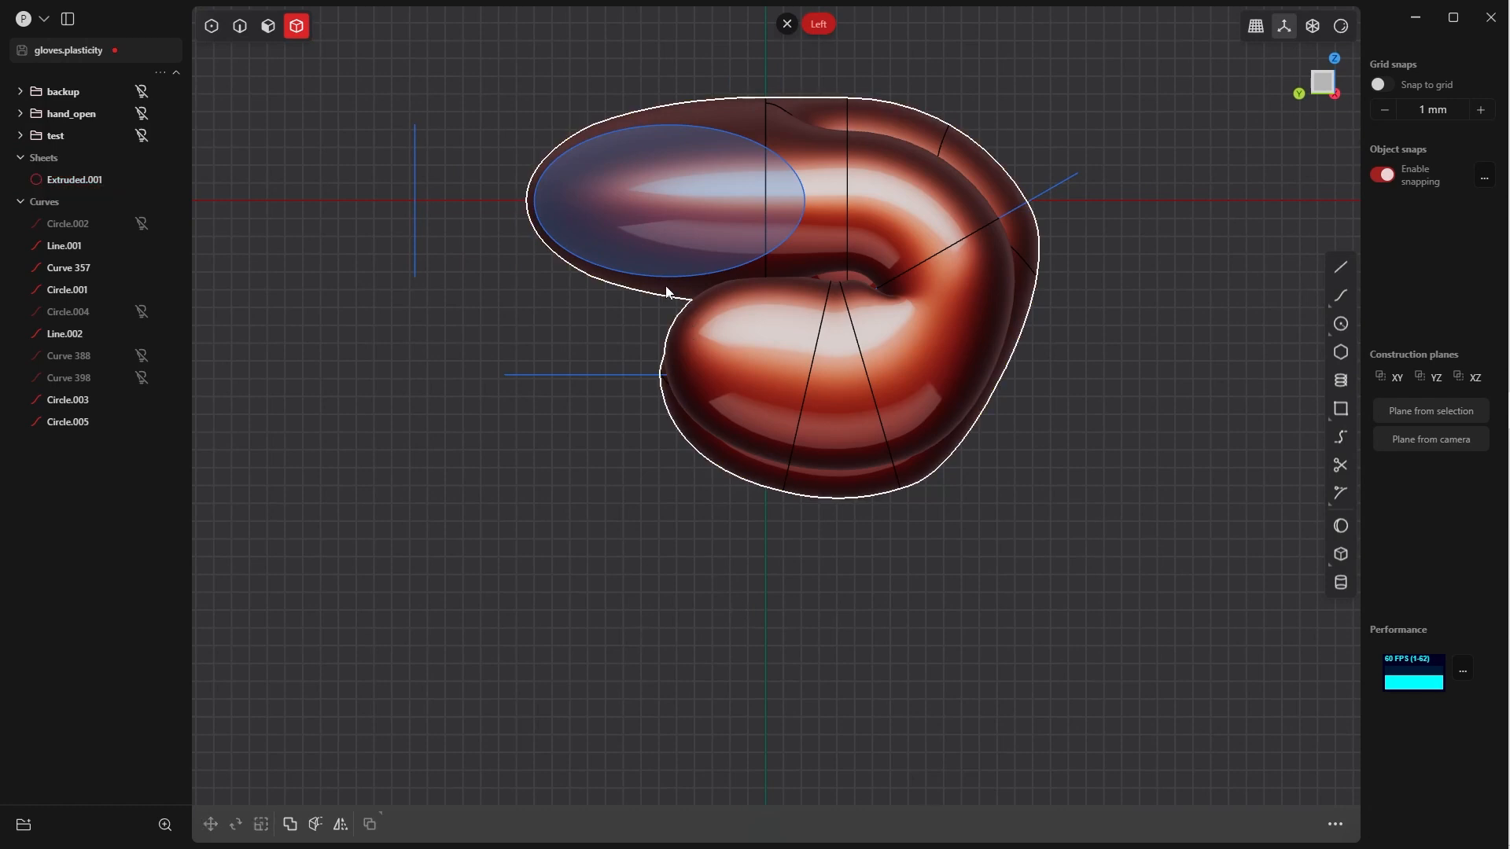
key("grave")
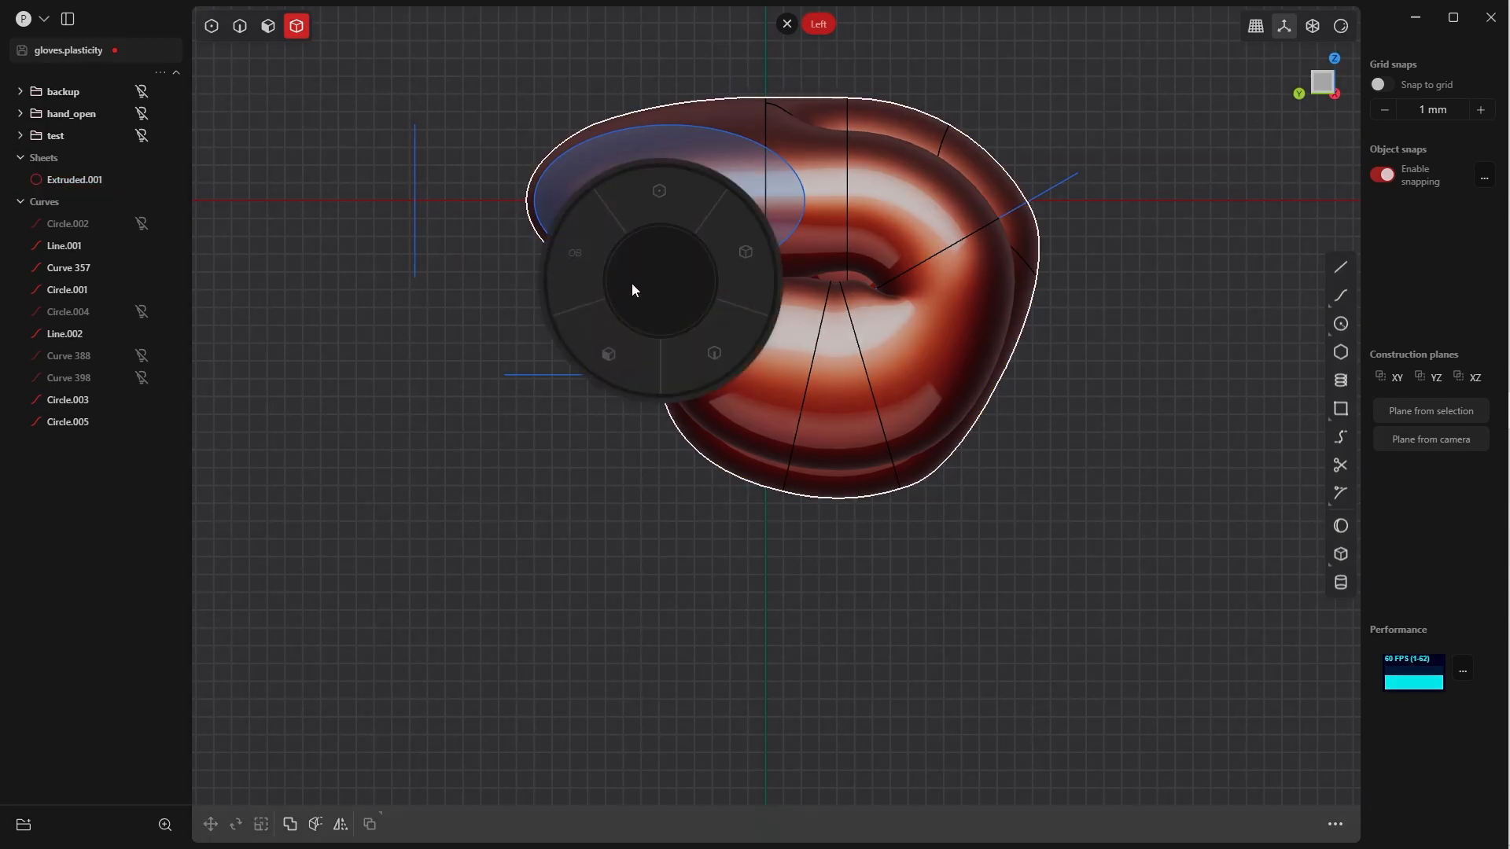
left_click(730, 326)
left_click(709, 272)
key("s")
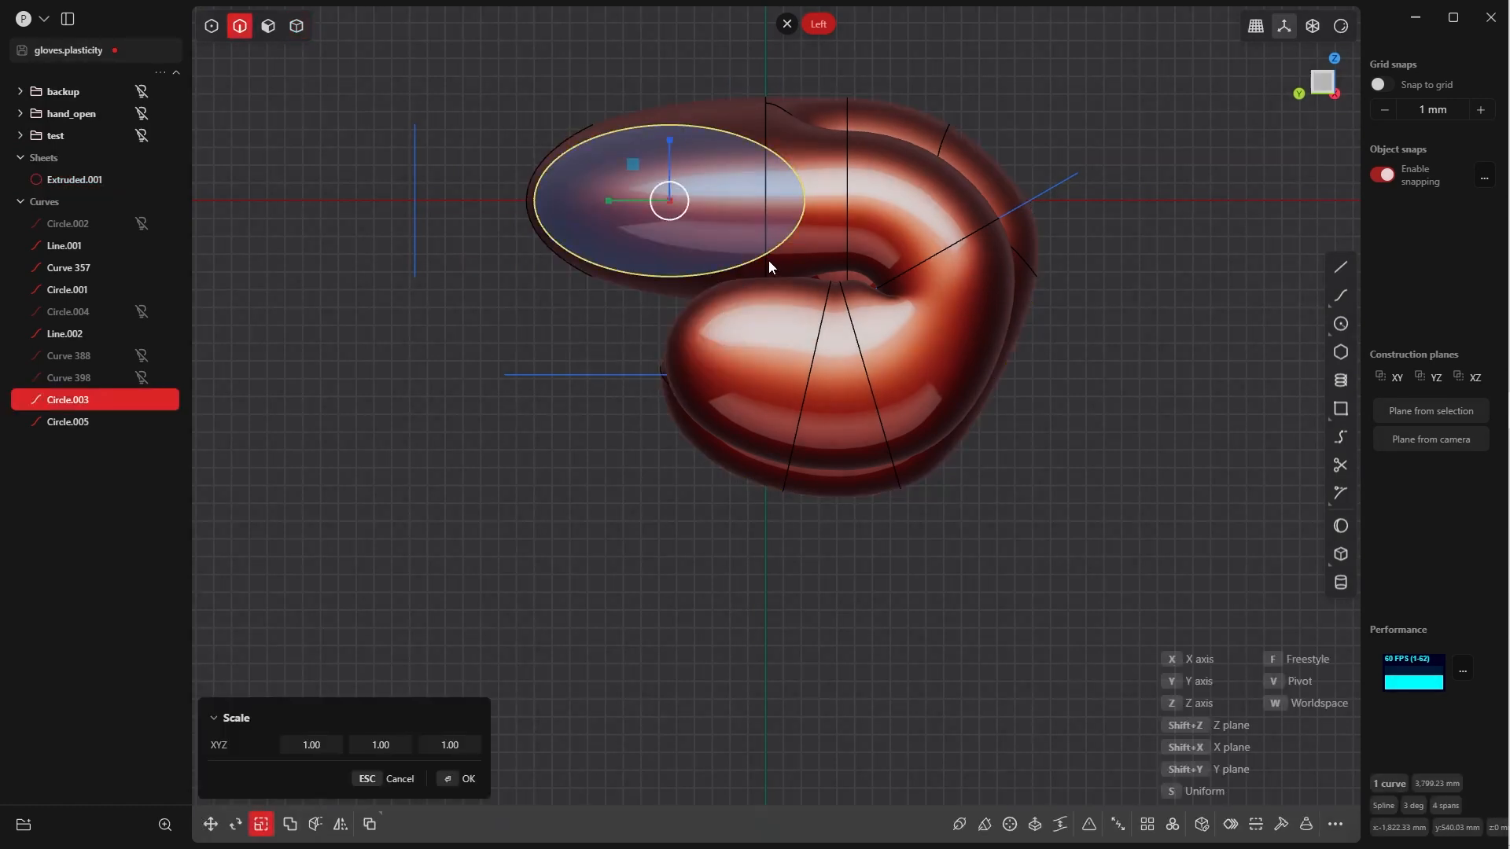
key("v")
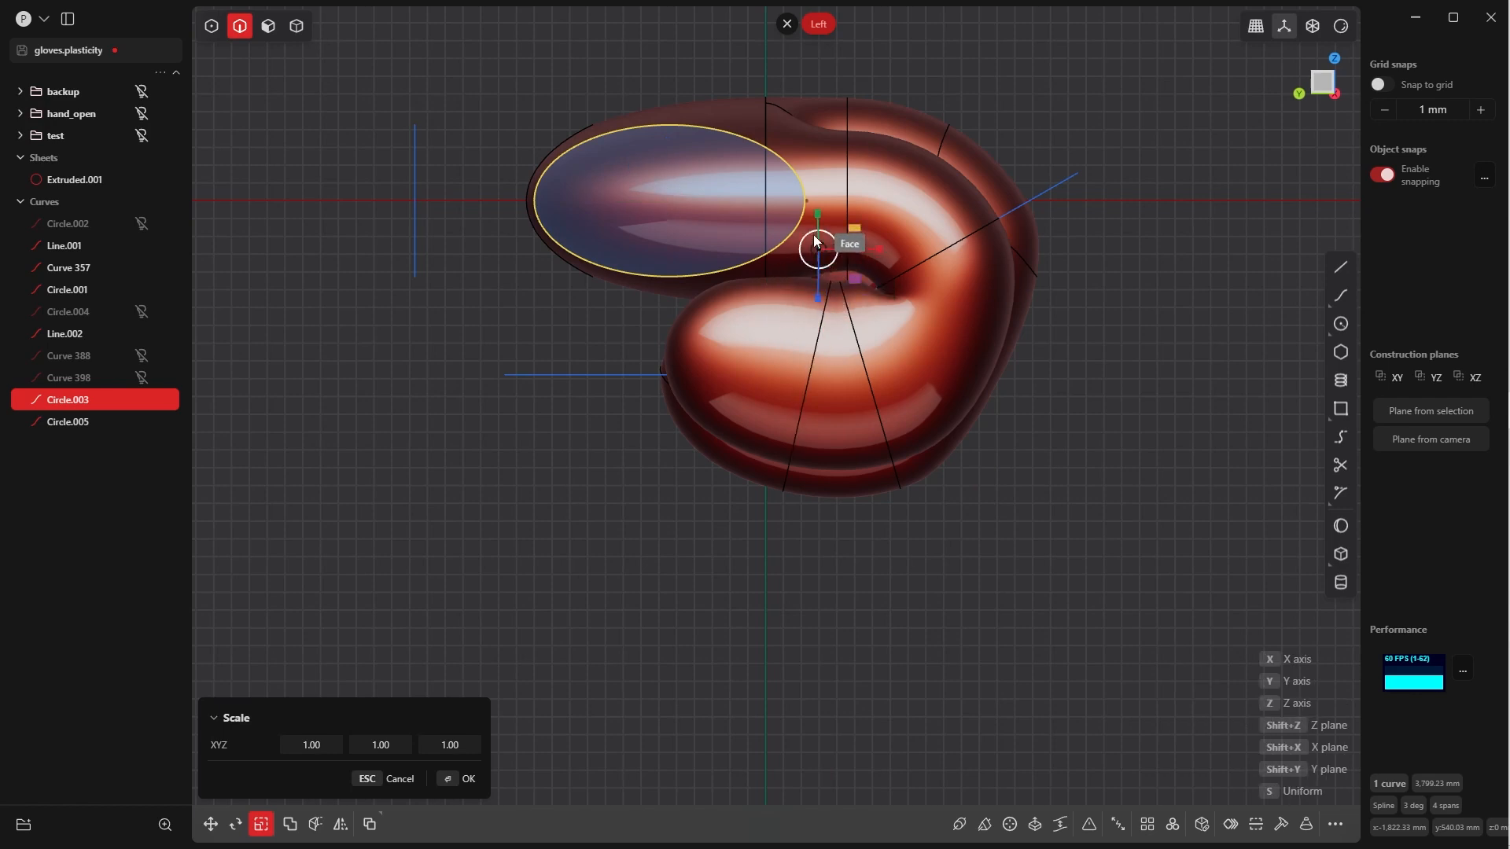
left_click(806, 201)
left_click_drag(869, 201, 863, 200)
left_click(467, 779)
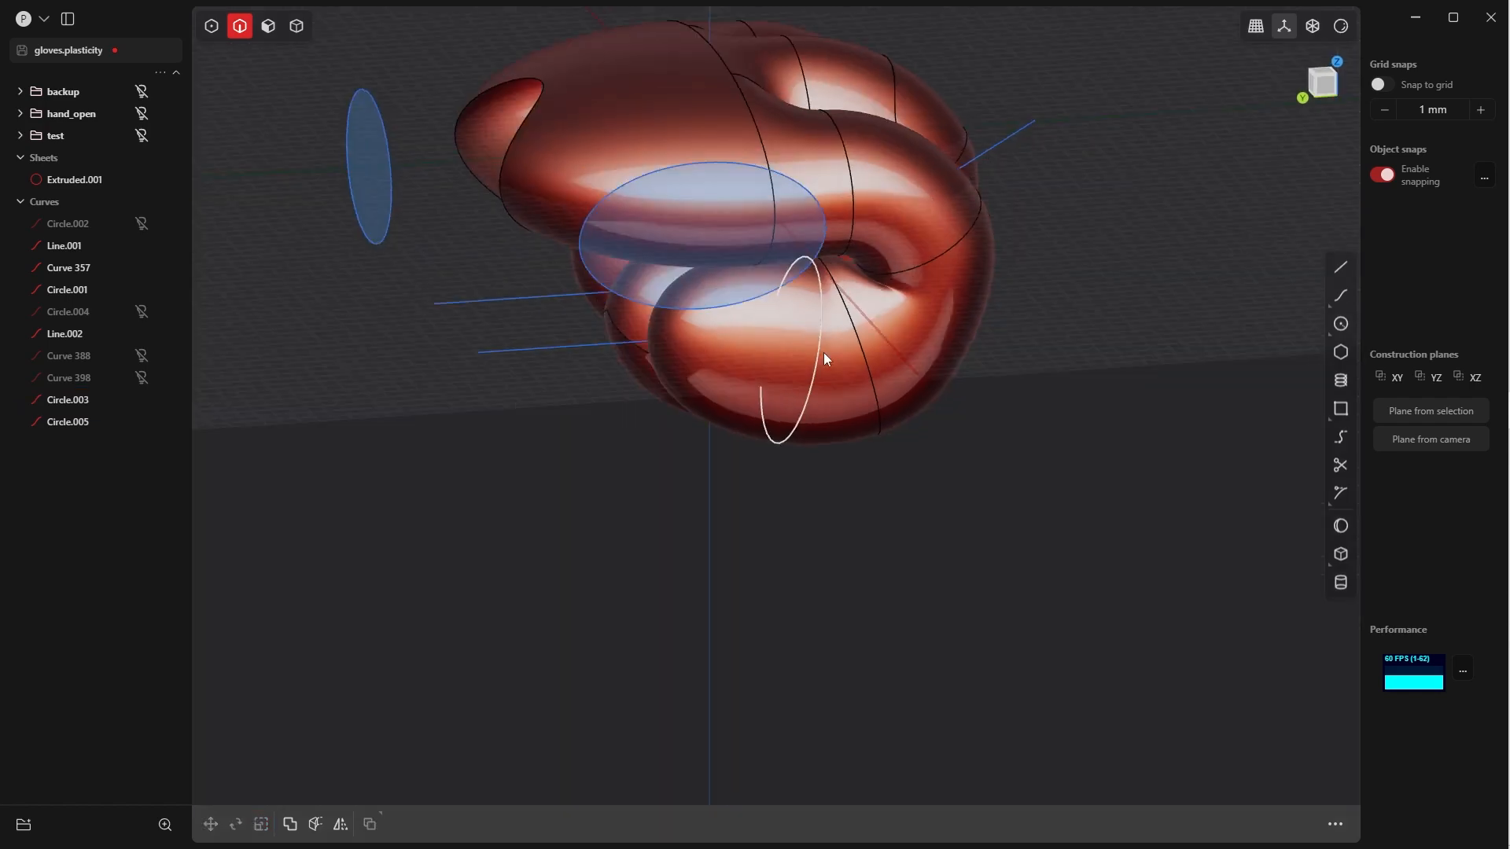
Imprint the shortened side ellipse onto the glove body using the Vector method with direction -1, 0, 0
middle_click_drag(823, 353, 748, 397)
key("grave")
left_click(692, 459)
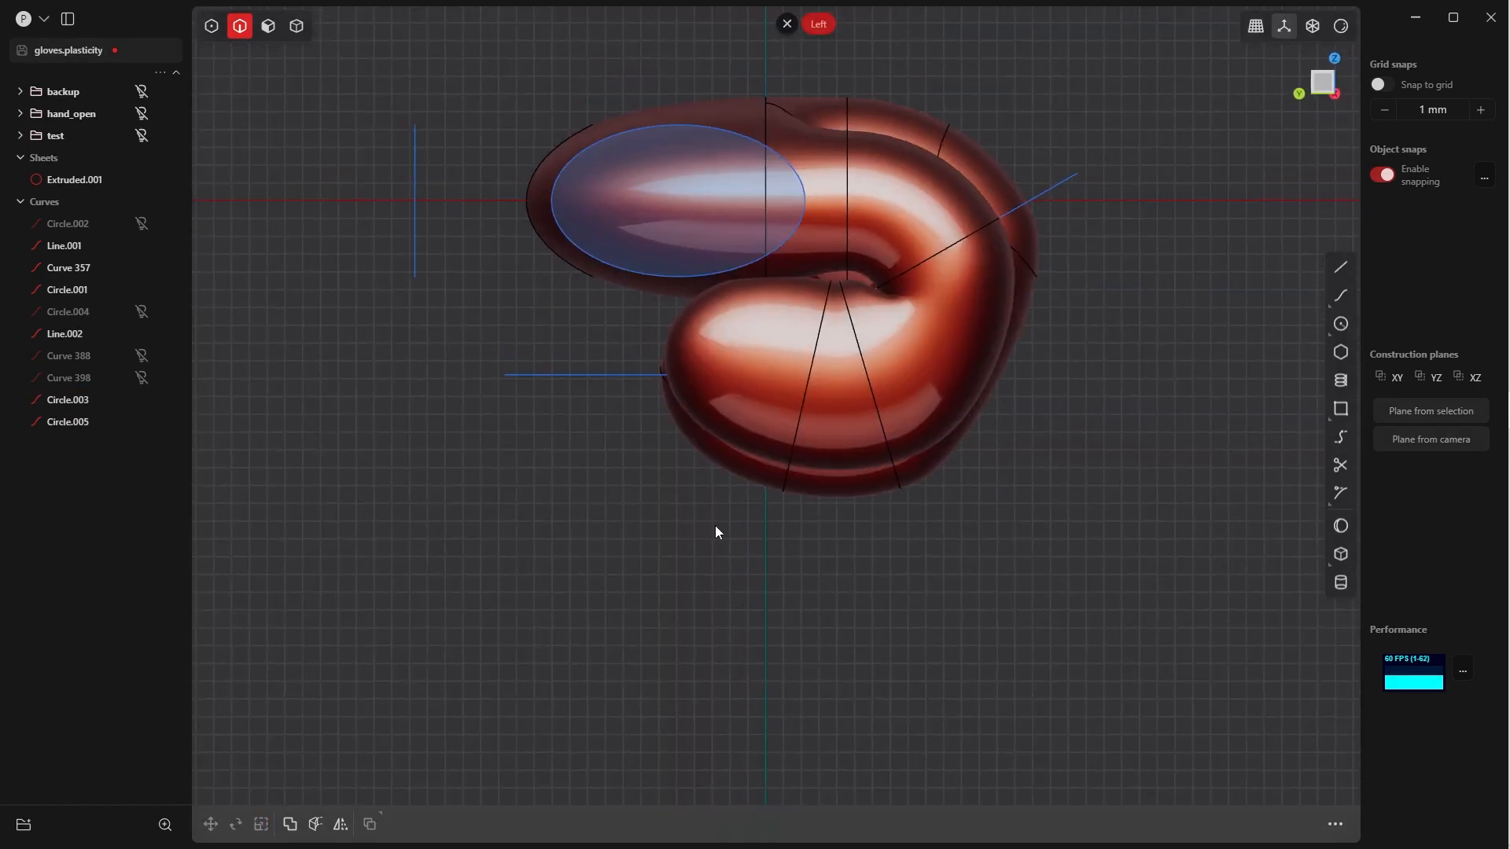
key("i")
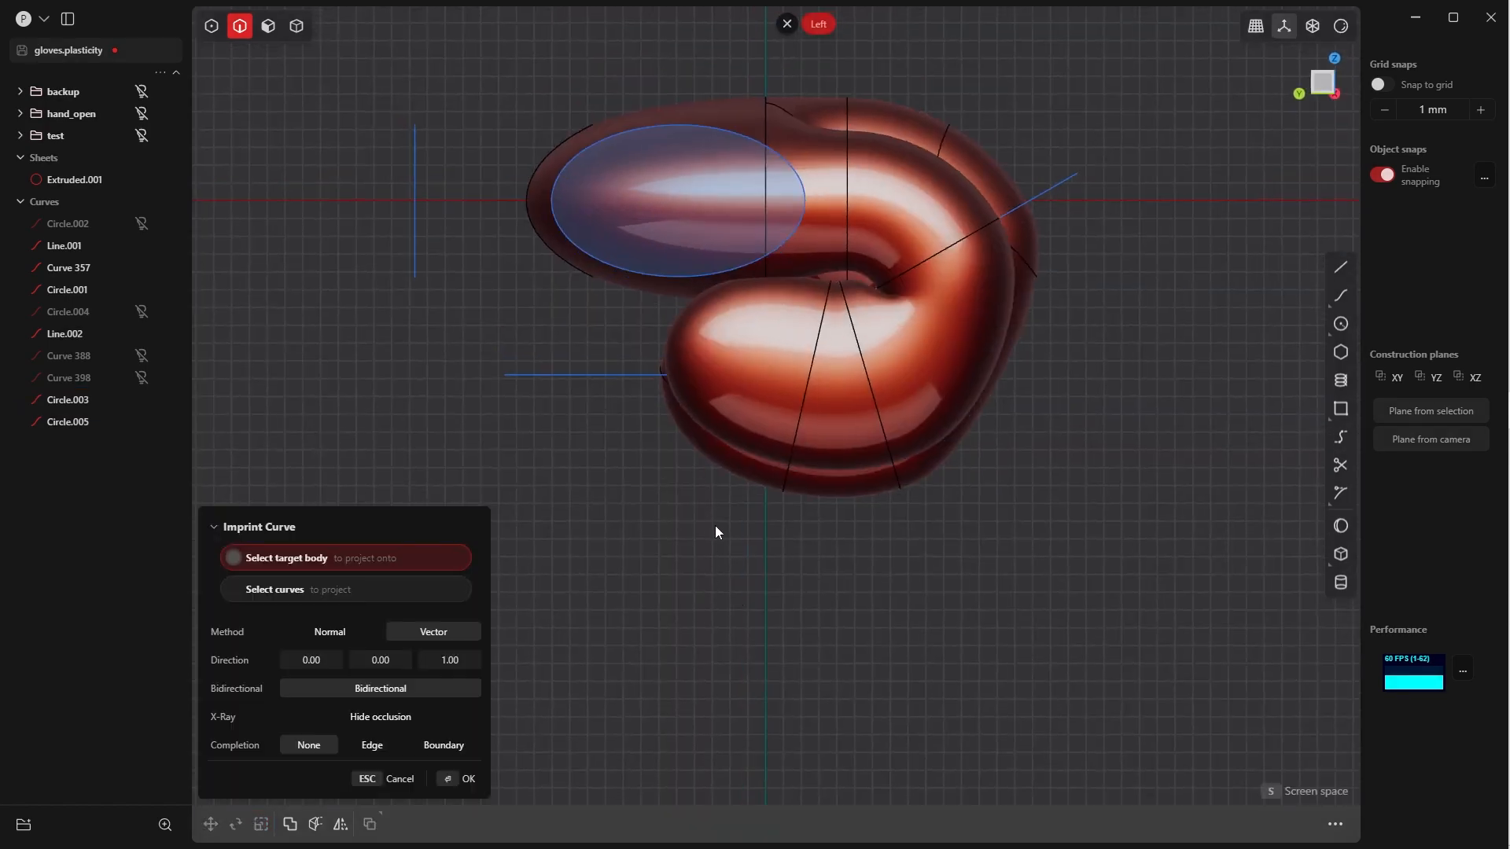
left_click(746, 103)
left_click(749, 139)
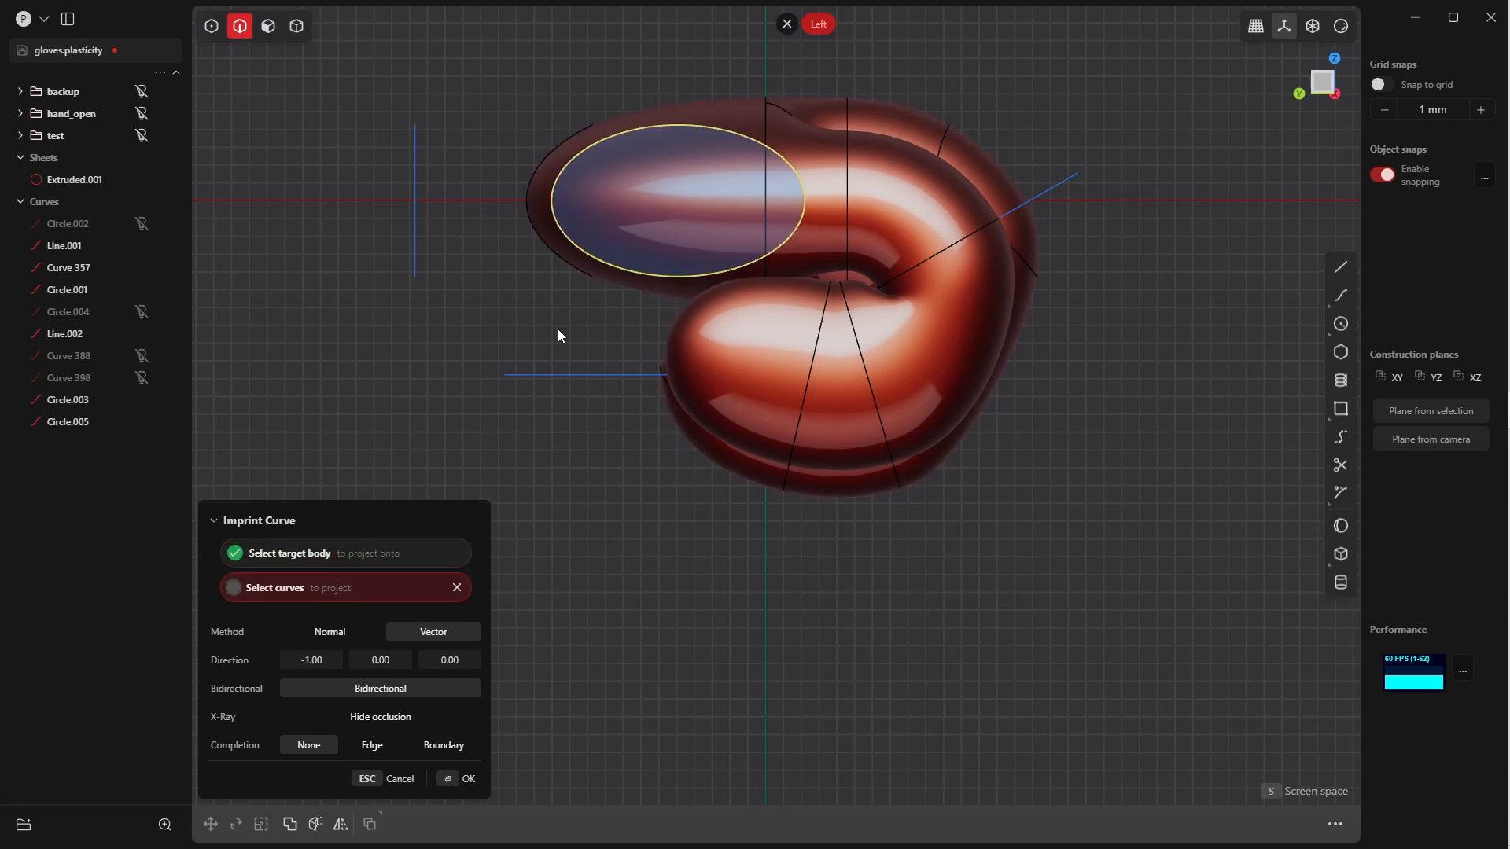
middle_click_drag(558, 336, 637, 425)
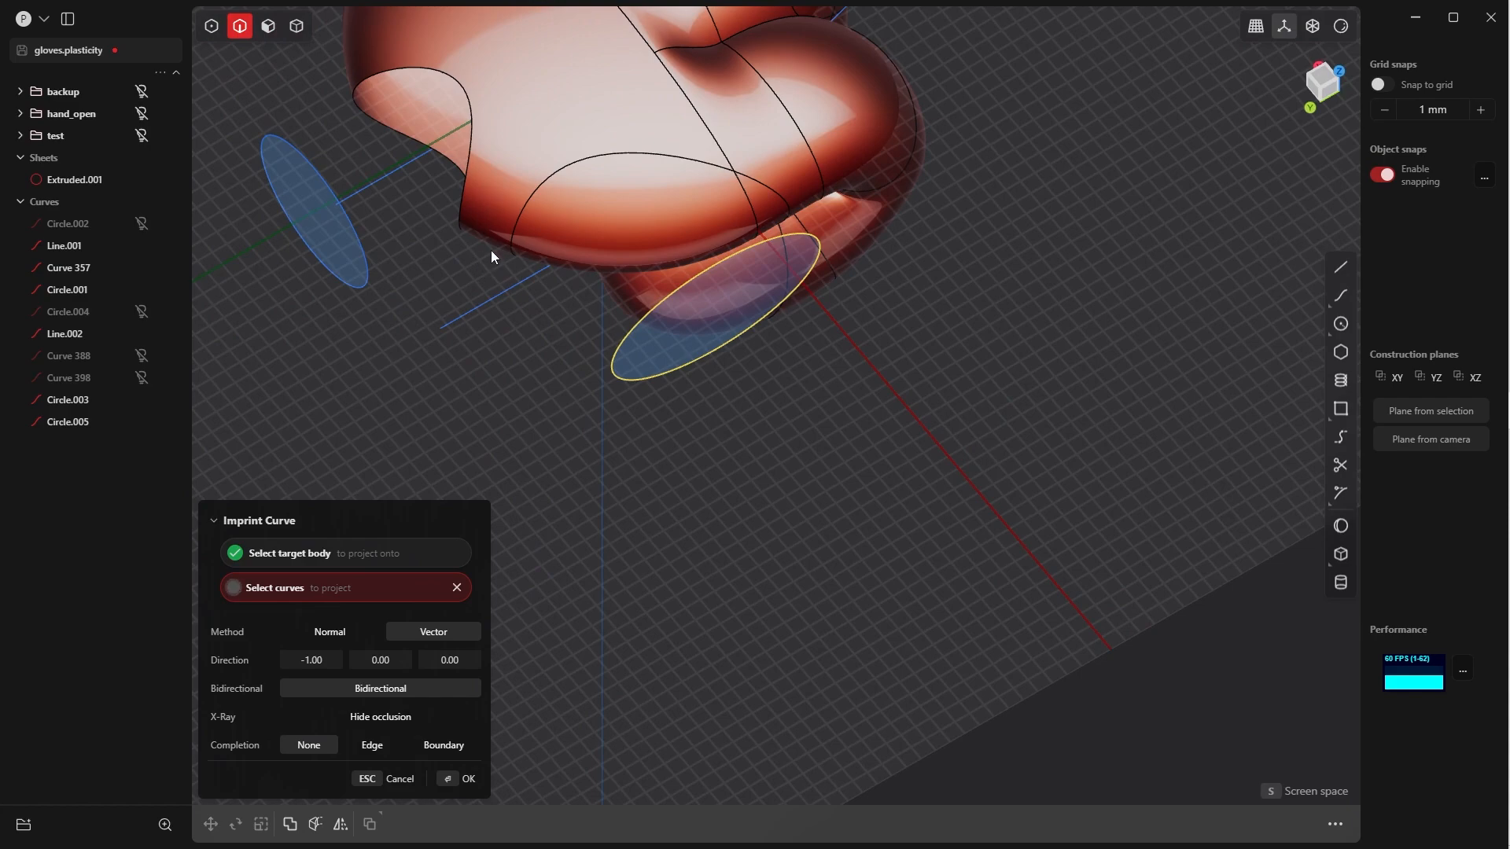
middle_click_drag(484, 234, 786, 401)
left_click(450, 778)
middle_click_drag(450, 784, 715, 391)
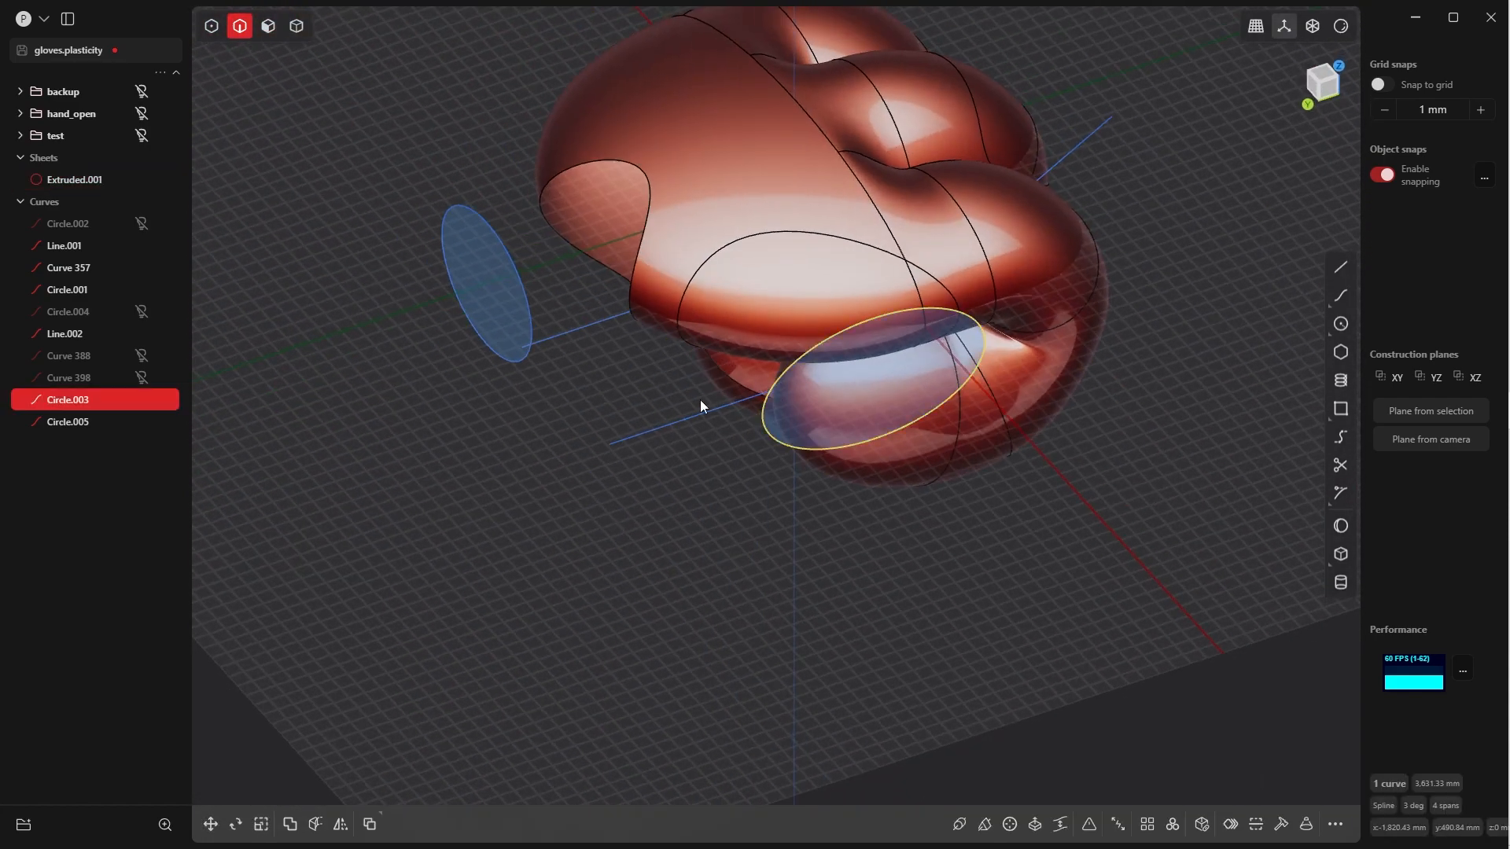
Hide the side ellipse and delete the imprinted faces on the glove's side to cut a thumb opening
left_click(141, 399)
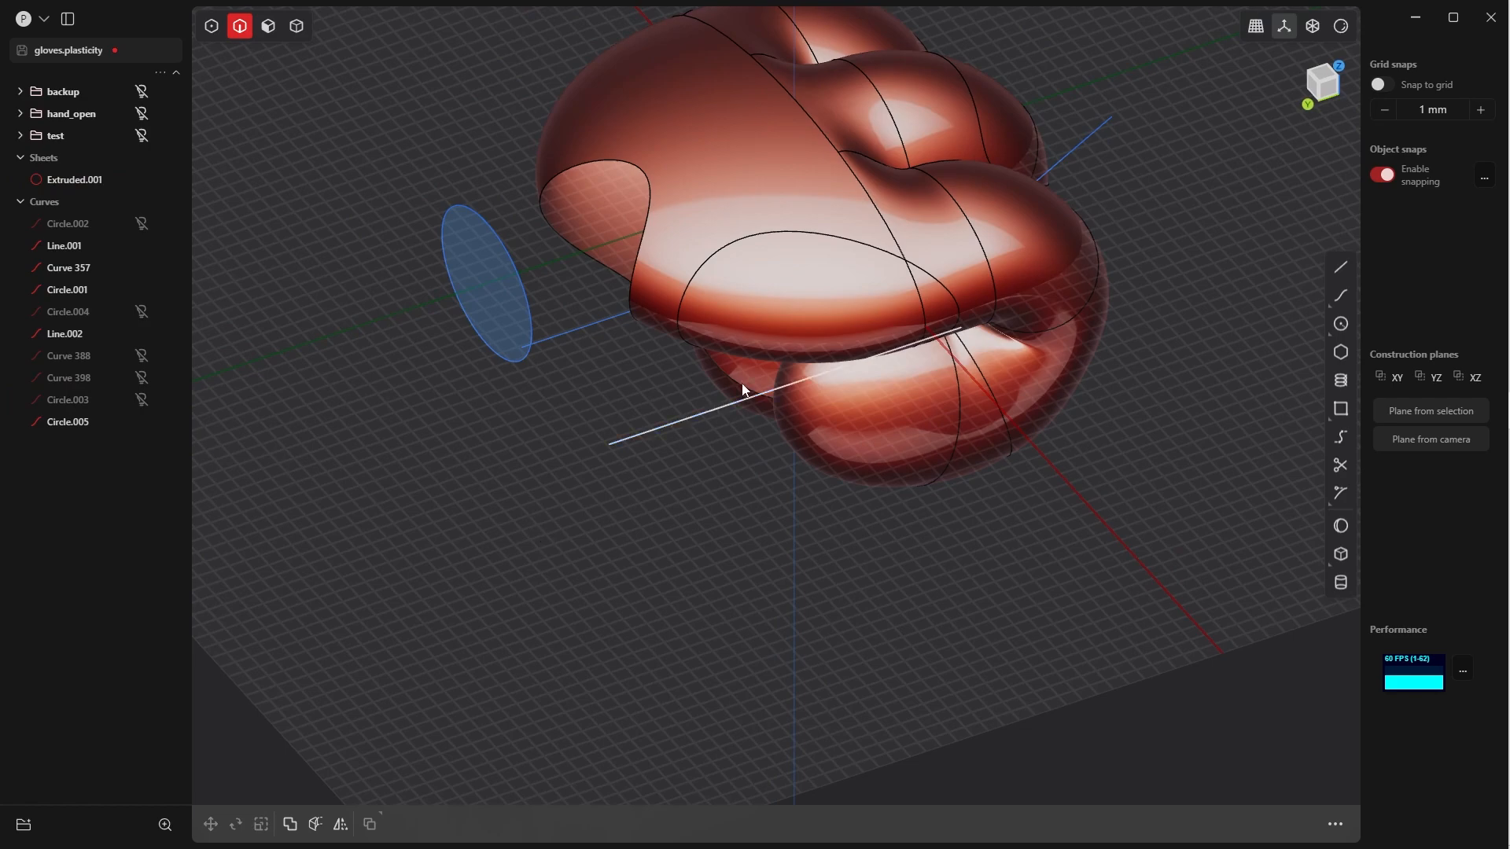
key("Tab")
left_click(767, 375)
left_click(778, 309)
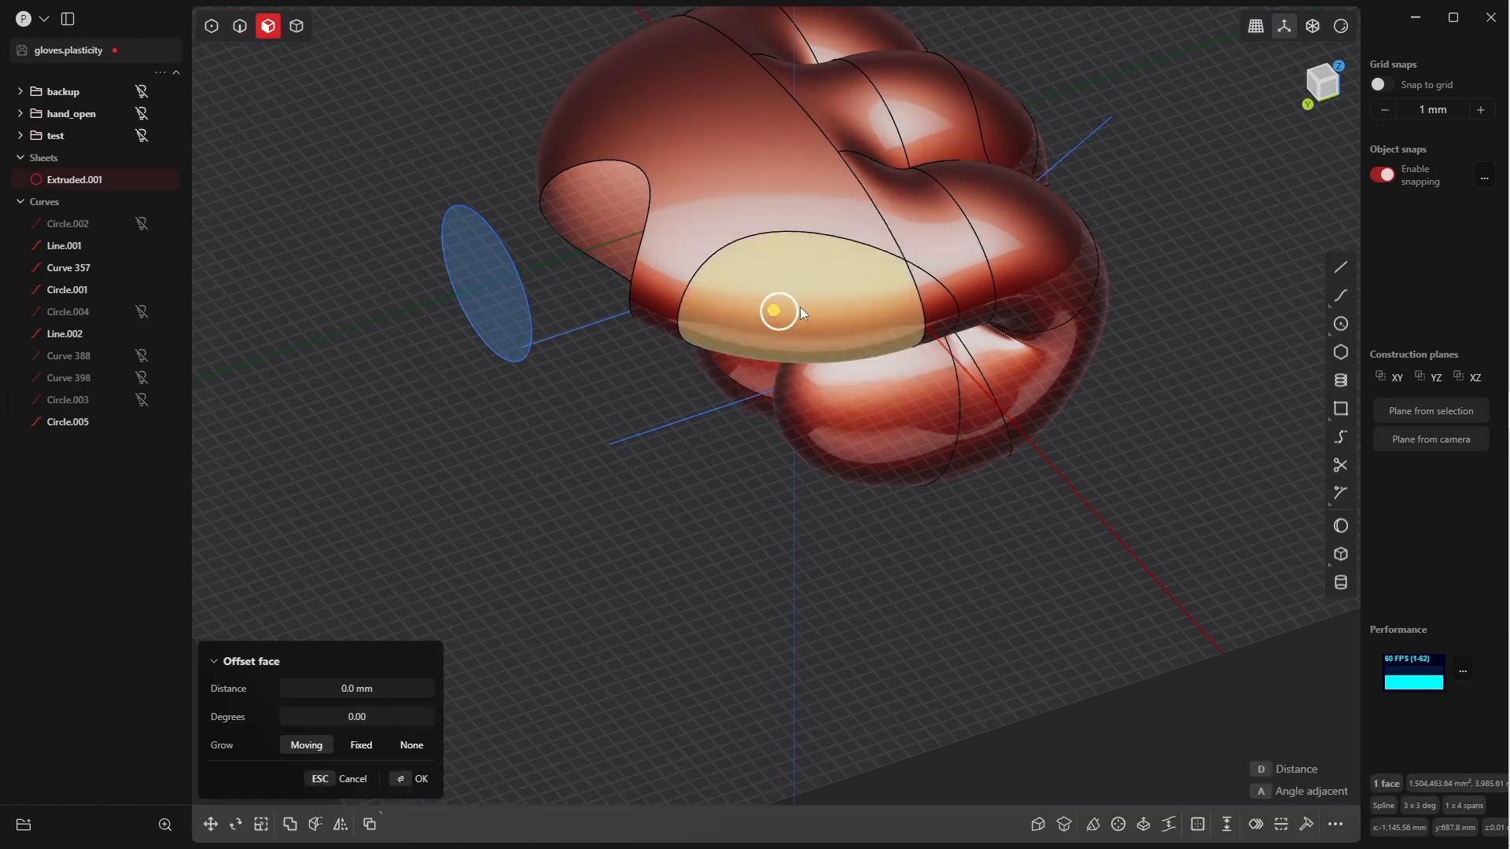
left_click(935, 306, "shift")
middle_click_drag(927, 302, 936, 391)
key("Delete")
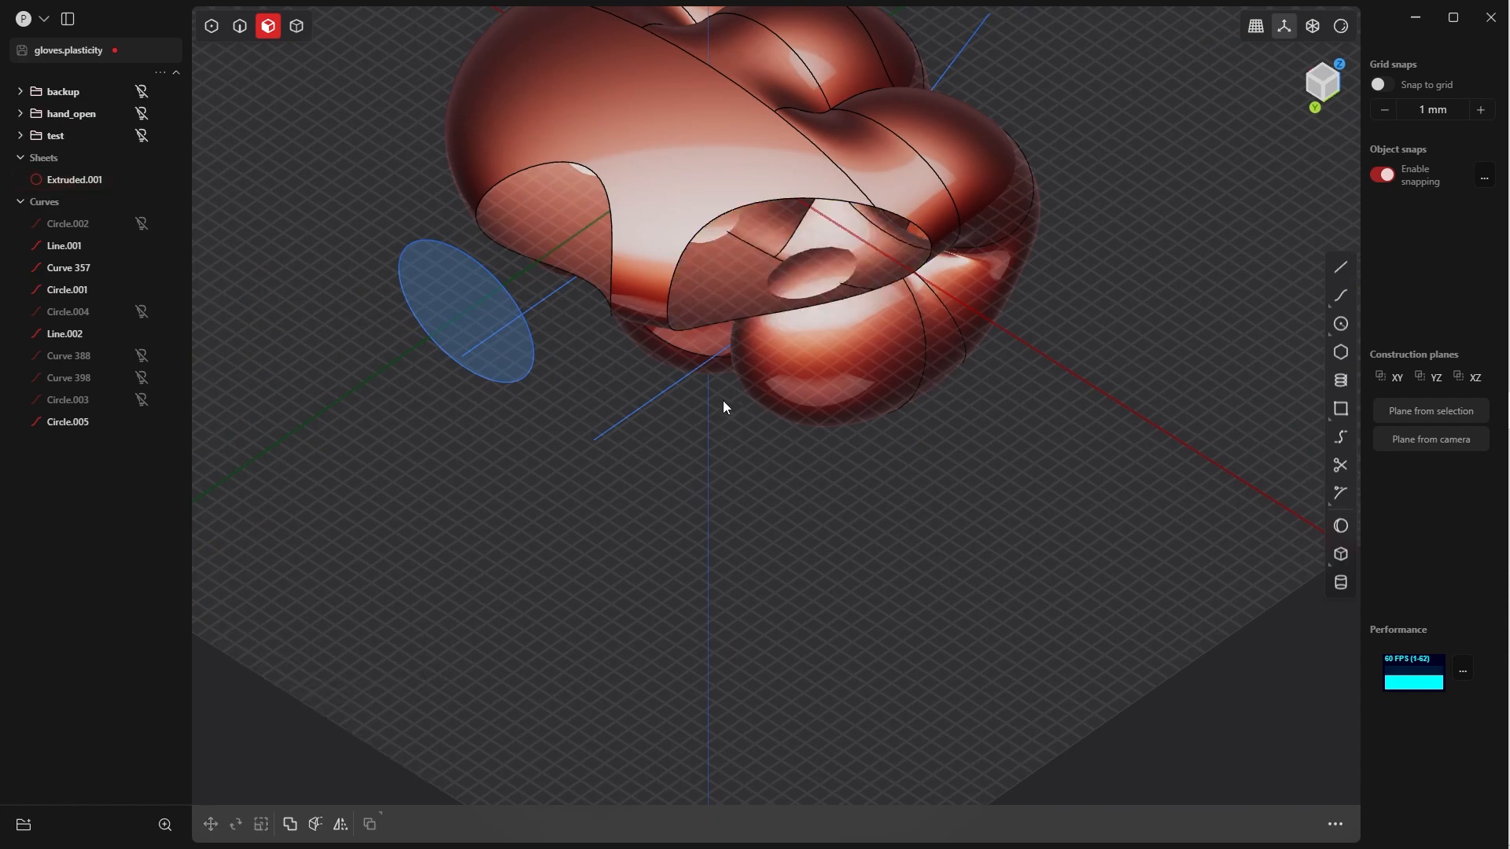
Draw a circle of about 358 mm radius centred on the Y axis beyond the fingers, on the YZ plane
middle_click_drag(723, 399, 800, 291)
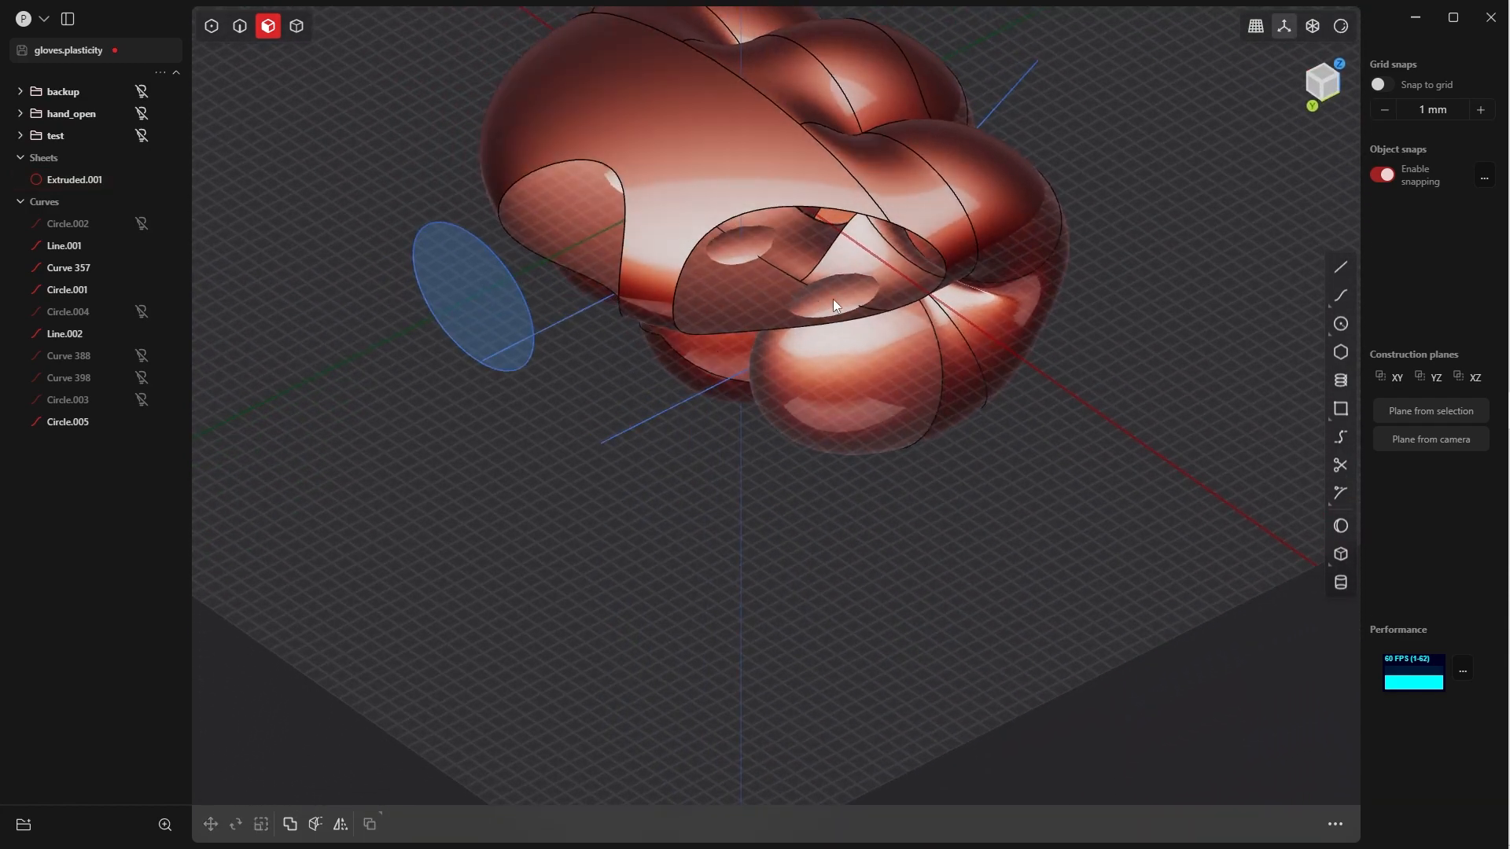
mouse_move(733, 248)
middle_mouse_down()
mouse_move(682, 201)
mouse_move(758, 221)
mouse_move(725, 236)
mouse_move(706, 222)
mouse_move(720, 225)
mouse_move(716, 202)
mouse_move(762, 257)
mouse_move(715, 216)
mouse_move(715, 243)
mouse_move(760, 300)
mouse_move(701, 242)
mouse_move(683, 167)
mouse_move(757, 237)
mouse_move(748, 281)
mouse_move(822, 308)
mouse_move(809, 335)
mouse_move(792, 277)
mouse_move(757, 241)
middle_mouse_up()
middle_click_drag(789, 324, 666, 524)
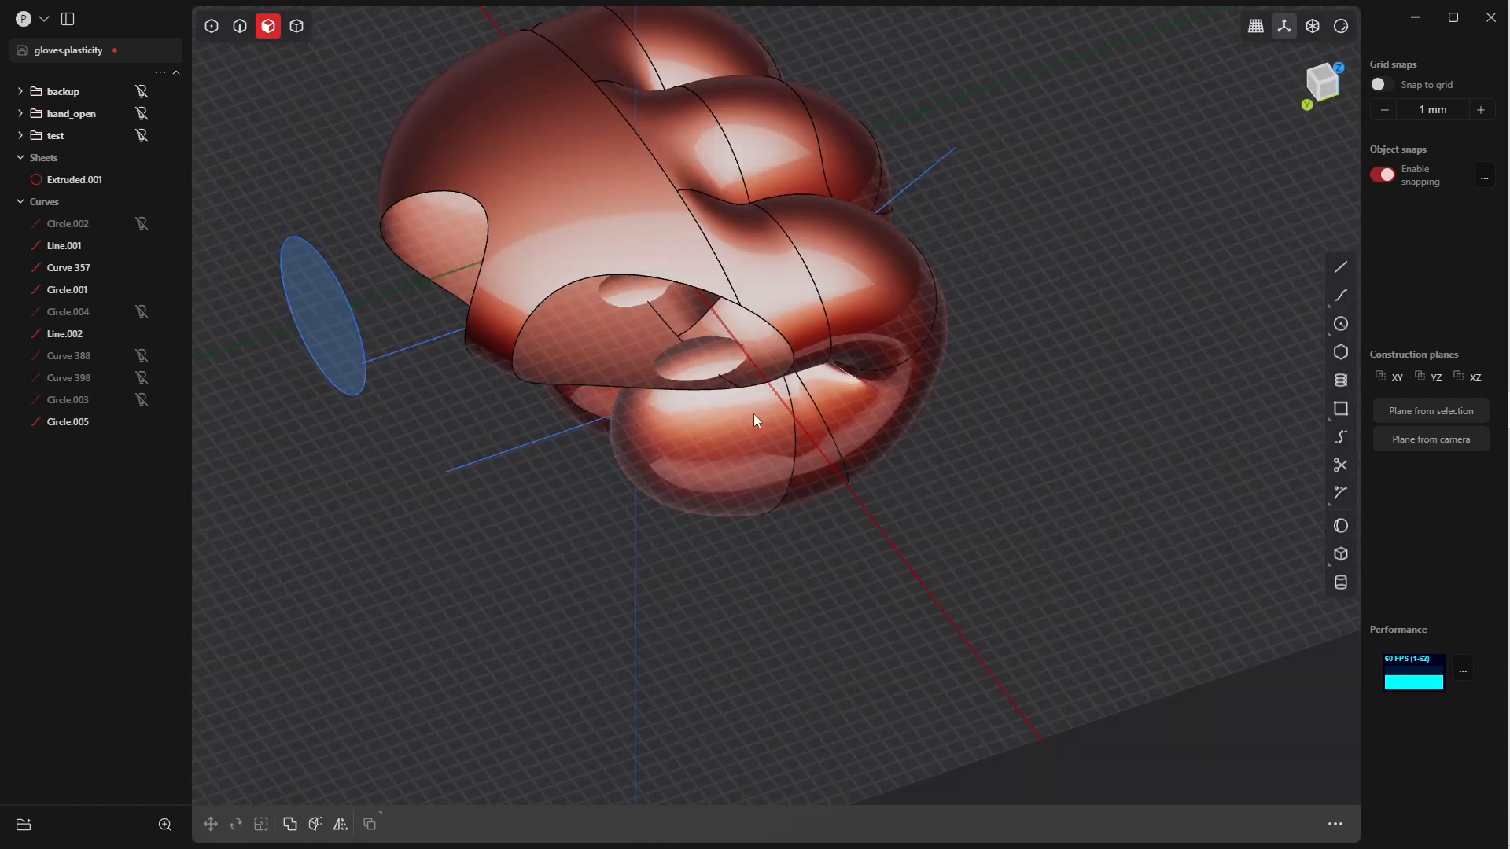
middle_click_drag(754, 414, 875, 555)
key("KP_7")
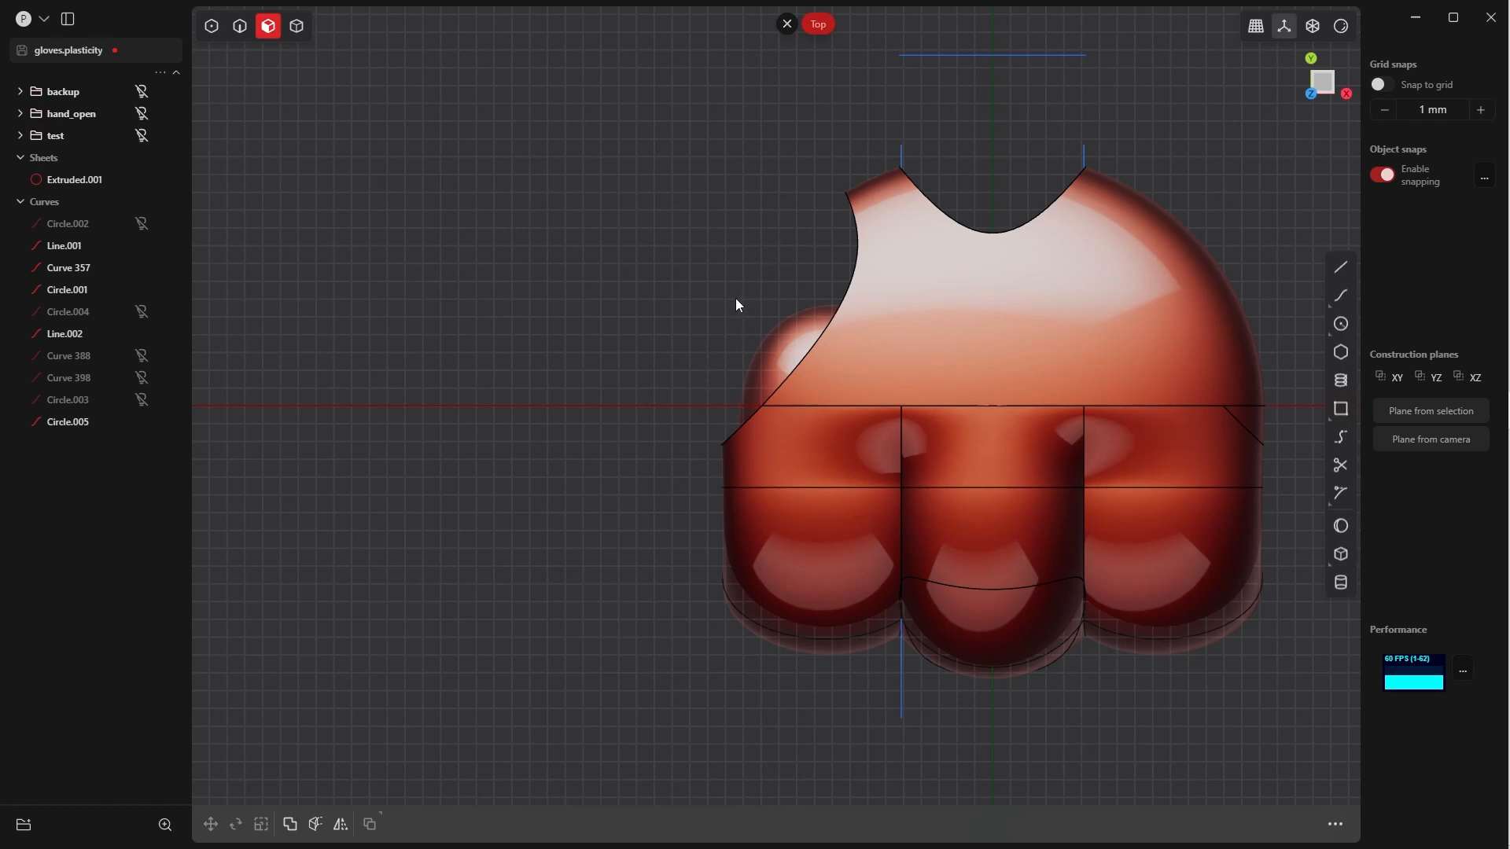
key("grave")
left_click(659, 301)
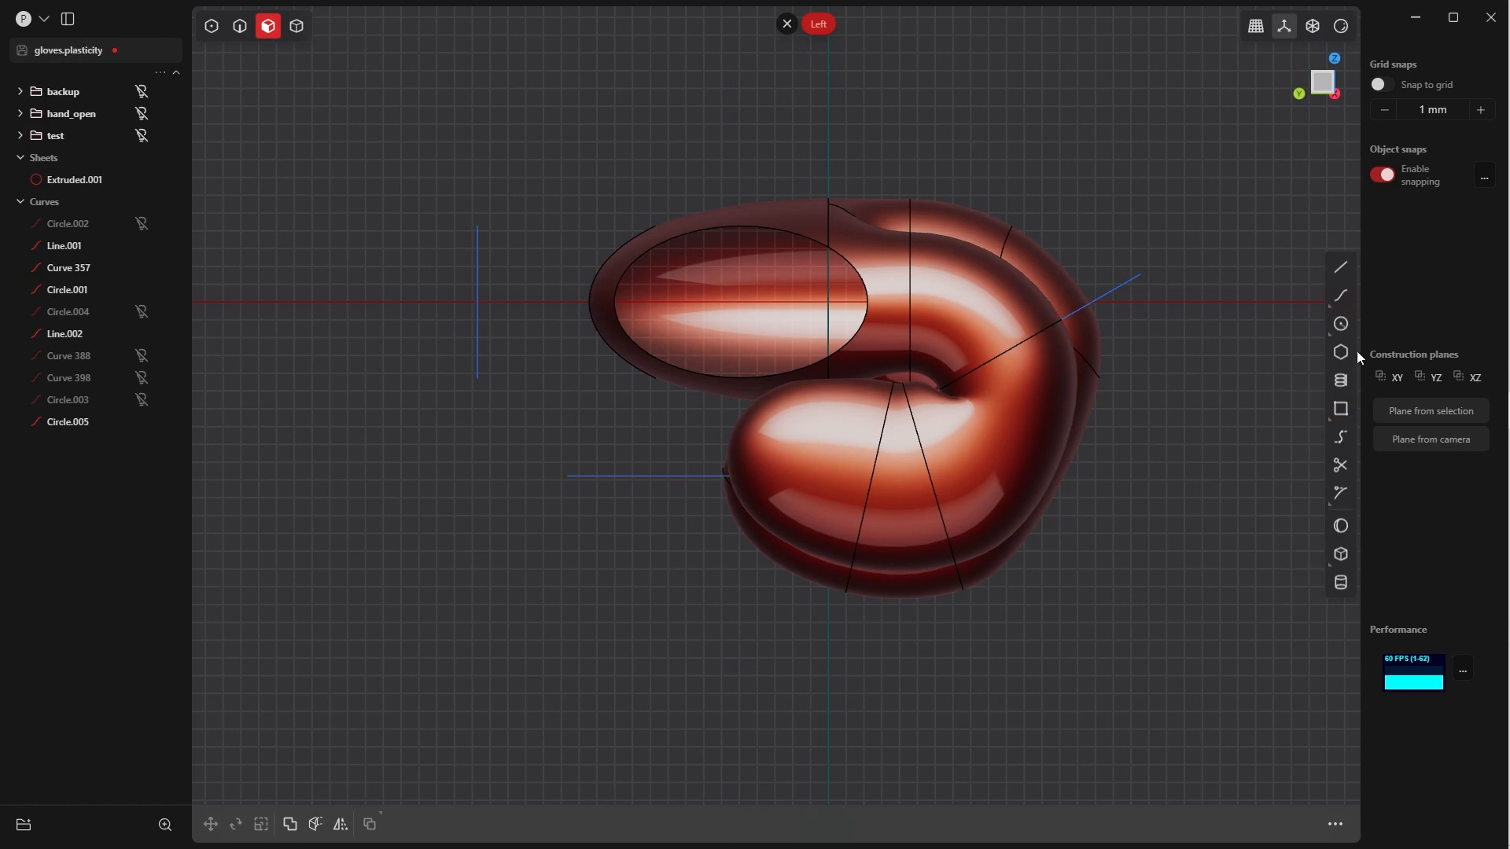
left_click(1341, 324)
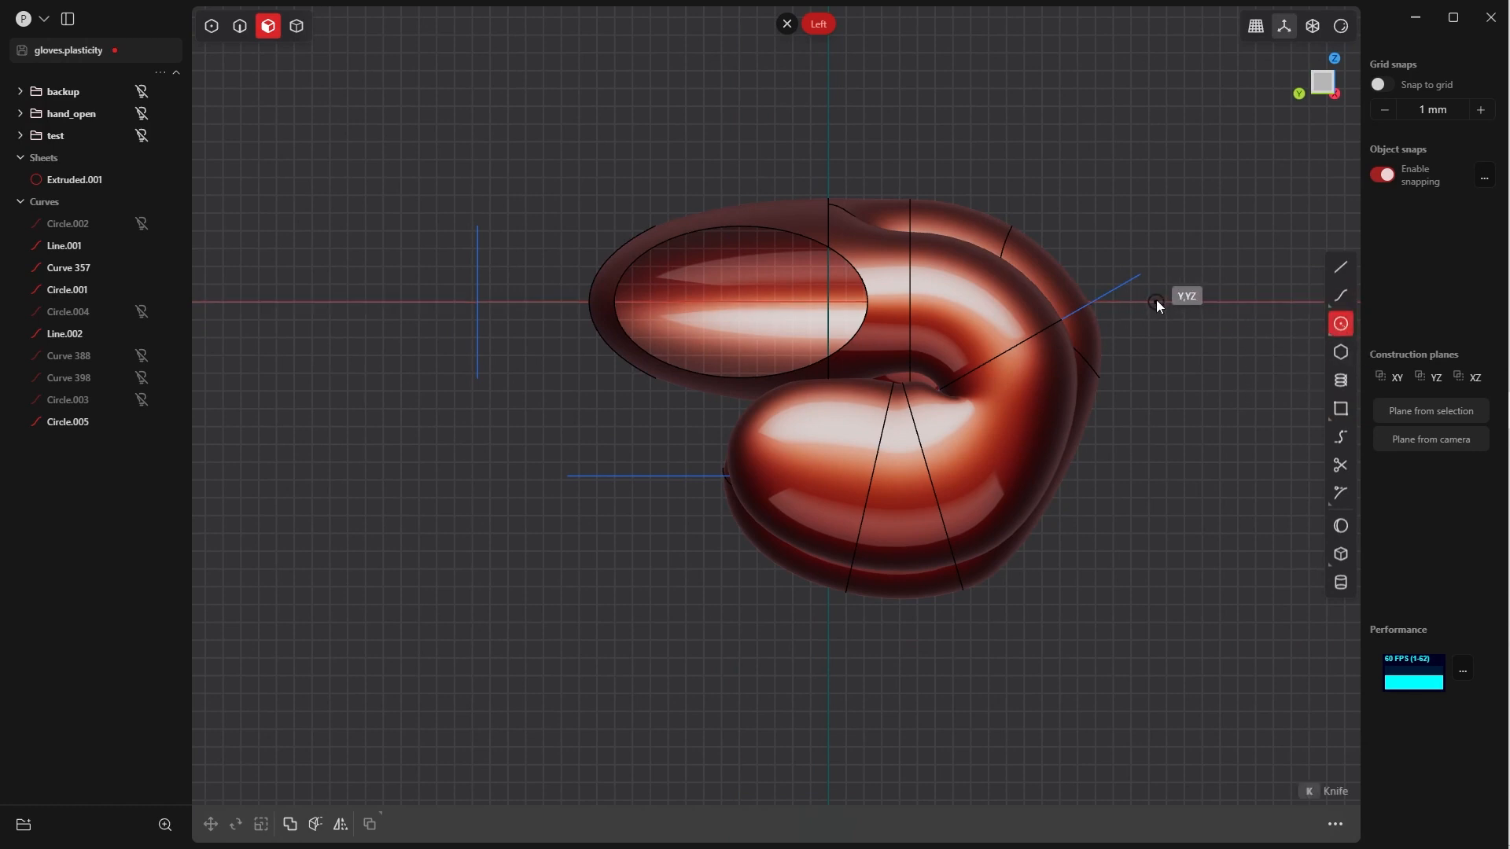
left_click(1156, 301)
left_click(1218, 314)
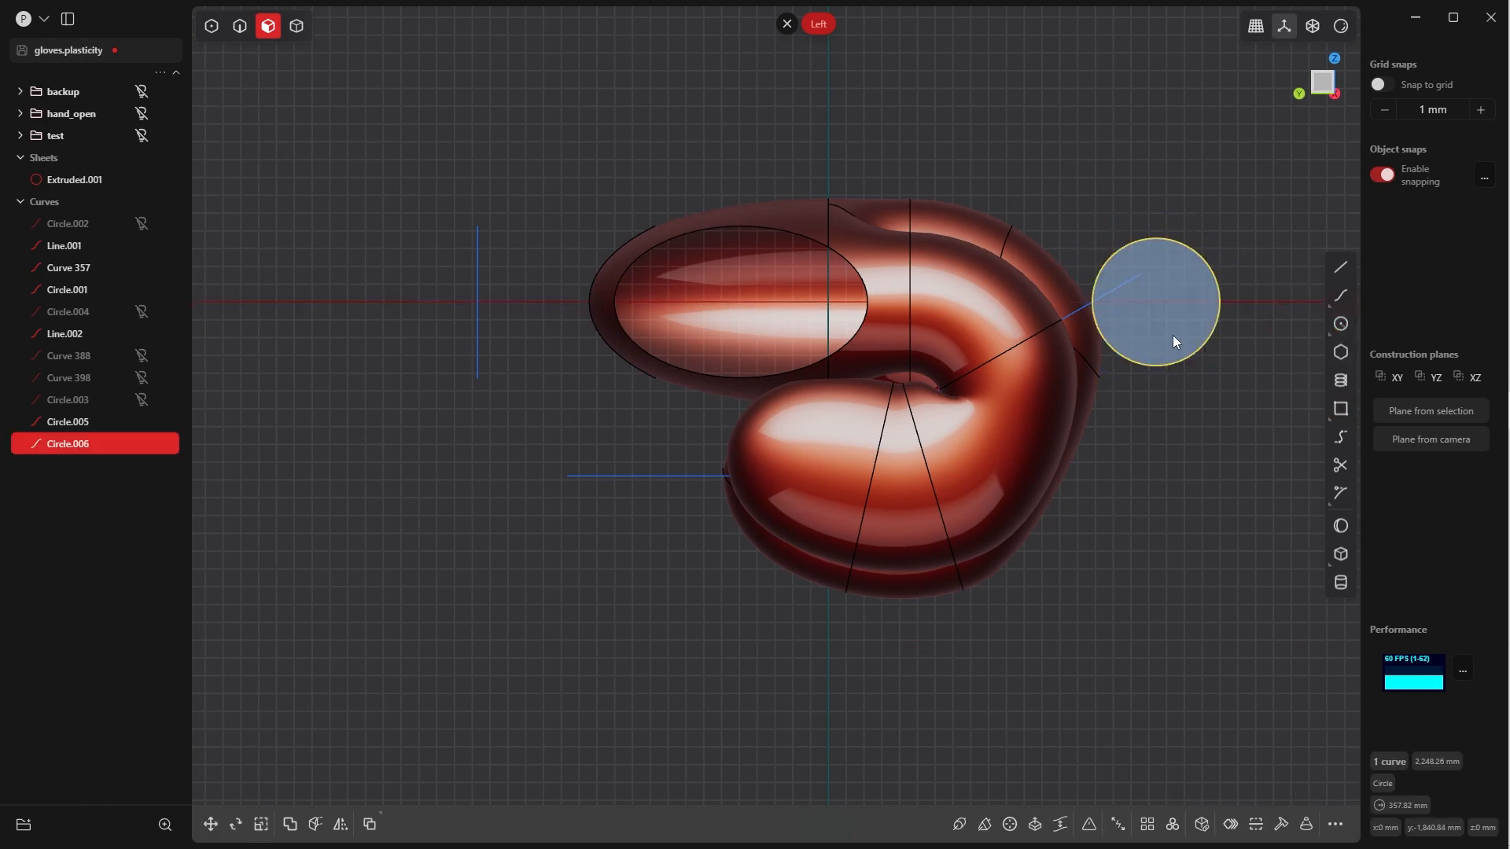
Move the new circle along Y to about 545 mm, over the thumb opening, and stretch it along Y into an ellipse
key("s")
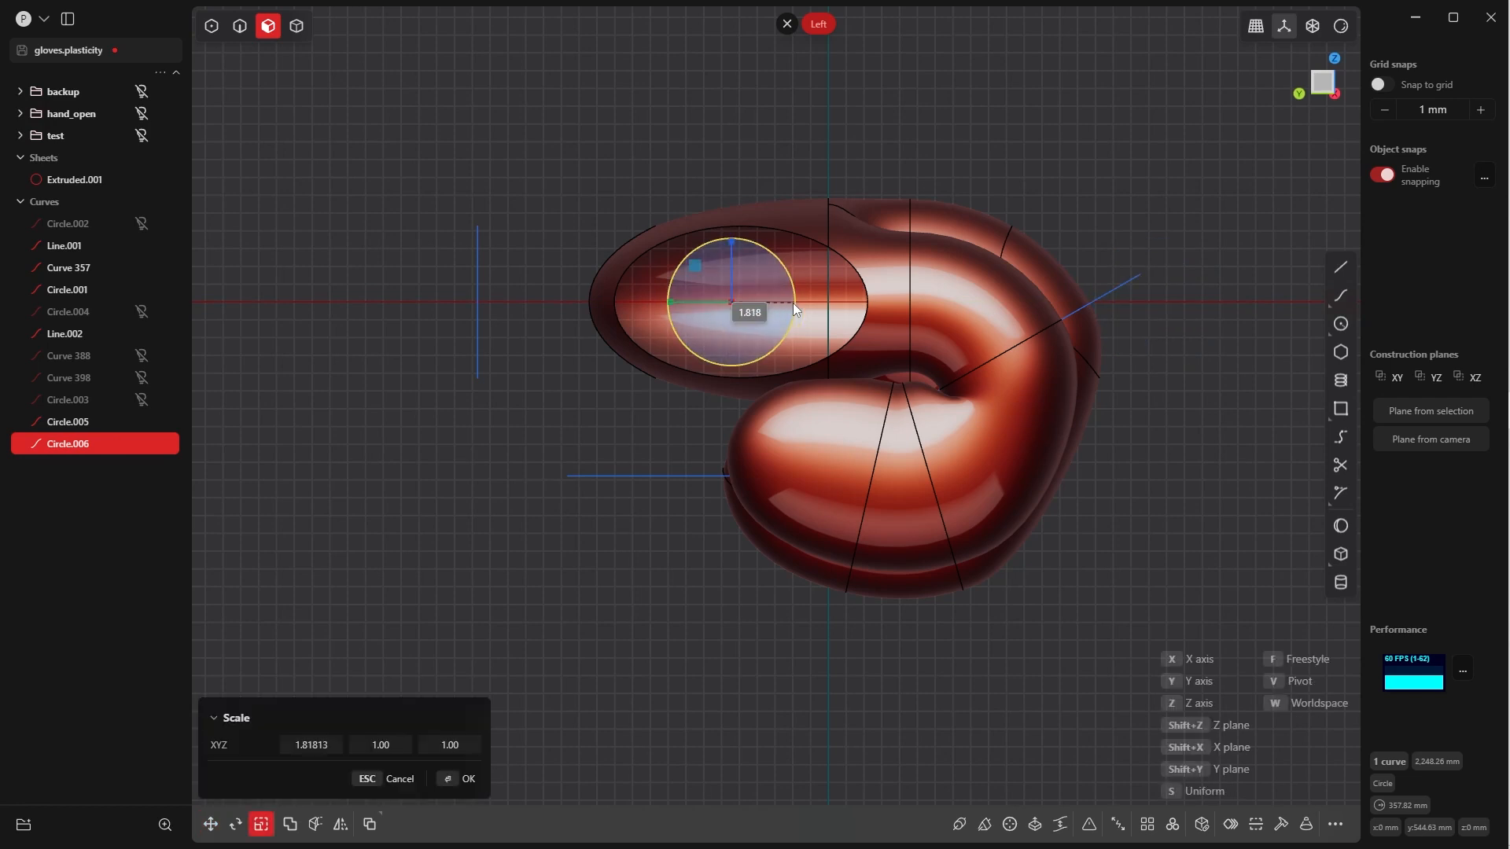
key("y")
left_click(829, 300)
Move the new ellipse along X to about -1533 mm, just outside the thumb opening
key("KP_7")
key("g")
key("x")
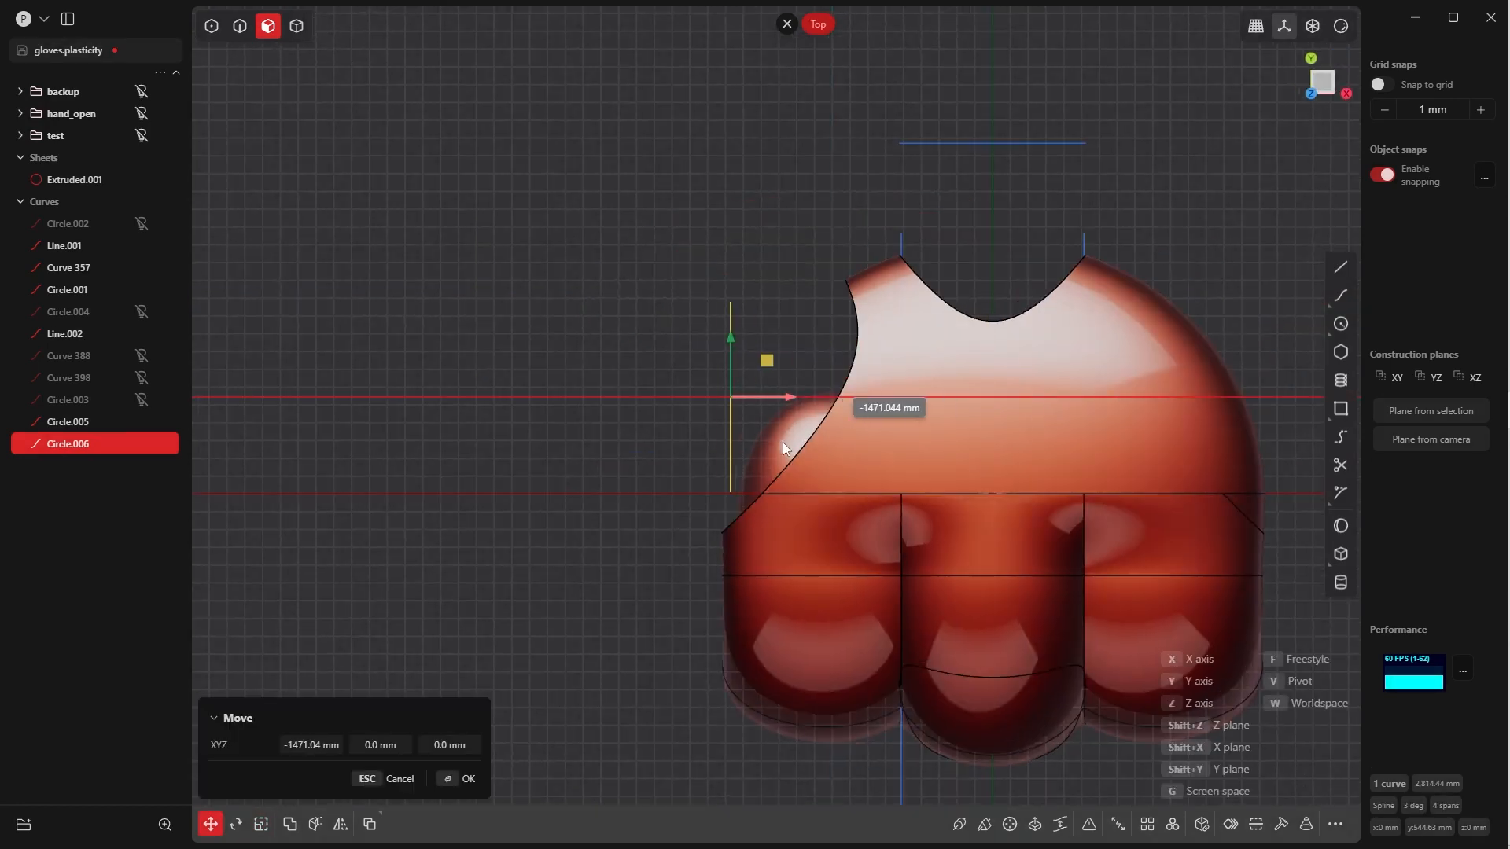
left_click(778, 440)
Rotate the ellipse about Z by roughly 31° in total to follow the slanted thumb opening, repositioning it to about X -1400, Y 584 mm
key("r")
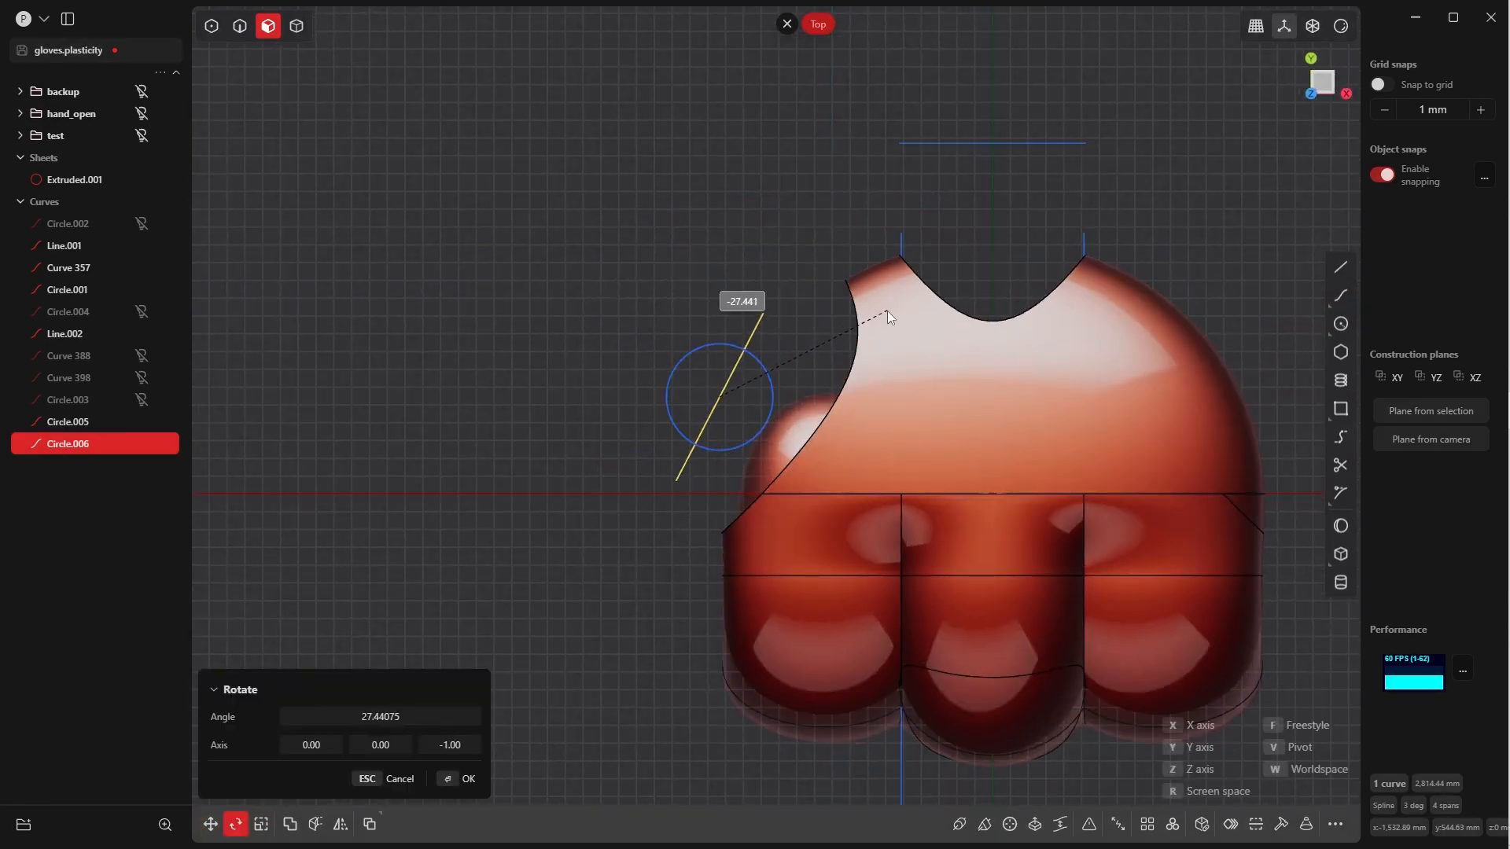
left_click(887, 309)
key("g")
left_click(814, 389)
key("r")
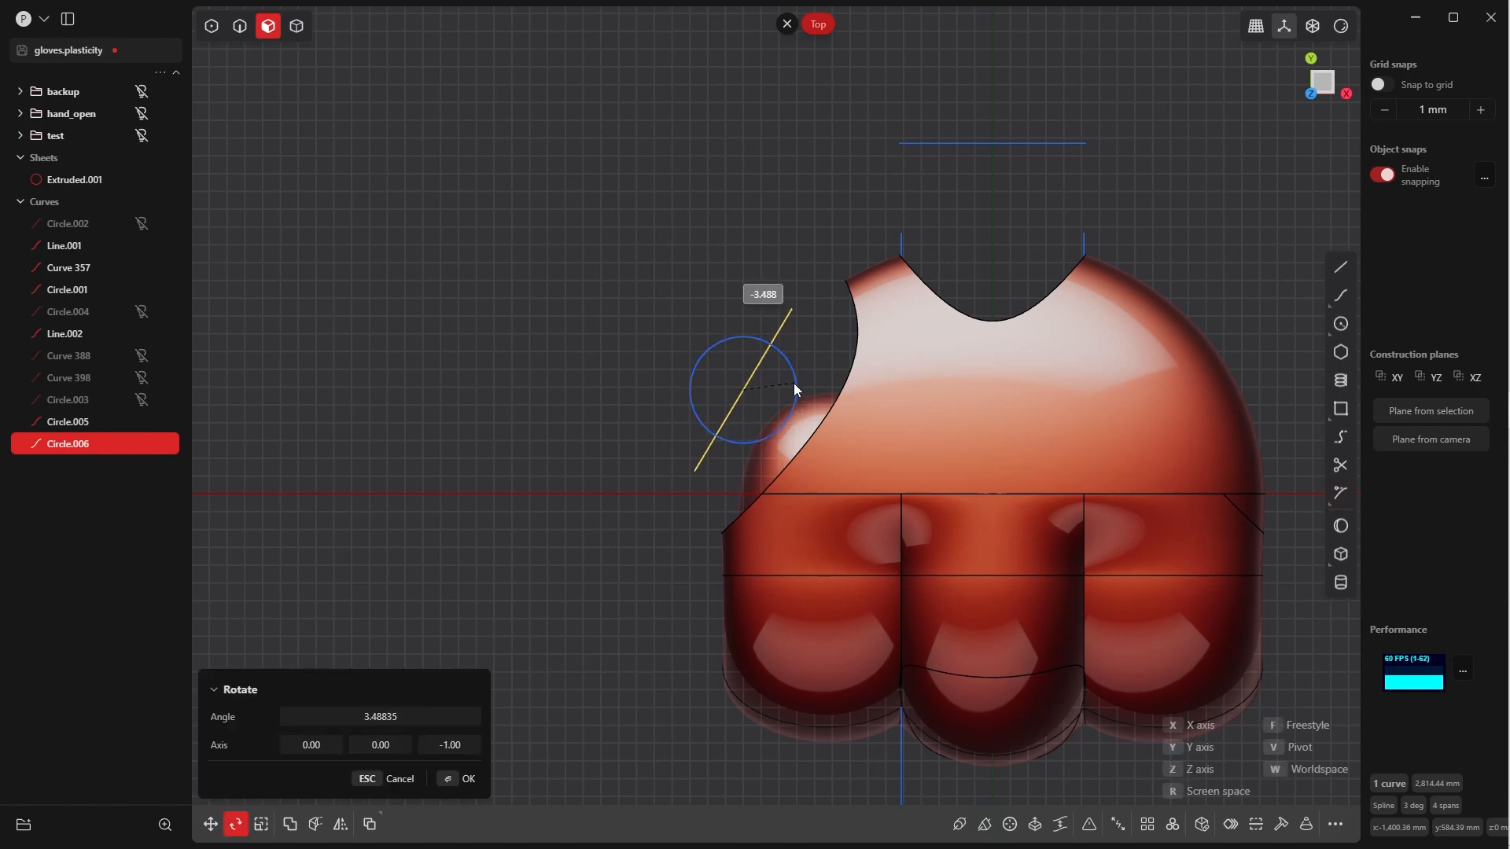
left_click(728, 480)
Move the ellipse about -57 mm along Y and about -53 mm along Z to centre it over the thumb opening
middle_click_drag(728, 480, 830, 276)
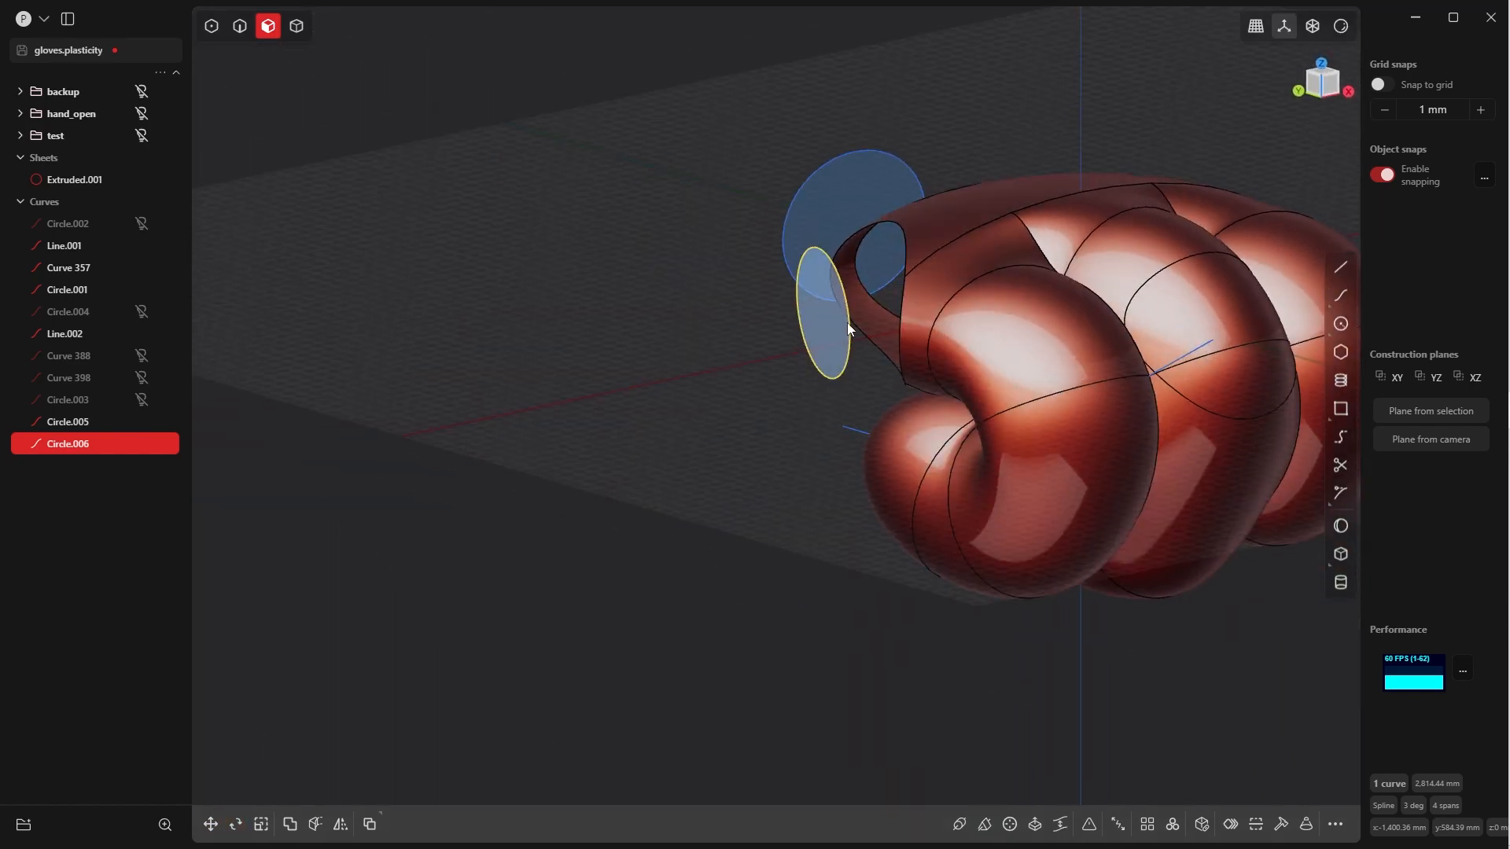
key("grave")
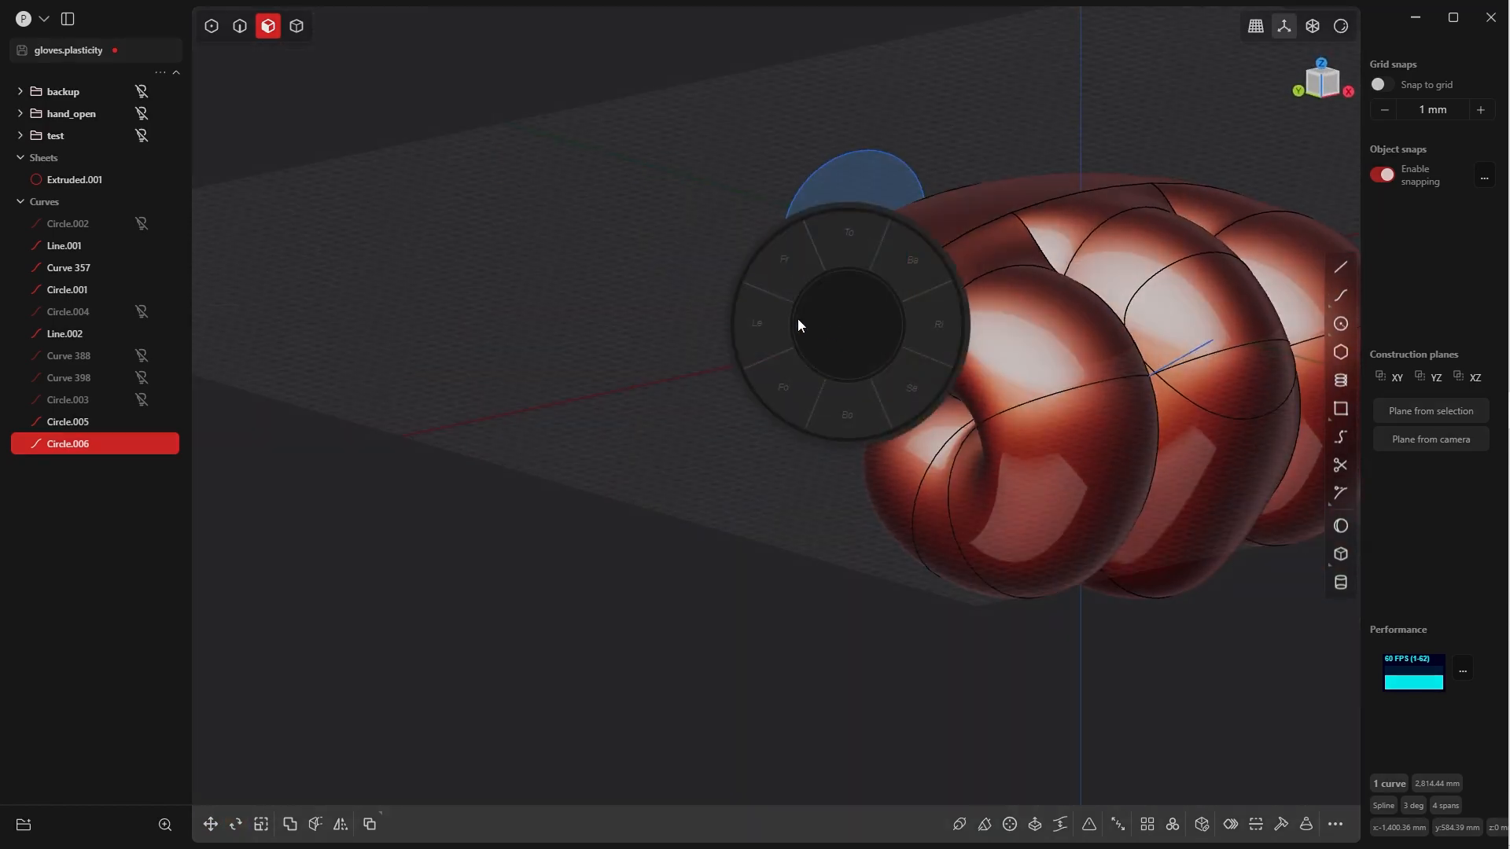
left_click(769, 324)
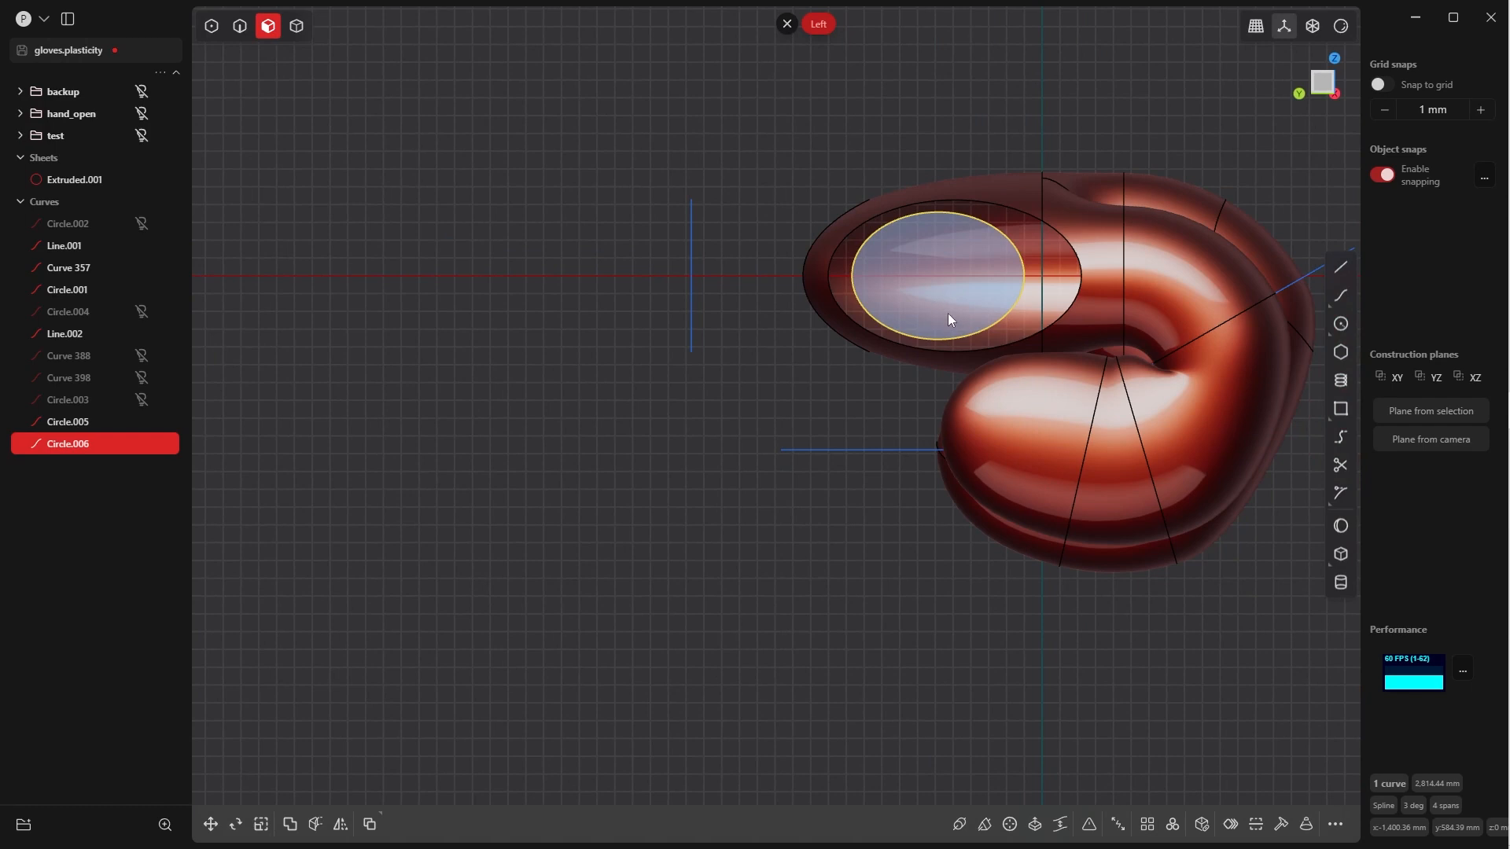
key("g")
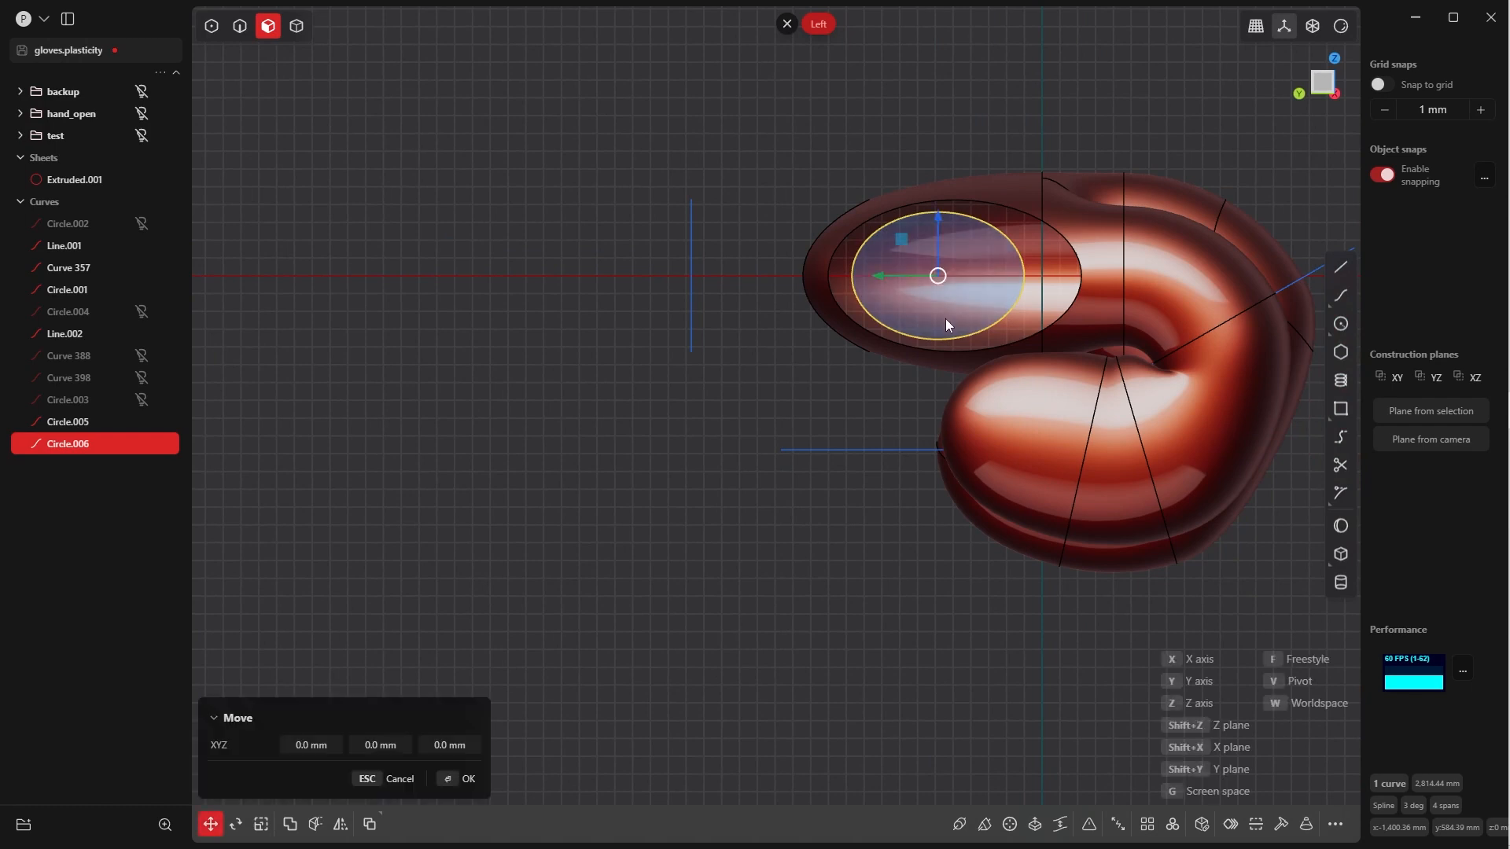
left_click_drag(936, 220, 931, 228)
left_click_drag(879, 282, 898, 276)
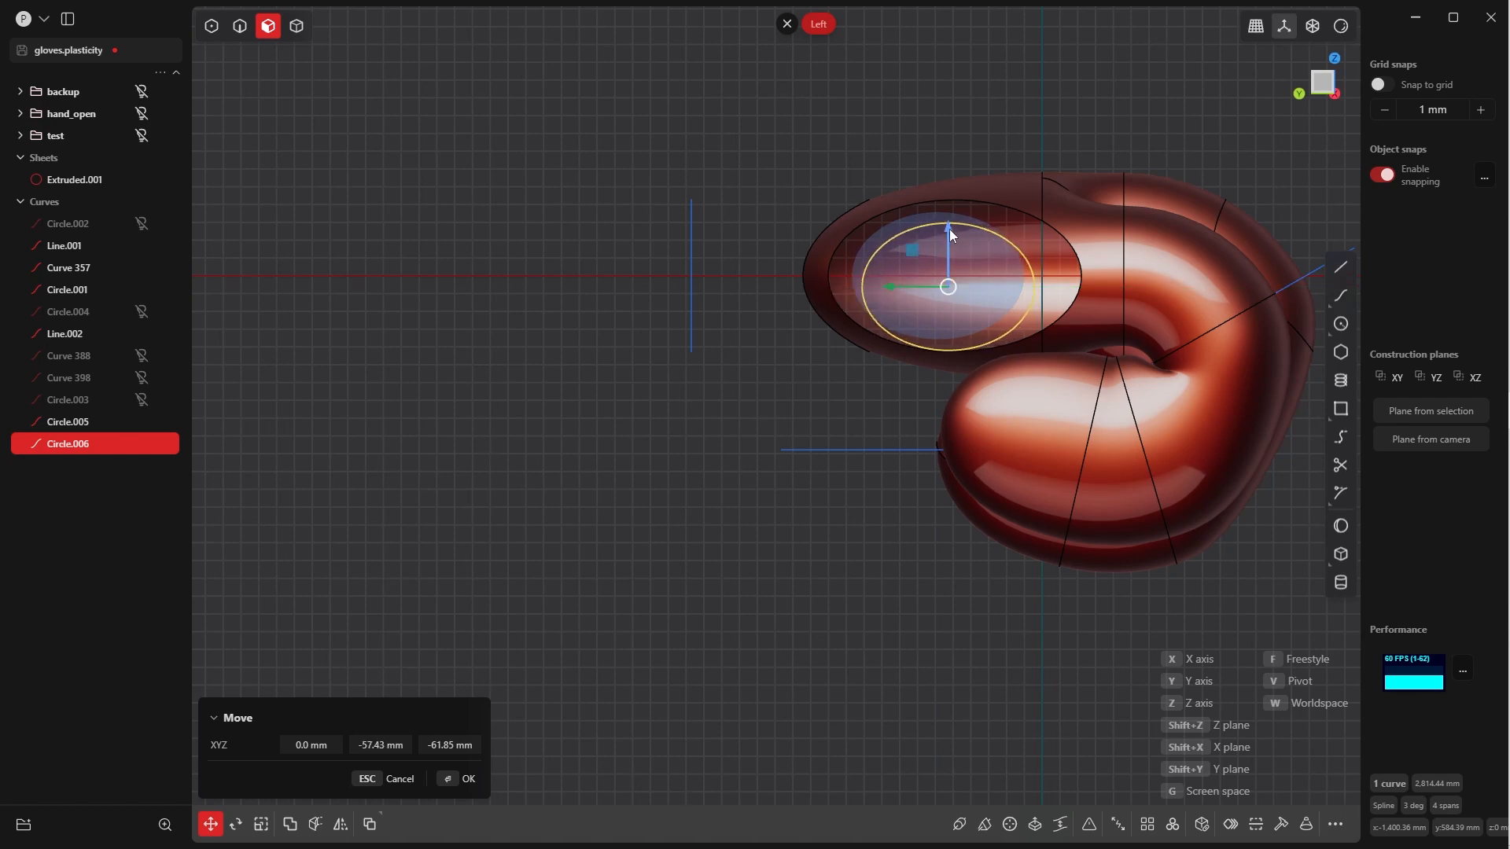
left_click_drag(950, 229, 945, 225)
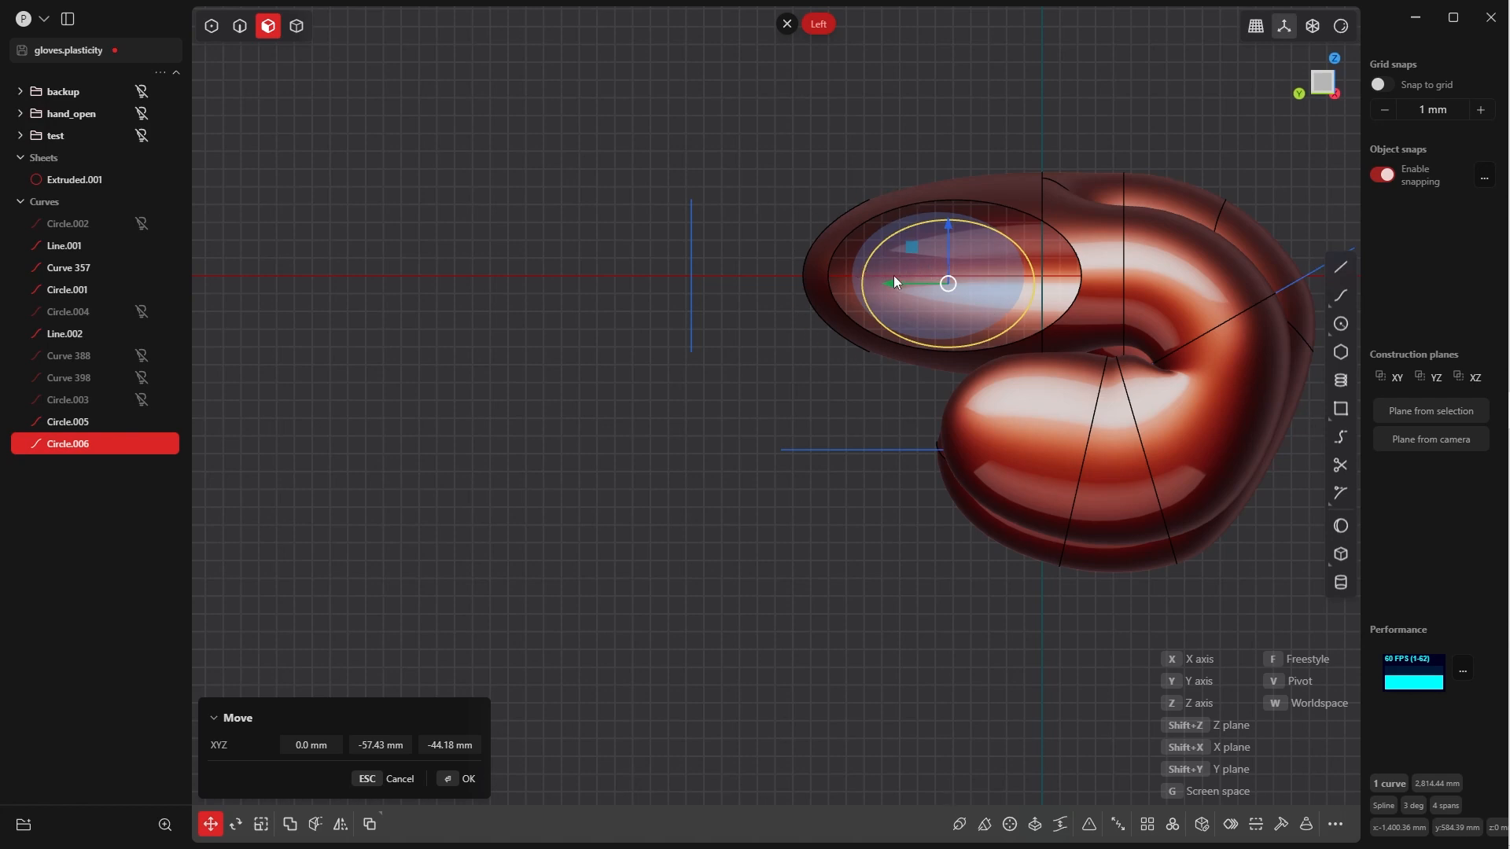
left_click_drag(950, 233, 950, 234)
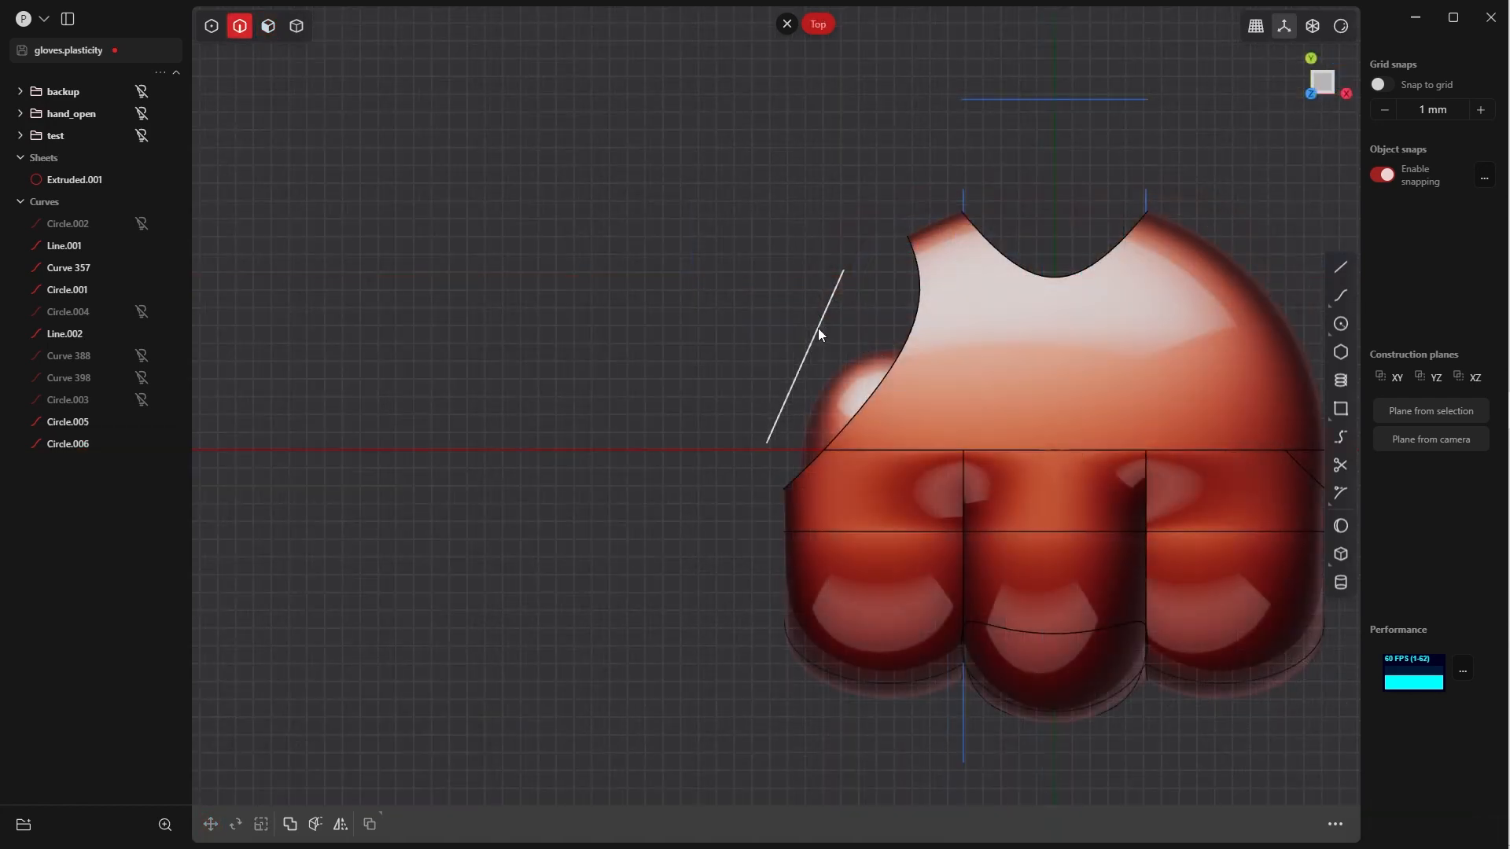
Extrude the ellipse curve 448.51 mm away from the glove into an open tube sheet, and hide the source curve Circle.006
left_click(818, 328)
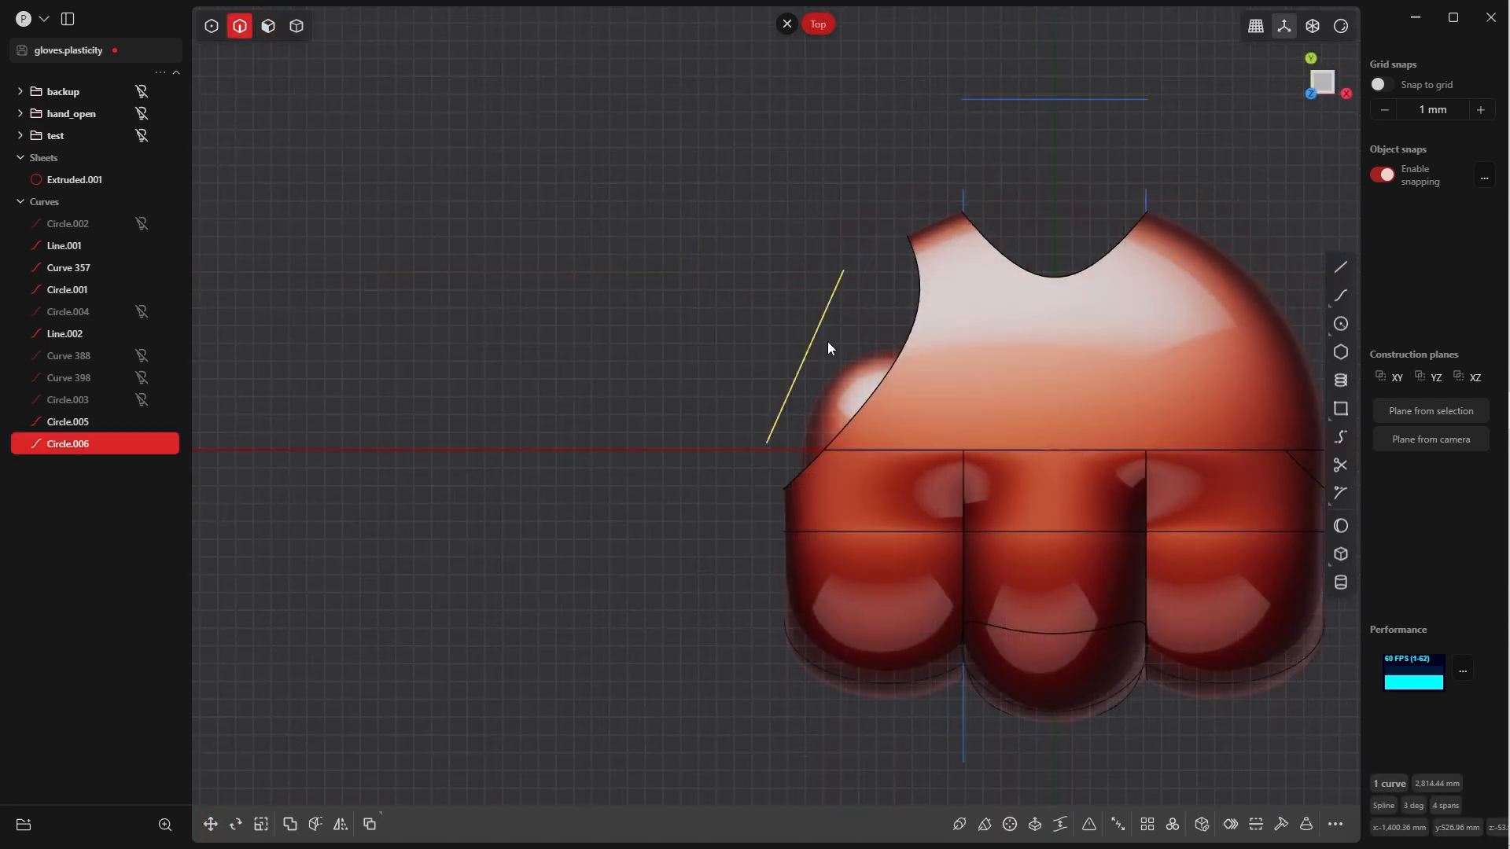
key("e")
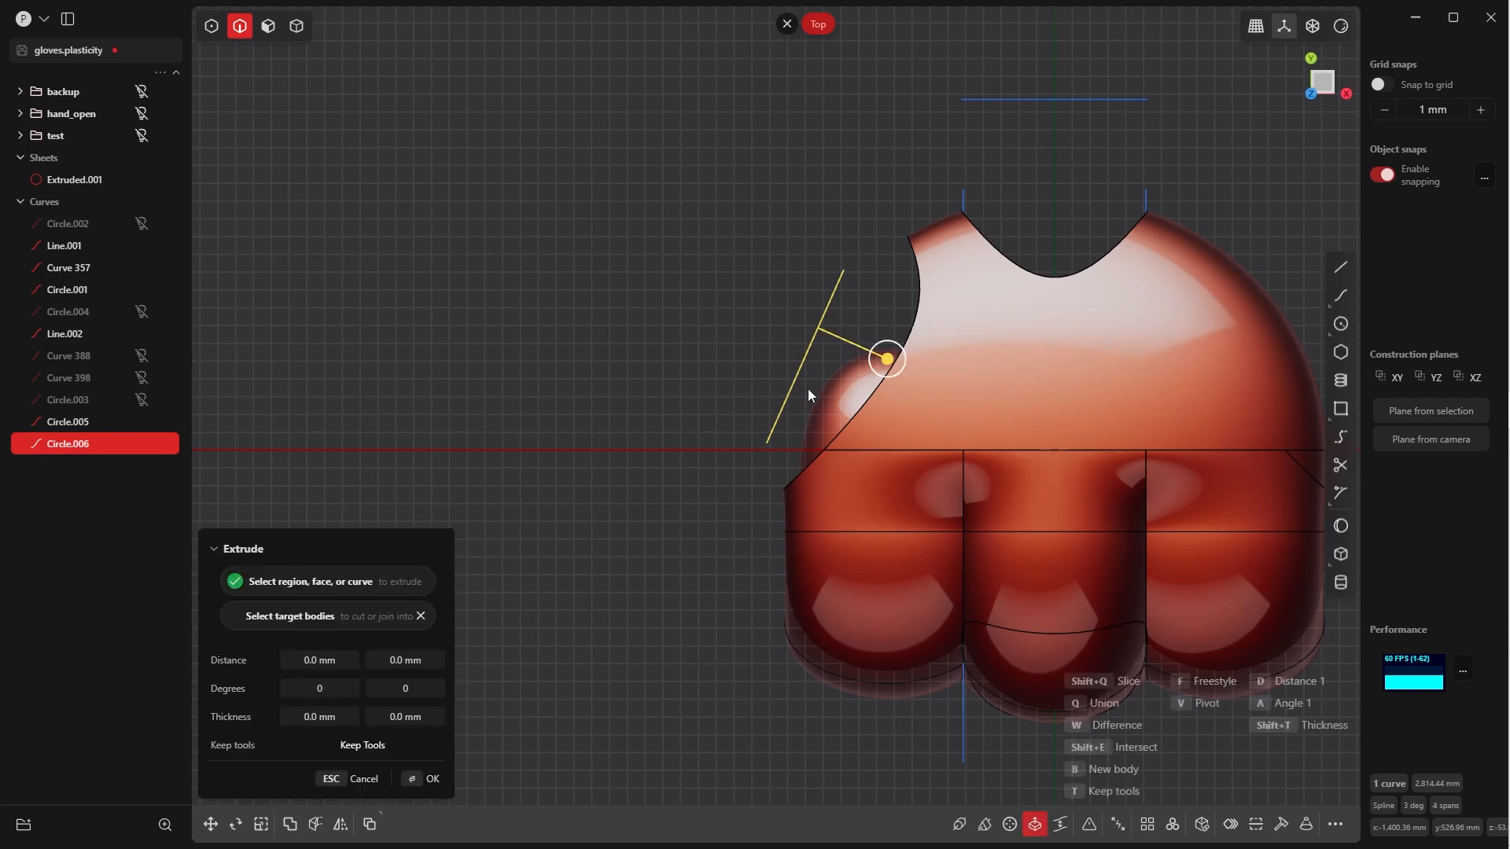
left_click_drag(887, 359, 812, 346)
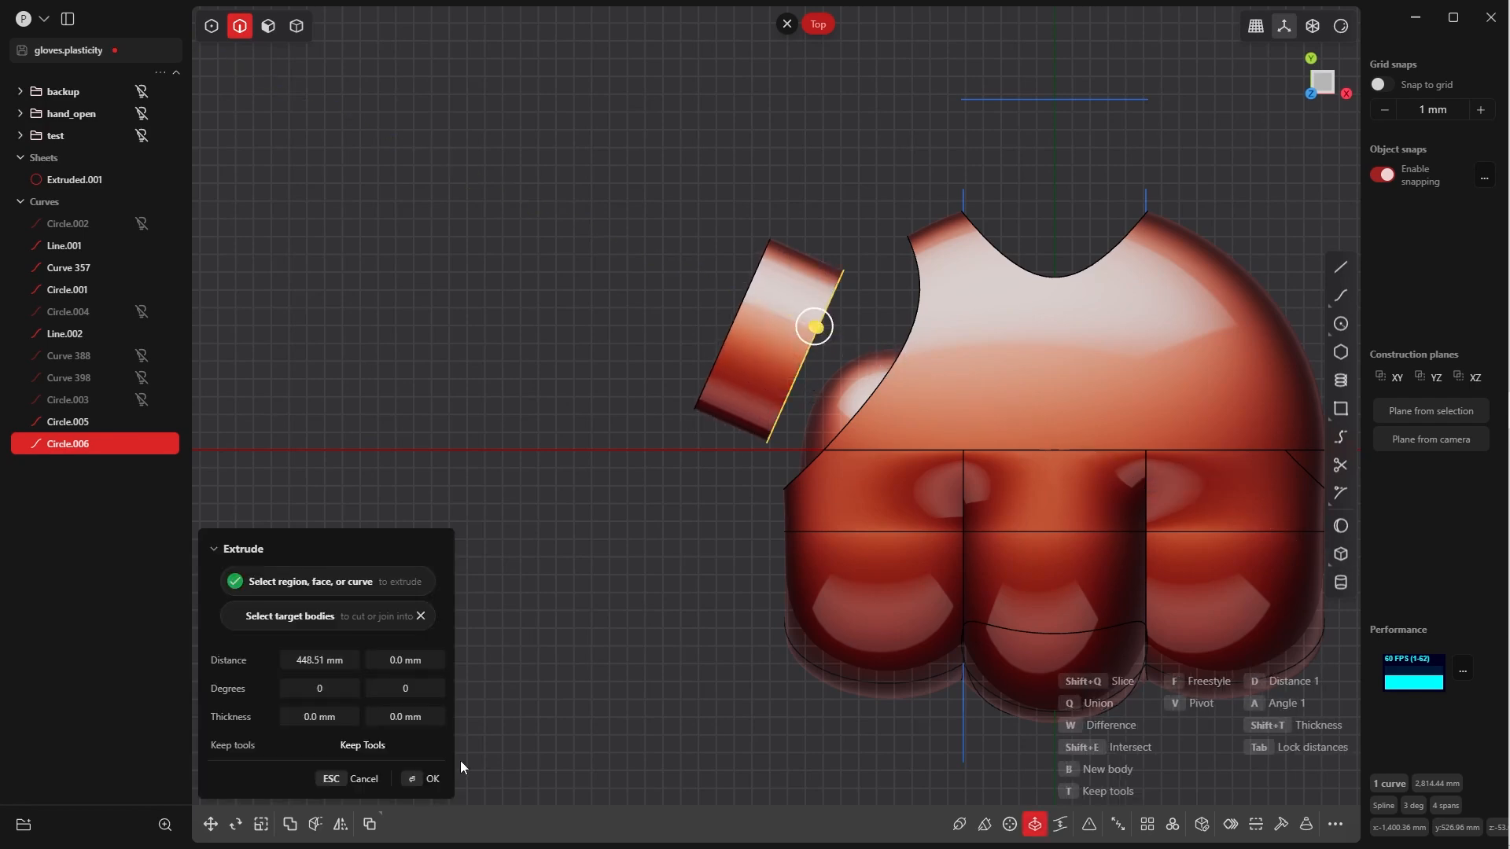
left_click(433, 778)
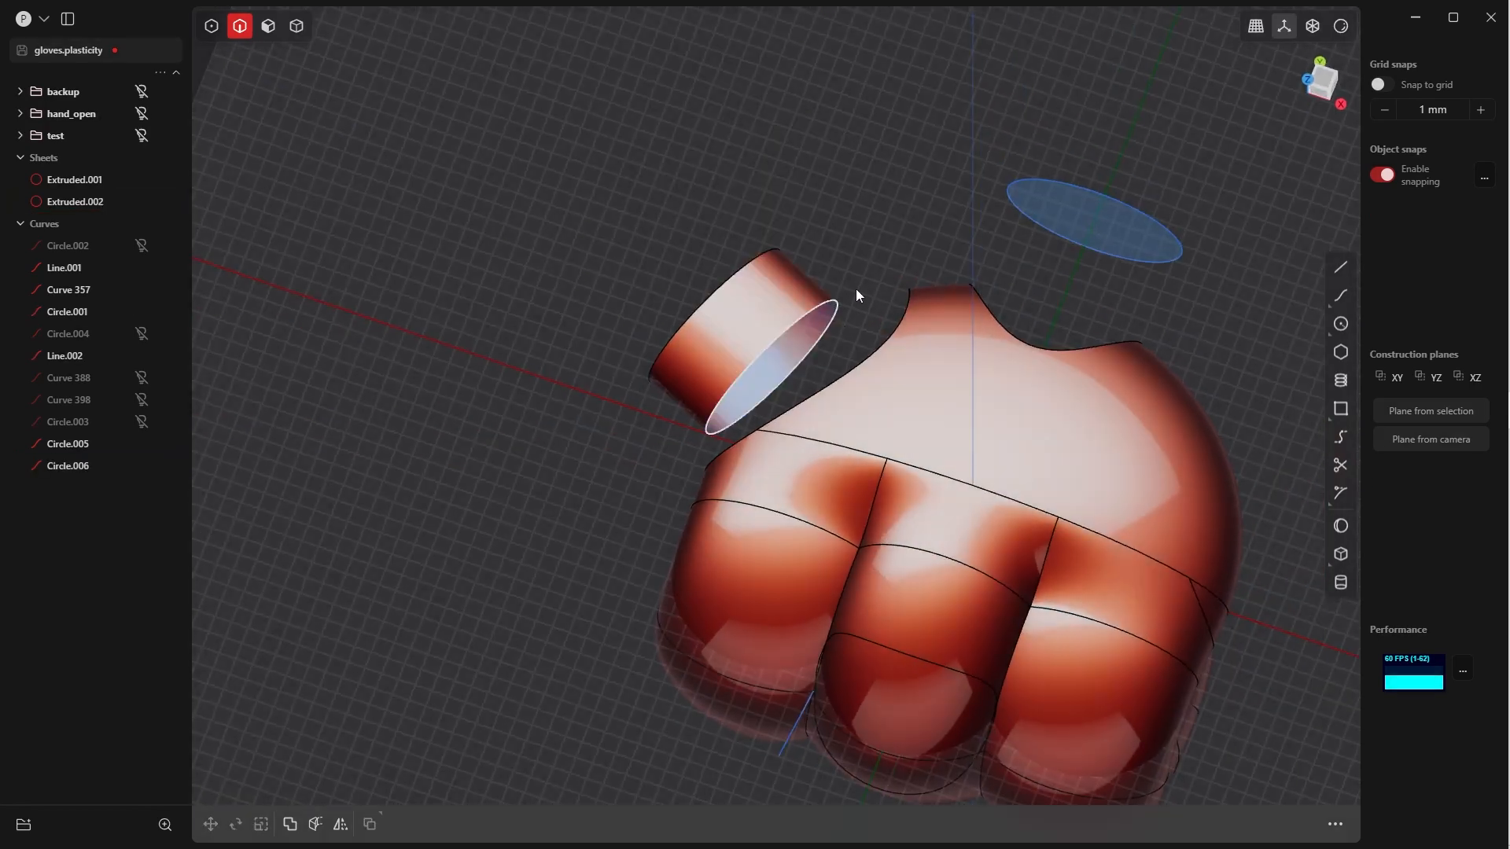
left_click(832, 308)
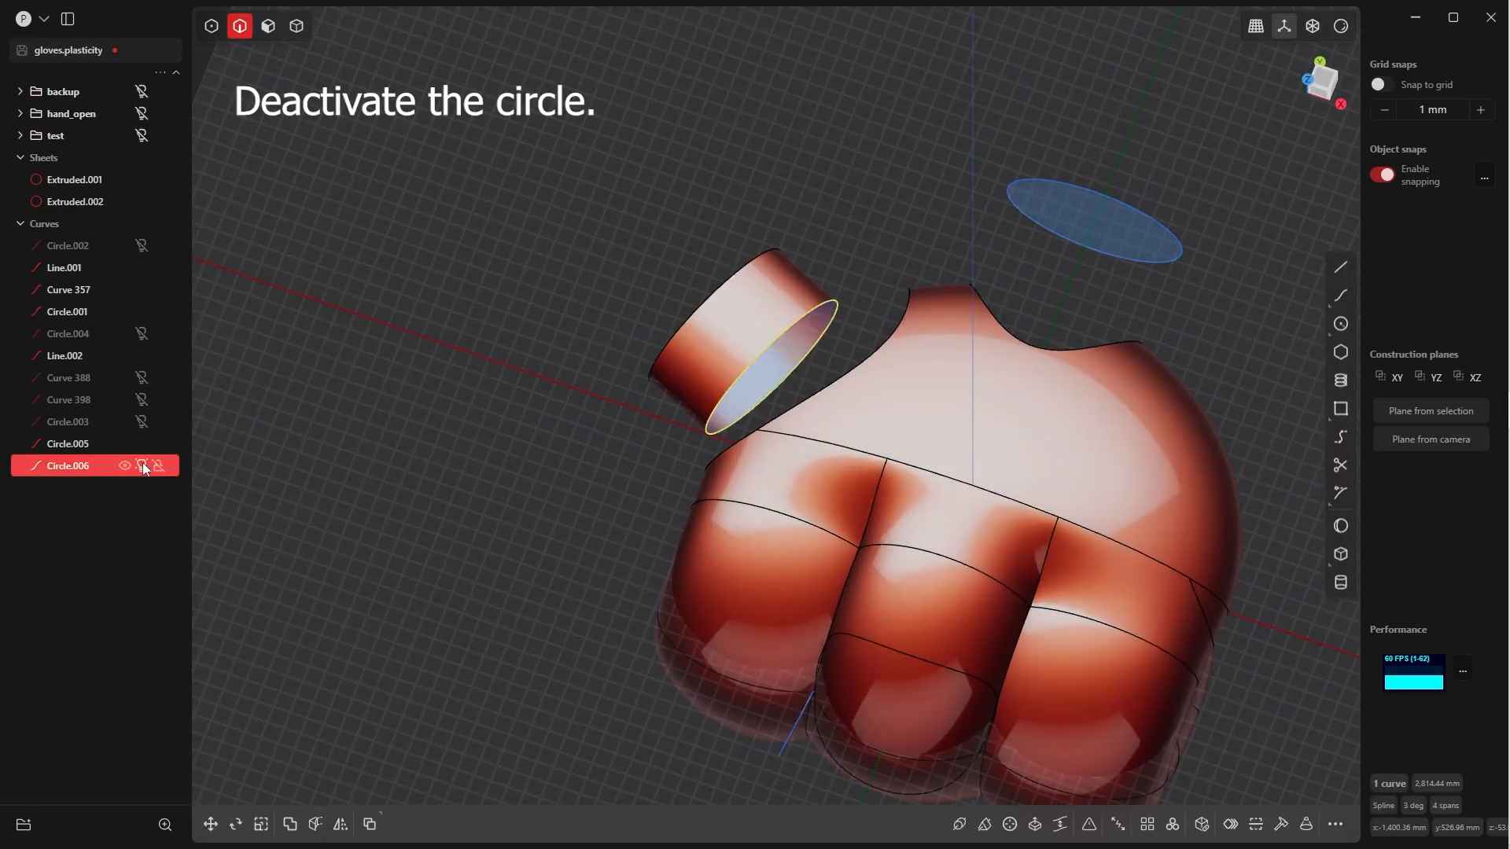
left_click(154, 466)
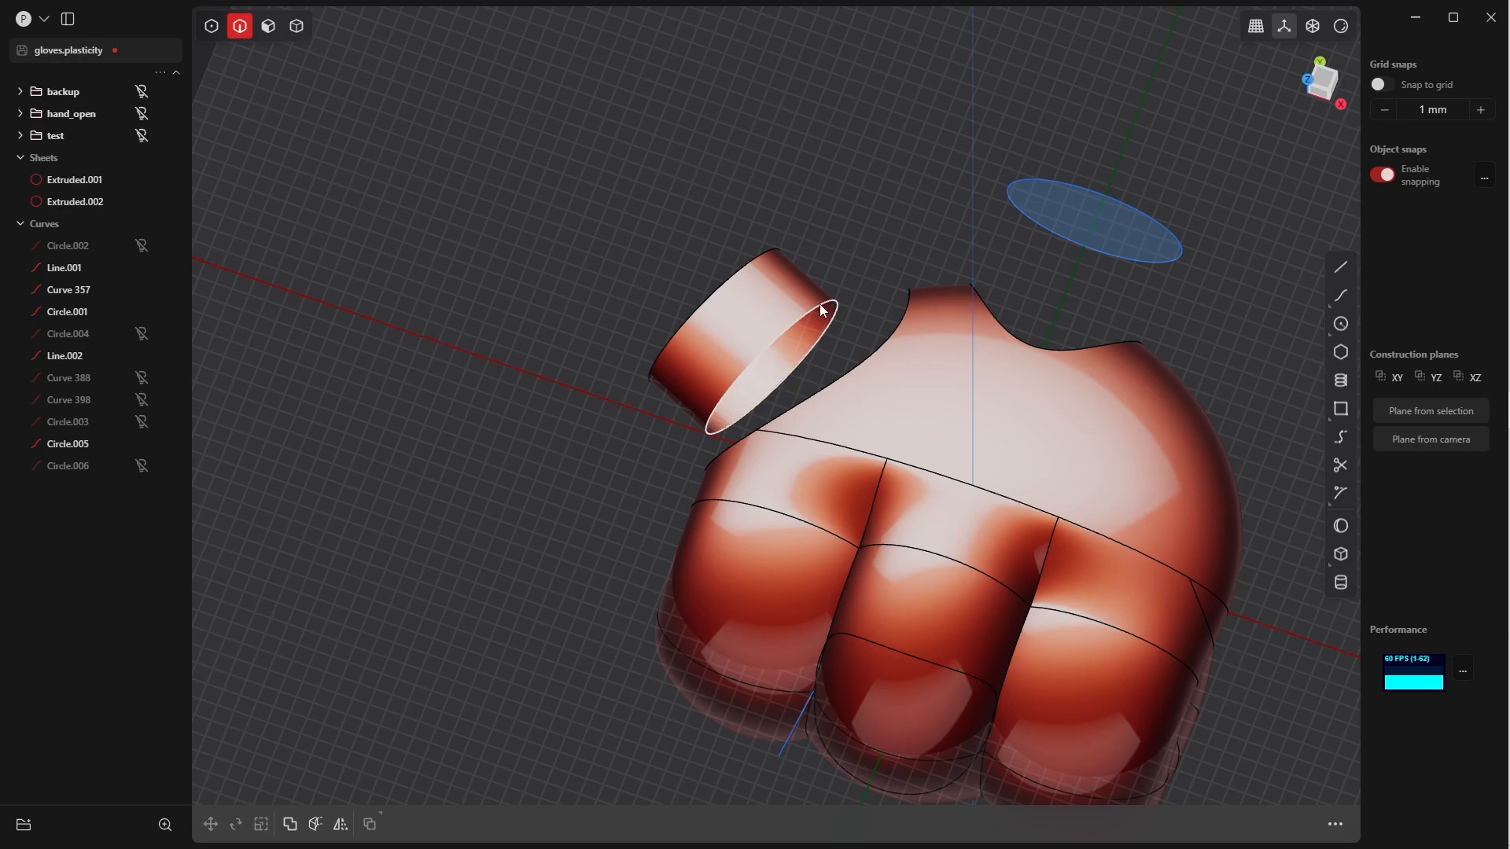
Try to loft between the tube's near edge and the thumb opening's edges
left_click(820, 305)
middle_click_drag(825, 326, 1000, 324)
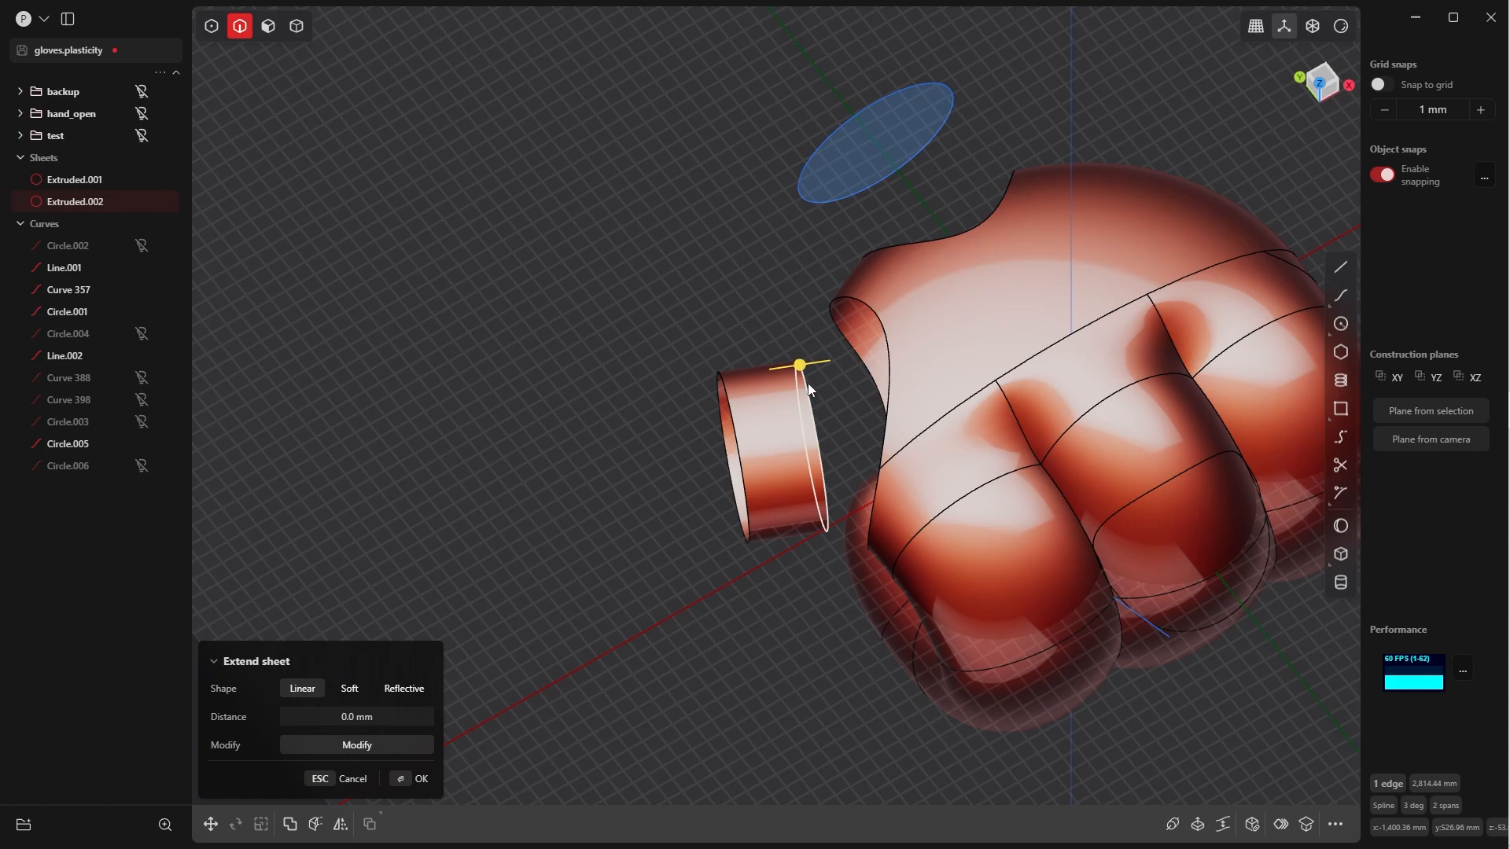
left_click(889, 348)
middle_click_drag(889, 351, 851, 412)
key("l")
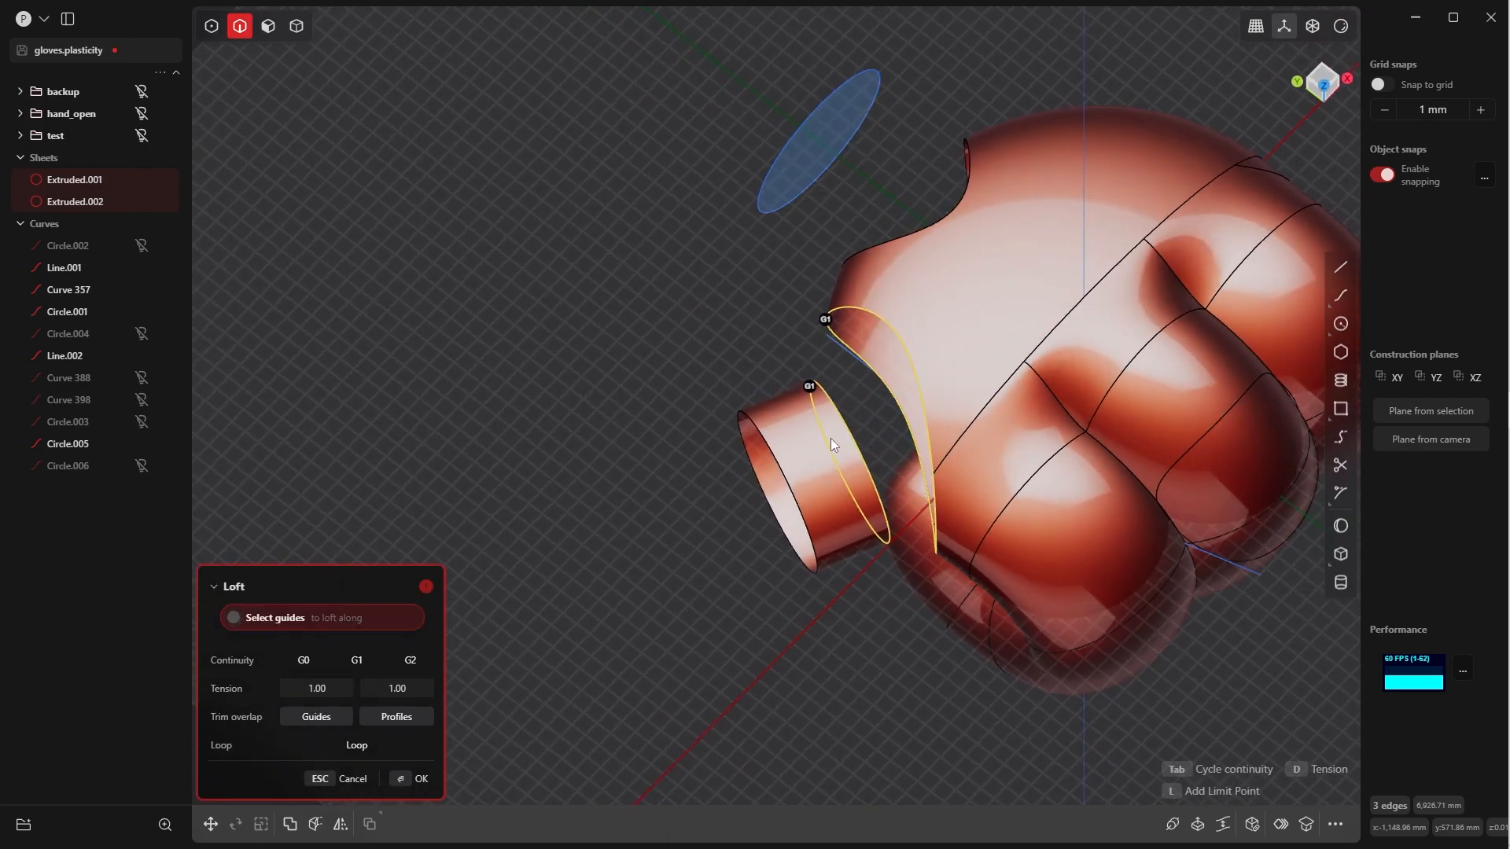
key("Escape")
left_click(810, 333)
Move the tube sheet to about X -1490, Y 706 mm, nearer the thumb opening, and rotate it about 2.6° around Z
key("KP_7")
key("Tab")
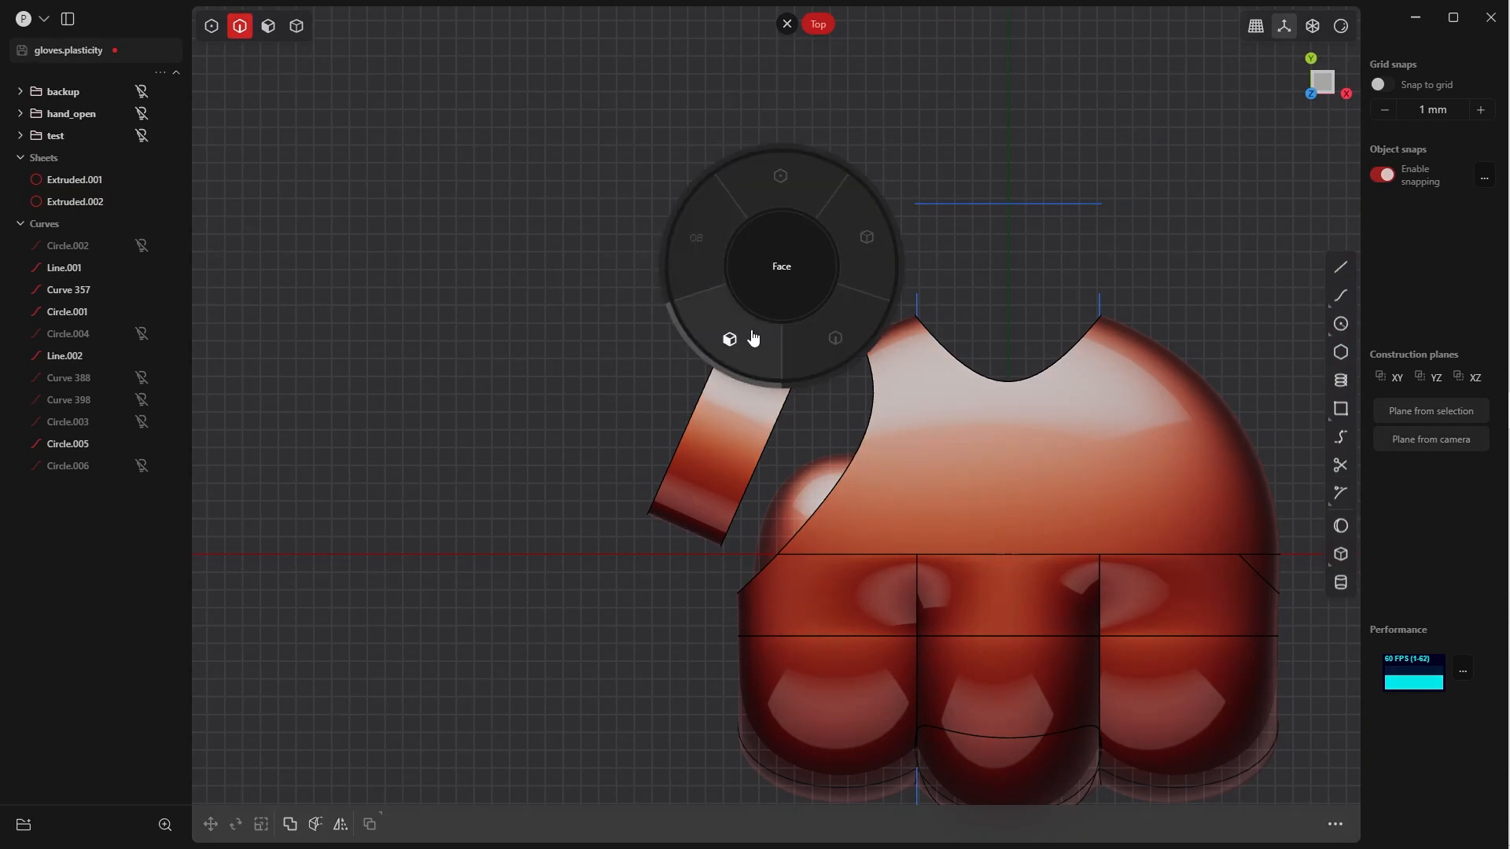
left_click(865, 235)
left_click(717, 363)
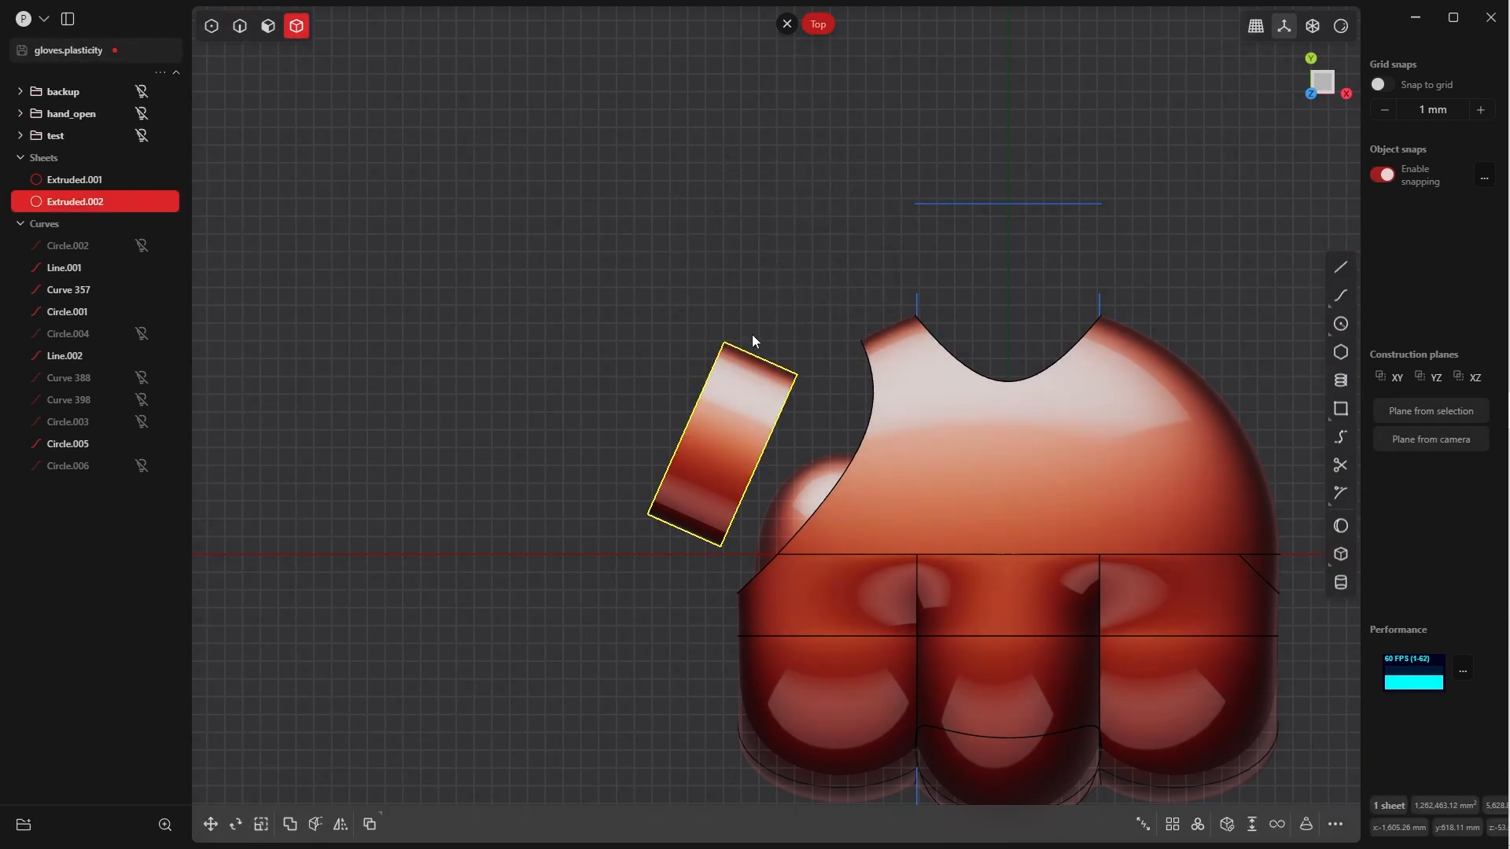
key("g")
left_click(779, 325)
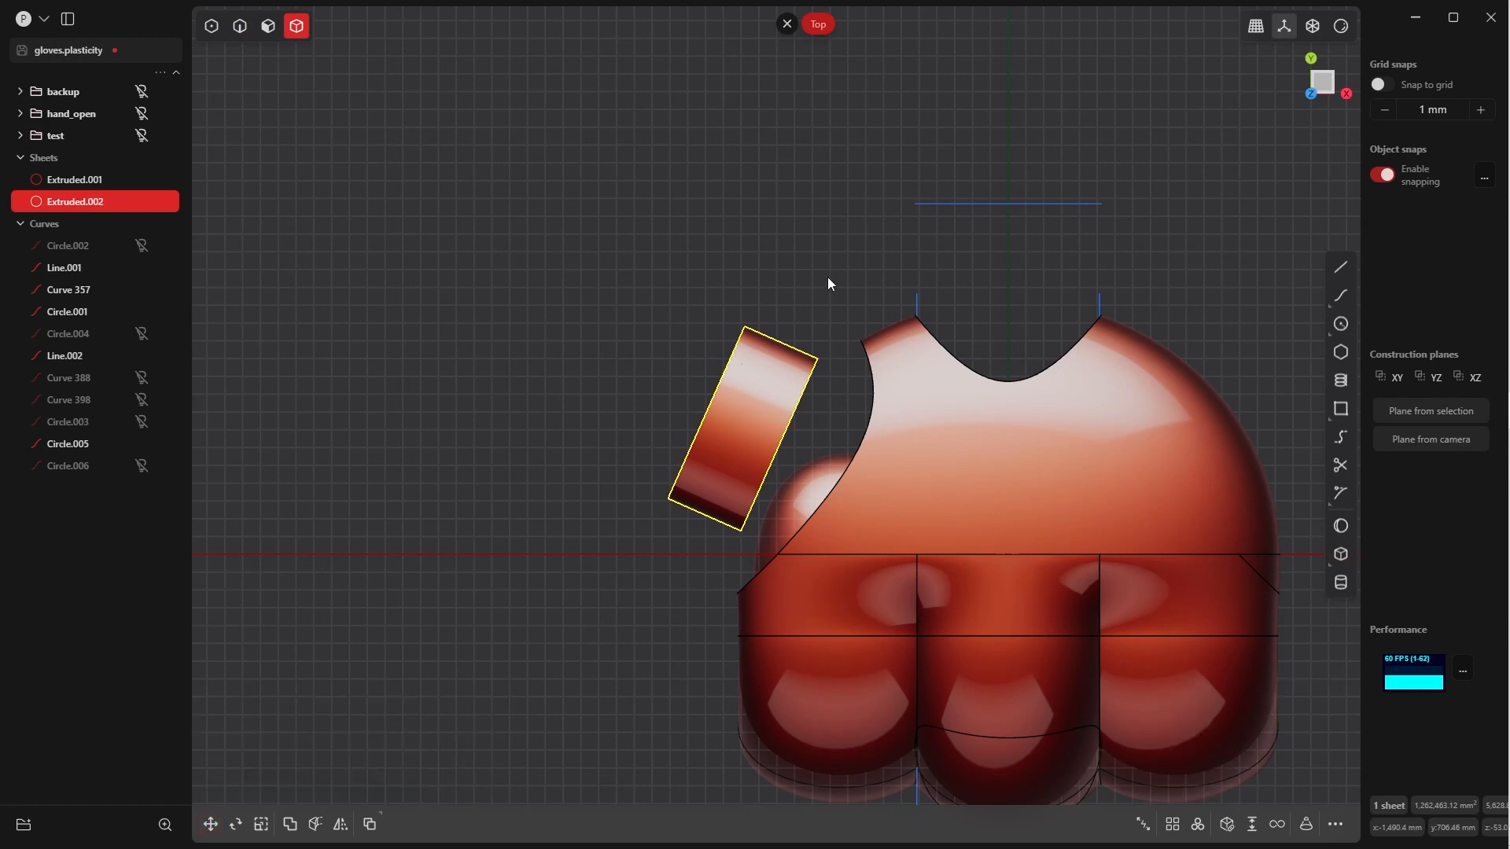
key("r")
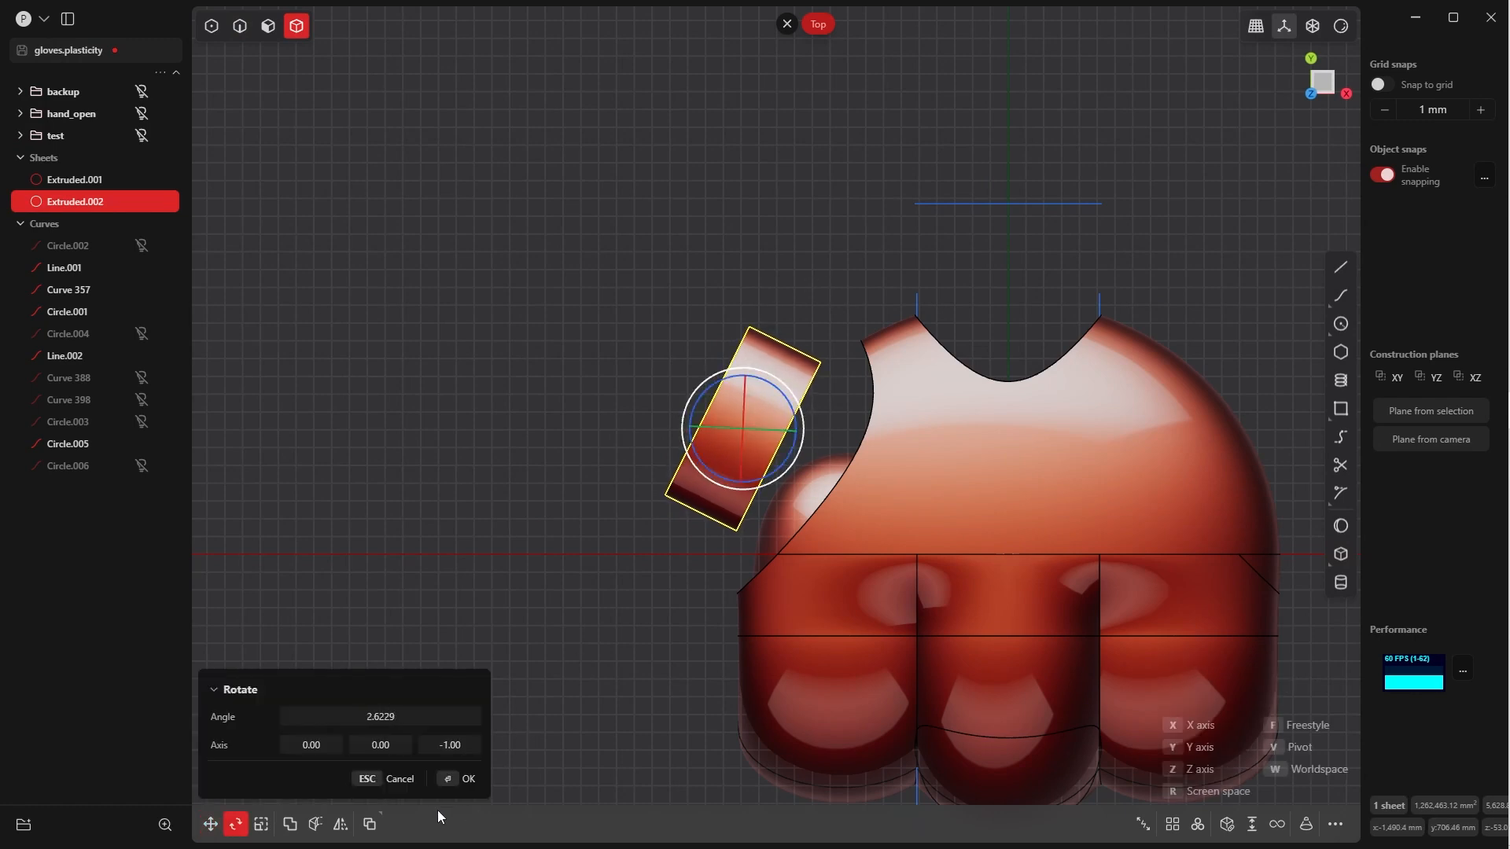
left_click(447, 781)
left_click(557, 505)
Try the loft between the thumb opening's edges and the repositioned tube's near edge again, cycling its continuity
key("Tab")
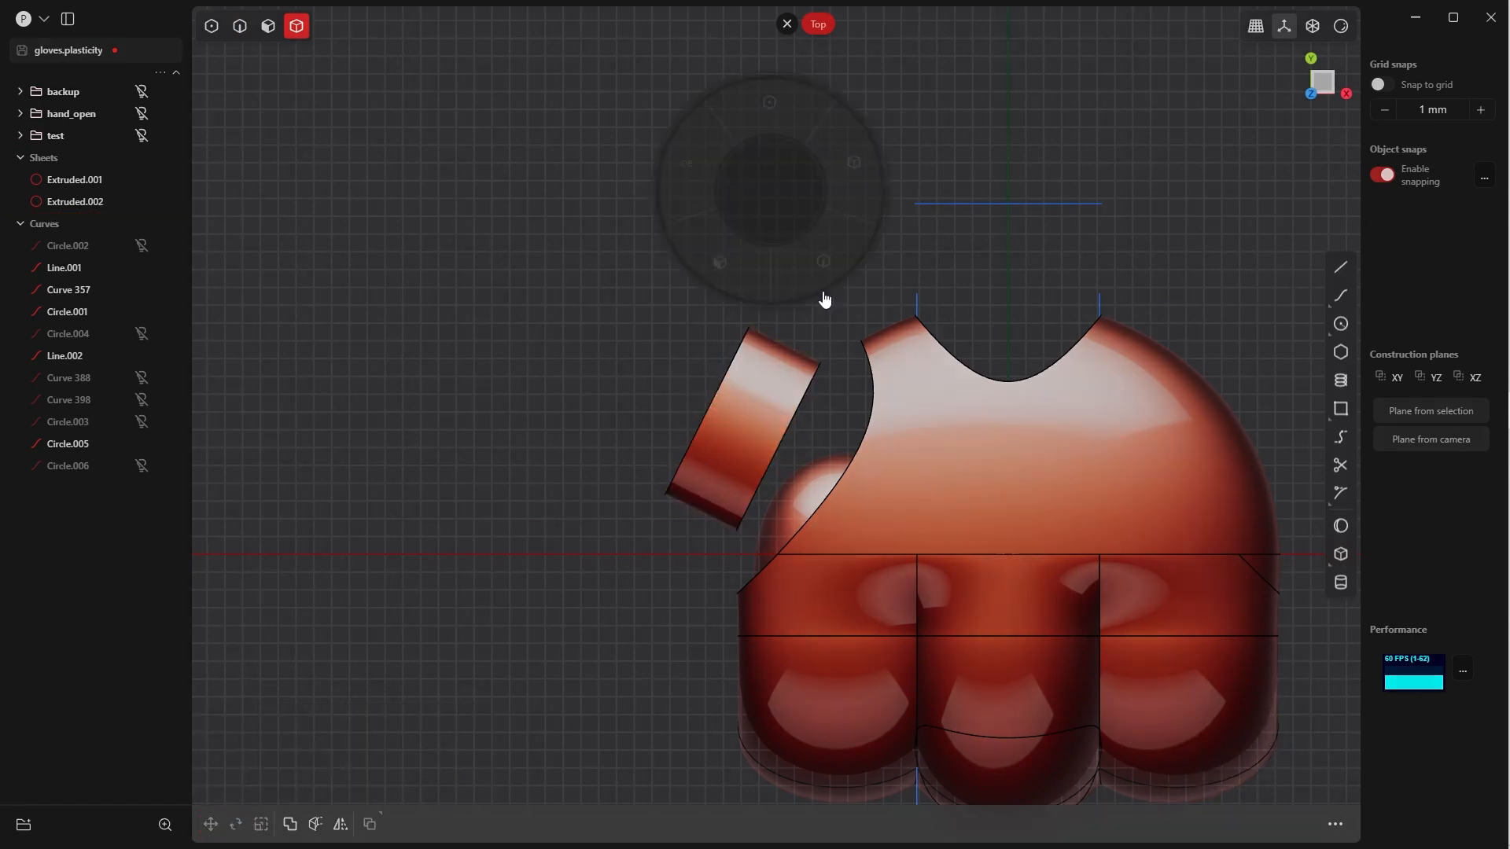
left_click(823, 297)
left_click(862, 442)
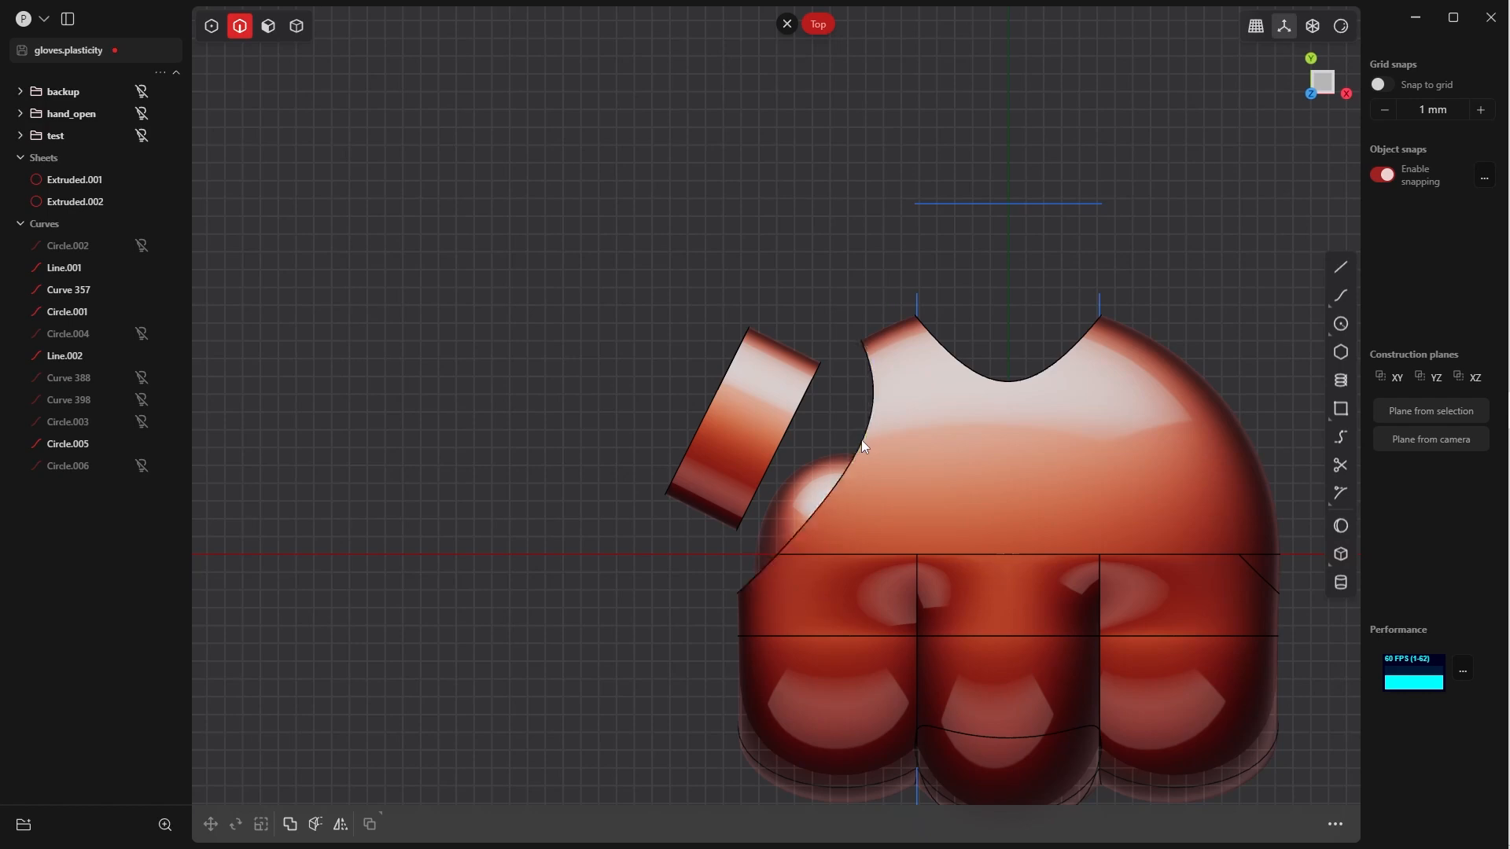
key("e")
middle_click_drag(808, 417, 781, 267)
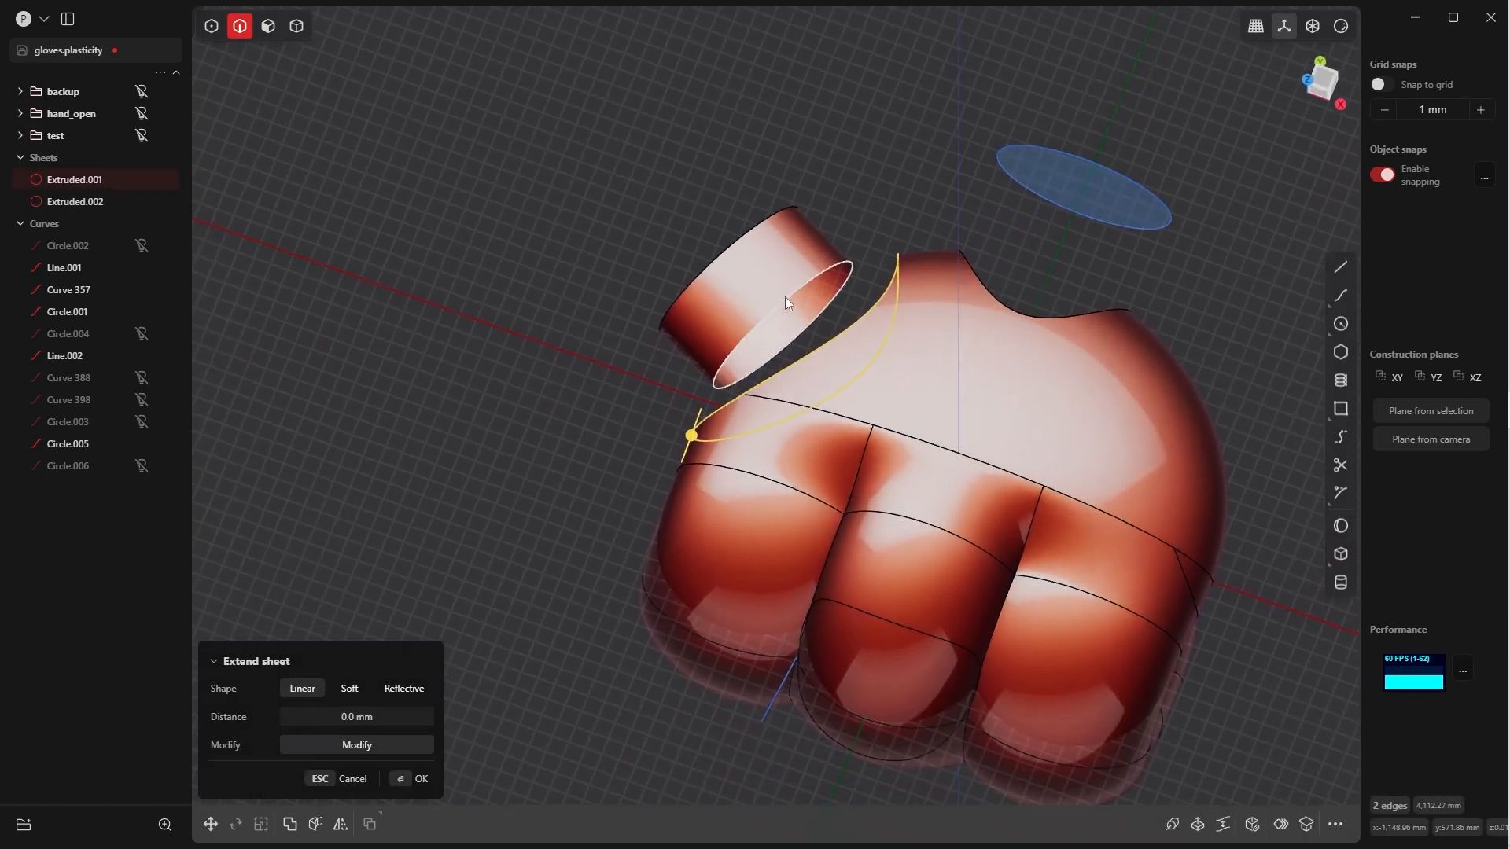
left_click(783, 301)
middle_click_drag(776, 309, 736, 357)
key("l")
key("Tab")
left_click(789, 498)
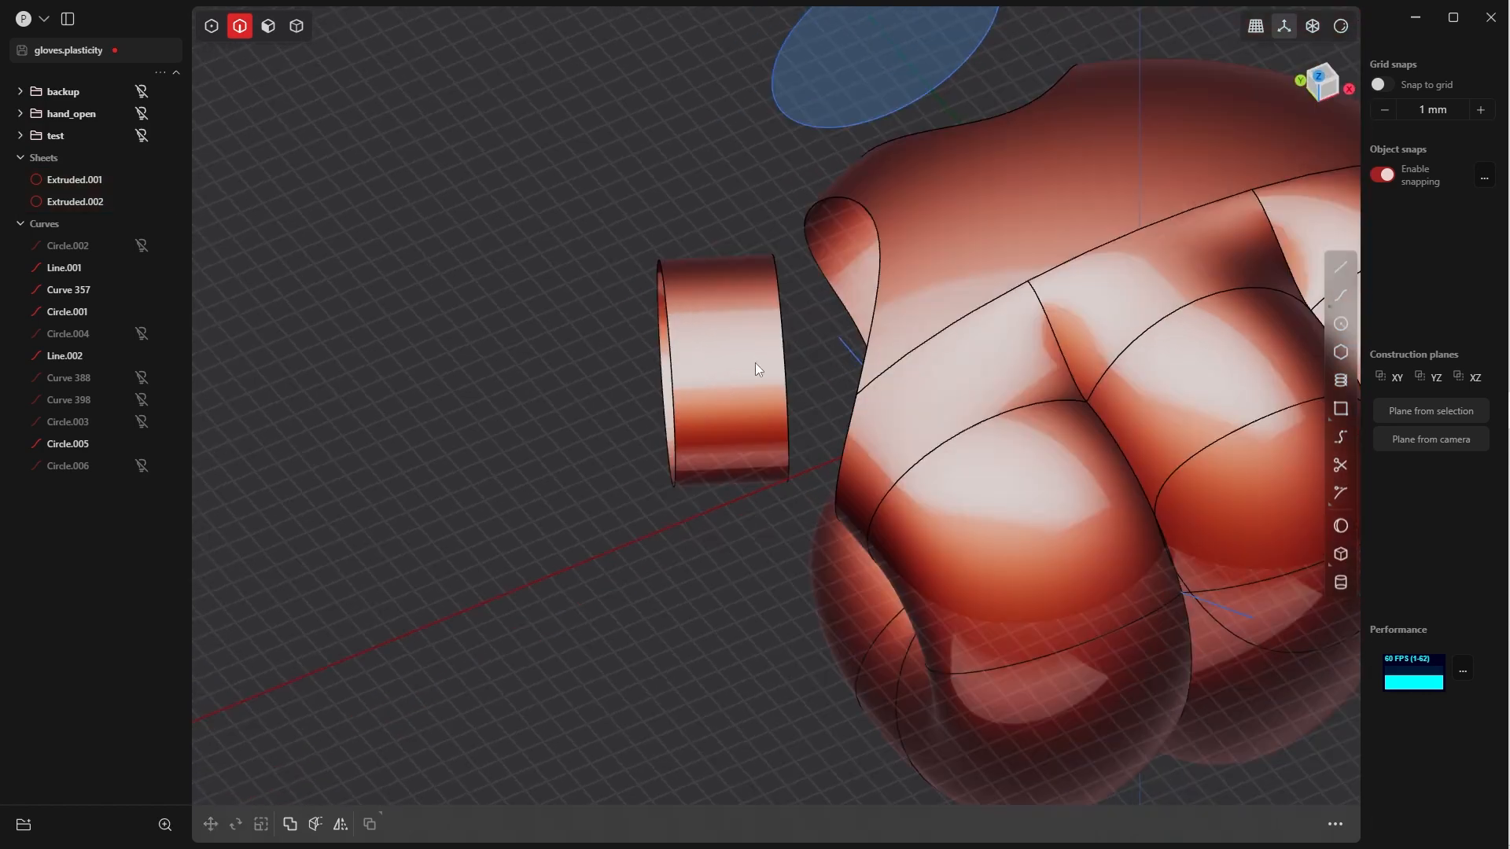
Split the tube's face with a lengthwise Isoparam cut aligned with the glove seam at the thumb opening
key("Tab")
left_click(733, 402)
left_click(740, 393)
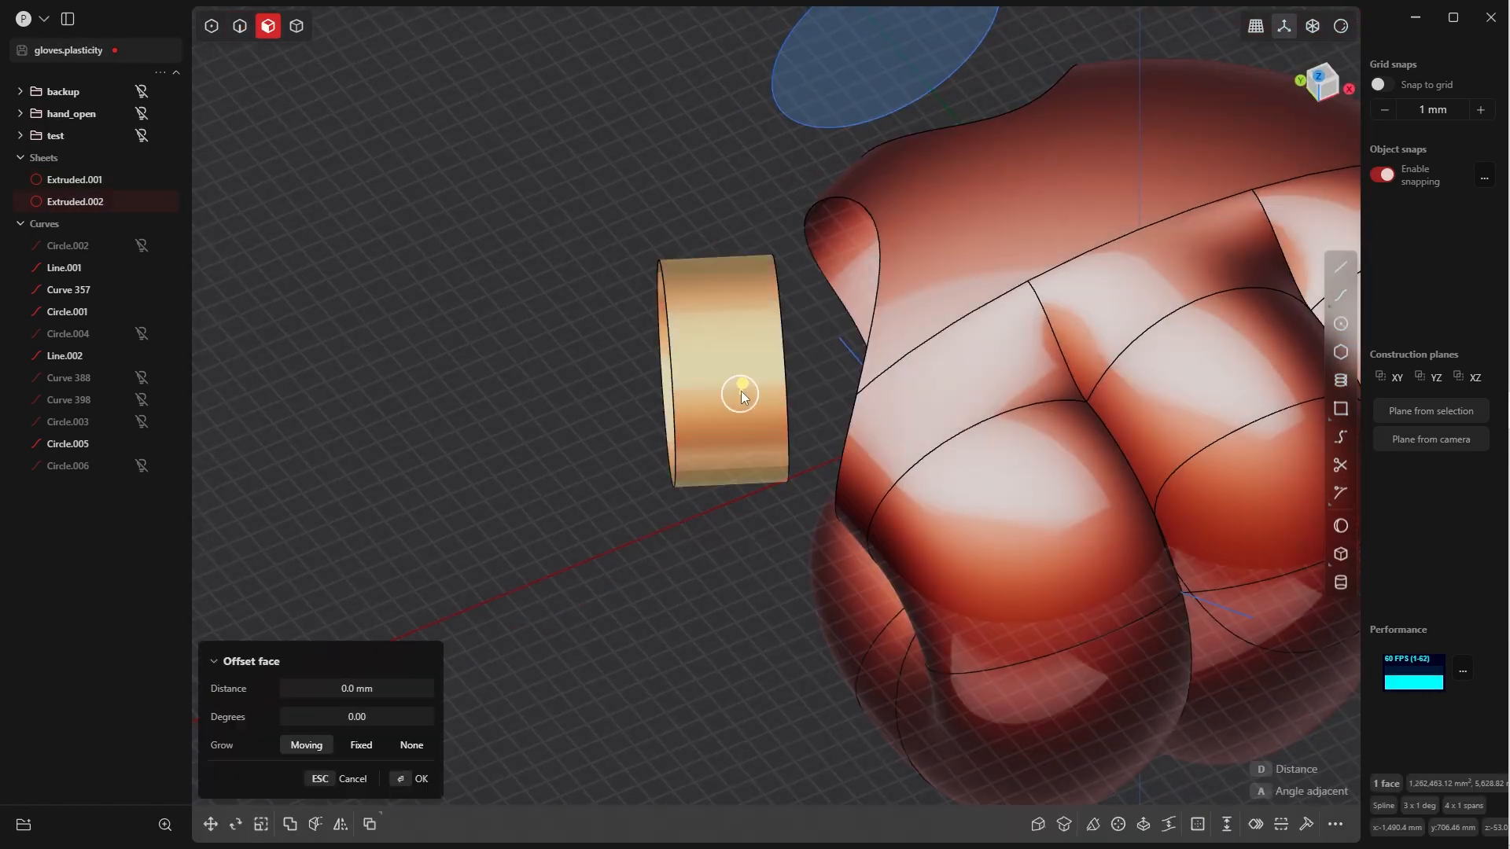
mouse_move(758, 379)
middle_mouse_down()
mouse_move(744, 356)
mouse_move(758, 384)
middle_mouse_up()
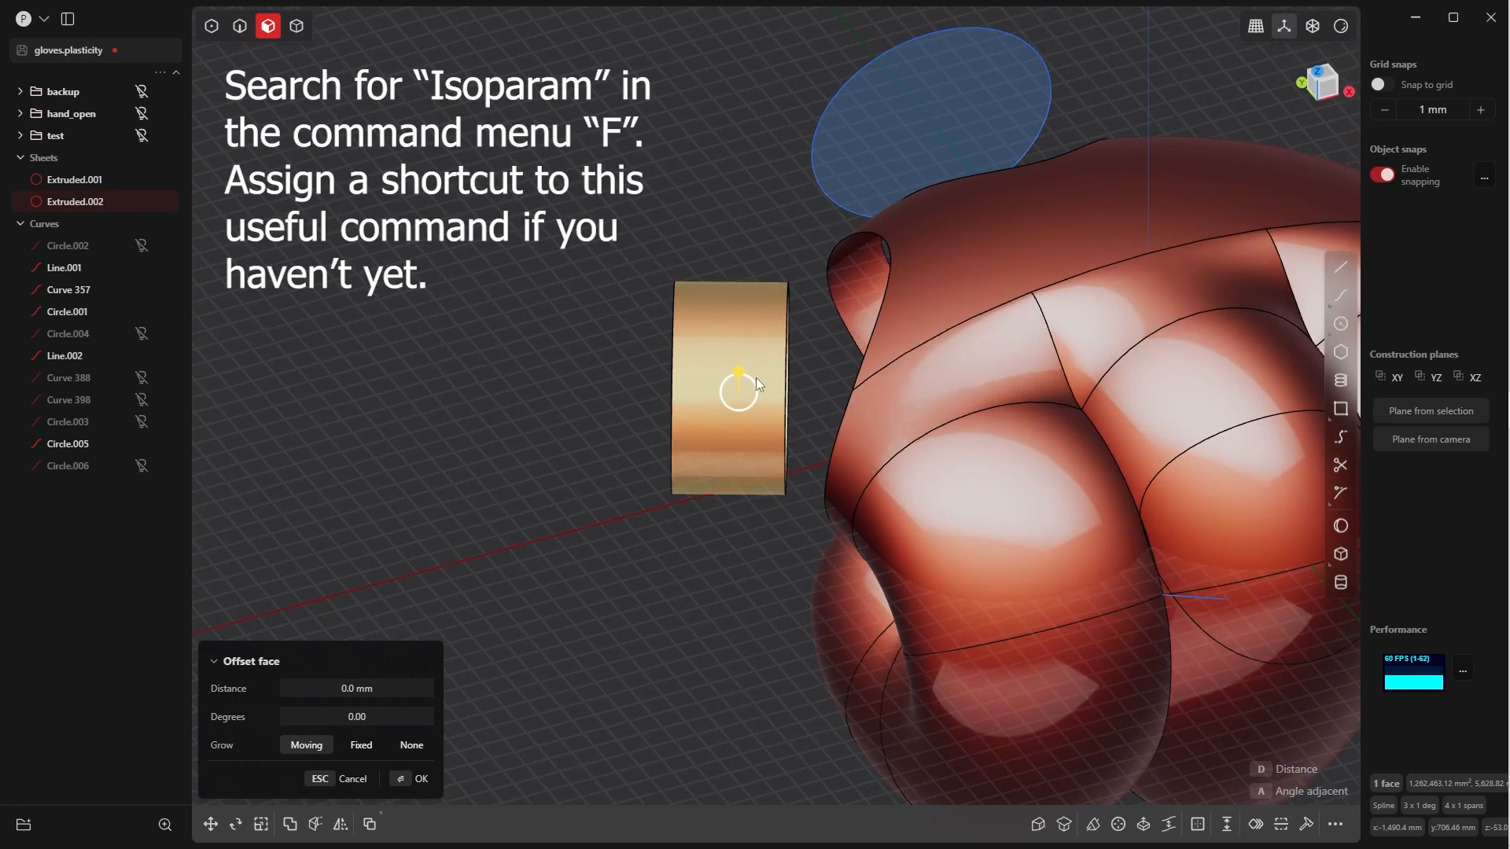
key("i")
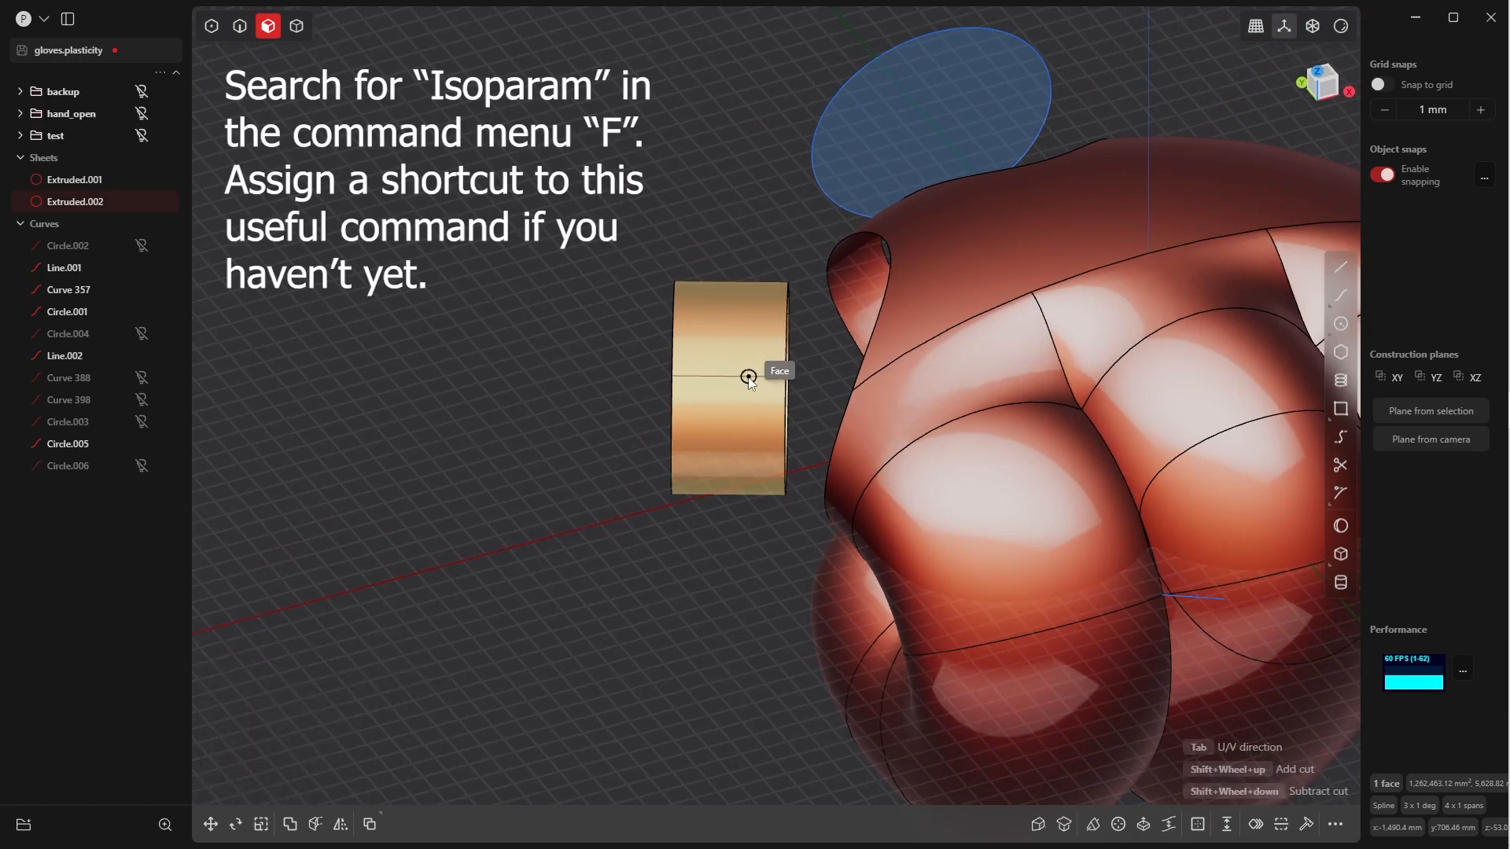
left_click(850, 389)
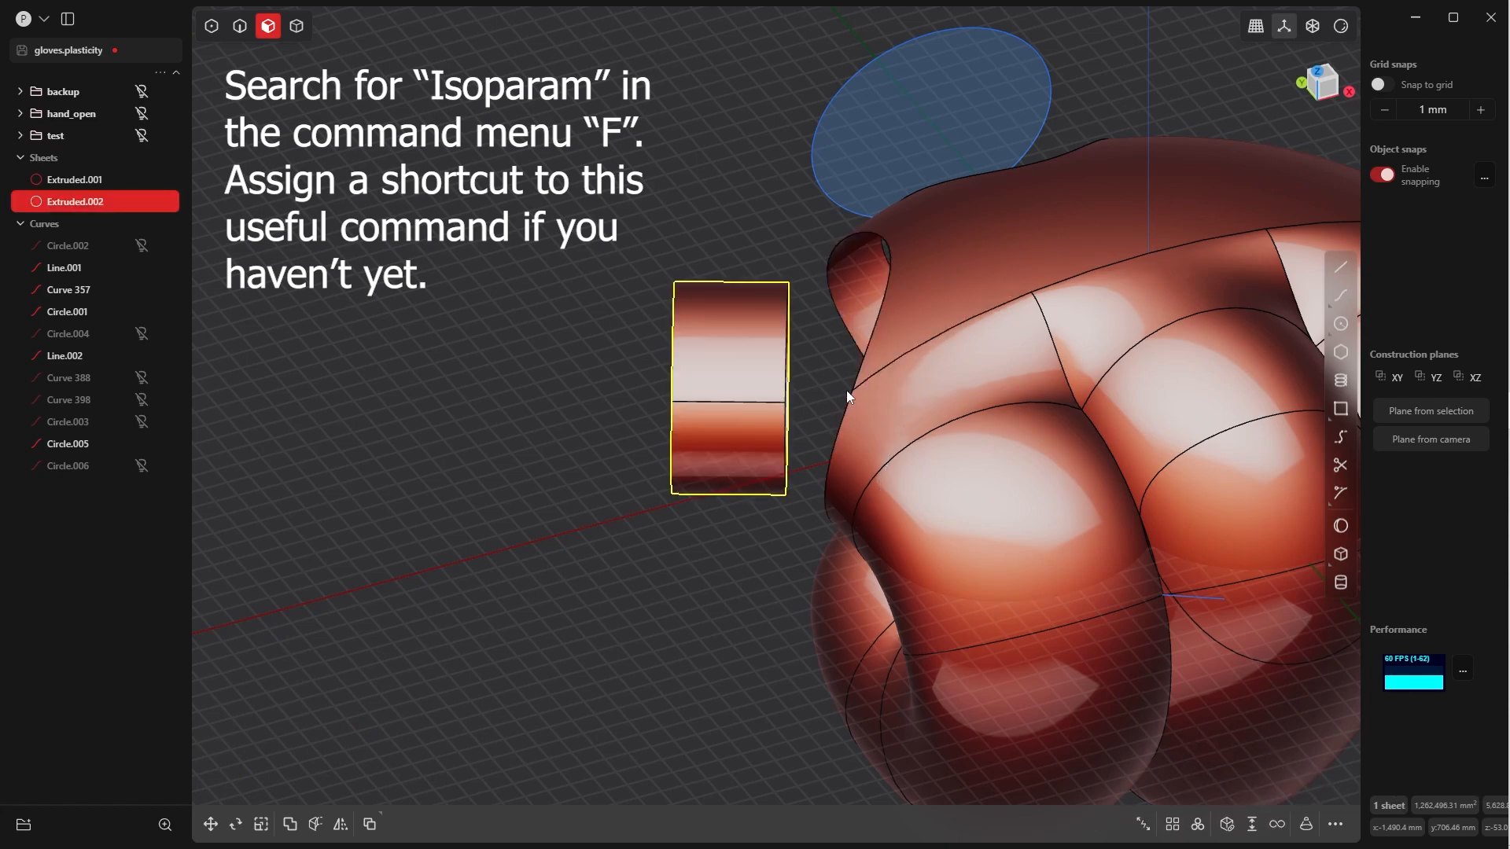
Add a second lengthwise Isoparam cut to the tube's face, lower around its circumference than the first
middle_click_drag(828, 420, 761, 420)
key("Tab")
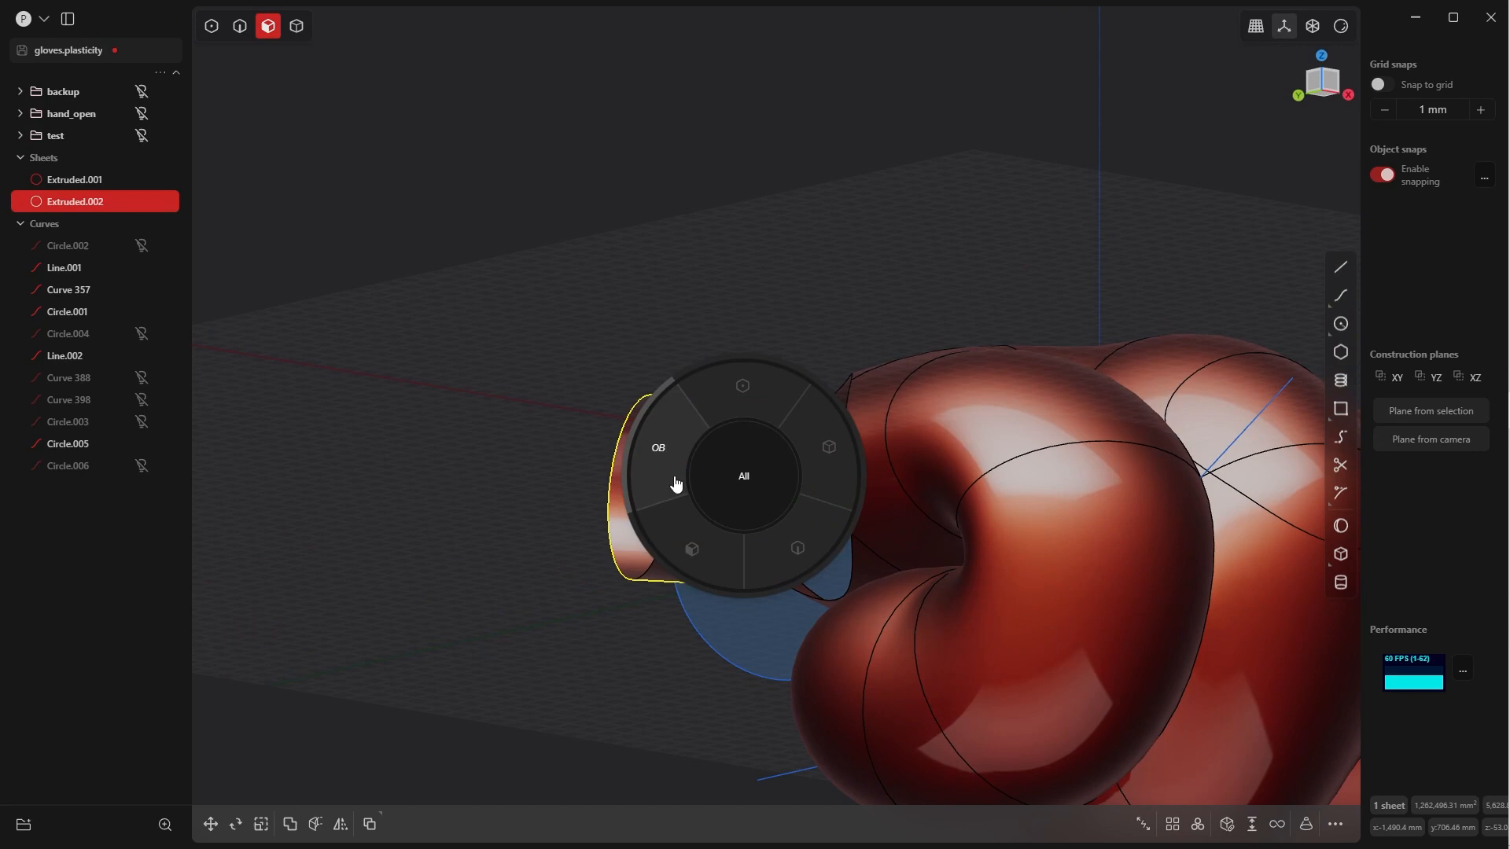
left_click(697, 545)
left_click(725, 521)
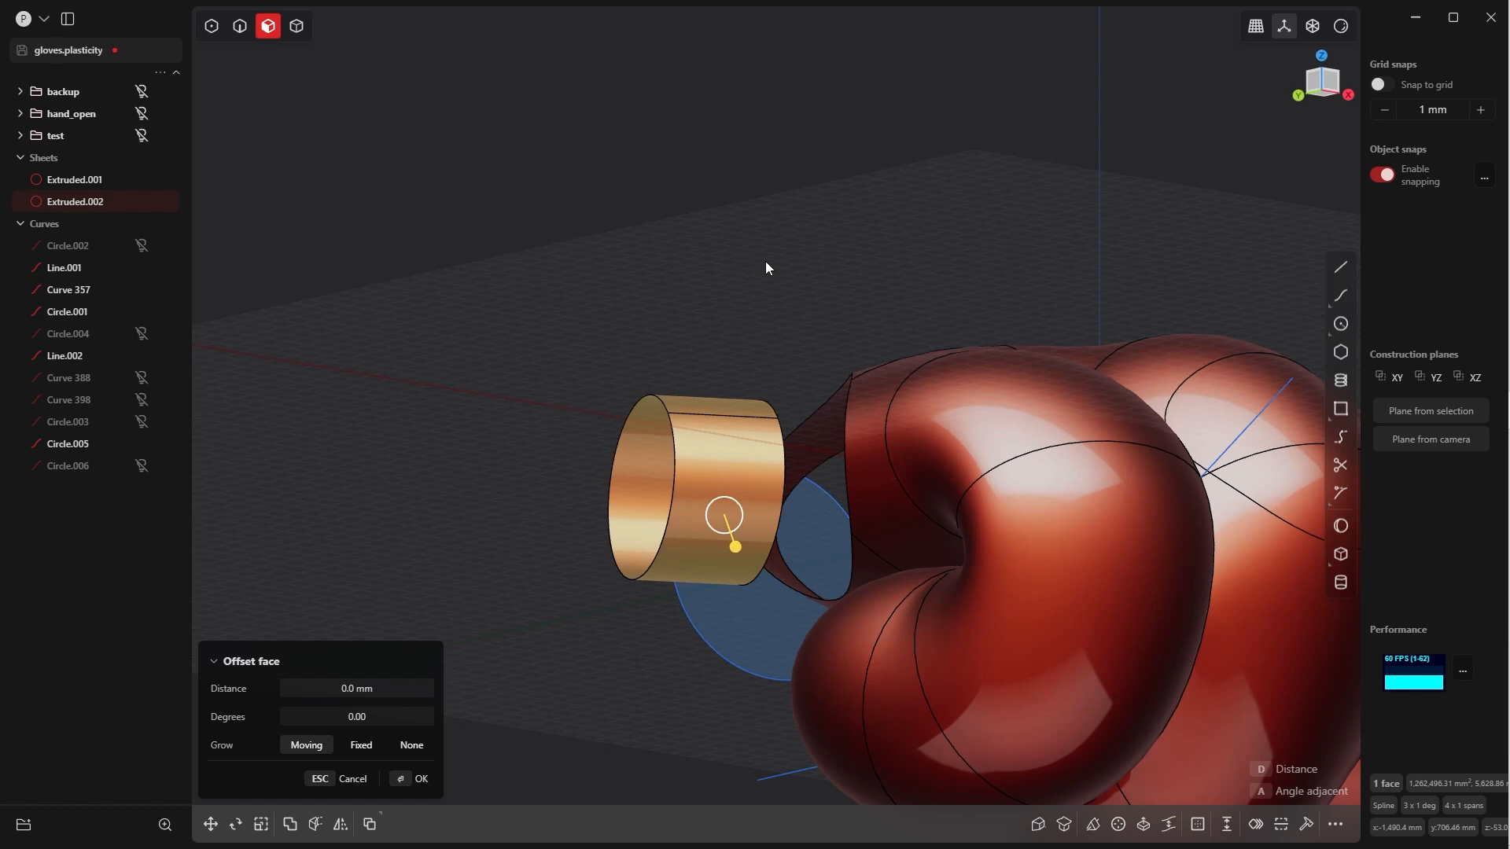
key("space")
type("iso")
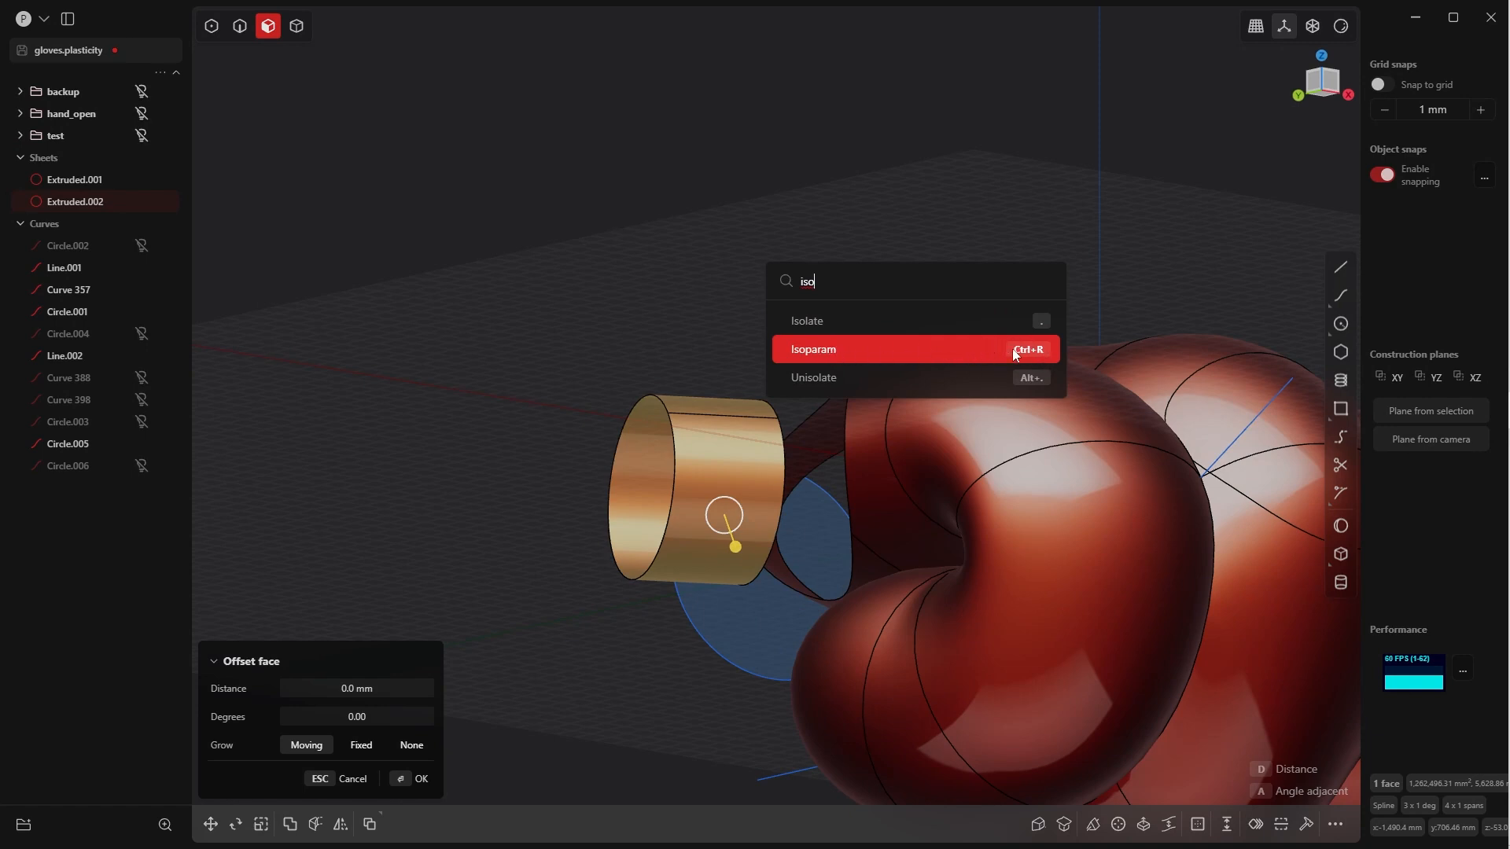
left_click(832, 348)
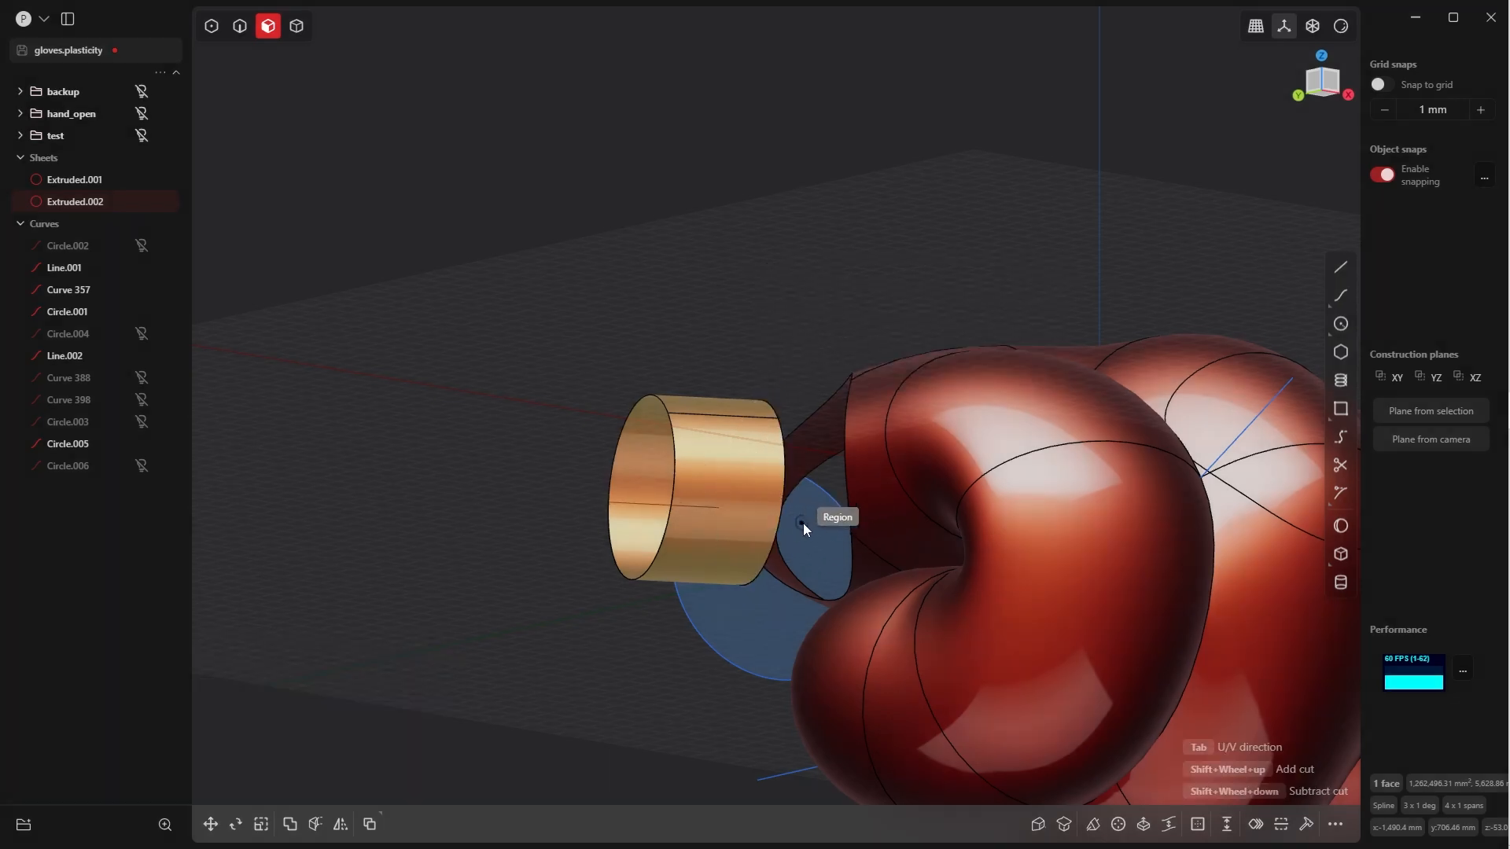
left_click(853, 534)
Loft the tube's near edge segment between the two cuts to the matching thumb-opening edge with G2 continuity on both ends
middle_click_drag(744, 342, 725, 375)
key("Tab")
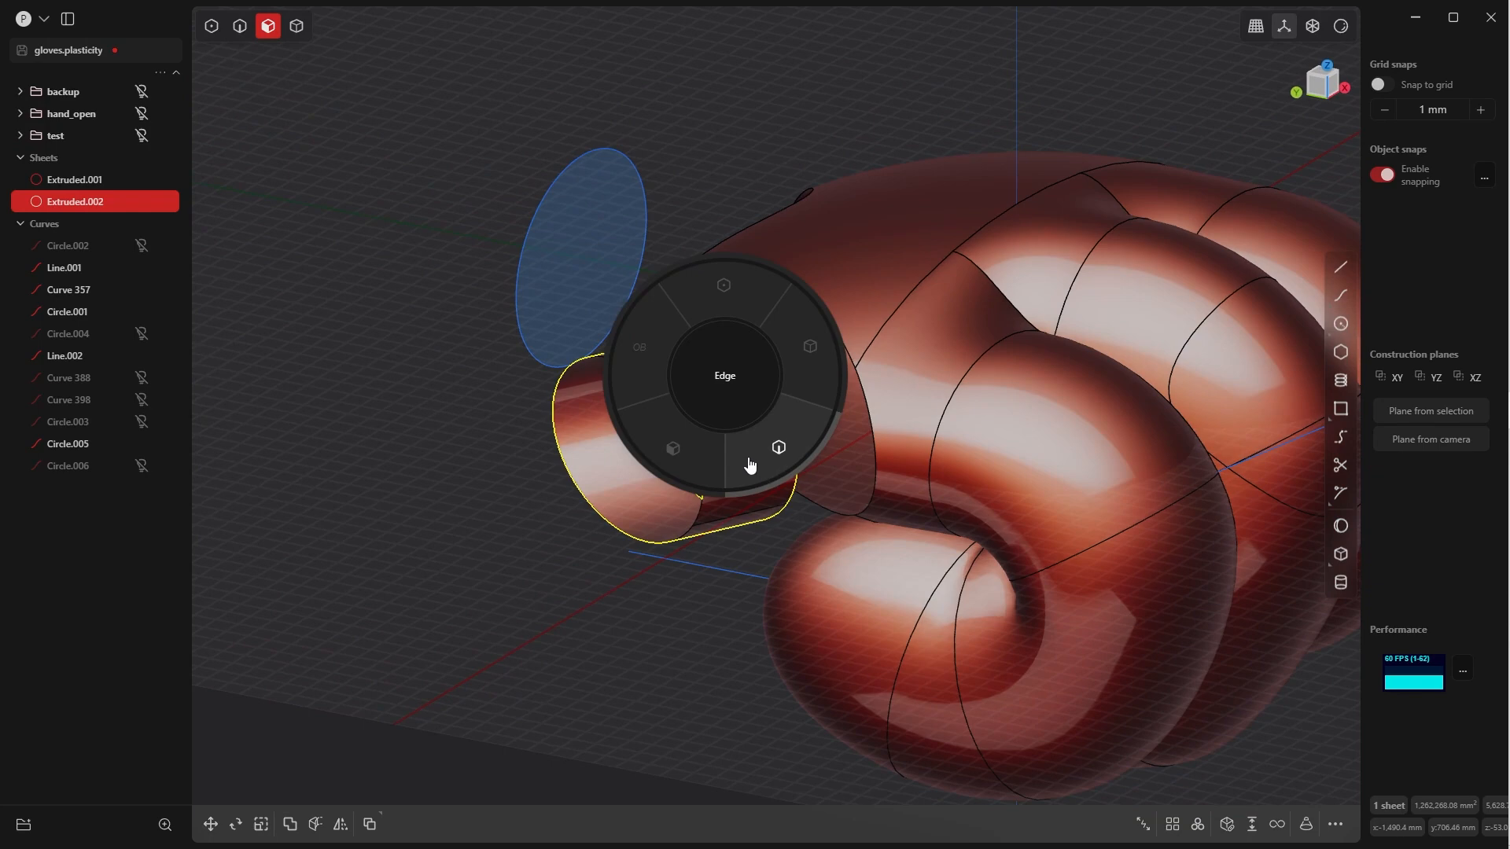
left_click(751, 464)
left_click(742, 661)
left_click(793, 453)
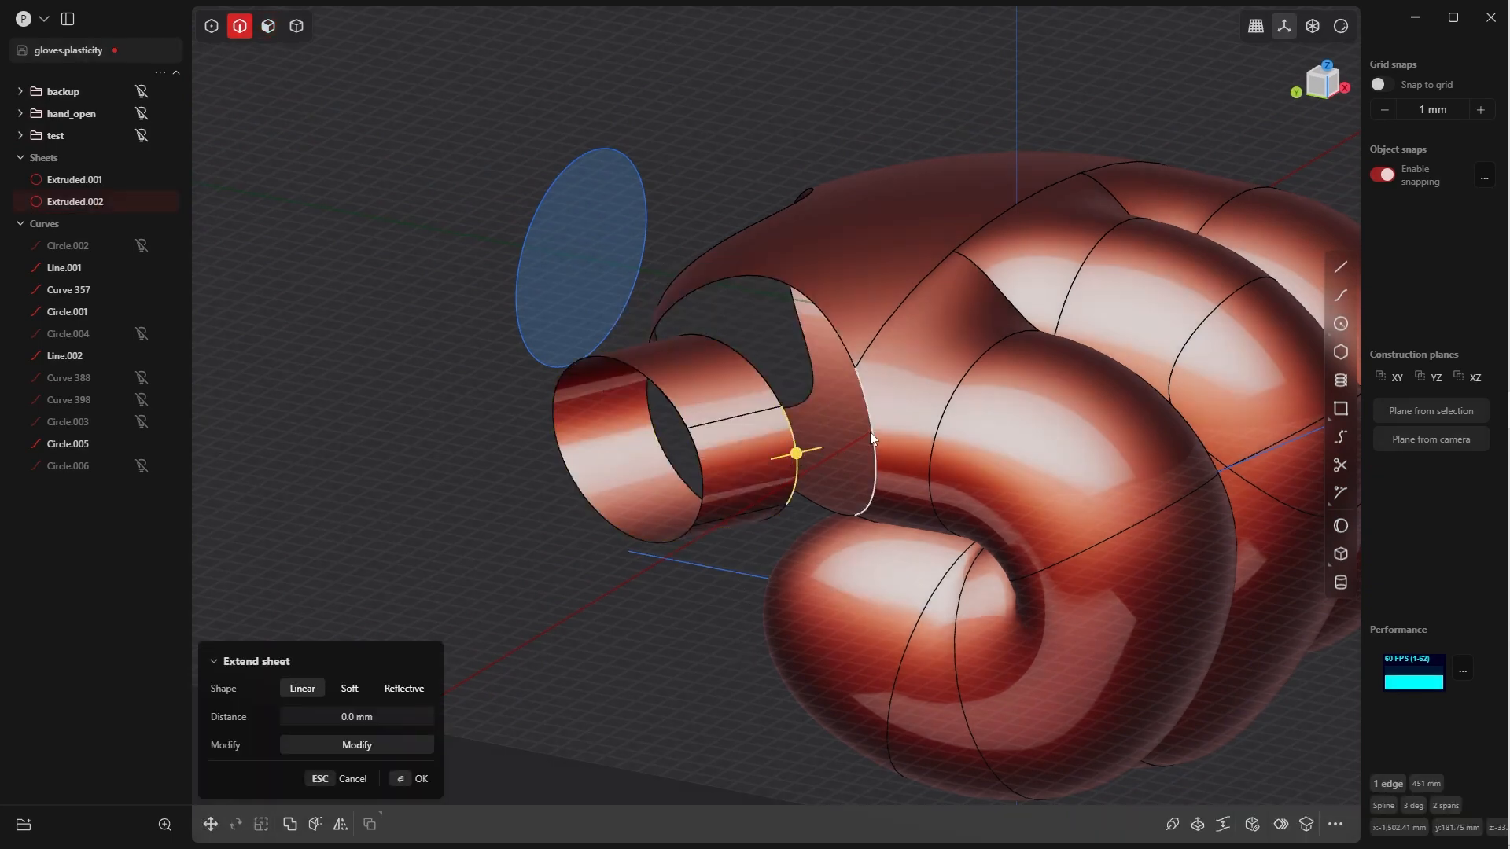
left_click(875, 427, "shift")
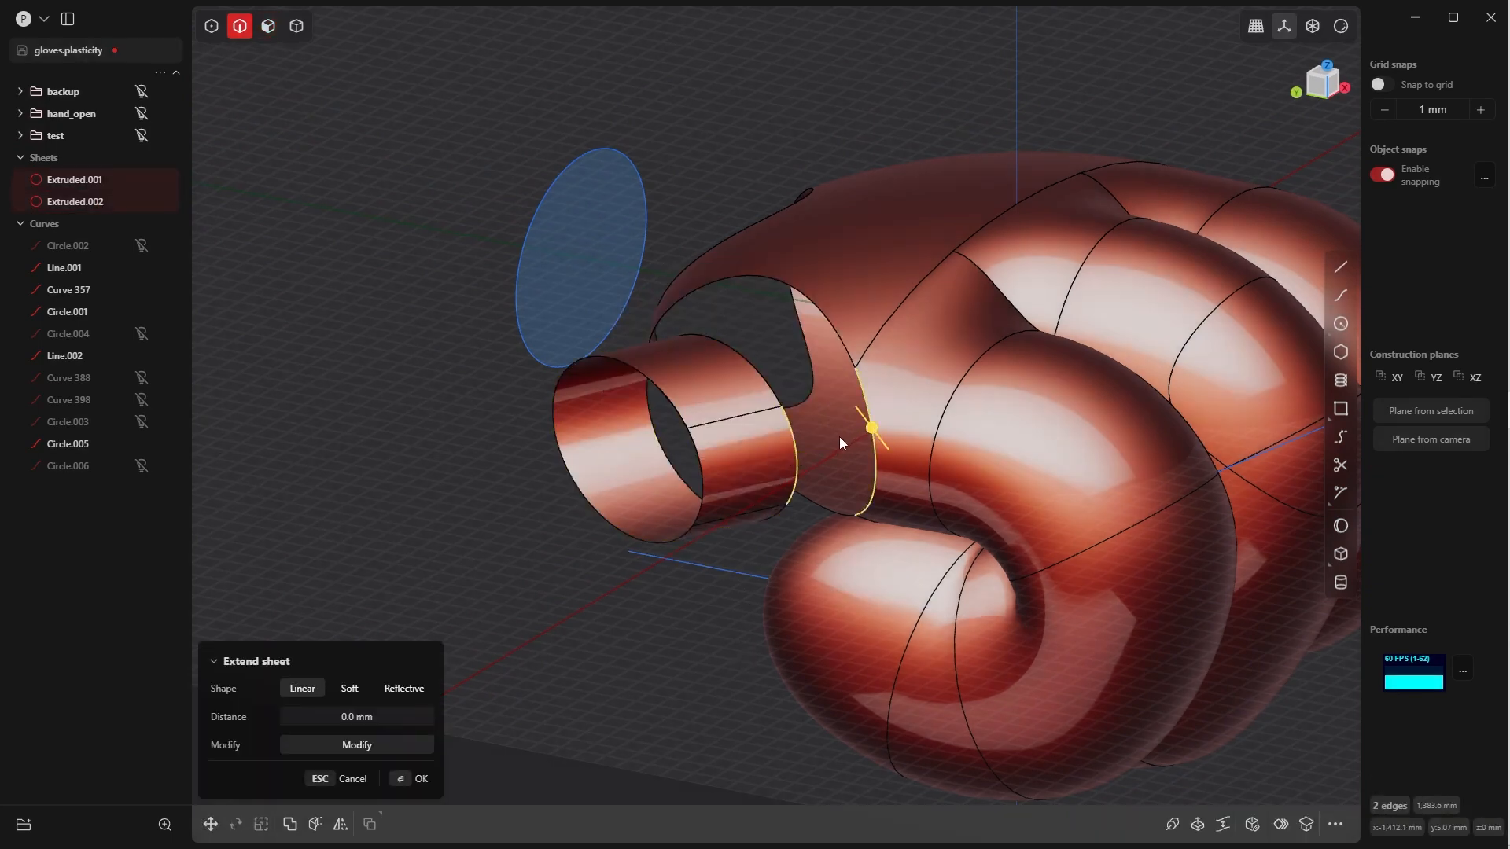
key("l")
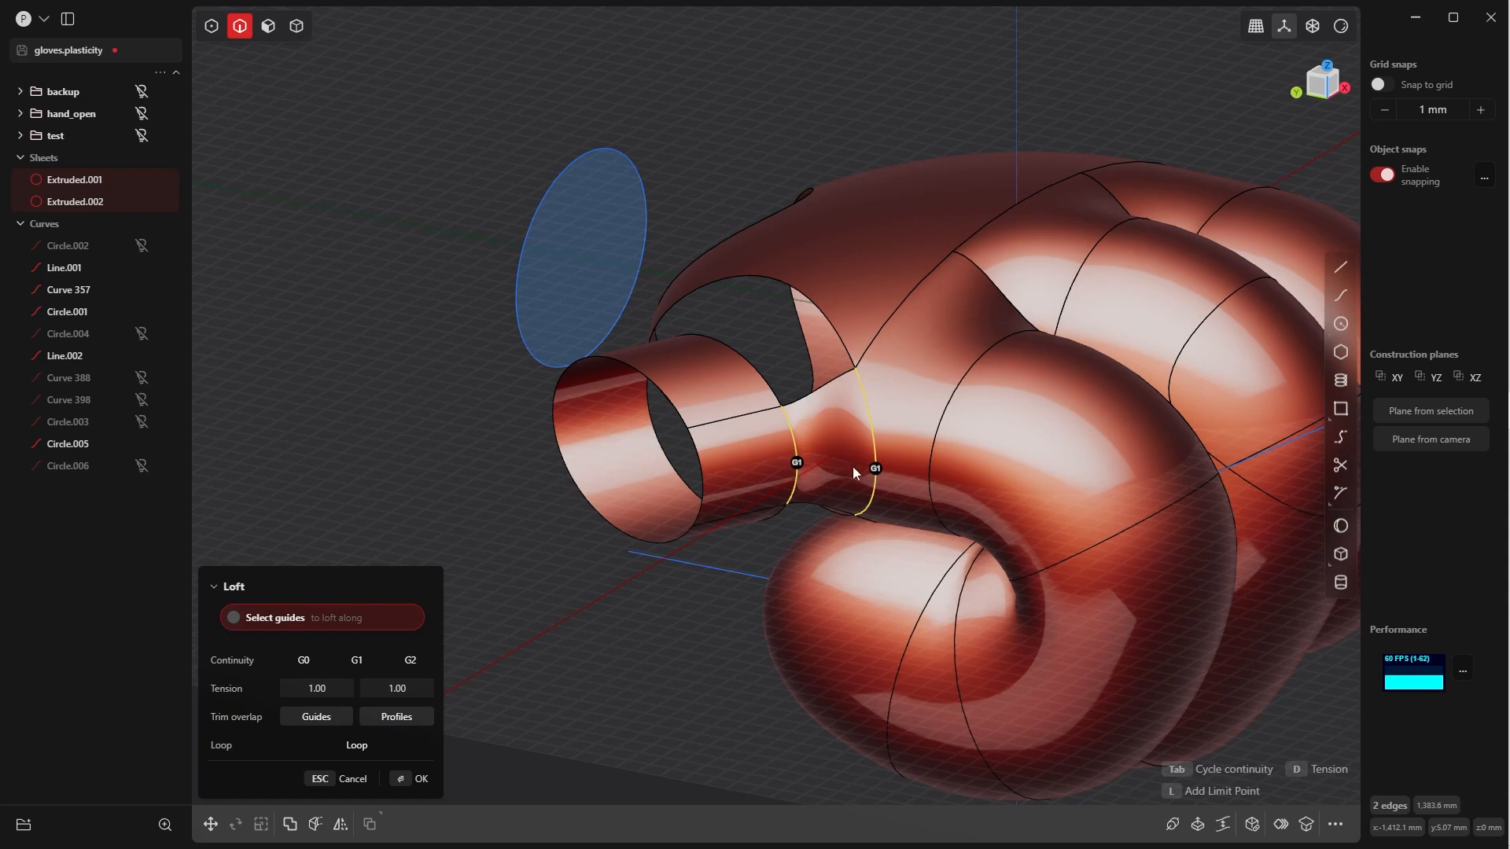
middle_click_drag(852, 465, 743, 356)
key("Tab")
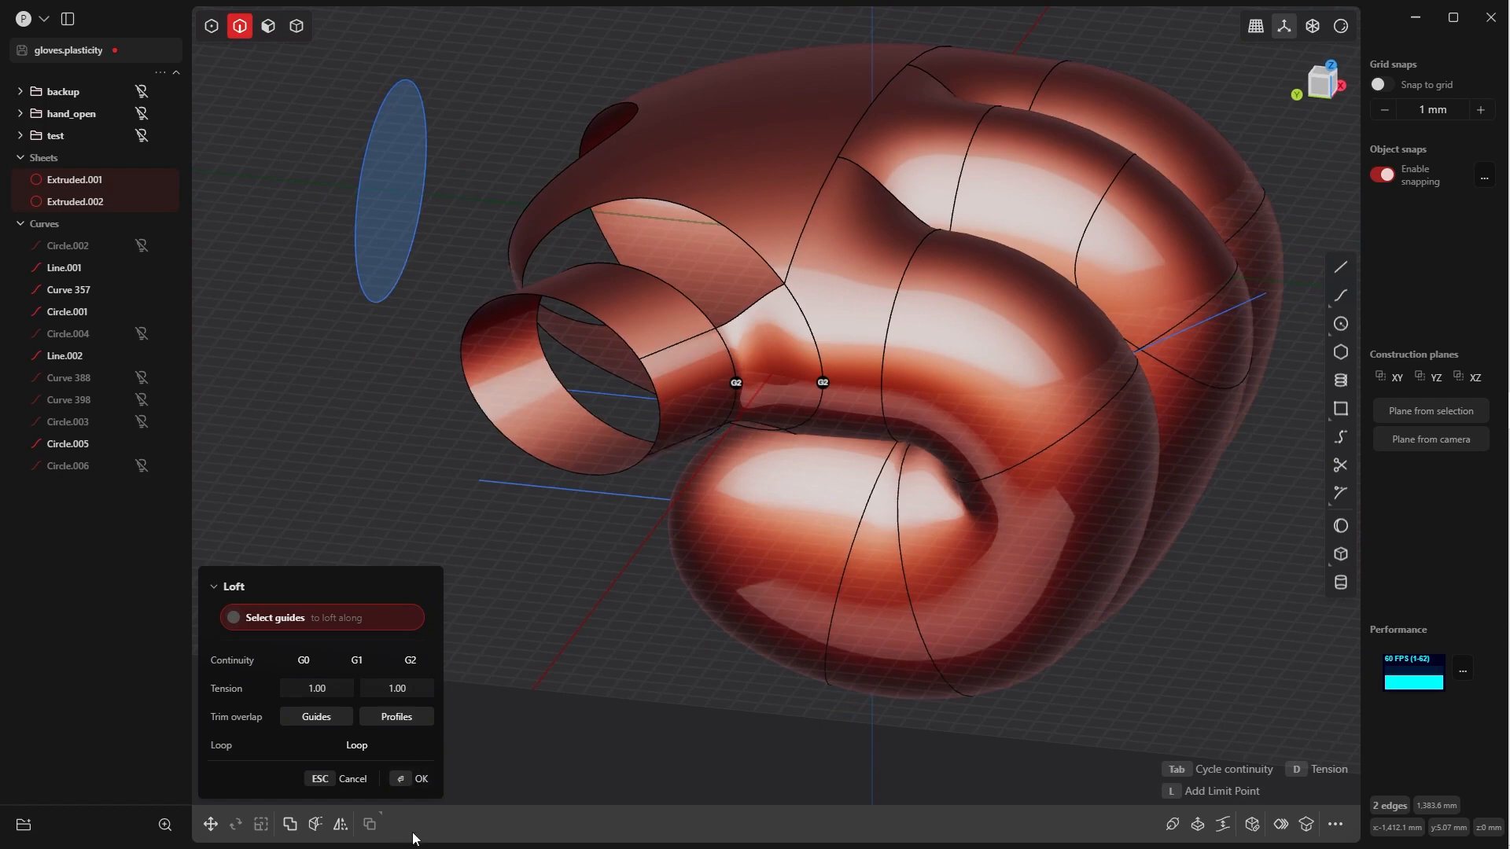
left_click(399, 780)
left_click(441, 646)
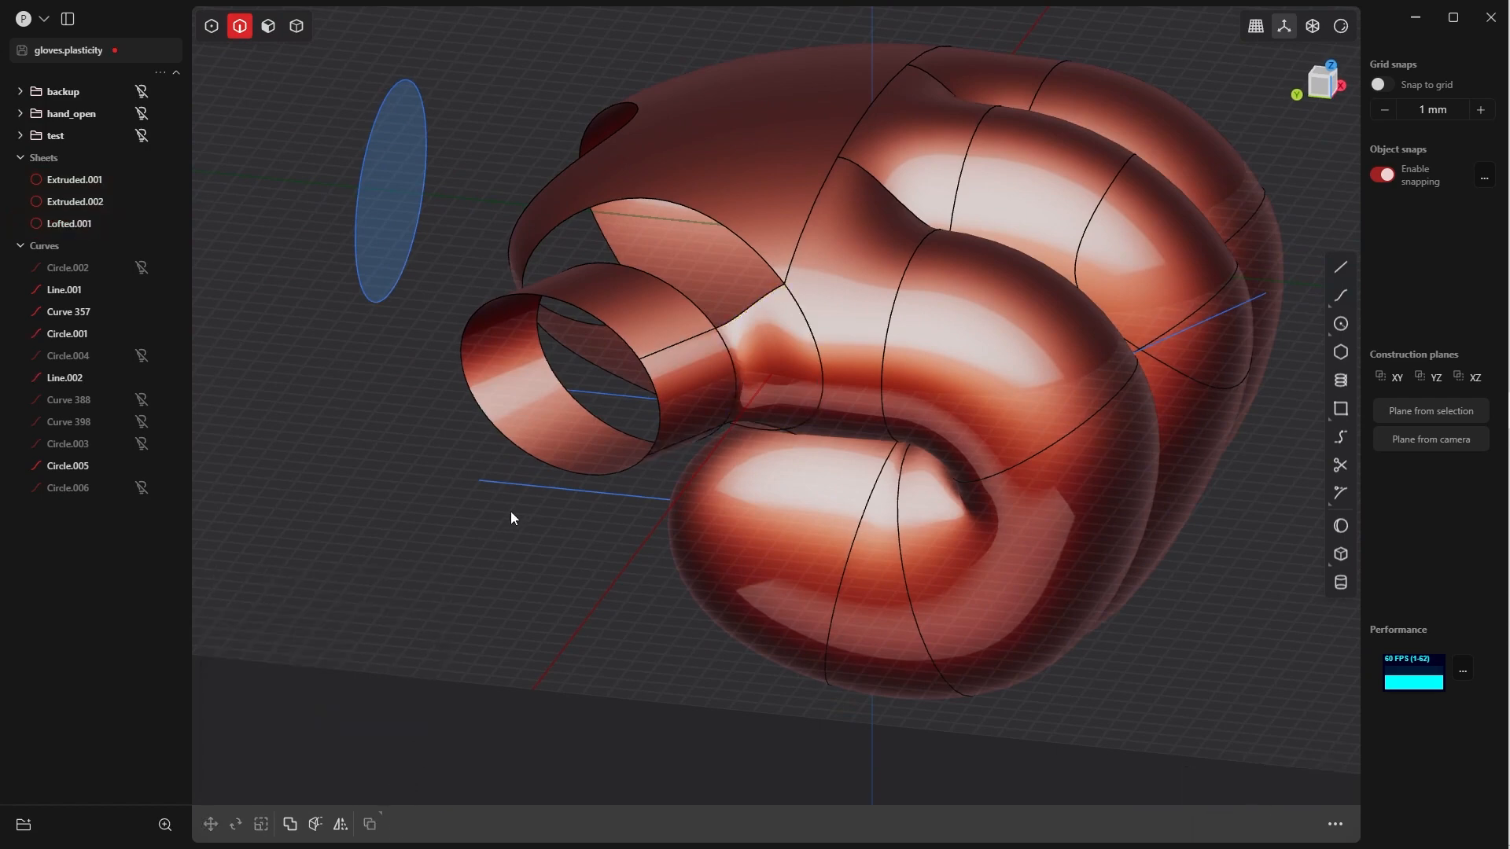
Duplicate the tube's two lengthwise cut edges as separate curves and place them outward beyond the tube in the back view
middle_click_drag(511, 511, 1002, 304)
key("grave")
left_click(1050, 262)
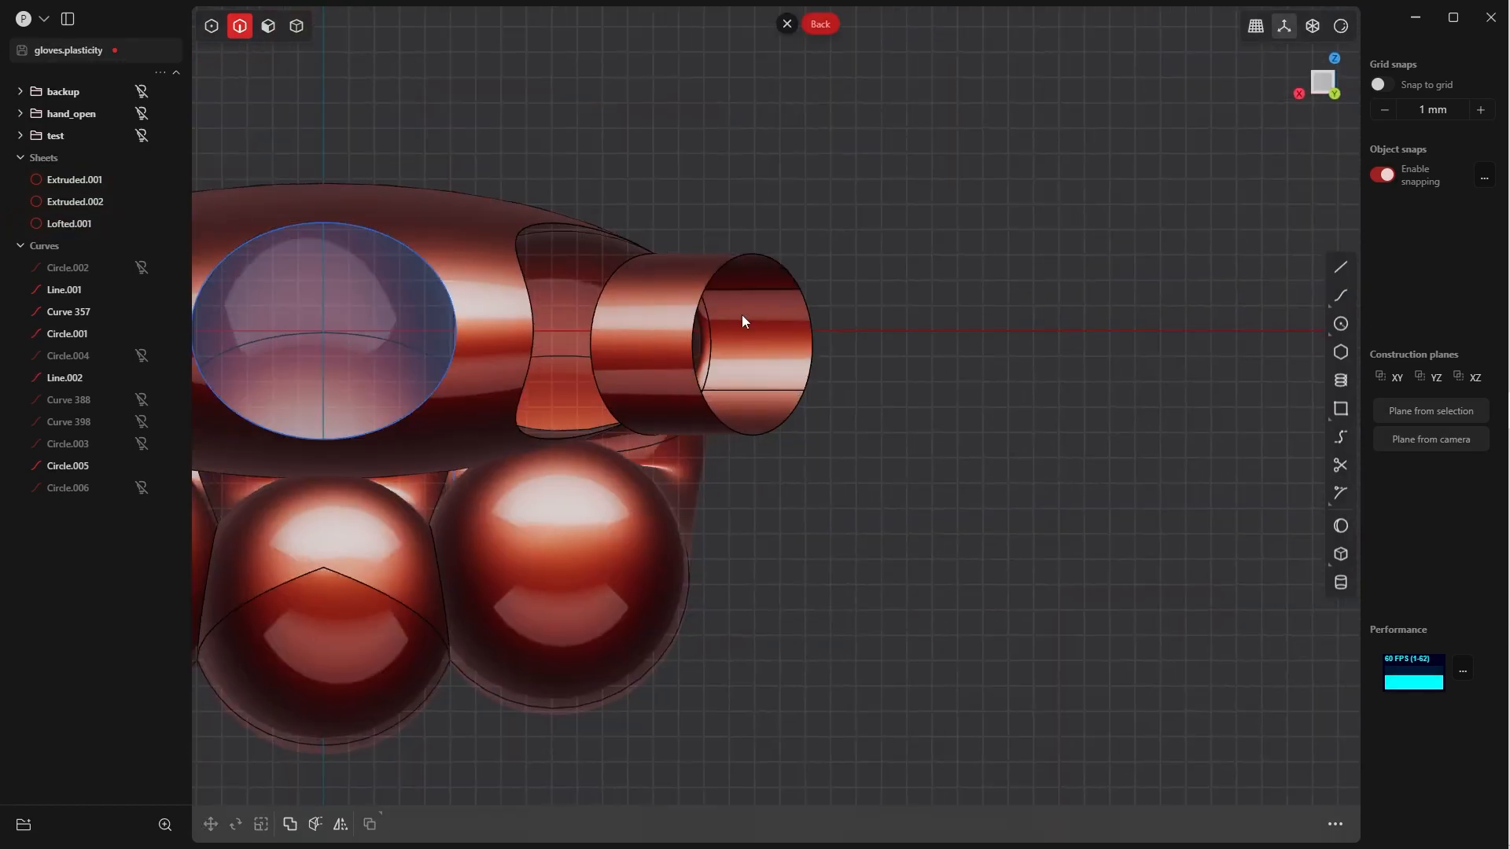
middle_click_drag(742, 315, 939, 290, "shift")
left_click(939, 290)
key("f")
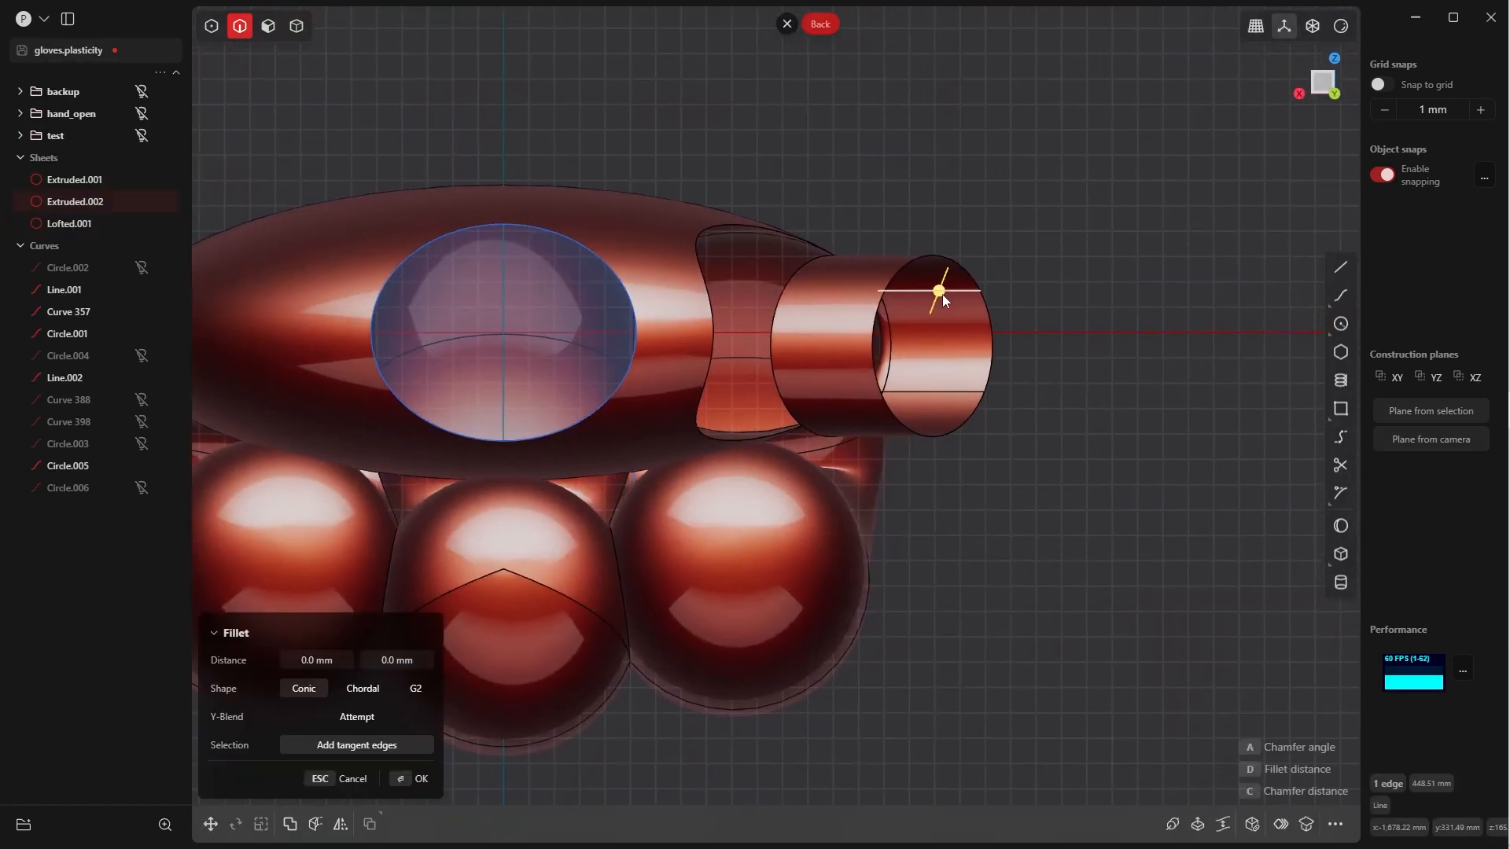
left_click(946, 392)
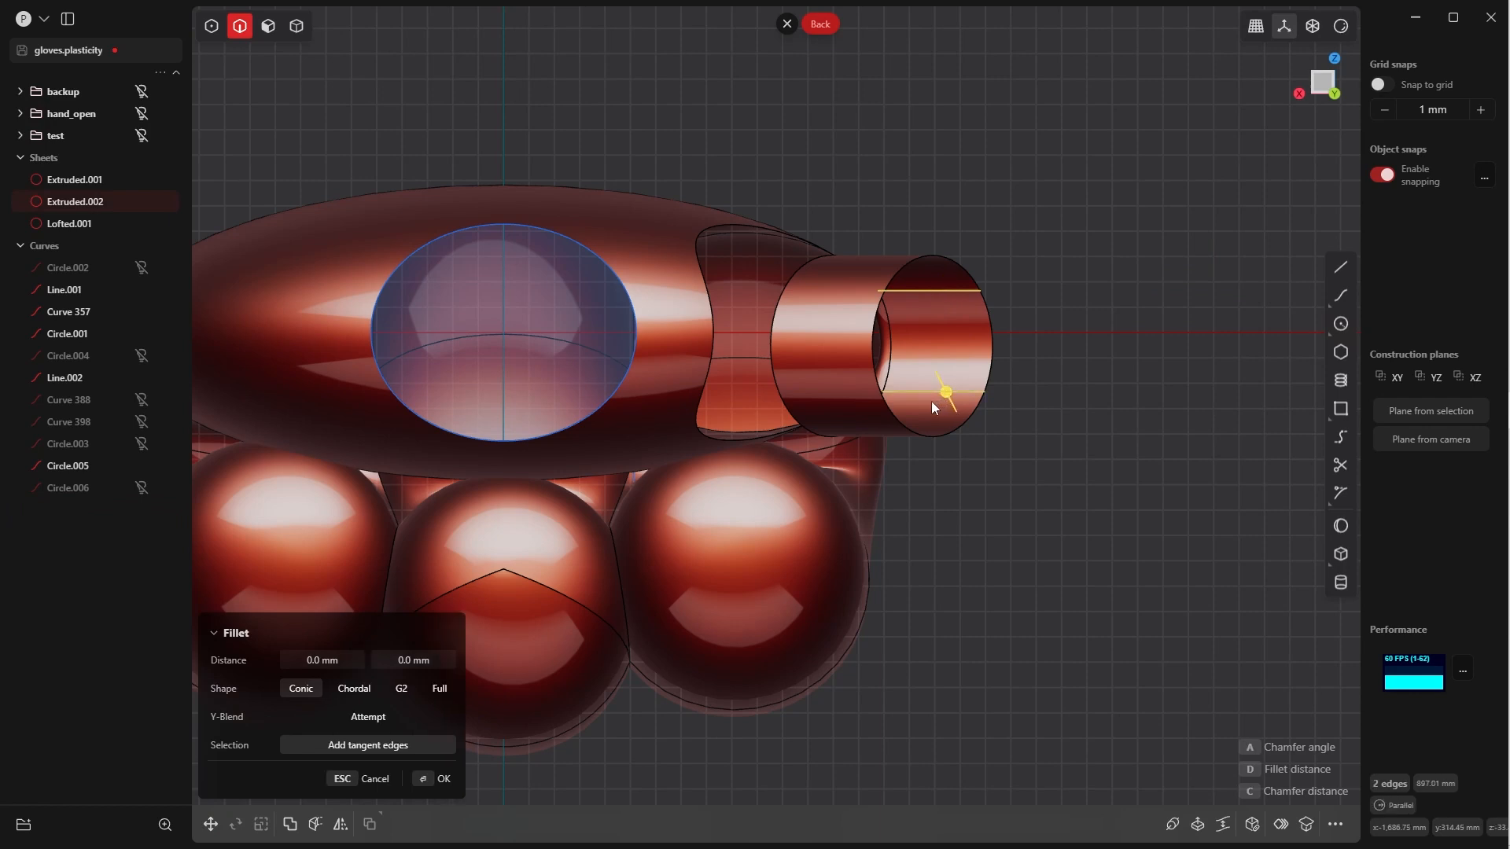
key("shift+d")
left_click_drag(876, 342, 1112, 328)
left_click(442, 781)
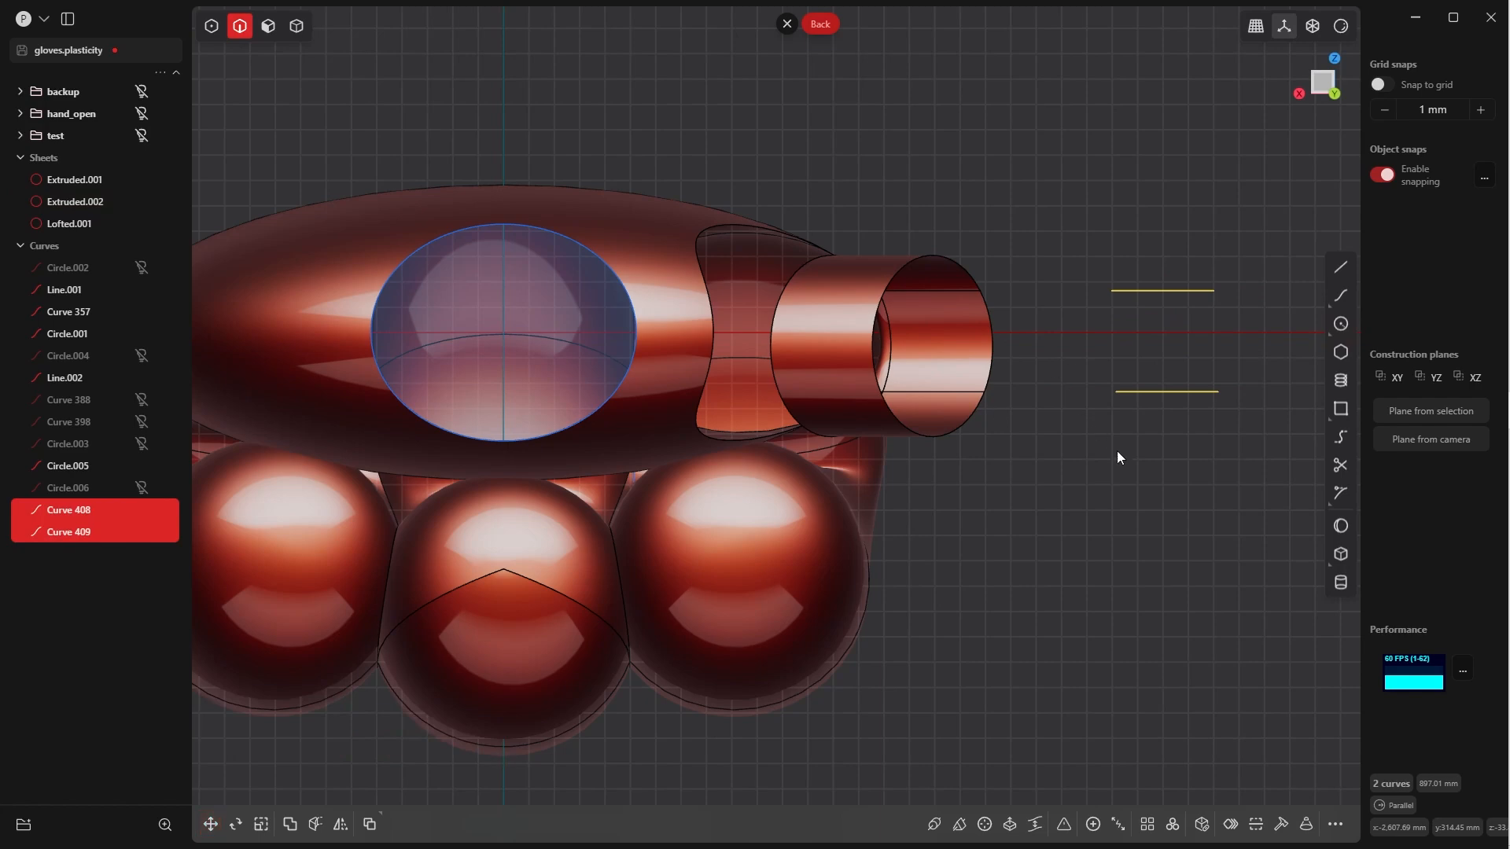
Flatten the two duplicated curves by scaling Y to 0, and move them 1066.33 mm in X and 1203.29 mm in Y
key("KP_7")
scroll(1047, 352, "down", 5)
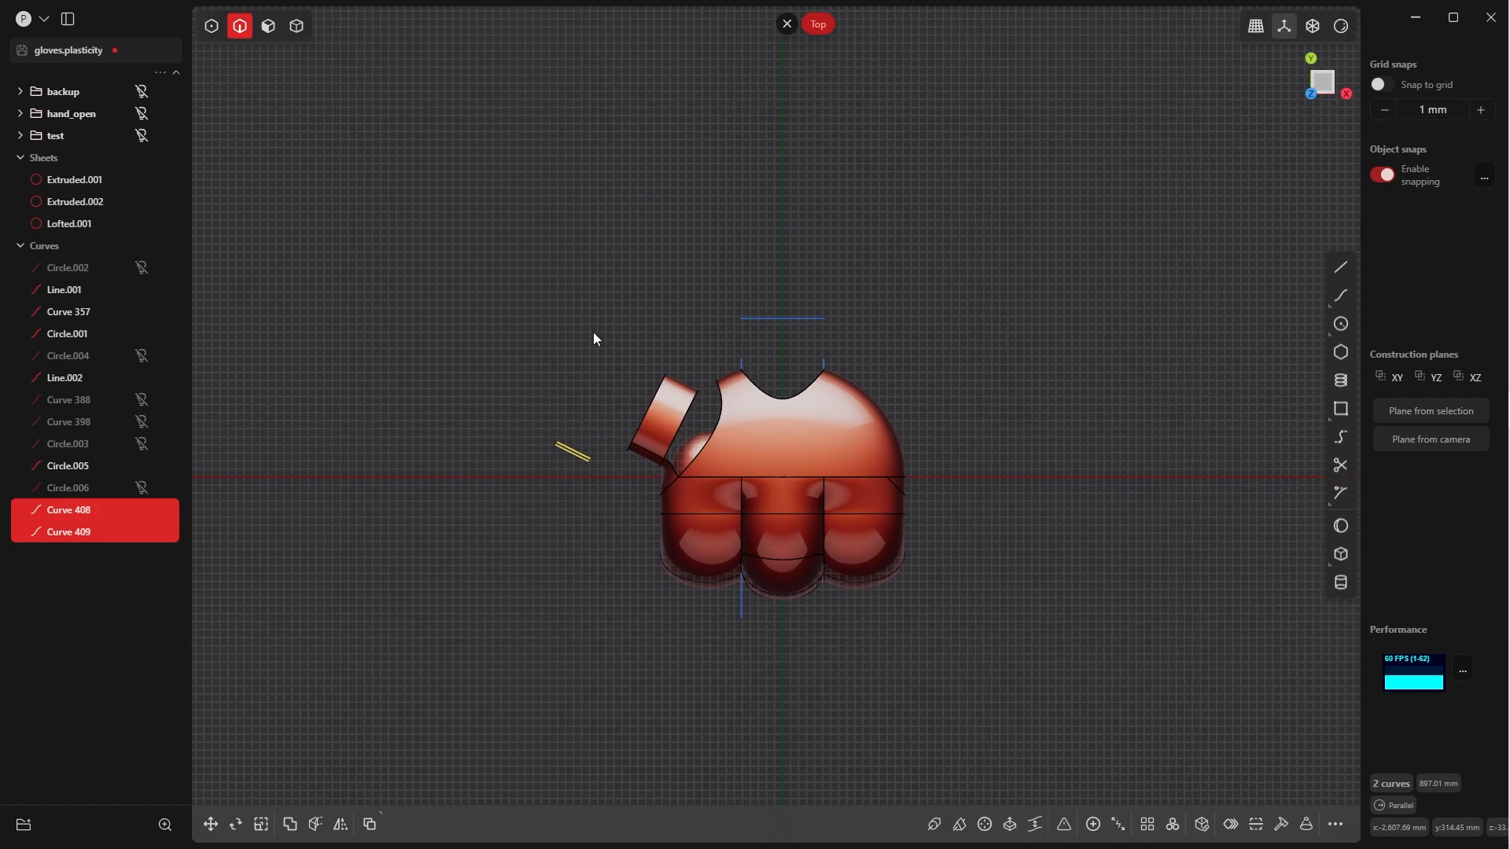
key("s")
type("y")
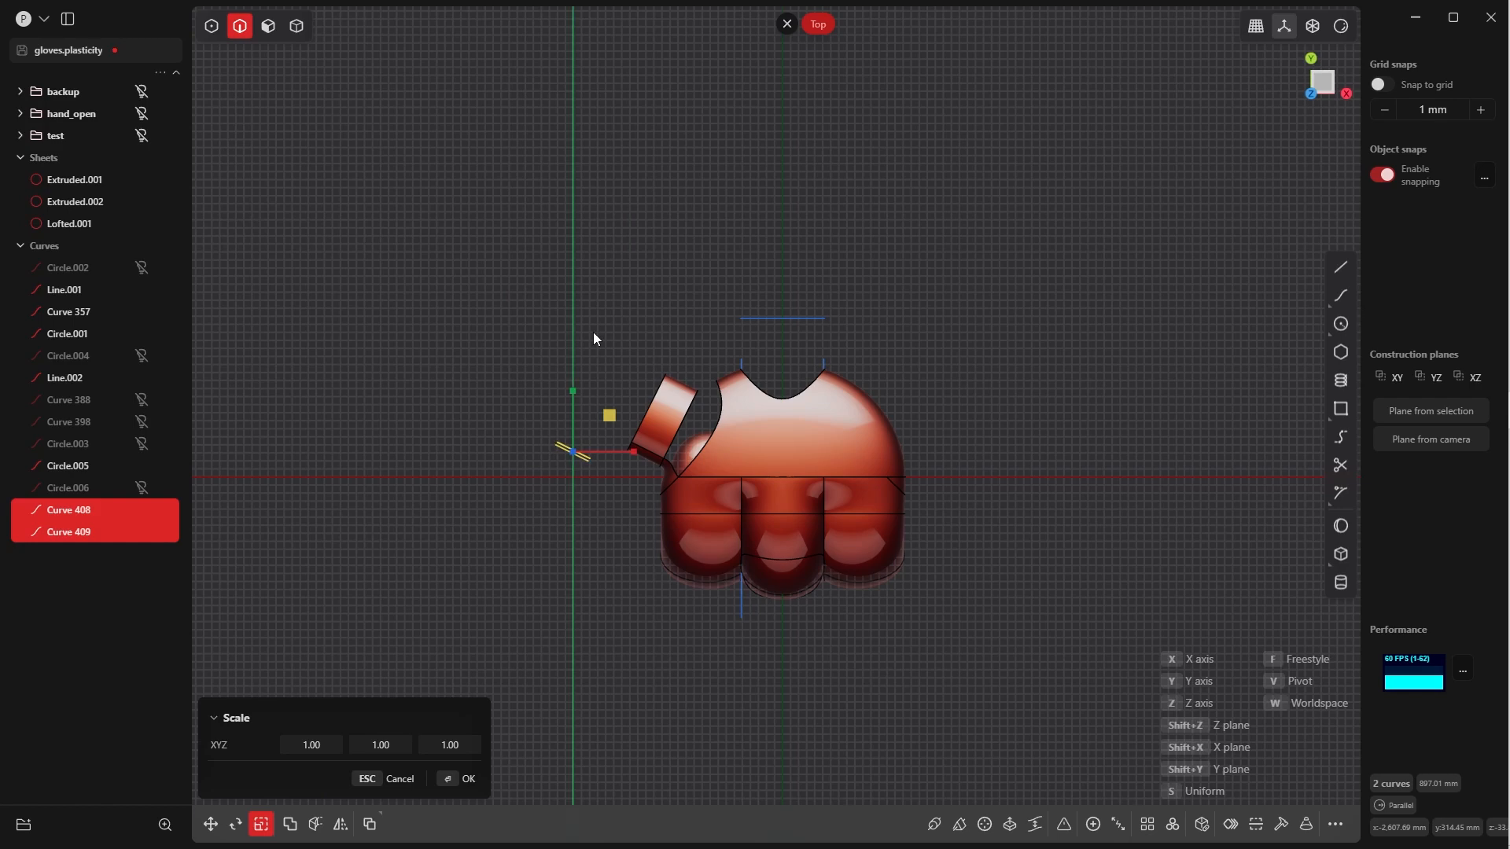
type("0")
key("Return")
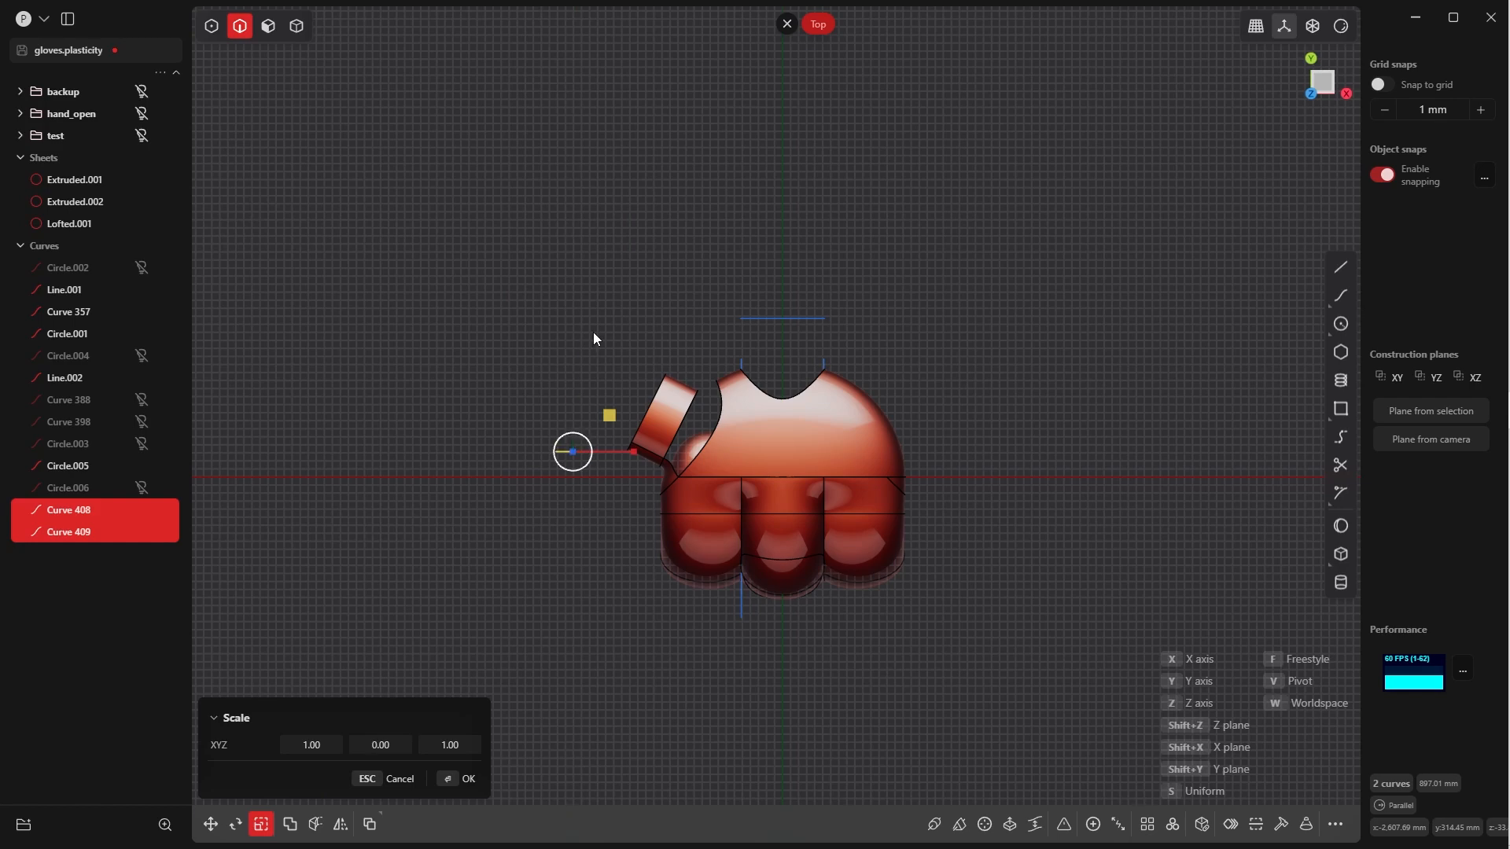
left_click(452, 777)
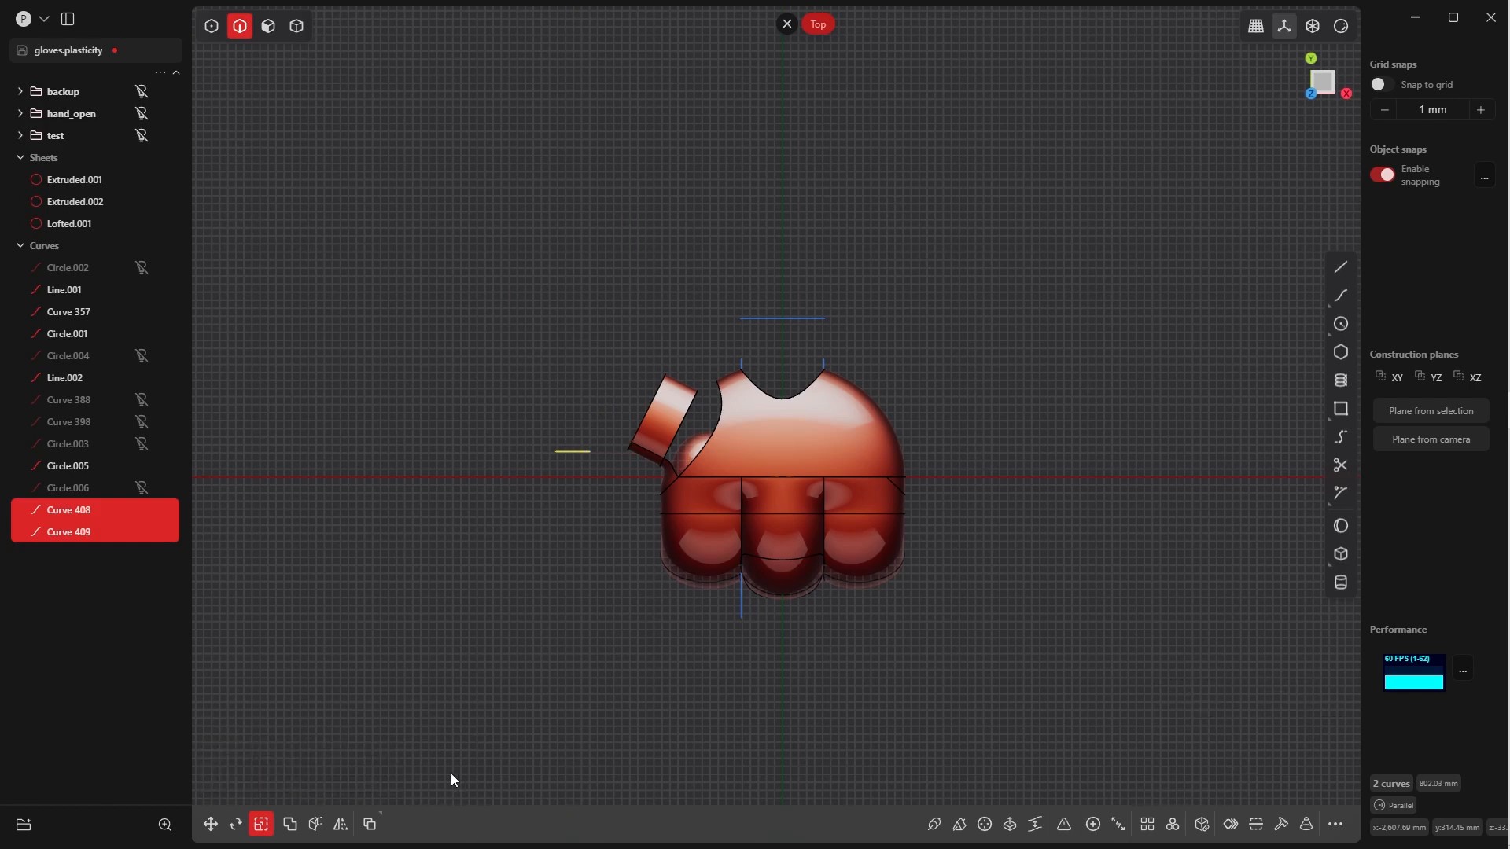
key("g")
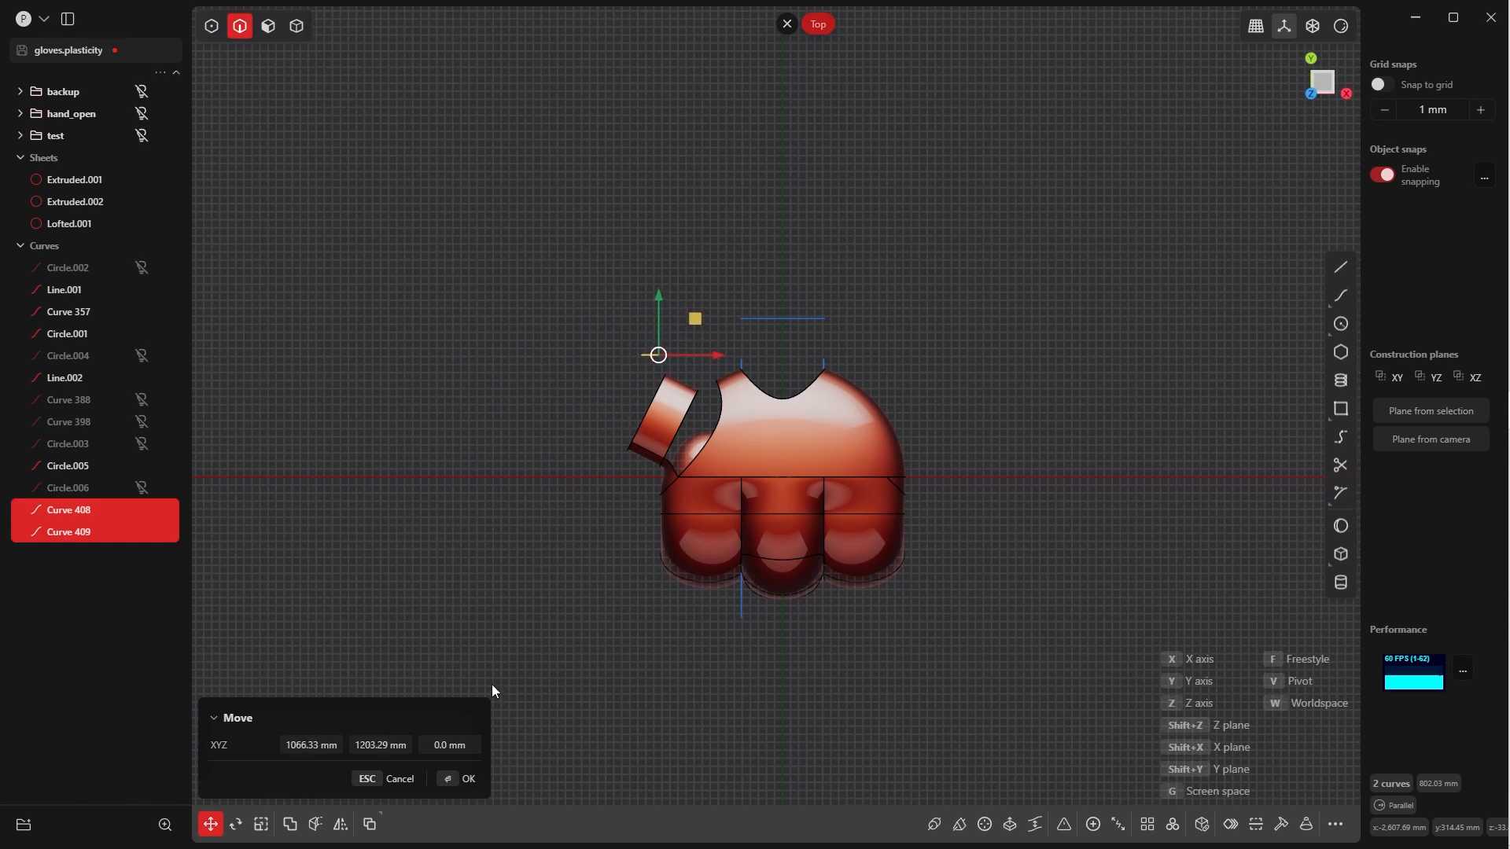
left_click(456, 779)
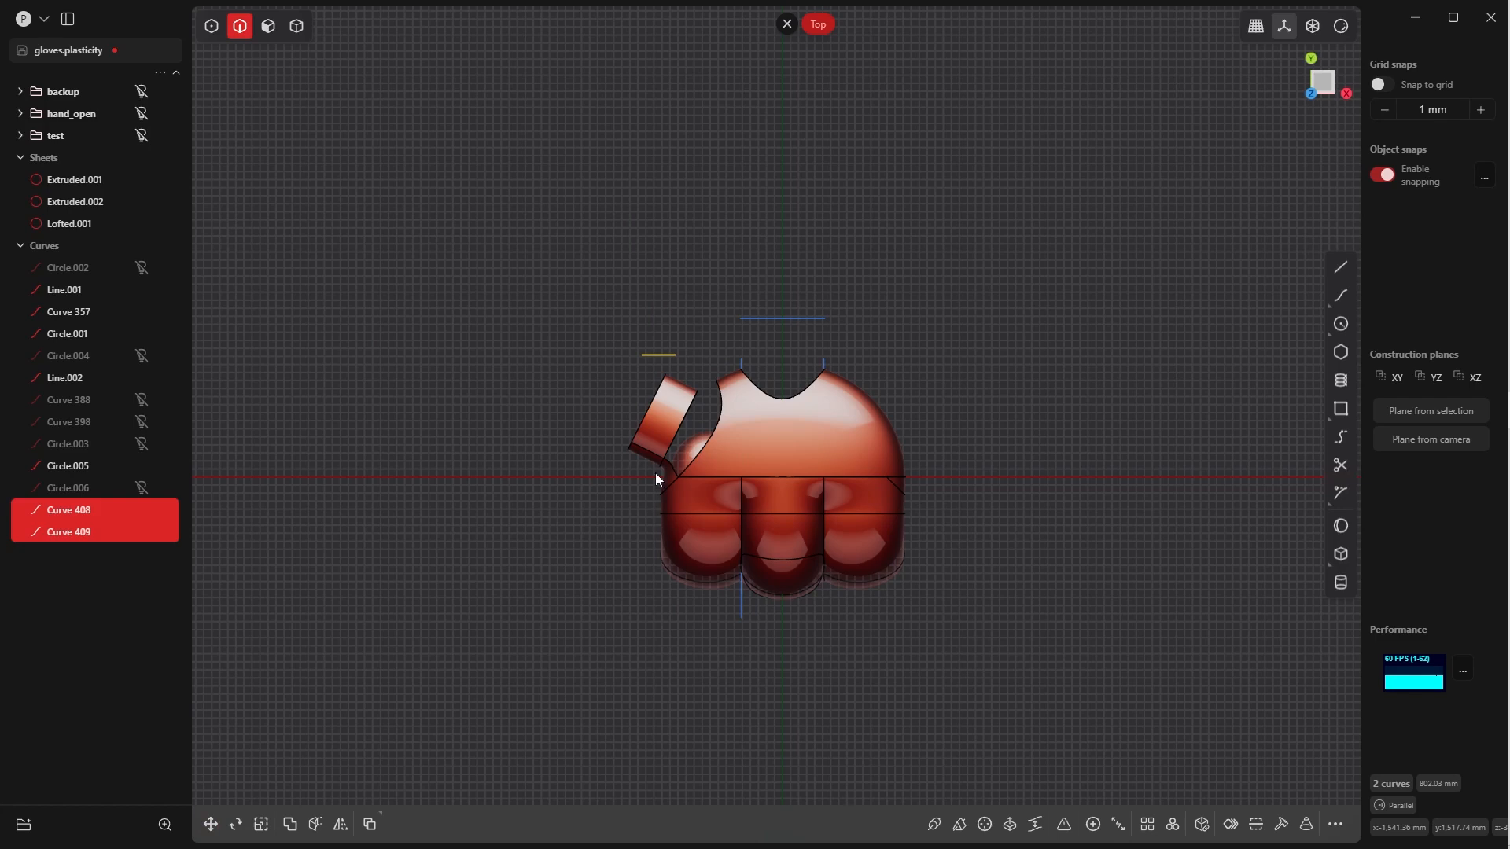
Lengthen the two curves along X to about 1722 mm combined and shift them along X to about -1082 mm
key("s")
key("x")
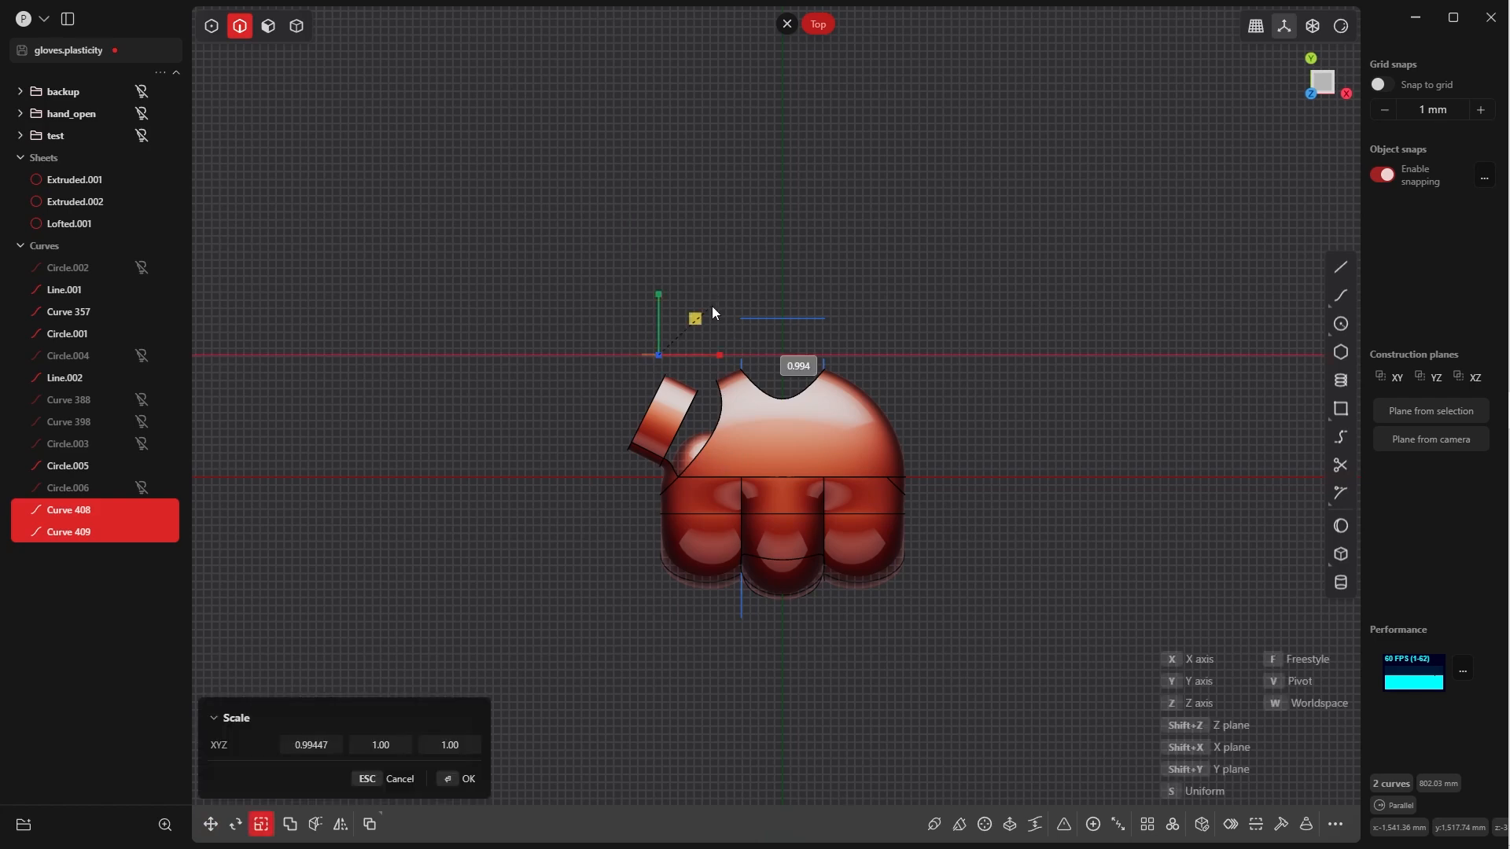
left_click(774, 313)
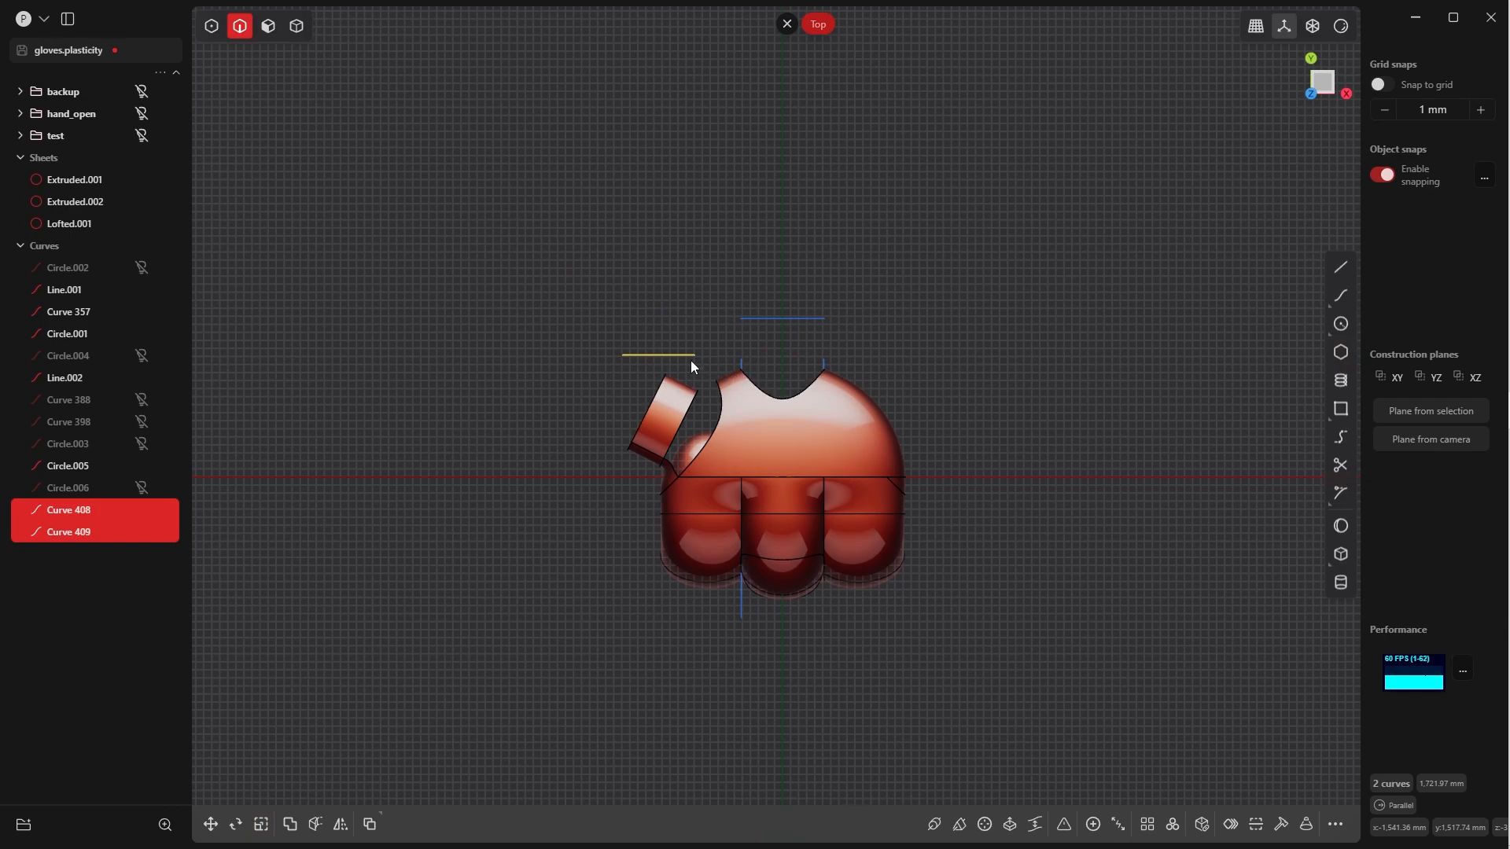
key("g")
key("x")
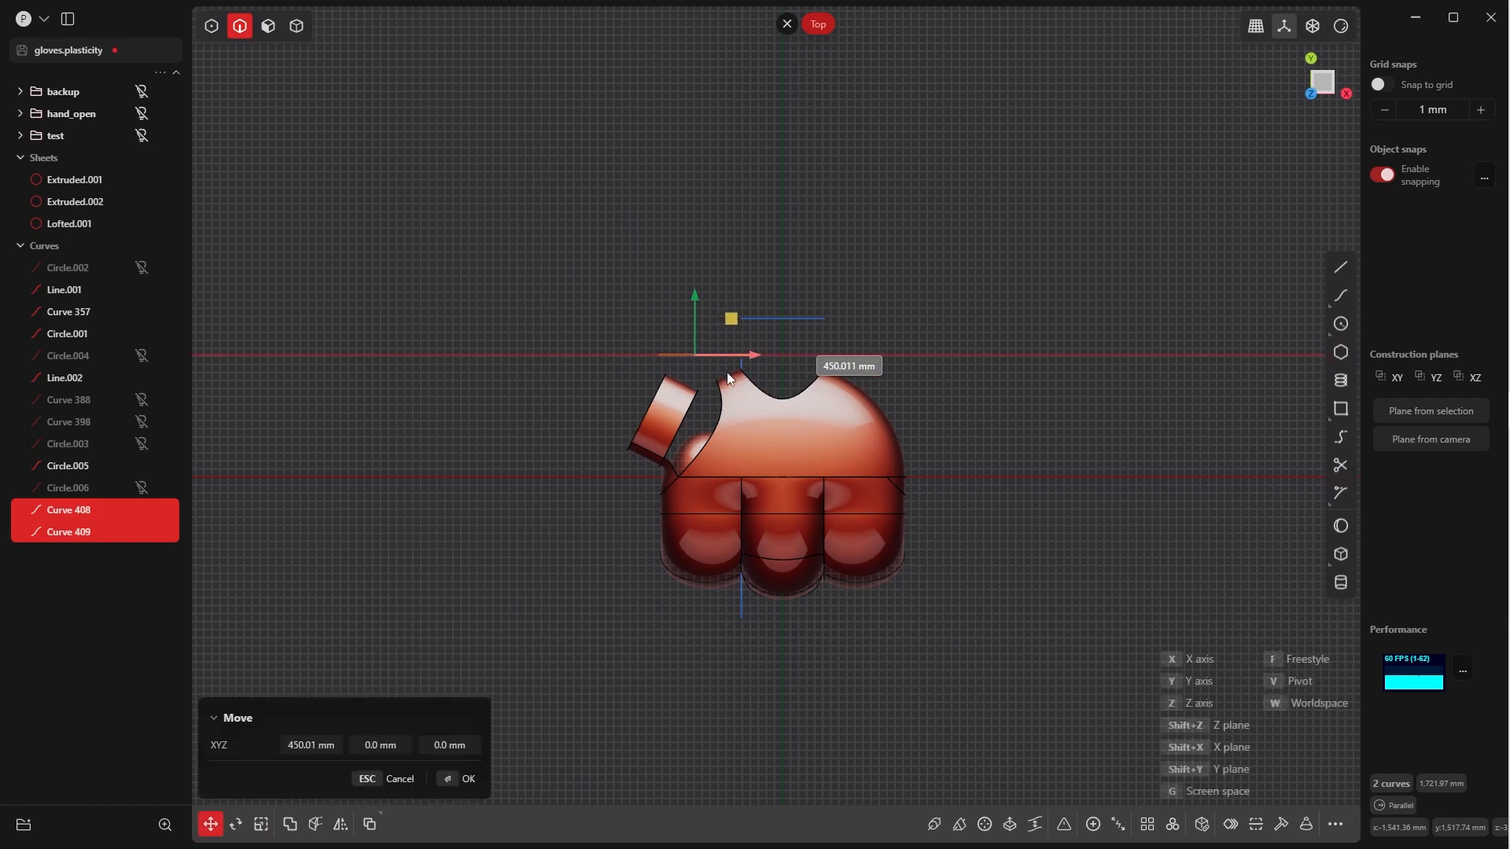
left_click(504, 790)
Imprint both curves onto the hand sheet from the back view, using the Vector method along Y with Hide occlusion on
middle_click_drag(673, 466, 644, 426)
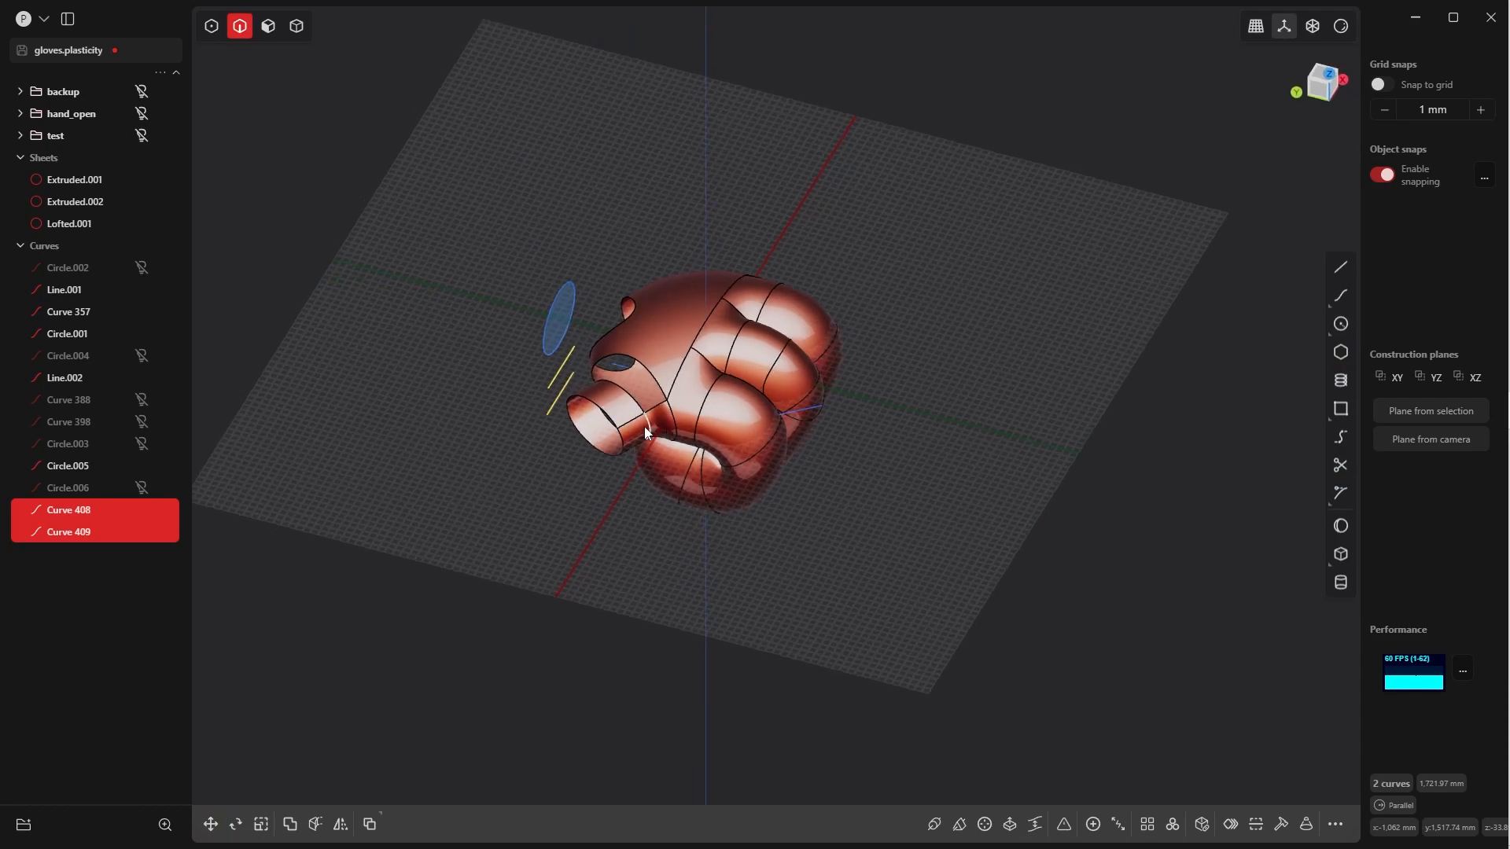
scroll(668, 492, "up", 6)
middle_click_drag(715, 484, 704, 447, "shift")
middle_click_drag(893, 386, 799, 394)
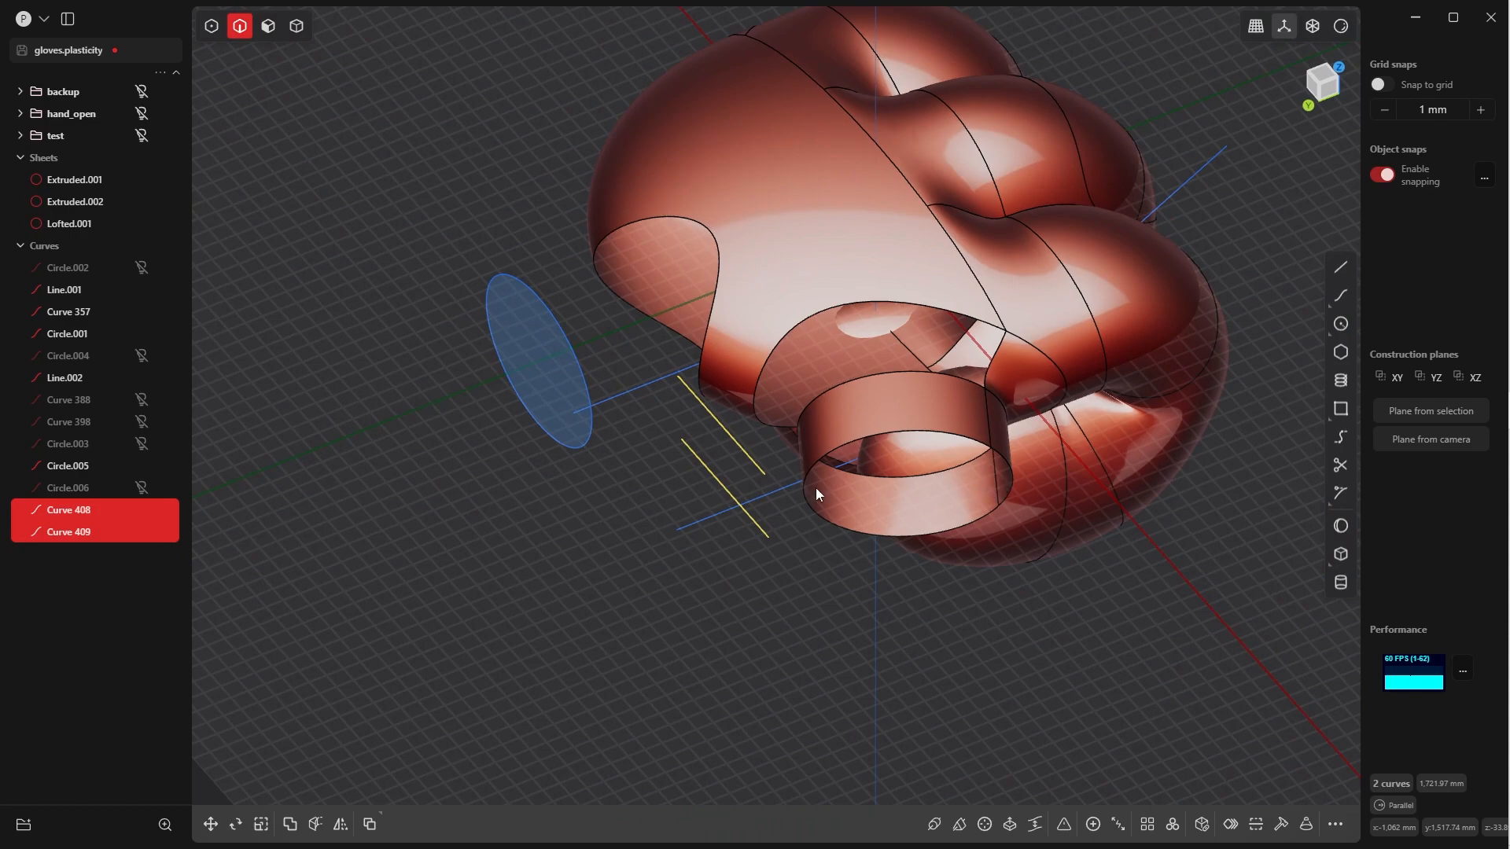
middle_click_drag(795, 480, 868, 373)
key("grave")
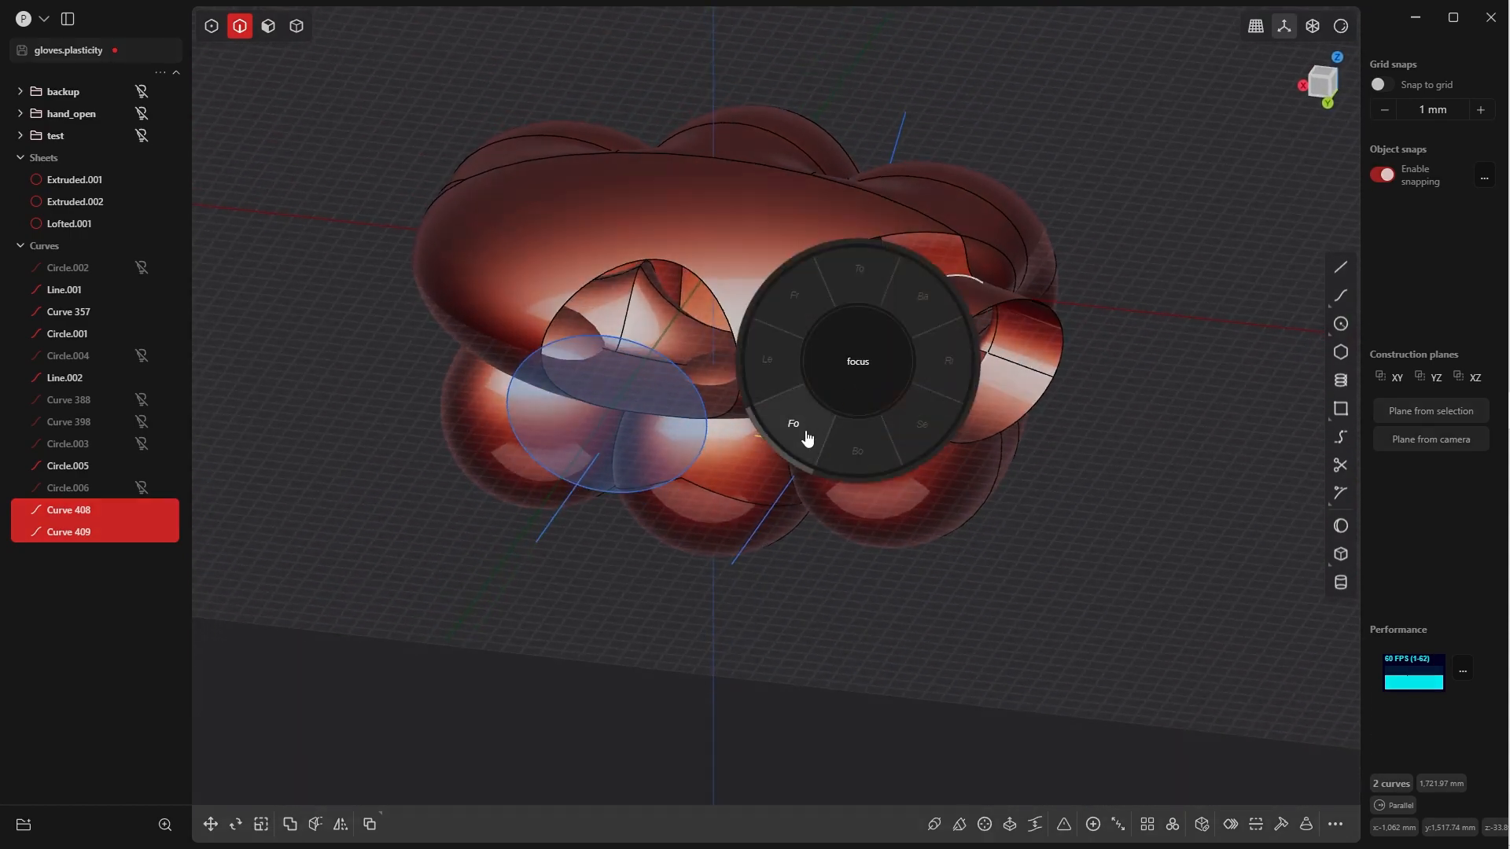
left_click(923, 296)
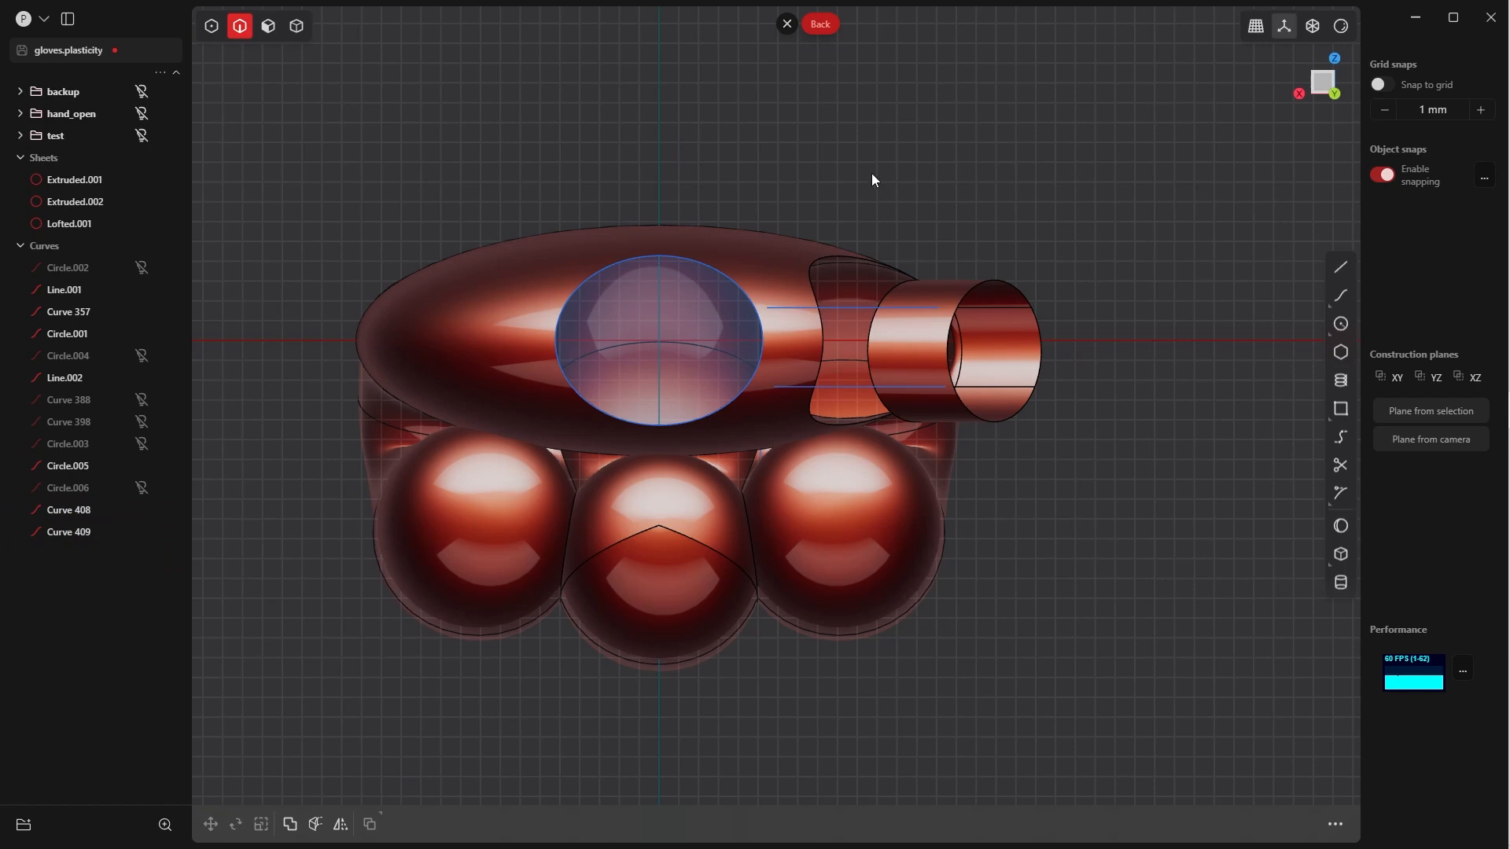
key("shift+i")
left_click(757, 253)
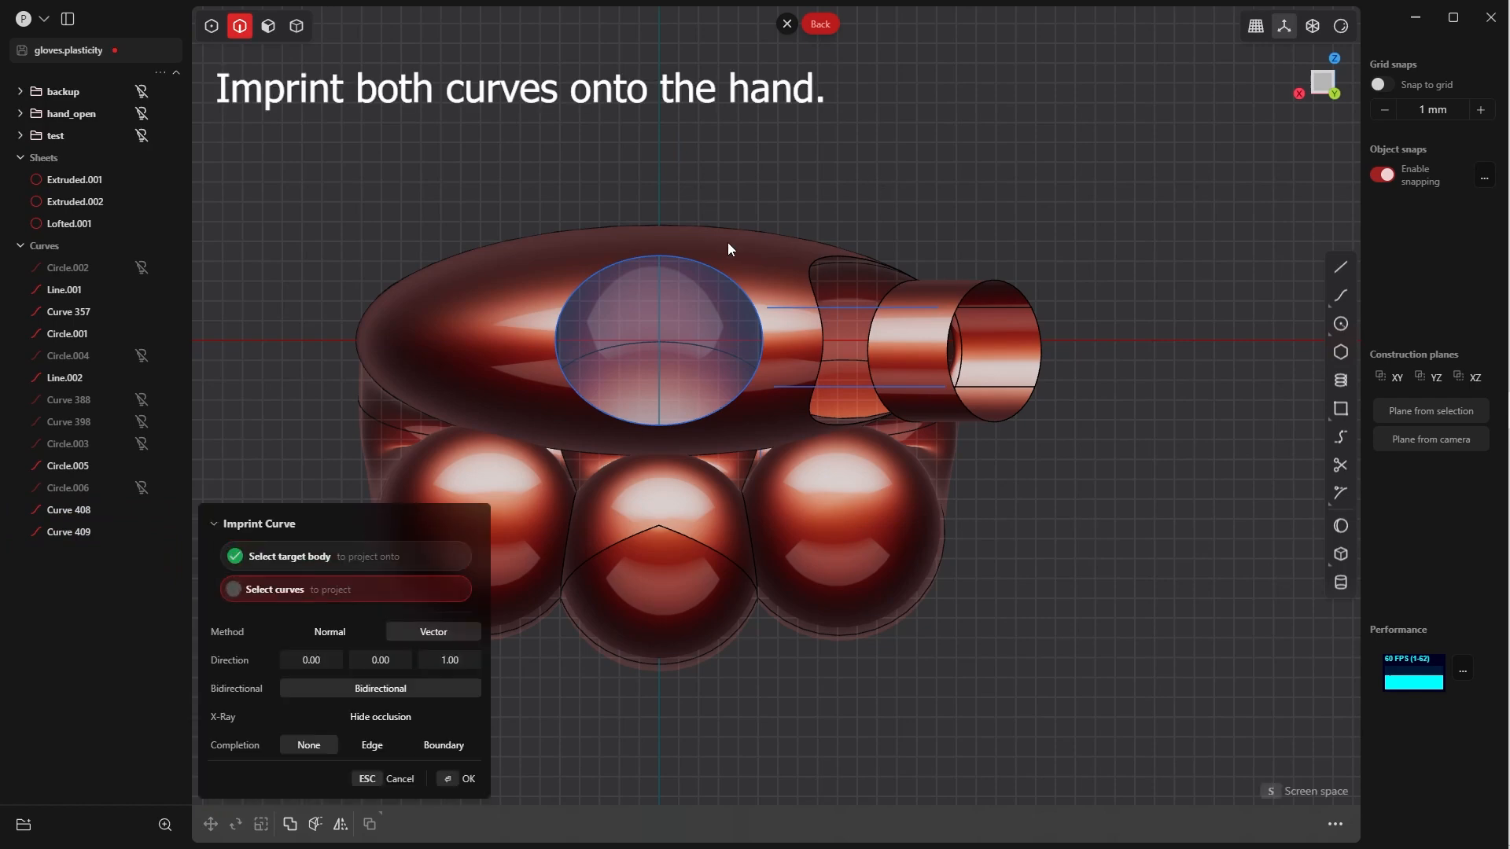
left_click(842, 308)
left_click(834, 387)
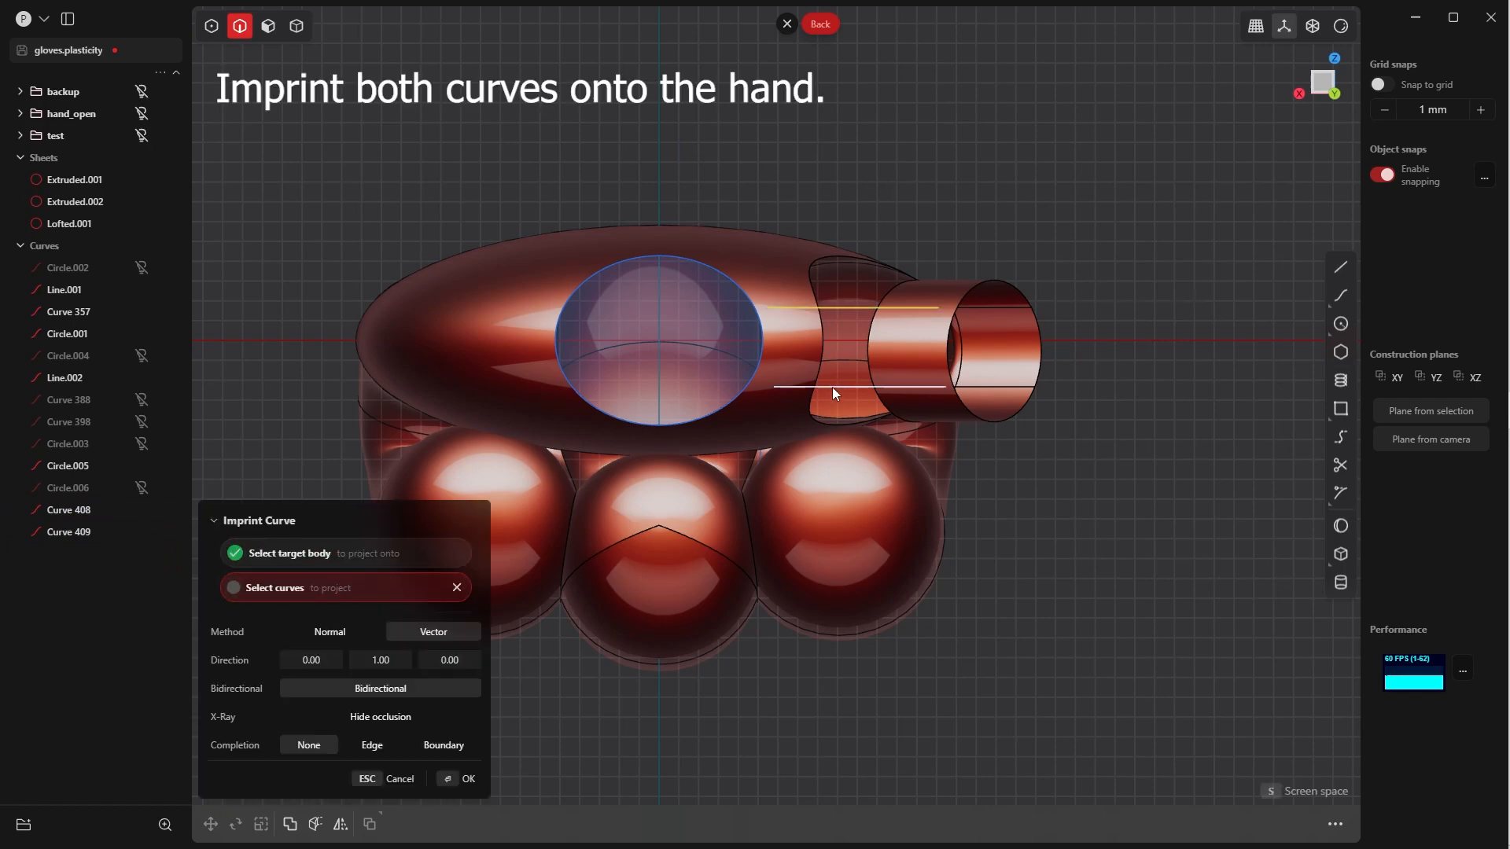
middle_click_drag(834, 384, 781, 265)
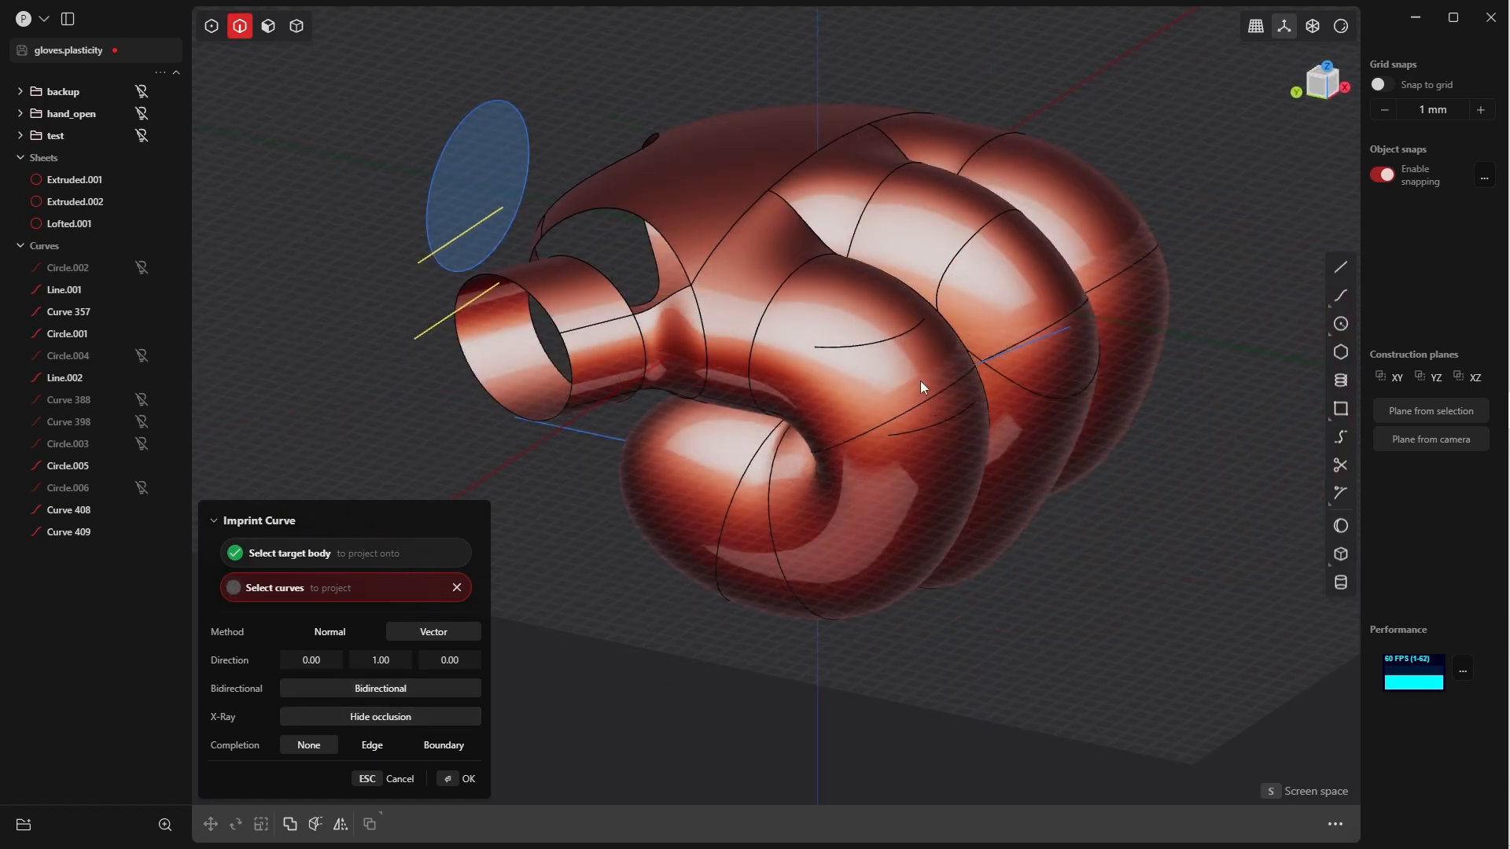
left_click(449, 780)
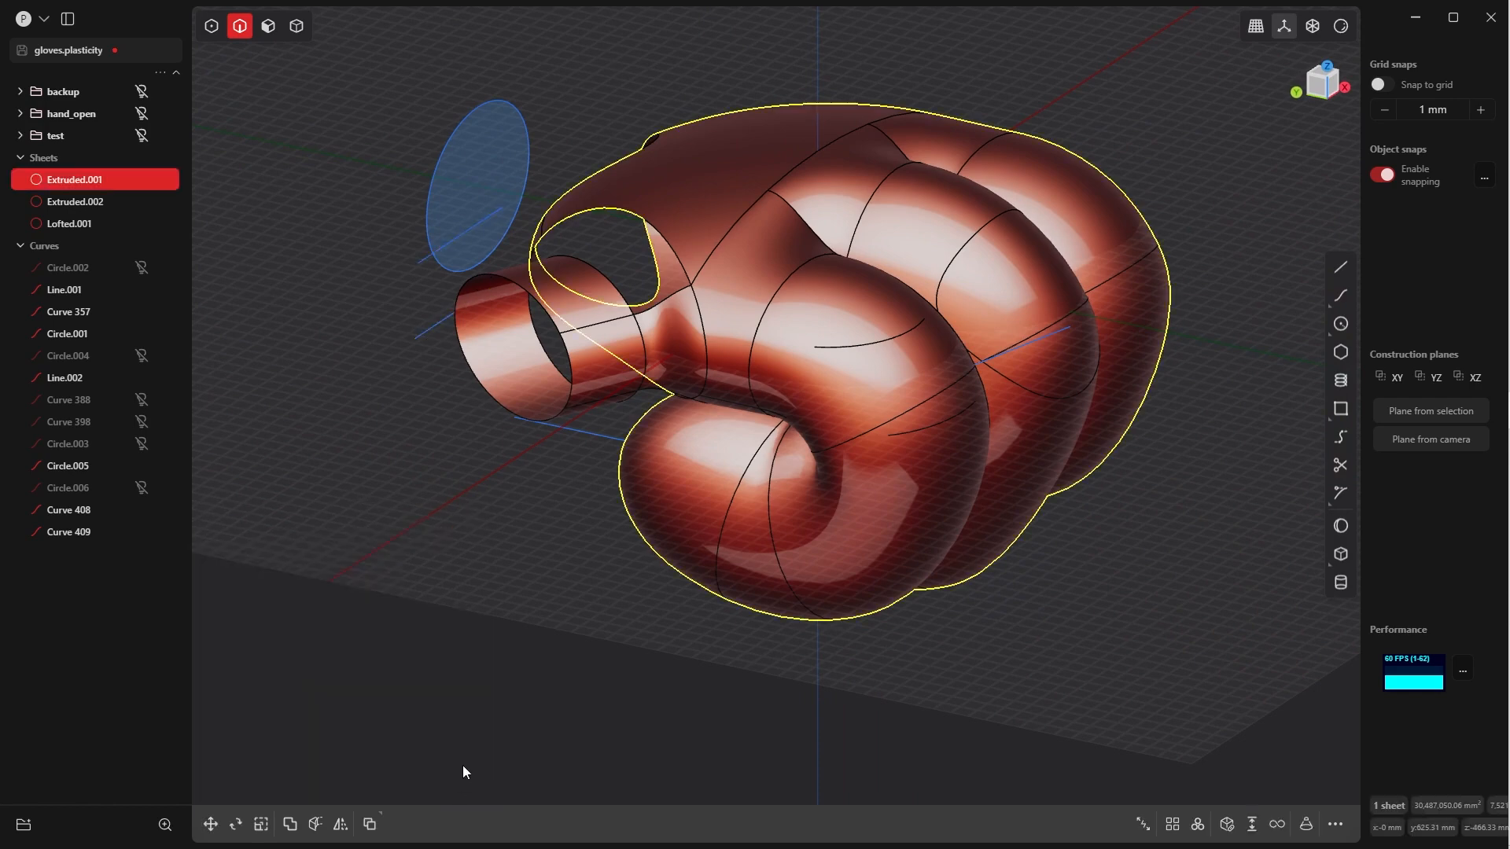
left_click(501, 710)
Delete the two stray imprinted edges on the finger nearest the thumb
mouse_move(634, 541)
middle_mouse_down()
mouse_move(725, 508)
mouse_move(637, 538)
middle_mouse_up()
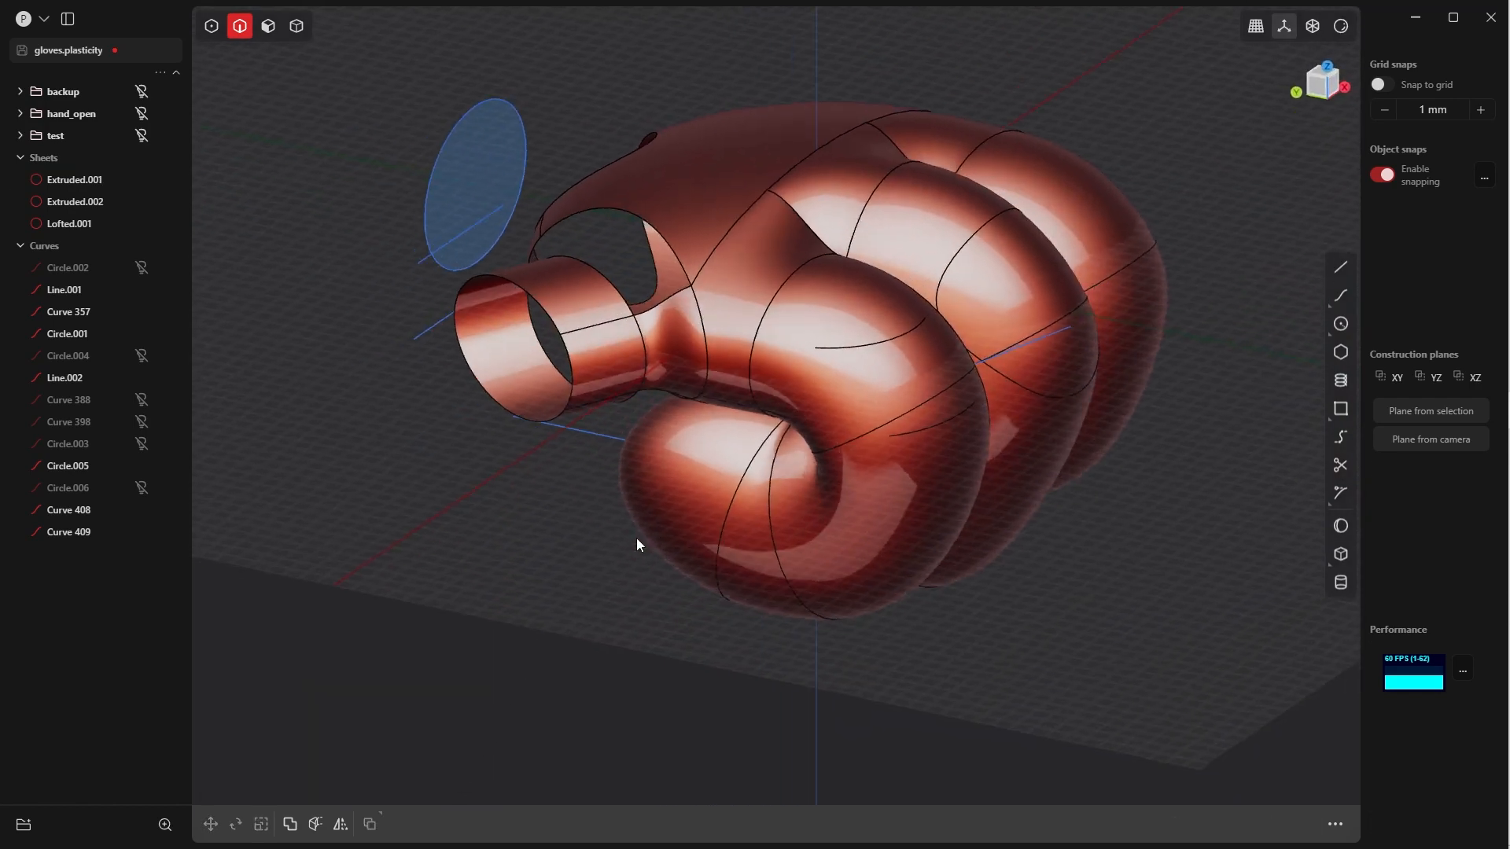
left_click(896, 337)
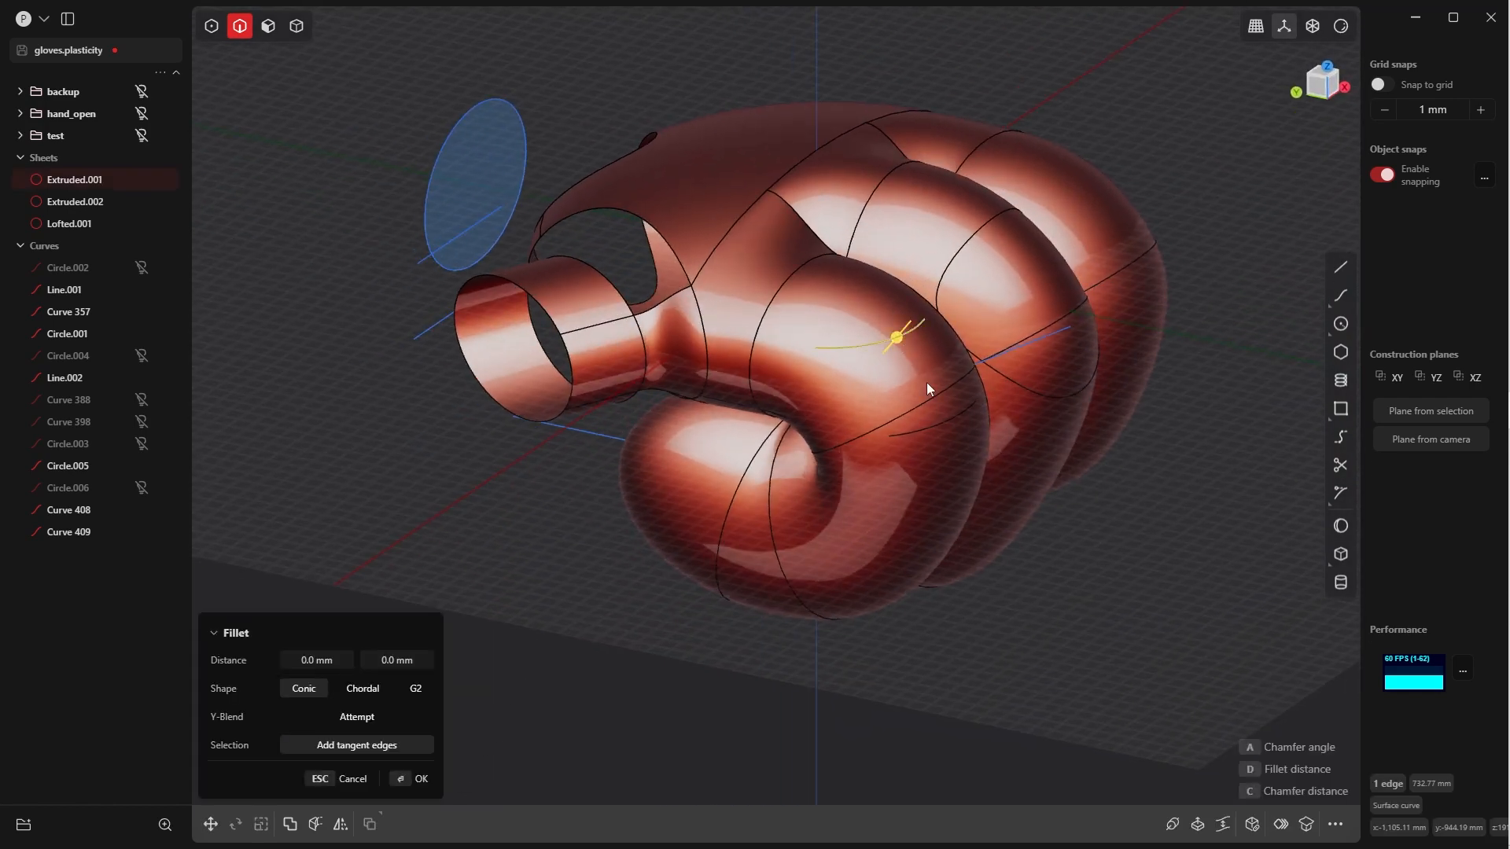
left_click(928, 432, "shift")
key("Delete")
Imprint both curves onto the thumb tube from the back view, using the Vector method along Y with Hide occlusion on
middle_click_drag(863, 383, 925, 385)
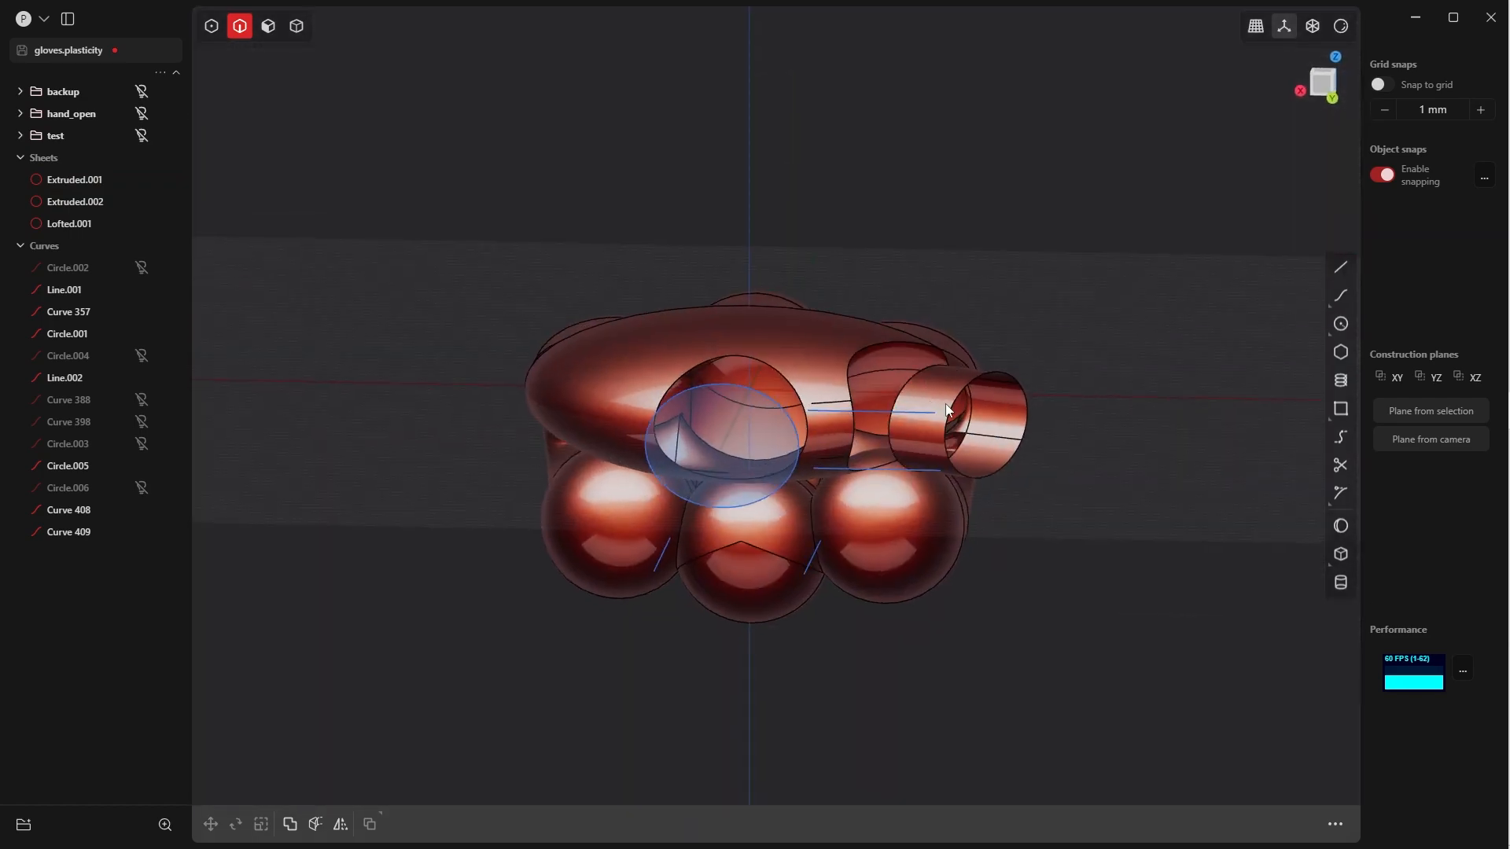
key("grave")
left_click(1115, 434)
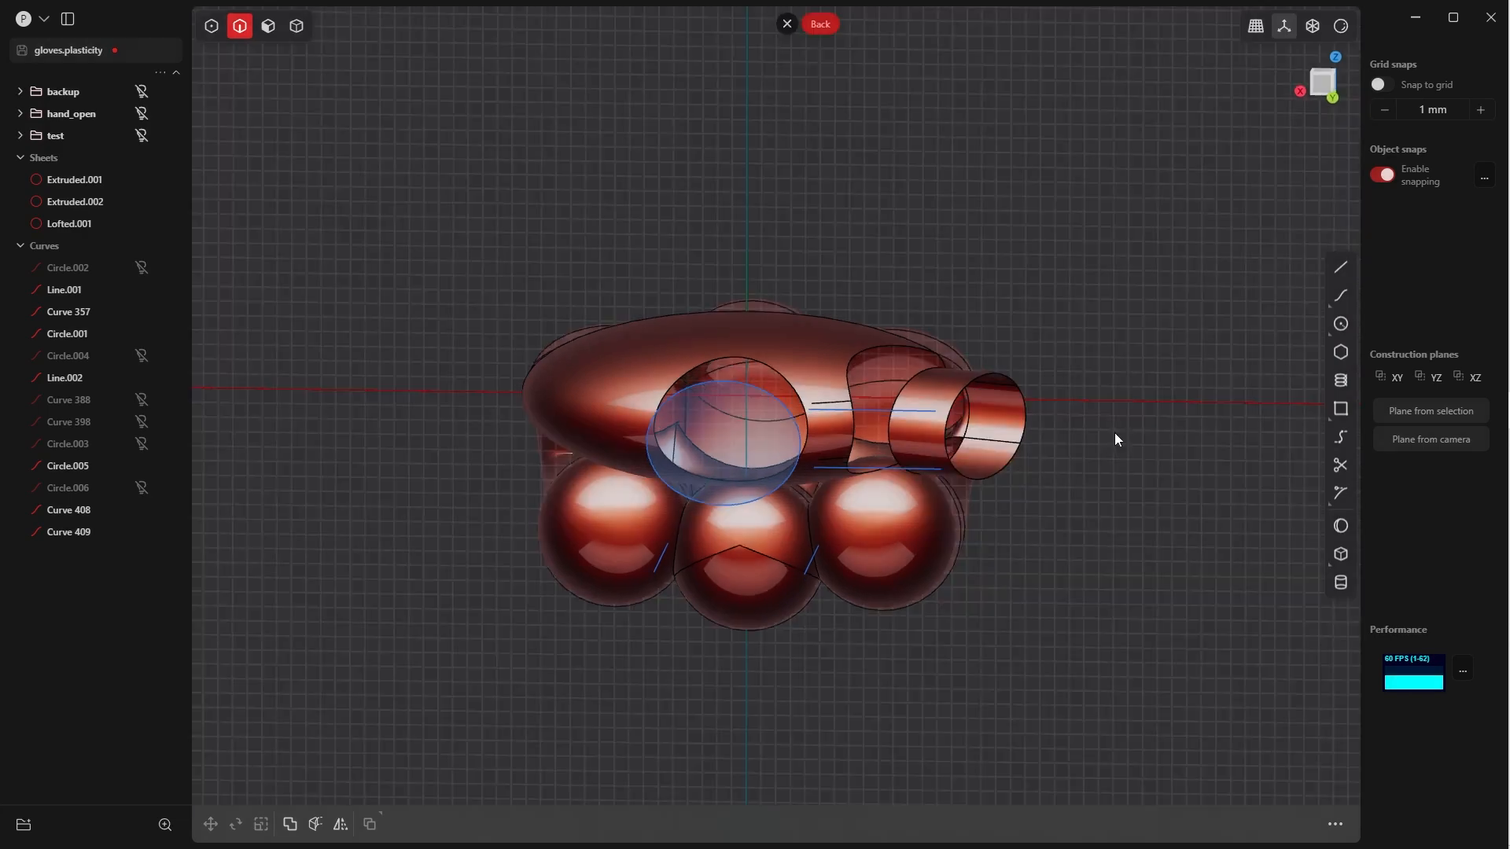
scroll(974, 426, "up", 10)
scroll(1003, 236, "down", 5)
key("4")
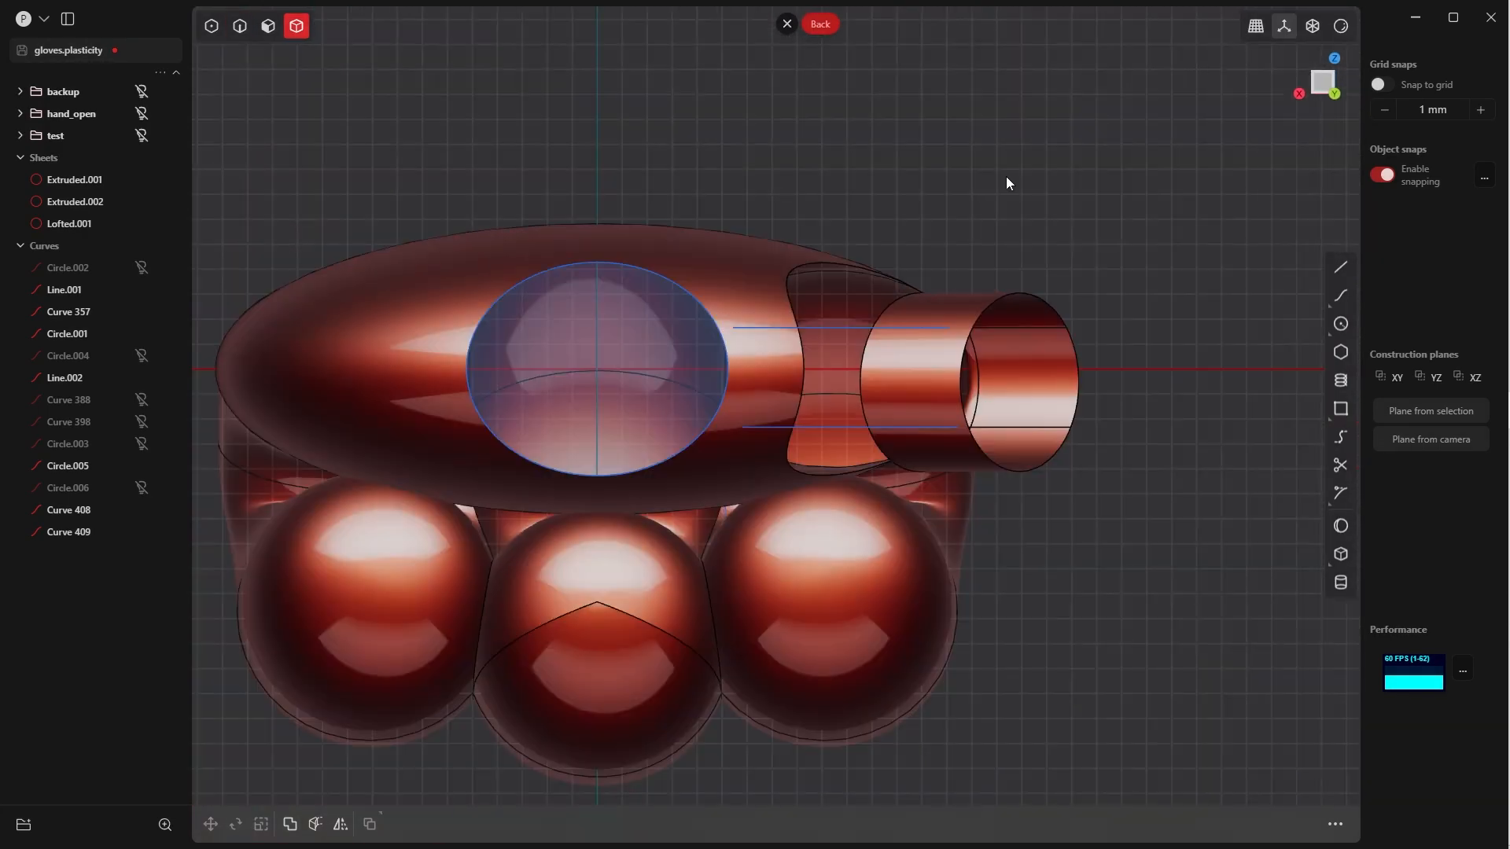
key("i")
left_click(953, 307)
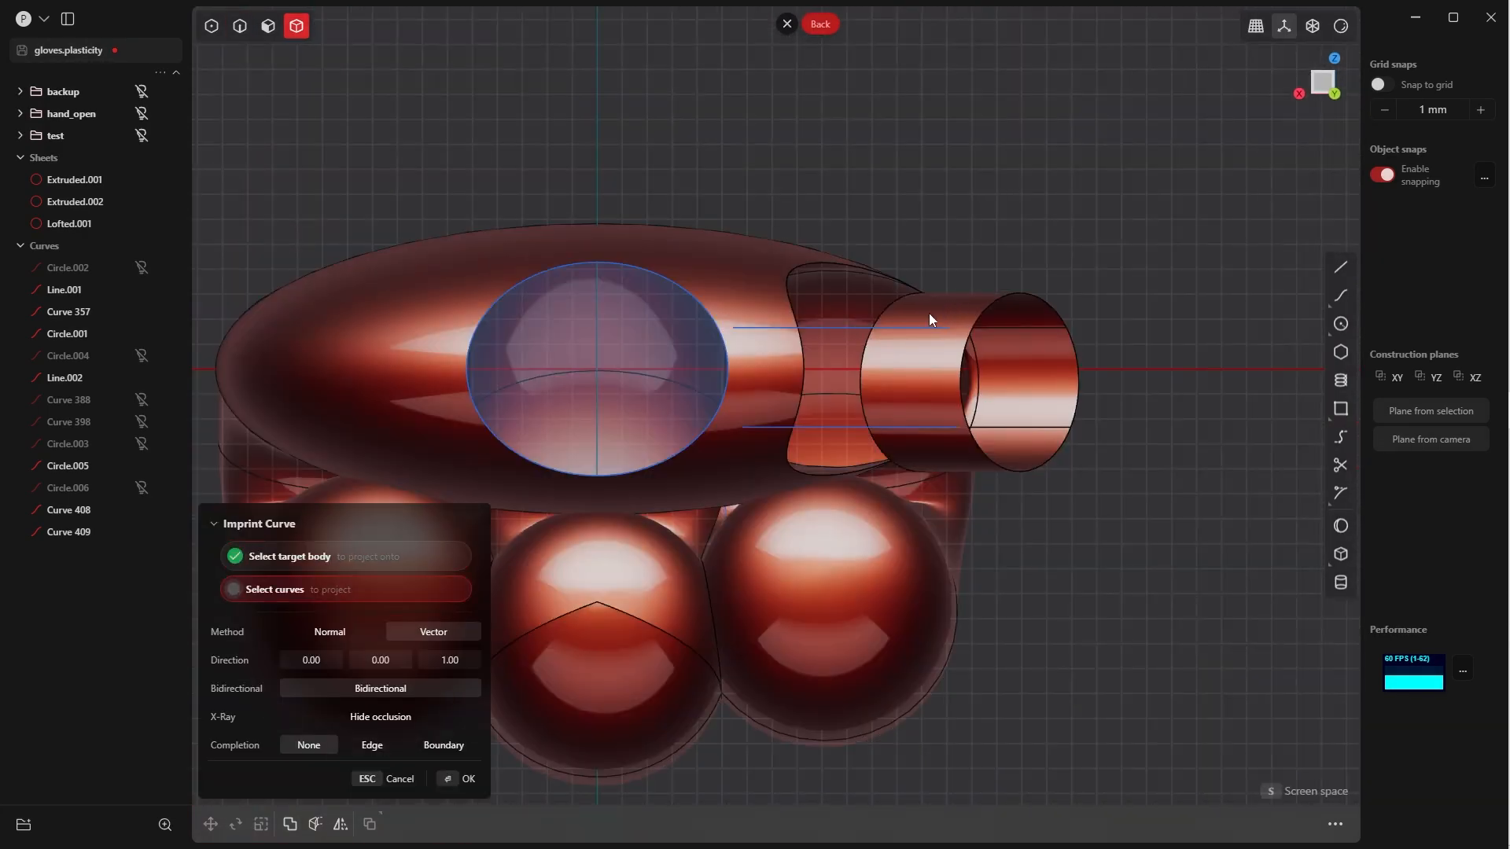
left_click(849, 327)
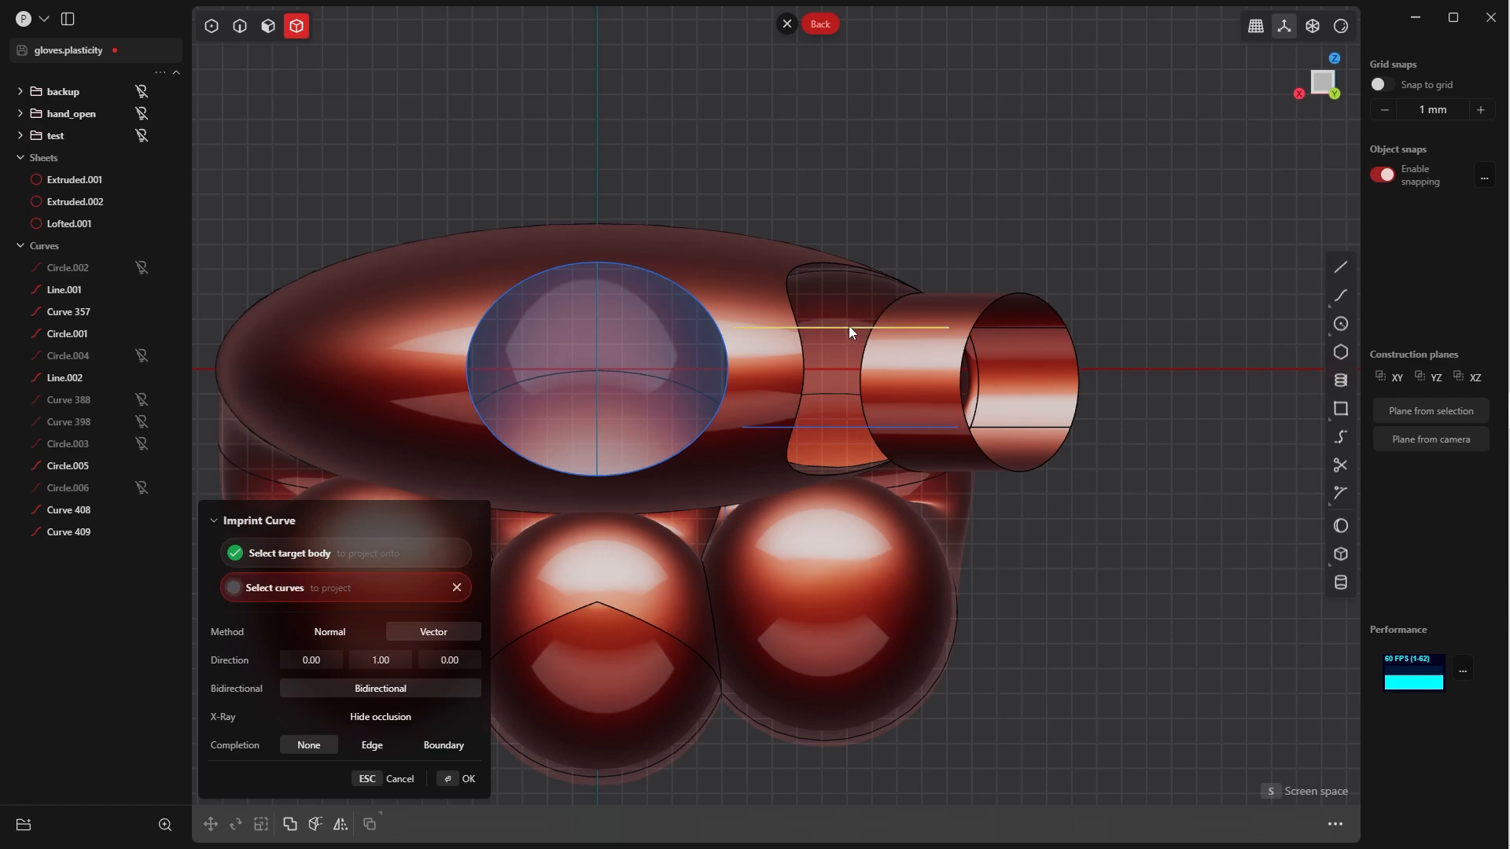
left_click(845, 427)
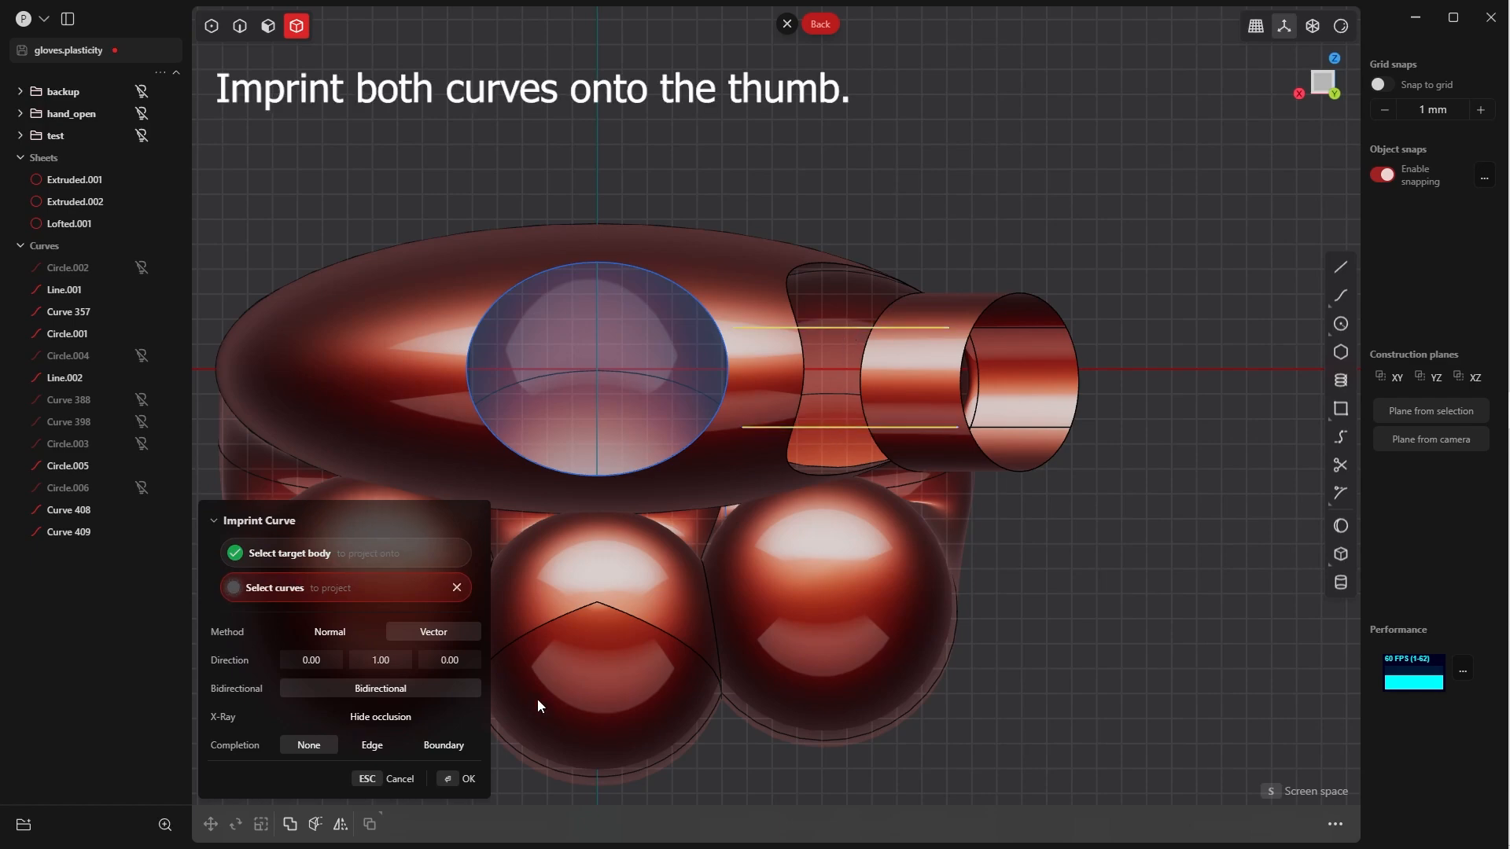
middle_click_drag(983, 303, 940, 338)
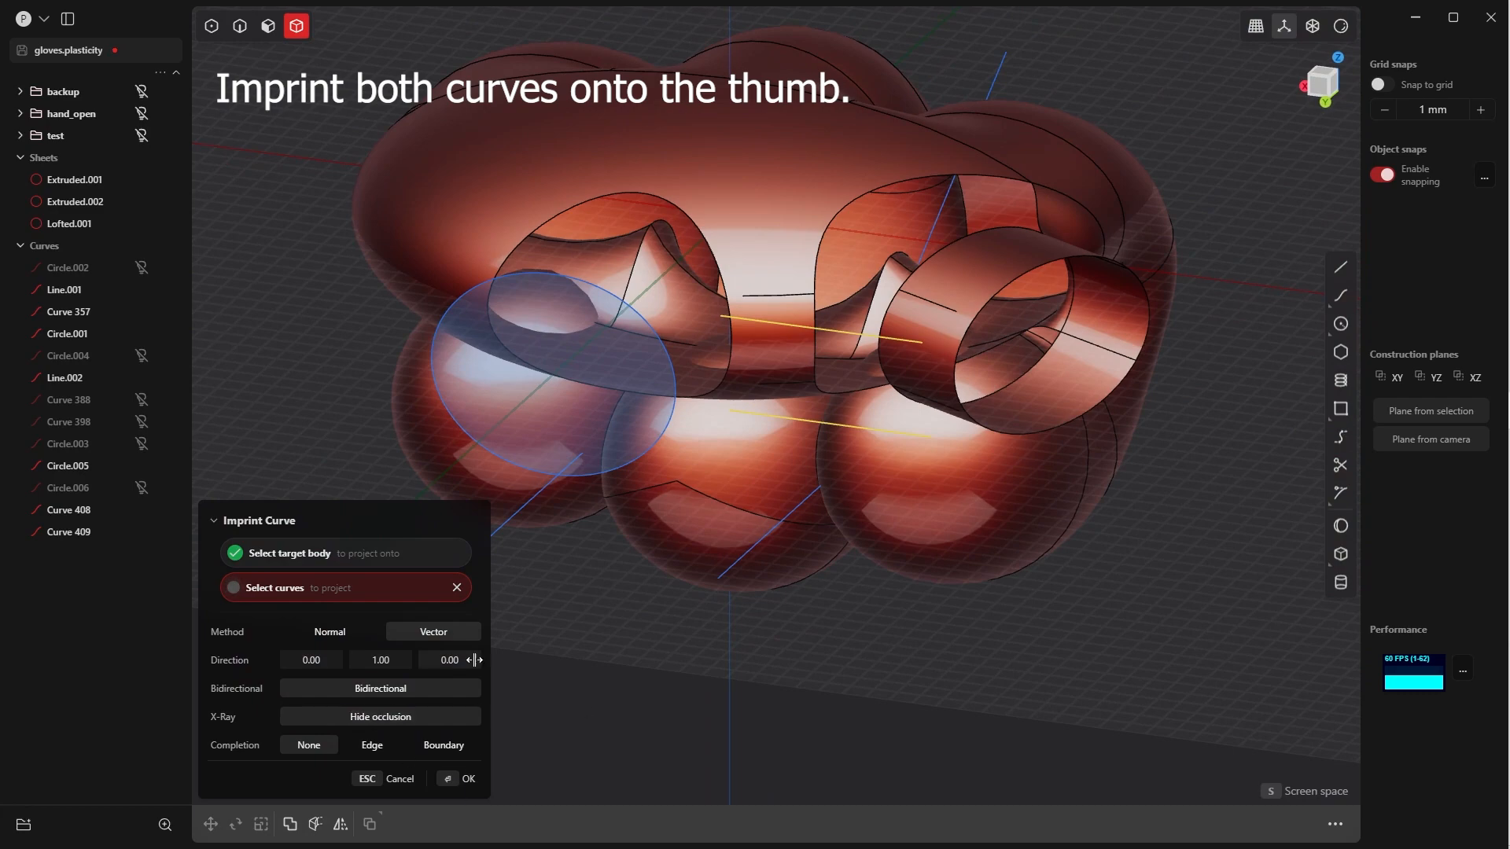
left_click(472, 773)
left_click(473, 766)
Loft between the hand opening's edge and the thumb tube's edge bounded by the imprinted seam lines, with G2 continuity
middle_click_drag(473, 766, 866, 423)
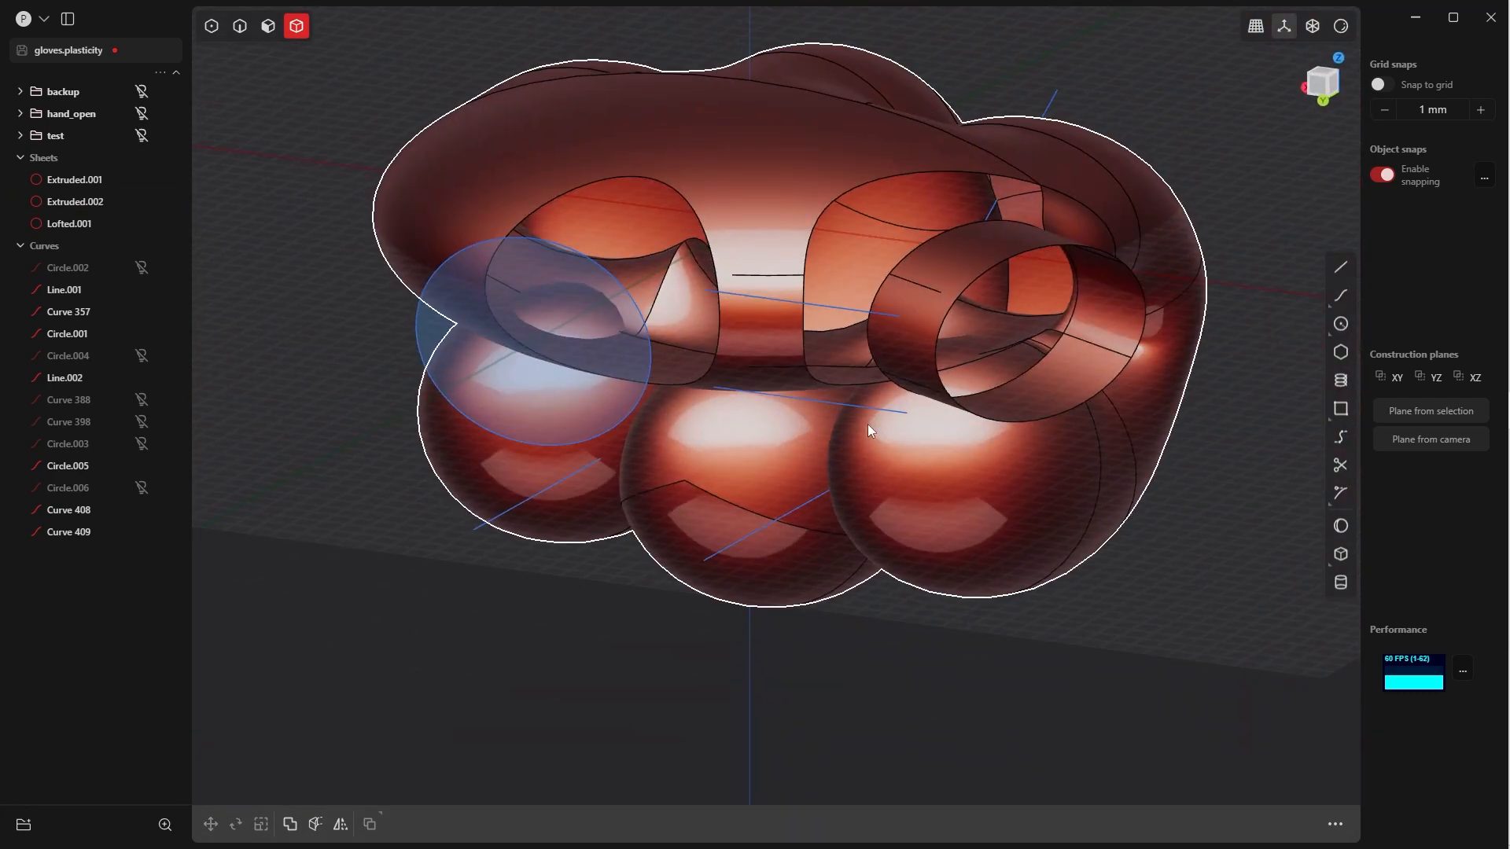
scroll(872, 527, "up", 5)
key("Tab")
left_click(794, 308)
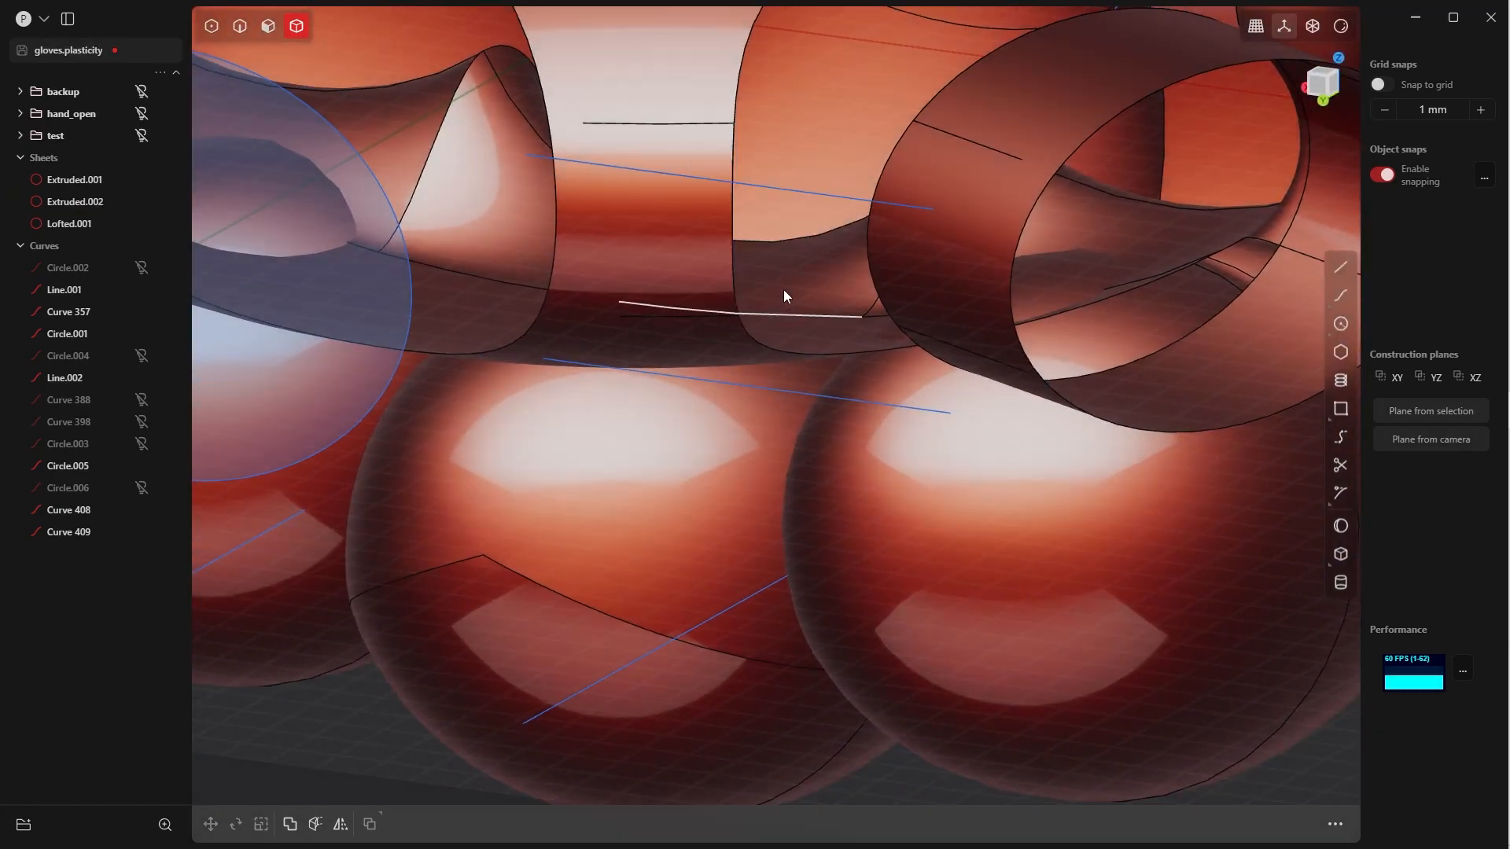
left_click(731, 235)
key("e")
middle_click_drag(964, 272, 882, 278)
left_click(857, 255, "shift")
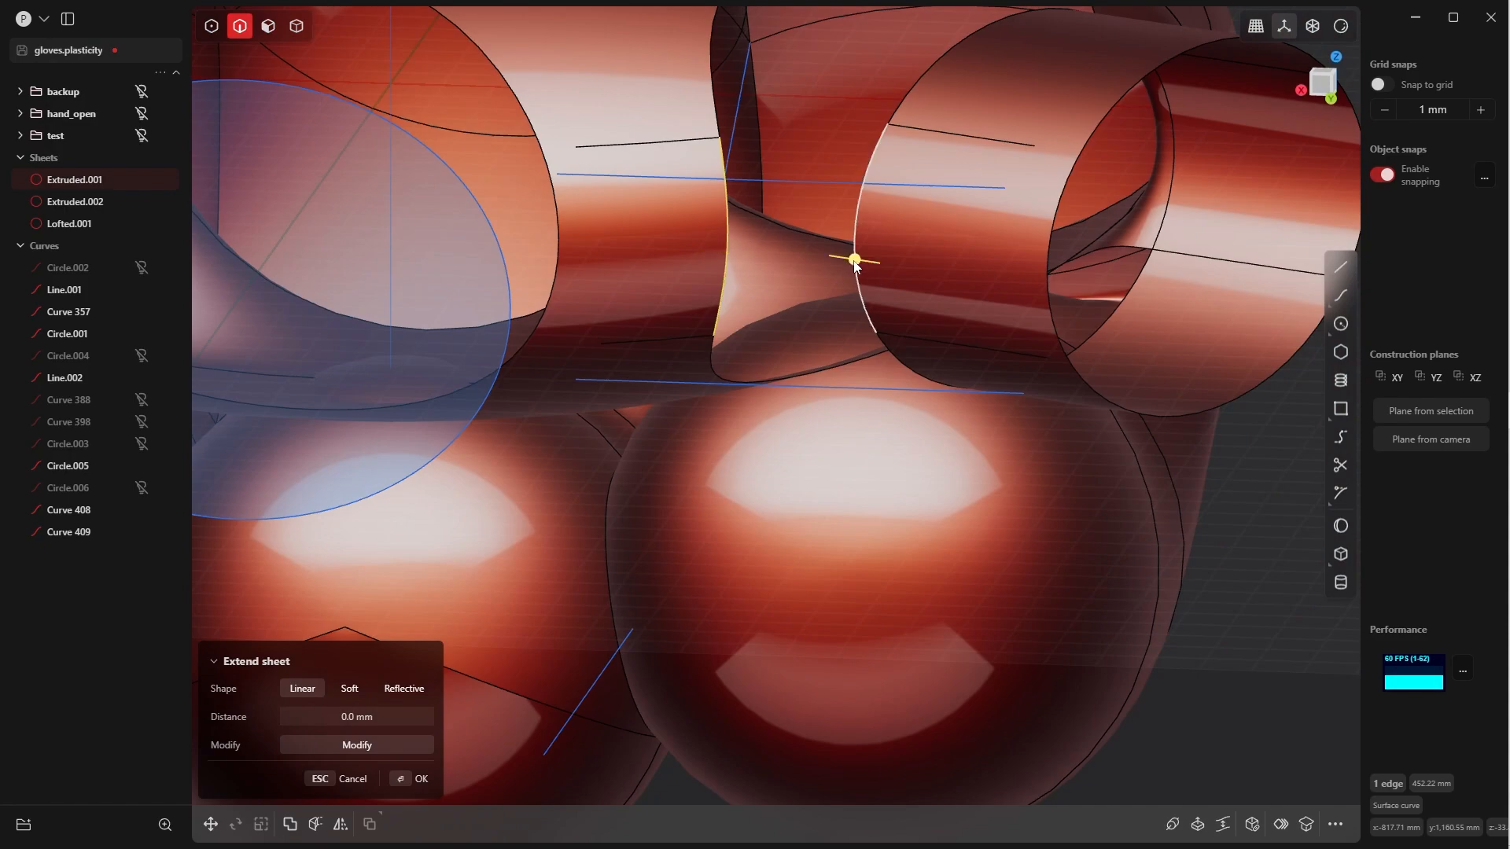
scroll(887, 219, "down", 5)
middle_click_drag(900, 177, 896, 209)
key("l")
key("Tab")
middle_click_drag(869, 293, 927, 573)
scroll(845, 301, "up", 5)
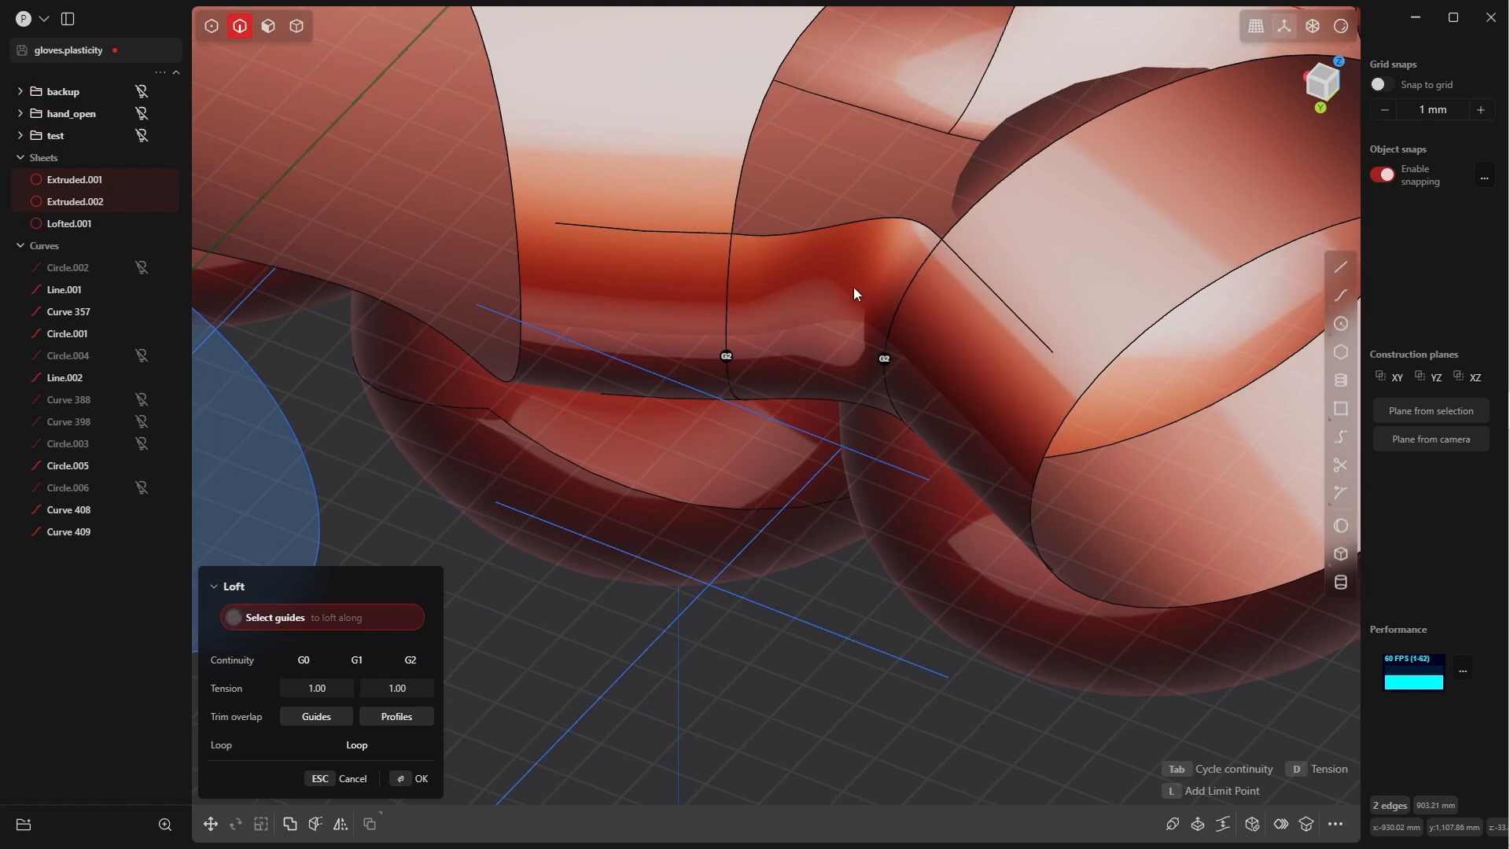
middle_click_drag(818, 280, 887, 262)
scroll(825, 263, "down", 5)
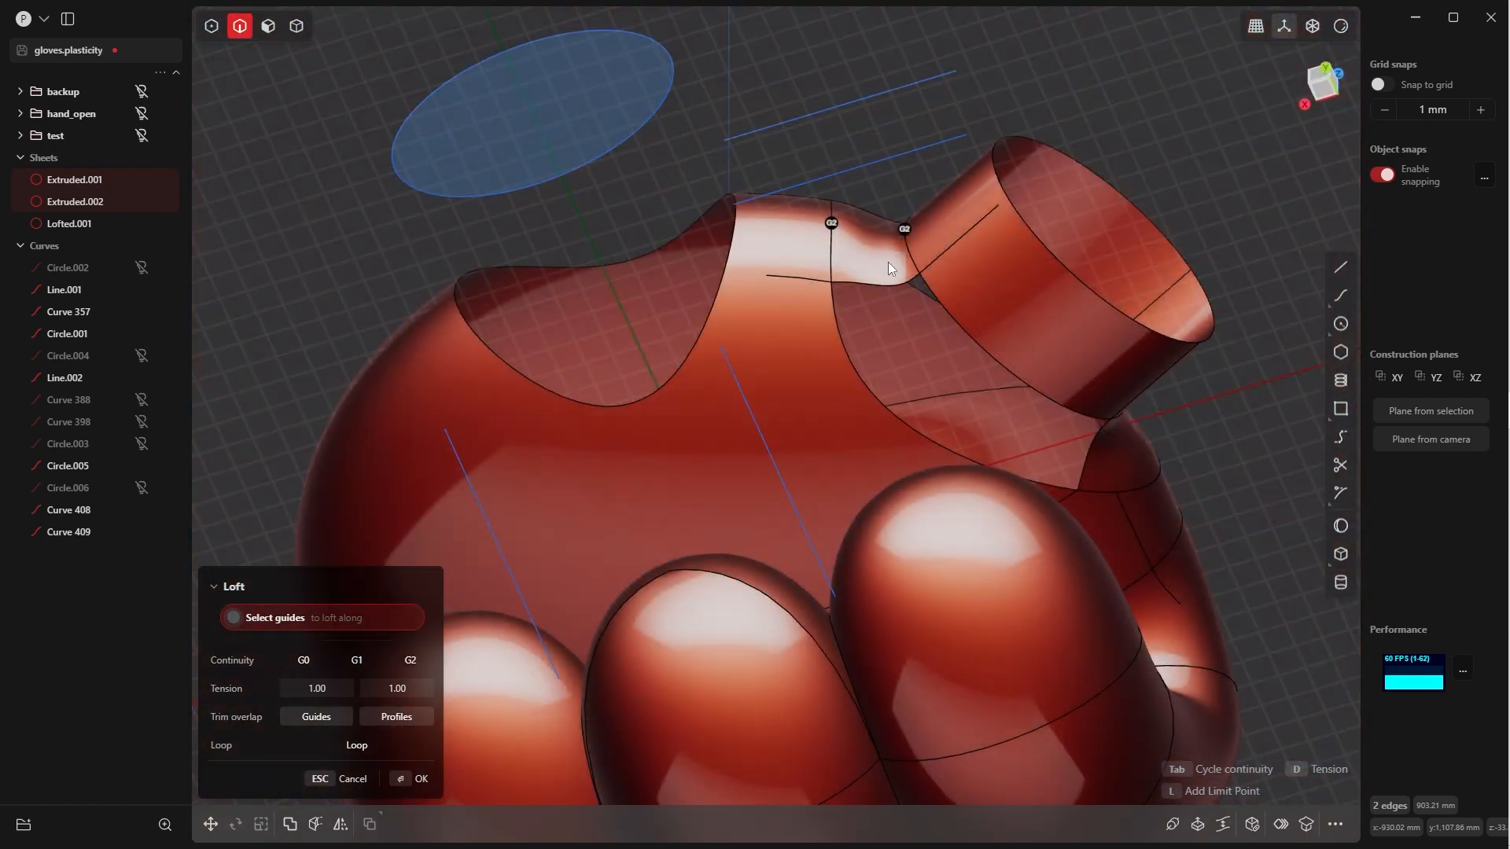
Set the loft's thumb-side continuity to G1 and its tension to about 1.07, and create the sheet
key("d")
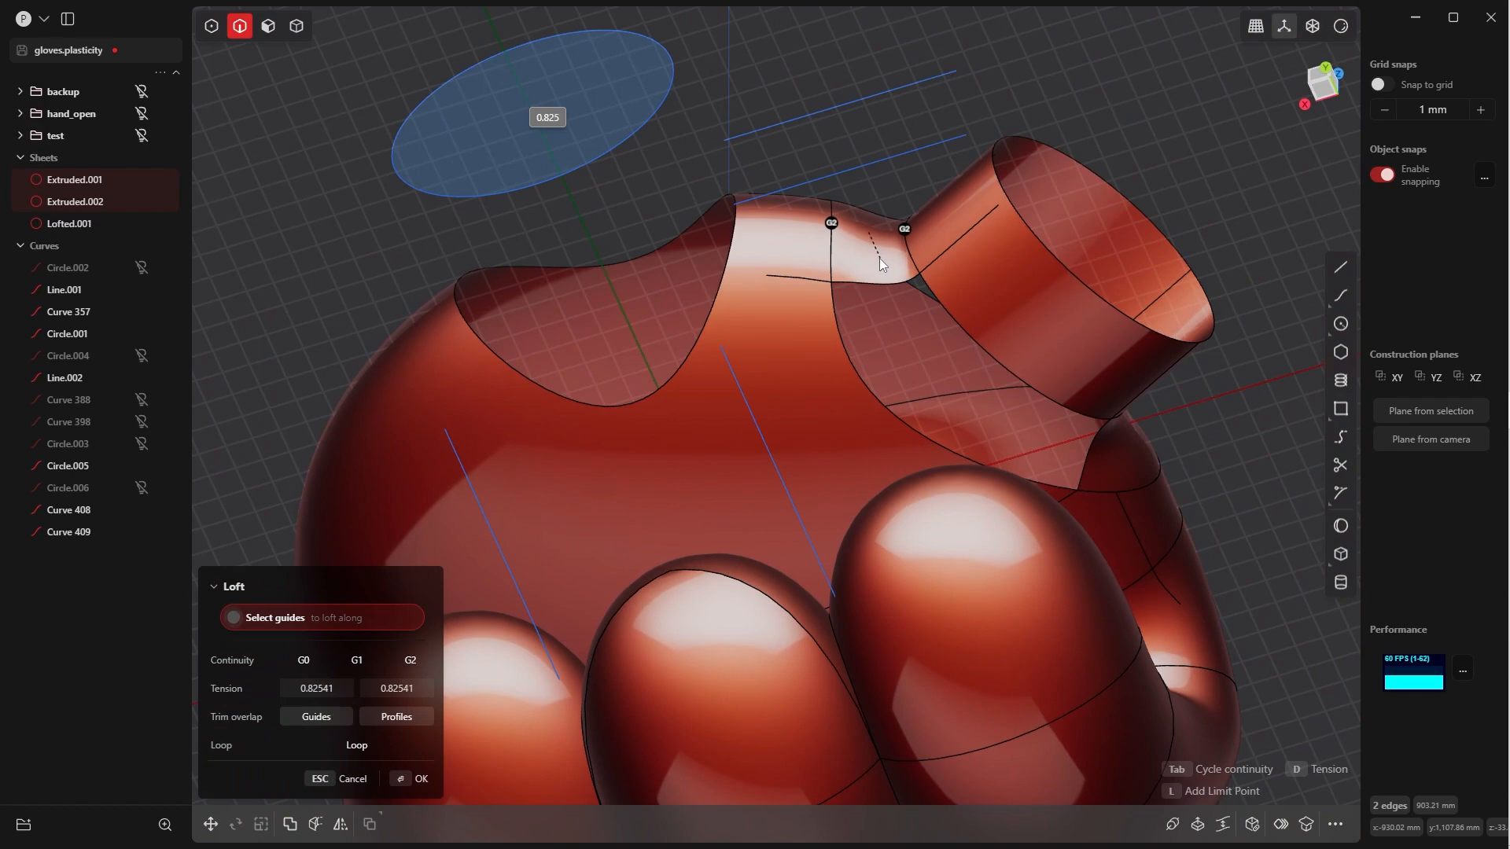
left_click(882, 253)
left_click(903, 230)
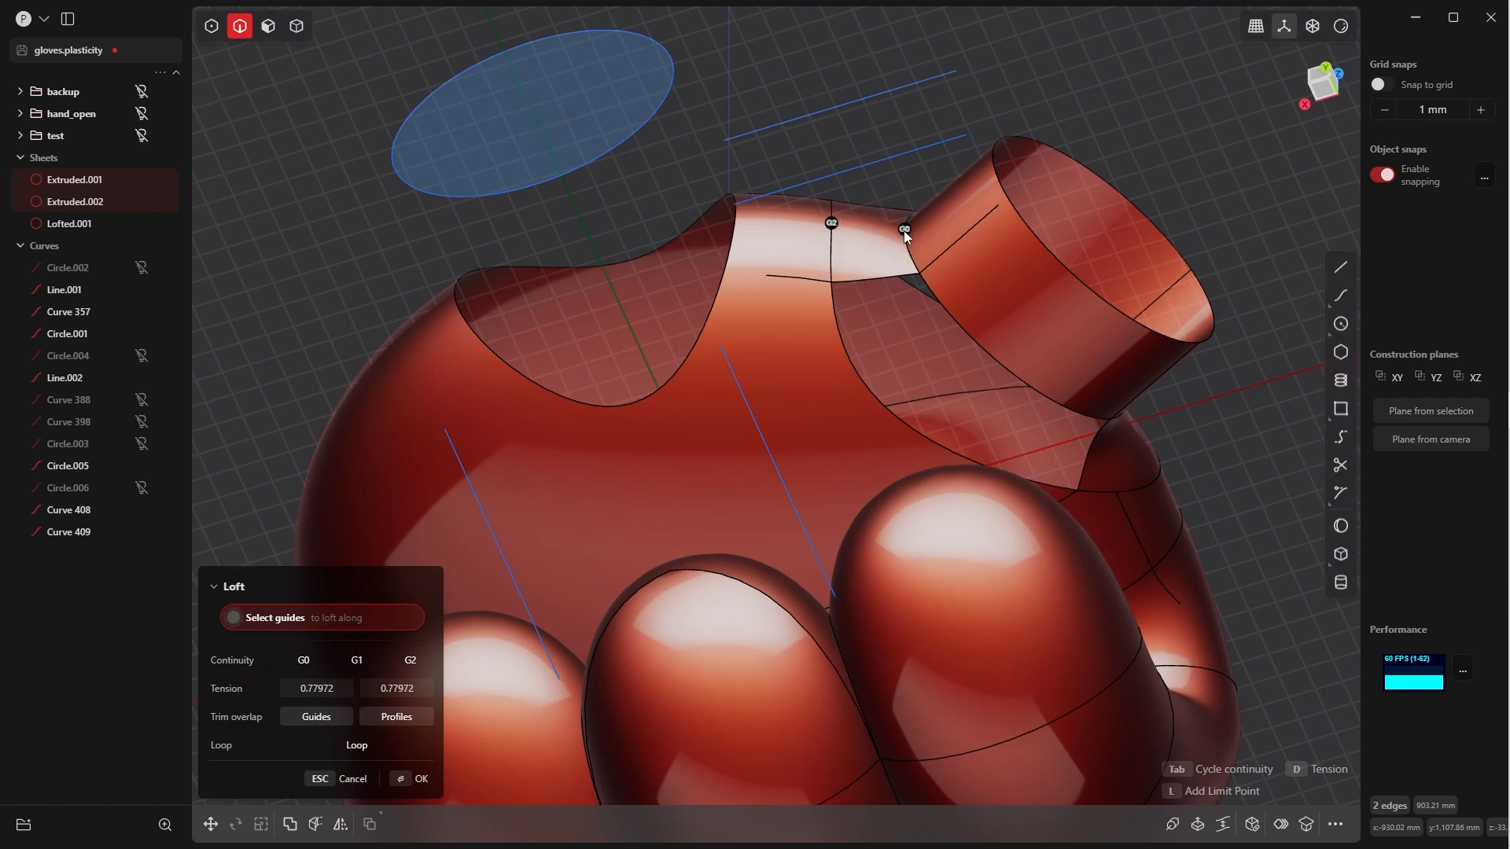
left_click(904, 233)
middle_click_drag(913, 239, 908, 163)
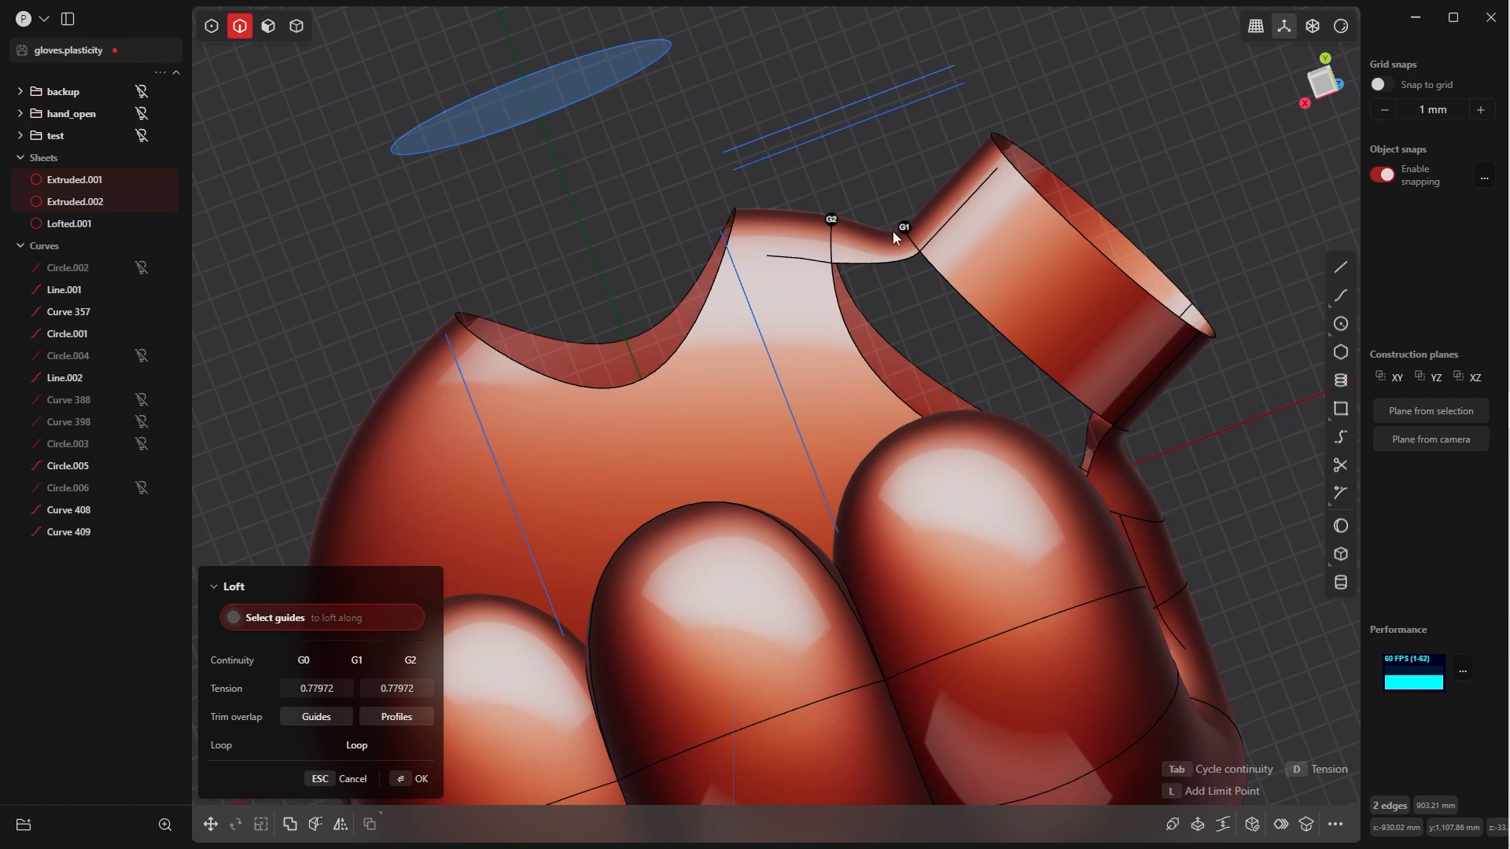
key("d")
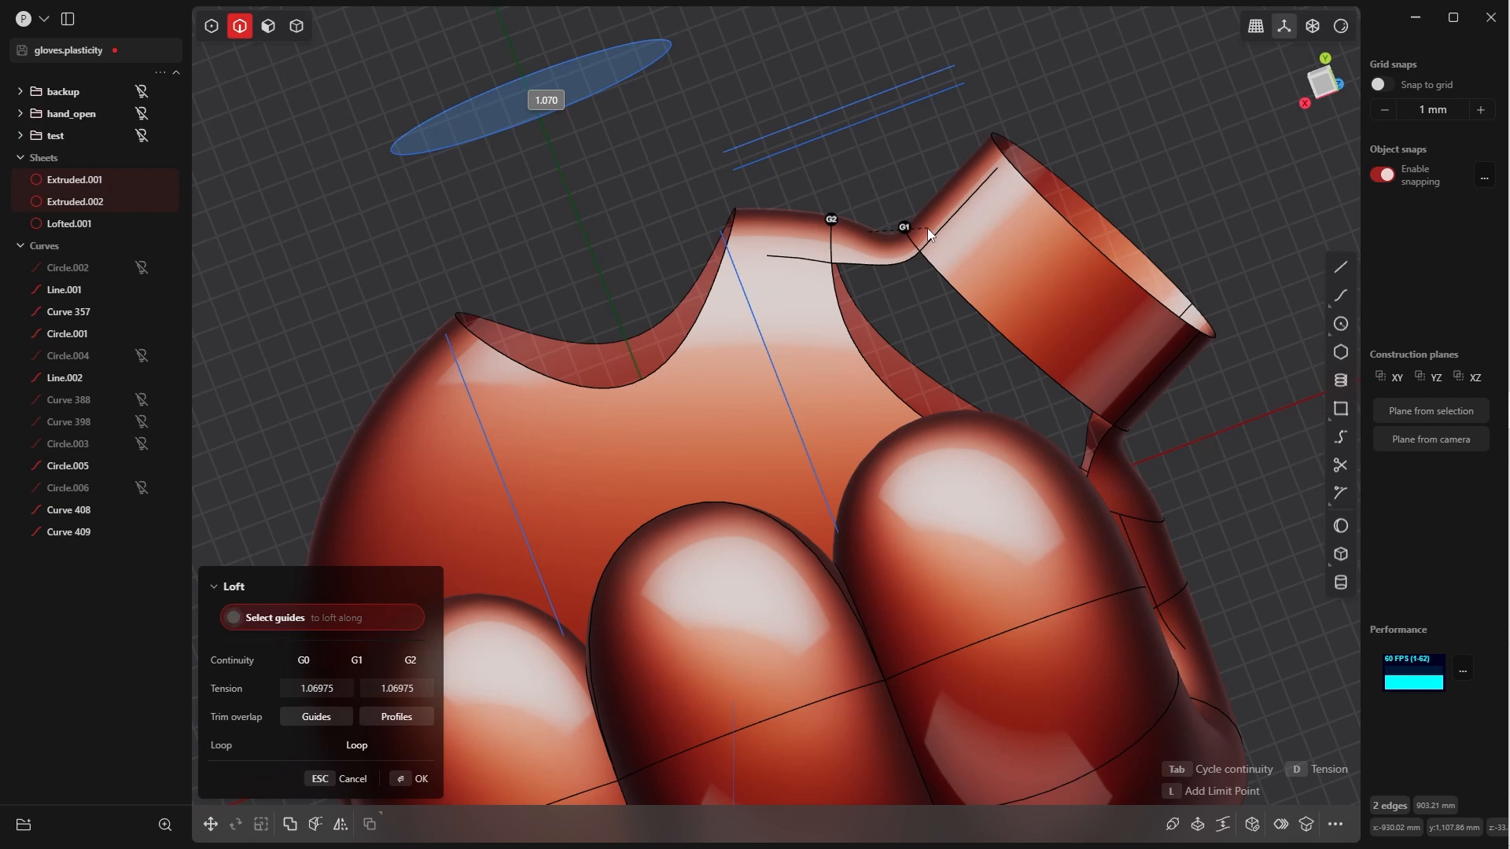
left_click(927, 228)
left_click(419, 779)
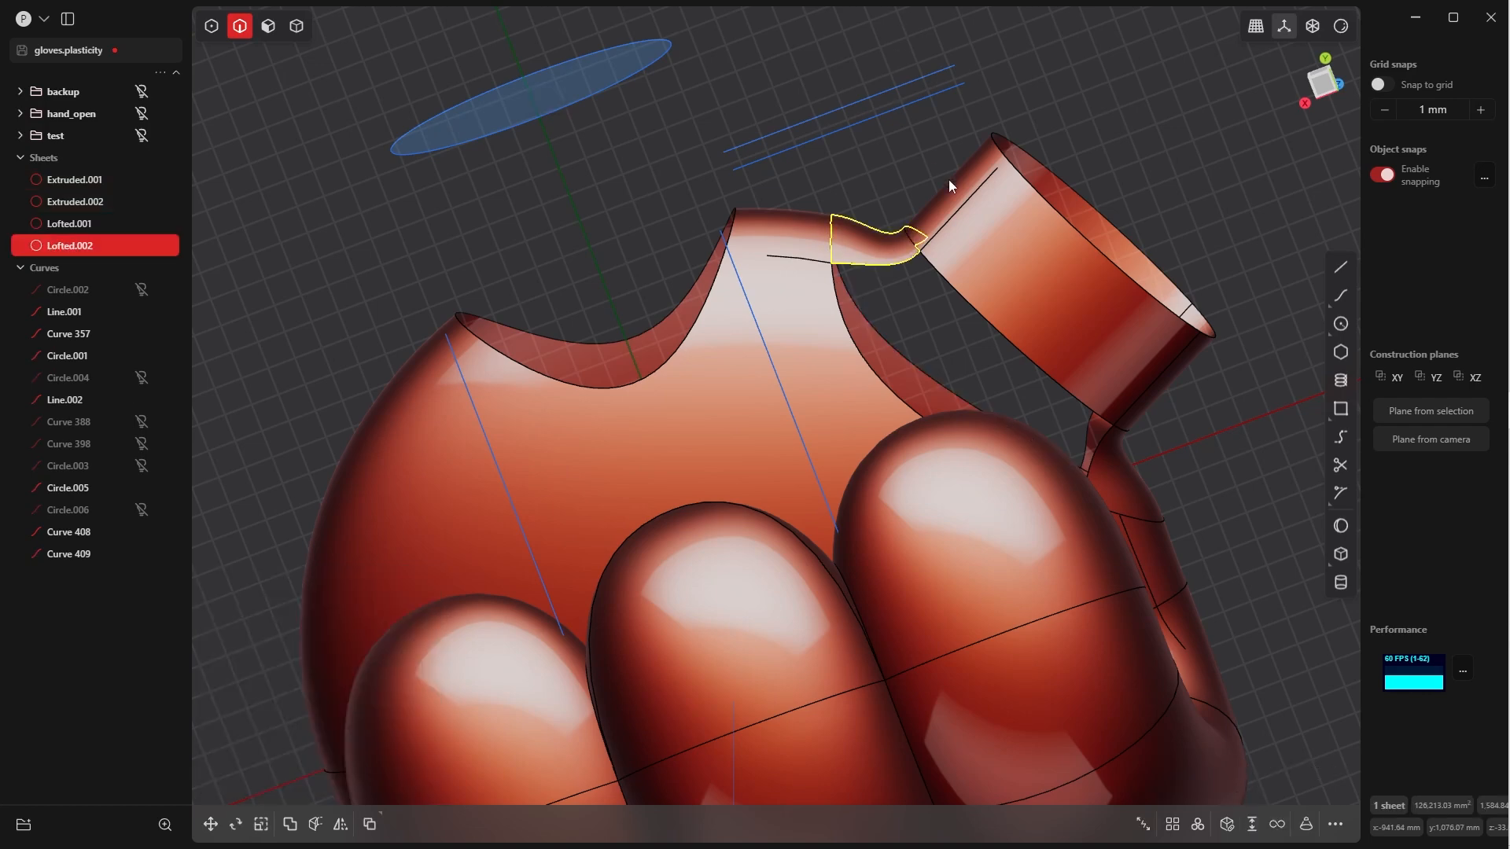
Join the hand sheet, the thumb tube and the two lofted sheets into one sheet body
scroll(963, 165, "down", 5)
middle_click_drag(974, 143, 920, 272)
scroll(921, 277, "down", 5)
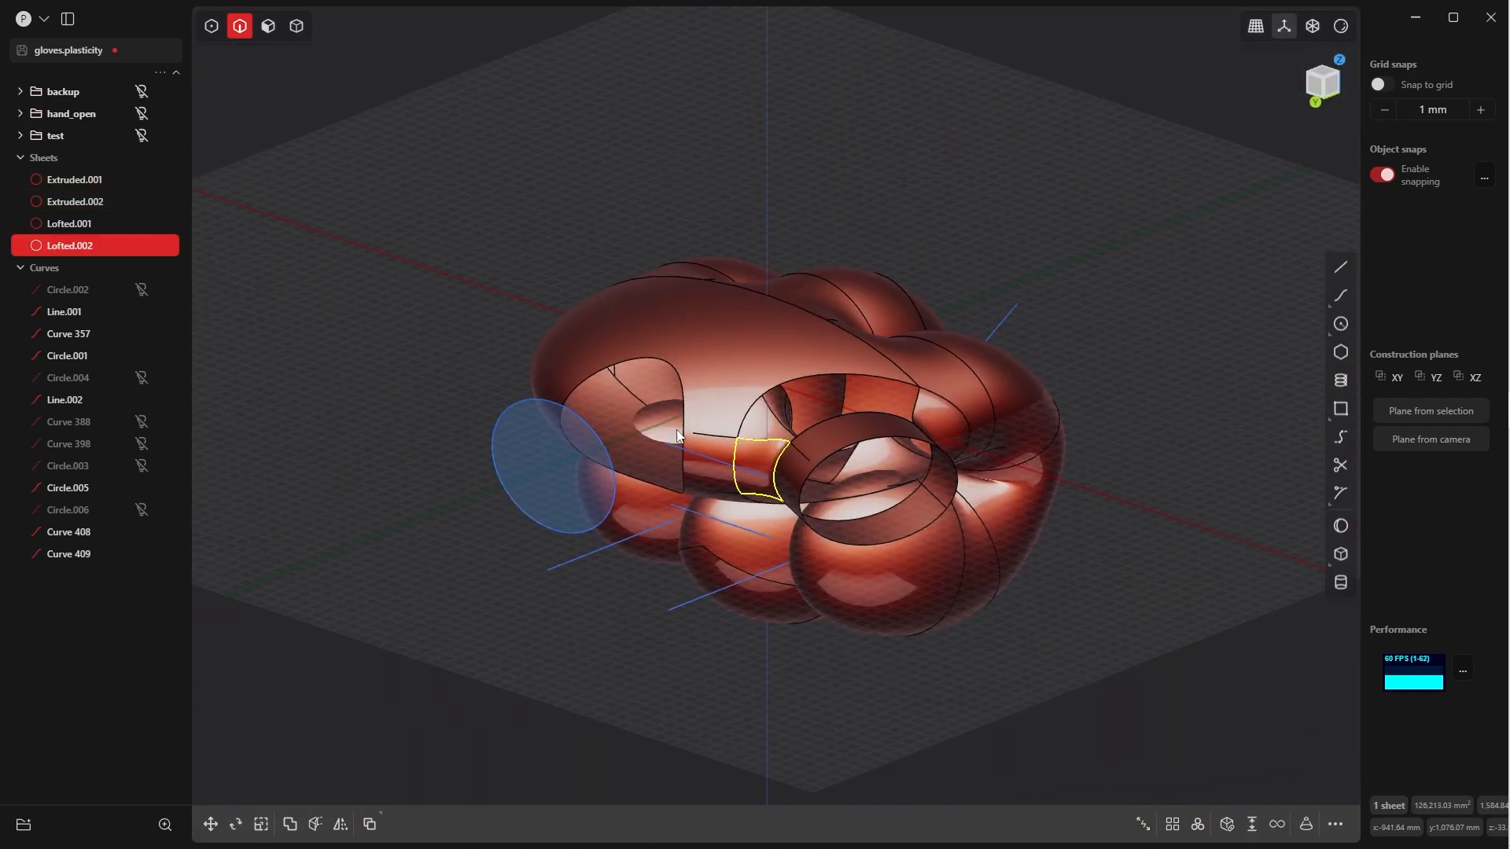
scroll(769, 296, "up", 8)
scroll(790, 308, "down", 5)
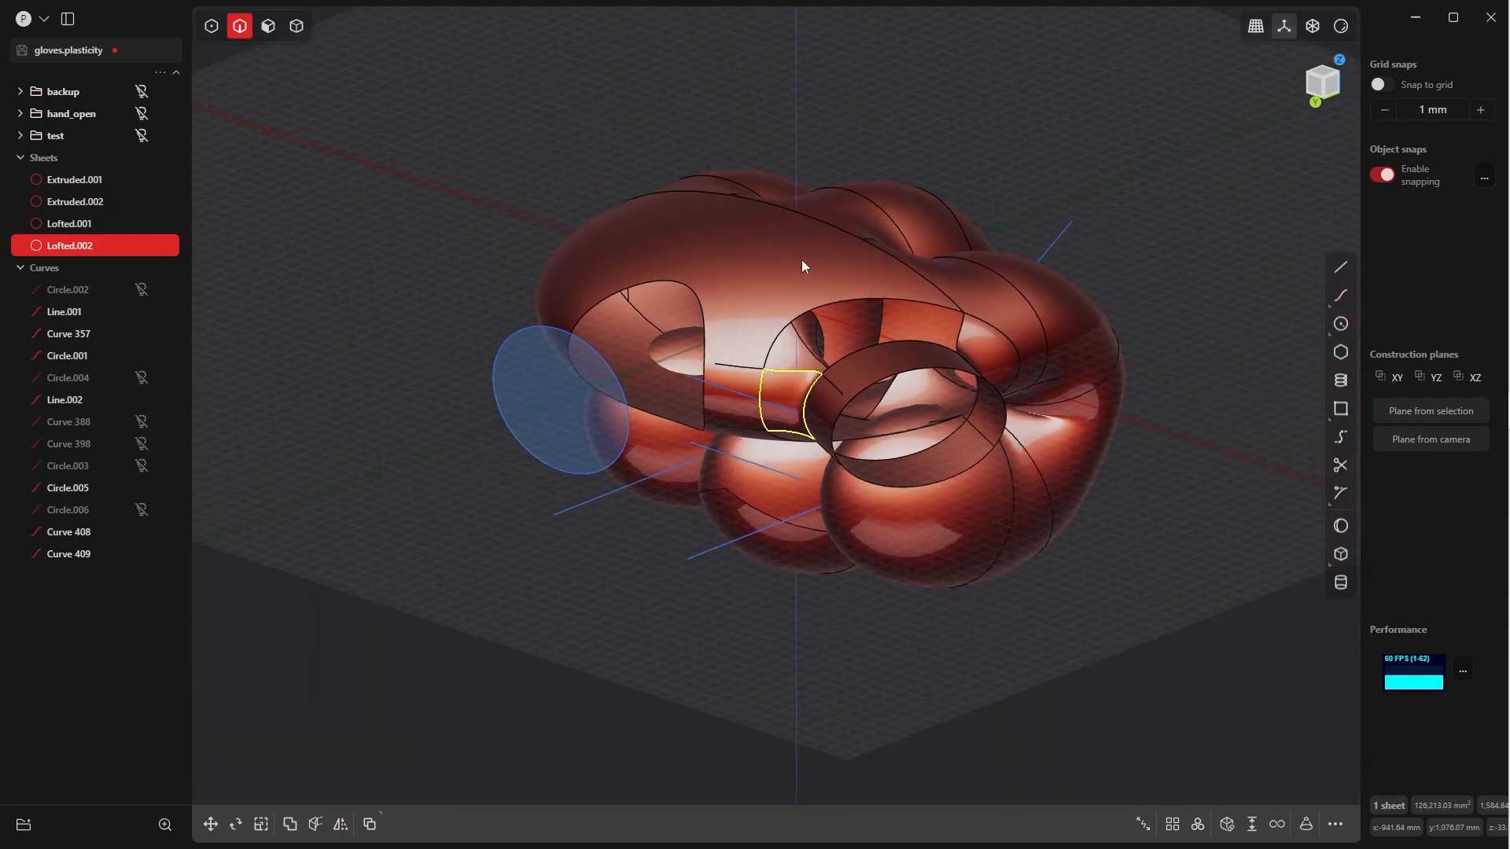
middle_click_drag(801, 259, 749, 397)
key("Tab")
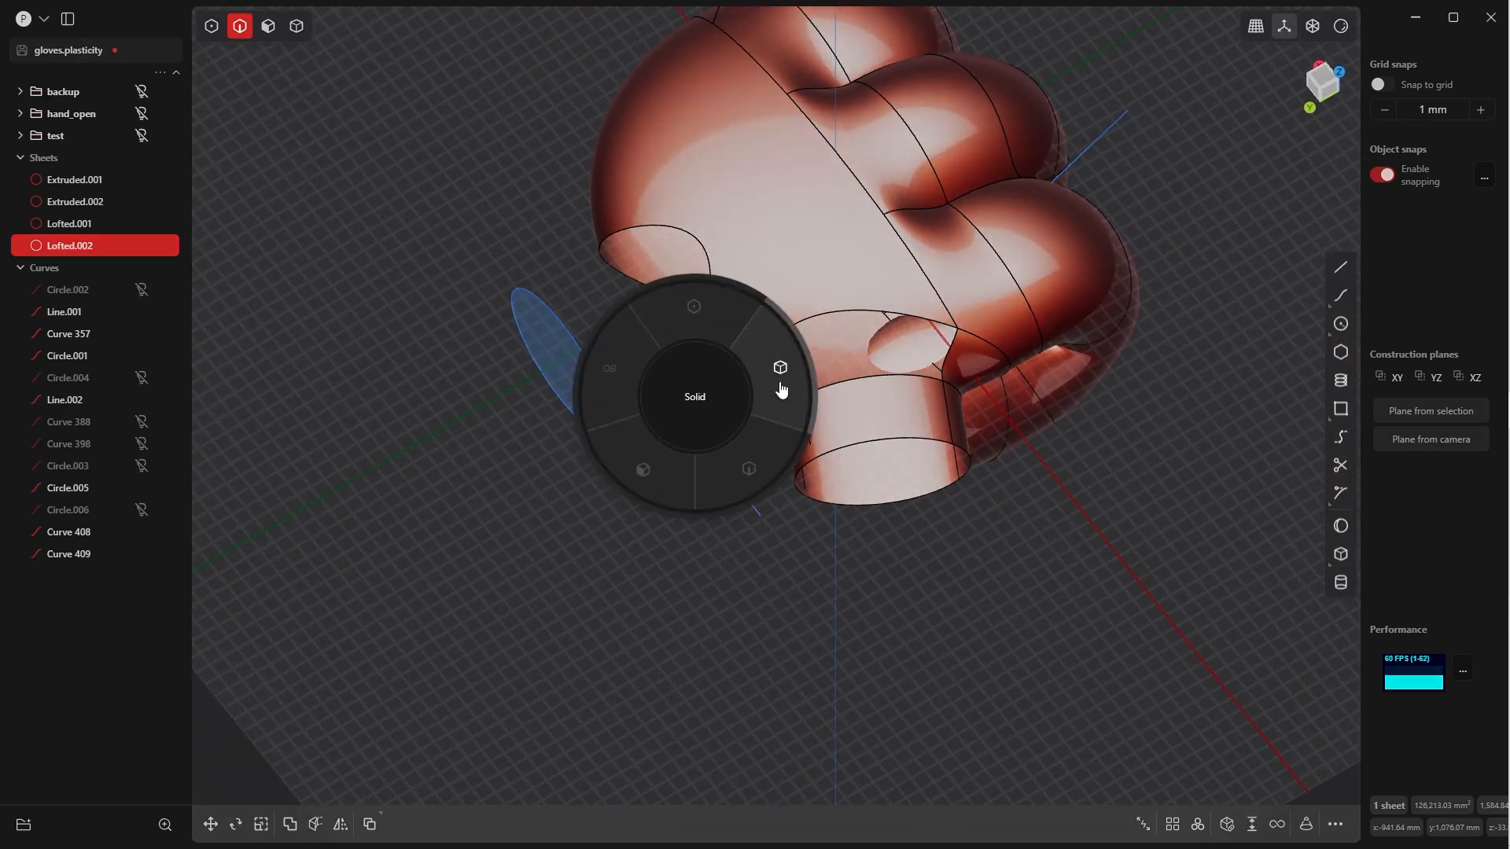
left_click(783, 391)
left_click(884, 582)
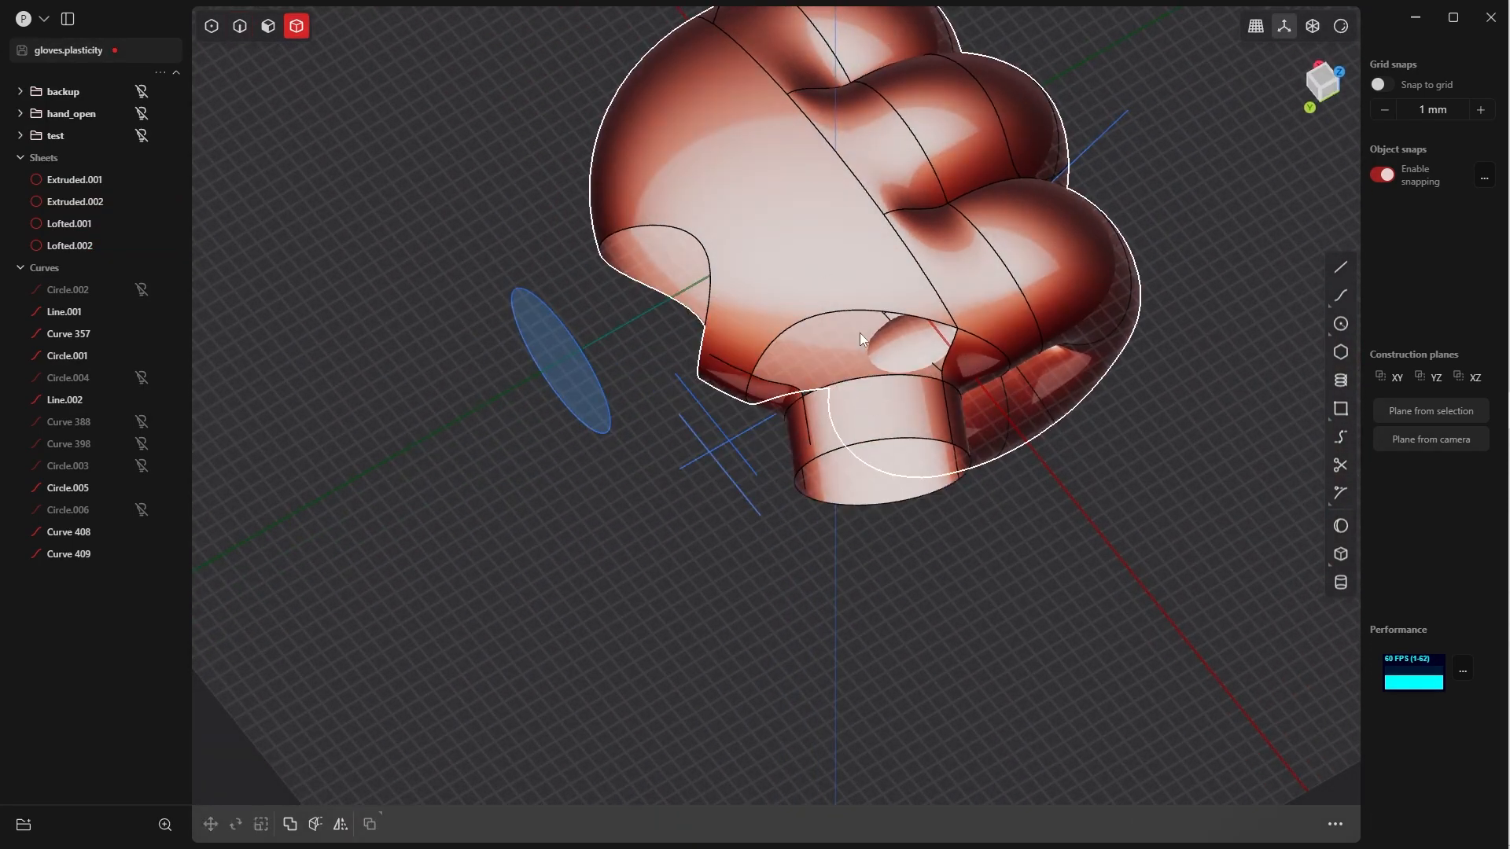
middle_click_drag(860, 332, 832, 296)
scroll(832, 299, "up", 5)
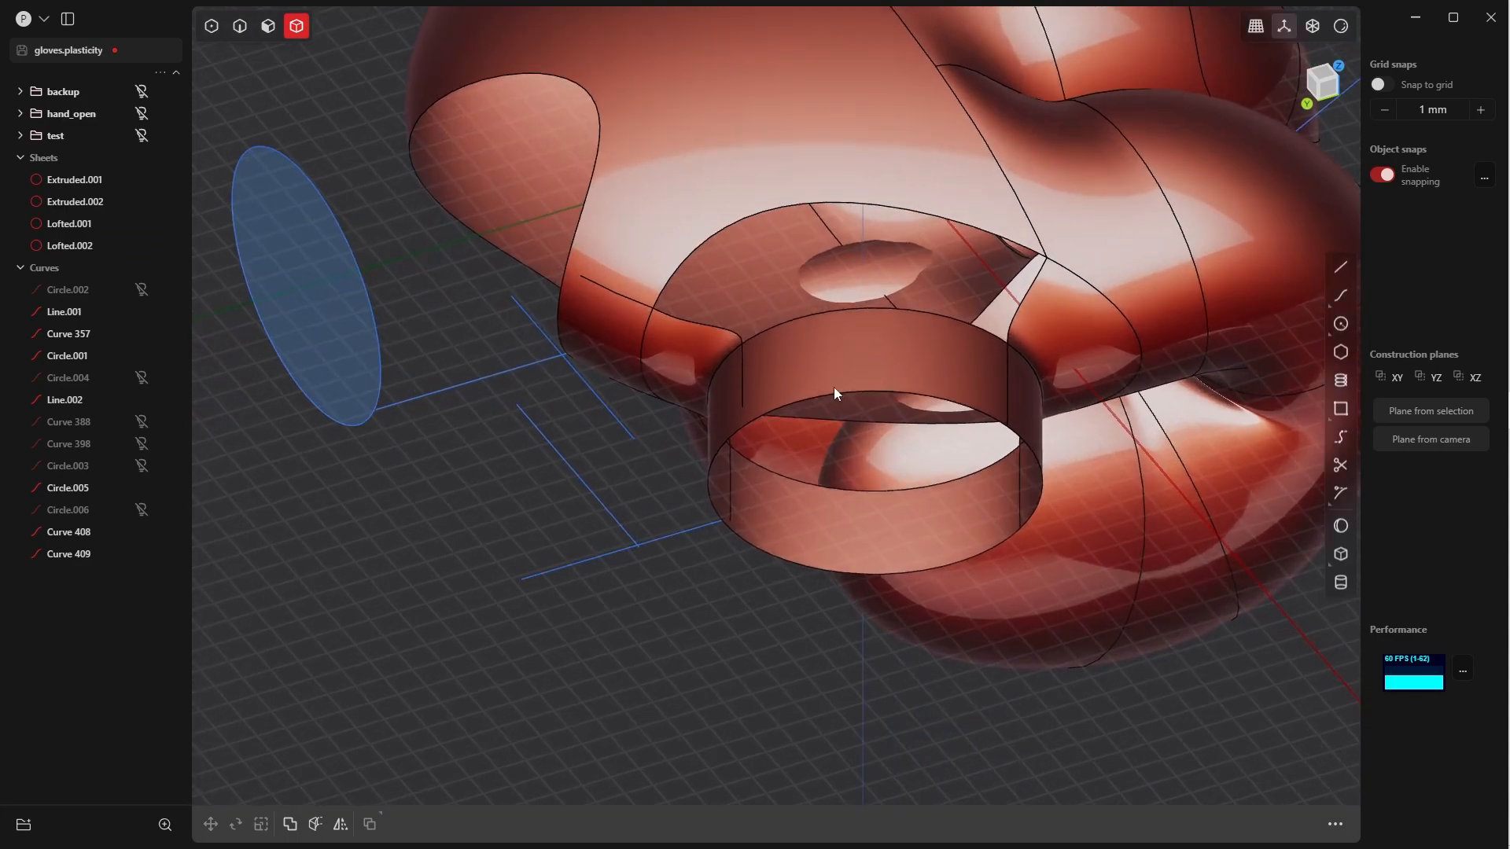
middle_click_drag(835, 393, 868, 372)
left_click(658, 400)
left_click(985, 285, "shift")
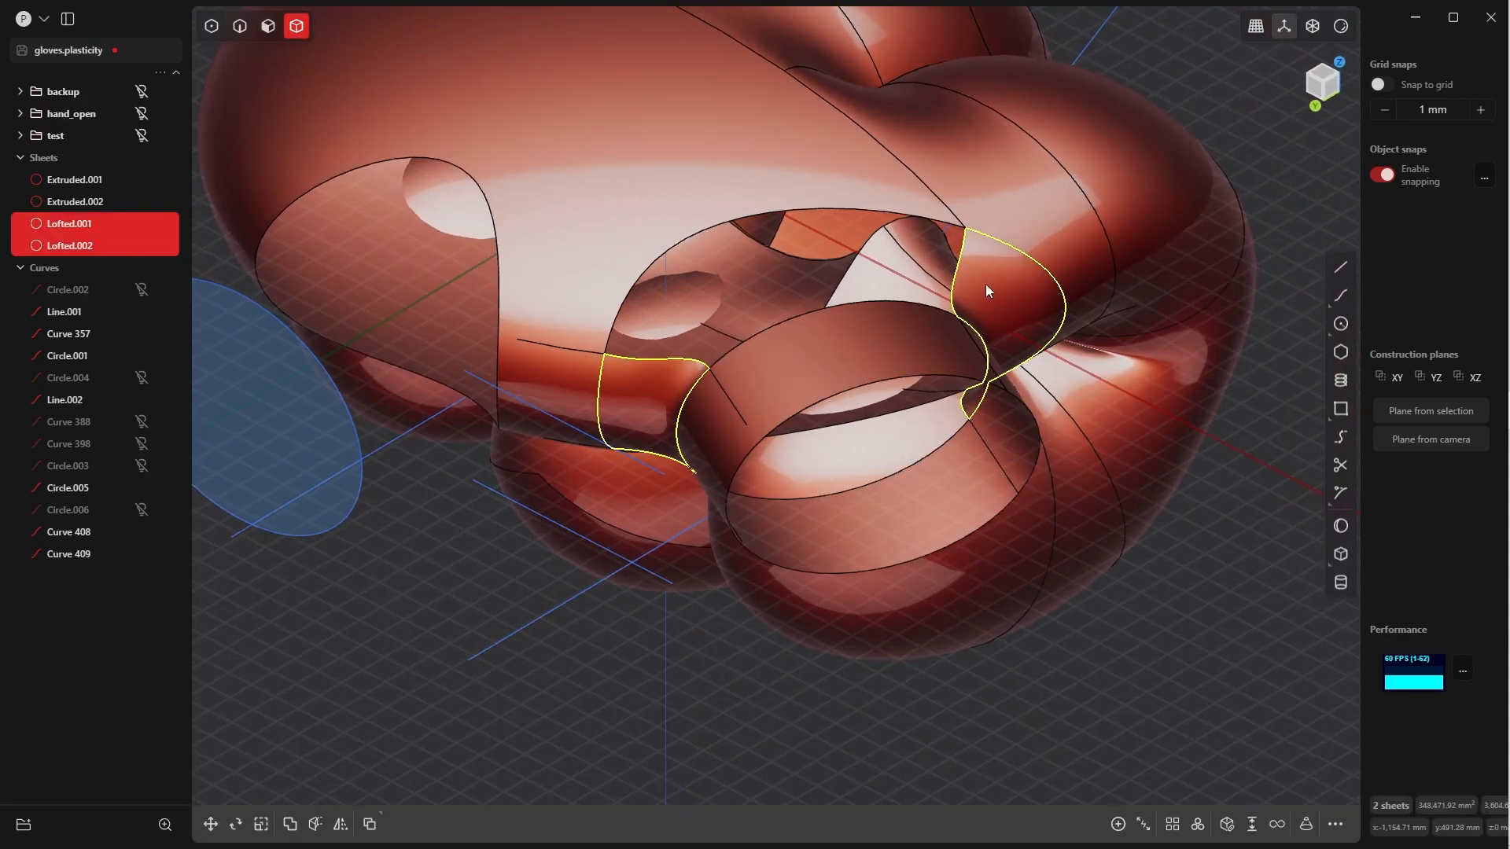
left_click(820, 182, "shift")
left_click(851, 390, "shift")
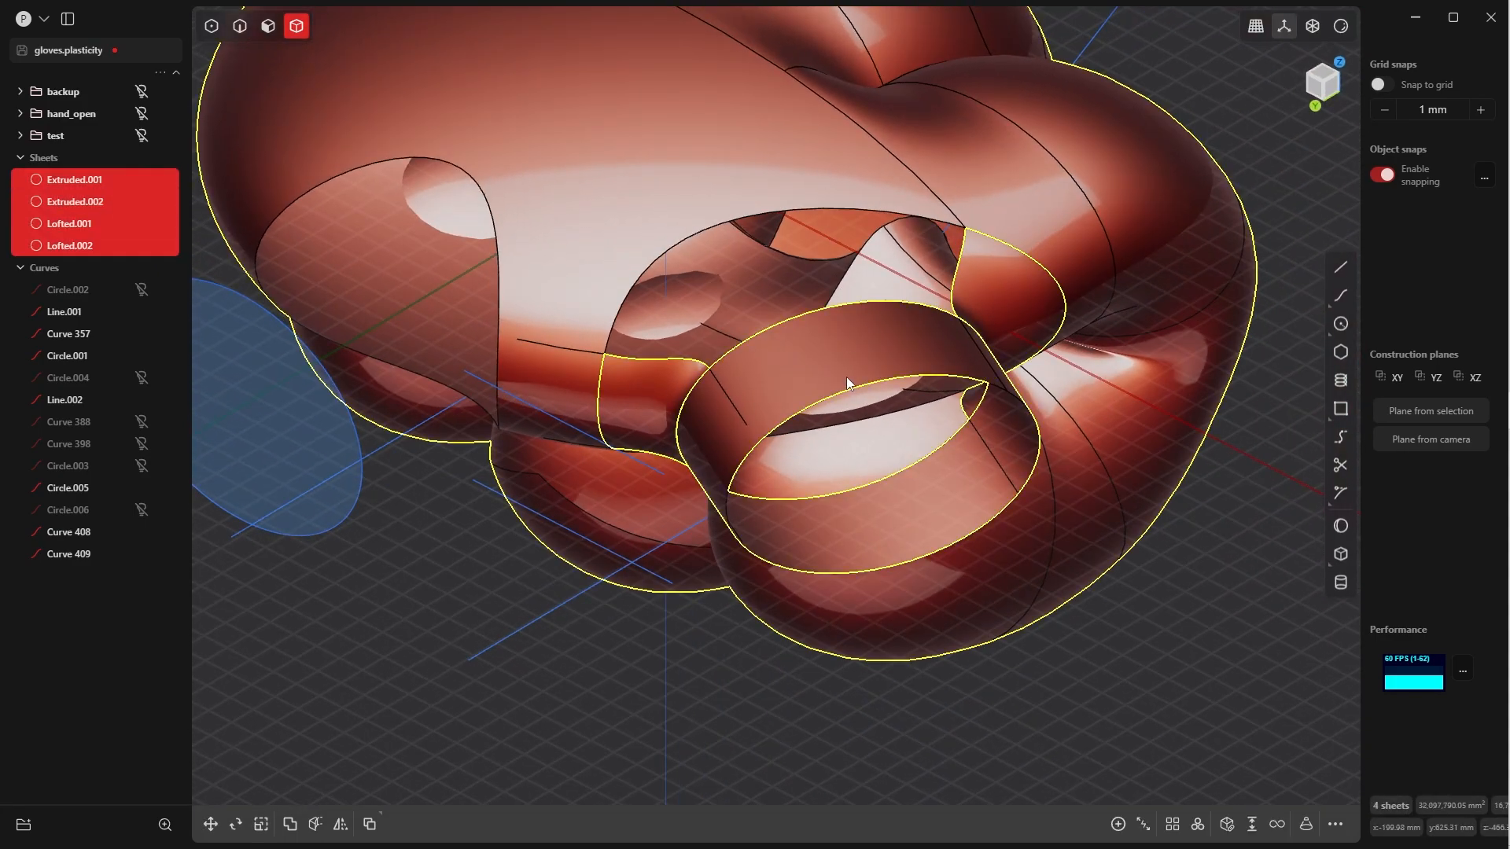
scroll(842, 396, "down", 5)
middle_click_drag(842, 281, 697, 343)
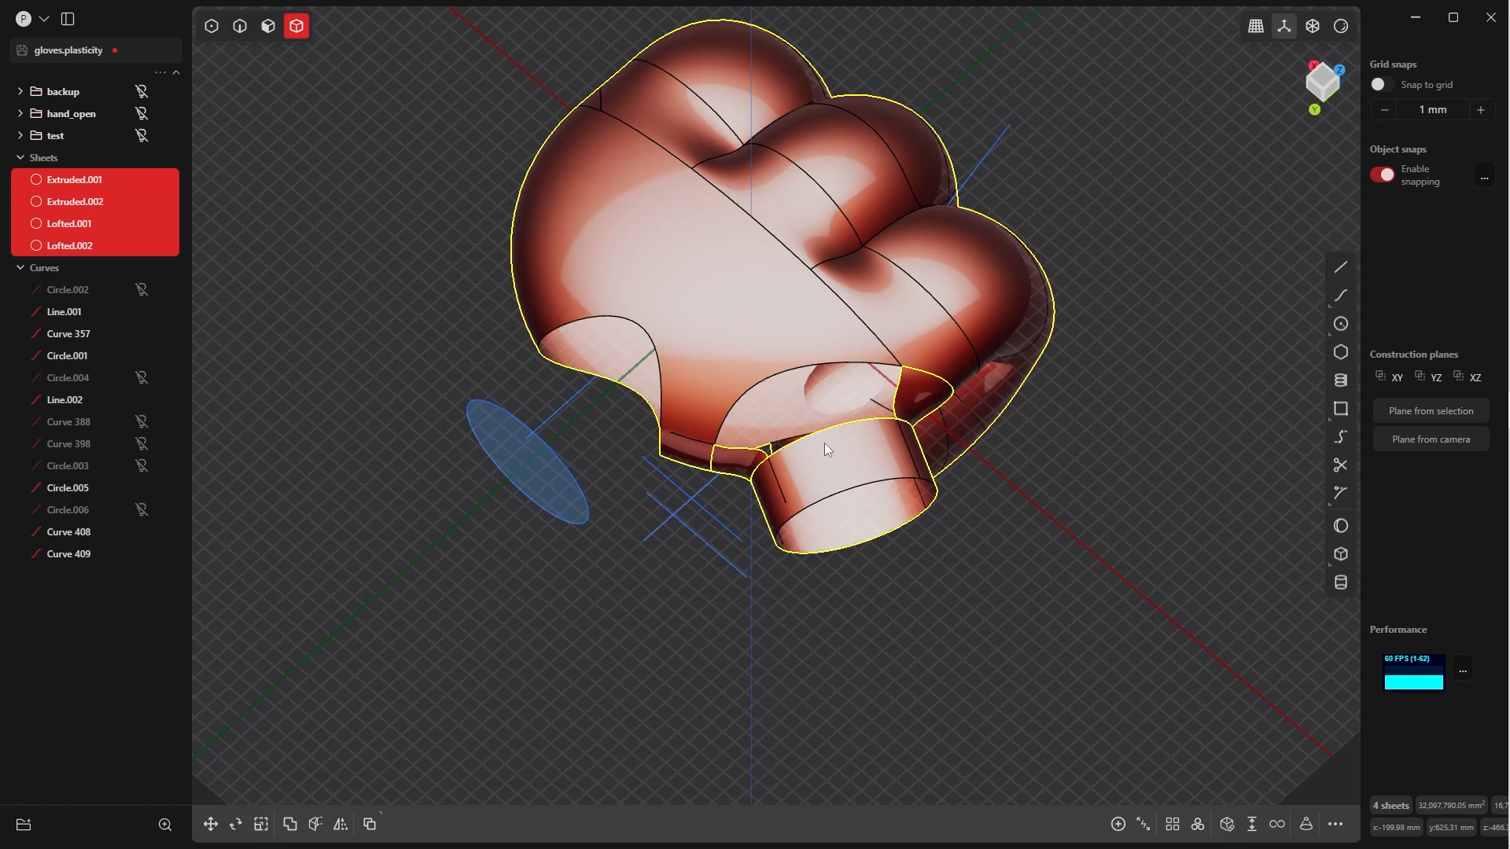
key("j")
middle_click_drag(822, 461, 841, 365)
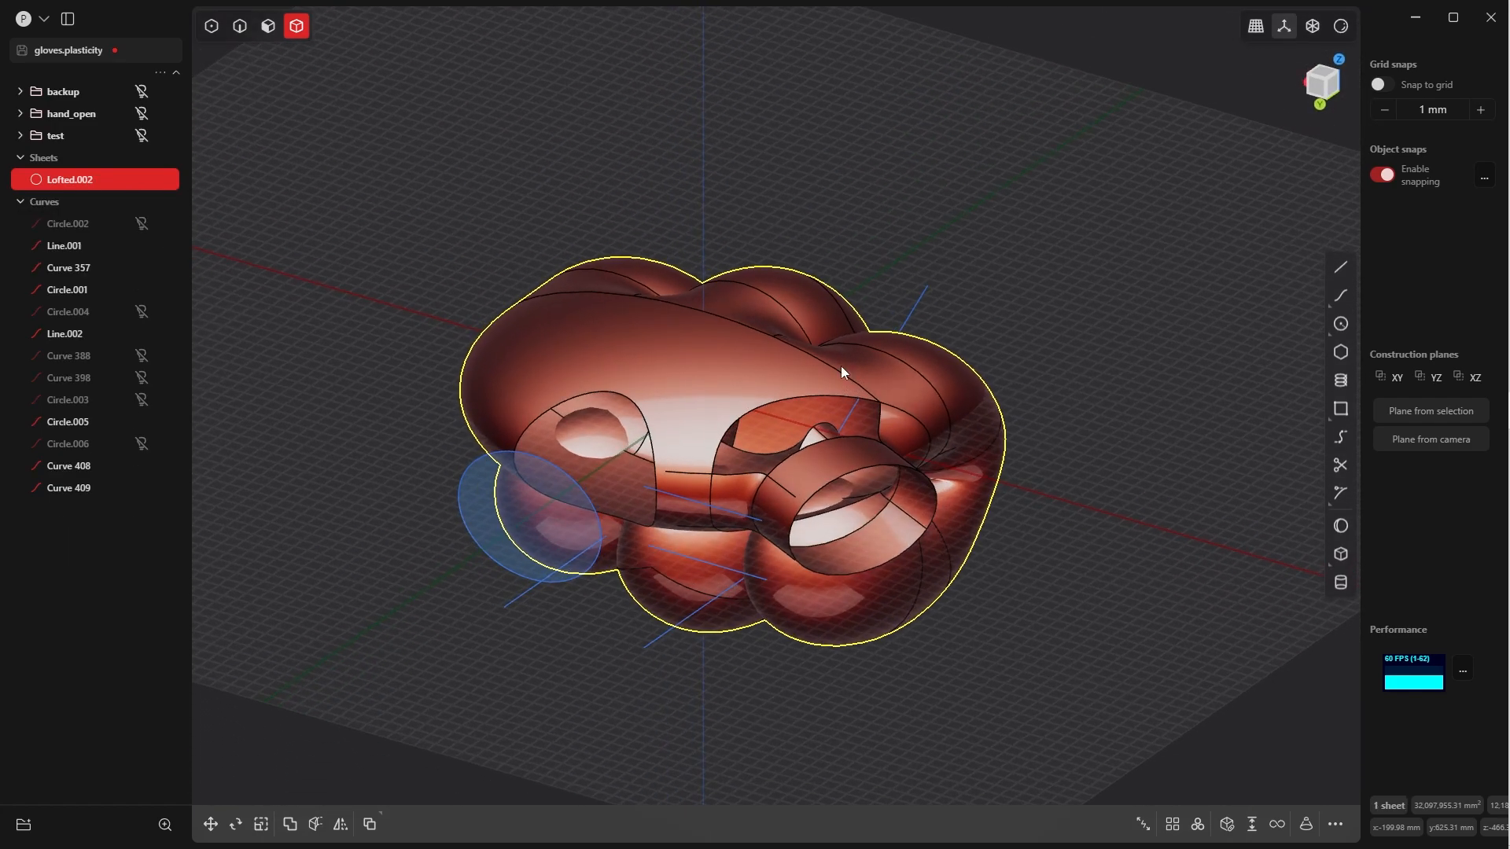
scroll(841, 365, "up", 5)
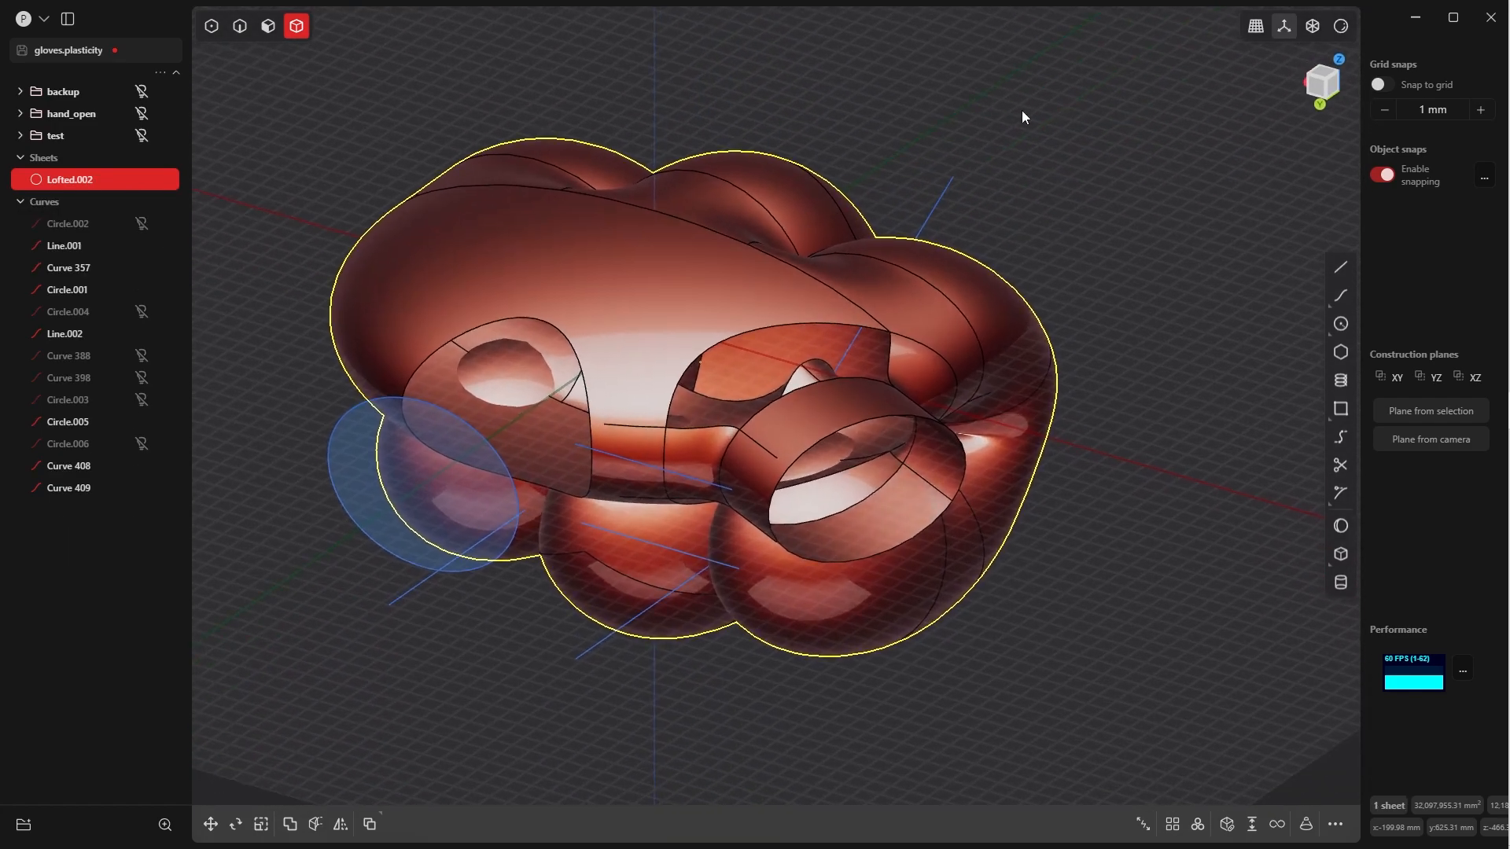
left_click(1022, 116)
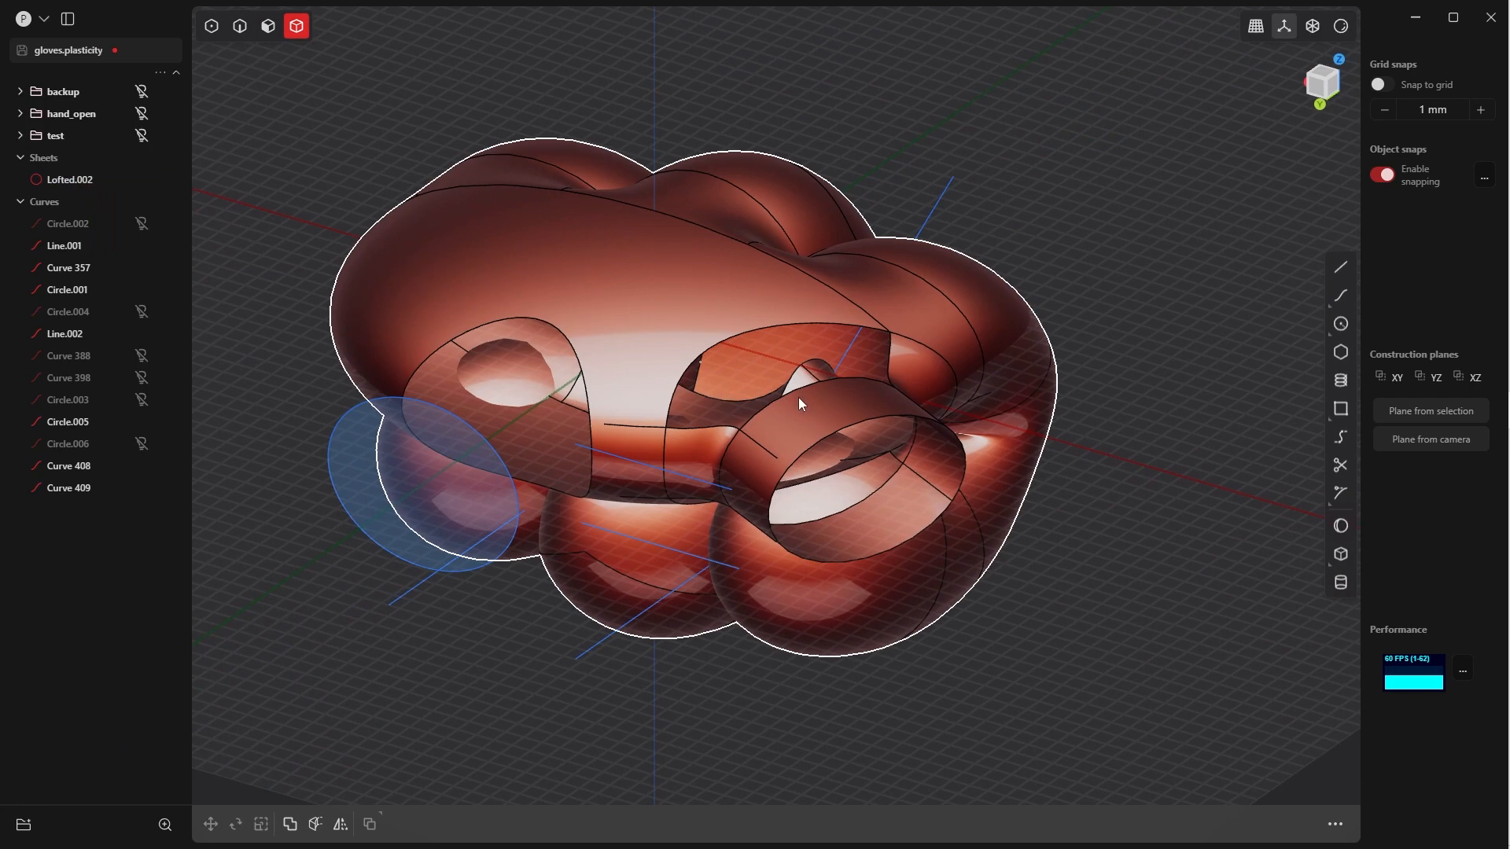
Patch the upper hole between hand and thumb tube from its four boundary edges, using G1 continuity
key("Tab")
left_click(829, 381)
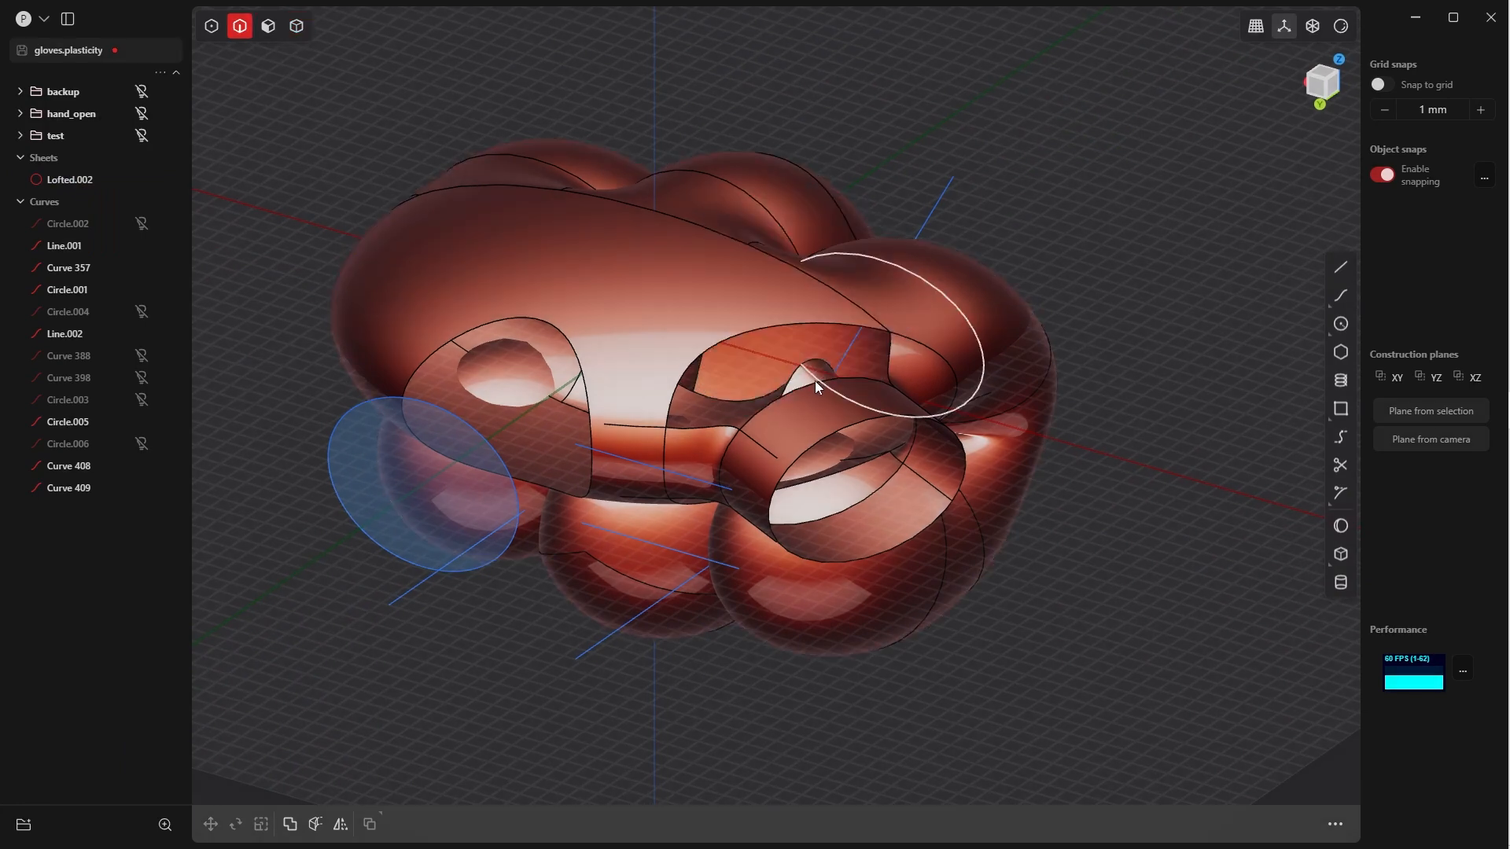
double_click(780, 399)
key("shift+e")
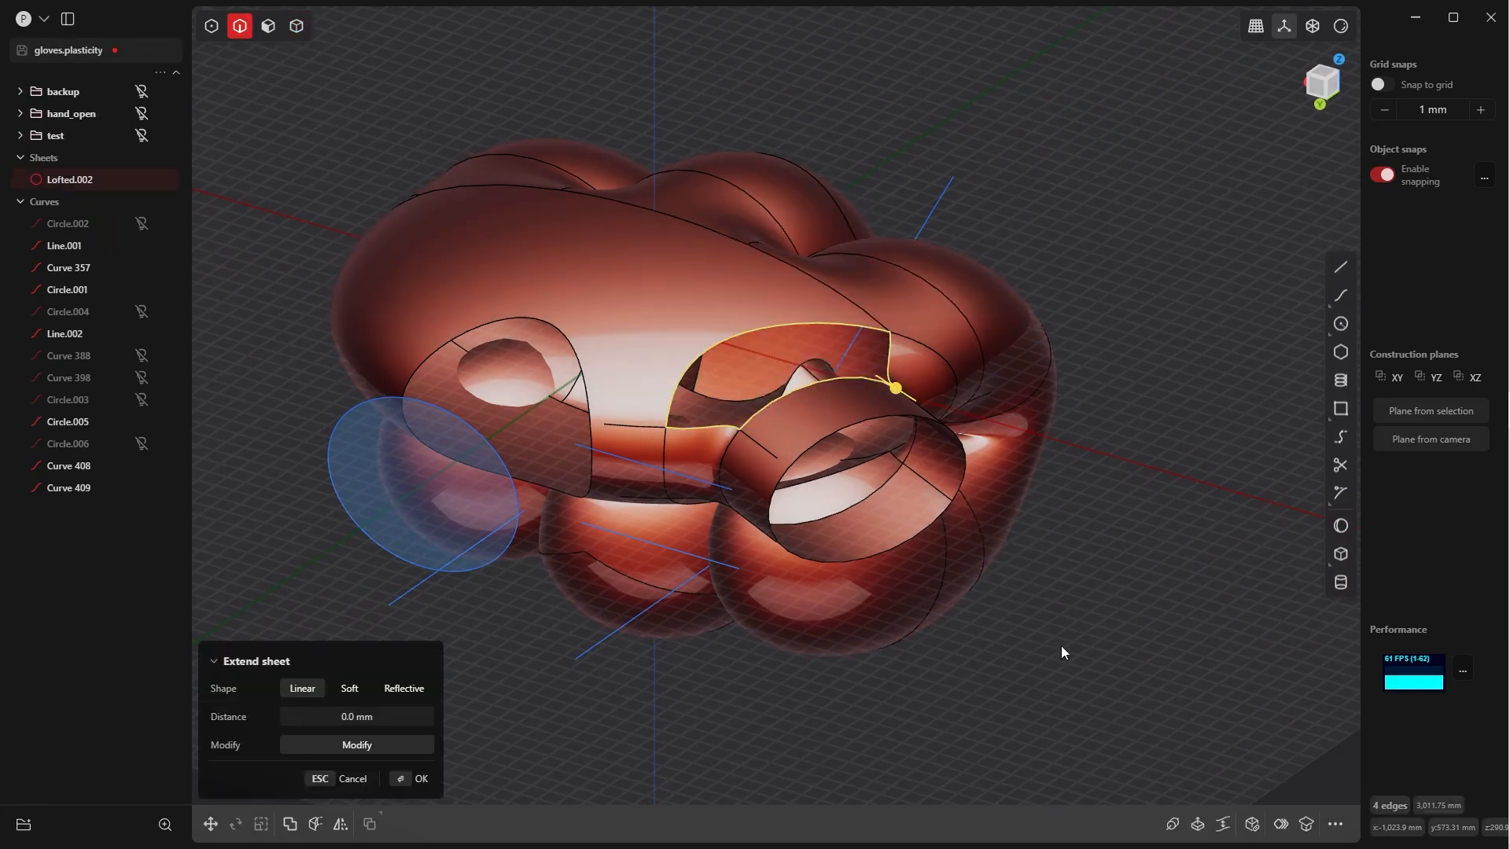
key("shift+j")
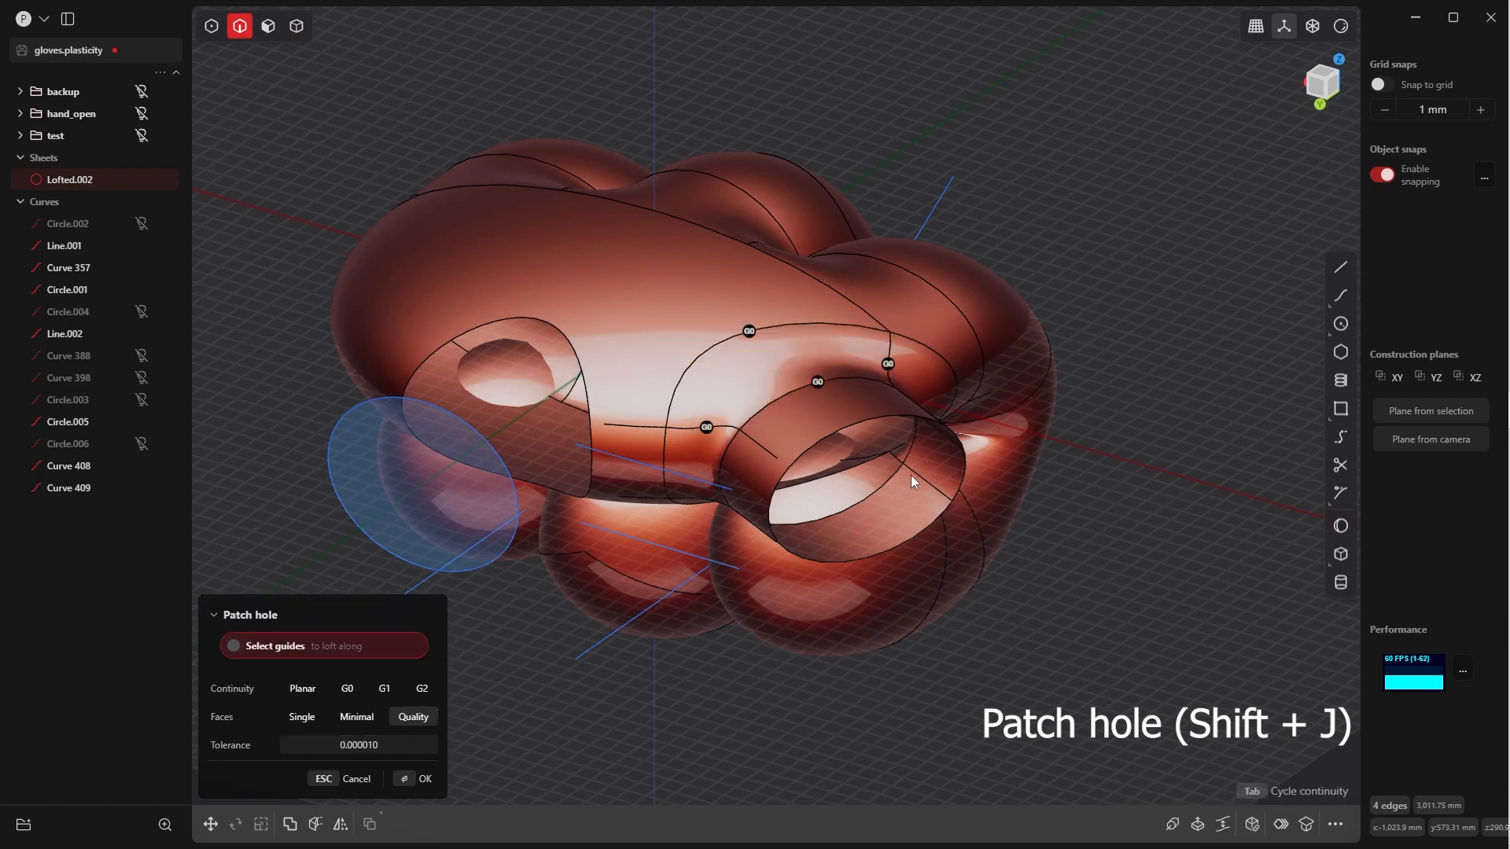
scroll(873, 481, "up", 10)
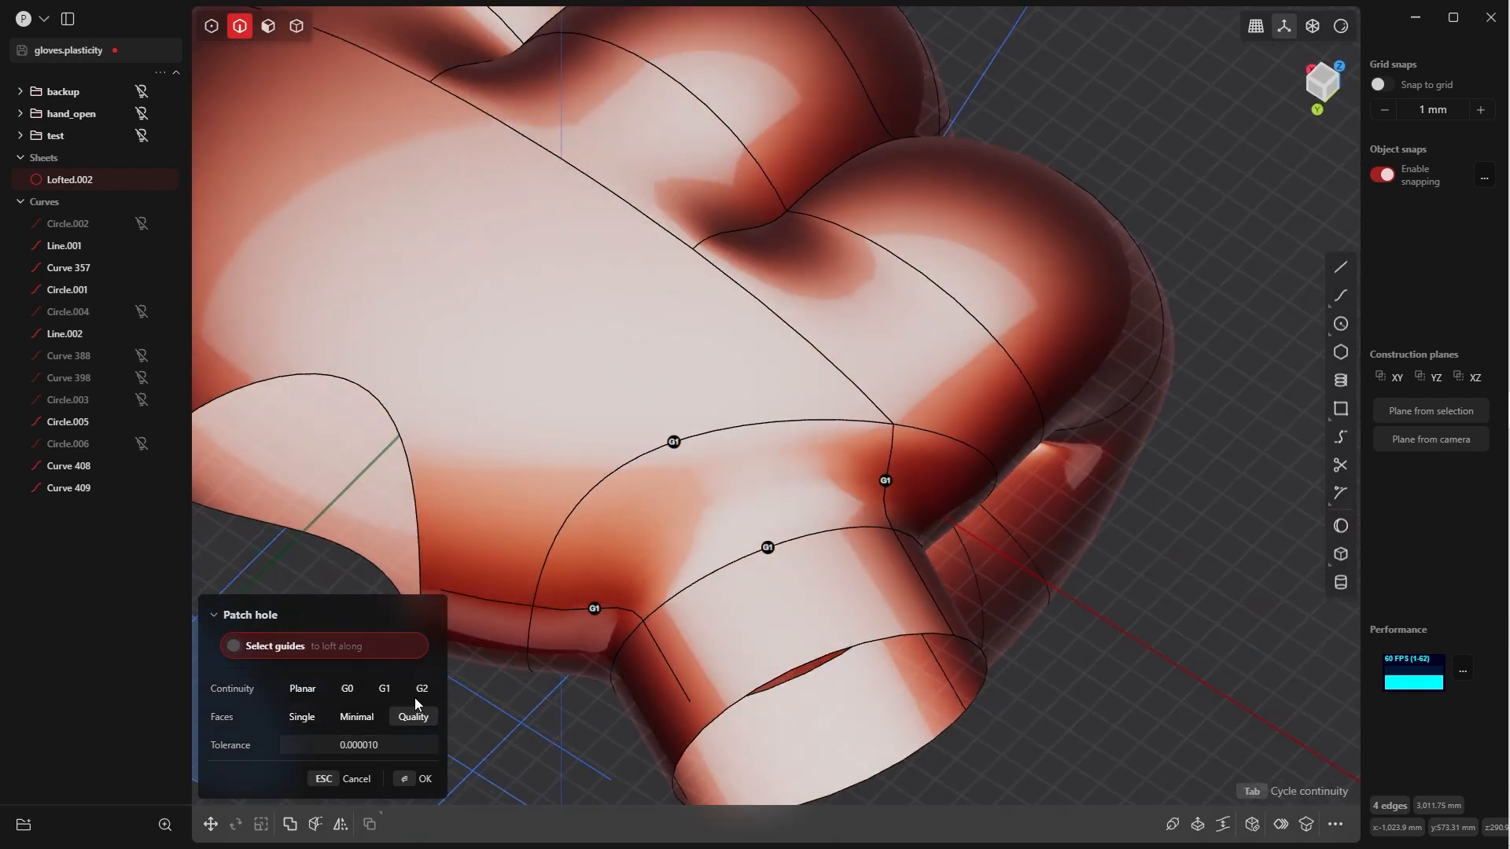
Patch the four-edge hole between the palm and the short thumb tube with G1 continuity
left_click(423, 690)
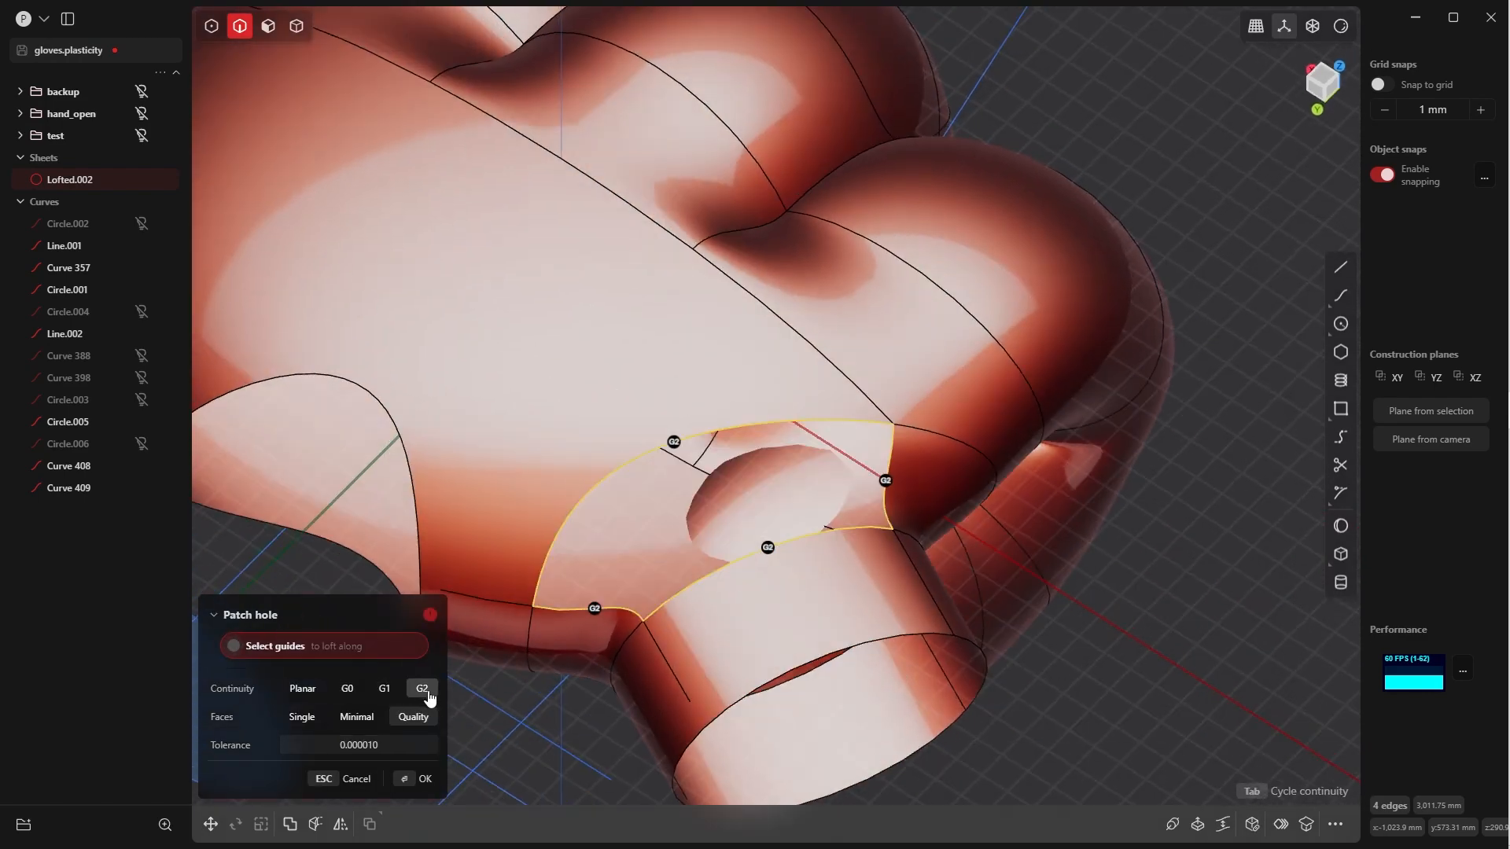
left_click(384, 690)
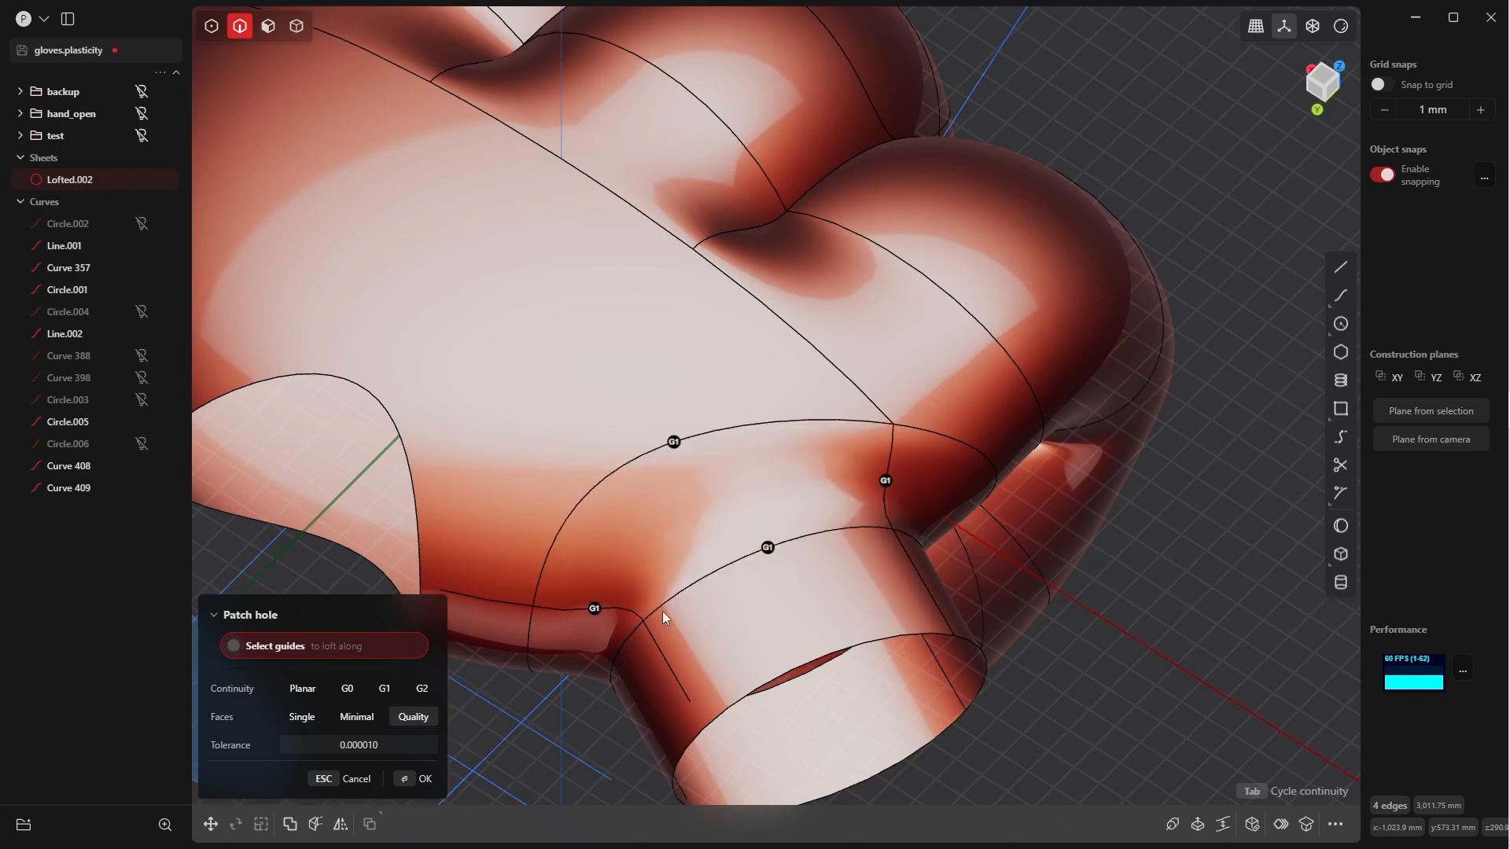
scroll(721, 460, "down", 5)
left_click(406, 780)
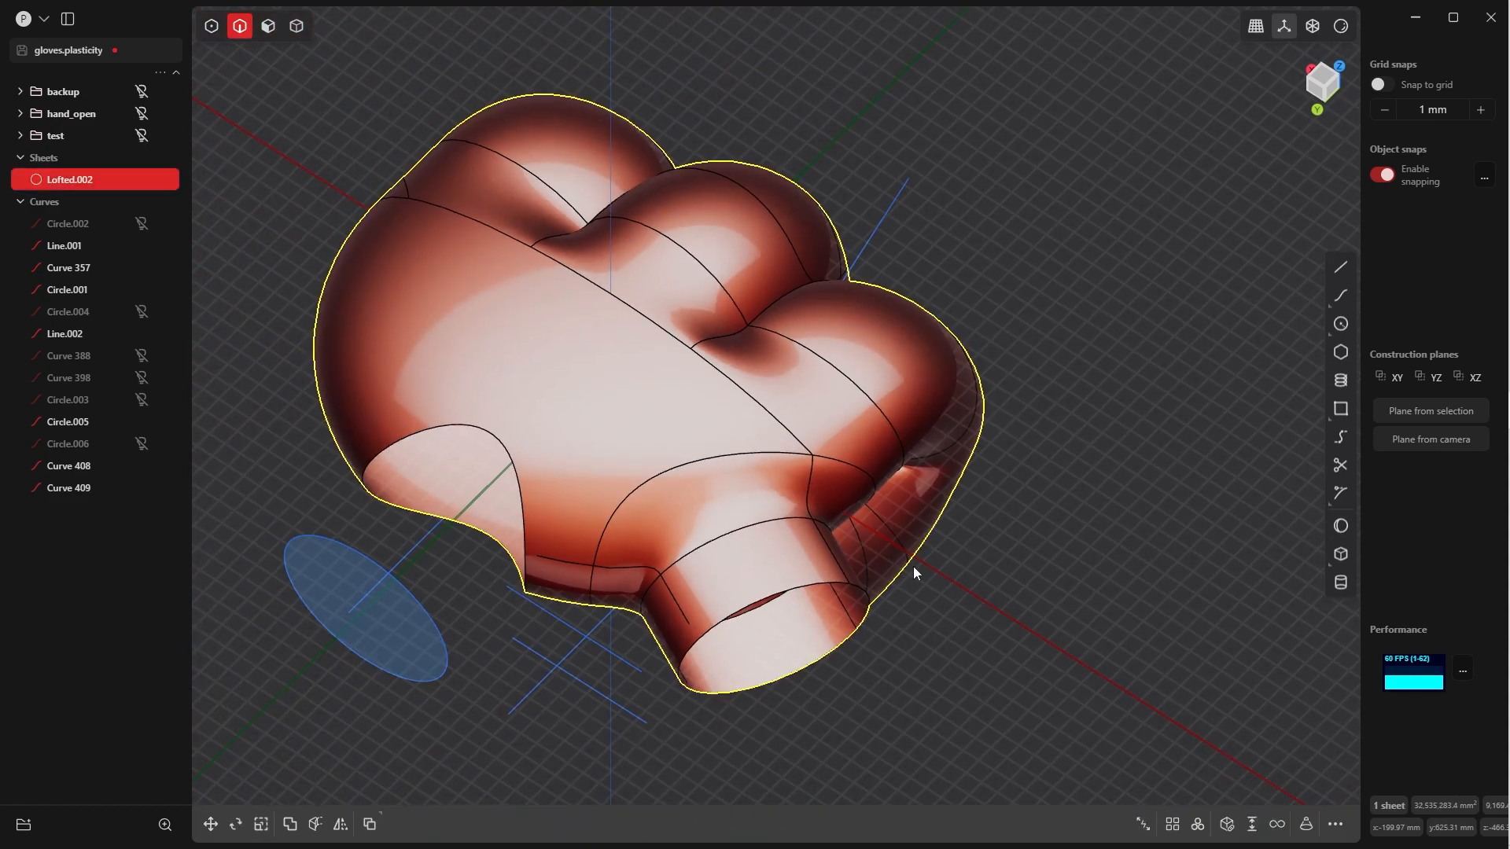
Patch the remaining hole on the finger side of the thumb tube, using its full boundary edge loop
middle_click_drag(913, 566, 907, 220)
left_click(909, 144)
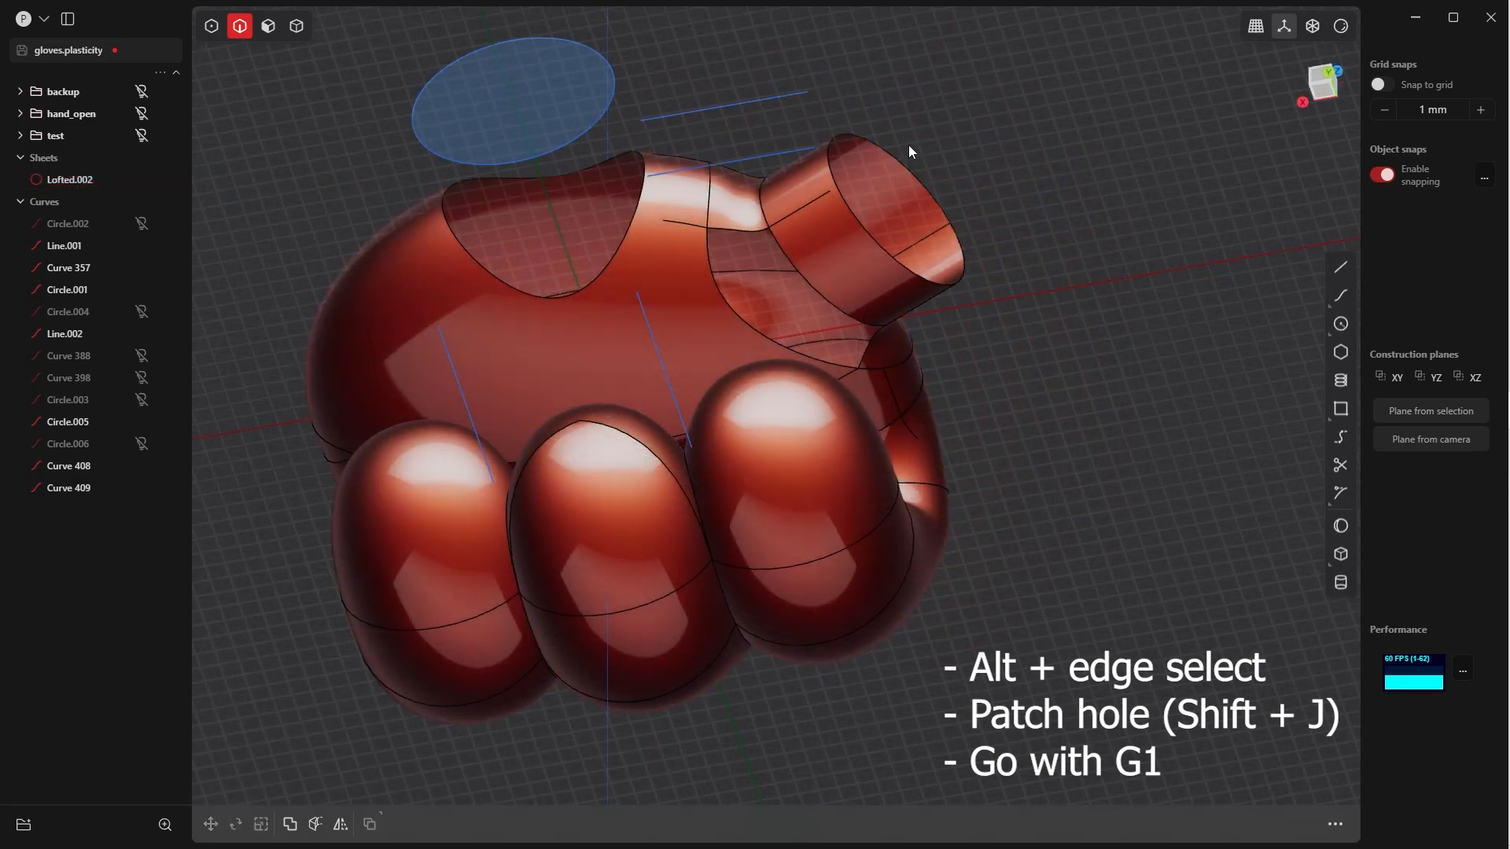
key("Tab")
left_click(871, 274)
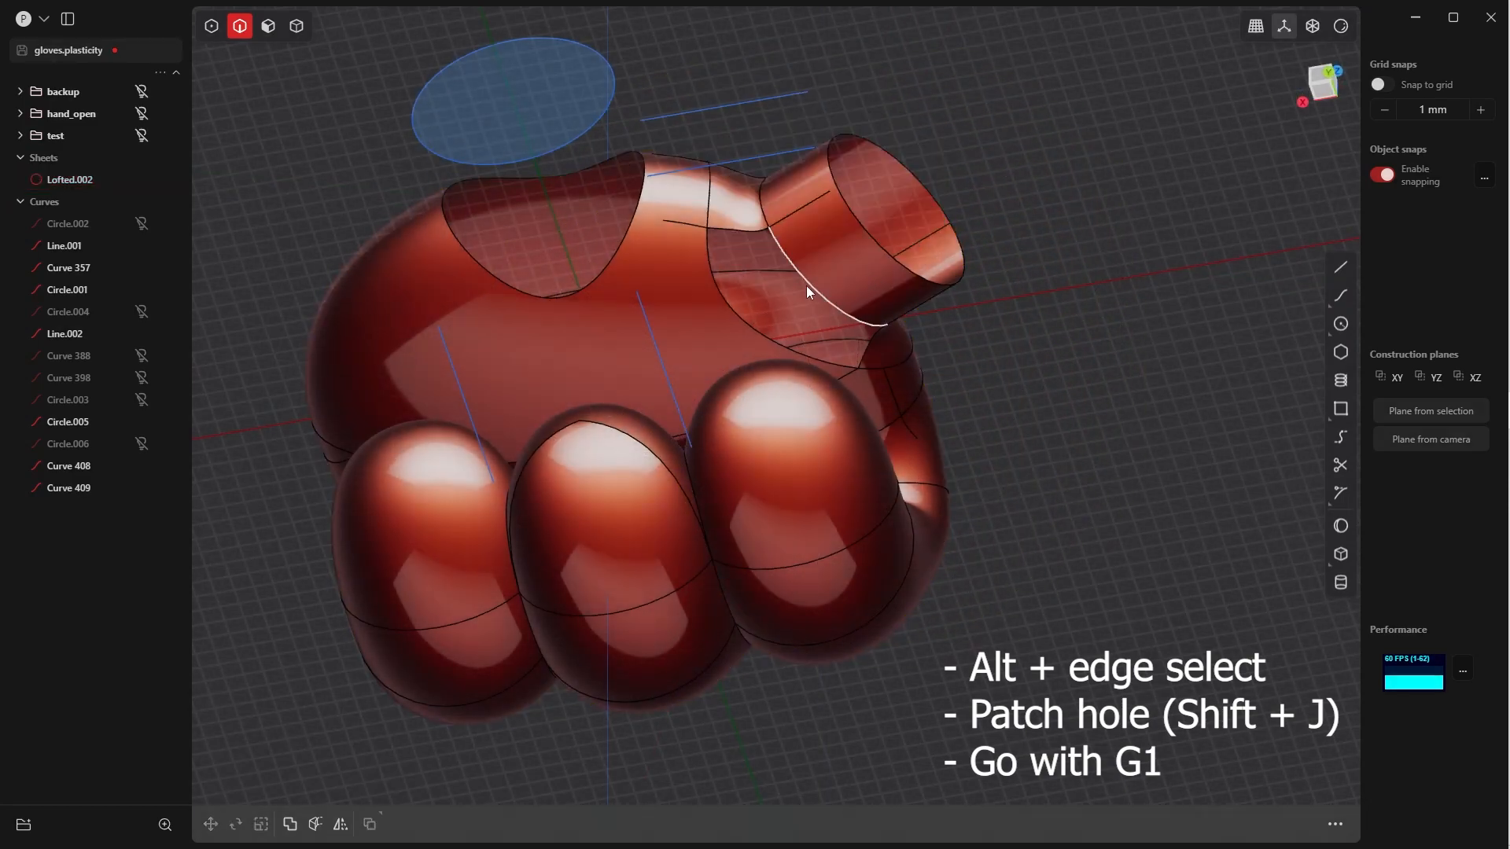
left_click(804, 285, "alt")
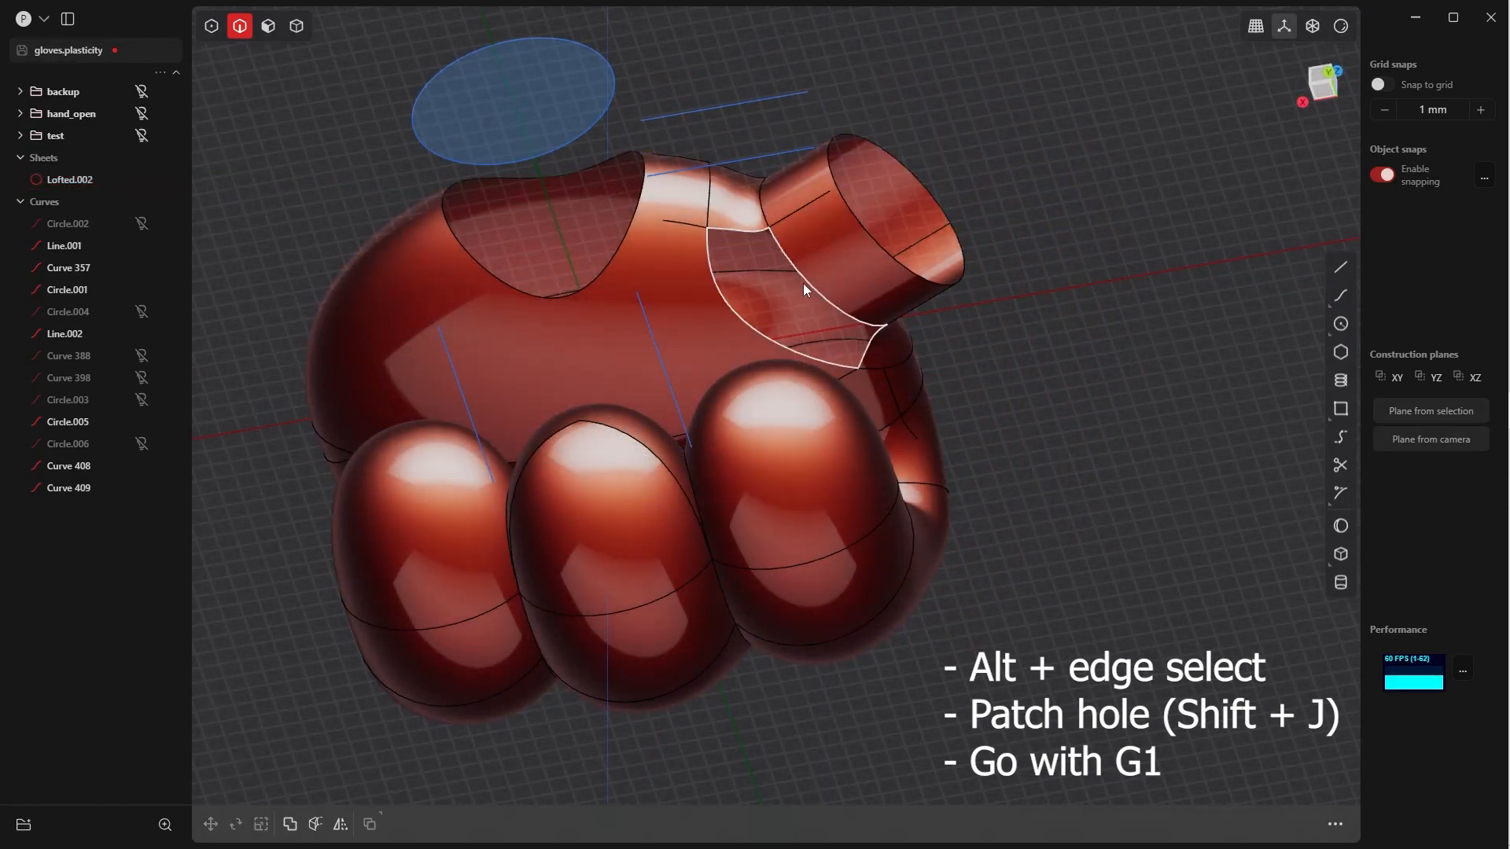
key("shift+j")
middle_click_drag(801, 277, 772, 242)
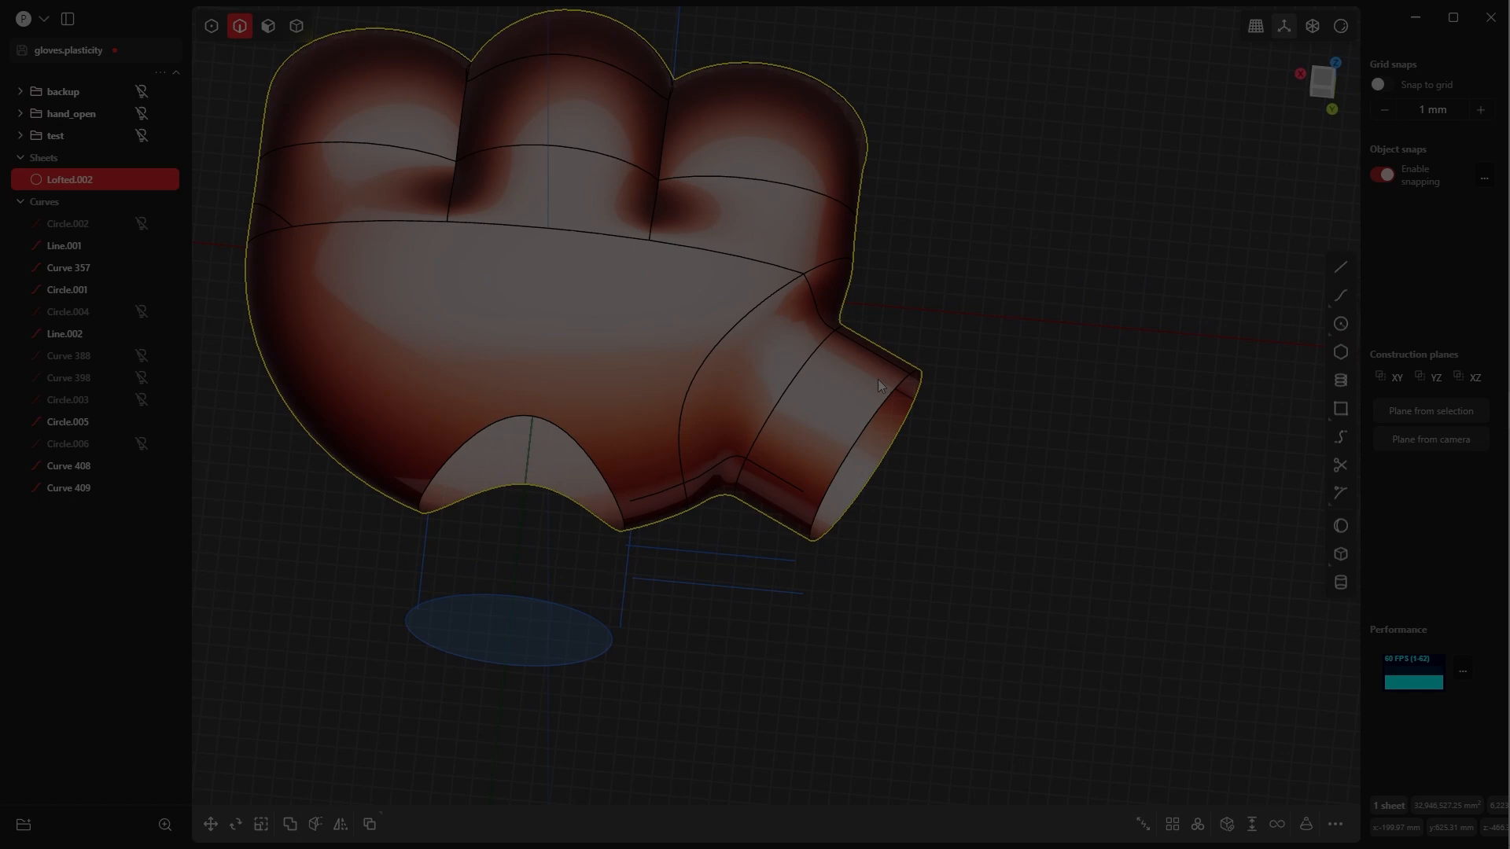
Delete the short thumb tube face, leaving an open hole at the end of the patched surface
key("Tab")
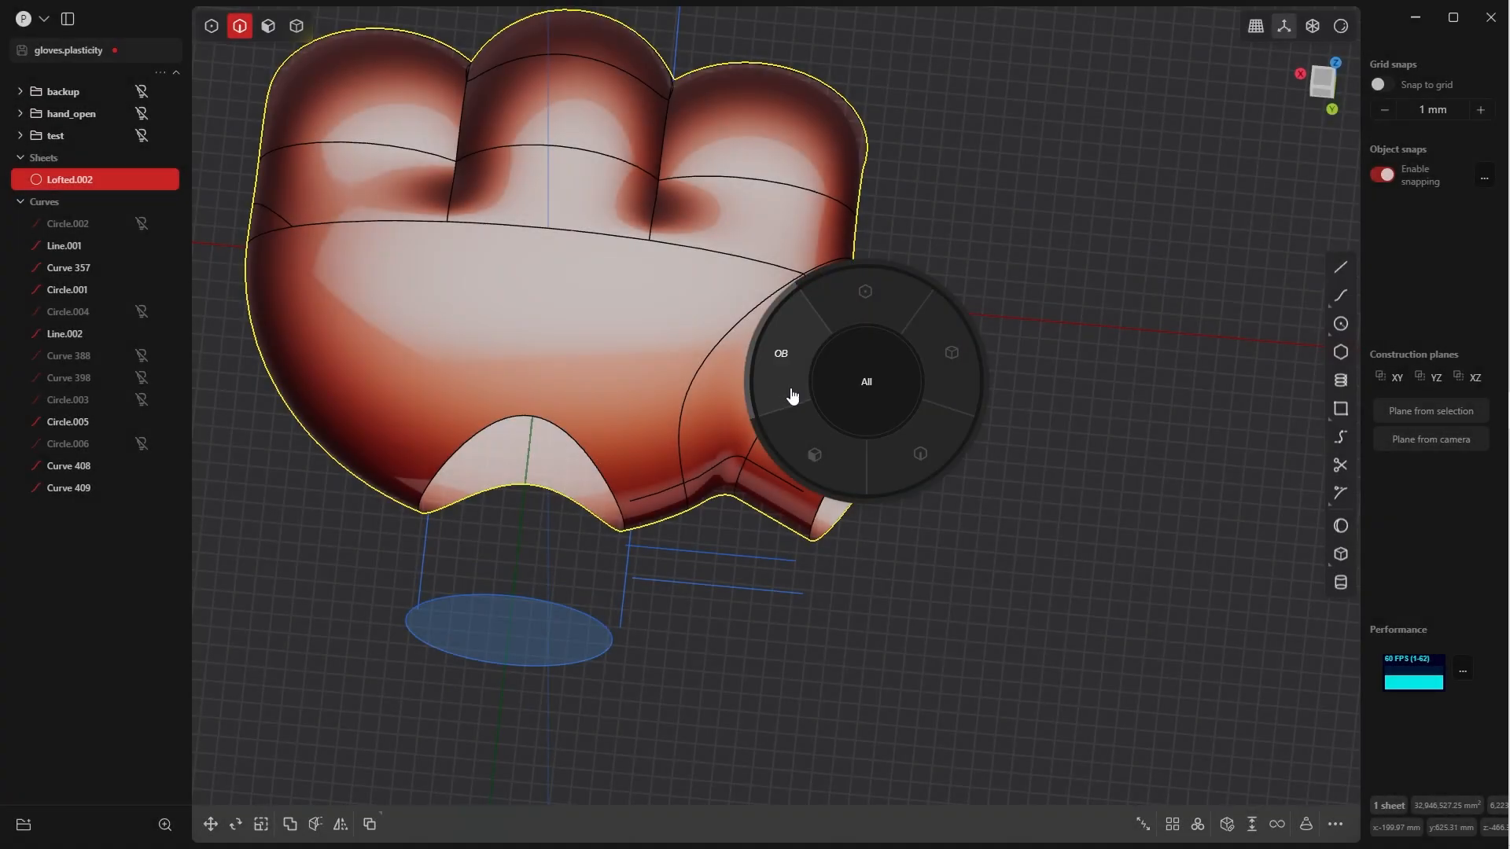
left_click(819, 456)
left_click(837, 410)
key("o")
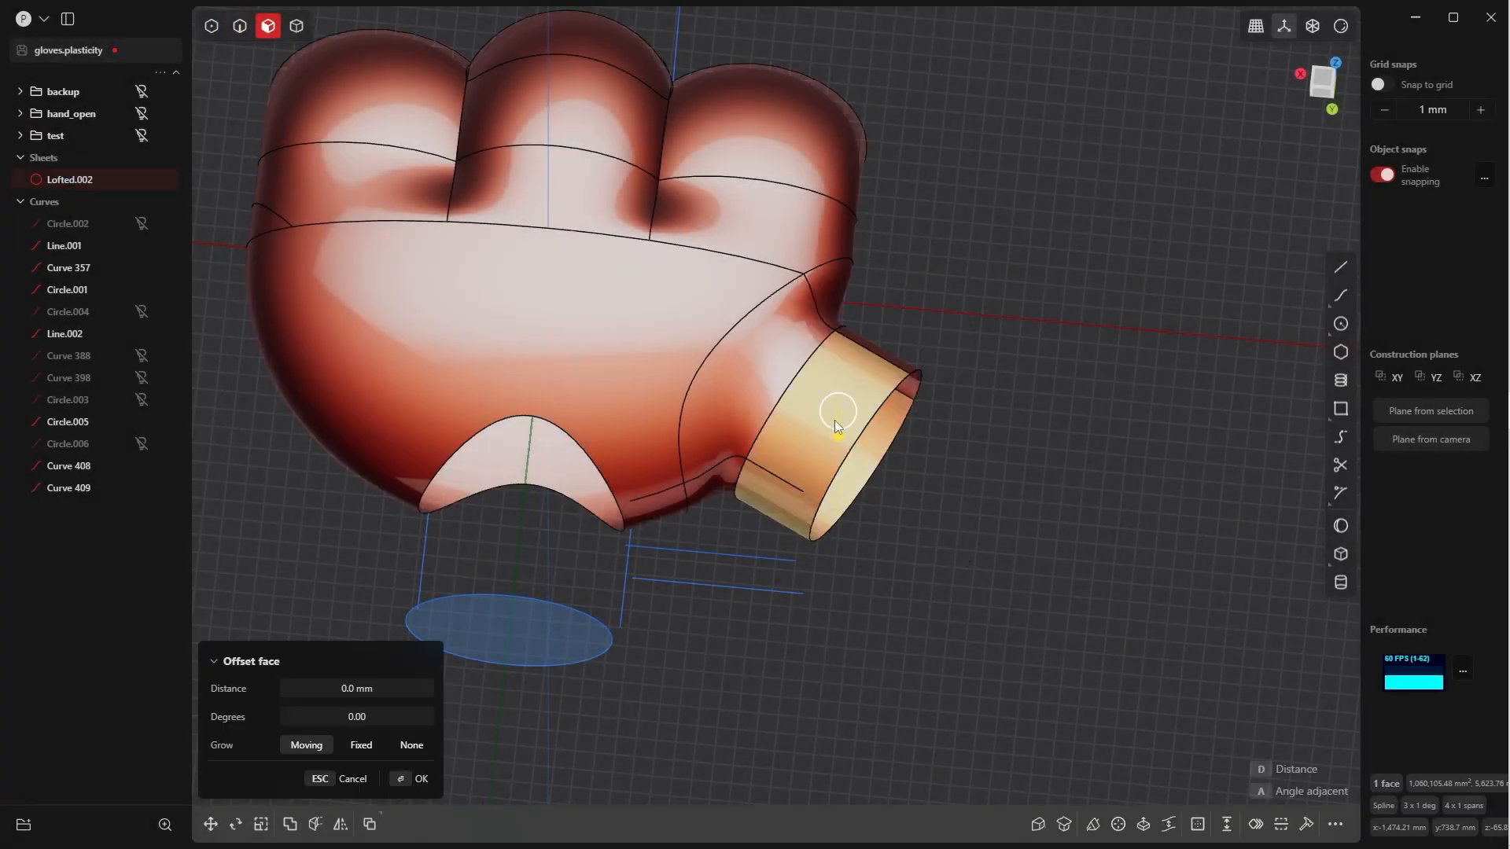
middle_click_drag(822, 471, 1048, 572)
key("Return")
key("Delete")
Run Delete Redundant Topology on the whole glove sheet
key("5")
left_click(748, 299)
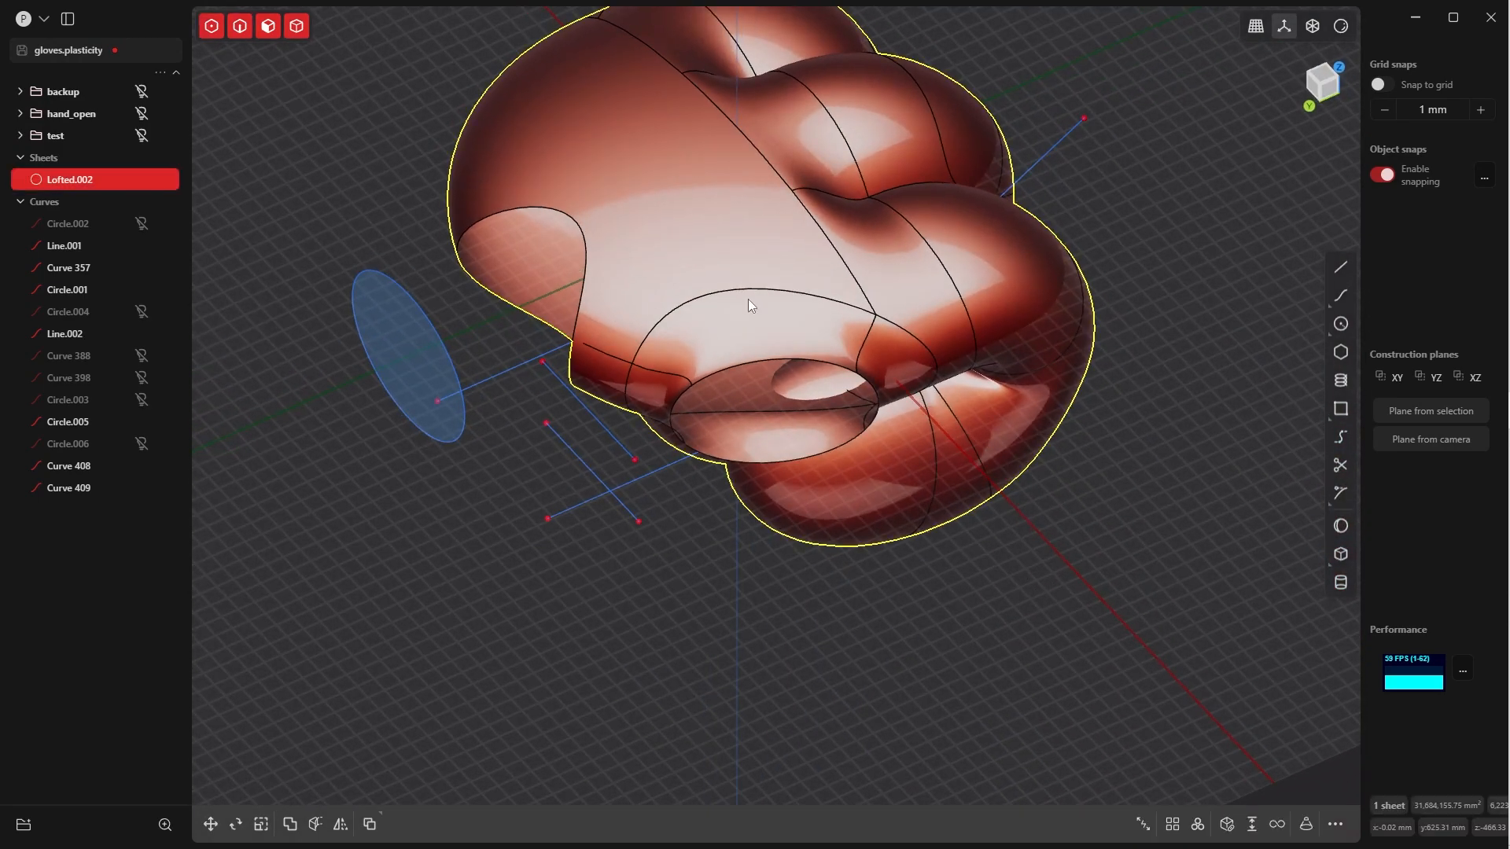
middle_click_drag(748, 298, 654, 322)
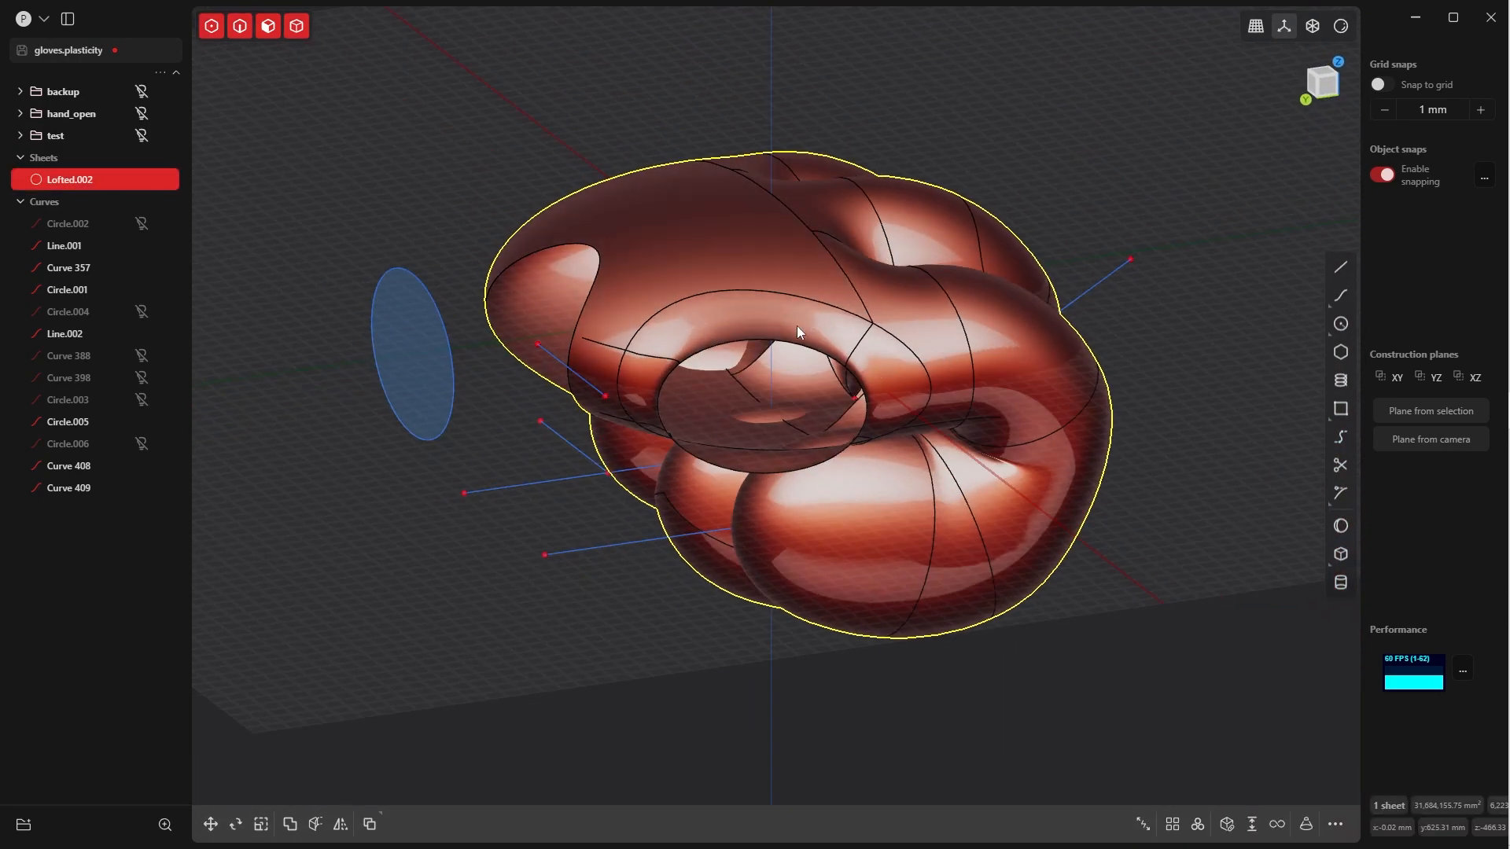
type("fre")
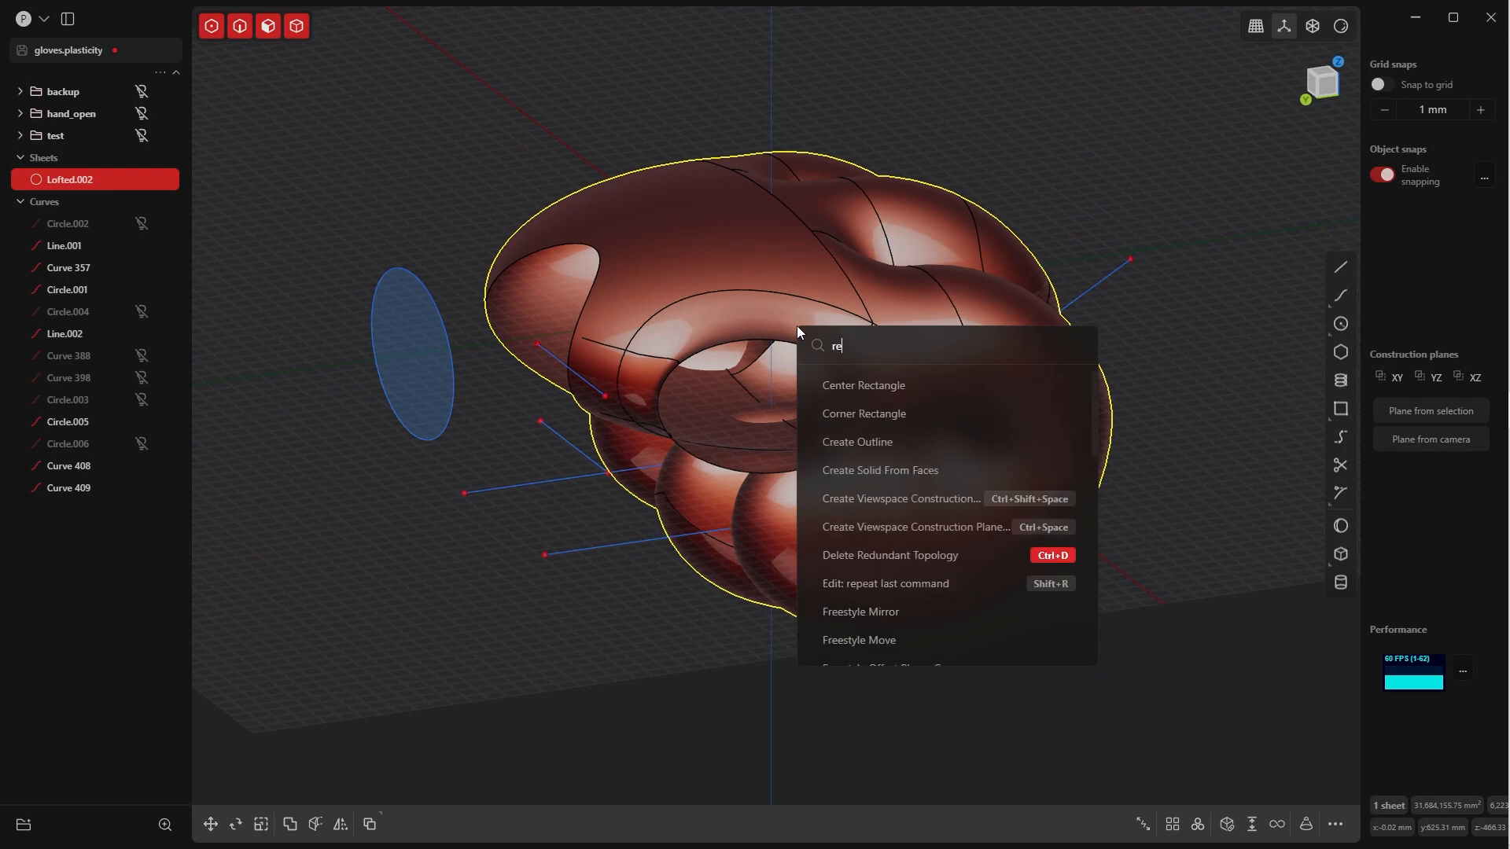
type("d")
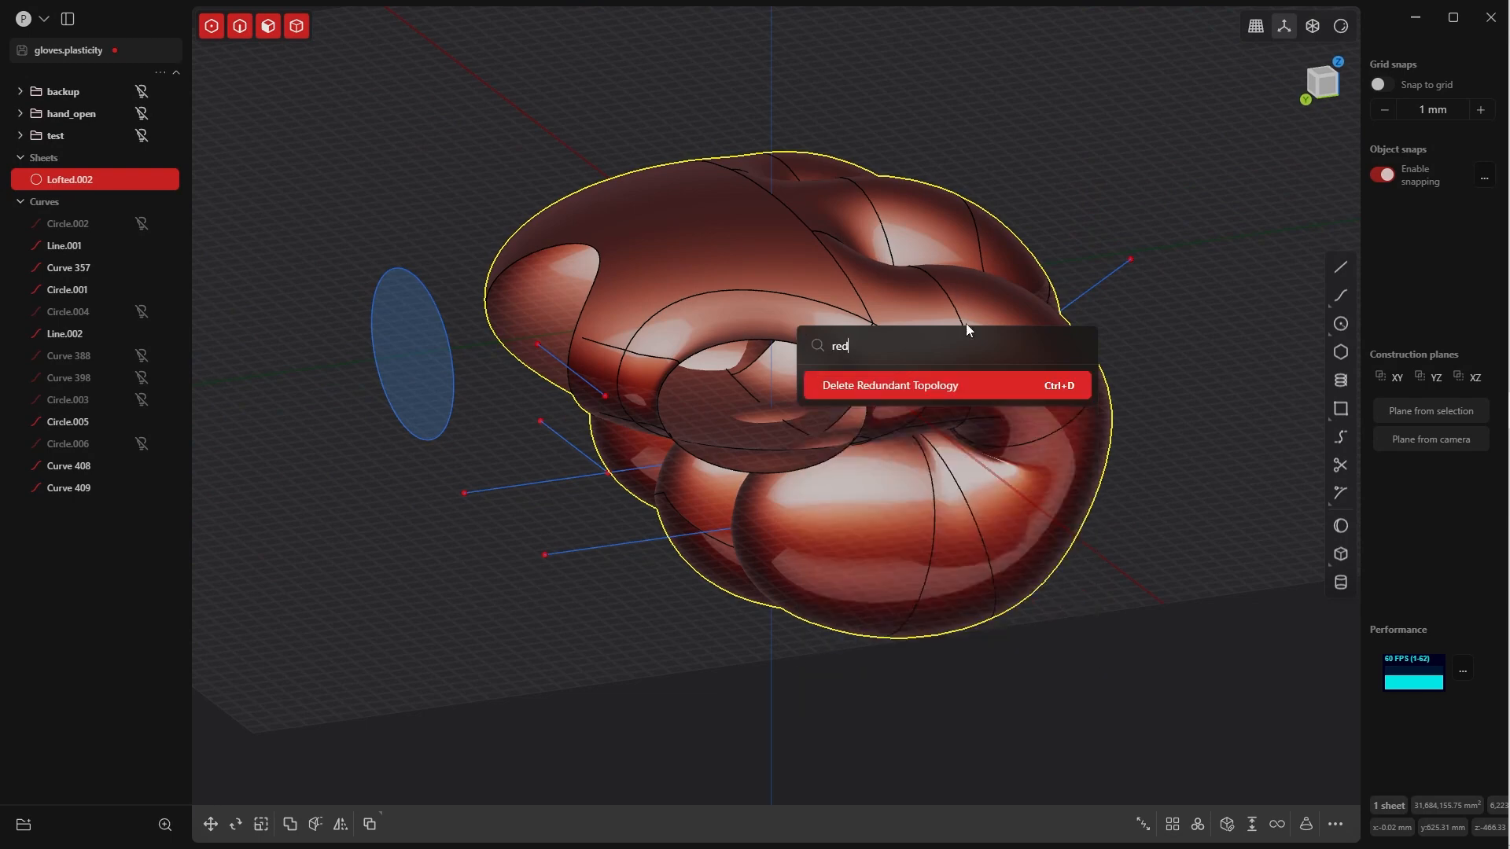
left_click(936, 387)
From the bottom view, split the patch face beside the thumb opening with one cut running from the palm to the opening
middle_click_drag(922, 386, 867, 220)
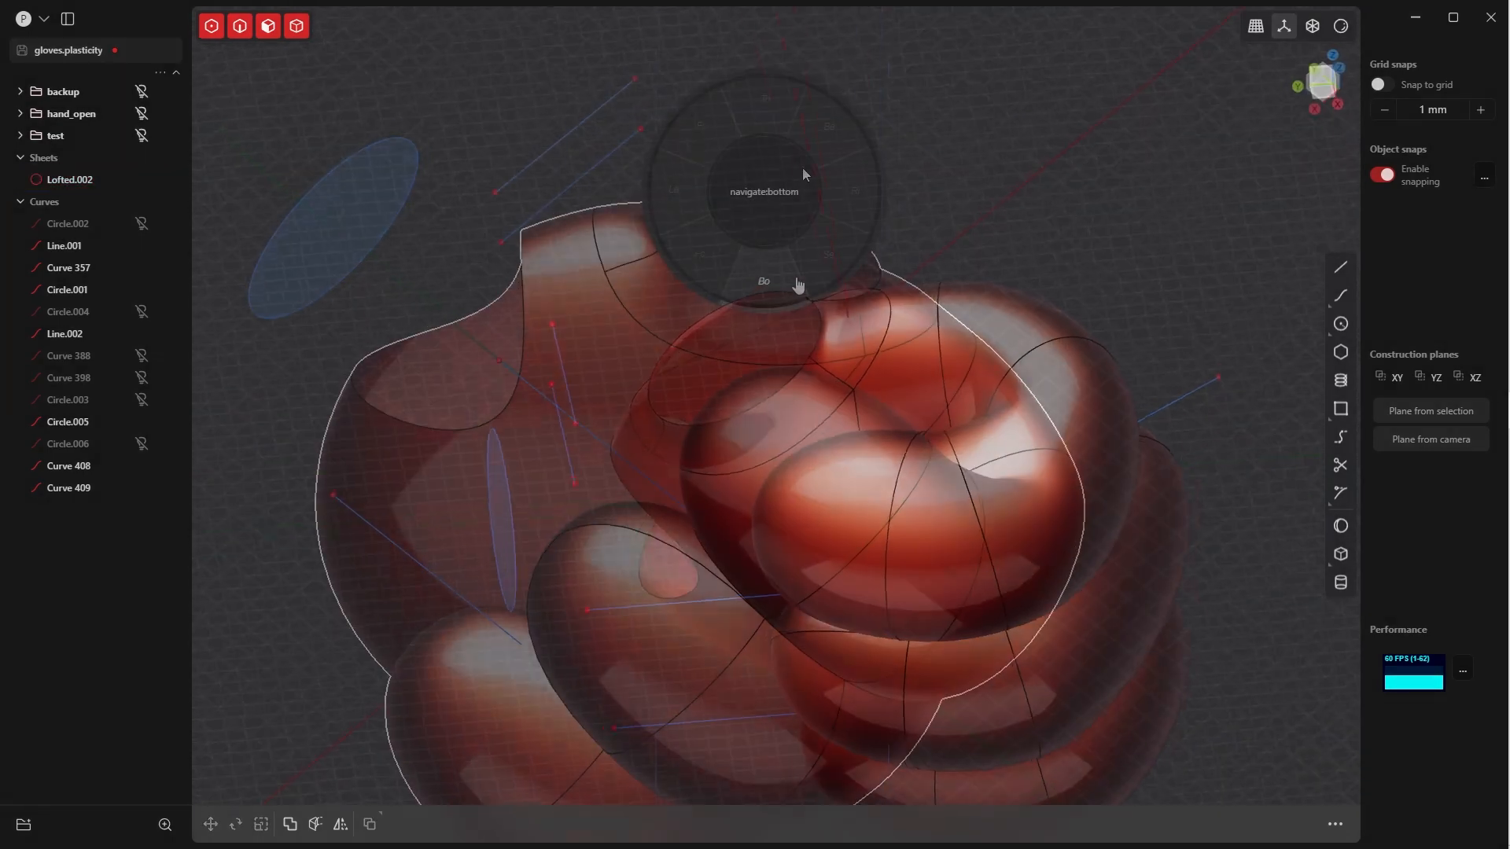
left_click(797, 286)
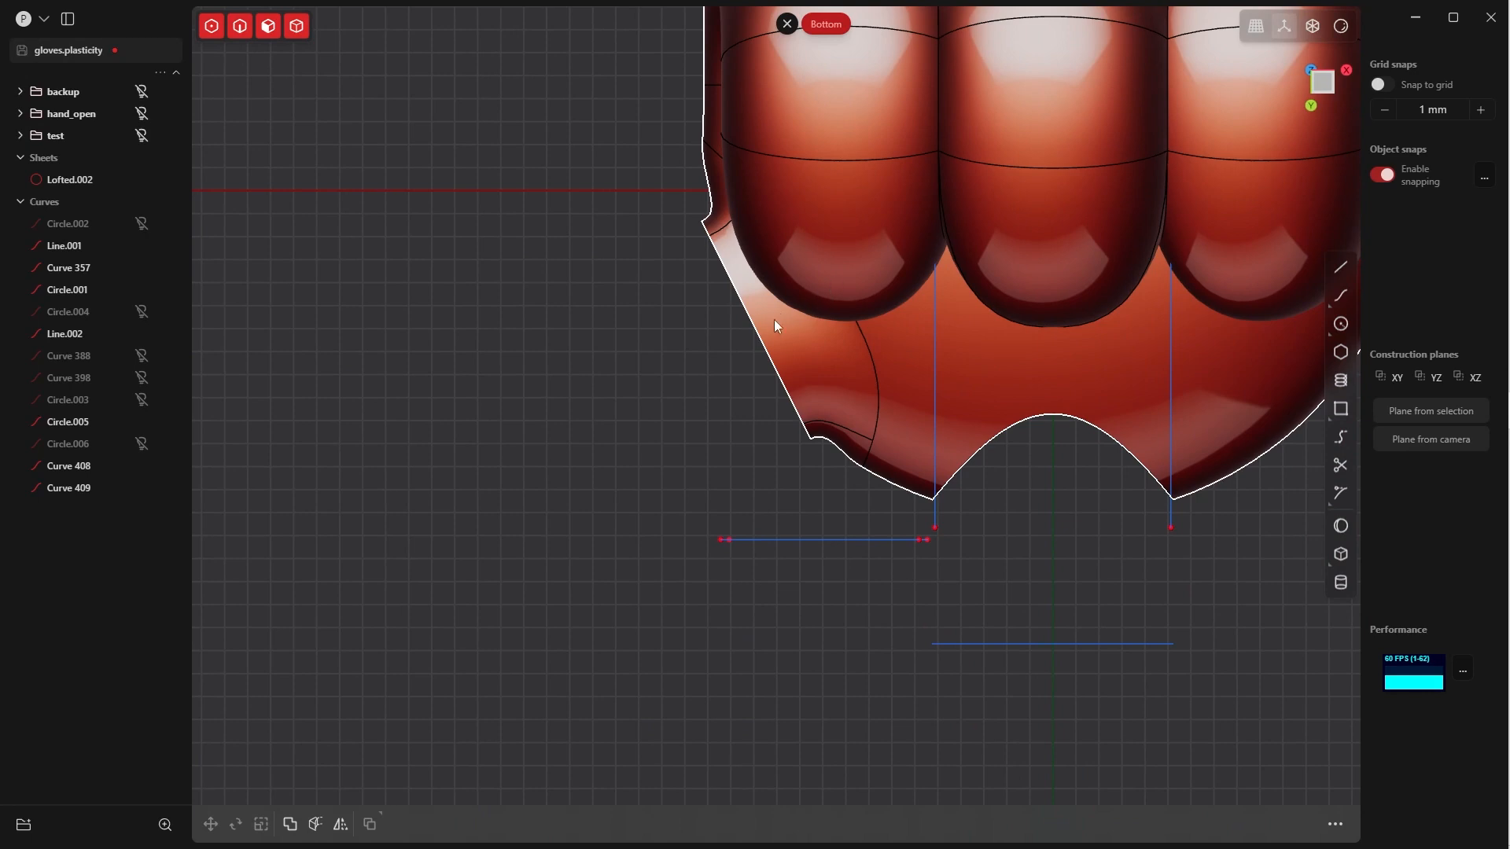
key("Tab")
left_click(741, 382)
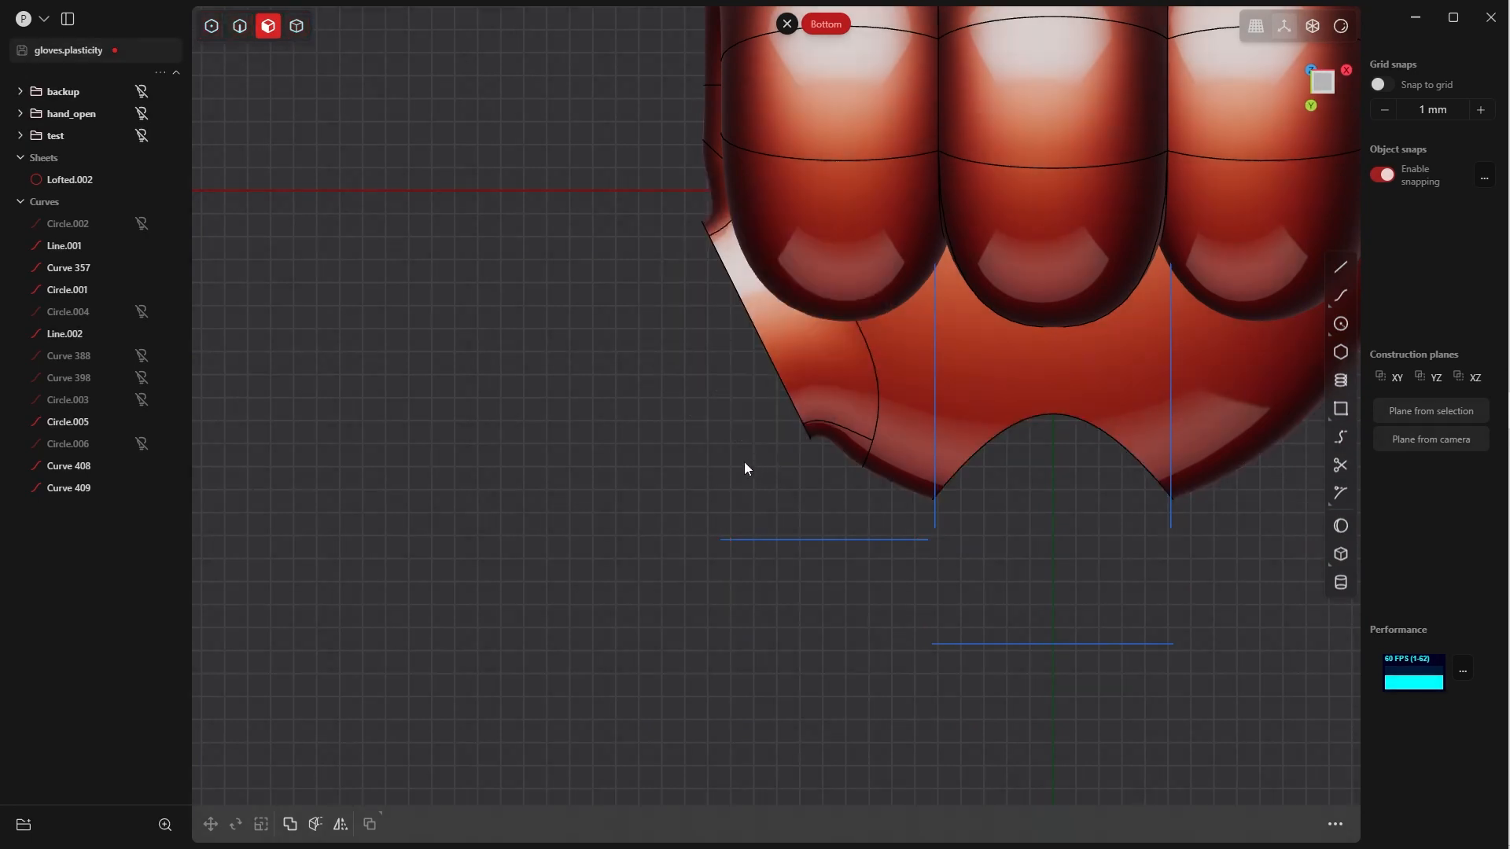
left_click(796, 340)
key("o")
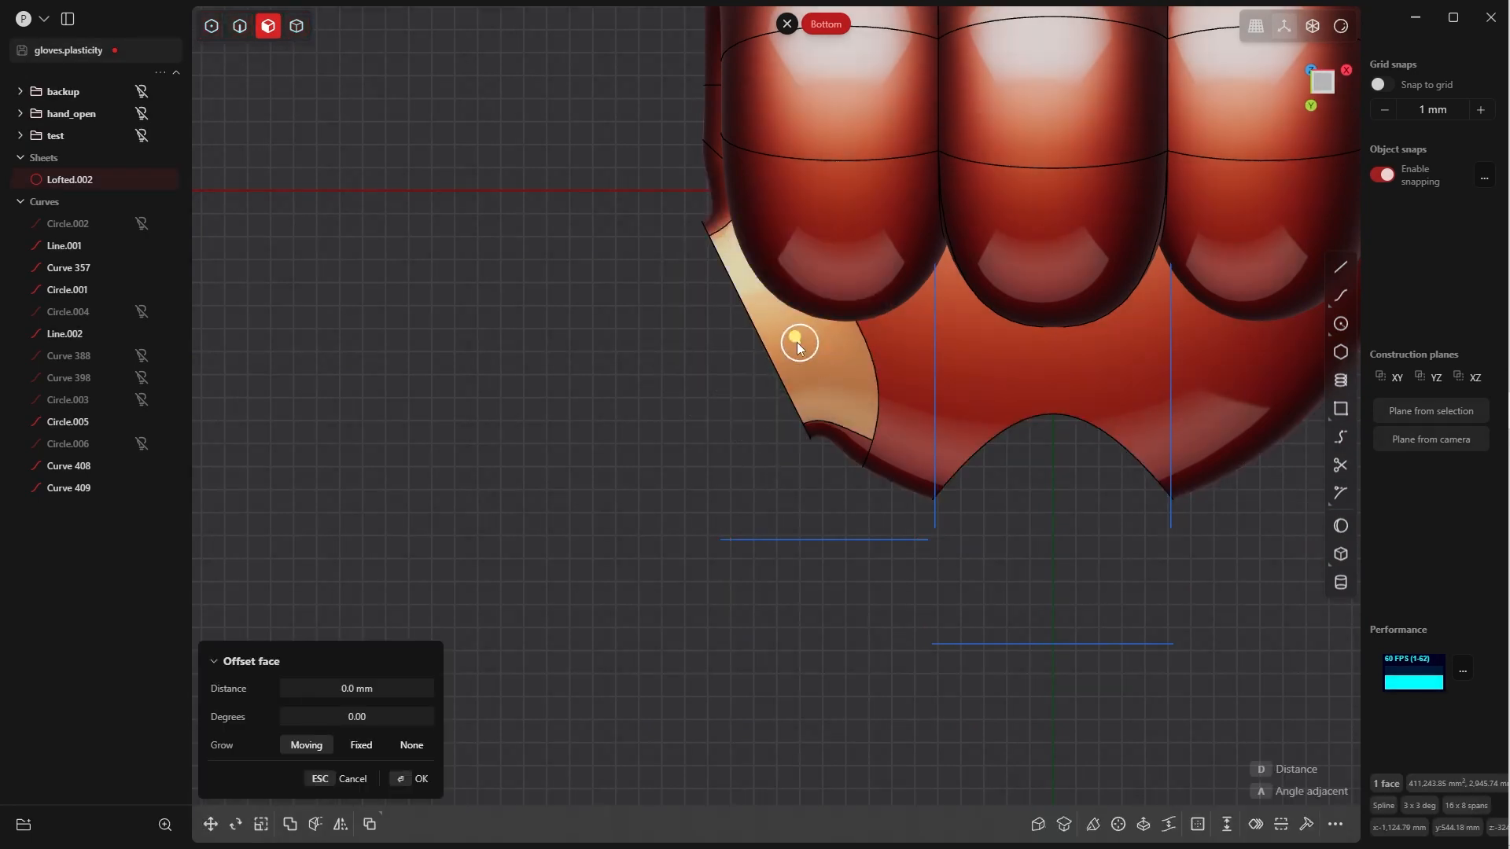
key("ctrl+r")
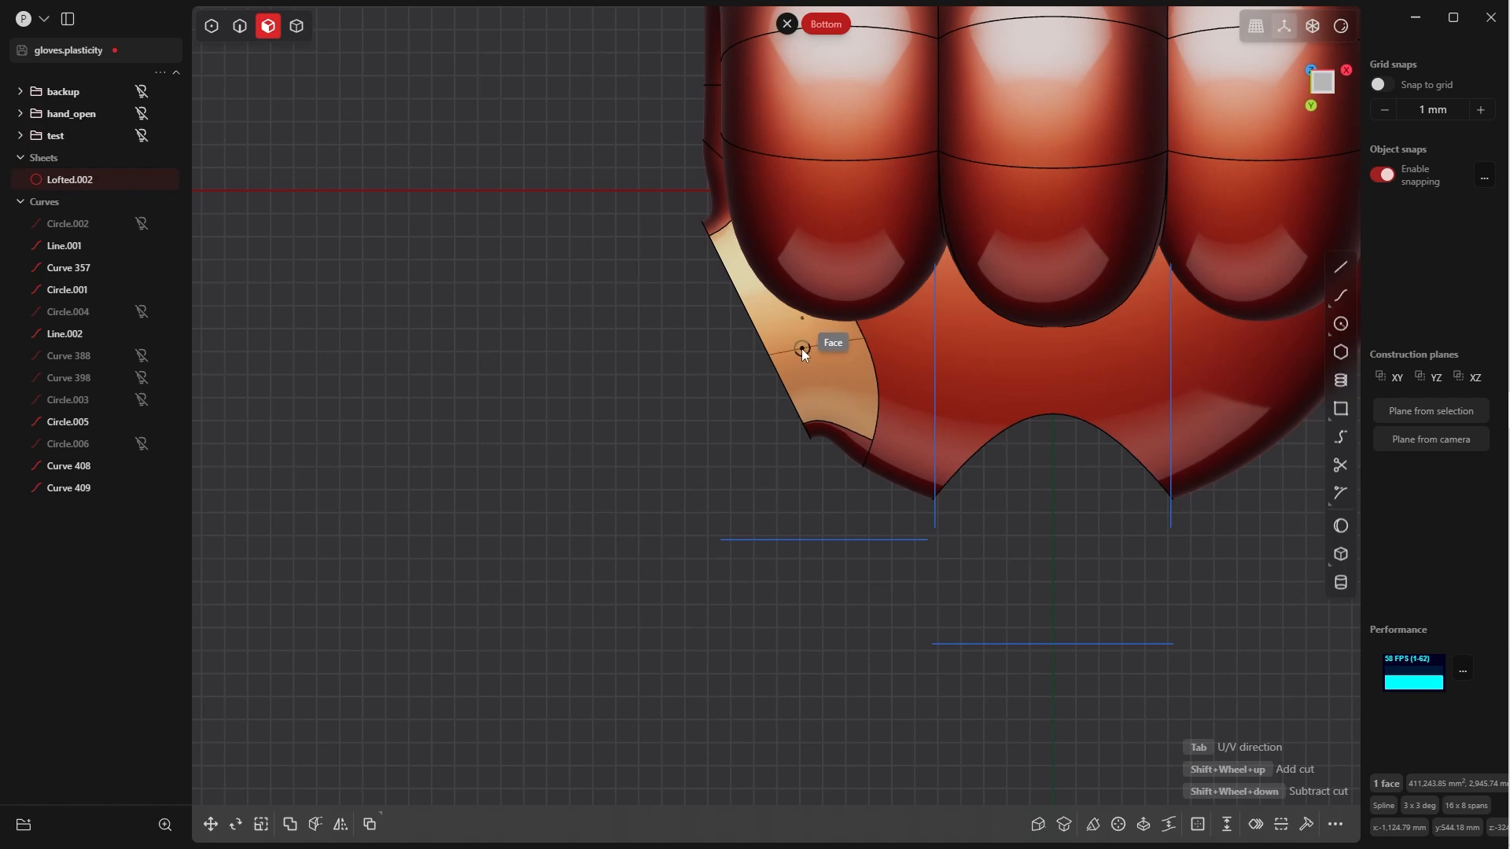
left_click(762, 330)
Duplicate the new cut edge beside the thumb opening as a curve and move it -46.14 mm in Z
middle_click_drag(792, 209, 917, 381)
left_click(934, 391)
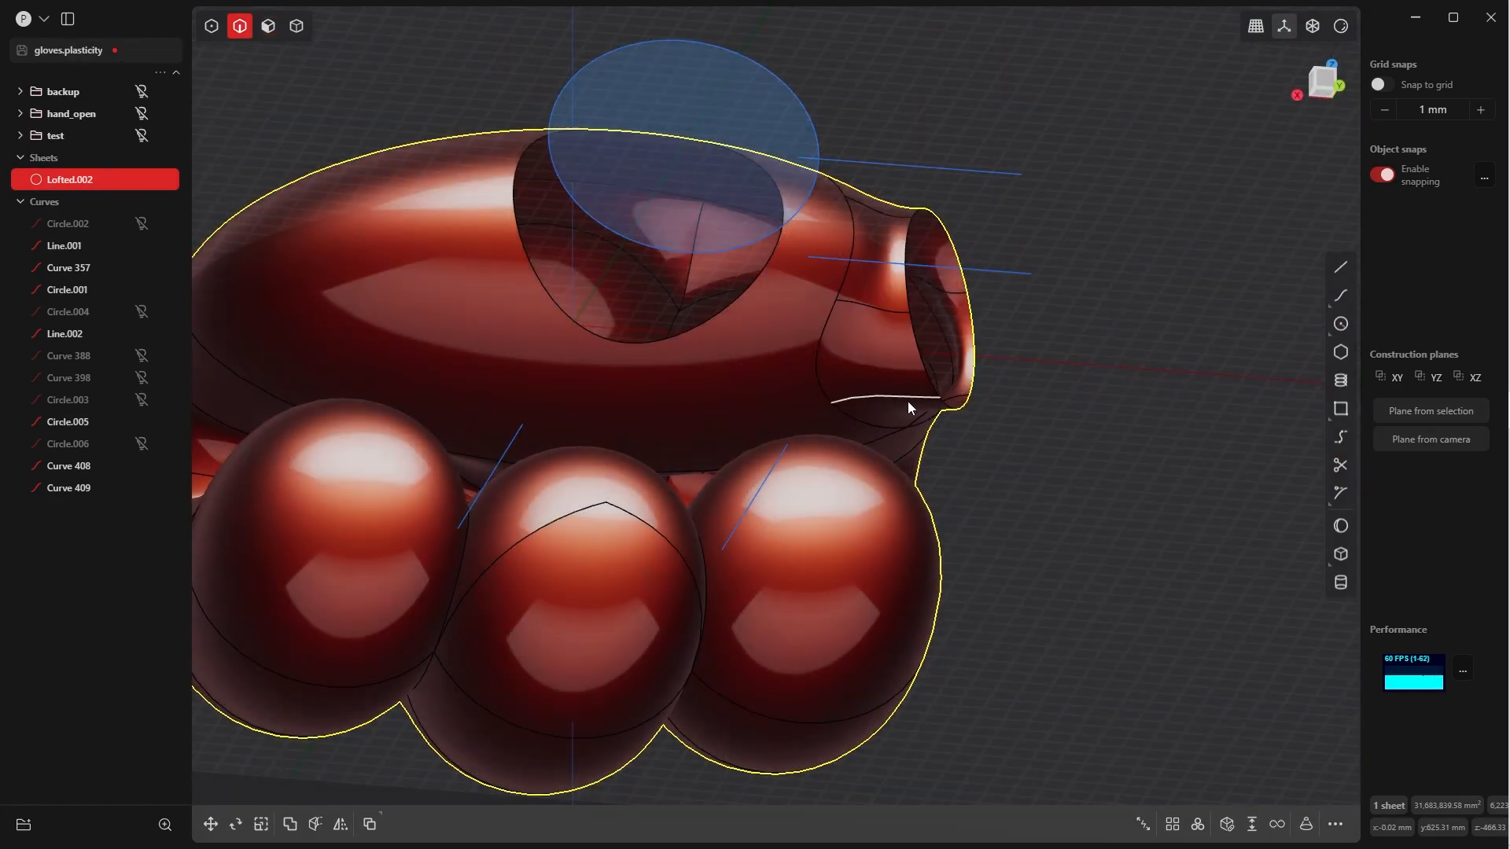
left_click(908, 399)
key("f")
key("Escape")
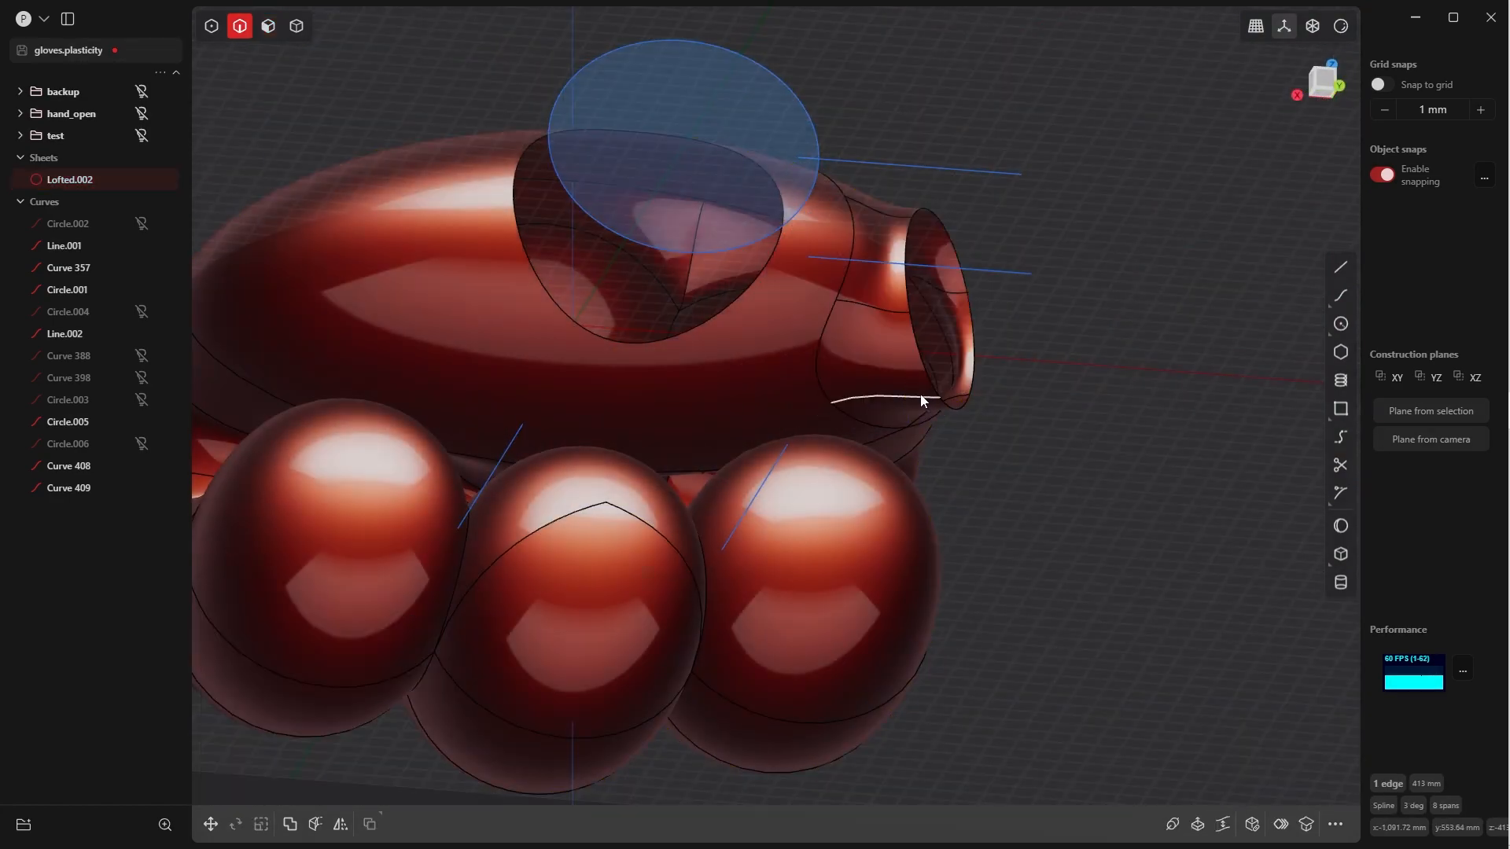
key("ctrl+d")
middle_click_drag(902, 387, 890, 391)
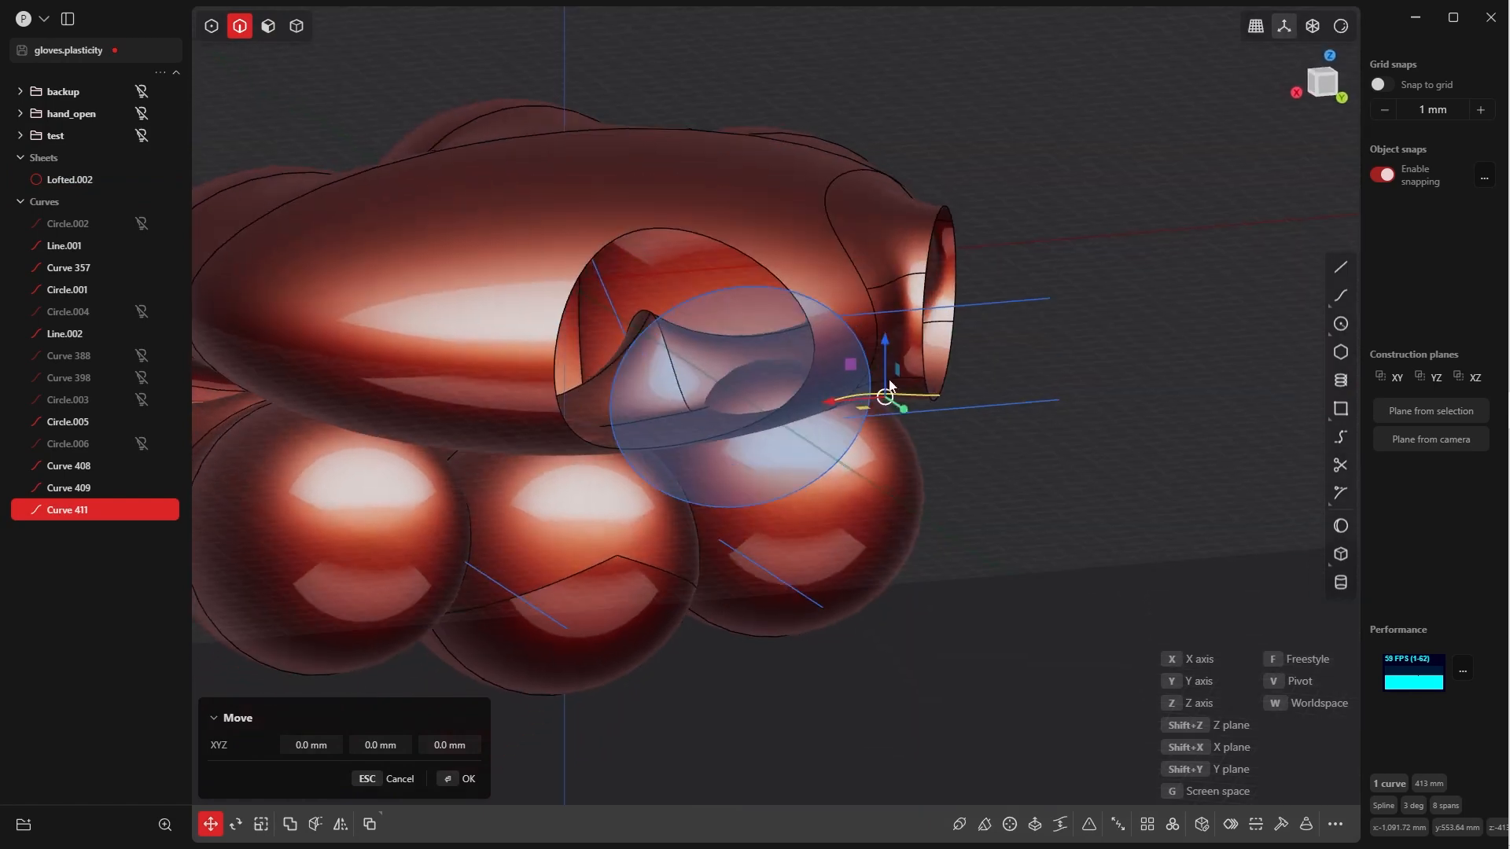
left_click_drag(883, 343, 881, 355)
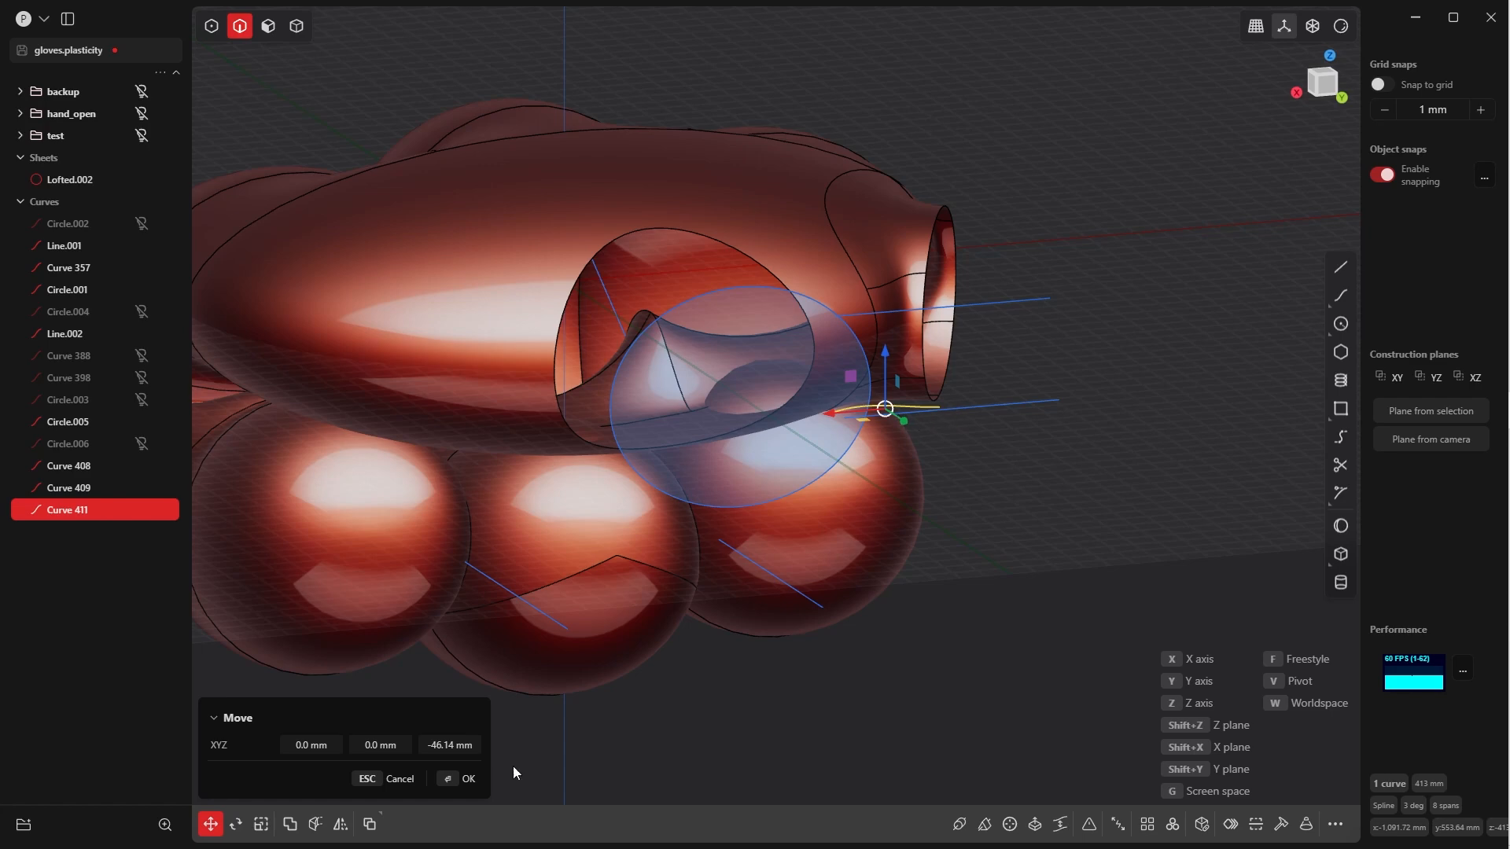
left_click(458, 781)
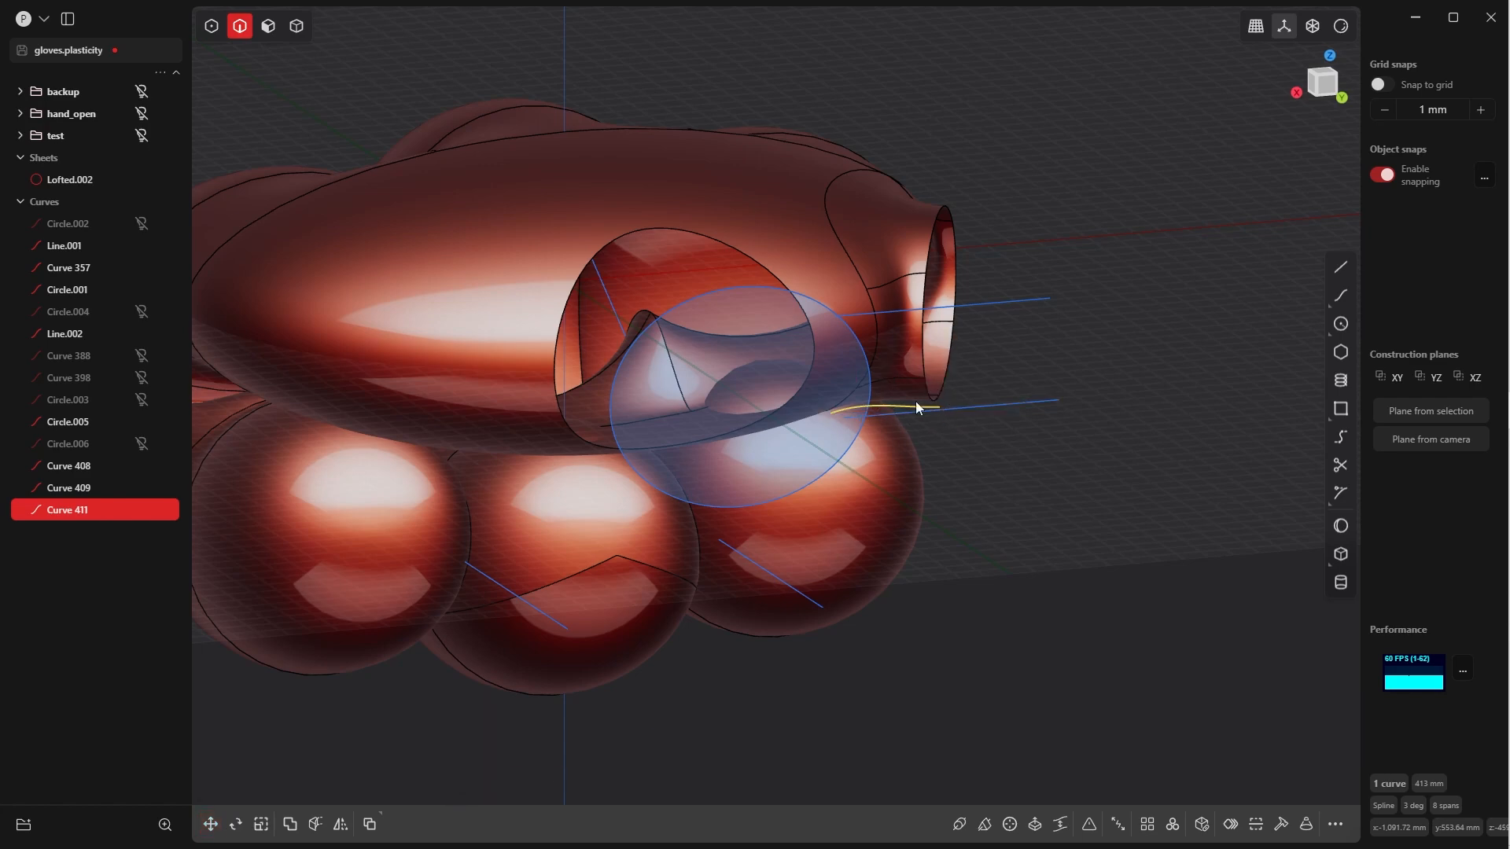
Duplicate the cut edge beside the thumb opening a second time, keeping the copied curve in its original place
middle_click_drag(915, 401, 845, 476)
middle_click_drag(918, 376, 983, 402)
scroll(983, 403, "up", 4)
left_click(854, 411)
key("b")
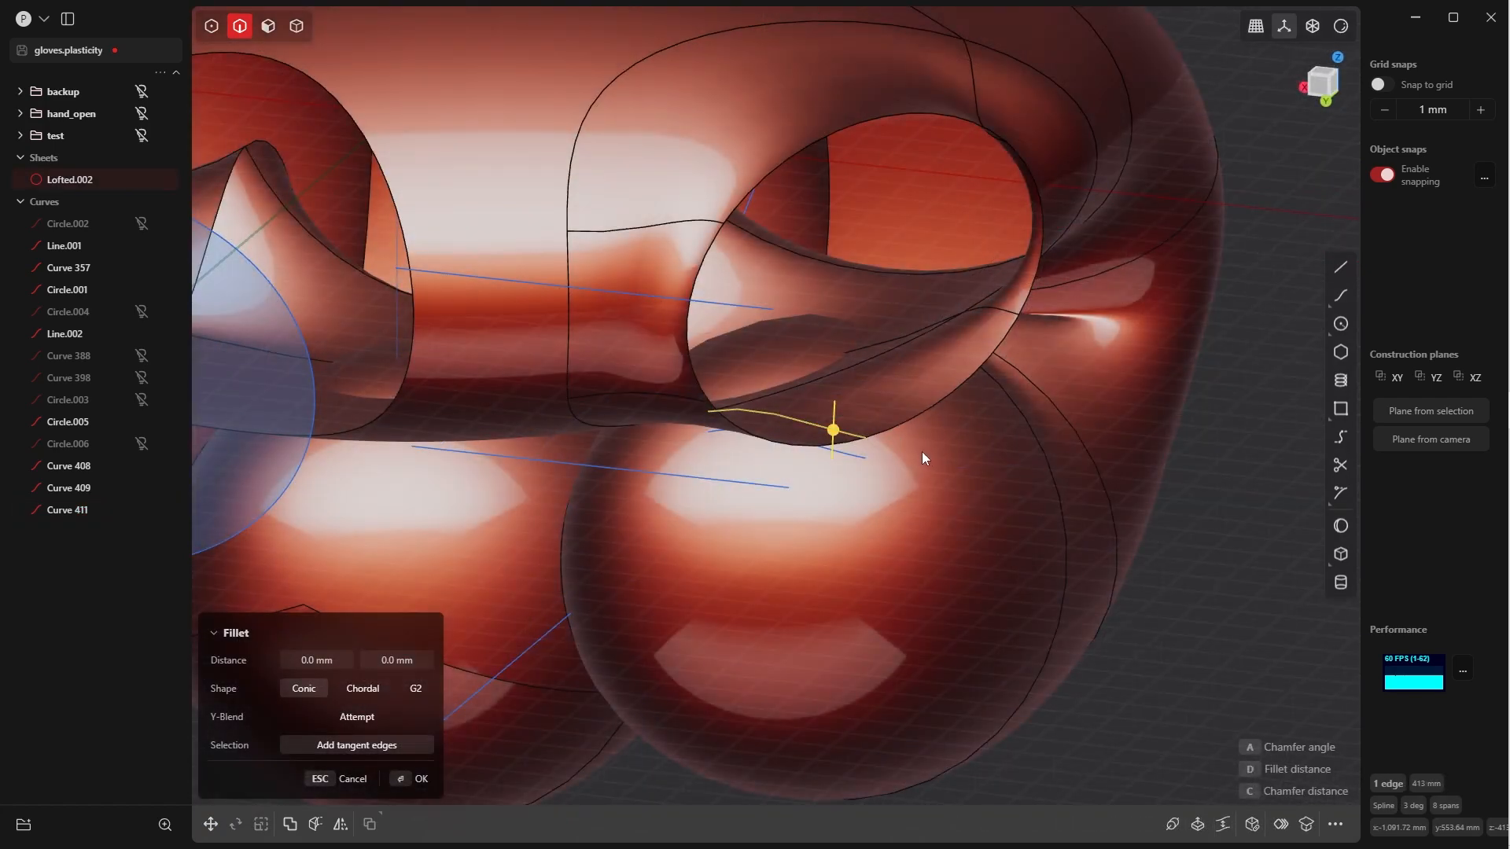
key("ctrl+d")
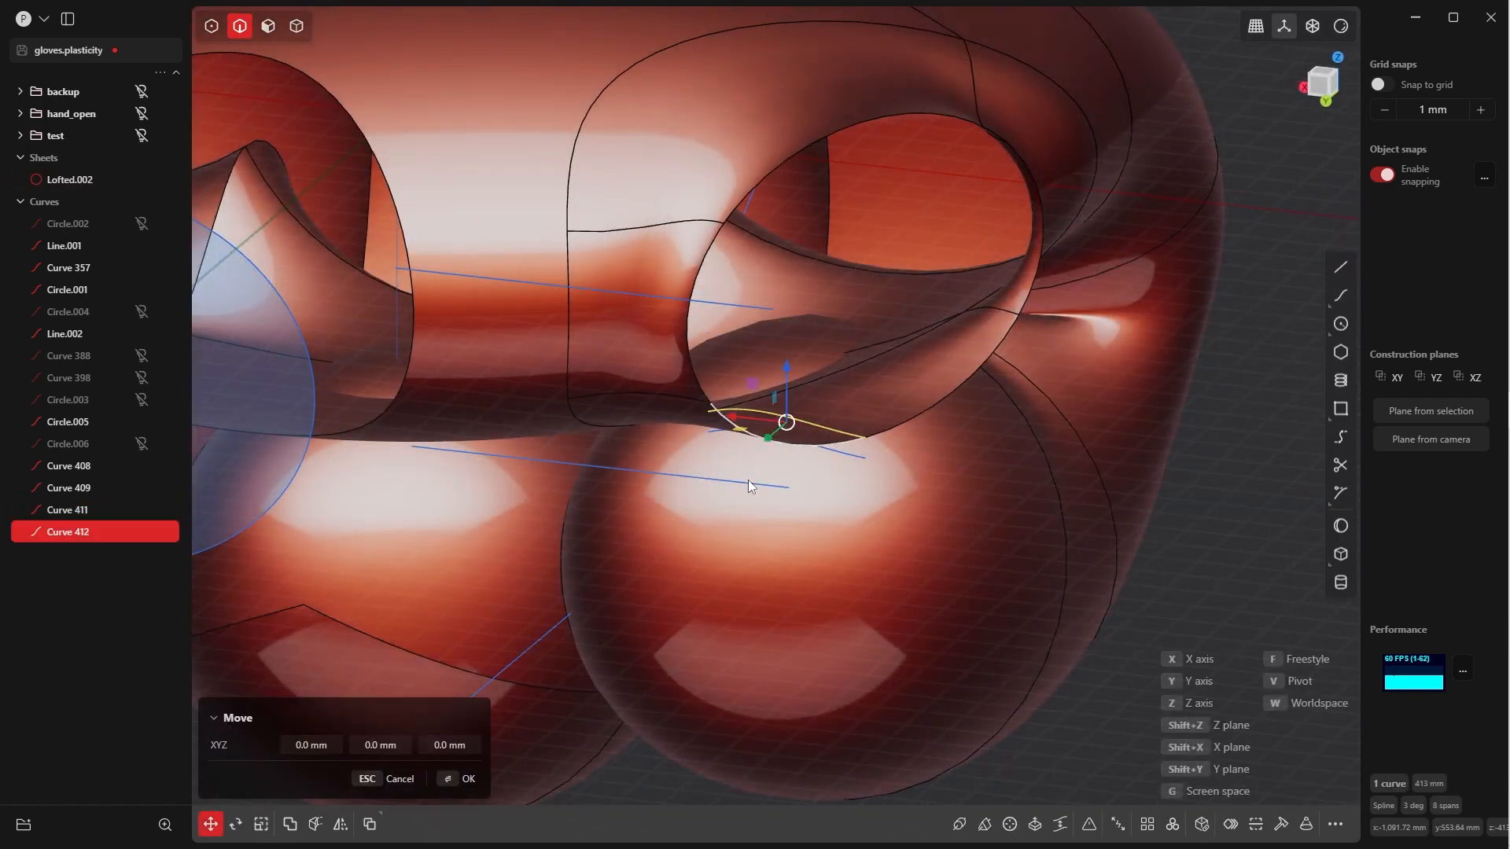
left_click(458, 781)
Bridge the outer end vertices of the two duplicated curves with G1 curvature at both ends and tension of about 2.016
key("Tab")
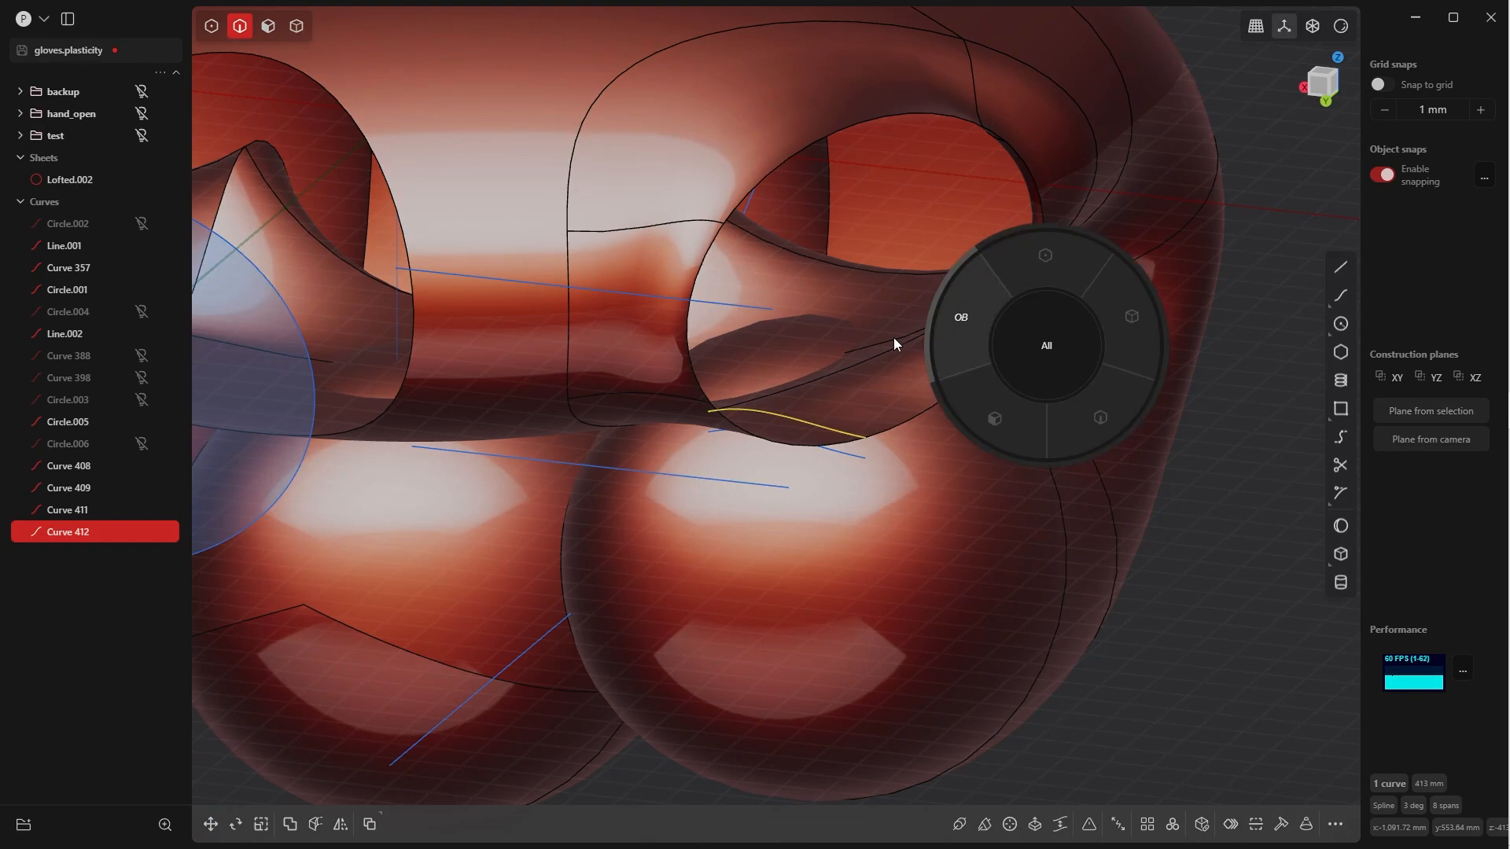
left_click(1047, 261)
scroll(941, 358, "up", 3)
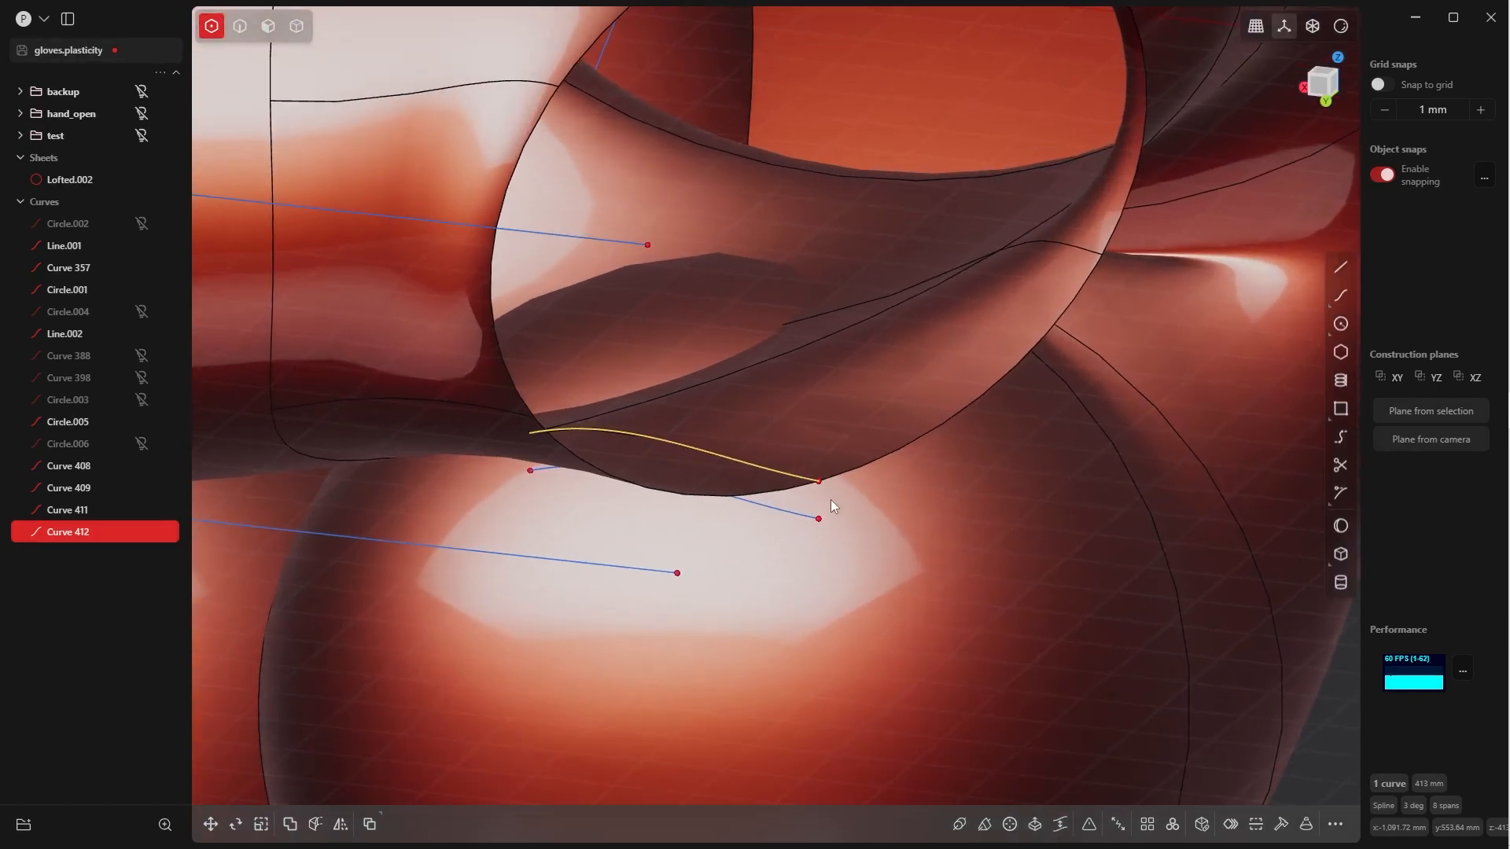
left_click(819, 479)
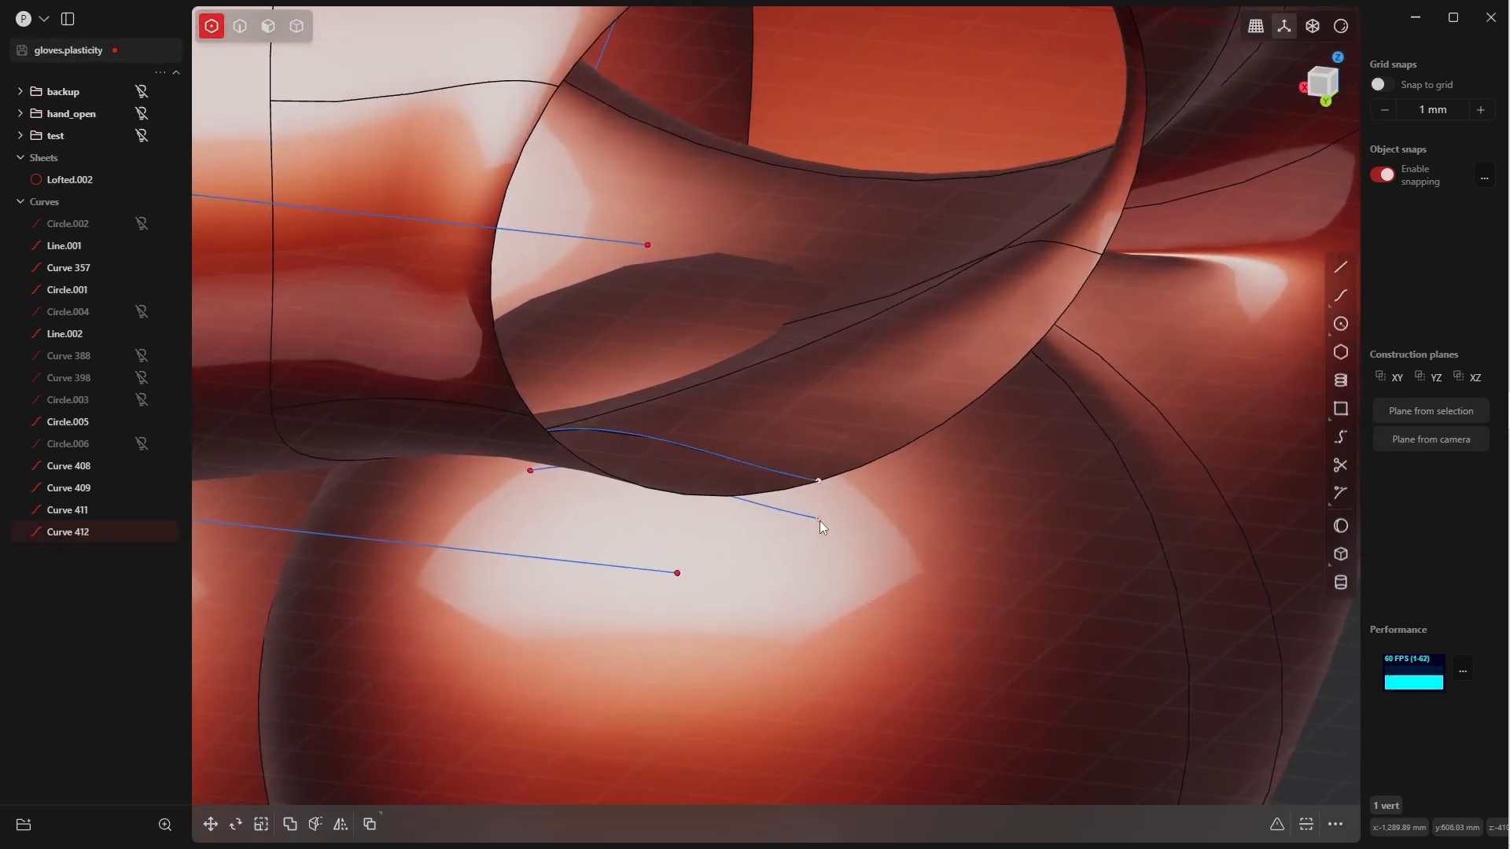
left_click(818, 519, "shift")
key("shift+b")
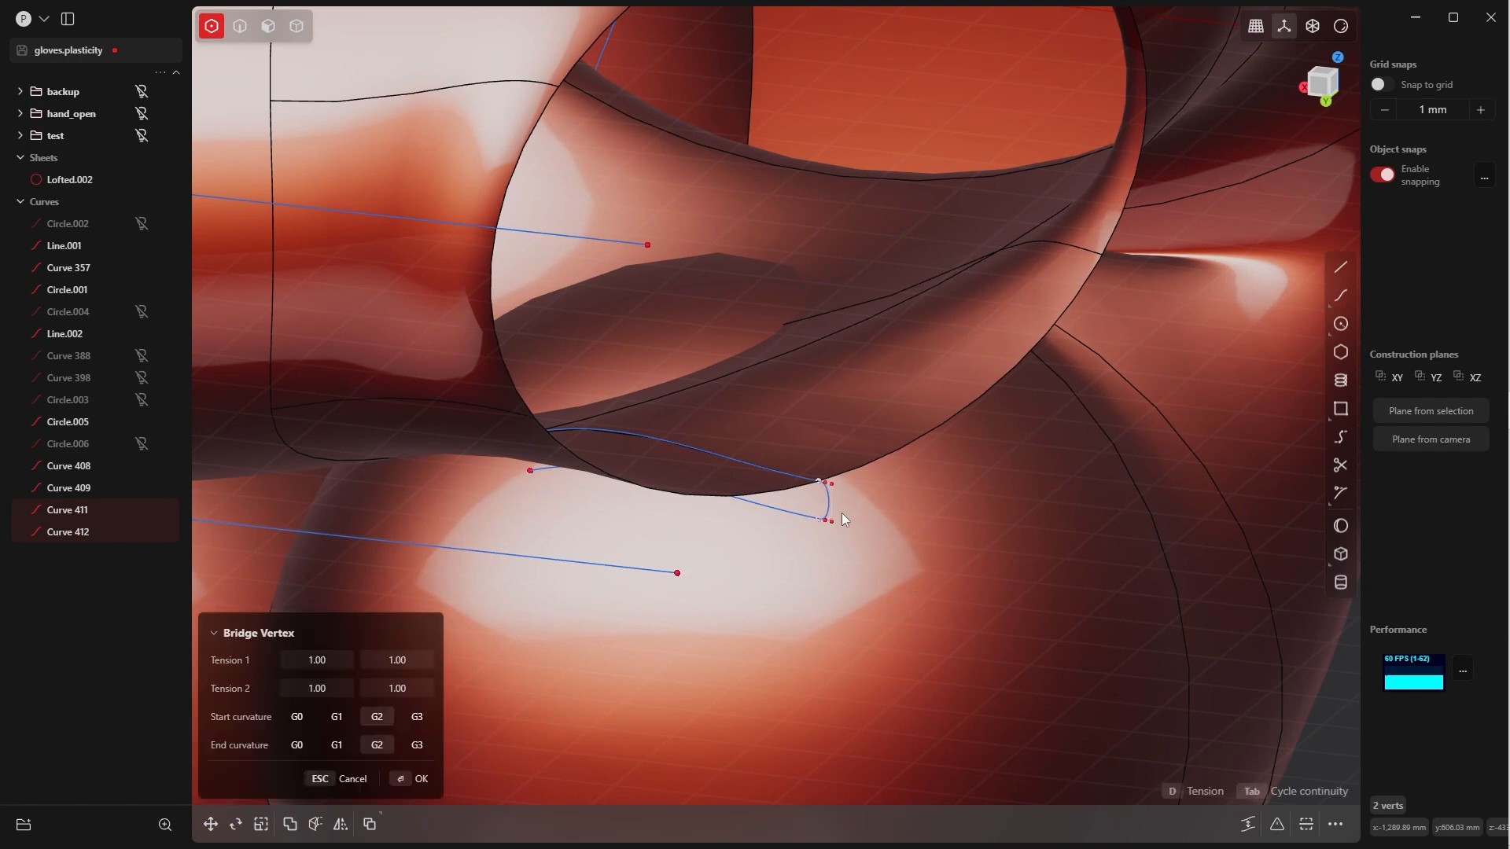
key("Tab")
key("Tab")
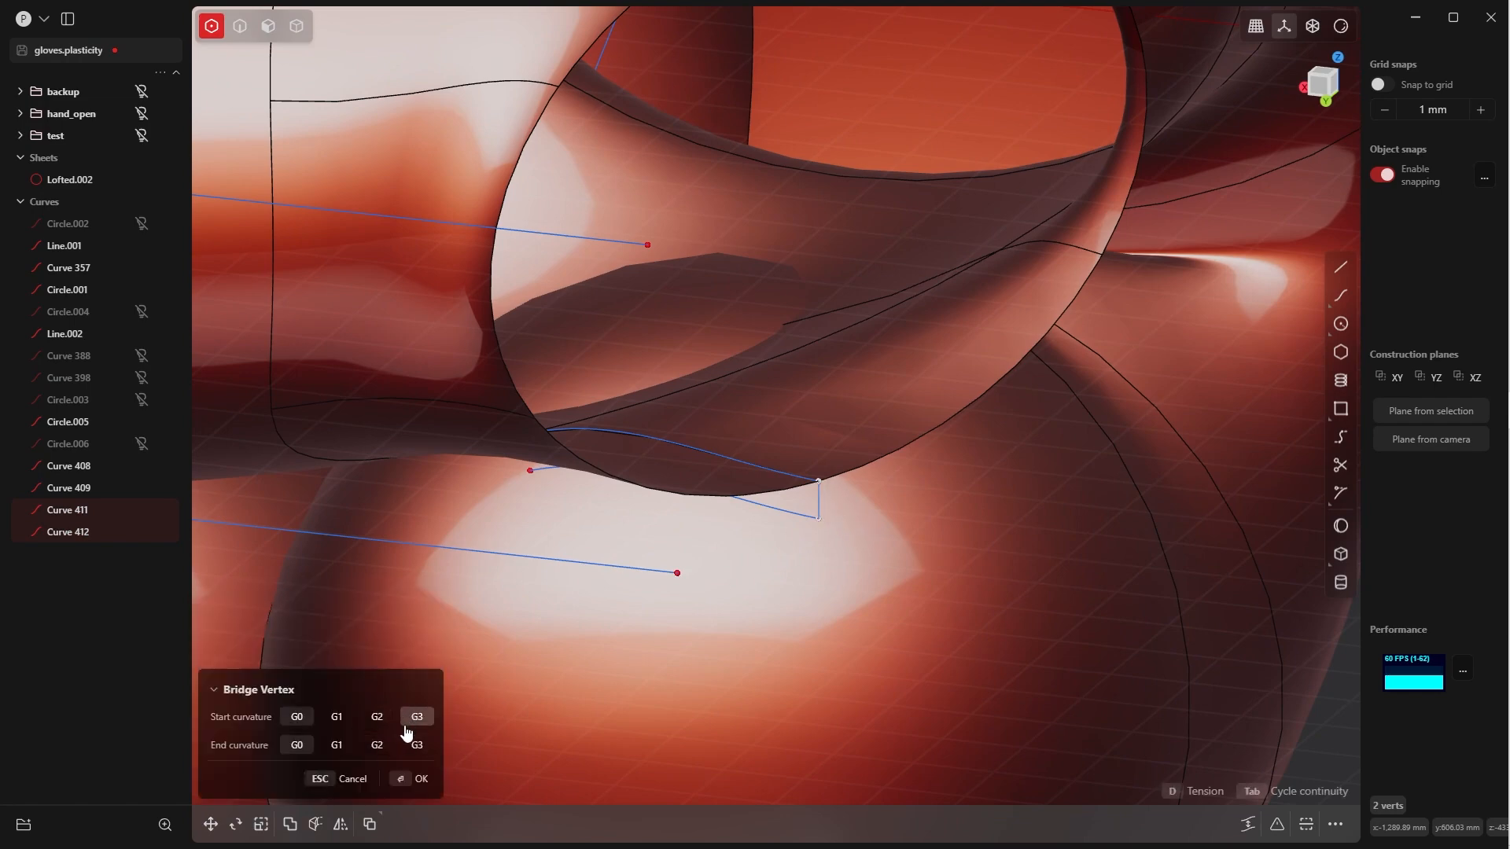
key("Tab")
middle_click_drag(833, 492, 885, 482)
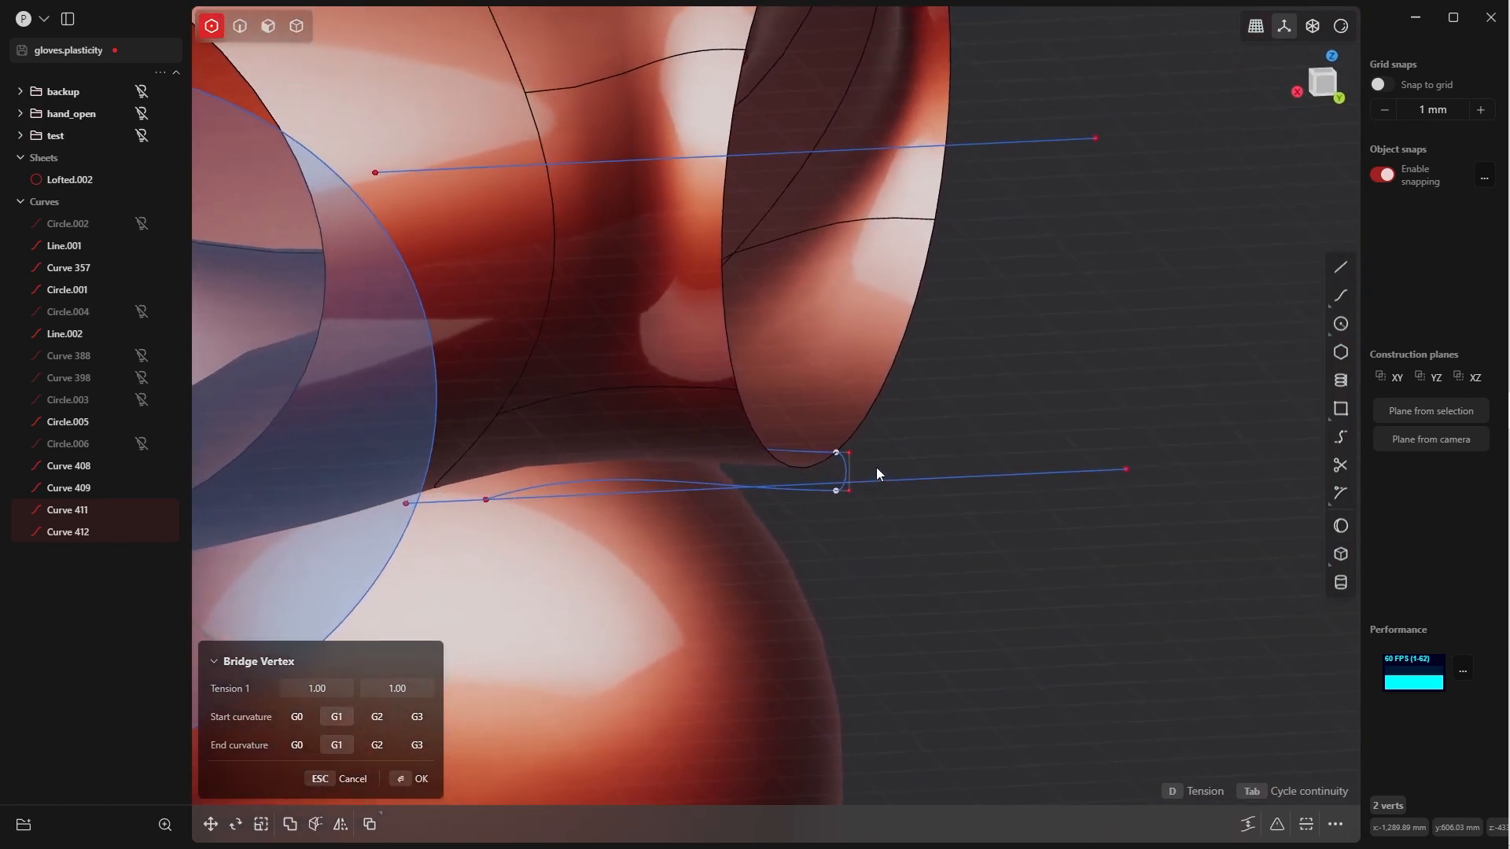
key("d")
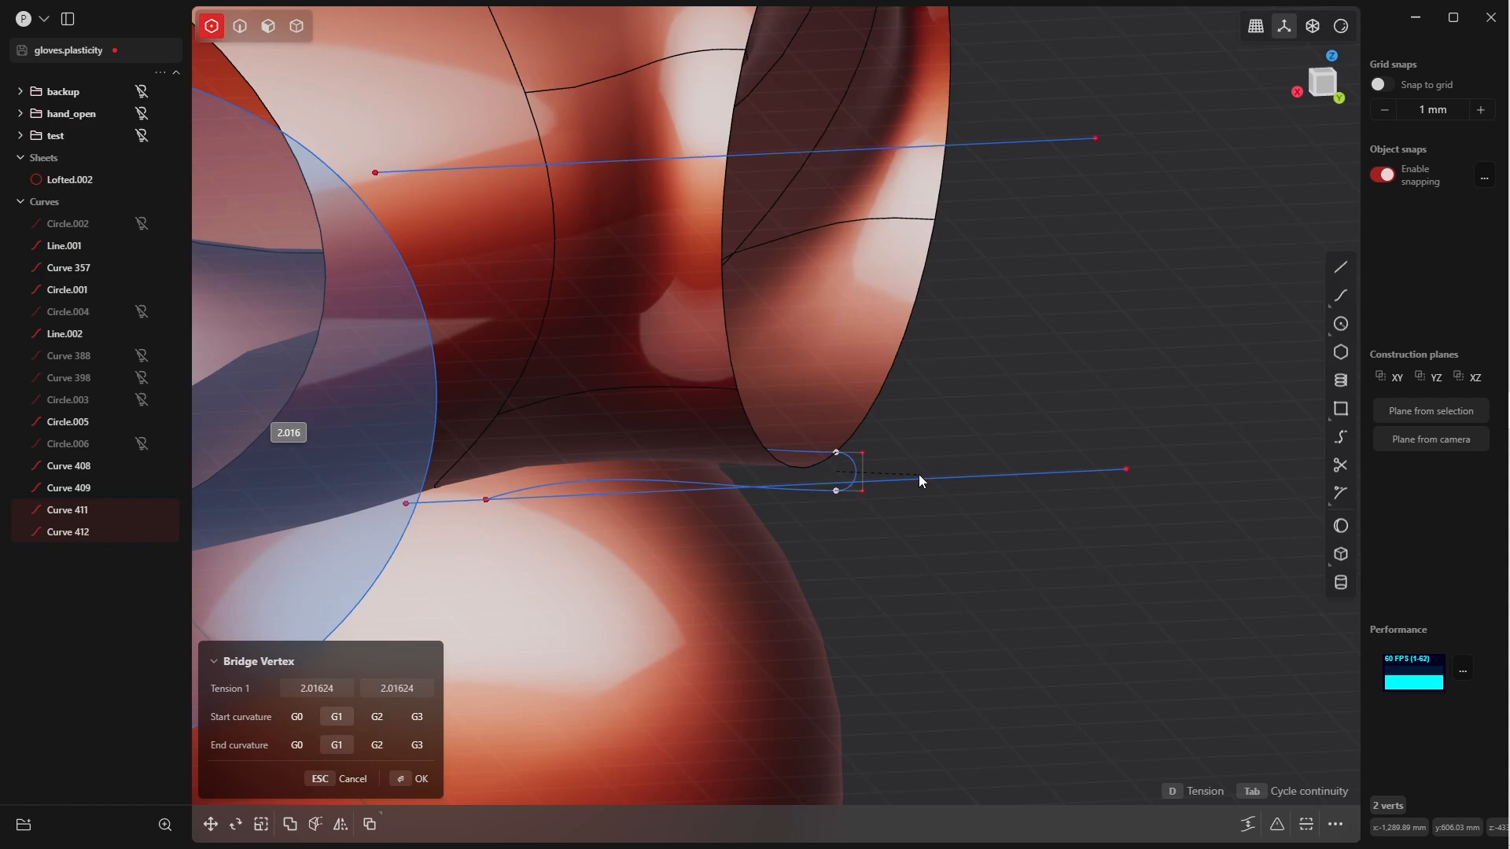
left_click(919, 474)
left_click(424, 779)
Duplicate the full edge loop of the thumb opening in place as a curve
middle_click_drag(858, 331, 730, 402)
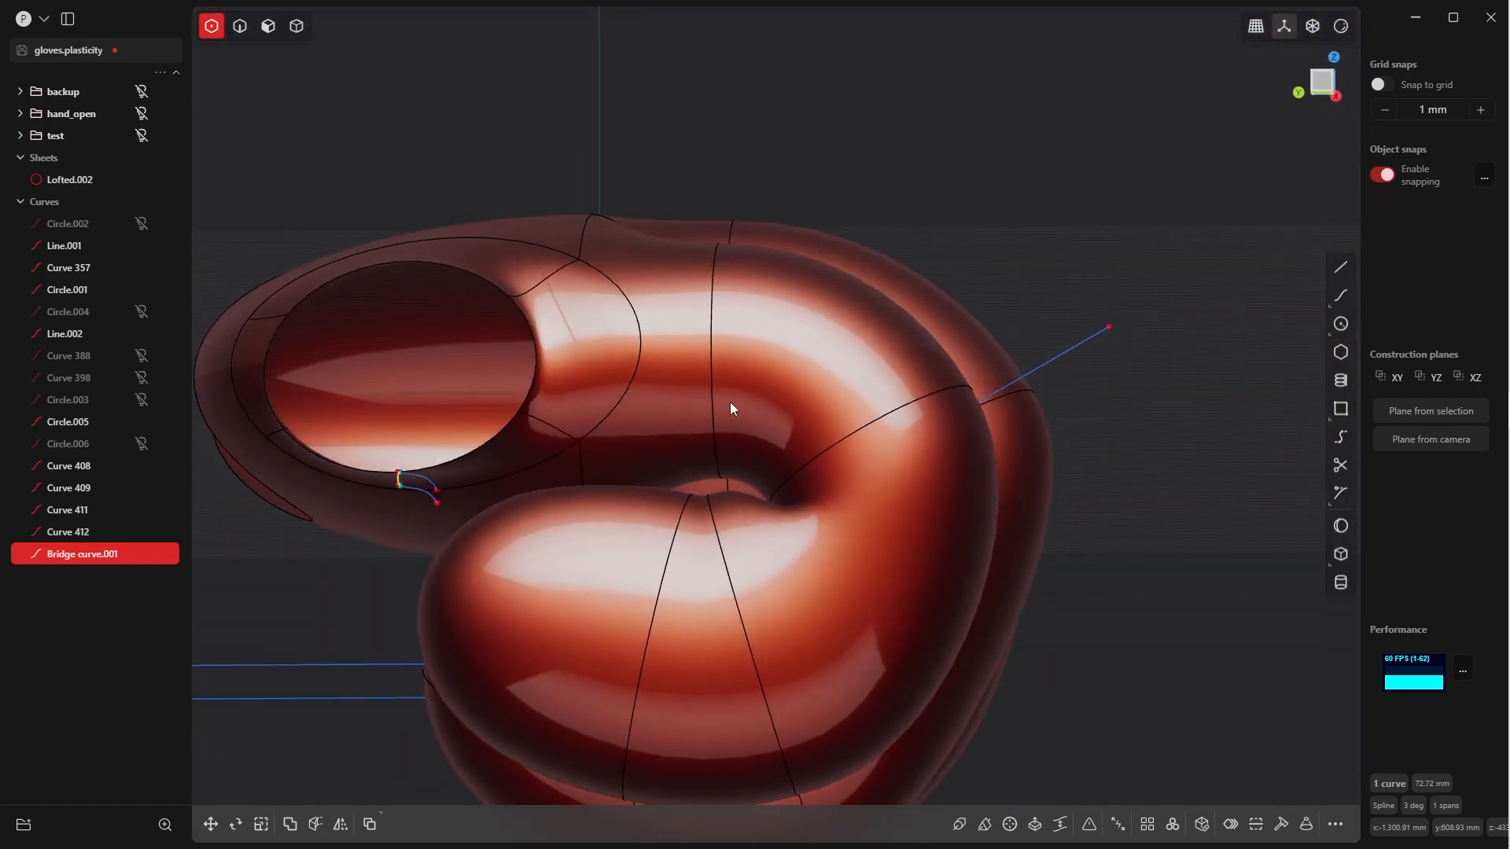
middle_click_drag(699, 486, 671, 341)
key("2")
left_click(672, 343, "alt")
key("e")
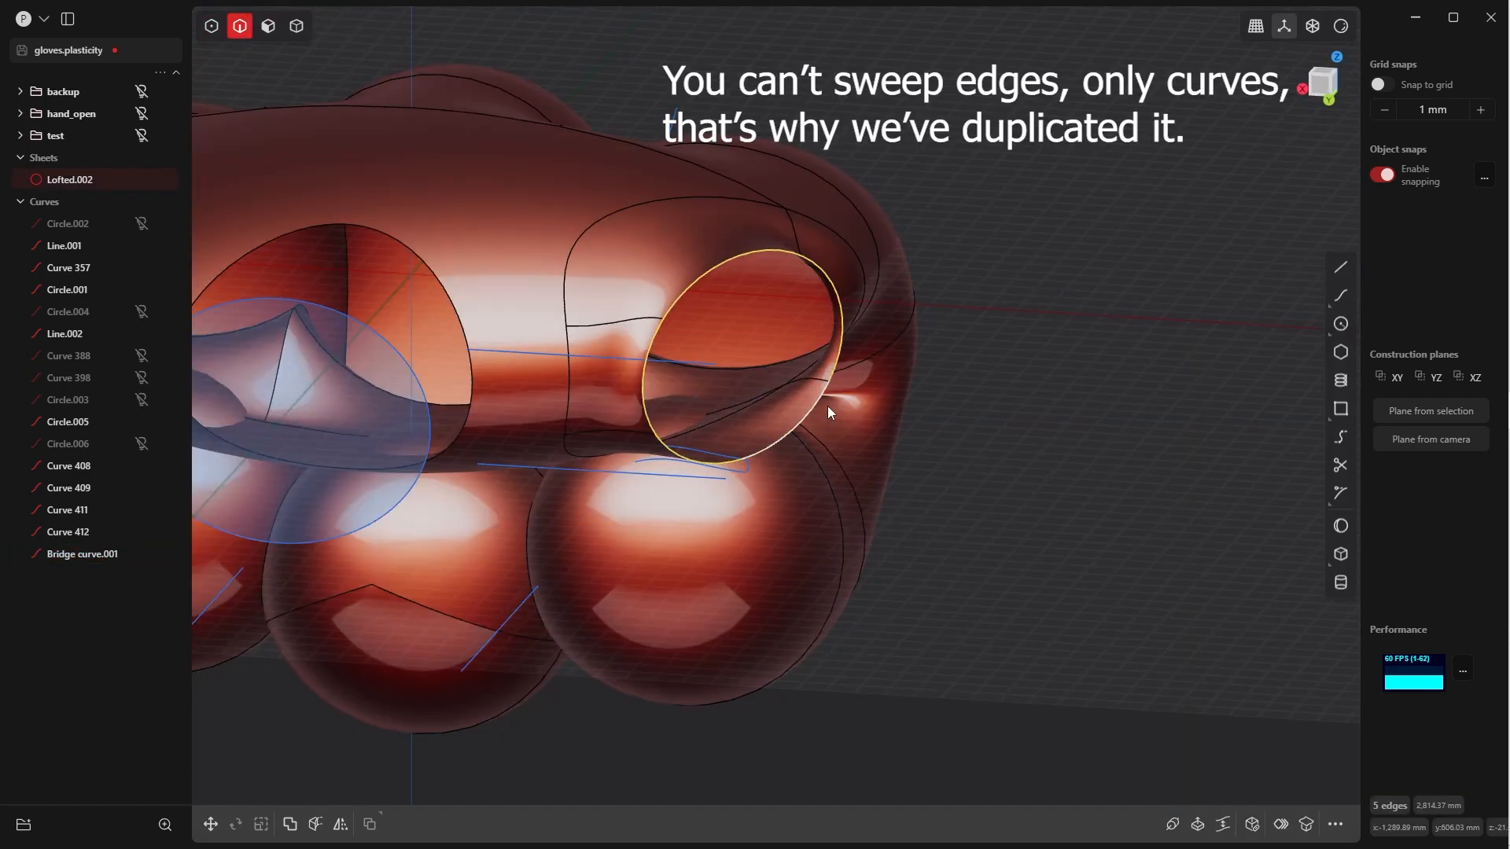
key("ctrl+d")
left_click(464, 779)
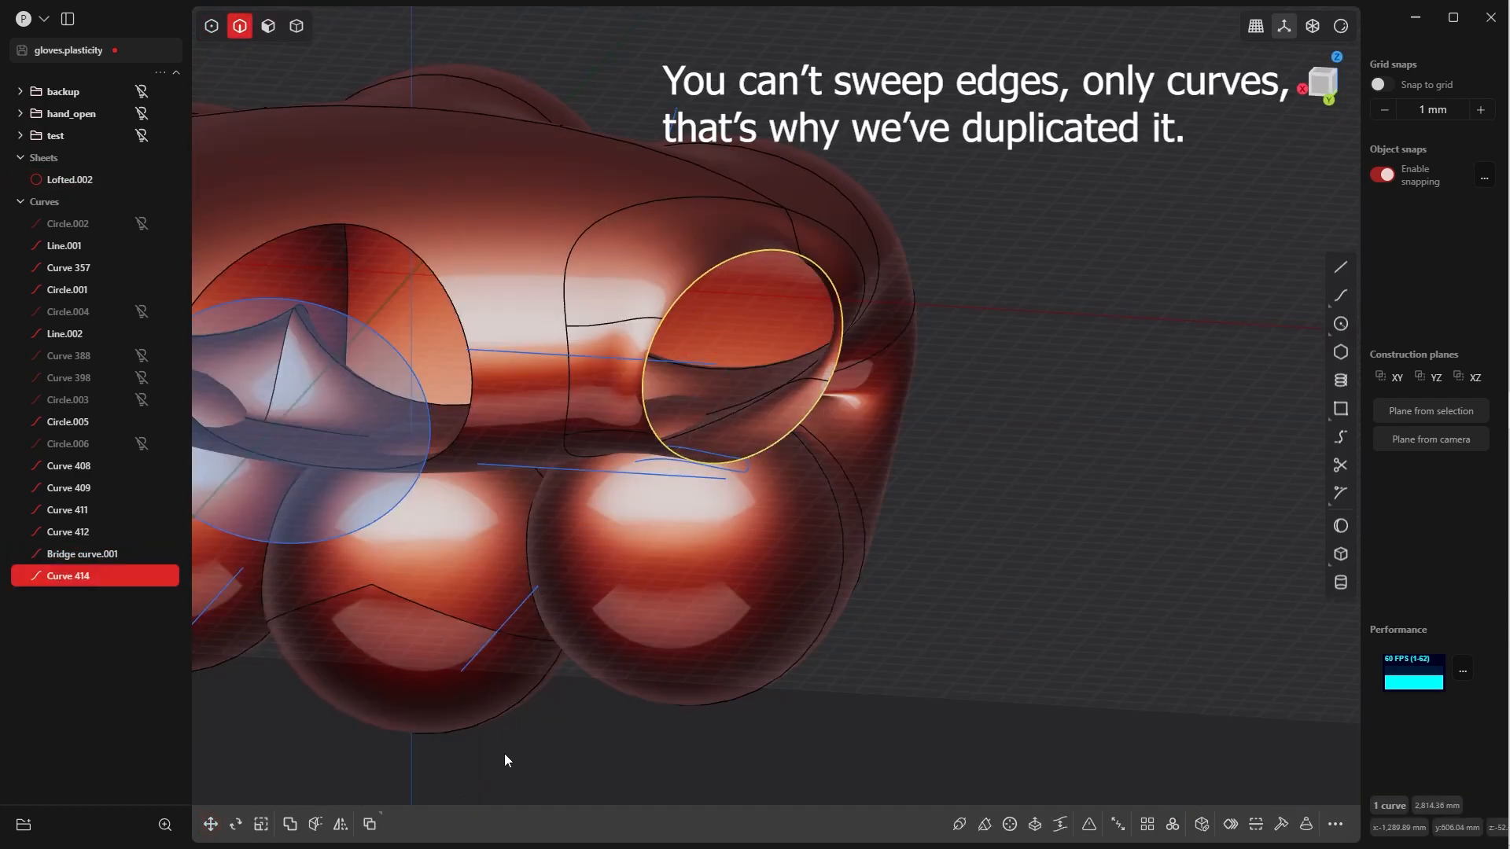
Sweep the duplicated thumb opening curve along the bridge curve with Normal alignment and zero twist to form the thumb
scroll(840, 397, "down", 3)
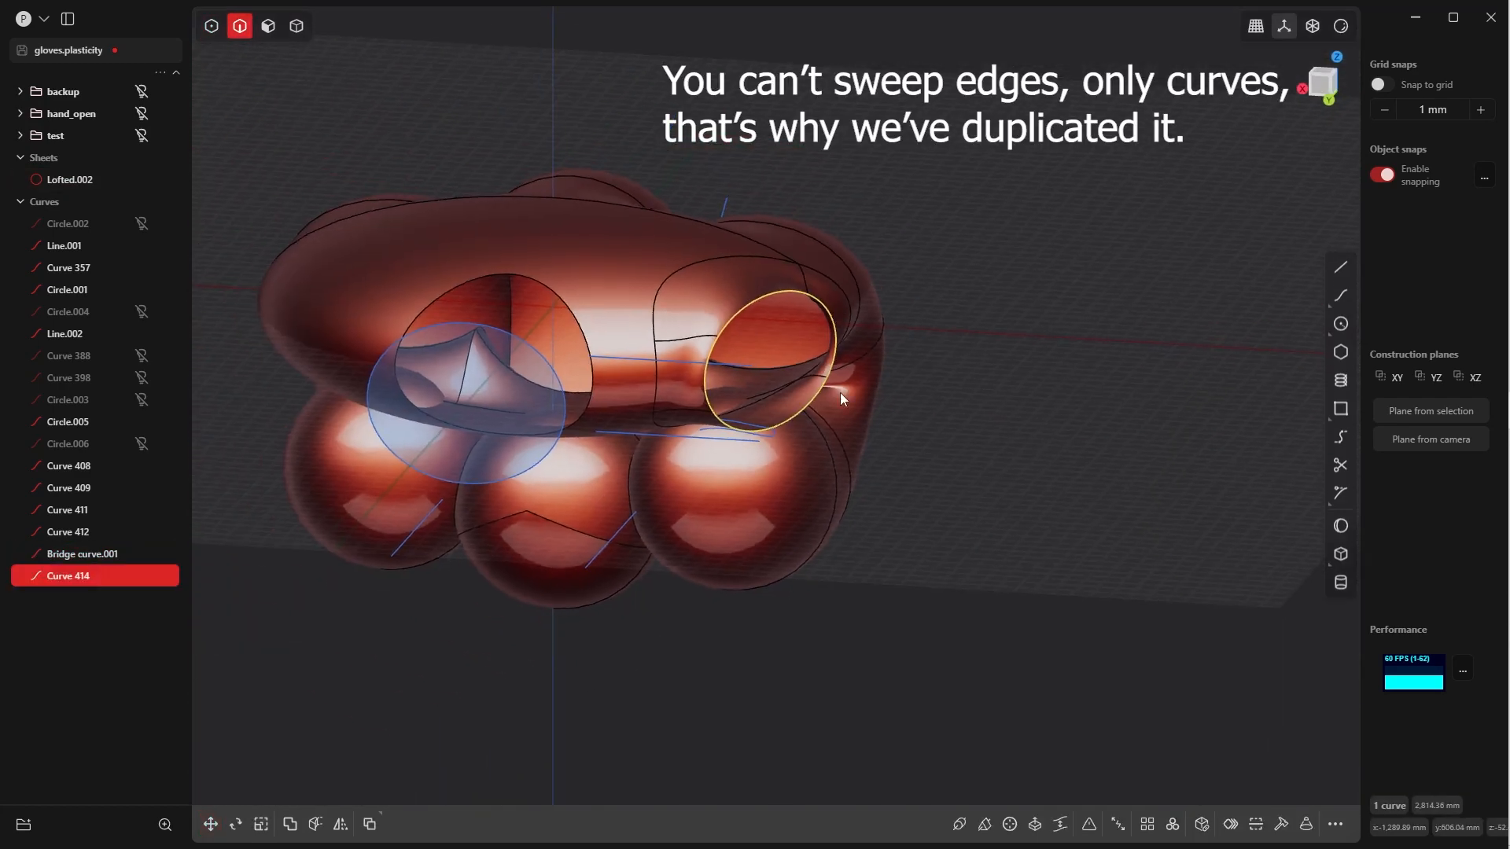
left_click(985, 832)
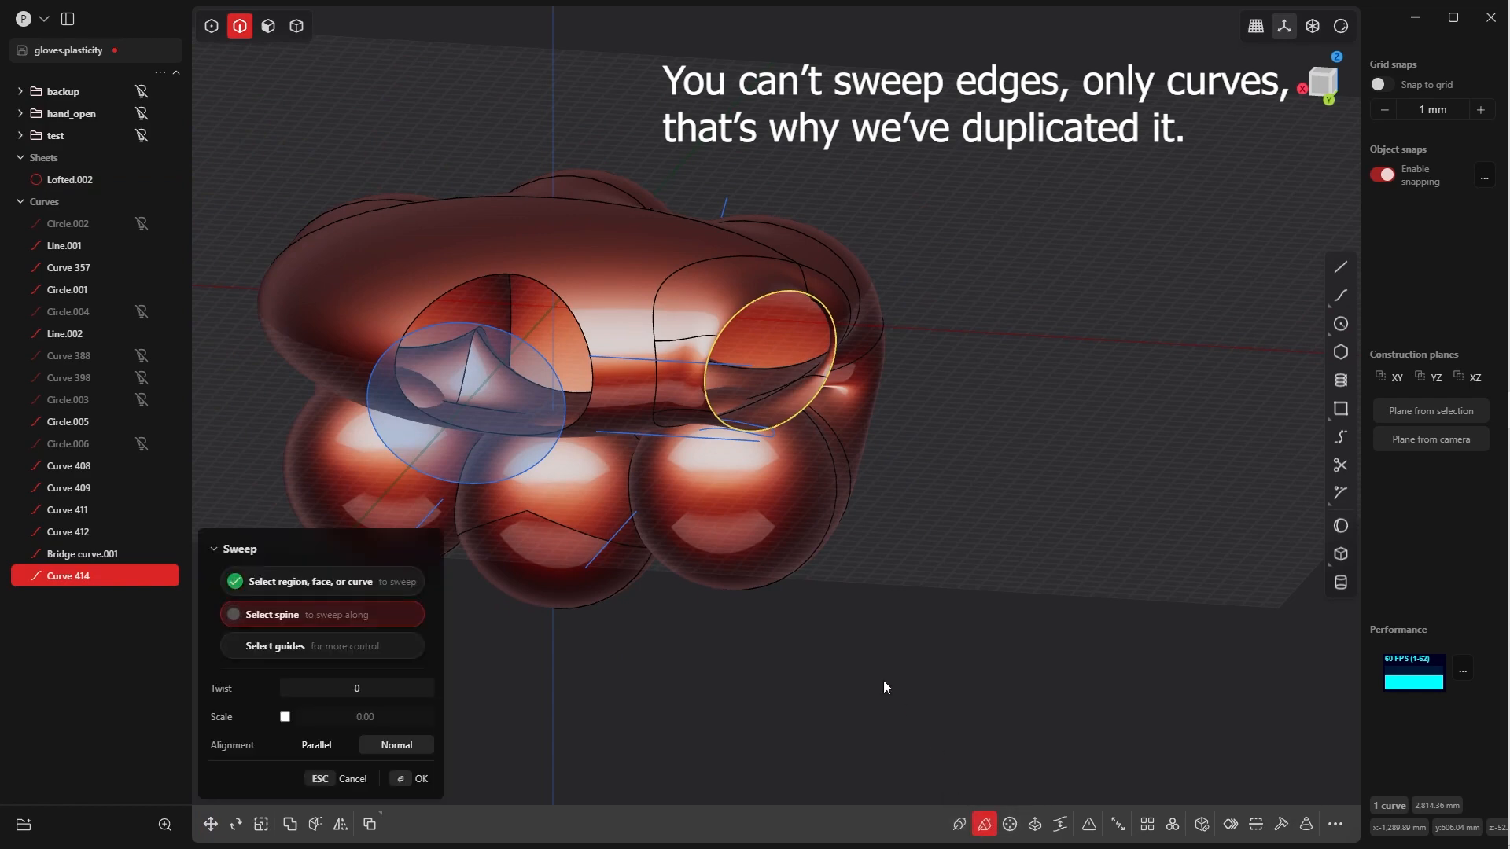
scroll(837, 533, "up", 5)
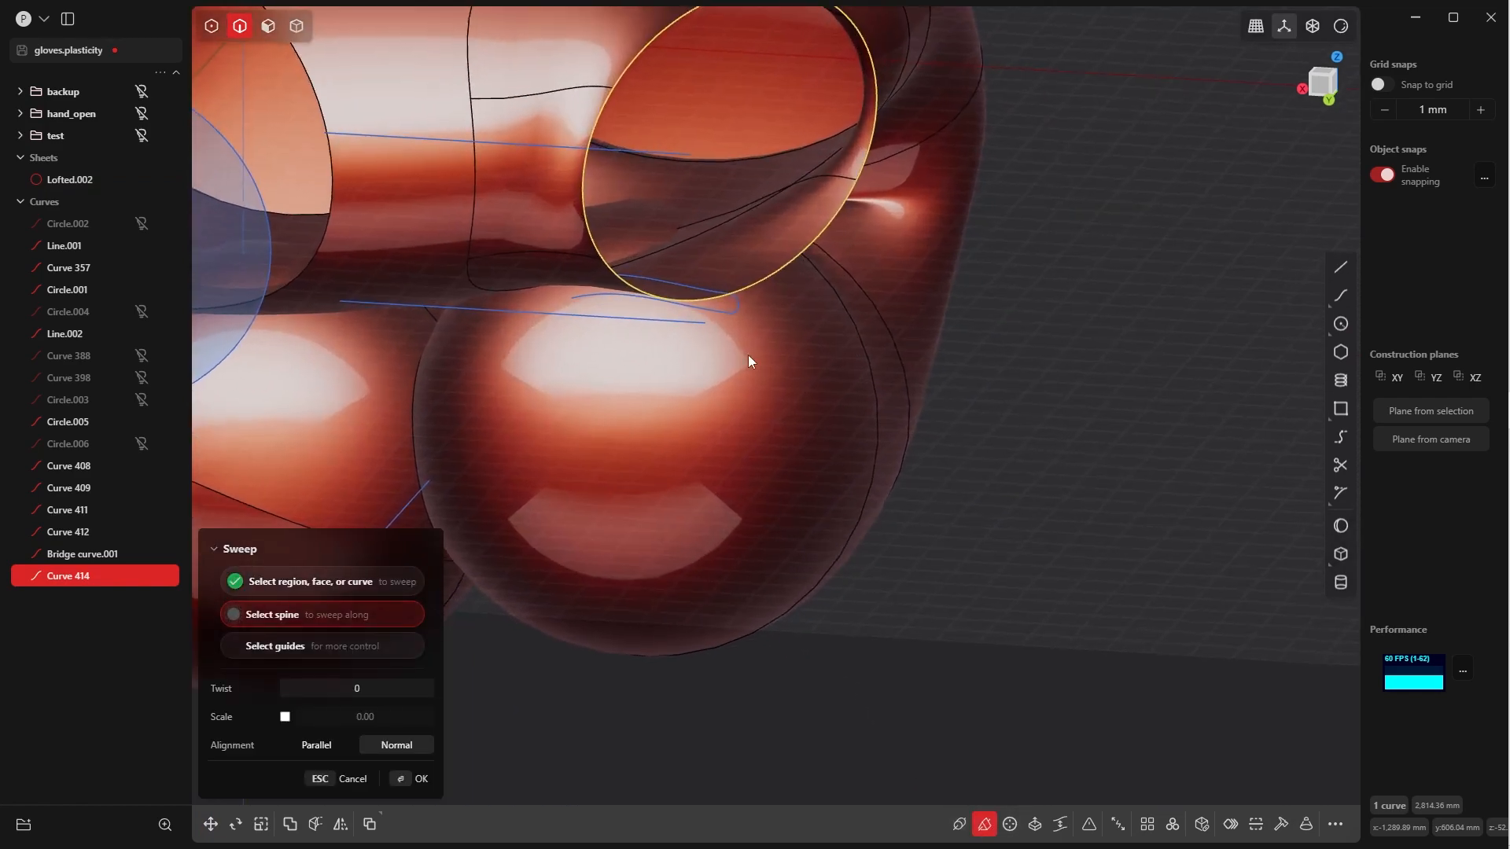
left_click(736, 306)
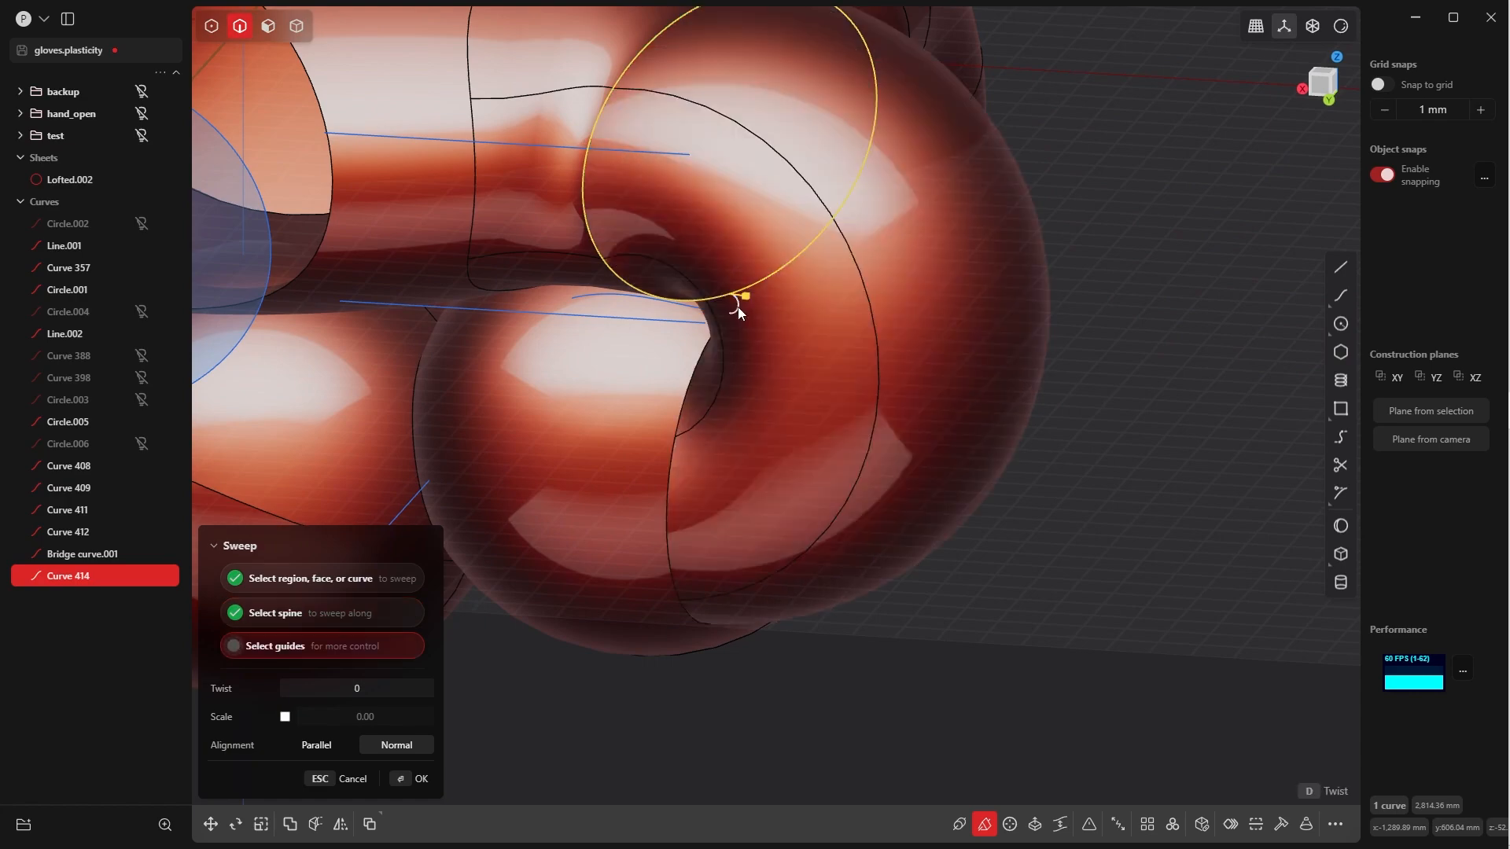
scroll(730, 316, "down", 5)
middle_click_drag(754, 159, 567, 543)
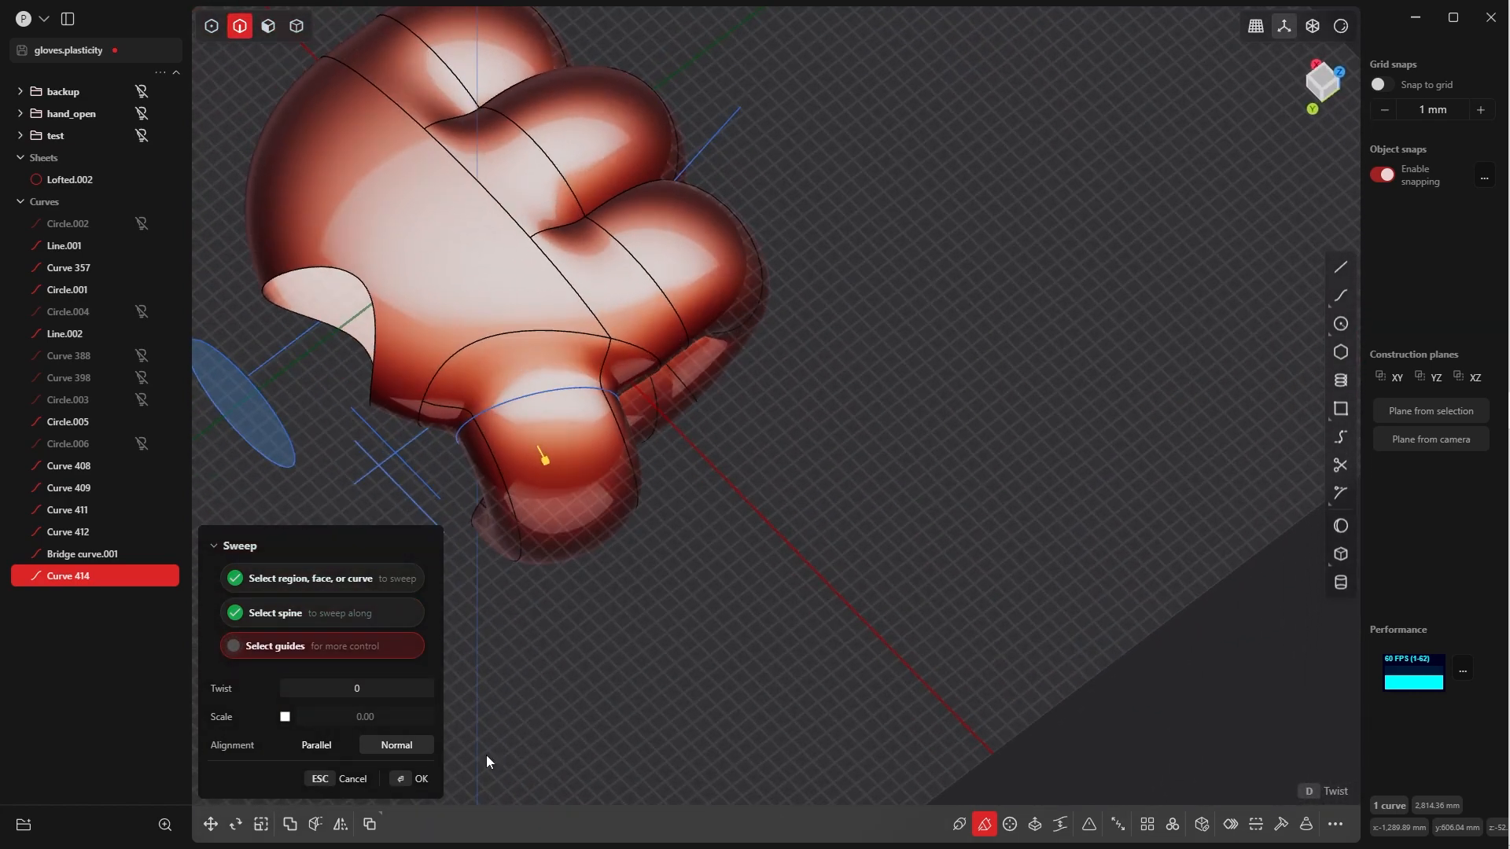
left_click(395, 779)
left_click(662, 554)
Join the swept thumb sheet with the lofted glove sheet into one body
middle_click_drag(810, 357, 776, 398)
key("Tab")
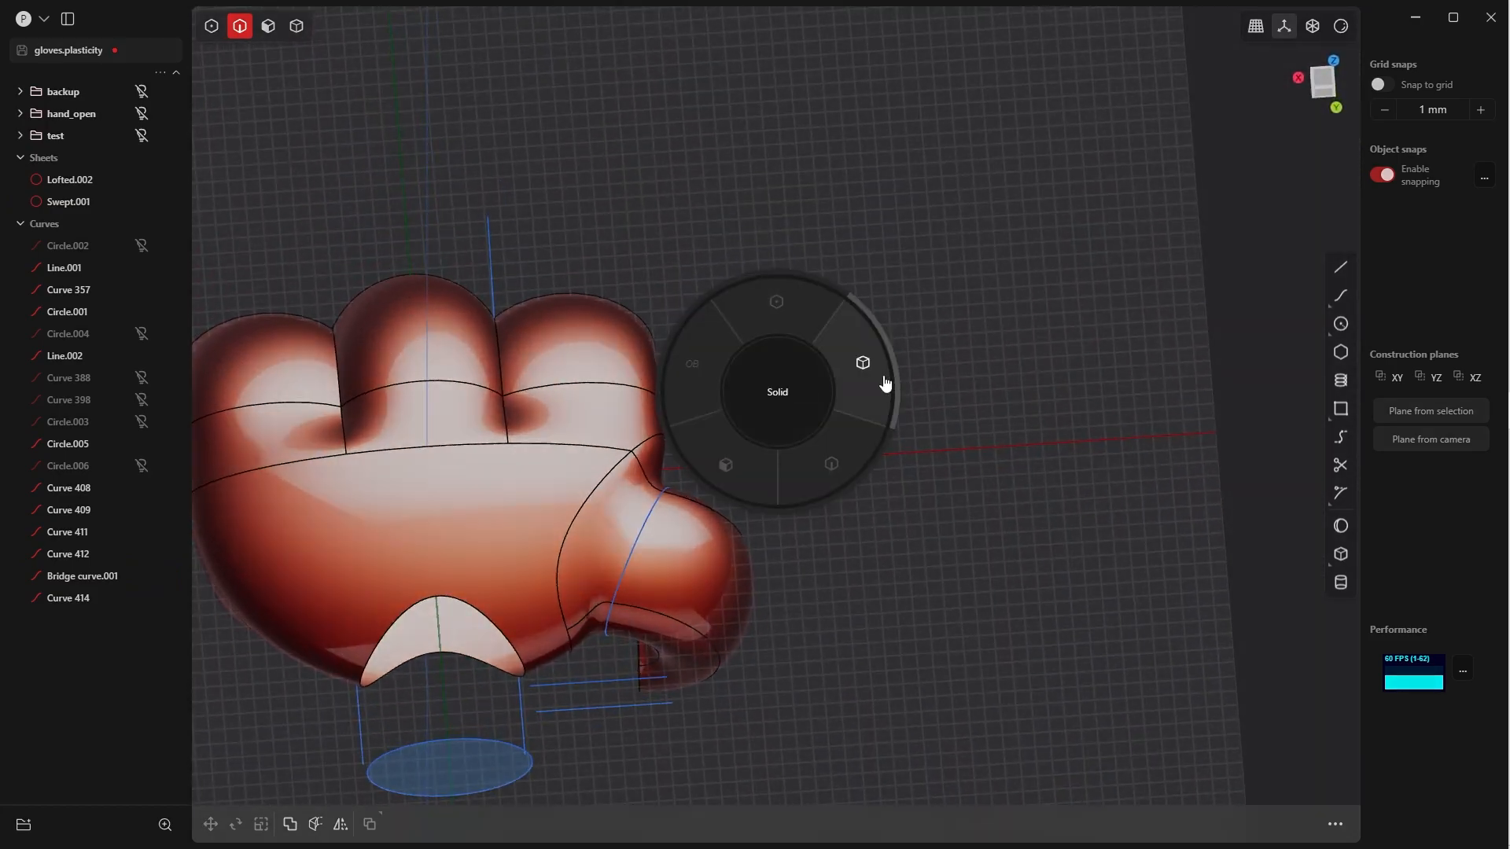
left_click(882, 377)
left_click(692, 584)
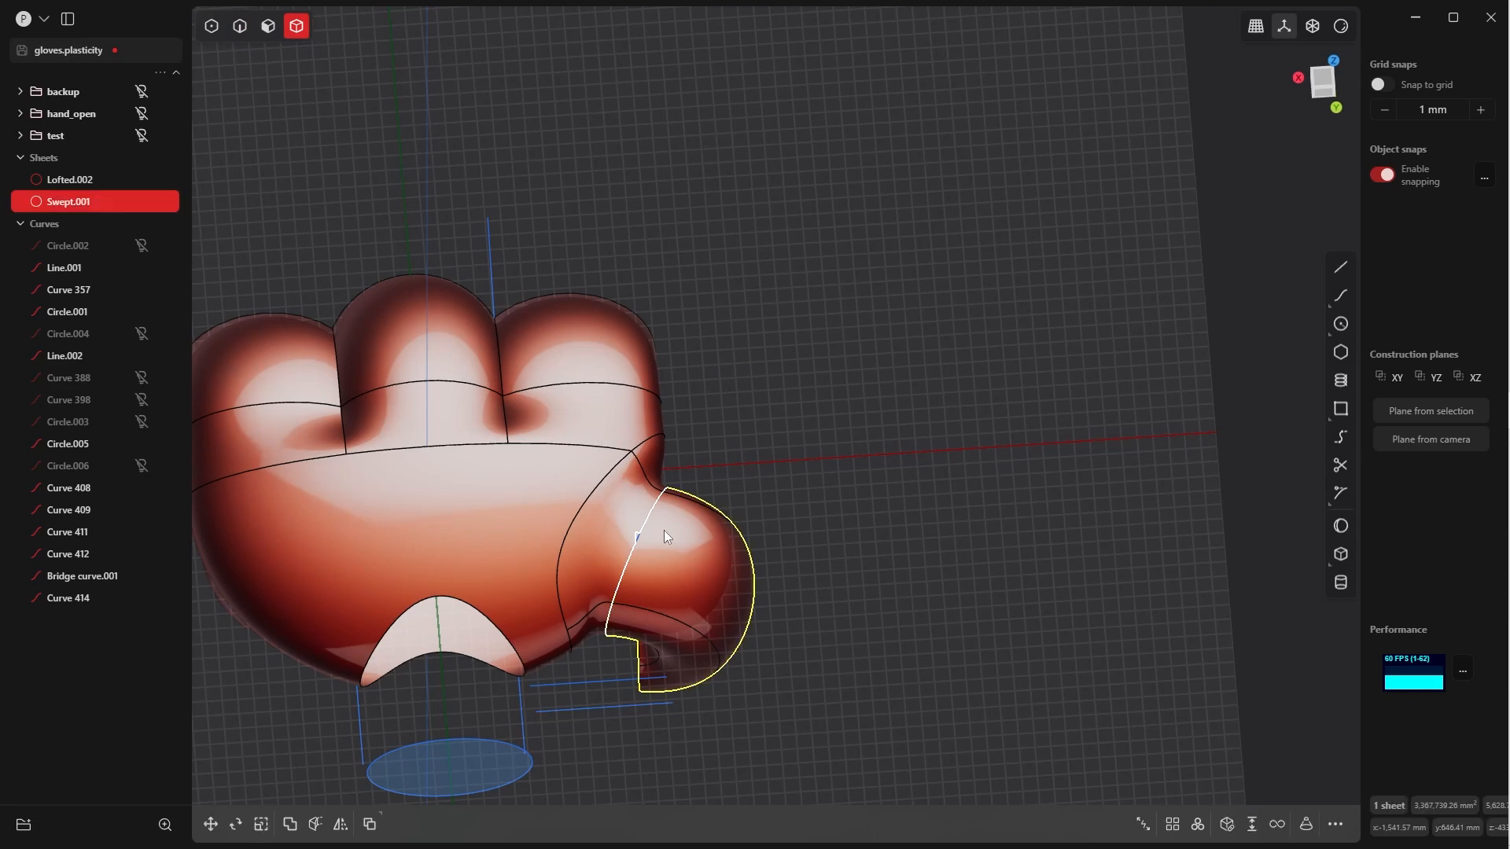
left_click(604, 491)
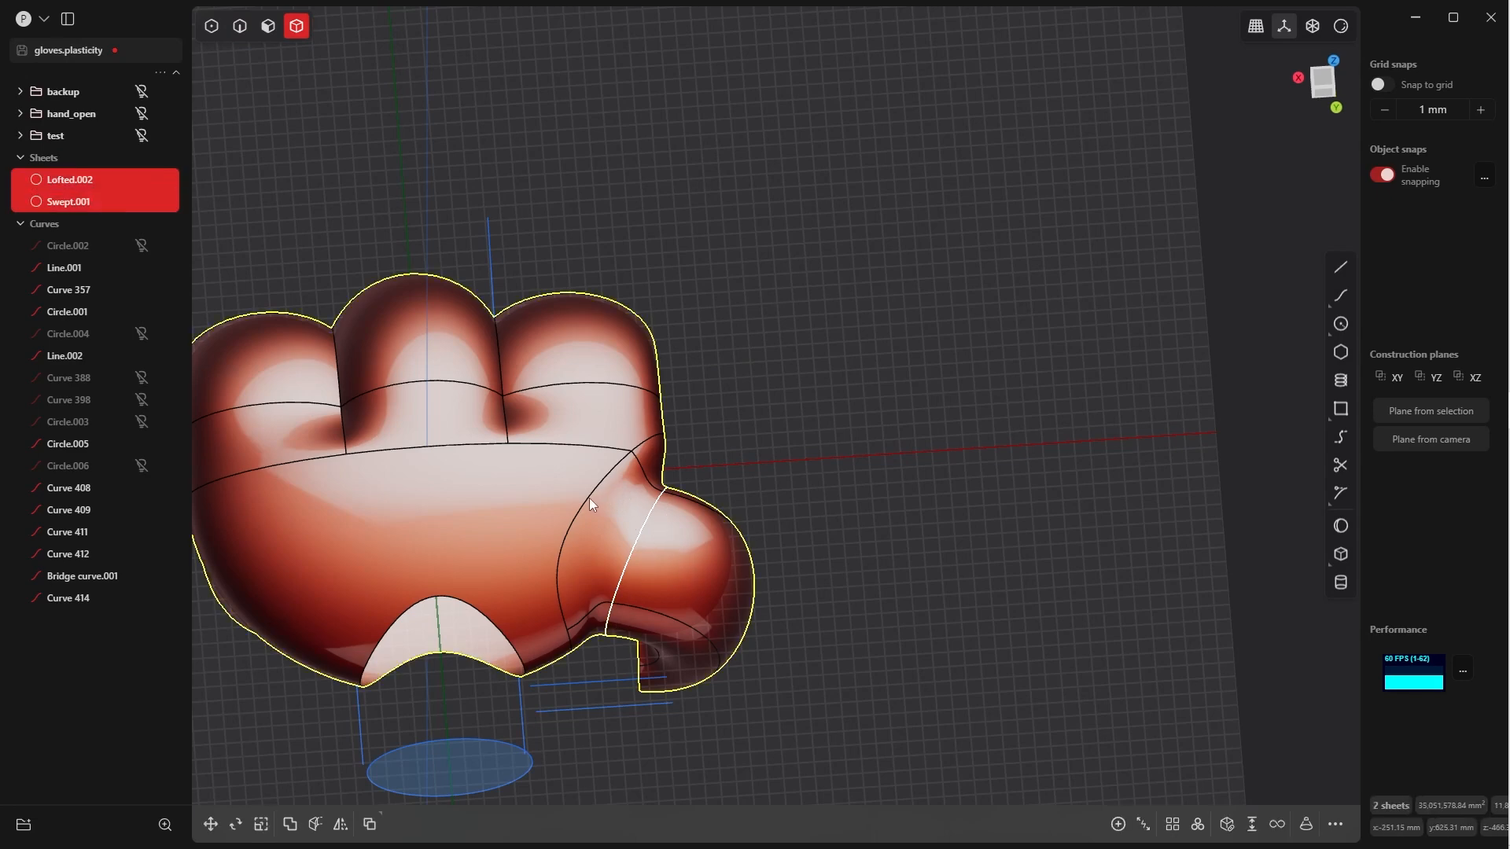
key("ctrl+j")
Isolate the joined glove to examine the thumb blend from the back view, and show the hidden curves again
middle_click_drag(643, 494, 566, 473)
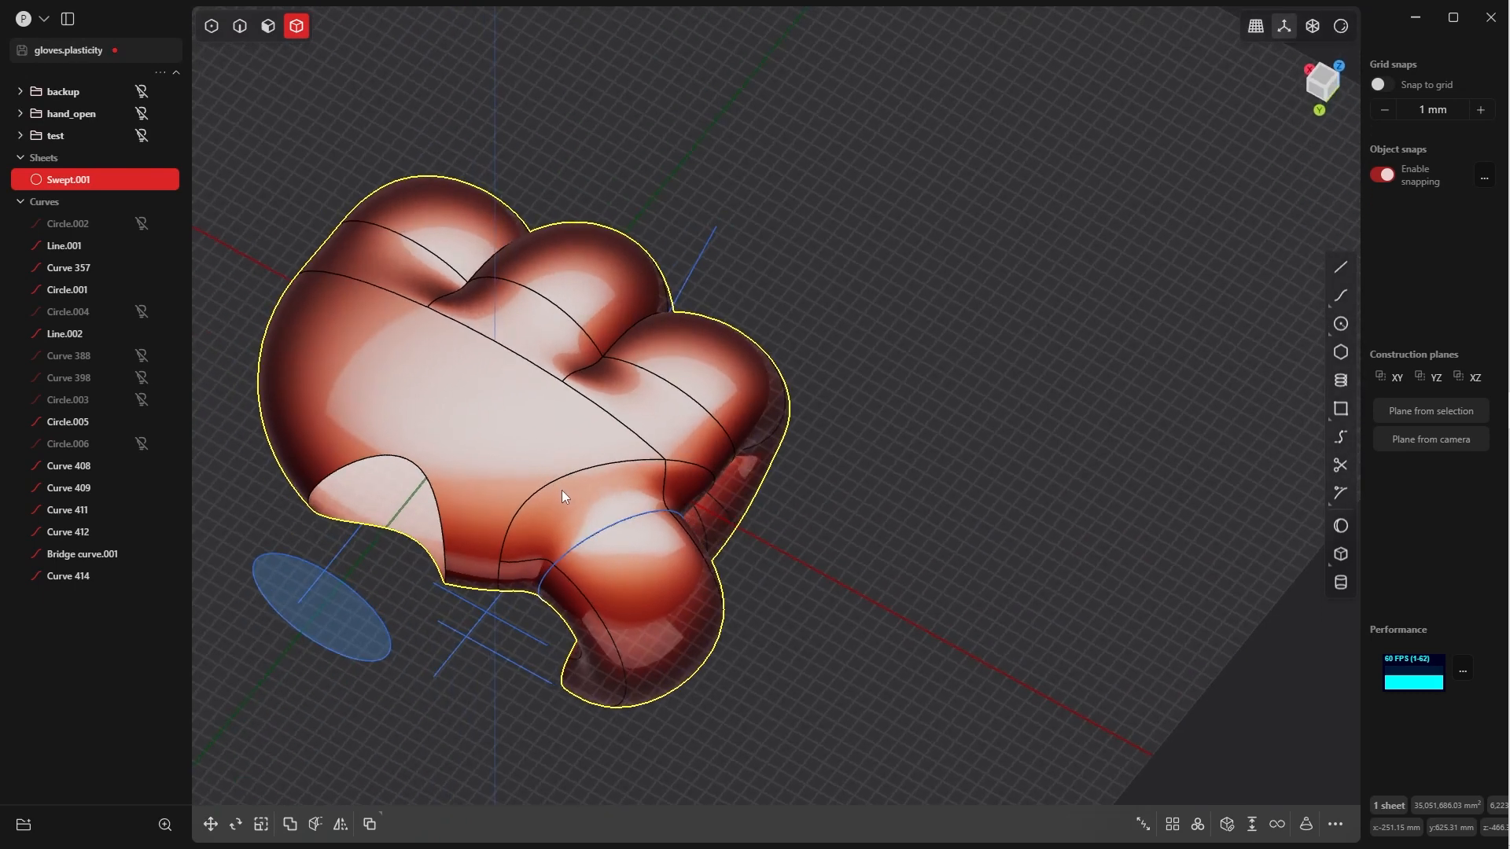
key("shift+h")
middle_click_drag(560, 488, 405, 451)
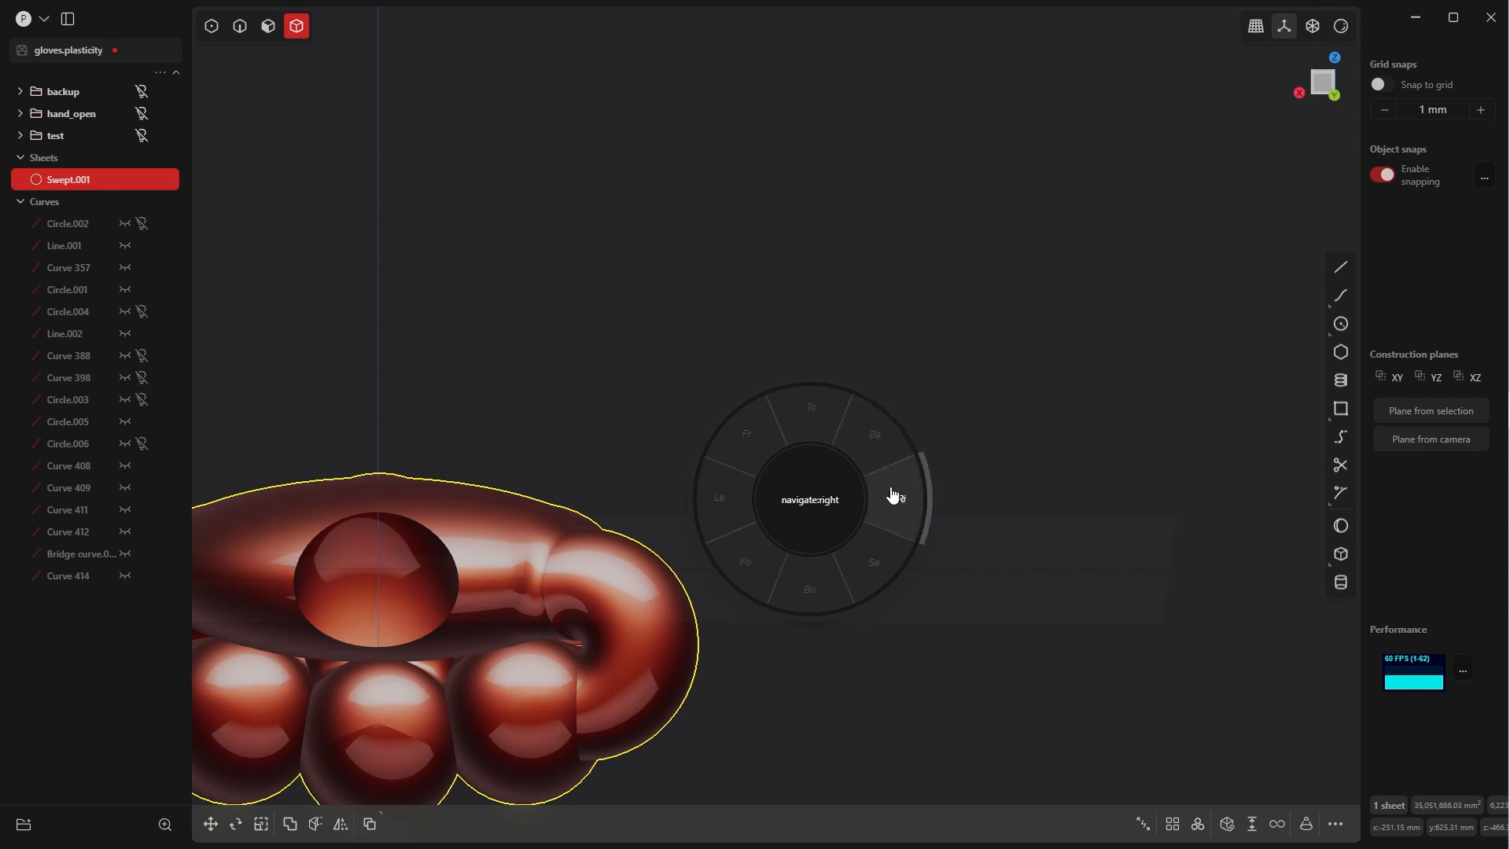
left_click(874, 453)
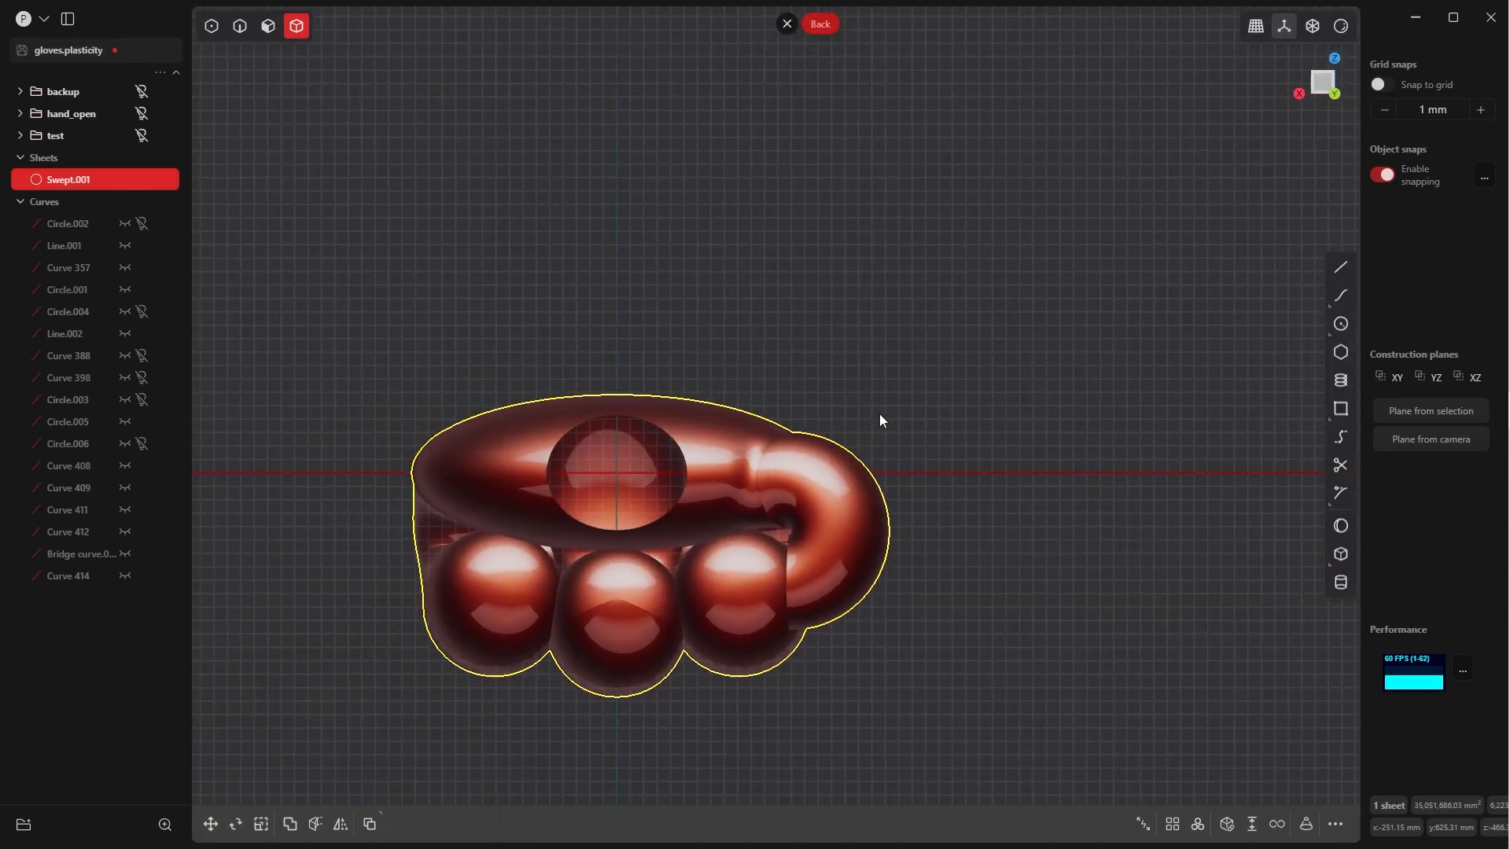
scroll(885, 479, "up", 5)
middle_click_drag(889, 541, 920, 448, "shift")
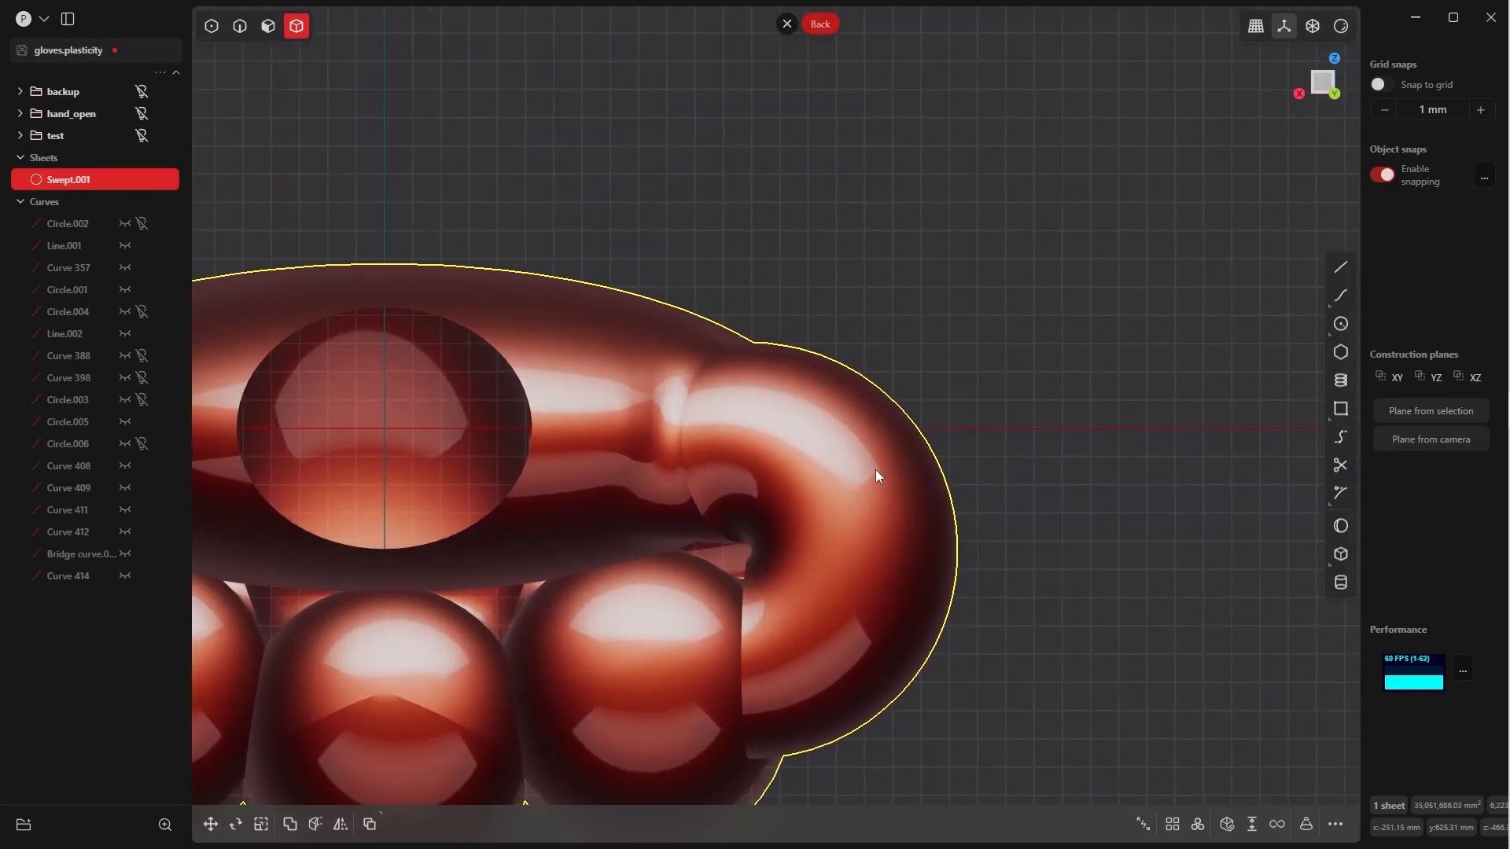
key("alt+h")
key("Escape")
Detach all five swept thumb faces from the glove body into a separate sheet
scroll(863, 442, "down", 1)
middle_click_drag(838, 404, 748, 475)
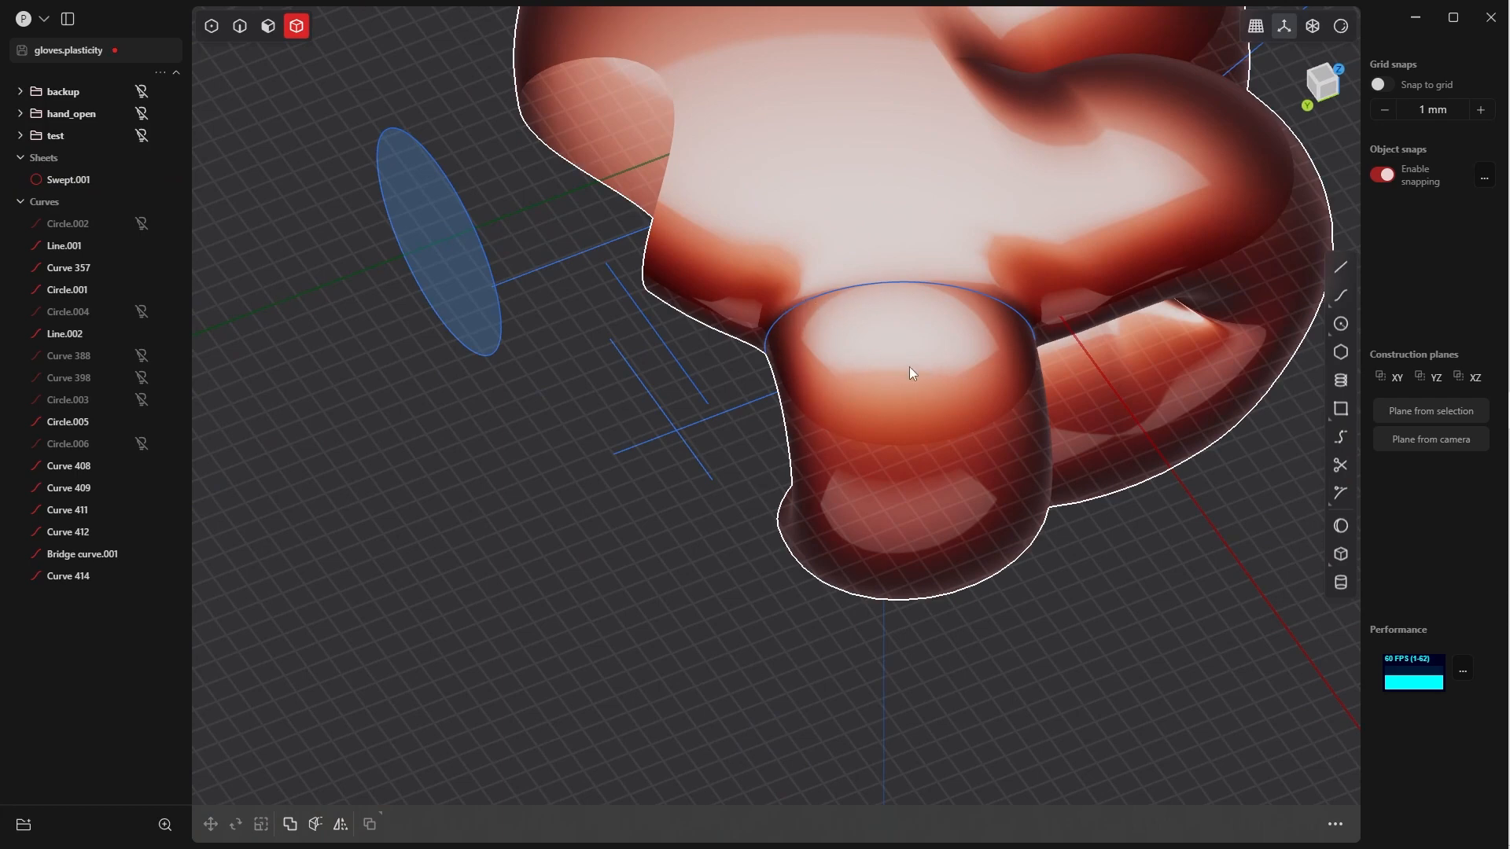
key("Tab")
left_click(802, 445)
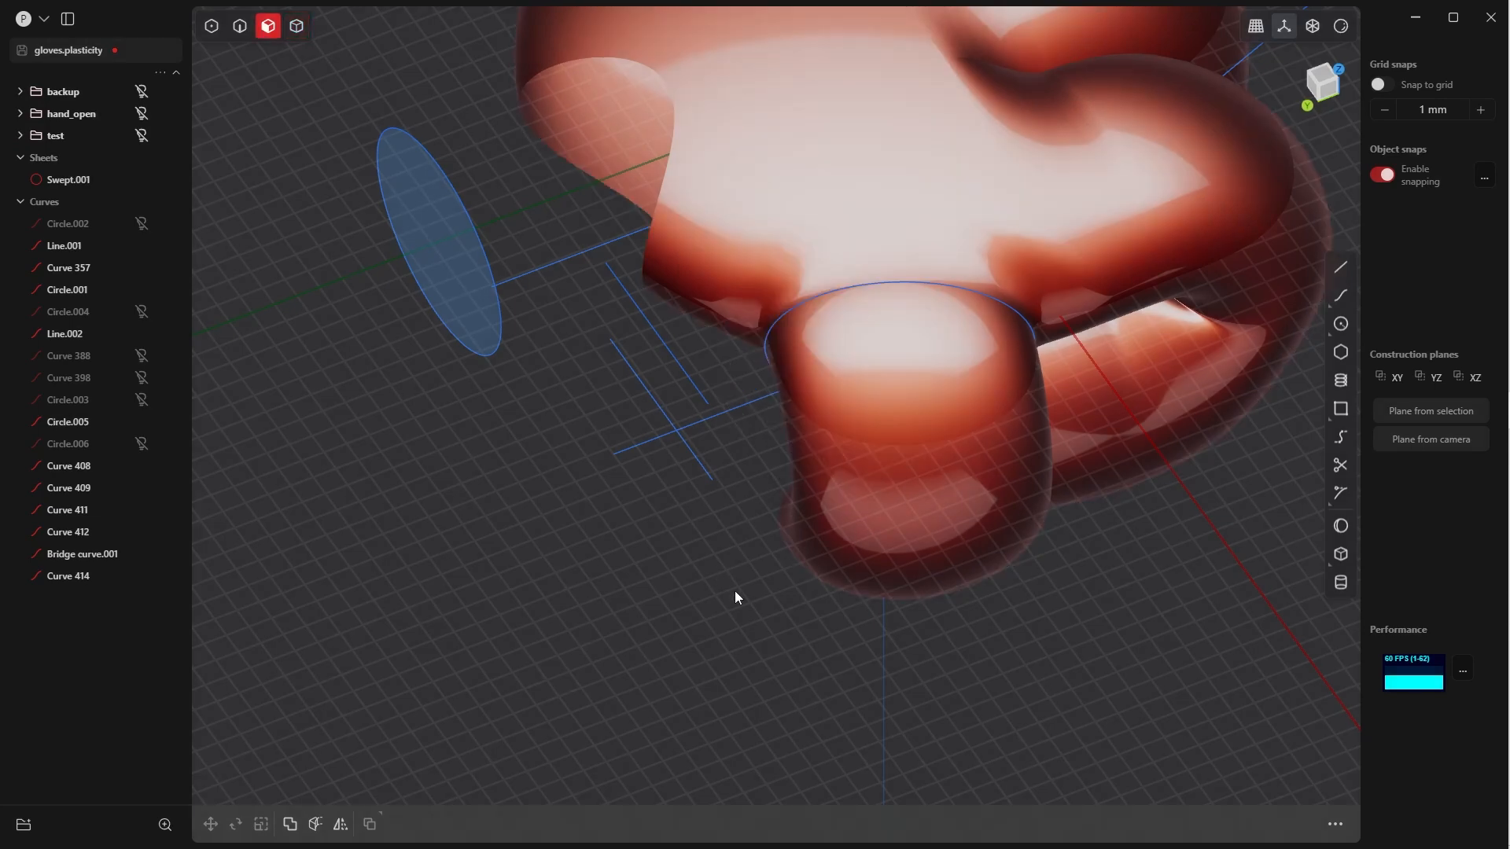
left_click(866, 441)
left_click(829, 602)
left_click(818, 505)
left_click(892, 475, "shift")
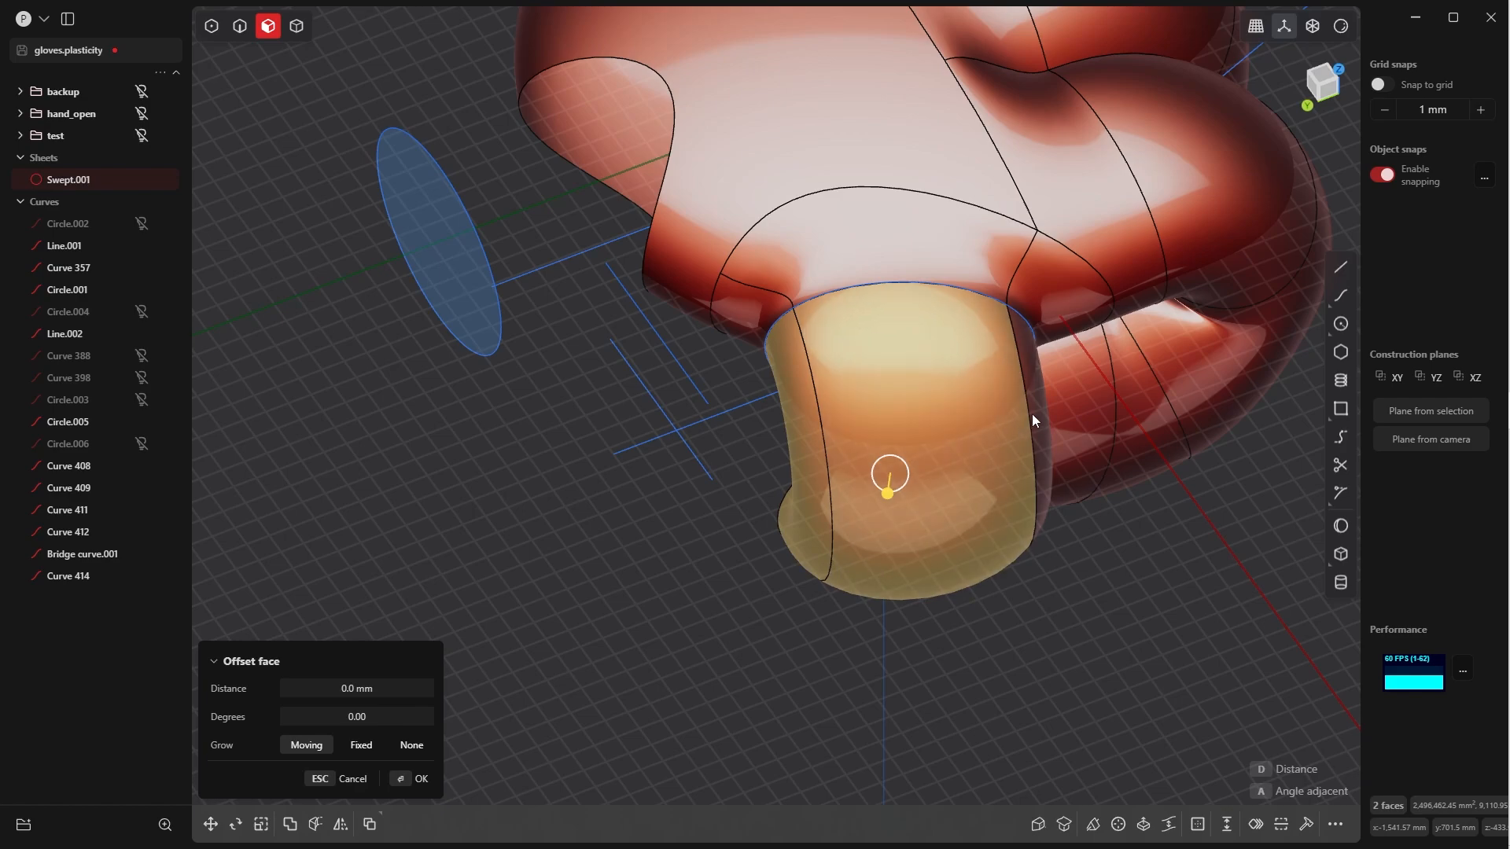
left_click(1031, 414, "shift")
middle_click_drag(1031, 415, 1278, 299)
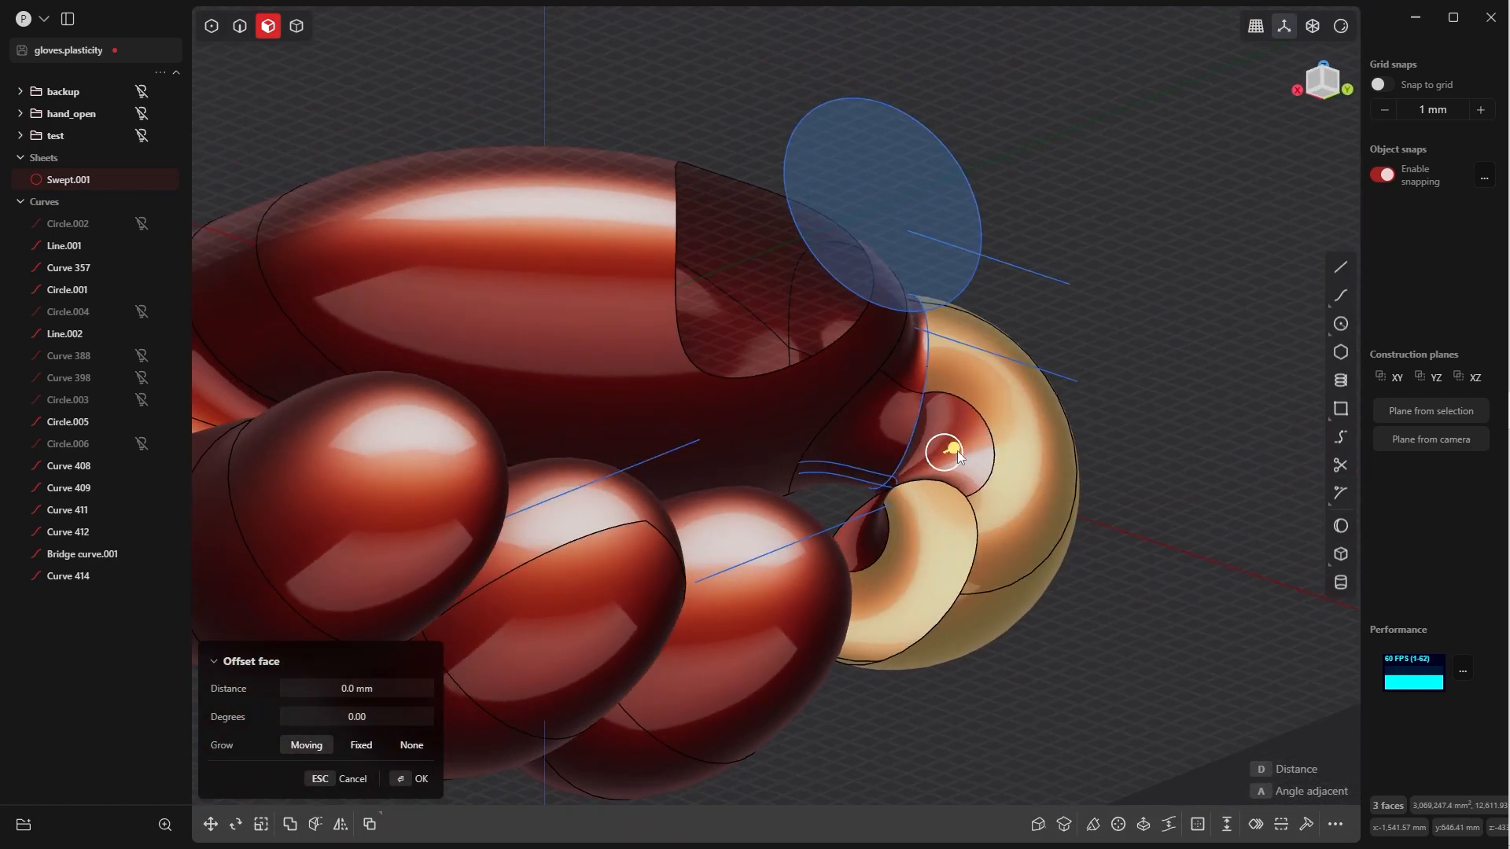
left_click(954, 451, "shift")
middle_click_drag(955, 451, 885, 402)
left_click(918, 561, "shift")
middle_click_drag(916, 531, 956, 528)
key("grave")
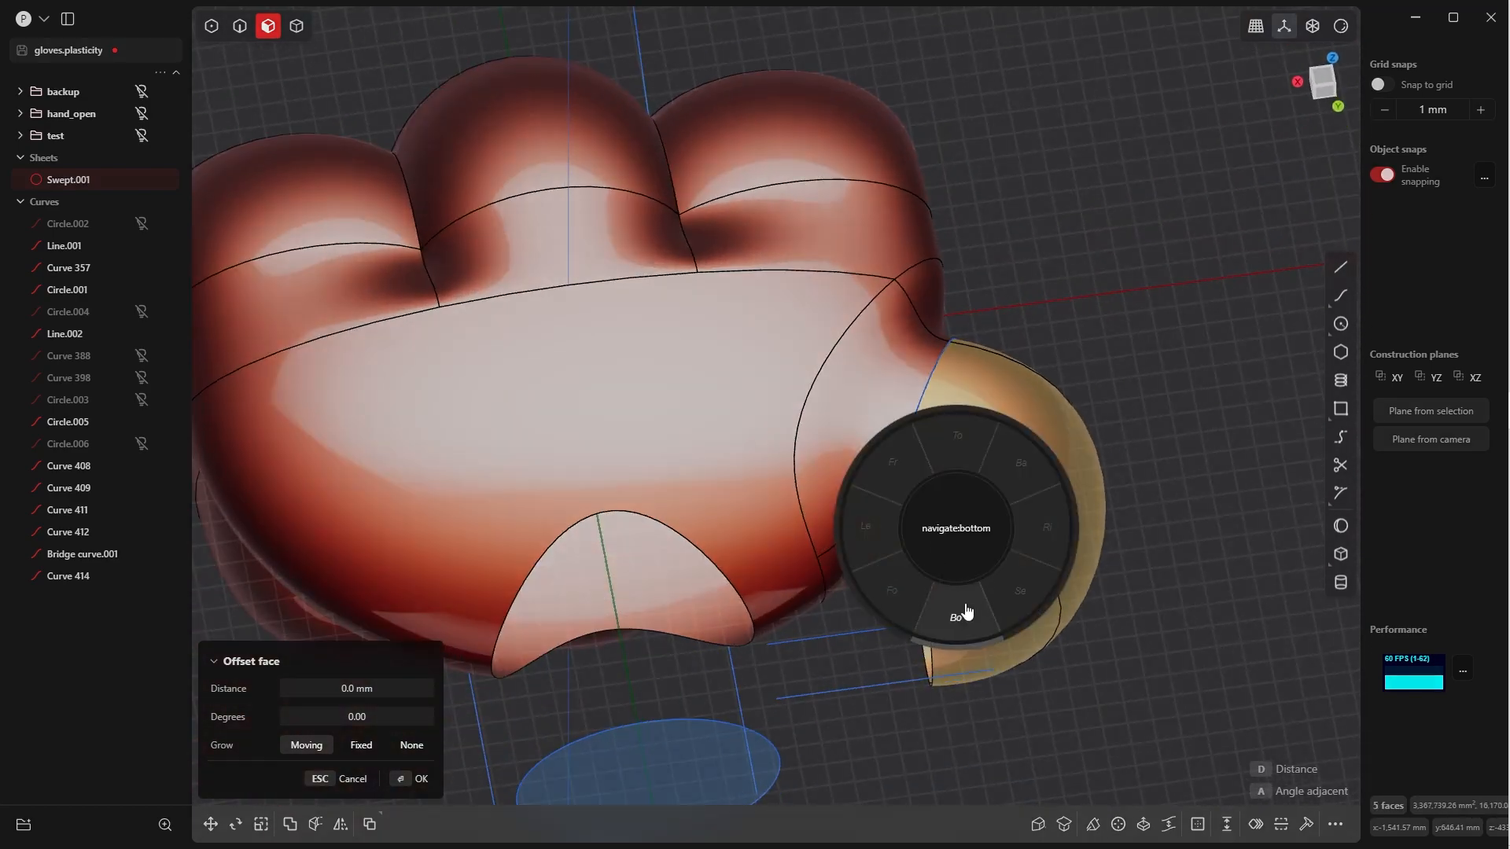
left_click(1009, 541)
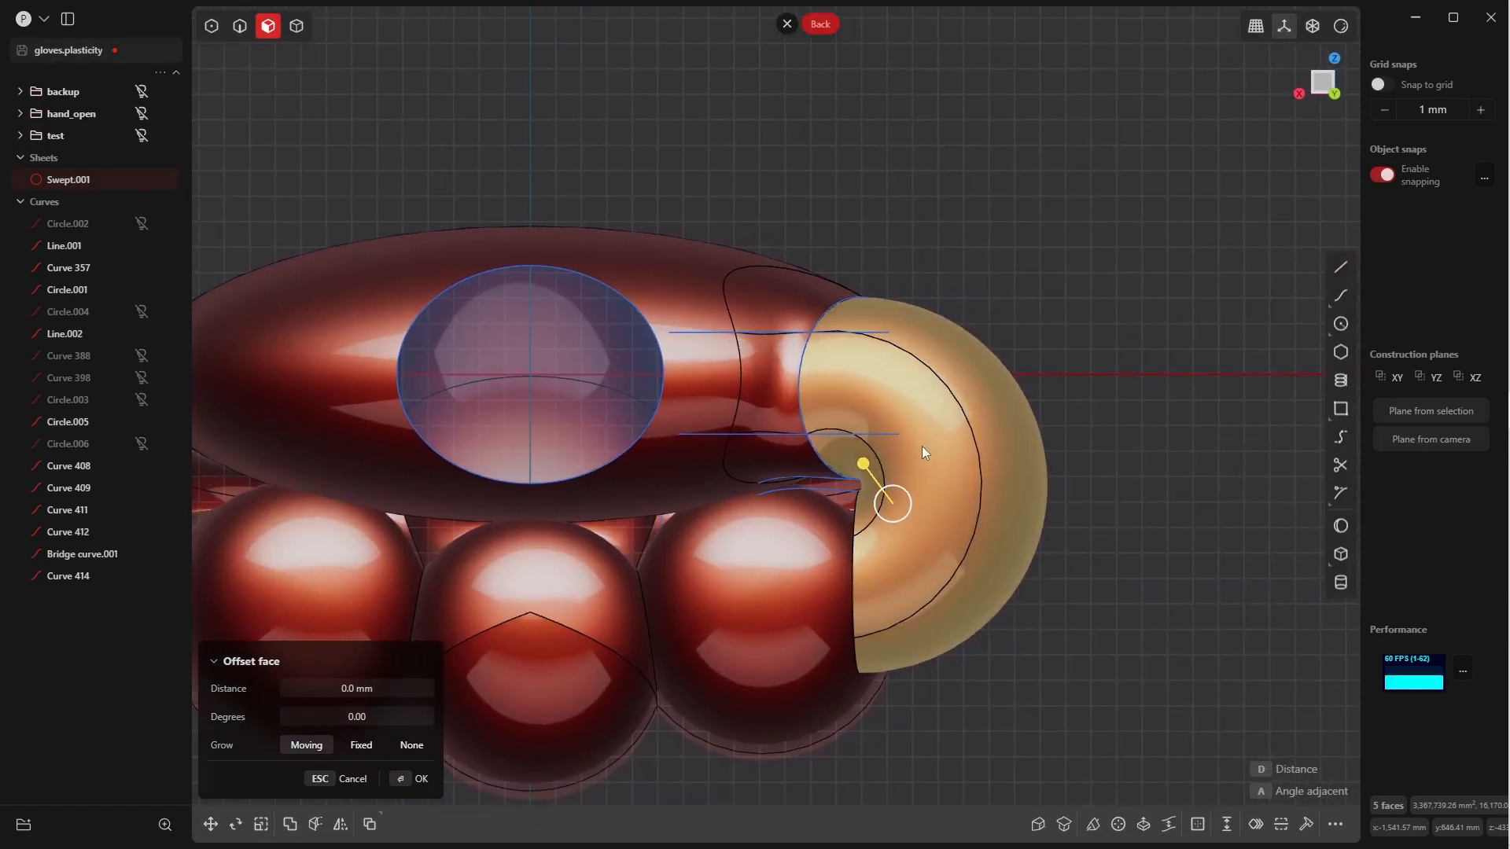
key("shift+d")
key("Escape")
Turn off object snapping and draw a diagonal line about 1042 mm long in the back view, from the thumb's inner bend past its outer side
scroll(880, 438, "up", 3)
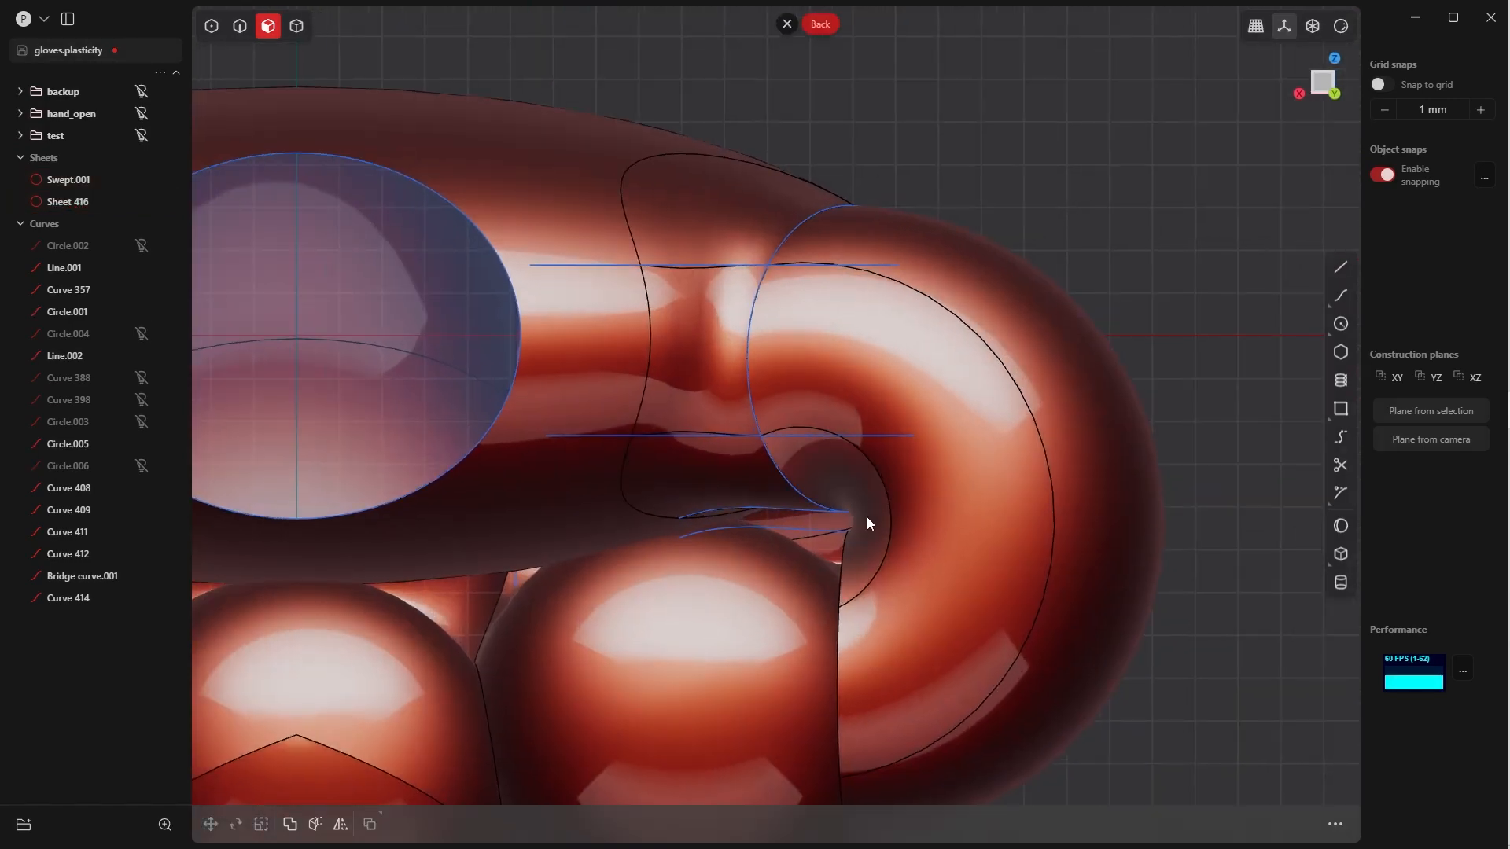
key("l")
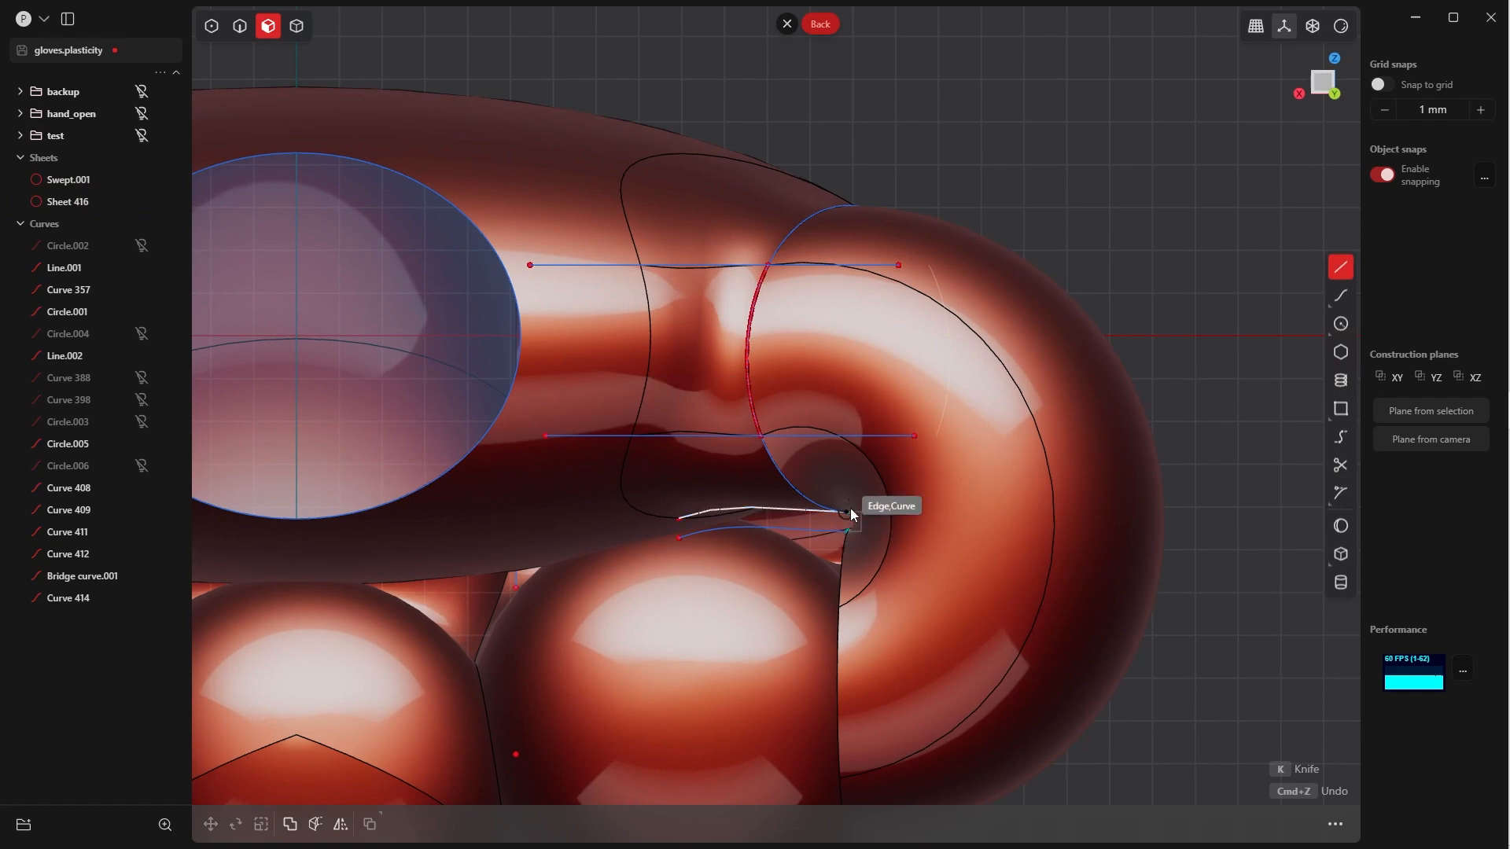
scroll(862, 477, "down", 3)
scroll(862, 478, "up", 5)
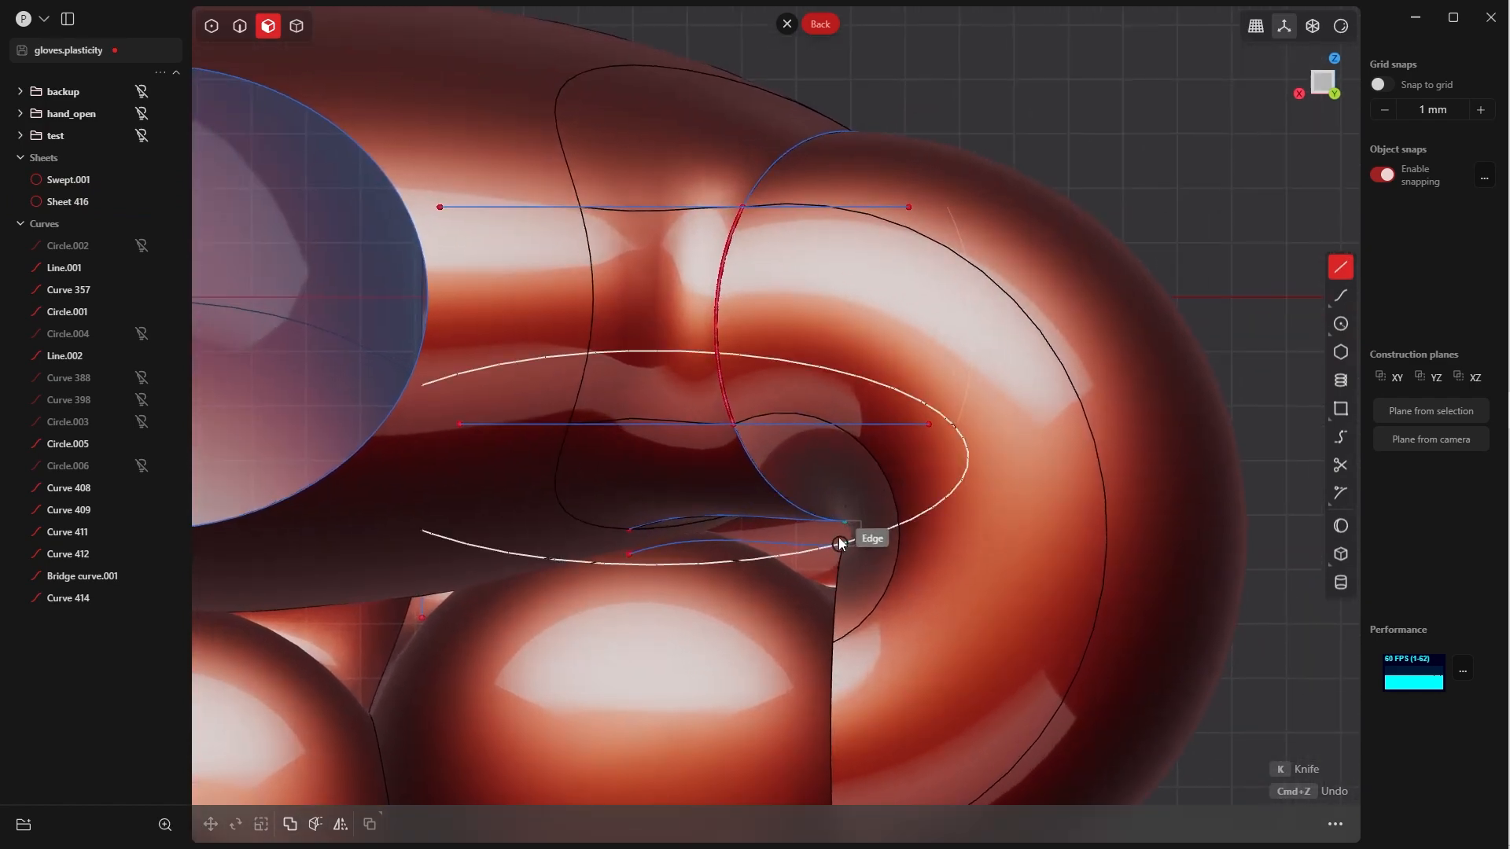
scroll(843, 512, "up", 3)
left_click(1382, 177)
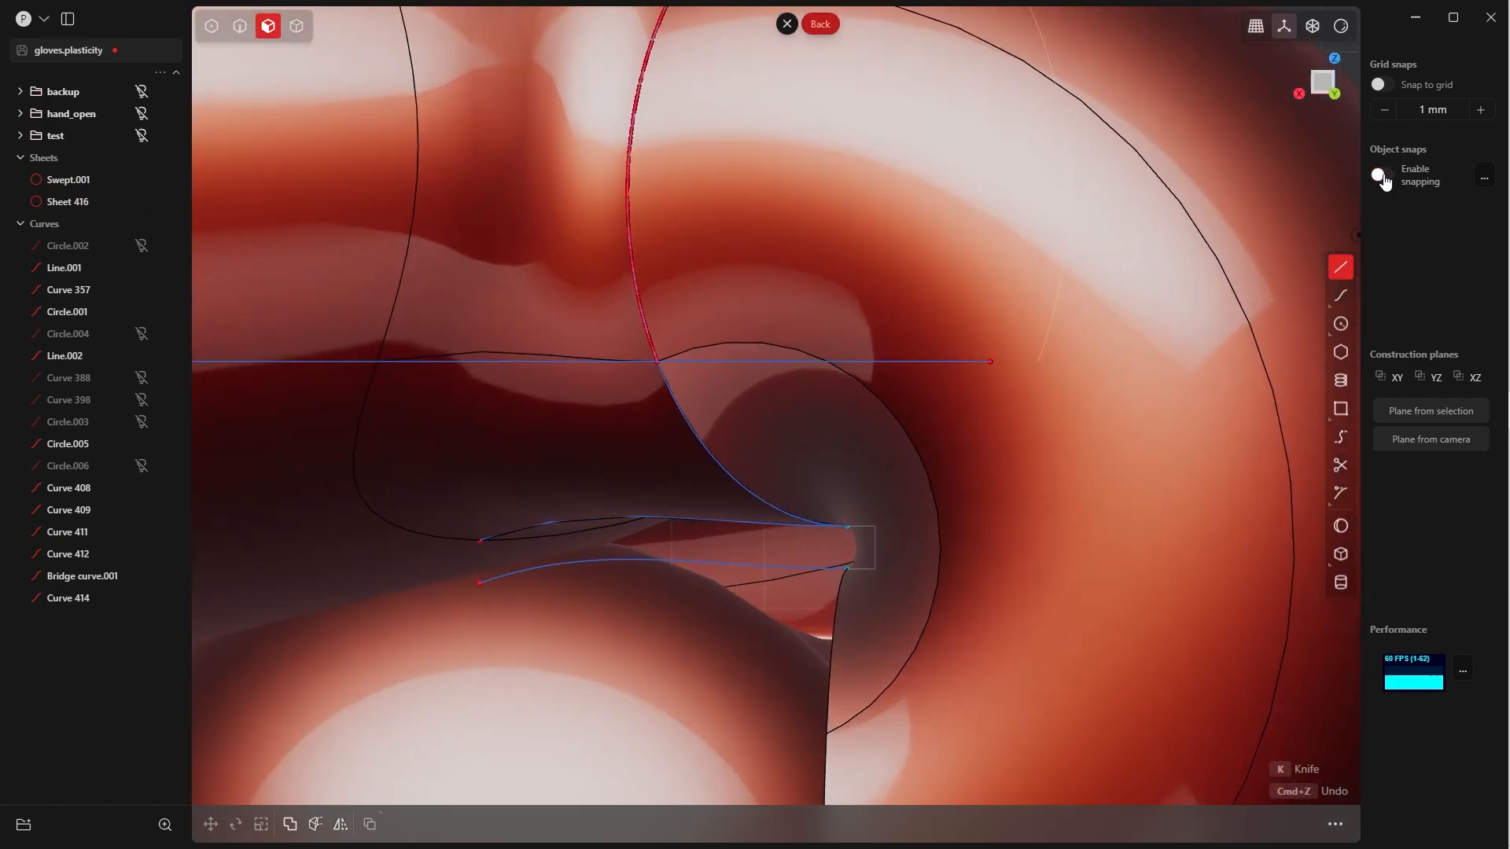
left_click(842, 553)
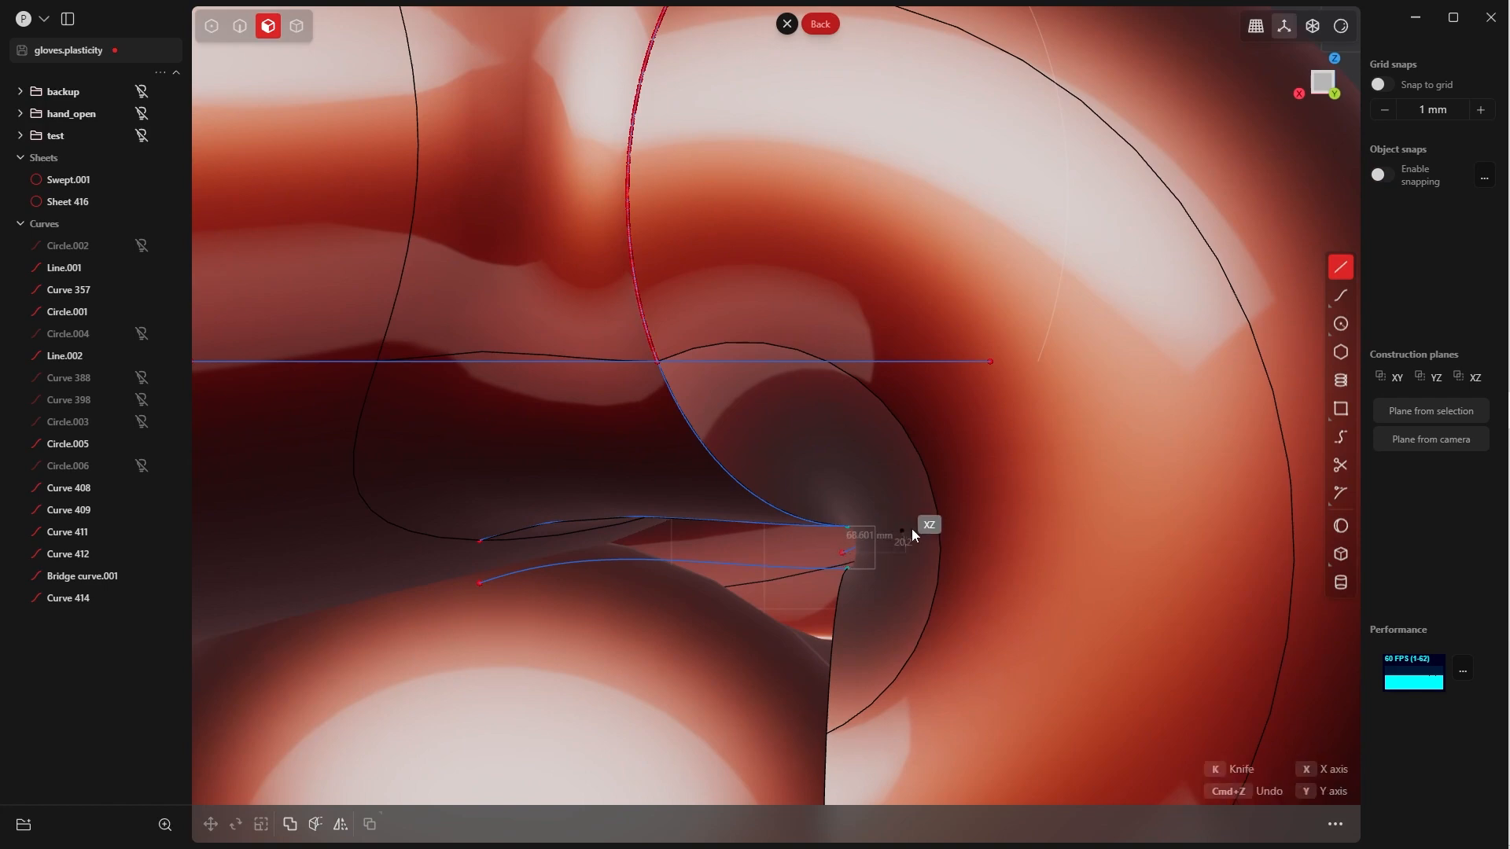
scroll(912, 528, "down", 10)
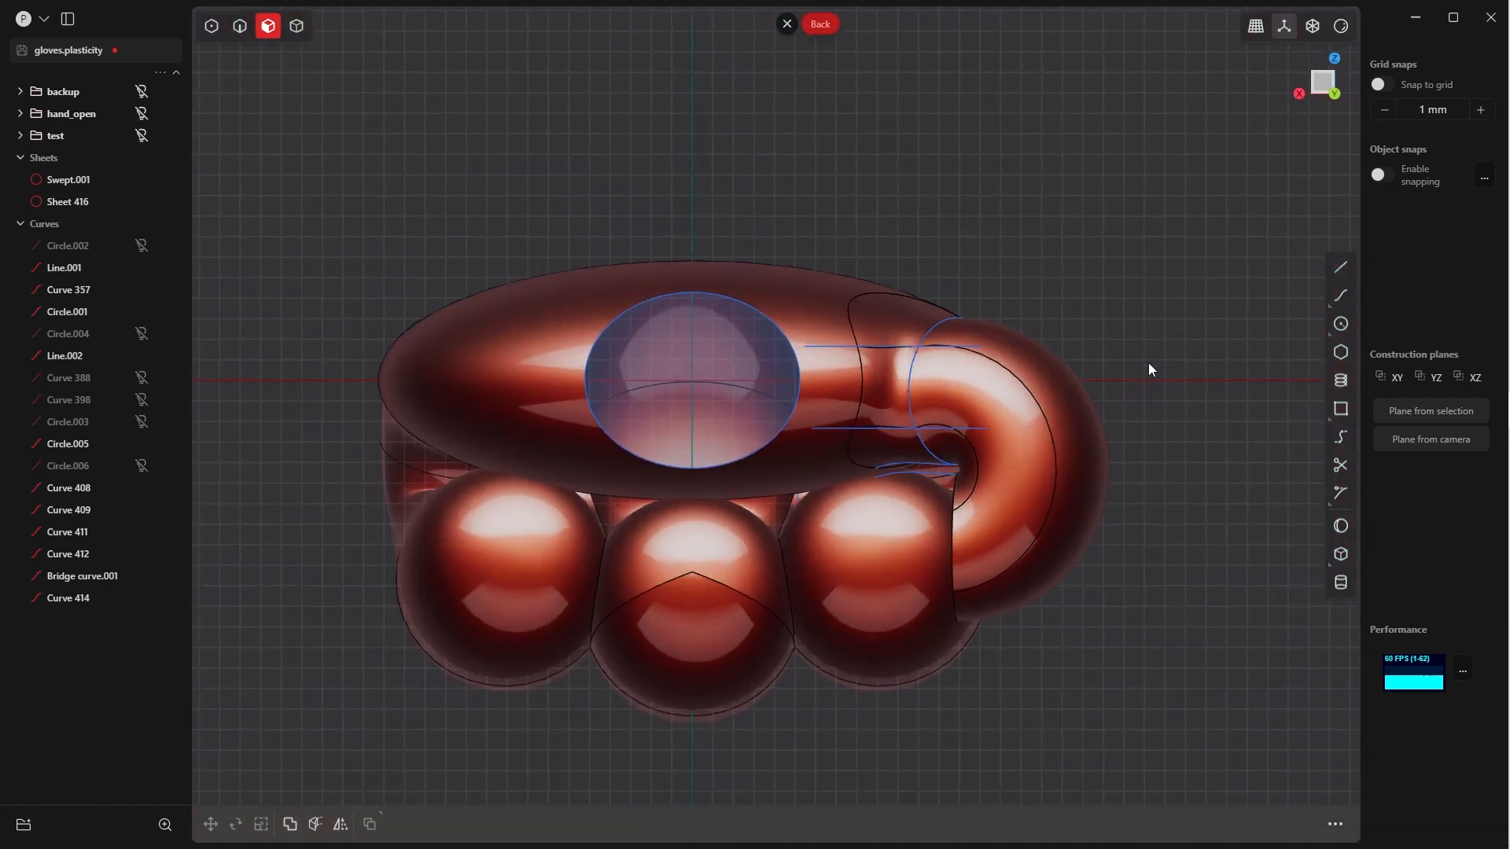
scroll(1150, 366, "up", 5)
left_click(1191, 314)
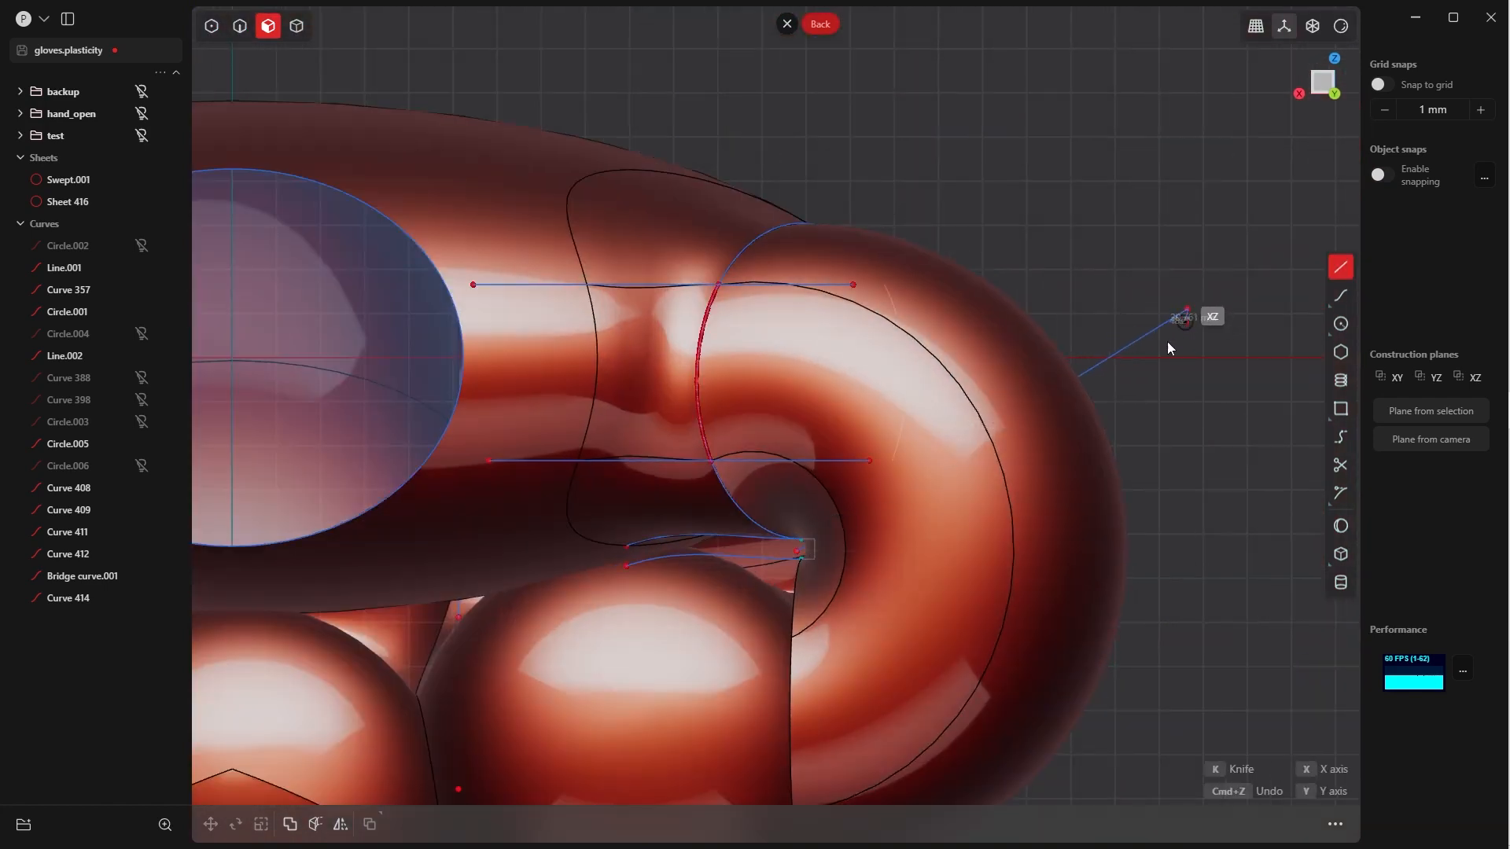
scroll(1136, 284, "down", 6)
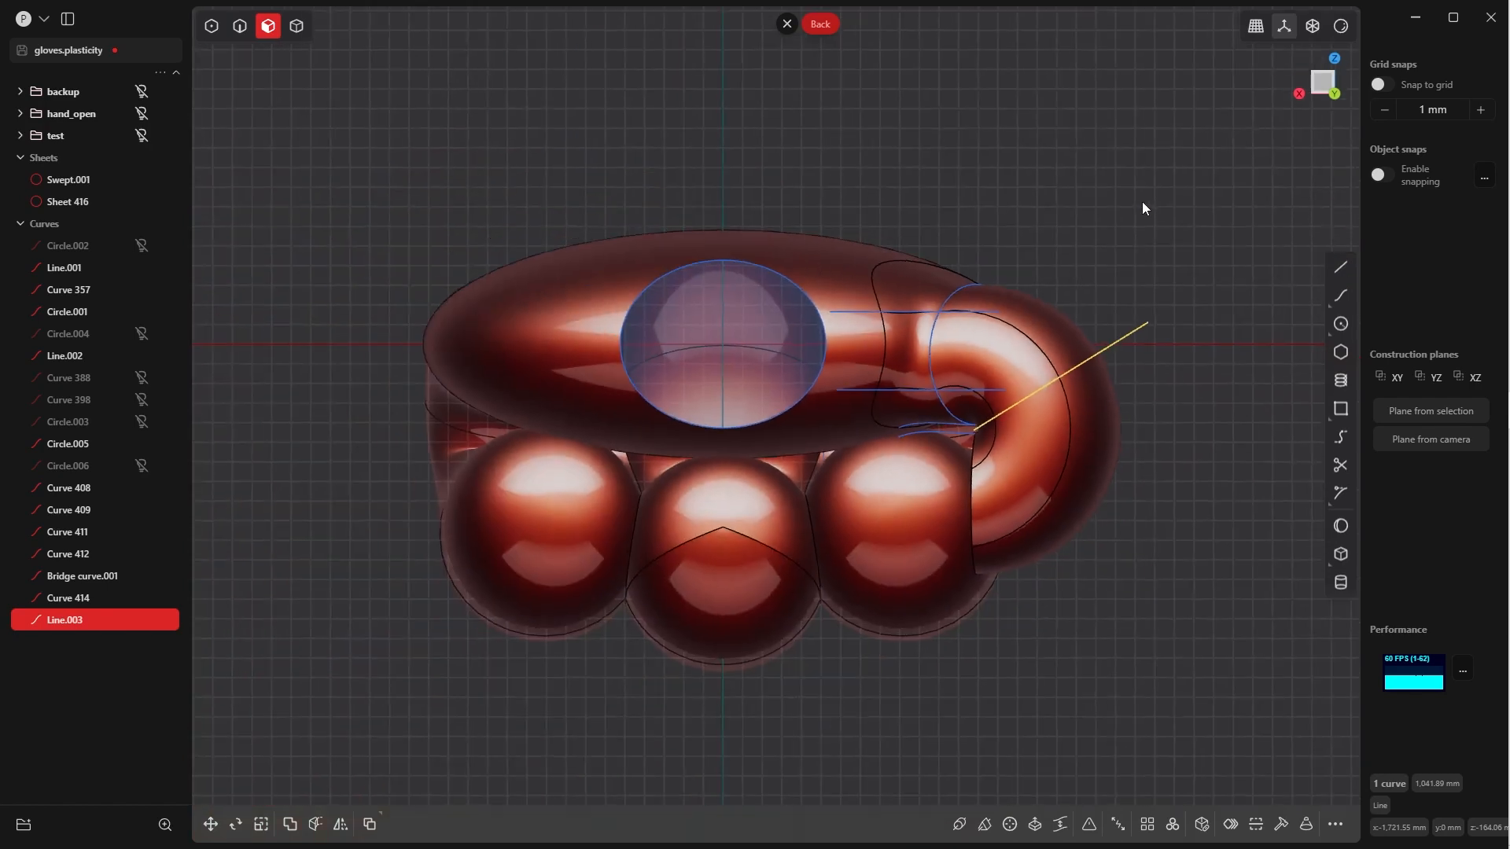
Cut the detached thumb sheet with the diagonal line and delete the piece adjoining the palm opening
left_click(1097, 259)
key("Tab")
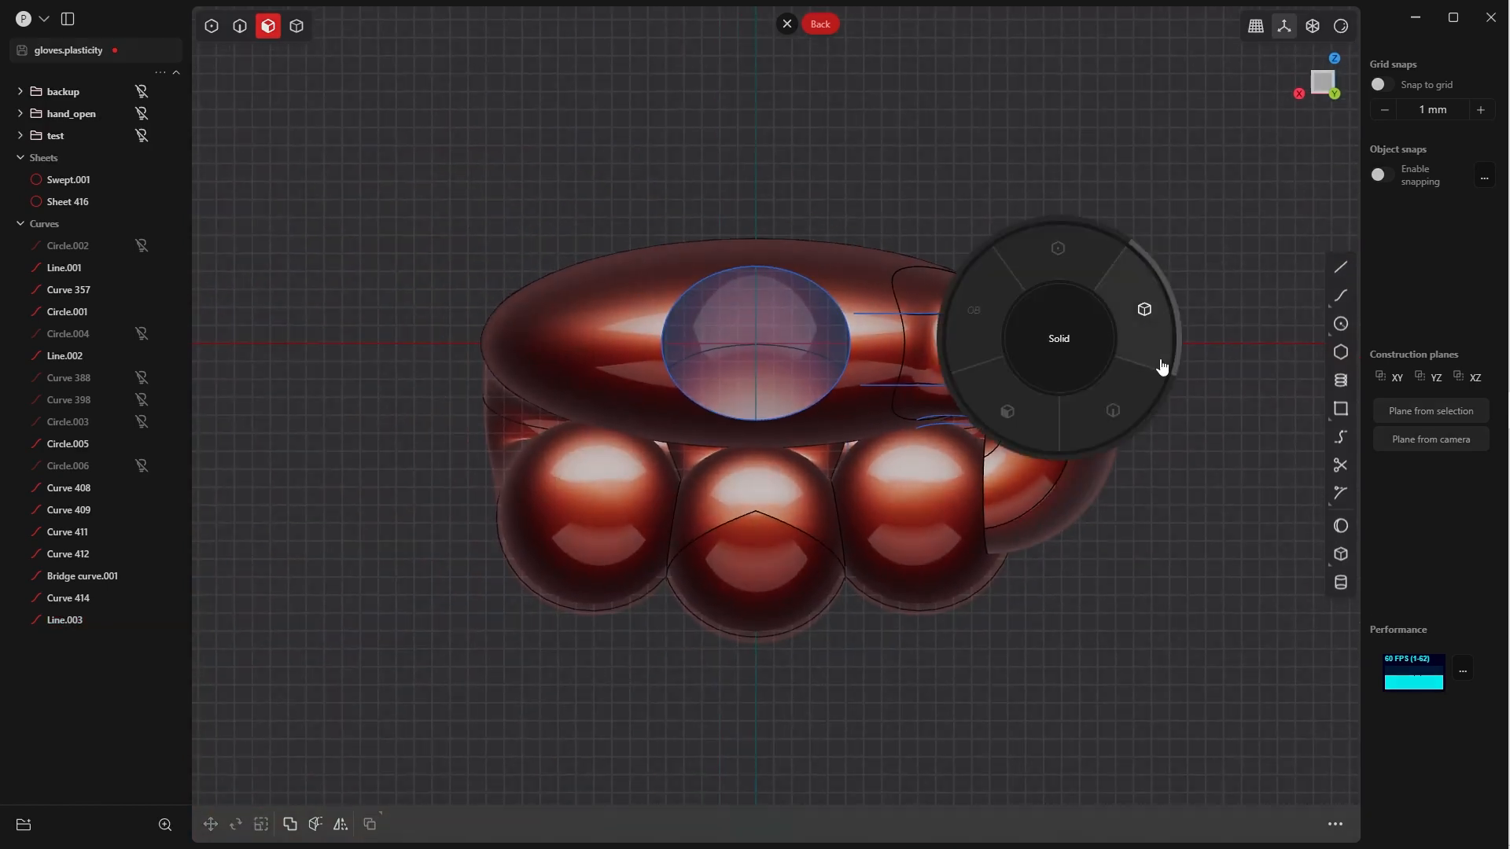
left_click(1159, 361)
left_click(1063, 347)
key("c")
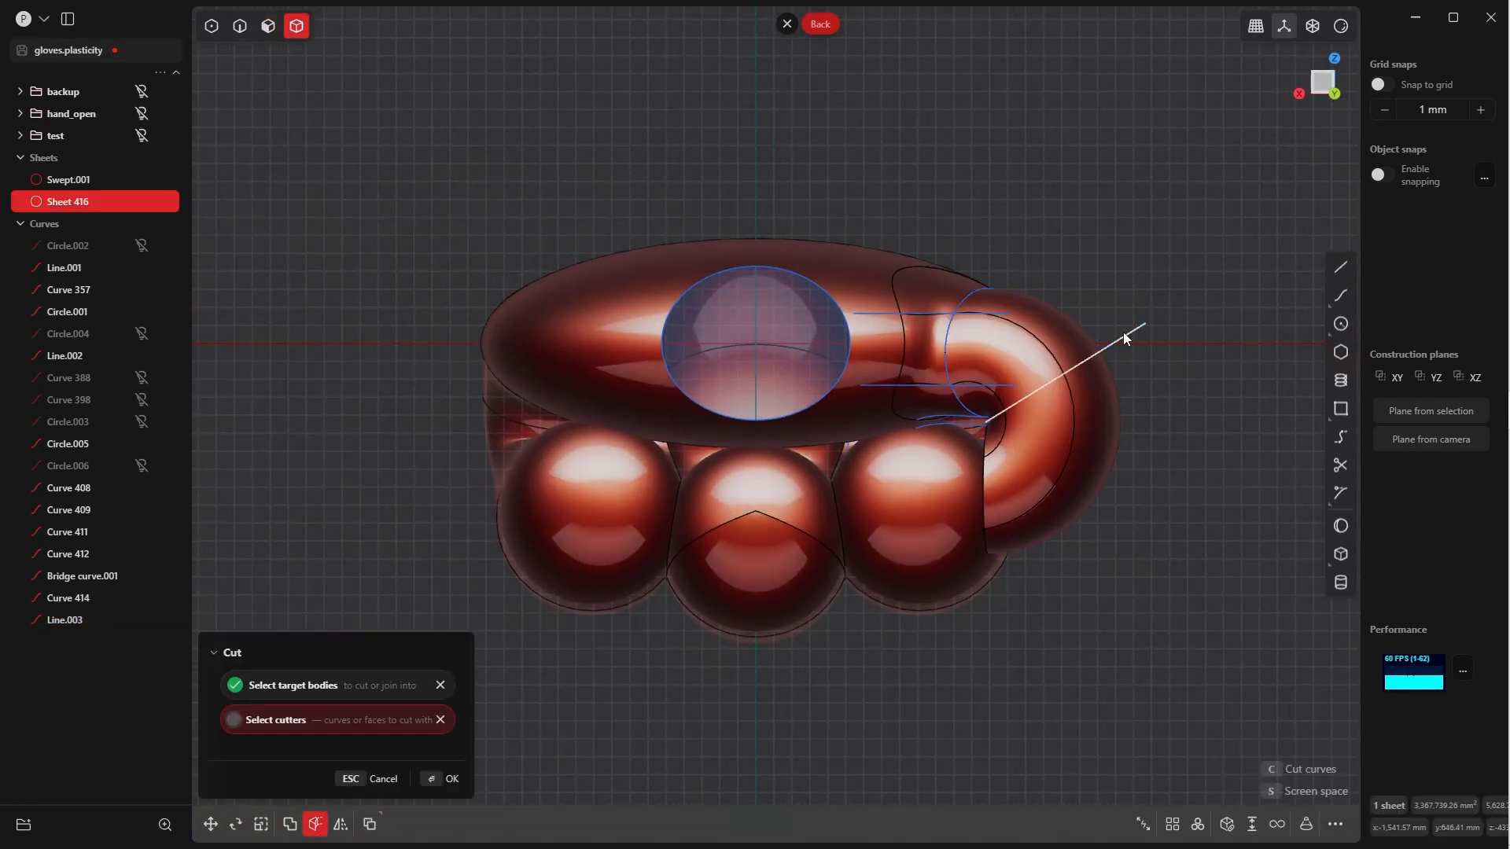
left_click(1125, 334)
left_click(444, 780)
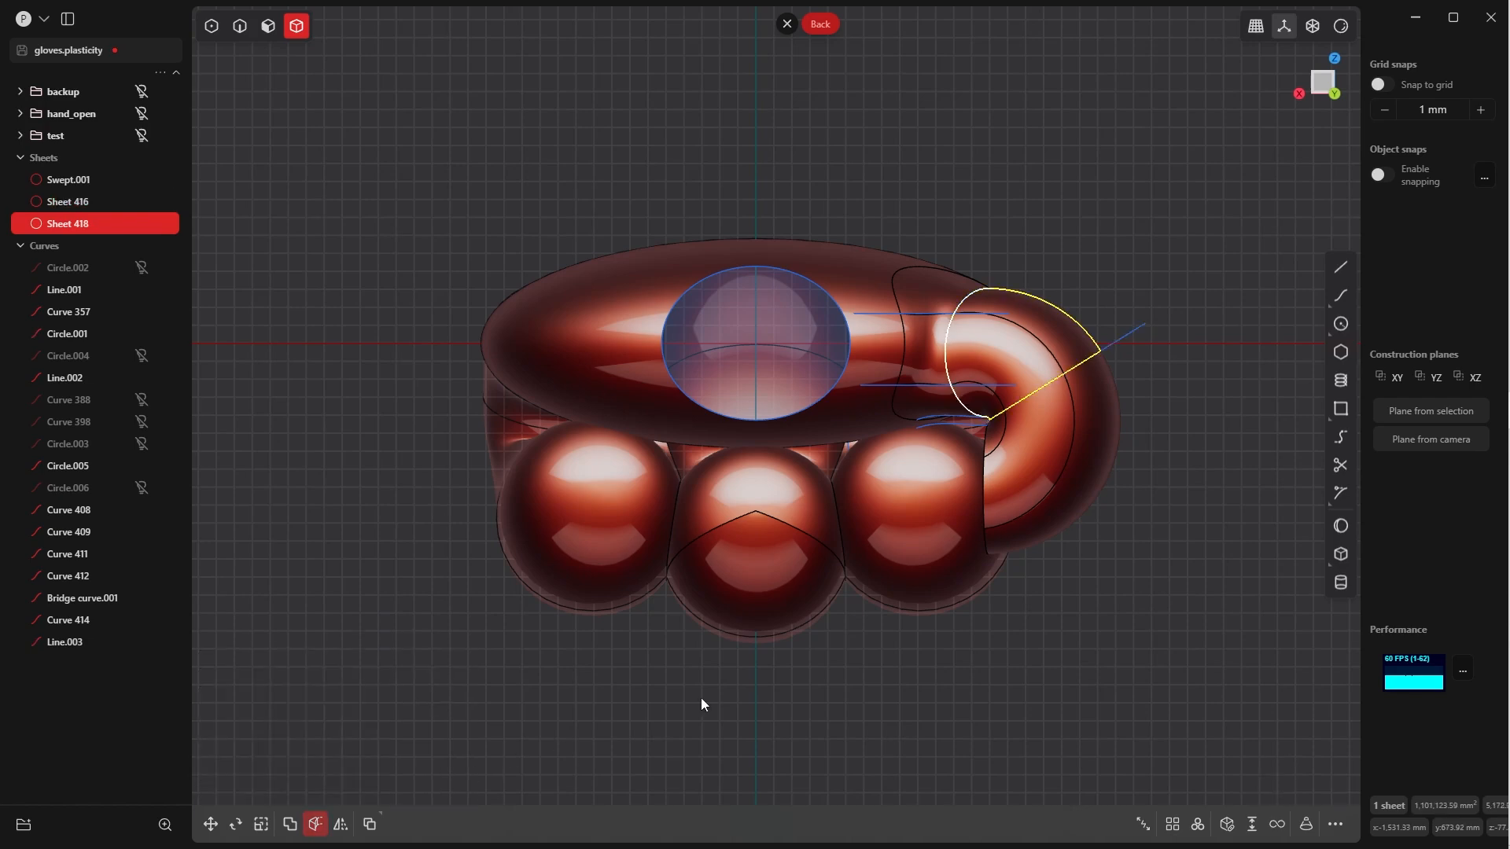
left_click(1032, 364)
key("Delete")
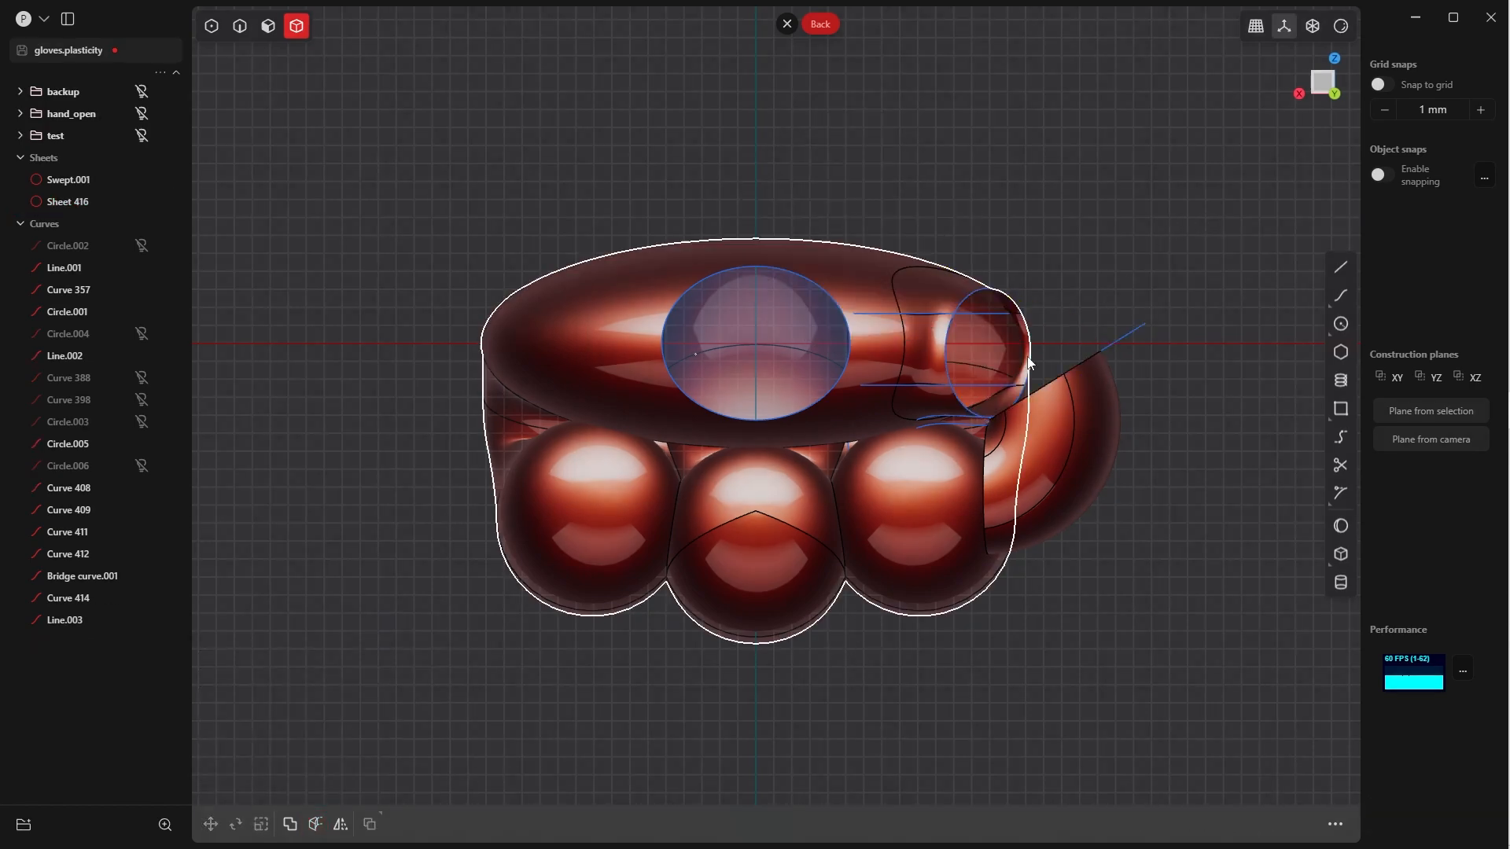
In the back view, move the cutting line's outer endpoint by about -208 mm in X and -606 mm in Z
middle_click_drag(1022, 251, 889, 418)
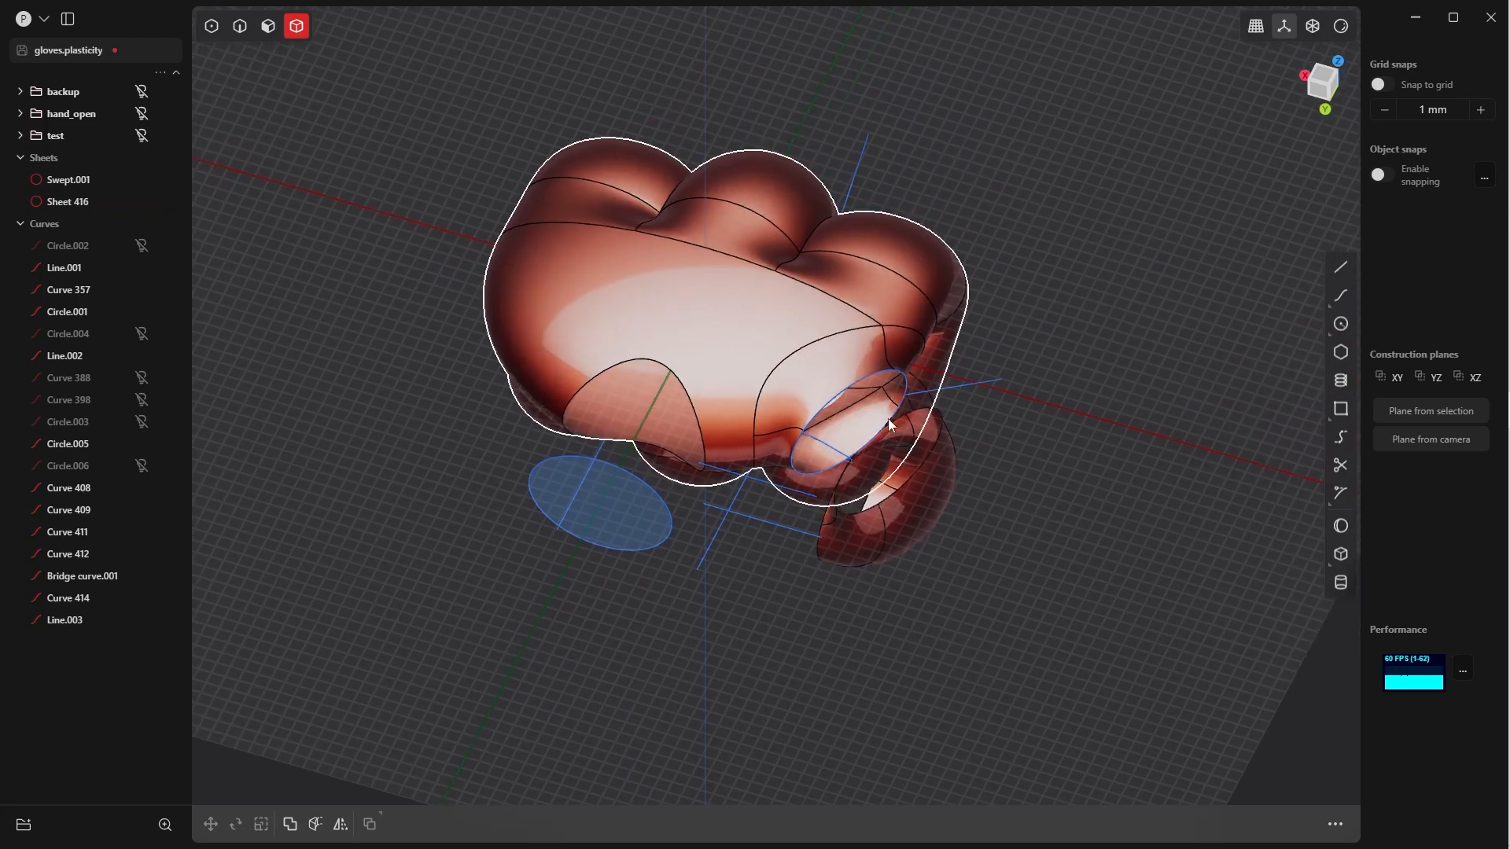
scroll(890, 420, "up", 5)
middle_click_drag(905, 565, 967, 408)
key("grave")
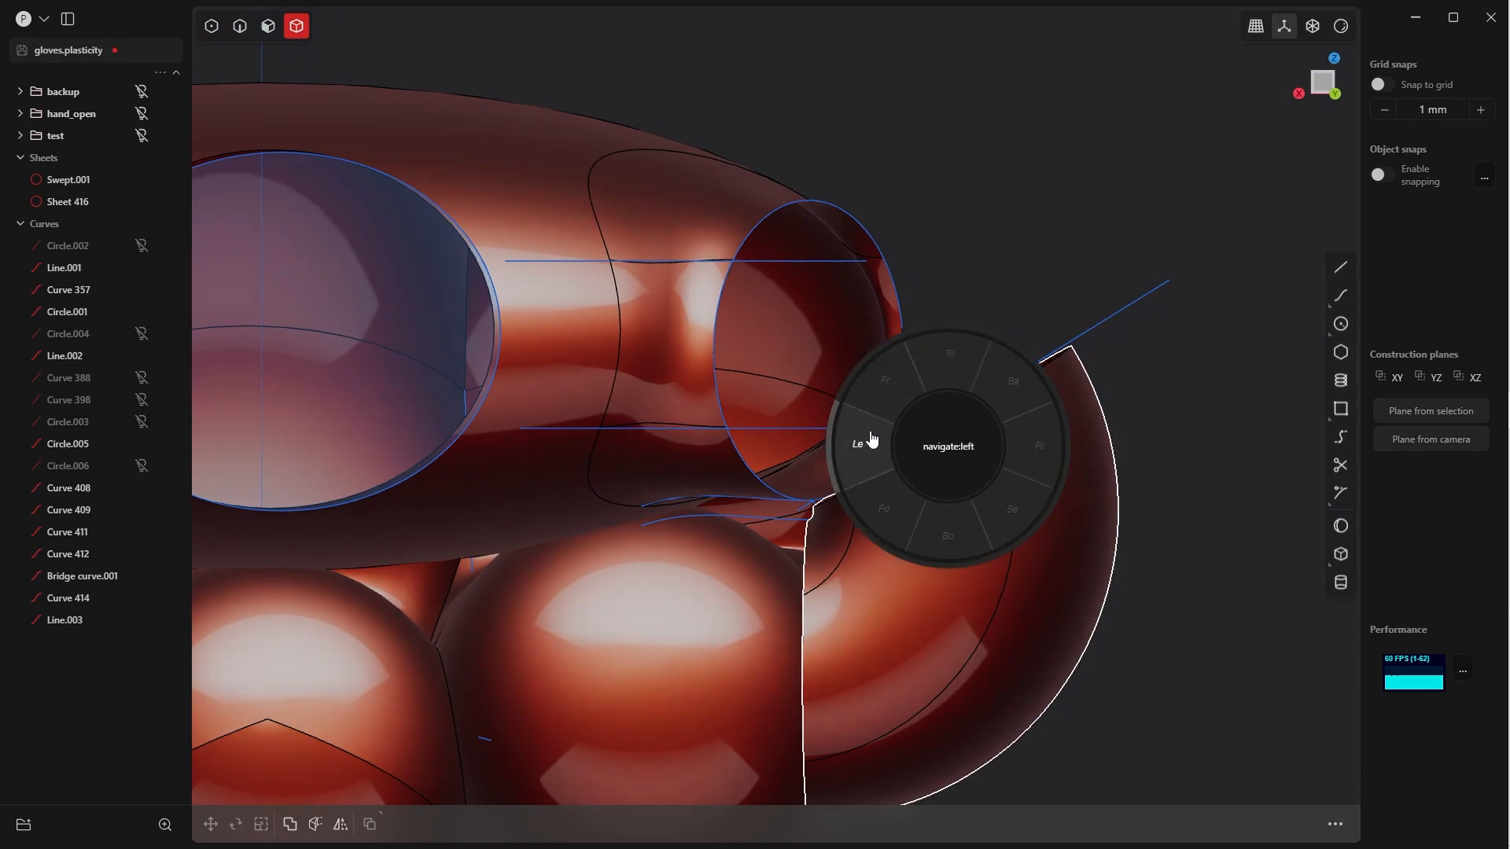
left_click(871, 433)
key("grave")
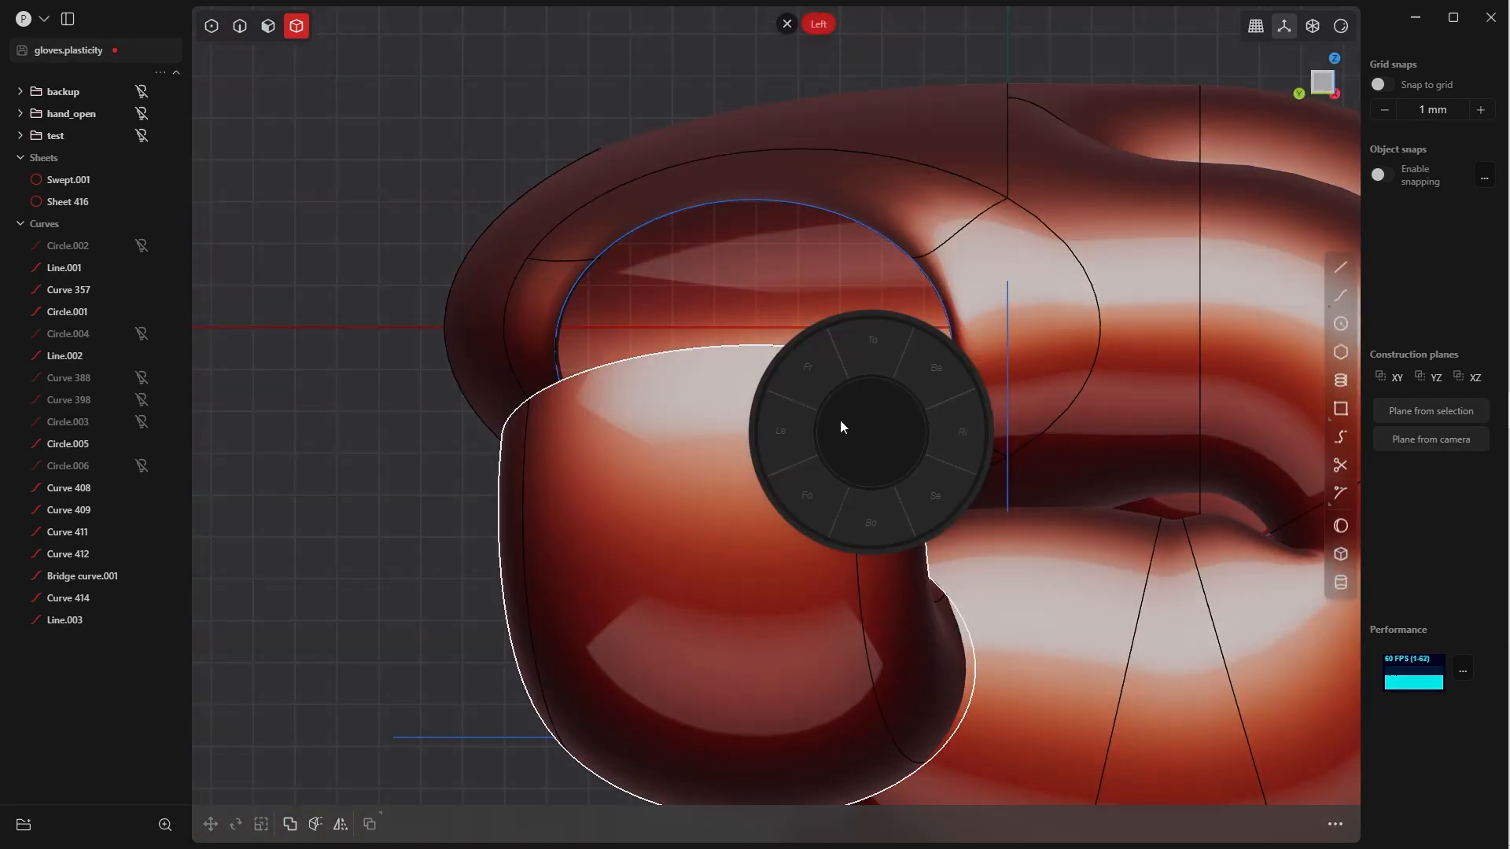
left_click(938, 373)
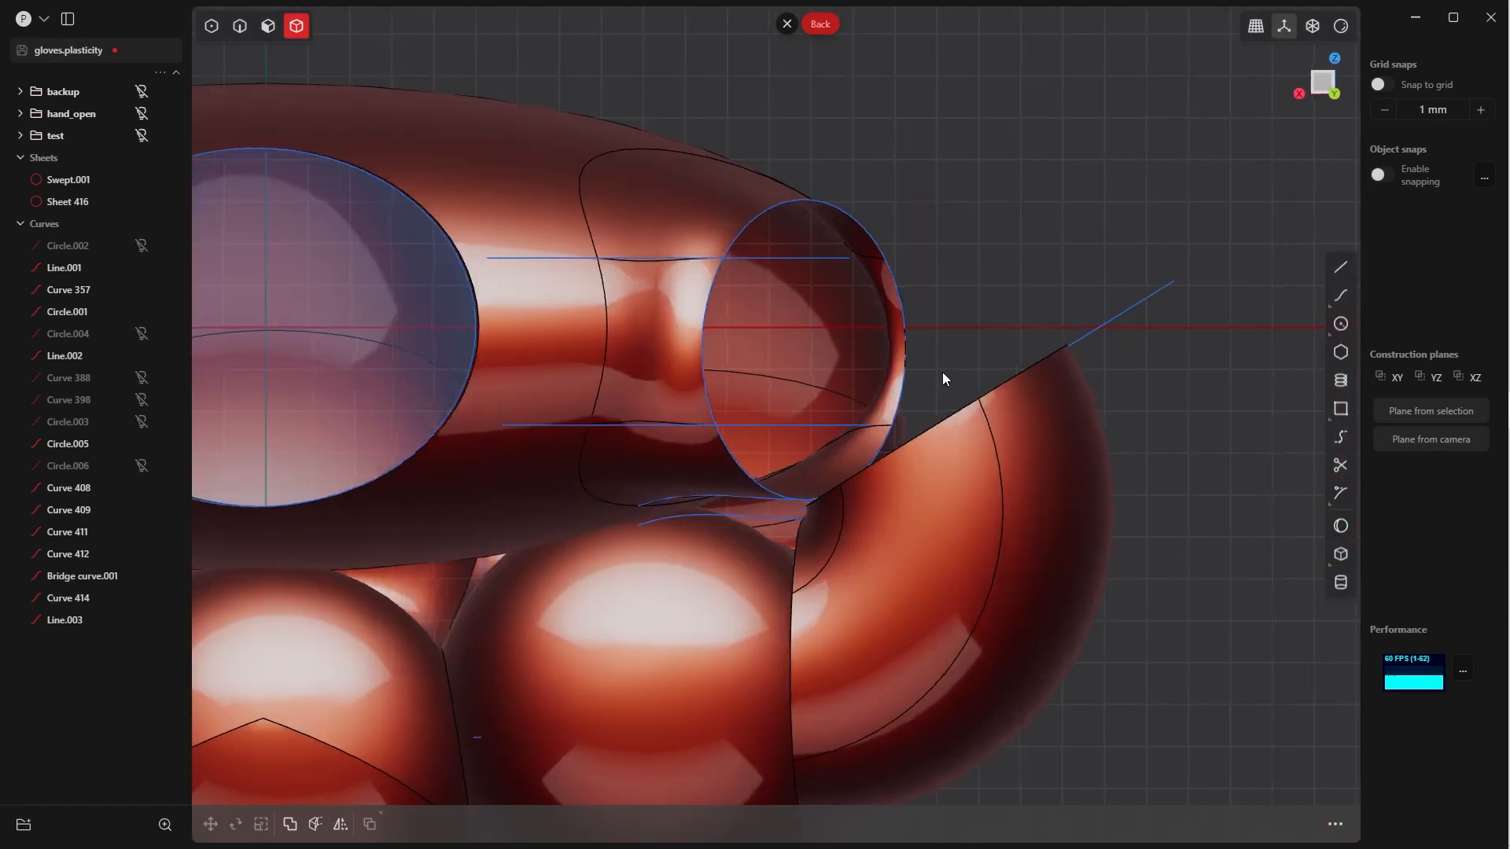
middle_click_drag(1001, 399, 884, 328, "shift")
key("Tab")
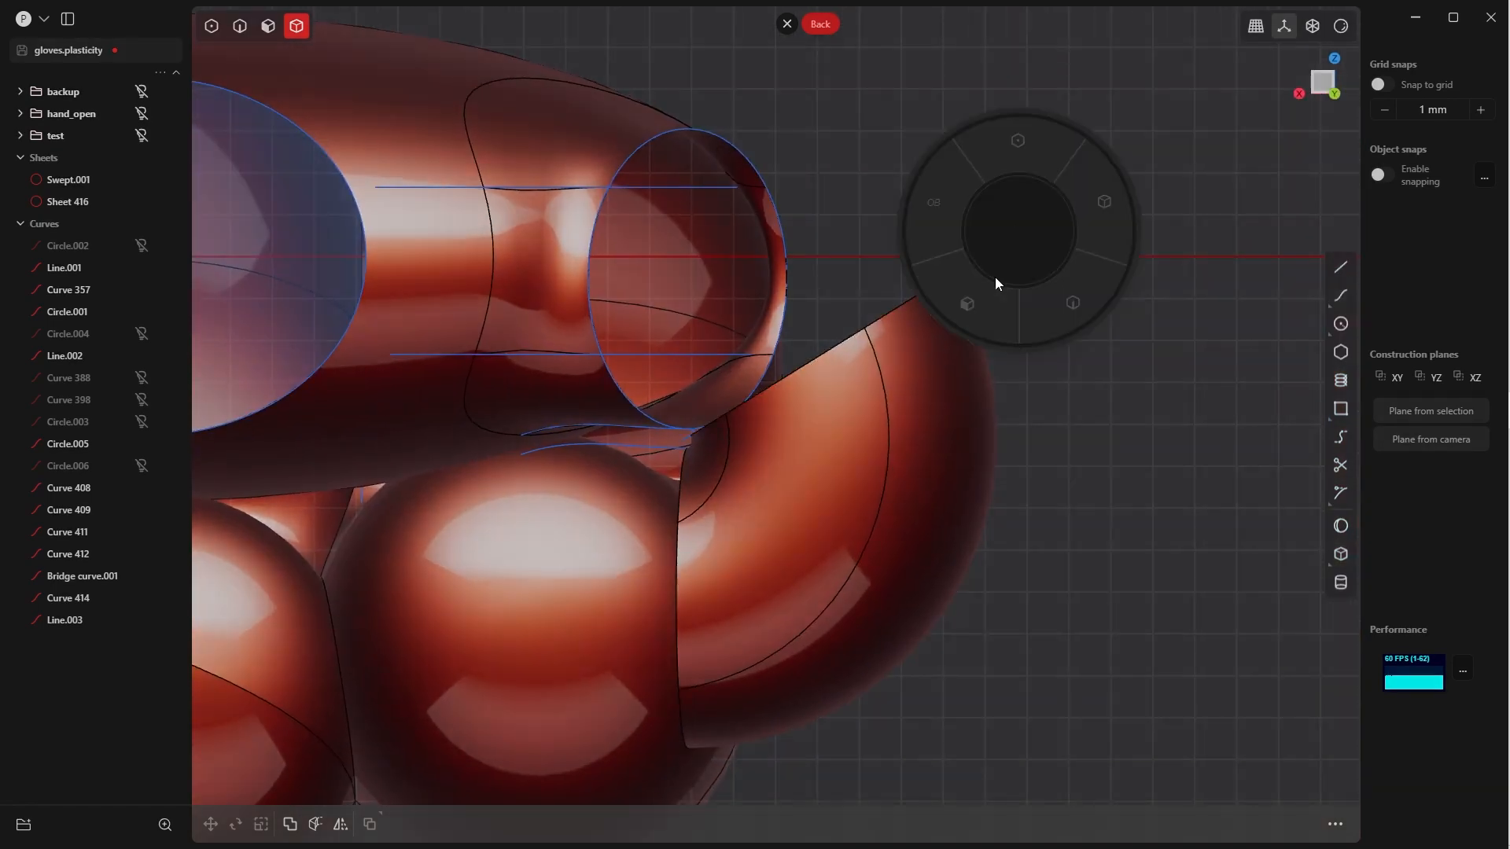
left_click(1024, 164)
left_click(1054, 210)
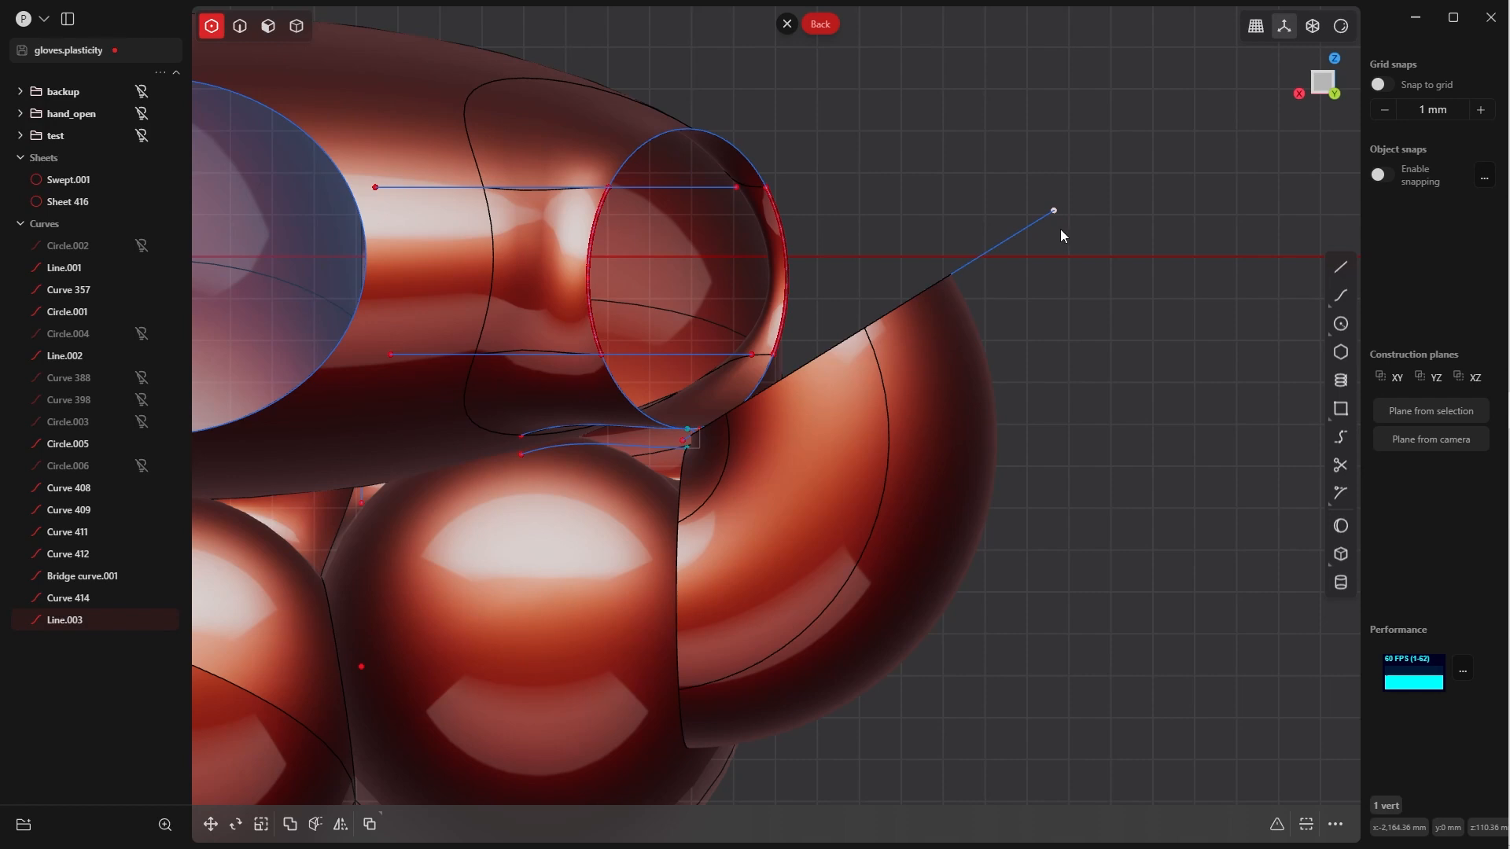
key("g")
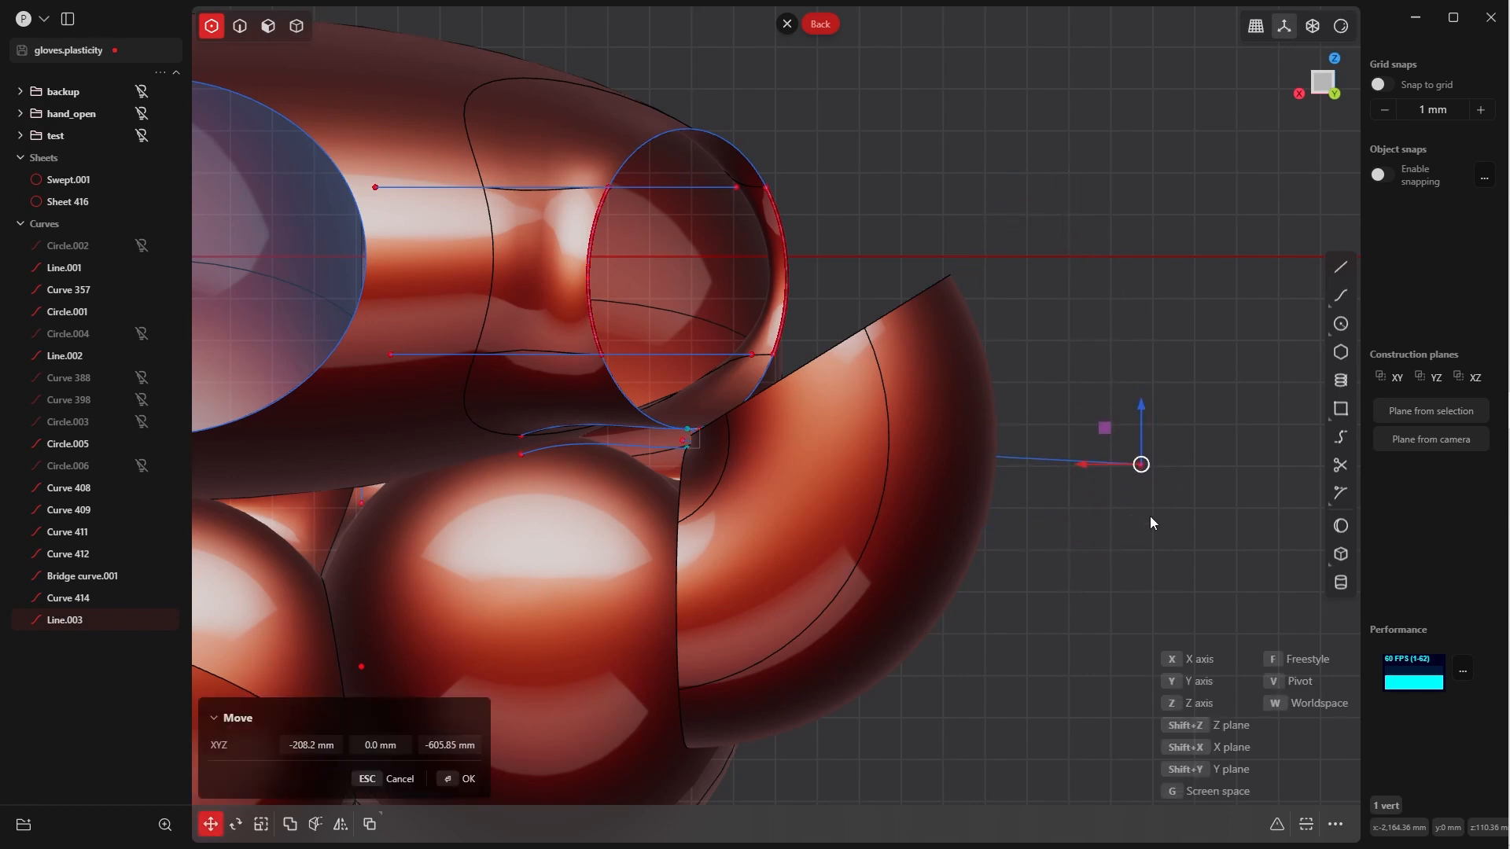
left_click(470, 788)
Cut the detached thumb sheet with the repositioned line
key("Tab")
left_click(972, 334)
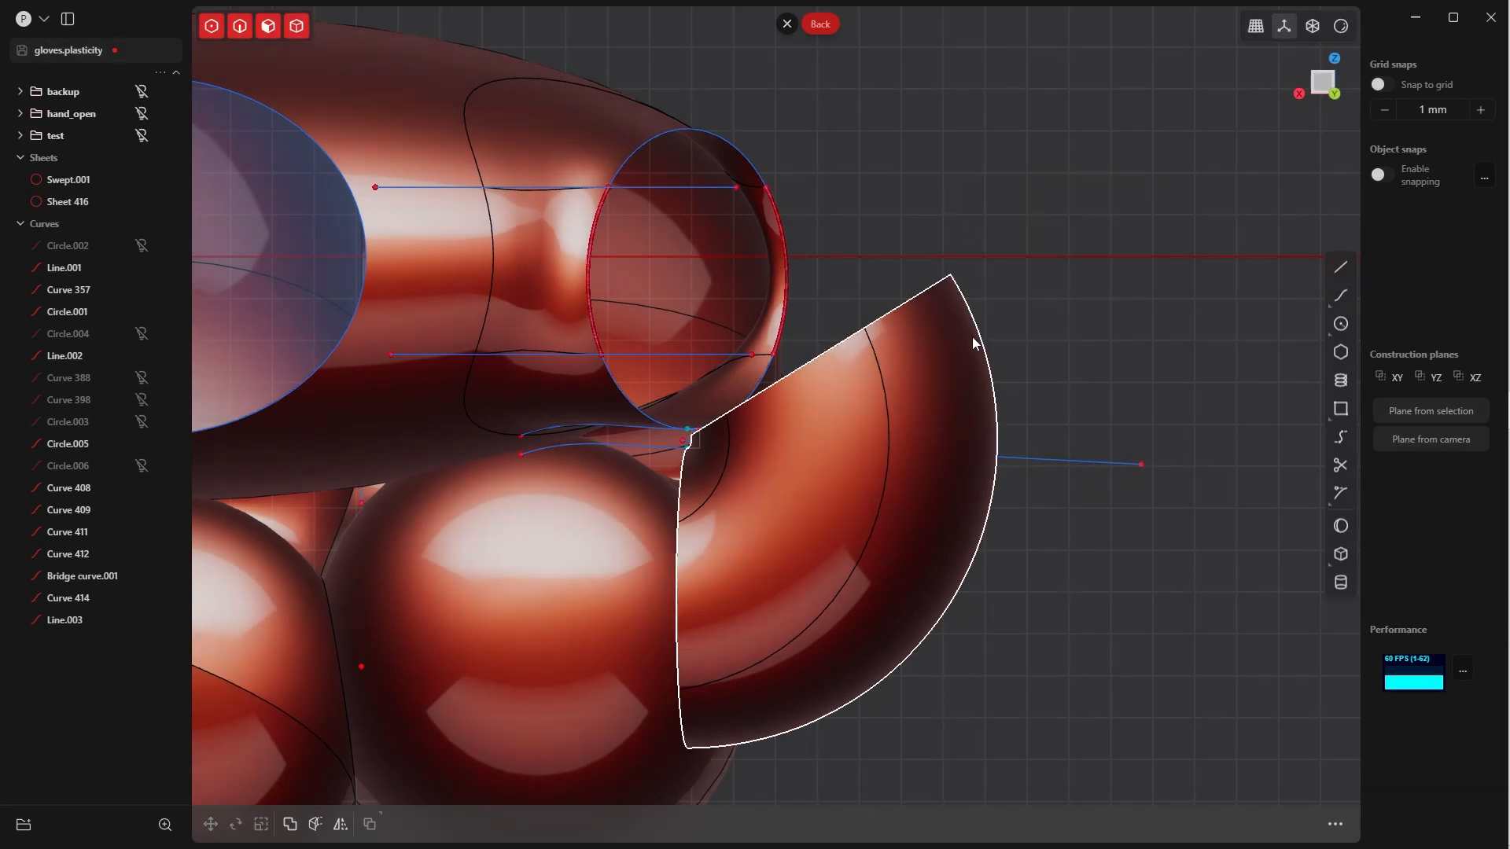
left_click(971, 344)
key("c")
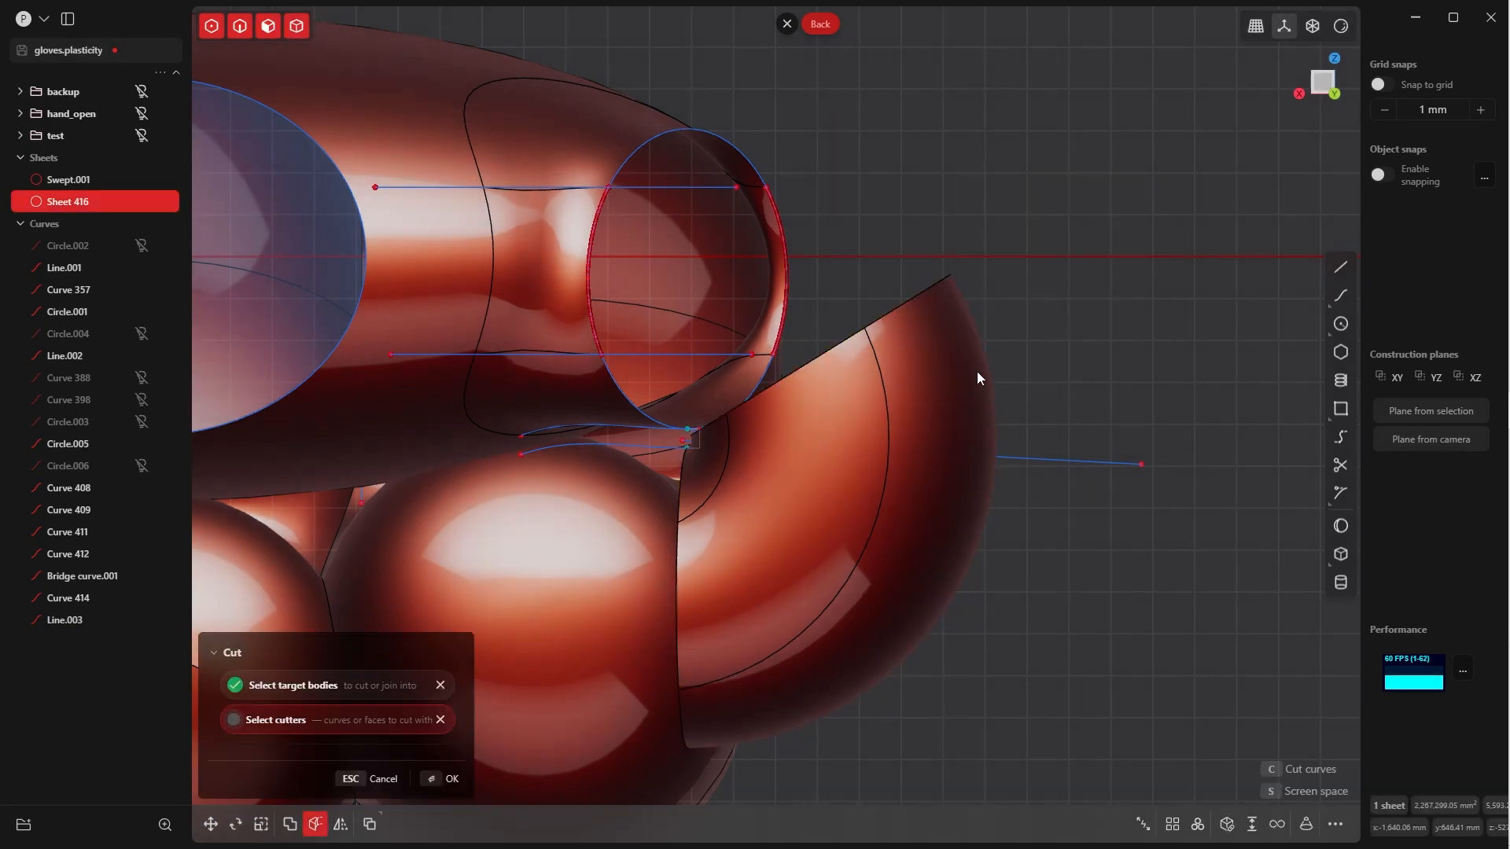
left_click(1078, 462)
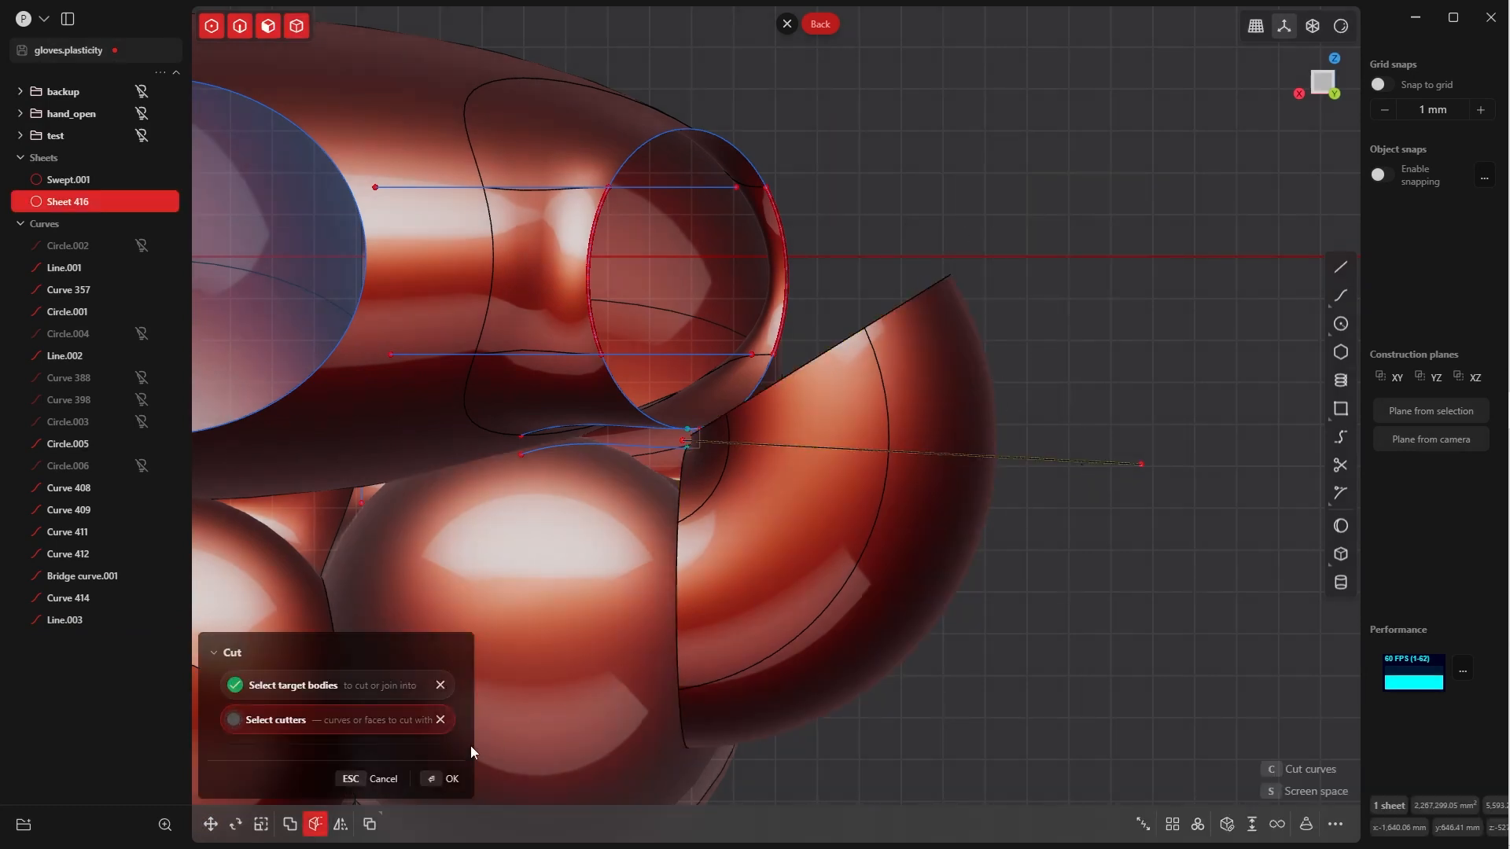
left_click(432, 781)
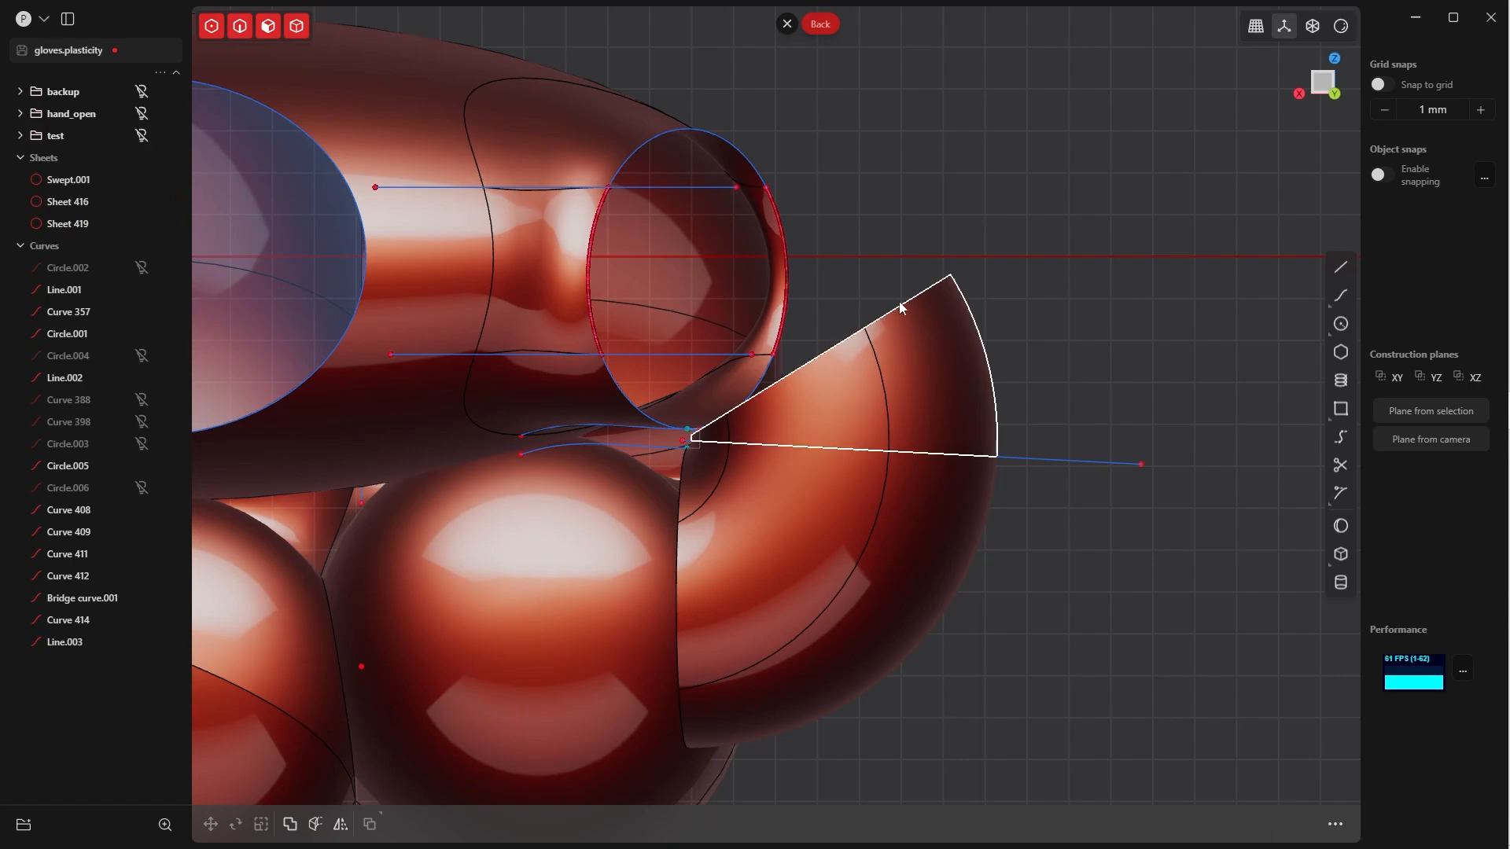
Delete the cut-off thumb piece above the line, keeping the lower curled part
middle_click_drag(900, 305, 824, 413)
middle_click_drag(650, 310, 638, 293)
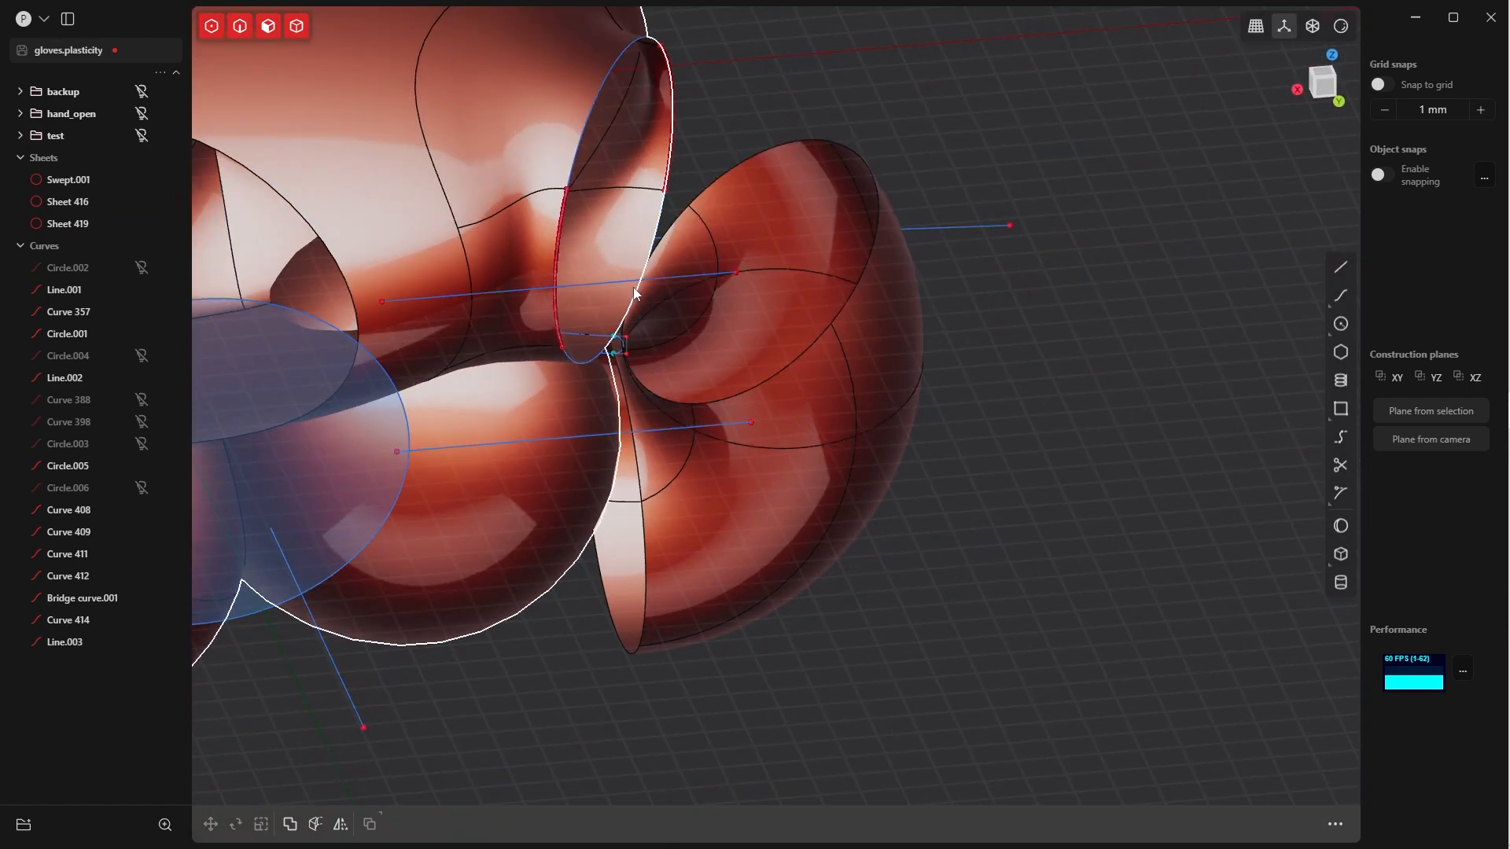
key("Tab")
left_click(951, 133)
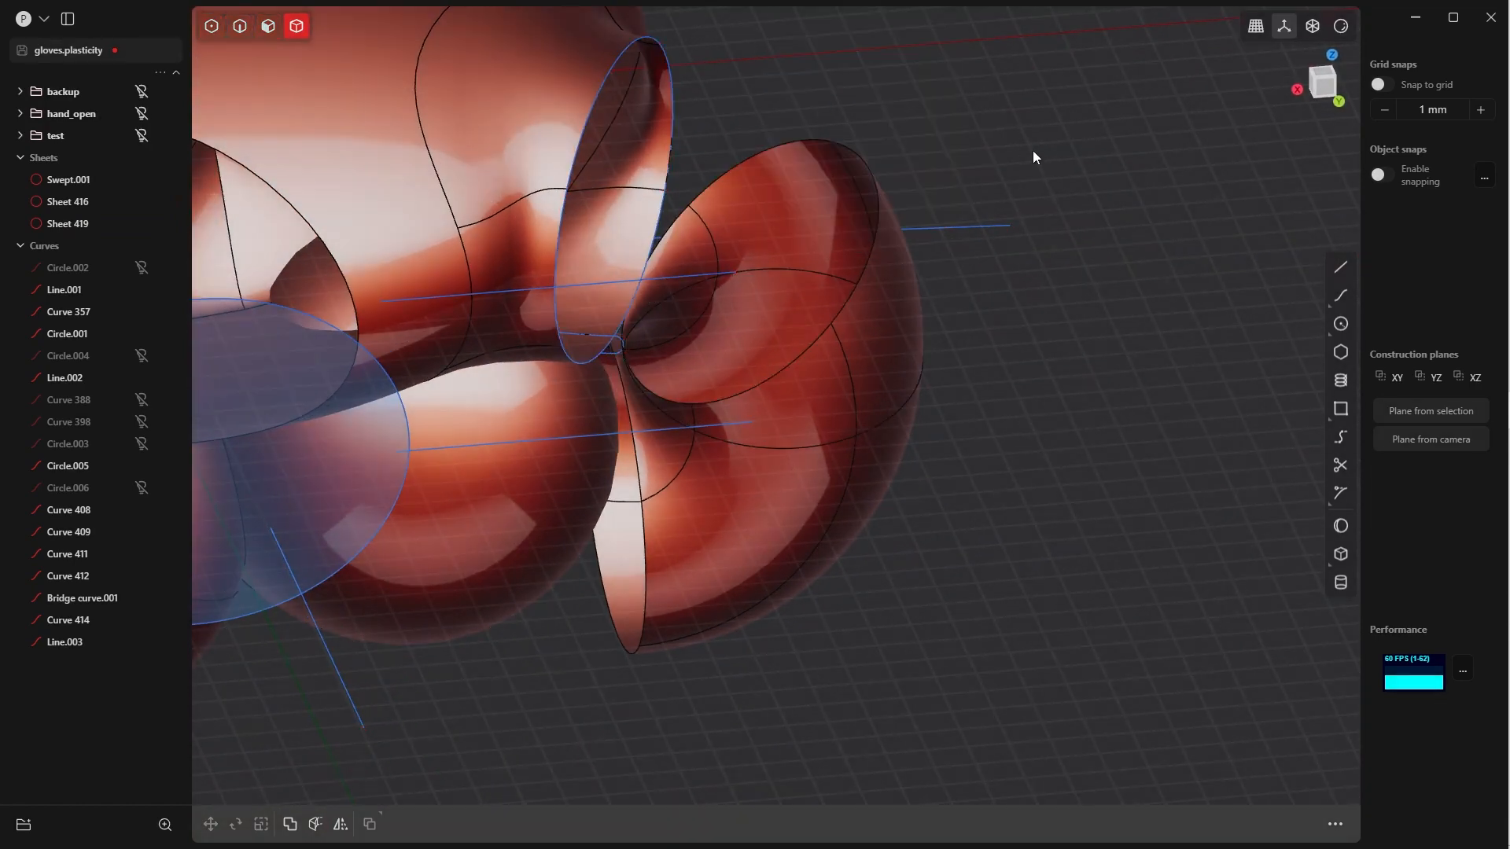
left_click(897, 254)
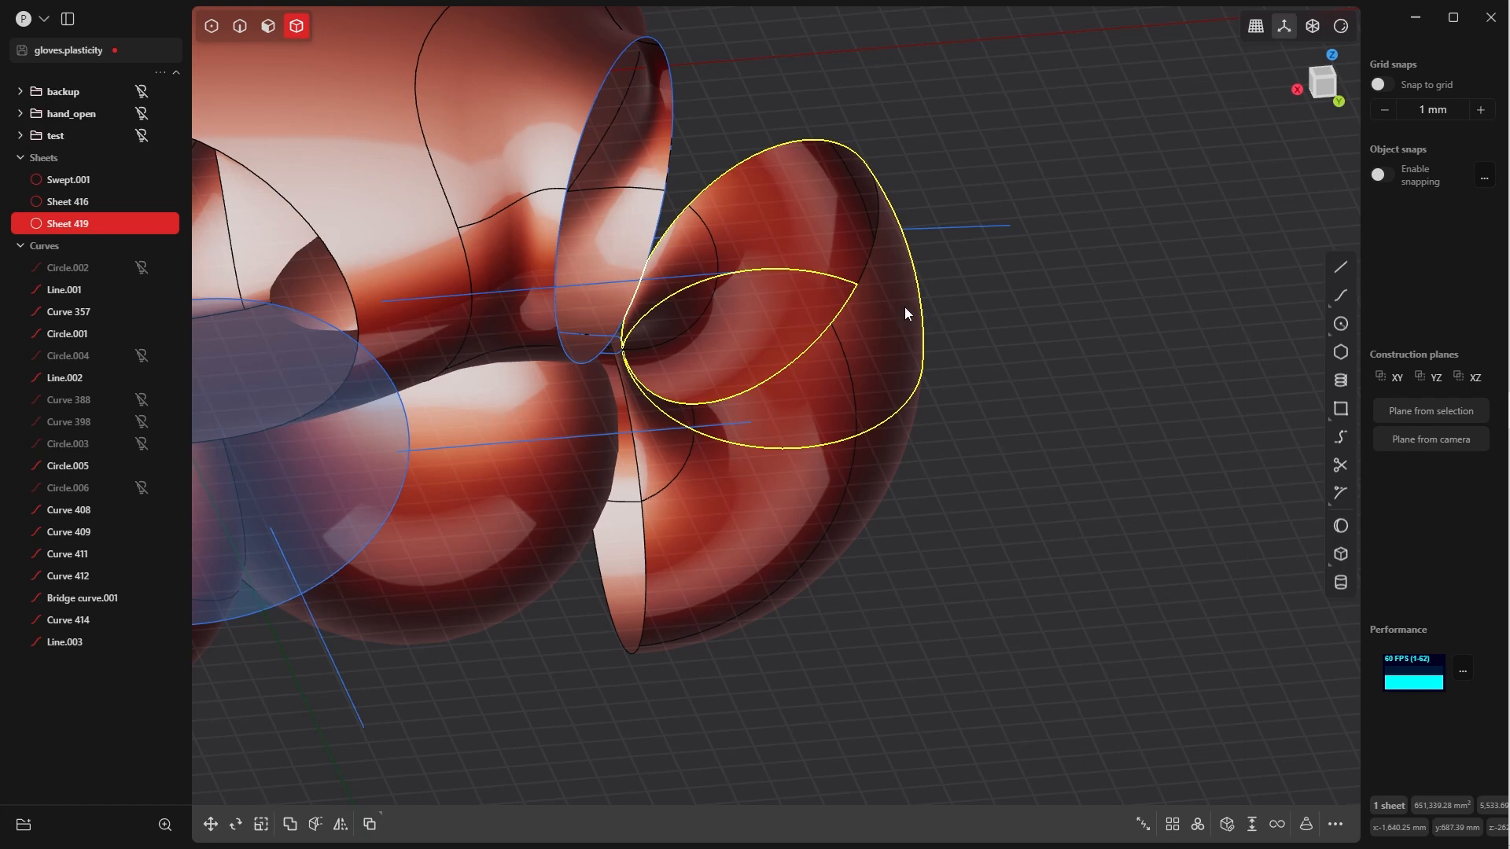
key("Delete")
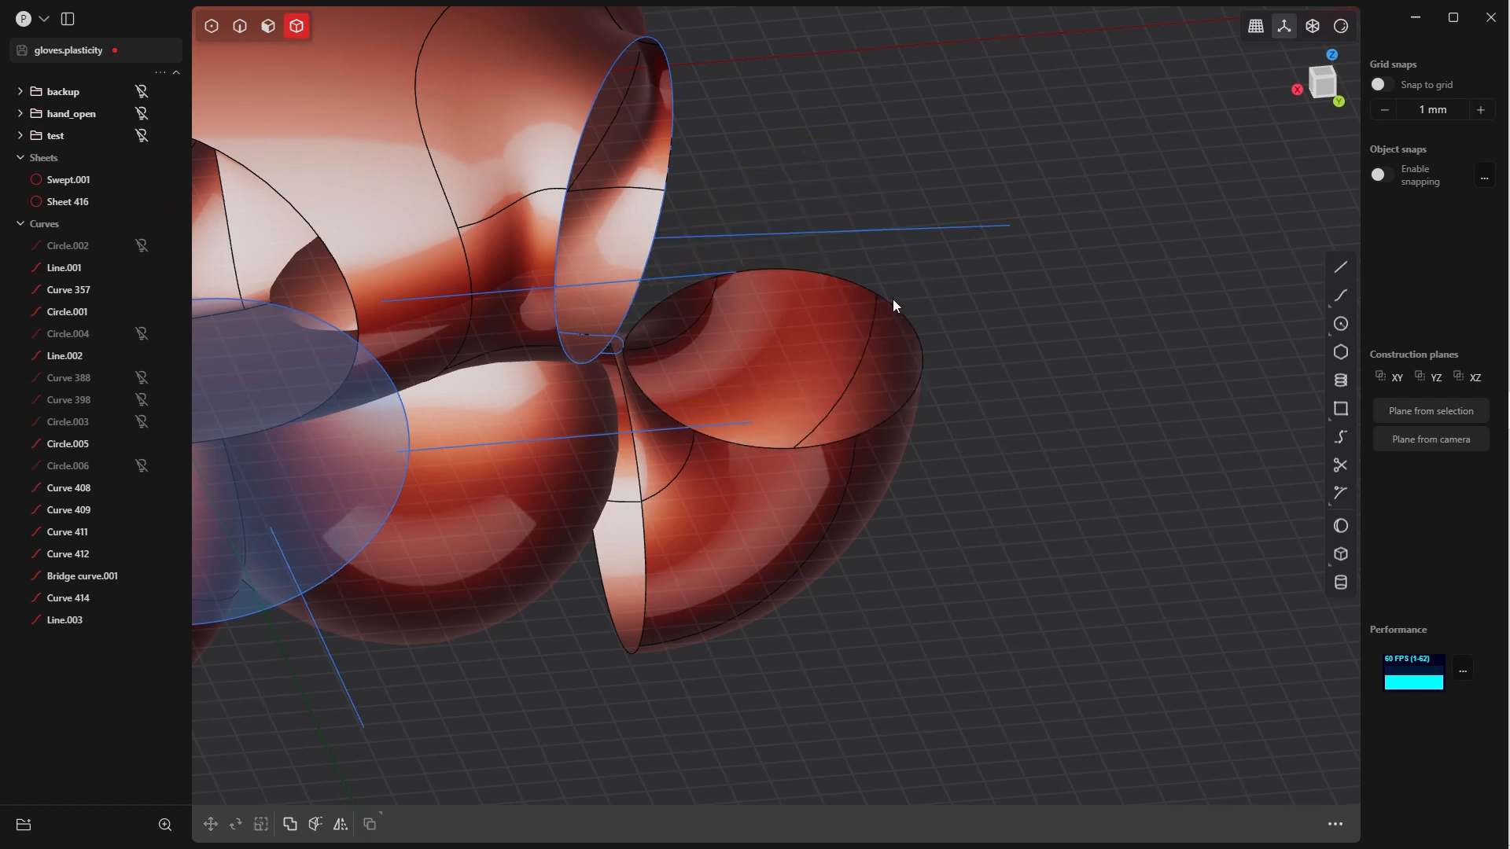
Isolate the glove body and the remaining thumb sheet so that the curves are hidden
middle_click_drag(893, 299, 823, 168)
left_click(823, 168)
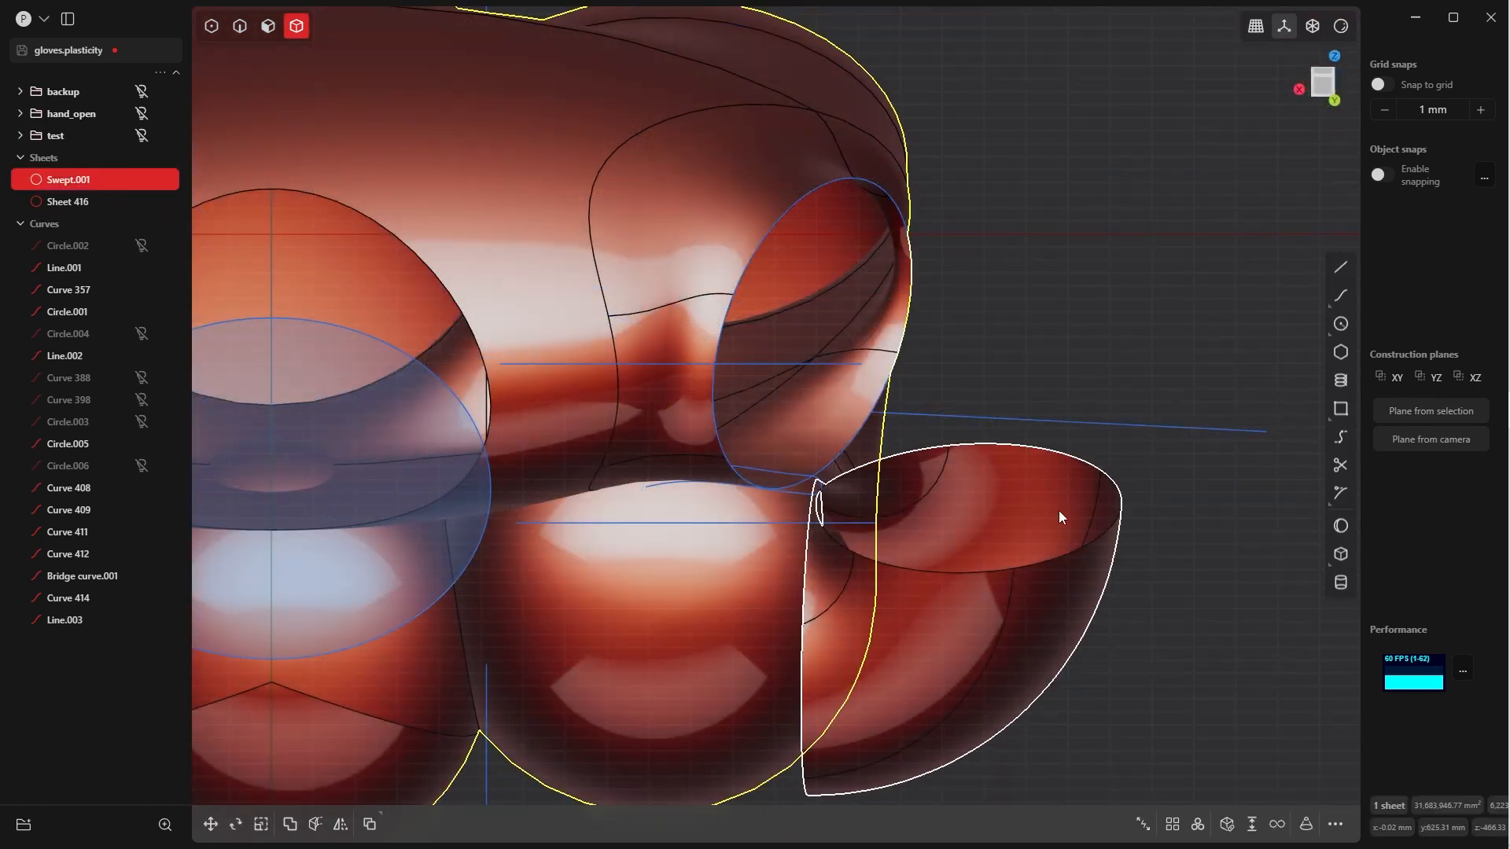
left_click(1082, 543, "shift")
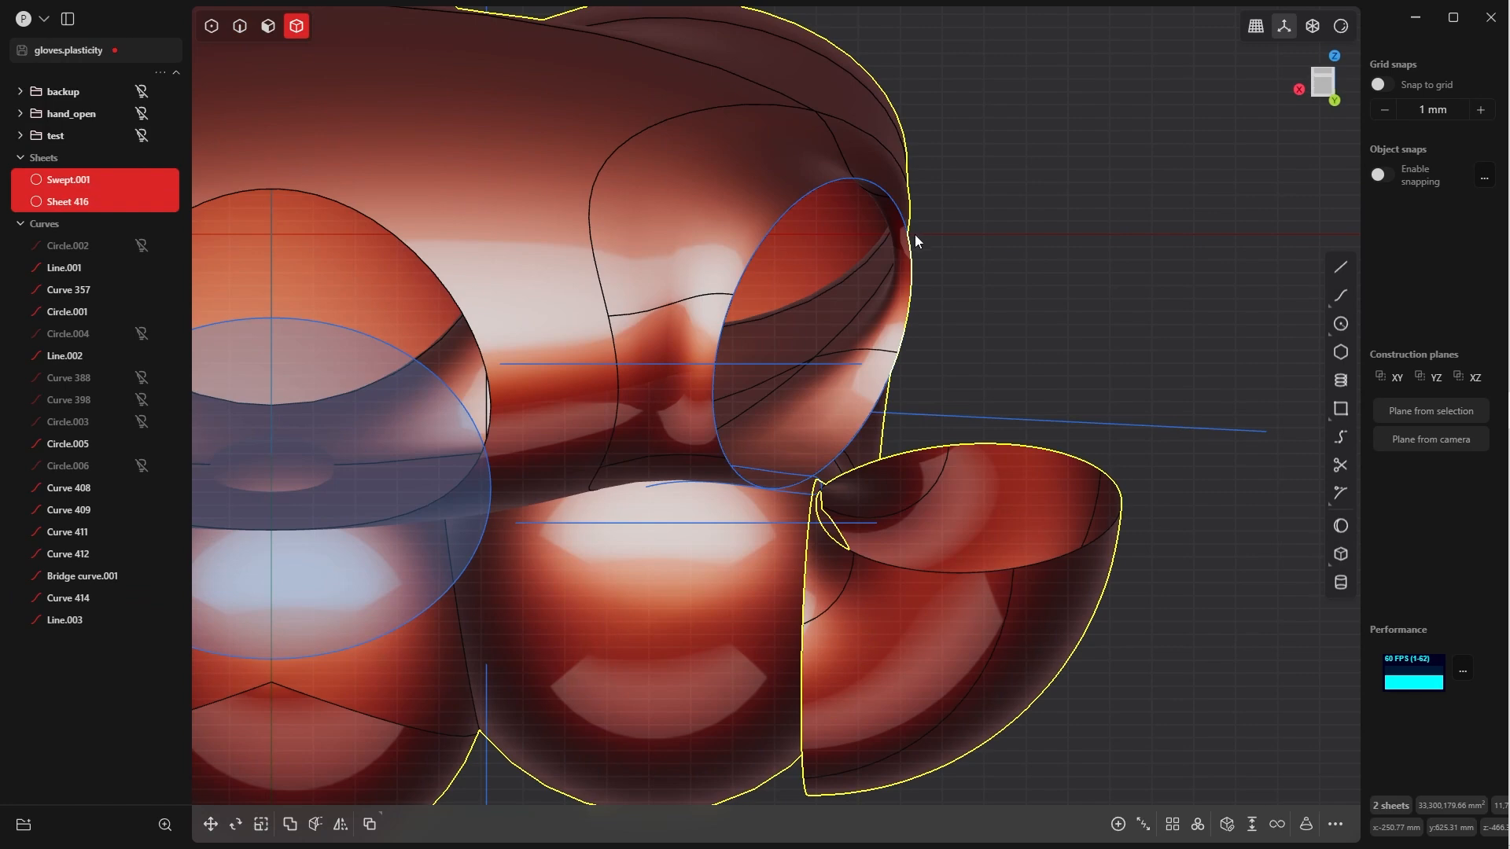
key("shift+h")
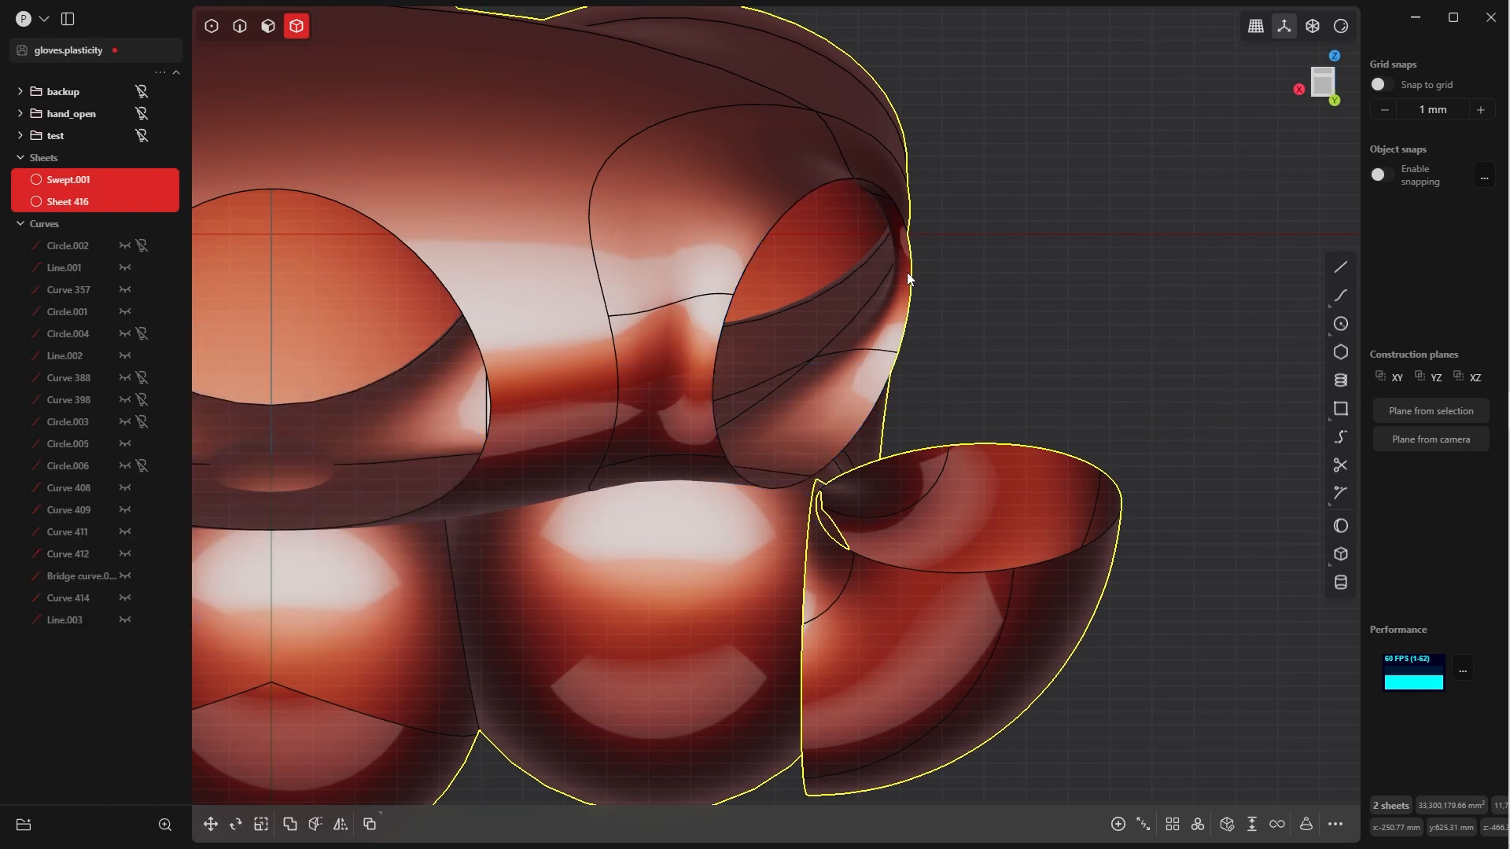
scroll(934, 286, "down", 3)
middle_click_drag(934, 285, 857, 332)
left_click(994, 269)
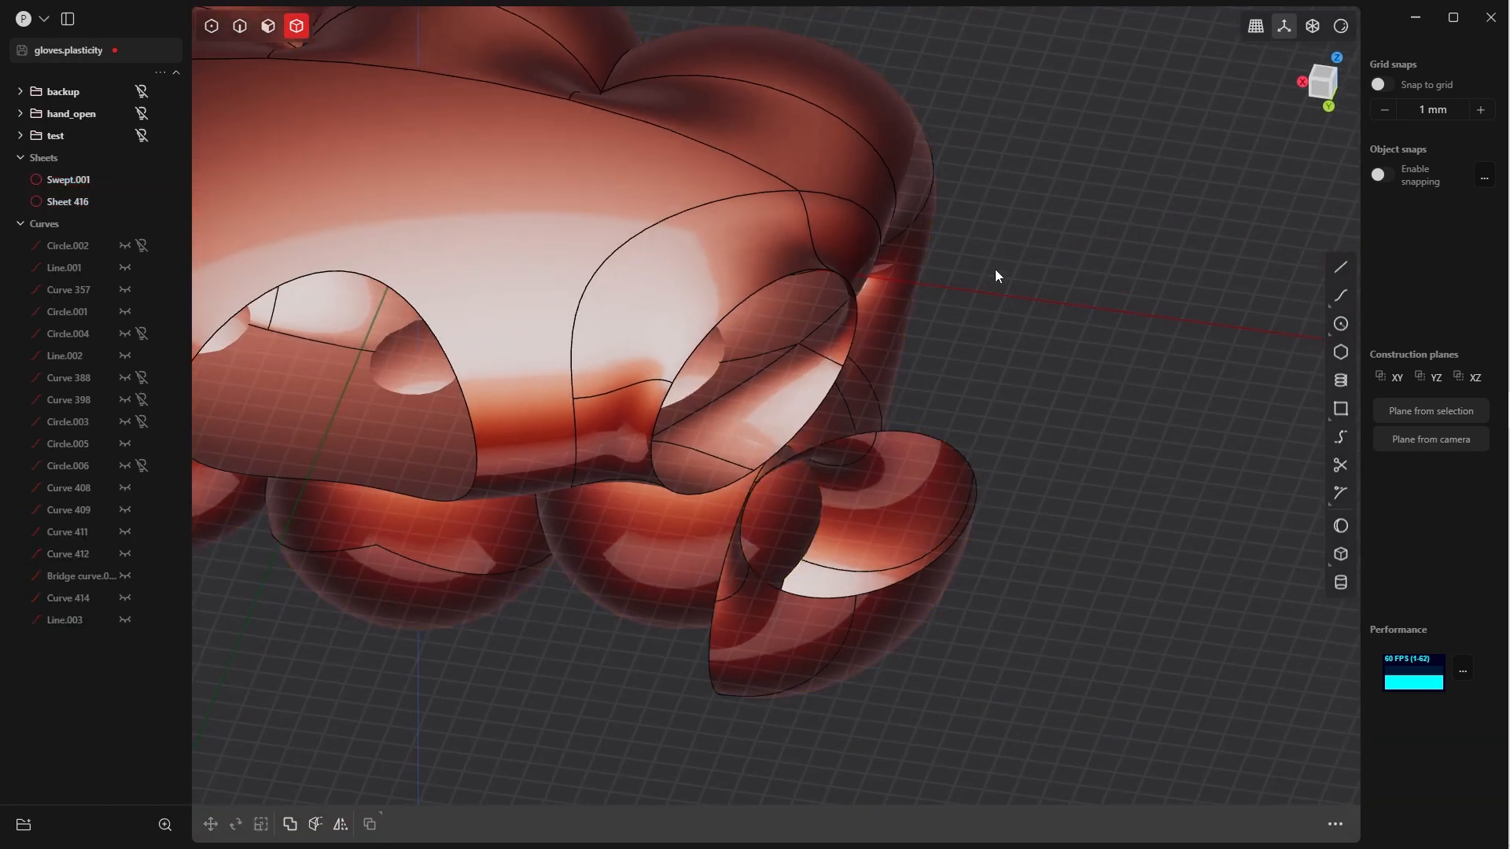
middle_click_drag(994, 269, 989, 248)
middle_click_drag(853, 500, 758, 445)
Loft a connecting strip between the facing back-side edges of the palm opening and the trimmed thumb
key("Tab")
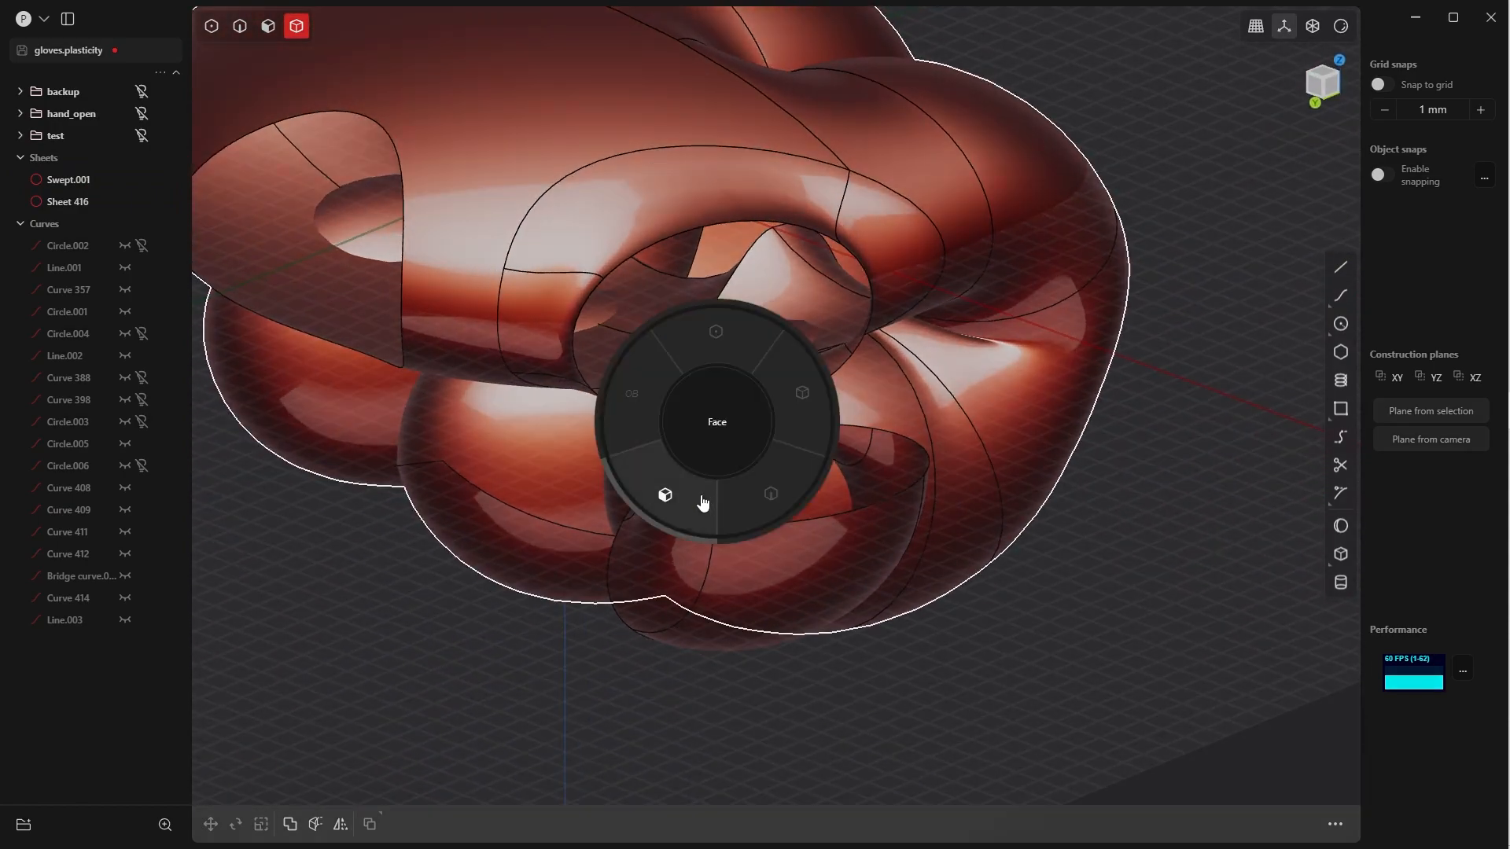
left_click(702, 503)
key("Tab")
left_click(767, 536)
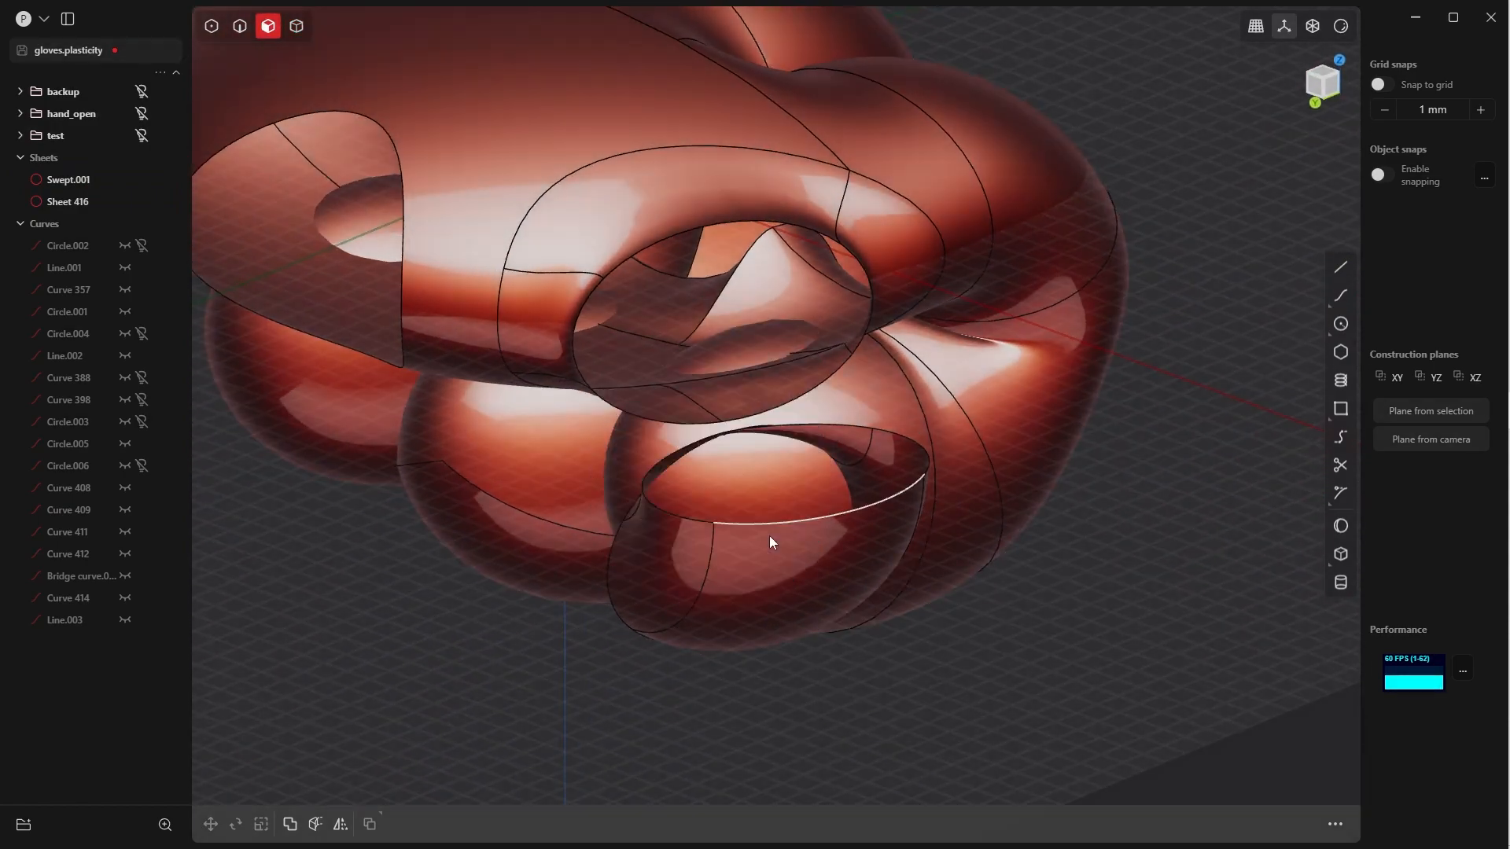
left_click(675, 522)
middle_click_drag(674, 519, 655, 398)
left_click(649, 384)
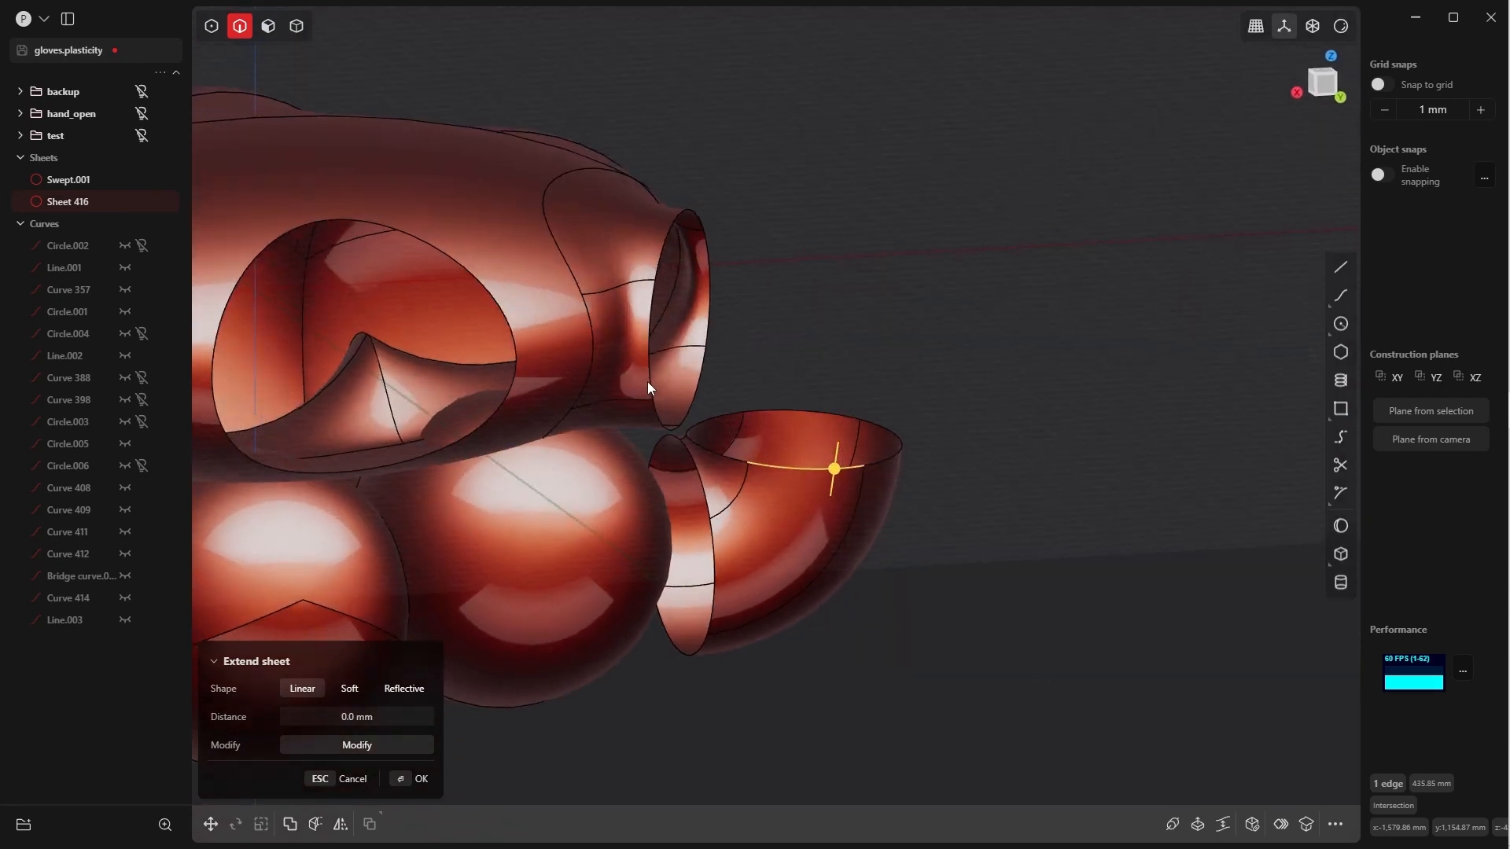
key("l")
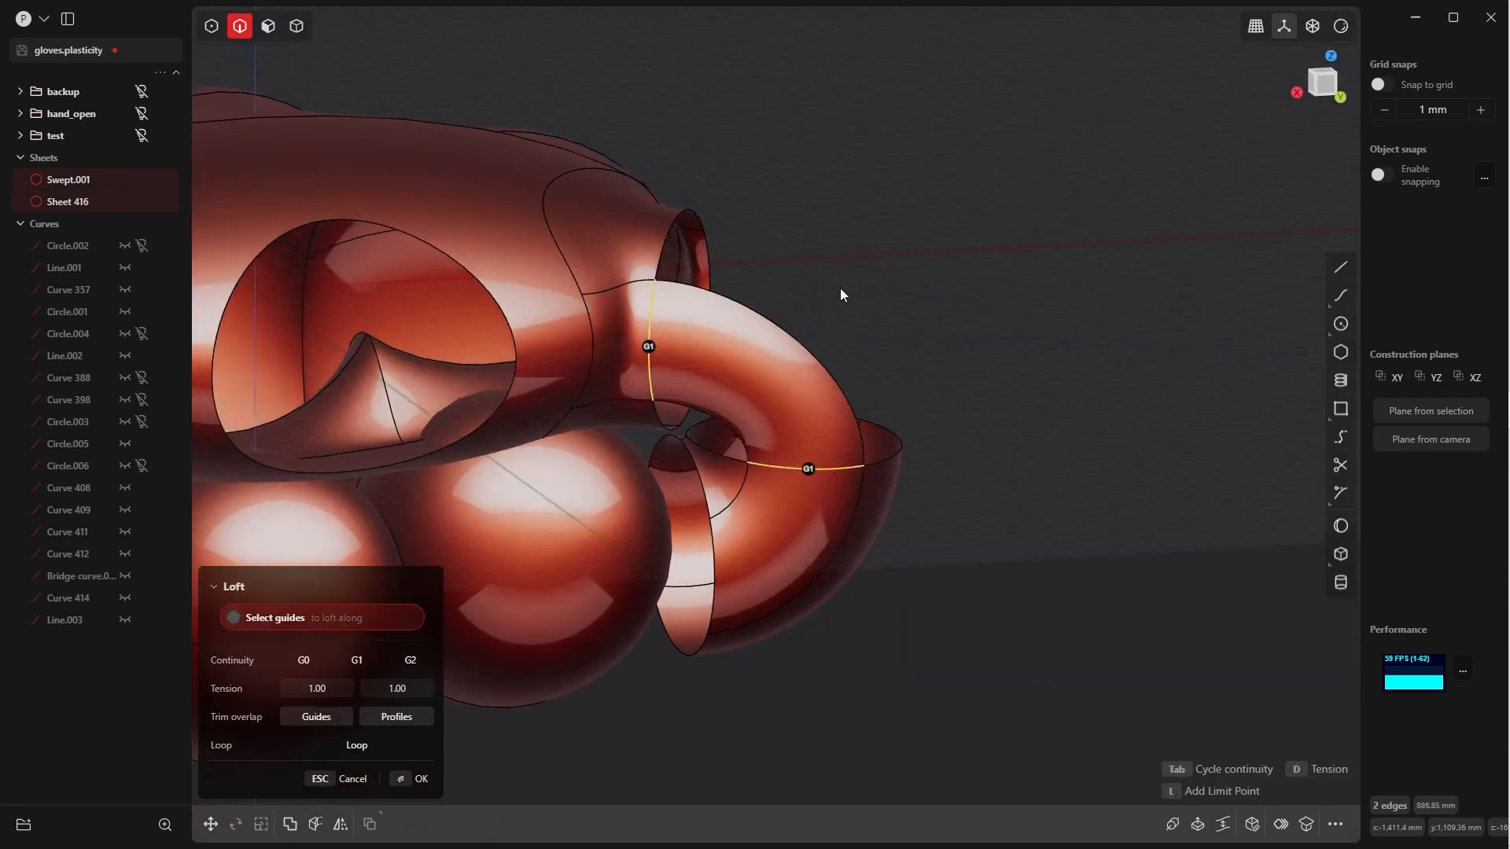
middle_click_drag(840, 288, 779, 295)
left_click(619, 346)
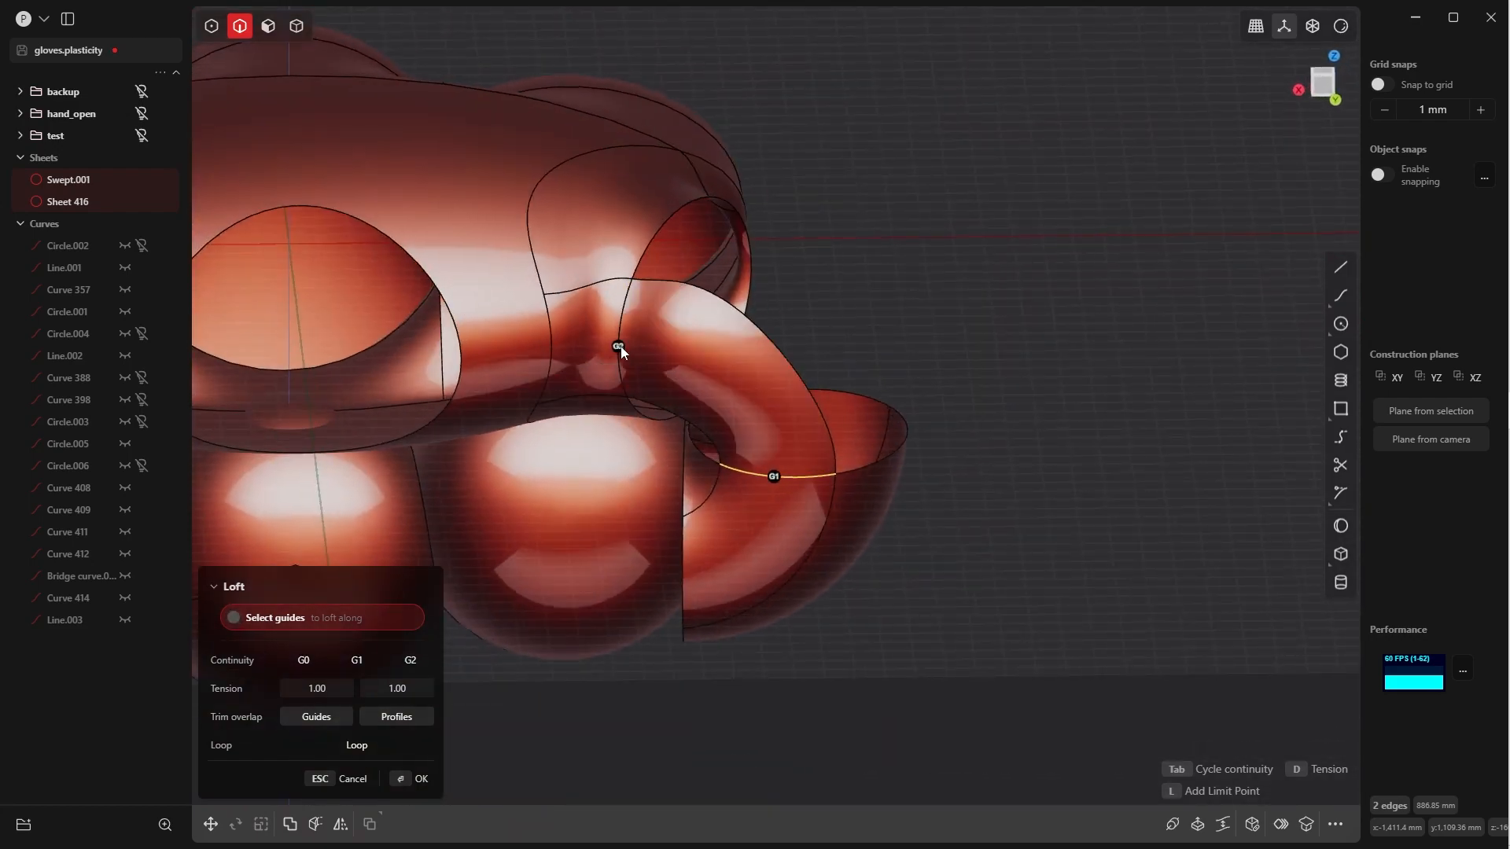
mouse_move(622, 347)
middle_mouse_down()
mouse_move(662, 261)
mouse_move(654, 175)
mouse_move(887, 809)
mouse_move(867, 407)
mouse_move(892, 228)
mouse_move(865, 367)
middle_mouse_up()
left_click(858, 373)
left_click(859, 374)
left_click(411, 778)
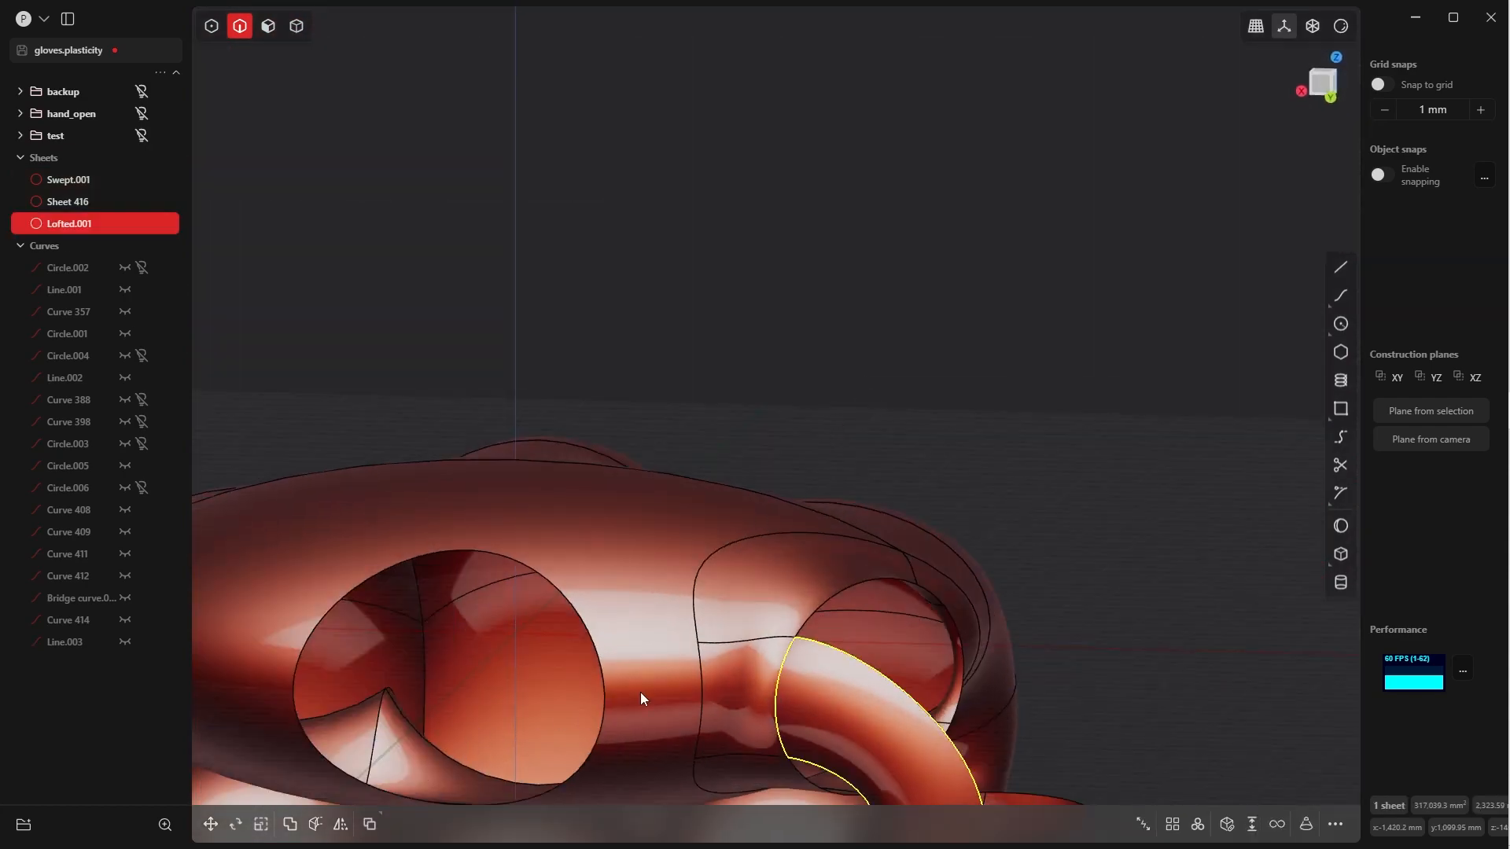
Loft a second strip between the palm opening and the trimmed thumb on the opposite side, with G1 continuity at both ends
middle_click_drag(640, 692, 549, 317)
left_click(895, 451)
key("e")
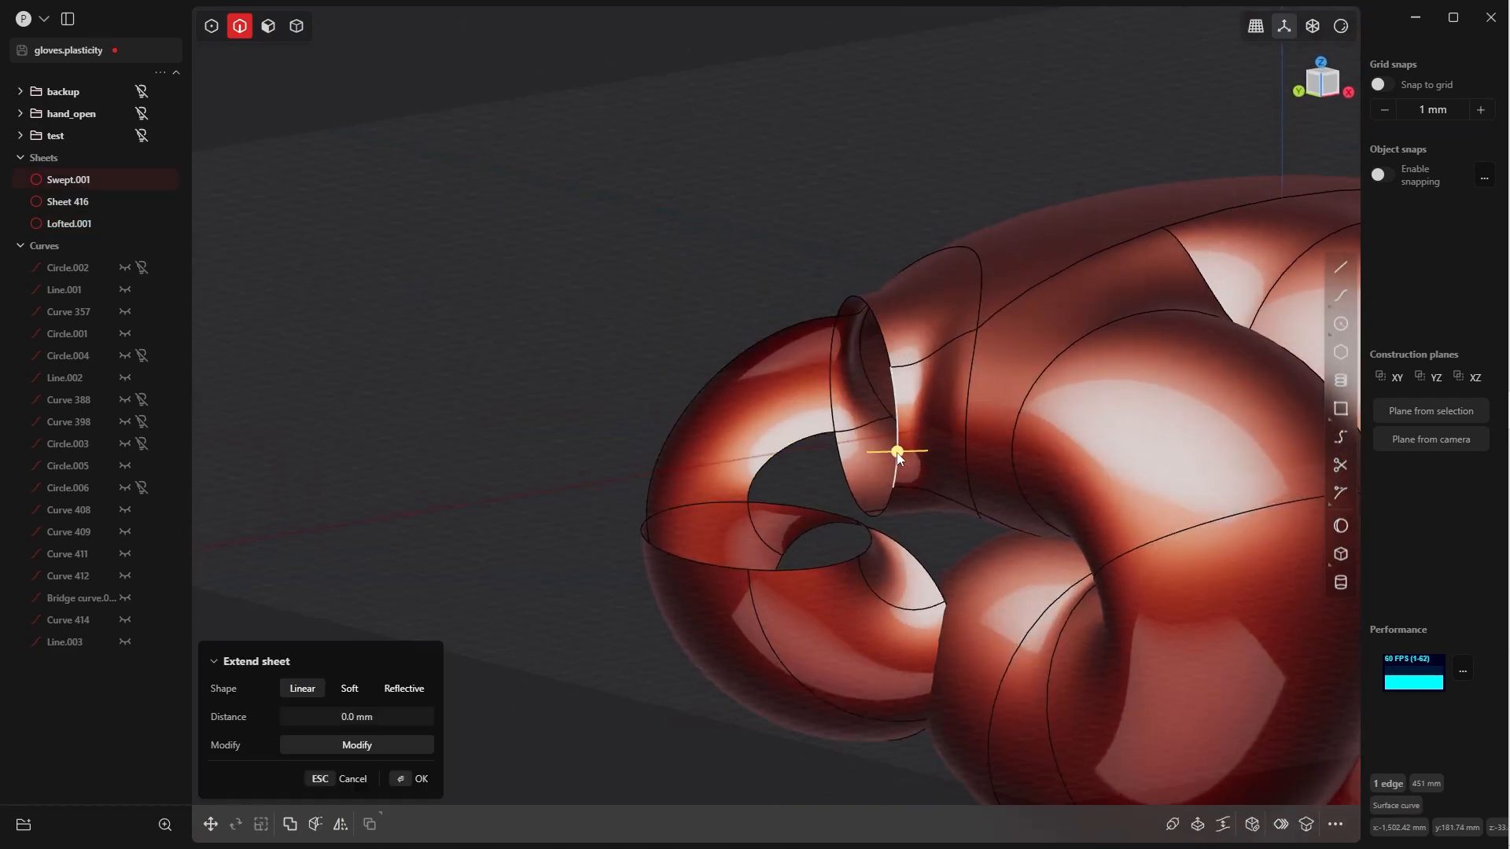
left_click(832, 564)
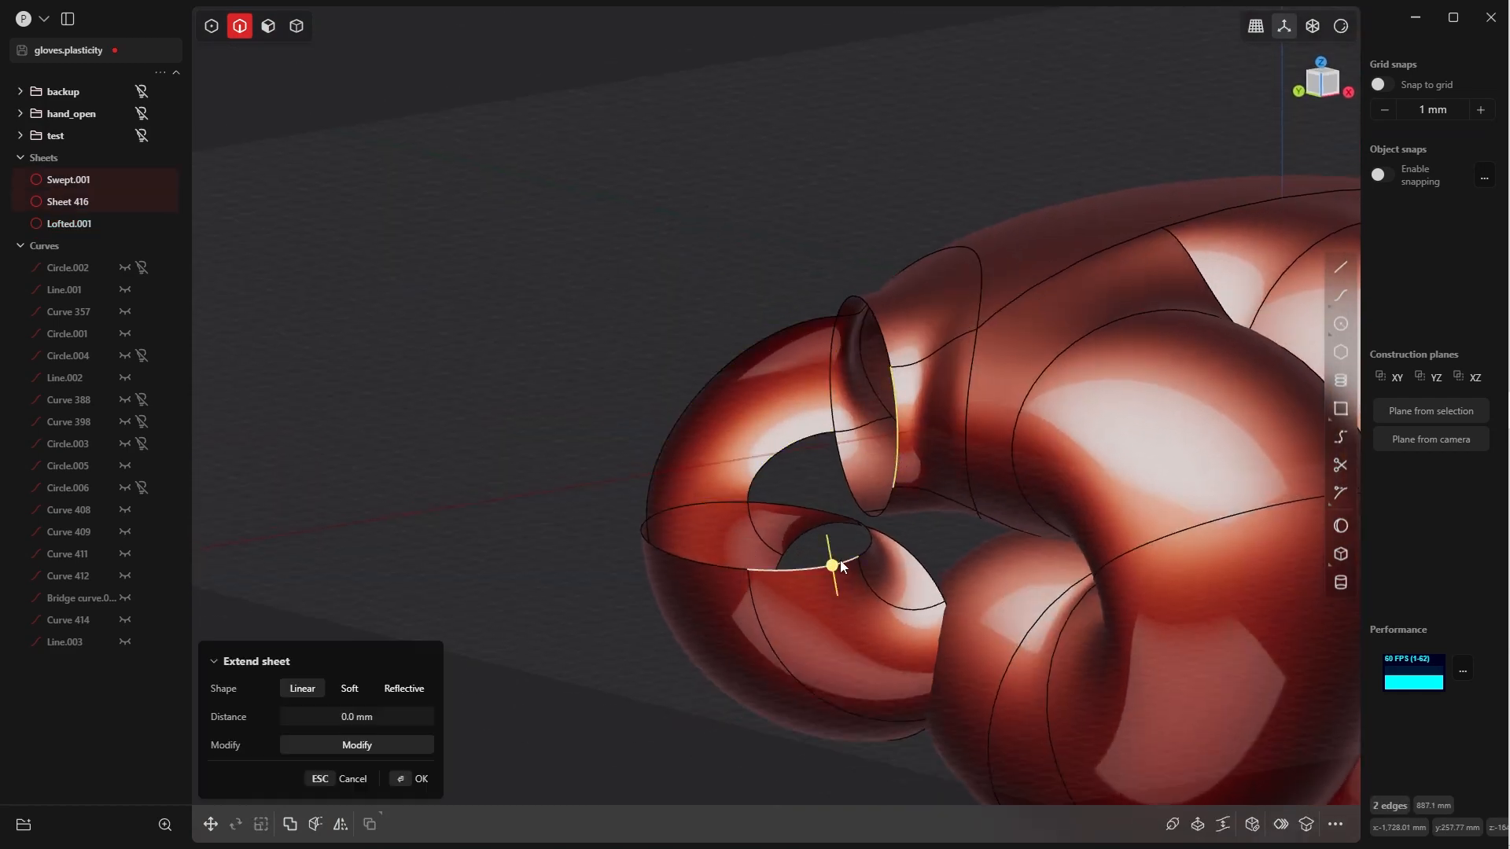
key("l")
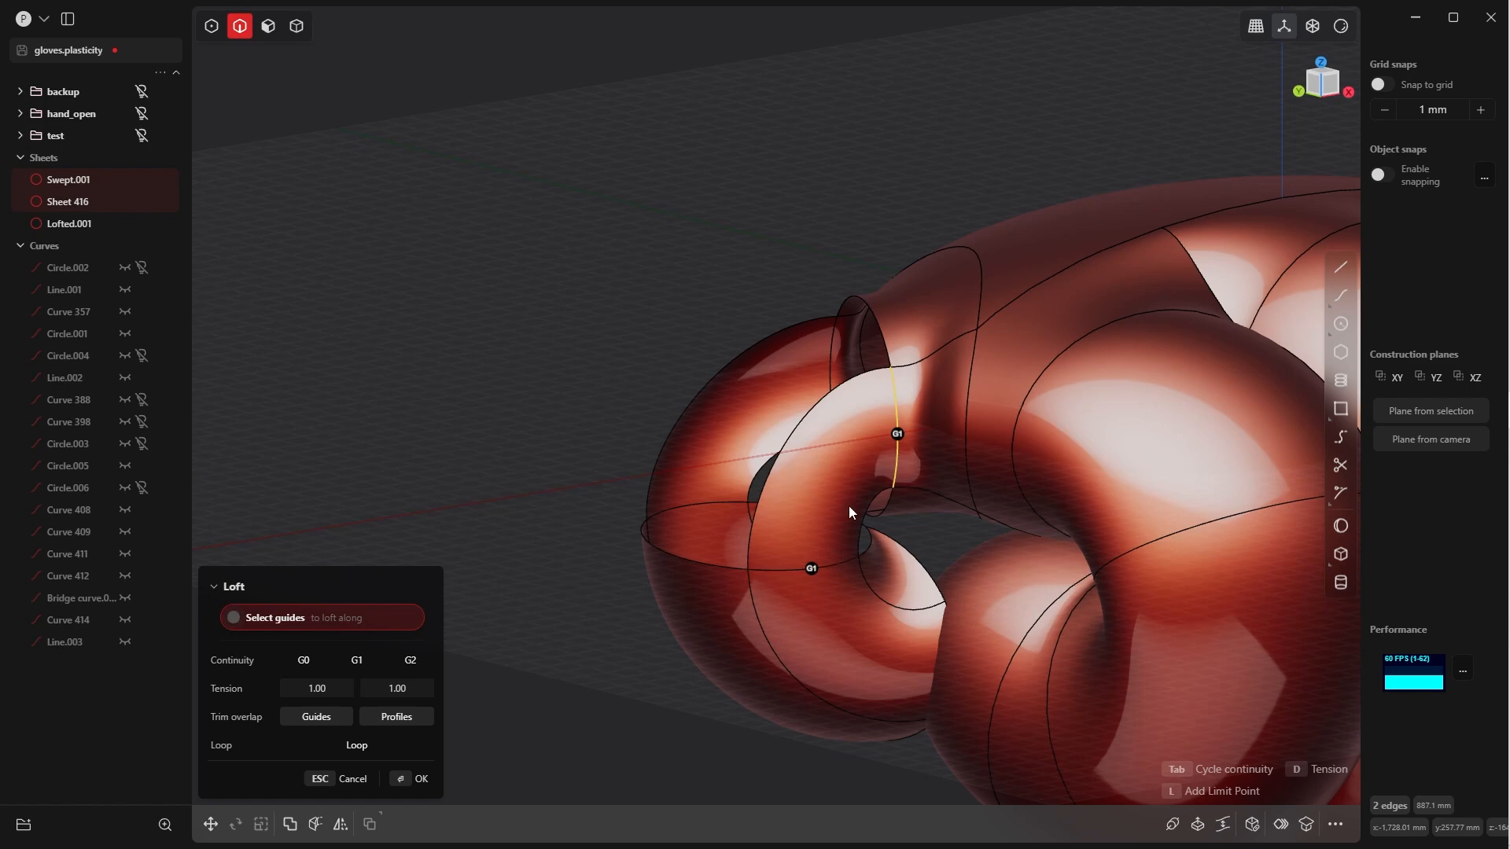
middle_click_drag(848, 507, 695, 533)
left_click(418, 779)
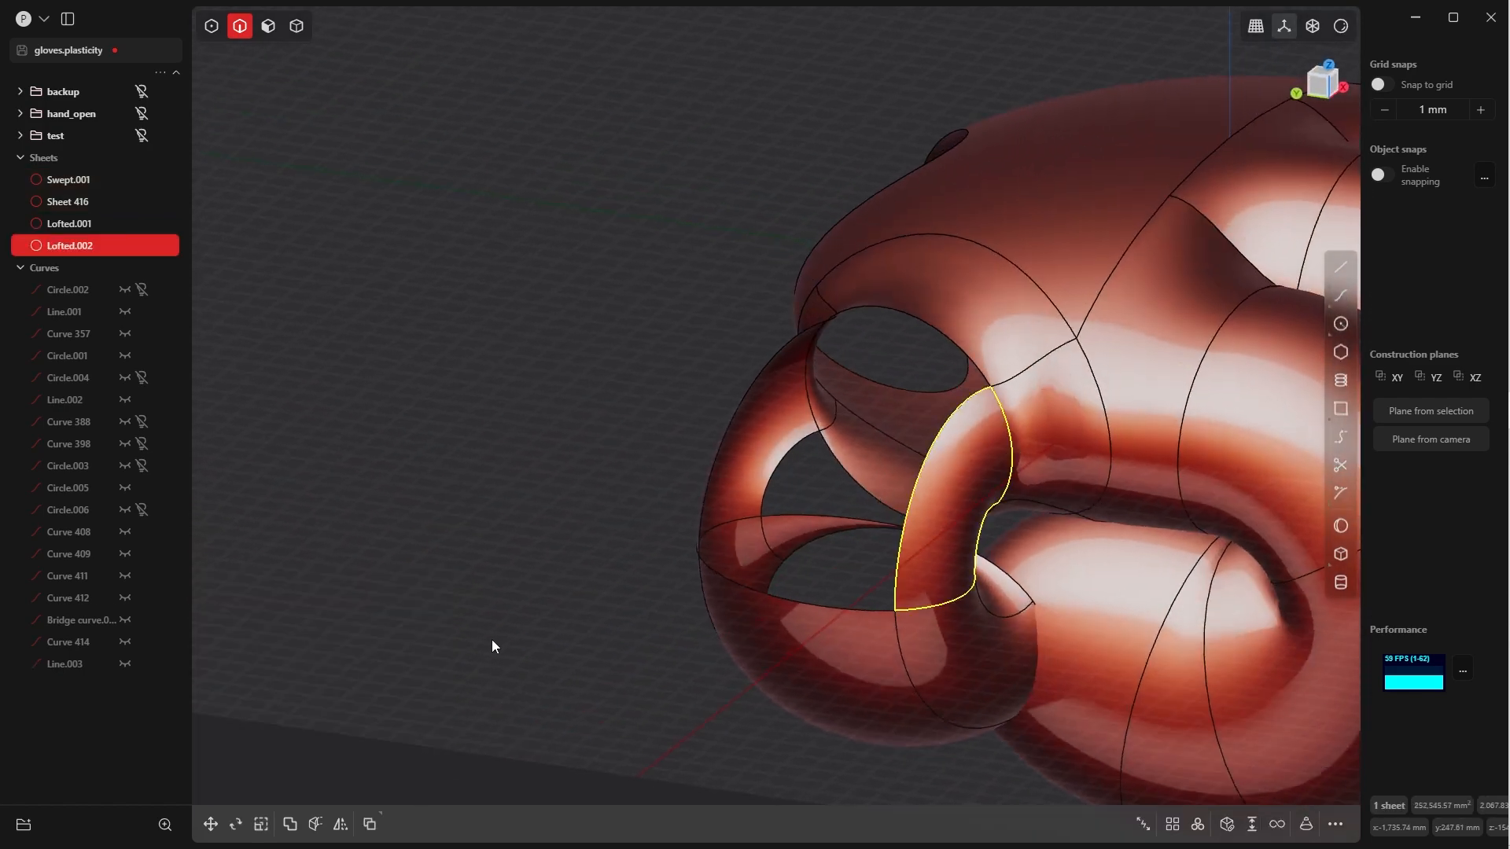
left_click(493, 641)
Join the glove body, the thumb sheet and both lofted strips into one sheet
key("Tab")
left_click(911, 339)
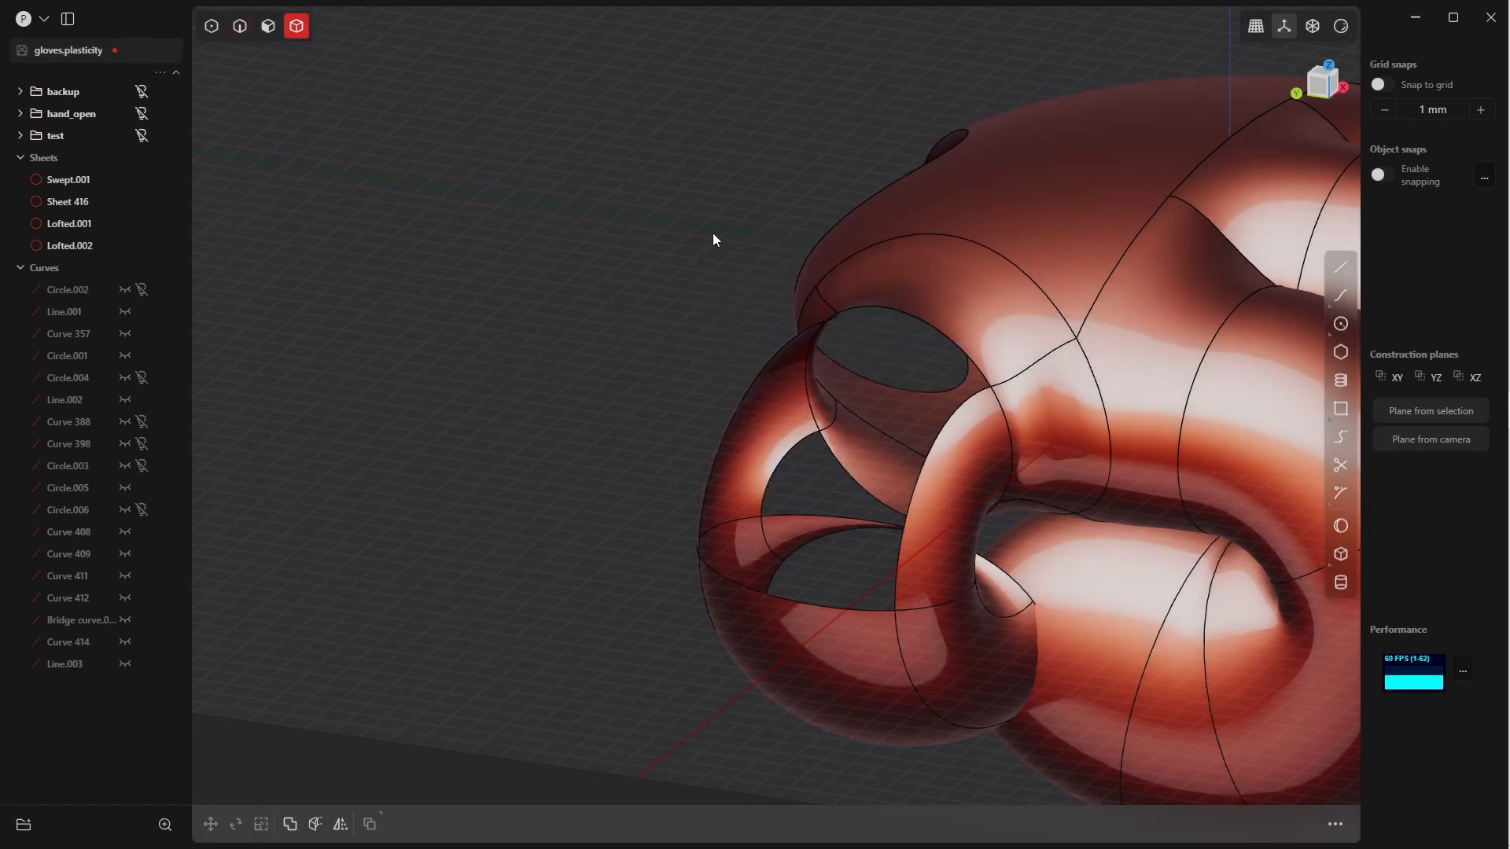
middle_click_drag(858, 423, 1011, 543)
left_click_drag(994, 579, 437, 196)
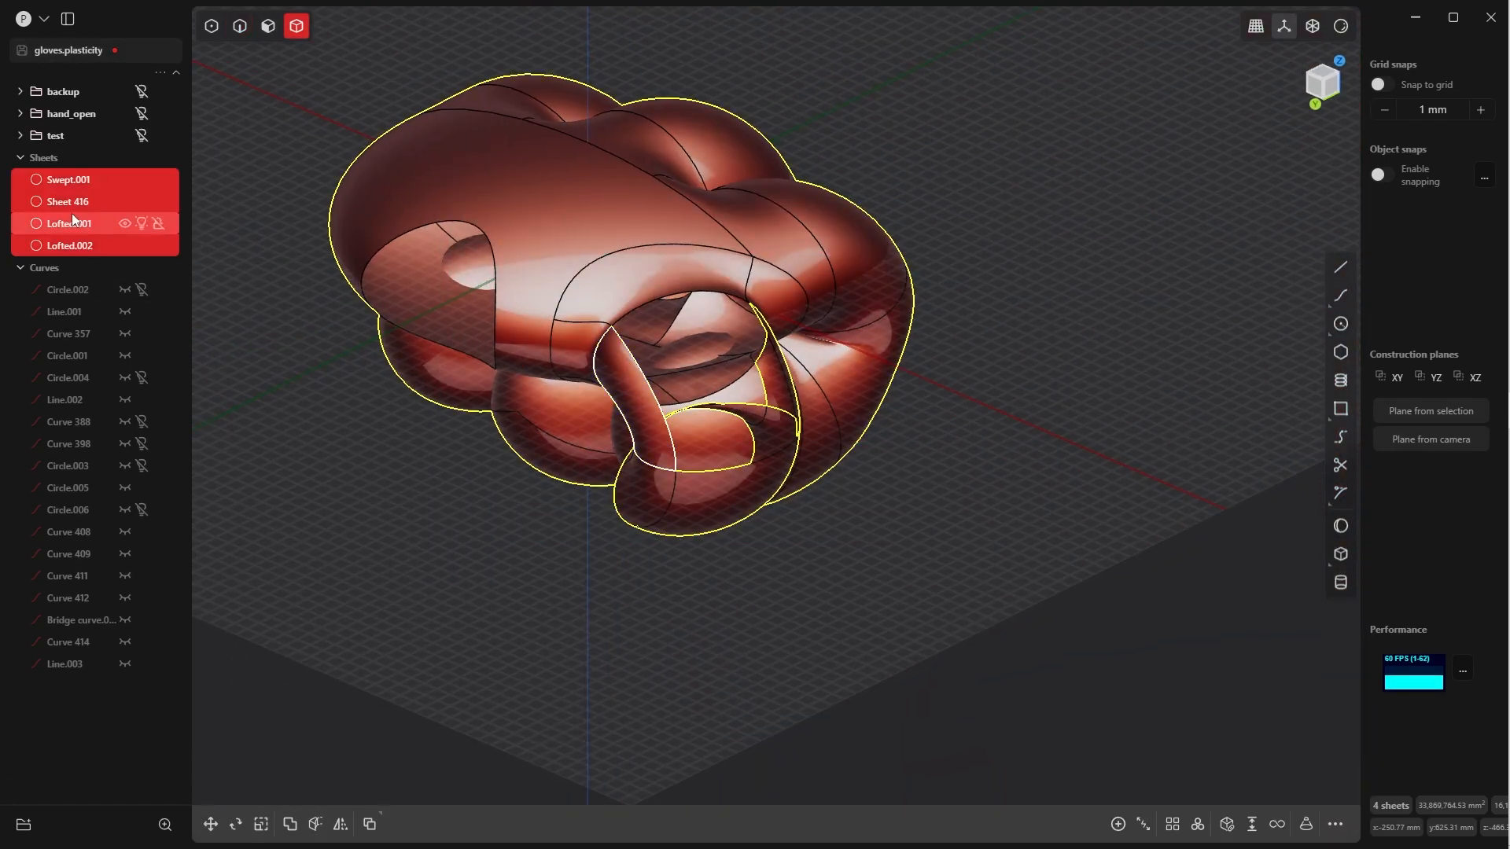
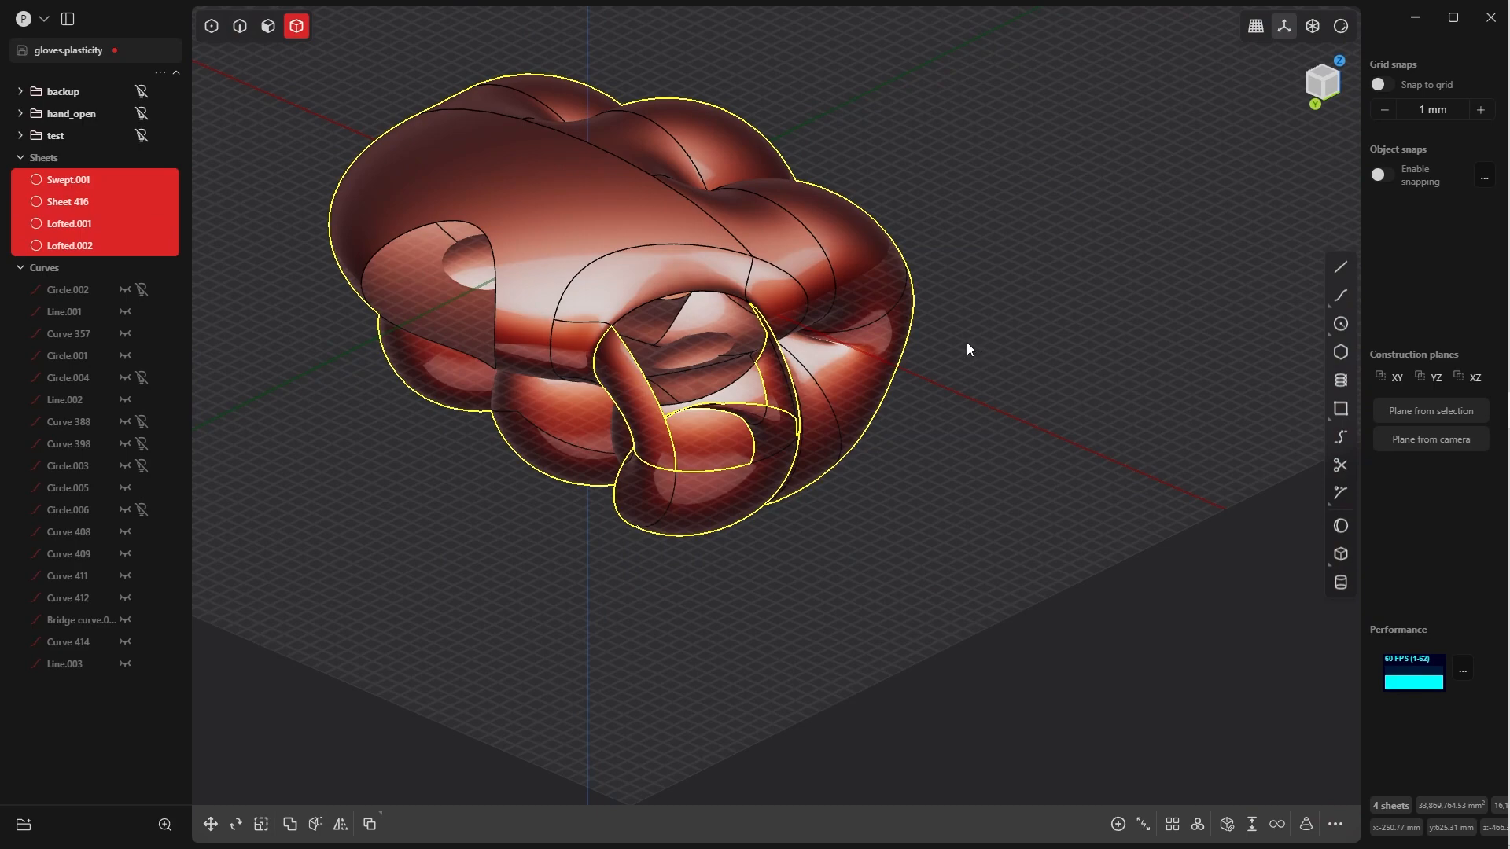
key("j")
Start a Patch hole on the six-edge inner gap between the palm opening, the trimmed thumb and the two lofted strips
middle_click_drag(983, 359, 1017, 409, "shift")
scroll(1020, 346, "down", 4)
scroll(1020, 363, "up", 5)
key("Tab")
left_click(1080, 409)
scroll(1006, 449, "up", 5)
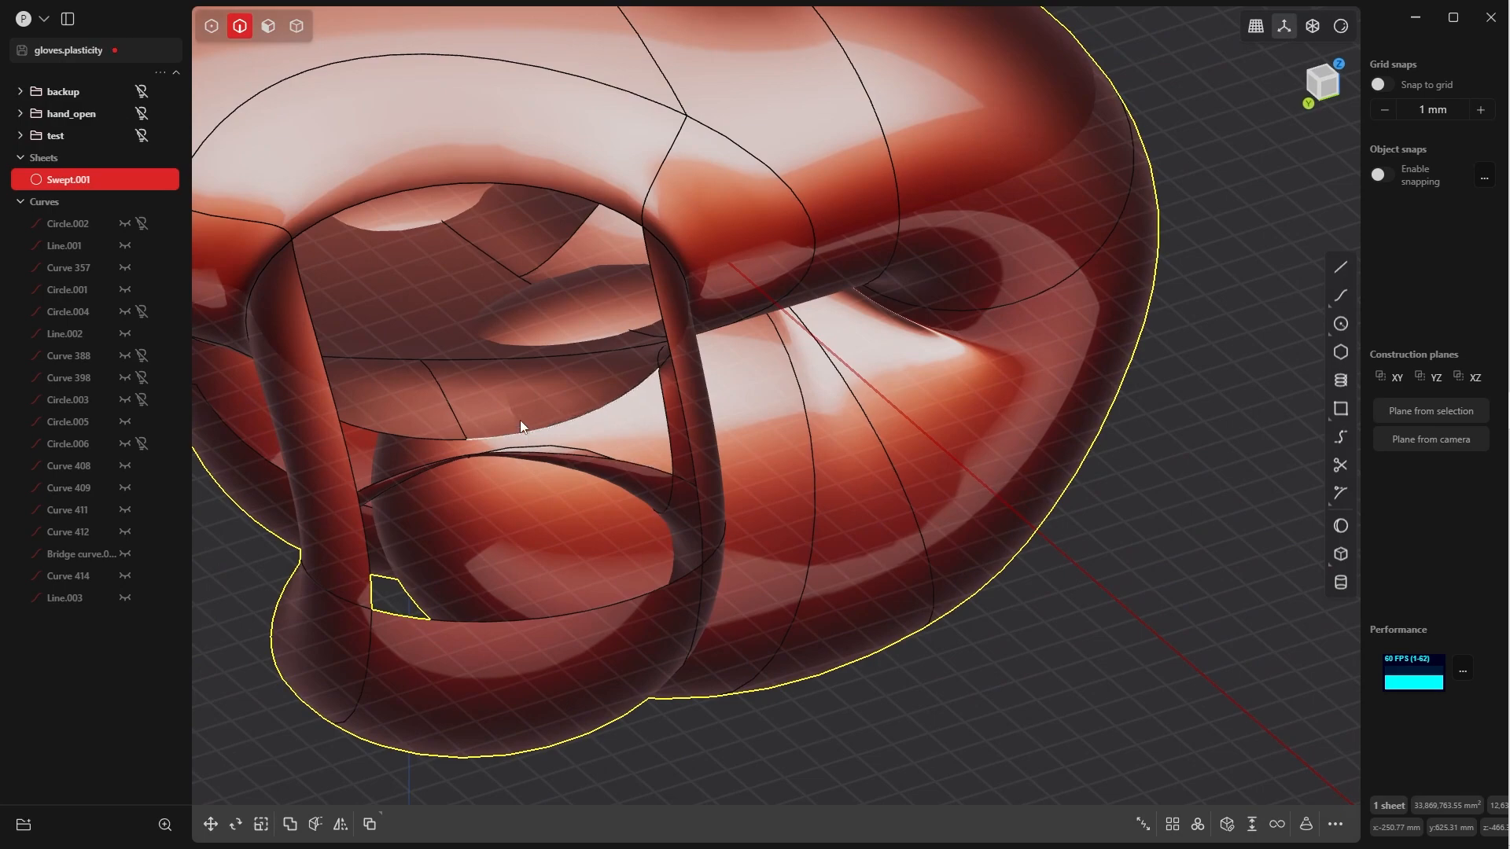
middle_click_drag(598, 417, 834, 495, "shift")
left_click(786, 411, "alt")
key("shift+e")
left_click(1252, 824)
Set G1 continuity on all six edges of the inner gap and accept the patch with Quality faces
mouse_move(1140, 393)
middle_mouse_down()
mouse_move(945, 337)
mouse_move(1211, 797)
middle_mouse_up()
left_click(551, 403)
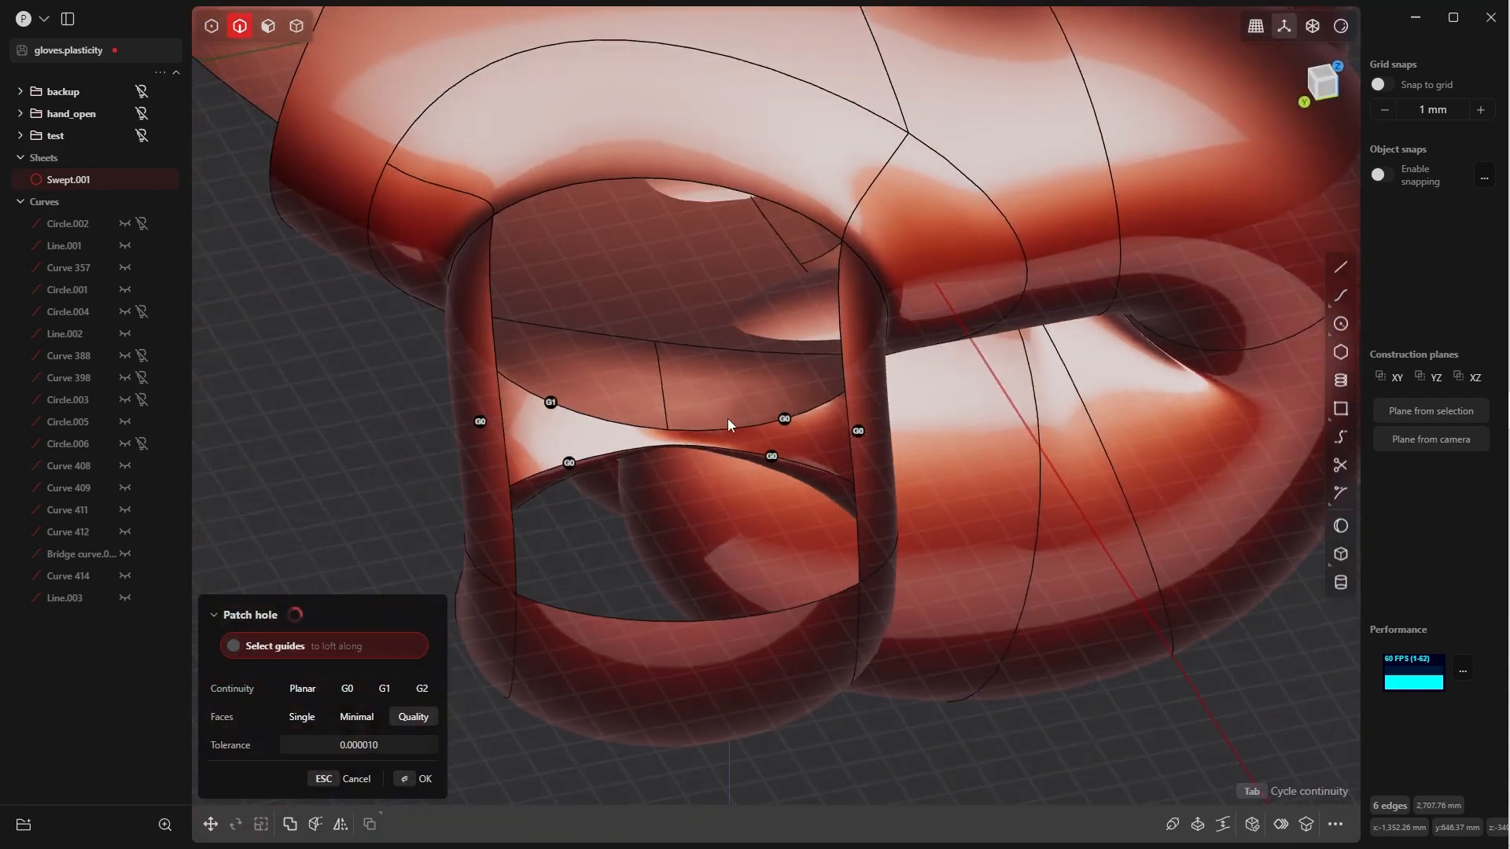
left_click(570, 463)
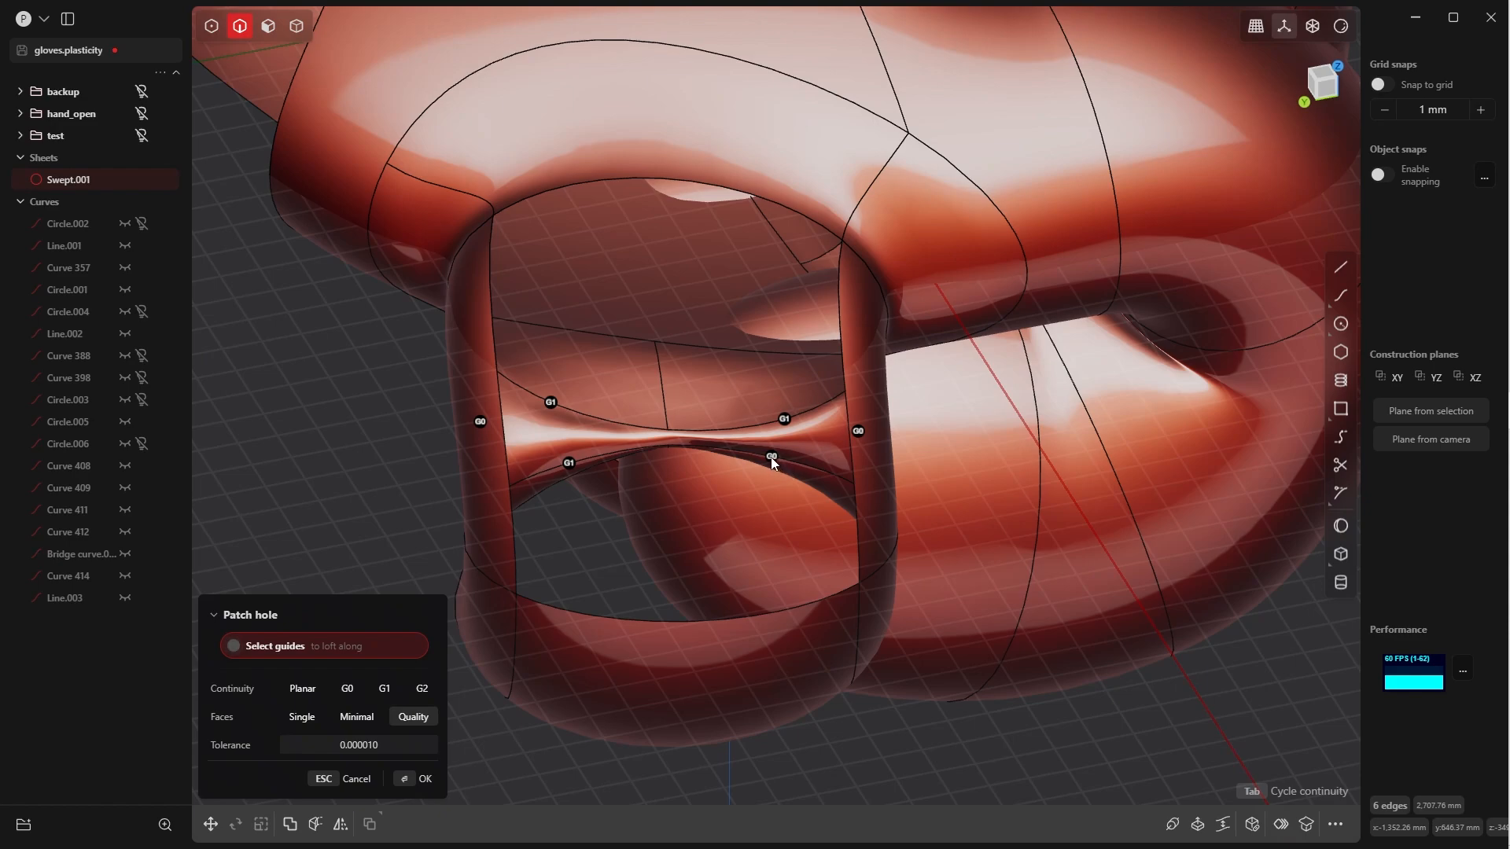
left_click(772, 457)
middle_click_drag(743, 498, 899, 394)
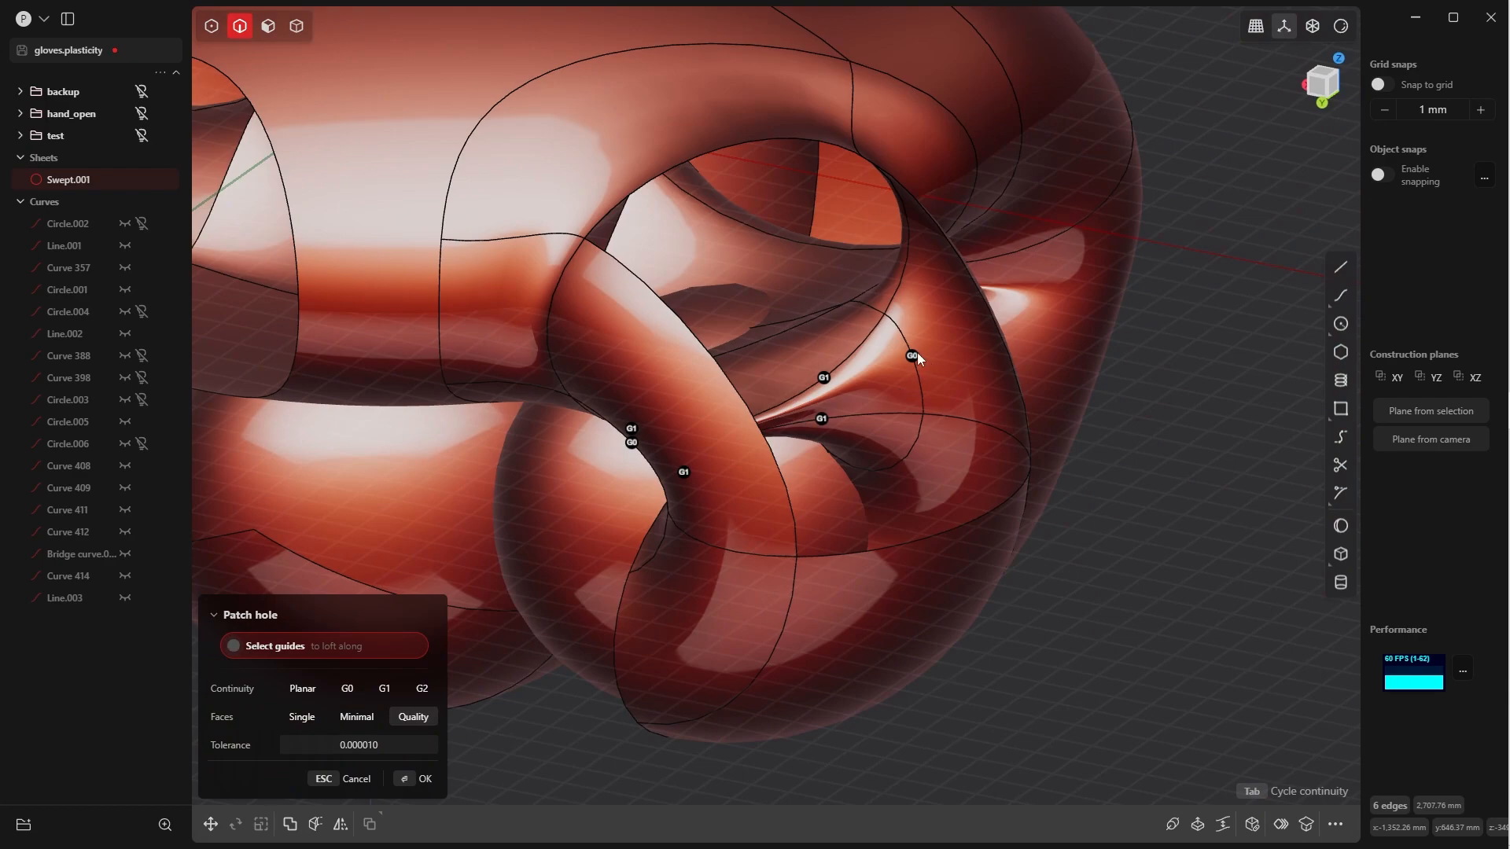
left_click(914, 356)
middle_click_drag(695, 478, 857, 391)
left_click(591, 481)
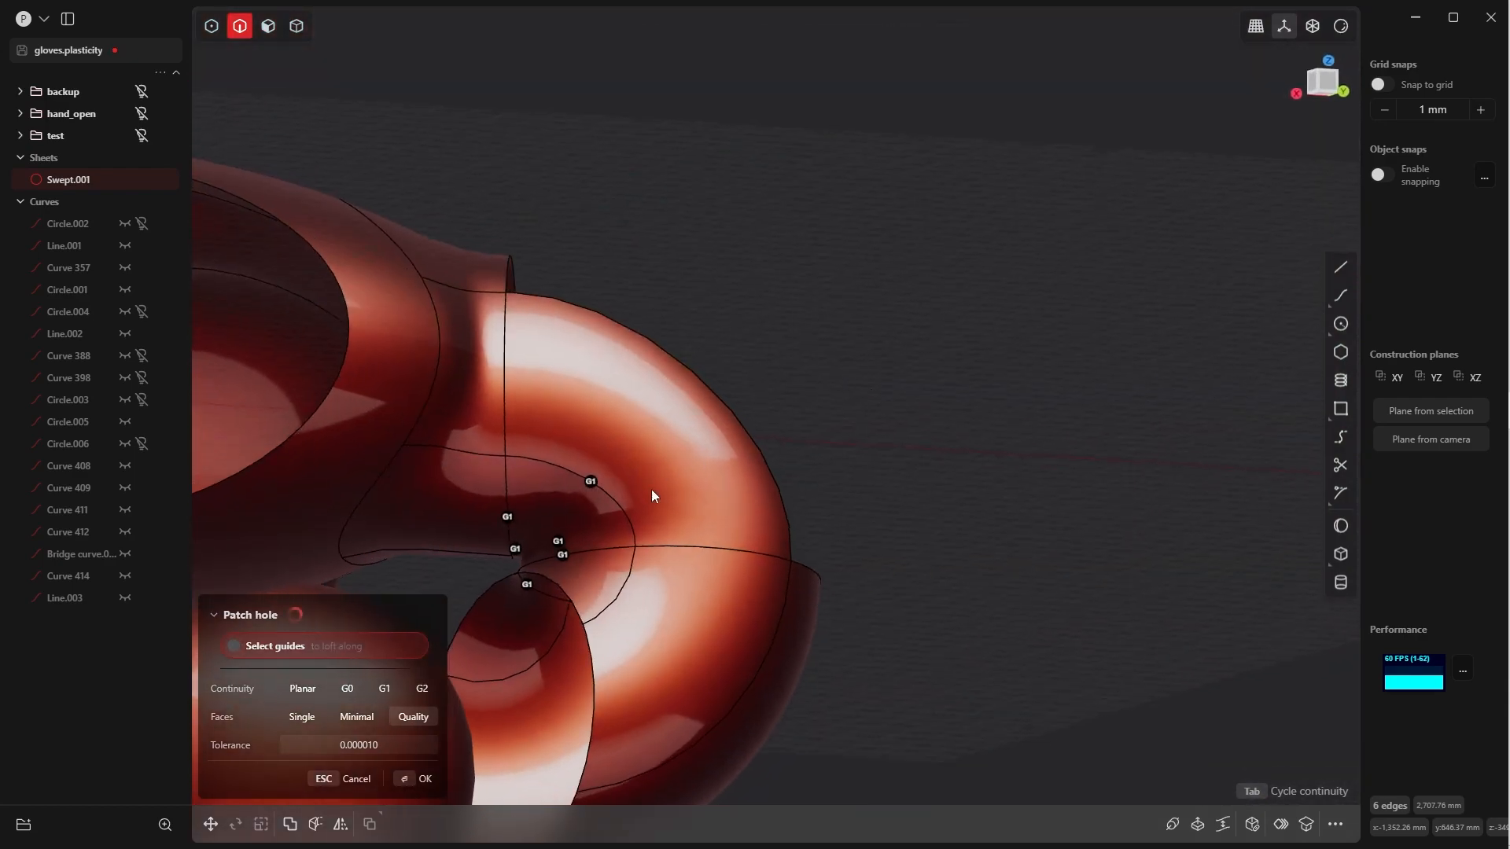
middle_click_drag(659, 491, 623, 485)
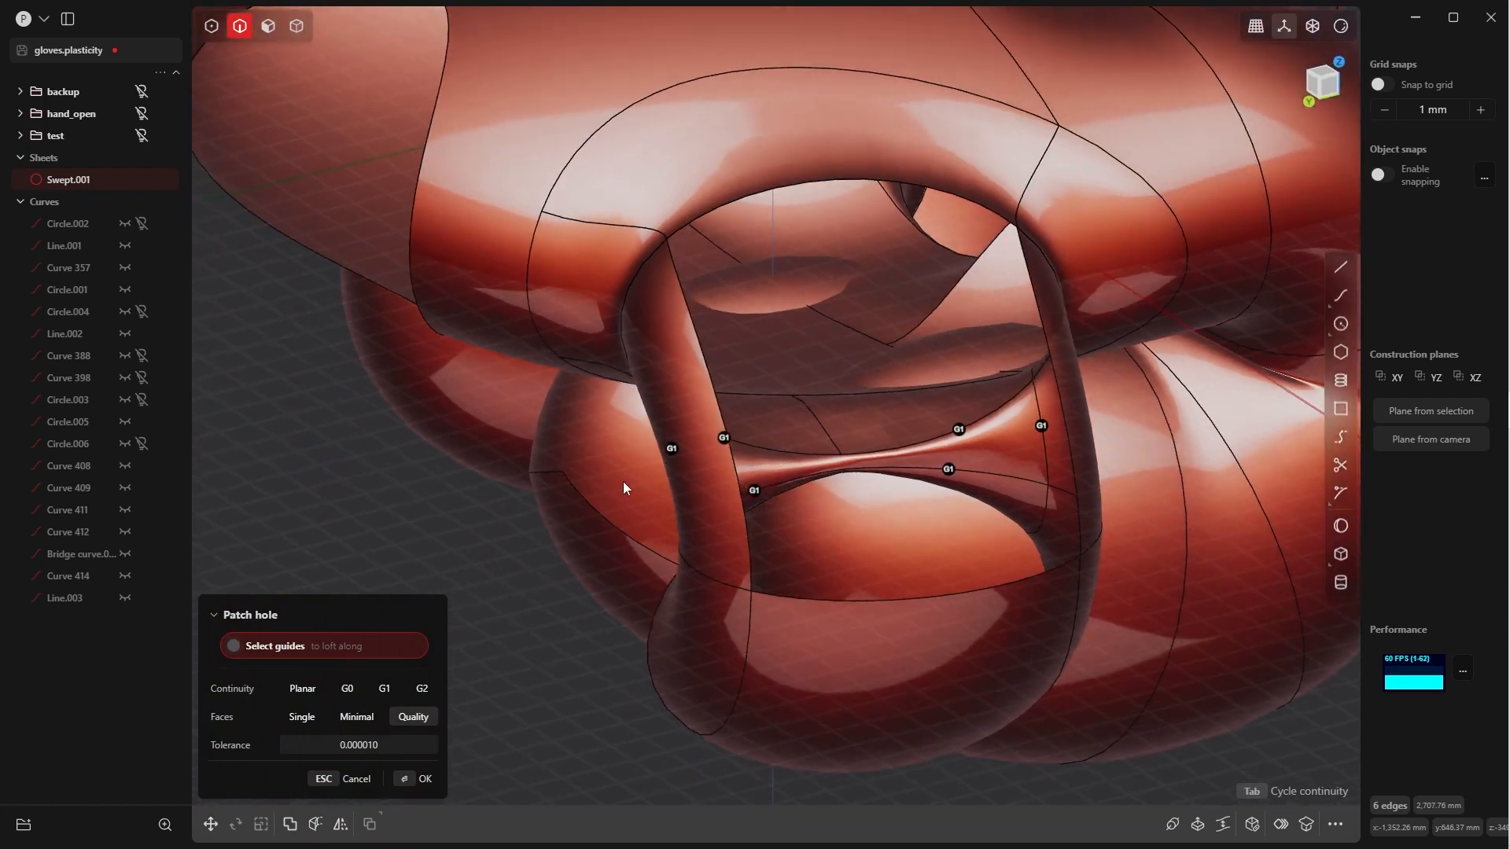
middle_click_drag(731, 435, 724, 357)
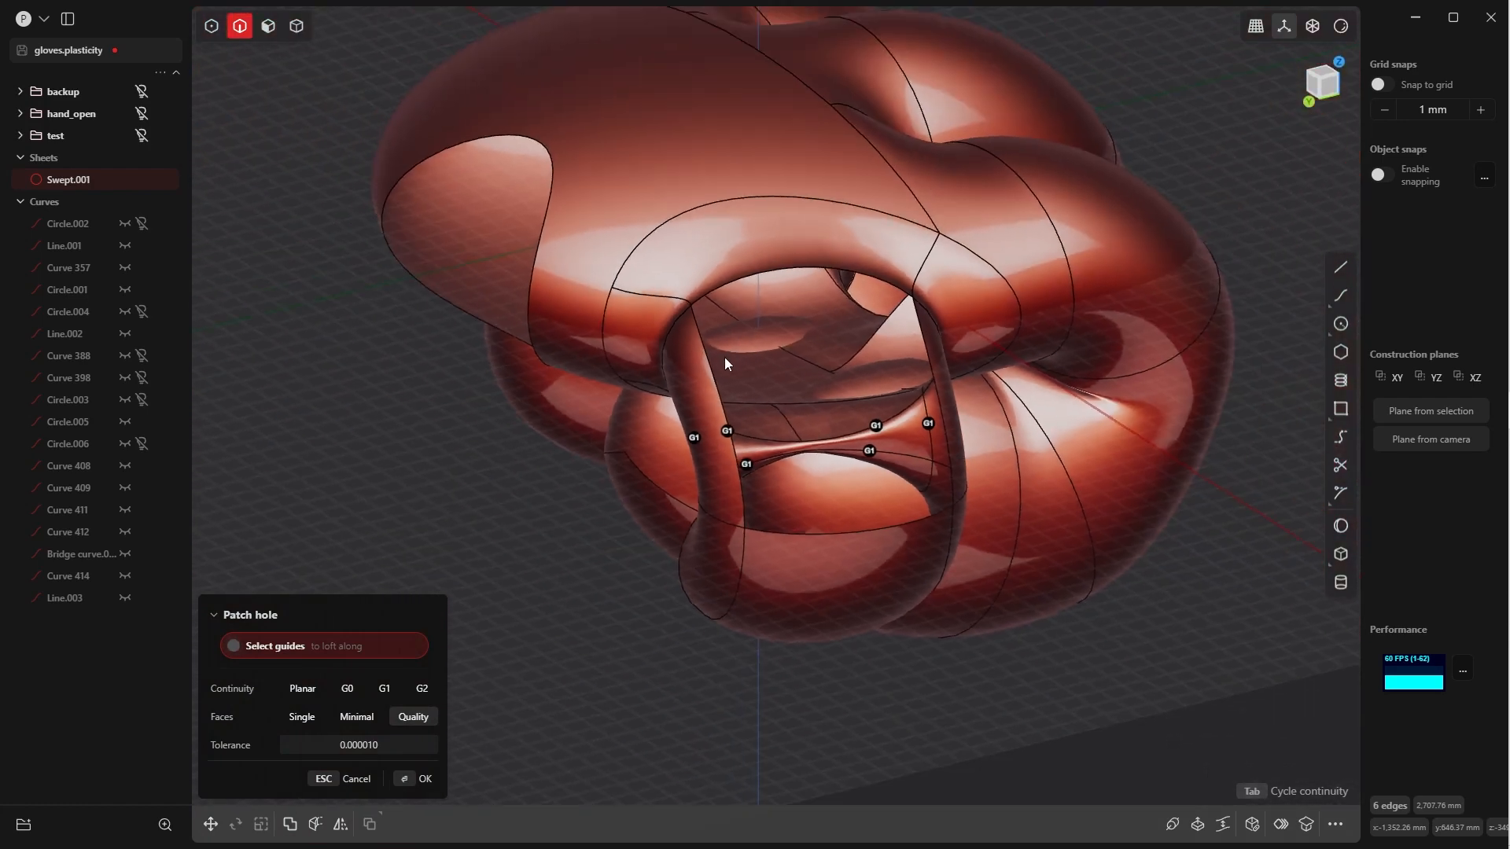
left_click(405, 781)
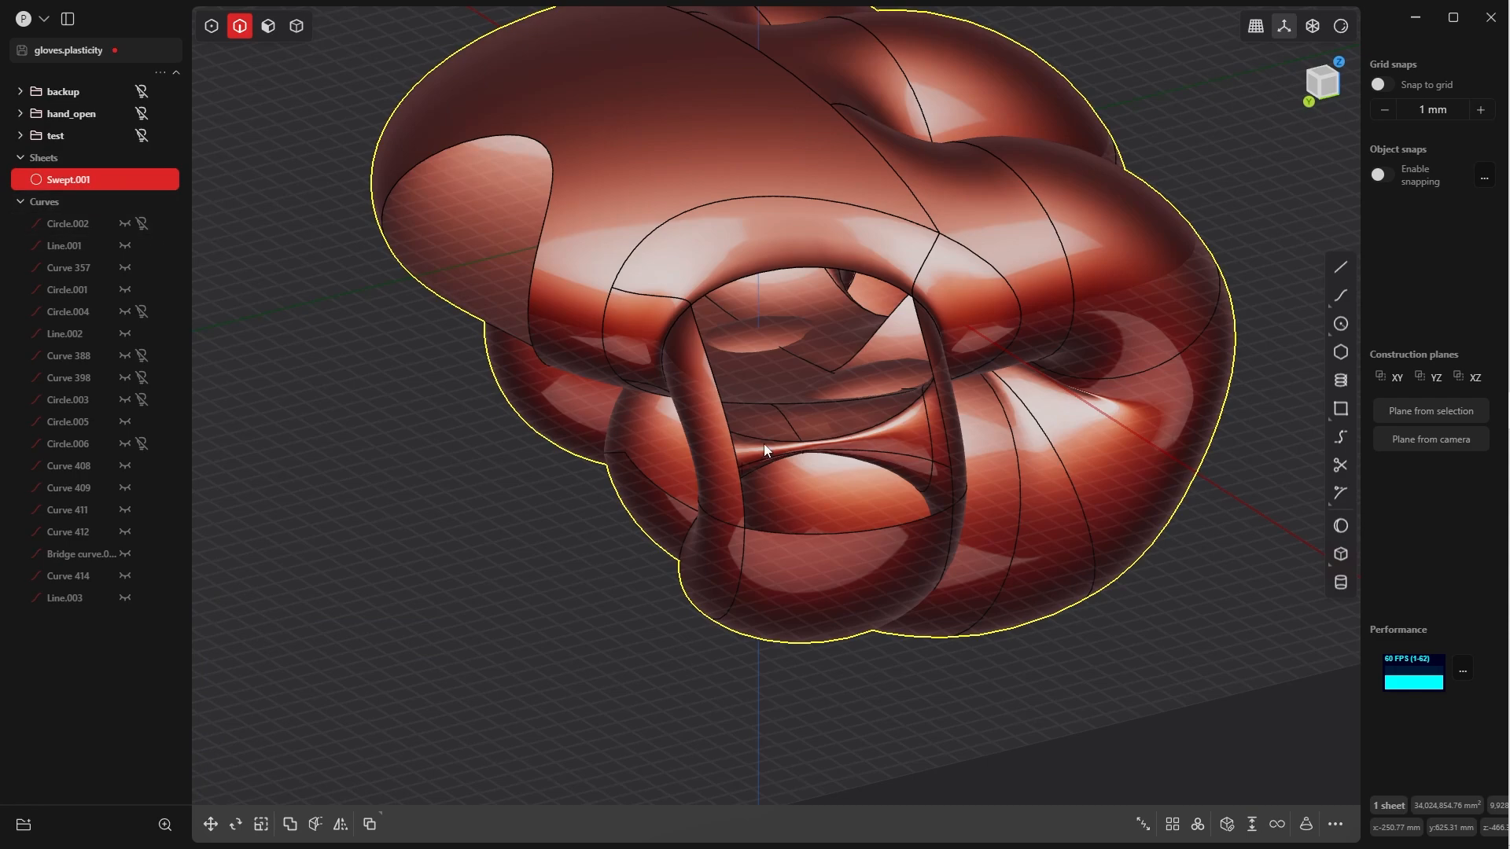
Patch the remaining large outer opening between the palm, the trimmed thumb and the two lofted strips
middle_click_drag(762, 444, 793, 438)
scroll(710, 540, "down", 3)
left_click(899, 291)
key("Tab")
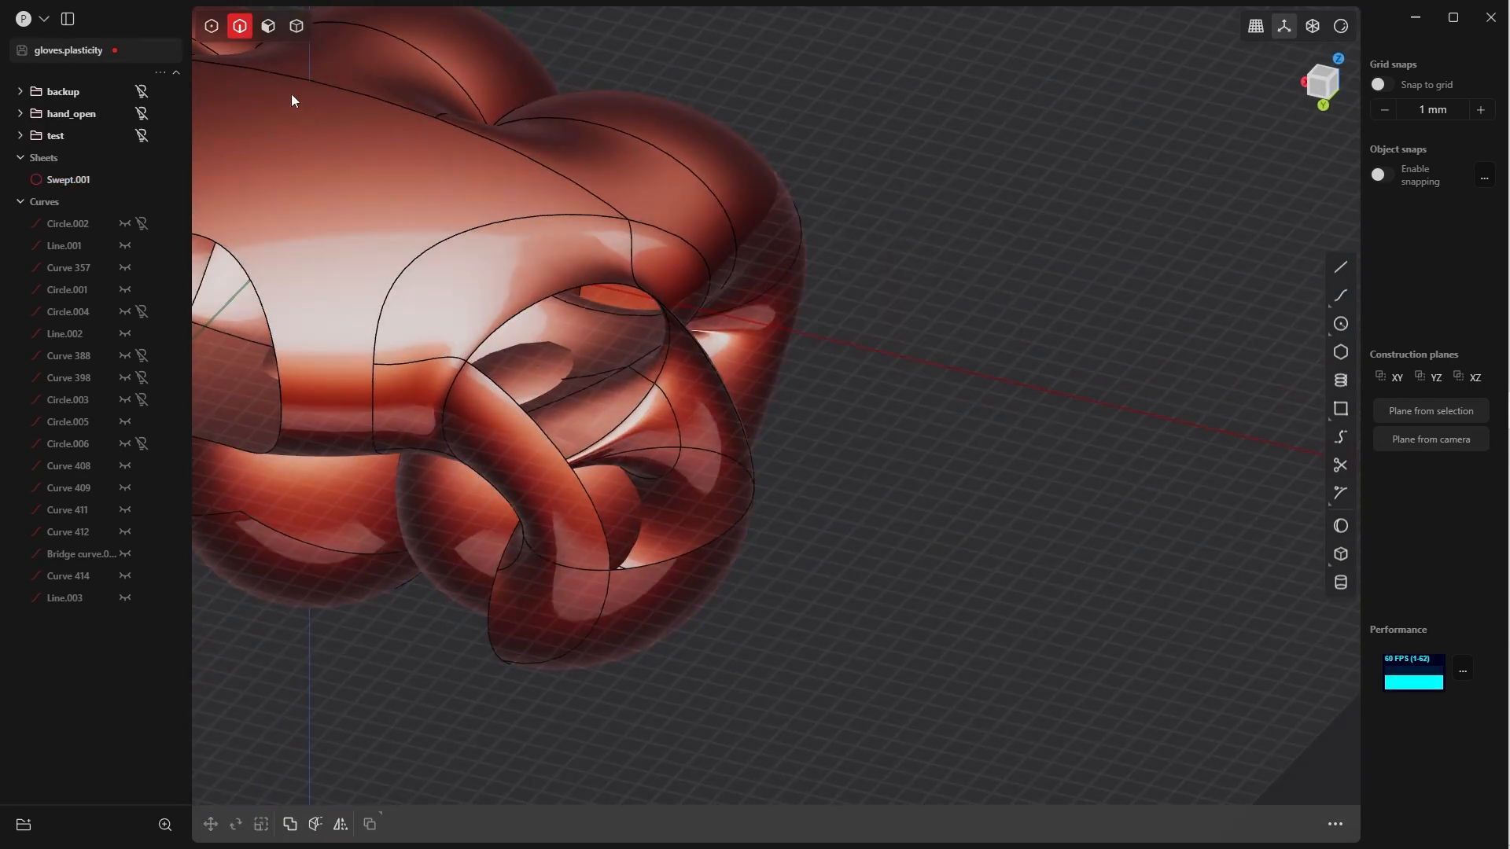
double_click(516, 312)
middle_click_drag(576, 295, 1140, 550)
left_click(1252, 824)
Hide the edge lines and examine the thumb-to-palm transition from several angles for surface smoothness
middle_click_drag(941, 411, 997, 307)
key("Tab")
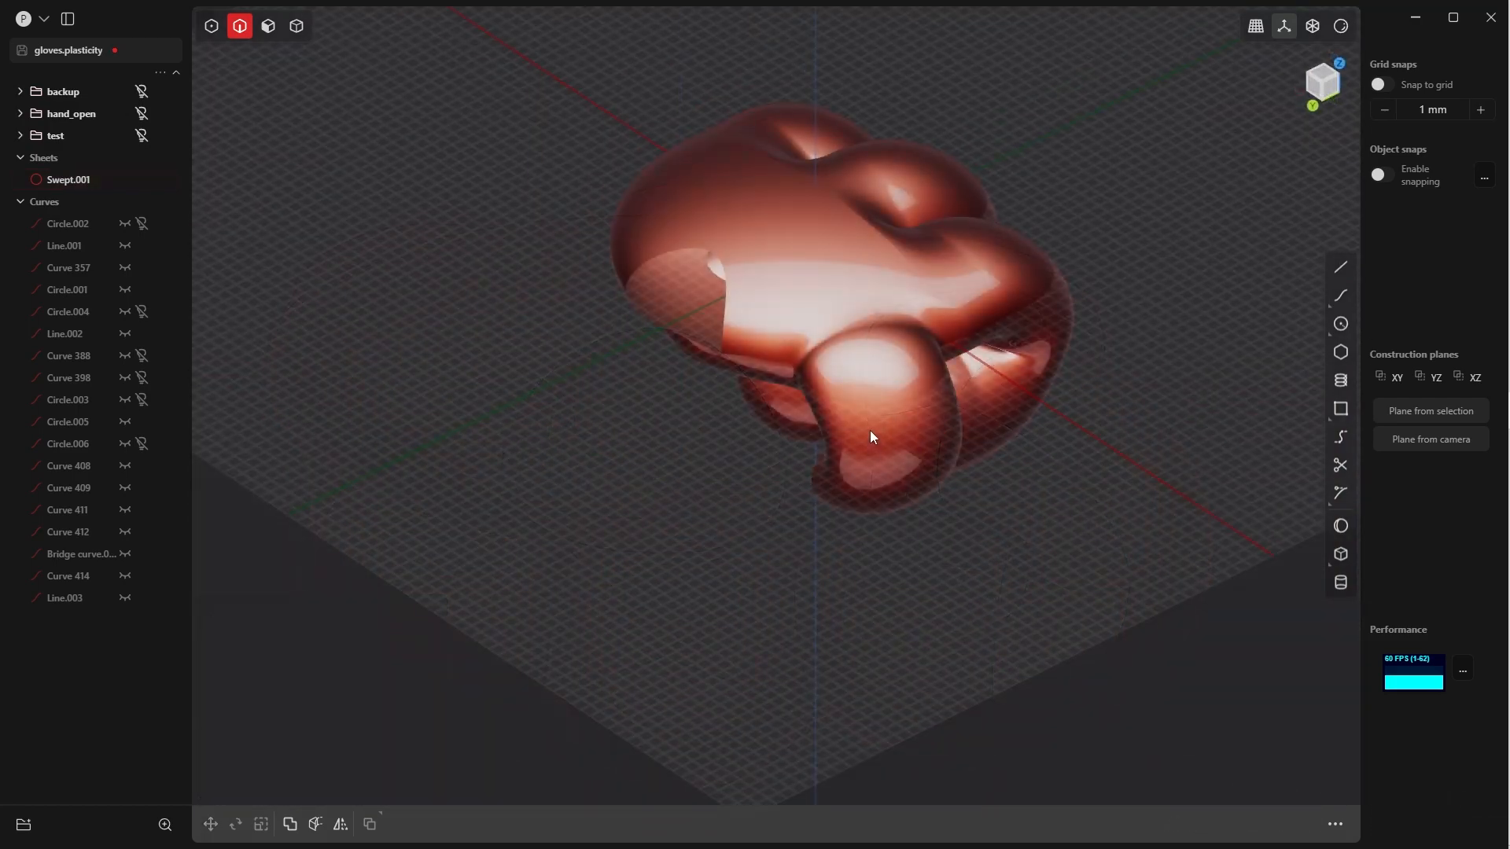
middle_click_drag(870, 431, 875, 528, "shift")
scroll(904, 410, "down", 4)
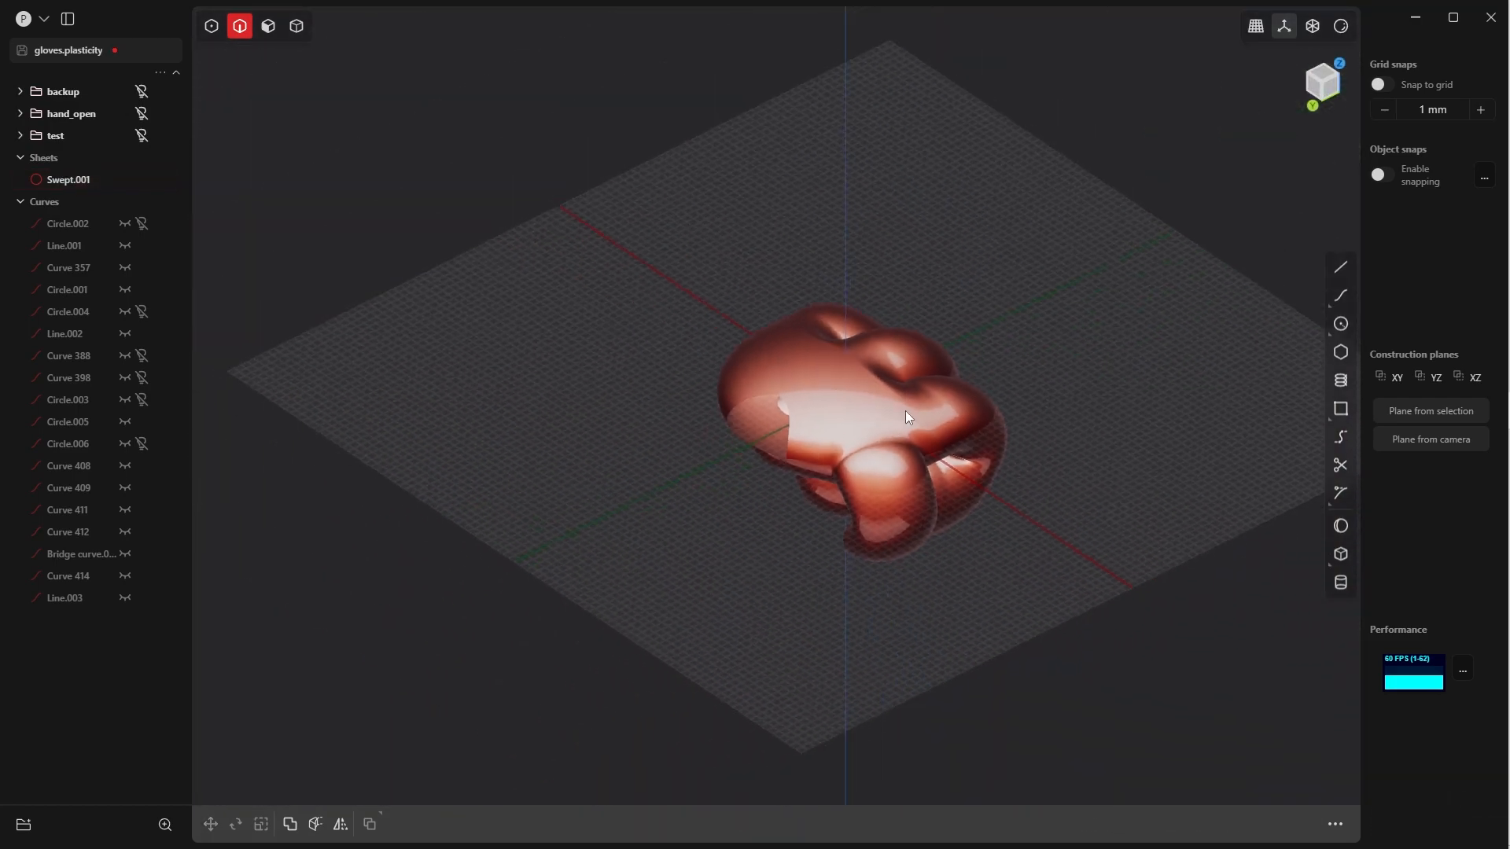
middle_click_drag(879, 423, 780, 389)
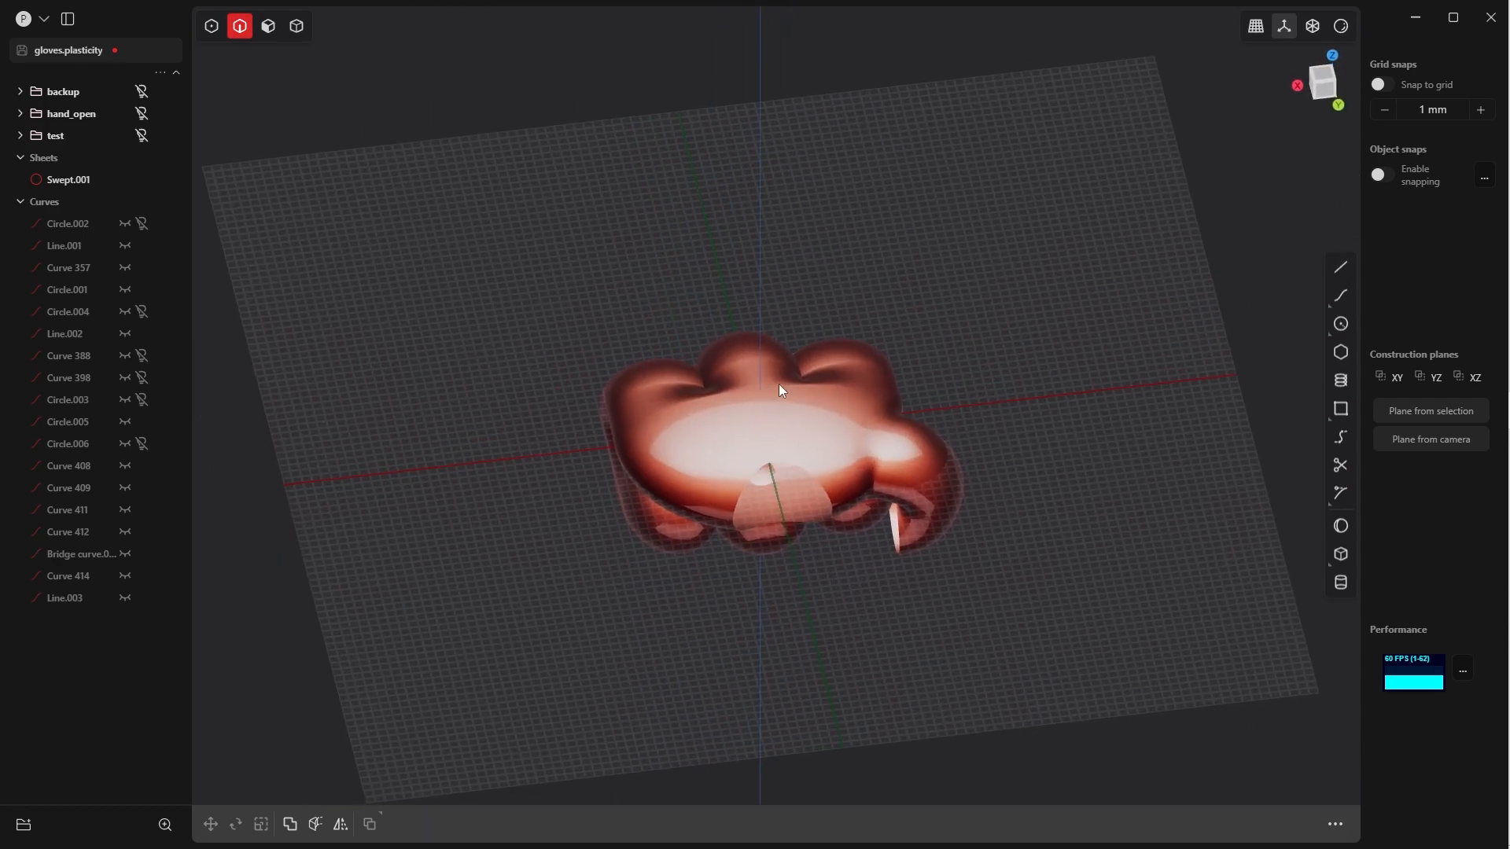
mouse_move(863, 483)
middle_mouse_down()
mouse_move(815, 423)
mouse_move(889, 369)
mouse_move(833, 444)
mouse_move(793, 464)
mouse_move(825, 527)
mouse_move(877, 370)
mouse_move(843, 394)
mouse_move(805, 391)
mouse_move(755, 333)
mouse_move(559, 377)
mouse_move(853, 482)
mouse_move(856, 462)
middle_mouse_up()
scroll(842, 550, "up", 6)
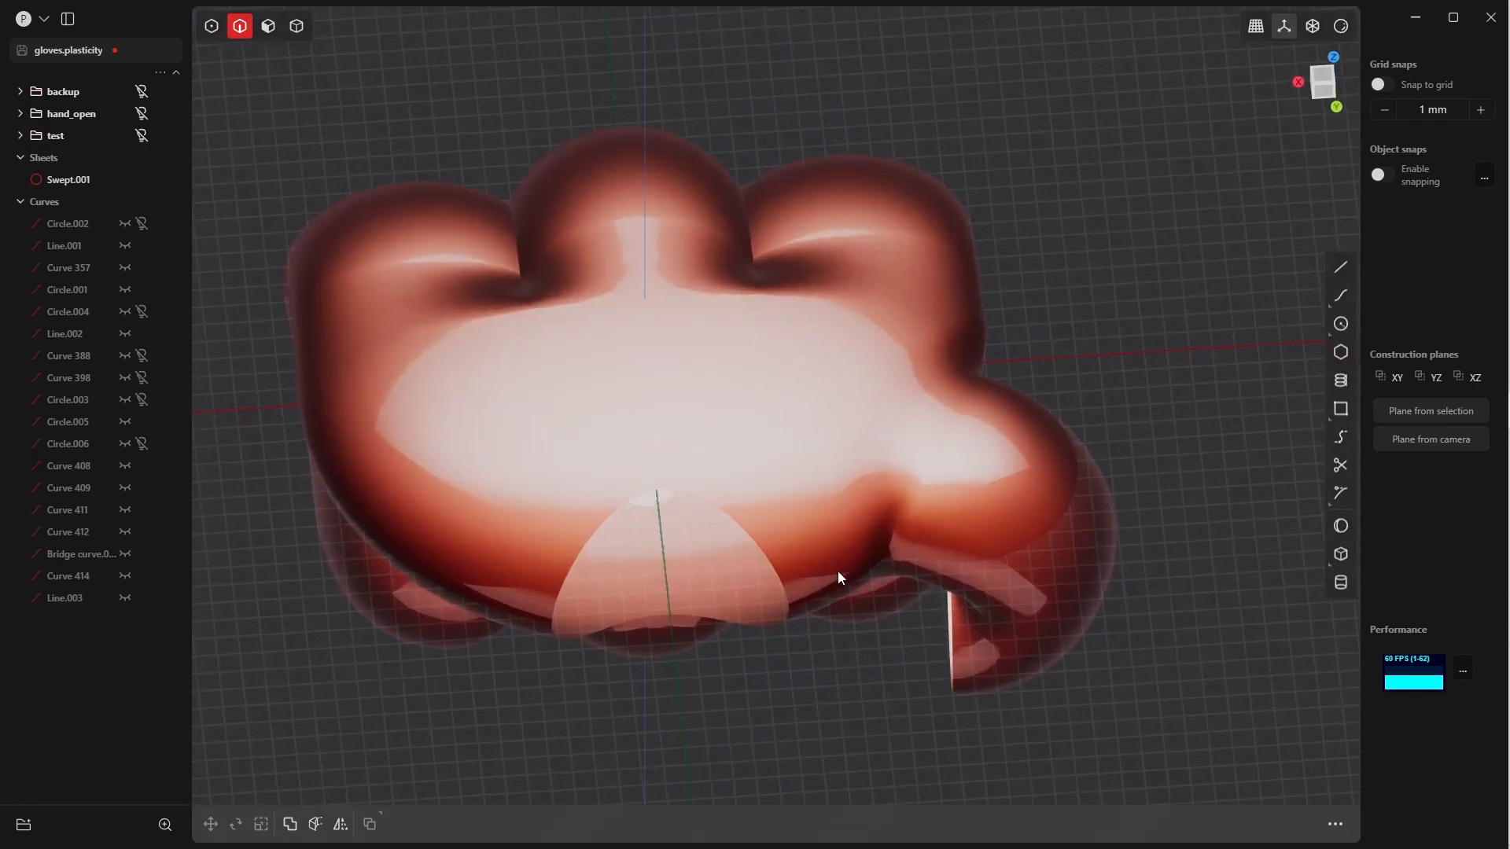
scroll(810, 472, "down", 4)
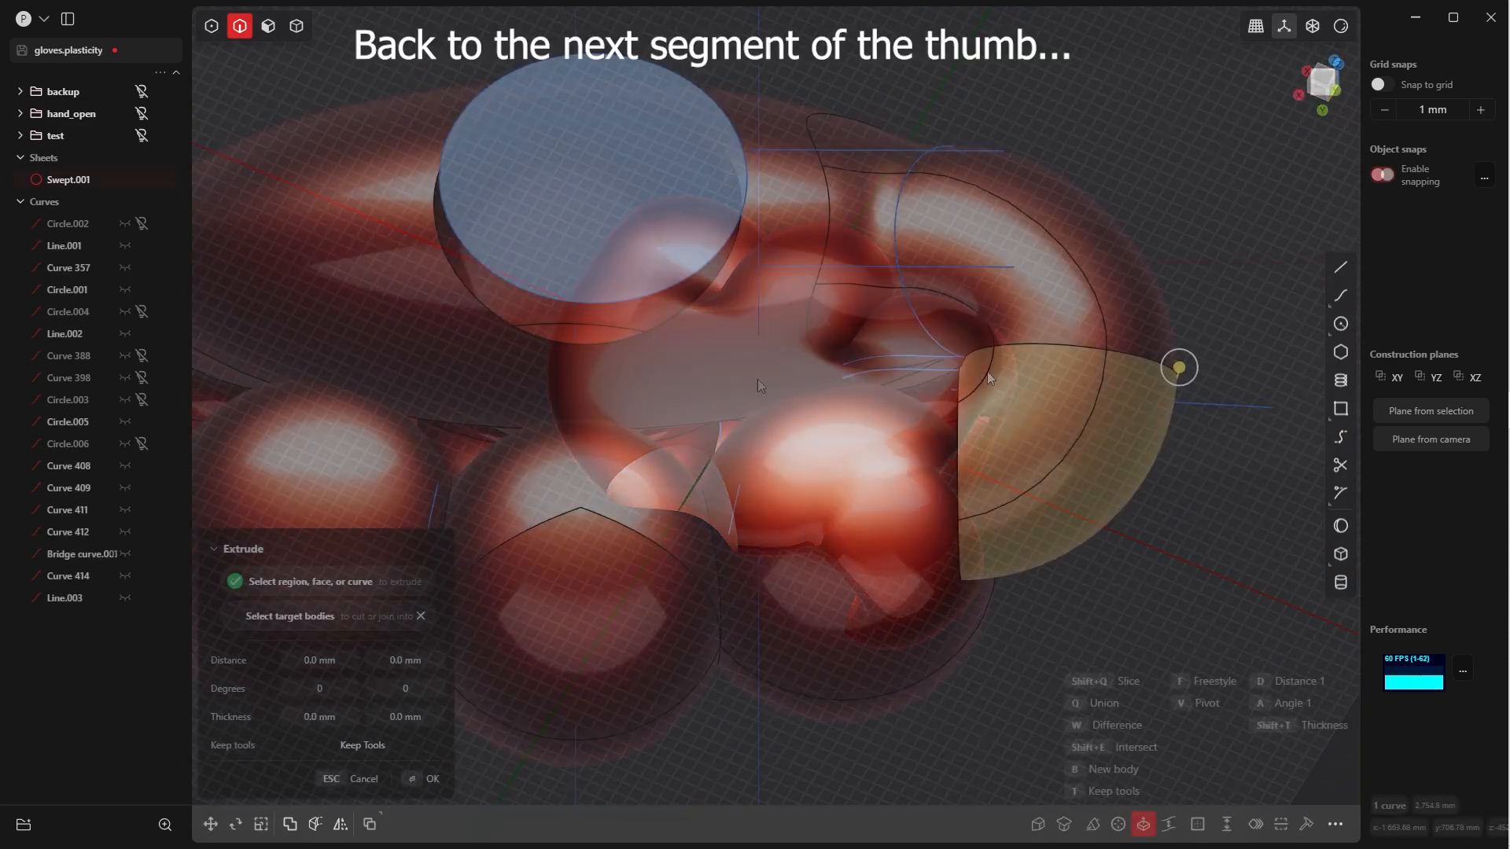
middle_click_drag(1039, 446, 981, 522)
middle_click_drag(975, 617, 800, 453)
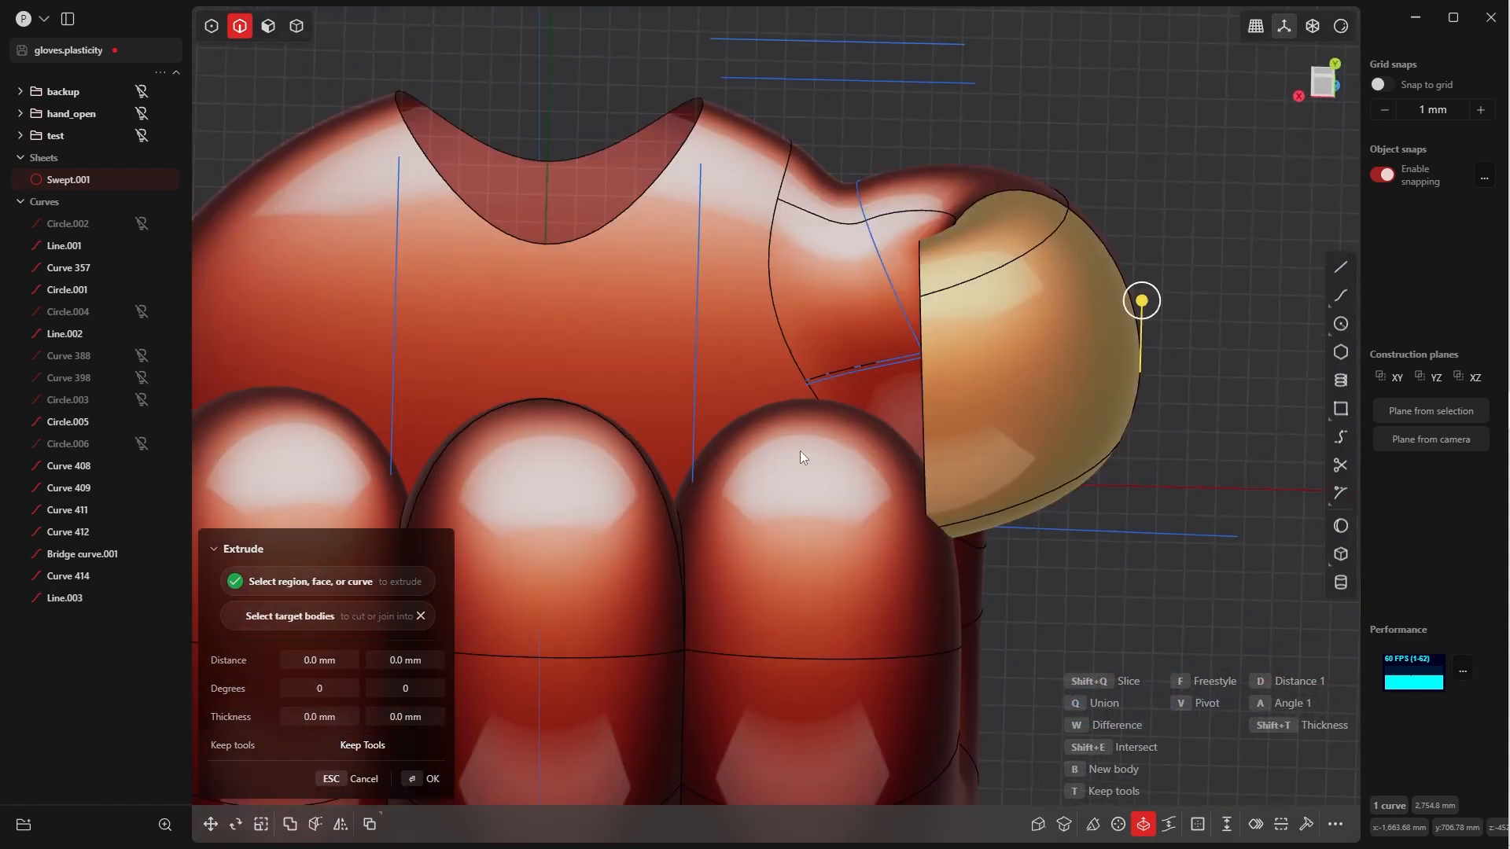
middle_click_drag(916, 400, 891, 439)
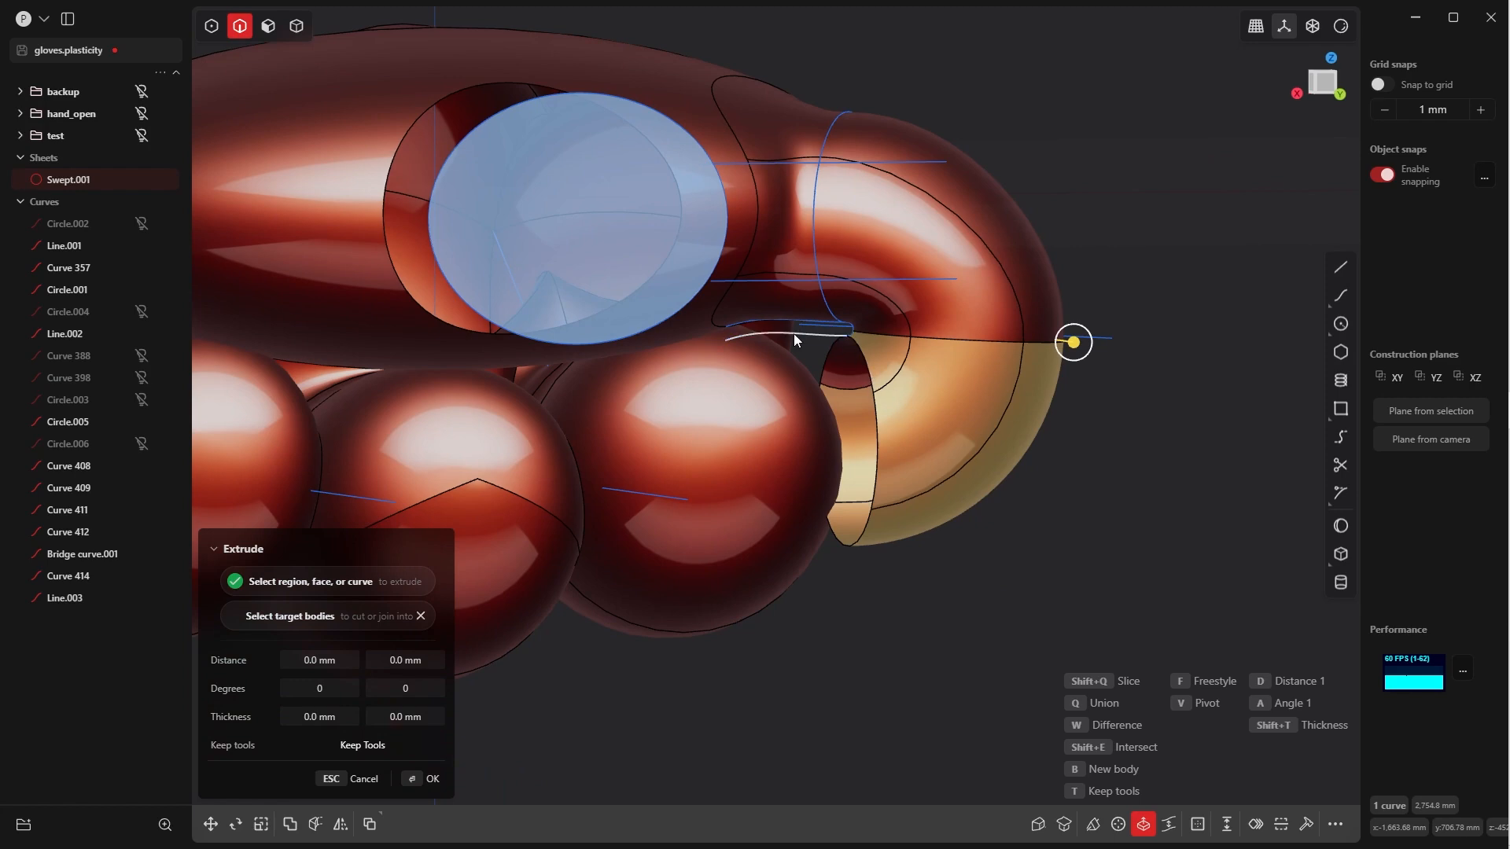
In the back view, draw a straight line about 980 mm long from the thumb's inner corner diagonally down past its outer contour
key("grave")
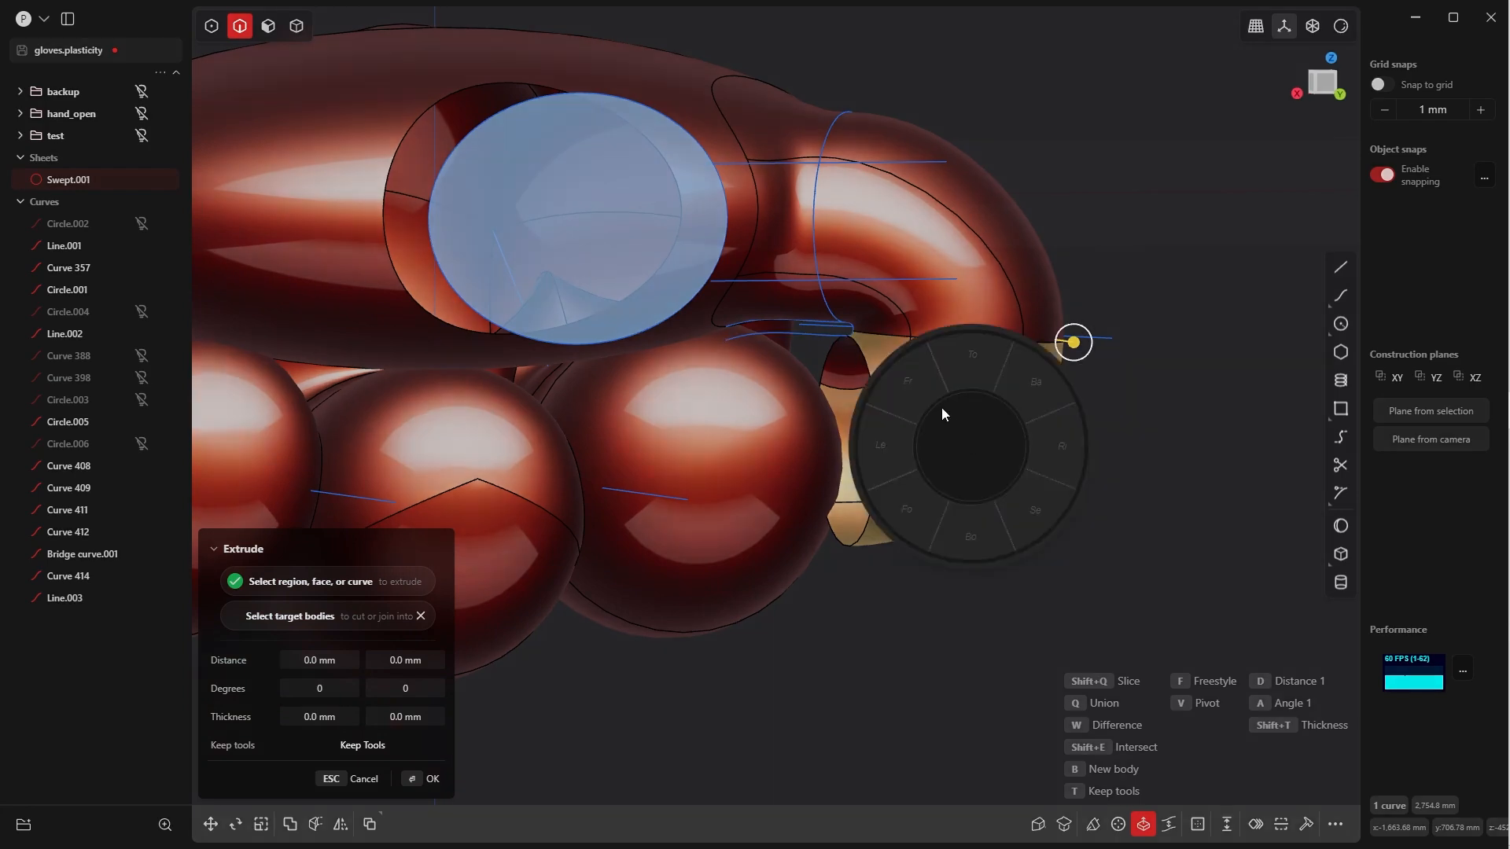
left_click(1027, 401)
key("Escape")
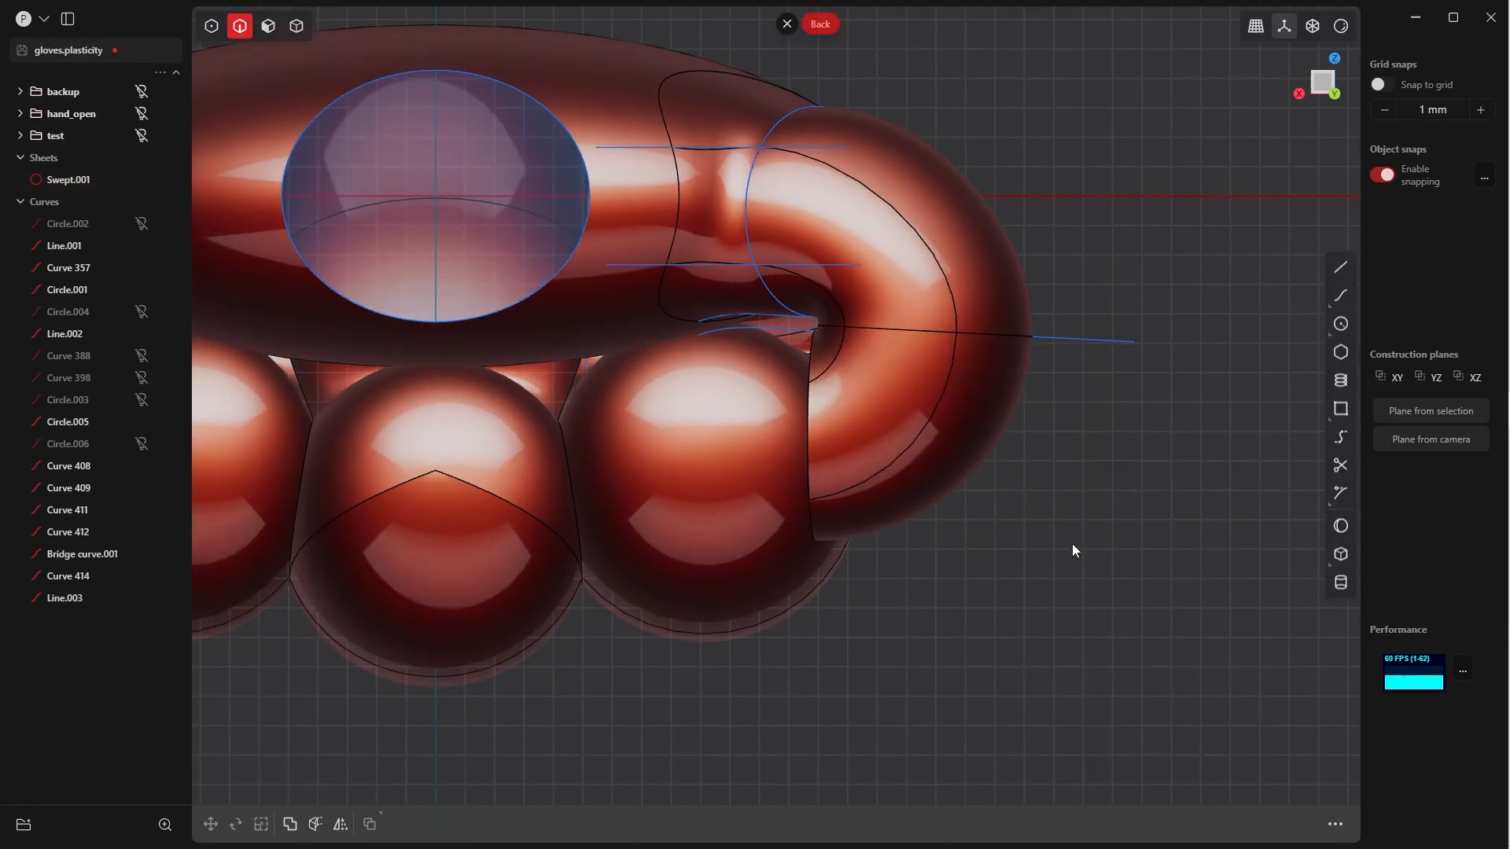
key("l")
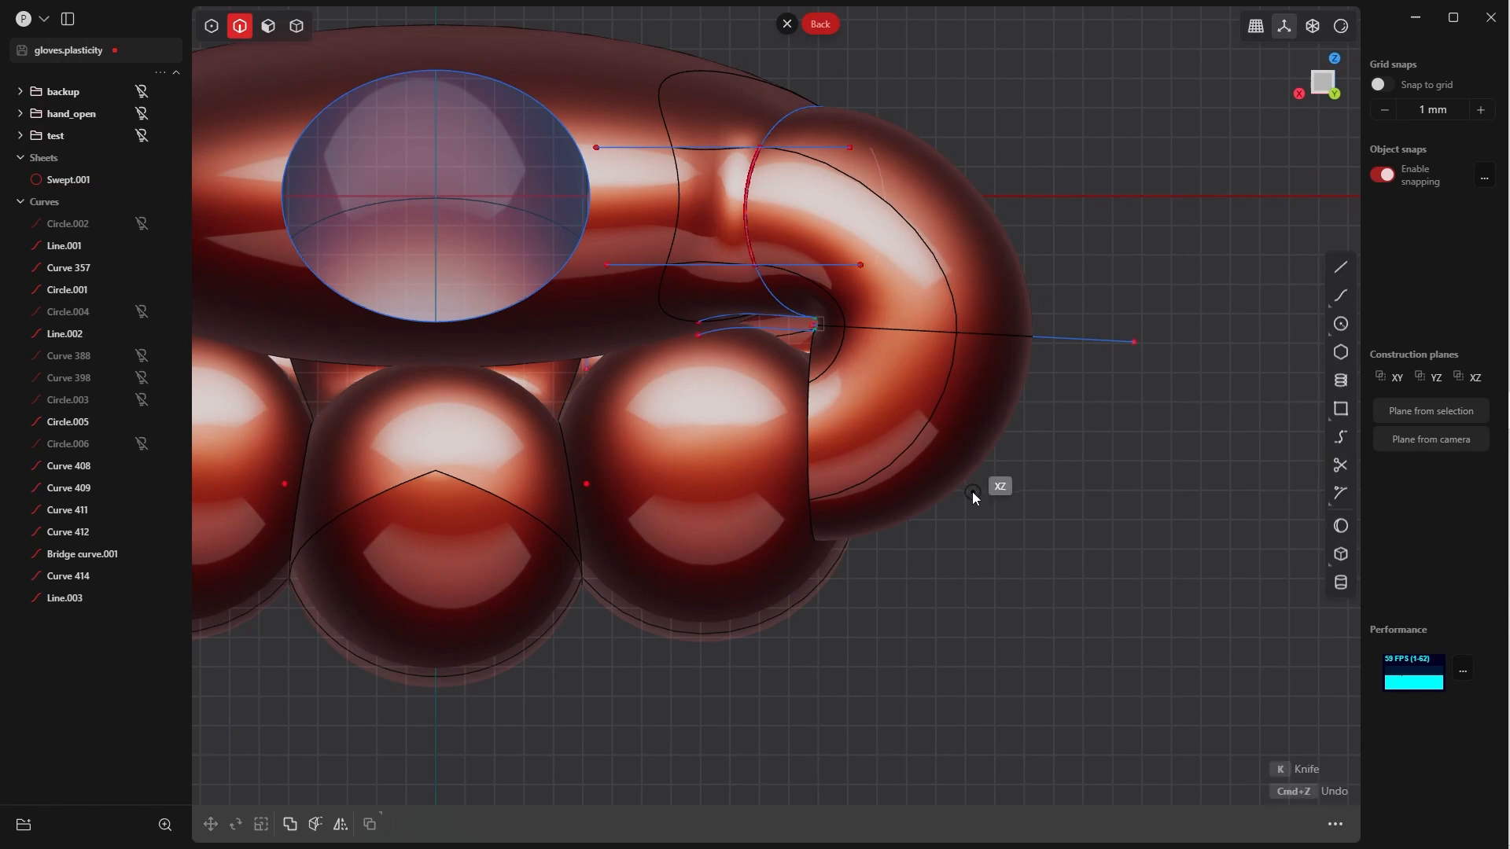
scroll(918, 390, "up", 5)
left_click(627, 217)
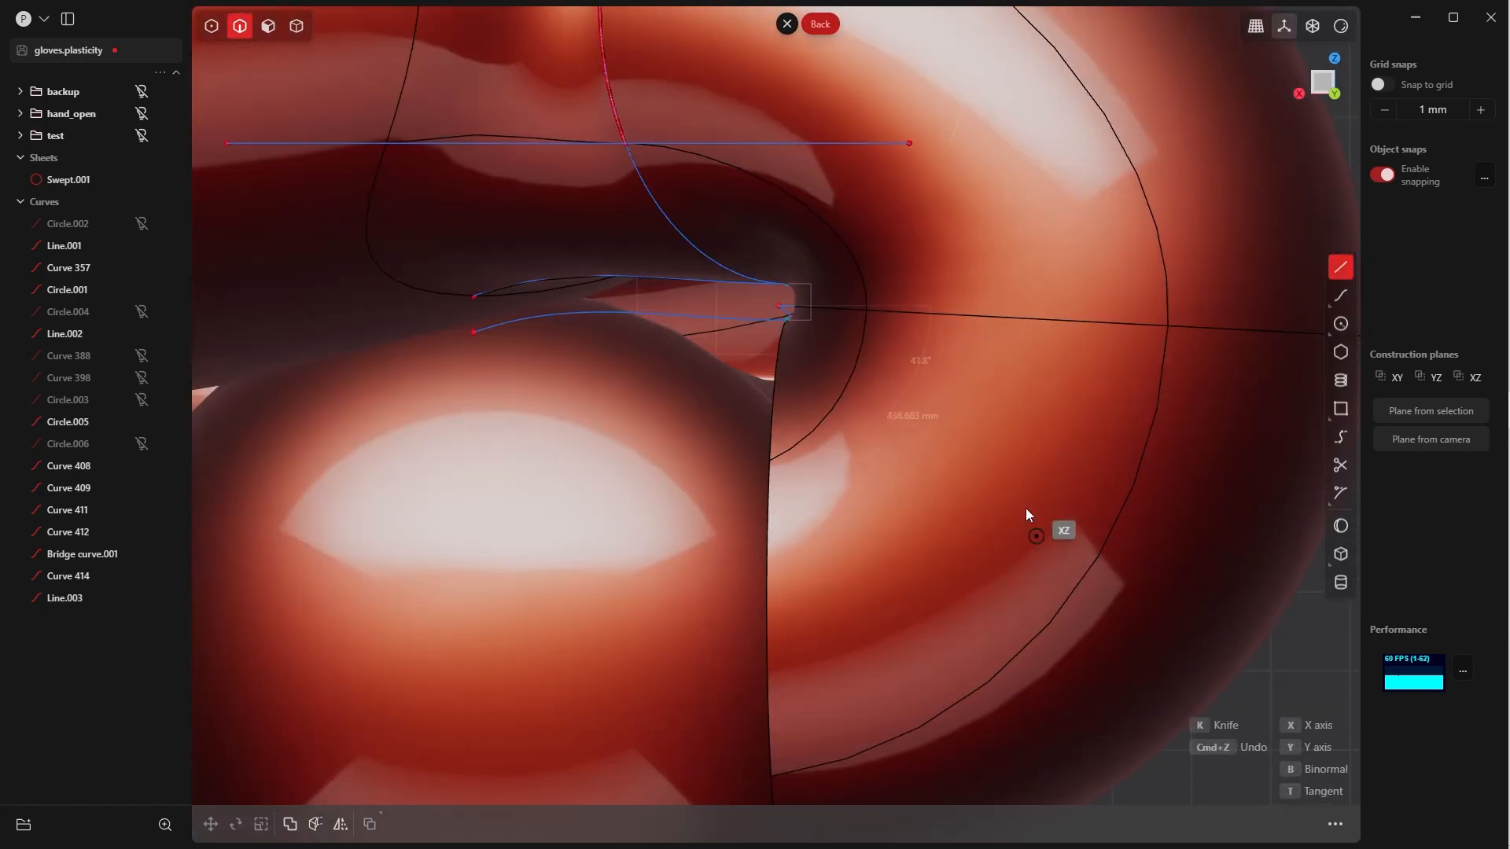
scroll(1025, 508, "down", 5)
scroll(998, 446, "up", 3)
middle_click_drag(970, 454, 849, 369, "shift")
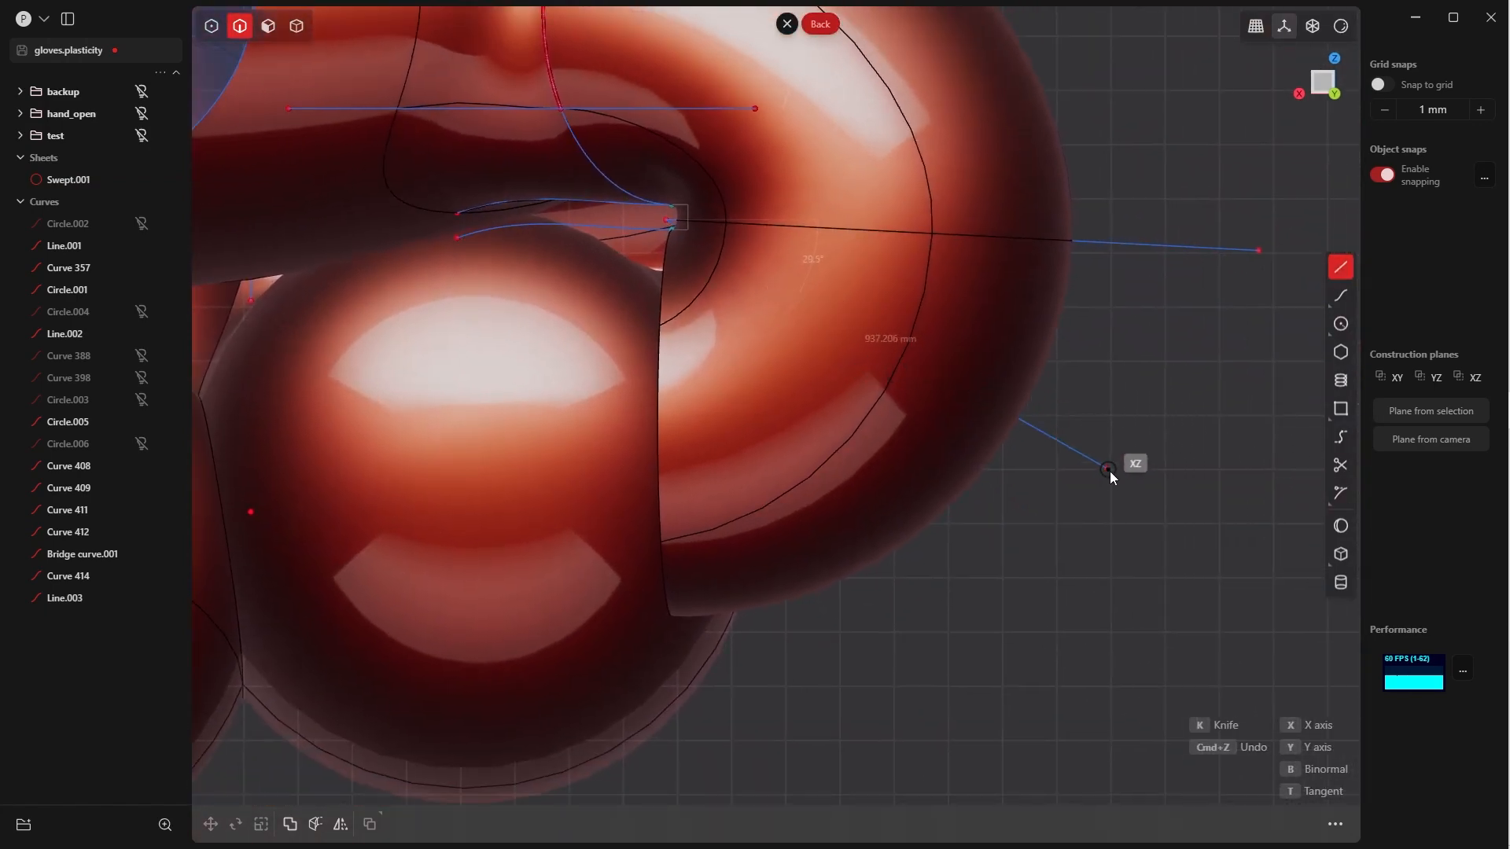
left_click(1108, 520)
key("Escape")
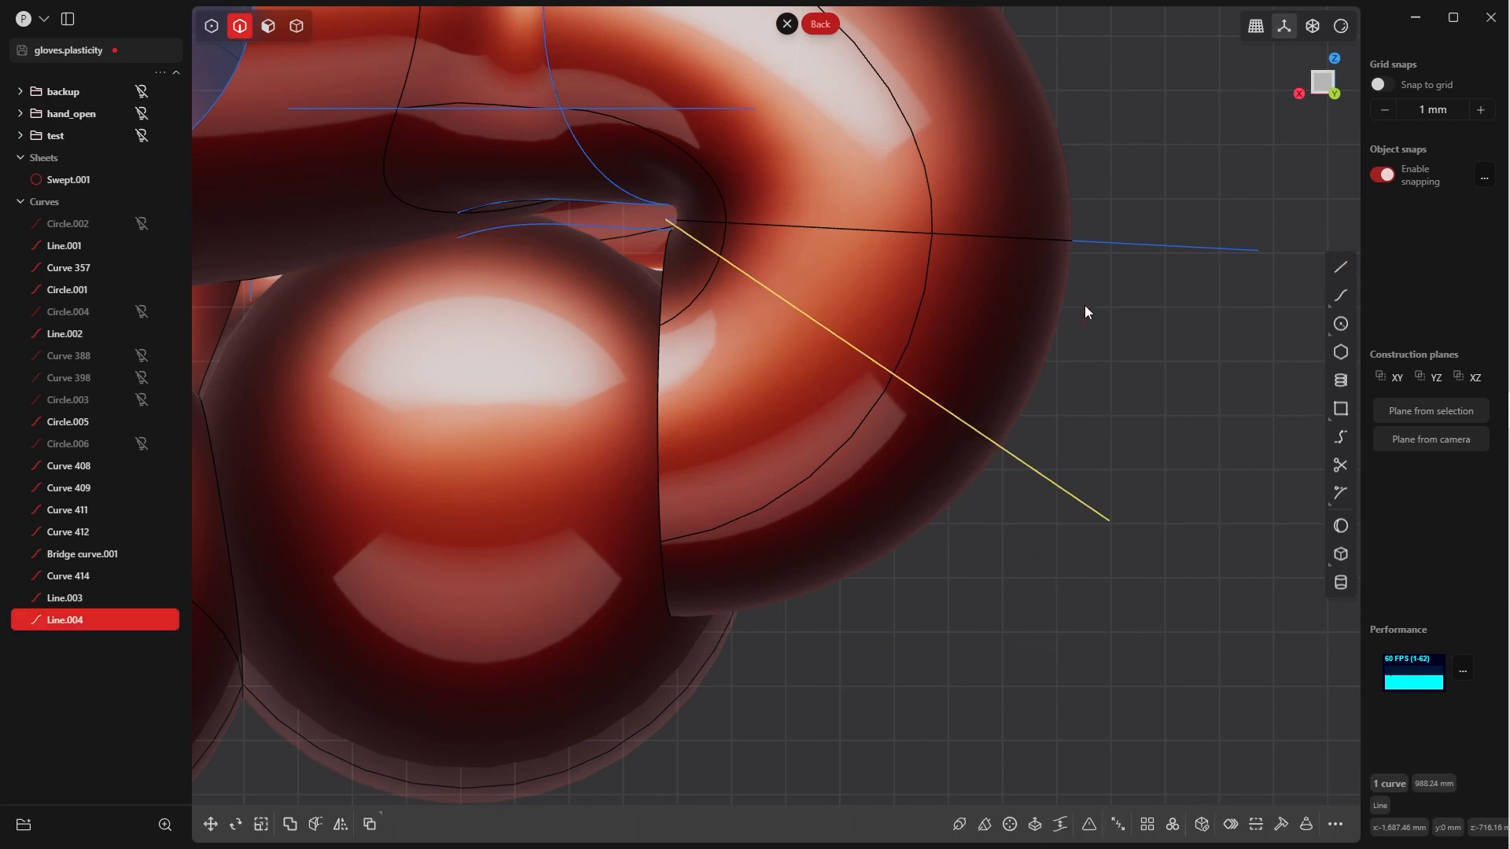
Unjoin the faces of the thumb's lower curved segment from the glove body as a separate sheet
key("4")
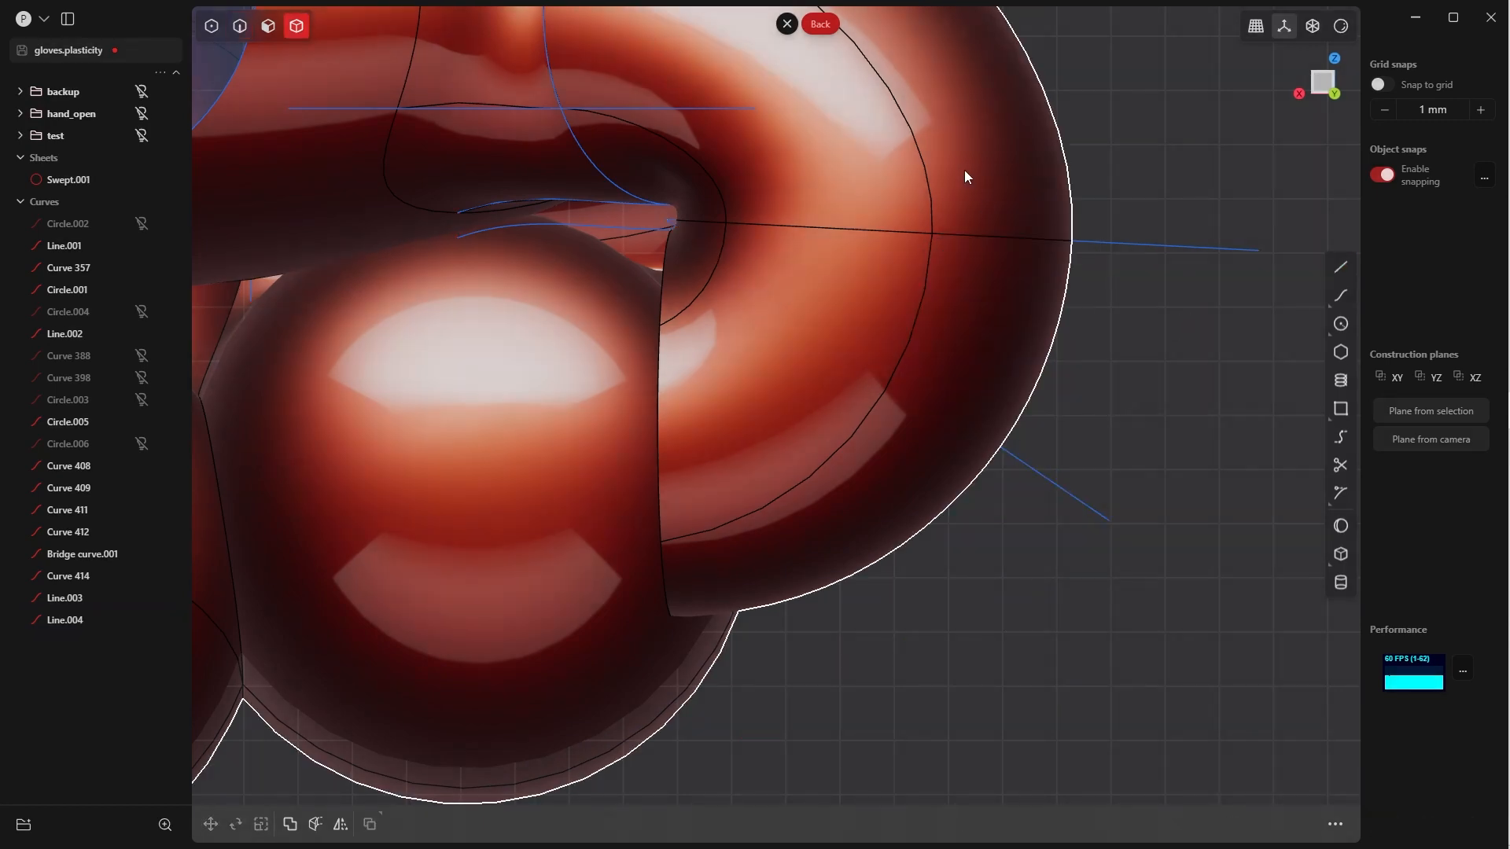
left_click(989, 297)
left_click(1086, 257)
key("Tab")
left_click(1007, 336)
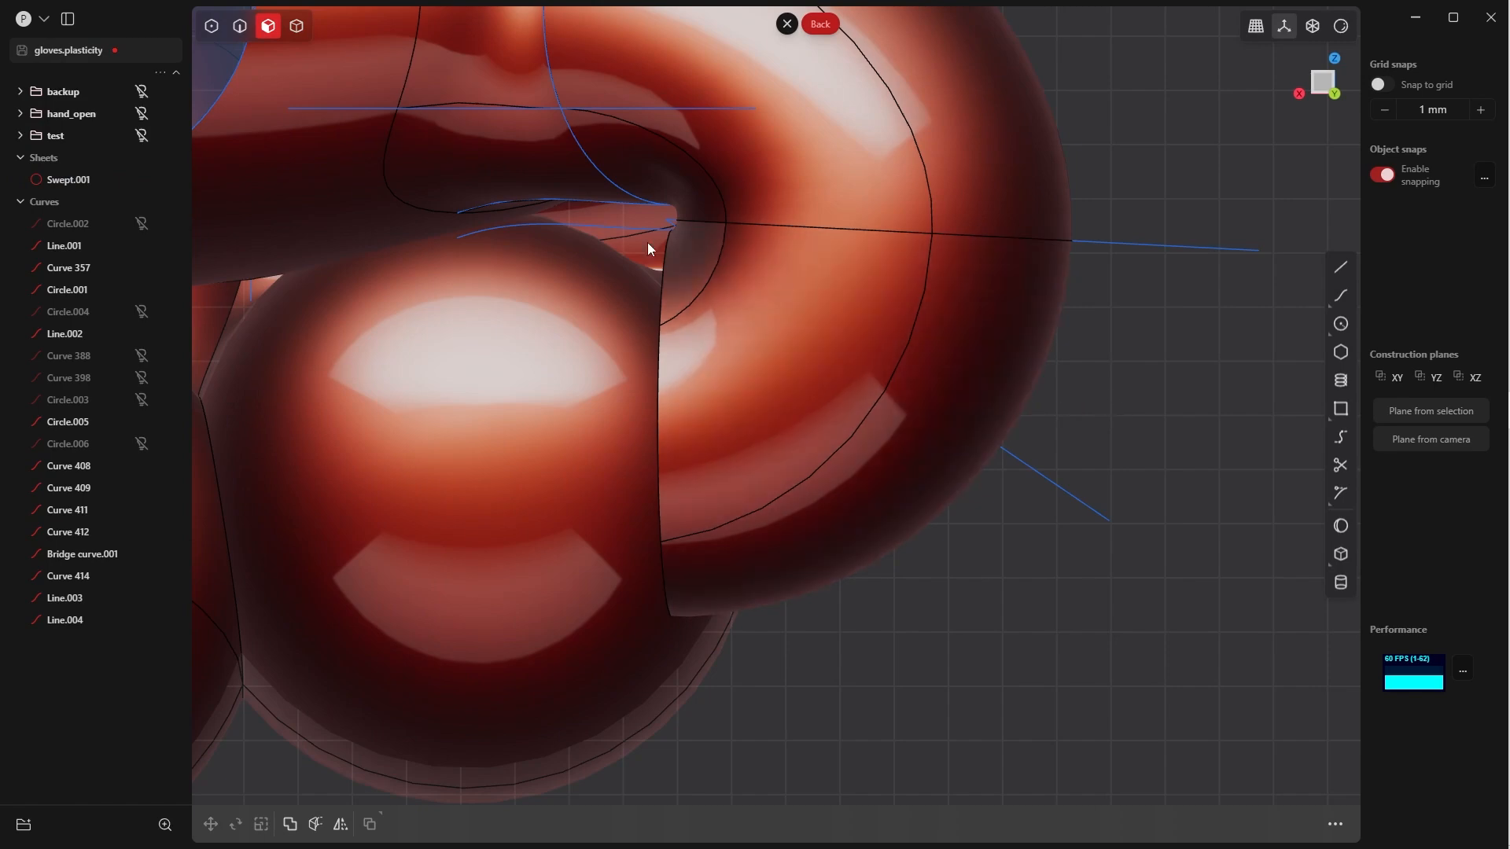
left_click(697, 262)
left_click(768, 316, "shift")
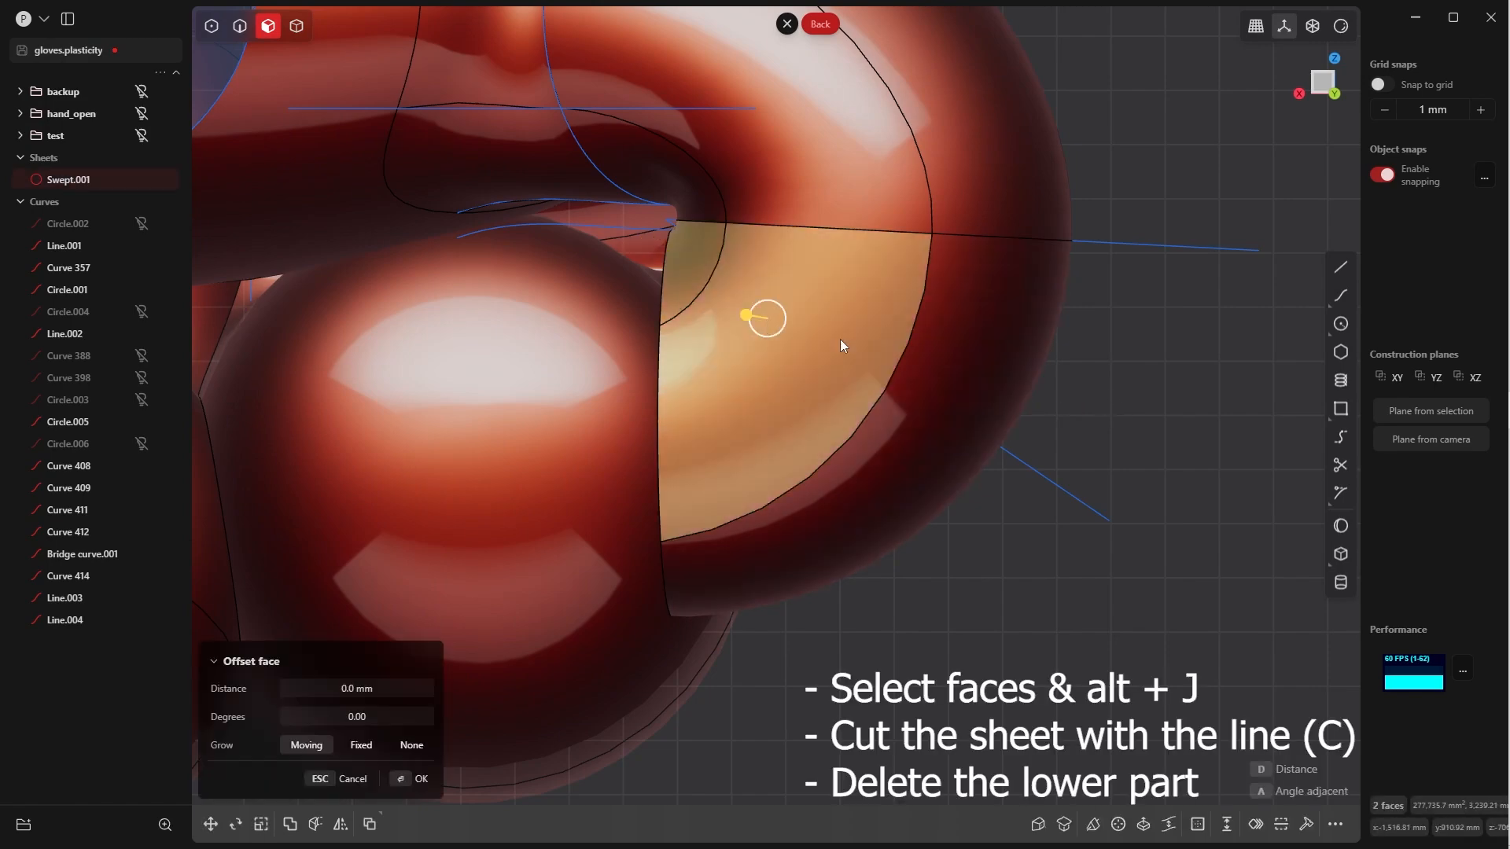
left_click(981, 328, "shift")
middle_click_drag(1063, 347, 1121, 375)
scroll(1121, 375, "down", 5)
key("alt+j")
Cut the detached thumb sheet with the new diagonal line in the back view and delete its lower part
key("grave")
left_click(1056, 315)
key("c")
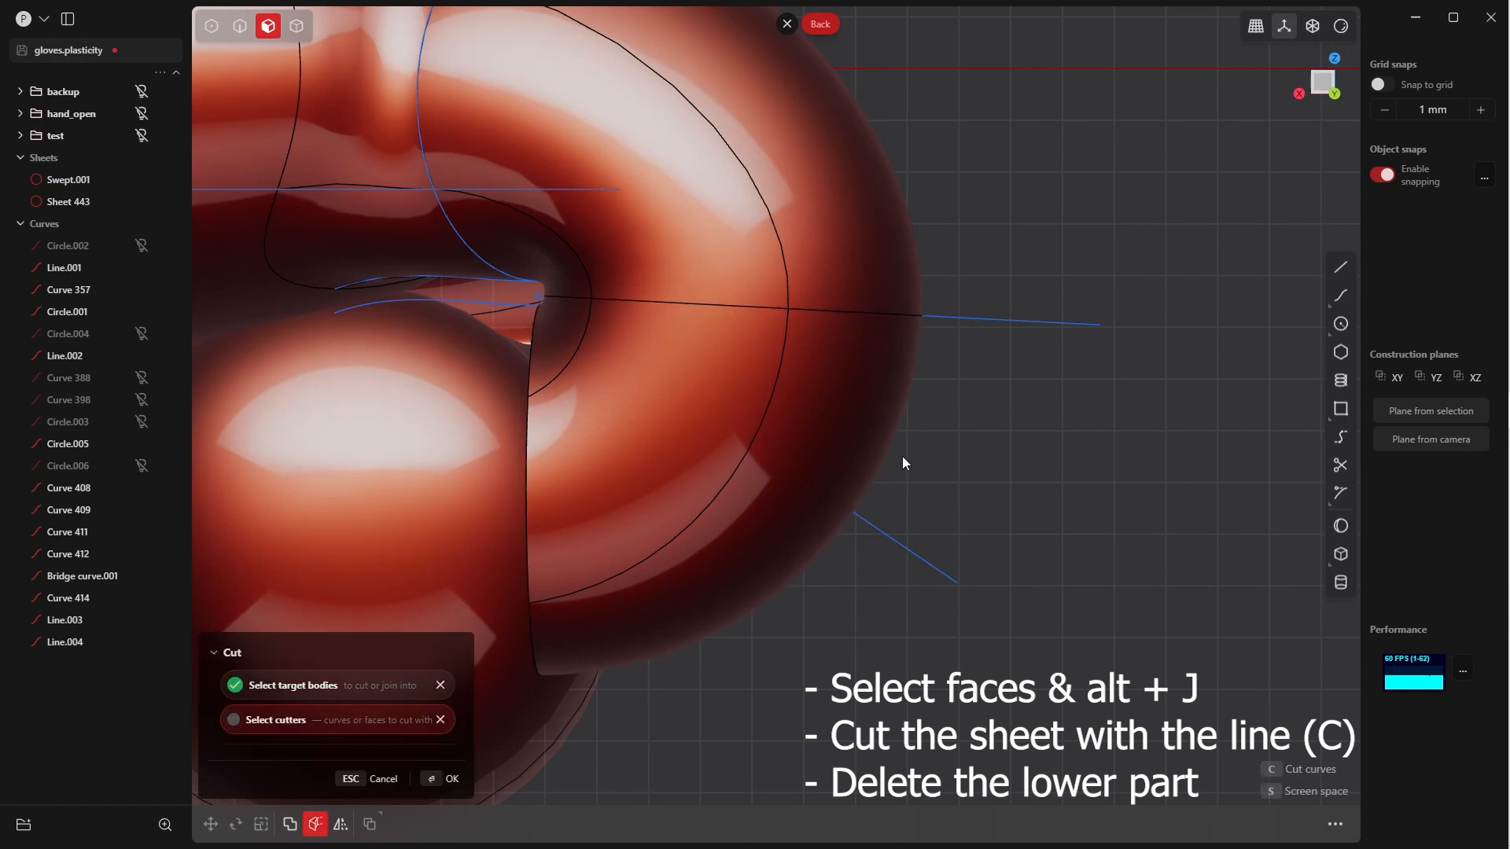
left_click(870, 524)
key("4")
left_click(731, 586)
key("Delete")
scroll(815, 599, "down", 5)
middle_click_drag(814, 599, 809, 301)
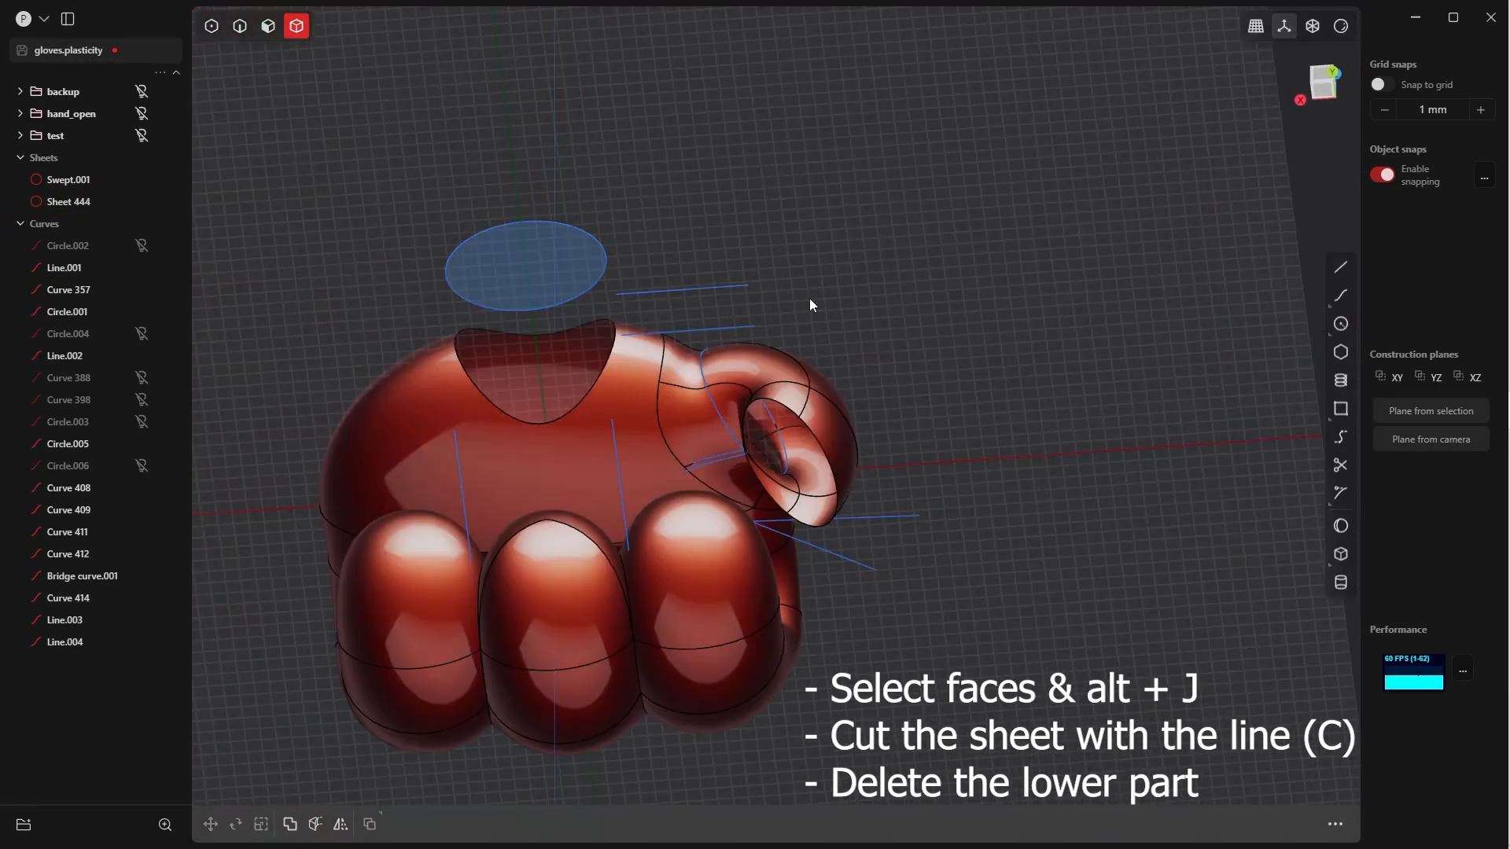
In the bottom view, draw a circle of about 503 mm radius centred on the free end of the line beside the thumb
key("grave")
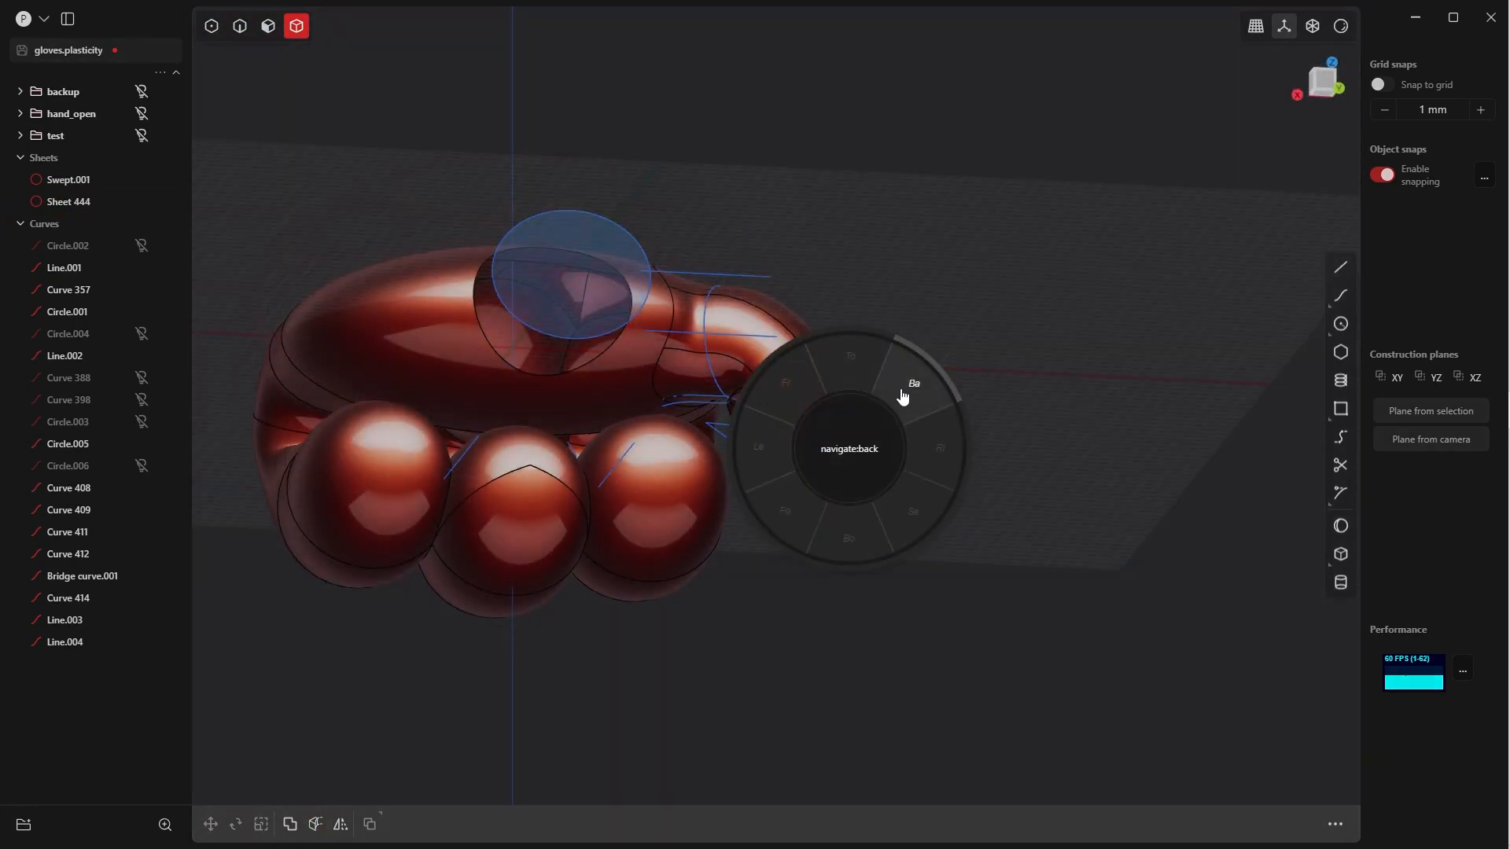
left_click(850, 525)
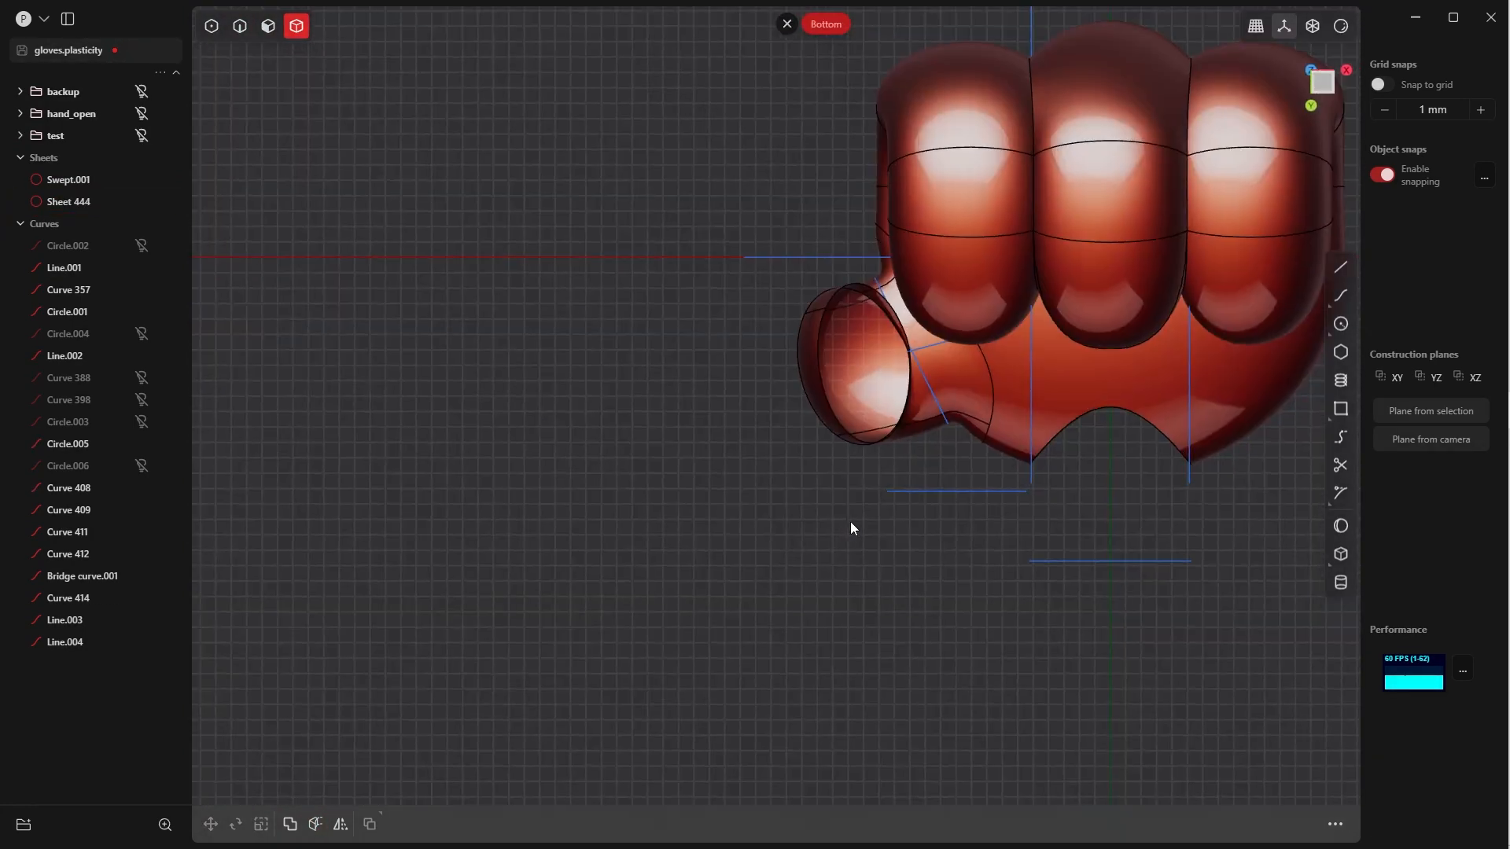
middle_click_drag(876, 258, 738, 291, "shift")
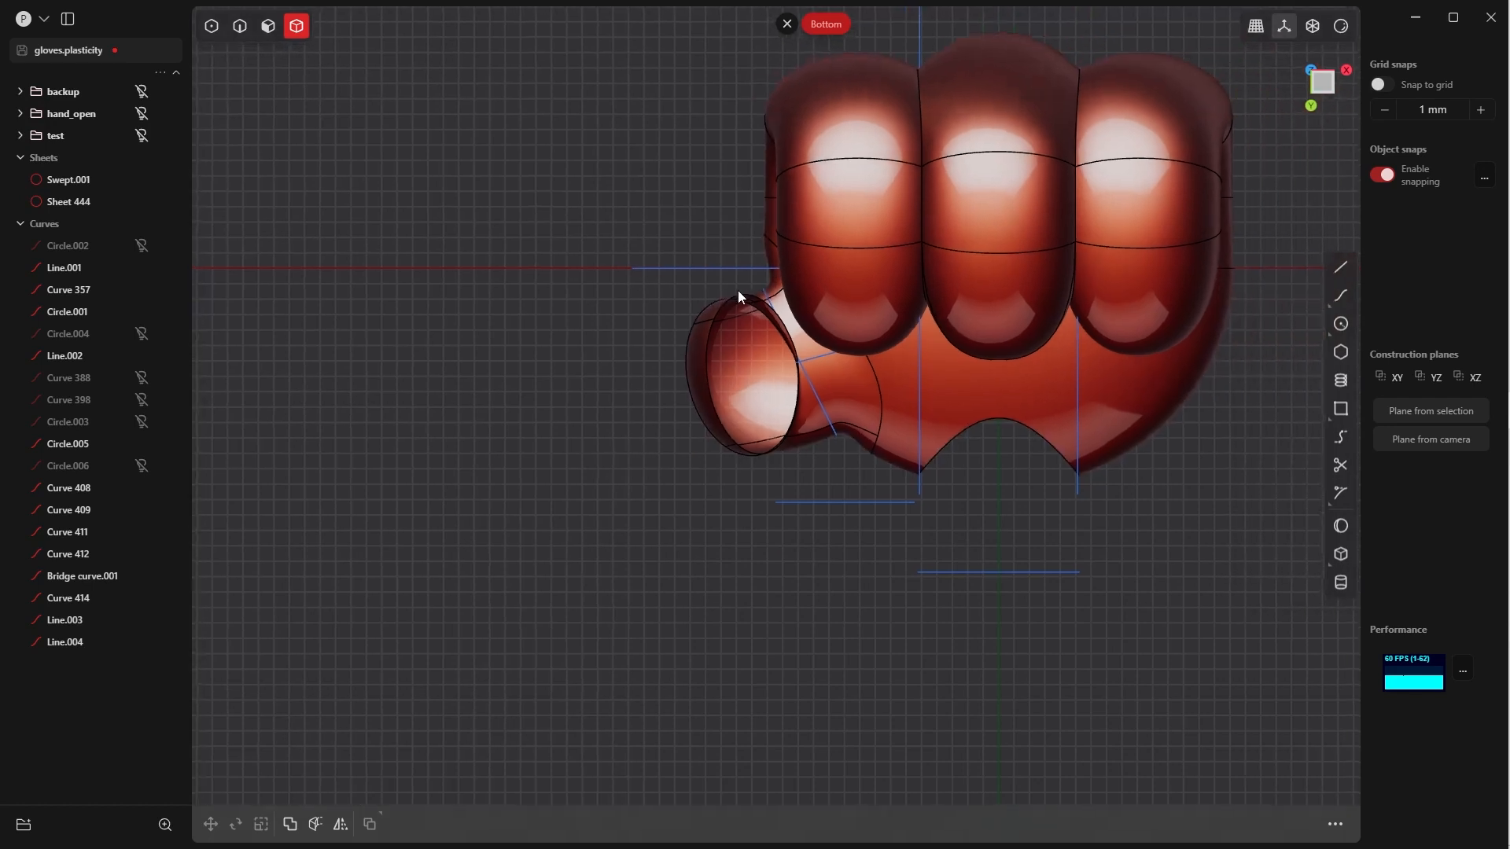
left_click(1340, 327)
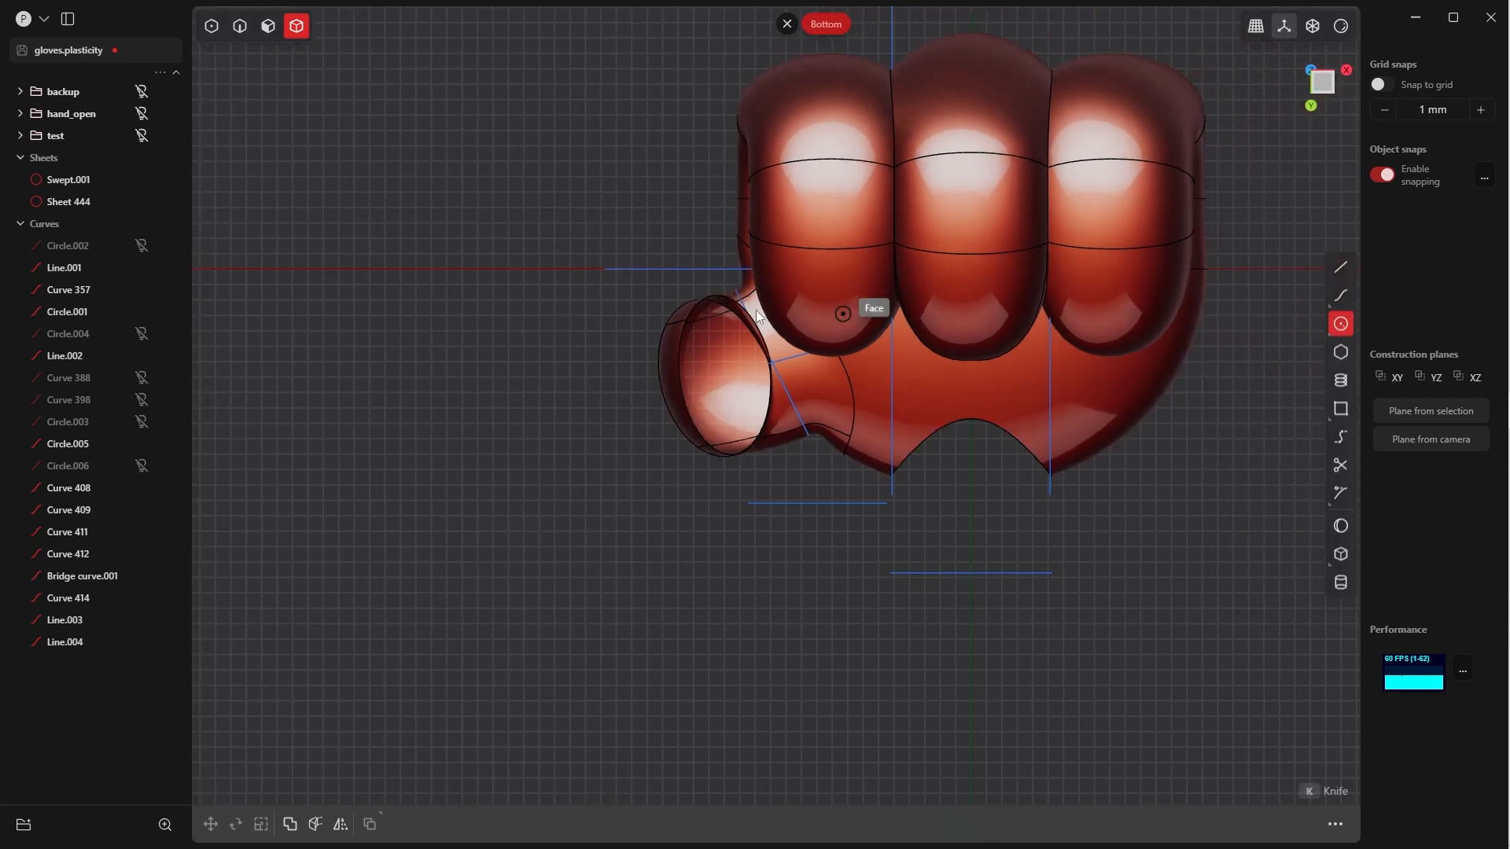
left_click(605, 269)
left_click(606, 349)
Move the circle 841.47 mm in X and 688.48 mm in Y onto the thumb opening and narrow it along X
key("g")
left_click_drag(640, 305, 770, 403)
left_click_drag(737, 422, 738, 431)
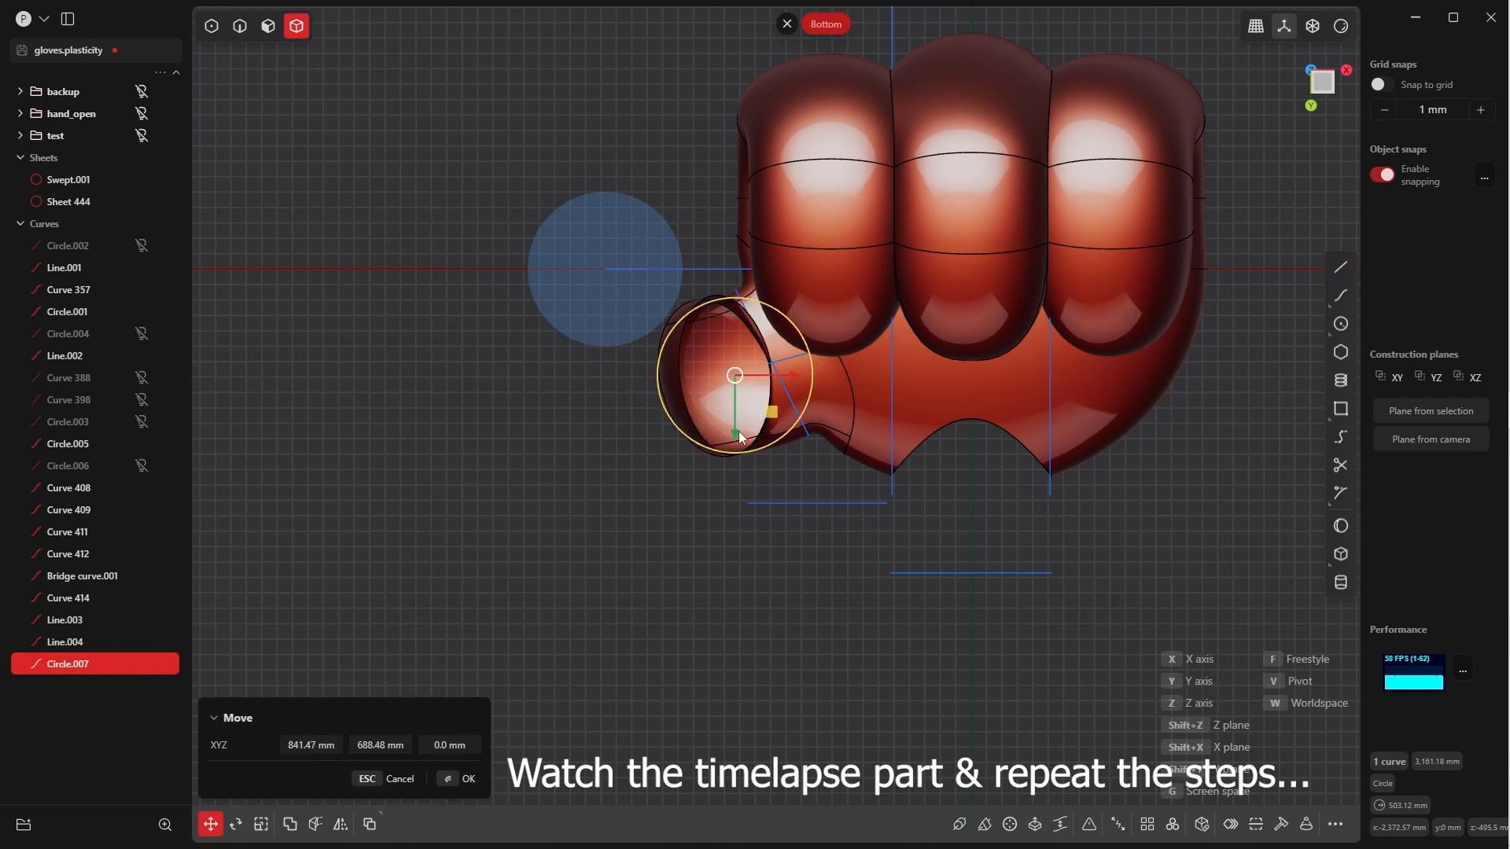
right_click(739, 431)
key("s")
key("x")
left_click(875, 387)
right_click(759, 442)
In the back view, move the narrowed circle below the thumb's cut end and rotate it to slope diagonally down towards the outer side
key("grave")
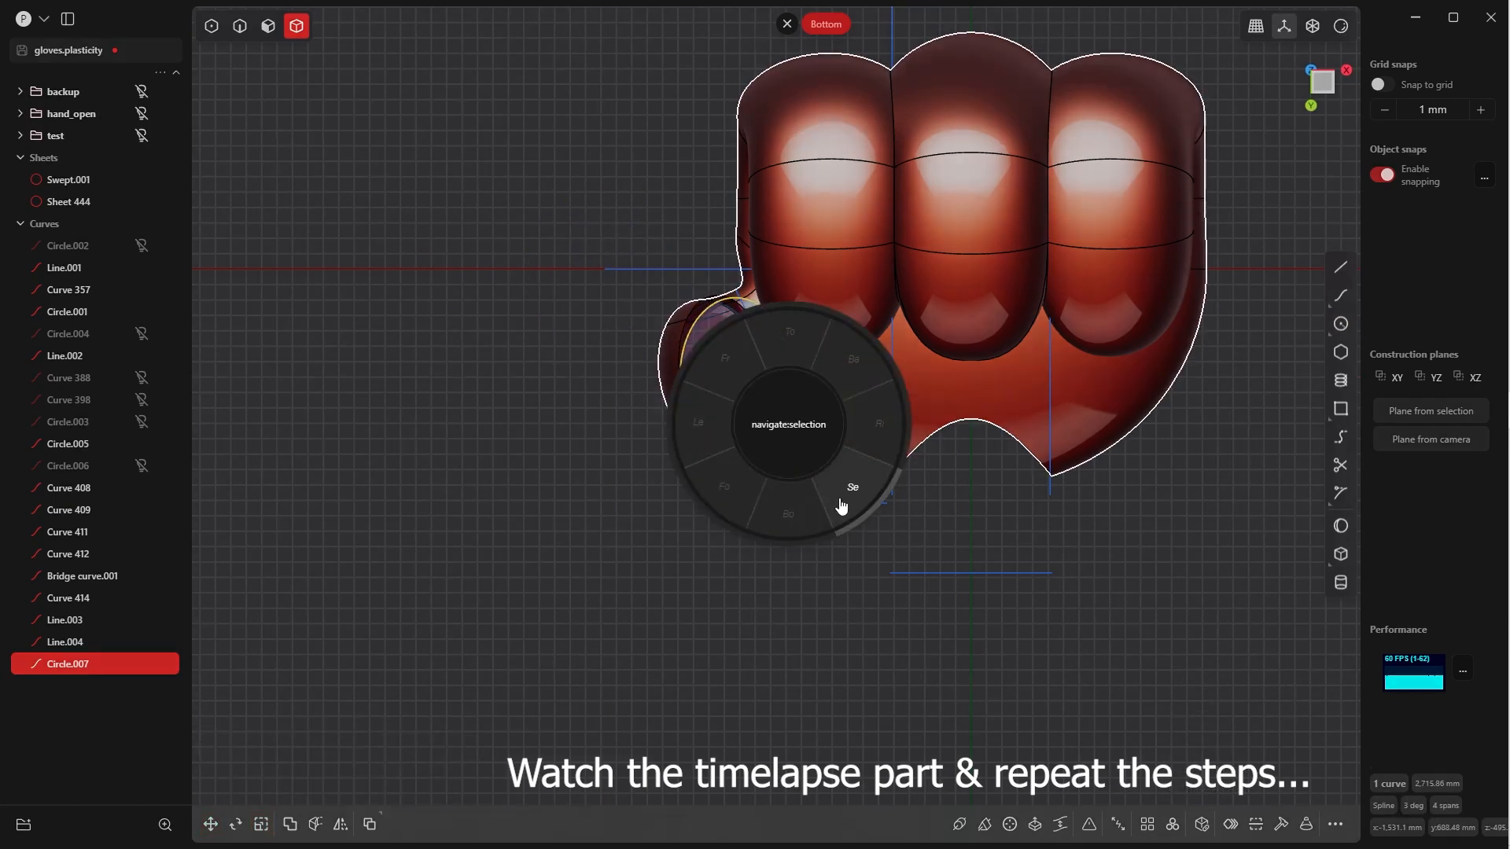
left_click(854, 360)
key("g")
left_click(940, 583)
left_click(450, 779)
key("r")
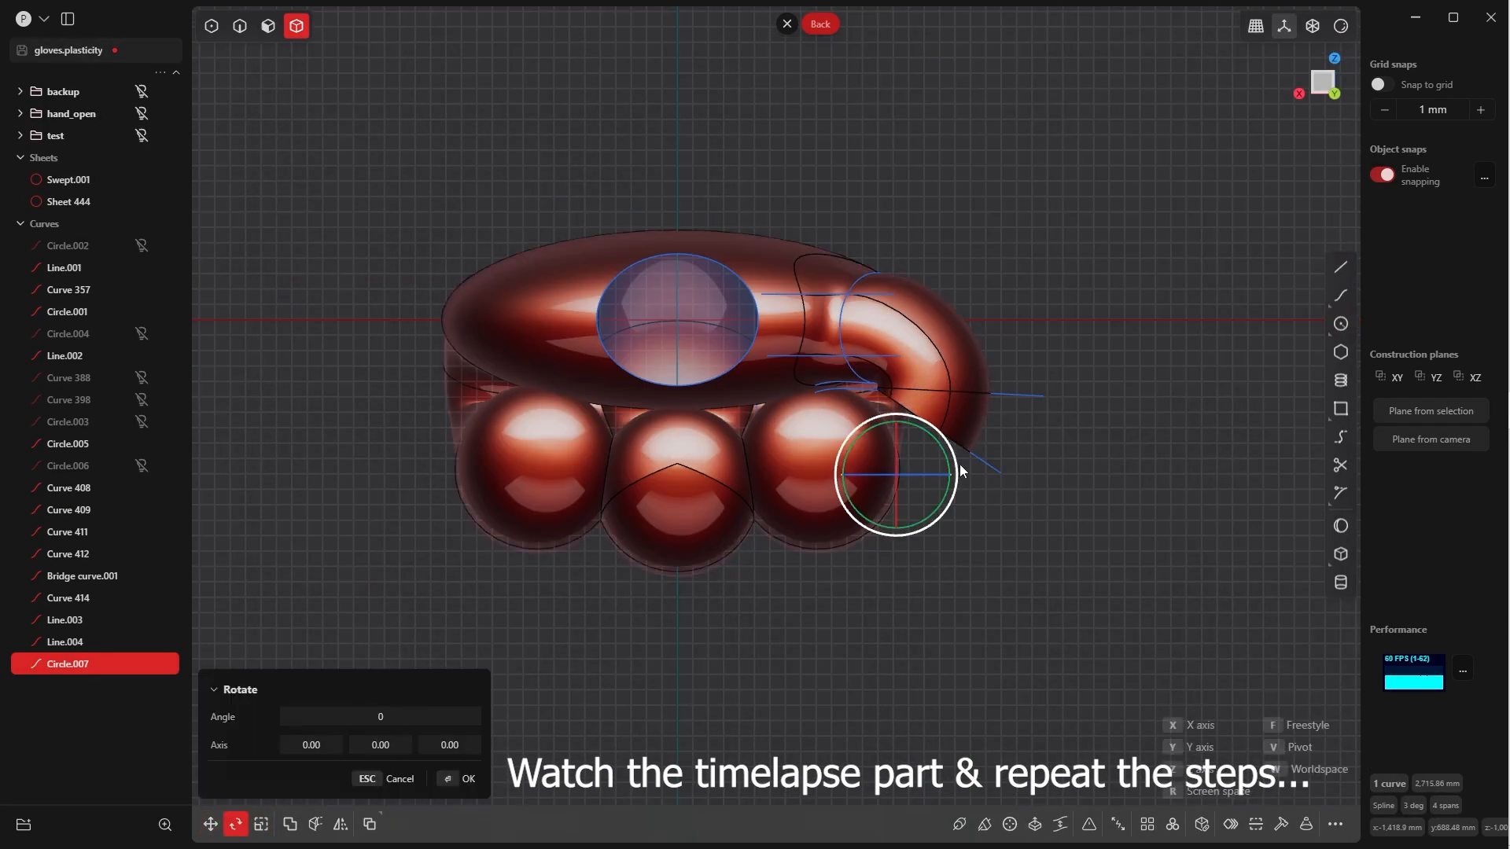
left_click_drag(959, 464, 965, 501)
right_click(965, 501)
middle_click_drag(984, 483, 927, 521, "shift")
scroll(926, 521, "up", 5)
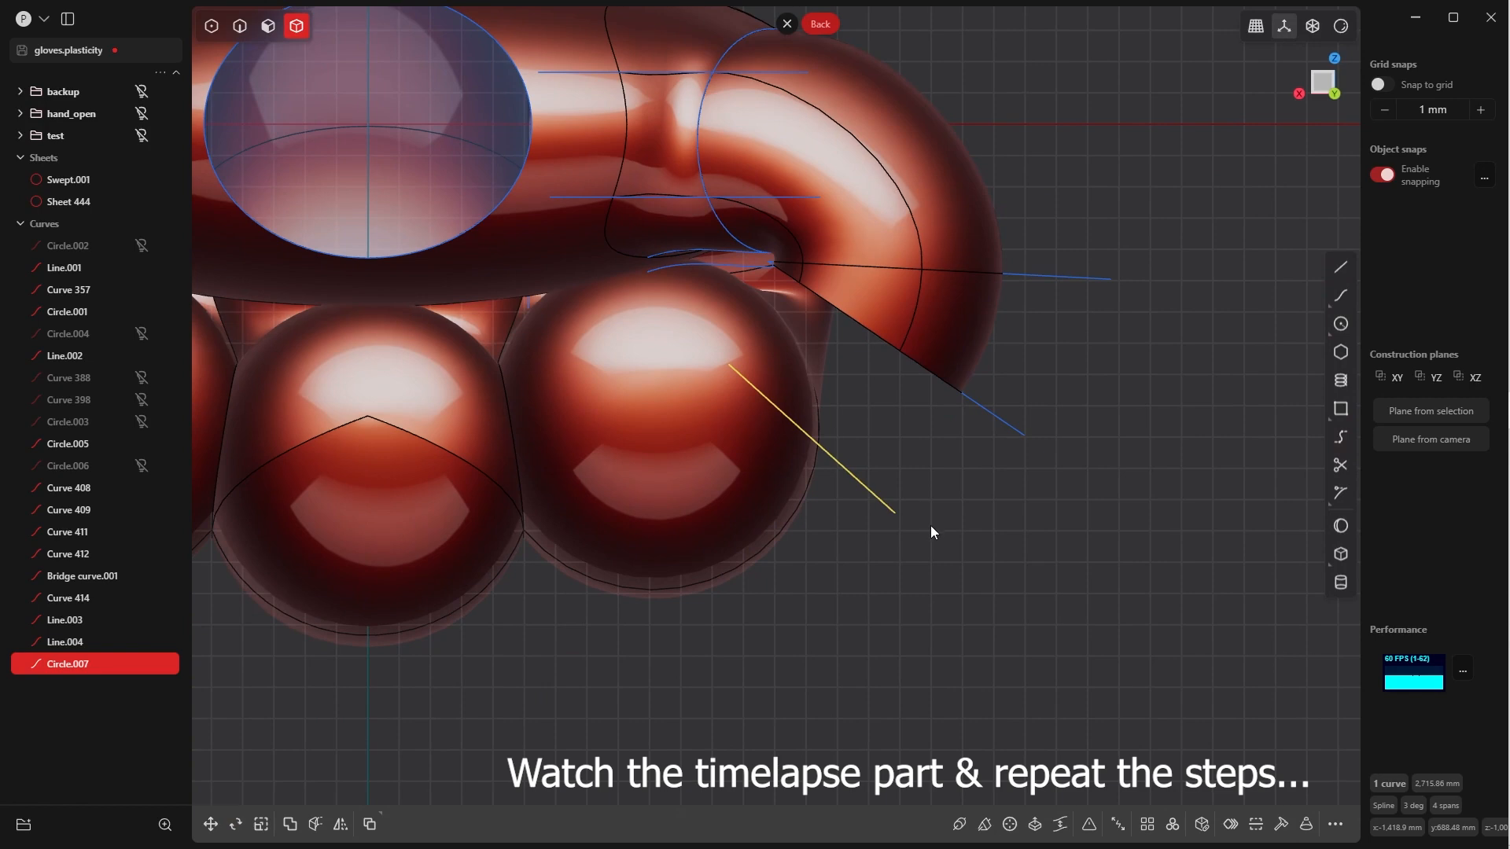
Enlarge the sloping profile circle uniformly to about 1.3 times and move it up closer to the thumb's cut end
key("s")
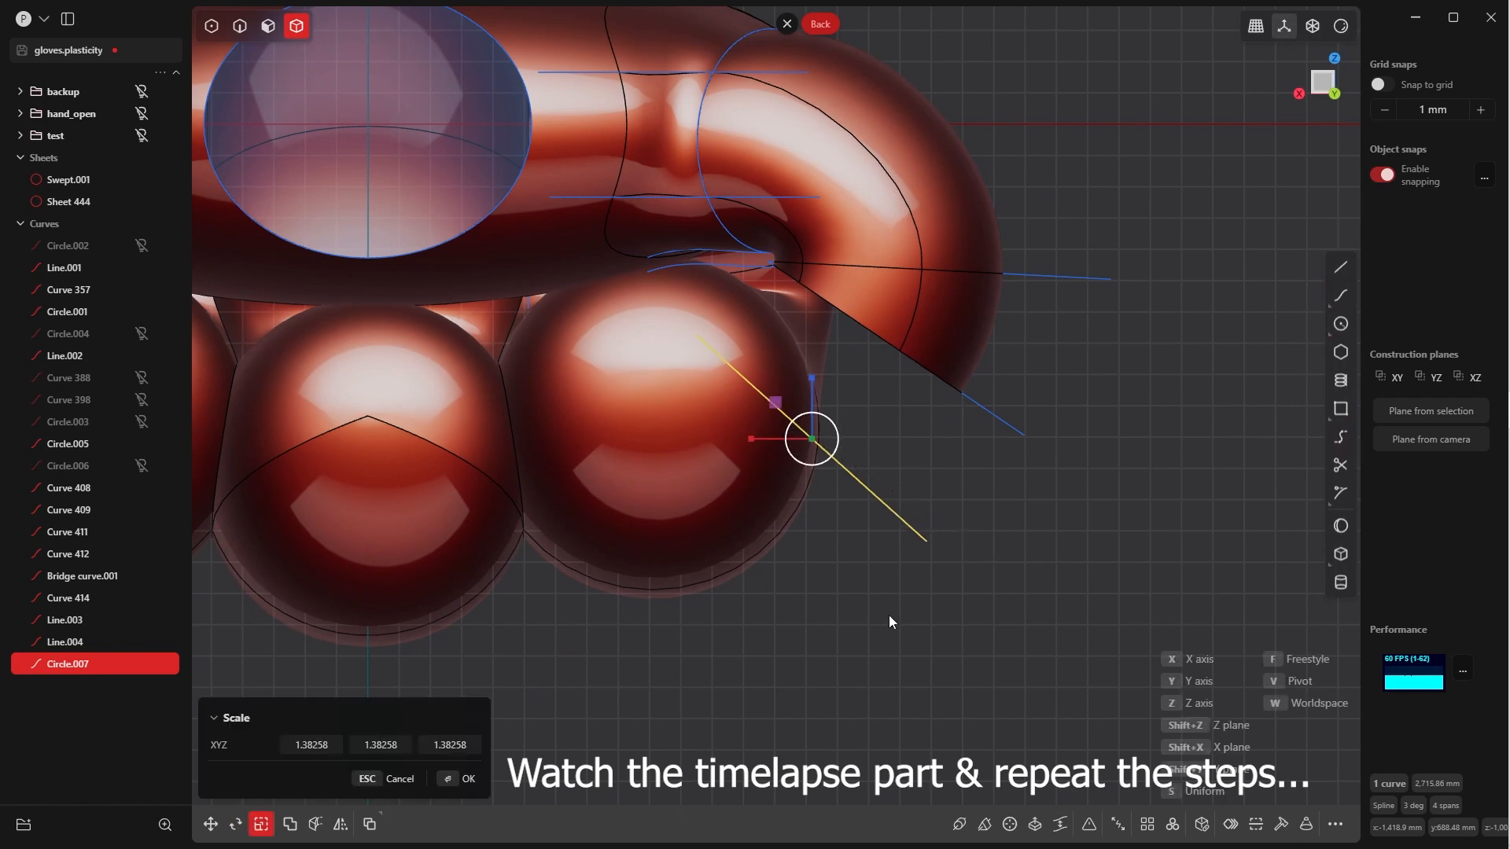
left_click(894, 597)
right_click(894, 595)
key("g")
key("g")
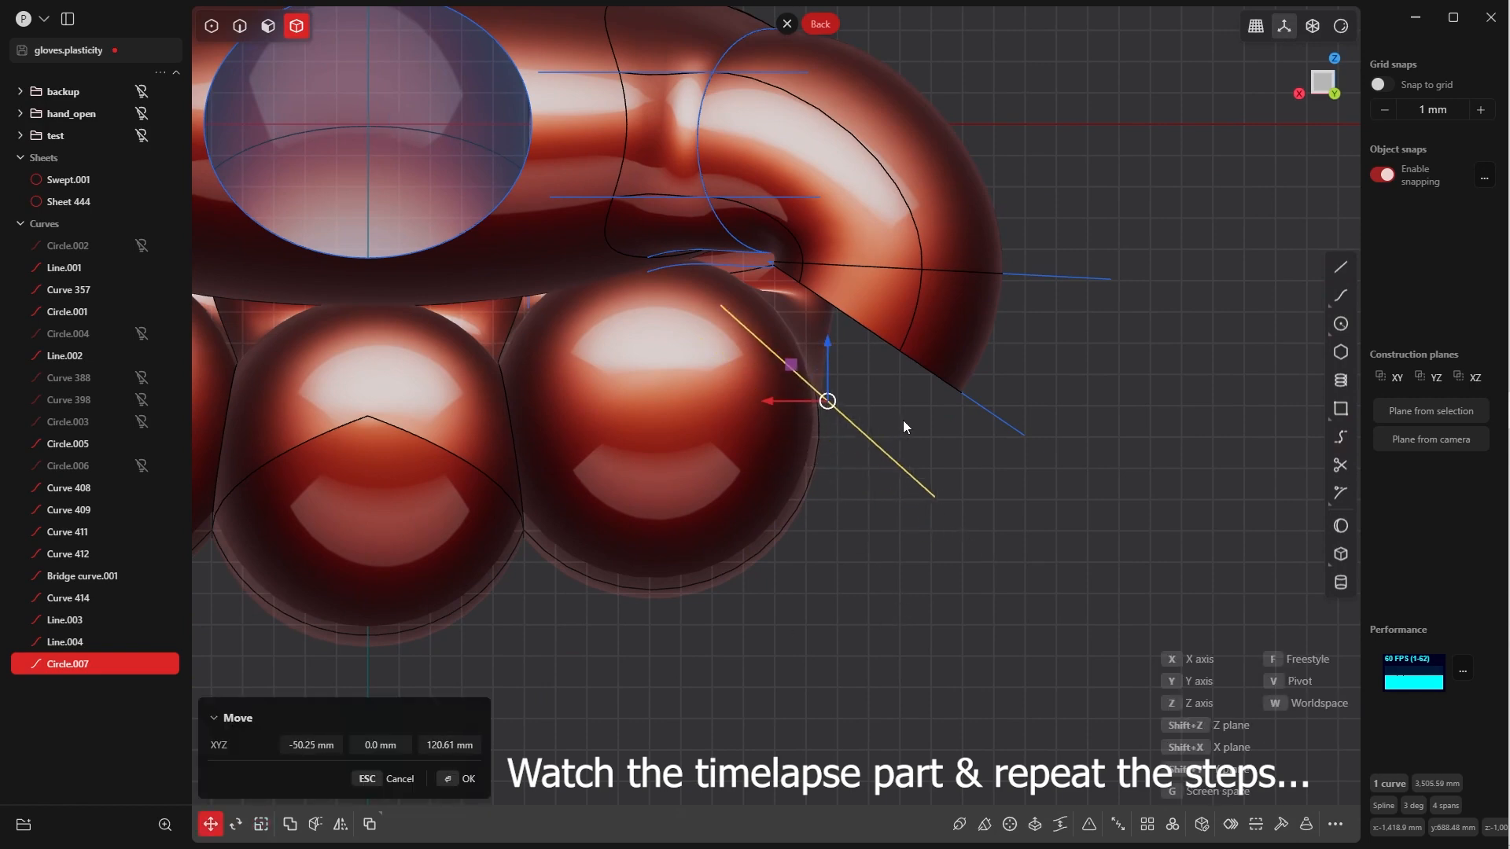
right_click(903, 420)
Rotate the profile circle slightly in the back view so that it slopes down more steeply
key("r")
left_click_drag(892, 408, 887, 425)
right_click(888, 425)
middle_click_drag(888, 426, 985, 365)
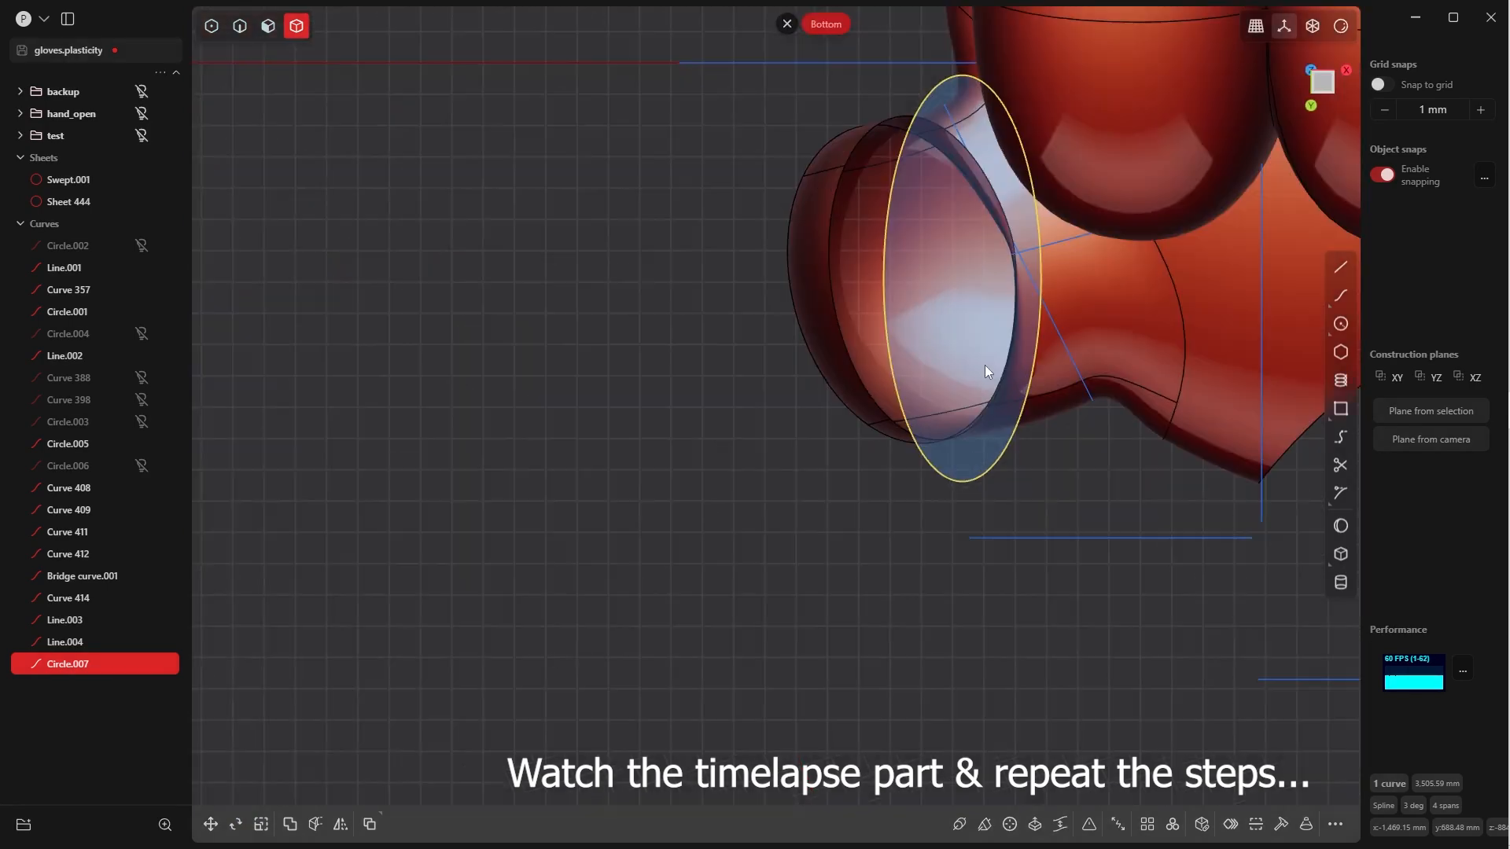
key("r")
left_click_drag(1024, 270, 1019, 266)
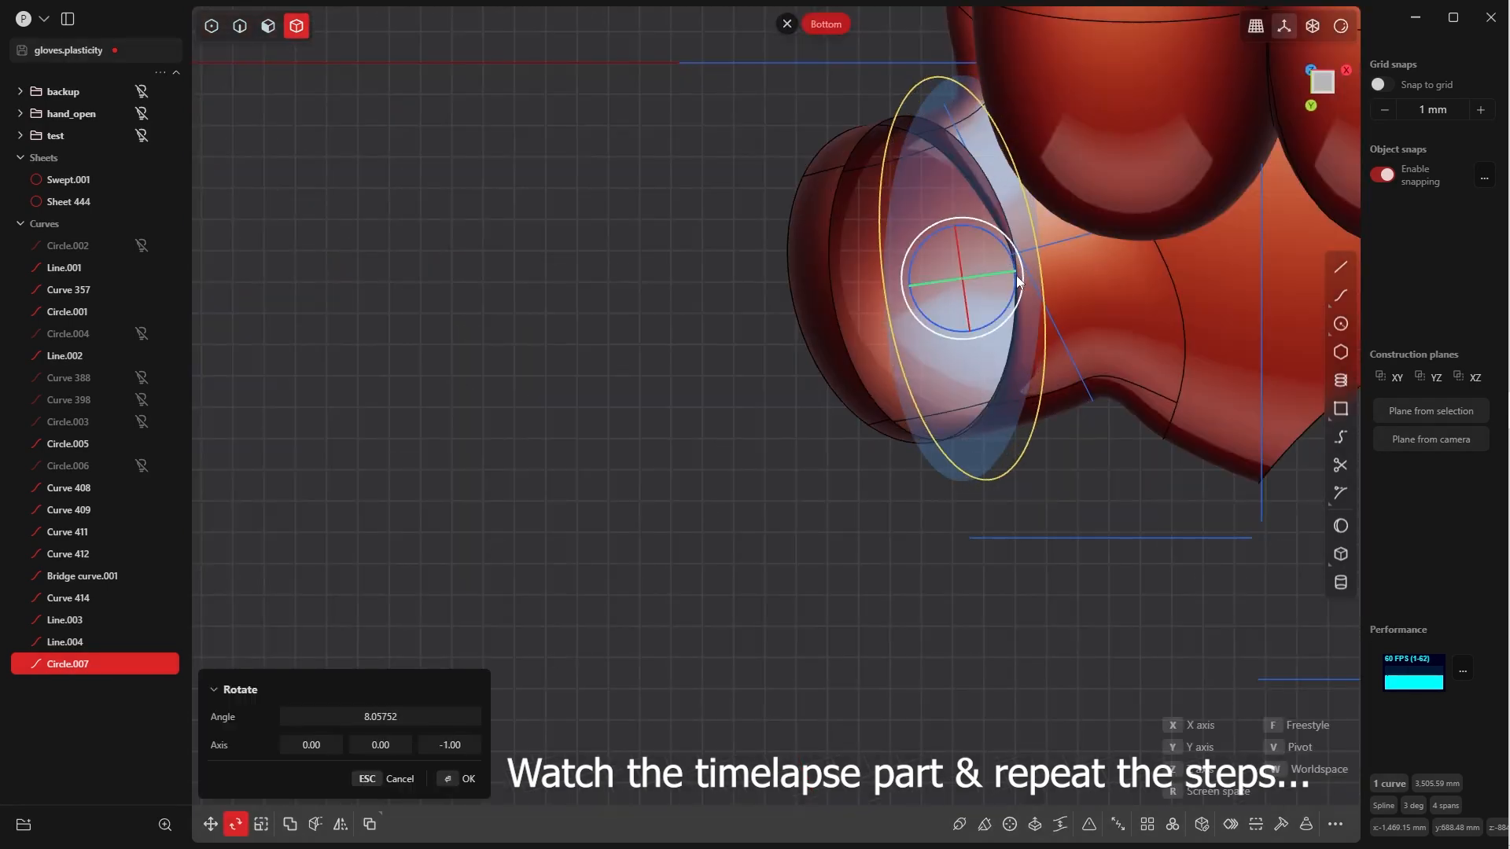
key("Escape")
In the bottom view, scale the profile to about 0.86 along Y and rotate it to follow the thumb opening's tilt
key("s")
key("y")
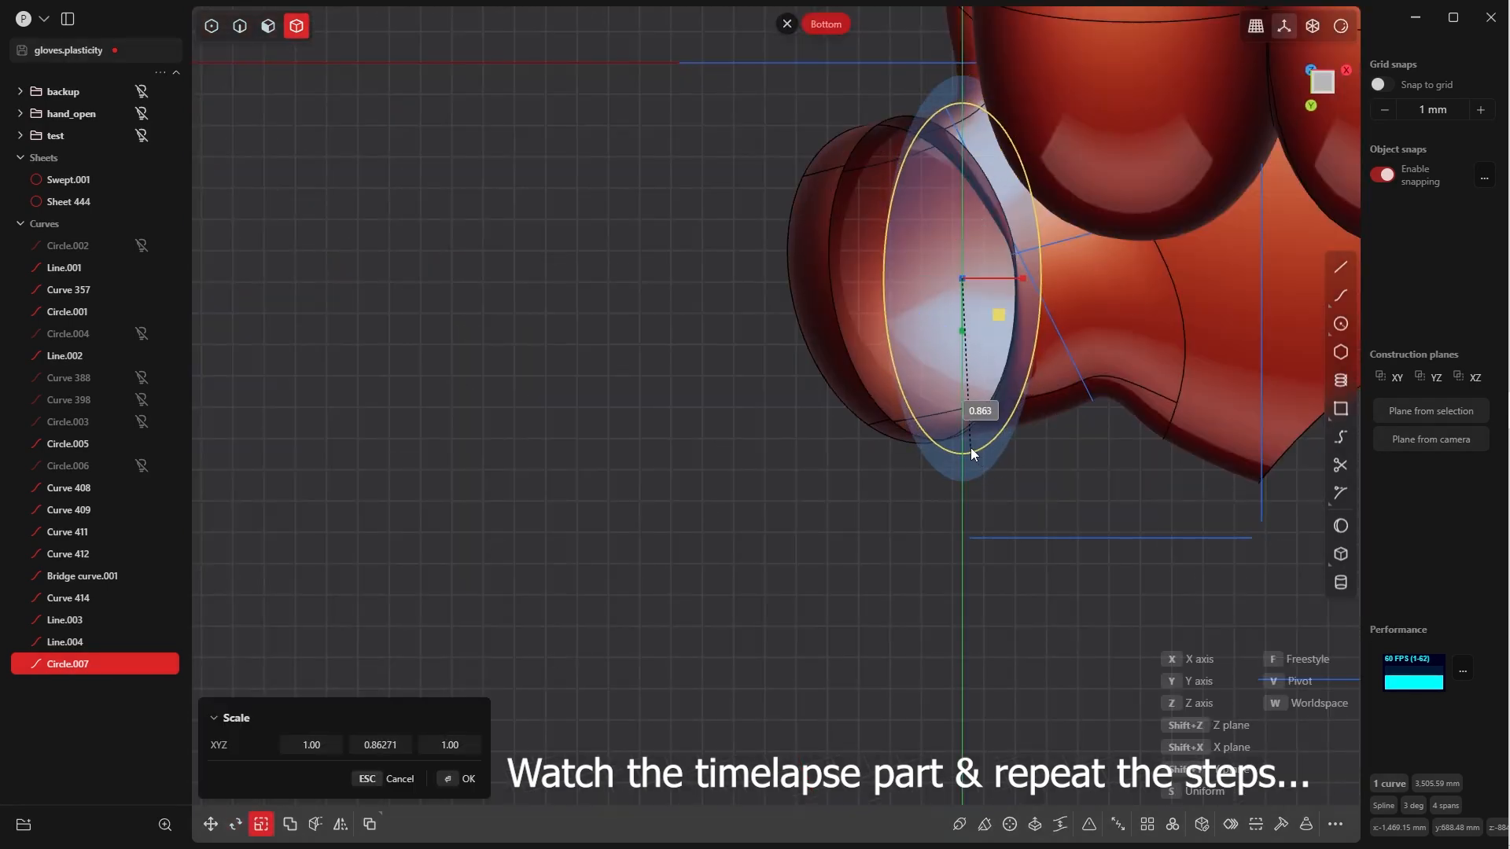
left_click(970, 448)
left_click(465, 779)
key("r")
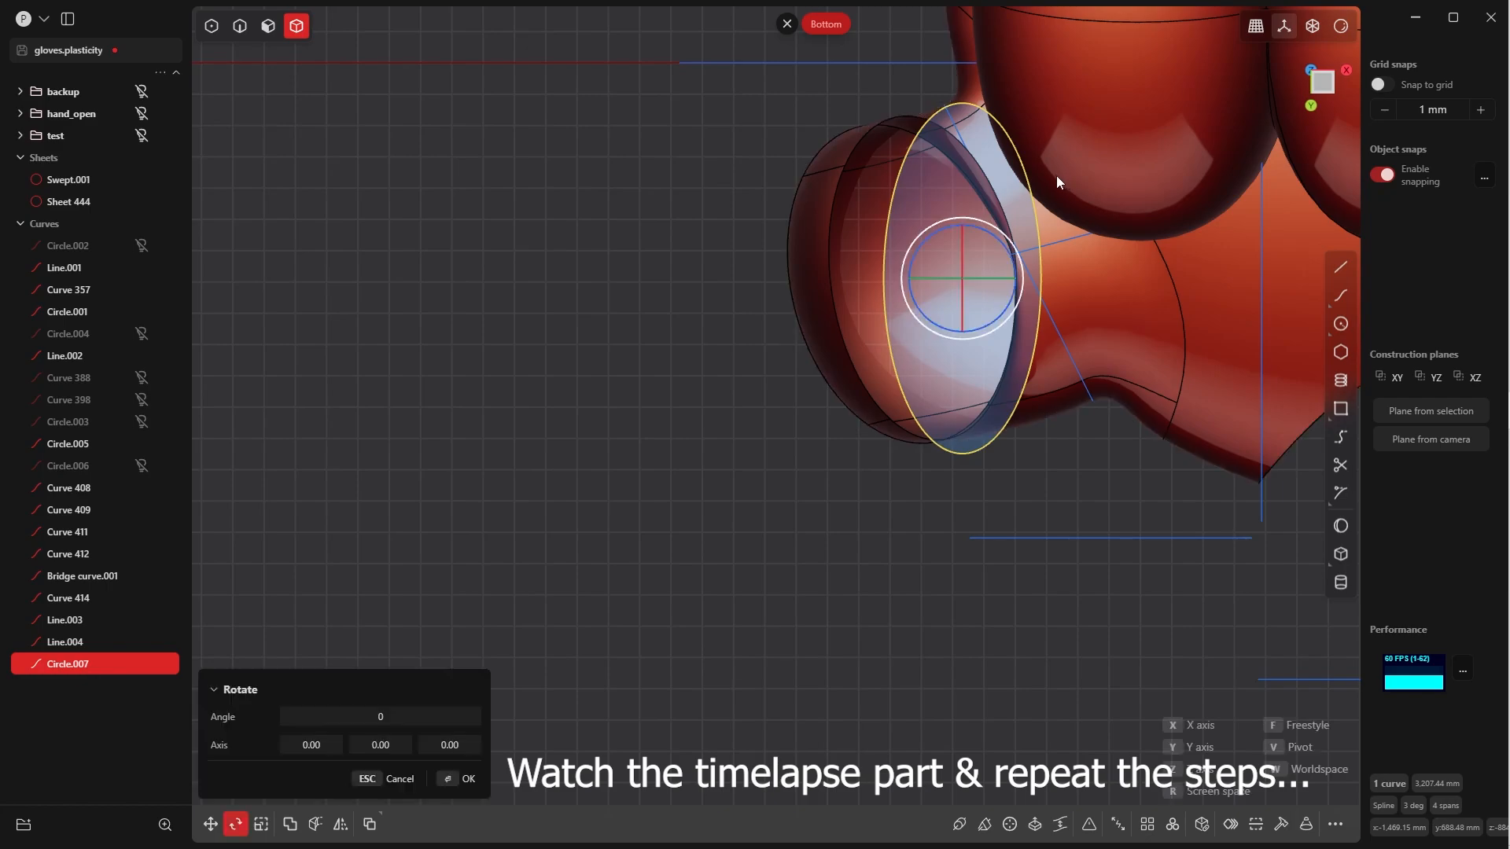
key("f")
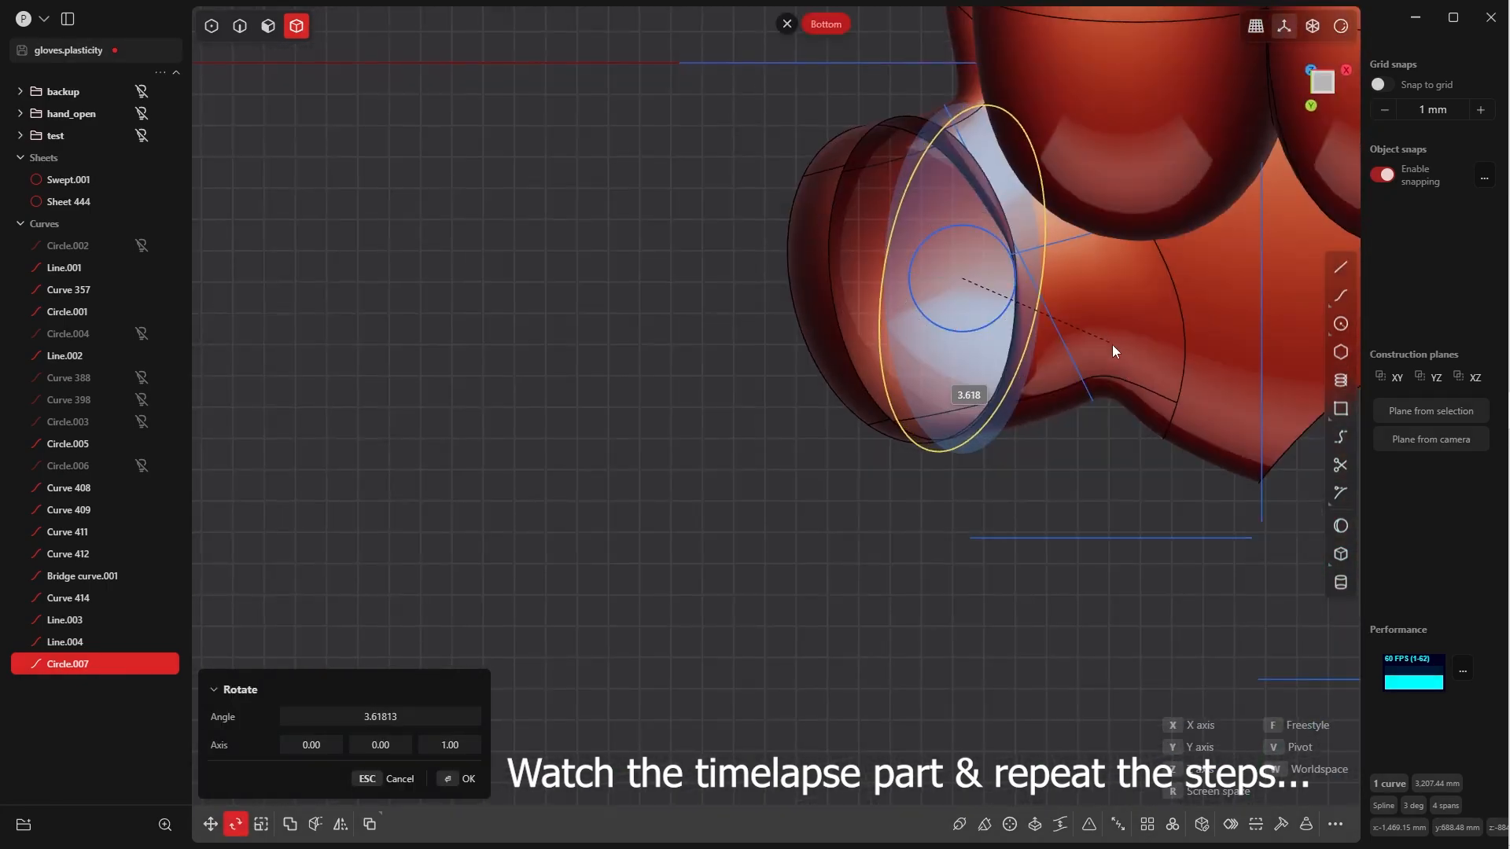
left_click(1112, 345)
middle_click_drag(1112, 344, 999, 405)
key("Return")
Extrude the elliptical profile about 300 mm away from the thumb's cut end to form a short band
key("e")
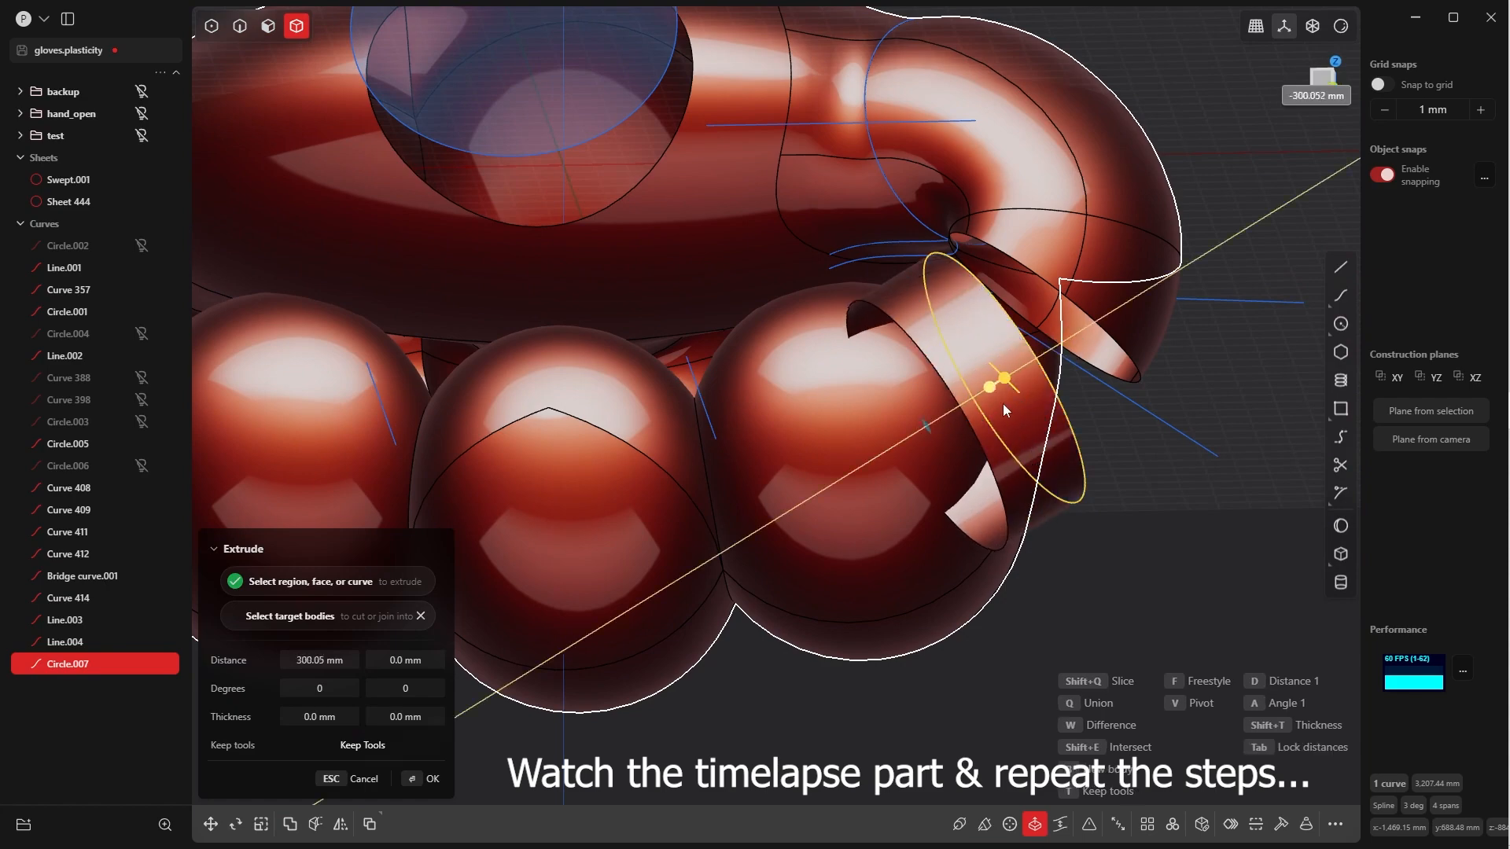
left_click(1003, 403)
middle_click_drag(1147, 568, 1021, 475)
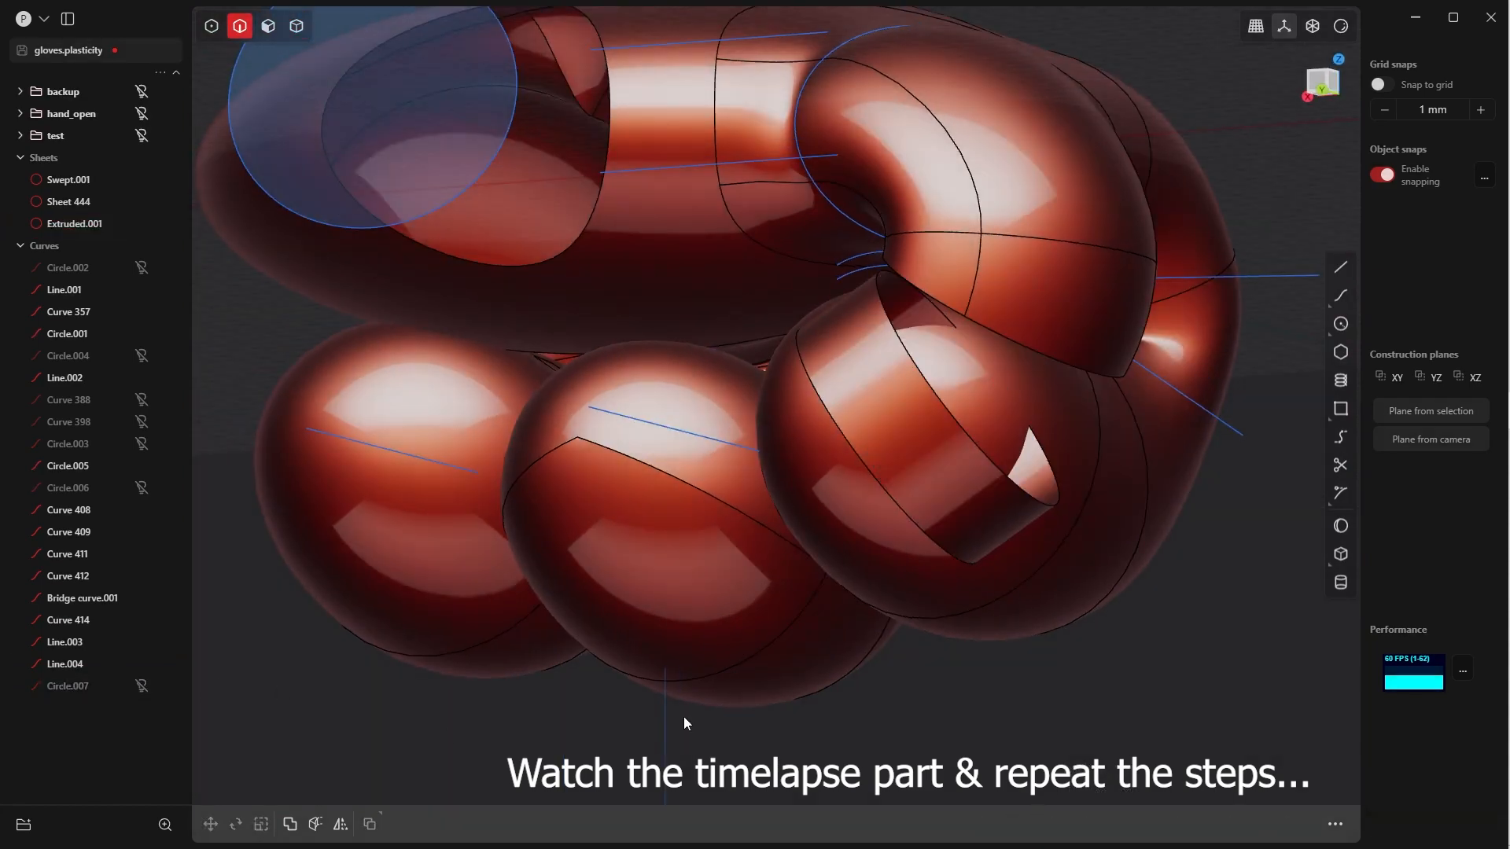
Try to loft between the thumb's whole cut edge and the facing edge of the extruded band
middle_click_drag(682, 715, 1018, 451)
left_click(1017, 451)
double_click(1082, 379, "shift")
key("e")
middle_click_drag(1101, 376, 923, 448)
key("l")
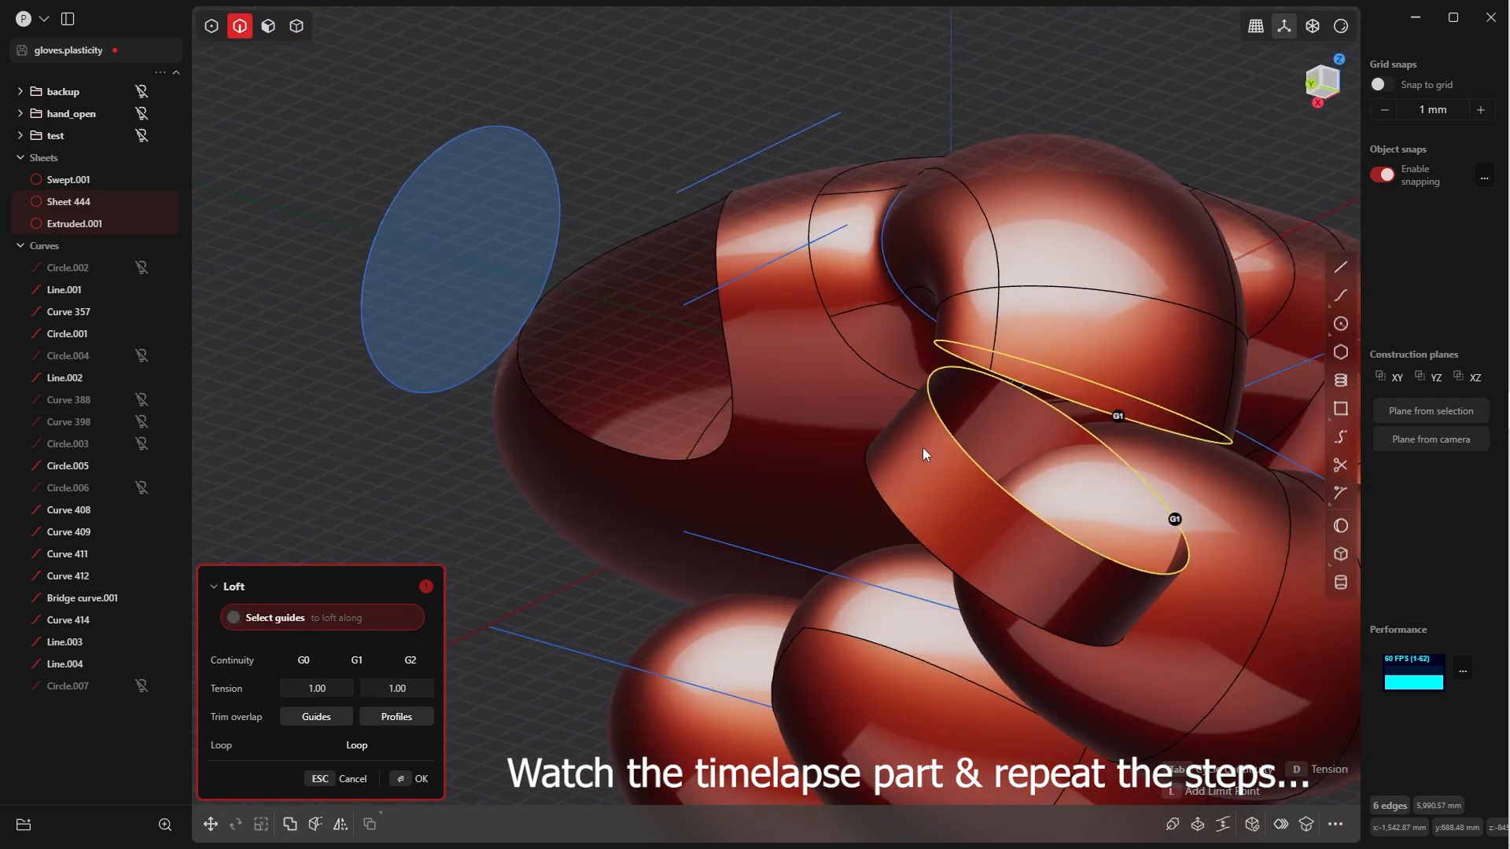
key("Escape")
key("shift+x")
key("Escape")
key("grave")
key("e")
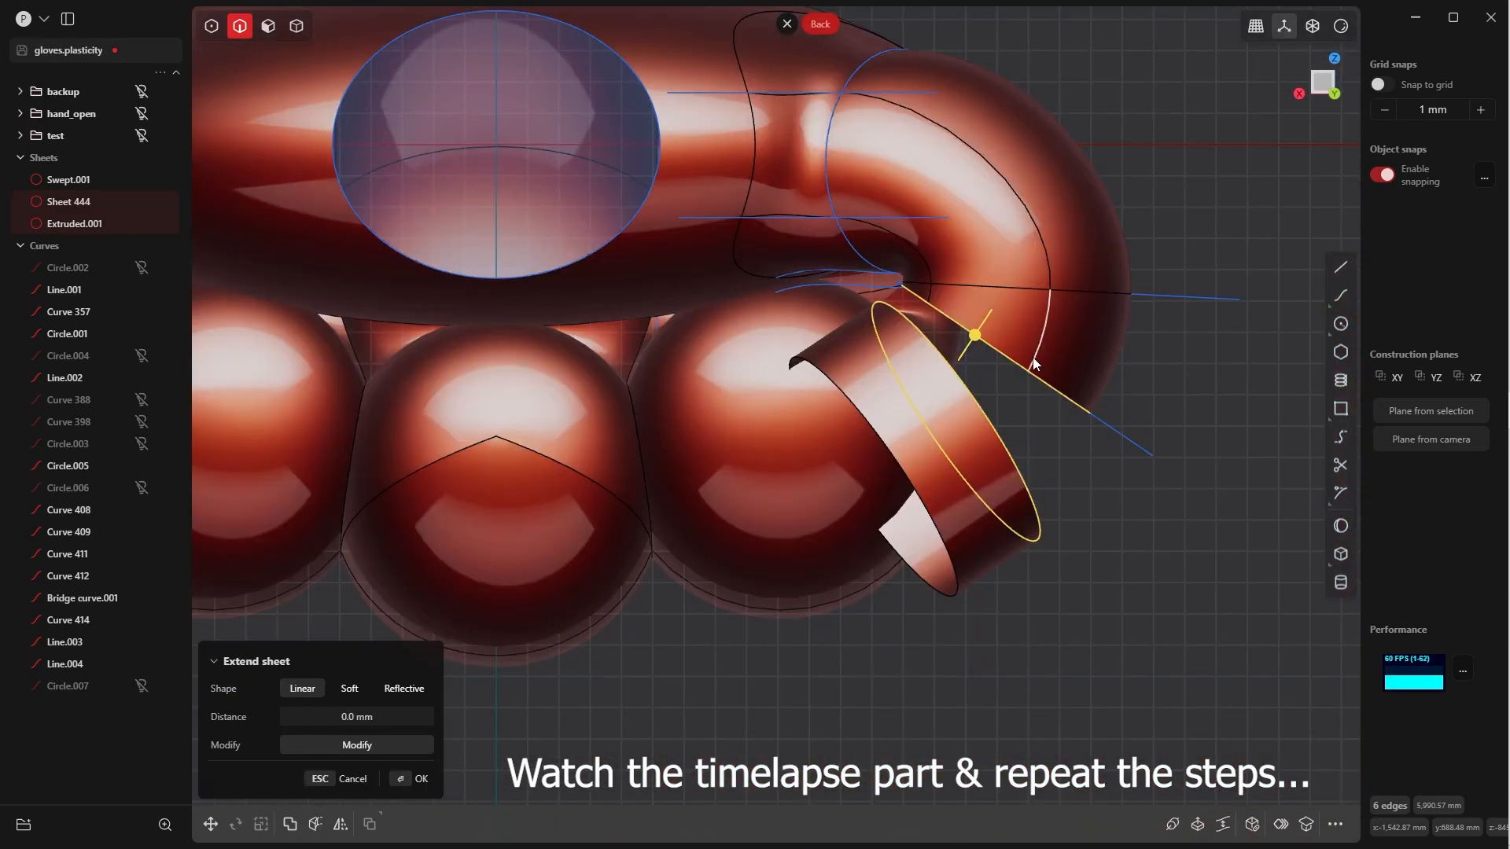
key("Escape")
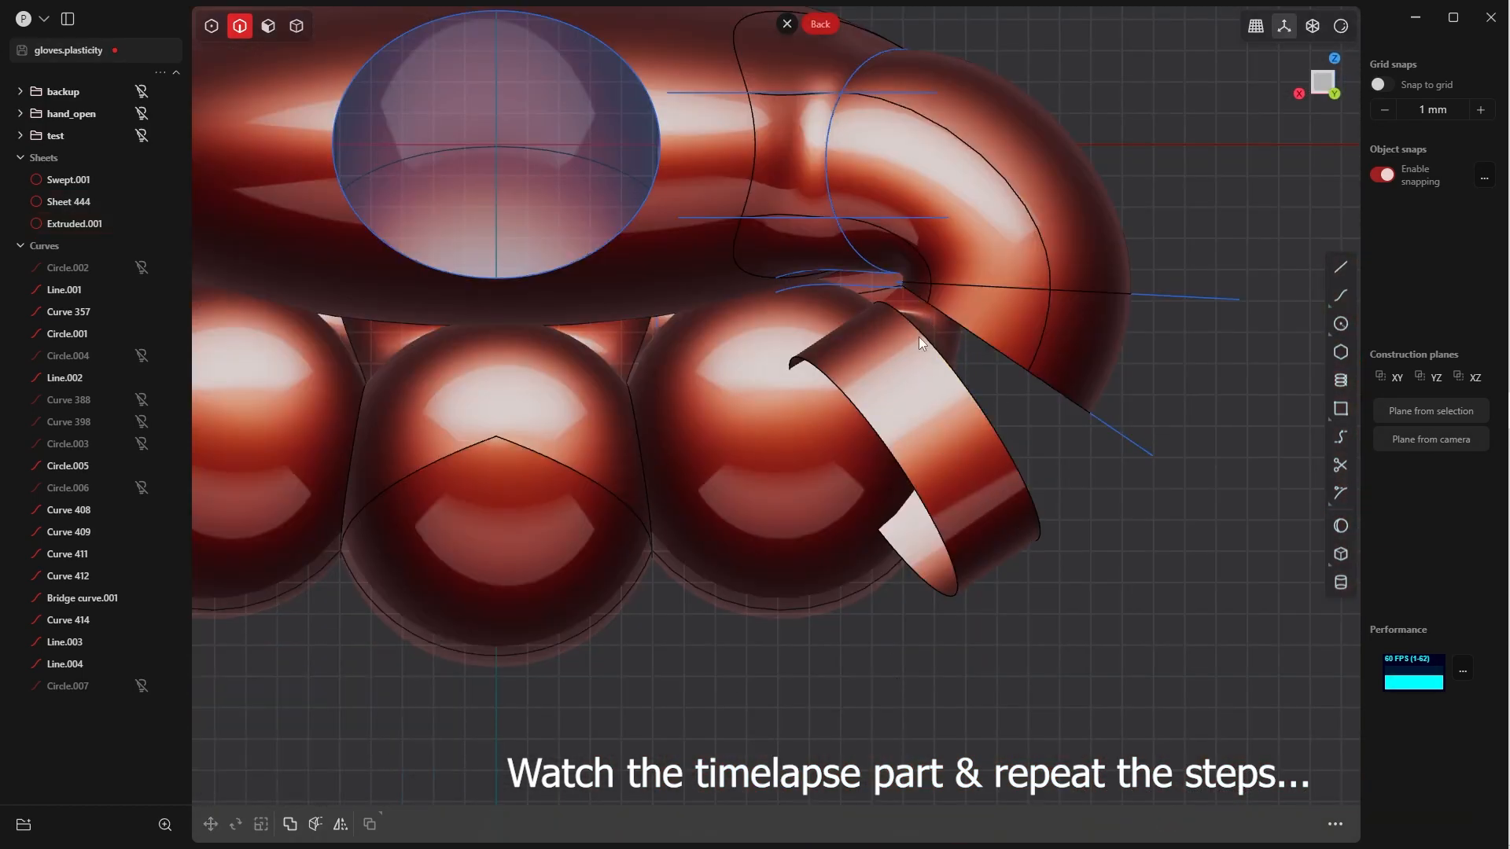
key("l")
left_click(1131, 105)
left_click(707, 499)
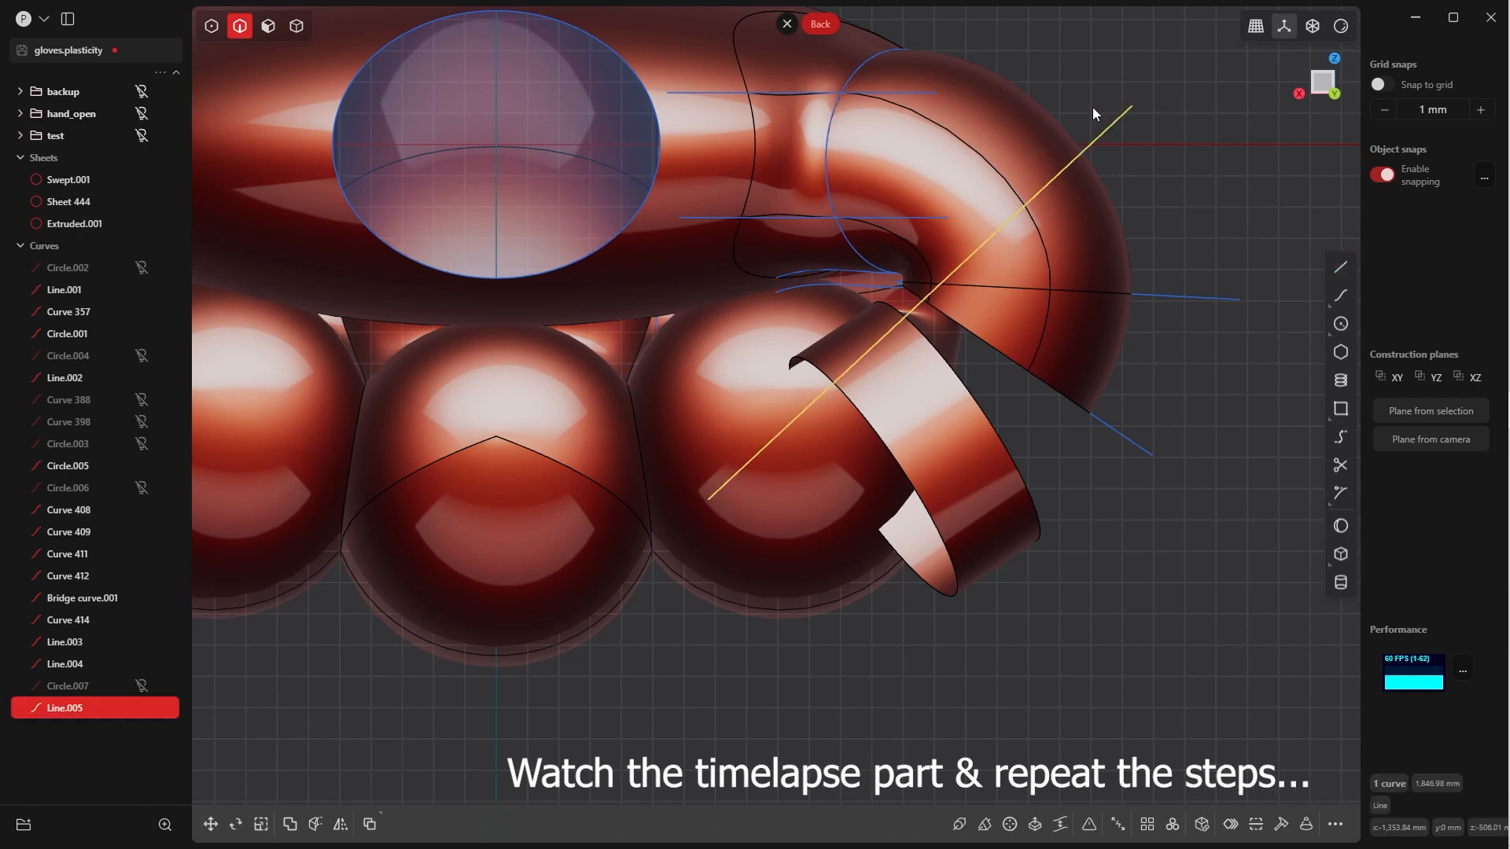
key("x")
In the back view, split the extruded band's face in line with the thumb's lengthwise seam
key("Tab")
left_click(936, 416)
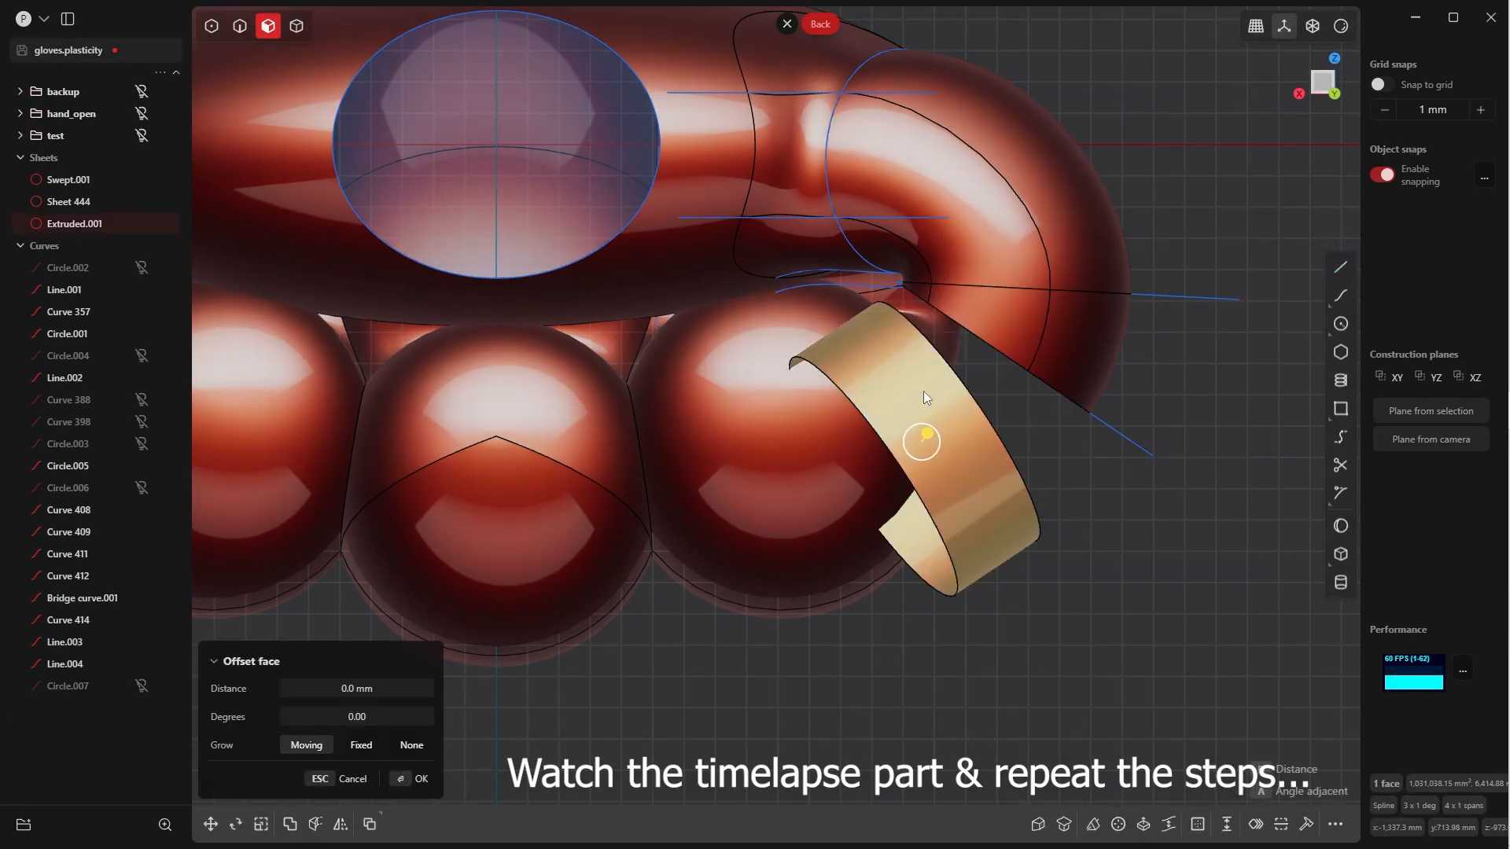
key("c")
left_click(928, 312)
left_click(978, 464)
key("c")
left_click(1031, 367)
In the front view, cut the band's remaining long face in line with the thumb seam on that side
middle_click_drag(1031, 367, 875, 438)
key("KP_1")
left_click(913, 561)
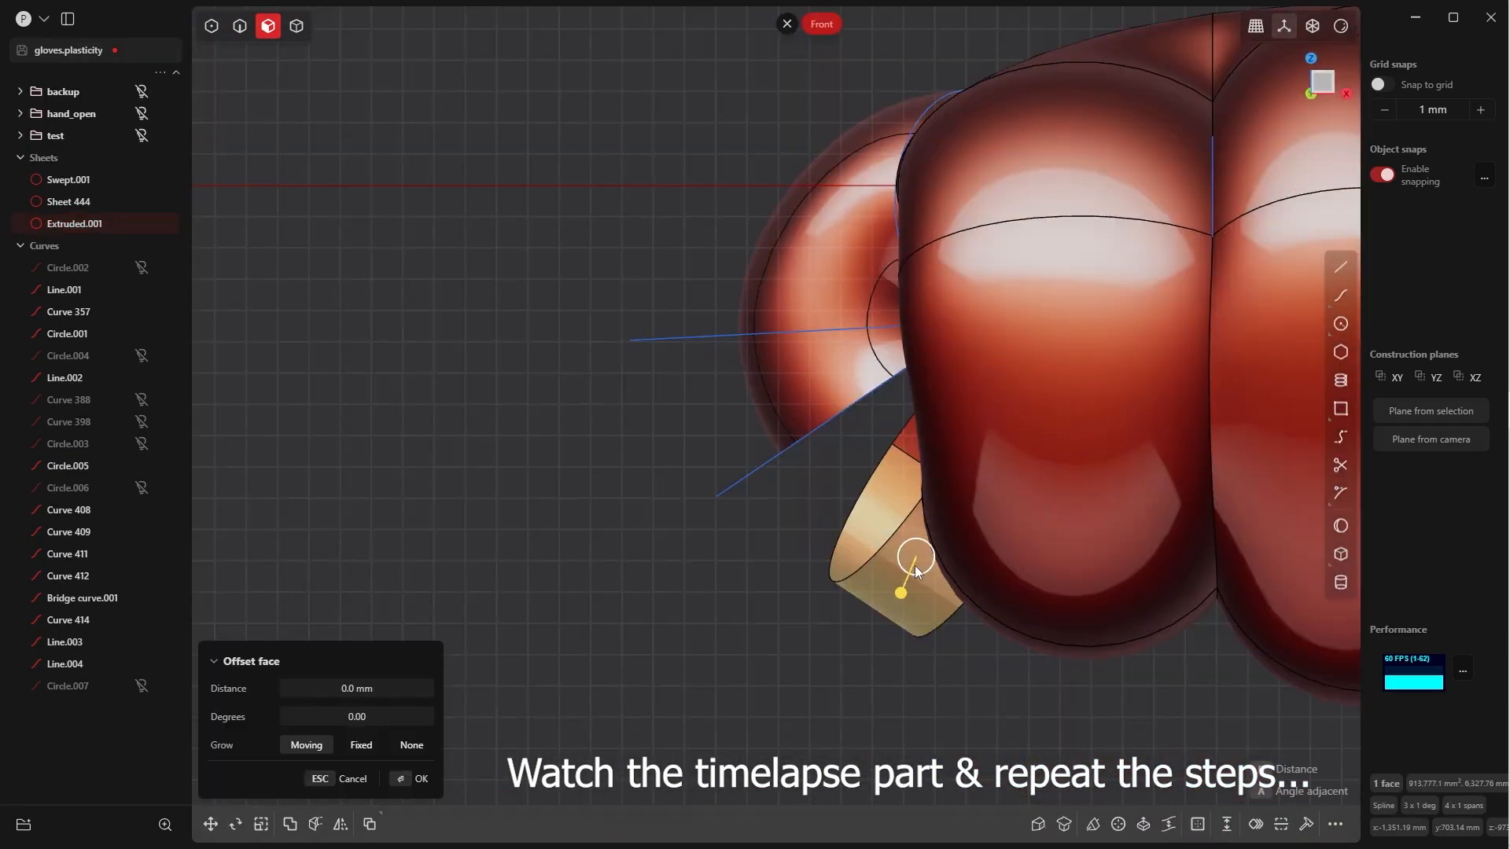
key("c")
left_click(795, 441)
Split the band's face beside the curled finger using the thumb's inner seam edge
middle_click_drag(795, 441, 879, 459)
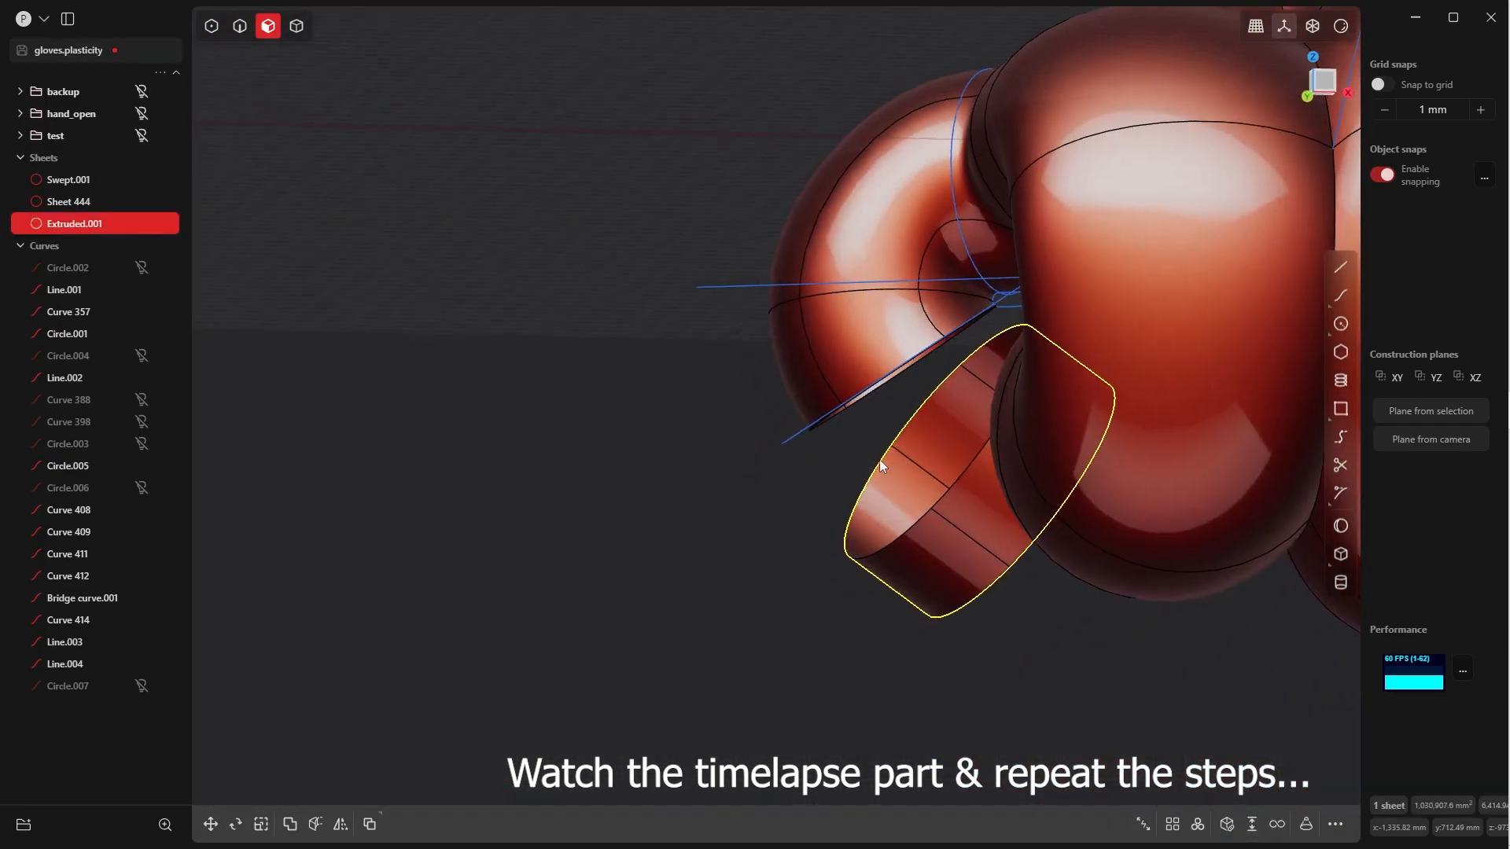
left_click(961, 476)
key("grave")
left_click(897, 400)
middle_click_drag(1043, 476, 815, 573)
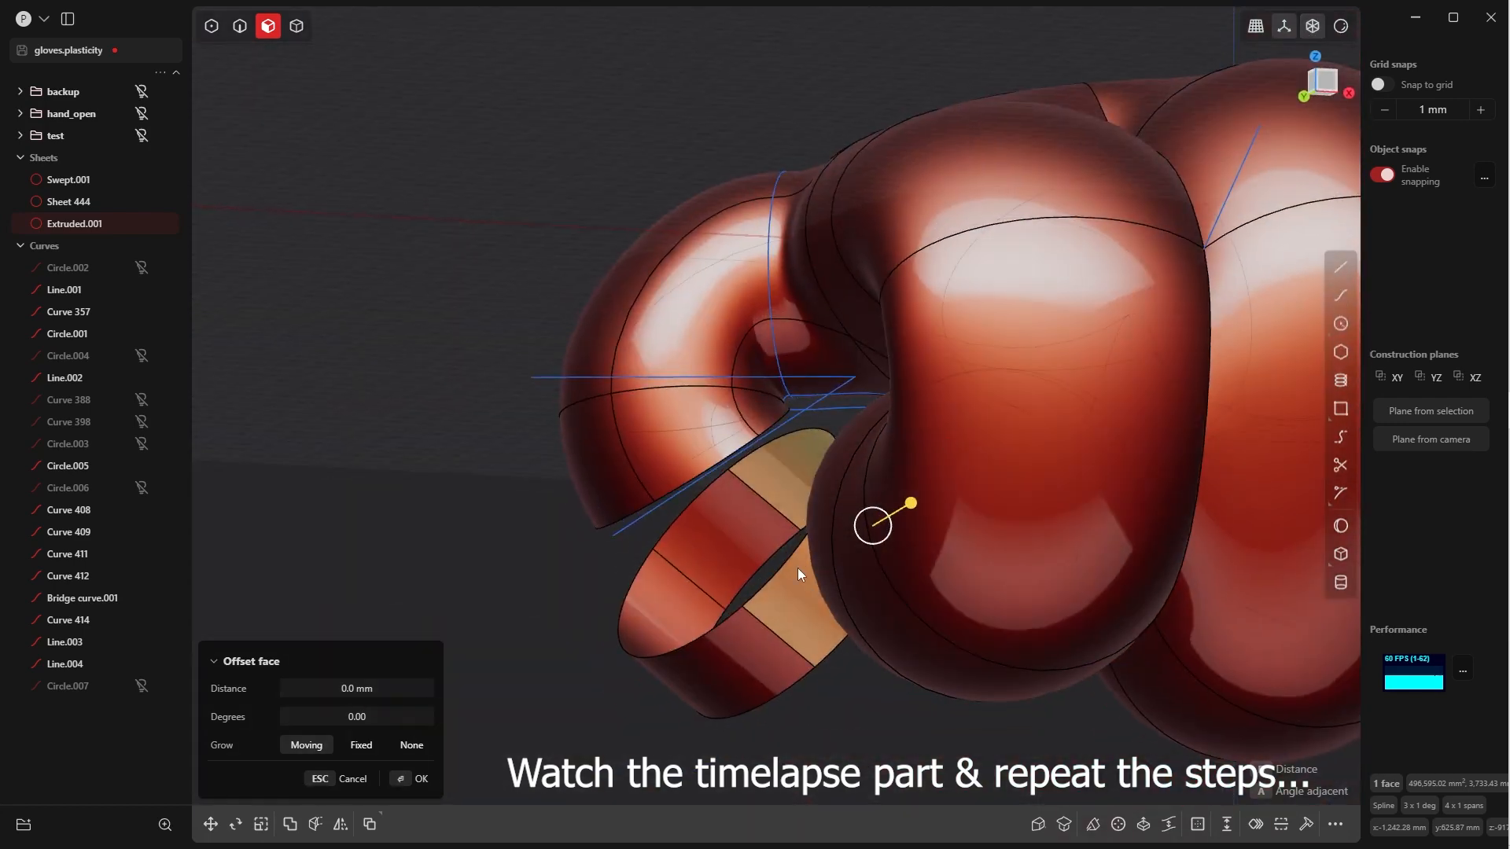
key("c")
left_click(762, 442)
Loft a strip between one edge segment of the band and the matching segment of the thumb's cut end
middle_click_drag(849, 519, 801, 475)
key("Tab")
left_click(850, 583)
left_click(865, 511)
left_click(733, 374, "shift")
middle_click_drag(782, 388, 834, 440)
key("l")
right_click(927, 358)
Loft a second strip with G1 continuity between the back-facing edge segments of the thumb's cut end and the band
left_click(739, 570)
left_click(775, 544, "shift")
key("l")
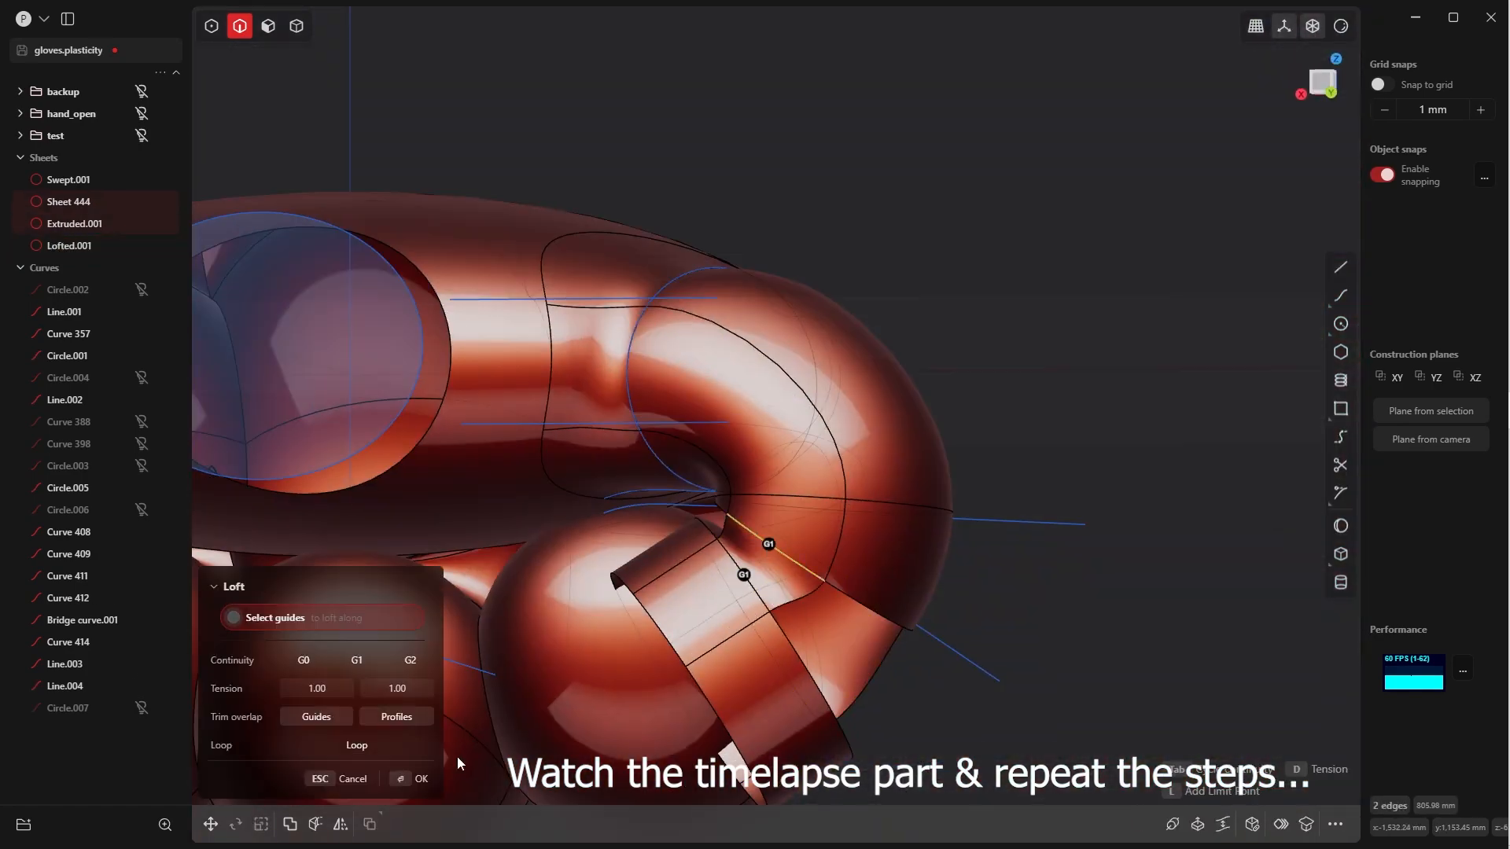
left_click(411, 778)
Select the extruded band, the two lofted strips and the swept hand sheet and join them
key("Tab")
left_click(735, 586)
left_click(763, 586)
left_click(826, 652, "shift")
left_click(751, 676, "shift")
left_click(833, 450, "shift")
middle_click_drag(833, 450, 574, 496)
key("j")
key("2")
left_click(628, 332)
double_click(830, 511)
key("d")
right_click(692, 163)
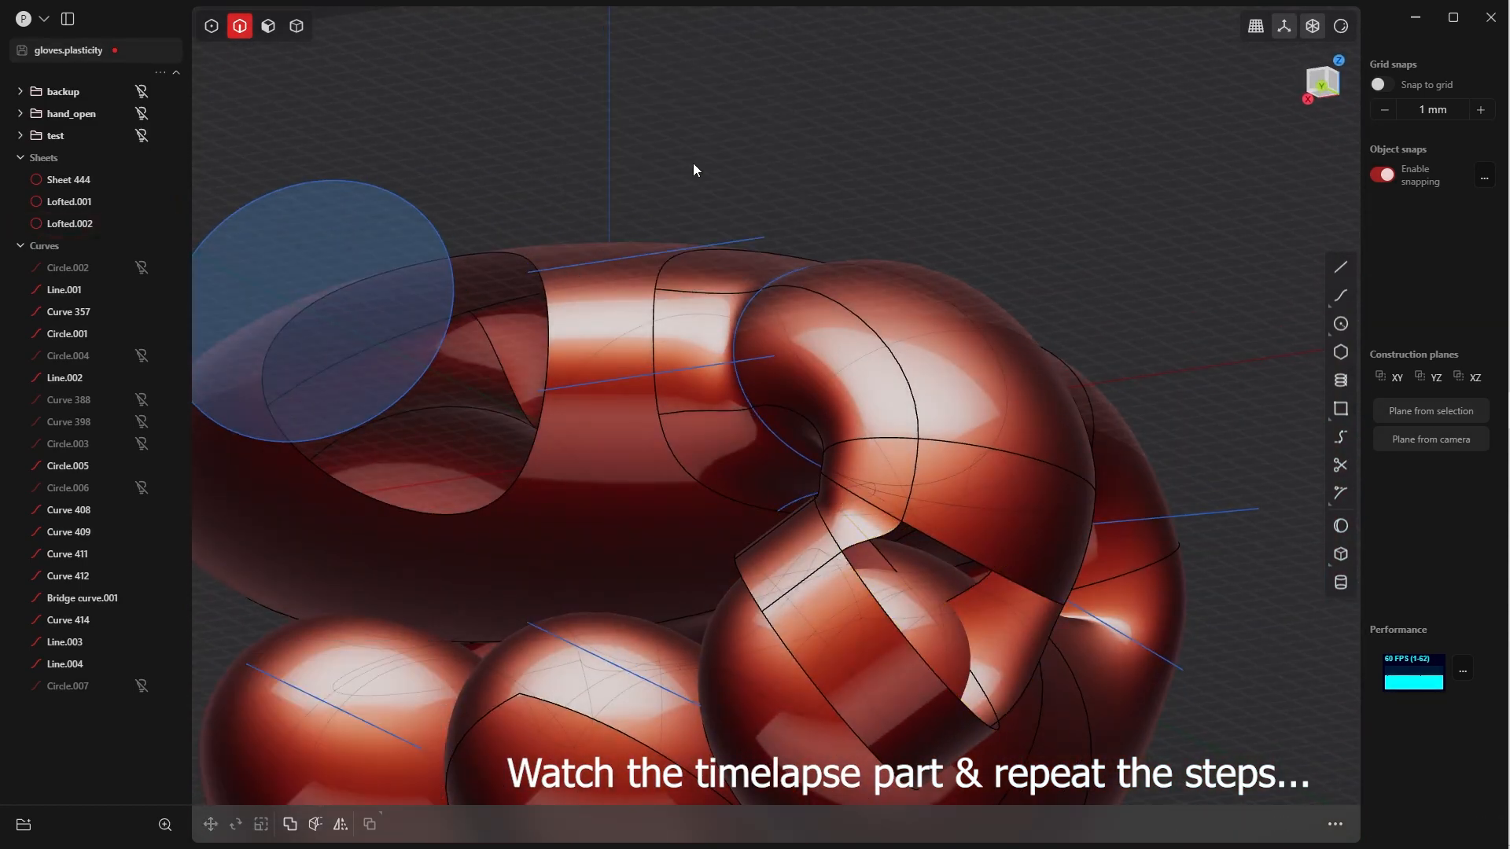
Join the lofted strip and band sheet with the lower thumb sheet
key("4")
left_click(865, 542)
left_click(898, 467, "shift")
key("j")
left_click(970, 272)
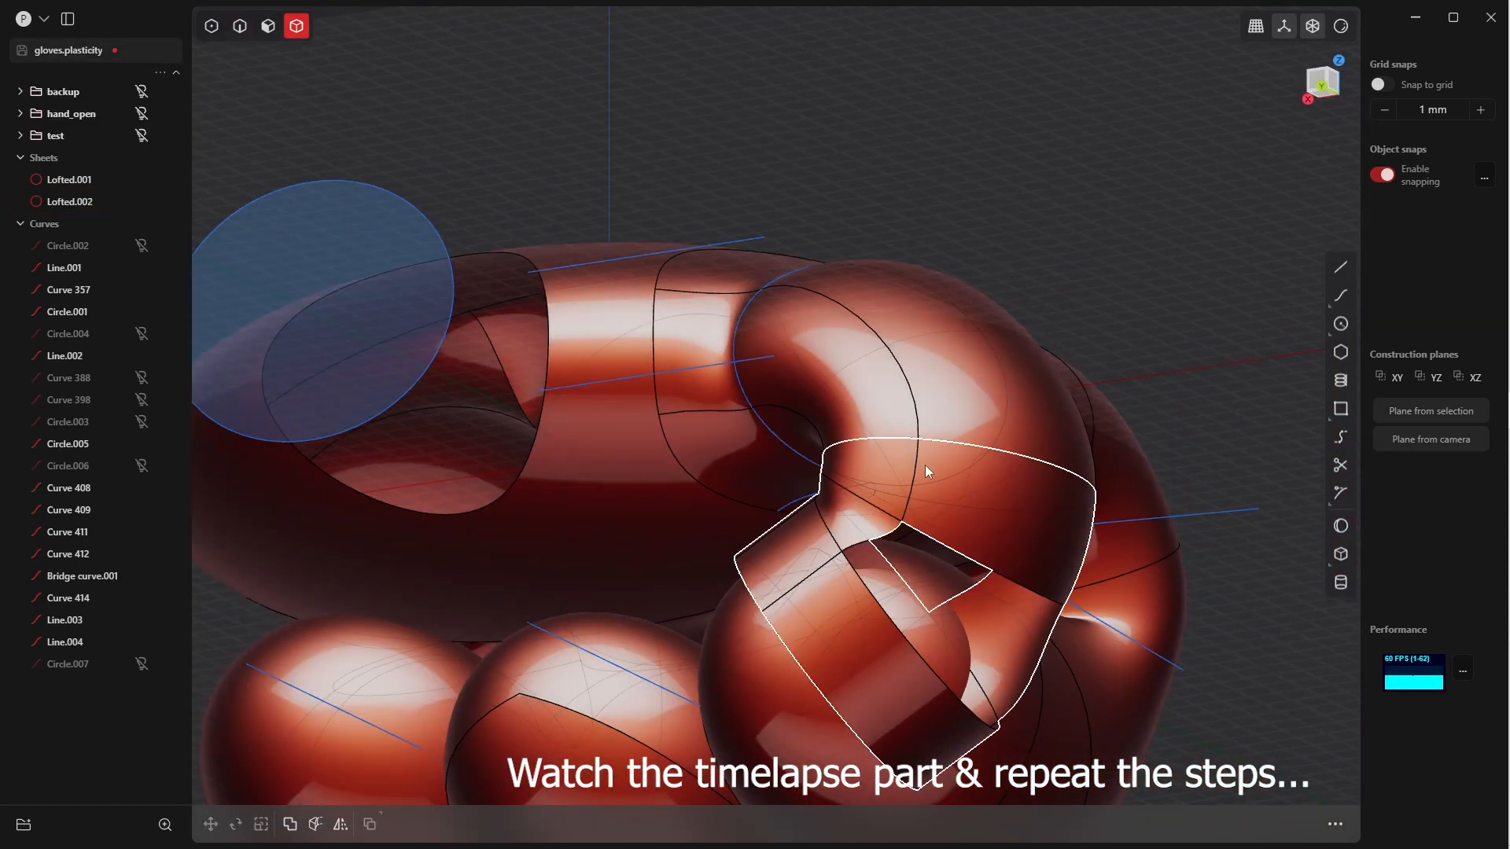
left_click(925, 465)
left_click(1022, 252)
Patch the open gap between the two lofted strips on the inner side of the thumb
middle_click_drag(1022, 252, 823, 156)
key("2")
double_click(927, 514)
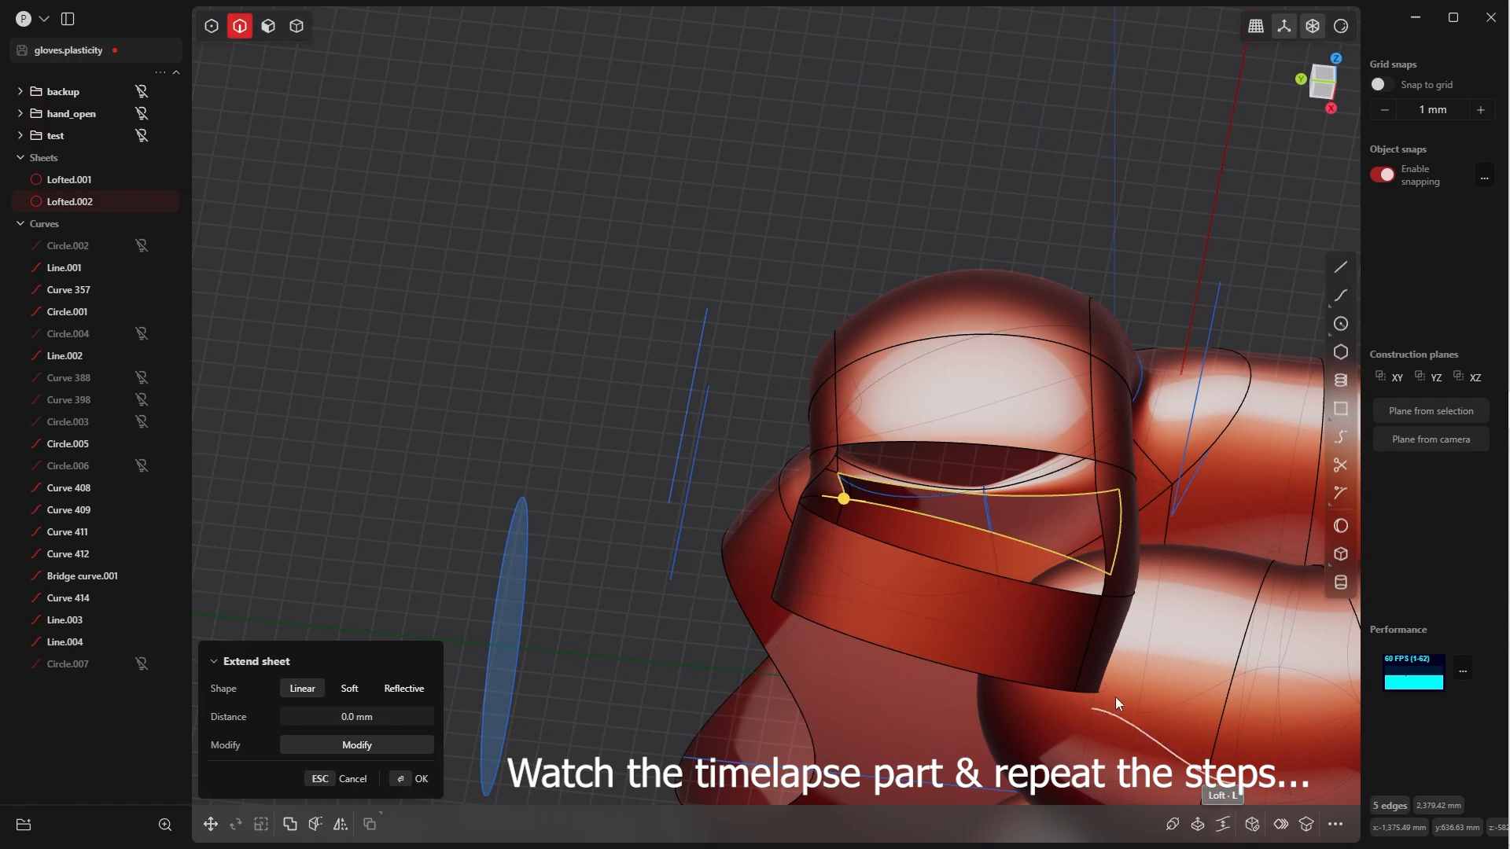
left_click(1252, 824)
right_click(681, 361)
left_click(681, 361)
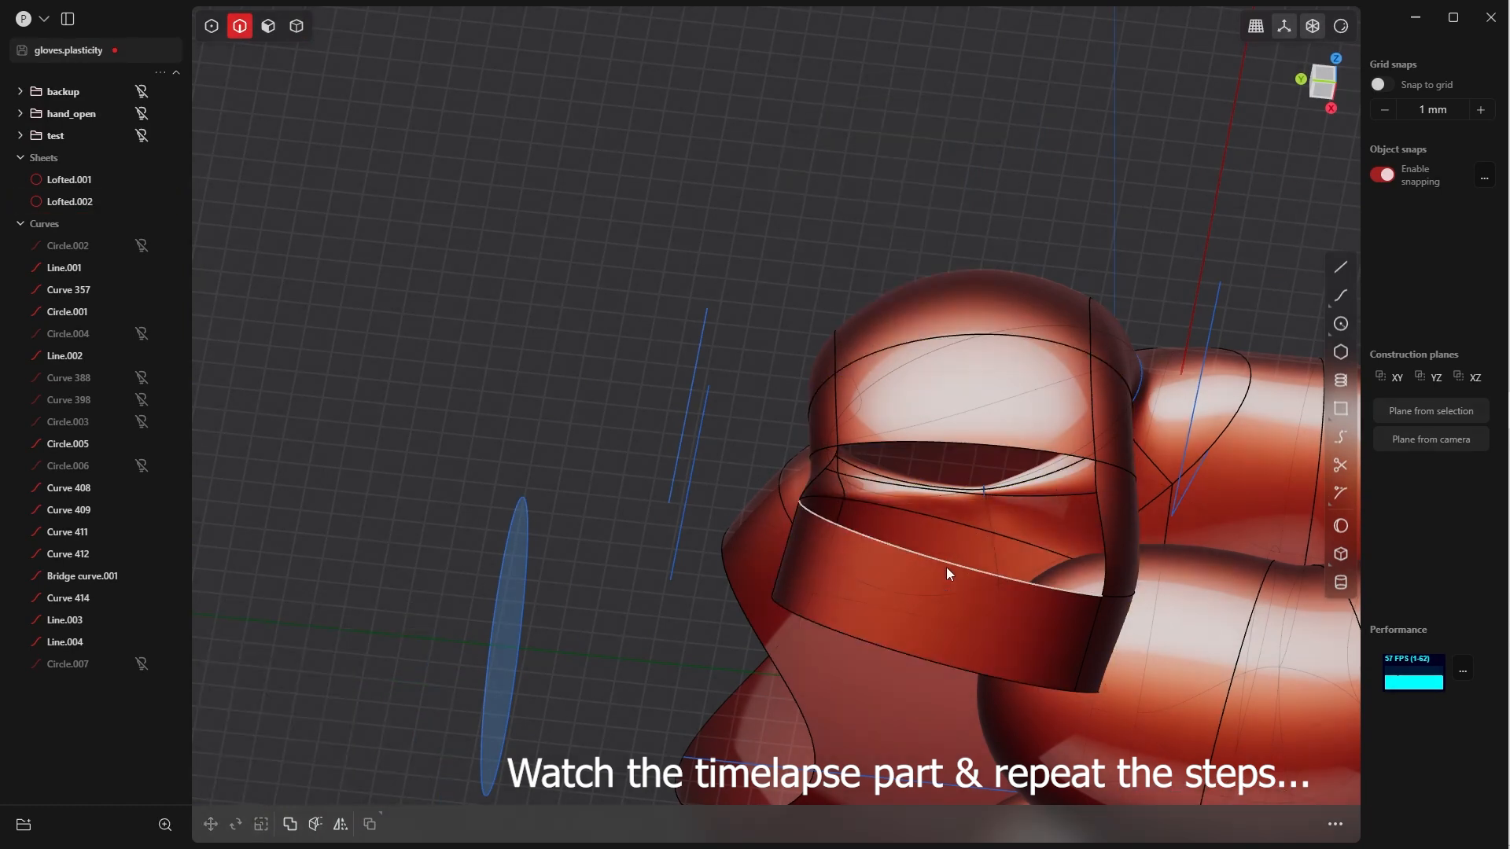
Patch the remaining gap between the thumb and the band on the outer side
double_click(946, 565)
left_click(1252, 820)
middle_click_drag(944, 503, 1124, 527)
left_click(423, 778)
Select all faces of the extruded band at the thumb's end and delete them
key("Tab")
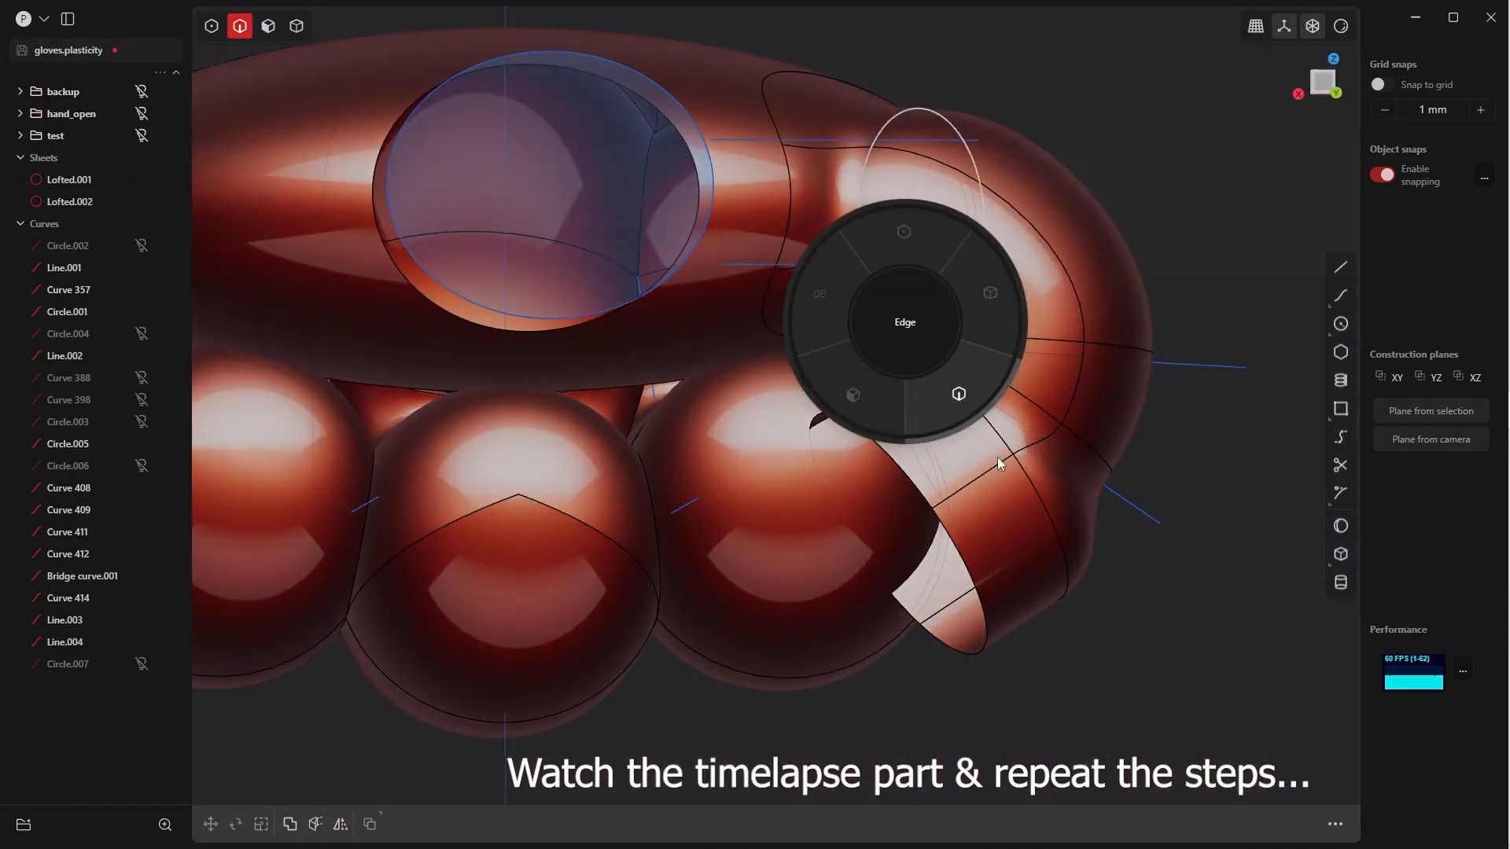
key("Tab")
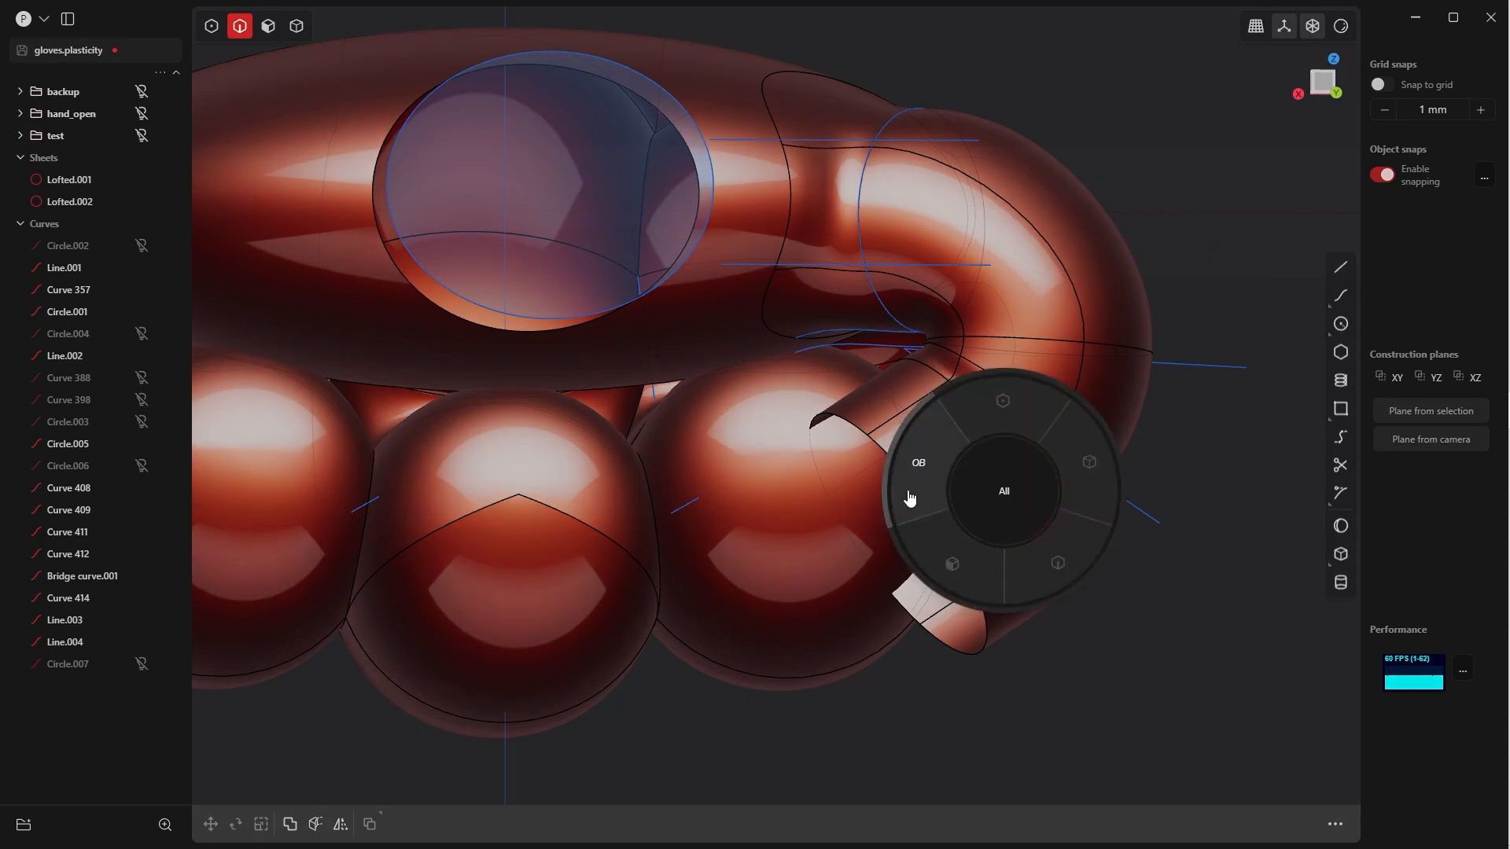
left_click(957, 565)
left_click(956, 432)
left_click(913, 397, "shift")
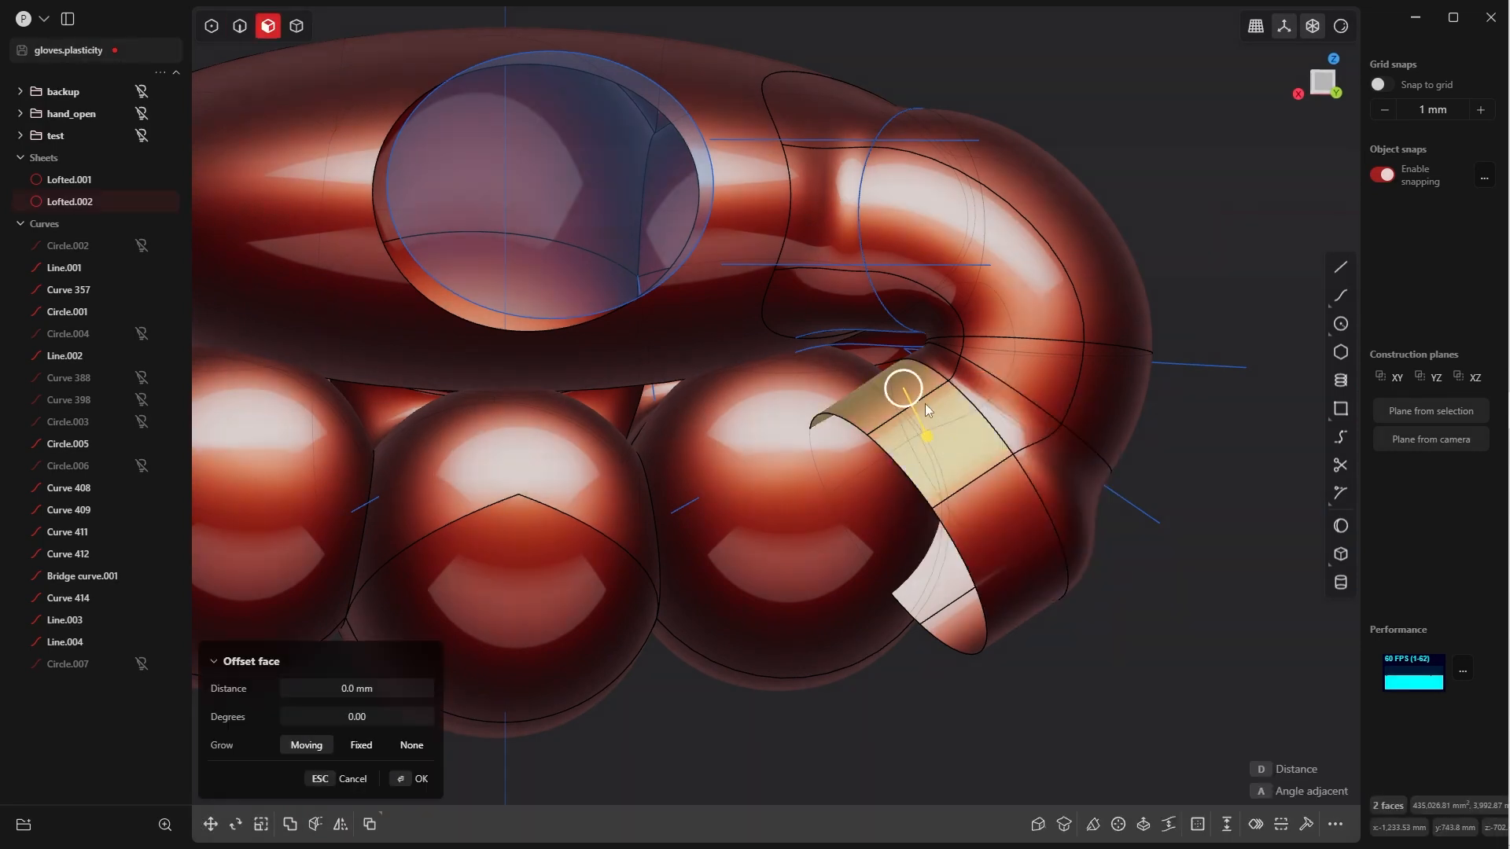
left_click(998, 529, "shift")
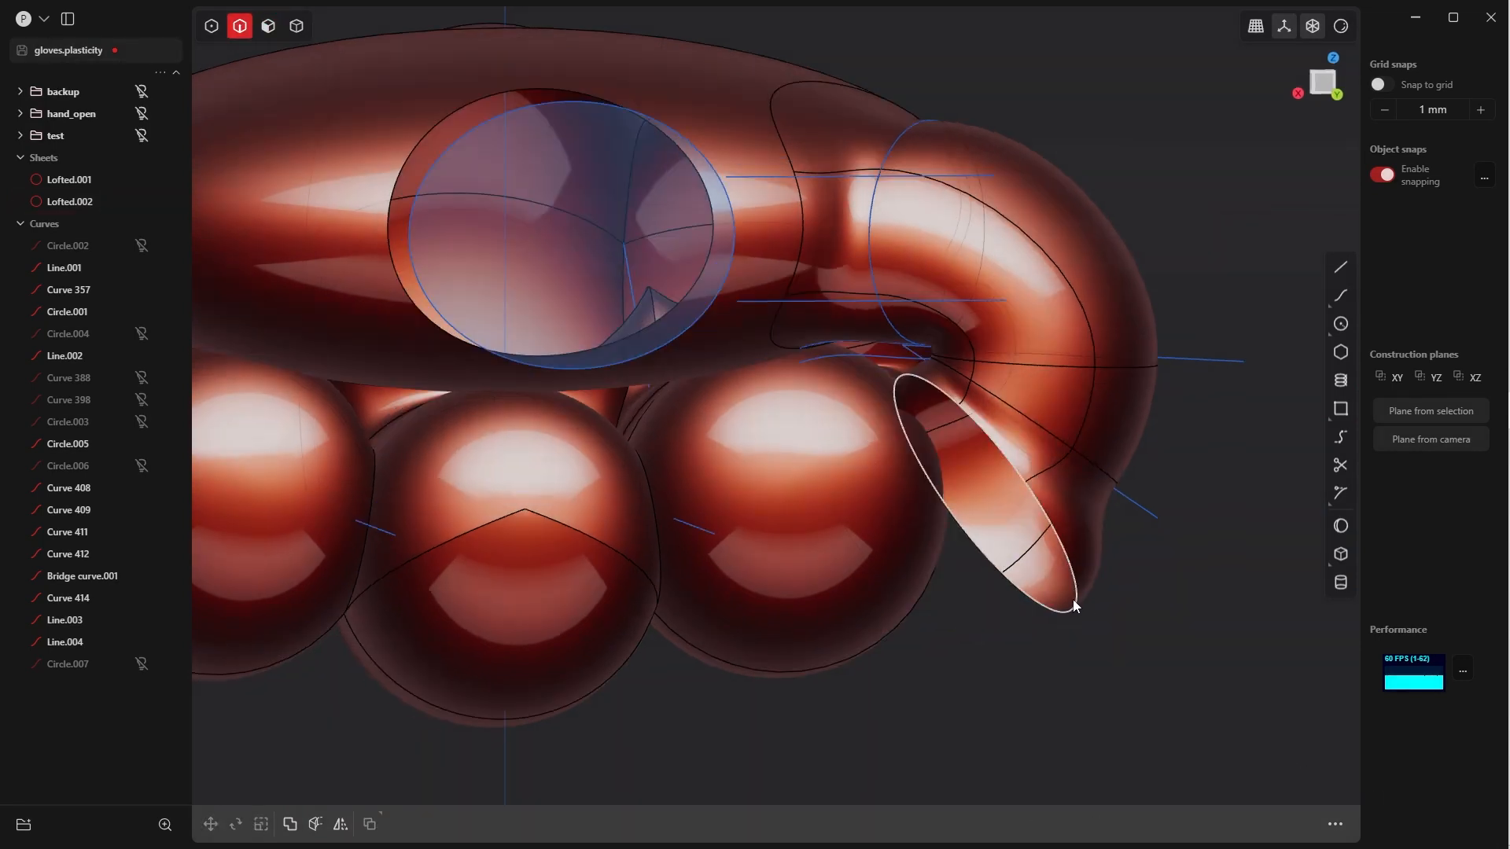
Try to close the thumb's open end with a G1 hole patch across its four boundary edges
double_click(1074, 600)
key("e")
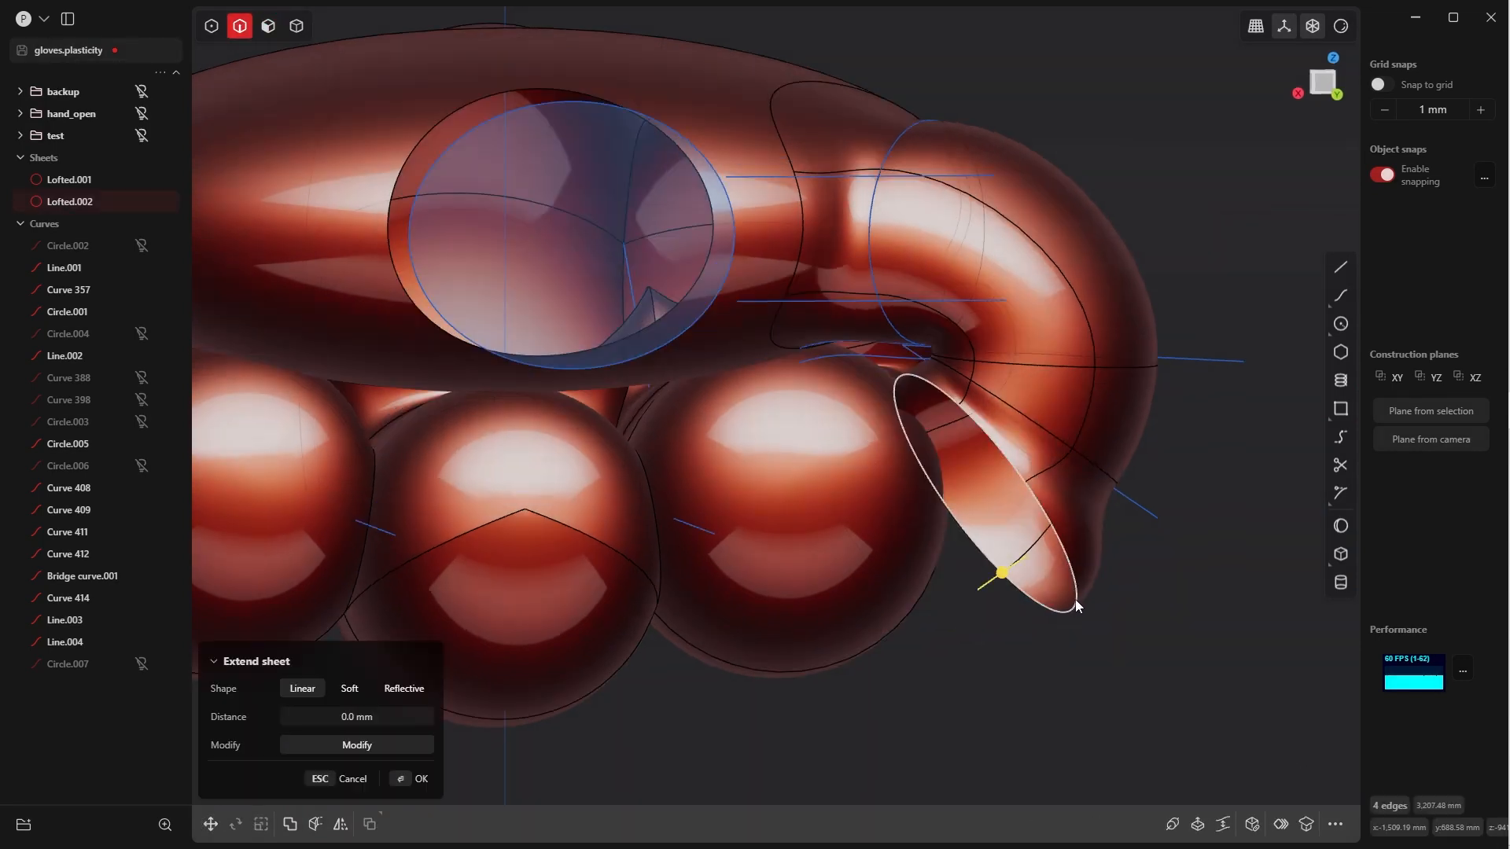
left_click(1252, 825)
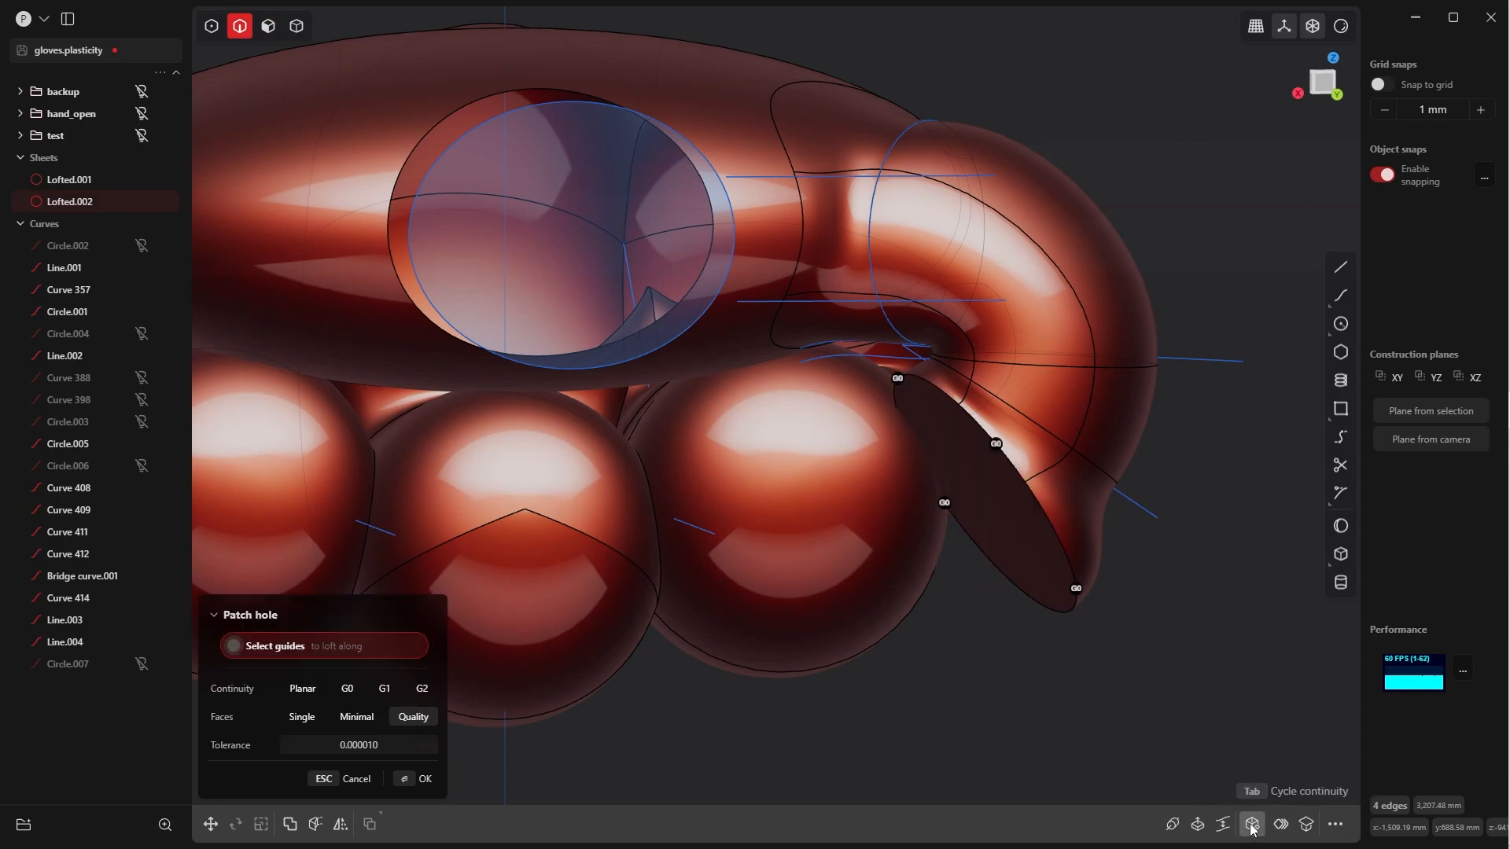
middle_click_drag(1179, 692, 1075, 623)
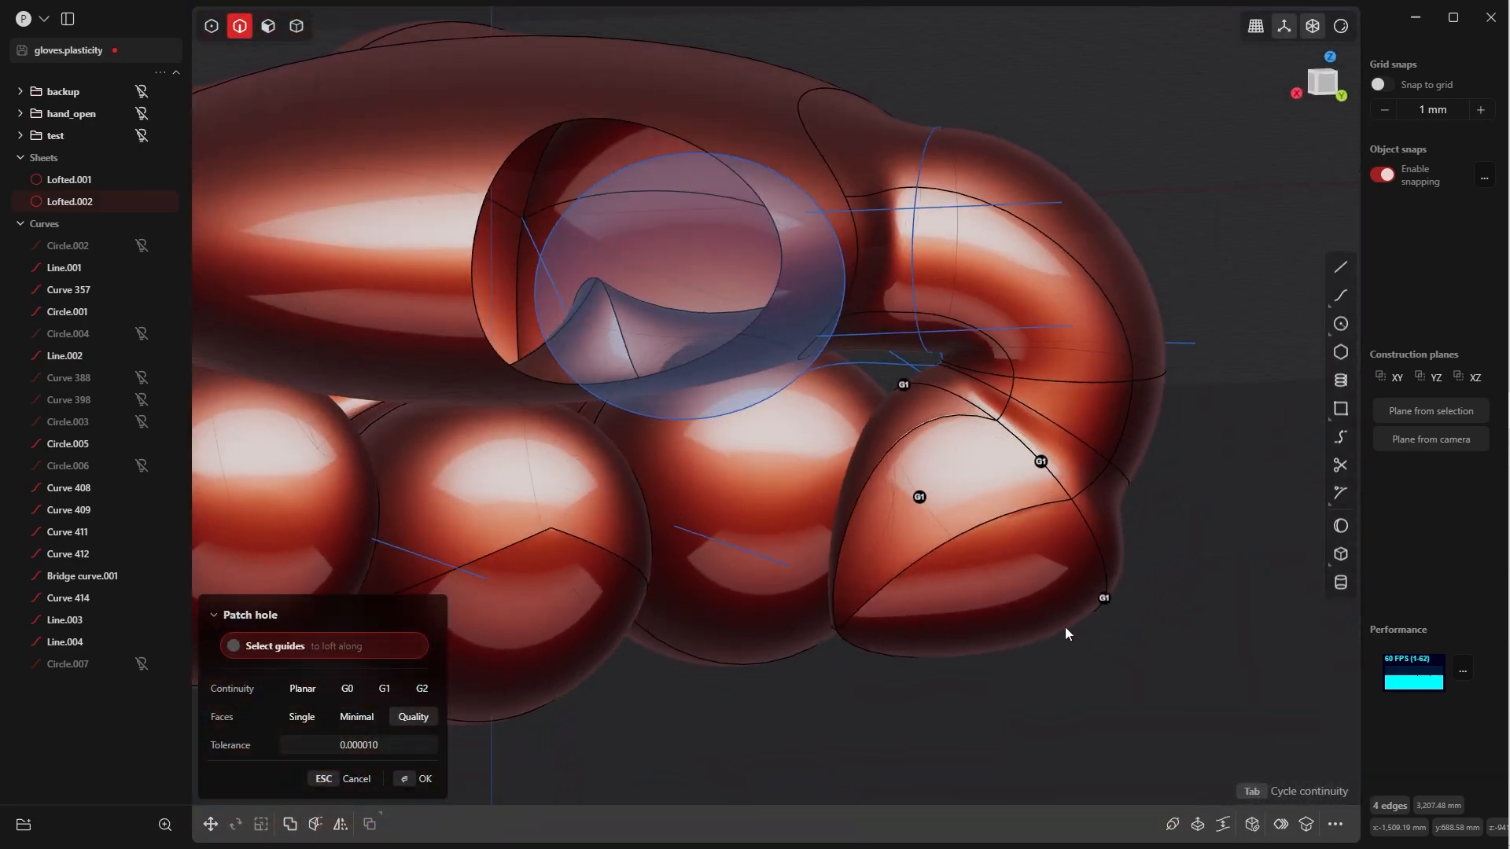
key("Escape")
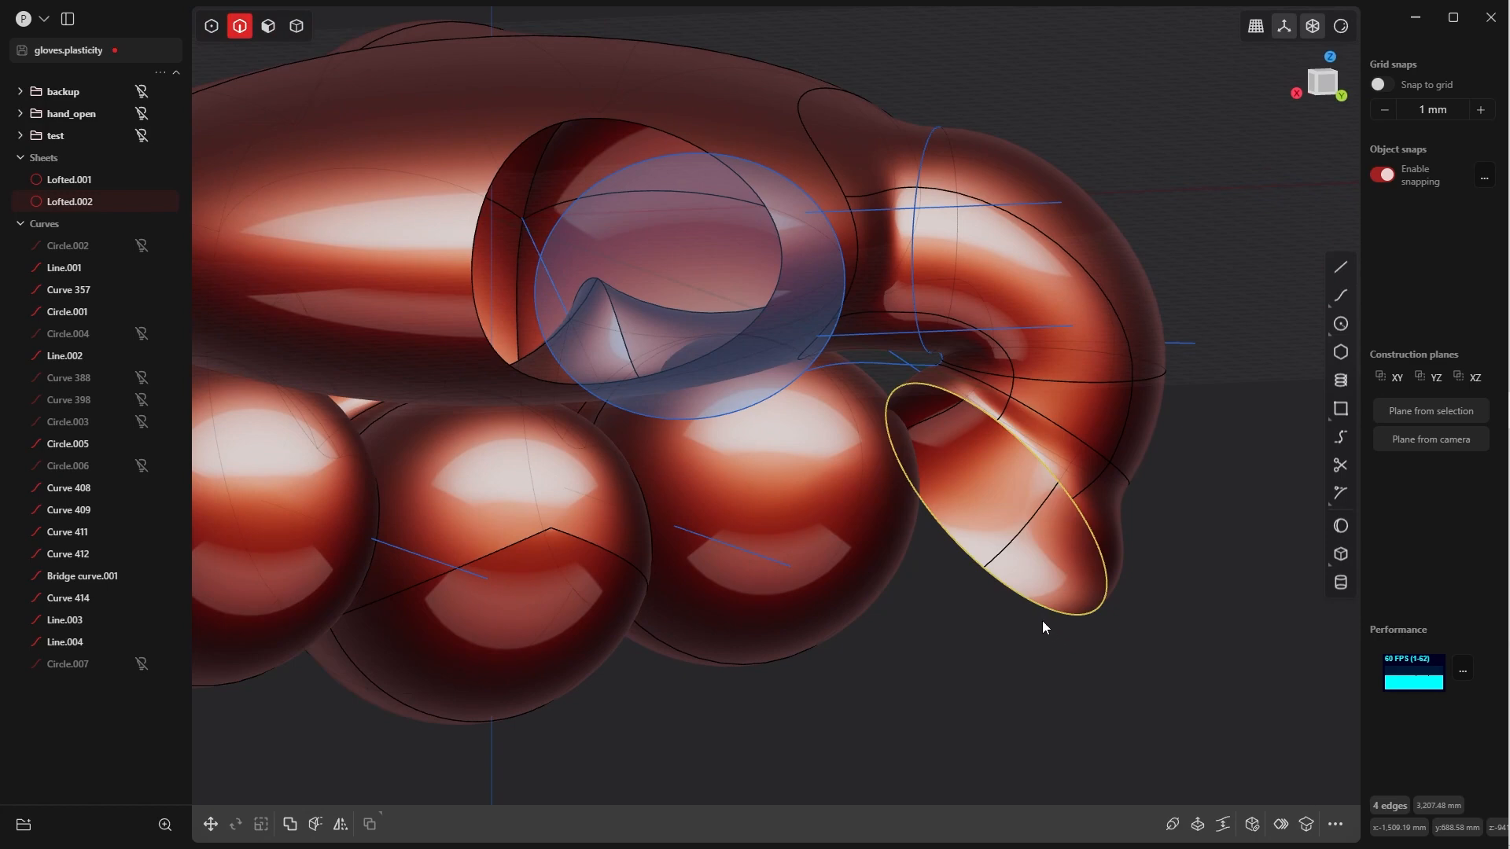
In the back view, create a sphere of about 495 mm radius centred on the X axis beside the thumb
middle_click_drag(1029, 596, 1031, 574)
key("grave")
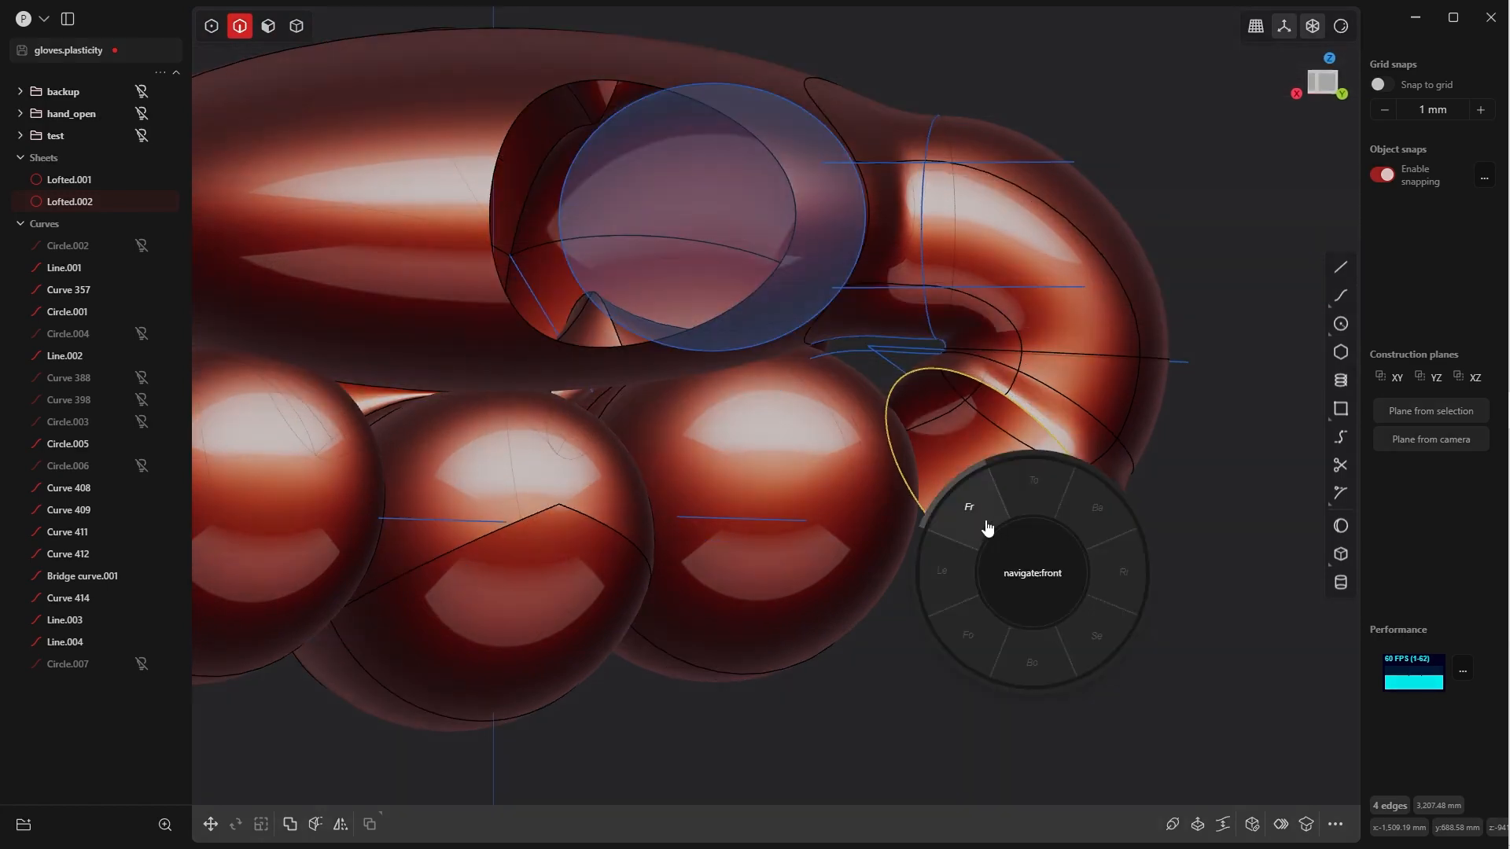
left_click(1093, 511)
middle_click_drag(1048, 539, 911, 461, "shift")
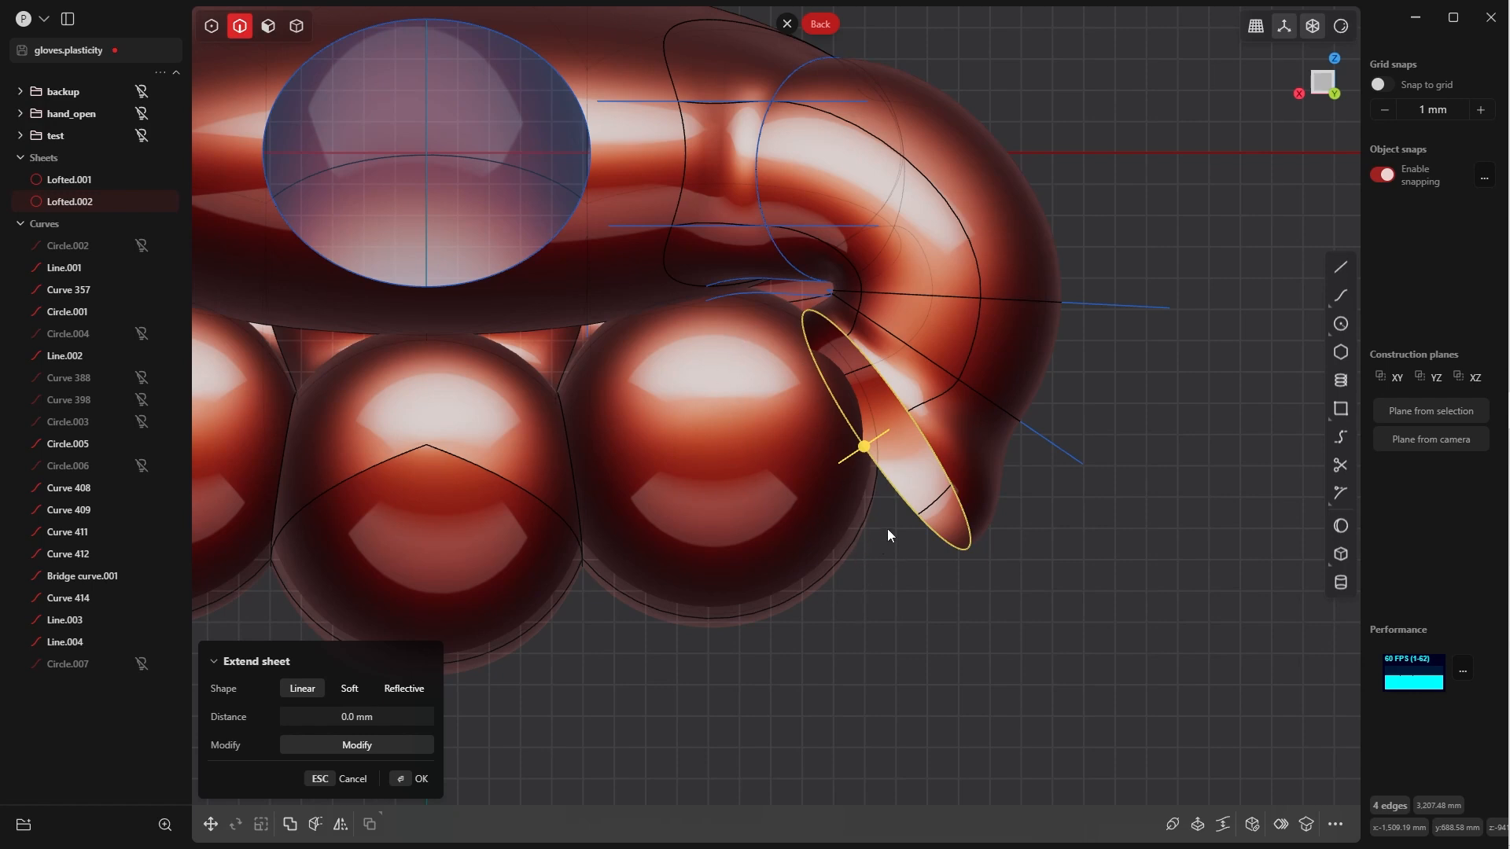
key("Escape")
left_click(1339, 525)
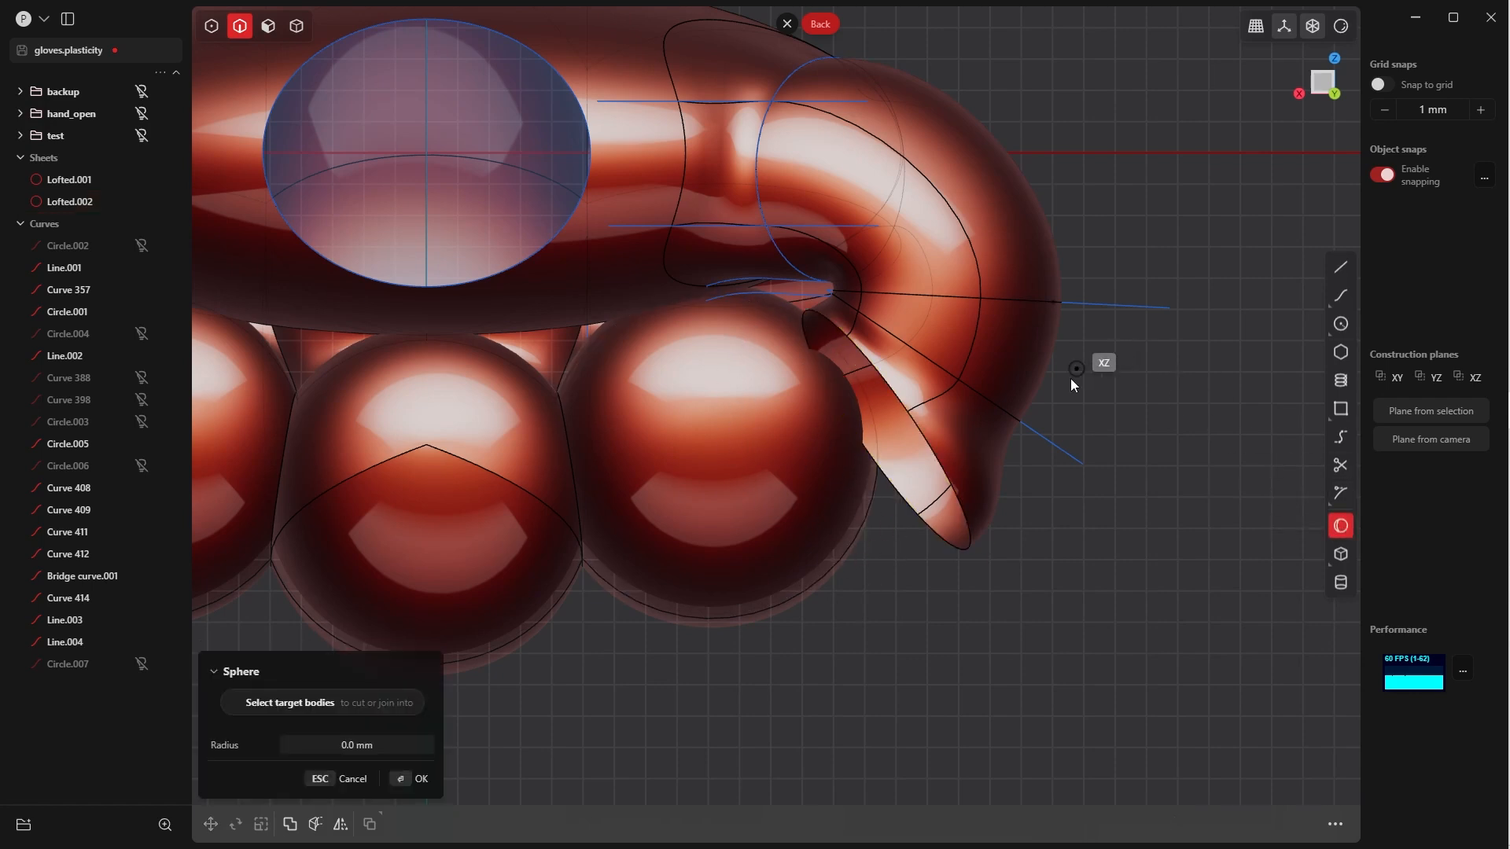
middle_click_drag(1103, 332, 880, 337, "shift")
left_click(979, 159)
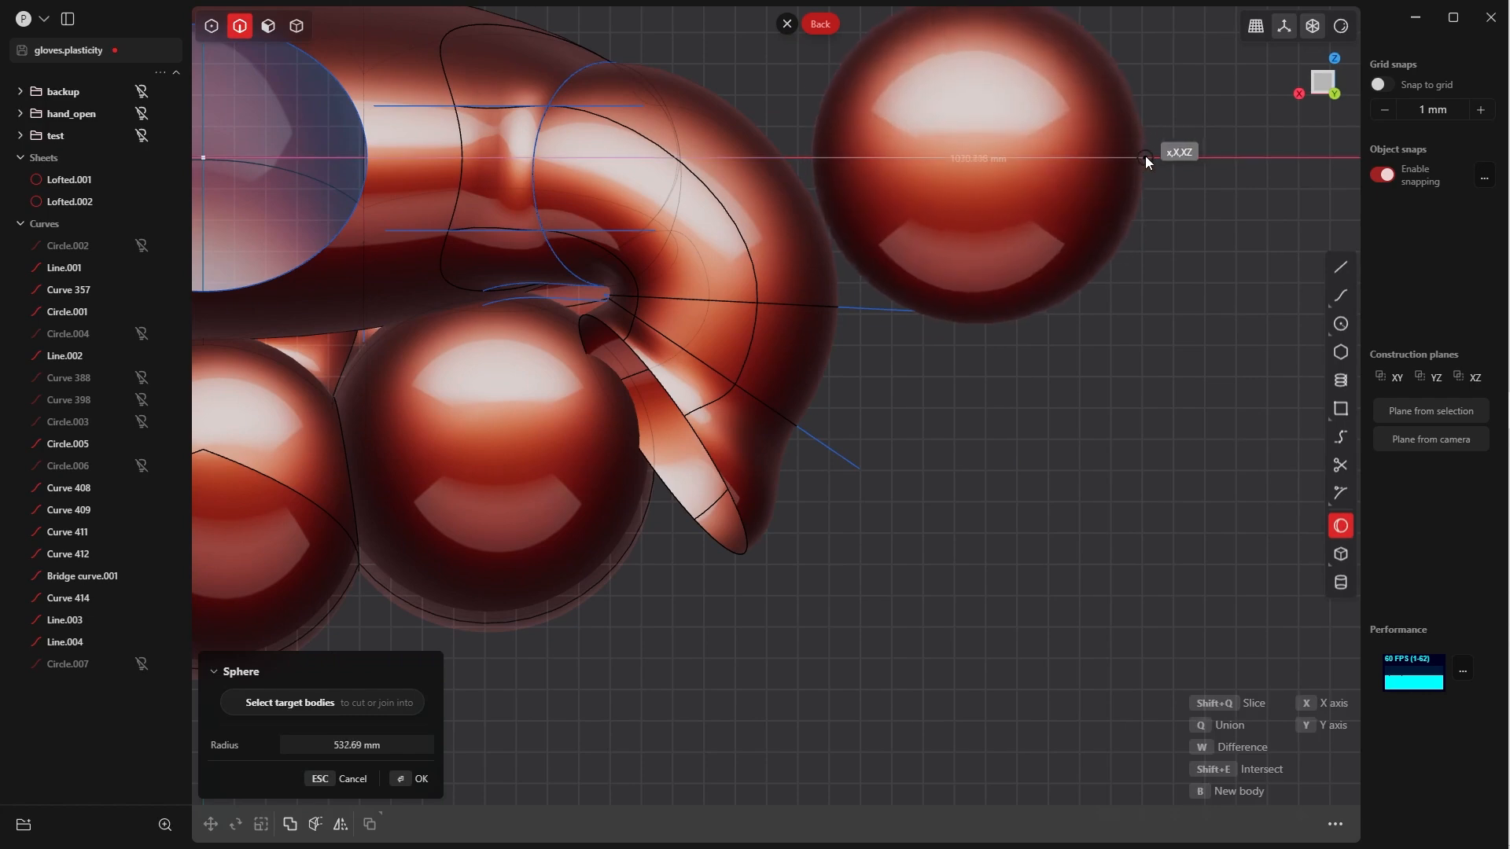
left_click(1135, 158)
left_click(420, 781)
Move the sphere about 1467 mm in X, 718 mm in Y and -1058 mm in Z, placing it by the thumb's open end
key("g")
key("g")
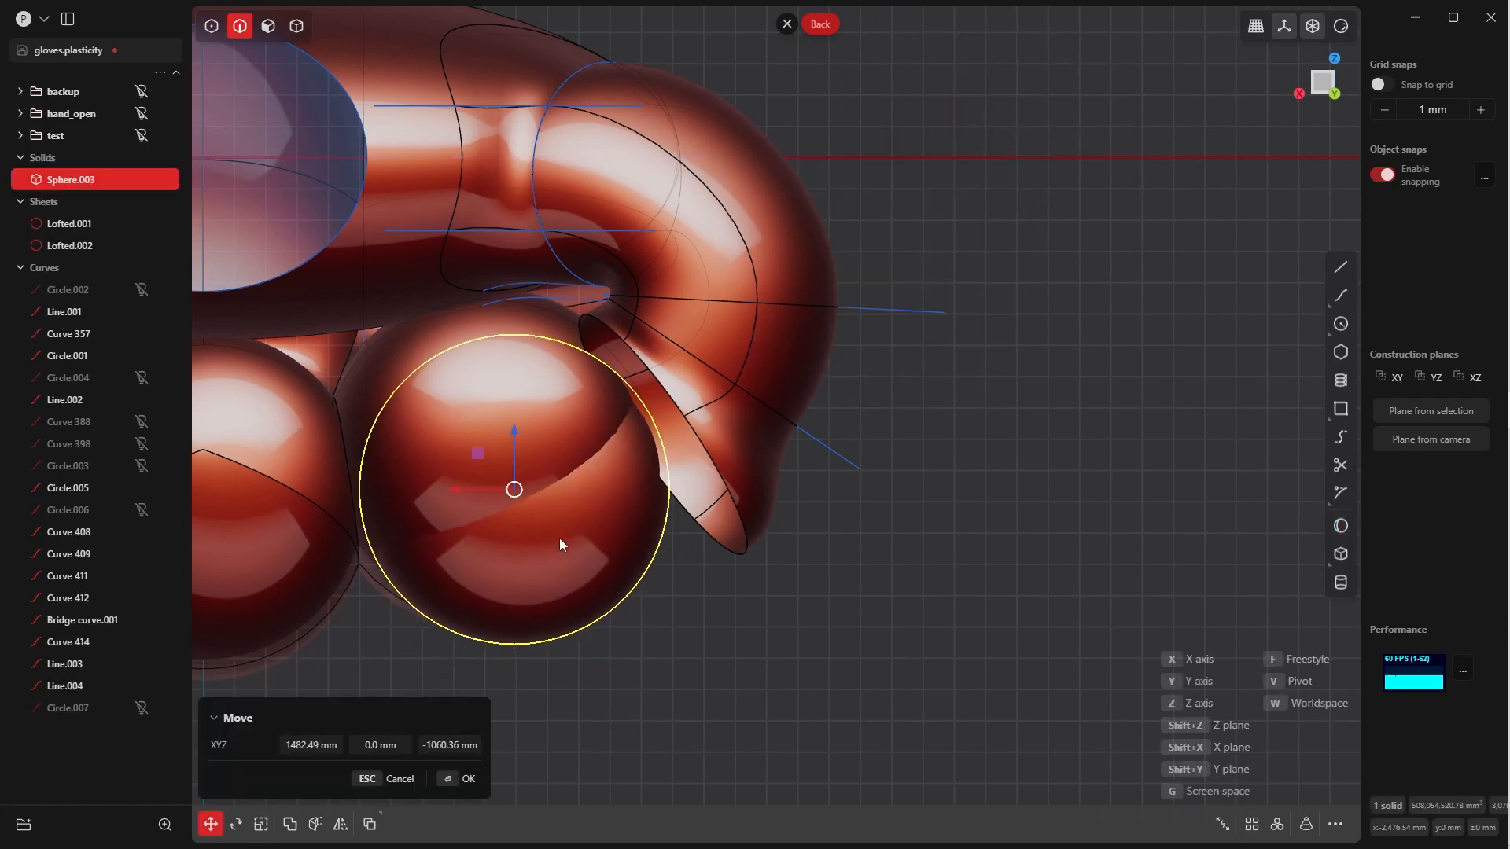
left_click(565, 538)
key("grave")
left_click(761, 667)
middle_click_drag(893, 607, 502, 501, "shift")
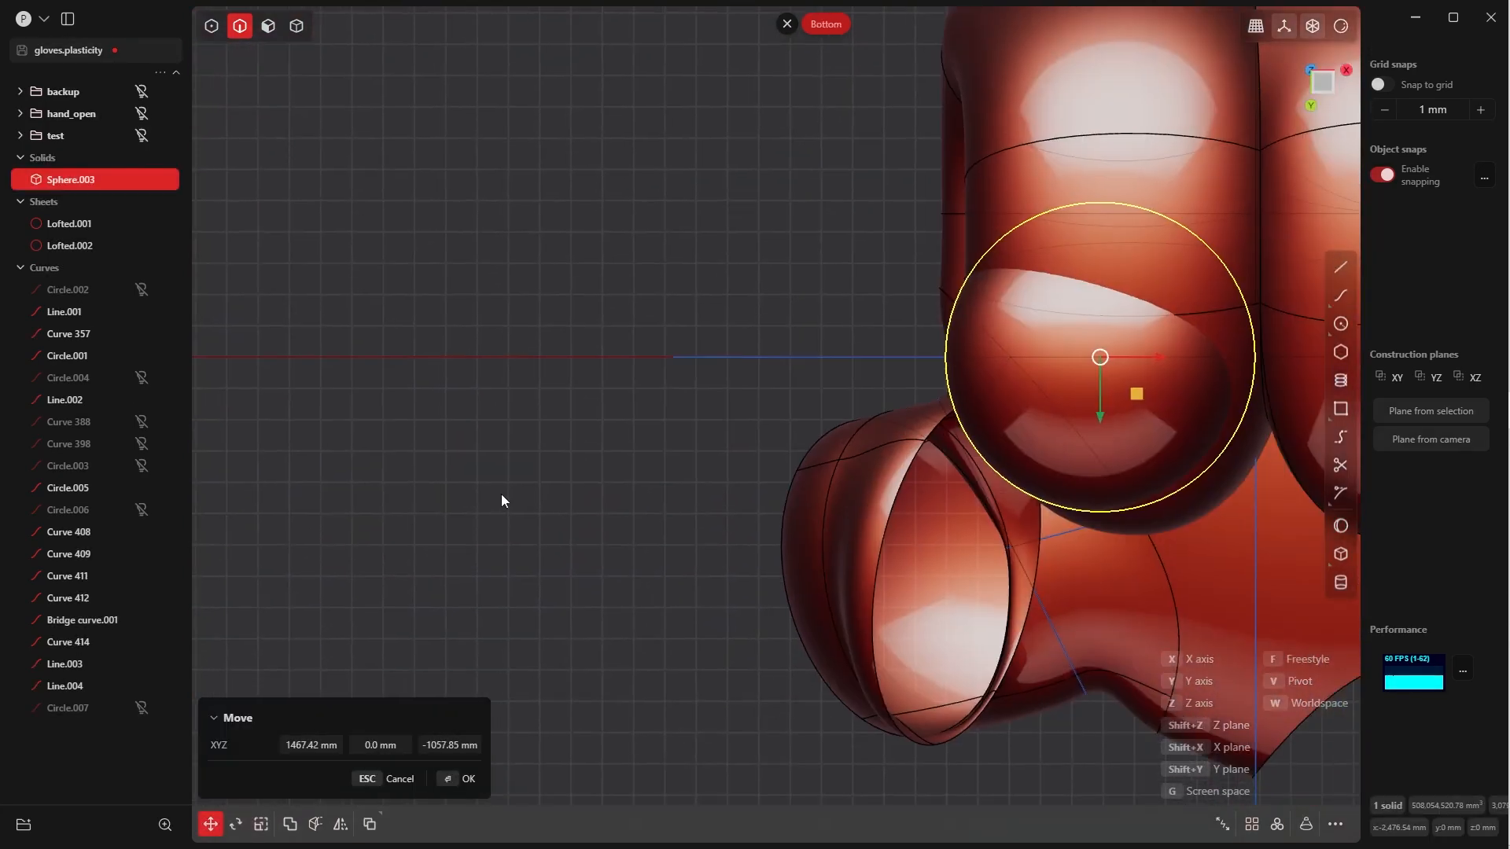
middle_click_drag(1040, 489, 740, 459, "shift")
left_click_drag(800, 394, 804, 616)
right_click(804, 617)
middle_click_drag(866, 574, 890, 463, "shift")
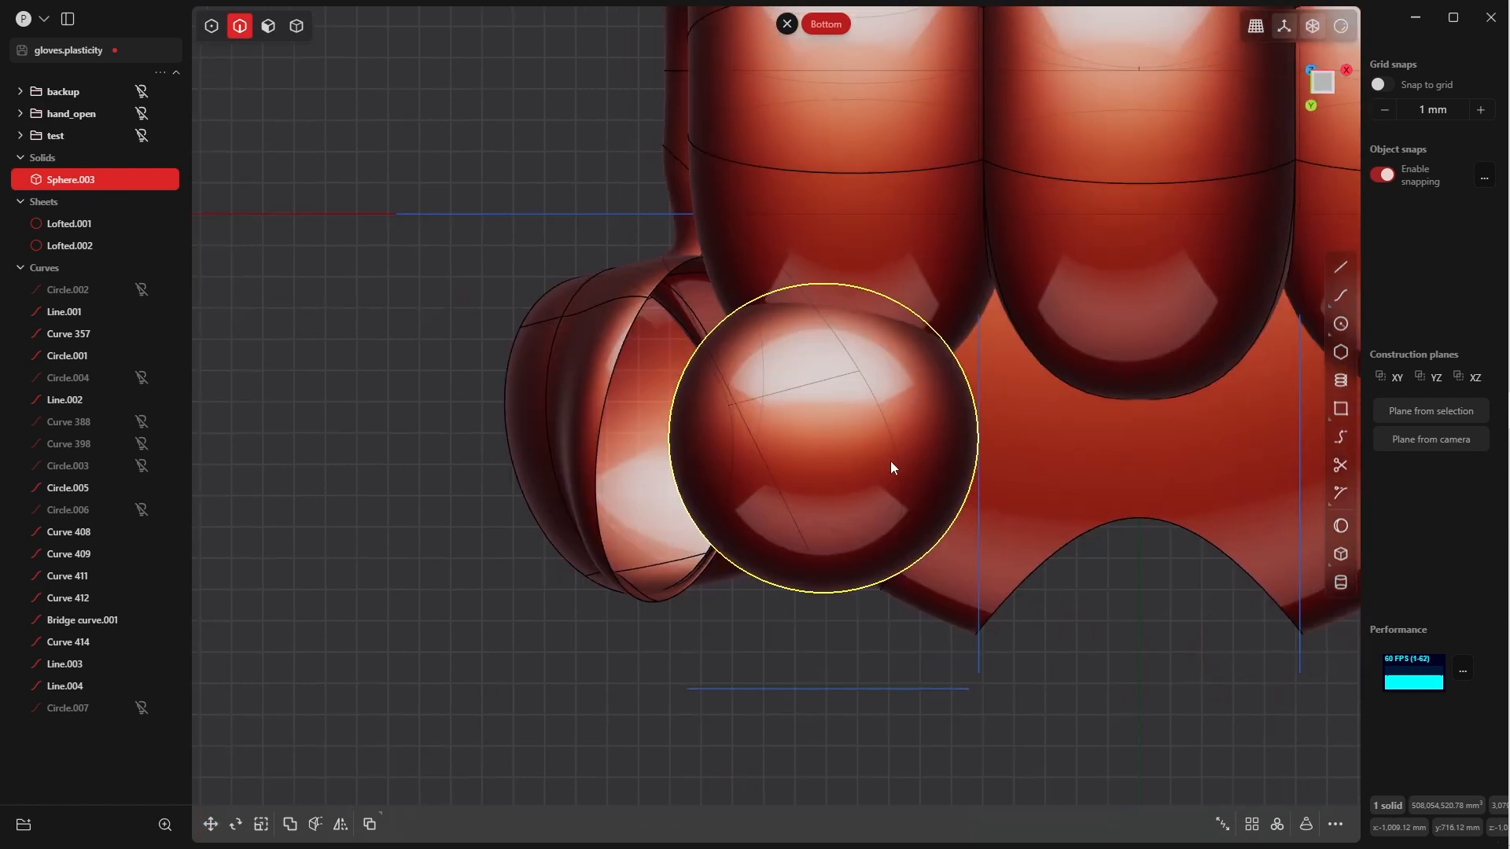
Stretch the sphere along Y into an ellipsoid and shift it toward the thumb's opening in the back view
key("s")
key("y")
key("Return")
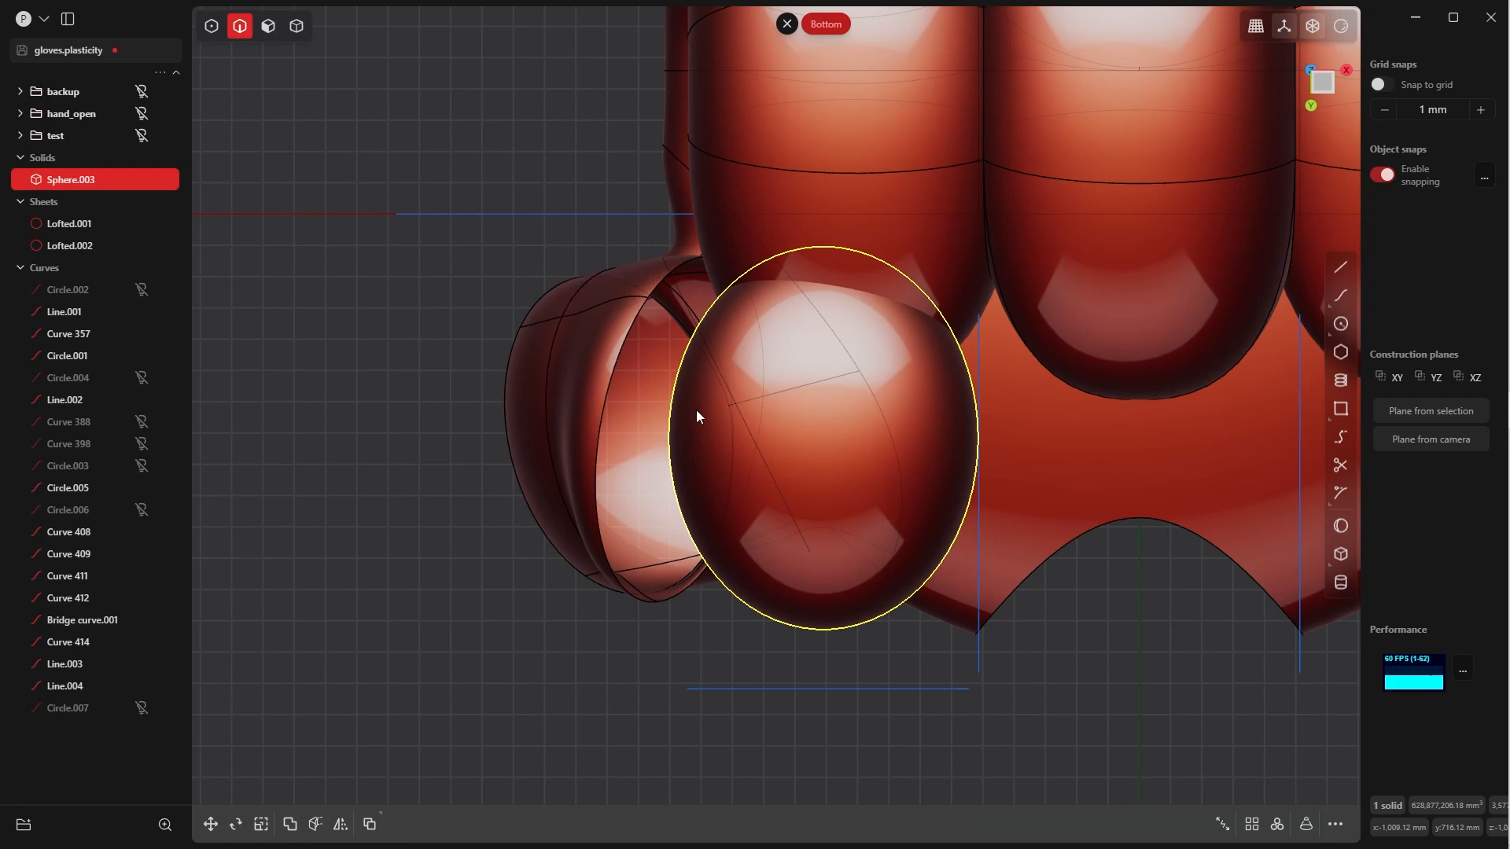
key("grave")
left_click(974, 377)
scroll(866, 588, "down", 3)
key("g")
key("g")
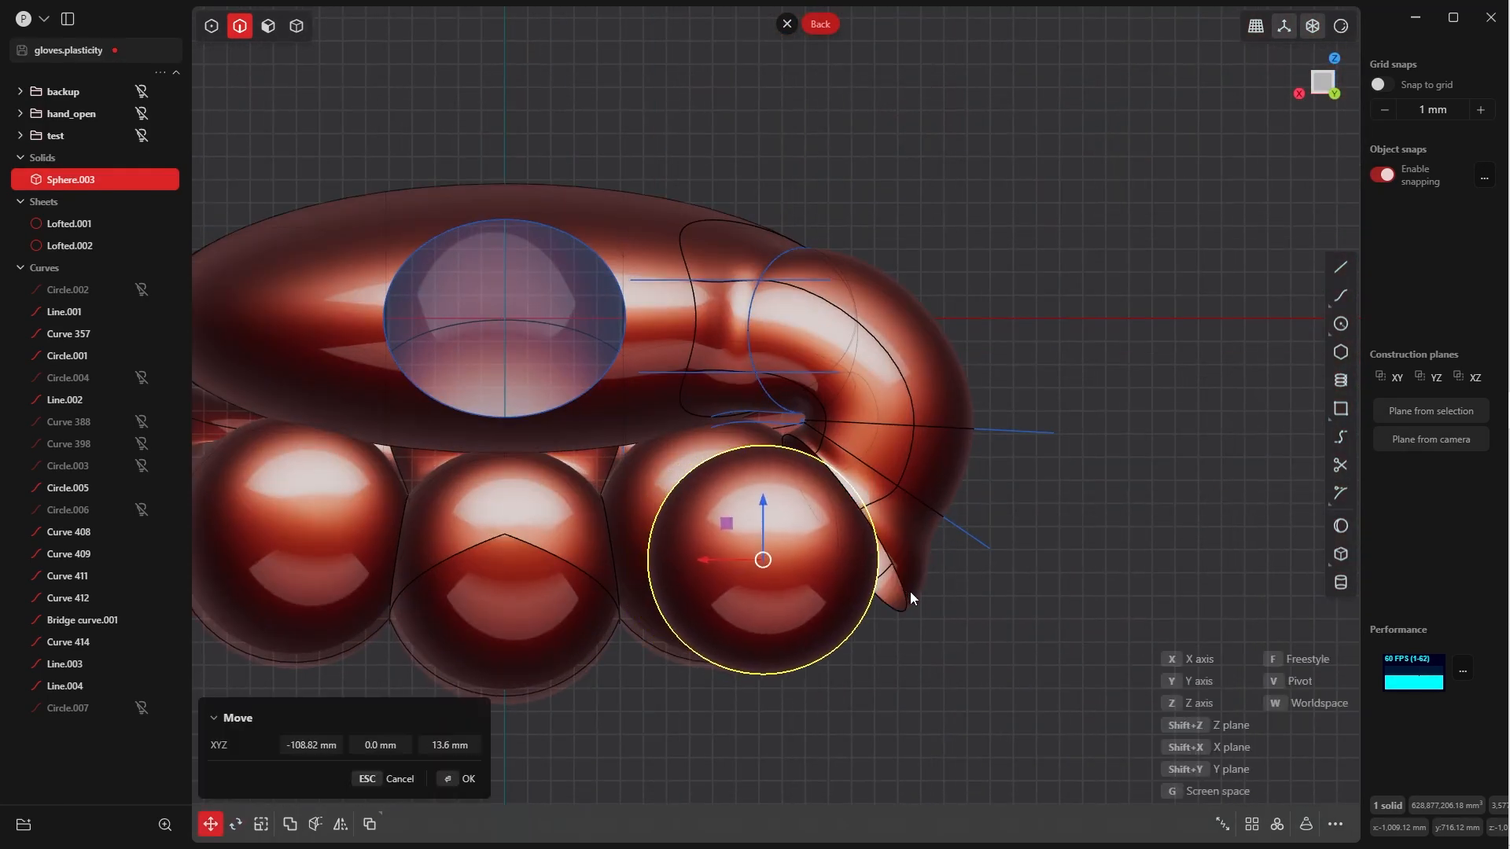
left_click(920, 587)
Enlarge the ellipsoid slightly and rotate it about 6.3° around Z in the bottom view to follow the thumb's opening
middle_click_drag(920, 587, 856, 399)
key("grave")
left_click(873, 535)
key("s")
key("s")
left_click(899, 586)
key("r")
key("r")
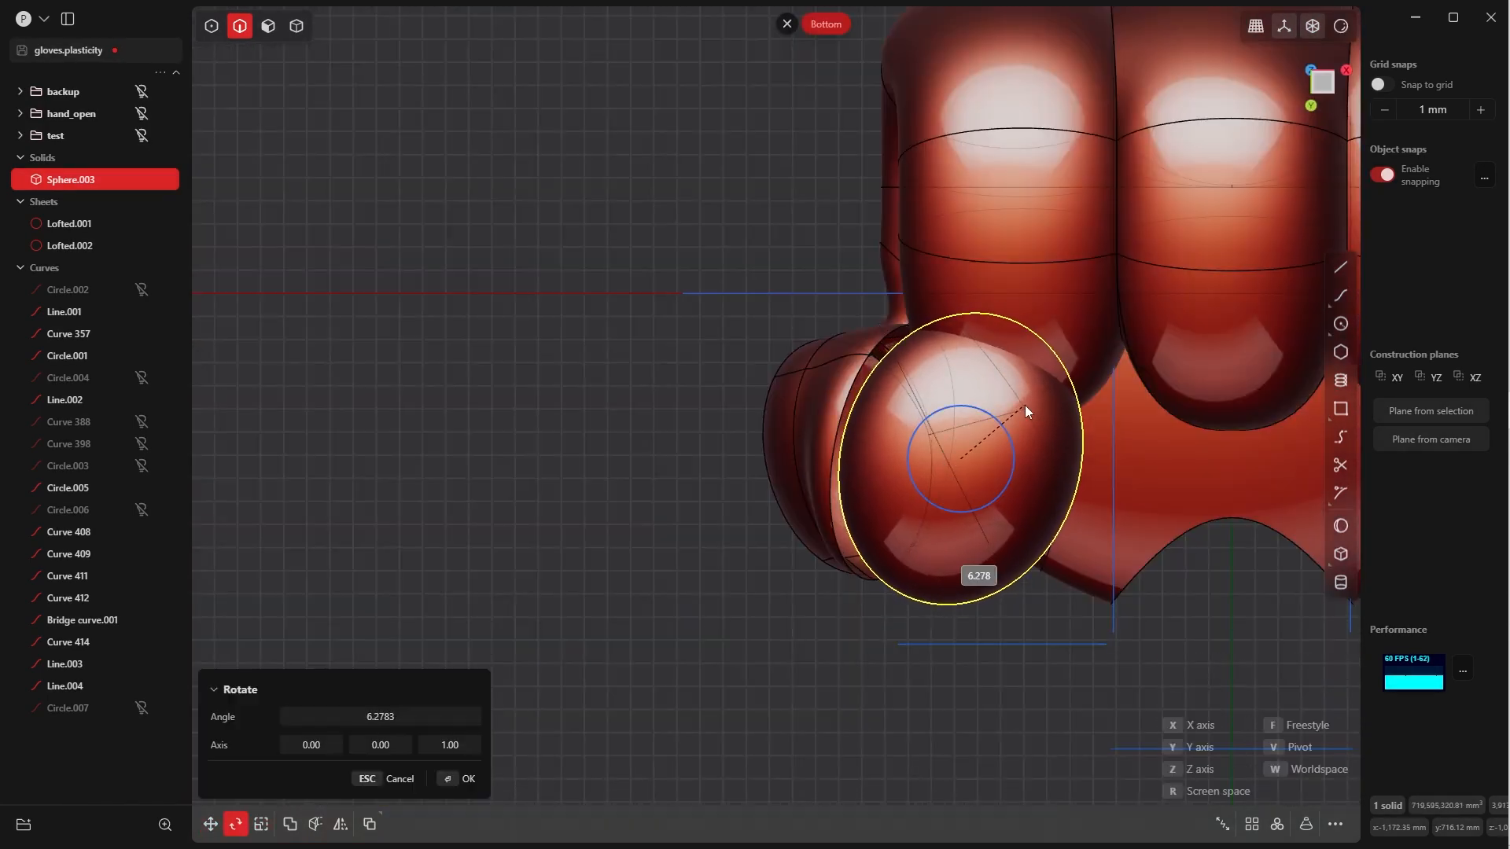
left_click(1025, 406)
key("Return")
Reposition the ellipsoid in the back view so that it overlaps the thumb's slanted opening, and deselect it
middle_click_drag(952, 339, 1321, 502)
key("grave")
left_click(1117, 362)
key("g")
key("g")
left_click(875, 583)
key("Return")
left_click(1002, 673)
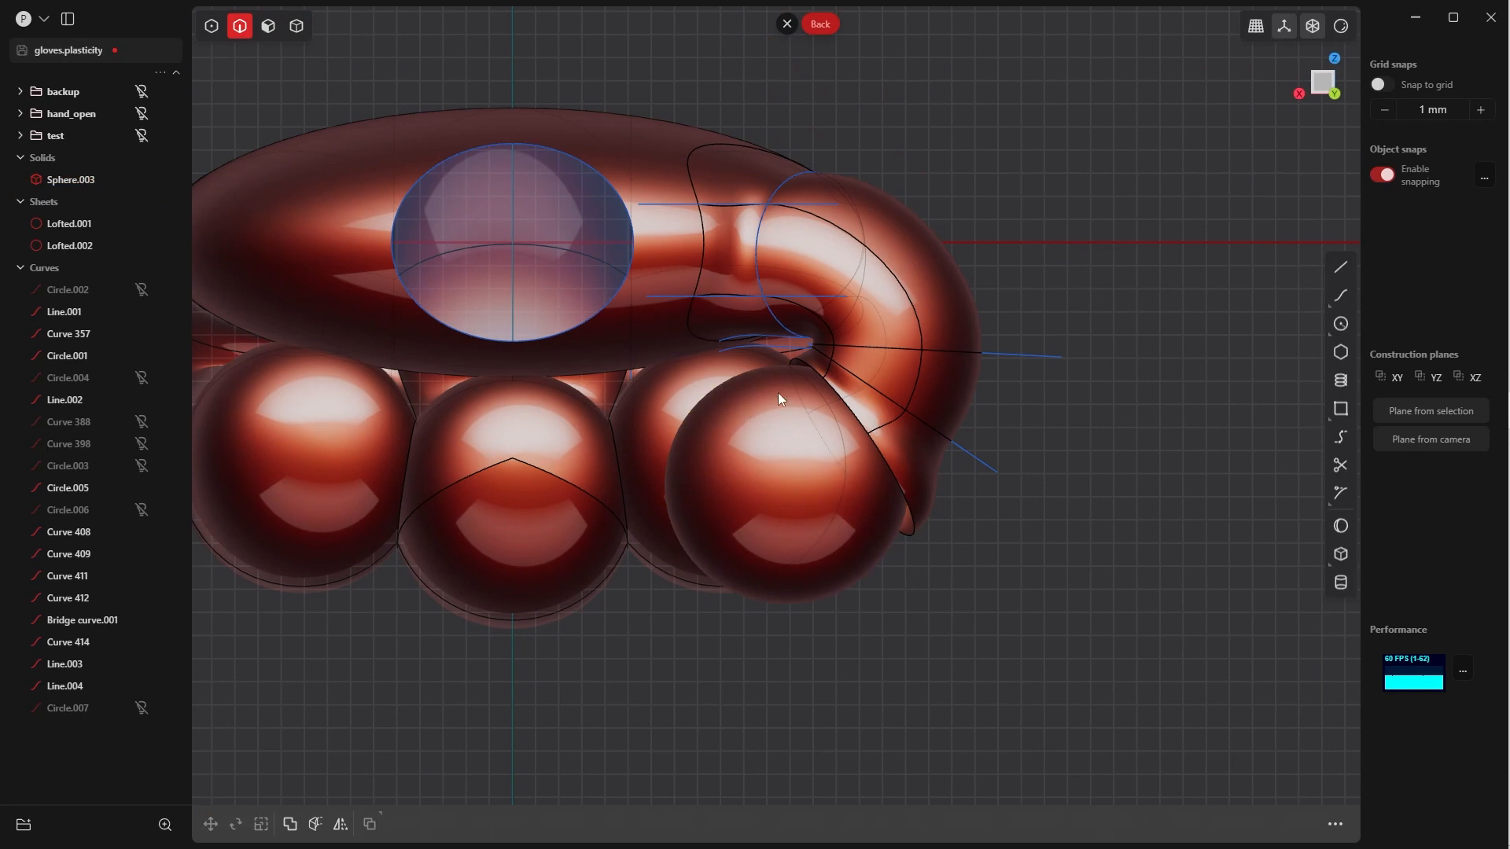
Draw a slanted line about 3174 mm long through the ellipsoid, roughly parallel to the thumb's opening, and cut the ellipsoid with it
key("shift+a")
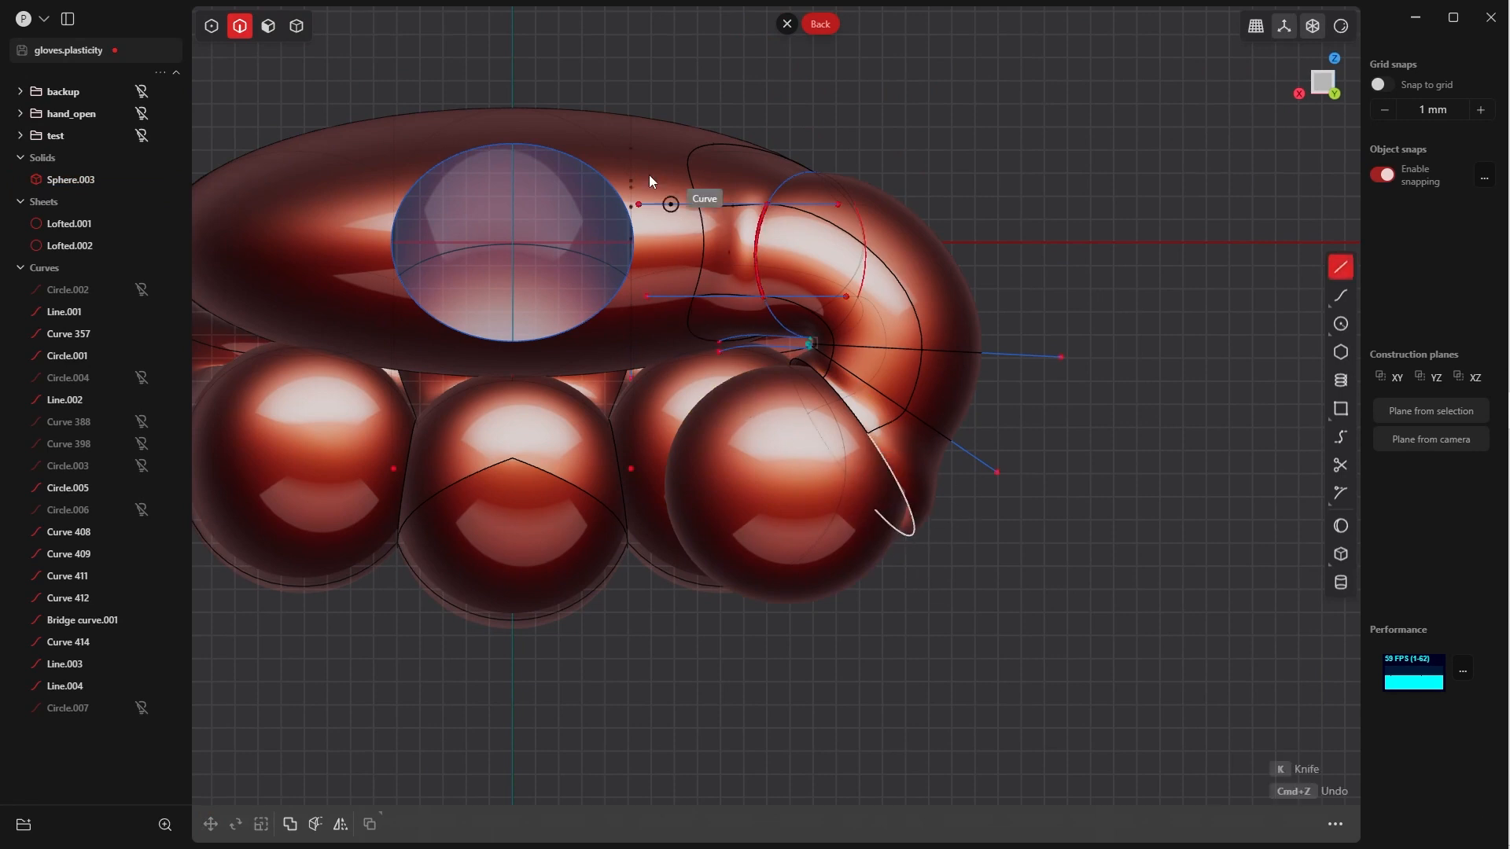
left_click(581, 78)
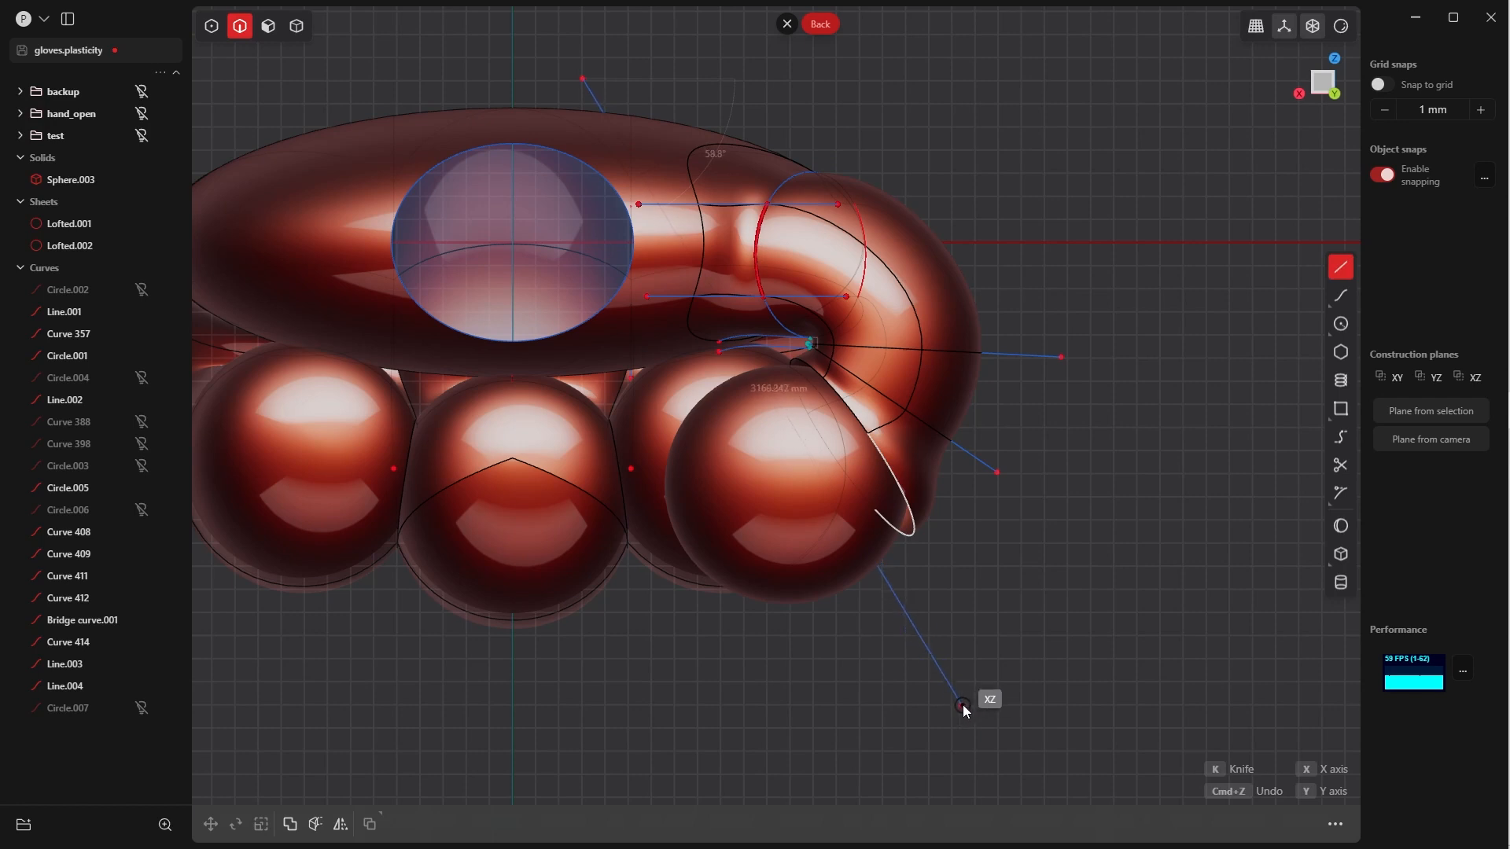
left_click(963, 705)
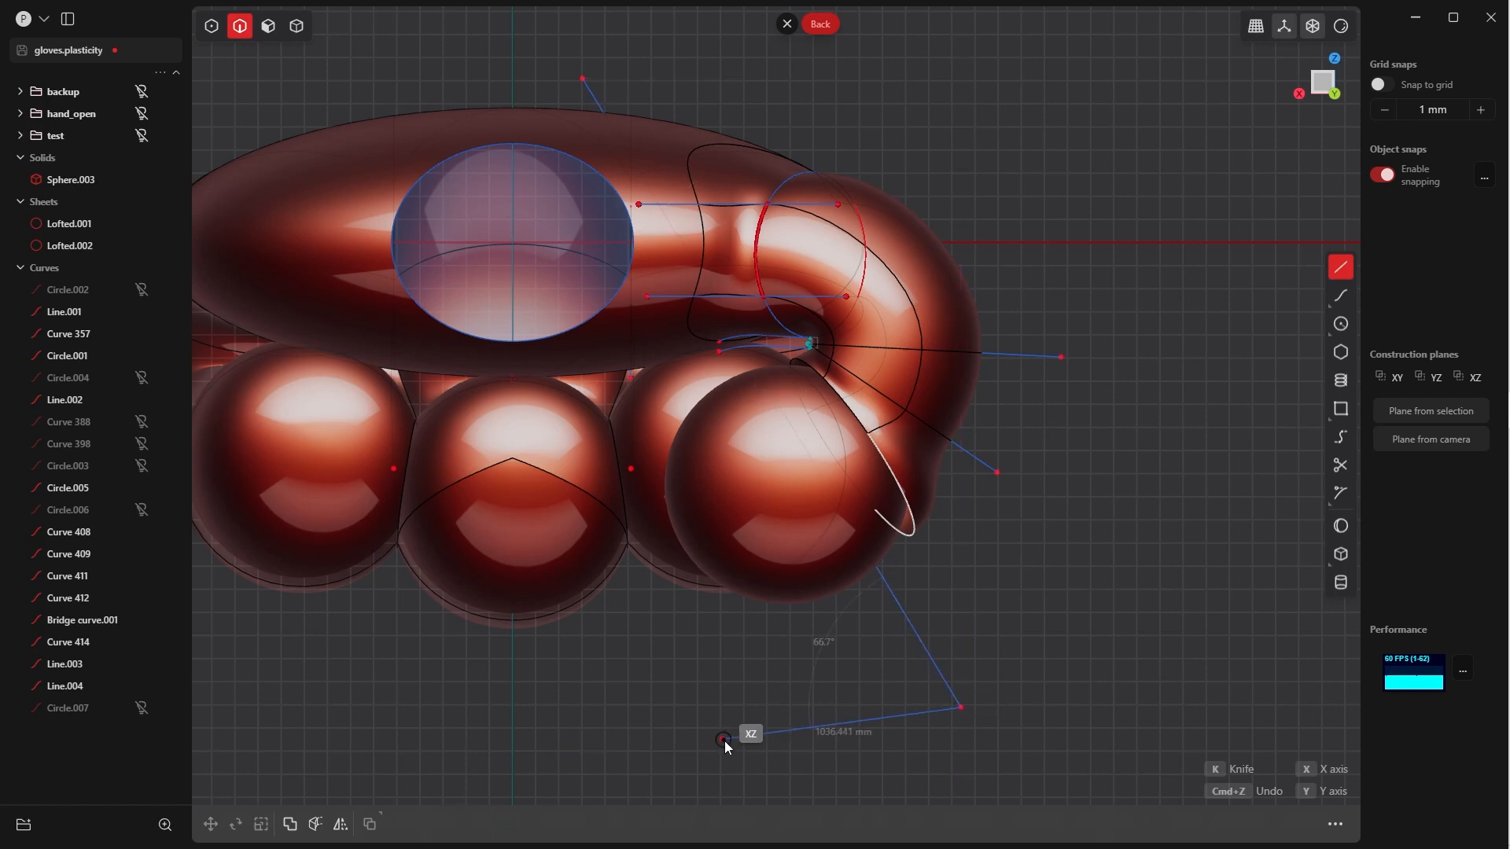
key("c")
left_click(916, 627)
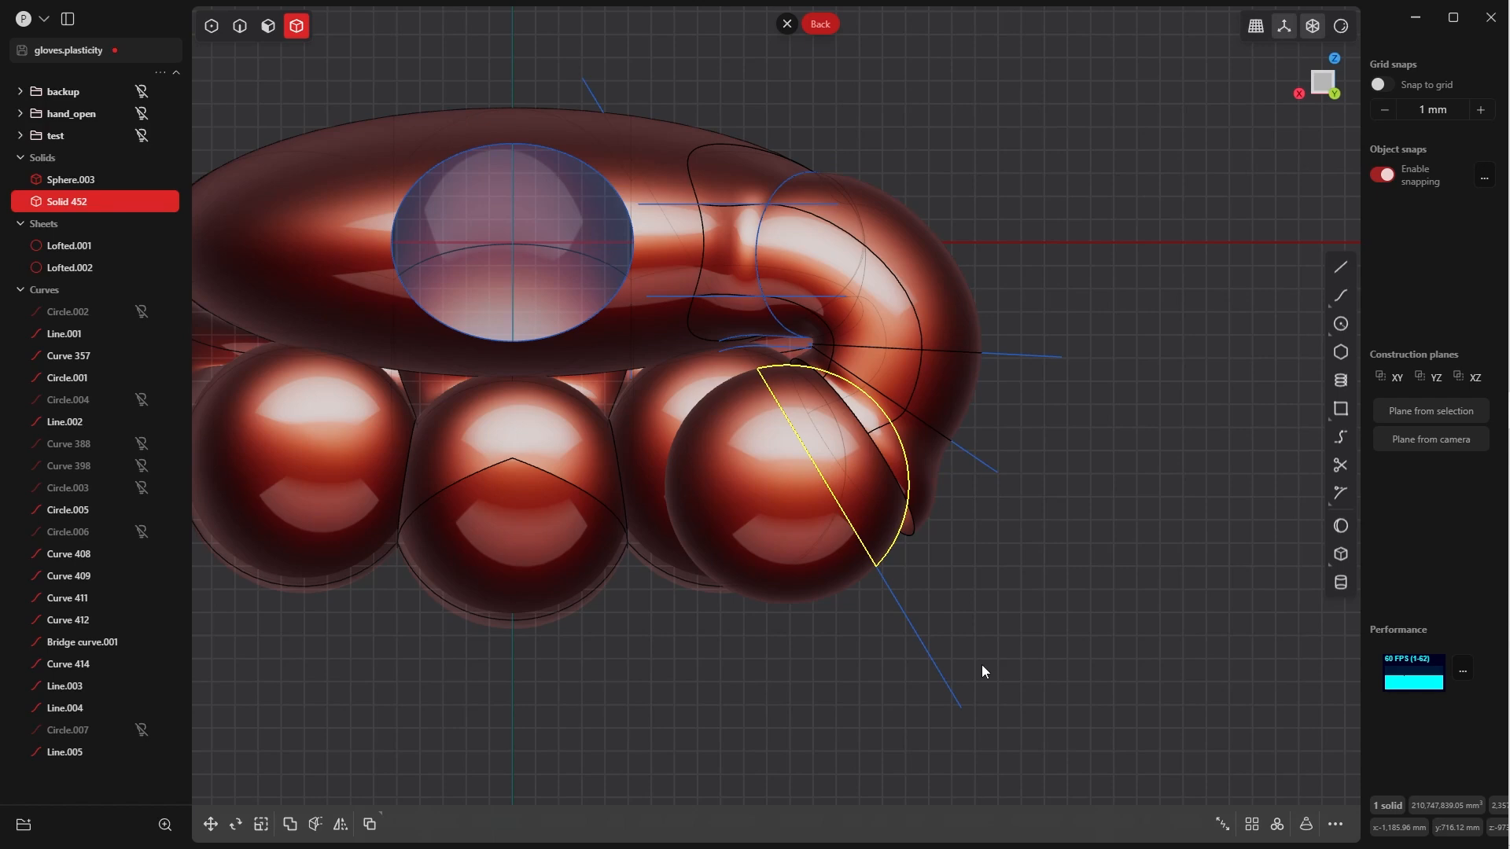
Delete the cut-off piece facing the thumb and the remaining half's flat cut face, leaving an open ellipsoid sheet
key("x")
middle_click_drag(918, 565, 822, 516)
key("Tab")
left_click(765, 598)
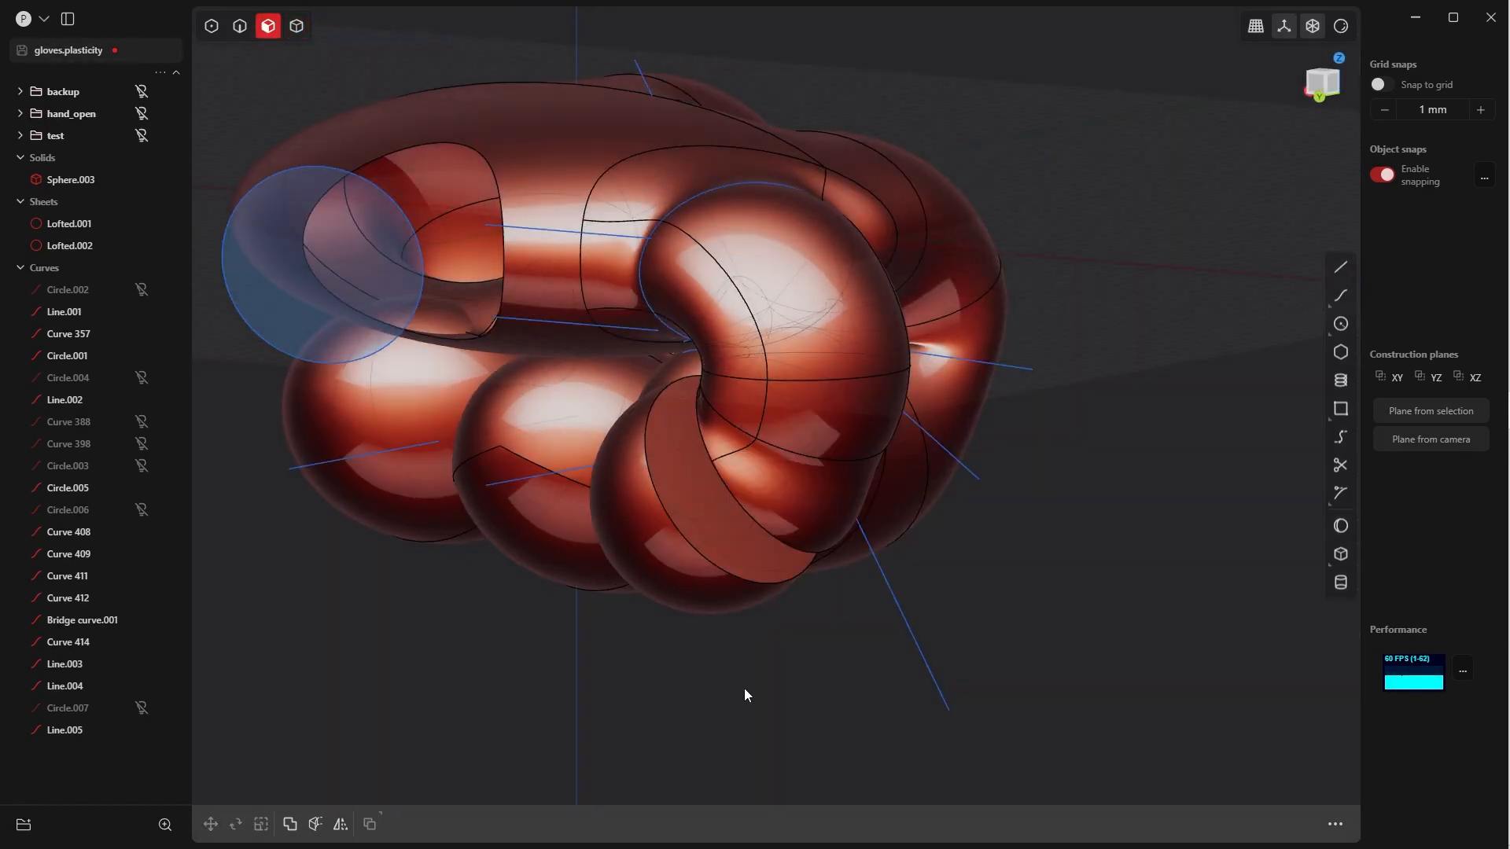
left_click(682, 493)
key("o")
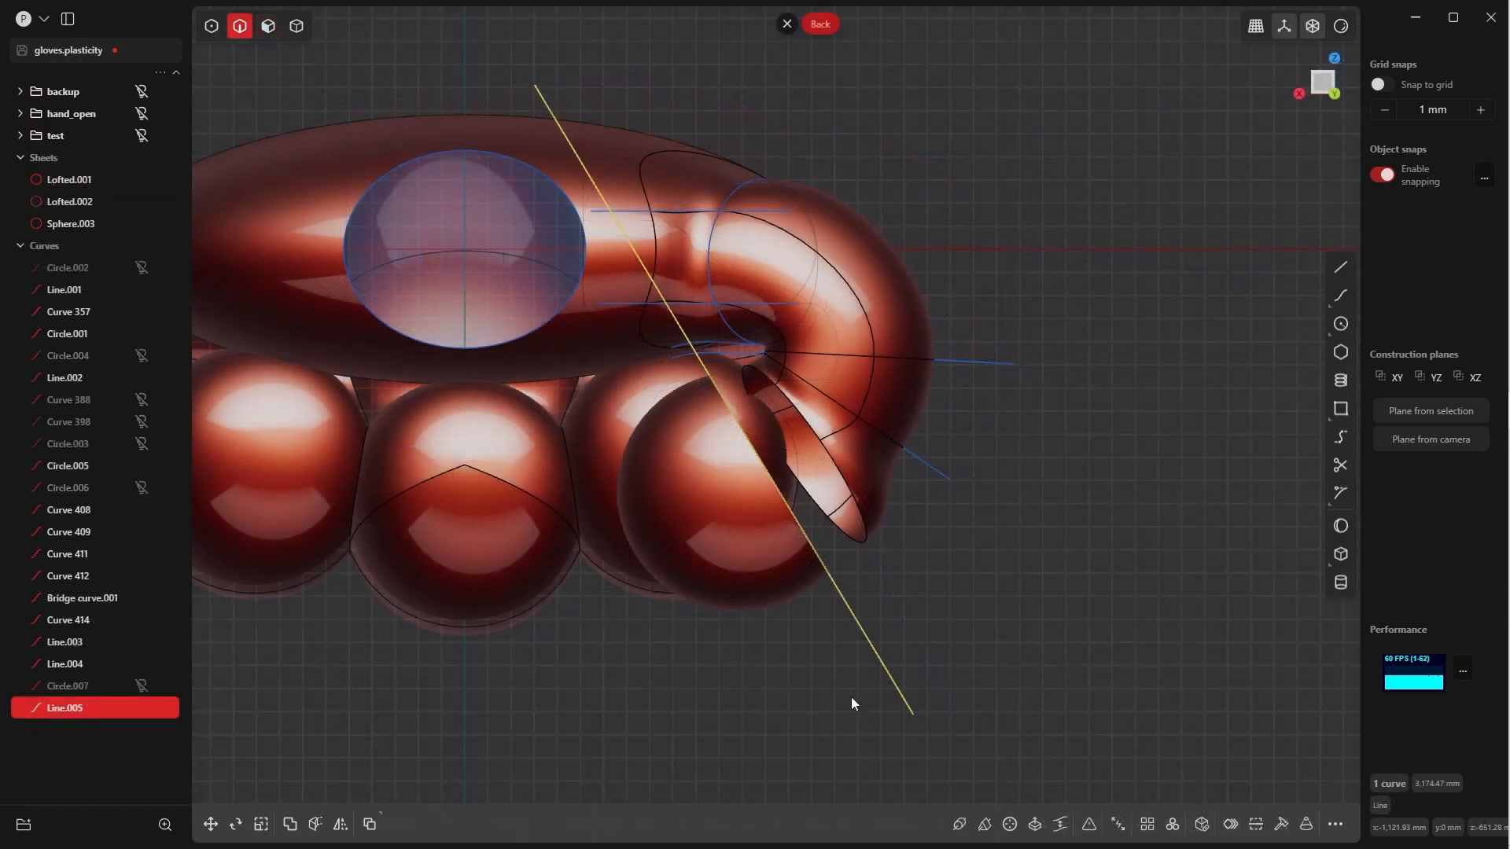
Rotate the slanted cutting line about 88° around Y so that it runs across the ellipsoid's cut edge
key("r")
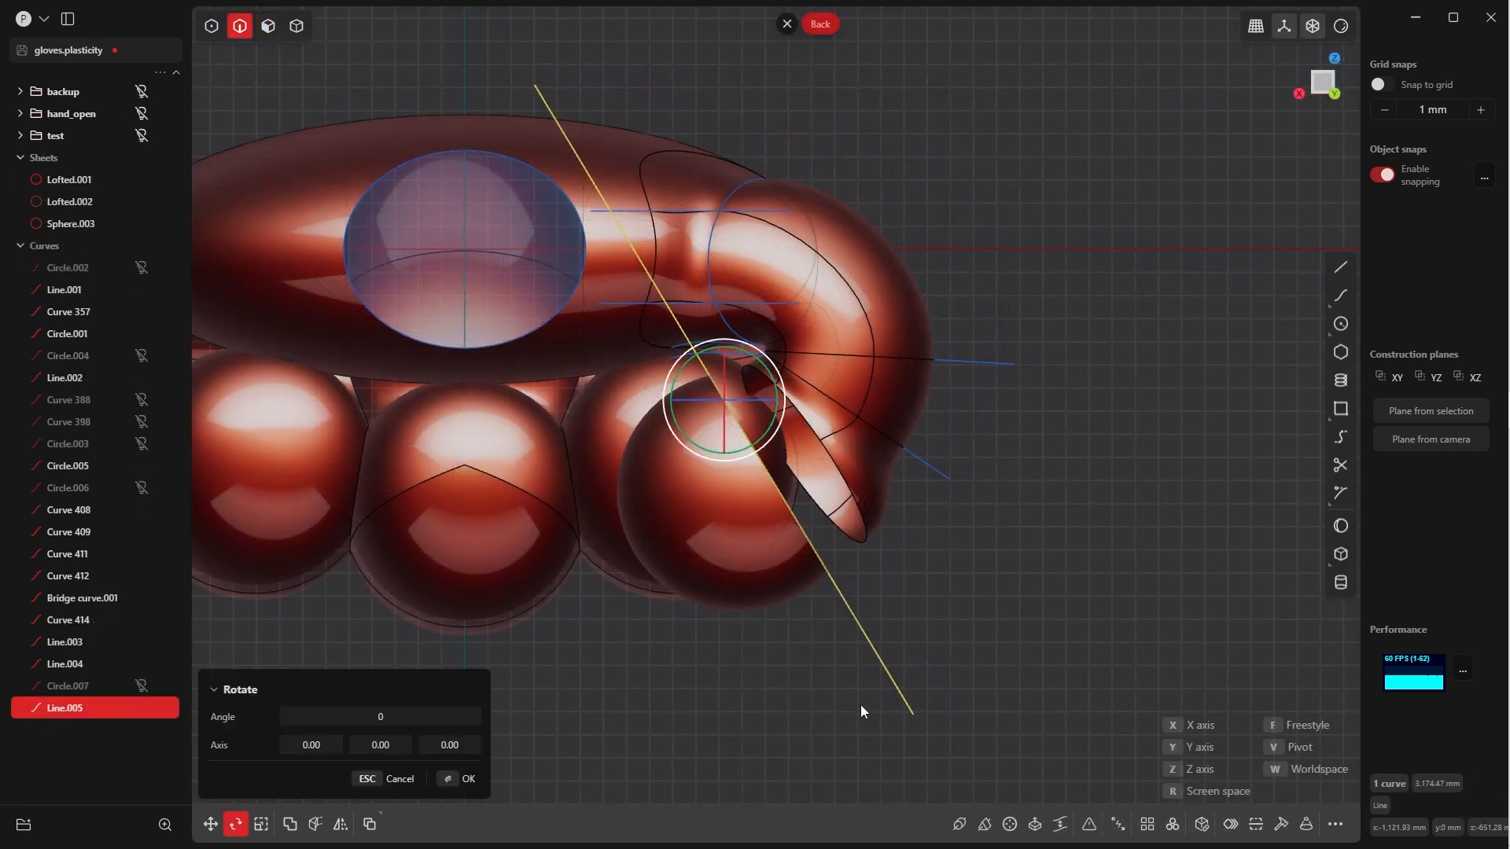
key("r")
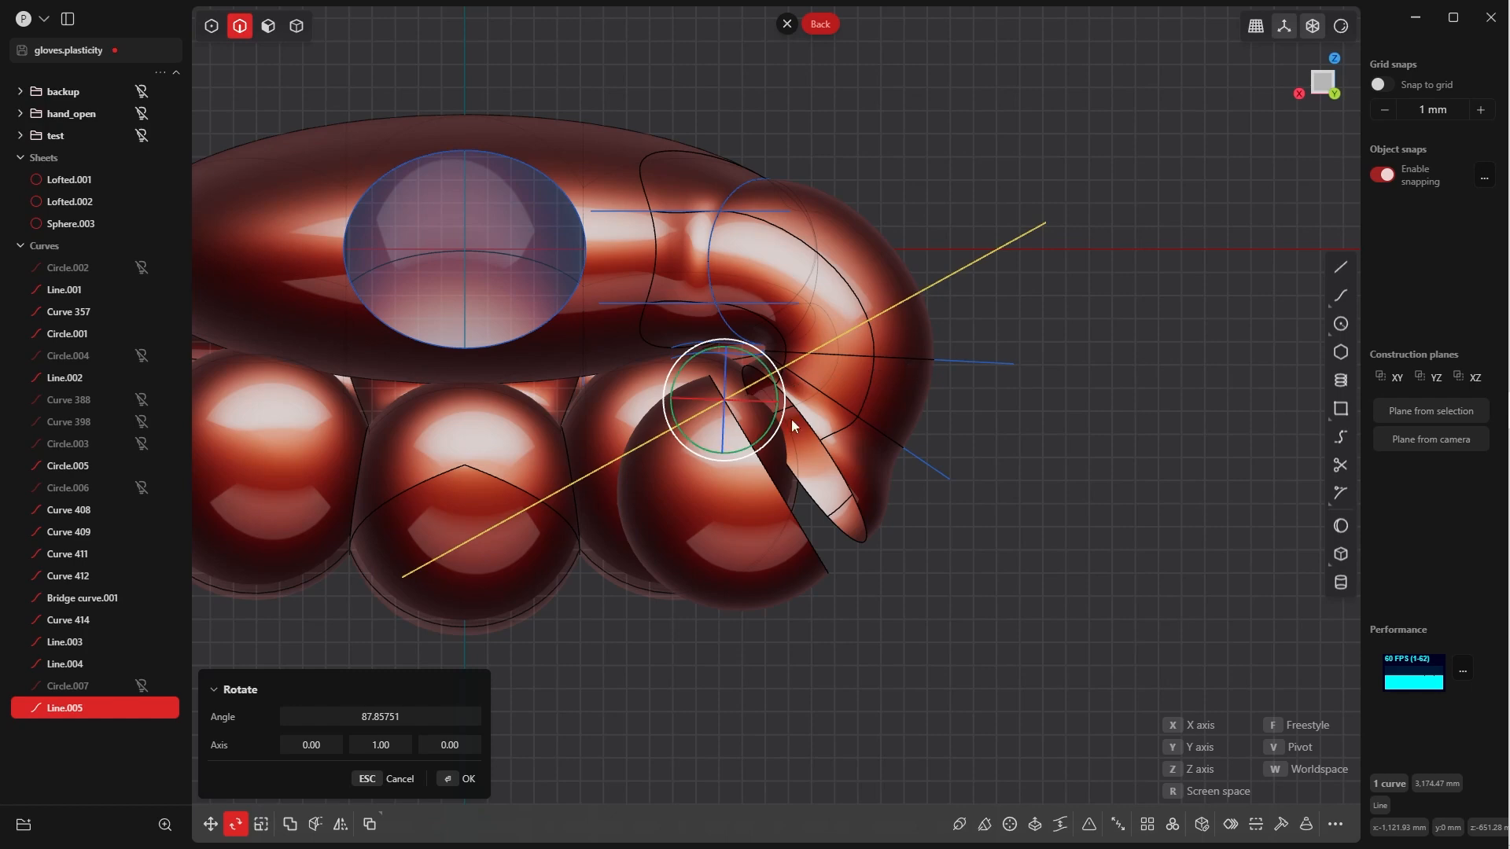
left_click(458, 779)
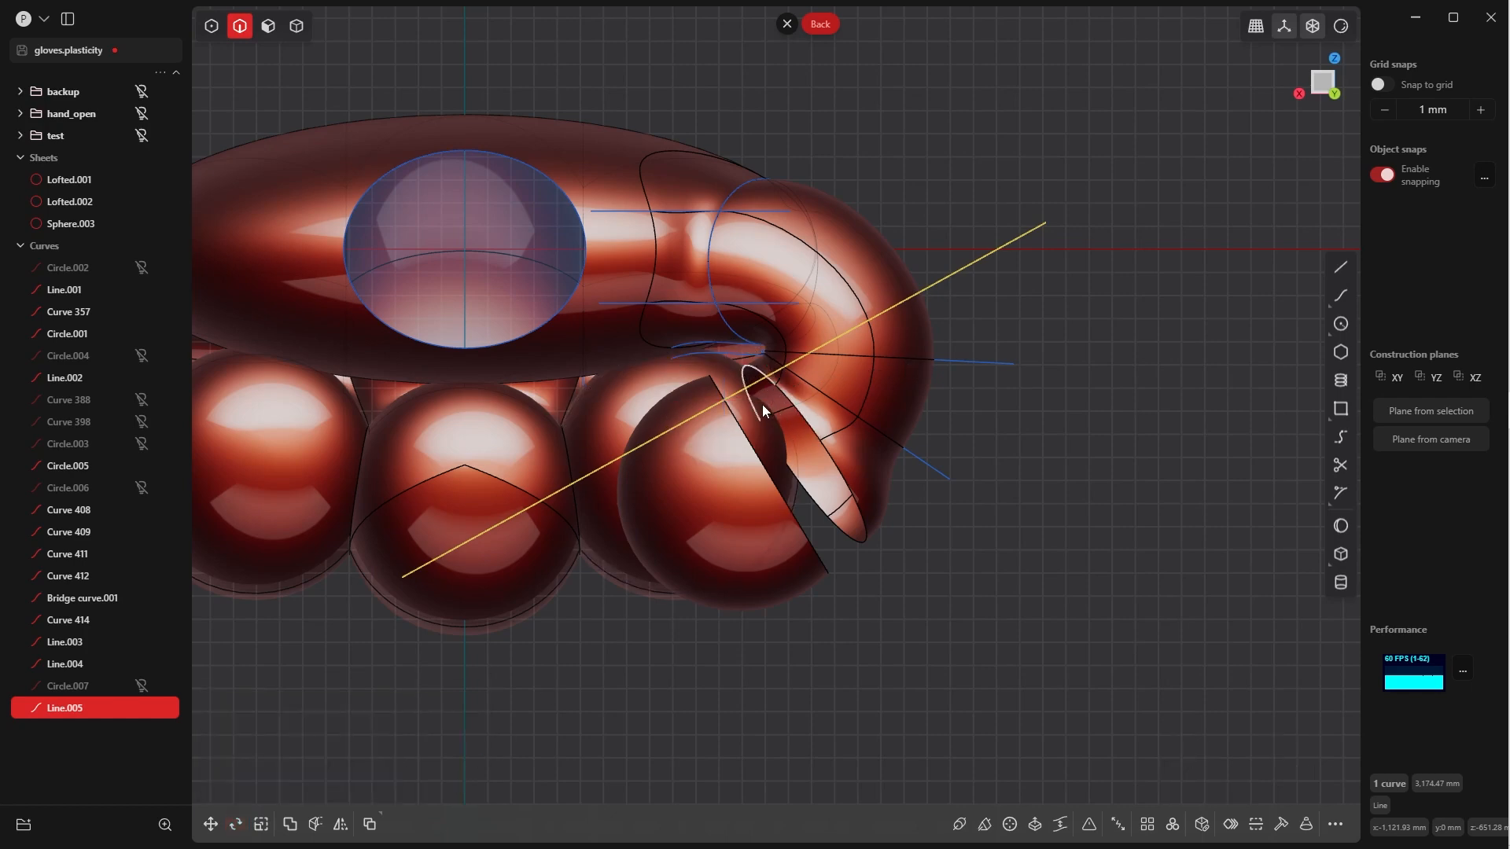
Move the rotated line about 1653 mm along Y in the top view, clear of the glove
key("grave")
left_click(843, 321)
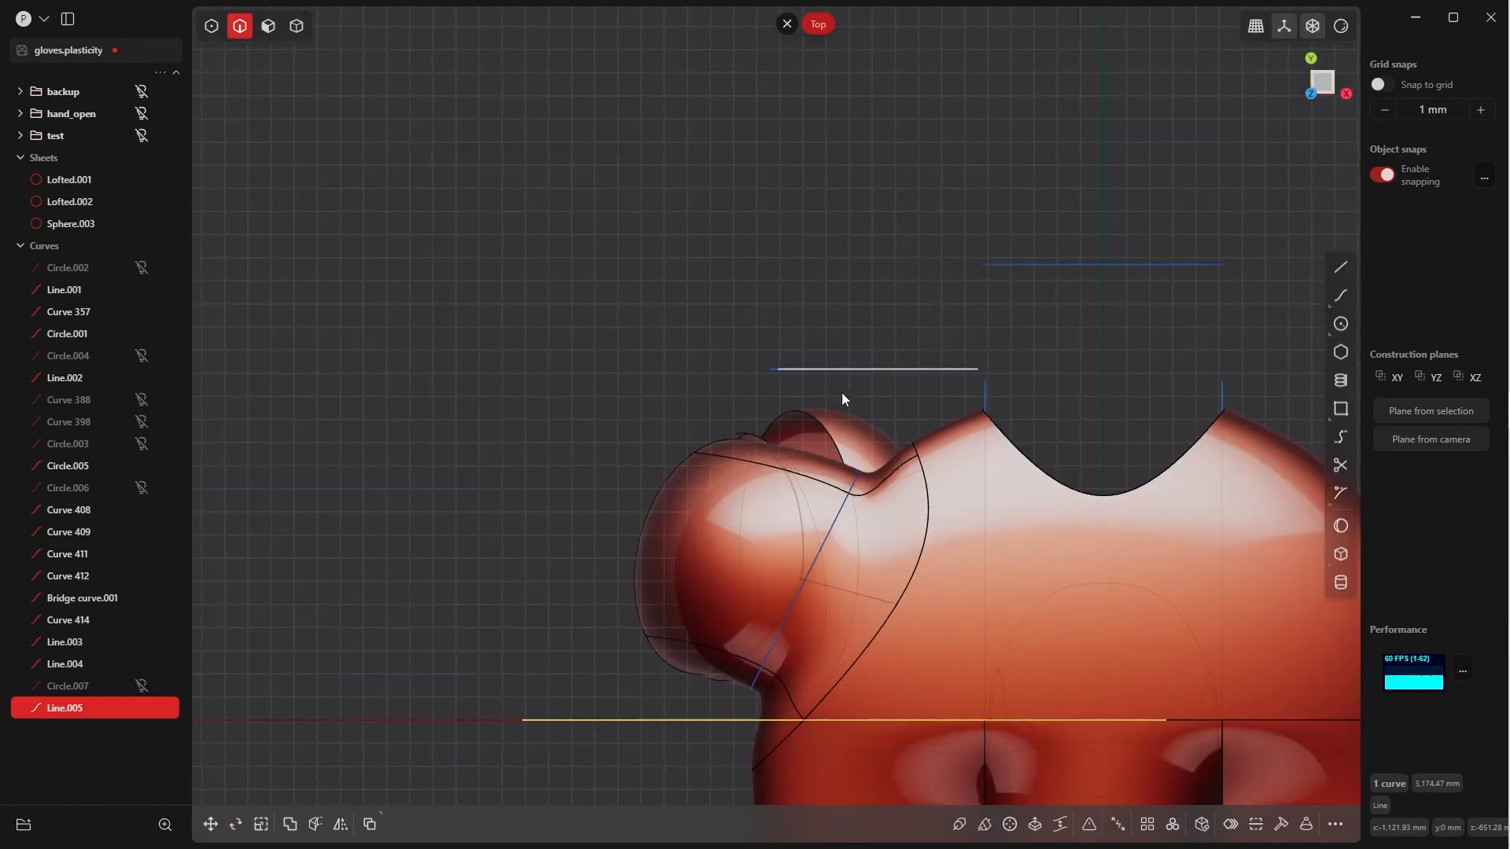
middle_click_drag(859, 468, 894, 616, "ctrl")
middle_click_drag(882, 560, 903, 256, "ctrl")
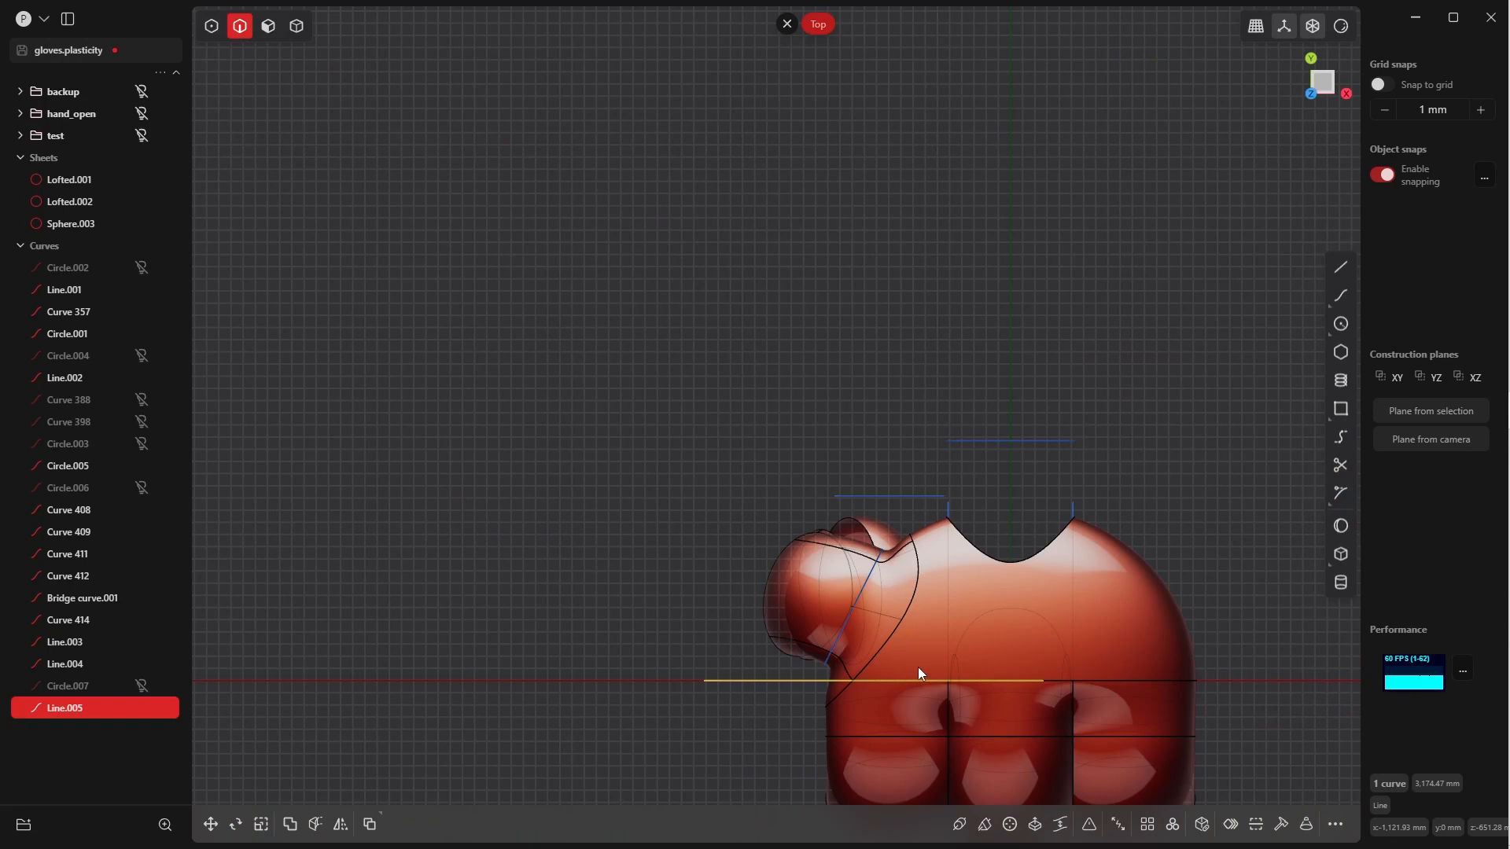
key("g")
left_click_drag(866, 626, 871, 414)
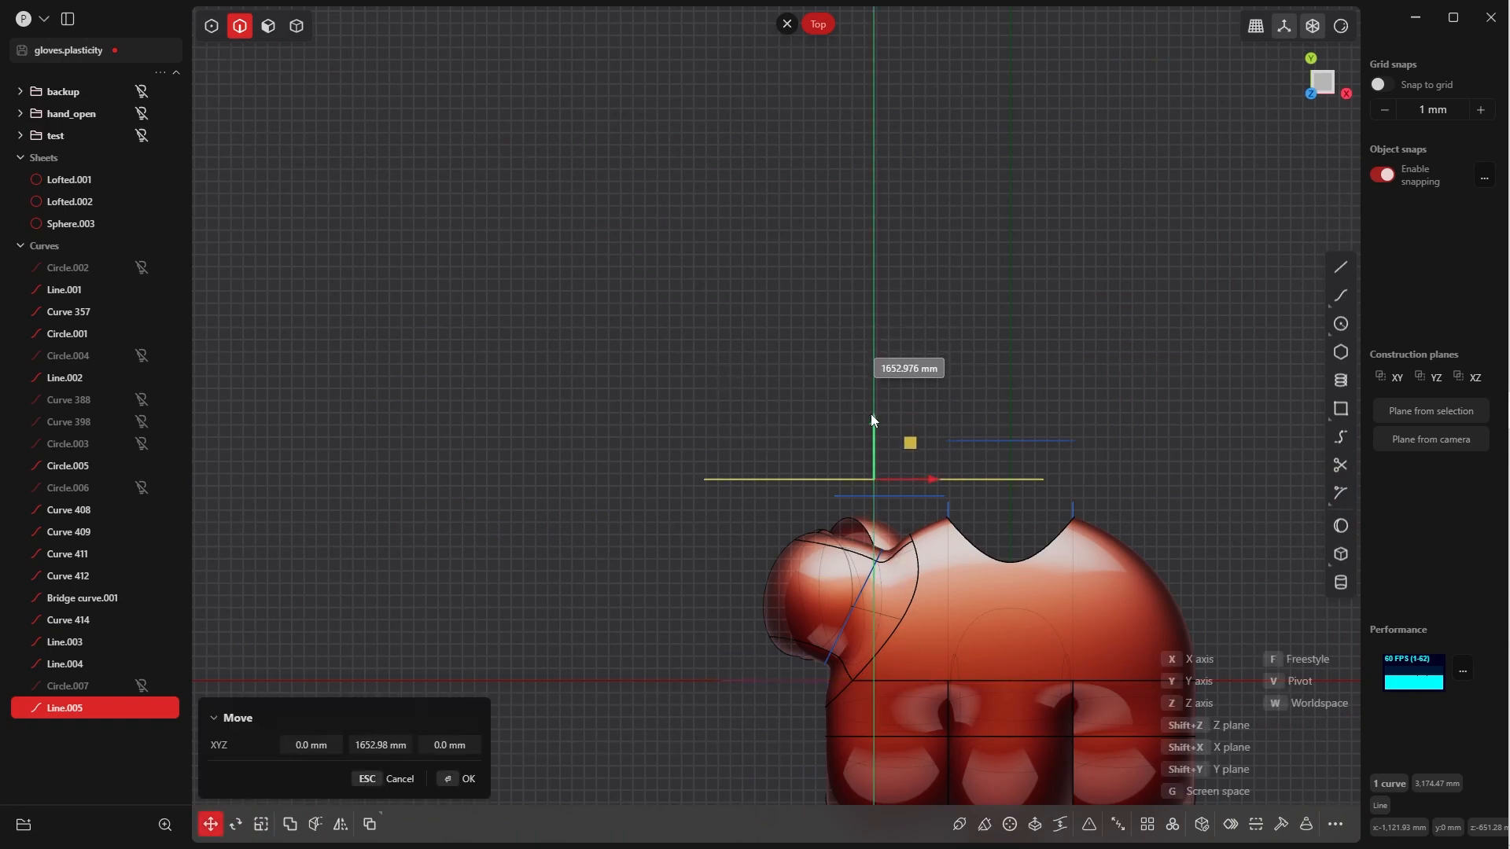
left_click(460, 779)
Shift the line about 42 mm in X and -72 mm in Z, and place a parallel duplicate lower across the ellipsoid
key("grave")
left_click(818, 368)
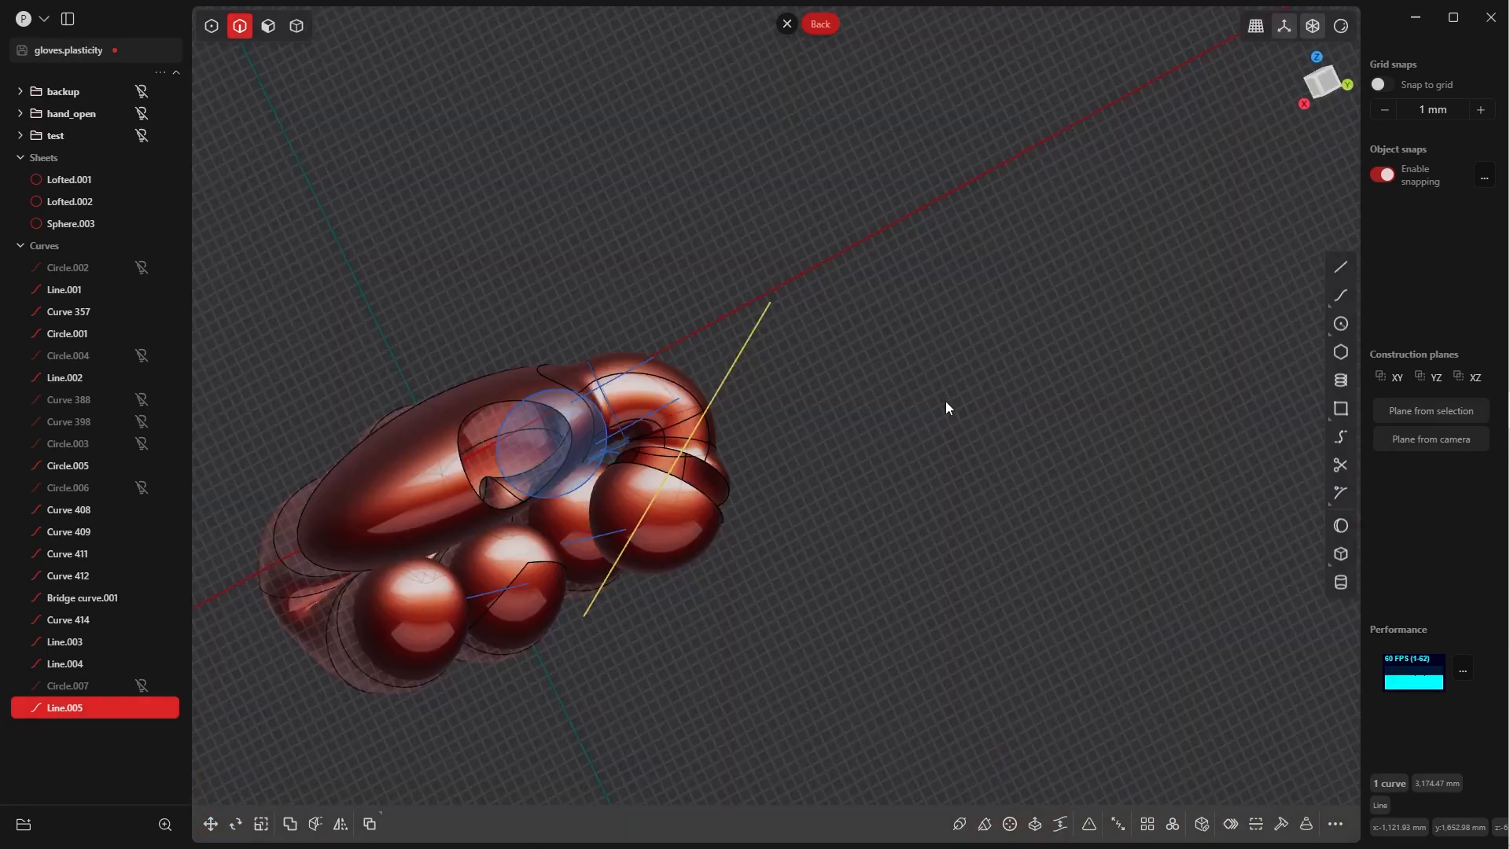
scroll(842, 475, "up", 5)
scroll(855, 413, "up", 1)
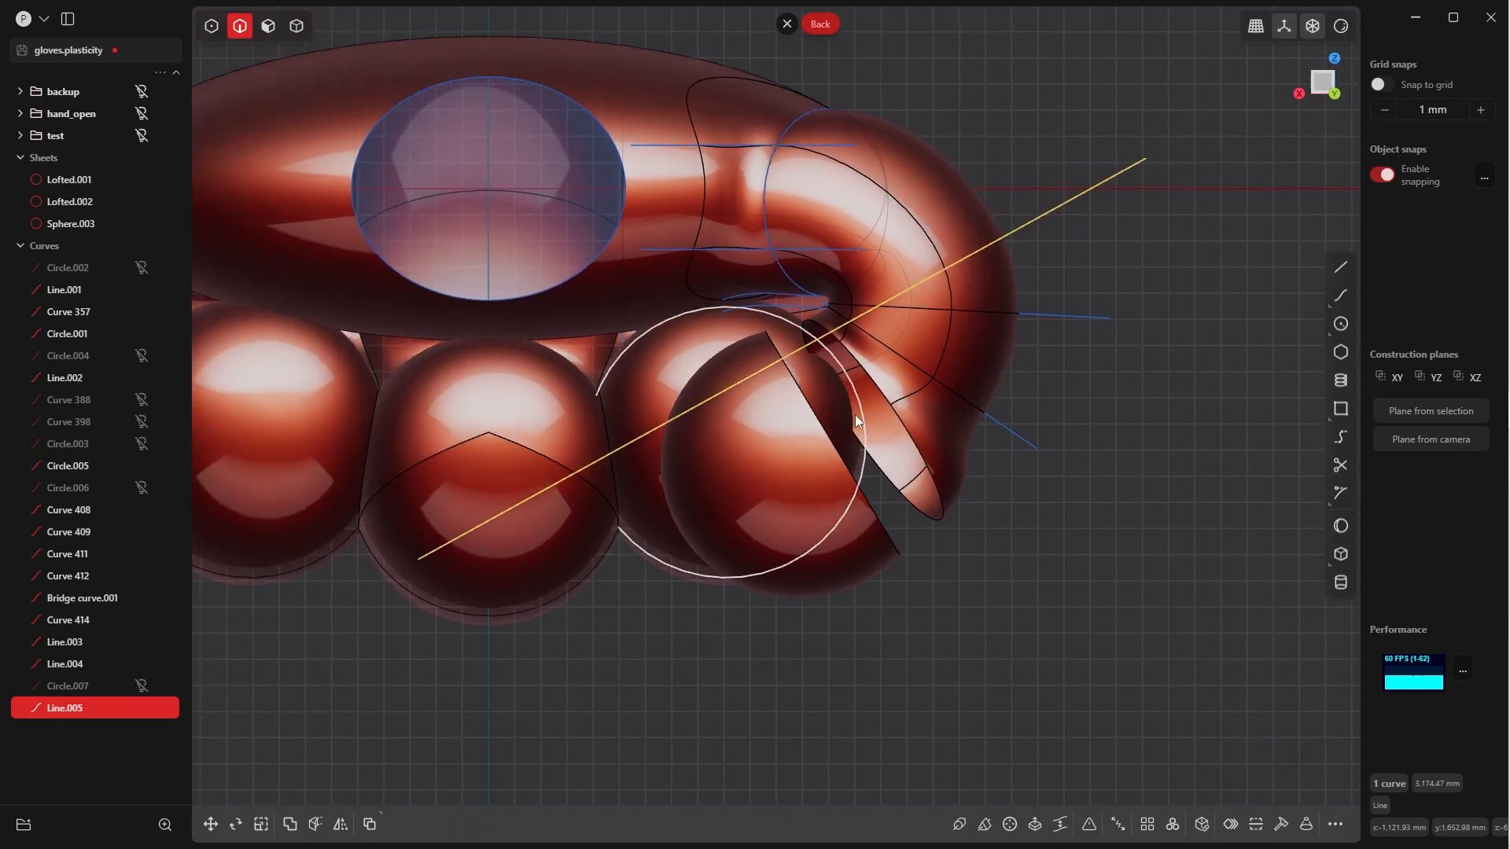
key("g")
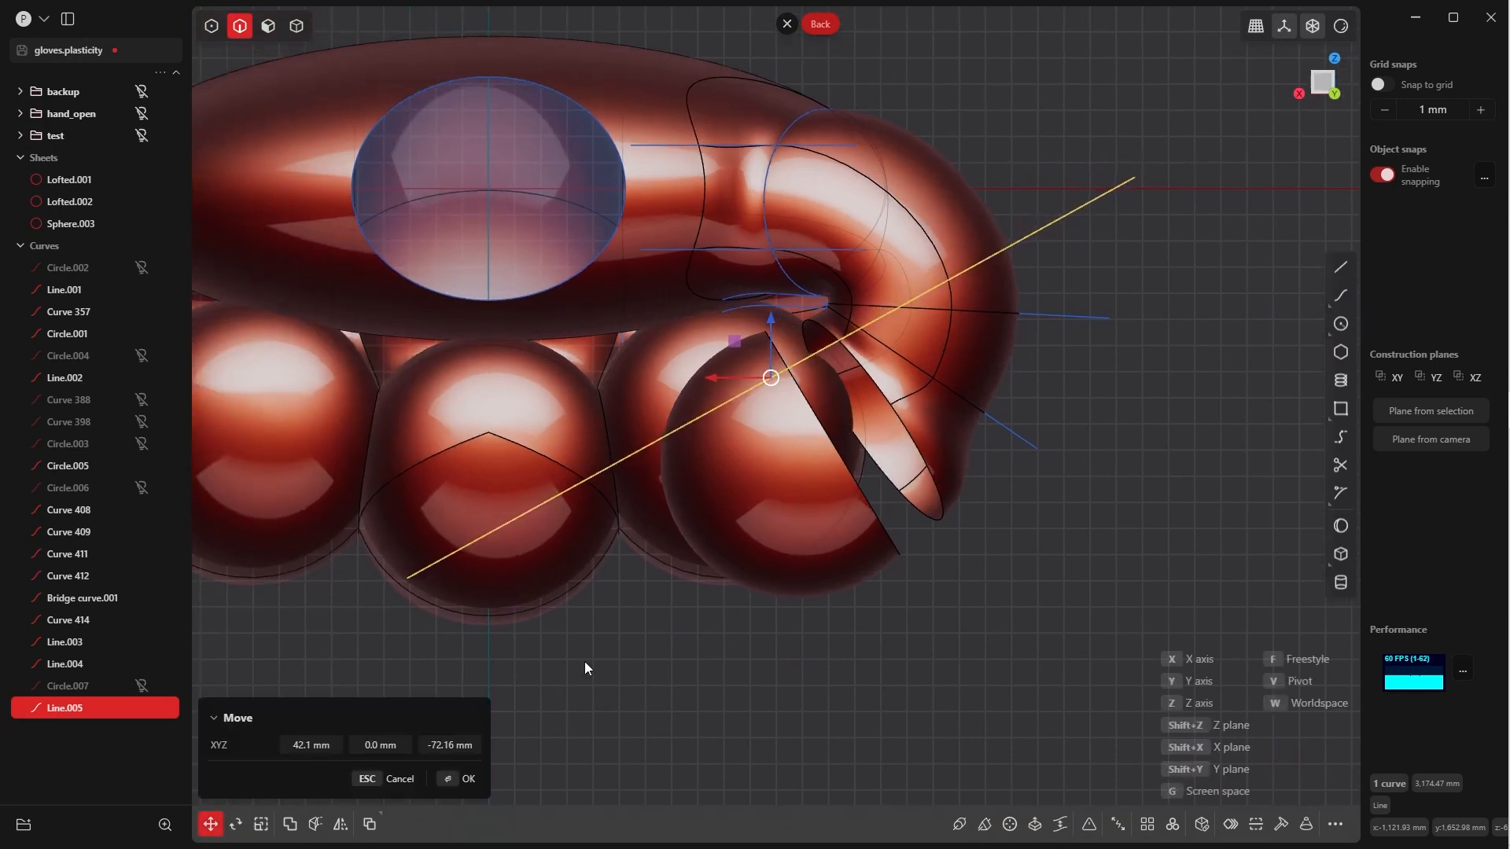
left_click(472, 778)
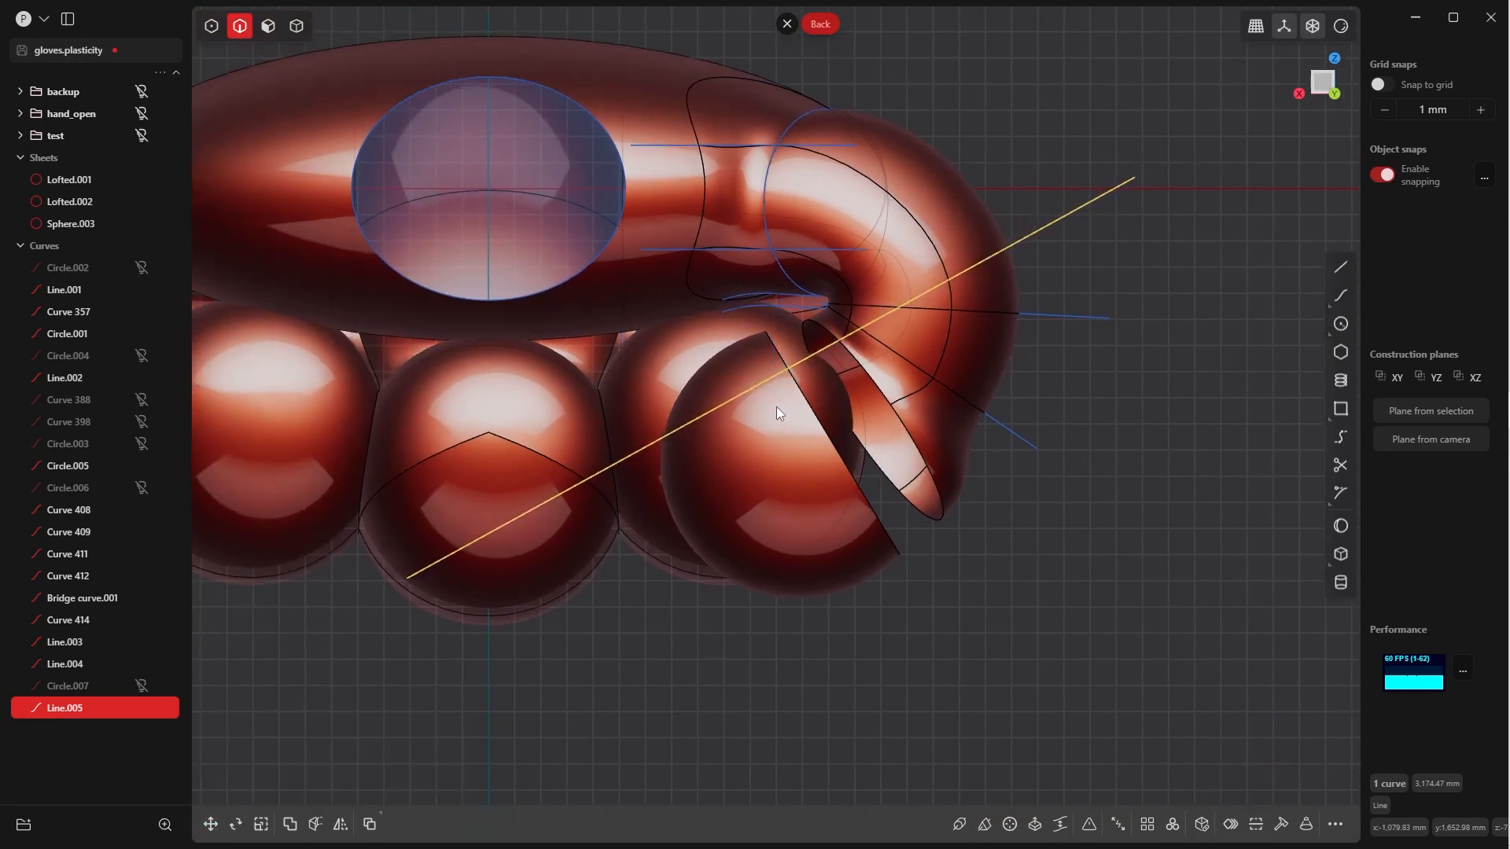
key("ctrl+d")
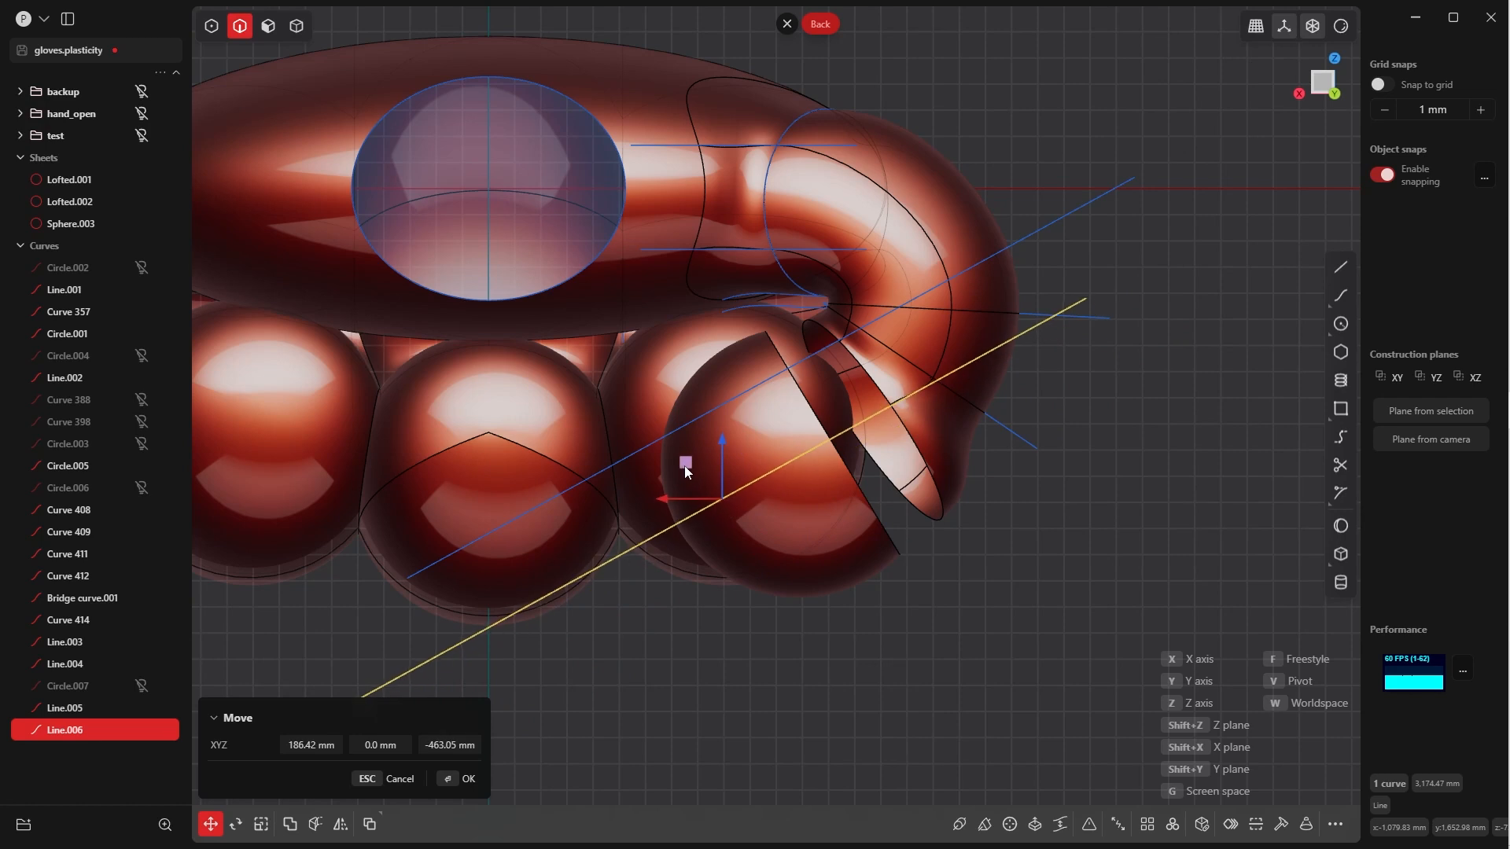
left_click(465, 778)
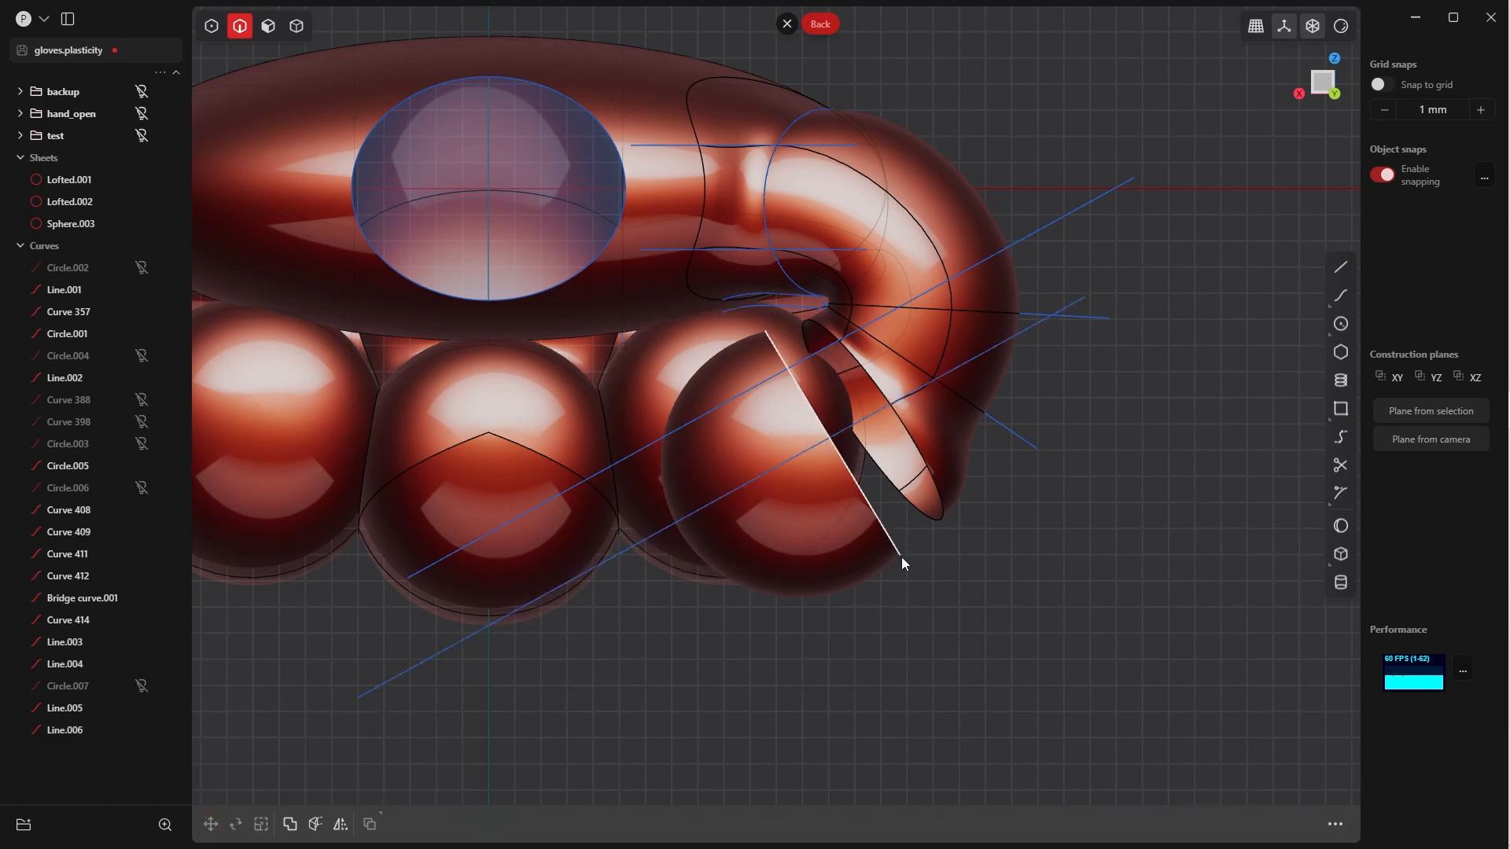
Cut the open ellipsoid sheet with the two parallel lines and delete both lines
left_click(859, 563)
key("c")
left_click(987, 352)
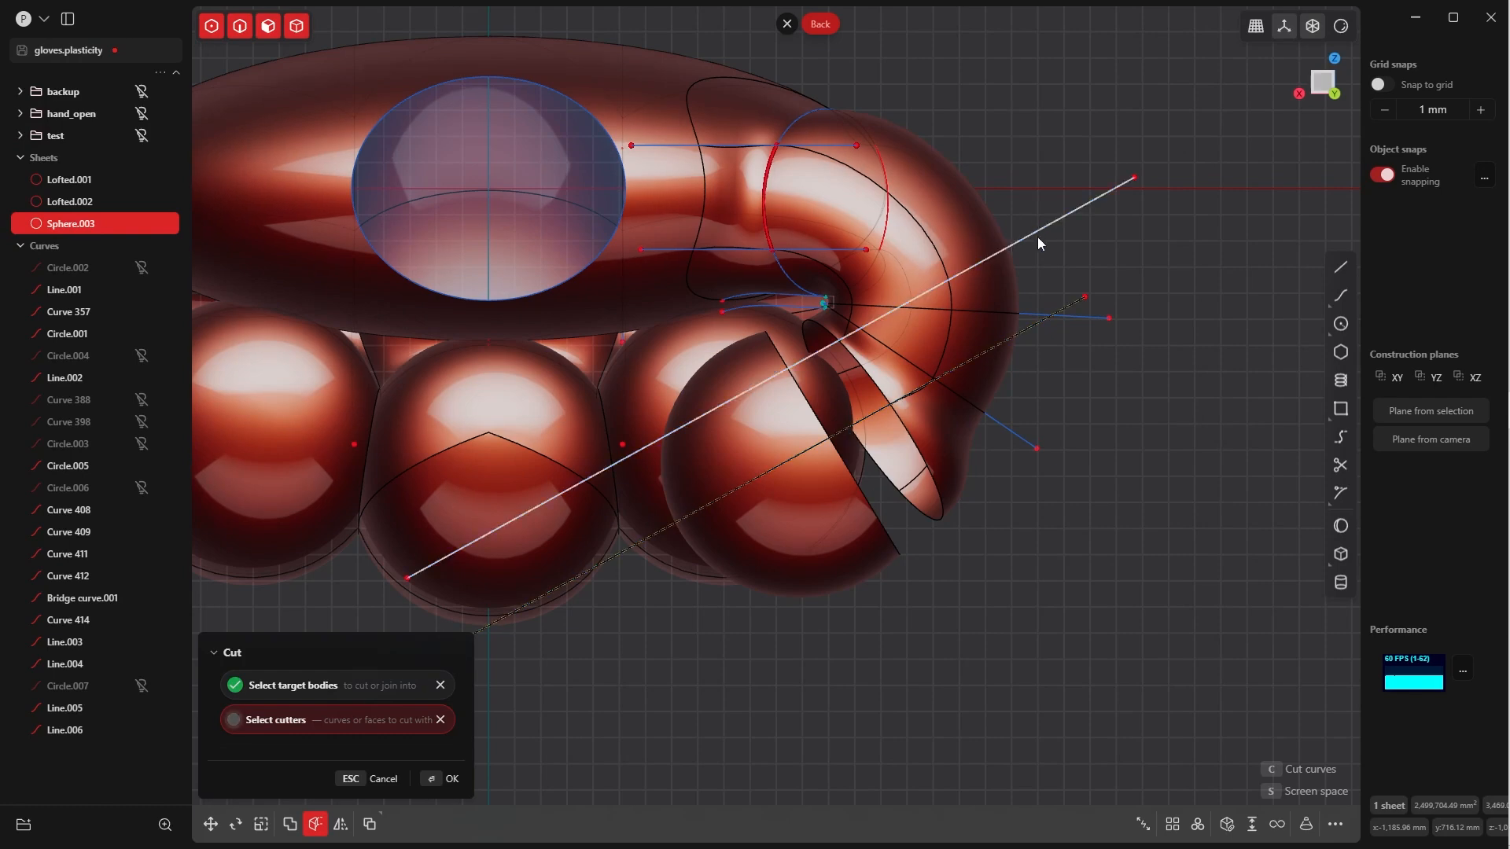
left_click(1037, 234)
left_click(456, 778)
key("Tab")
left_click(995, 539)
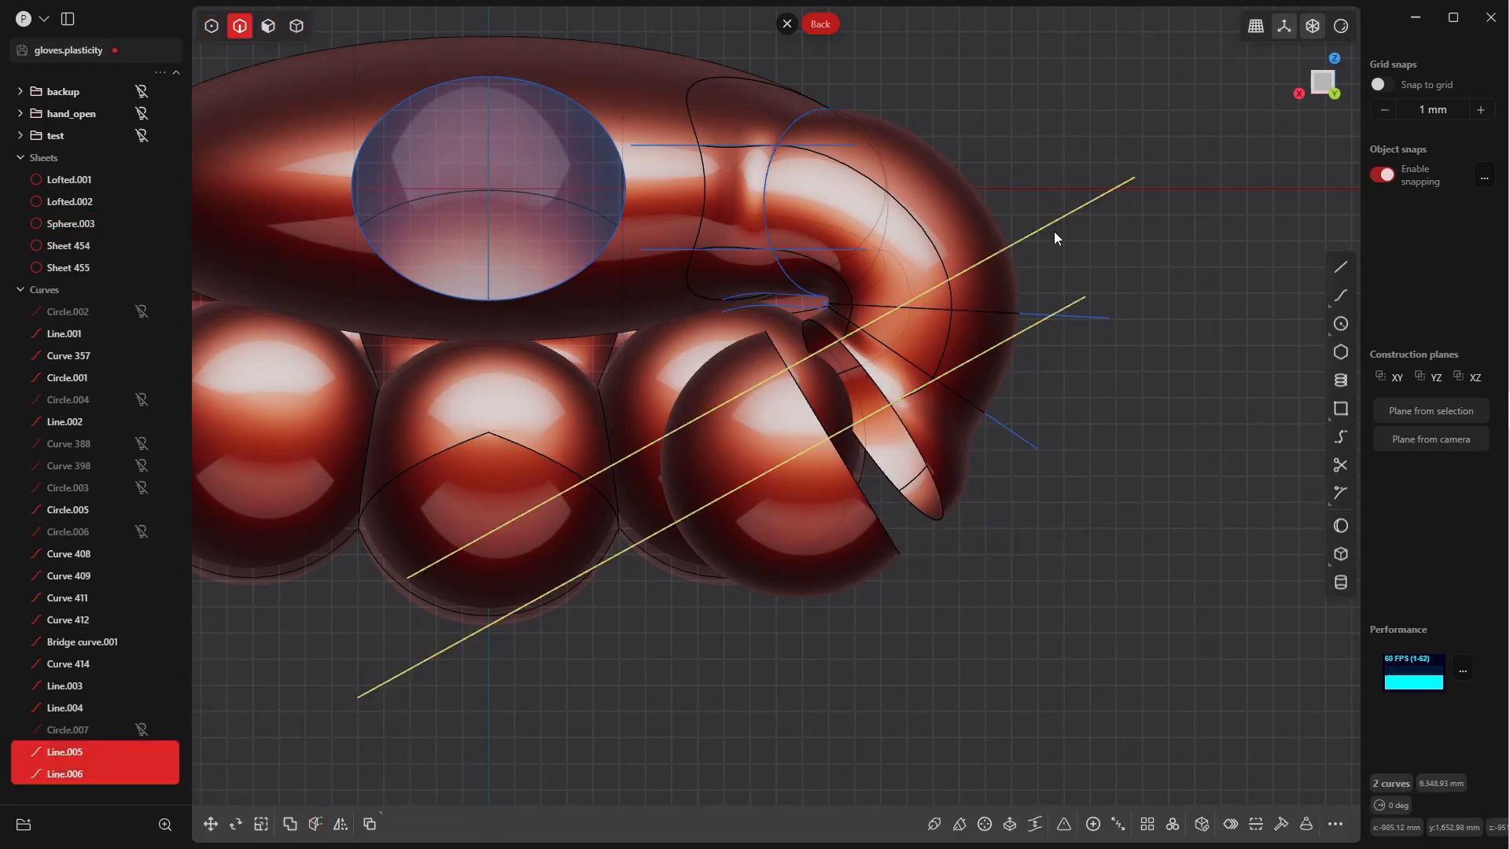
key("Delete")
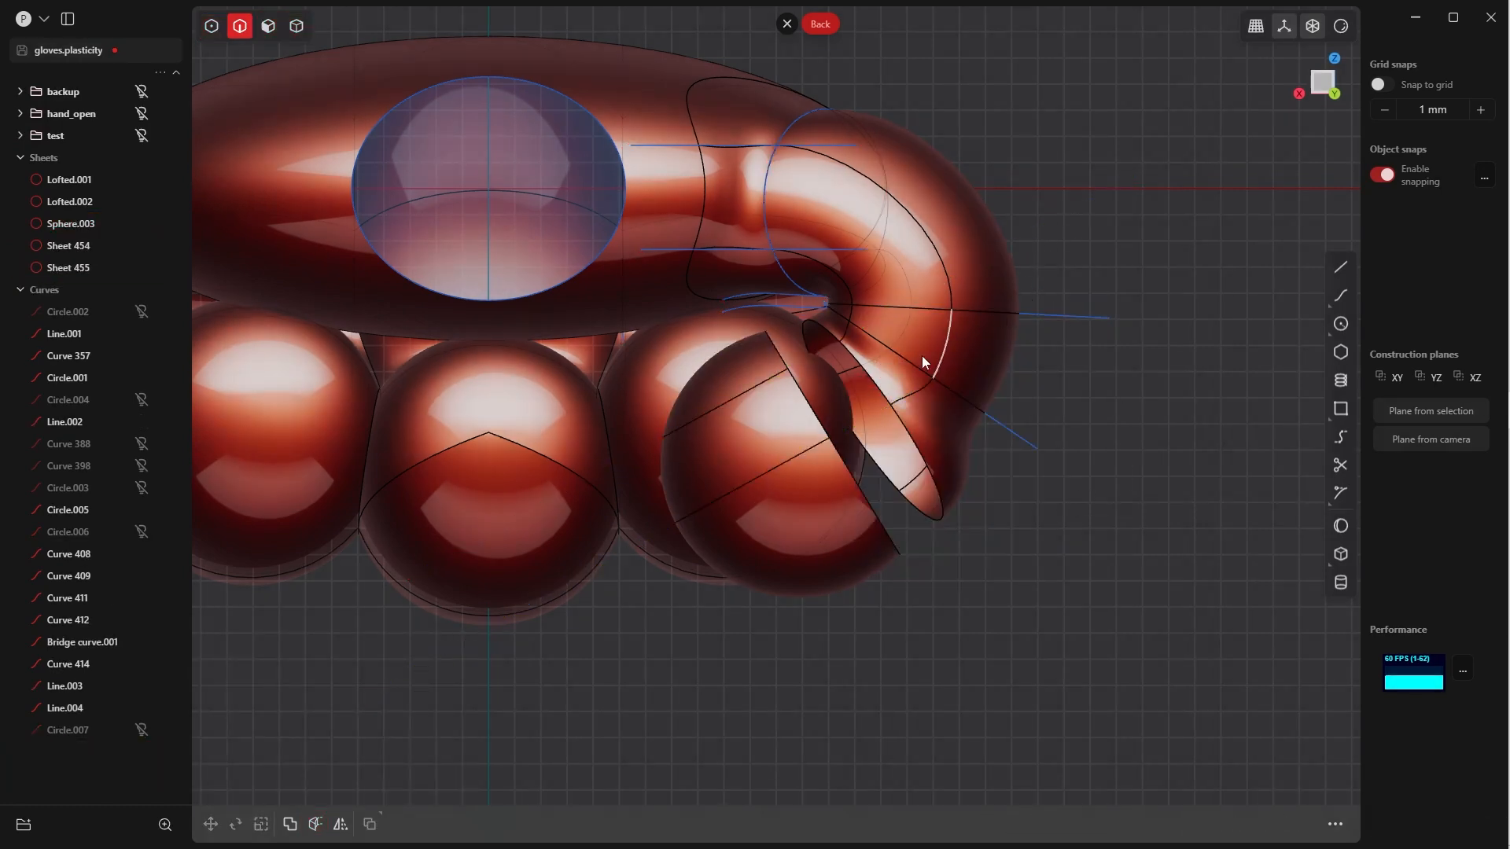
Join the three cut pieces of the ellipsoid into a single sheet
middle_click_drag(900, 394, 845, 417)
scroll(845, 415, "down", 3)
key("Tab")
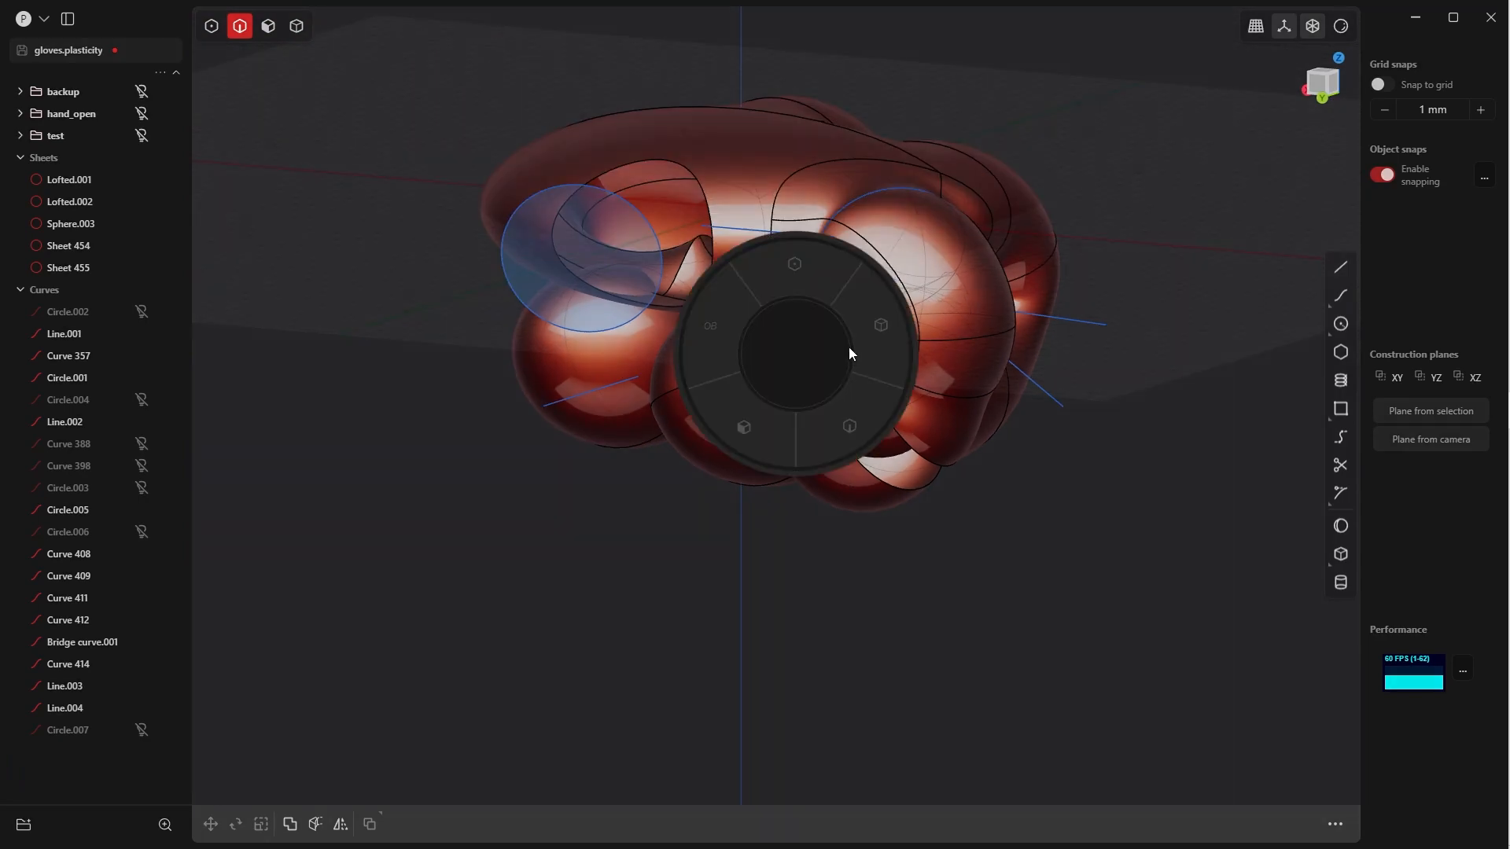
left_click(873, 340)
scroll(942, 547, "up", 4)
scroll(942, 547, "up", 3)
middle_click_drag(942, 547, 856, 417)
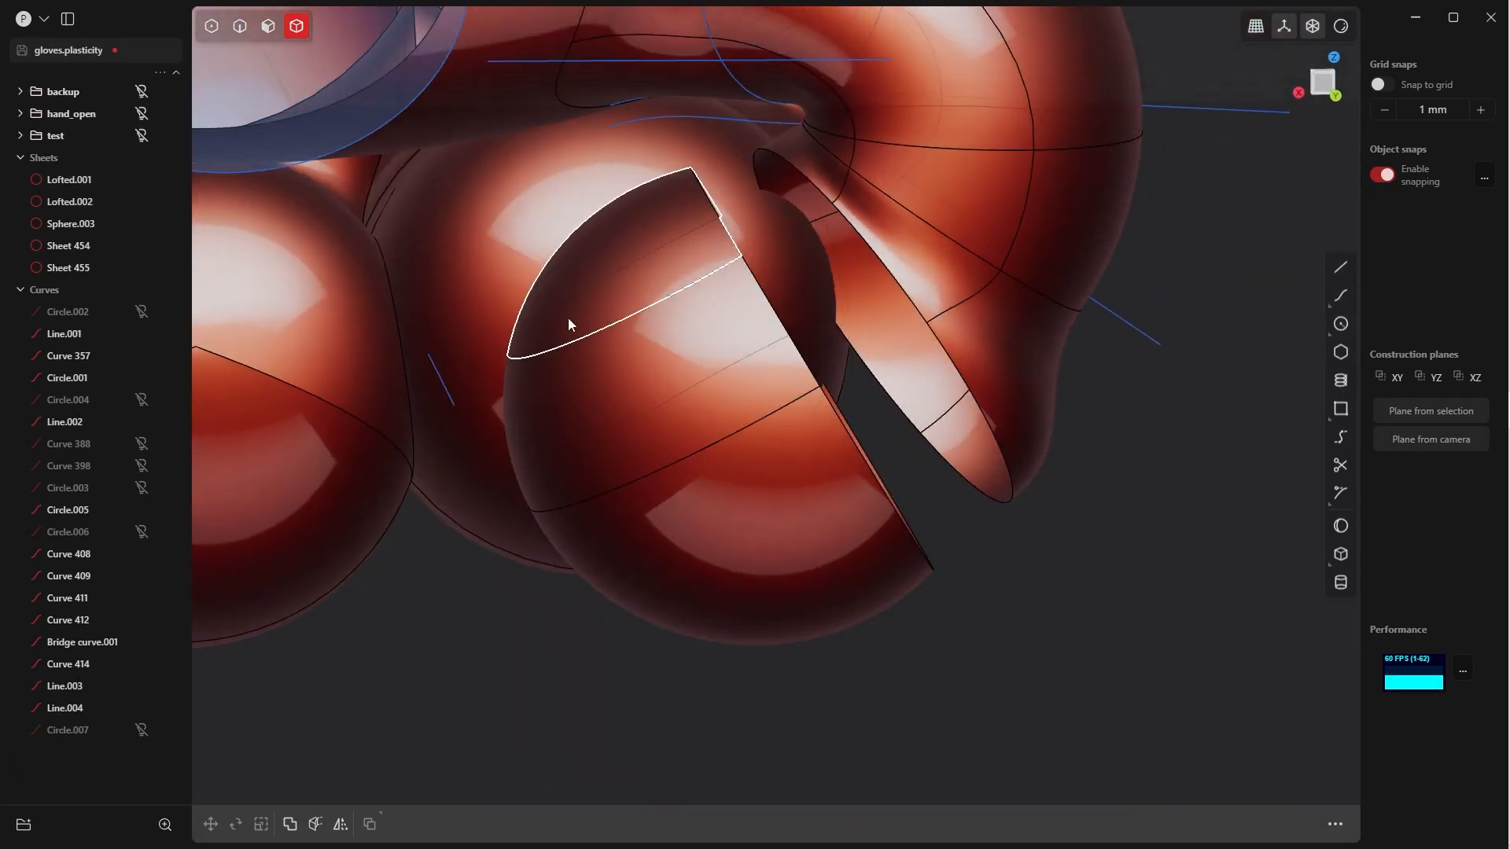
left_click(657, 228)
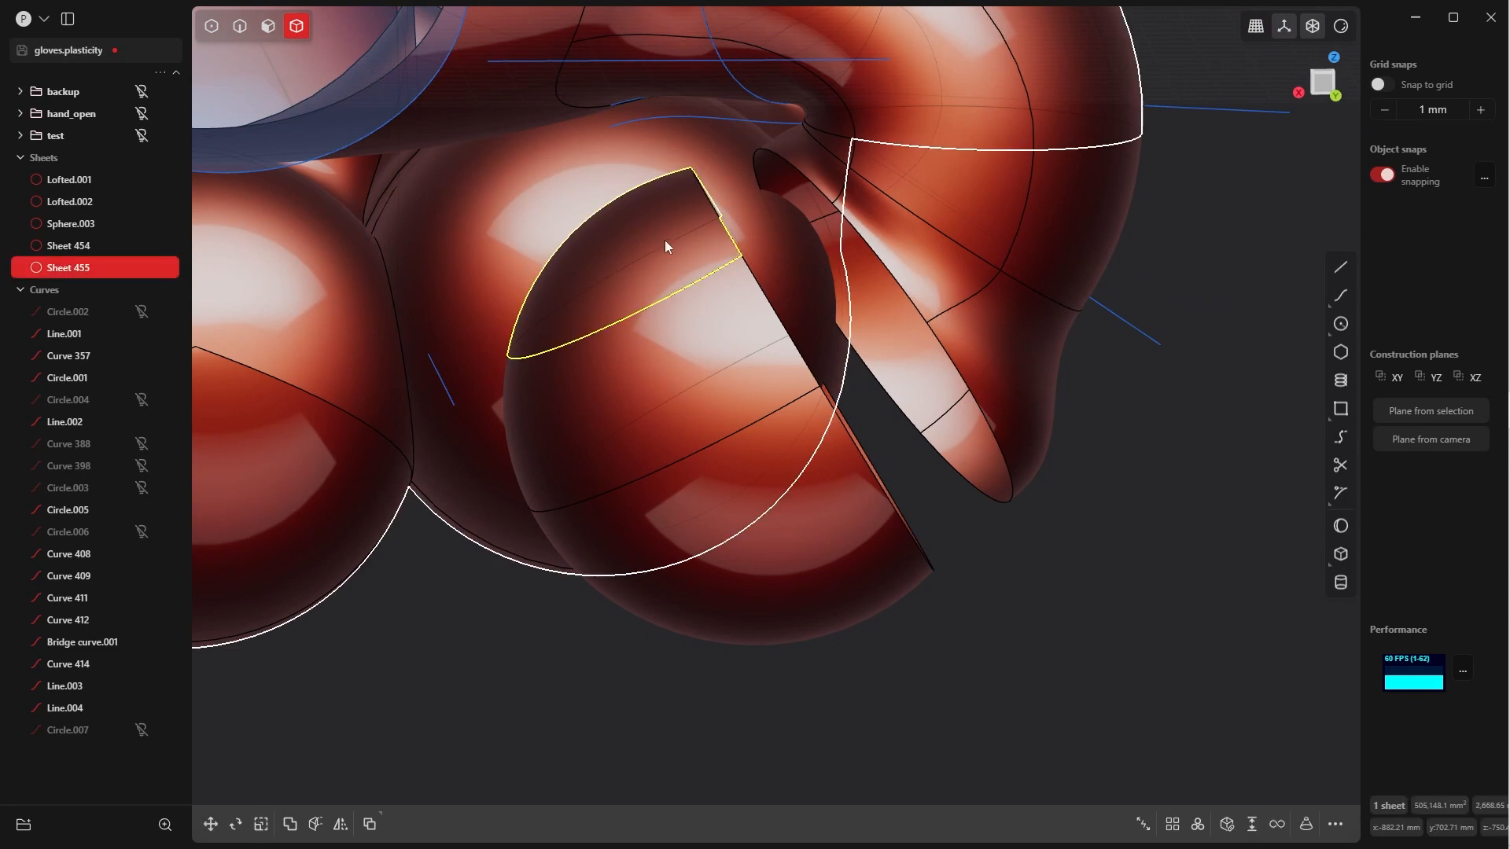
left_click(720, 332, "shift")
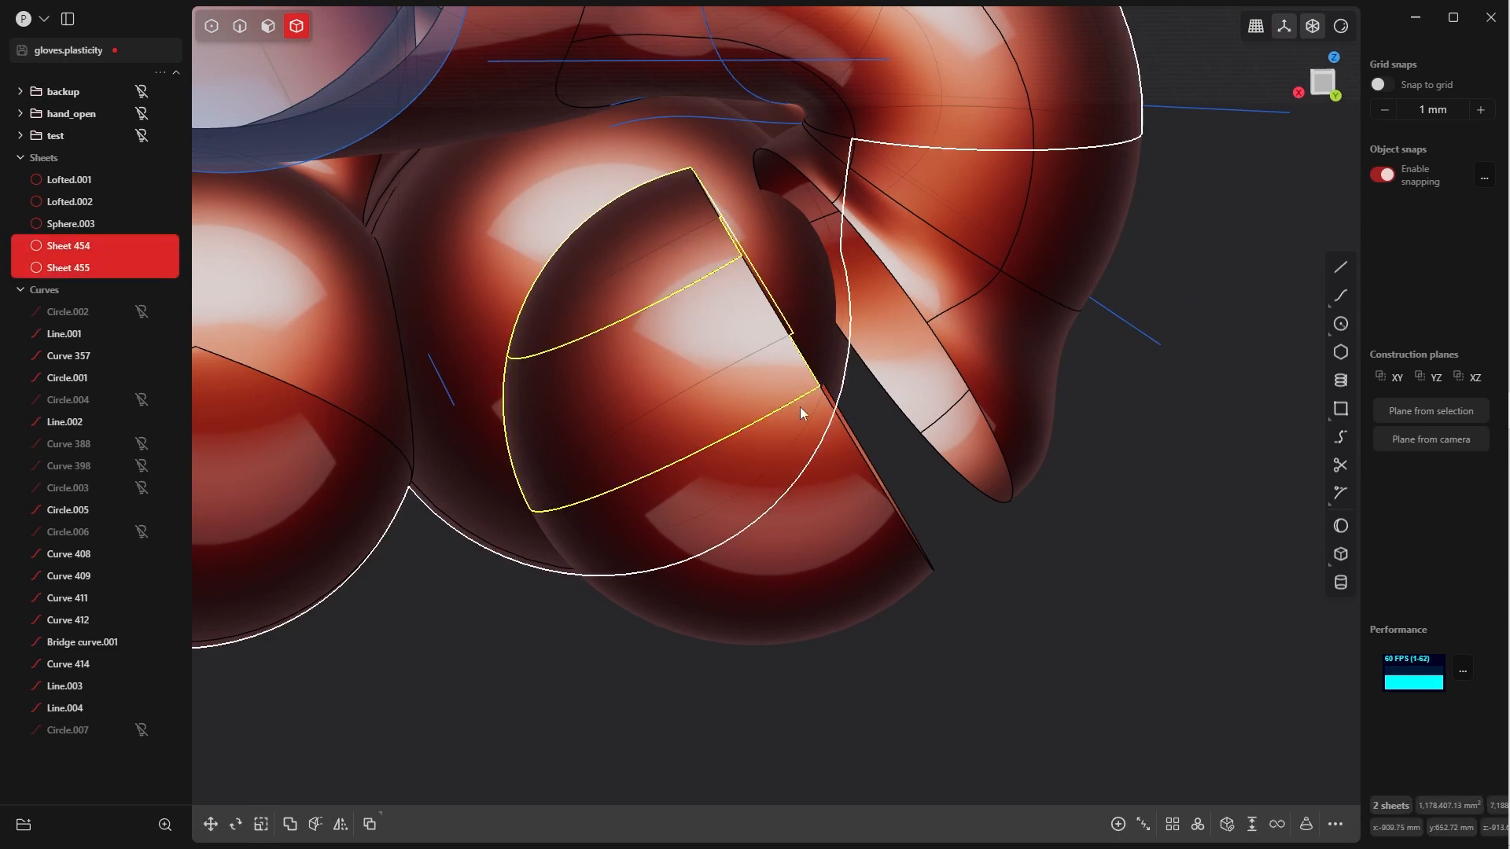
left_click(843, 481, "shift")
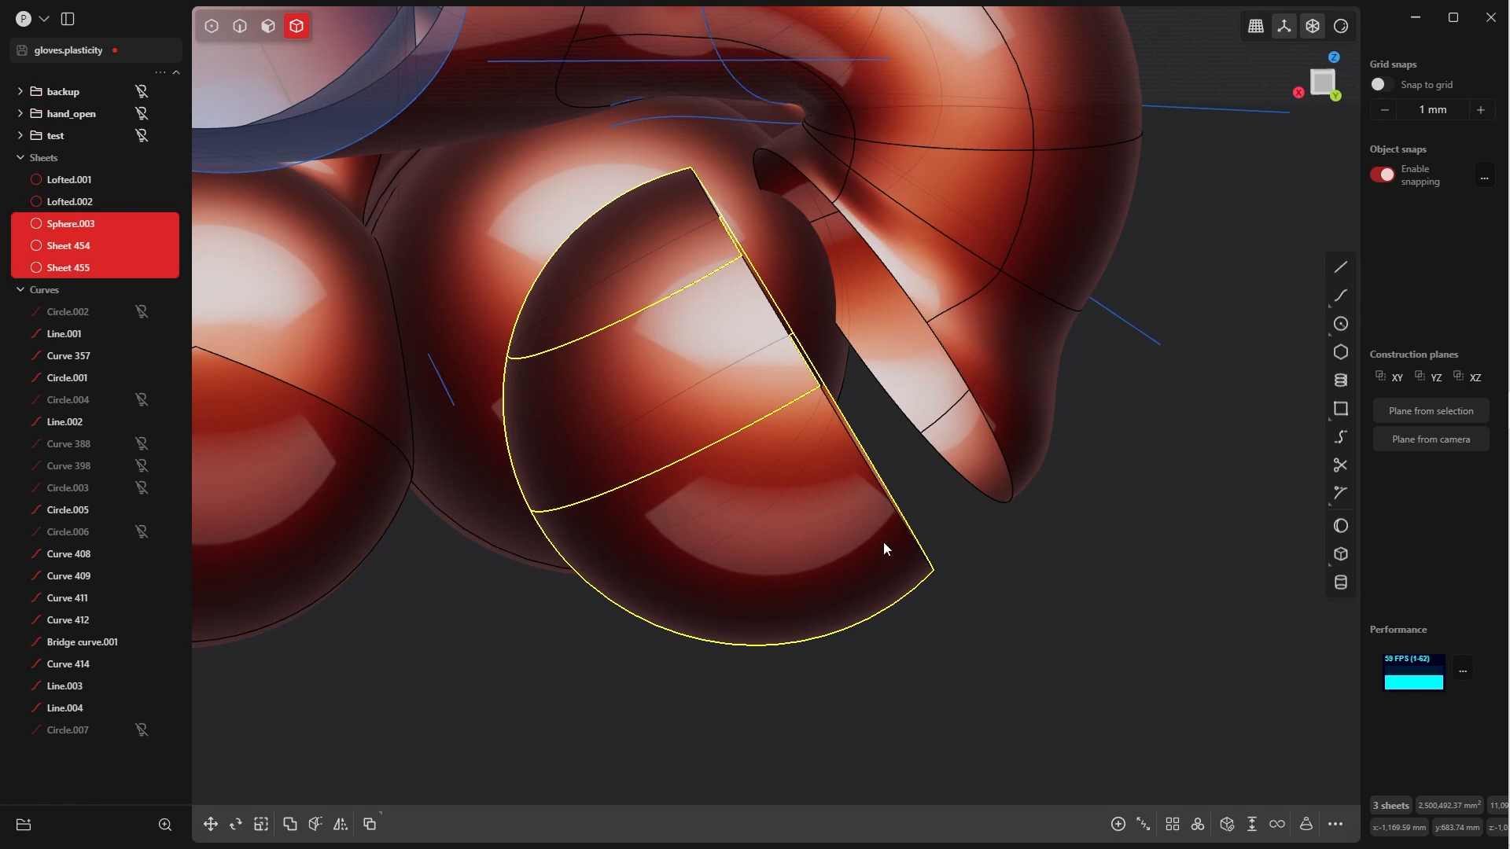
key("j")
Loft the tip's upper rim edge to the facing edge of the thumb's open end with G1 continuity and tension 1.00
middle_click_drag(875, 483, 992, 500)
key("2")
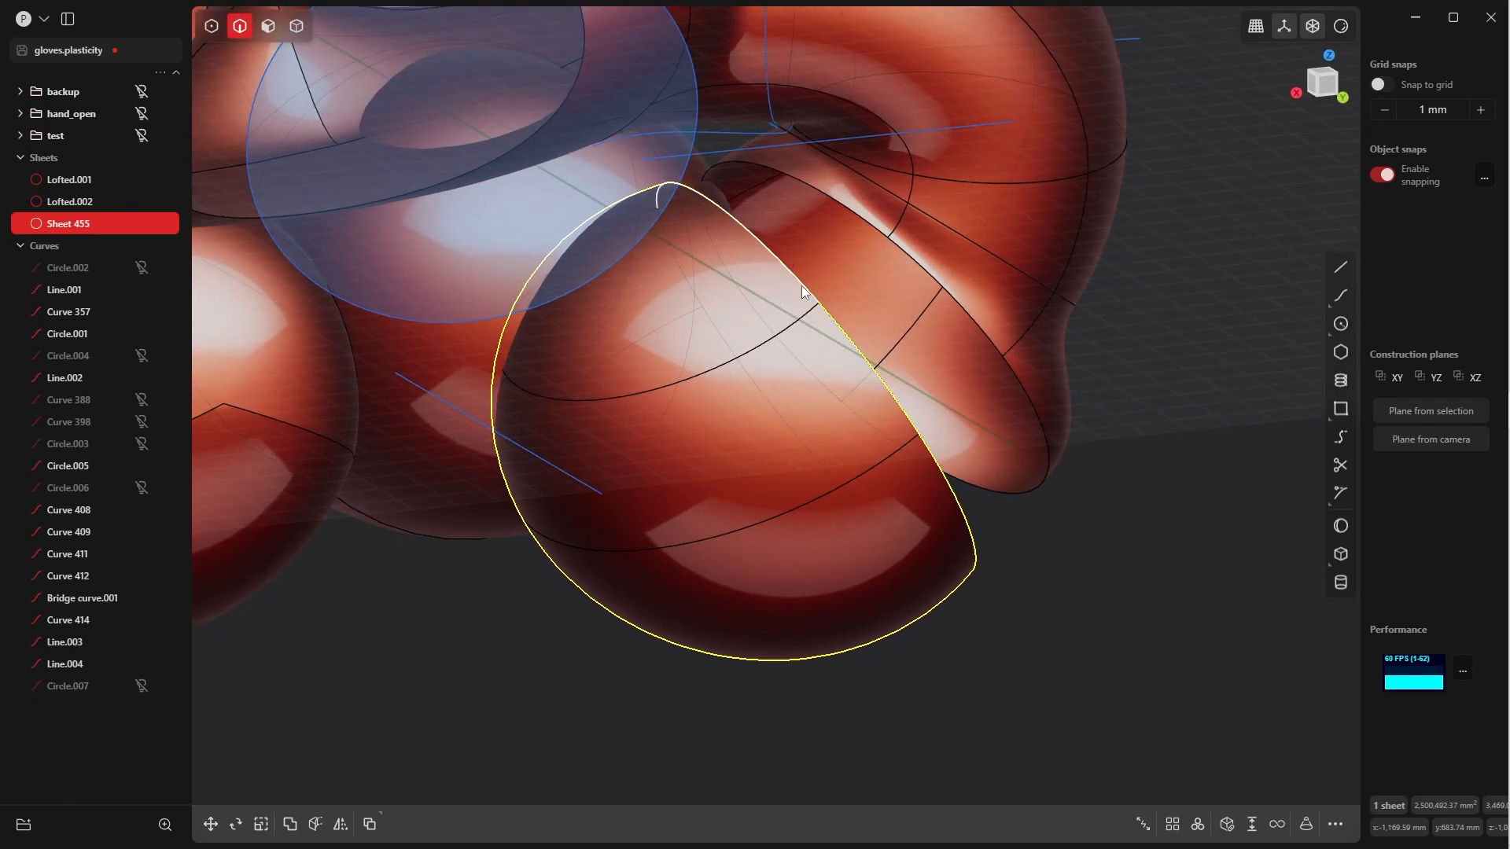
left_click(805, 285)
key("e")
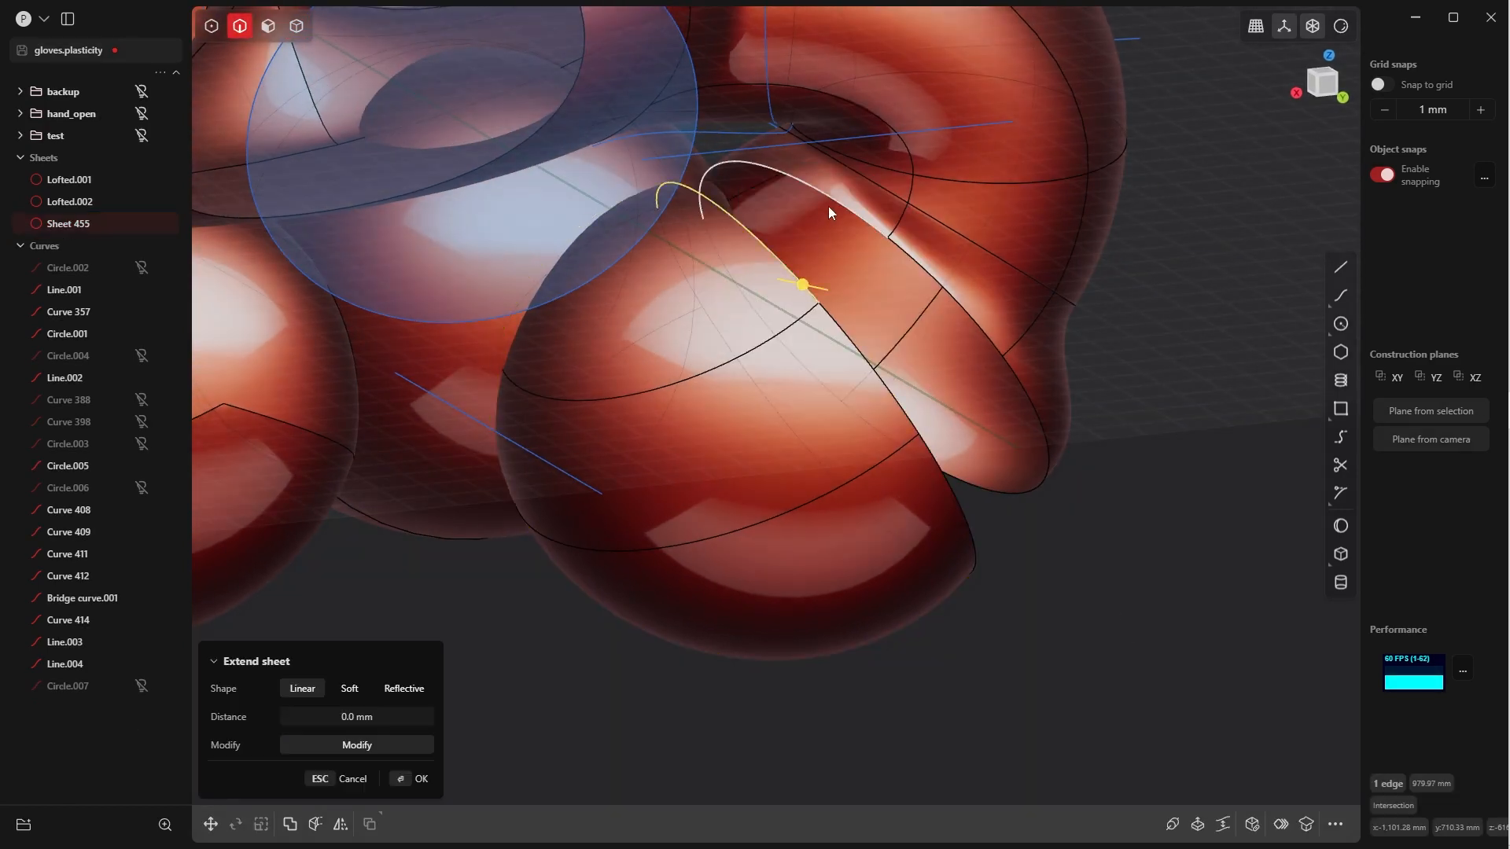
left_click(828, 206, "shift")
middle_click_drag(818, 237, 753, 230)
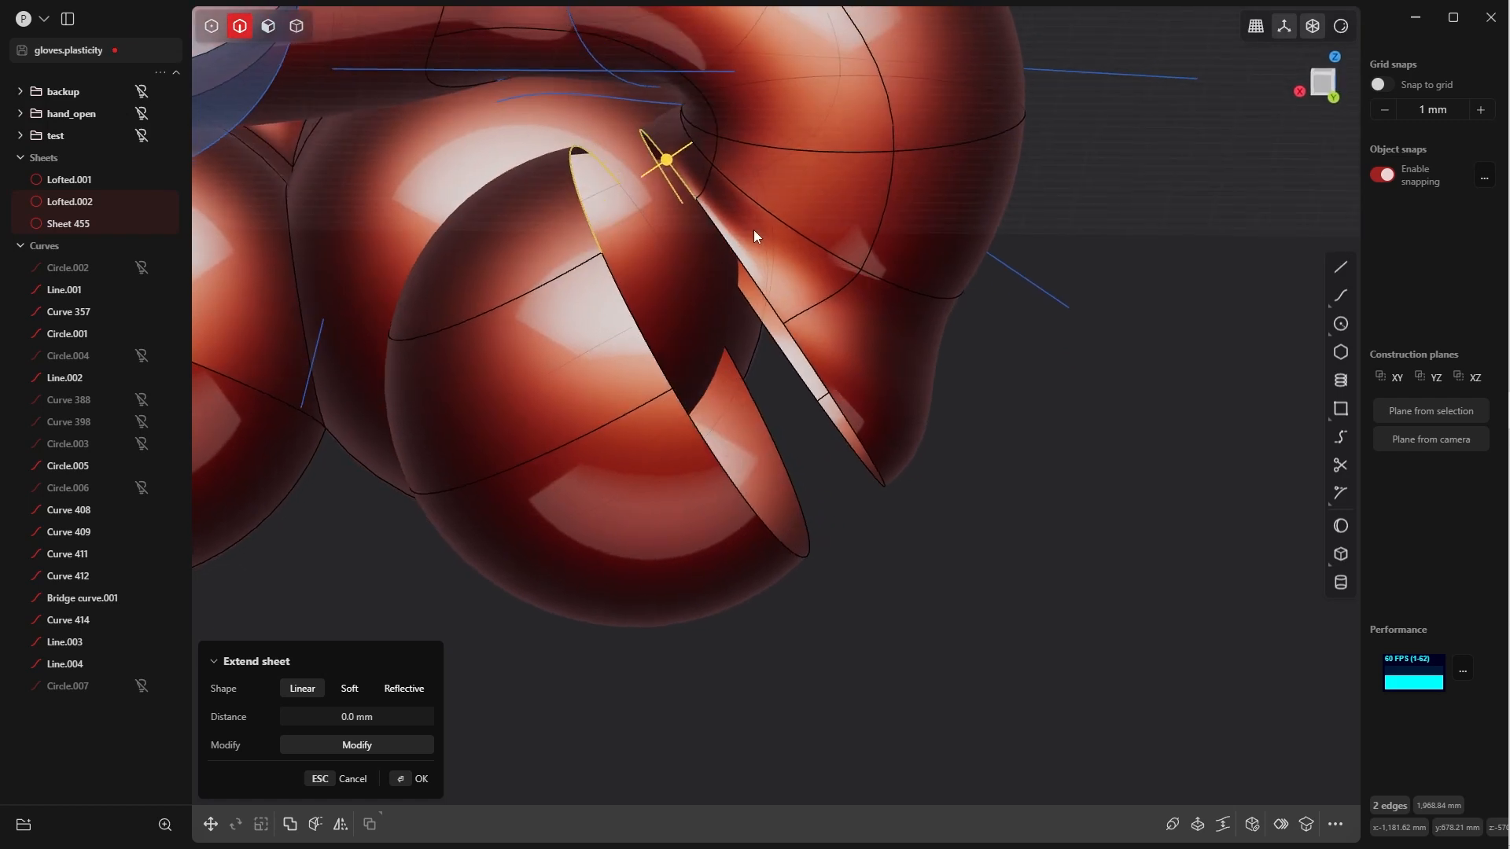
key("l")
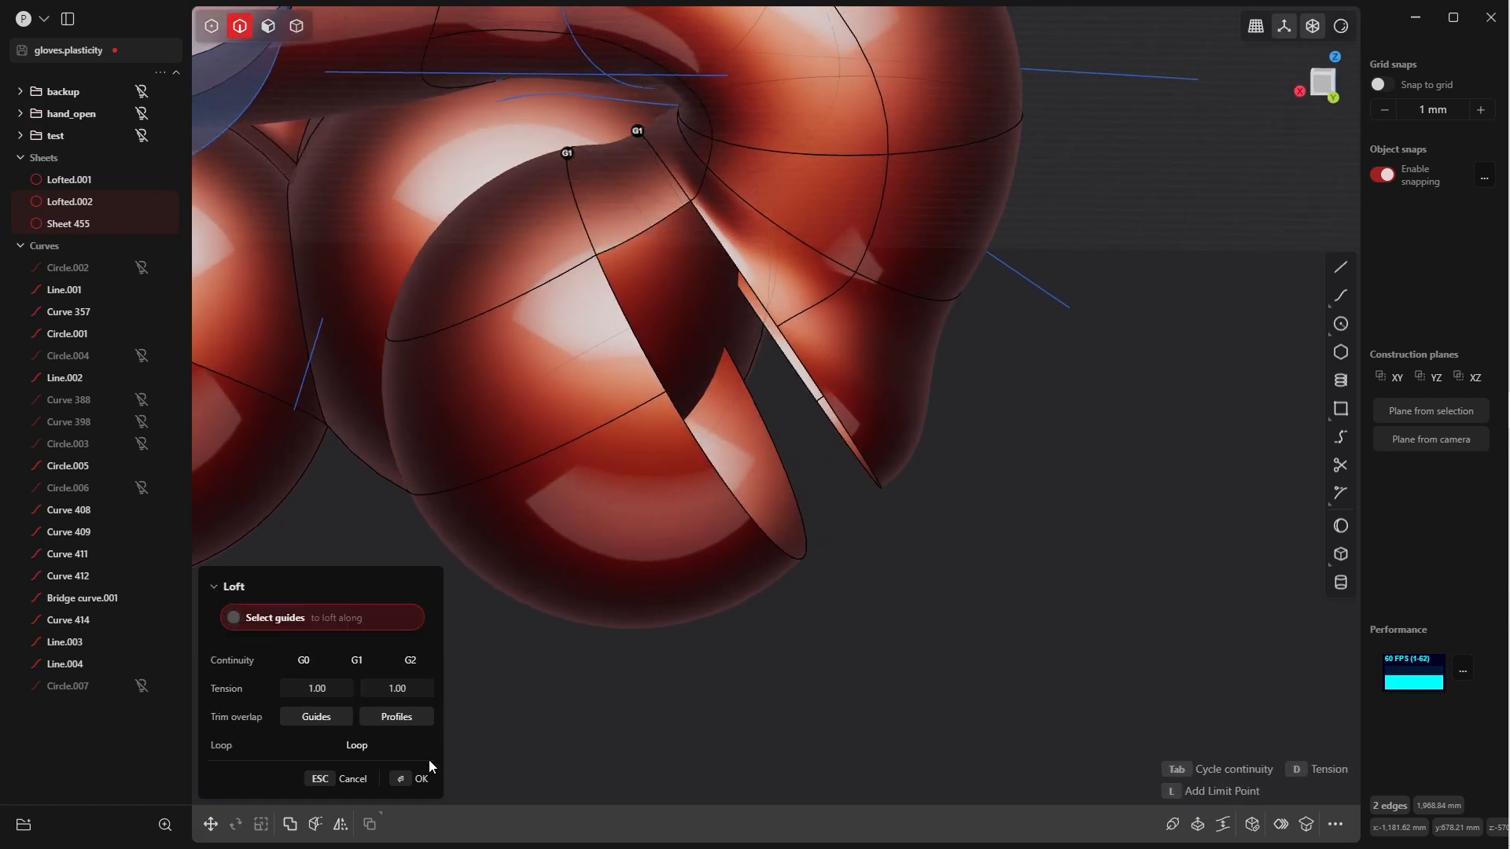
left_click(419, 779)
left_click(947, 632)
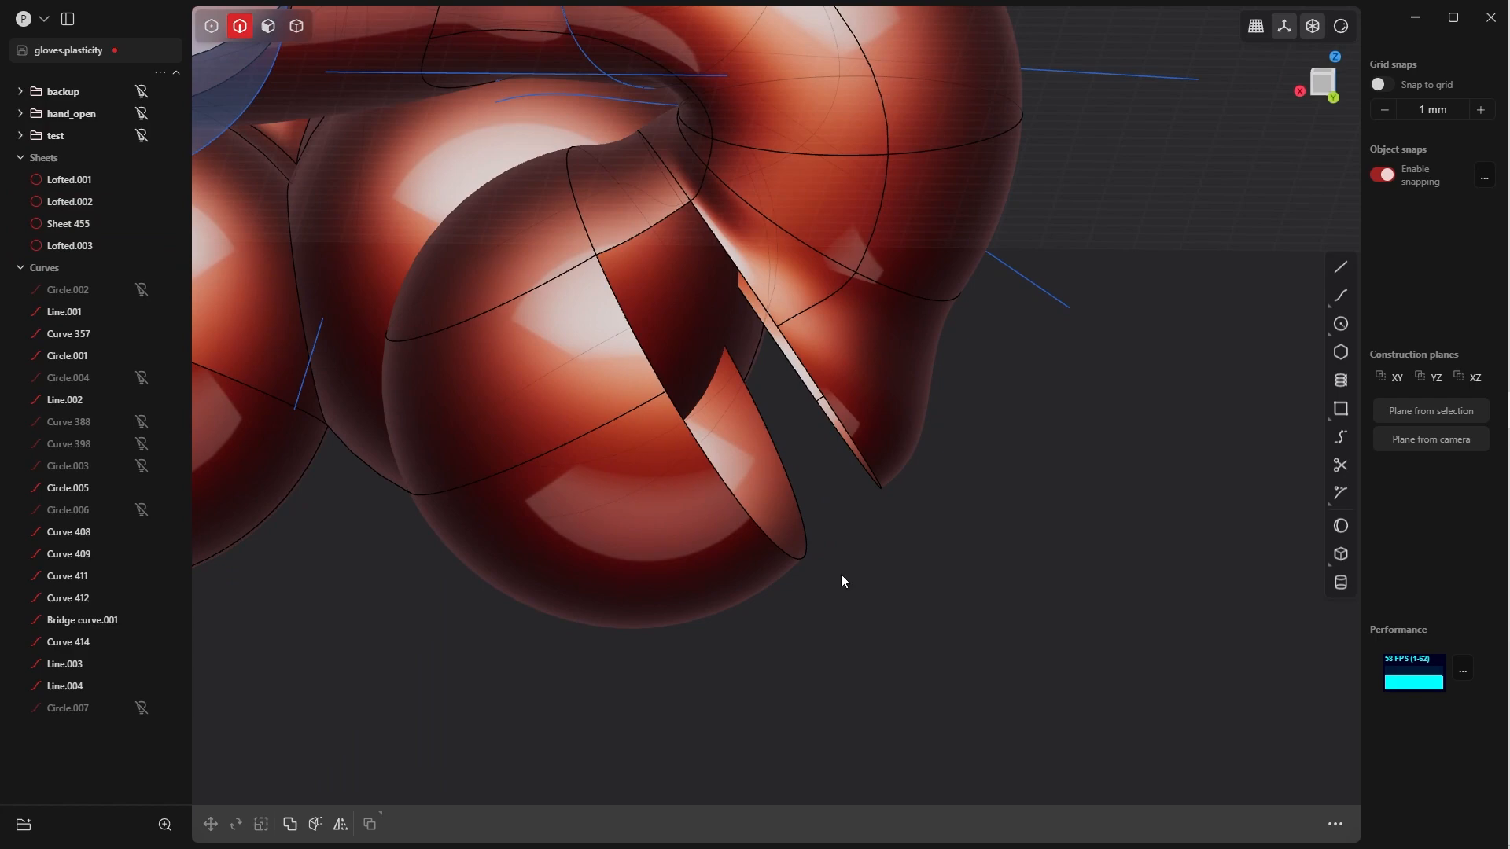
left_click(801, 556)
middle_click_drag(820, 466, 769, 408)
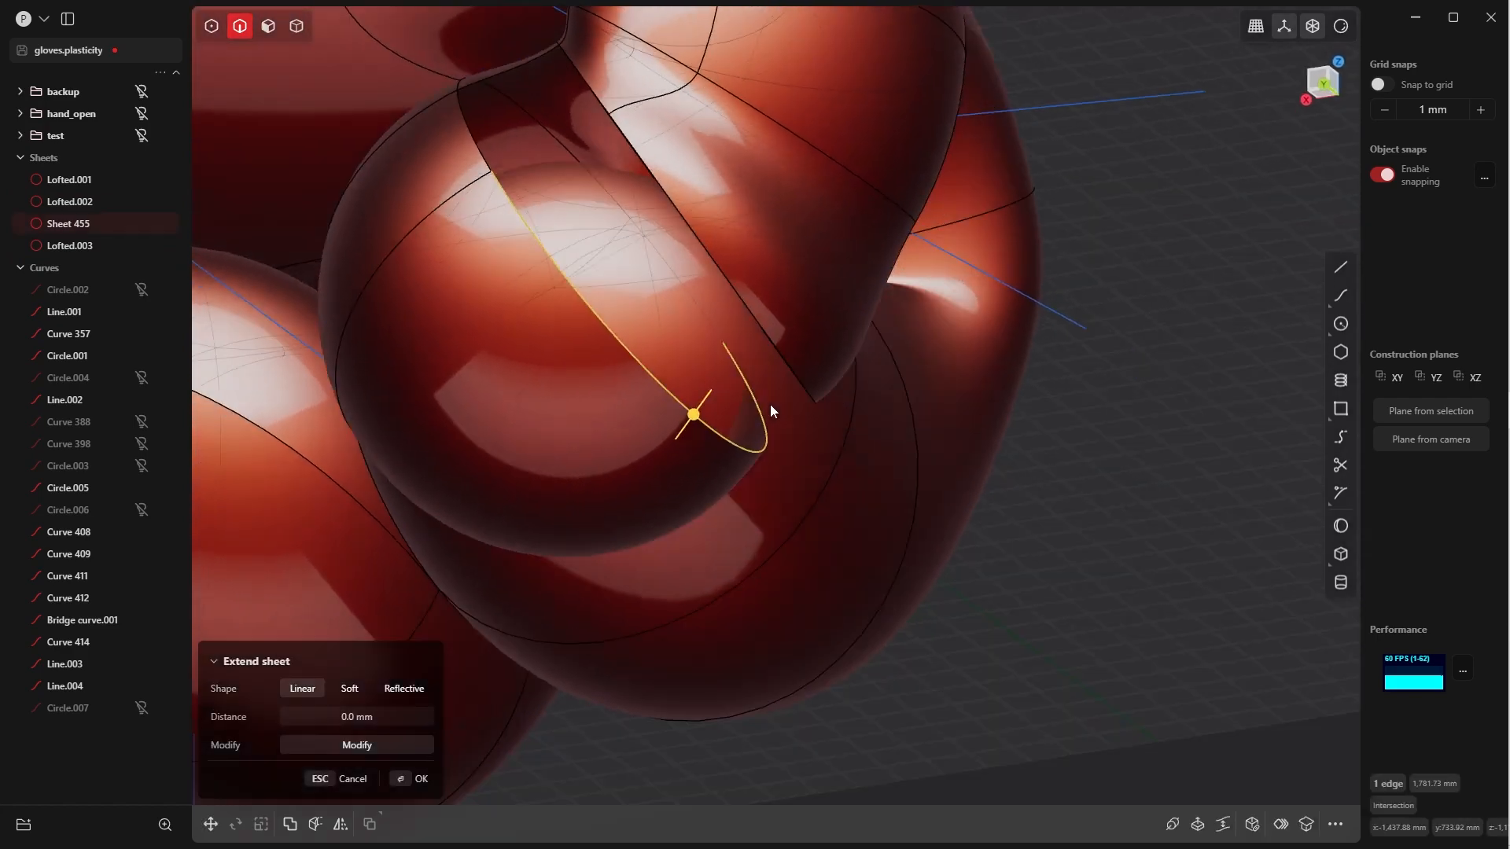
left_click(771, 337)
middle_click_drag(771, 338, 881, 379)
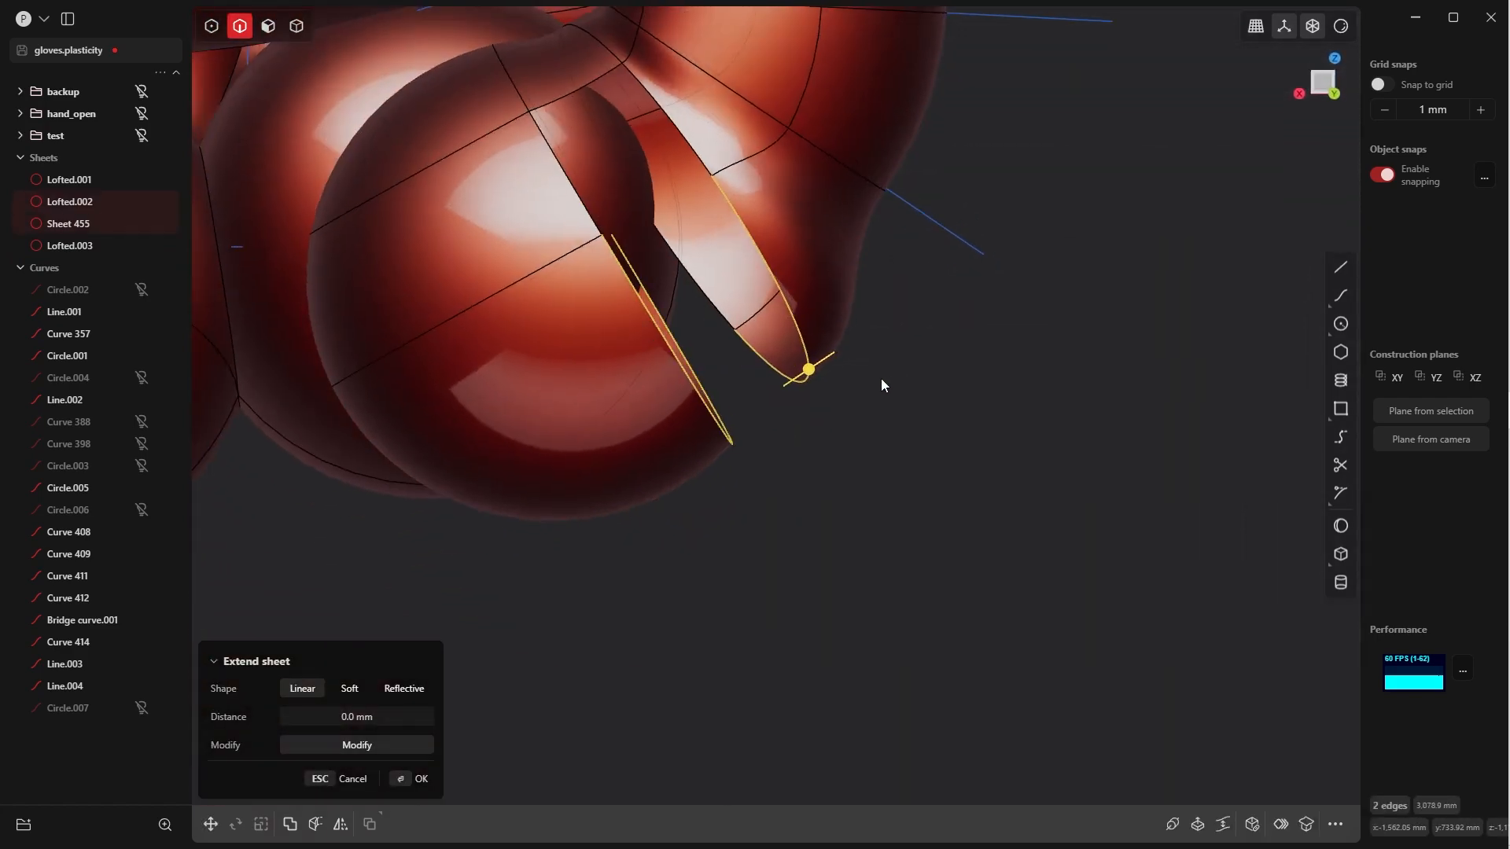
key("l")
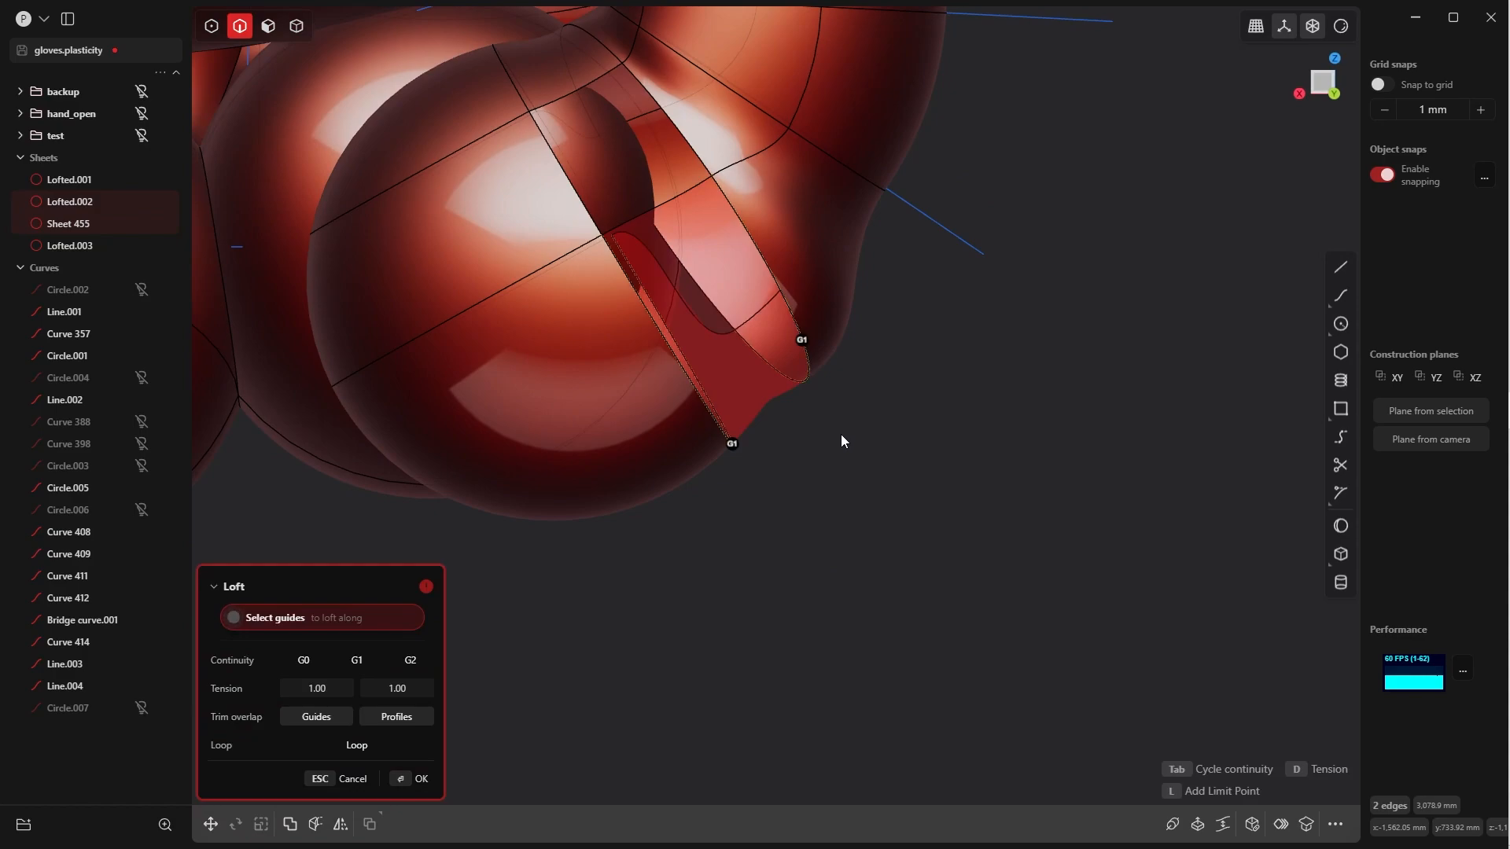
middle_click_drag(841, 439, 697, 327)
key("Escape")
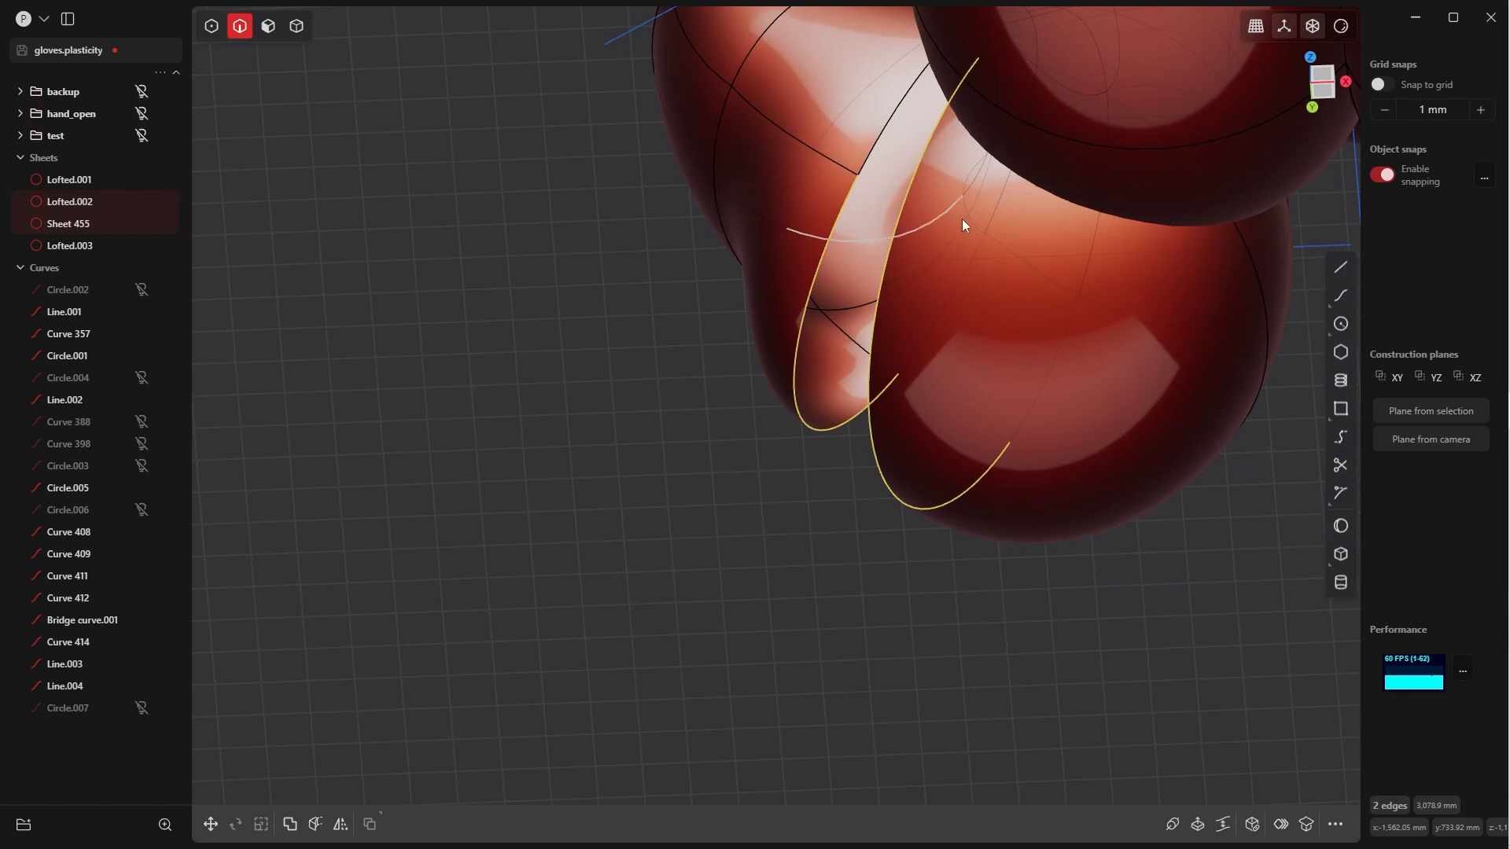
middle_click_drag(964, 223, 1003, 250)
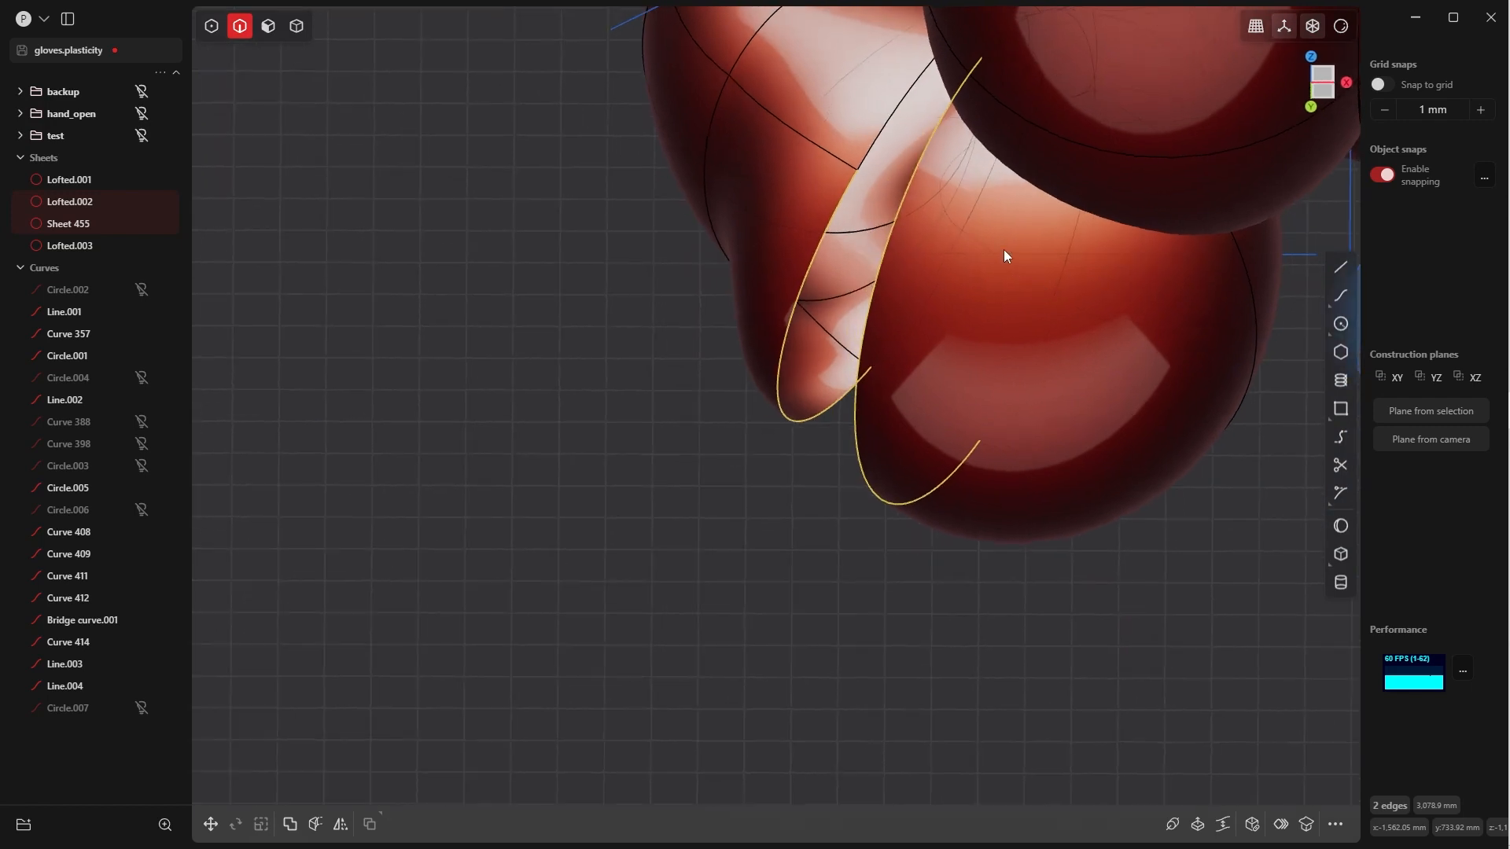
left_click(1030, 598)
Cut the tip's large lower face along an isoparam, switching the cut to the other surface direction
key("Tab")
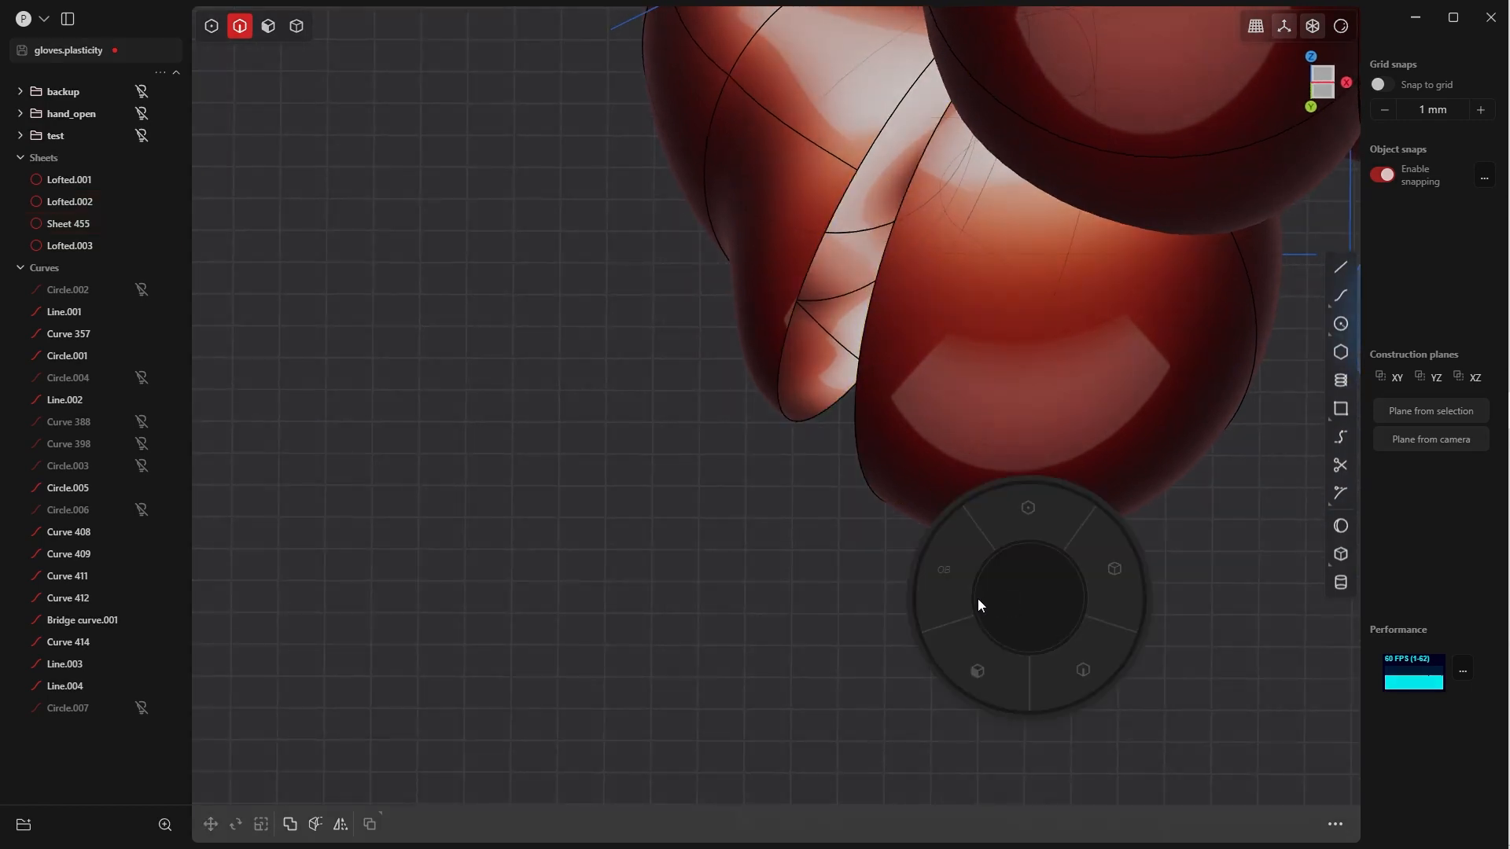
left_click(980, 662)
middle_click_drag(924, 551, 874, 667, "shift")
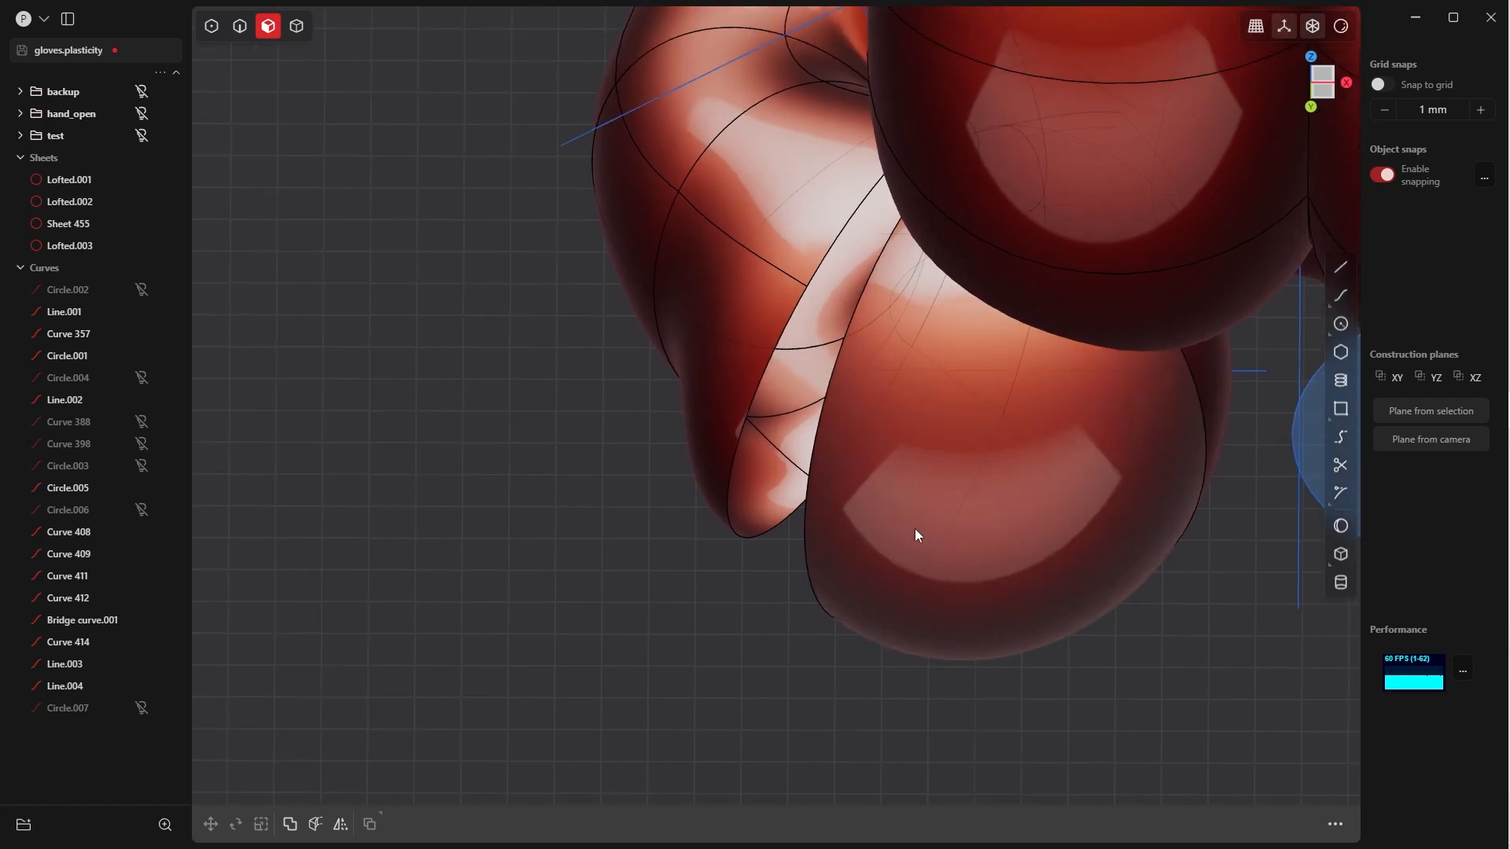
left_click(923, 521)
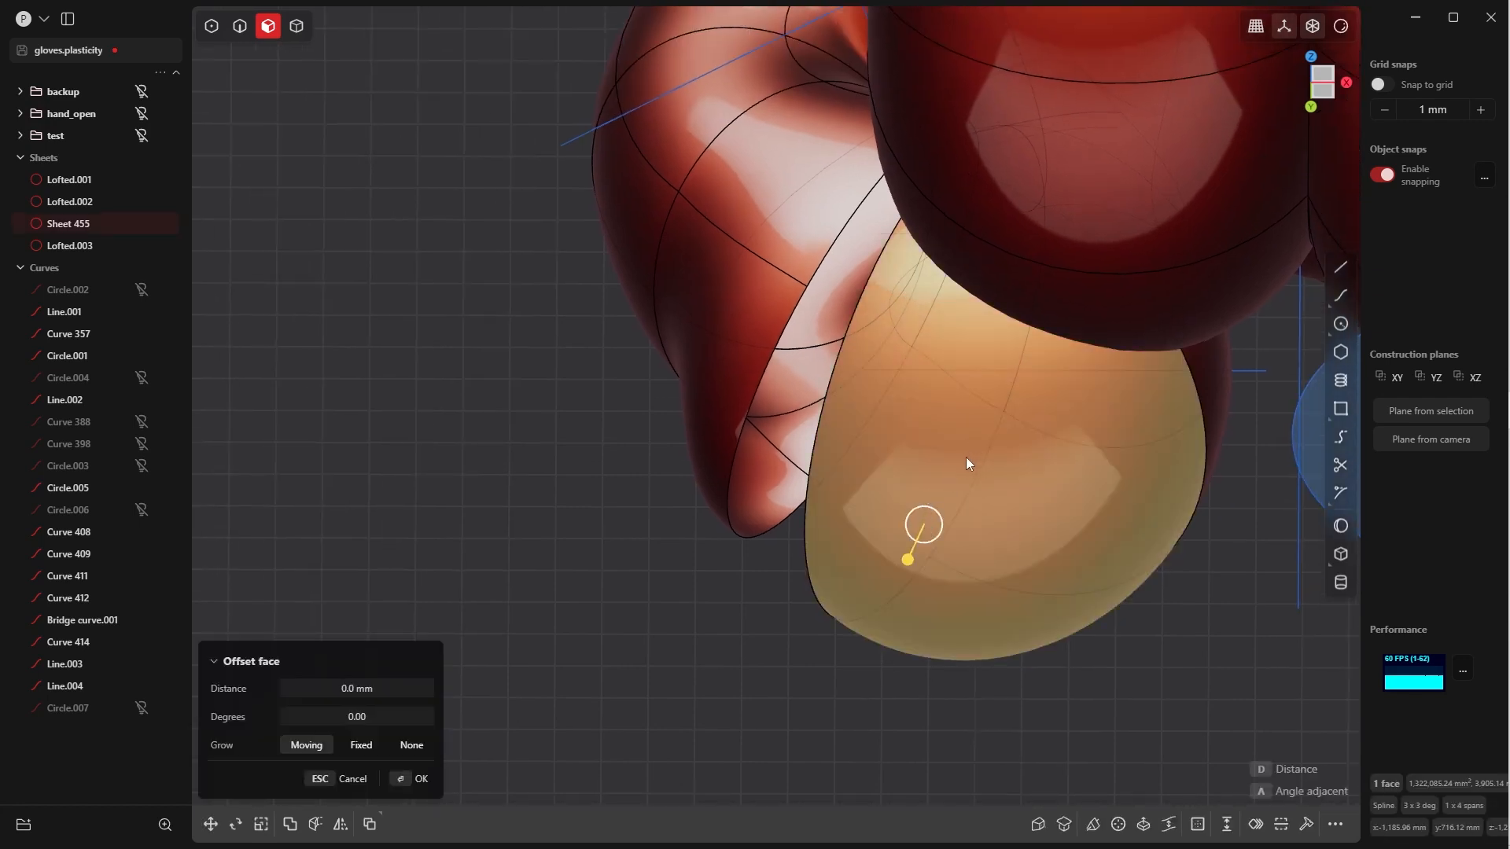
key("ctrl+r")
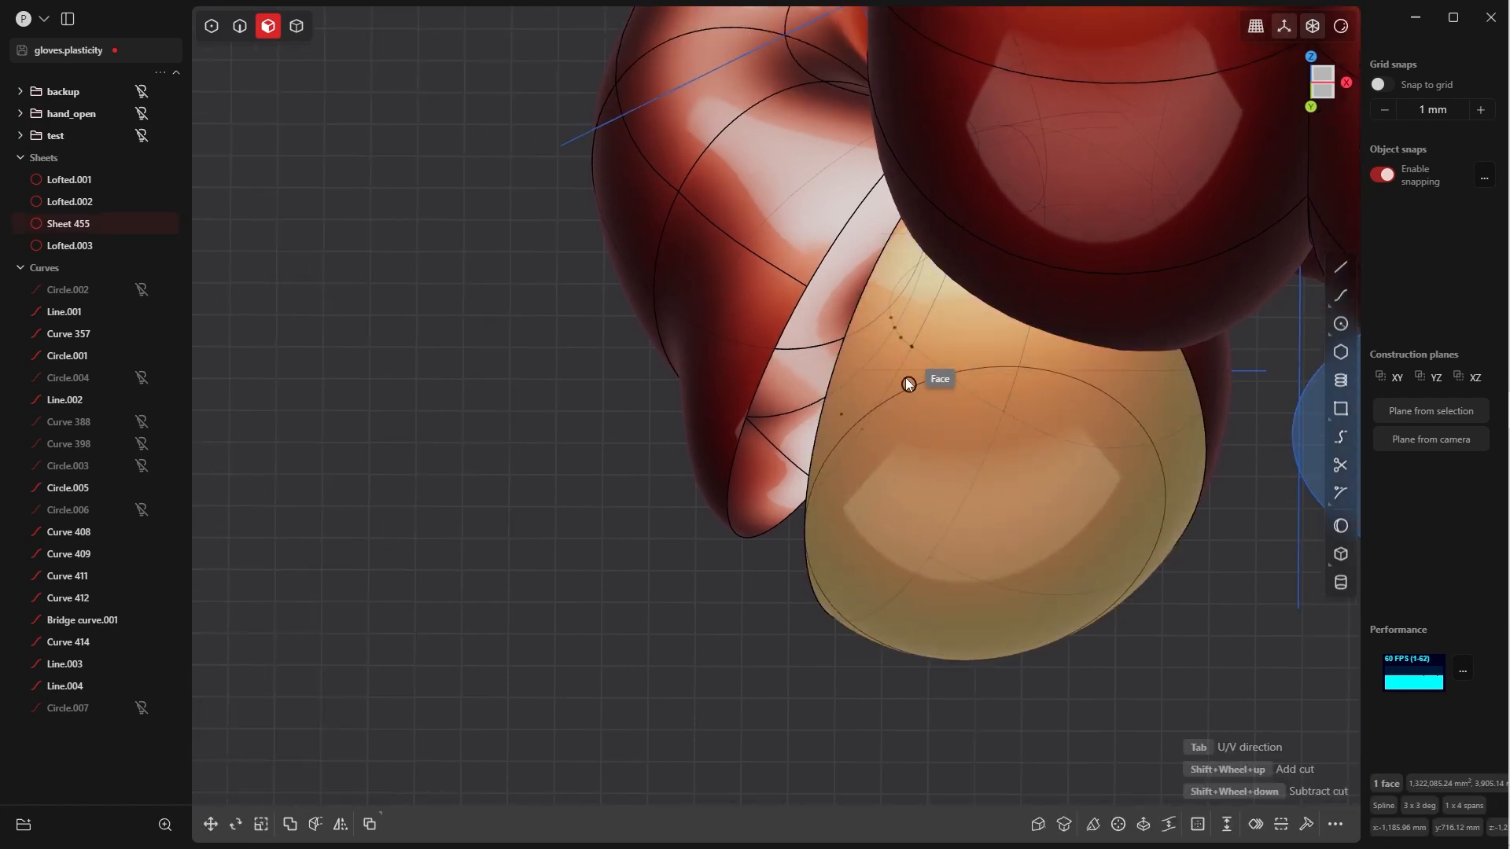
key("Tab")
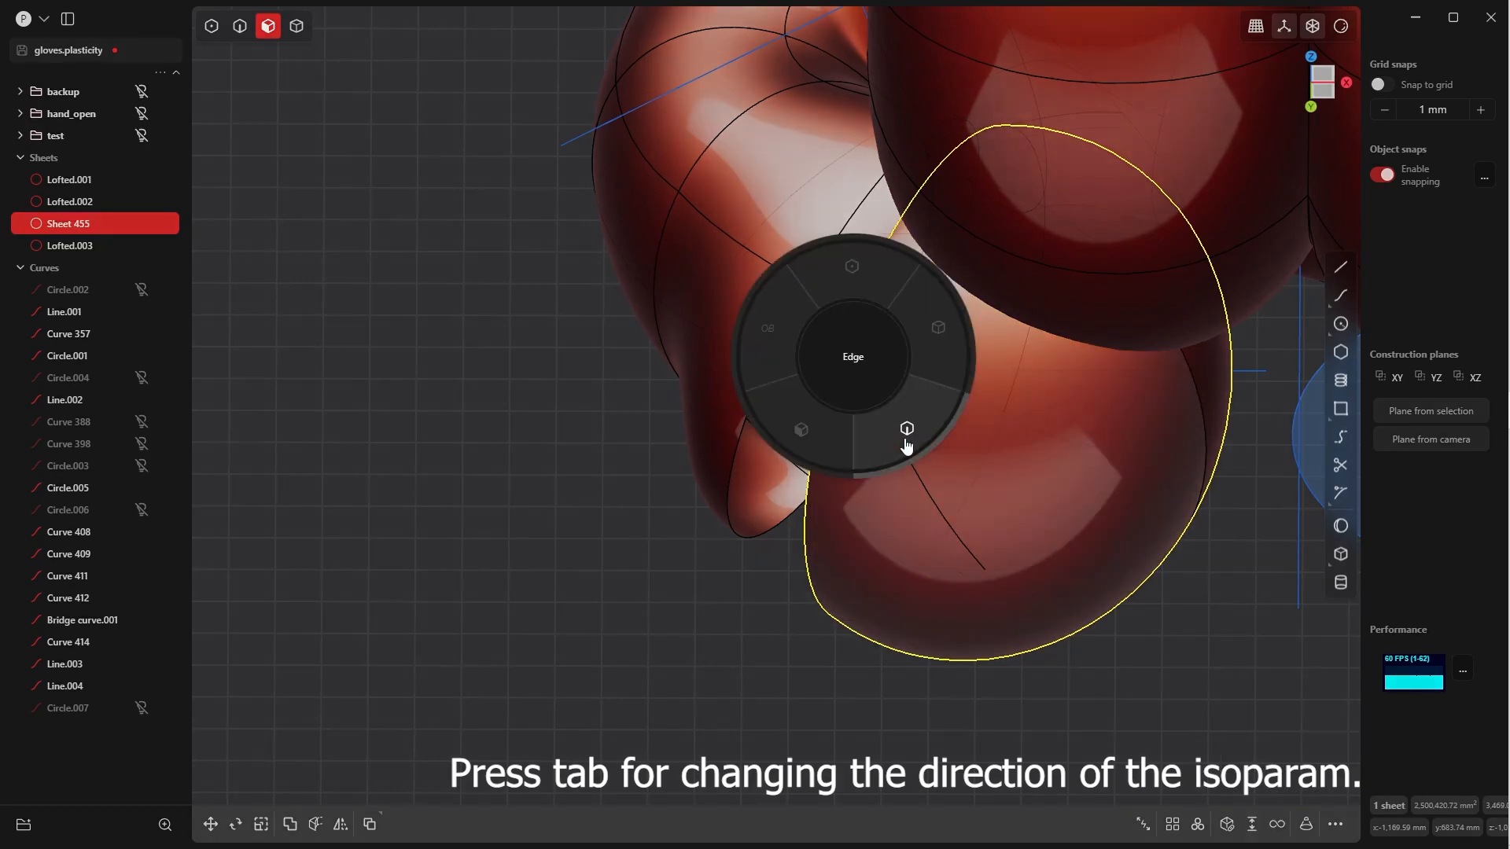
Loft the short rim edge on the tip's finger-facing side to the thumb's matching edge, raising the G1 tension to about 1.13
left_click(904, 432)
left_click(913, 243)
left_click(904, 187, "shift")
key("l")
middle_click_drag(933, 256, 1049, 153)
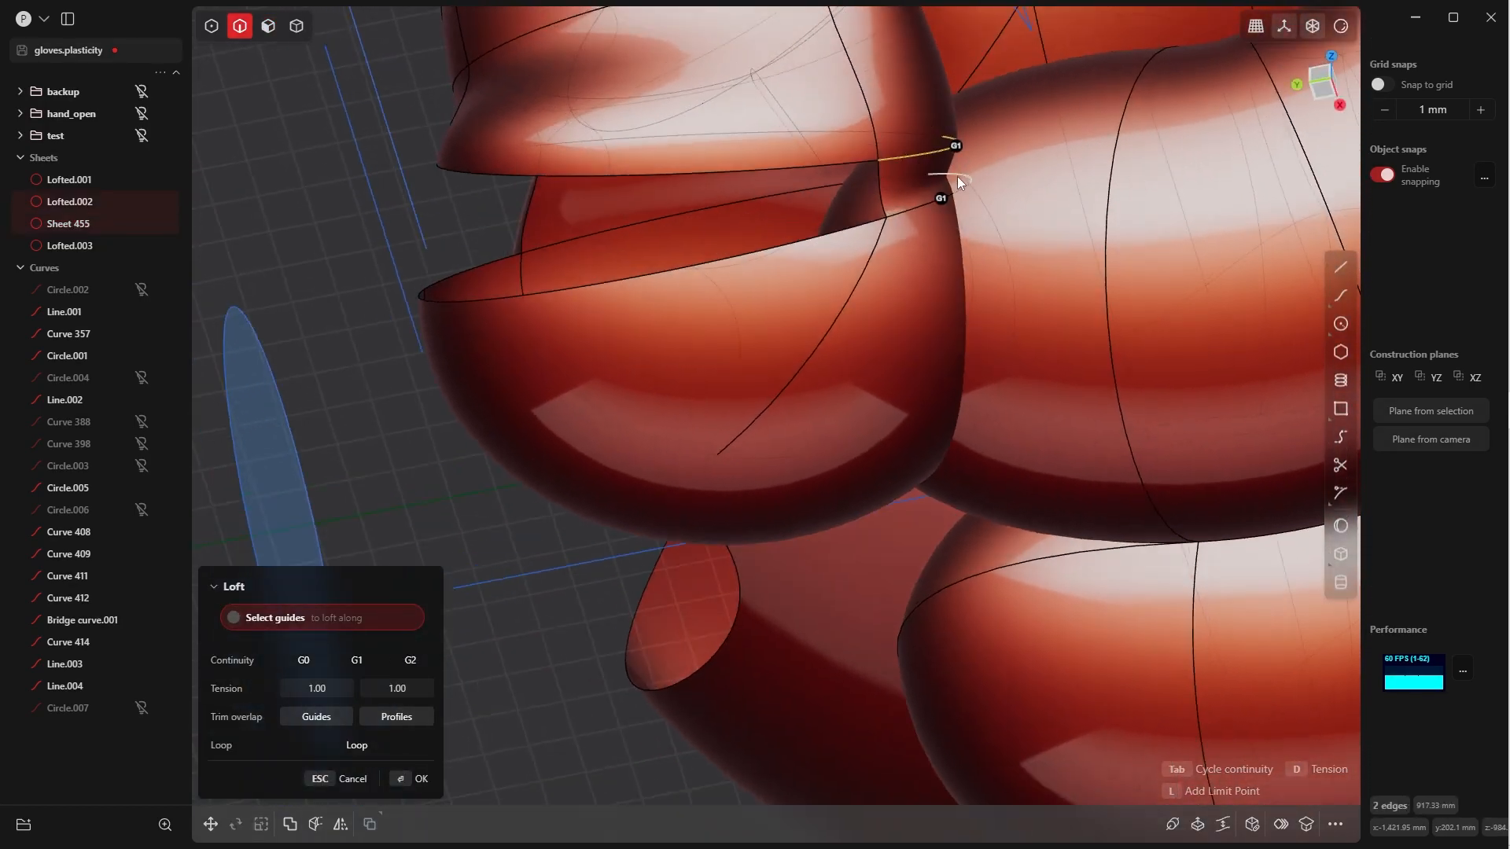
key("d")
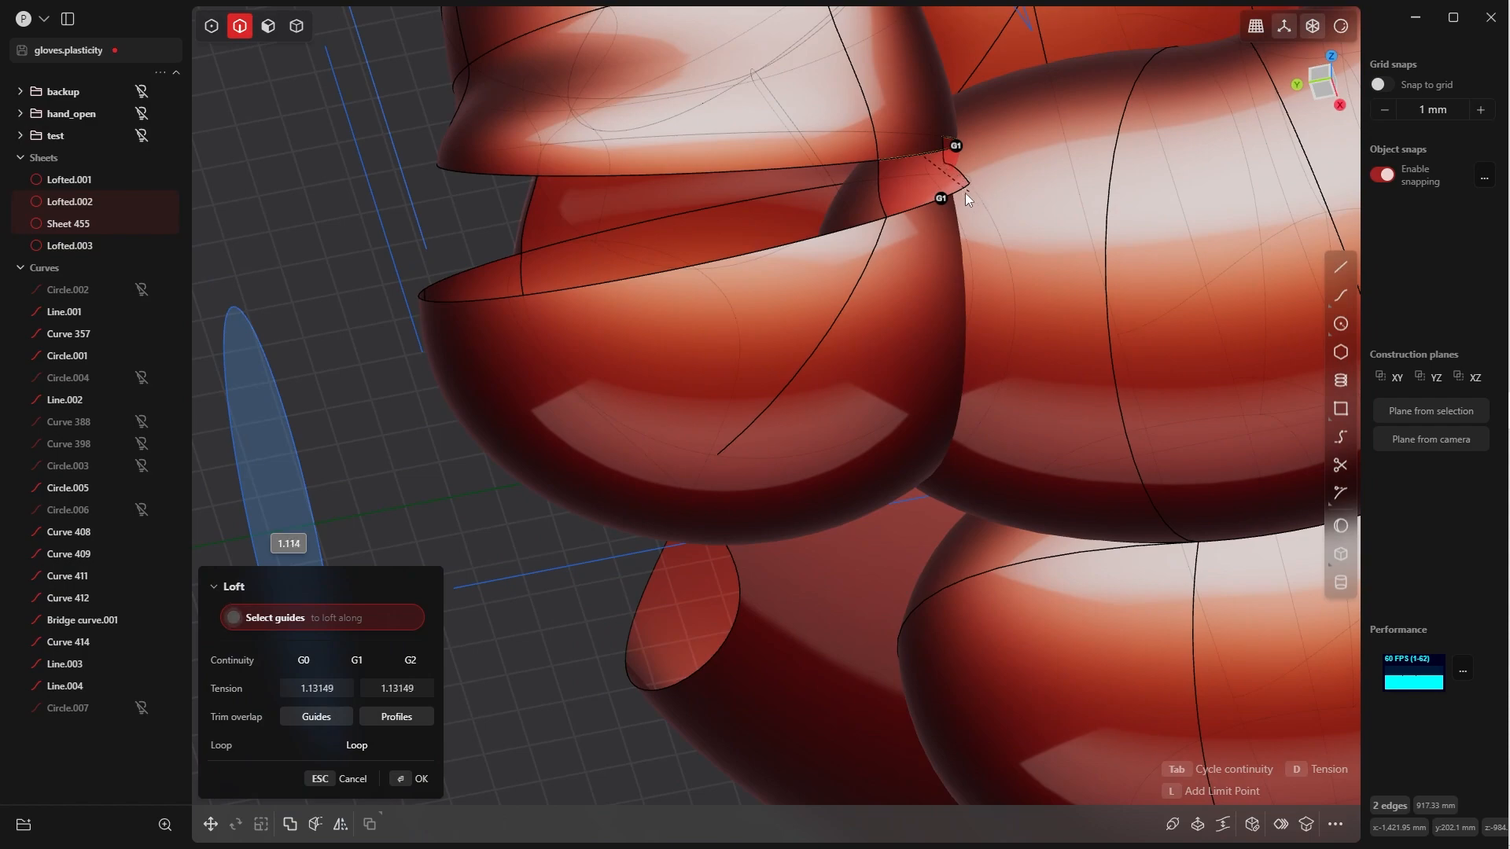
key("Return")
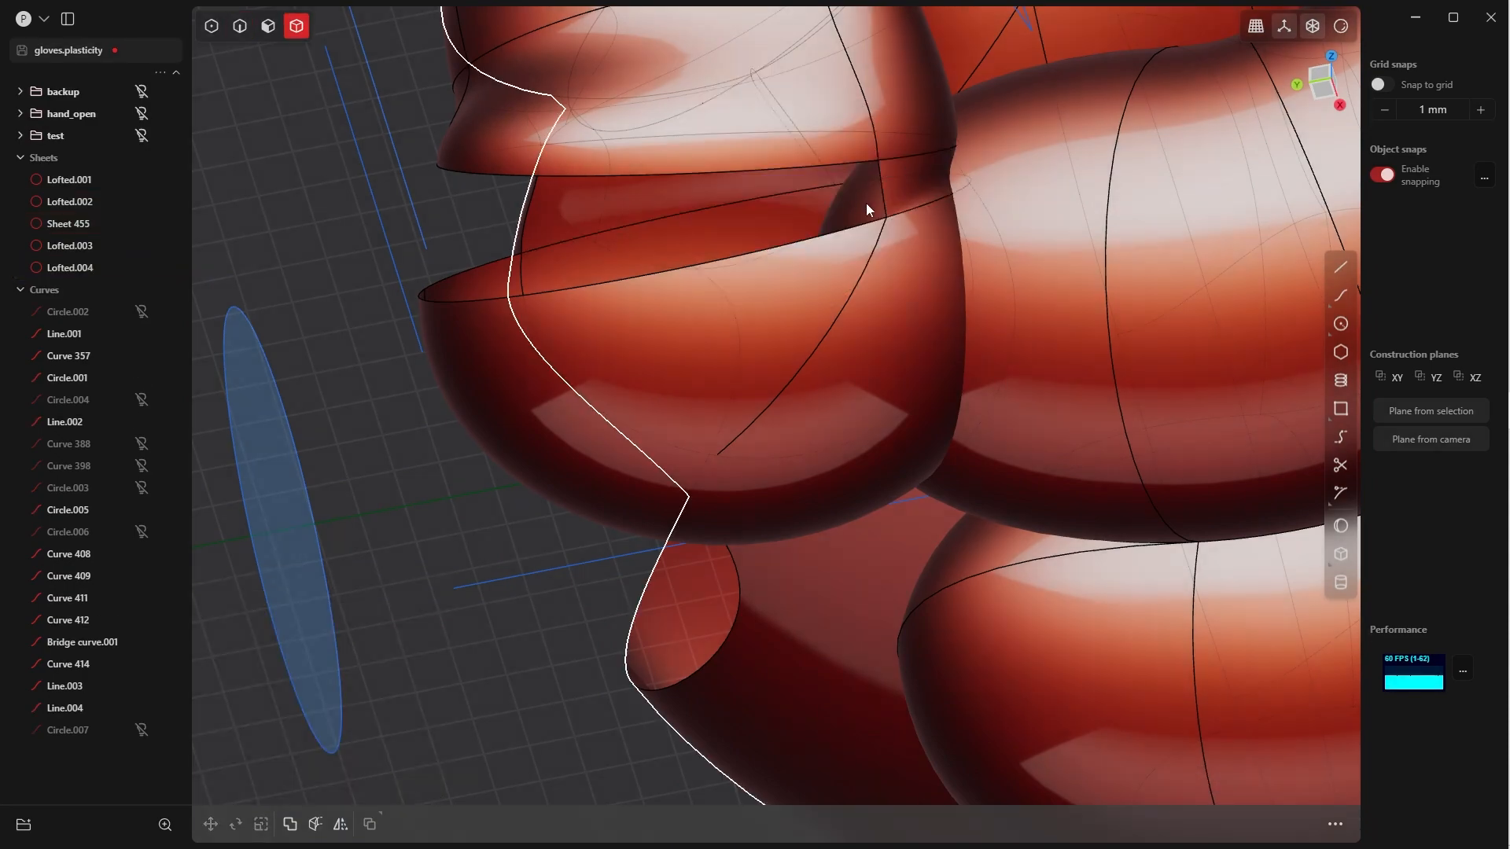
Join the thumb, the tip and the two connecting lofts into one sheet
left_click(719, 88)
left_click(831, 300)
key("j")
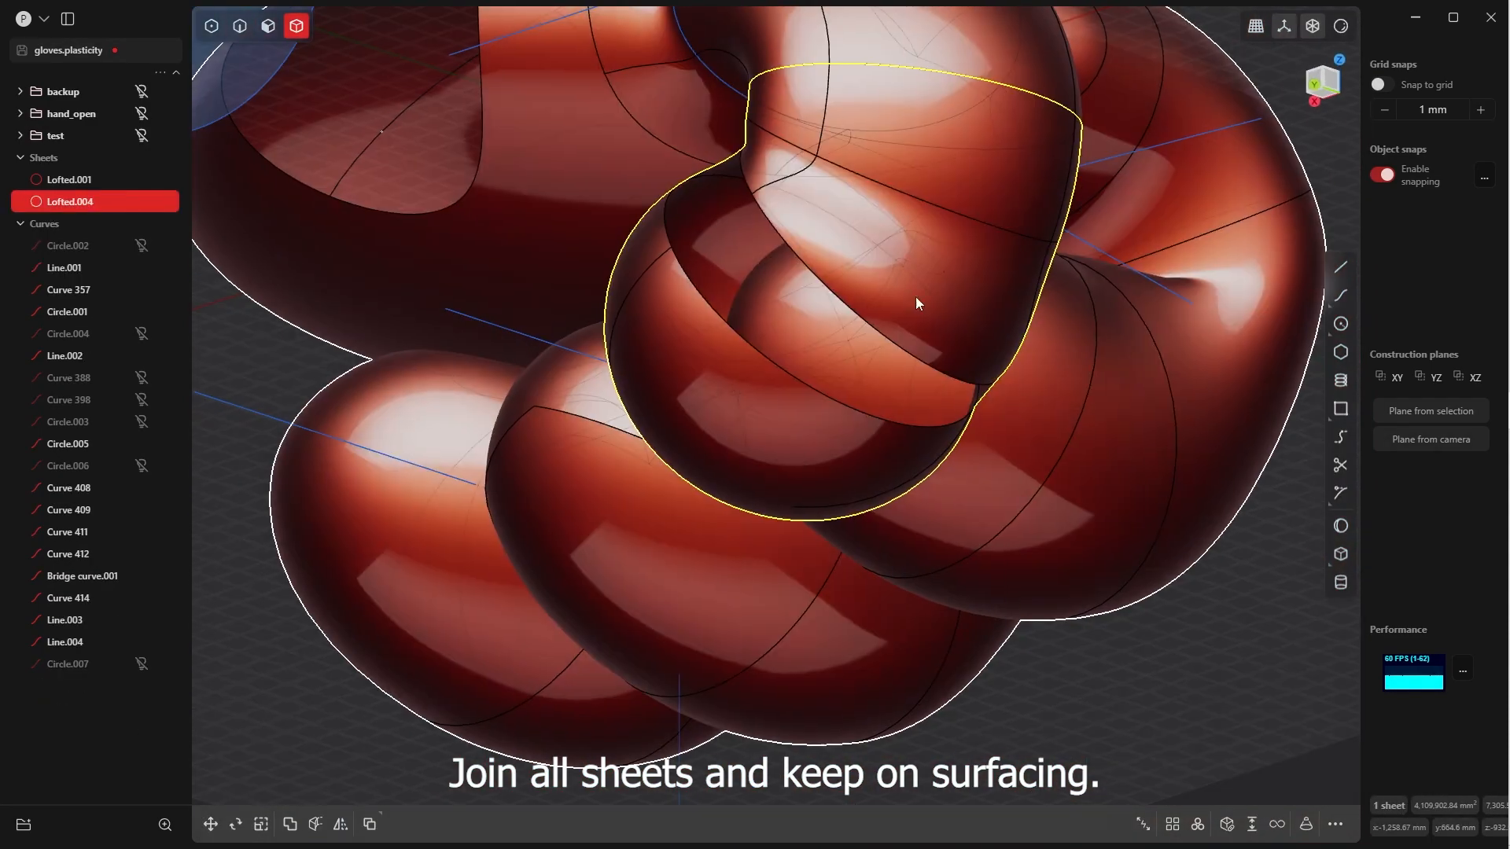
Loft the long remaining gap between the thumb and tip edges with G1 continuity, using the adjoining loft's side edge as a guide
key("2")
mouse_move(915, 295)
middle_mouse_down()
mouse_move(877, 188)
mouse_move(905, 290)
middle_mouse_up()
left_click(905, 292)
key("shift+e")
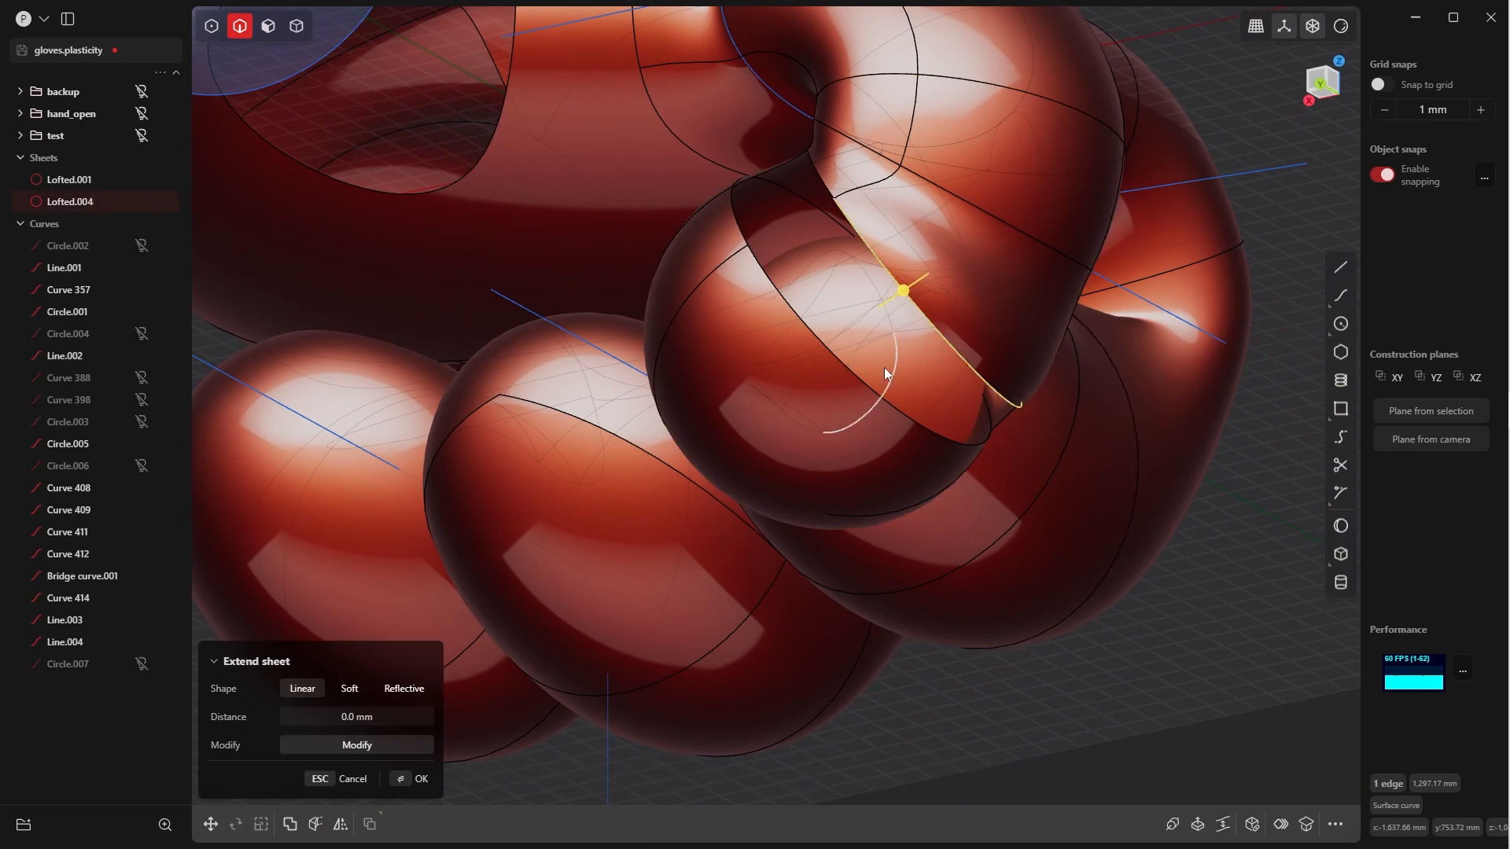
left_click(874, 391)
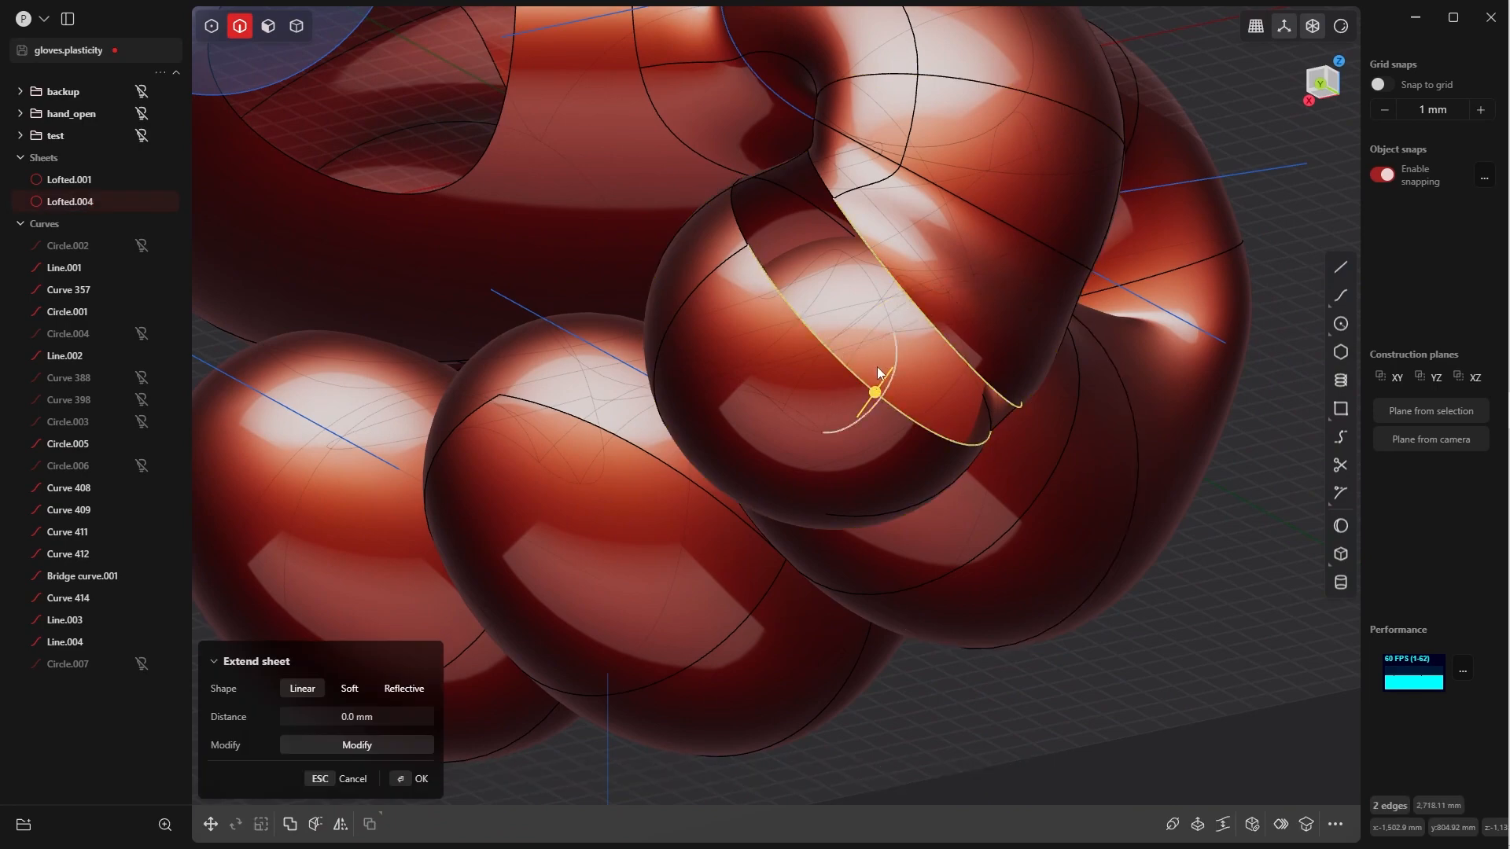
key("l")
middle_click_drag(926, 398, 775, 313)
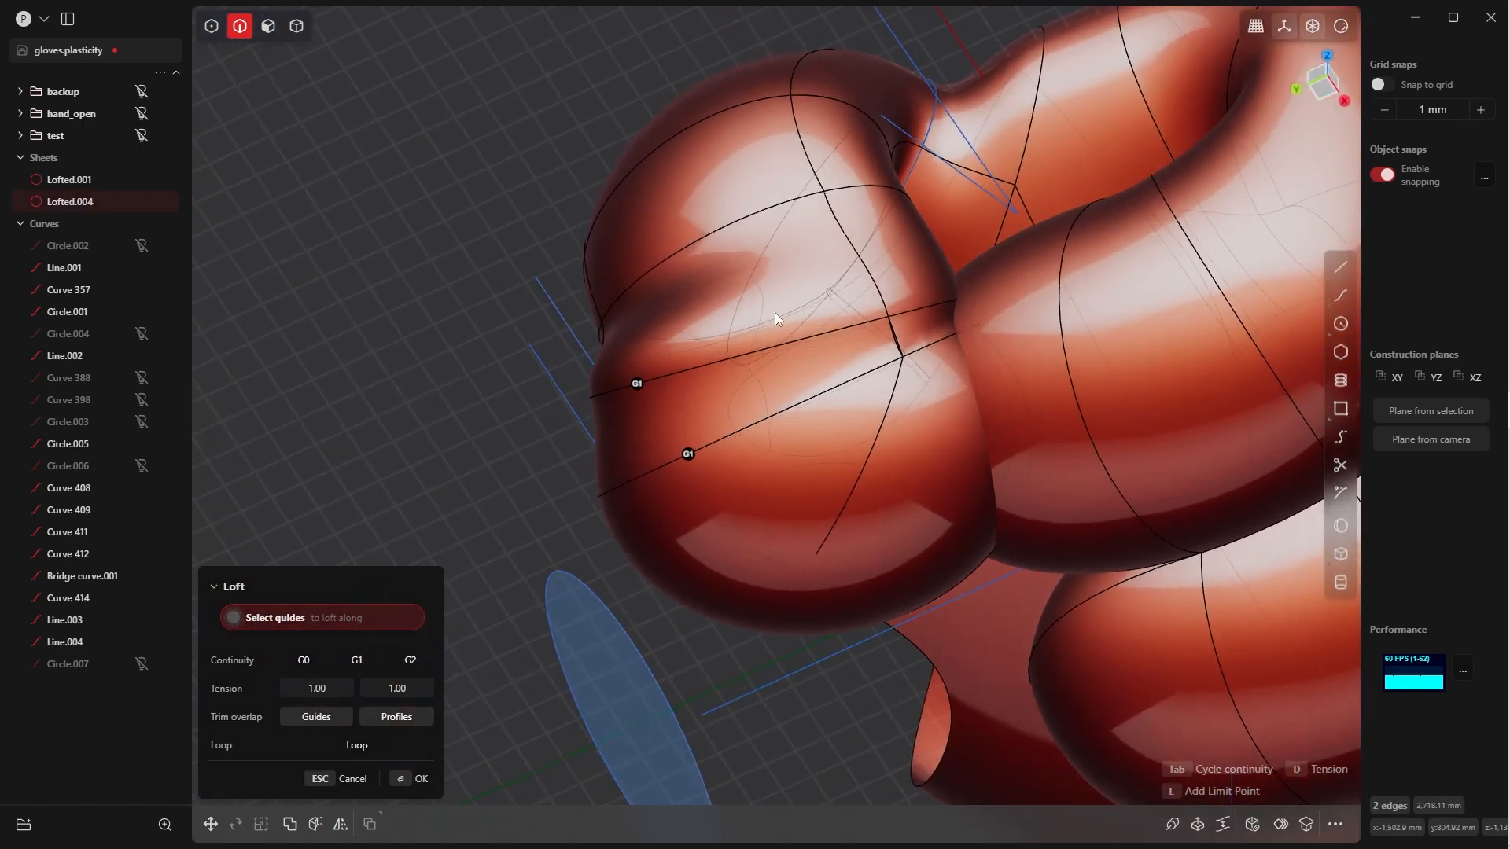
left_click(910, 343)
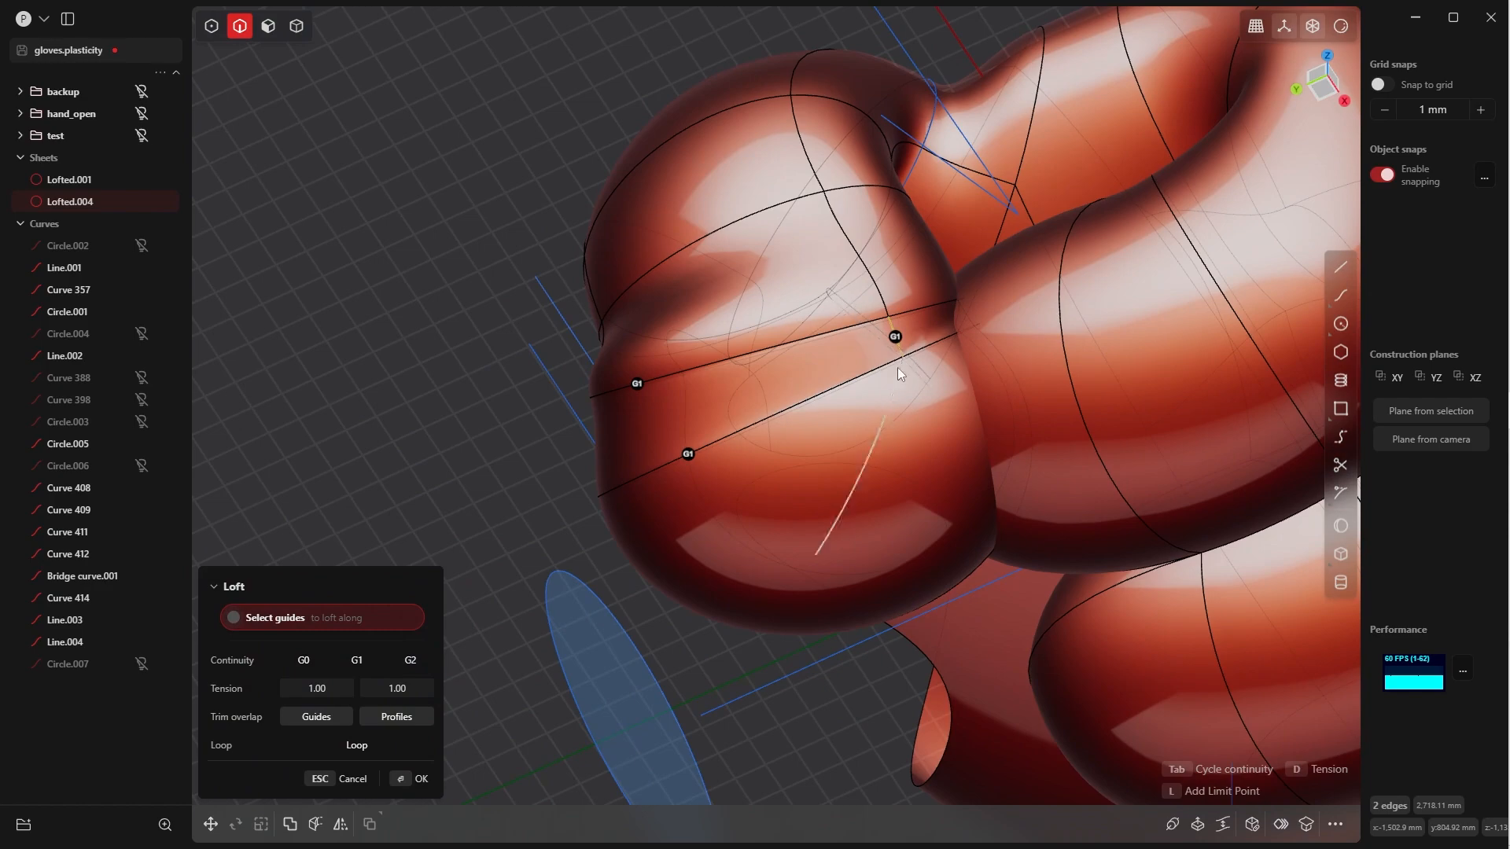
middle_click_drag(900, 374, 960, 461)
key("Return")
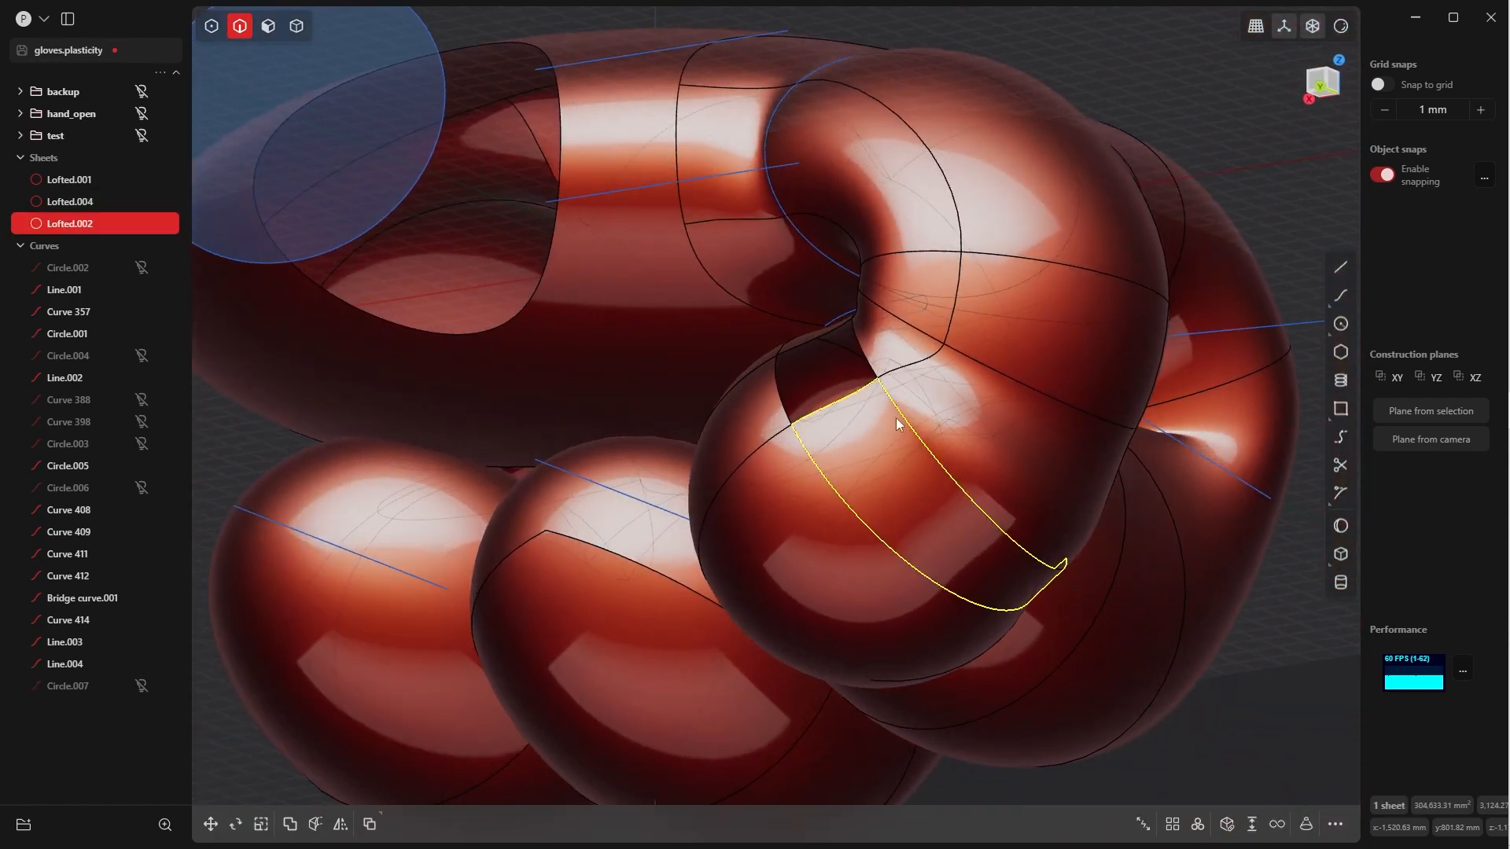
Join the new loft to the thumb and patch the remaining four-sided hole with G1 continuity and Quality faces
key("4")
middle_click_drag(897, 418, 925, 346)
left_click(898, 473, "shift")
key("j")
key("2")
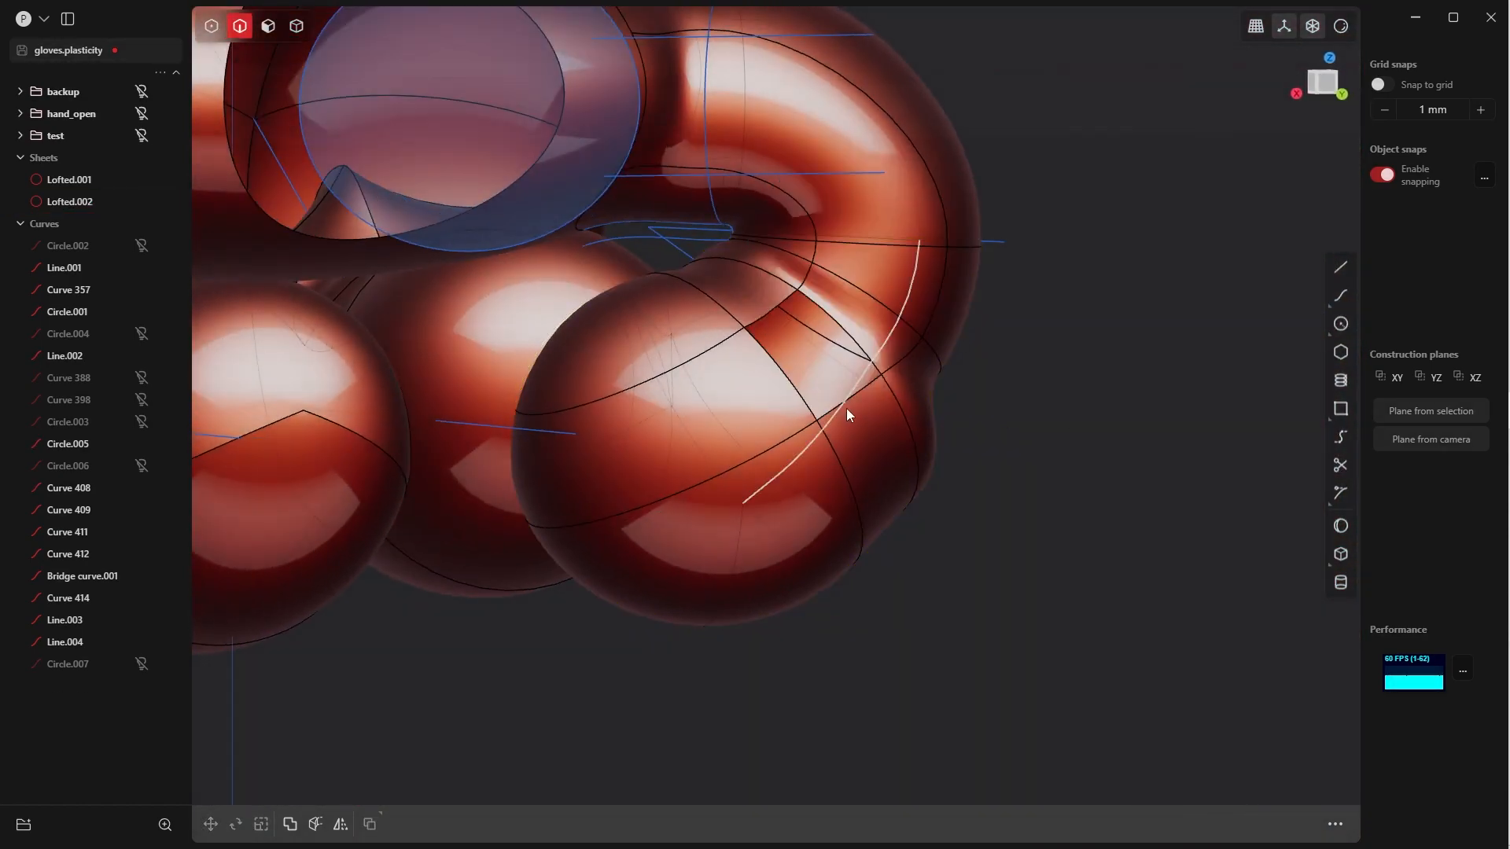
double_click(849, 402)
key("alt+p")
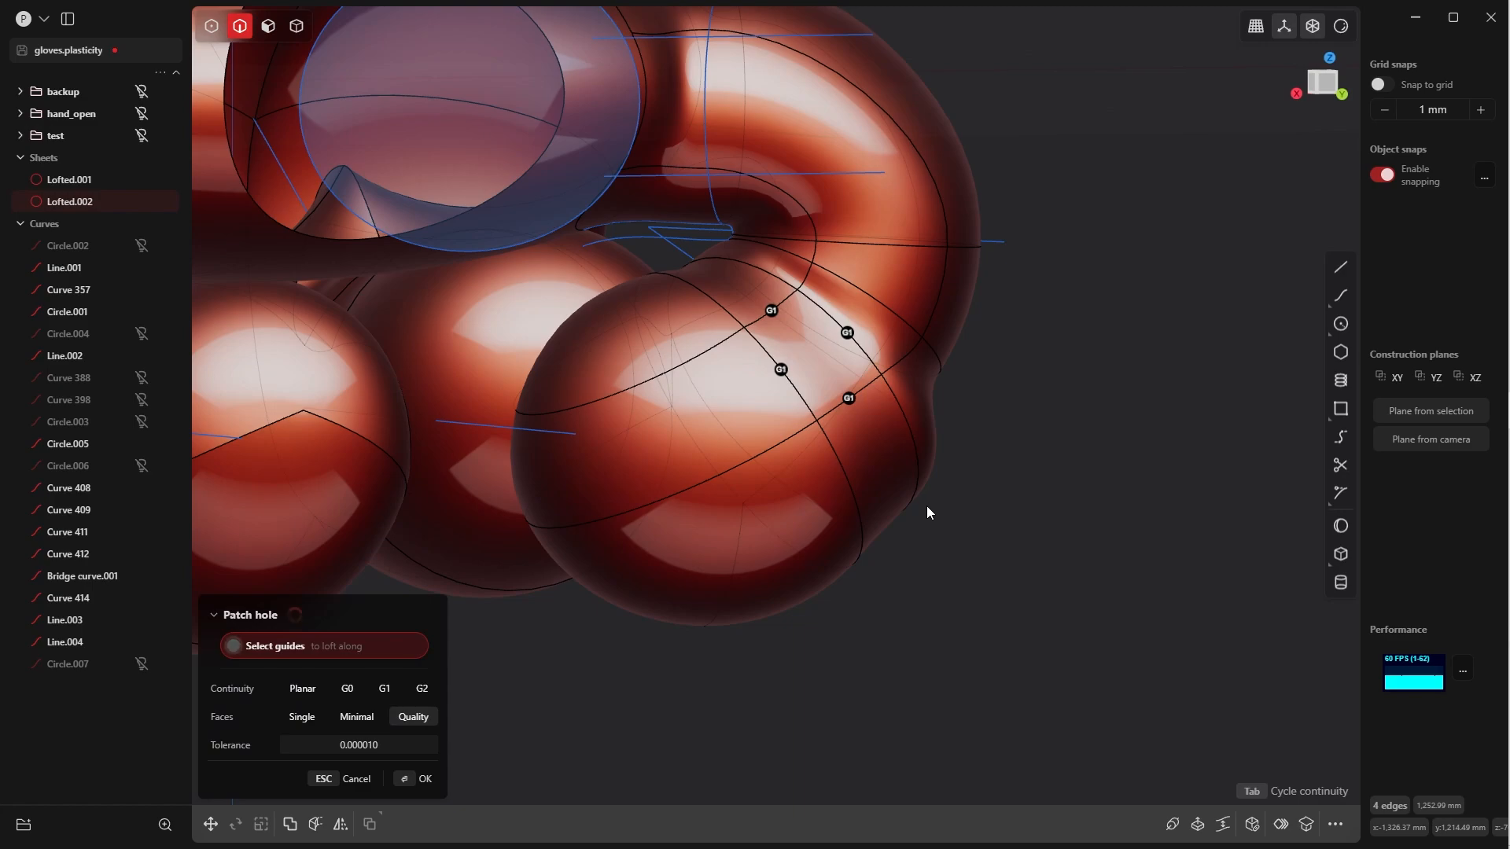
left_click(425, 780)
Delete the long connecting strip and the patch face between the thumb and its tip
scroll(881, 412, "down", 5)
middle_click_drag(881, 412, 941, 361)
key("Tab")
left_click(891, 438)
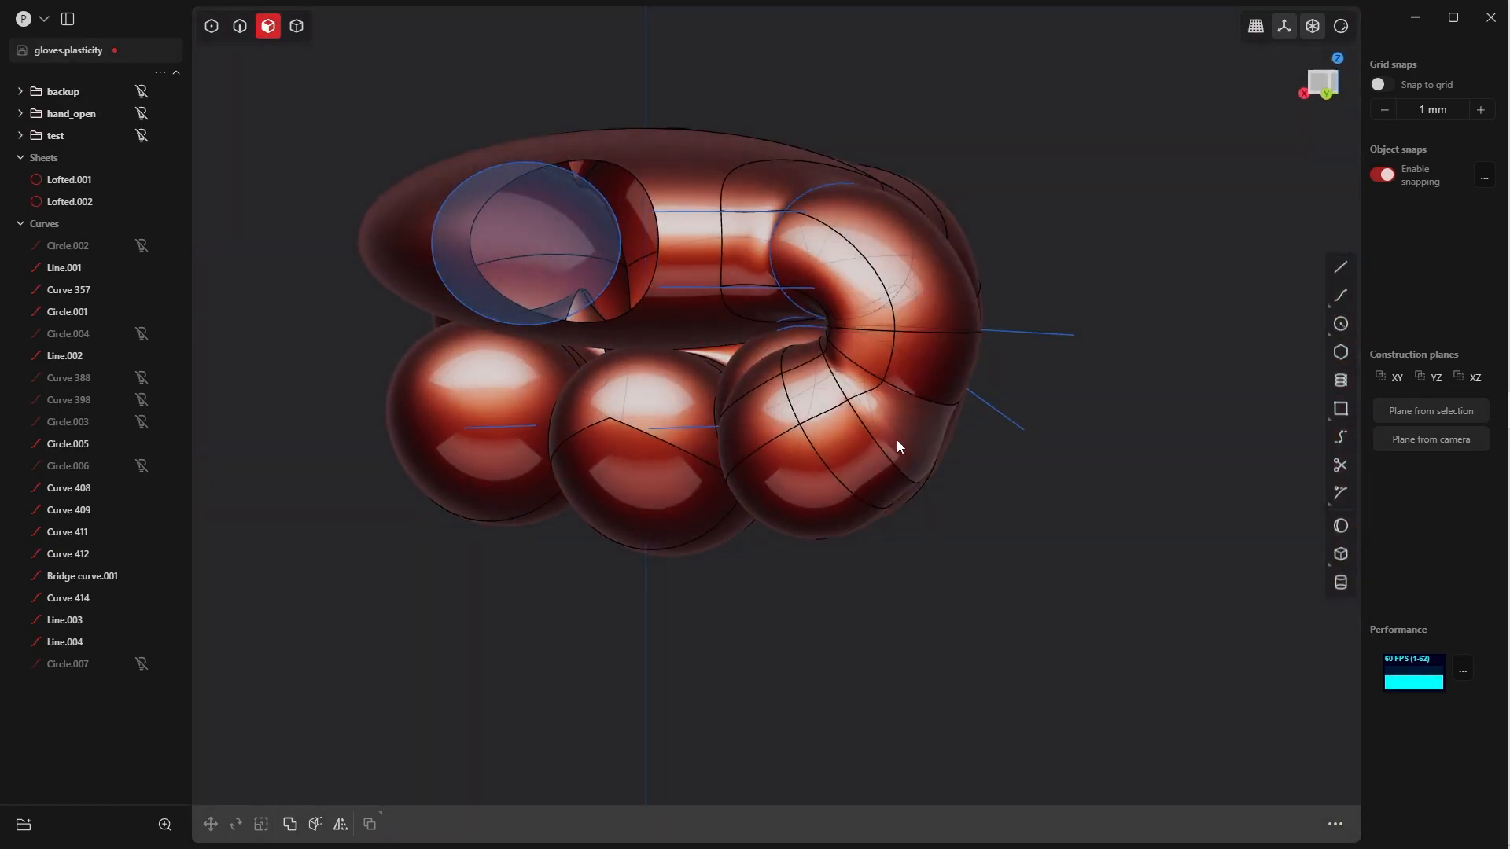
left_click(853, 444)
left_click(821, 379, "shift")
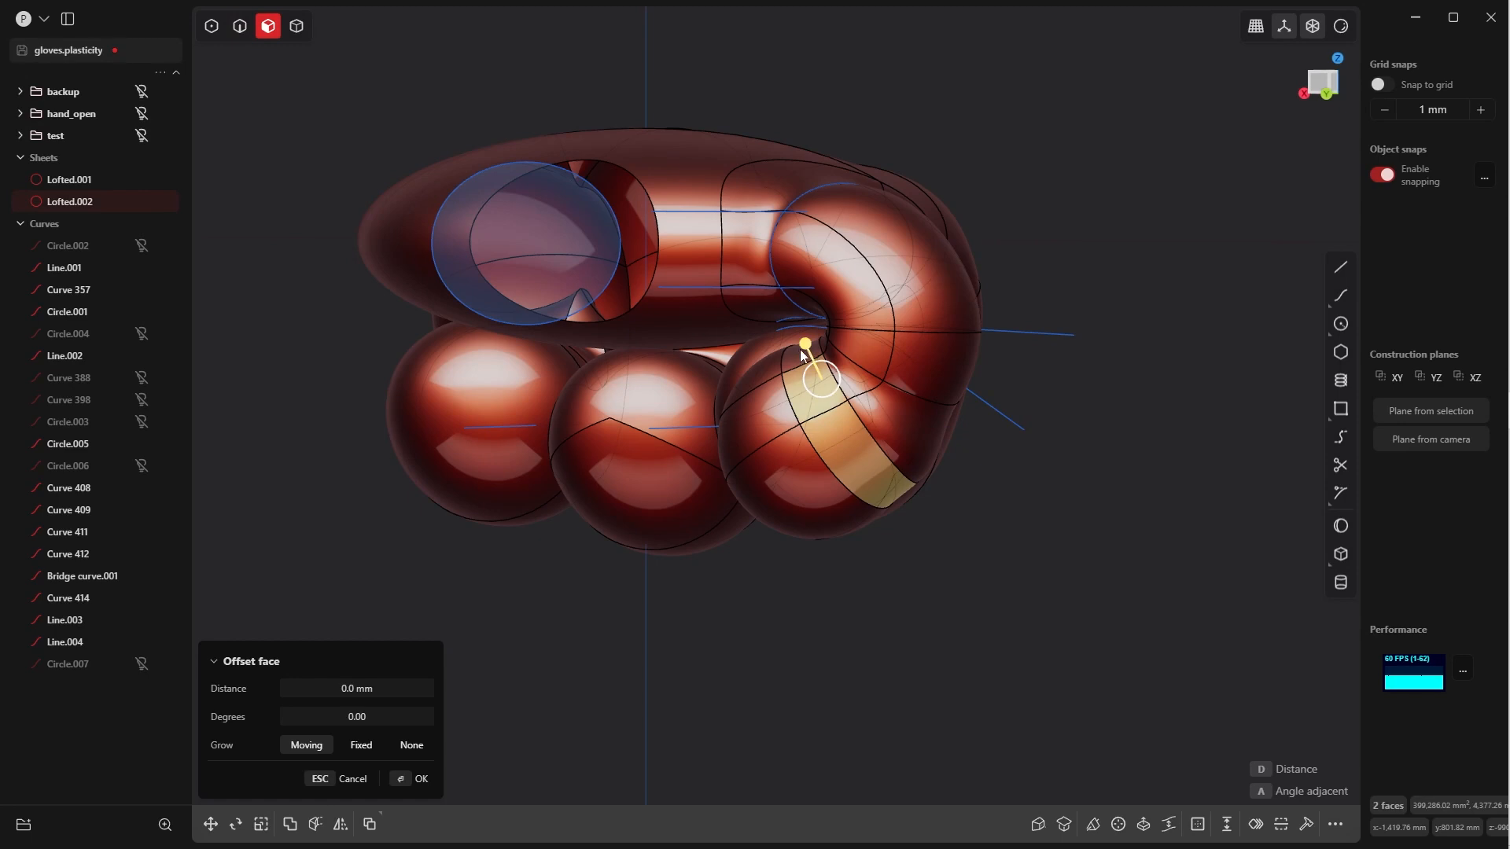
key("Delete")
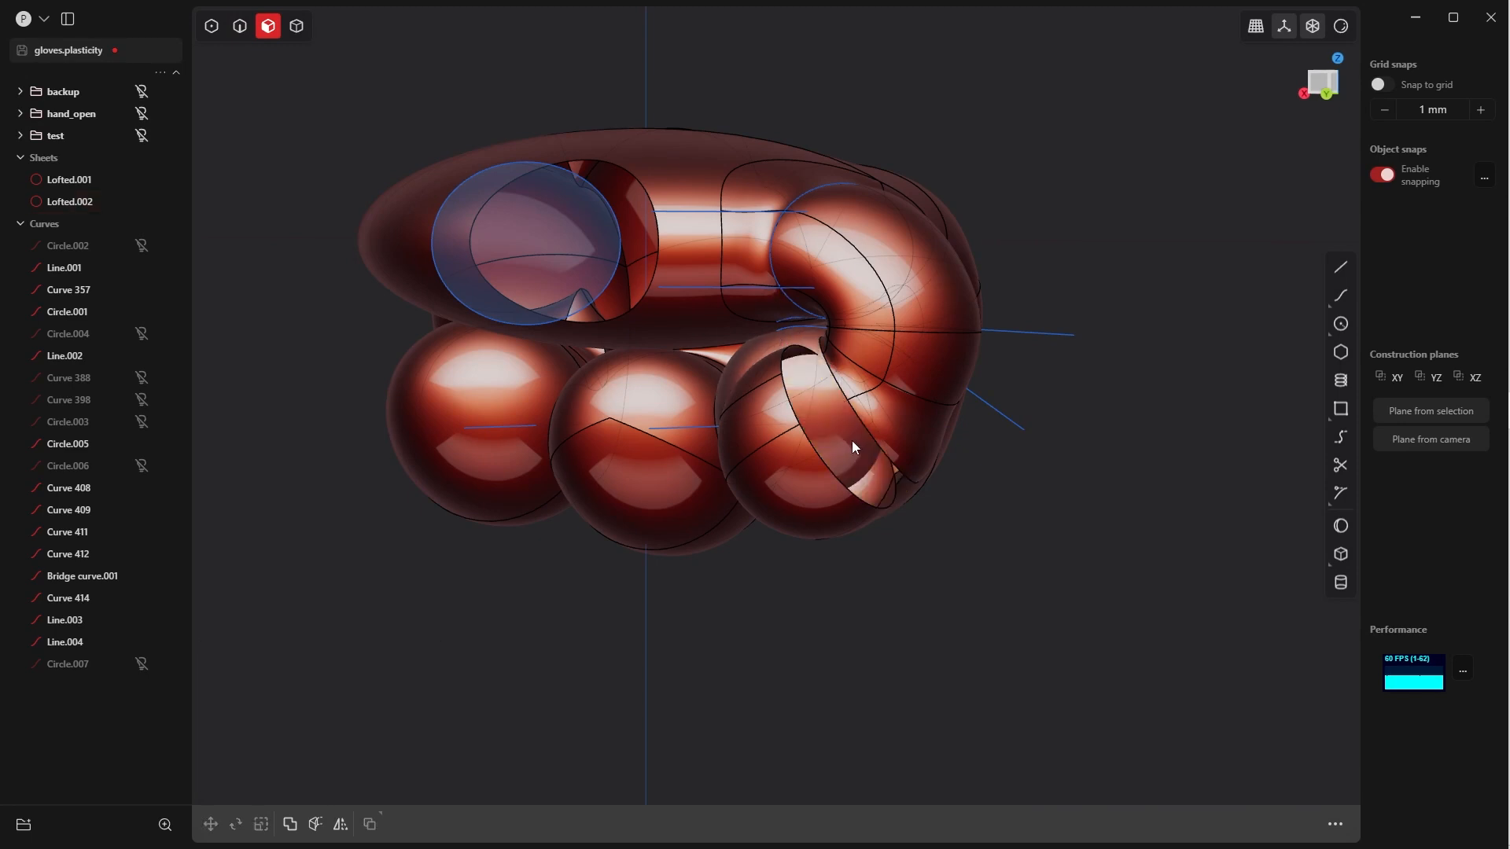
Delete the thumb's end faces bordering the gap and the remaining connecting faces, separating the rounded tip from the thumb
middle_click_drag(933, 391, 857, 382)
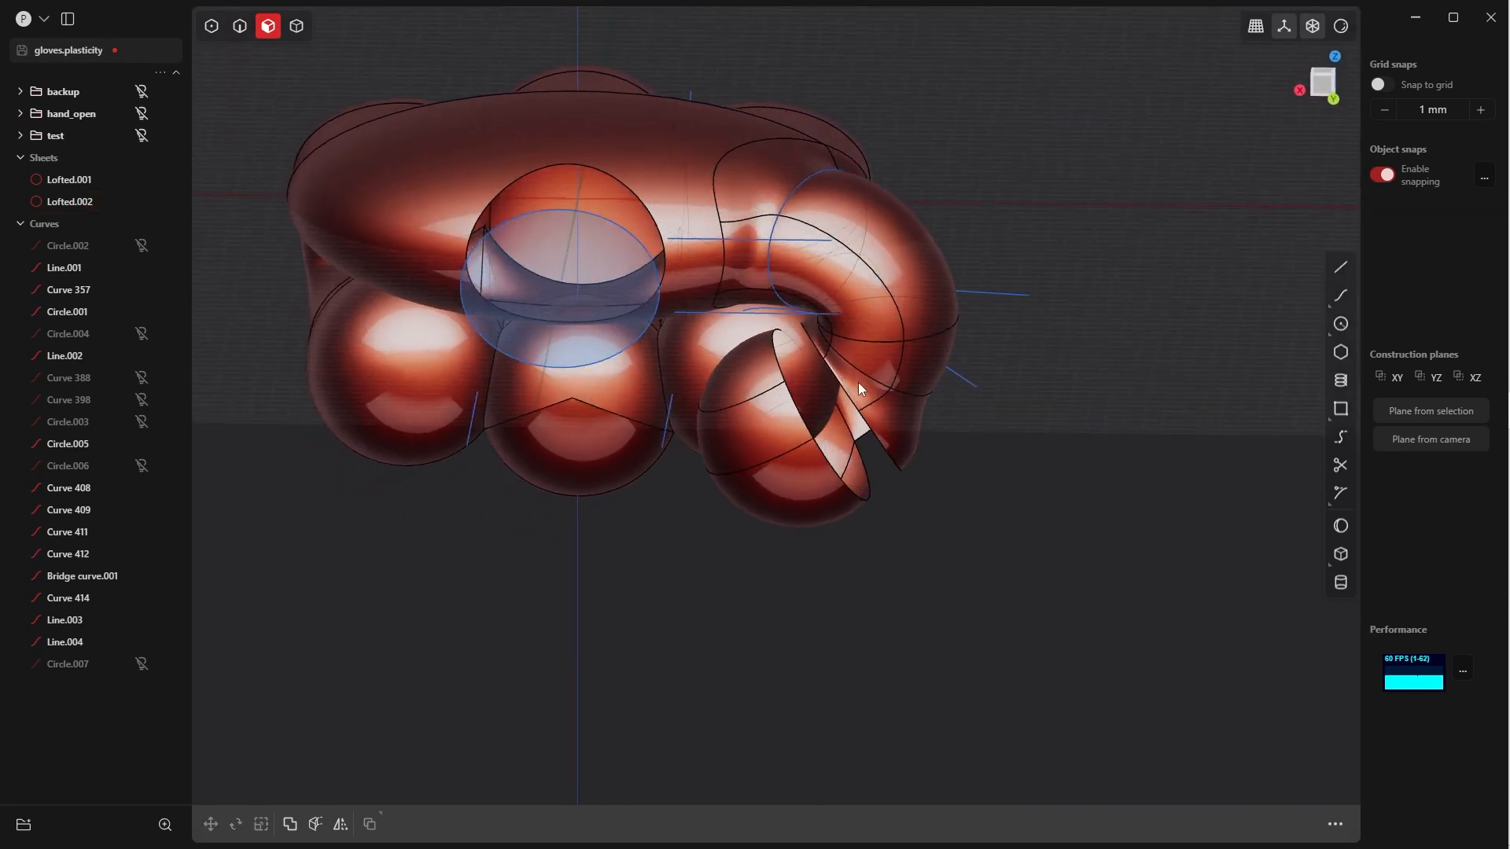
left_click(857, 383)
left_click(816, 339, "shift")
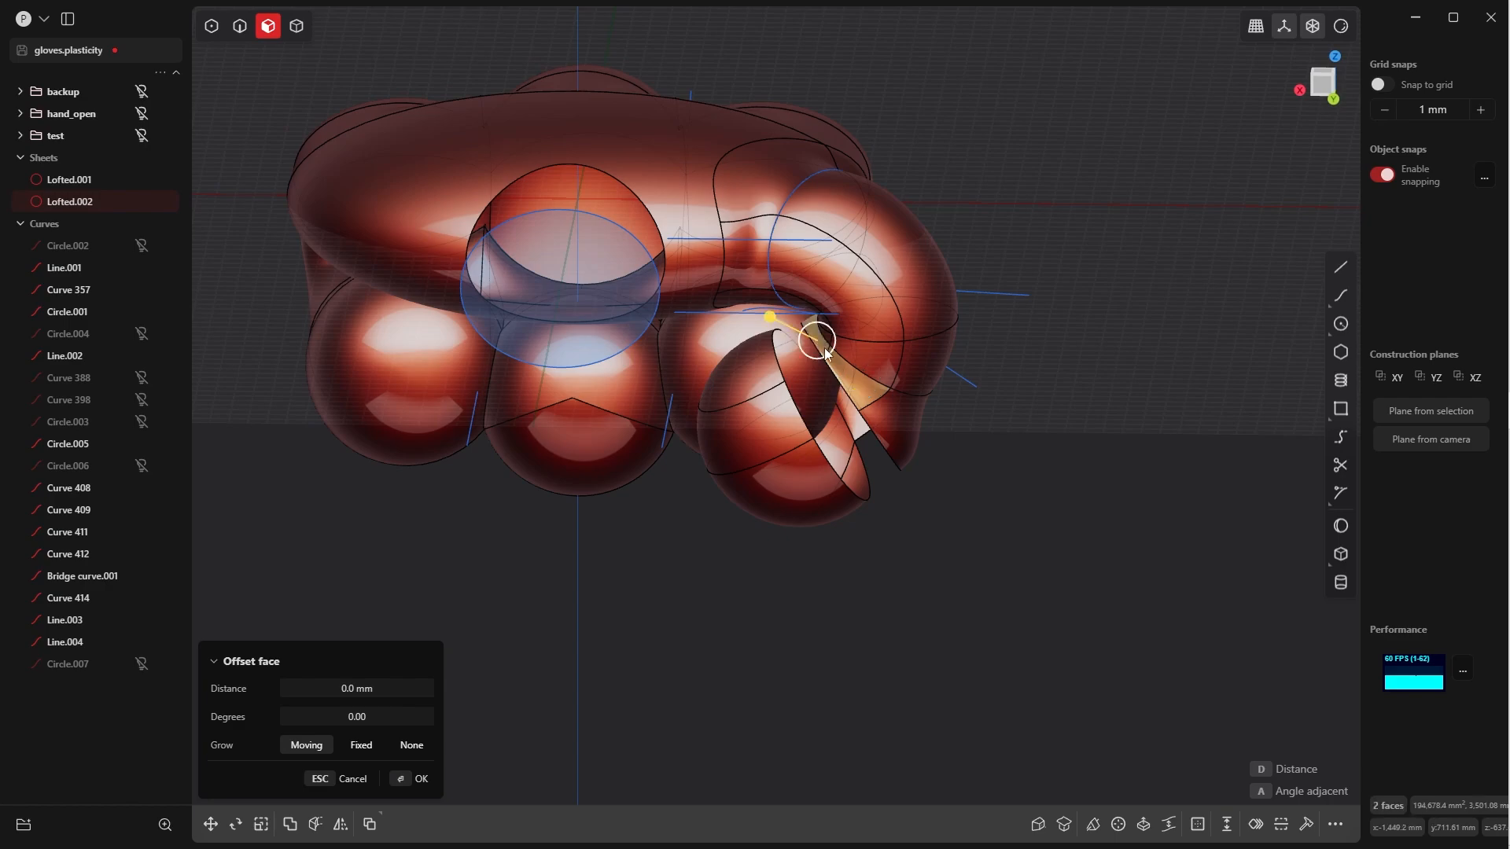
key("Delete")
left_click(903, 430)
middle_click_drag(903, 429, 1093, 412)
left_click(1101, 463, "shift")
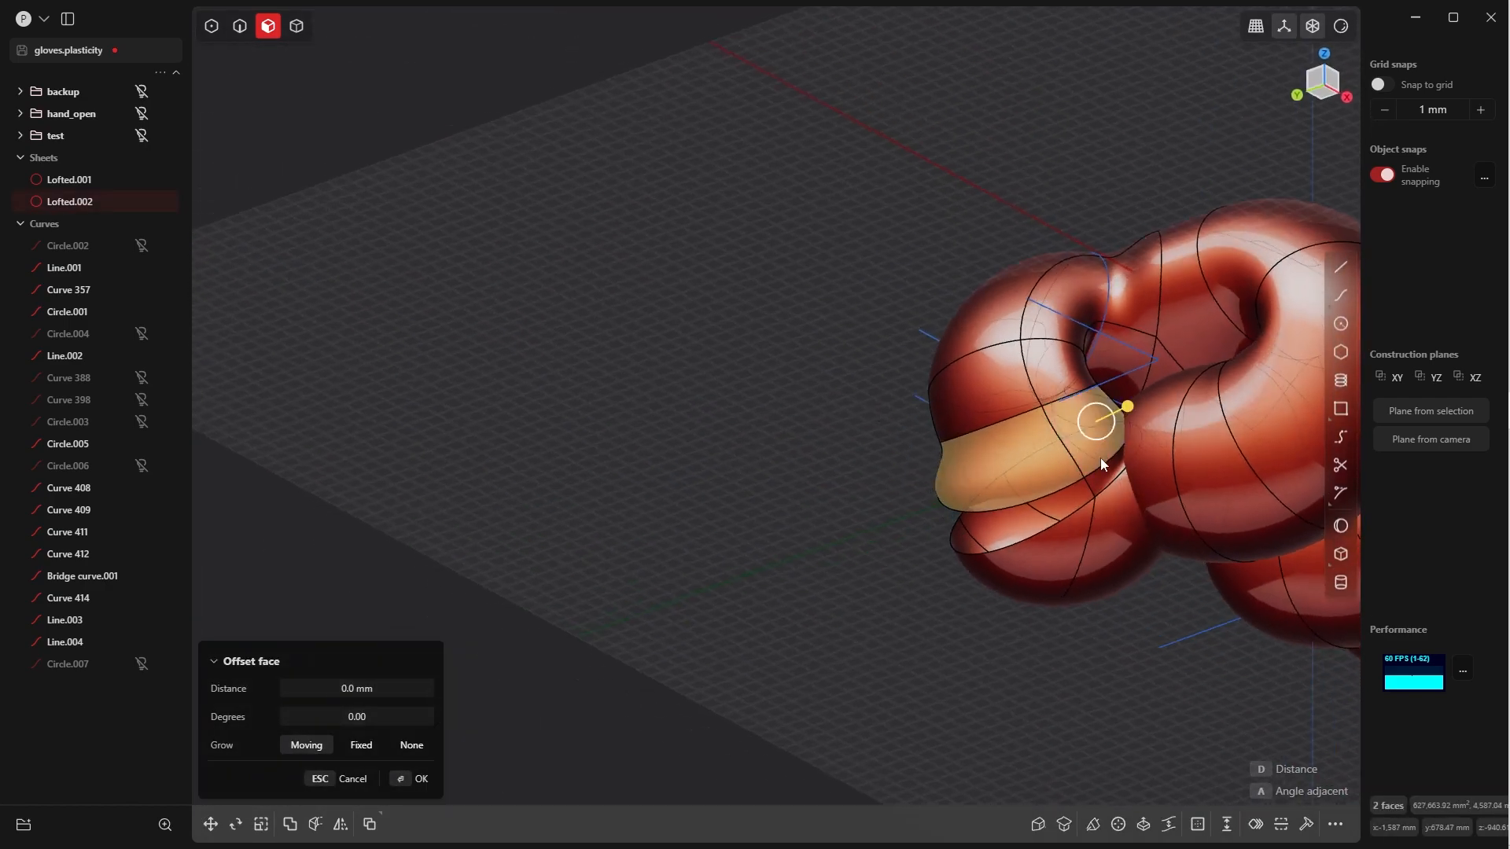
left_click(1104, 475, "shift")
key("Delete")
Loft the thumb's newly opened inner edge to the tip's upper rim edge with G1 continuity and tension 1.00
middle_click_drag(1097, 484, 1139, 305)
key("Tab")
left_click(1177, 422)
scroll(1171, 425, "up", 4)
middle_click_drag(1171, 424, 978, 491, "shift")
left_click(895, 490)
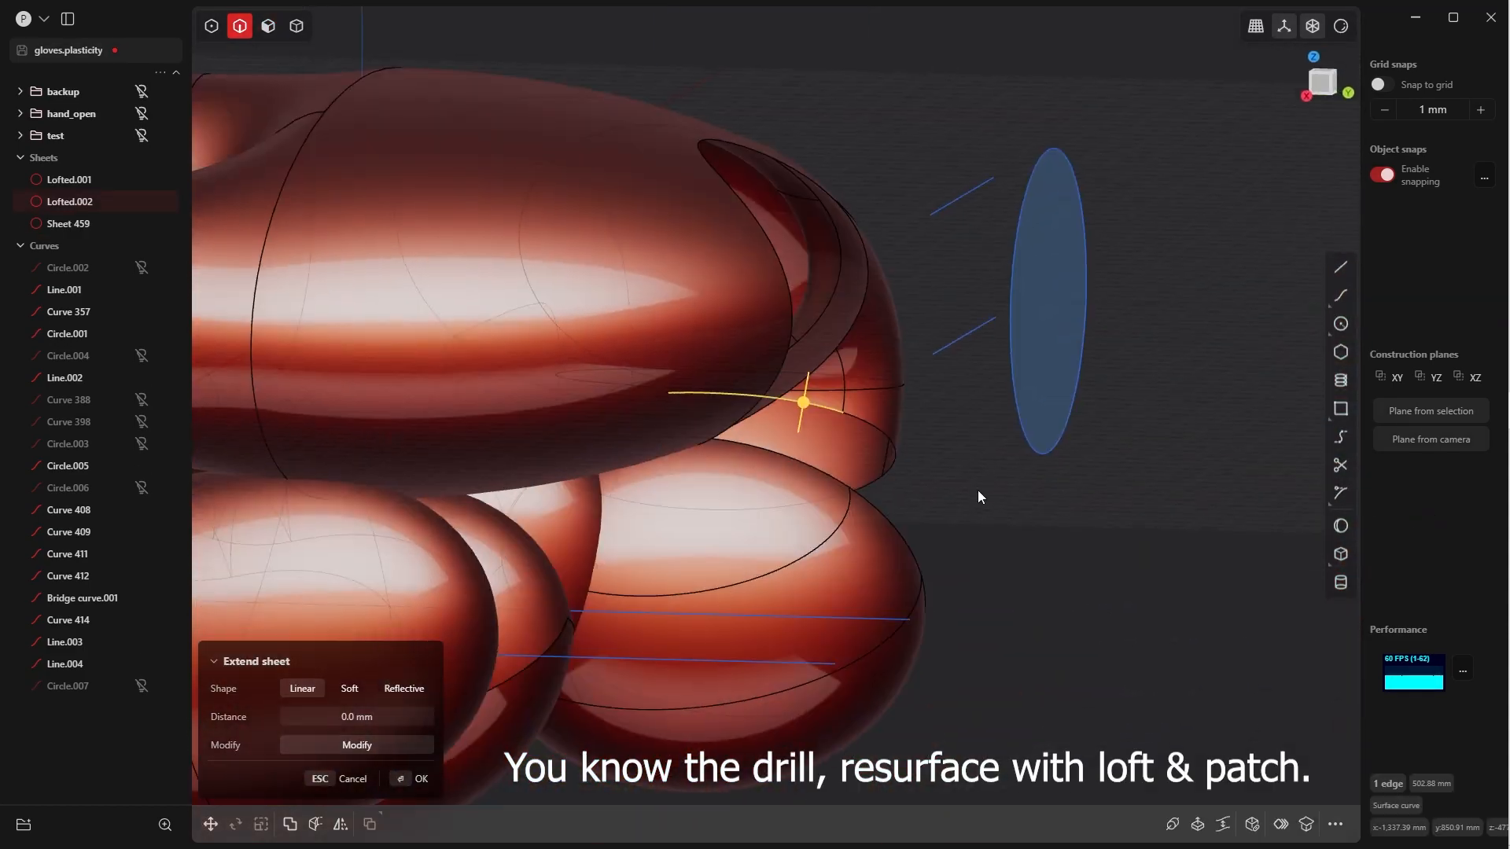
left_click(833, 476, "shift")
middle_click_drag(834, 476, 752, 461)
left_click(695, 415, "shift")
key("l")
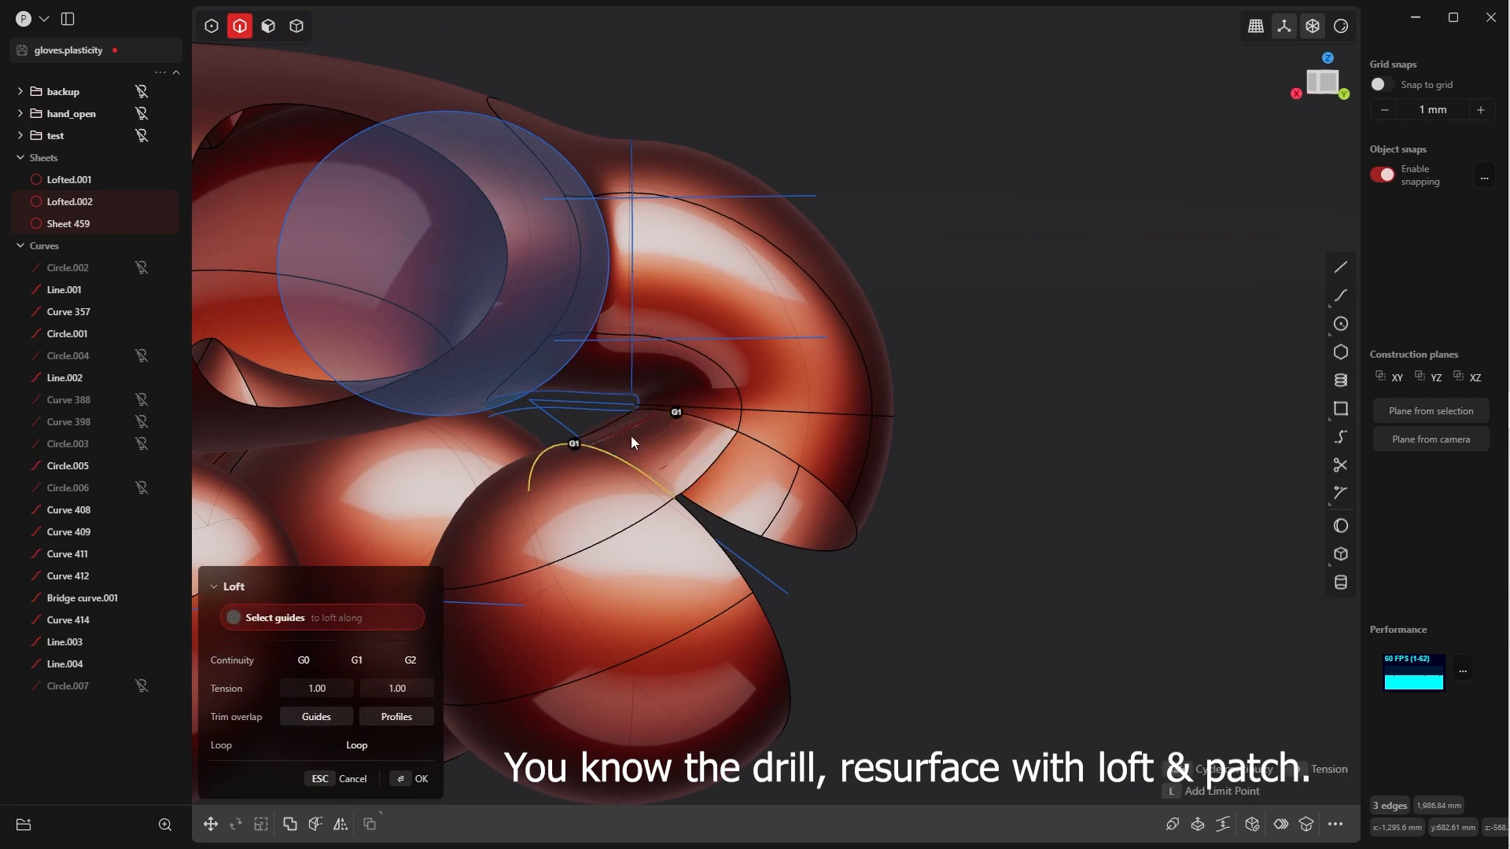
key("Return")
Loft the thumb's open outer edge to the matching rim edge of the rounded tip
middle_click_drag(602, 455, 795, 305)
left_click(773, 376)
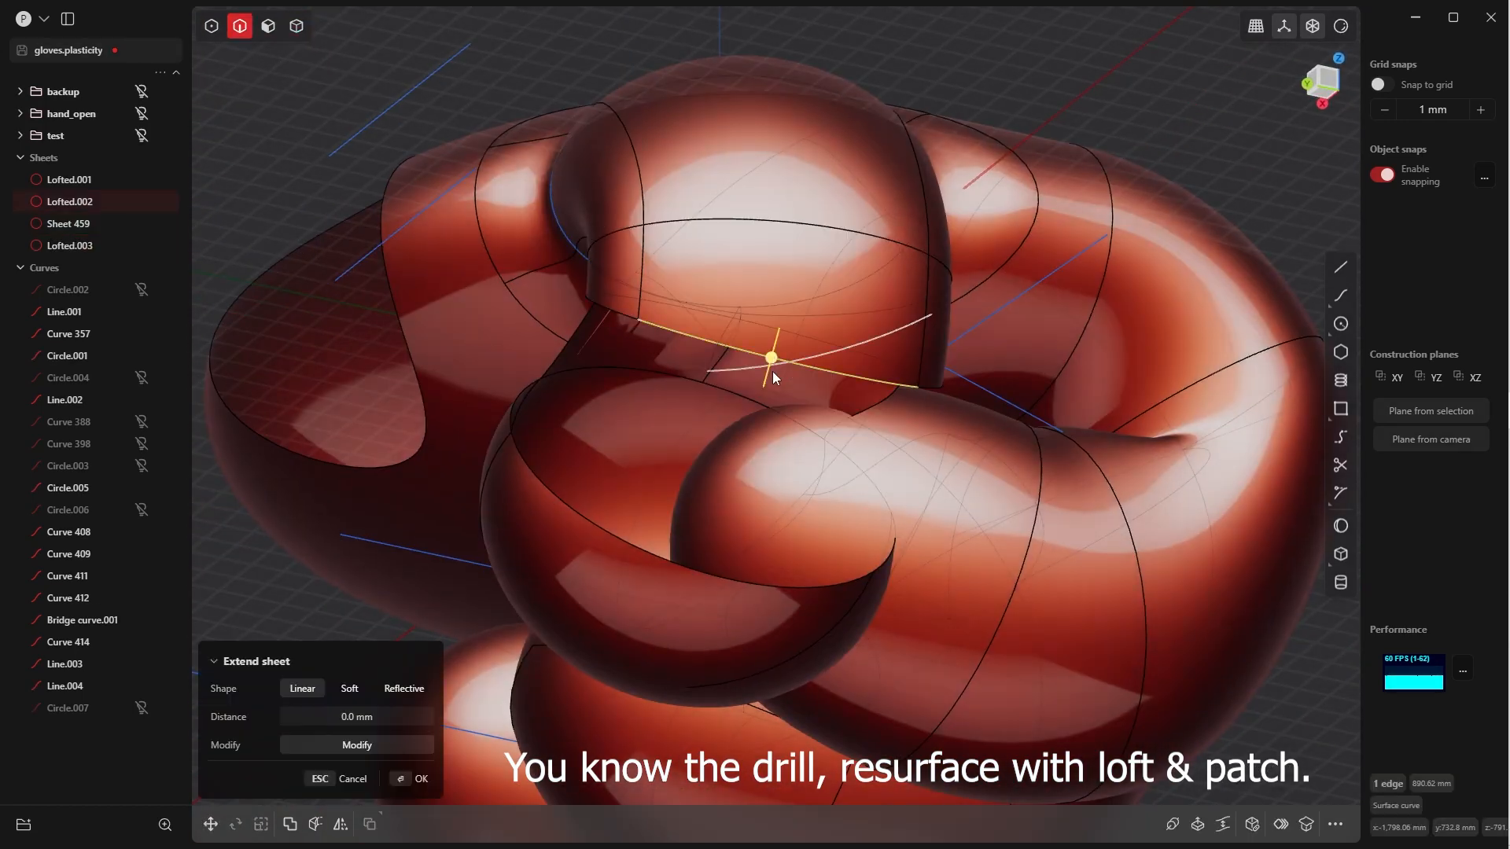
middle_click_drag(773, 378, 681, 581)
left_click(681, 581, "shift")
key("l")
key("Return")
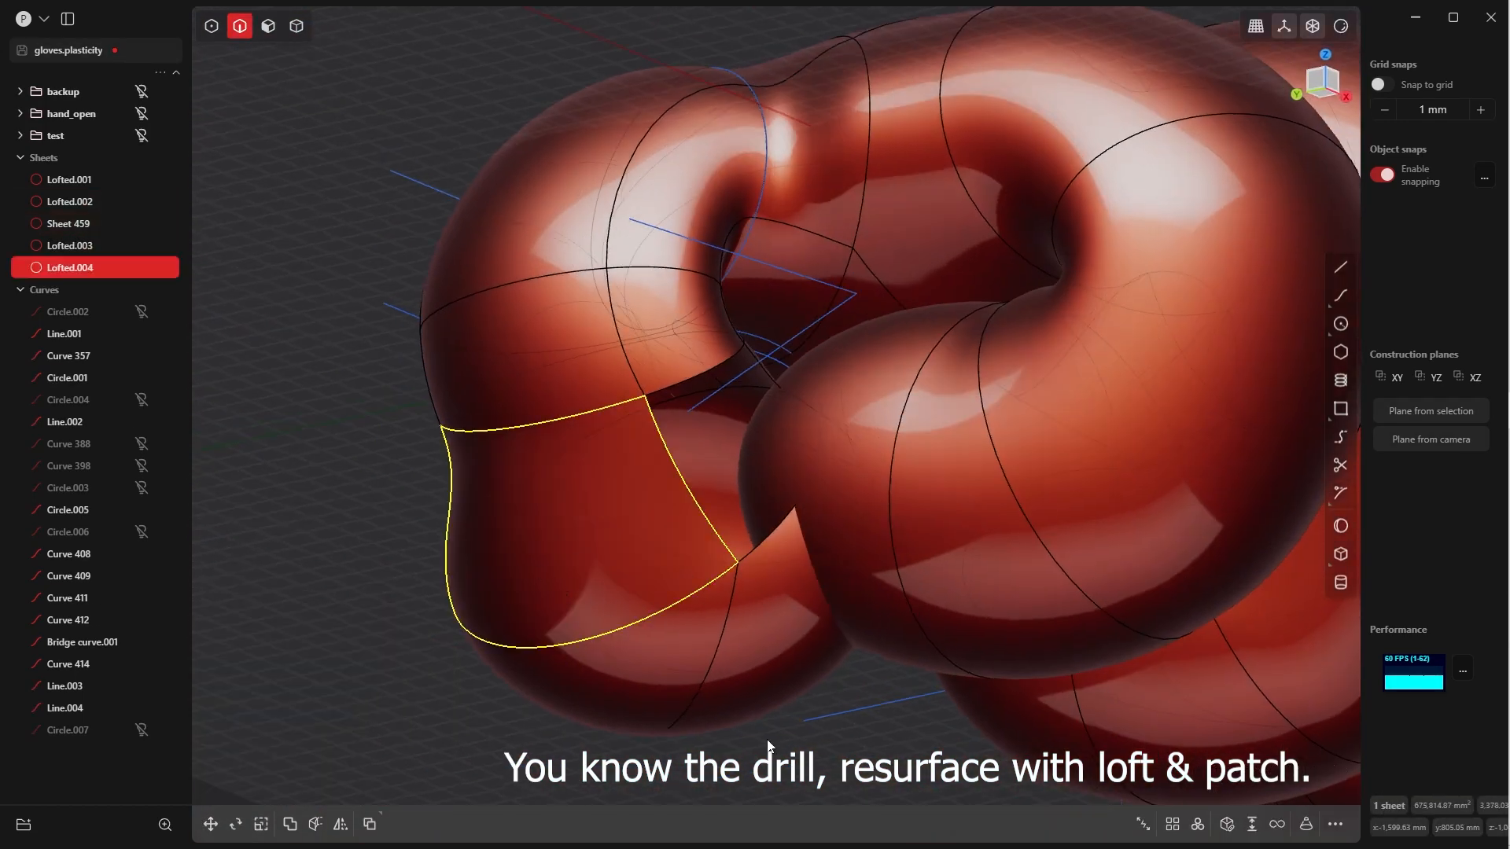
Join both new lofts with the thumb and rounded tip sheets into one sheet
left_click(77, 247, "shift")
left_click(80, 225, "shift")
left_click(82, 203, "shift")
middle_click_drag(299, 315, 326, 494)
key("j")
Patch the five-edged hole between the thumb and its tip with G1 continuity and Quality faces
left_click(357, 504)
left_click(566, 463, "alt")
key("alt+p")
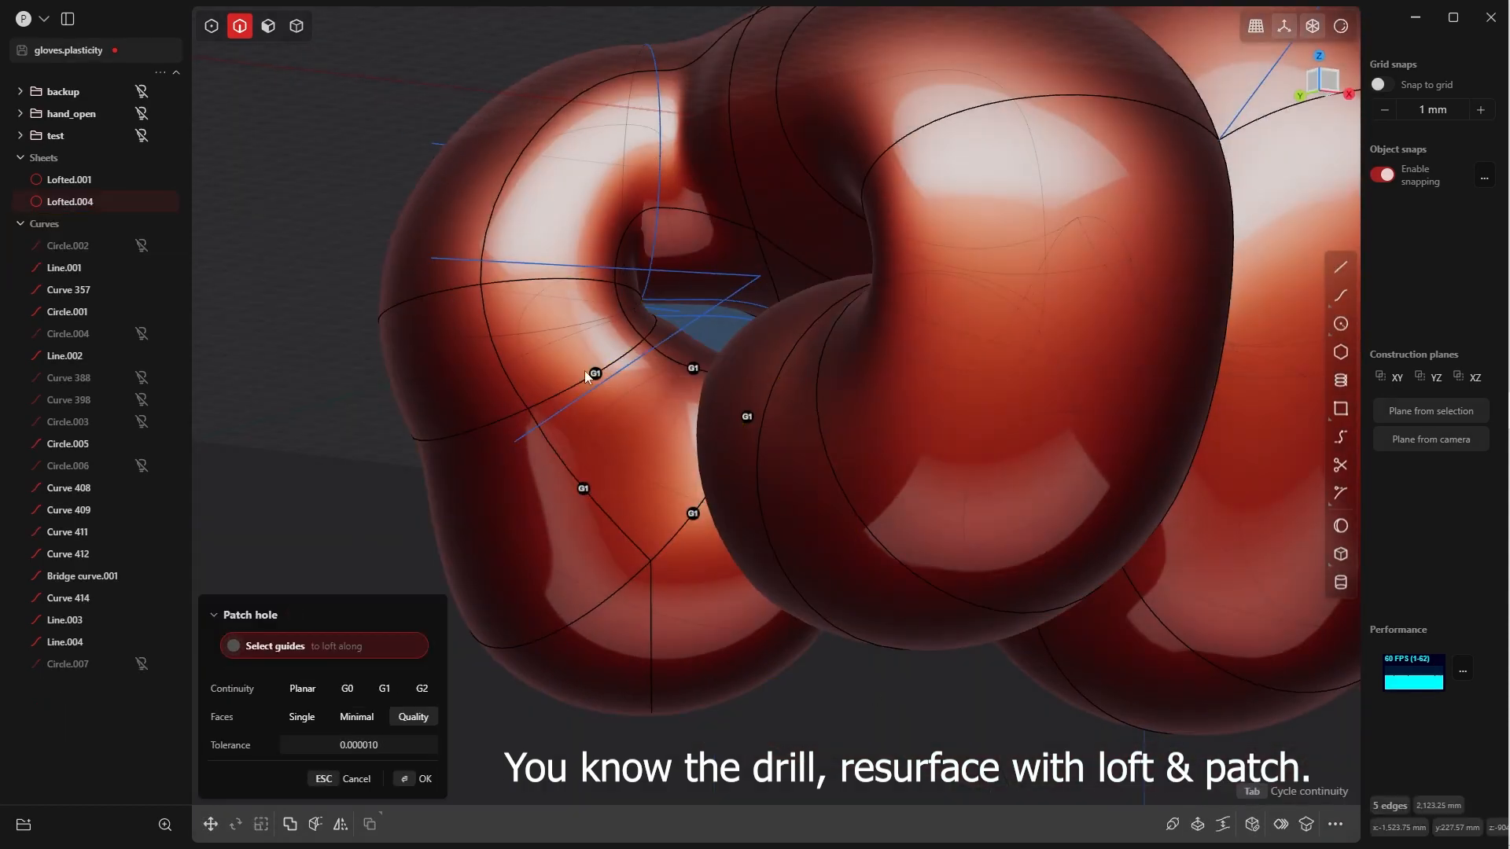
key("Return")
scroll(586, 372, "down", 6)
middle_click_drag(493, 326, 630, 280)
scroll(630, 279, "up", 4)
left_click(739, 426, "alt")
key("e")
key("Escape")
left_click(1252, 824)
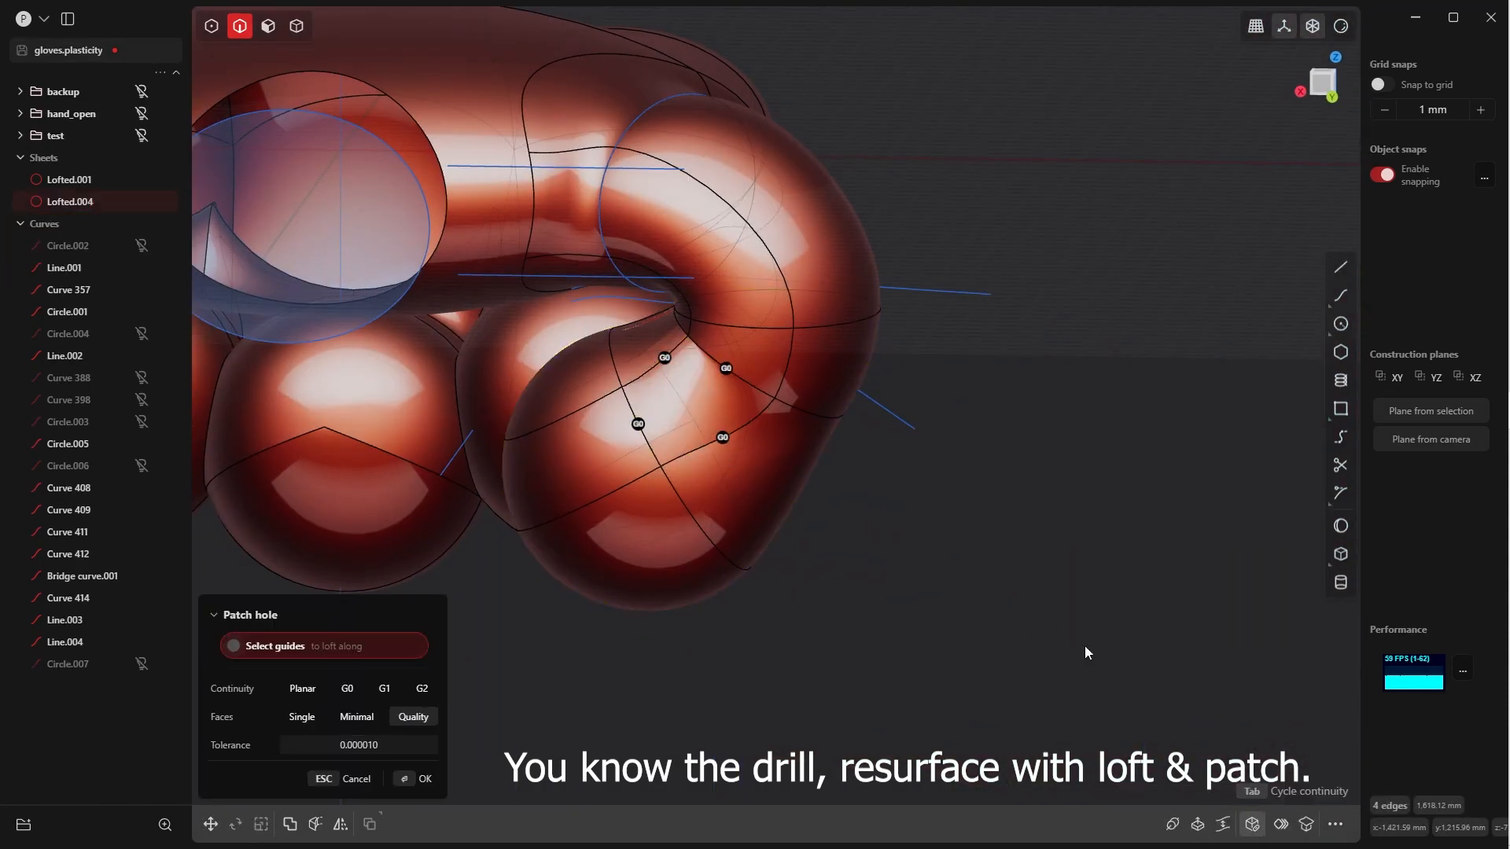
key("Tab")
key("Tab")
middle_click_drag(968, 591, 913, 430)
key("Escape")
key("Escape")
Loft between two opposite edges of the remaining four-sided hole beside the thumb tip
left_click(887, 407)
left_click(789, 460, "shift")
middle_click_drag(835, 463, 975, 323)
key("l")
left_click(411, 780)
Join the new loft with the thumb sheet
scroll(862, 422, "up", 2)
key("4")
left_click(1024, 239)
left_click(794, 417)
left_click(947, 398, "shift")
key("j")
Delete the two neighbouring connecting faces between the thumb and its rounded tip
scroll(929, 390, "down", 5)
middle_click_drag(936, 389, 1058, 347)
scroll(1058, 347, "up", 5)
middle_click_drag(1001, 421, 987, 403)
key("Tab")
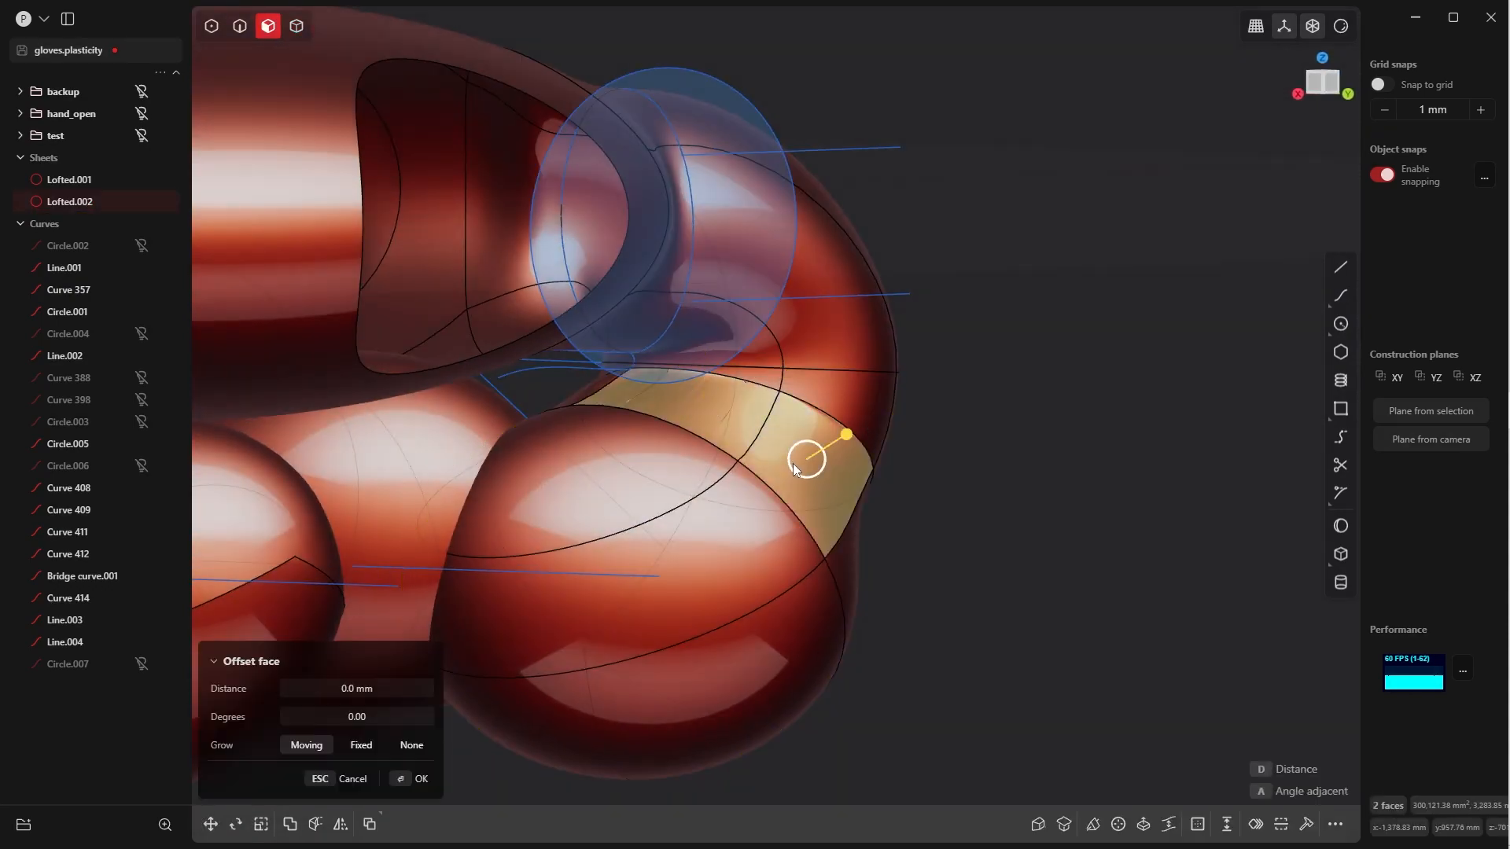
key("x")
Patch the six-edged opening between the thumb and its rounded tip with smooth continuity
middle_click_drag(801, 468, 942, 299)
key("Tab")
left_click(964, 400)
double_click(922, 417)
middle_click_drag(922, 417, 1070, 584)
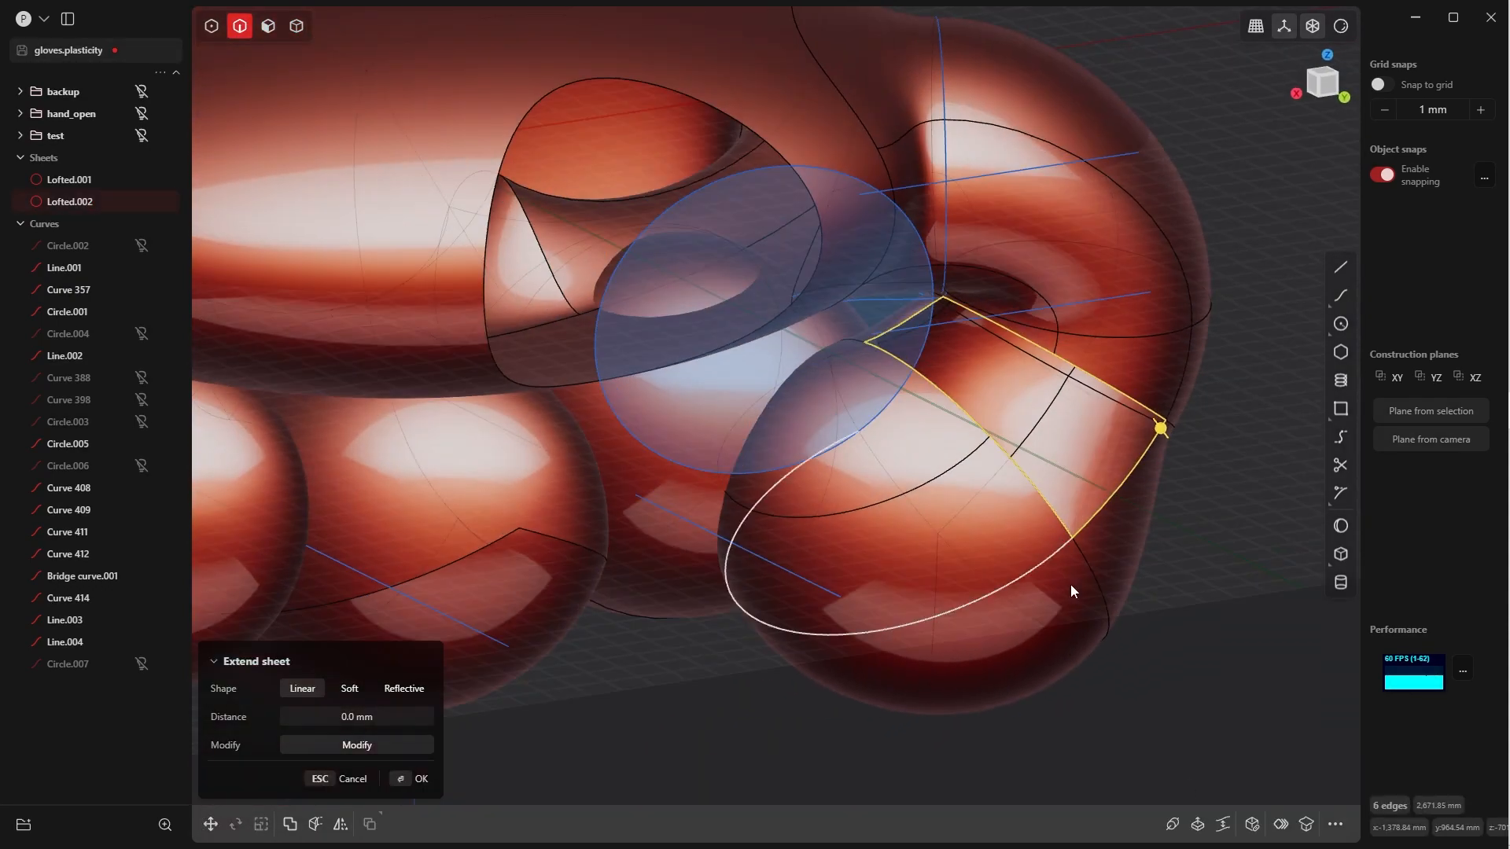
key("alt+p")
key("Tab")
middle_click_drag(987, 414, 904, 260)
left_click(420, 789)
Join the finished thumb sheet with the main glove body into a single sheet
scroll(943, 519, "down", 5)
middle_click_drag(1093, 503, 927, 536)
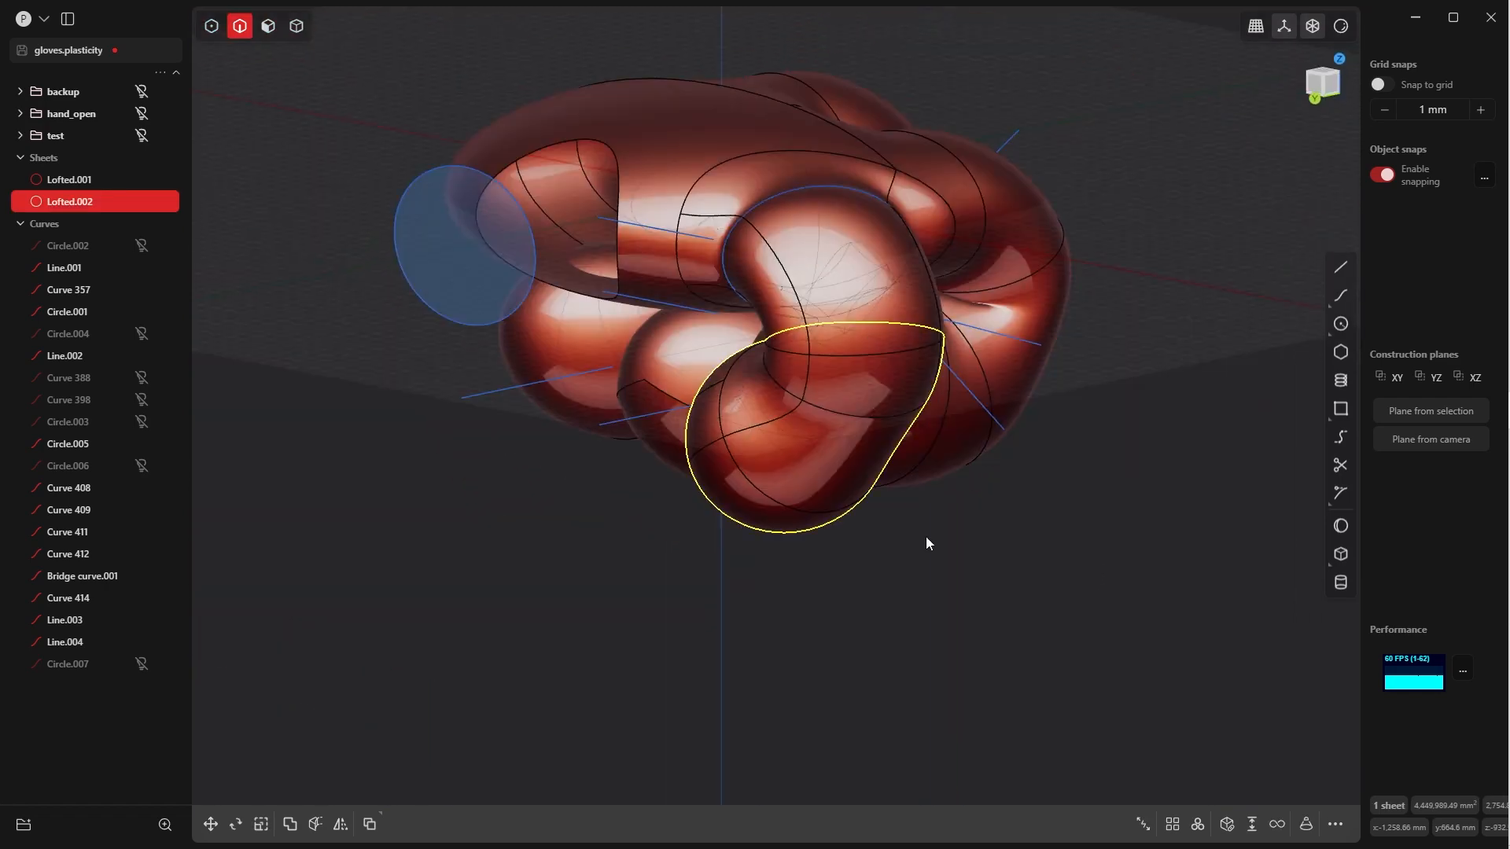
left_click(927, 537)
key("Tab")
left_click(833, 460)
left_click(838, 469)
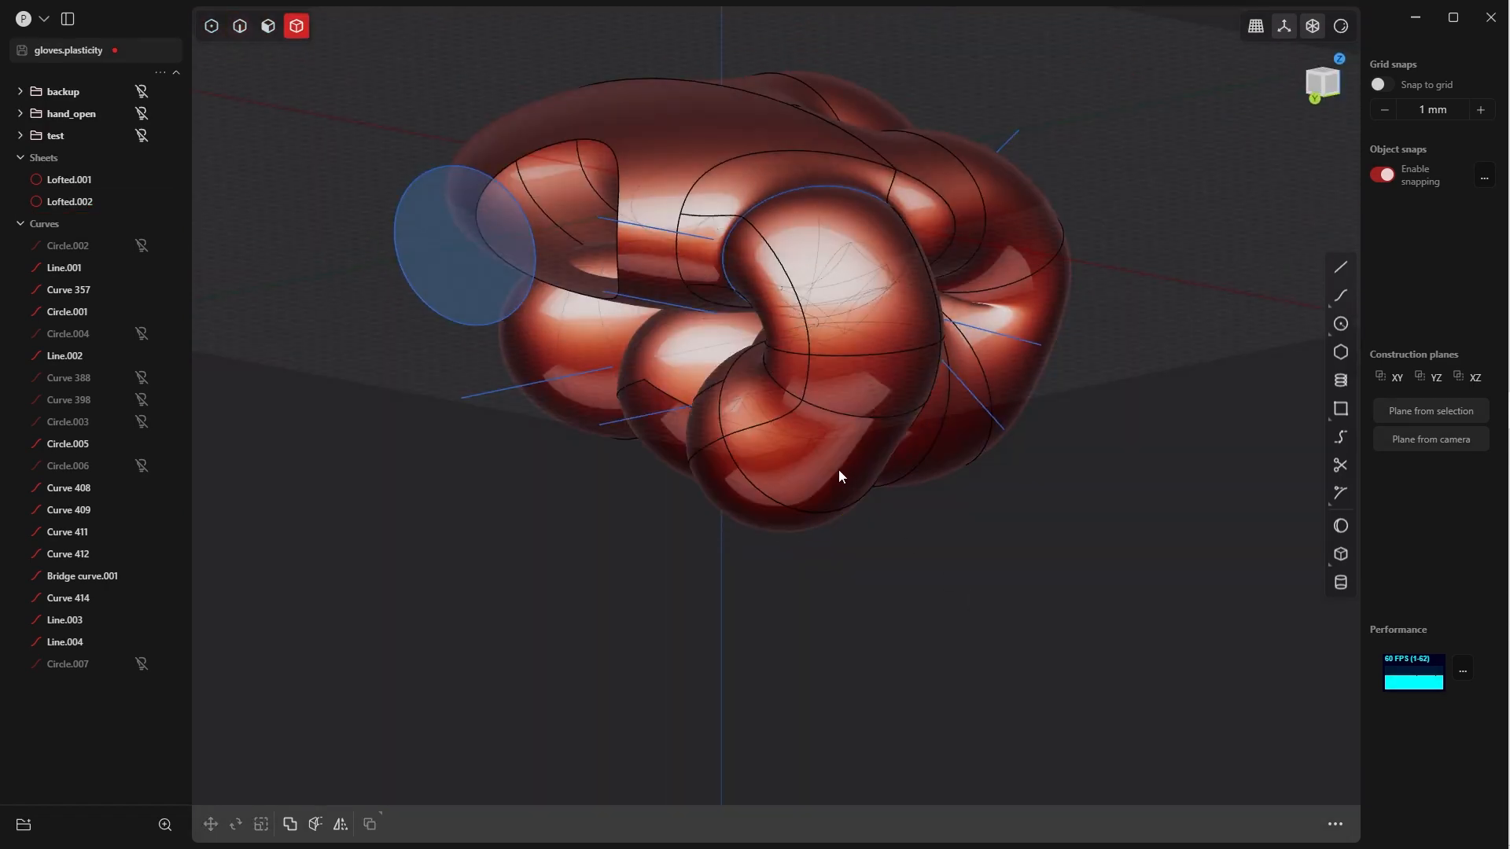
left_click(785, 234)
middle_click_drag(768, 203, 804, 259)
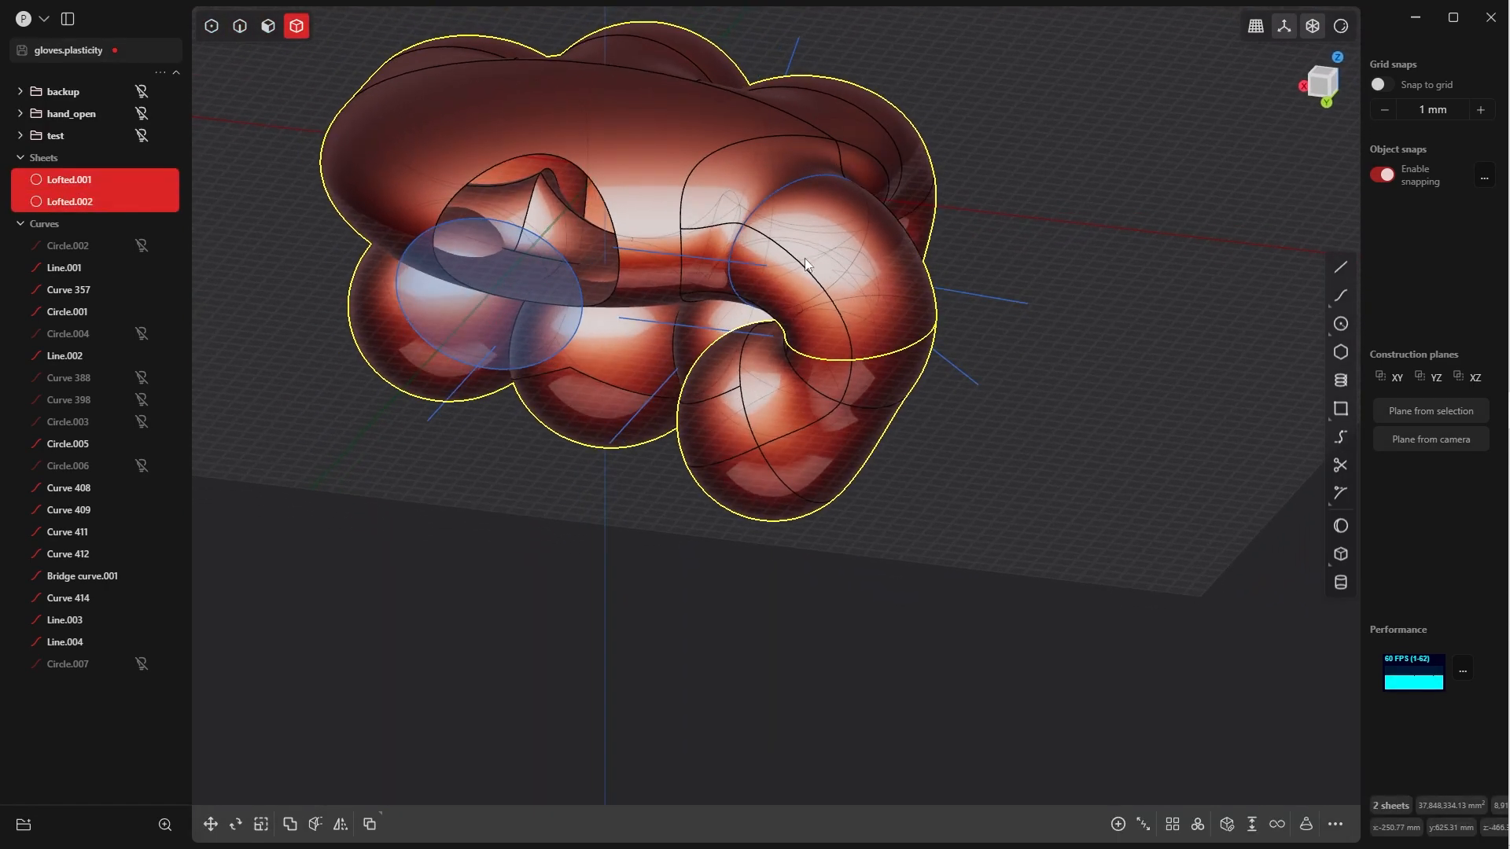
left_click(769, 287)
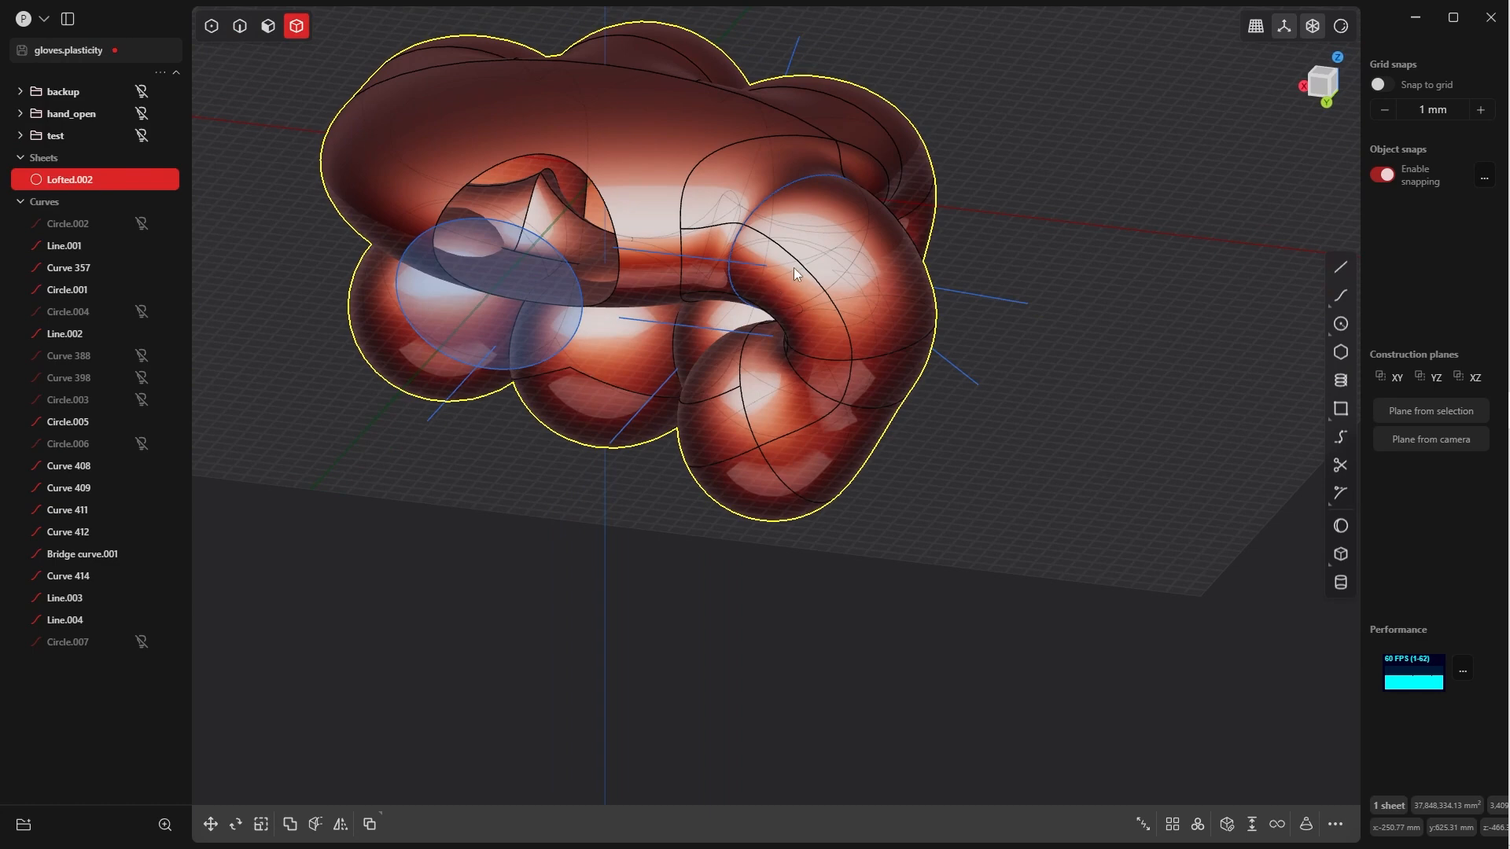
Hide all curves and examine the joined glove surface from several sides
scroll(836, 200, "down", 3)
middle_click_drag(837, 199, 659, 148)
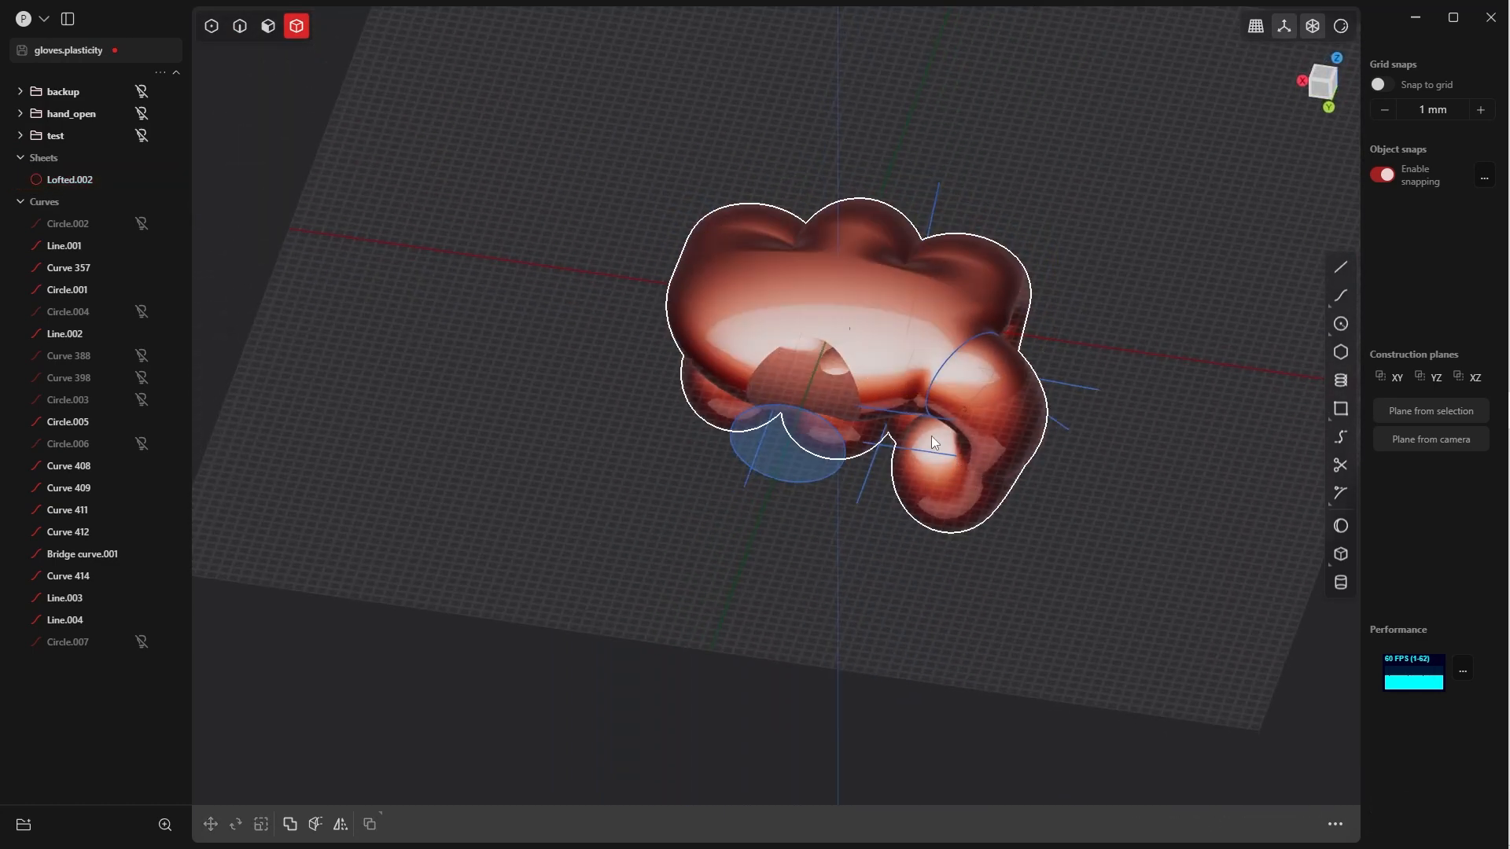
scroll(922, 377, "down", 3)
middle_click_drag(922, 376, 988, 464)
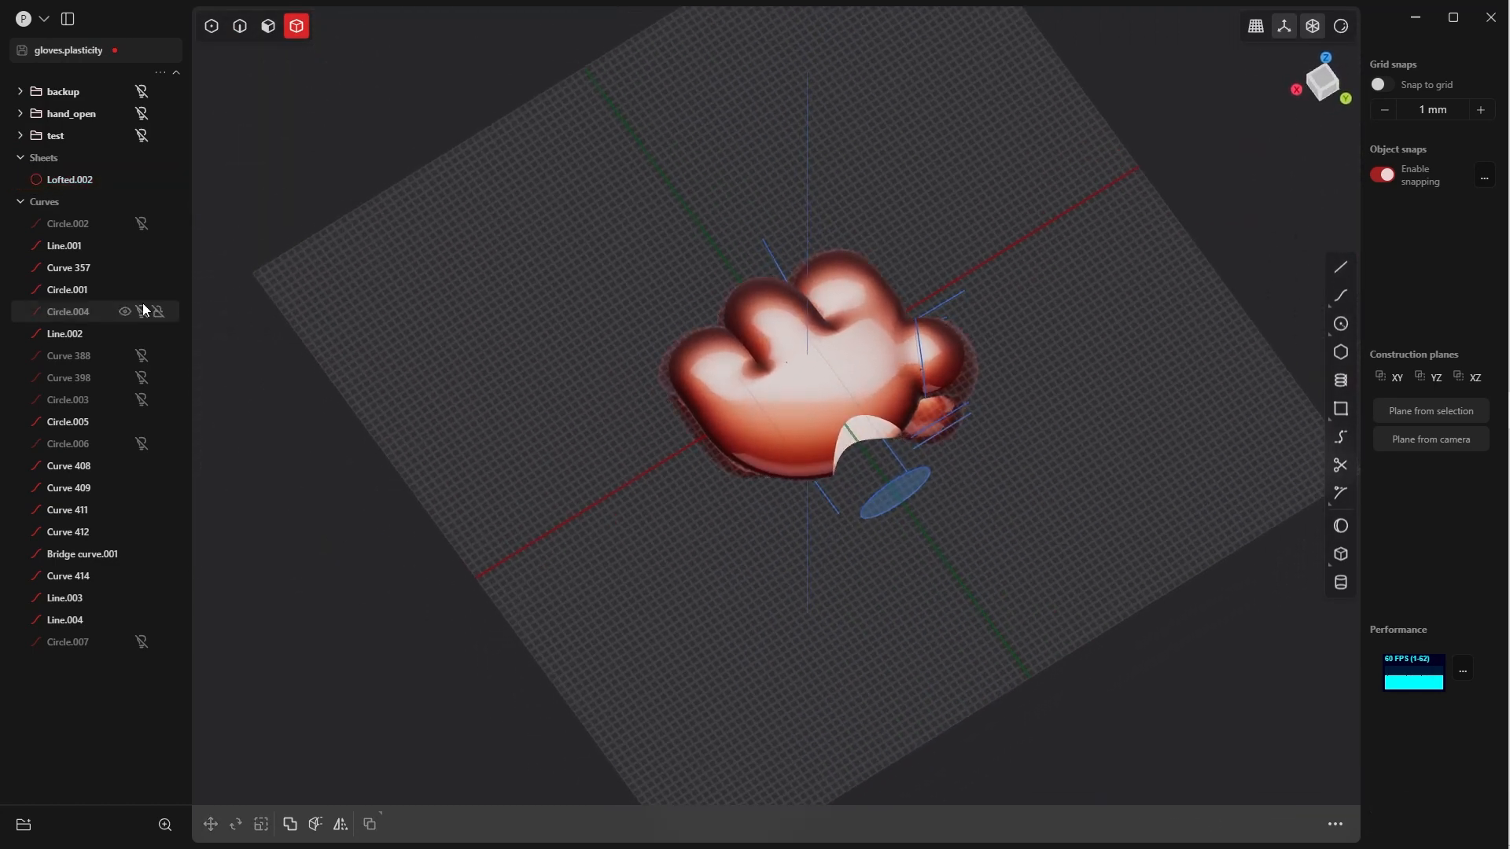
left_click(142, 203)
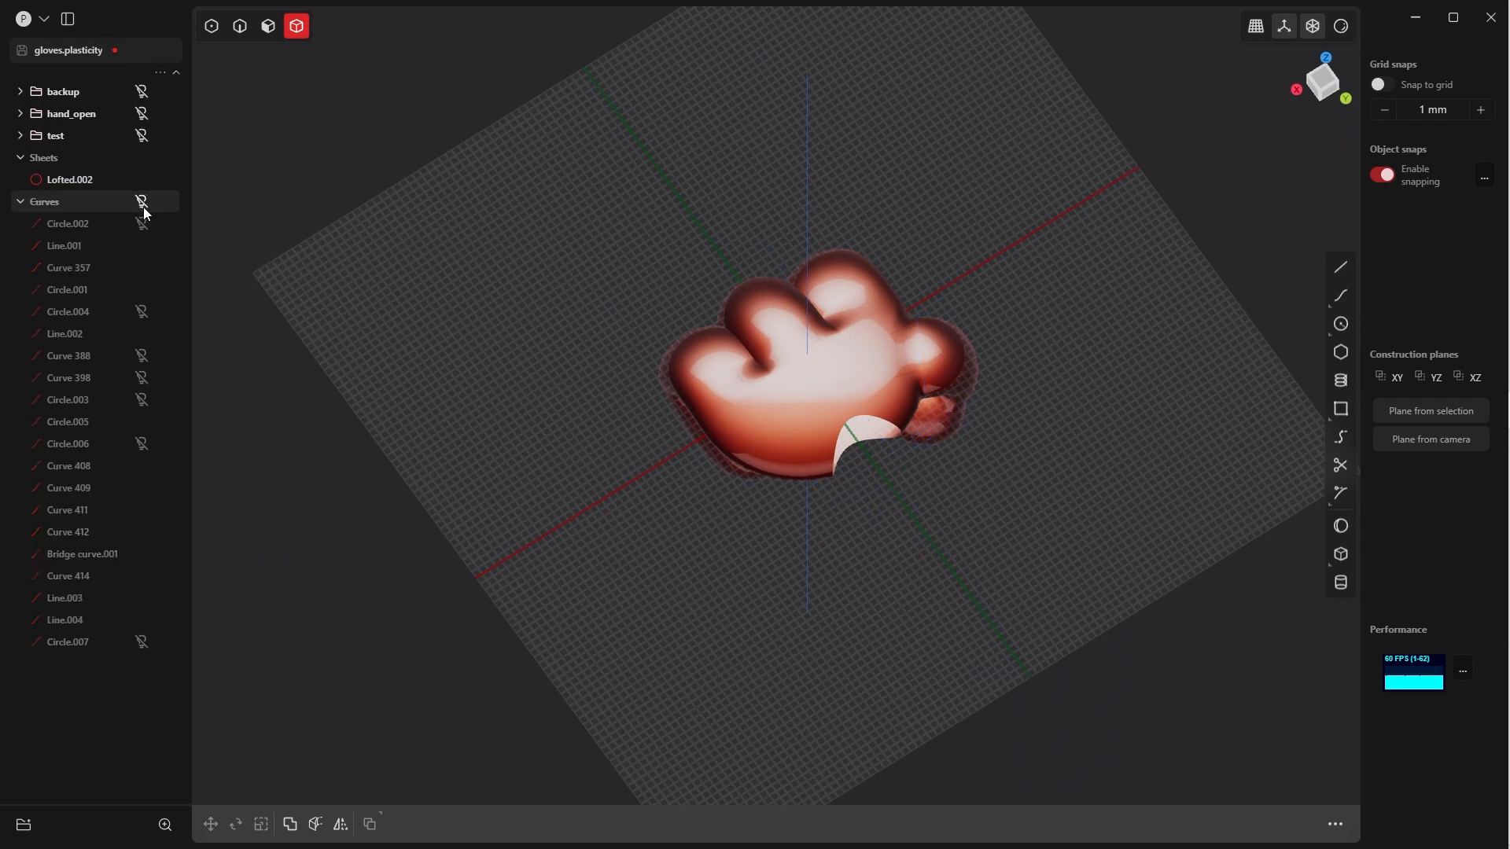
middle_click_drag(1005, 394, 1186, 460)
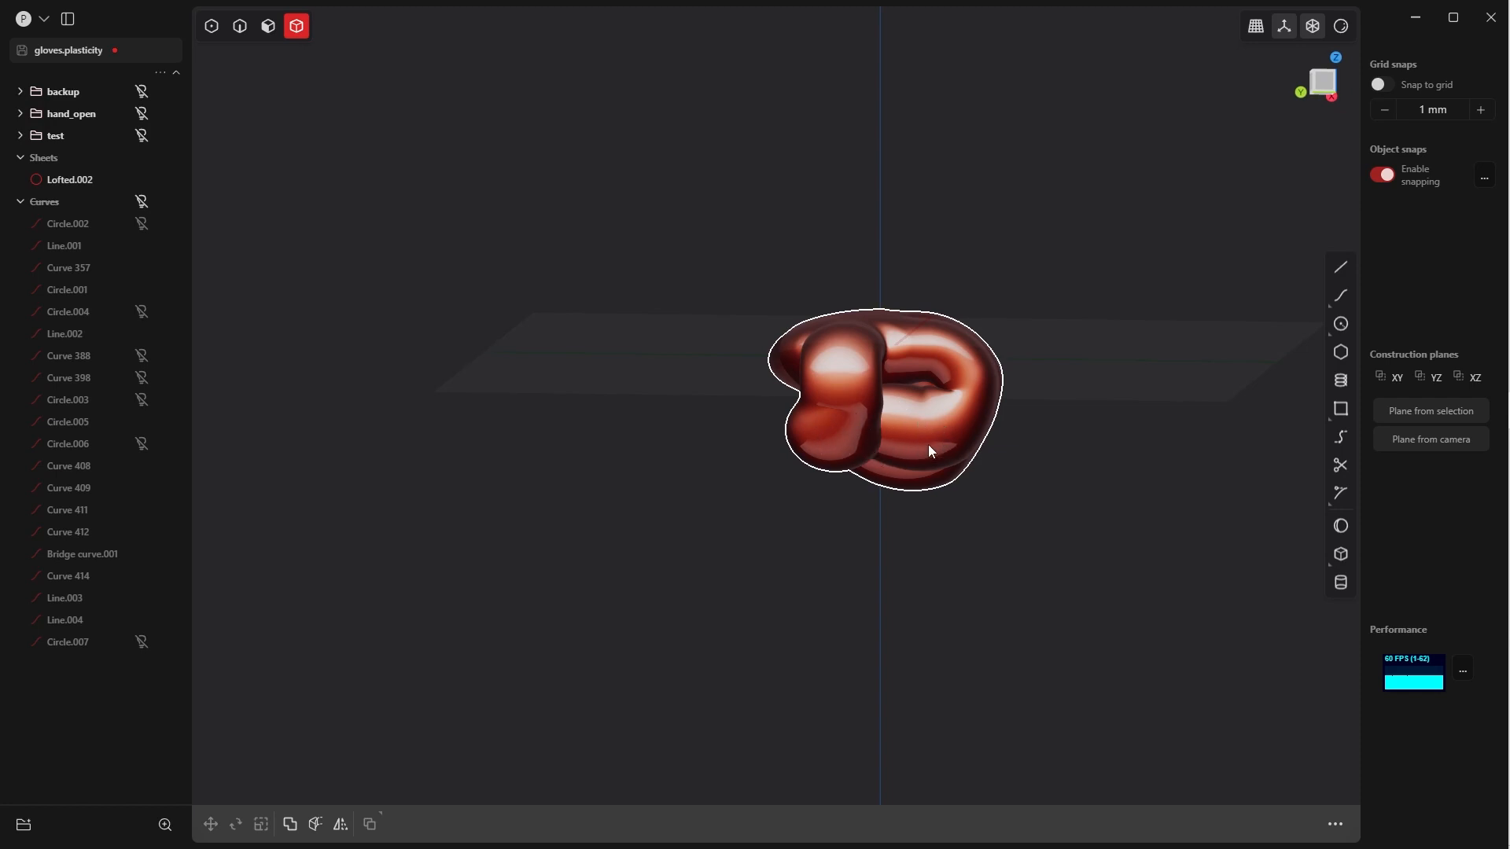
middle_click_drag(965, 432, 967, 280)
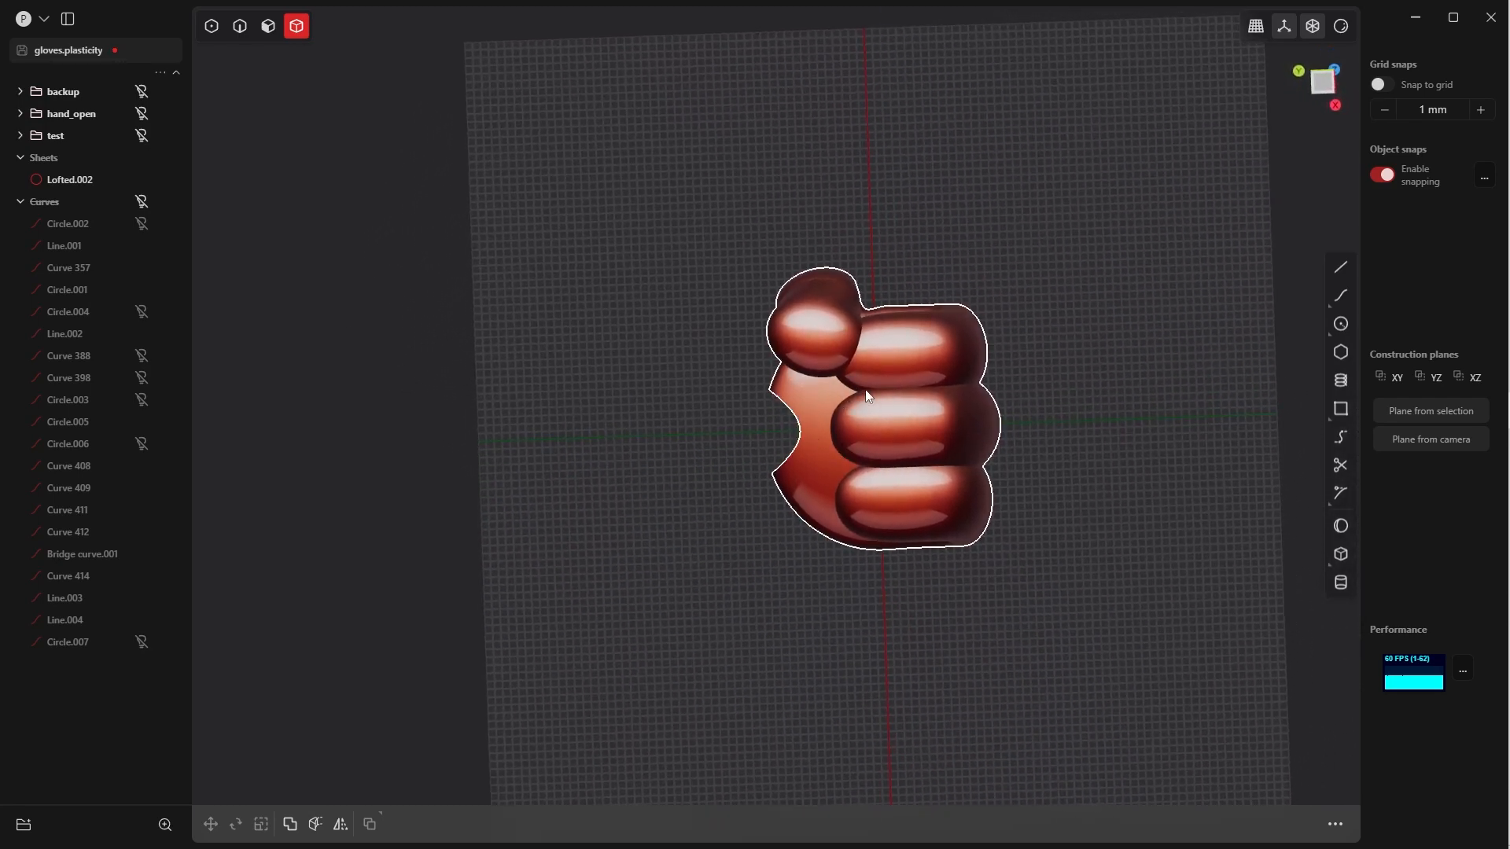
middle_click_drag(868, 395, 927, 314)
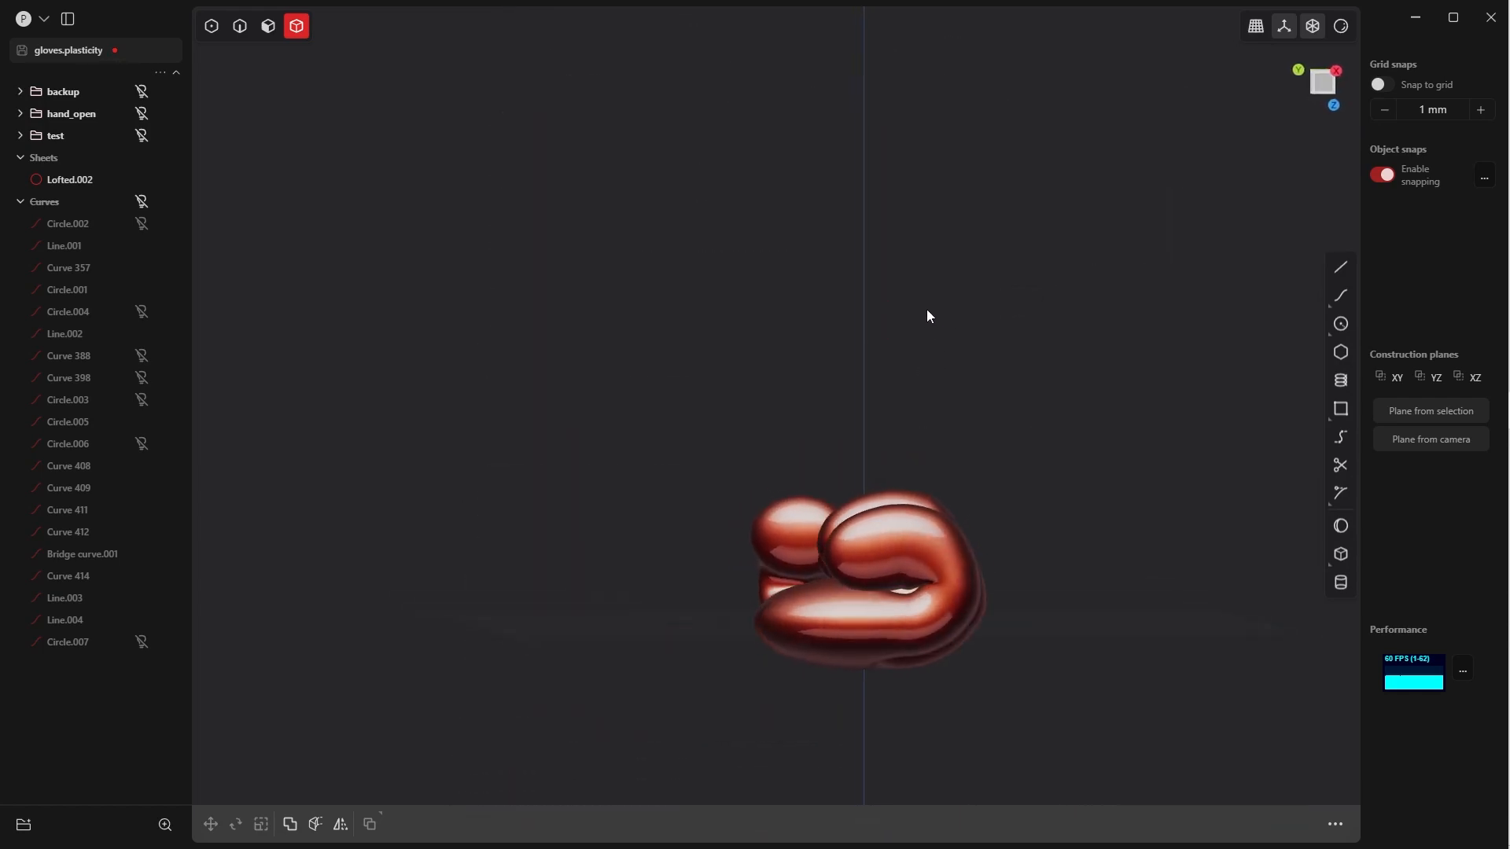
middle_click_drag(988, 597, 965, 629)
In the back view, draw a circle of about 421 mm radius from the wrist opening's center, and show the curves again
middle_click_drag(918, 507, 1027, 657)
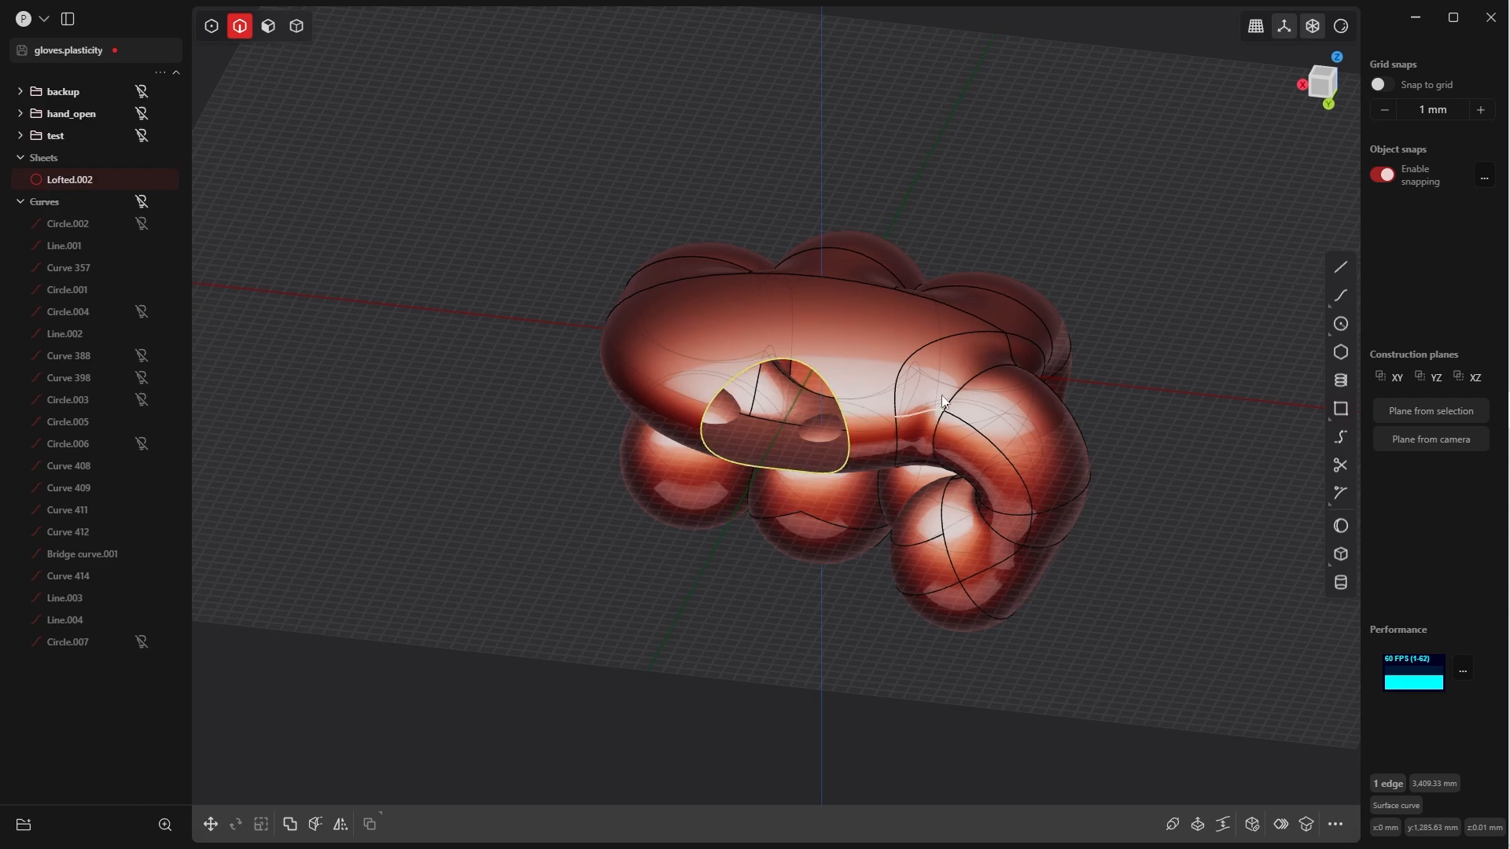
middle_click_drag(927, 491, 974, 405, "shift")
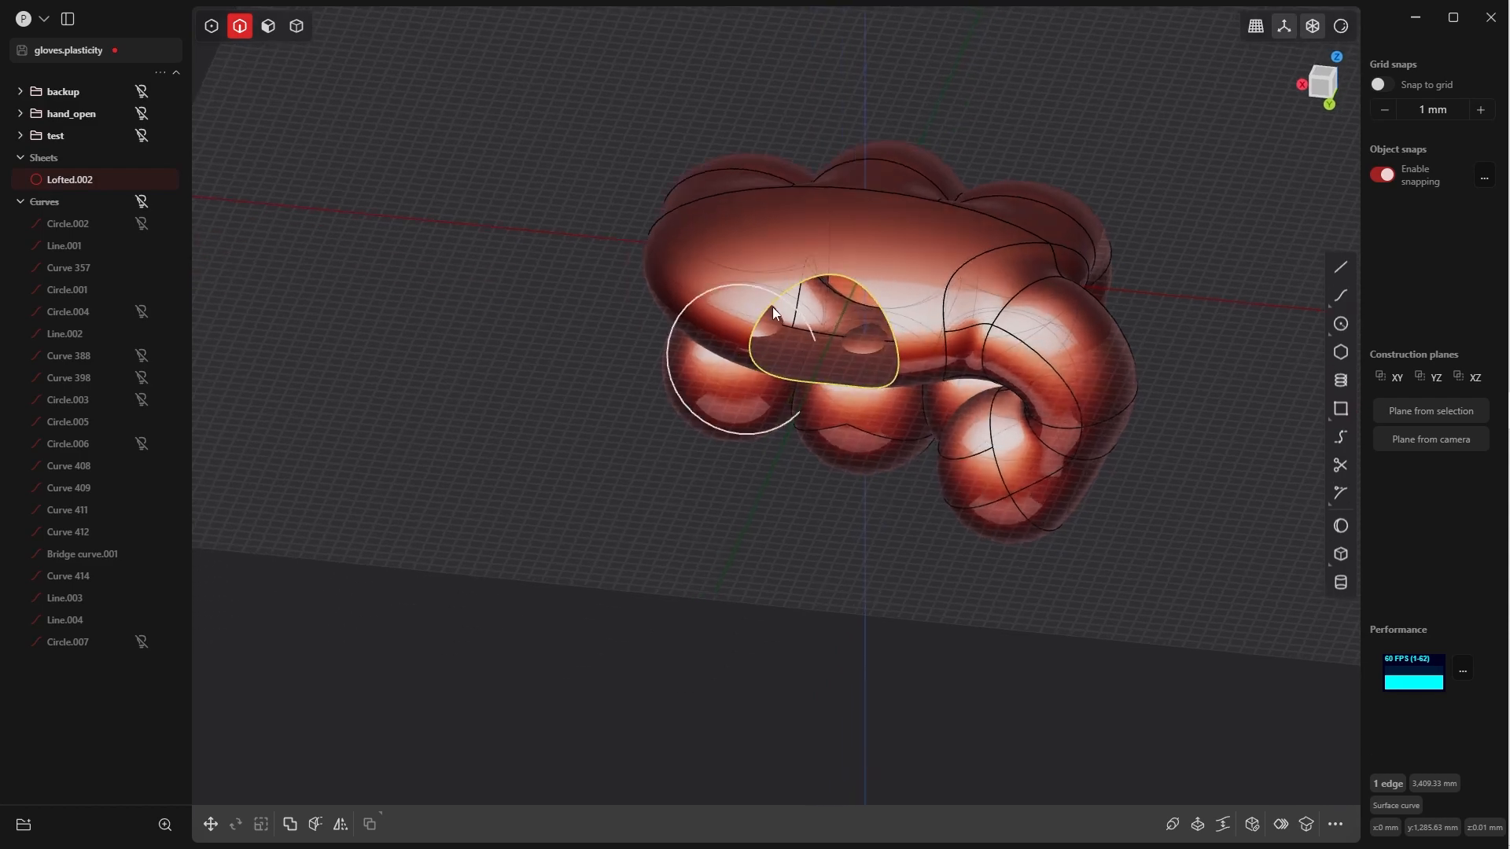
middle_click_drag(772, 307, 827, 454)
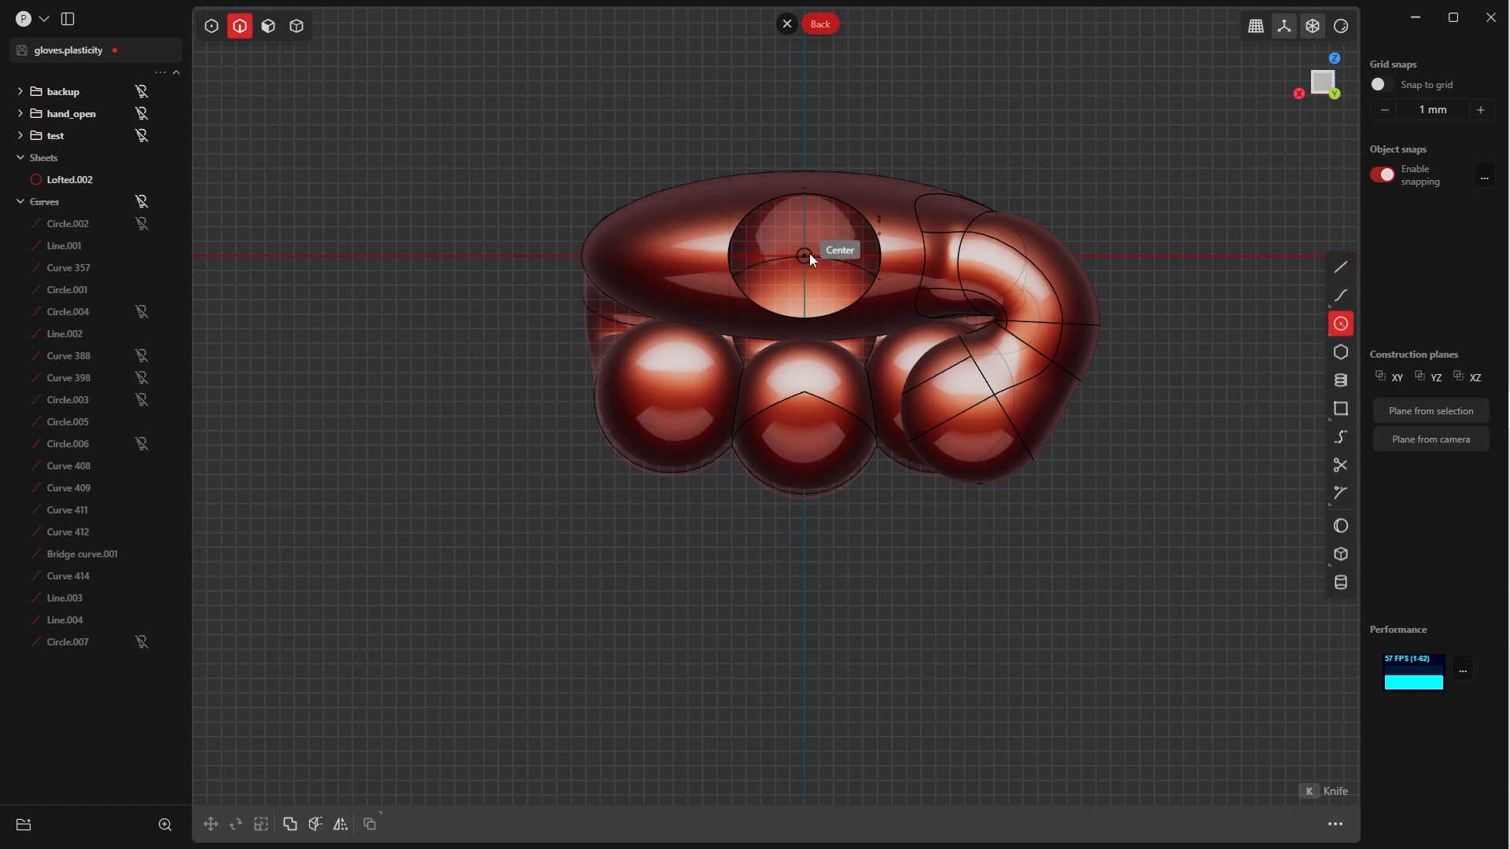
left_click(808, 255)
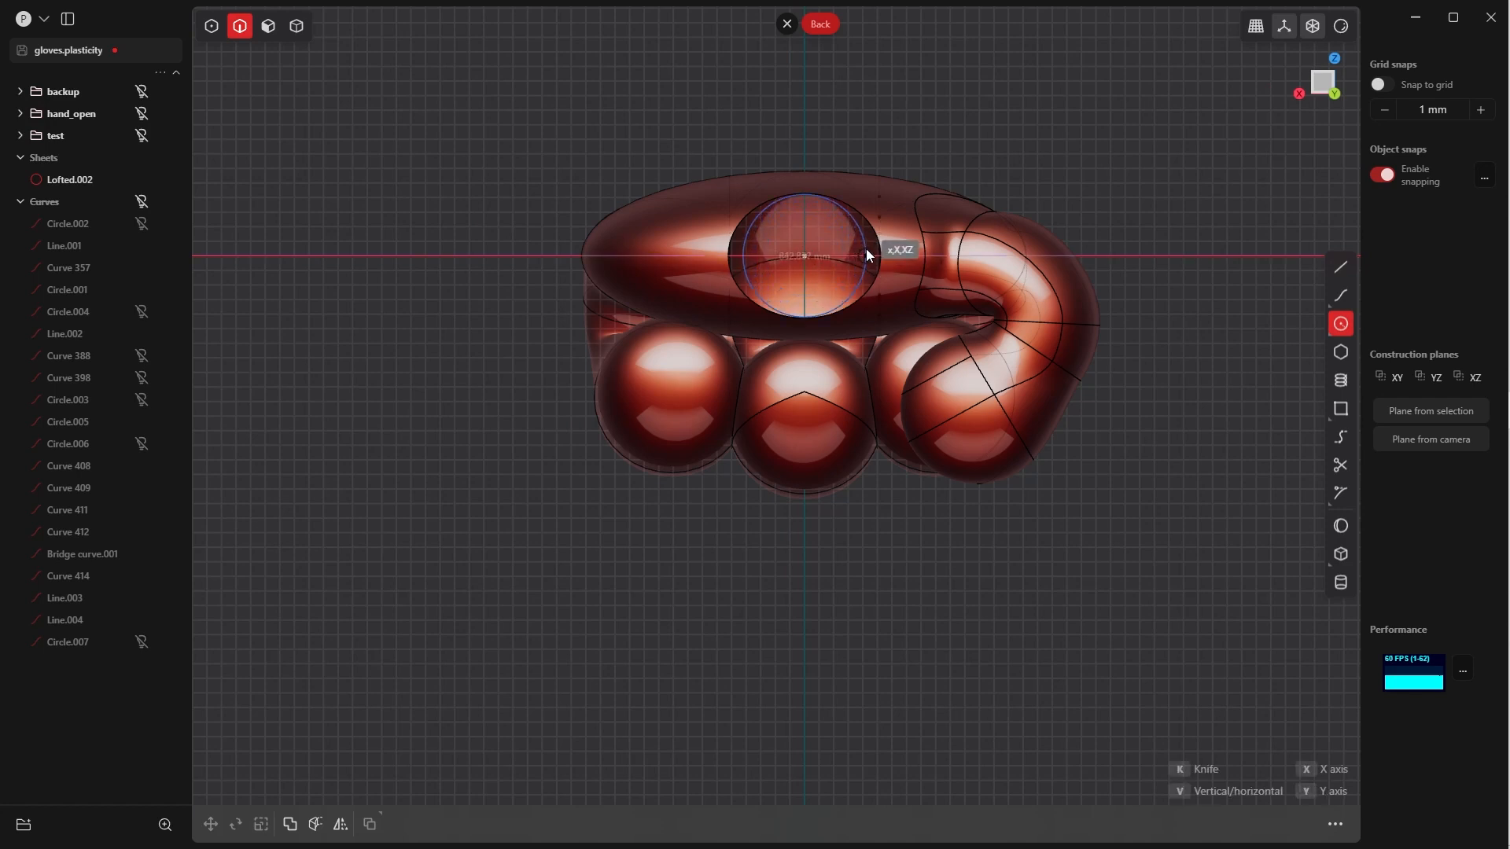
left_click(866, 250)
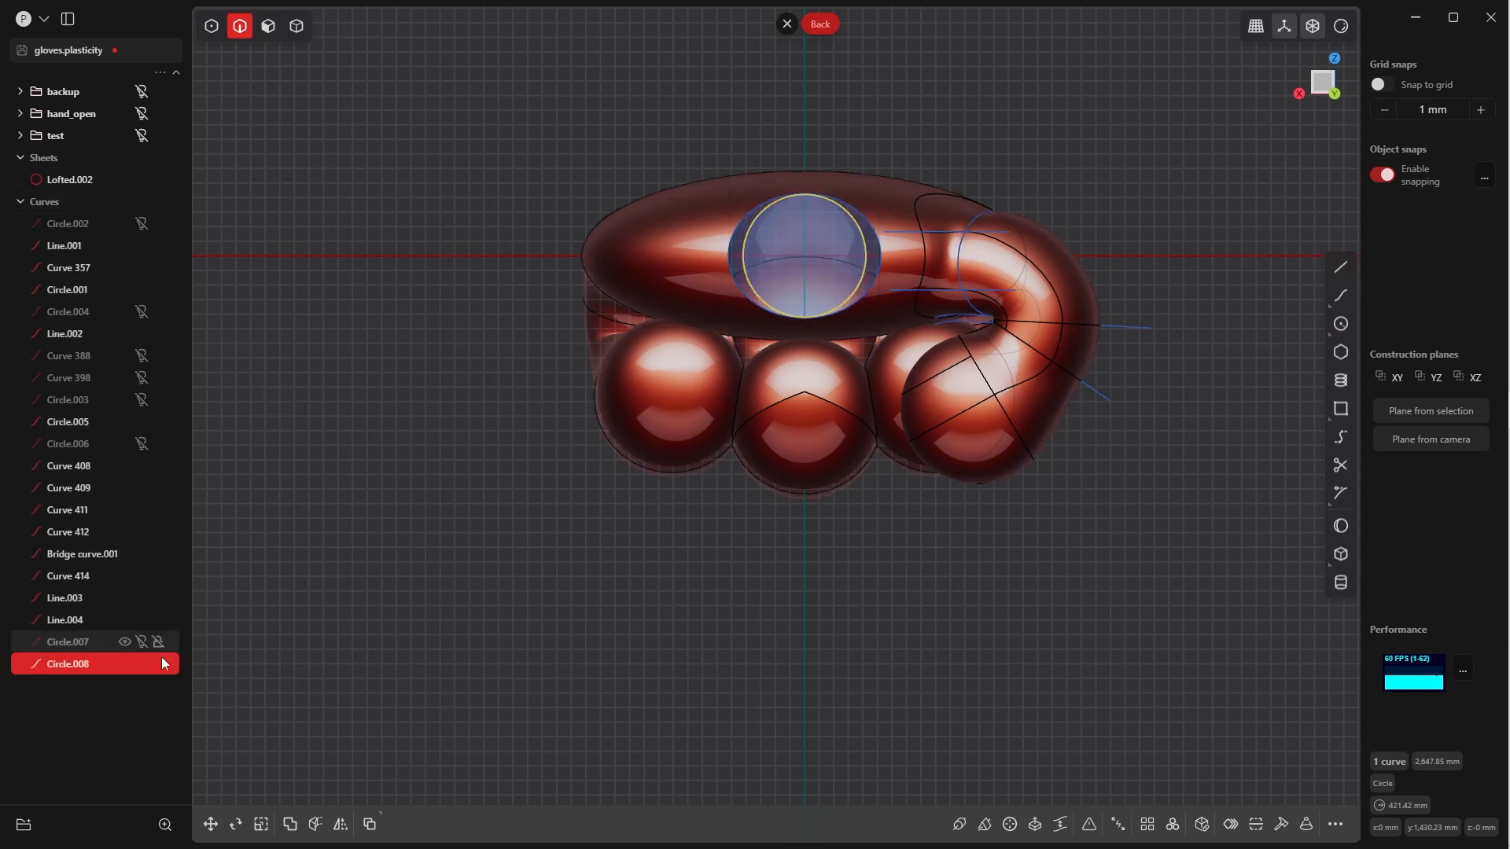
left_click(289, 666)
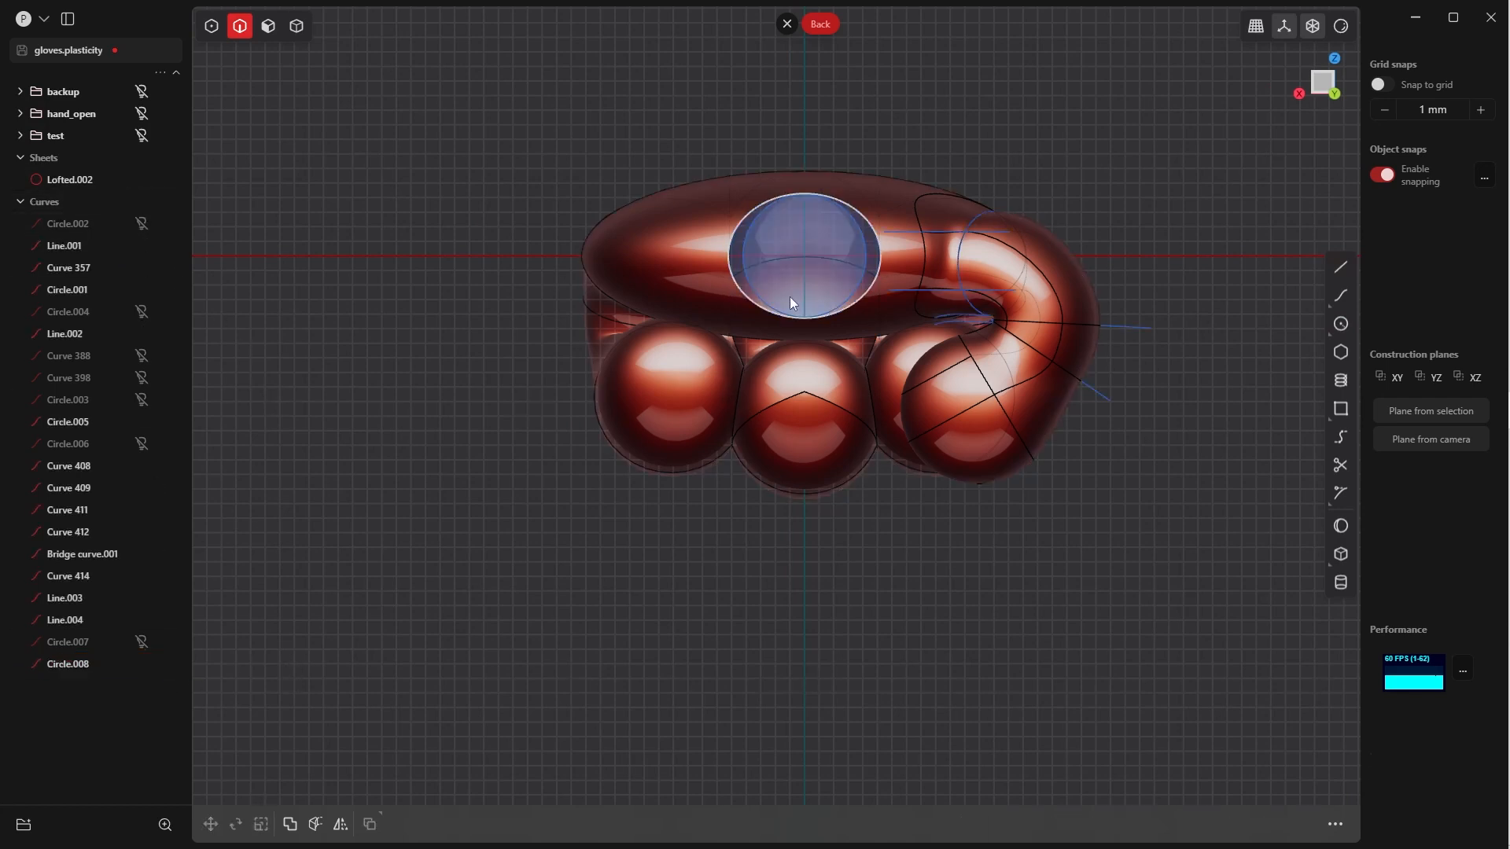
Move the new circle 1980.66 mm along the Y axis, away from the wrist opening
left_click(85, 665)
middle_click_drag(612, 271, 802, 449)
middle_click_drag(783, 361, 763, 305)
key("g")
key("y")
left_click(928, 542)
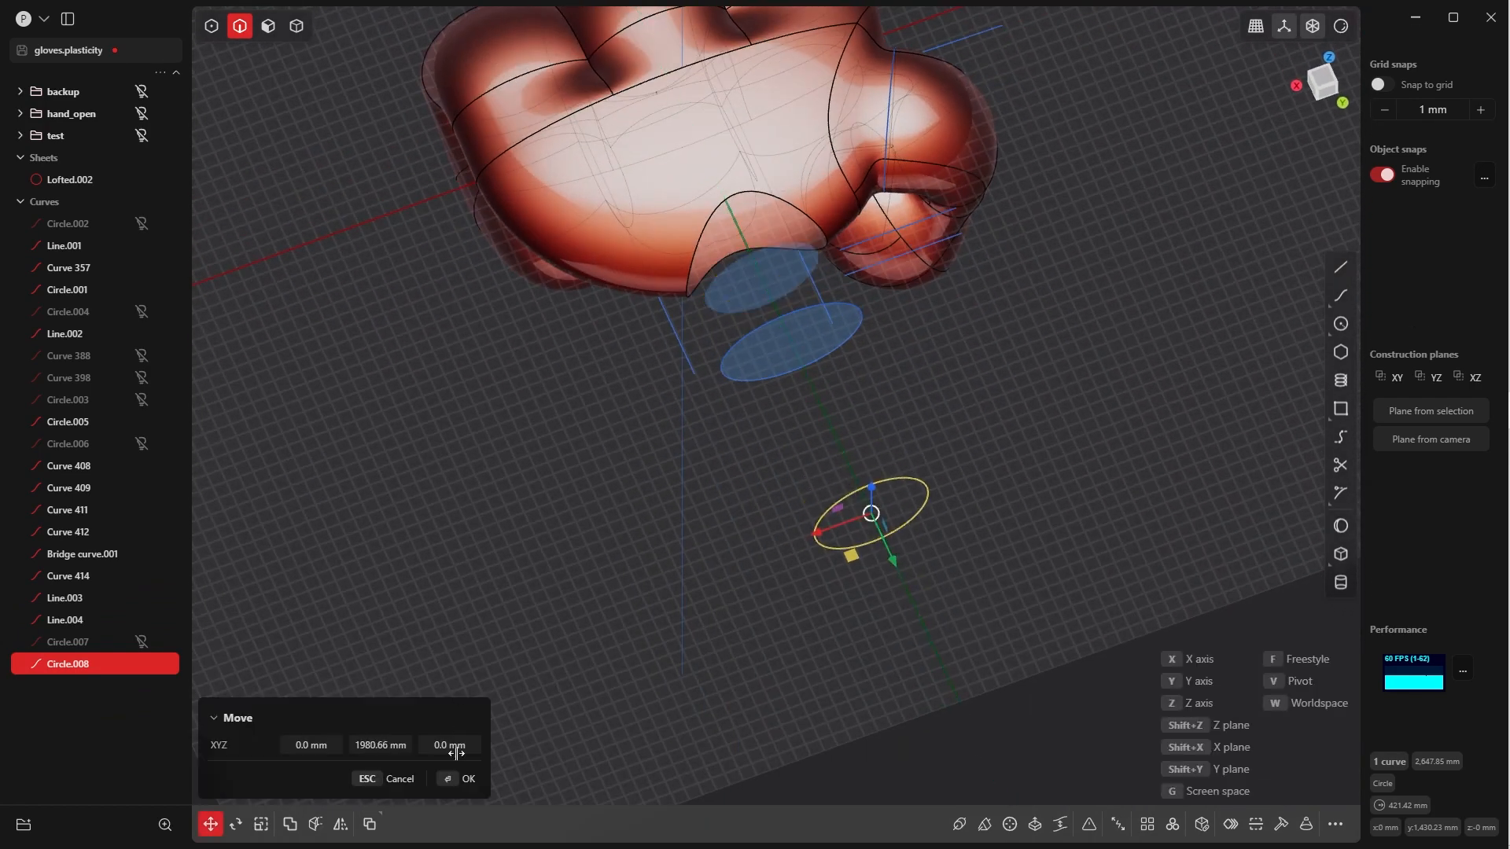
left_click(467, 779)
Delete the old larger circle just outside the wrist opening
key("Escape")
left_click(813, 364)
key("x")
middle_click_drag(757, 357, 718, 411)
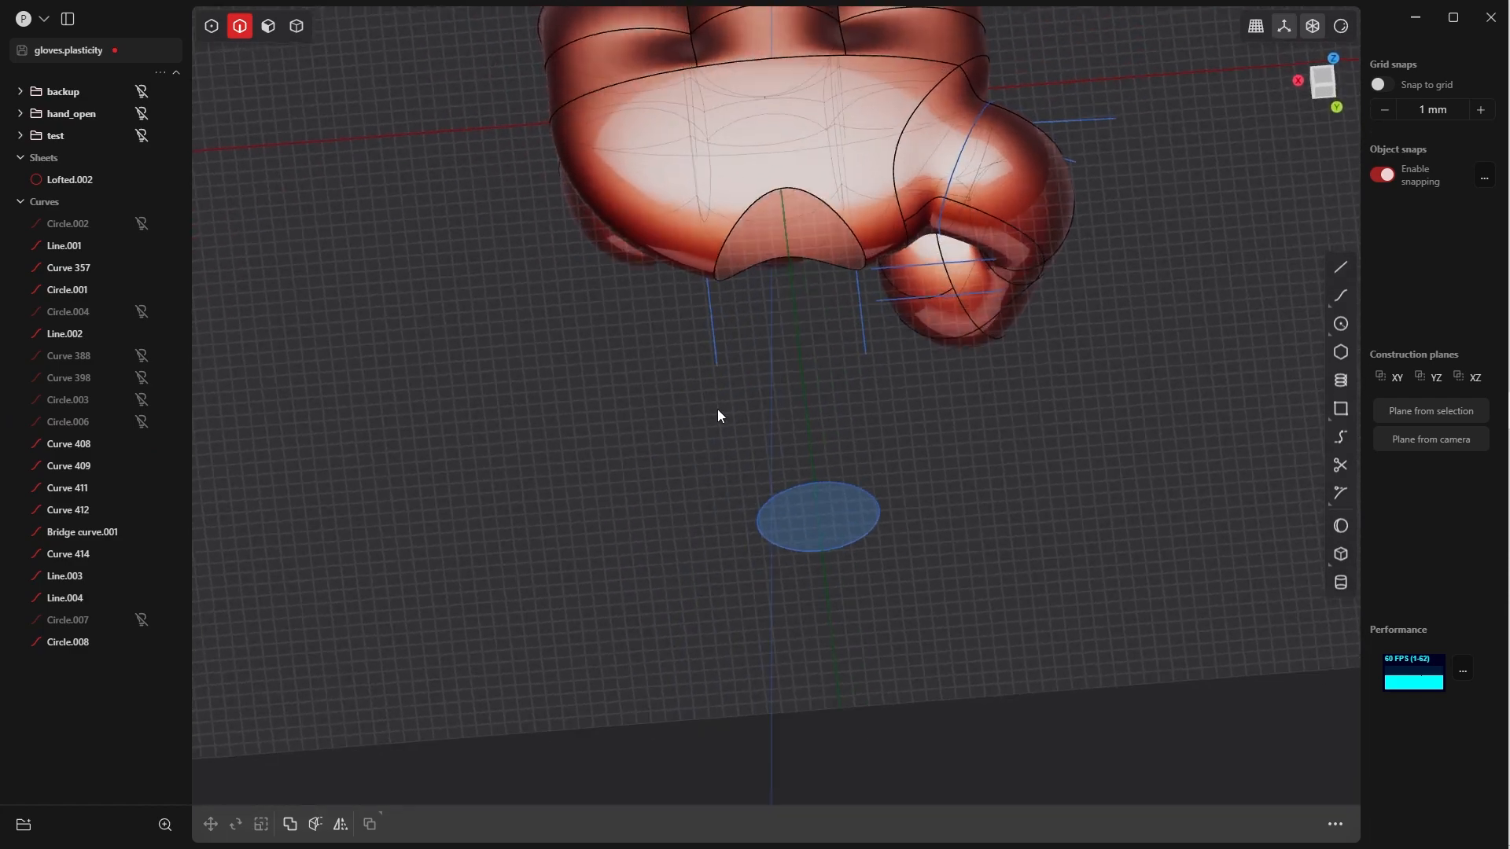
Extrude the moved circle away from the glove into an open cylinder for the cuff
left_click(828, 494)
middle_click_drag(827, 494, 903, 512)
key("e")
left_click_drag(918, 512, 1045, 506)
left_click(418, 787)
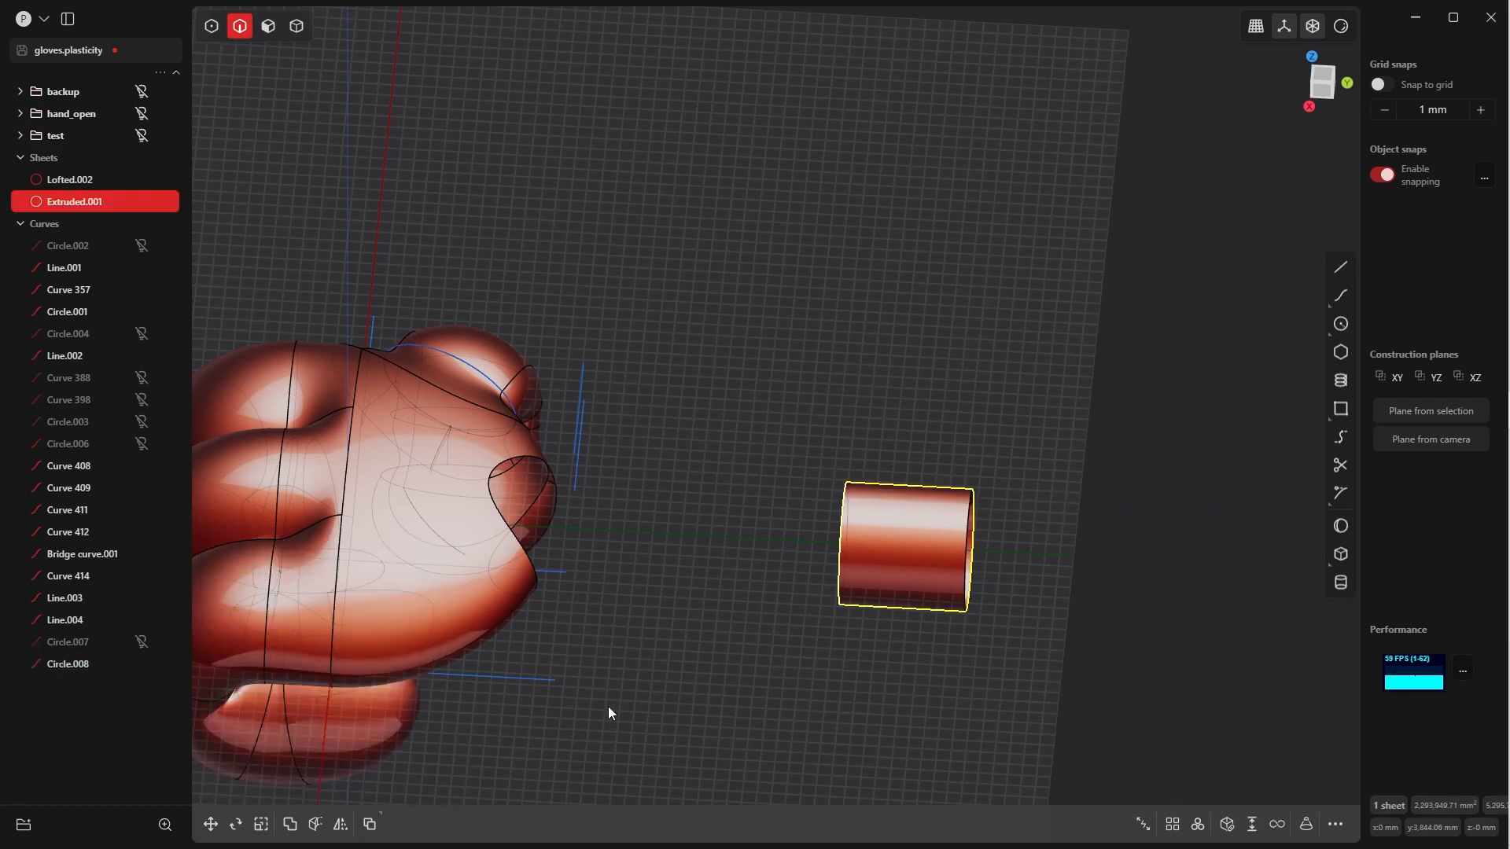
left_click(609, 705)
Delete the source circle left at the cylinder's end facing the glove
middle_click_drag(906, 373, 956, 321)
key("Tab")
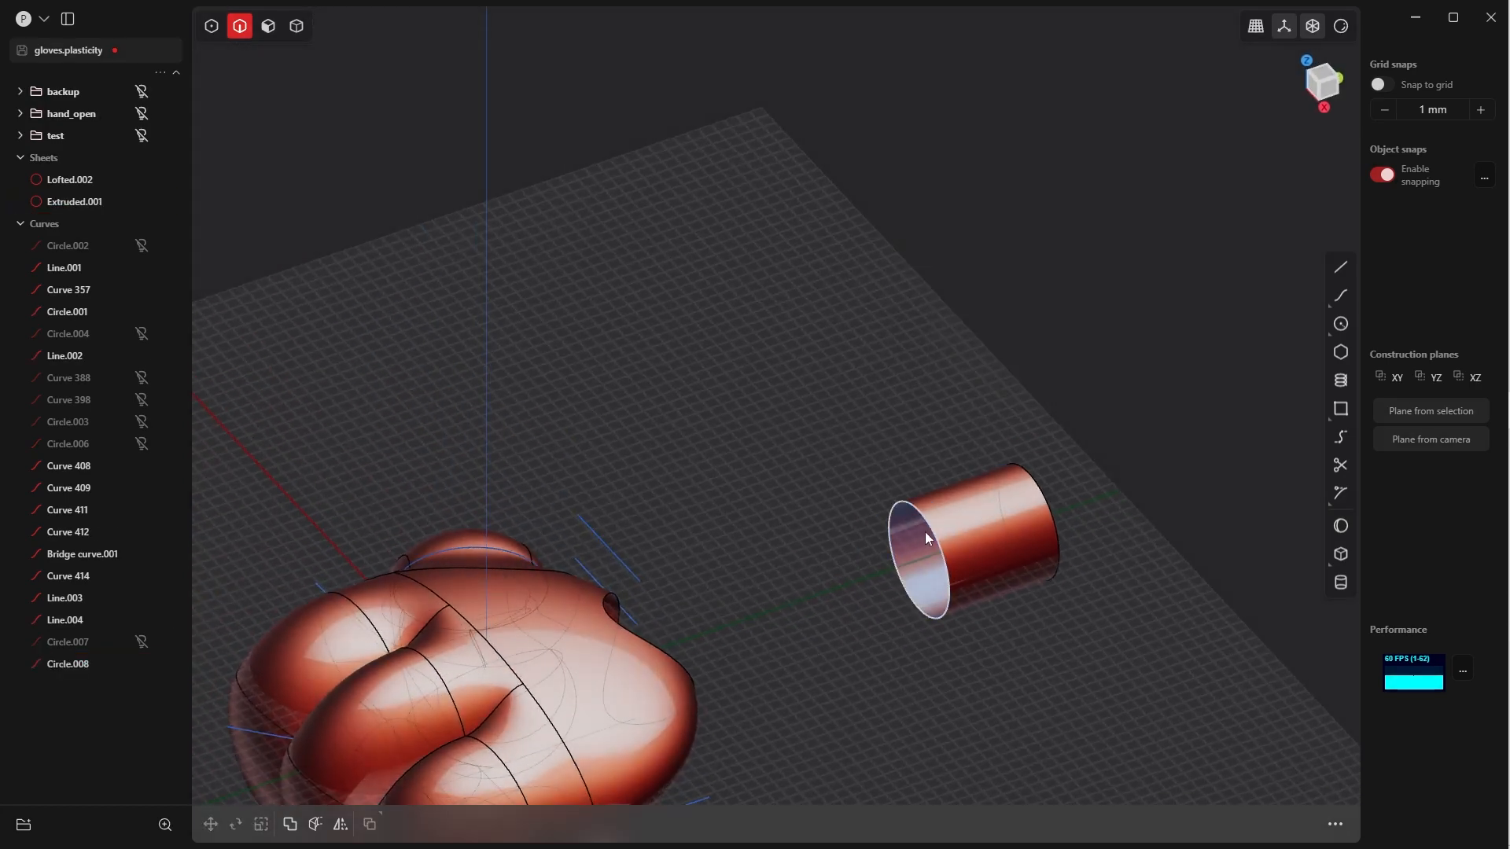
left_click(932, 530)
key("Escape")
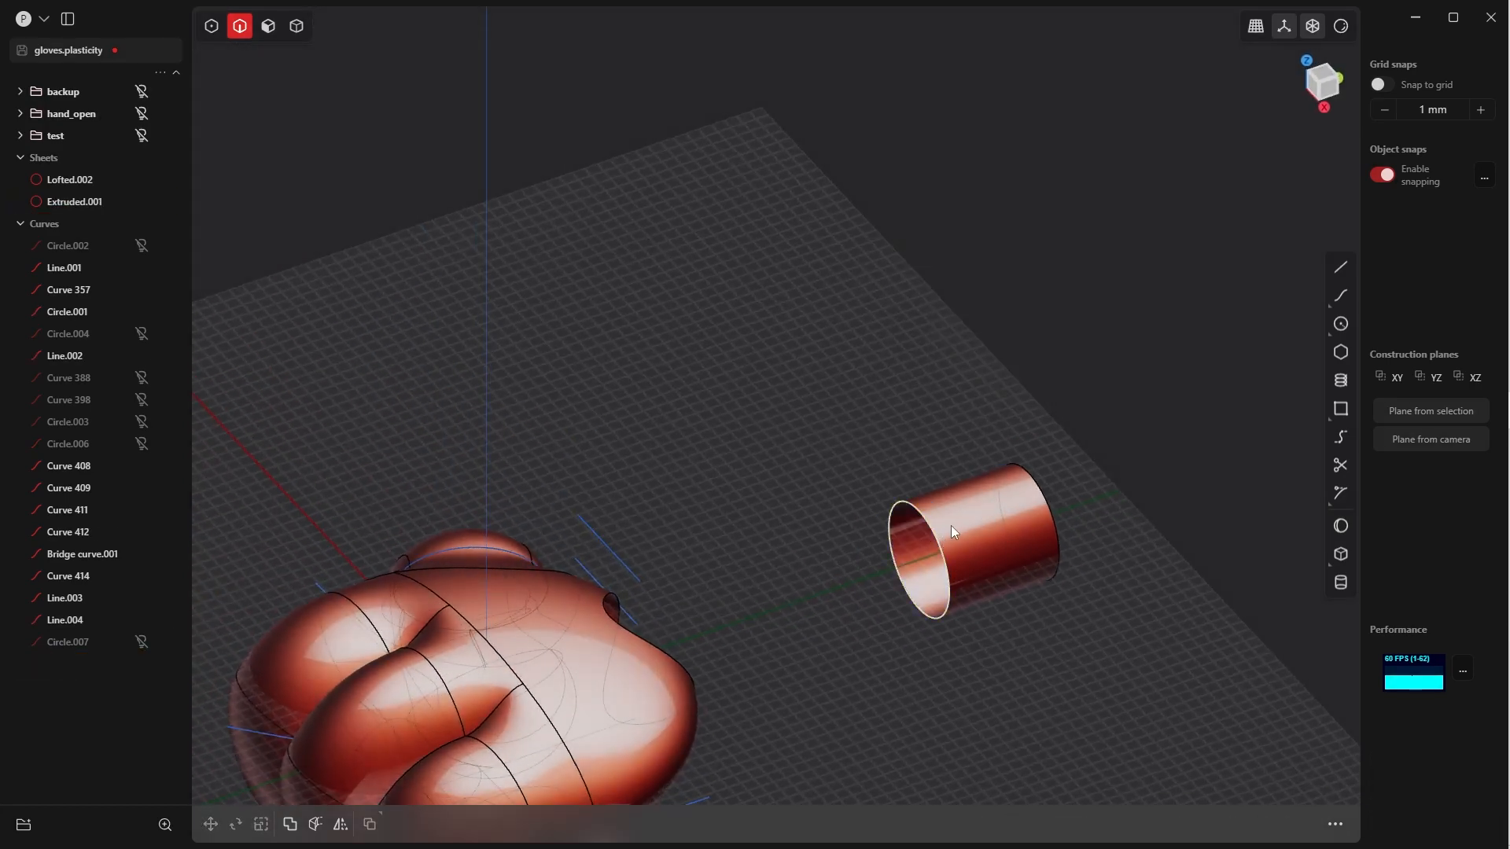
Move the cylinder -649.27 mm along the Y axis, toward the wrist opening
key("Tab")
left_click(1015, 497)
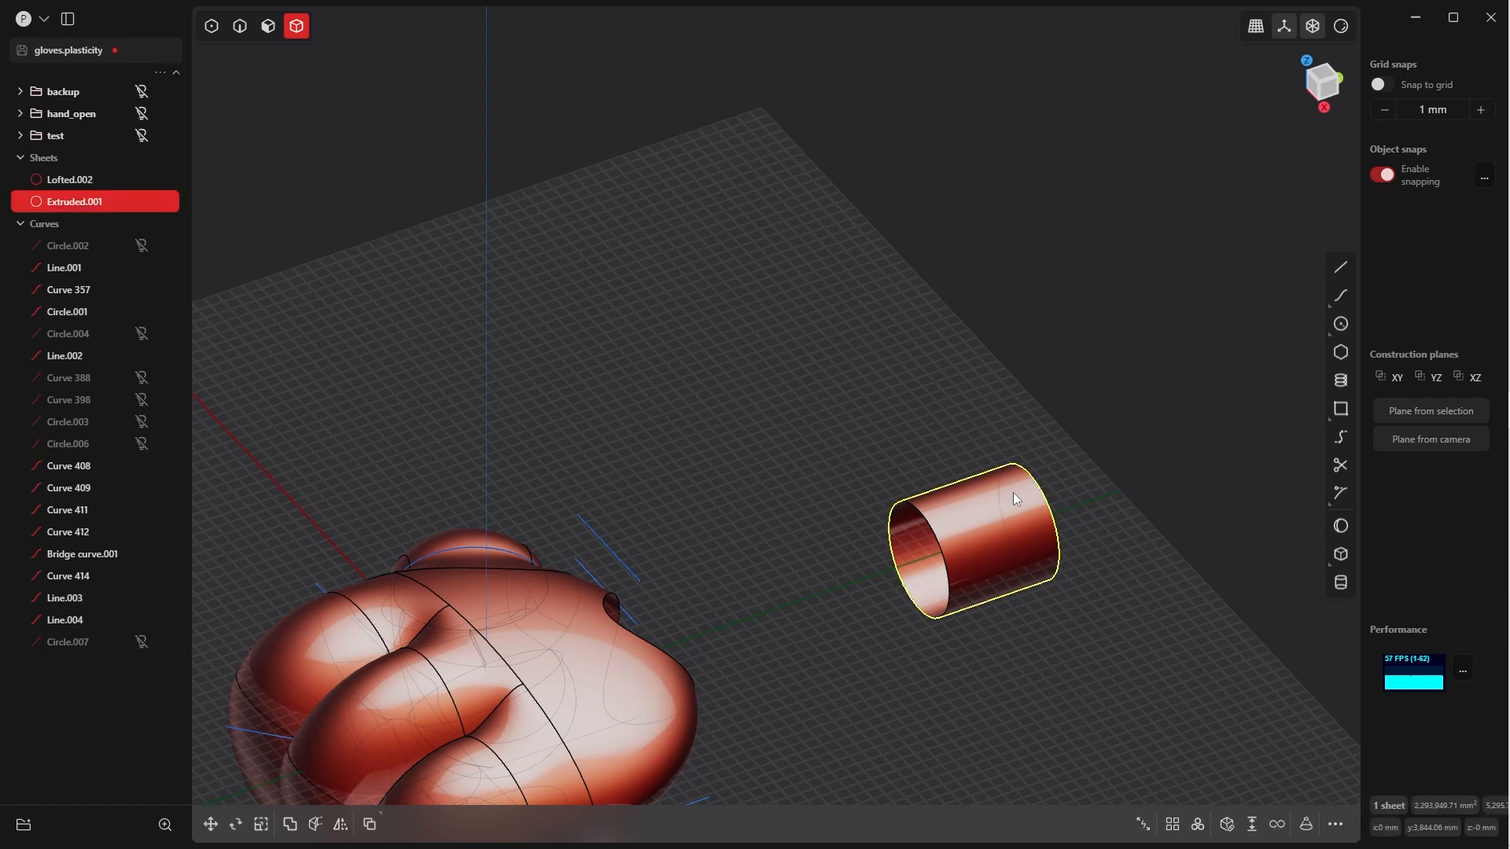
middle_click_drag(1016, 492, 988, 500)
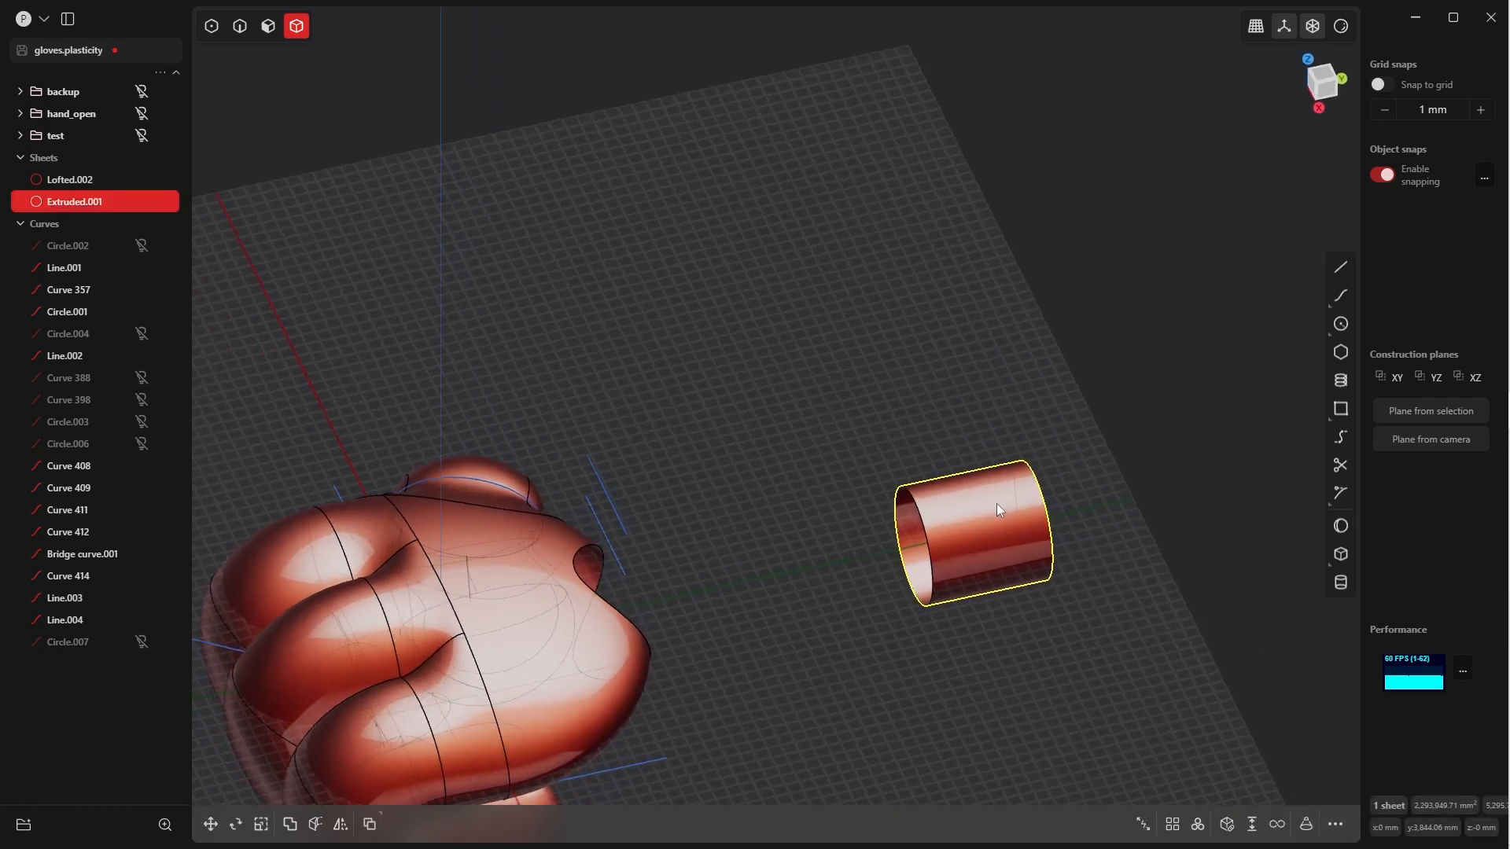
key("g")
left_click_drag(999, 529, 924, 529)
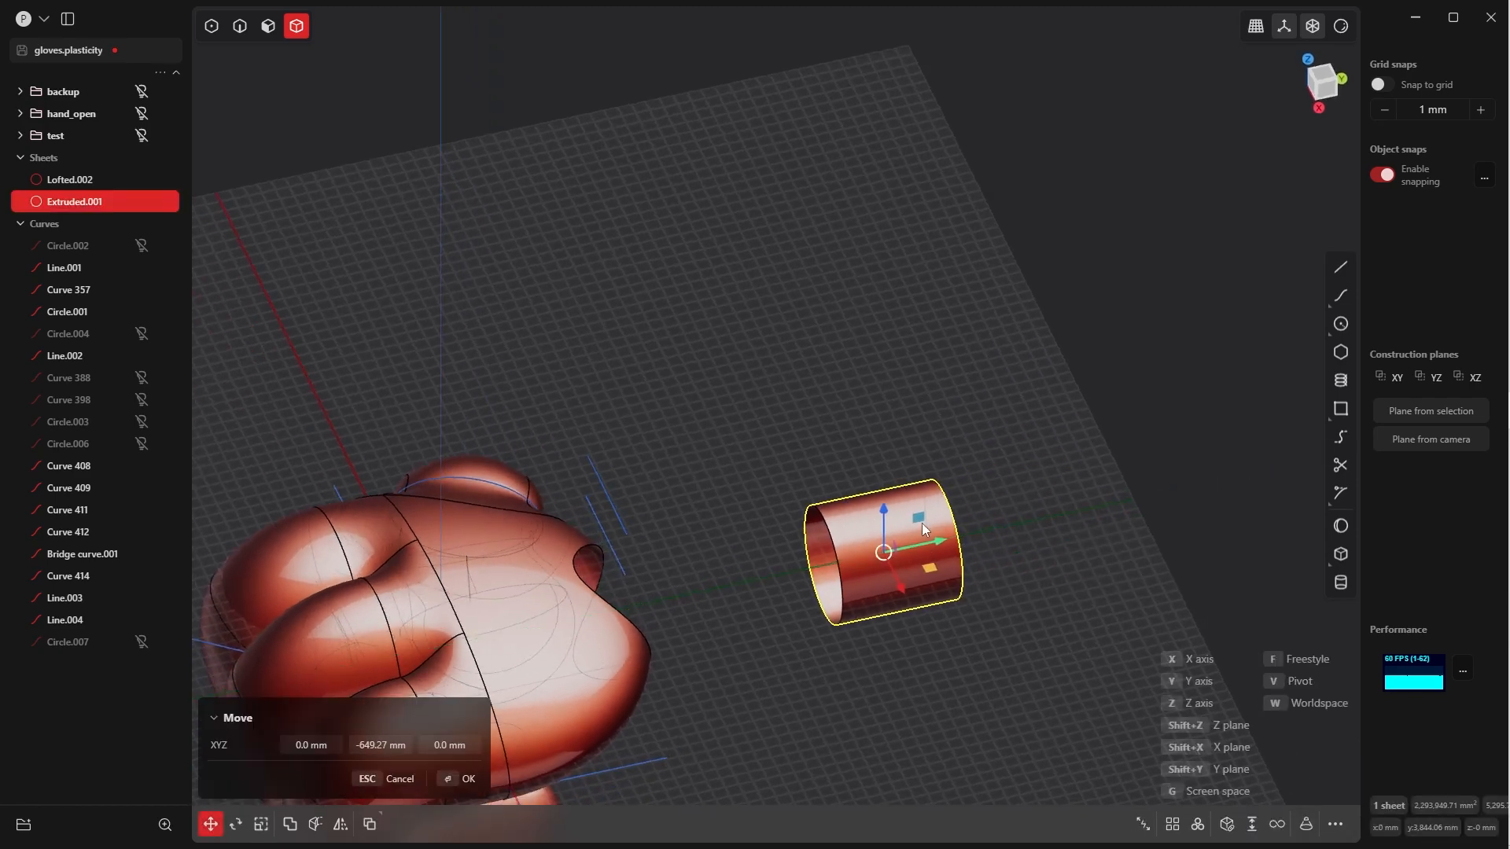
middle_click_drag(898, 394, 932, 637)
left_click(464, 777)
Shift the cylinder a further -400.24 mm along Y toward the glove
key("g")
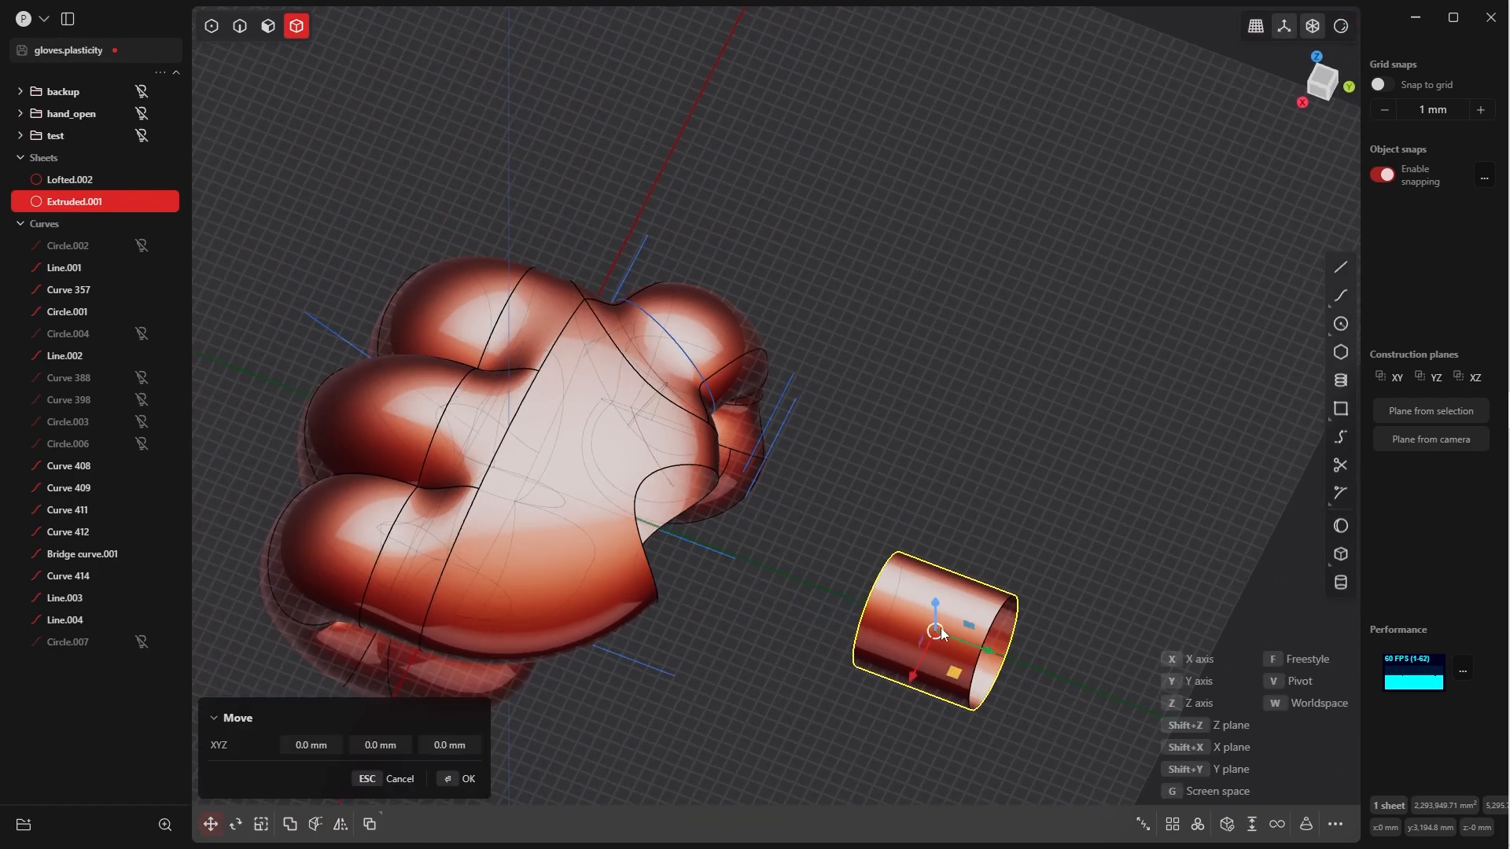
key("y")
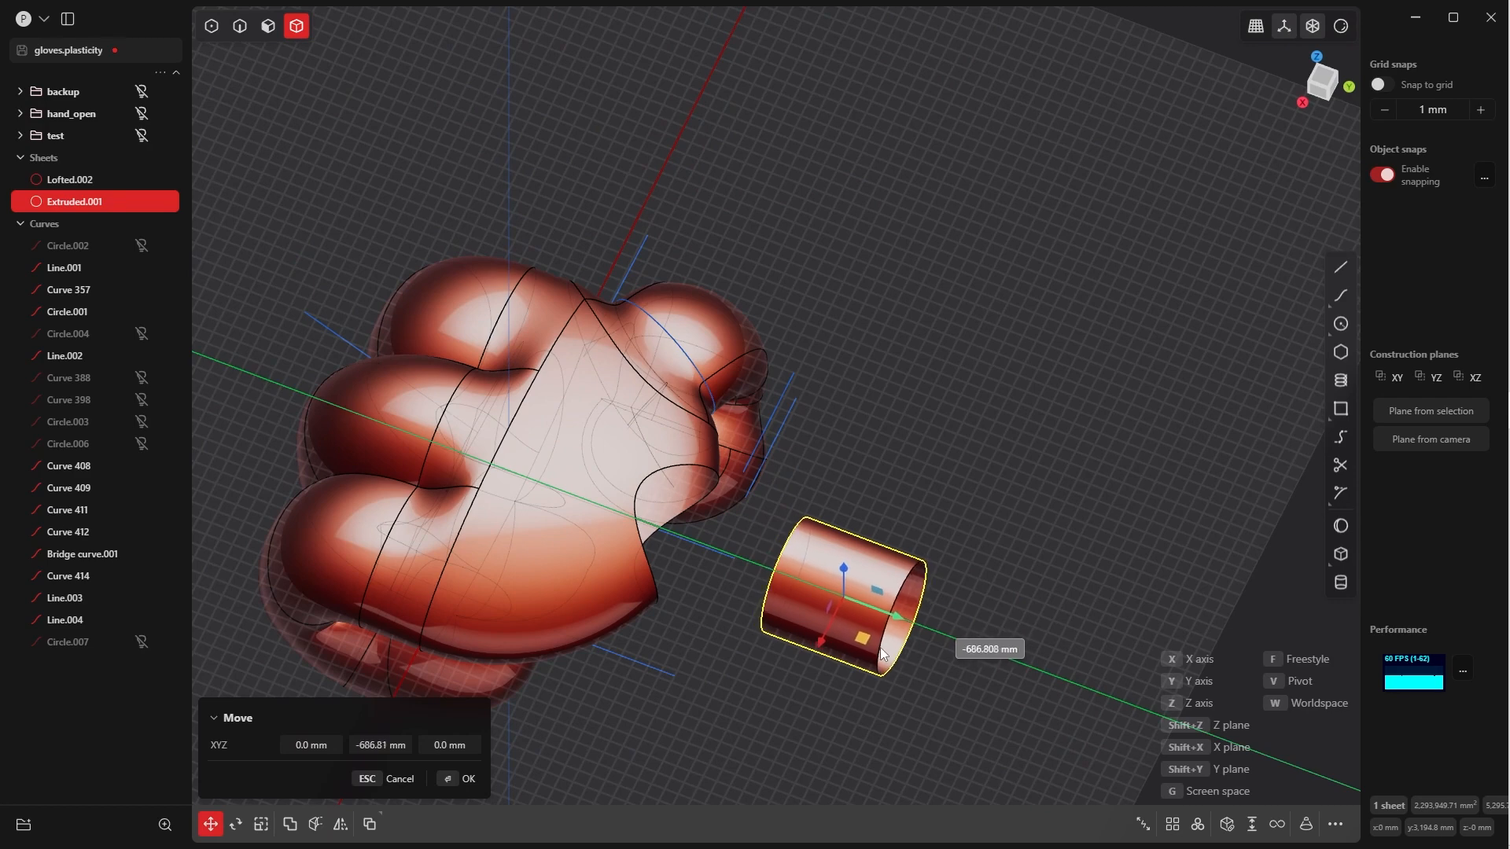
left_click(916, 674)
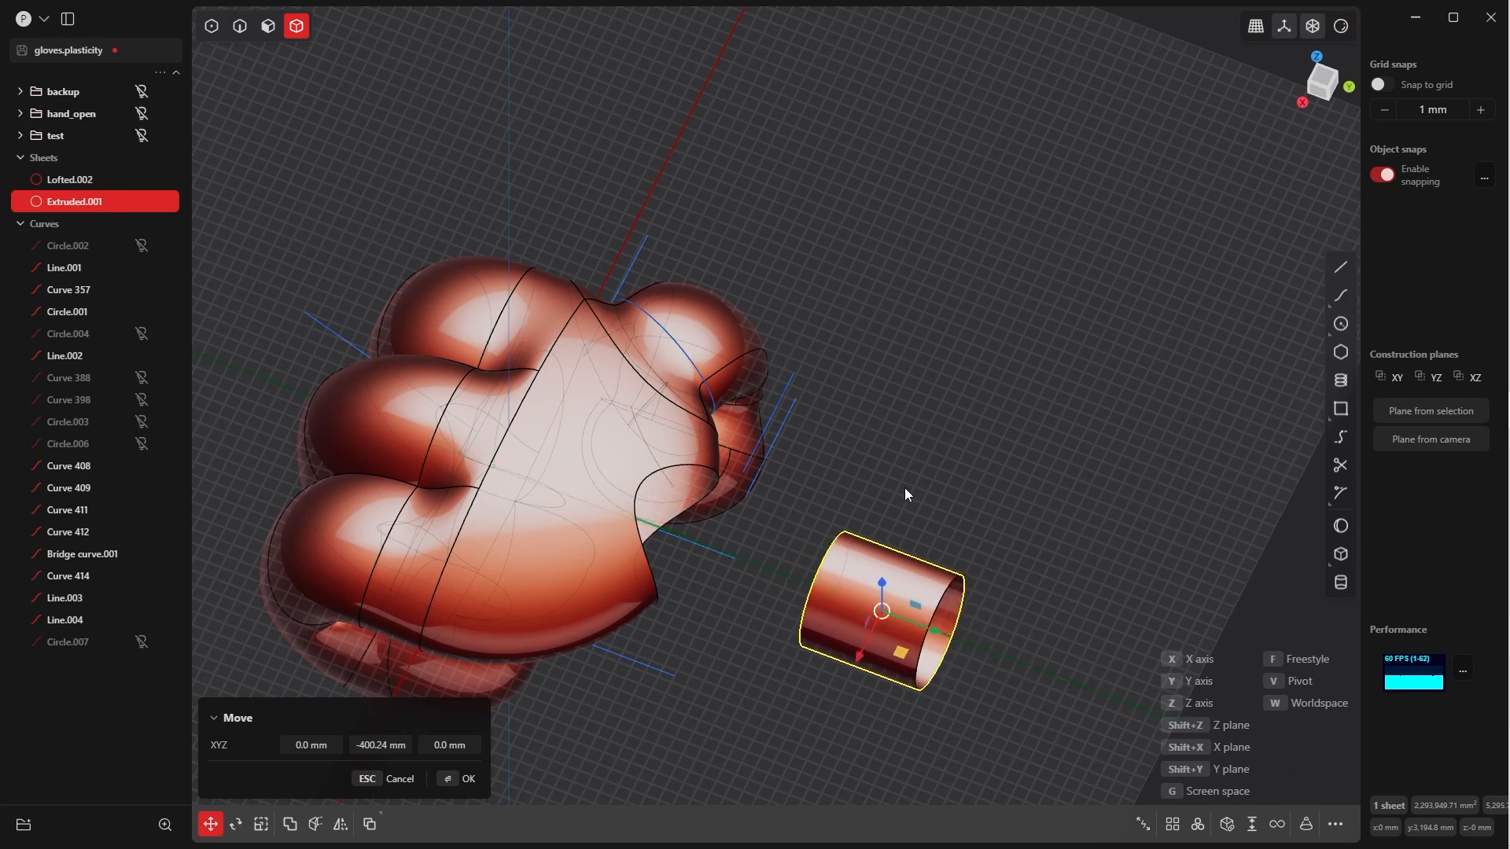
left_click(470, 778)
left_click(868, 422)
Try to loft from the glove's wrist opening edge to the cylinder's facing edge with G2 continuity
middle_click_drag(867, 417, 789, 385)
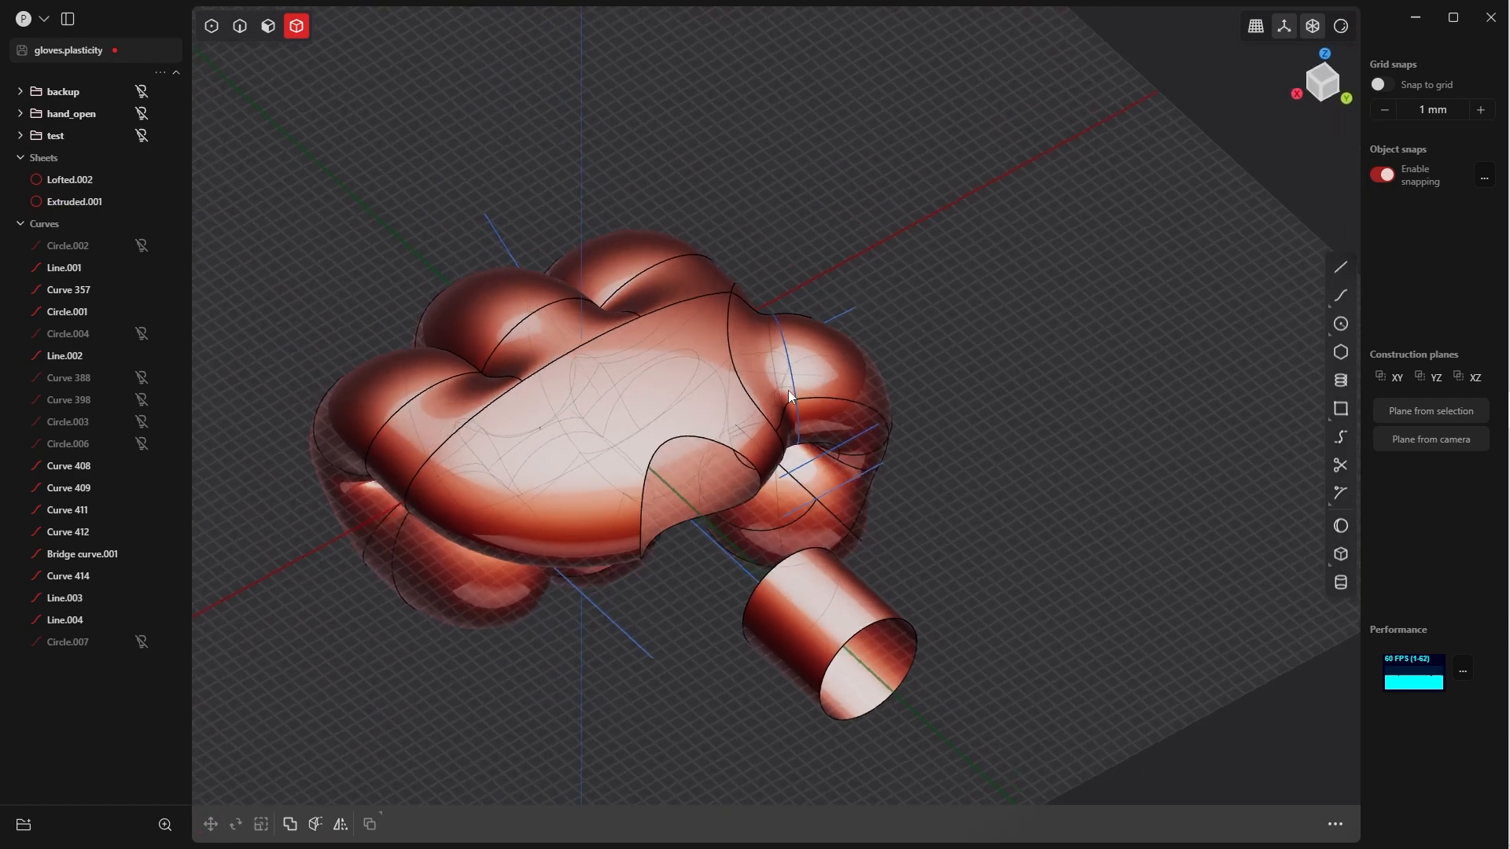
key("Tab")
left_click(790, 436)
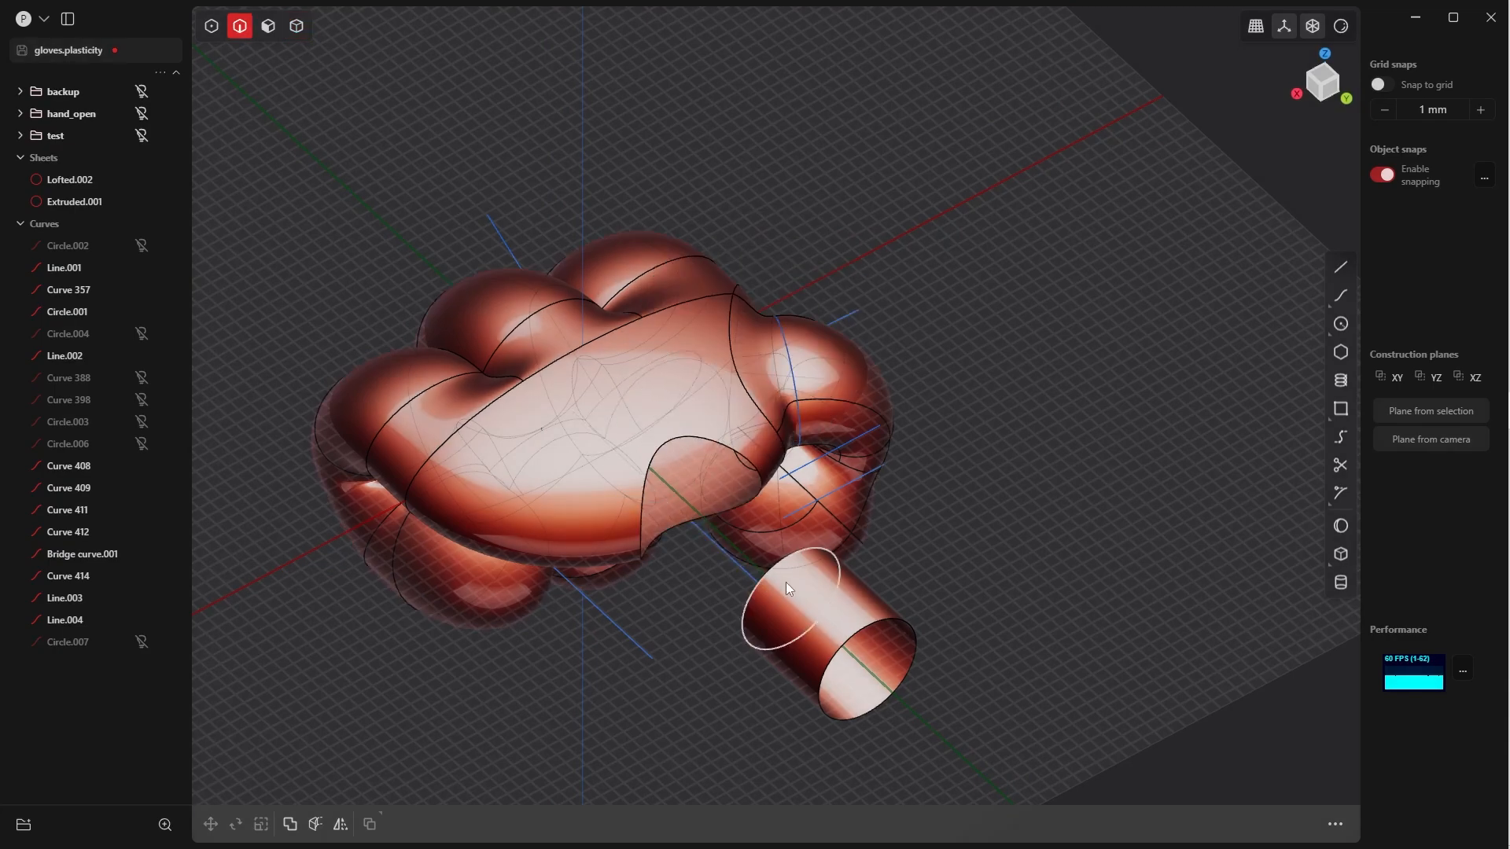
middle_click_drag(785, 581, 728, 469)
left_click(681, 469)
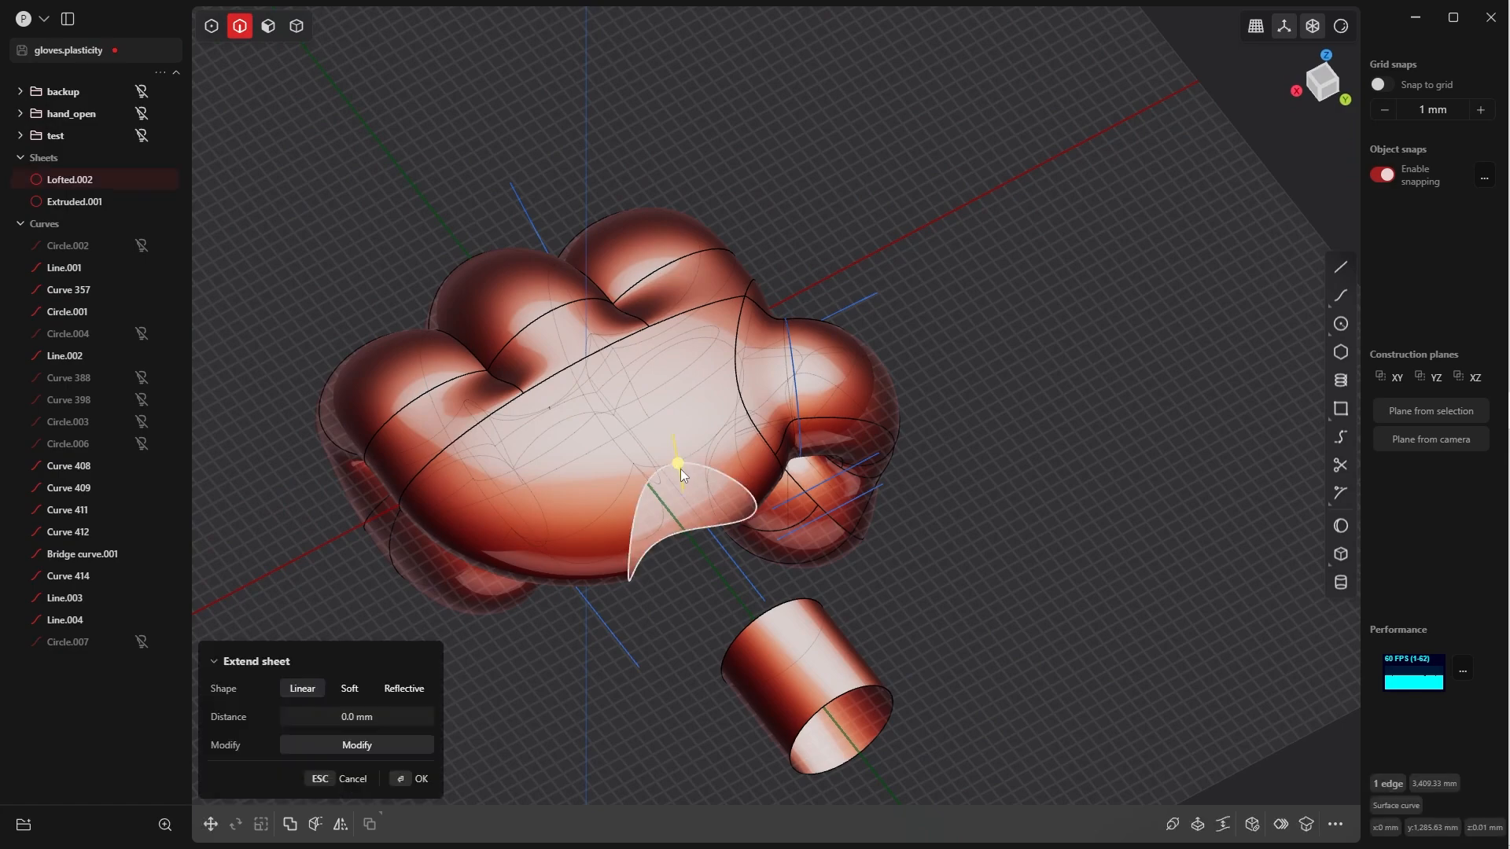
middle_click_drag(731, 551, 899, 470)
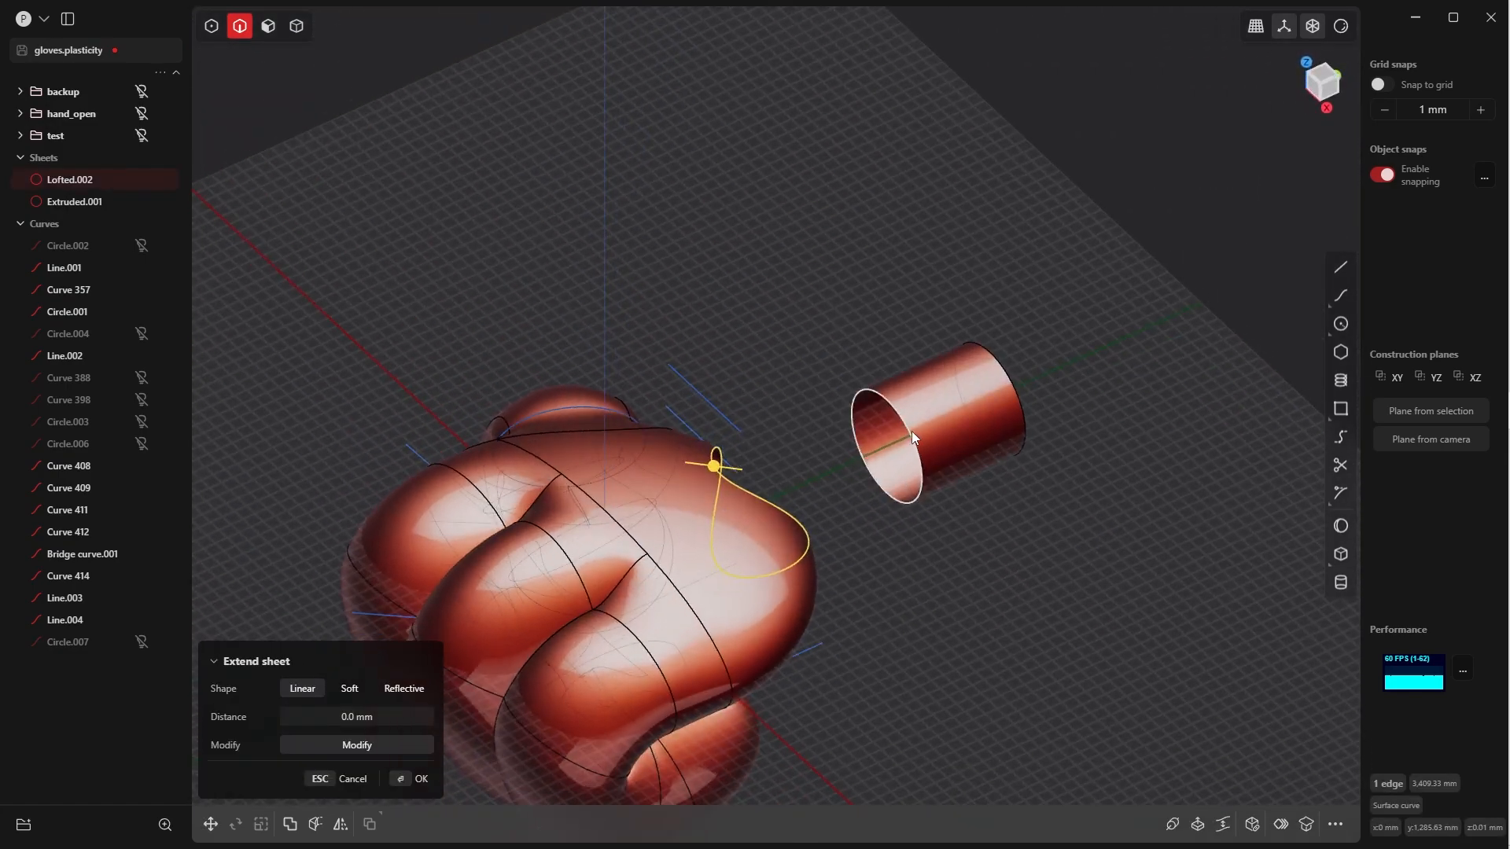
left_click(915, 435, "shift")
middle_click_drag(785, 471, 763, 434)
key("l")
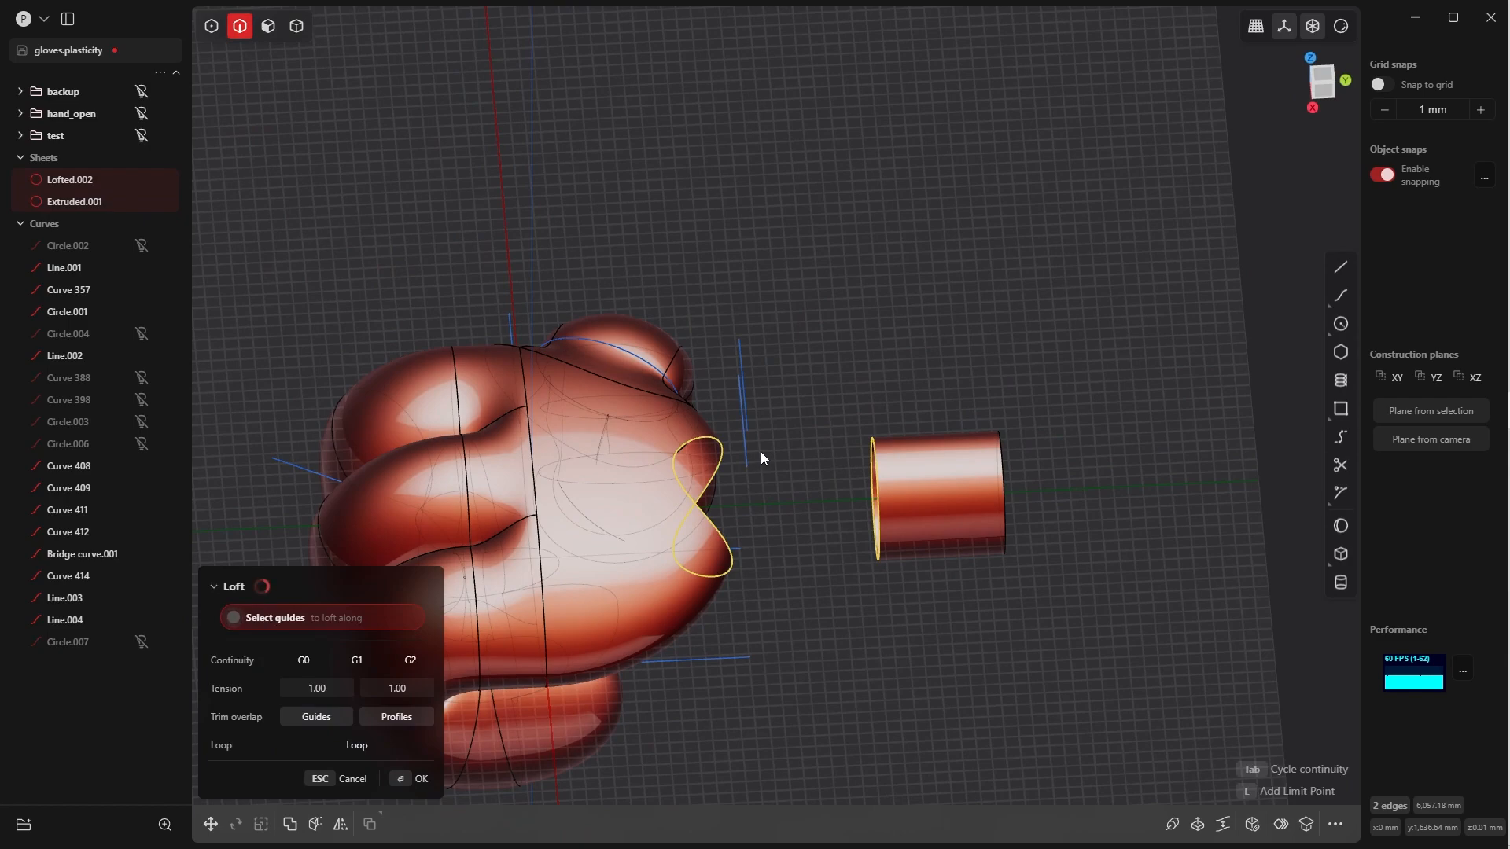
middle_click_drag(795, 436, 723, 314)
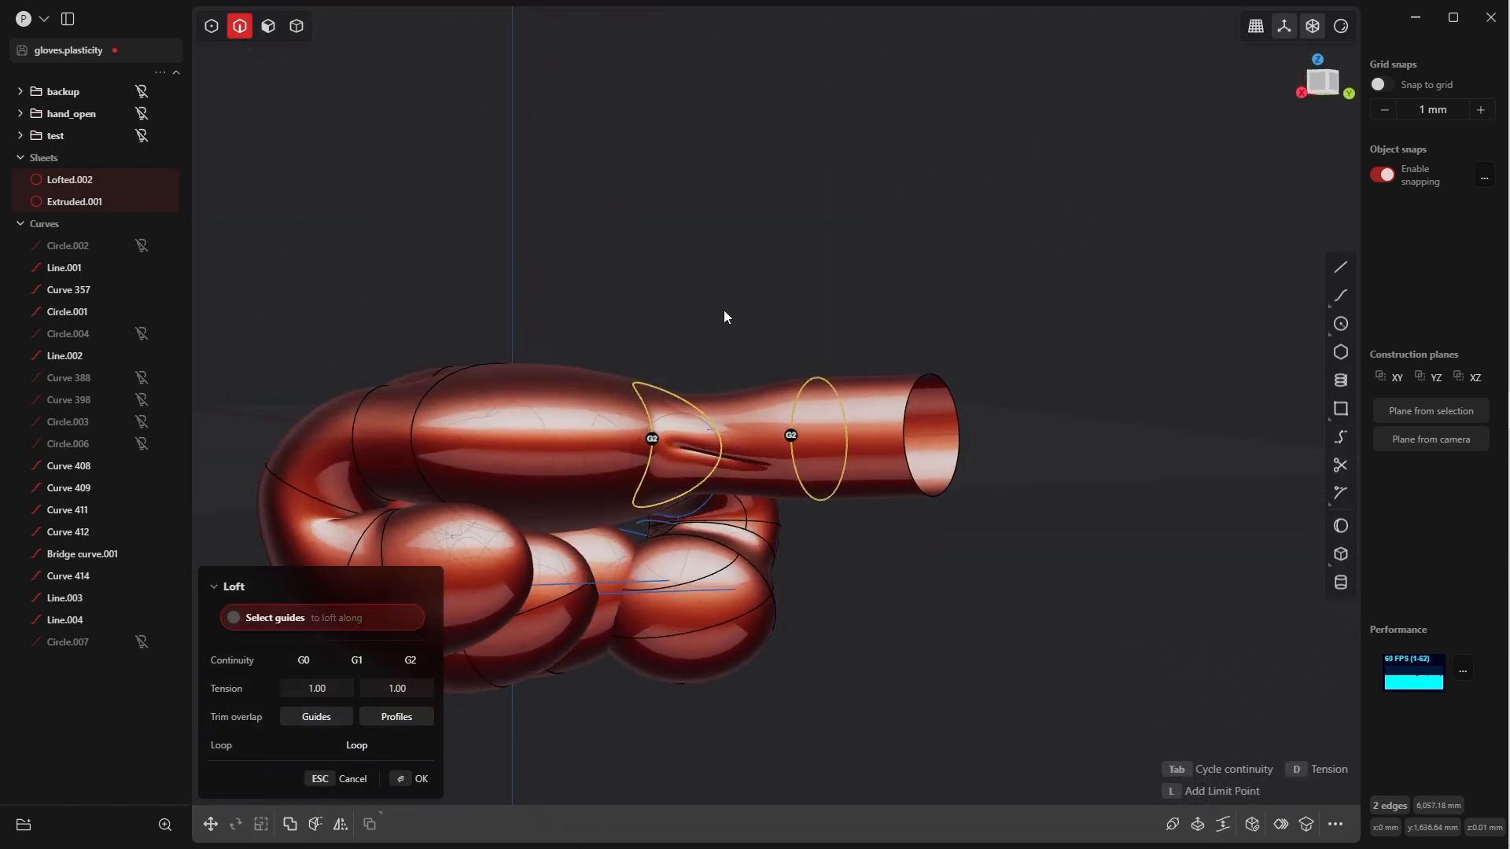
key("Tab")
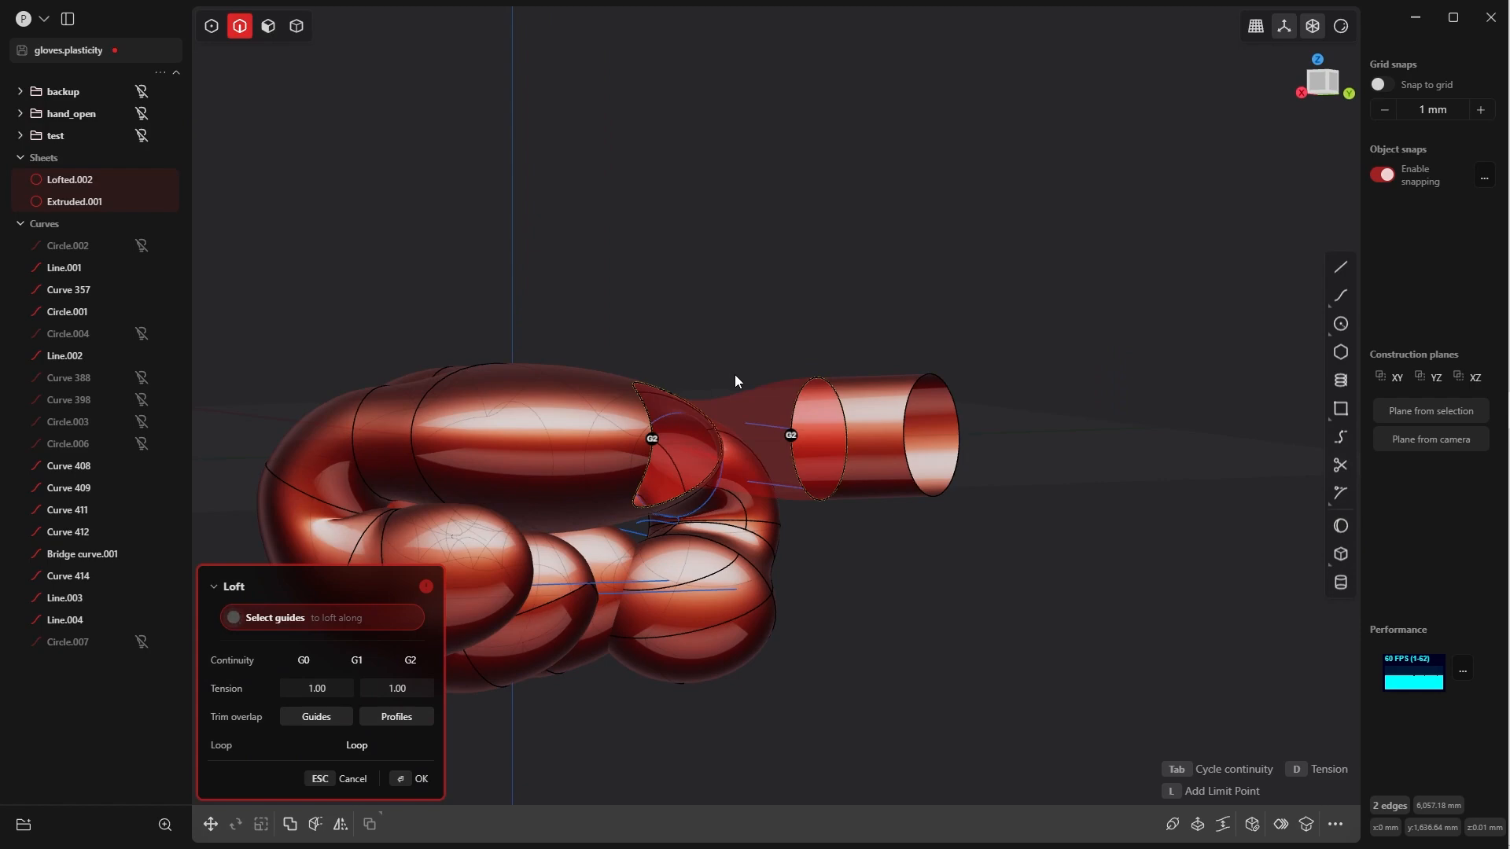
key("Escape")
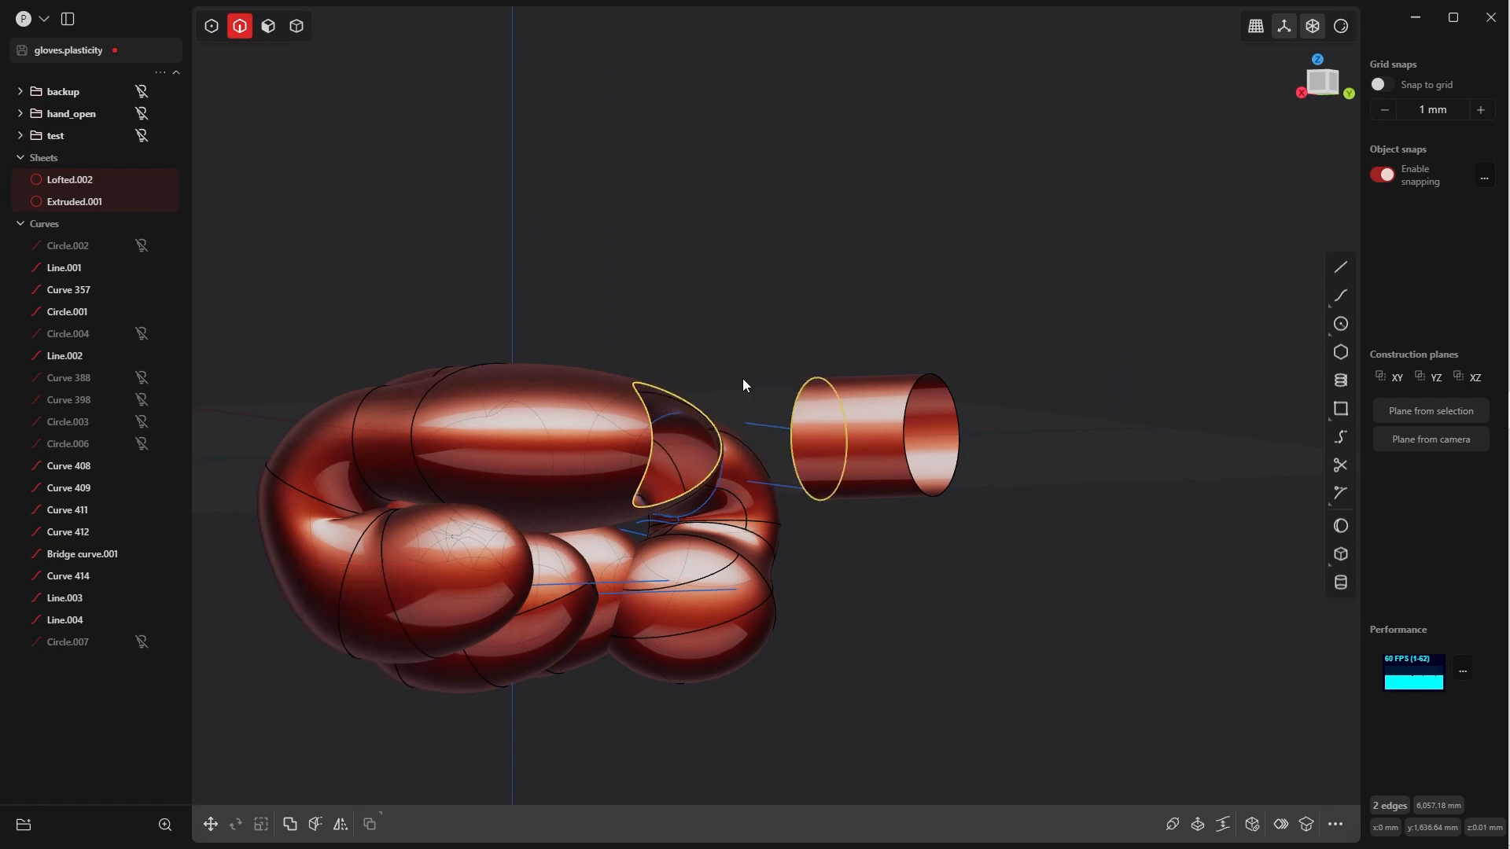
In the top view, draw a straight line about 2444 mm long along the Y axis, from beyond the cylinder to the wrist opening
middle_click_drag(743, 379, 674, 505)
key("grave")
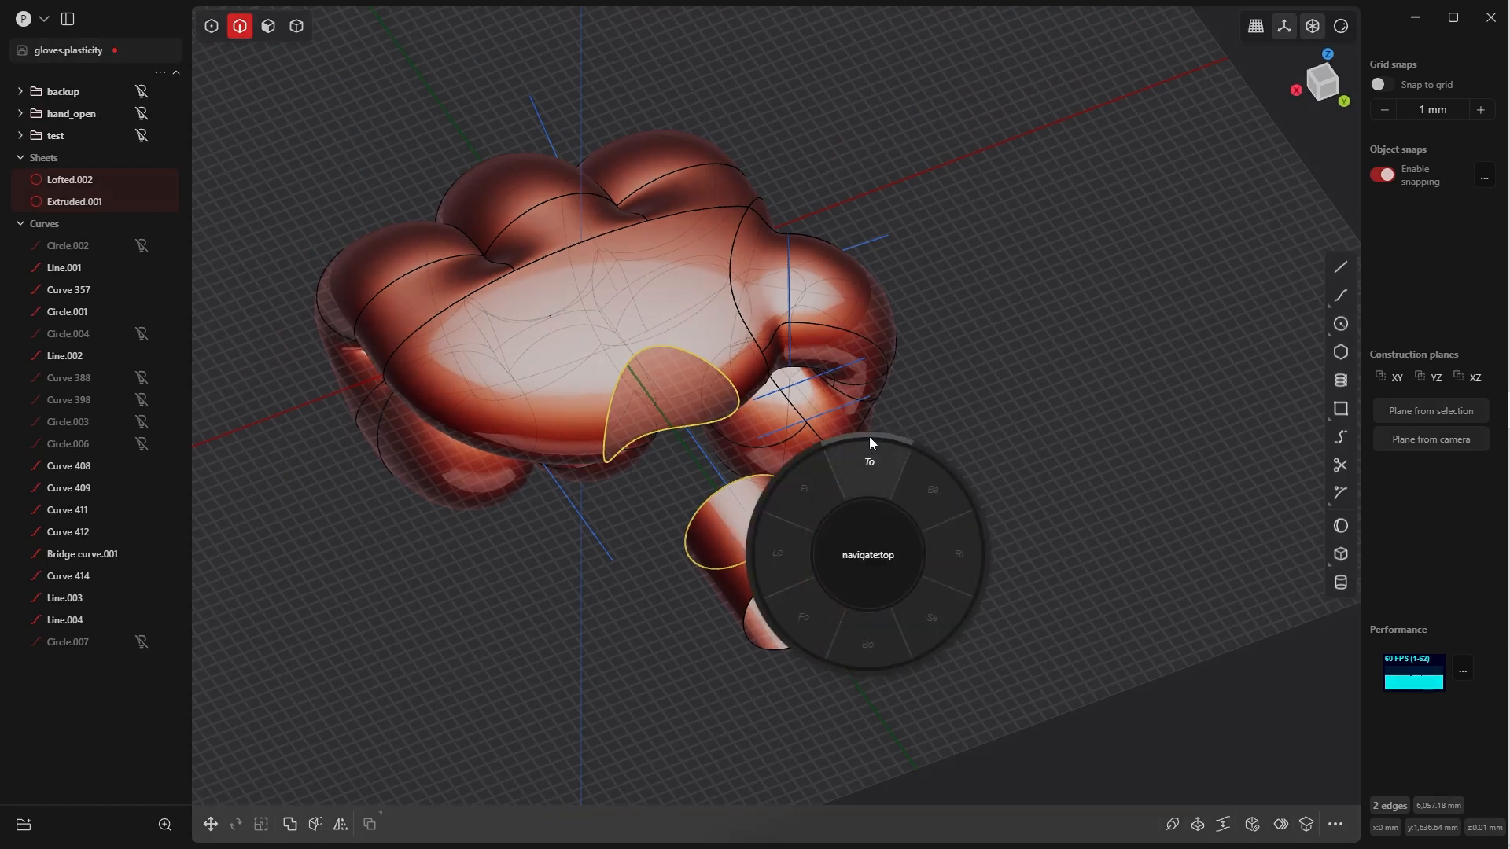
key("e")
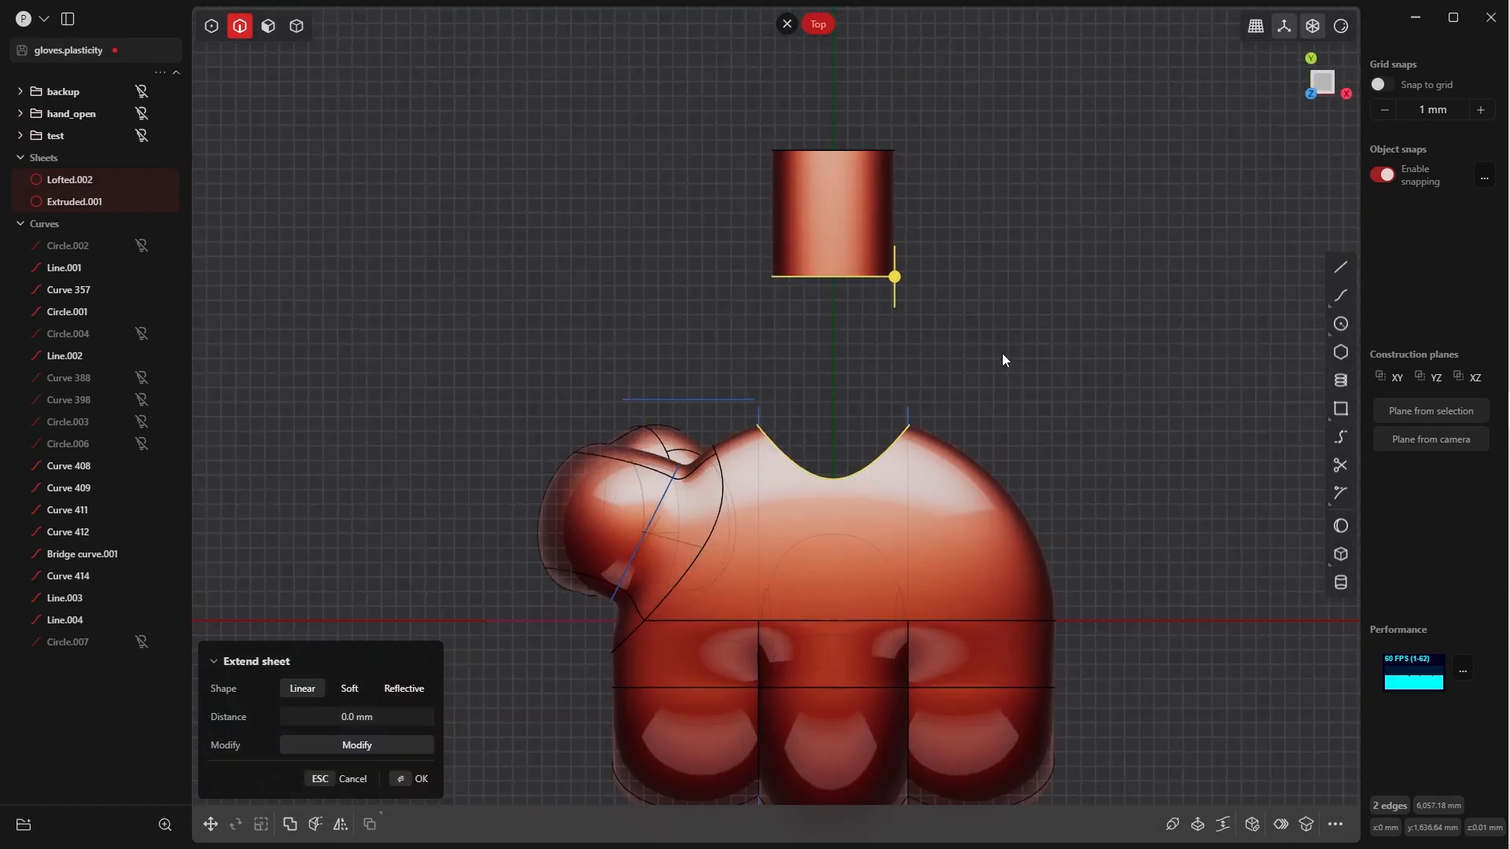
key("Escape")
key("Escape")
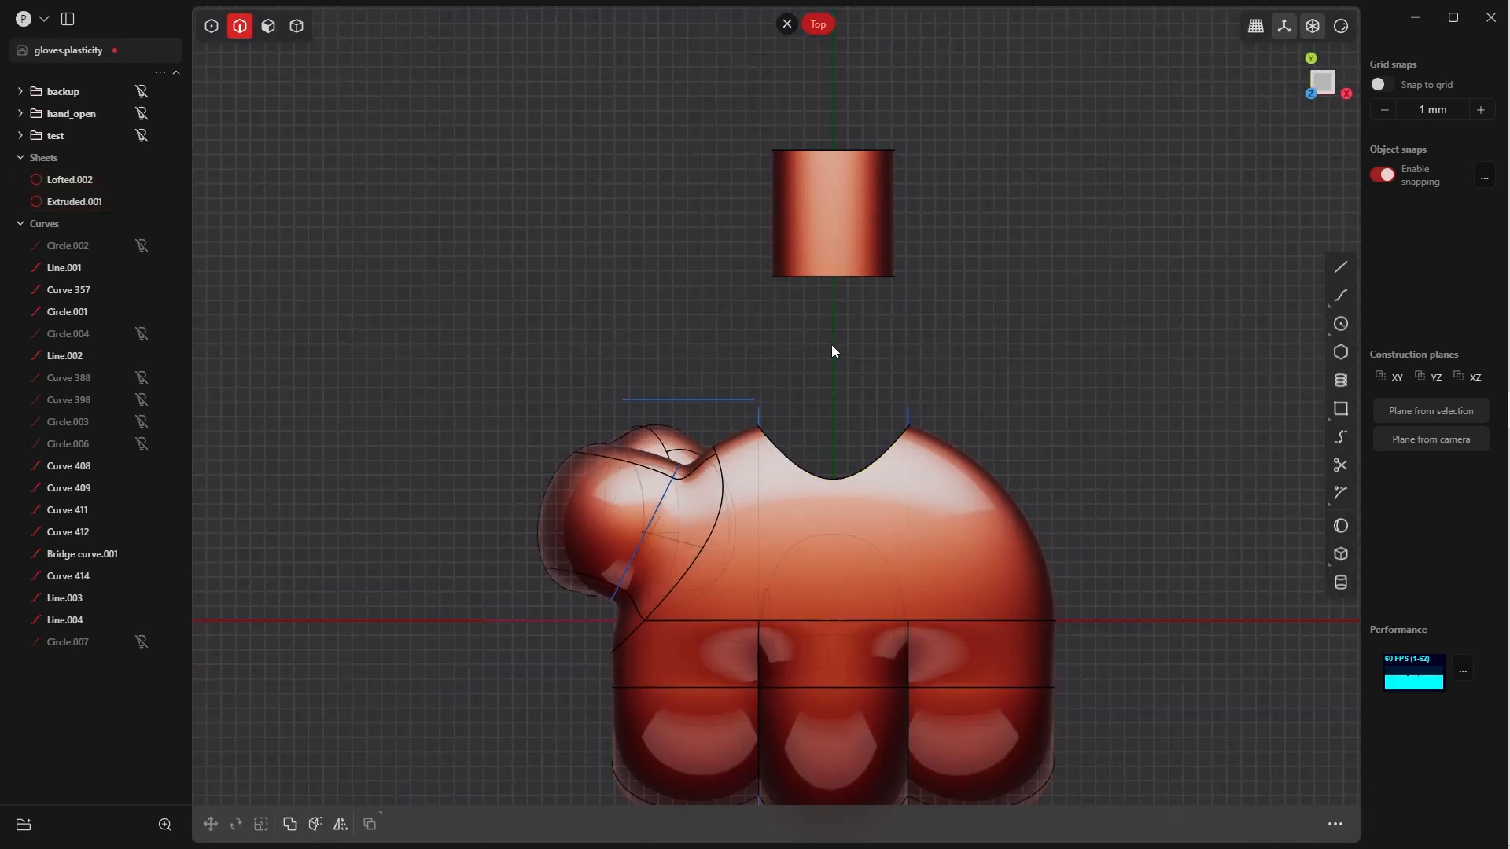
key("l")
left_click(833, 104)
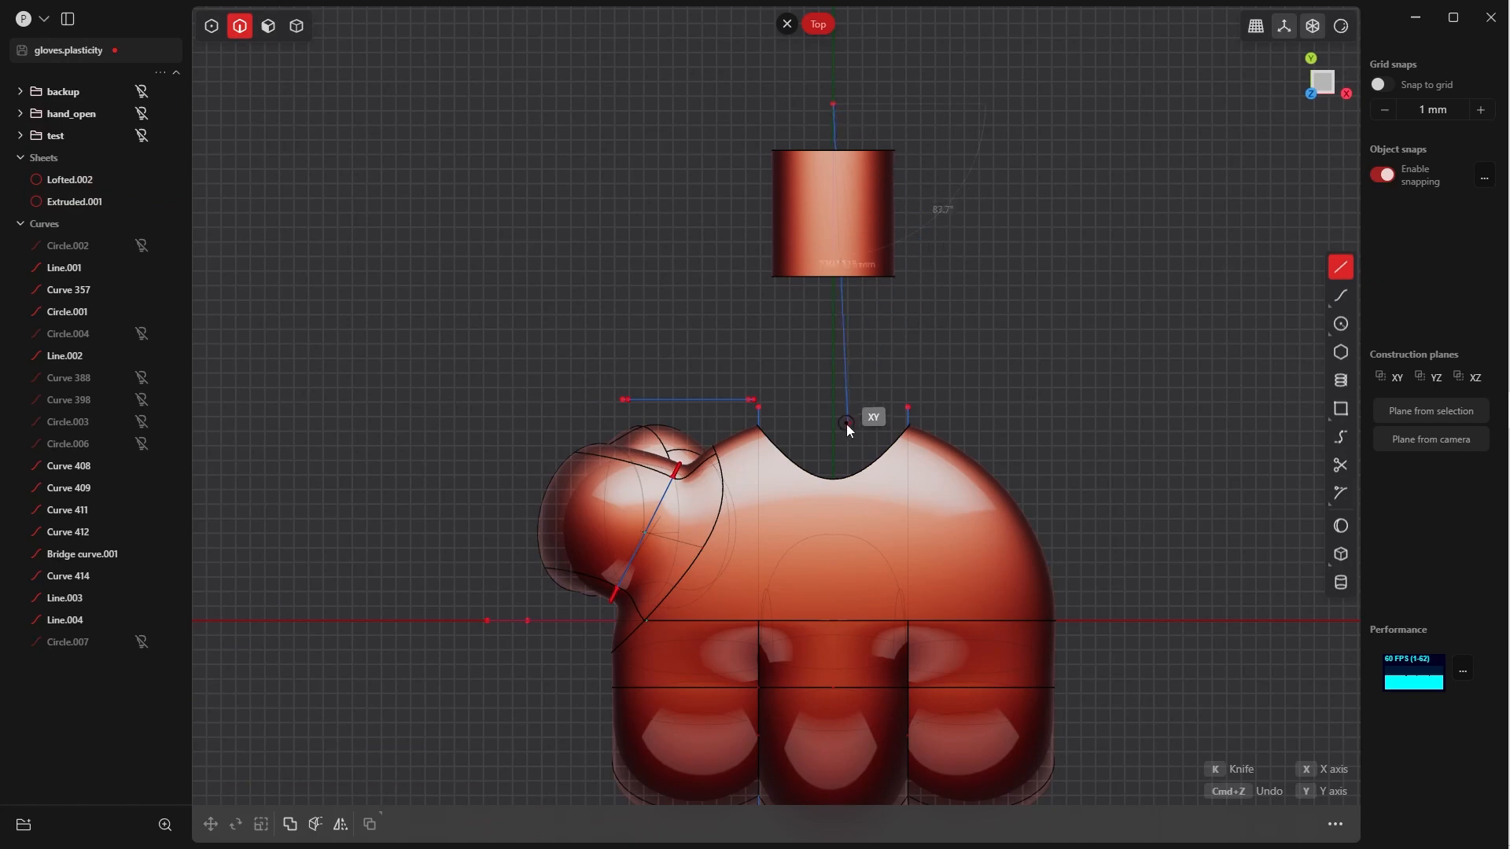
left_click(837, 462)
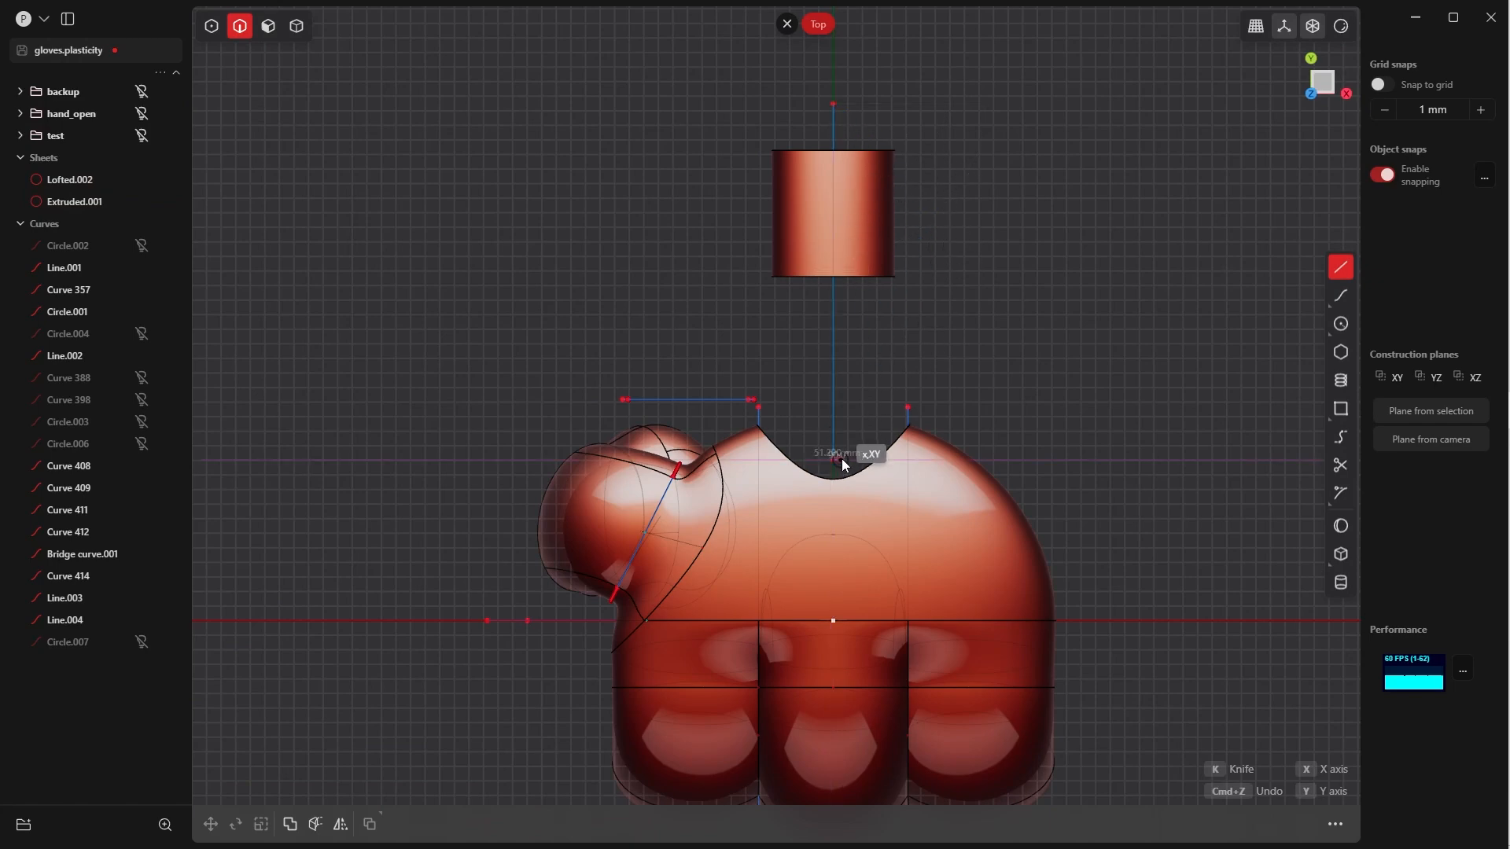
key("Escape")
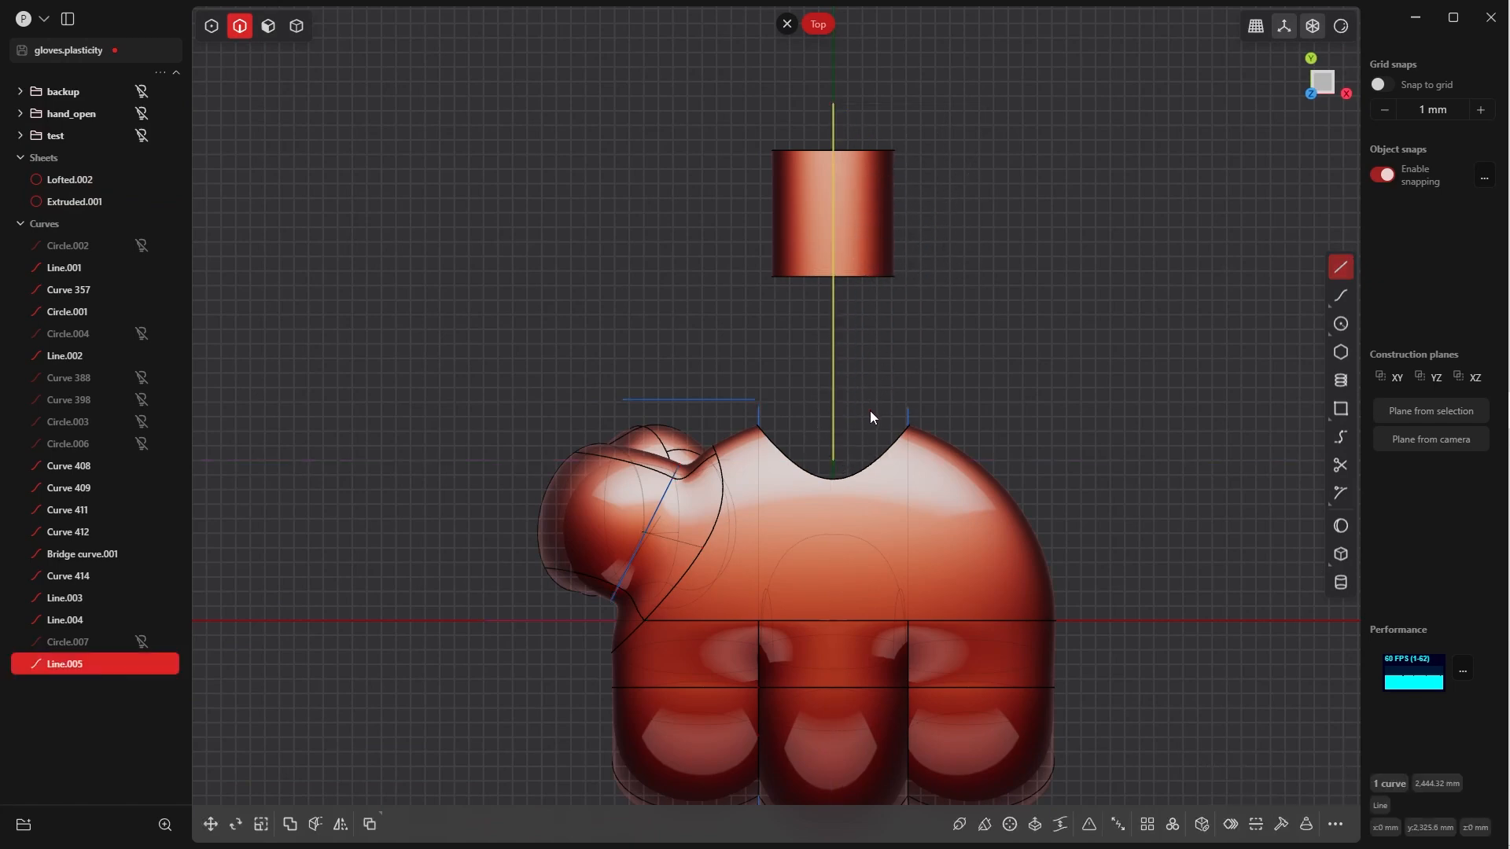
Move the new centre line -351.92 mm along Y so it crosses the edge of the wrist opening
scroll(867, 399, "down", 3)
middle_click_drag(856, 305, 843, 292, "shift")
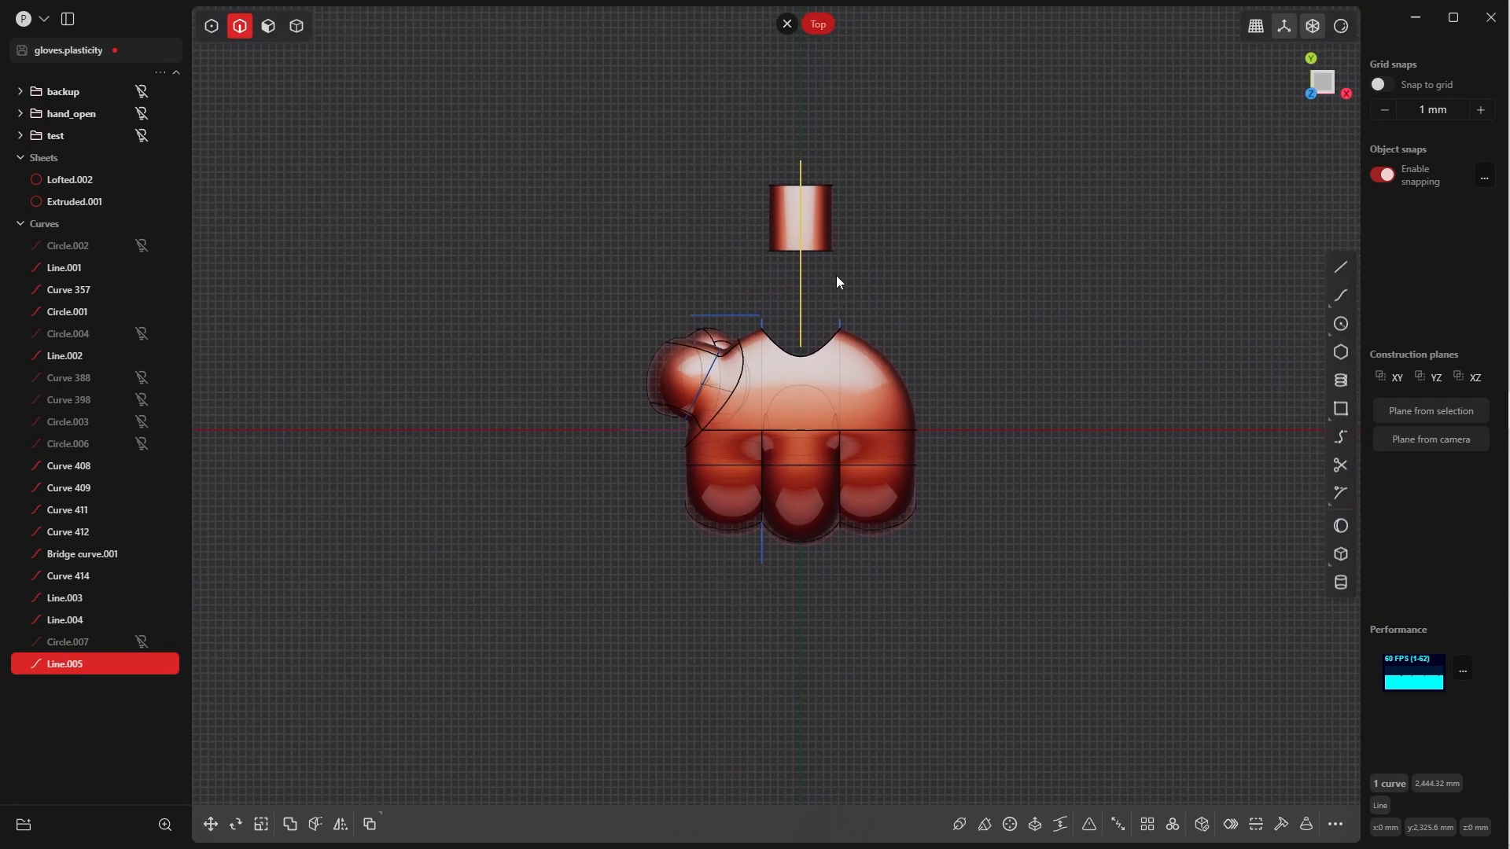
key("g")
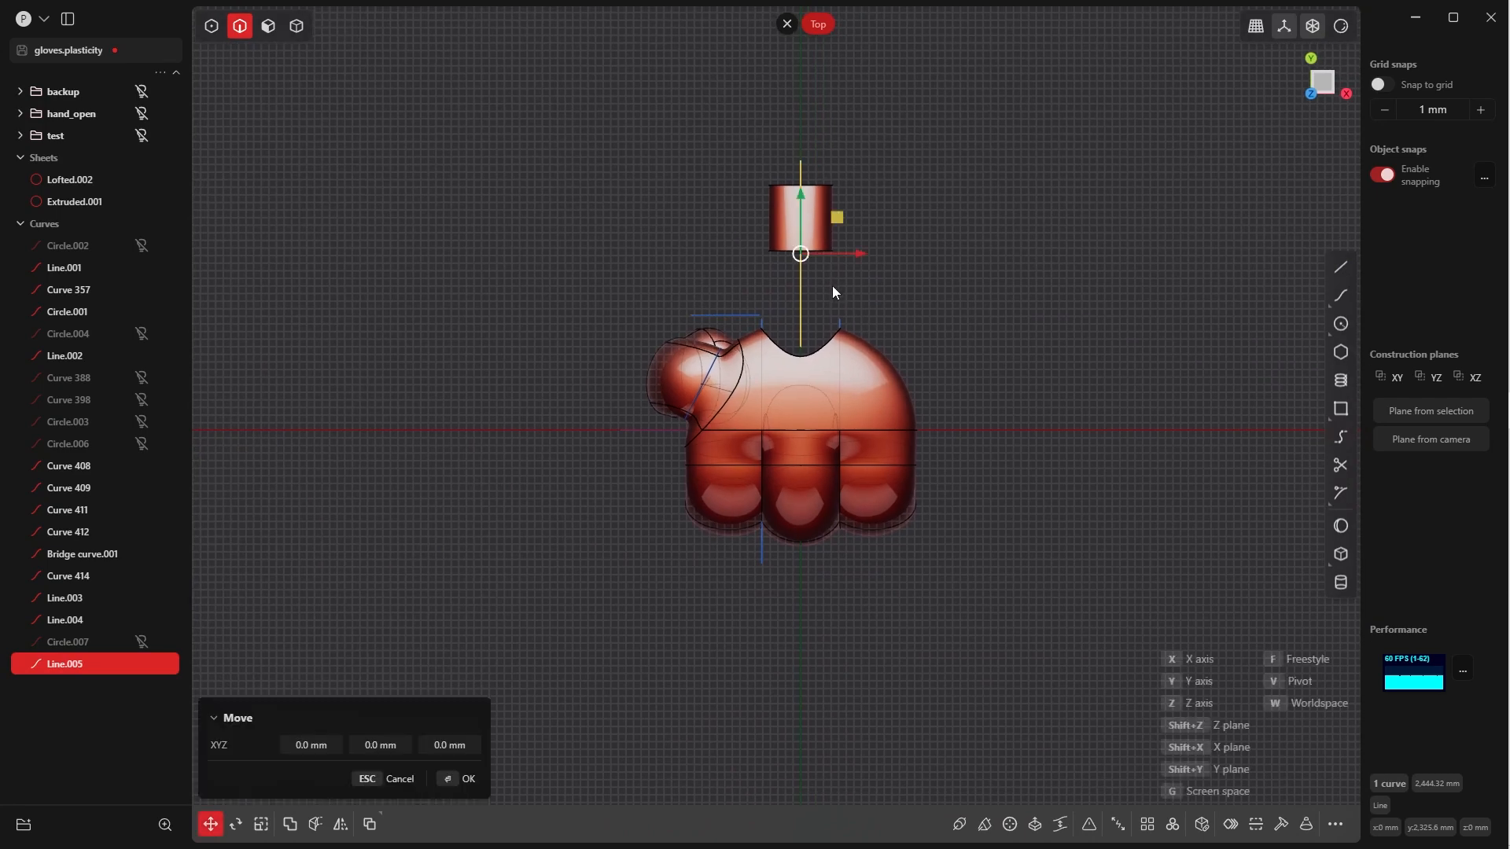
left_click_drag(797, 197, 795, 228)
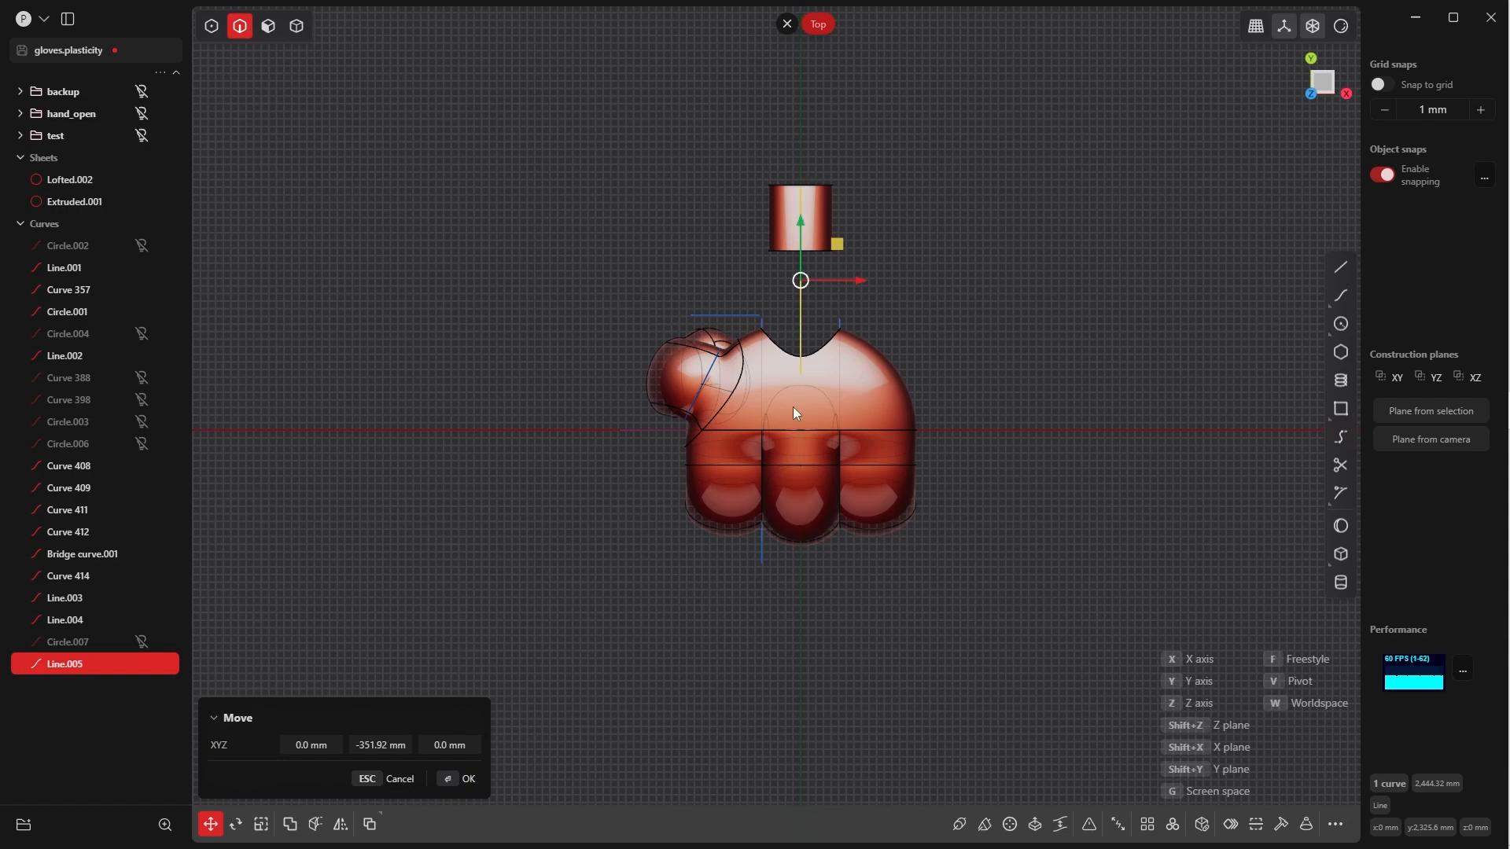
left_click(464, 779)
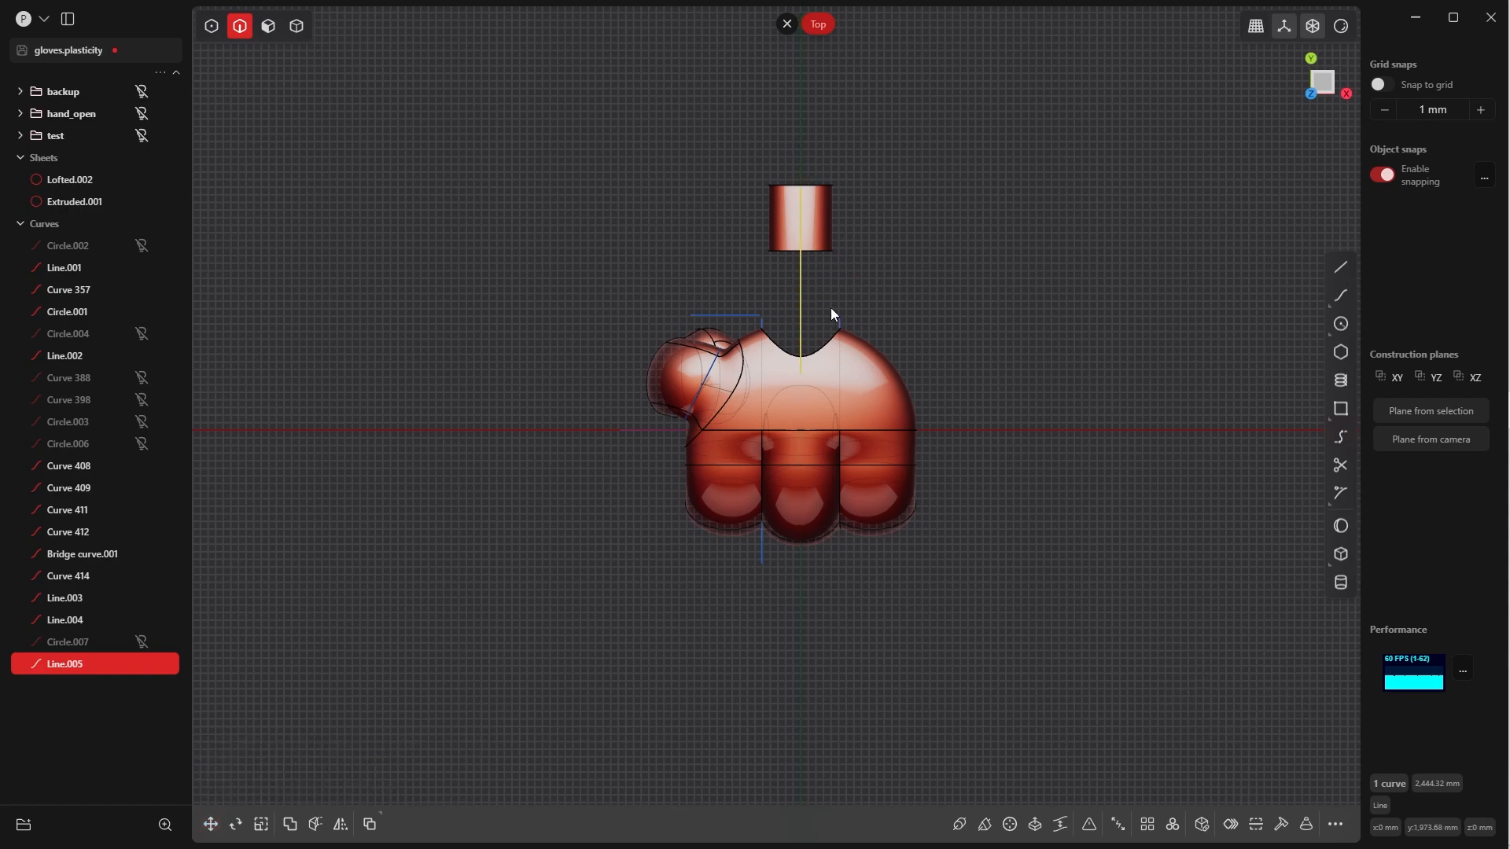
Raise the centre line 890.16 mm along Z above the glove and cylinder, working in the left view
middle_click_drag(833, 312, 791, 245)
key("grave")
left_click(709, 291)
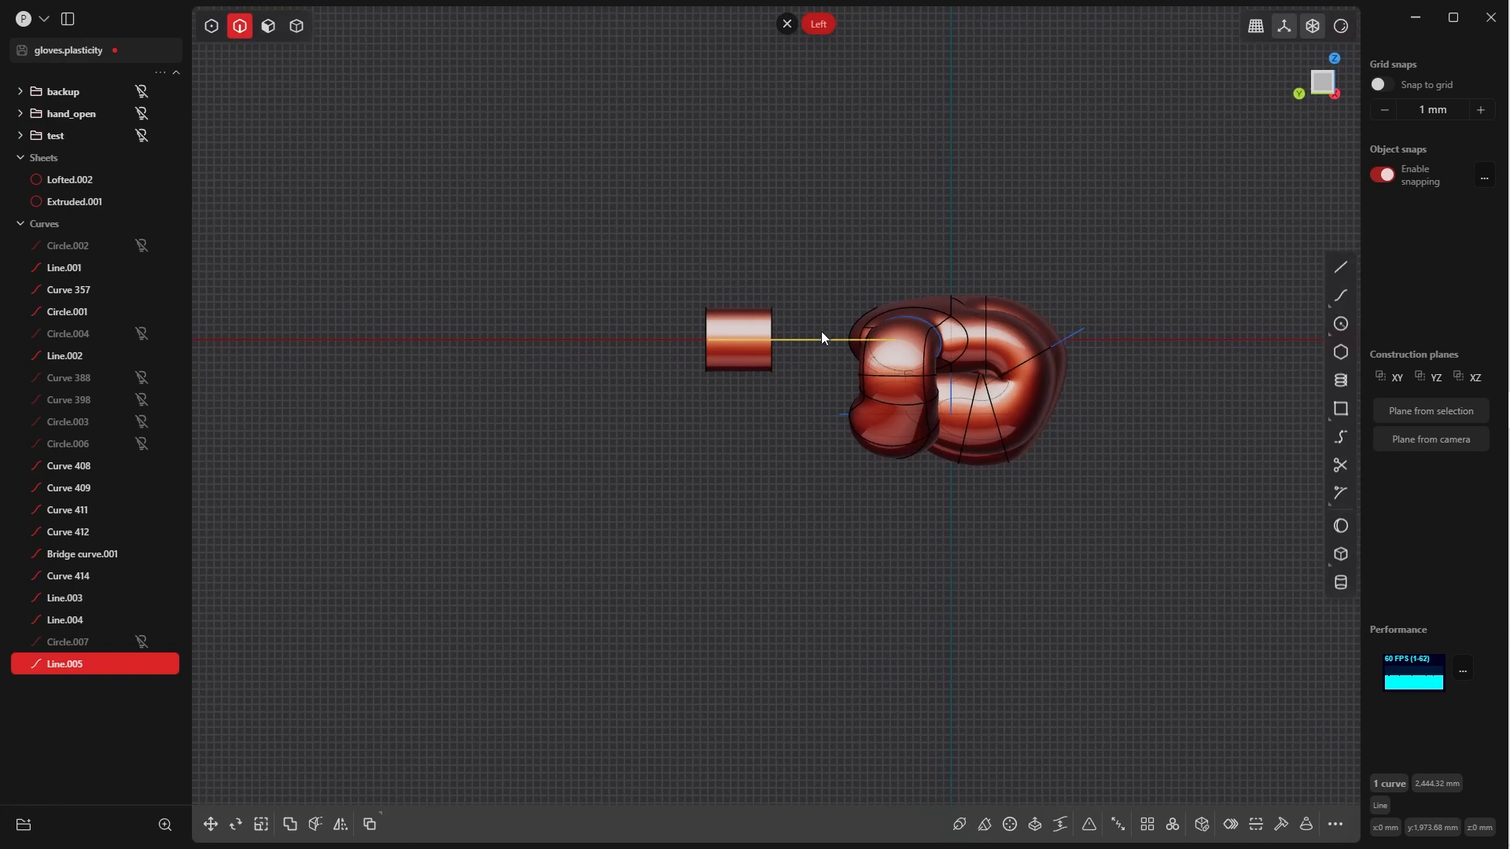
key("g")
key("z")
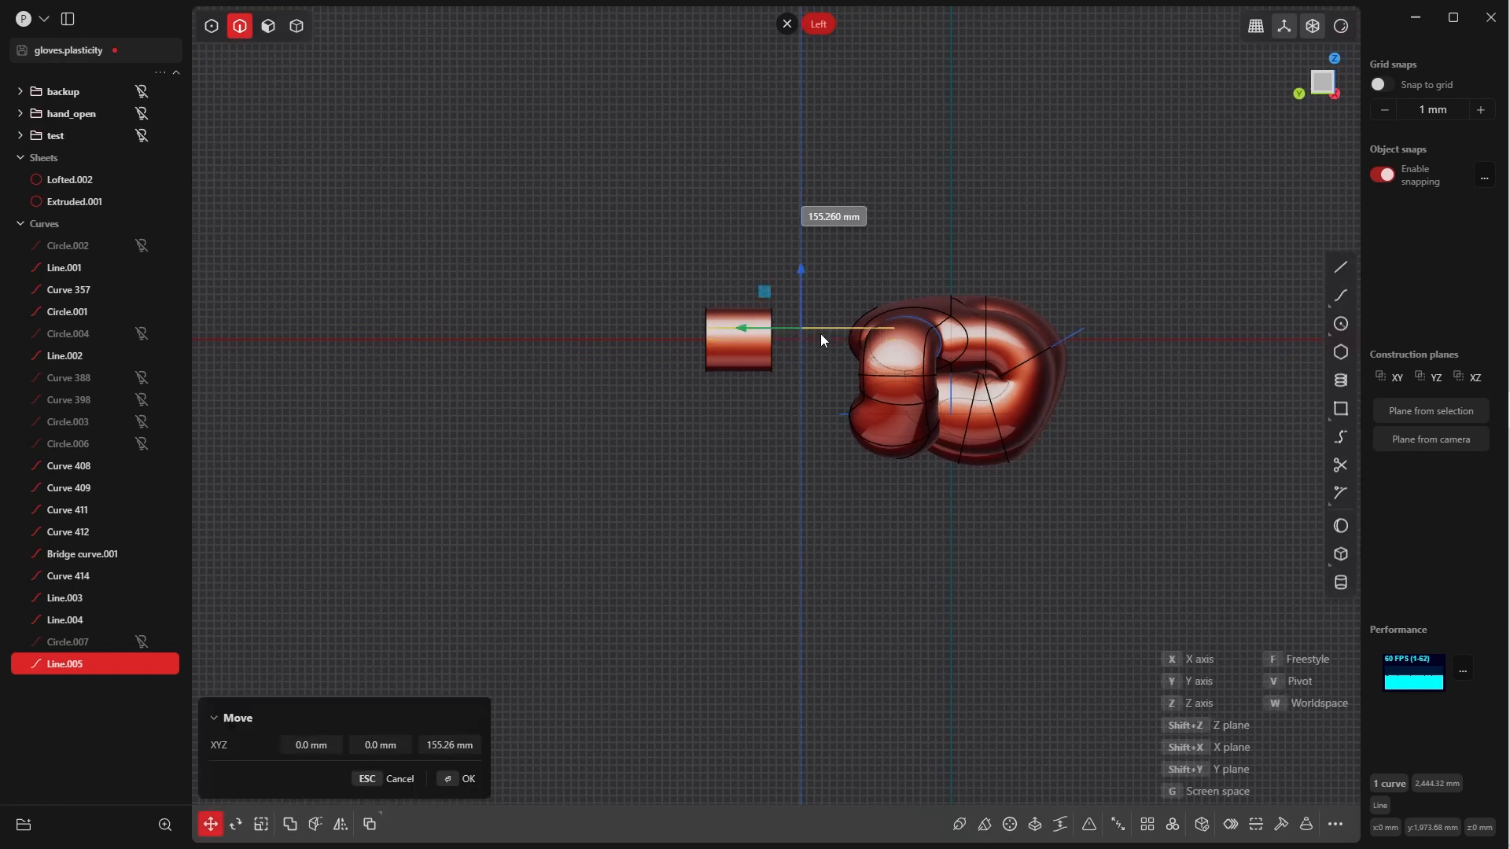
left_click(829, 285)
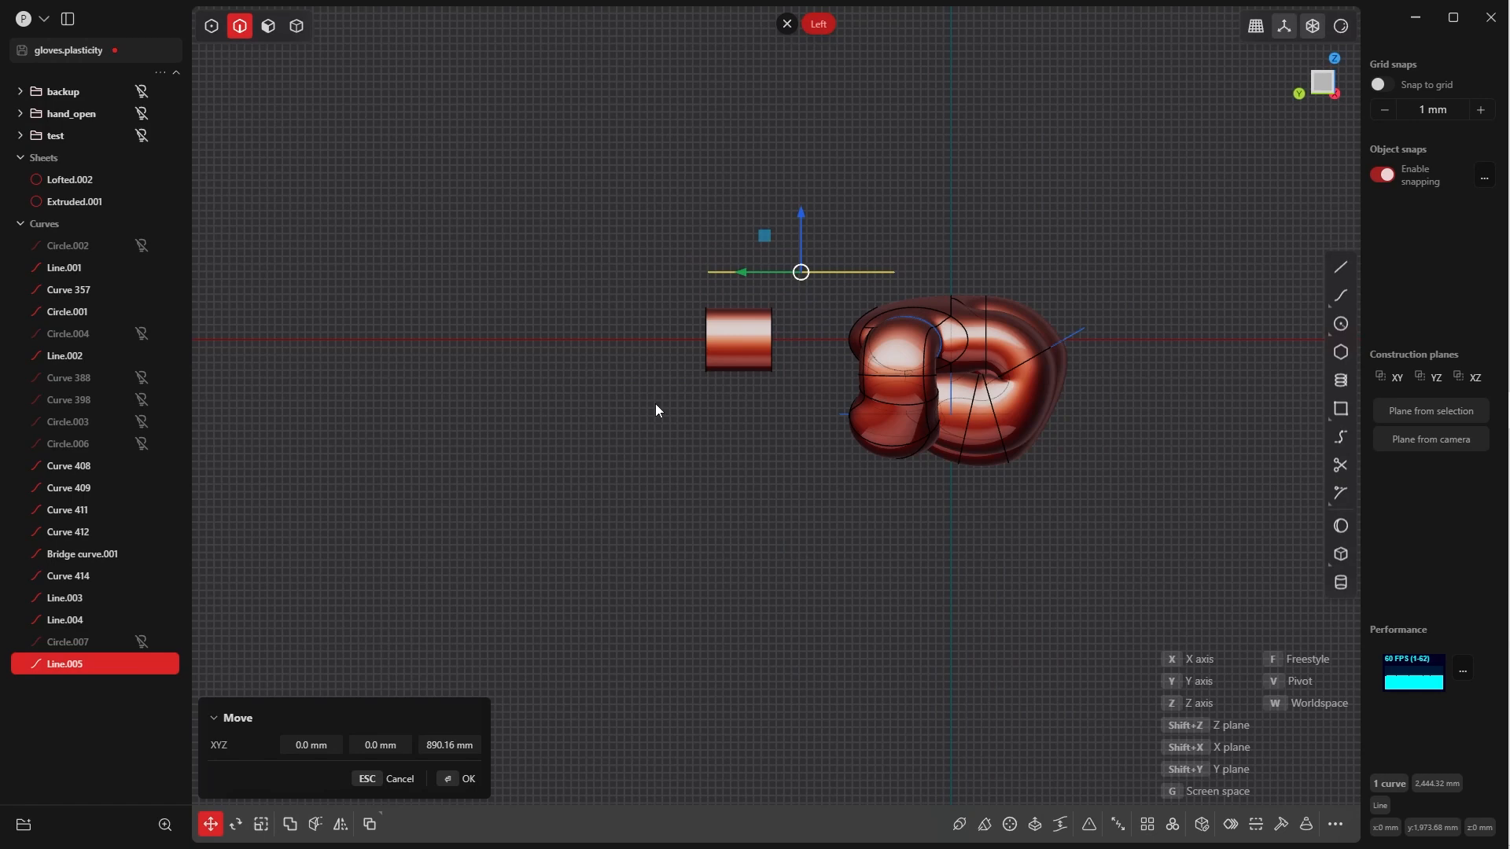
left_click(443, 780)
Shift the raised centre line a little further along Y toward the glove
key("g")
left_click_drag(746, 272, 767, 273)
left_click(449, 786)
left_click(744, 601)
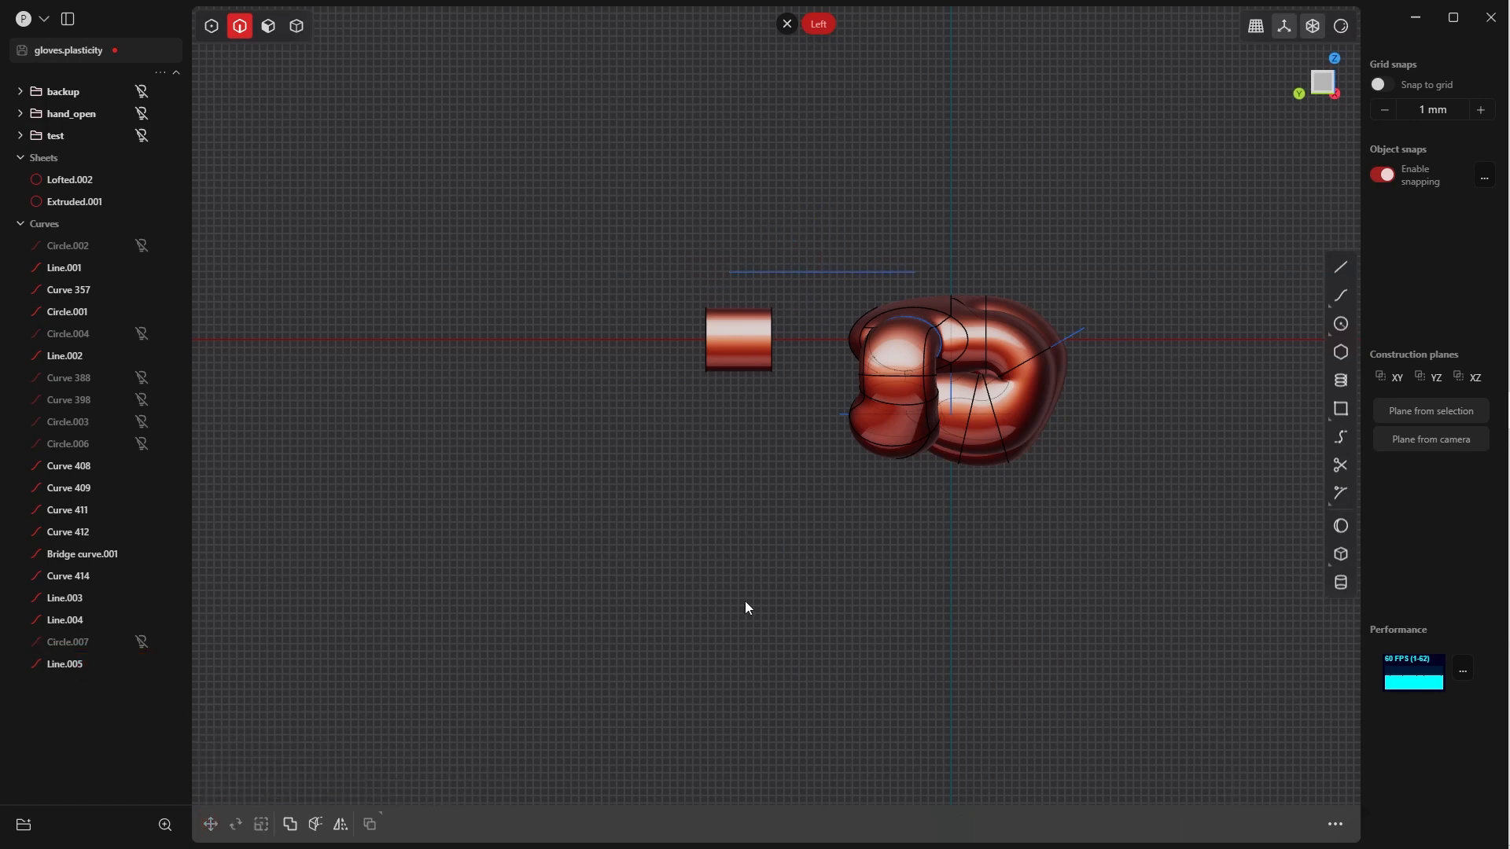
Imprint the raised centre line onto the glove sheet from the top view, using the Vector method along Z
key("KP_7")
key("shift+i")
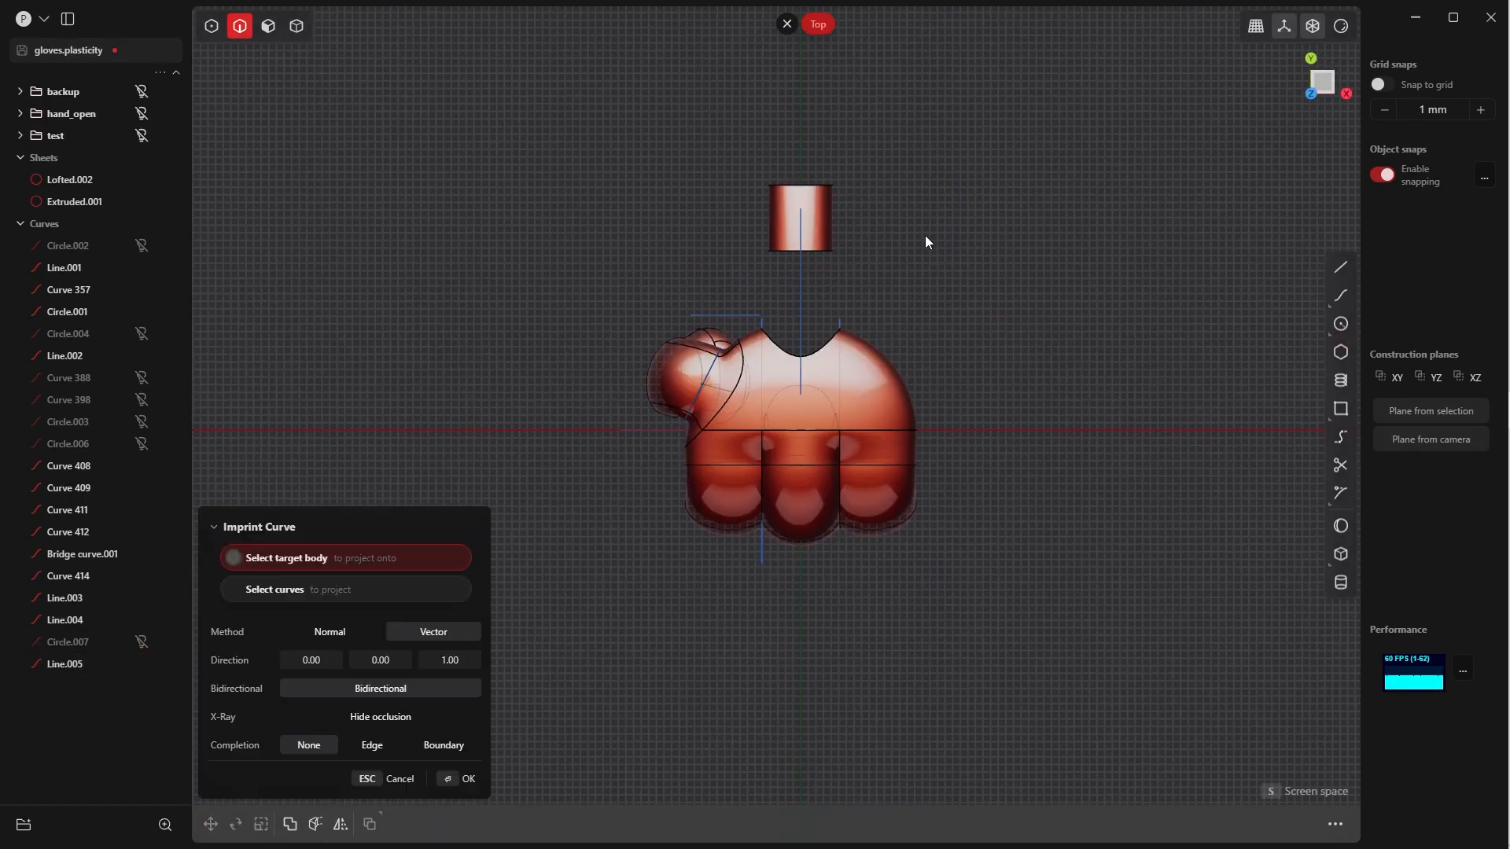
left_click(851, 372)
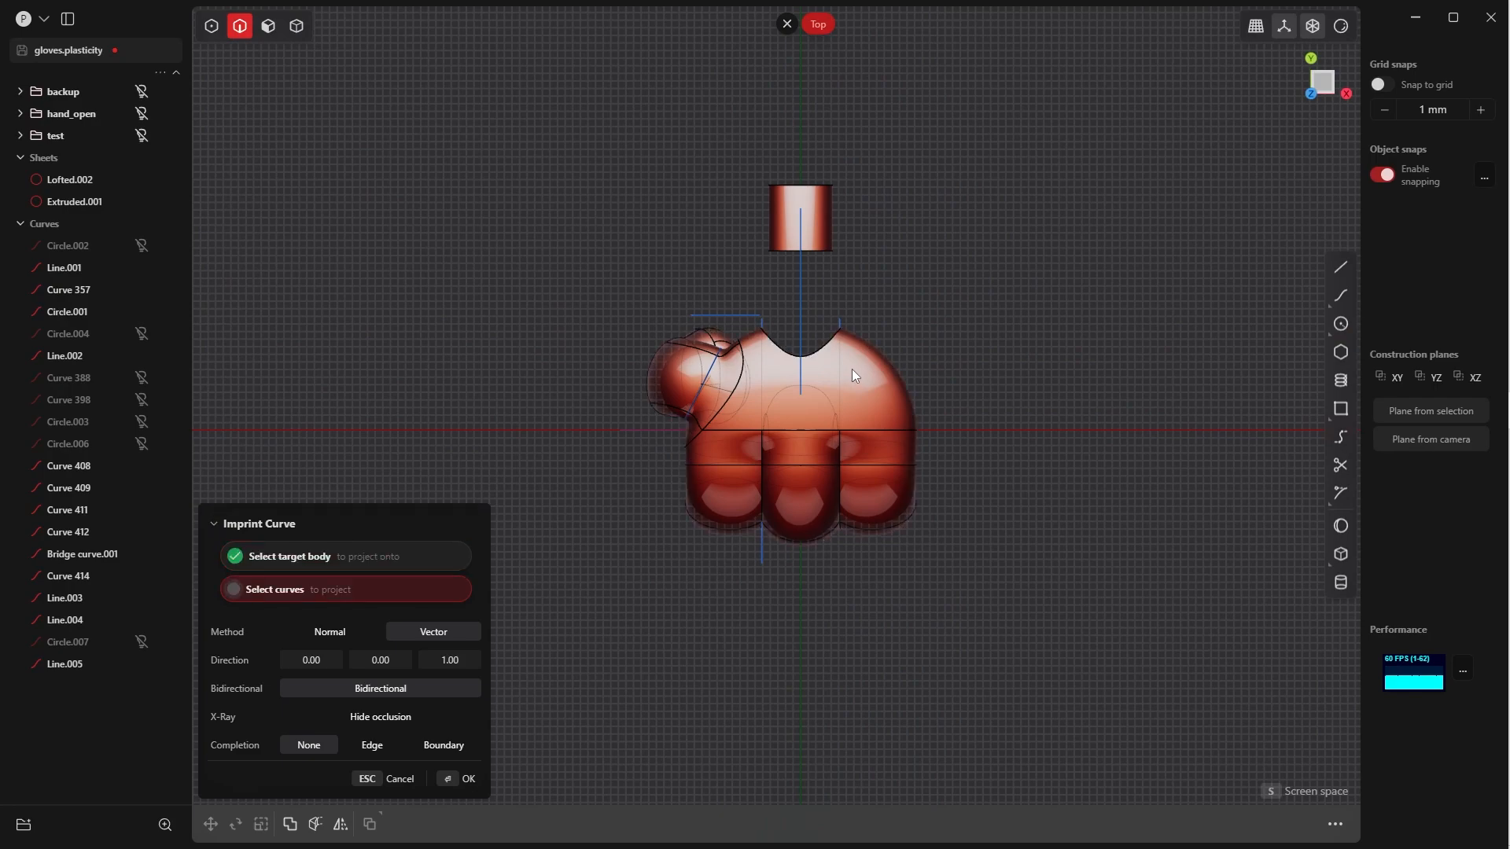
left_click(463, 779)
Imprint the same raised centre line onto the cuff cylinder from the top view
middle_click_drag(835, 554, 781, 491)
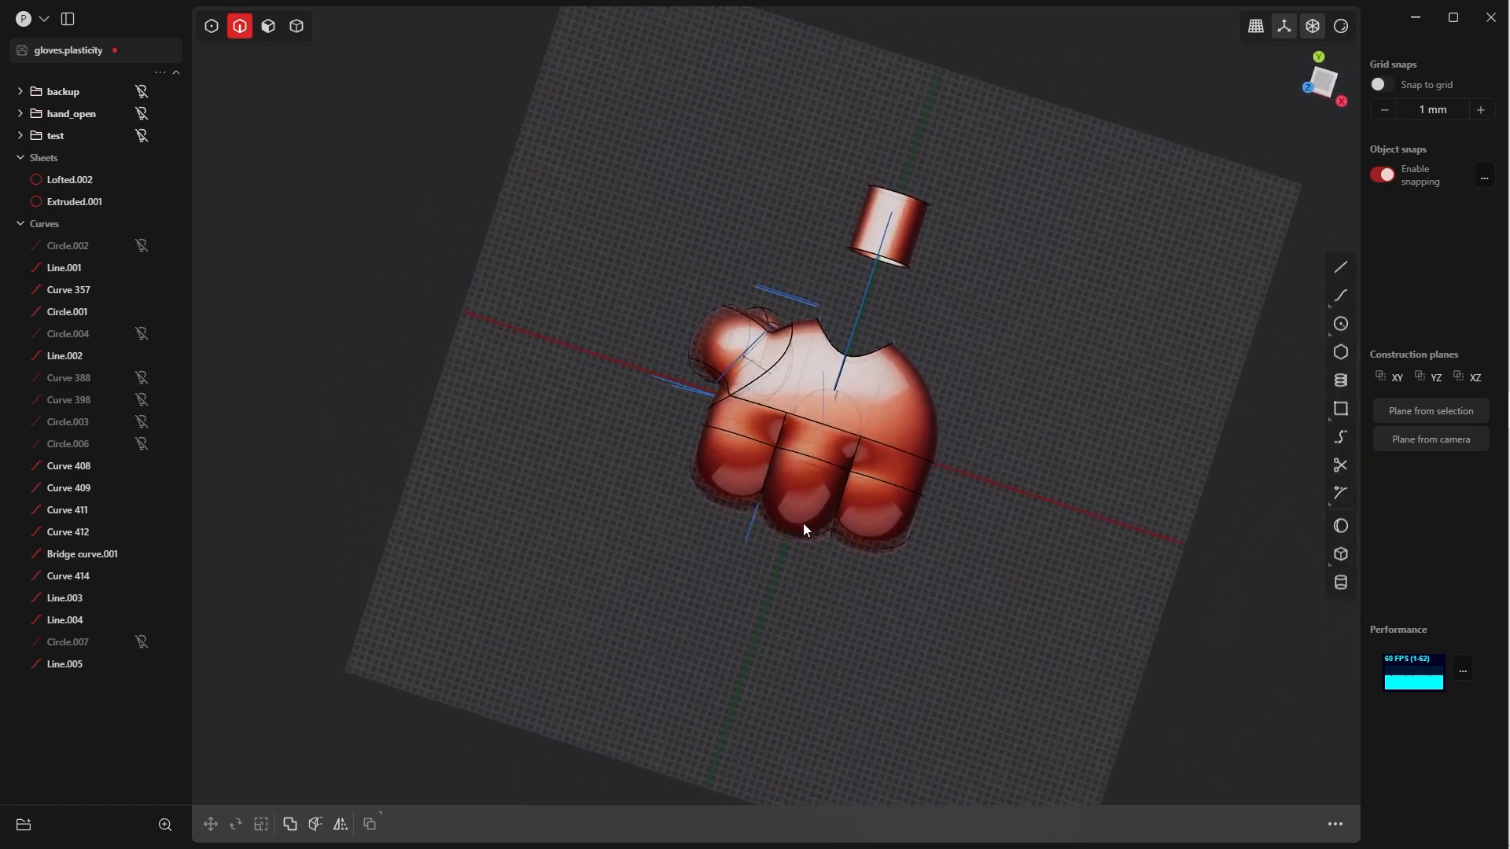
key("grave")
left_click(803, 426)
middle_click_drag(826, 309, 807, 438, "shift")
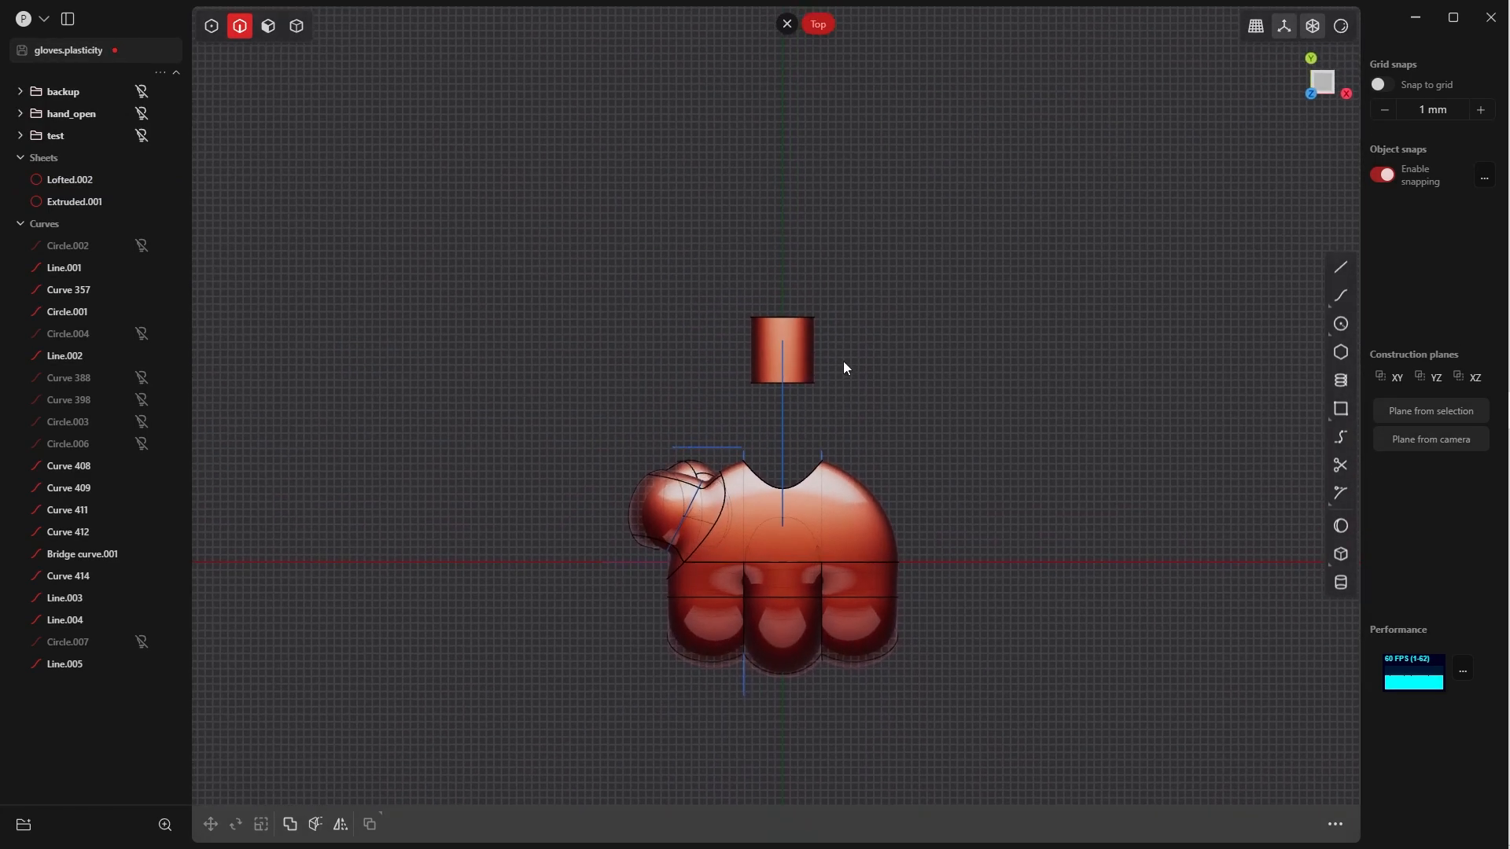
scroll(871, 352, "up", 1)
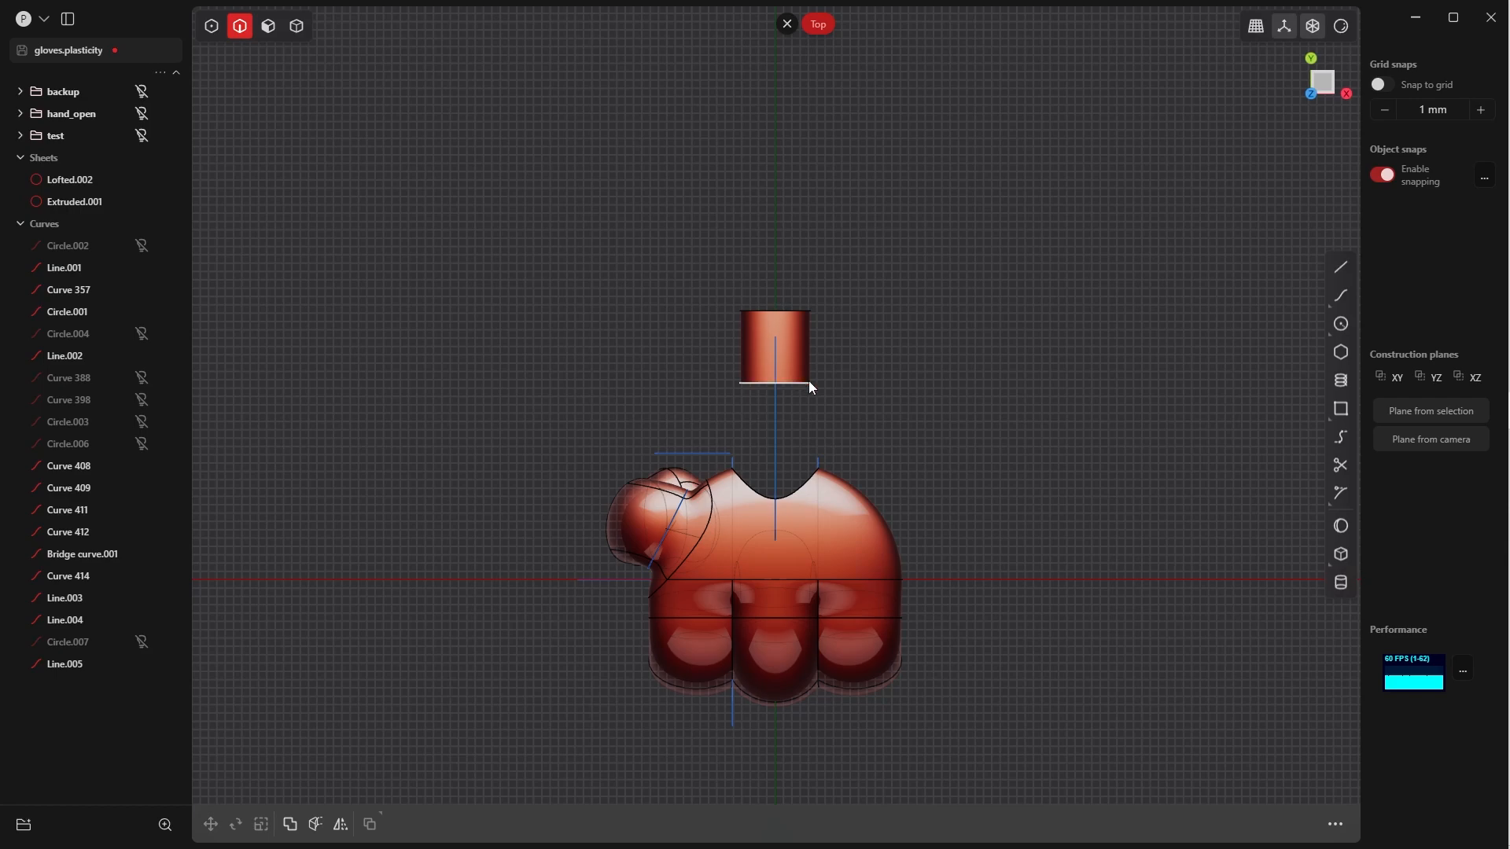
key("grave")
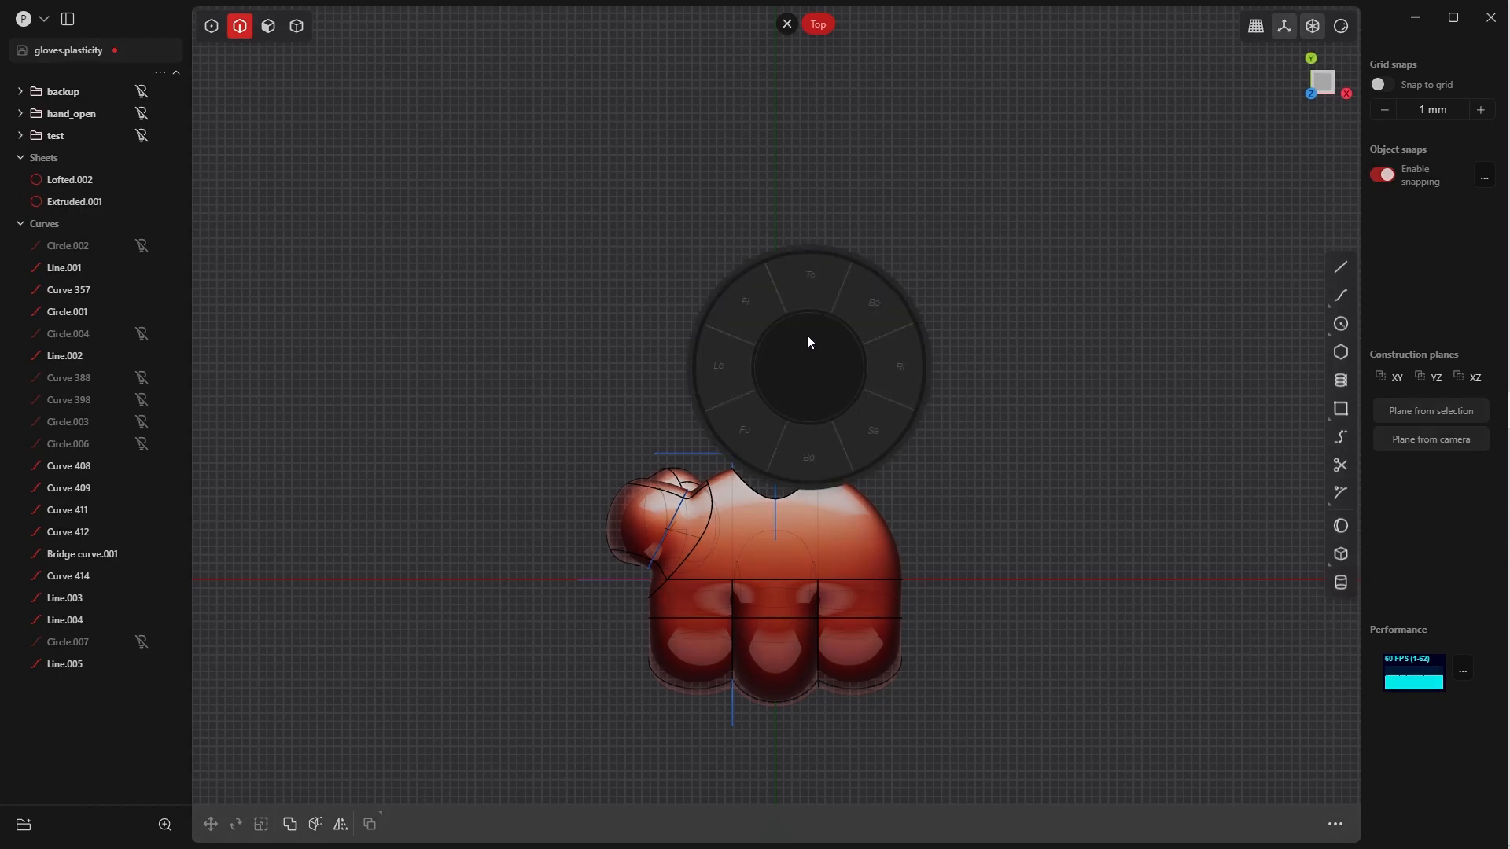
left_click(823, 307)
left_click(808, 344)
left_click(805, 343)
key("shift+i")
left_click(775, 423)
right_click(776, 420)
Move the raised centre line -2048.36 mm along Z to below the glove
middle_click_drag(771, 354, 804, 256)
key("2")
left_click(803, 266)
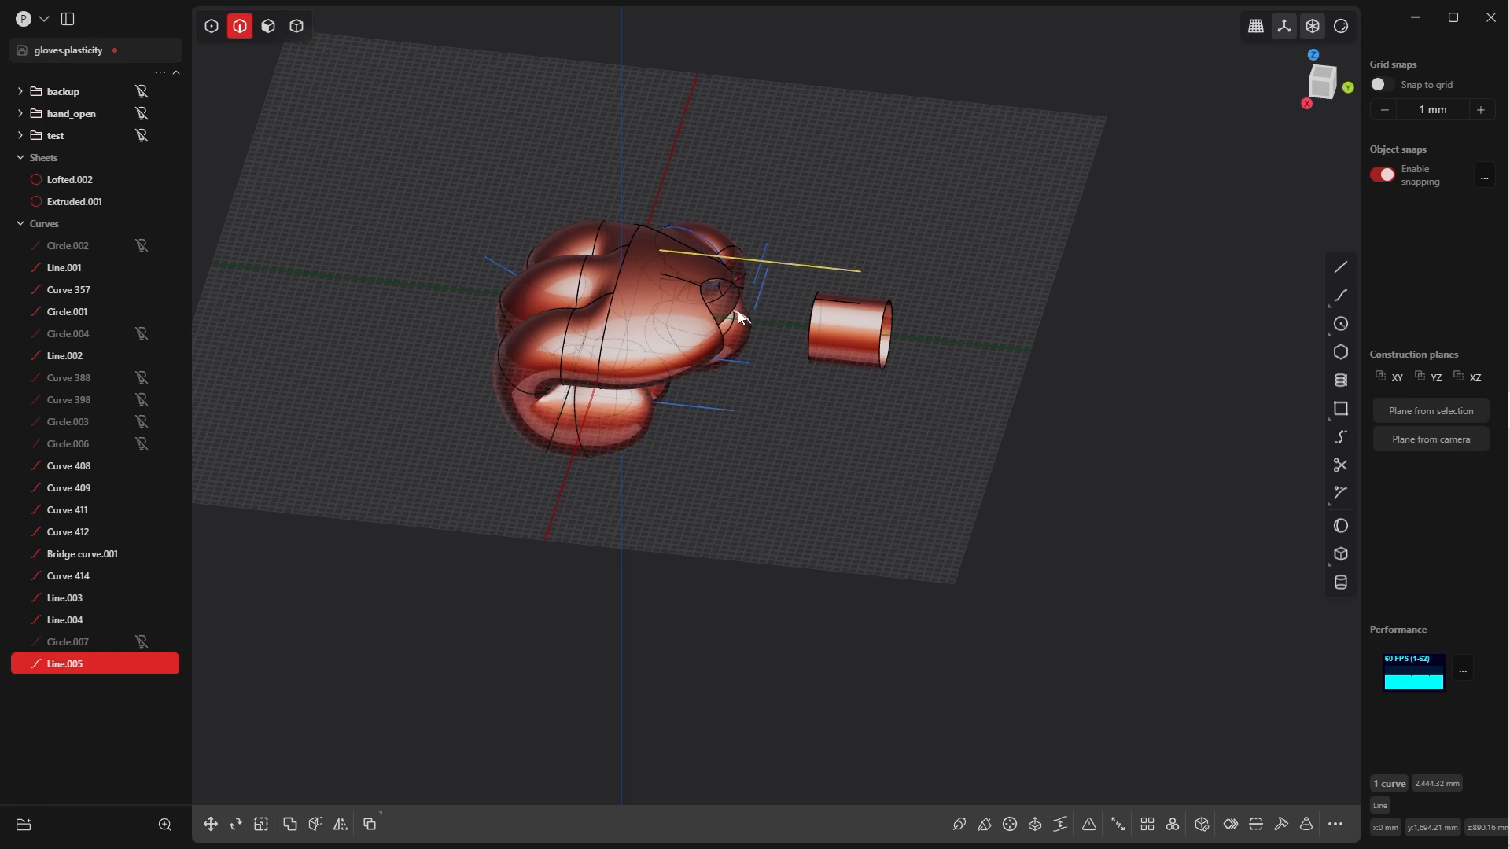
key("g")
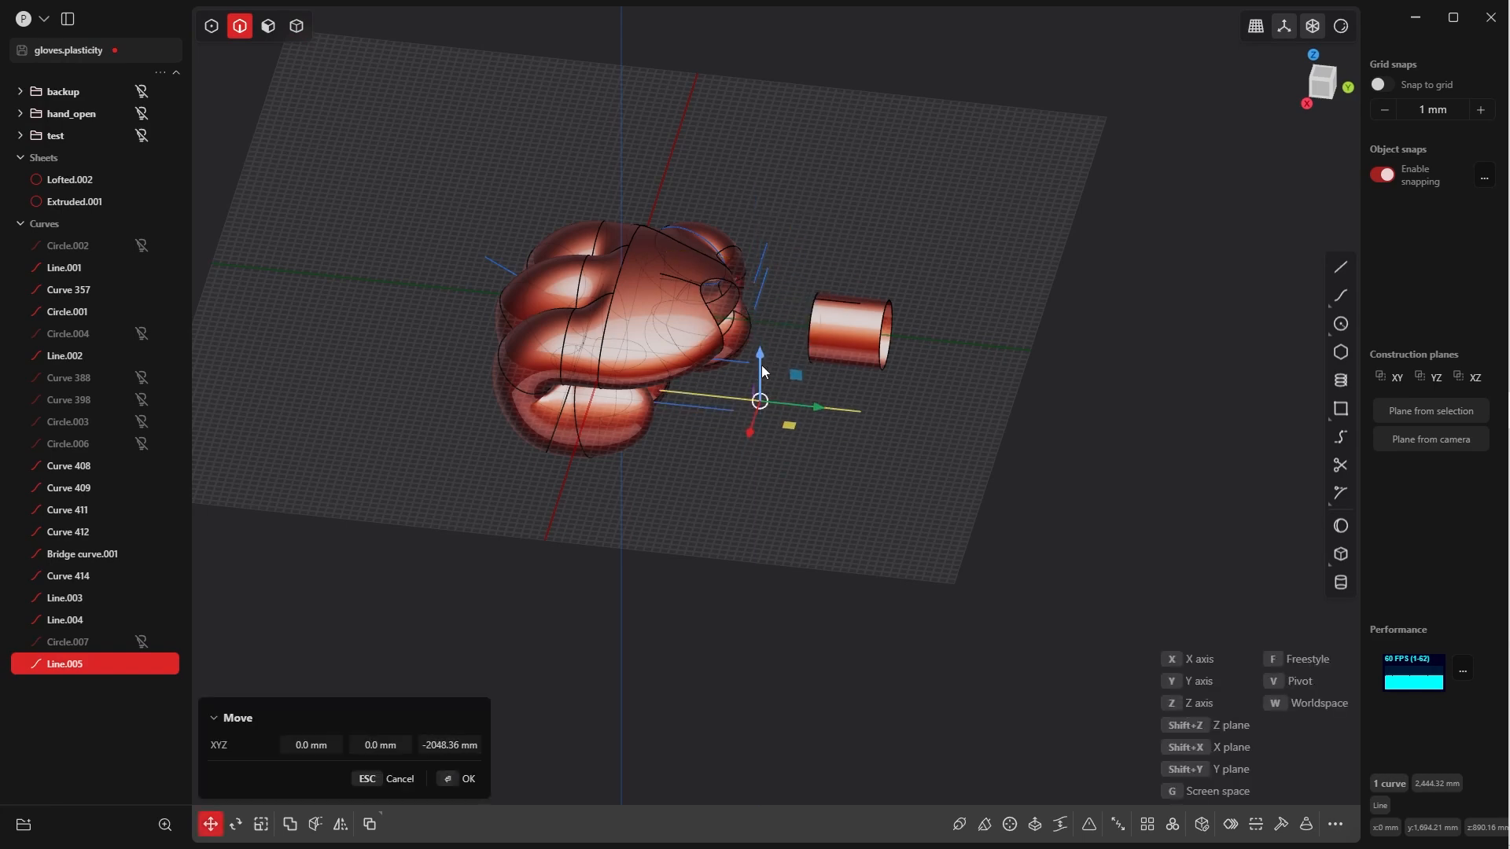
left_click(465, 777)
In the bottom view, shift the lowered centre line slightly along Y toward the cuff cylinder
key("grave")
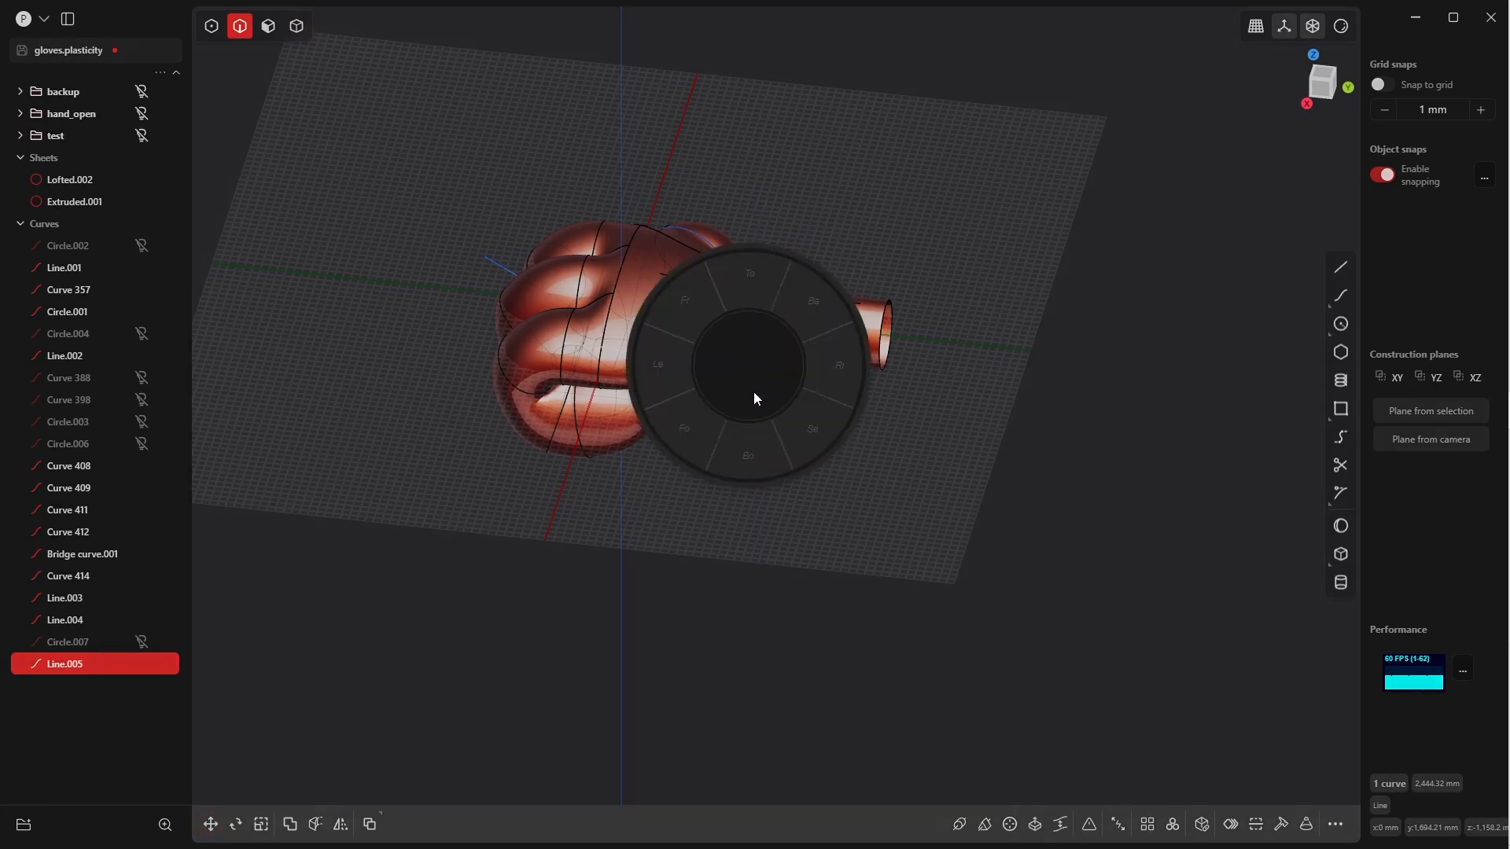
left_click(760, 455)
key("g")
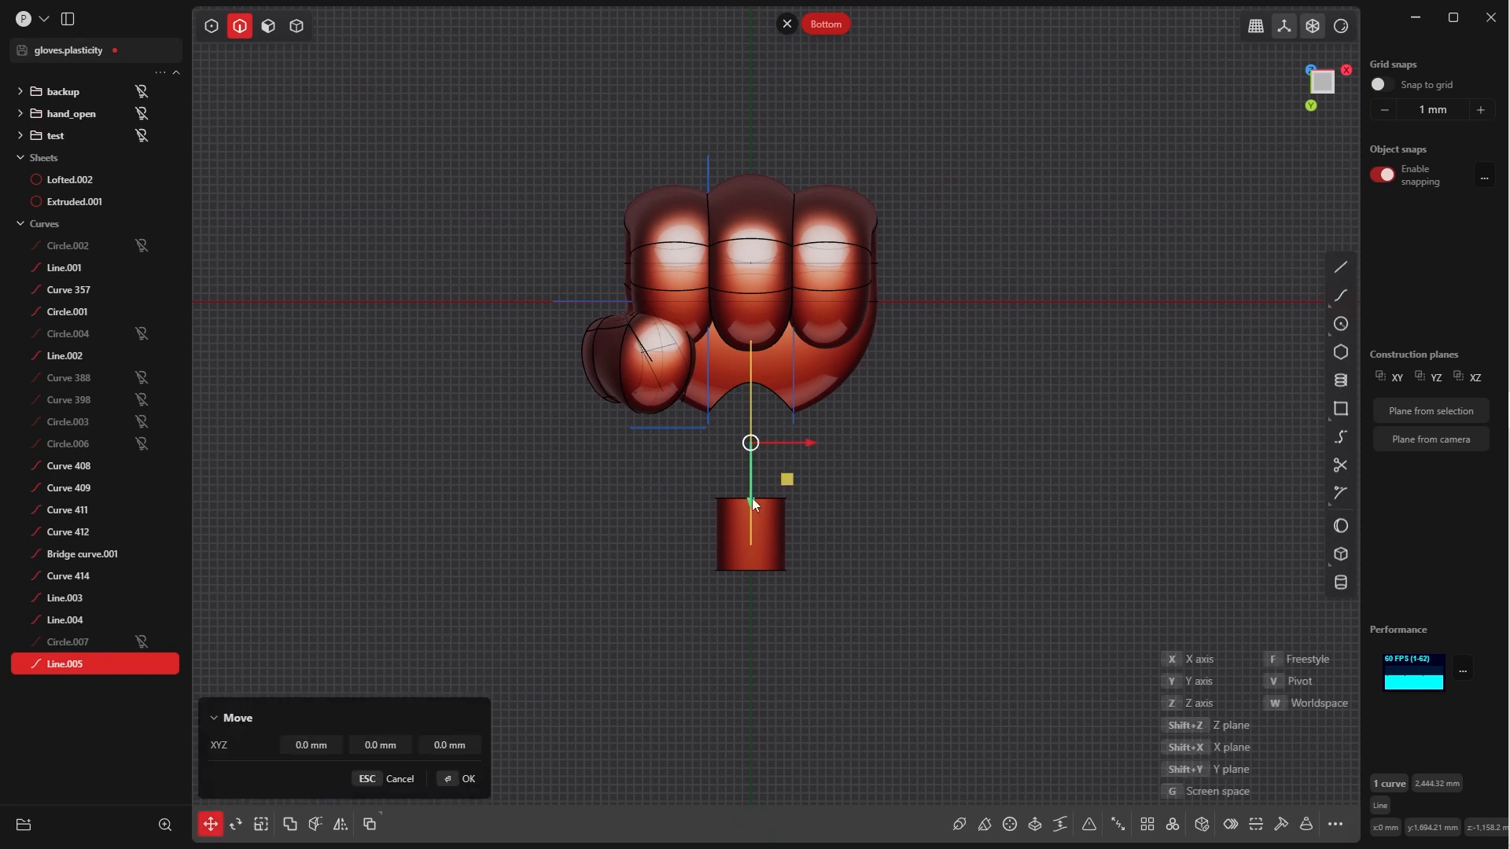
left_click_drag(752, 500, 762, 516)
left_click(468, 777)
left_click(868, 568)
Imprint the lowered centre line onto the glove sheet from the bottom view, using the Vector method along negative Z
scroll(869, 503, "up", 5)
scroll(913, 472, "down", 3)
scroll(812, 476, "up", 3)
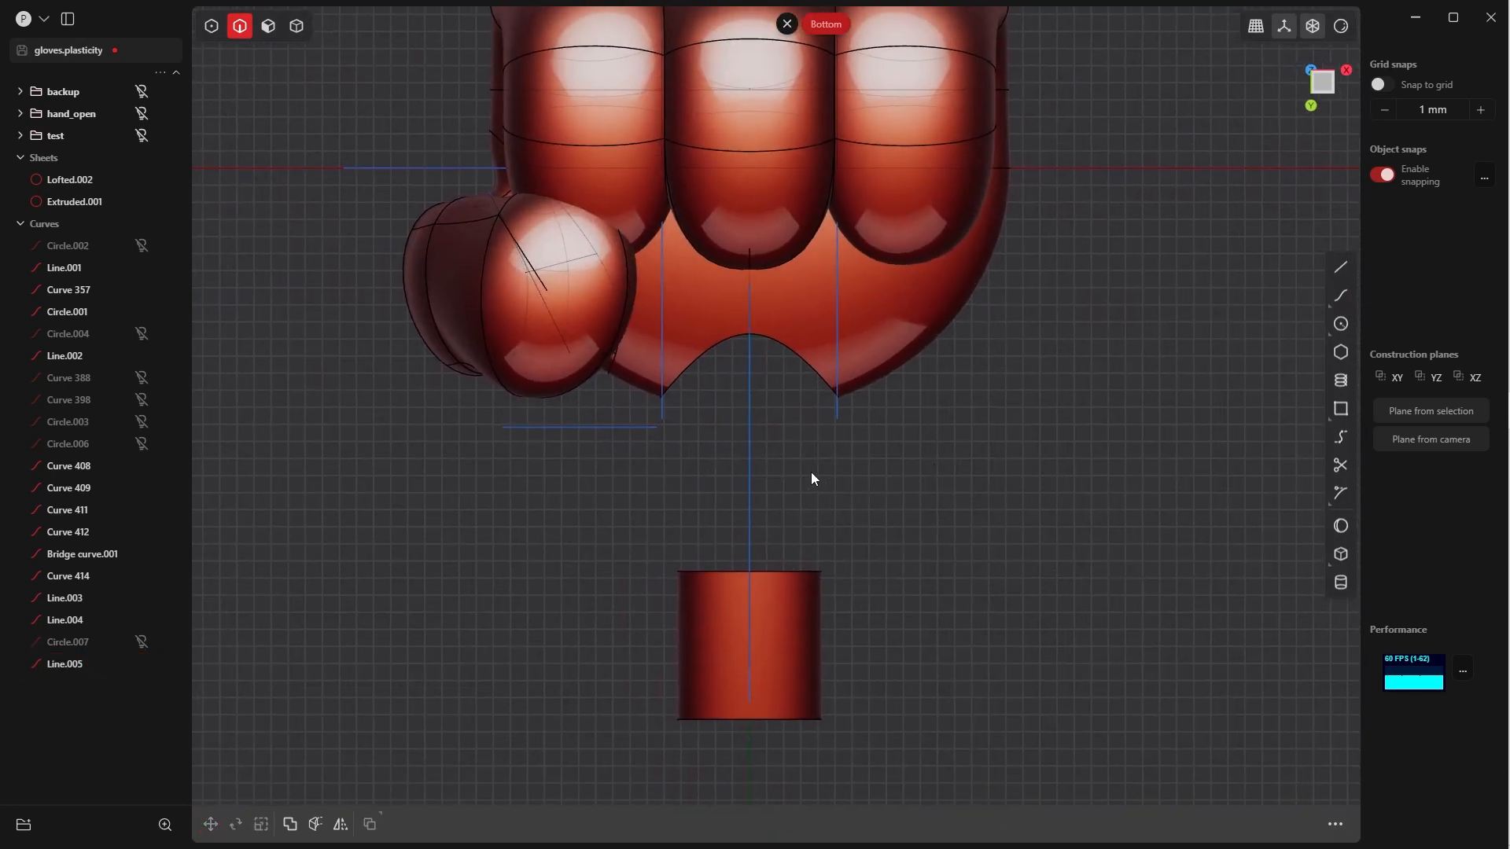
key("i")
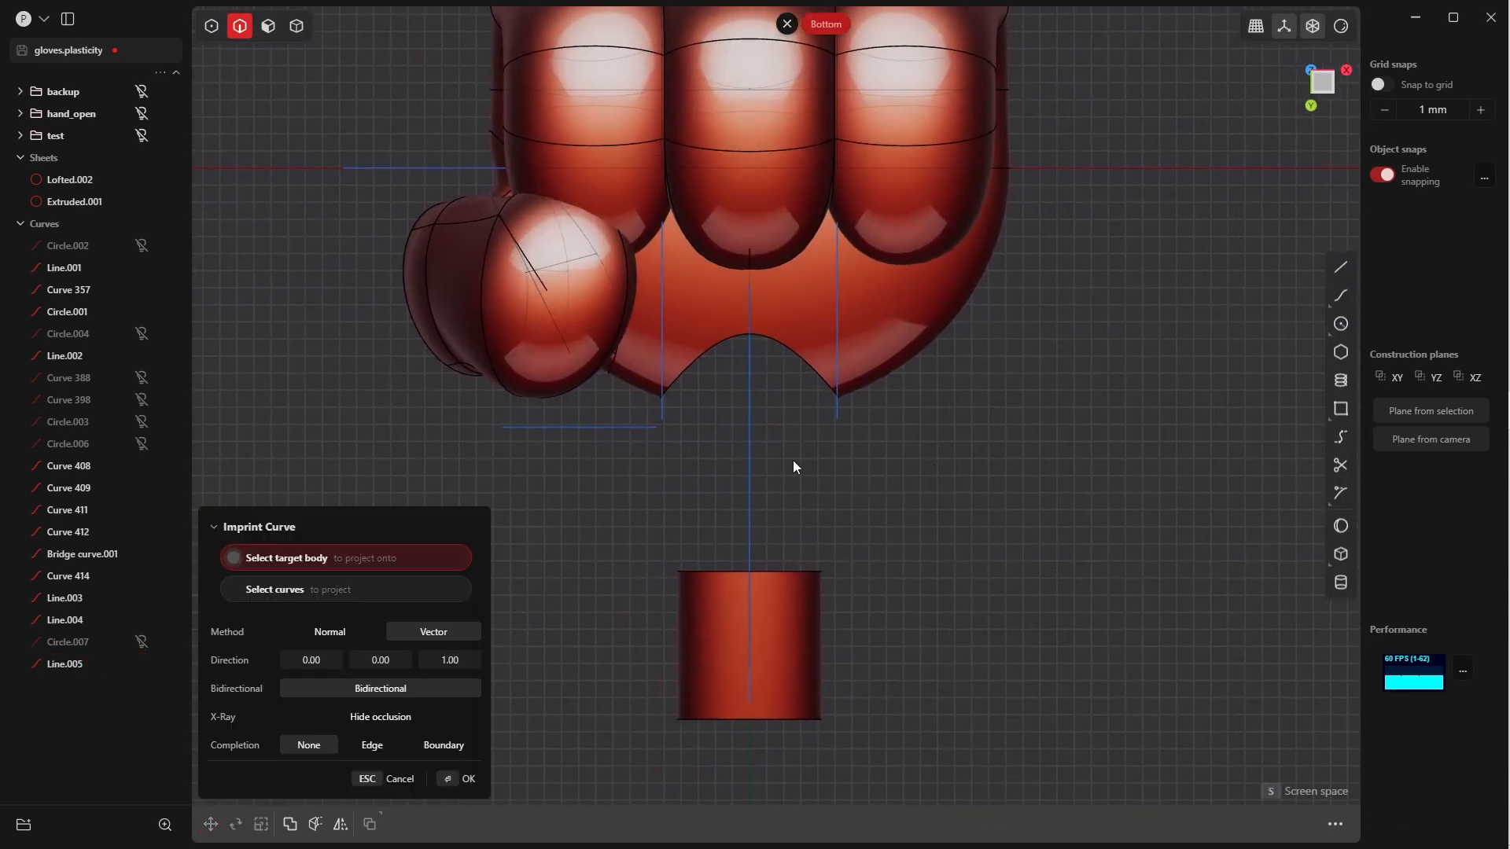
left_click(810, 318)
left_click(749, 464)
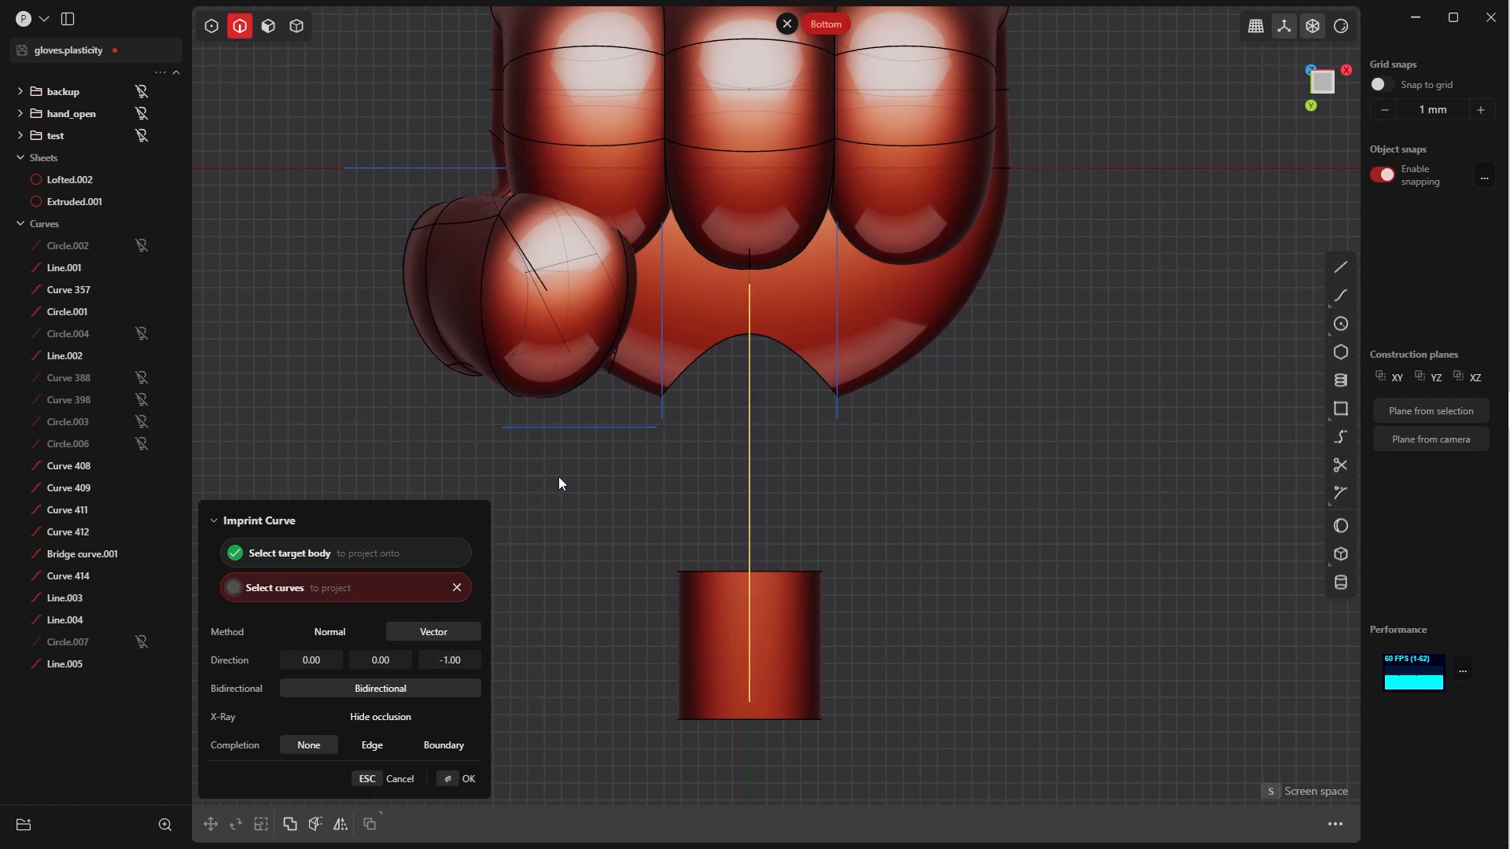
left_click(465, 778)
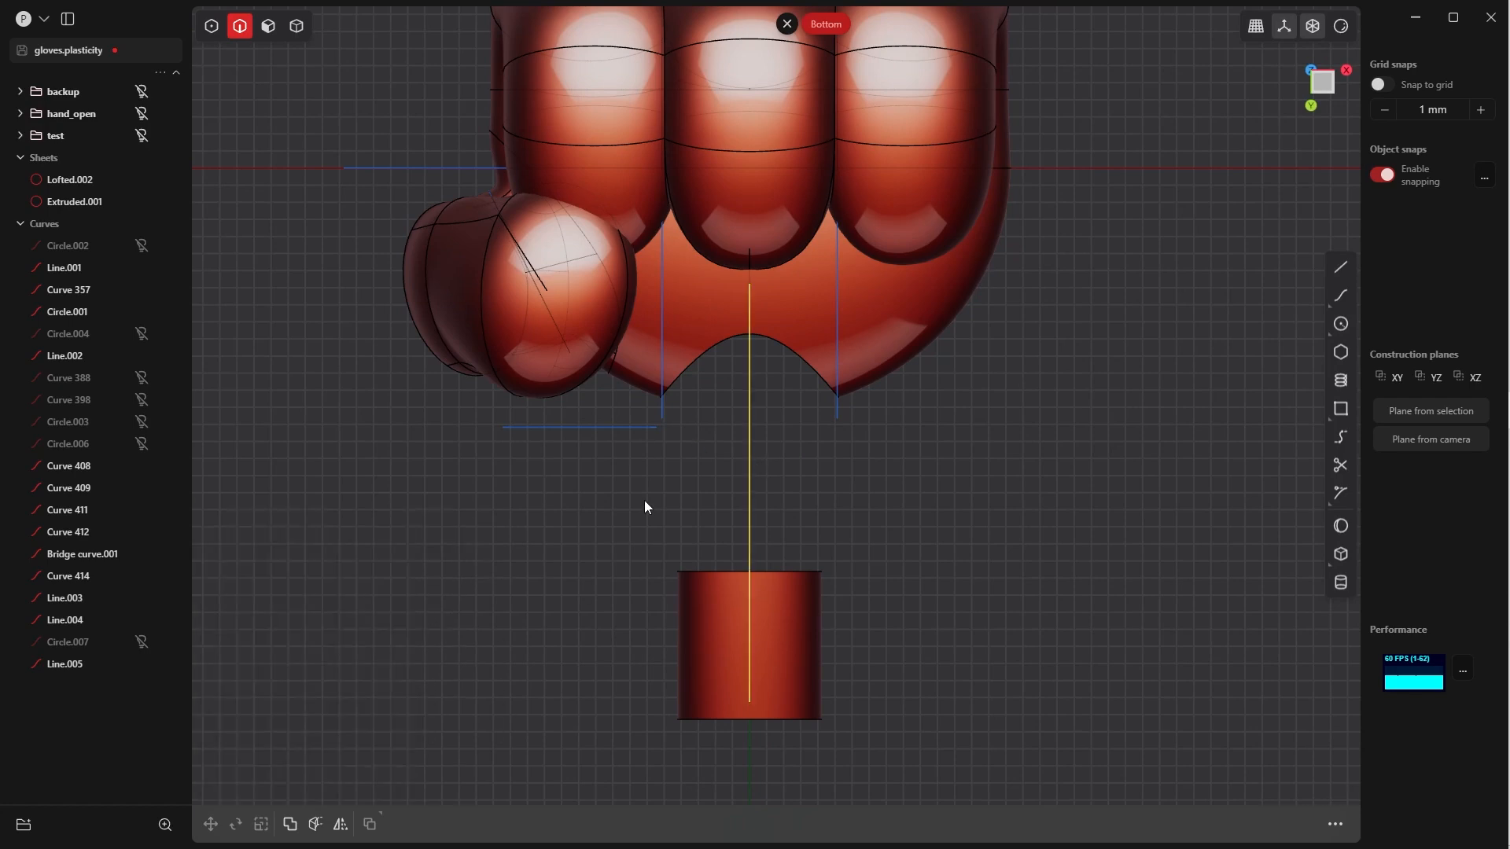
Imprint the same lowered centre line onto the cuff cylinder from the bottom view
left_click(727, 626)
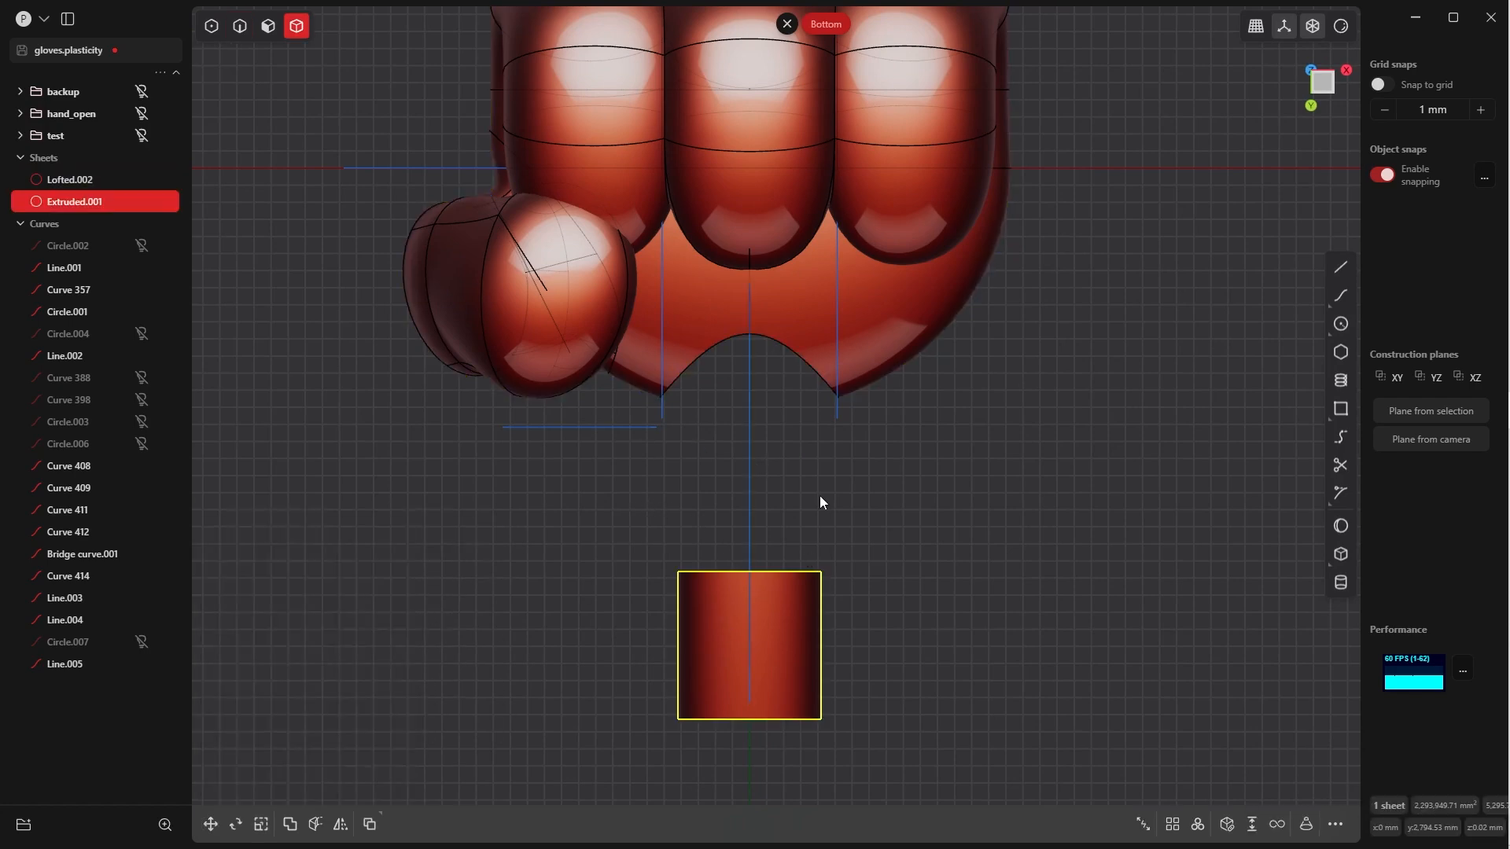
key("shift+r")
left_click(750, 511)
left_click(460, 779)
Loft a connecting surface between the matching half edges of the cuff cylinder and the glove's wrist opening on one side
scroll(847, 347, "down", 3)
middle_click_drag(847, 347, 822, 728)
key("Tab")
key("4")
left_click(761, 489)
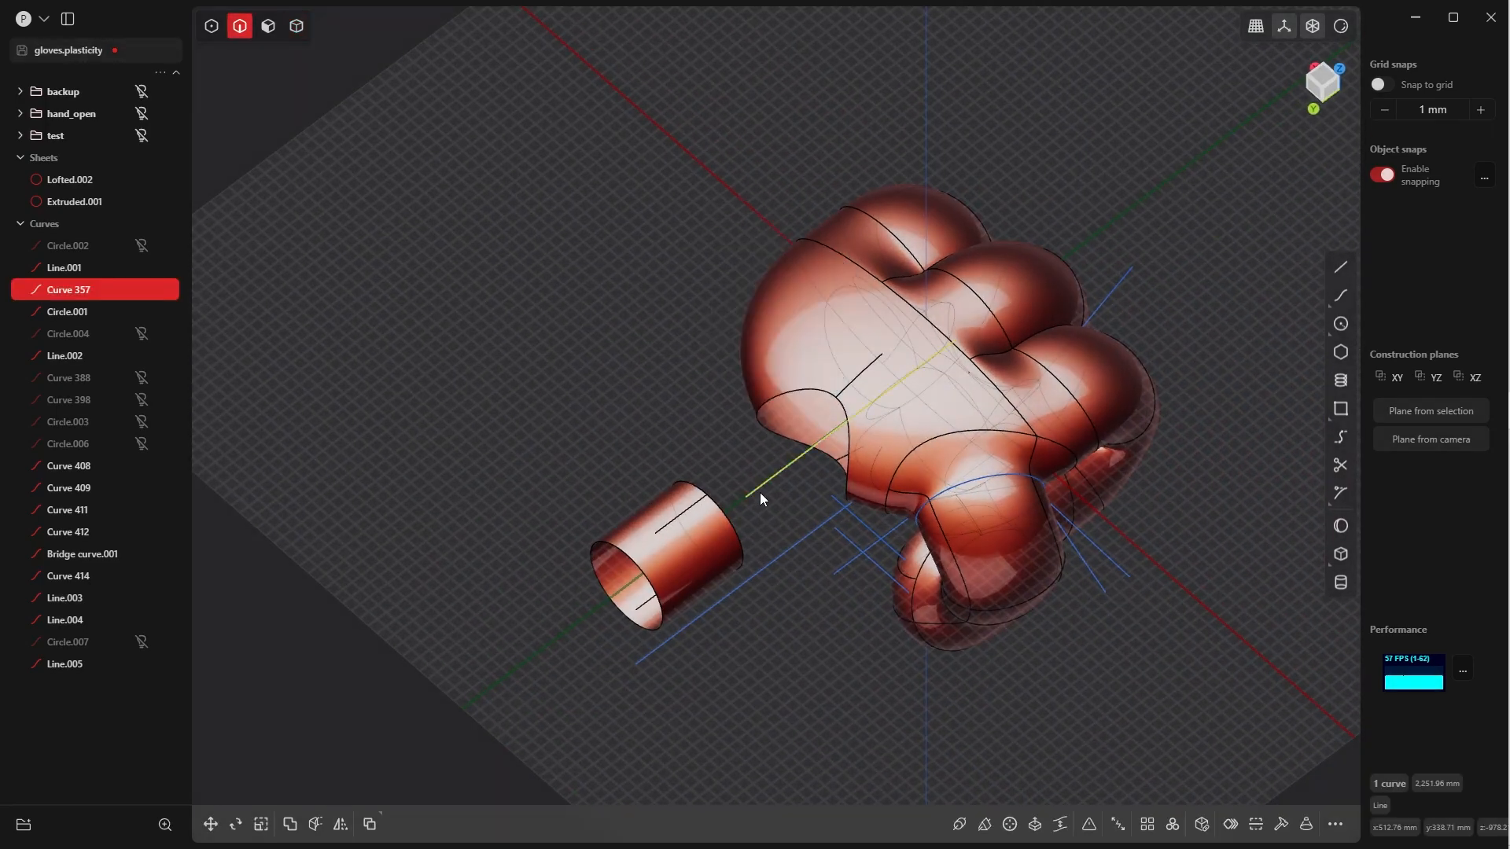
middle_click_drag(761, 489, 945, 528)
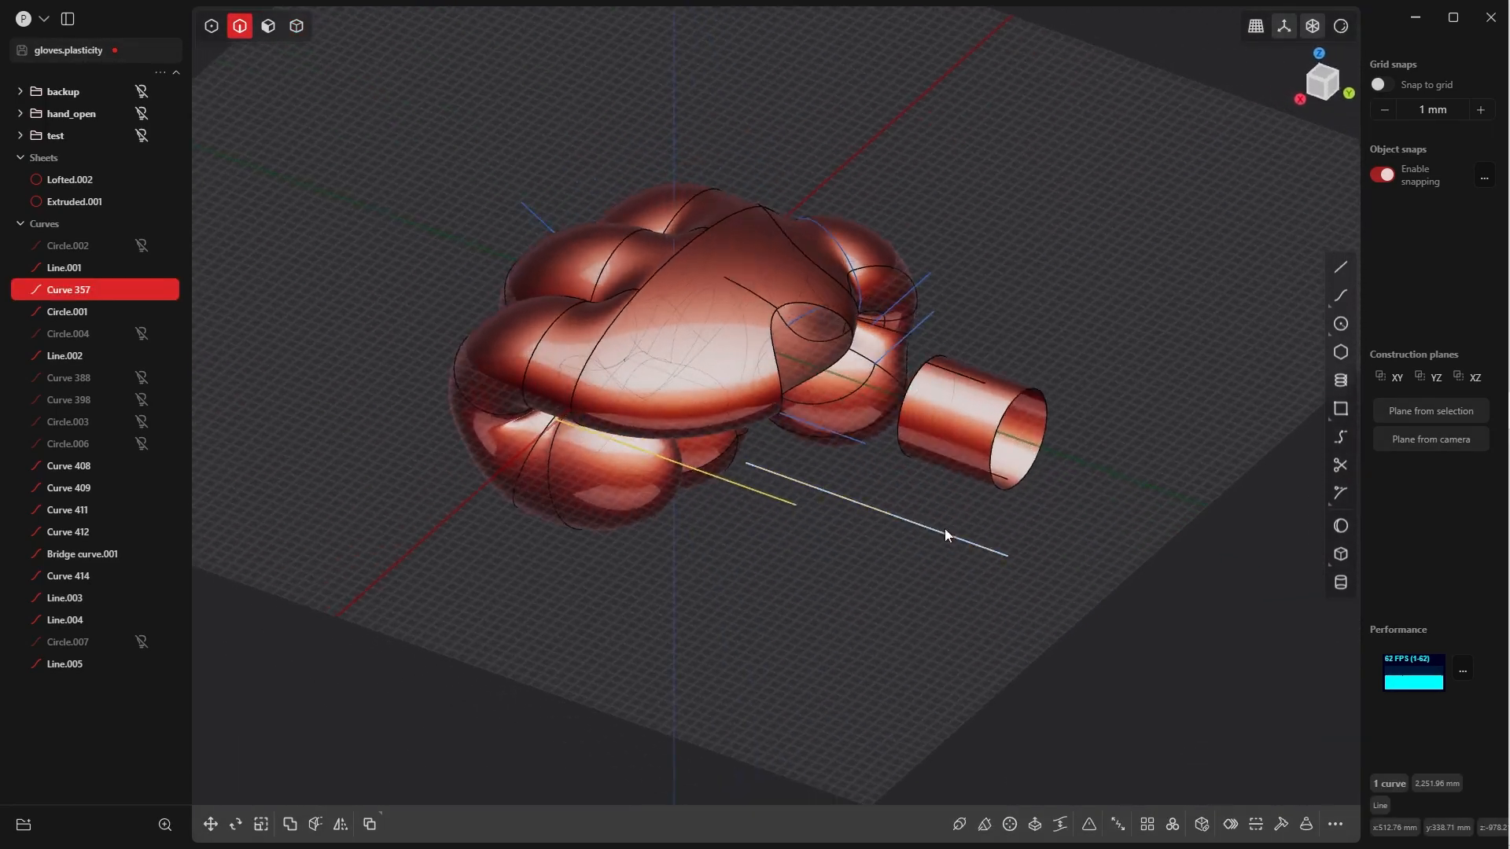
left_click(900, 423)
key("e")
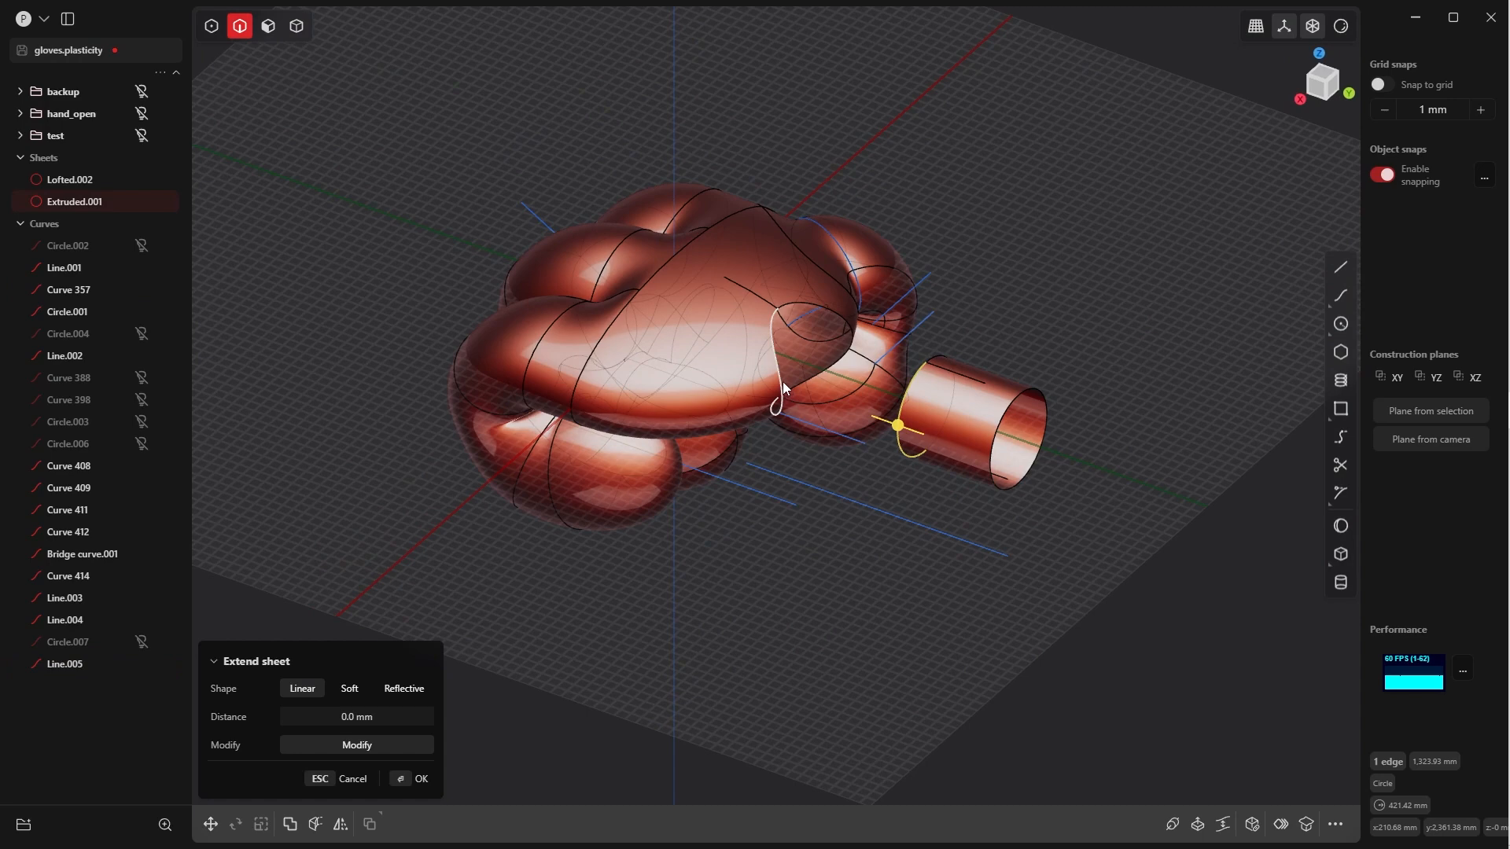
left_click(783, 383)
middle_click_drag(866, 383, 626, 441)
key("l")
left_click(420, 777)
Loft the remaining half between the cuff cylinder edge and the wrist opening edge, with G1 continuity at both ends
middle_click_drag(959, 385, 868, 491)
left_click(913, 499)
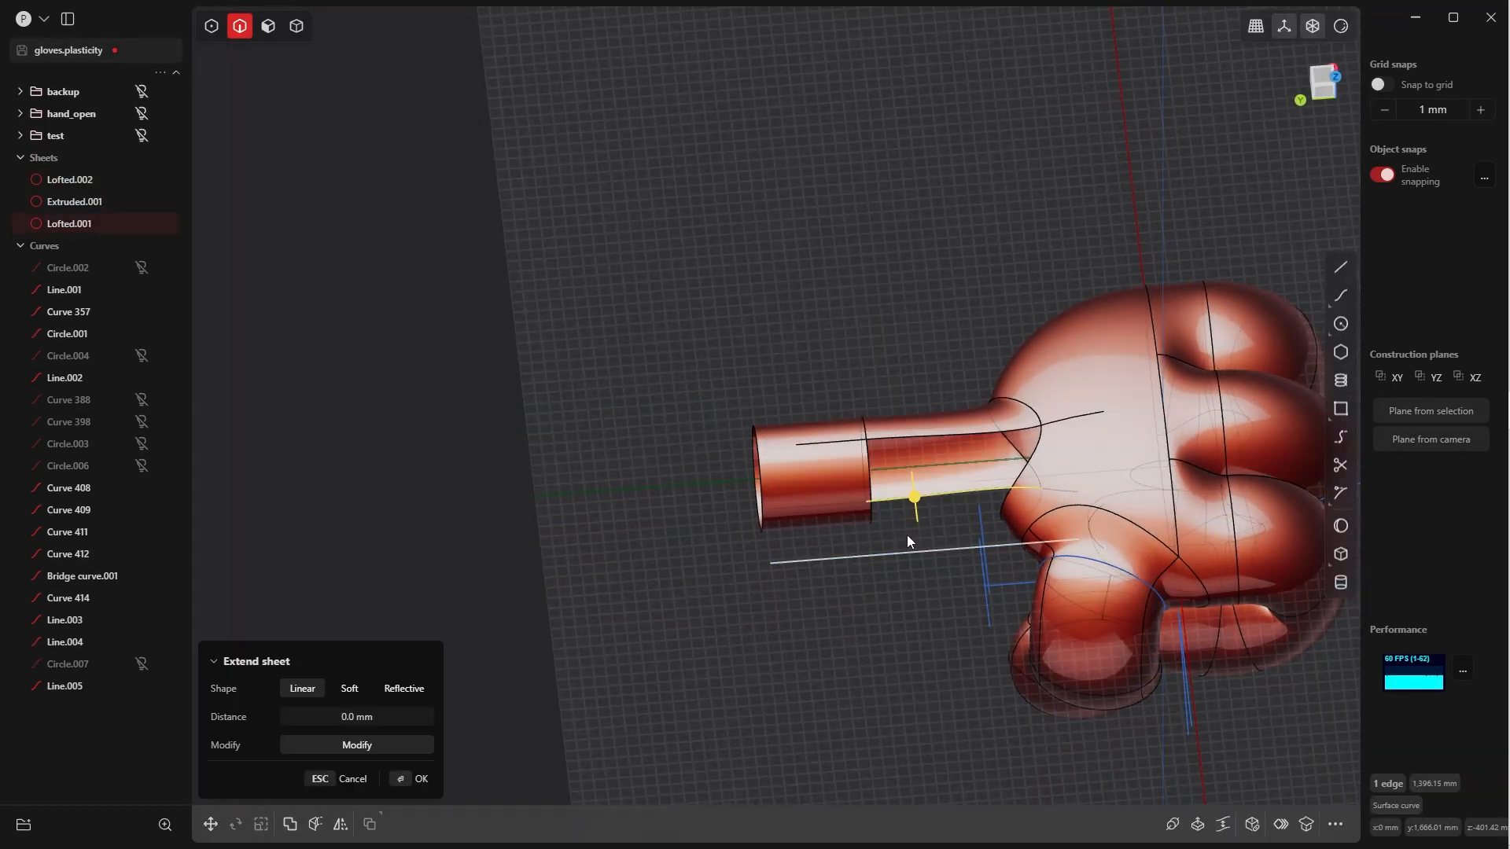
left_click(870, 509)
left_click(1022, 470, "shift")
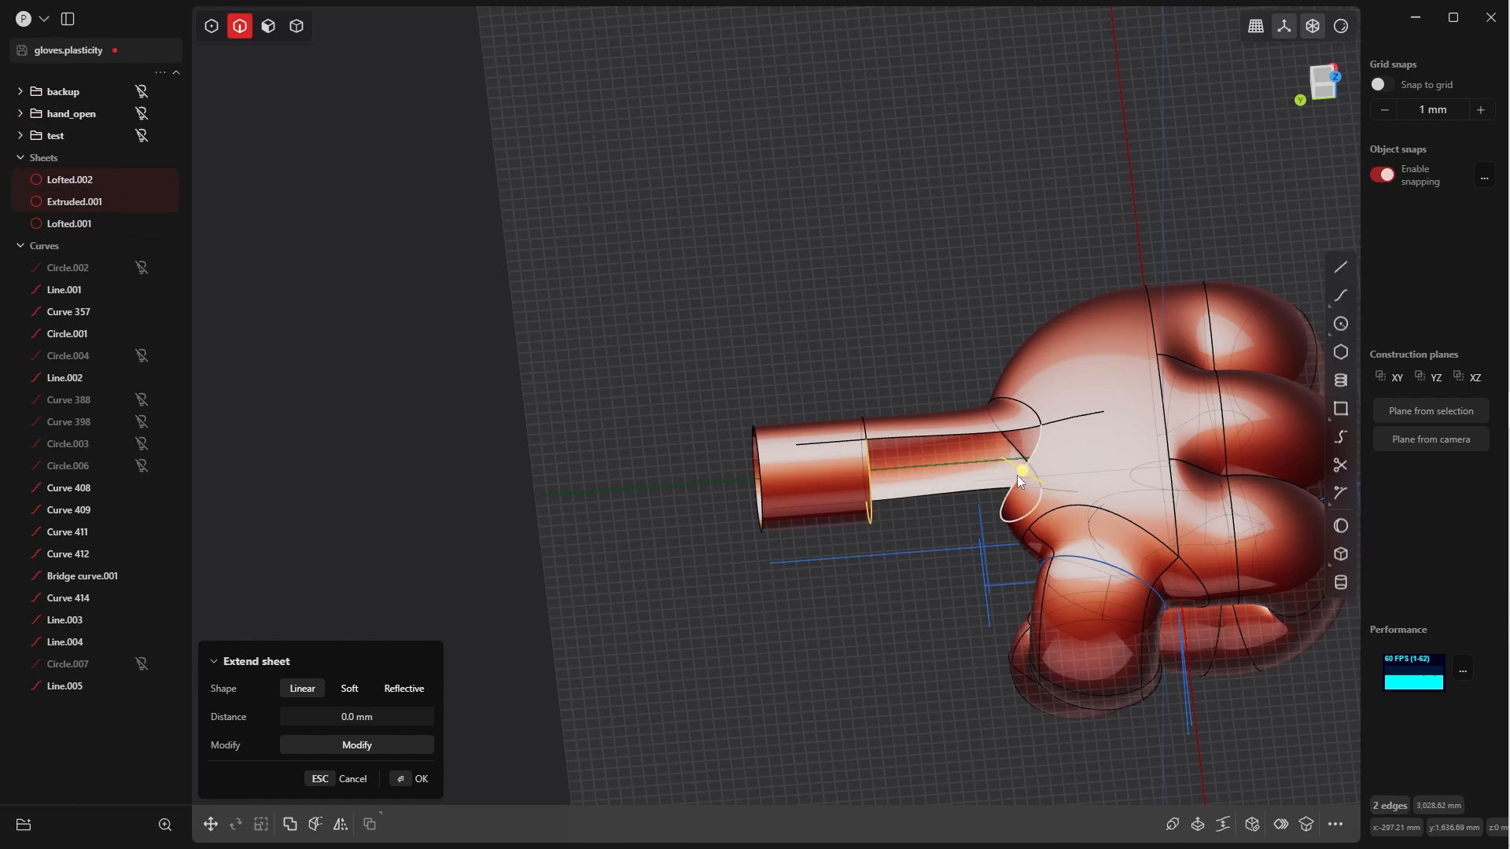
key("l")
middle_click_drag(964, 480, 928, 289)
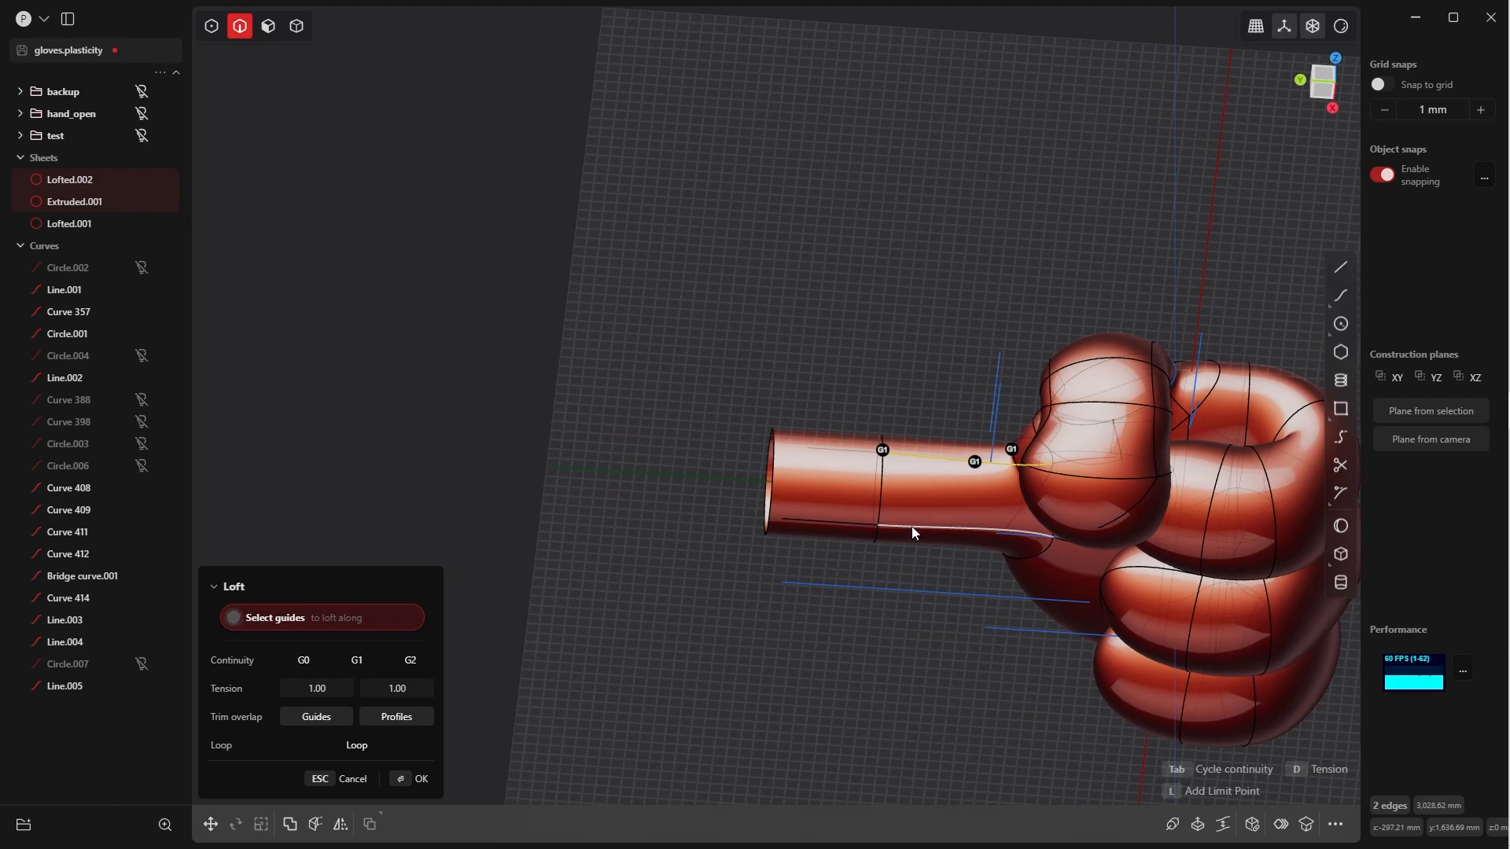
middle_click_drag(910, 533, 995, 719)
left_click(409, 789)
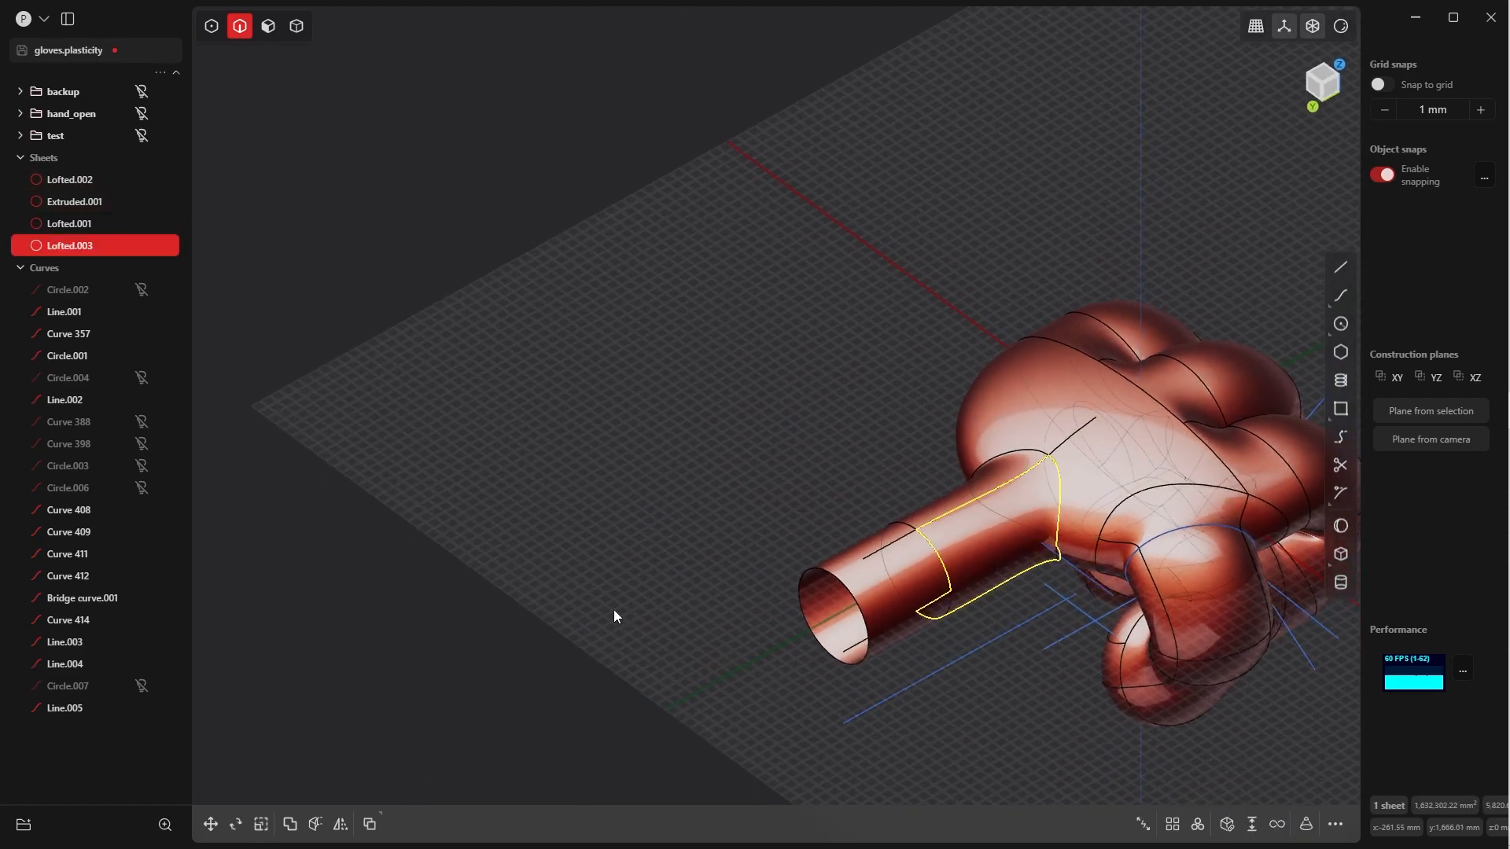
Join the two lofted wrist surfaces, the cuff cylinder and the glove sheet into one sheet
left_click(747, 616)
middle_click_drag(757, 617, 835, 481)
key("Tab")
left_click(901, 463)
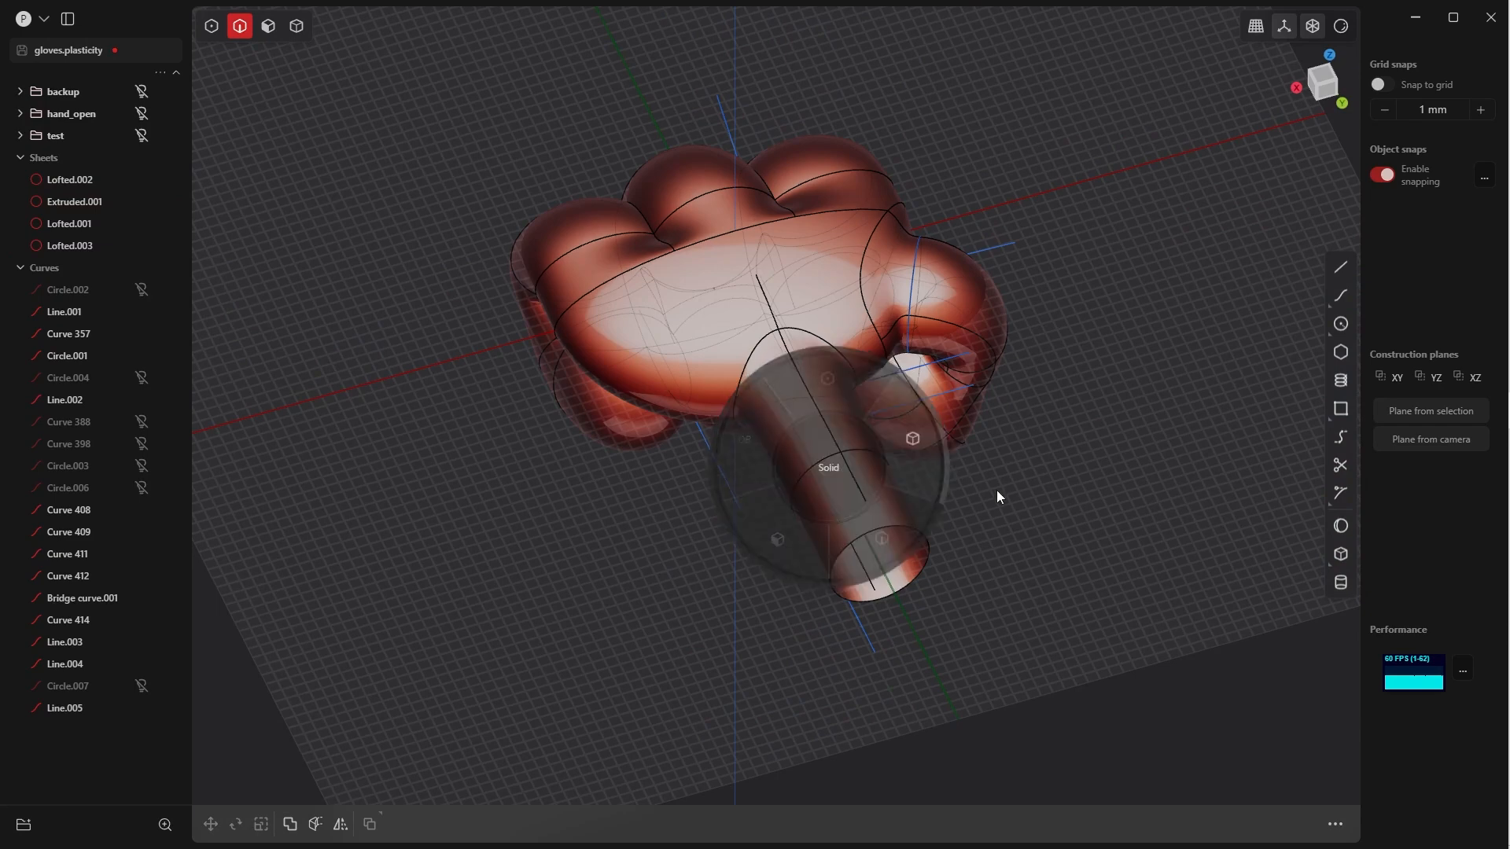
left_click(859, 422)
left_click(792, 383, "shift")
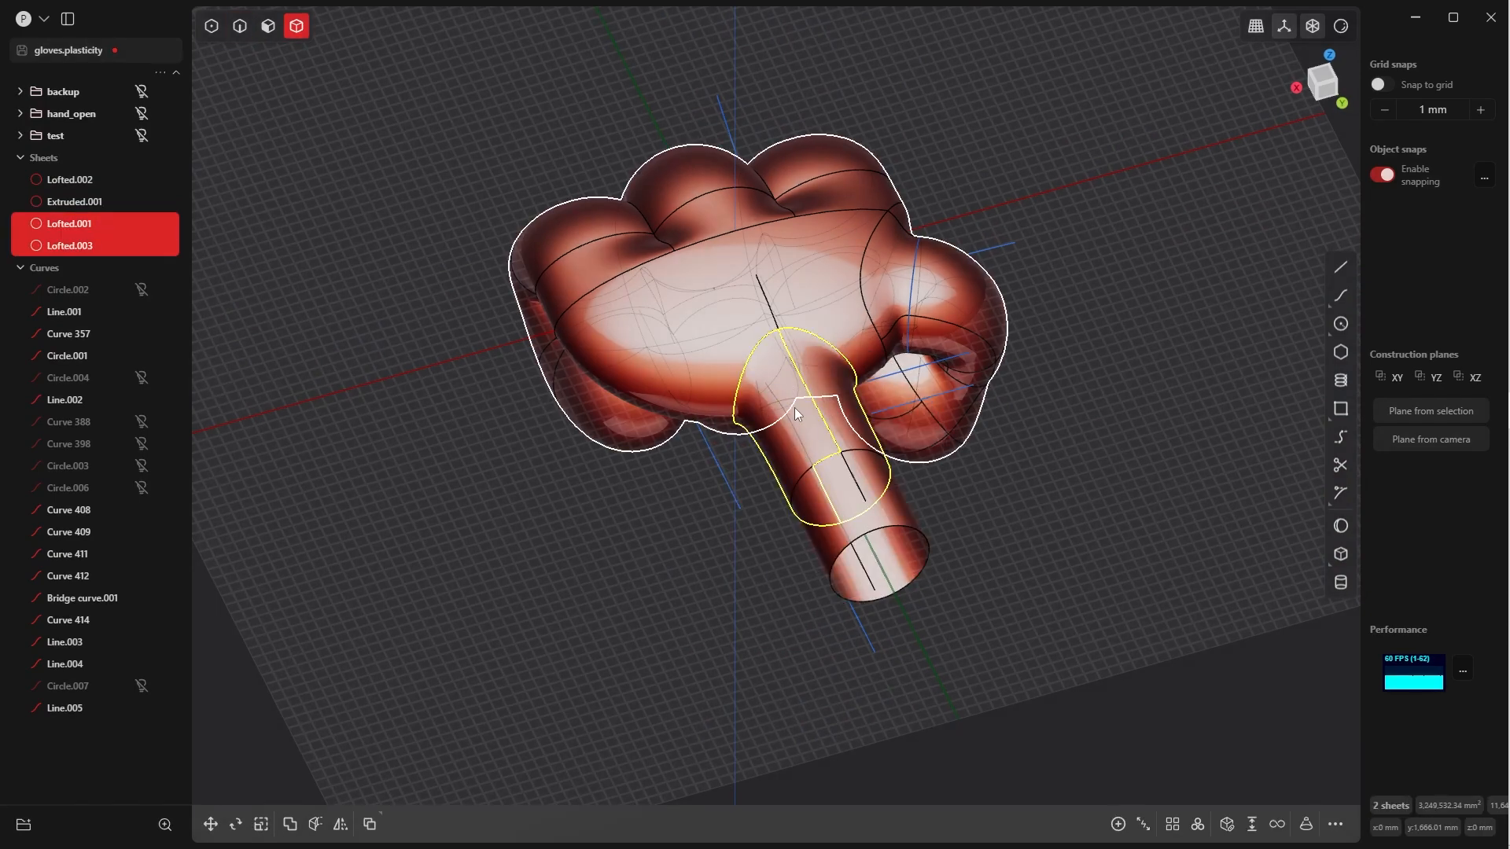
left_click(875, 502, "shift")
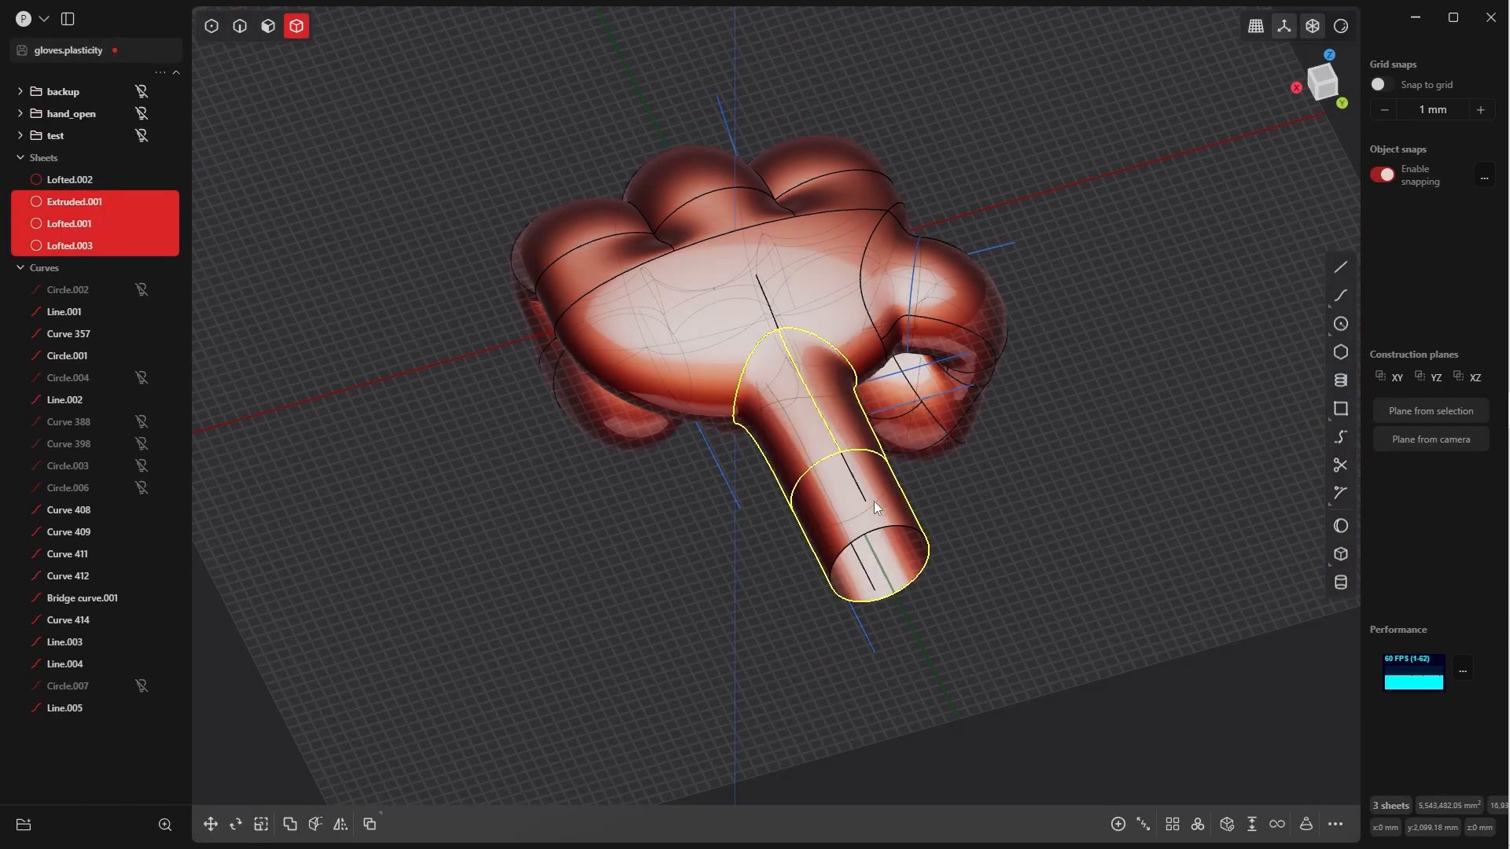
left_click(722, 323, "shift")
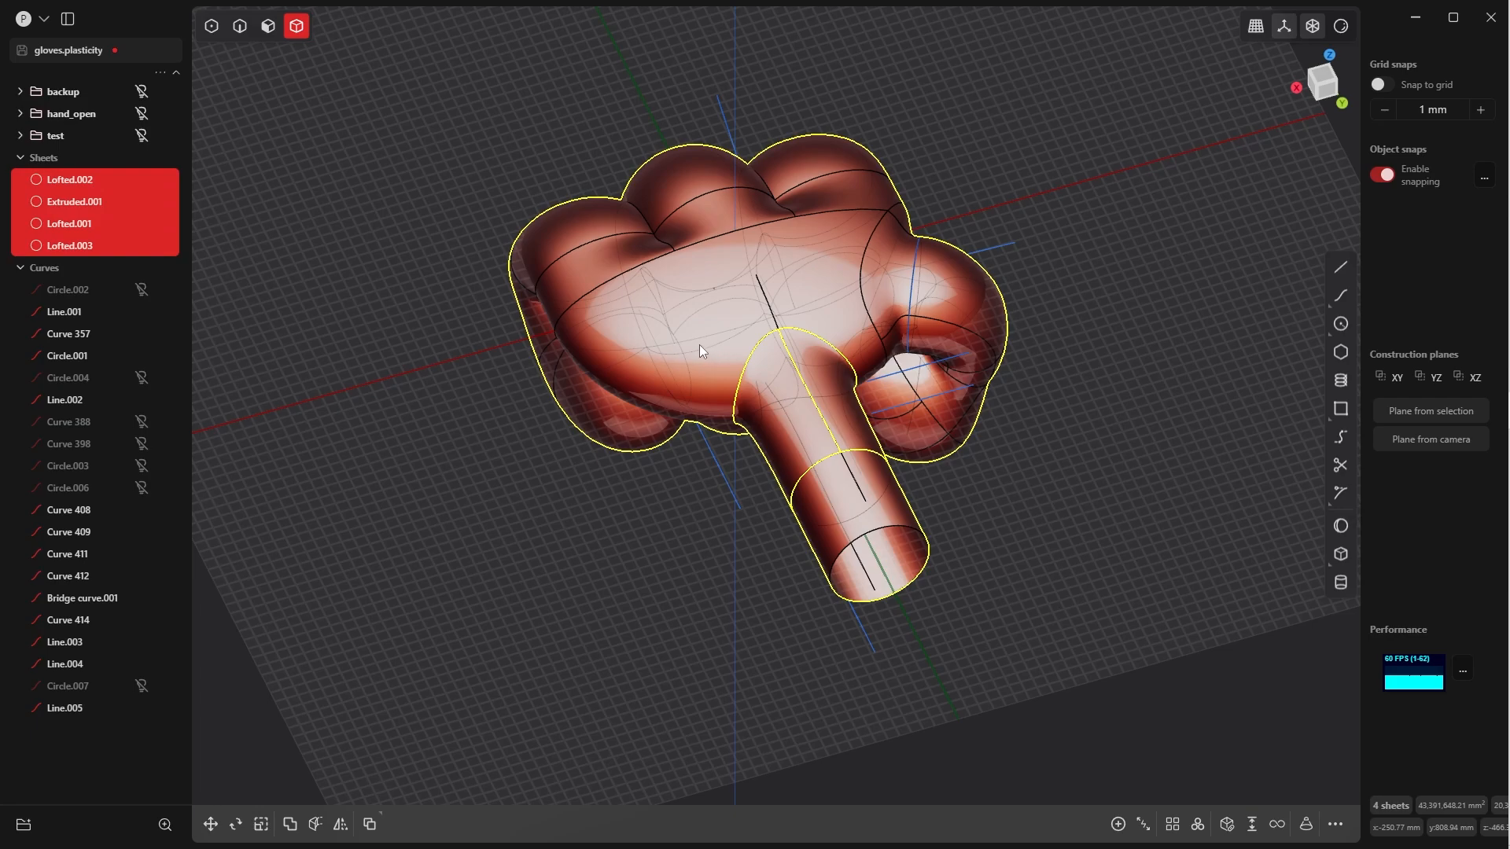
key("j")
Extend the open circular end of the cuff by 861.51 mm with the Linear shape
middle_click_drag(711, 347, 865, 482)
key("2")
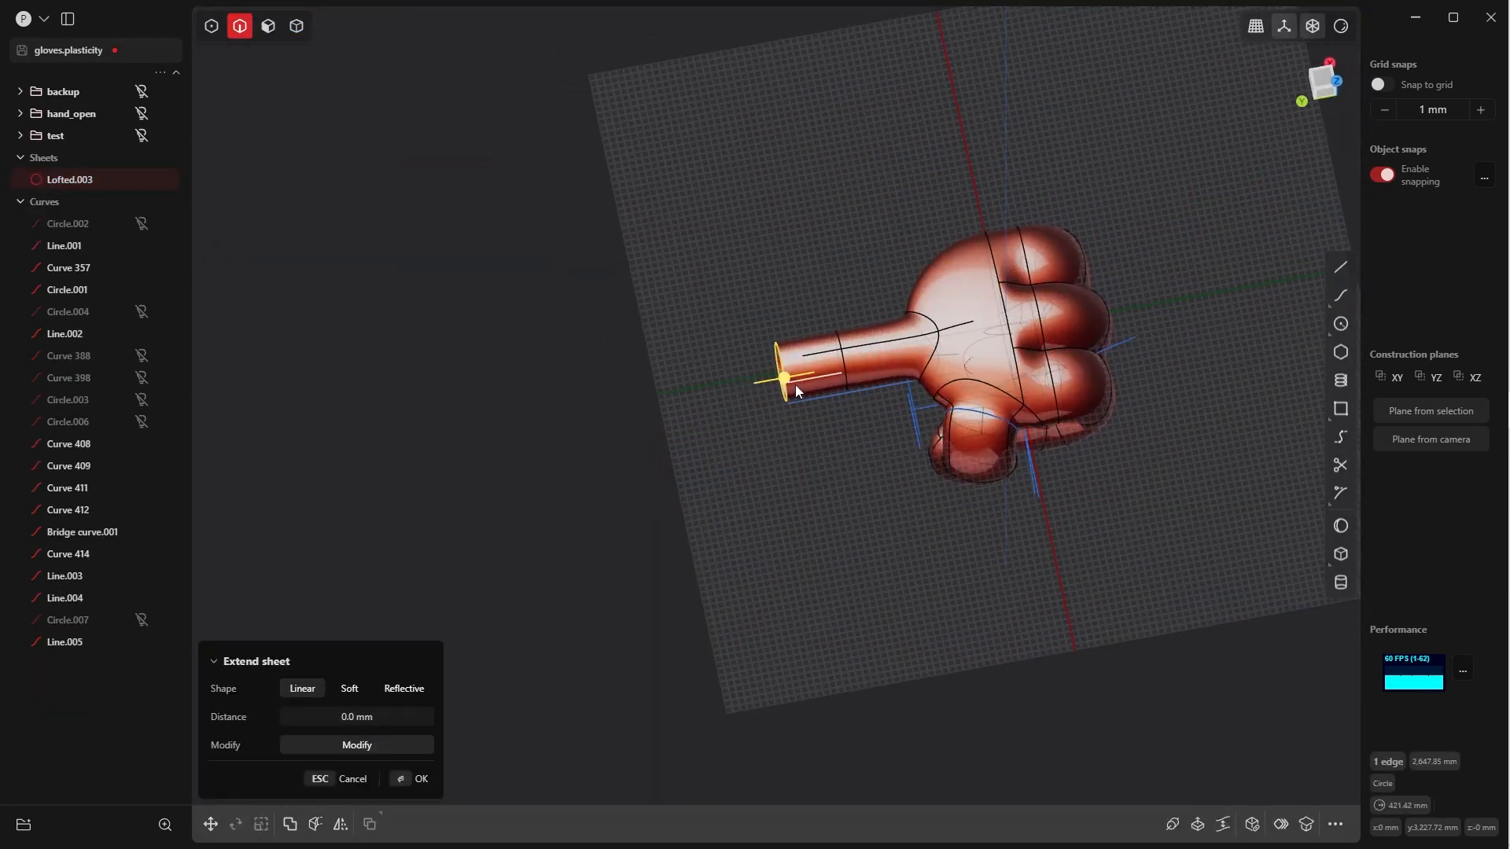
left_click_drag(793, 382, 724, 389)
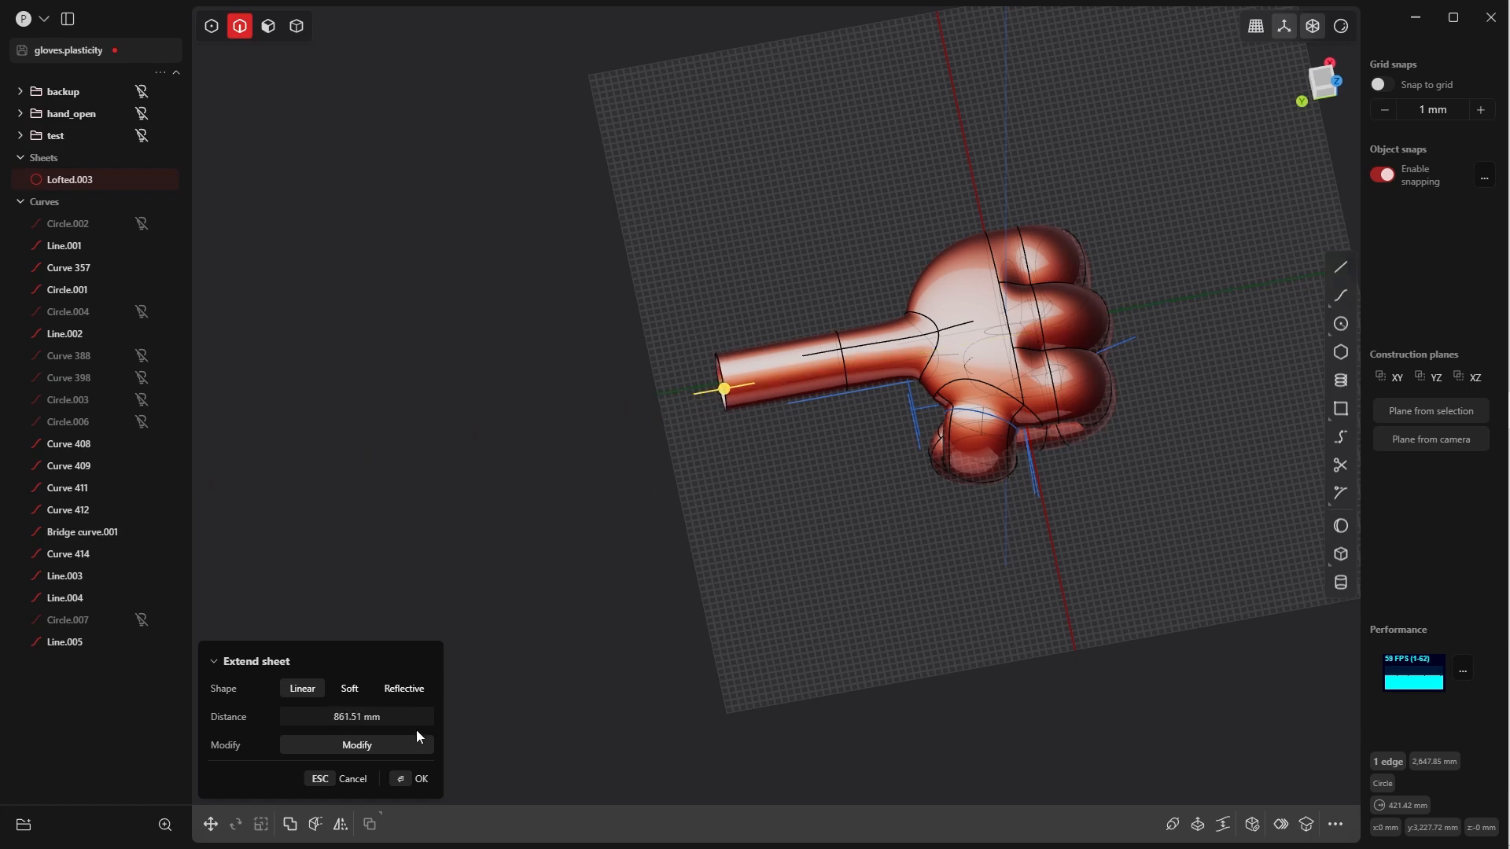
left_click(419, 787)
Patch the circular hole at the cuff's open end to close the glove into a solid
middle_click_drag(781, 540, 899, 399)
key("Tab")
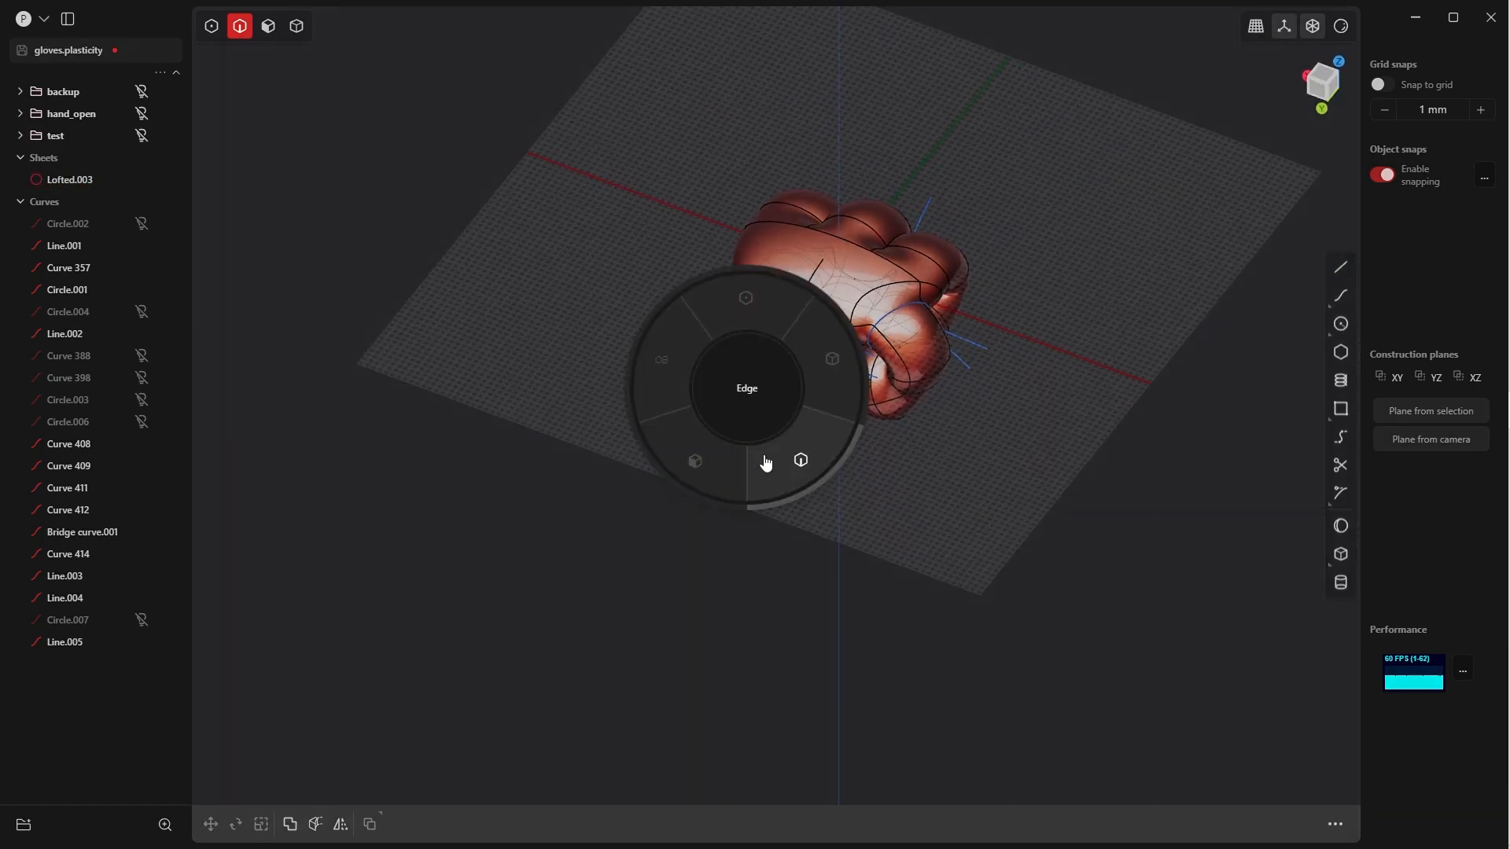
left_click(766, 464)
left_click(719, 466)
key("e")
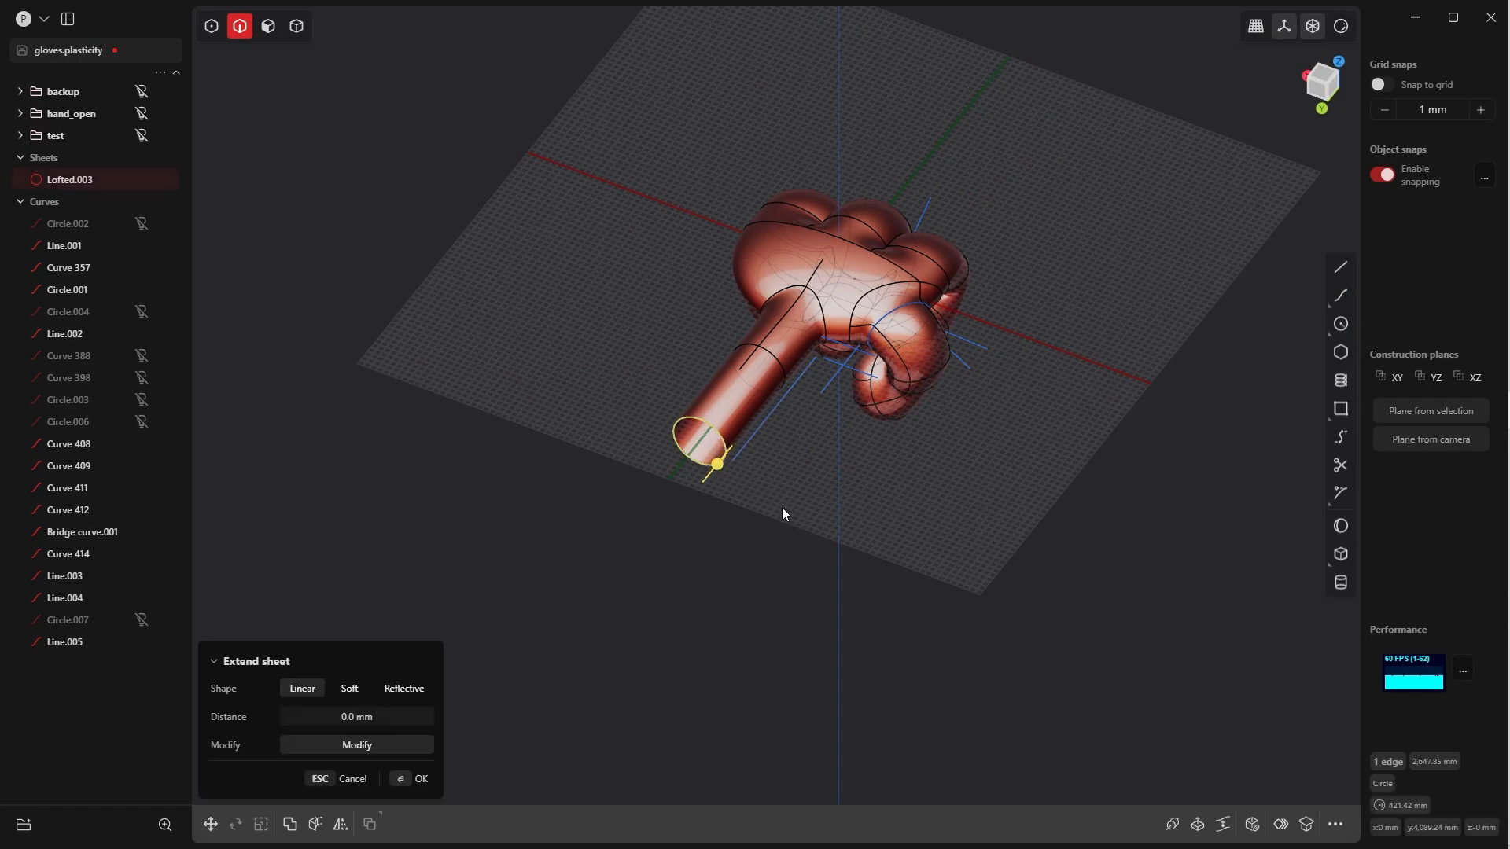
key("shift+p")
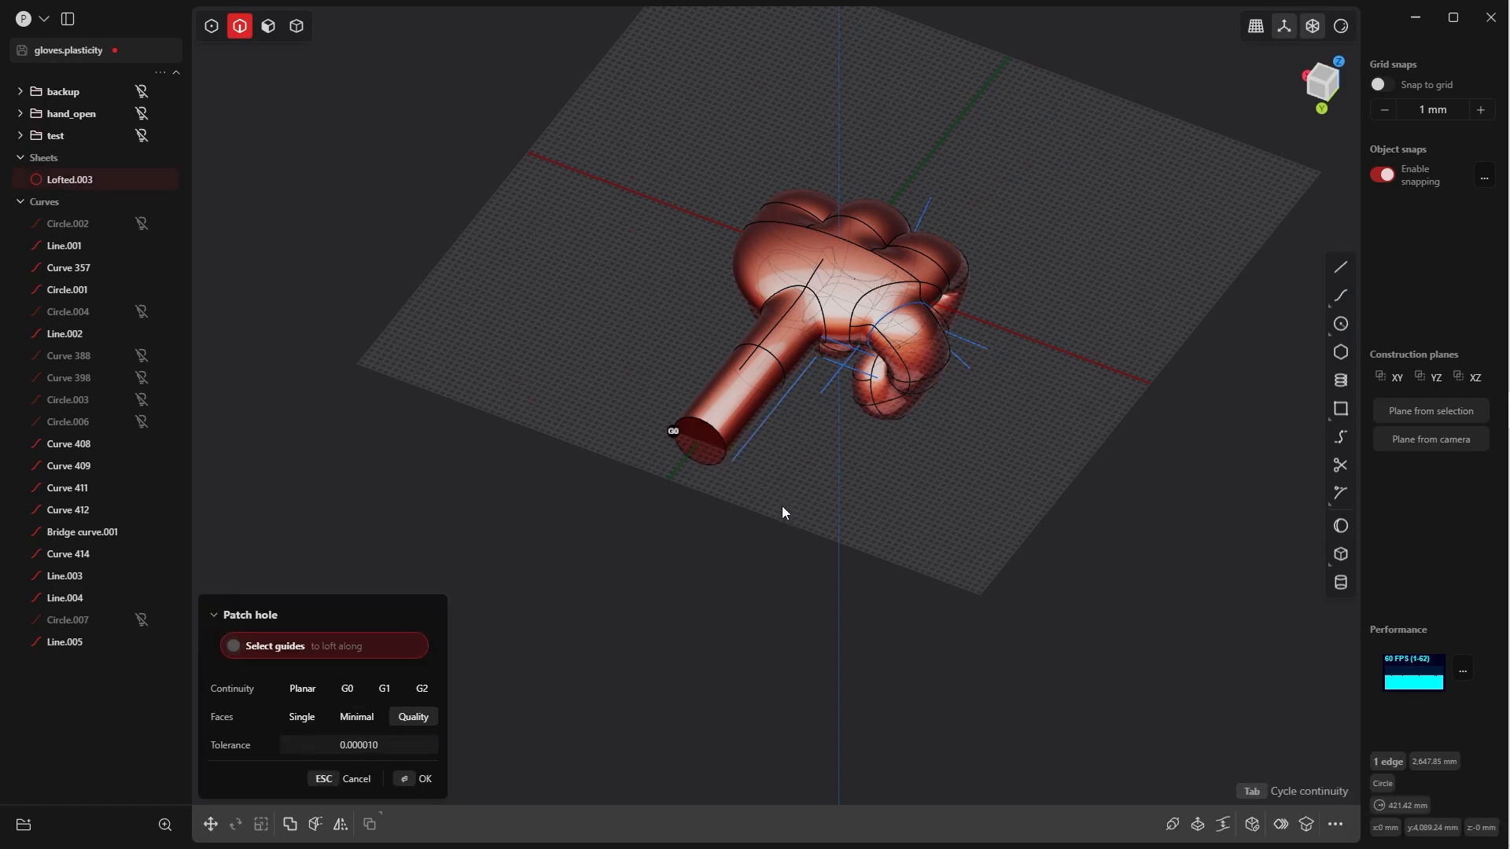
left_click(411, 777)
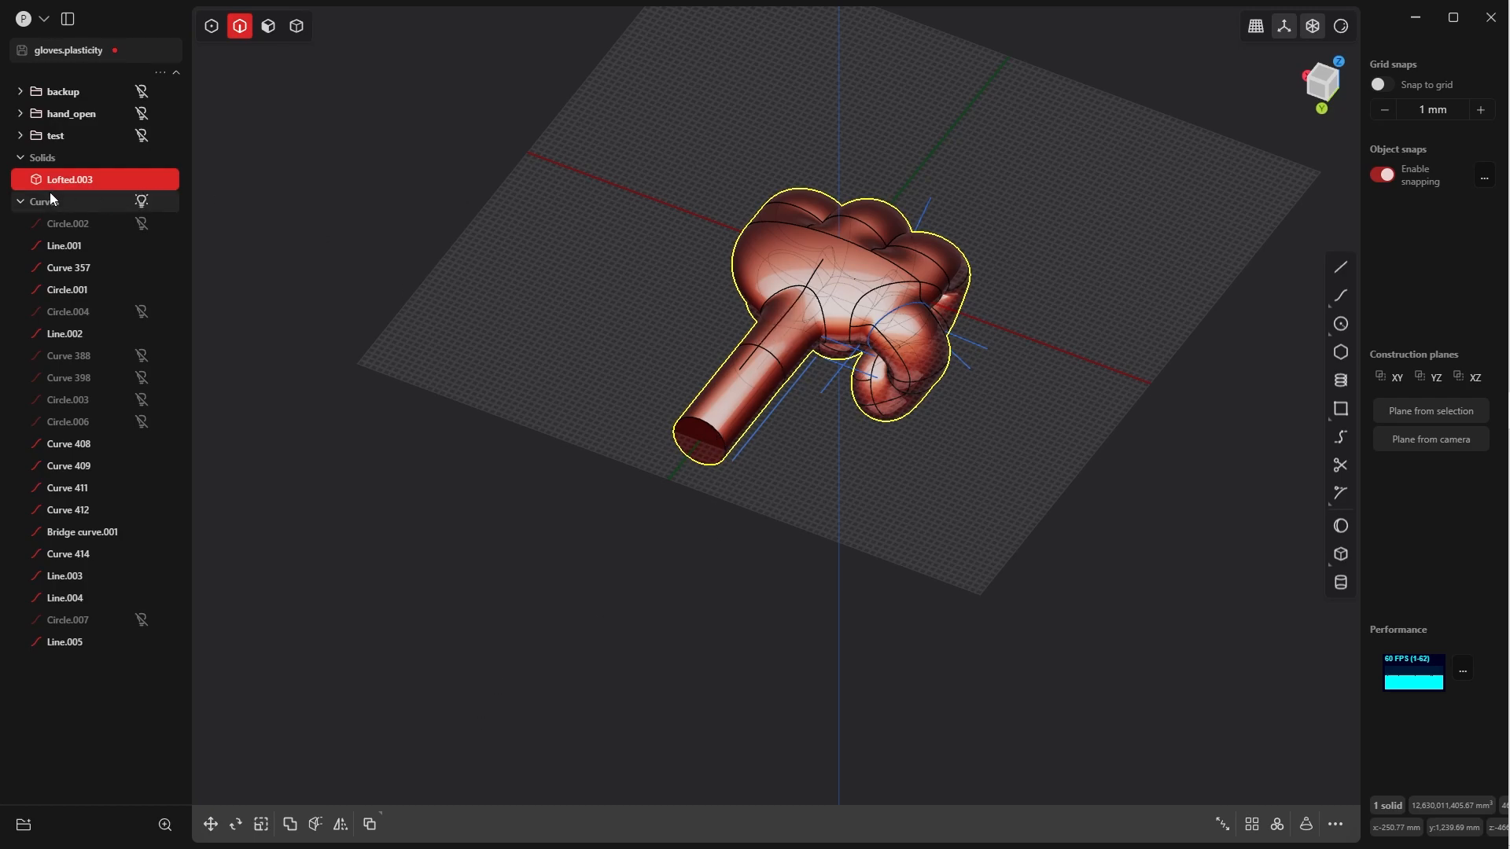
Compare the two closed-hand glove solids from several angles, with and without edge lines, examining the thumb and the wrist transition
middle_click_drag(582, 387, 822, 323)
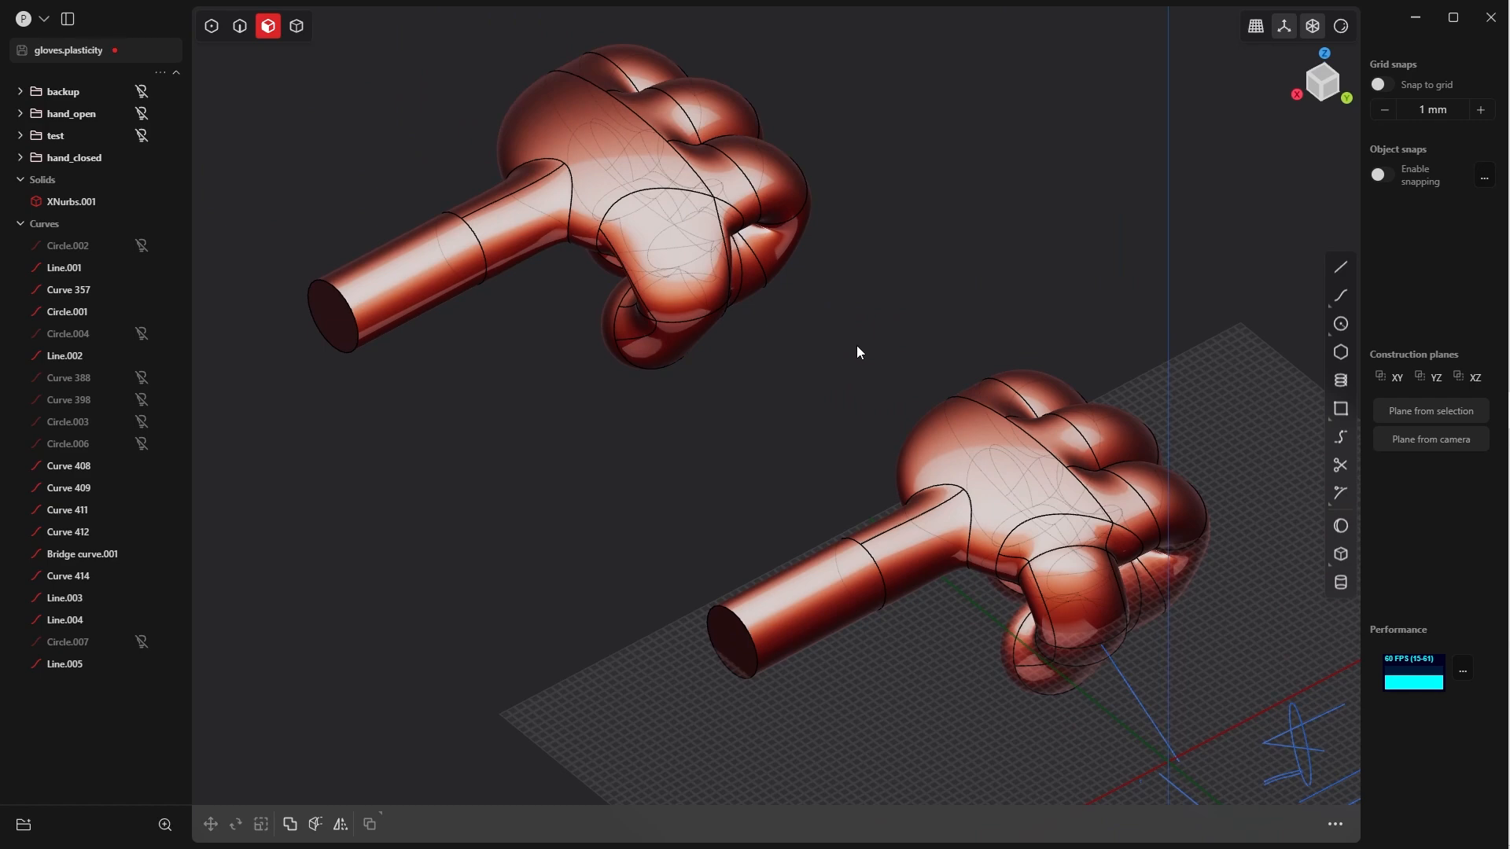
middle_click_drag(854, 352, 760, 389)
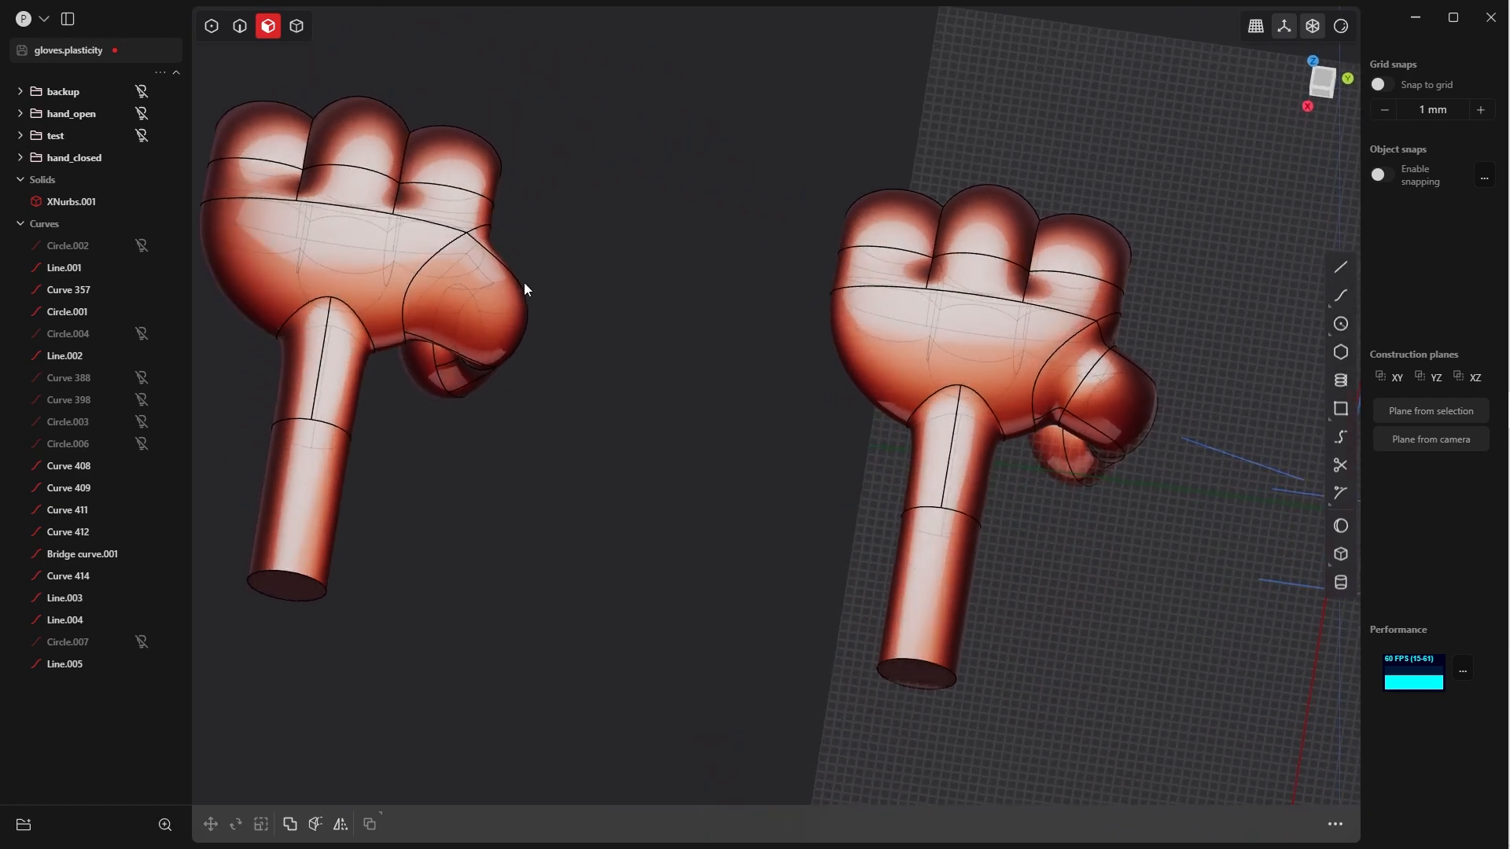
middle_click_drag(525, 289, 903, 427)
key("alt+shift+z")
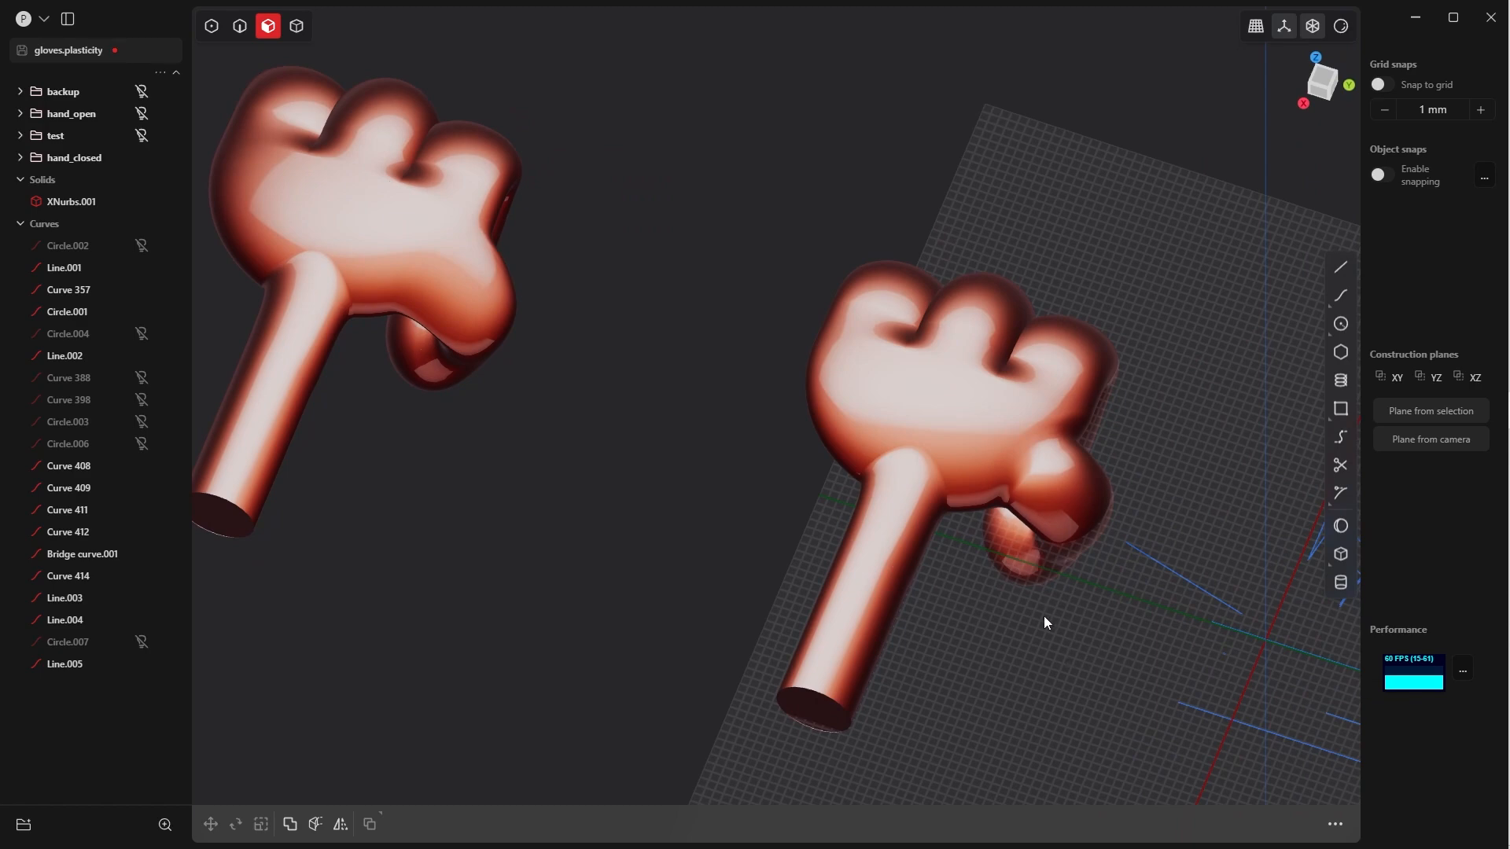
middle_click_drag(1126, 425, 1065, 465)
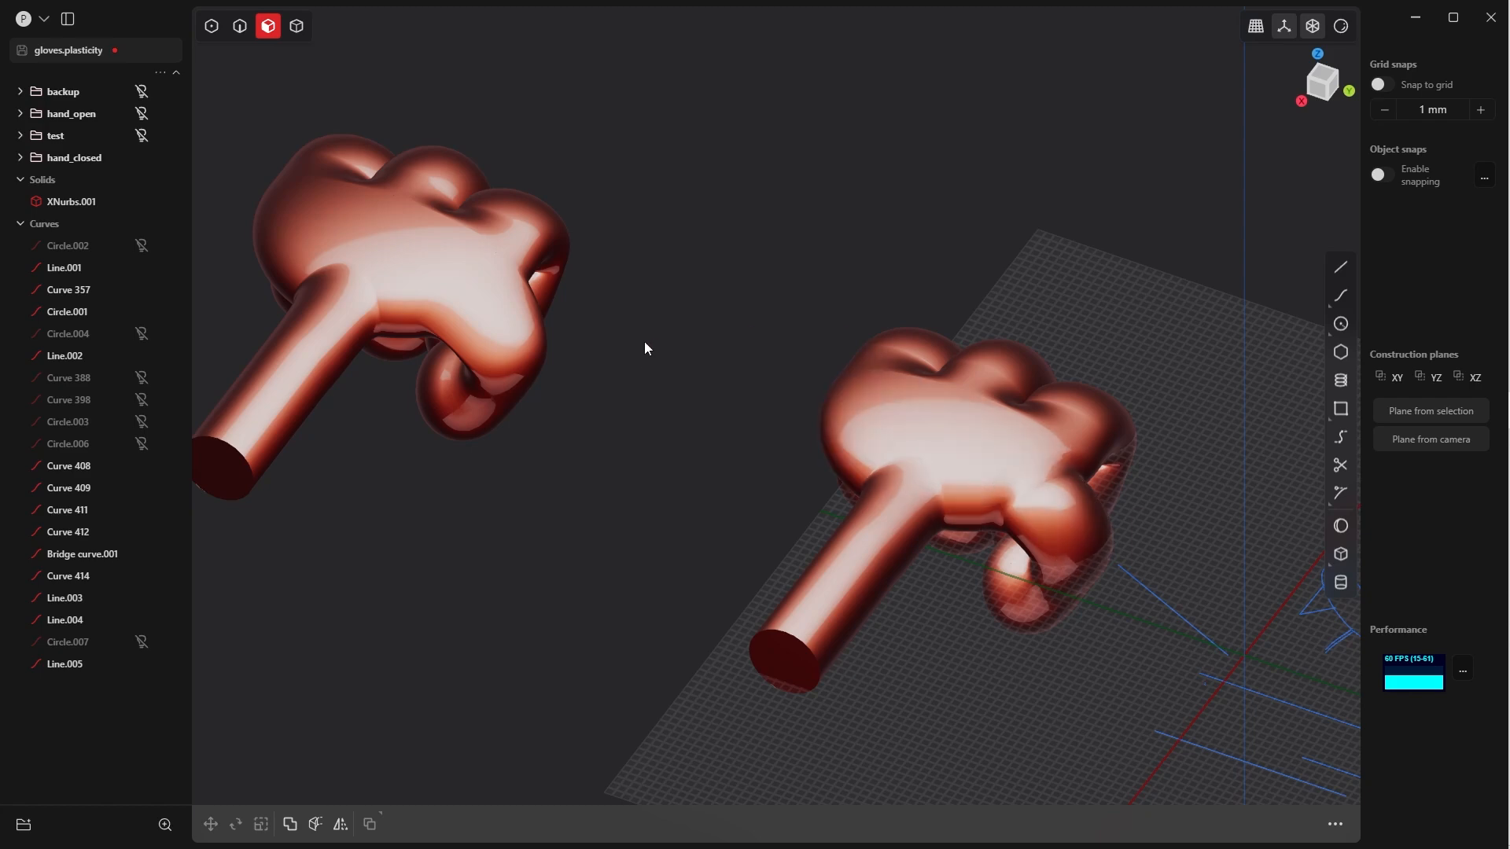
middle_click_drag(644, 343, 818, 397)
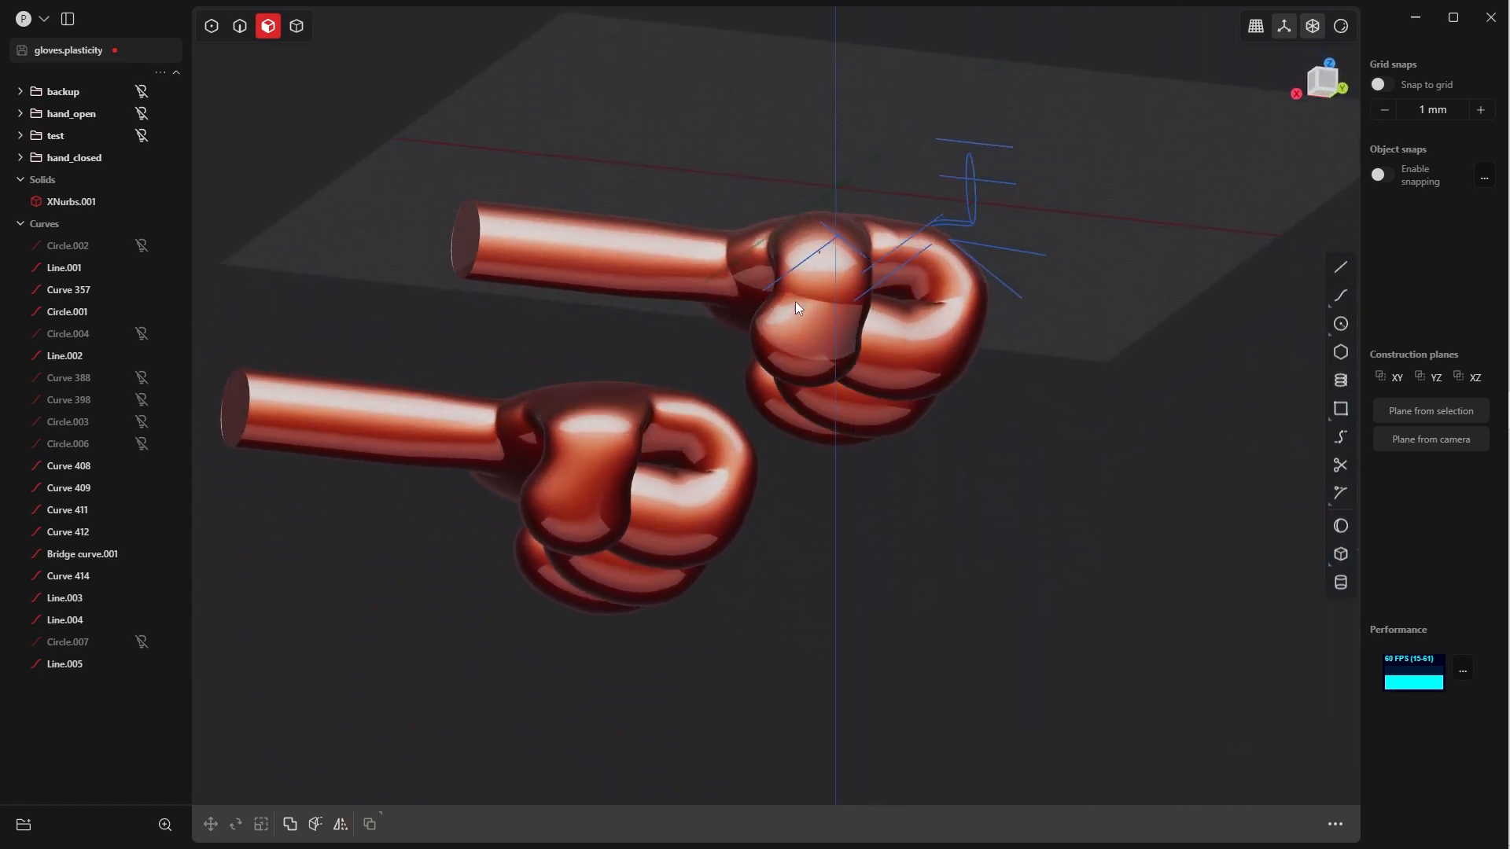
middle_click_drag(796, 321, 857, 335)
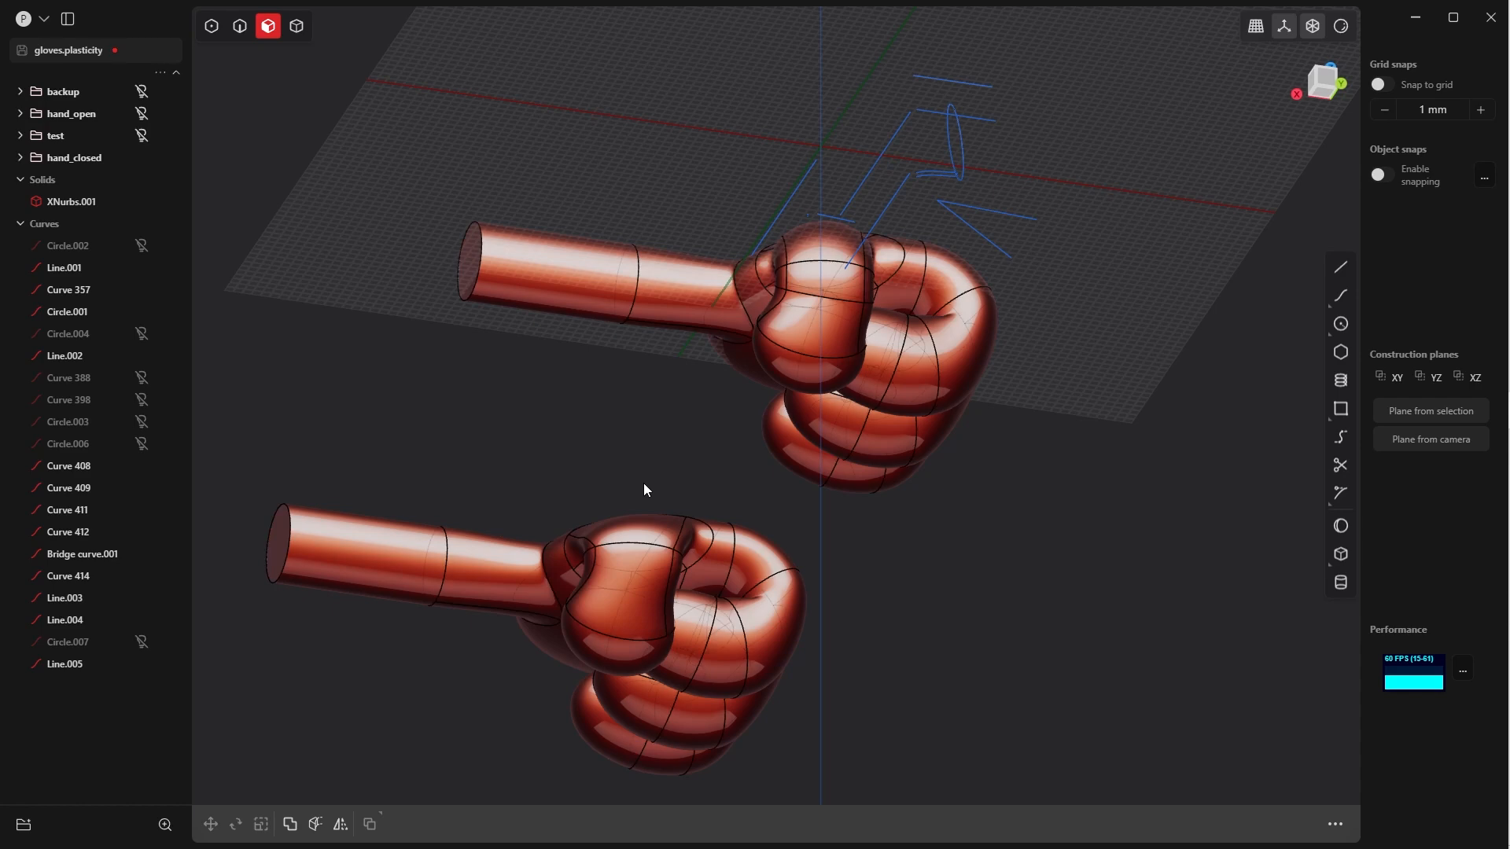
middle_click_drag(644, 485, 1170, 791)
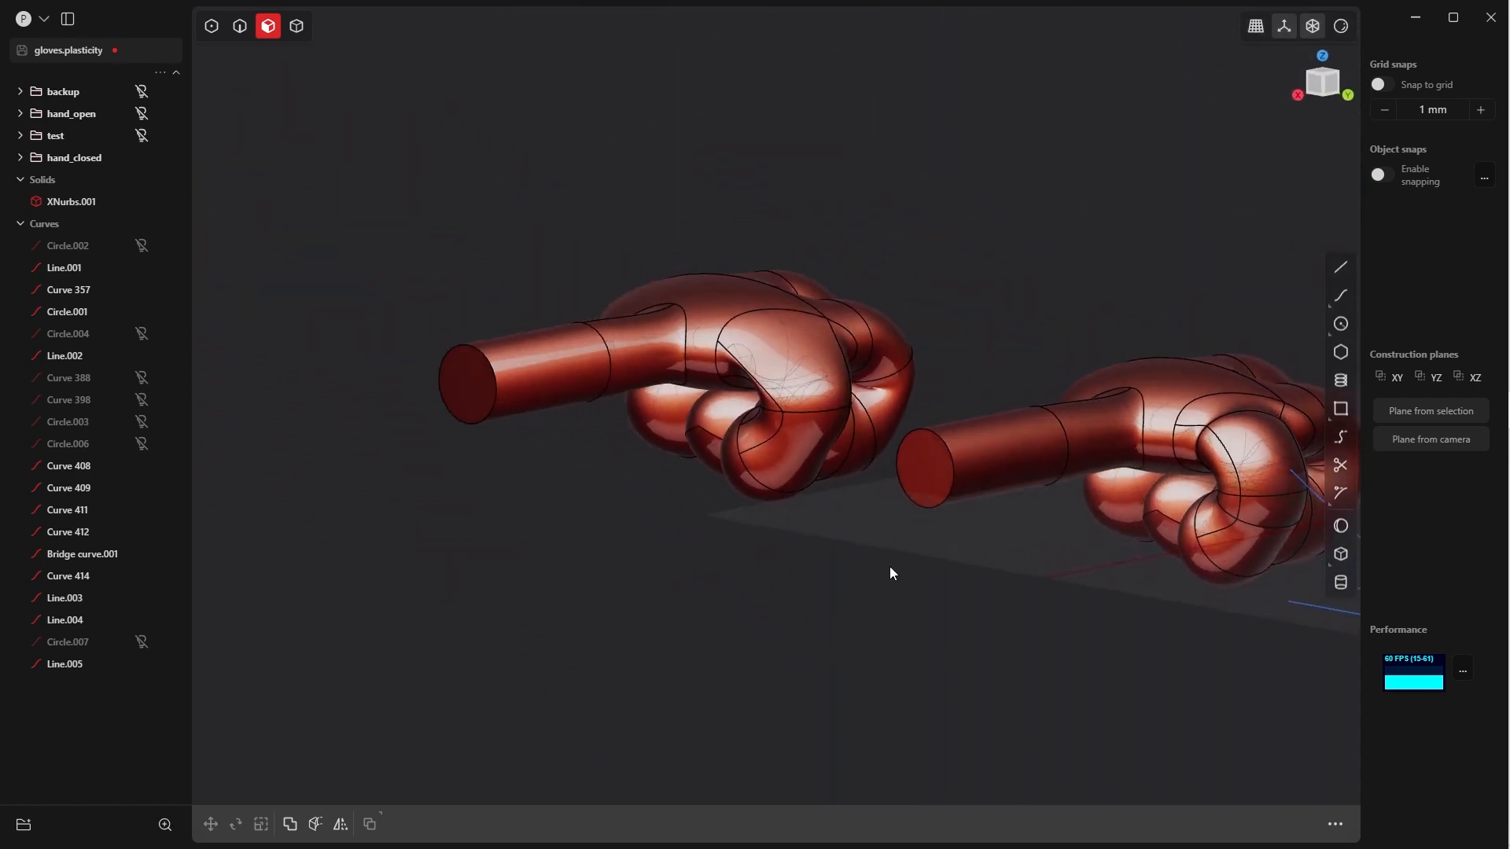
middle_click_drag(889, 575, 935, 678)
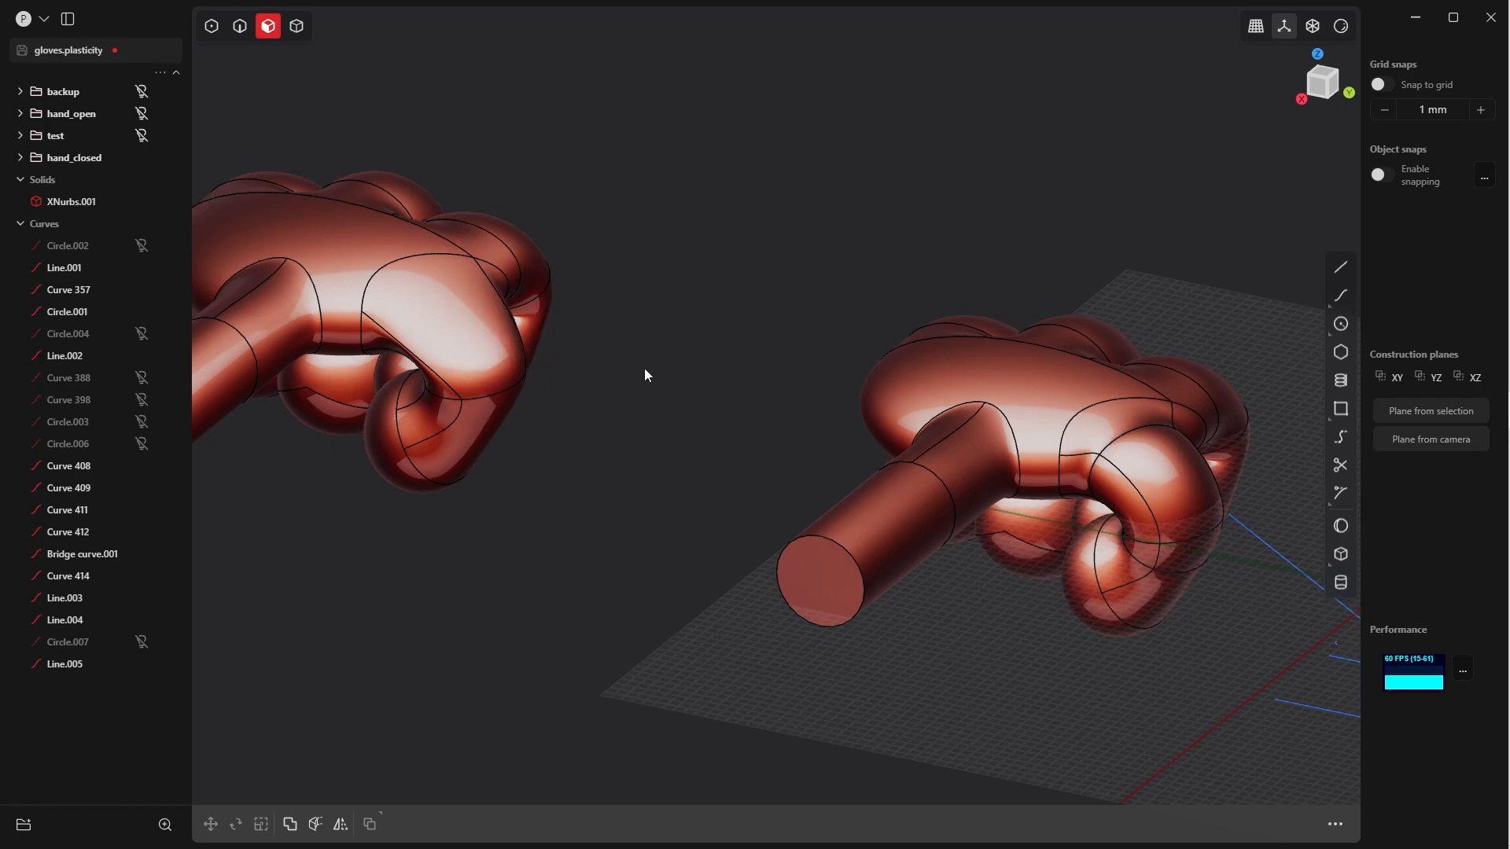
middle_click_drag(686, 377, 721, 385, "shift")
scroll(757, 395, "down", 2)
scroll(755, 393, "up", 4)
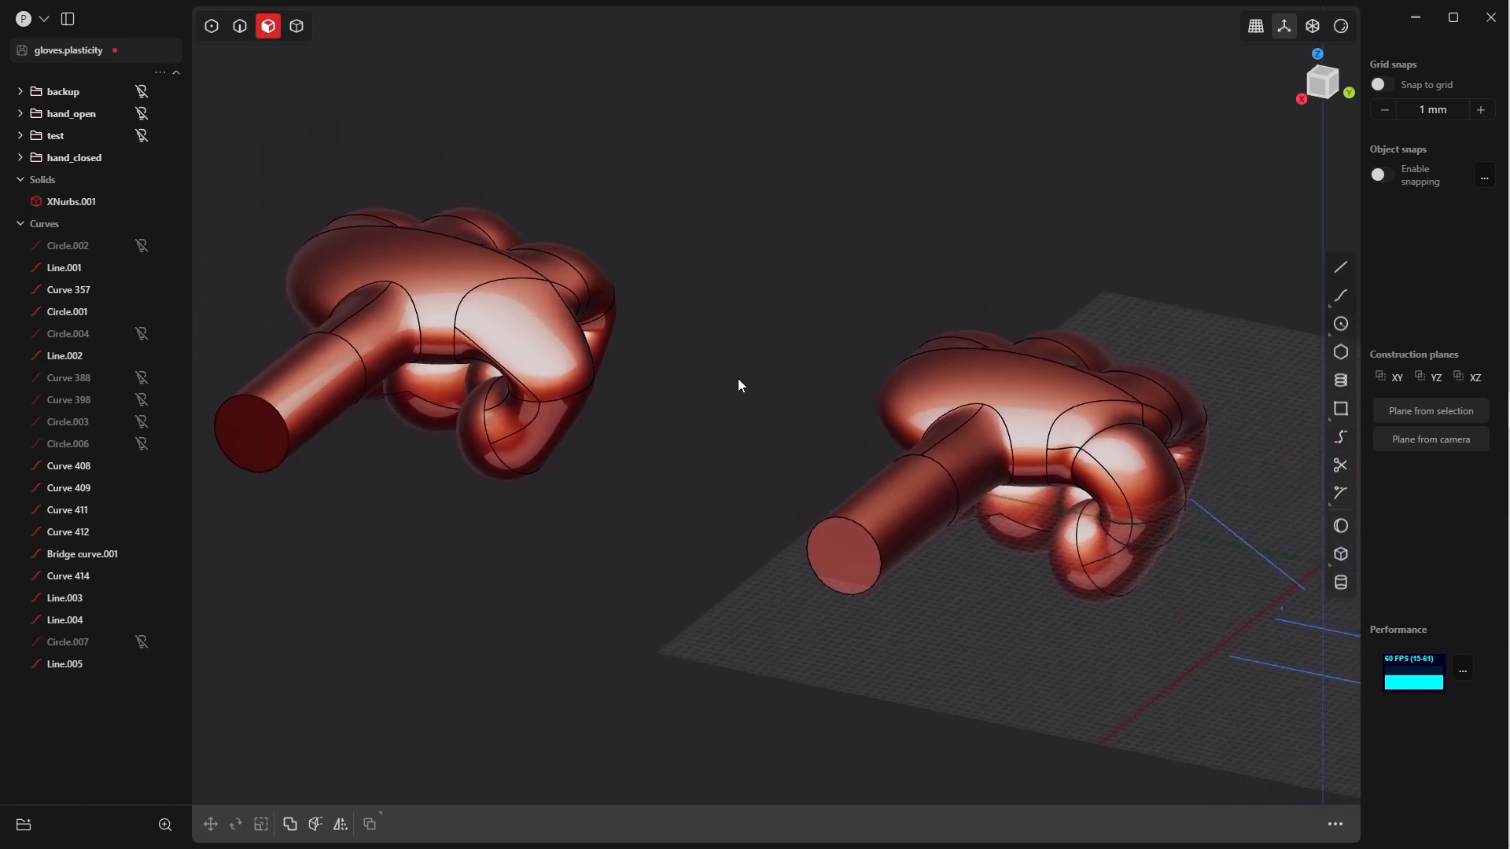
middle_click_drag(752, 362, 681, 347, "shift")
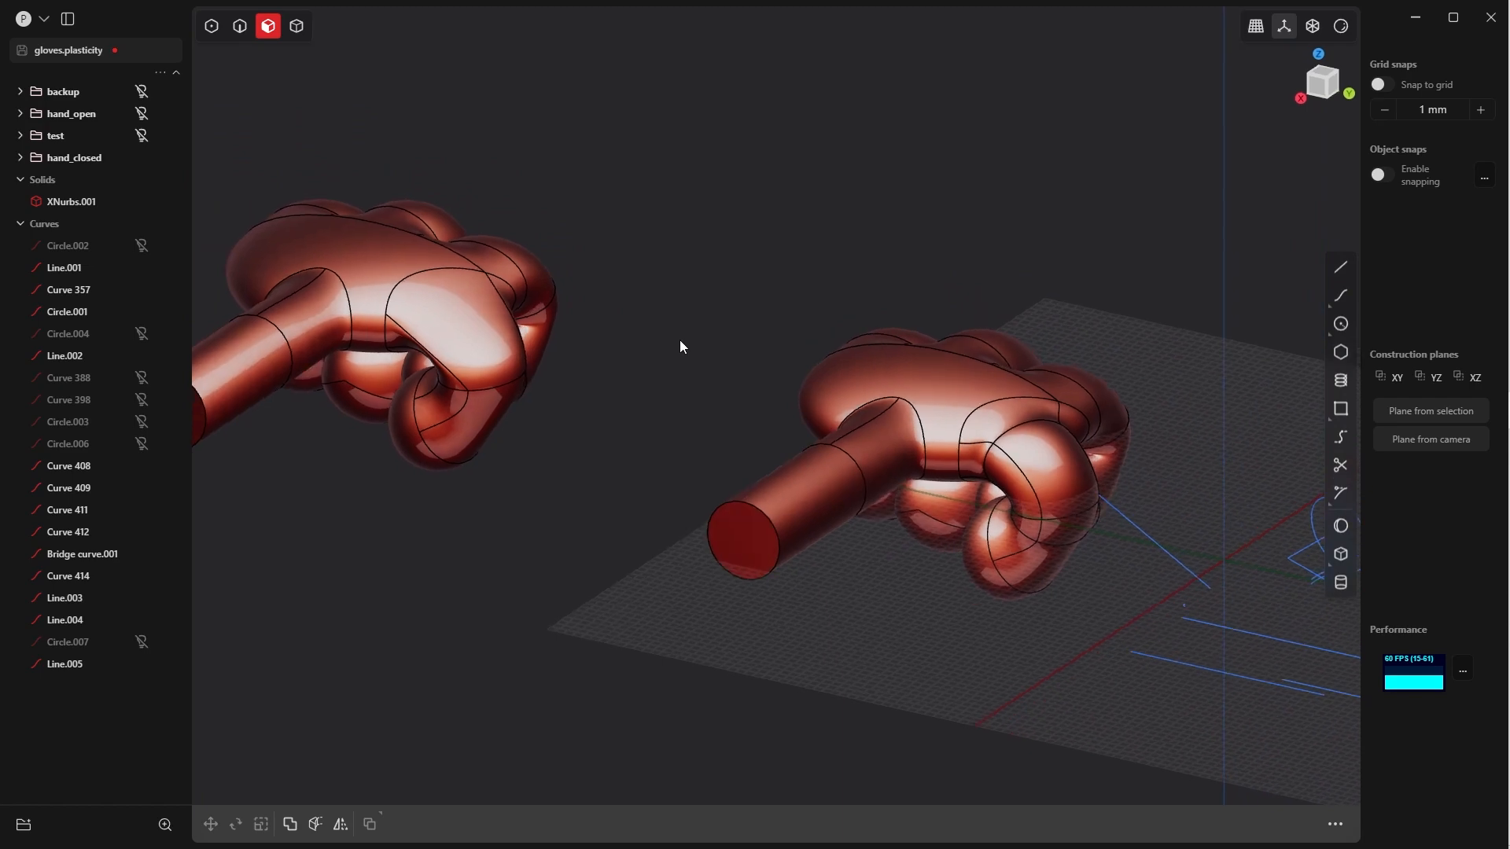
Highlight the thumb's base surface and the large rounded thumb surface beside it on the glove at the grid to examine their layout
key("Tab")
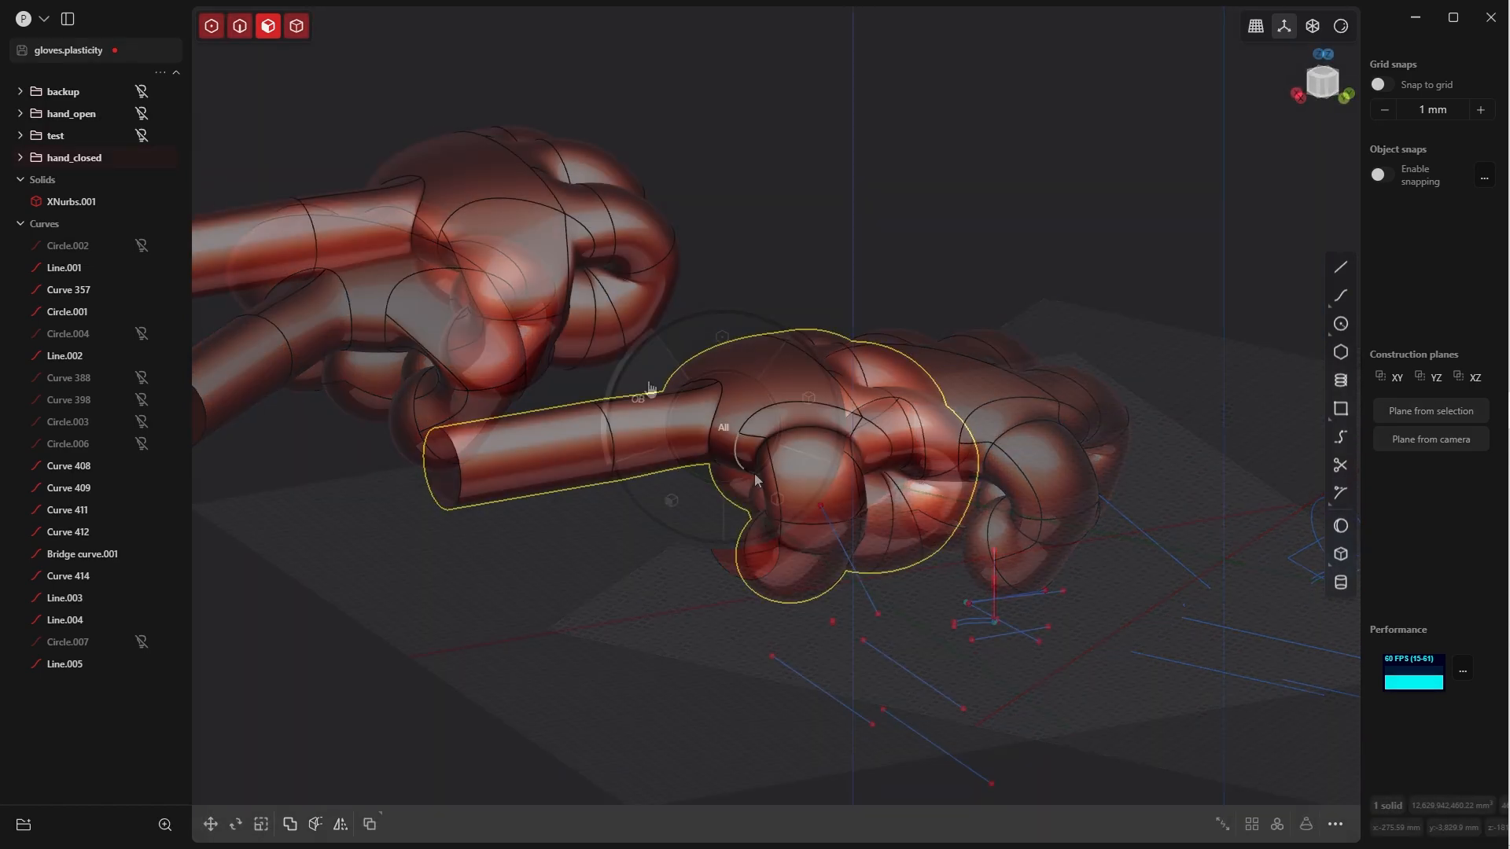
scroll(767, 488, "up", 5)
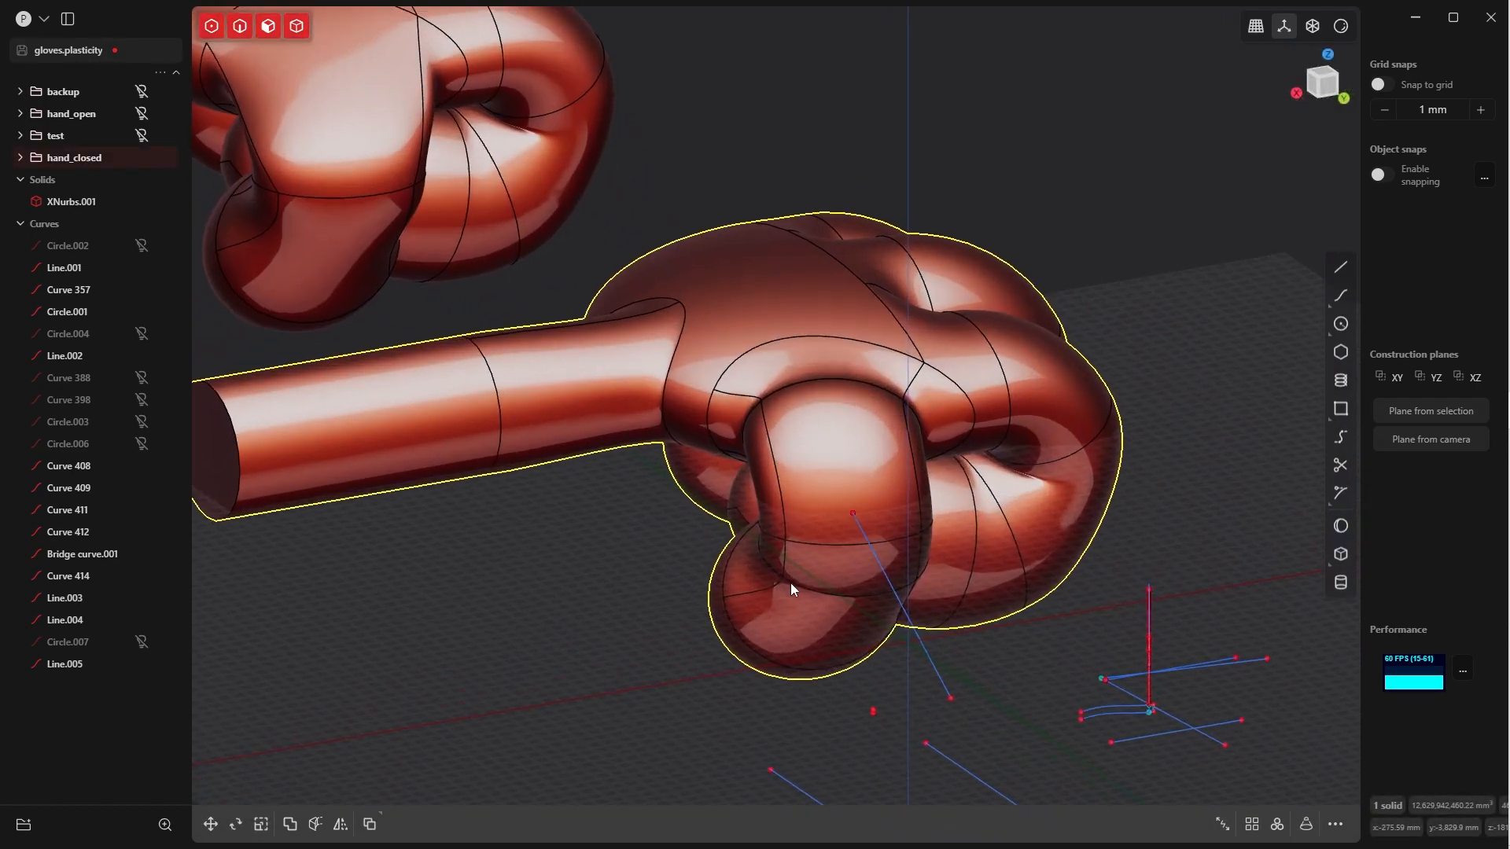
key("Tab")
left_click(704, 543)
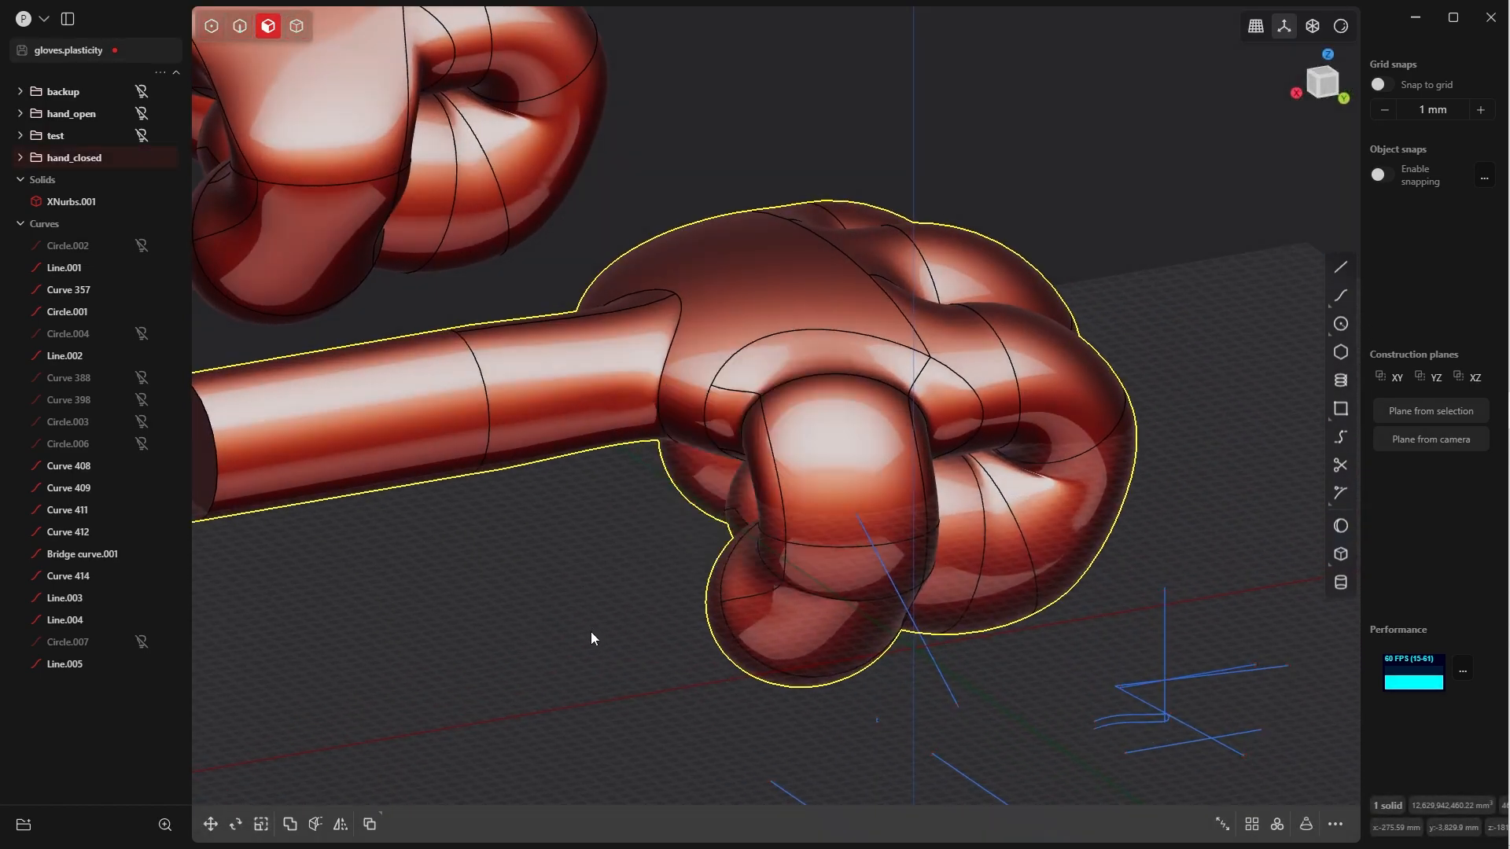
left_click(592, 632)
left_click(824, 346)
left_click(801, 431, "shift")
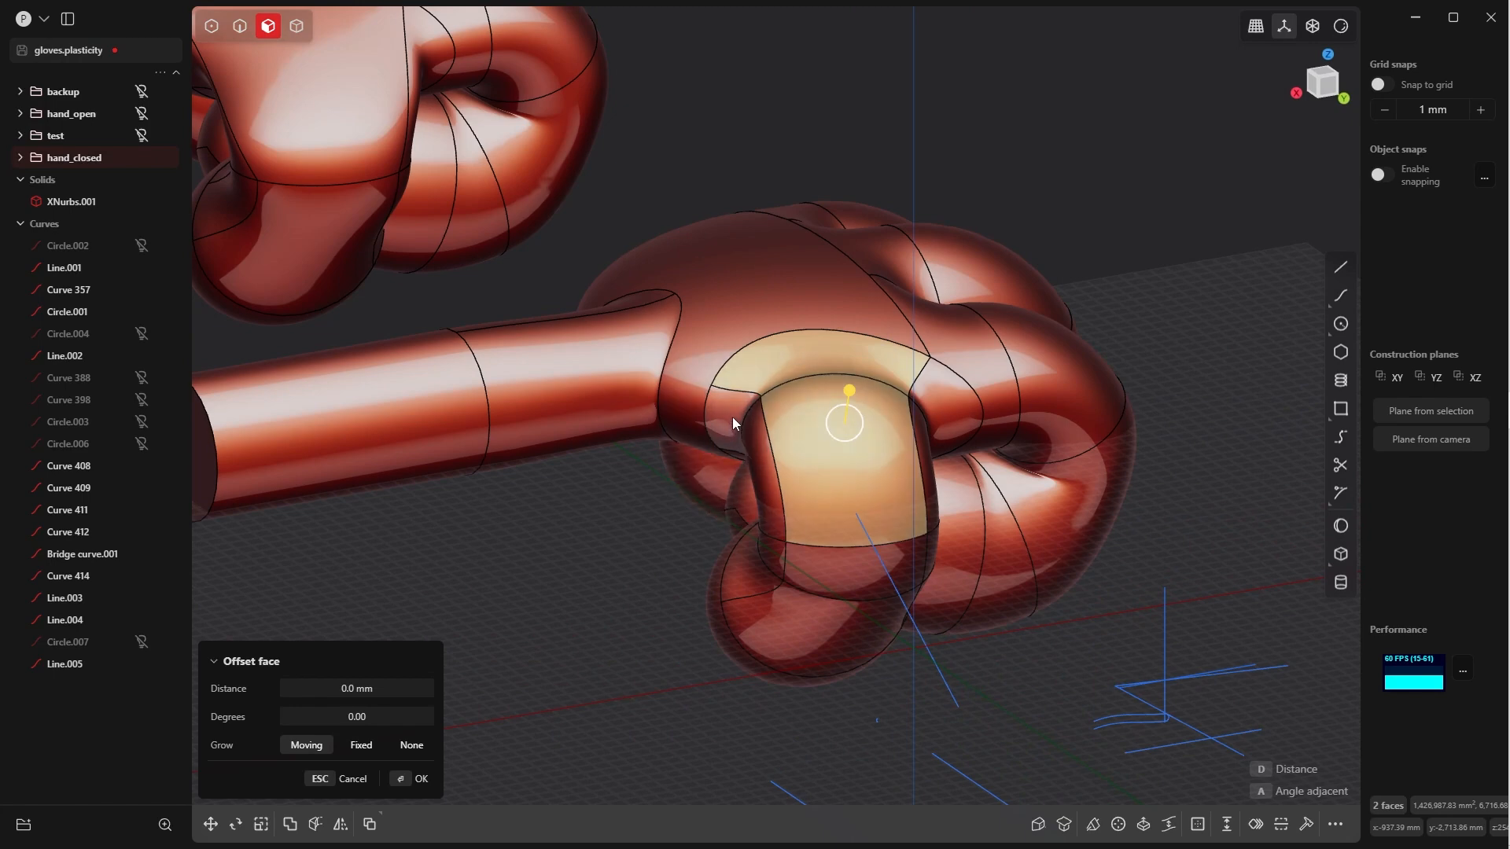
left_click(691, 514)
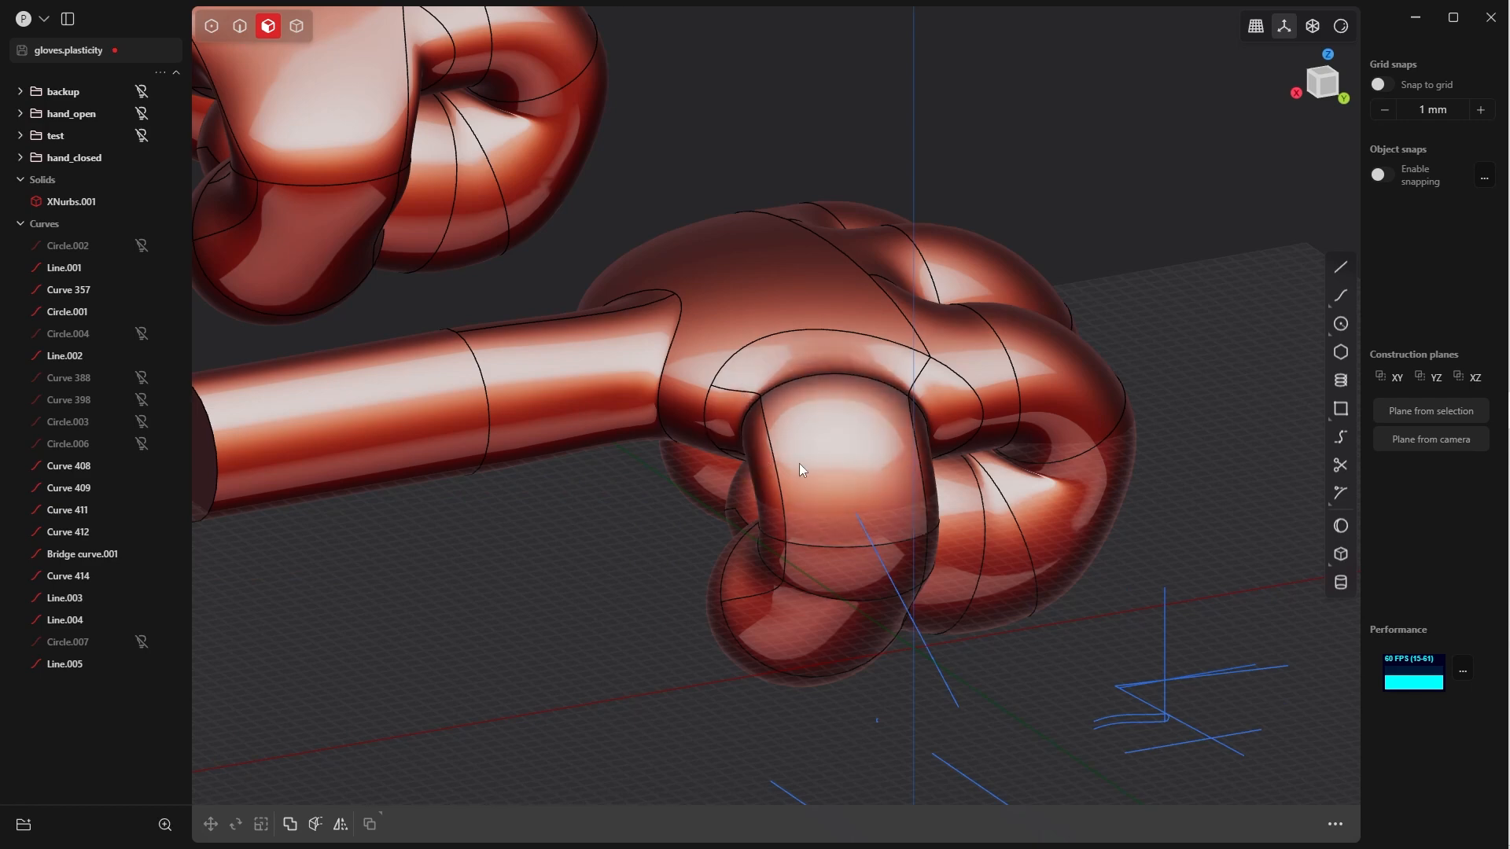
Examine how the thumb surfaces flow into the palm on both gloves, viewed from the wrist, thumb and finger sides with edge lines shown
middle_click_drag(799, 470, 890, 455)
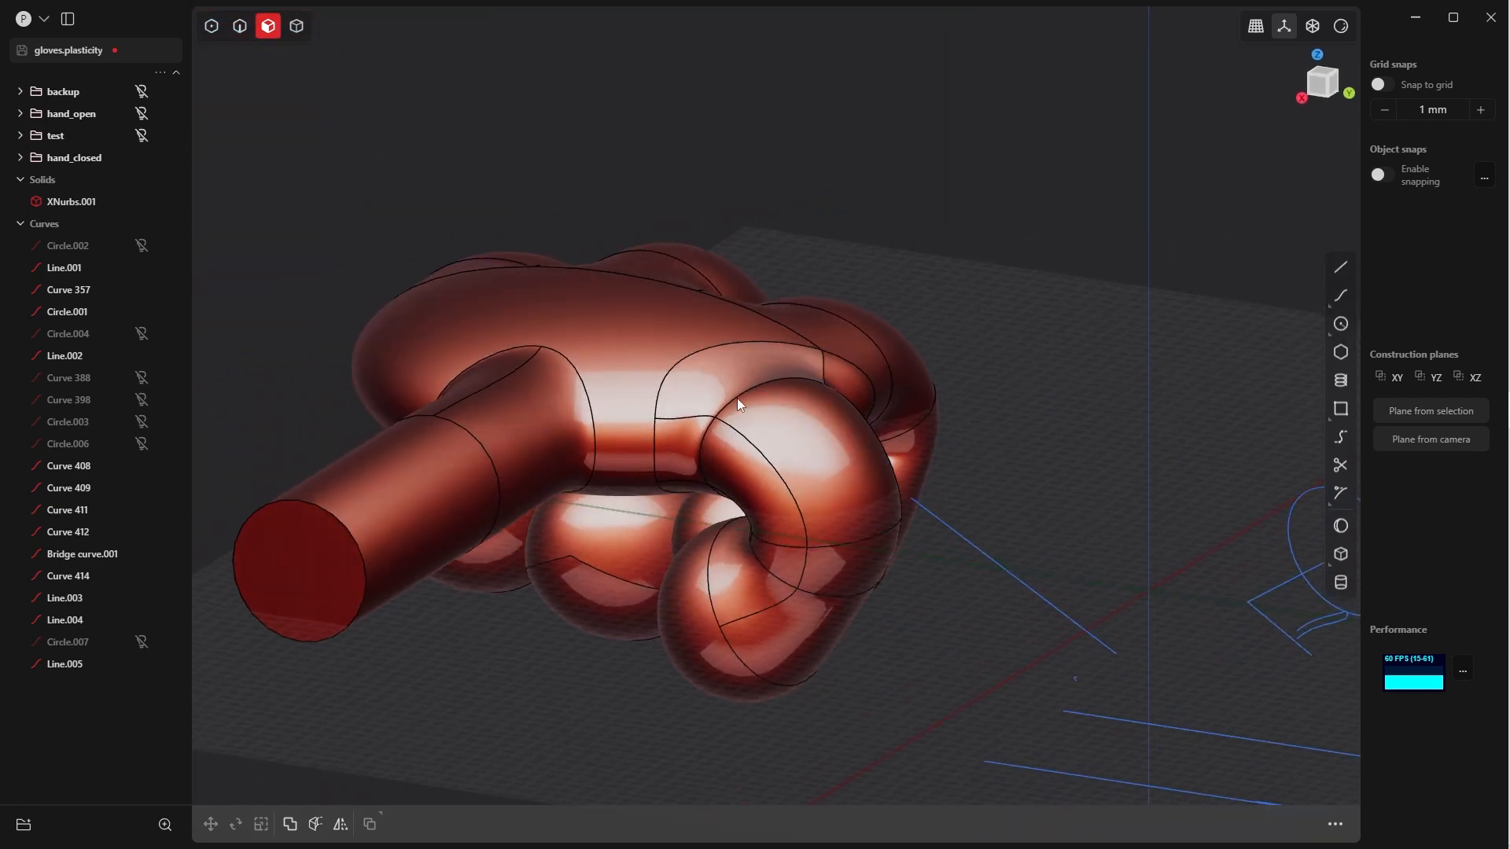
middle_click_drag(725, 469, 1068, 506)
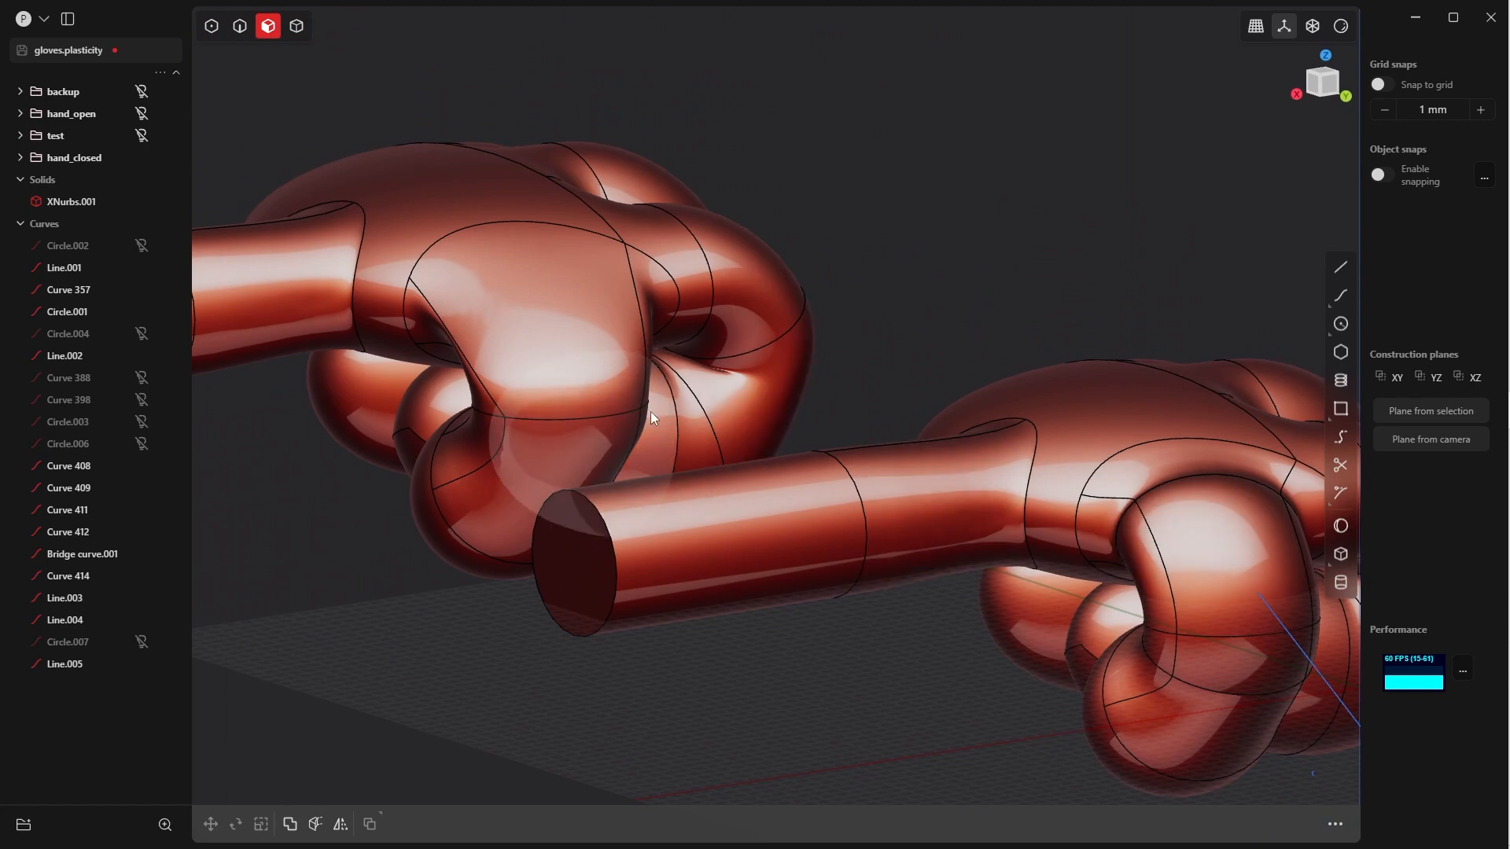
middle_click_drag(650, 412, 760, 324, "shift")
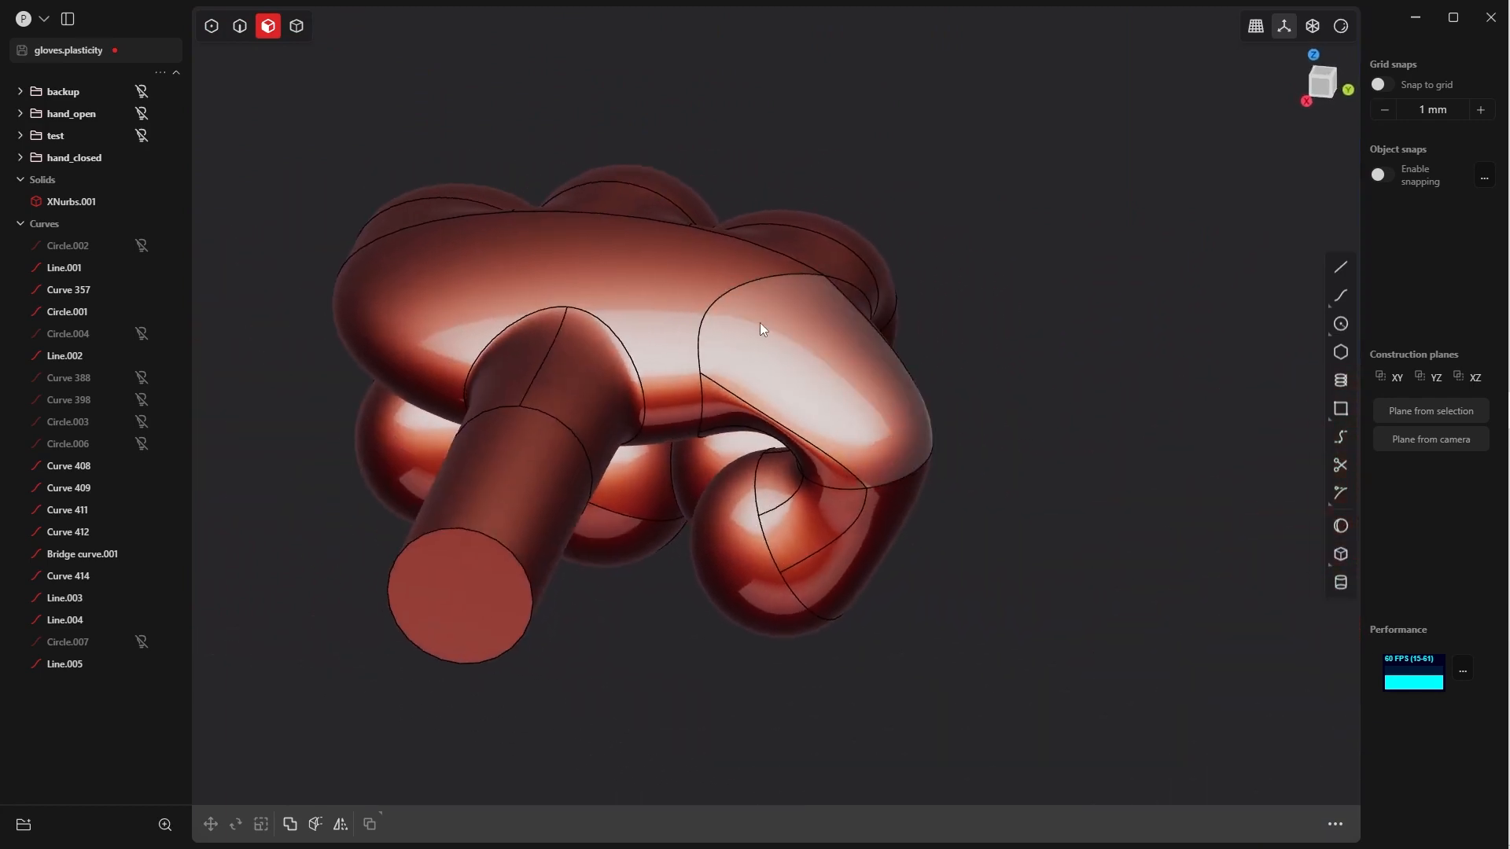
middle_click_drag(799, 409, 822, 508)
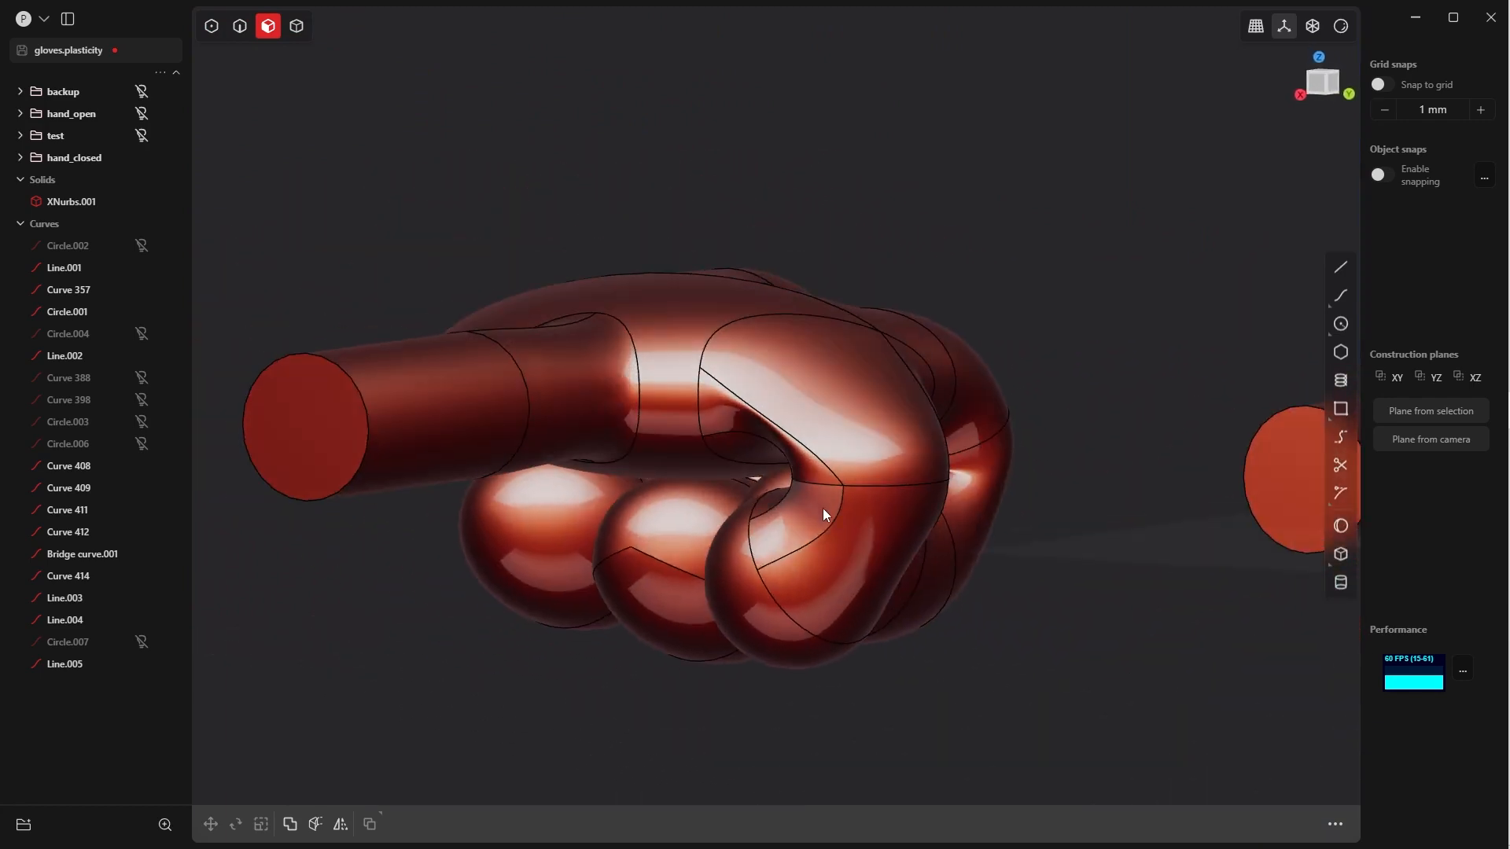
middle_click_drag(865, 459, 1019, 381)
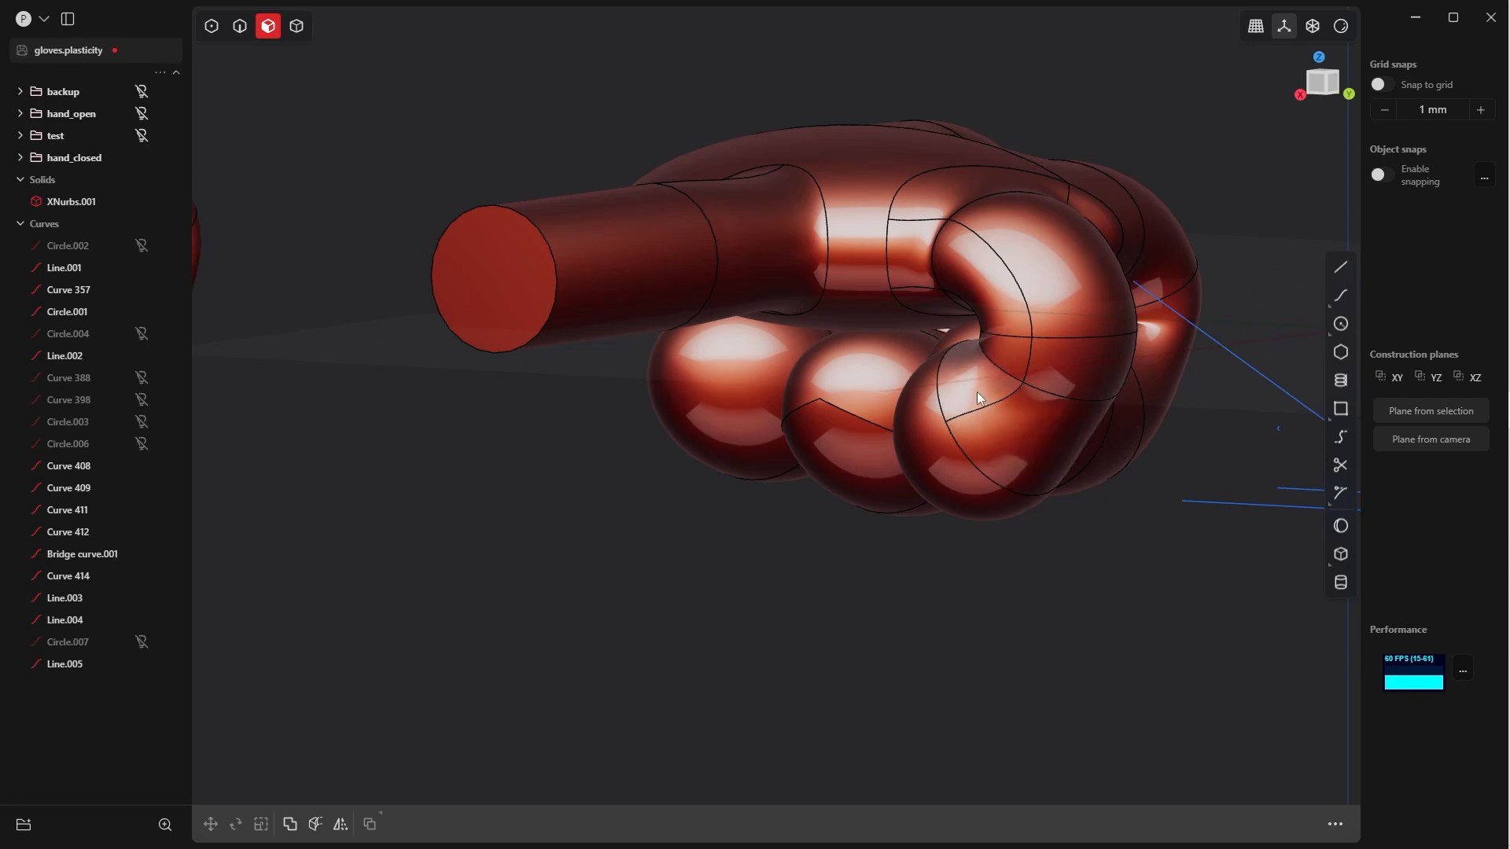
middle_click_drag(440, 487, 730, 545, "shift")
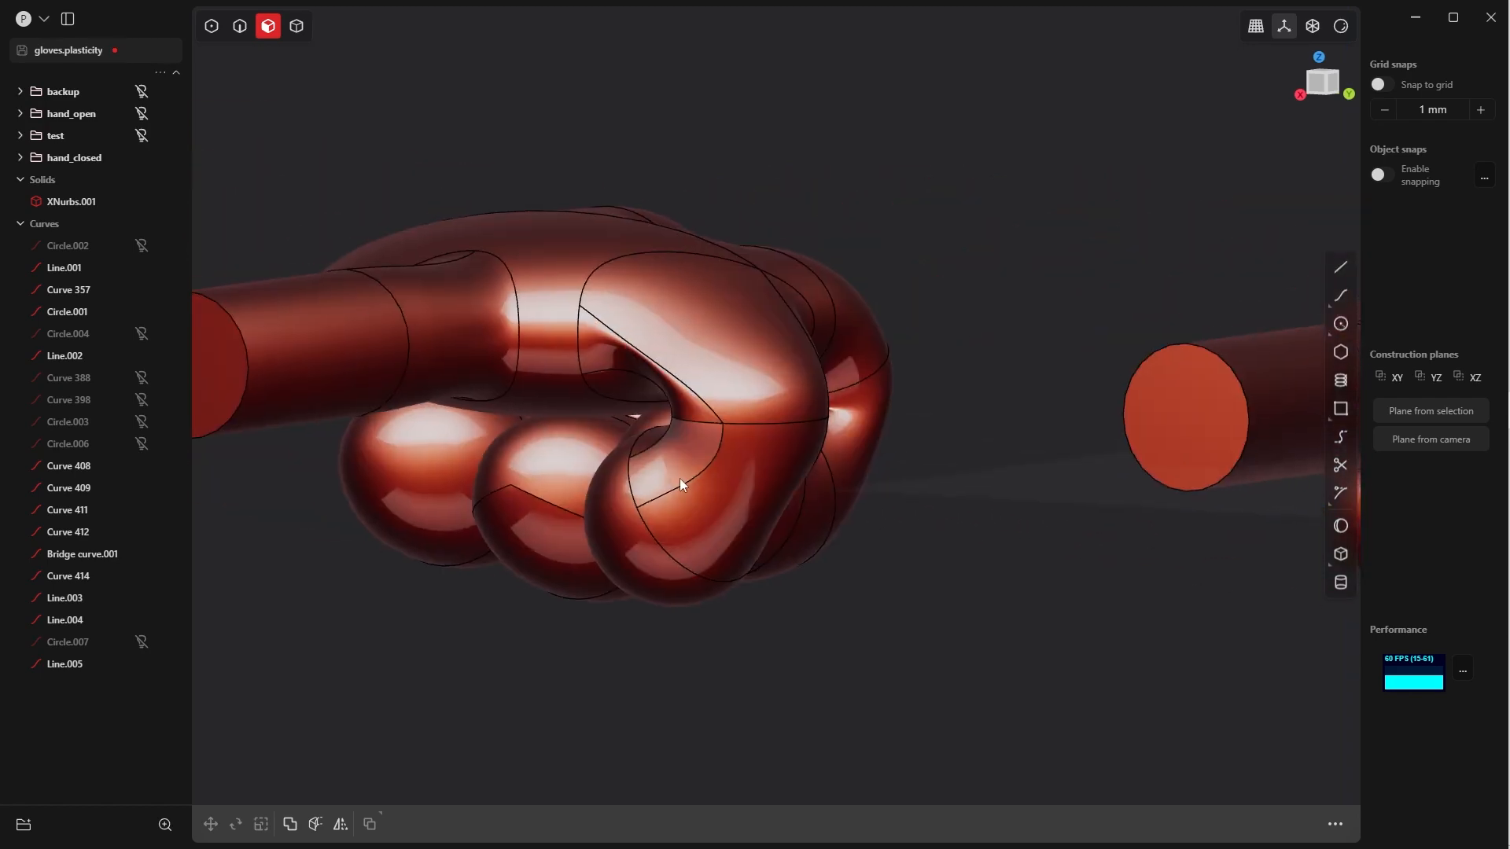
middle_click_drag(681, 482, 640, 506)
middle_click_drag(813, 498, 764, 534)
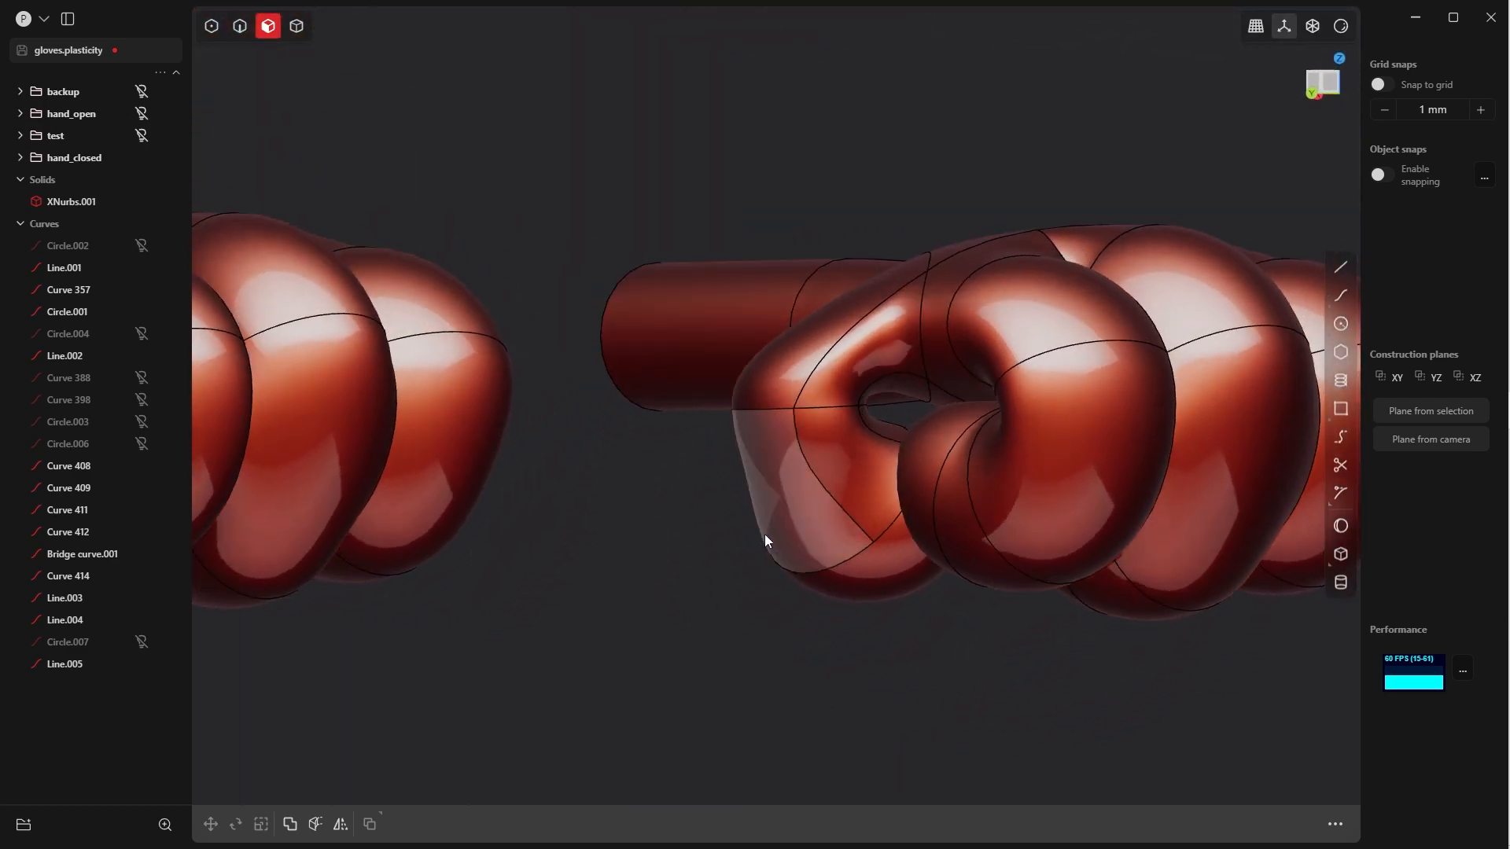
Compare both finished gloves side by side from the wrist, the fingers and the back of the hand, with edge lines and construction curves finally hidden
middle_click_drag(810, 648, 973, 580)
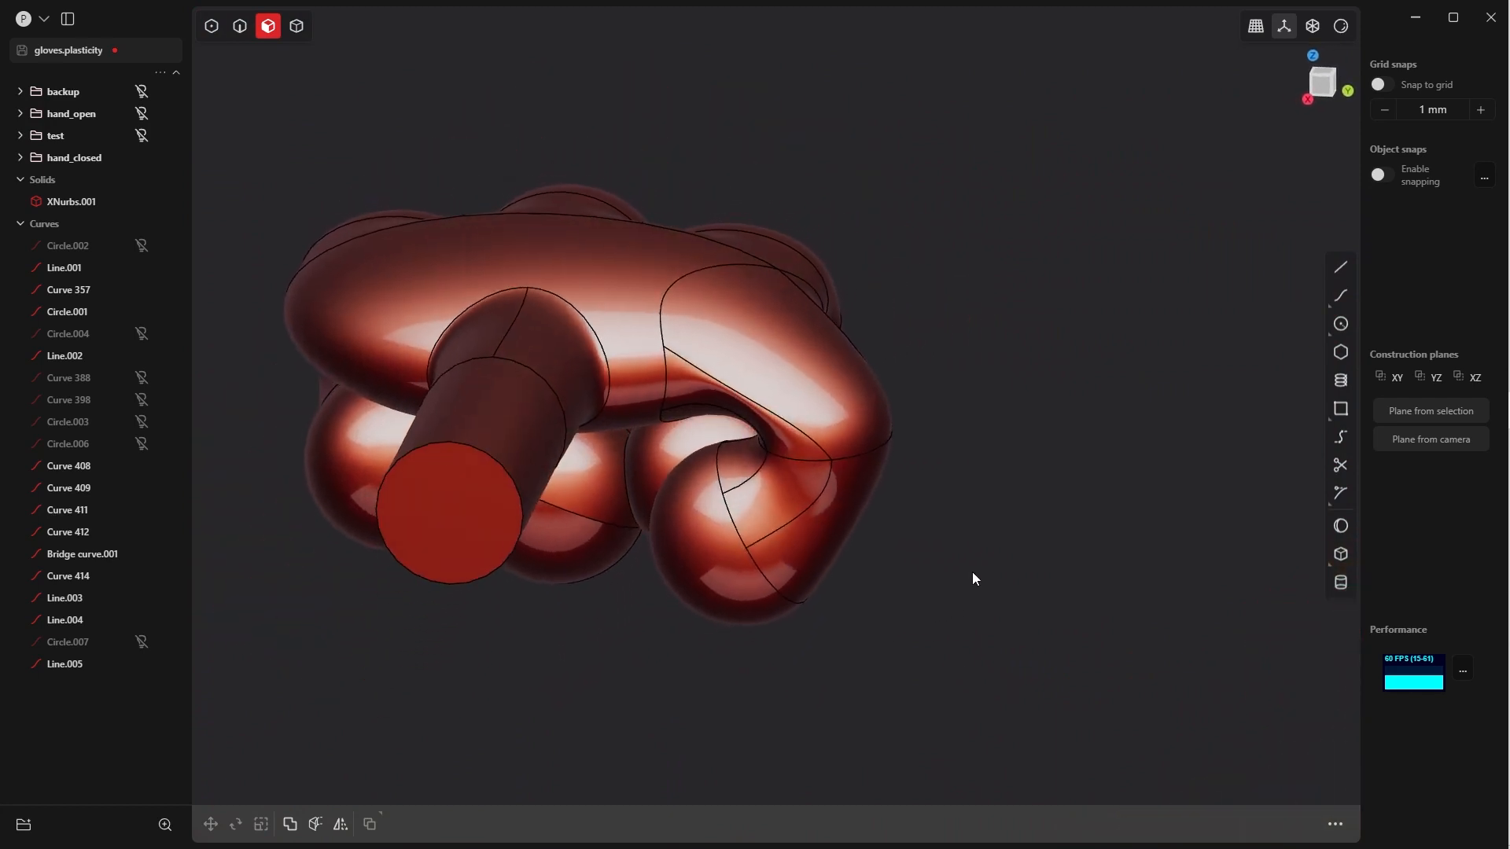
middle_click_drag(1007, 512, 798, 380)
middle_click_drag(855, 445, 648, 516)
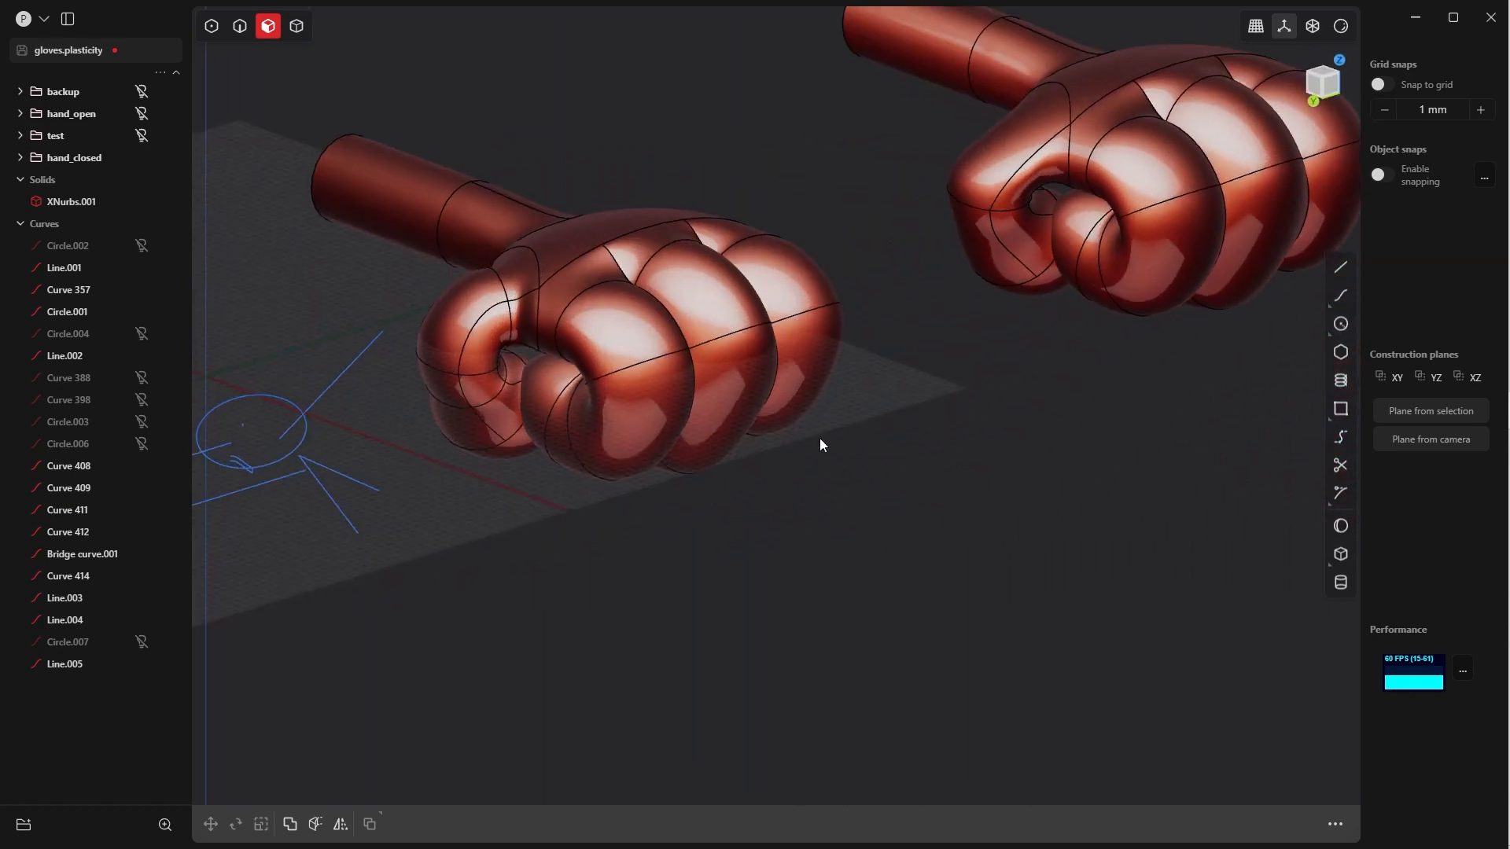
middle_click_drag(819, 445, 676, 570, "shift")
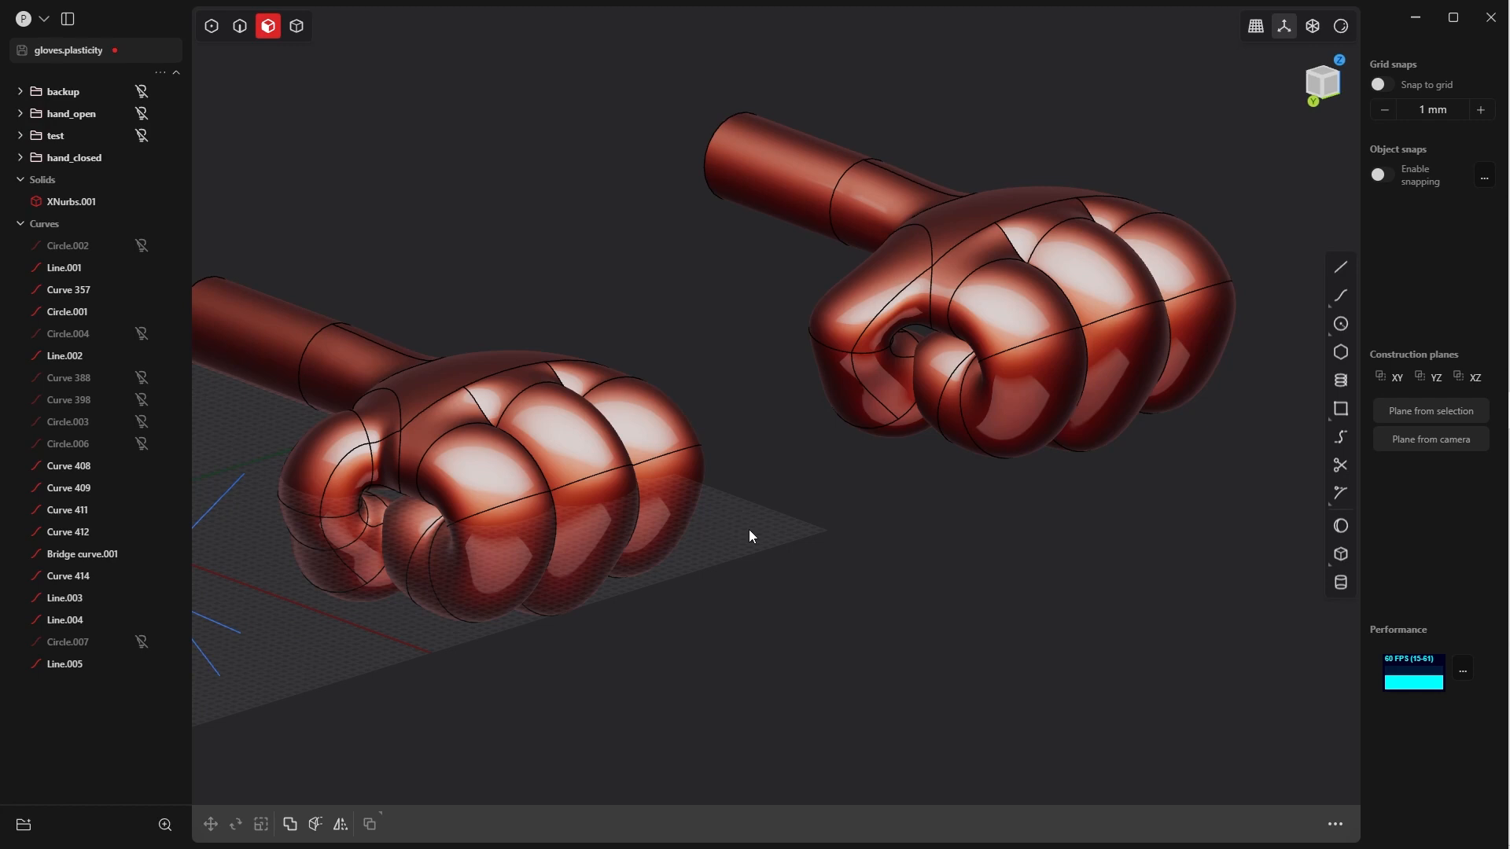
middle_click_drag(706, 359, 852, 450)
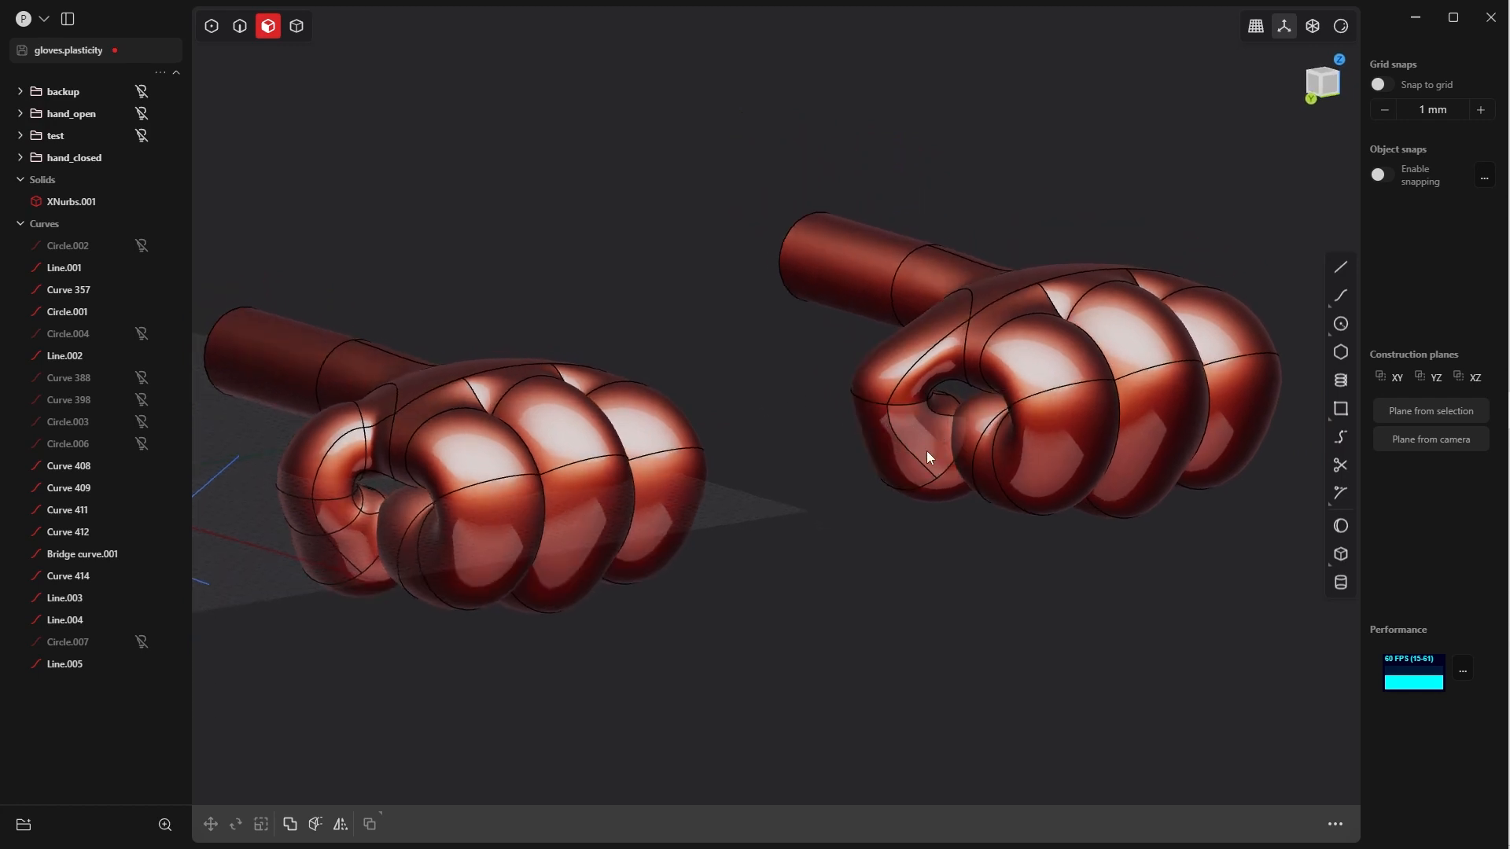
middle_click_drag(944, 608, 872, 568)
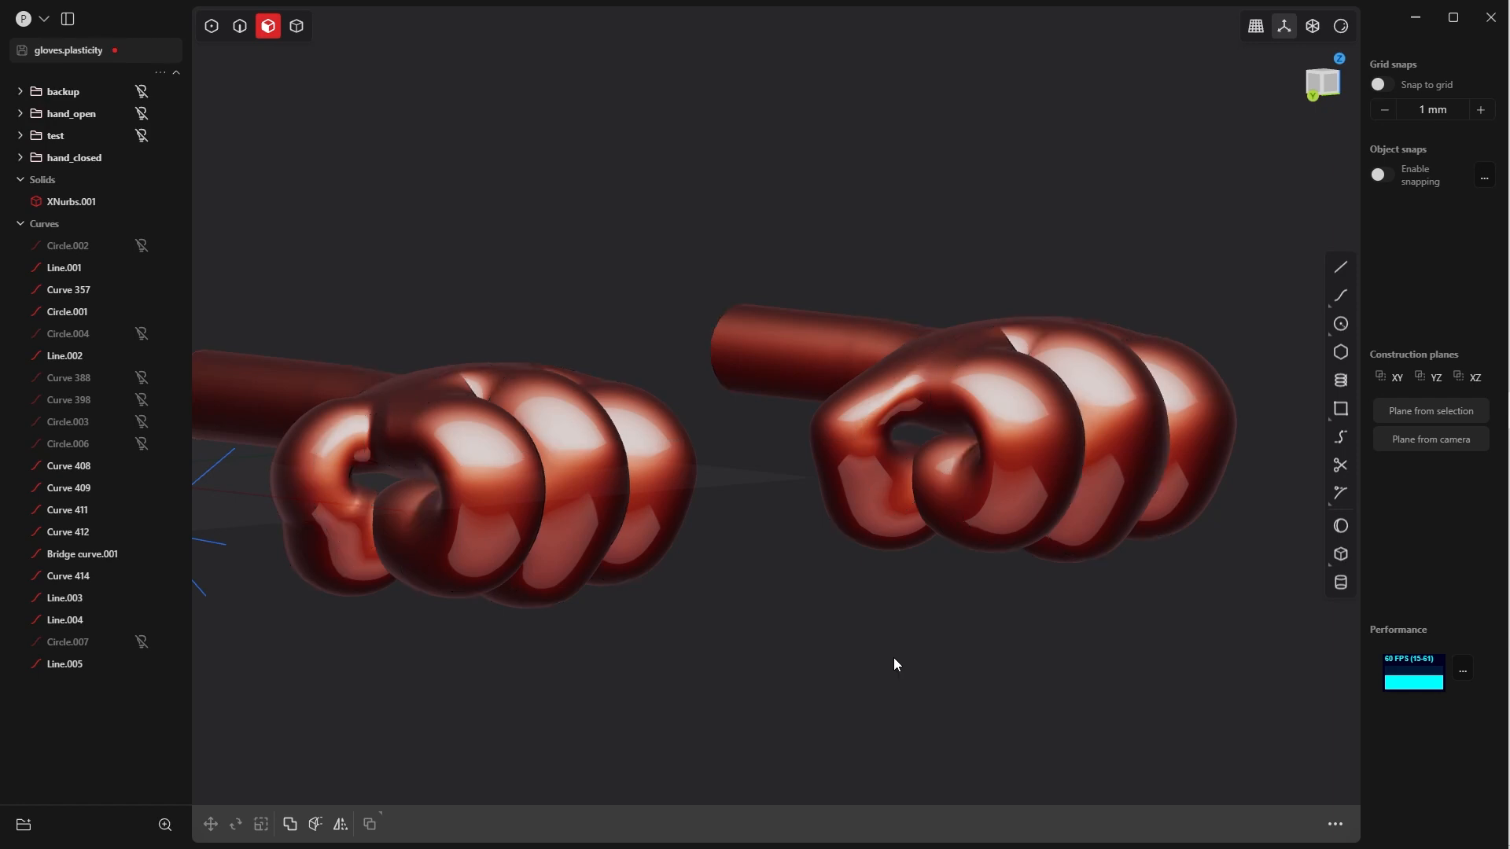
middle_click_drag(852, 565, 703, 356)
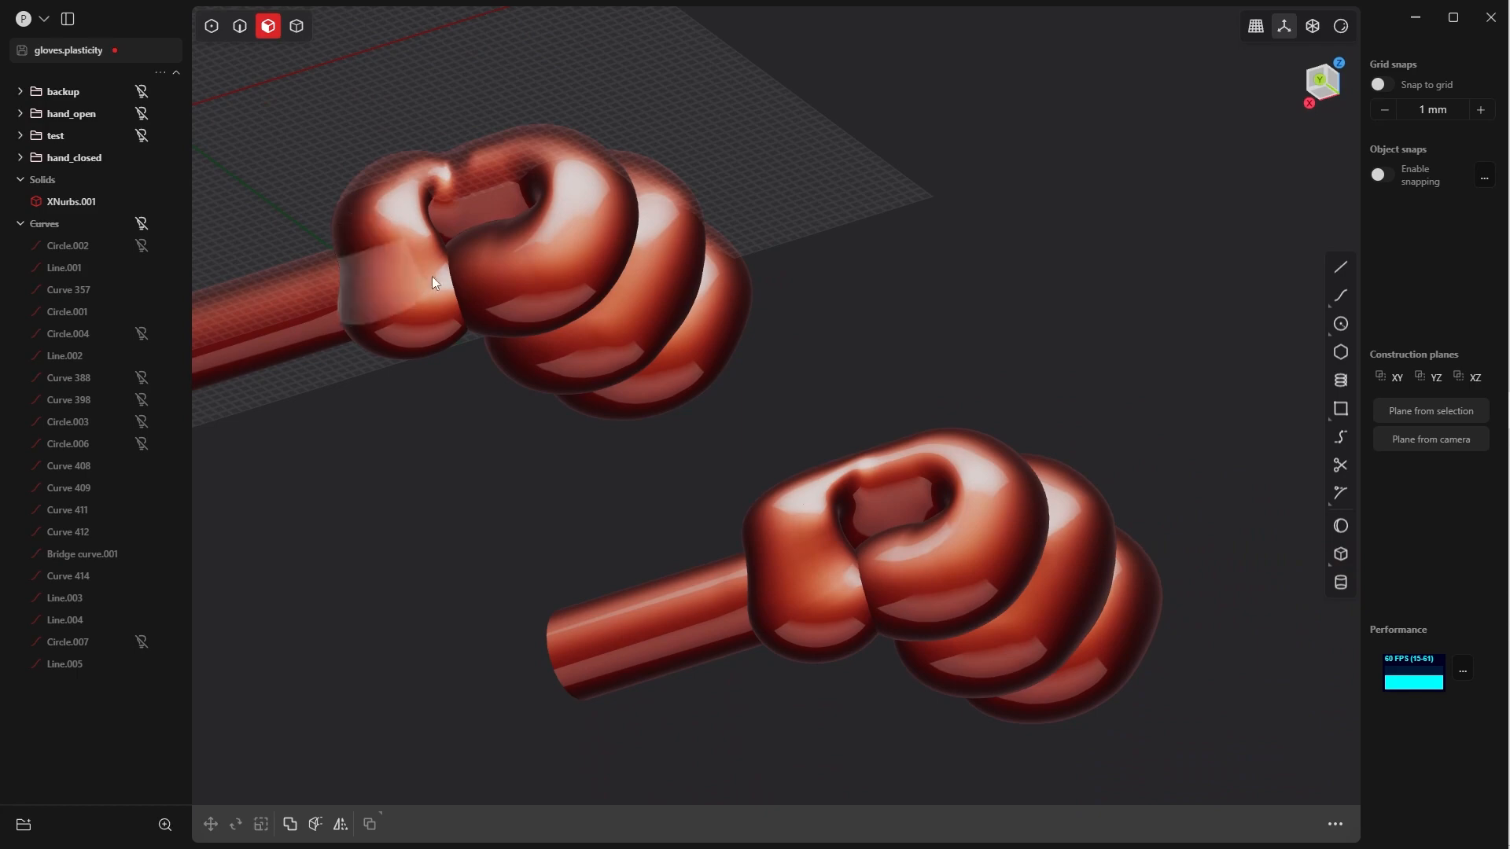
middle_click_drag(842, 556, 745, 553)
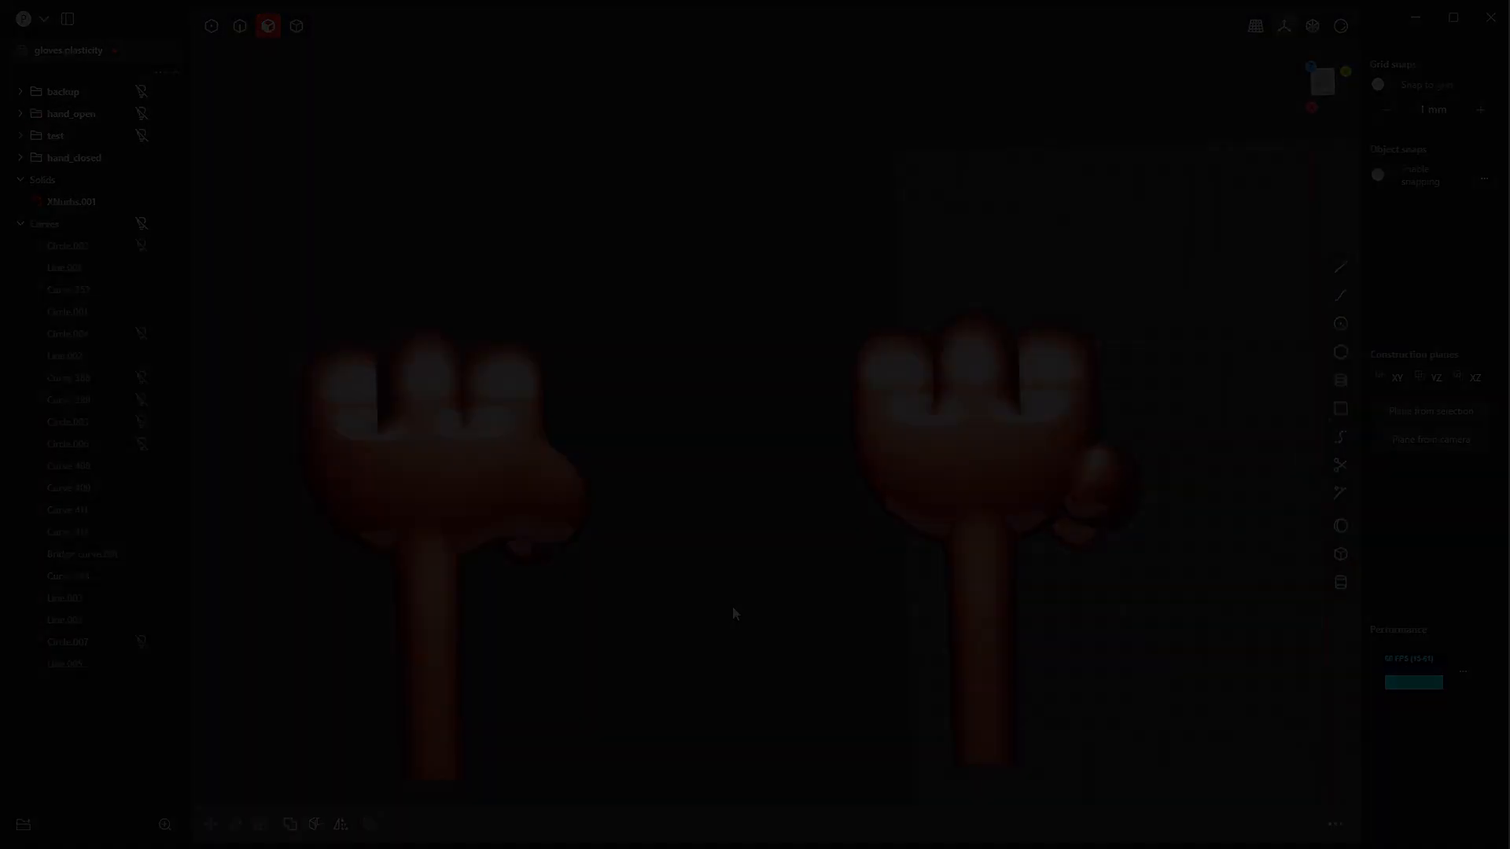